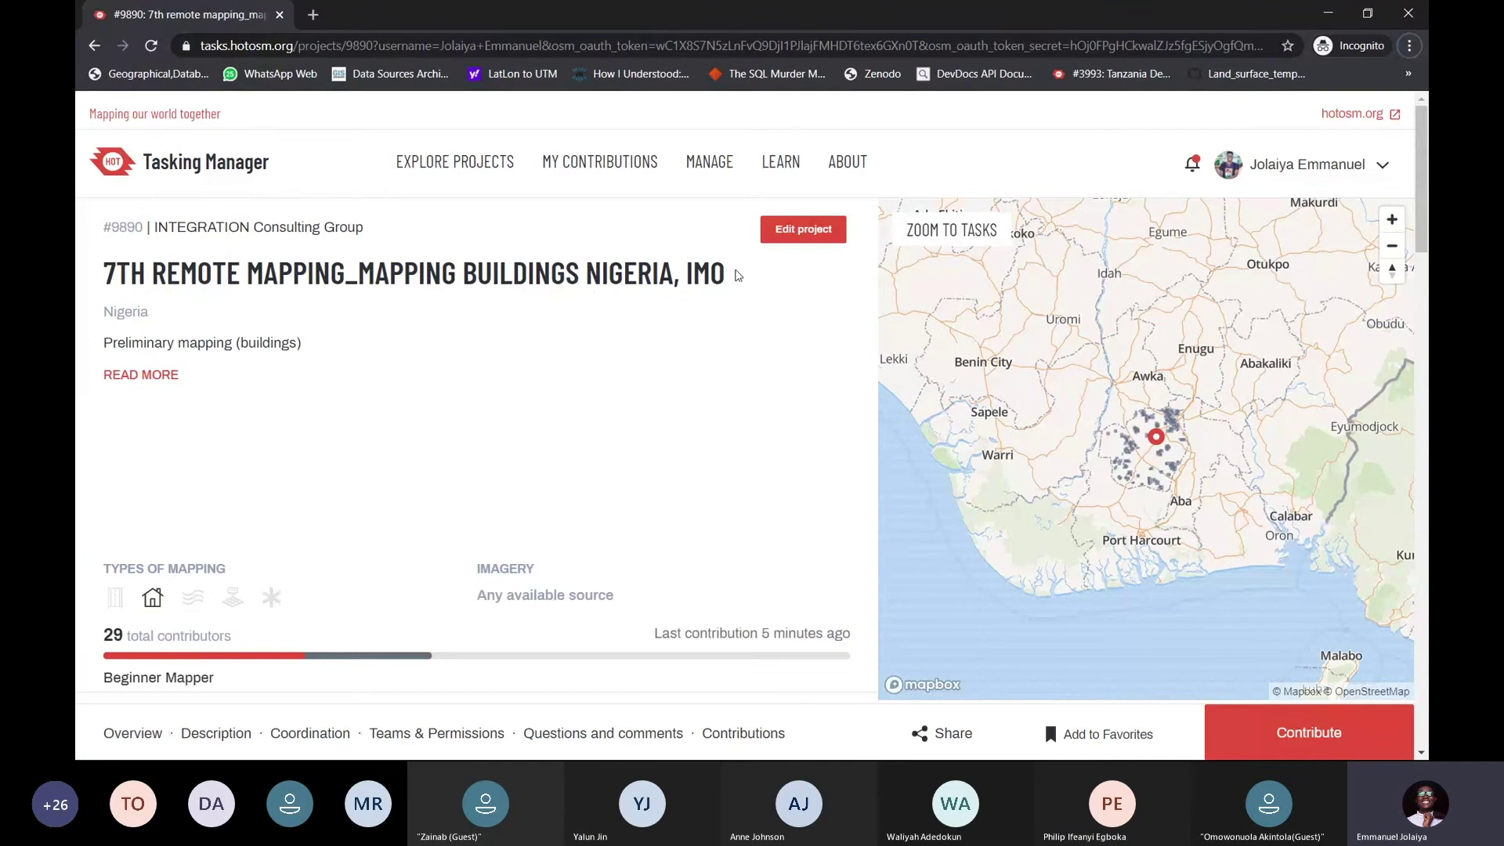
Highlight the project title and its Preliminary mapping (buildings) description, then select the page address
{"action": "left_click_drag", "start_coordinate": [734, 274], "coordinate": [104, 274]}
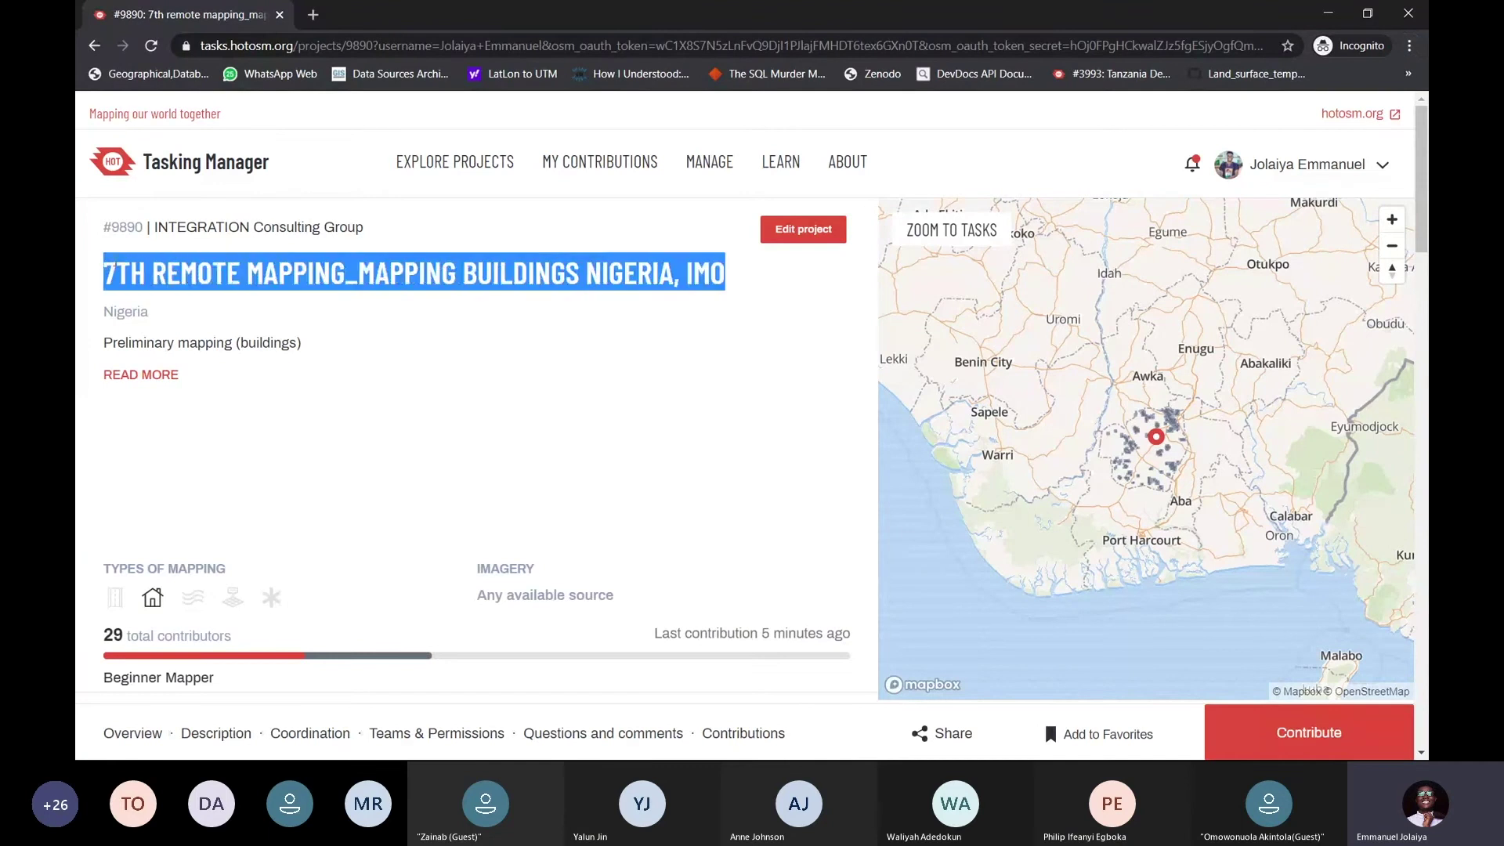
{"action": "left_click", "coordinate": [407, 303]}
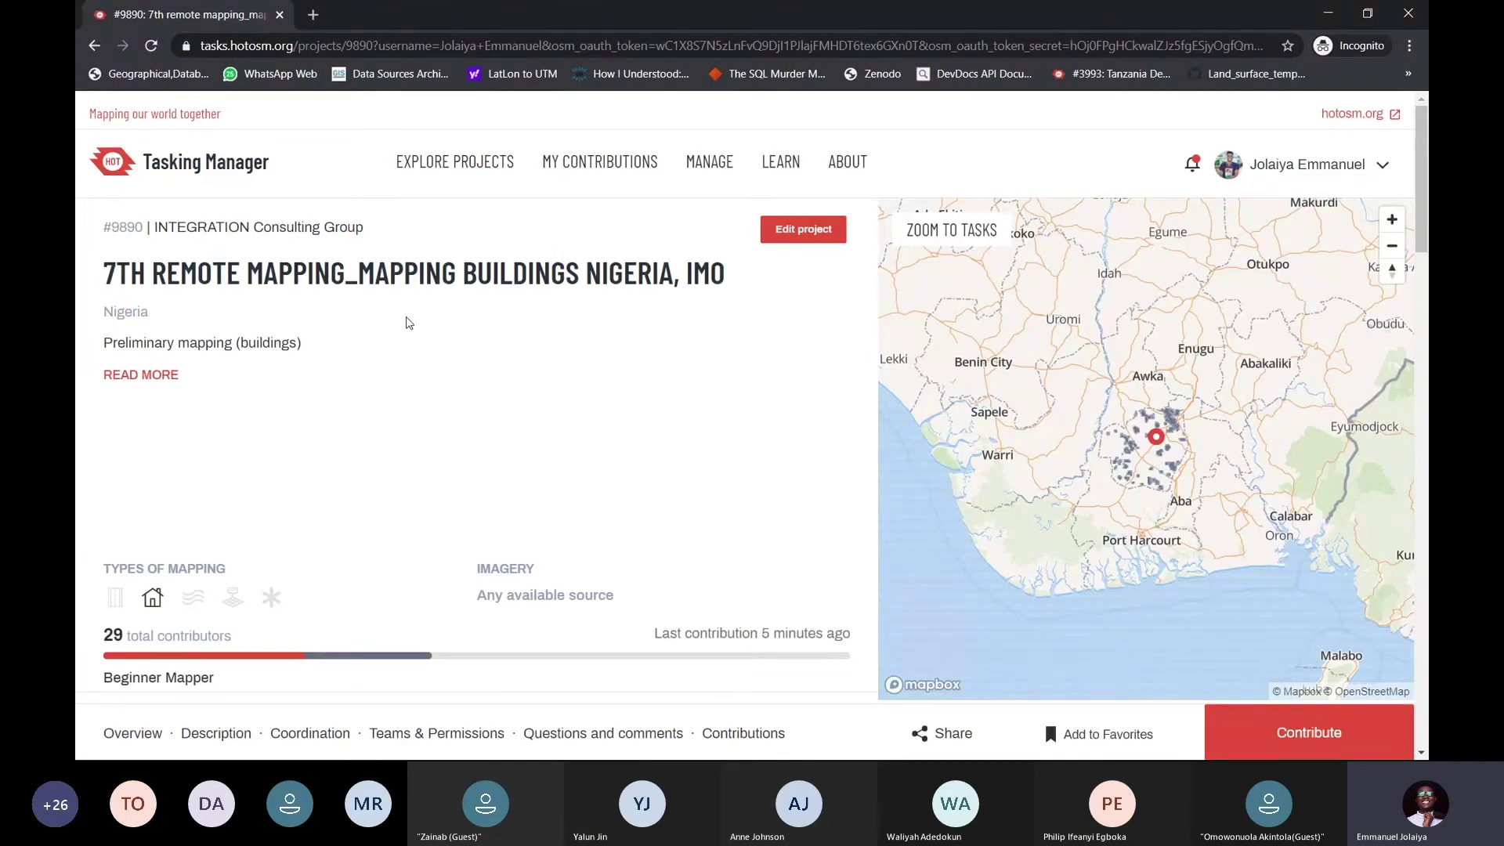
{"action": "left_click_drag", "start_coordinate": [302, 343], "coordinate": [105, 350]}
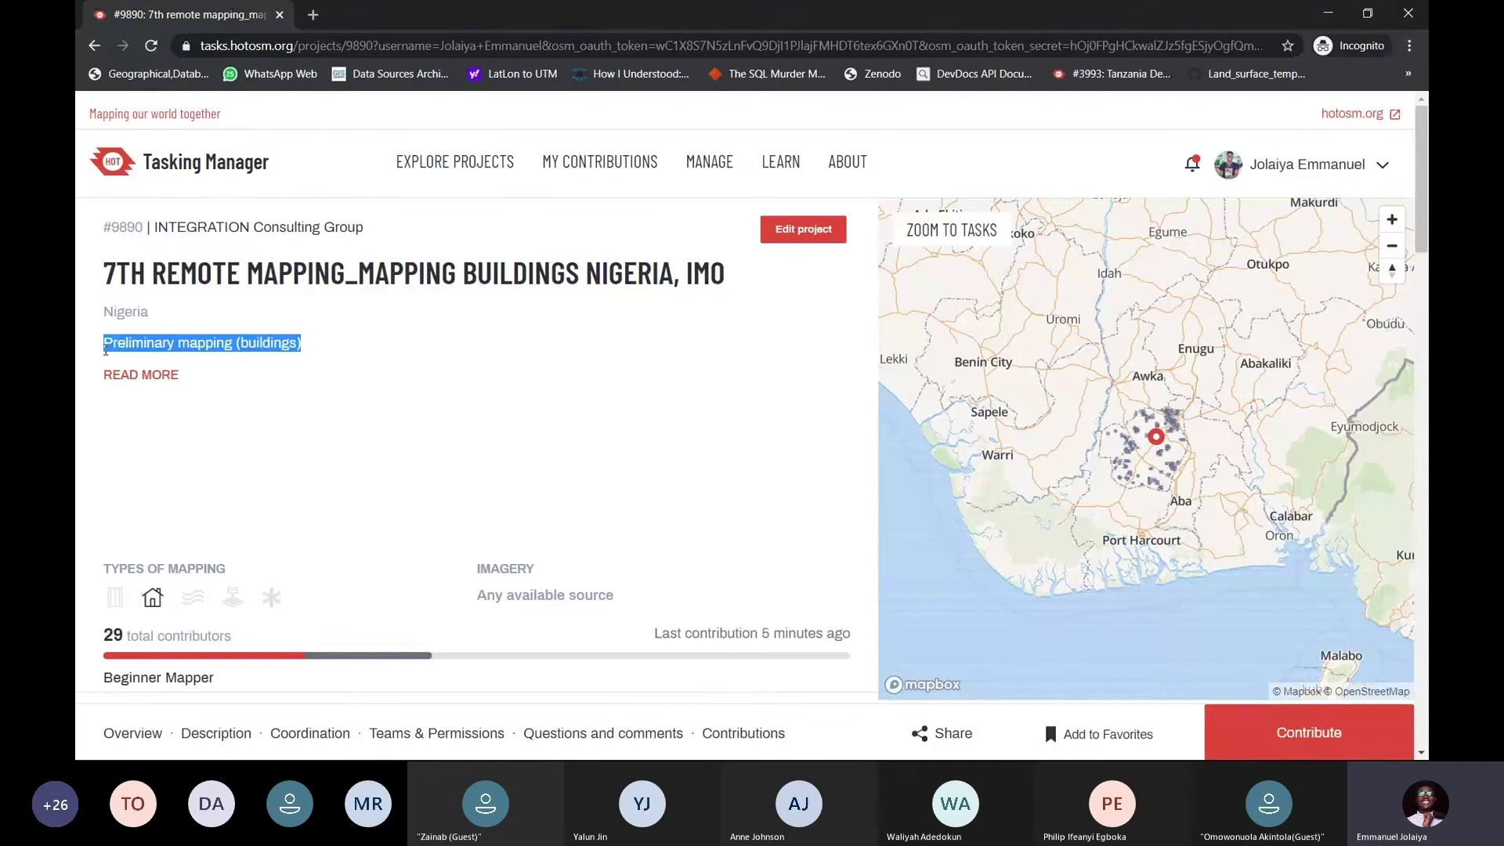
{"action": "left_click", "coordinate": [306, 348]}
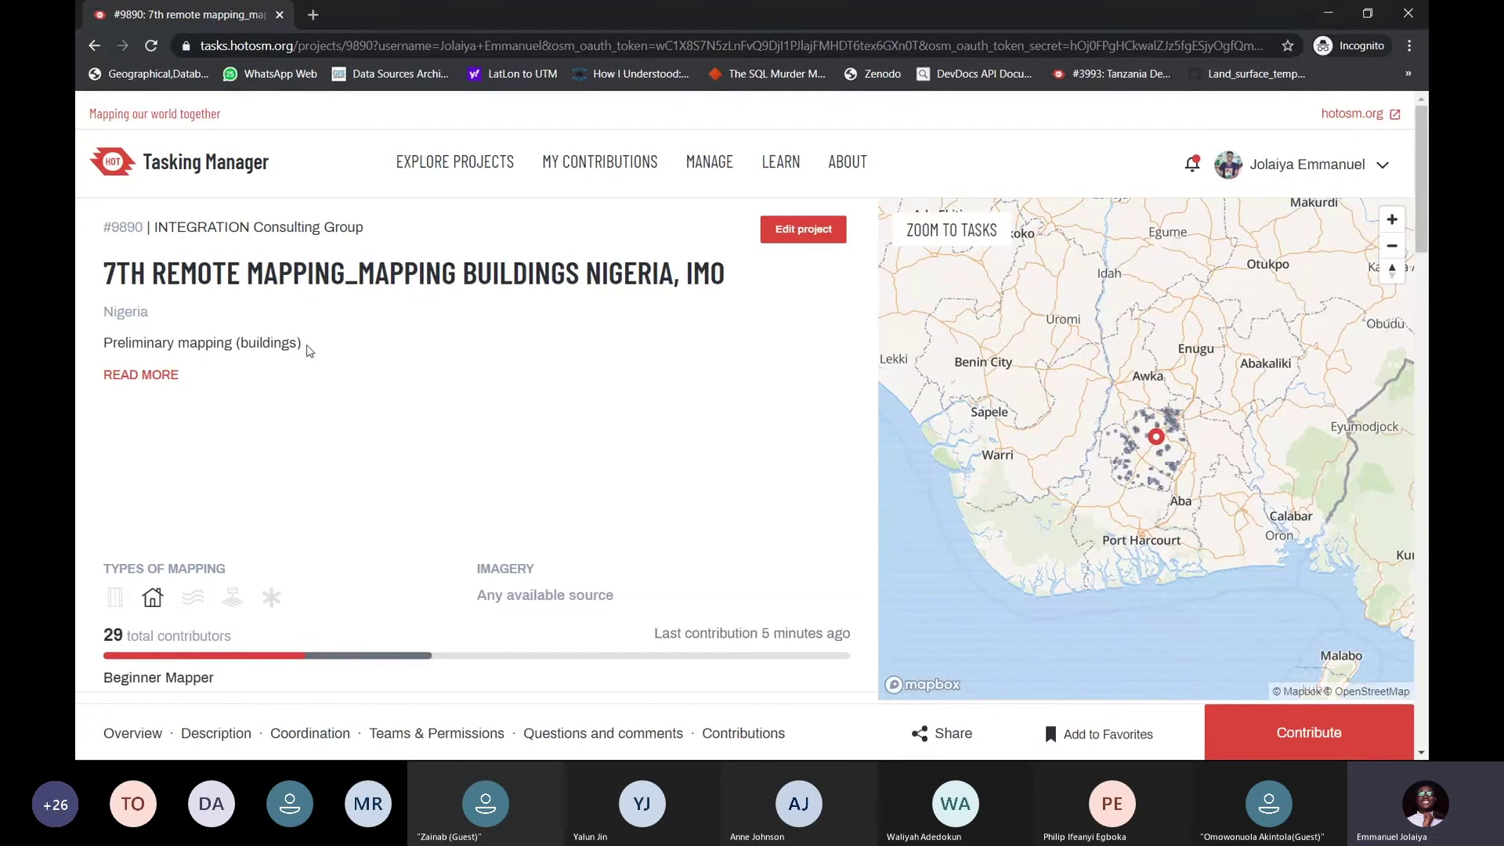
{"action": "left_click_drag", "start_coordinate": [306, 348], "coordinate": [106, 350]}
{"action": "left_click", "coordinate": [302, 346]}
{"action": "scroll", "coordinate": [453, 301], "scroll_direction": "down", "scroll_amount": 3}
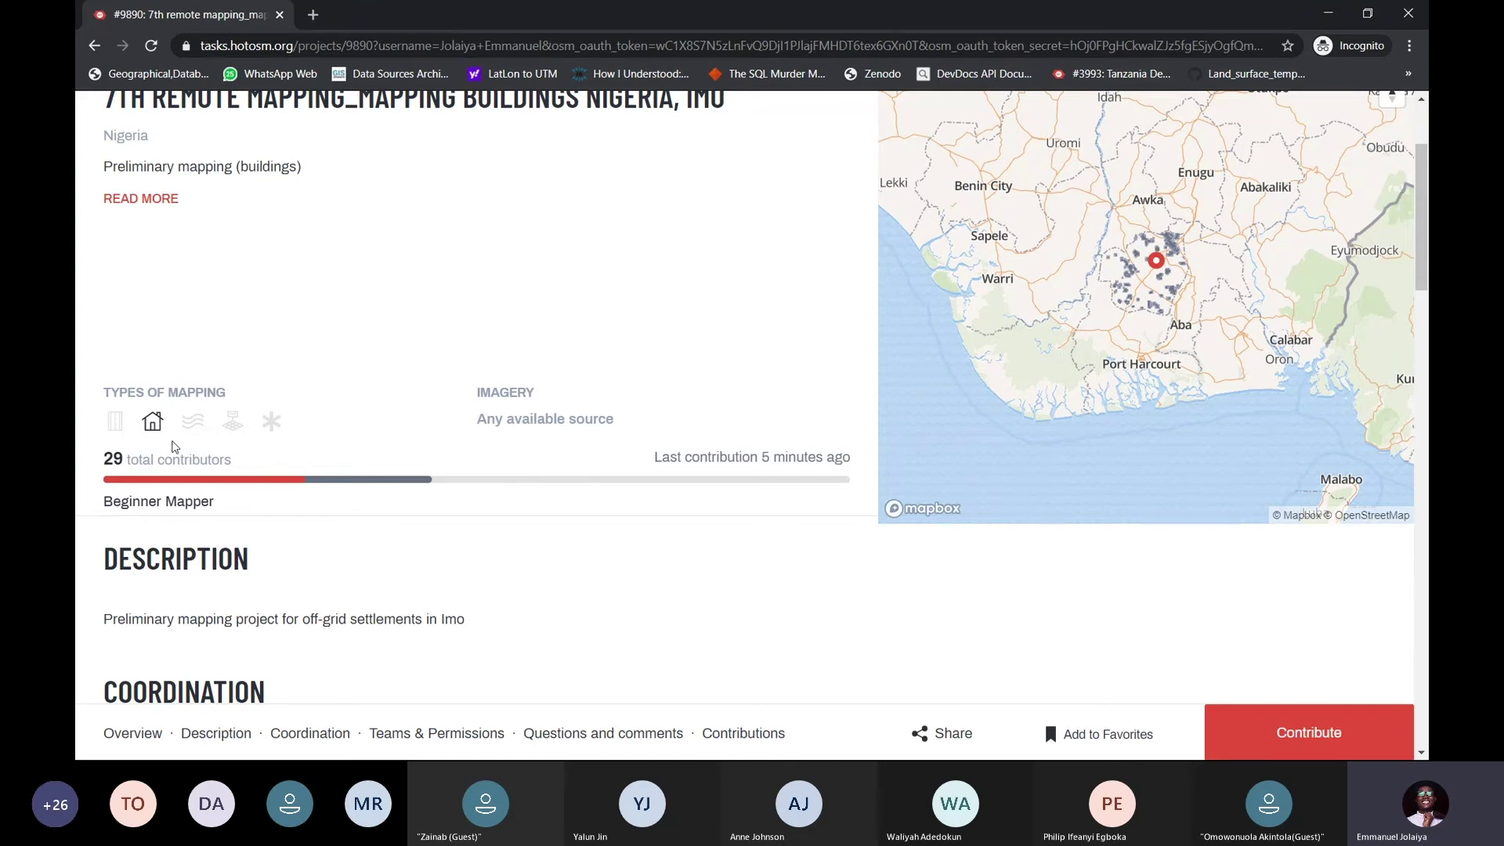
{"action": "scroll", "coordinate": [589, 340], "scroll_direction": "up", "scroll_amount": 3}
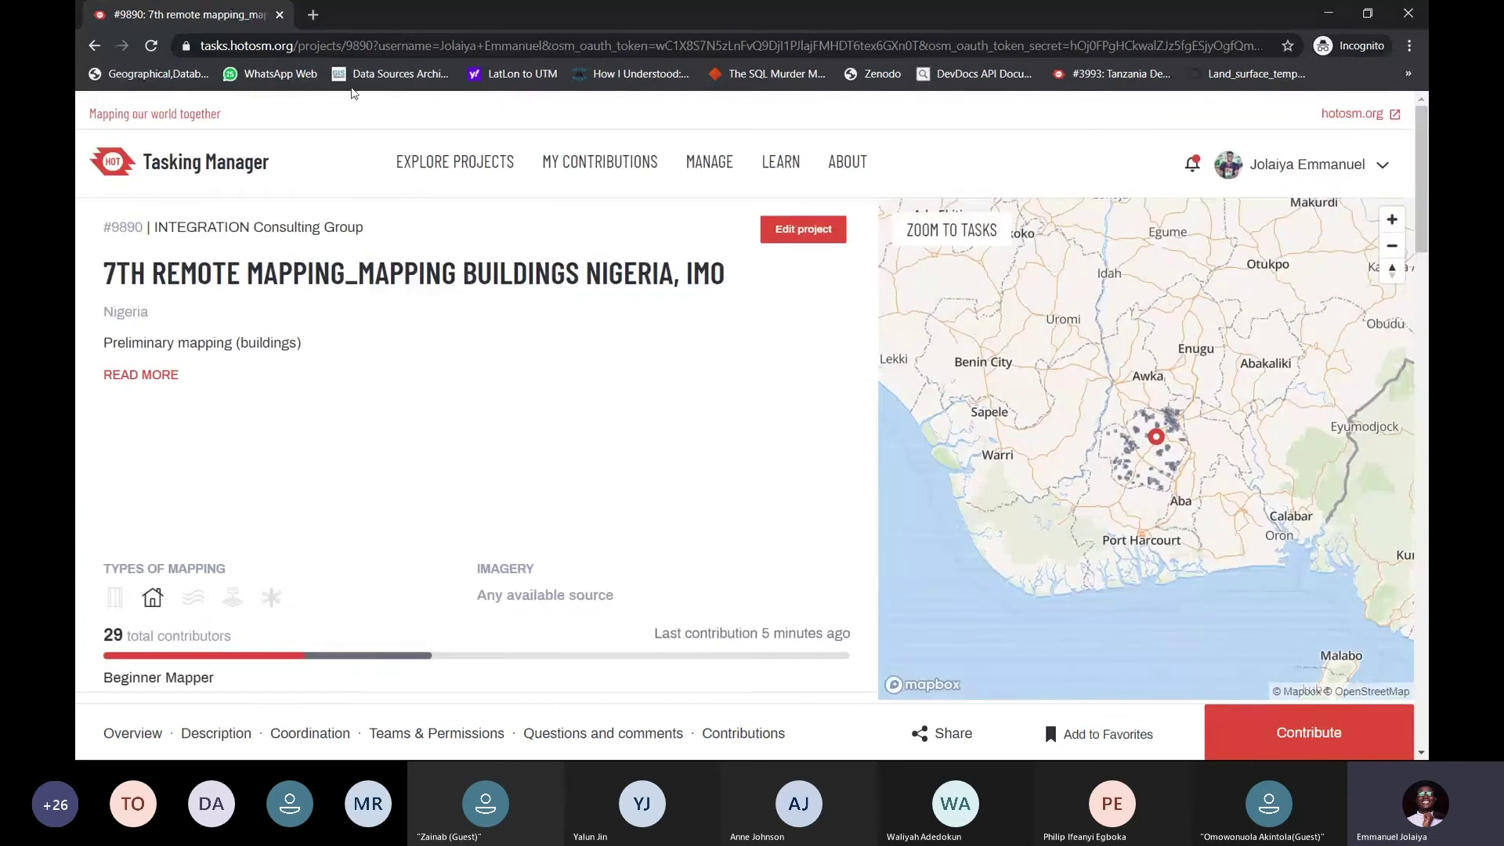
{"action": "left_click_drag", "start_coordinate": [375, 45], "coordinate": [203, 60]}
{"action": "key", "text": "ctrl+c"}
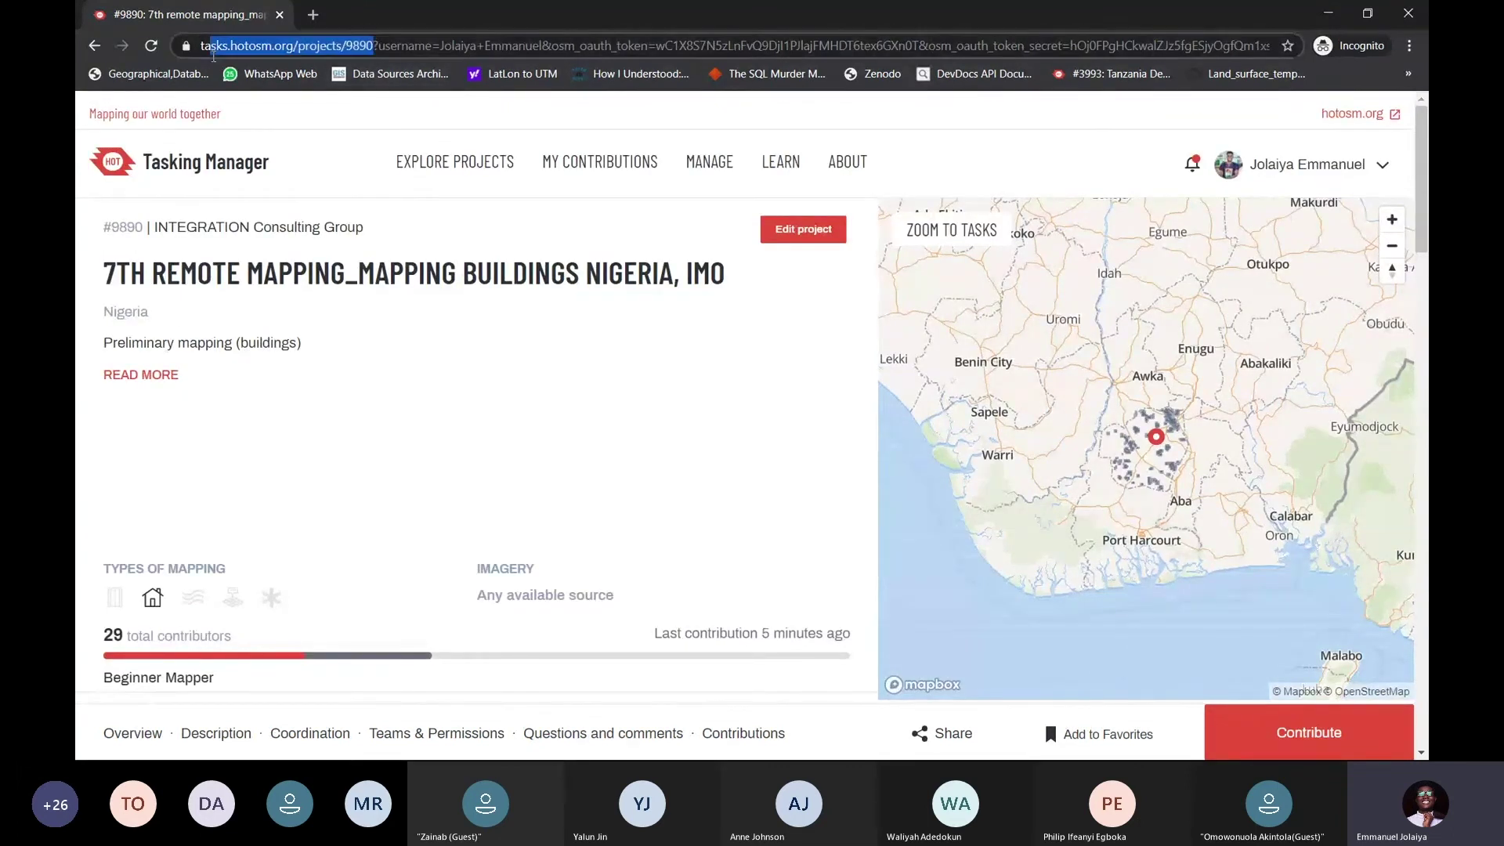
Log out, reload tasks.hotosm.org/projects/9890, and log back in by granting OpenStreetMap access
{"action": "left_click", "coordinate": [1226, 174]}
{"action": "left_click", "coordinate": [1241, 255]}
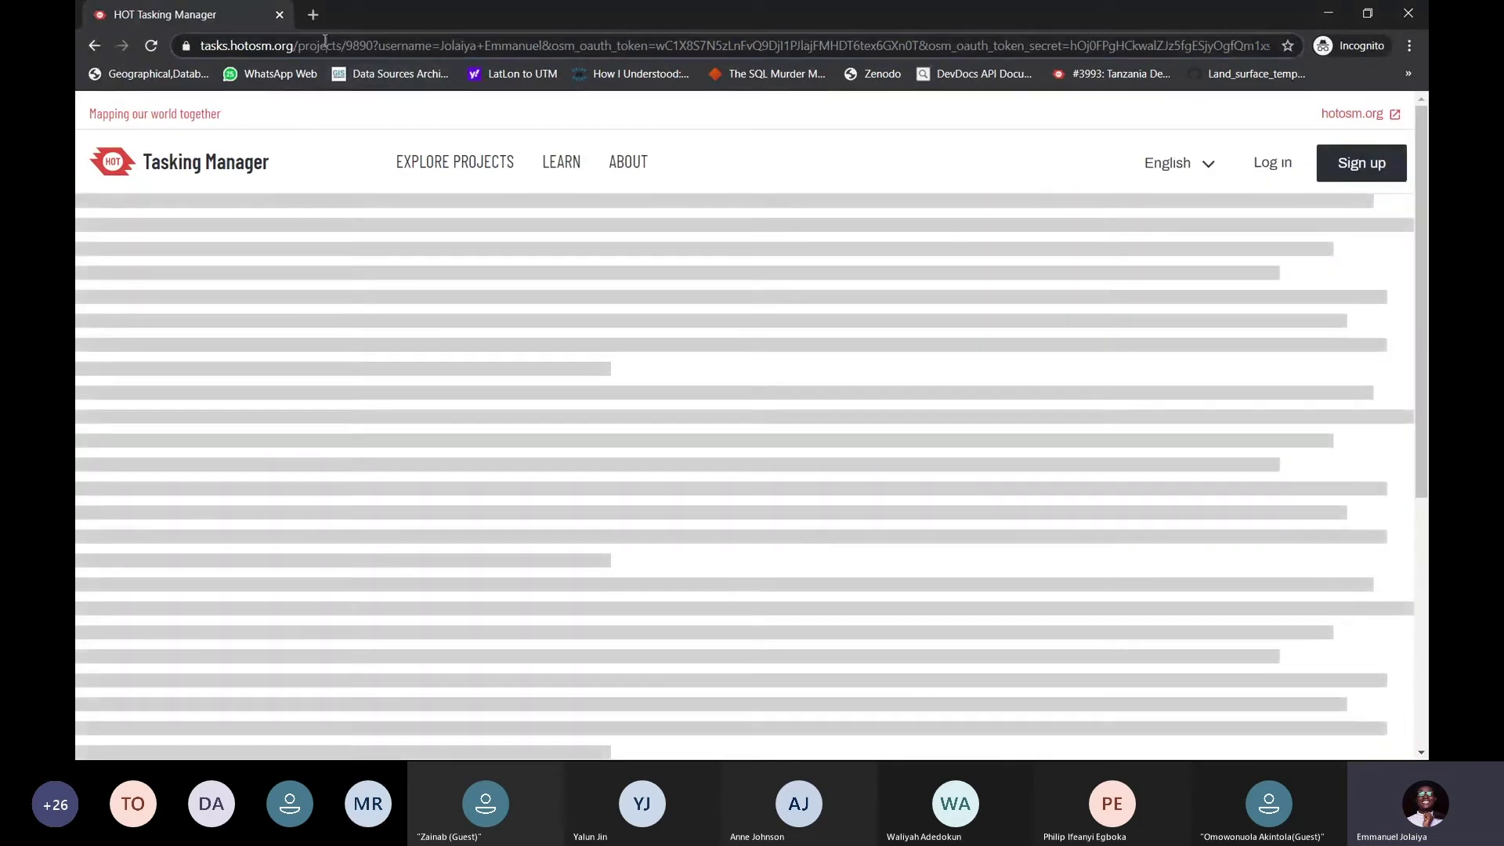
{"action": "left_click", "coordinate": [325, 46]}
{"action": "key", "text": "ctrl+v"}
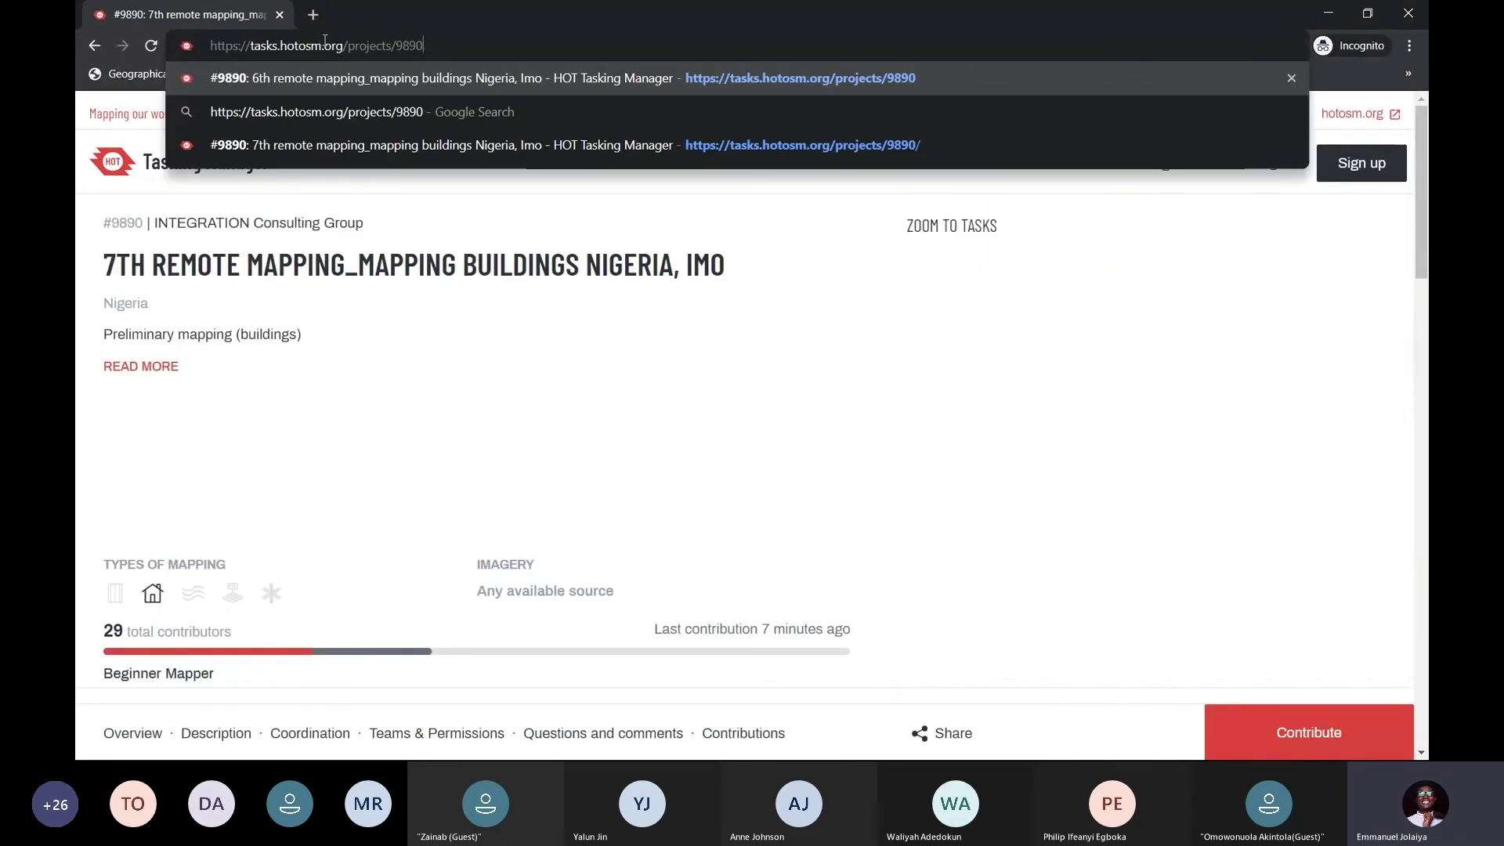
{"action": "key", "text": "Return"}
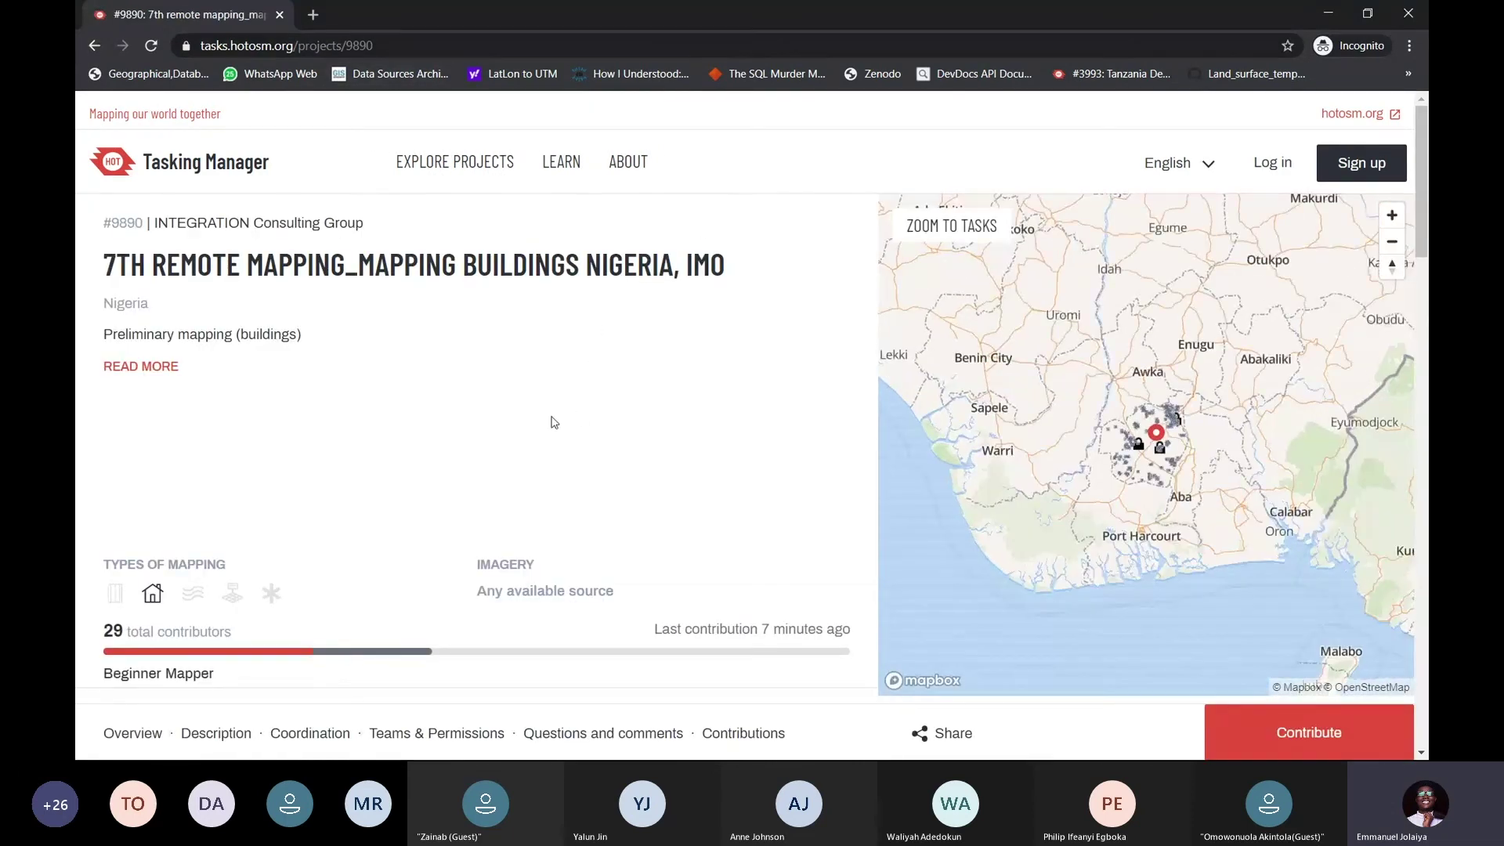
{"action": "left_click", "coordinate": [1273, 164]}
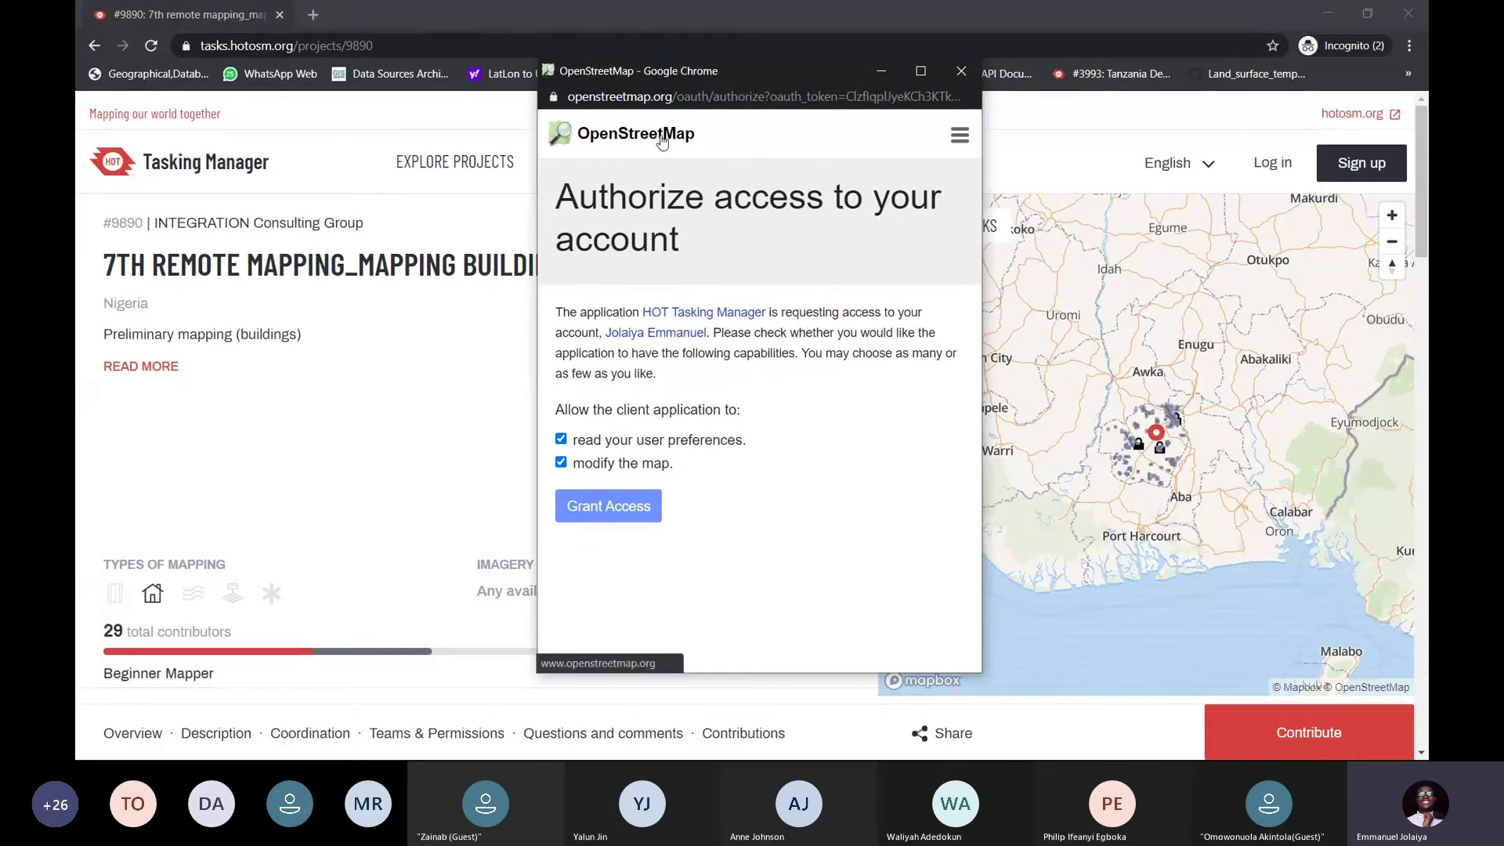
{"action": "left_click", "coordinate": [617, 509]}
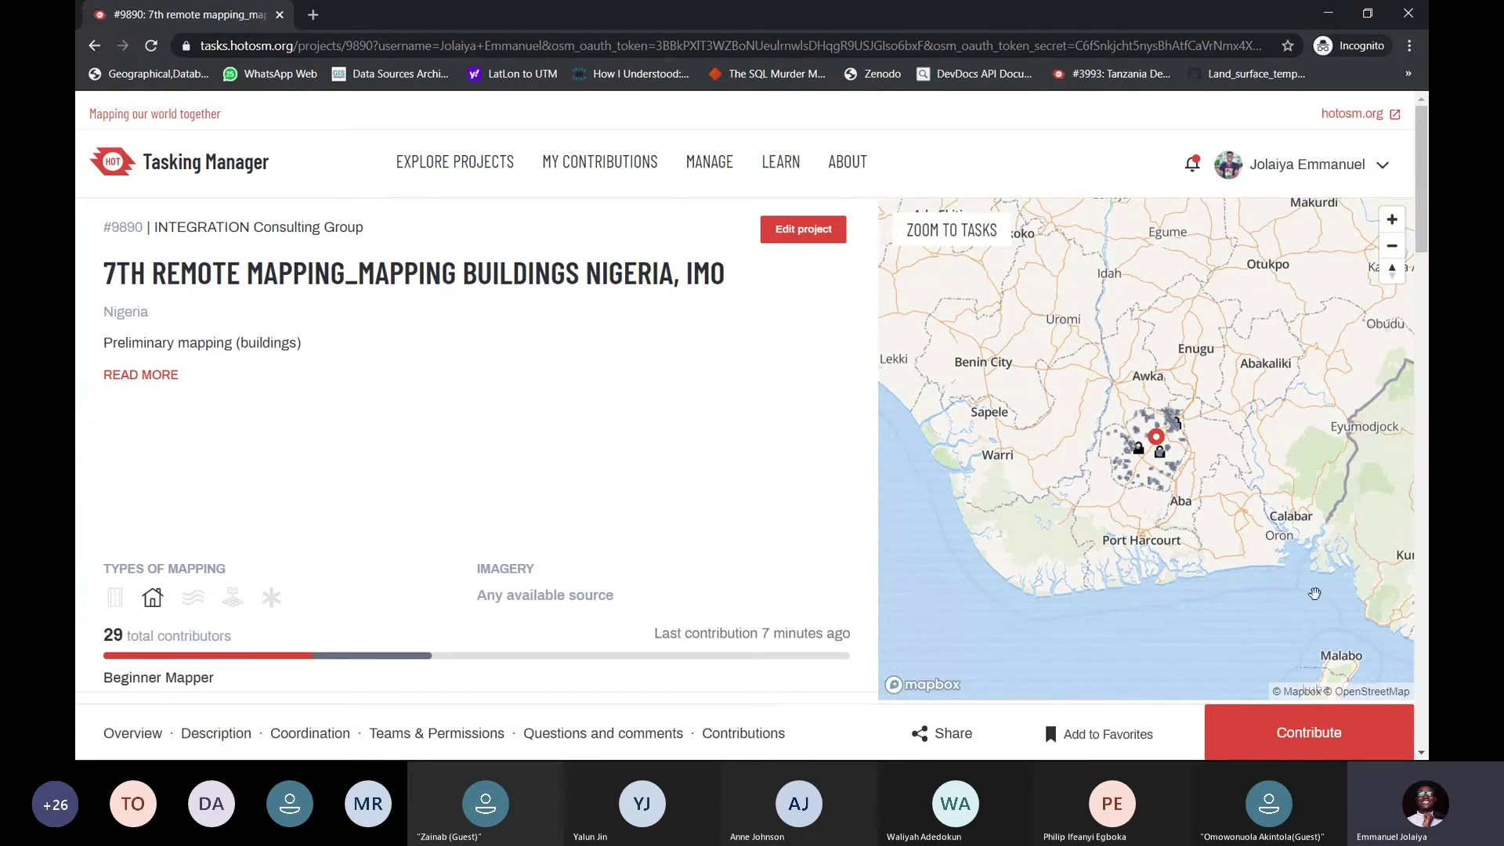
Go to project 9890's contribute page and scroll through its instructions
{"action": "left_click", "coordinate": [1308, 734]}
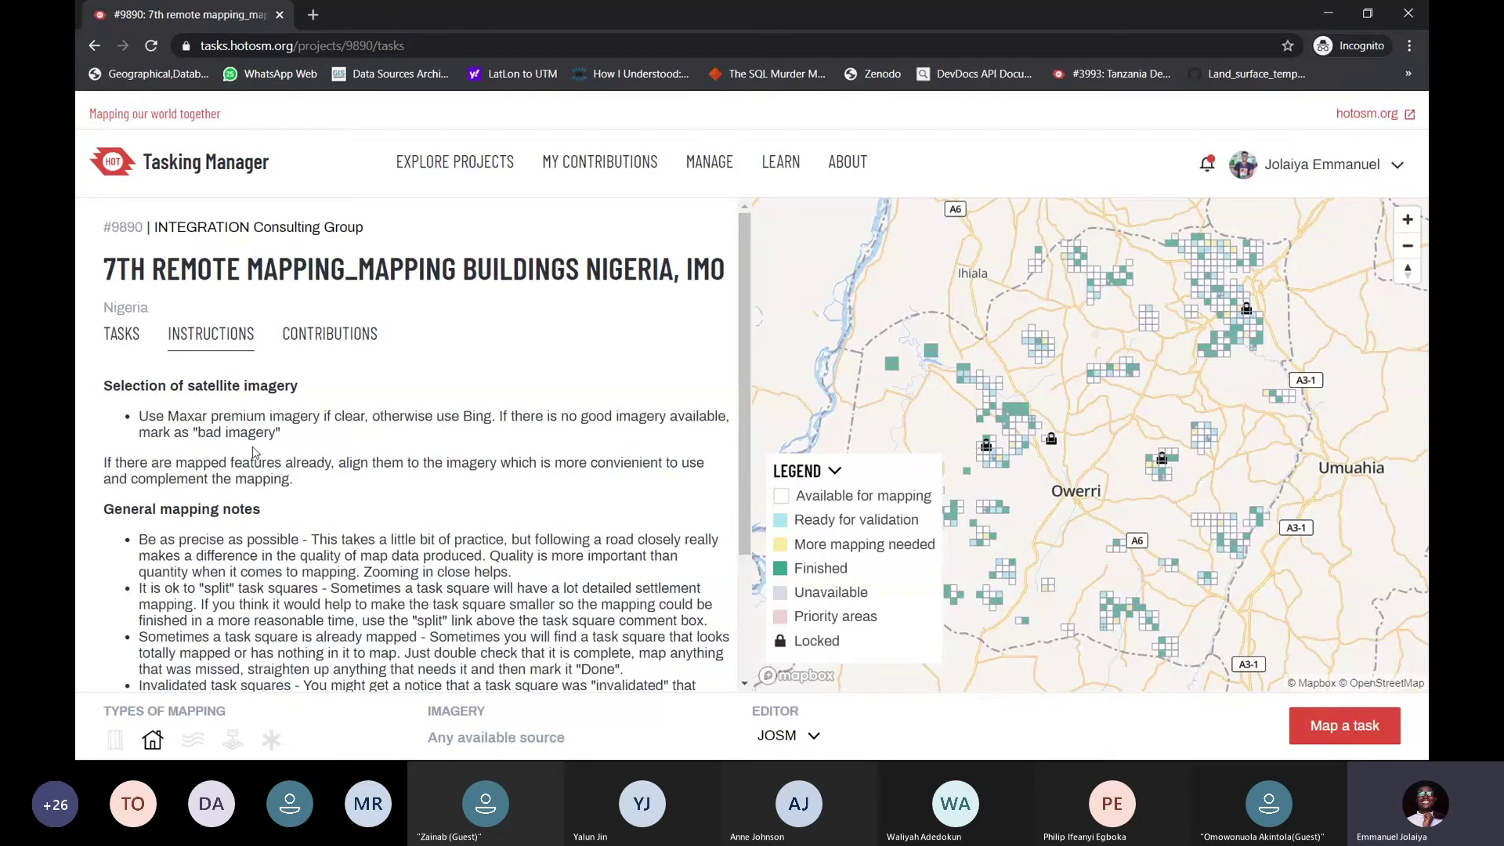
{"action": "scroll", "coordinate": [275, 447], "scroll_direction": "down", "scroll_amount": 1}
{"action": "scroll", "coordinate": [293, 439], "scroll_direction": "up", "scroll_amount": 1}
{"action": "scroll", "coordinate": [299, 455], "scroll_direction": "down", "scroll_amount": 1}
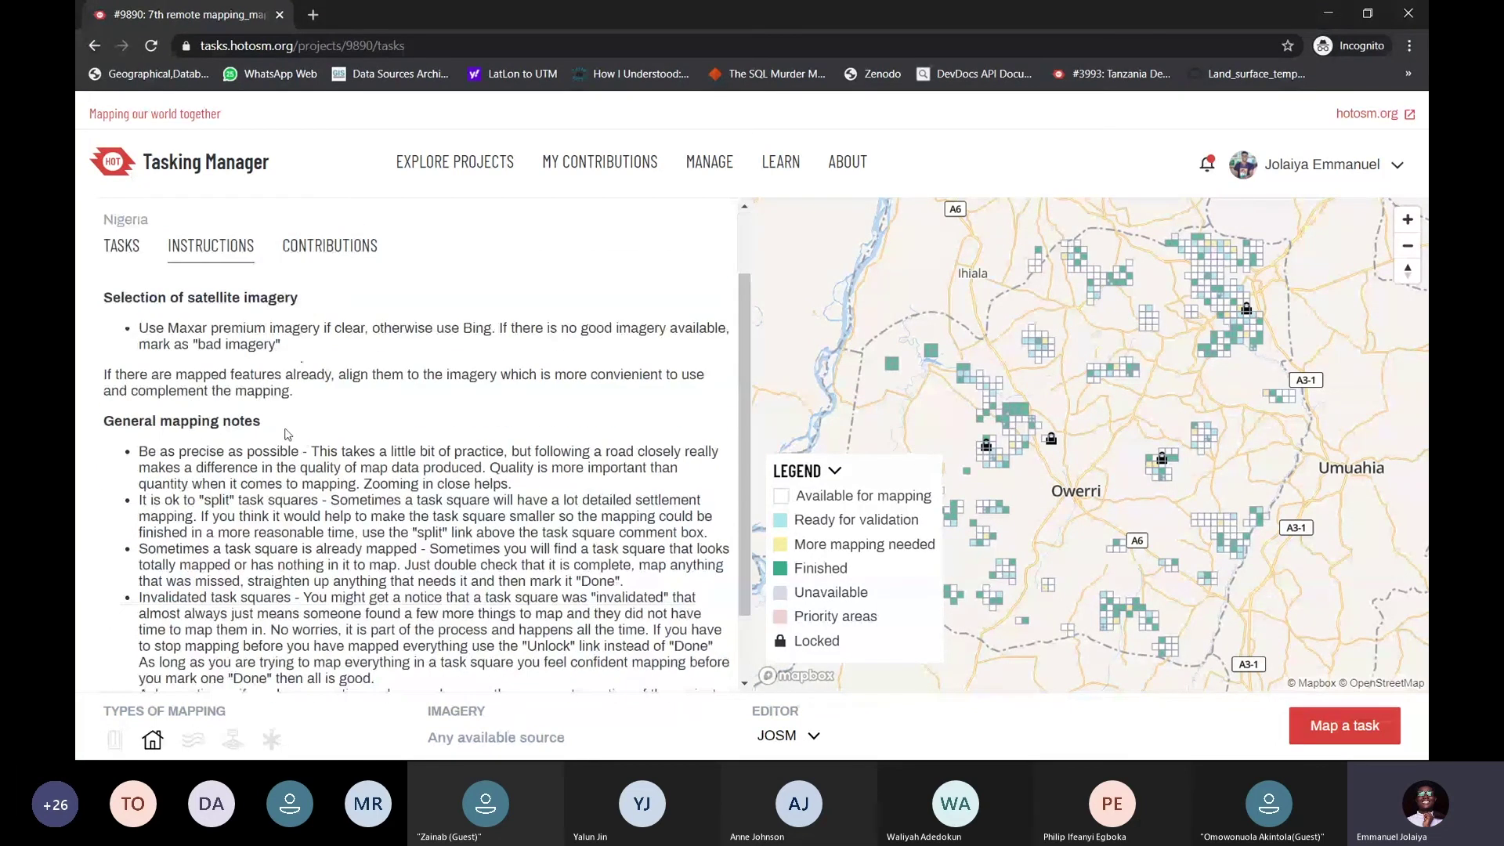
{"action": "scroll", "coordinate": [235, 431], "scroll_direction": "up", "scroll_amount": 1}
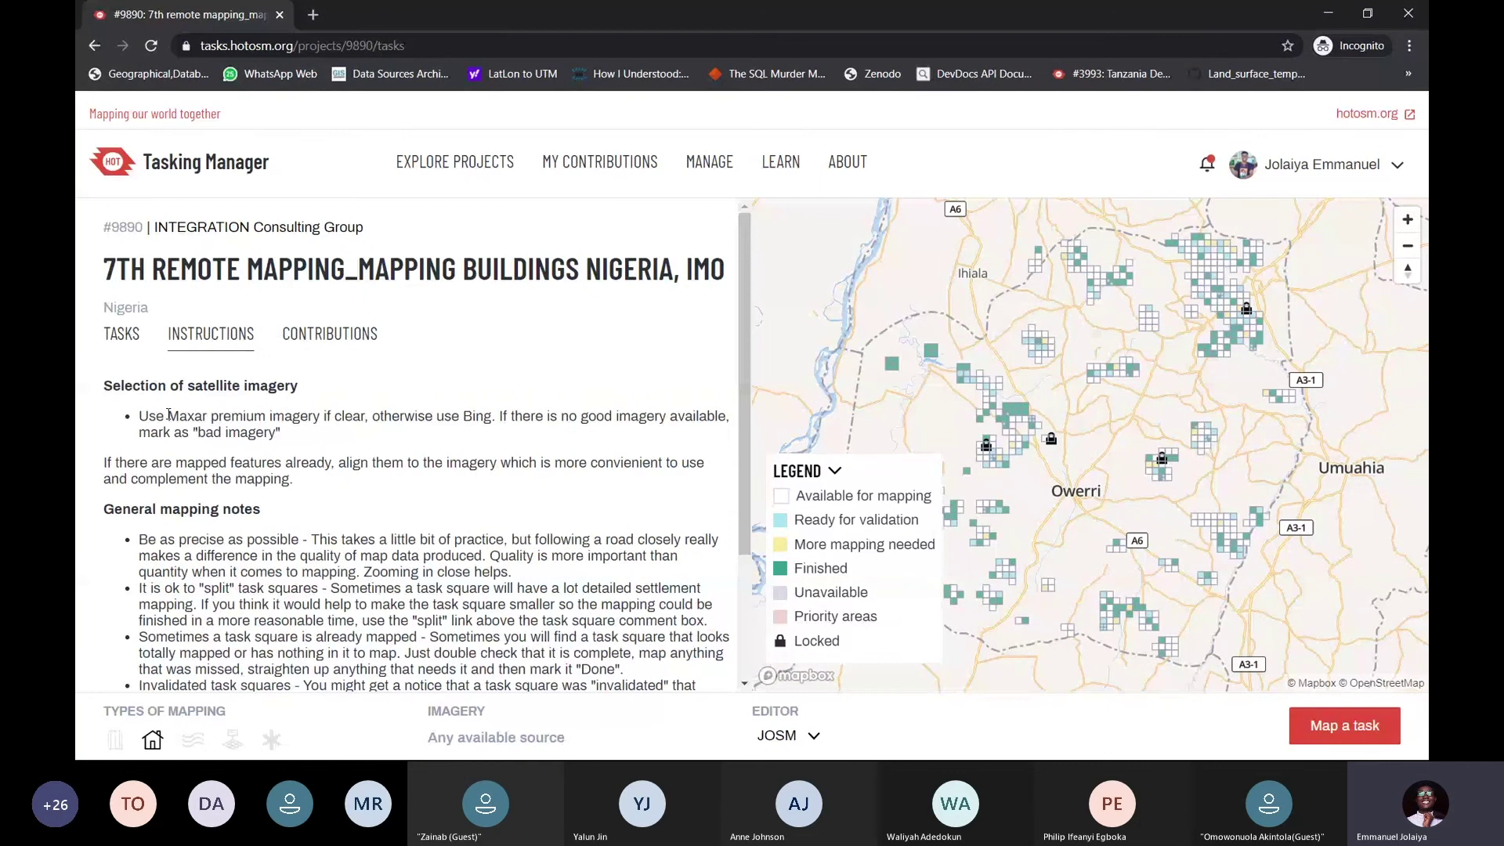
Highlight the Maxar premium imagery advice in the mapping instructions
{"action": "left_click_drag", "start_coordinate": [168, 415], "coordinate": [321, 419]}
{"action": "left_click", "coordinate": [318, 420]}
{"action": "mouse_move", "coordinate": [311, 416]}
{"action": "left_mouse_down"}
{"action": "mouse_move", "coordinate": [169, 416]}
{"action": "mouse_move", "coordinate": [322, 418]}
{"action": "left_mouse_up"}
{"action": "double_click", "coordinate": [187, 416]}
{"action": "left_click", "coordinate": [183, 429]}
{"action": "left_click", "coordinate": [320, 429]}
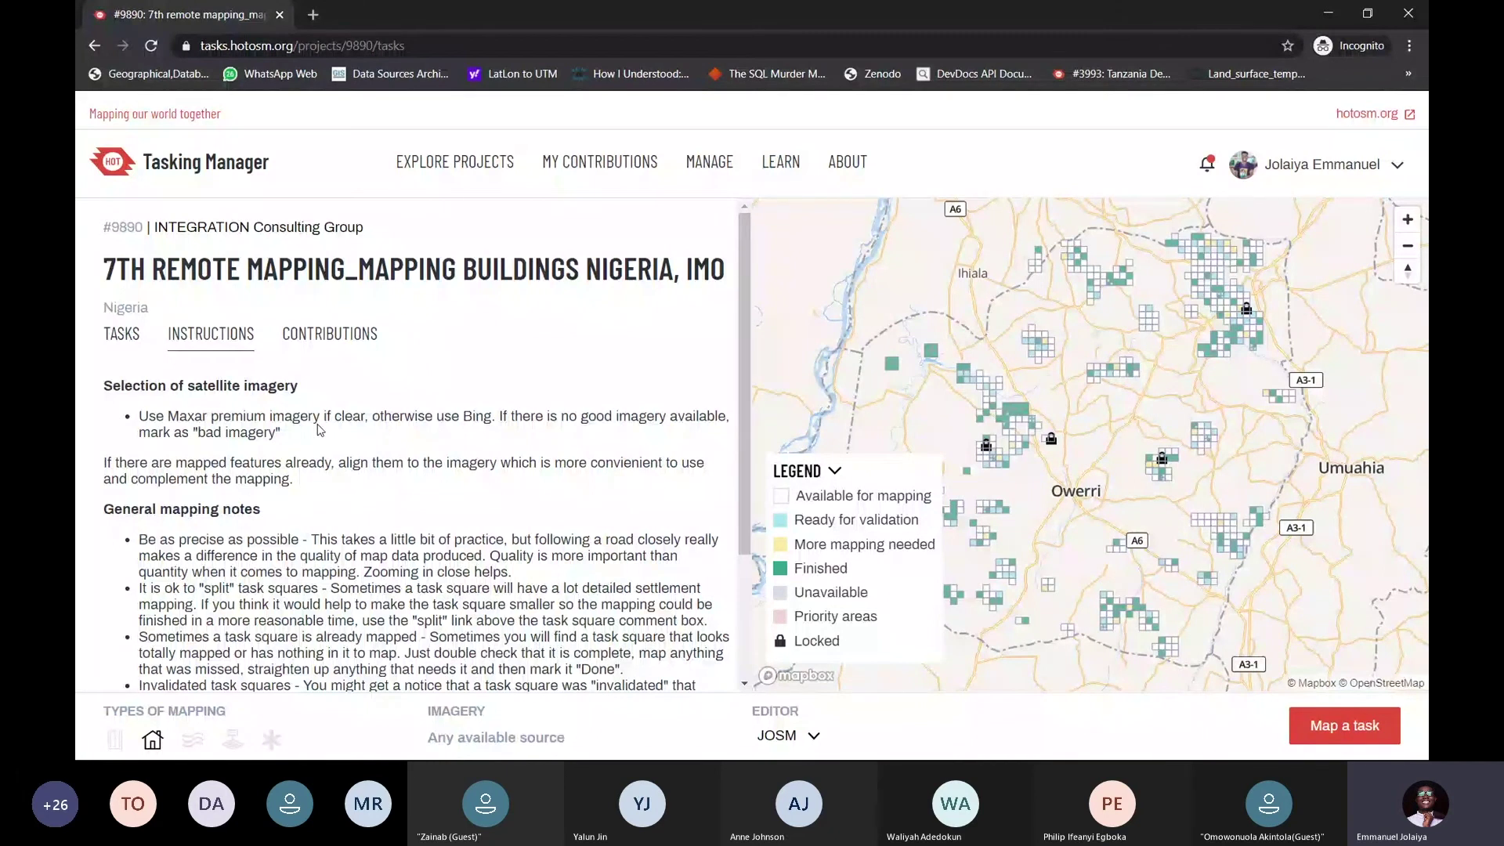
{"action": "mouse_move", "coordinate": [320, 416]}
{"action": "left_mouse_down"}
{"action": "mouse_move", "coordinate": [165, 416]}
{"action": "mouse_move", "coordinate": [322, 416]}
{"action": "left_mouse_up"}
{"action": "left_click", "coordinate": [173, 417]}
{"action": "left_click", "coordinate": [338, 451]}
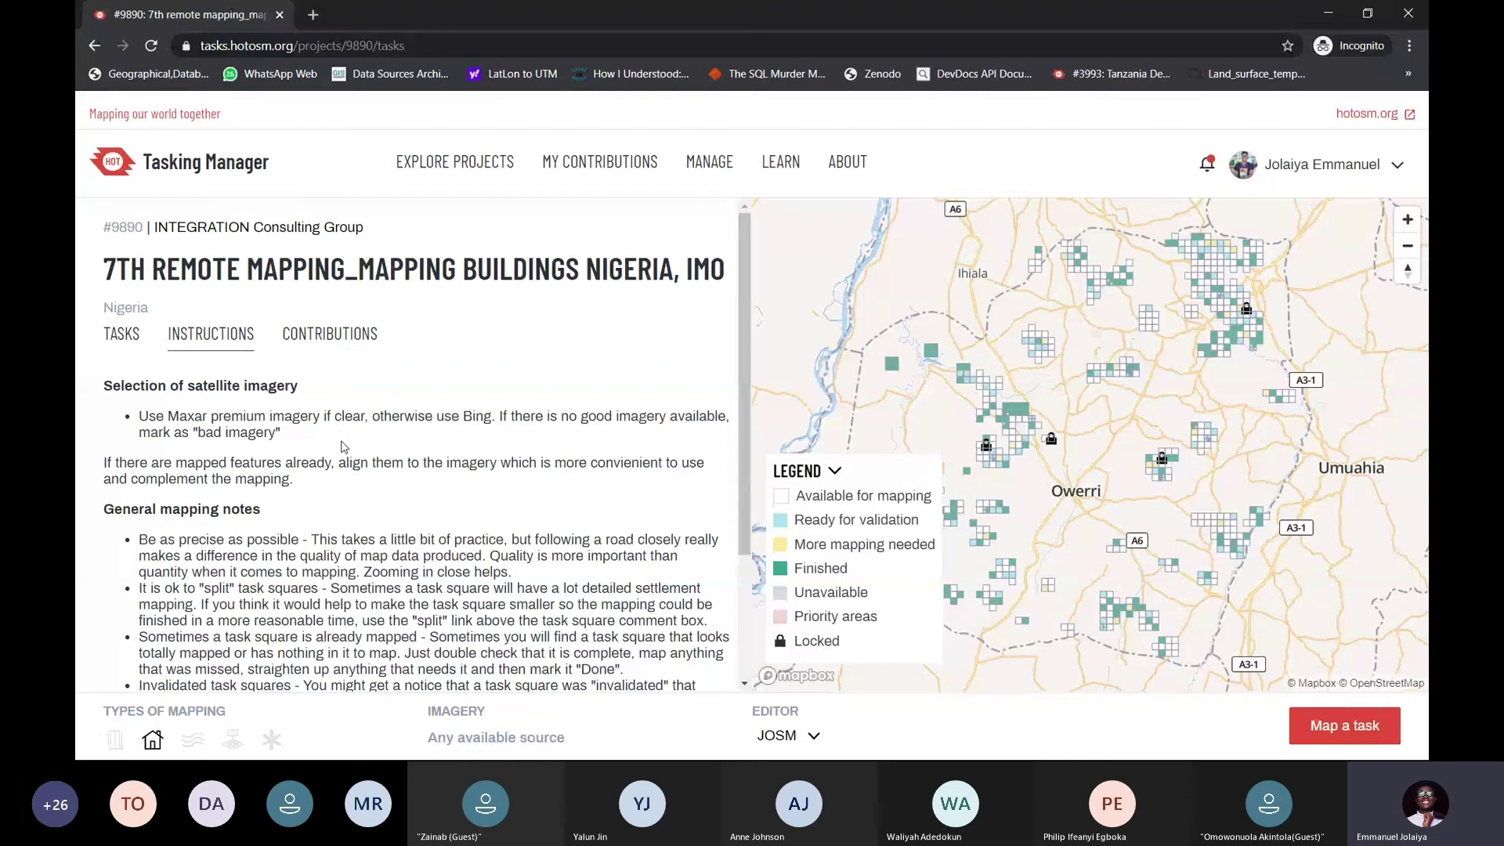
Pan the task-grid map around Owerri to show more task squares
{"action": "left_click_drag", "start_coordinate": [1157, 465], "coordinate": [1089, 415]}
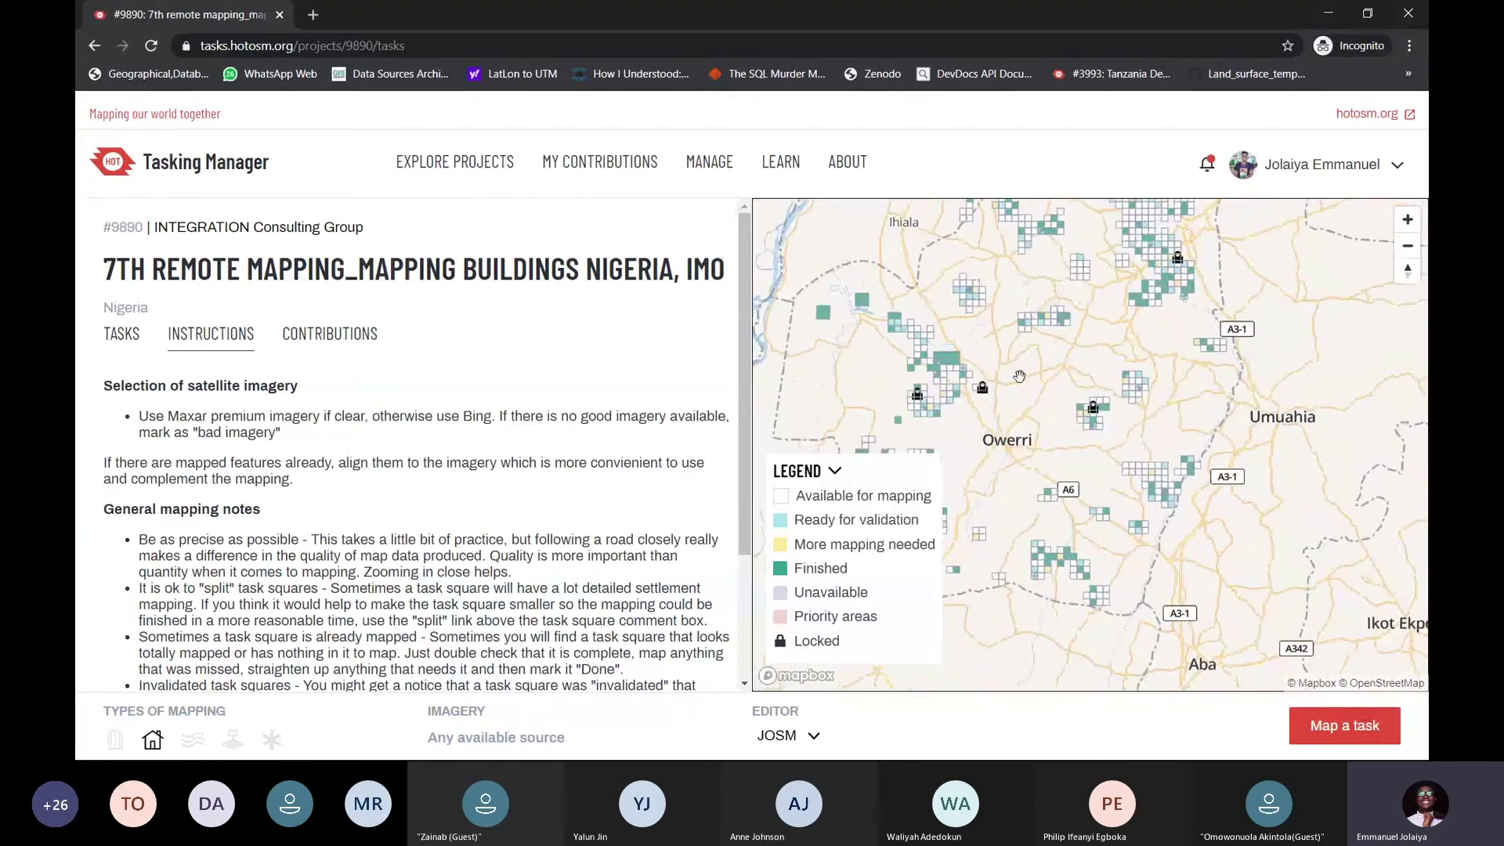
{"action": "left_click_drag", "start_coordinate": [886, 385], "coordinate": [931, 430]}
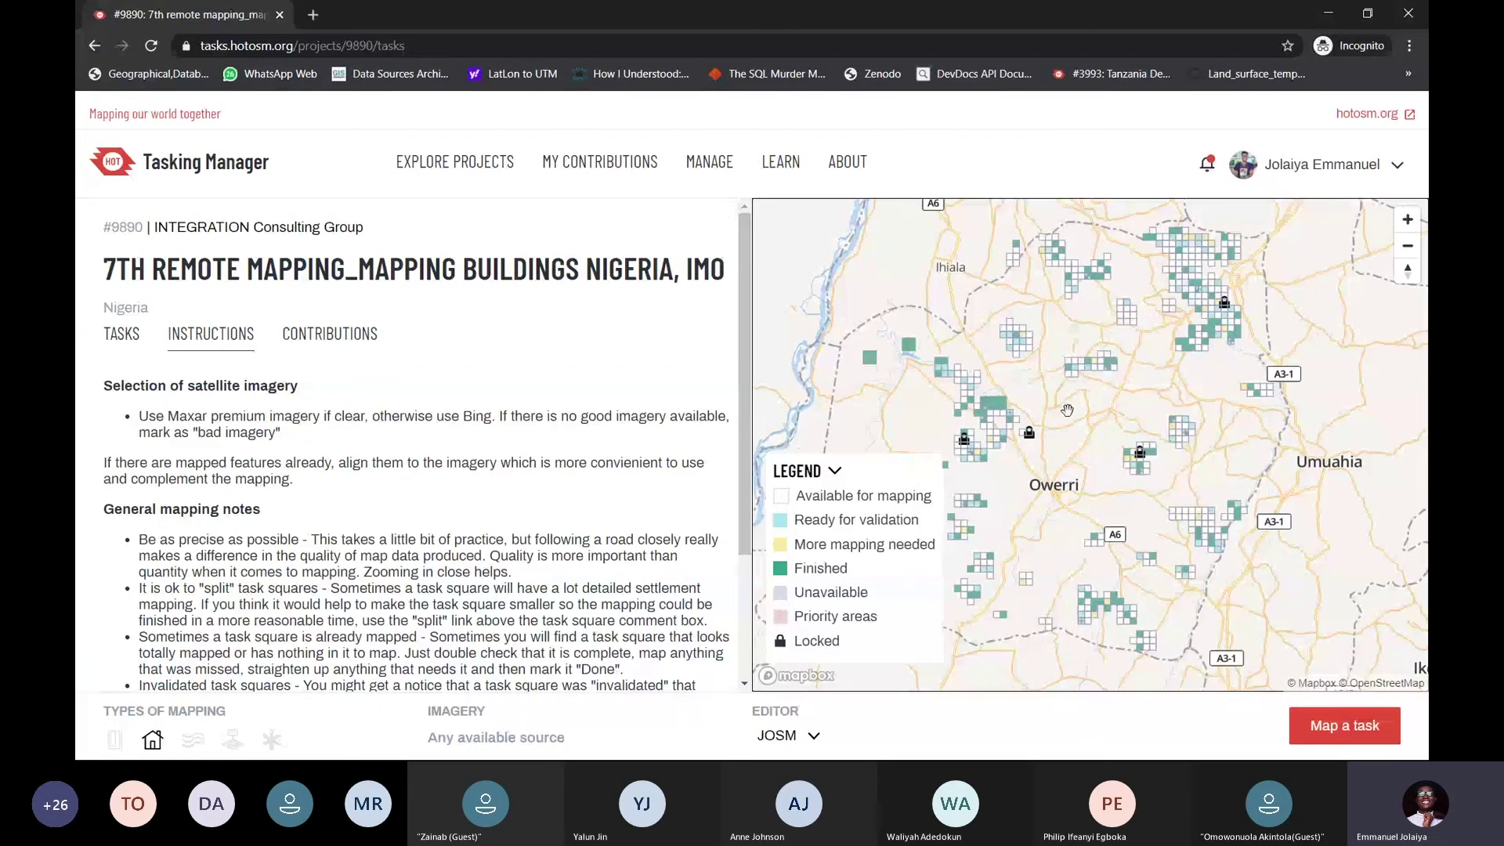
{"action": "mouse_move", "coordinate": [1067, 410]}
{"action": "left_mouse_down"}
{"action": "mouse_move", "coordinate": [999, 426]}
{"action": "mouse_move", "coordinate": [1070, 401]}
{"action": "left_mouse_up"}
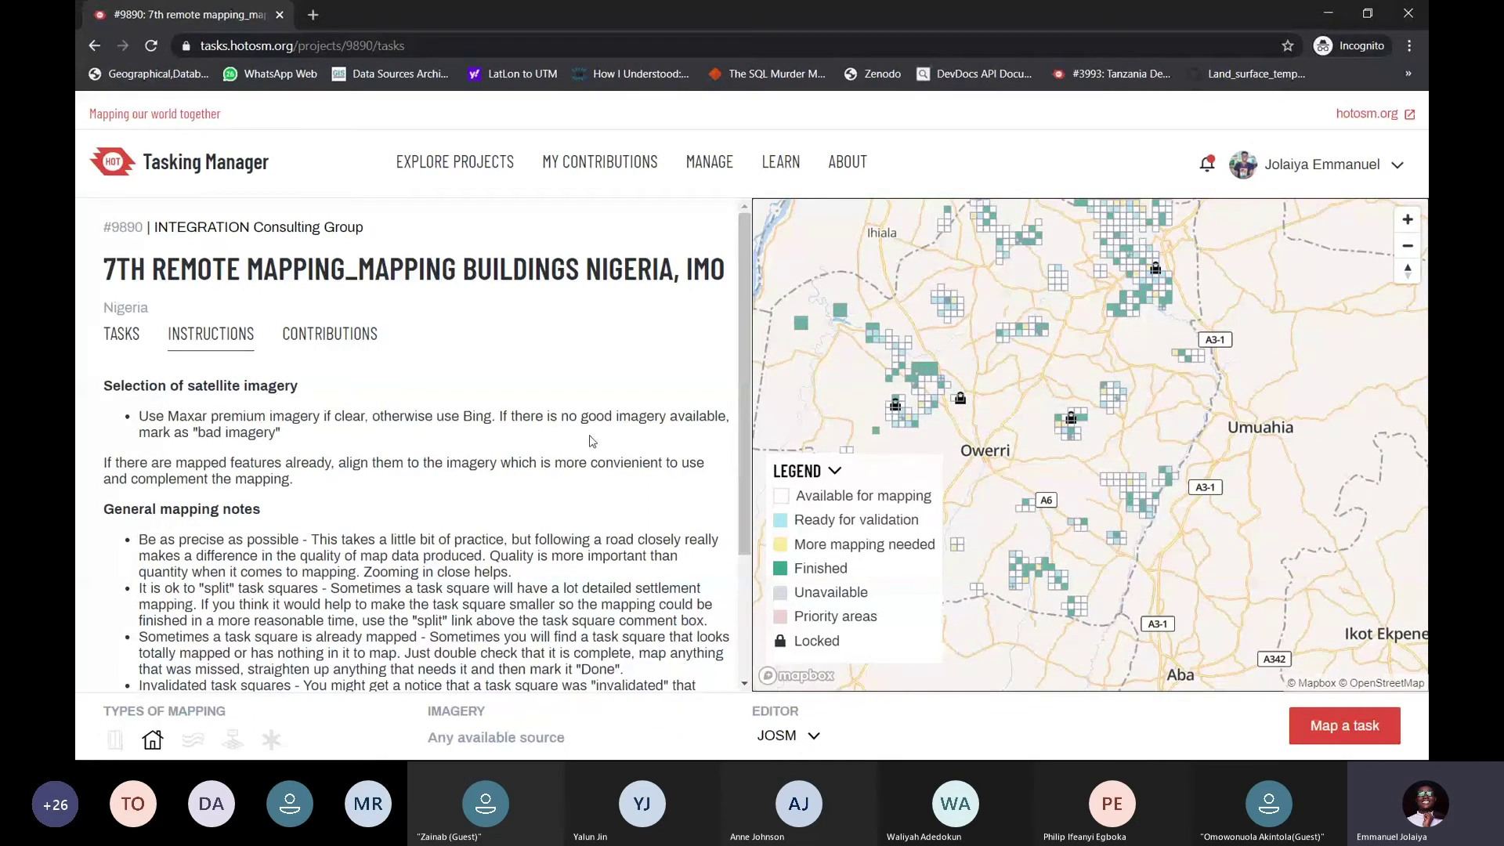
{"action": "left_click_drag", "start_coordinate": [1032, 345], "coordinate": [1074, 403]}
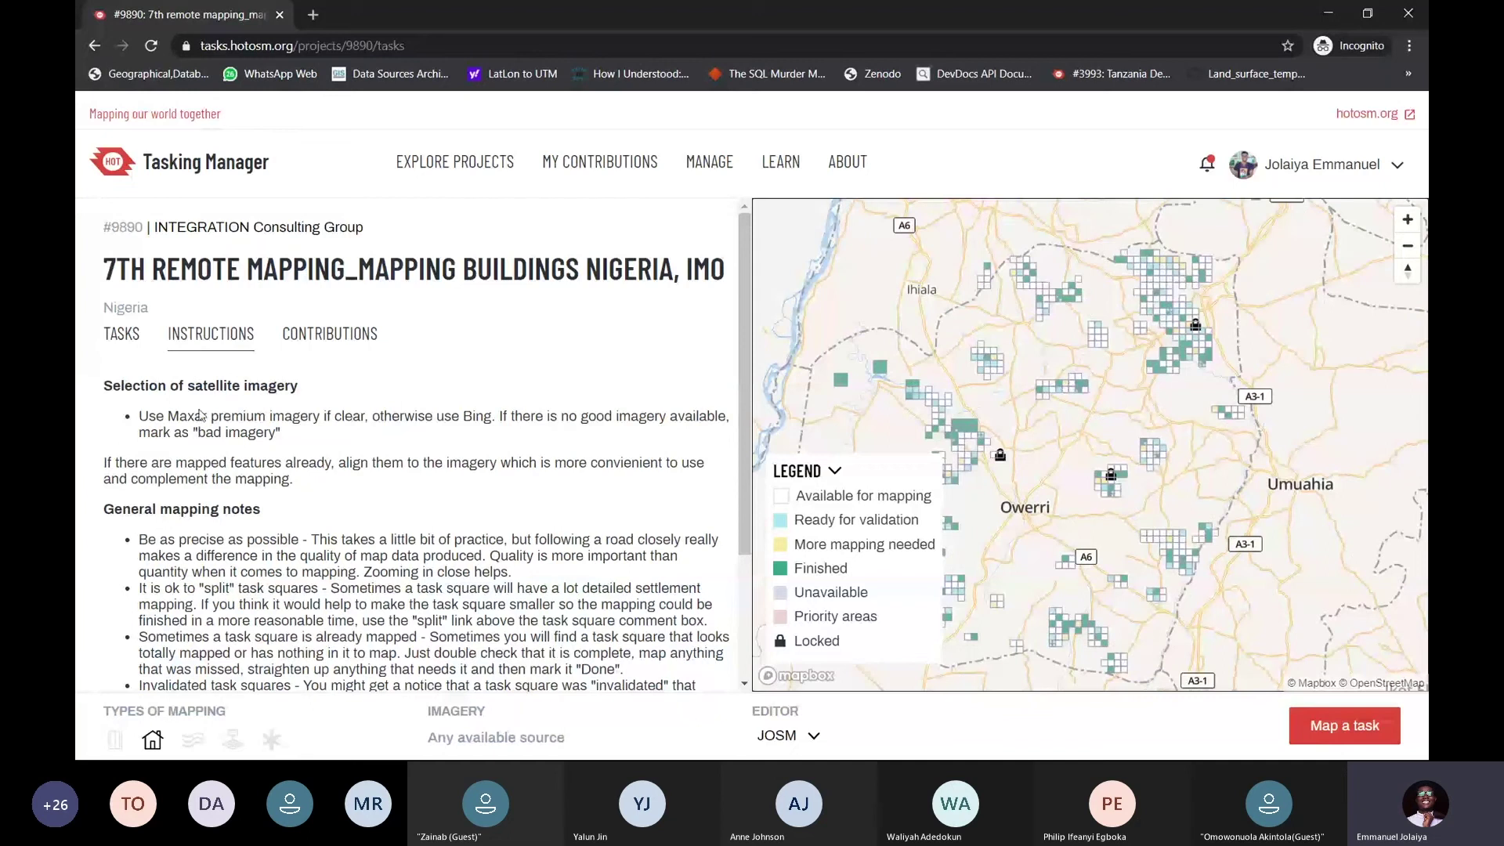
Highlight the general and closing mapping notes in the instructions
{"action": "left_click_drag", "start_coordinate": [139, 416], "coordinate": [282, 432]}
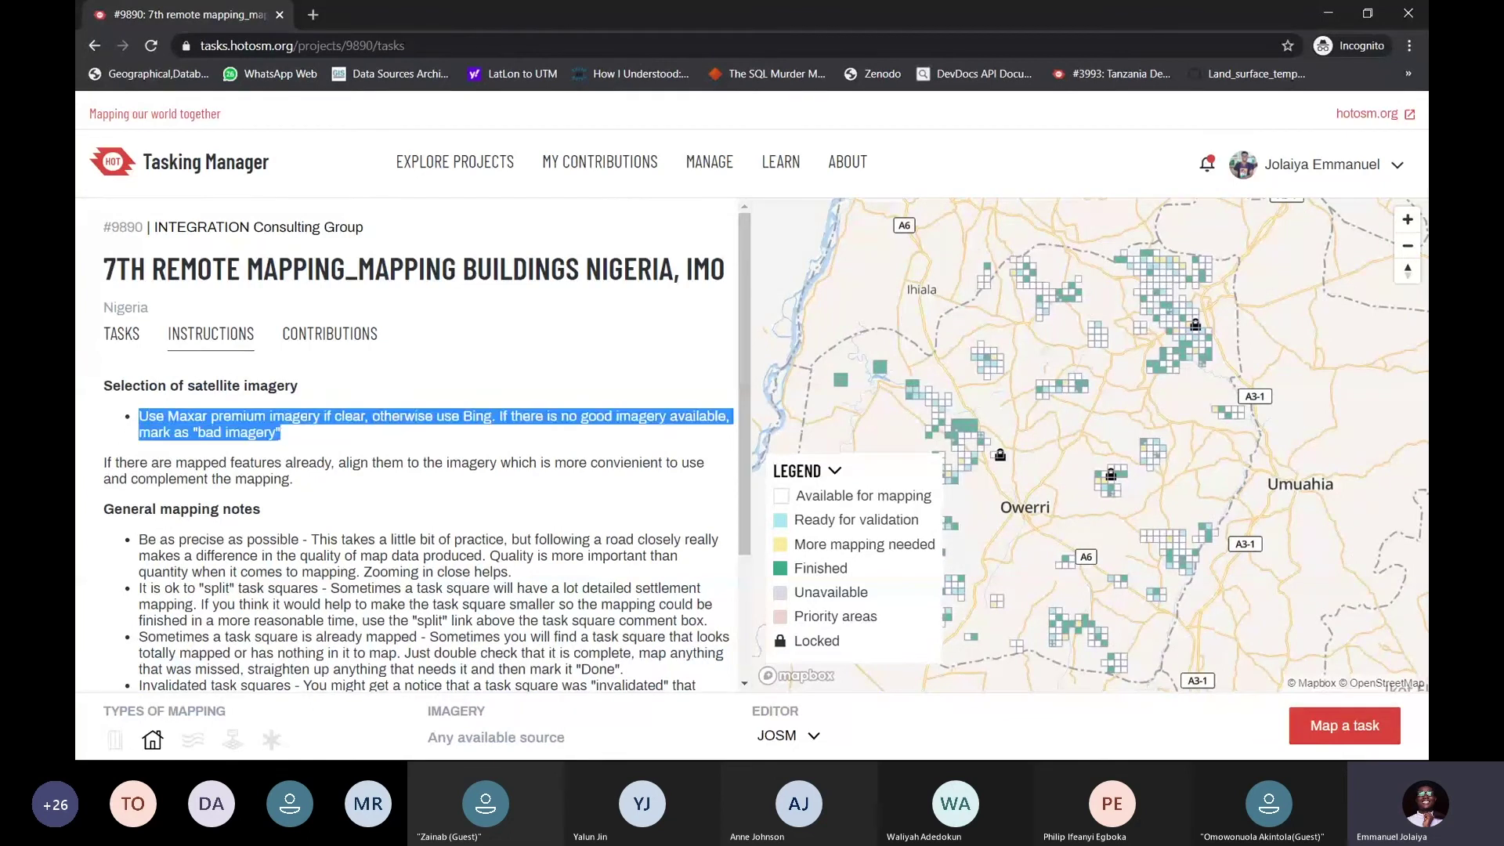
{"action": "scroll", "coordinate": [328, 388], "scroll_direction": "down", "scroll_amount": 2}
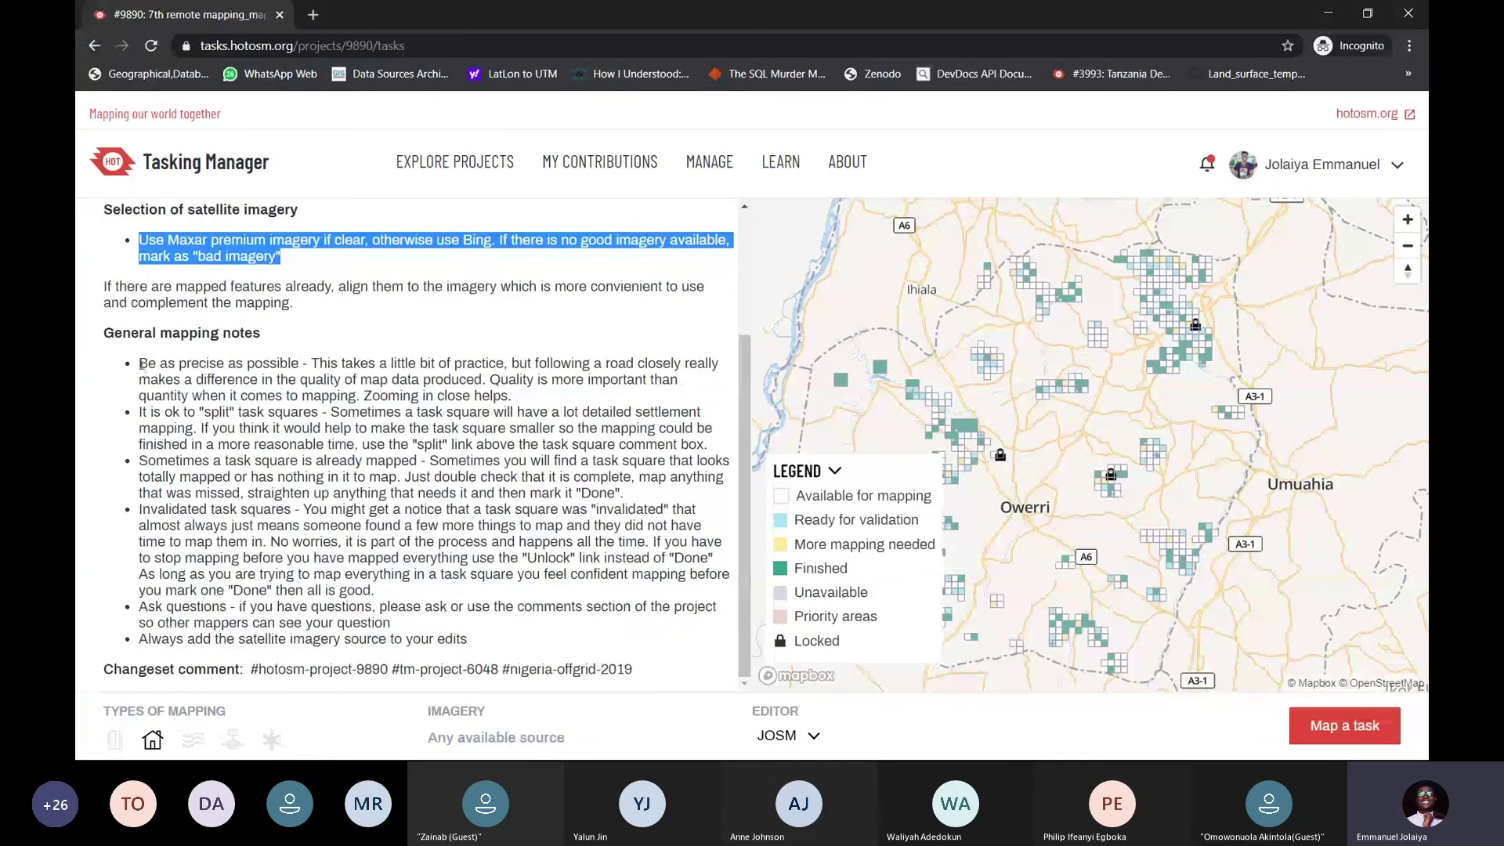
{"action": "left_click_drag", "start_coordinate": [138, 362], "coordinate": [484, 666]}
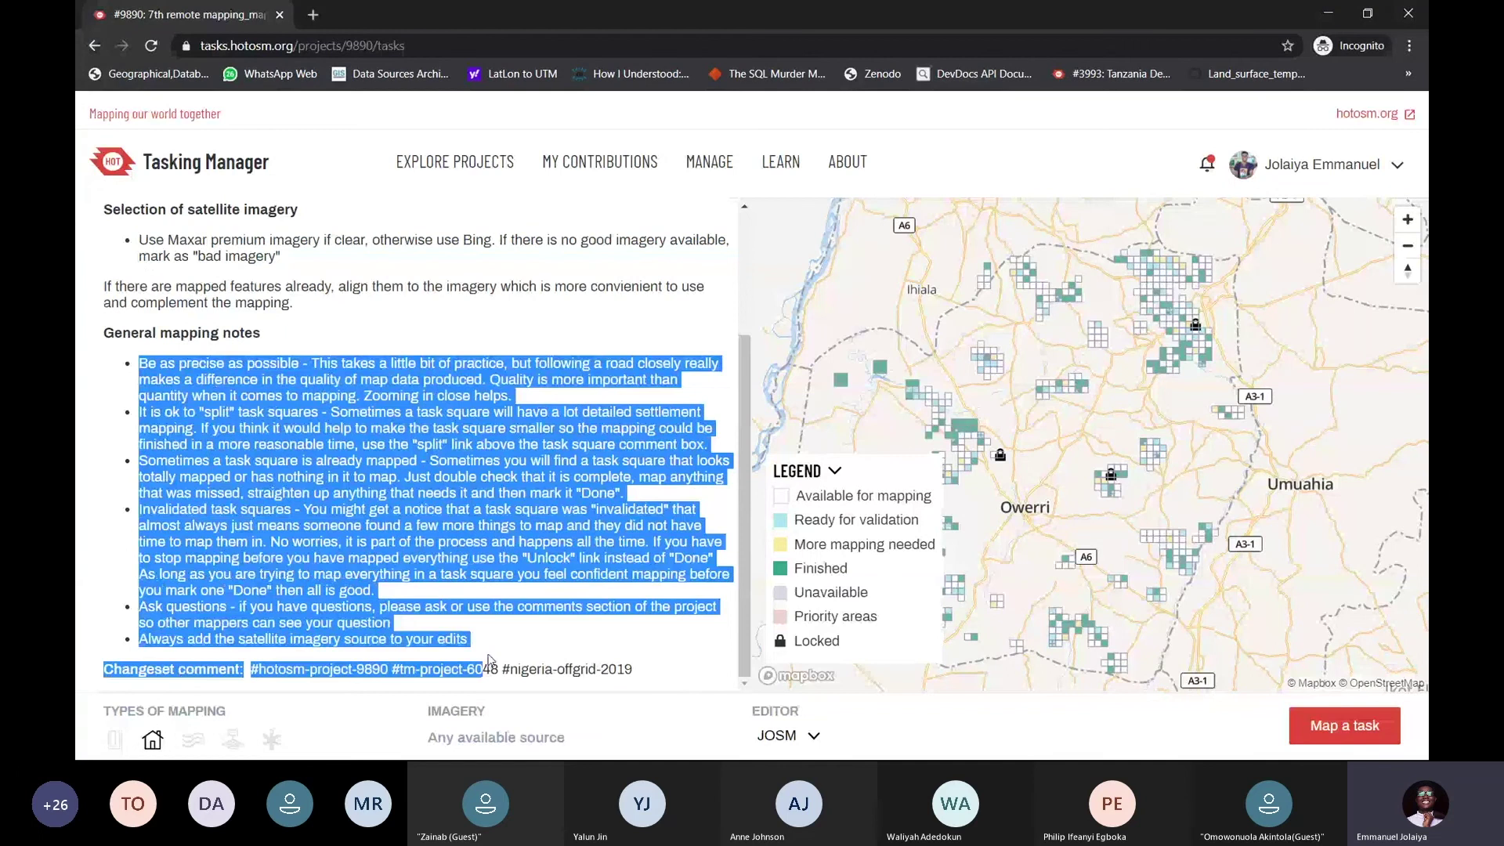
{"action": "left_click", "coordinate": [459, 548]}
{"action": "left_click_drag", "start_coordinate": [470, 640], "coordinate": [140, 384]}
{"action": "scroll", "coordinate": [183, 429], "scroll_direction": "up", "scroll_amount": 2}
{"action": "left_click", "coordinate": [183, 429]}
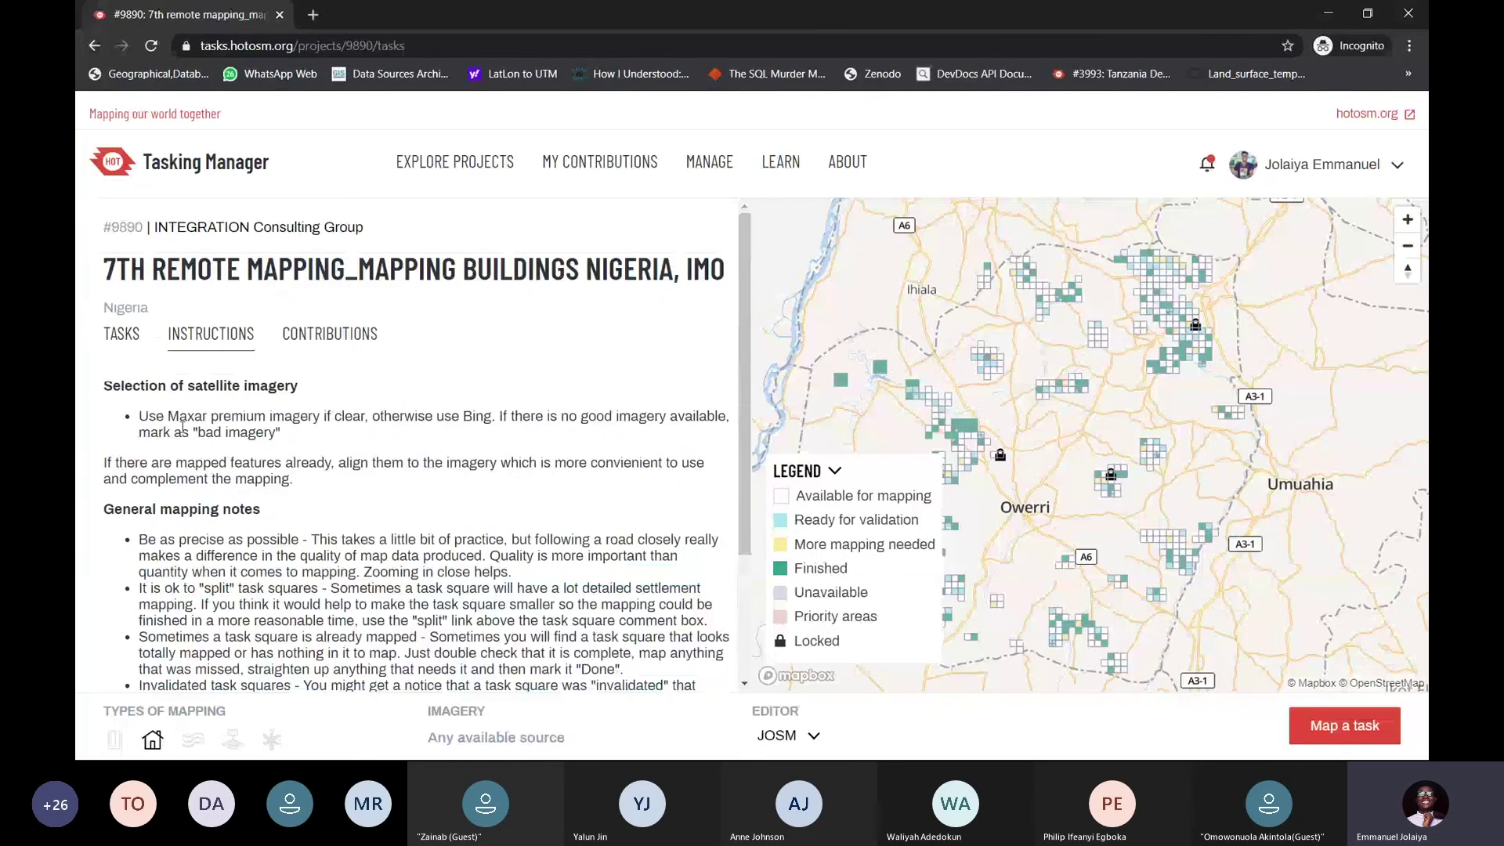
{"action": "scroll", "coordinate": [298, 468], "scroll_direction": "down", "scroll_amount": 2}
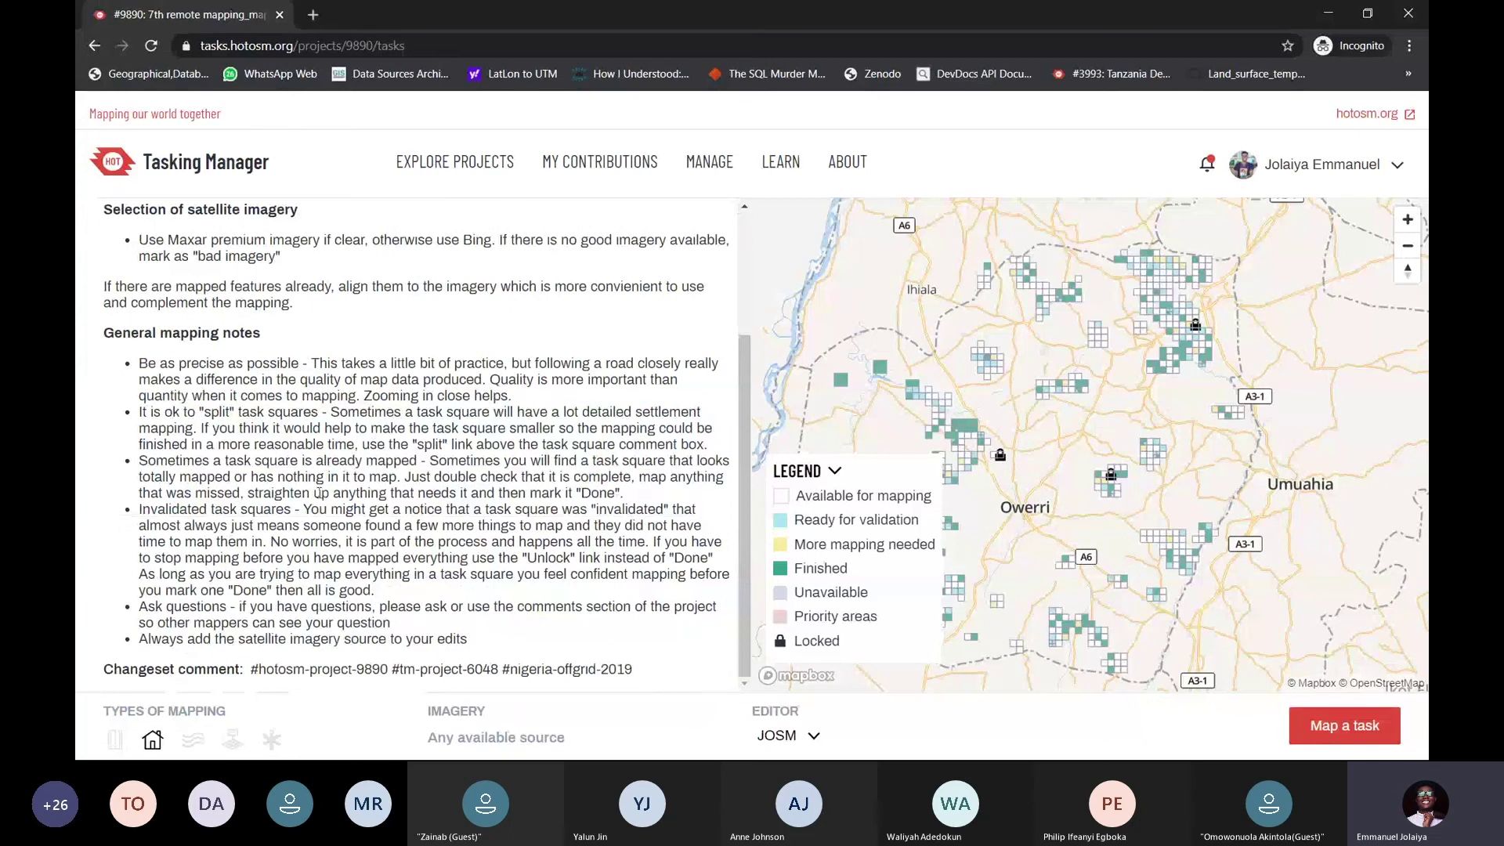
Highlight the changeset comment hashtags, then show the project's Contributions list
{"action": "left_click_drag", "start_coordinate": [252, 669], "coordinate": [635, 673]}
{"action": "left_click", "coordinate": [635, 671]}
{"action": "left_click_drag", "start_coordinate": [636, 672], "coordinate": [254, 671]}
{"action": "left_click", "coordinate": [409, 559]}
{"action": "left_click_drag", "start_coordinate": [253, 672], "coordinate": [633, 672]}
{"action": "left_click", "coordinate": [492, 470]}
{"action": "scroll", "coordinate": [400, 349], "scroll_direction": "up", "scroll_amount": 2}
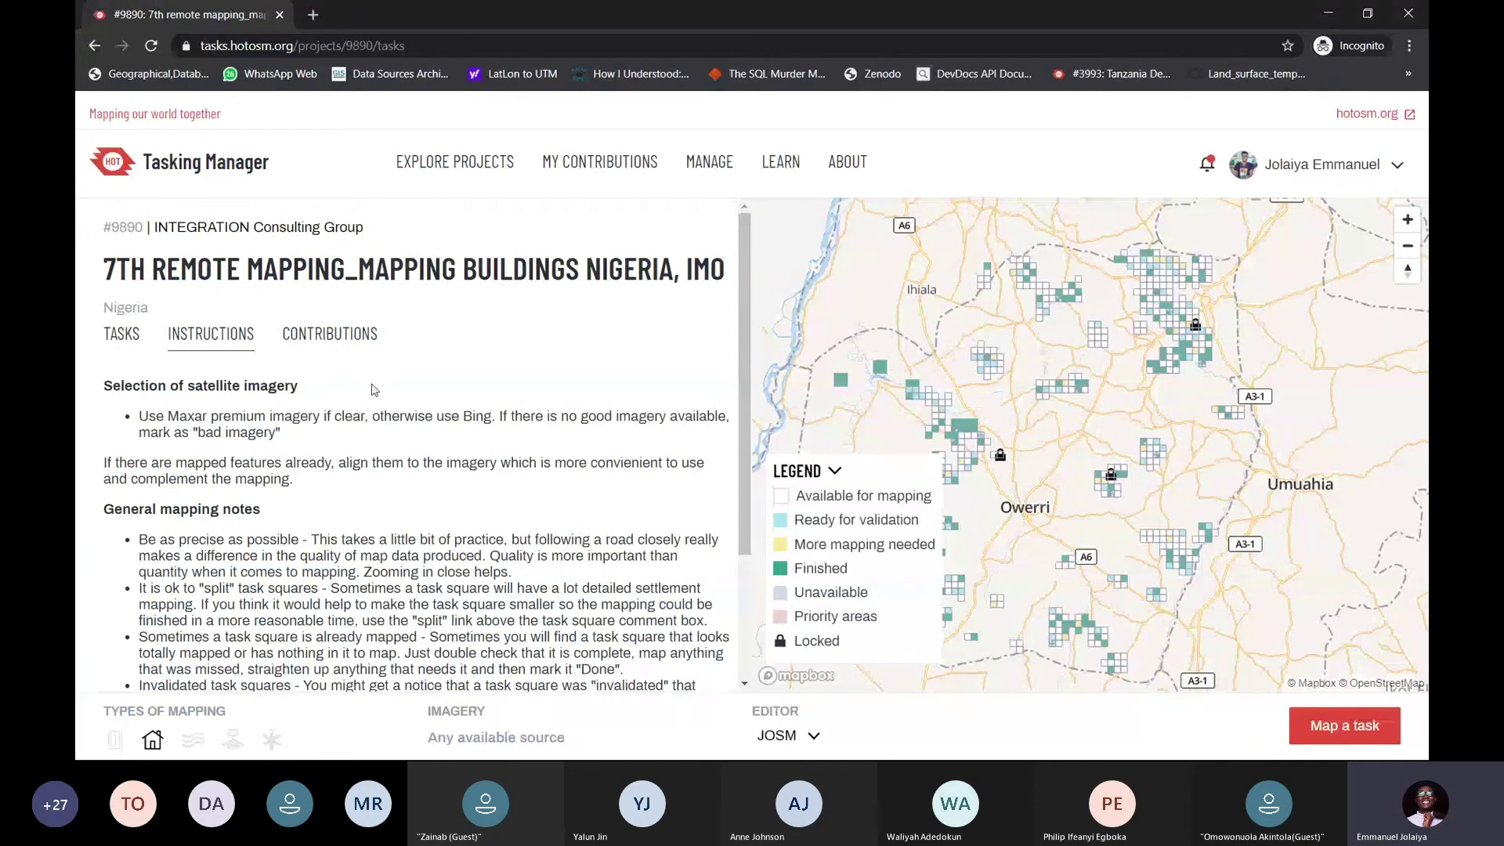
{"action": "scroll", "coordinate": [374, 389], "scroll_direction": "down", "scroll_amount": 2}
{"action": "left_click_drag", "start_coordinate": [251, 669], "coordinate": [281, 673]}
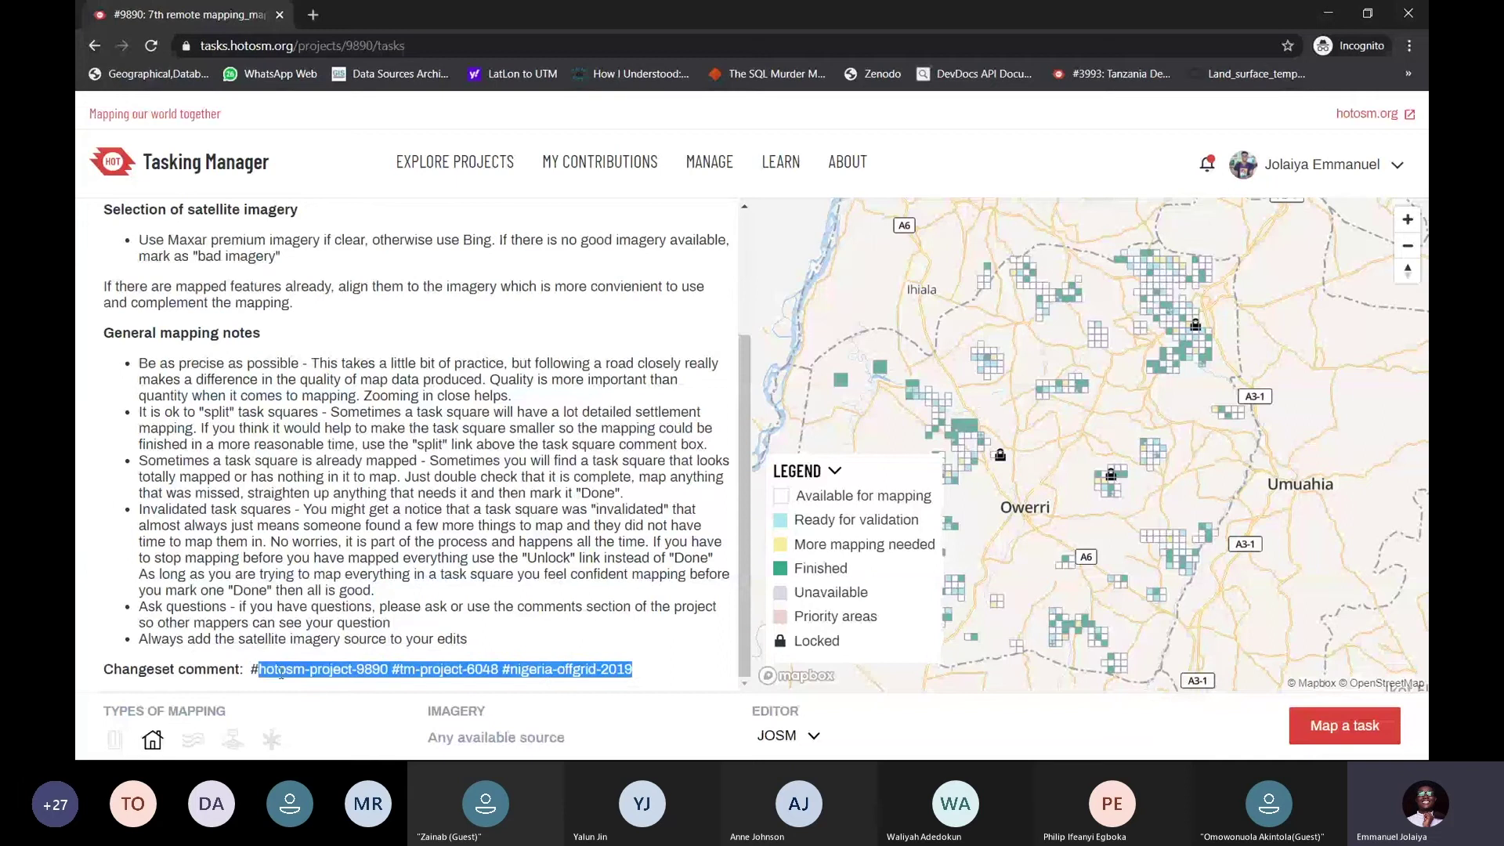
{"action": "left_click", "coordinate": [275, 667]}
{"action": "scroll", "coordinate": [330, 458], "scroll_direction": "up", "scroll_amount": 2}
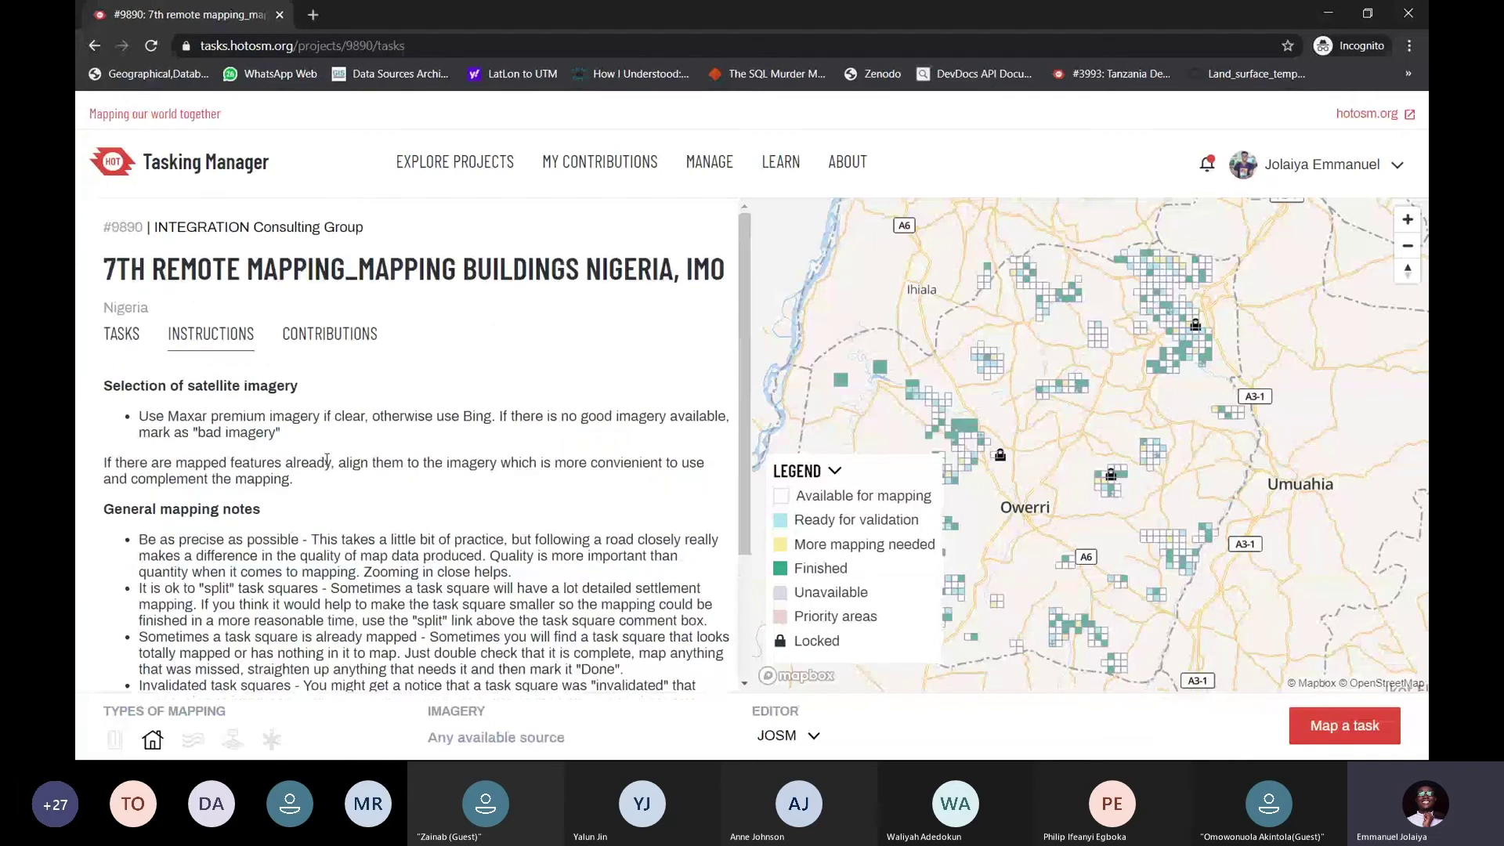
{"action": "scroll", "coordinate": [330, 459], "scroll_direction": "down", "scroll_amount": 2}
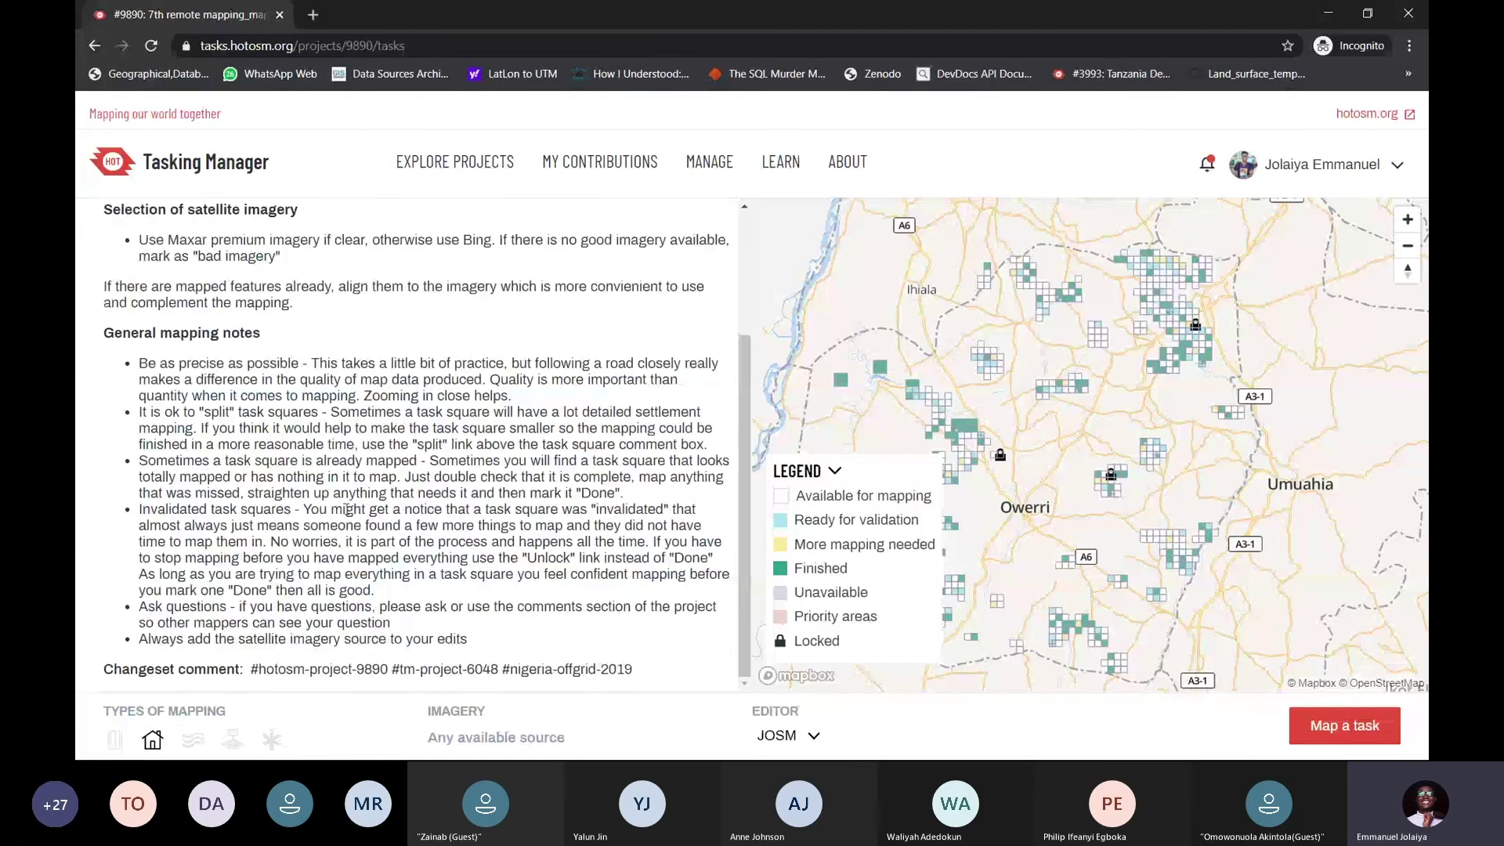
{"action": "scroll", "coordinate": [353, 486], "scroll_direction": "up", "scroll_amount": 2}
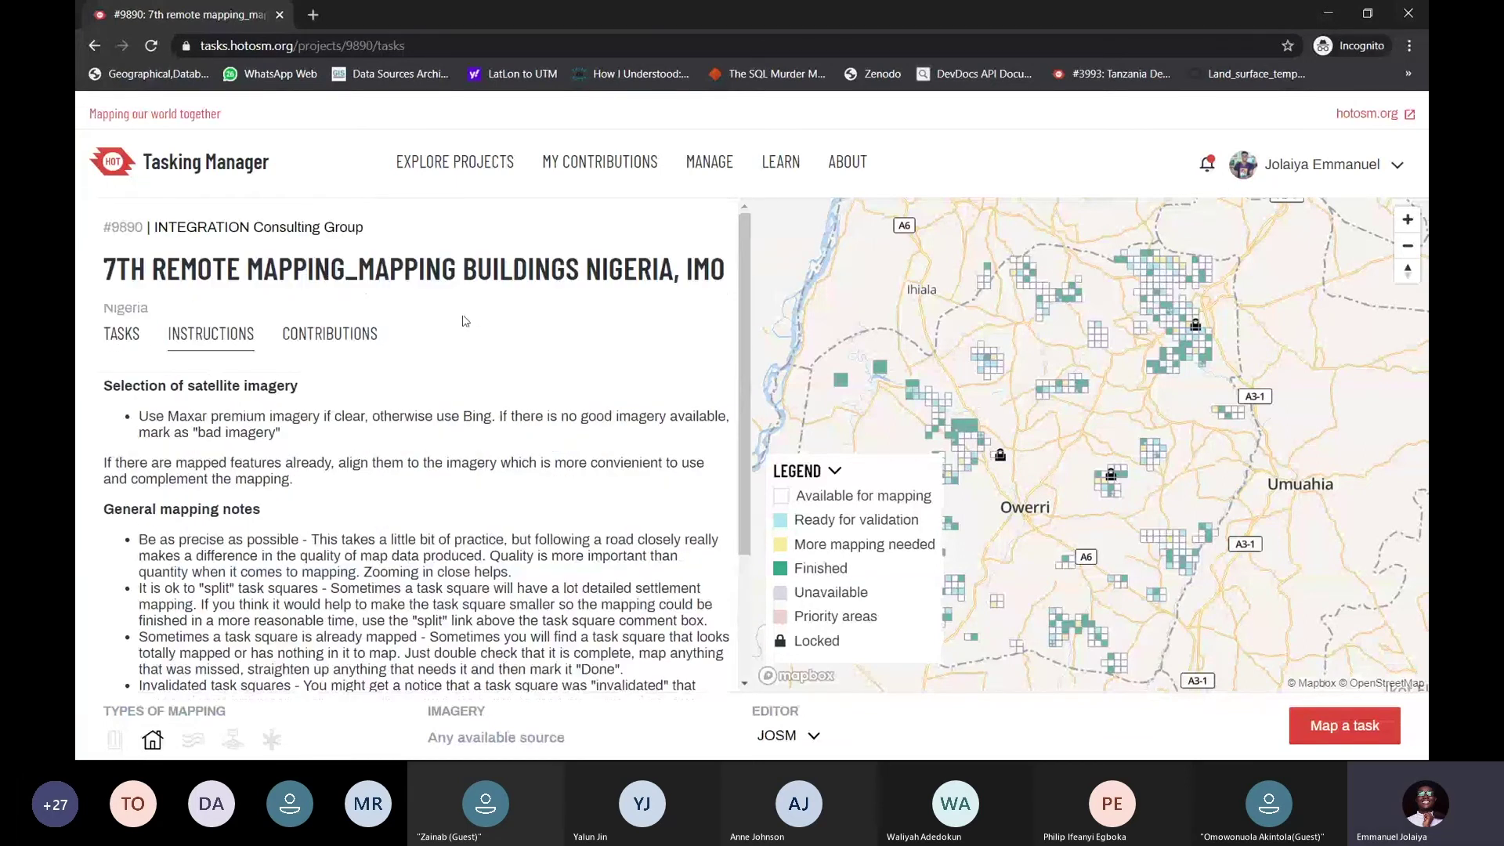
{"action": "left_click", "coordinate": [342, 339]}
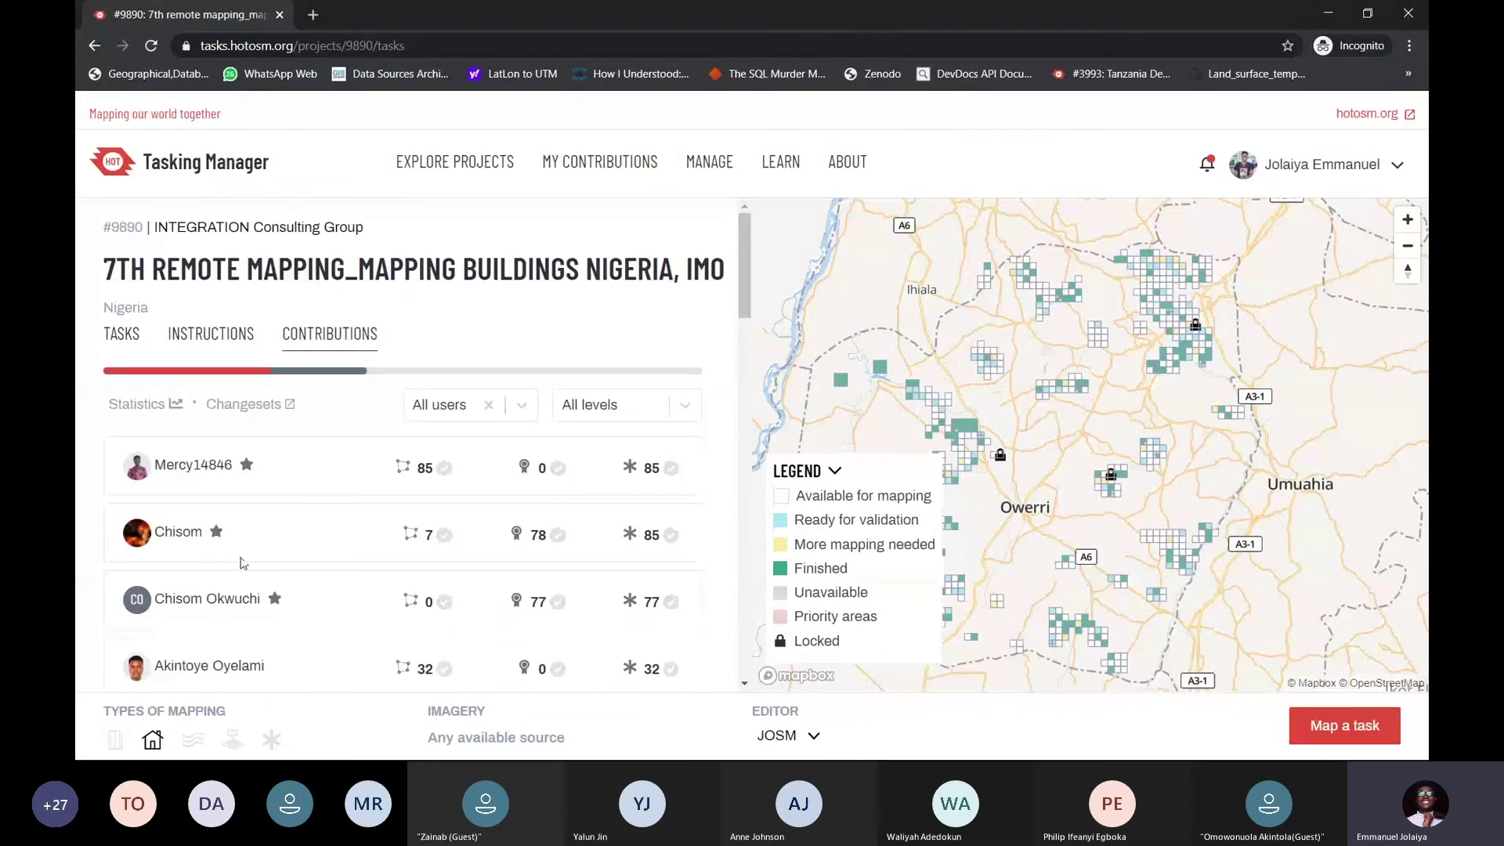
Return to the task list, trying the Available for mapping and All filters and sort options
{"action": "scroll", "coordinate": [300, 513], "scroll_direction": "down", "scroll_amount": 3}
{"action": "scroll", "coordinate": [300, 513], "scroll_direction": "up", "scroll_amount": 3}
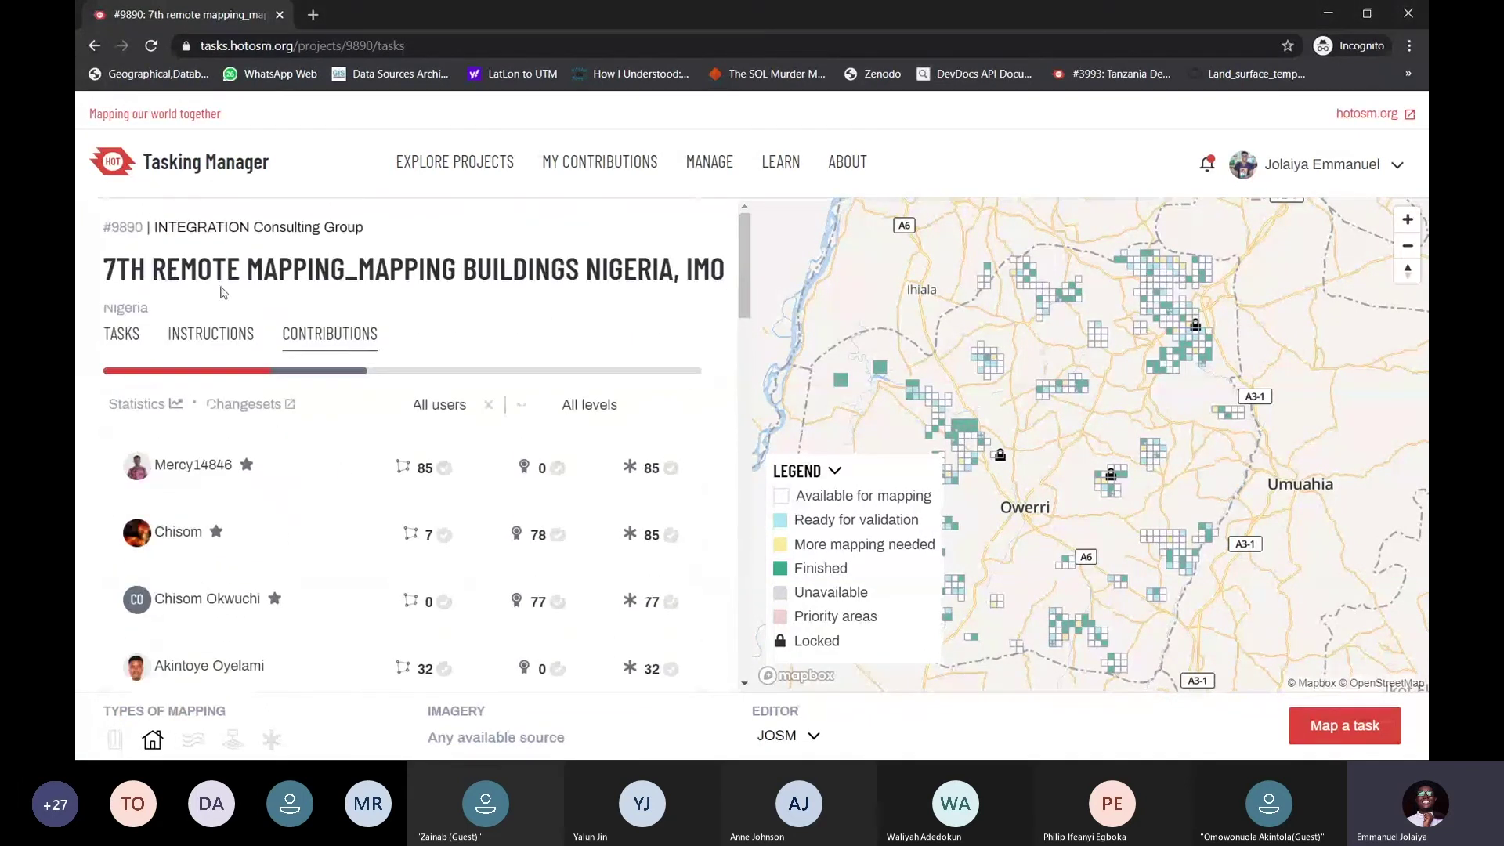
{"action": "left_click", "coordinate": [125, 337]}
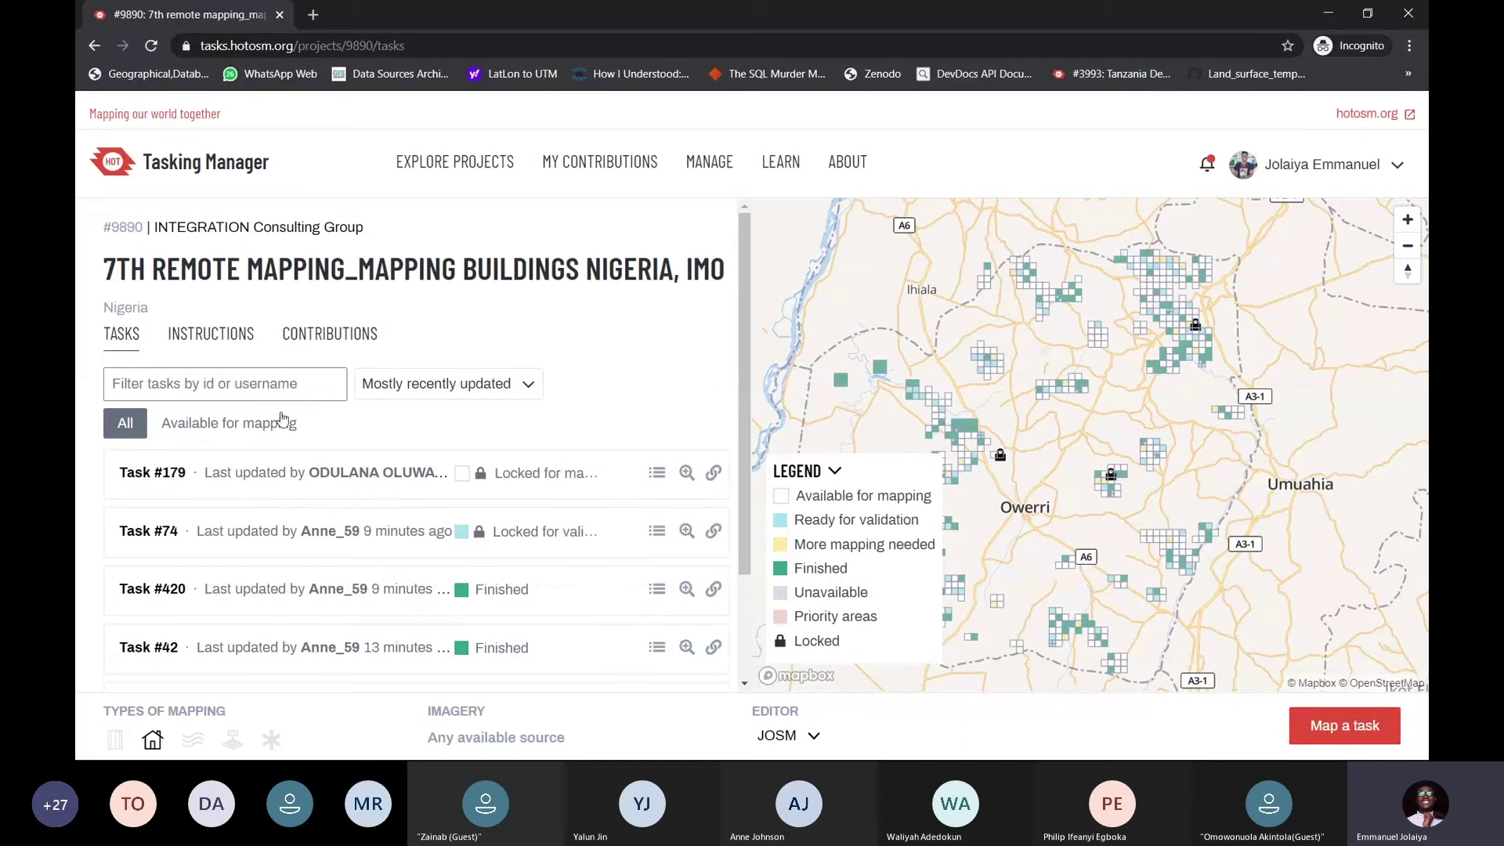
{"action": "left_click", "coordinate": [251, 427]}
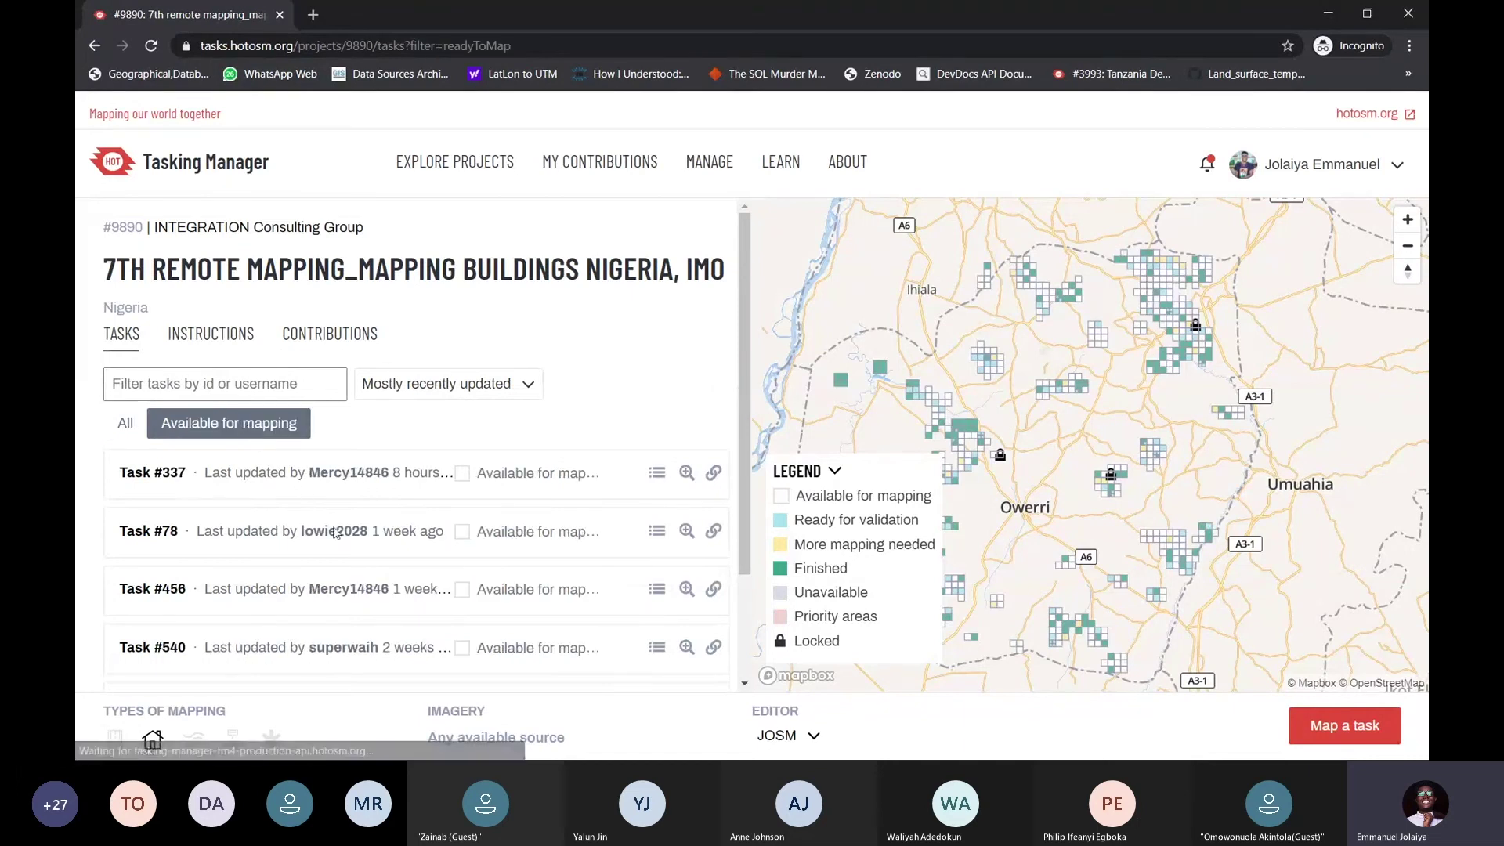
{"action": "left_click", "coordinate": [136, 423]}
{"action": "left_click", "coordinate": [431, 379]}
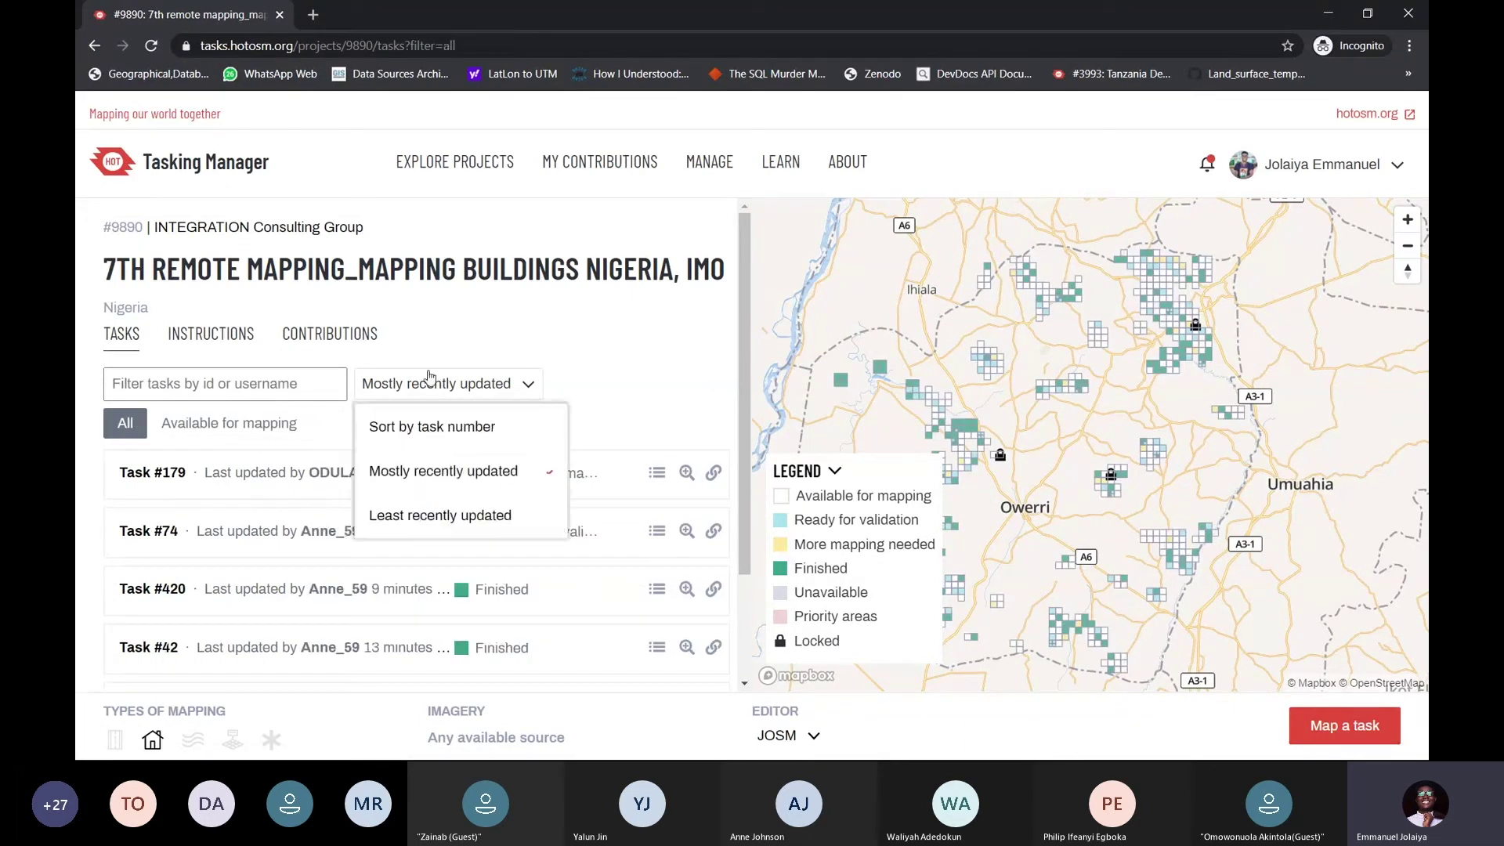
Filter the task list by a mapper's username
{"action": "left_click", "coordinate": [260, 387]}
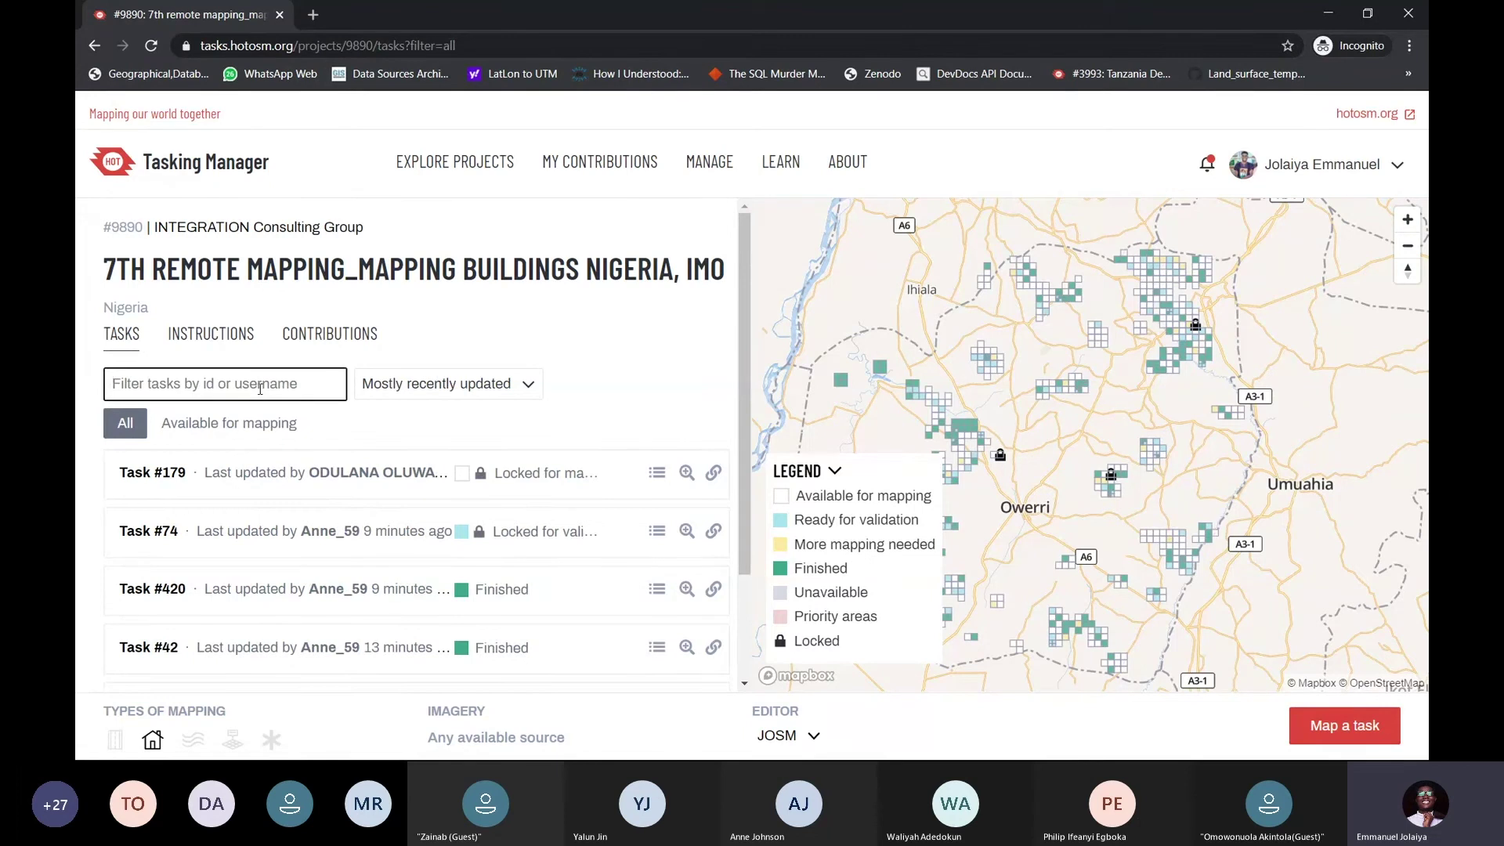
{"action": "type", "text": "Smar"}
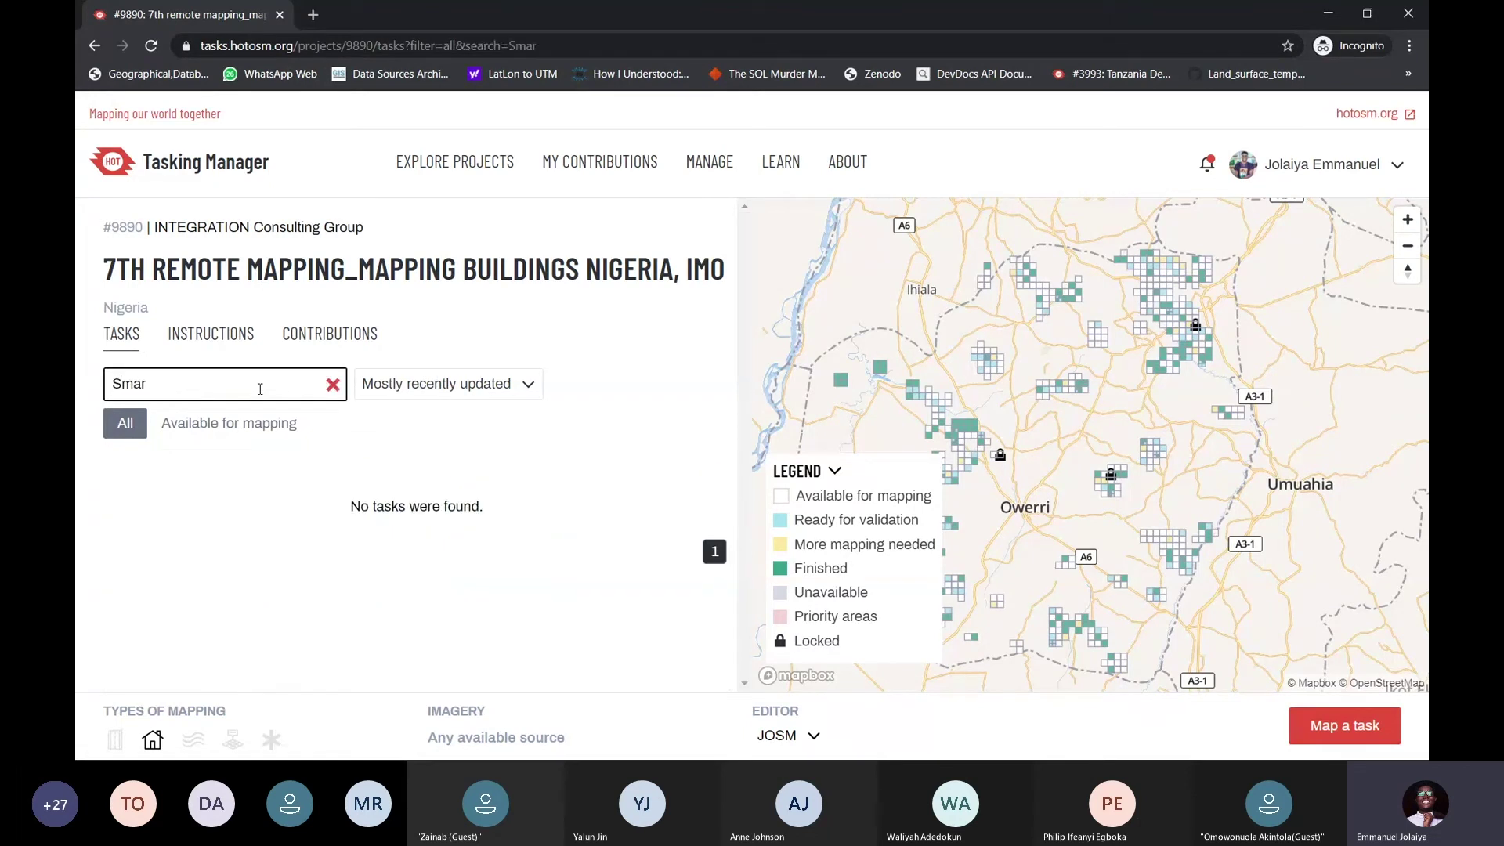
{"action": "key", "text": "BackSpace"}
{"action": "key", "text": "BackSpace"}
{"action": "key", "text": "BackSpace"}
{"action": "key", "text": "BackSpace"}
{"action": "type", "text": "A"}
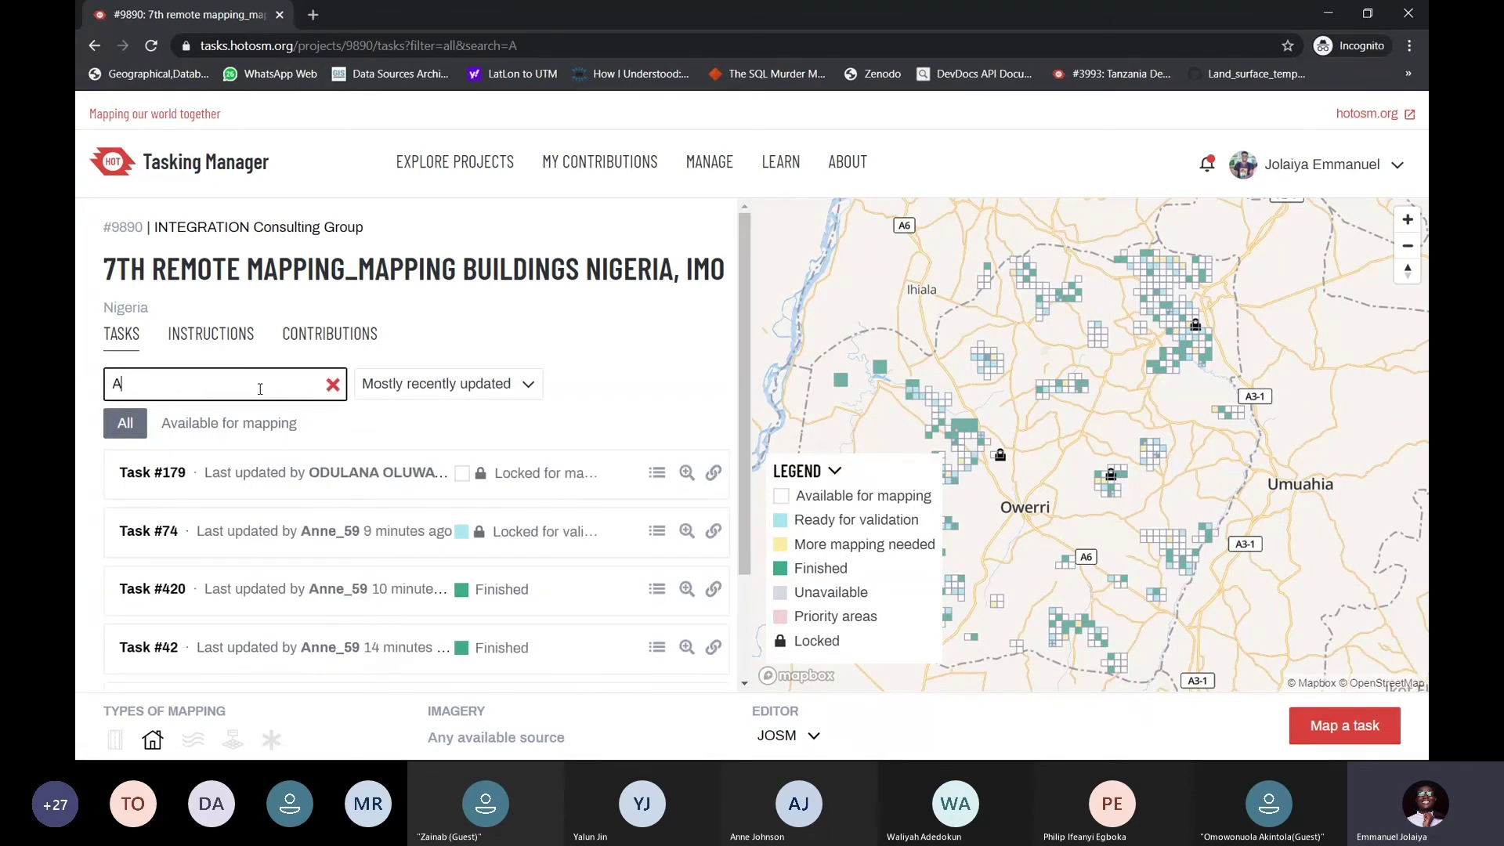
{"action": "type", "text": "nne"}
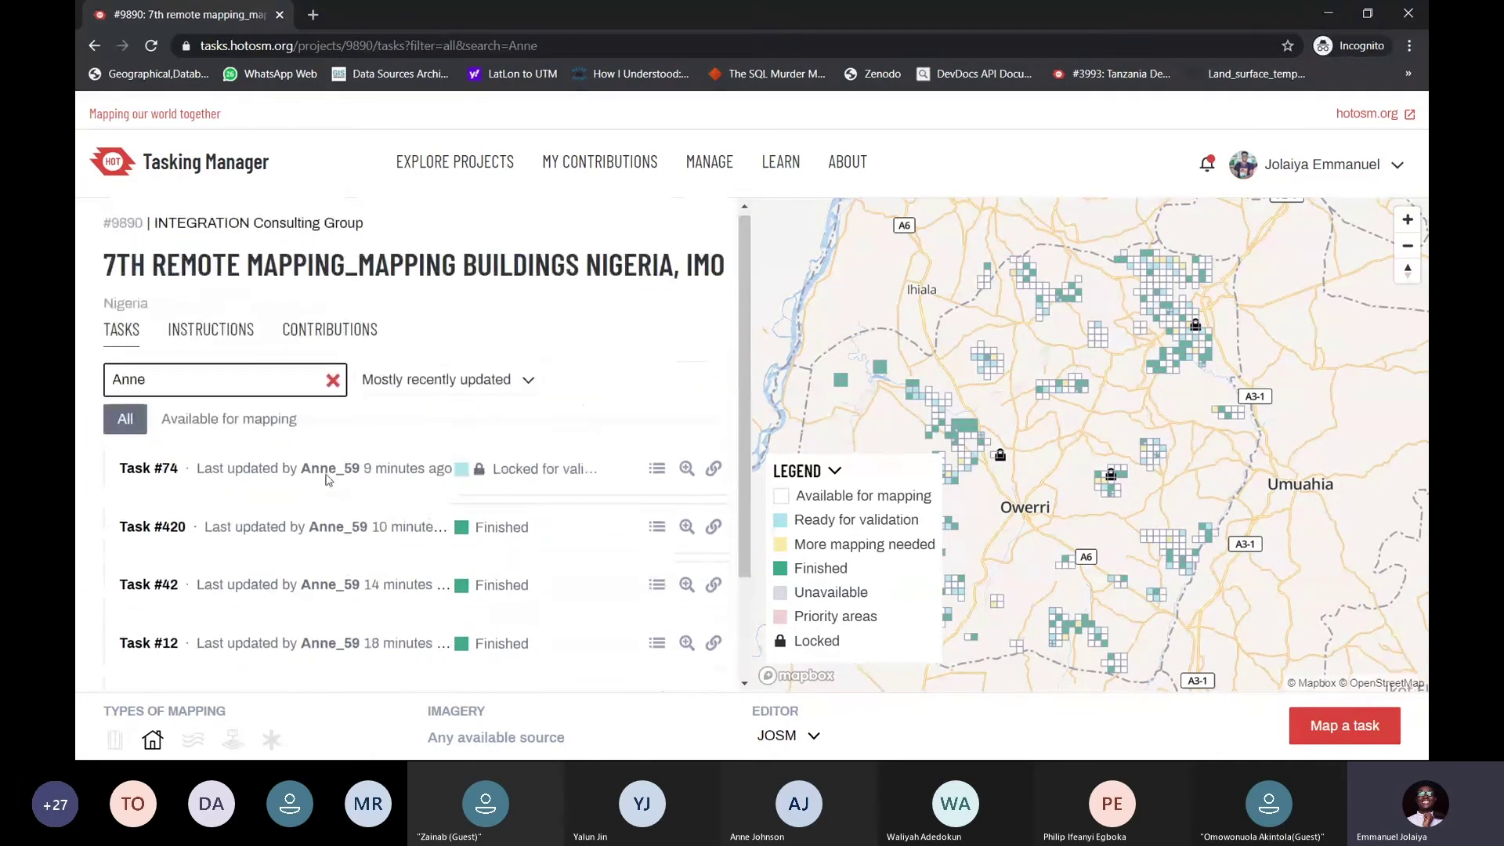
Read the comment in Task #74's activity, close it, and clear the username filter
{"action": "left_click", "coordinate": [657, 474]}
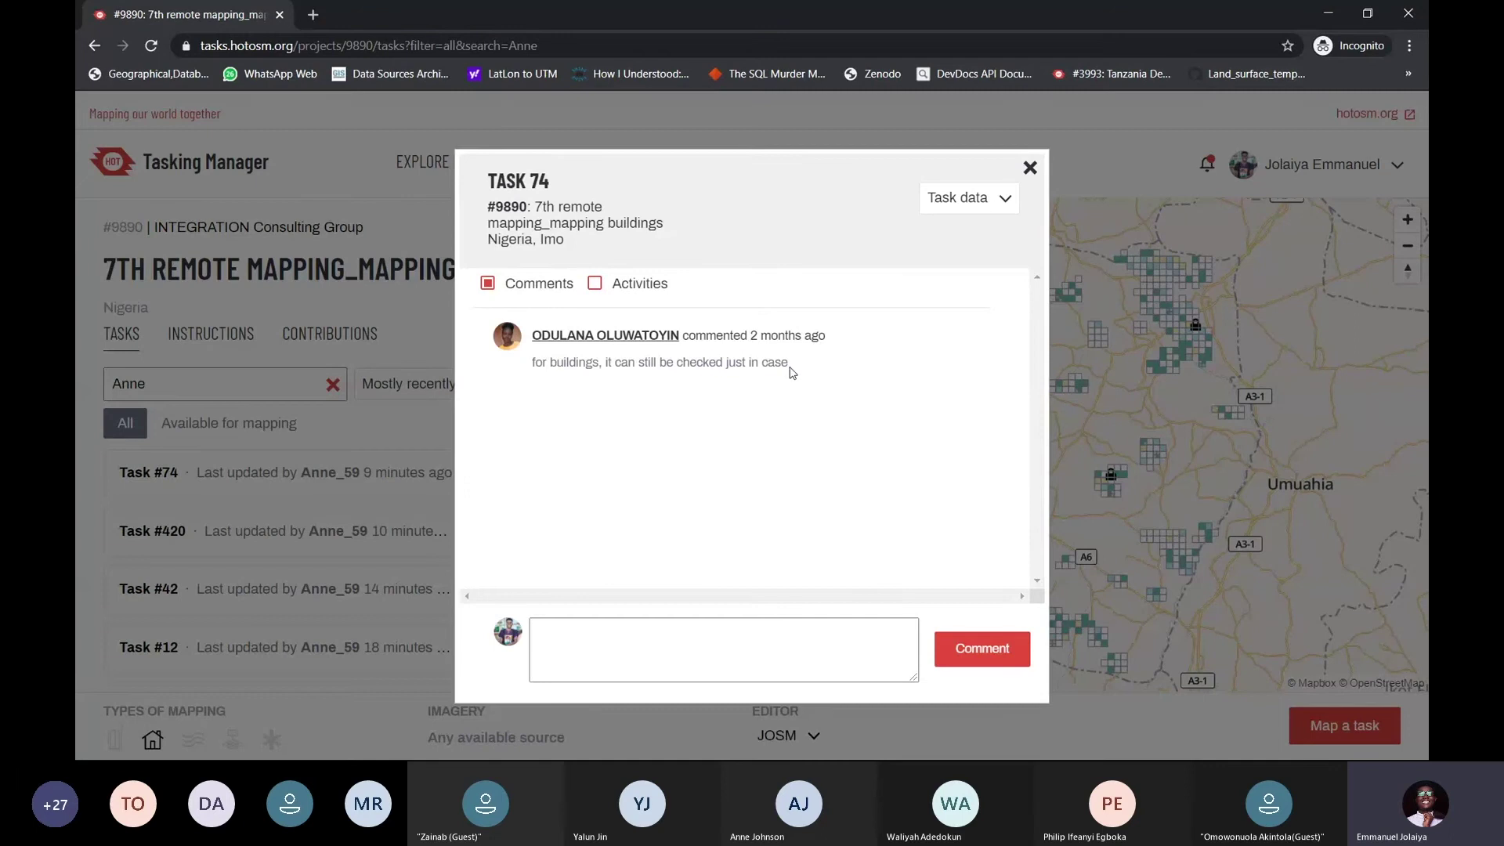
{"action": "left_click_drag", "start_coordinate": [792, 372], "coordinate": [533, 357]}
{"action": "left_click", "coordinate": [532, 364]}
{"action": "left_click", "coordinate": [1030, 168]}
{"action": "left_click", "coordinate": [333, 384]}
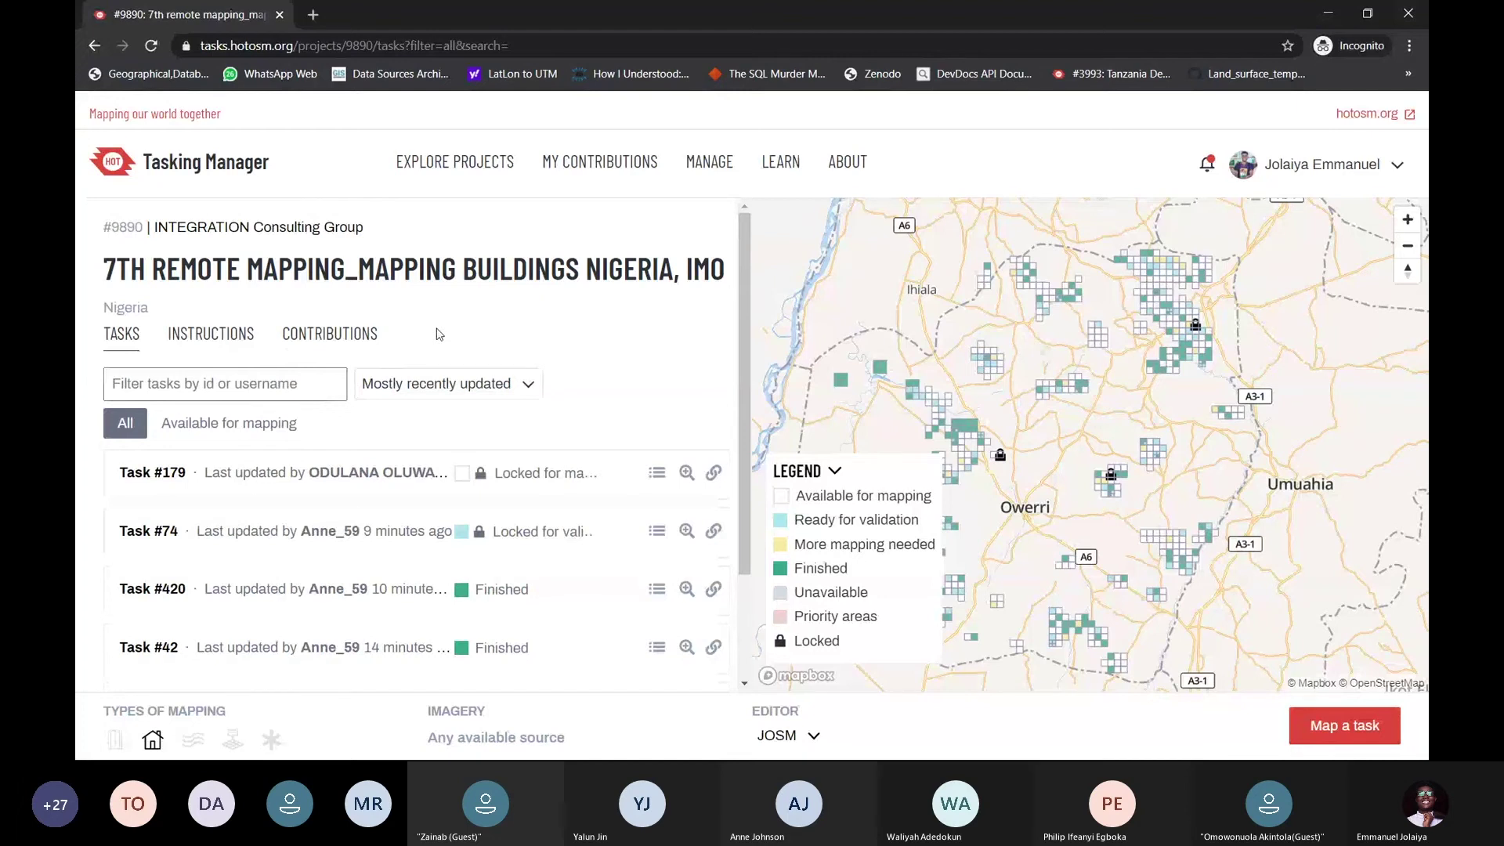
Switch to the Instructions tab, glance at Contributions, and scroll through the mapping notes
{"action": "left_click", "coordinate": [211, 334]}
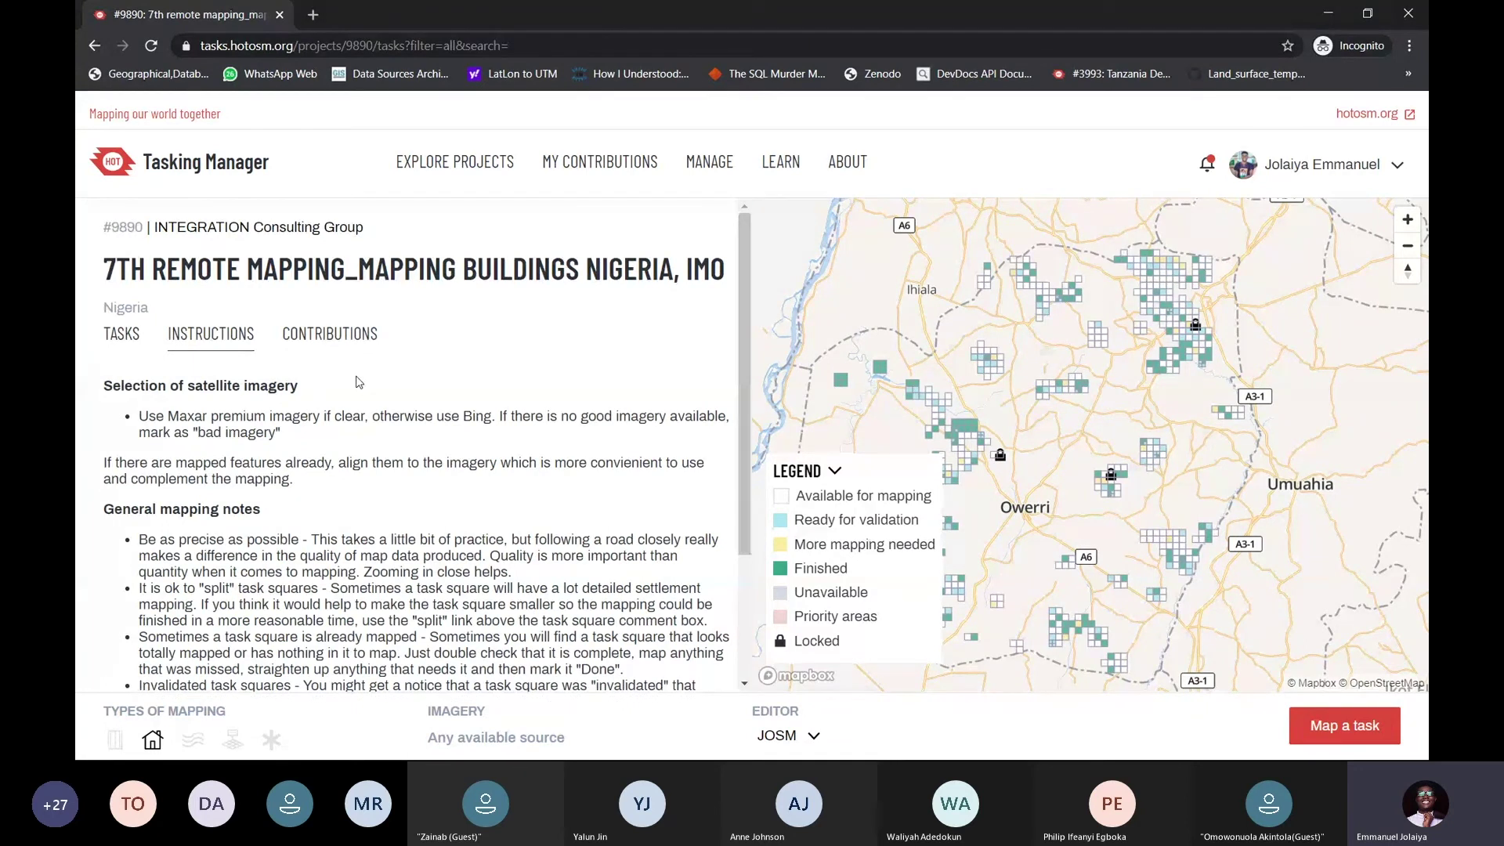
{"action": "left_click", "coordinate": [321, 337]}
{"action": "left_click", "coordinate": [241, 335]}
{"action": "scroll", "coordinate": [429, 383], "scroll_direction": "down", "scroll_amount": 2}
{"action": "scroll", "coordinate": [426, 400], "scroll_direction": "up", "scroll_amount": 2}
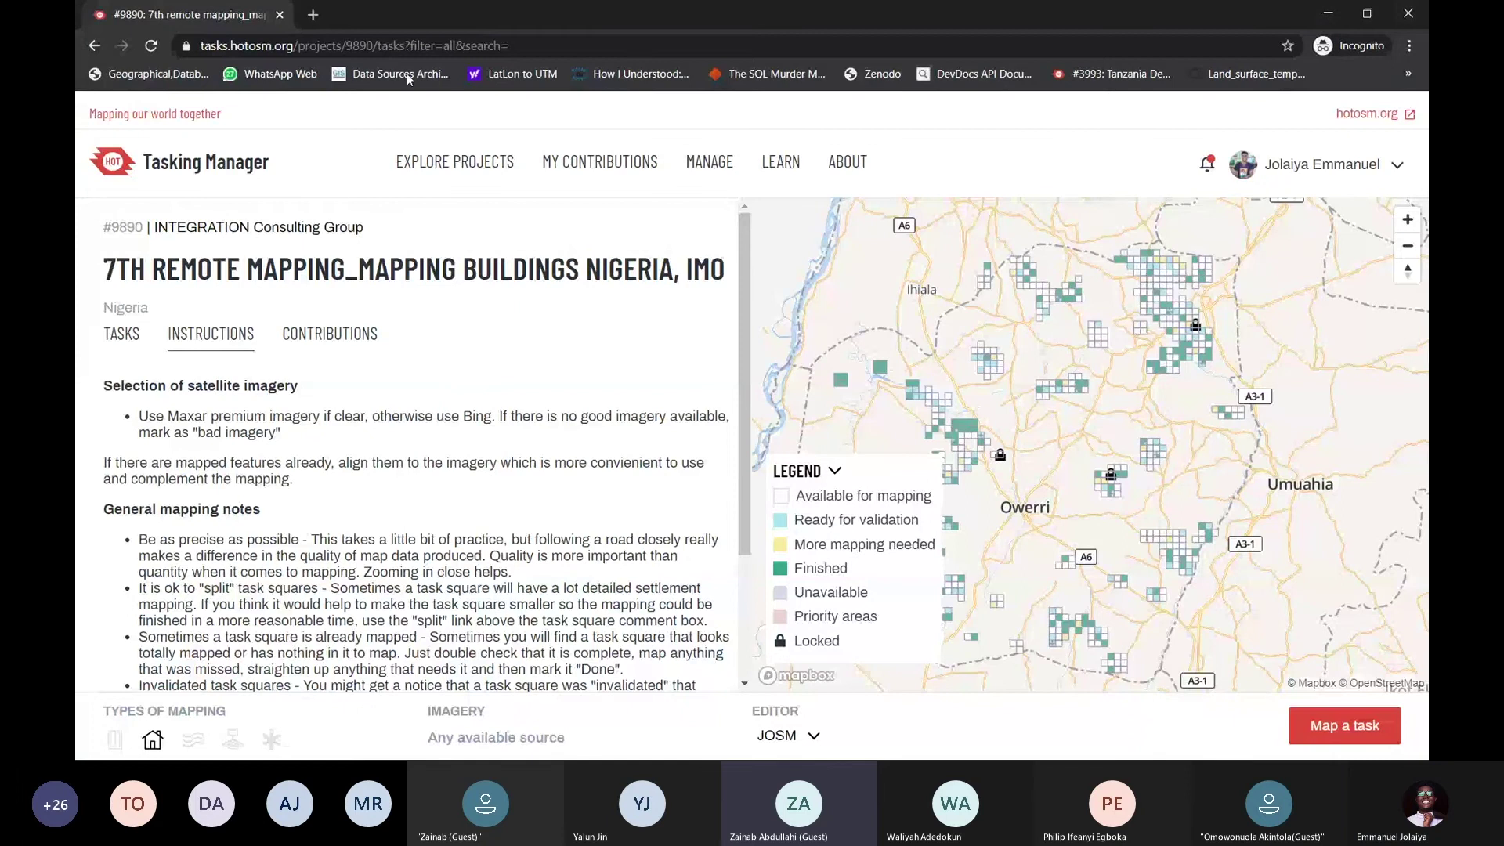
Remove '/tasks?filter=all&search=' from the URL to load project 9890's overview, highlighting its title
{"action": "left_click_drag", "start_coordinate": [373, 45], "coordinate": [557, 48]}
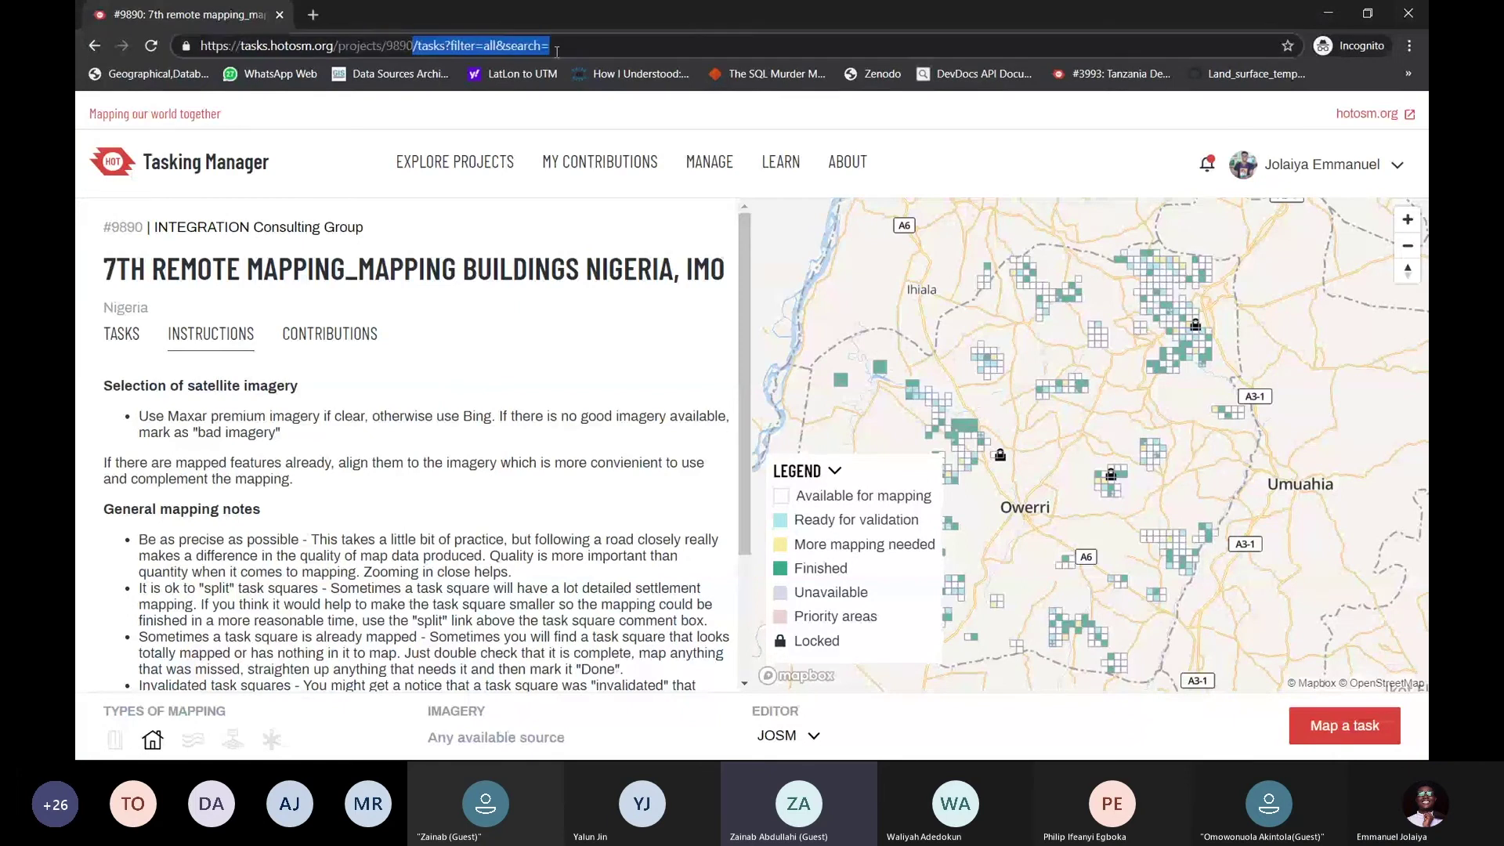
{"action": "key", "text": "BackSpace"}
{"action": "key", "text": "Return"}
{"action": "left_click", "coordinate": [560, 49]}
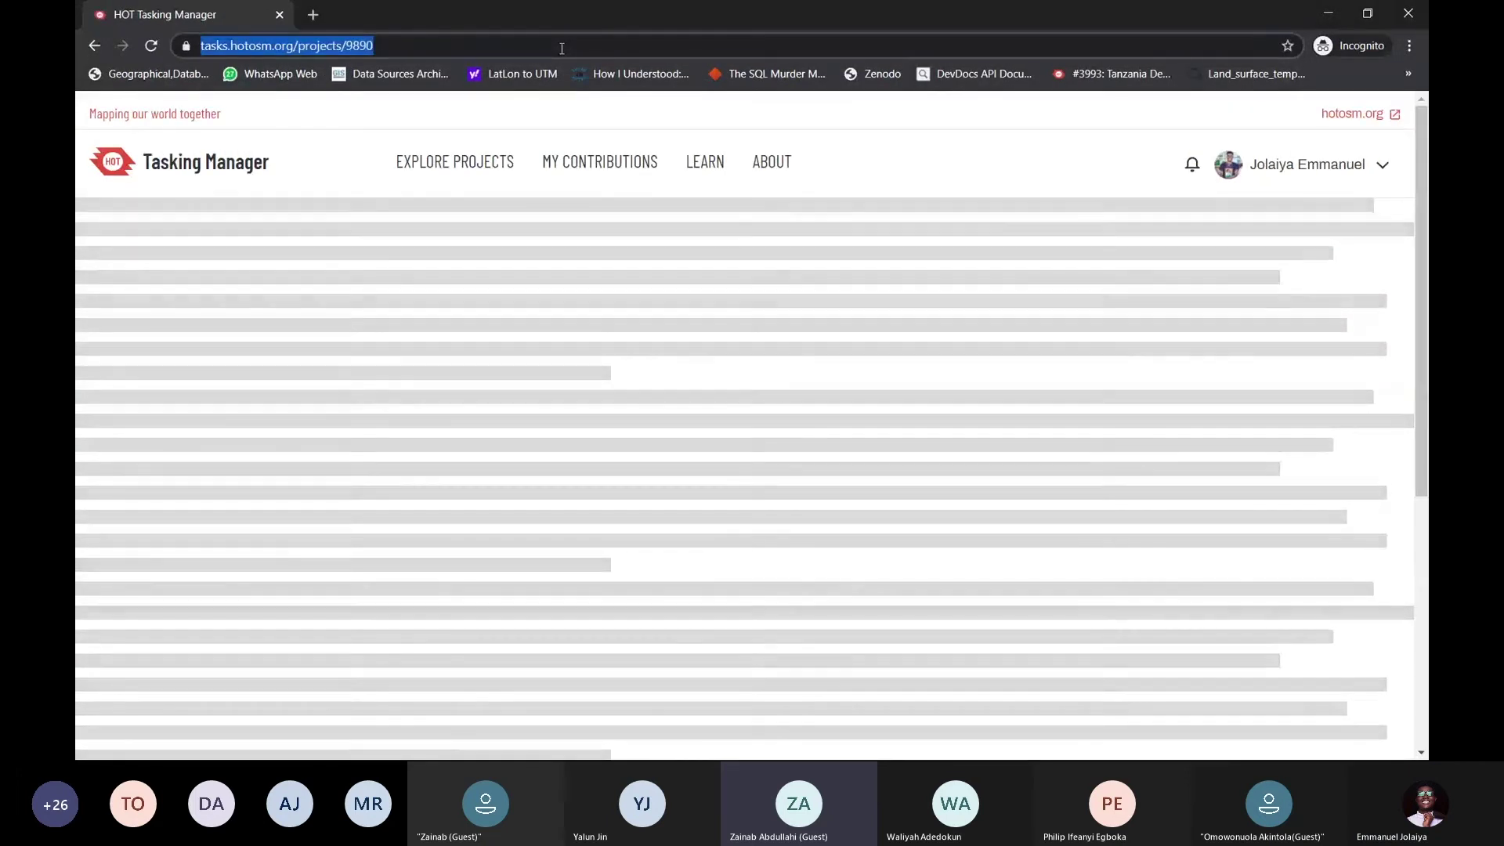
{"action": "left_click", "coordinate": [524, 115]}
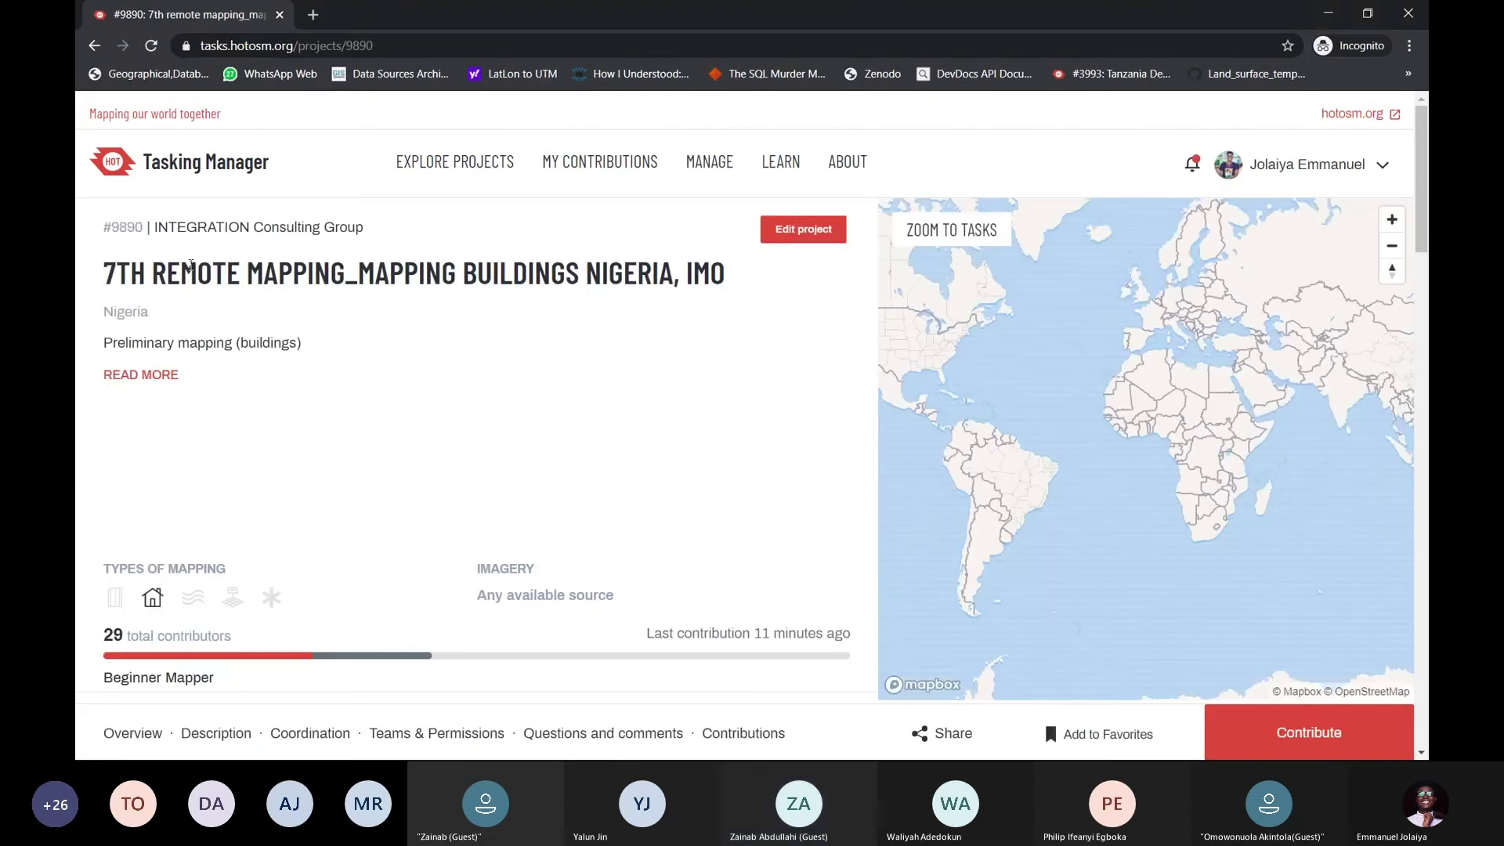
{"action": "left_click_drag", "start_coordinate": [114, 279], "coordinate": [726, 279]}
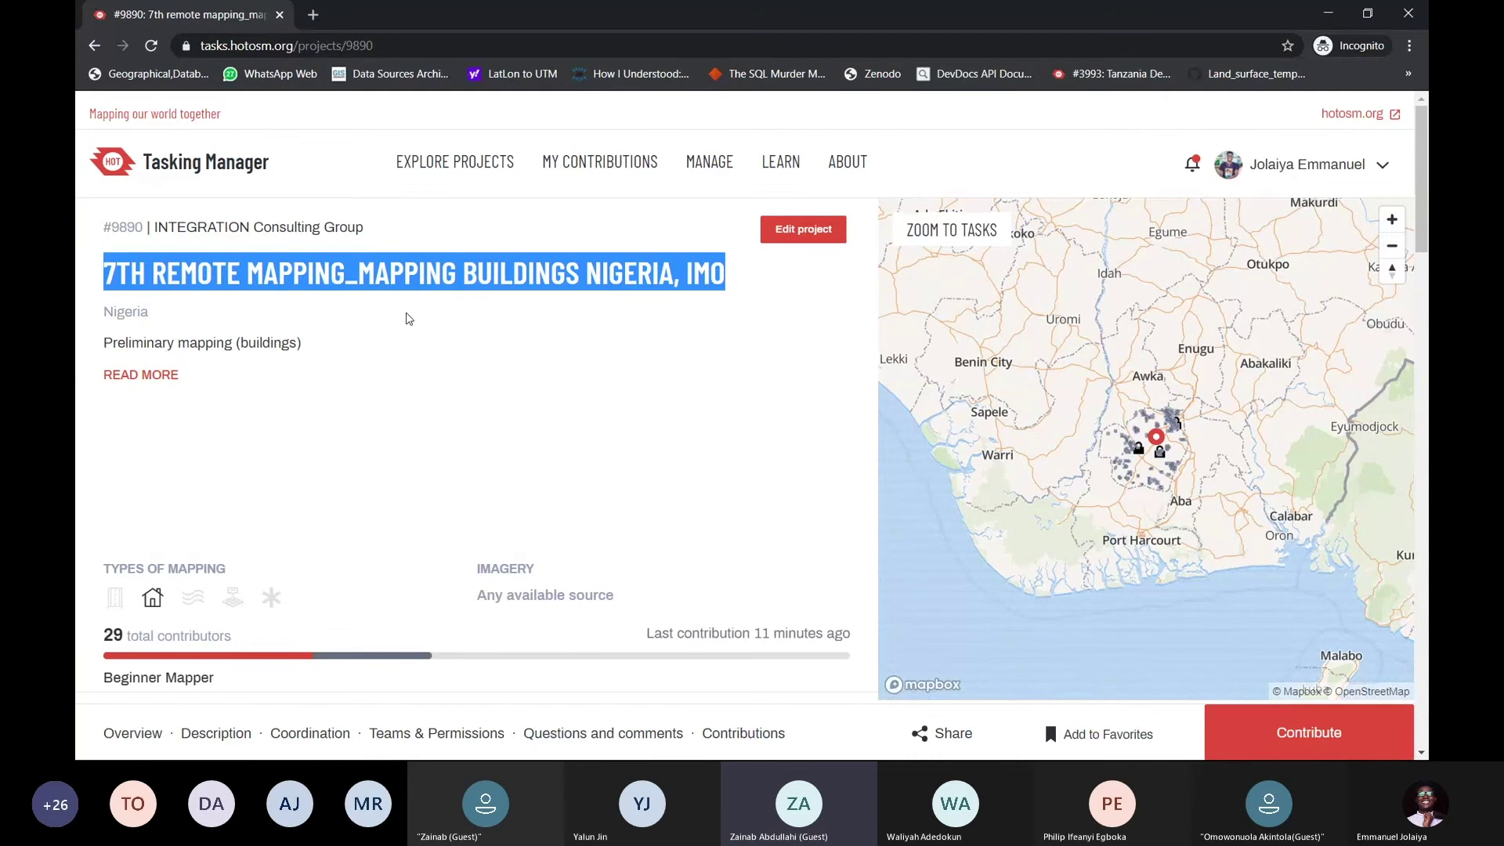
{"action": "left_click", "coordinate": [406, 319]}
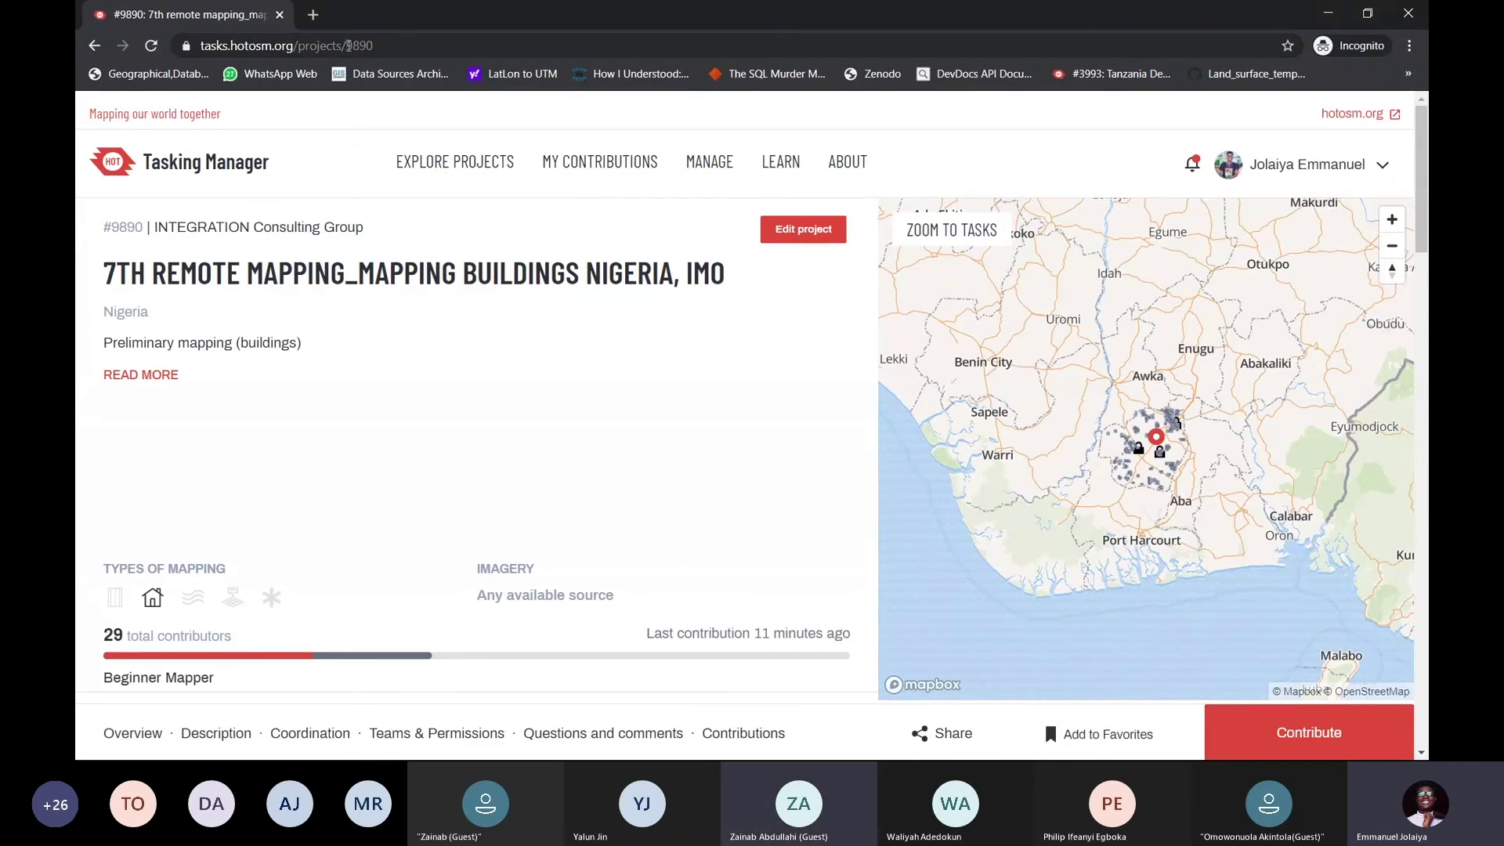
Select the full project 9890 address for copying and switch to another window
{"action": "left_click_drag", "start_coordinate": [348, 45], "coordinate": [376, 46]}
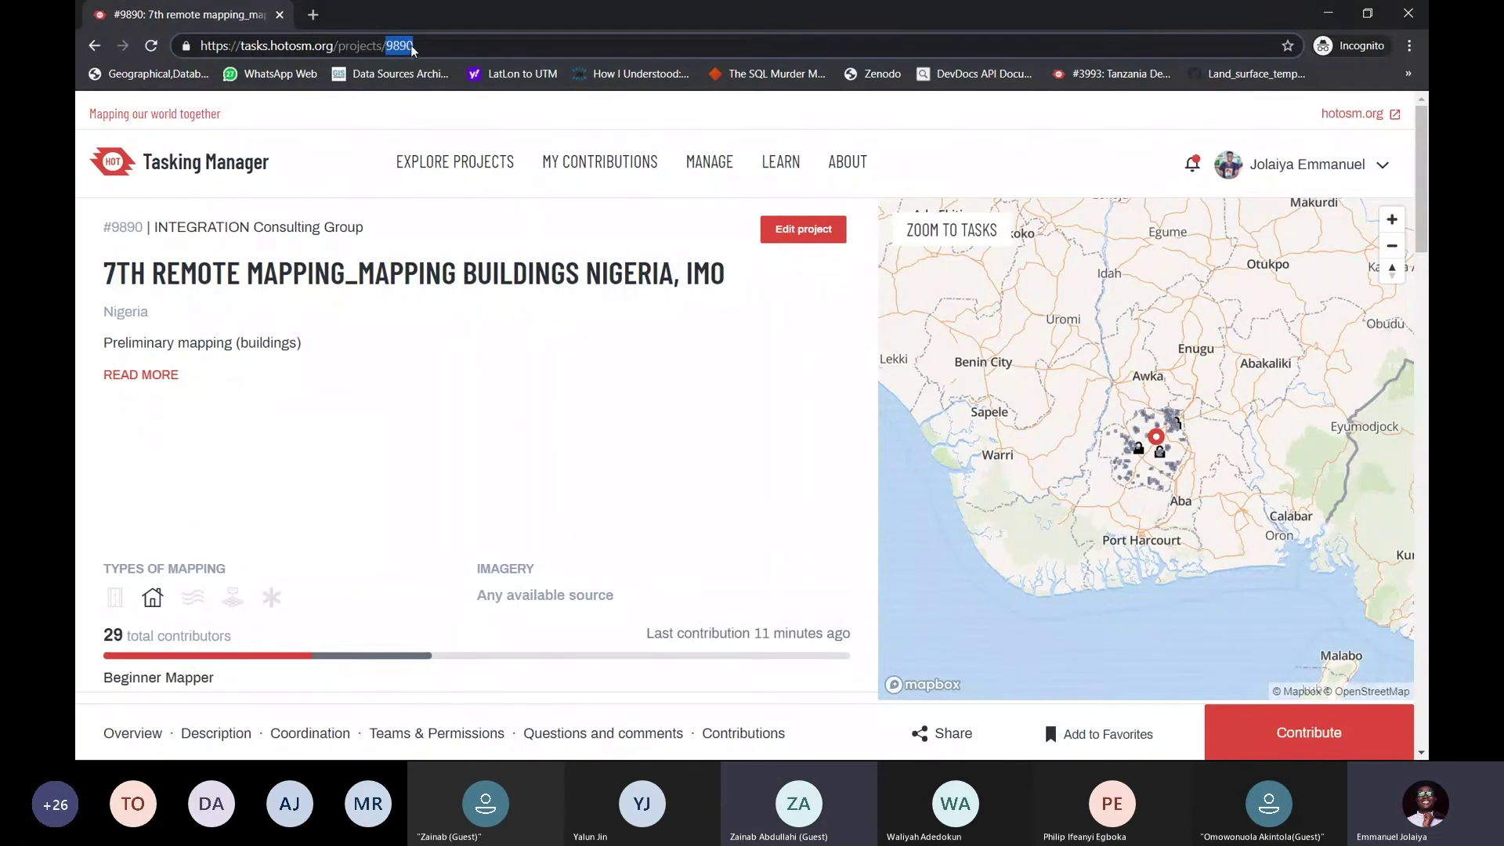
{"action": "left_click", "coordinate": [433, 47]}
{"action": "key", "text": "ctrl+a"}
{"action": "key", "text": "ctrl+c"}
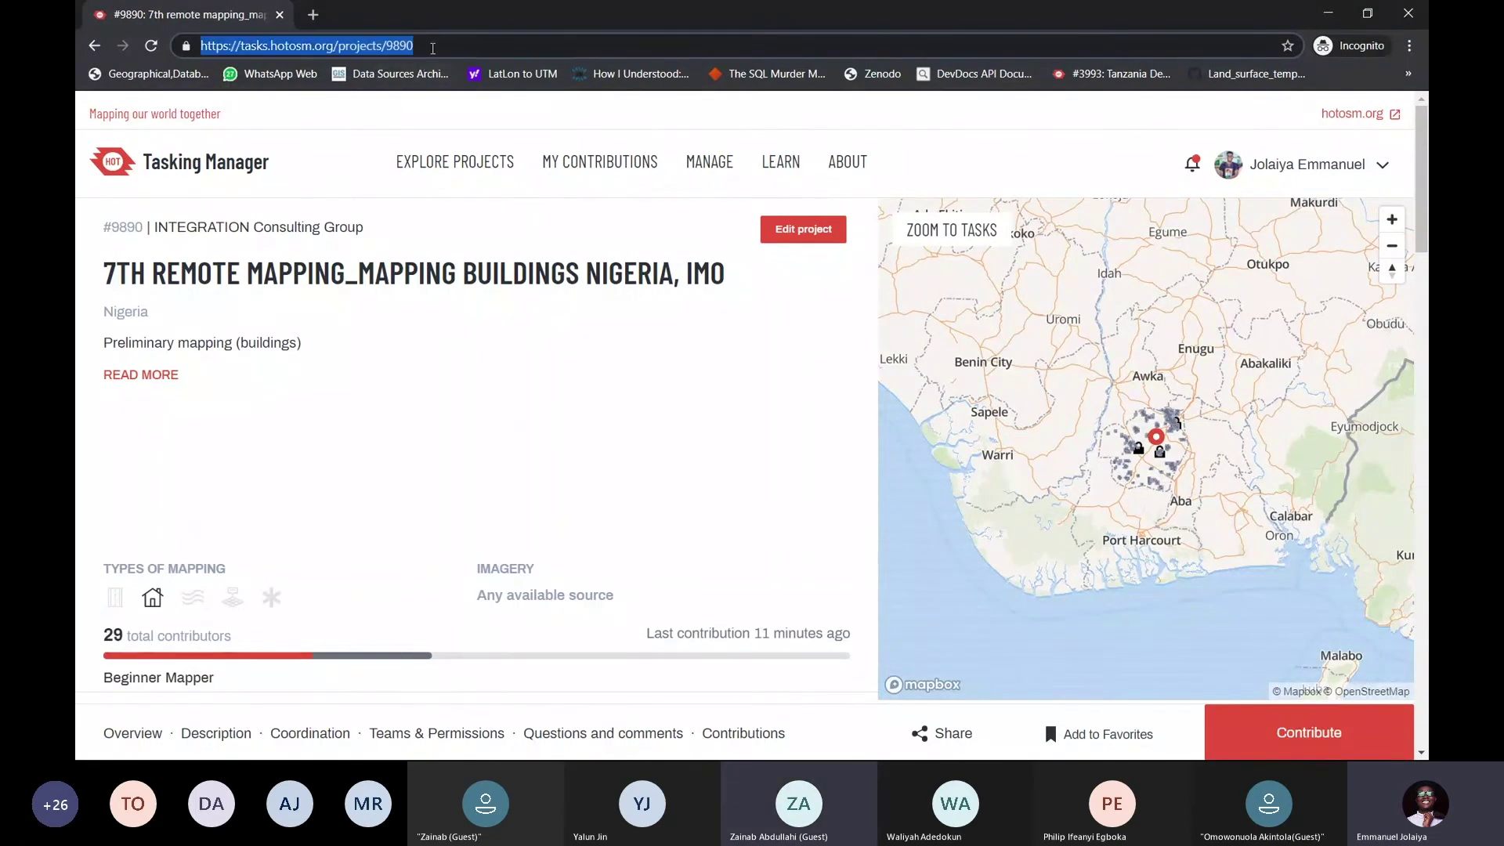
{"action": "key", "text": "alt+Tab"}
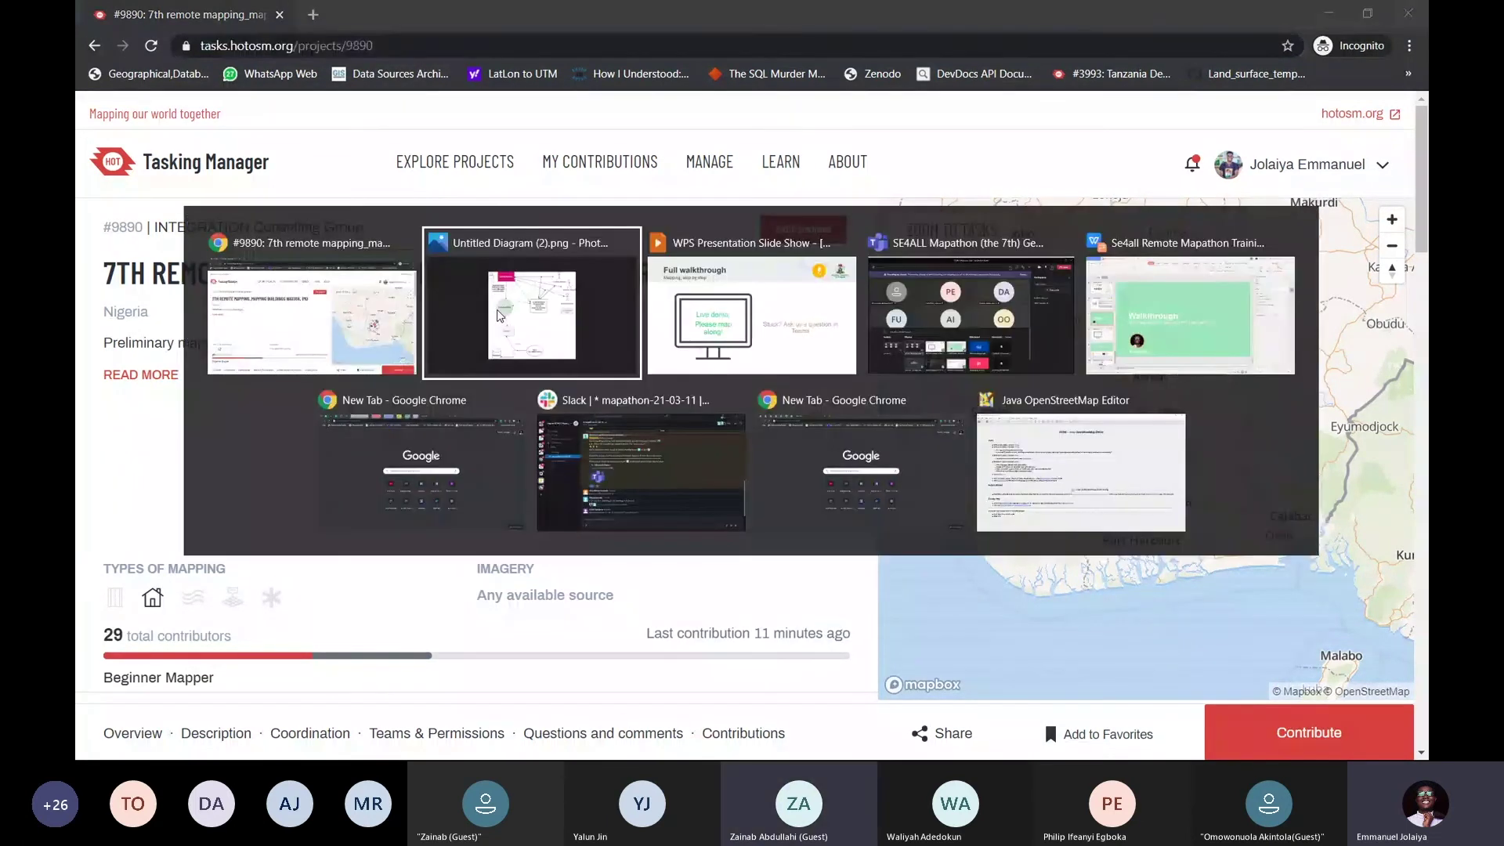
Paste and send the project 9890 link in the Teams meeting chat, then return to Chrome
{"action": "key", "text": "Tab"}
{"action": "key", "text": "Tab"}
{"action": "left_click", "coordinate": [971, 315]}
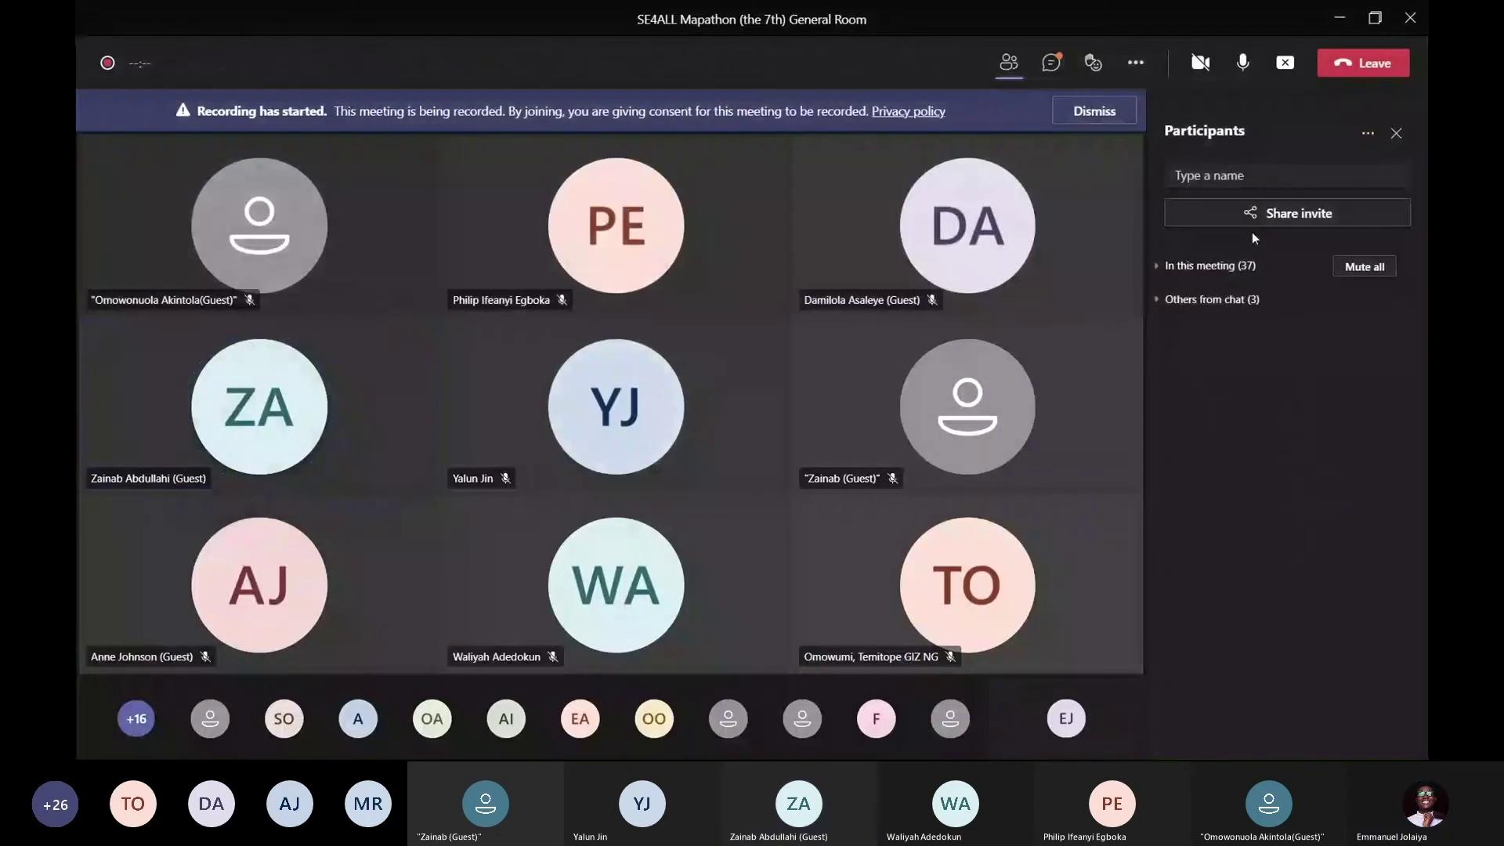
{"action": "left_click", "coordinate": [1043, 66]}
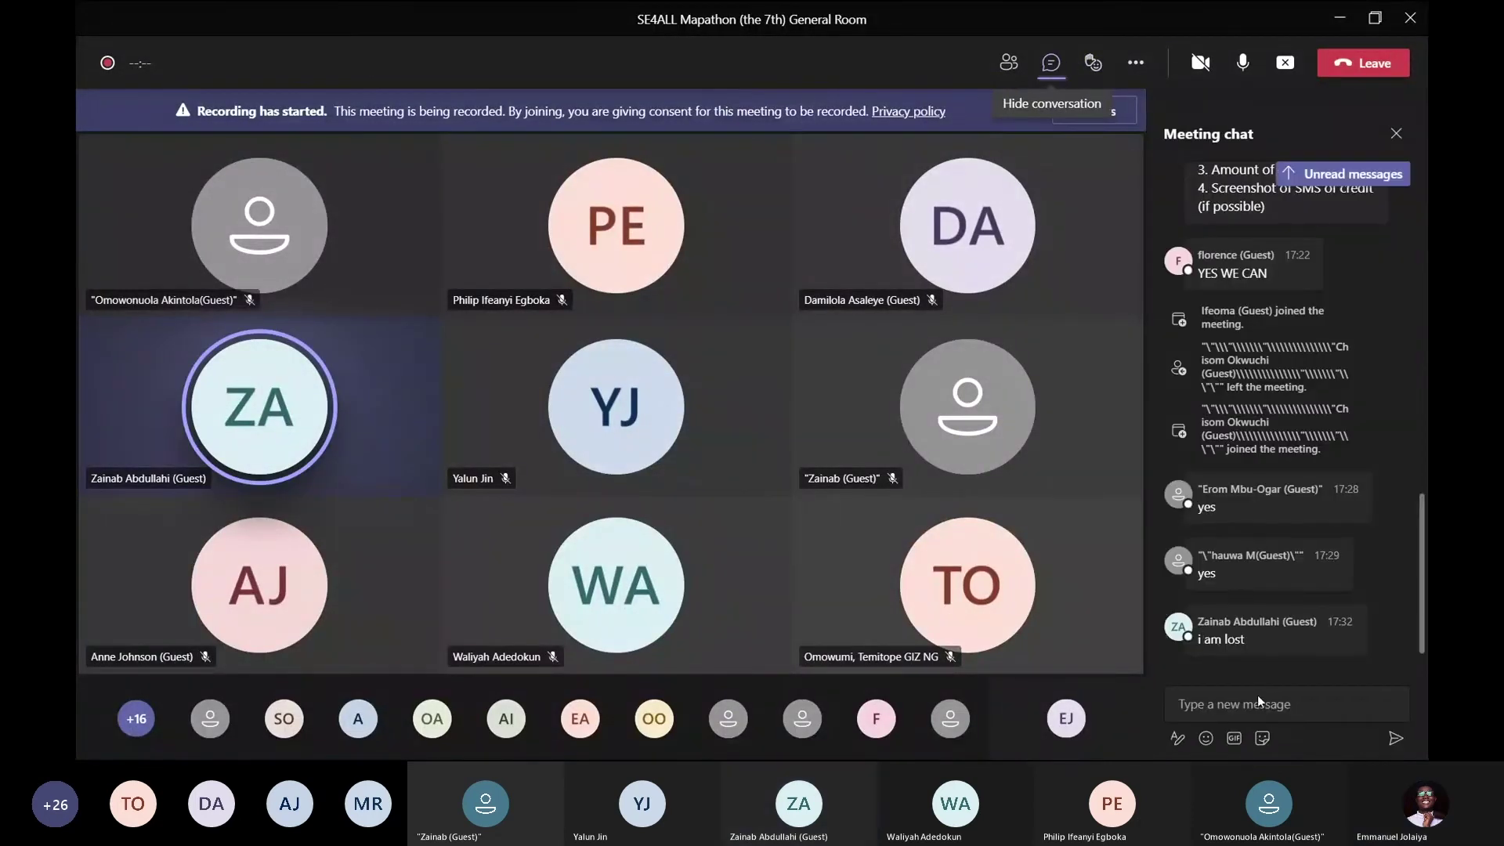
{"action": "left_click", "coordinate": [1255, 704]}
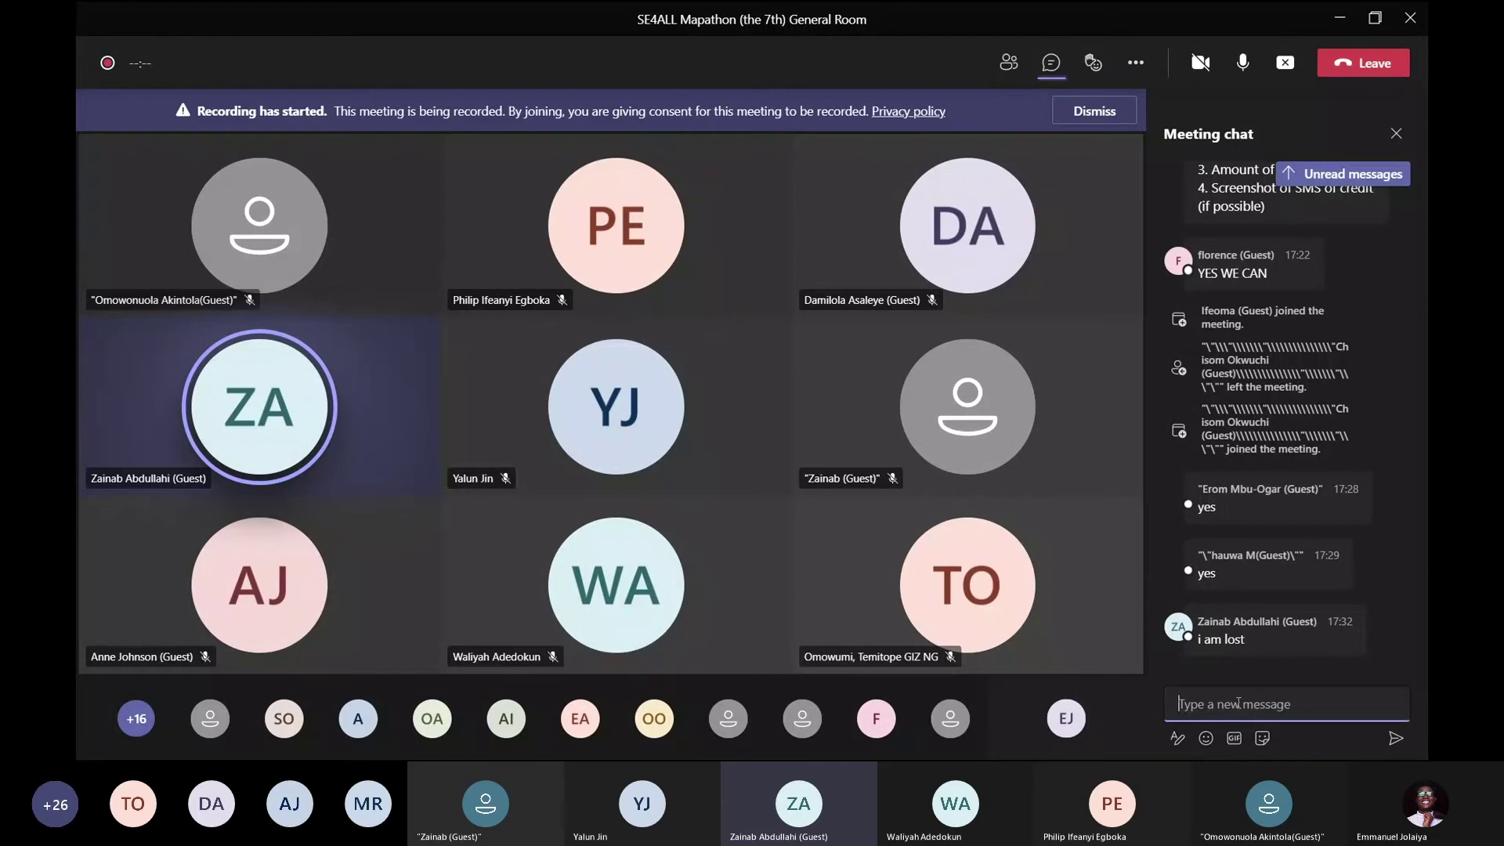
{"action": "key", "text": "ctrl+v"}
{"action": "key", "text": "Return"}
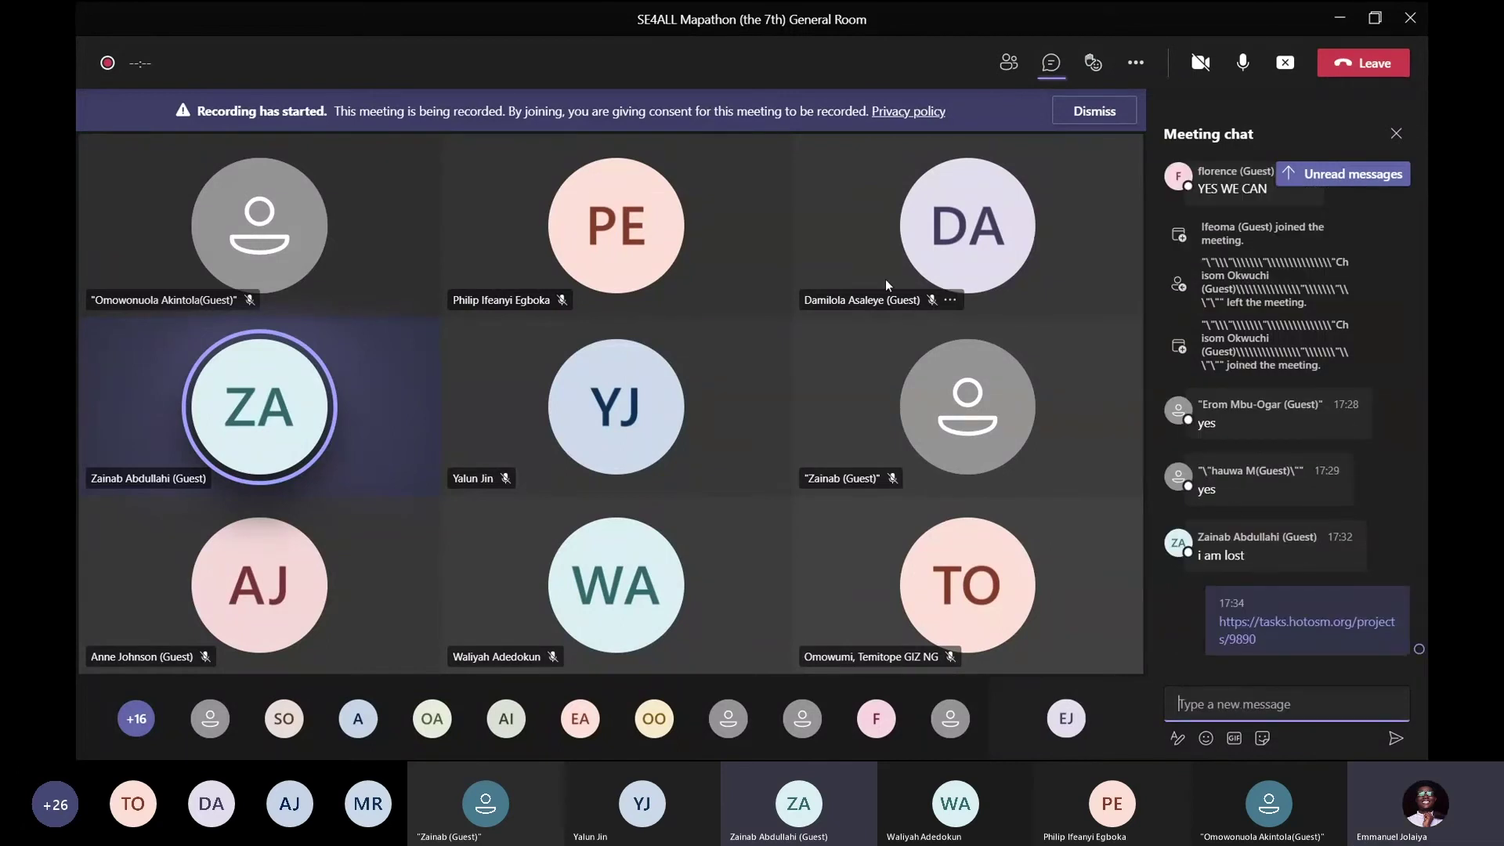
{"action": "key", "text": "alt+Tab"}
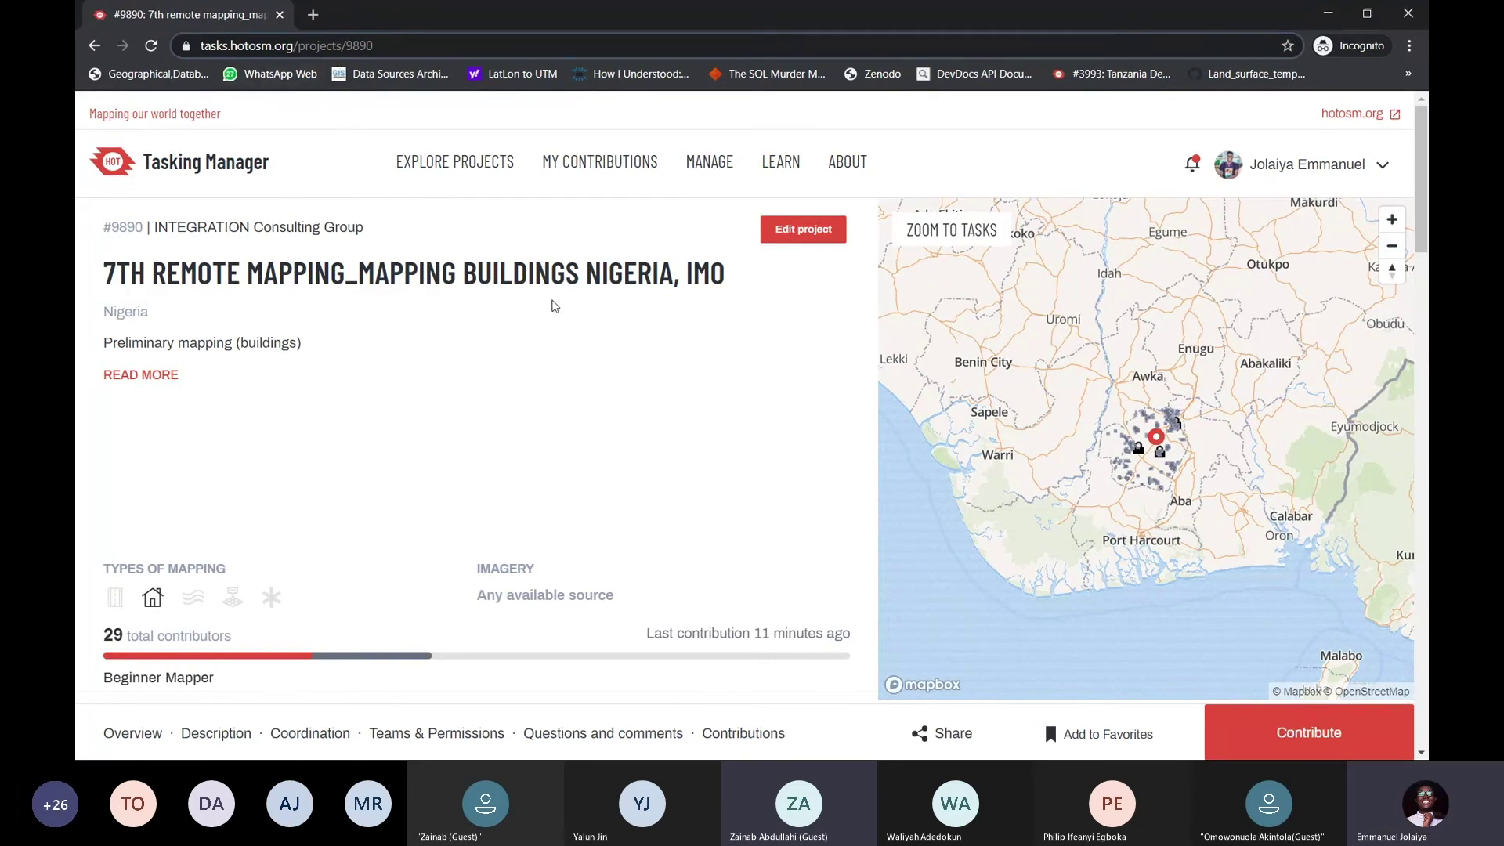
Open and close the account menu, then go to project 9890's tasks page via Contribute
{"action": "left_click", "coordinate": [1284, 166]}
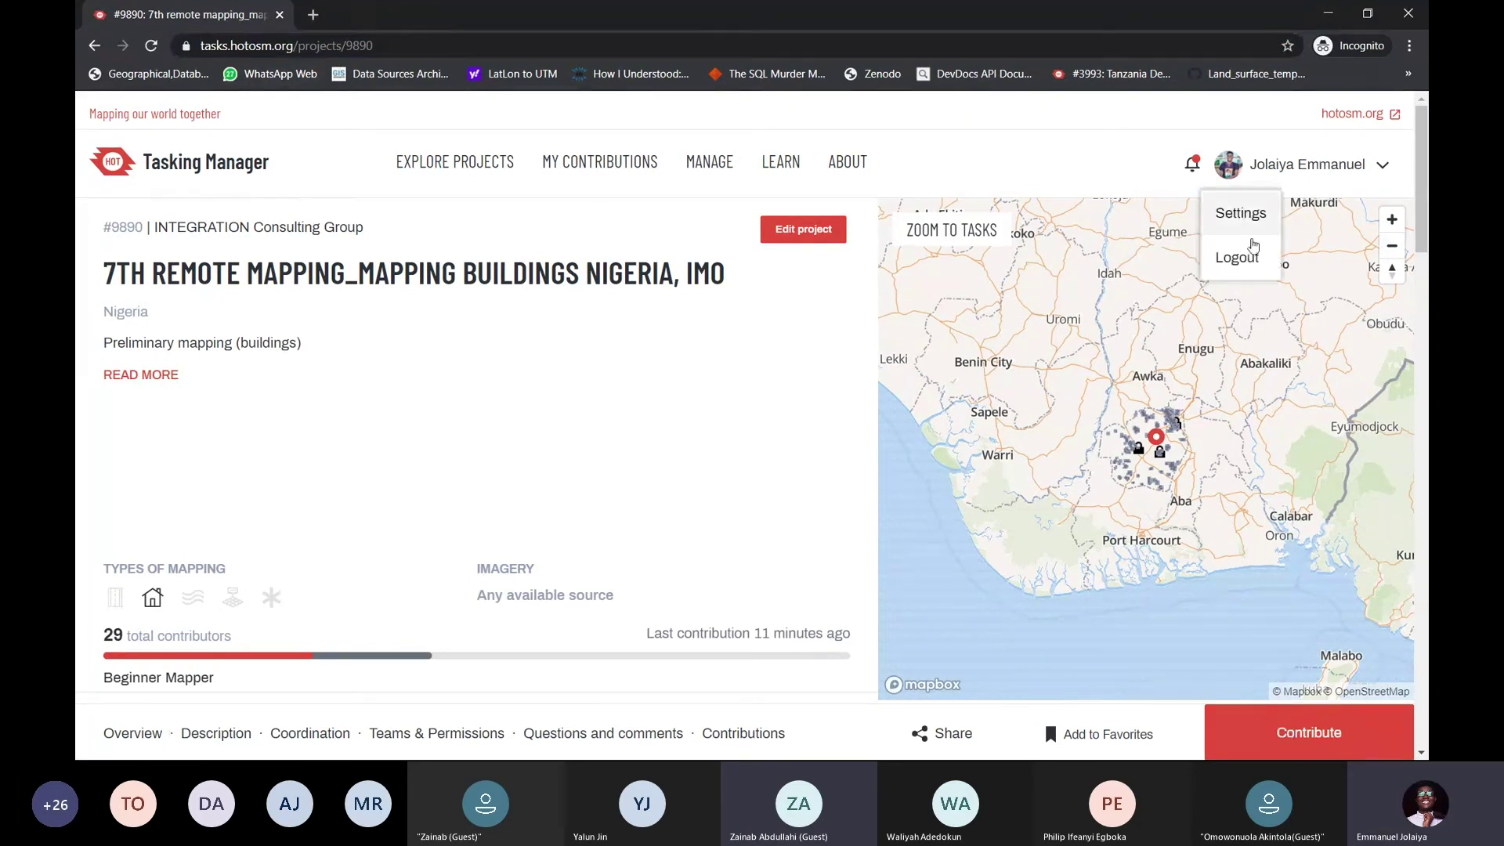
{"action": "left_click", "coordinate": [1282, 171]}
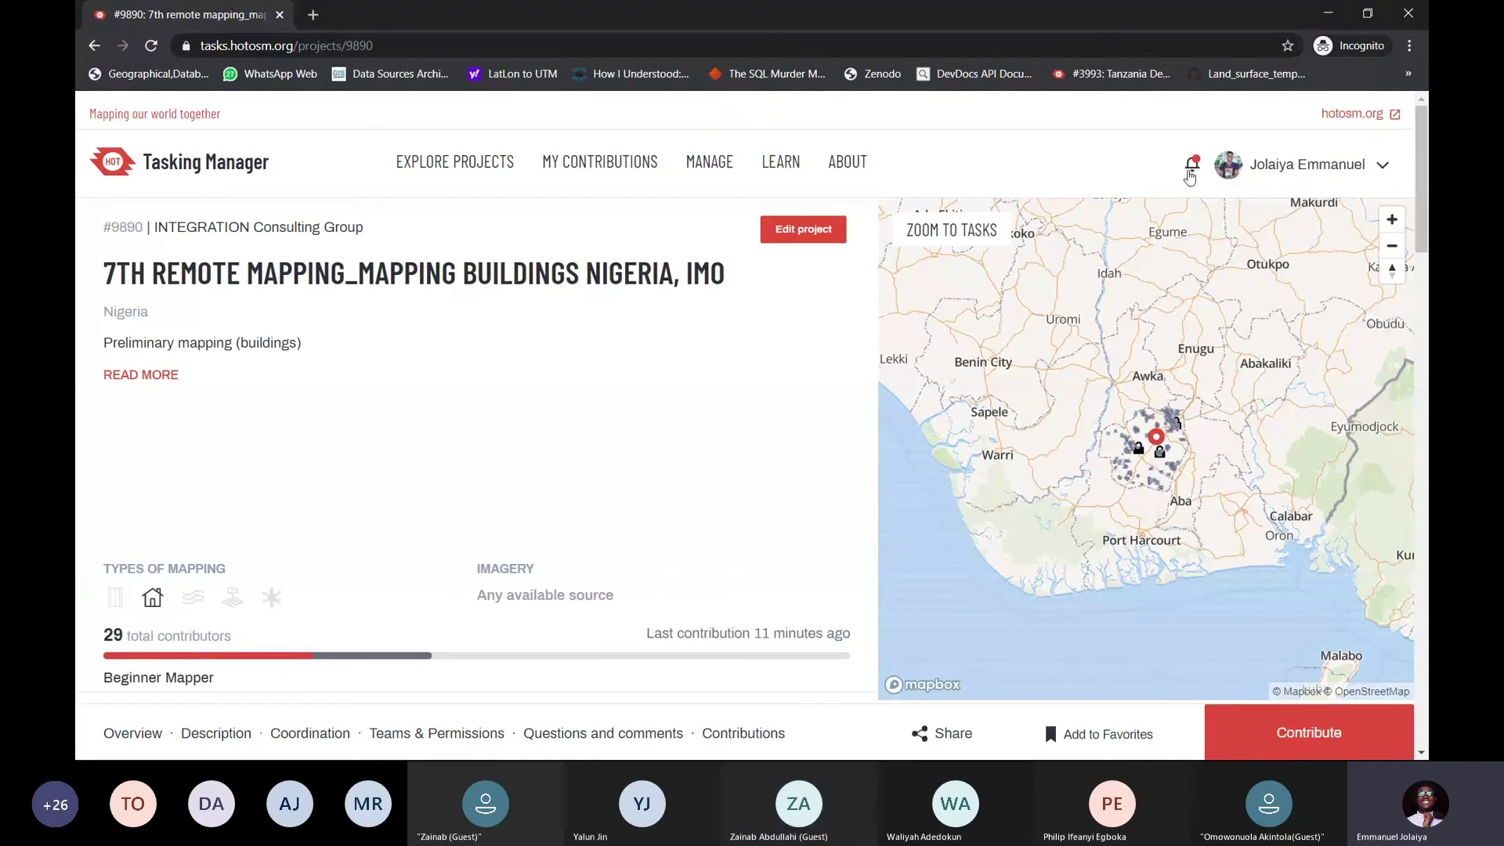
{"action": "left_click", "coordinate": [1327, 730]}
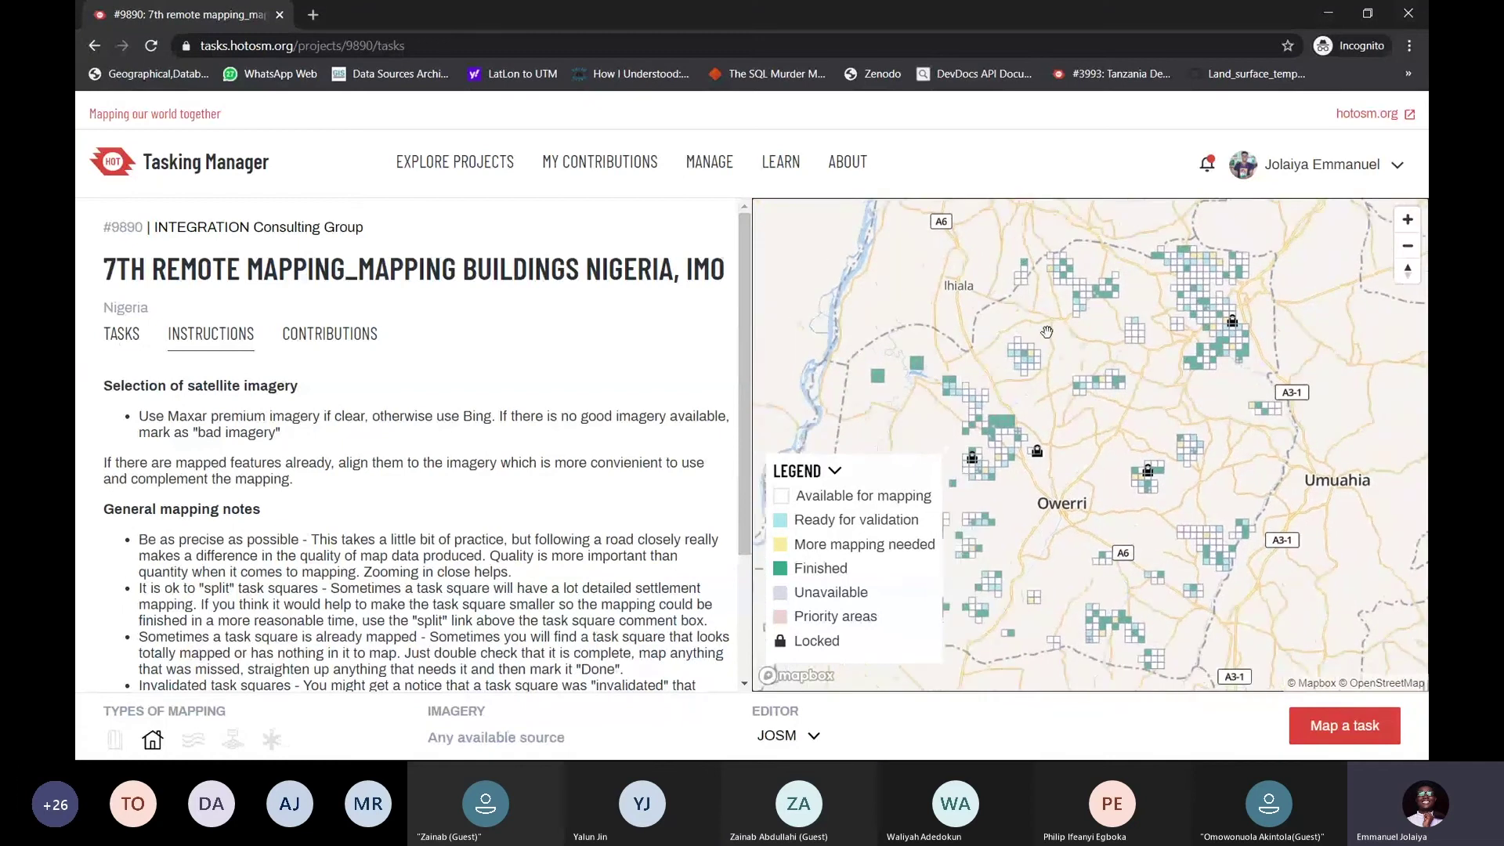
{"action": "left_click", "coordinate": [329, 335]}
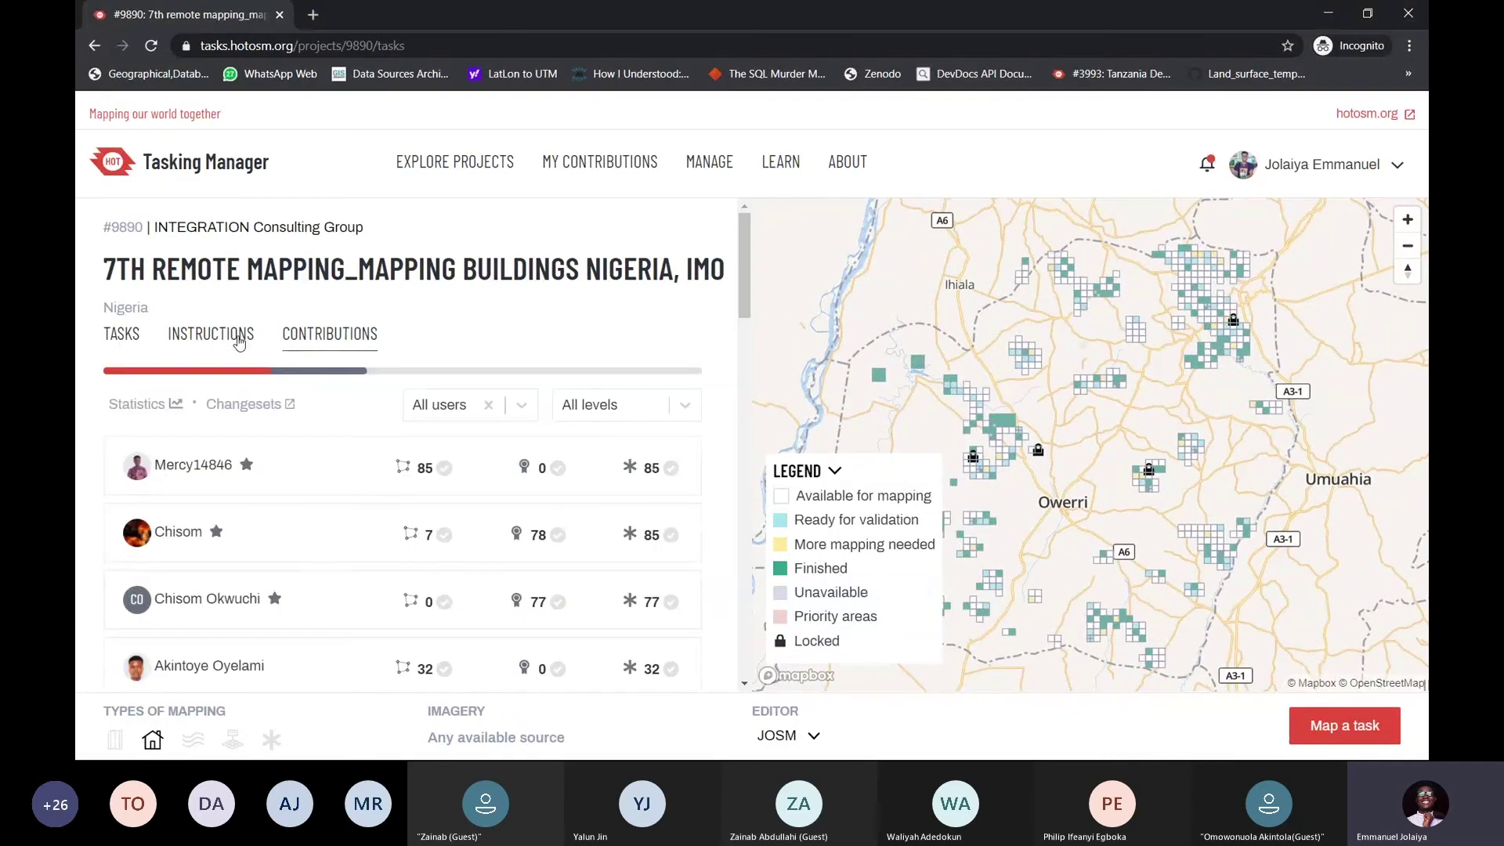
{"action": "left_click", "coordinate": [215, 357]}
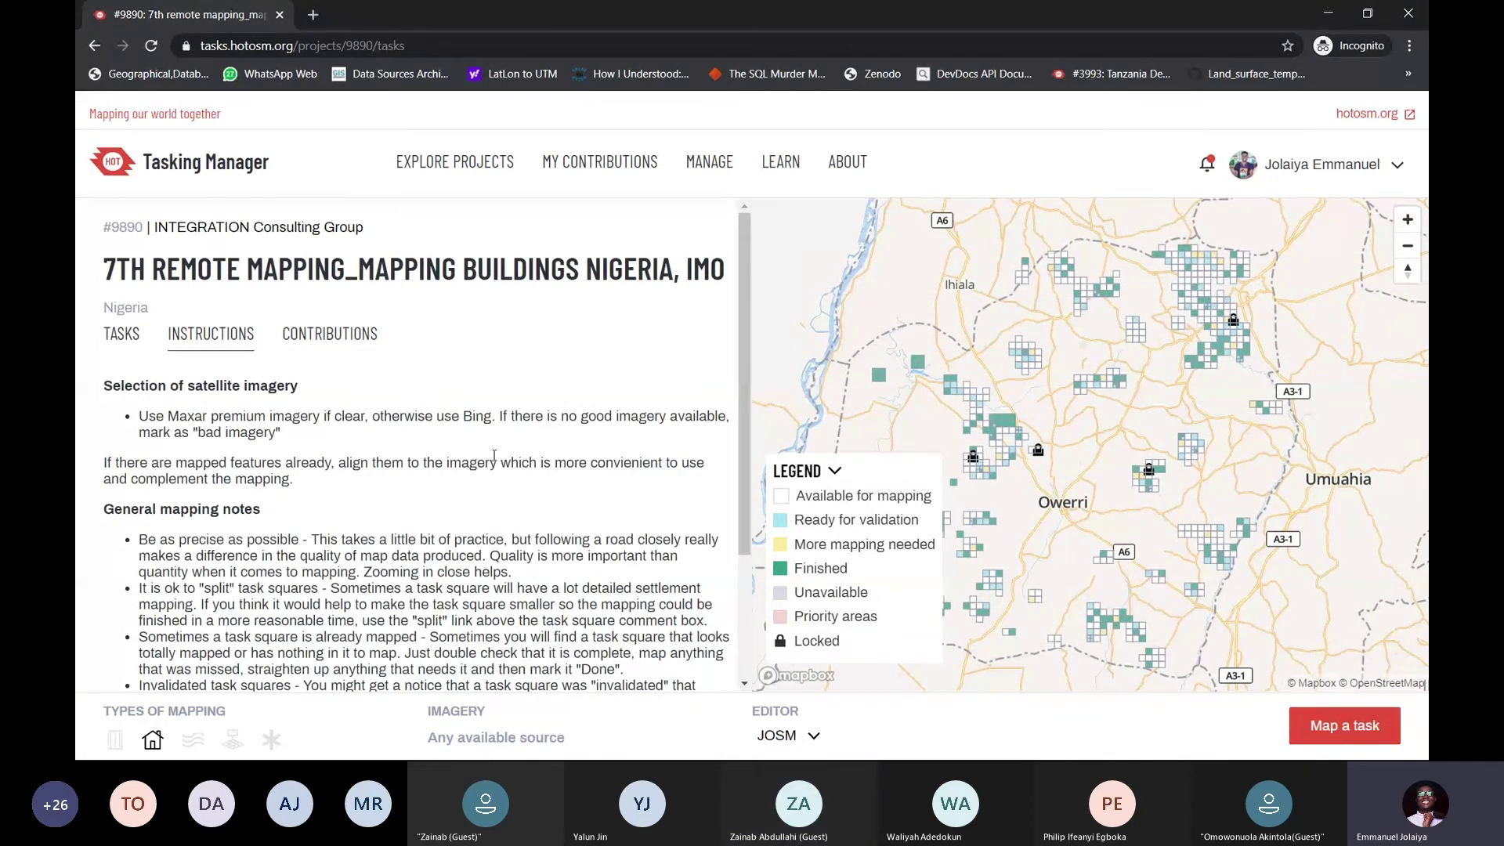
{"action": "scroll", "coordinate": [626, 403], "scroll_direction": "down", "scroll_amount": 2}
{"action": "scroll", "coordinate": [629, 415], "scroll_direction": "up", "scroll_amount": 2}
{"action": "scroll", "coordinate": [630, 427], "scroll_direction": "down", "scroll_amount": 2}
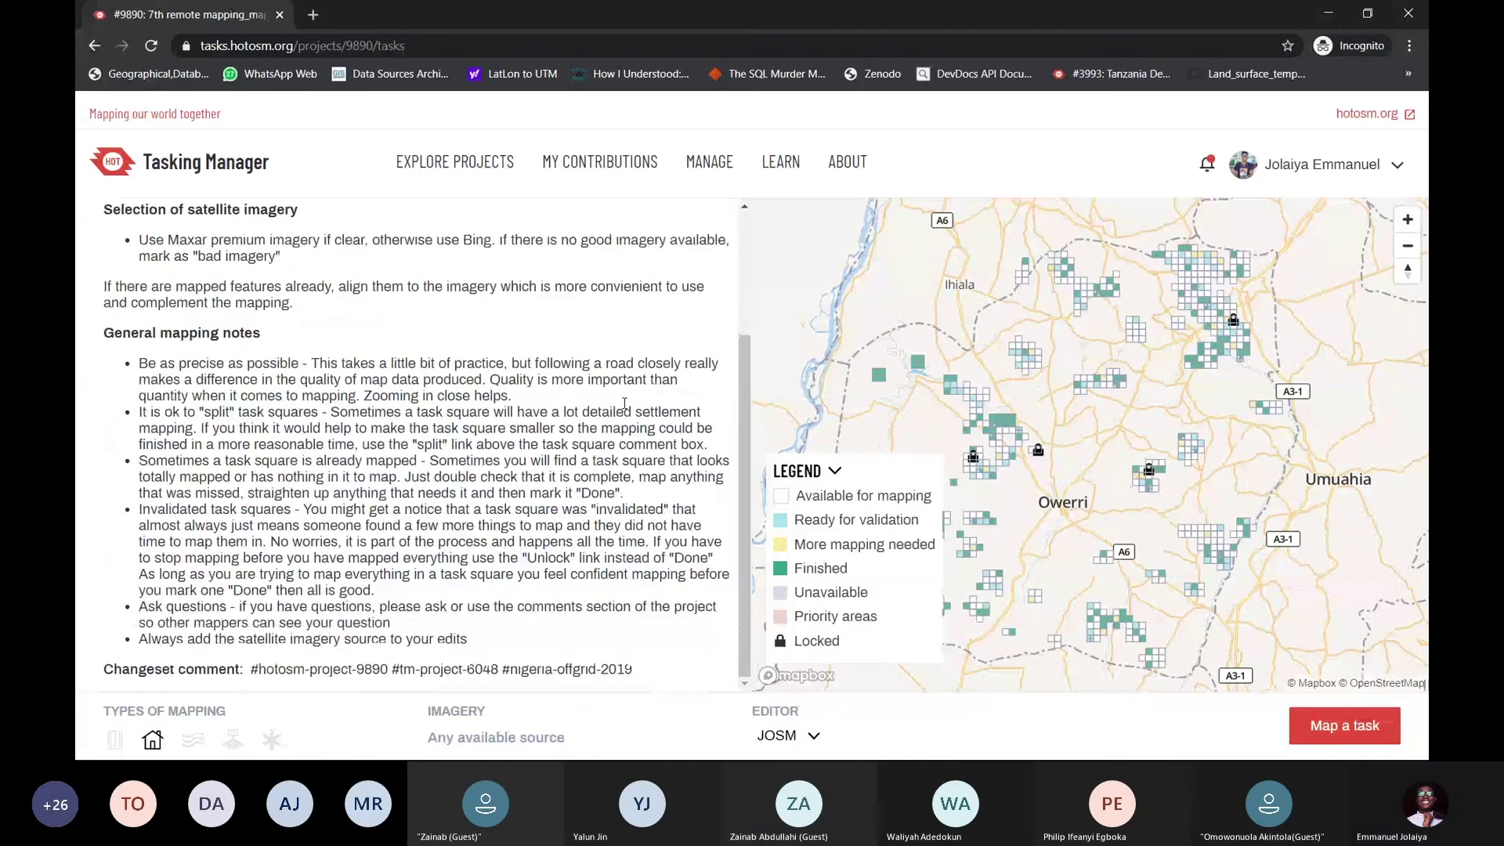
{"action": "scroll", "coordinate": [633, 443], "scroll_direction": "up", "scroll_amount": 2}
{"action": "left_click_drag", "start_coordinate": [428, 710], "coordinate": [580, 740]}
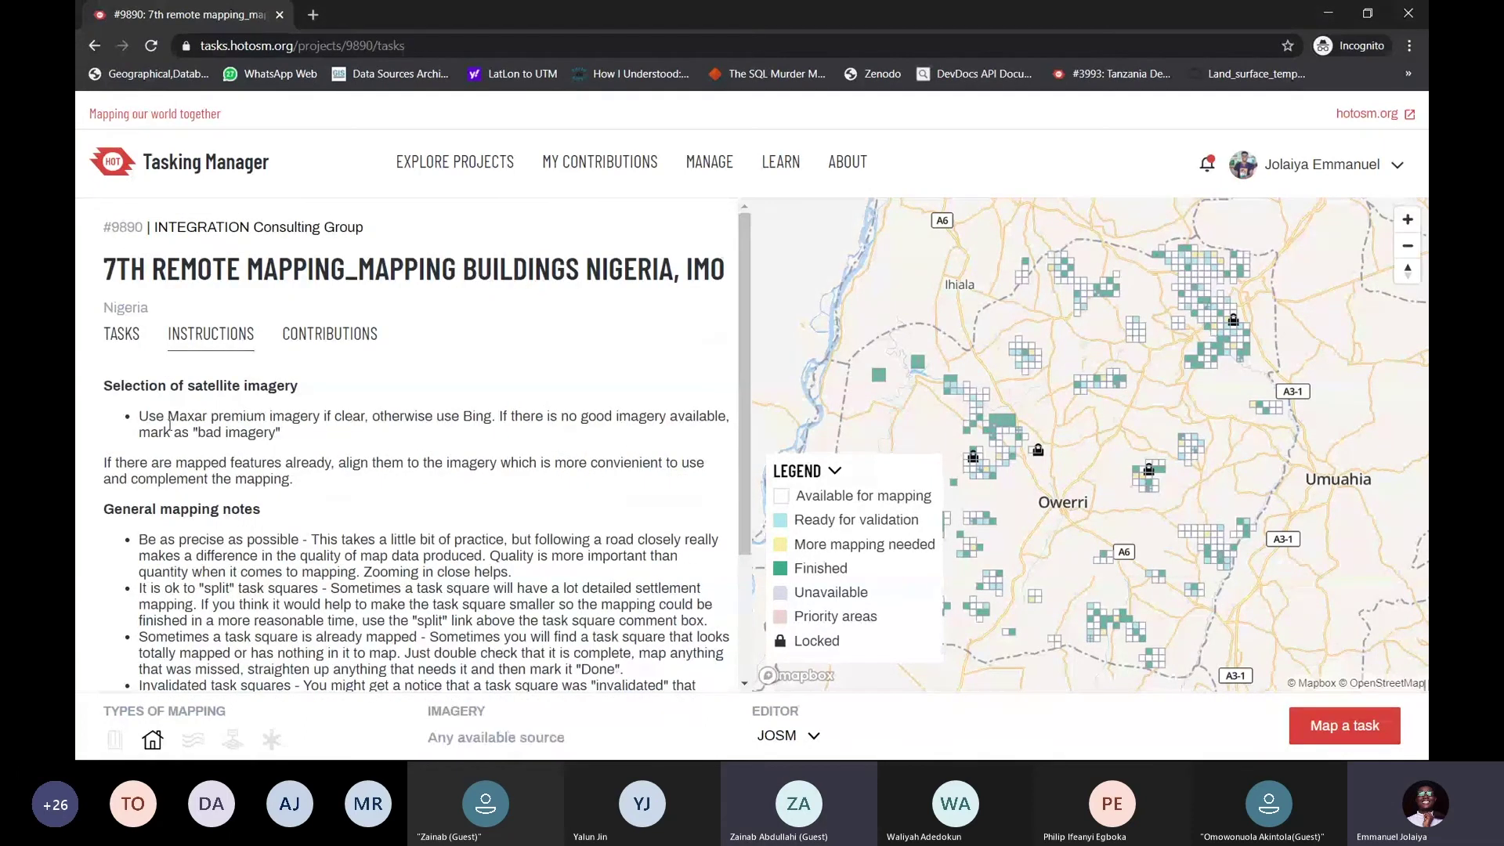
{"action": "left_click_drag", "start_coordinate": [166, 416], "coordinate": [322, 415]}
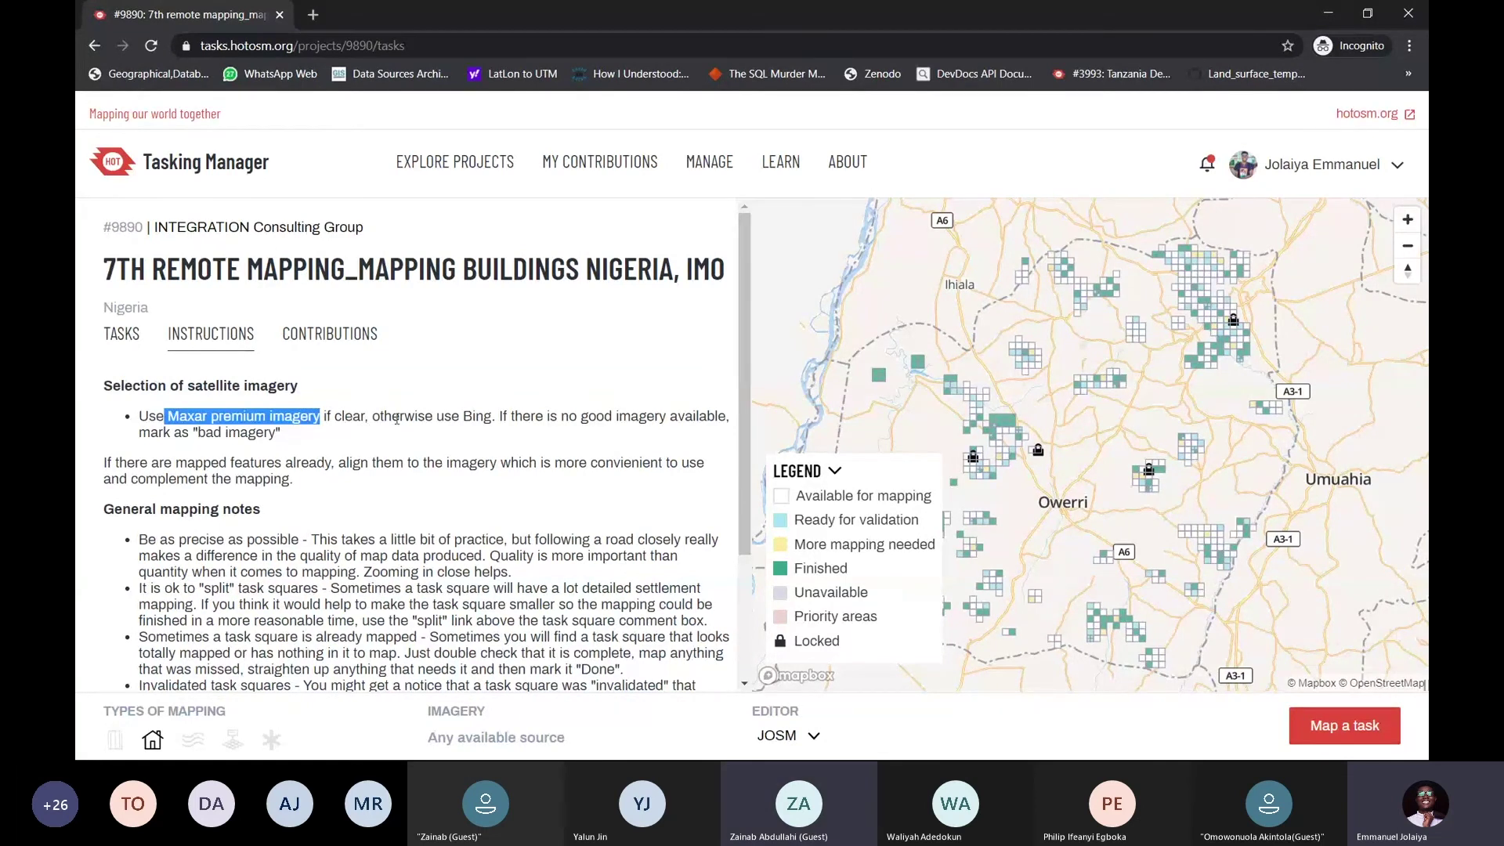
{"action": "double_click", "coordinate": [468, 416]}
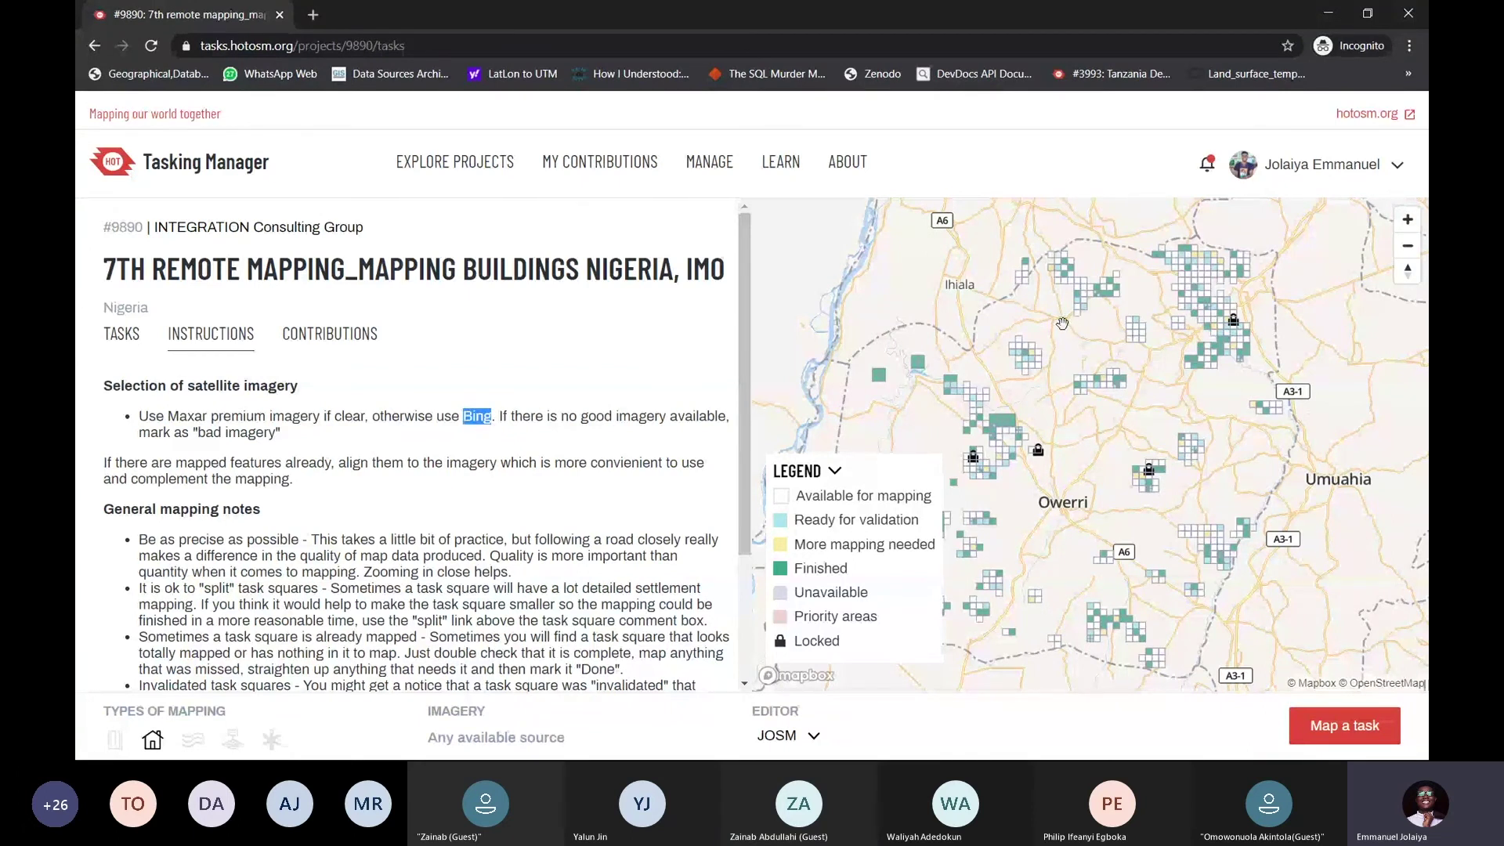
{"action": "left_click_drag", "start_coordinate": [1131, 282], "coordinate": [1070, 308]}
{"action": "left_click_drag", "start_coordinate": [1130, 350], "coordinate": [1165, 297]}
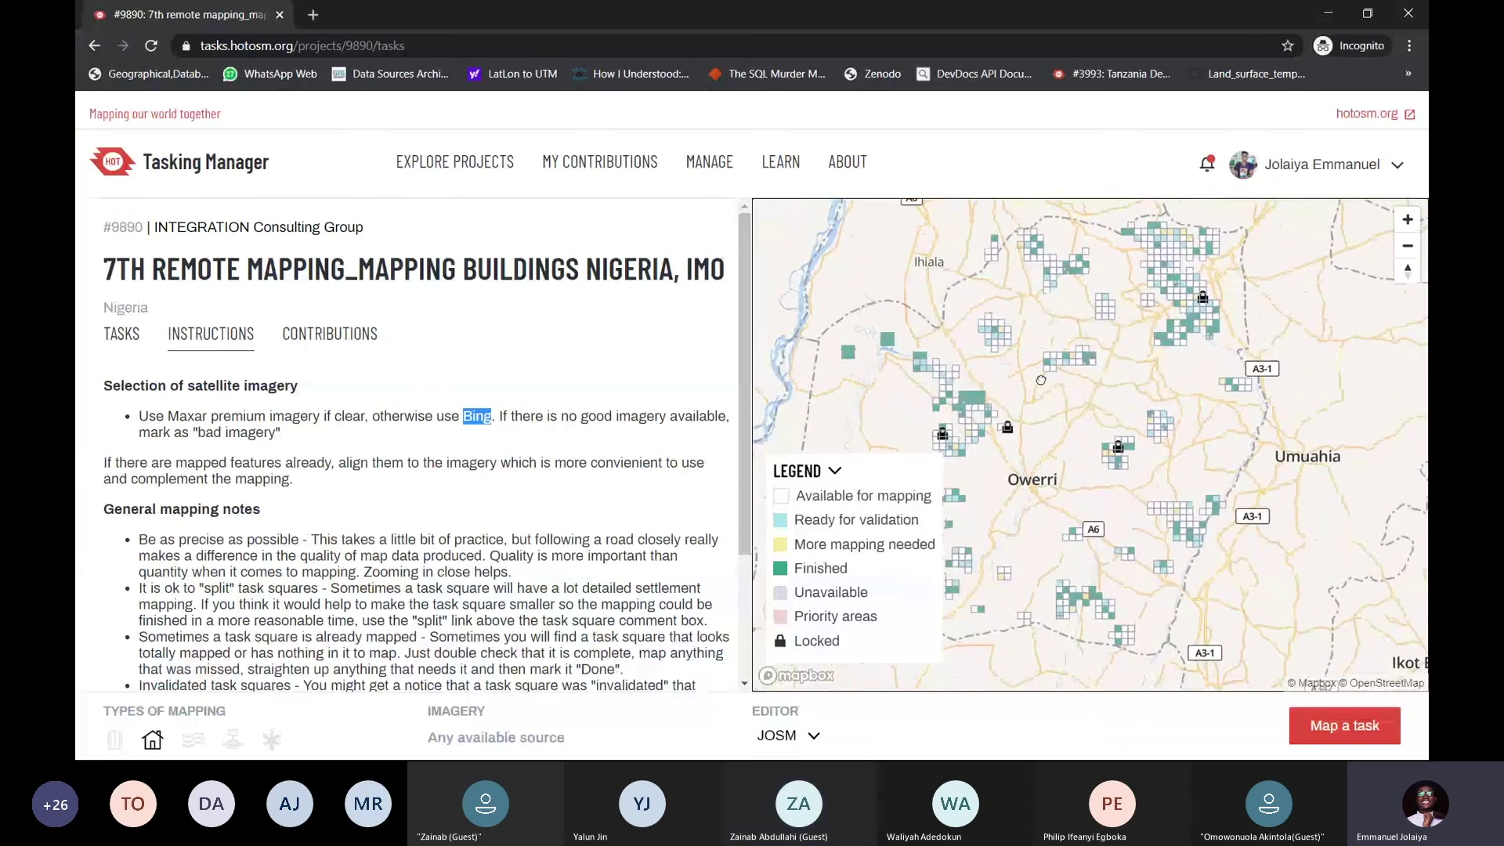
{"action": "left_click_drag", "start_coordinate": [1046, 375], "coordinate": [1125, 382]}
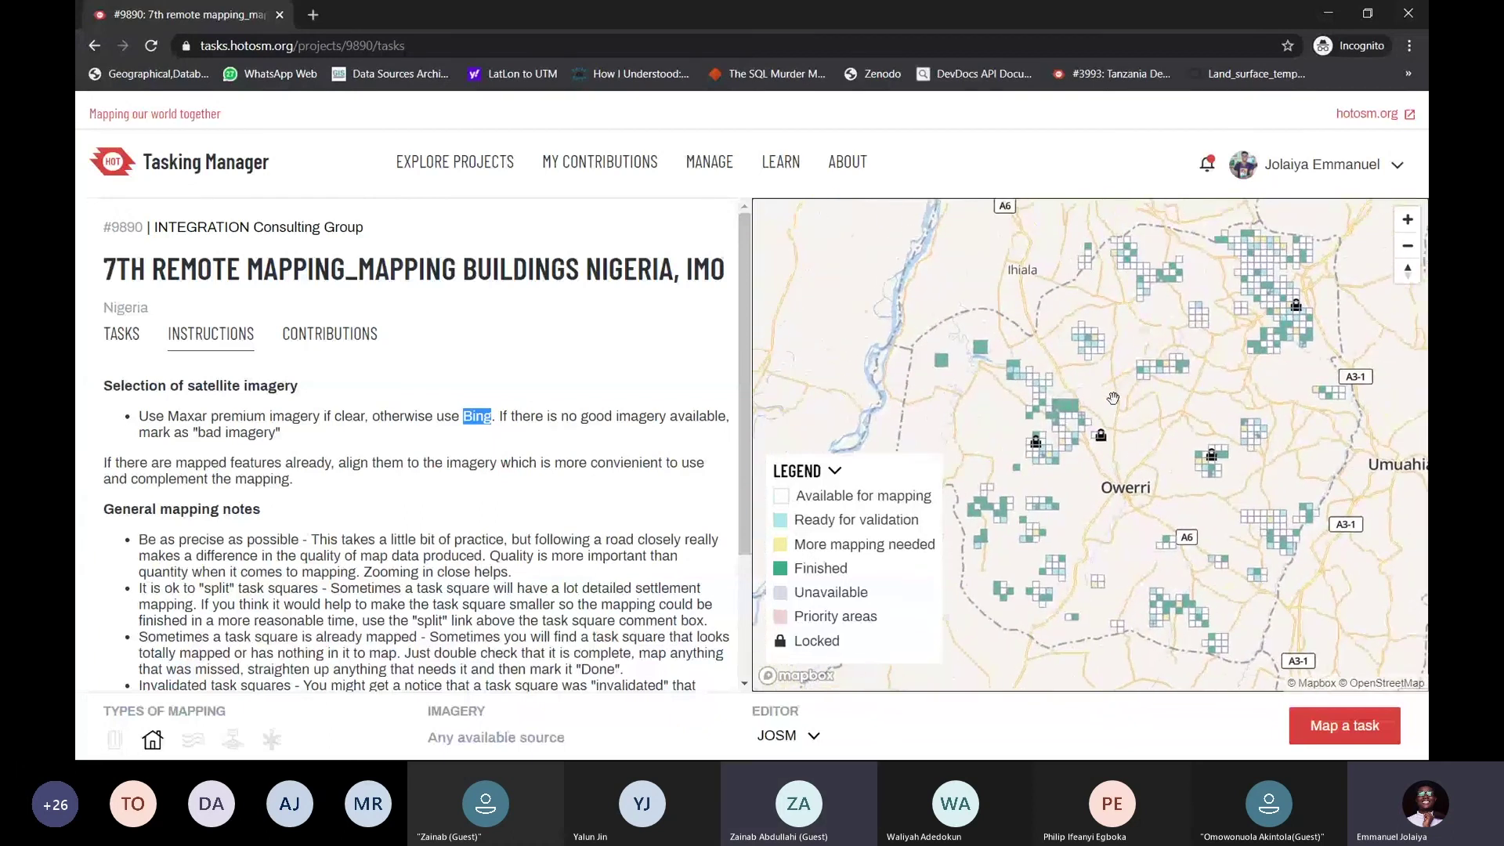
Hide the map legend and pan and zoom the task map to Umuahia
{"action": "left_click", "coordinate": [835, 470]}
{"action": "left_click_drag", "start_coordinate": [1077, 385], "coordinate": [989, 398]}
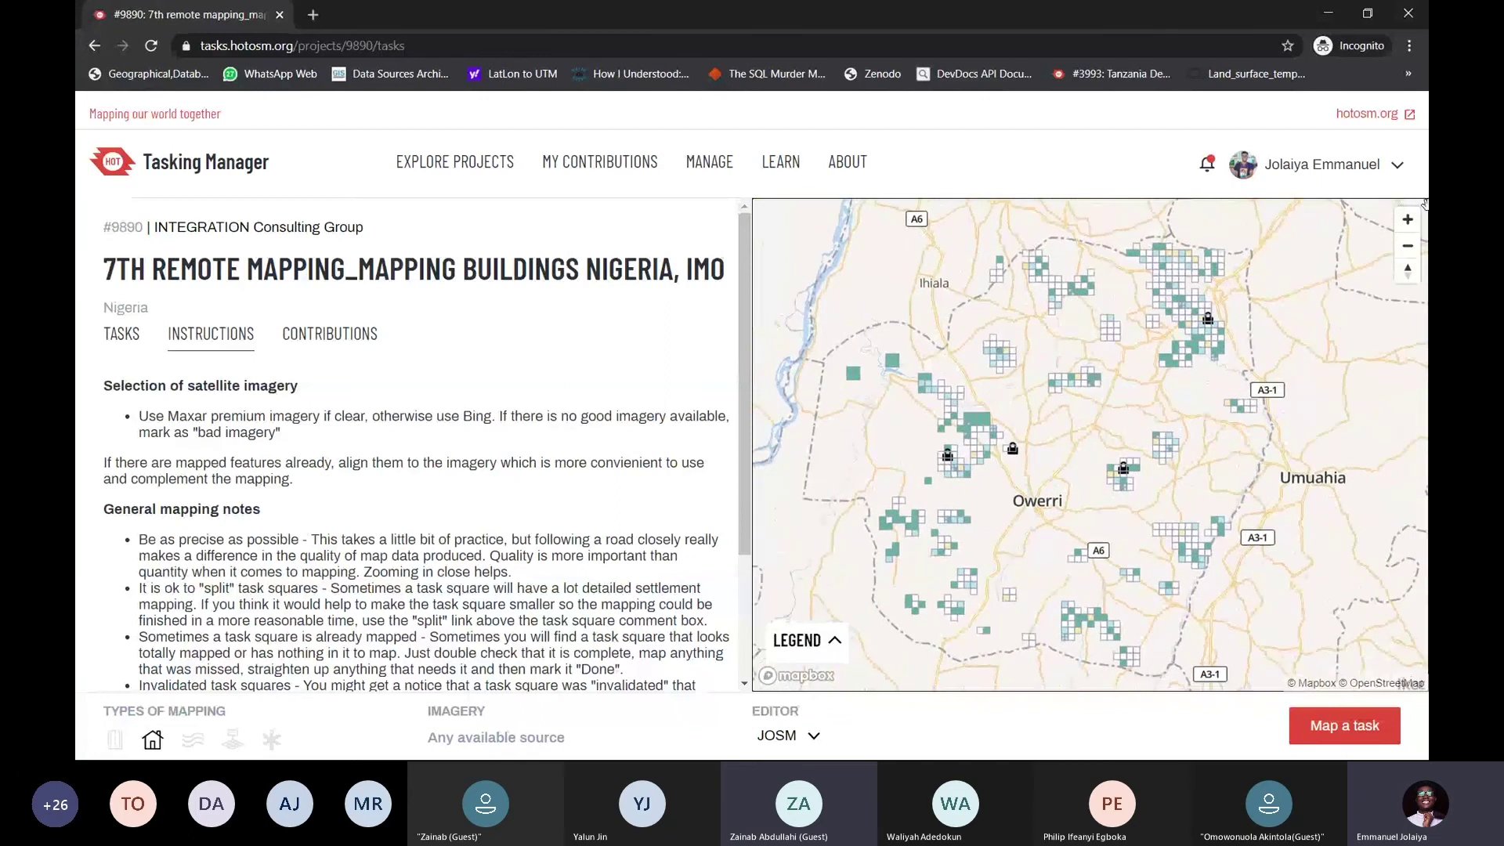
{"action": "left_click", "coordinate": [1411, 229]}
{"action": "left_click_drag", "start_coordinate": [1316, 338], "coordinate": [1143, 323]}
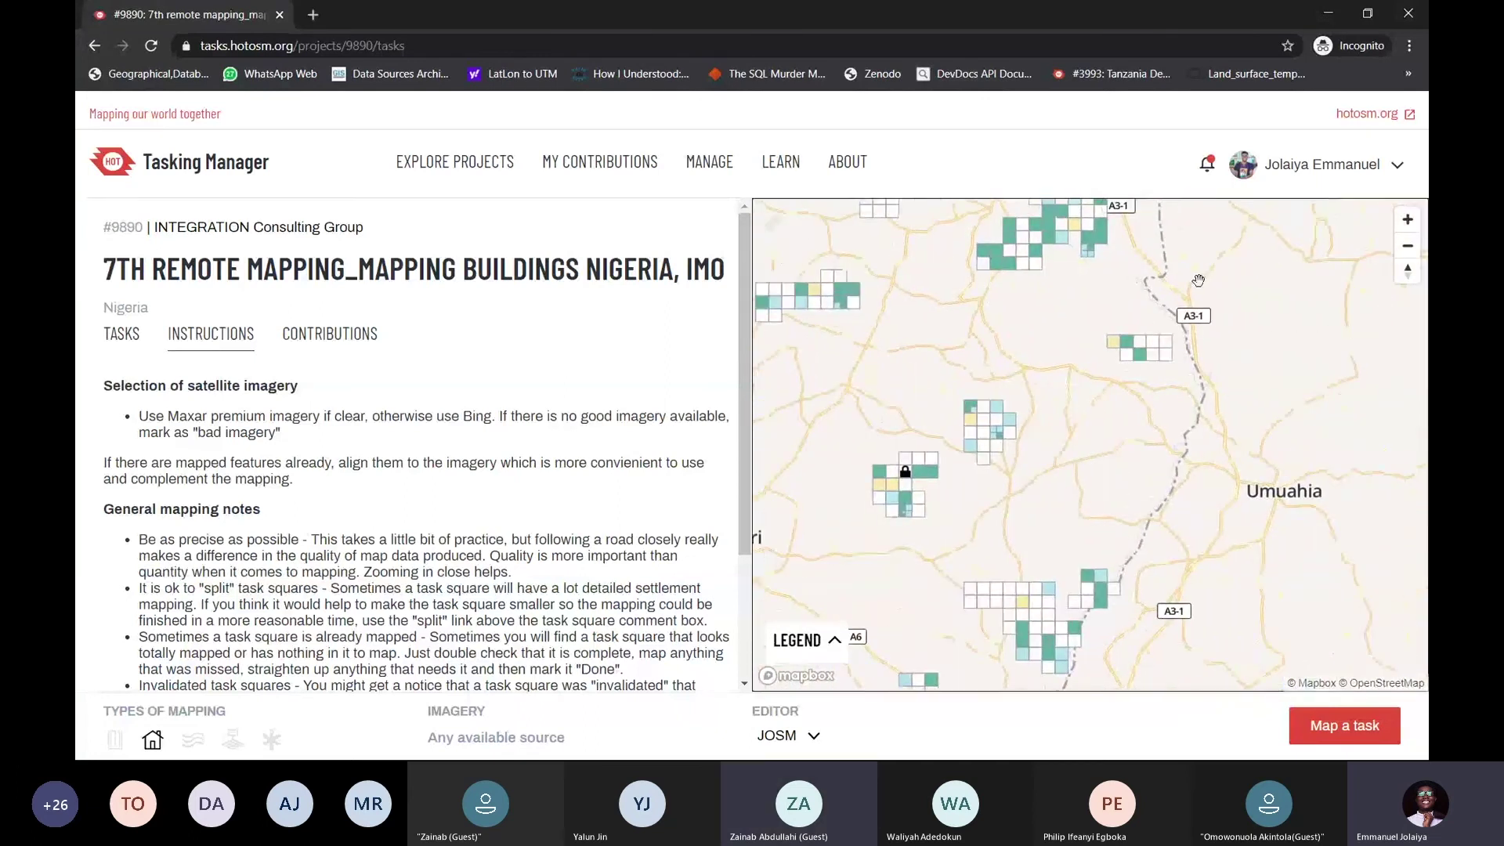
{"action": "left_click", "coordinate": [1407, 246]}
{"action": "left_click_drag", "start_coordinate": [1128, 372], "coordinate": [1178, 388]}
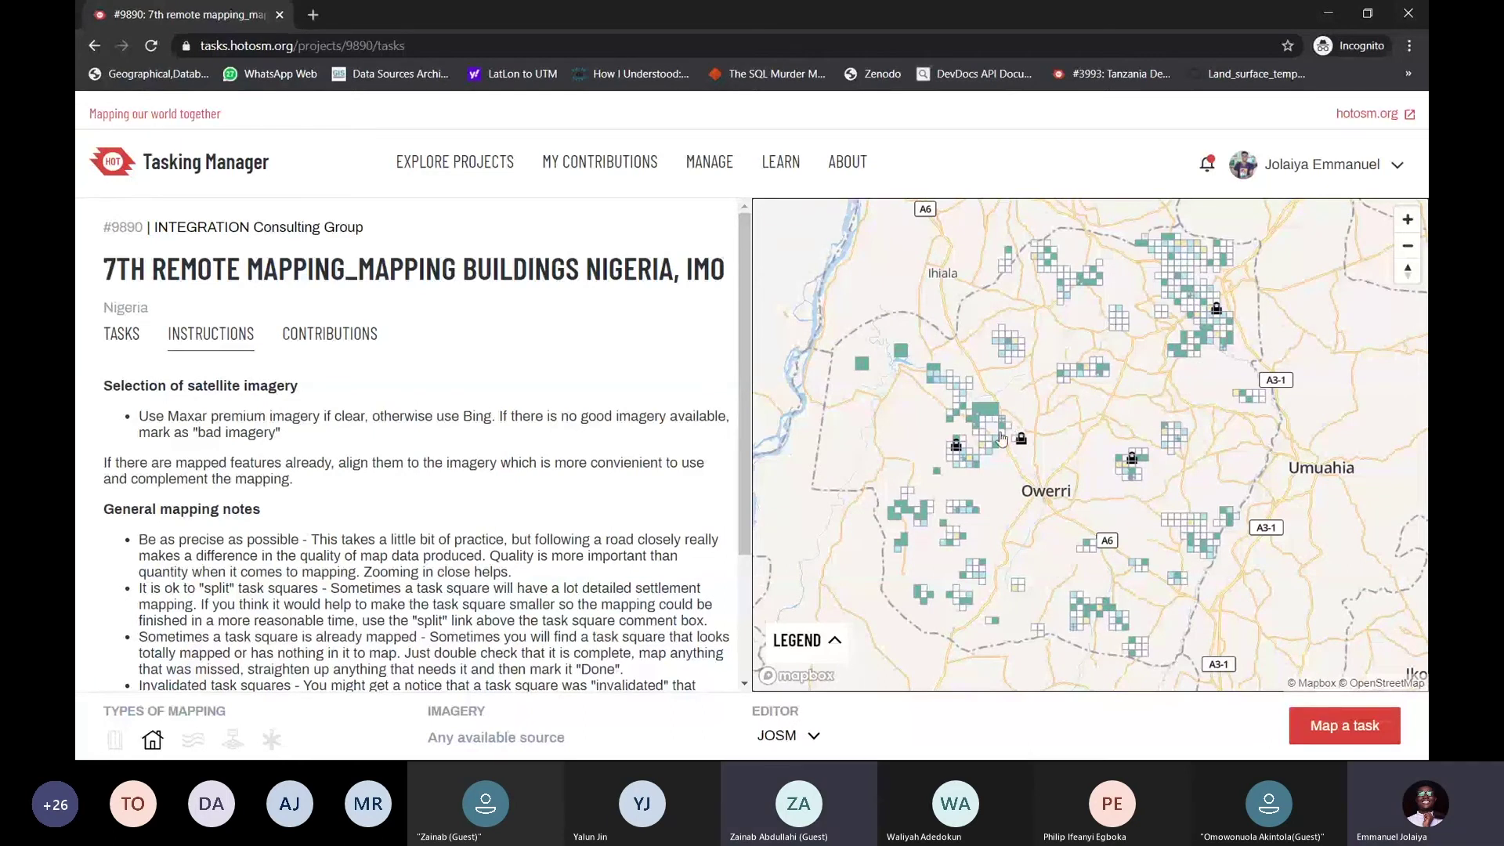
{"action": "left_click_drag", "start_coordinate": [1198, 217], "coordinate": [1140, 248]}
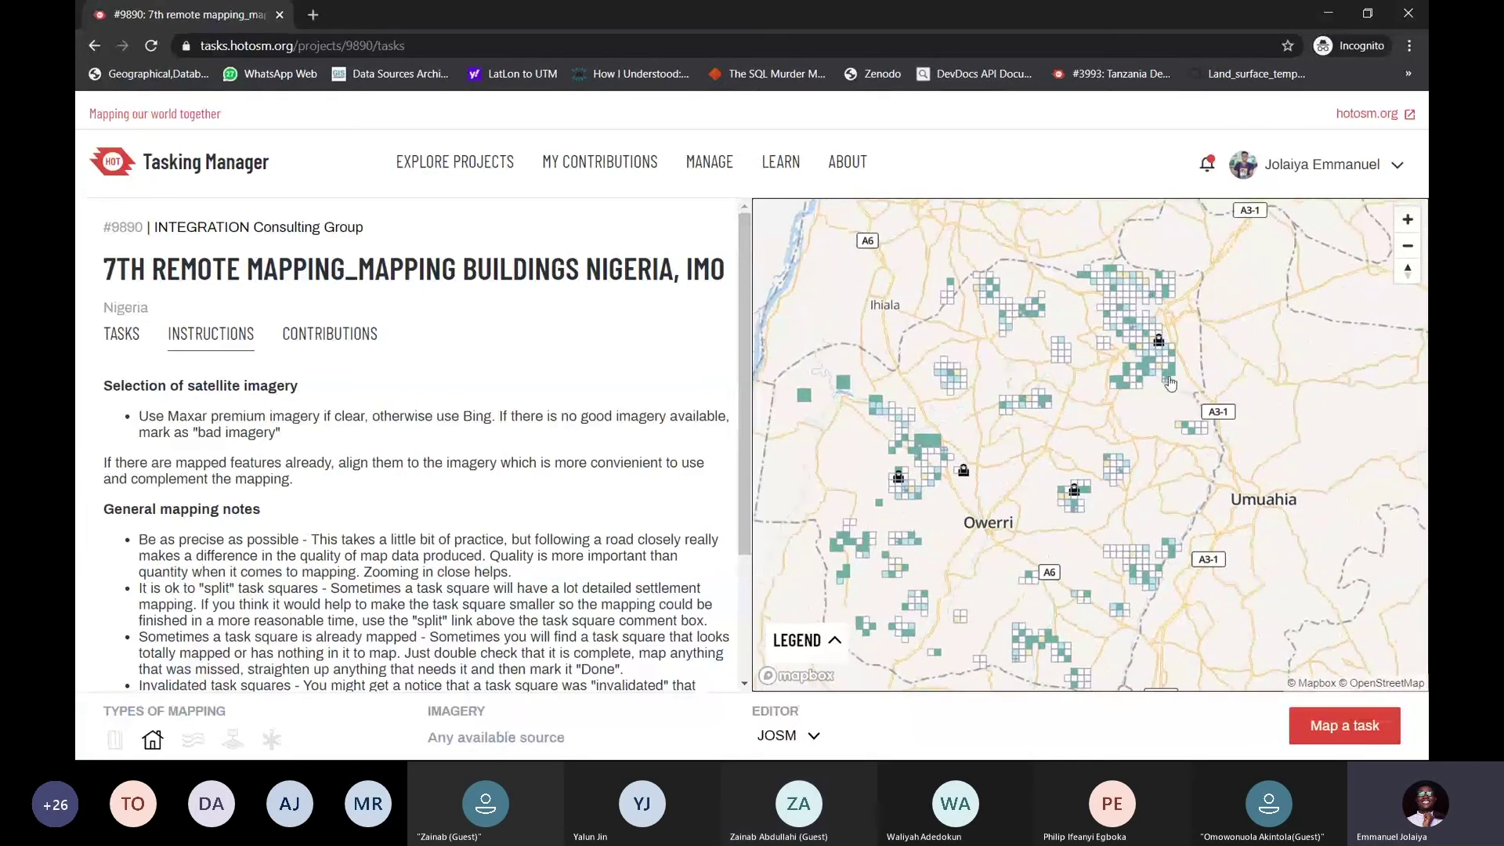
{"action": "left_click_drag", "start_coordinate": [1102, 498], "coordinate": [1101, 443]}
{"action": "scroll", "coordinate": [1101, 443], "scroll_direction": "down", "scroll_amount": 3}
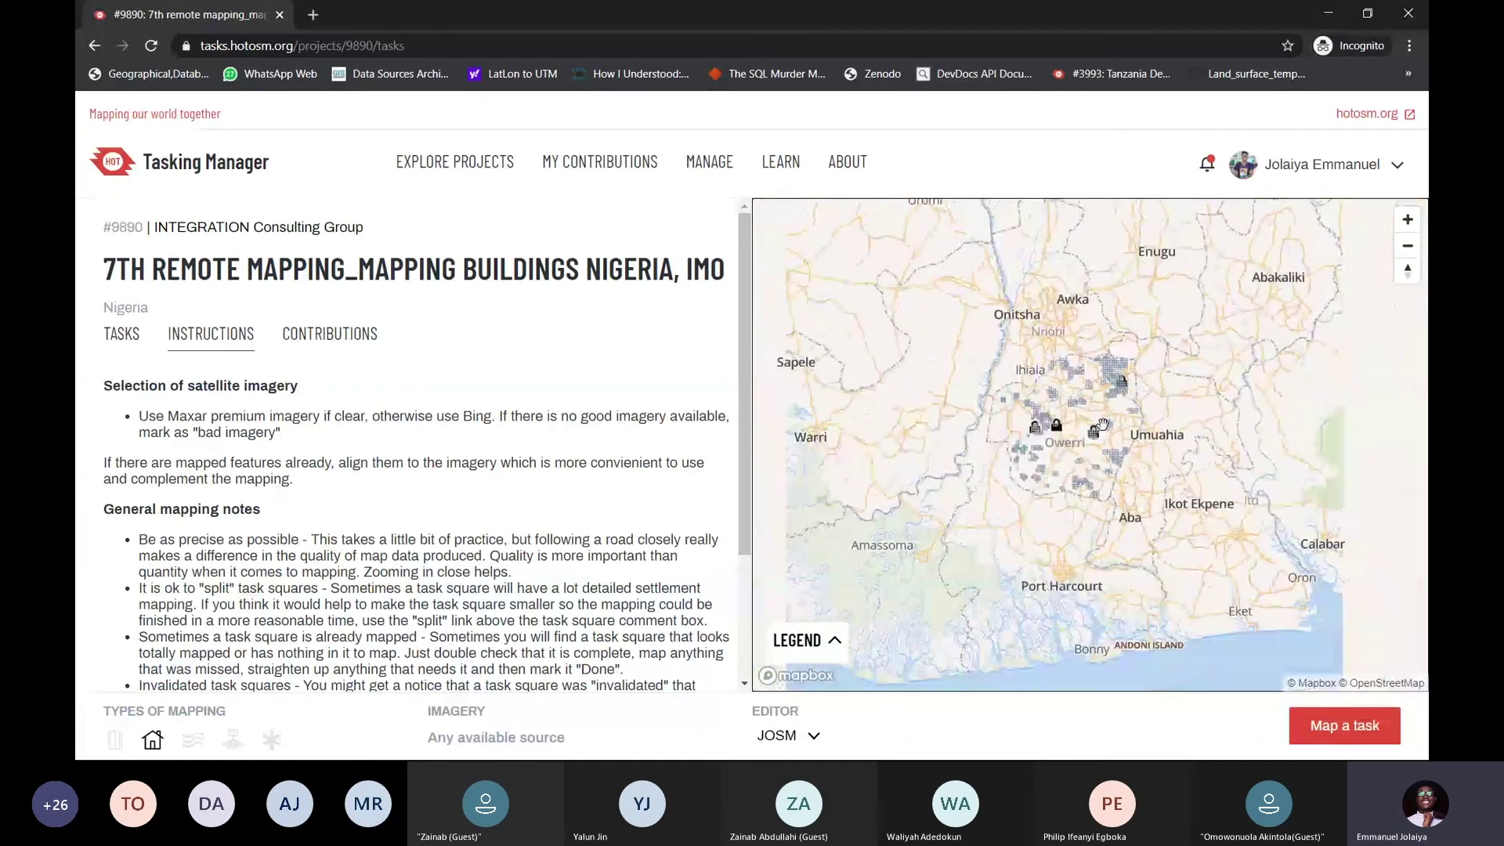
{"action": "scroll", "coordinate": [1102, 425], "scroll_direction": "up", "scroll_amount": 5}
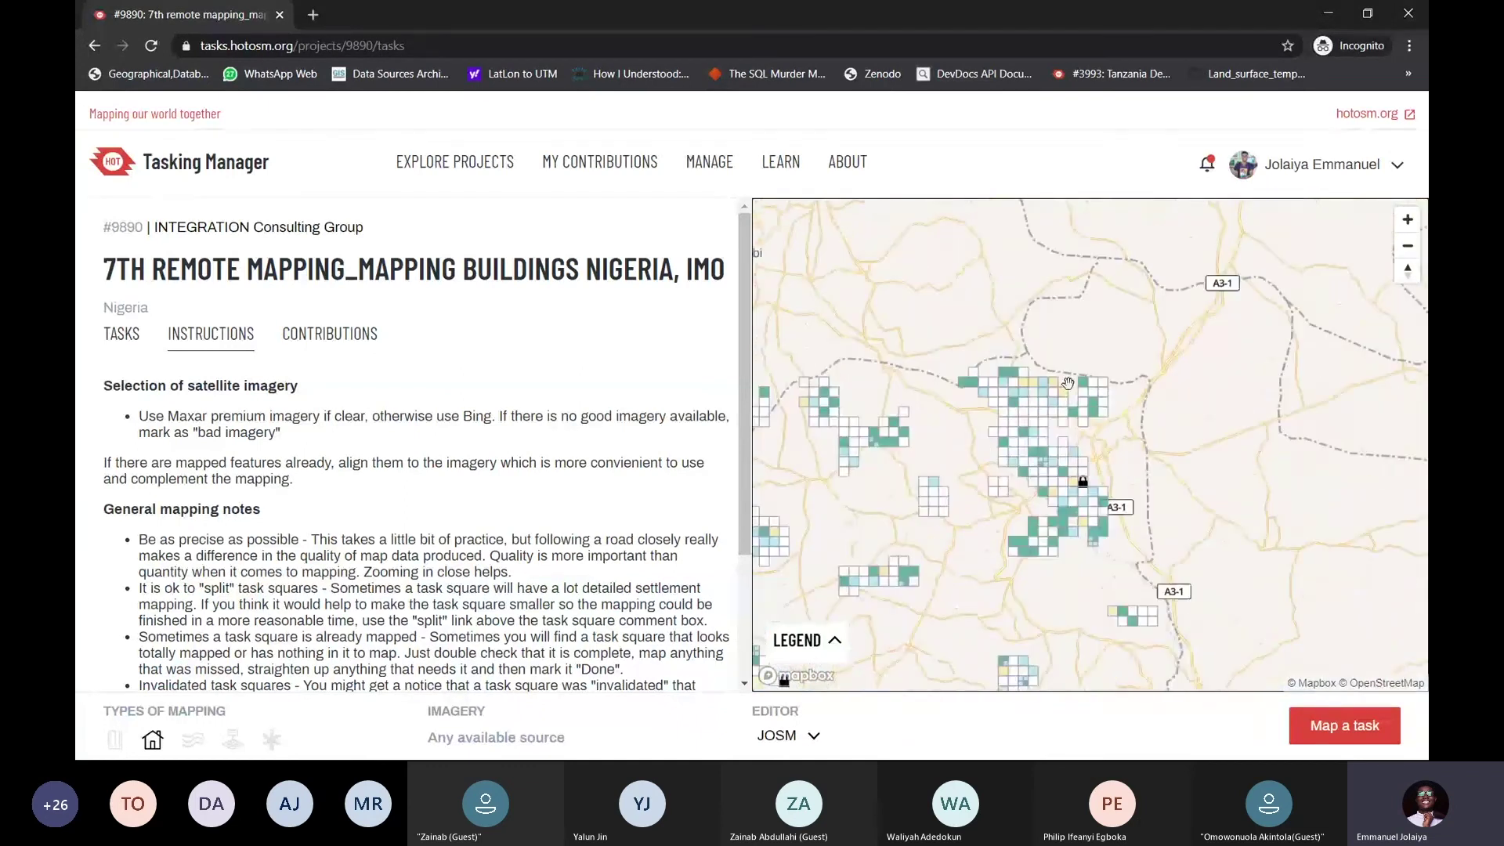
{"action": "scroll", "coordinate": [1062, 406], "scroll_direction": "up", "scroll_amount": 2}
{"action": "scroll", "coordinate": [1058, 404], "scroll_direction": "up", "scroll_amount": 2}
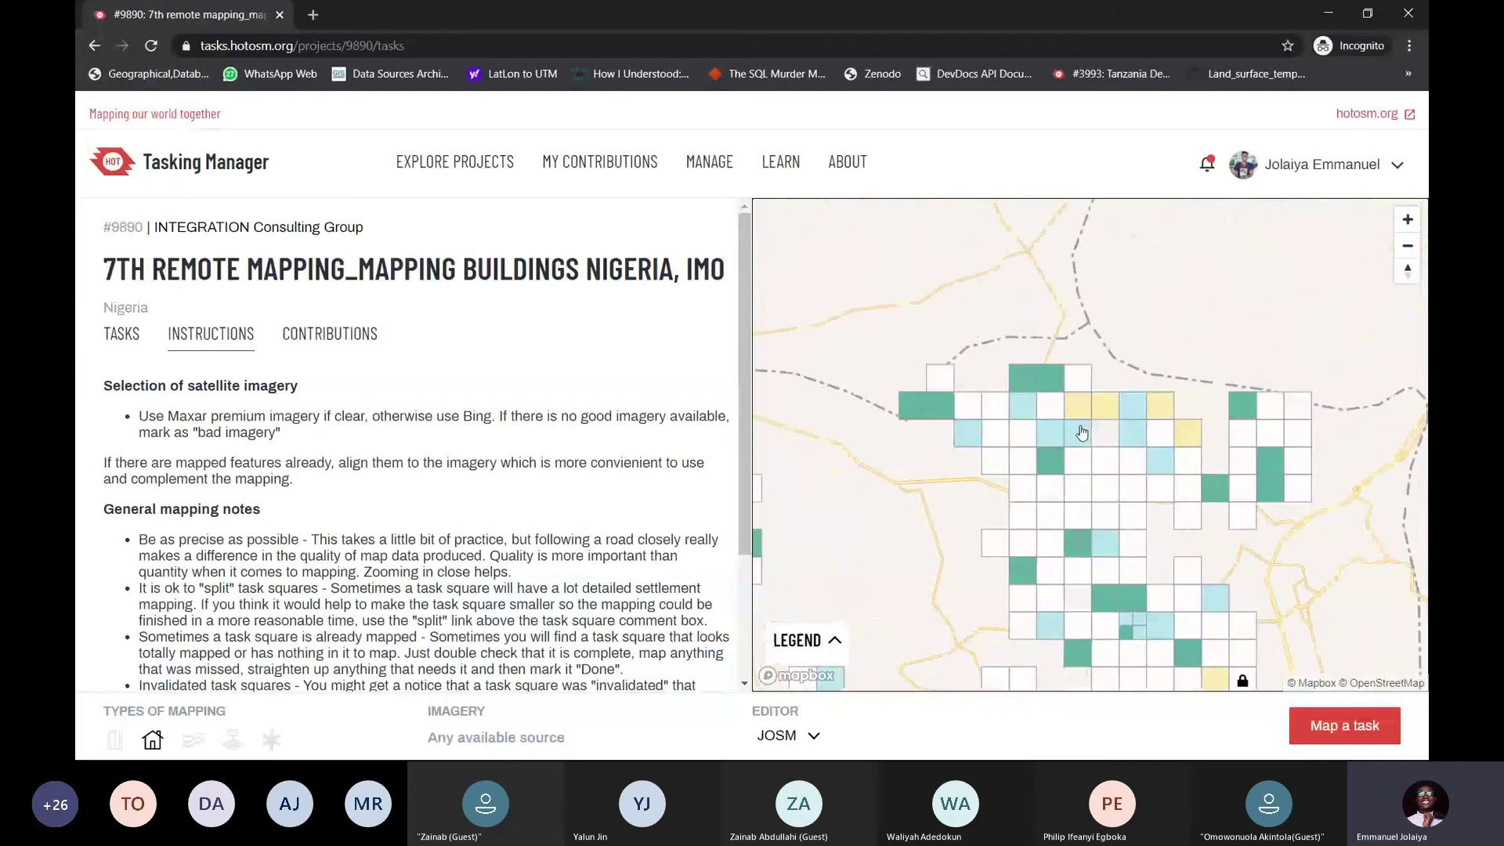
{"action": "scroll", "coordinate": [1056, 401], "scroll_direction": "up", "scroll_amount": 2}
{"action": "scroll", "coordinate": [1022, 410], "scroll_direction": "up", "scroll_amount": 1}
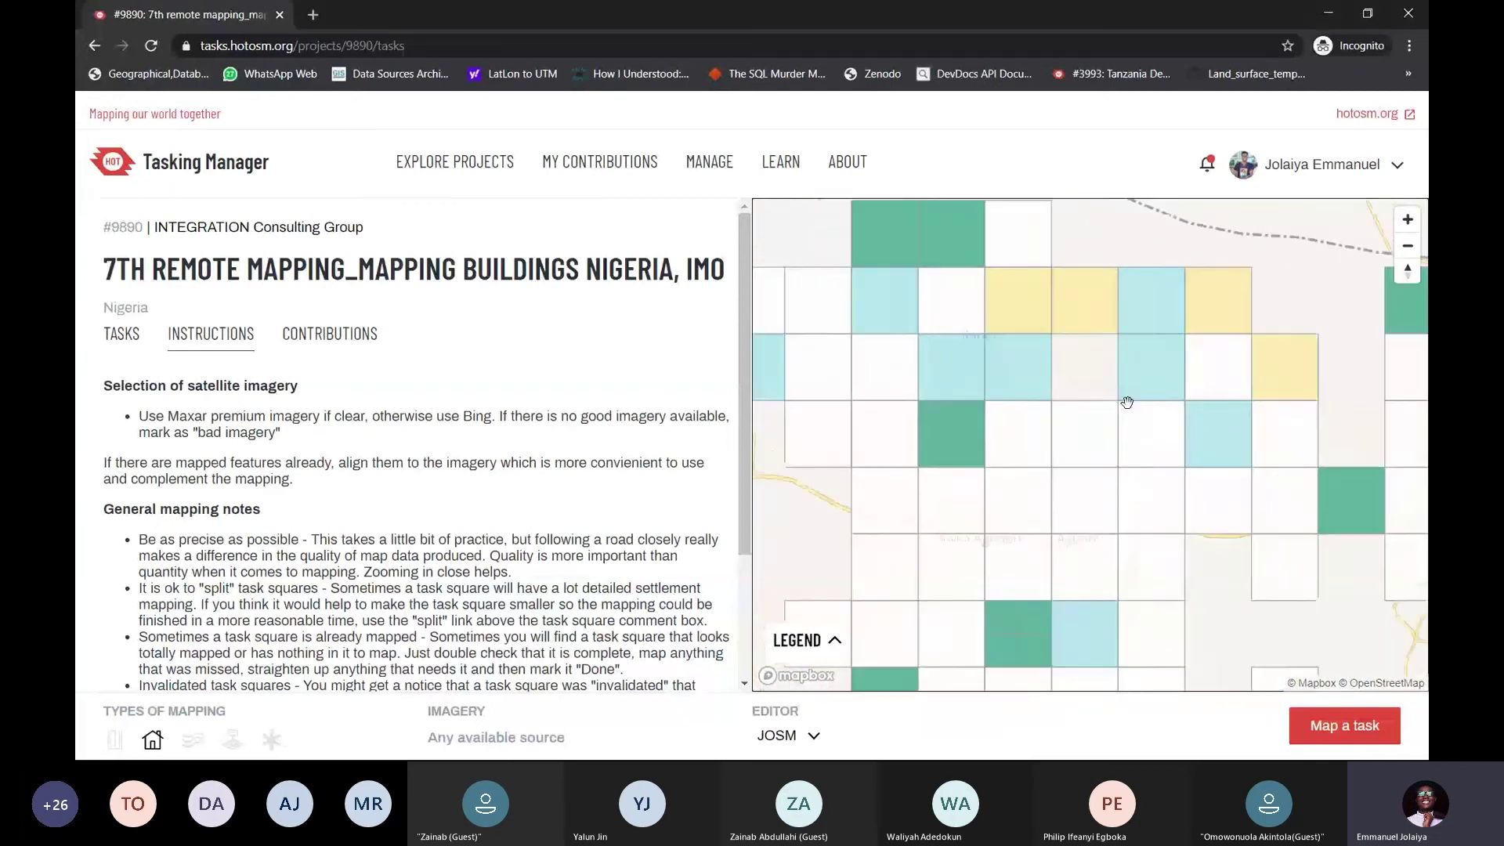
Pan back and forth across the task-square grid to just past Umu Lawlaw
{"action": "left_click_drag", "start_coordinate": [1221, 423], "coordinate": [998, 430]}
{"action": "left_click_drag", "start_coordinate": [1196, 420], "coordinate": [1027, 443]}
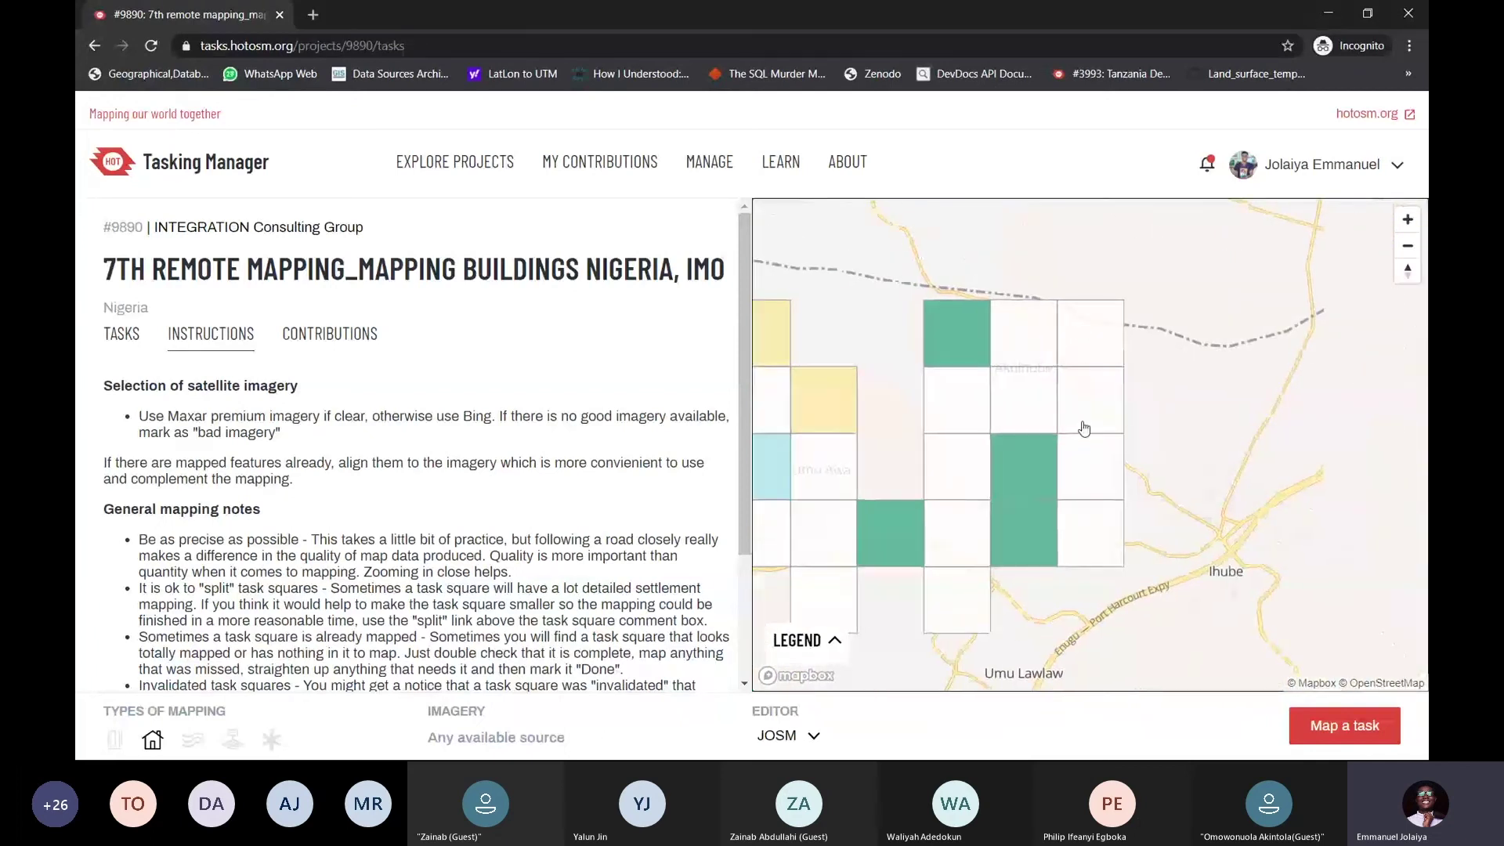
{"action": "left_click_drag", "start_coordinate": [869, 505], "coordinate": [1120, 400]}
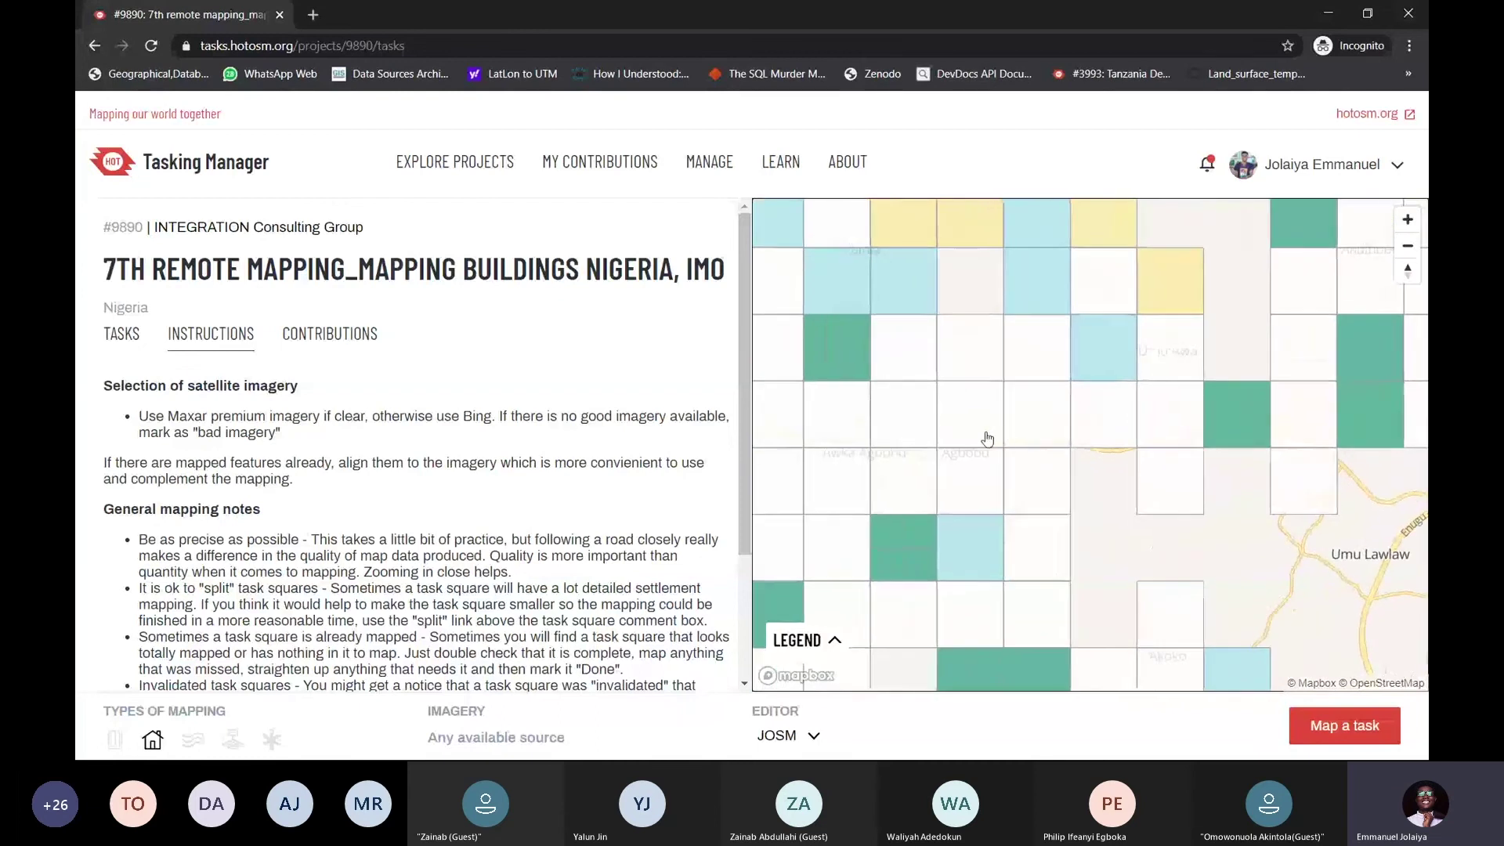
{"action": "left_click_drag", "start_coordinate": [980, 441], "coordinate": [1116, 430]}
{"action": "left_click_drag", "start_coordinate": [999, 478], "coordinate": [1048, 384]}
{"action": "left_click_drag", "start_coordinate": [1058, 530], "coordinate": [1017, 392]}
{"action": "left_click_drag", "start_coordinate": [1120, 536], "coordinate": [1037, 493]}
{"action": "left_click_drag", "start_coordinate": [1214, 505], "coordinate": [1034, 513]}
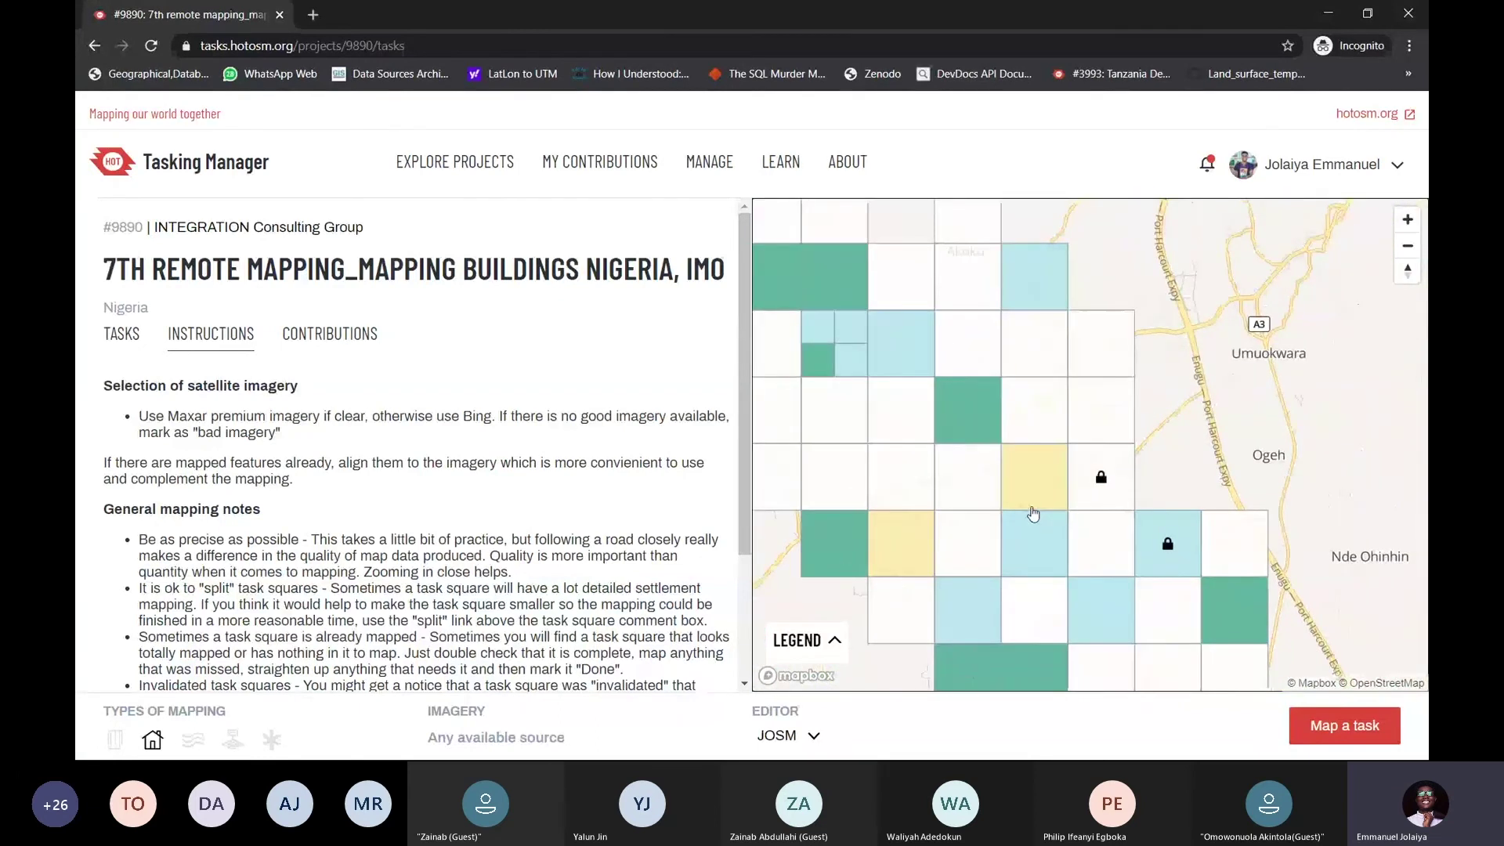
{"action": "left_click_drag", "start_coordinate": [1006, 344], "coordinate": [1108, 467]}
{"action": "left_click_drag", "start_coordinate": [986, 553], "coordinate": [1112, 501]}
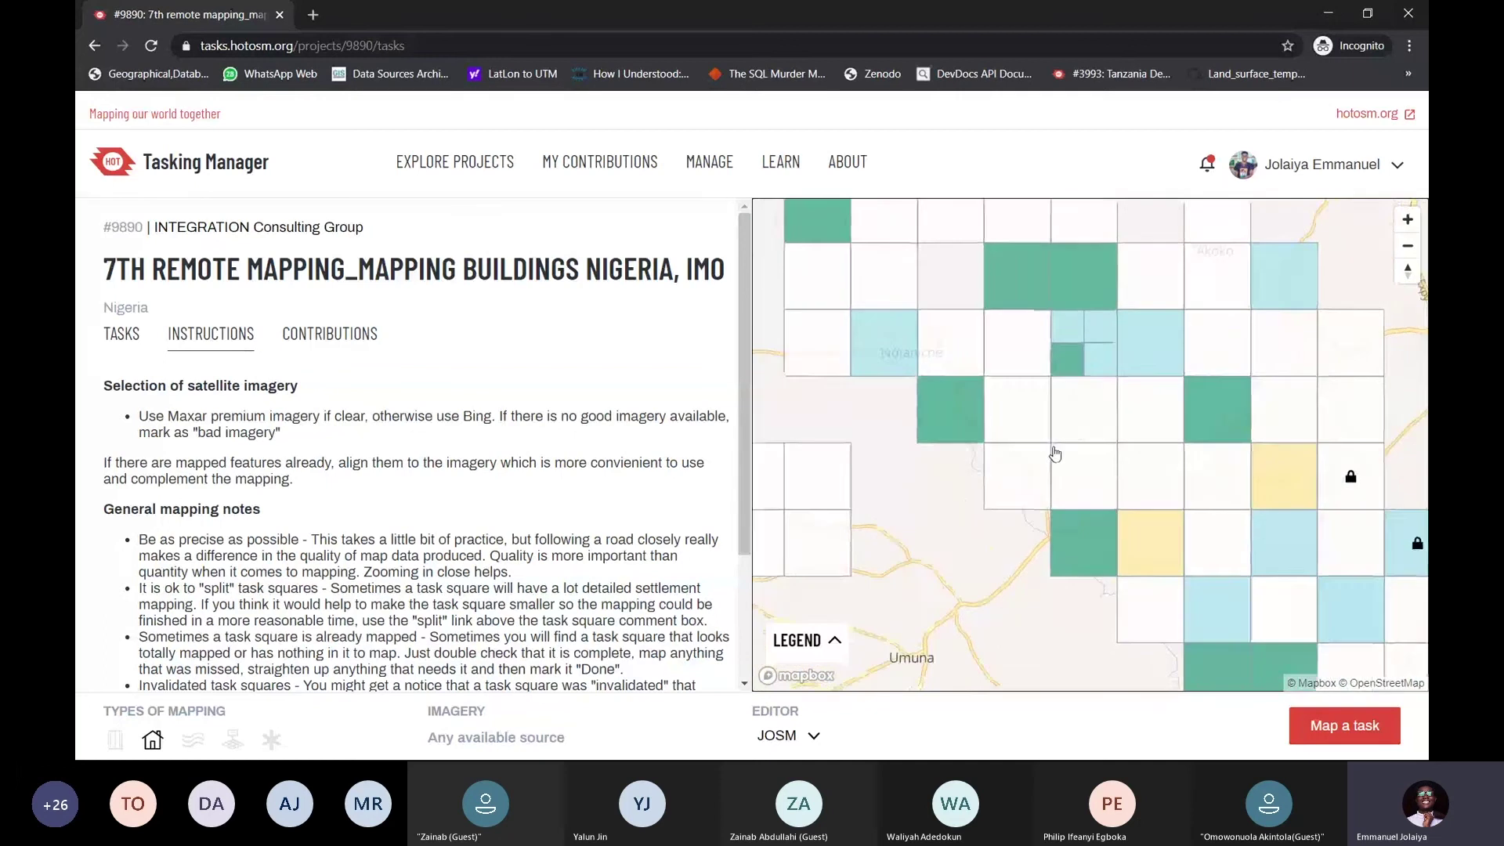
{"action": "left_click_drag", "start_coordinate": [1018, 438], "coordinate": [1073, 493]}
{"action": "left_click_drag", "start_coordinate": [1011, 408], "coordinate": [1003, 376]}
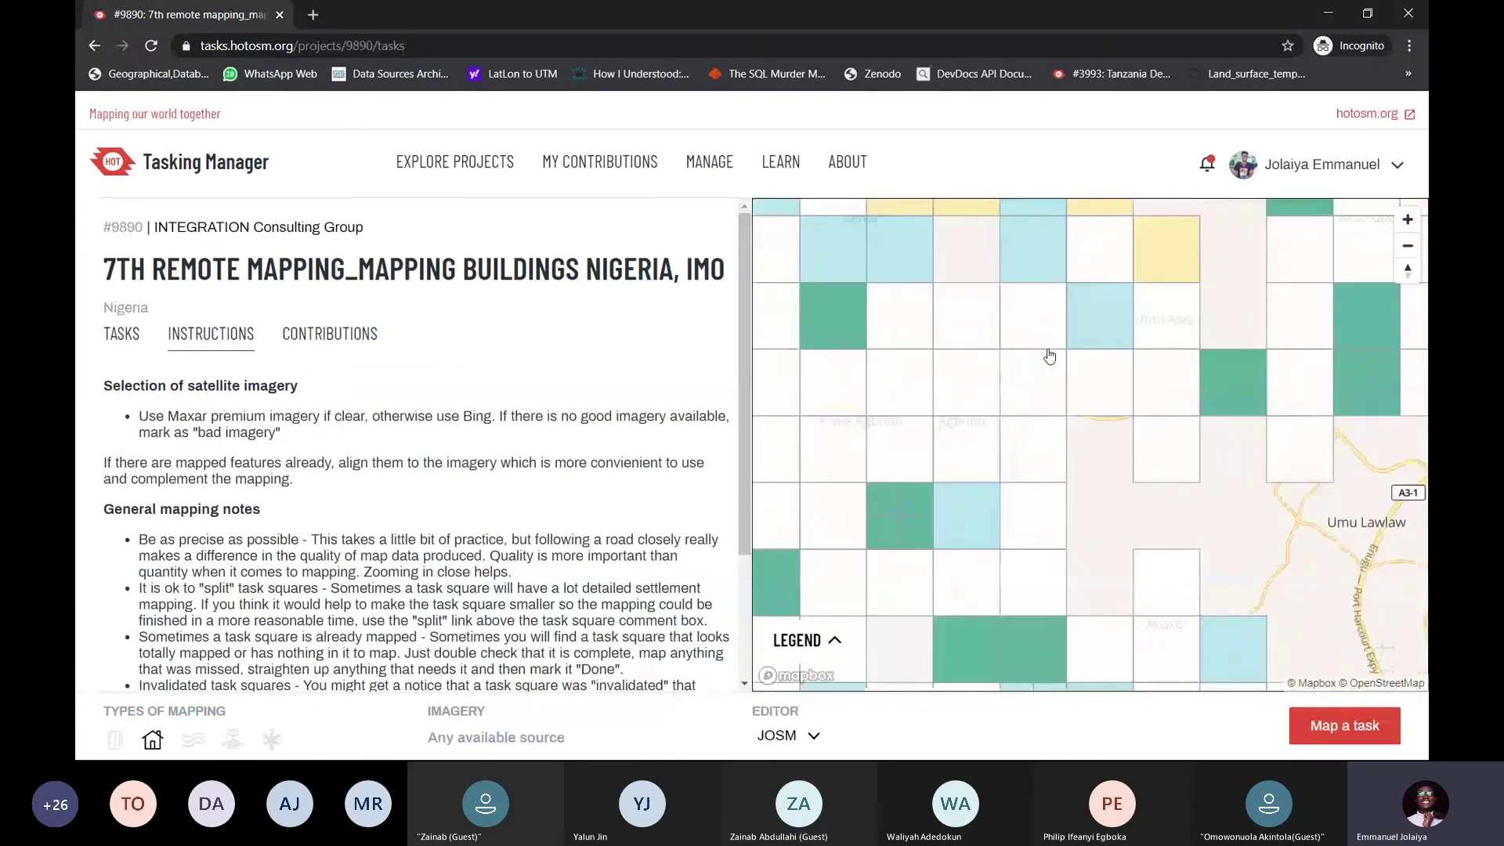
{"action": "left_click_drag", "start_coordinate": [1018, 502], "coordinate": [1037, 421]}
{"action": "scroll", "coordinate": [1039, 392], "scroll_direction": "up", "scroll_amount": 3}
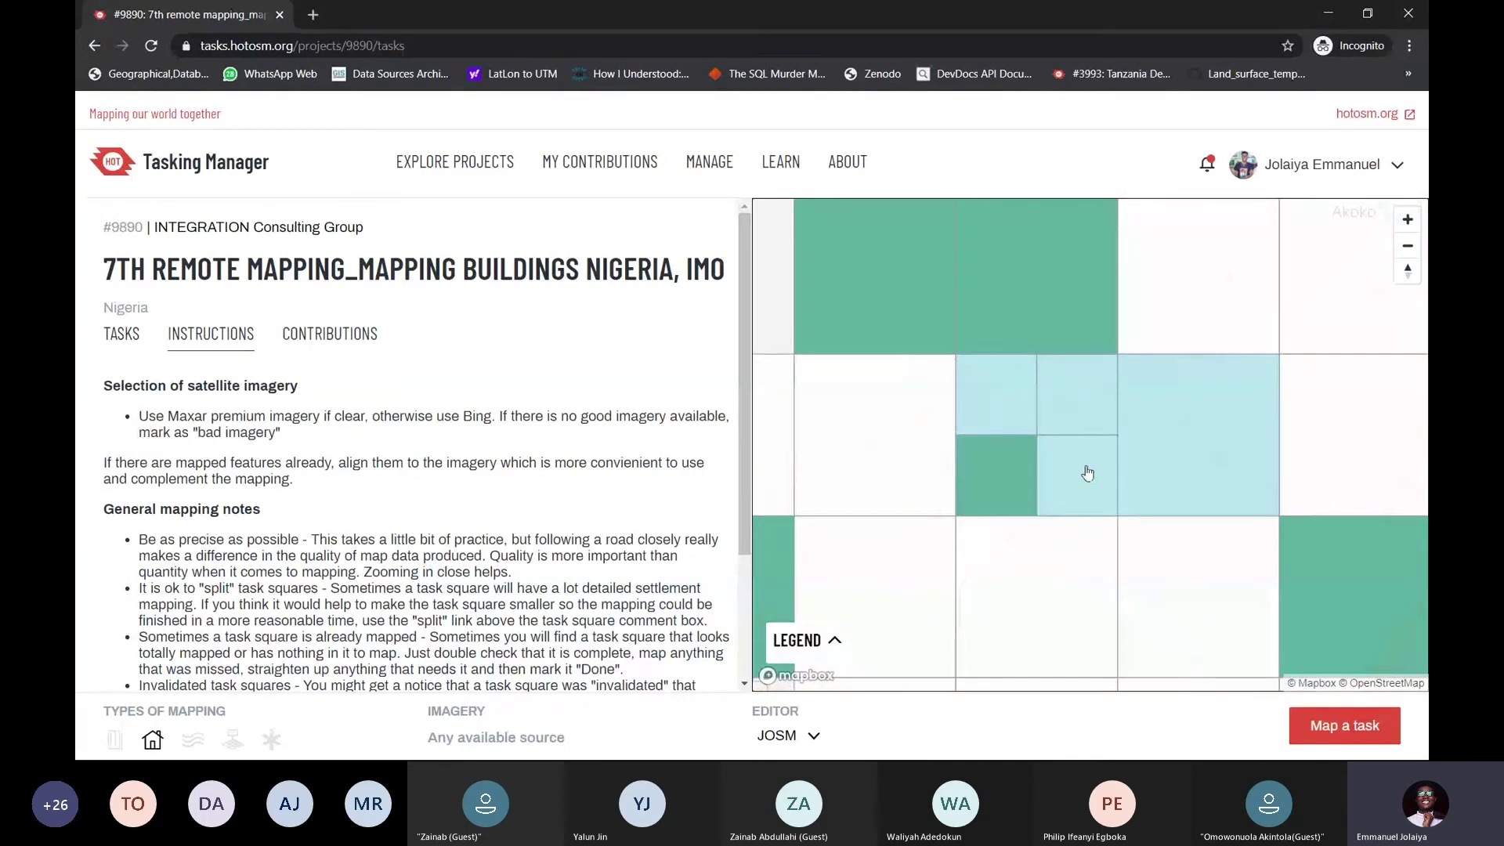
Select the white available task square, then the light-blue split squares
{"action": "left_click", "coordinate": [859, 431]}
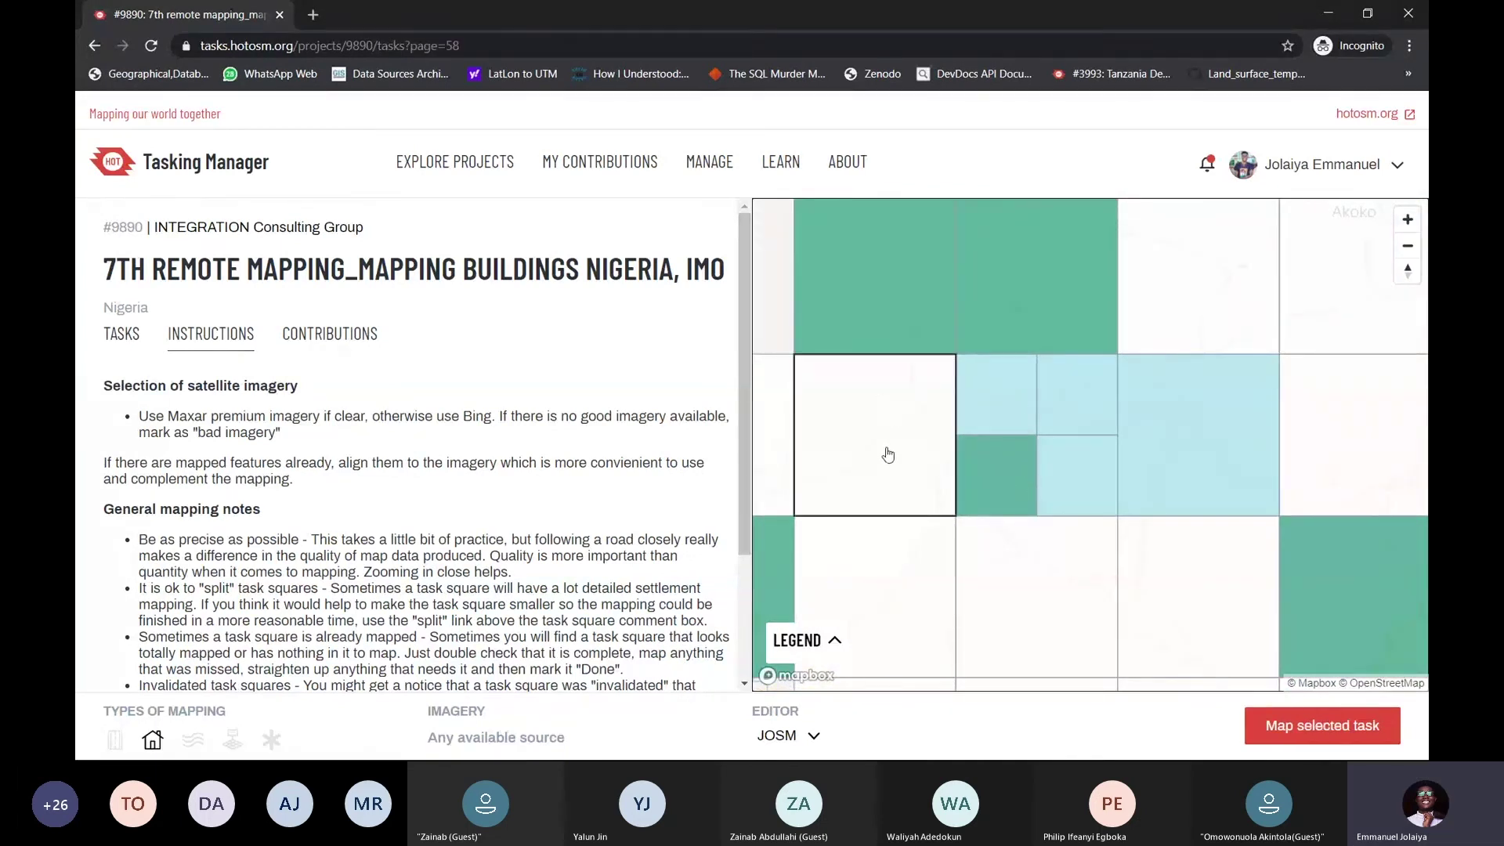
{"action": "left_click", "coordinate": [995, 409]}
{"action": "left_click", "coordinate": [1075, 400]}
{"action": "left_click", "coordinate": [1064, 473]}
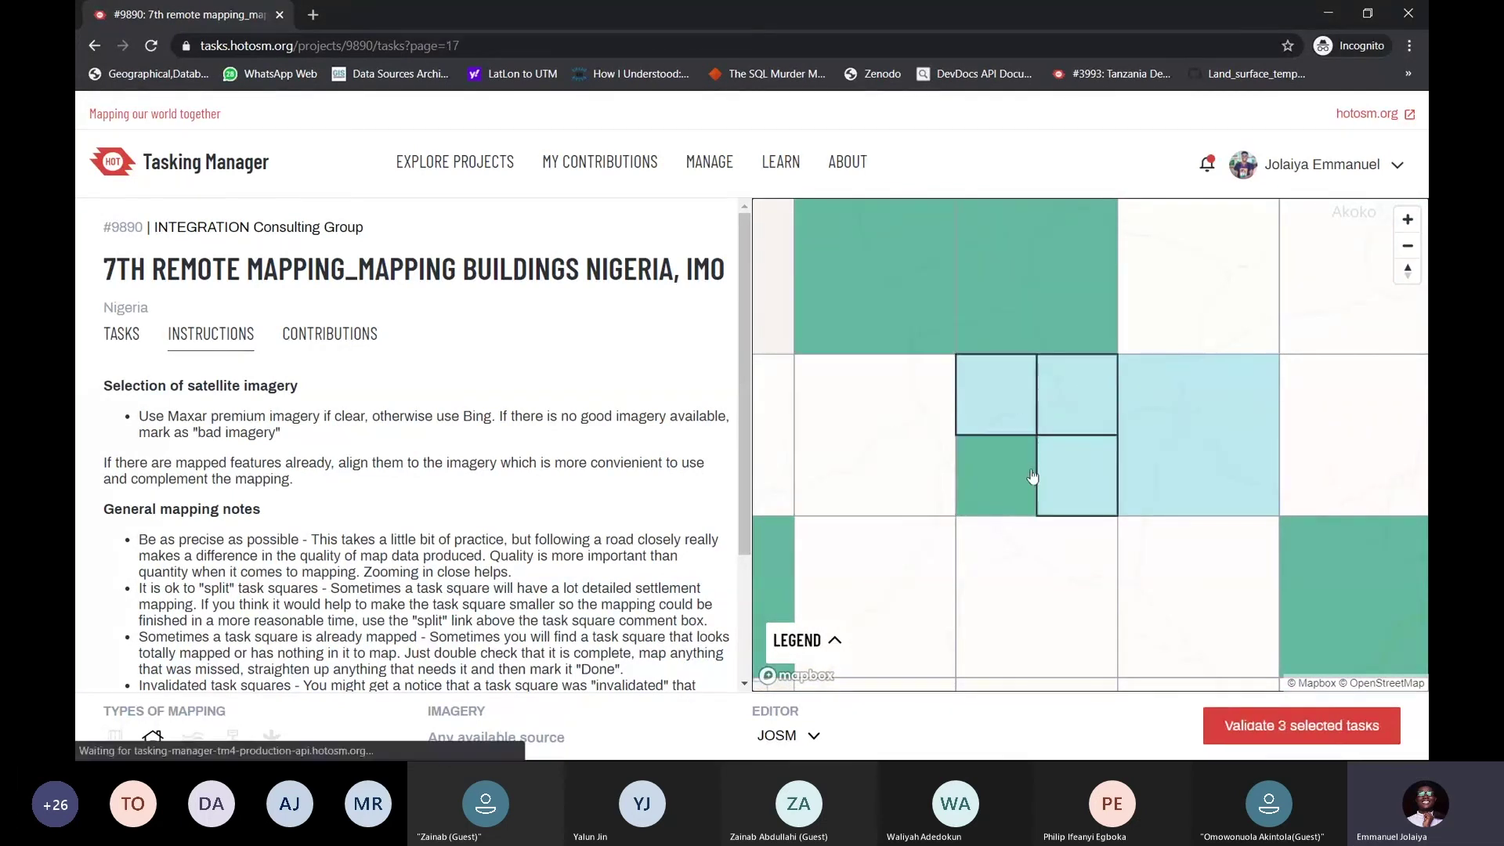
{"action": "scroll", "coordinate": [1059, 470], "scroll_direction": "down", "scroll_amount": 5}
{"action": "scroll", "coordinate": [1055, 468], "scroll_direction": "down", "scroll_amount": 3}
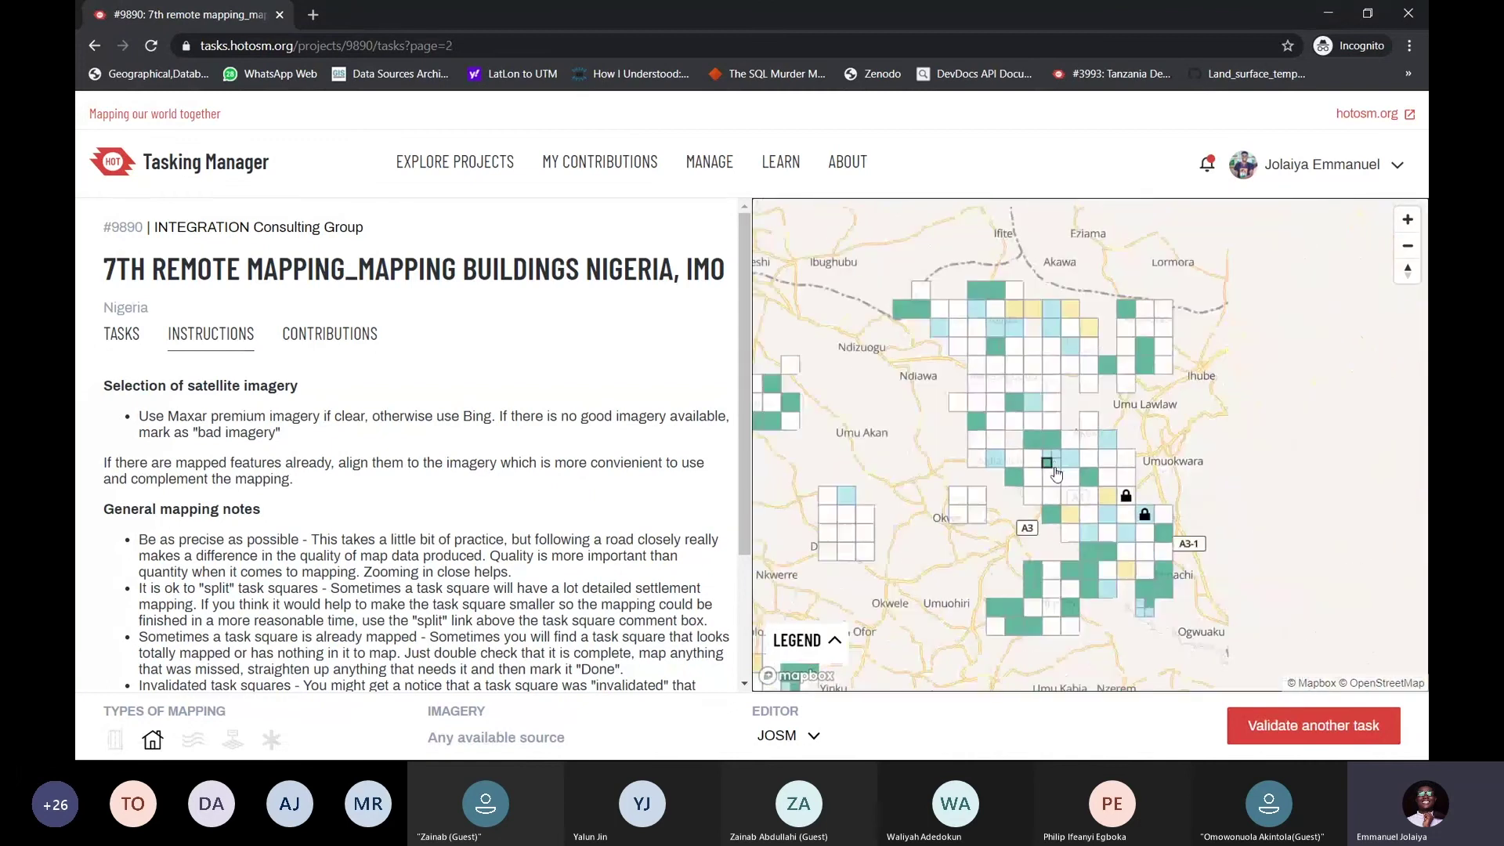
Pick an available task square to map and expand the status-colour legend
{"action": "left_click_drag", "start_coordinate": [1063, 517], "coordinate": [1089, 436]}
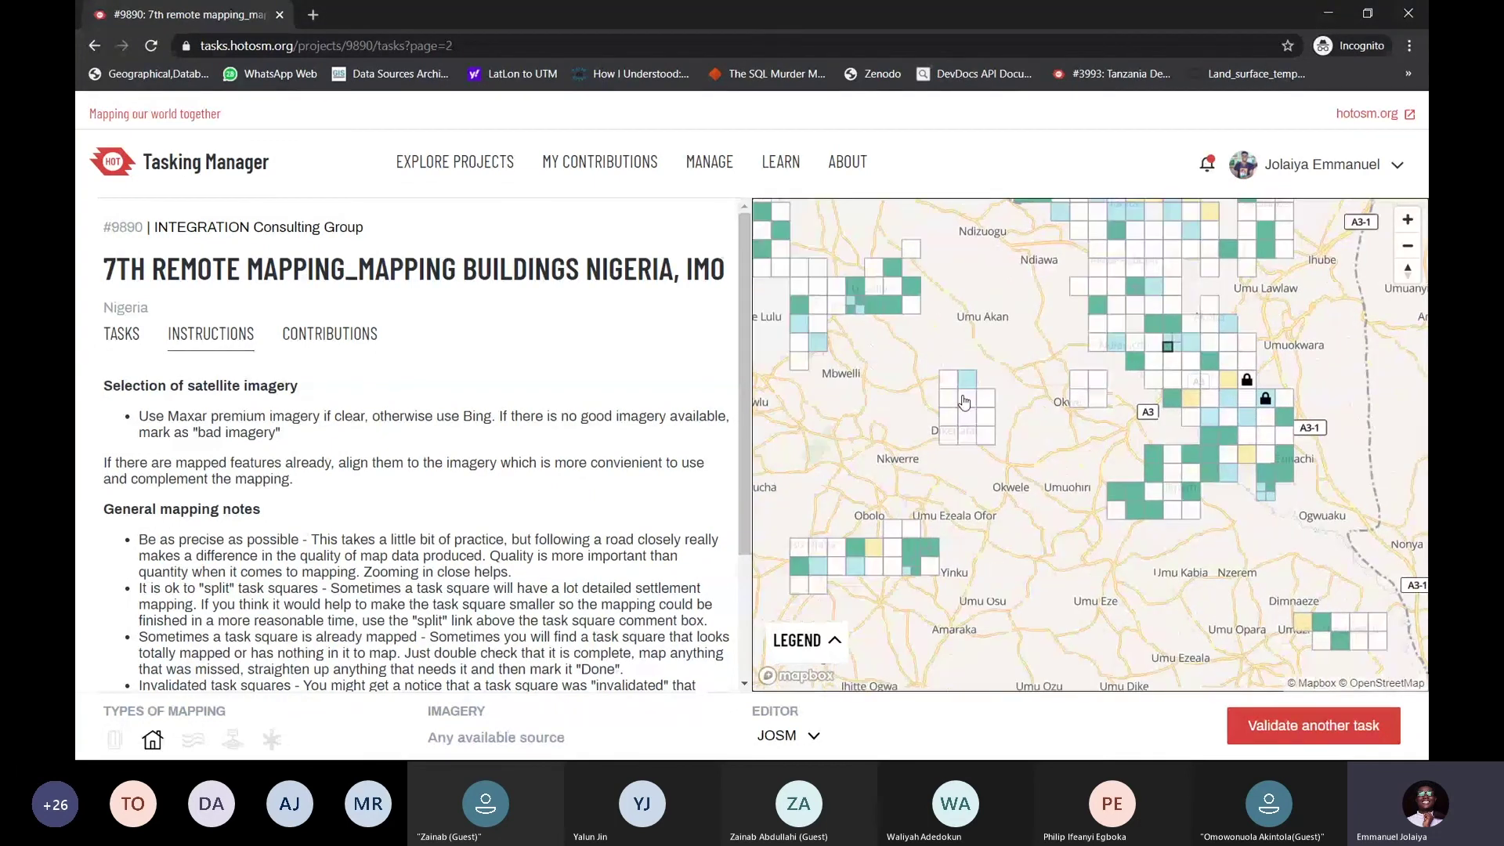
{"action": "left_click_drag", "start_coordinate": [878, 449], "coordinate": [983, 392]}
{"action": "scroll", "coordinate": [983, 392], "scroll_direction": "up", "scroll_amount": 2}
{"action": "scroll", "coordinate": [983, 391], "scroll_direction": "up", "scroll_amount": 2}
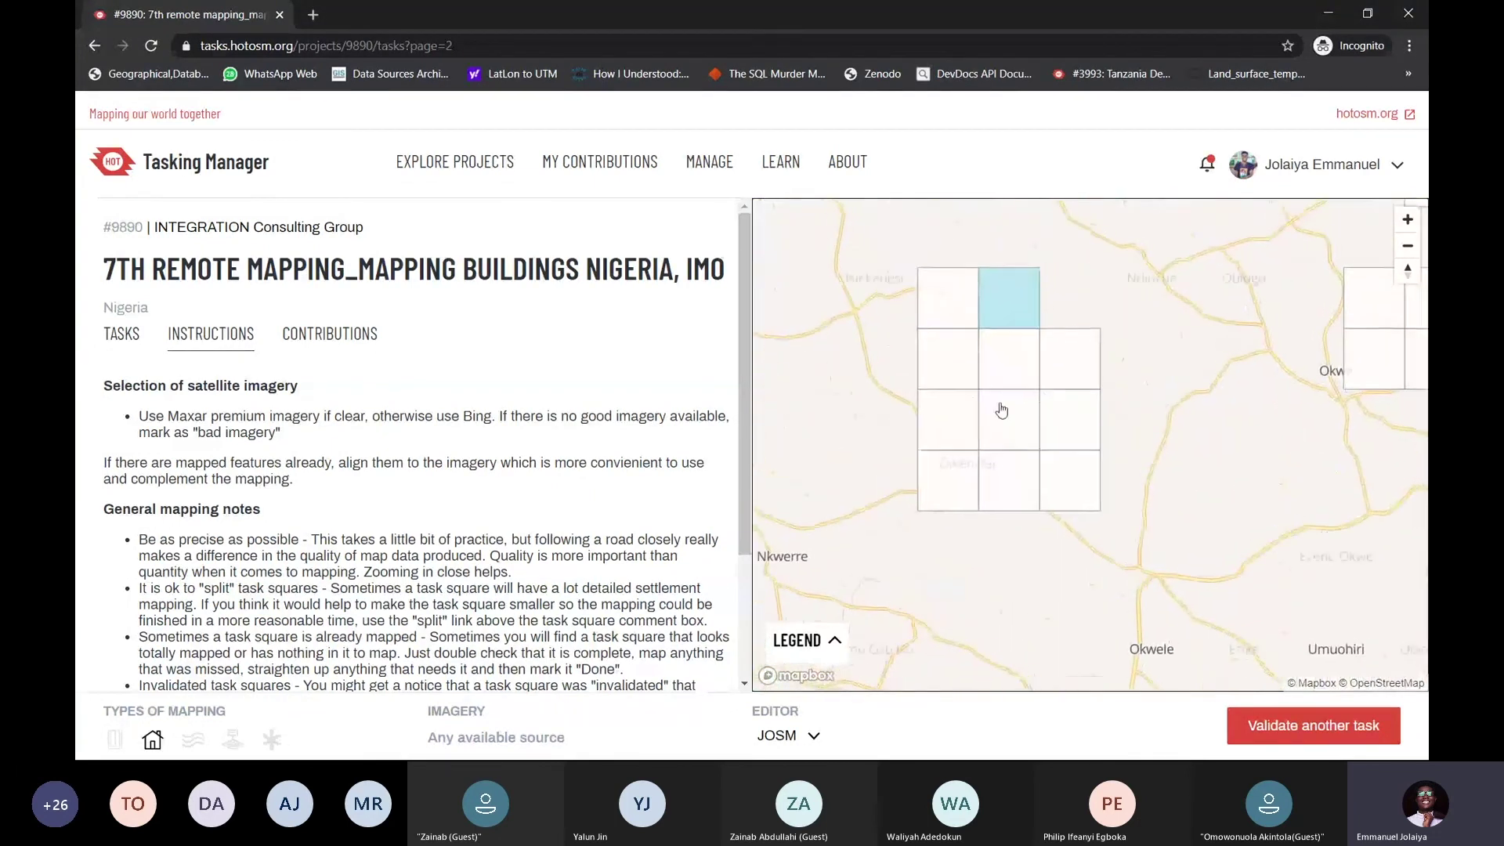
{"action": "left_click", "coordinate": [997, 410]}
{"action": "scroll", "coordinate": [1018, 412], "scroll_direction": "up", "scroll_amount": 2}
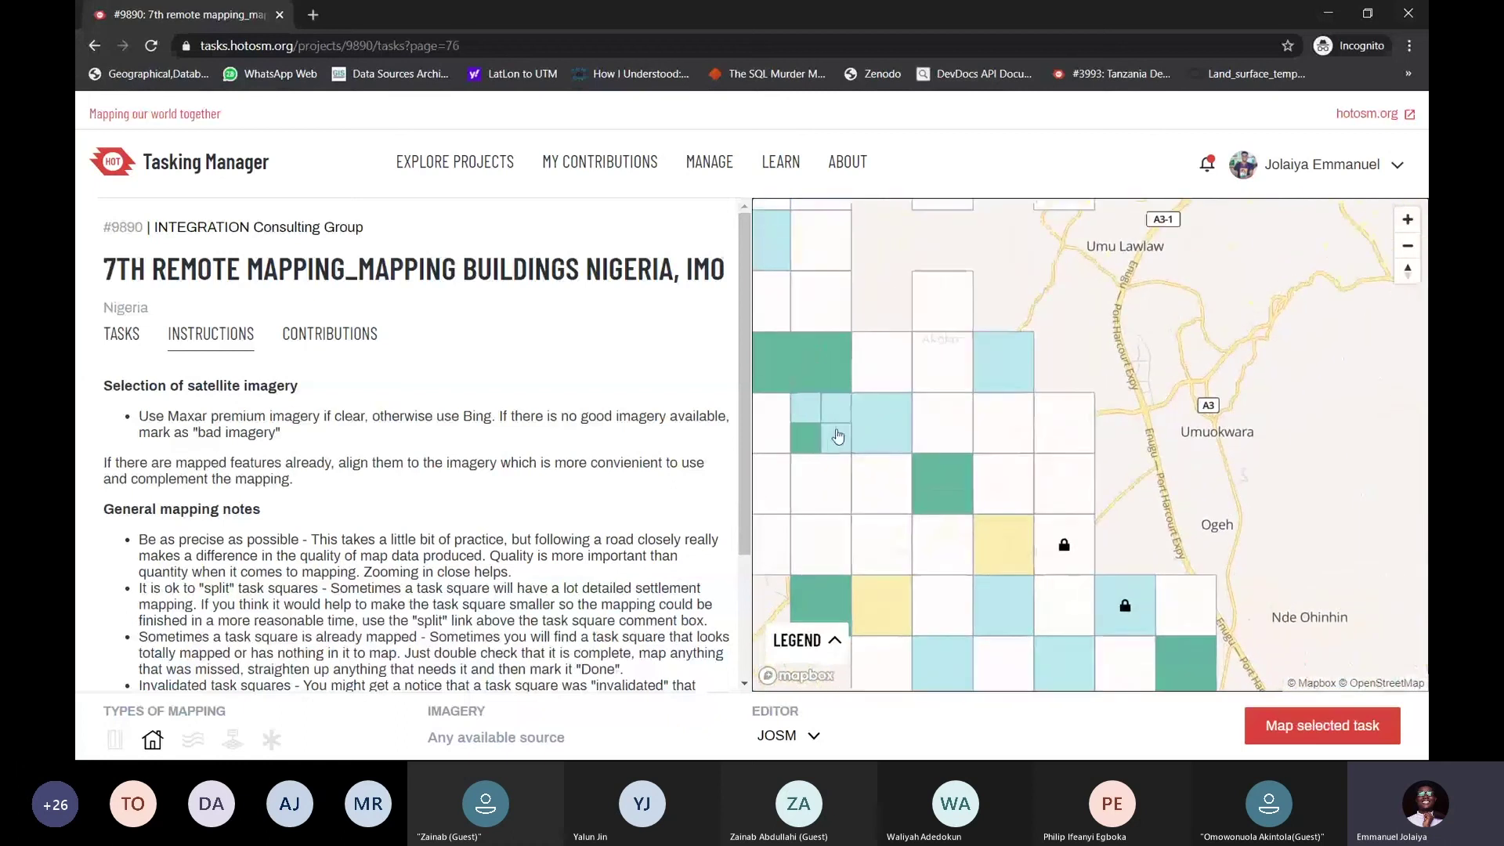
{"action": "left_click_drag", "start_coordinate": [960, 430], "coordinate": [1047, 395]}
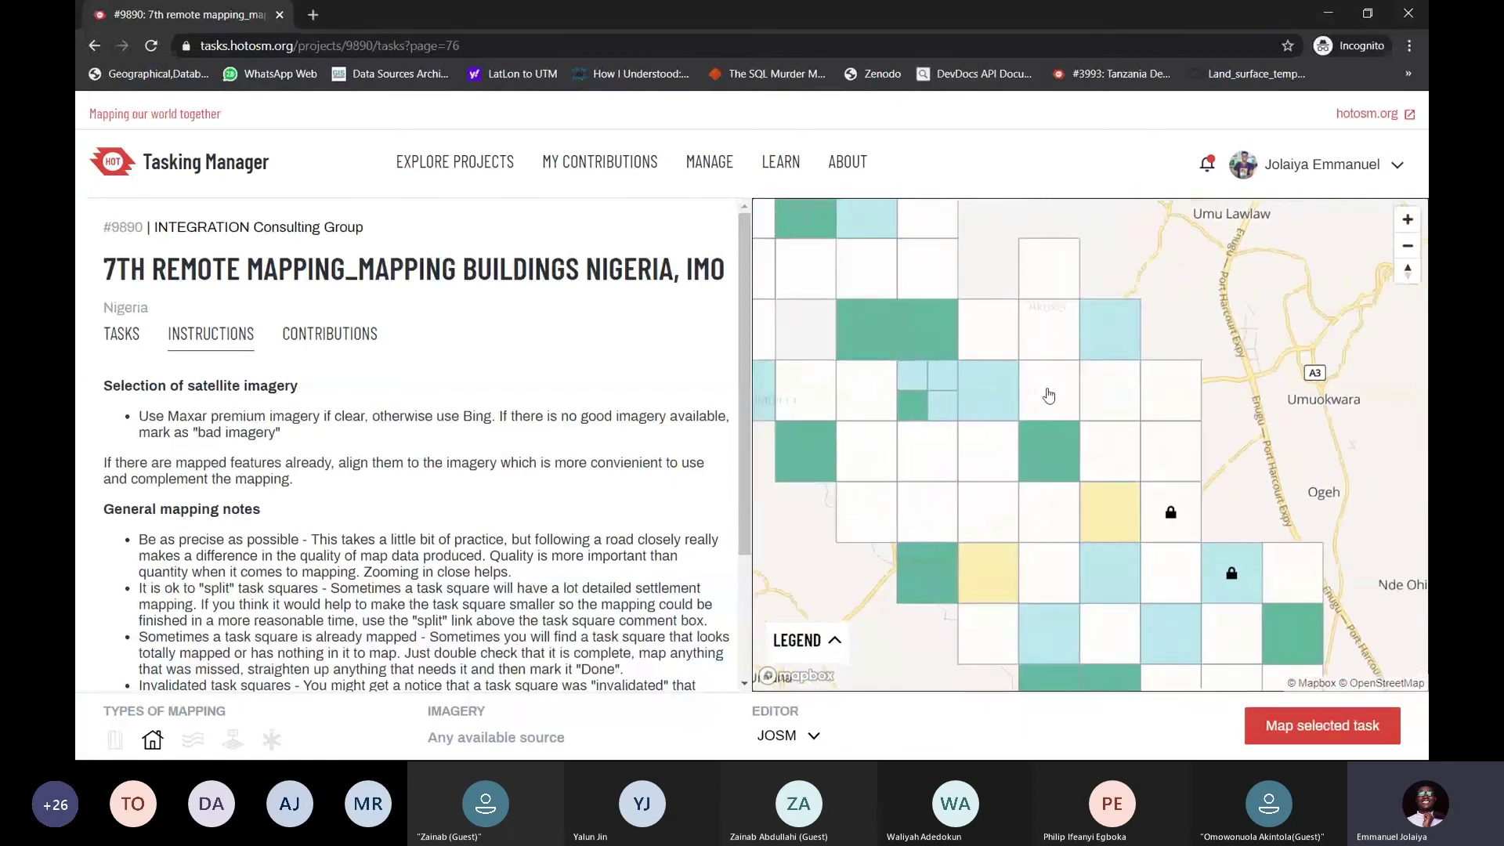
{"action": "left_click", "coordinate": [1049, 394]}
{"action": "scroll", "coordinate": [1047, 407], "scroll_direction": "down", "scroll_amount": 5}
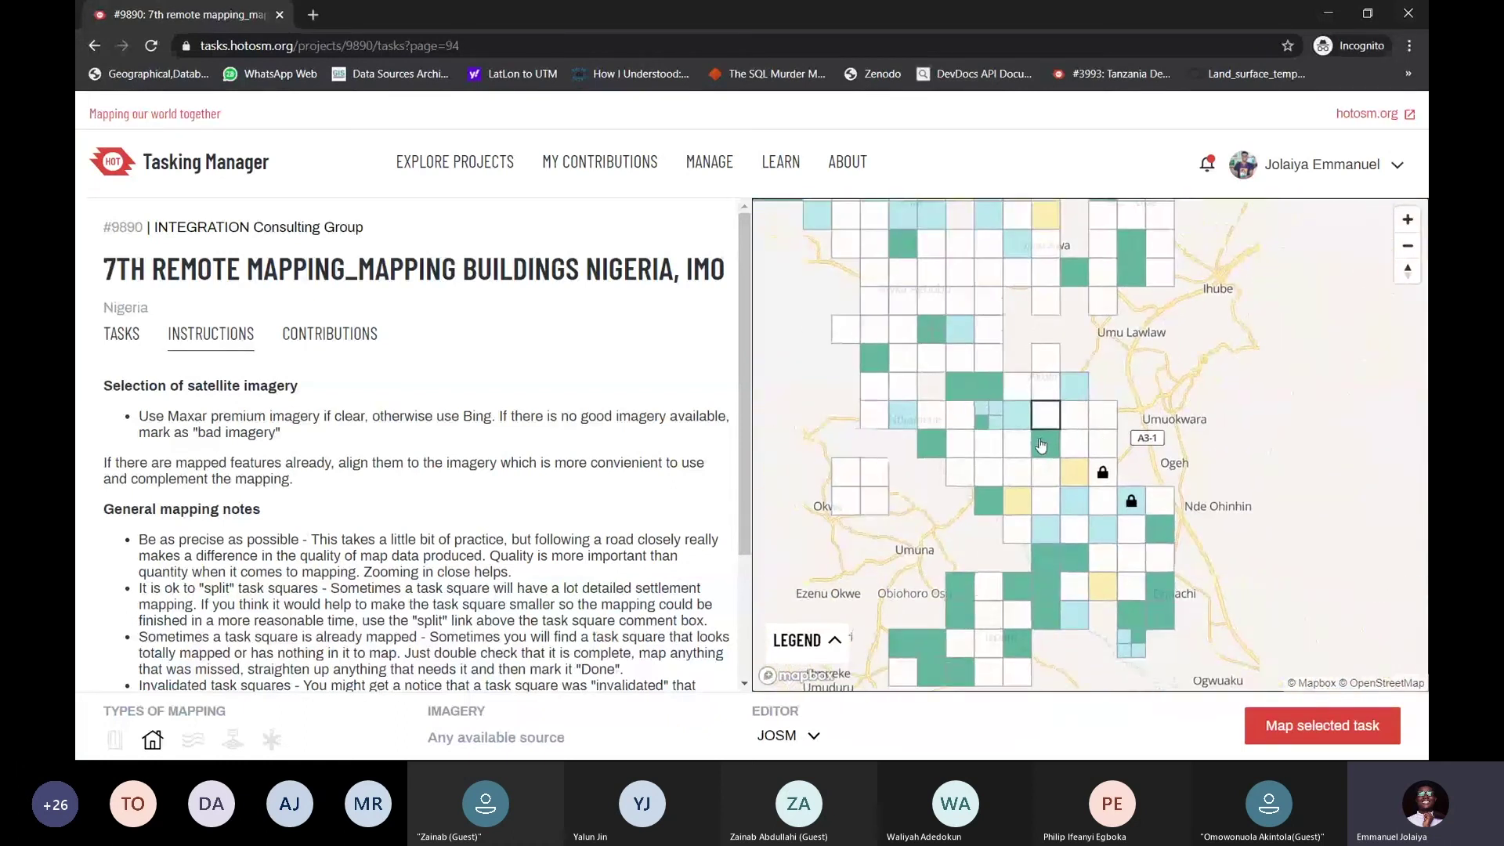
{"action": "scroll", "coordinate": [1041, 445], "scroll_direction": "up", "scroll_amount": 3}
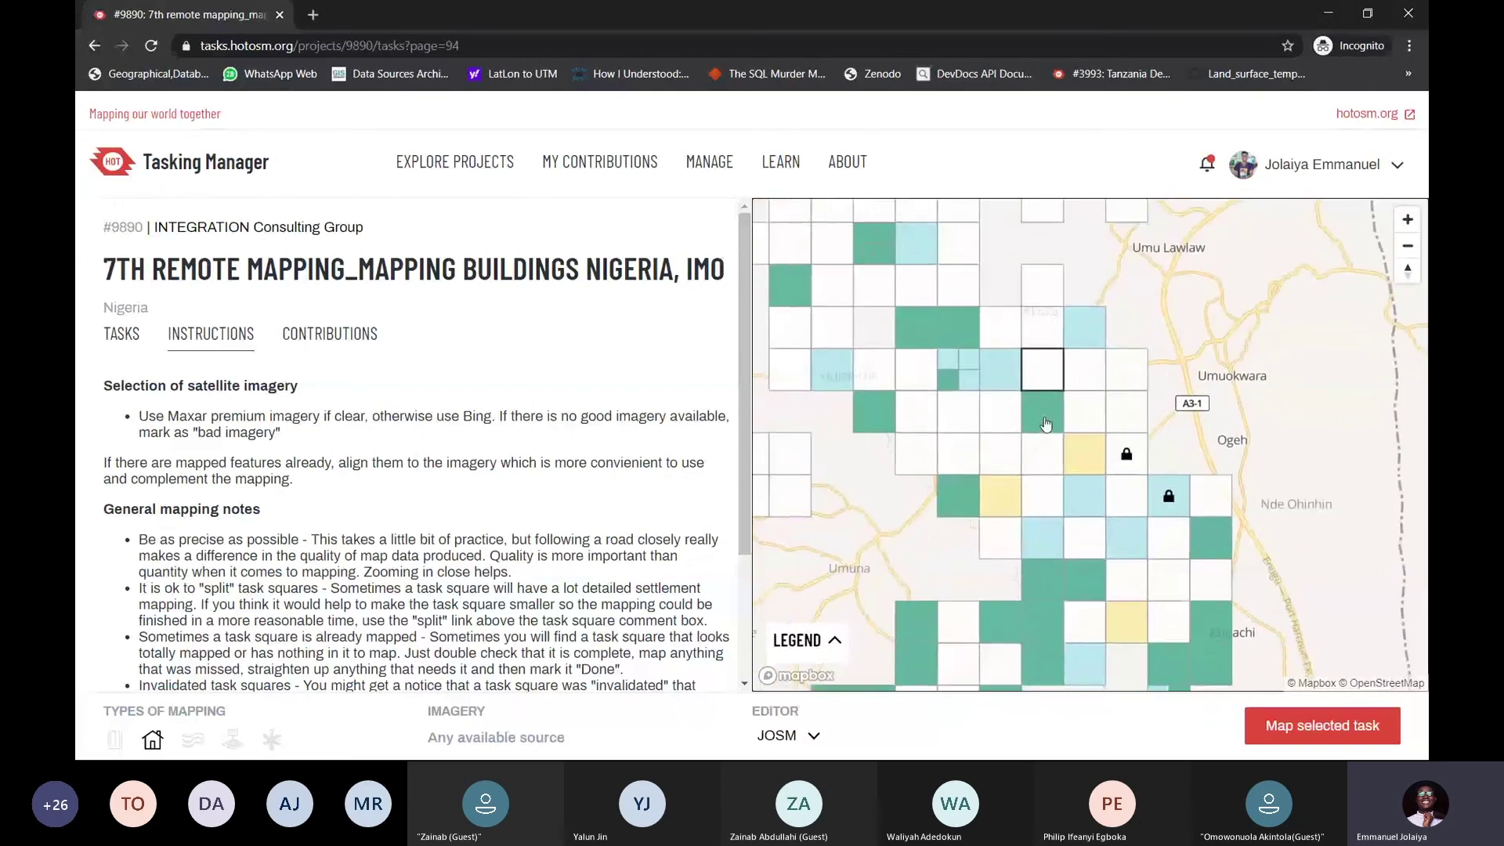
{"action": "left_click", "coordinate": [835, 644]}
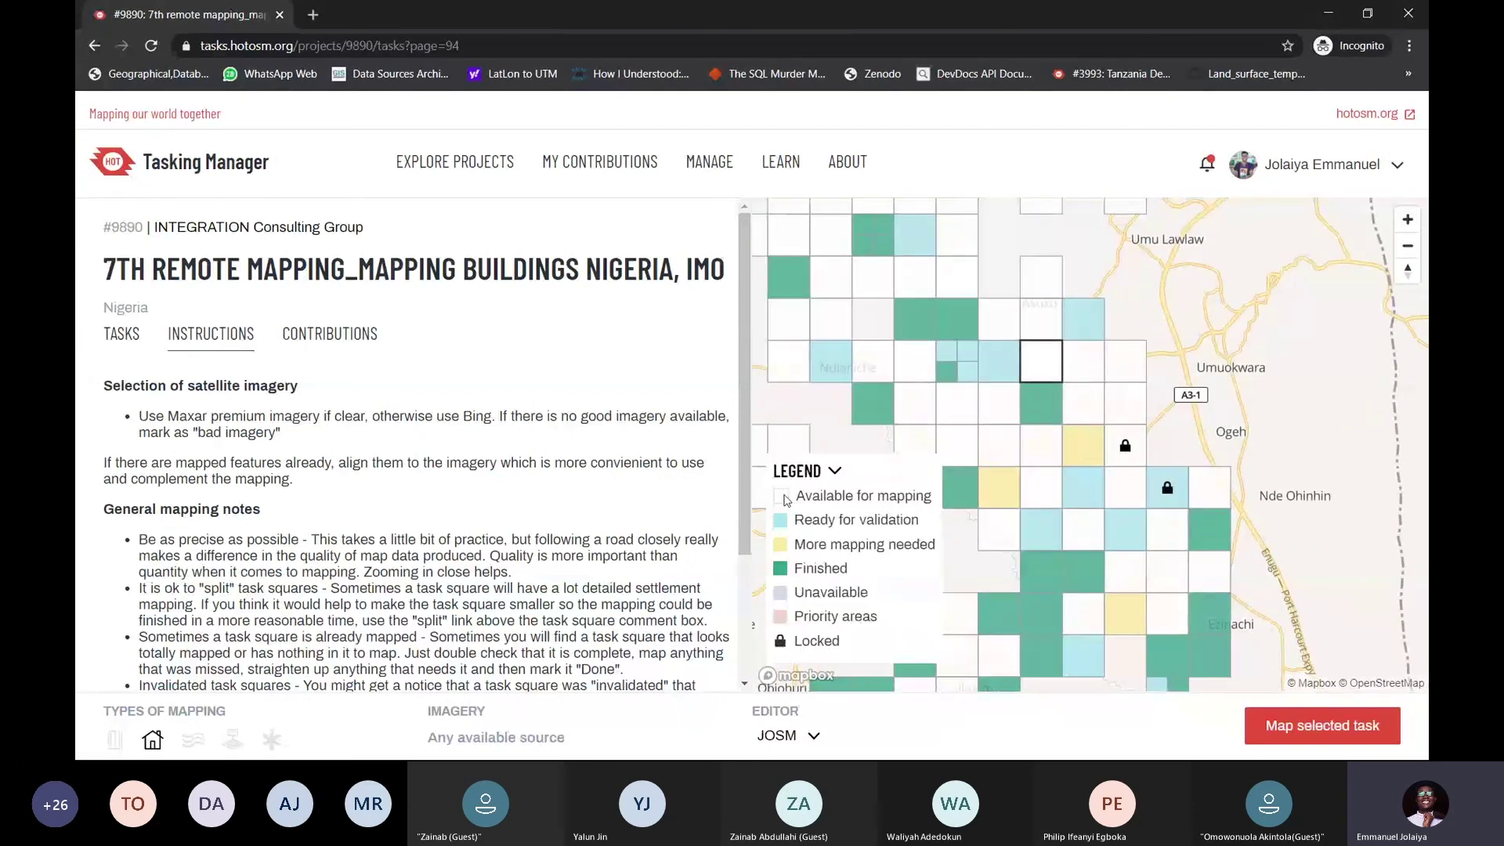
Select neighbouring available and ready-for-validation task squares one after another across the grid
{"action": "left_click", "coordinate": [1040, 321]}
{"action": "left_click", "coordinate": [1125, 361]}
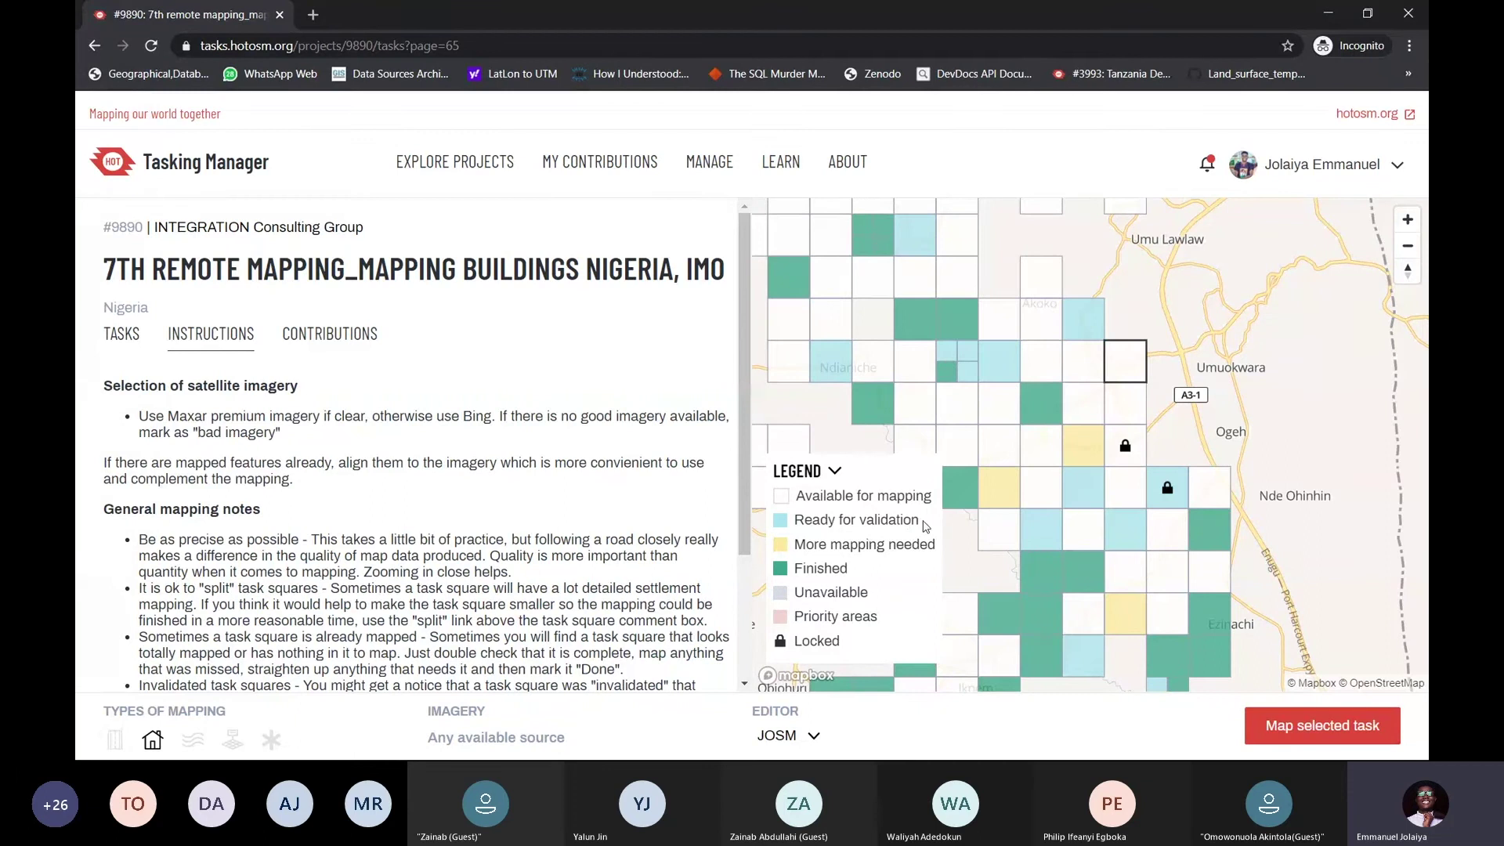
{"action": "left_click", "coordinate": [1098, 481]}
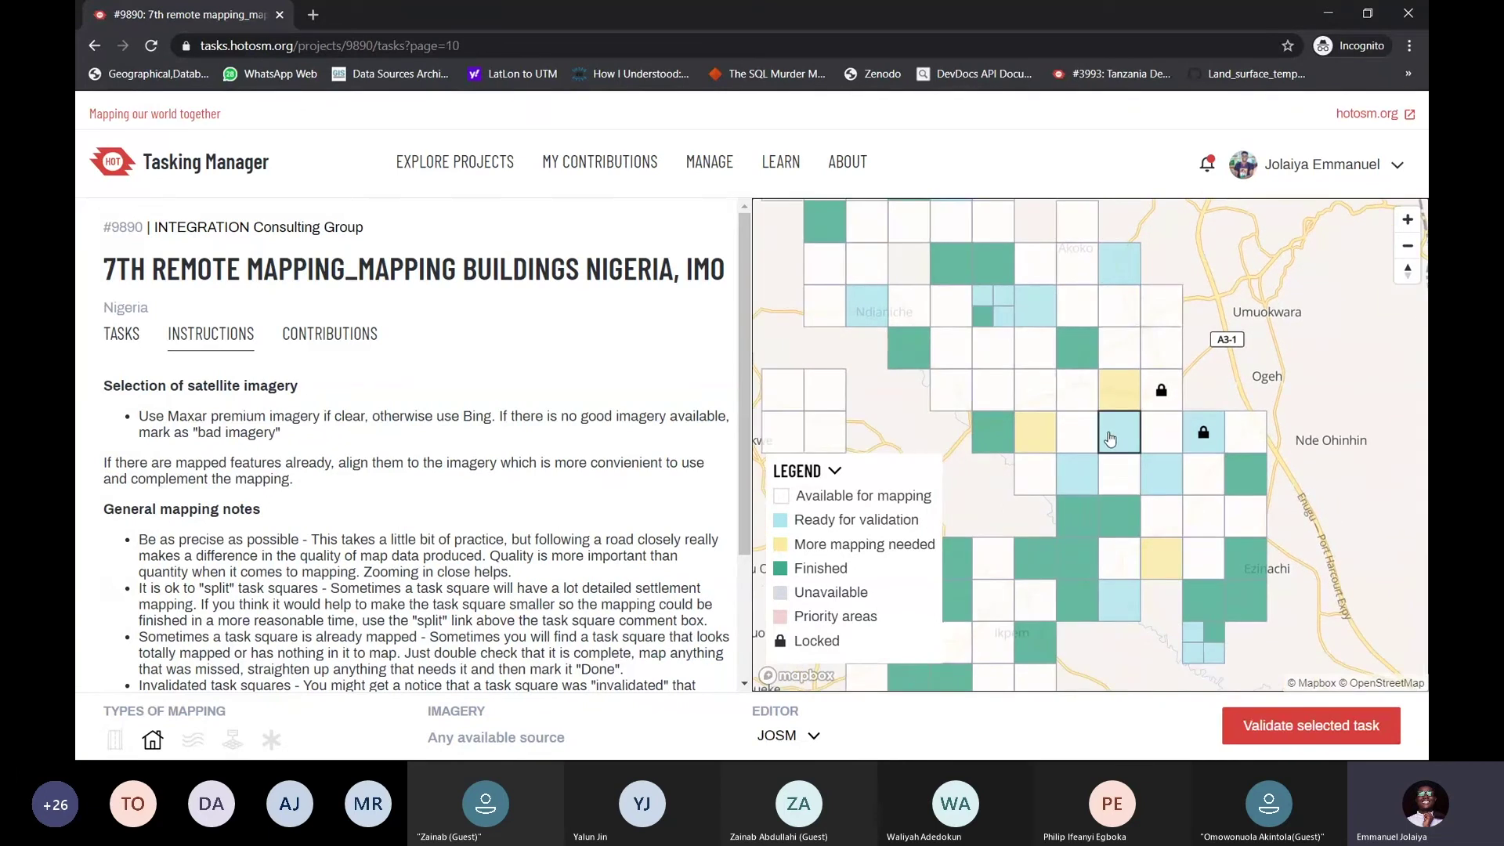
{"action": "left_click", "coordinate": [1079, 435]}
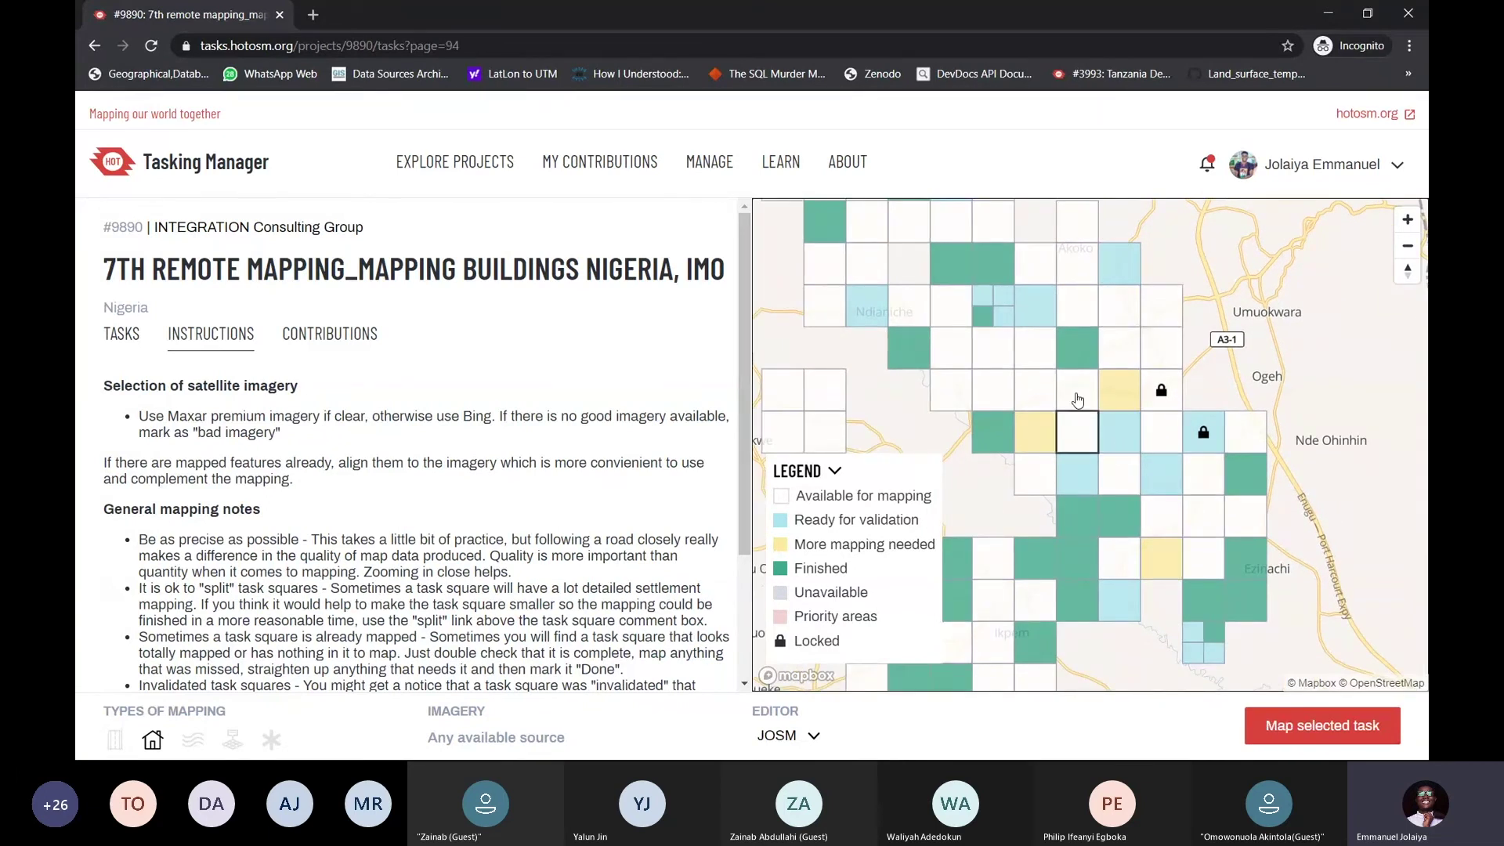
{"action": "left_click", "coordinate": [1078, 395]}
{"action": "left_click", "coordinate": [1034, 396]}
{"action": "left_click", "coordinate": [992, 396]}
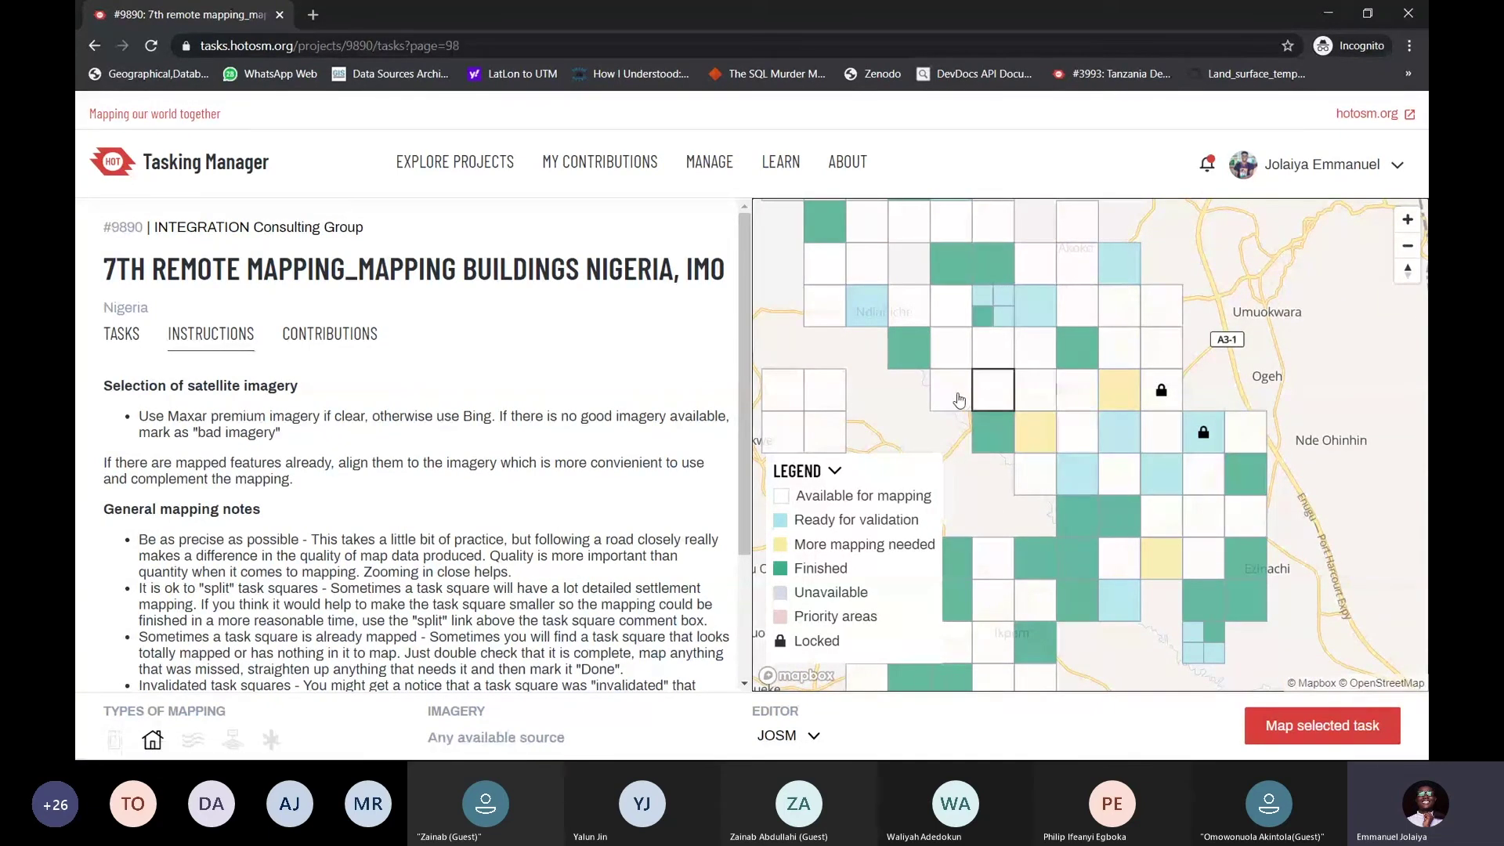
{"action": "left_click", "coordinate": [959, 400]}
{"action": "left_click", "coordinate": [960, 355]}
{"action": "left_click", "coordinate": [1006, 357]}
{"action": "left_click_drag", "start_coordinate": [1098, 431], "coordinate": [1072, 368]}
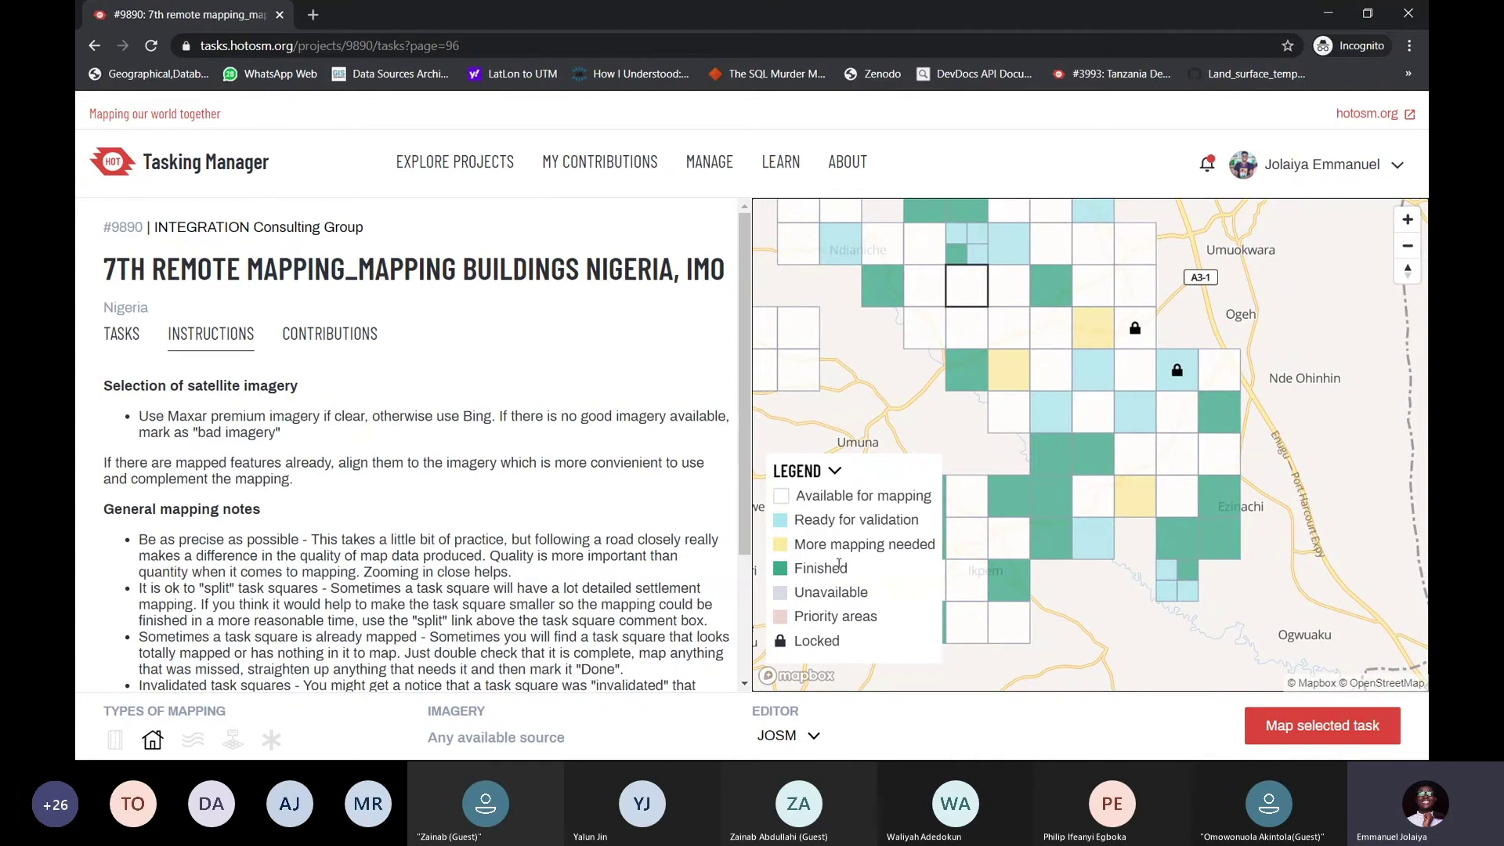
Highlight Finished in the legend and select a green finished task square
{"action": "left_click_drag", "start_coordinate": [858, 570], "coordinate": [794, 568]}
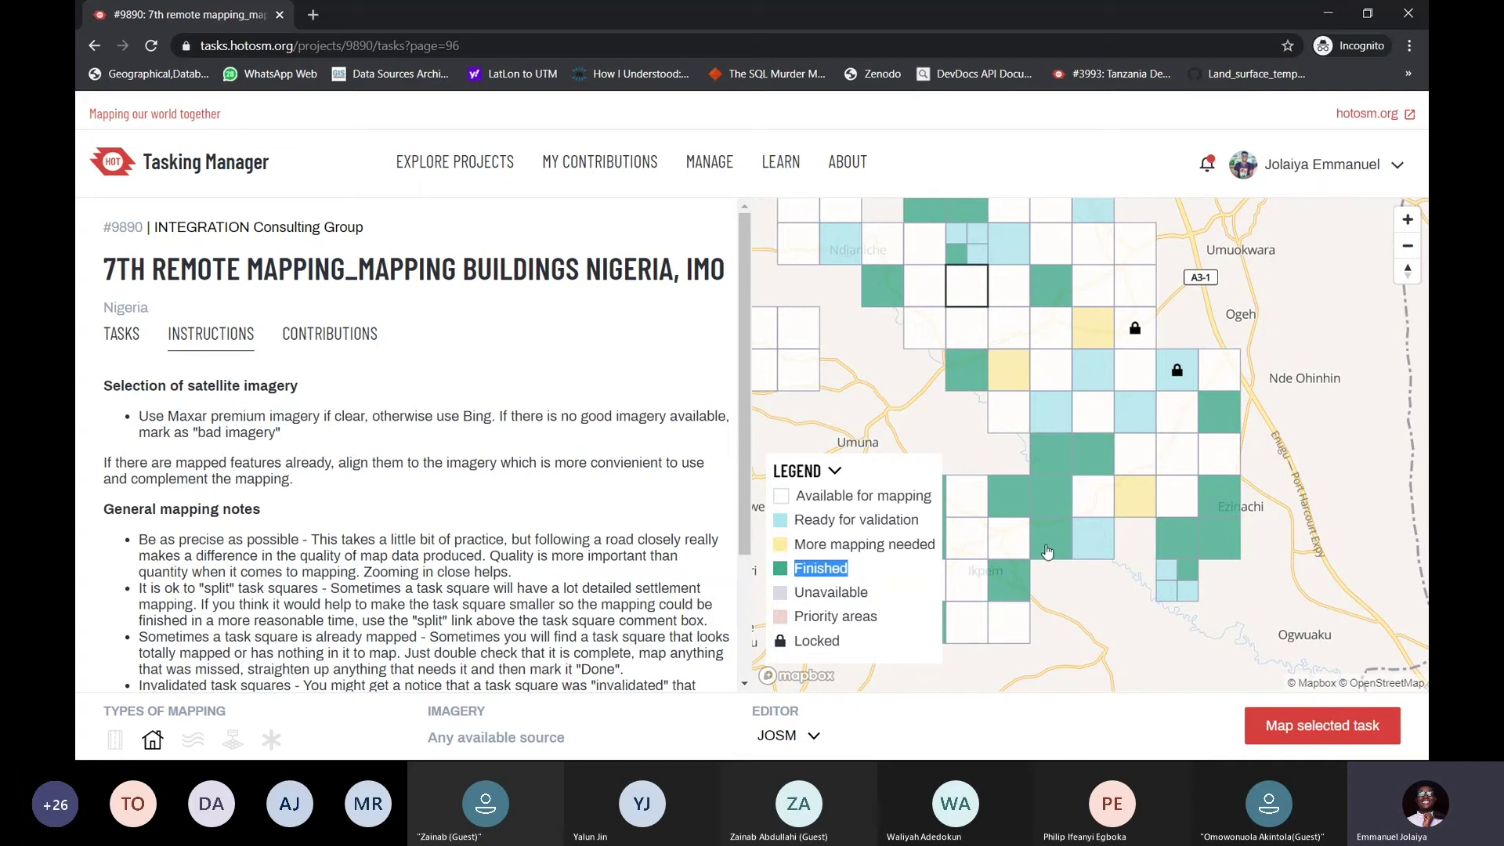
{"action": "left_click", "coordinate": [1058, 455]}
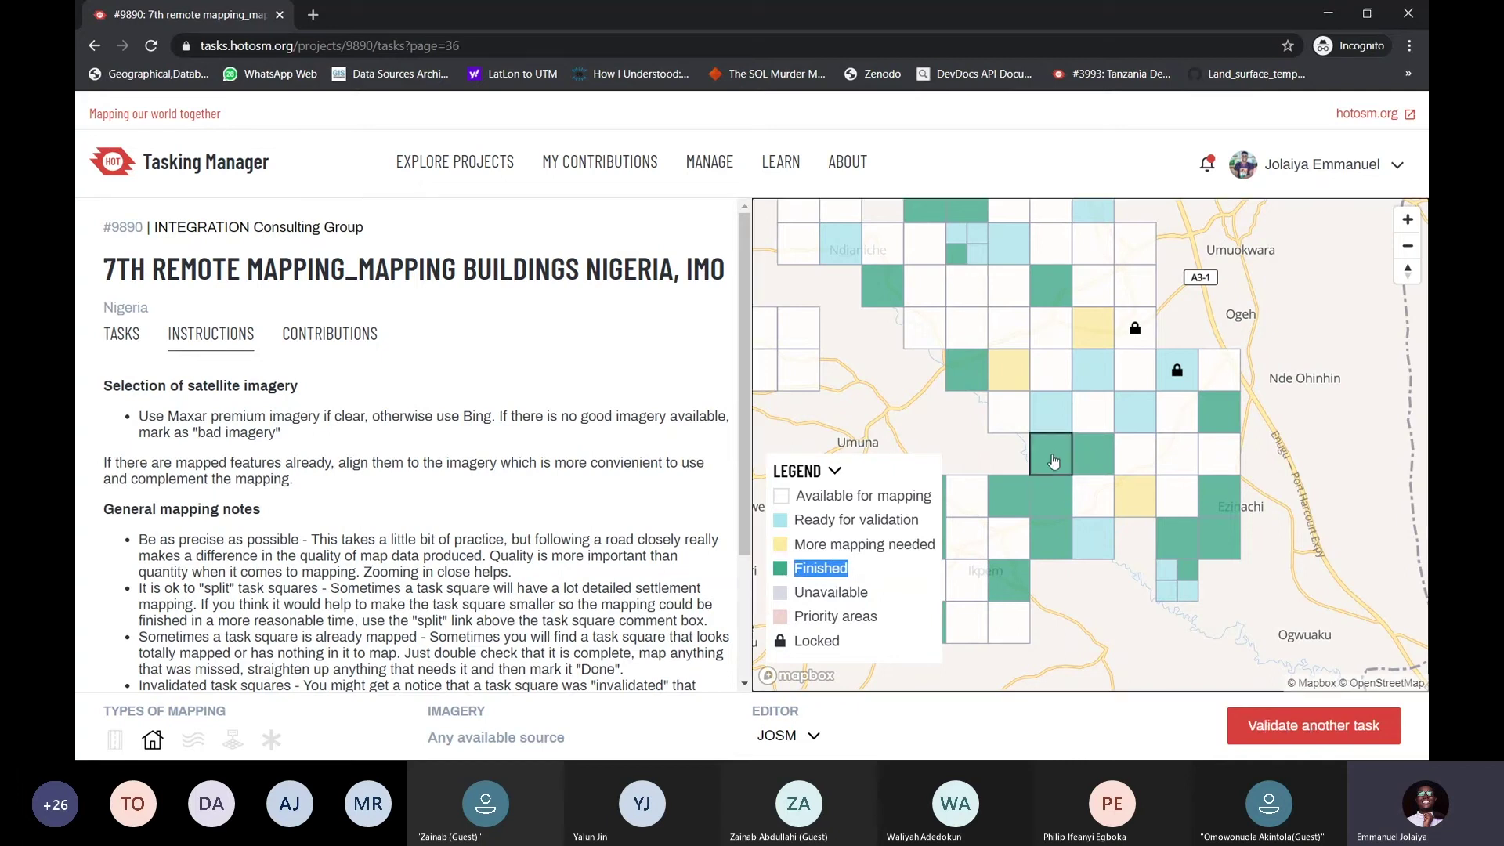
{"action": "scroll", "coordinate": [1053, 462], "scroll_direction": "up", "scroll_amount": 3}
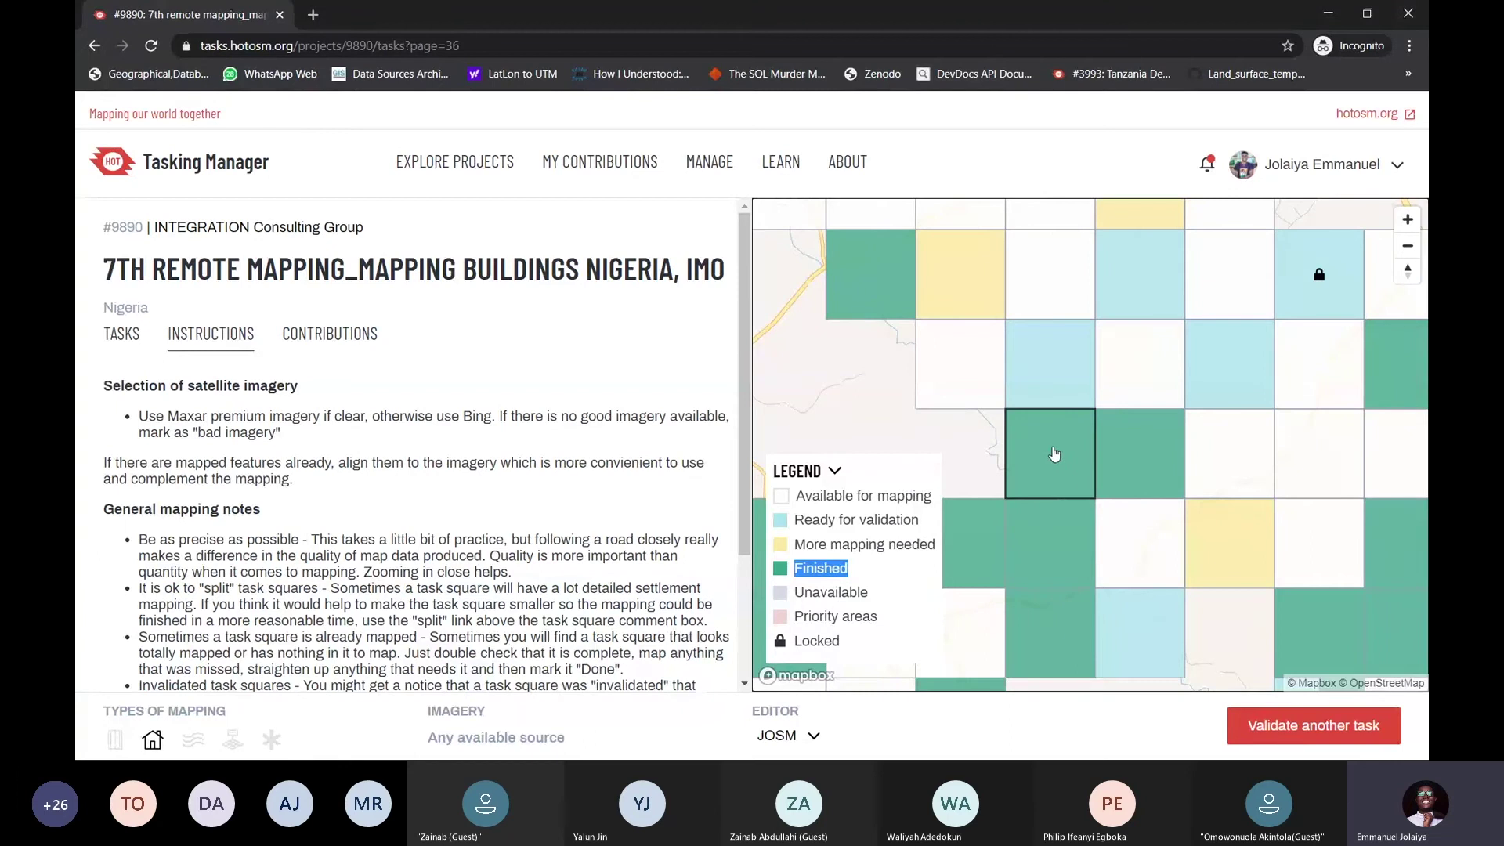
{"action": "scroll", "coordinate": [1055, 455], "scroll_direction": "down", "scroll_amount": 3}
{"action": "scroll", "coordinate": [1055, 446], "scroll_direction": "up", "scroll_amount": 3}
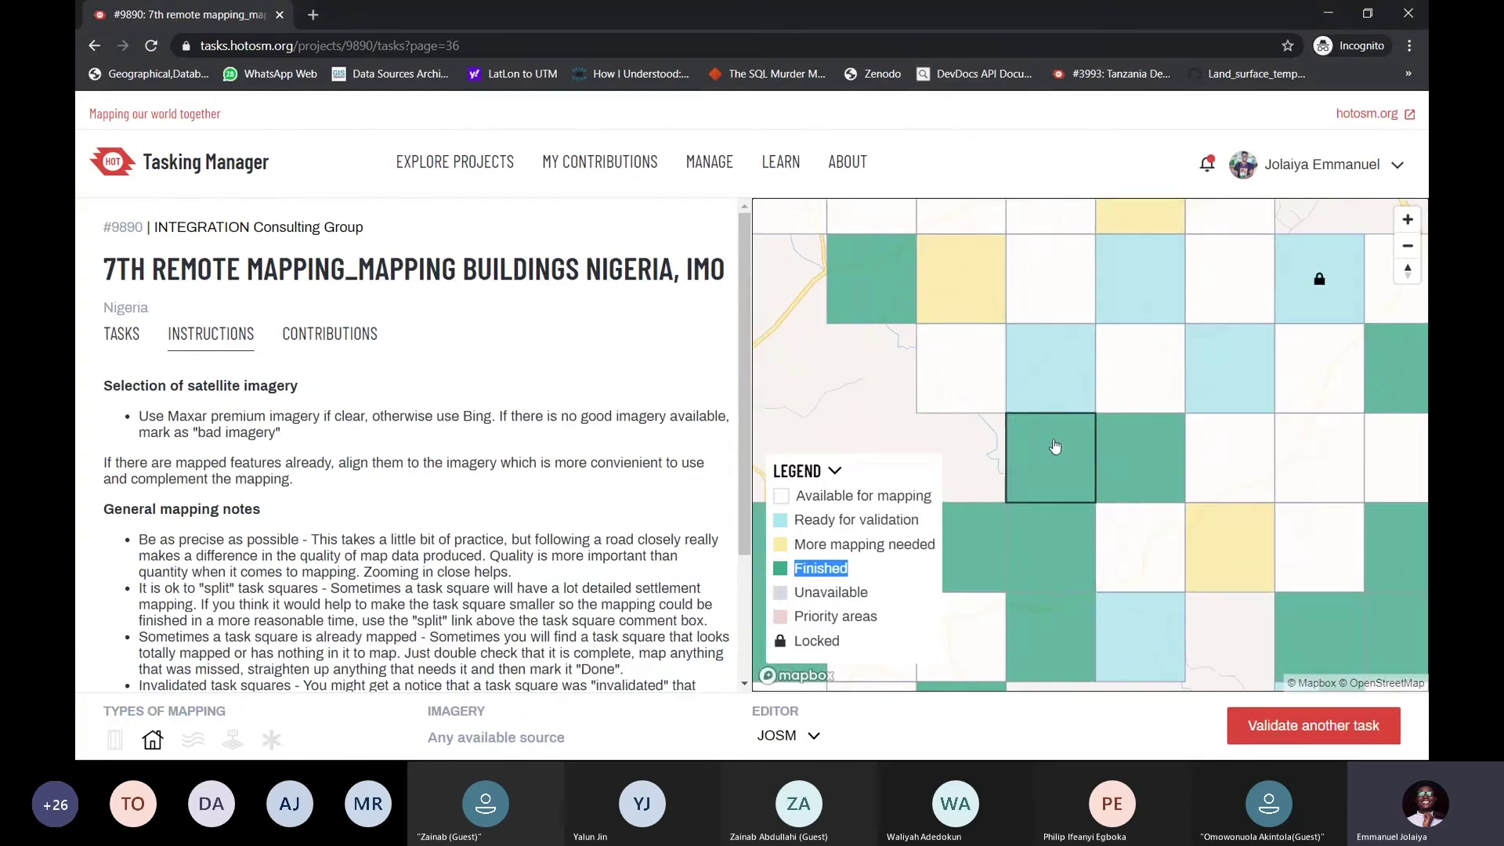
{"action": "scroll", "coordinate": [1057, 458], "scroll_direction": "down", "scroll_amount": 2}
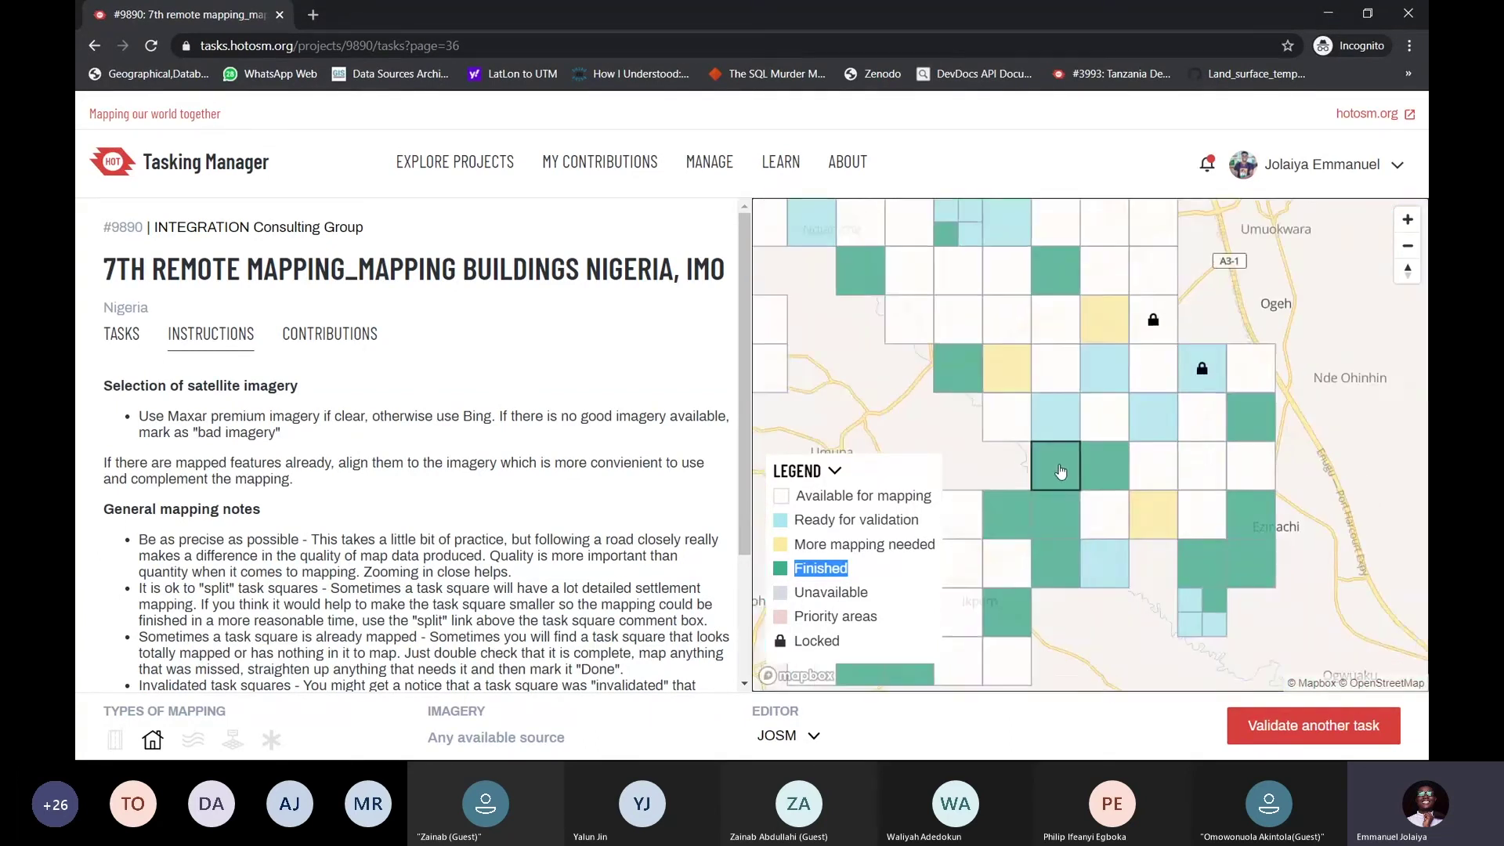
{"action": "scroll", "coordinate": [1060, 470], "scroll_direction": "down", "scroll_amount": 2}
Highlight the Unavailable status in the legend and nudge the task map
{"action": "left_click_drag", "start_coordinate": [866, 592], "coordinate": [798, 595]}
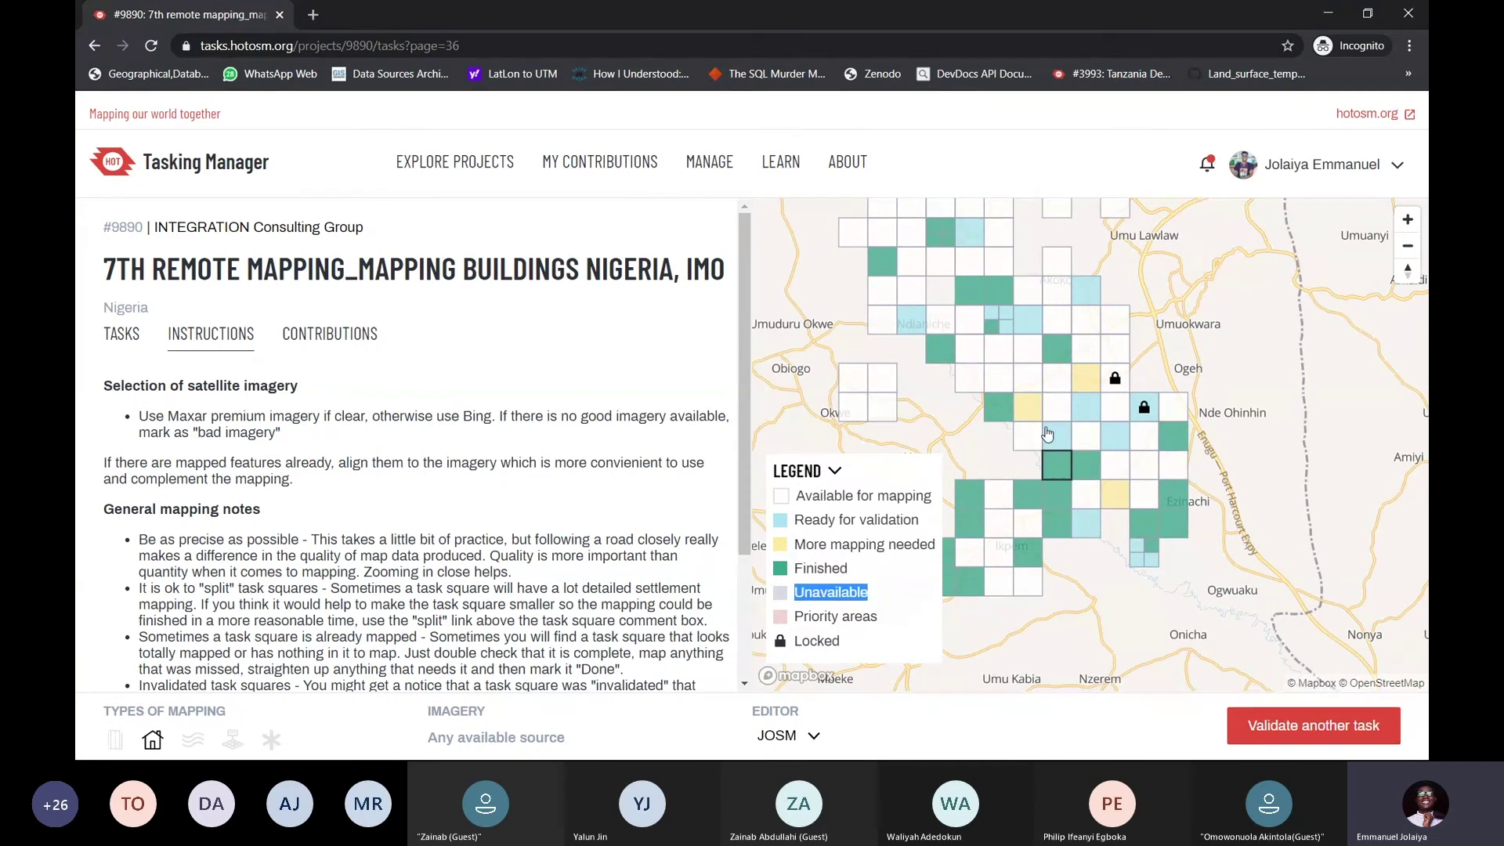
{"action": "left_click_drag", "start_coordinate": [1048, 433], "coordinate": [1070, 564]}
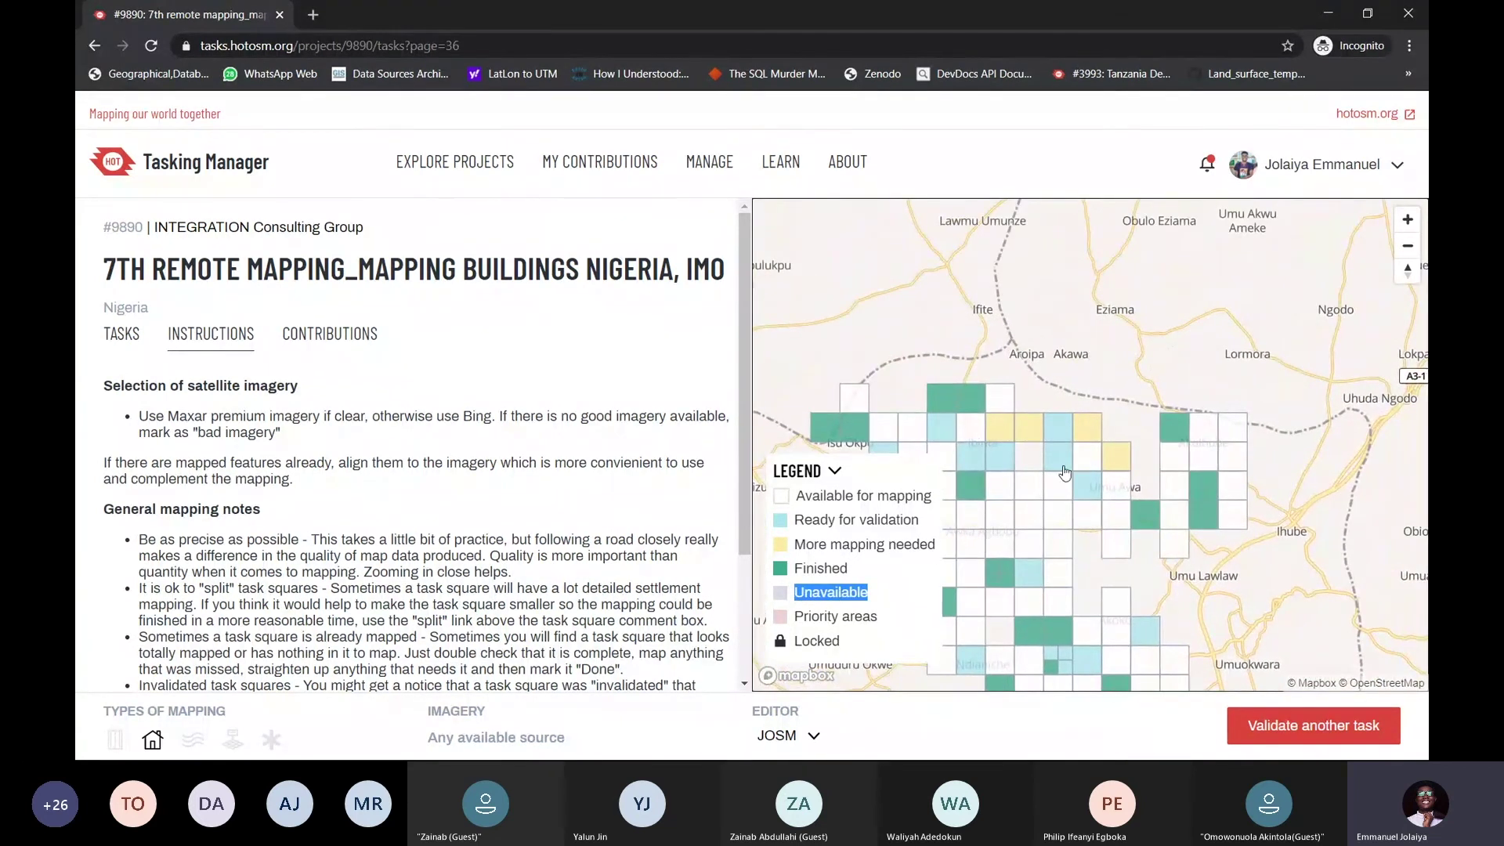
{"action": "scroll", "coordinate": [1064, 472], "scroll_direction": "up", "scroll_amount": 2}
{"action": "scroll", "coordinate": [1047, 485], "scroll_direction": "up", "scroll_amount": 2}
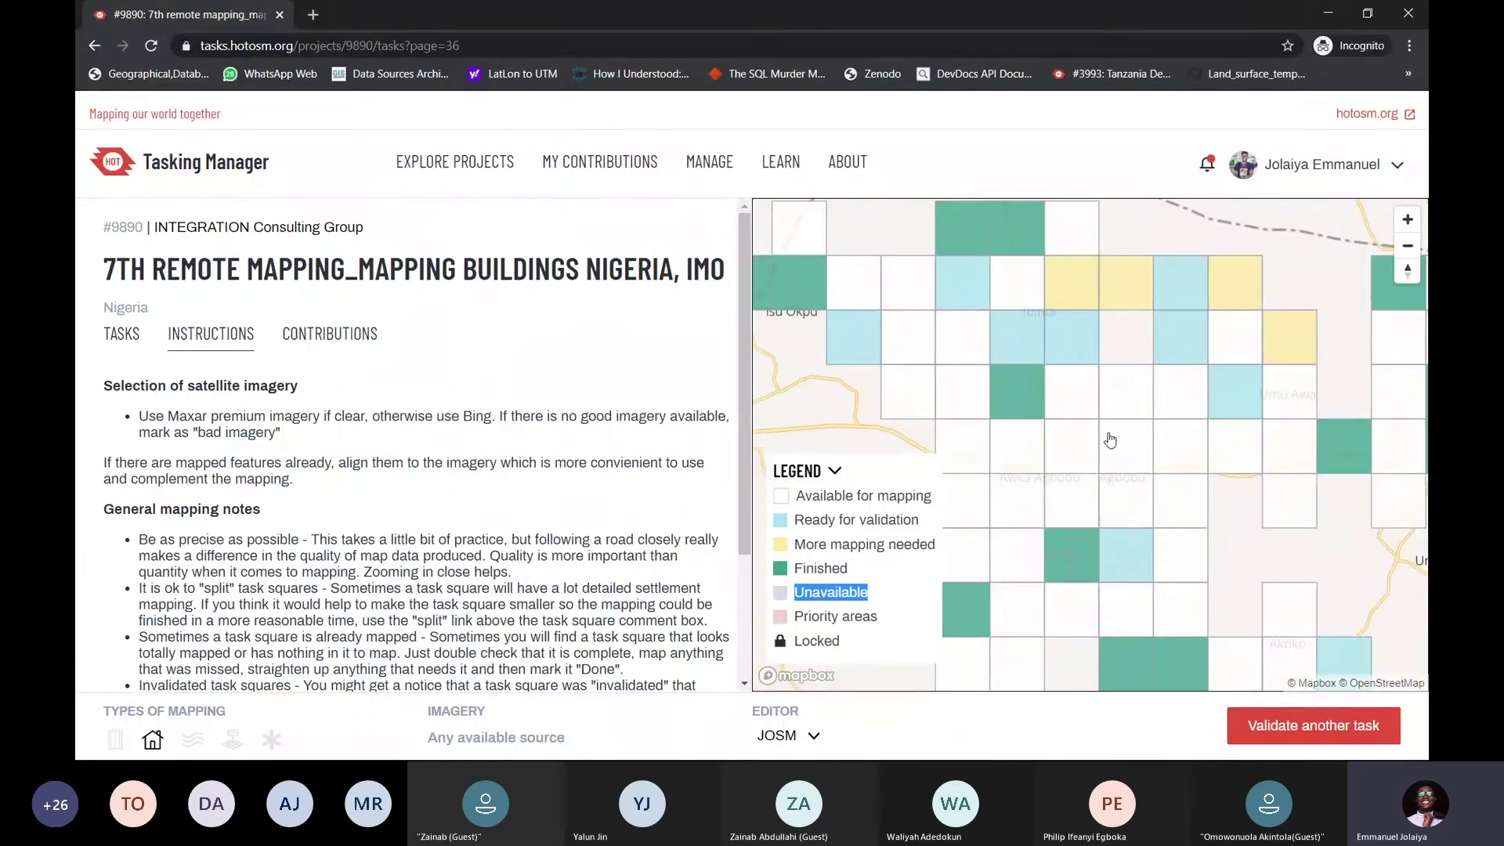
Select an available task square and highlight Priority areas in the legend
{"action": "left_click", "coordinate": [1086, 482]}
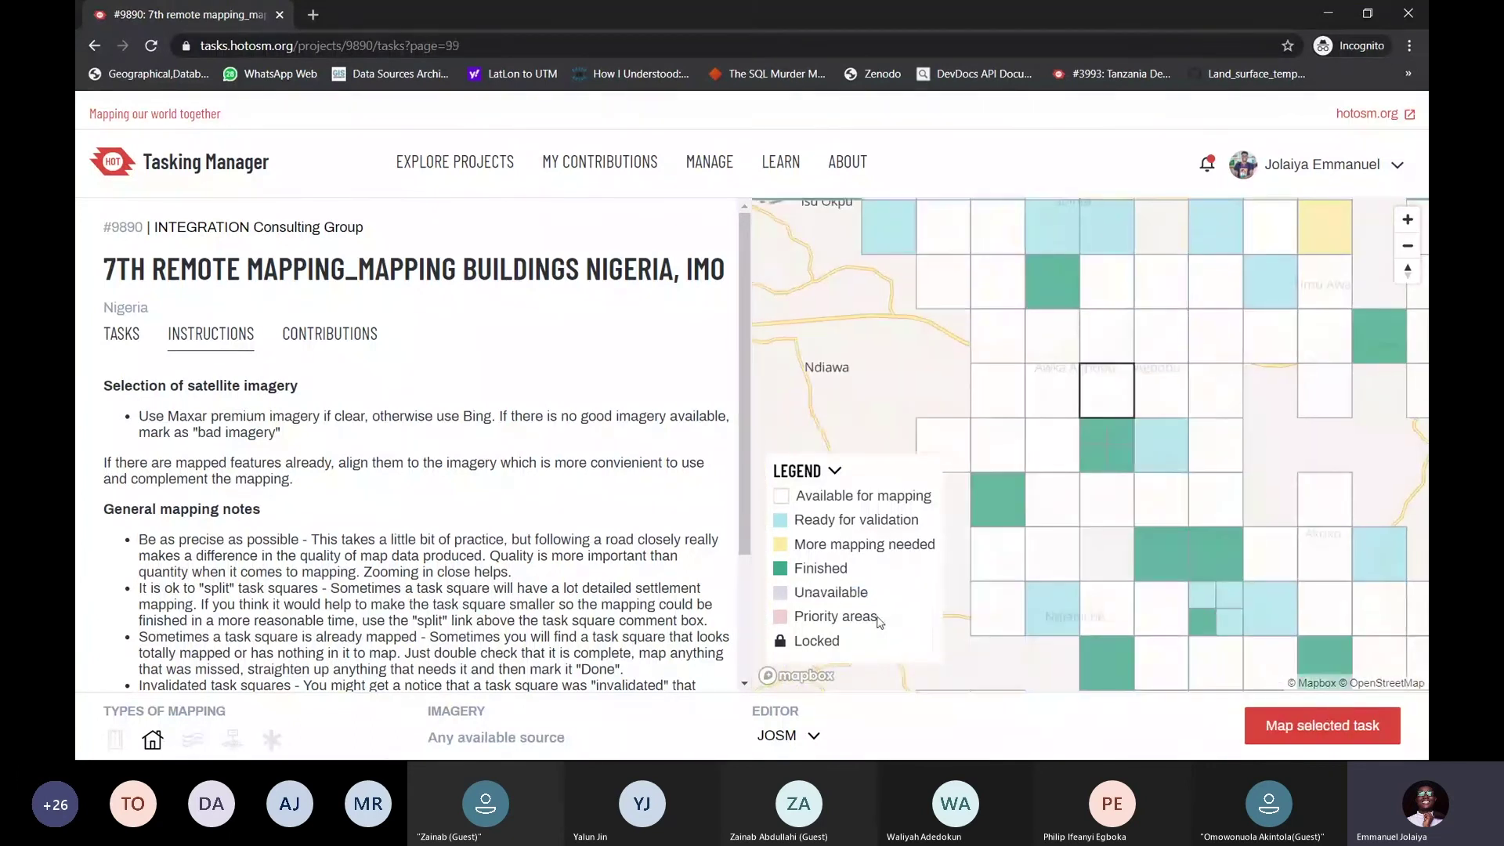
{"action": "left_click_drag", "start_coordinate": [879, 621], "coordinate": [807, 618]}
{"action": "scroll", "coordinate": [1101, 451], "scroll_direction": "down", "scroll_amount": 5}
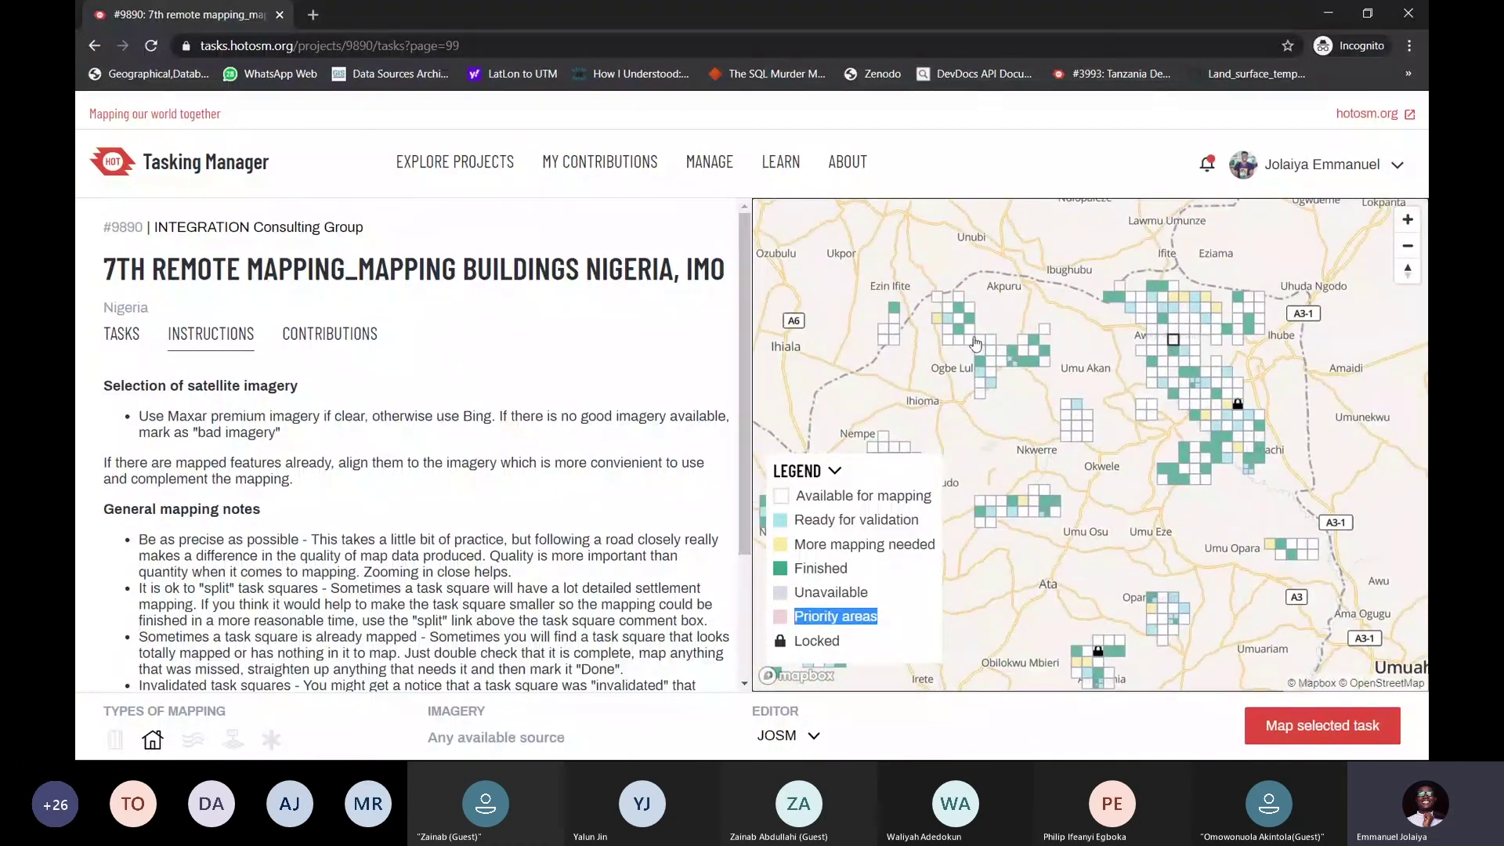
{"action": "scroll", "coordinate": [986, 342], "scroll_direction": "up", "scroll_amount": 5}
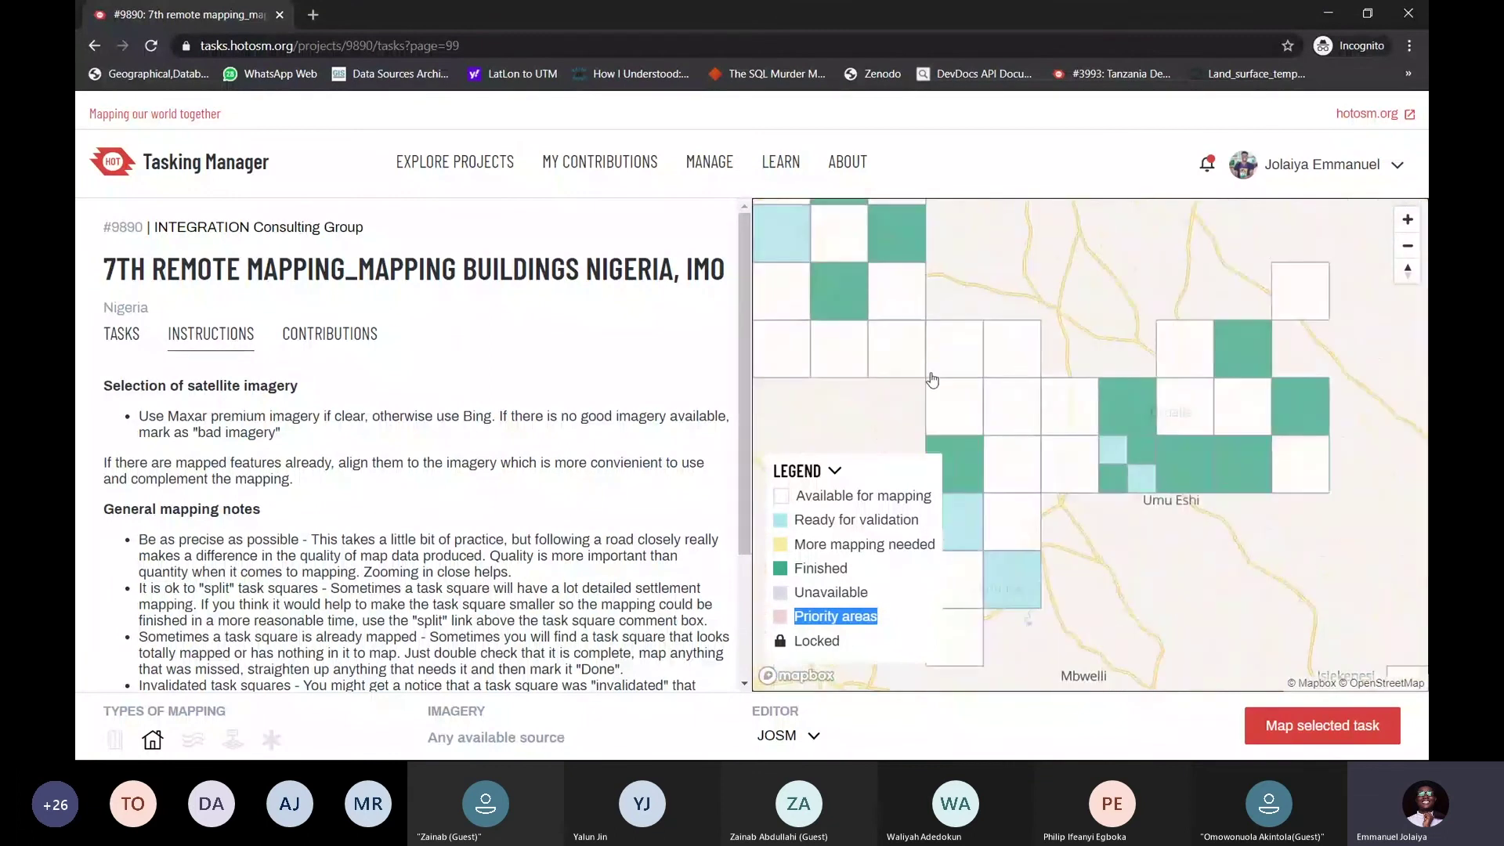
{"action": "scroll", "coordinate": [1011, 356], "scroll_direction": "down", "scroll_amount": 5}
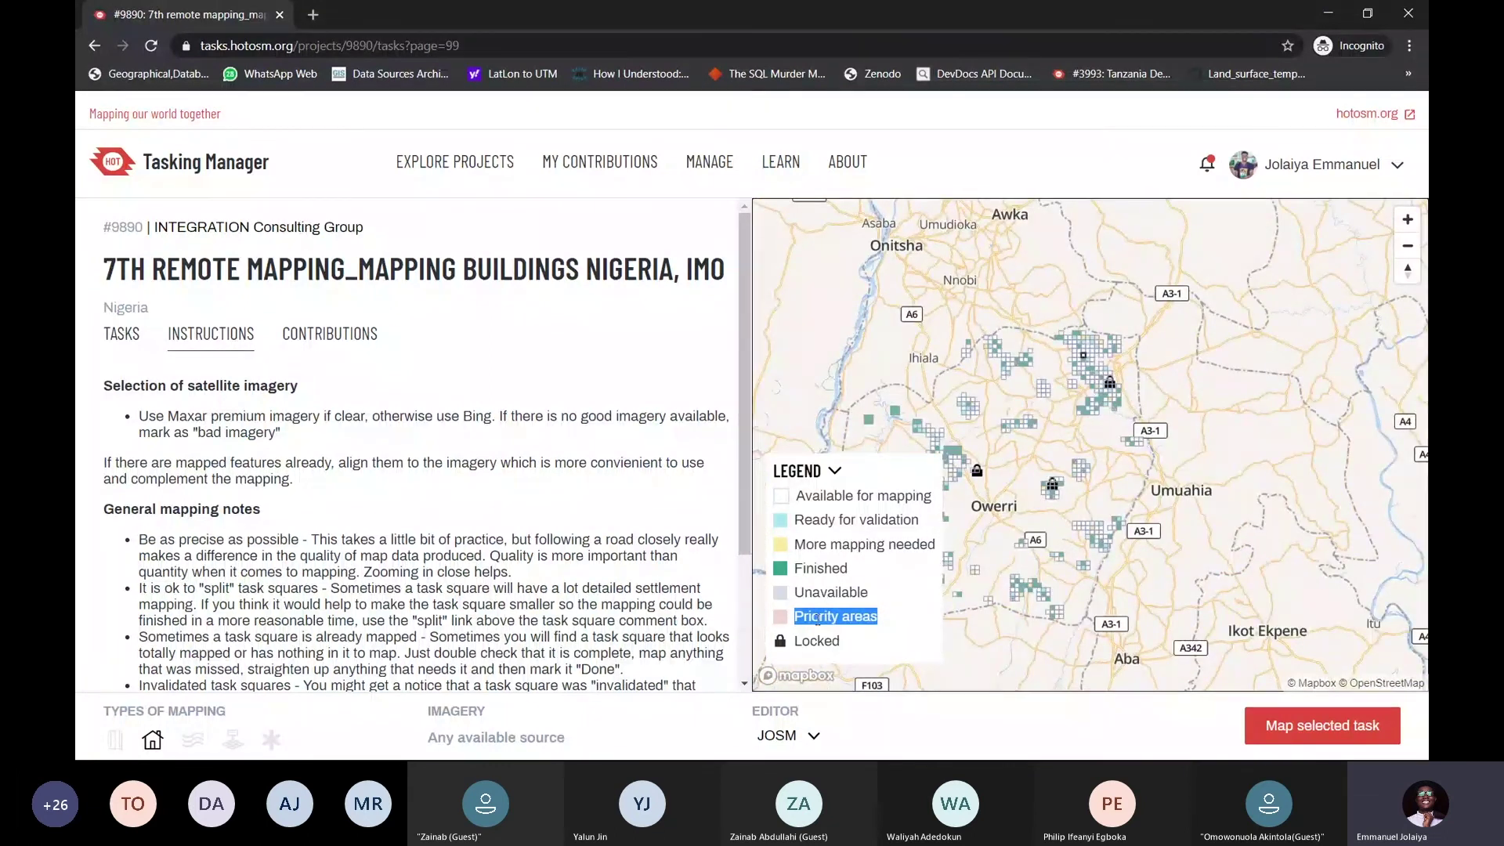
Highlight Locked in the legend and select the padlocked task square near Amaimo
{"action": "double_click", "coordinate": [836, 642]}
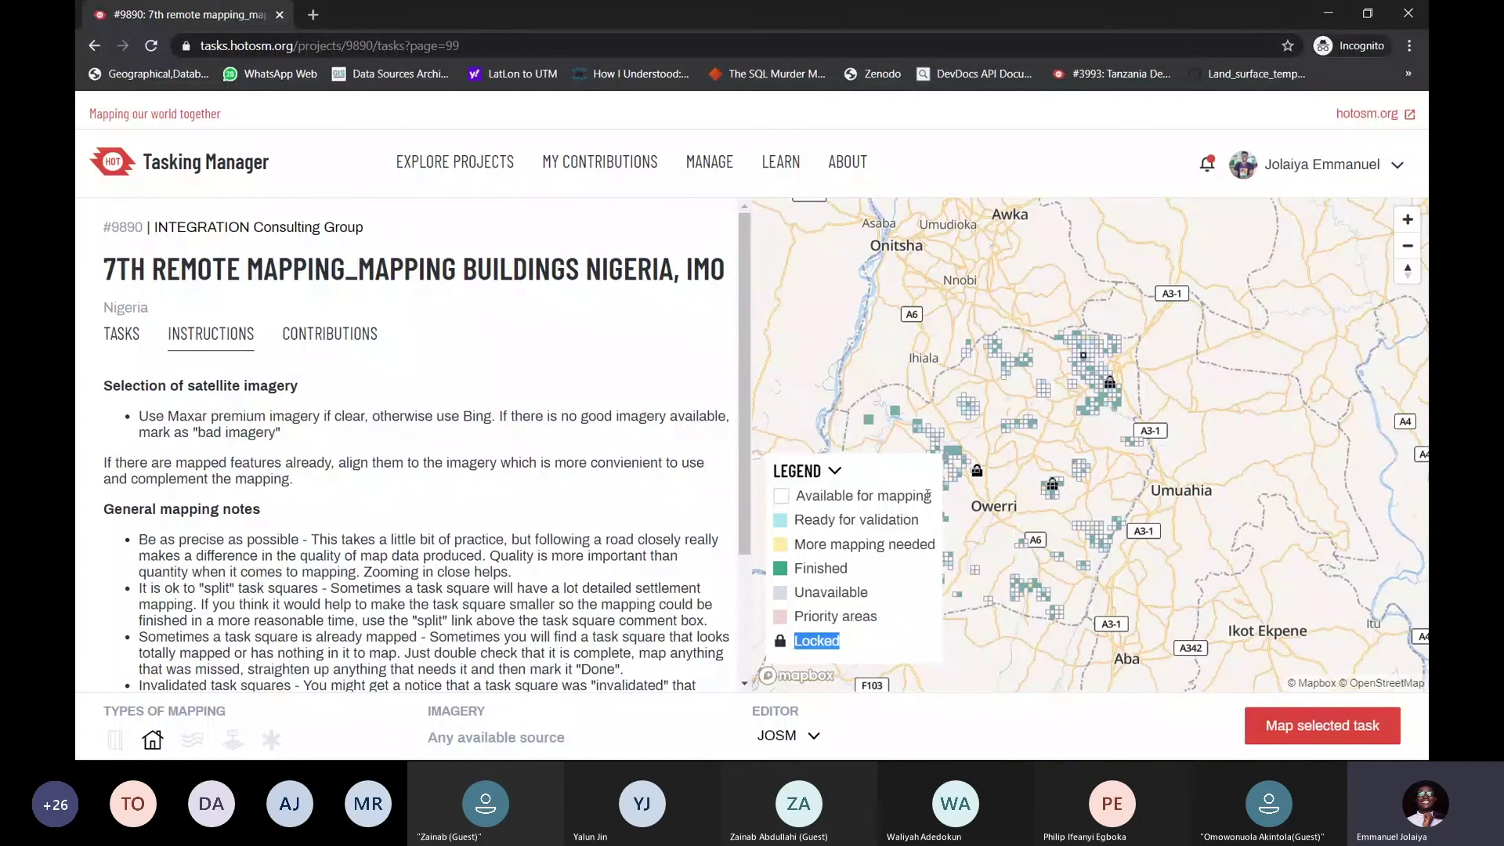
{"action": "scroll", "coordinate": [1052, 487], "scroll_direction": "up", "scroll_amount": 5}
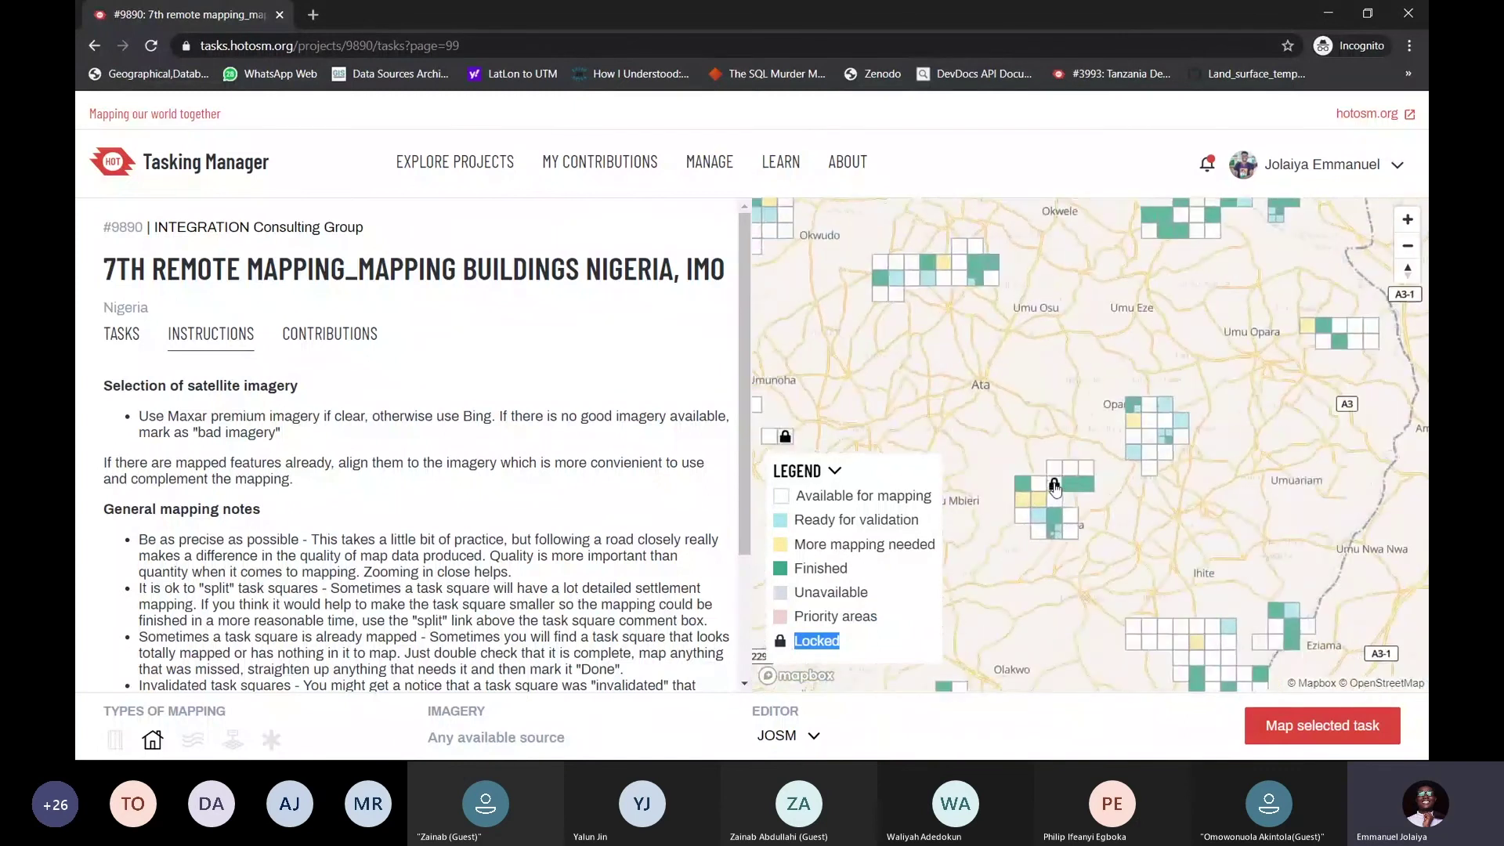
{"action": "scroll", "coordinate": [1054, 487], "scroll_direction": "up", "scroll_amount": 5}
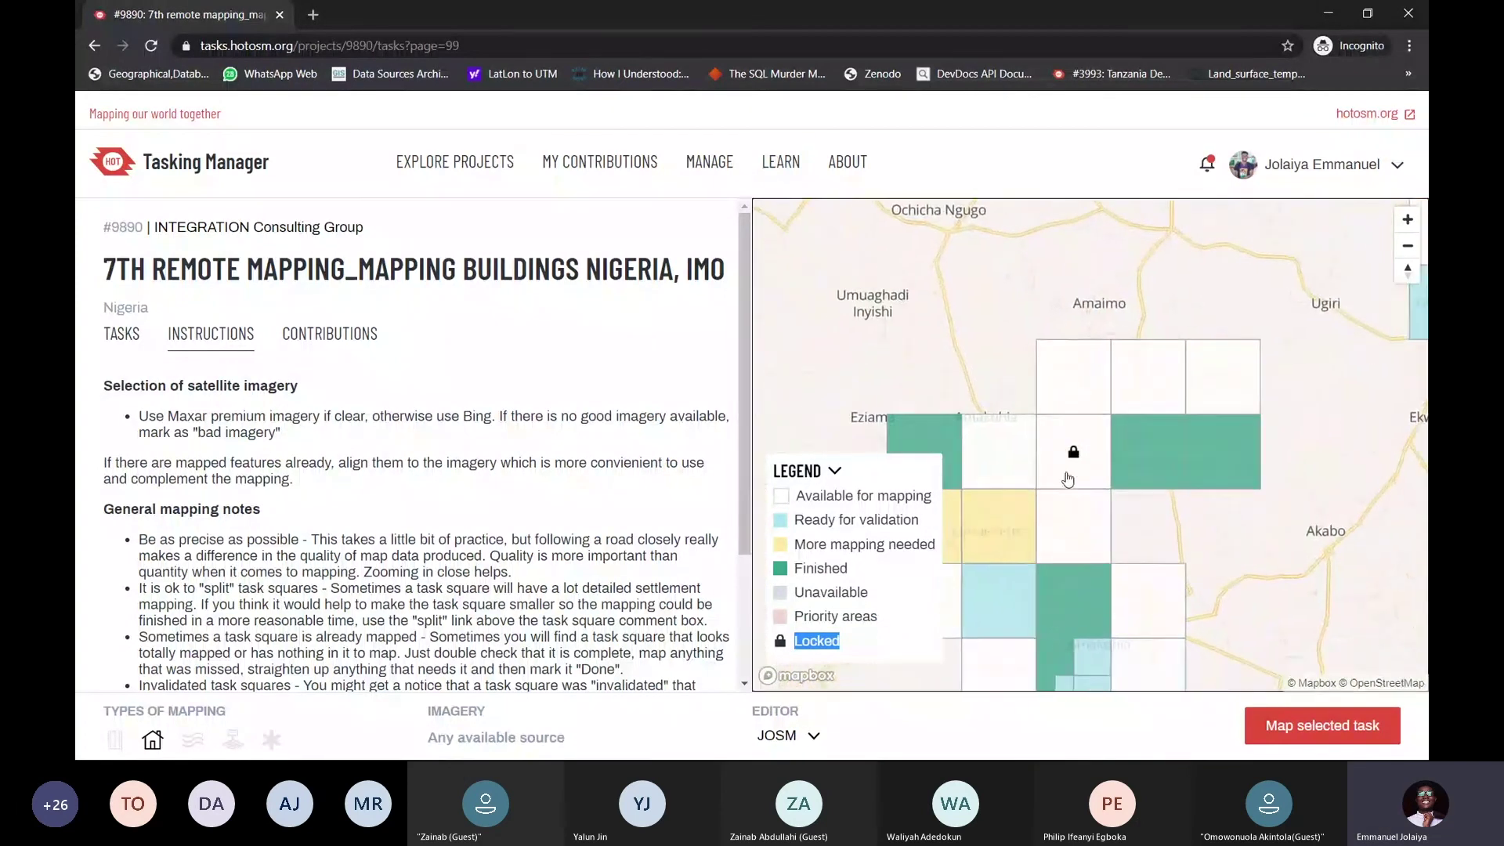
{"action": "scroll", "coordinate": [1068, 479], "scroll_direction": "up", "scroll_amount": 3}
{"action": "left_click", "coordinate": [1099, 423]}
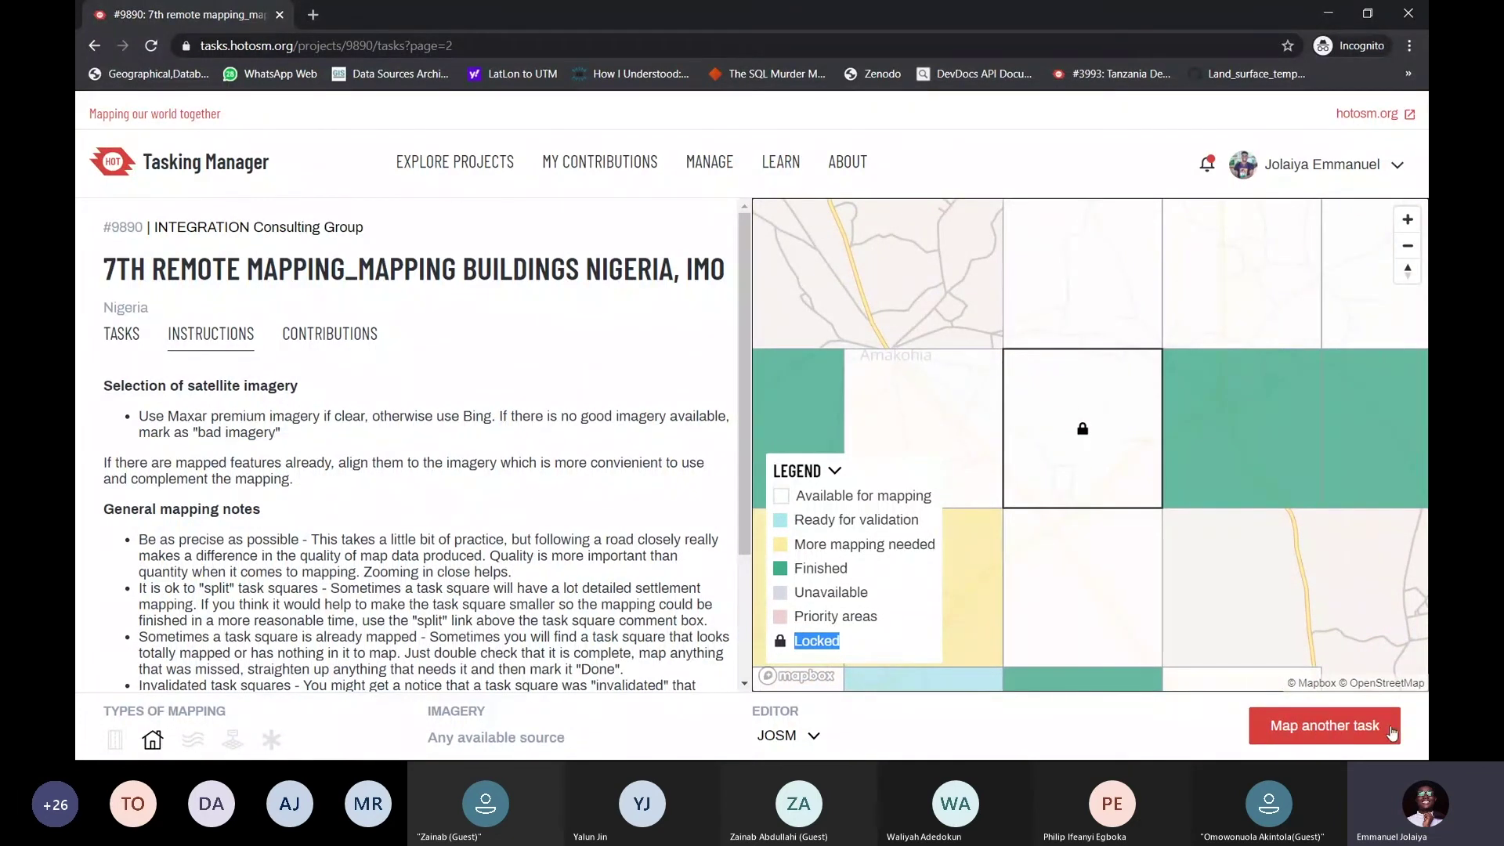
Check the task below, then reselect the locked task and recentre it on the map
{"action": "left_click", "coordinate": [1080, 578]}
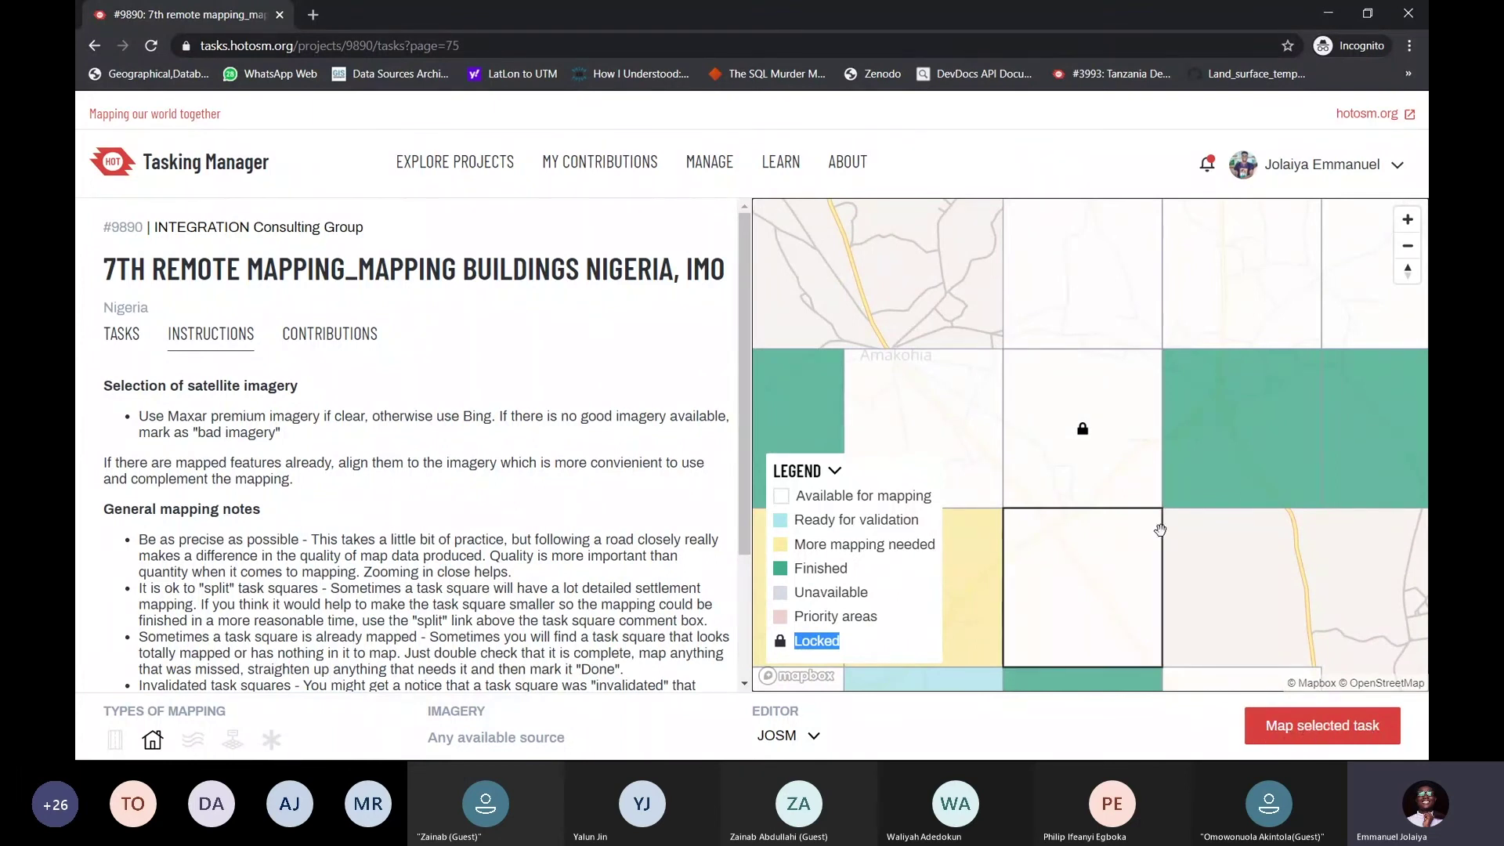
{"action": "left_click", "coordinate": [1093, 416]}
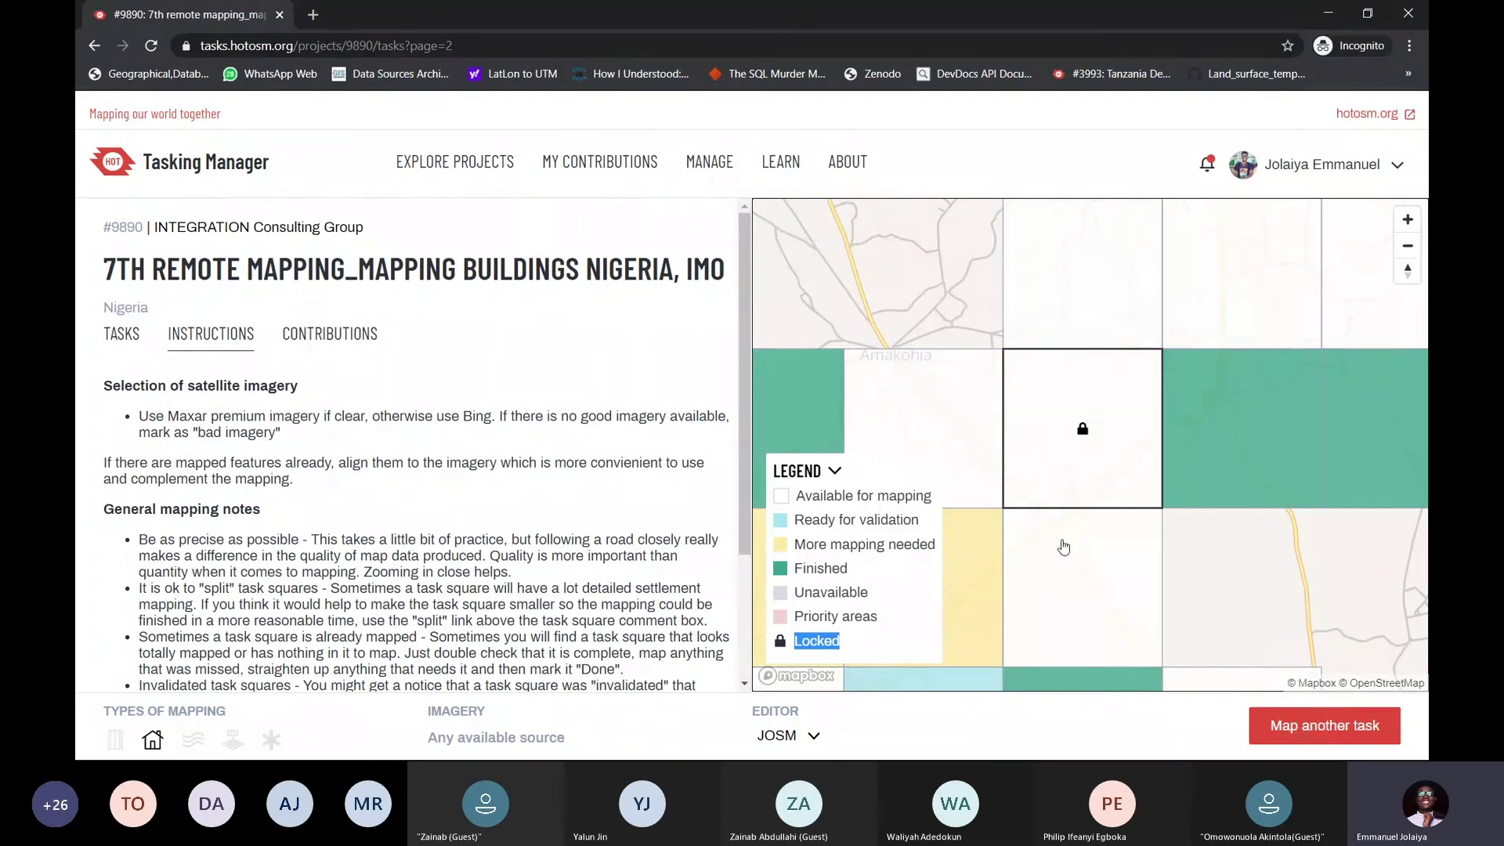
{"action": "scroll", "coordinate": [1100, 420], "scroll_direction": "down", "scroll_amount": 2}
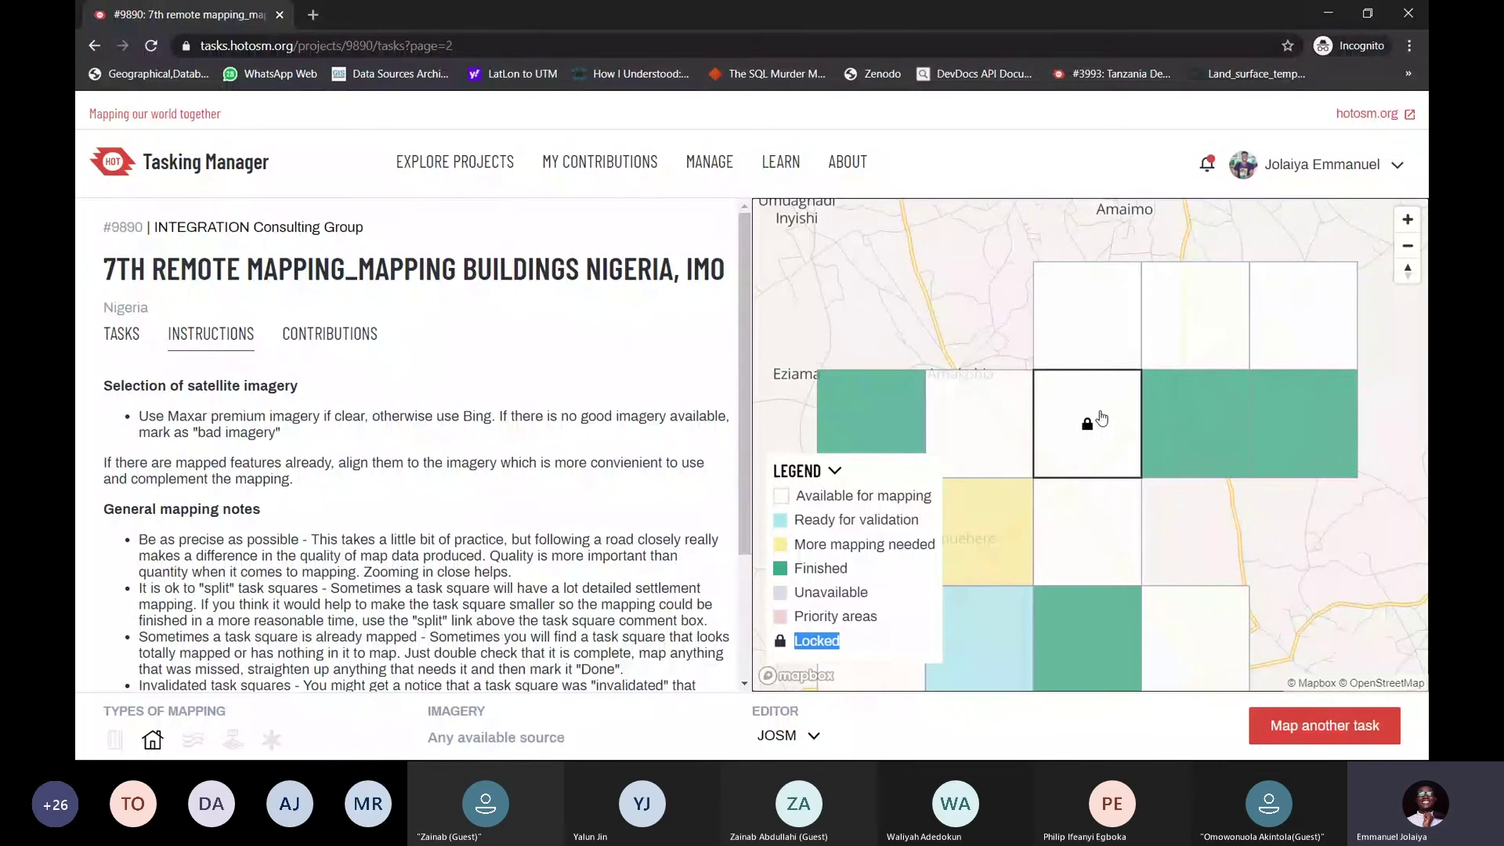
{"action": "left_click_drag", "start_coordinate": [1084, 453], "coordinate": [1120, 373]}
{"action": "scroll", "coordinate": [1119, 373], "scroll_direction": "down", "scroll_amount": 1}
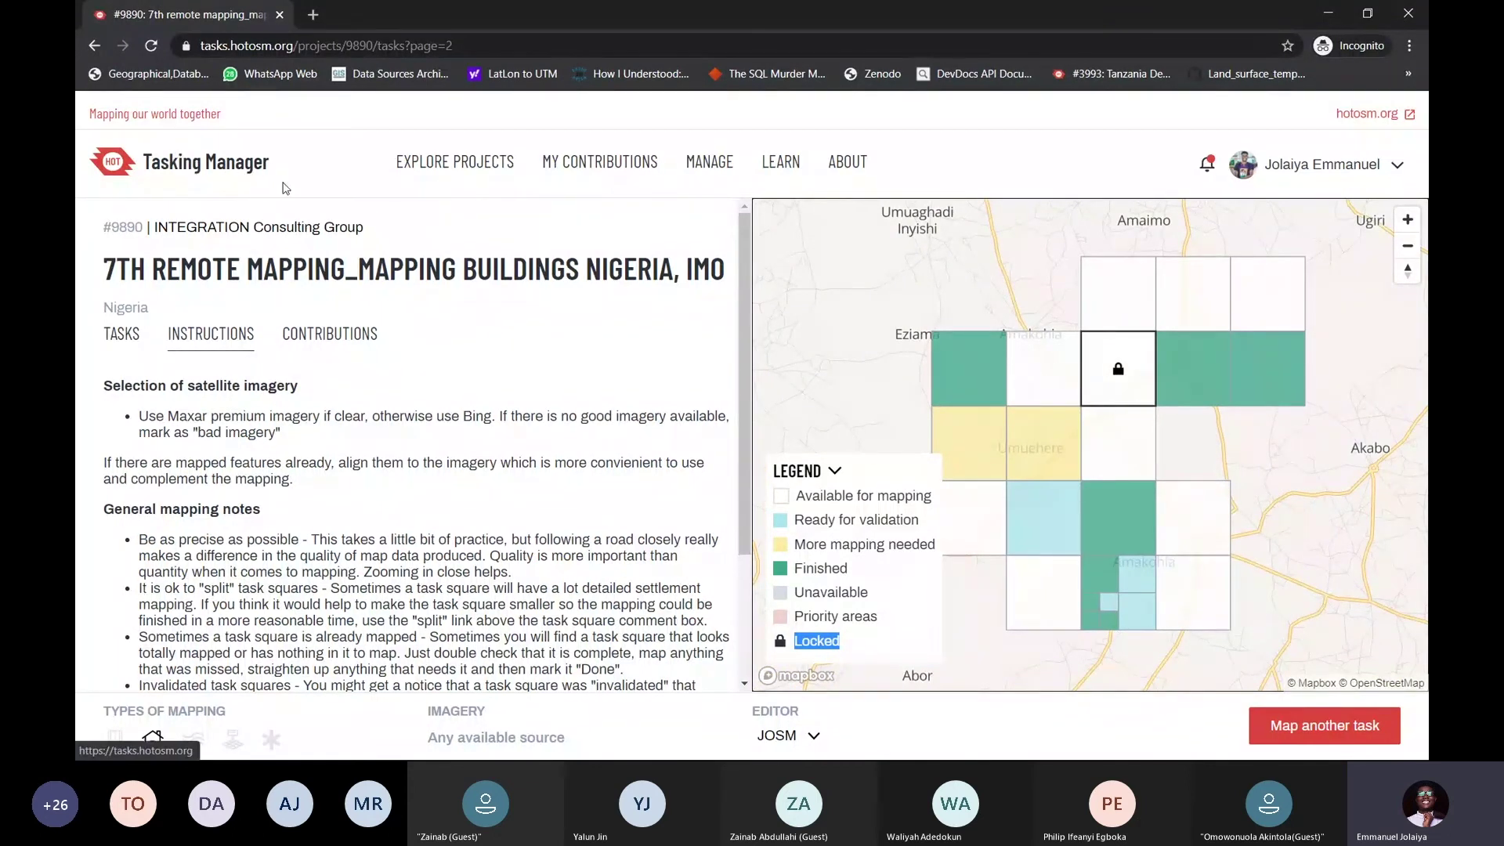
{"action": "scroll", "coordinate": [1103, 351], "scroll_direction": "down", "scroll_amount": 4}
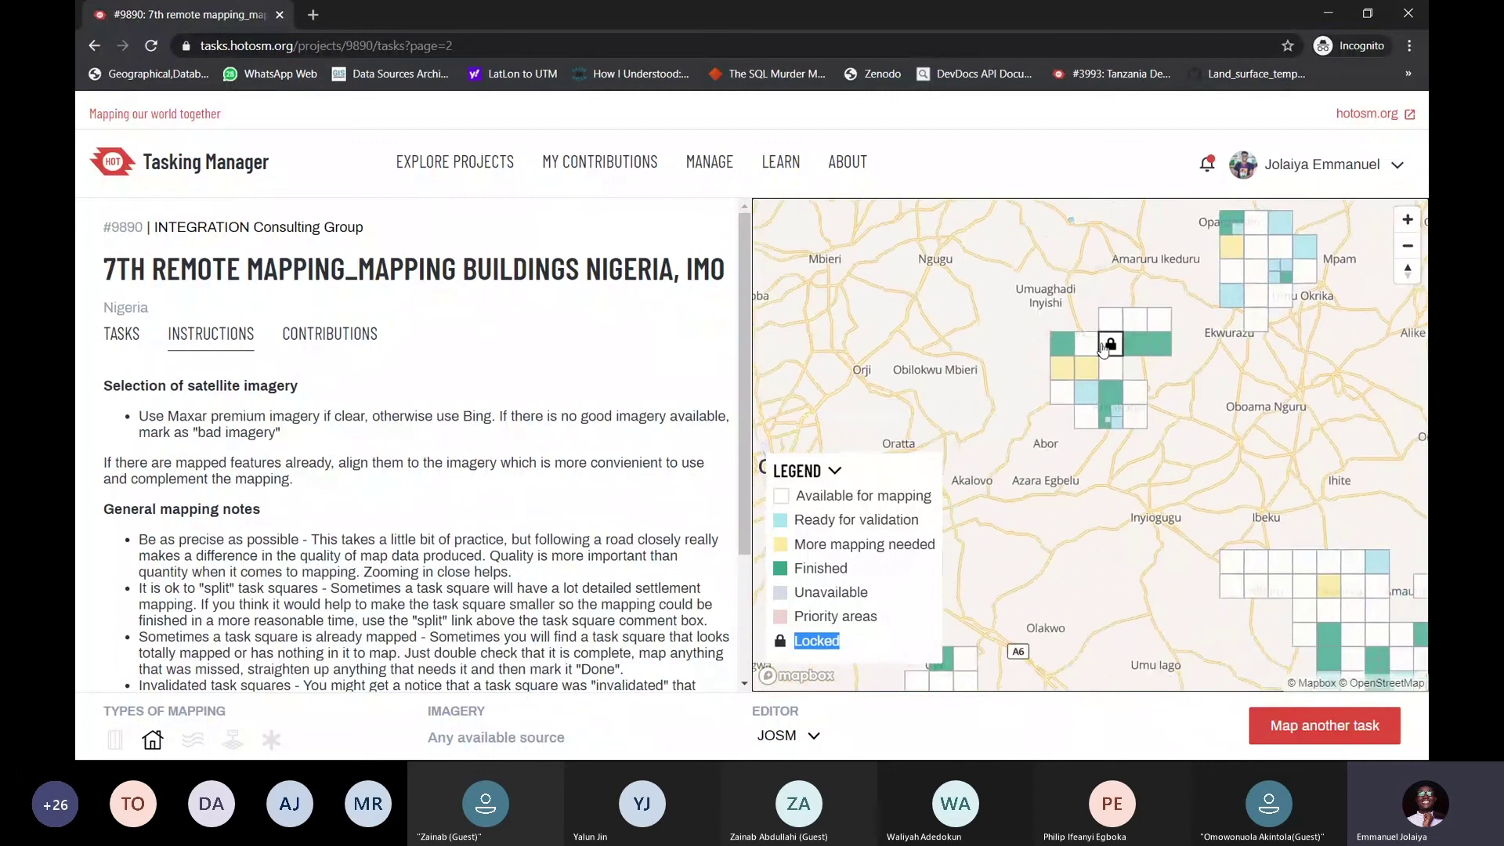
{"action": "left_click_drag", "start_coordinate": [1103, 349], "coordinate": [976, 395]}
Collapse the status legend, scroll the instructions, and open the Alt+Tab window switcher
{"action": "left_click", "coordinate": [841, 467]}
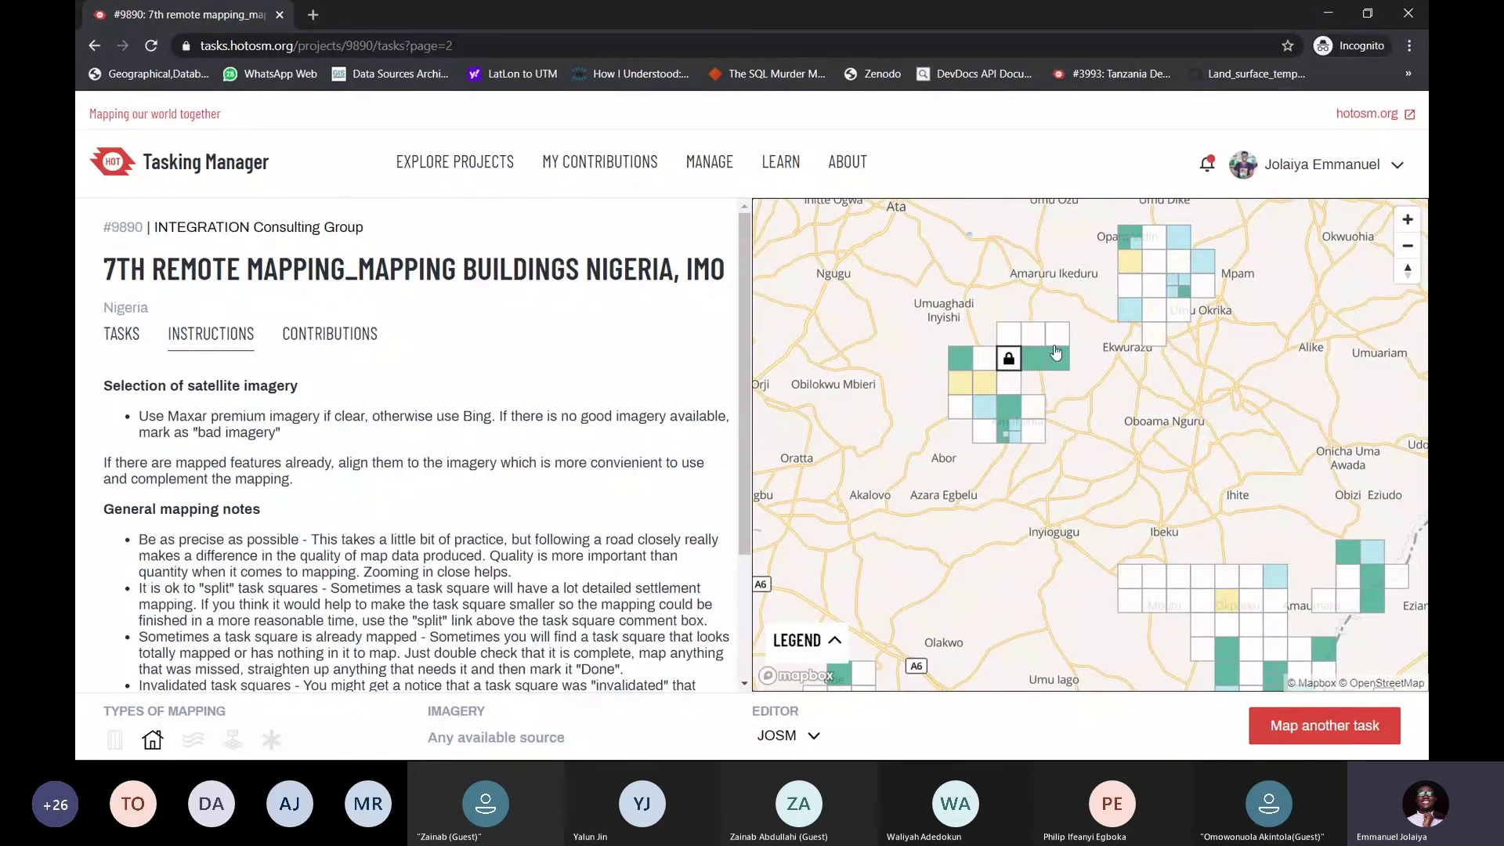
{"action": "left_click_drag", "start_coordinate": [1055, 353], "coordinate": [987, 397]}
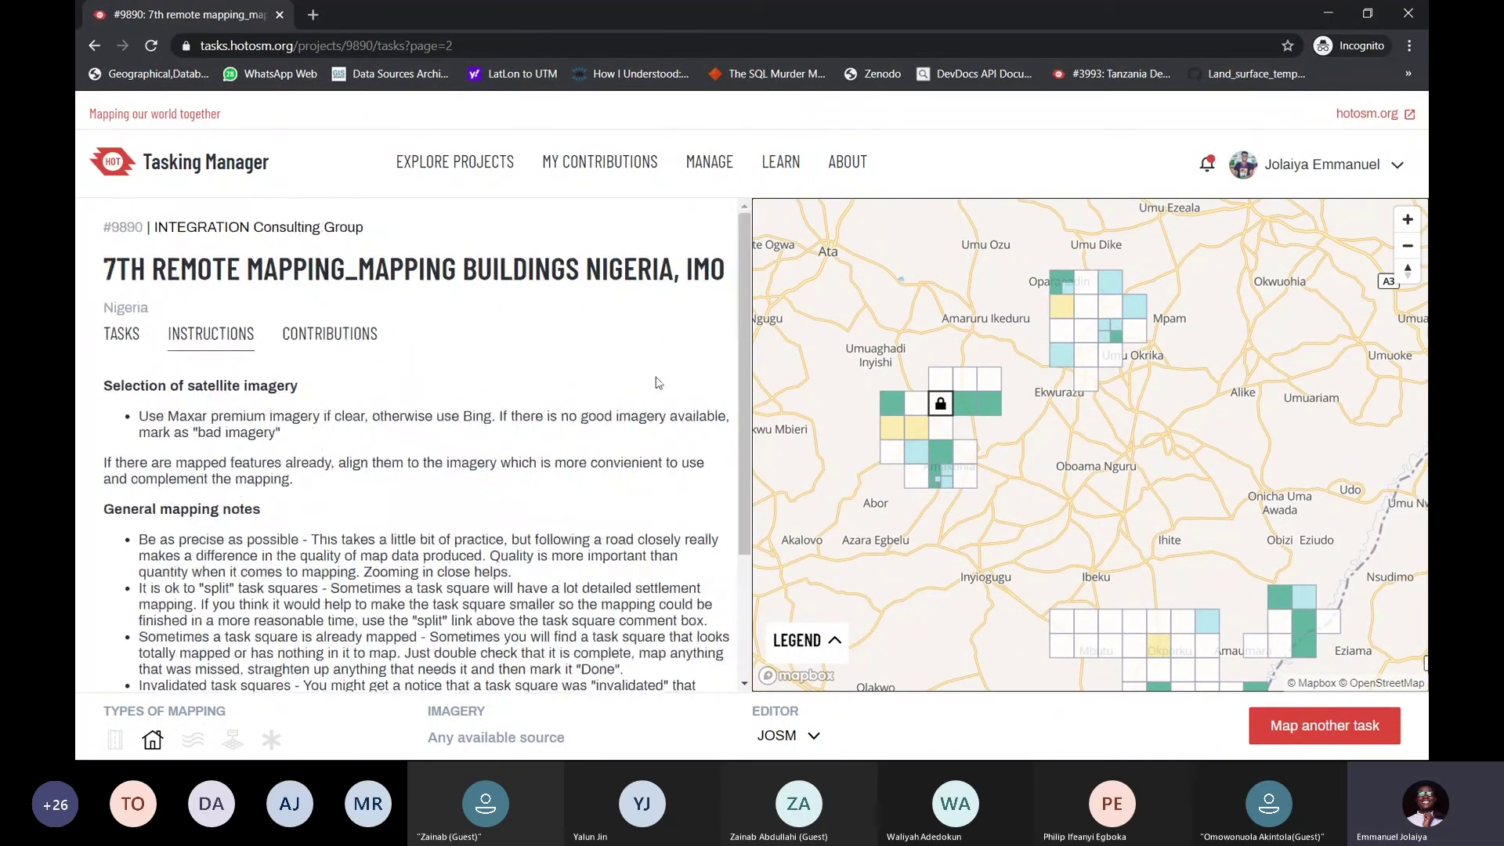
{"action": "scroll", "coordinate": [705, 345], "scroll_direction": "down", "scroll_amount": 1}
{"action": "scroll", "coordinate": [642, 376], "scroll_direction": "up", "scroll_amount": 1}
{"action": "key", "text": "alt+Tab"}
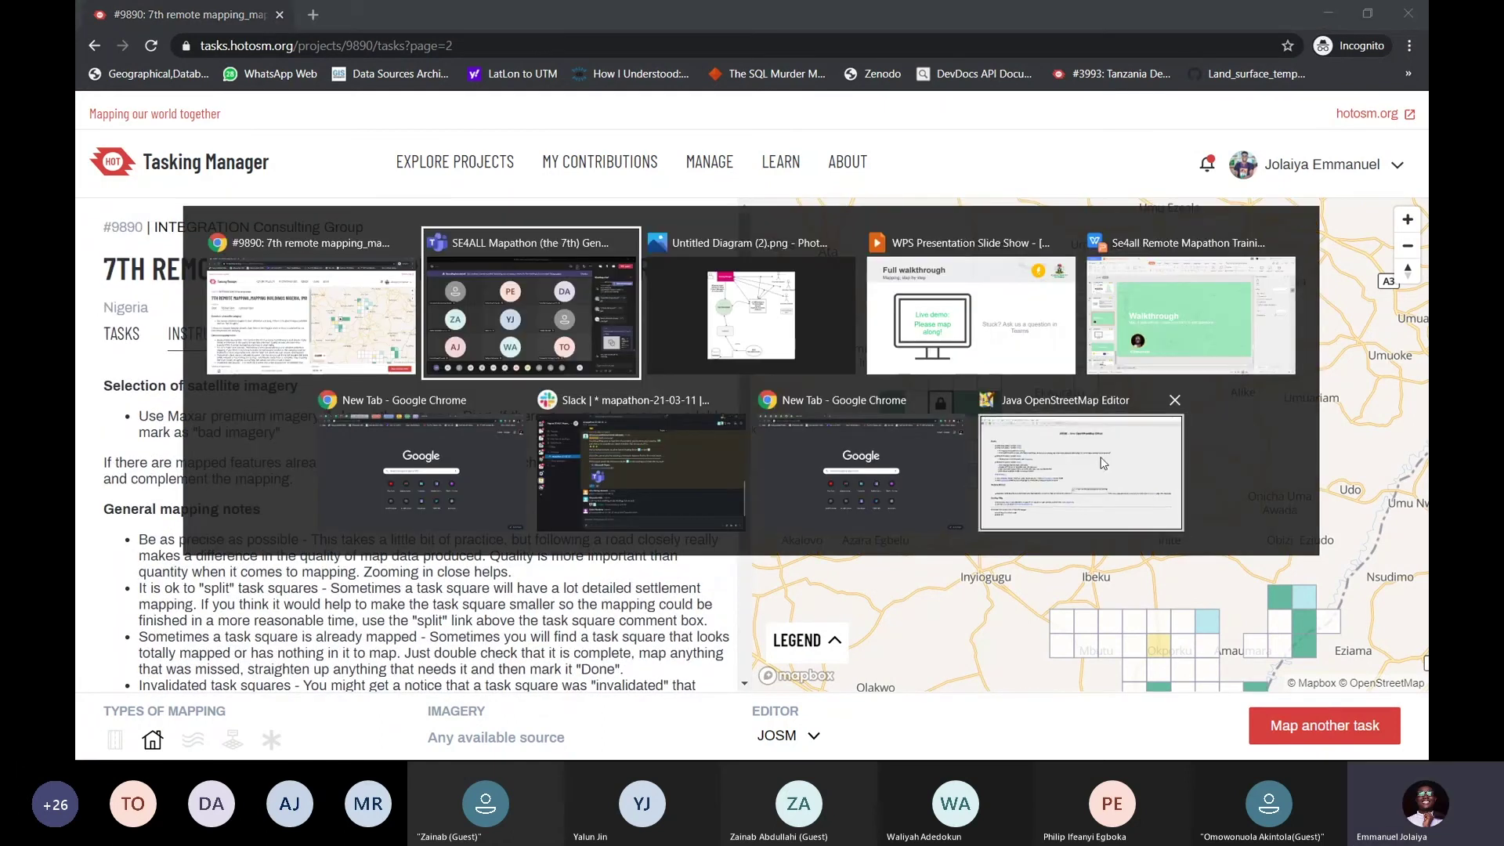
Switch to the Java OpenStreetMap Editor window, briefly search 'josm' in Start, and dismiss it
{"action": "left_click", "coordinate": [1105, 463]}
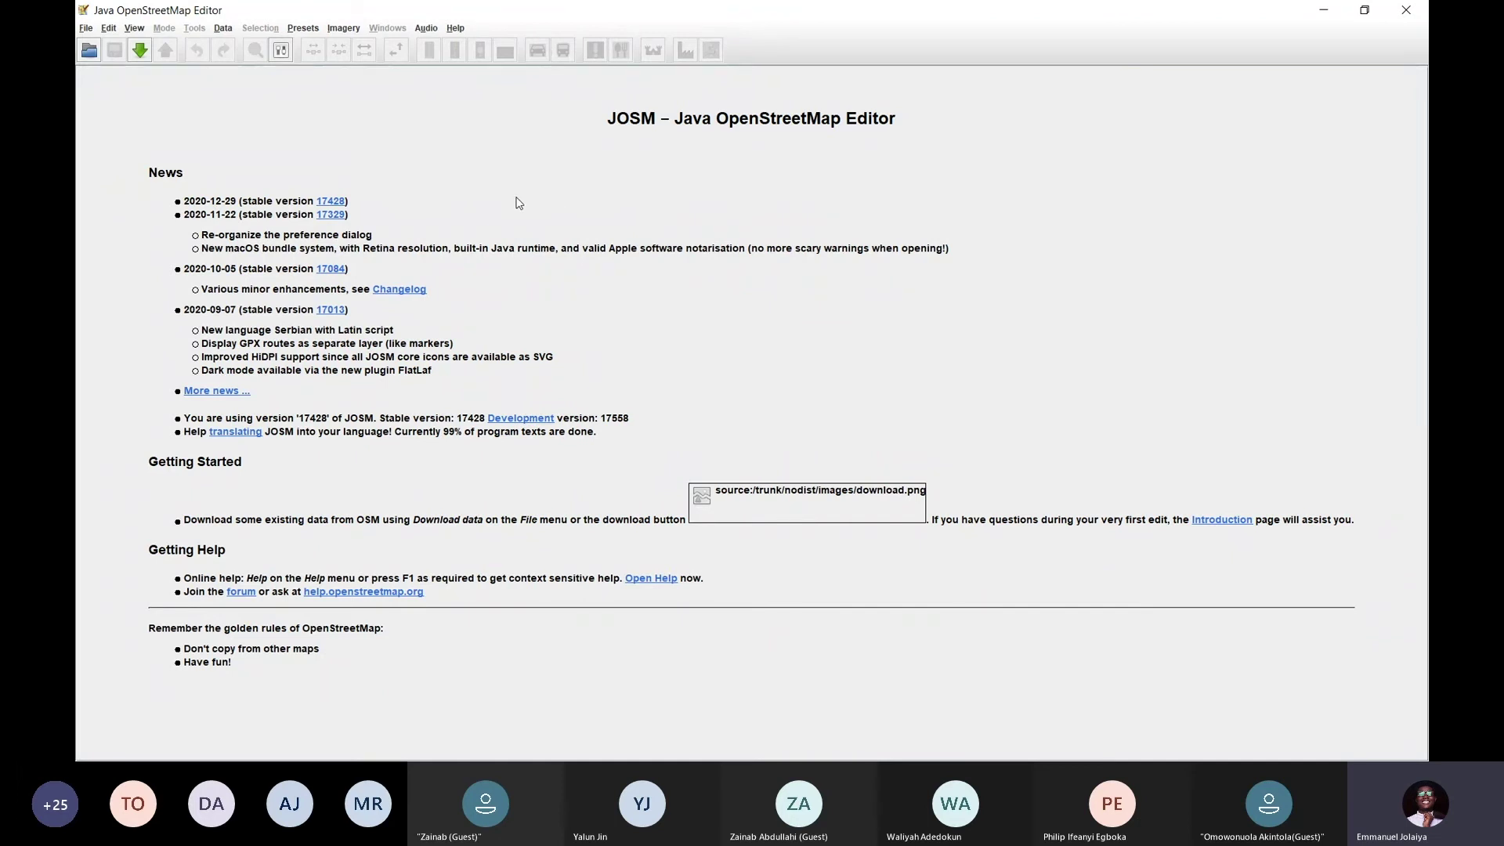
{"action": "key", "text": "super"}
{"action": "type", "text": "josm"}
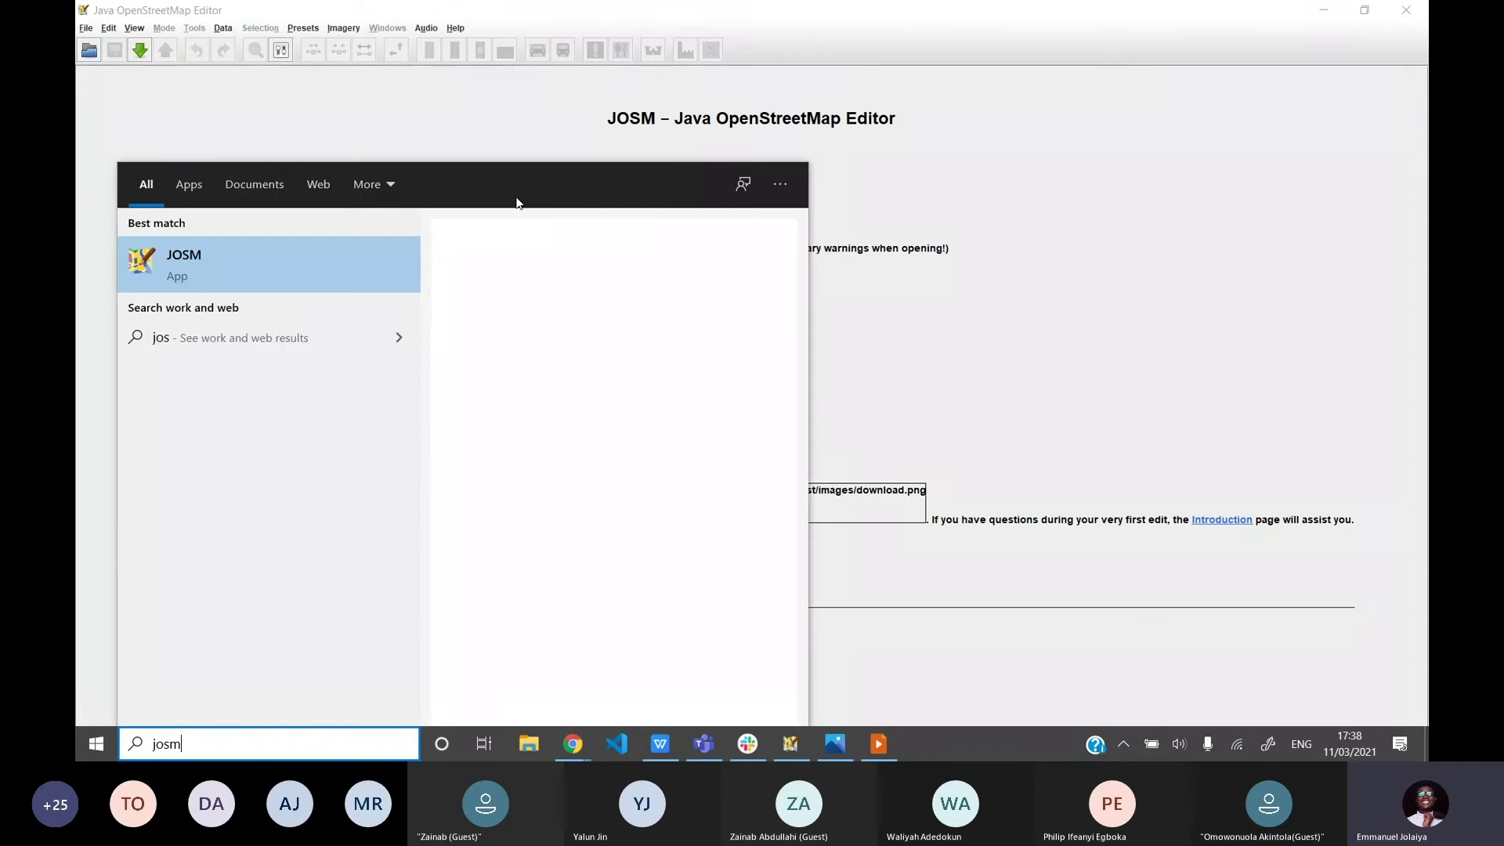
{"action": "key", "text": "BackSpace"}
{"action": "key", "text": "BackSpace"}
{"action": "key", "text": "BackSpace"}
{"action": "key", "text": "BackSpace"}
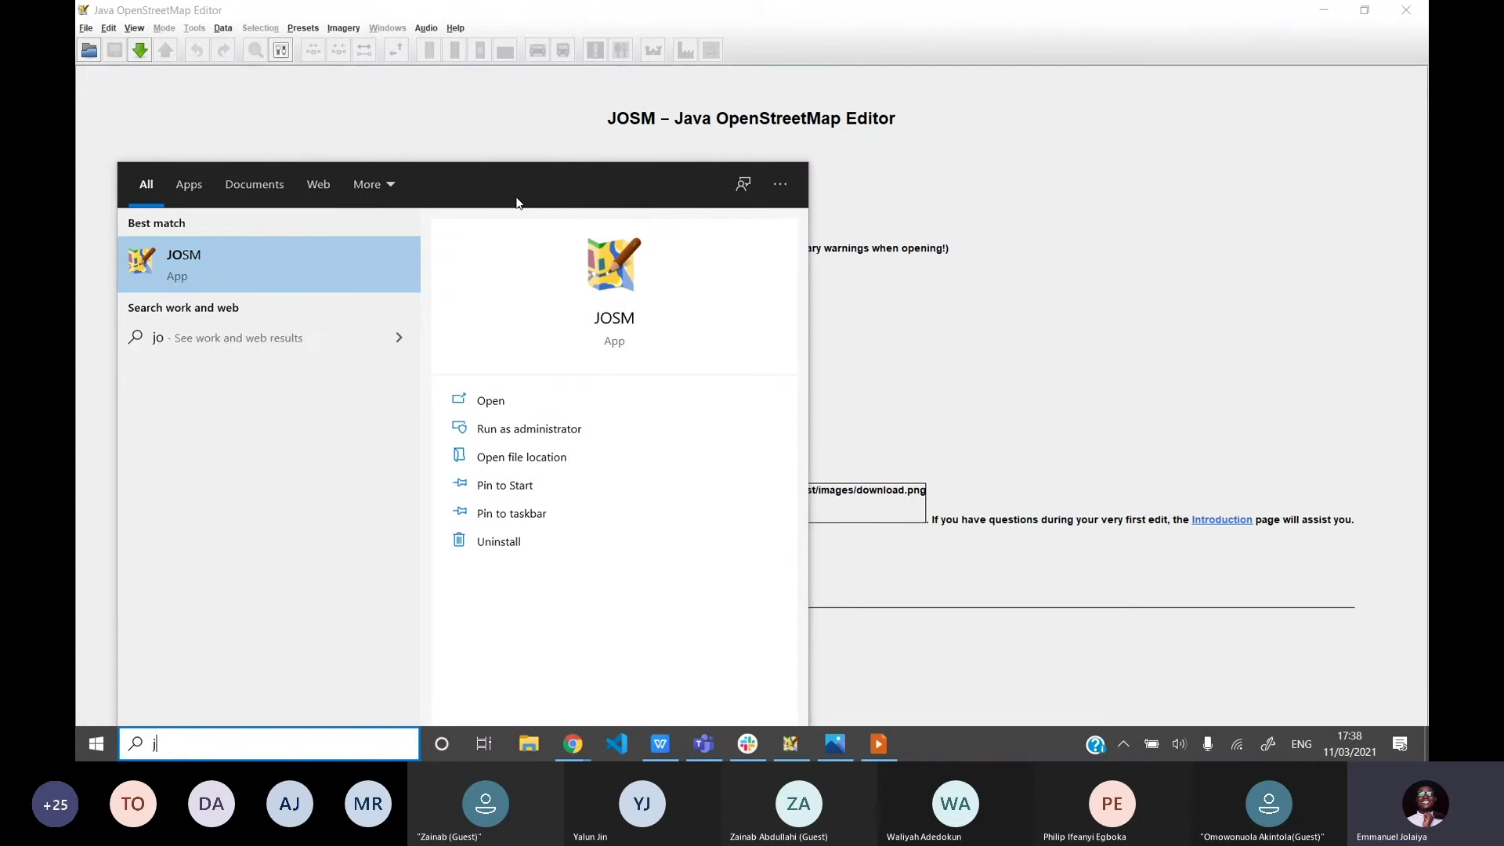
{"action": "left_click", "coordinate": [913, 302]}
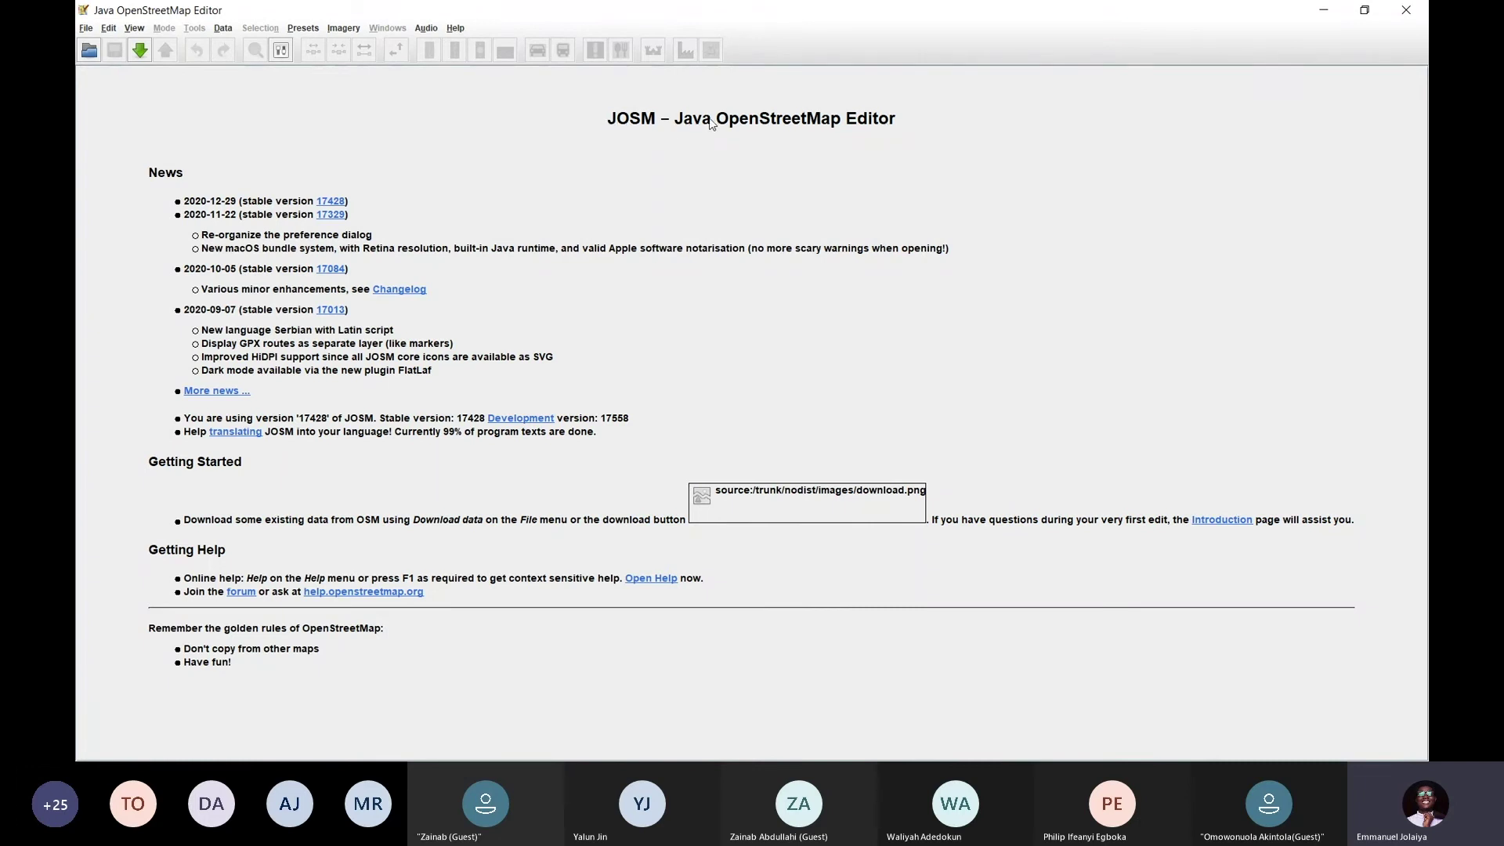
{"action": "left_click_drag", "start_coordinate": [676, 125], "coordinate": [709, 130]}
{"action": "left_click", "coordinate": [708, 137]}
{"action": "left_click", "coordinate": [282, 51]}
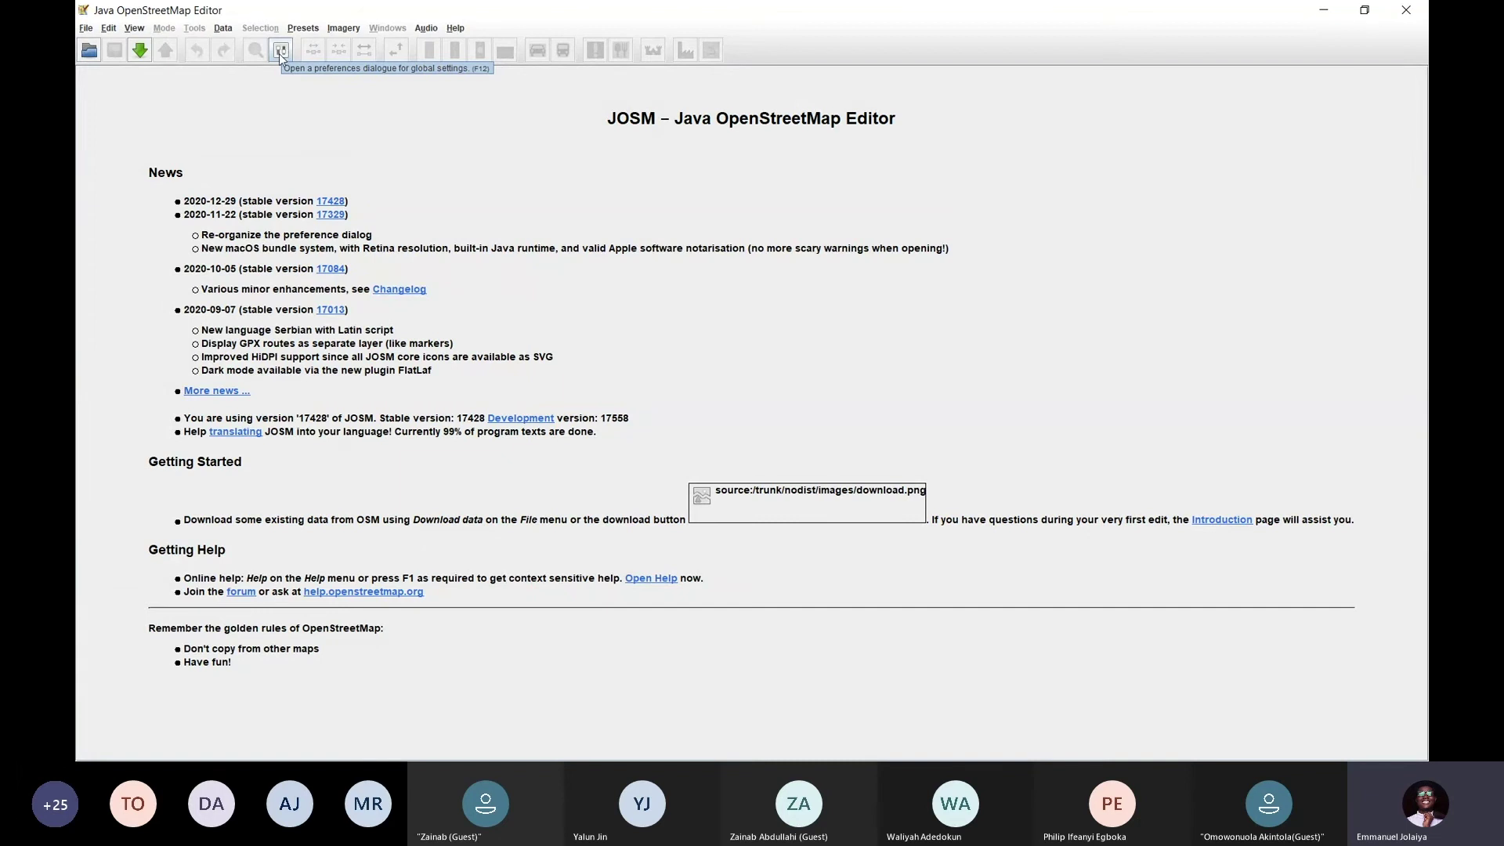
Open JOSM Preferences and step through Data validator, Remote Control and Proxy to OSM Server
{"action": "left_click", "coordinate": [279, 52]}
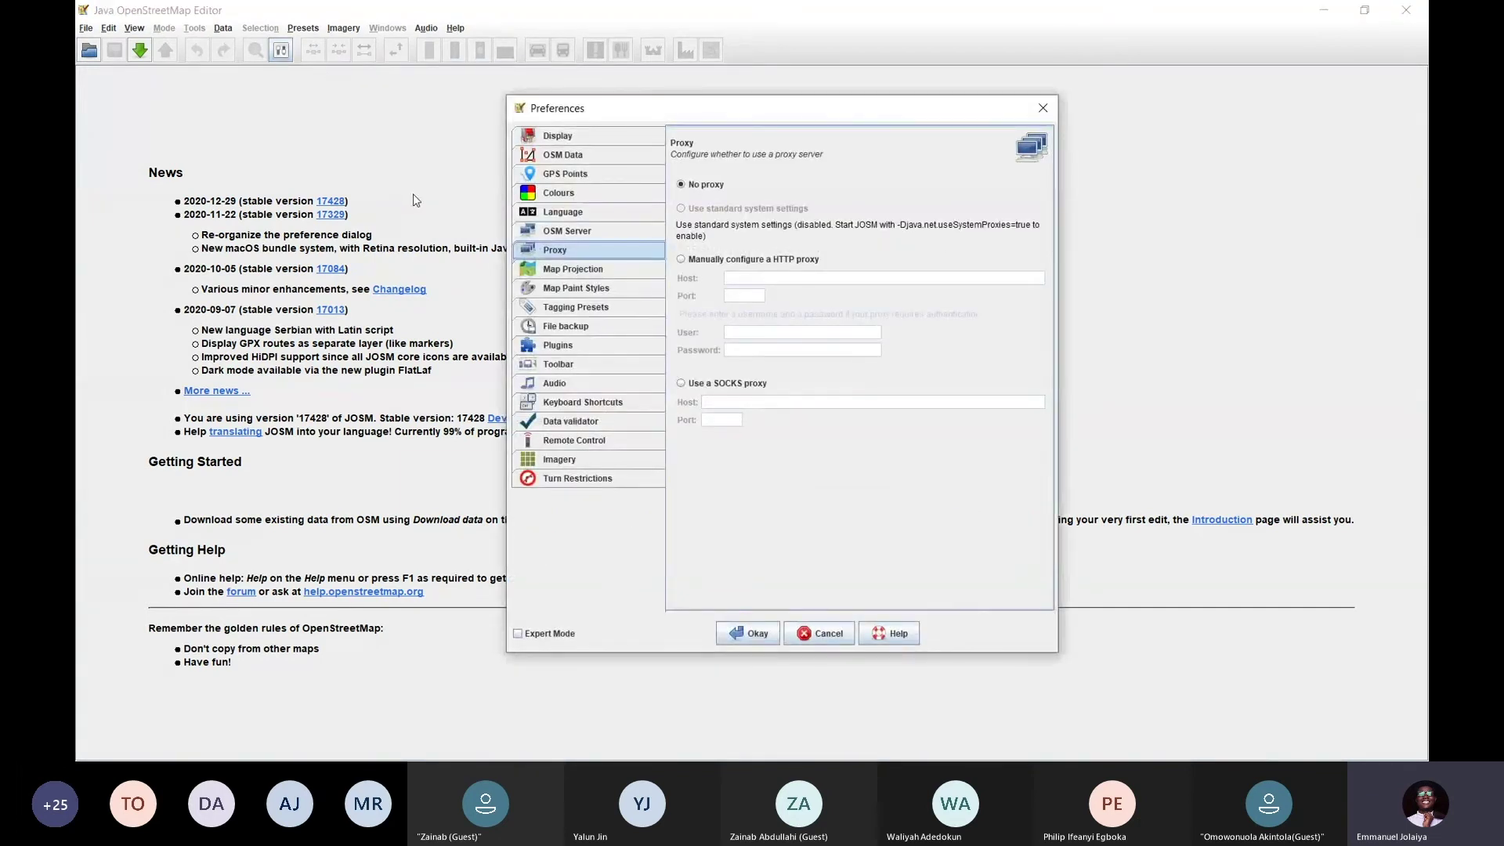
{"action": "left_click_drag", "start_coordinate": [811, 116], "coordinate": [795, 99]}
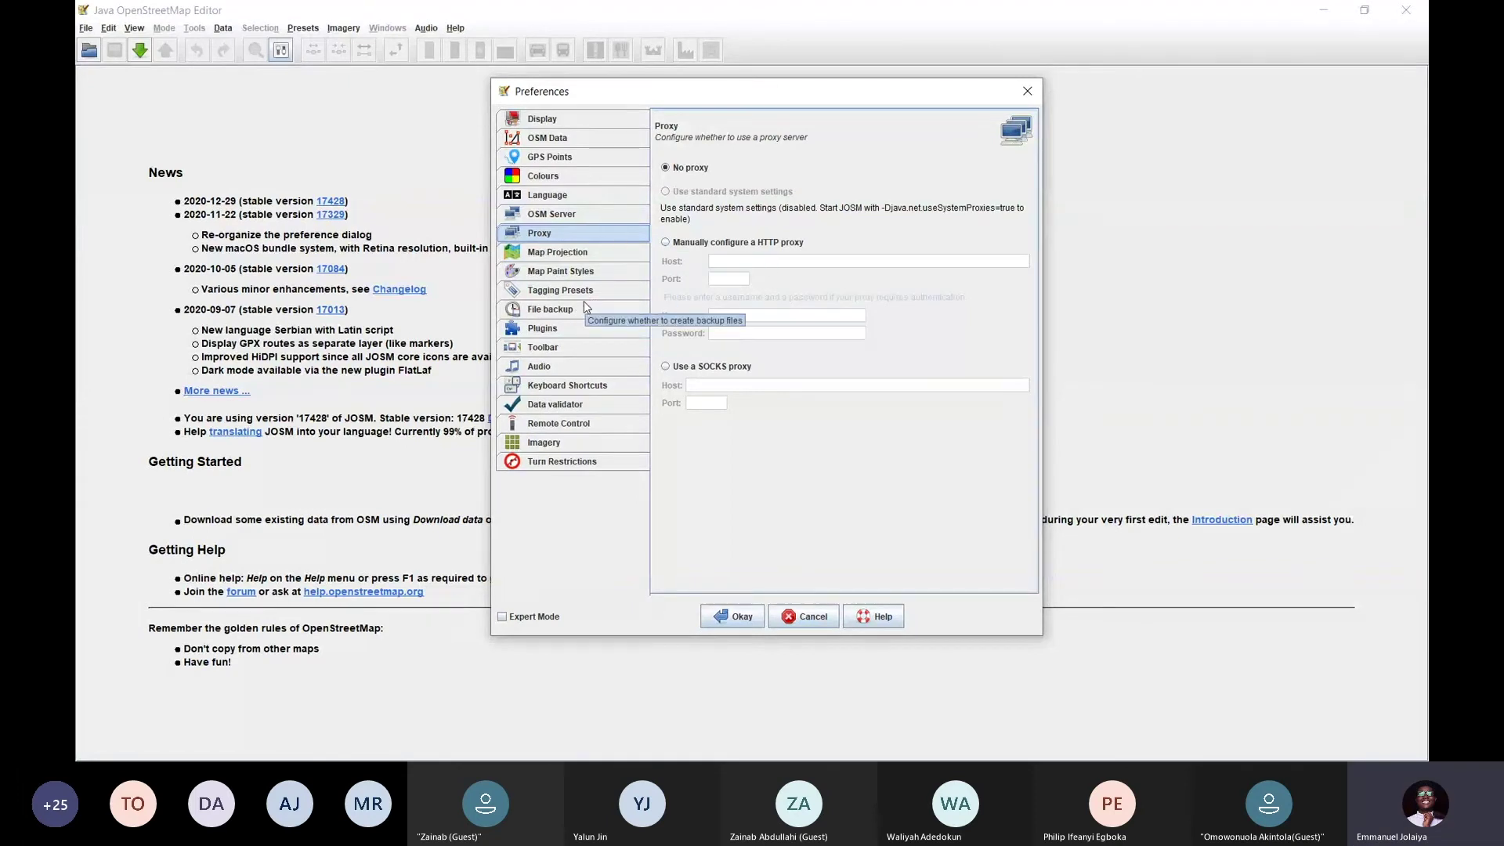
{"action": "left_click", "coordinate": [589, 408]}
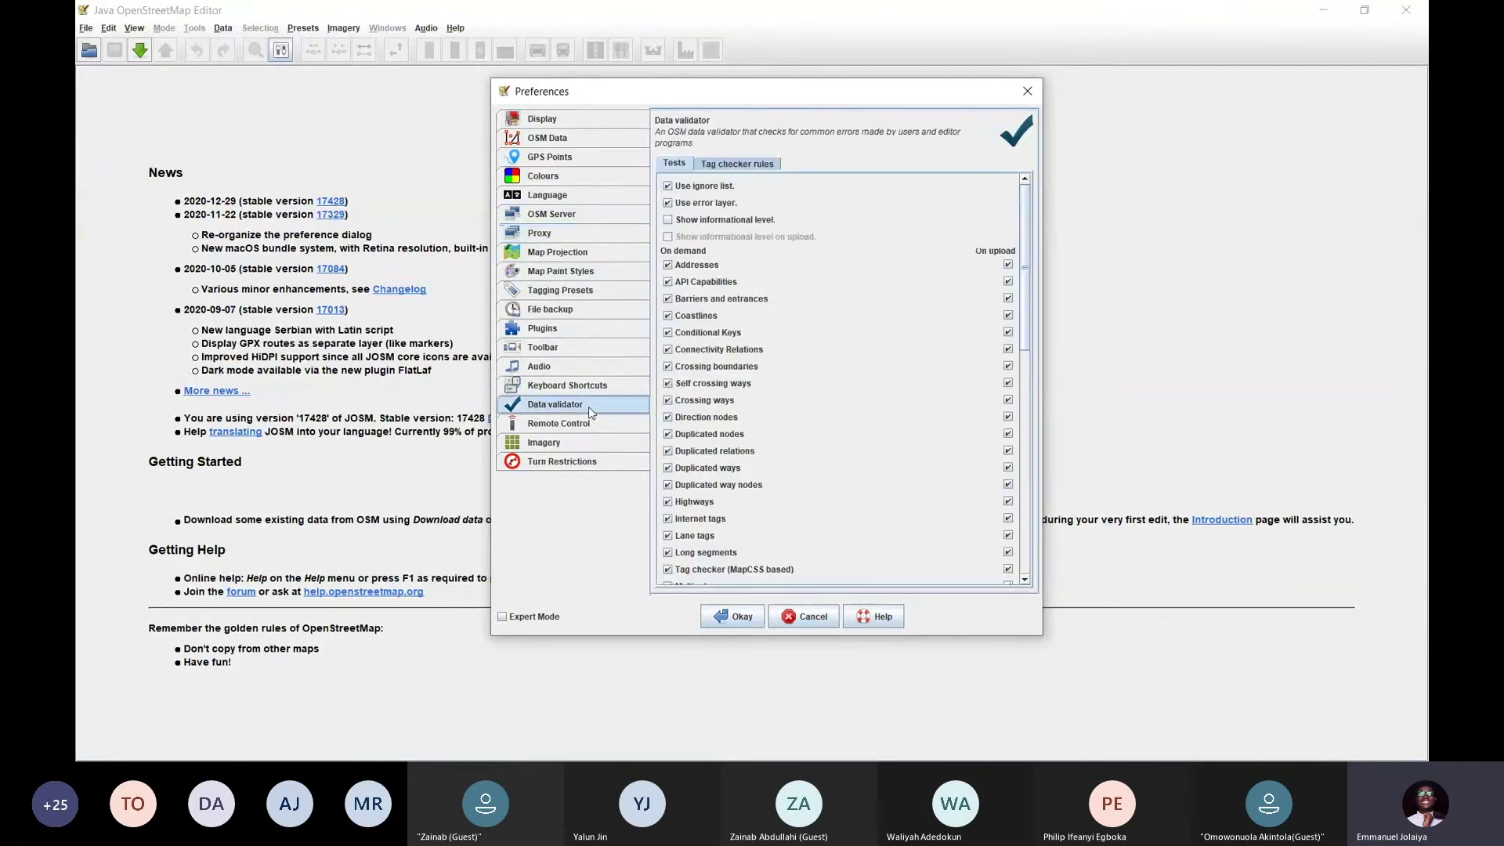
{"action": "left_click", "coordinate": [583, 426]}
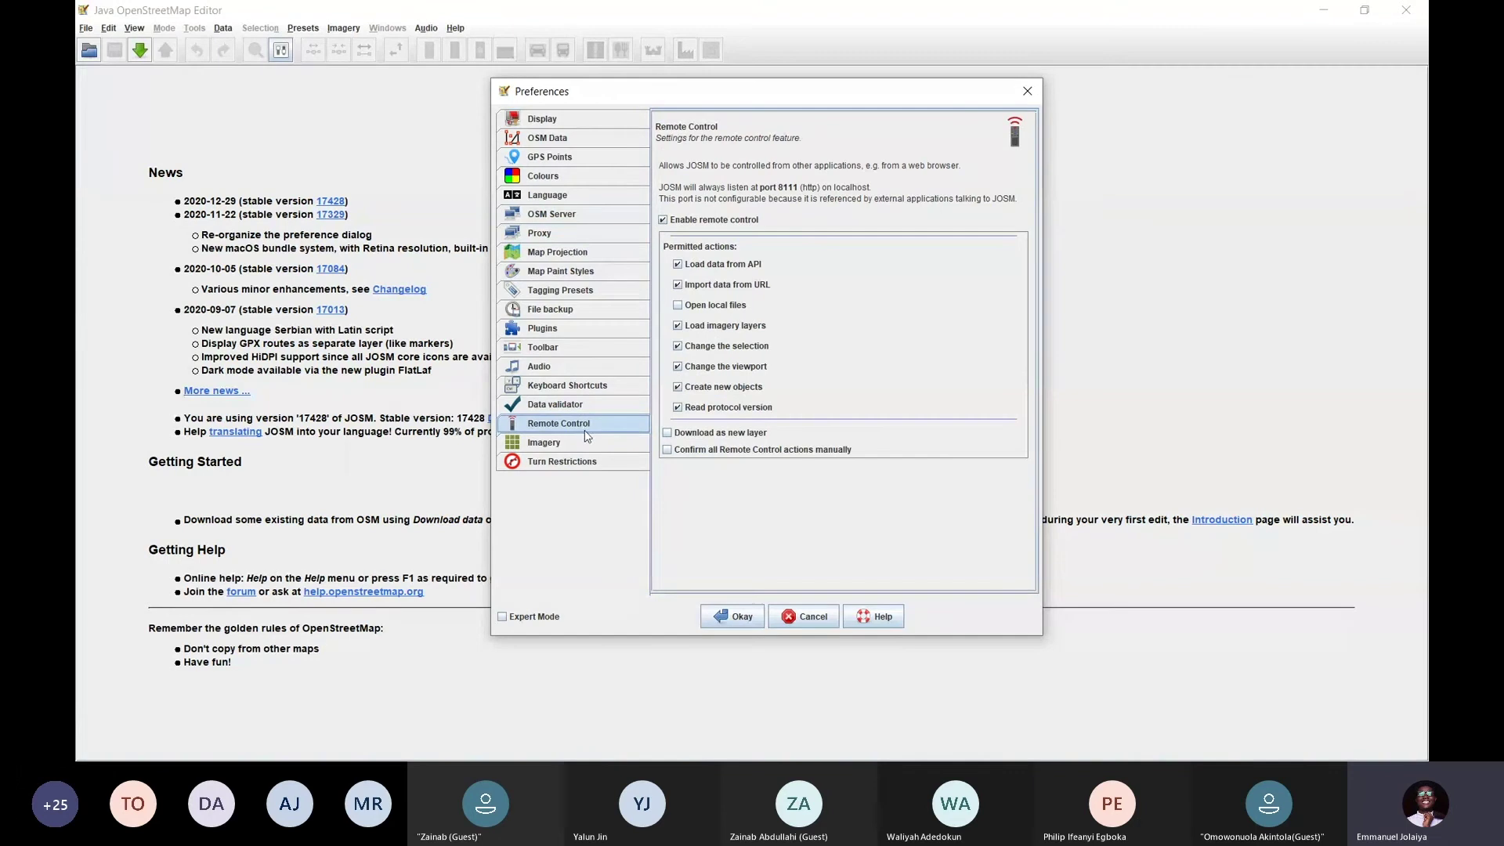
{"action": "left_click", "coordinate": [577, 235]}
{"action": "left_click", "coordinate": [577, 218]}
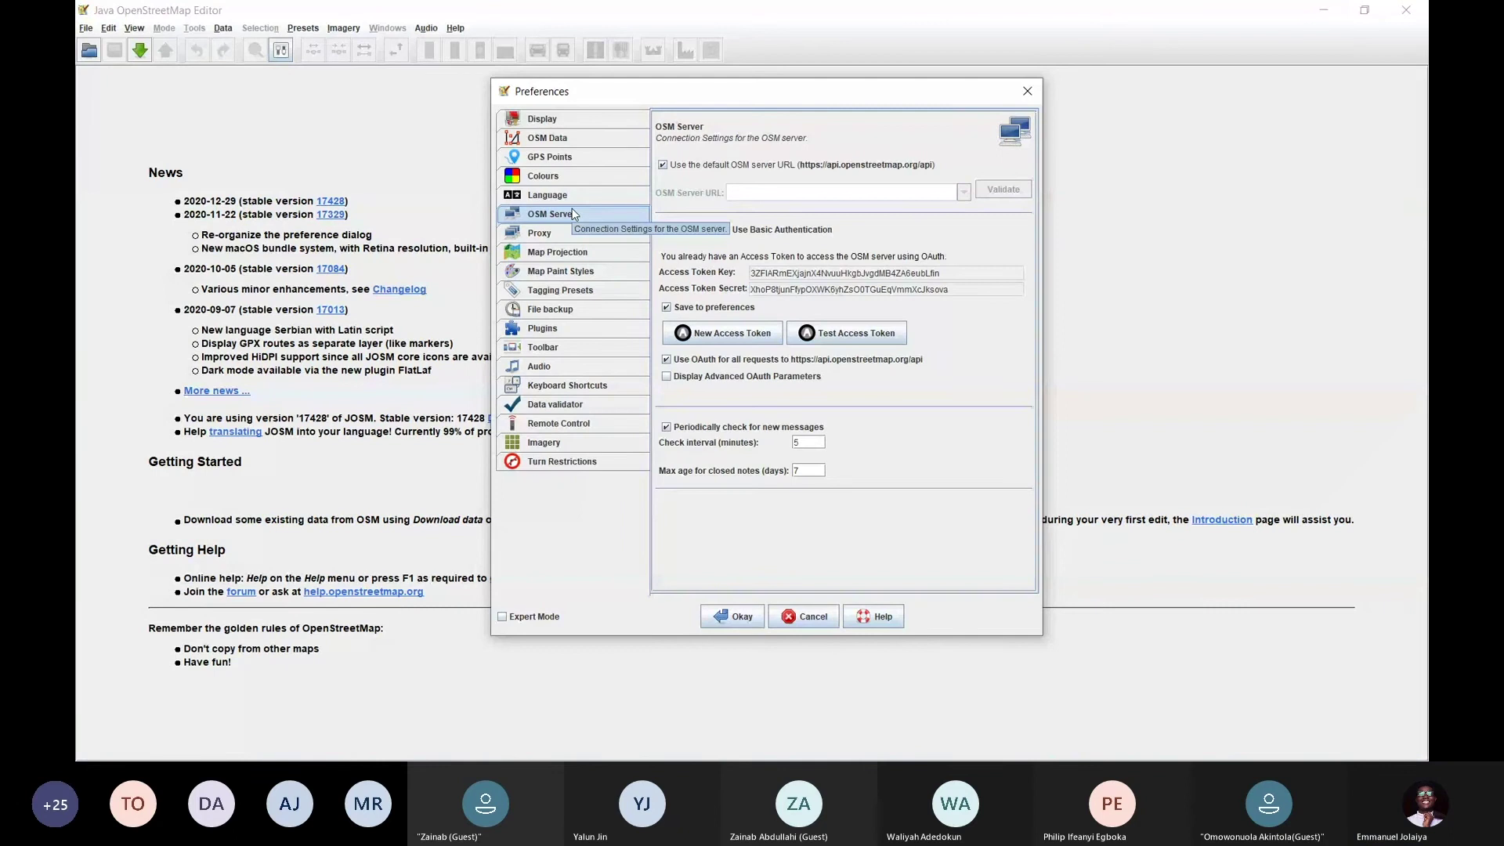
{"action": "mouse_move", "coordinate": [709, 95]}
{"action": "left_mouse_down"}
{"action": "mouse_move", "coordinate": [692, 101]}
{"action": "mouse_move", "coordinate": [717, 98]}
{"action": "left_mouse_up"}
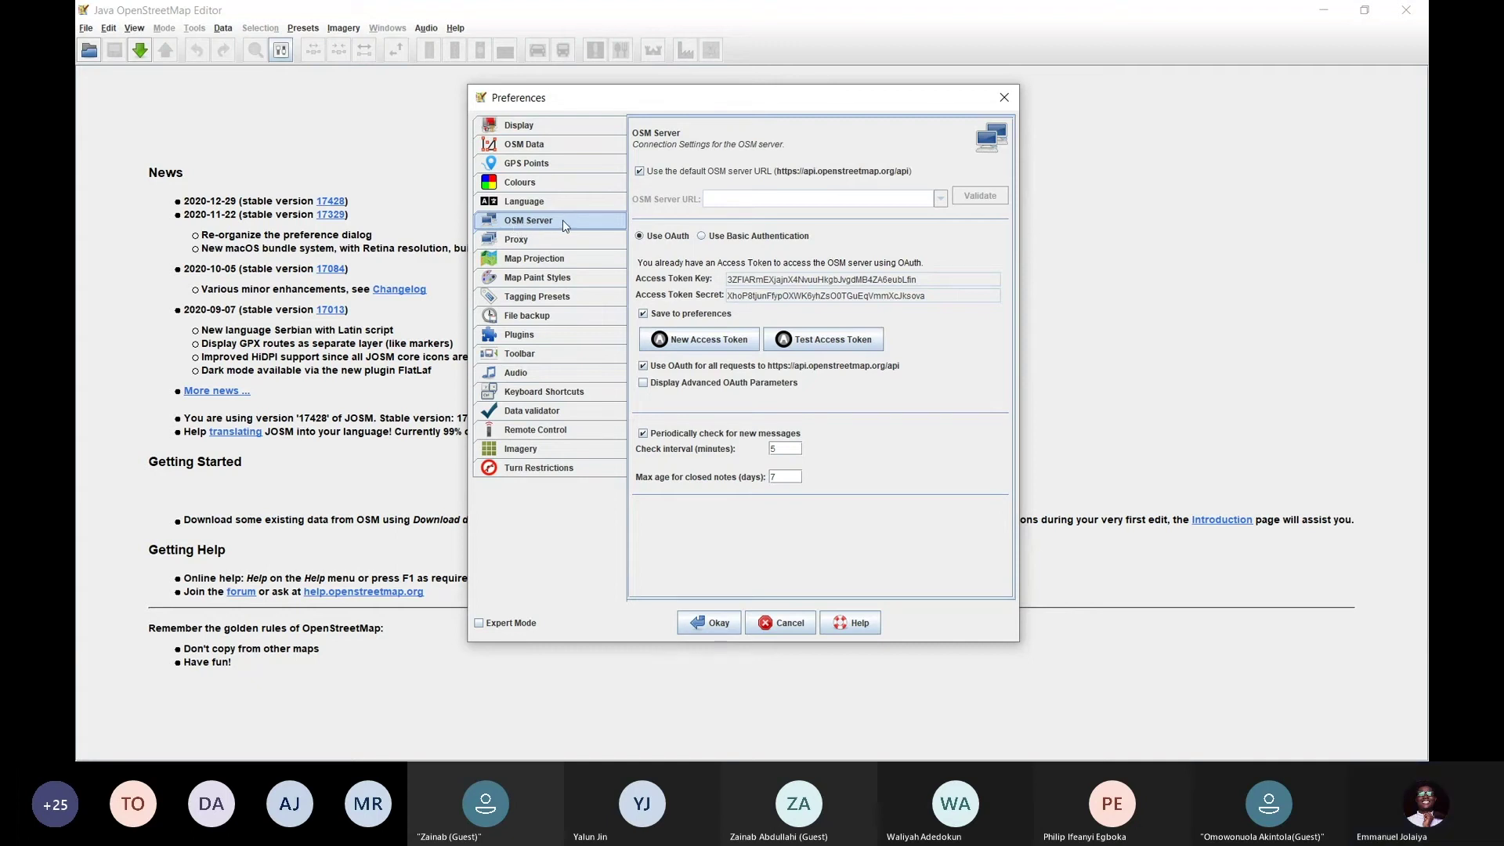
Request a new OAuth access token, entering the OSM account username and password
{"action": "left_click", "coordinate": [713, 342]}
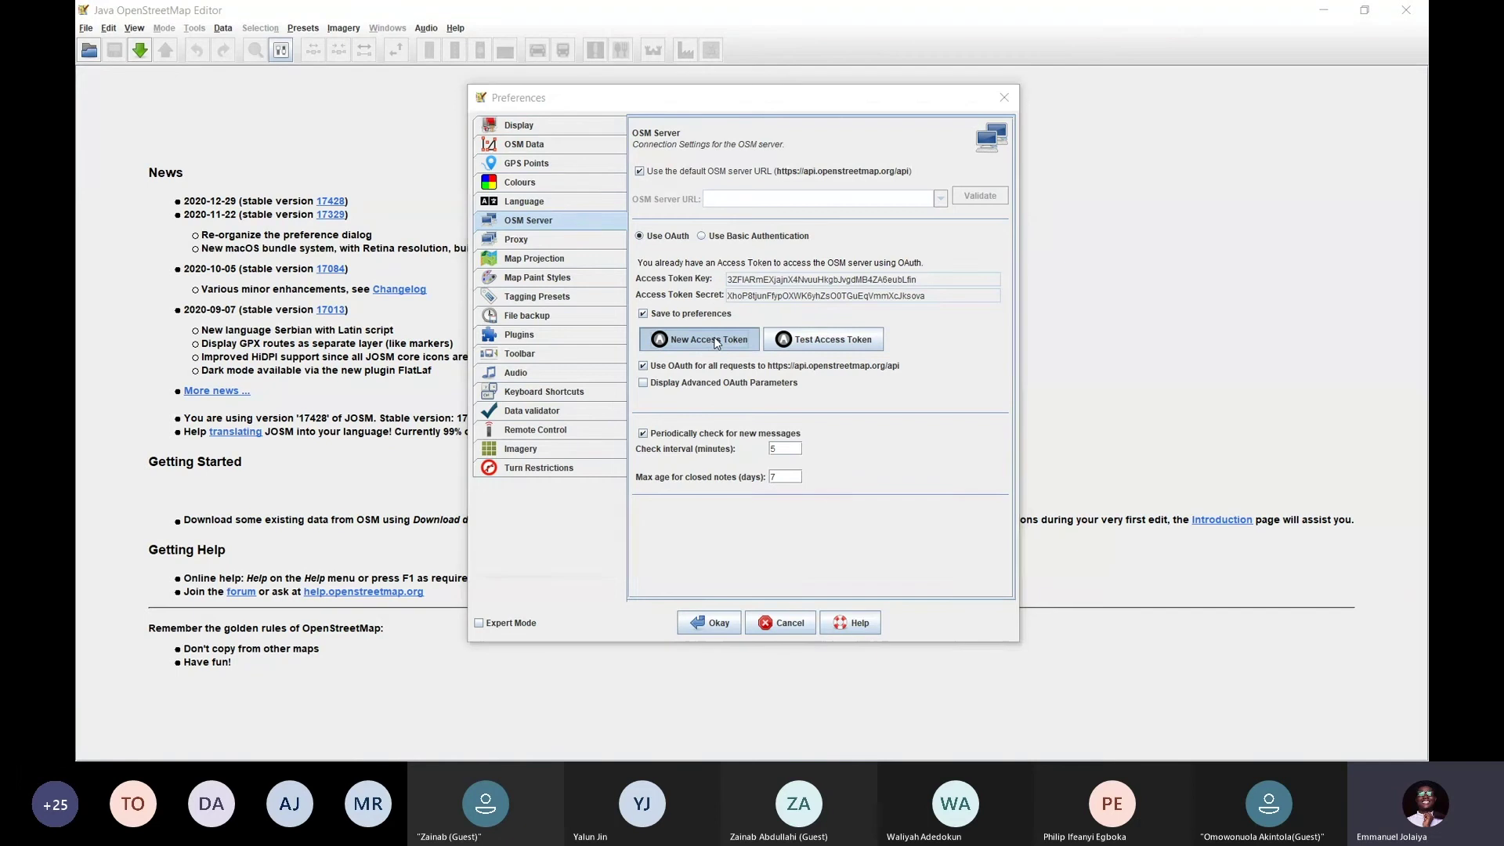
{"action": "left_click_drag", "start_coordinate": [759, 203], "coordinate": [894, 199]}
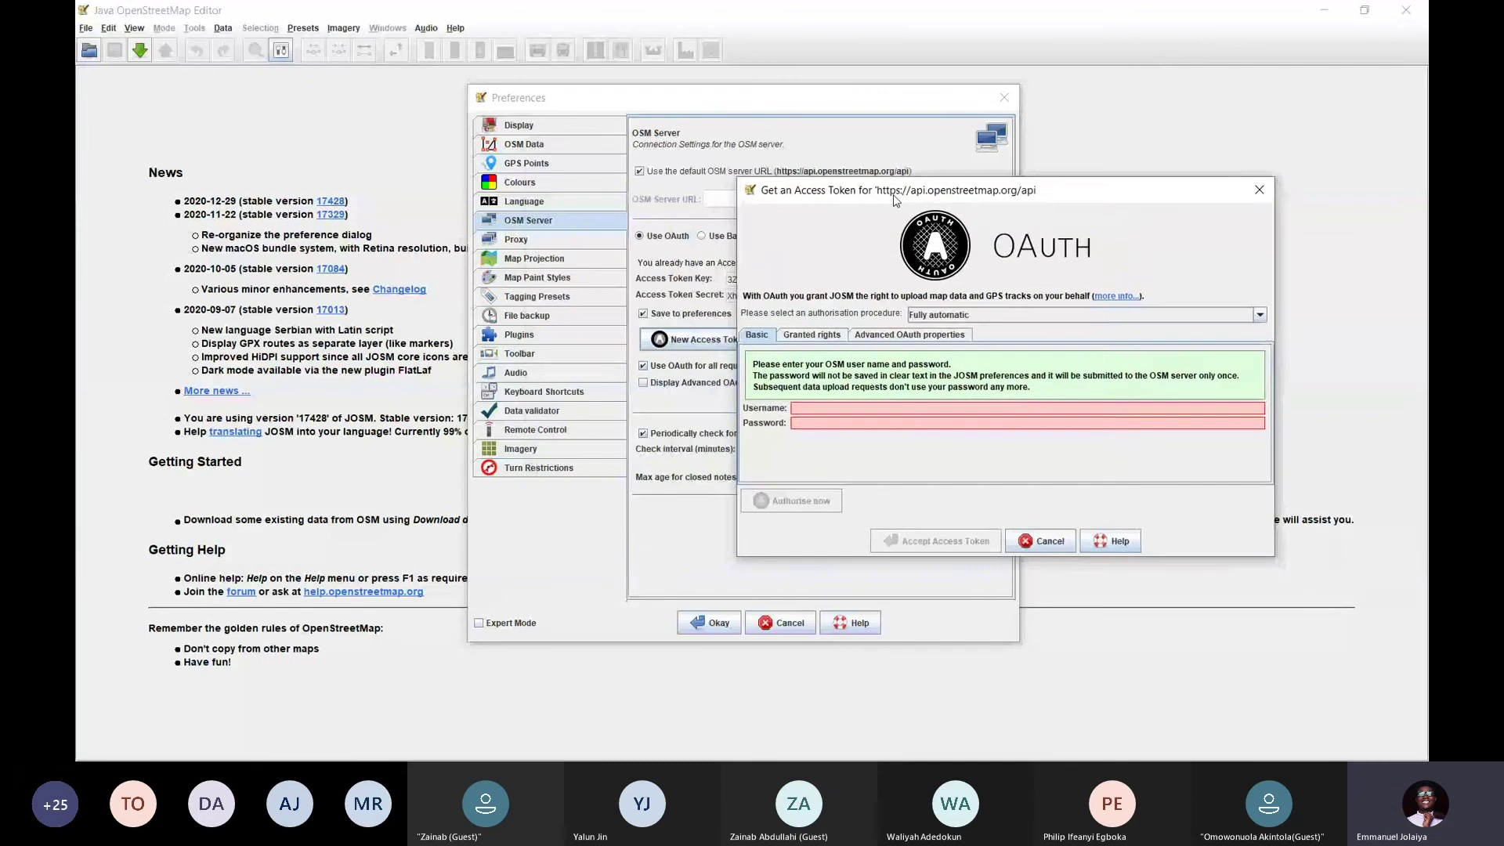
{"action": "left_click", "coordinate": [867, 409]}
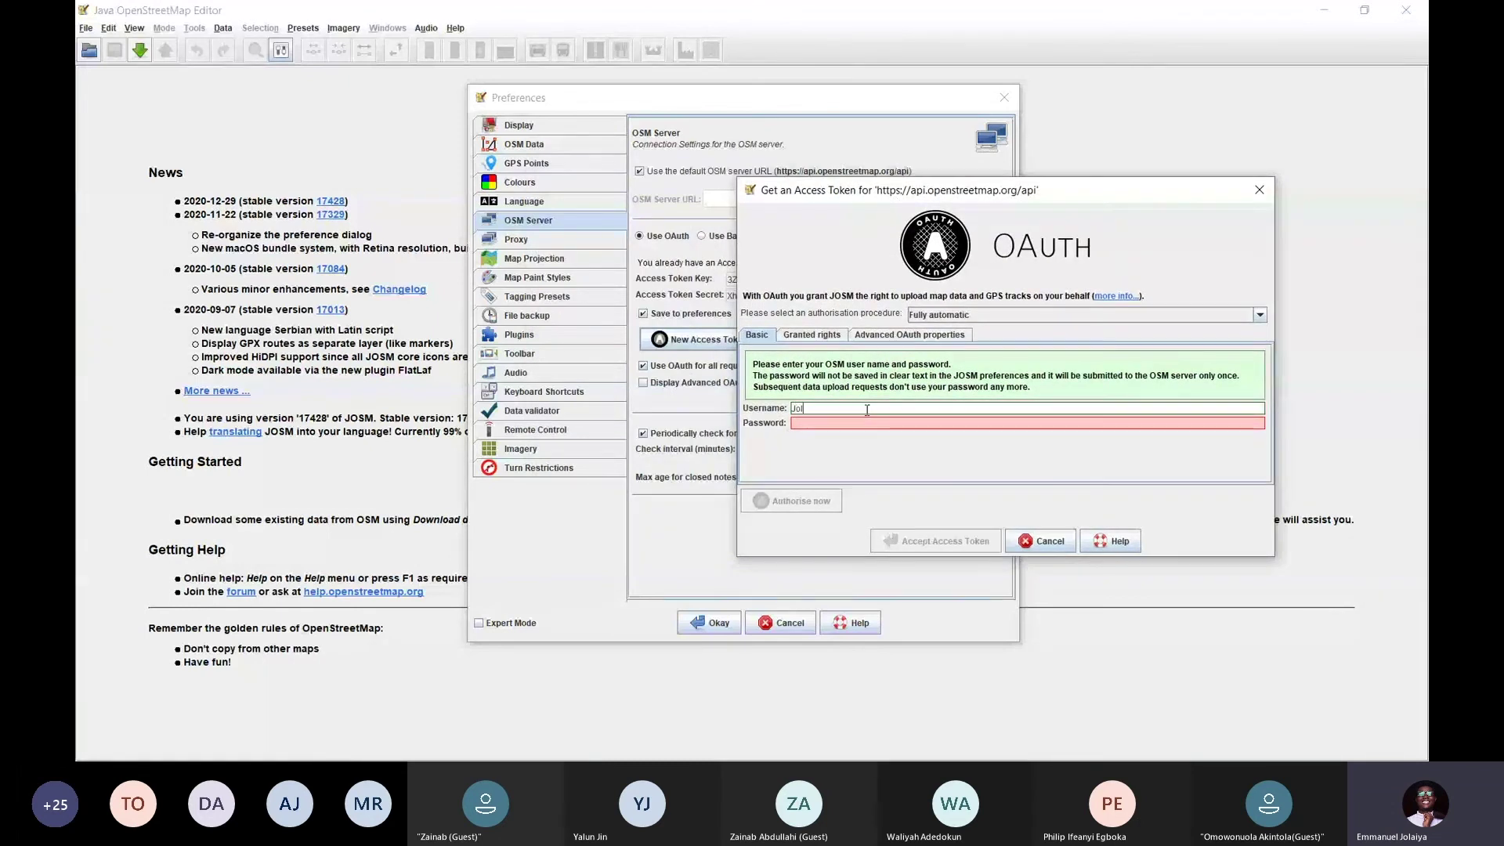
{"action": "left_click", "coordinate": [841, 423]}
{"action": "type", "text": "•••••••••••"}
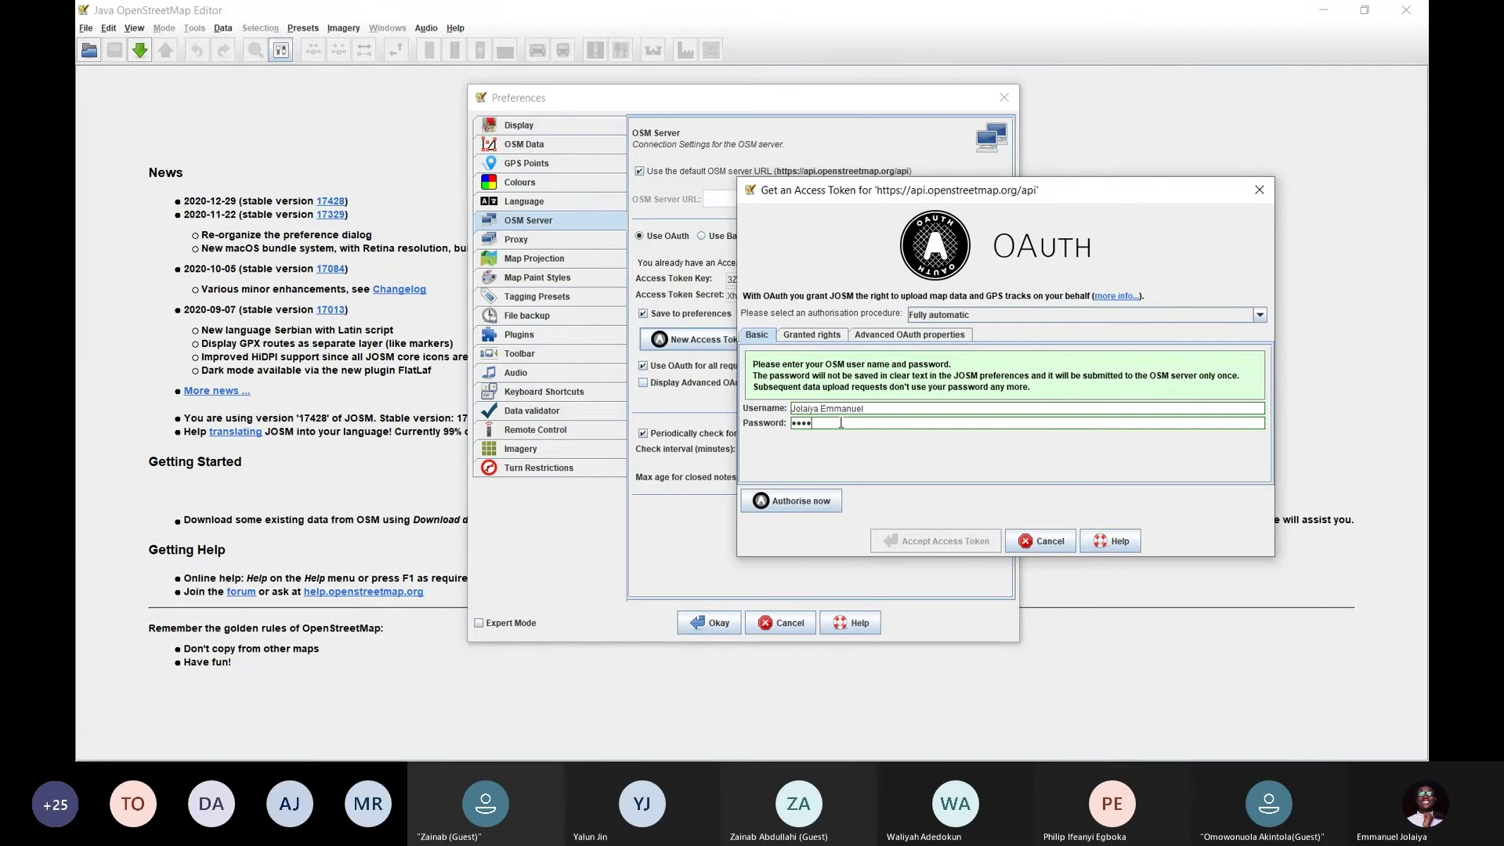
{"action": "key", "text": "BackSpace"}
{"action": "key", "text": "BackSpace"}
{"action": "key", "text": "BackSpace"}
{"action": "key", "text": "BackSpace"}
{"action": "type", "text": "••••"}
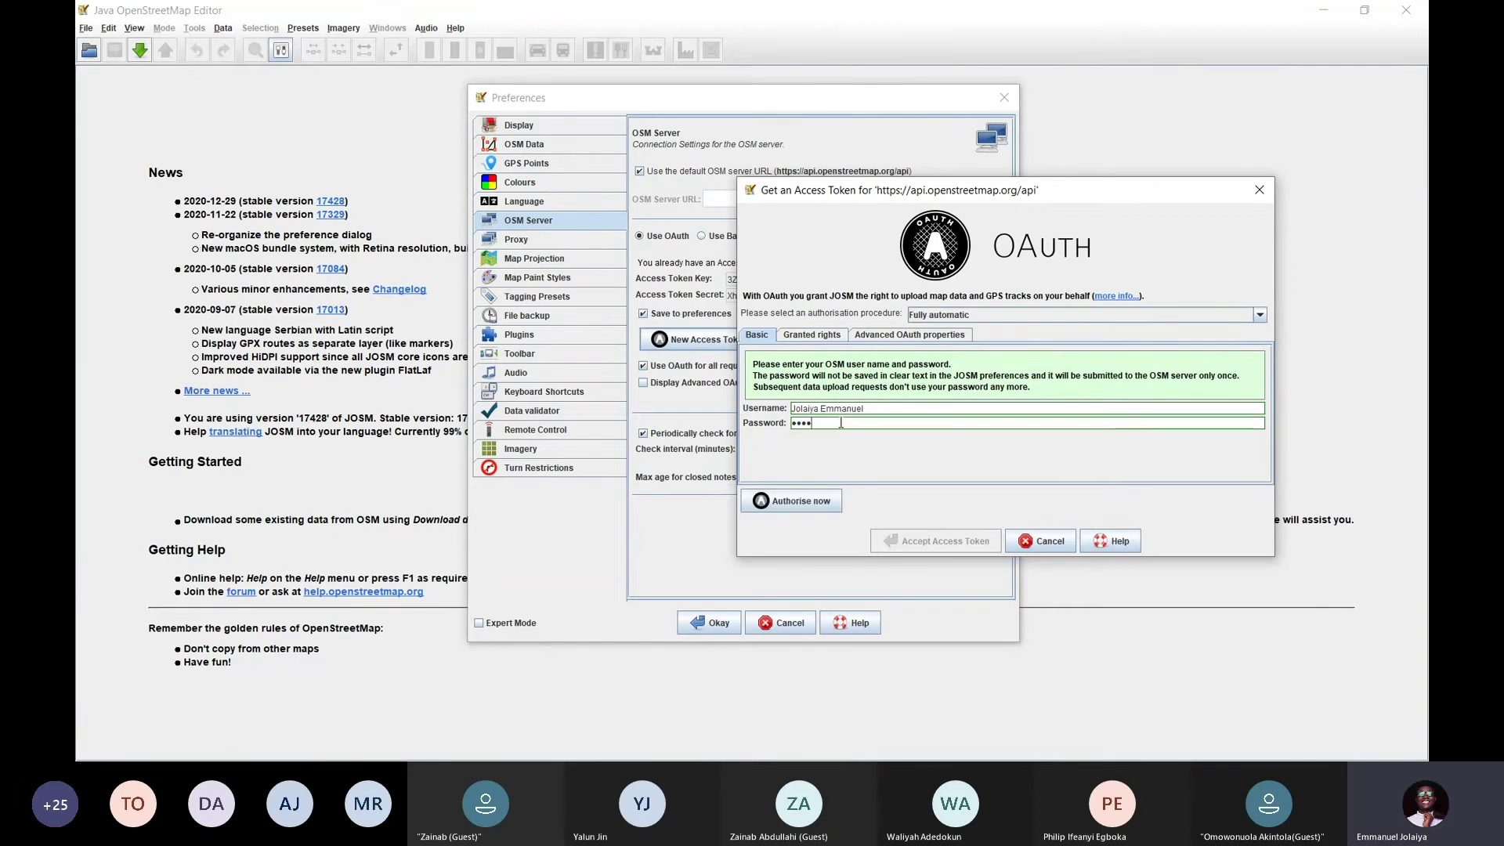
{"action": "type", "text": "••••••••"}
Cancel the token request and inspect the existing Access Token Key and Secret fields
{"action": "left_click", "coordinate": [1049, 544]}
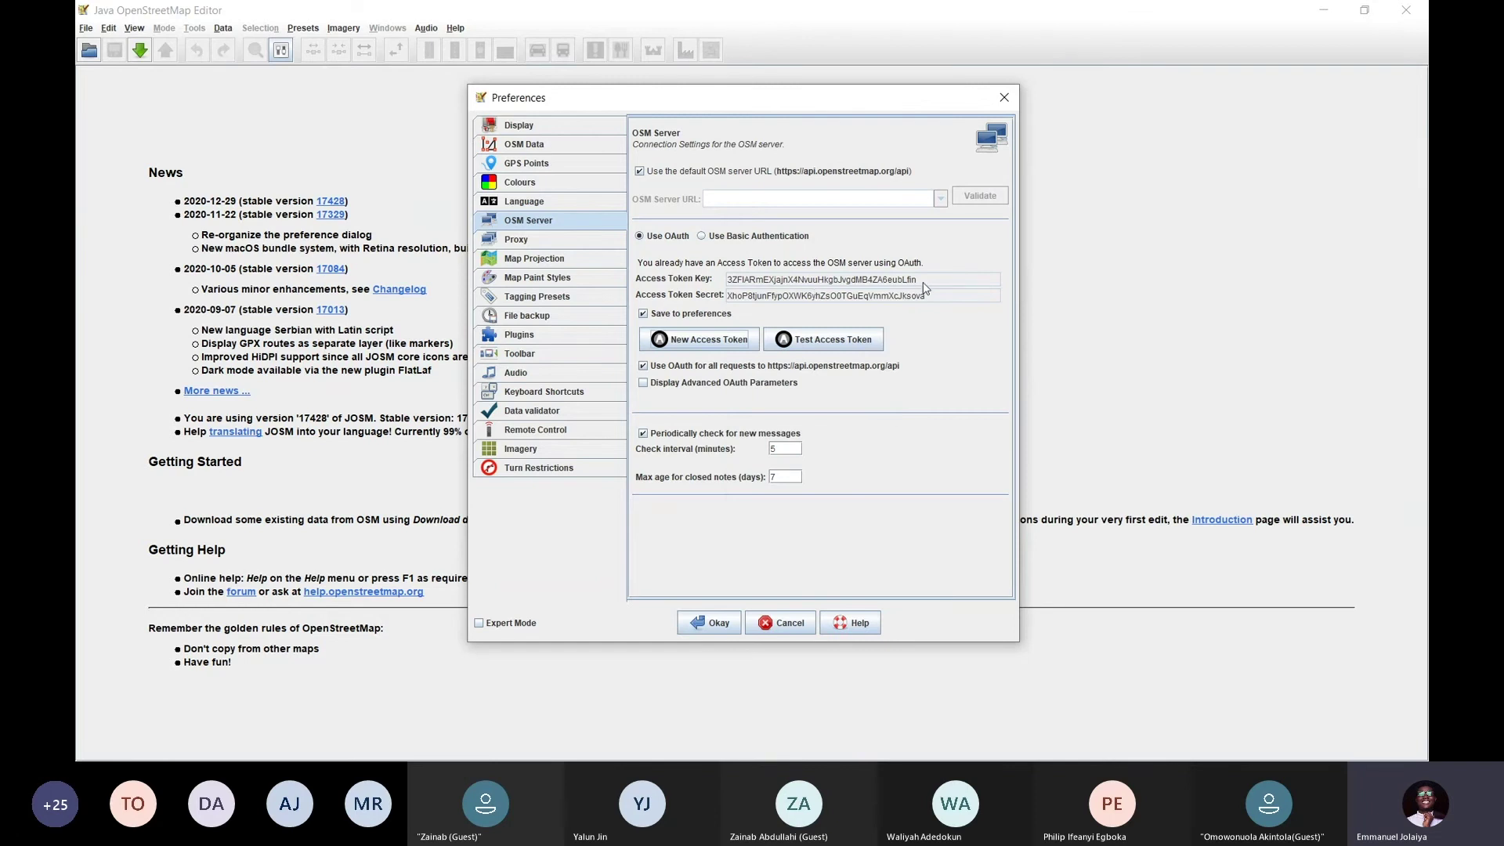
{"action": "left_click_drag", "start_coordinate": [922, 284], "coordinate": [737, 284]}
{"action": "left_click_drag", "start_coordinate": [949, 300], "coordinate": [740, 299]}
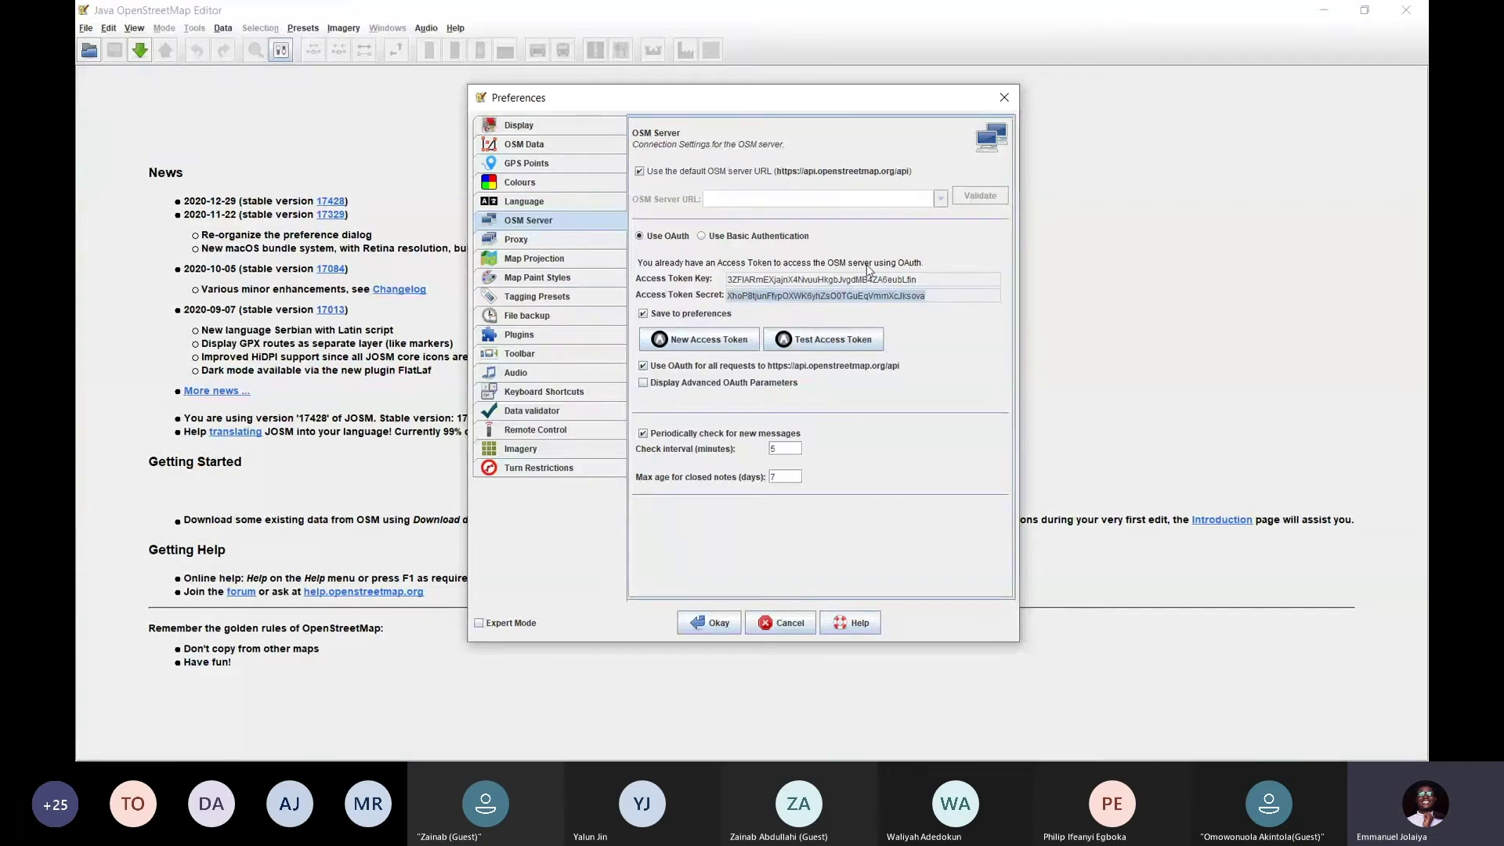
{"action": "left_click", "coordinate": [925, 283]}
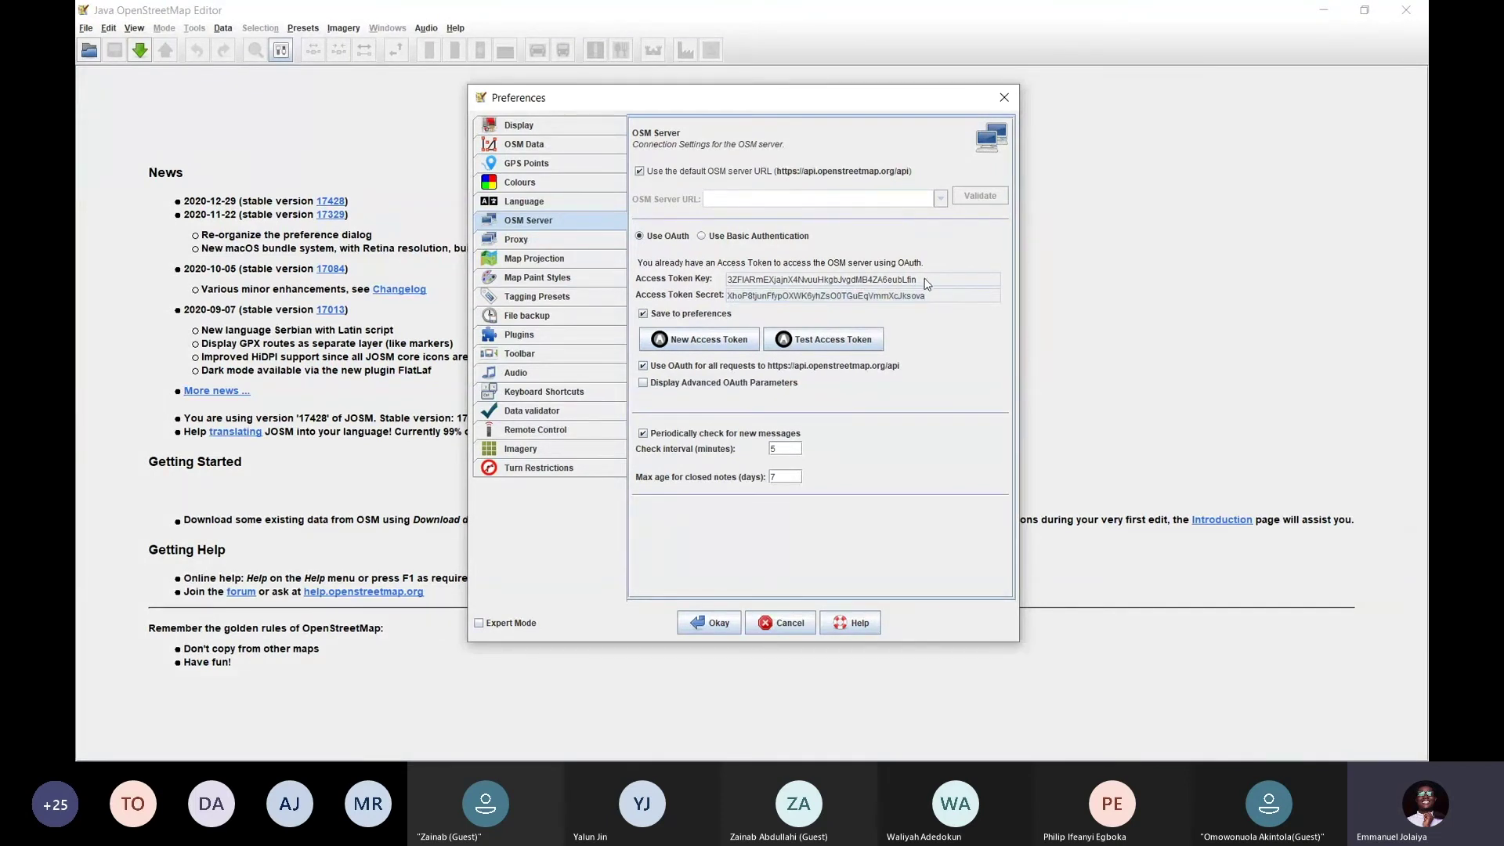
{"action": "left_click_drag", "start_coordinate": [925, 284], "coordinate": [728, 282]}
{"action": "left_click_drag", "start_coordinate": [932, 298], "coordinate": [726, 297]}
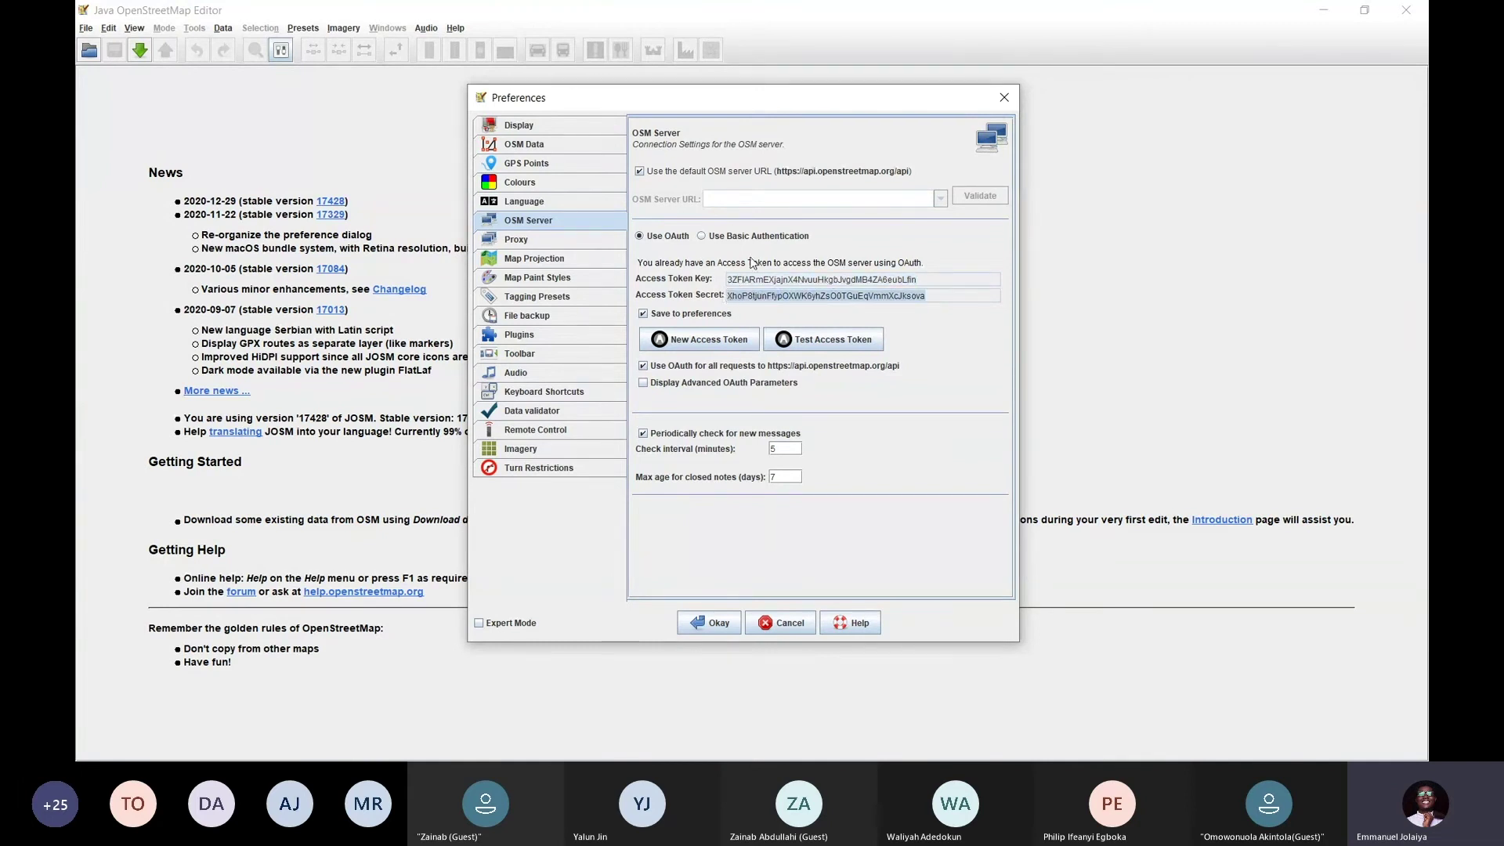
{"action": "left_click", "coordinate": [868, 282]}
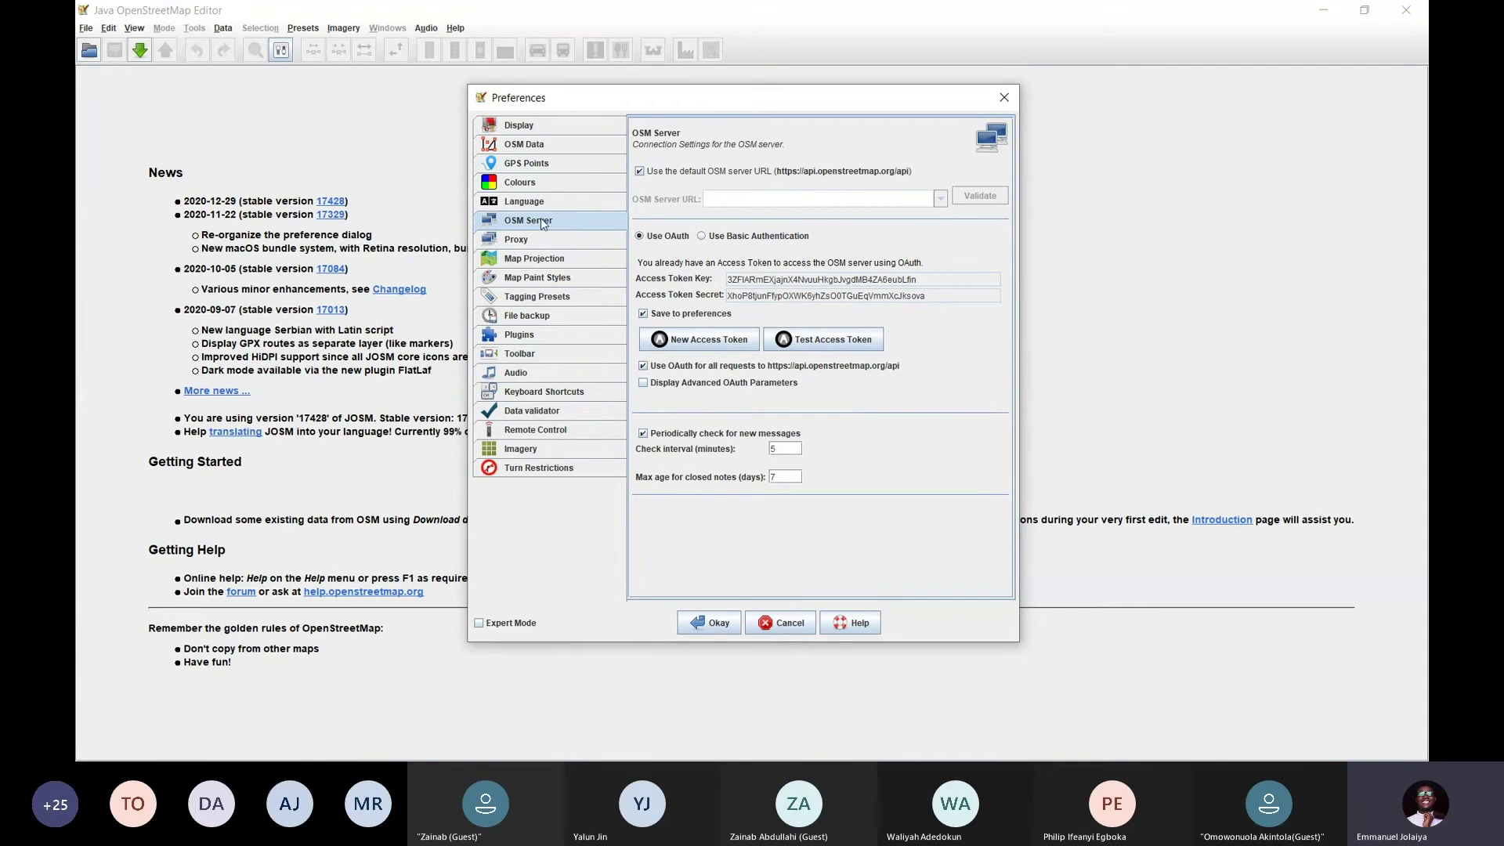
On Remote Control, toggle 'Enable remote control' off and back on, then show Plugins
{"action": "left_click", "coordinate": [535, 430]}
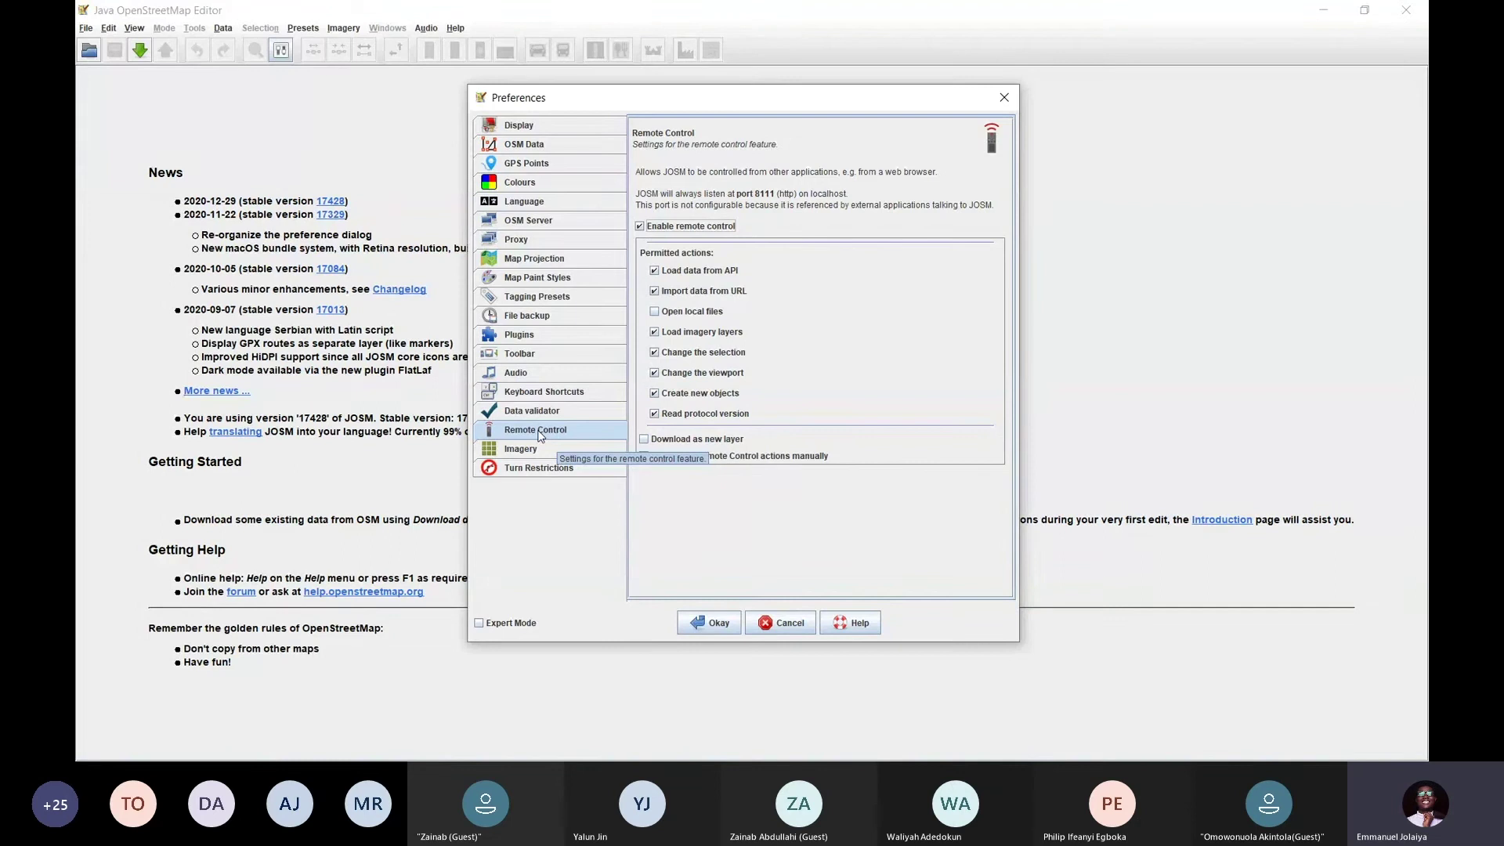
{"action": "left_click", "coordinate": [549, 433]}
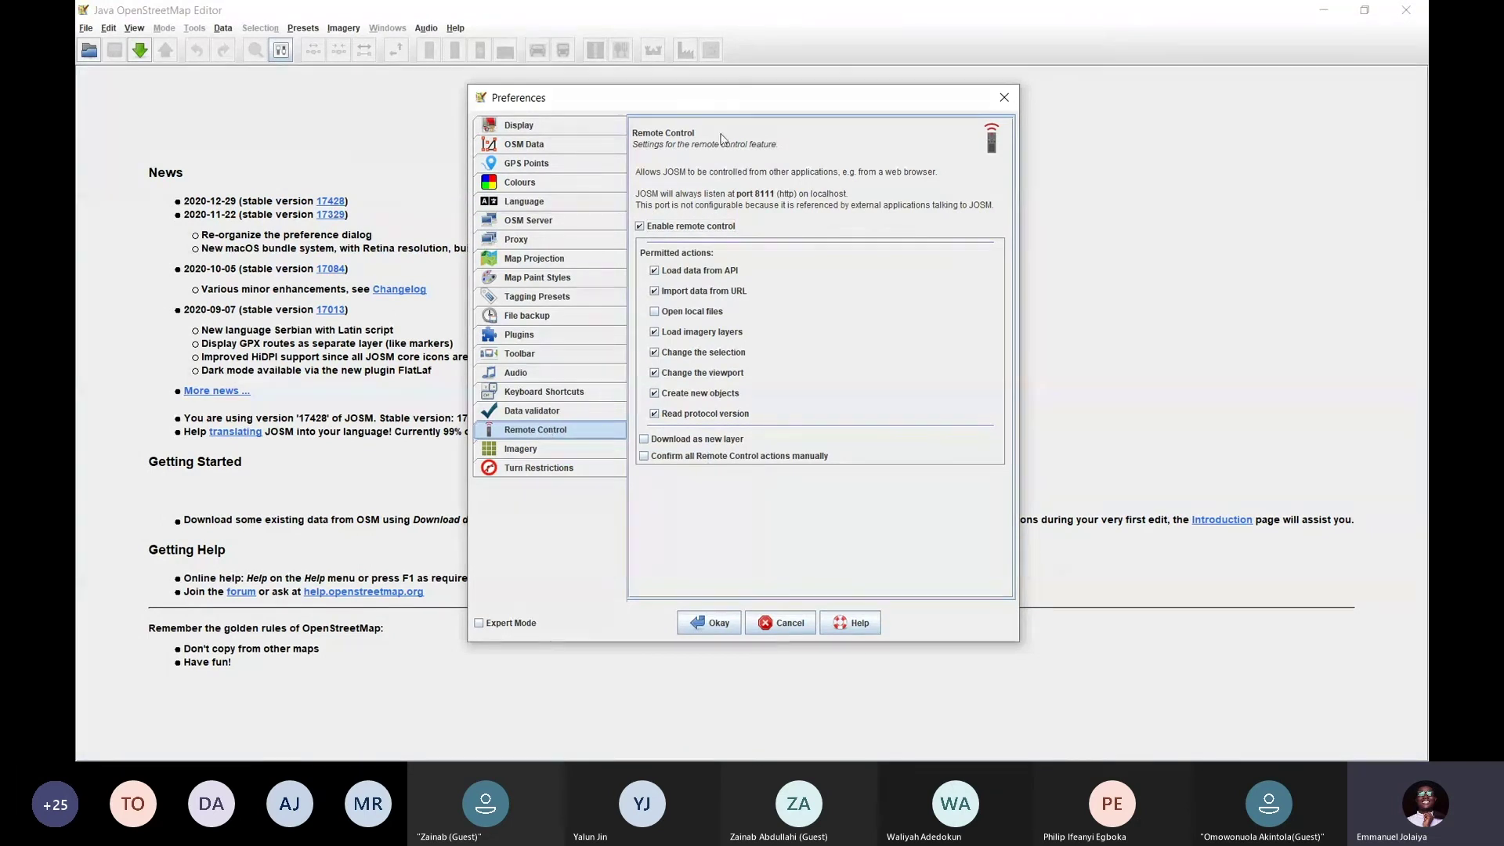
{"action": "left_click", "coordinate": [642, 227]}
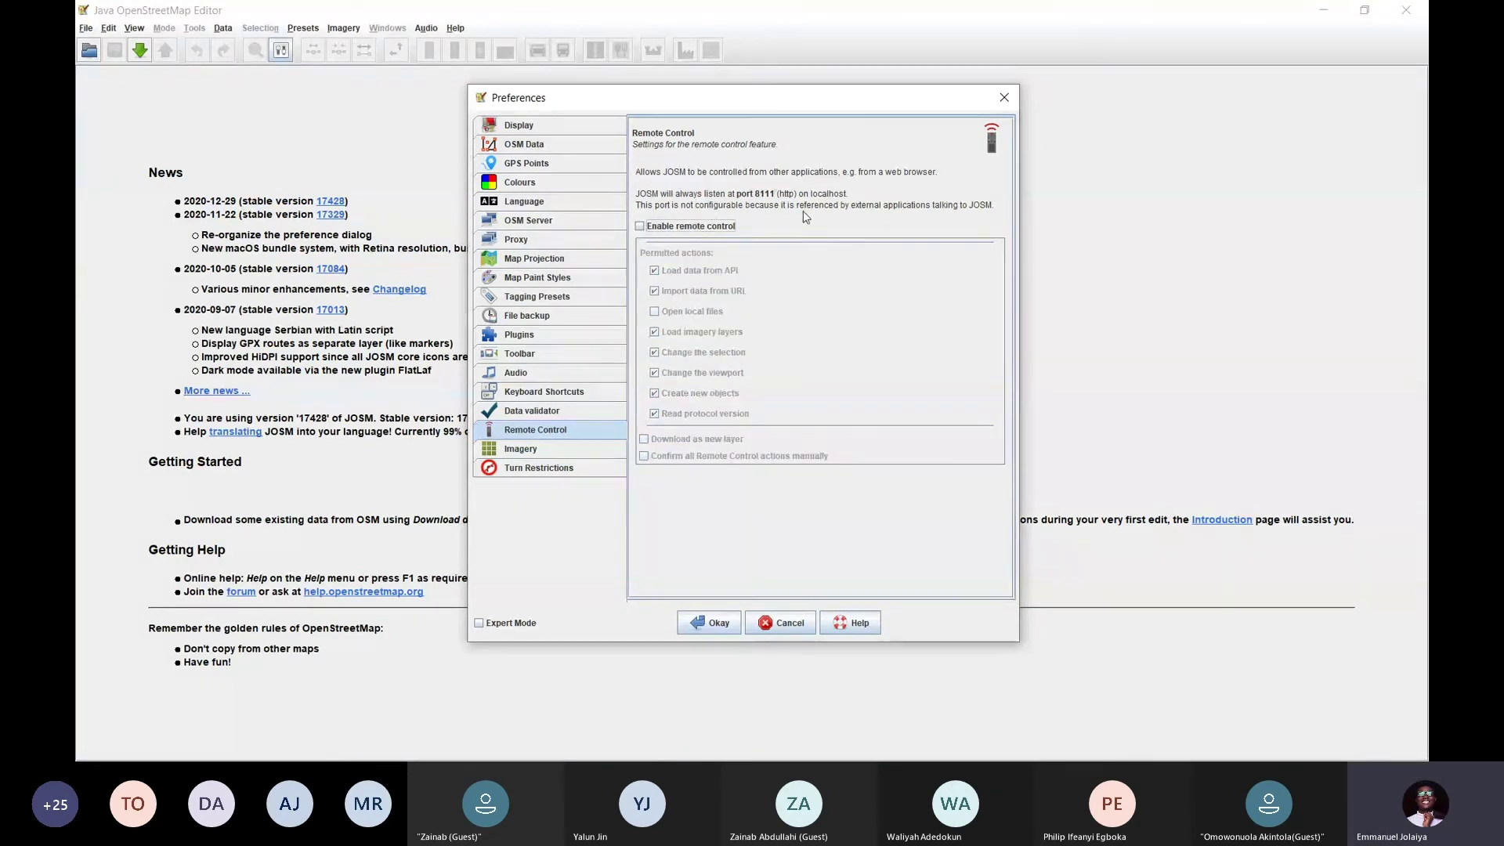
{"action": "left_click", "coordinate": [641, 227]}
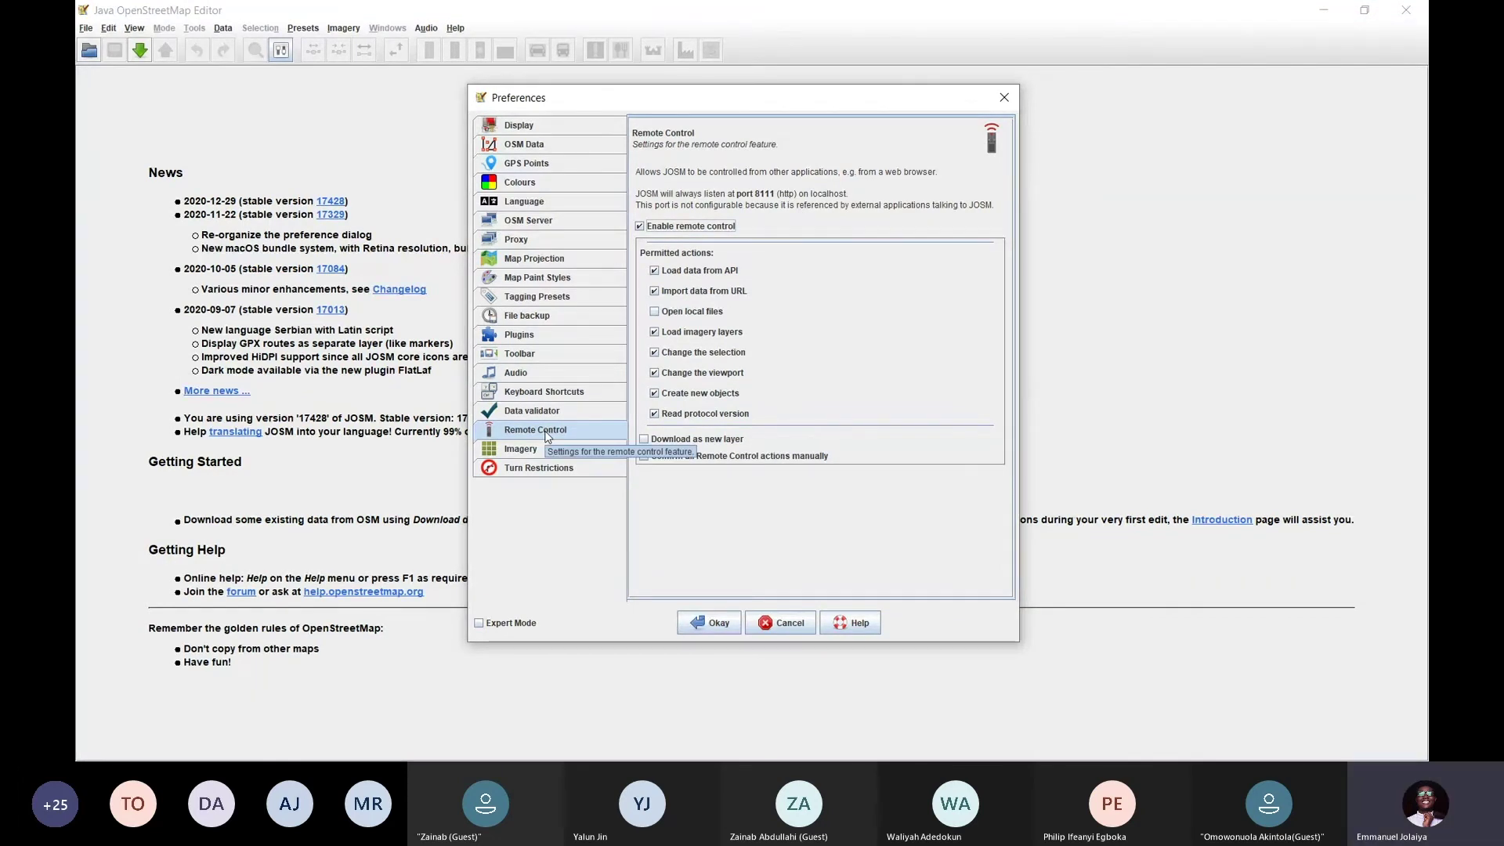
{"action": "left_click", "coordinate": [556, 335]}
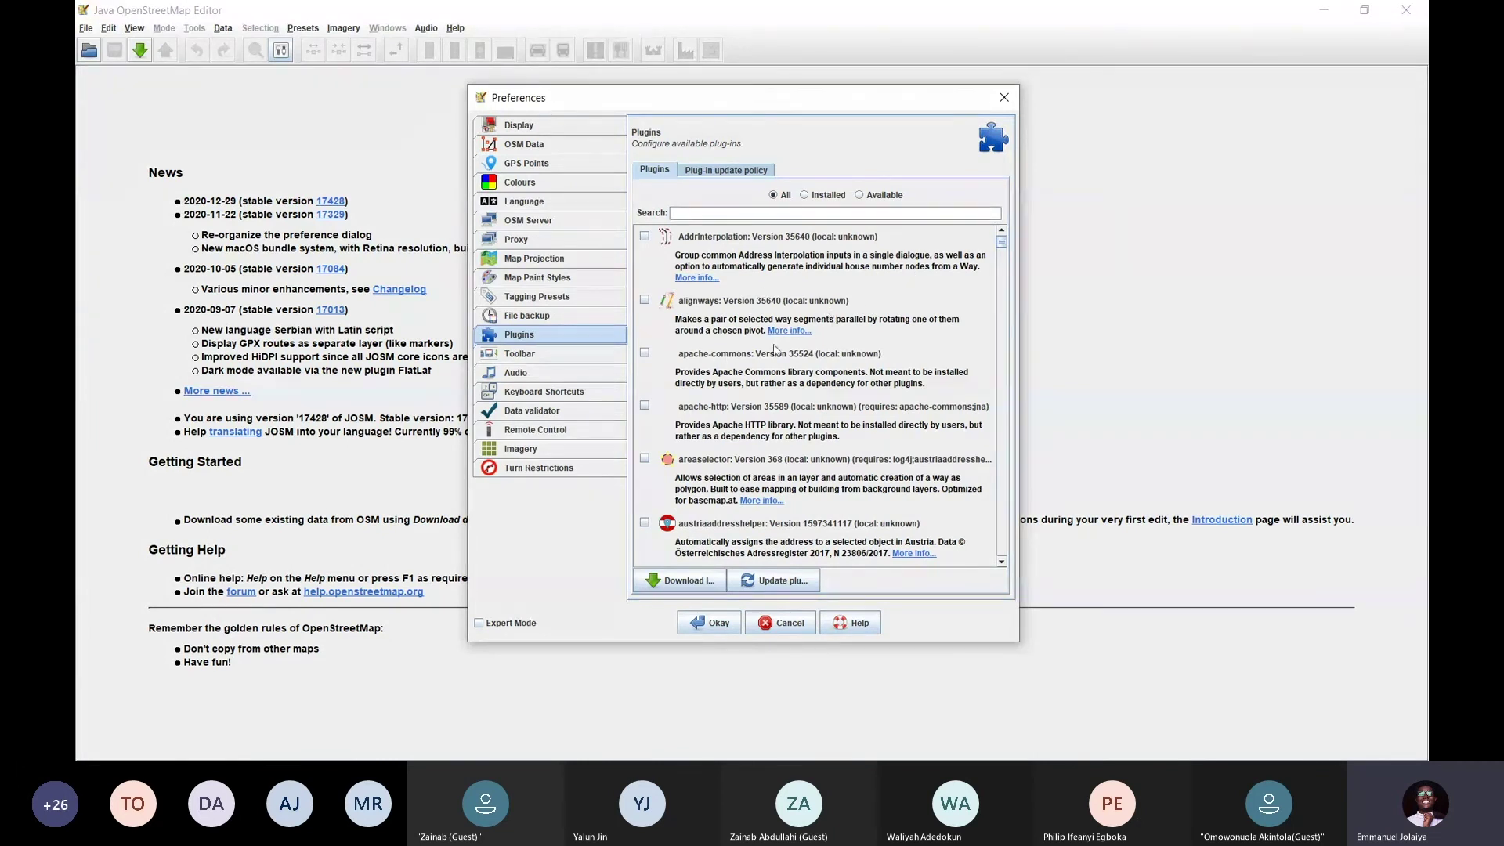
Filter the plugin list by 'build', tick buildings_tools, and confirm with Okay
{"action": "mouse_move", "coordinate": [1001, 241]}
{"action": "left_mouse_down"}
{"action": "mouse_move", "coordinate": [1008, 556]}
{"action": "mouse_move", "coordinate": [1002, 239]}
{"action": "left_mouse_up"}
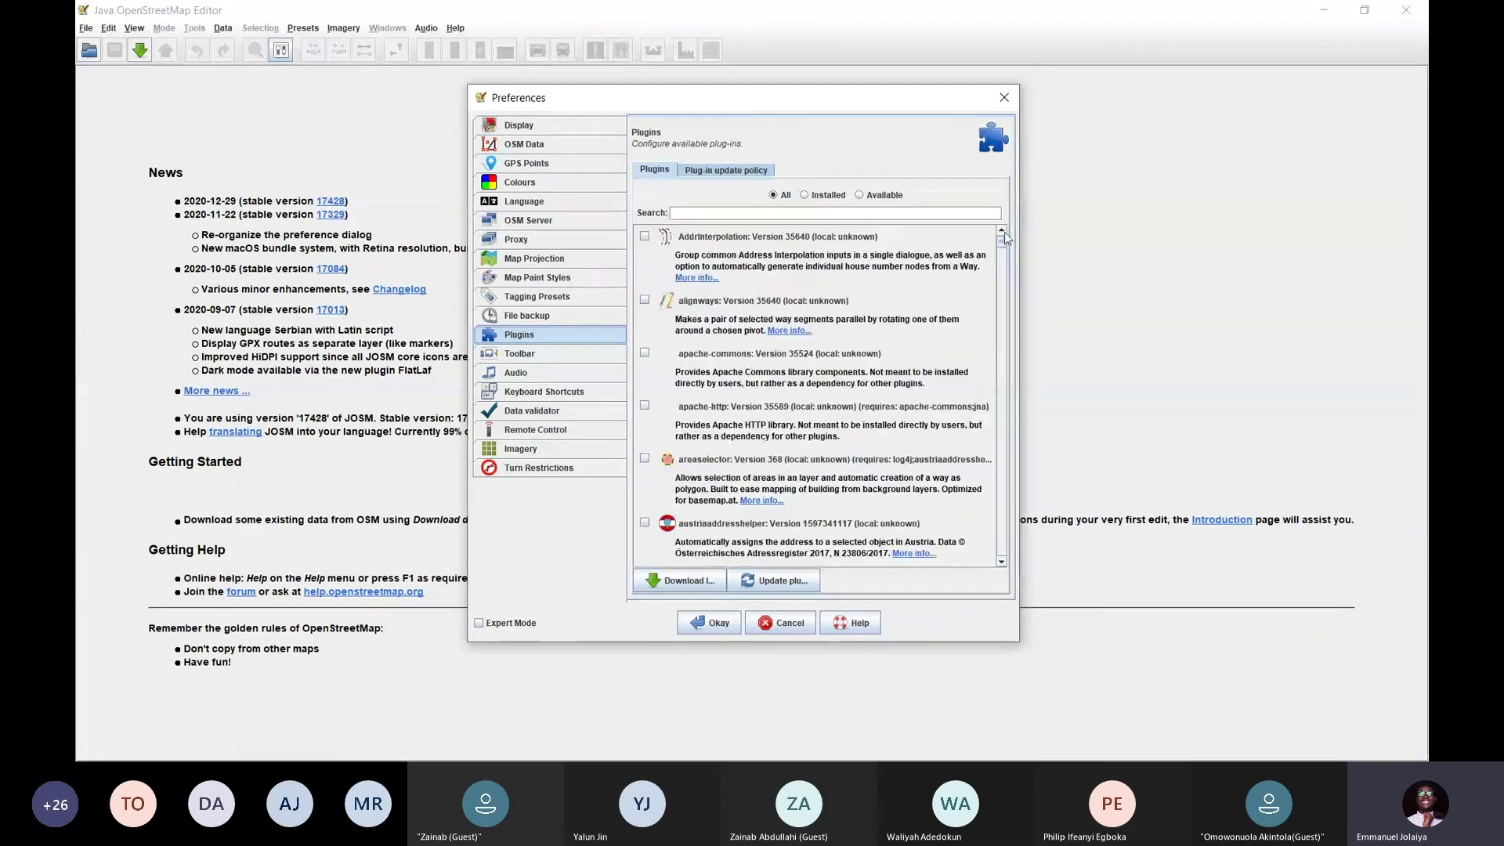
{"action": "scroll", "coordinate": [736, 368], "scroll_direction": "down", "scroll_amount": 2}
{"action": "scroll", "coordinate": [733, 368], "scroll_direction": "up", "scroll_amount": 2}
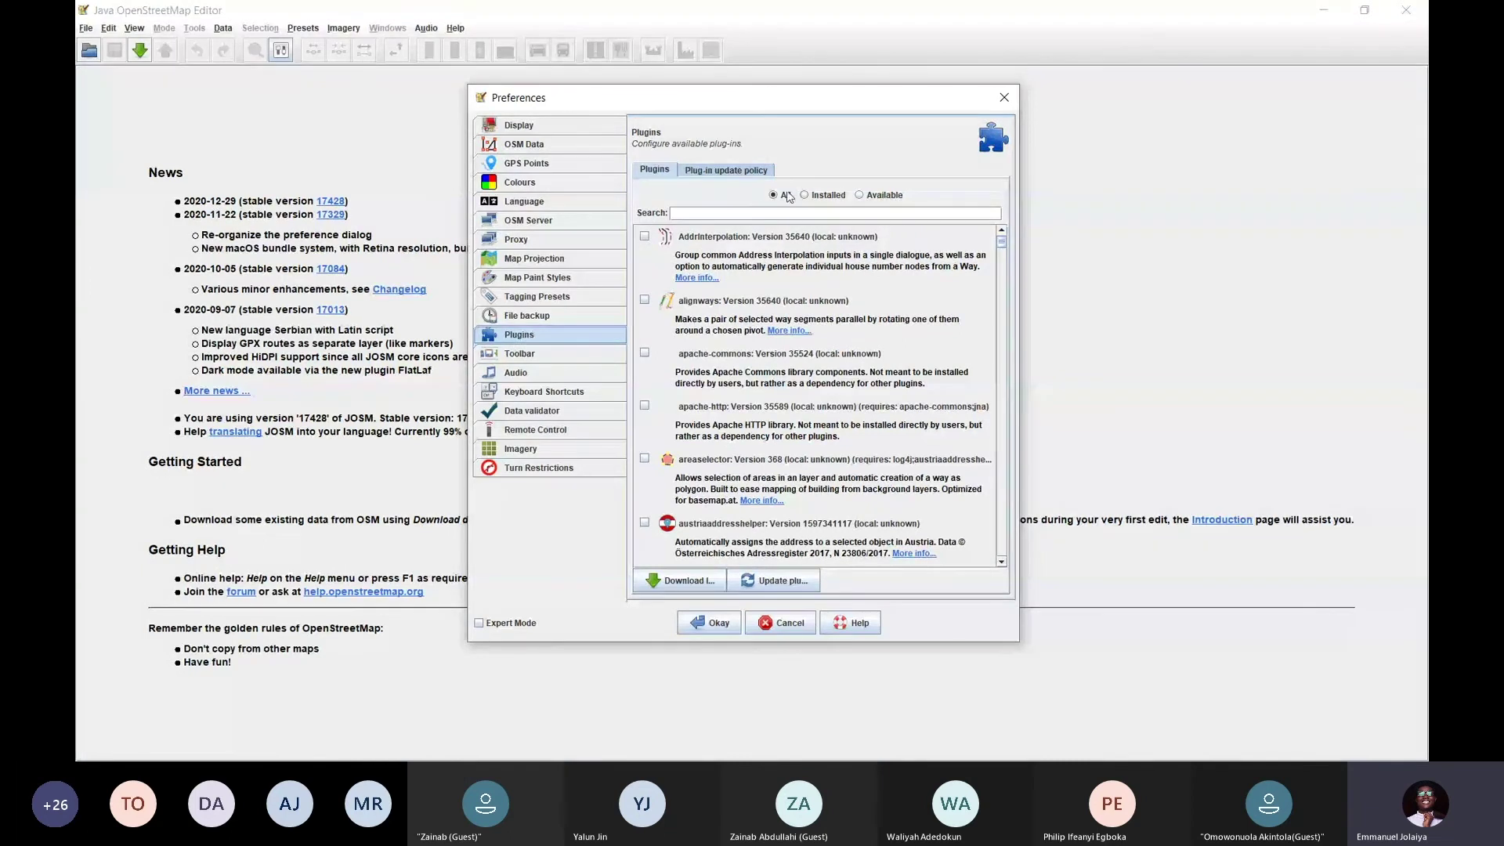
{"action": "left_click", "coordinate": [753, 212]}
{"action": "type", "text": "buidl"}
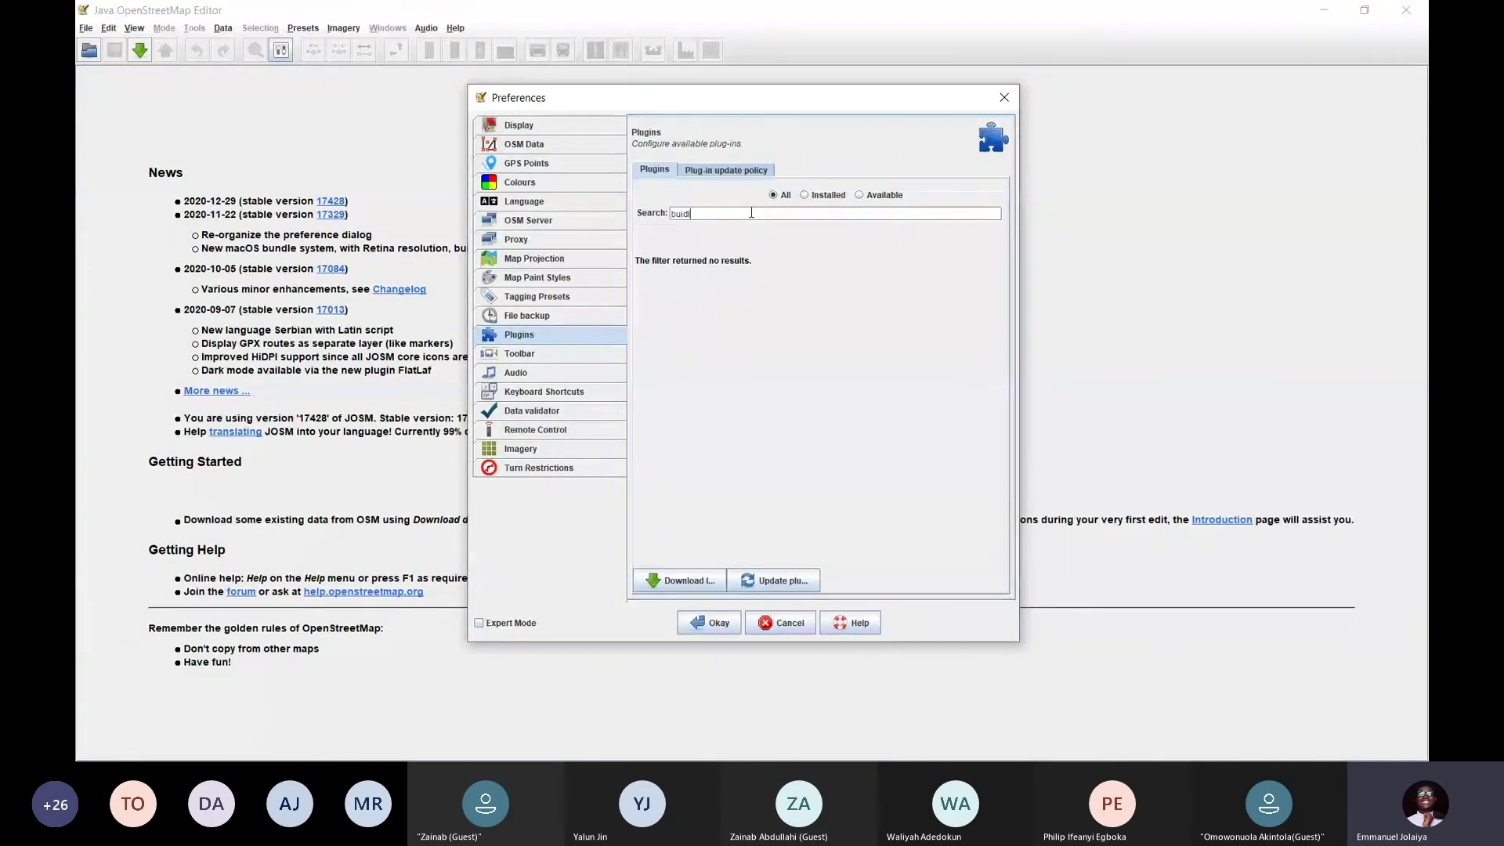
{"action": "key", "text": "BackSpace"}
{"action": "key", "text": "BackSpace"}
{"action": "type", "text": "ld"}
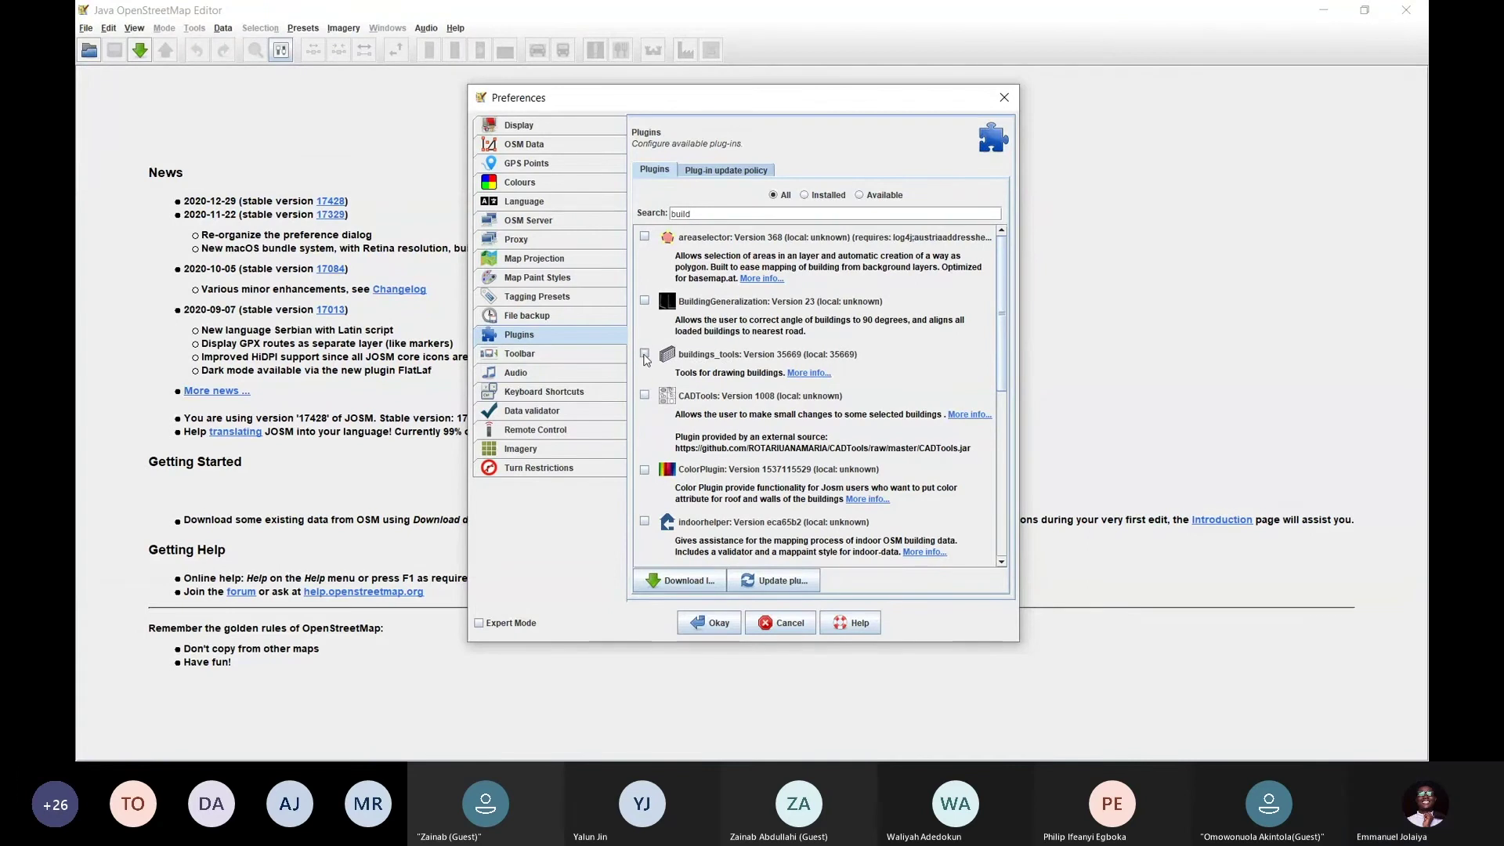
{"action": "left_click", "coordinate": [645, 354]}
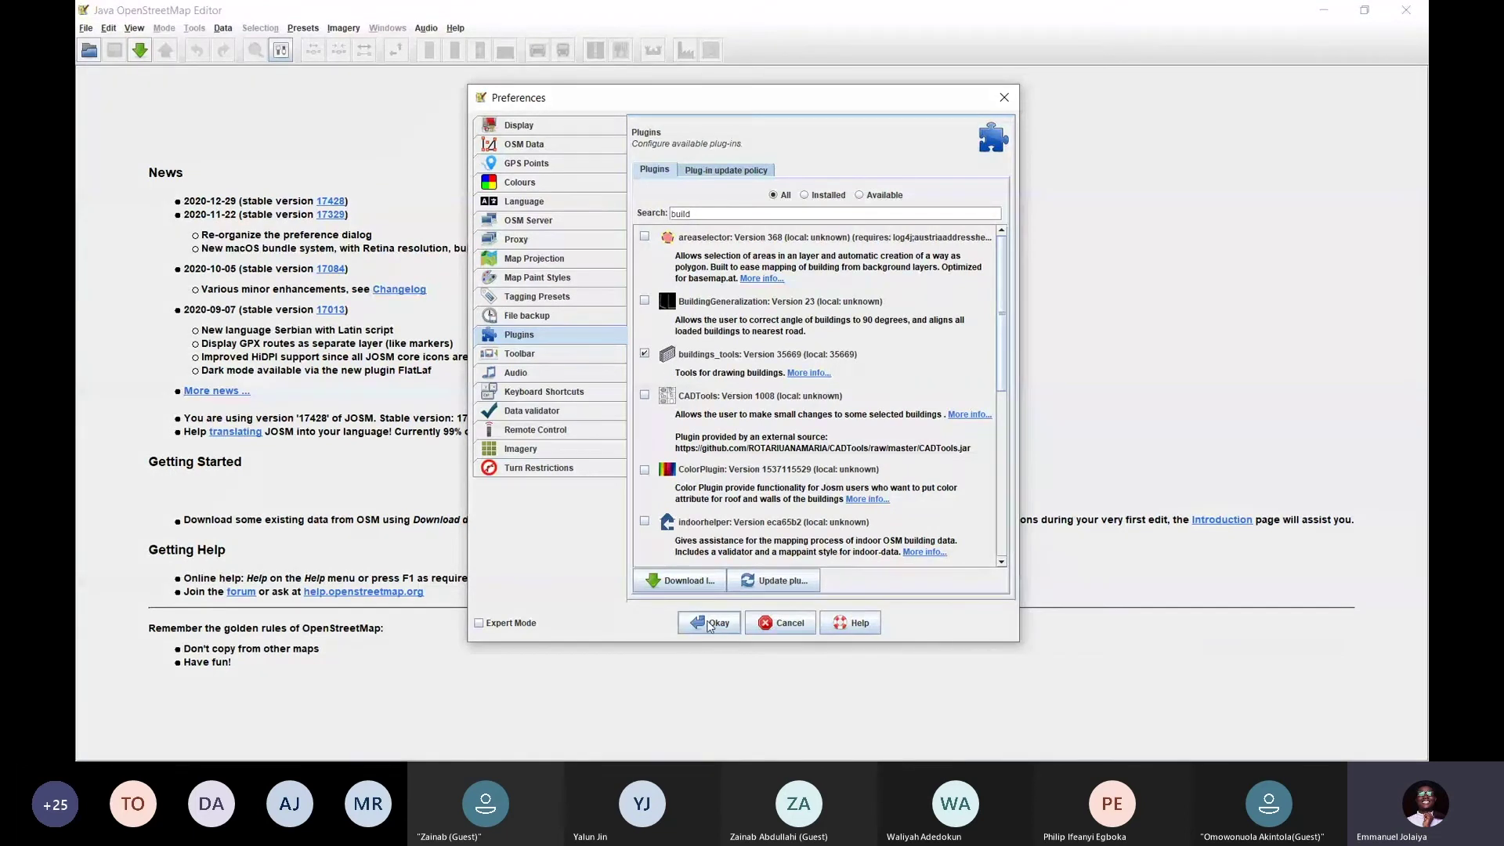
{"action": "left_click", "coordinate": [710, 624]}
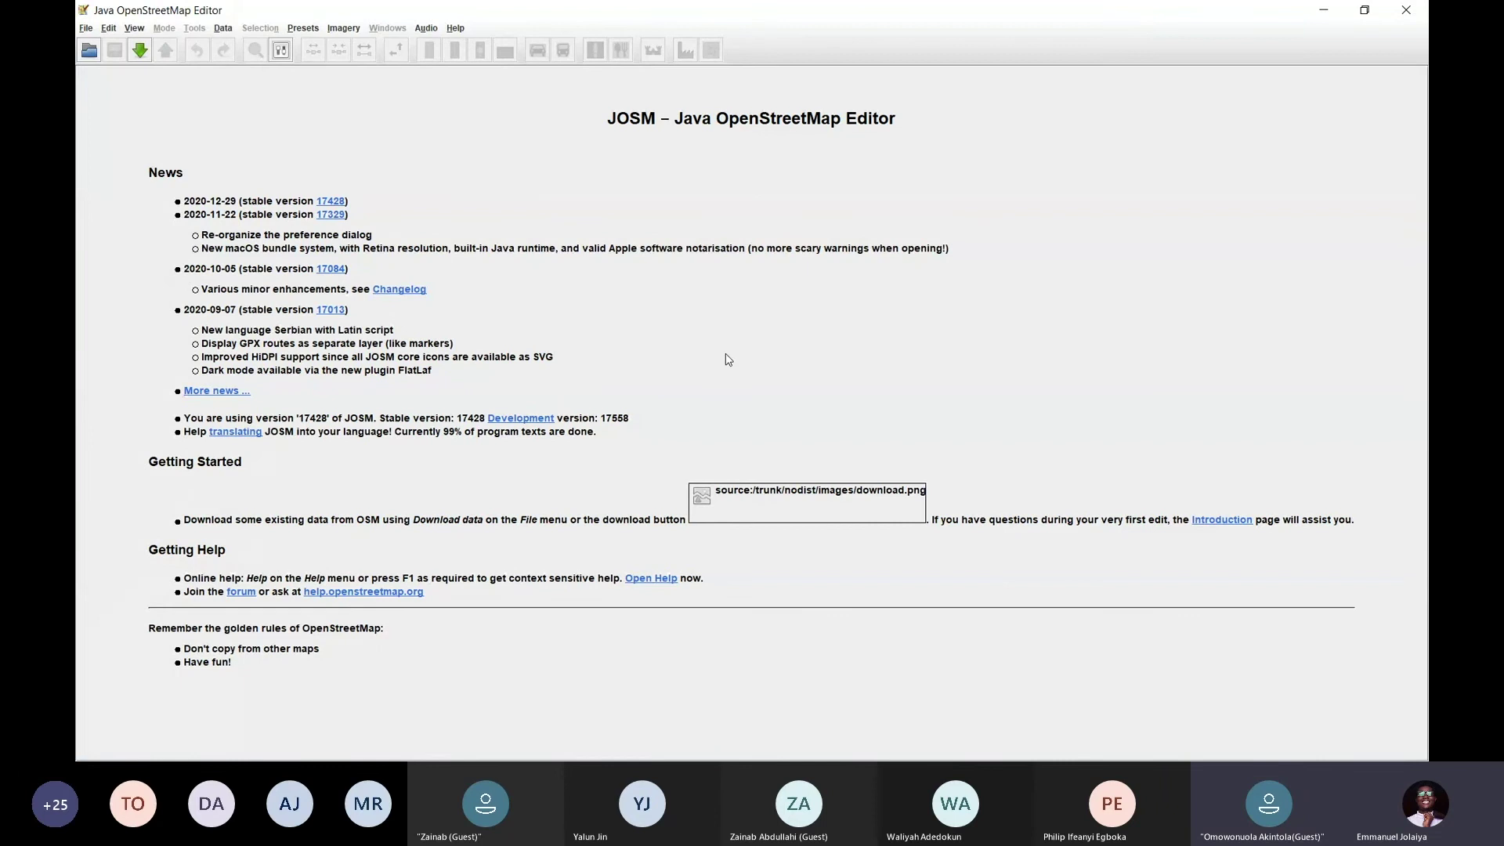
{"action": "key", "text": "alt+Tab"}
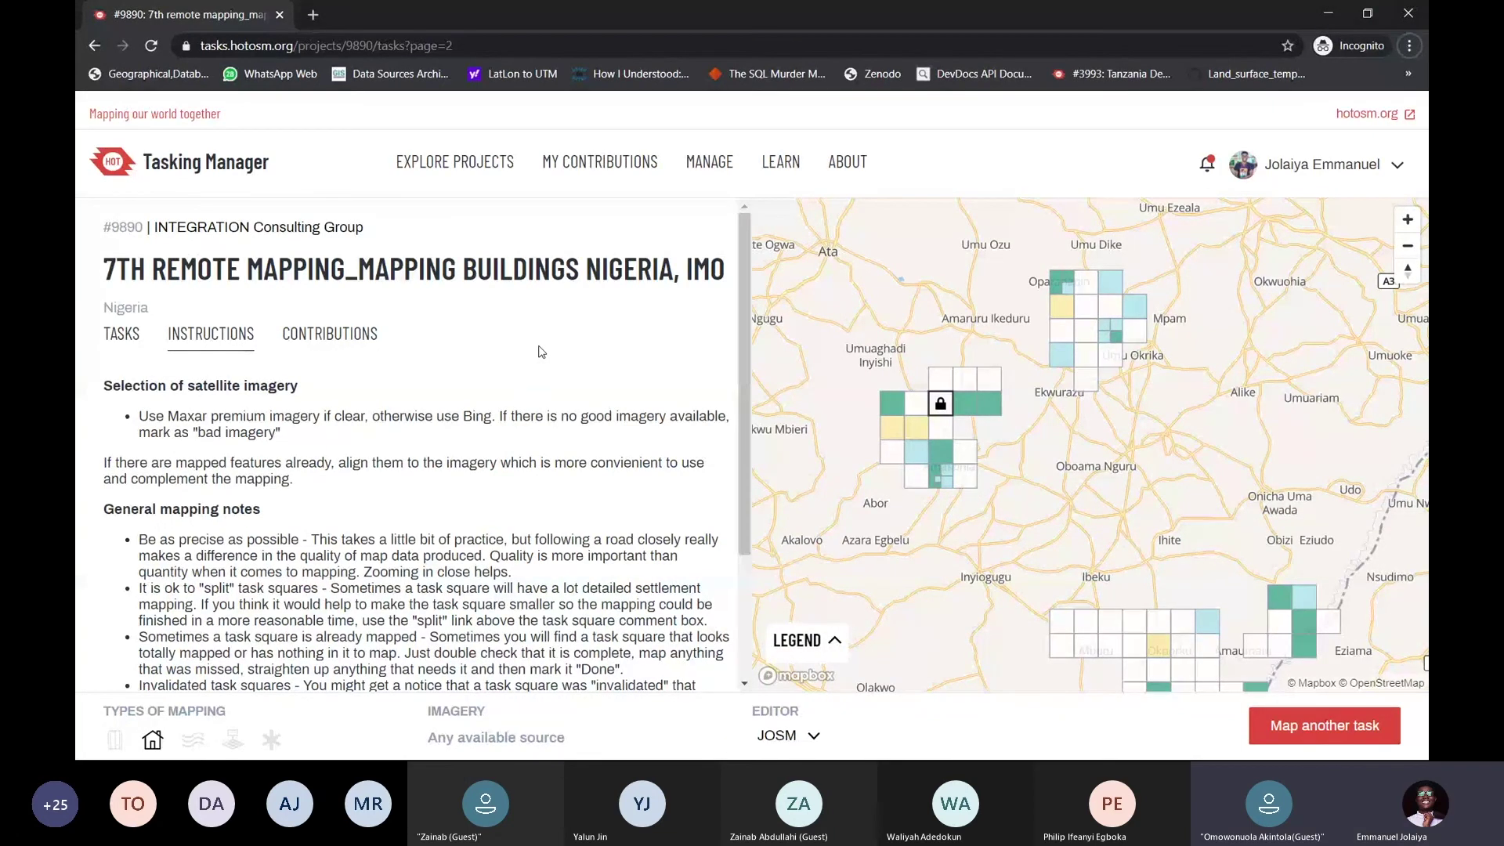
{"action": "key", "text": "alt+Tab"}
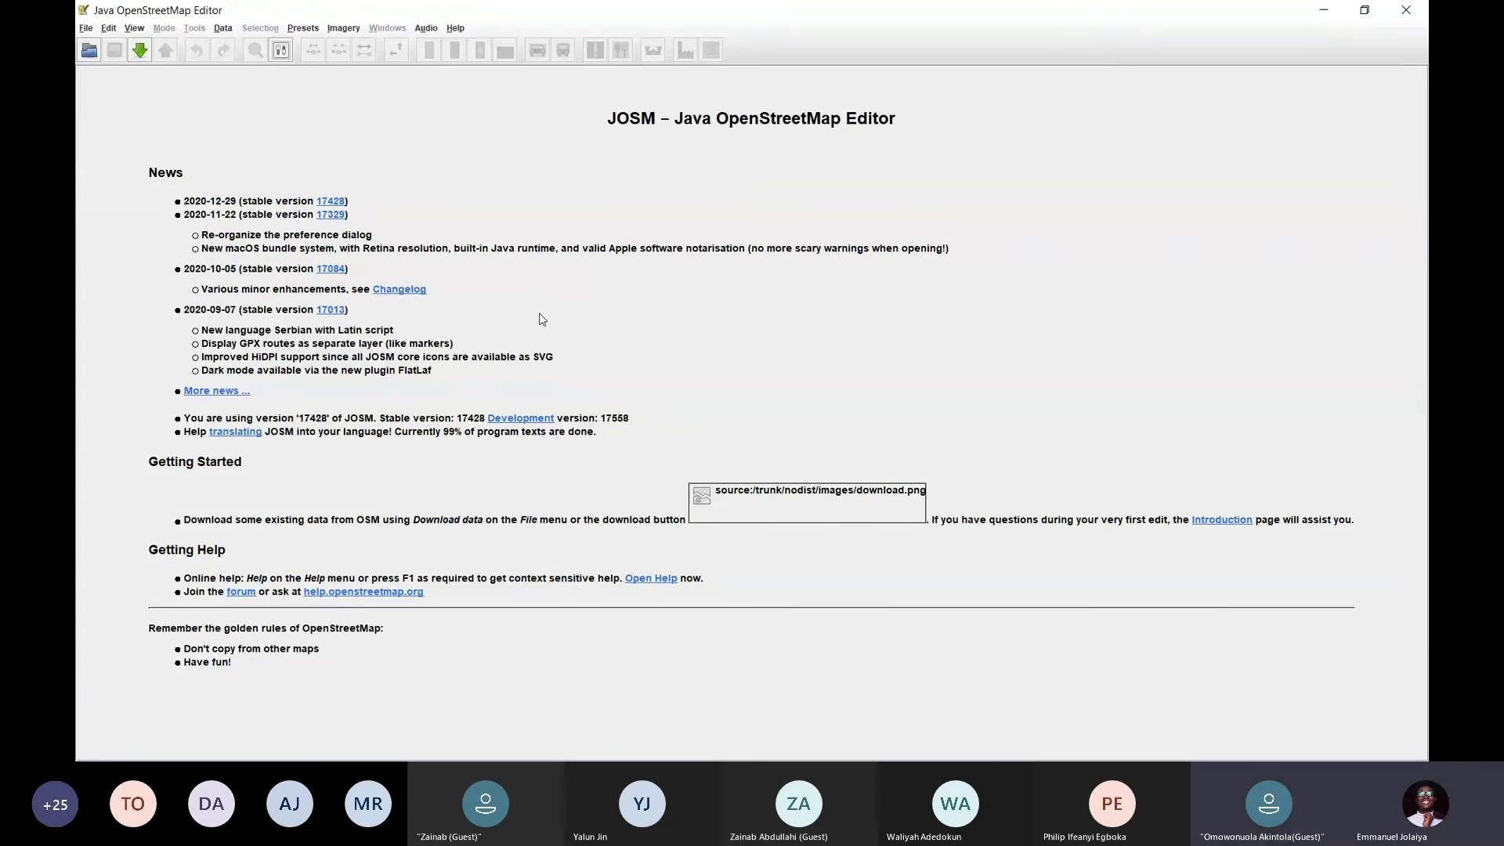
Open JOSM Preferences on the OSM Server page and untick 'Save to preferences' for the OAuth token
{"action": "left_click", "coordinate": [282, 51]}
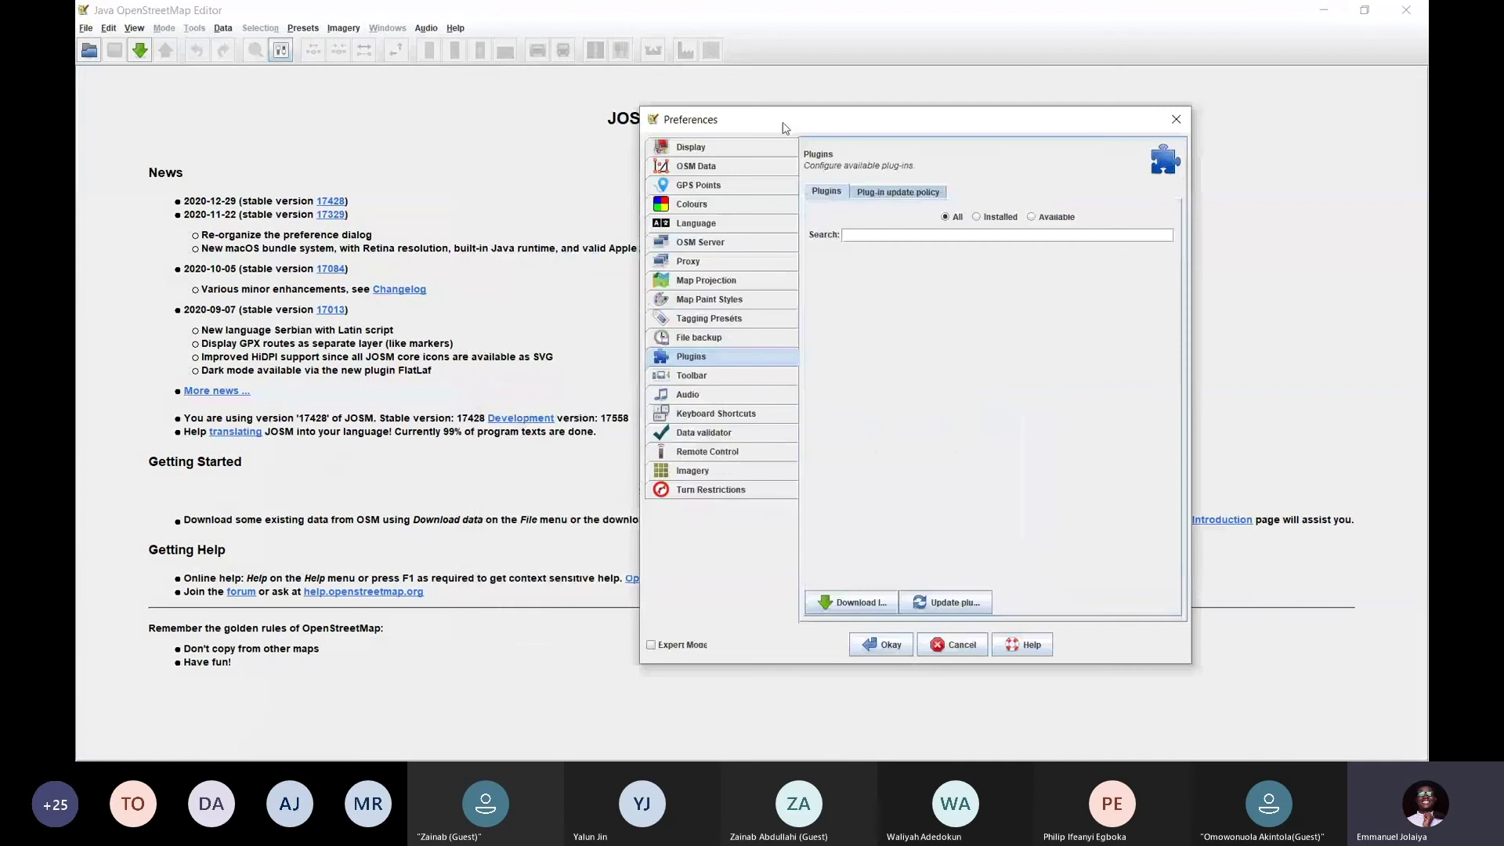
{"action": "left_click_drag", "start_coordinate": [784, 128], "coordinate": [591, 116]}
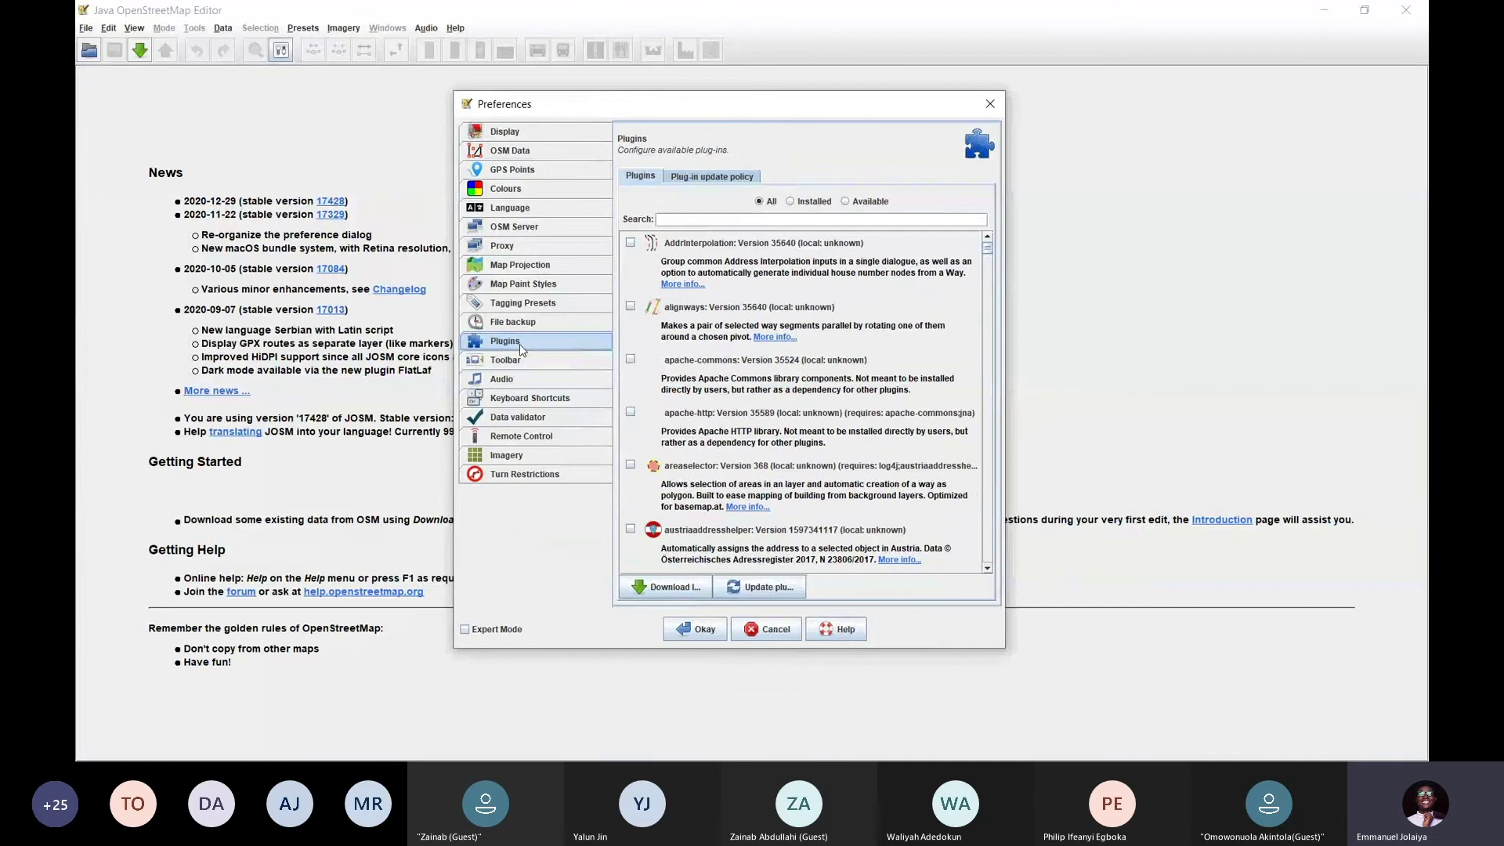
{"action": "left_click", "coordinate": [536, 229]}
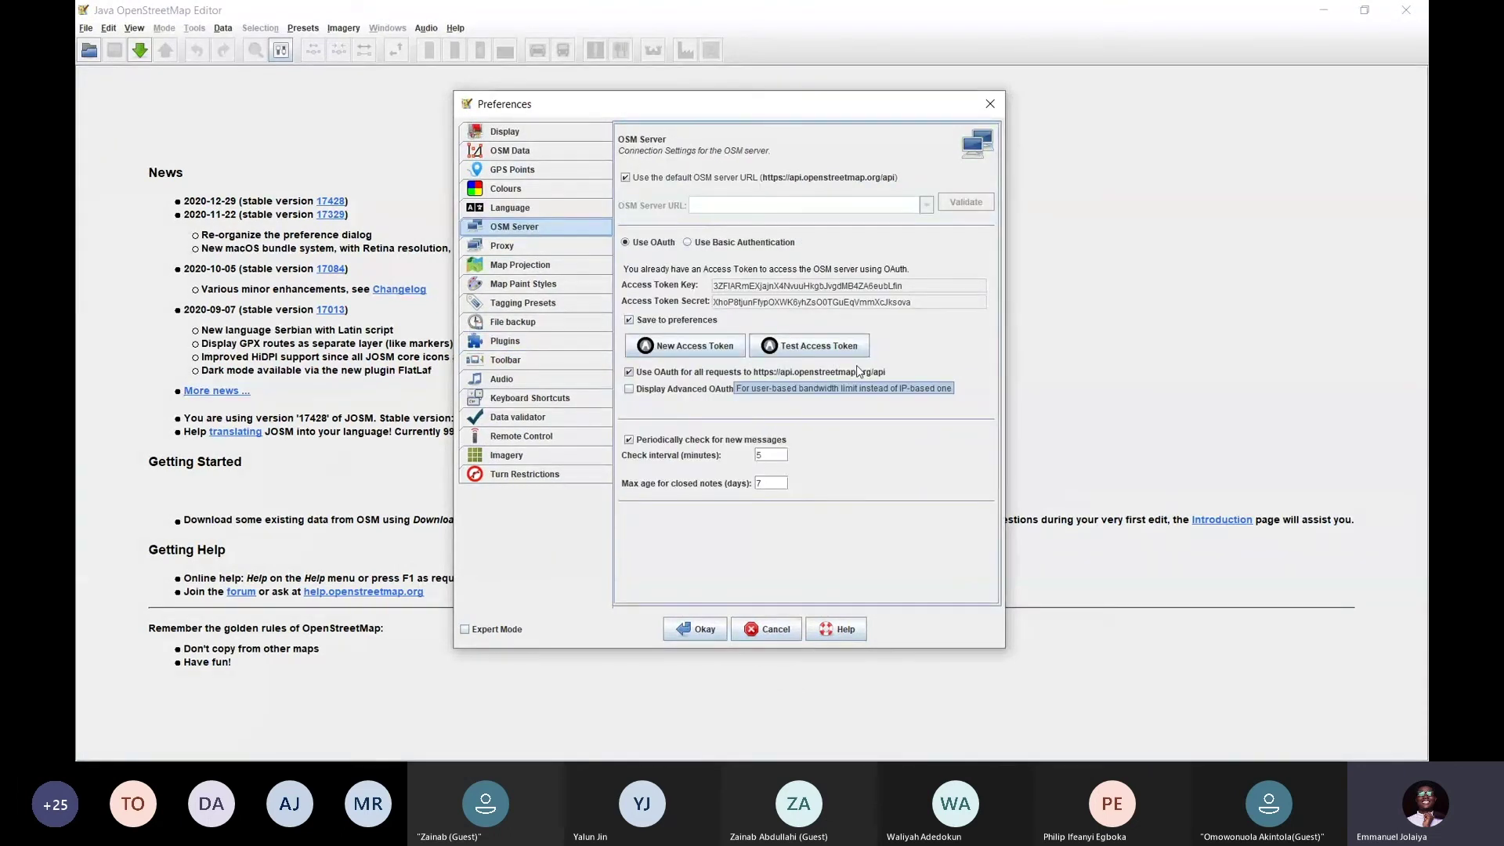
{"action": "left_click_drag", "start_coordinate": [932, 293], "coordinate": [725, 291]}
{"action": "double_click", "coordinate": [717, 302]}
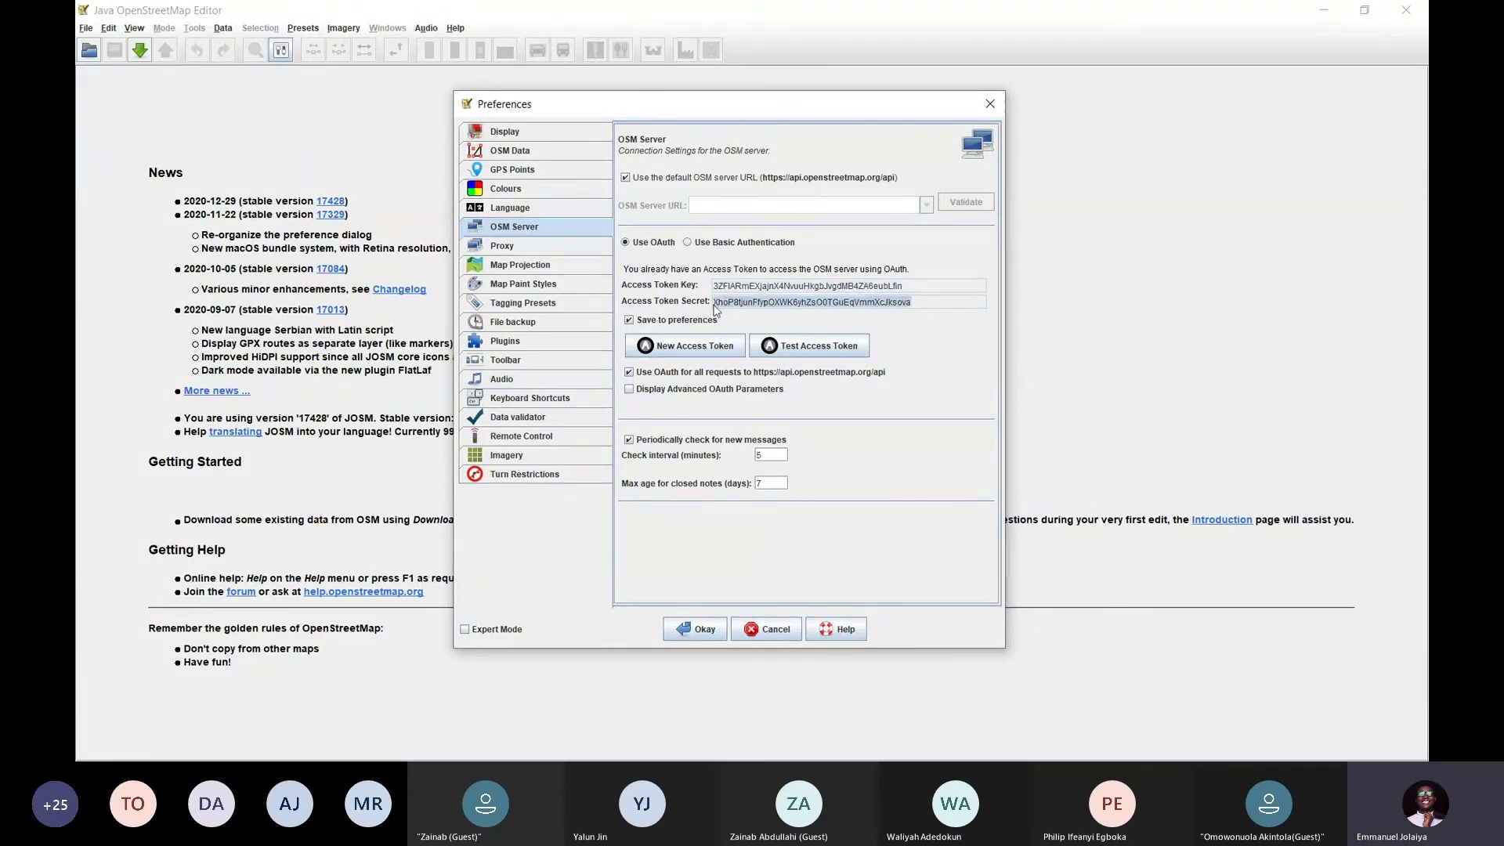
{"action": "left_click", "coordinate": [709, 320]}
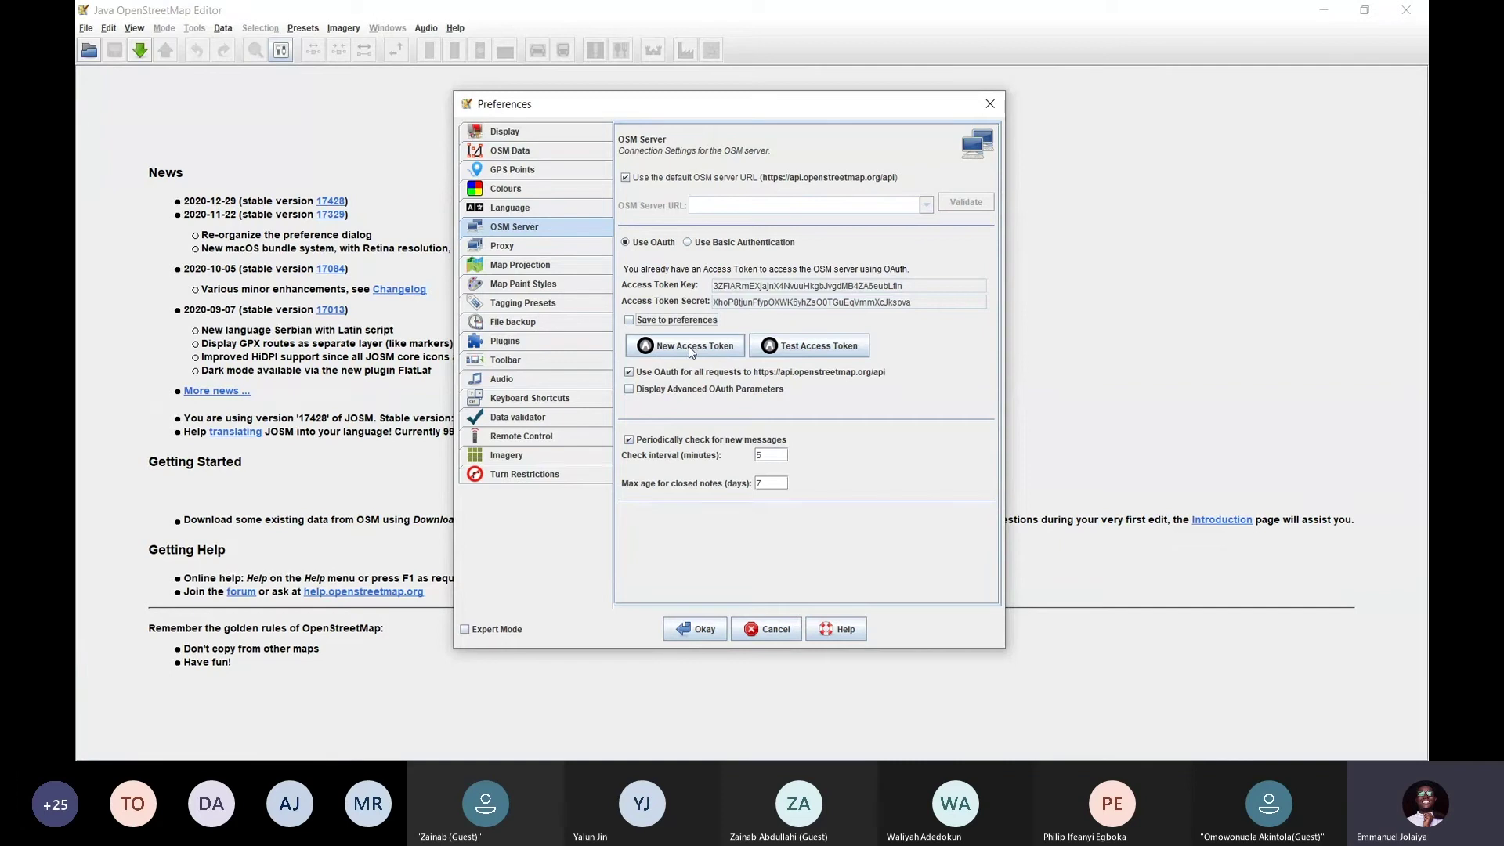
{"action": "left_click", "coordinate": [692, 351]}
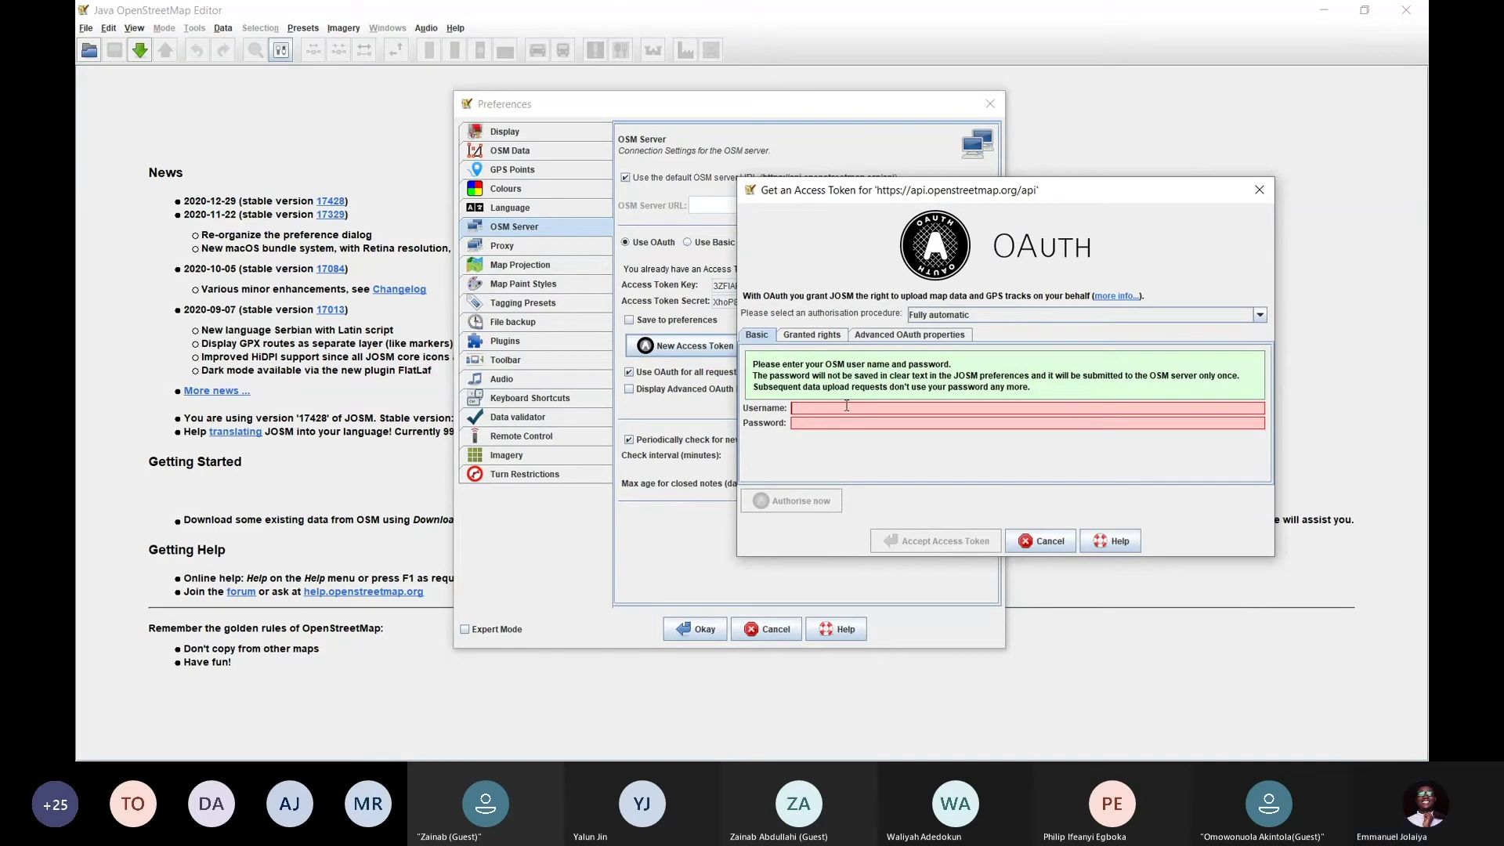
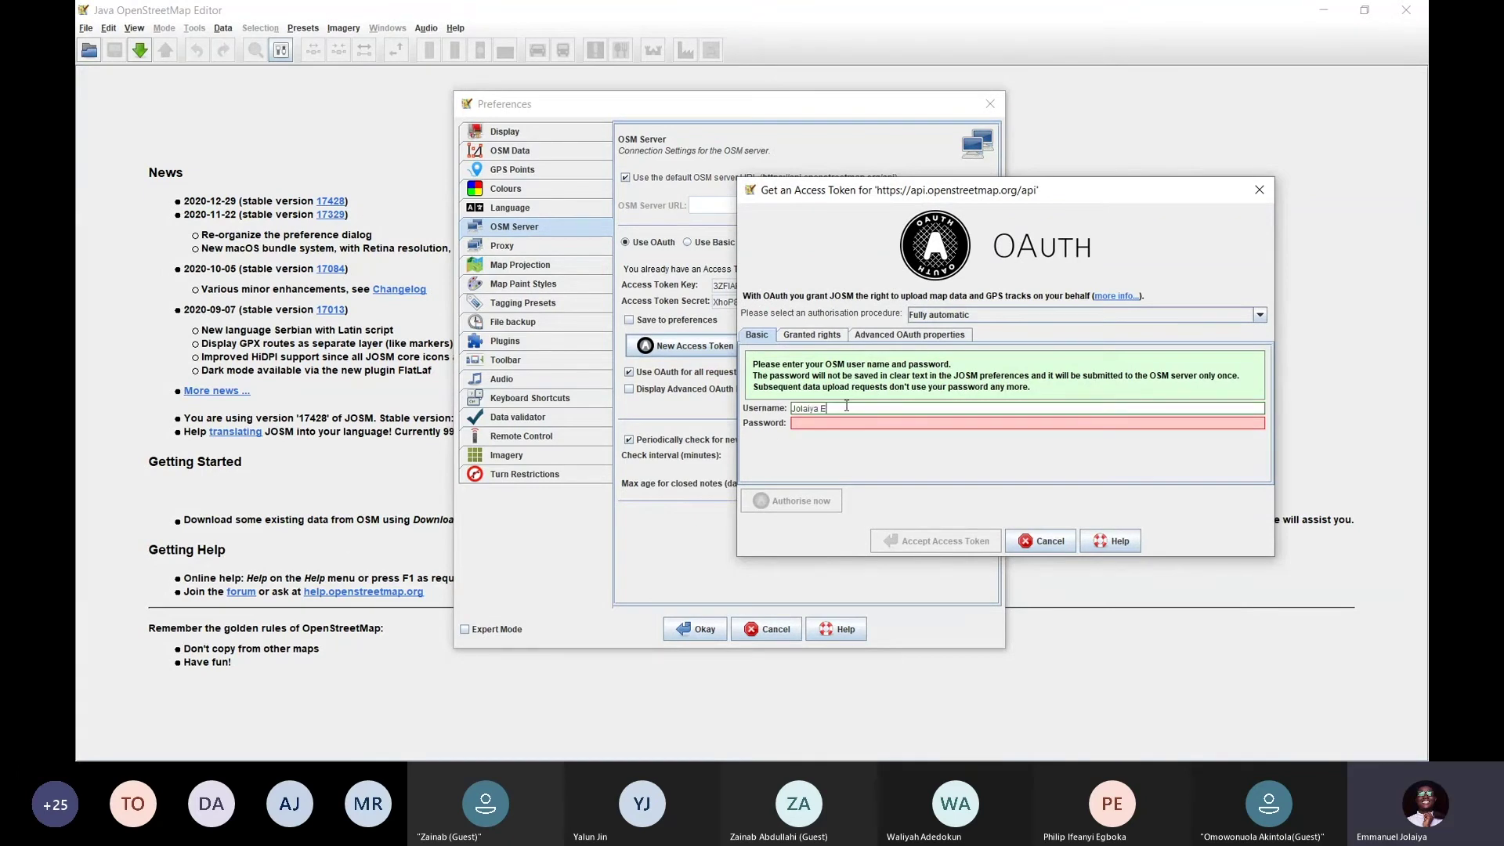
{"action": "left_click", "coordinate": [847, 423]}
{"action": "type", "text": "*"}
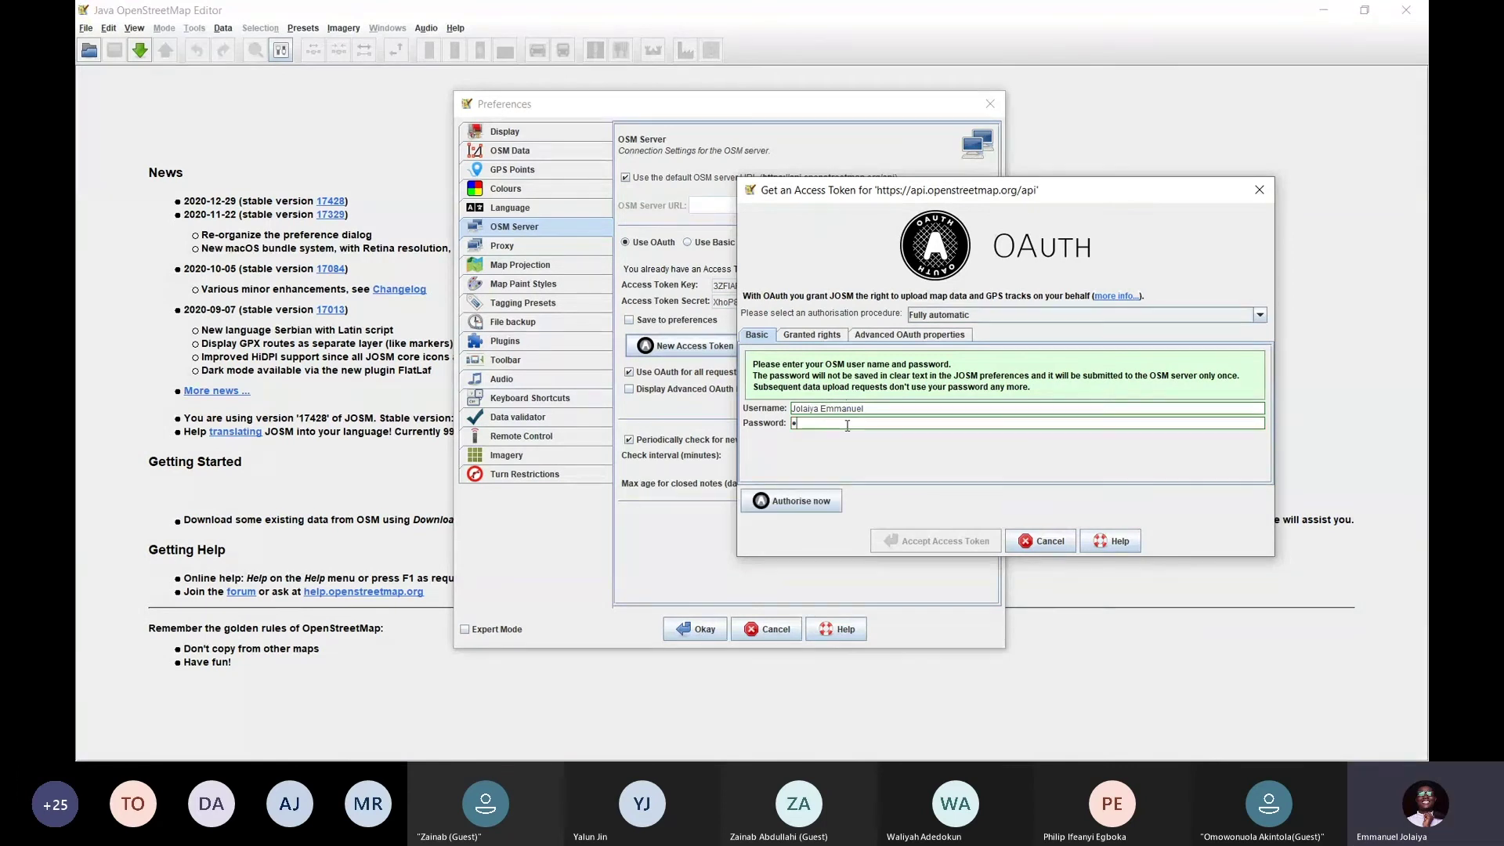
{"action": "type", "text": "**"}
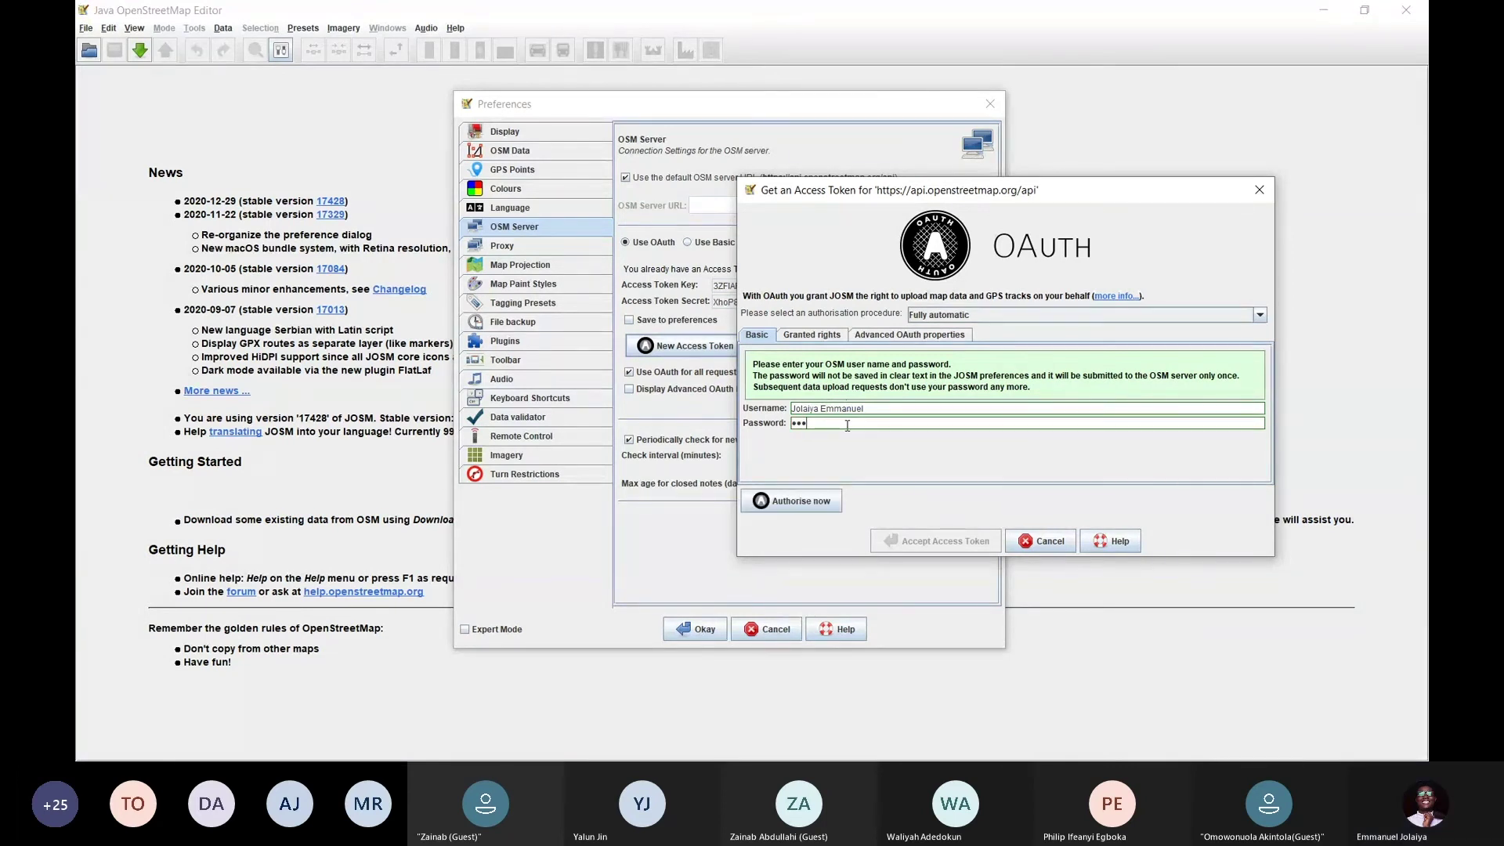
{"action": "key", "text": "ctrl+v"}
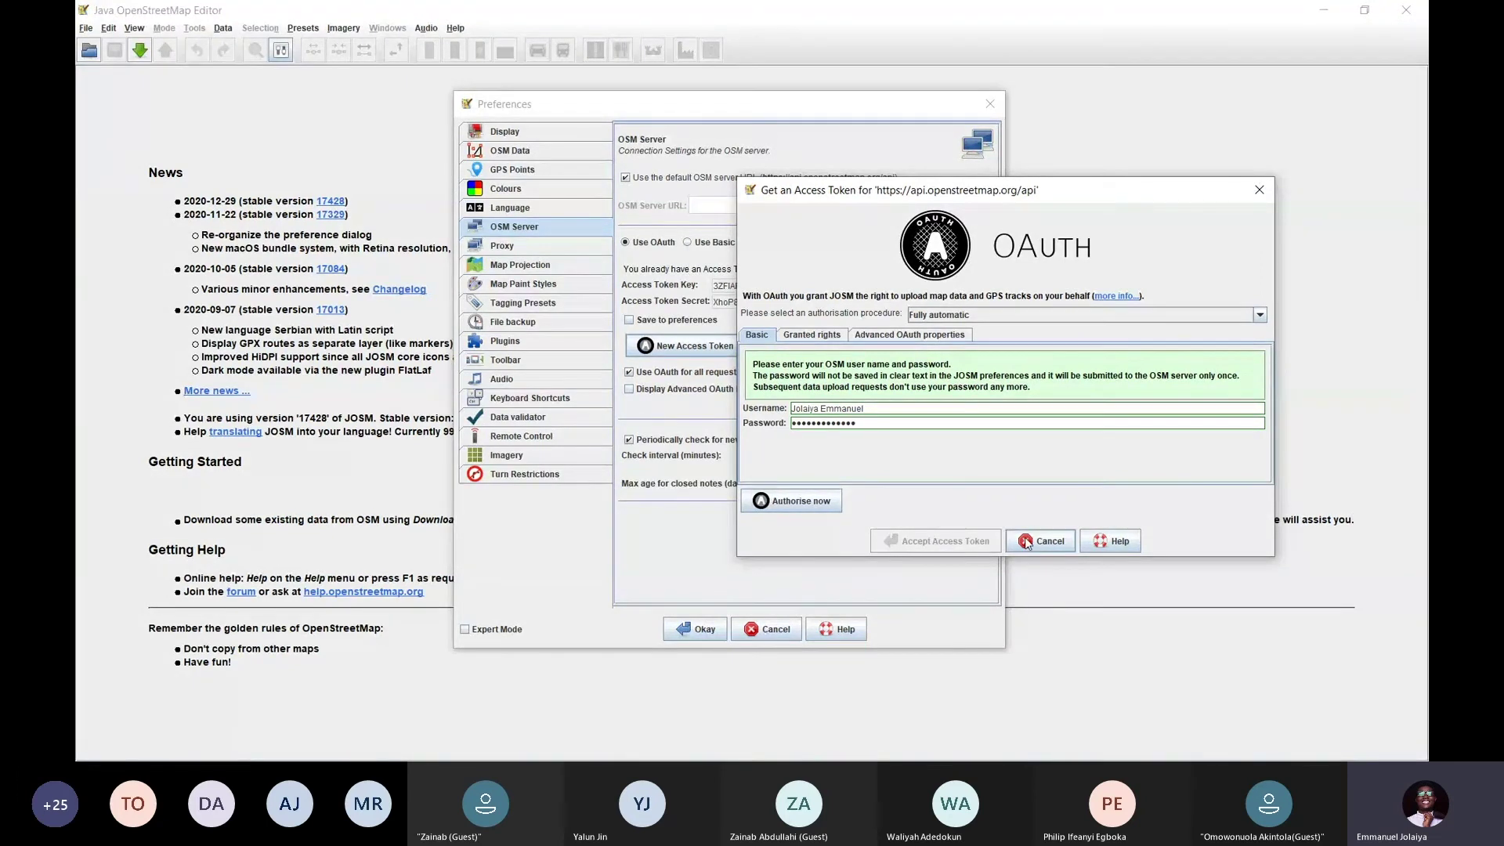
{"action": "left_click", "coordinate": [936, 541]}
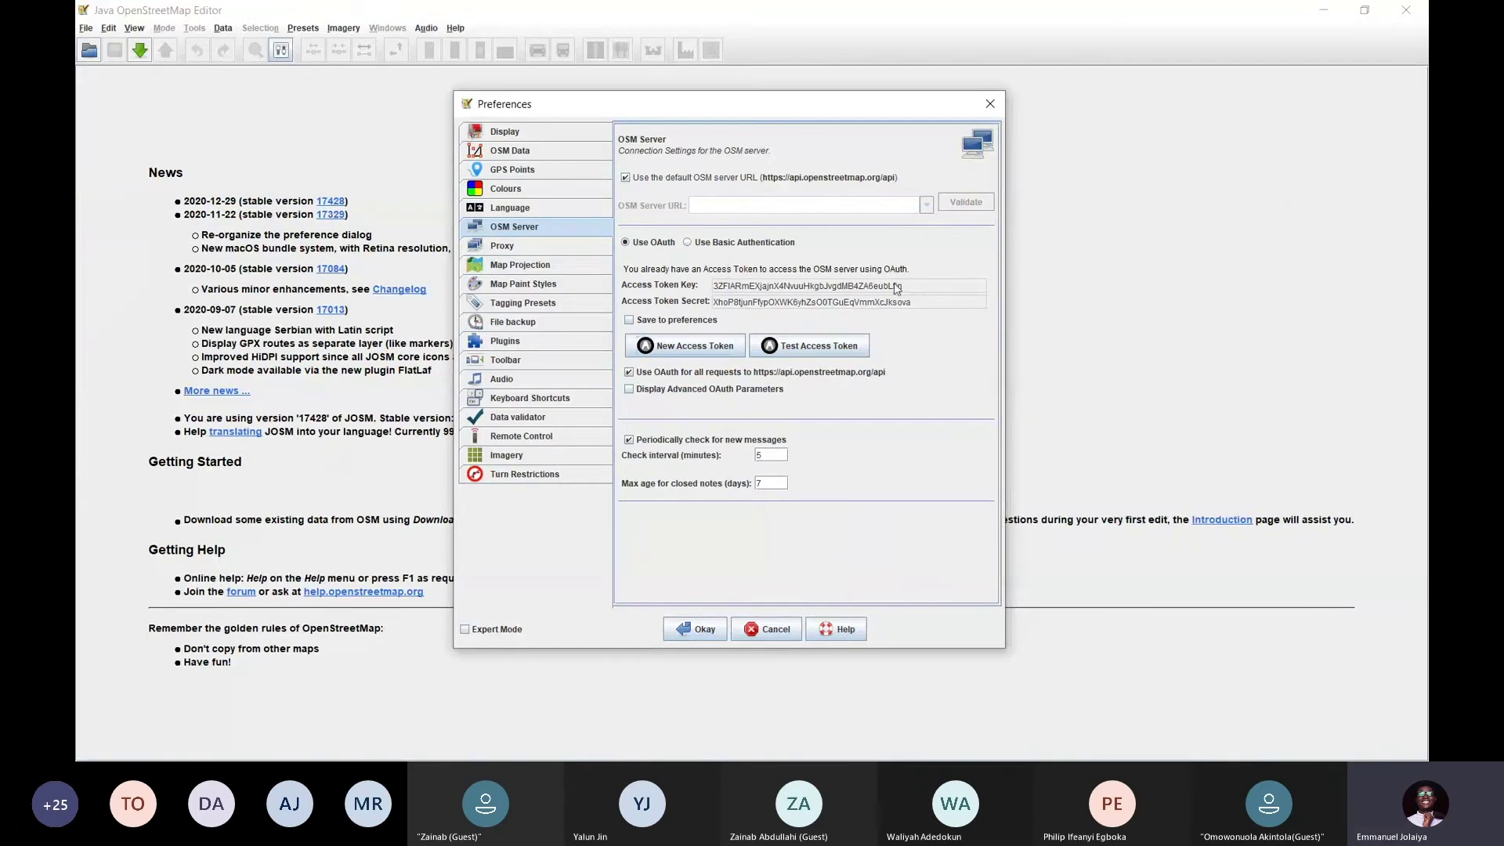
Tick 'Save to preferences' so the OAuth access token is stored again
{"action": "left_click_drag", "start_coordinate": [897, 288], "coordinate": [720, 283]}
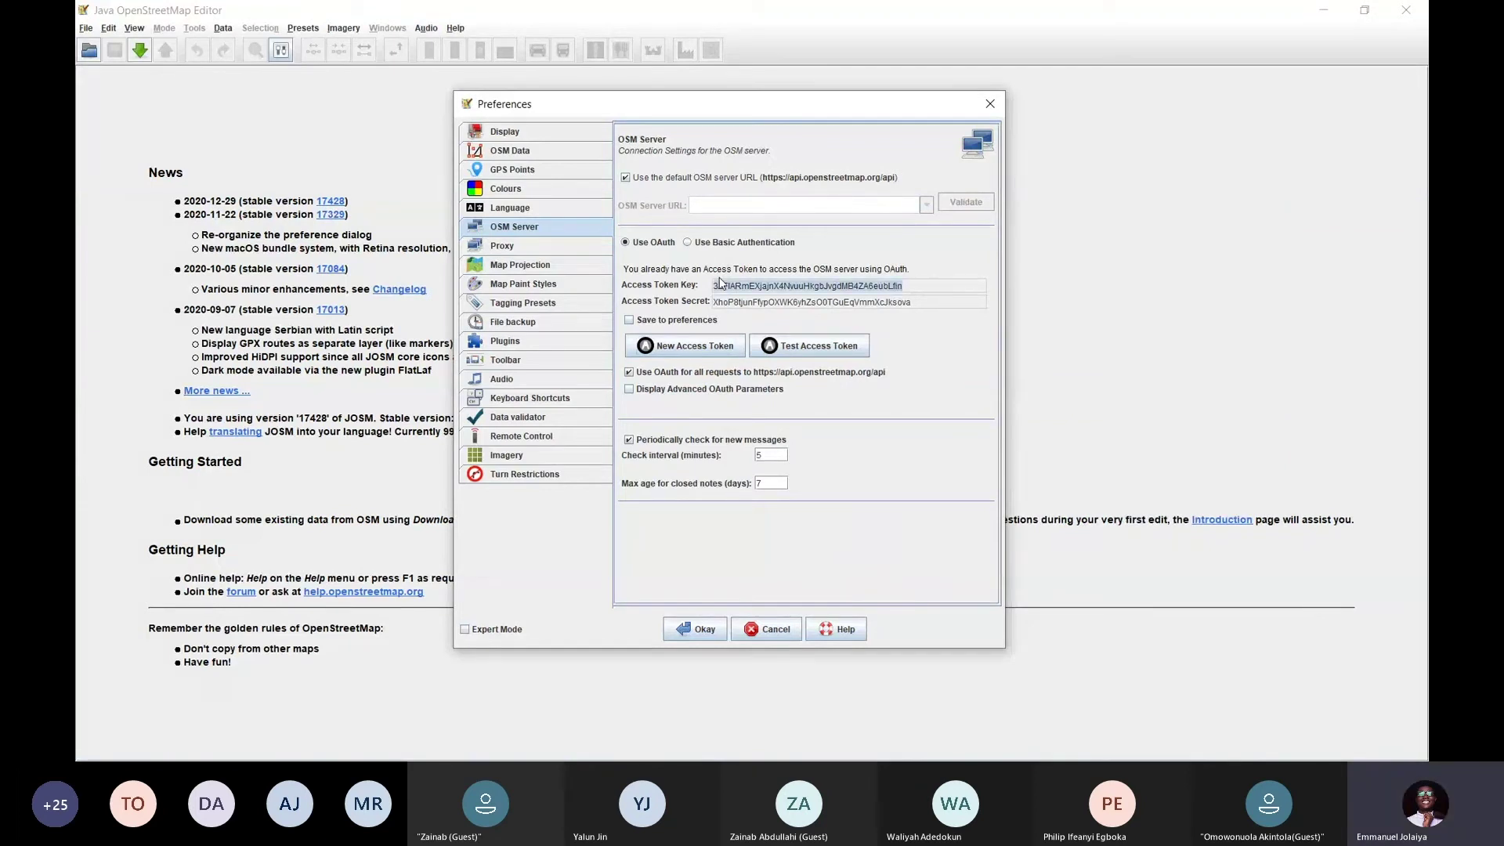
{"action": "left_click", "coordinate": [654, 320]}
{"action": "left_click", "coordinate": [542, 230]}
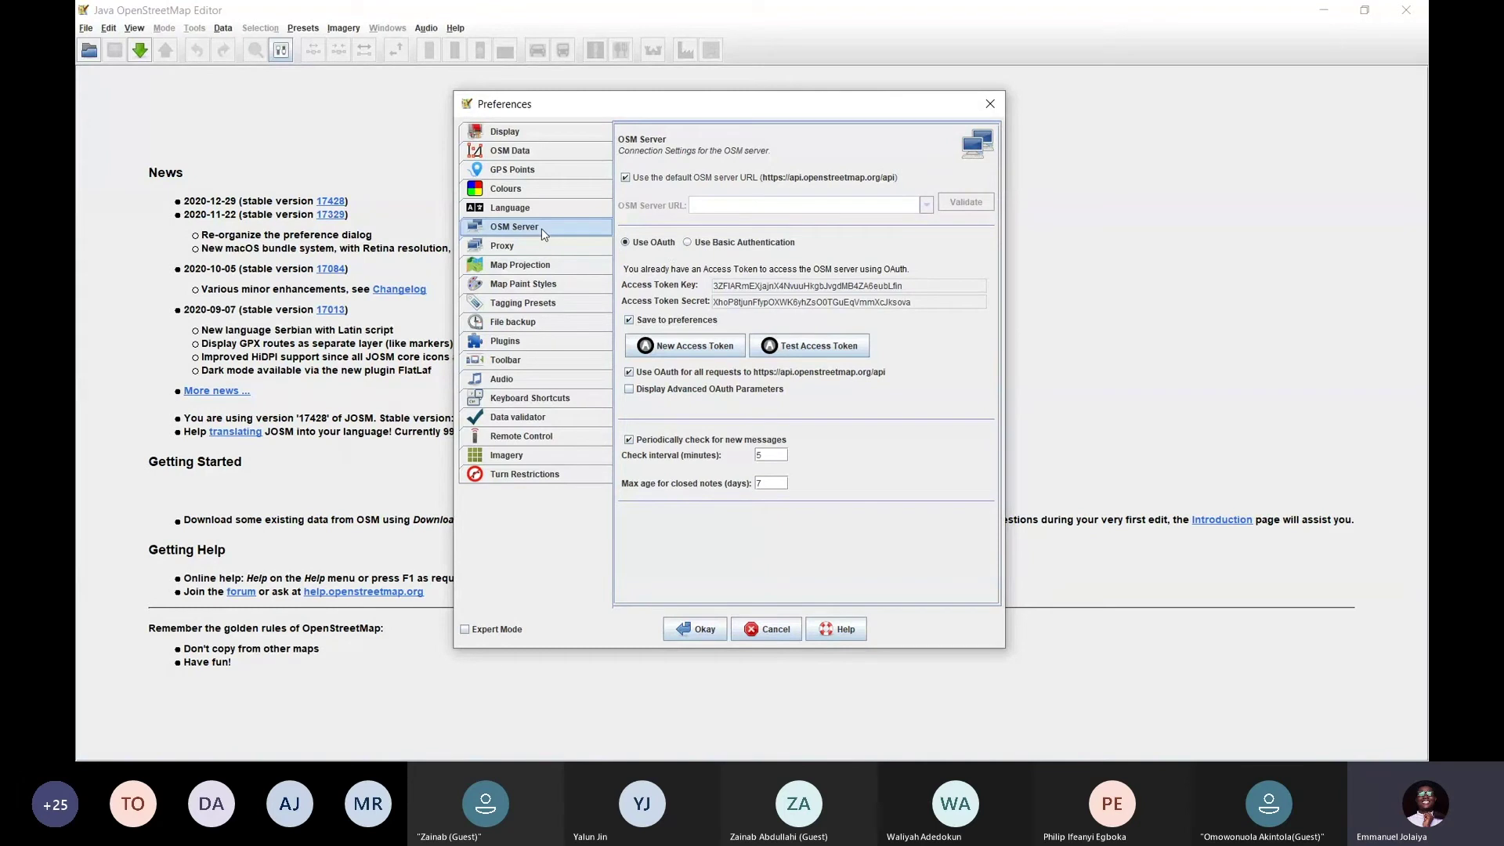
Review the Remote Control settings, then return to the OSM Server page
{"action": "left_click", "coordinate": [546, 440]}
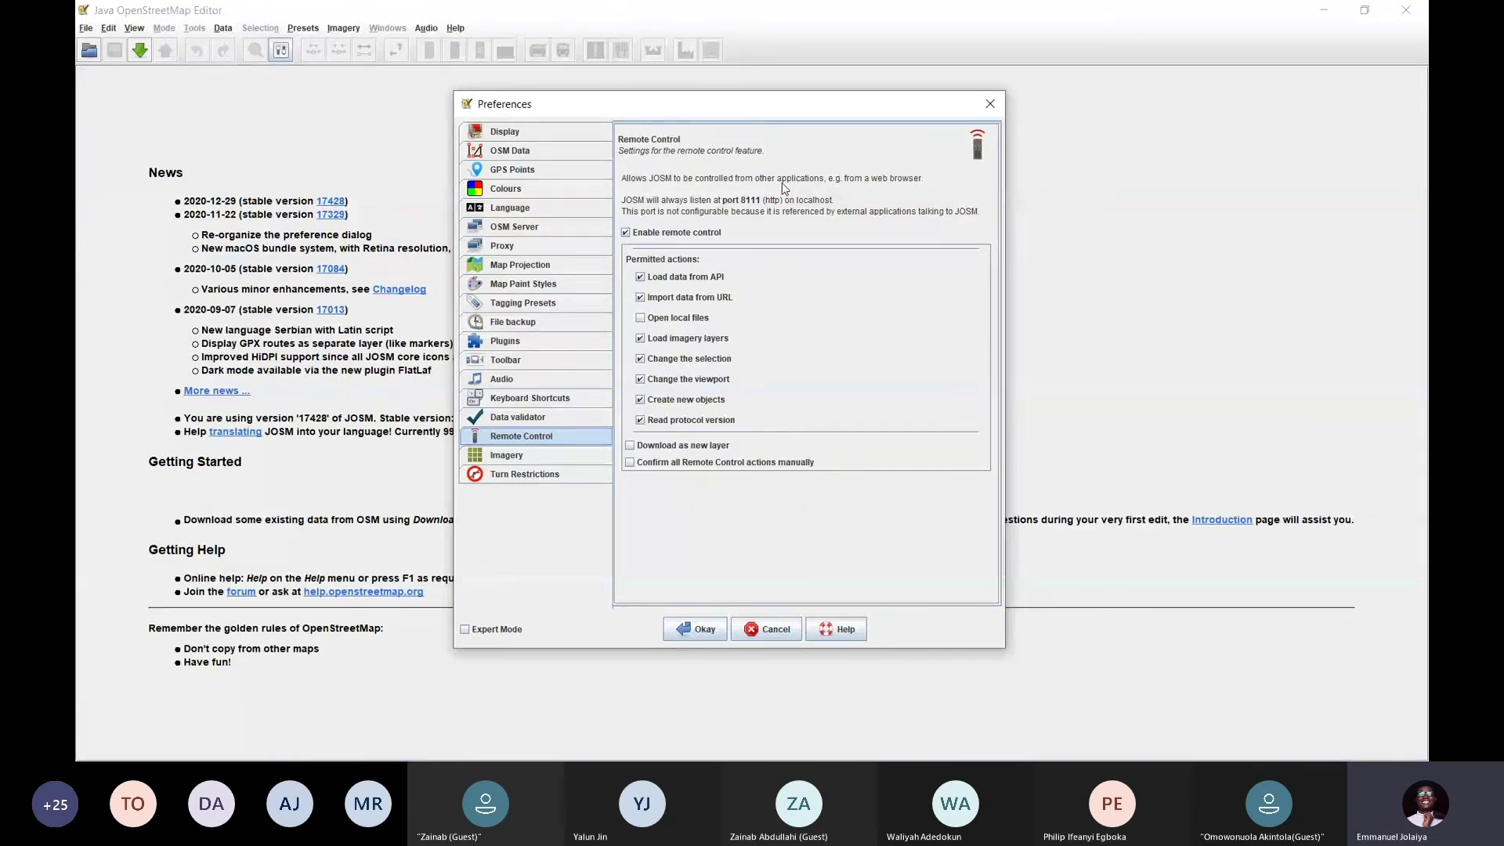
{"action": "left_click", "coordinate": [570, 238]}
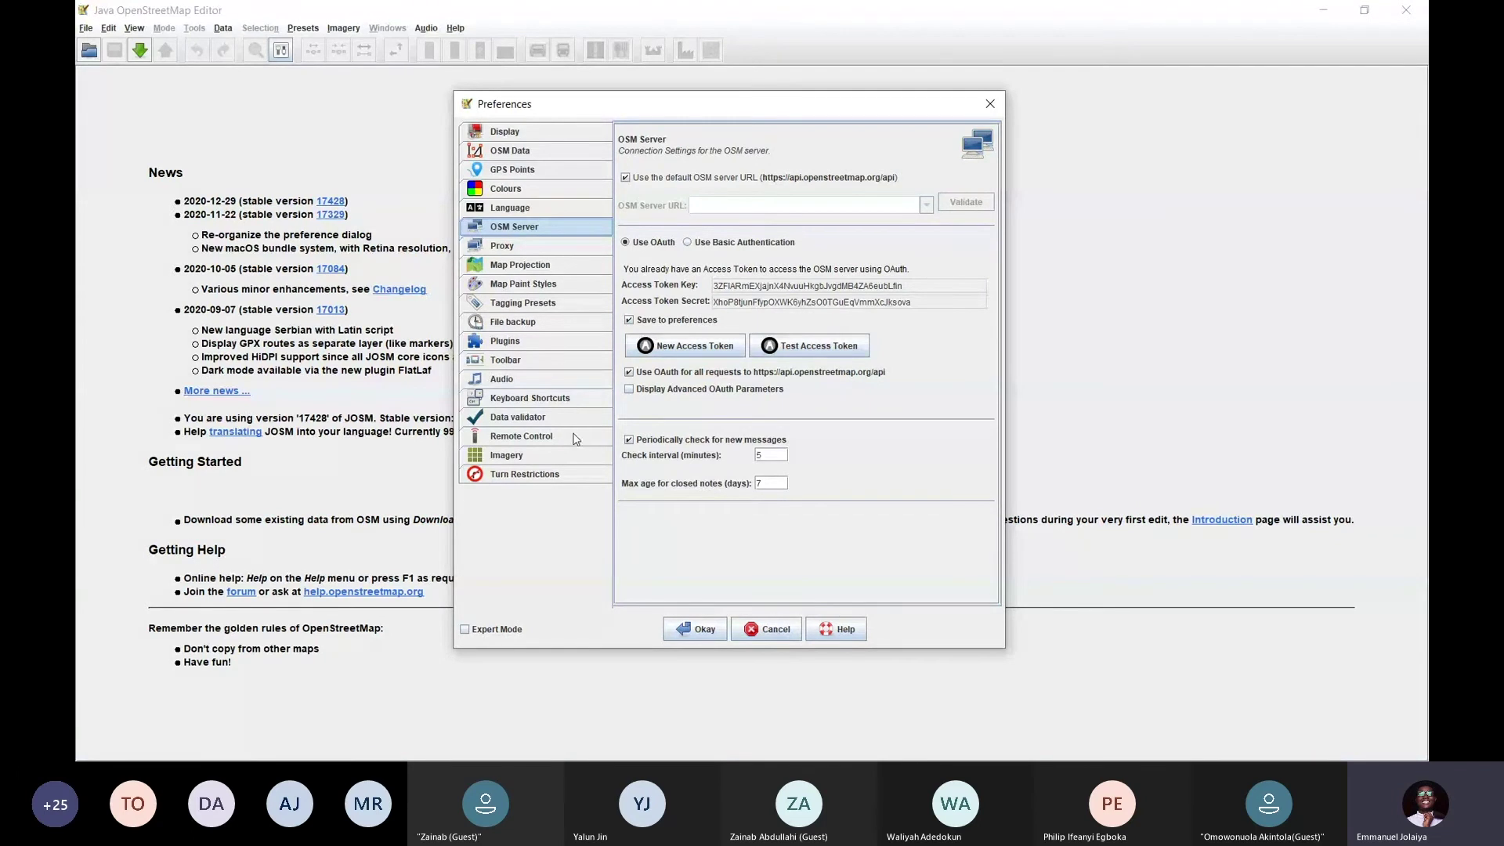
{"action": "left_click", "coordinate": [550, 436]}
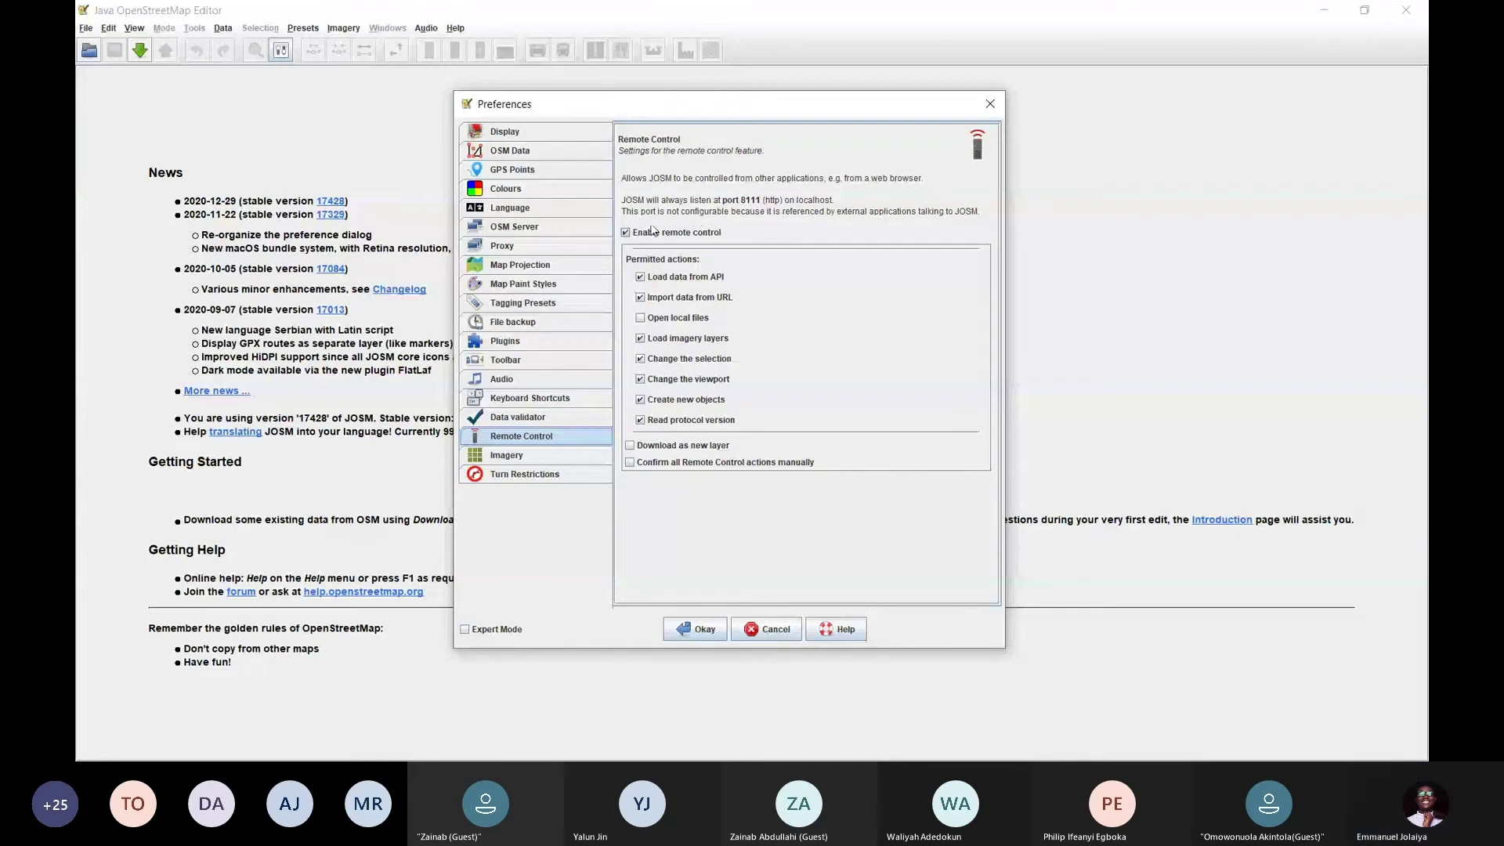
{"action": "left_click", "coordinate": [515, 227]}
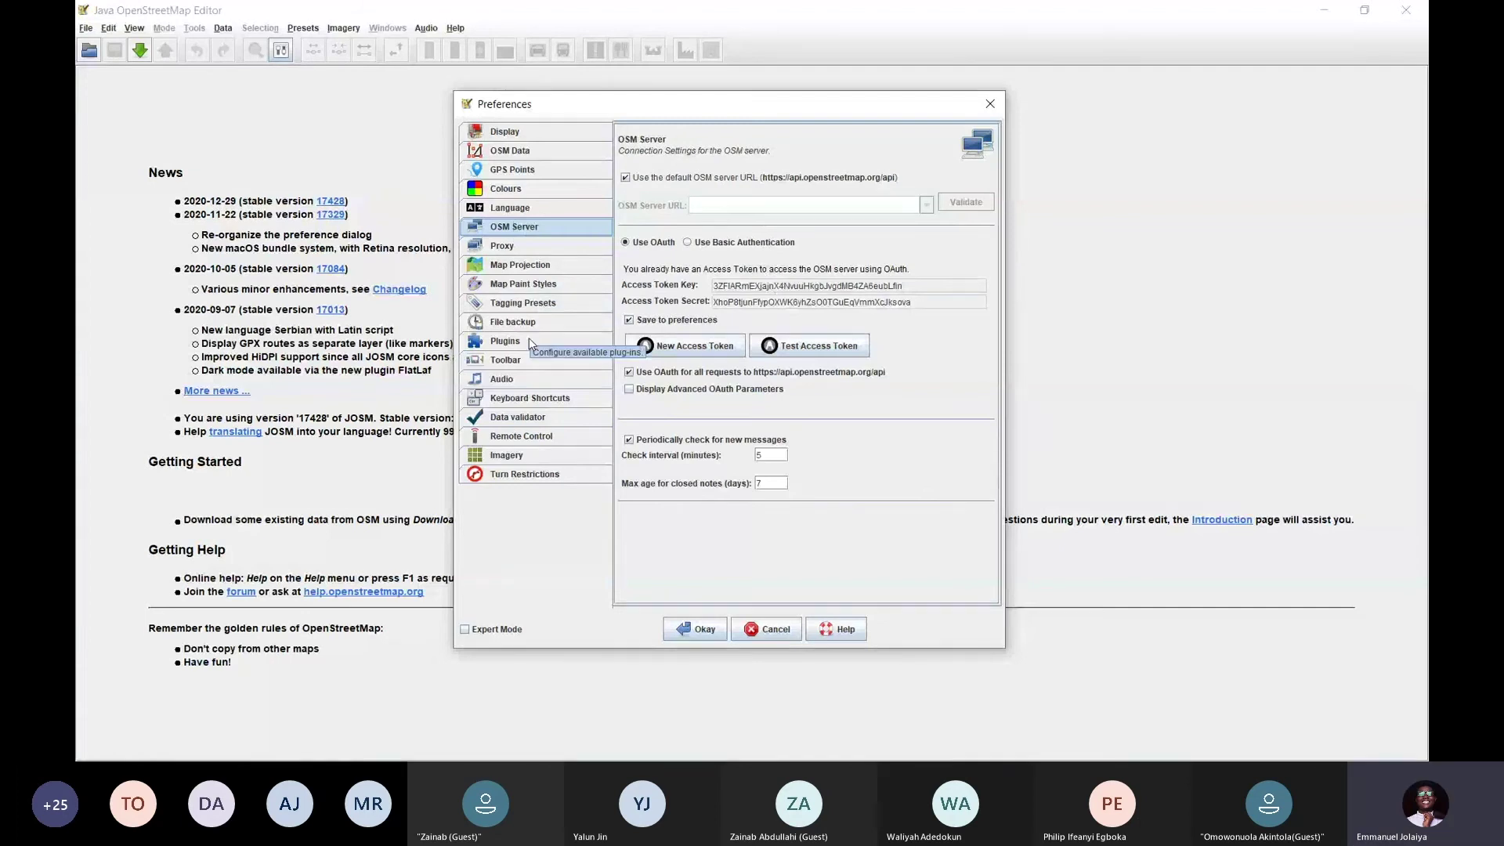
Search the plugins for 'buil', keep buildings_tools ticked, and apply to close Preferences
{"action": "left_click", "coordinate": [530, 339]}
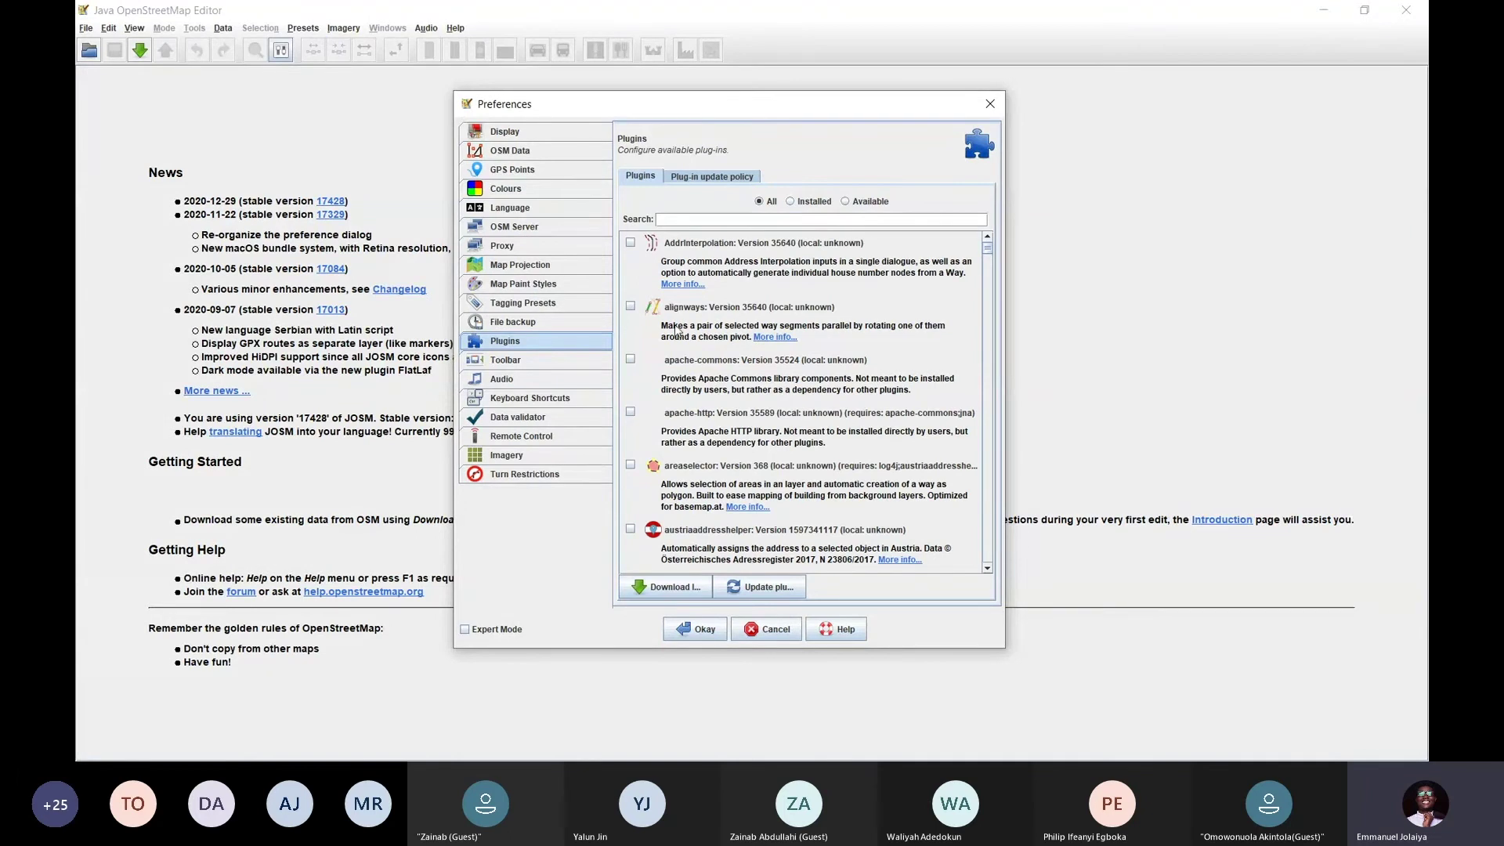
{"action": "left_click", "coordinate": [754, 220]}
{"action": "type", "text": "bu"}
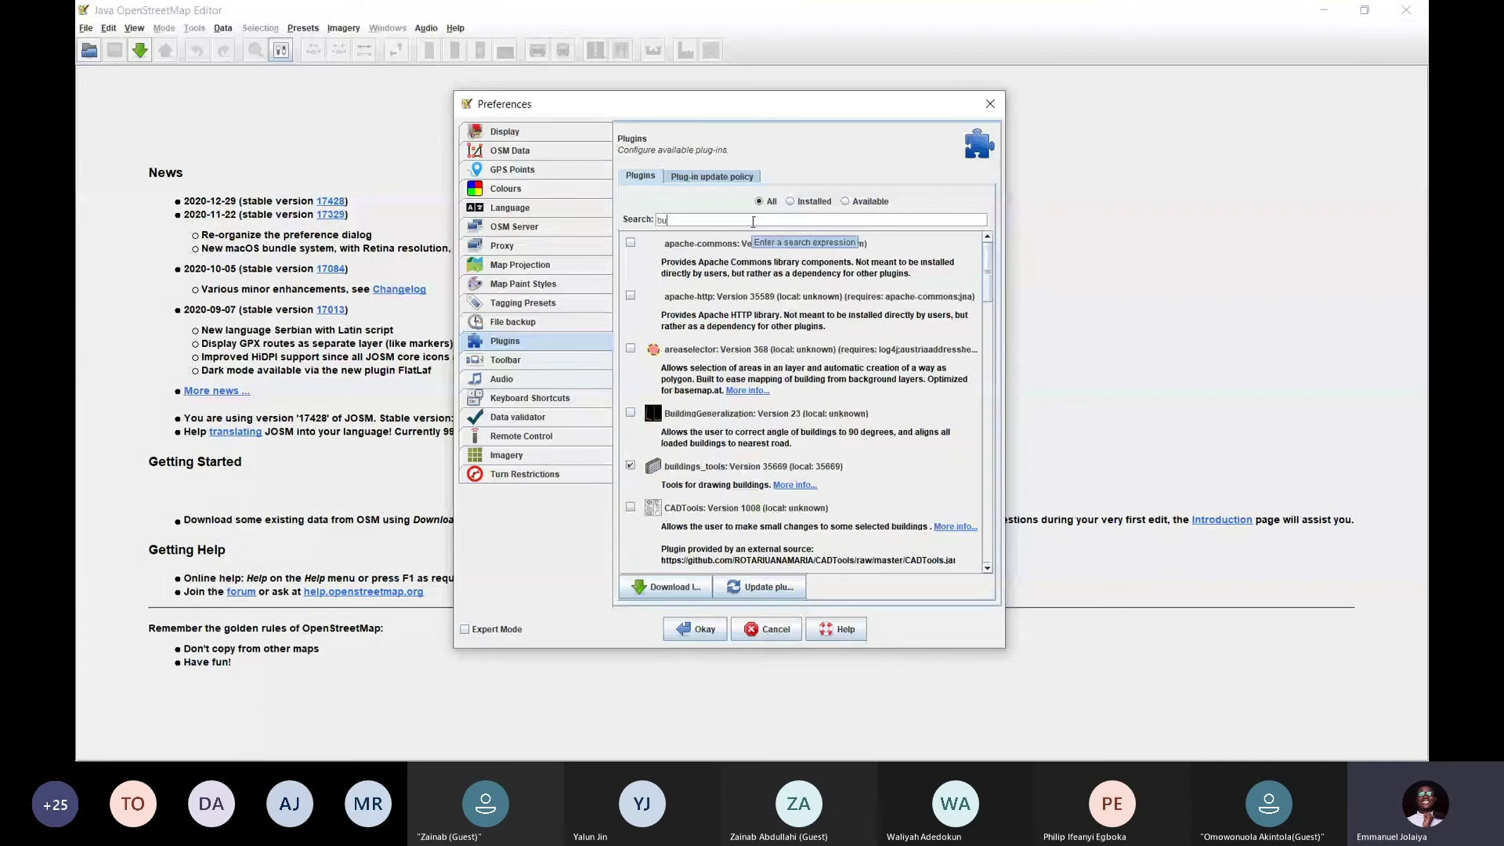
{"action": "type", "text": "il"}
{"action": "left_click", "coordinate": [631, 362]}
{"action": "left_click", "coordinate": [630, 361]}
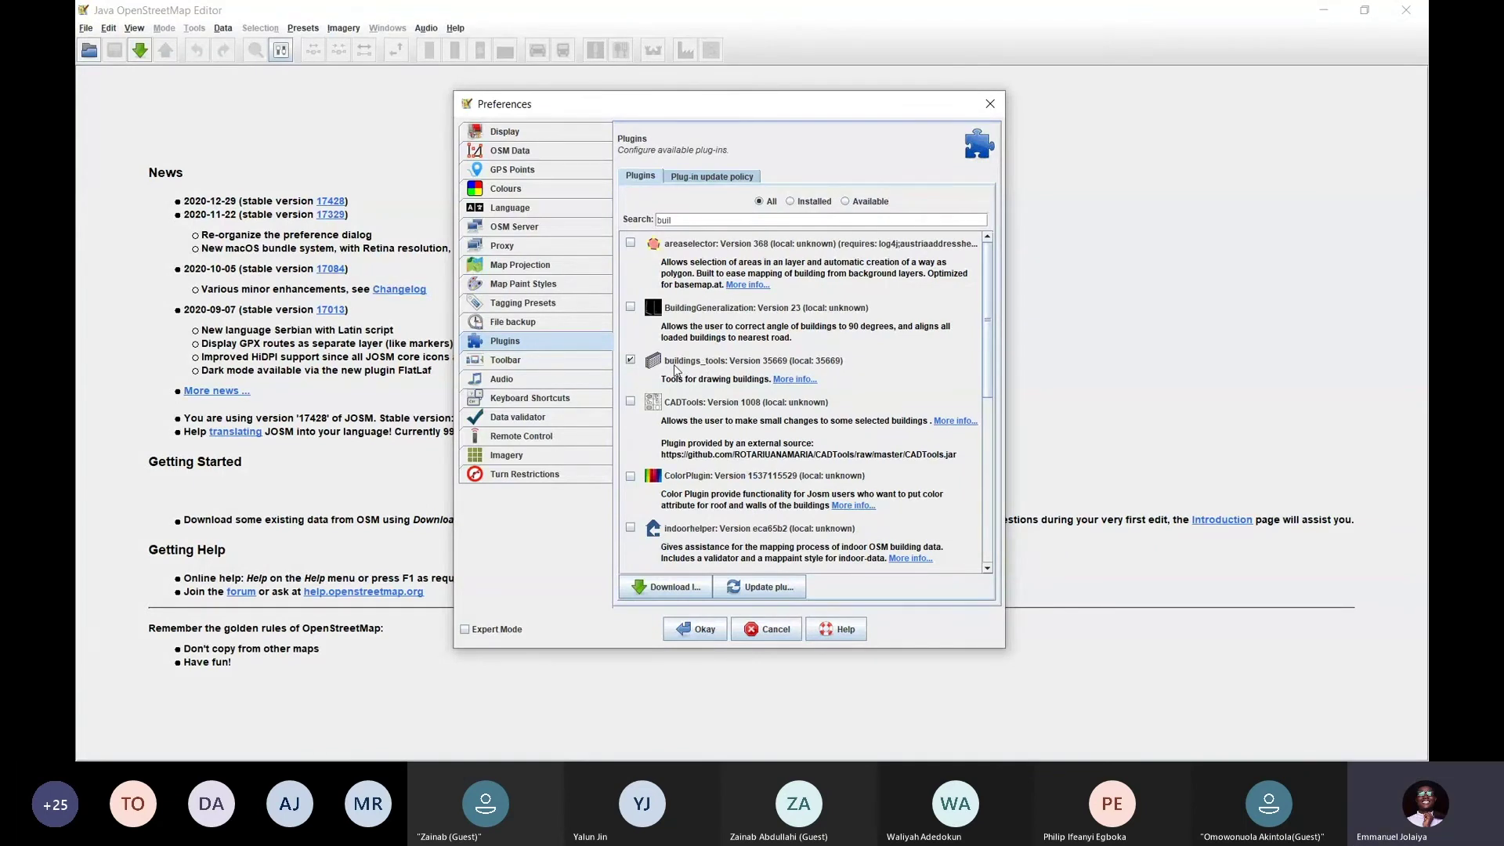
{"action": "left_click", "coordinate": [703, 628]}
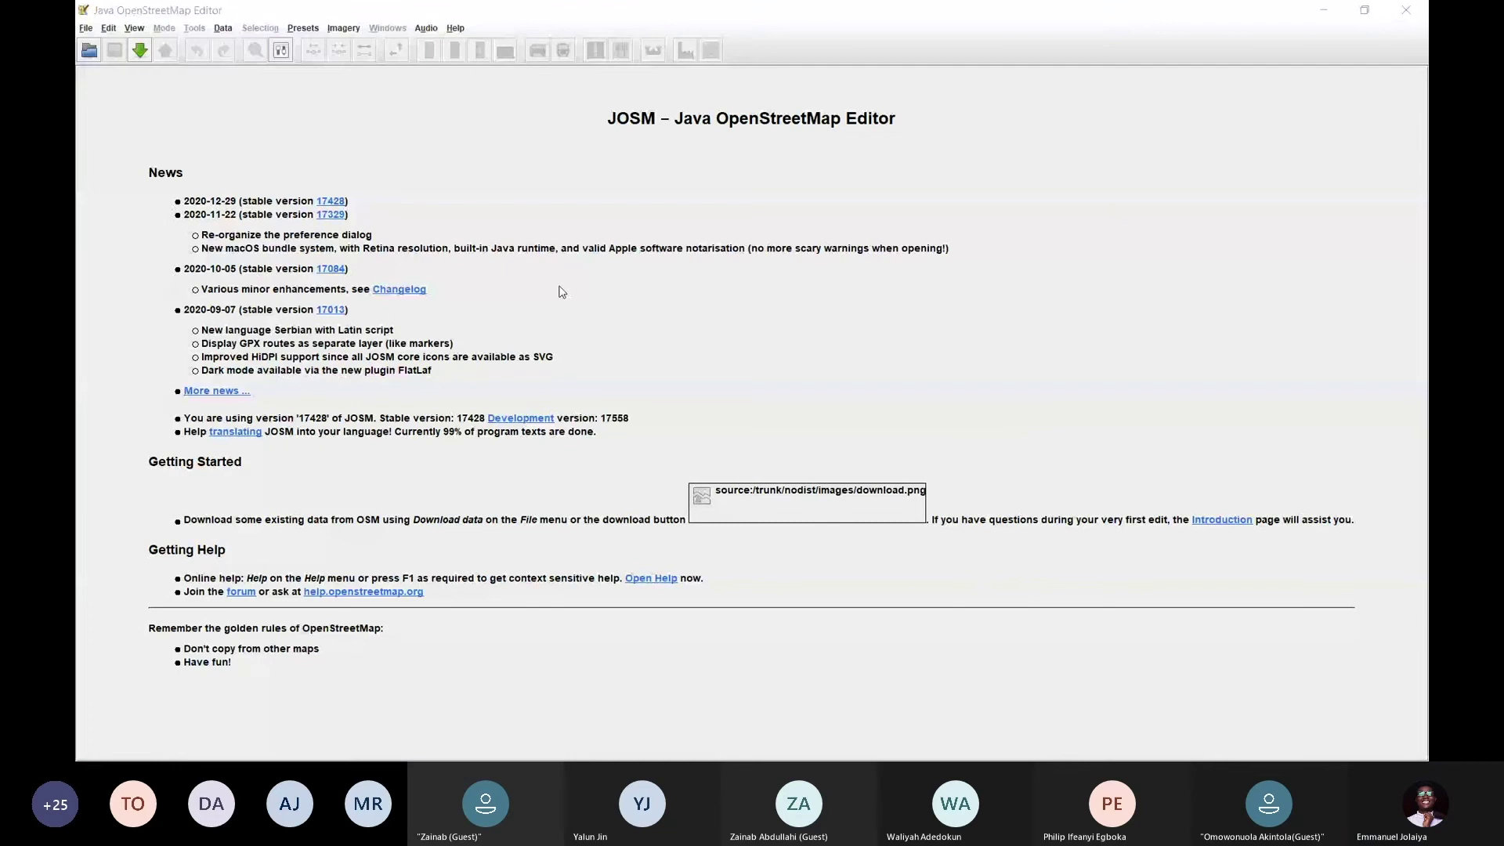
{"action": "key", "text": "alt+Tab"}
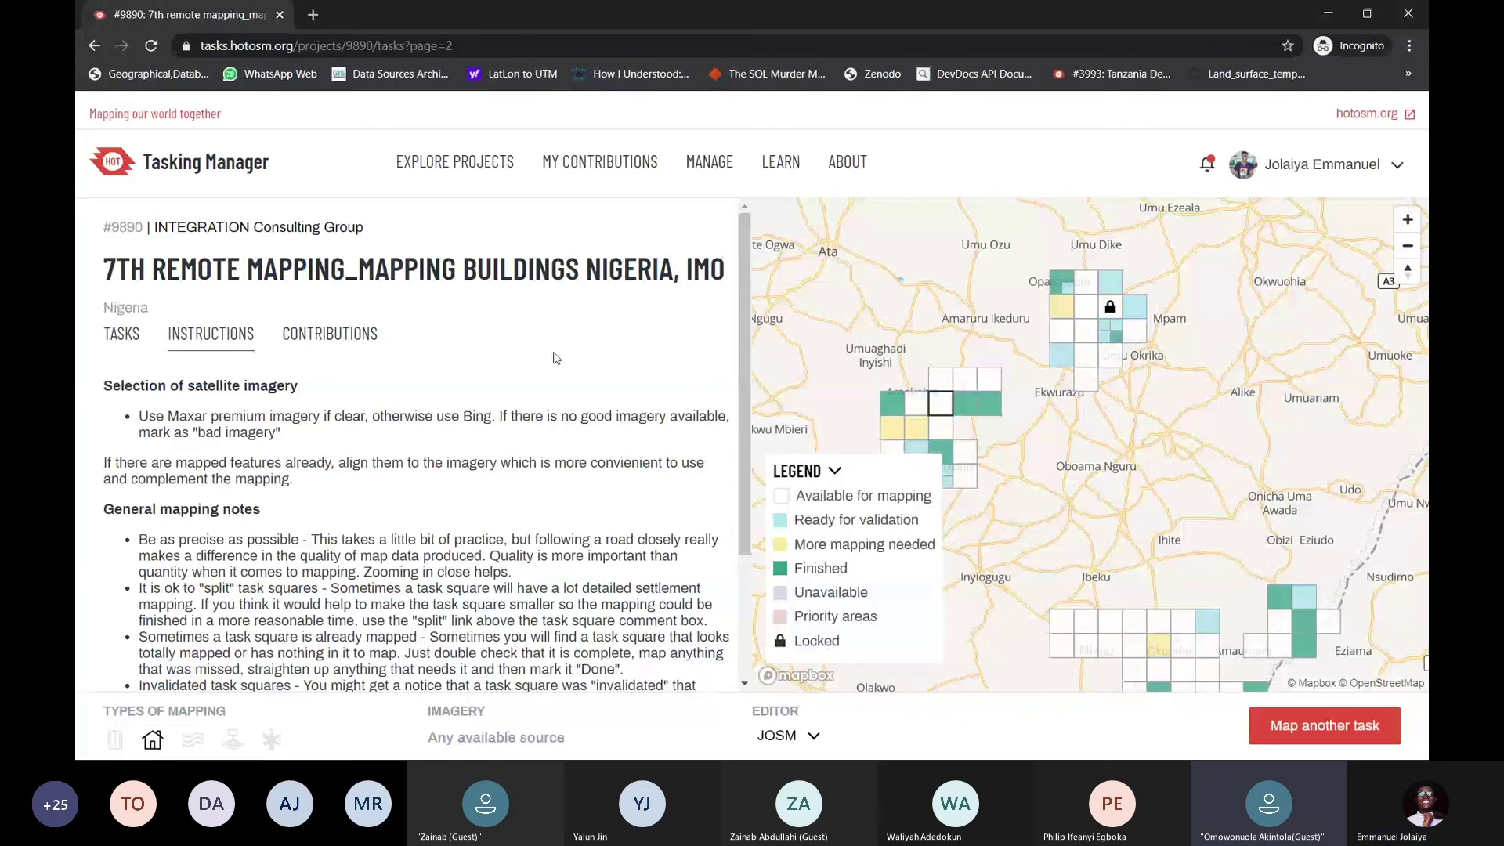
{"action": "left_click_drag", "start_coordinate": [912, 427], "coordinate": [983, 390]}
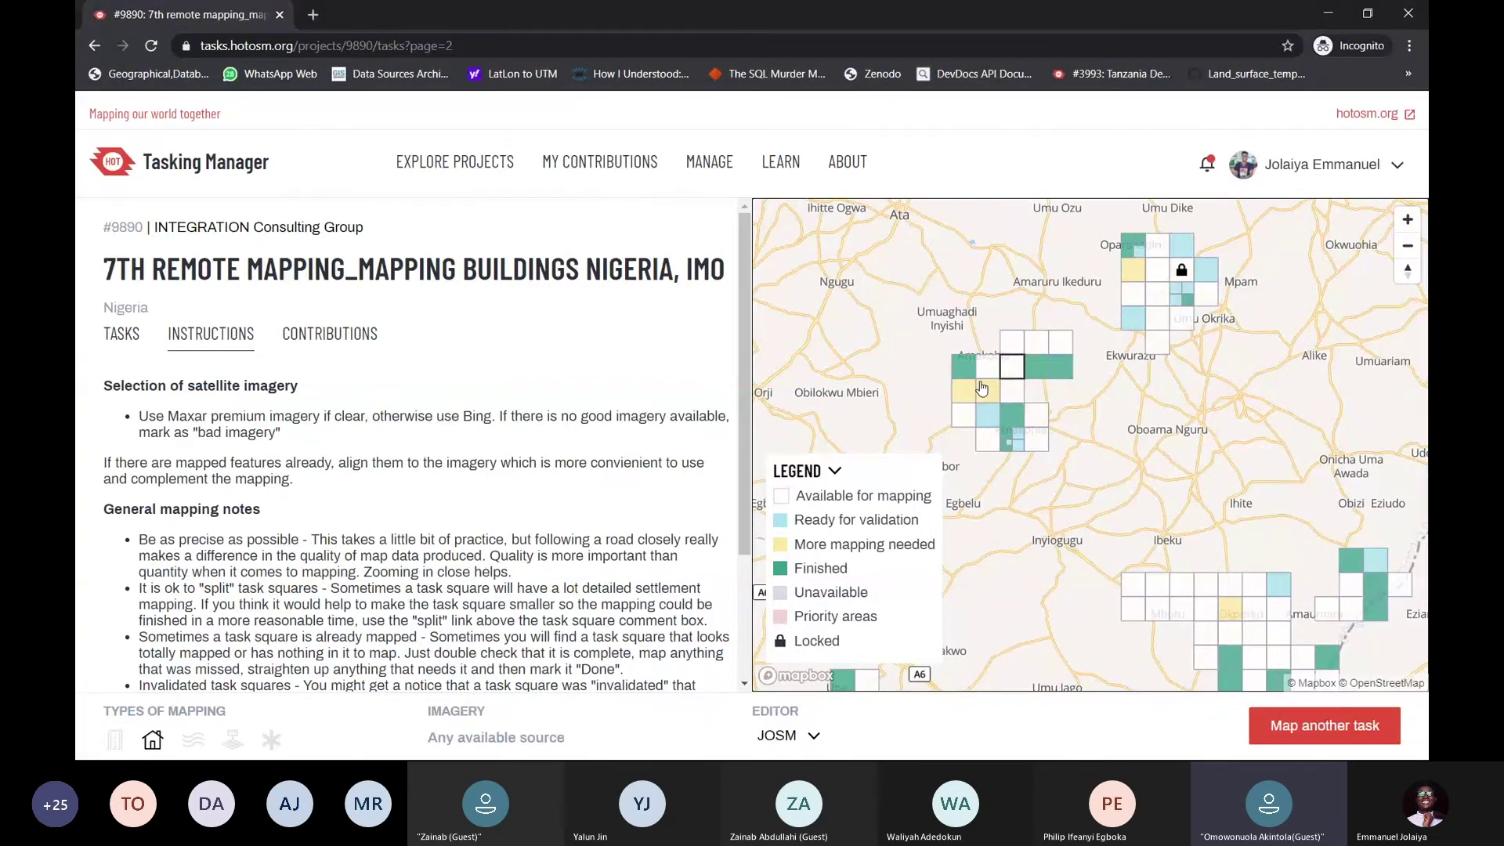
{"action": "key", "text": "alt+Tab"}
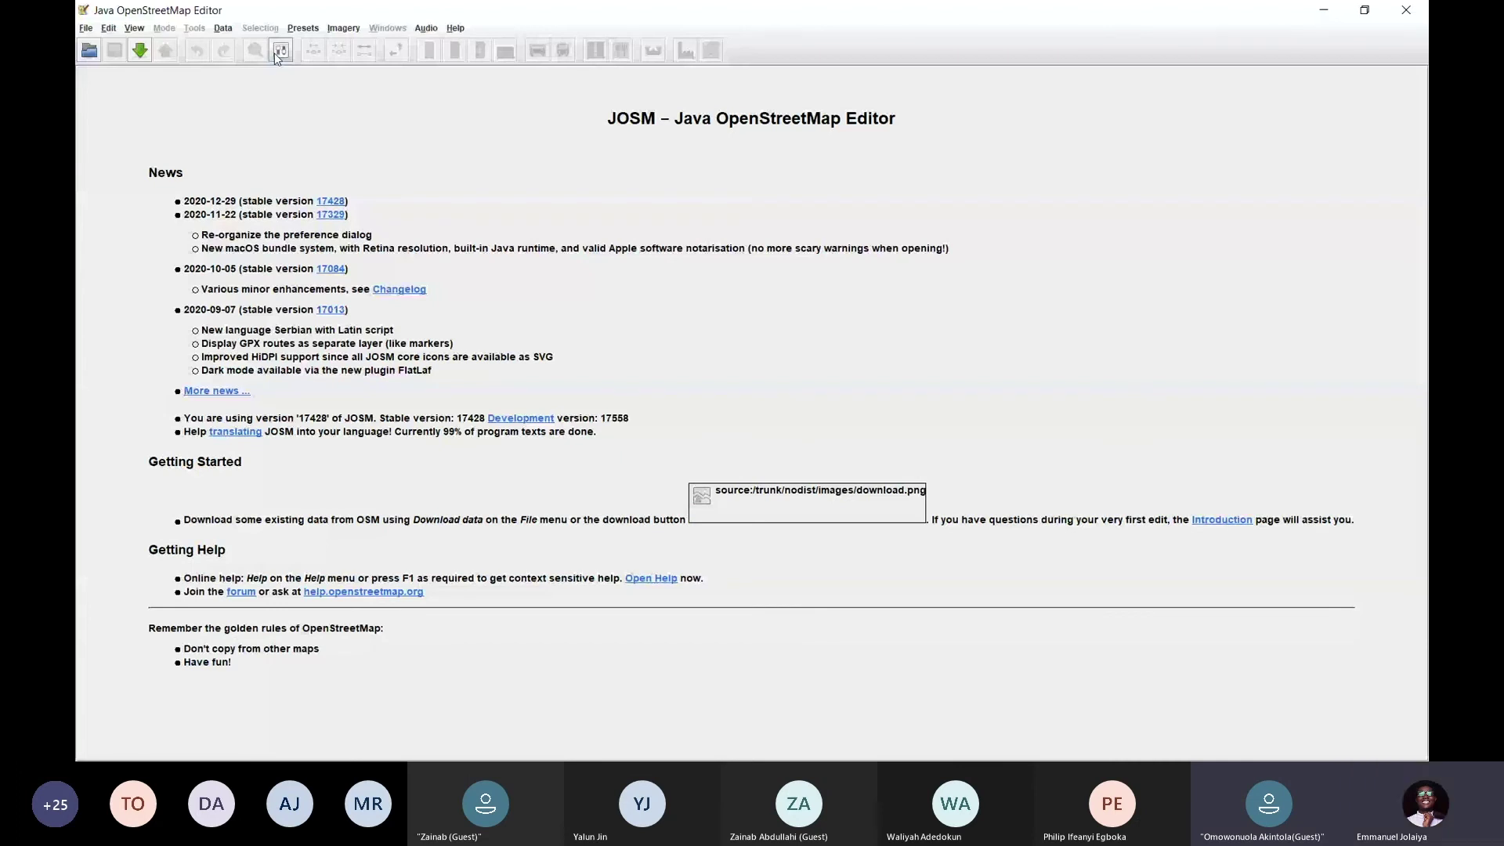
Reopen Preferences on the OSM Server page and launch the New Access Token wizard
{"action": "left_click", "coordinate": [277, 54]}
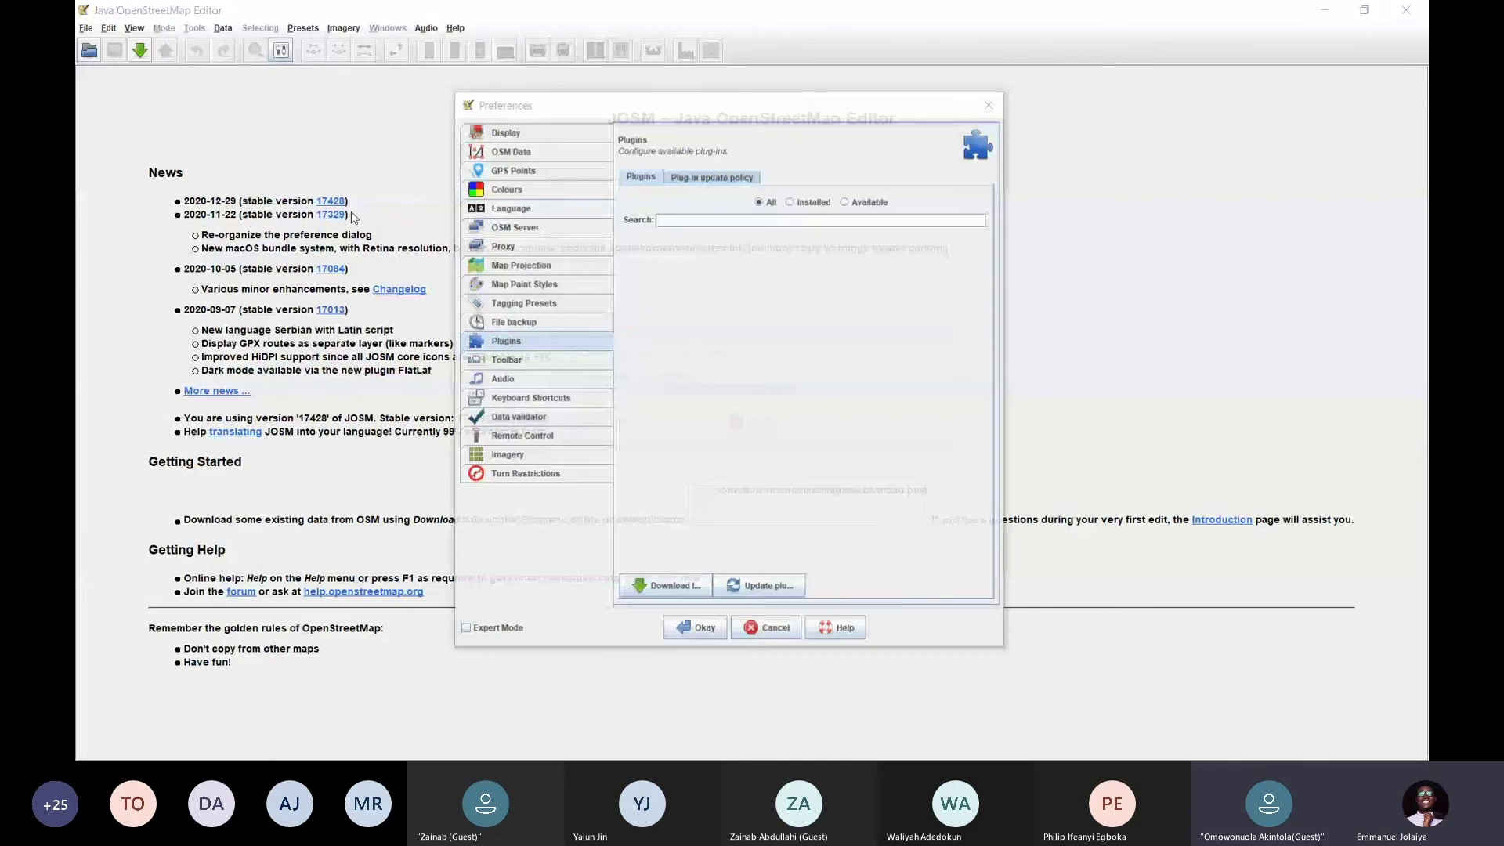
{"action": "left_click", "coordinate": [514, 228]}
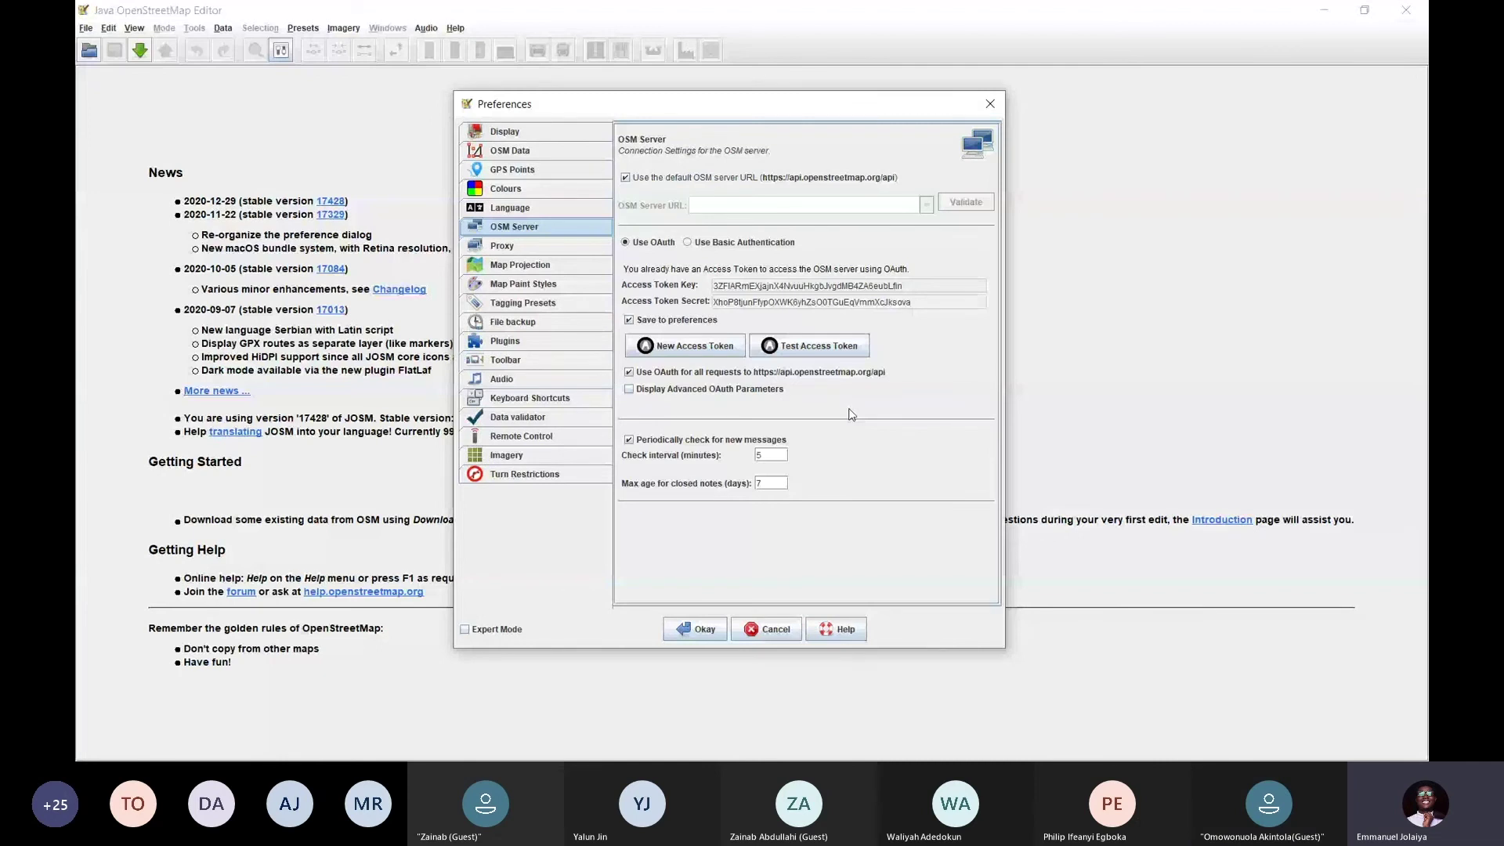
{"action": "left_click_drag", "start_coordinate": [924, 104], "coordinate": [918, 97]}
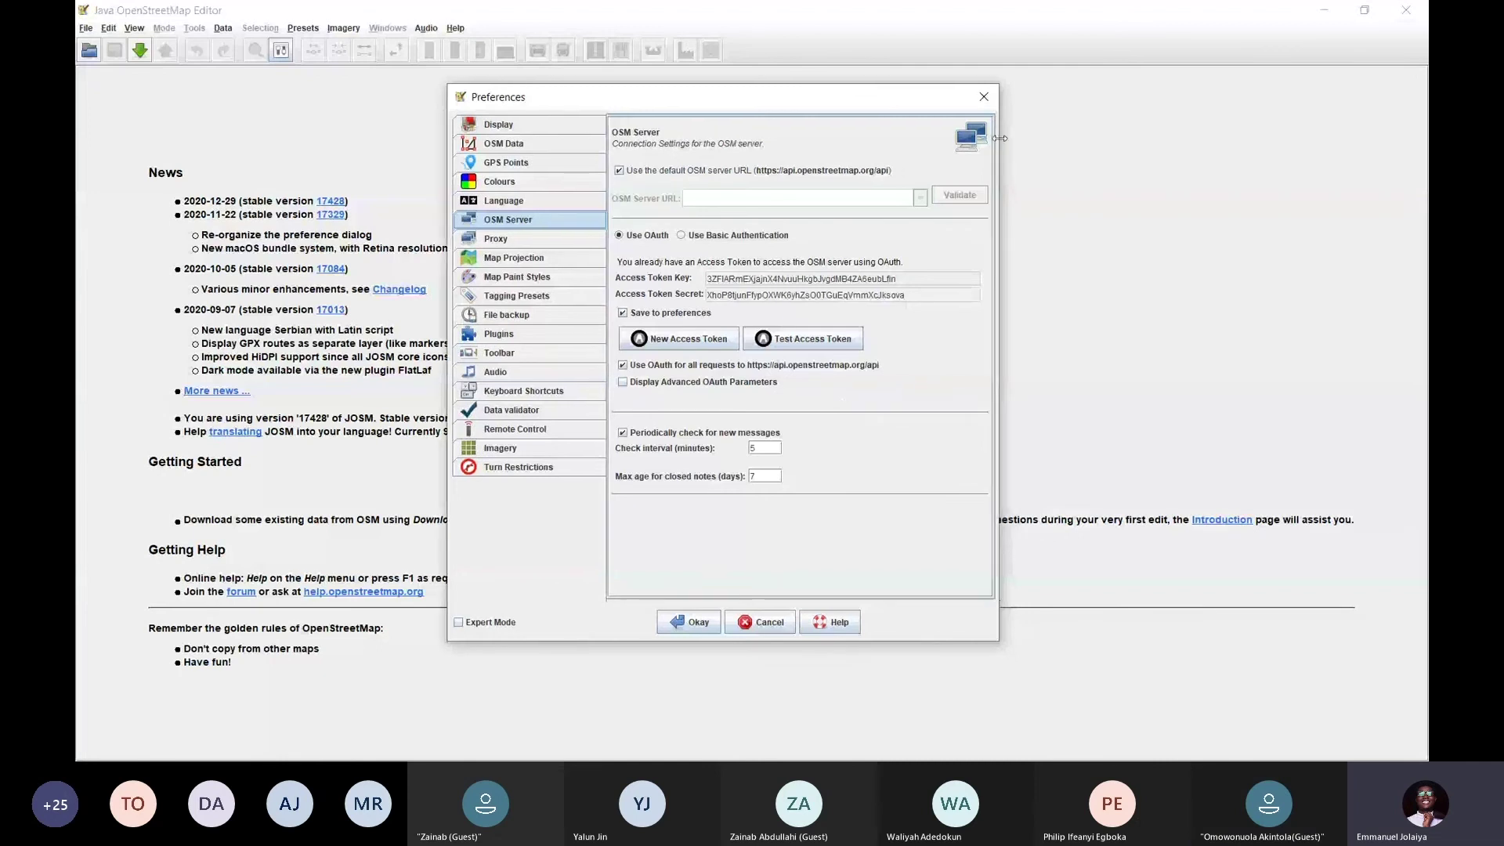
{"action": "left_click", "coordinate": [986, 102]}
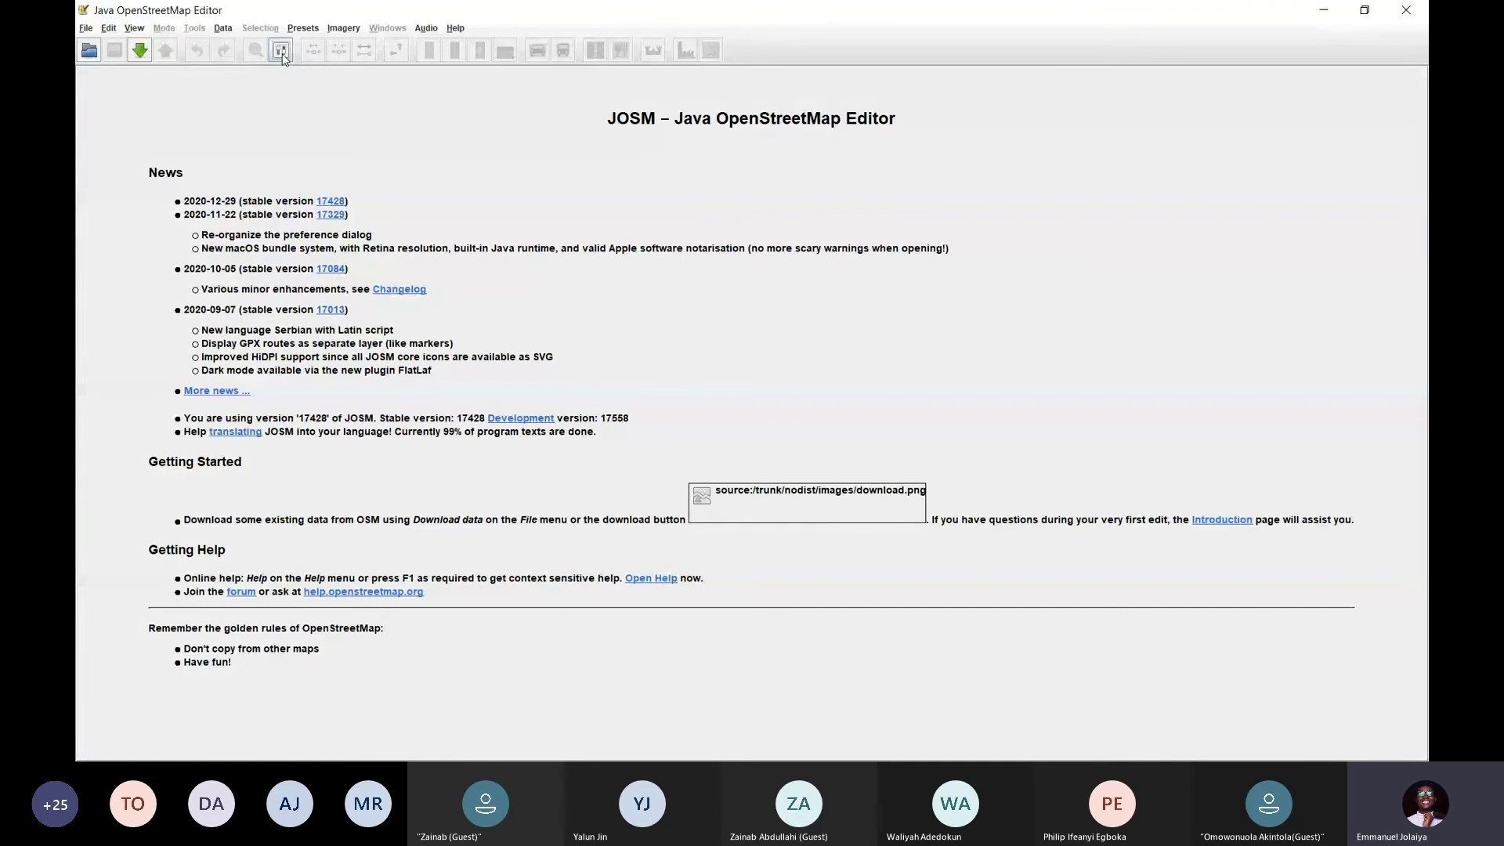
{"action": "left_click", "coordinate": [282, 52]}
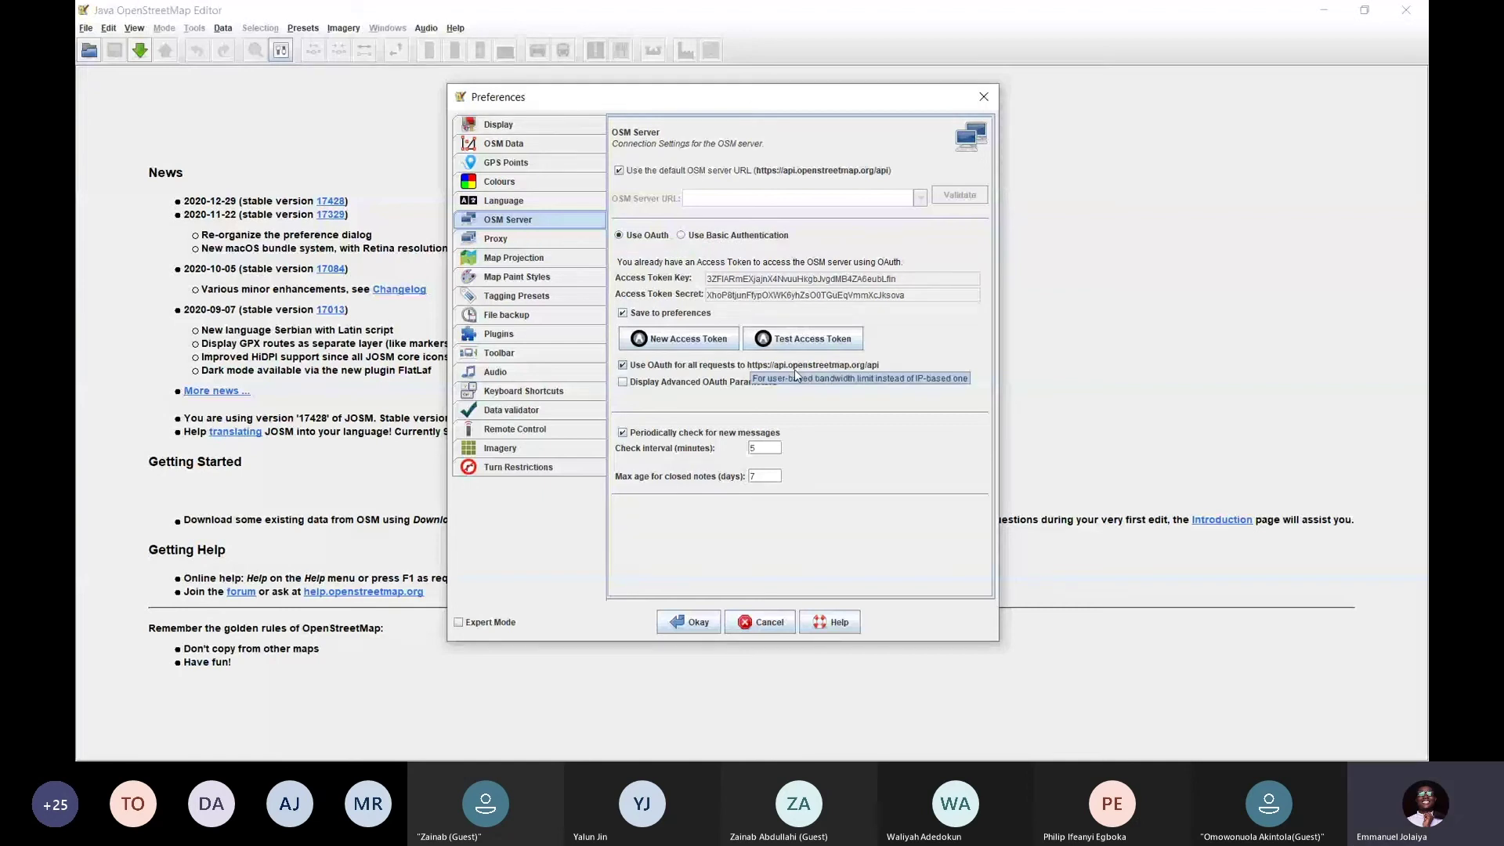
{"action": "left_click", "coordinate": [679, 338]}
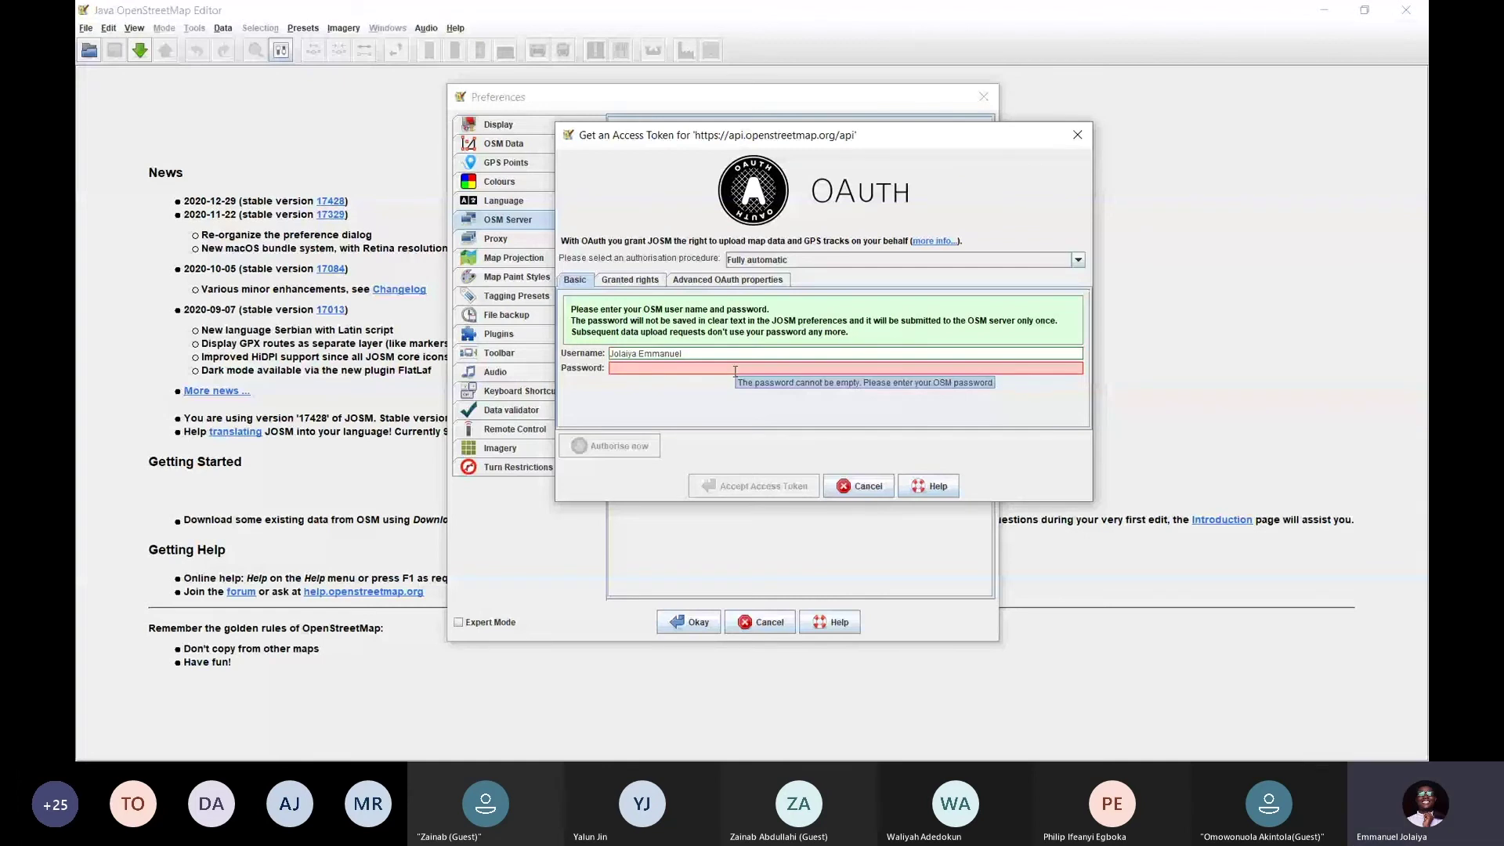
Restart the access-token wizard and fill in the OSM username and account password
{"action": "key", "text": "ctrl+v"}
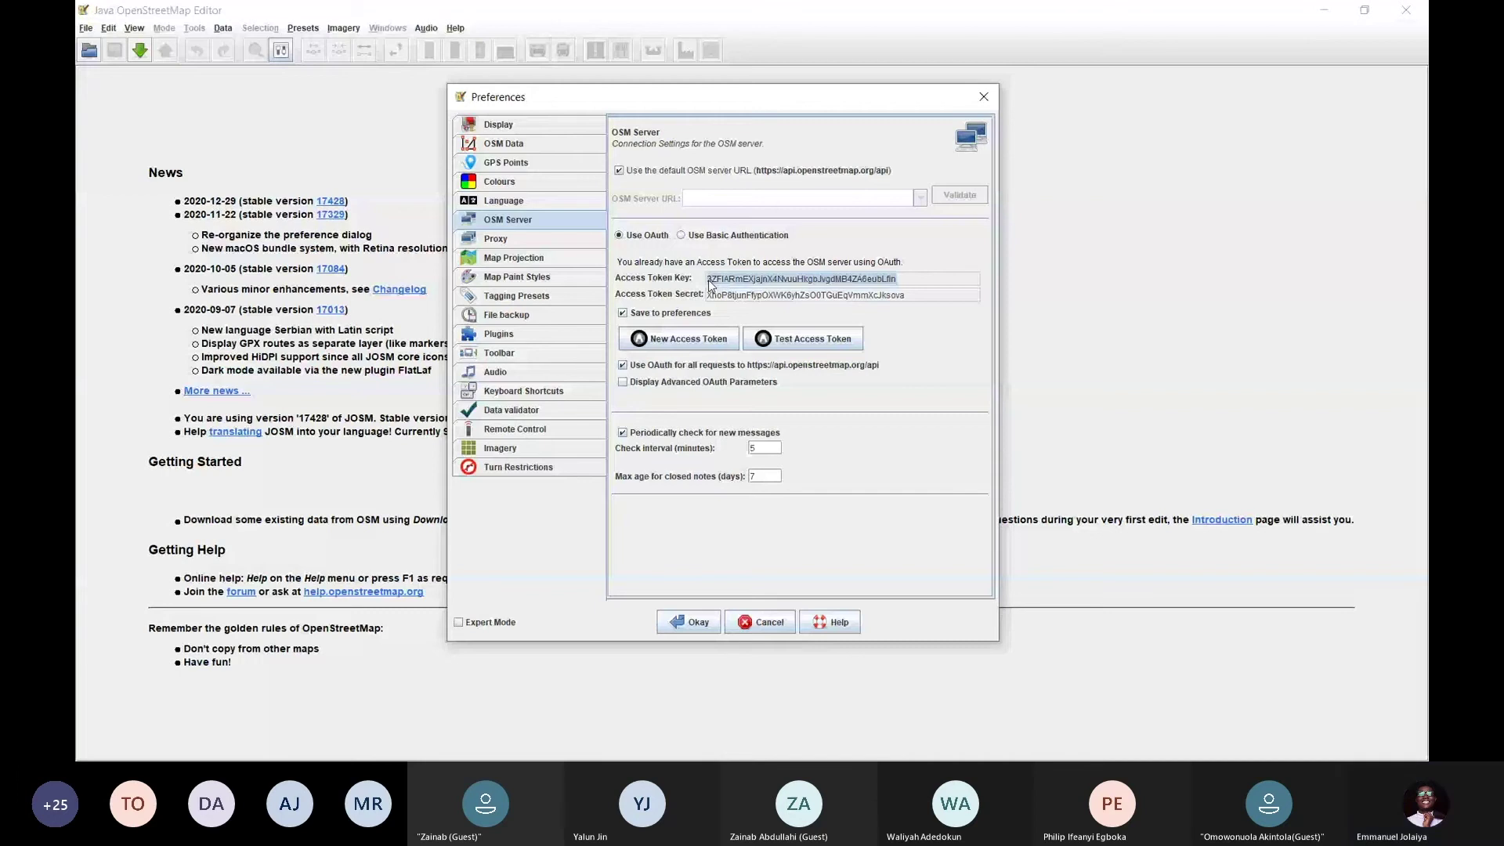
{"action": "left_click", "coordinate": [707, 295]}
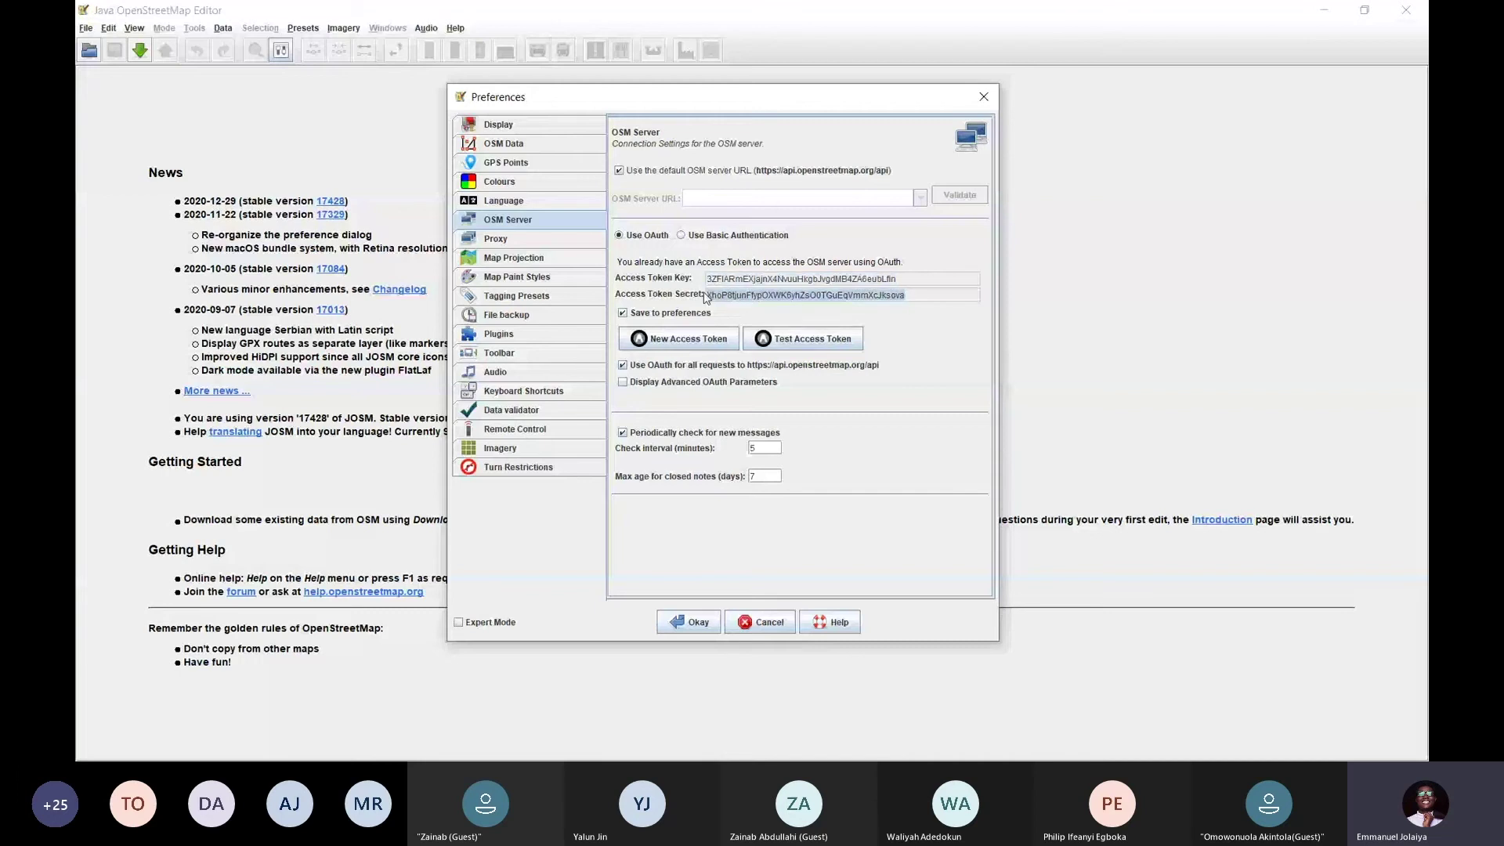
{"action": "left_click", "coordinate": [678, 338]}
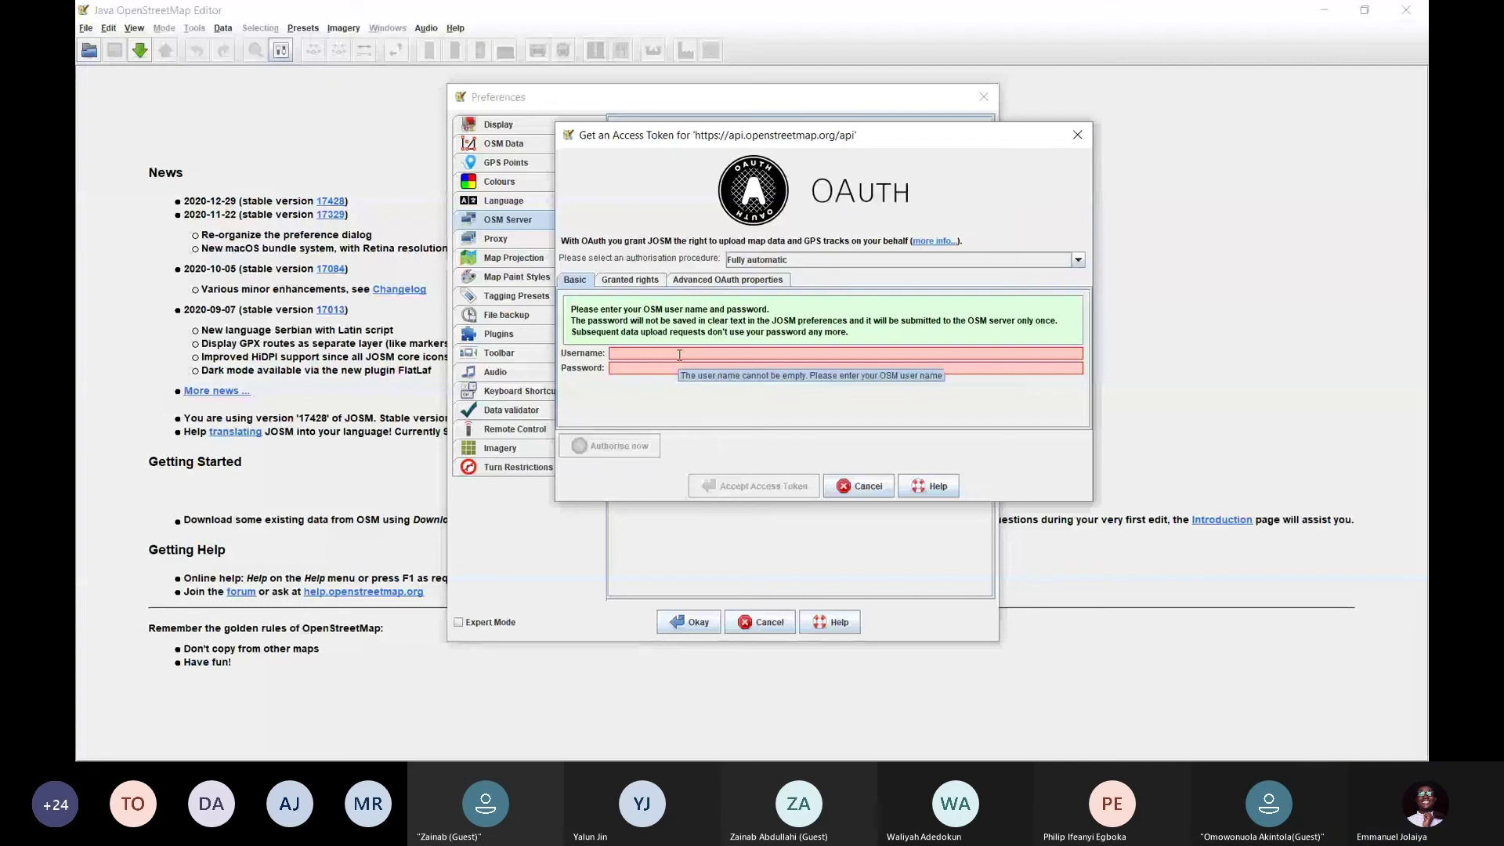
{"action": "left_click", "coordinate": [679, 355]}
{"action": "key", "text": "ctrl+v"}
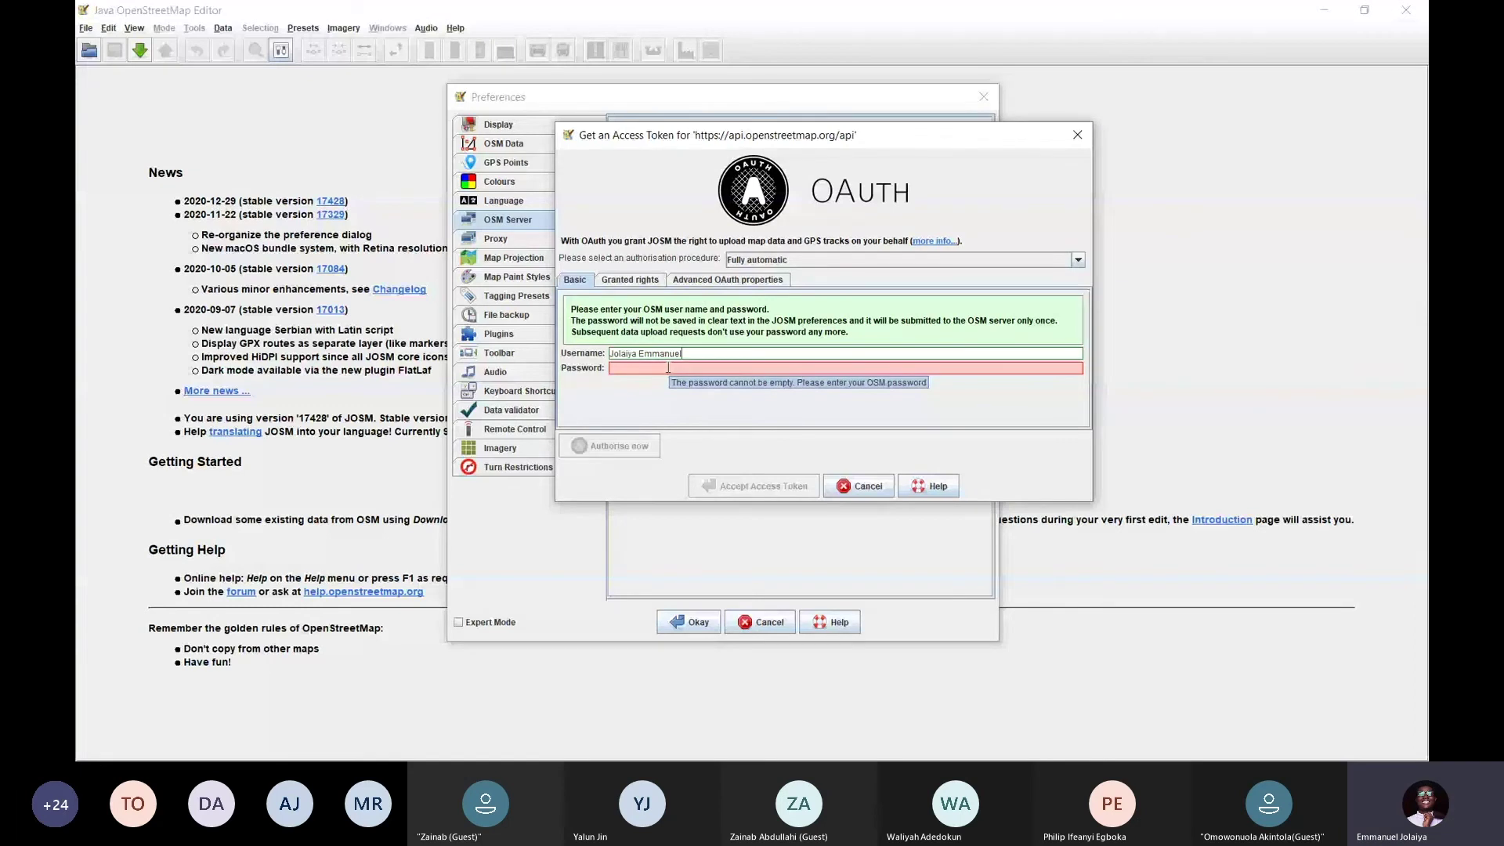
{"action": "left_click", "coordinate": [668, 367]}
{"action": "type", "text": "••"}
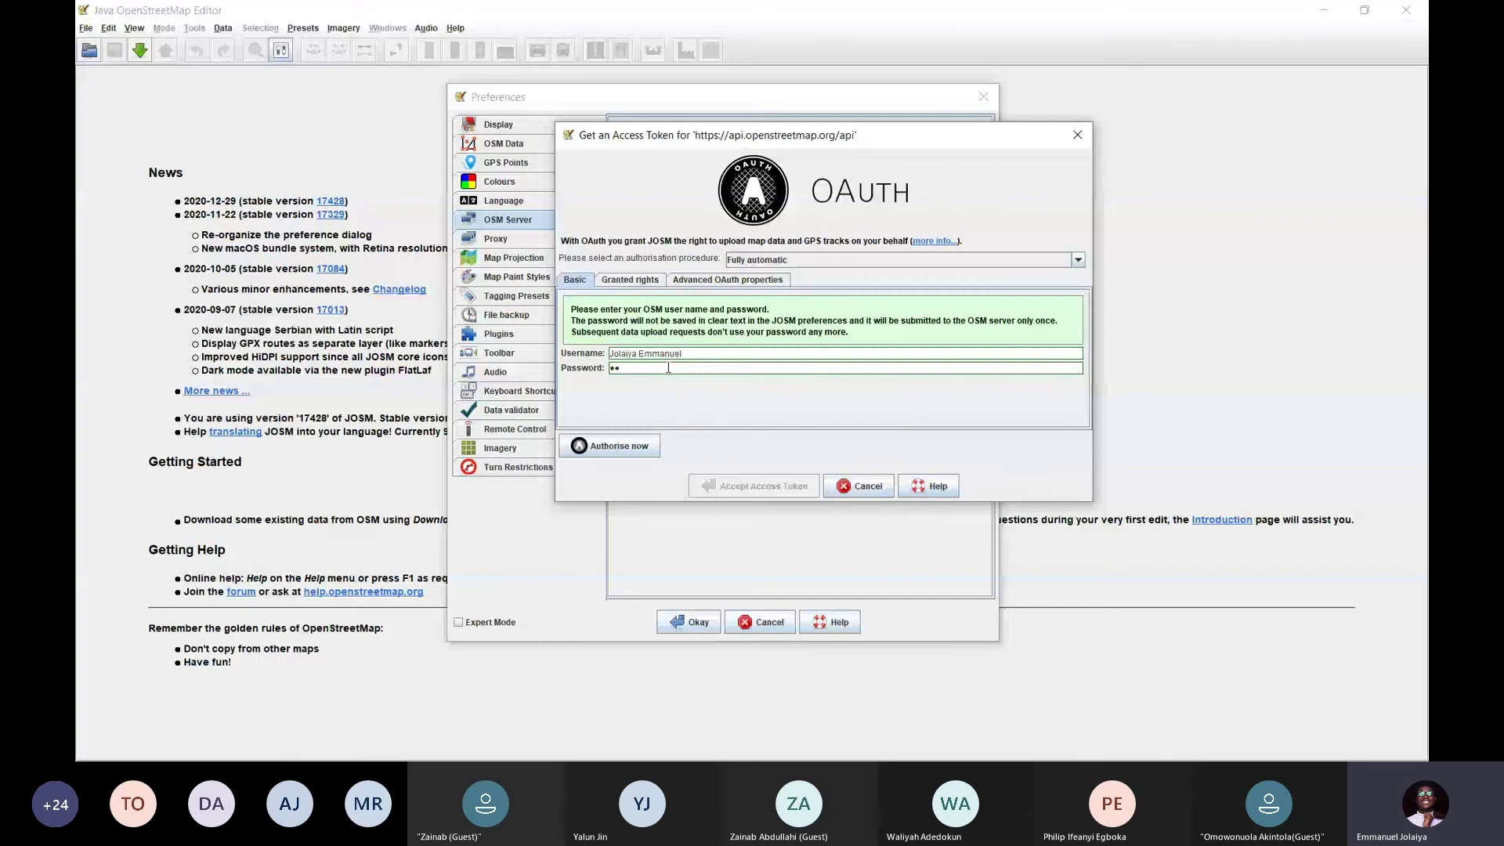
{"action": "key", "text": "ctrl+v"}
Request authorisation, dismiss the failure message, and search Windows for 'josm'
{"action": "left_click", "coordinate": [640, 446]}
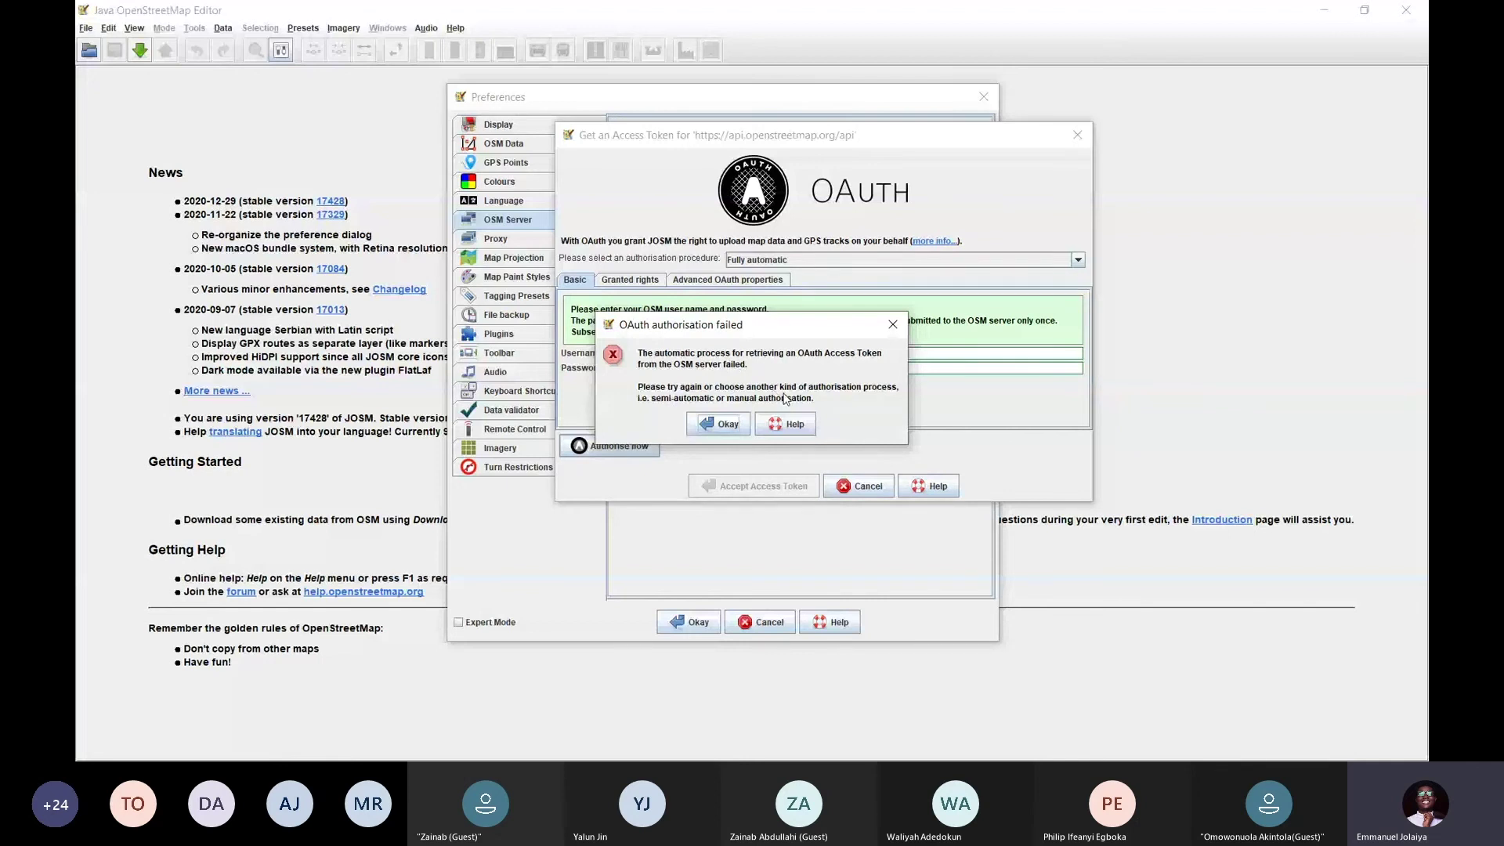
{"action": "left_click", "coordinate": [725, 427]}
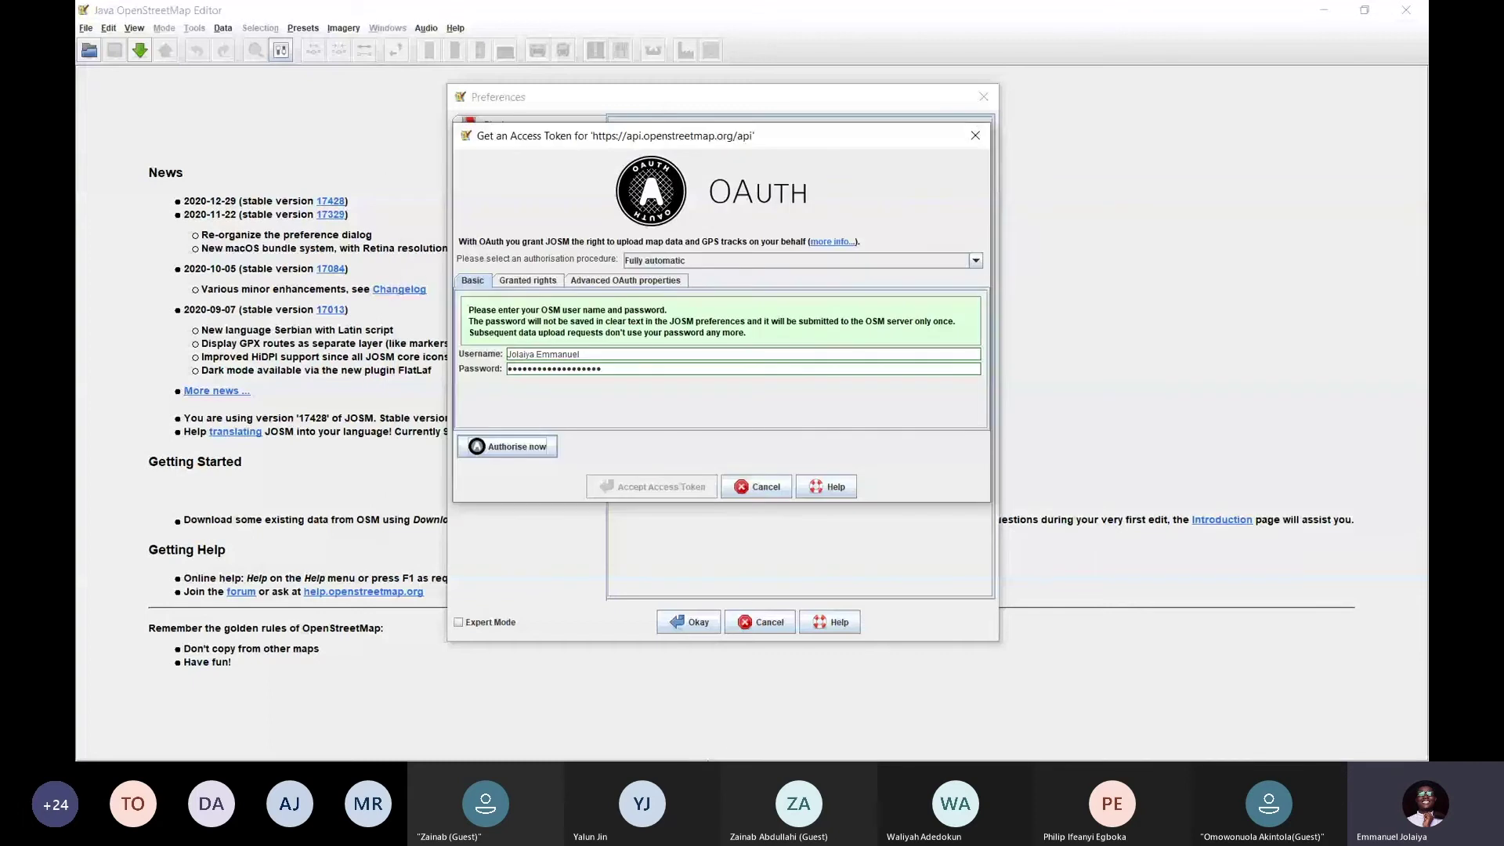
{"action": "key", "text": "super"}
{"action": "type", "text": "josm"}
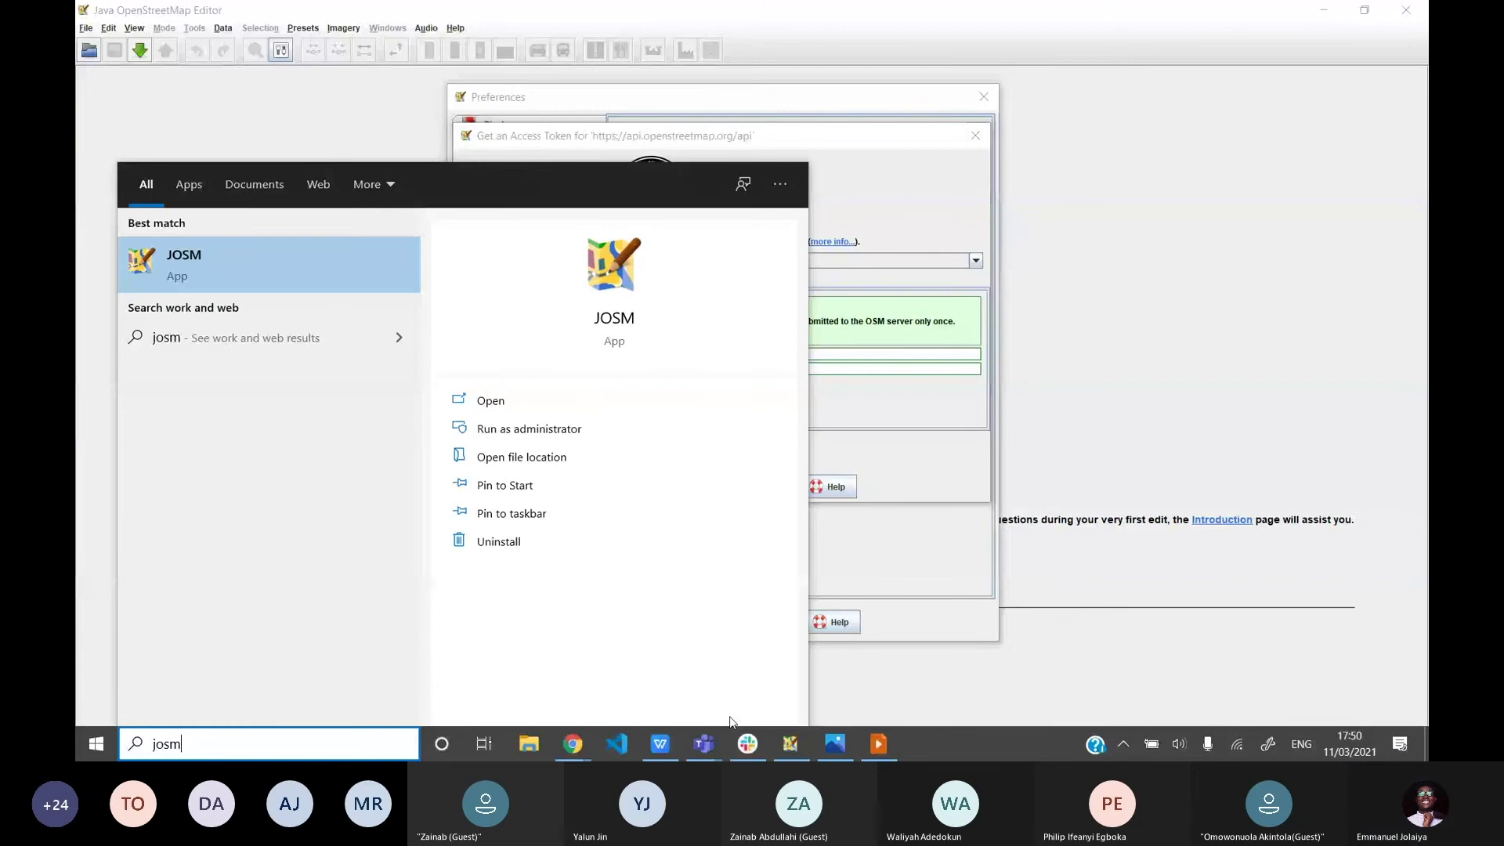
Launch another JOSM from the search result, then switch back to the Tasking Manager in Chrome
{"action": "key", "text": "Return"}
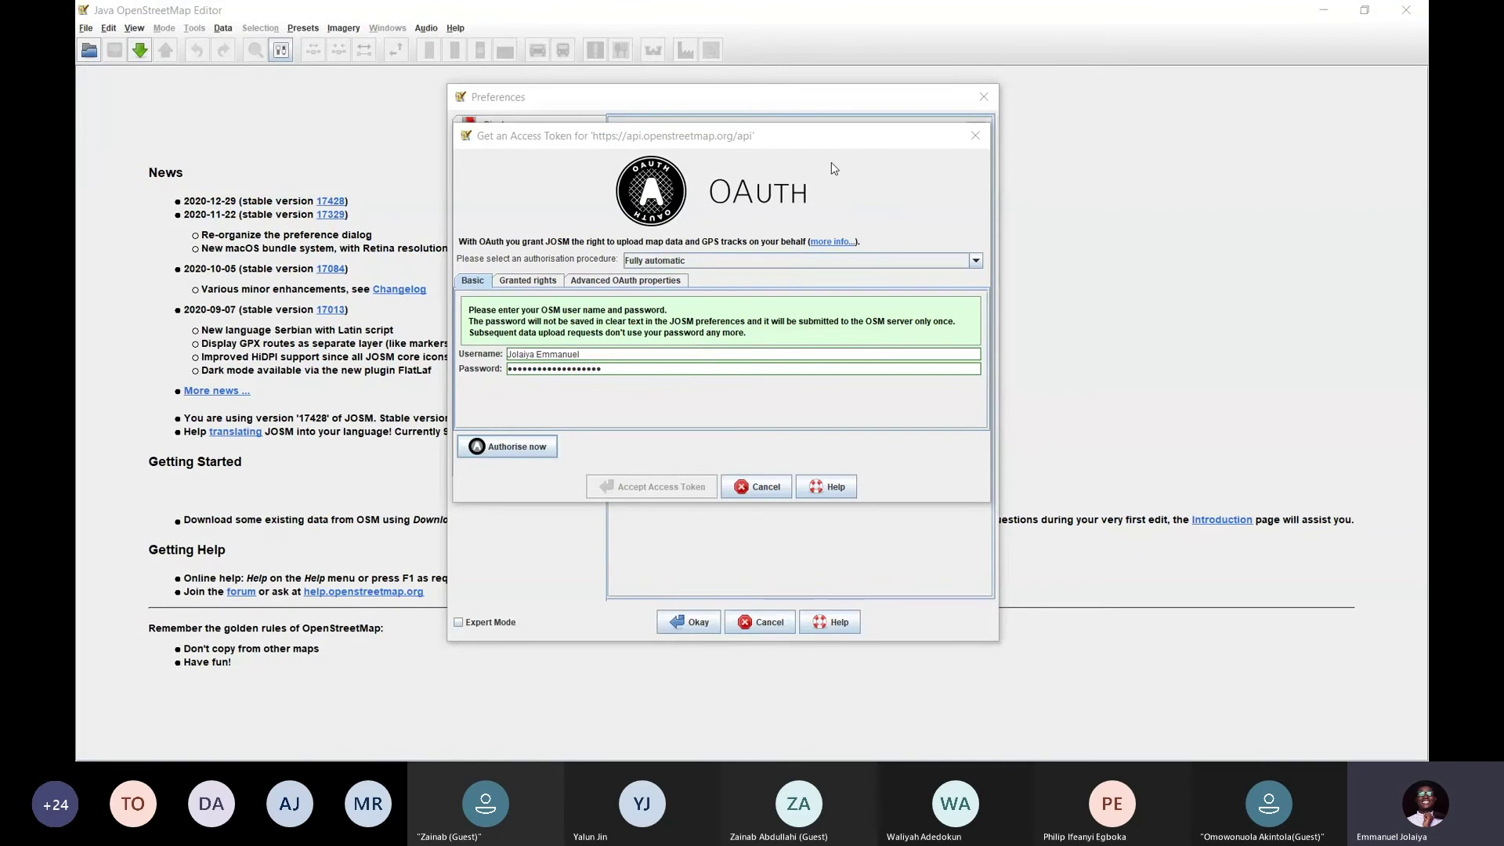
{"action": "left_click_drag", "start_coordinate": [834, 138], "coordinate": [831, 142]}
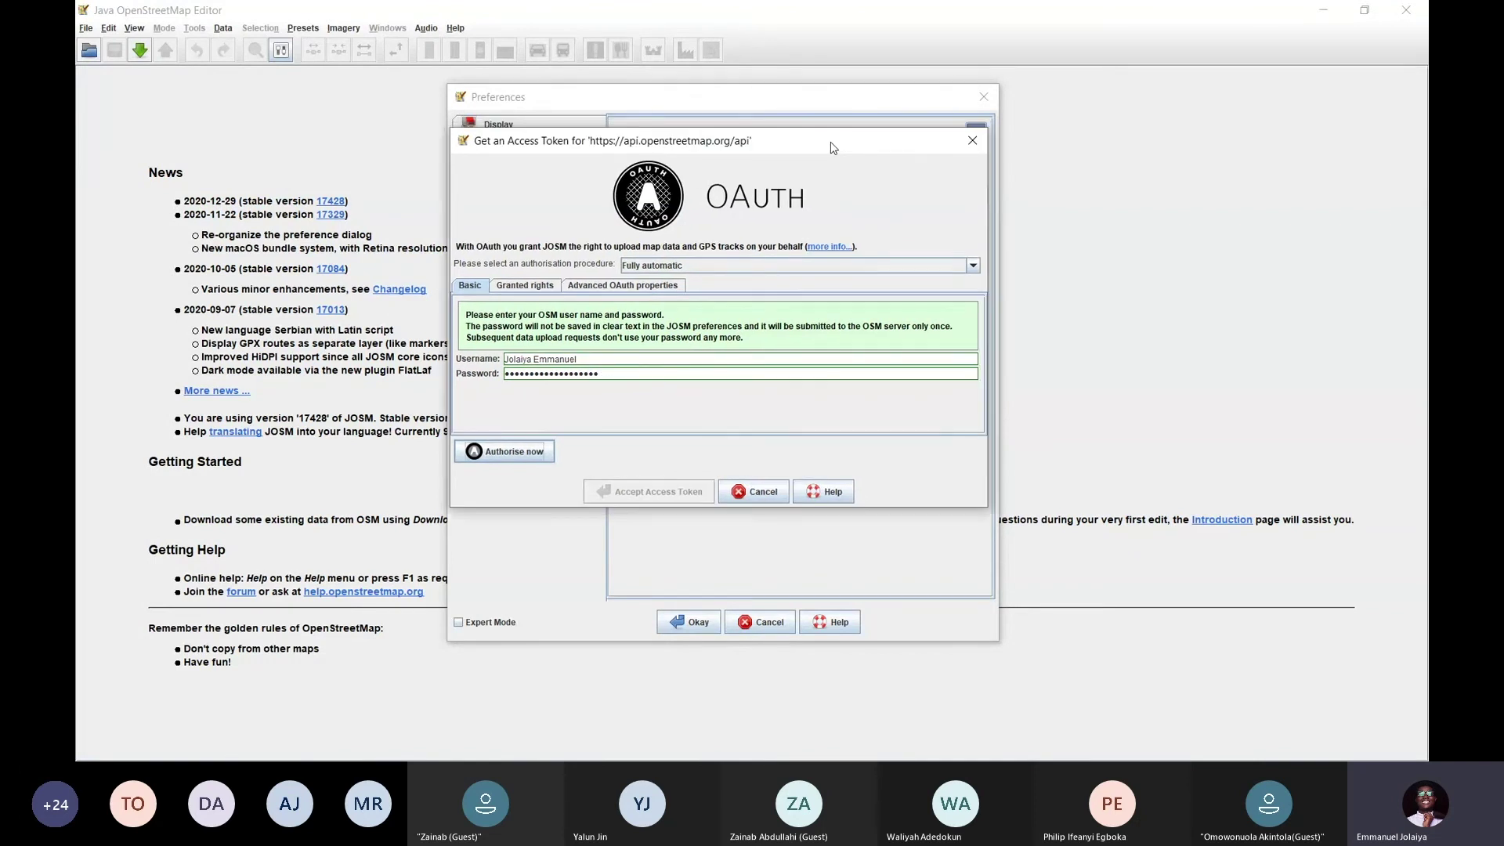
{"action": "key", "text": "alt+Tab"}
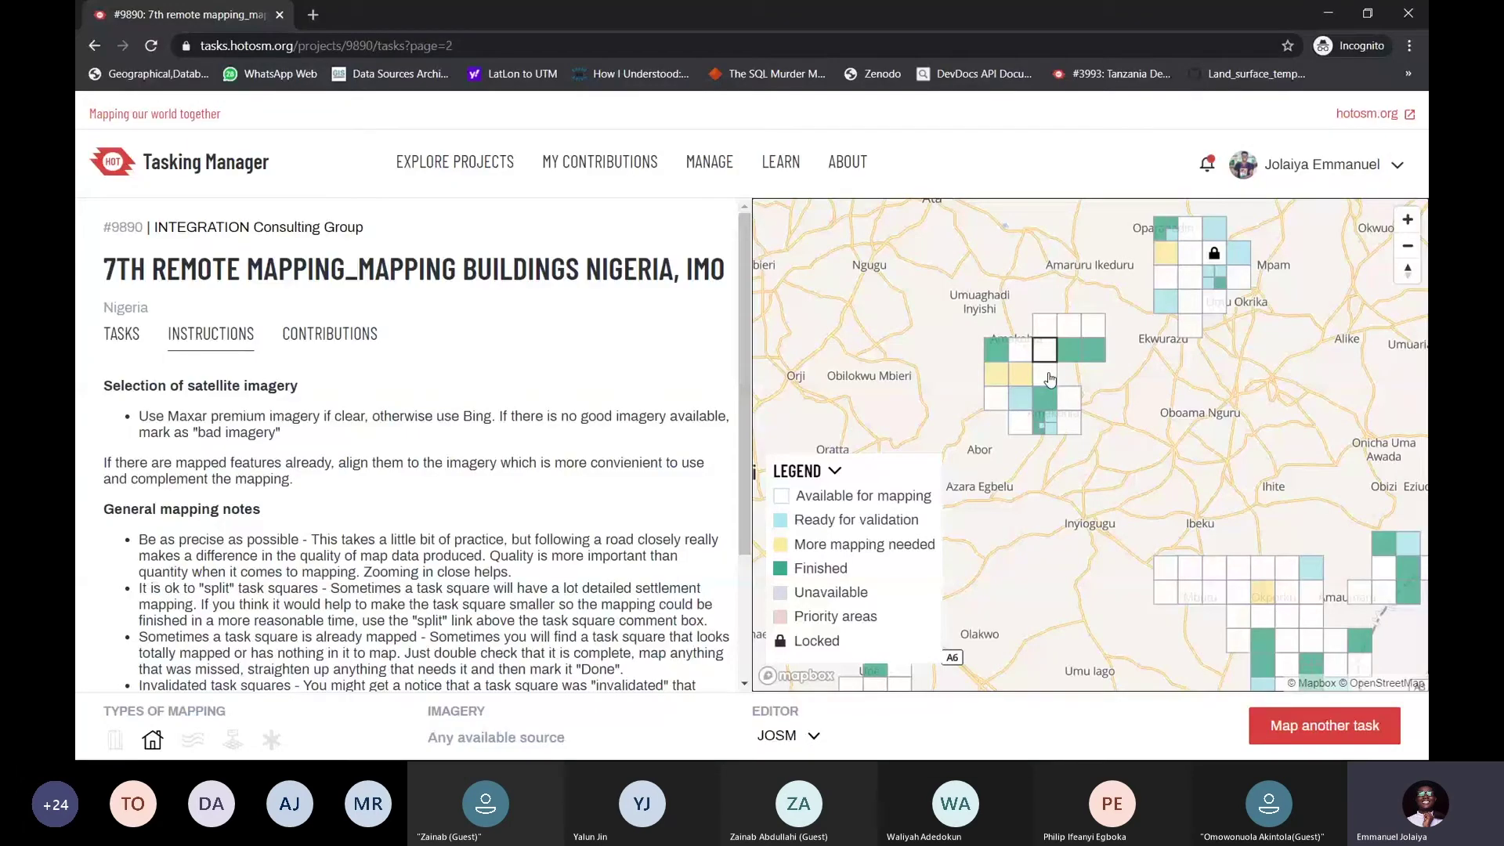
Select the task square below the current one on the project map, then bring up the window list
{"action": "scroll", "coordinate": [1050, 379], "scroll_direction": "up", "scroll_amount": 2}
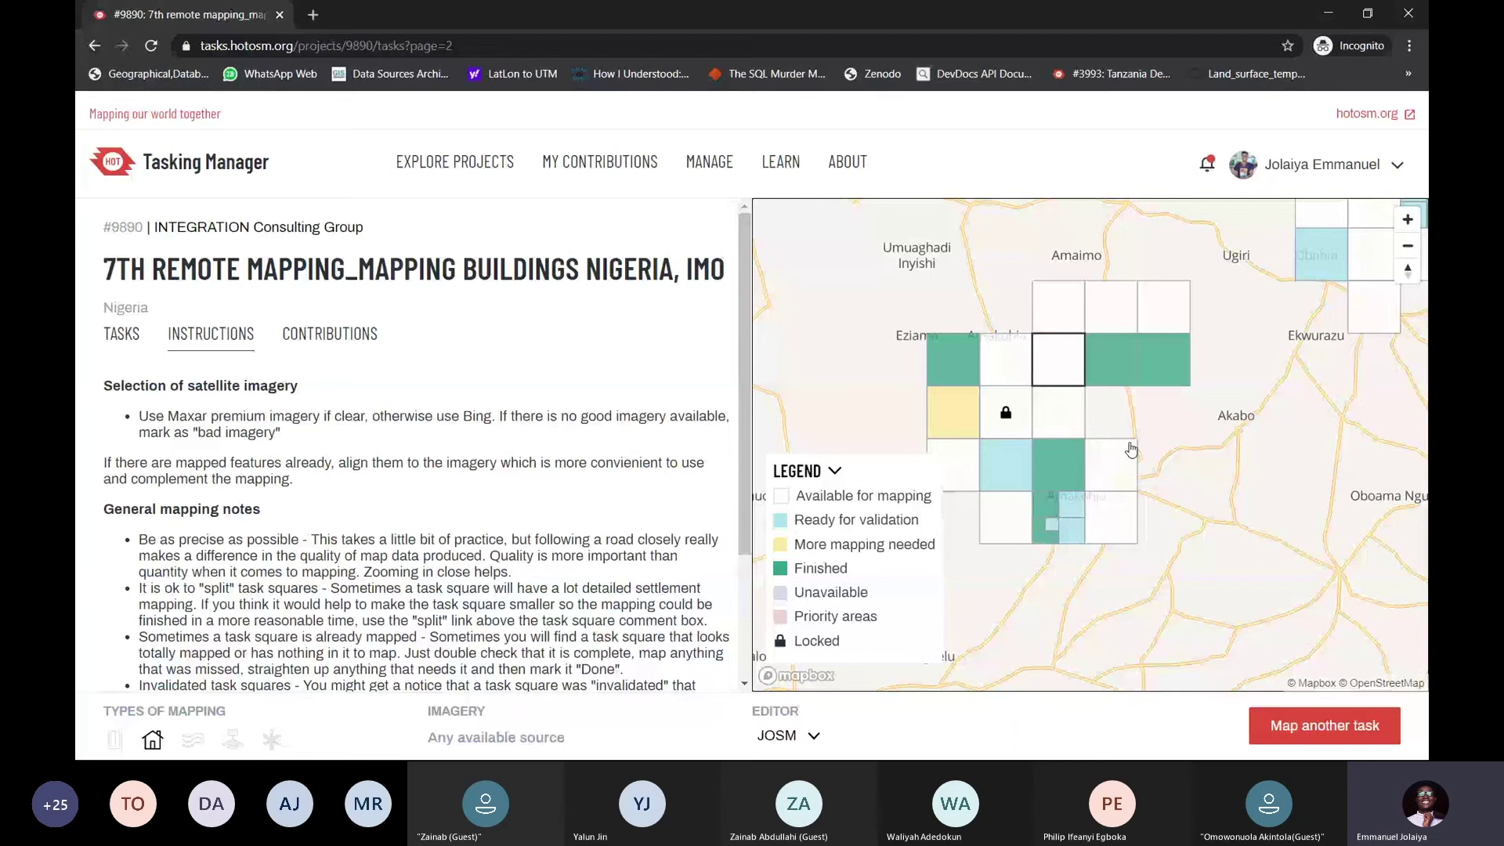
{"action": "left_click", "coordinate": [1058, 412]}
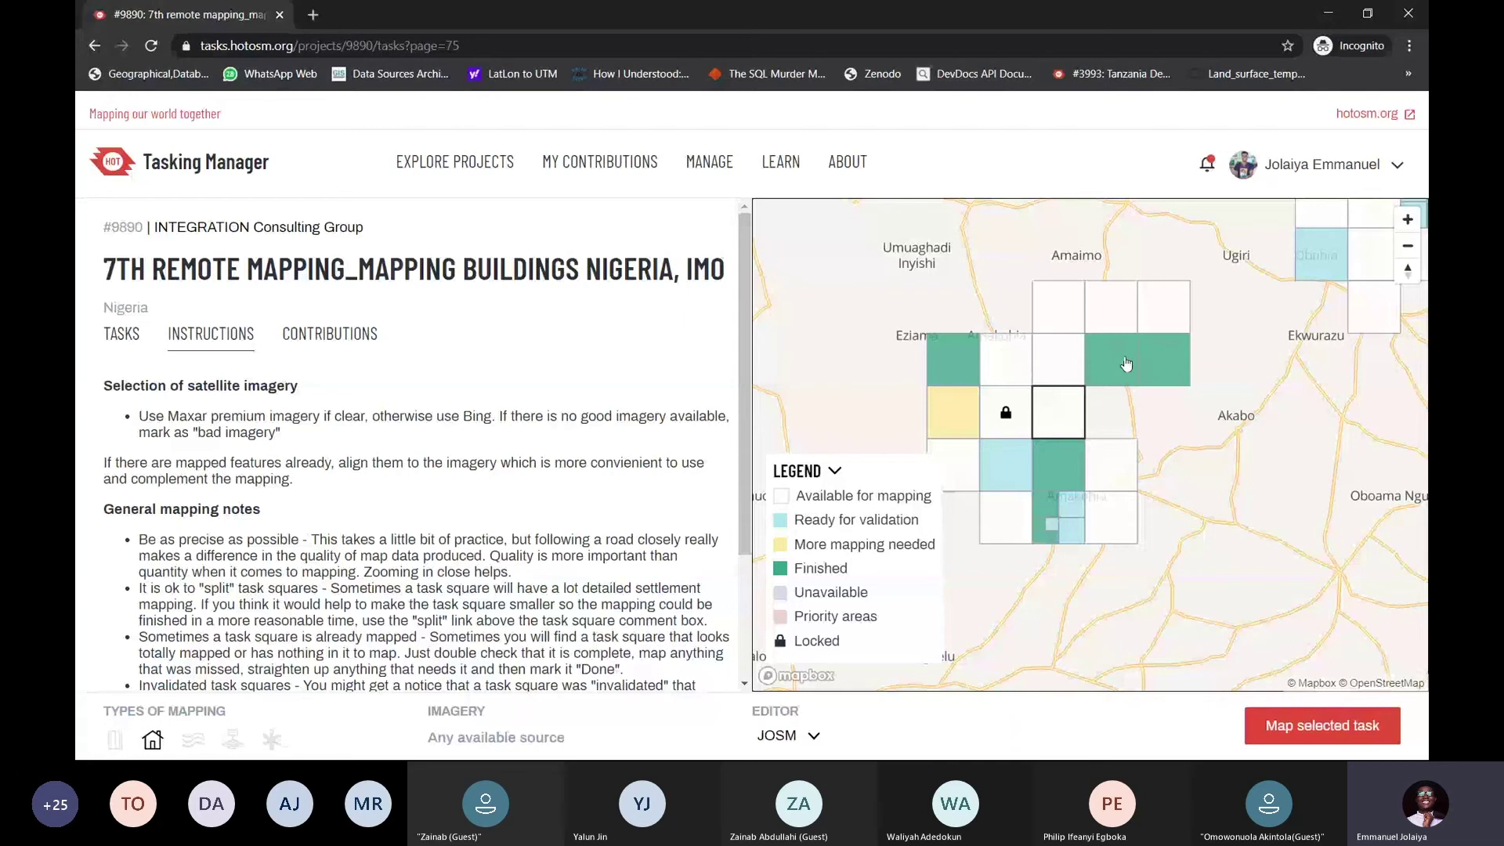
{"action": "scroll", "coordinate": [1140, 356], "scroll_direction": "down", "scroll_amount": 1}
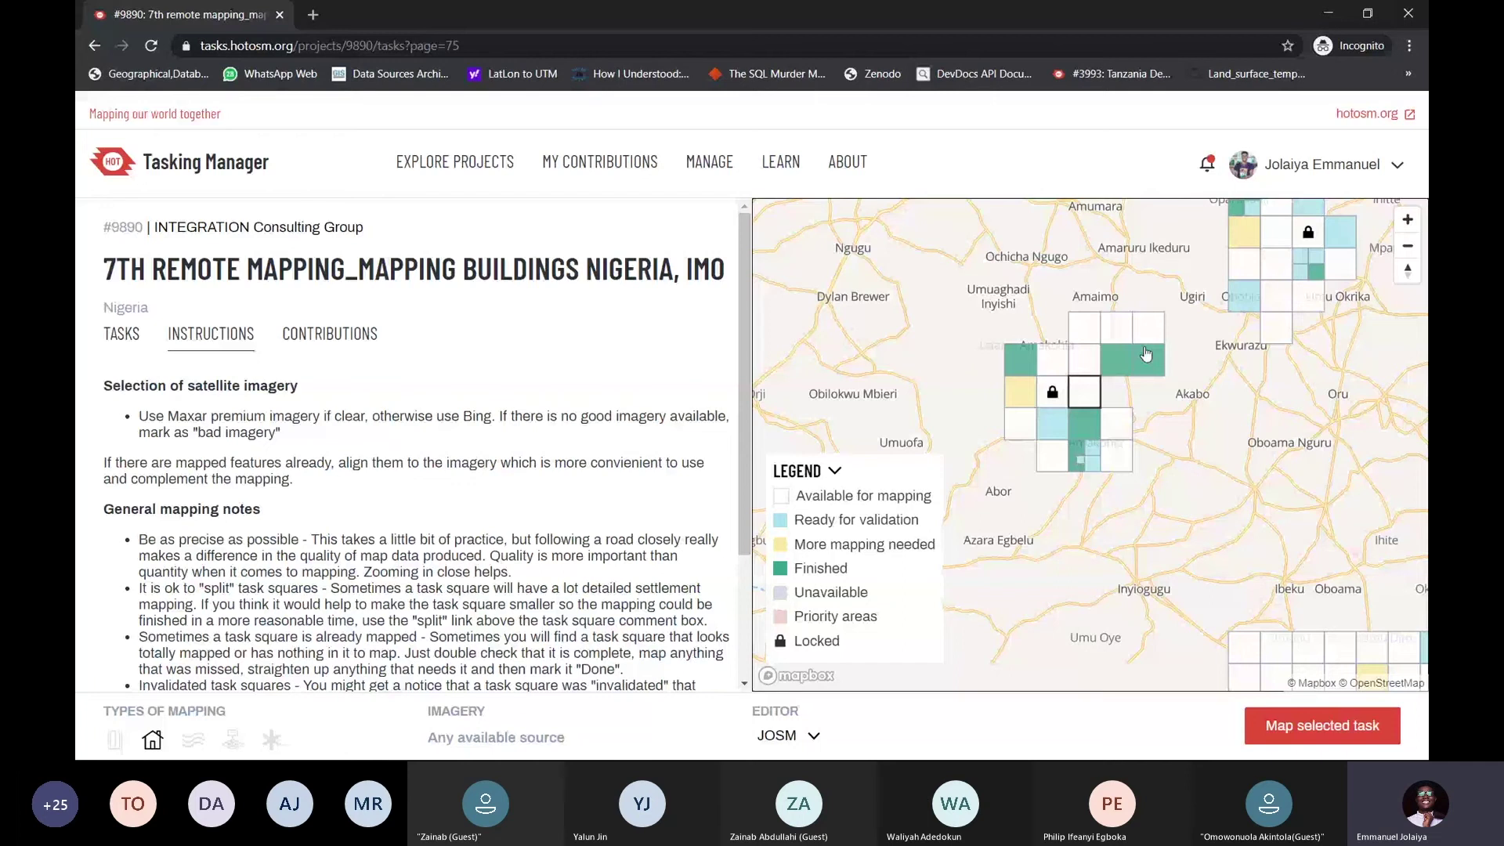
{"action": "scroll", "coordinate": [1160, 348], "scroll_direction": "down", "scroll_amount": 4}
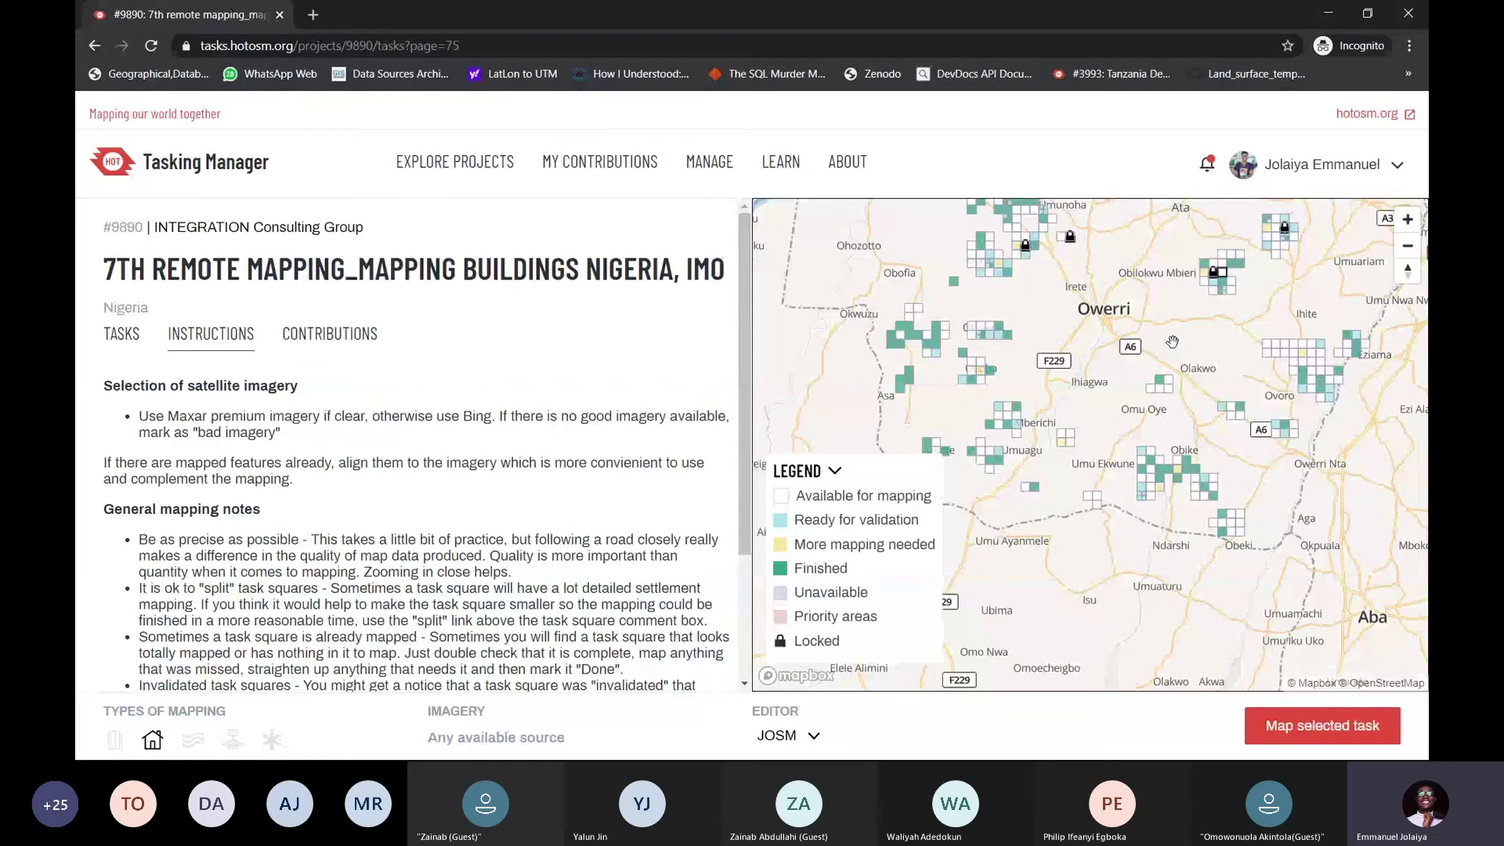
{"action": "scroll", "coordinate": [1172, 341], "scroll_direction": "up", "scroll_amount": 4}
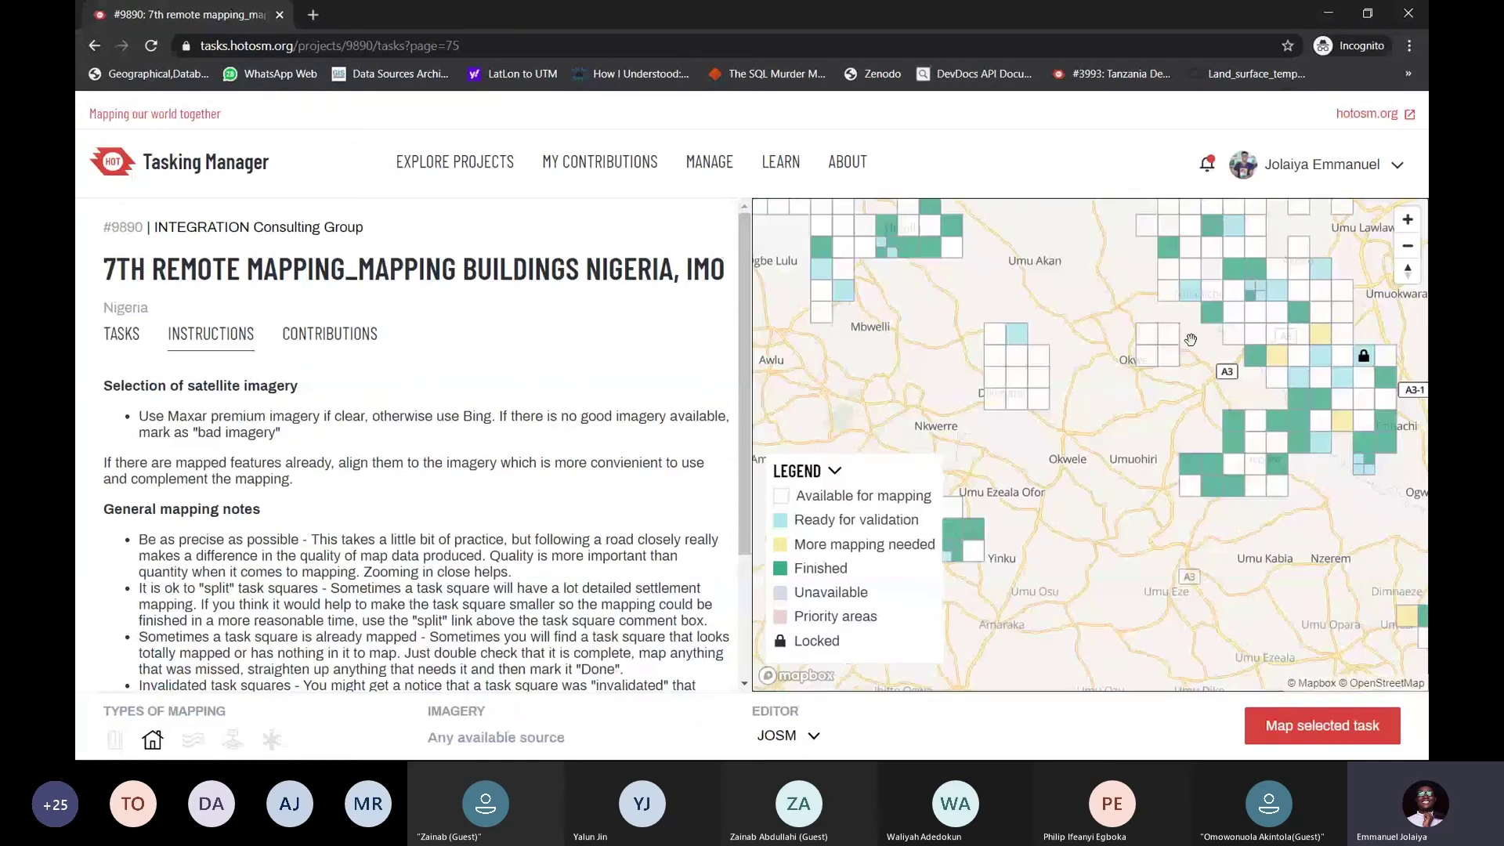
{"action": "key", "text": "alt+Tab"}
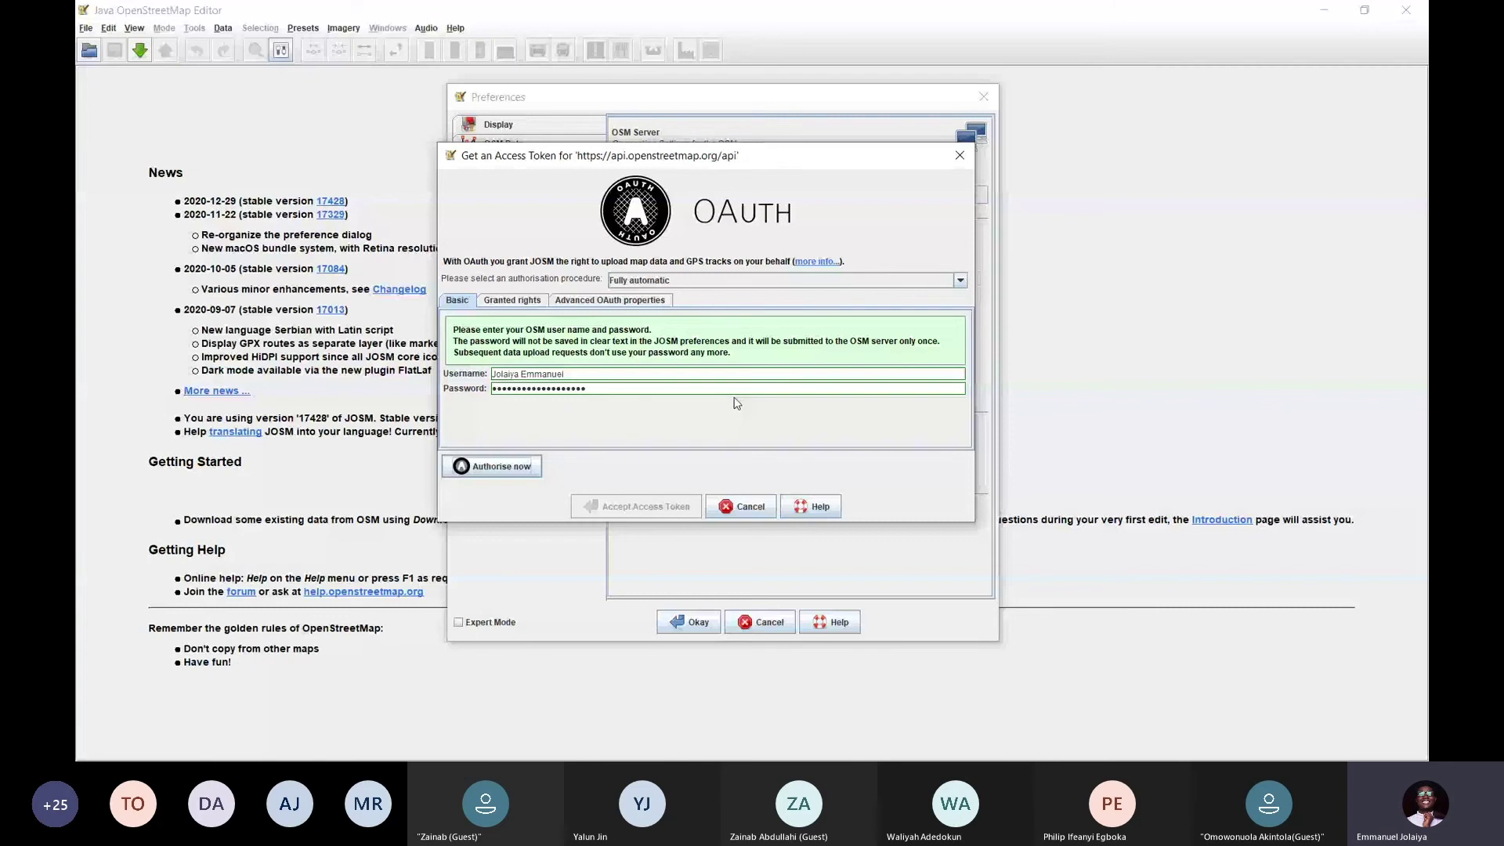
Close the older JOSM window stuck on the access-token wizard and return to Chrome
{"action": "key", "text": "alt+Tab"}
{"action": "left_click", "coordinate": [679, 550]}
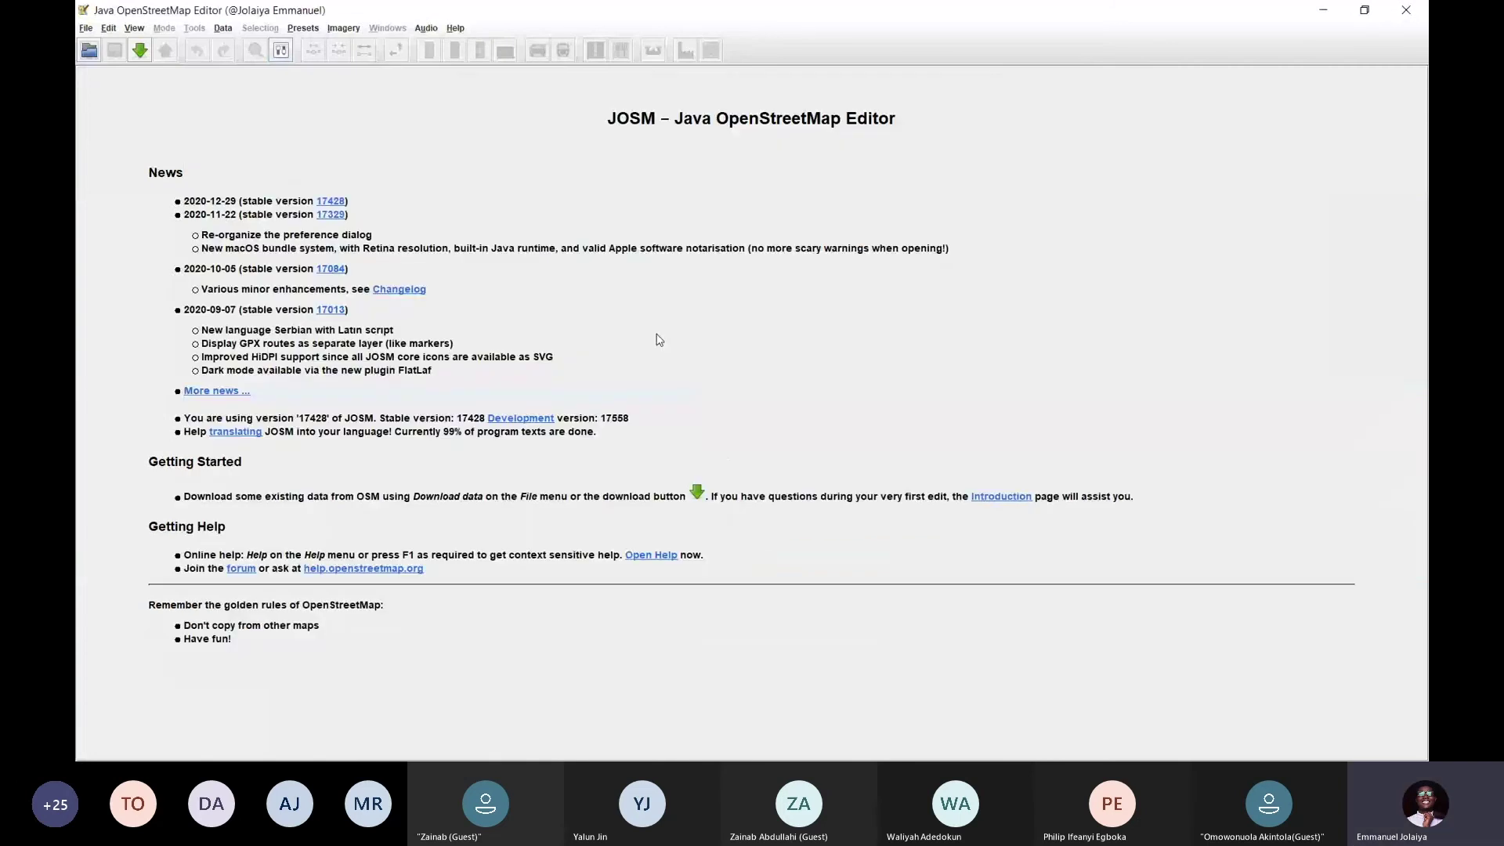
{"action": "key", "text": "alt+Tab"}
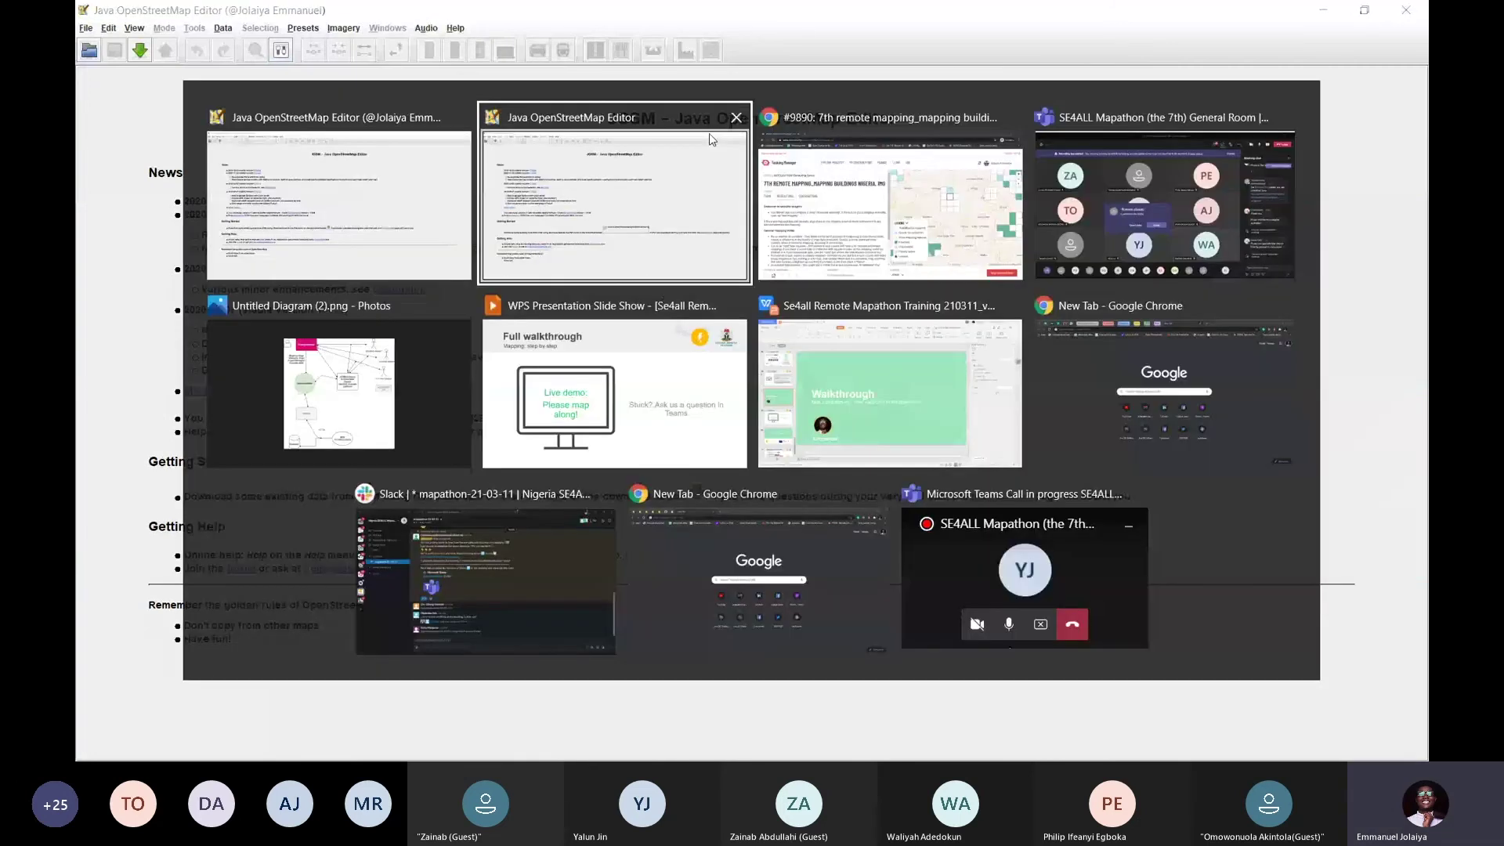
{"action": "left_click", "coordinate": [712, 139]}
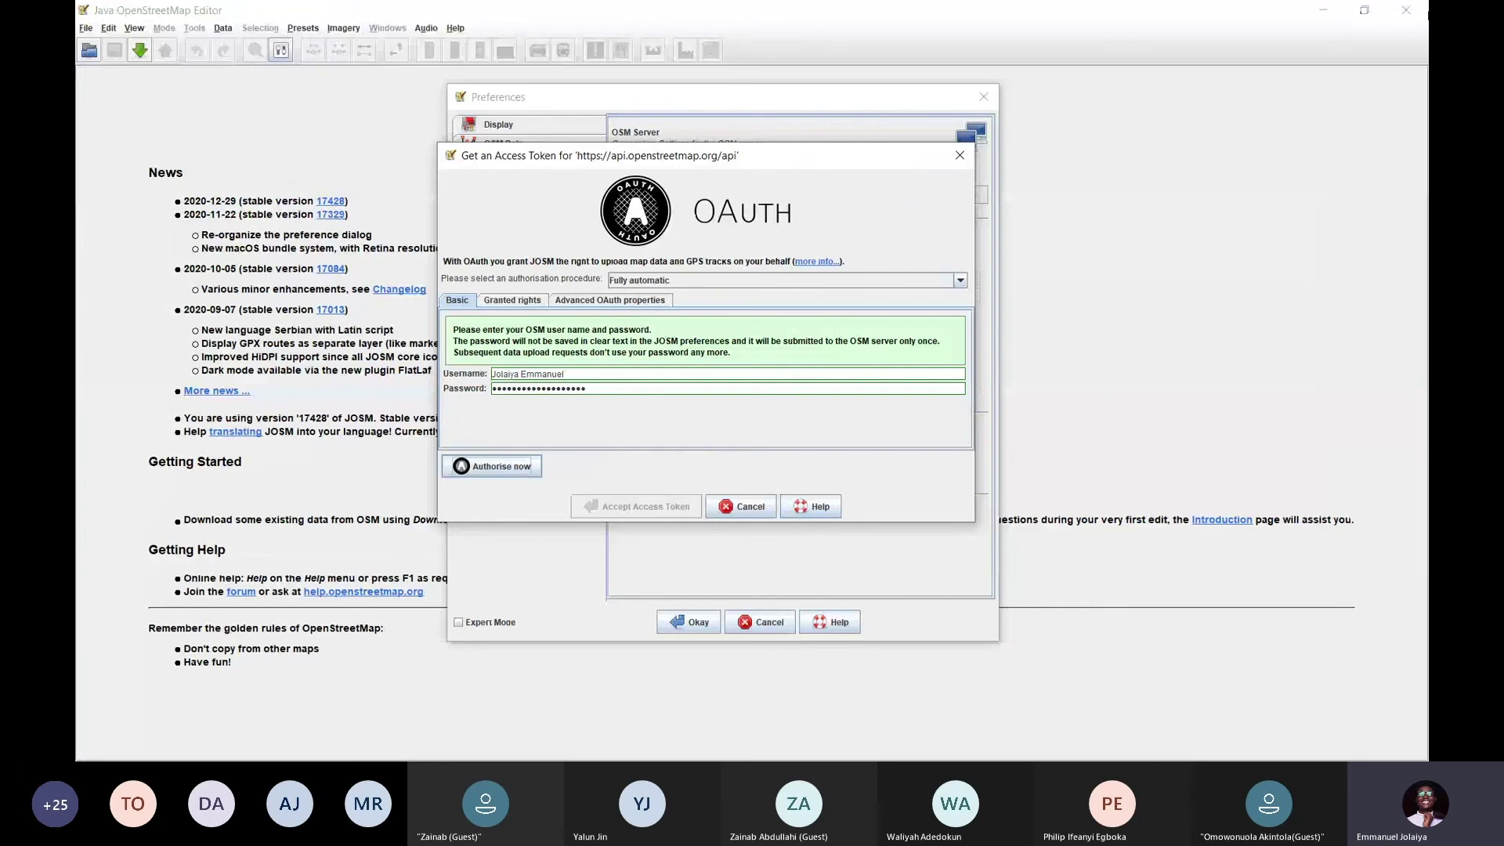
{"action": "key", "text": "alt+Tab"}
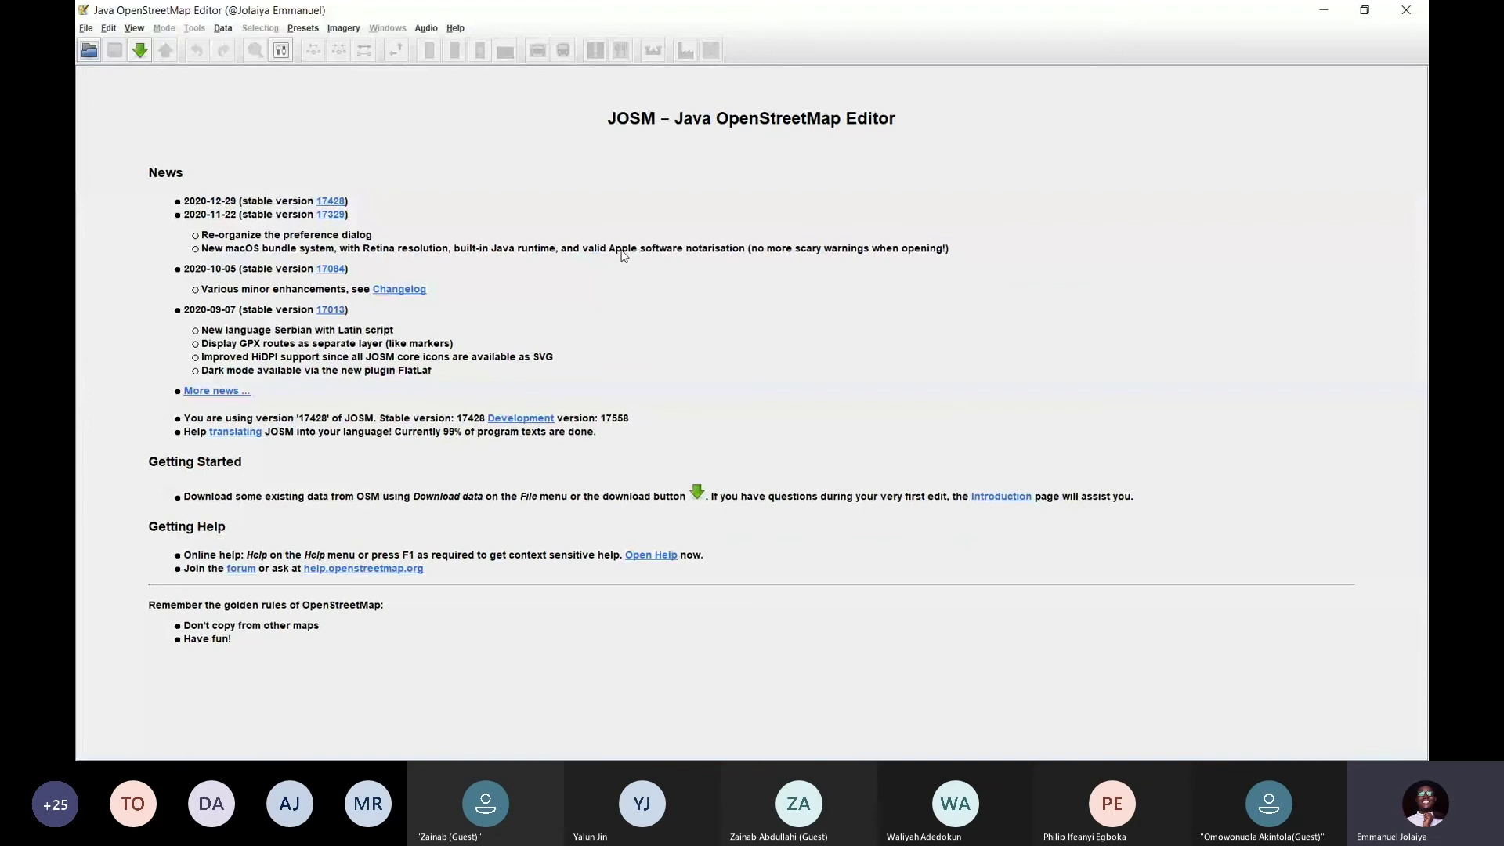
{"action": "key", "text": "alt+Tab"}
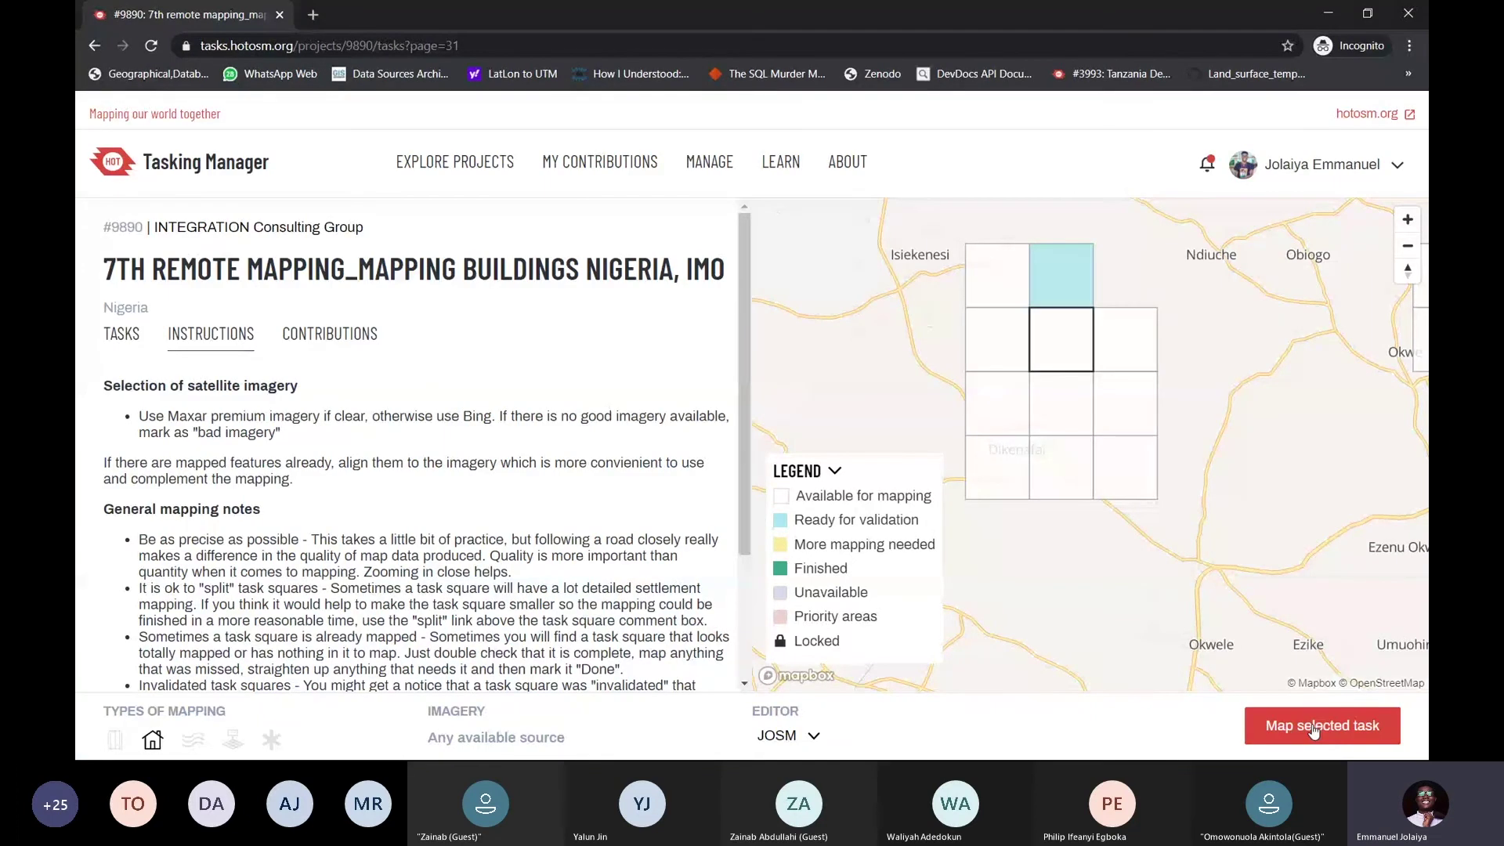
Start mapping the selected task in JOSM, cancel the access-token request, and close Preferences
{"action": "left_click", "coordinate": [1314, 728]}
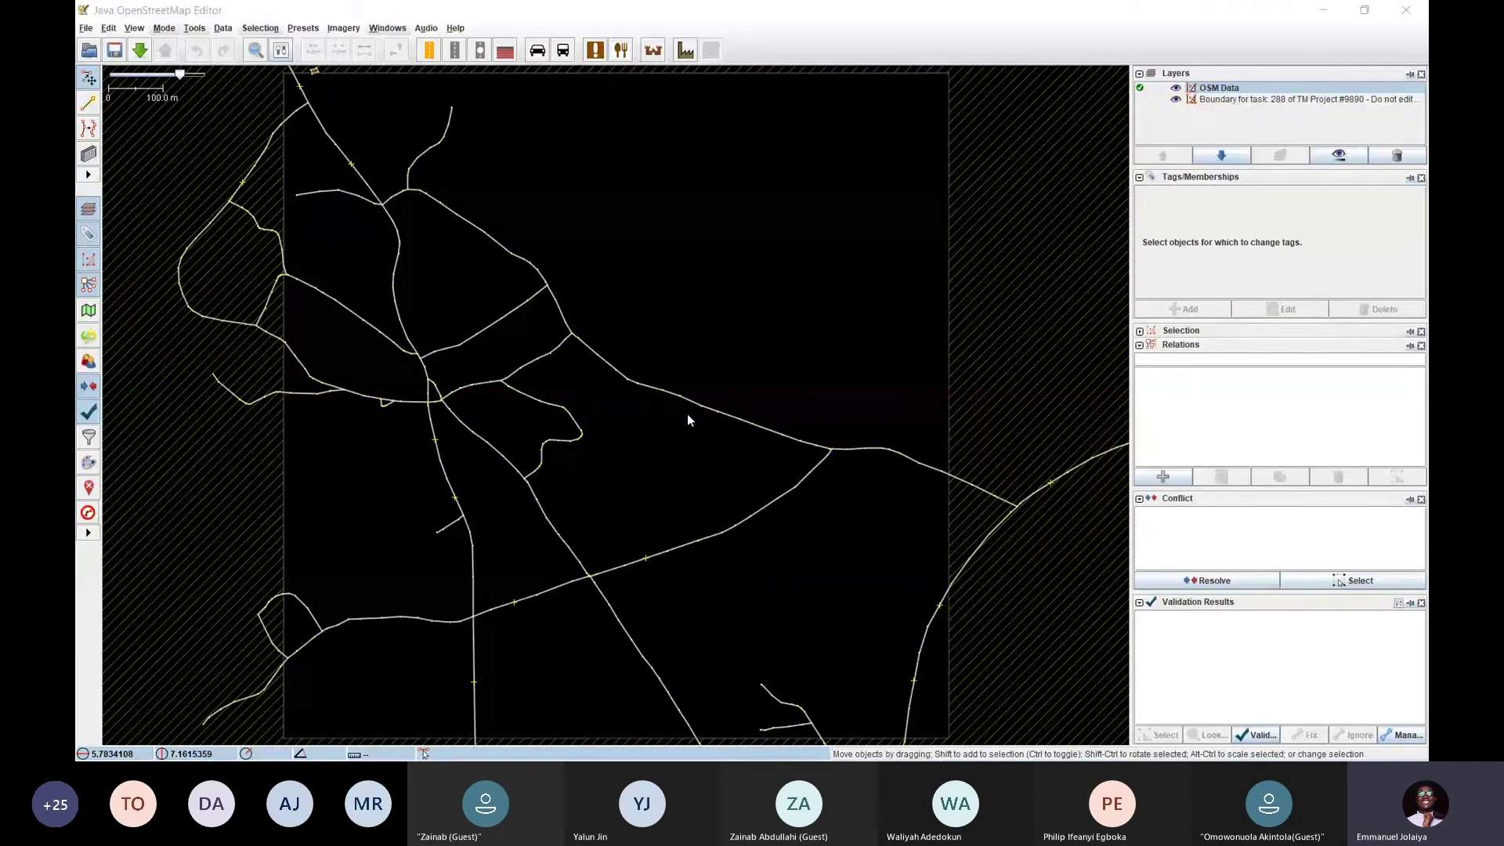
{"action": "key", "text": "F12"}
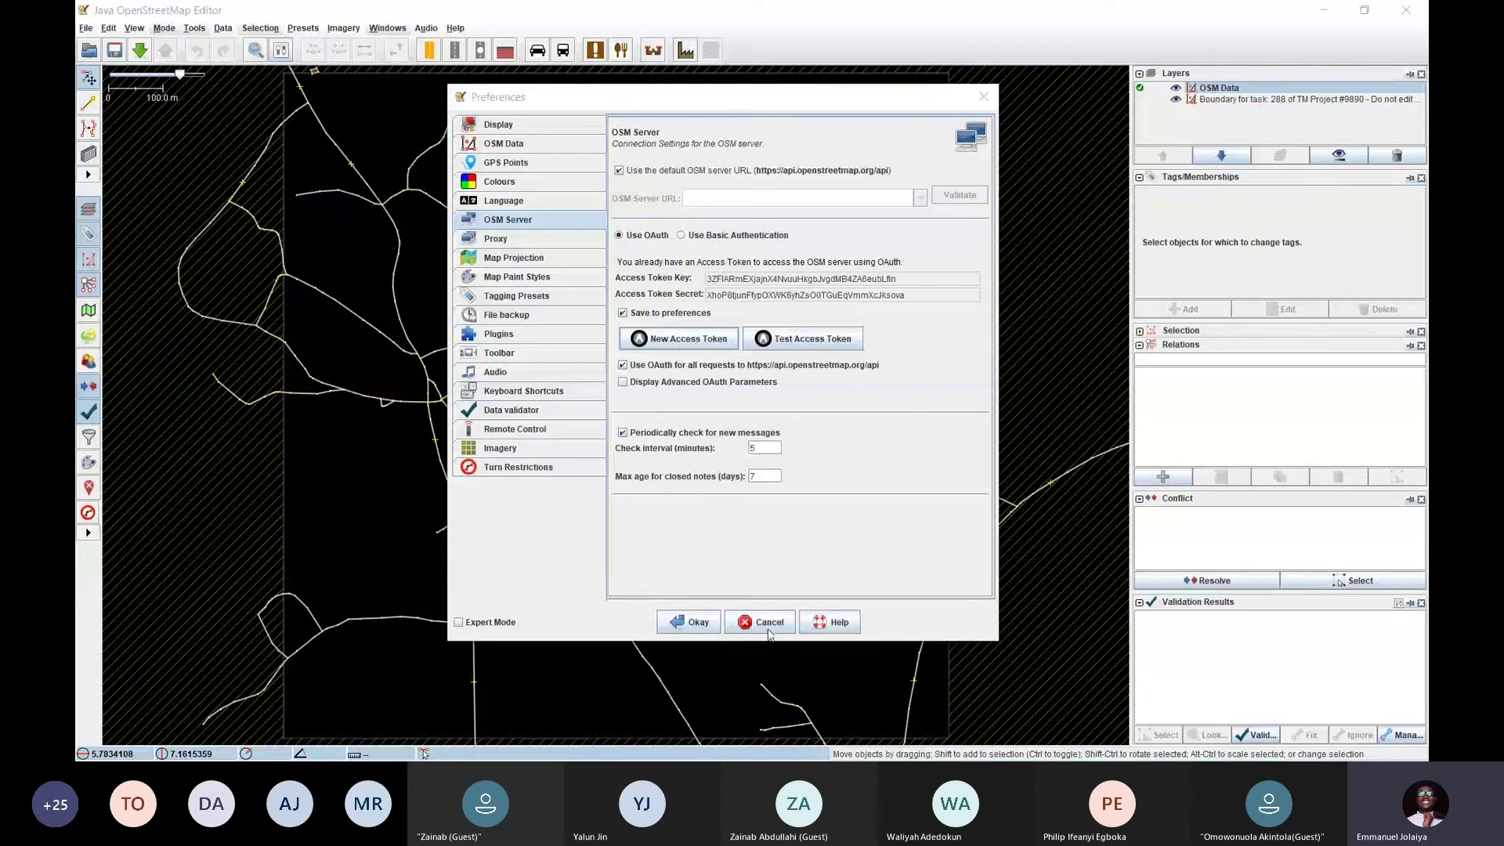
{"action": "left_click", "coordinate": [735, 509]}
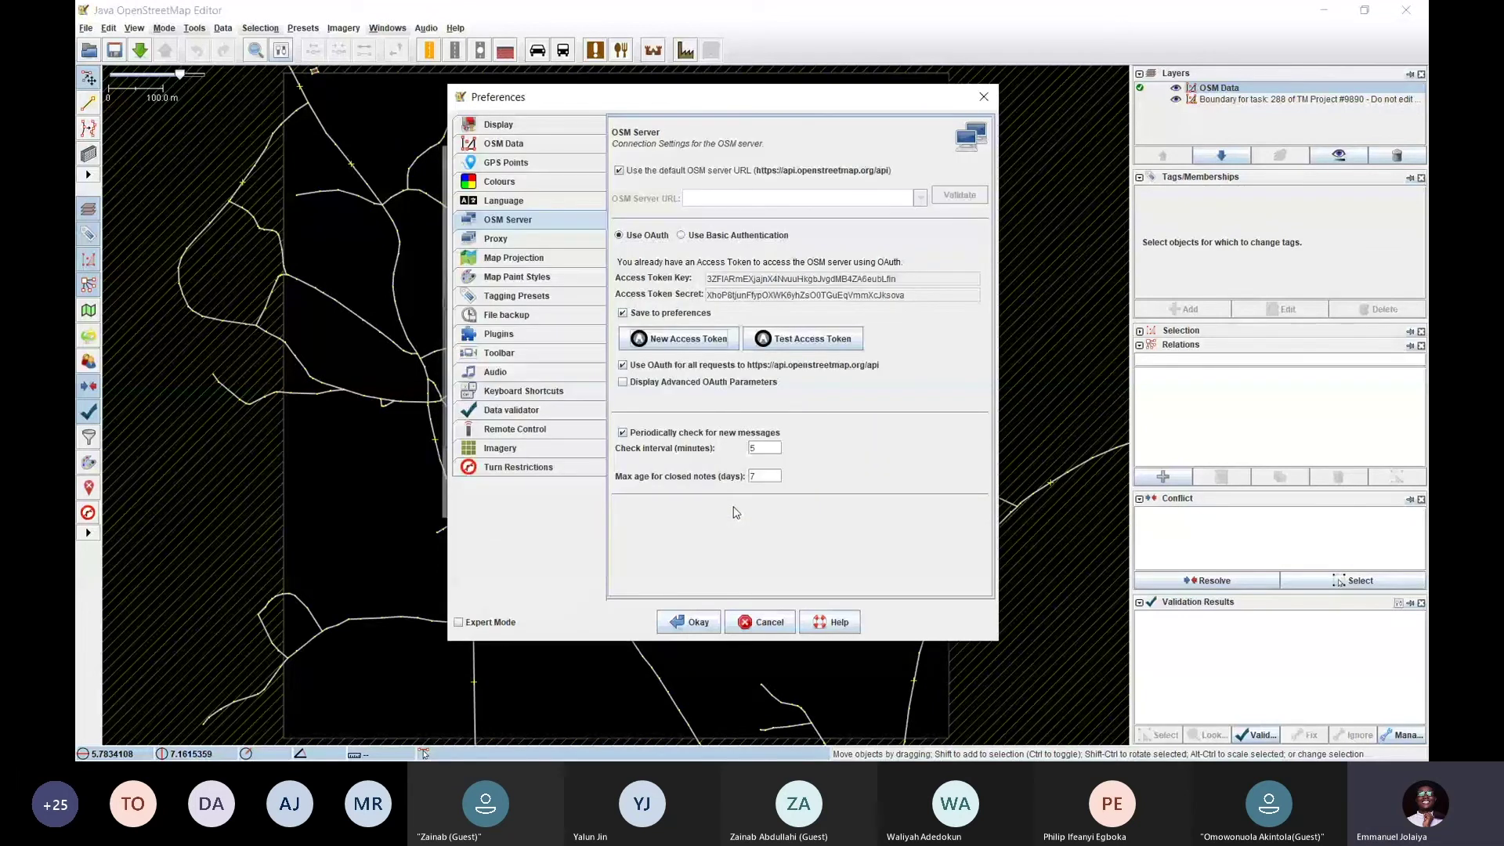
{"action": "key", "text": "Escape"}
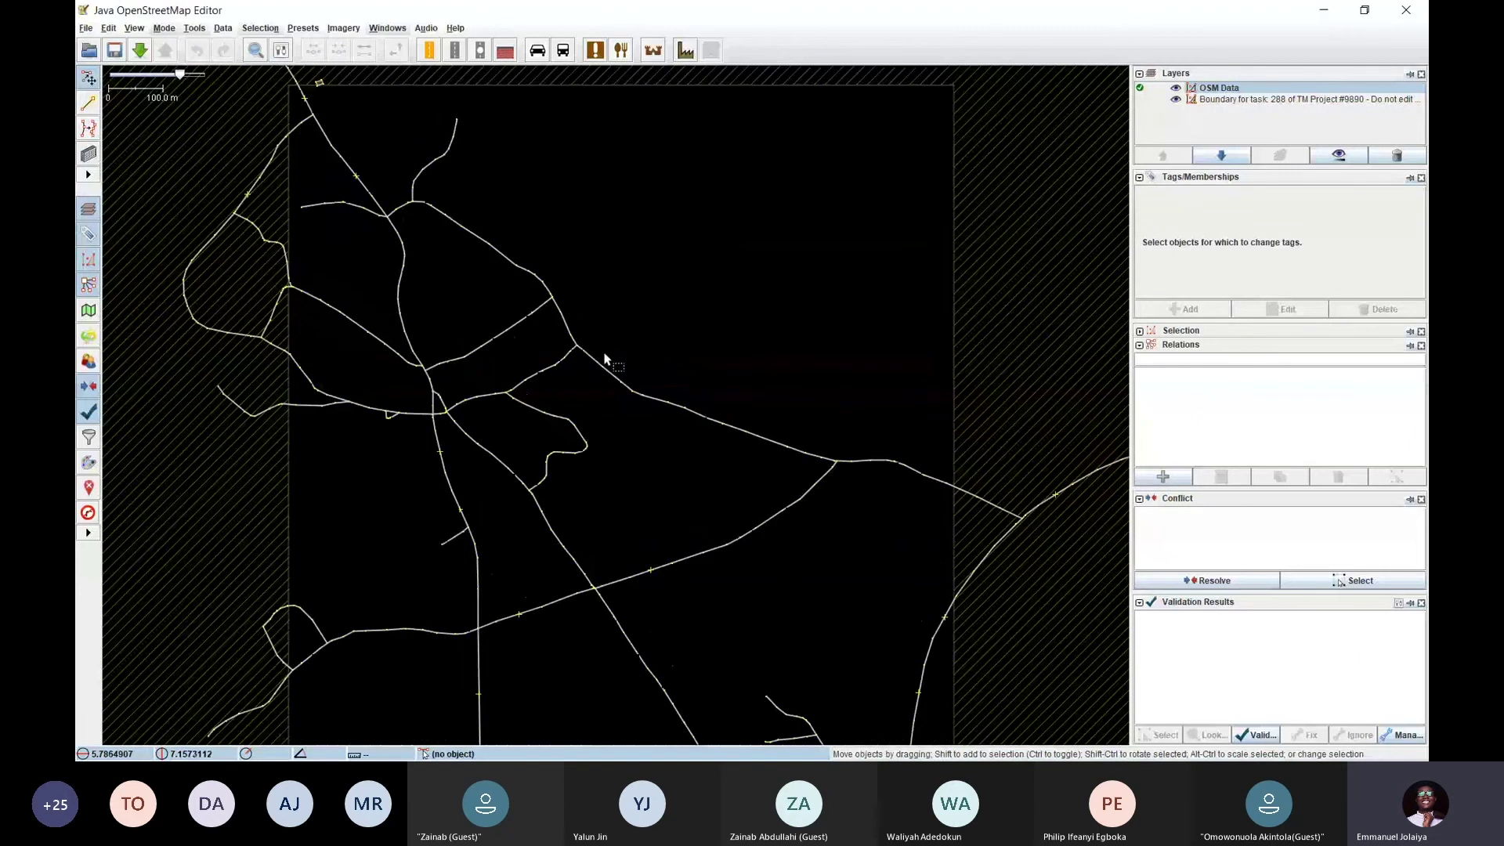
Switch over to the Tasking Manager page for task #288
{"action": "key", "text": "alt+Tab"}
{"action": "key", "text": "Escape"}
{"action": "key", "text": "alt+Tab"}
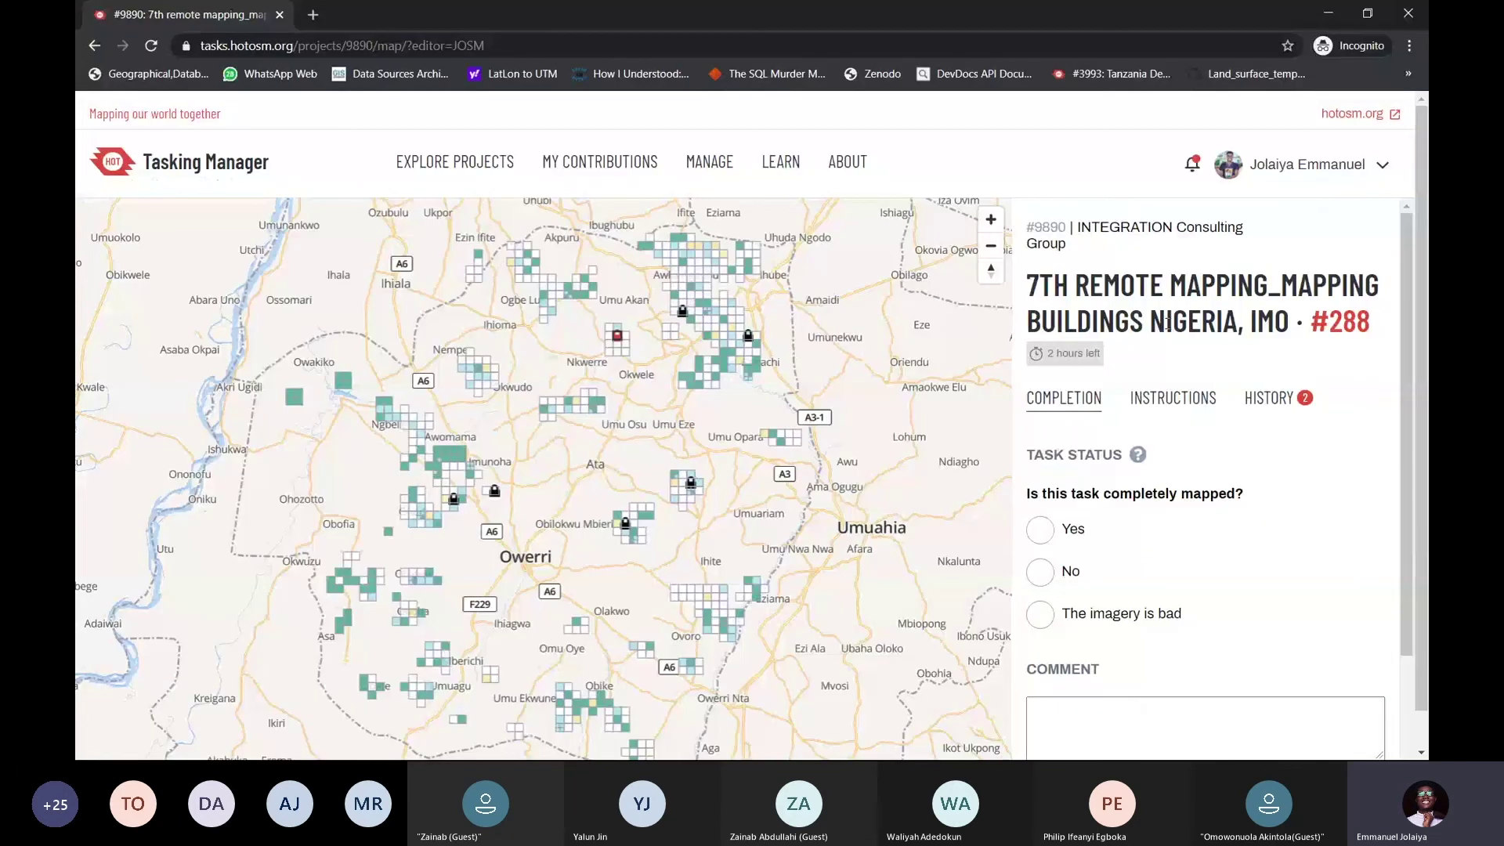
{"action": "scroll", "coordinate": [1152, 309], "scroll_direction": "down", "scroll_amount": 2}
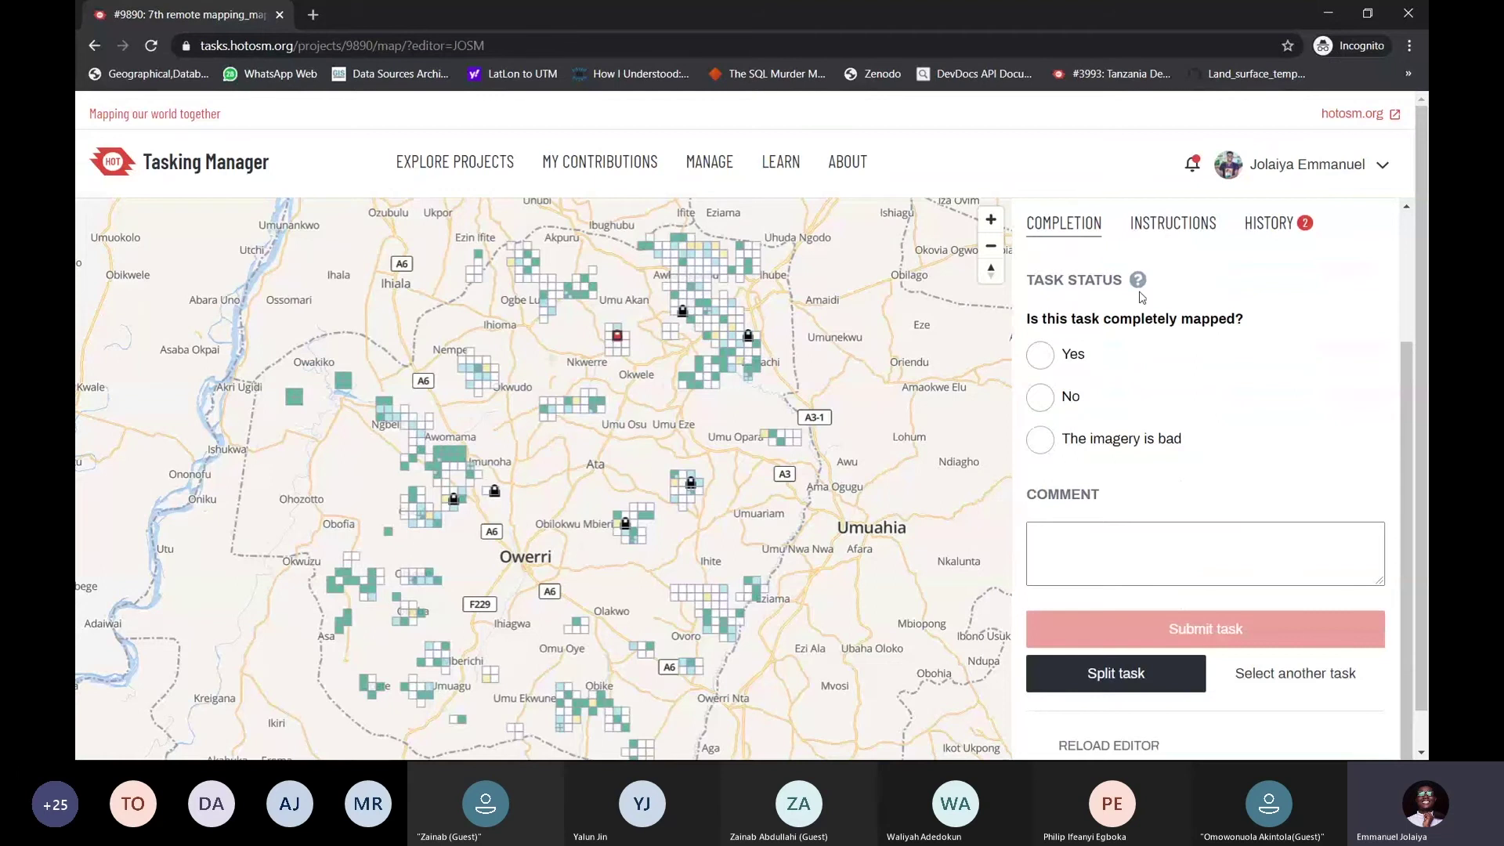
{"action": "scroll", "coordinate": [1141, 297], "scroll_direction": "up", "scroll_amount": 2}
{"action": "scroll", "coordinate": [1141, 294], "scroll_direction": "up", "scroll_amount": 1}
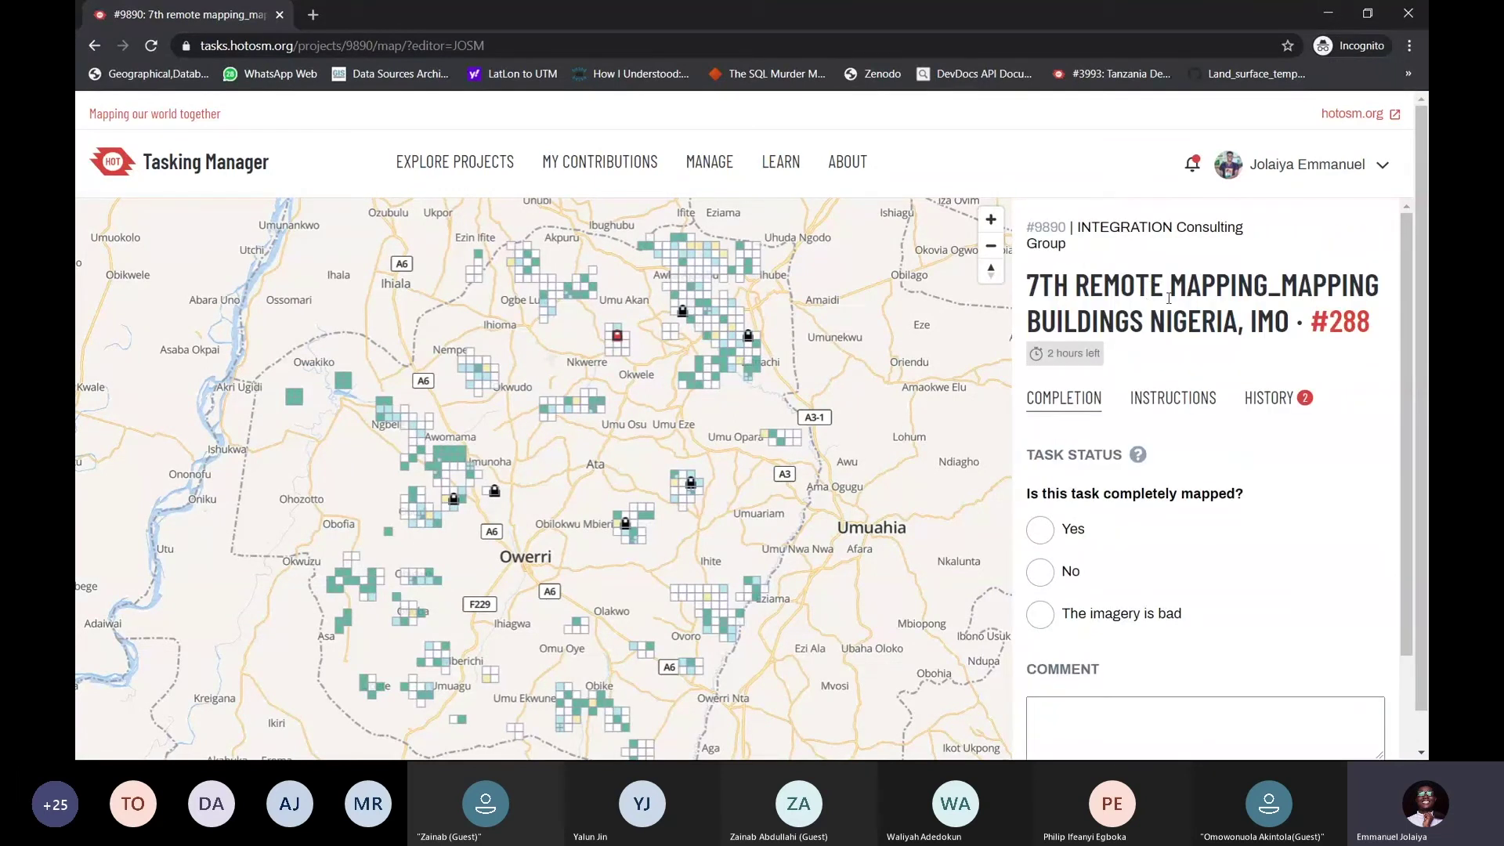
{"action": "scroll", "coordinate": [1178, 322], "scroll_direction": "down", "scroll_amount": 1}
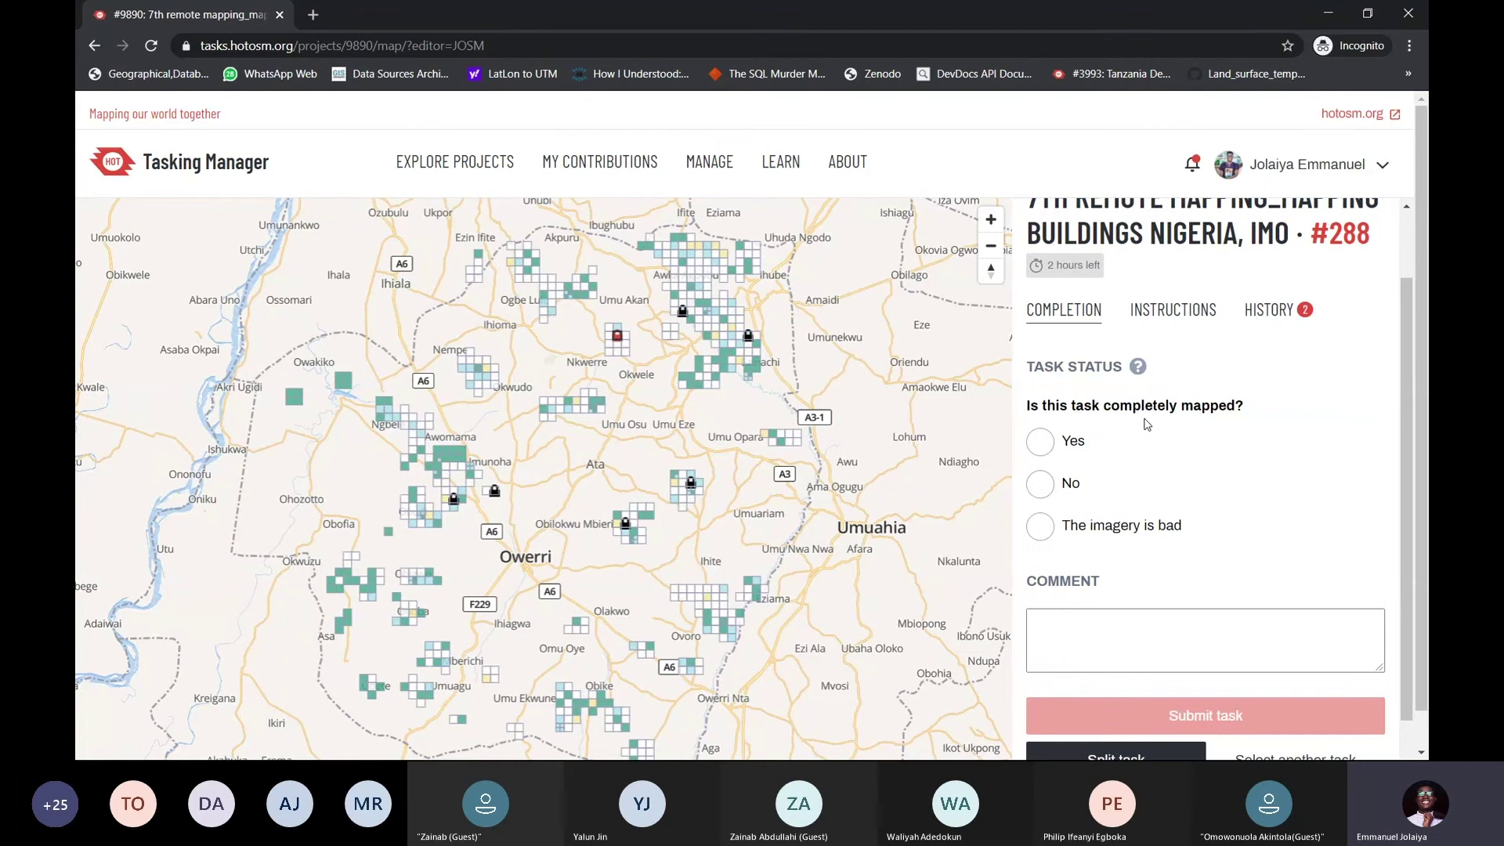
{"action": "key", "text": "alt+Tab"}
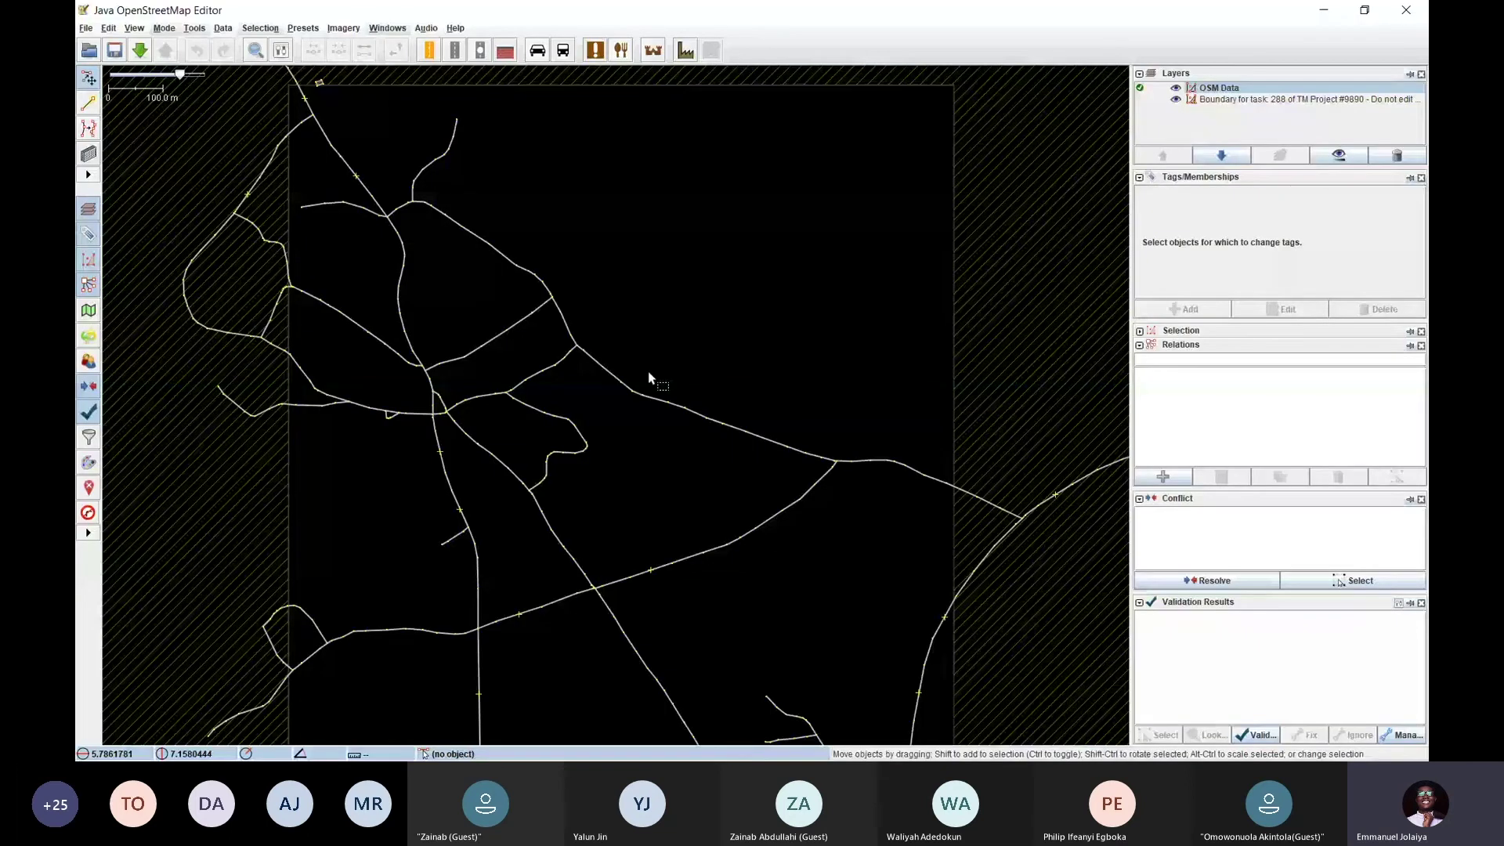
{"action": "key", "text": "alt+Tab"}
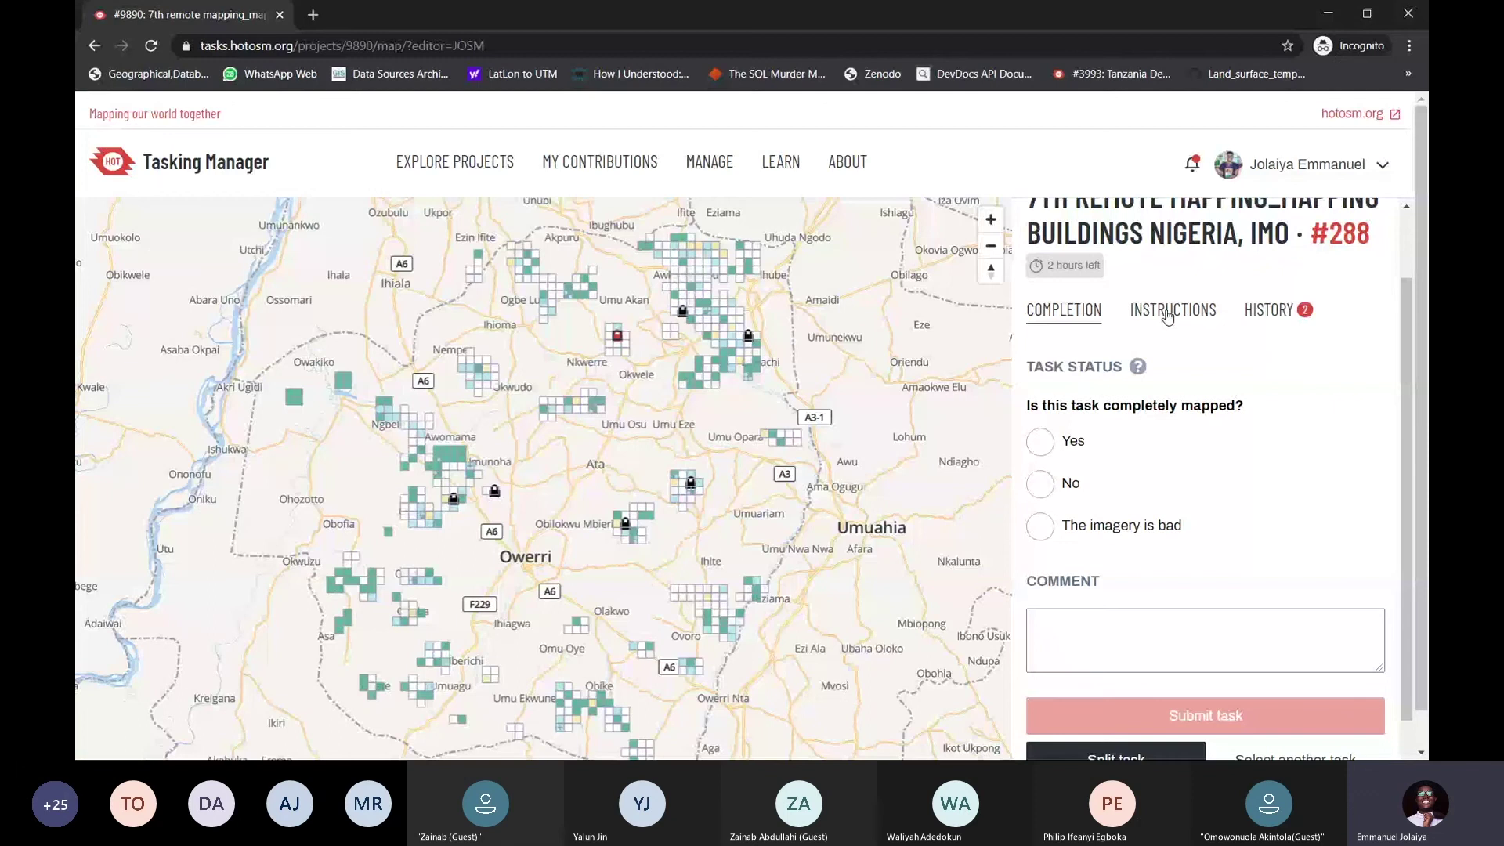
{"action": "left_click", "coordinate": [1171, 310]}
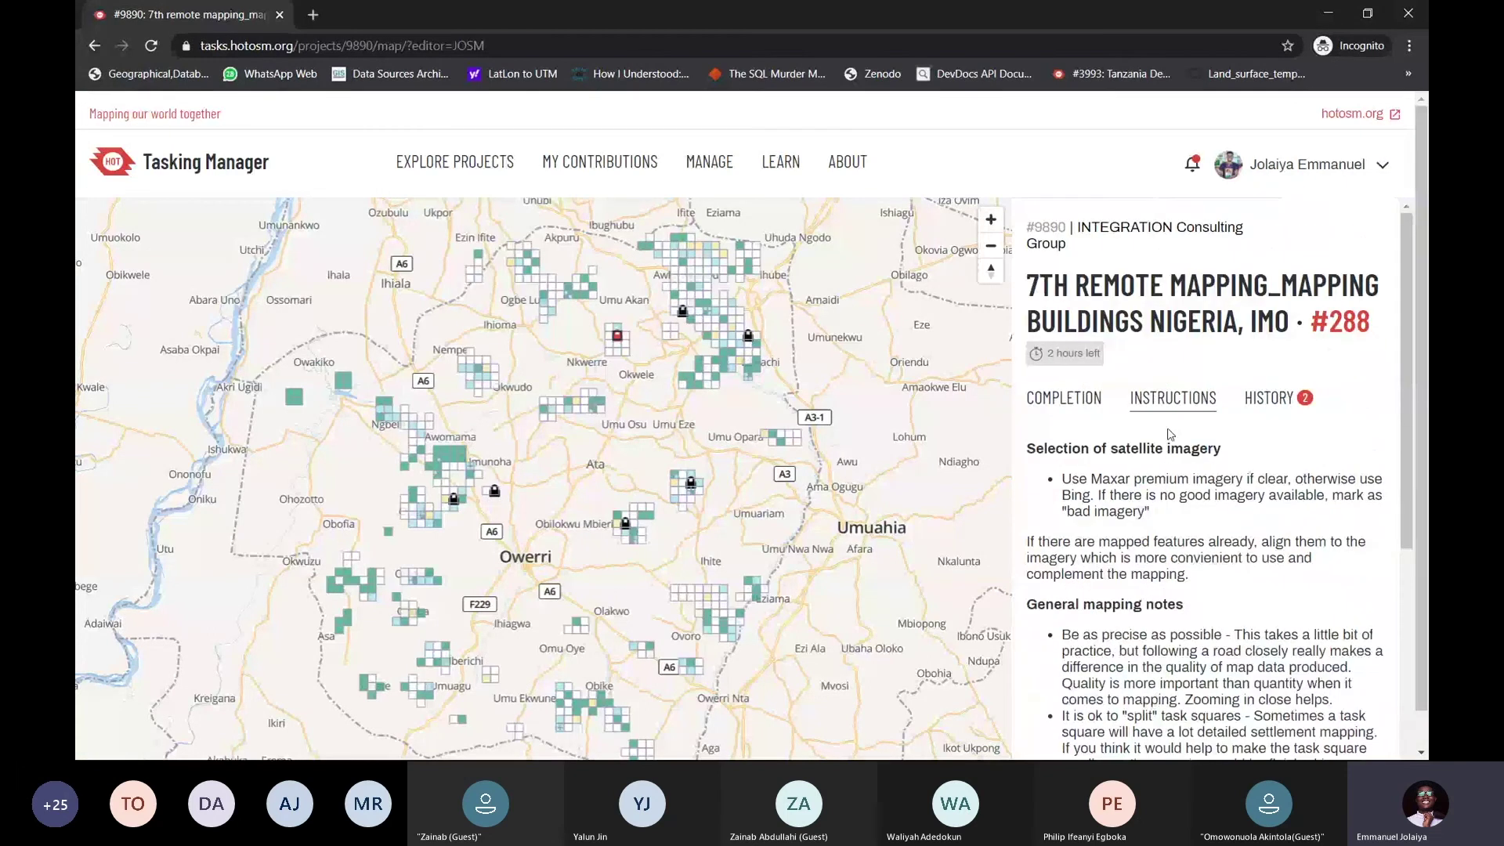
{"action": "left_click", "coordinate": [1270, 397]}
{"action": "scroll", "coordinate": [1151, 383], "scroll_direction": "down", "scroll_amount": 1}
{"action": "scroll", "coordinate": [1154, 381], "scroll_direction": "down", "scroll_amount": 1}
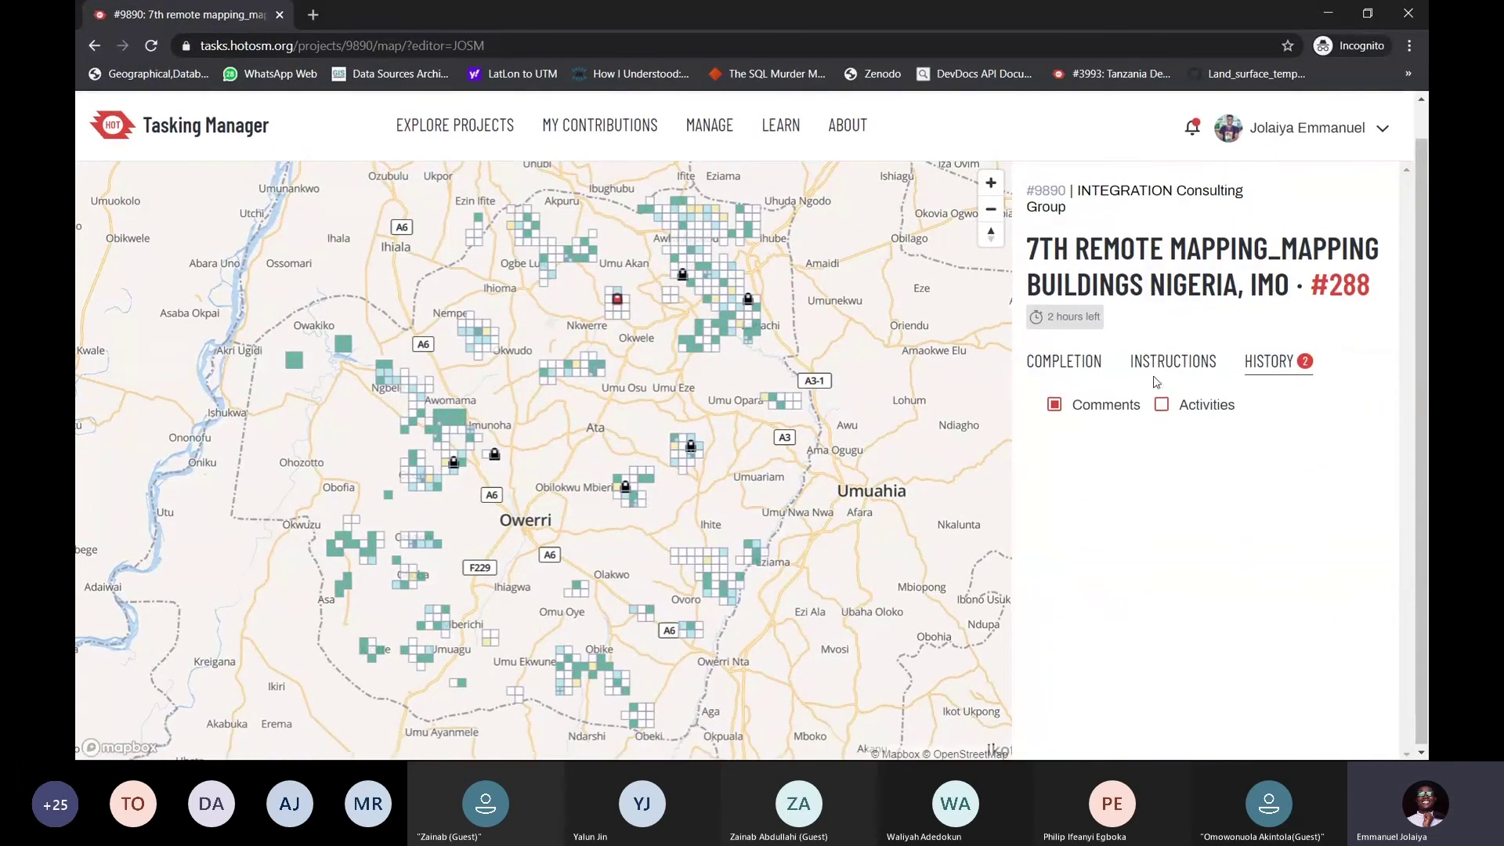
{"action": "left_click", "coordinate": [1160, 365]}
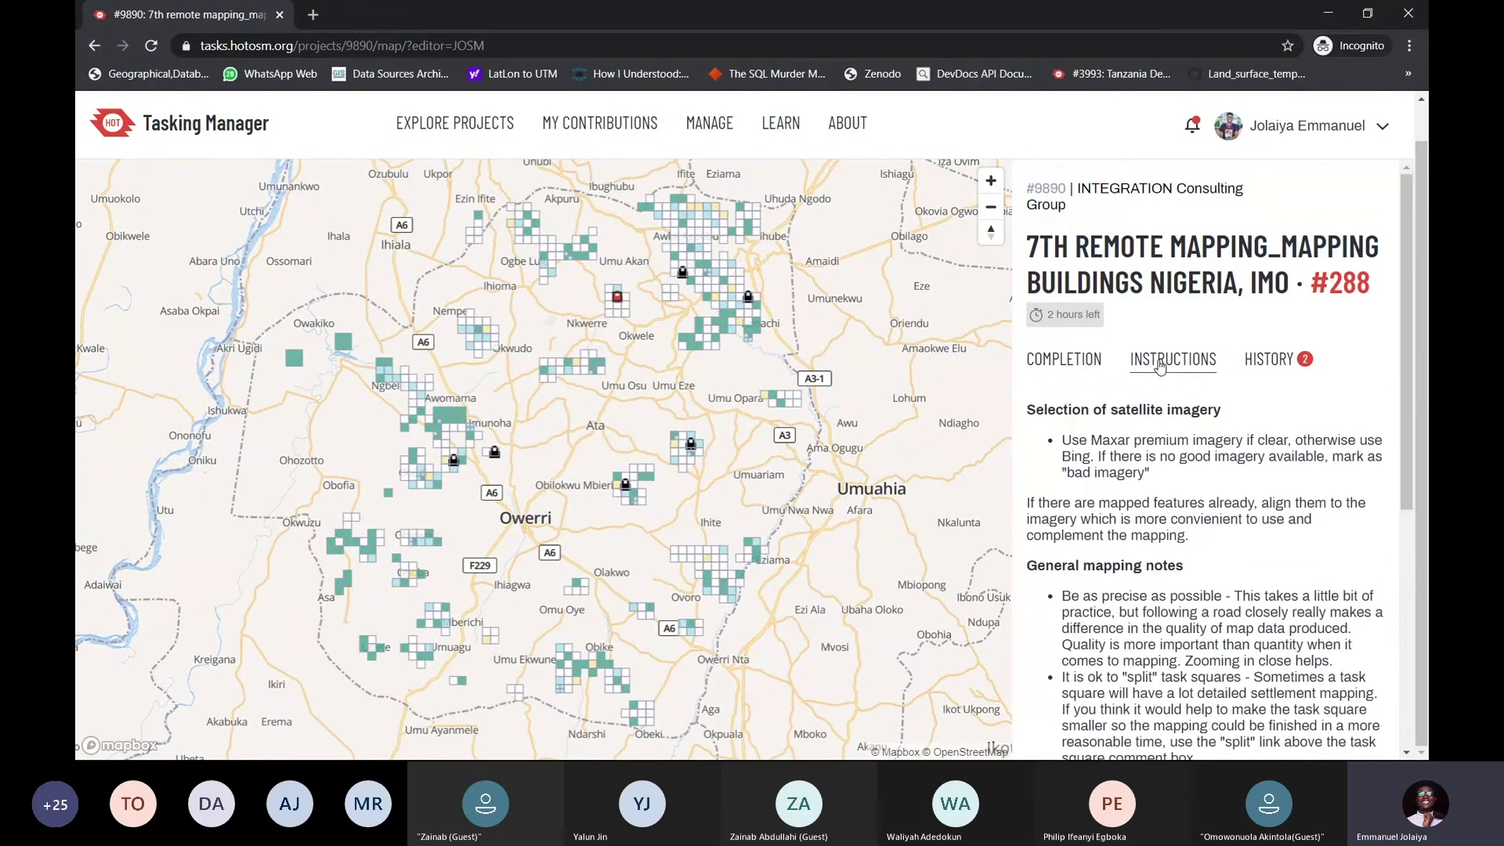
{"action": "left_click", "coordinate": [1298, 370]}
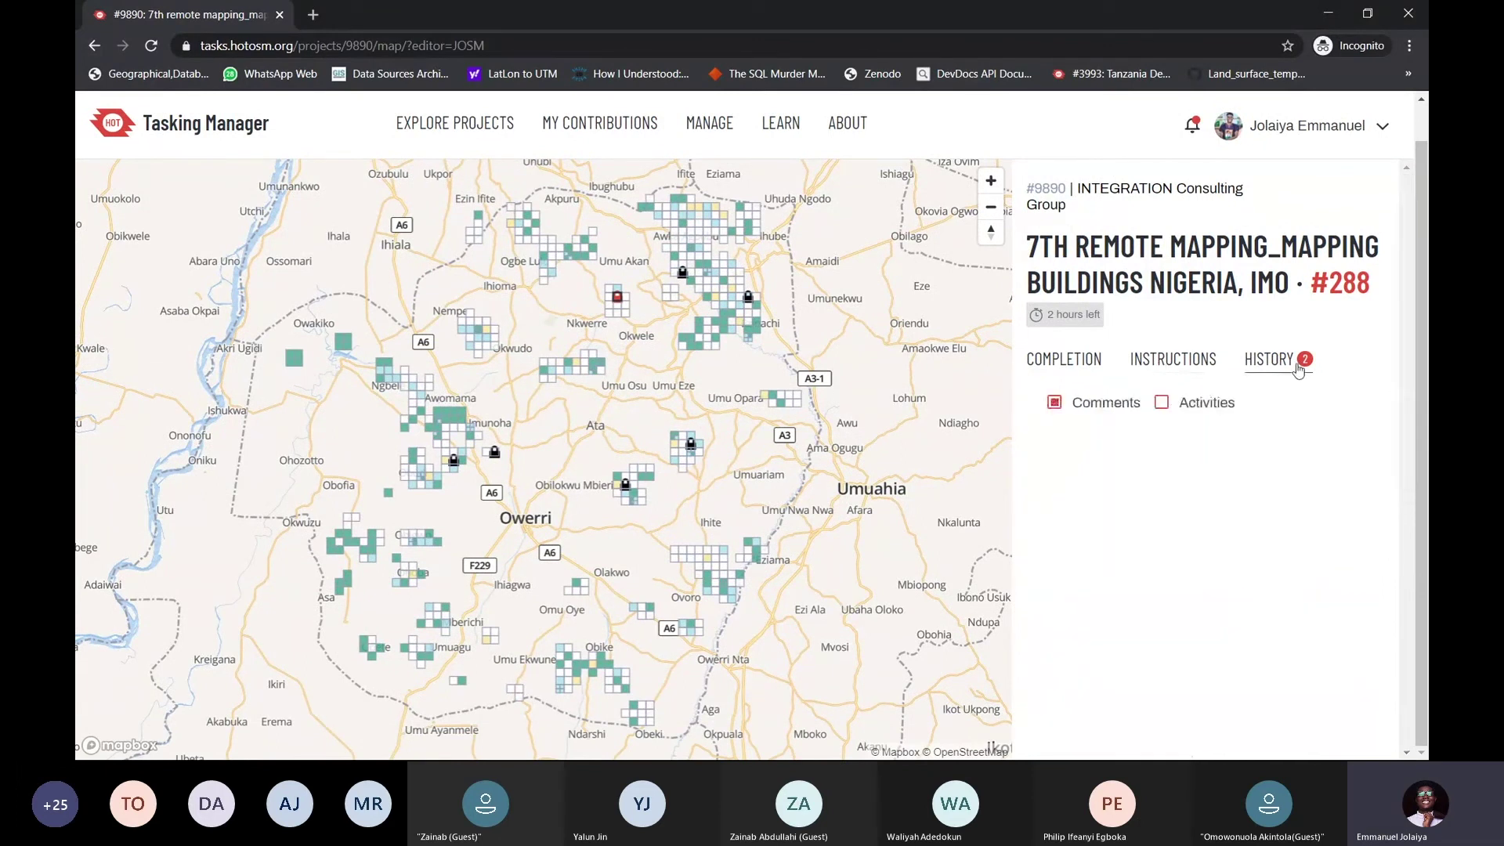
{"action": "left_click", "coordinate": [1162, 402]}
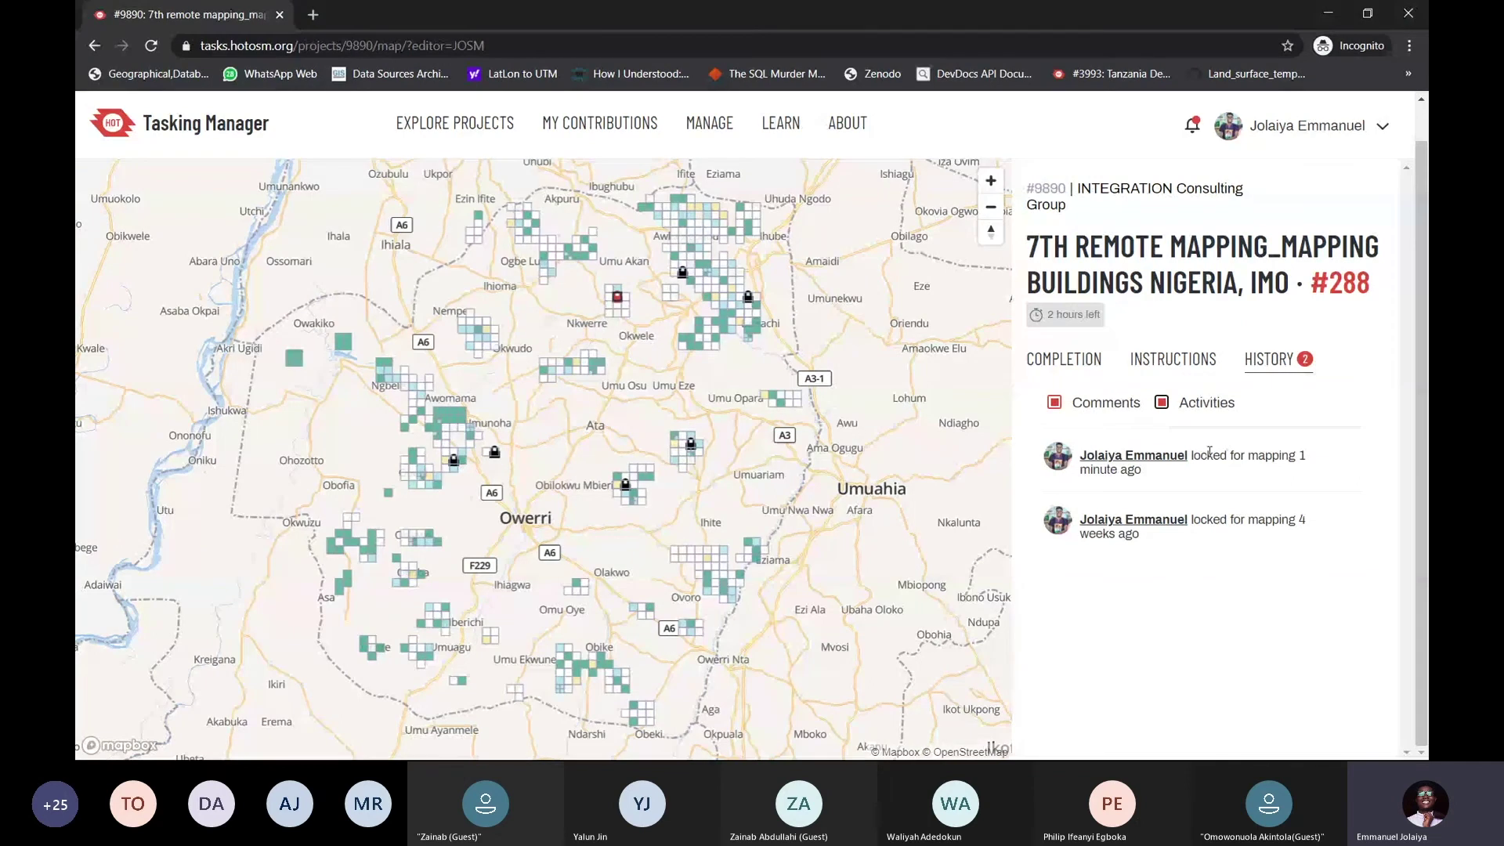
{"action": "left_click", "coordinate": [1079, 355]}
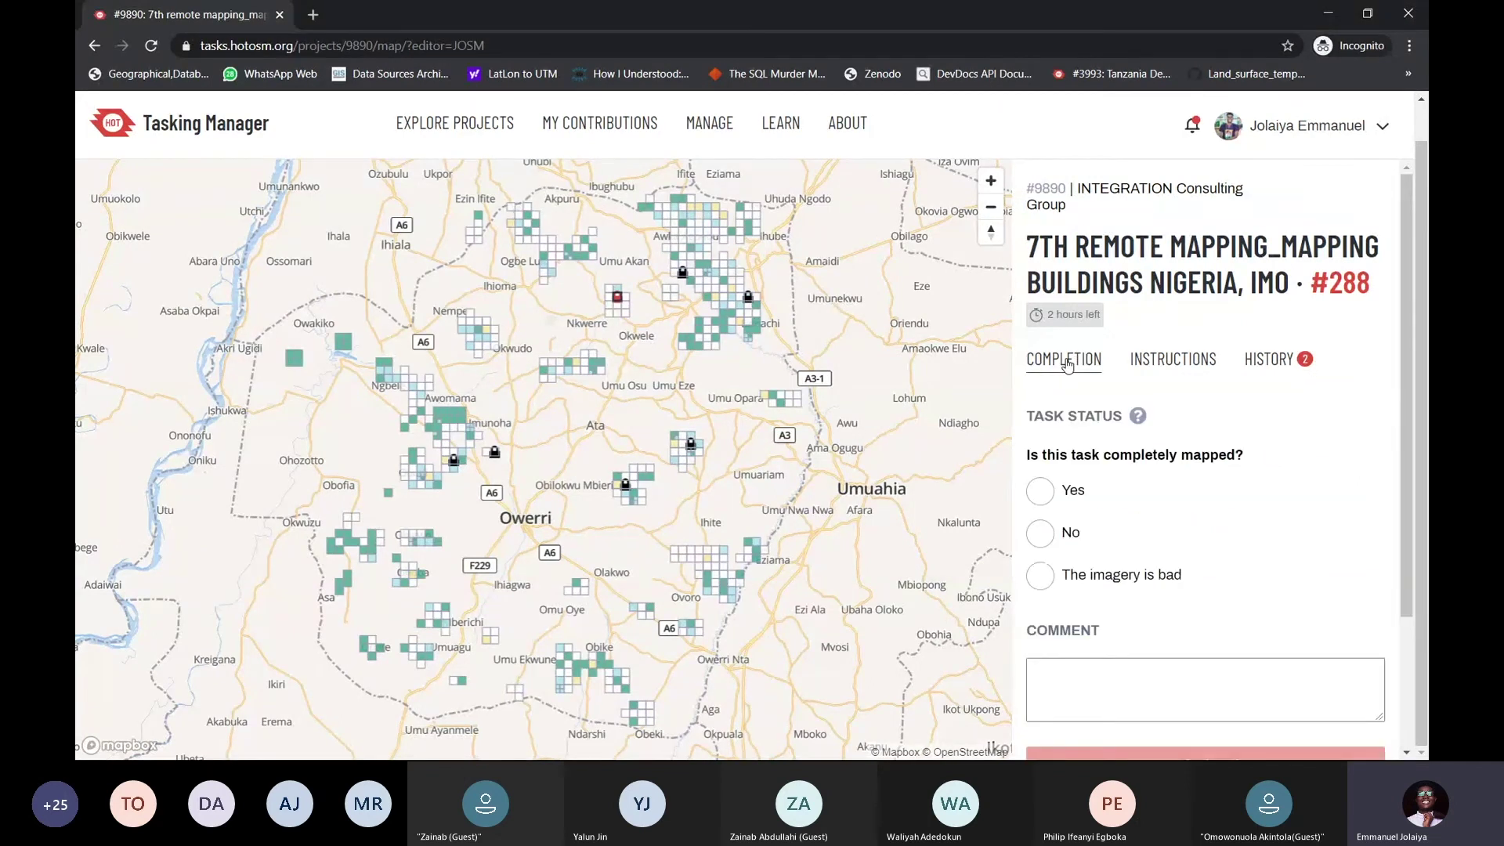
{"action": "scroll", "coordinate": [1166, 399], "scroll_direction": "down", "scroll_amount": 2}
{"action": "scroll", "coordinate": [1166, 399], "scroll_direction": "down", "scroll_amount": 1}
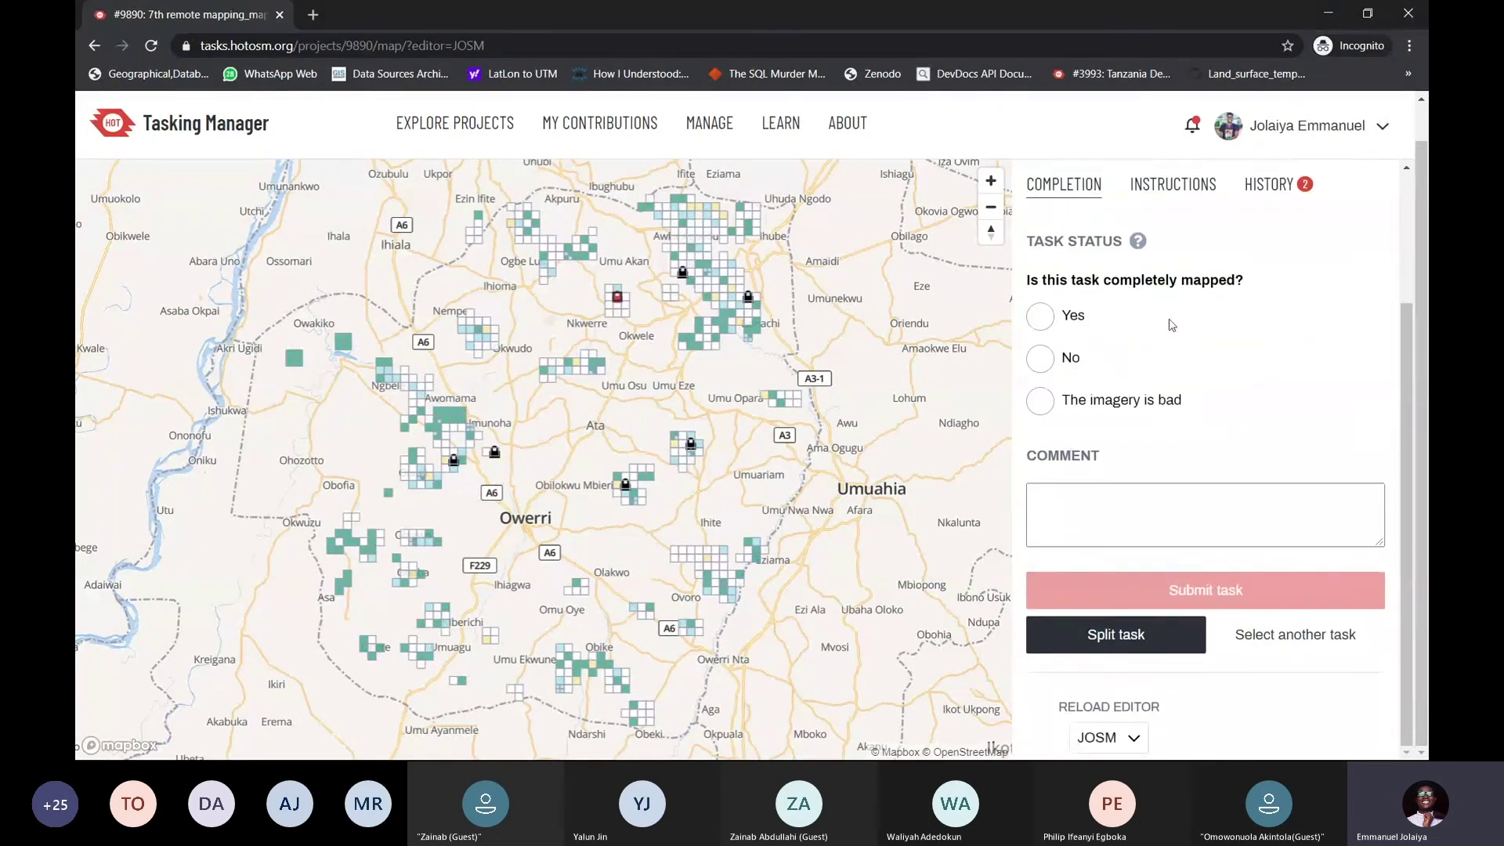
{"action": "scroll", "coordinate": [1171, 325], "scroll_direction": "up", "scroll_amount": 2}
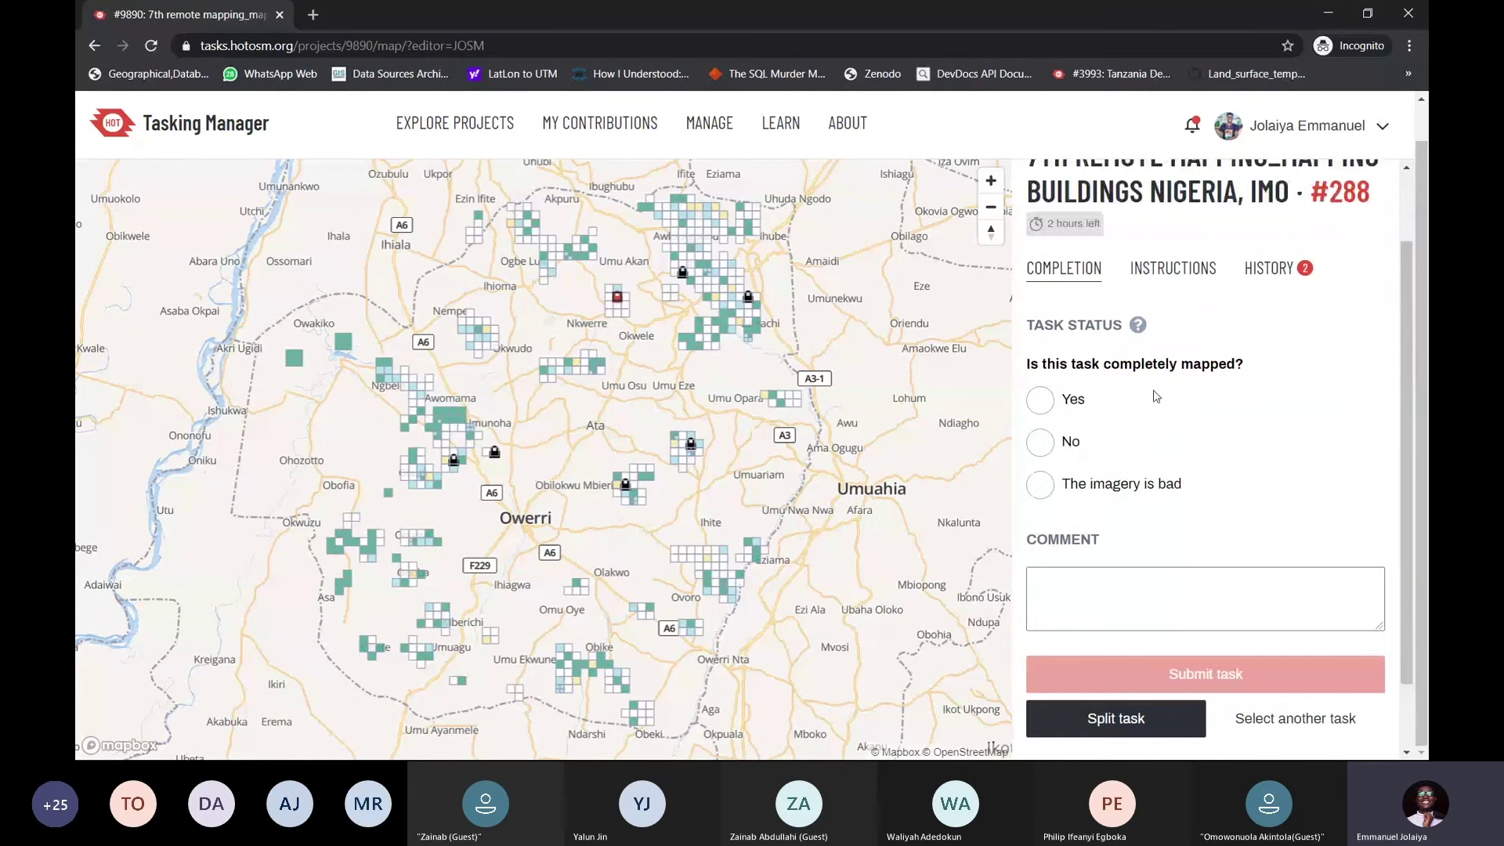
{"action": "scroll", "coordinate": [1122, 643], "scroll_direction": "down", "scroll_amount": 2}
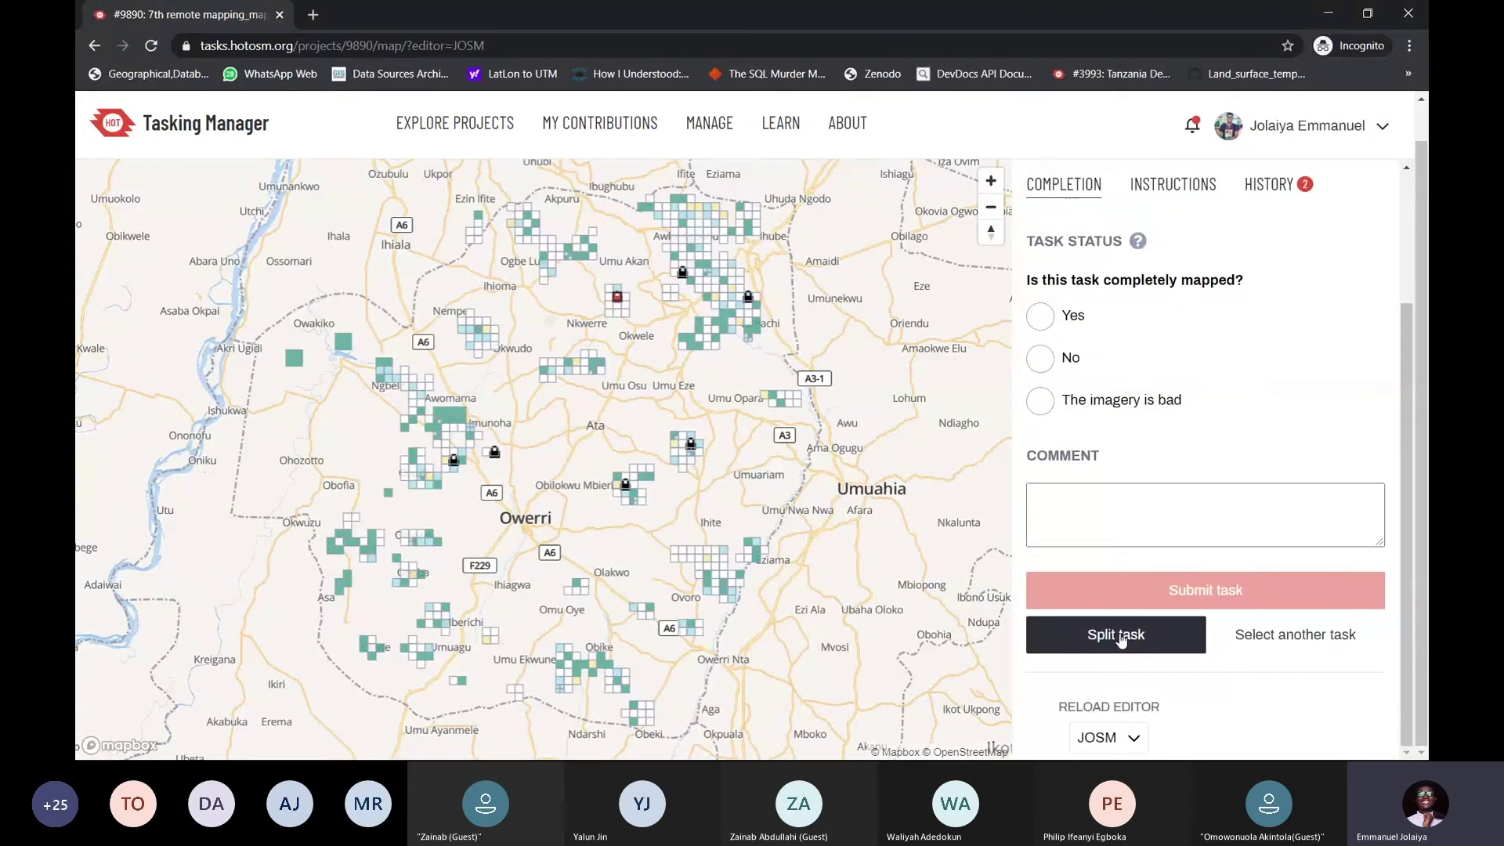
Bring JOSM to the front, nudge the map view, and show the Imagery menu's source list
{"action": "key", "text": "alt+Tab"}
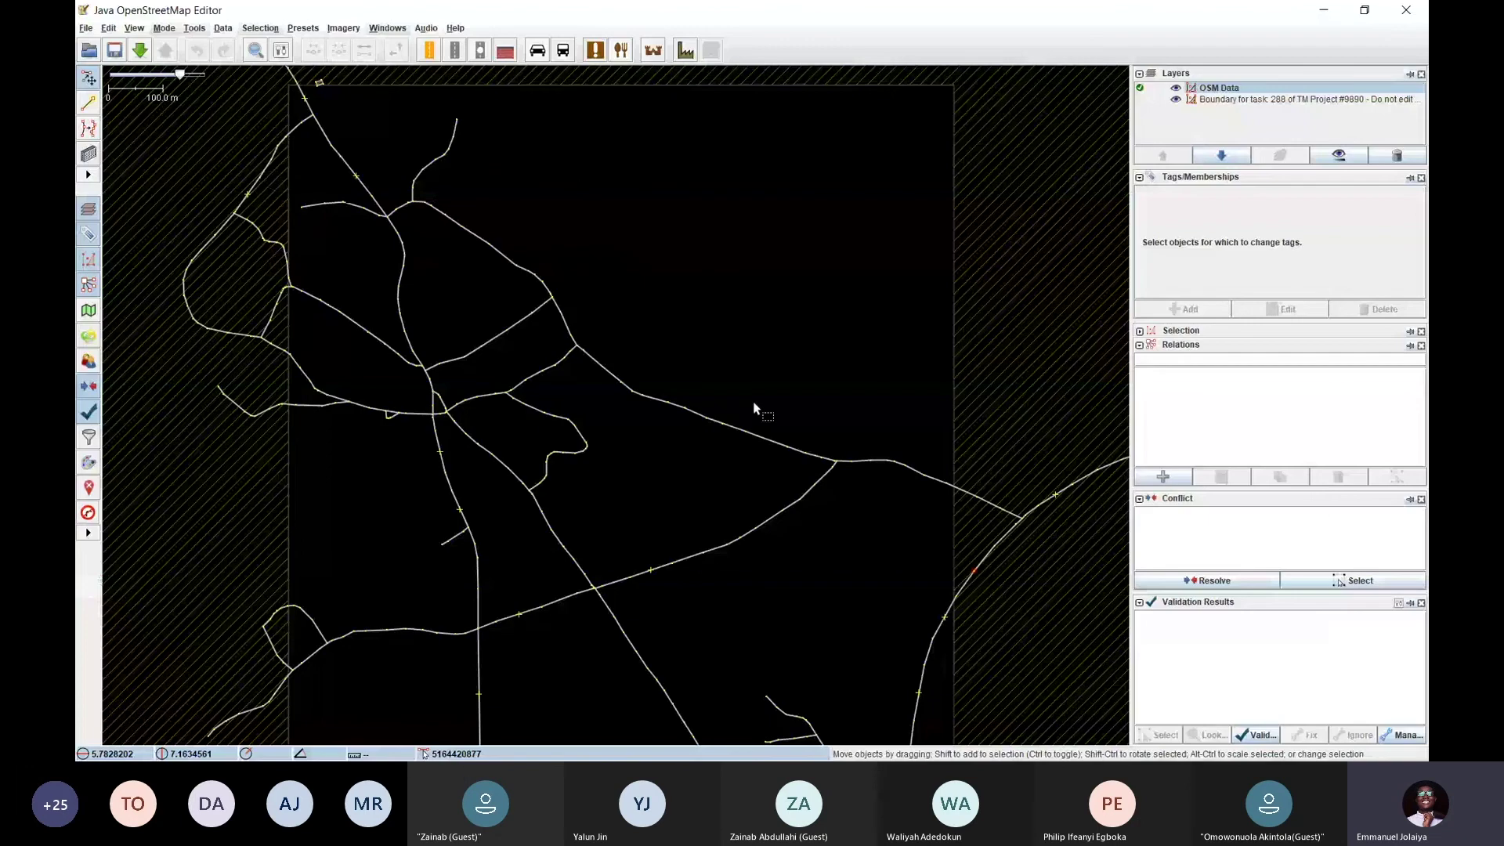
{"action": "key", "text": "alt+Tab"}
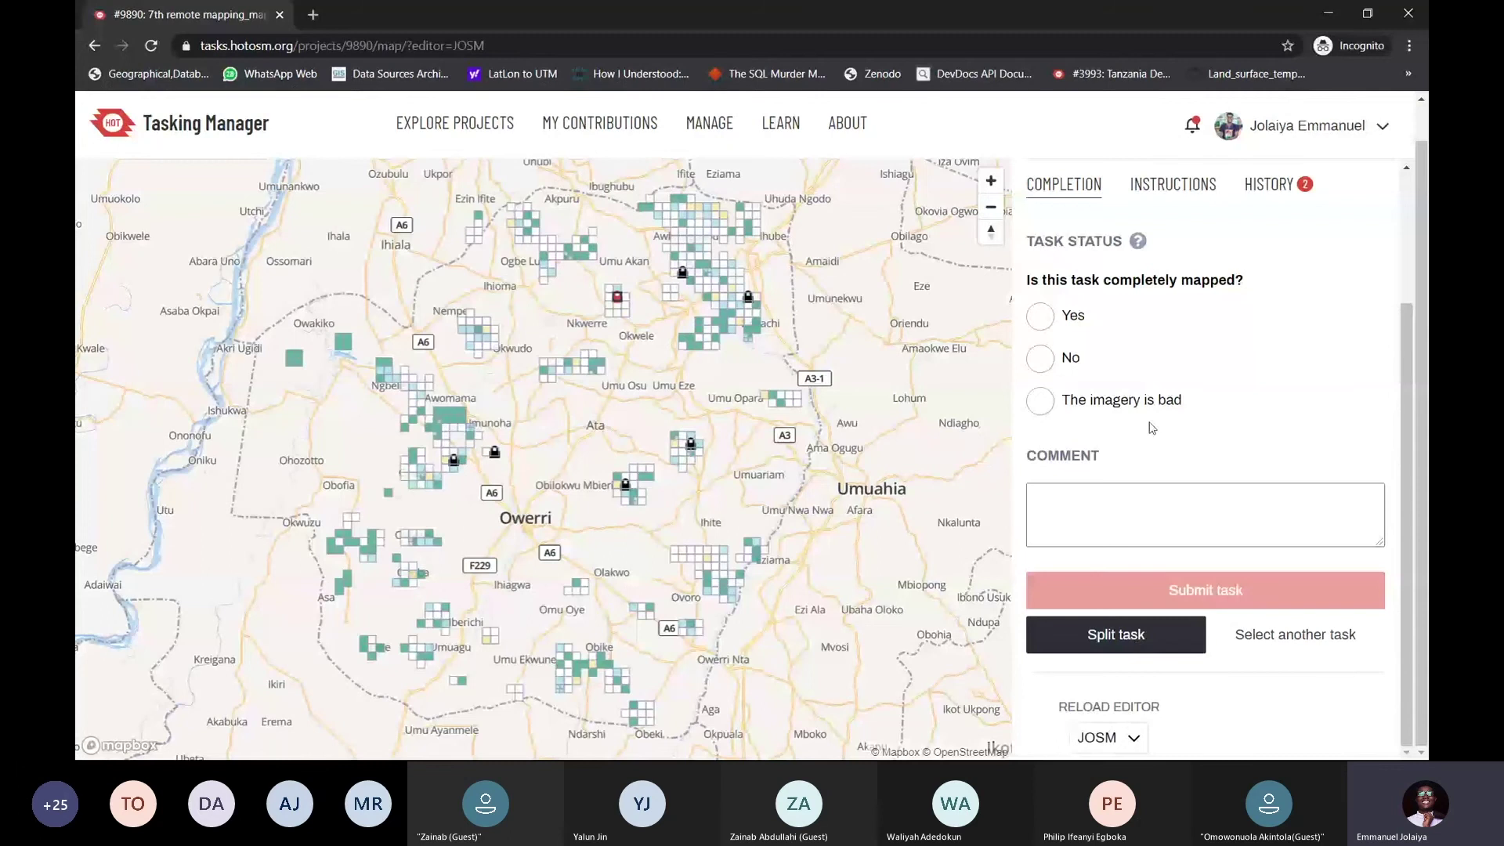
{"action": "key", "text": "alt+Tab"}
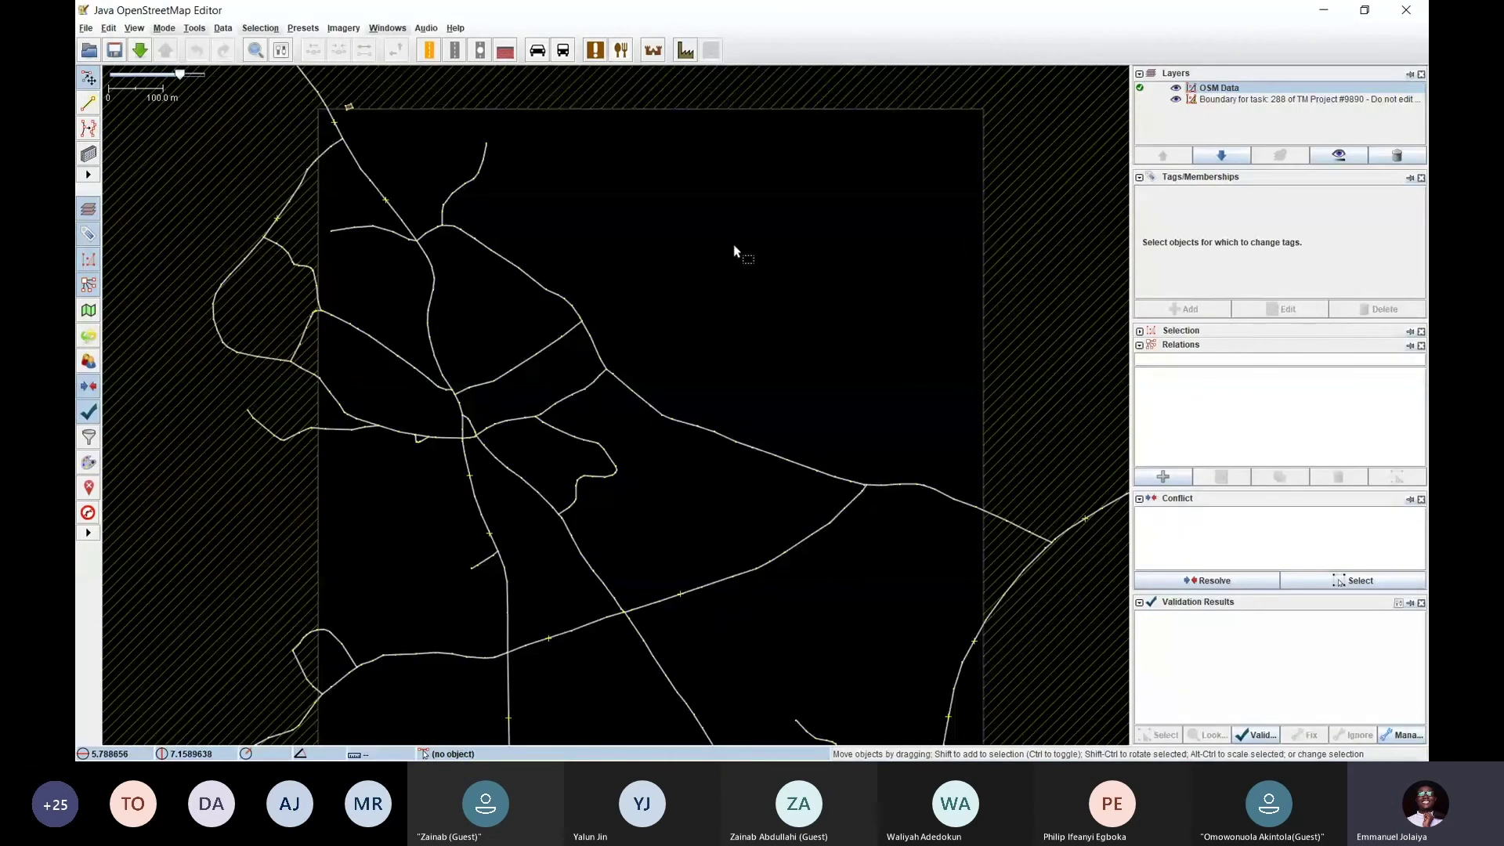
{"action": "key", "text": "alt+Tab"}
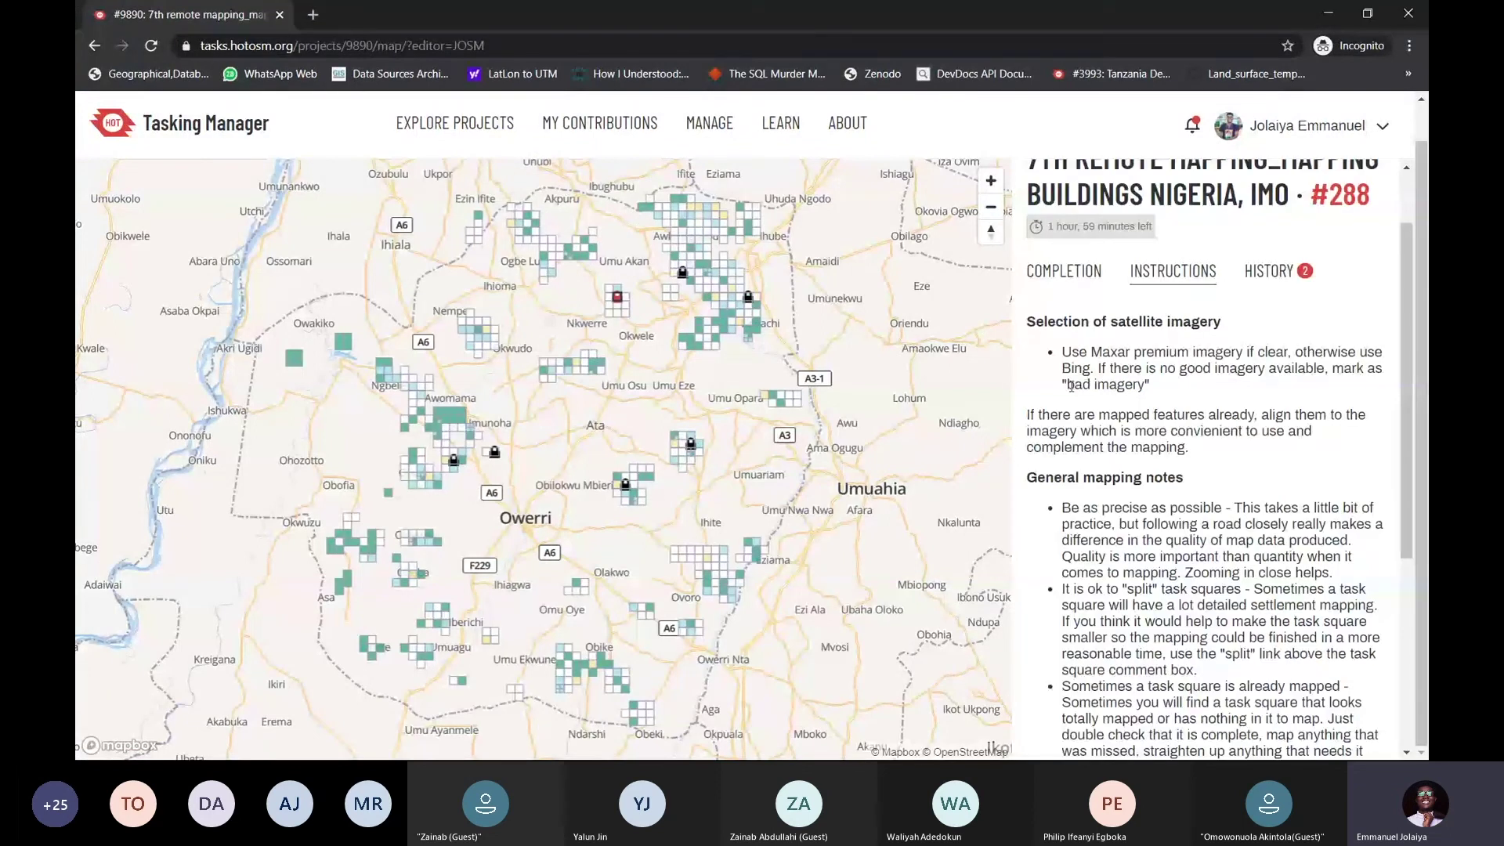
{"action": "key", "text": "alt+Tab"}
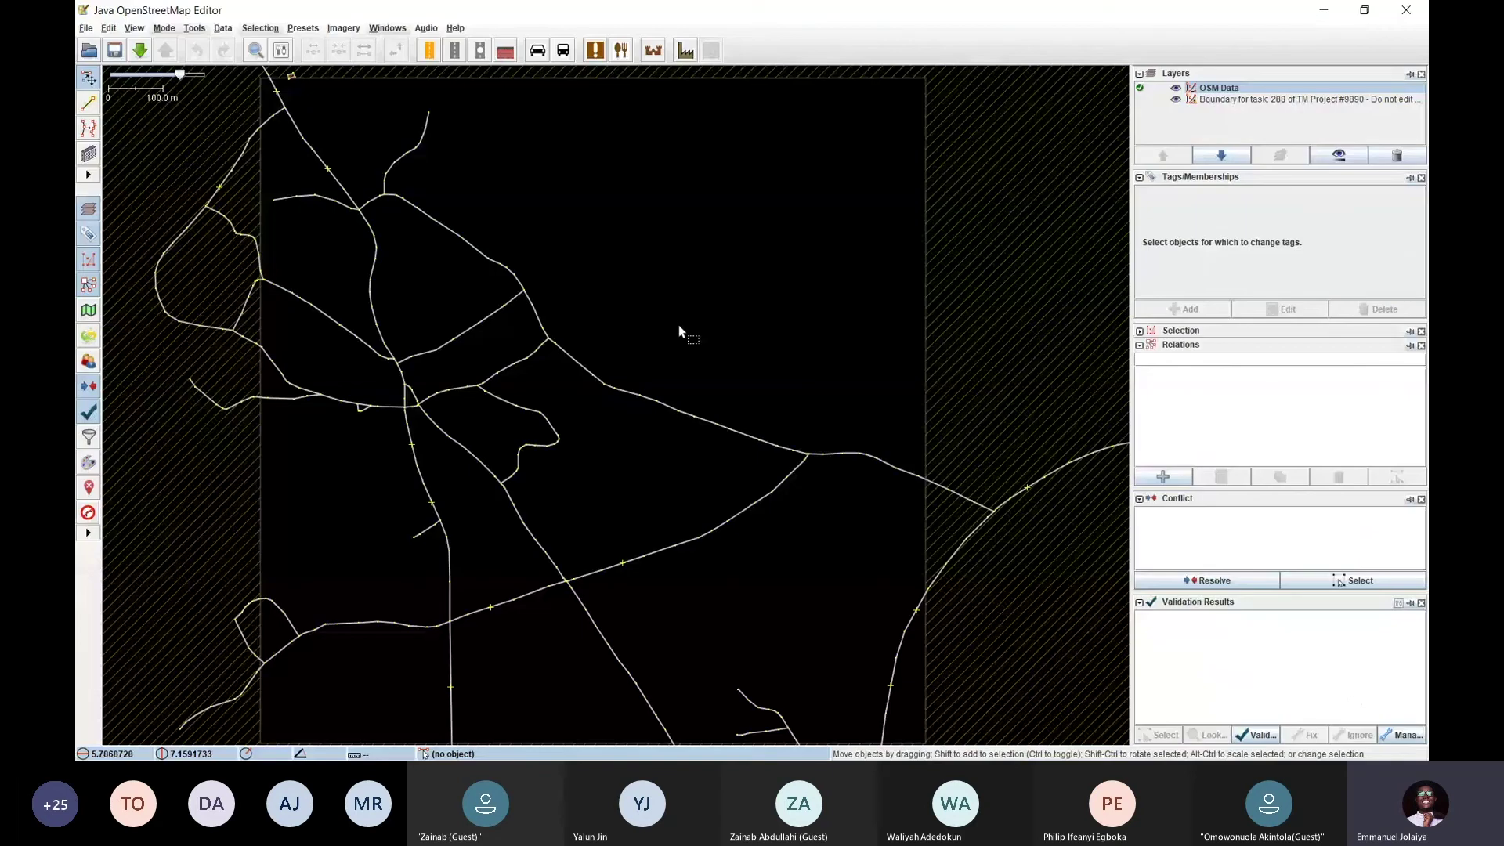
{"action": "left_click_drag", "start_coordinate": [680, 332], "coordinate": [668, 282]}
{"action": "left_click", "coordinate": [334, 29]}
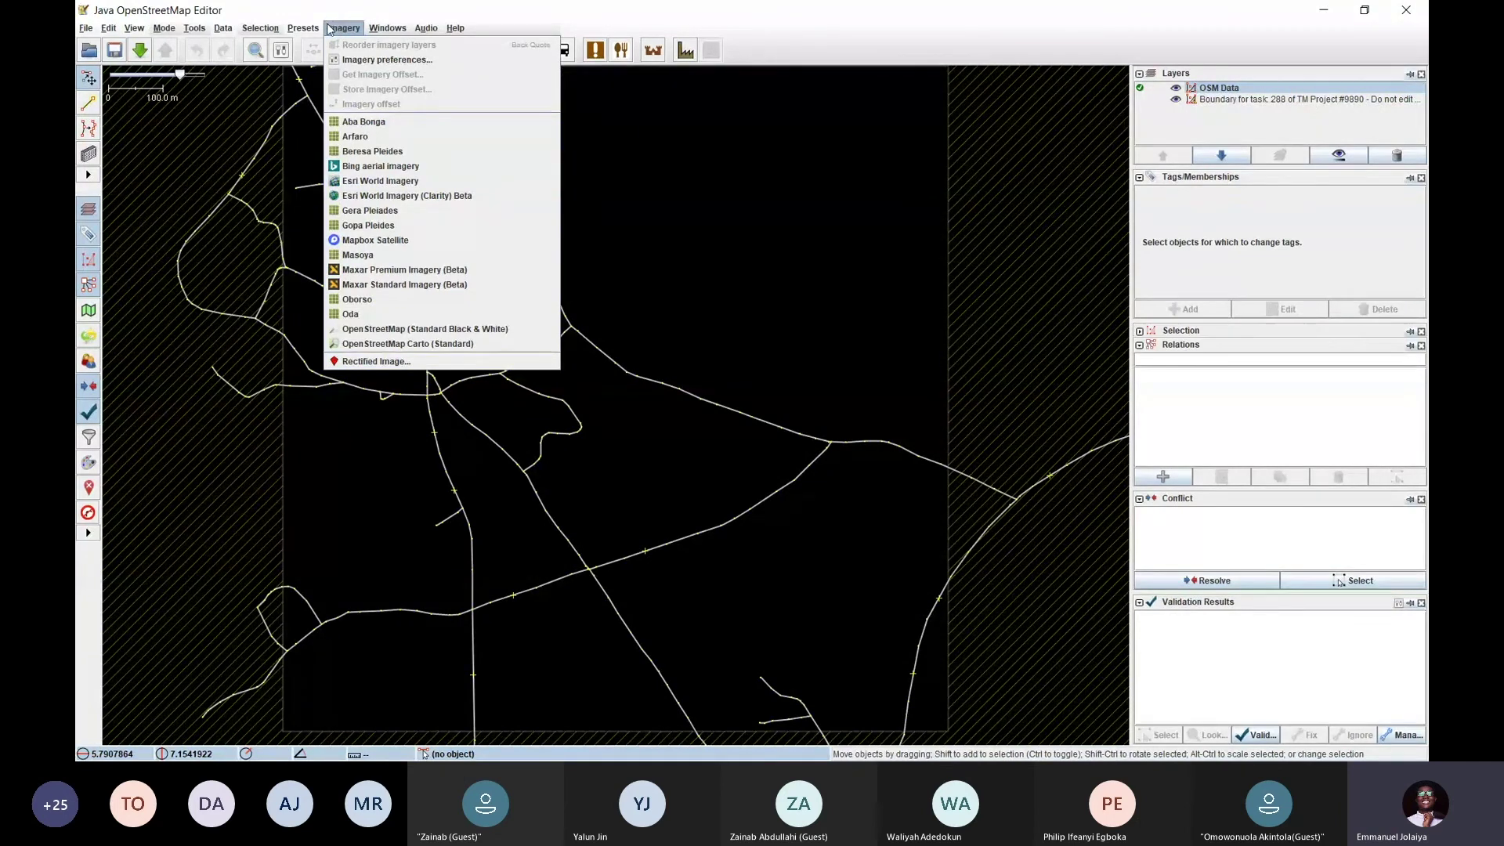
{"action": "mouse_move", "coordinate": [91, 29]}
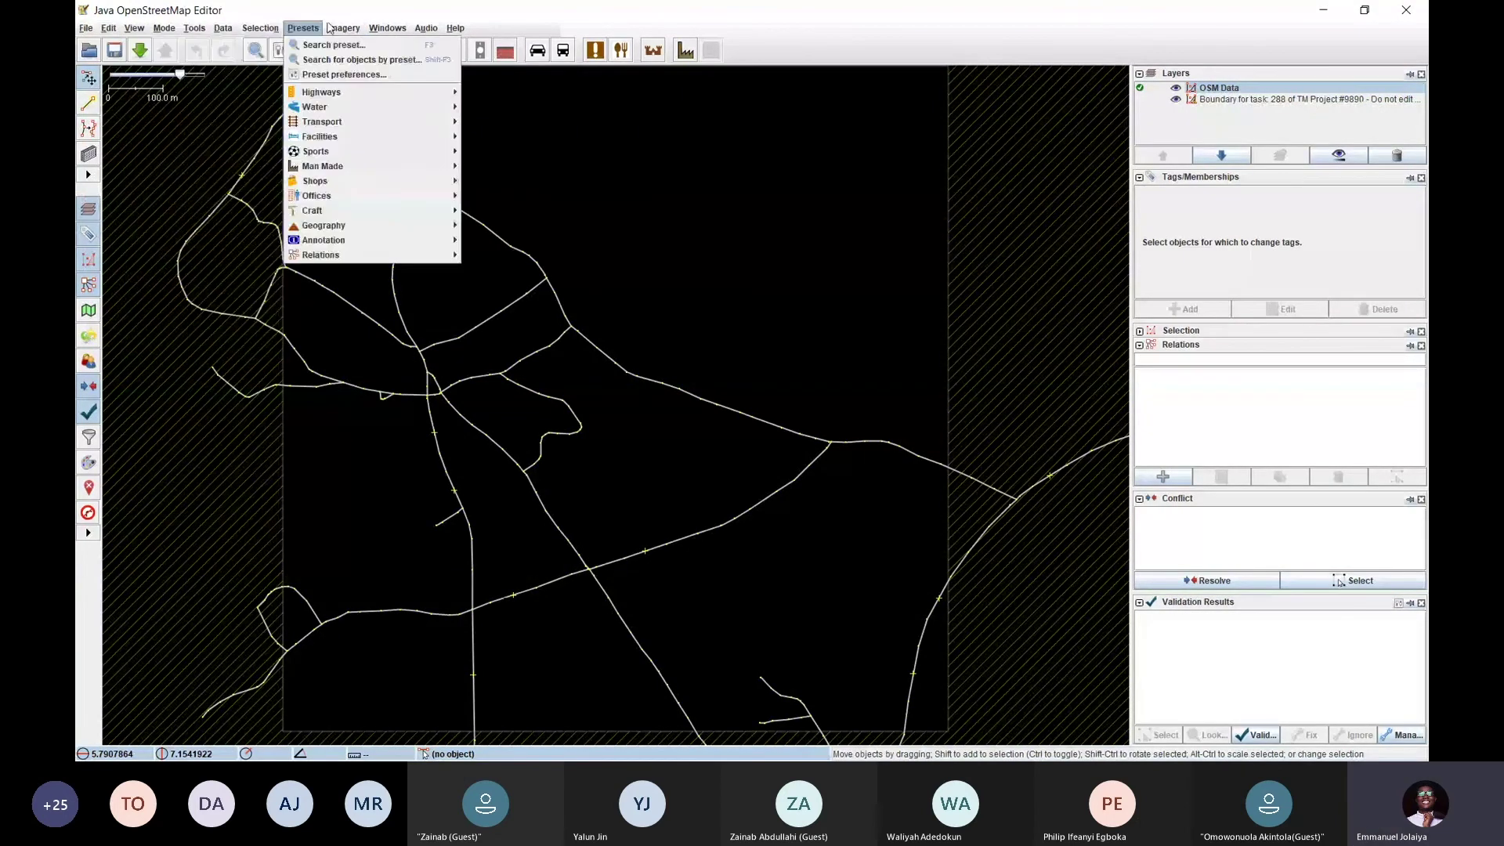
{"action": "mouse_move", "coordinate": [341, 29]}
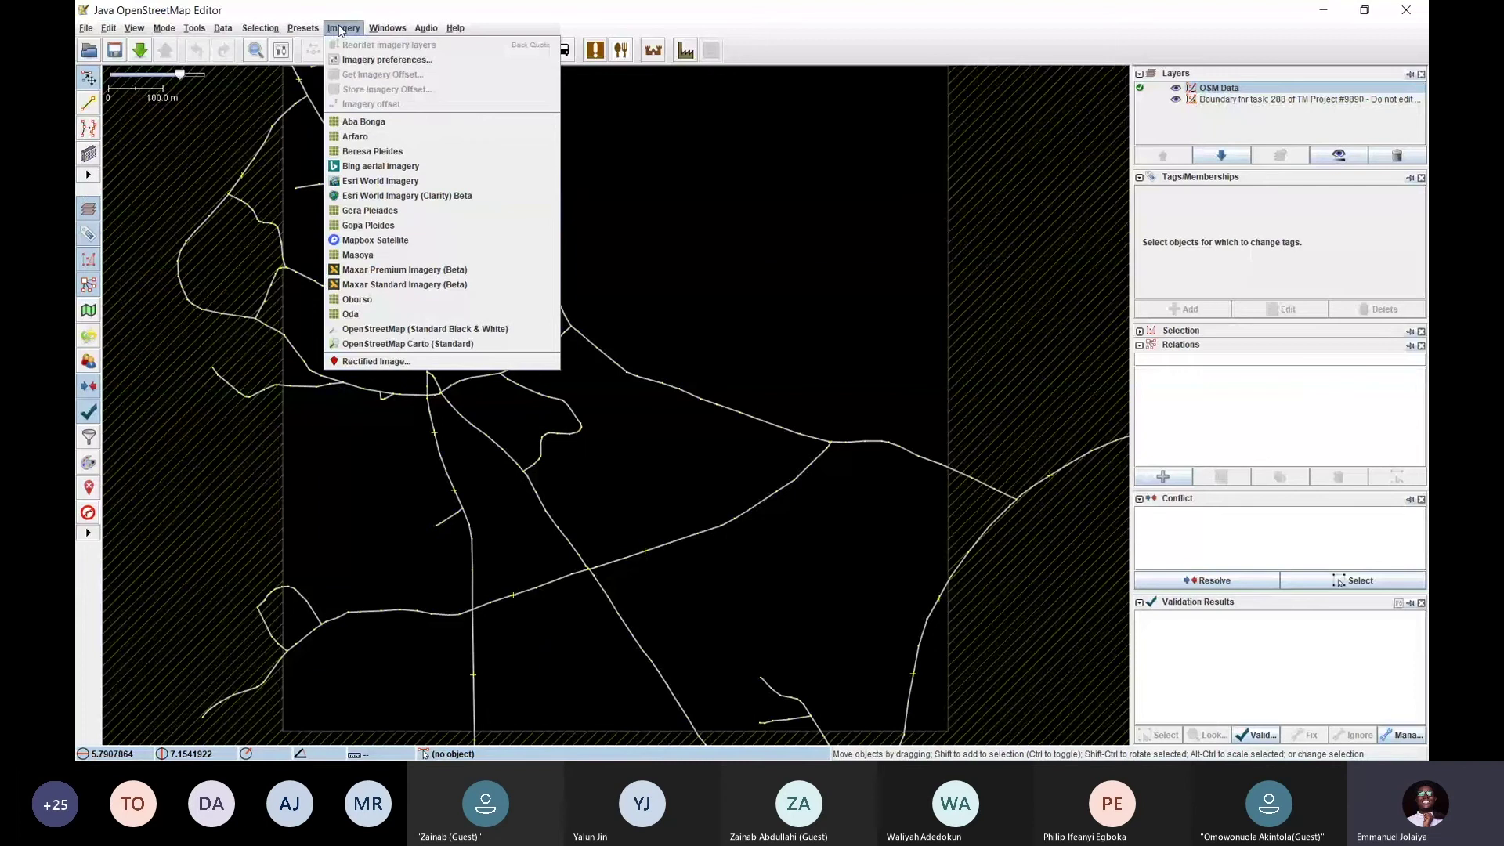
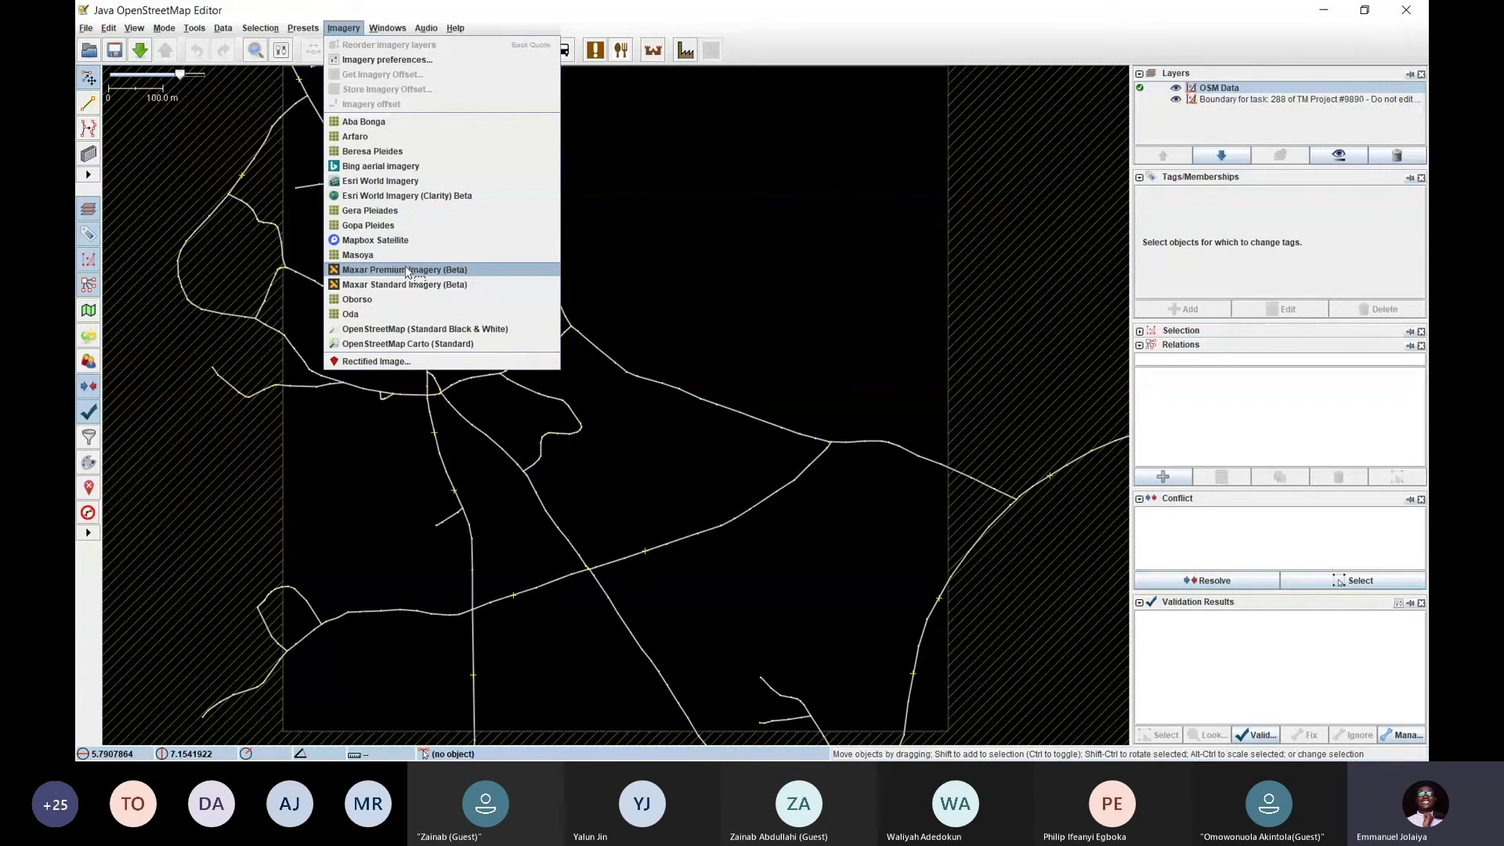
Add Maxar Premium Imagery (Beta) under task 288 and pan across its whole area
{"action": "left_click", "coordinate": [407, 271]}
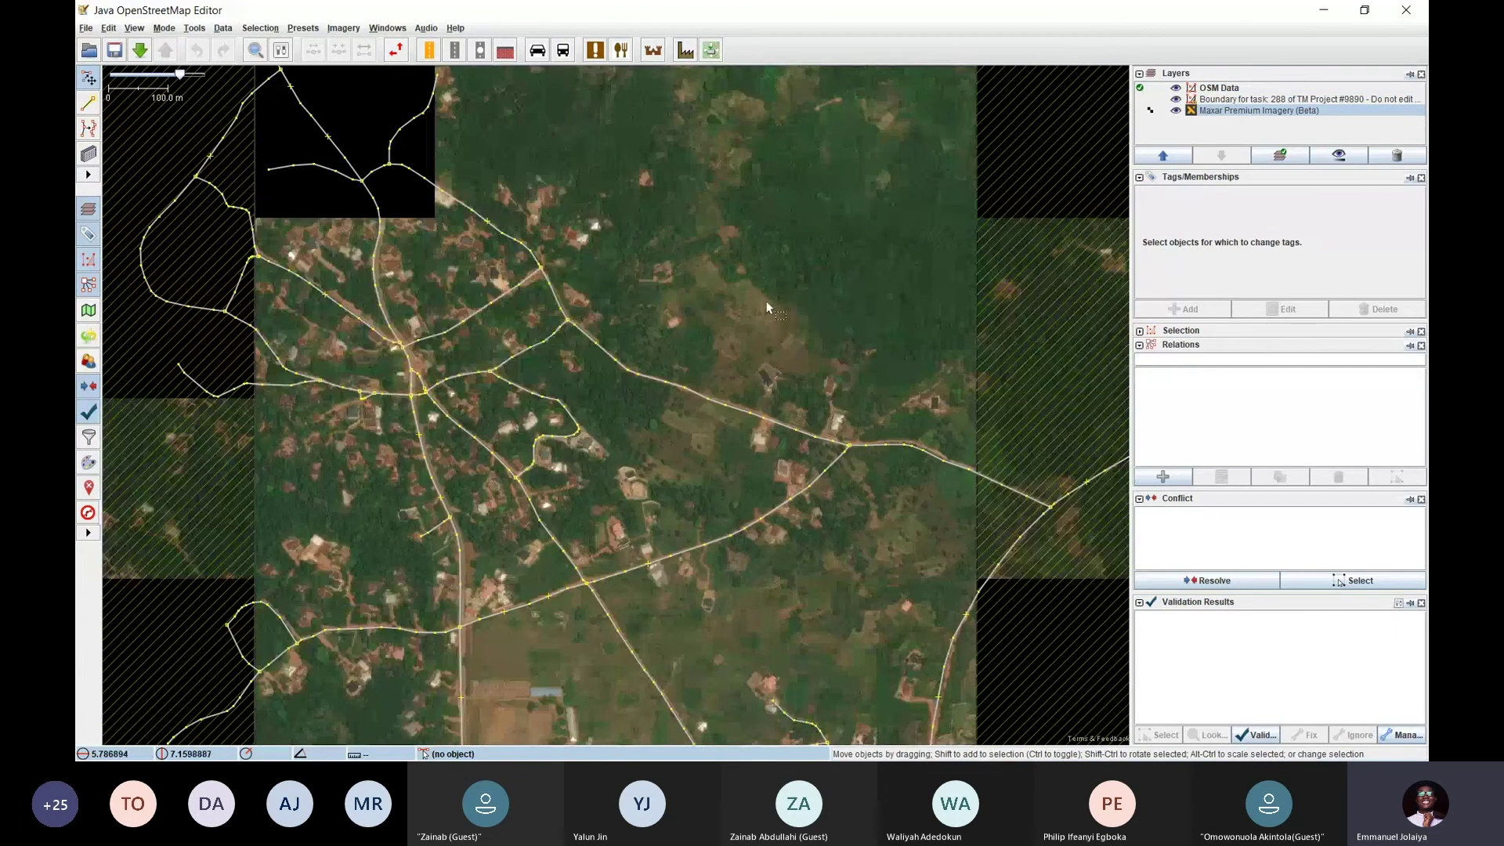
{"action": "left_click_drag", "start_coordinate": [721, 244], "coordinate": [716, 117]}
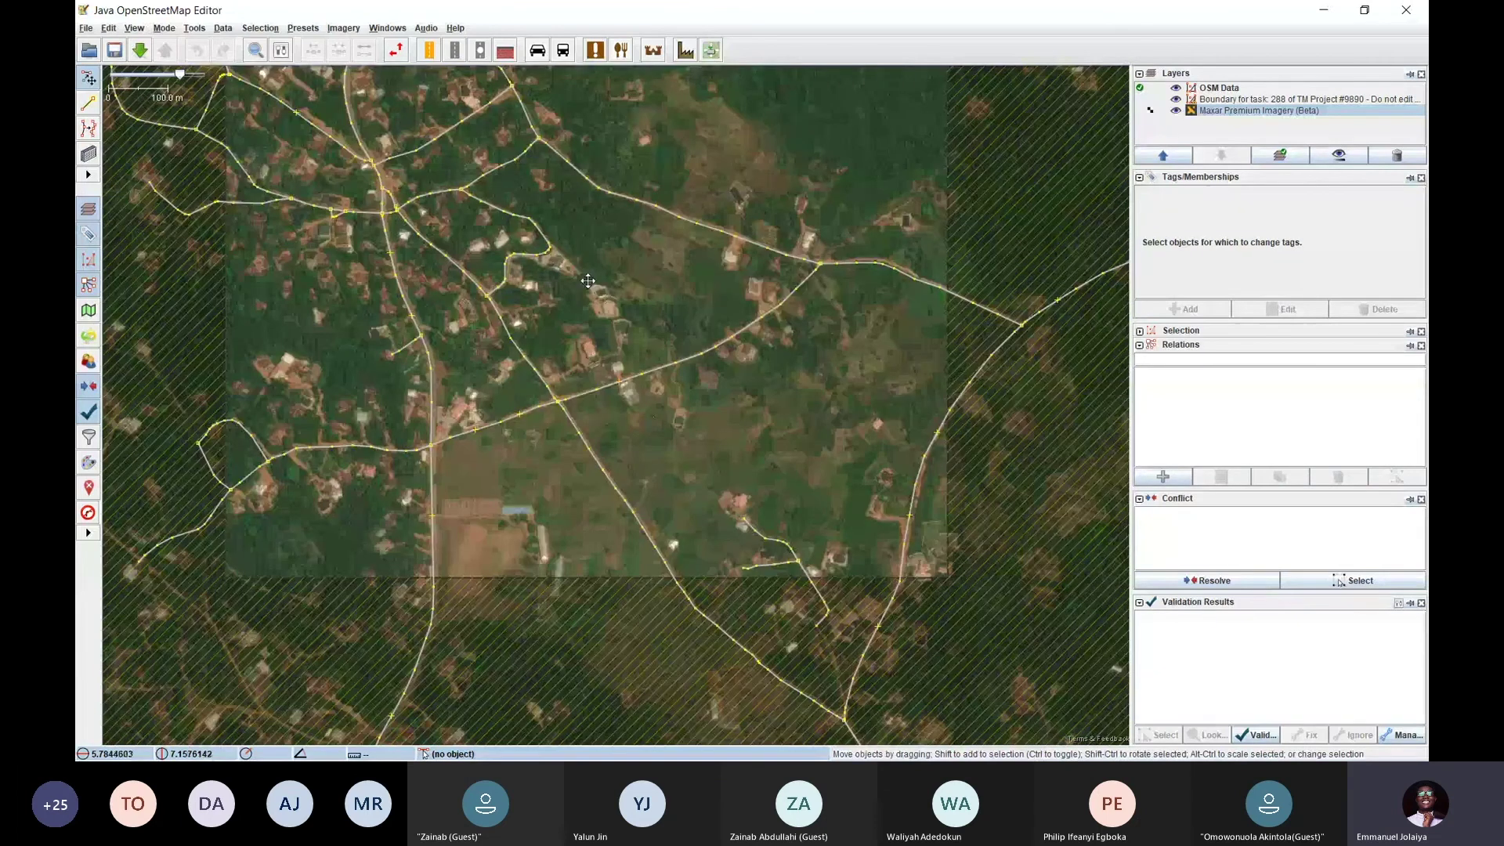
{"action": "left_click_drag", "start_coordinate": [589, 281], "coordinate": [633, 488]}
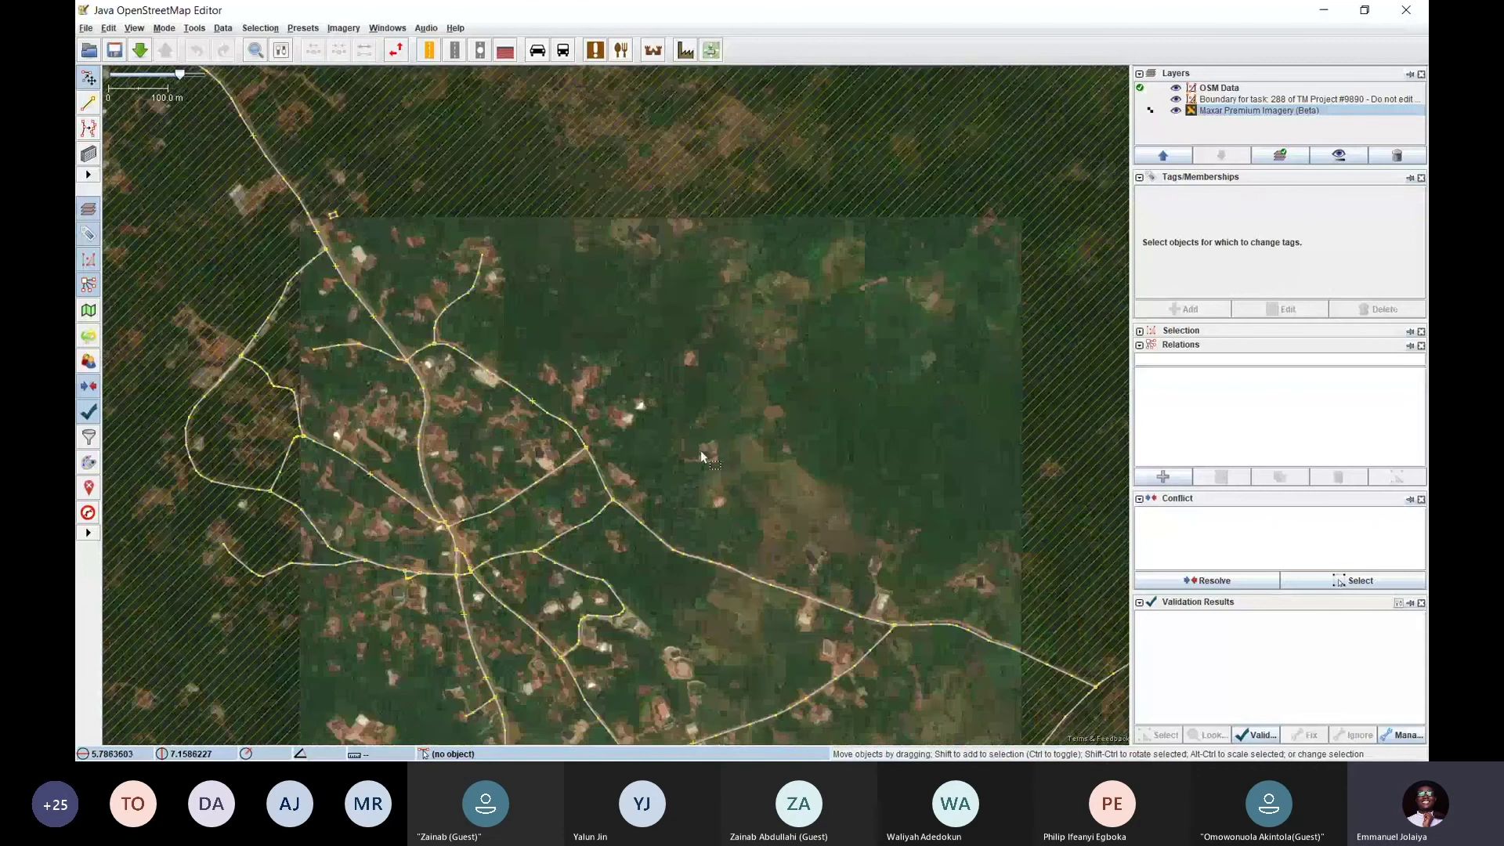
{"action": "left_click_drag", "start_coordinate": [725, 573], "coordinate": [770, 347]}
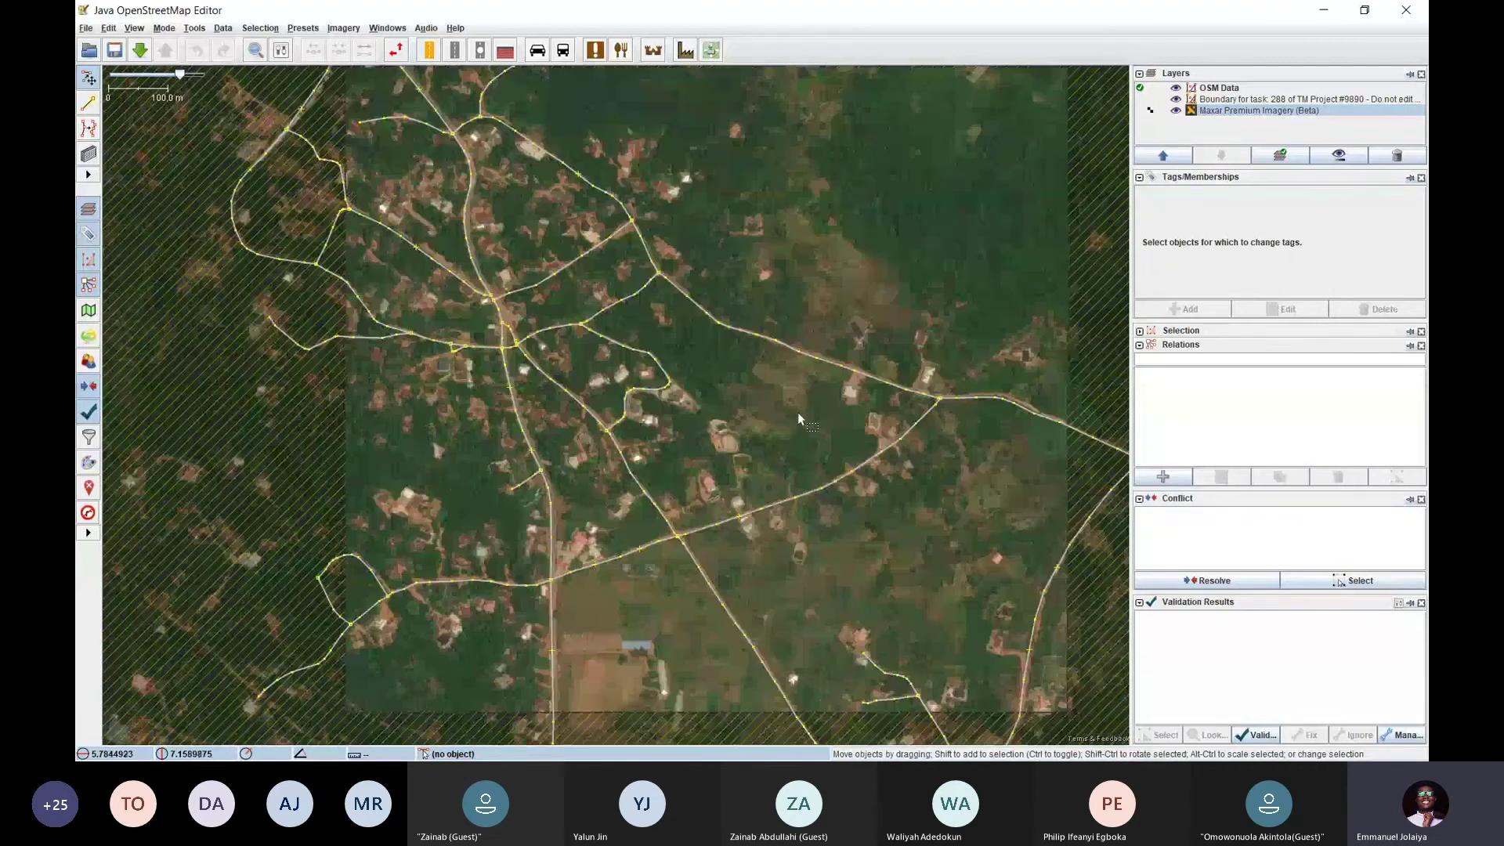
{"action": "left_click_drag", "start_coordinate": [797, 412], "coordinate": [769, 572]}
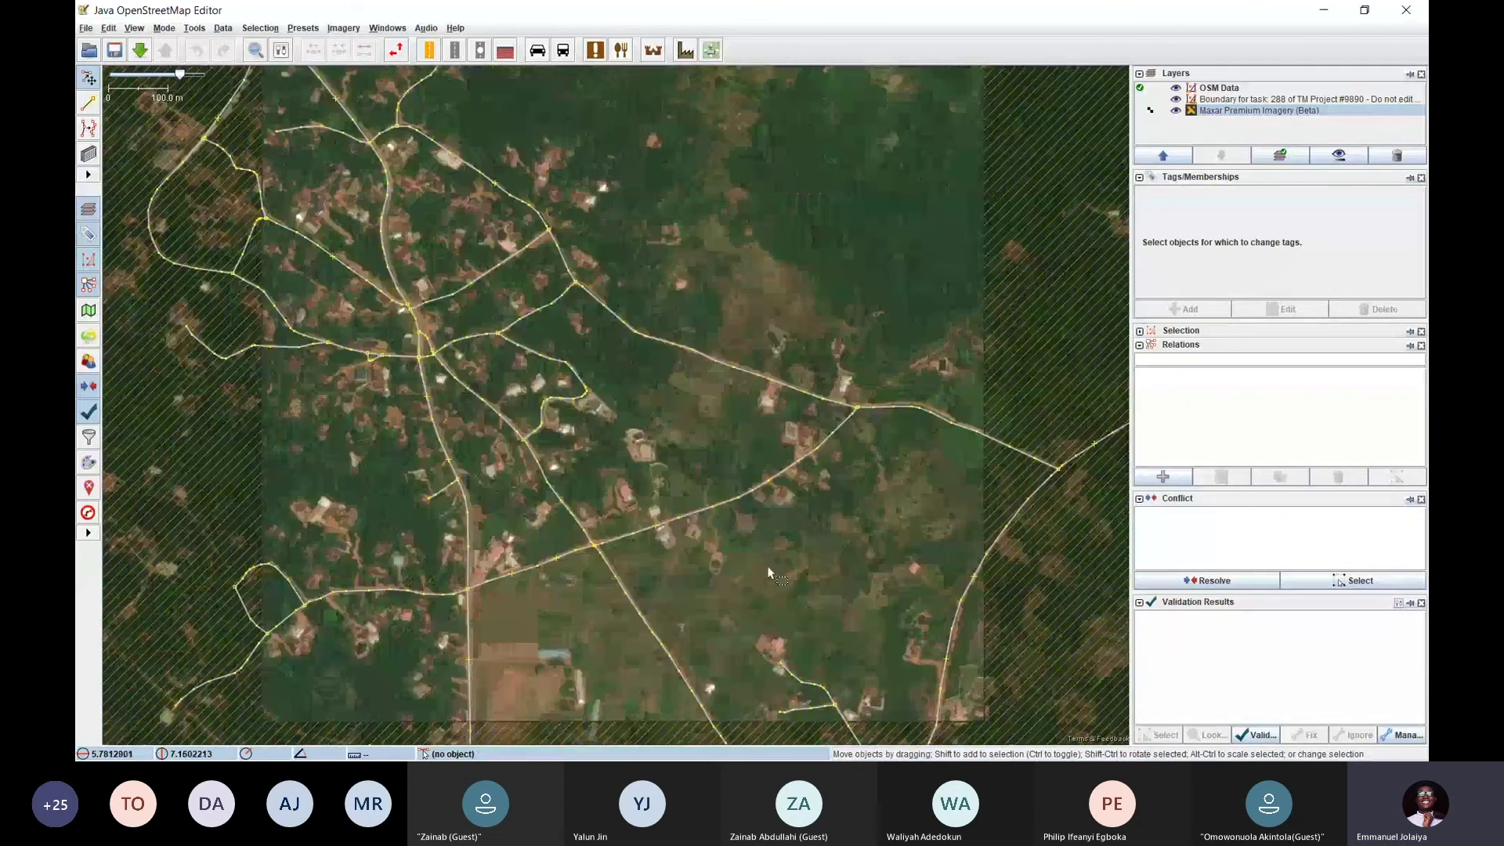
{"action": "left_click_drag", "start_coordinate": [509, 239], "coordinate": [542, 372]}
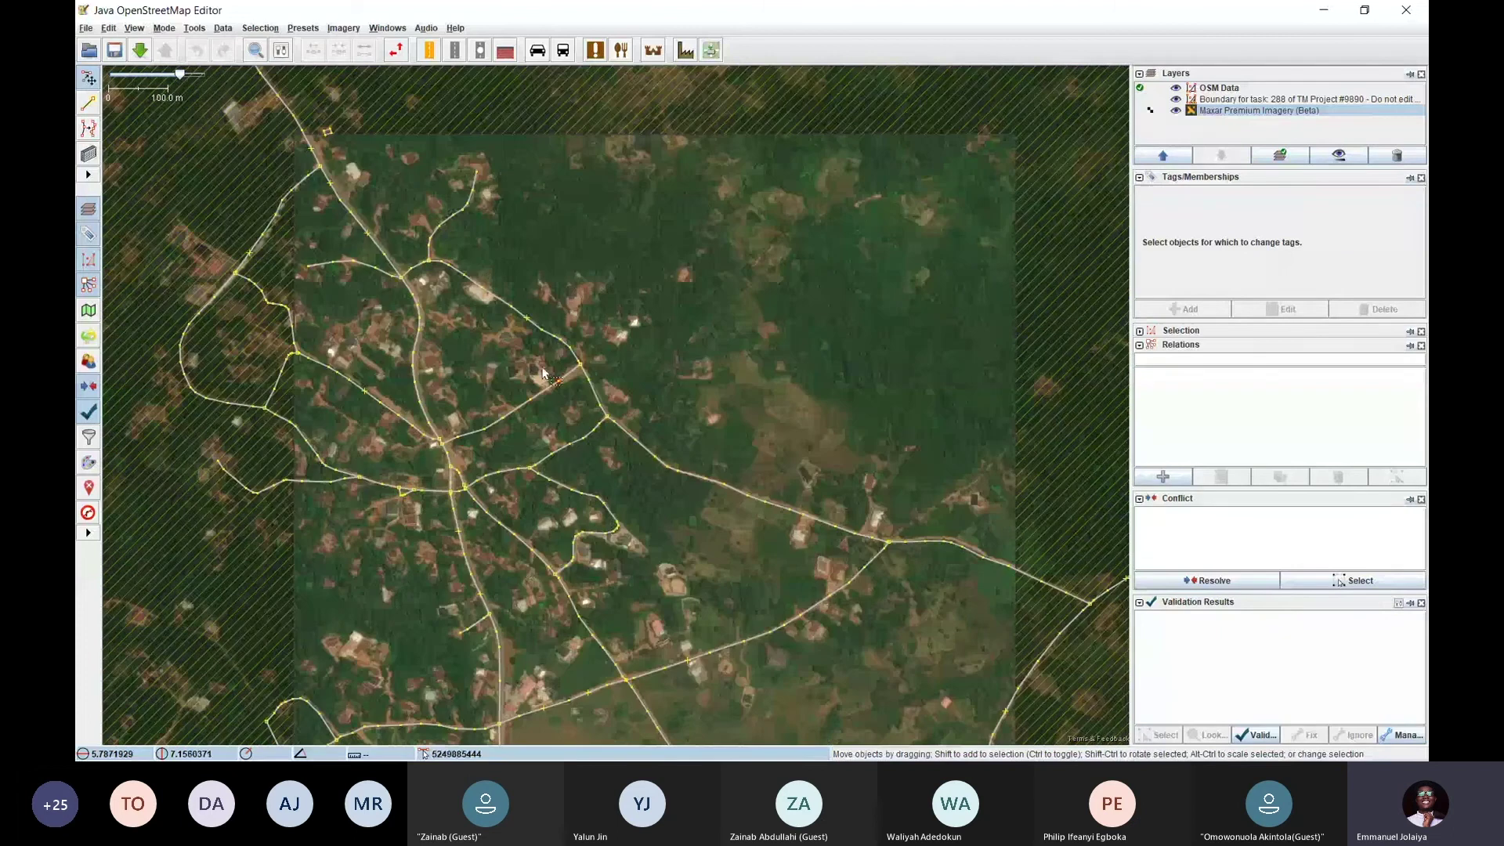
{"action": "left_click_drag", "start_coordinate": [485, 321], "coordinate": [595, 295]}
{"action": "key", "text": "alt+Tab"}
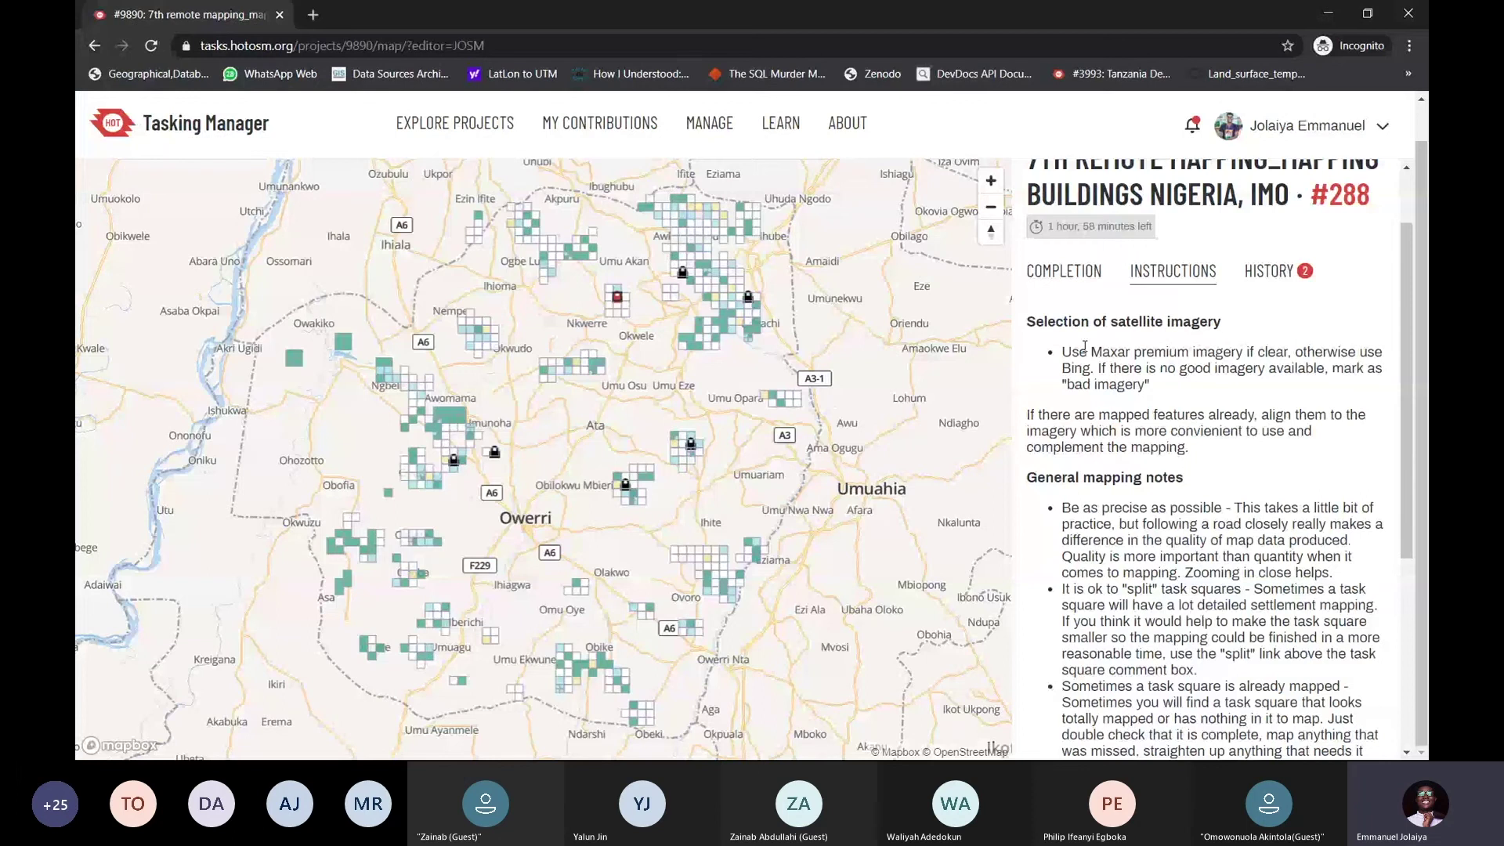
Leave task 288 via Split task, then pick task 618 near Umu Akan and map it in JOSM
{"action": "left_click", "coordinate": [1064, 271]}
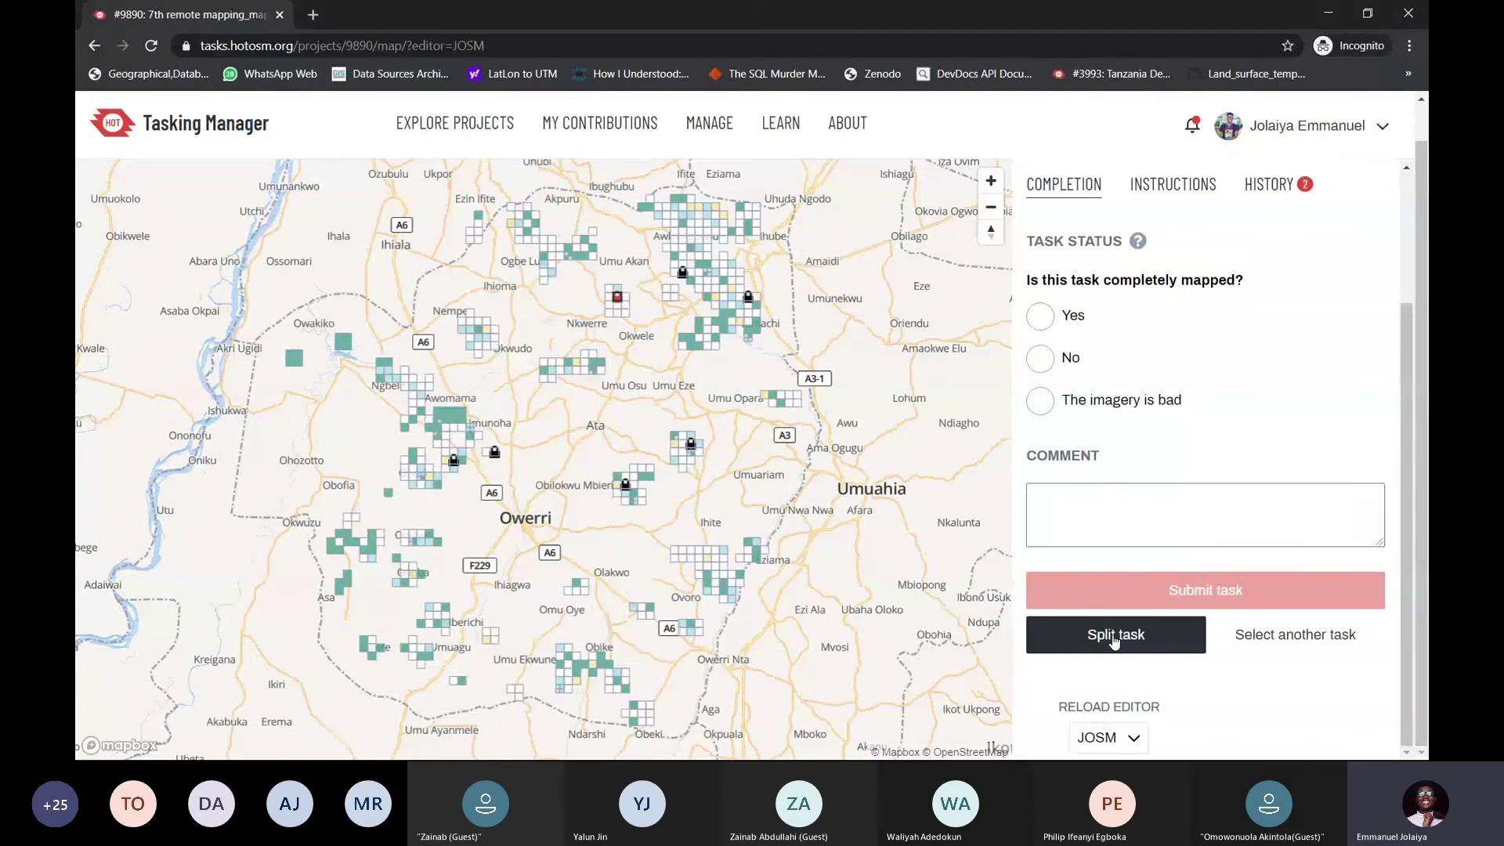
{"action": "left_click", "coordinate": [1114, 637]}
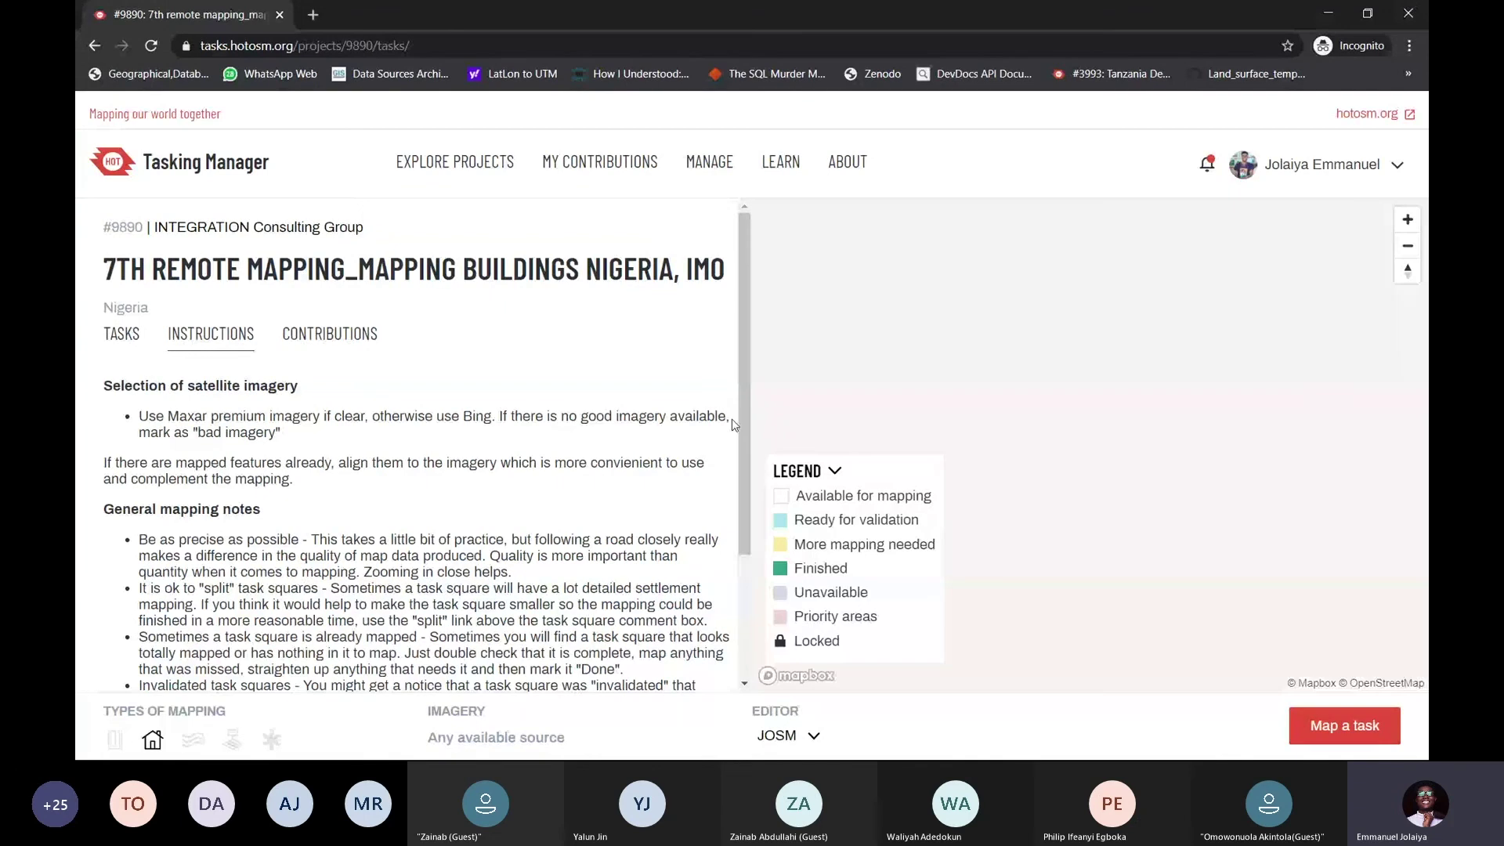
{"action": "scroll", "coordinate": [1026, 410], "scroll_direction": "up", "scroll_amount": 2}
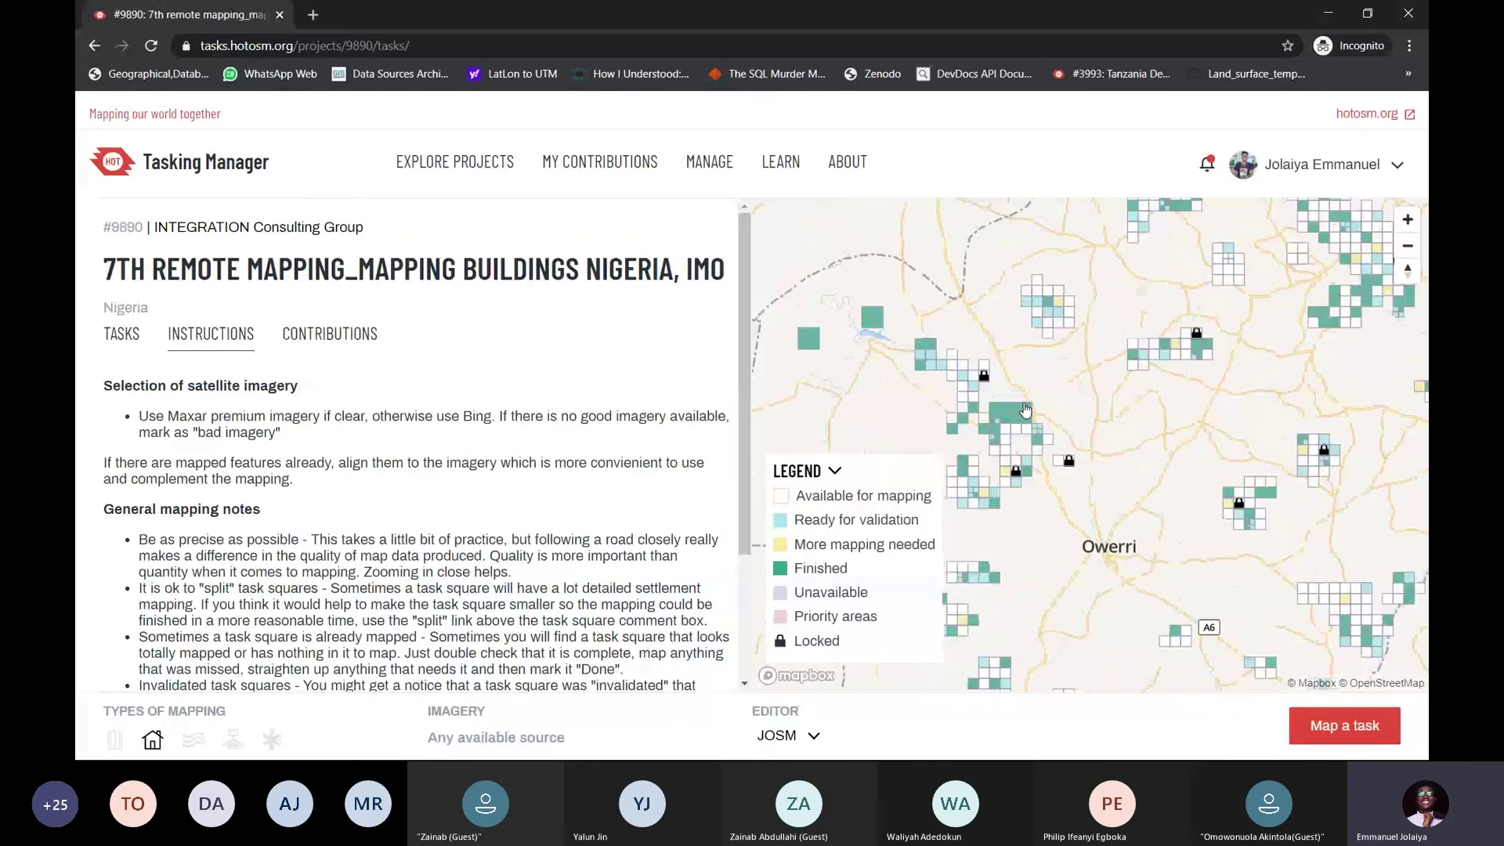
{"action": "left_click_drag", "start_coordinate": [1025, 409], "coordinate": [914, 517]}
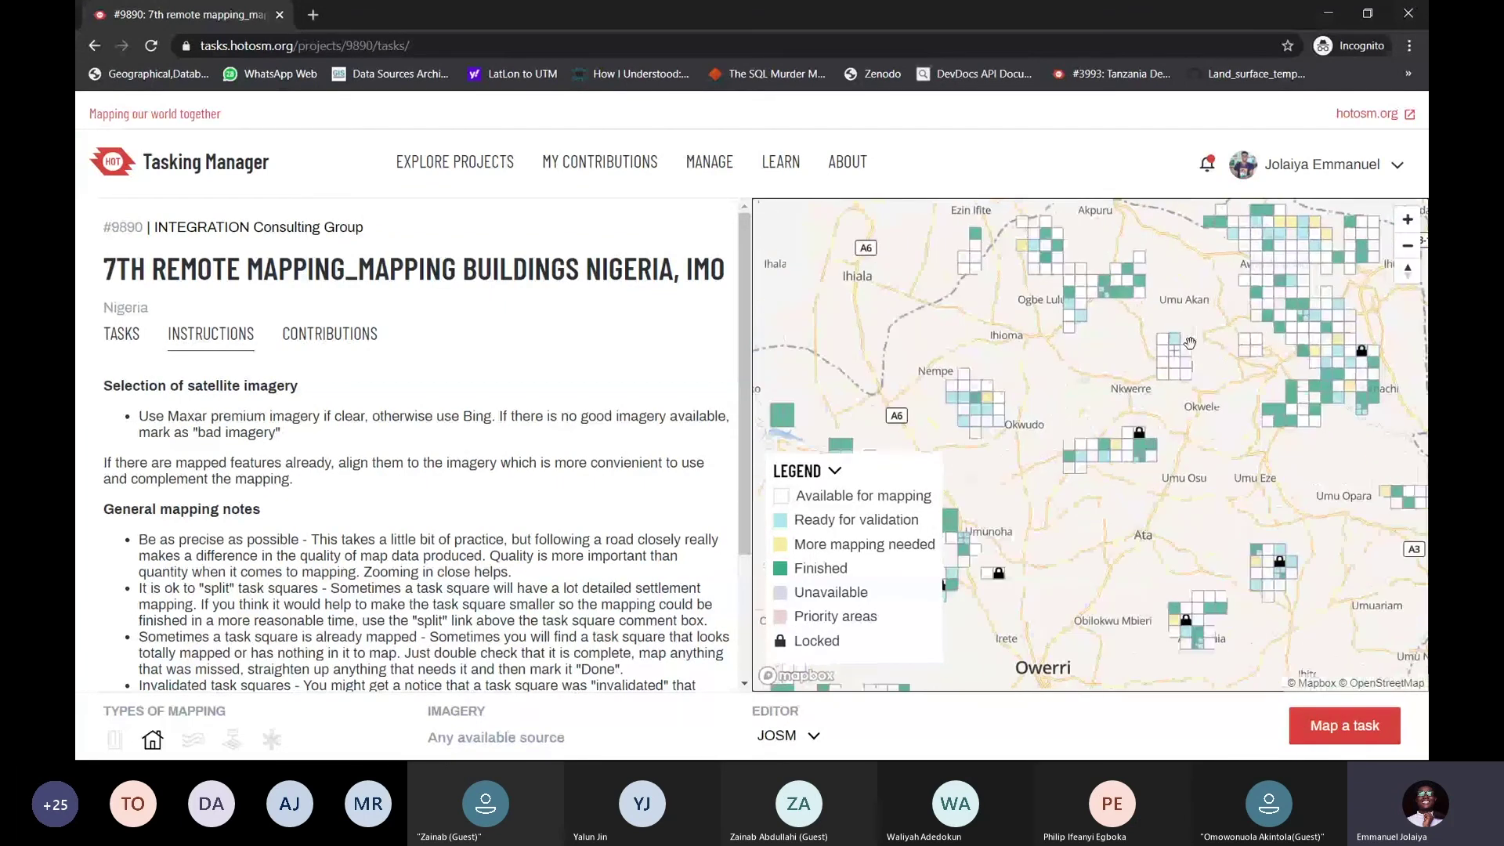
{"action": "scroll", "coordinate": [1189, 343], "scroll_direction": "up", "scroll_amount": 5}
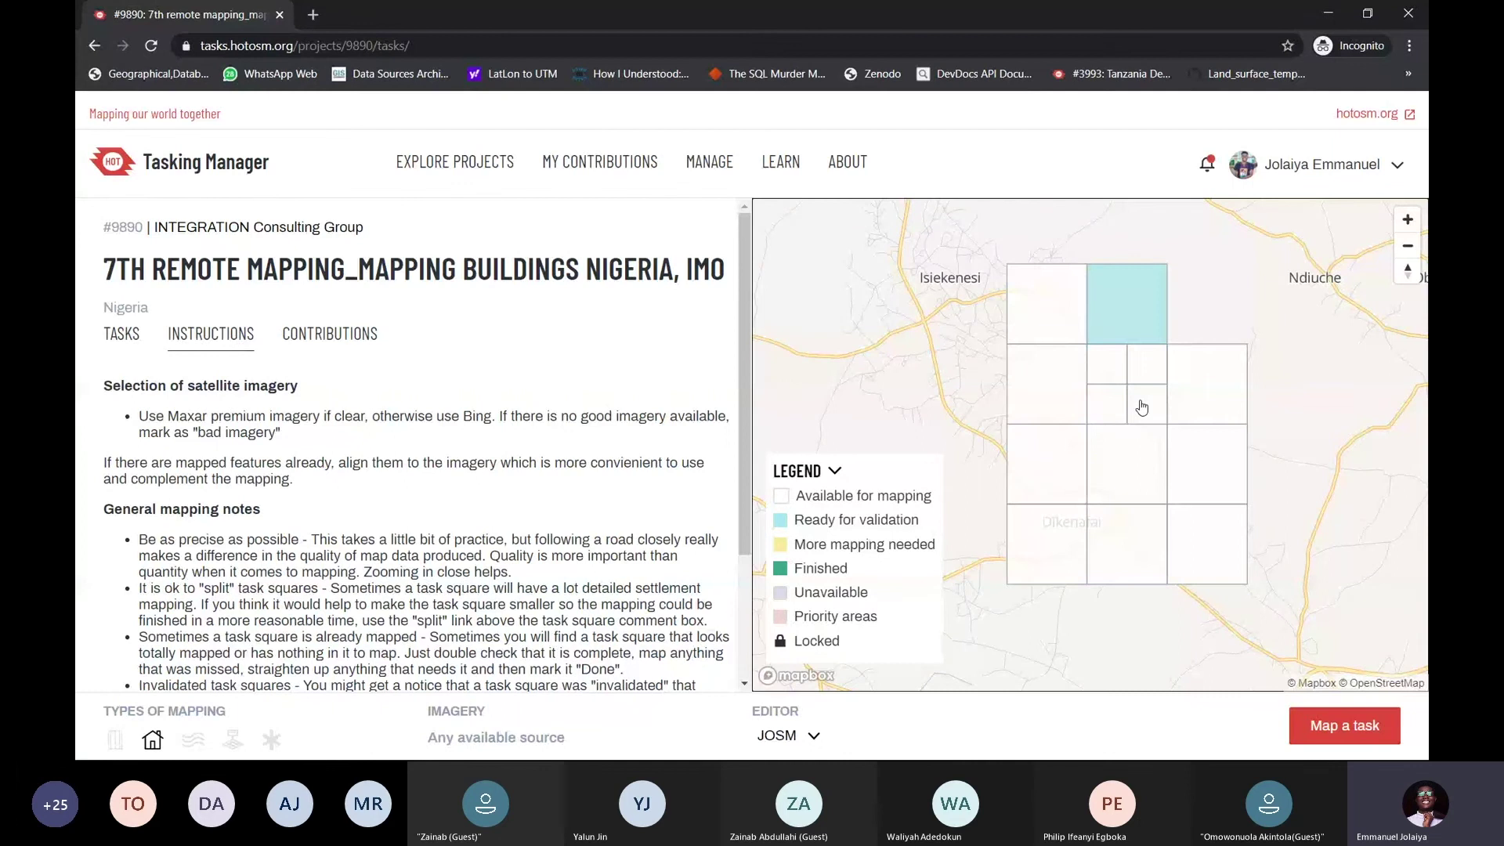
{"action": "left_click", "coordinate": [1111, 367]}
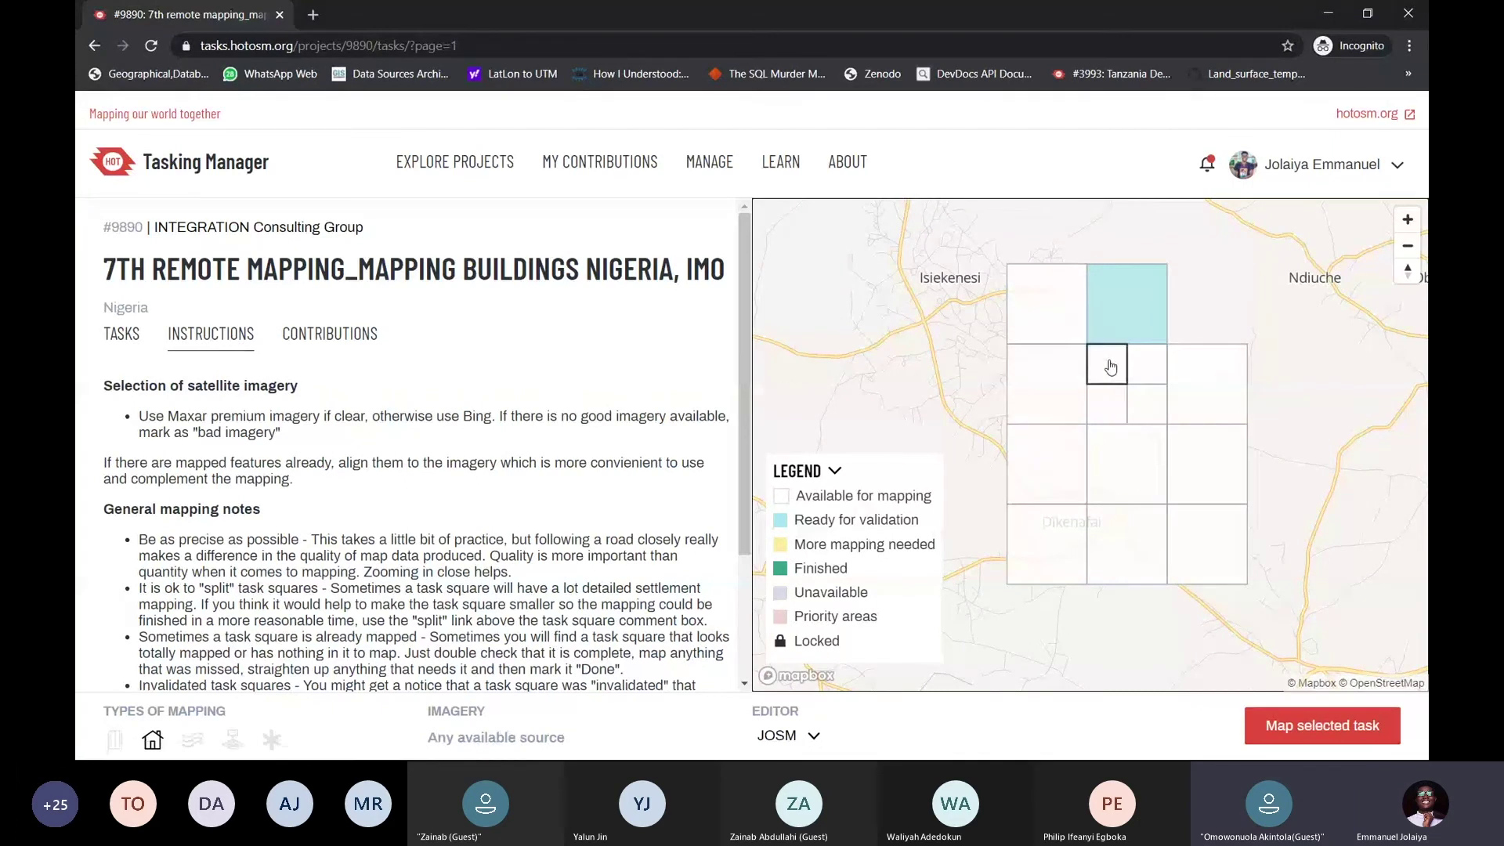
{"action": "left_click", "coordinate": [1311, 732]}
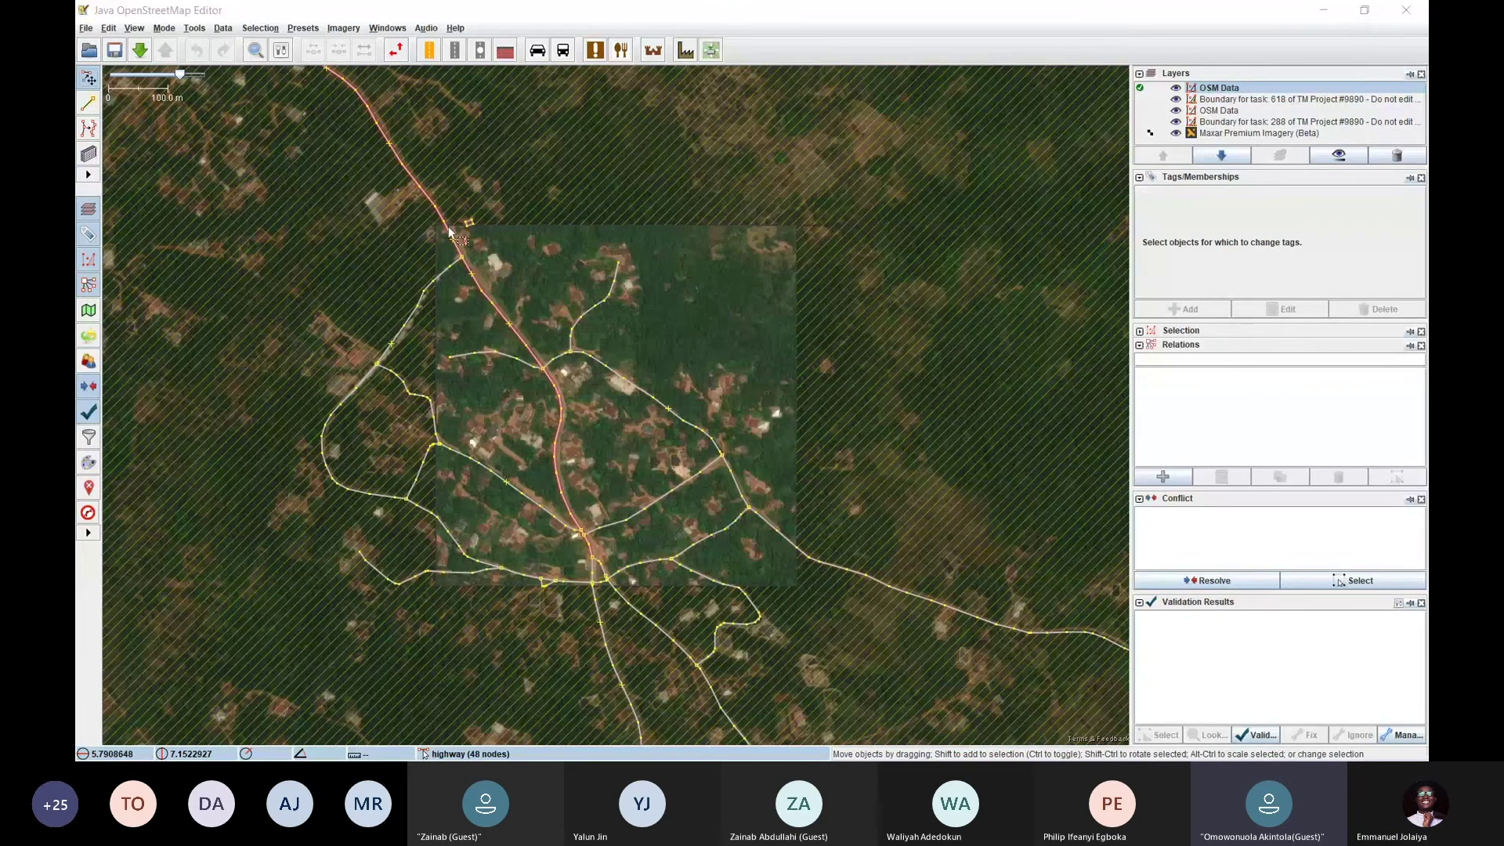
Select all loaded layers in the Layers panel and delete them
{"action": "scroll", "coordinate": [567, 394], "scroll_direction": "up", "scroll_amount": 2}
{"action": "scroll", "coordinate": [600, 401], "scroll_direction": "down", "scroll_amount": 2}
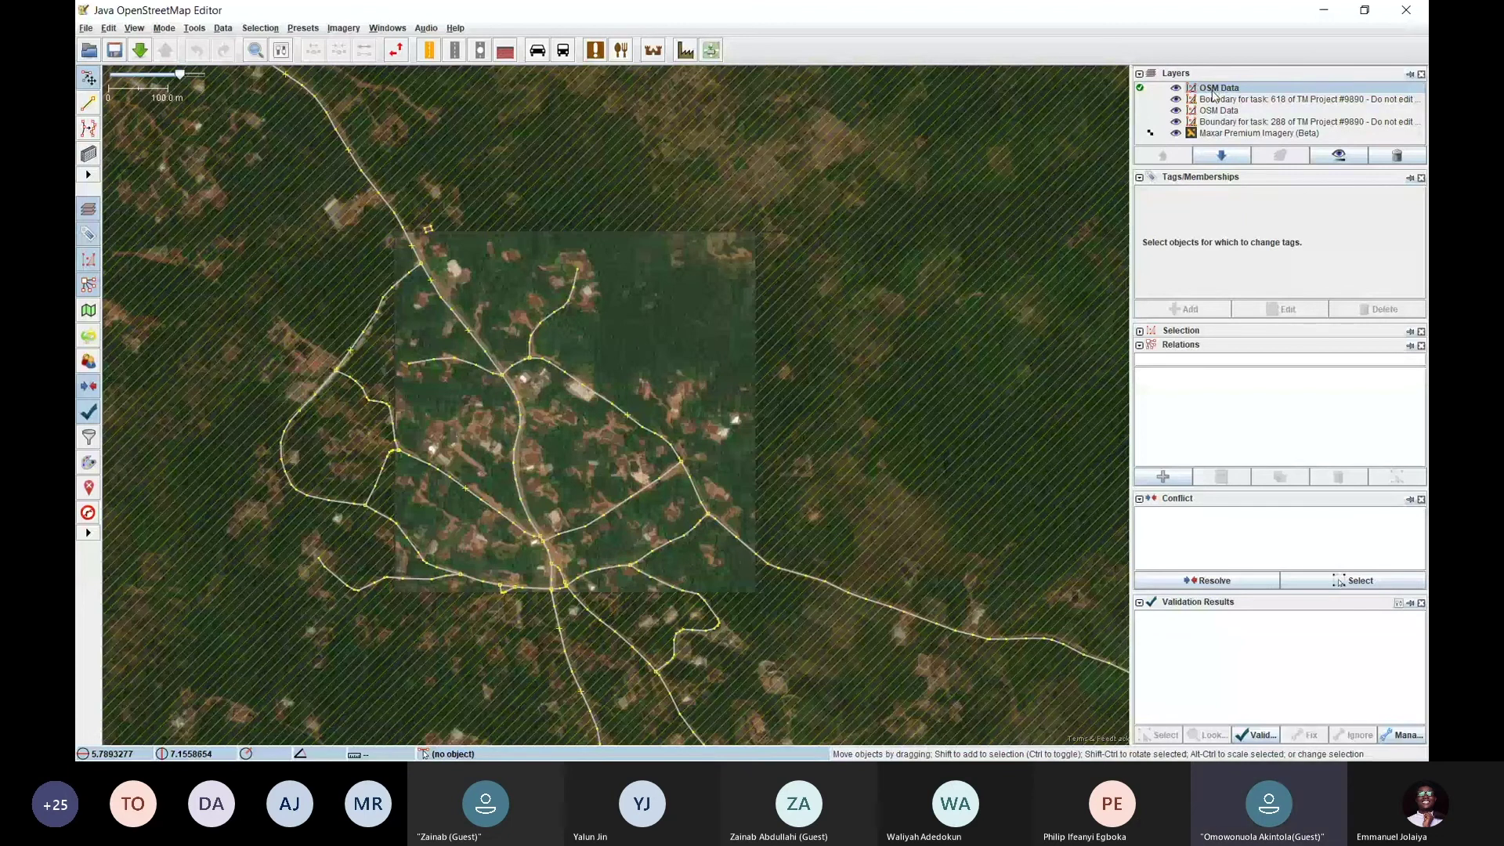
{"action": "left_click", "coordinate": [1218, 131], "text": "shift"}
{"action": "right_click", "coordinate": [1220, 114]}
{"action": "left_click", "coordinate": [1248, 136]}
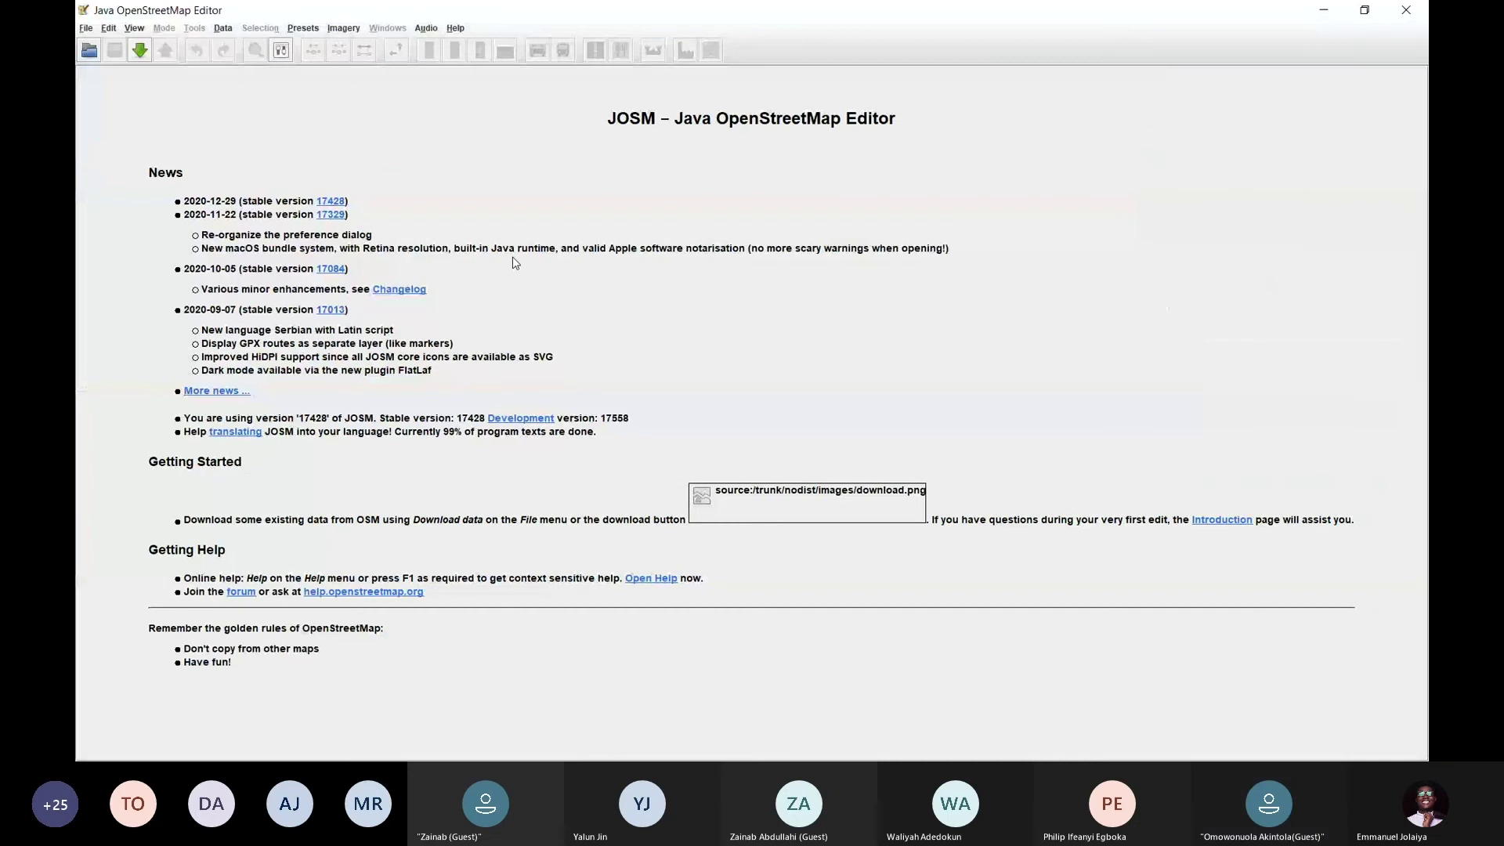
Open Preferences at Remote Control and toggle Enable remote control off and back on
{"action": "left_click", "coordinate": [287, 52]}
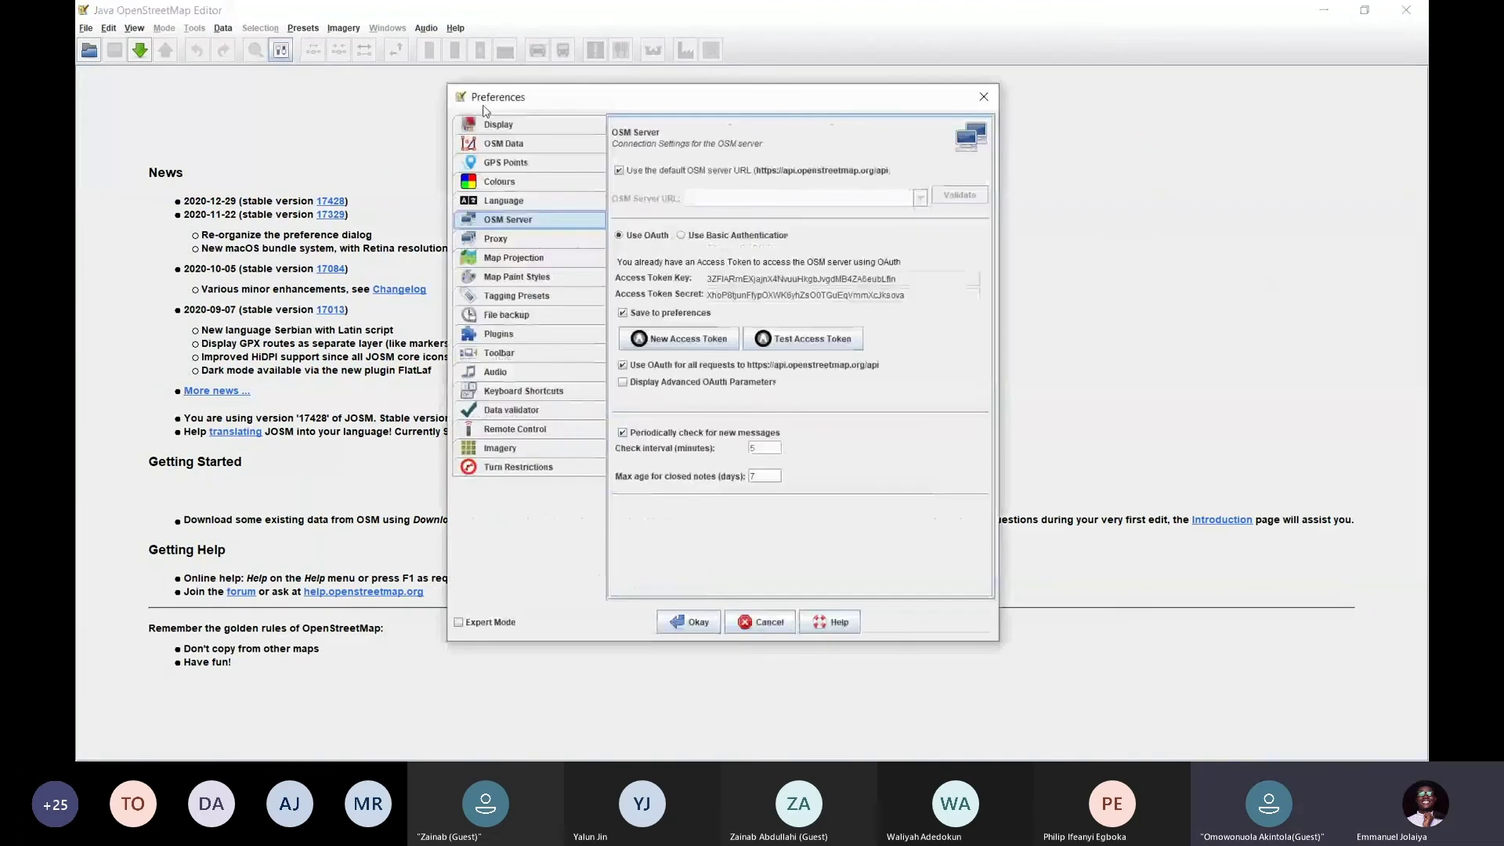
{"action": "left_click_drag", "start_coordinate": [732, 105], "coordinate": [848, 81]}
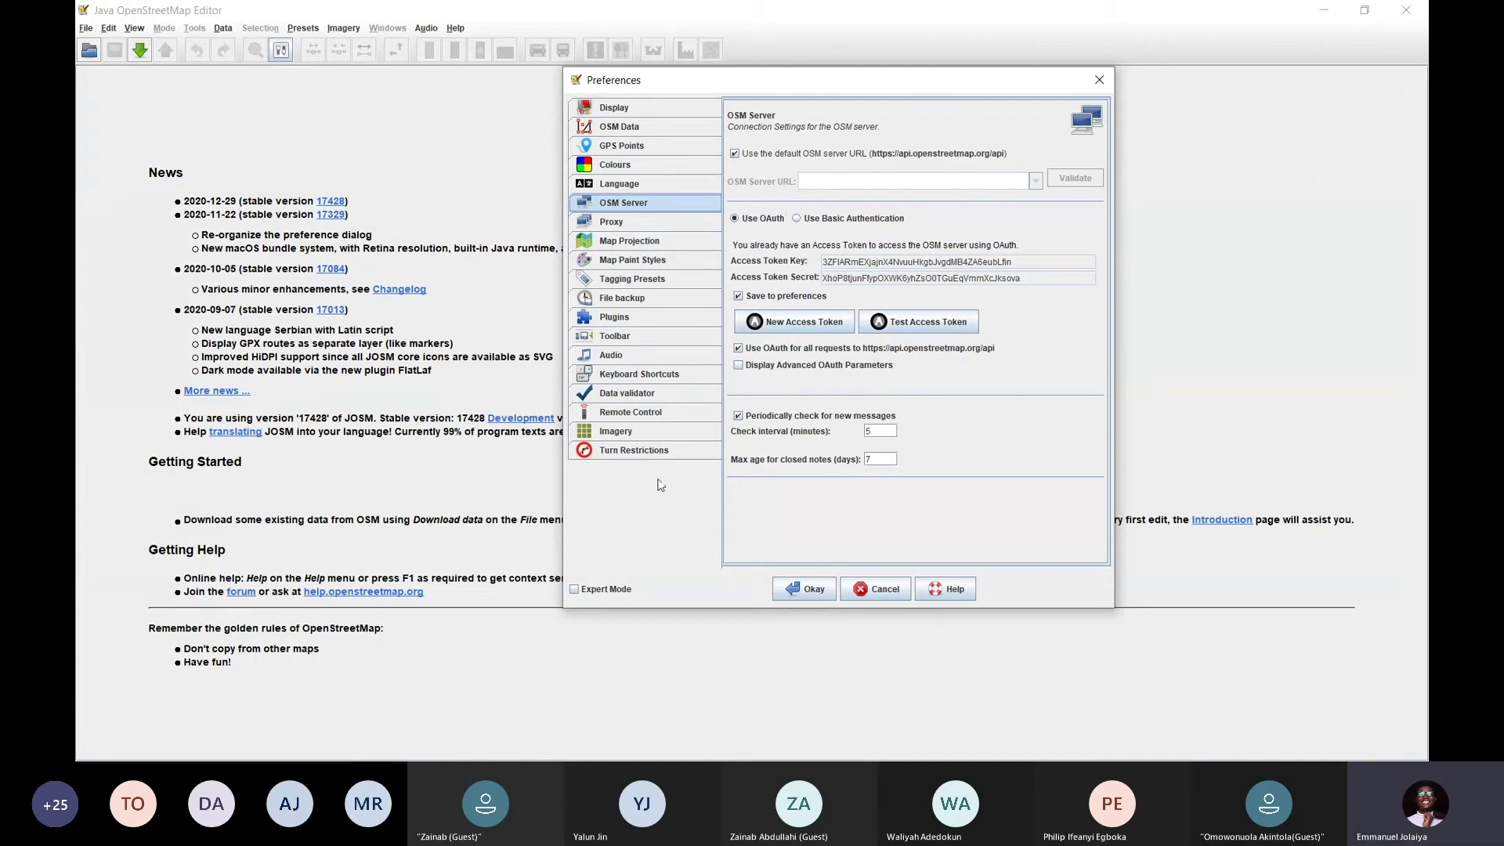
{"action": "left_click", "coordinate": [651, 415]}
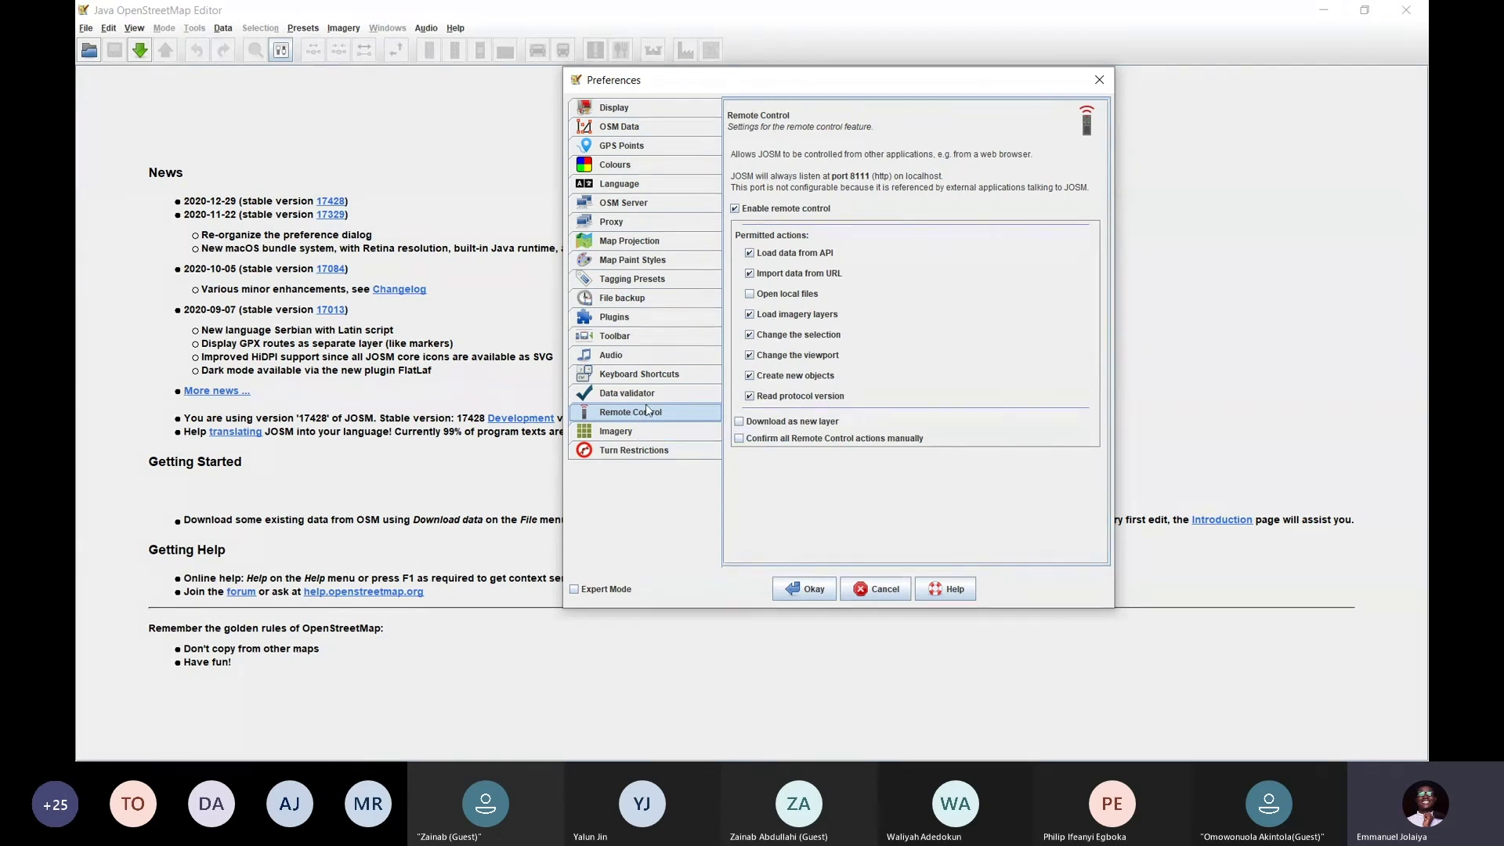
{"action": "left_click", "coordinate": [734, 211]}
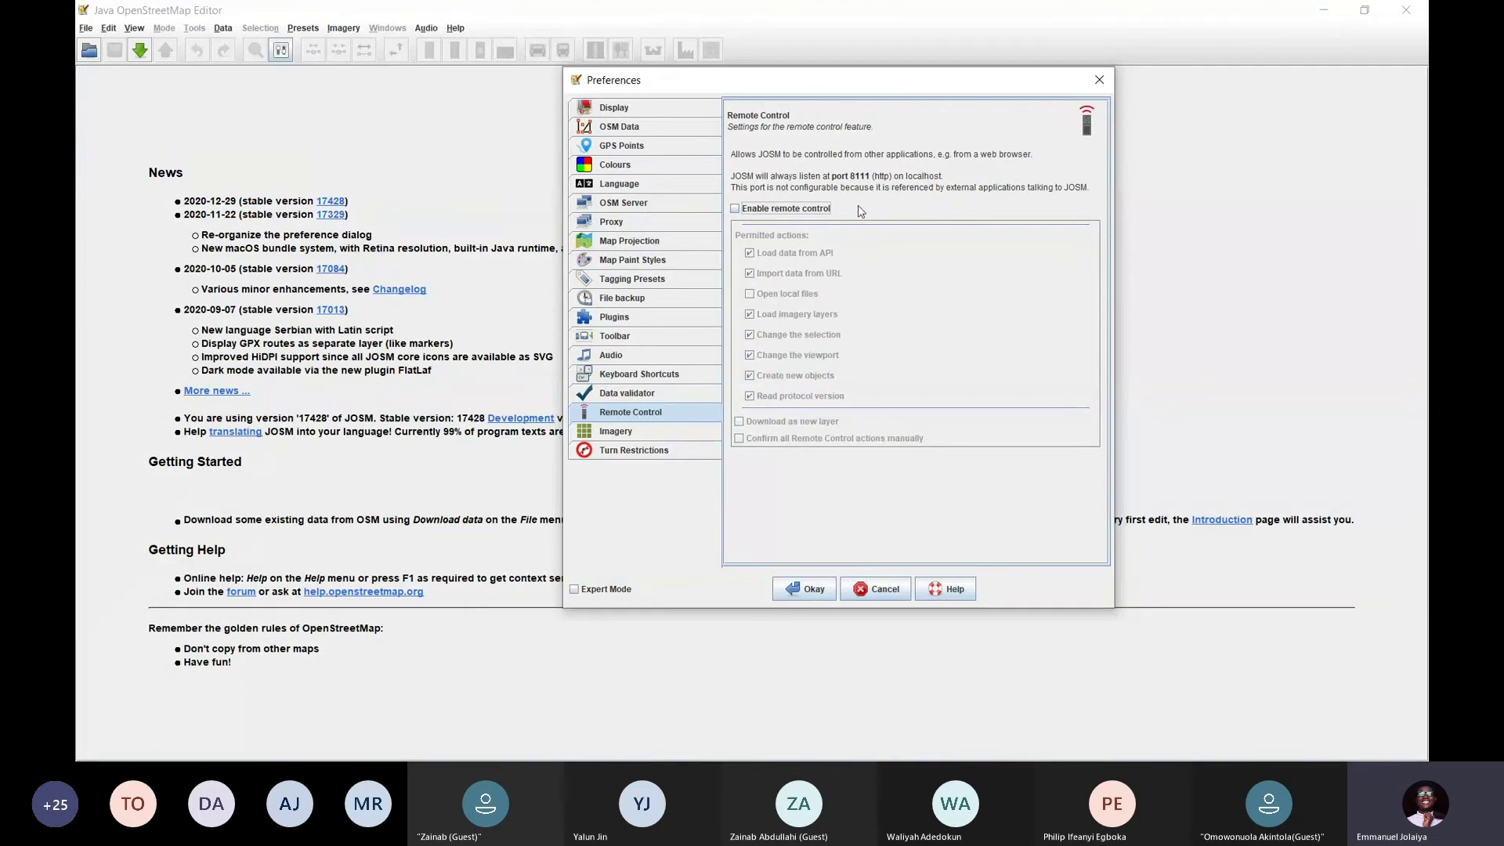
{"action": "left_click", "coordinate": [736, 210]}
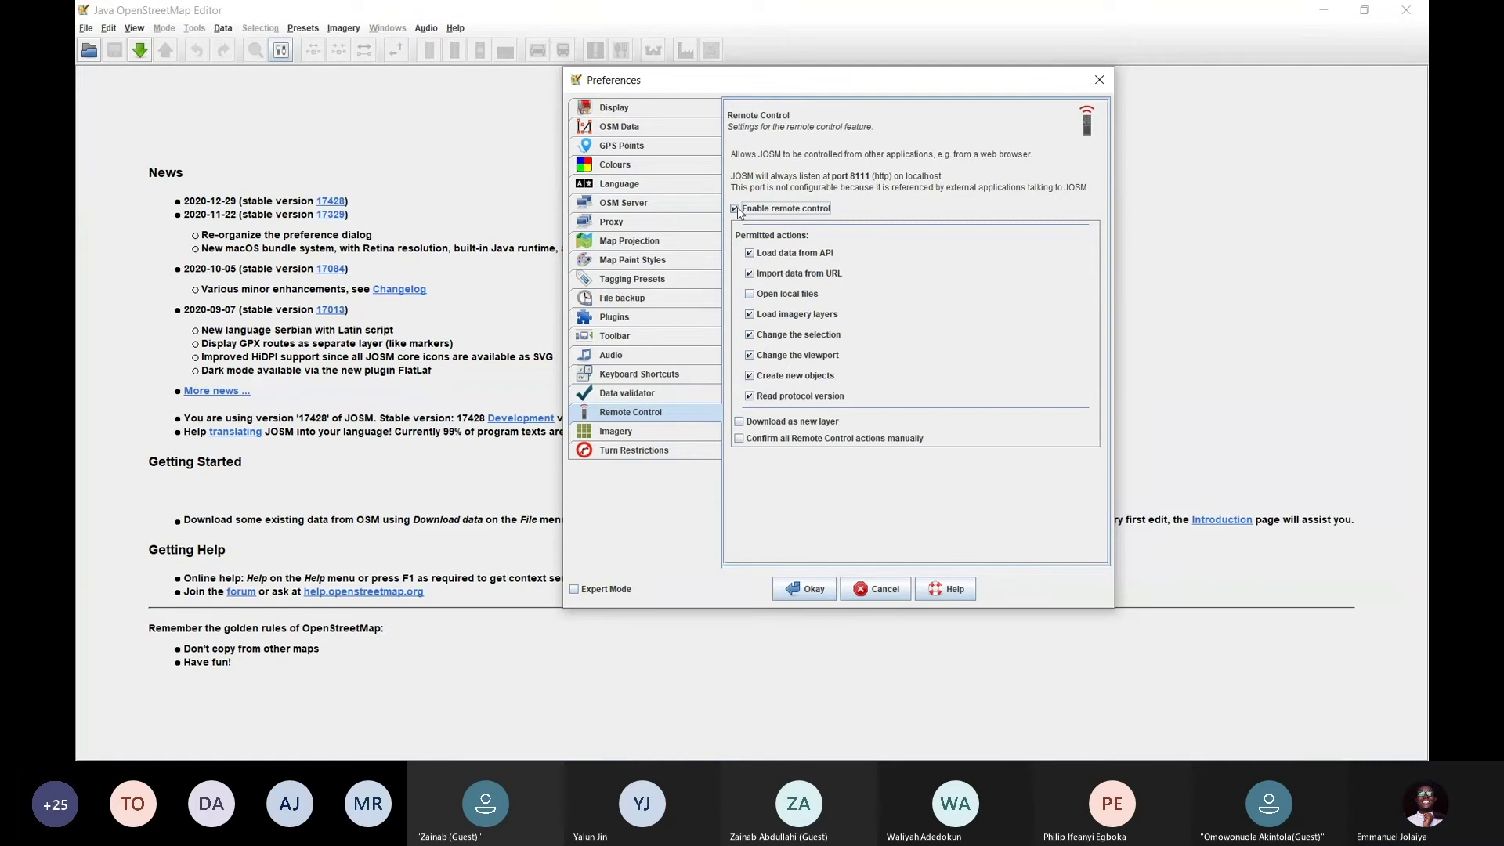
Search plugins for 'build', then cancel a new access token request in OSM Server settings
{"action": "left_click", "coordinate": [641, 315]}
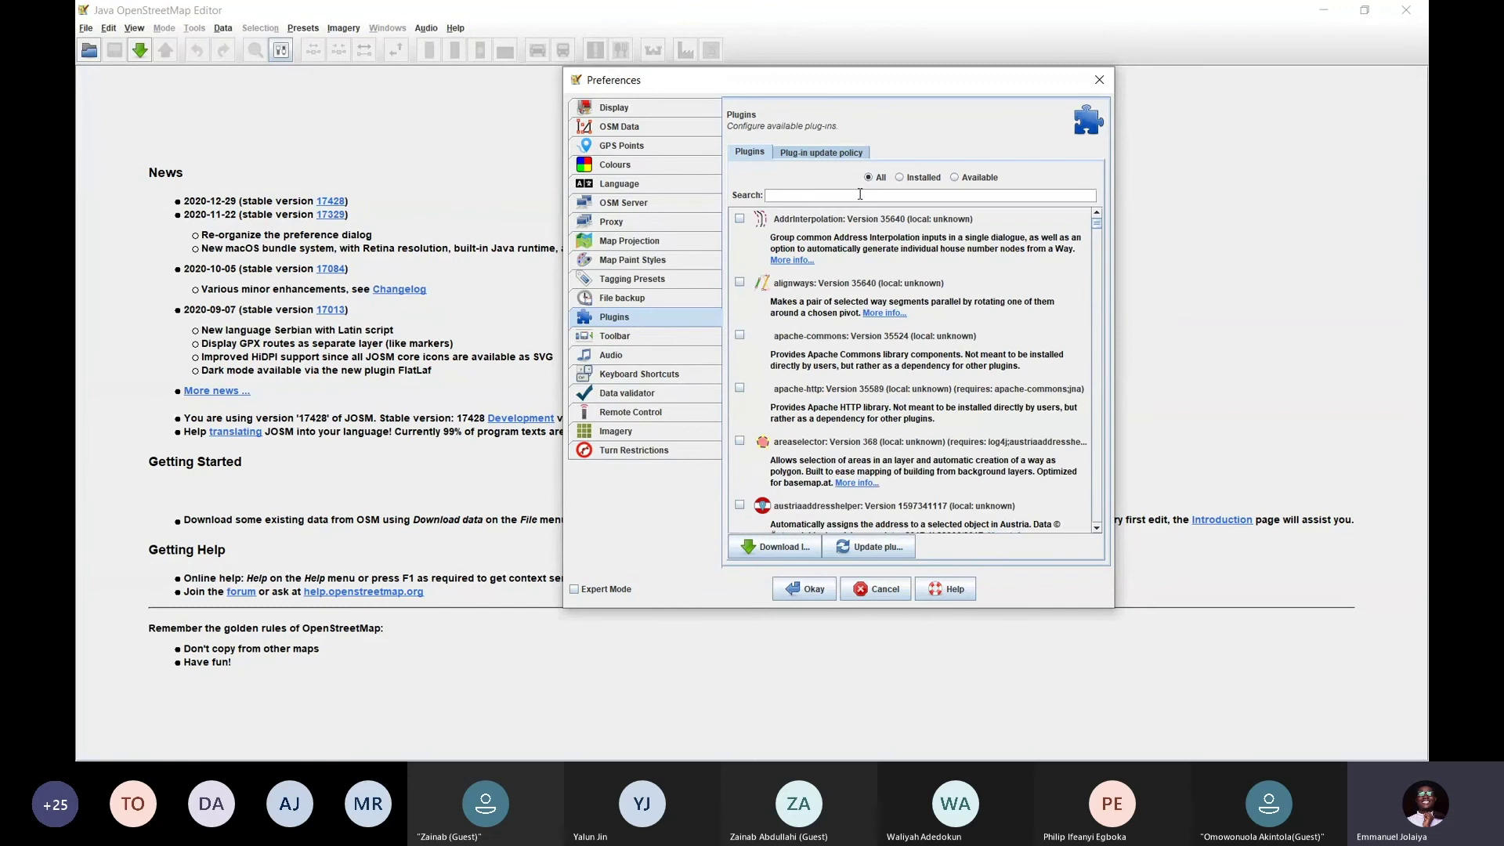
{"action": "type", "text": "buildi"}
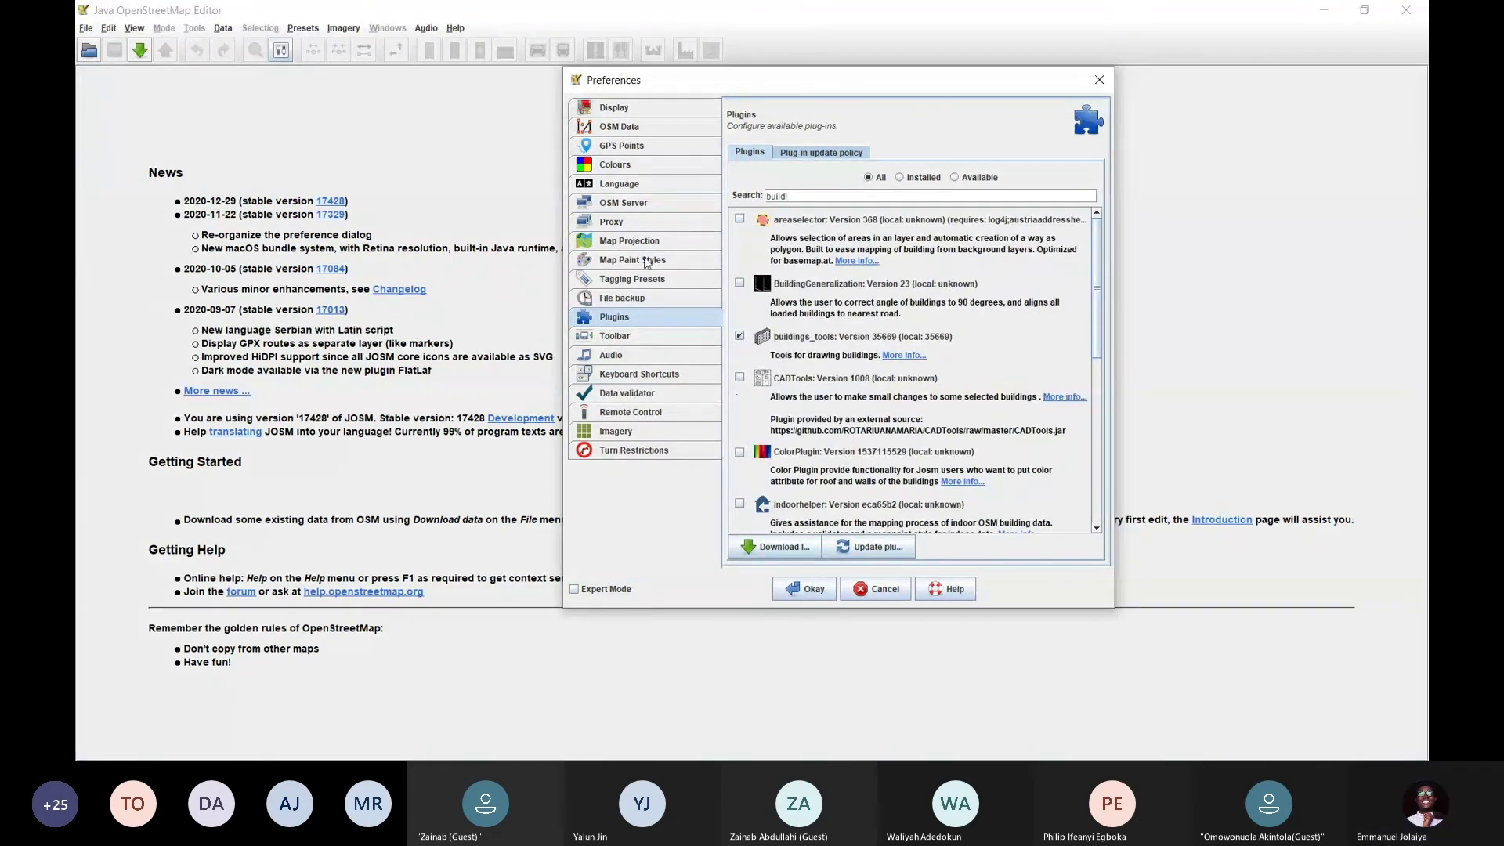
{"action": "left_click", "coordinate": [640, 205]}
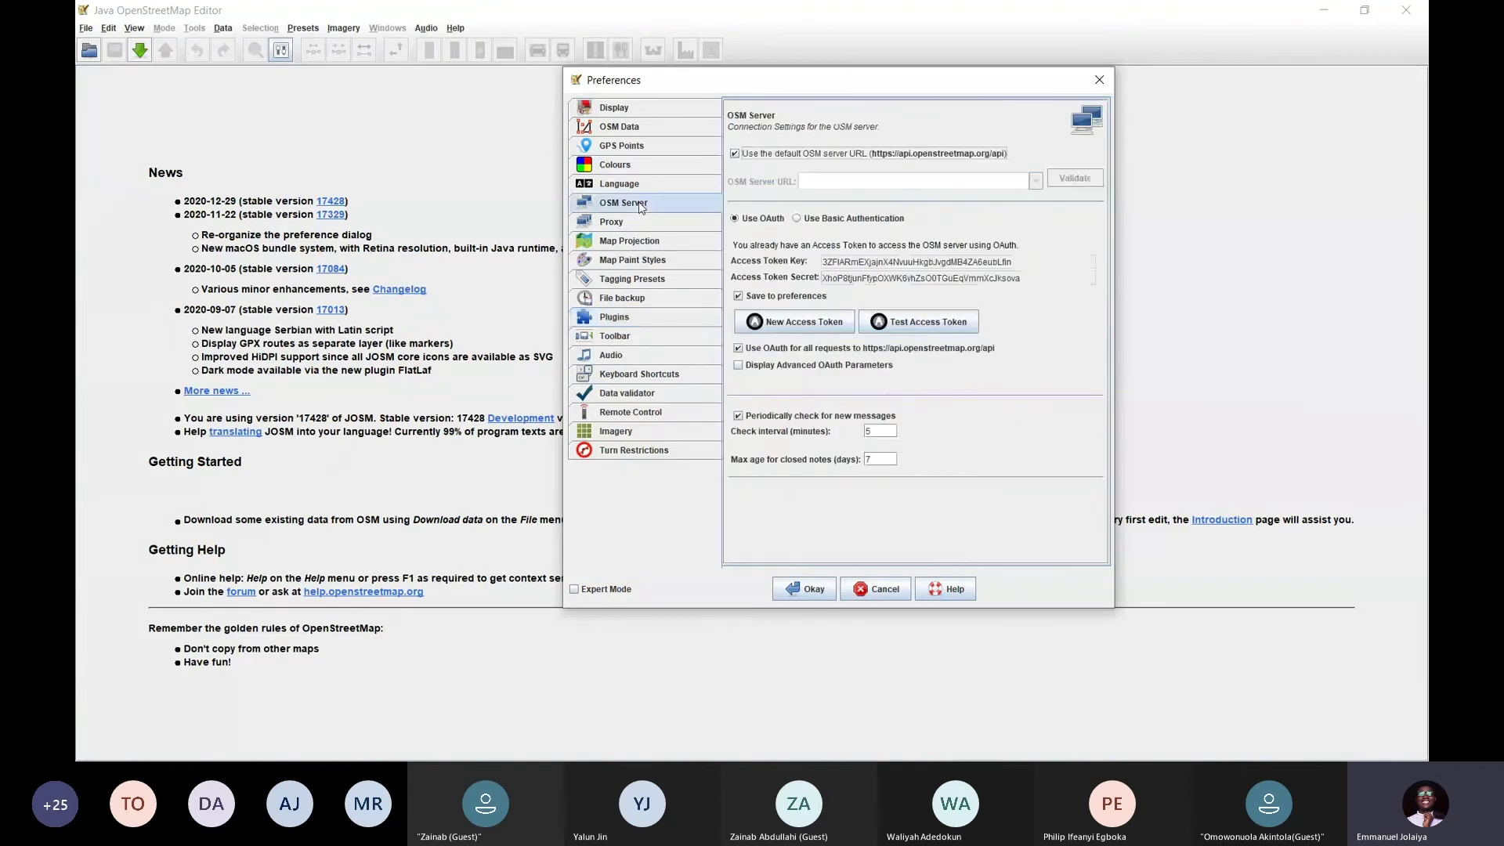
{"action": "left_click", "coordinate": [795, 322]}
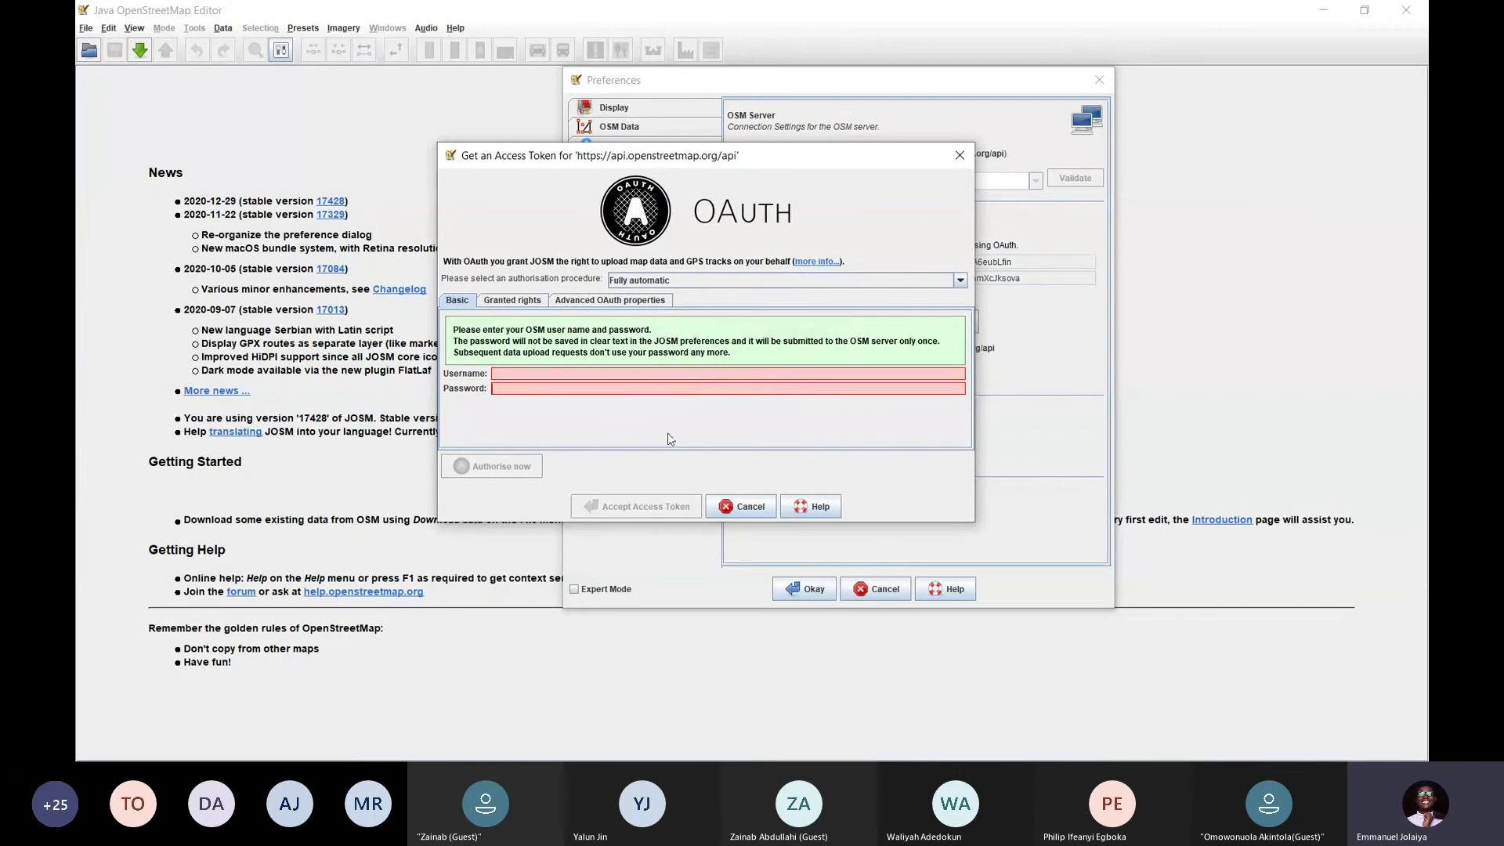
{"action": "left_click", "coordinate": [740, 506]}
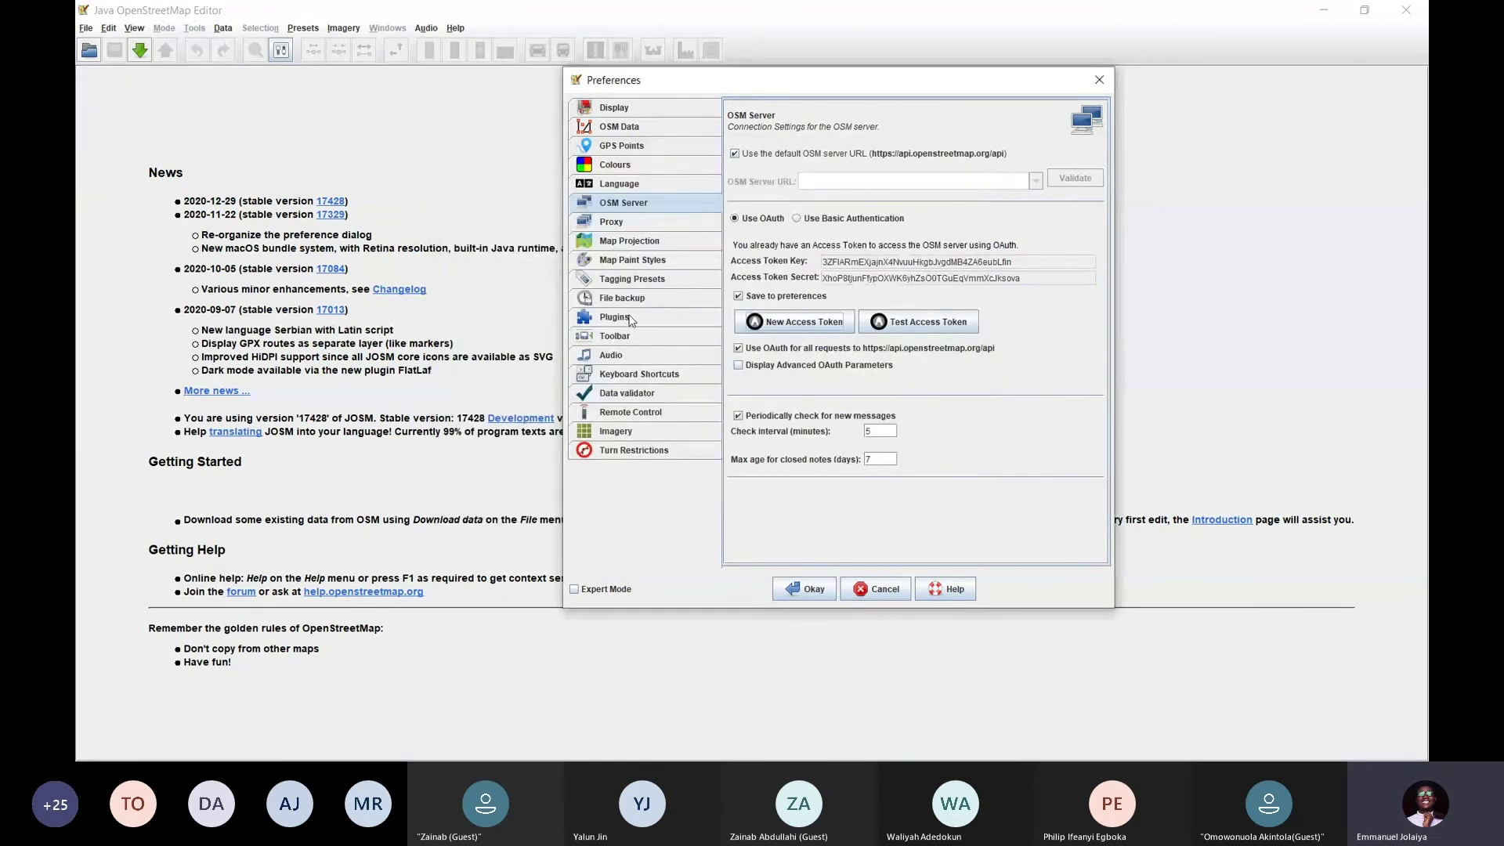
Recheck that remote control stays enabled and confirm the Preferences with OK
{"action": "left_click", "coordinate": [631, 318]}
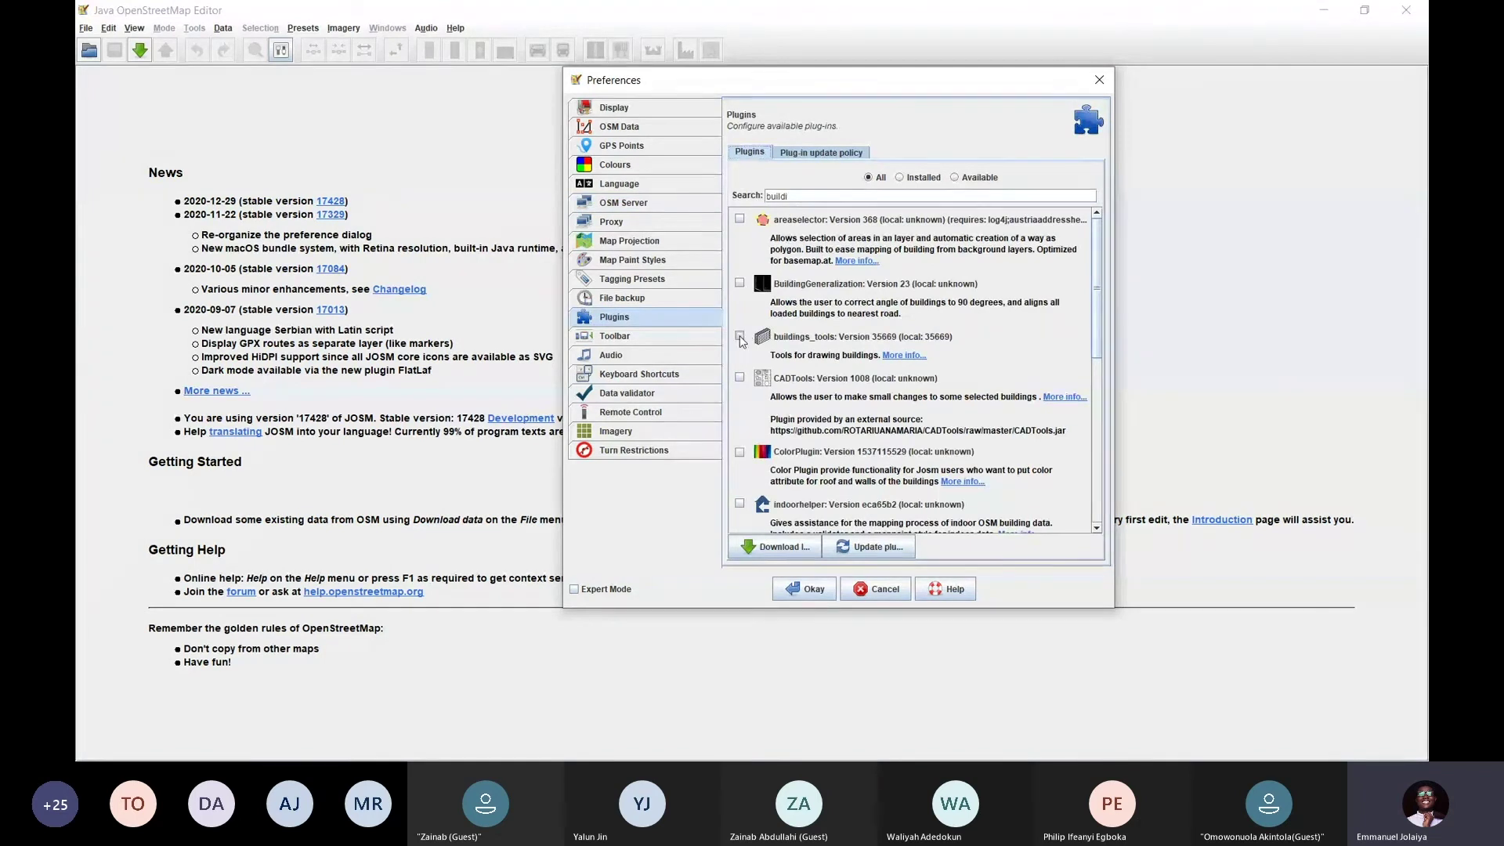
{"action": "left_click", "coordinate": [632, 415]}
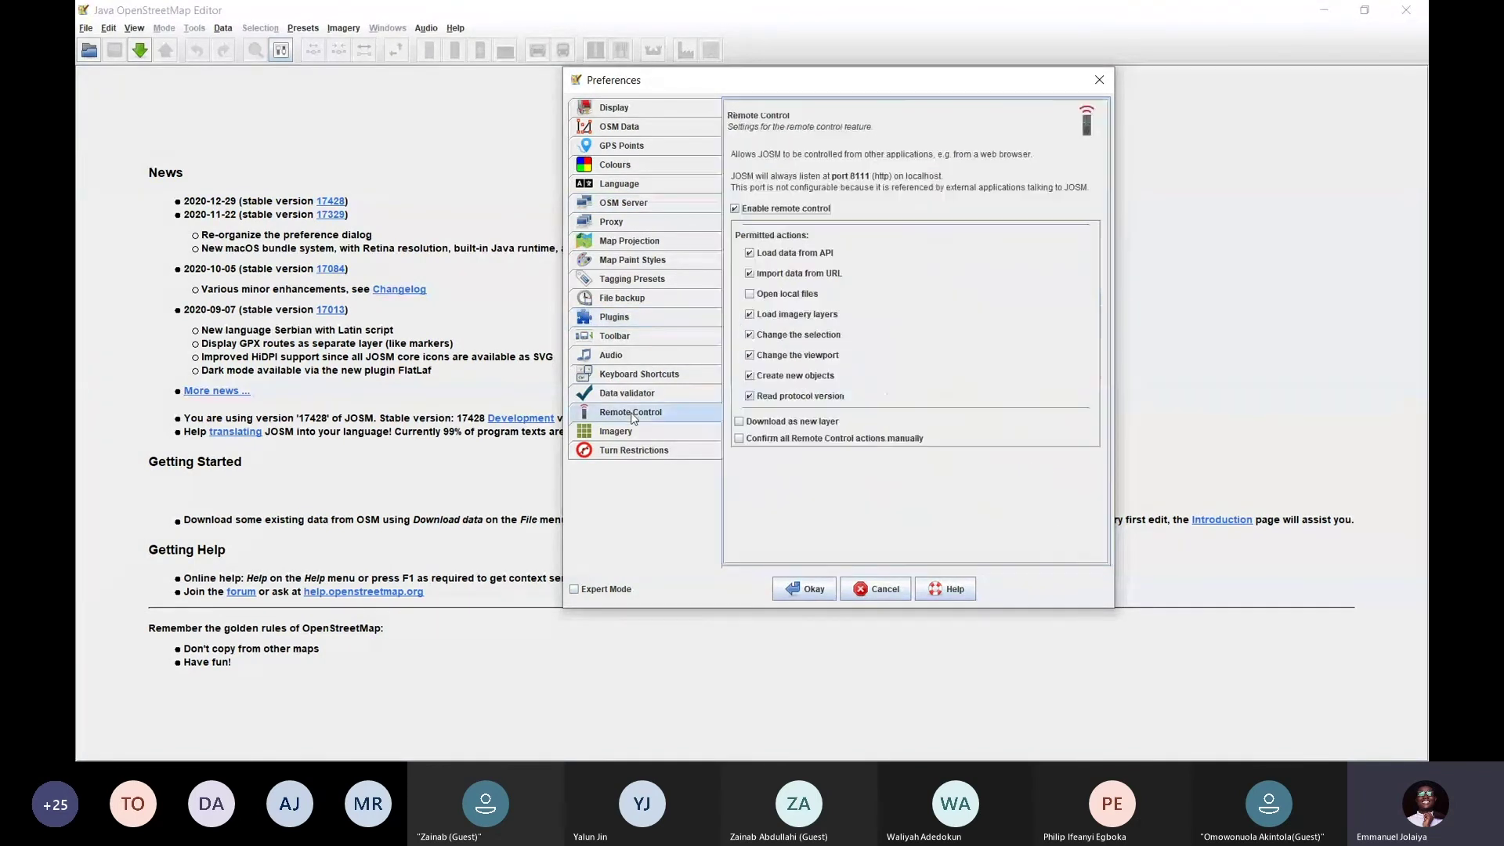
{"action": "left_click", "coordinate": [736, 210]}
{"action": "left_click", "coordinate": [736, 210]}
{"action": "left_click_drag", "start_coordinate": [836, 94], "coordinate": [730, 113]}
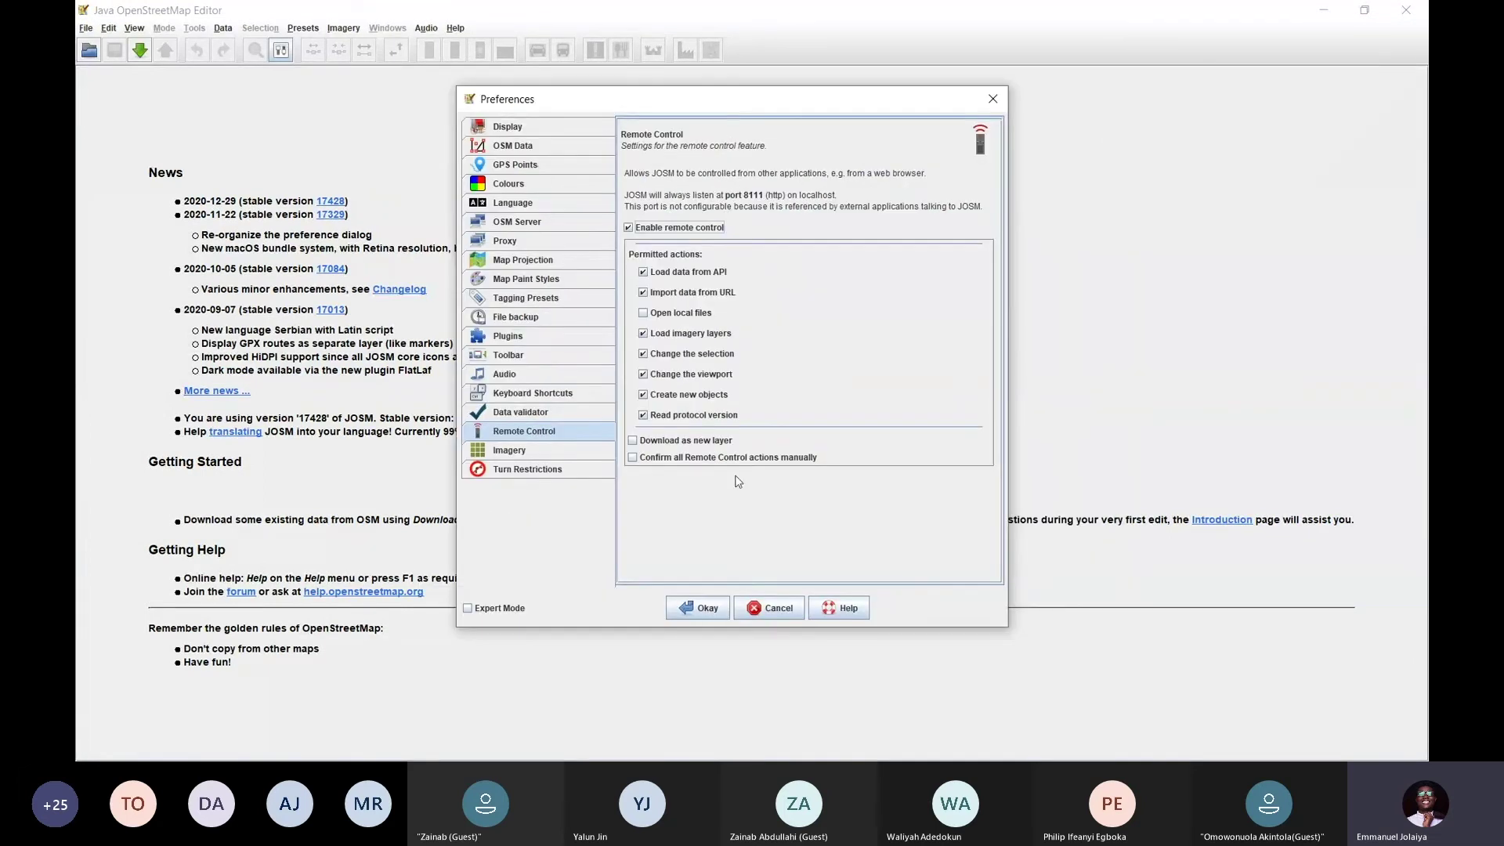
{"action": "left_click", "coordinate": [706, 613]}
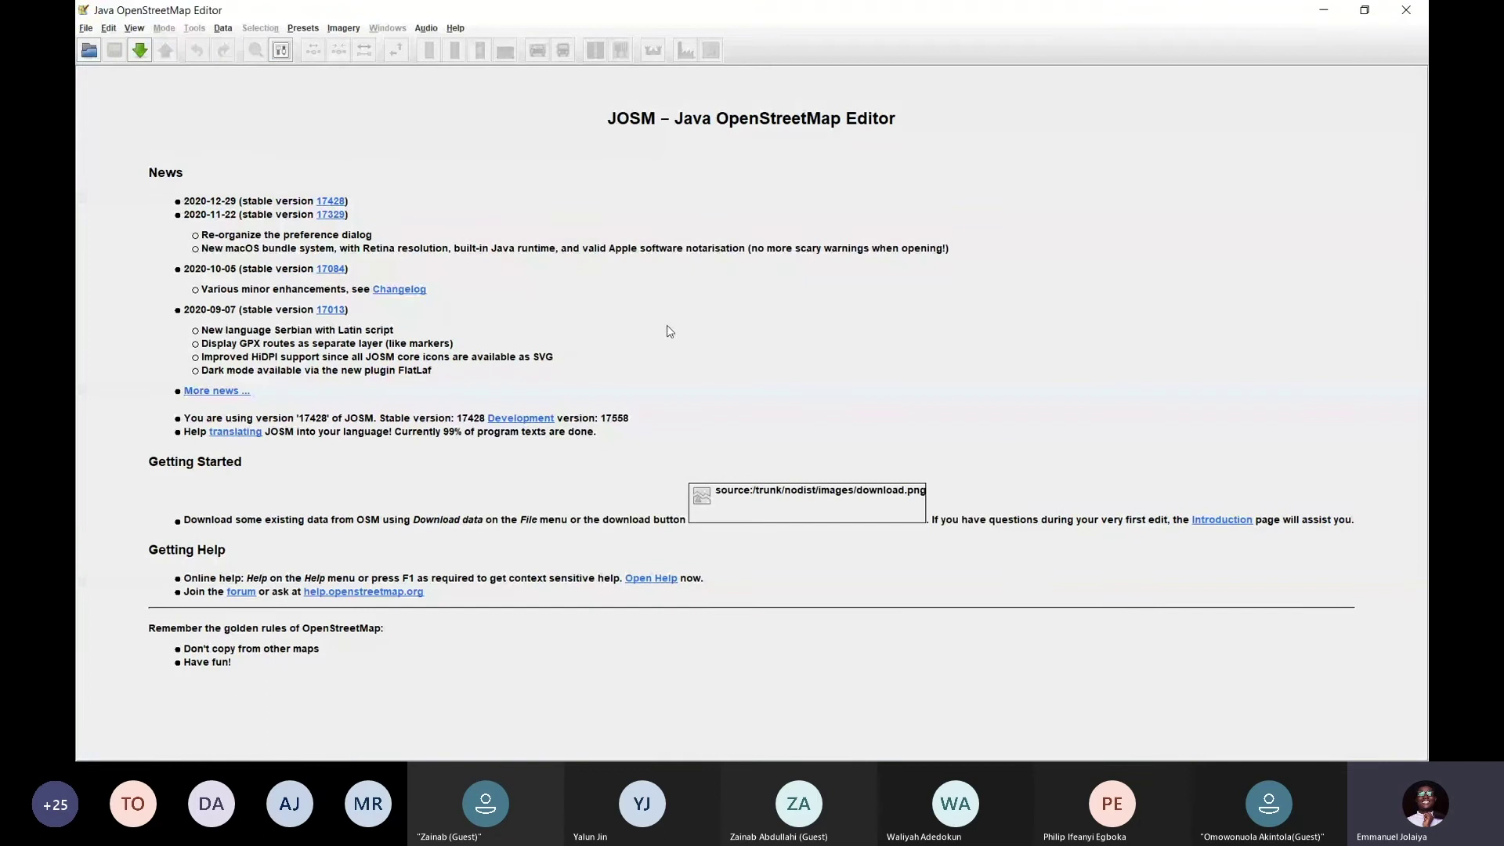
Reload task #618 in JOSM from the Tasking Manager's Reload Editor dropdown
{"action": "key", "text": "alt+Tab"}
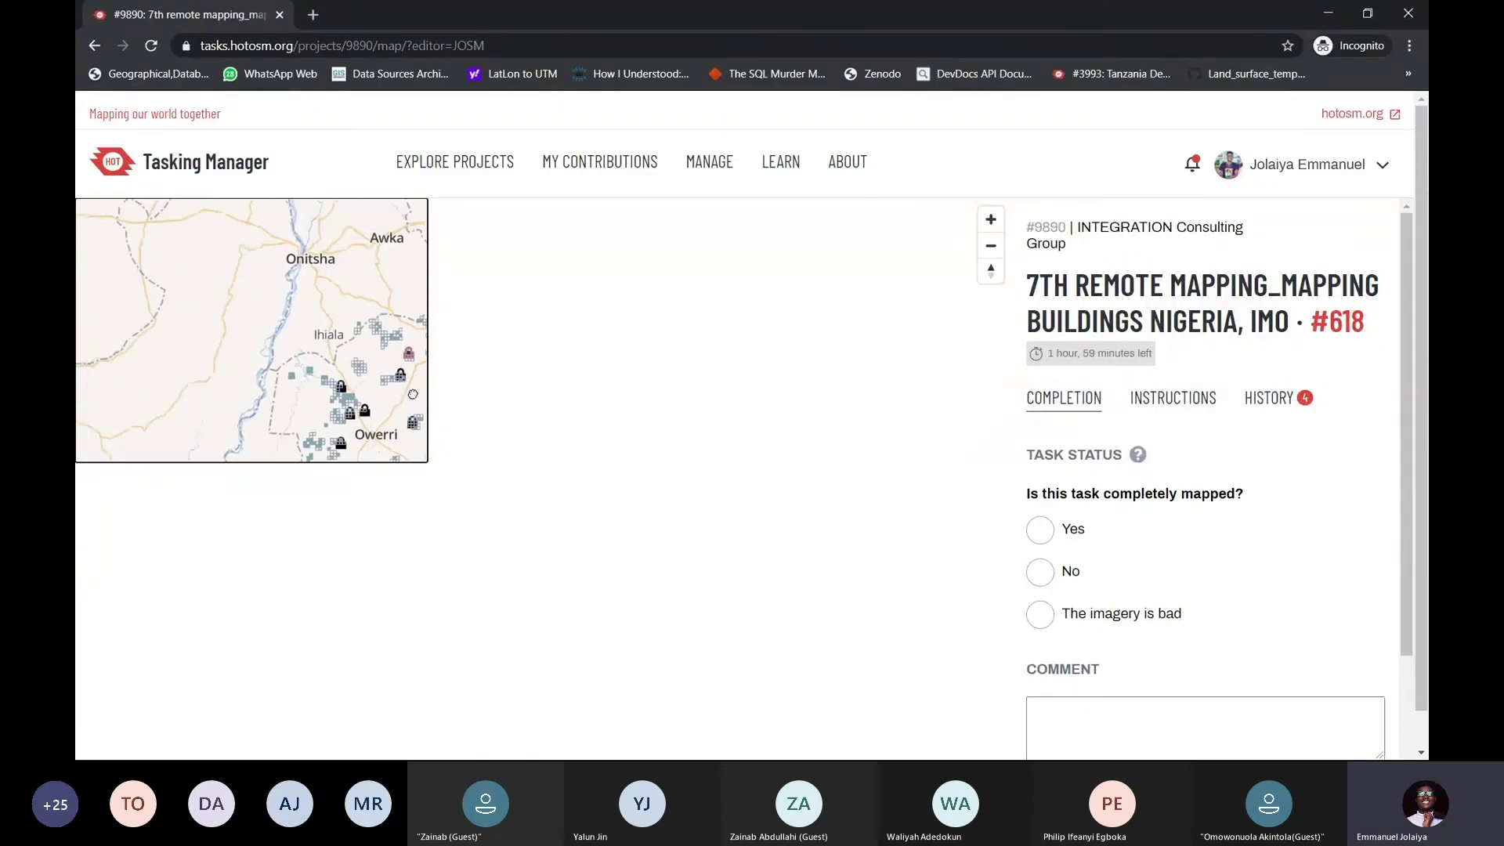
{"action": "key", "text": "alt+Tab"}
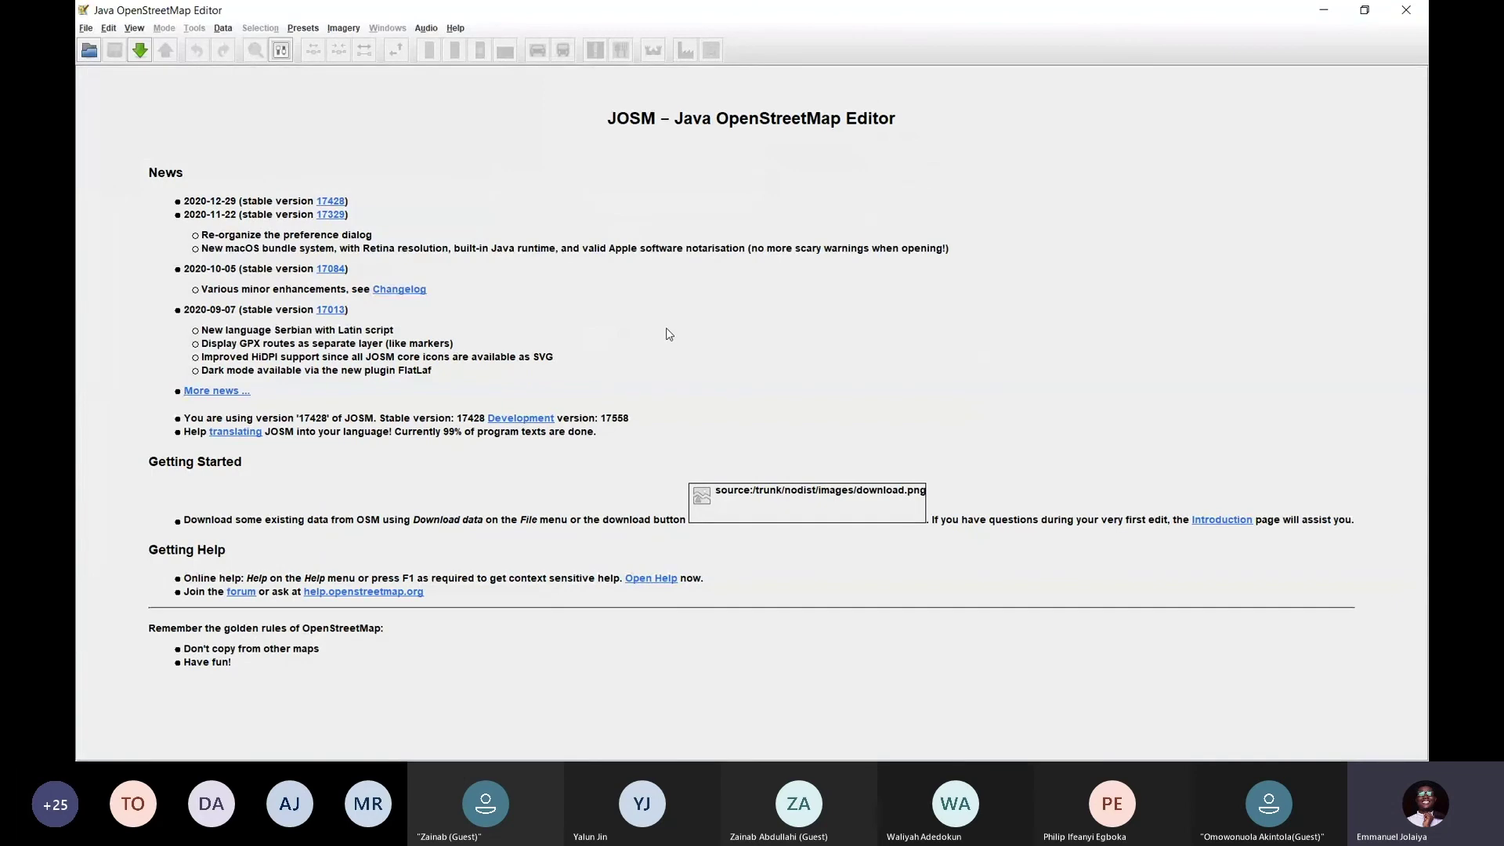
{"action": "key", "text": "alt+Tab"}
{"action": "scroll", "coordinate": [1175, 380], "scroll_direction": "down", "scroll_amount": 2}
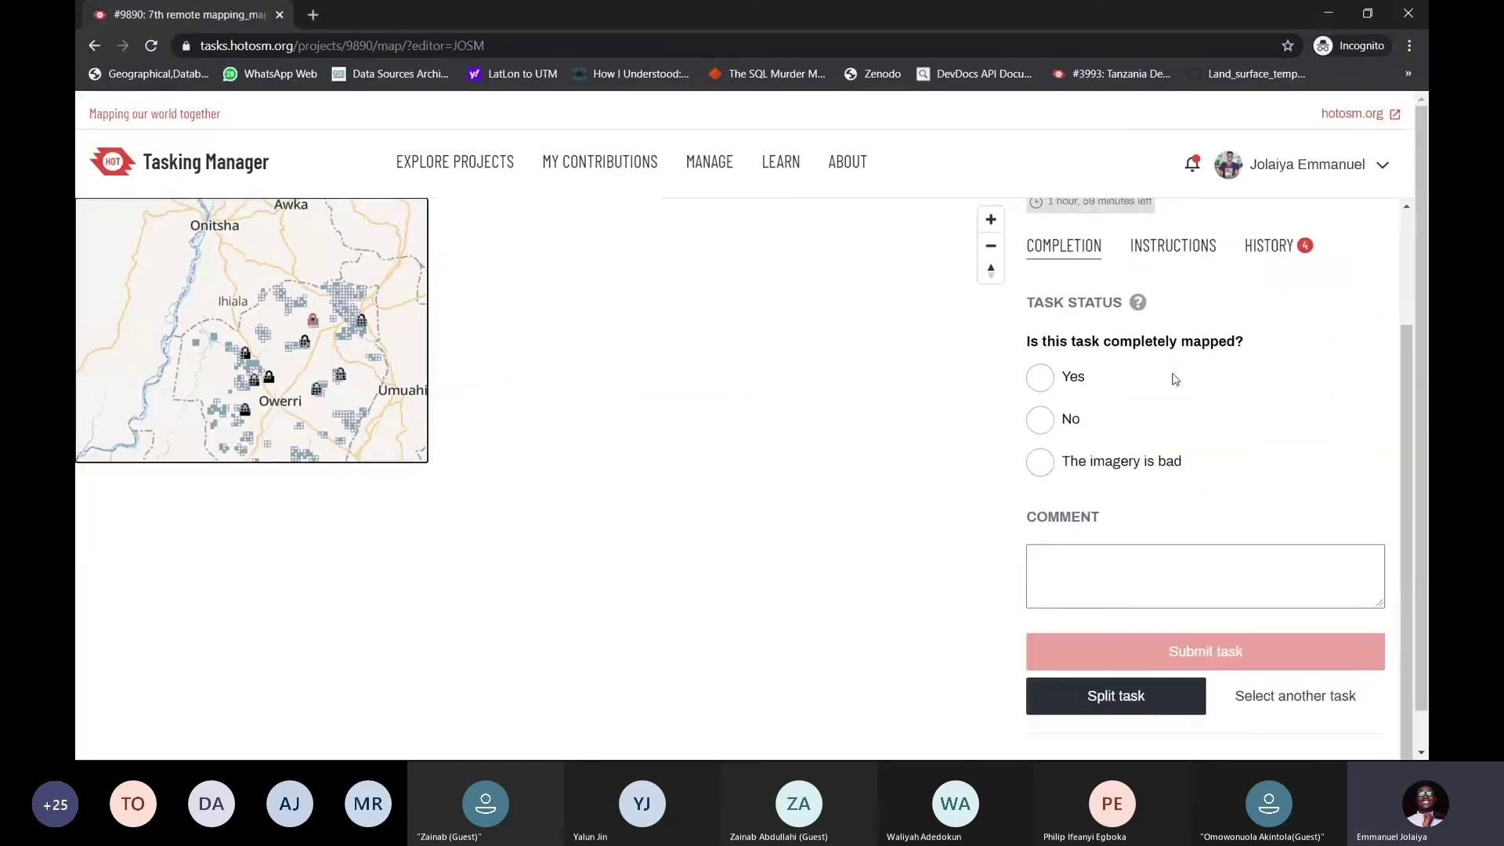
{"action": "scroll", "coordinate": [1189, 395], "scroll_direction": "down", "scroll_amount": 1}
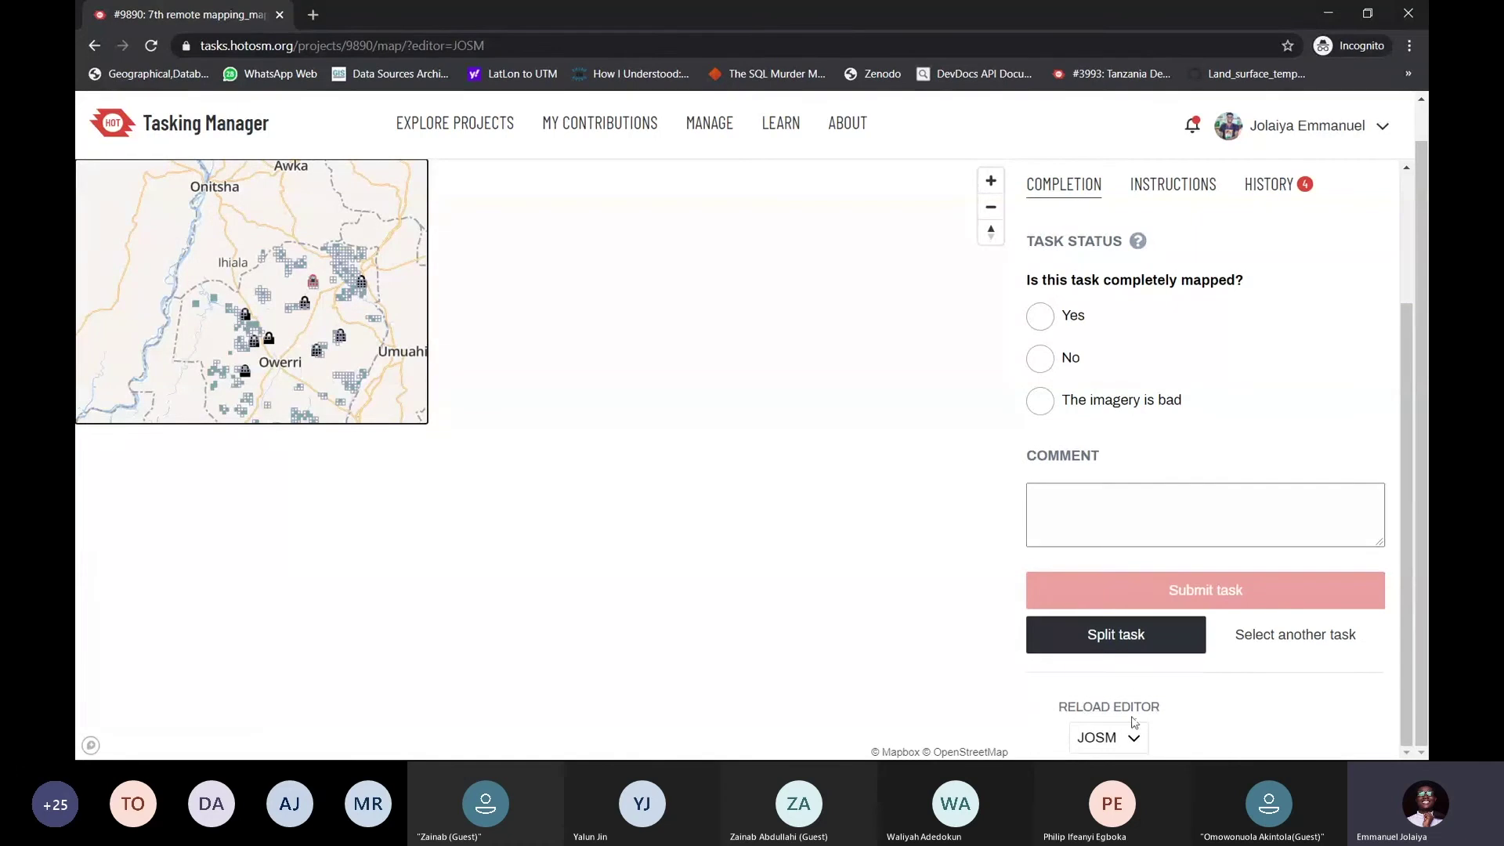
{"action": "left_click", "coordinate": [1134, 740]}
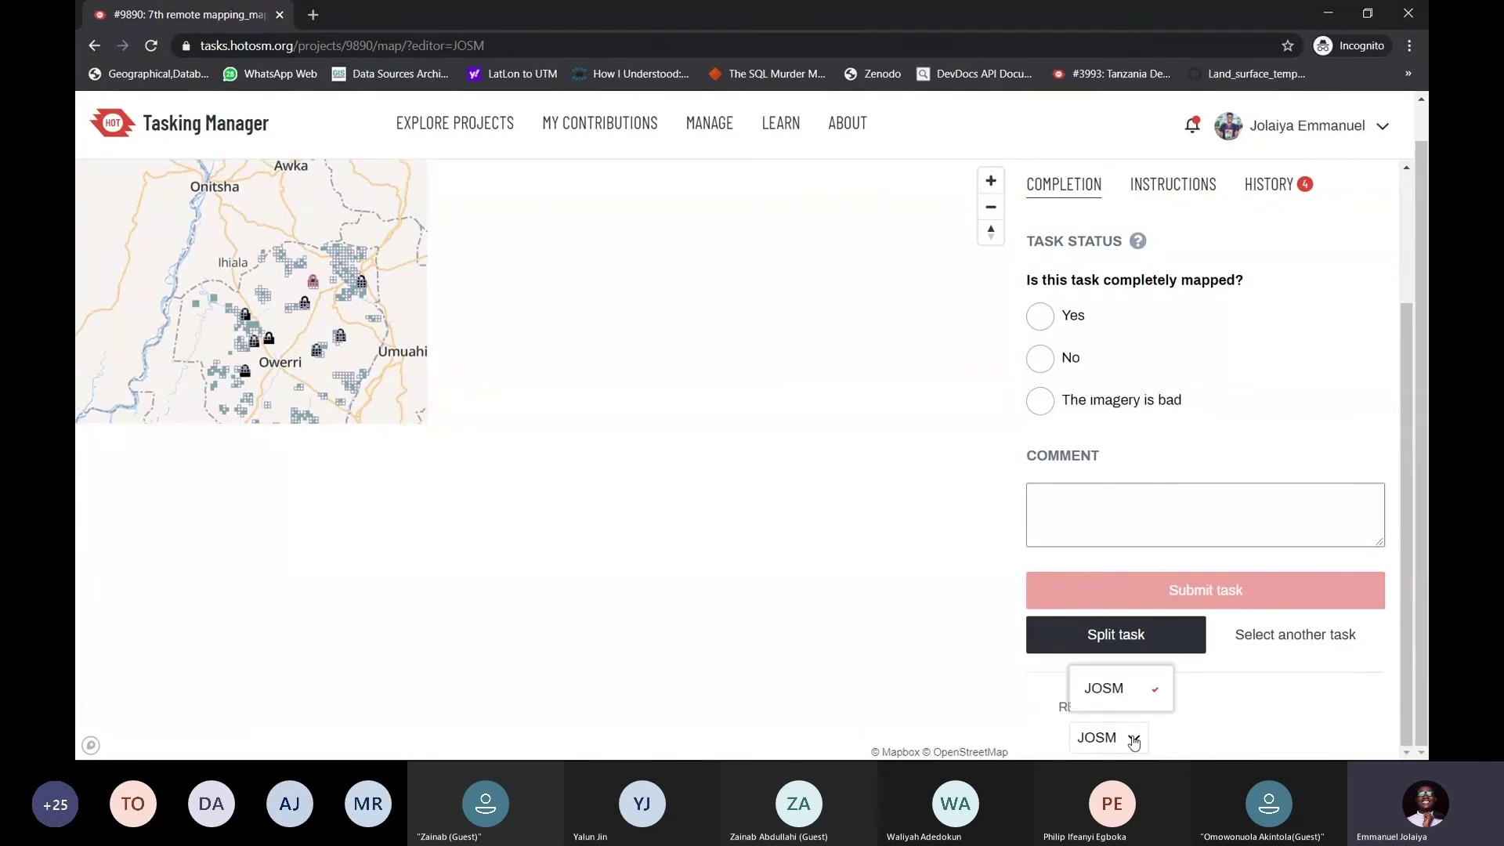
{"action": "left_click", "coordinate": [1116, 693]}
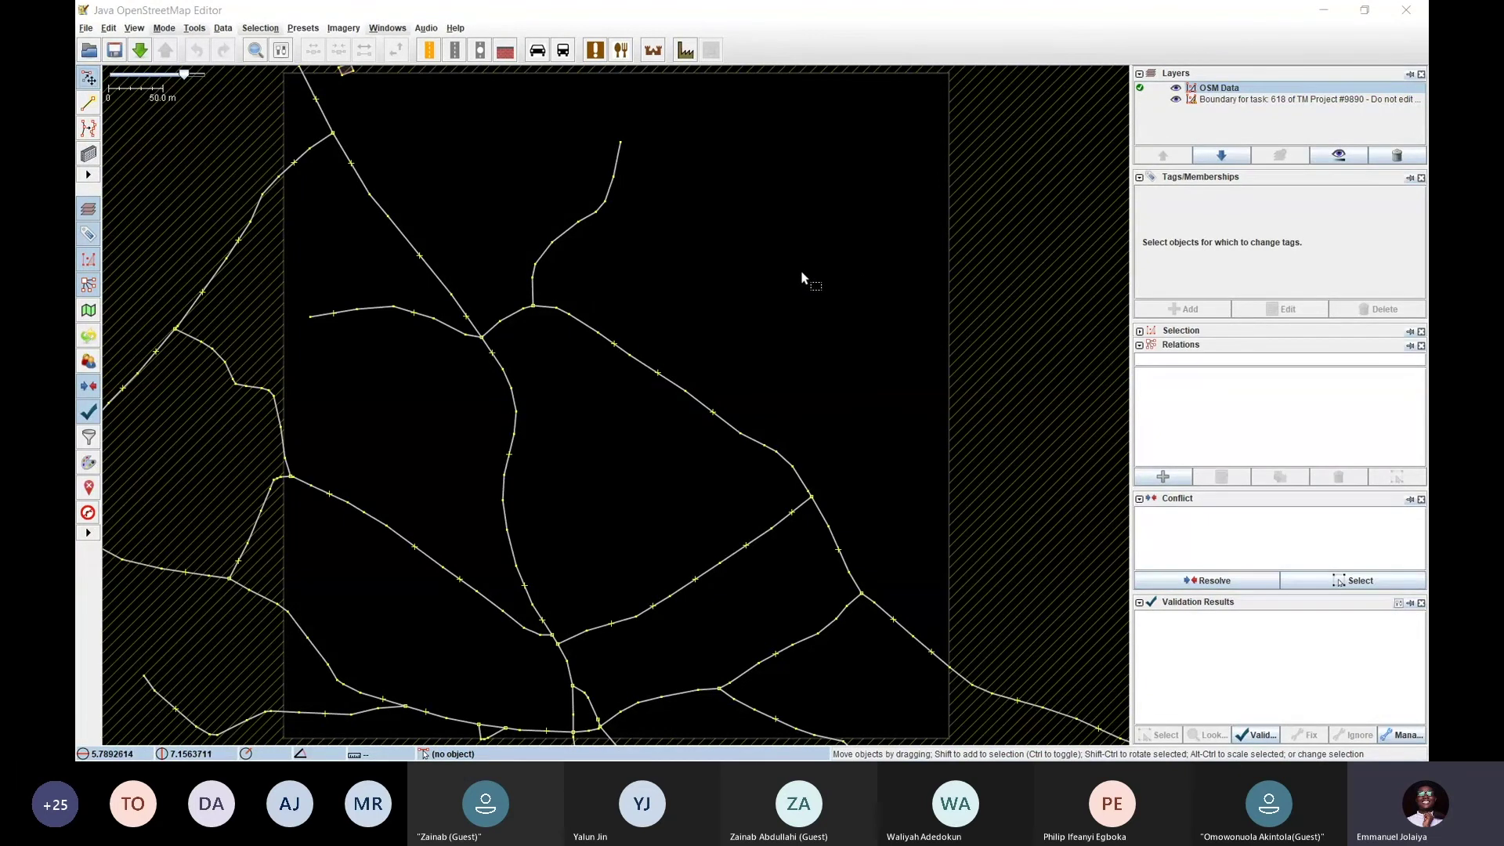
Check the Tasking Manager's Reload Editor choices and dismiss them without reloading
{"action": "key", "text": "alt+Tab"}
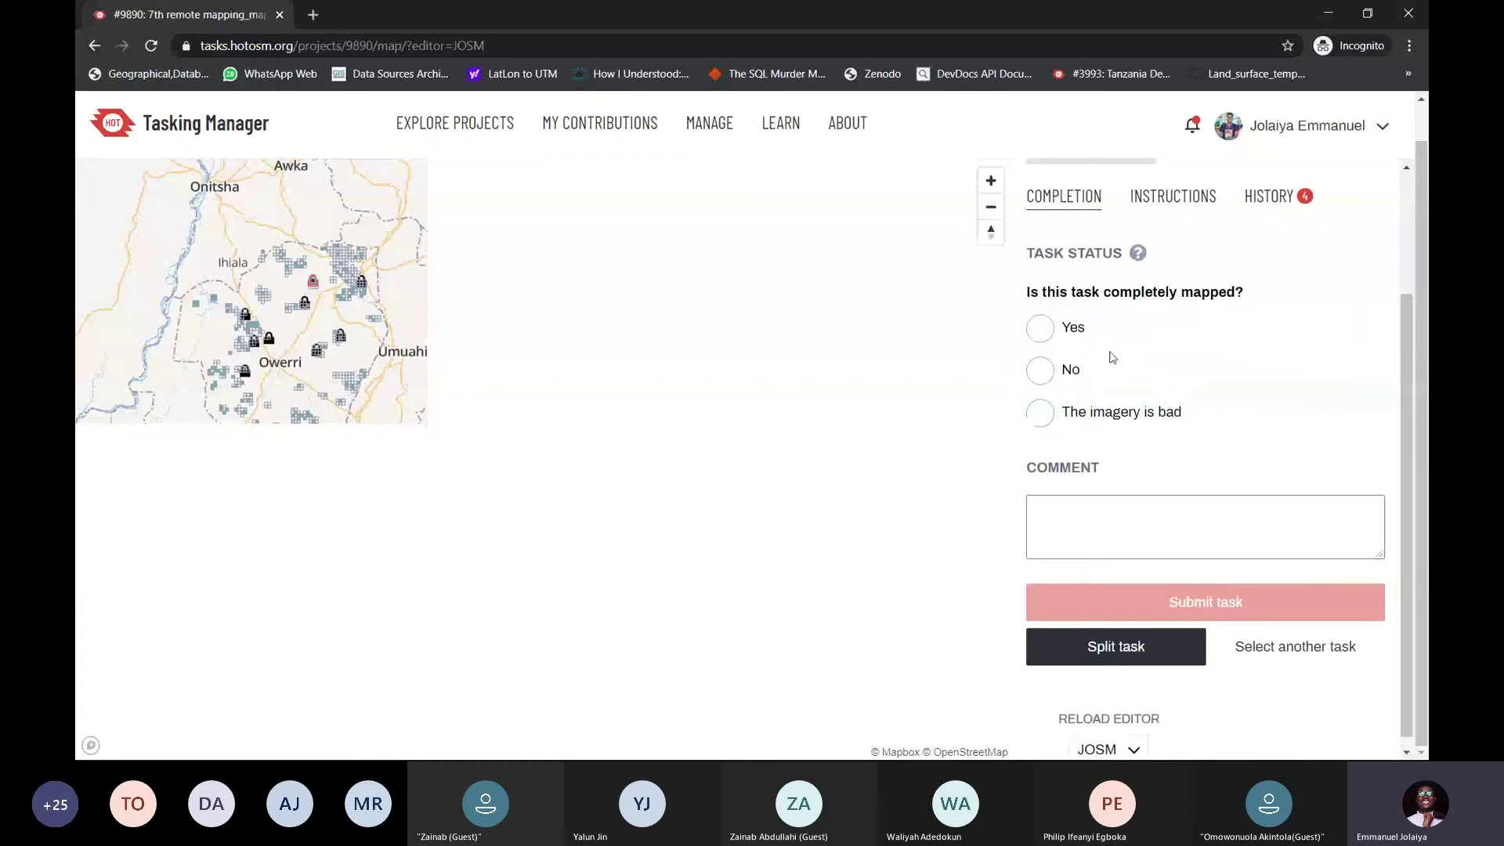
{"action": "scroll", "coordinate": [1108, 352], "scroll_direction": "up", "scroll_amount": 3}
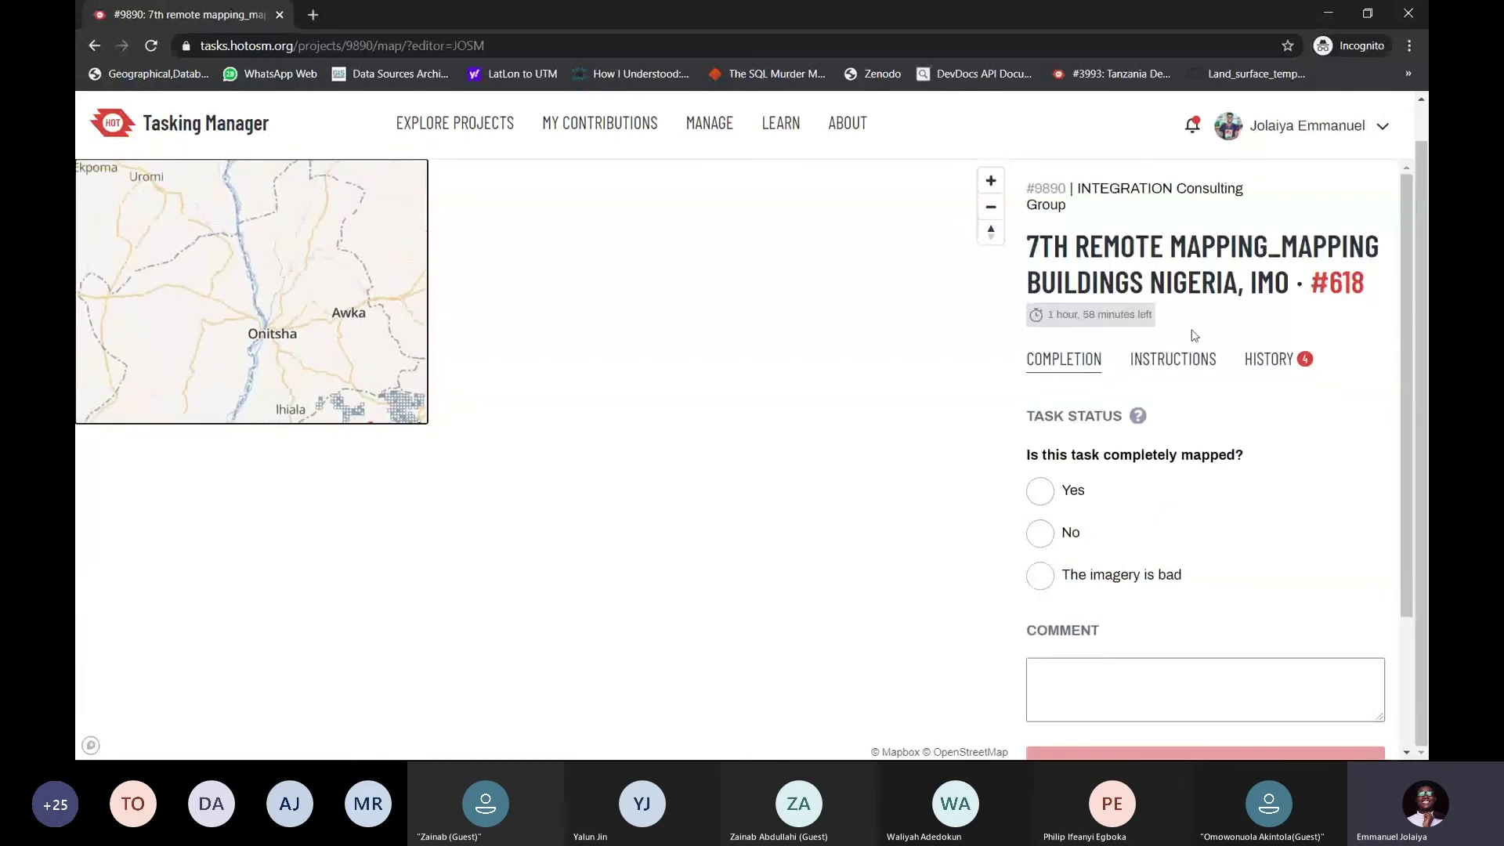
{"action": "scroll", "coordinate": [1187, 333], "scroll_direction": "down", "scroll_amount": 2}
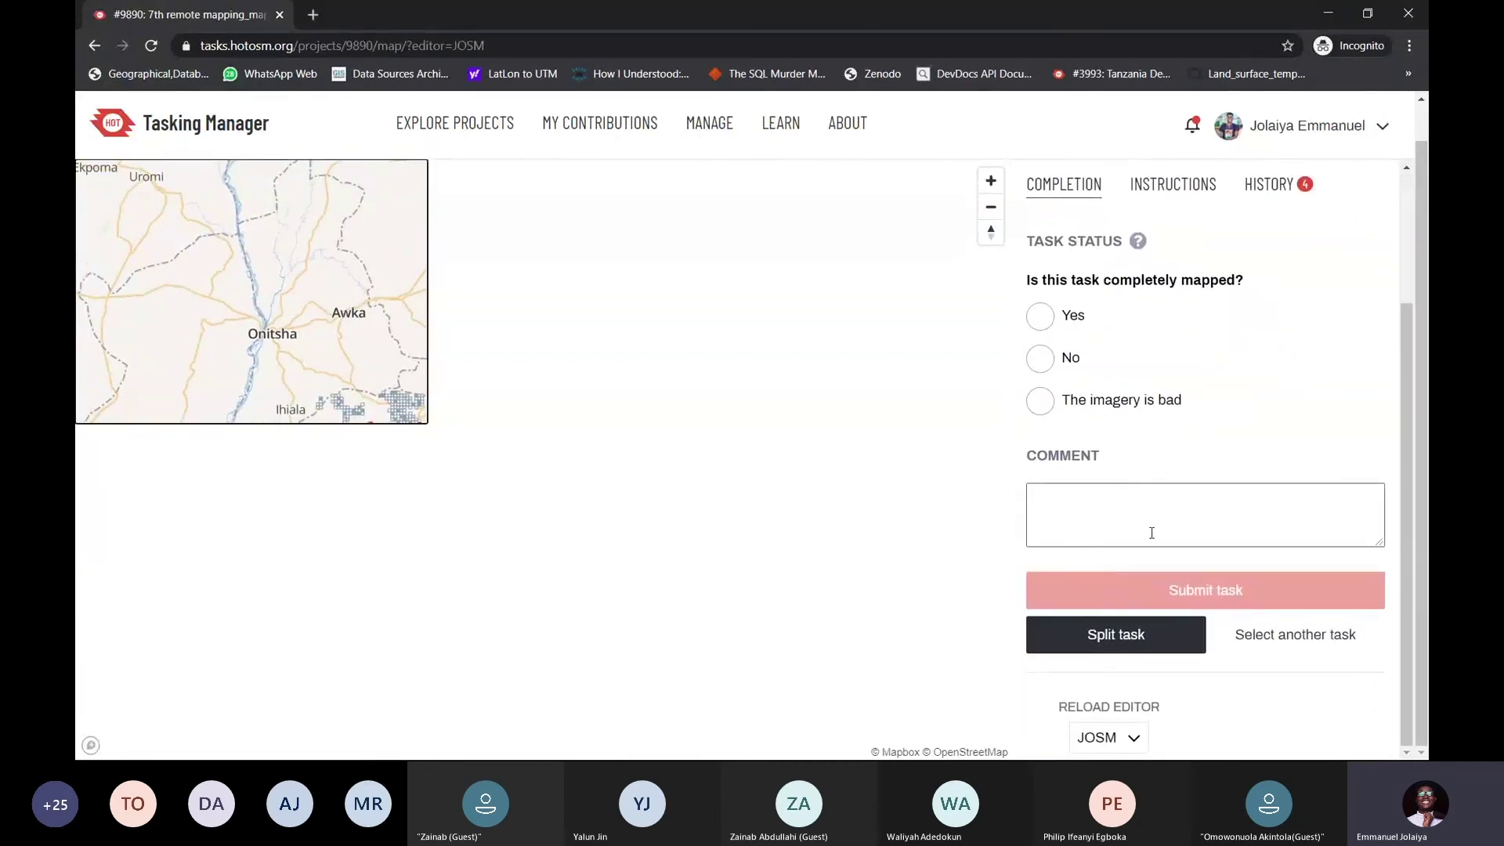
{"action": "left_click", "coordinate": [1134, 749]}
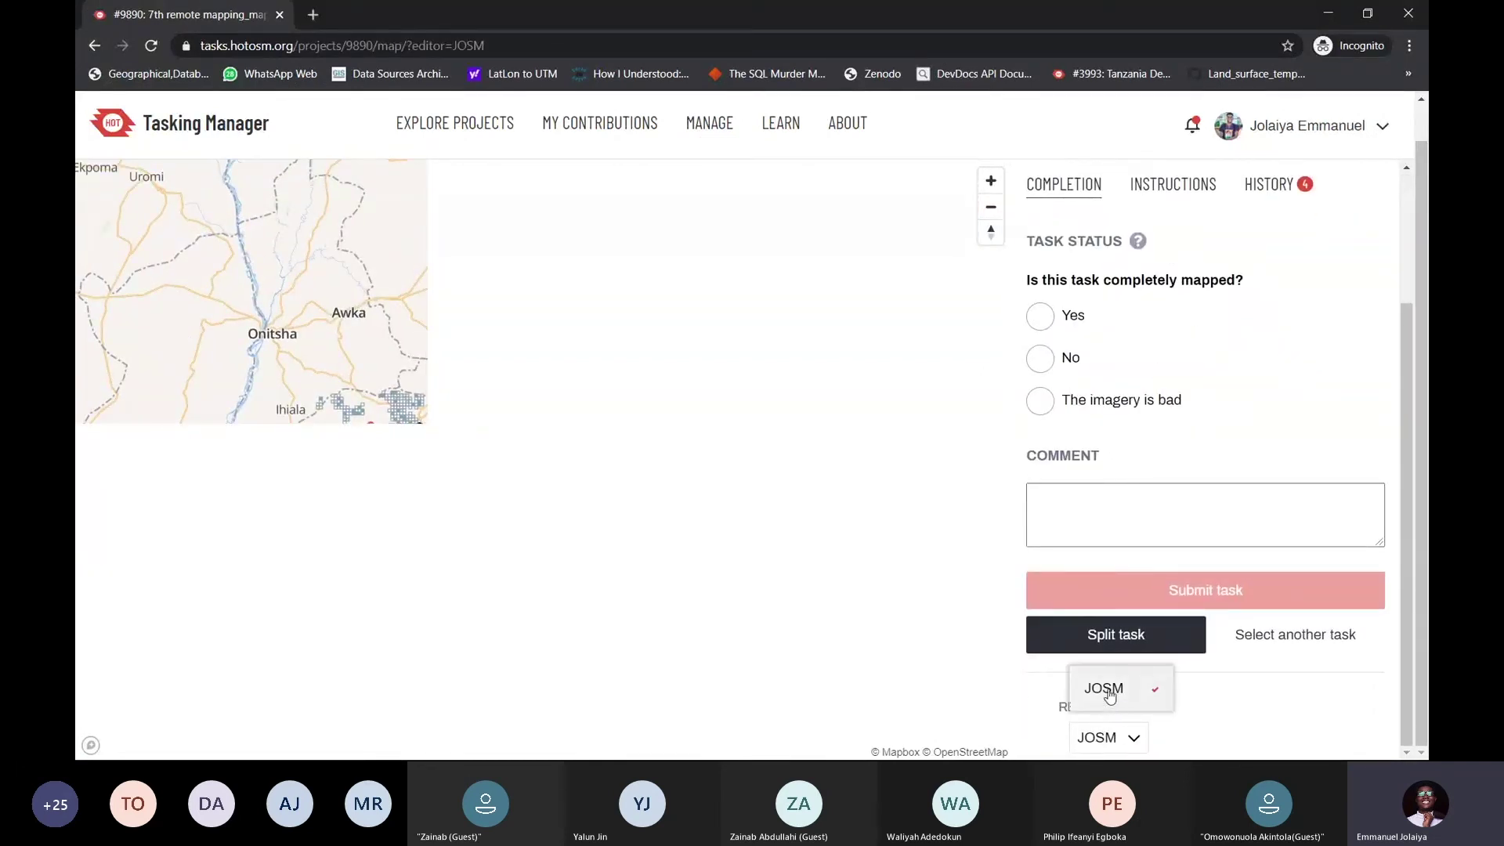
{"action": "left_click", "coordinate": [1180, 704]}
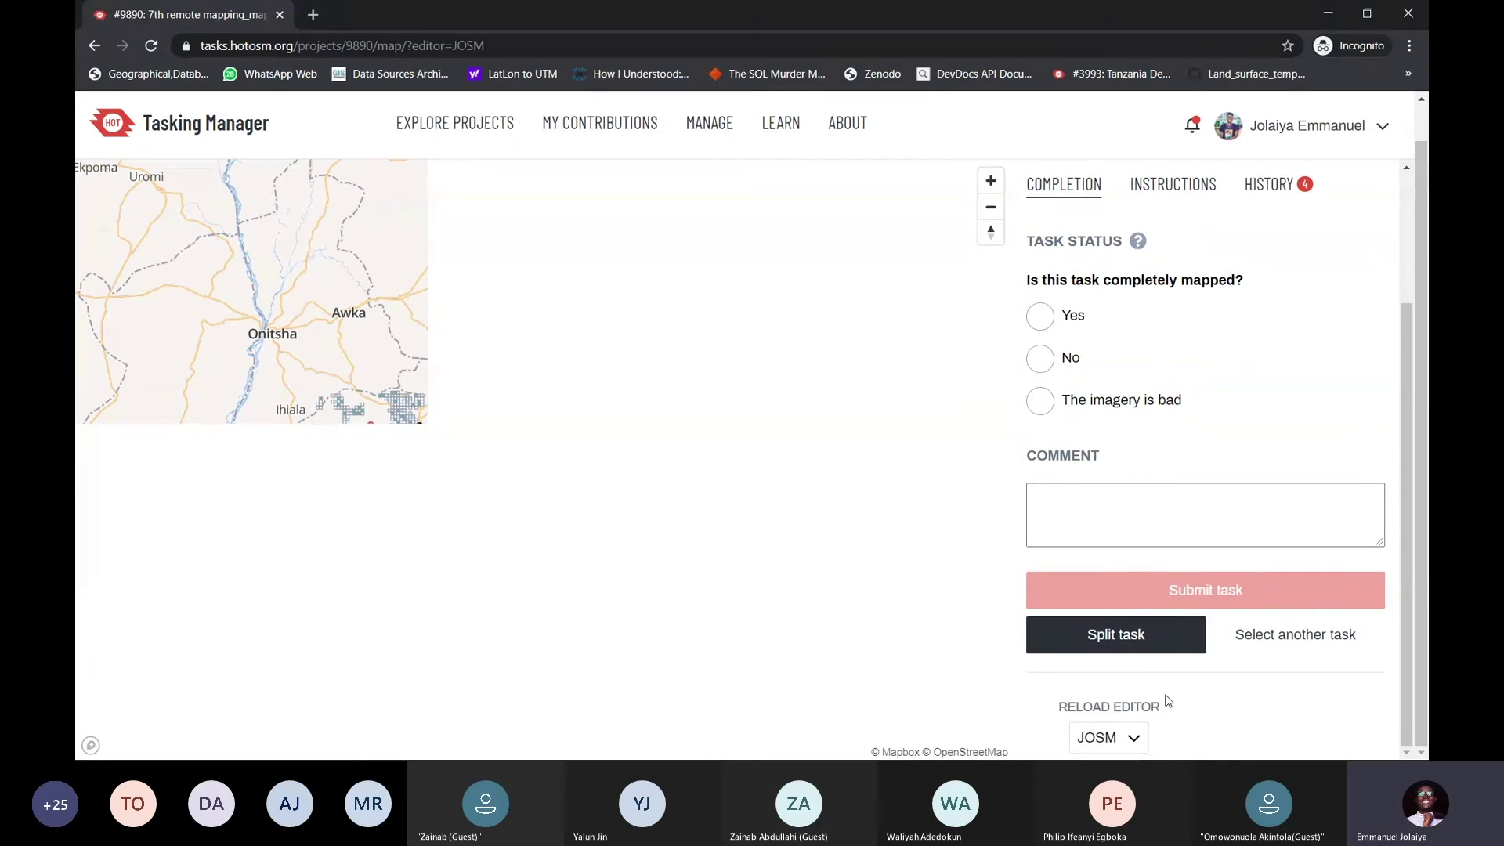
Back in JOSM, nudge task 618's map view and show the Imagery source list
{"action": "key", "text": "alt+Tab"}
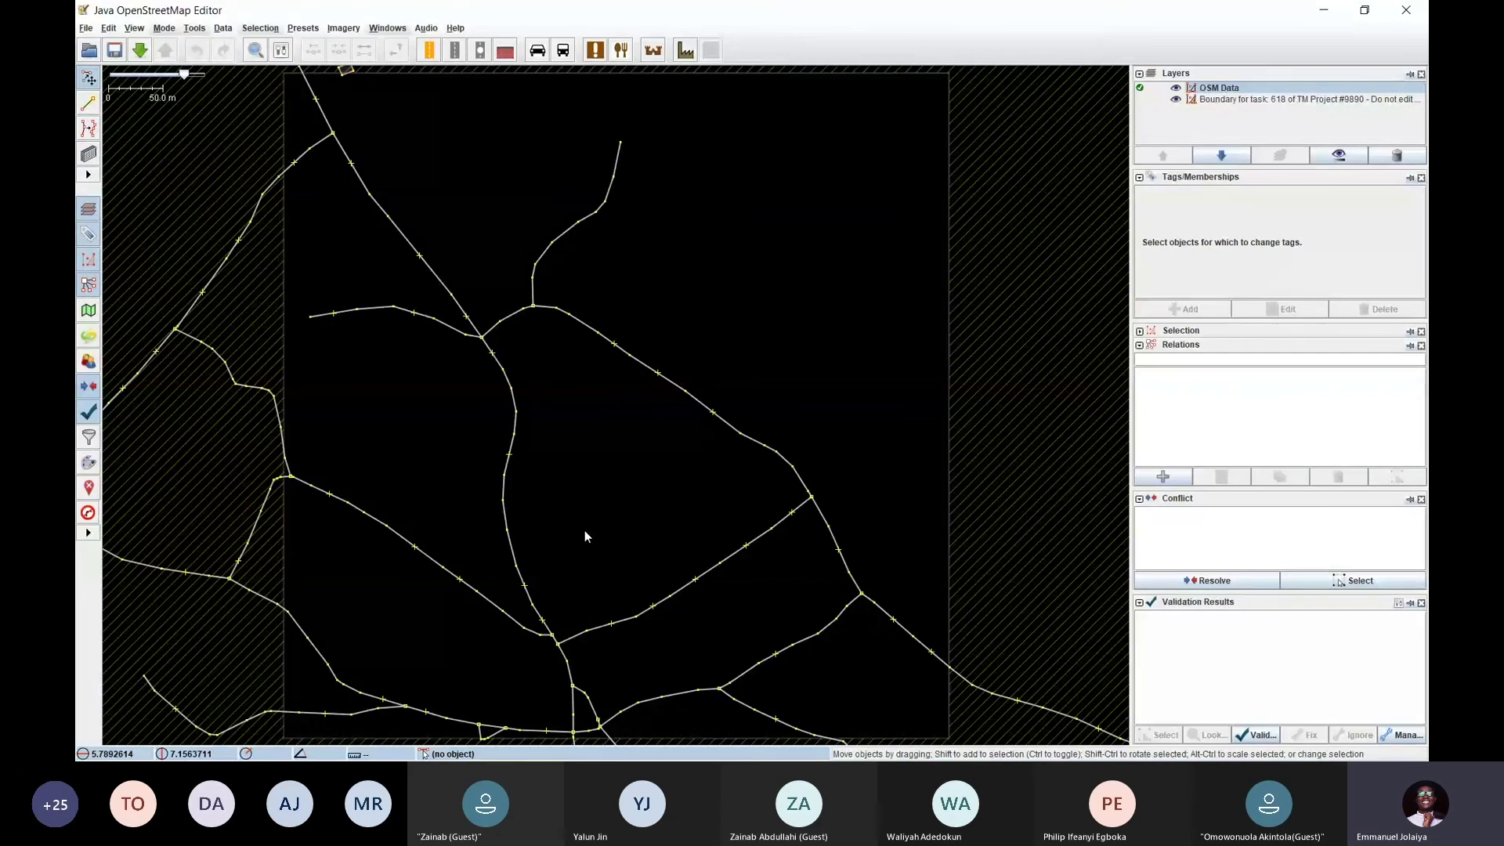
{"action": "mouse_move", "coordinate": [703, 255]}
{"action": "left_mouse_down"}
{"action": "mouse_move", "coordinate": [712, 295]}
{"action": "mouse_move", "coordinate": [706, 237]}
{"action": "left_mouse_up"}
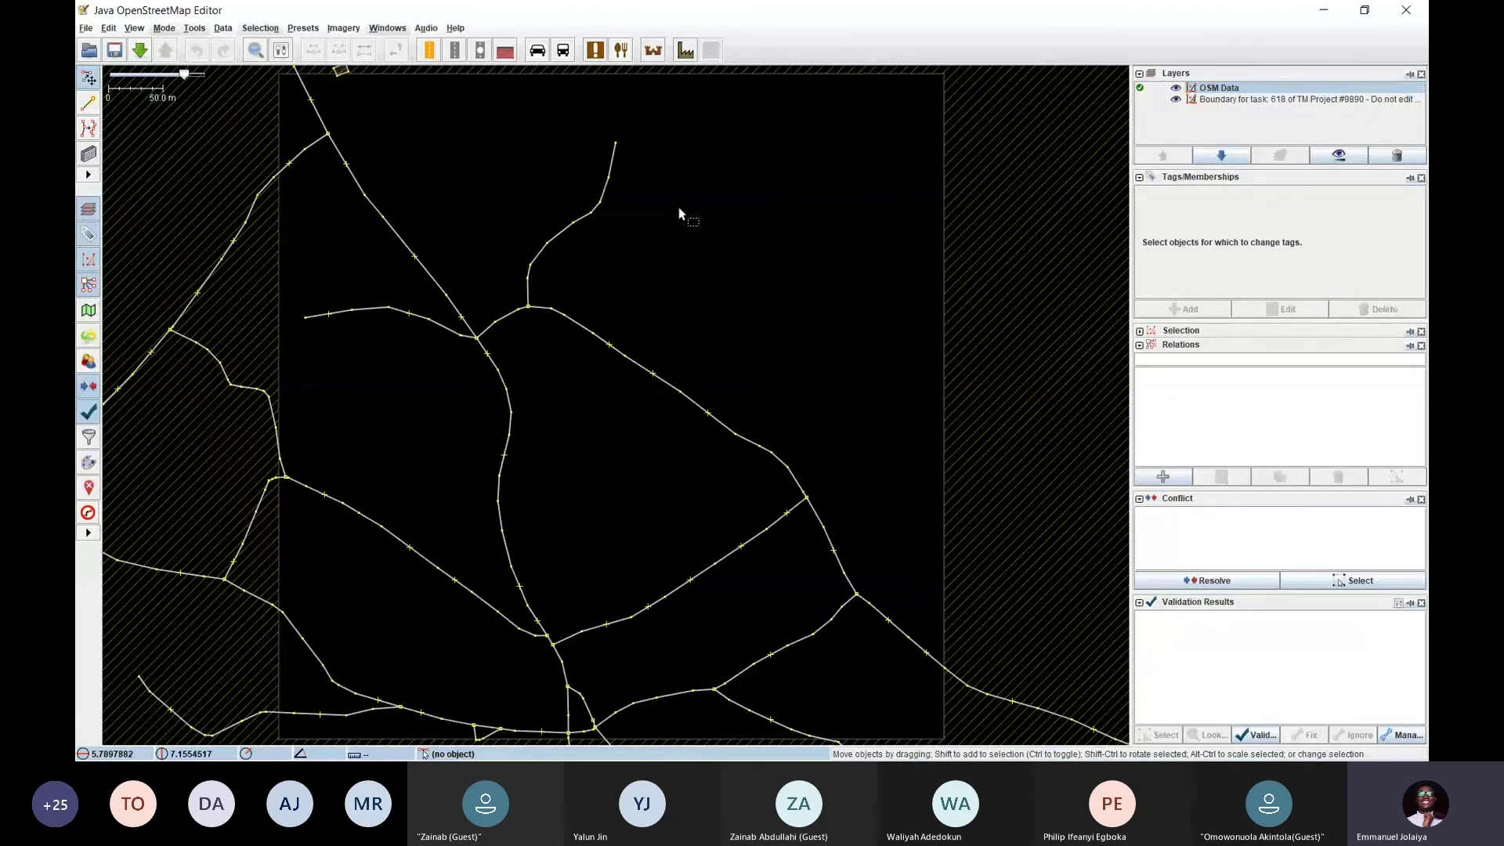
{"action": "left_click", "coordinate": [336, 29]}
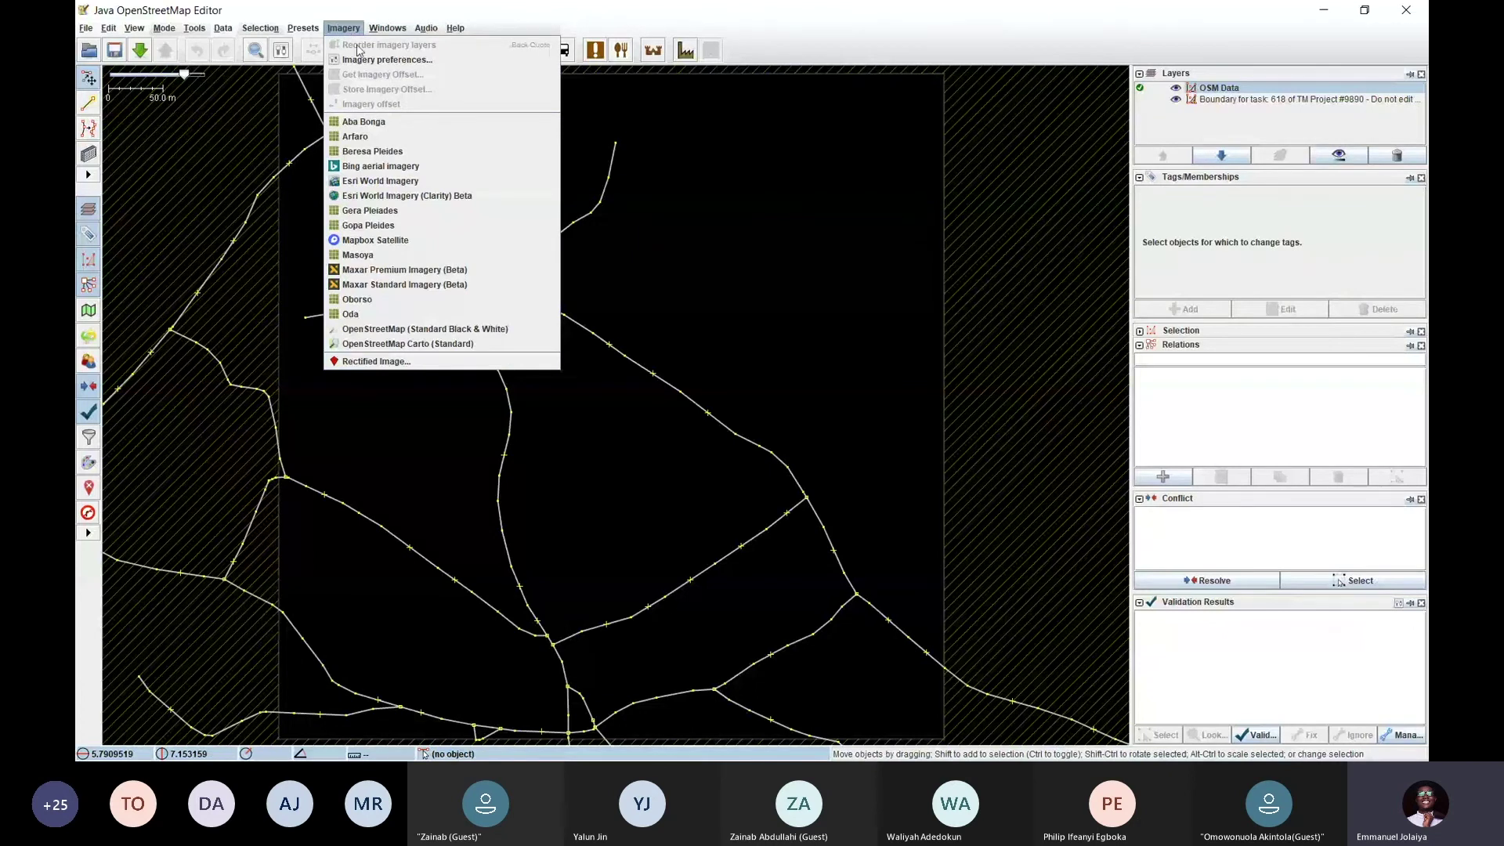
Add Maxar Premium Imagery (Beta) beneath task 618's roads and shift the map to load it
{"action": "left_click", "coordinate": [390, 273]}
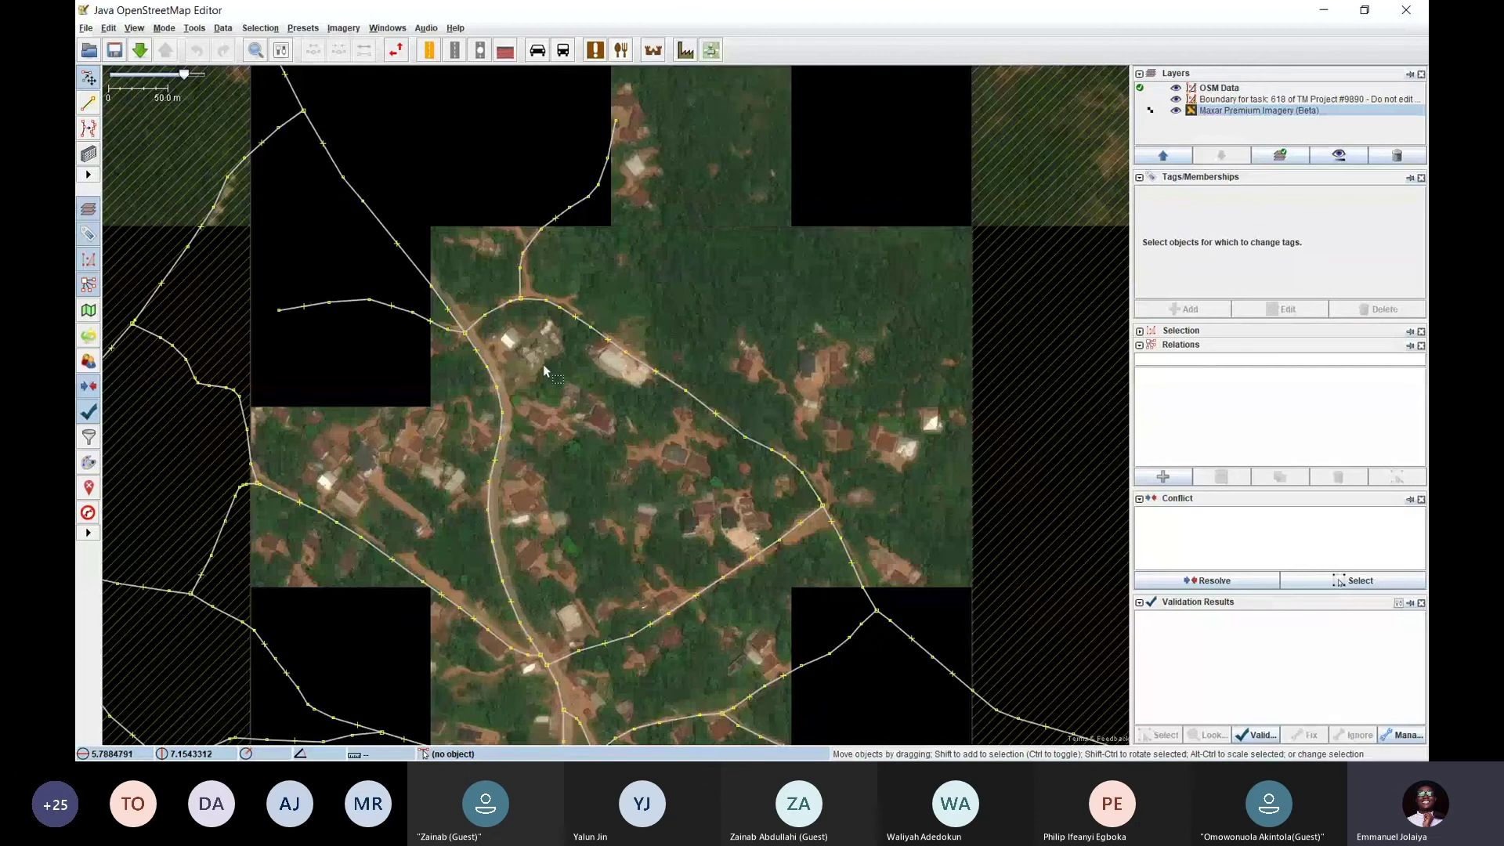
{"action": "left_click_drag", "start_coordinate": [593, 443], "coordinate": [580, 383]}
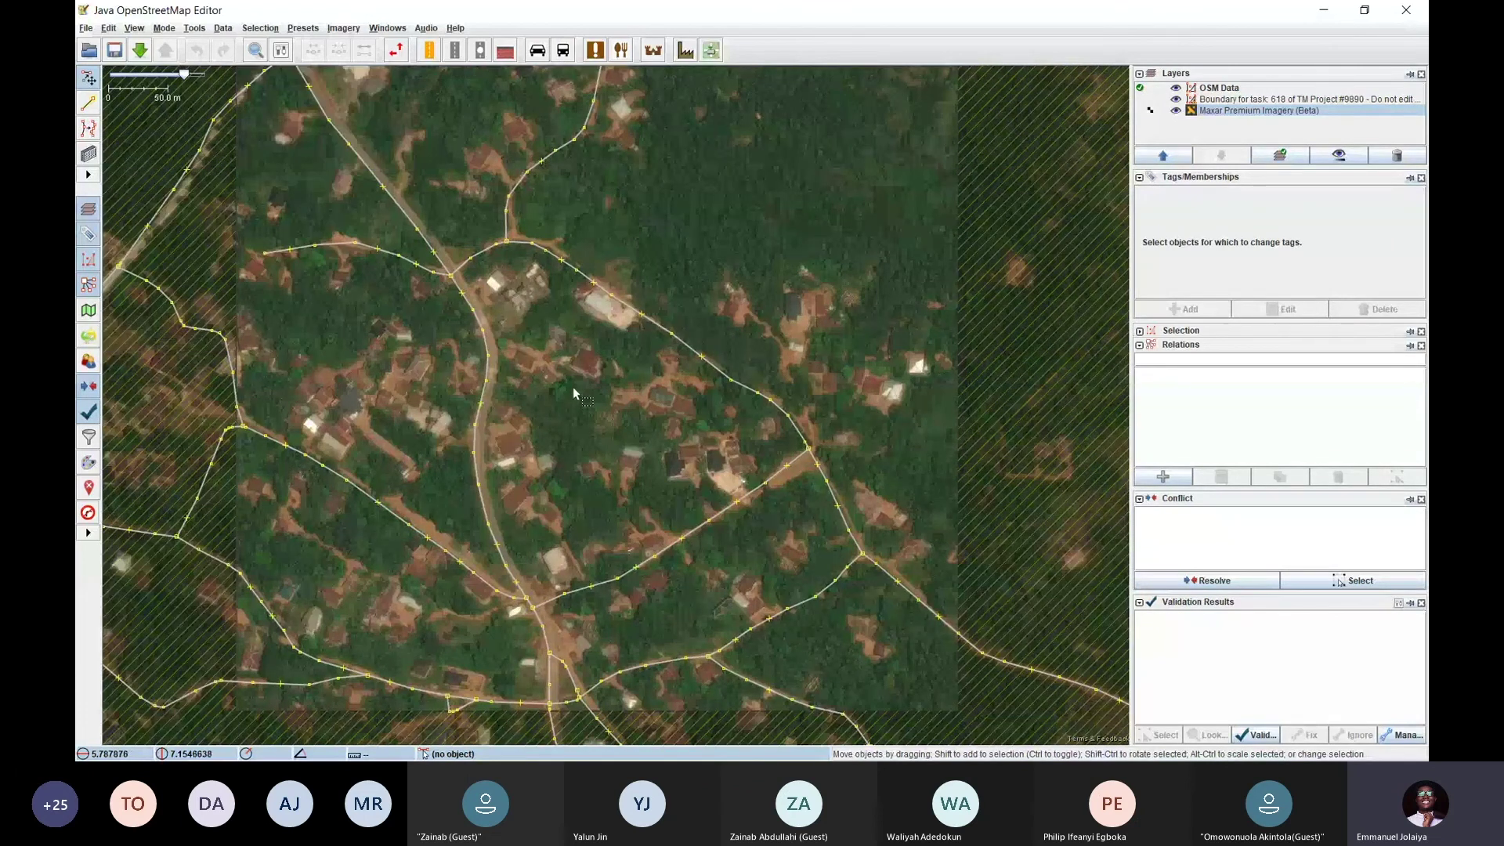
{"action": "key", "text": "alt+Tab"}
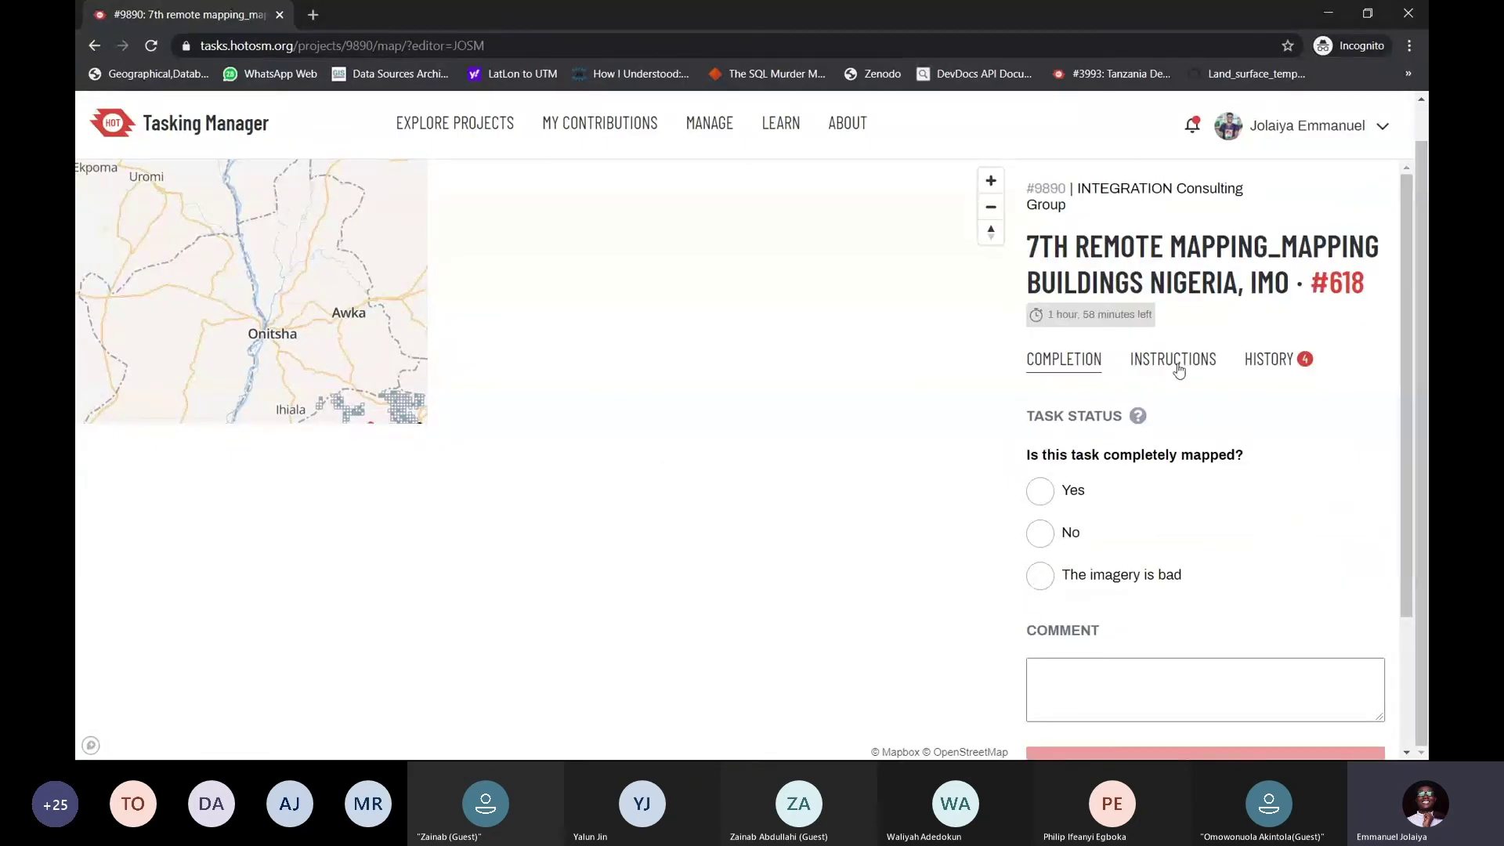
Read task #618's instructions, highlighting 'Maxar premium', then return to Completion
{"action": "left_click", "coordinate": [1178, 370]}
{"action": "left_click_drag", "start_coordinate": [1093, 439], "coordinate": [1188, 433]}
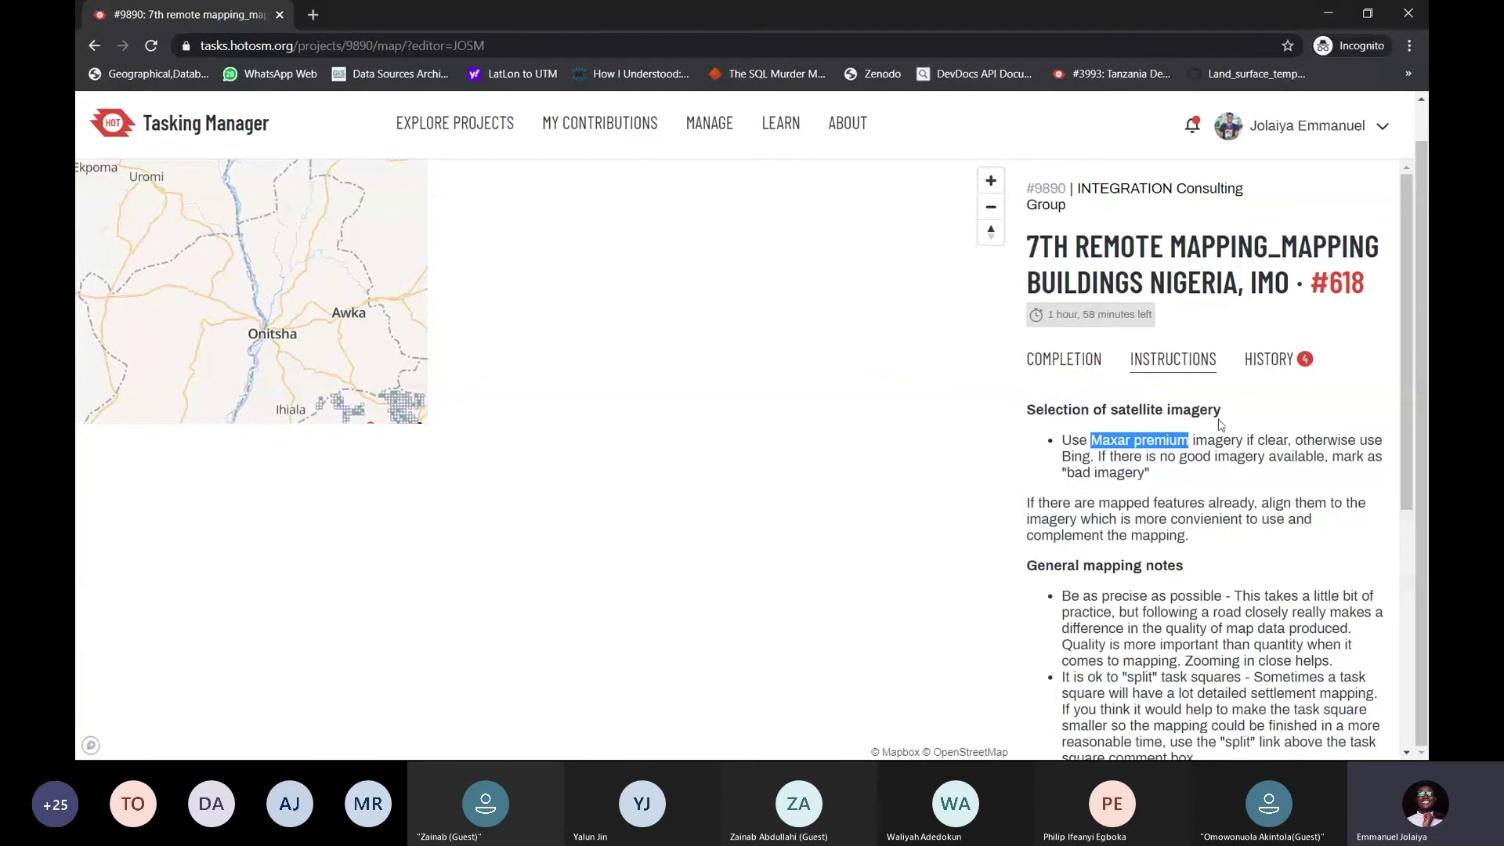
{"action": "left_click", "coordinate": [1085, 367]}
{"action": "key", "text": "alt+Tab"}
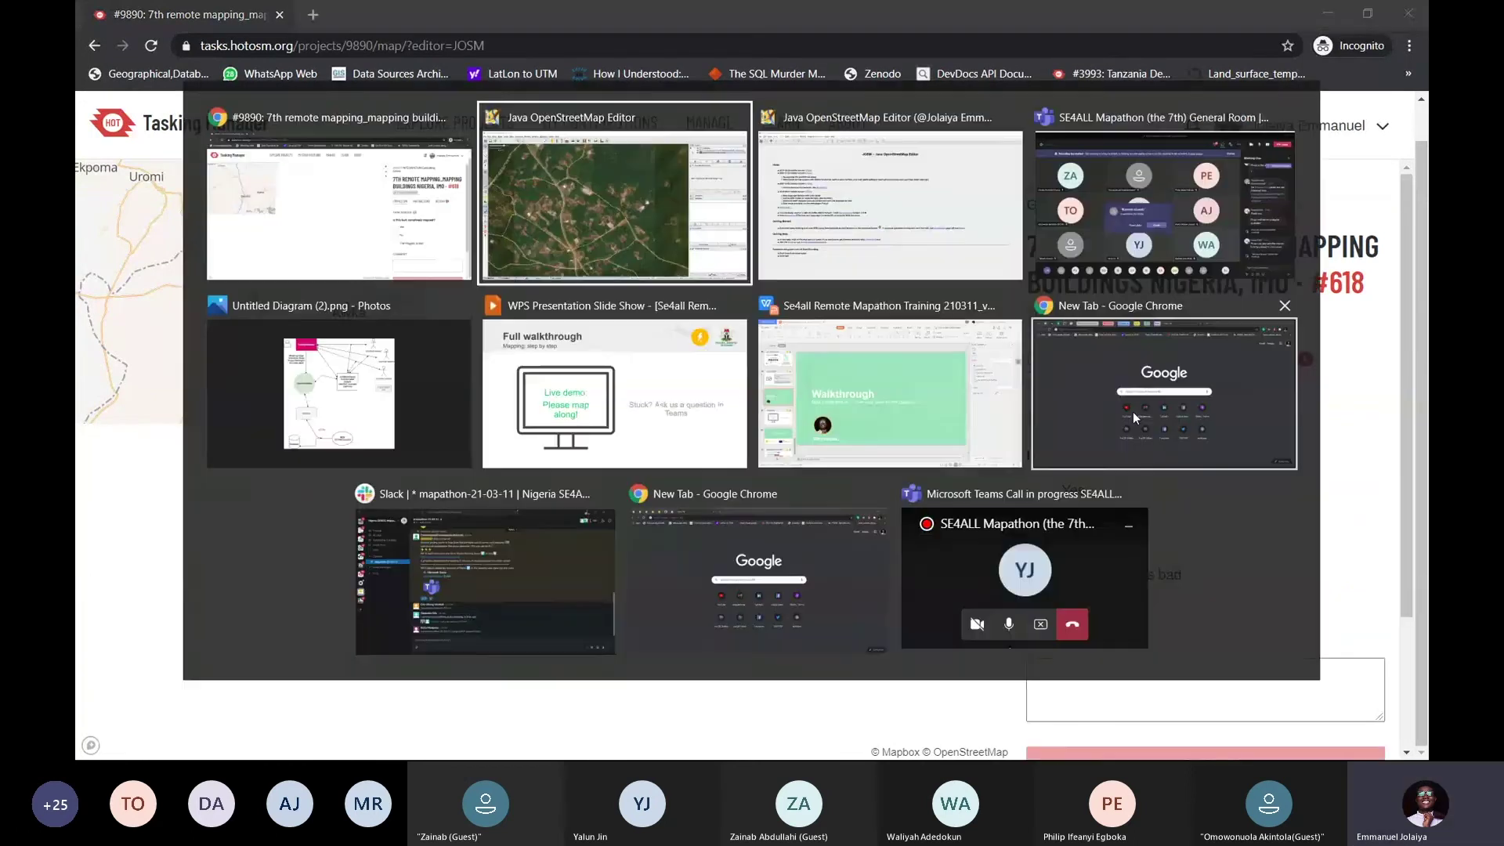
Add Bing aerial imagery, dismiss the misalignment notice, and pan over the task area
{"action": "left_click", "coordinate": [343, 28]}
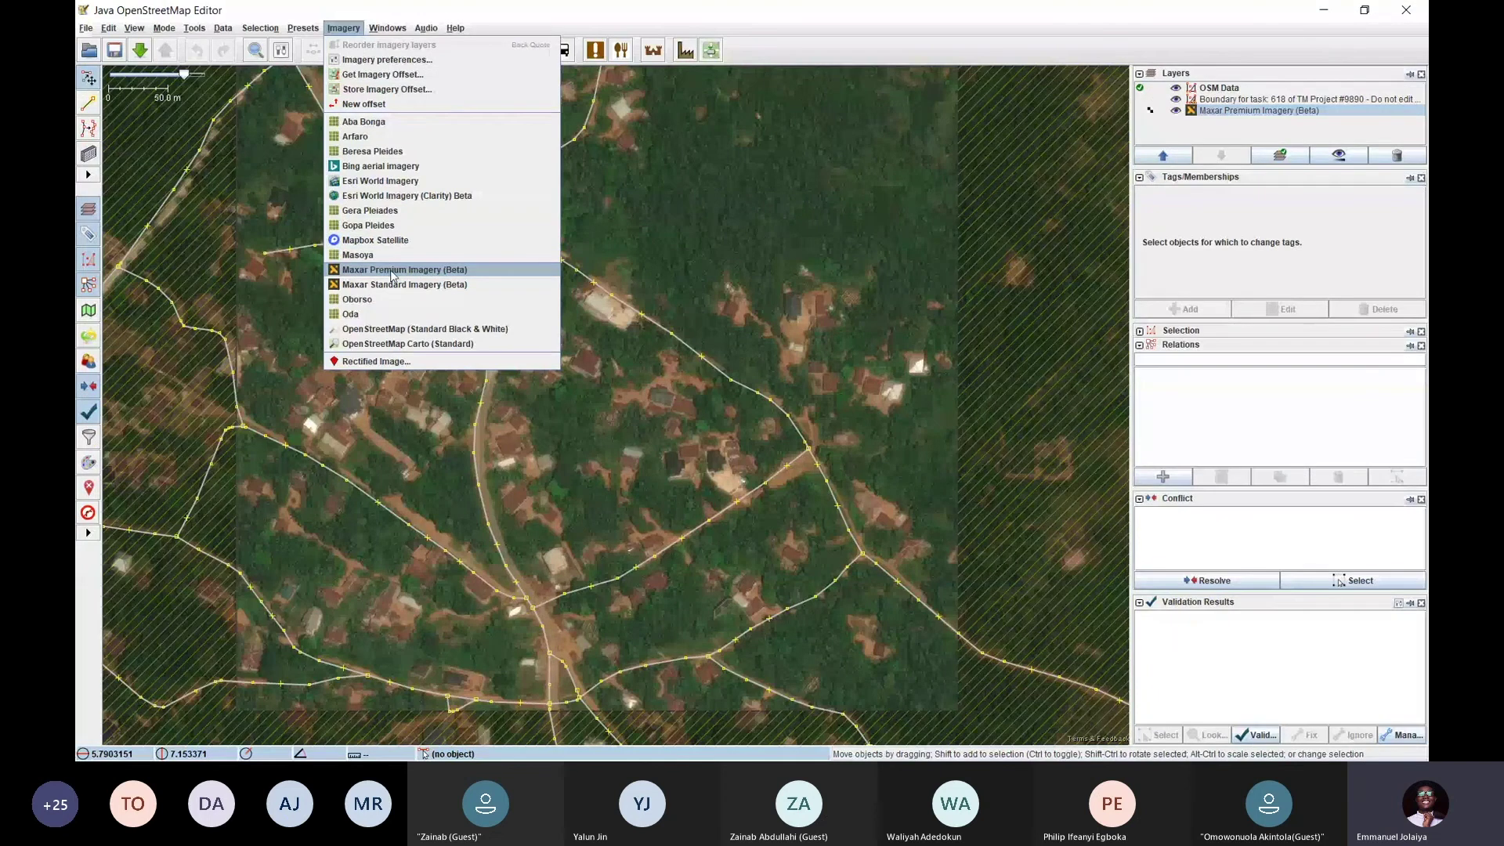
{"action": "left_click", "coordinate": [406, 167]}
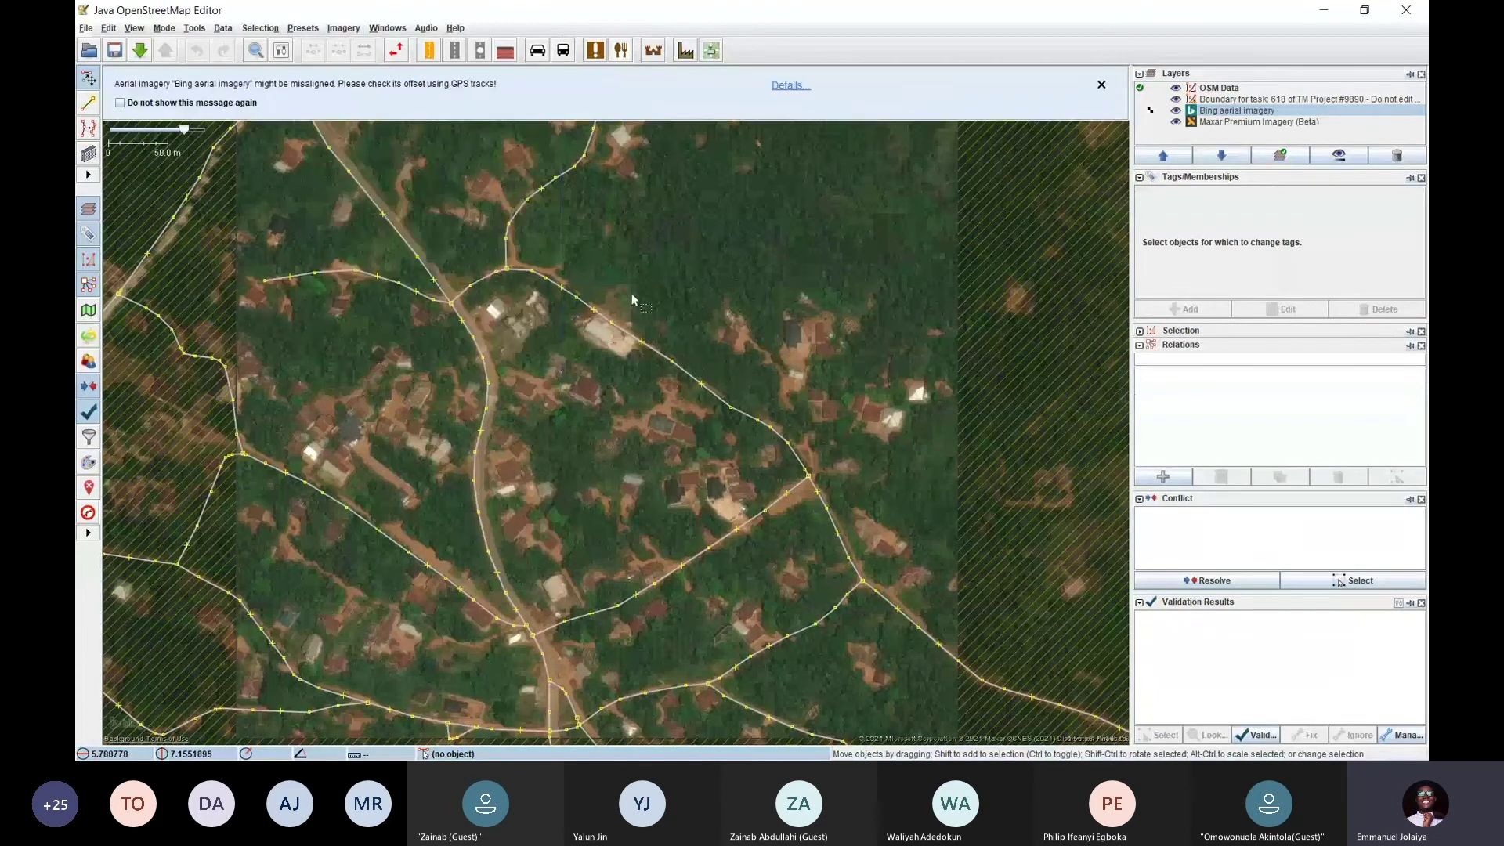
{"action": "left_click", "coordinate": [1102, 85]}
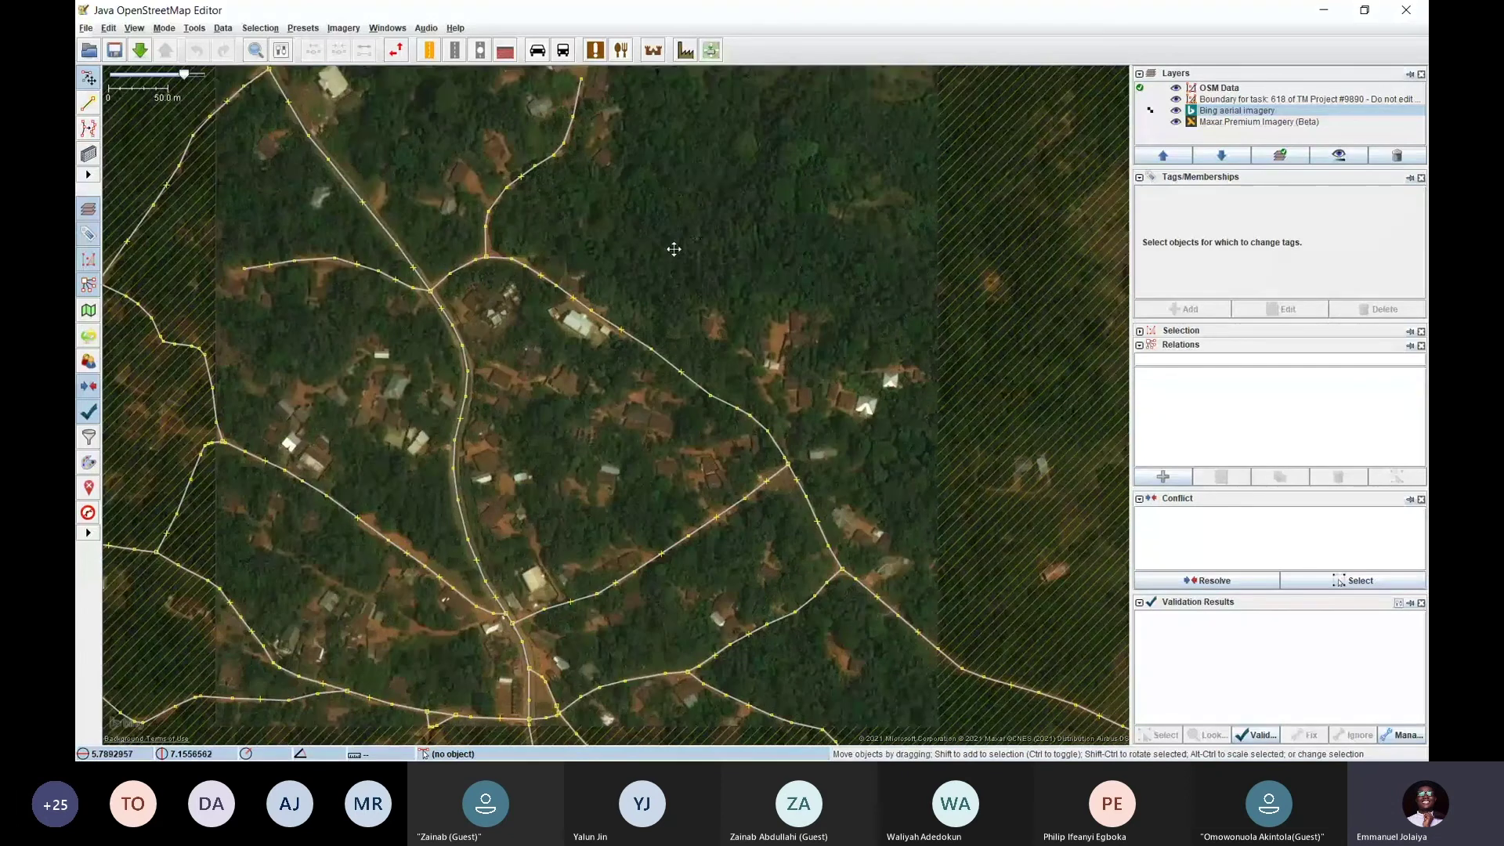
{"action": "left_click_drag", "start_coordinate": [675, 245], "coordinate": [665, 319]}
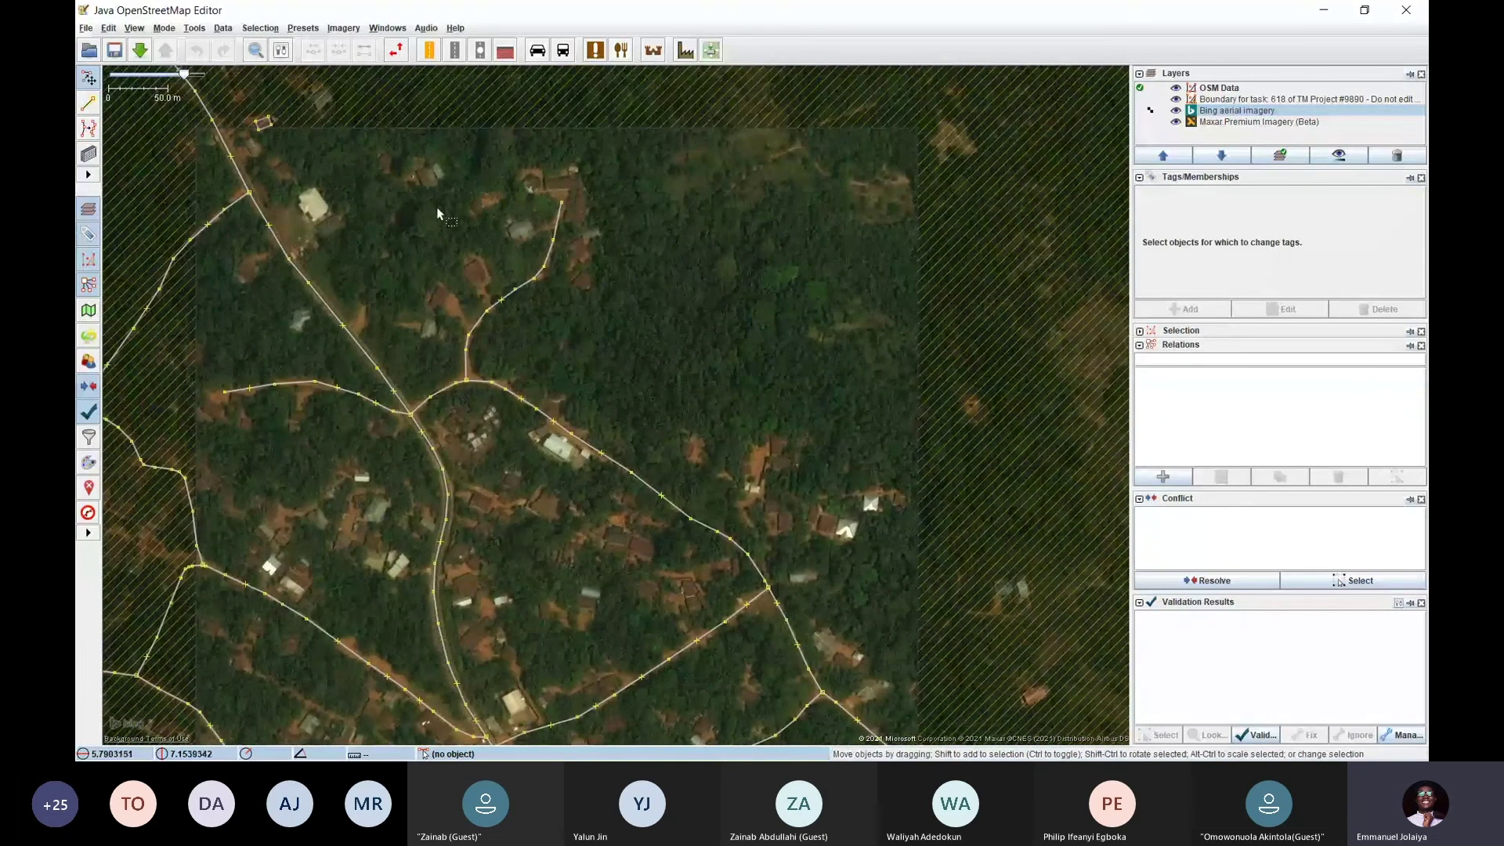
{"action": "left_click_drag", "start_coordinate": [438, 213], "coordinate": [431, 154]}
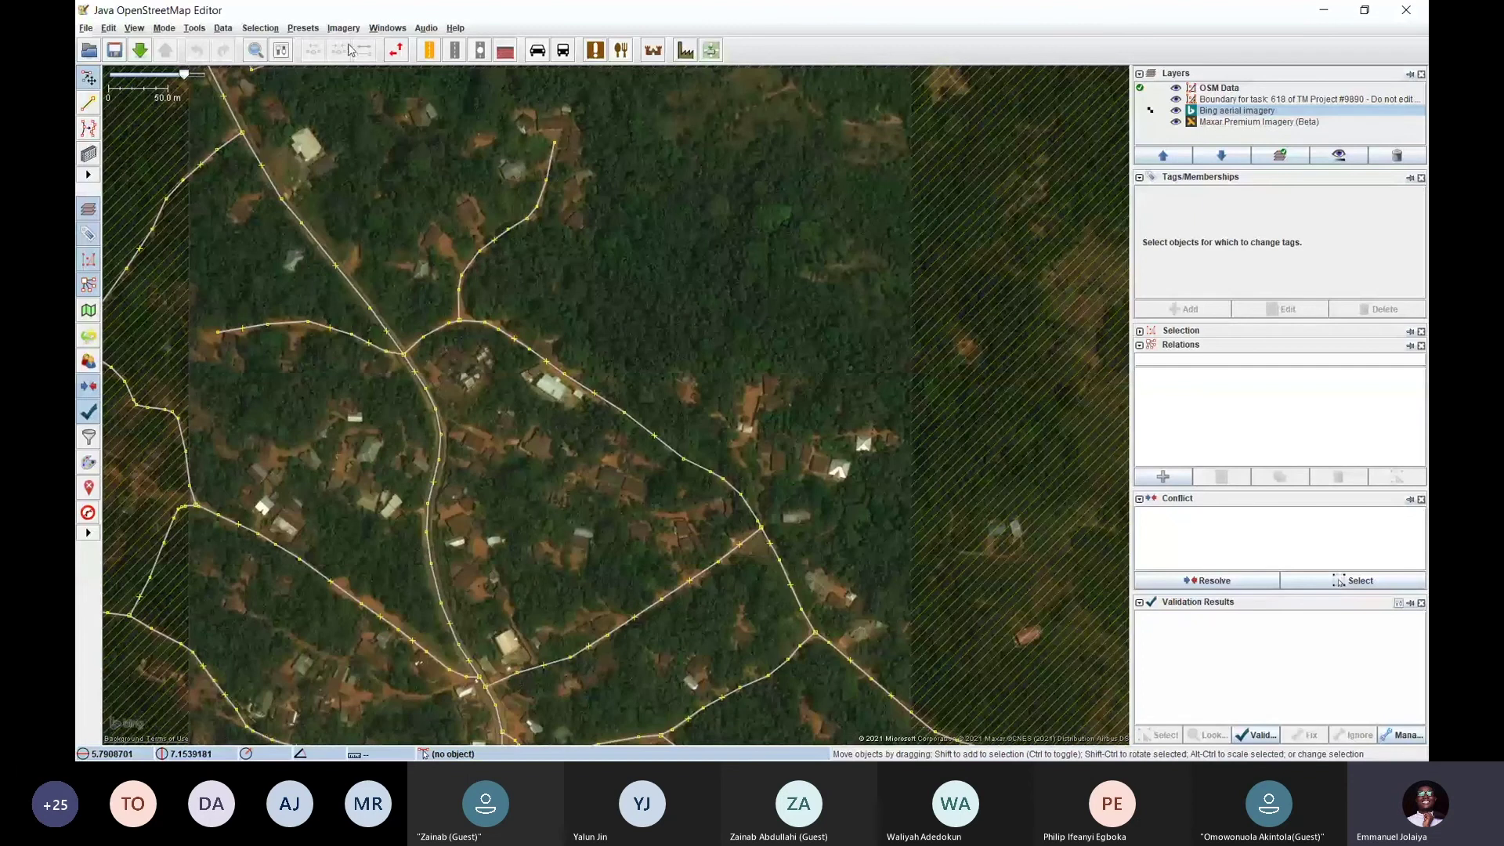
Delete the Bing layer and zoom in on the settlement's houses over Maxar imagery
{"action": "right_click", "coordinate": [1226, 111]}
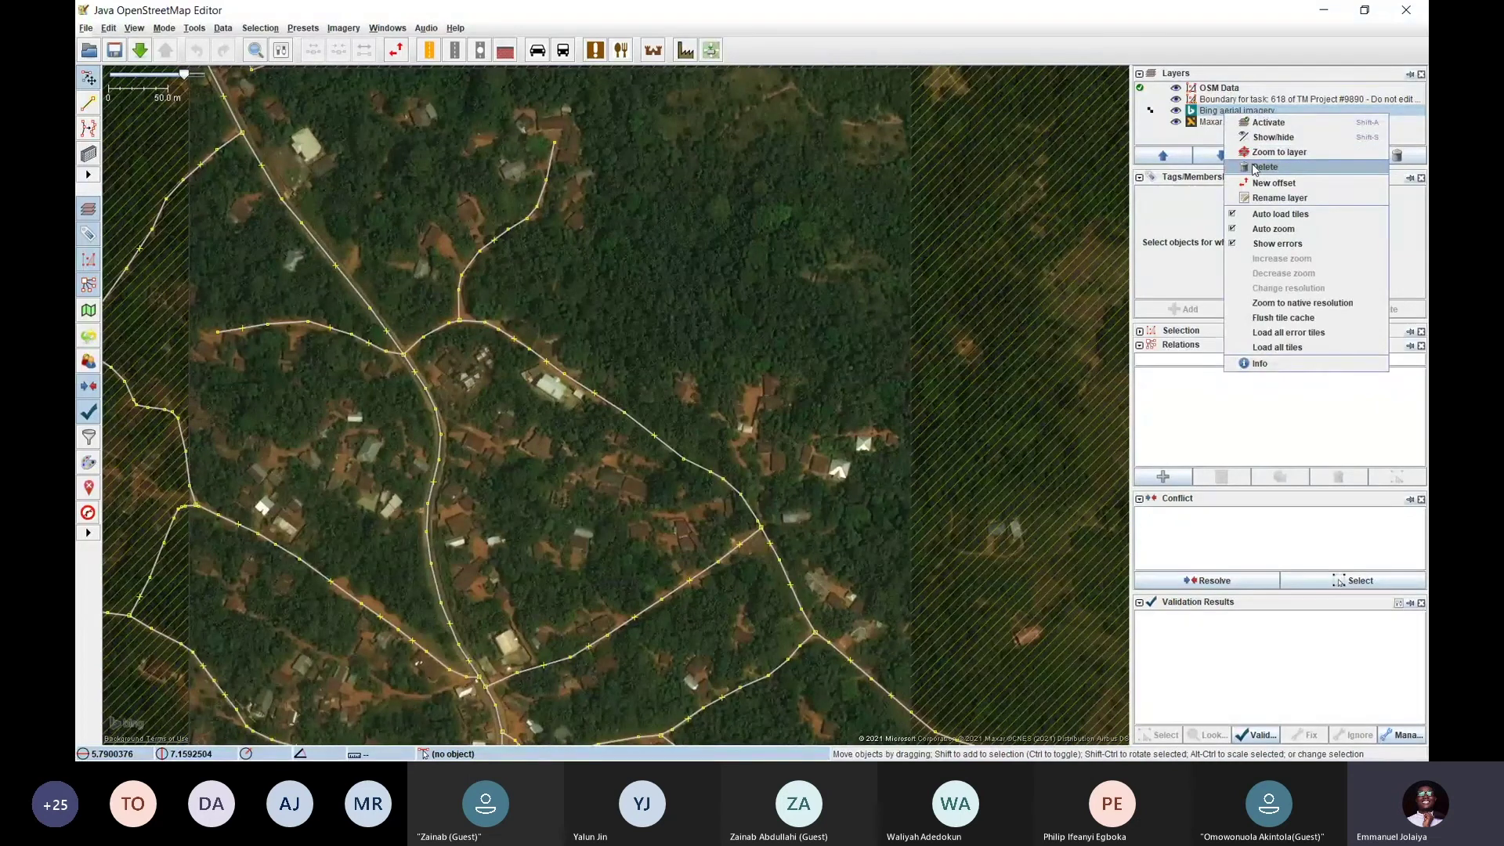
{"action": "left_click", "coordinate": [1257, 167]}
{"action": "left_click_drag", "start_coordinate": [652, 290], "coordinate": [760, 475]}
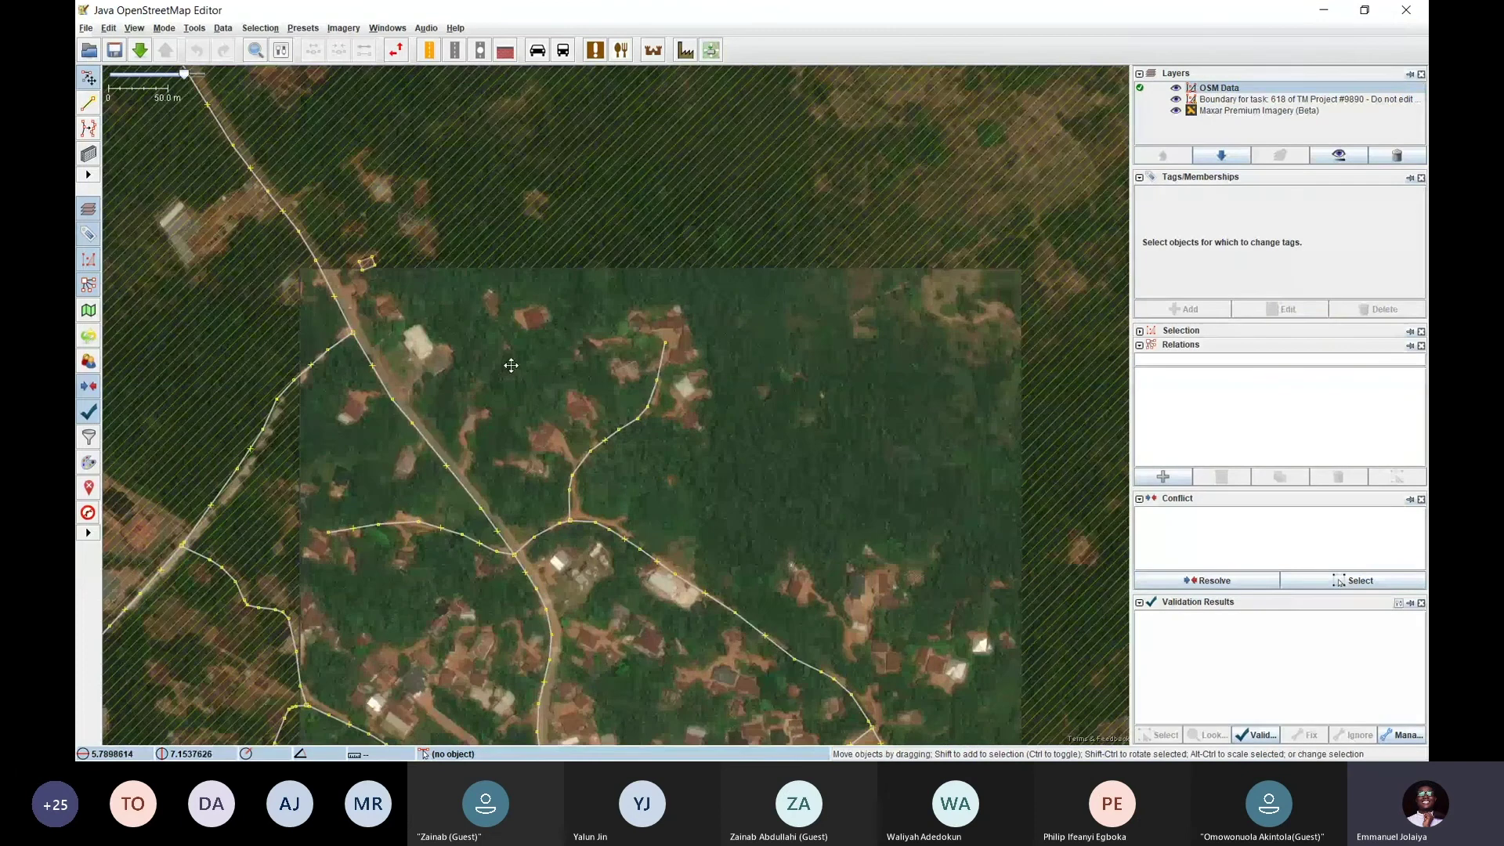
{"action": "left_click_drag", "start_coordinate": [510, 358], "coordinate": [554, 218]}
{"action": "left_click_drag", "start_coordinate": [480, 440], "coordinate": [456, 249]}
{"action": "left_click_drag", "start_coordinate": [698, 348], "coordinate": [564, 346]}
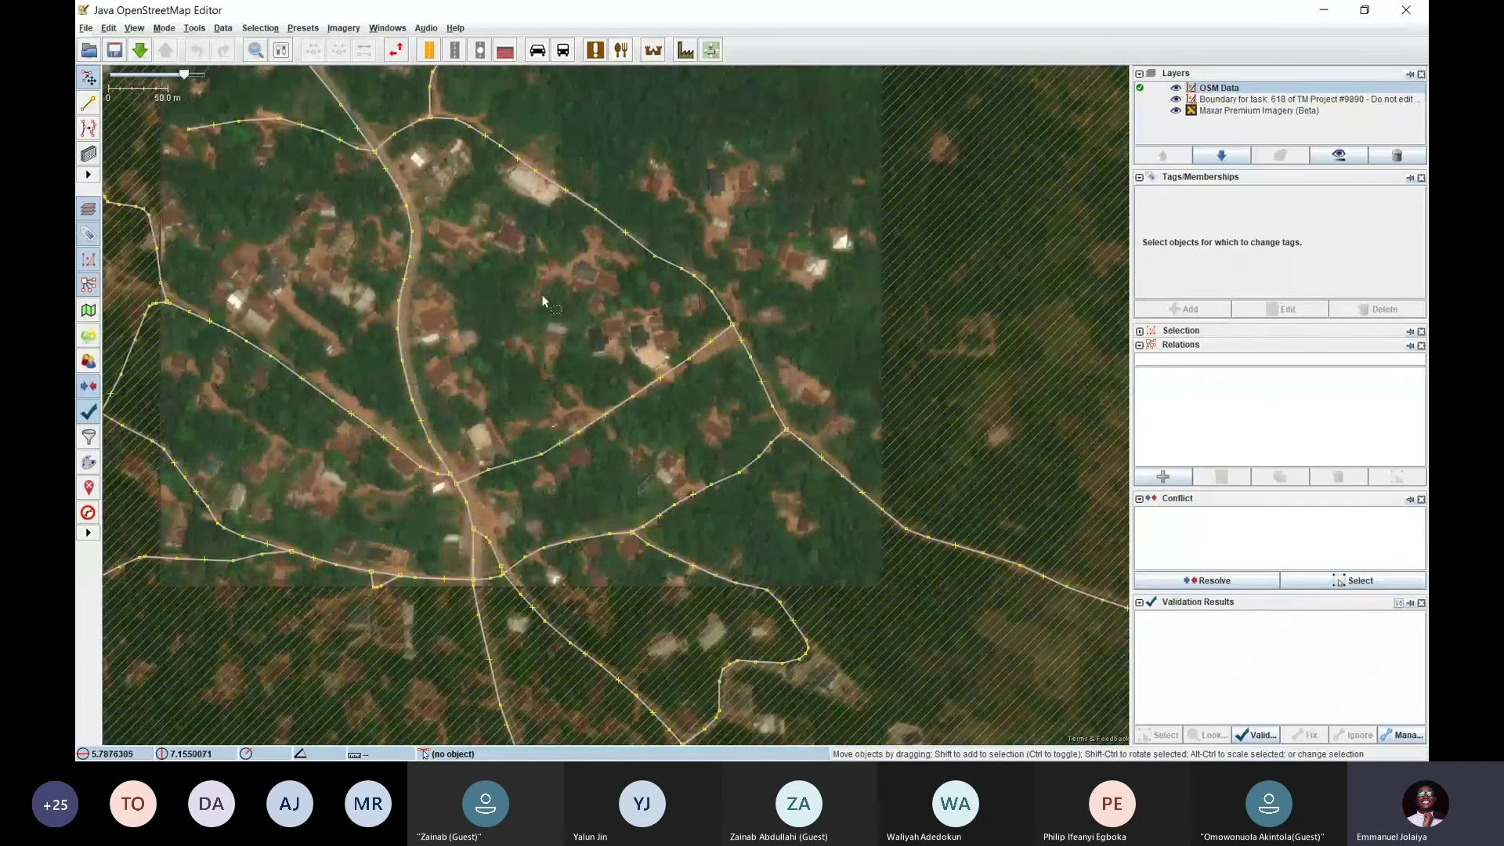
{"action": "left_click_drag", "start_coordinate": [503, 293], "coordinate": [560, 417]}
{"action": "scroll", "coordinate": [560, 416], "scroll_direction": "up", "scroll_amount": 2}
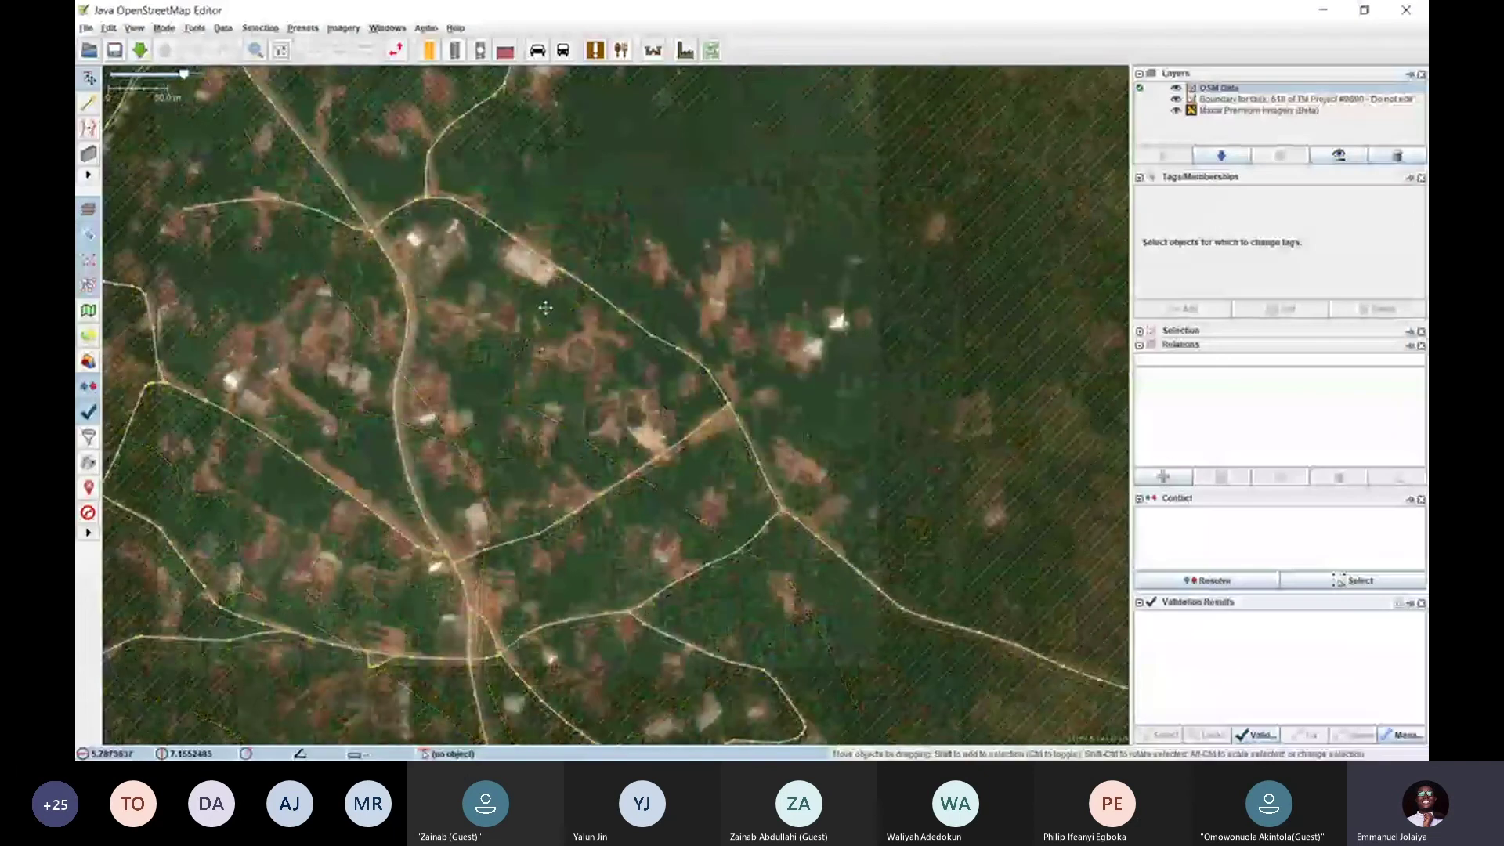
{"action": "left_click_drag", "start_coordinate": [544, 308], "coordinate": [547, 247]}
{"action": "left_click_drag", "start_coordinate": [615, 175], "coordinate": [654, 313]}
{"action": "key", "text": "alt+Tab"}
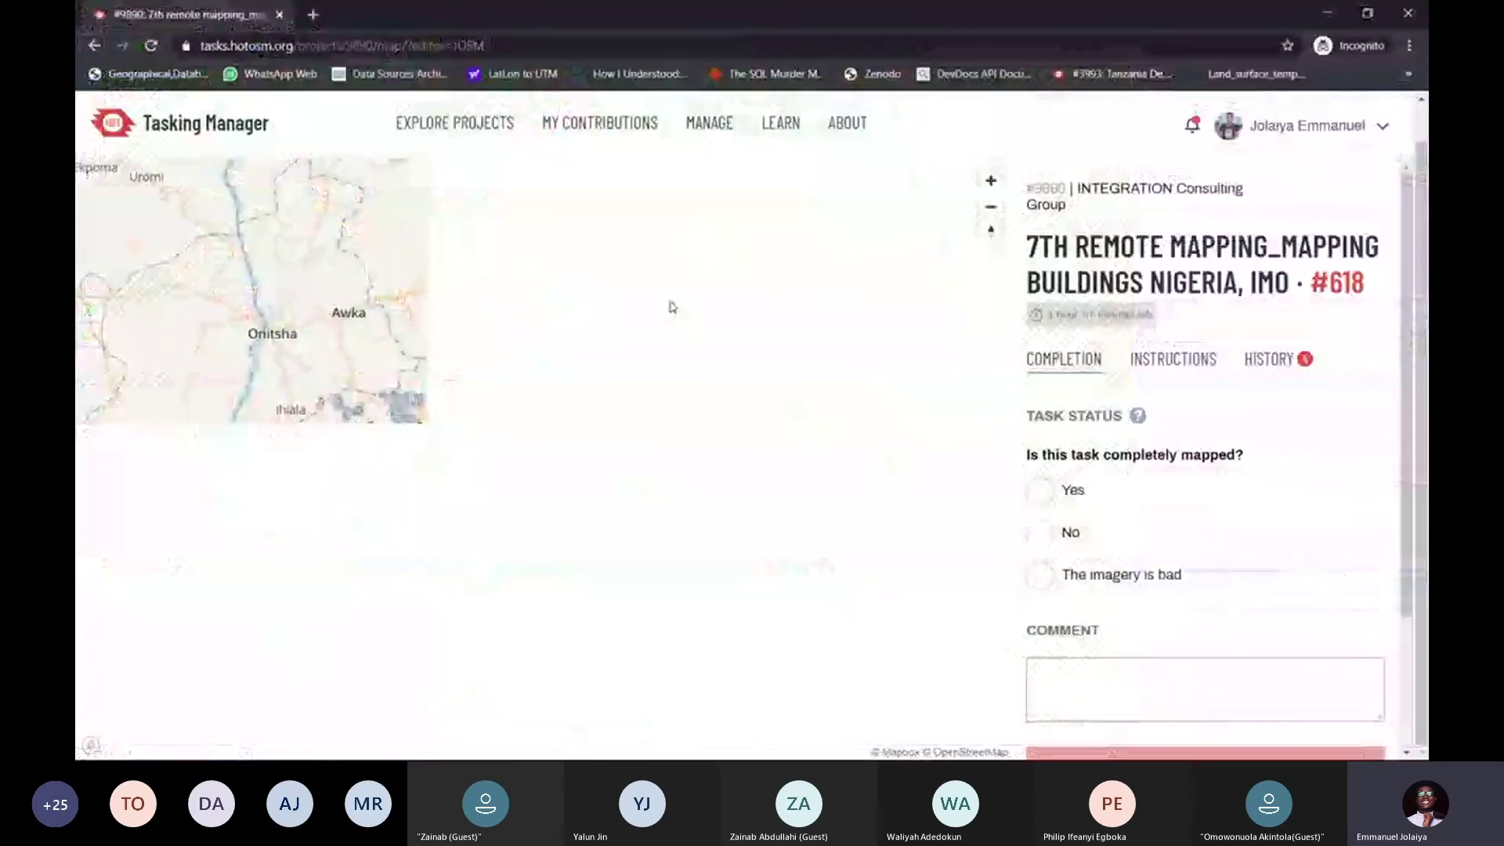
Go back to the project task map, select small task 626 and open it for mapping in JOSM
{"action": "scroll", "coordinate": [1121, 407], "scroll_direction": "down", "scroll_amount": 2}
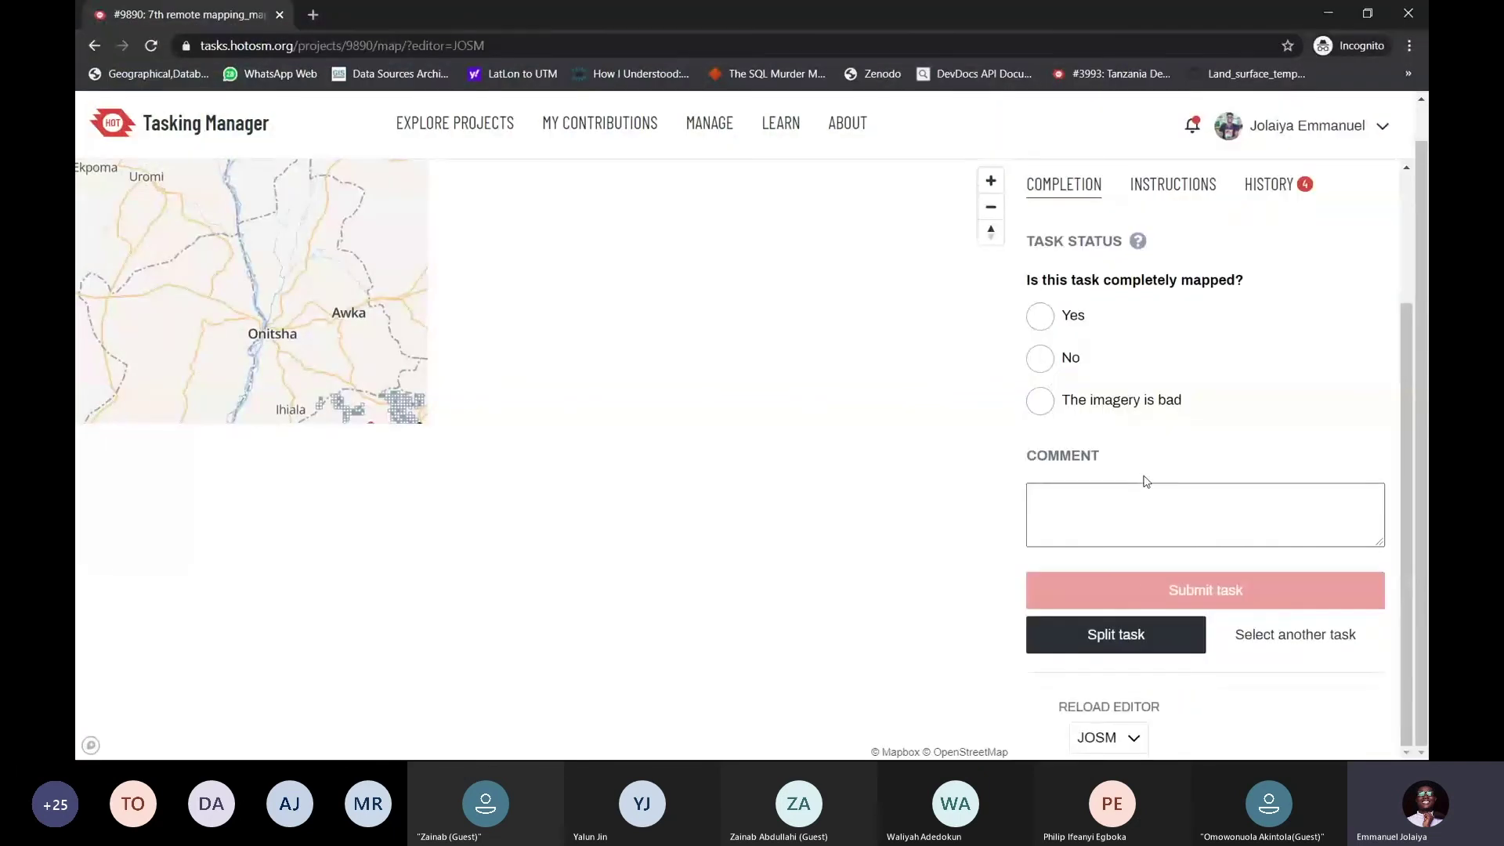
{"action": "left_click", "coordinate": [1116, 637]}
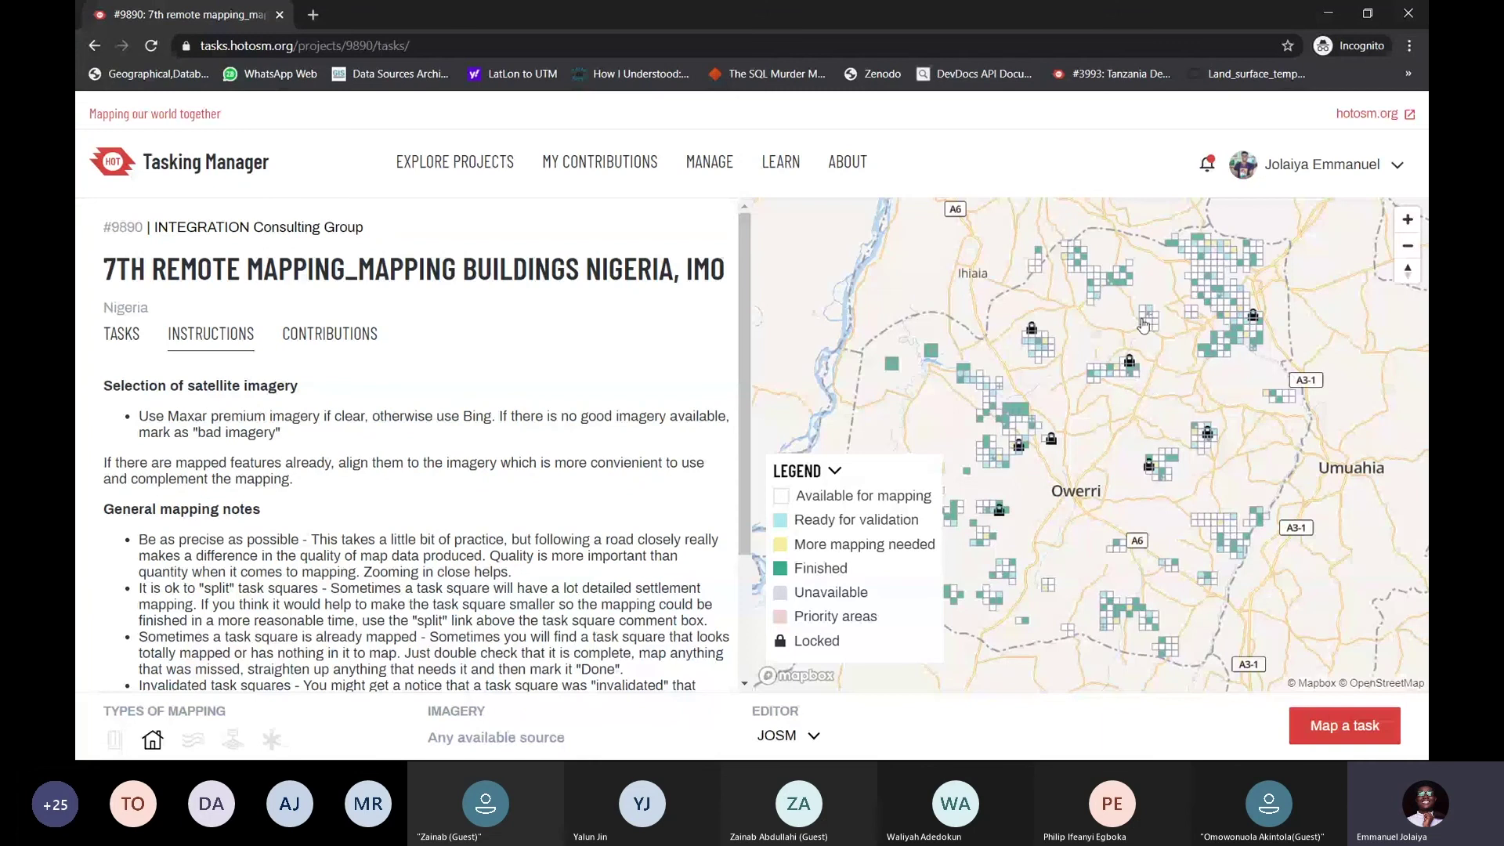
{"action": "scroll", "coordinate": [1006, 385], "scroll_direction": "up", "scroll_amount": 5}
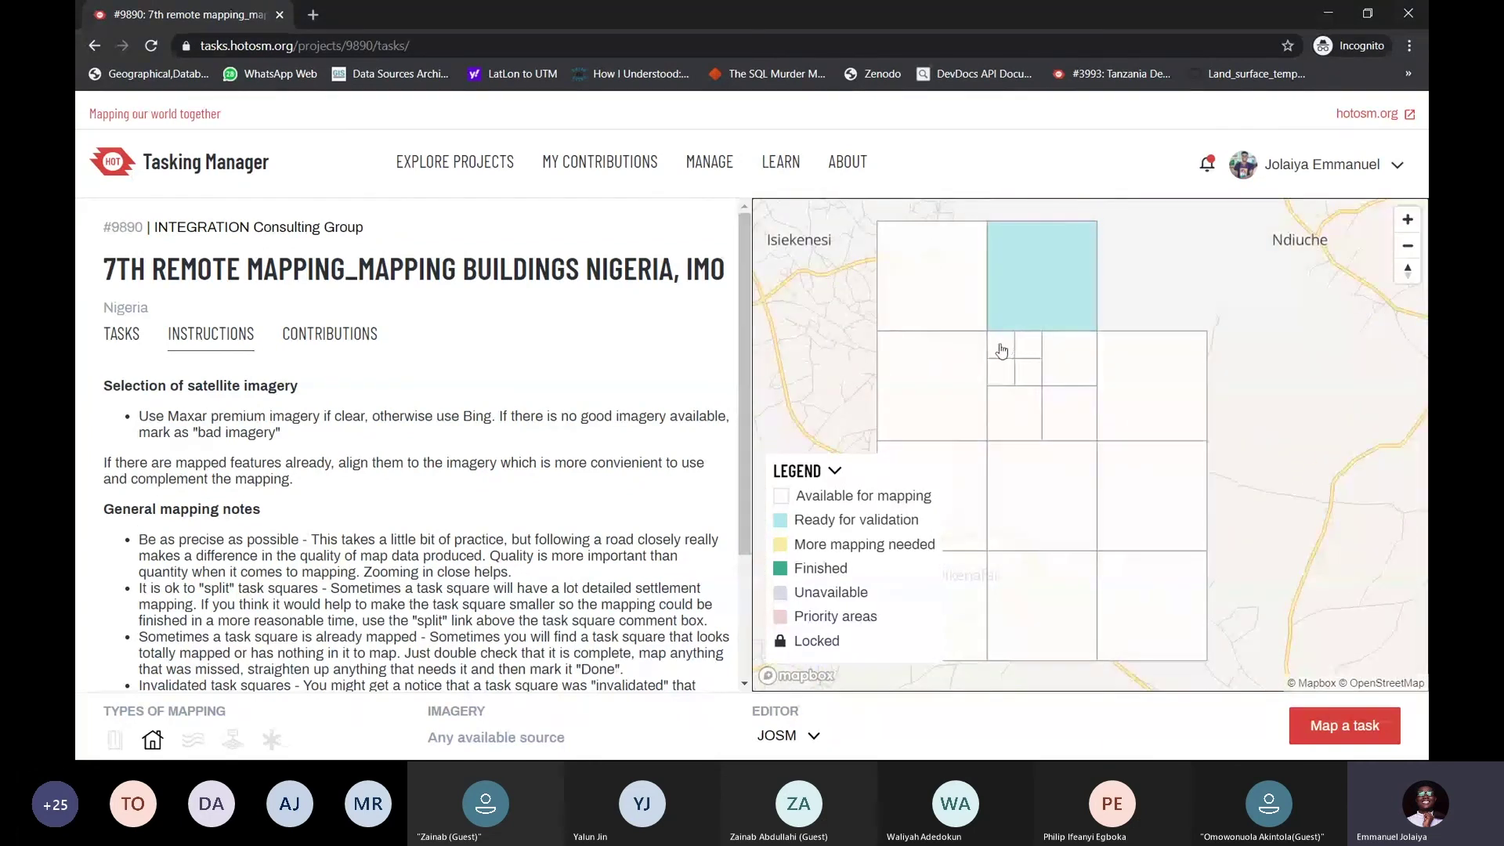
{"action": "left_click", "coordinate": [1002, 351]}
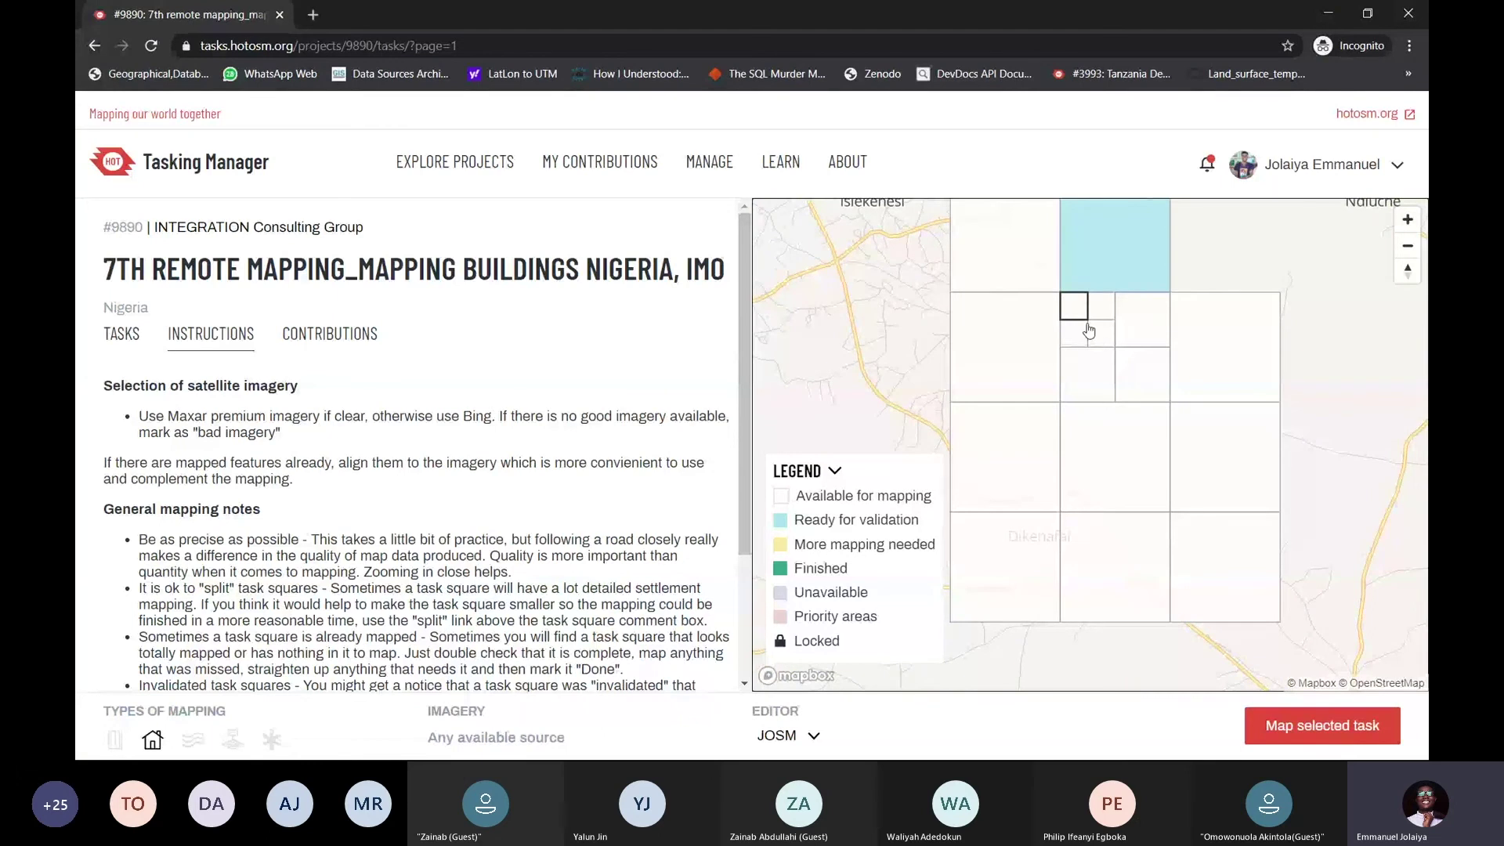
{"action": "left_click_drag", "start_coordinate": [1048, 317], "coordinate": [1038, 373]}
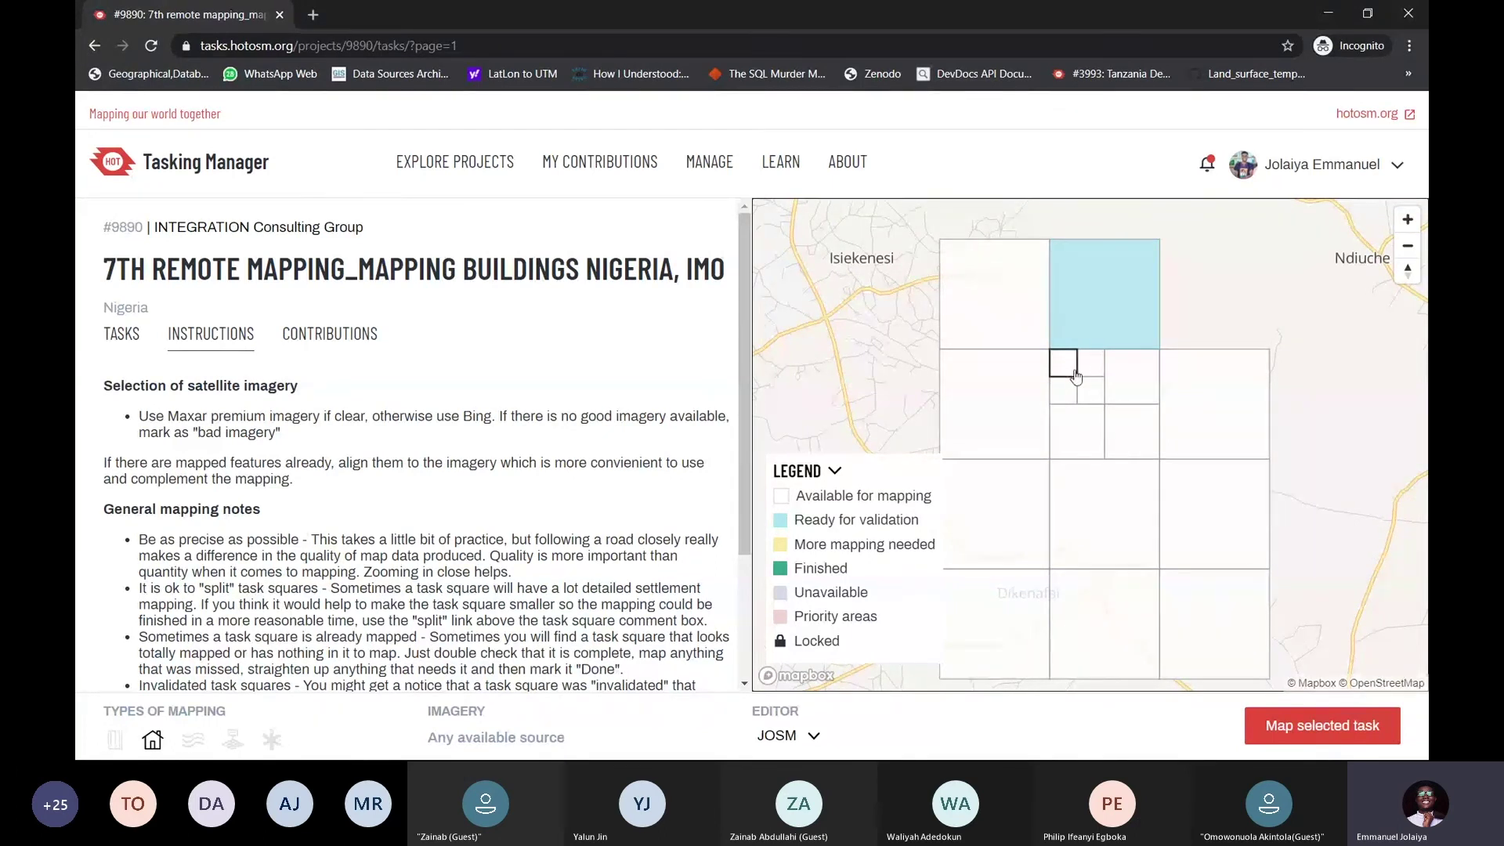
{"action": "left_click", "coordinate": [1318, 729]}
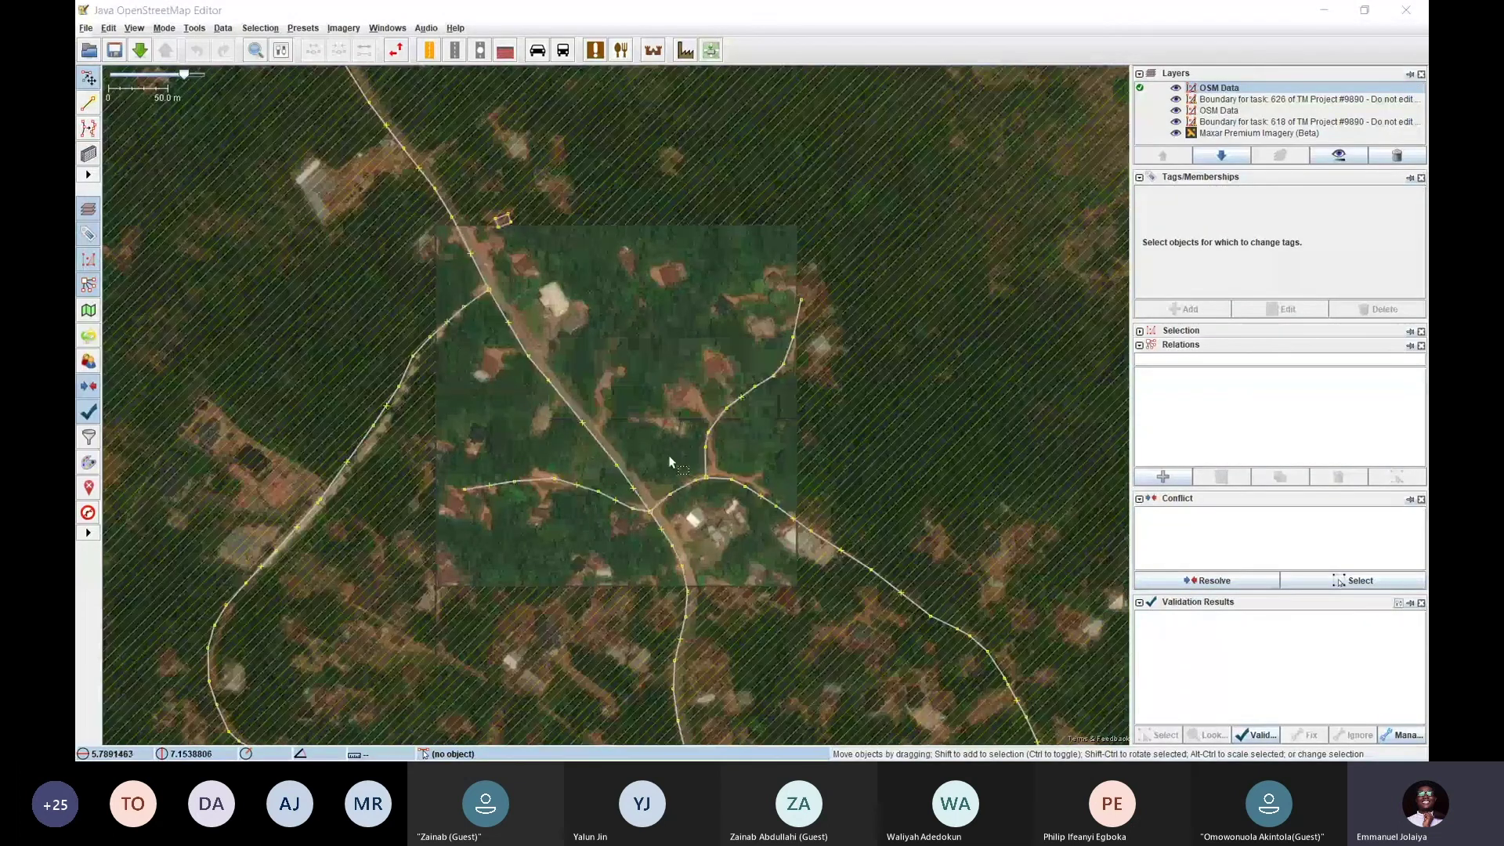
Pan the JOSM imagery around task 626, then switch back to the Tasking Manager page
{"action": "left_click_drag", "start_coordinate": [625, 356], "coordinate": [669, 384]}
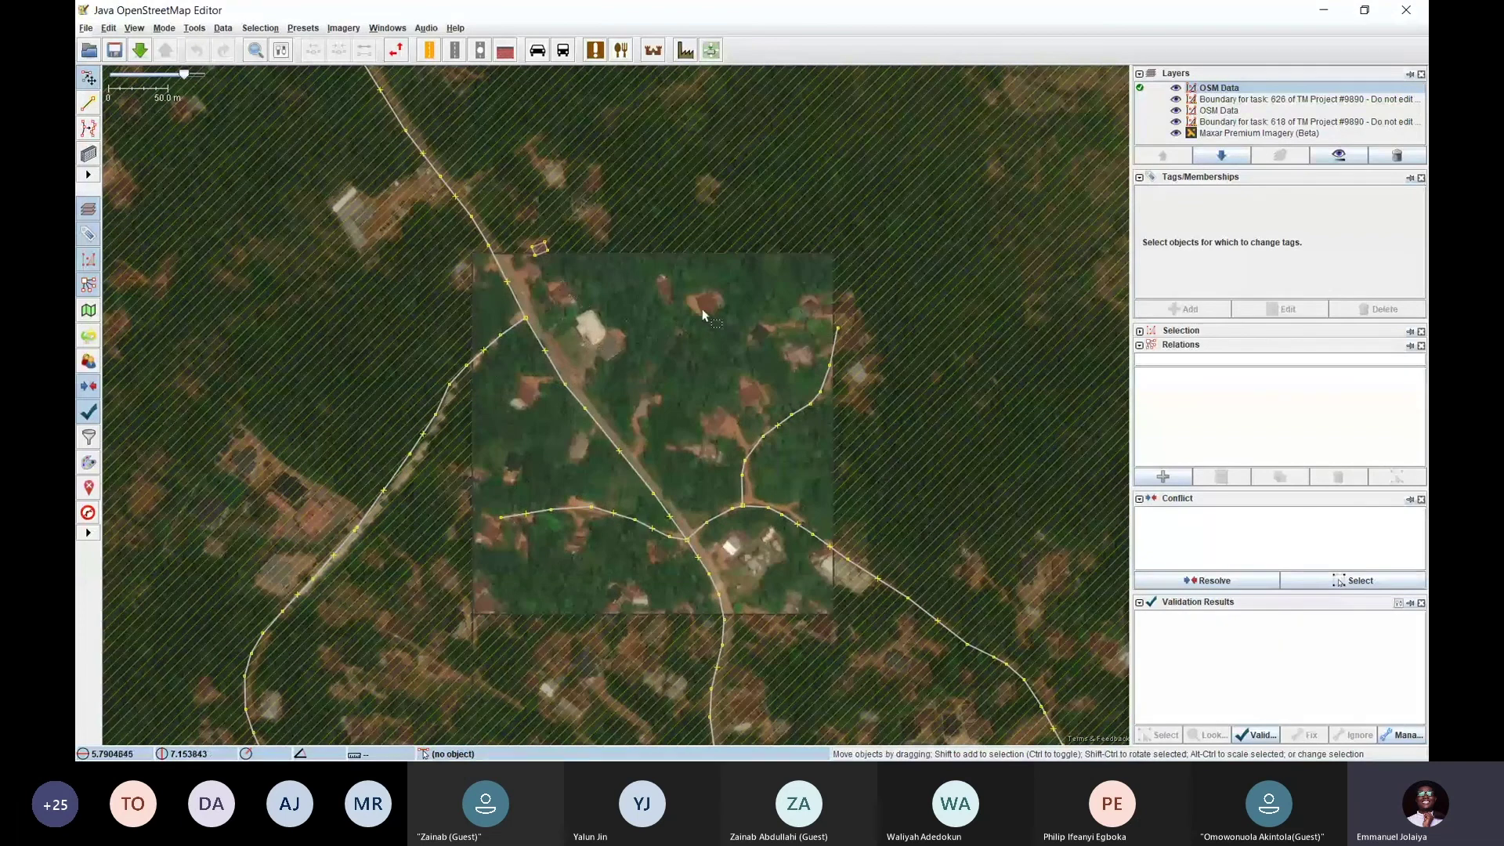
{"action": "key", "text": "alt+Tab"}
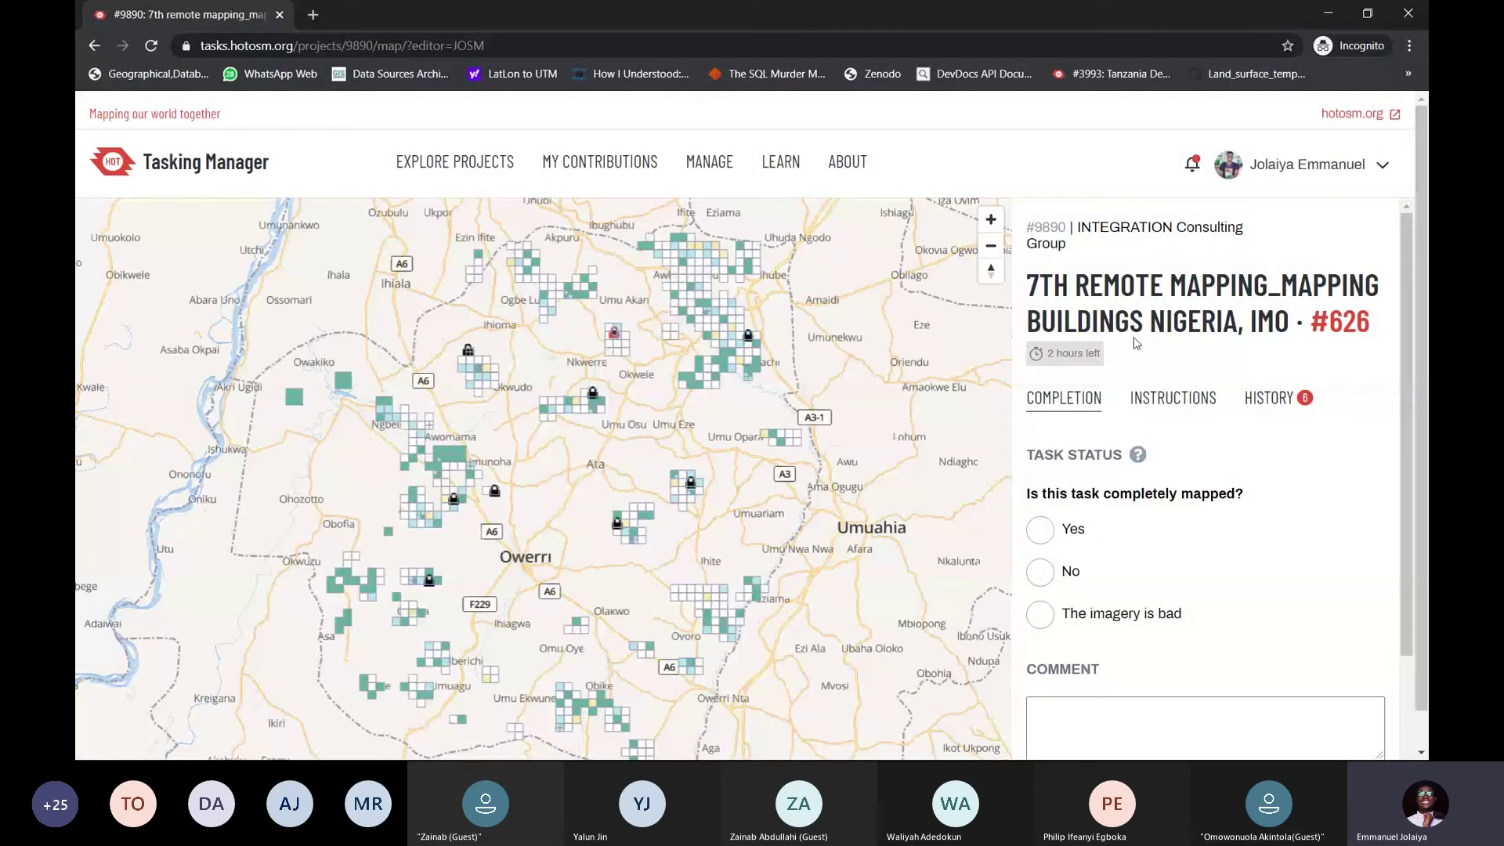
View task #626's Instructions and History tabs, then return to the Completion form
{"action": "scroll", "coordinate": [1153, 369], "scroll_direction": "down", "scroll_amount": 2}
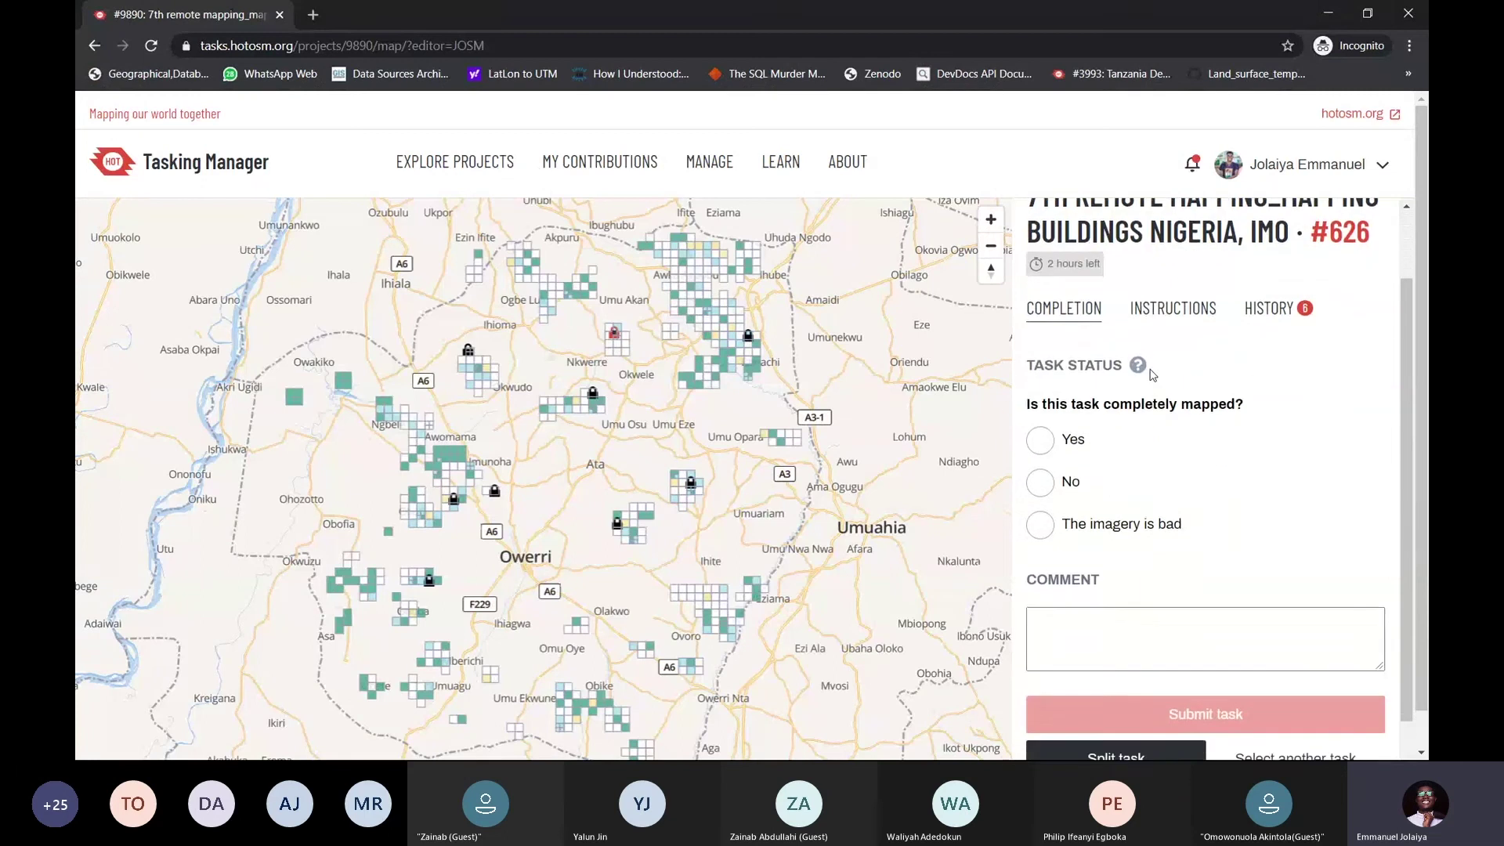
{"action": "left_click", "coordinate": [1183, 227]}
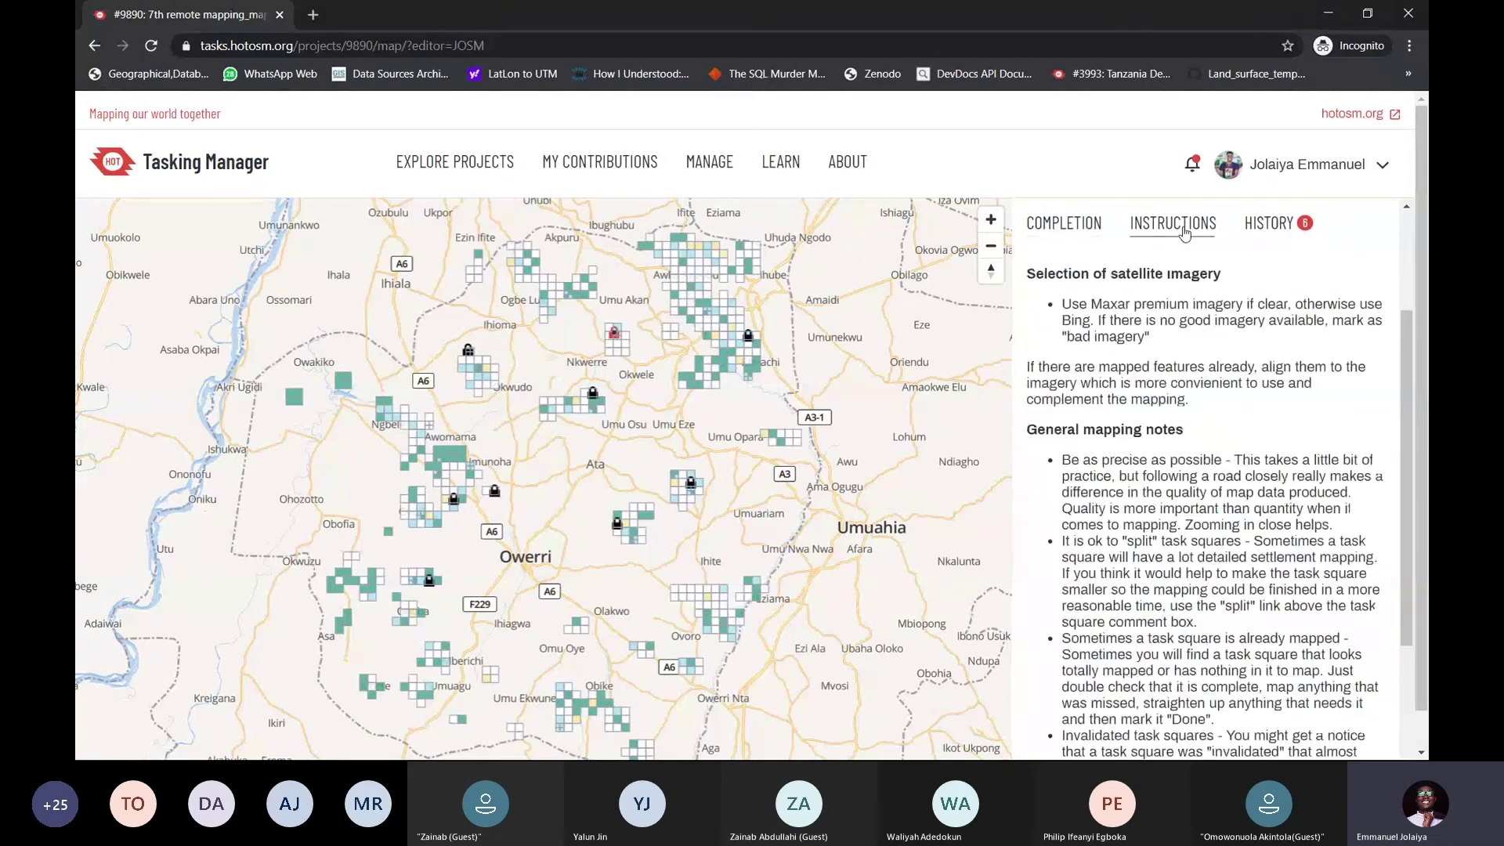
{"action": "left_click", "coordinate": [1256, 227]}
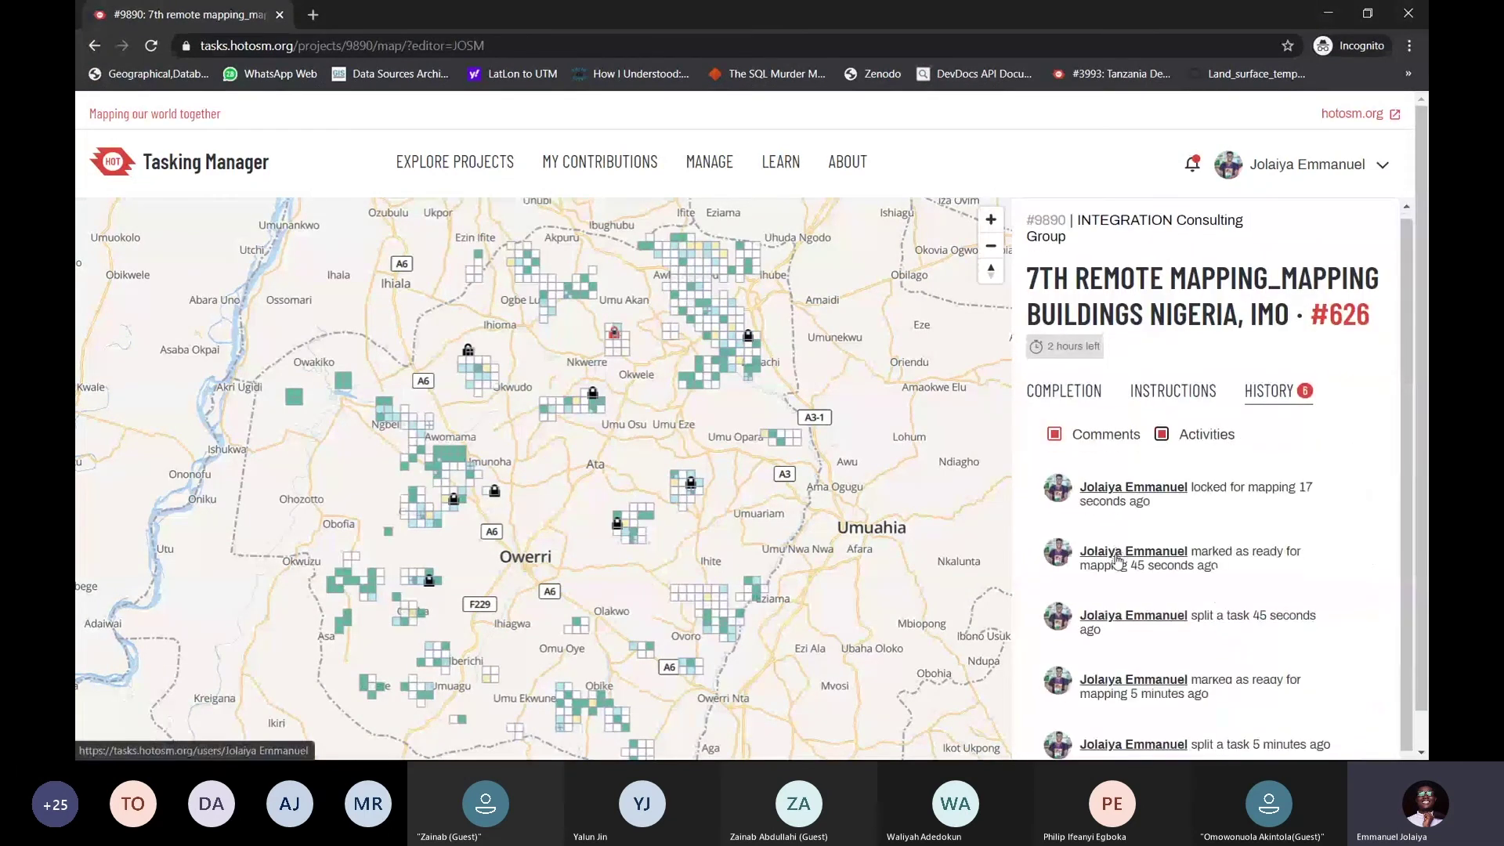
{"action": "scroll", "coordinate": [1120, 560], "scroll_direction": "down", "scroll_amount": 1}
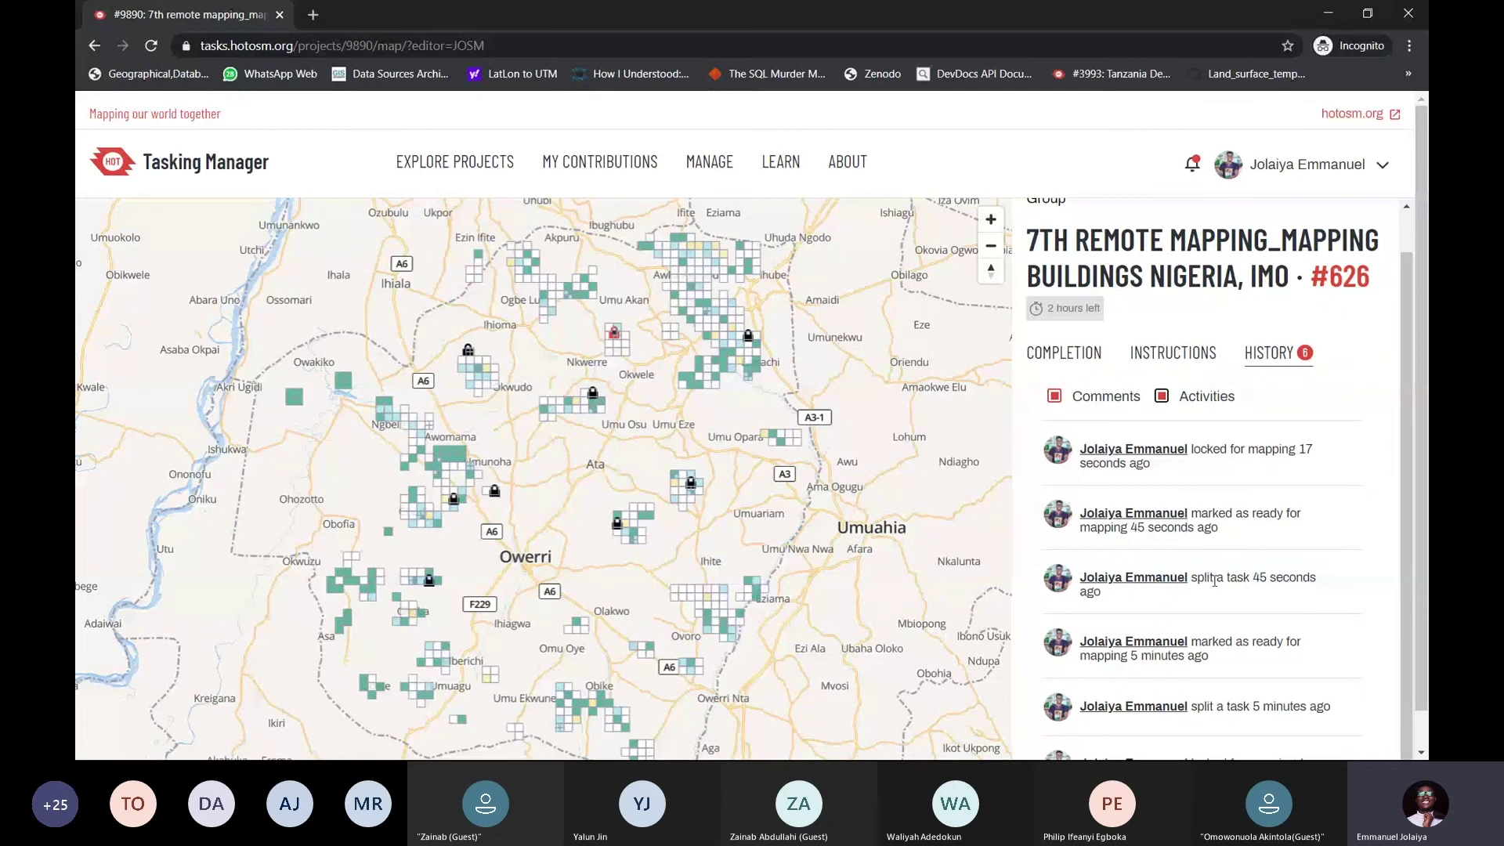
{"action": "scroll", "coordinate": [1205, 598], "scroll_direction": "up", "scroll_amount": 1}
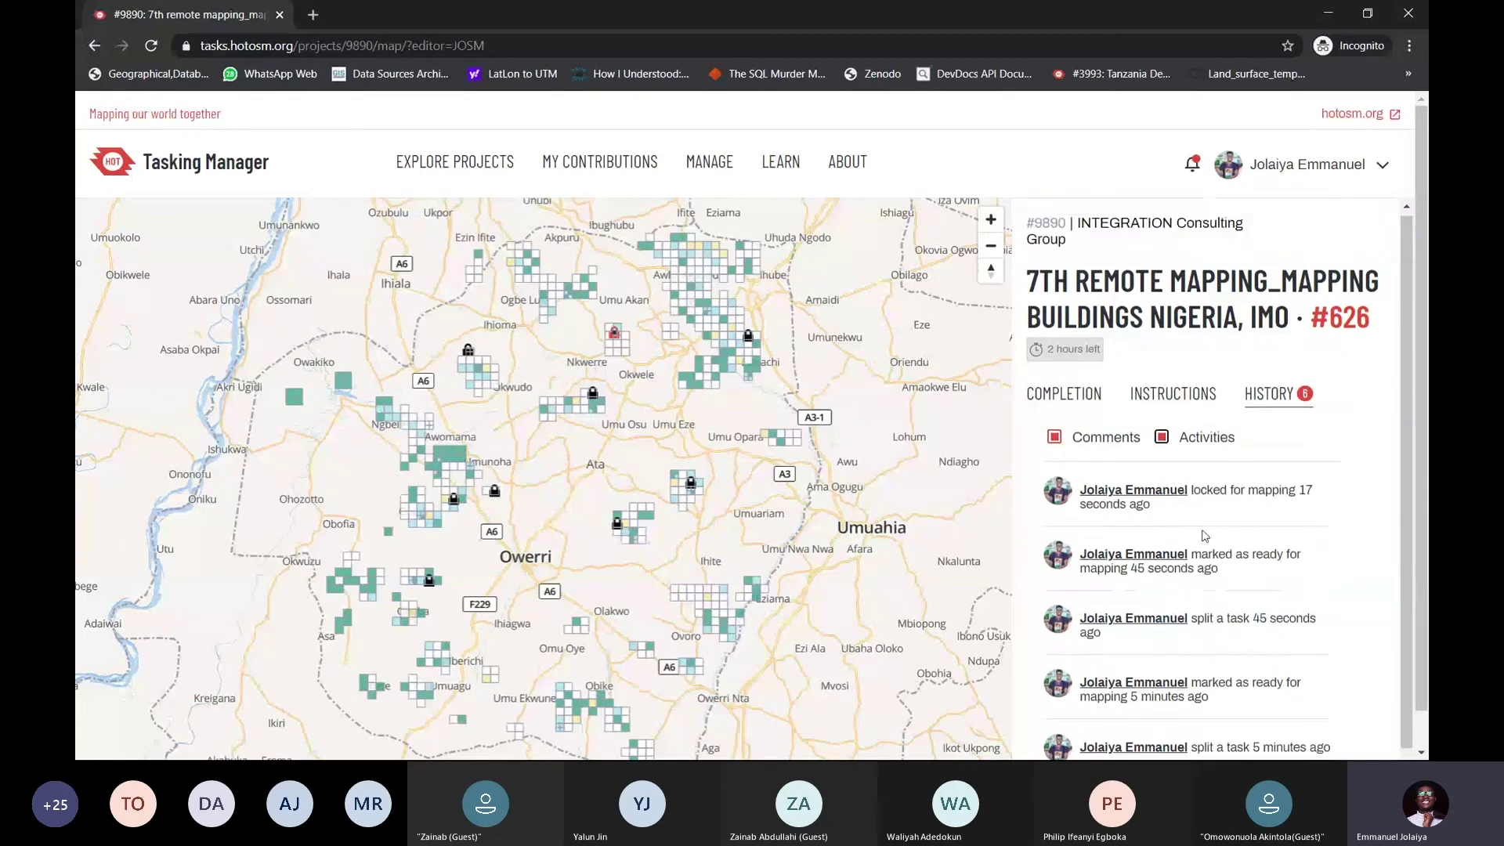
{"action": "left_click", "coordinate": [1081, 404]}
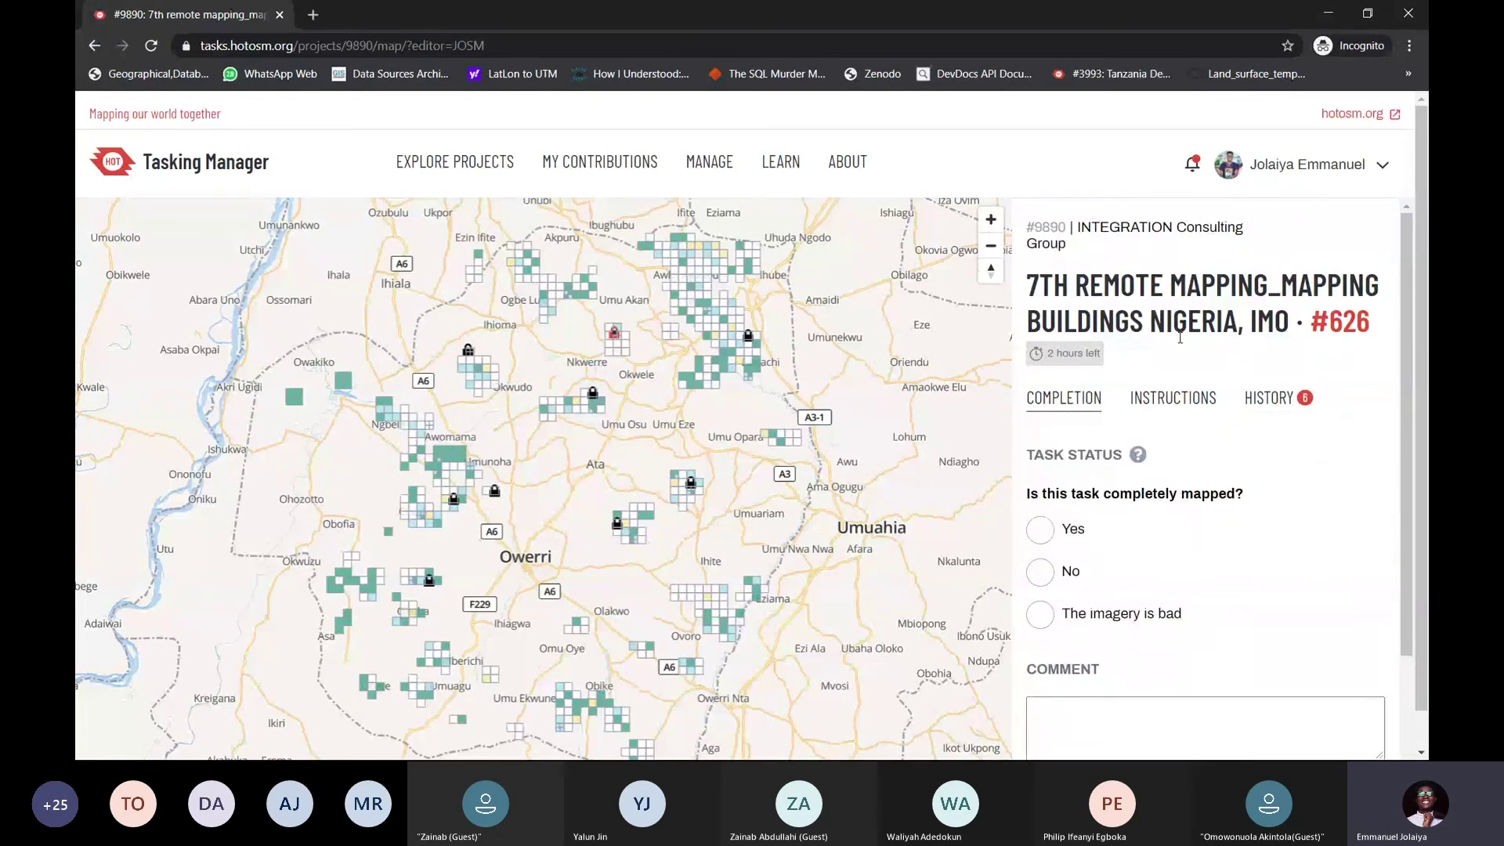
Scroll through the task #626 completion panel, then switch back to JOSM
{"action": "scroll", "coordinate": [1180, 337], "scroll_direction": "down", "scroll_amount": 1}
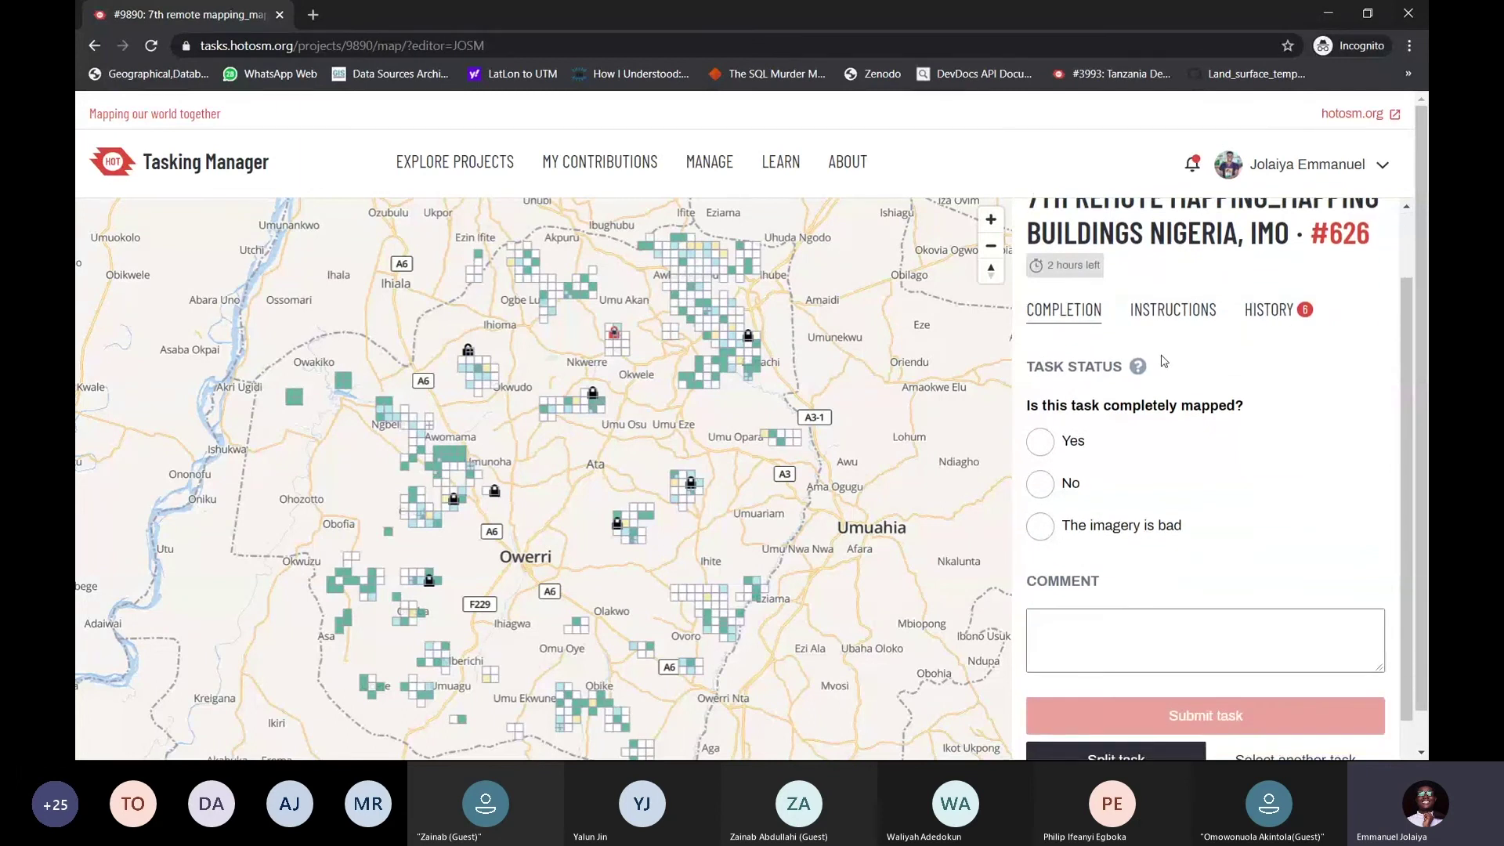
{"action": "scroll", "coordinate": [1167, 376], "scroll_direction": "down", "scroll_amount": 2}
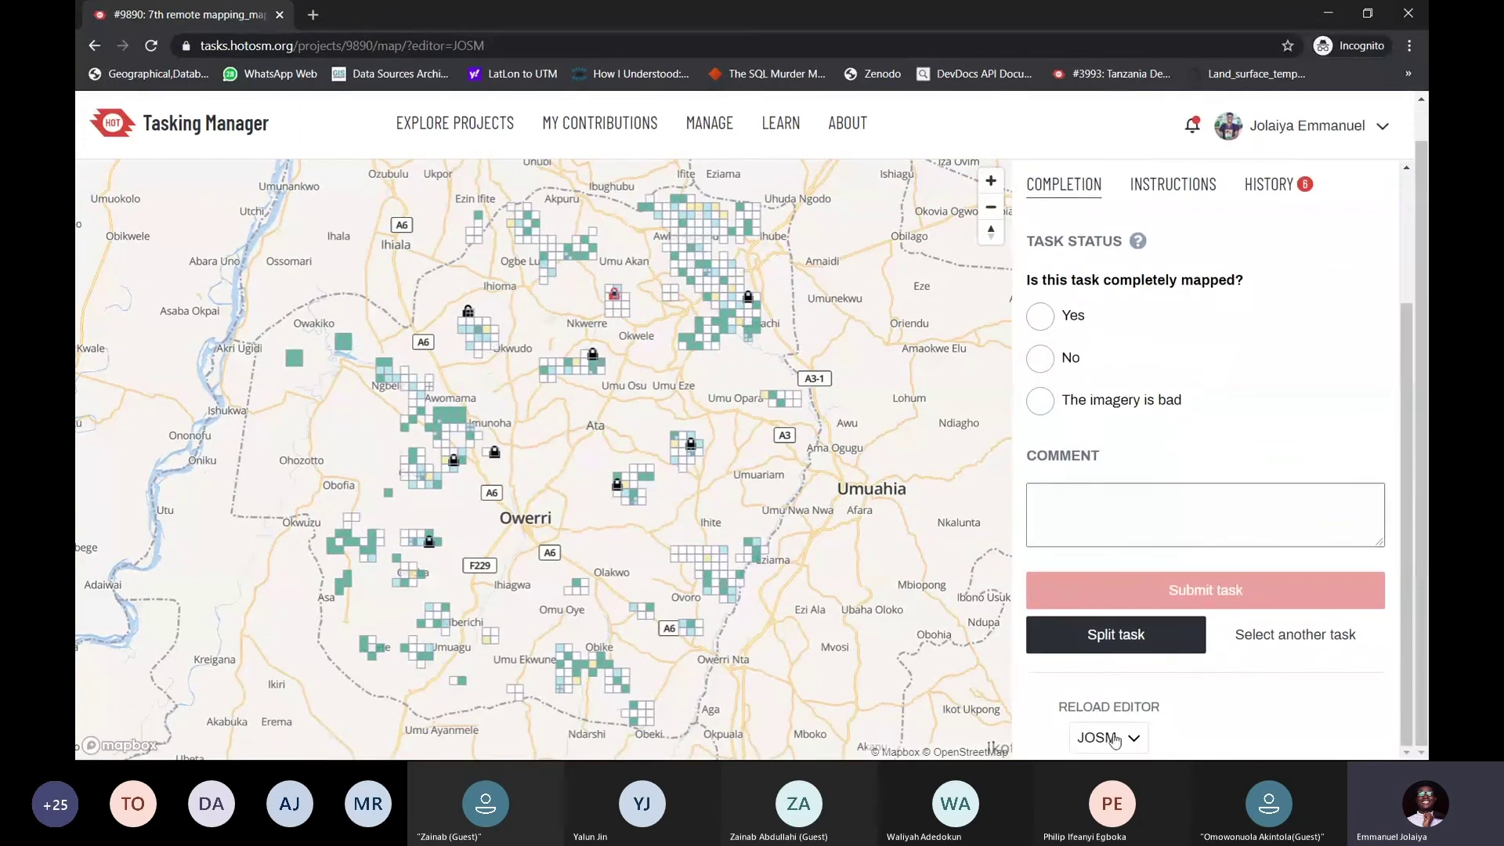
{"action": "scroll", "coordinate": [1194, 455], "scroll_direction": "up", "scroll_amount": 2}
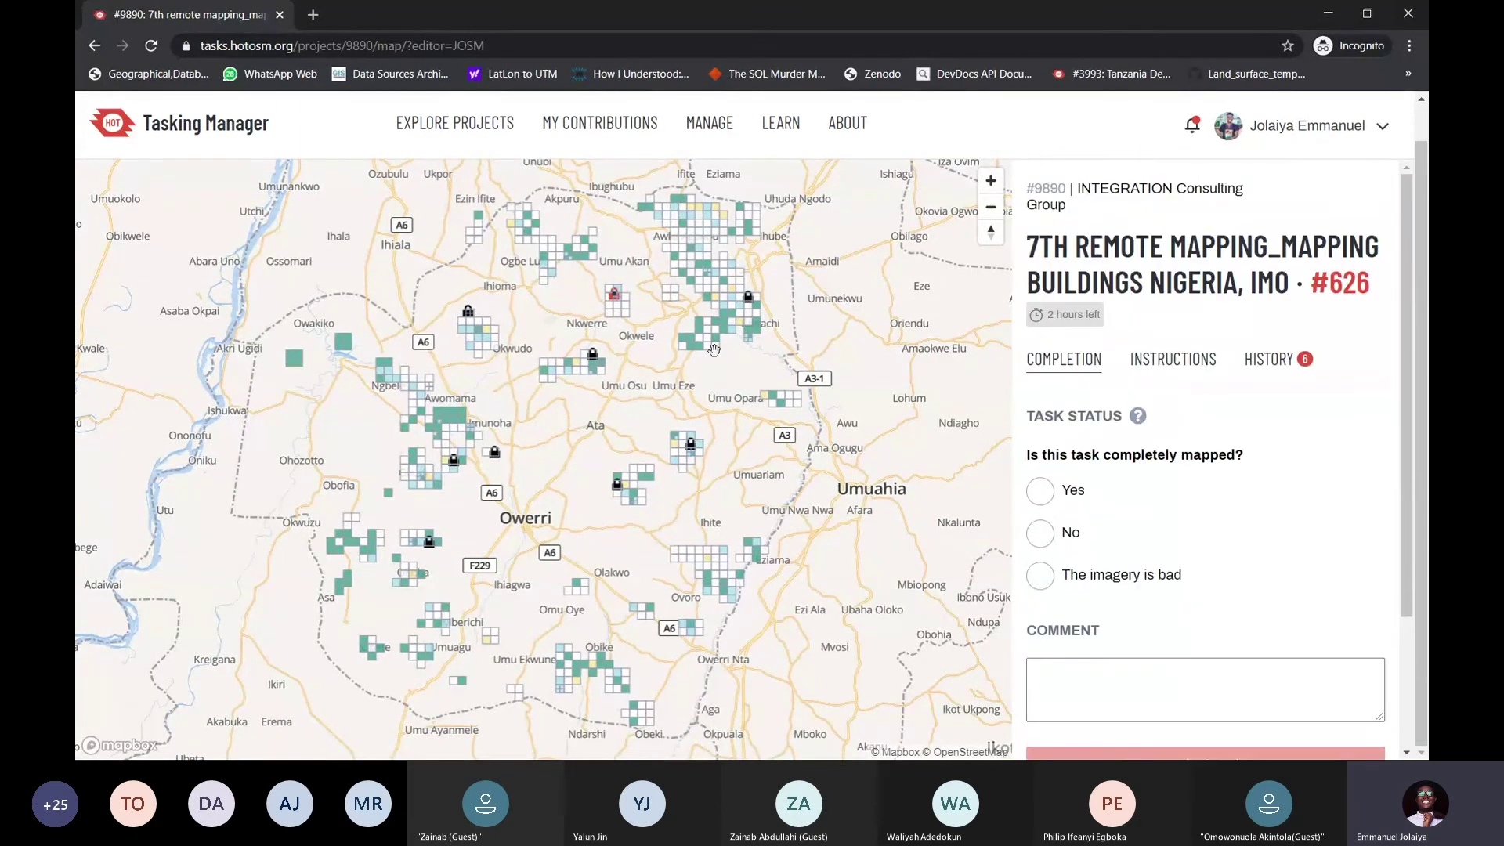
{"action": "left_click_drag", "start_coordinate": [714, 350], "coordinate": [676, 395]}
{"action": "scroll", "coordinate": [1220, 408], "scroll_direction": "down", "scroll_amount": 2}
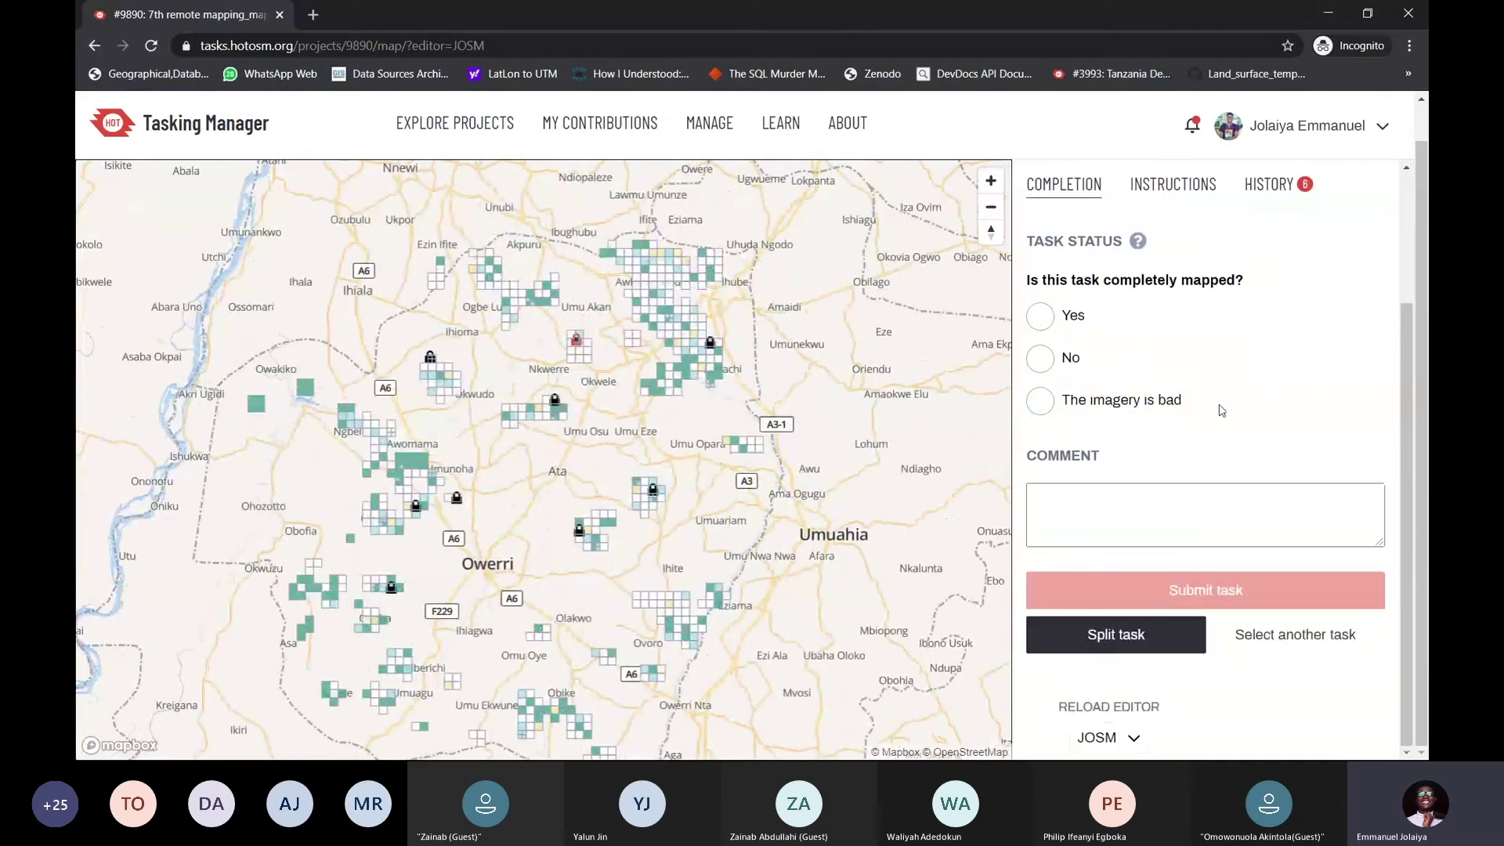
{"action": "scroll", "coordinate": [1221, 410], "scroll_direction": "up", "scroll_amount": 2}
{"action": "scroll", "coordinate": [1221, 410], "scroll_direction": "down", "scroll_amount": 2}
{"action": "key", "text": "alt+Tab"}
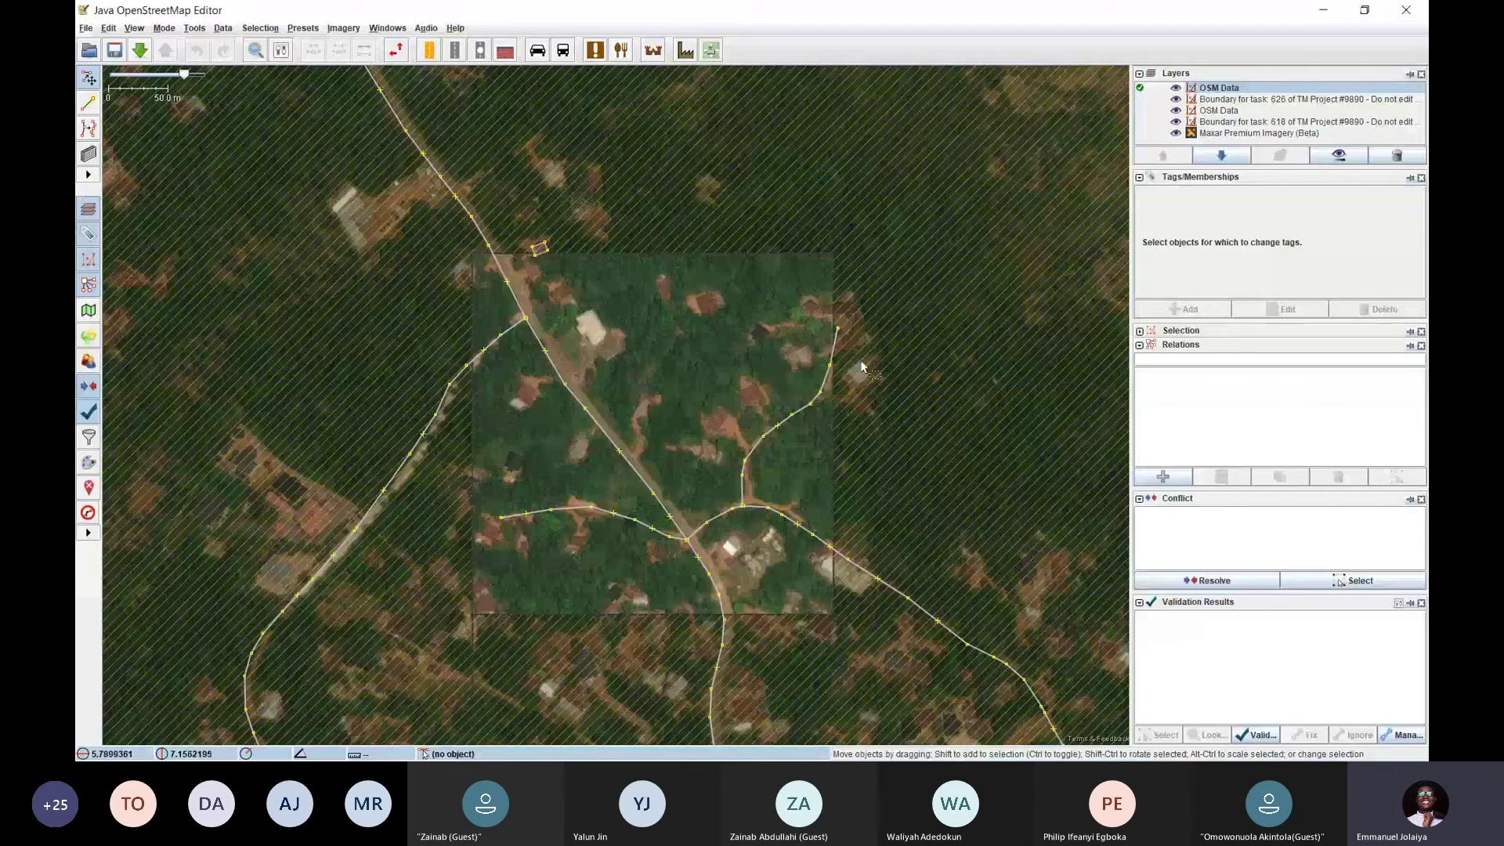
Recentre task 626's square on the imagery and zoom in, then return to the browser
{"action": "left_click_drag", "start_coordinate": [661, 369], "coordinate": [613, 300]}
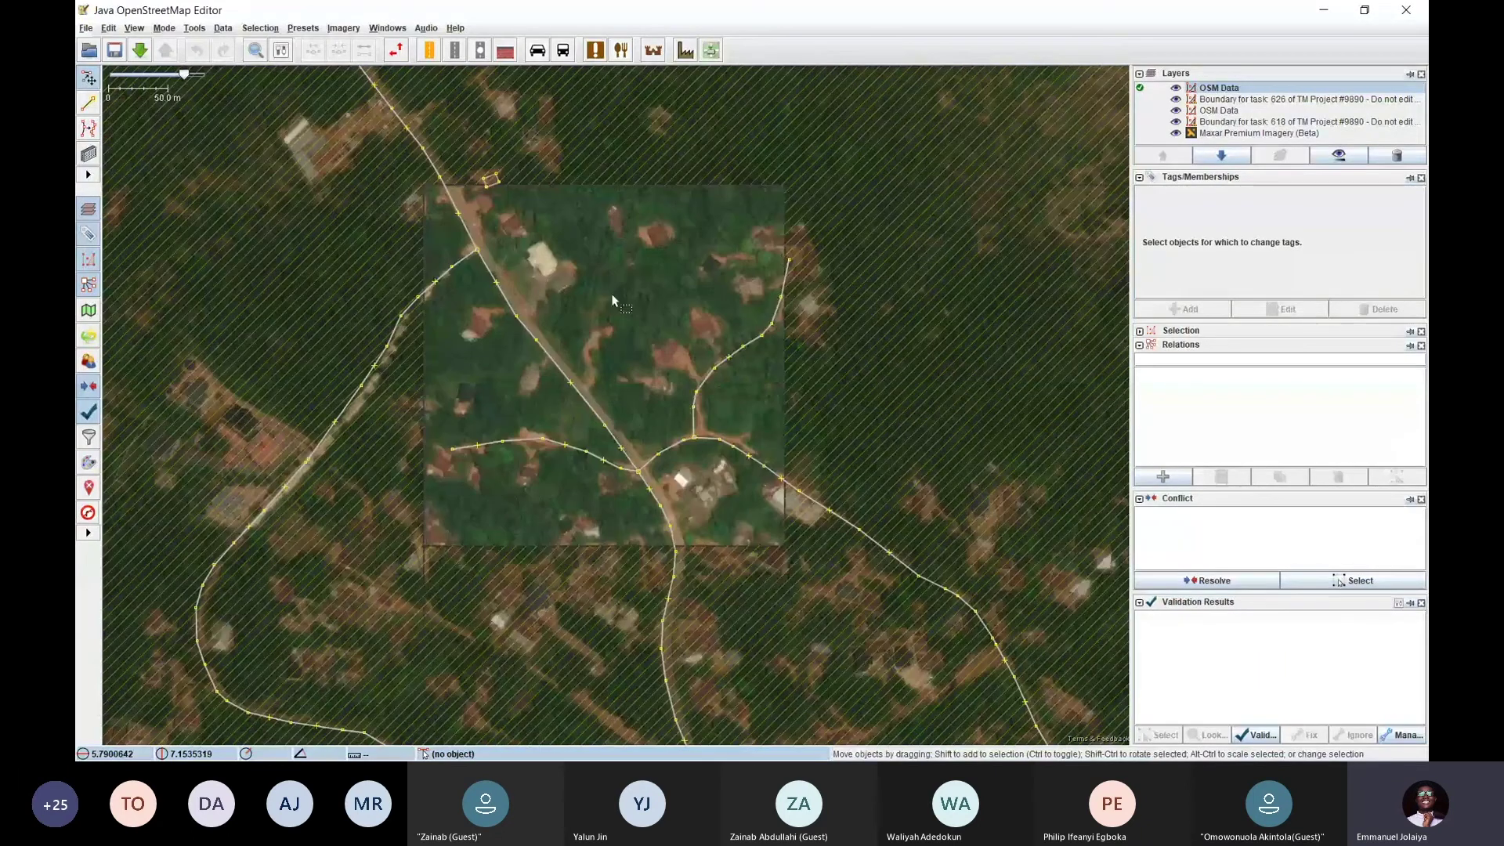
{"action": "scroll", "coordinate": [612, 300], "scroll_direction": "up", "scroll_amount": 3}
{"action": "key", "text": "alt+Tab"}
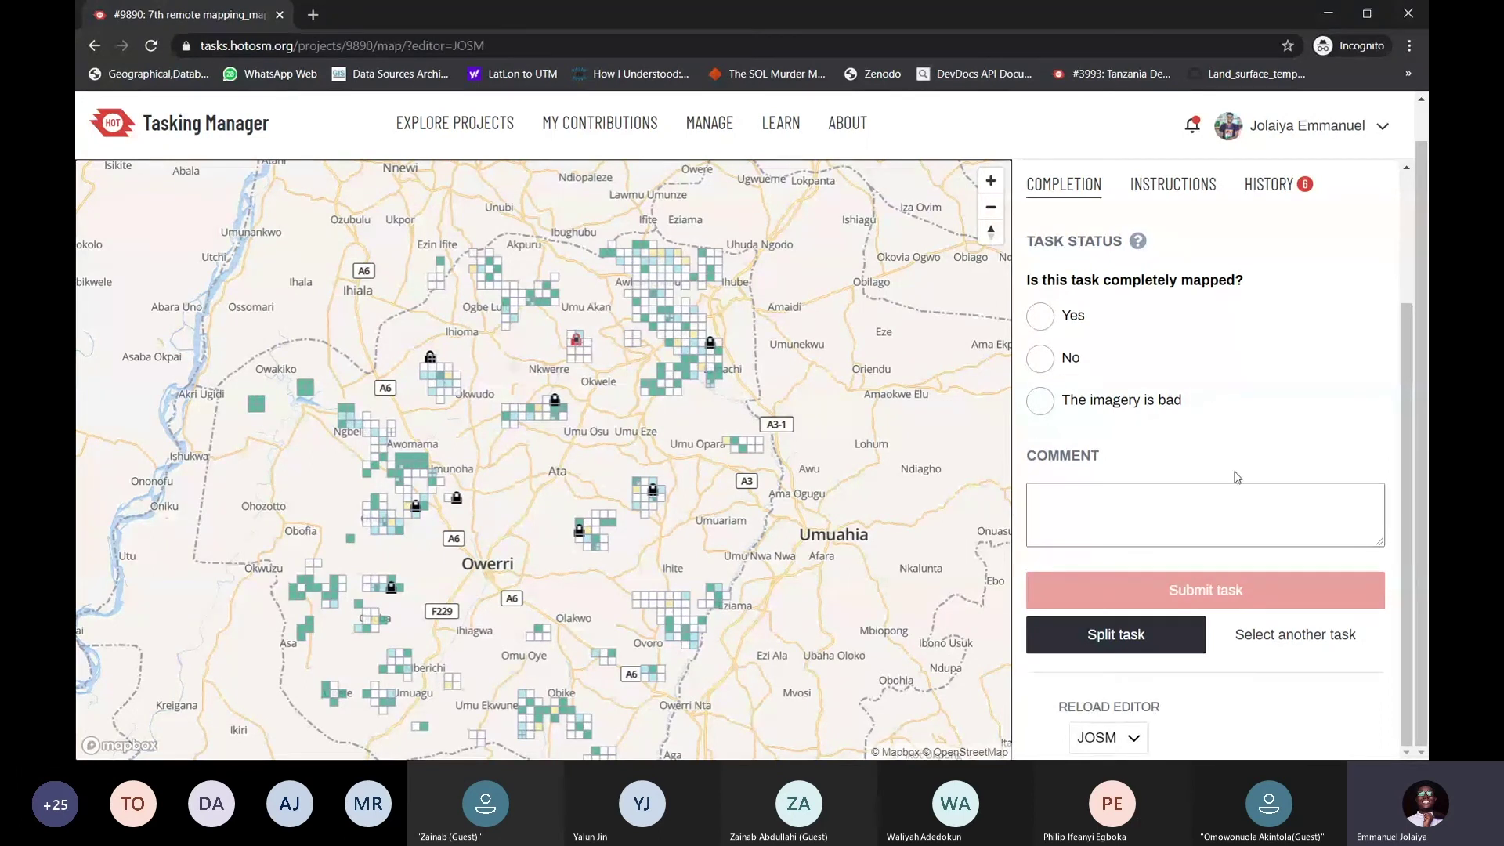
Scroll the task panel and briefly shift JOSM's imagery down over task 626
{"action": "scroll", "coordinate": [1264, 643], "scroll_direction": "up", "scroll_amount": 3}
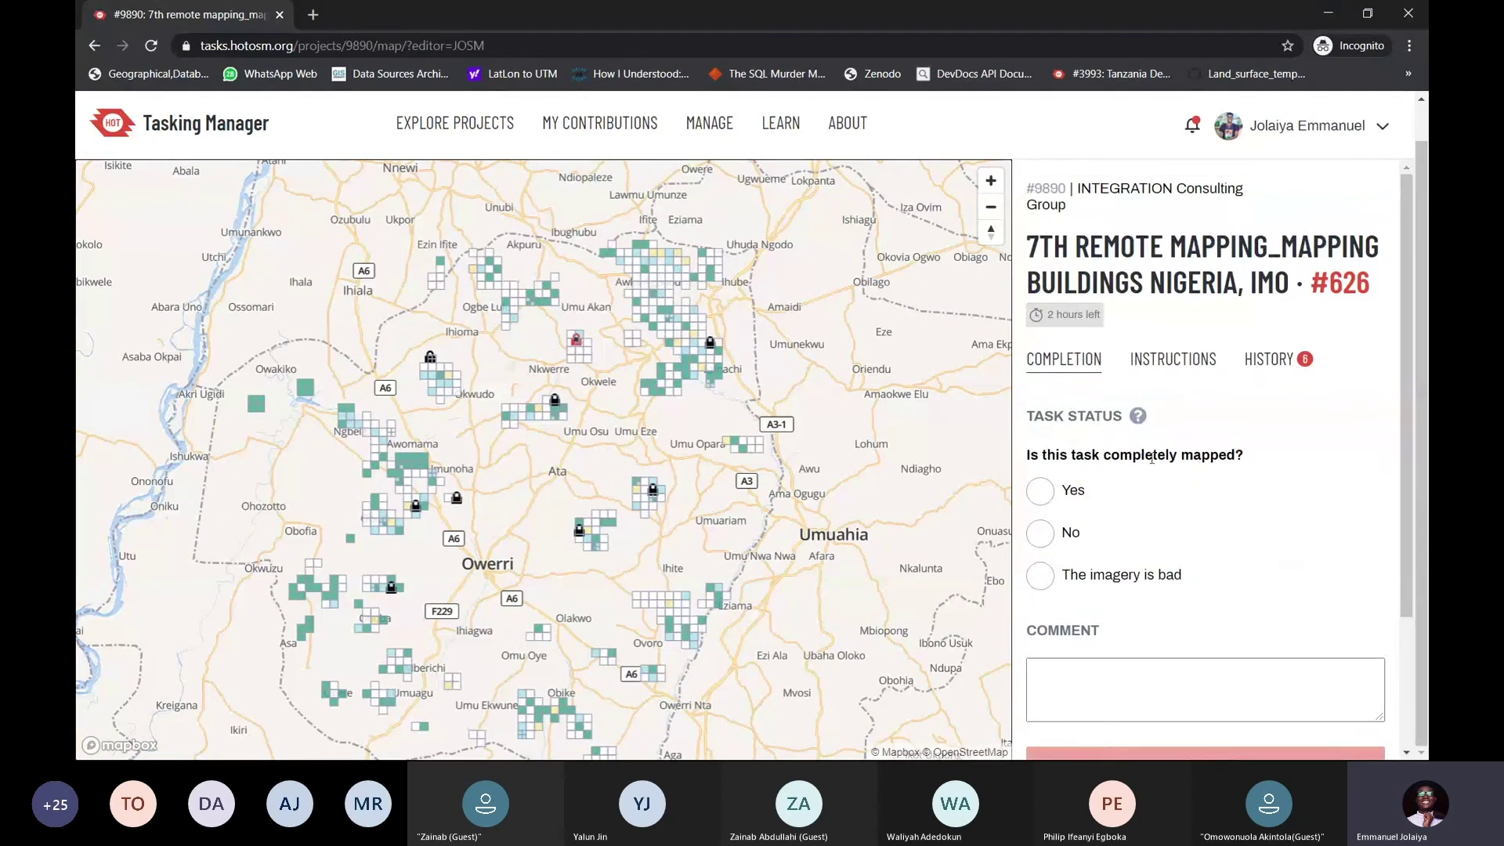
{"action": "scroll", "coordinate": [1164, 473], "scroll_direction": "down", "scroll_amount": 2}
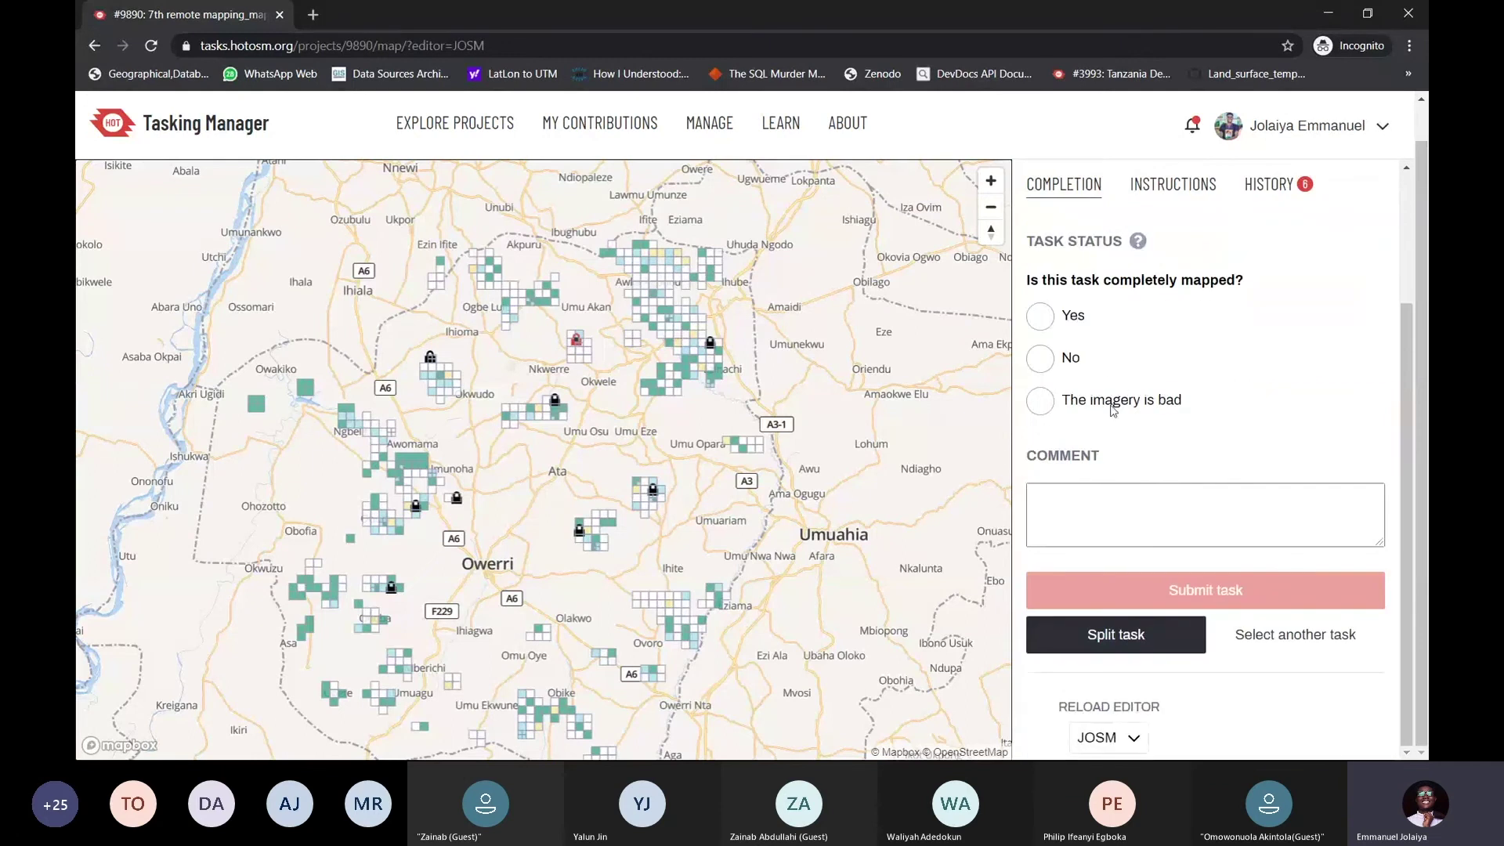
{"action": "key", "text": "alt+Tab"}
{"action": "left_click_drag", "start_coordinate": [671, 285], "coordinate": [685, 359]}
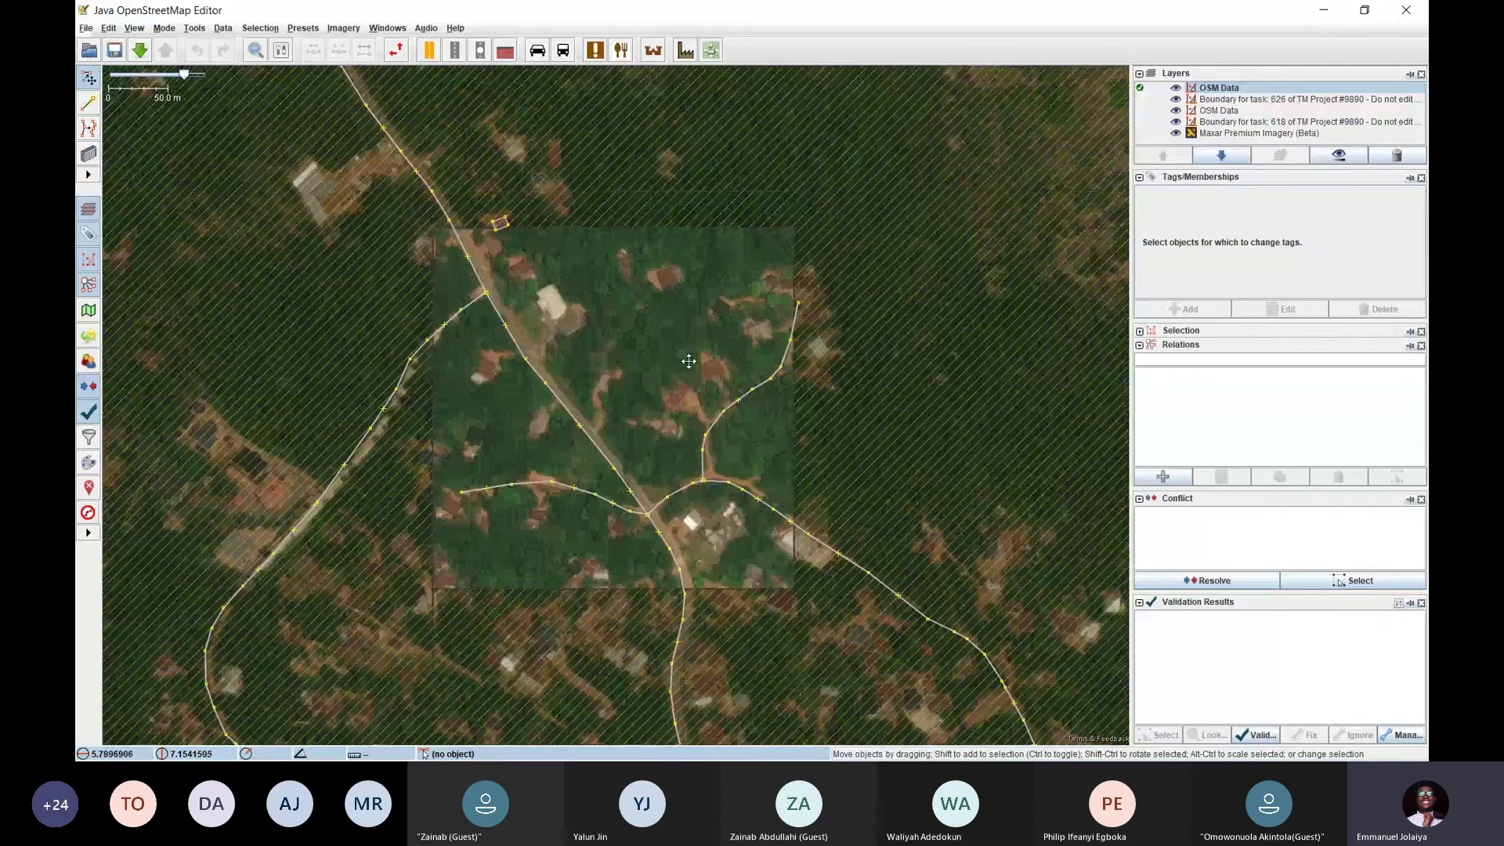
{"action": "key", "text": "alt+Tab"}
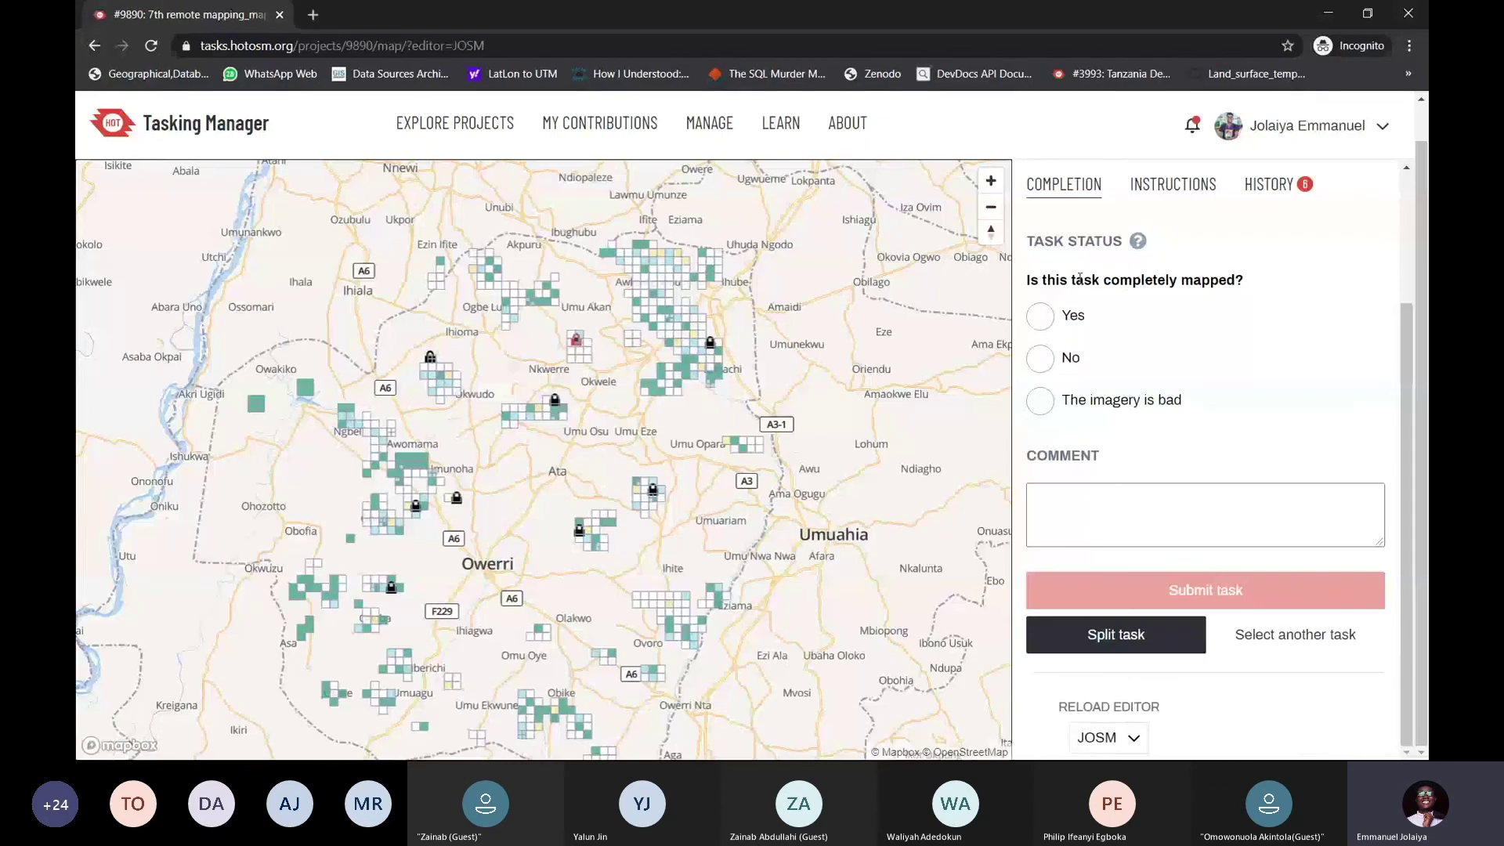
Show task #626's instructions and history, return to the completion form, and highlight the title
{"action": "scroll", "coordinate": [1168, 353], "scroll_direction": "up", "scroll_amount": 1}
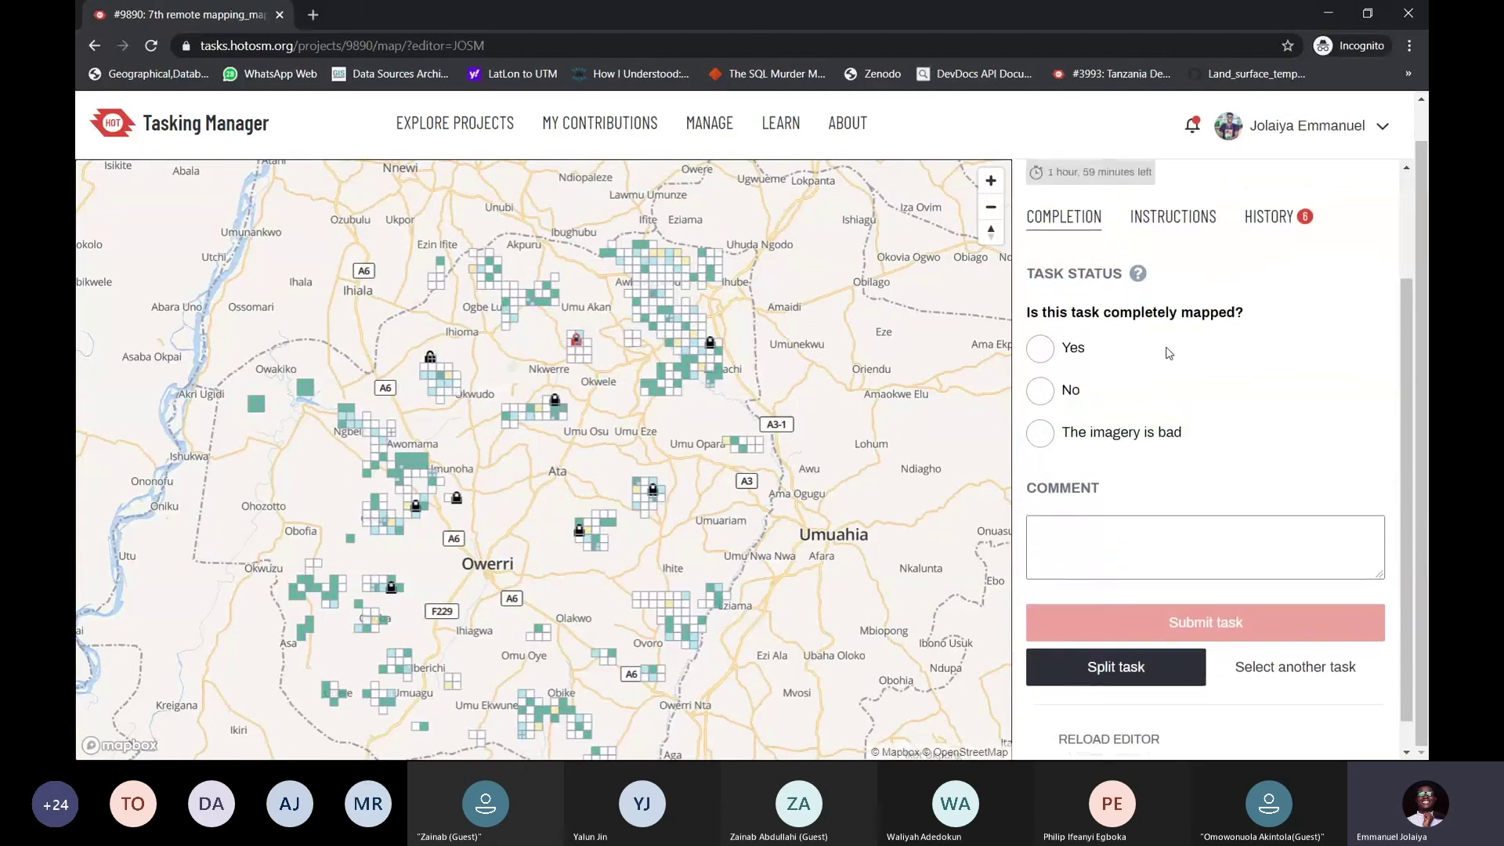
{"action": "scroll", "coordinate": [1168, 353], "scroll_direction": "up", "scroll_amount": 3}
{"action": "scroll", "coordinate": [1128, 329], "scroll_direction": "down", "scroll_amount": 3}
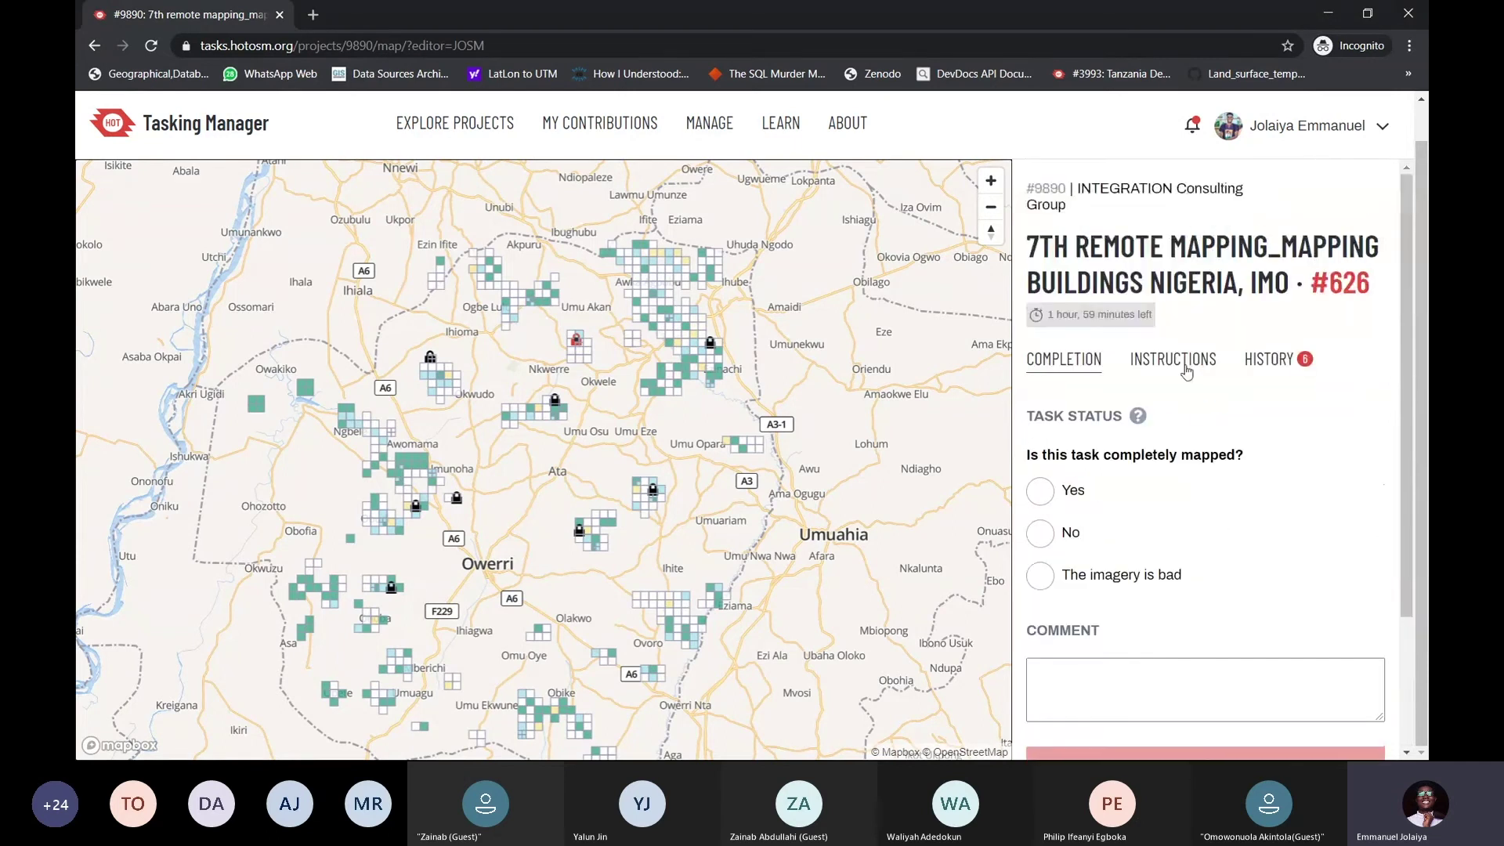
{"action": "left_click", "coordinate": [1188, 370]}
{"action": "left_click", "coordinate": [1287, 362]}
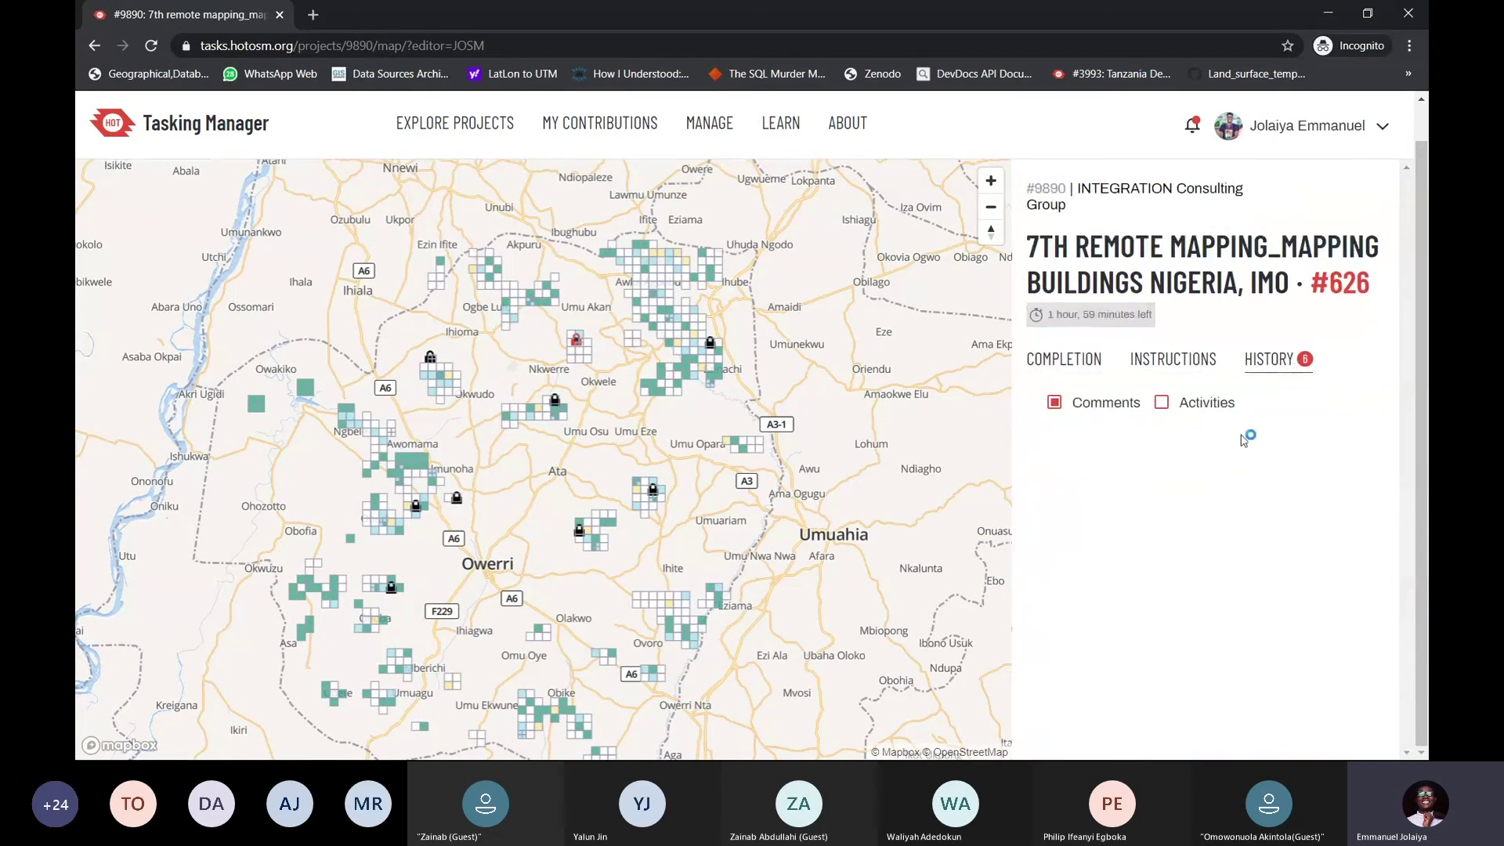
{"action": "left_click", "coordinate": [1042, 360]}
{"action": "left_click_drag", "start_coordinate": [1132, 315], "coordinate": [1167, 317]}
Clear the title highlight, then highlight and clear the remaining-time notice
{"action": "left_click", "coordinate": [1131, 315]}
{"action": "left_click", "coordinate": [1165, 317]}
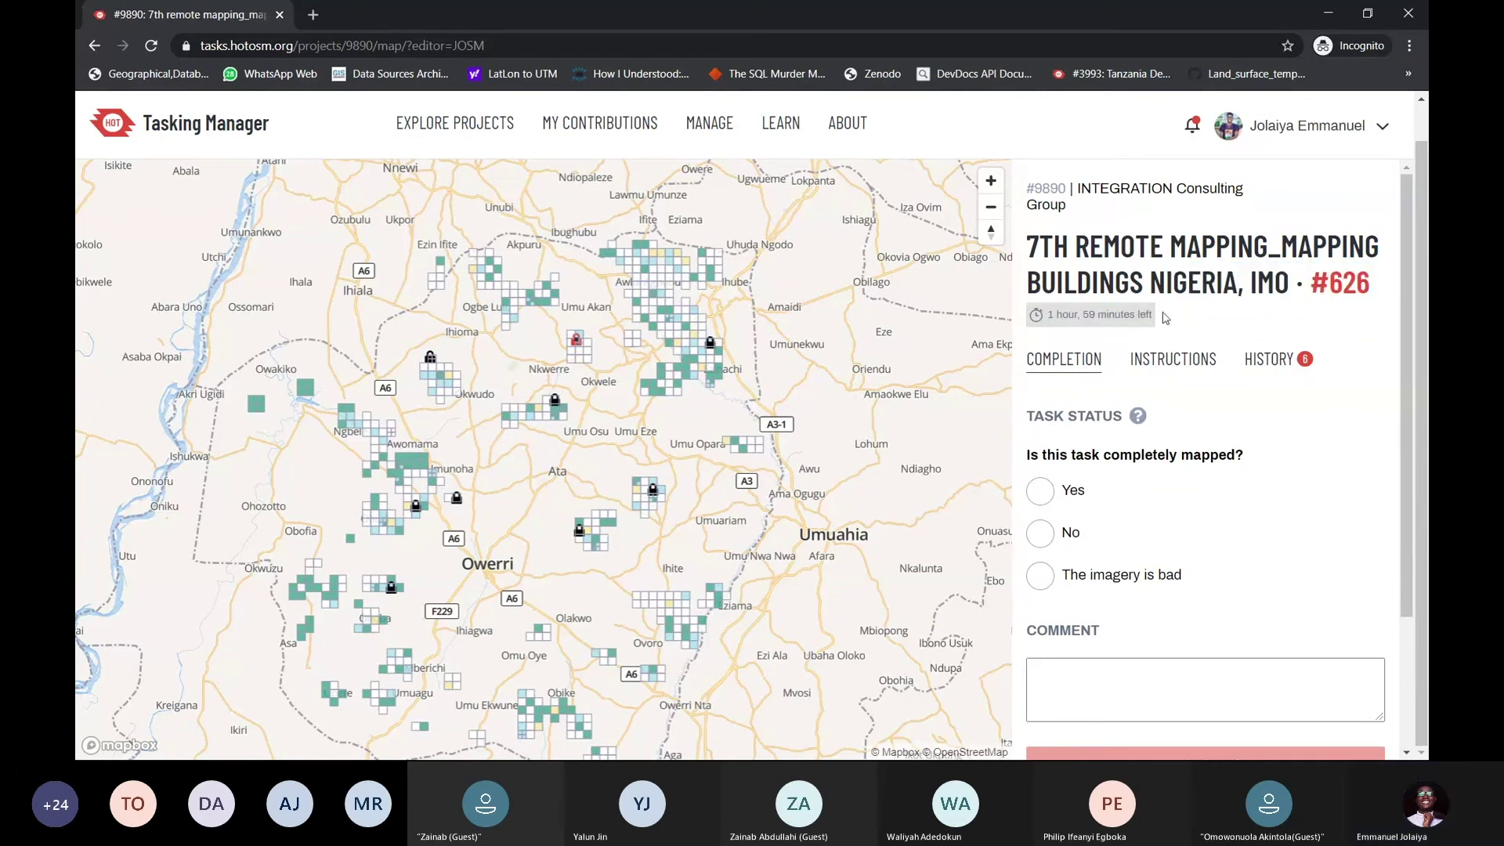
{"action": "left_click_drag", "start_coordinate": [1068, 313], "coordinate": [1155, 318]}
{"action": "left_click", "coordinate": [1153, 317]}
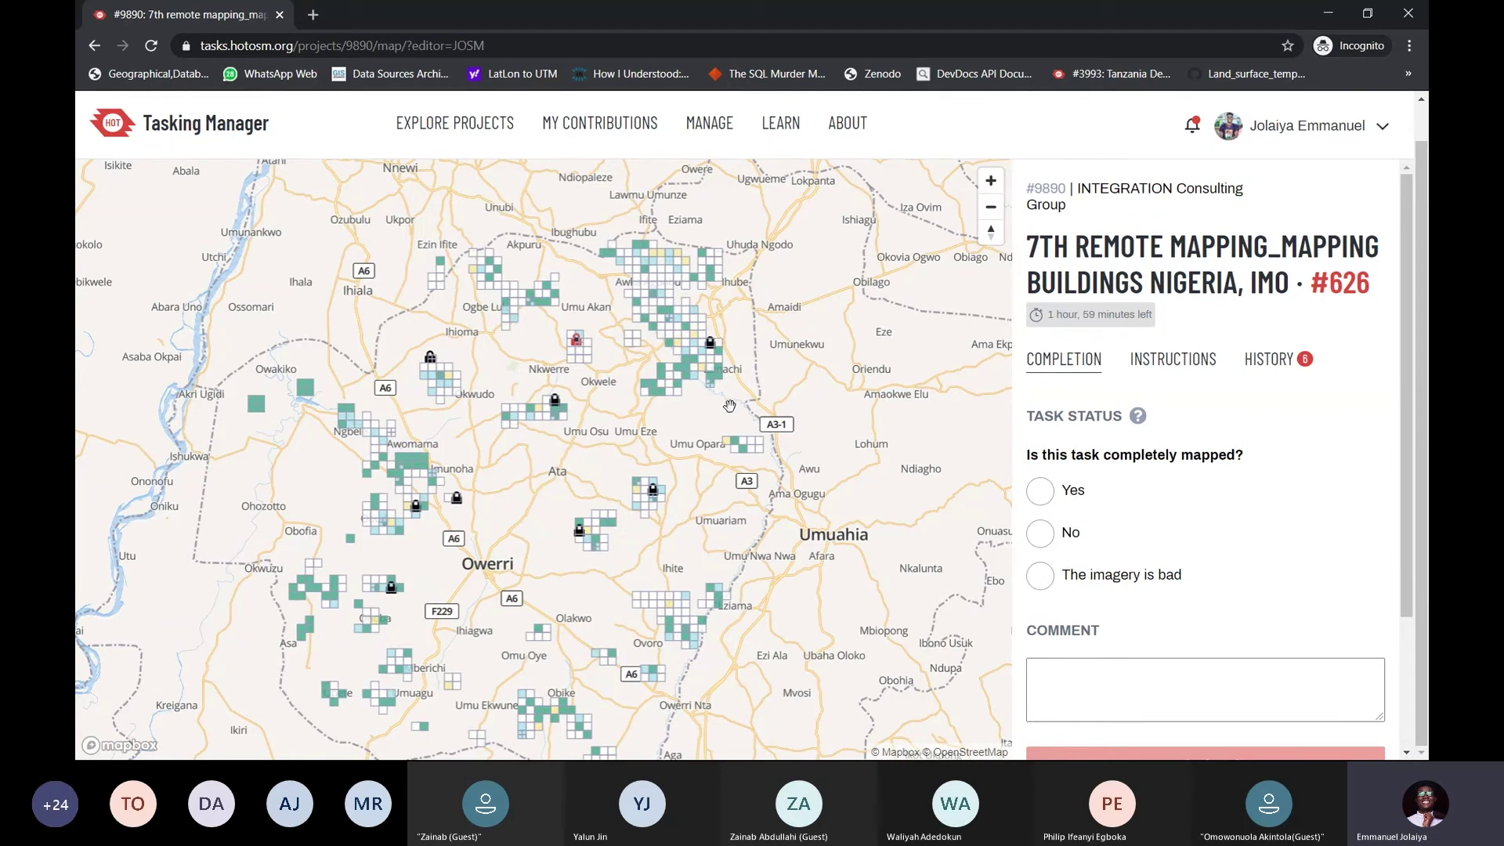
Pan and zoom out the task map from locked task #626 to the surrounding task grids around Owerri
{"action": "scroll", "coordinate": [705, 353], "scroll_direction": "up", "scroll_amount": 5}
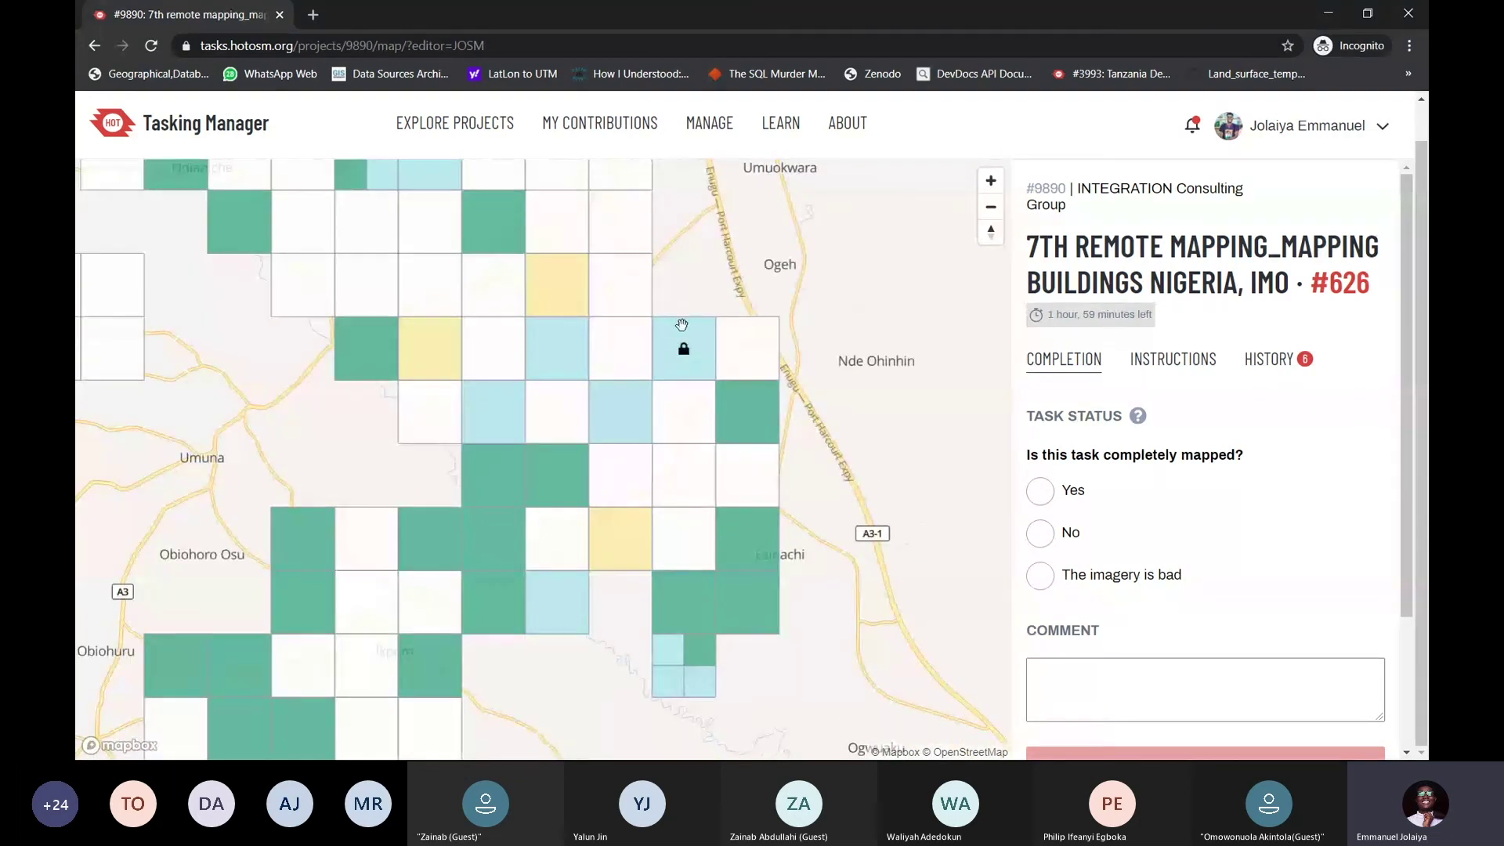
{"action": "scroll", "coordinate": [698, 349], "scroll_direction": "down", "scroll_amount": 5}
{"action": "scroll", "coordinate": [509, 390], "scroll_direction": "up", "scroll_amount": 5}
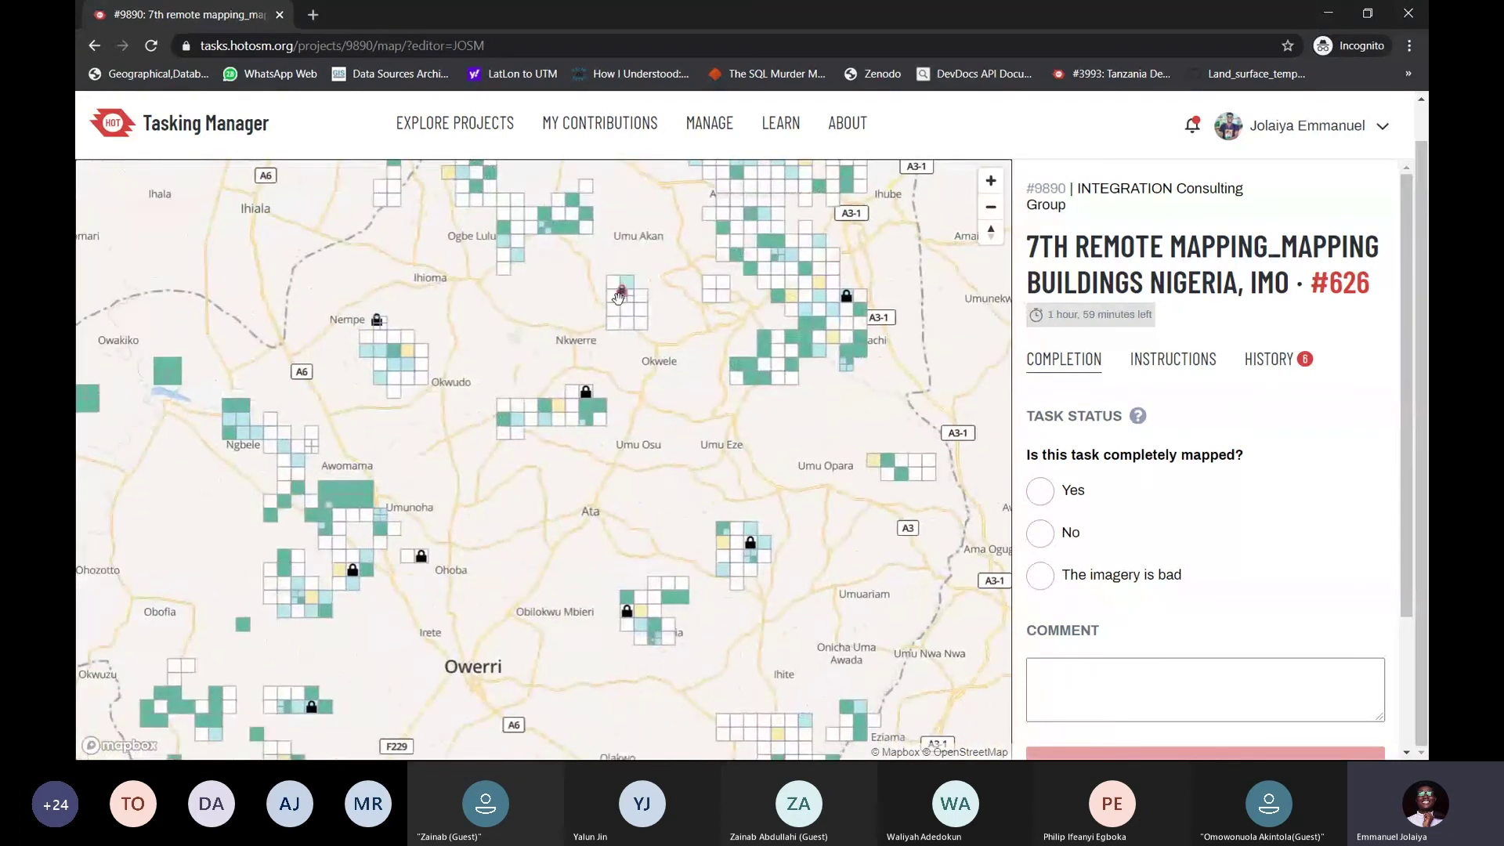
{"action": "left_click_drag", "start_coordinate": [642, 256], "coordinate": [604, 326]}
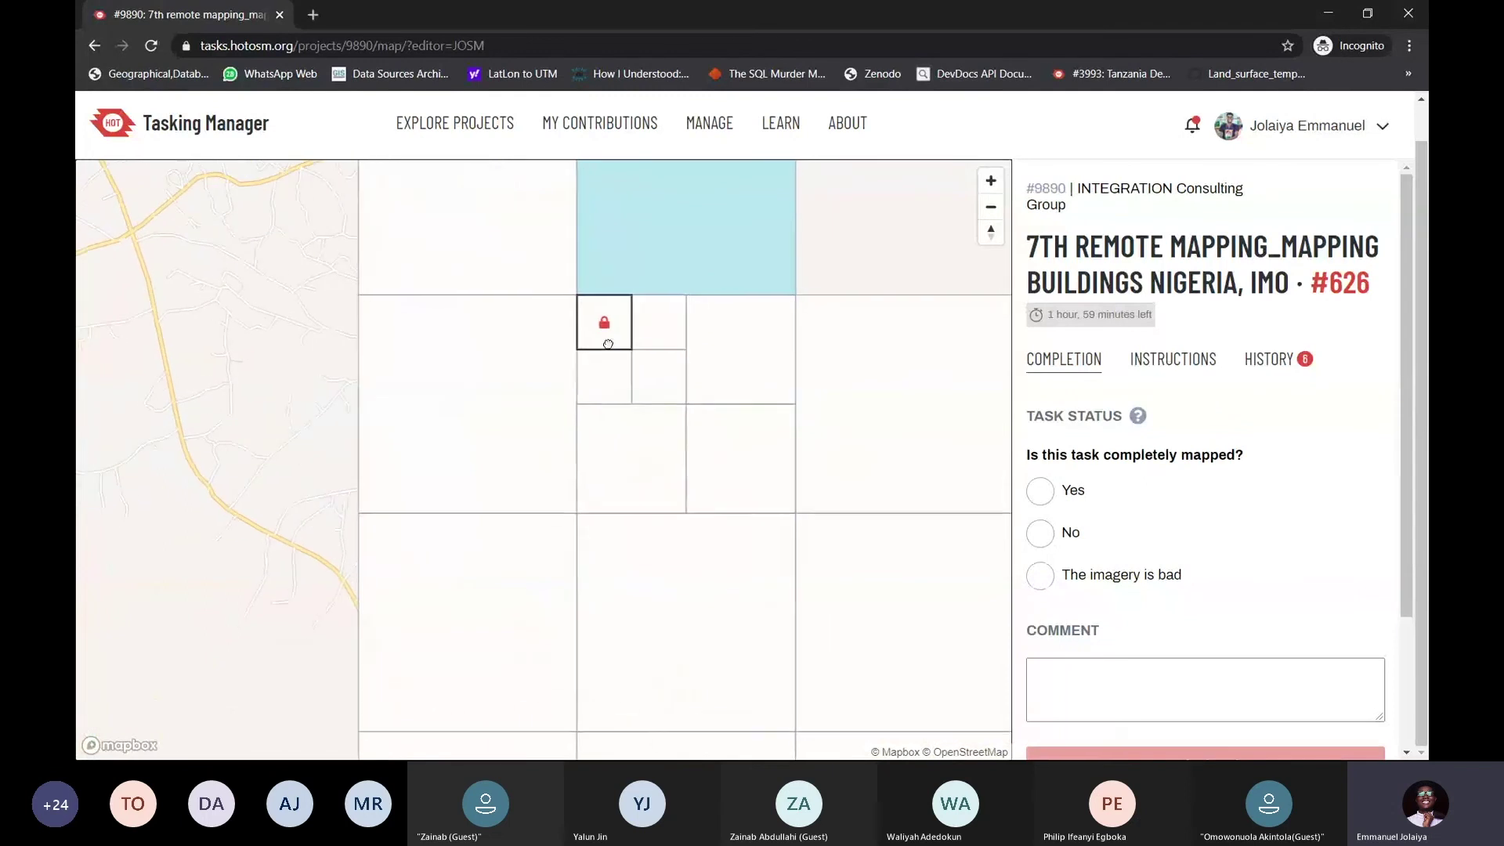
{"action": "scroll", "coordinate": [601, 331], "scroll_direction": "down", "scroll_amount": 1}
{"action": "scroll", "coordinate": [601, 331], "scroll_direction": "down", "scroll_amount": 5}
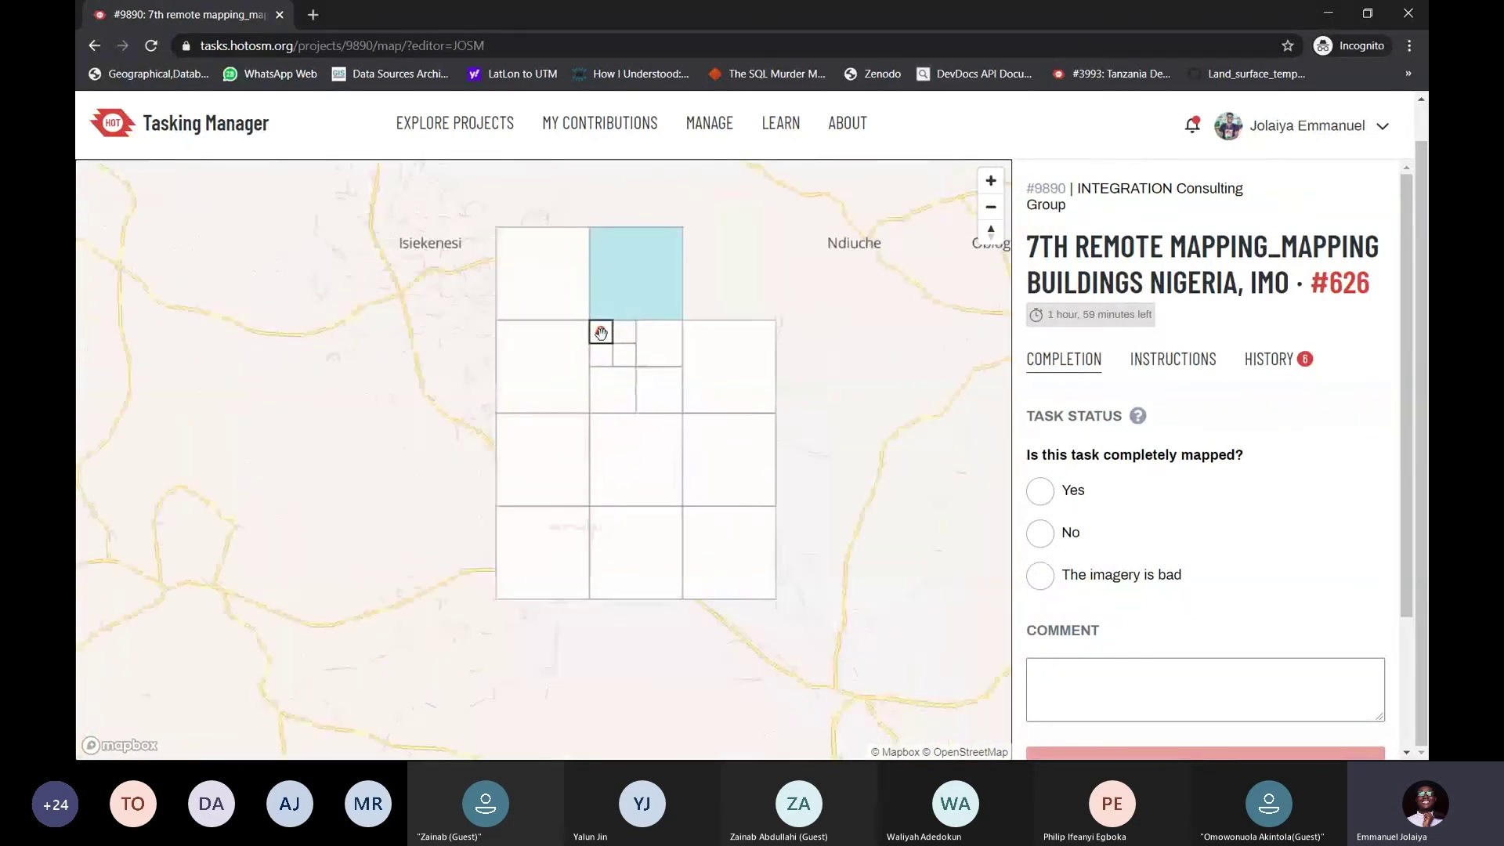
{"action": "left_click_drag", "start_coordinate": [559, 584], "coordinate": [587, 469]}
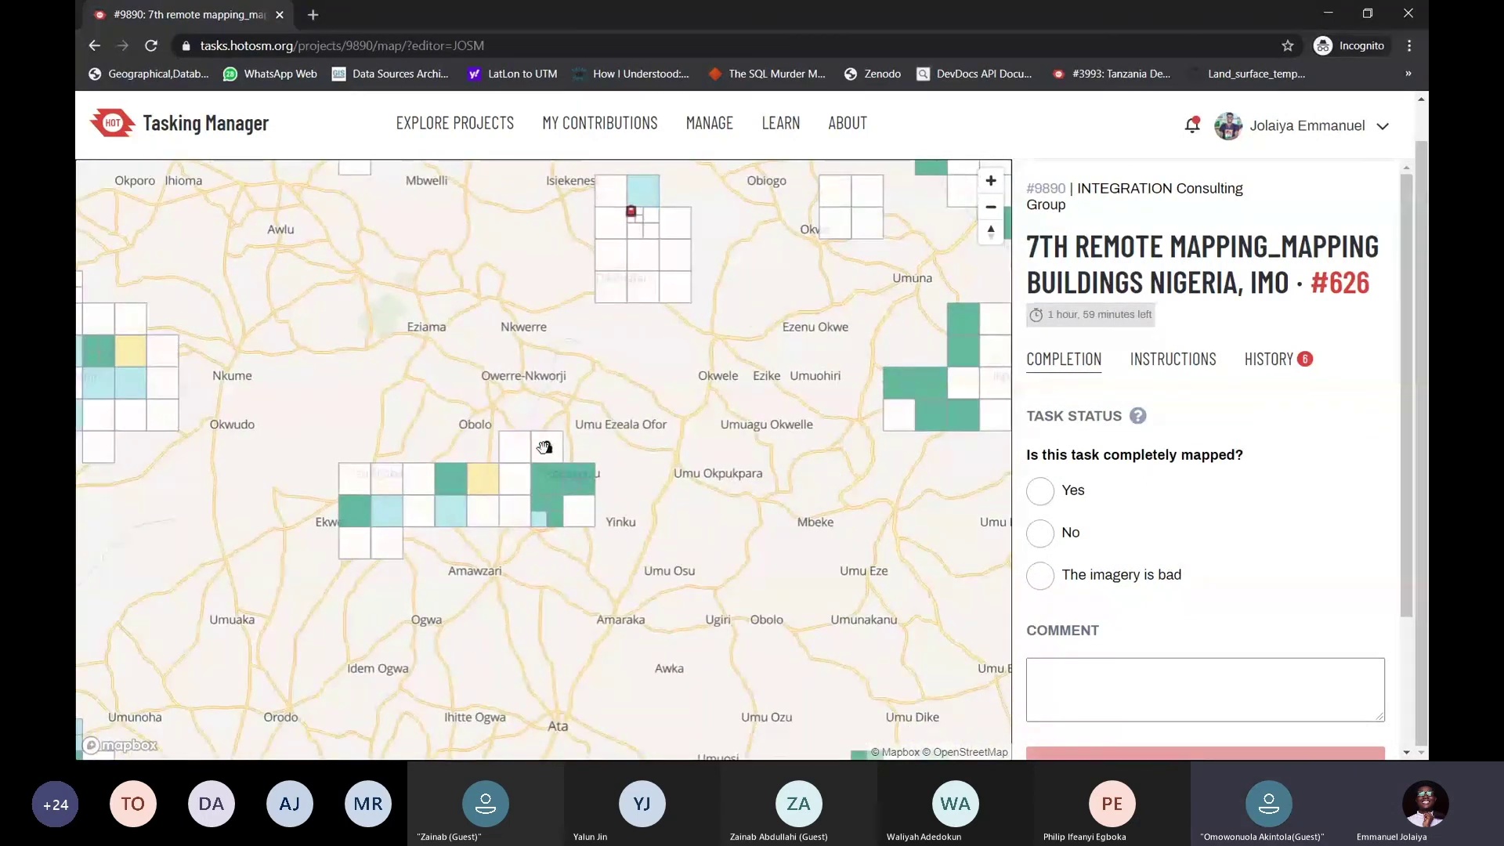
{"action": "scroll", "coordinate": [548, 444], "scroll_direction": "up", "scroll_amount": 3}
{"action": "scroll", "coordinate": [553, 447], "scroll_direction": "down", "scroll_amount": 3}
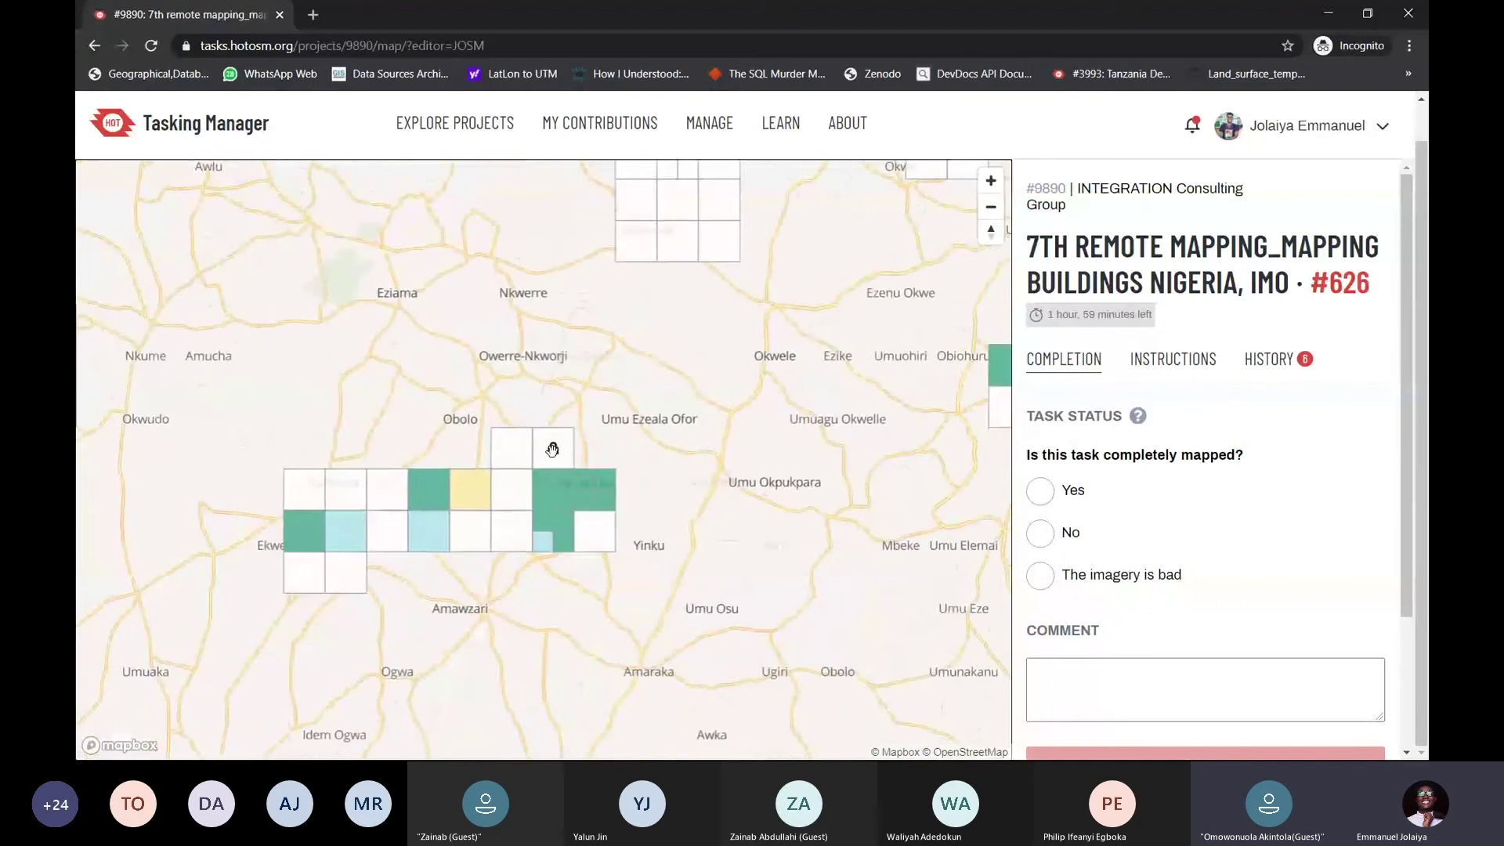
{"action": "scroll", "coordinate": [553, 423], "scroll_direction": "down", "scroll_amount": 2}
{"action": "scroll", "coordinate": [548, 380], "scroll_direction": "up", "scroll_amount": 5}
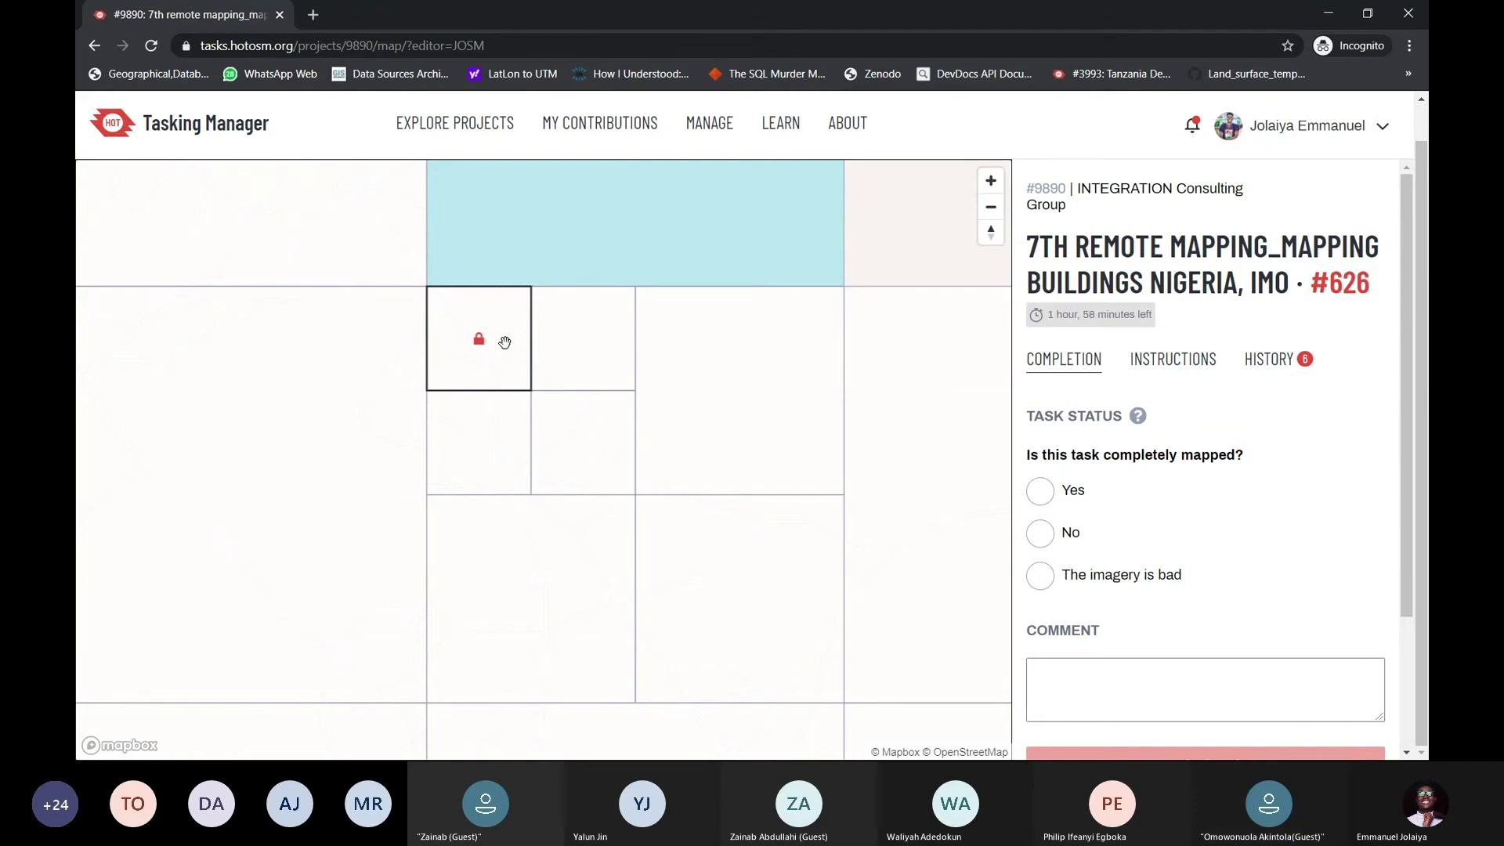
{"action": "scroll", "coordinate": [525, 398], "scroll_direction": "down", "scroll_amount": 5}
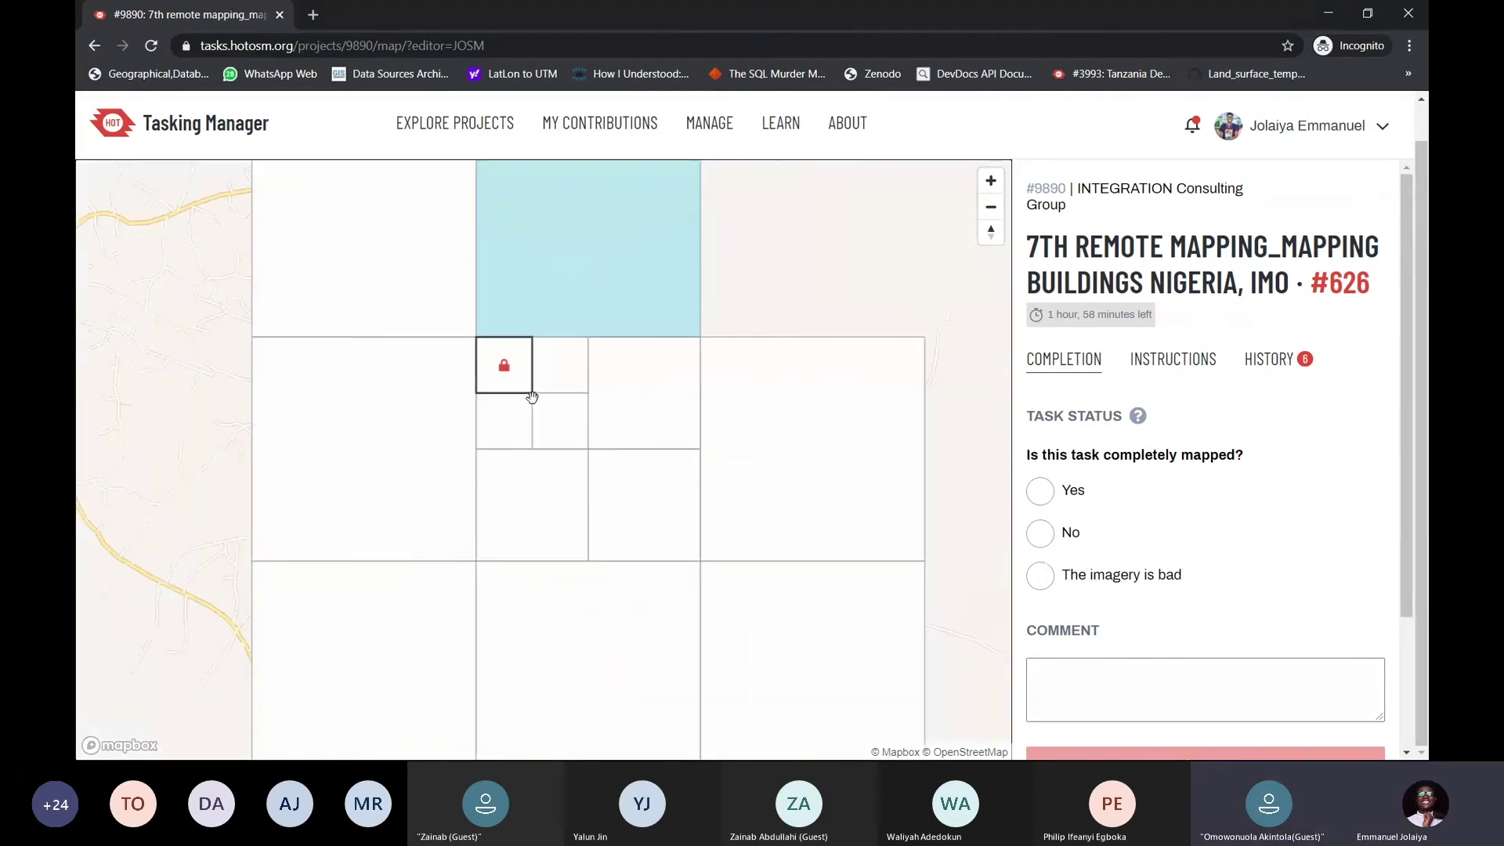
{"action": "scroll", "coordinate": [524, 398], "scroll_direction": "down", "scroll_amount": 3}
{"action": "scroll", "coordinate": [520, 392], "scroll_direction": "up", "scroll_amount": 4}
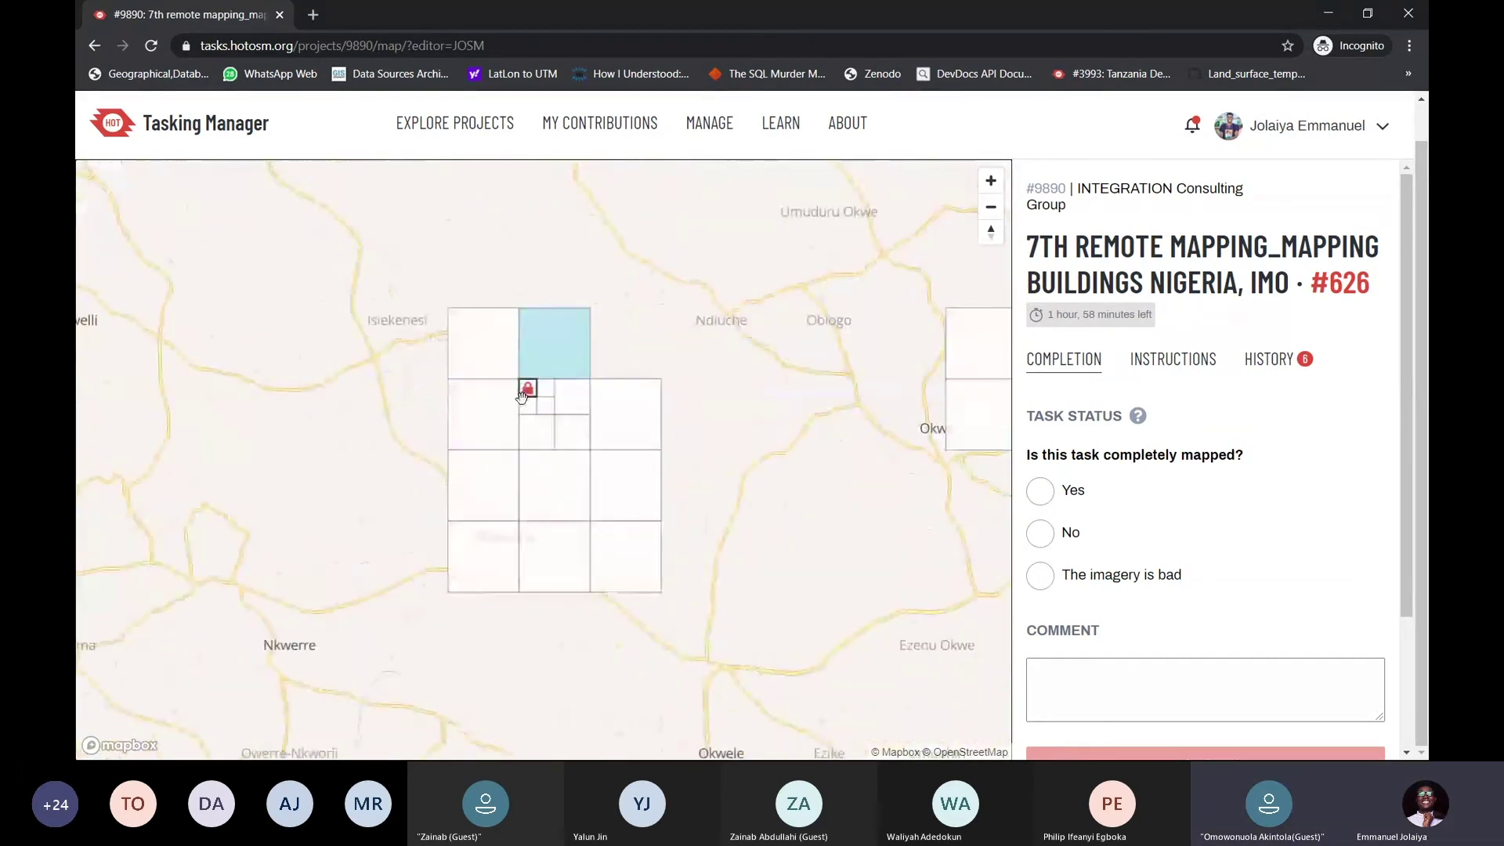
{"action": "scroll", "coordinate": [520, 392], "scroll_direction": "down", "scroll_amount": 2}
{"action": "scroll", "coordinate": [528, 396], "scroll_direction": "down", "scroll_amount": 10}
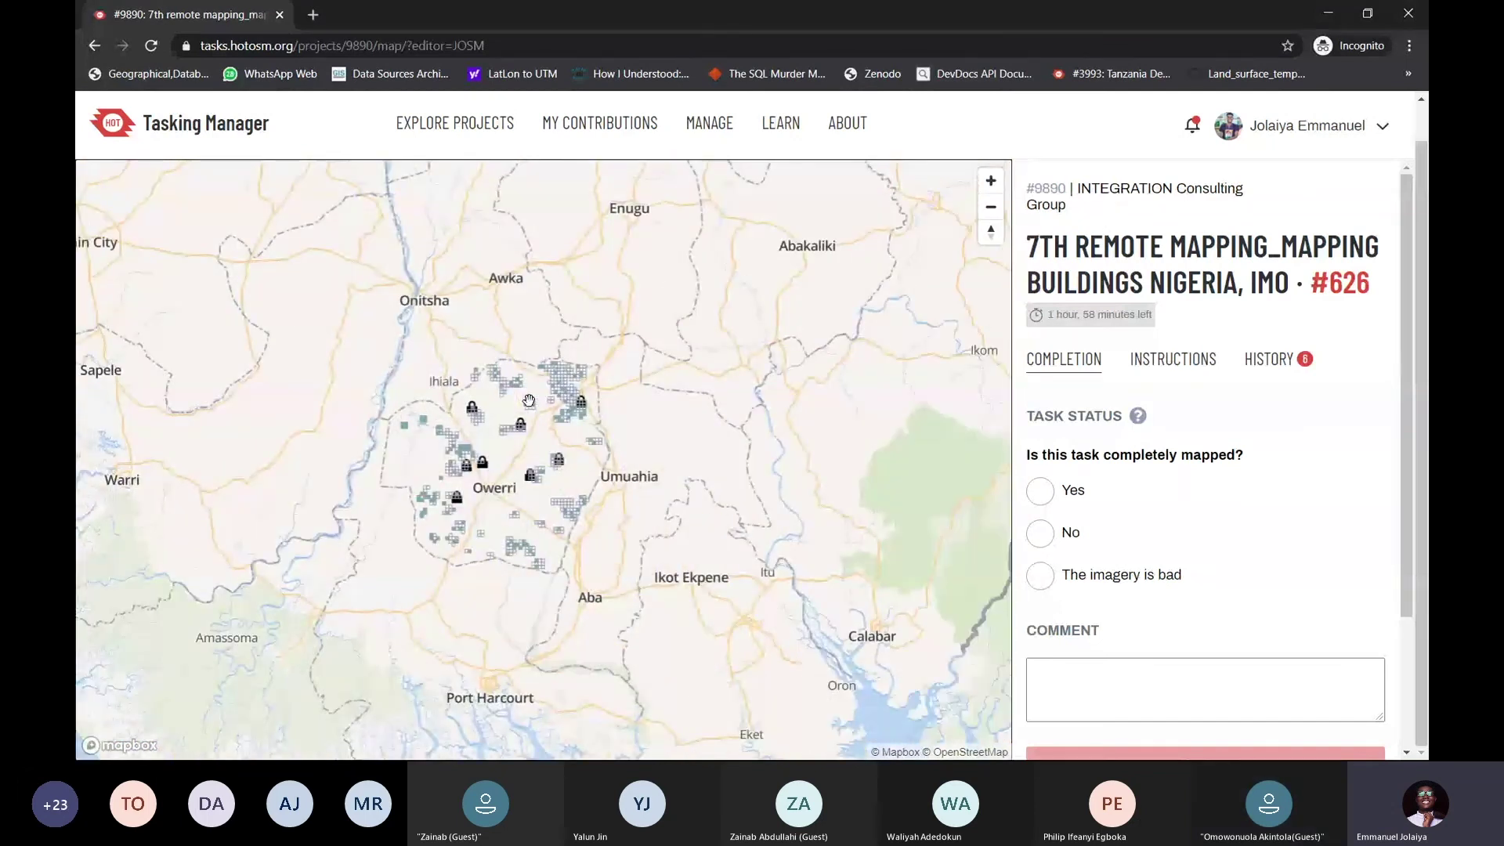
In JOSM, delete the Maxar Premium Imagery (Beta) layer via its Layers panel menu
{"action": "key", "text": "alt+Tab"}
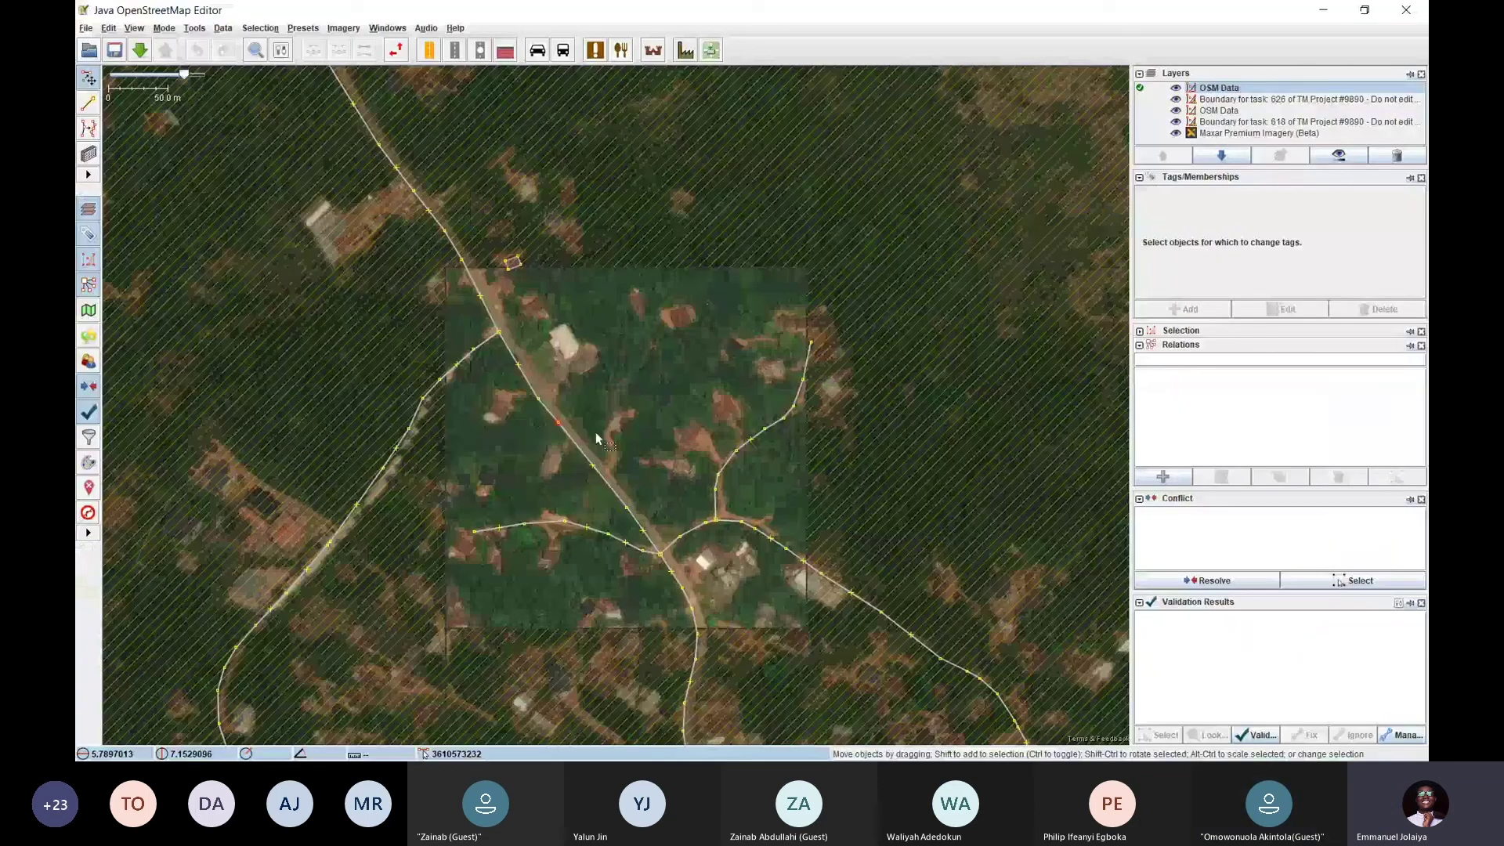
{"action": "left_click_drag", "start_coordinate": [595, 431], "coordinate": [525, 405]}
{"action": "right_click", "coordinate": [1226, 133]}
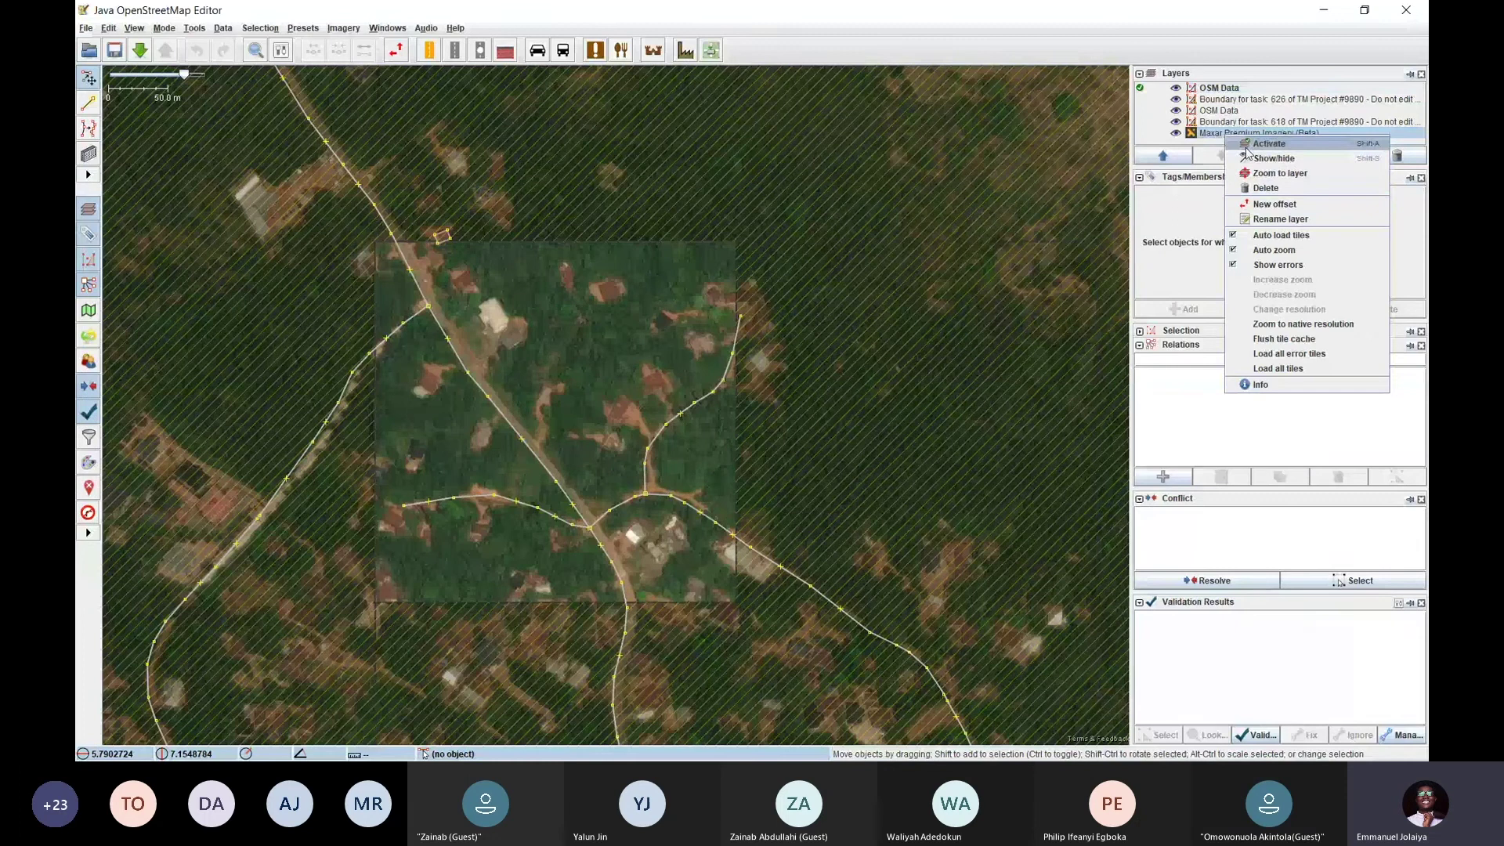
{"action": "left_click", "coordinate": [1276, 193]}
Glance at the Tasking Manager page, then return to JOSM and pan the map right
{"action": "key", "text": "alt+Tab"}
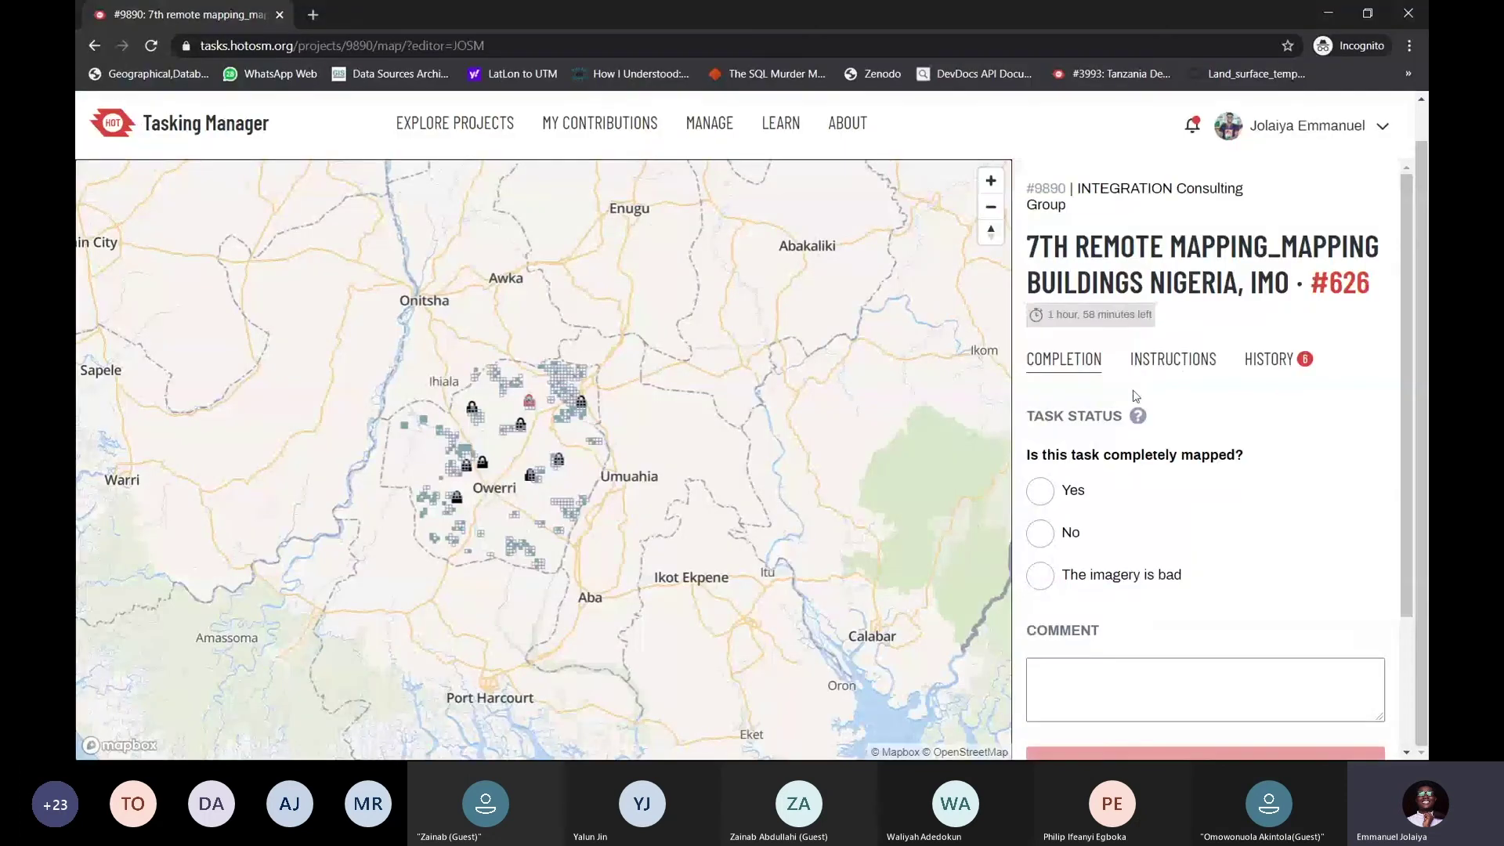
{"action": "scroll", "coordinate": [1194, 360], "scroll_direction": "down", "scroll_amount": 2}
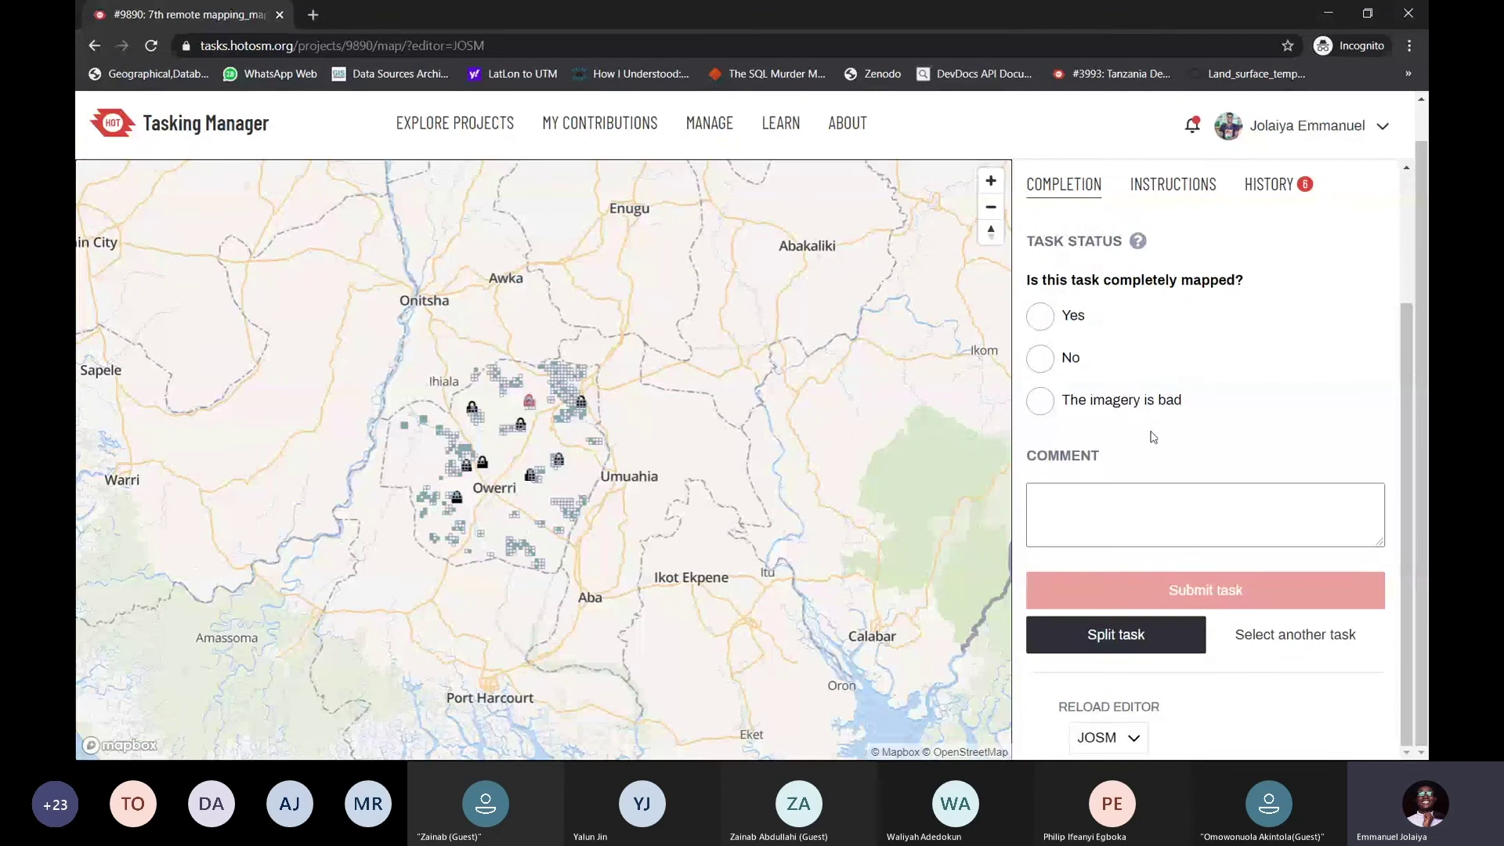
{"action": "key", "text": "alt+Tab"}
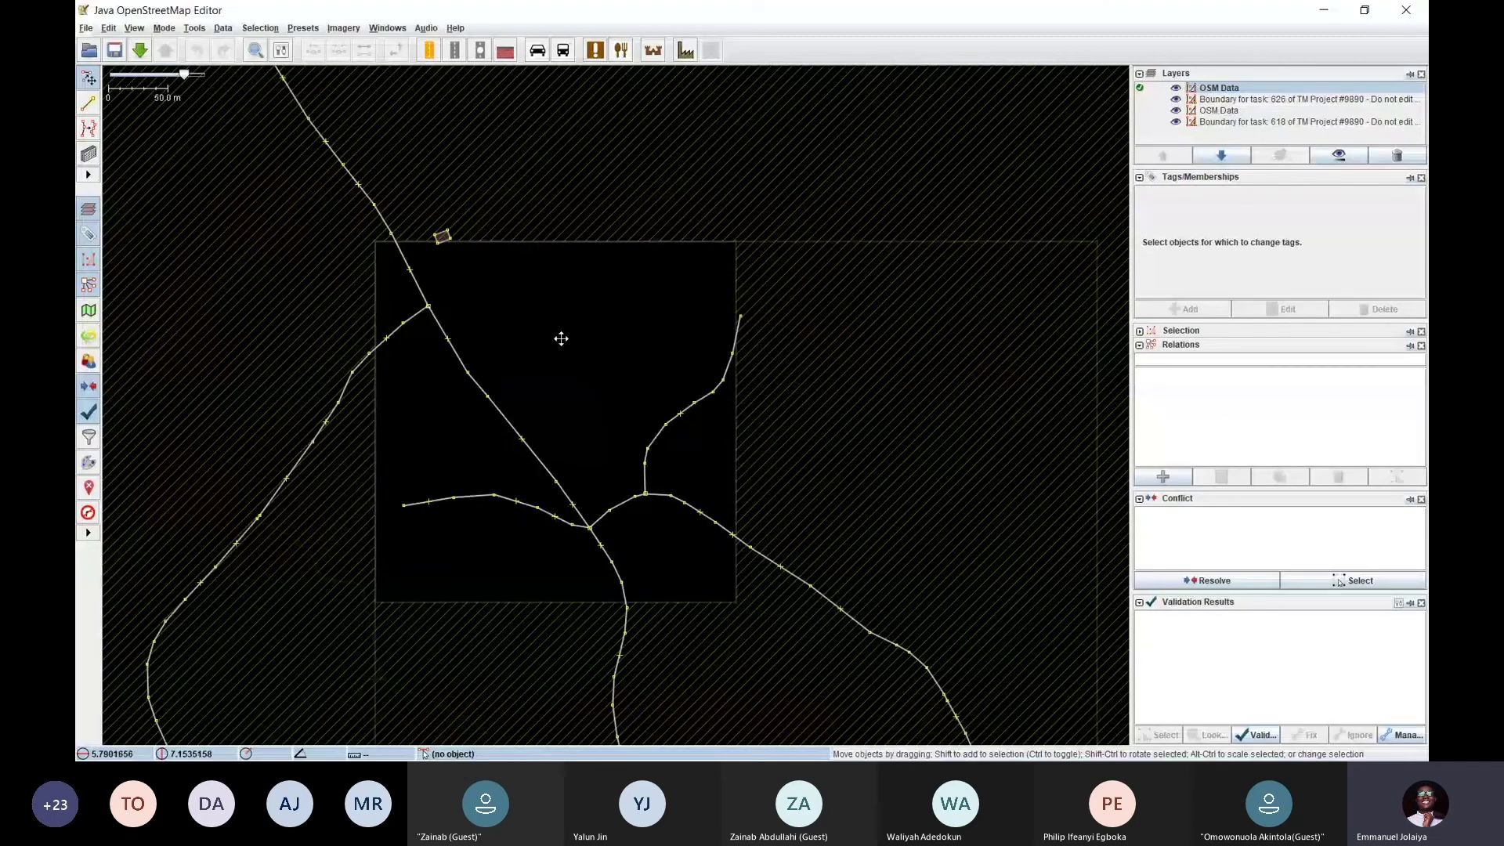
{"action": "left_click_drag", "start_coordinate": [560, 336], "coordinate": [671, 332]}
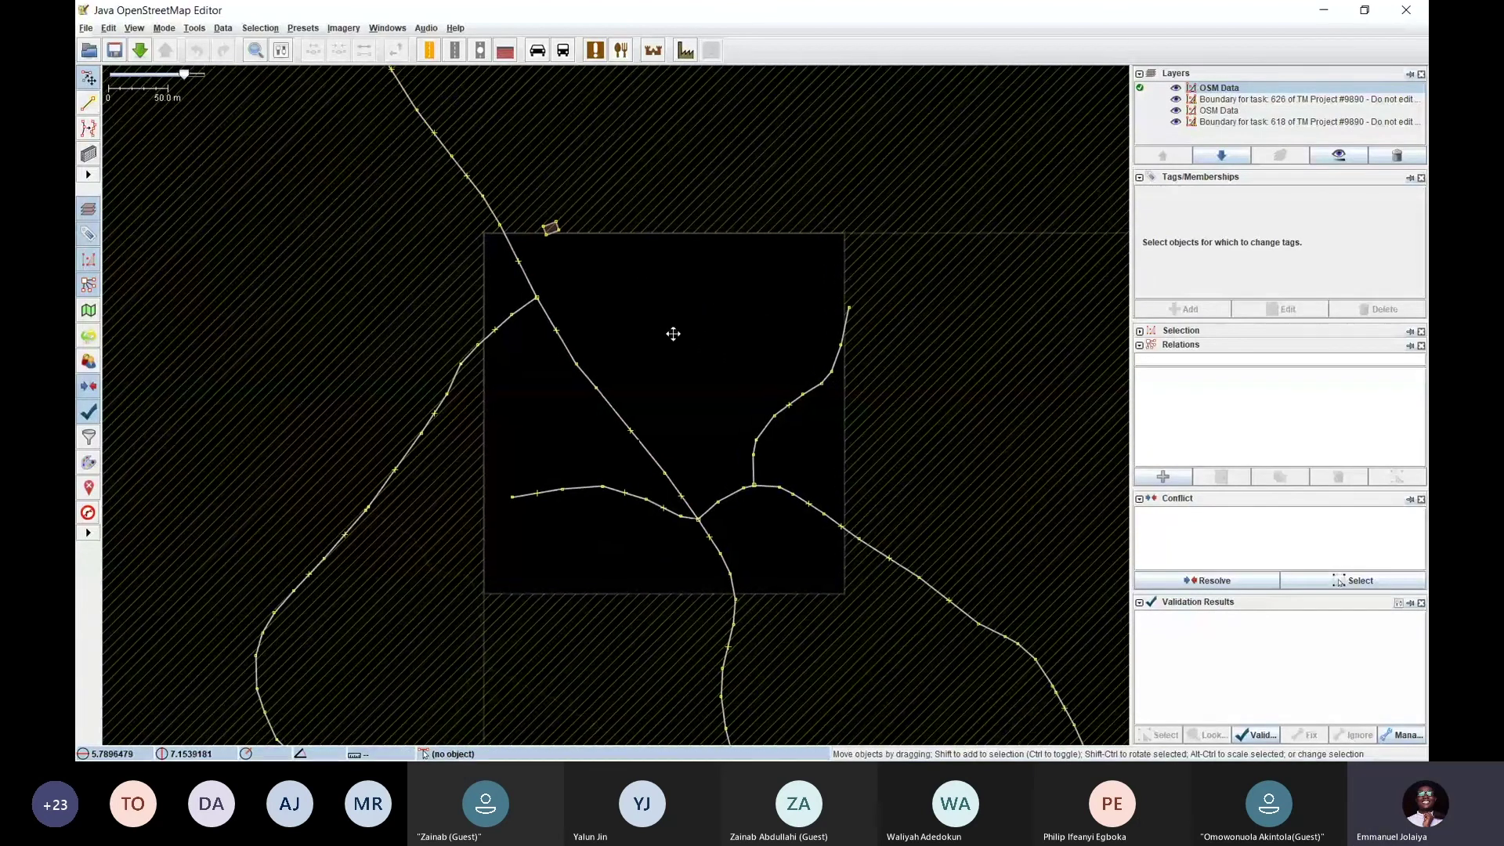
Pan and zoom around task 626's square on the blank background, then open the Imagery menu
{"action": "left_click_drag", "start_coordinate": [643, 332], "coordinate": [587, 329]}
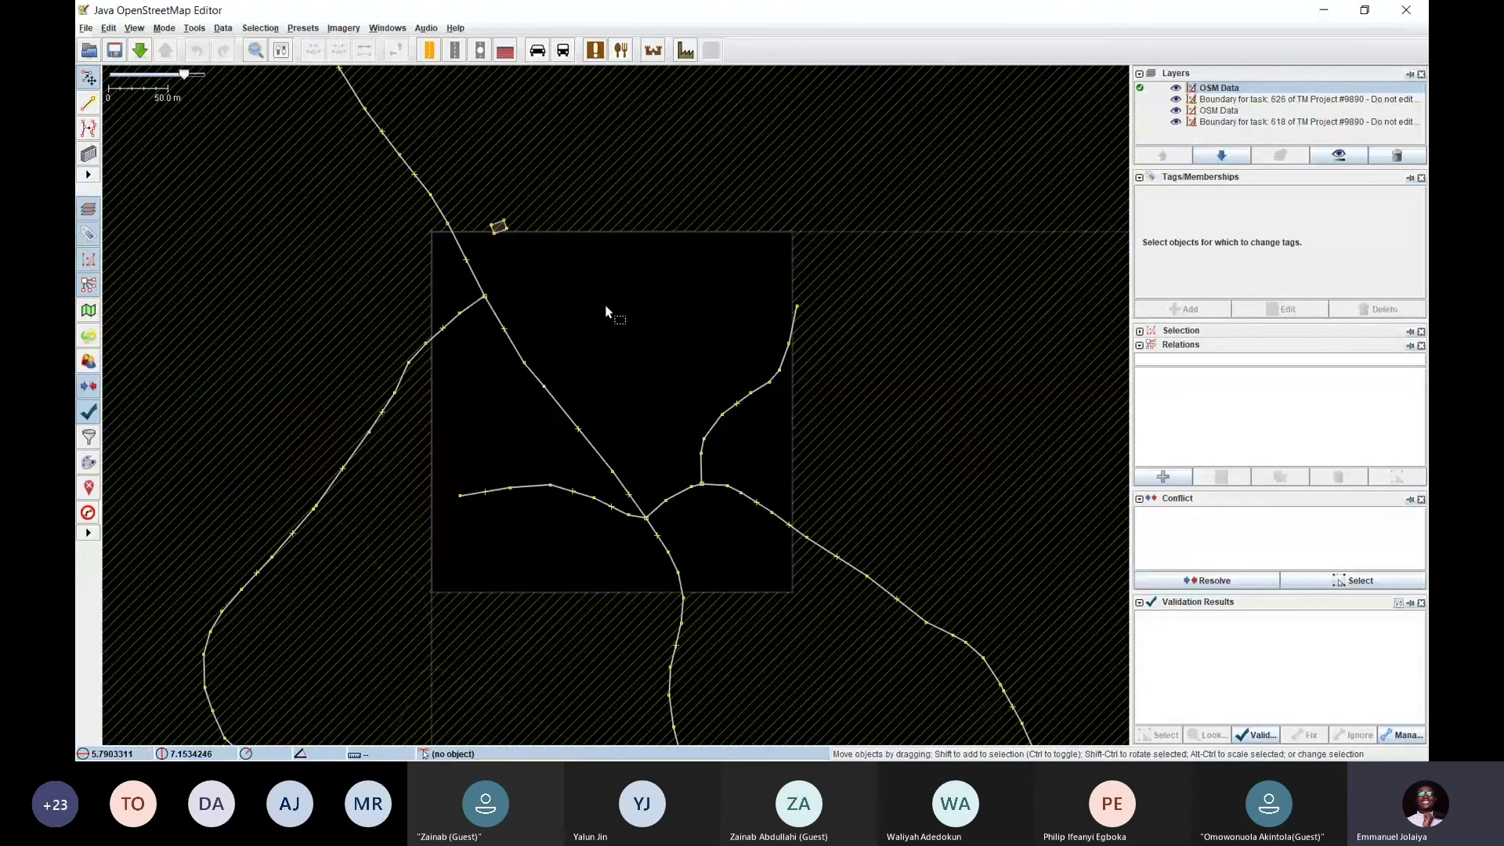
{"action": "scroll", "coordinate": [588, 319], "scroll_direction": "up", "scroll_amount": 2}
{"action": "scroll", "coordinate": [607, 305], "scroll_direction": "down", "scroll_amount": 2}
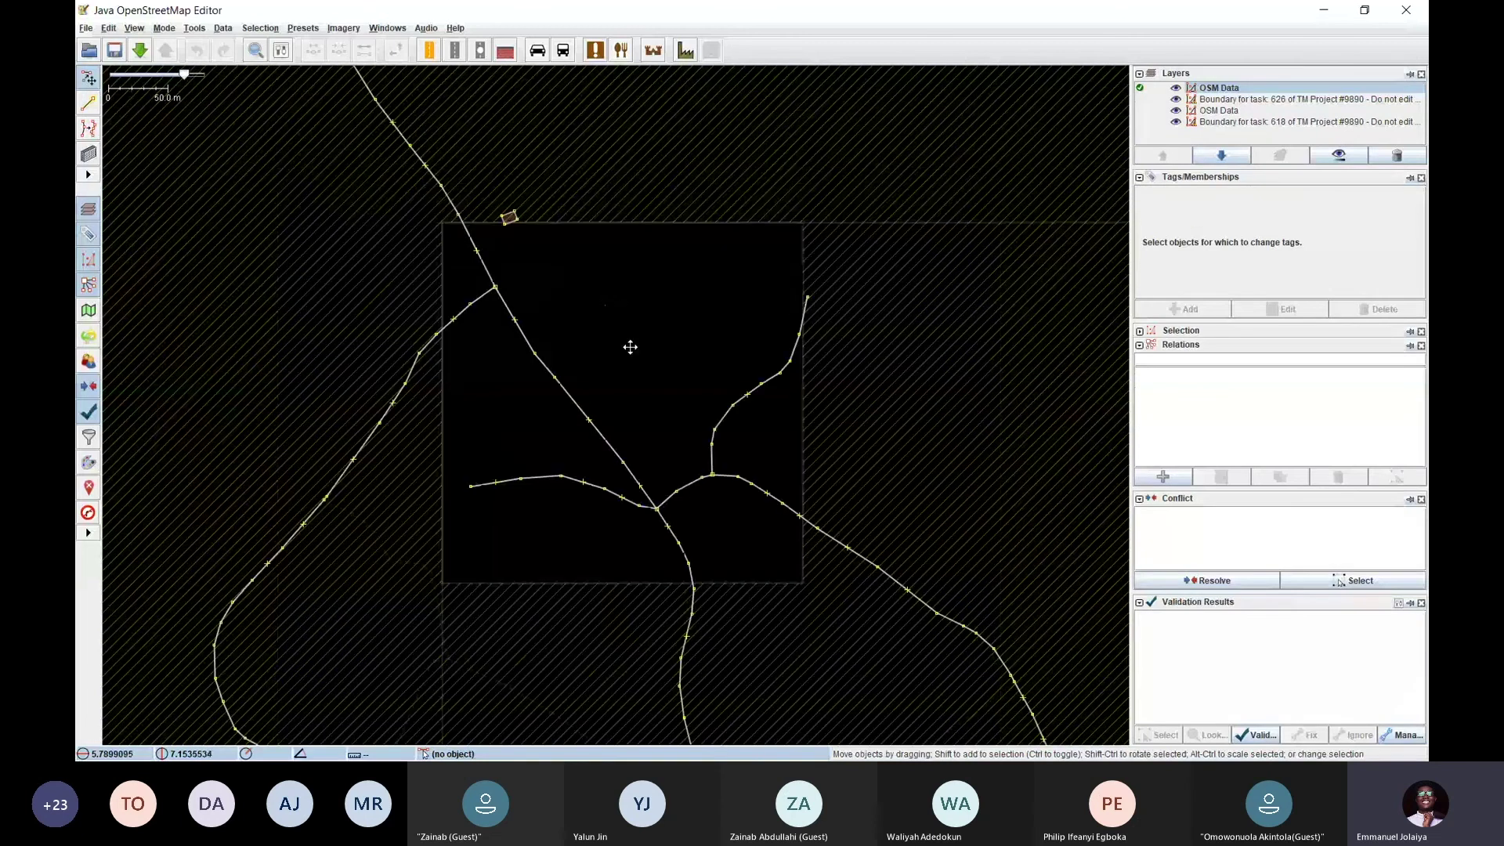
{"action": "left_click_drag", "start_coordinate": [630, 347], "coordinate": [589, 324]}
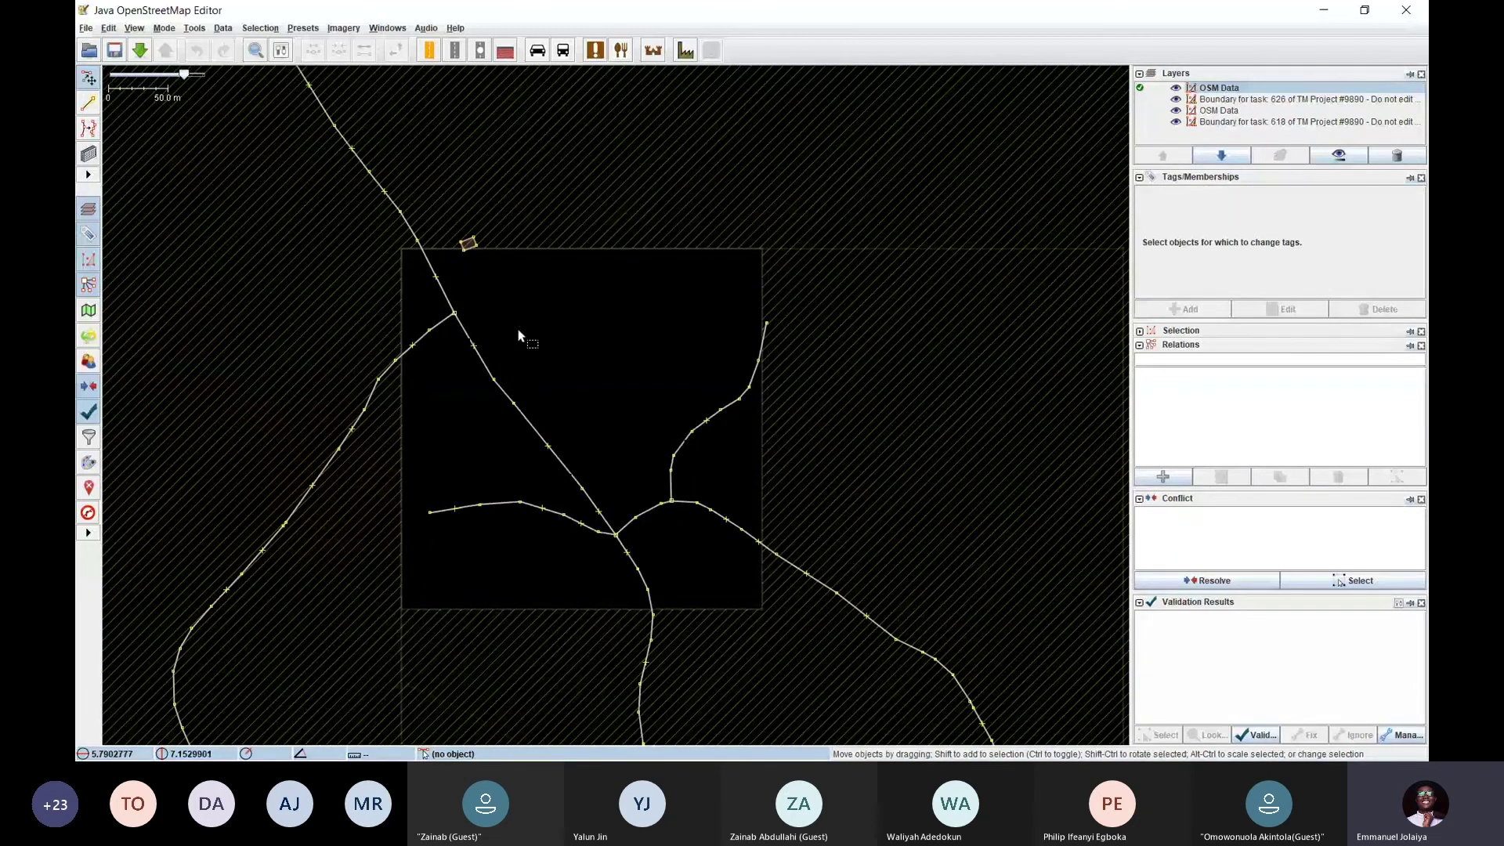
{"action": "scroll", "coordinate": [537, 339], "scroll_direction": "up", "scroll_amount": 3}
{"action": "scroll", "coordinate": [538, 340], "scroll_direction": "down", "scroll_amount": 2}
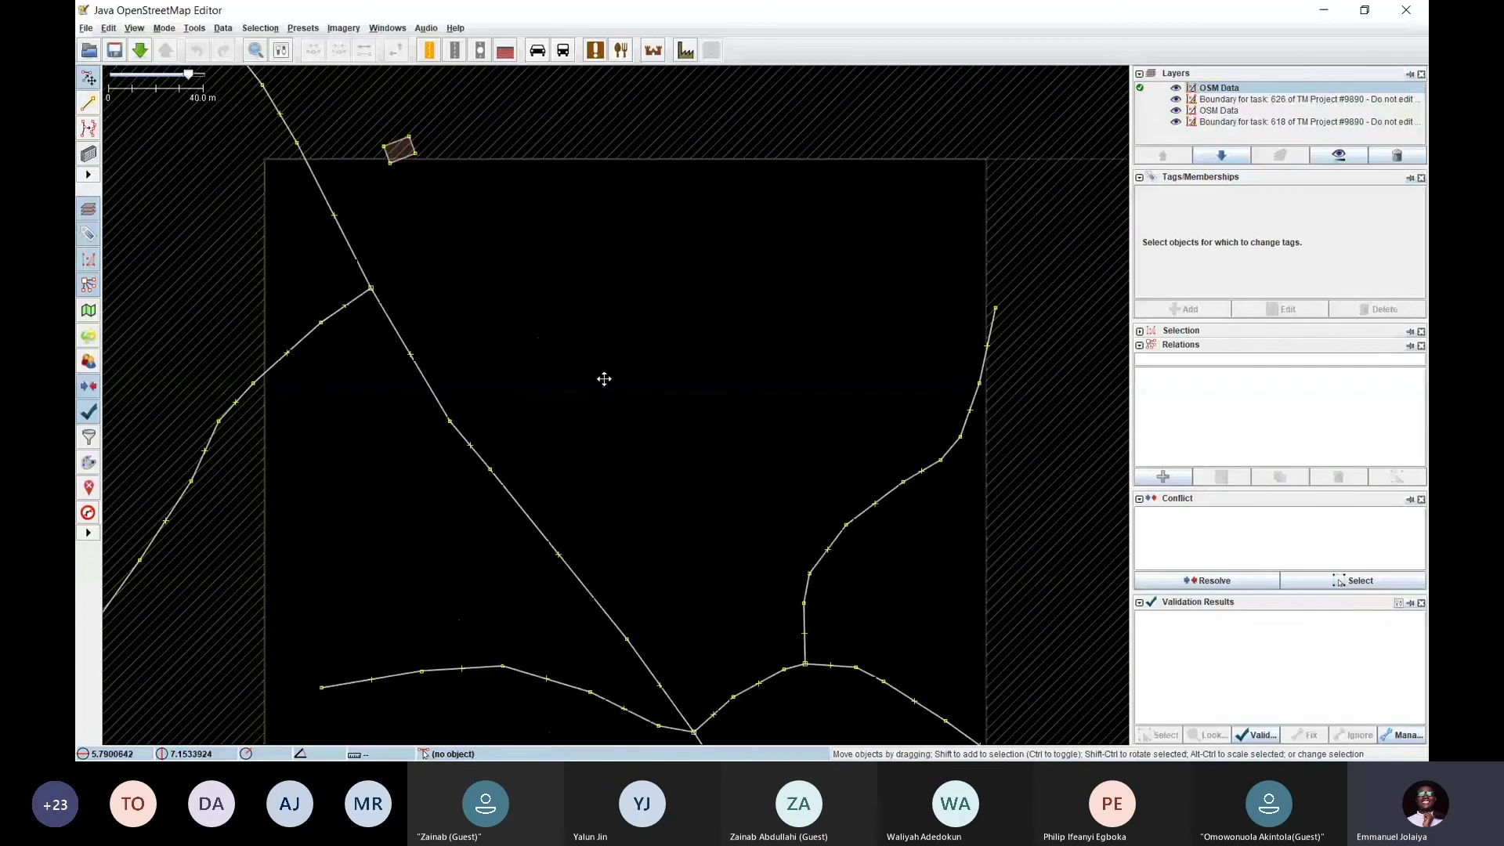
{"action": "scroll", "coordinate": [604, 379], "scroll_direction": "down", "scroll_amount": 2}
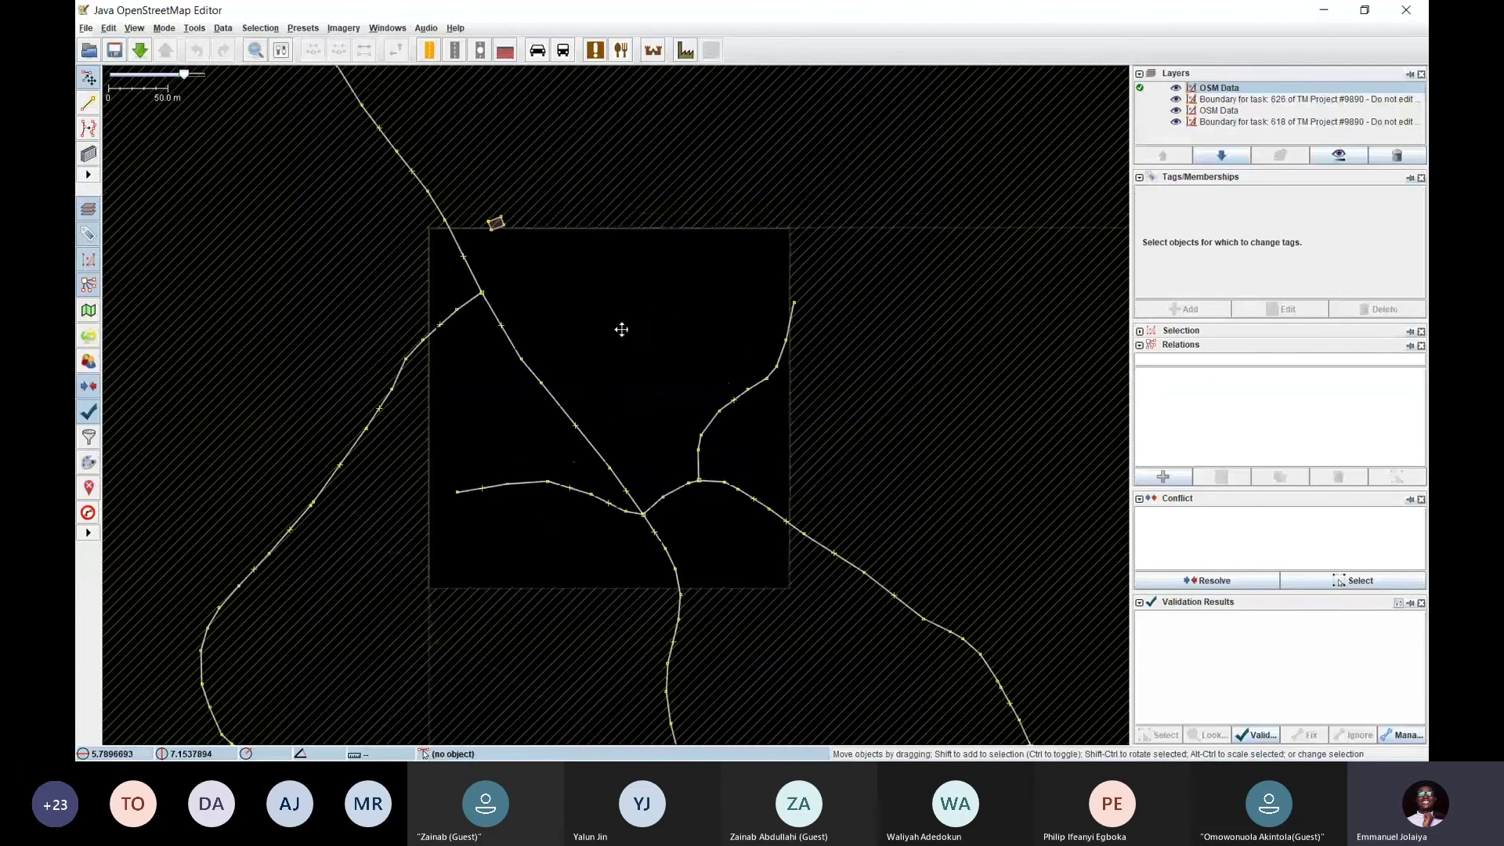
{"action": "left_click_drag", "start_coordinate": [621, 329], "coordinate": [591, 342]}
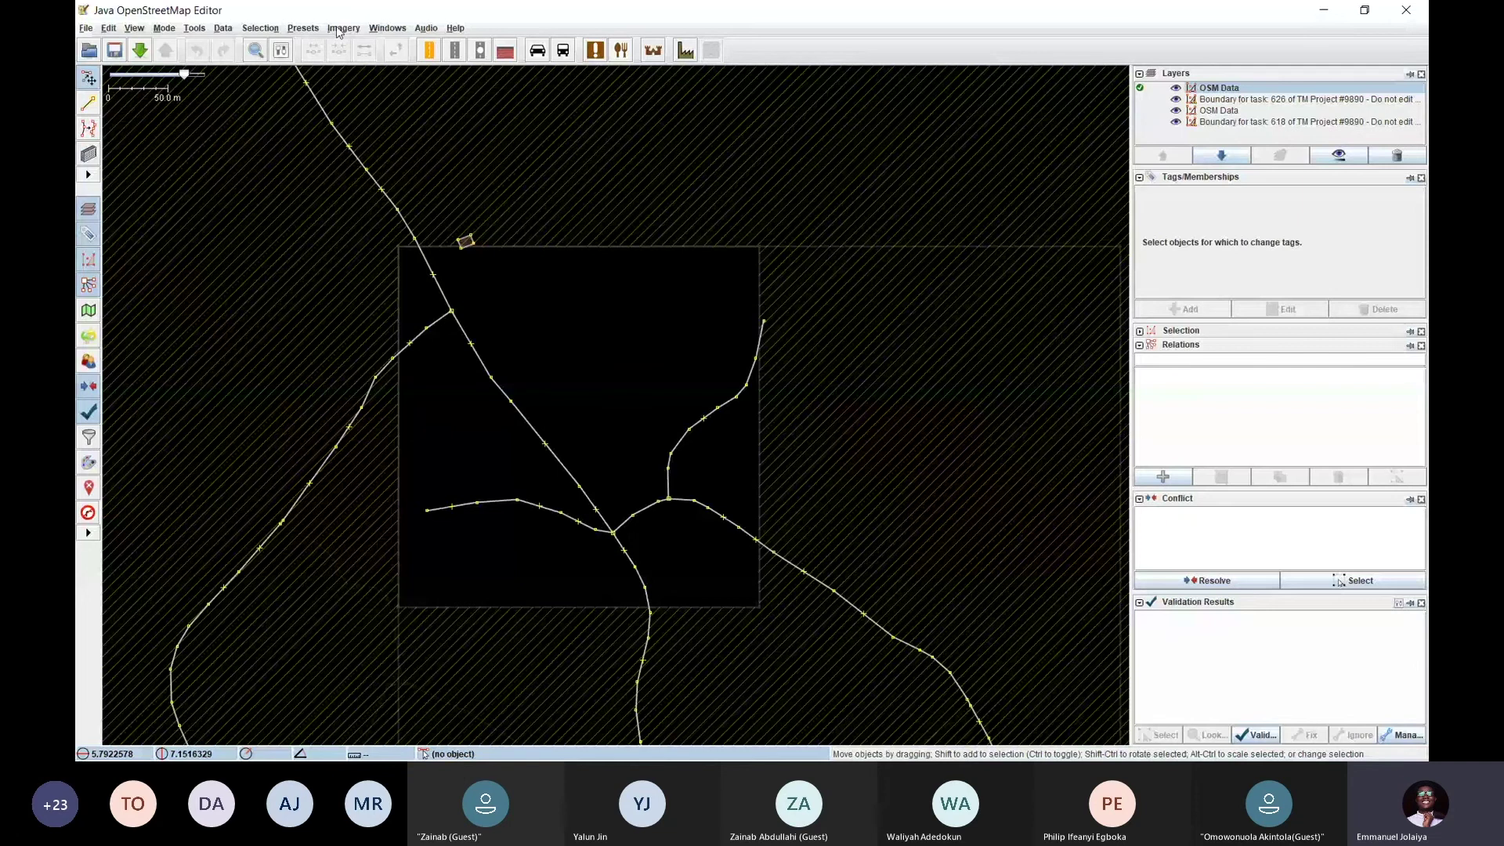
{"action": "left_click", "coordinate": [340, 31]}
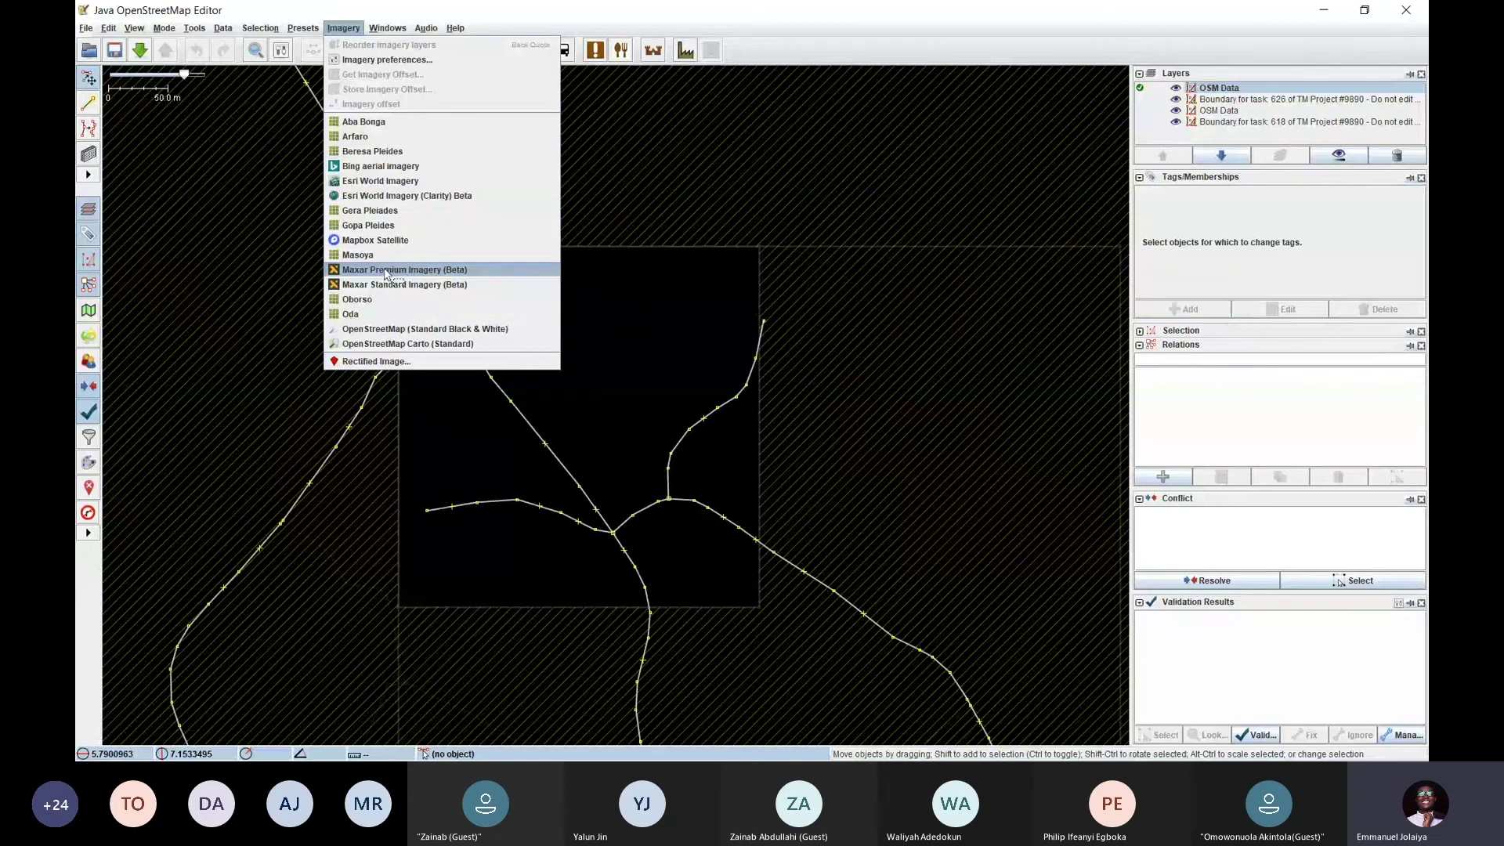
Add Maxar Premium Imagery (Beta) as the background and pan over the task area
{"action": "left_click", "coordinate": [406, 271]}
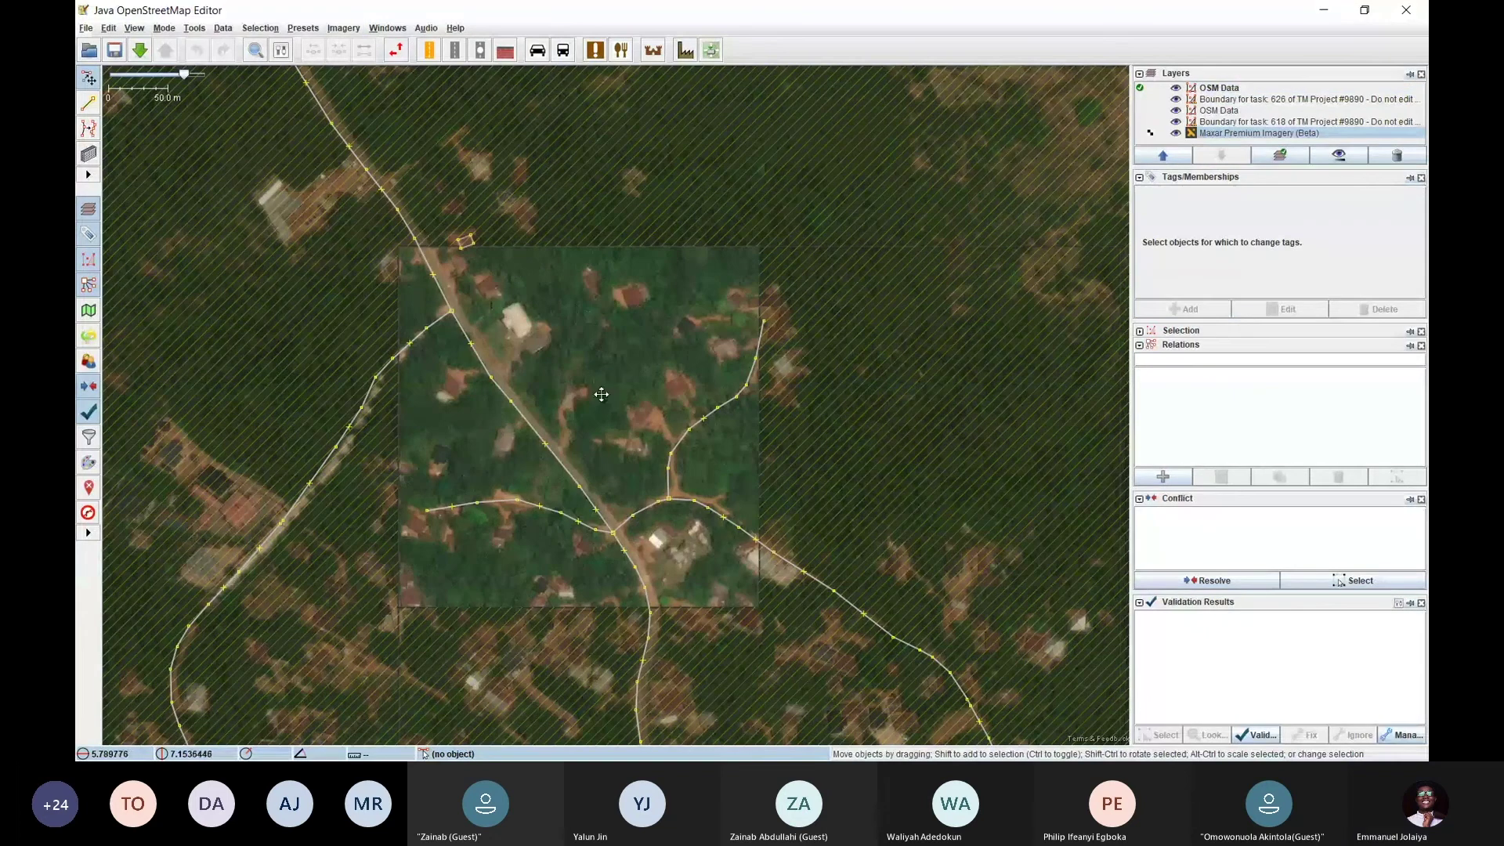
{"action": "mouse_move", "coordinate": [599, 395]}
{"action": "left_mouse_down"}
{"action": "mouse_move", "coordinate": [566, 383]}
{"action": "mouse_move", "coordinate": [594, 367]}
{"action": "left_mouse_up"}
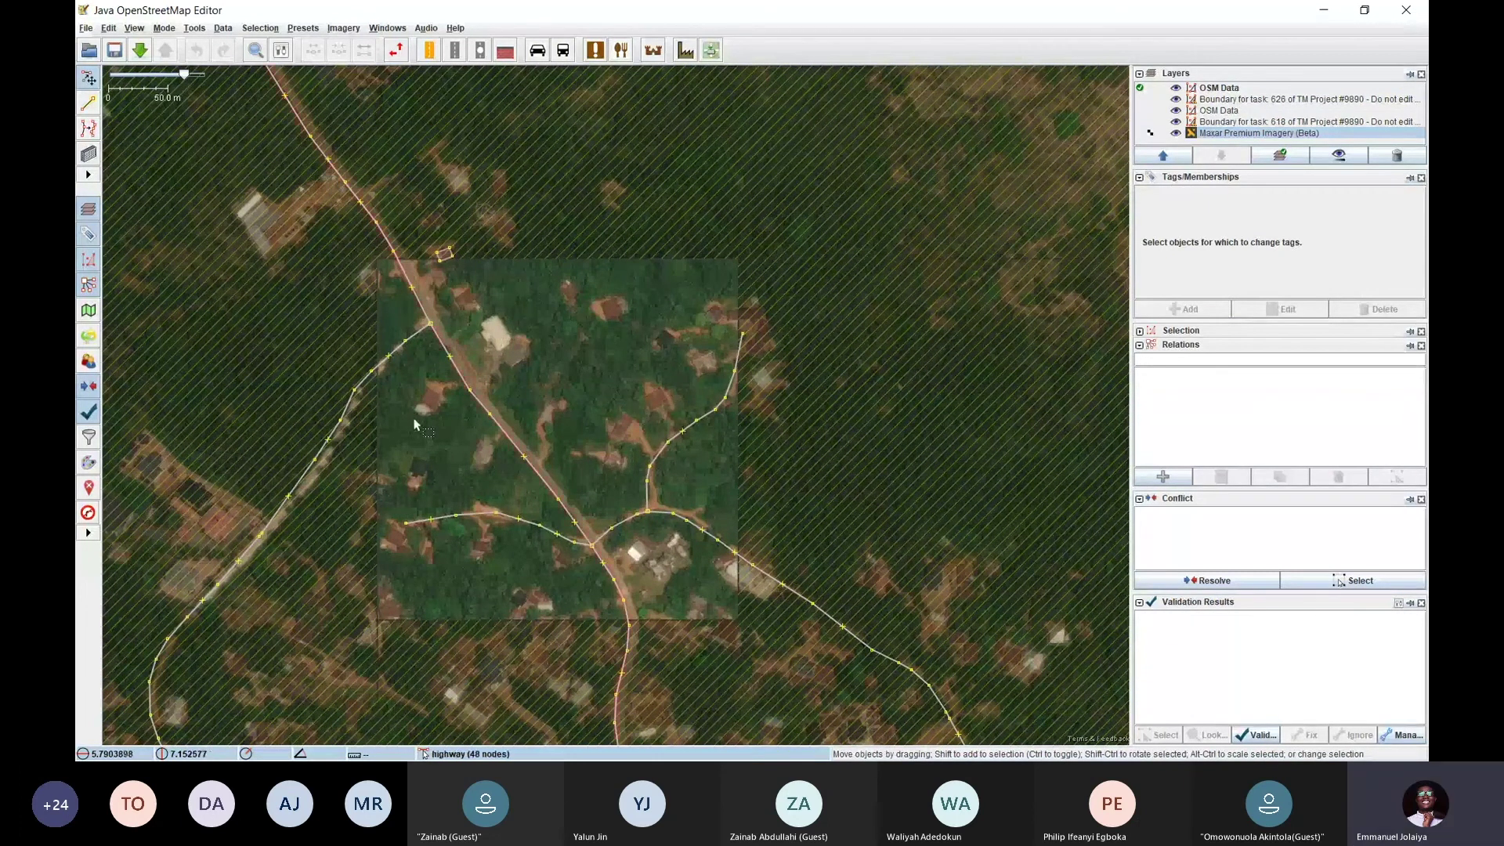
{"action": "left_click_drag", "start_coordinate": [582, 373], "coordinate": [574, 373]}
{"action": "scroll", "coordinate": [587, 392], "scroll_direction": "down", "scroll_amount": 1}
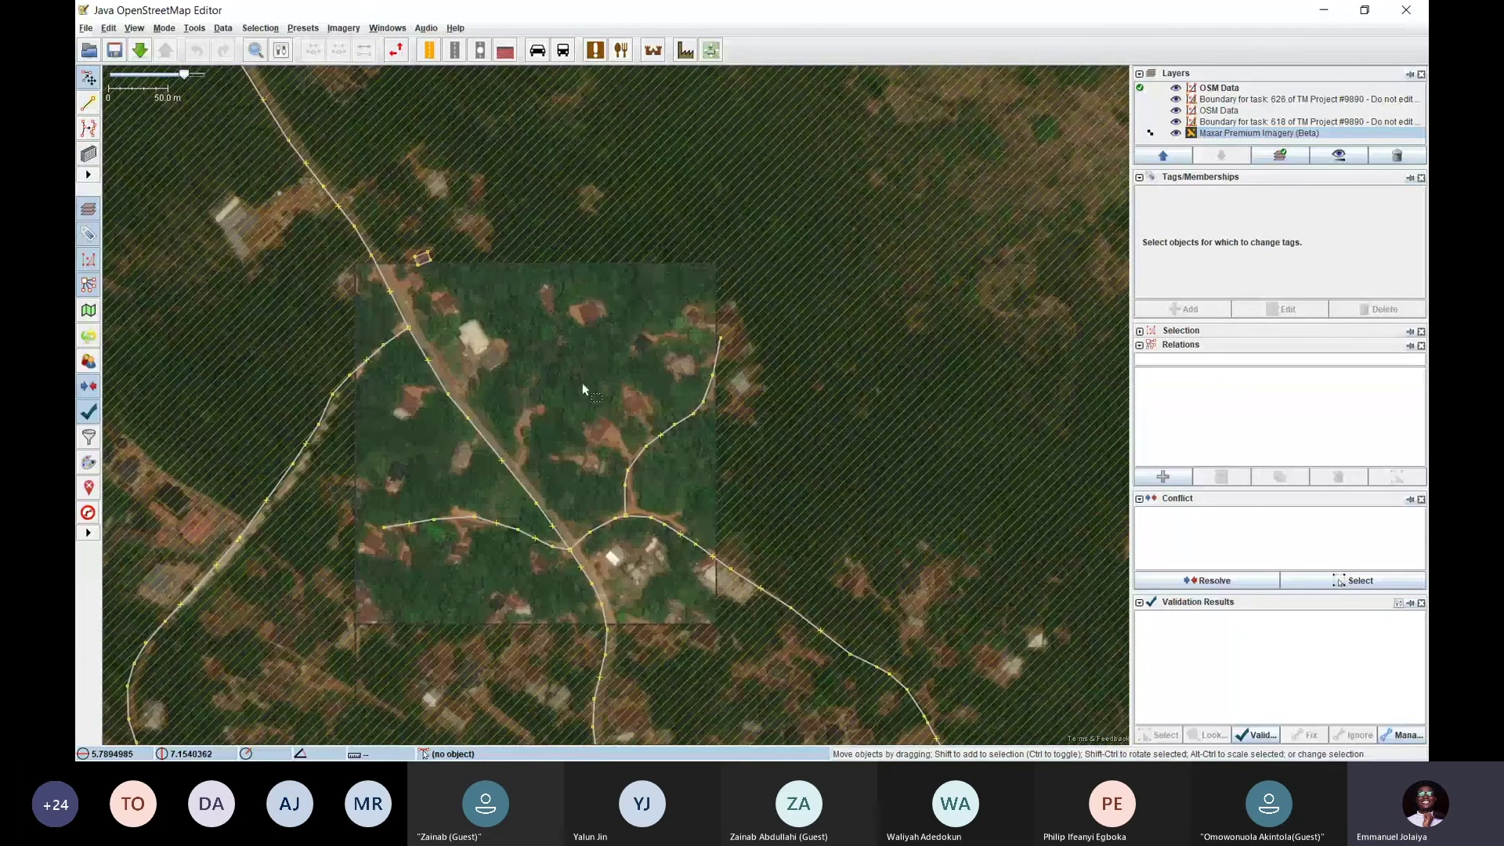
{"action": "scroll", "coordinate": [630, 406], "scroll_direction": "up", "scroll_amount": 1}
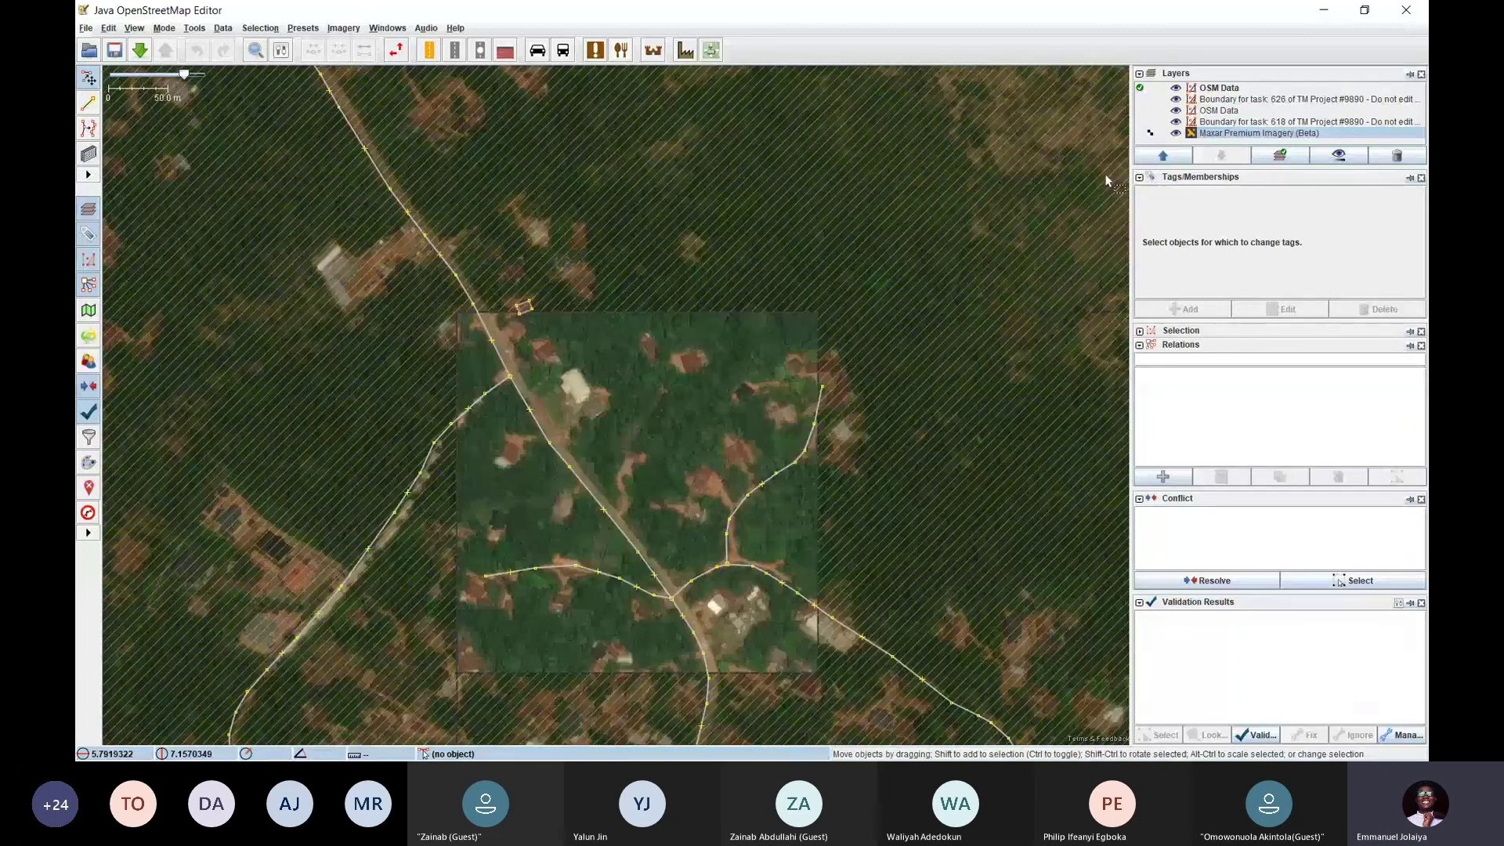
Toggle the Maxar layer off and on, enlarge the layers list, and inspect the task roads
{"action": "left_click", "coordinate": [1175, 134]}
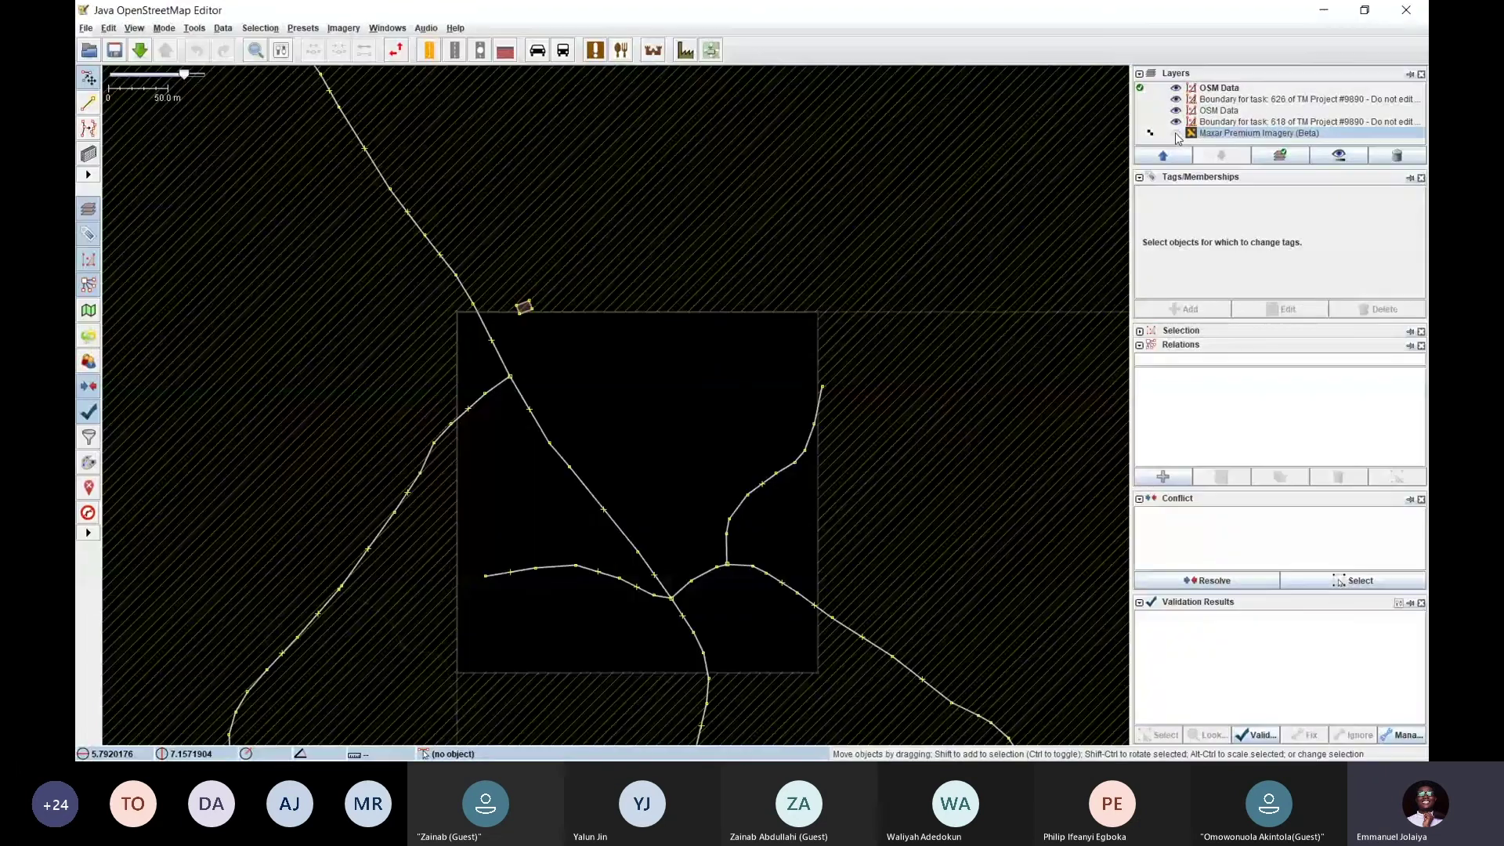
{"action": "left_click", "coordinate": [1175, 133]}
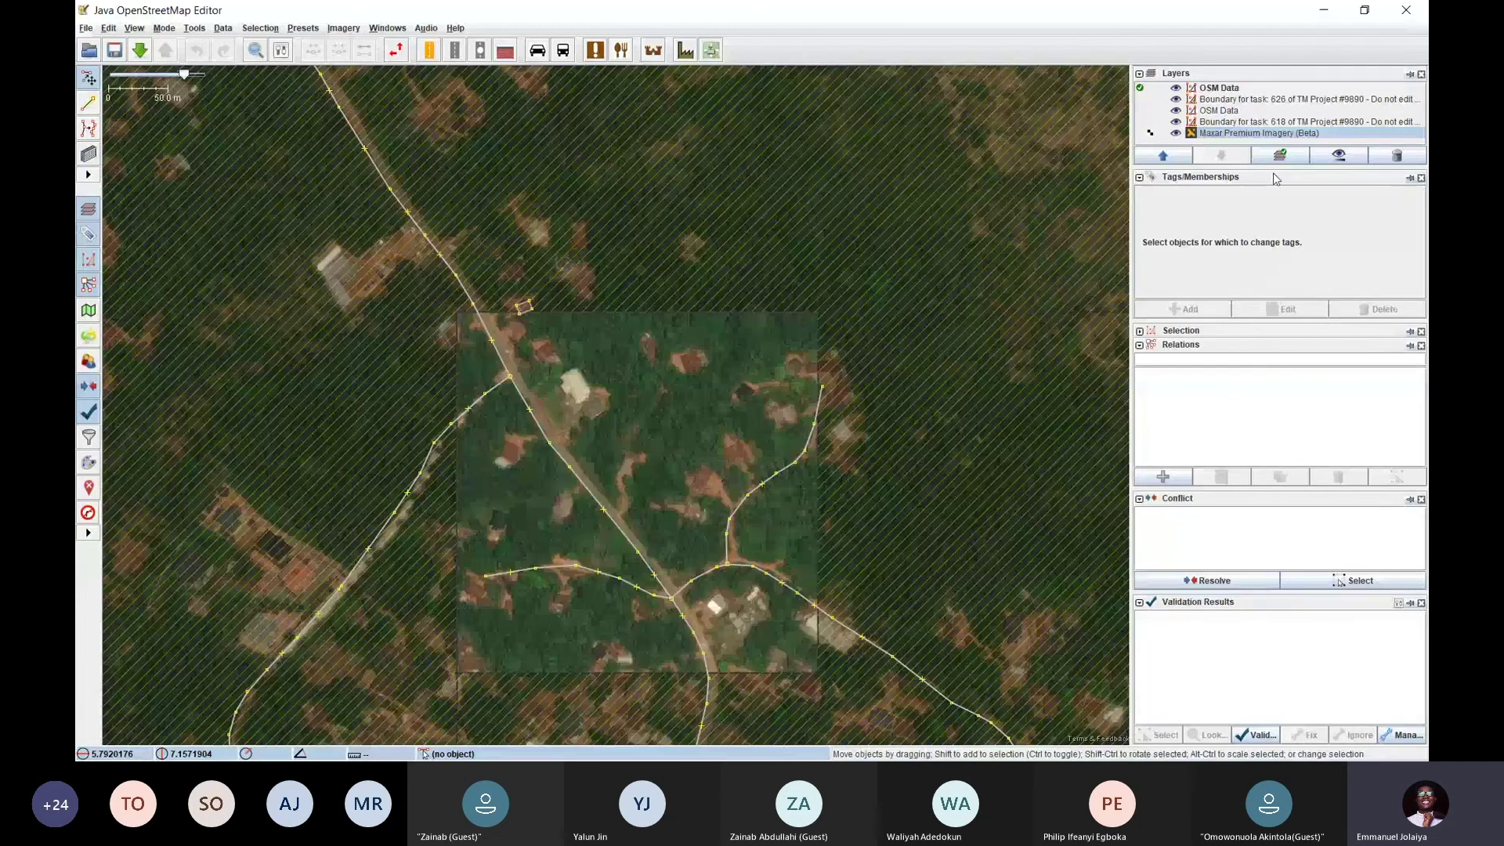
{"action": "left_click_drag", "start_coordinate": [1273, 177], "coordinate": [1273, 264]}
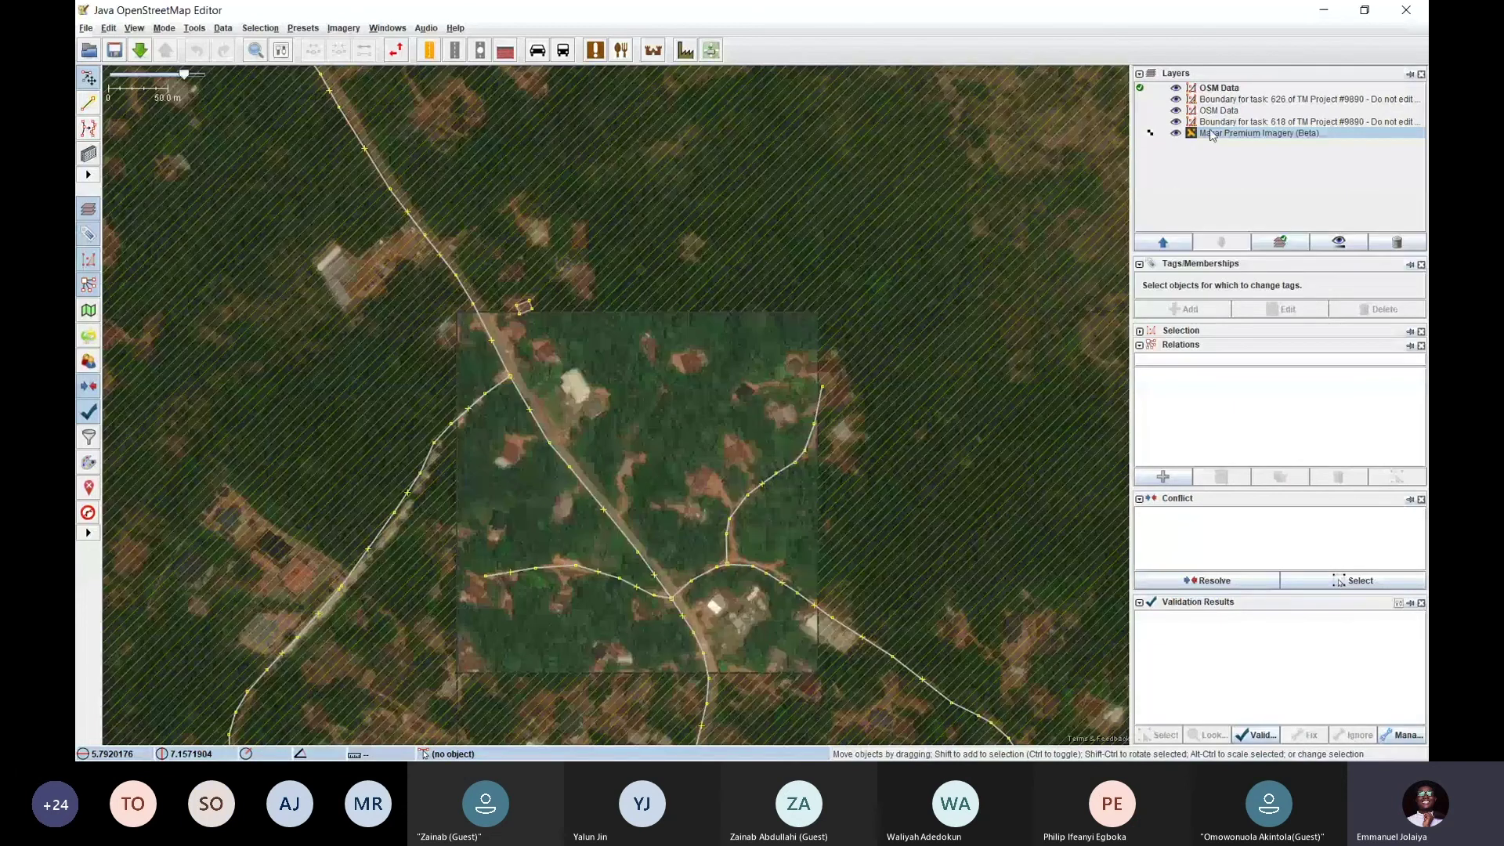
{"action": "left_click_drag", "start_coordinate": [715, 366], "coordinate": [679, 354]}
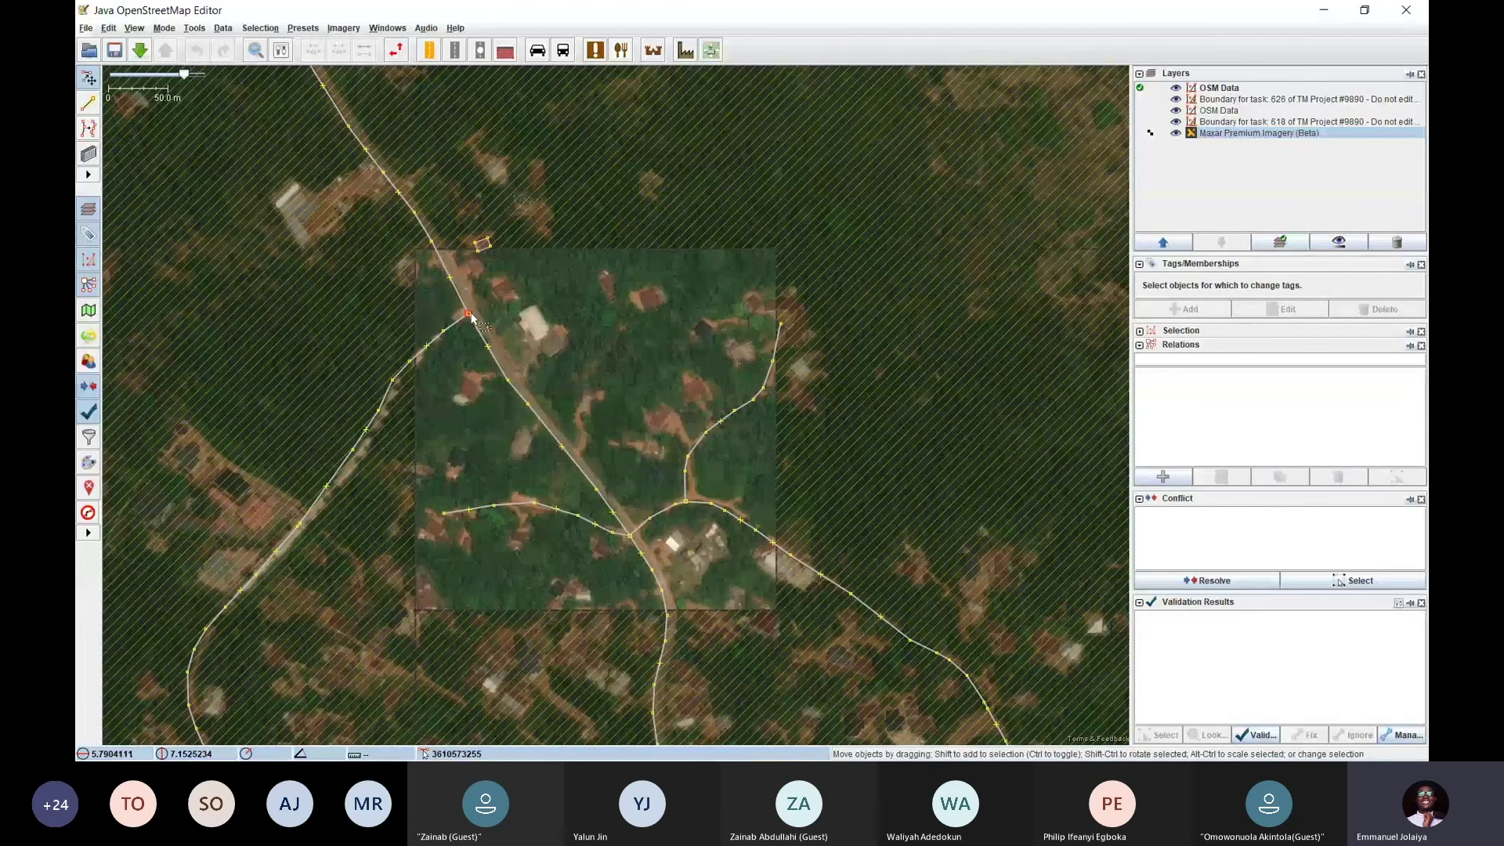
{"action": "left_click_drag", "start_coordinate": [470, 314], "coordinate": [474, 312]}
{"action": "left_click", "coordinate": [615, 384]}
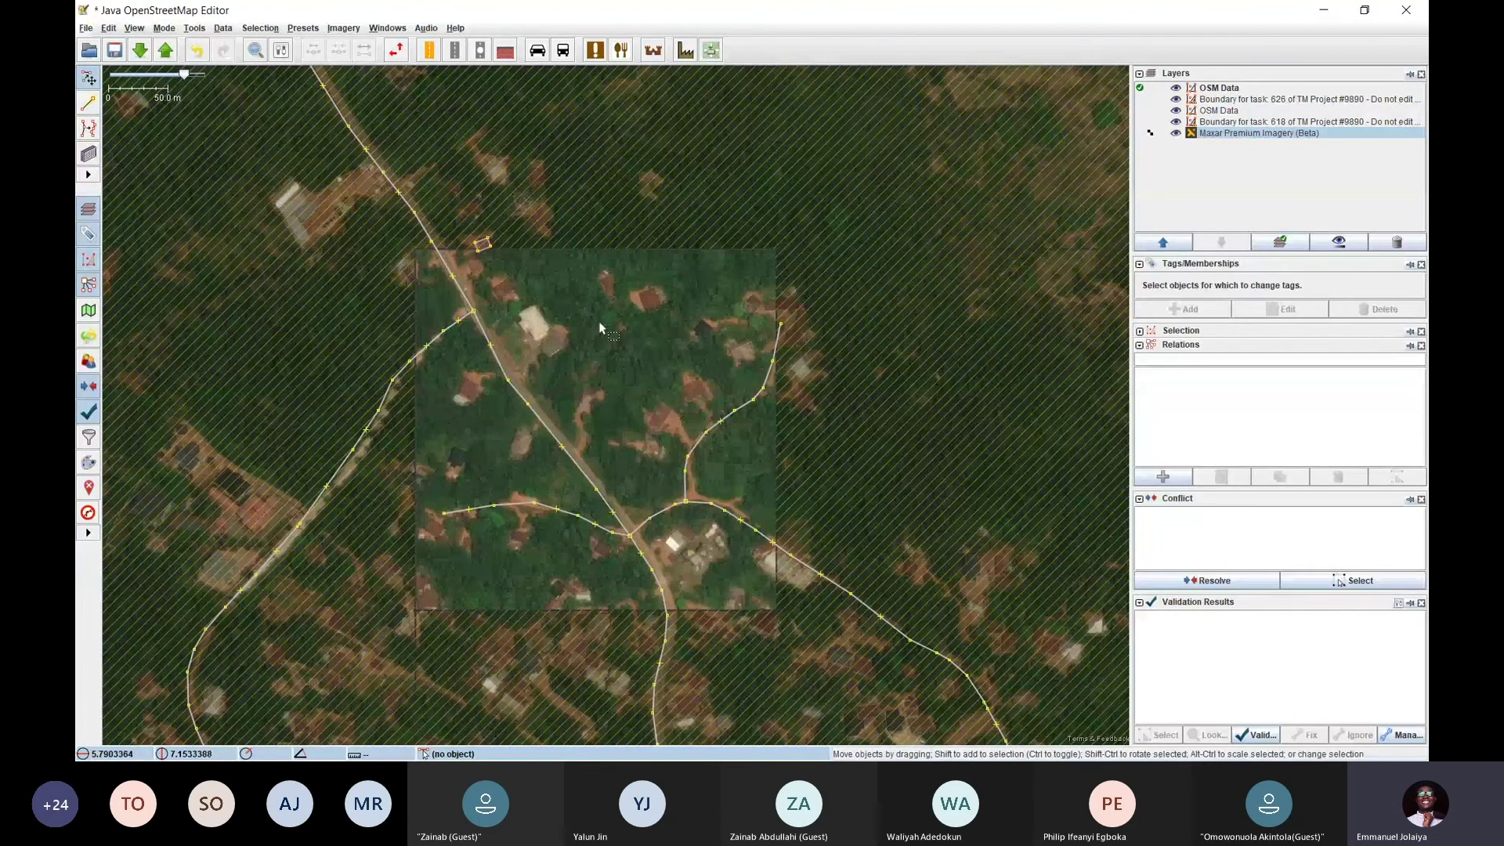
{"action": "scroll", "coordinate": [548, 290], "scroll_direction": "up", "scroll_amount": 1}
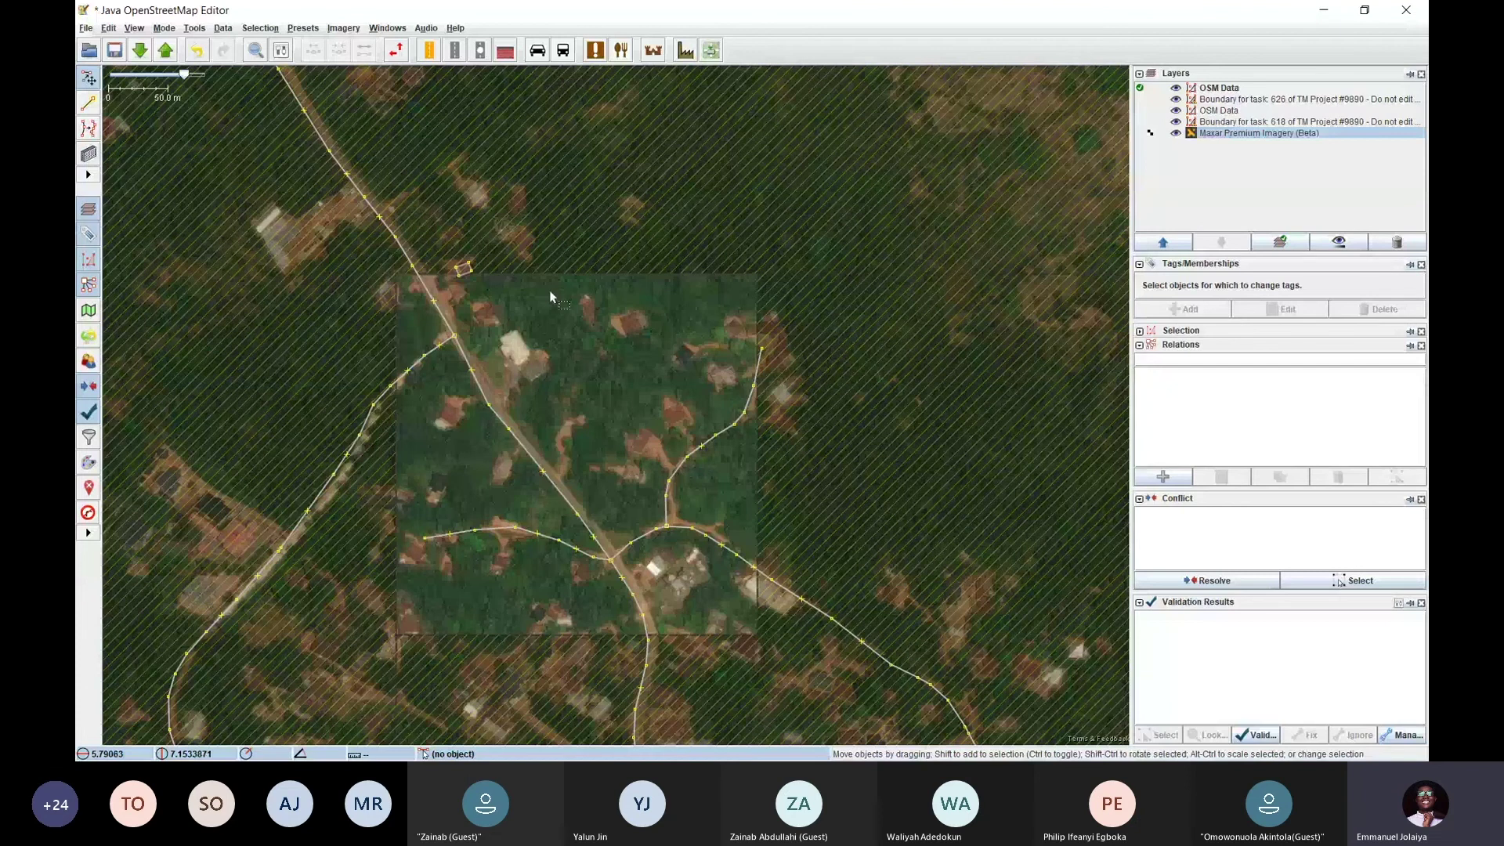
{"action": "scroll", "coordinate": [548, 290], "scroll_direction": "down", "scroll_amount": 1}
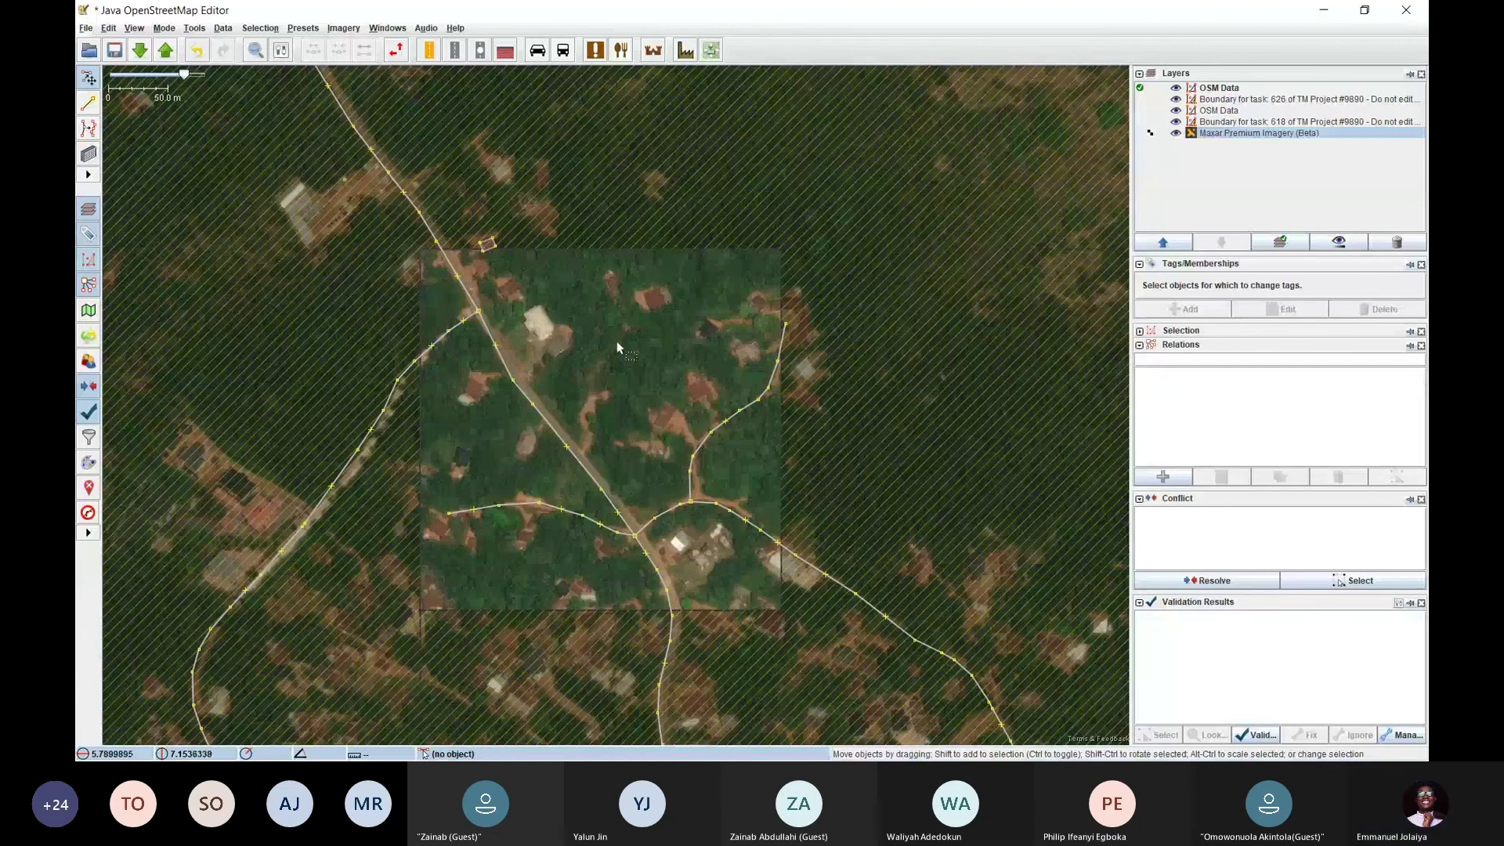
Reopen the imagery list, close it without adding anything, and switch to Tasking Manager
{"action": "left_click", "coordinate": [344, 28]}
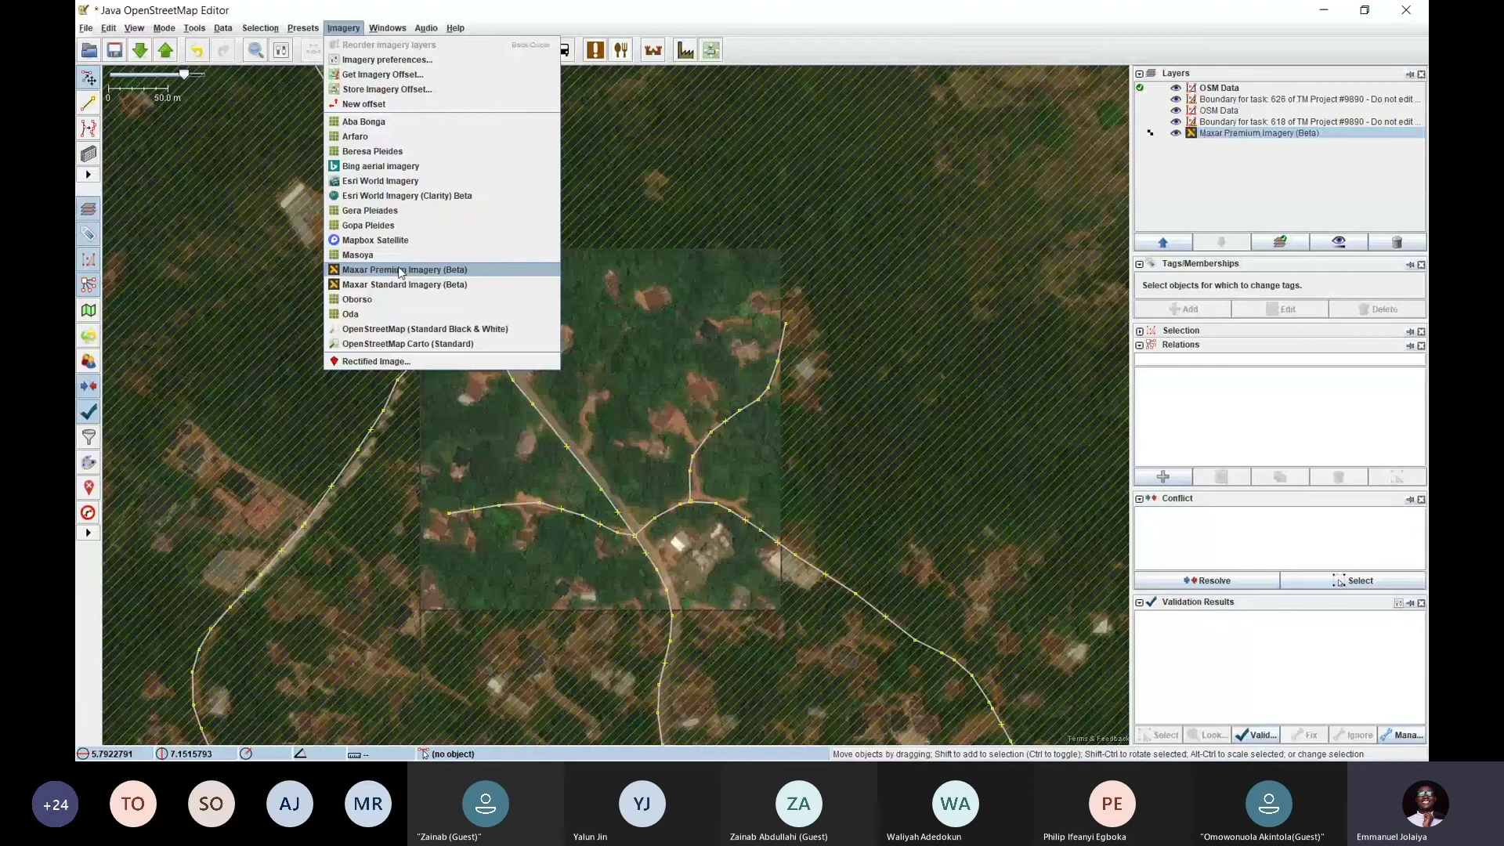
{"action": "left_click", "coordinate": [608, 318]}
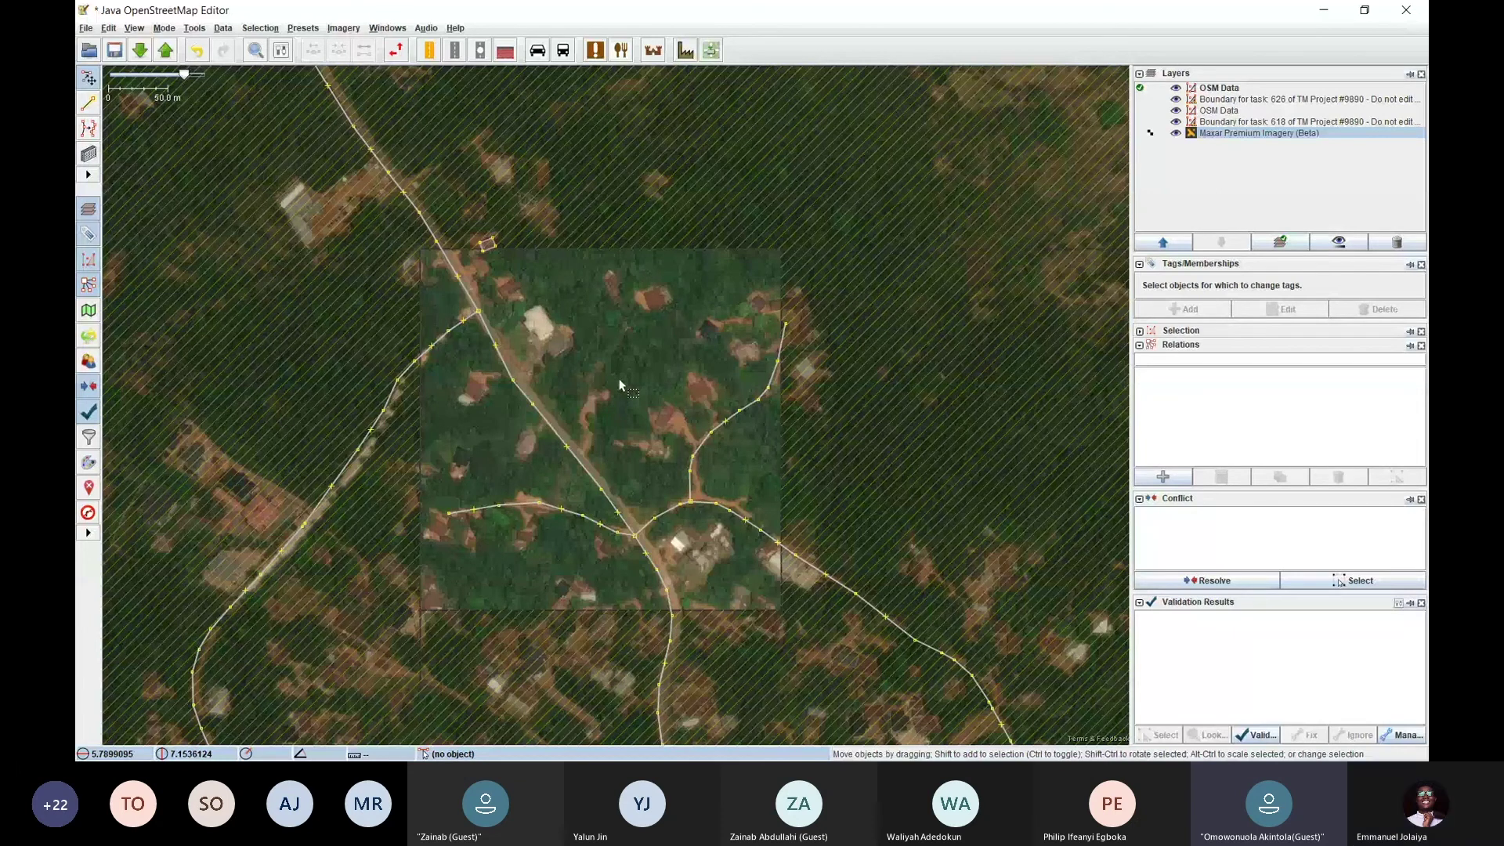
{"action": "key", "text": "alt+Tab"}
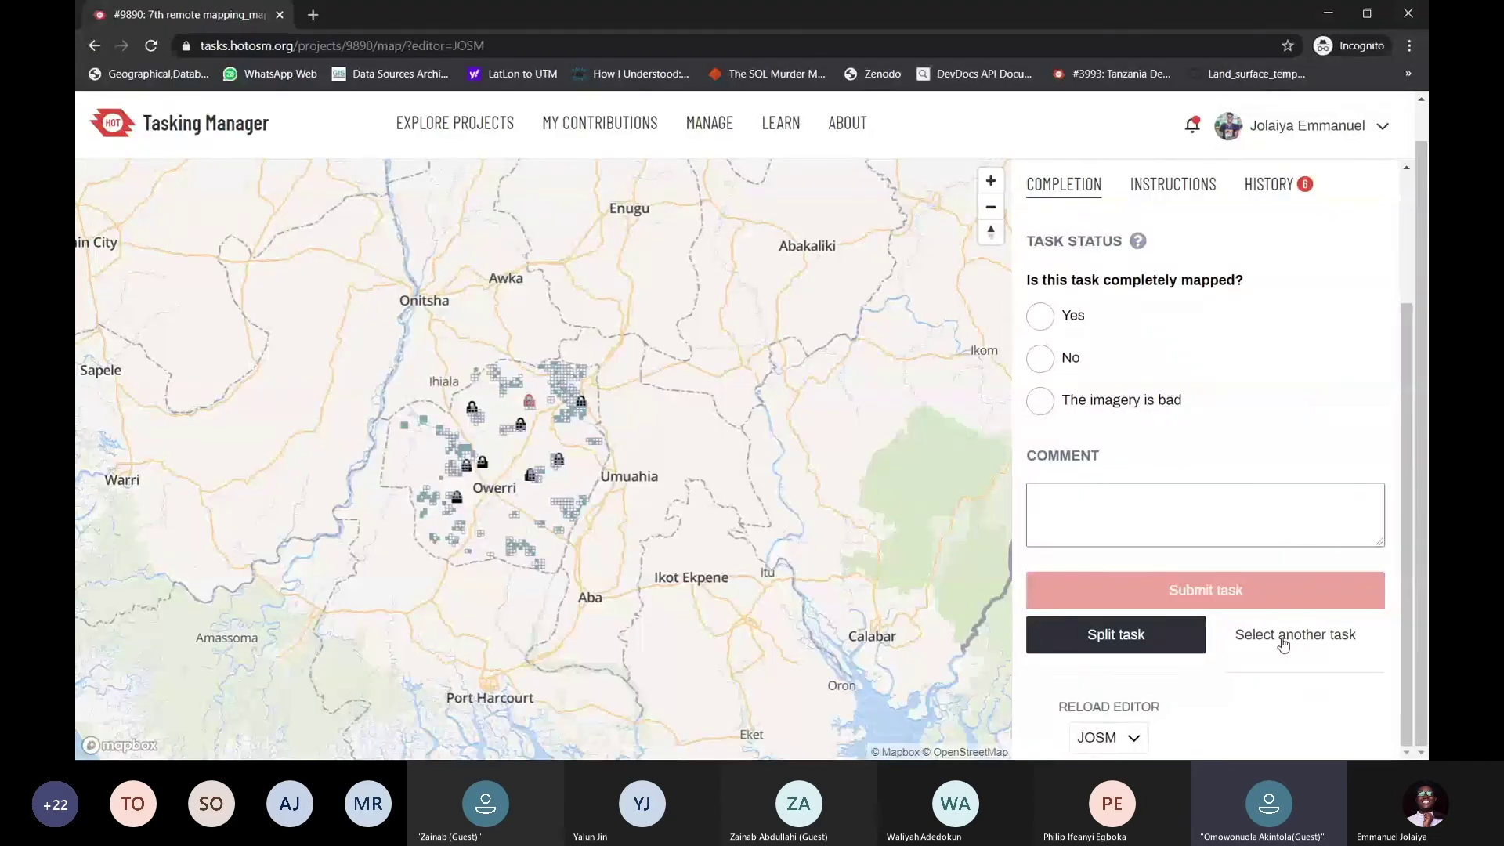
Choose 'Select another task' to leave task #626 for project #9890's page
{"action": "left_click", "coordinate": [1284, 637]}
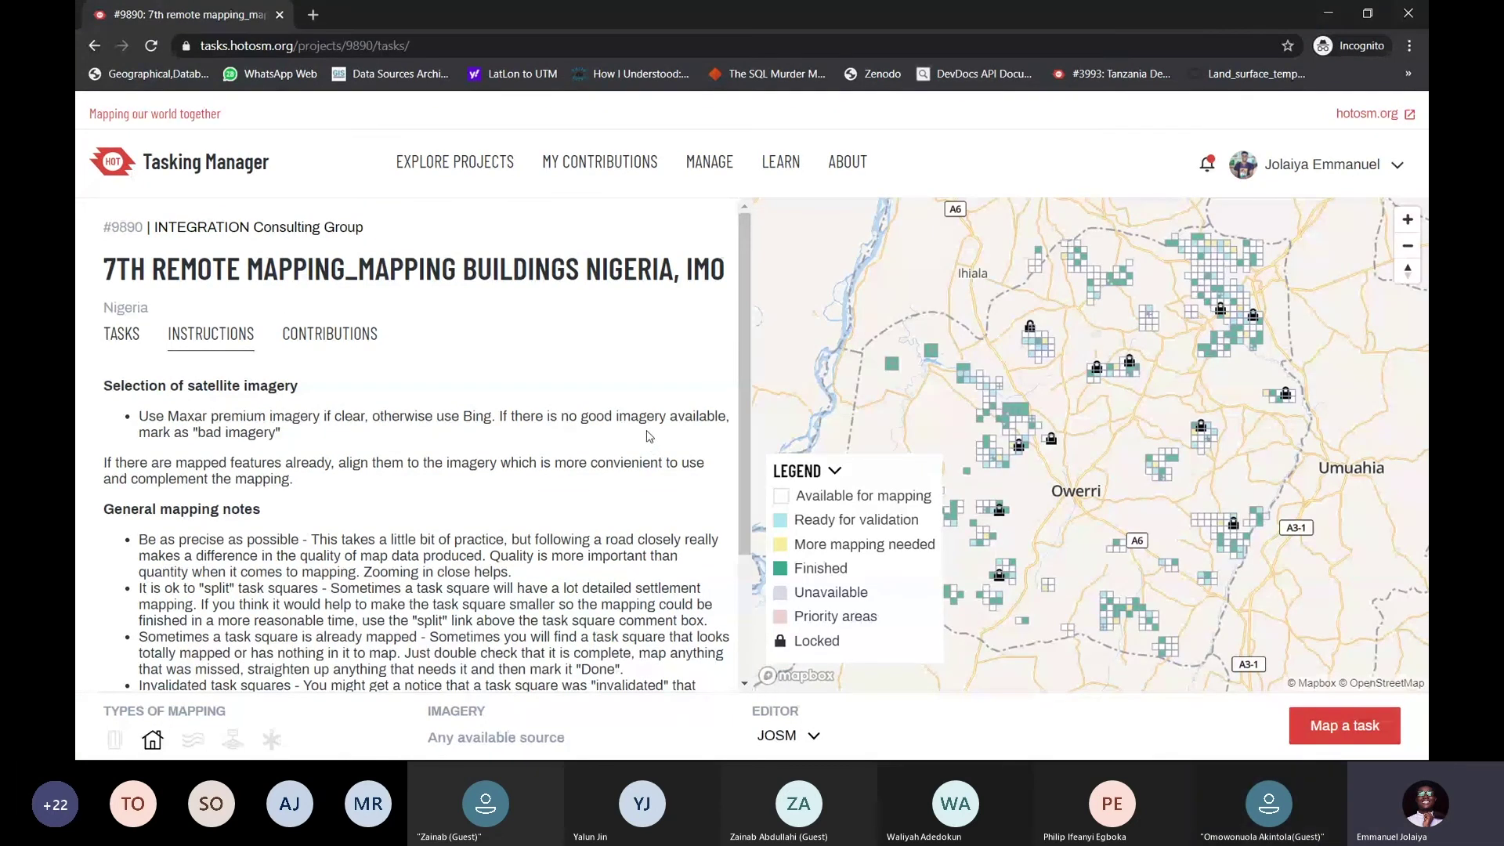
Collapse the map legend and strip '/tasks/' from the URL to load project 9890's overview
{"action": "left_click", "coordinate": [834, 473]}
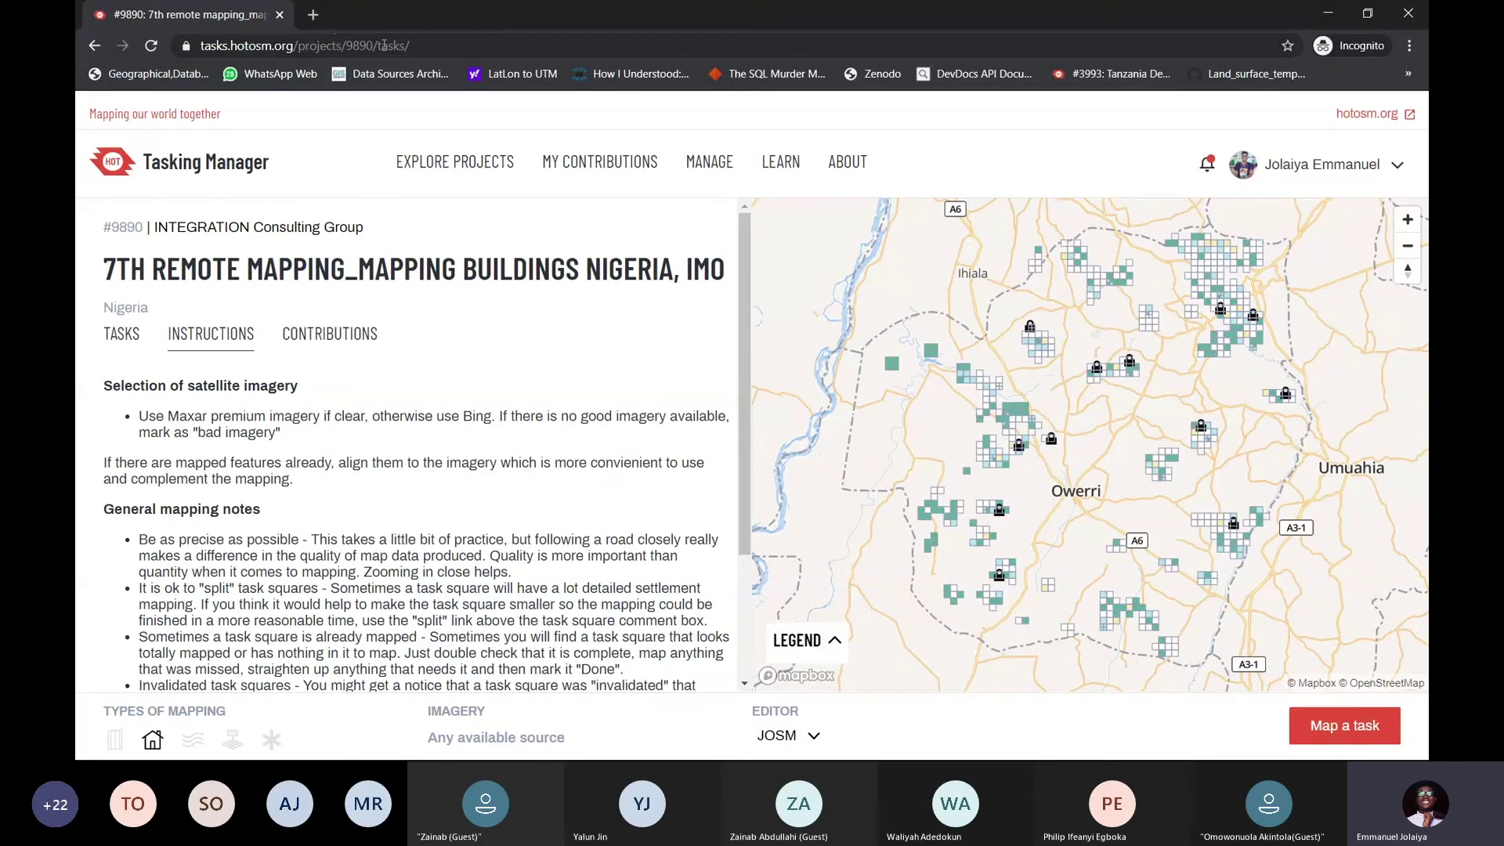
{"action": "left_click_drag", "start_coordinate": [376, 44], "coordinate": [443, 51]}
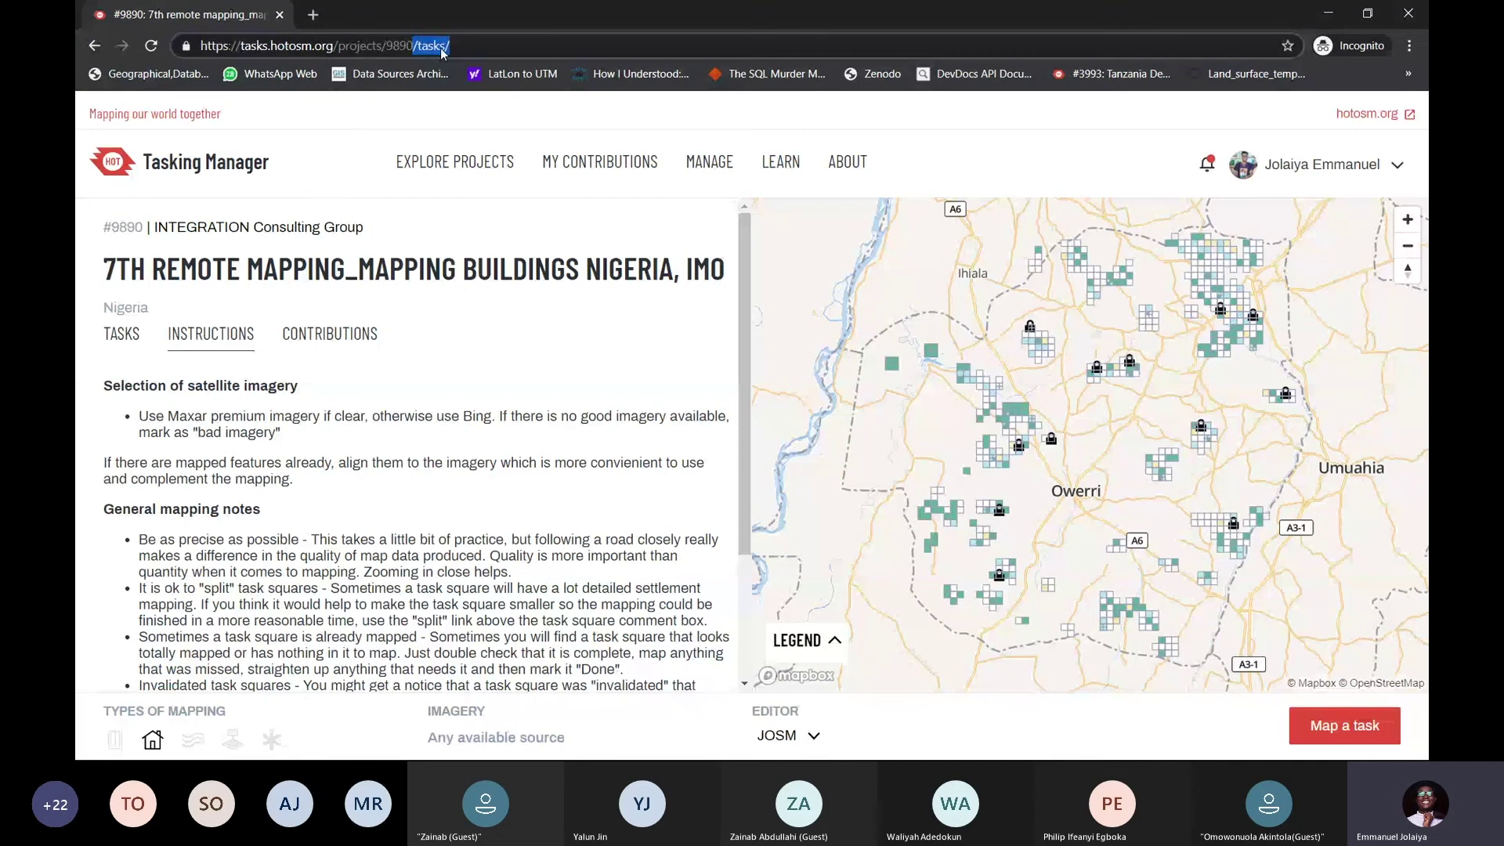
{"action": "key", "text": "BackSpace"}
{"action": "key", "text": "Return"}
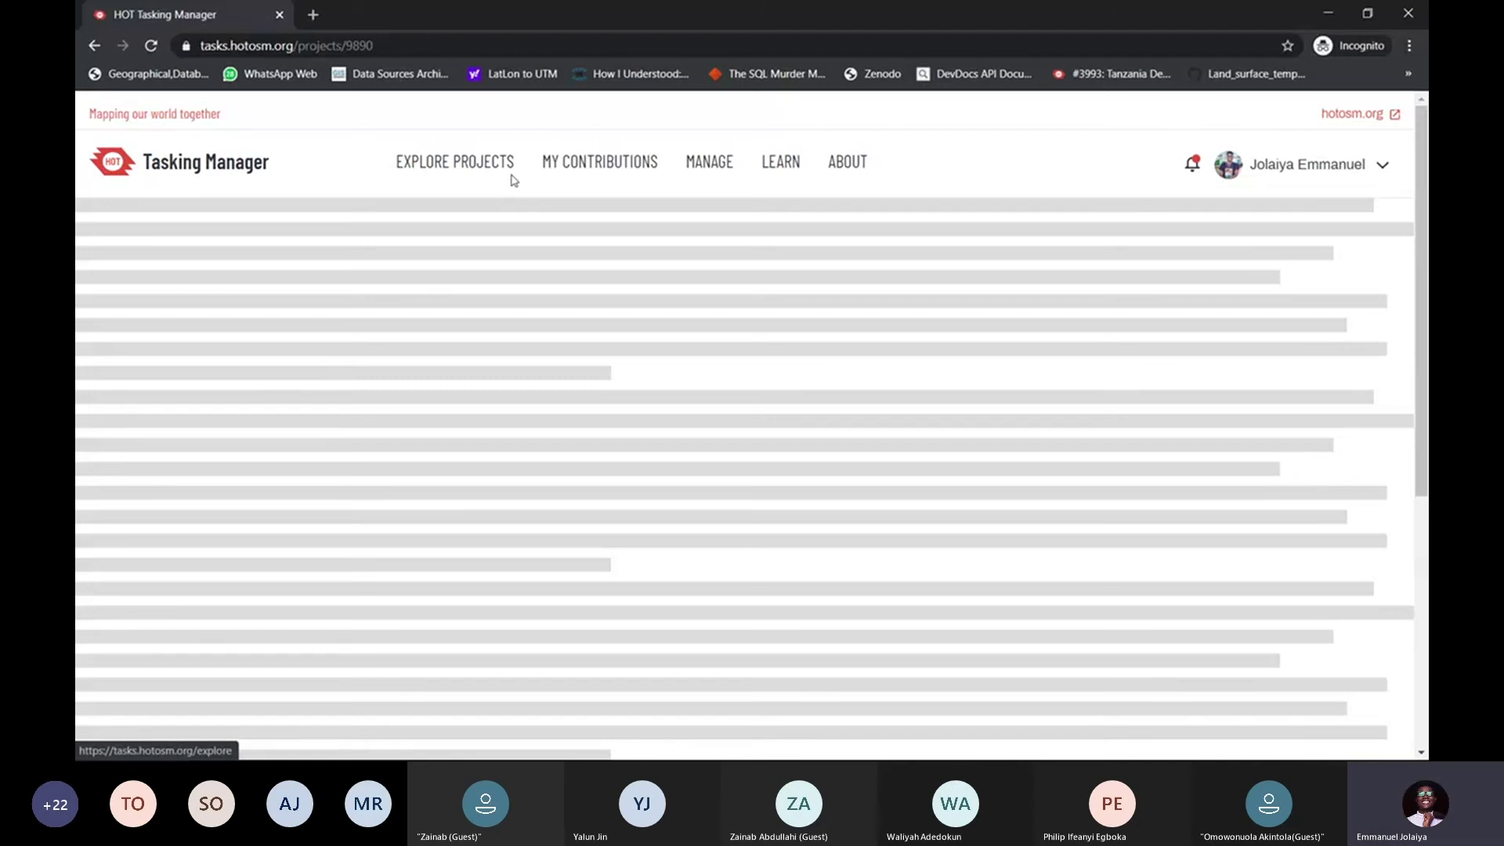
Reload the project 9890 overview page and check the project number in the address
{"action": "scroll", "coordinate": [479, 338], "scroll_direction": "down", "scroll_amount": 1}
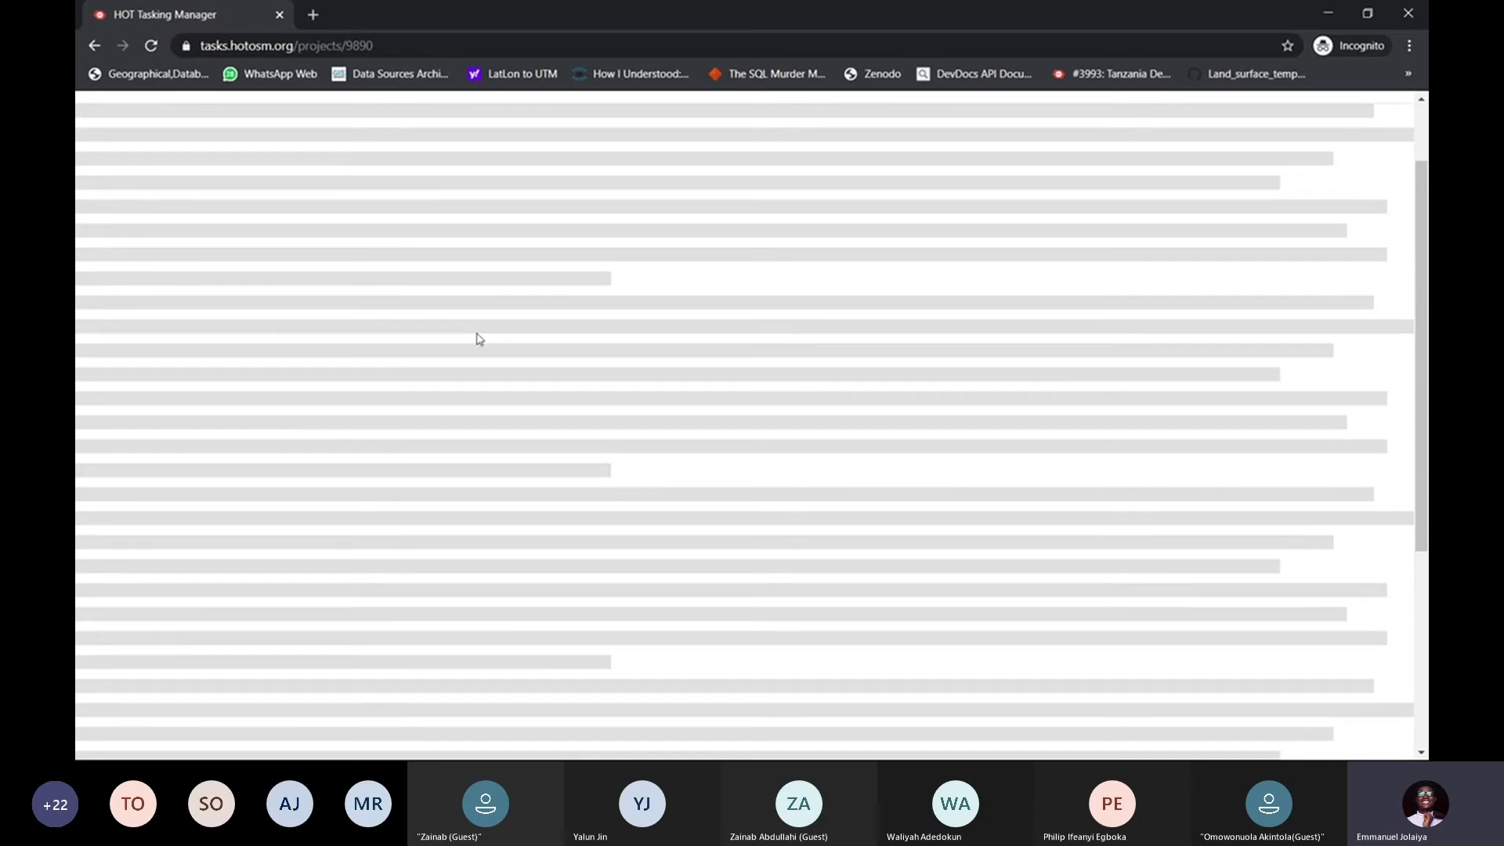
{"action": "scroll", "coordinate": [479, 338], "scroll_direction": "up", "scroll_amount": 1}
{"action": "left_click", "coordinate": [400, 47]}
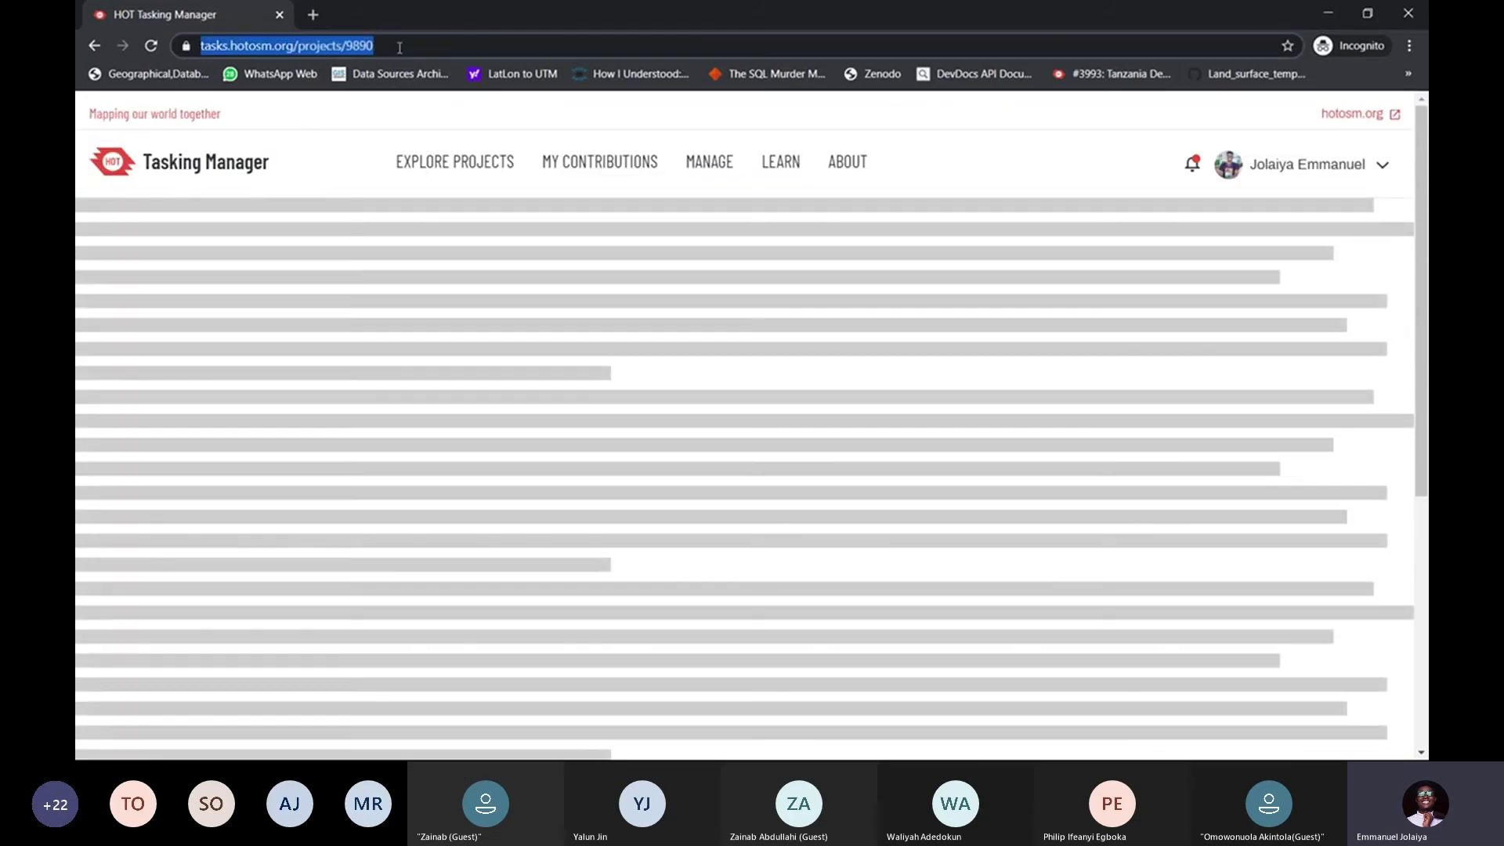
{"action": "key", "text": "Return"}
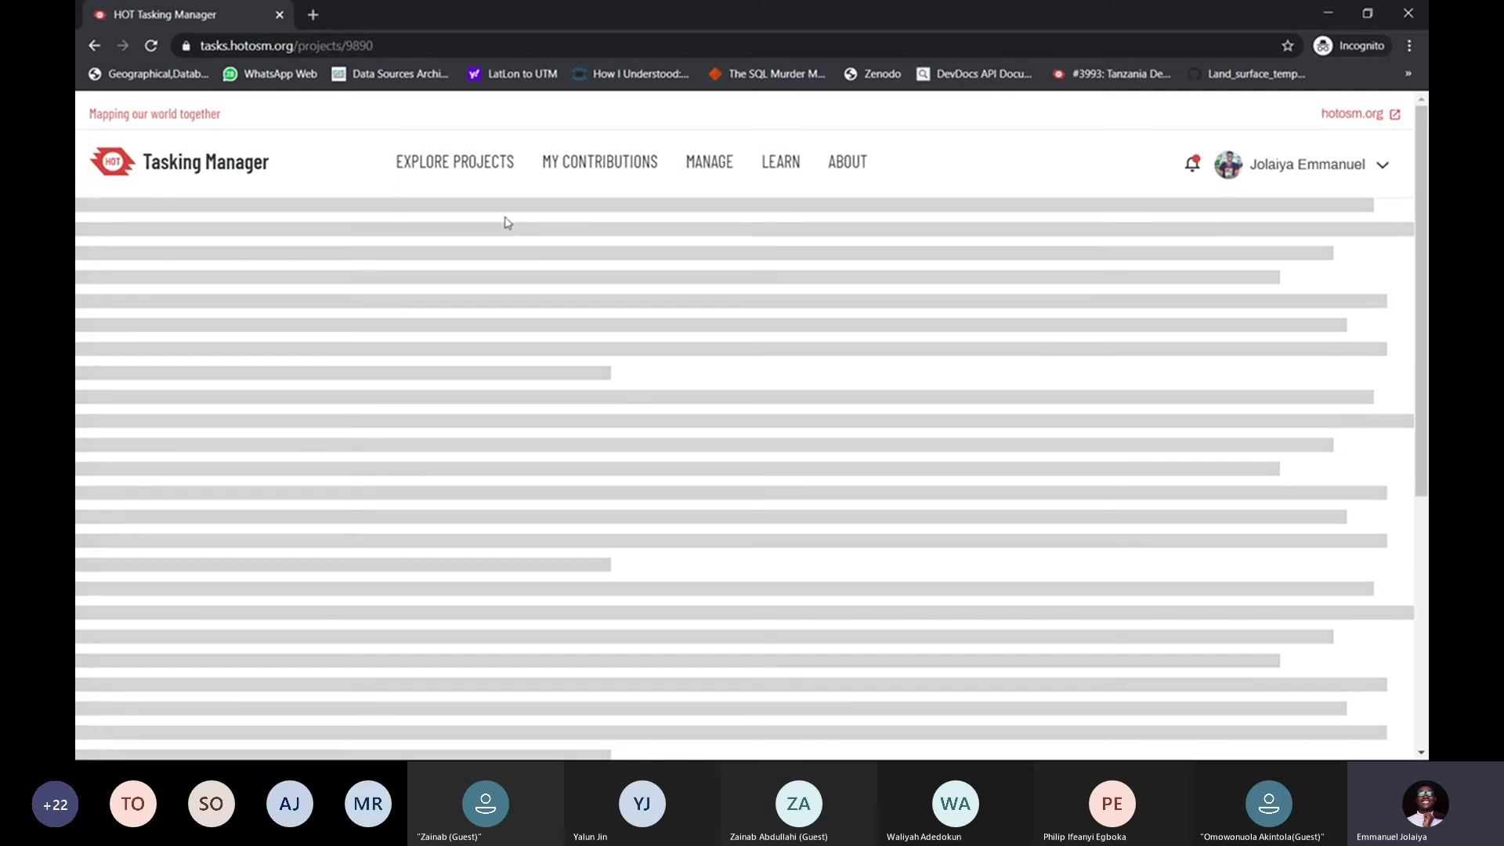
{"action": "double_click", "coordinate": [376, 45]}
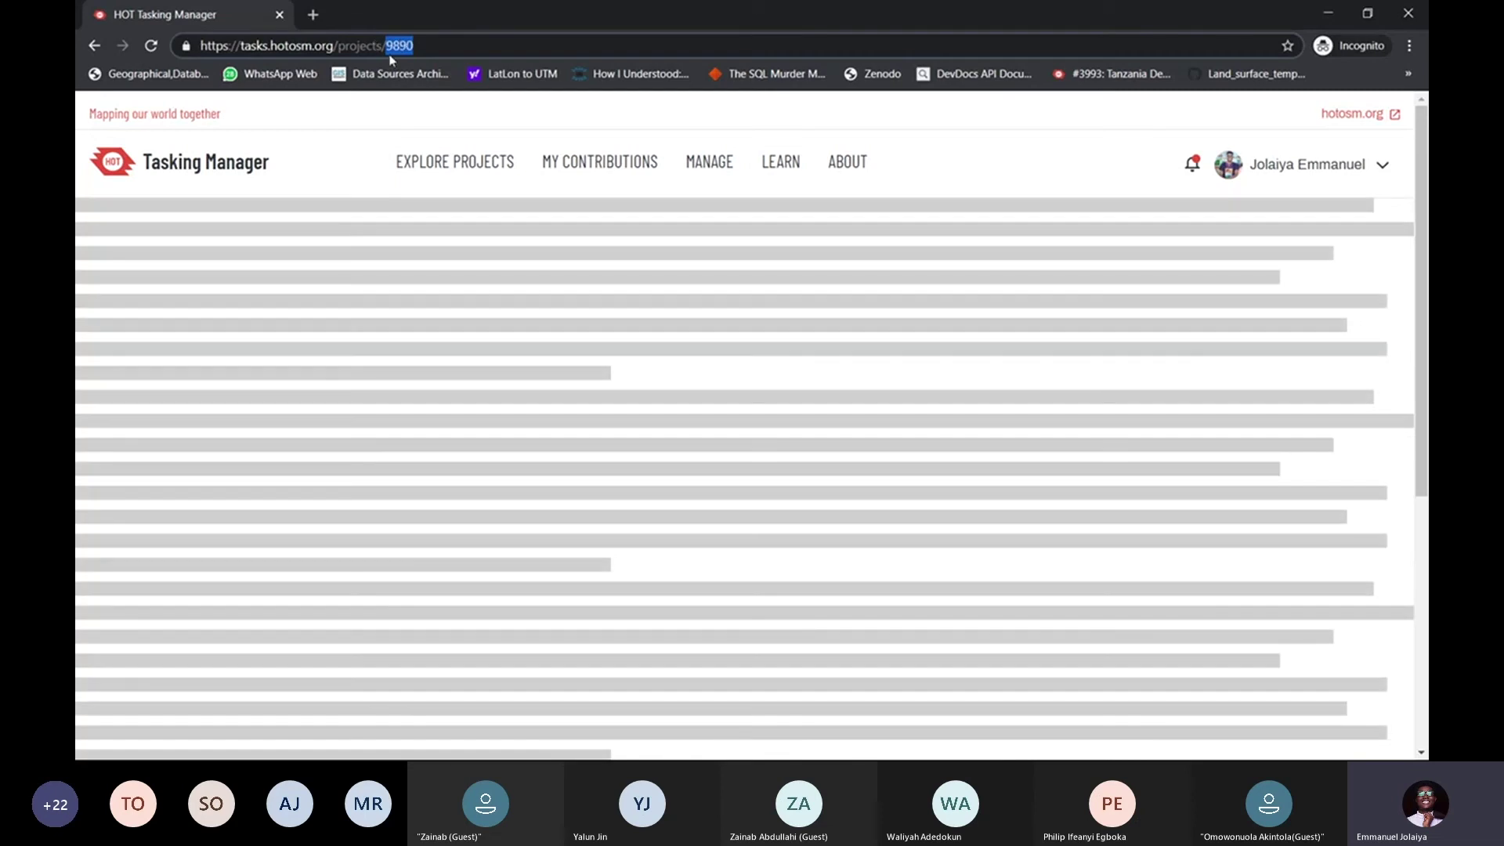
{"action": "left_click", "coordinate": [381, 122]}
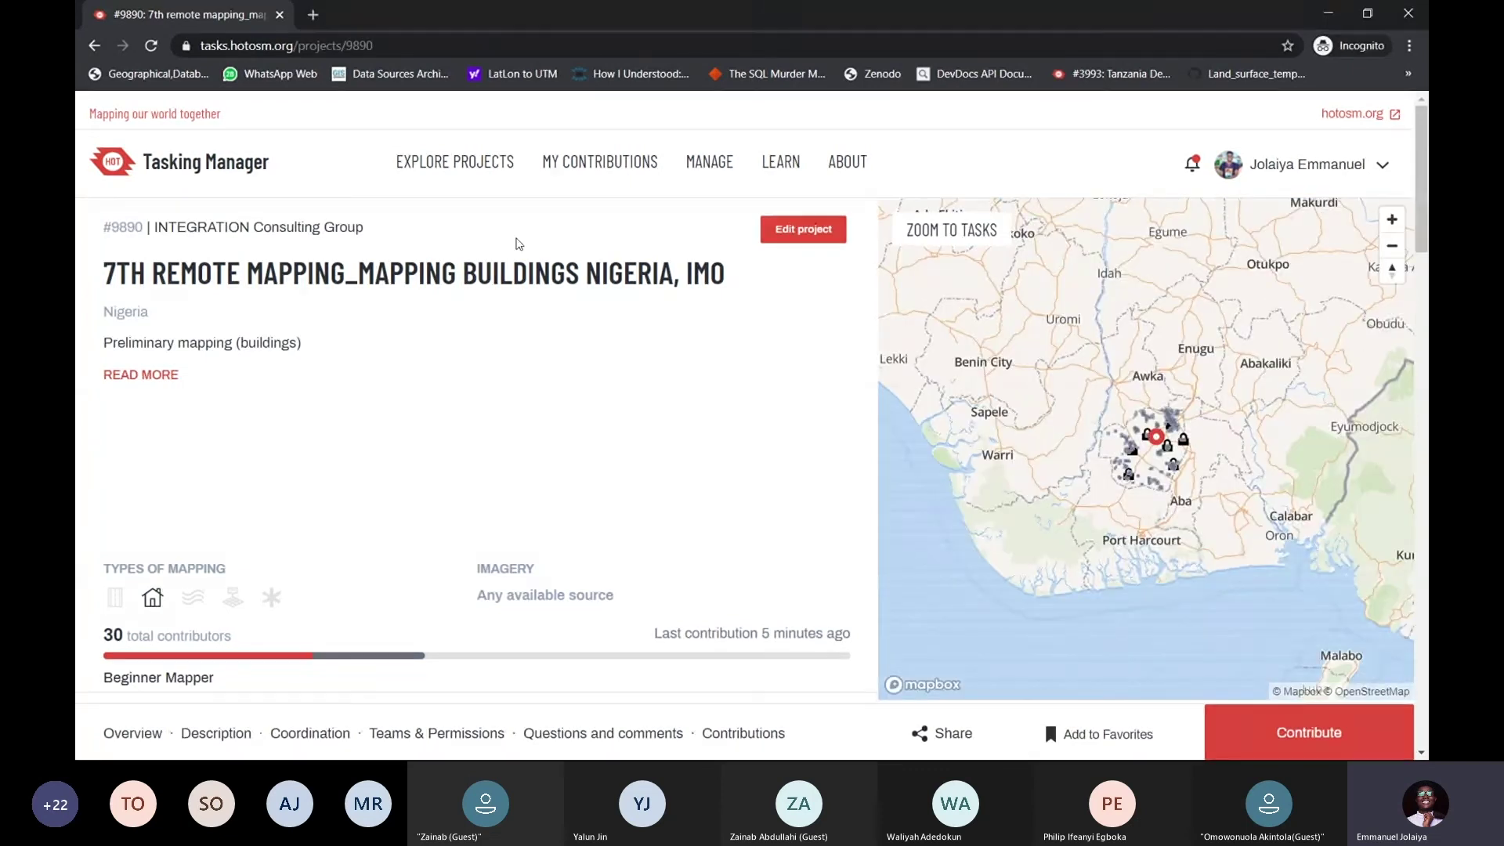
{"action": "left_click_drag", "start_coordinate": [464, 275], "coordinate": [732, 281]}
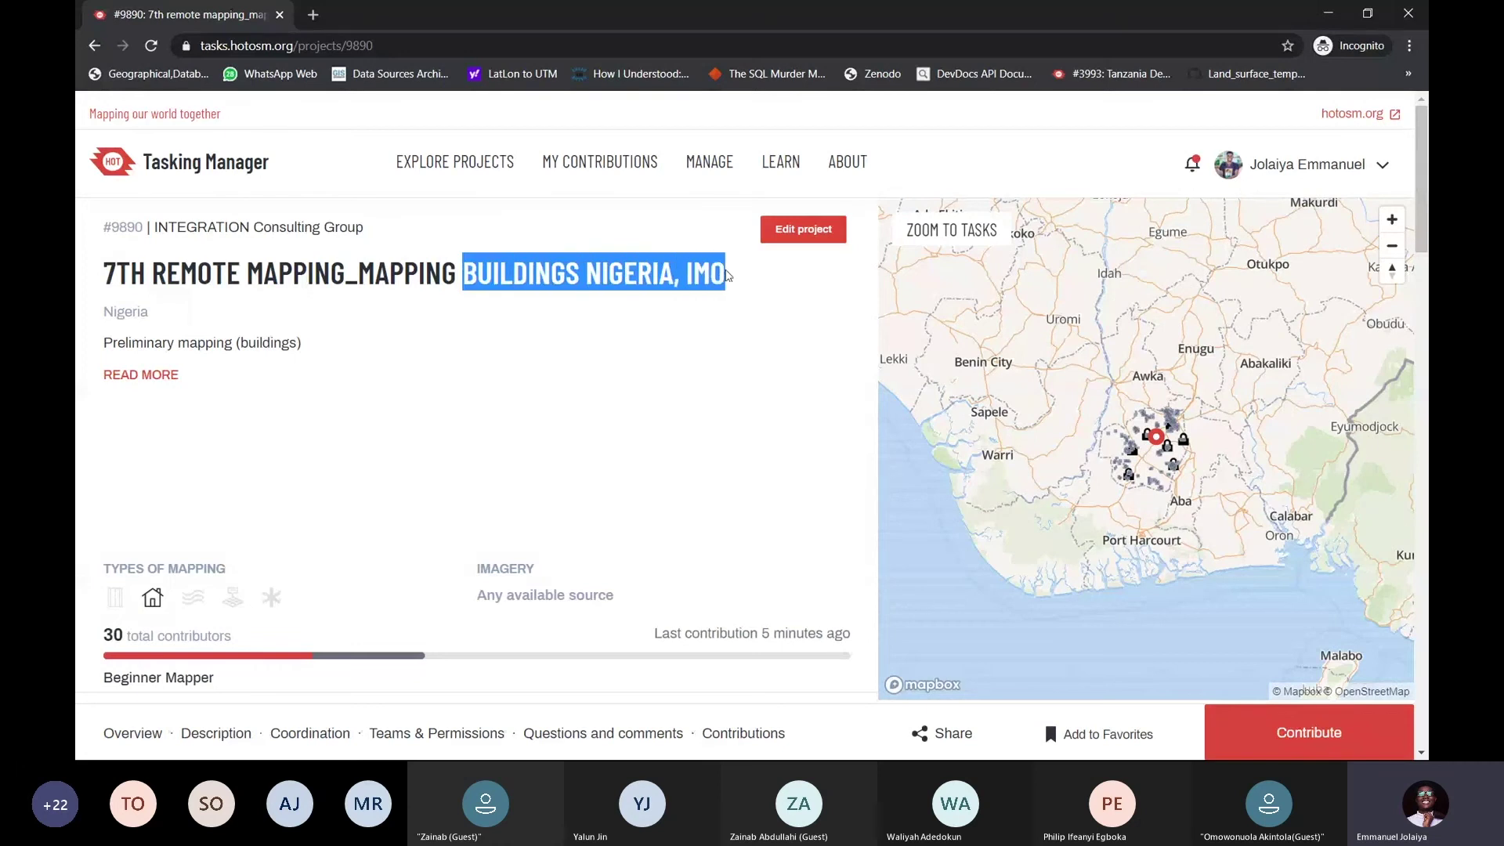
{"action": "left_click", "coordinate": [720, 312]}
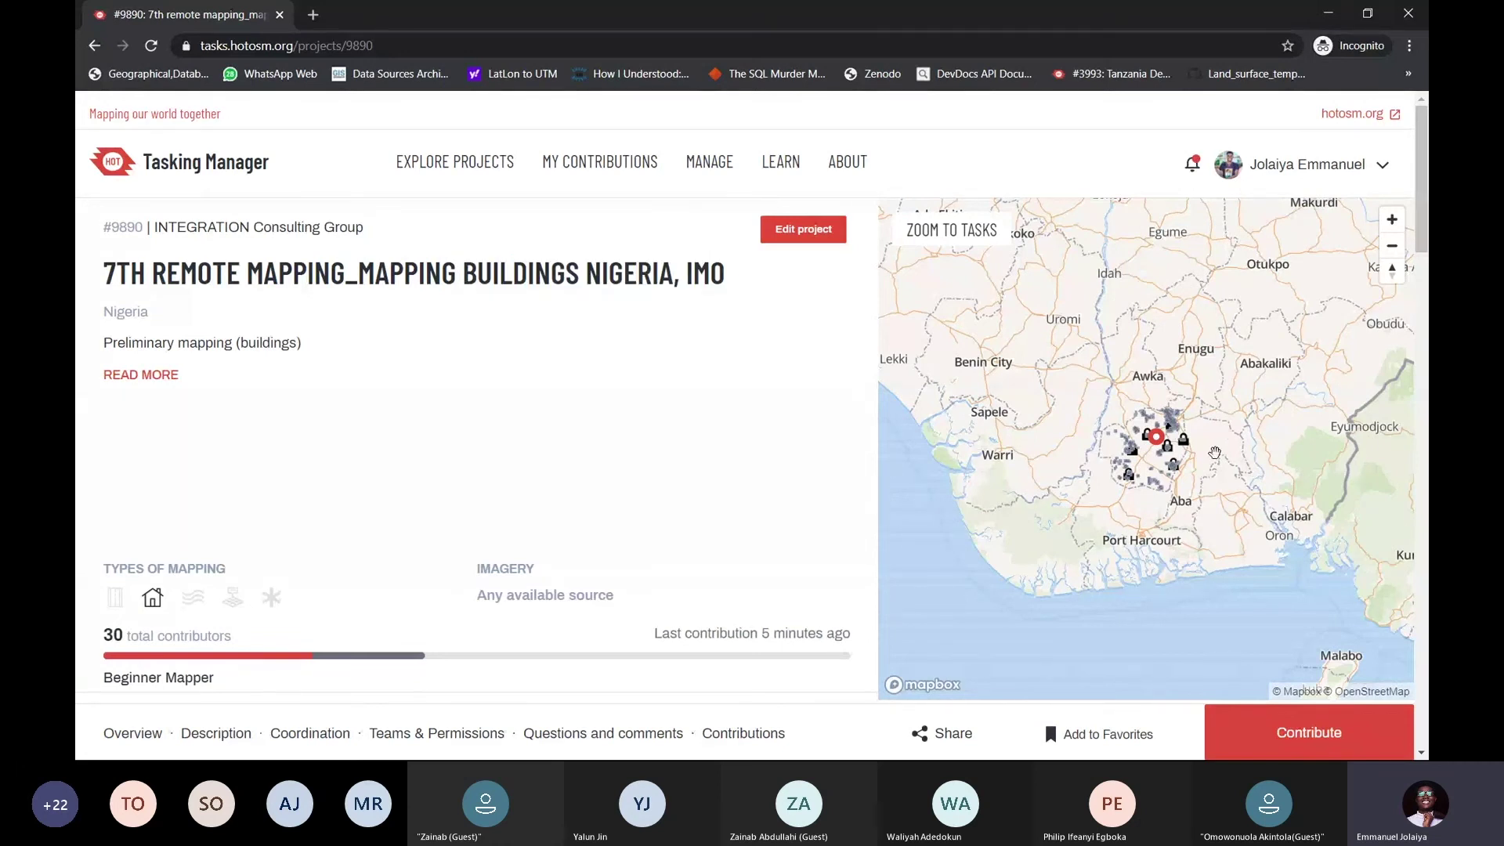
{"action": "left_click_drag", "start_coordinate": [1158, 447], "coordinate": [1093, 445]}
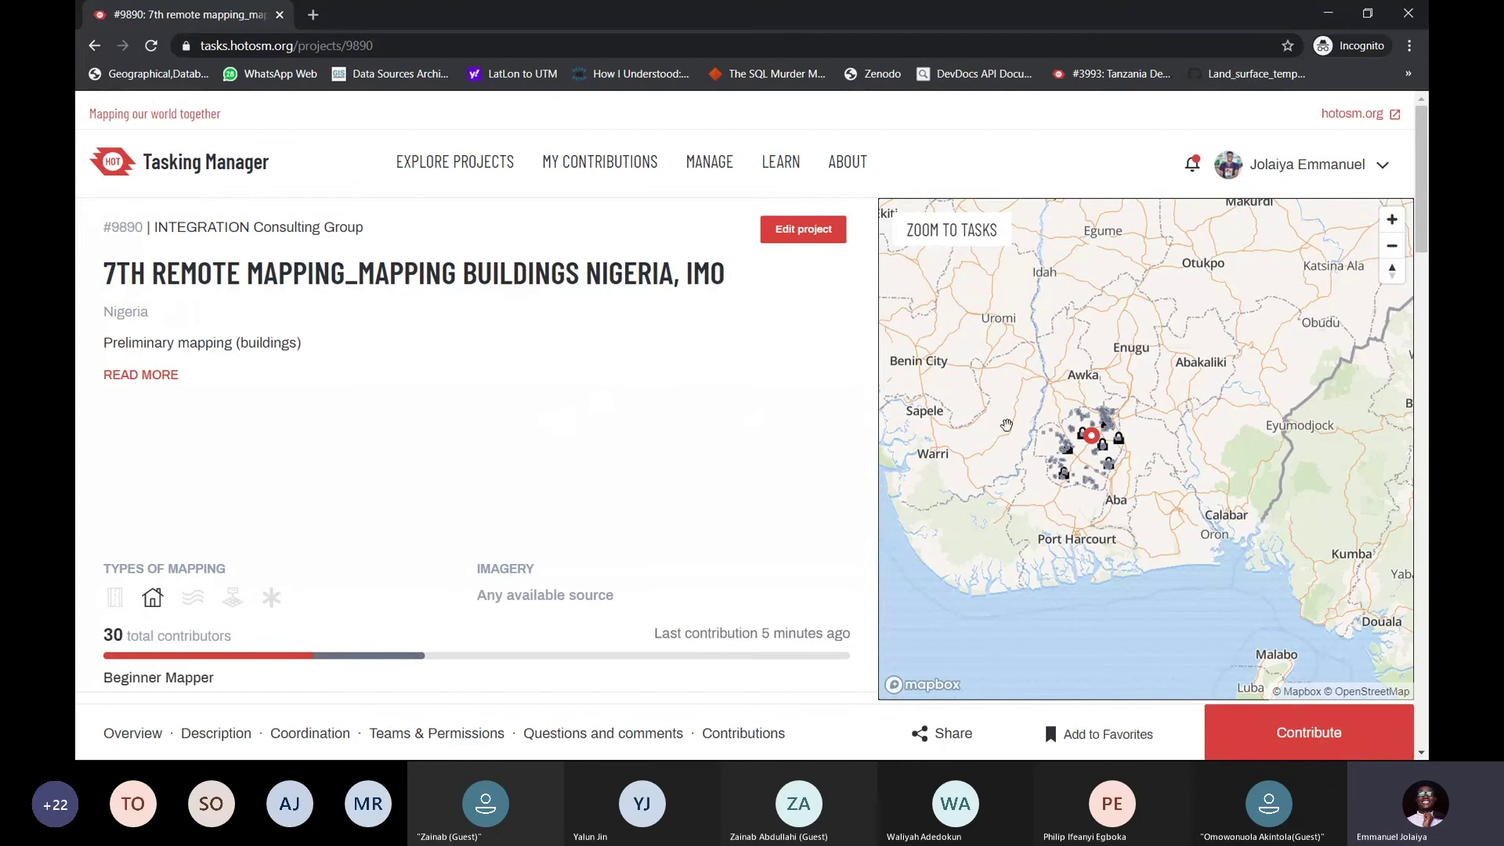
{"action": "mouse_move", "coordinate": [1017, 415]}
{"action": "left_mouse_down"}
{"action": "mouse_move", "coordinate": [1027, 437]}
{"action": "mouse_move", "coordinate": [1018, 428]}
{"action": "left_mouse_up"}
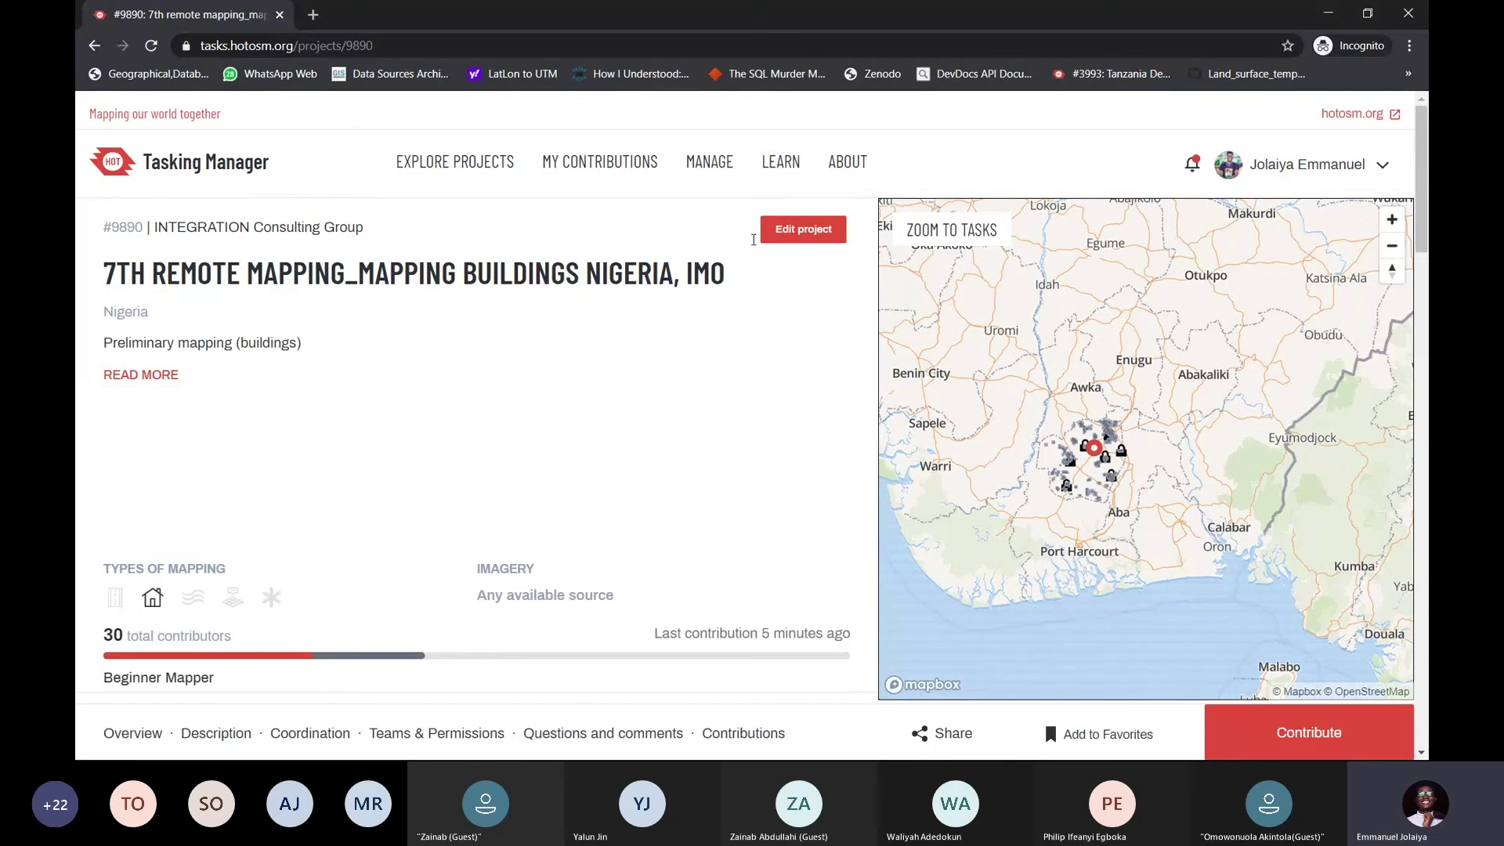
{"action": "left_click", "coordinate": [1342, 164]}
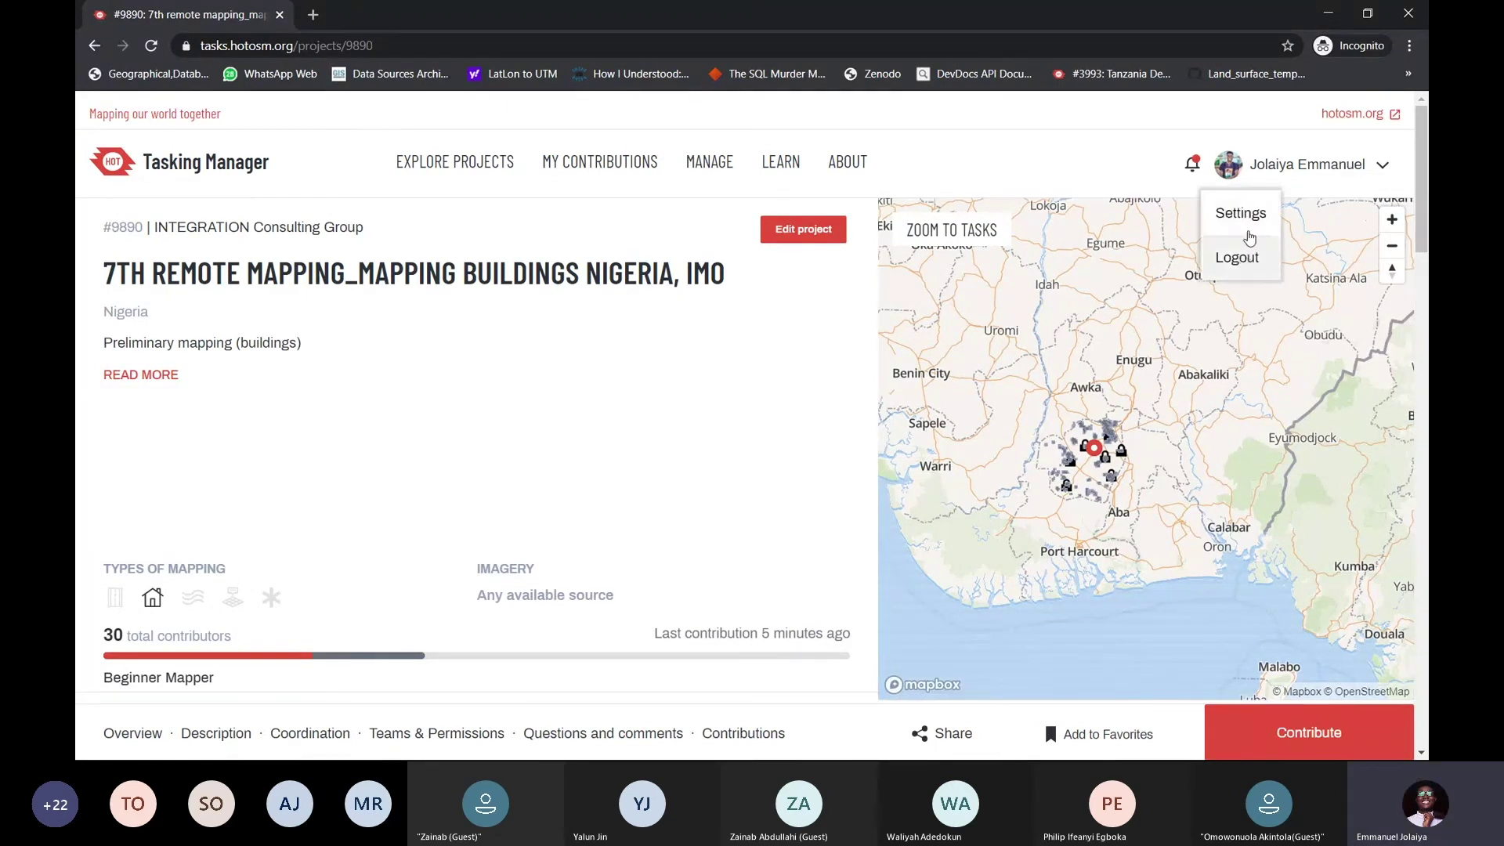
{"action": "left_click", "coordinate": [1331, 166]}
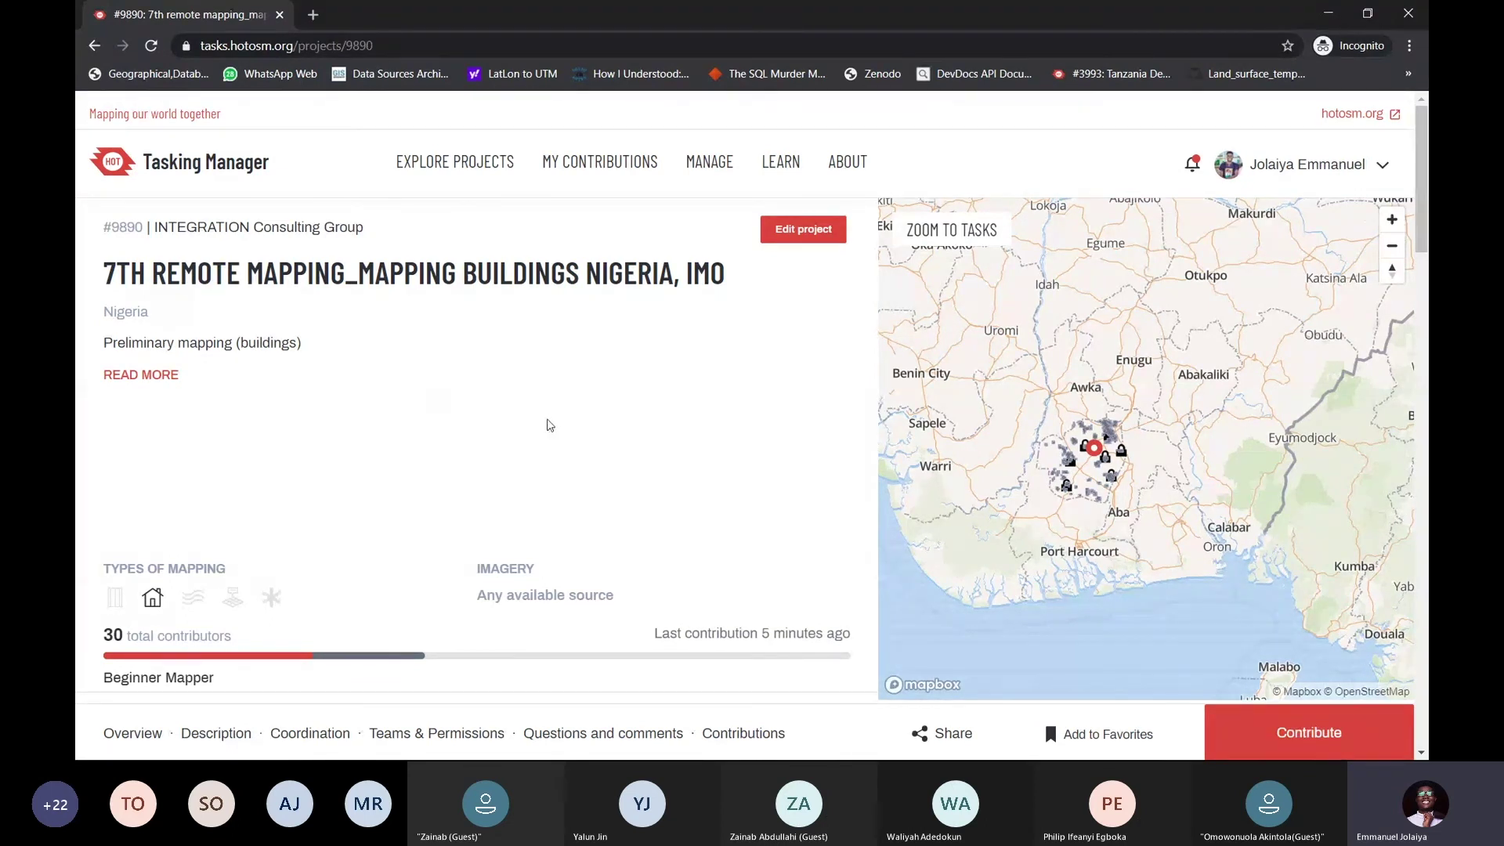
{"action": "left_click", "coordinate": [1295, 735]}
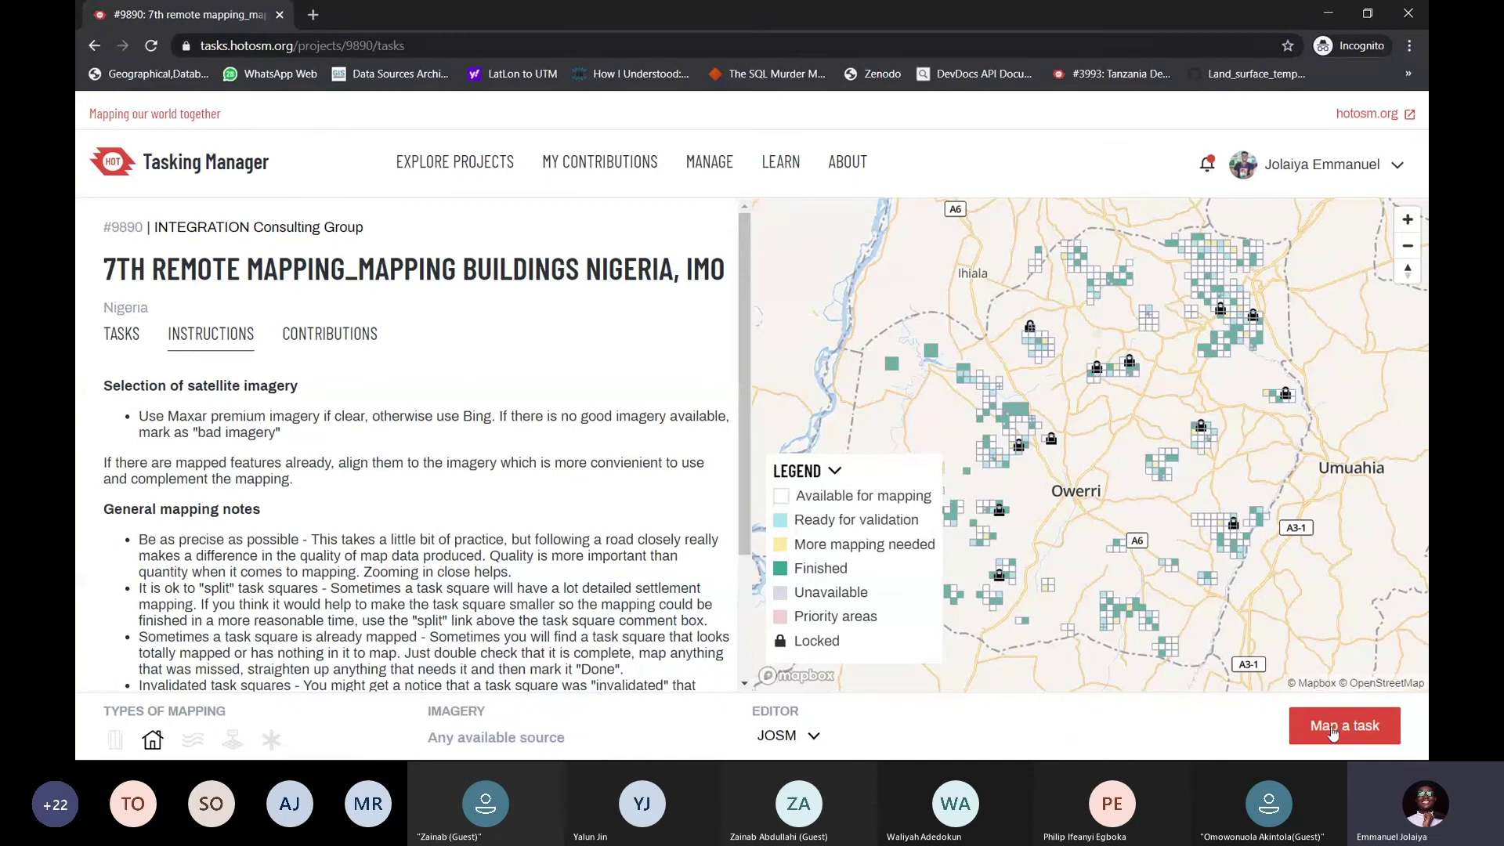
Send task 270 from the project tasks page to JOSM for mapping
{"action": "left_click", "coordinate": [1345, 727]}
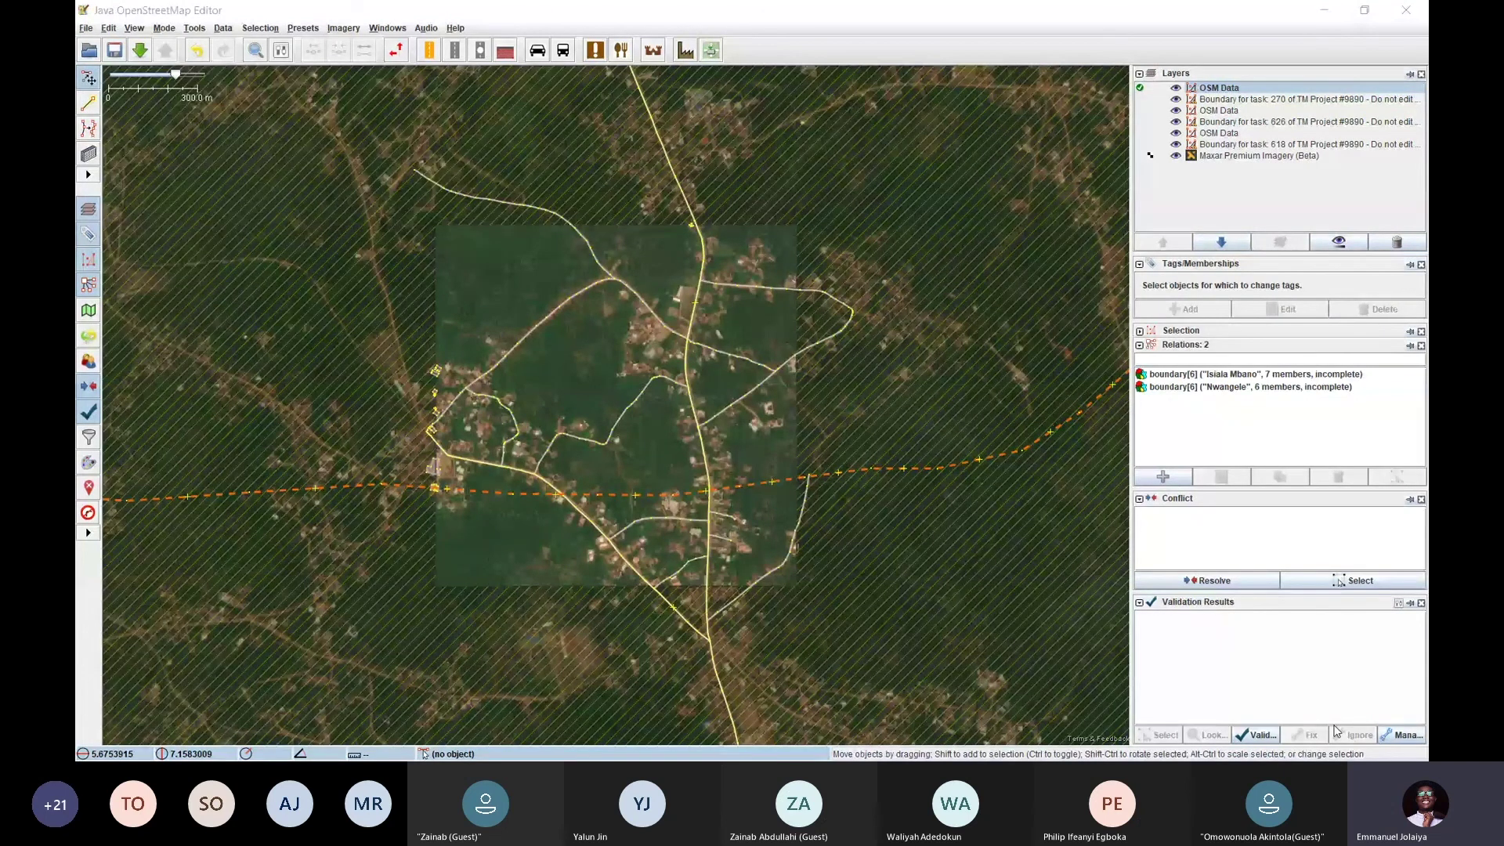
Hide the original Maxar Premium imagery layer in the Layers panel
{"action": "left_click", "coordinate": [1177, 159]}
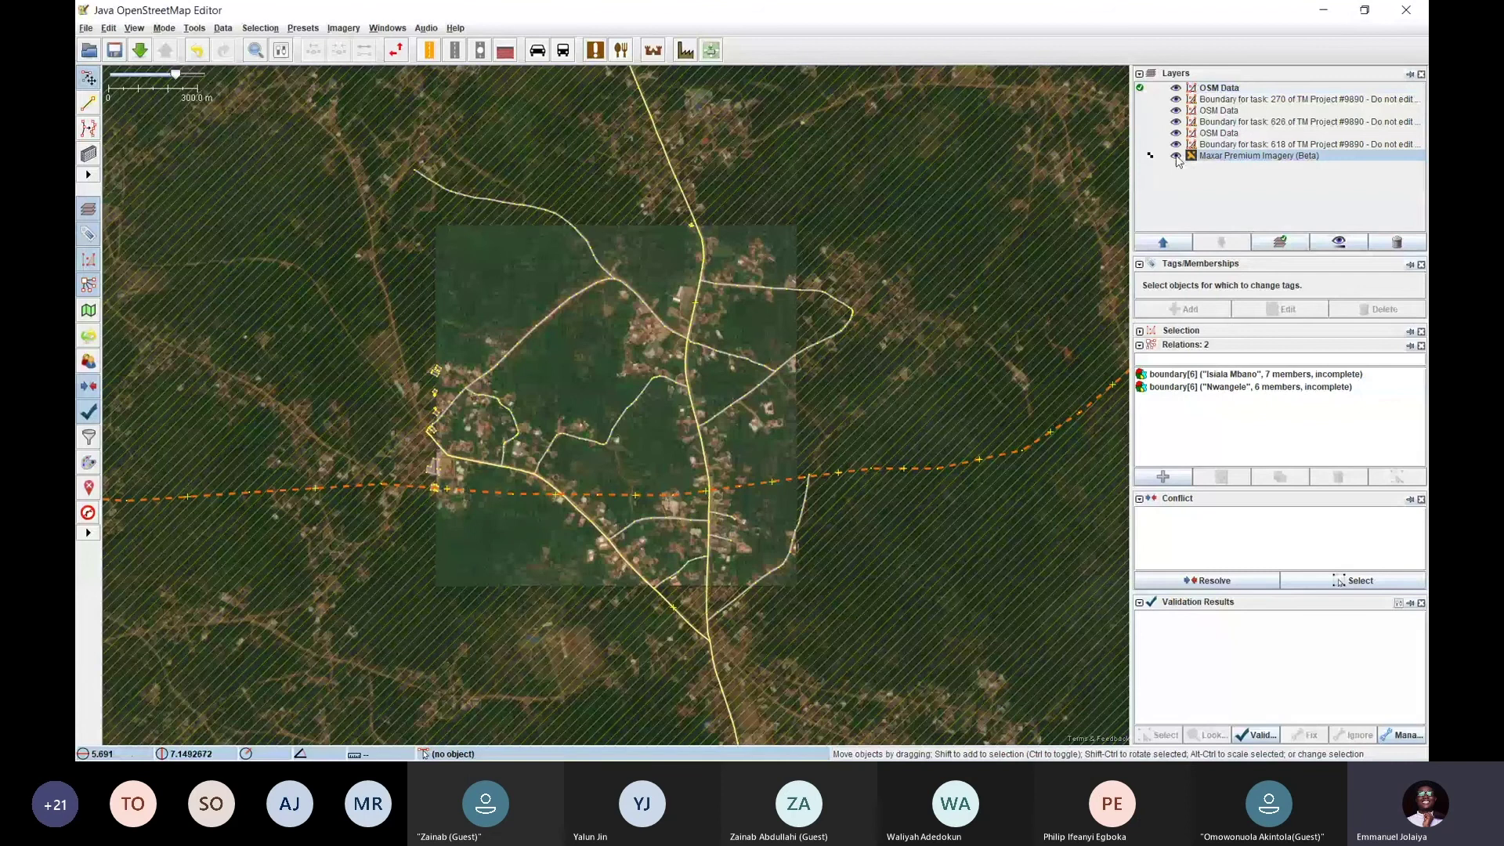
{"action": "left_click", "coordinate": [1176, 156]}
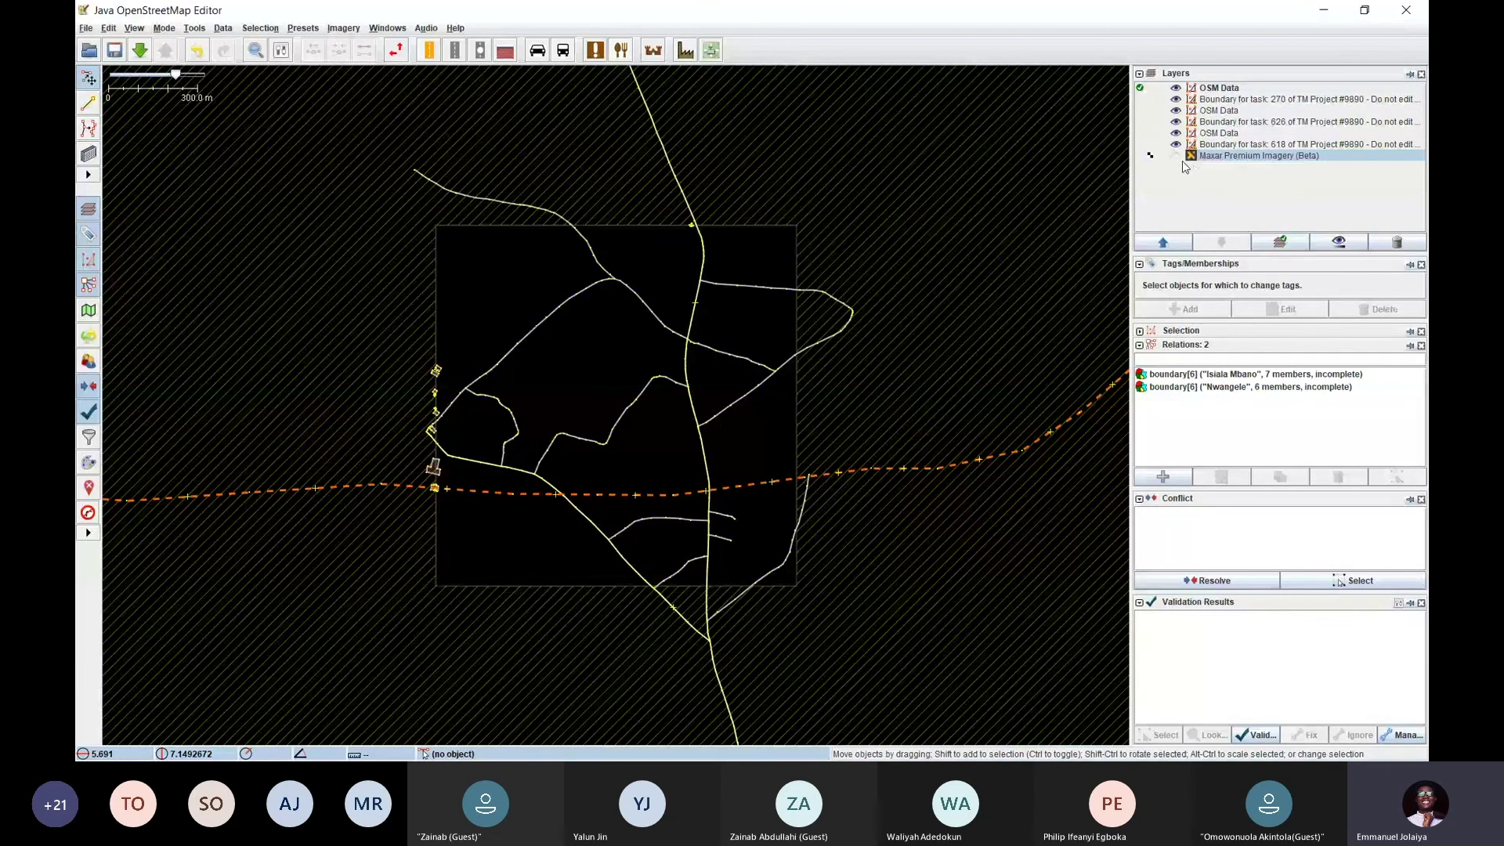
{"action": "left_click", "coordinate": [1176, 157]}
{"action": "left_click", "coordinate": [1176, 156]}
Add a new Maxar Premium Imagery (Beta) layer from the Imagery menu
{"action": "left_click", "coordinate": [341, 30]}
{"action": "mouse_move", "coordinate": [89, 33]}
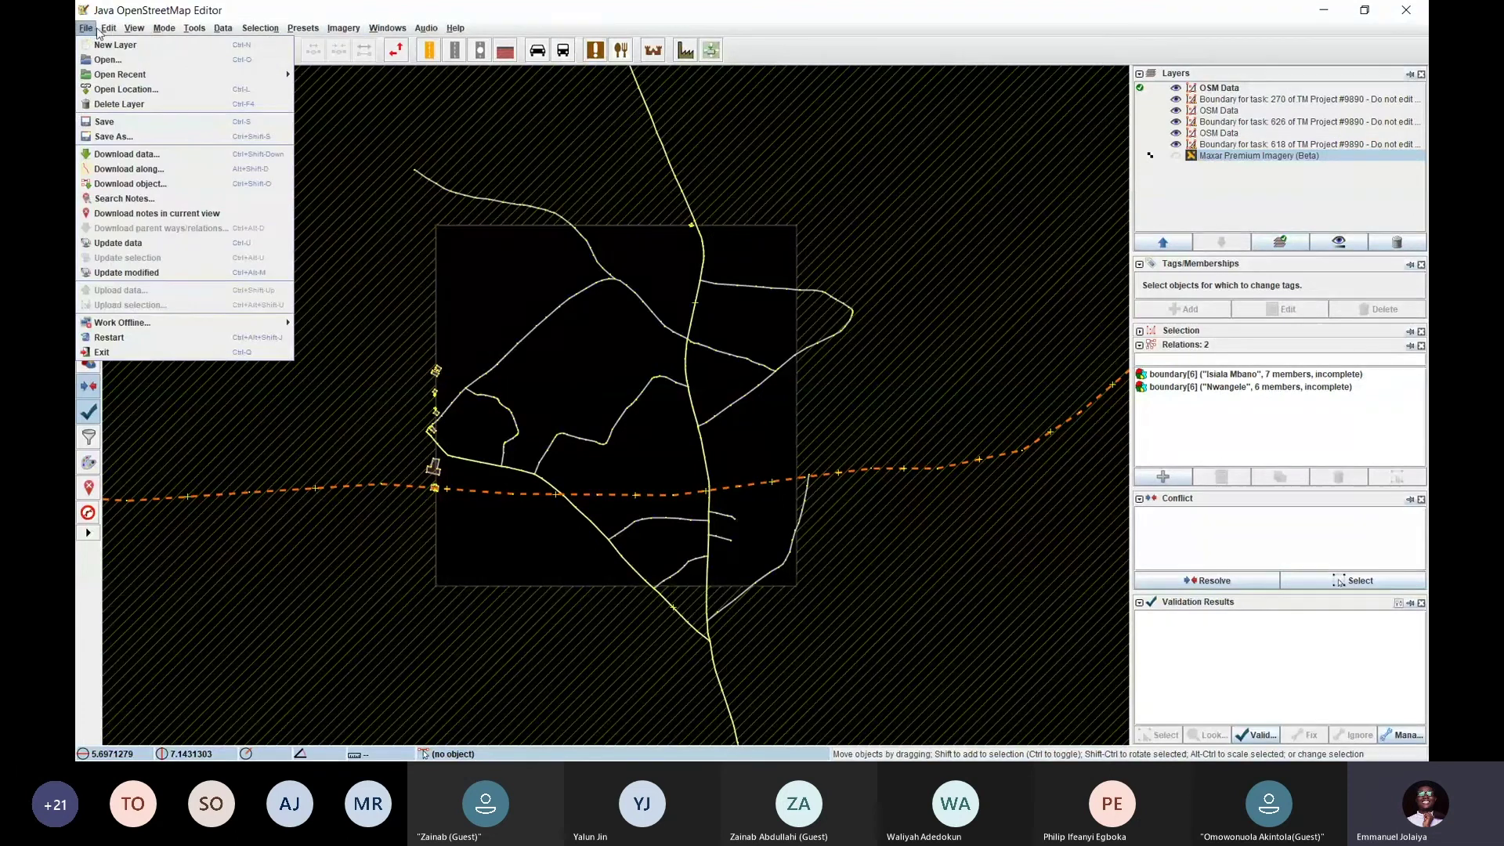
{"action": "left_click", "coordinate": [337, 29]}
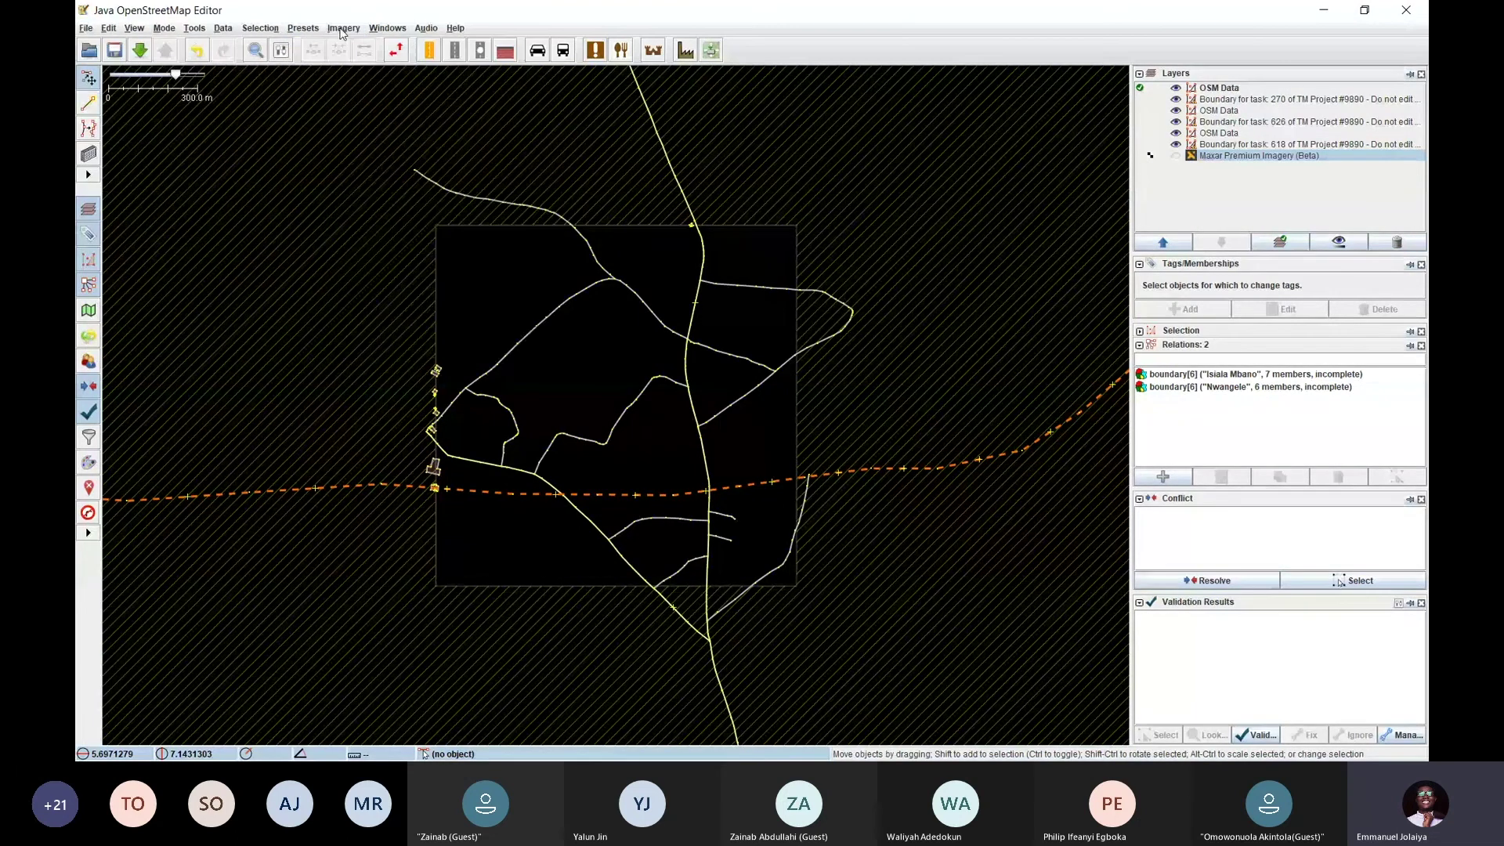
{"action": "left_click", "coordinate": [341, 32]}
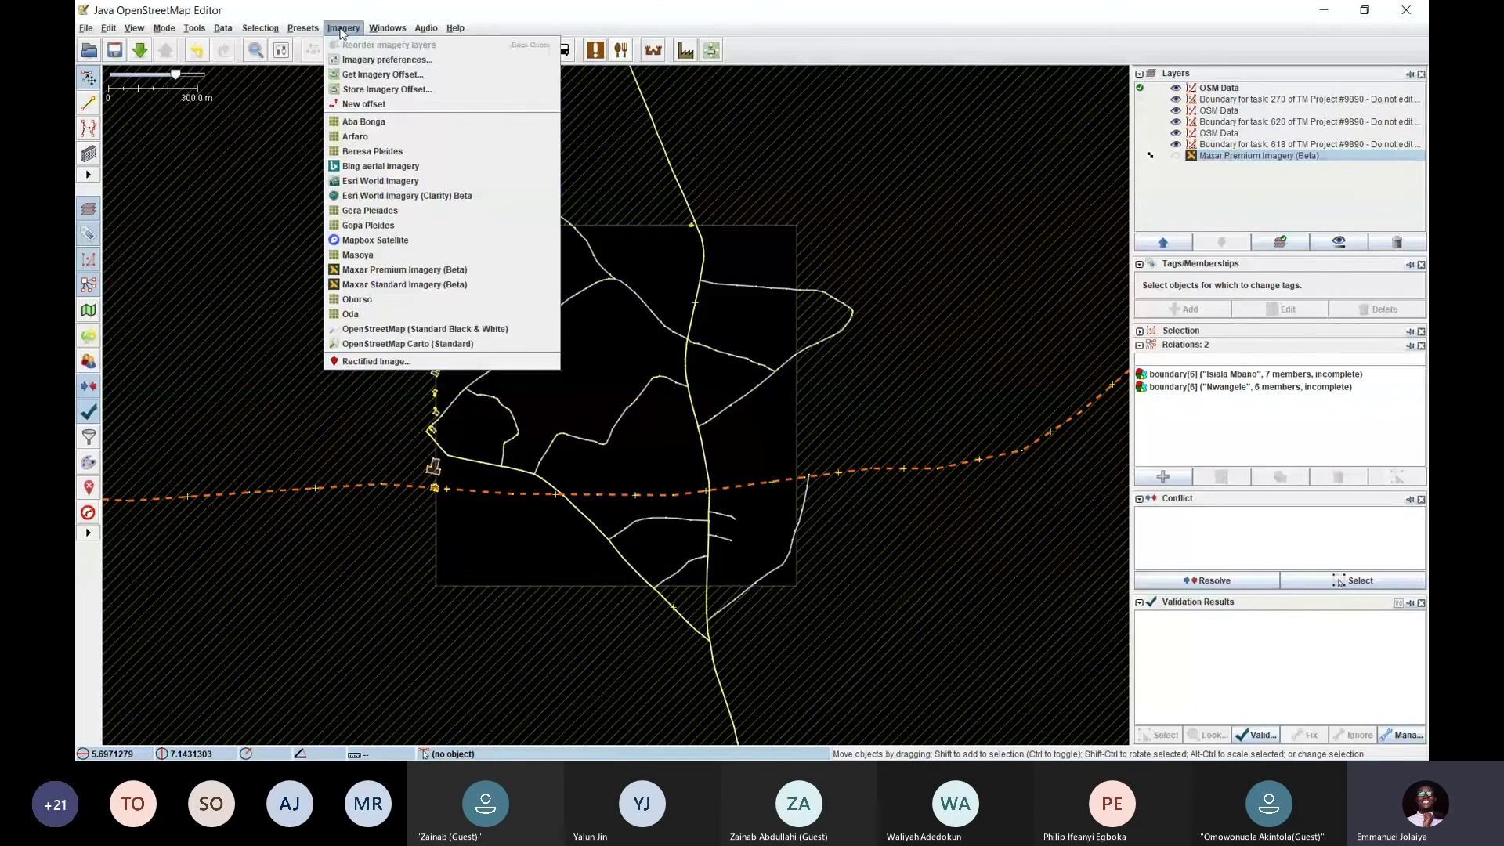
{"action": "left_click", "coordinate": [342, 31]}
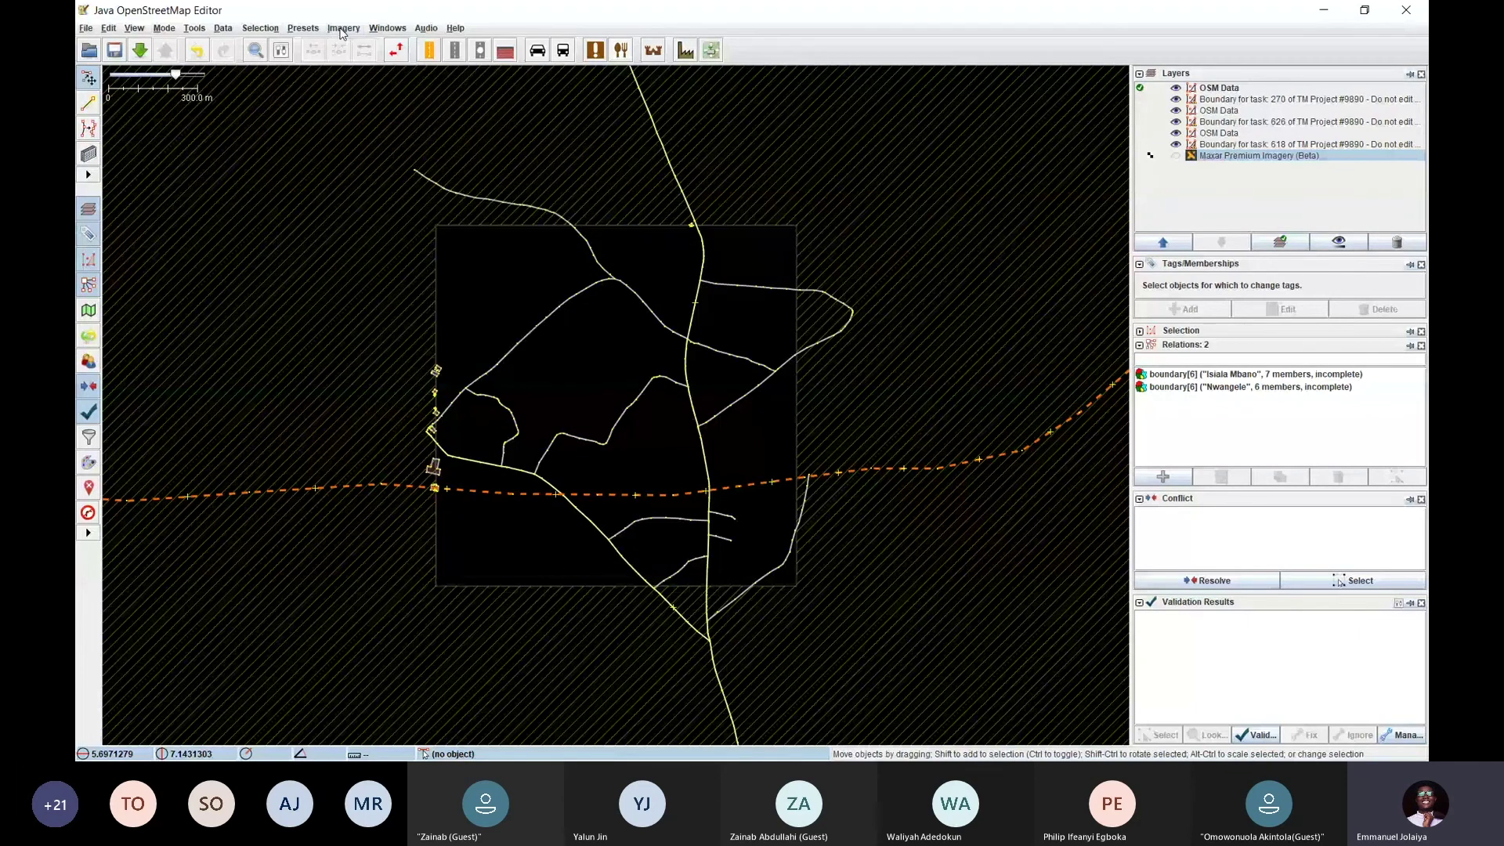
{"action": "left_click", "coordinate": [342, 32]}
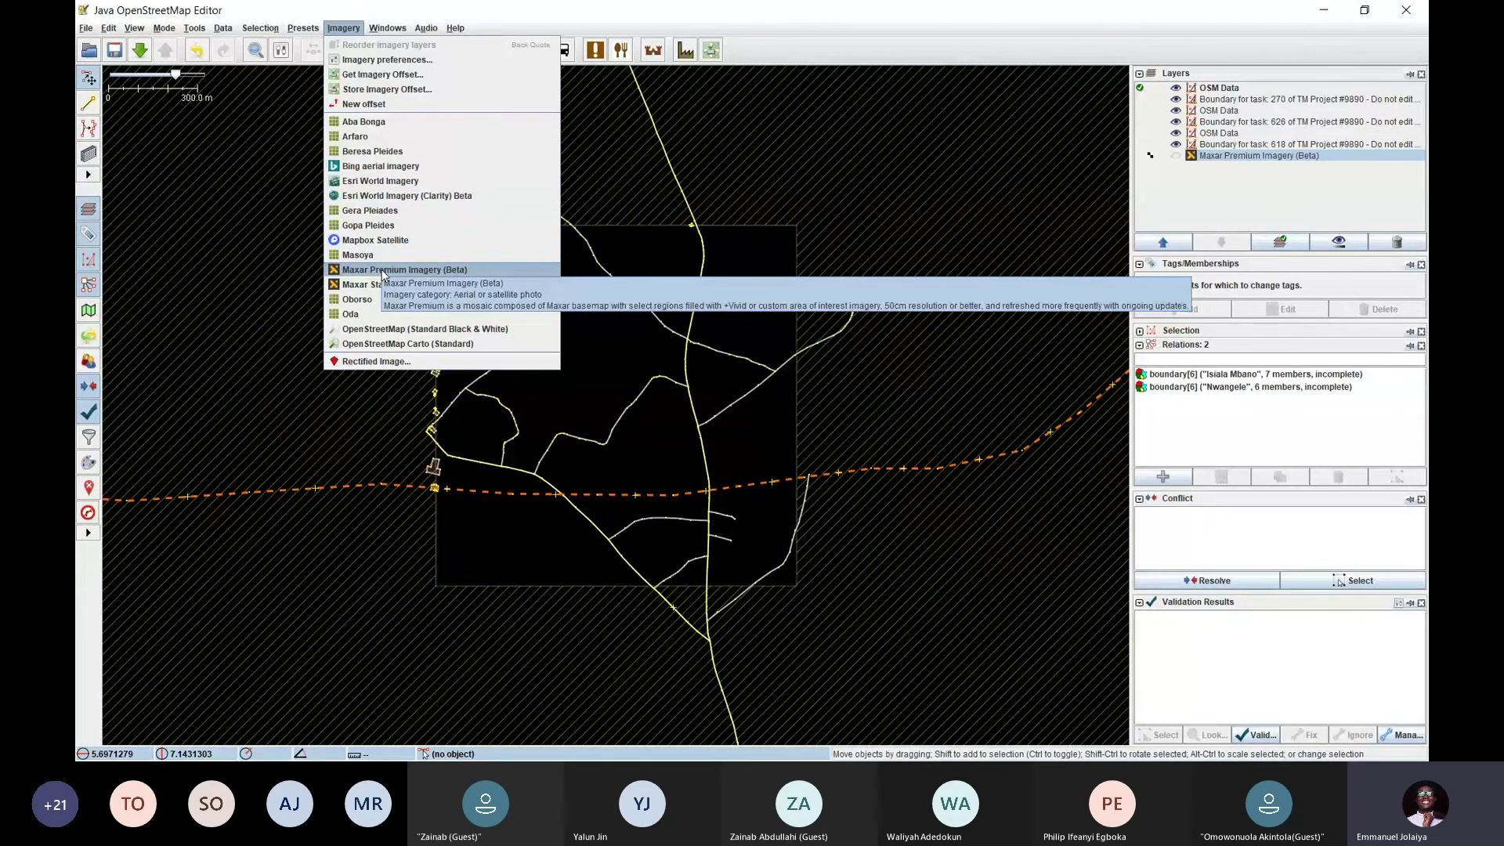
{"action": "left_click", "coordinate": [383, 271]}
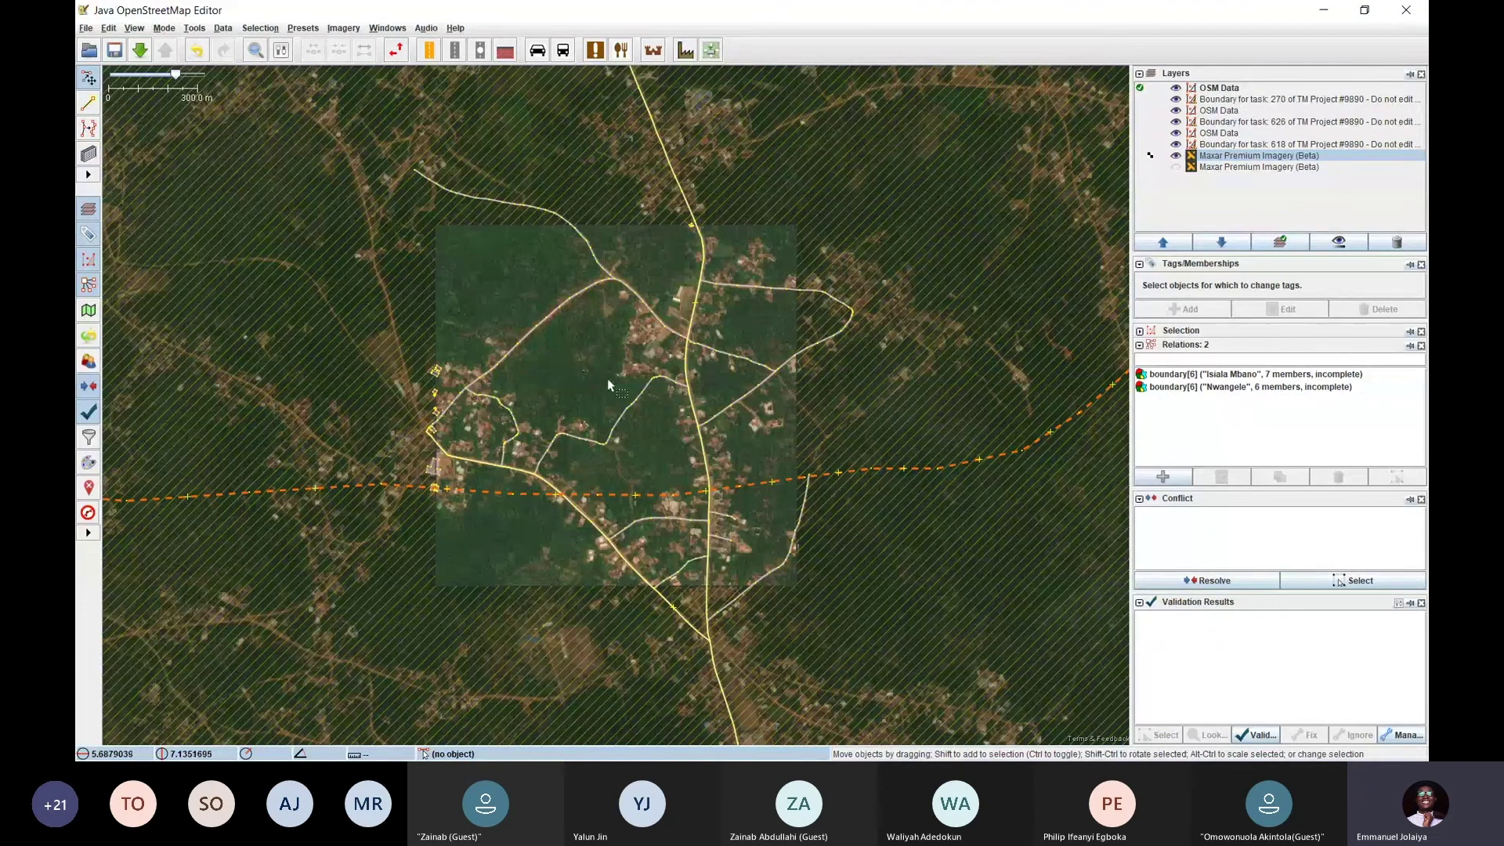
Pan and zoom across task 270's area to inspect its roads over Maxar imagery
{"action": "scroll", "coordinate": [564, 366], "scroll_direction": "up", "scroll_amount": 5}
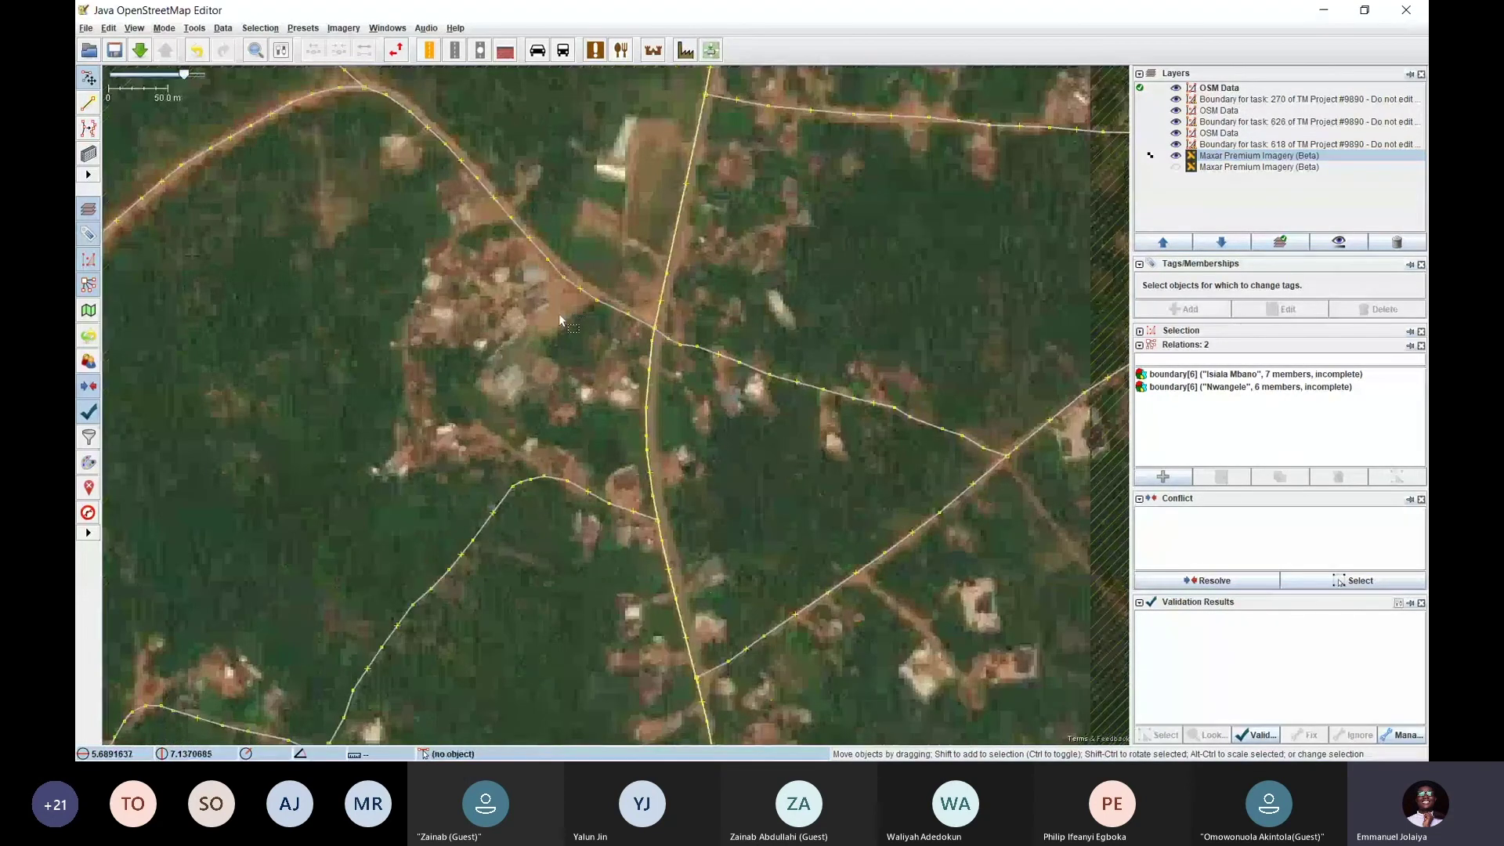
{"action": "scroll", "coordinate": [560, 319], "scroll_direction": "down", "scroll_amount": 3}
{"action": "left_click_drag", "start_coordinate": [607, 303], "coordinate": [585, 364]}
{"action": "scroll", "coordinate": [610, 307], "scroll_direction": "down", "scroll_amount": 3}
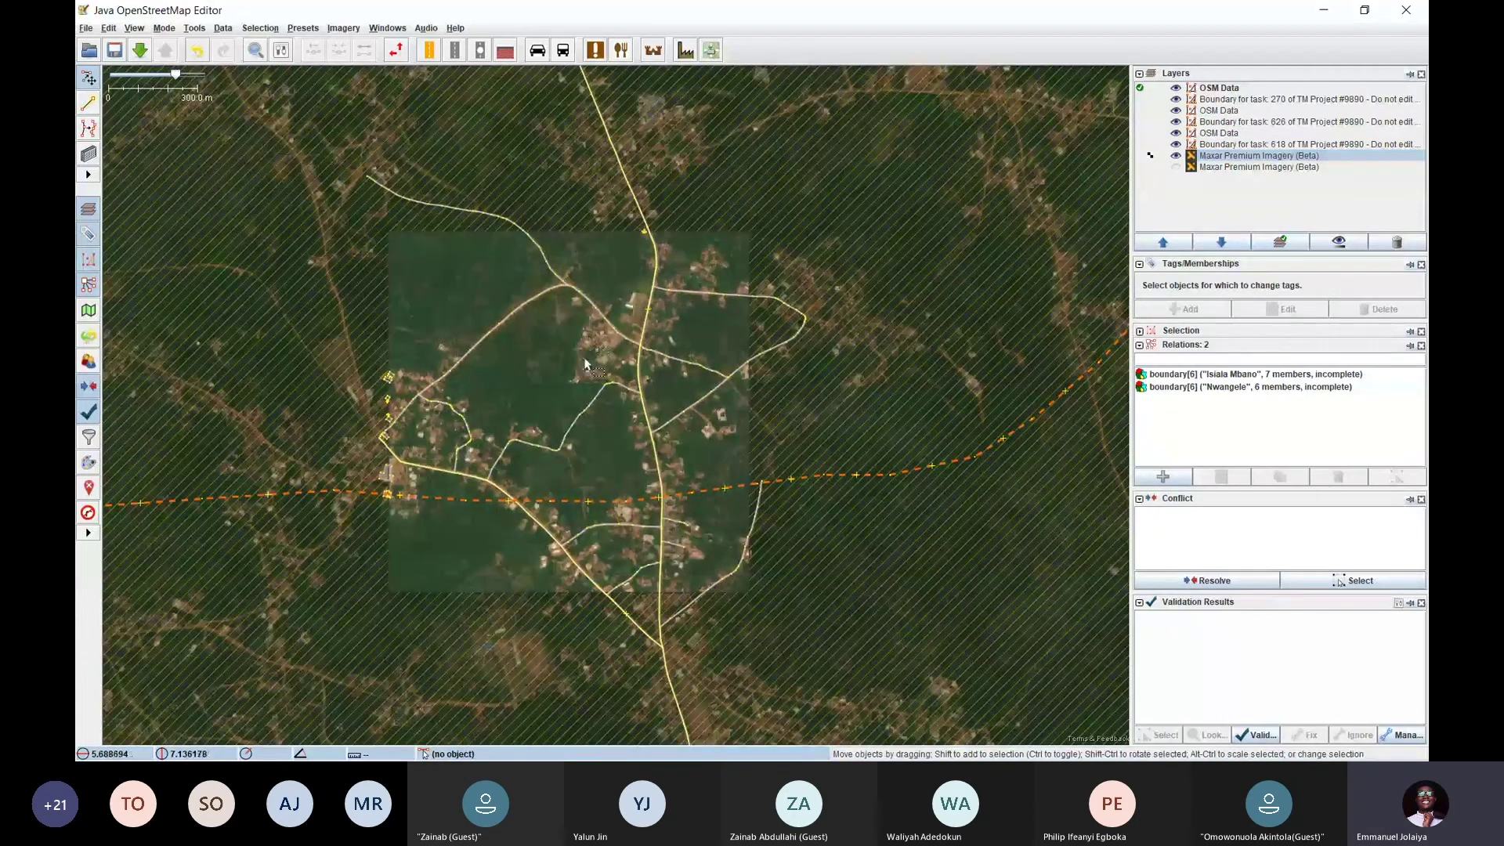
{"action": "scroll", "coordinate": [624, 345], "scroll_direction": "up", "scroll_amount": 3}
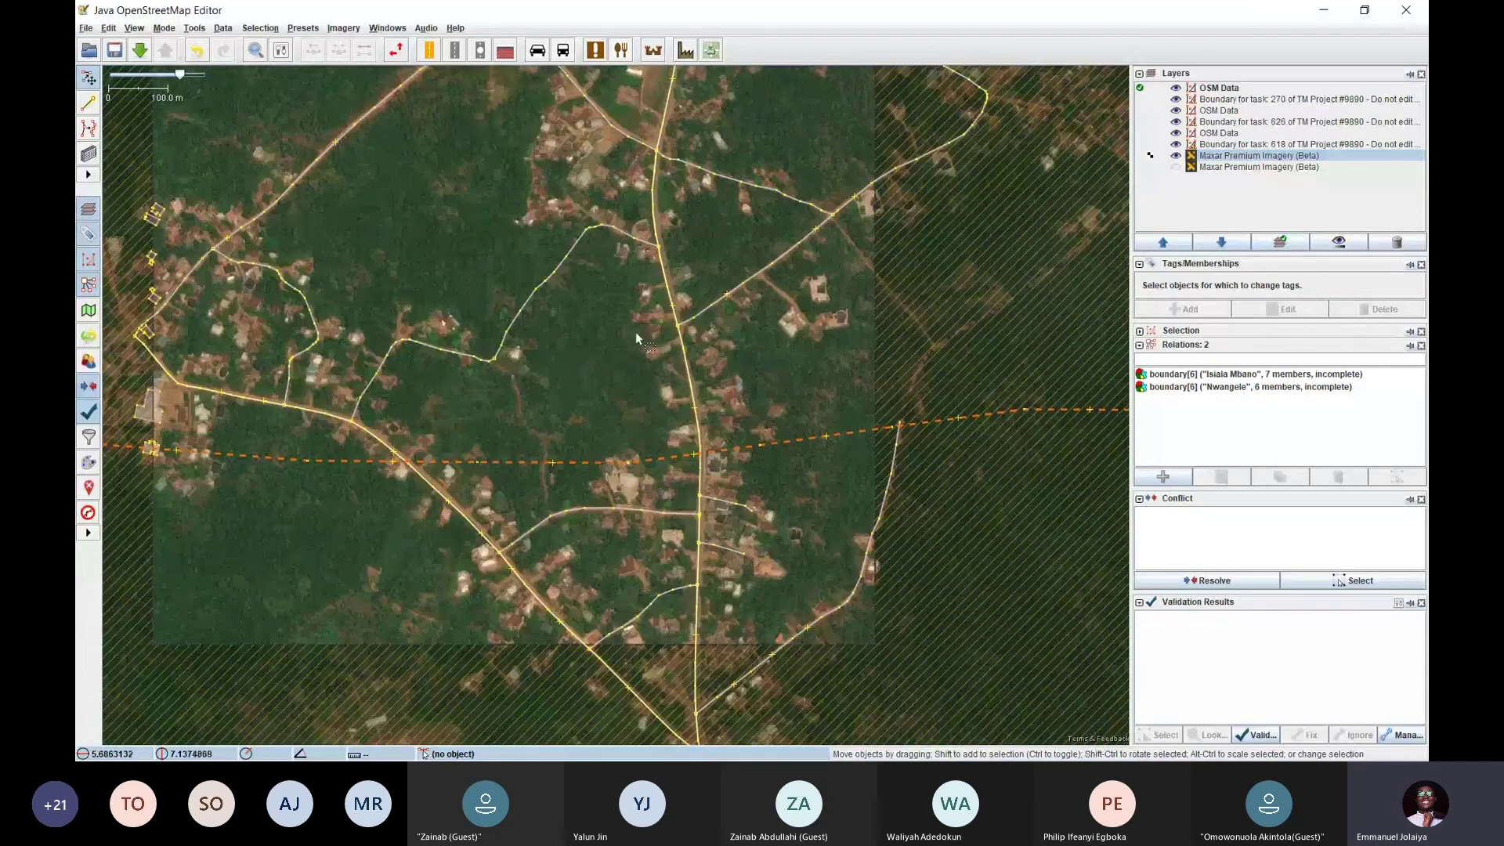
{"action": "left_click_drag", "start_coordinate": [565, 350], "coordinate": [688, 413]}
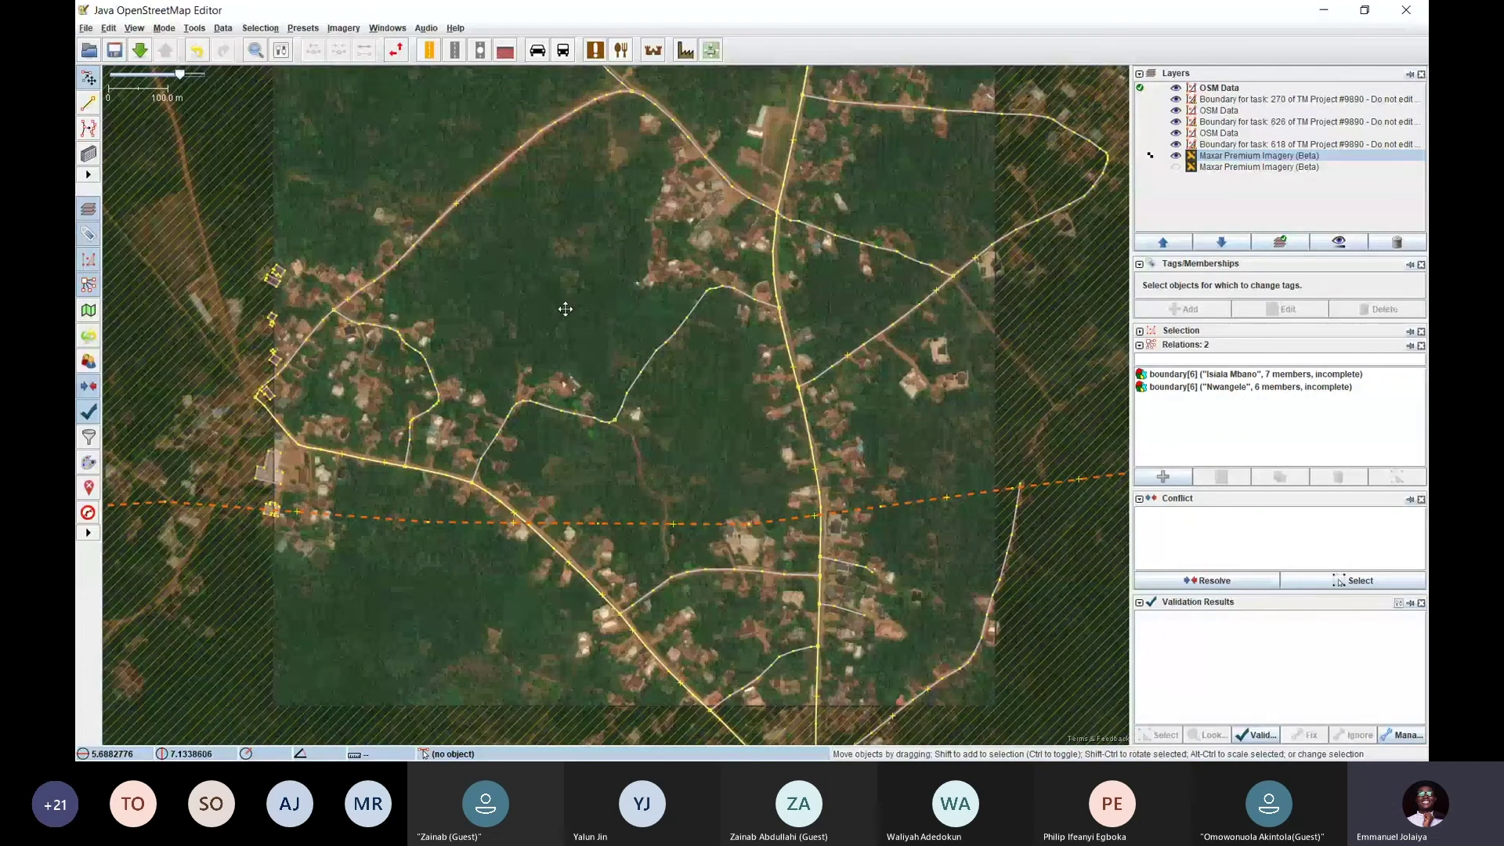
{"action": "scroll", "coordinate": [598, 376], "scroll_direction": "up", "scroll_amount": 2}
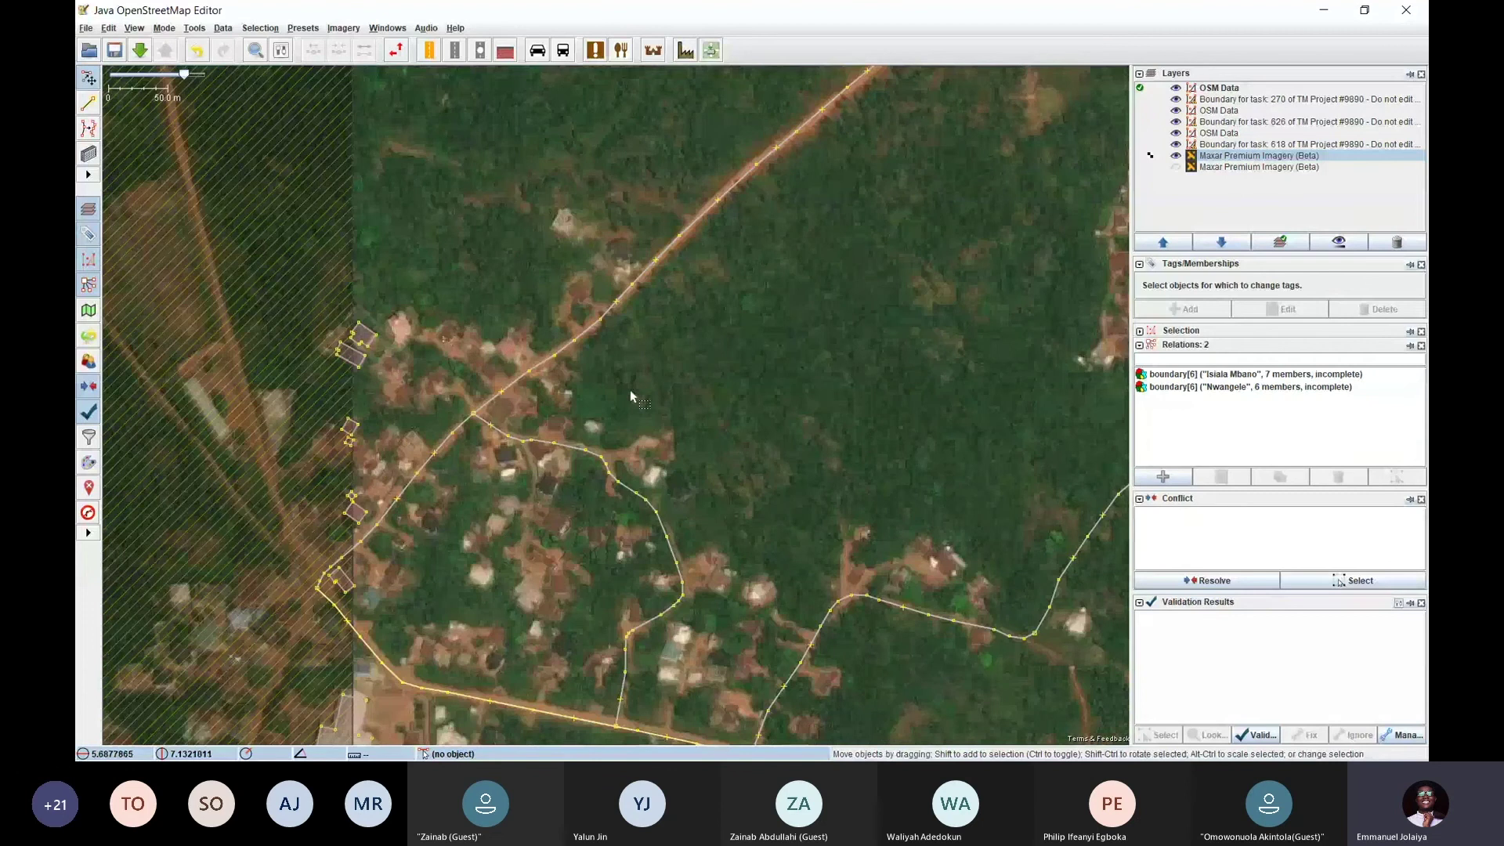
{"action": "mouse_move", "coordinate": [630, 388]}
{"action": "left_mouse_down"}
{"action": "mouse_move", "coordinate": [564, 319]}
{"action": "mouse_move", "coordinate": [597, 296]}
{"action": "mouse_move", "coordinate": [518, 384]}
{"action": "mouse_move", "coordinate": [661, 269]}
{"action": "mouse_move", "coordinate": [677, 298]}
{"action": "left_mouse_up"}
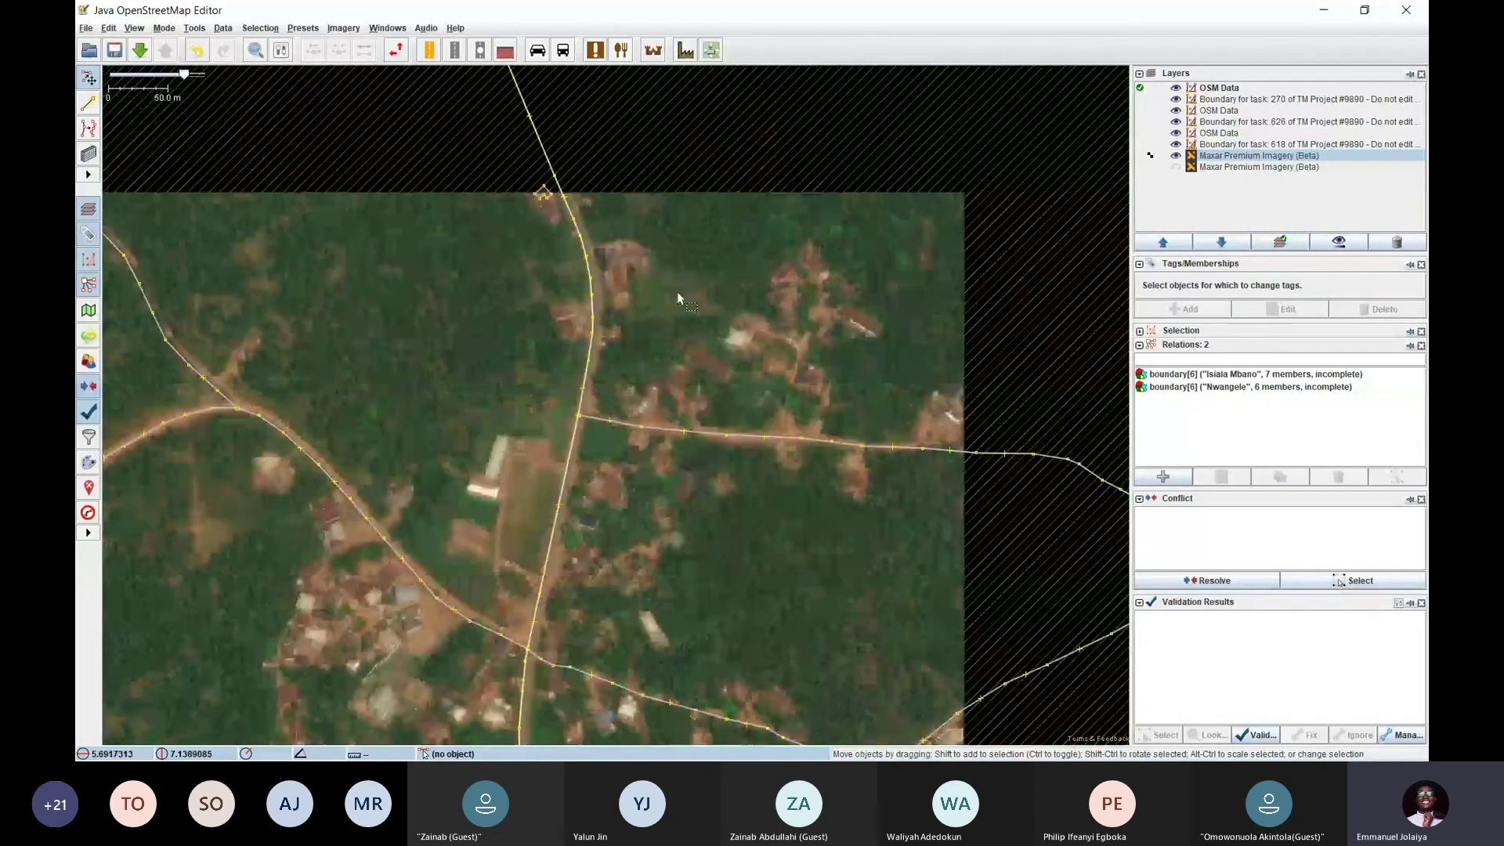
{"action": "scroll", "coordinate": [660, 303], "scroll_direction": "down", "scroll_amount": 3}
{"action": "scroll", "coordinate": [580, 345], "scroll_direction": "up", "scroll_amount": 1}
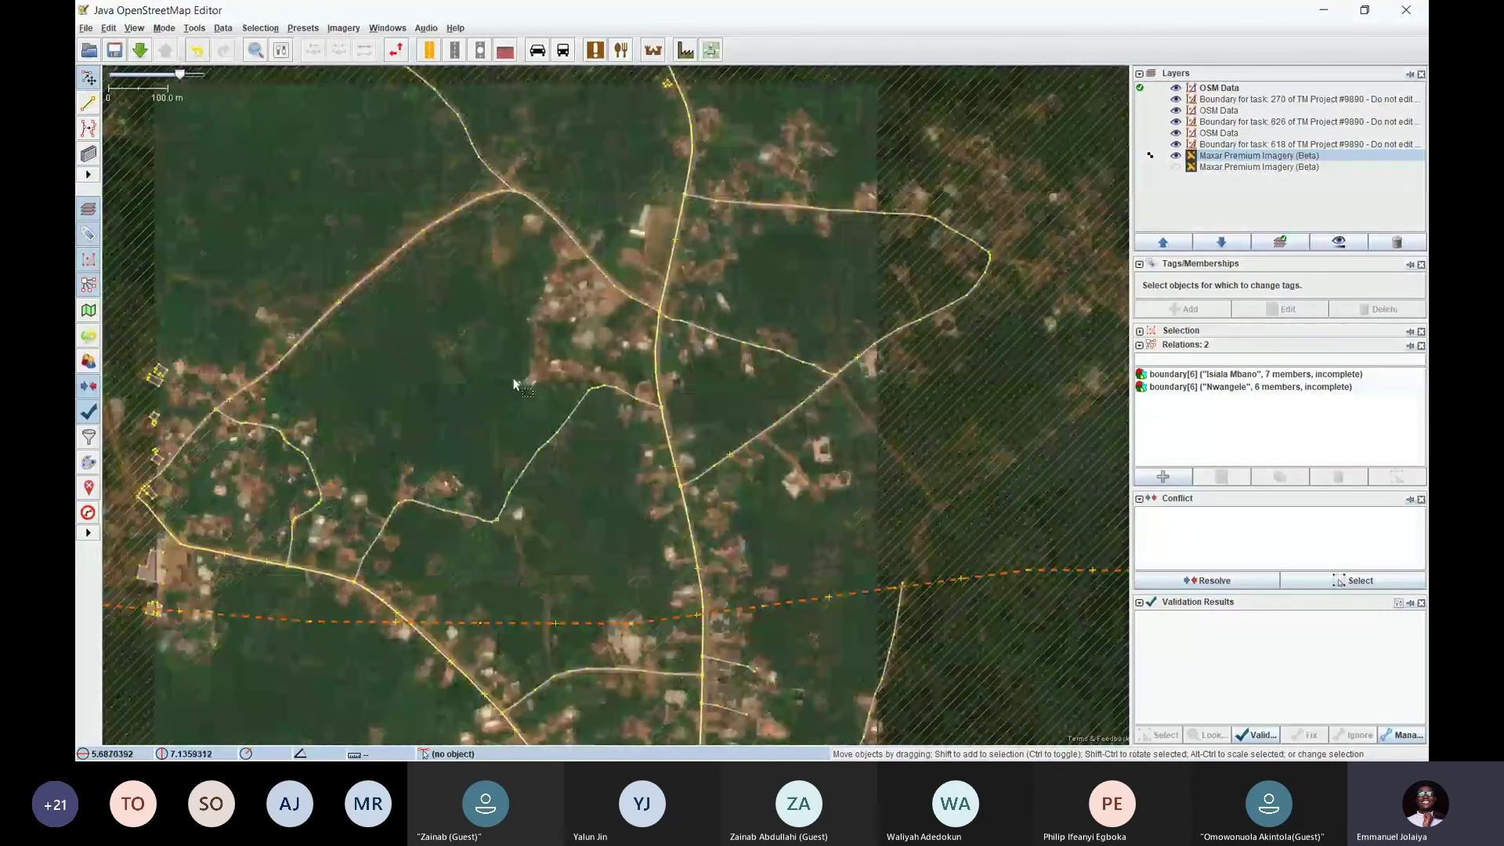
{"action": "scroll", "coordinate": [553, 354], "scroll_direction": "down", "scroll_amount": 2}
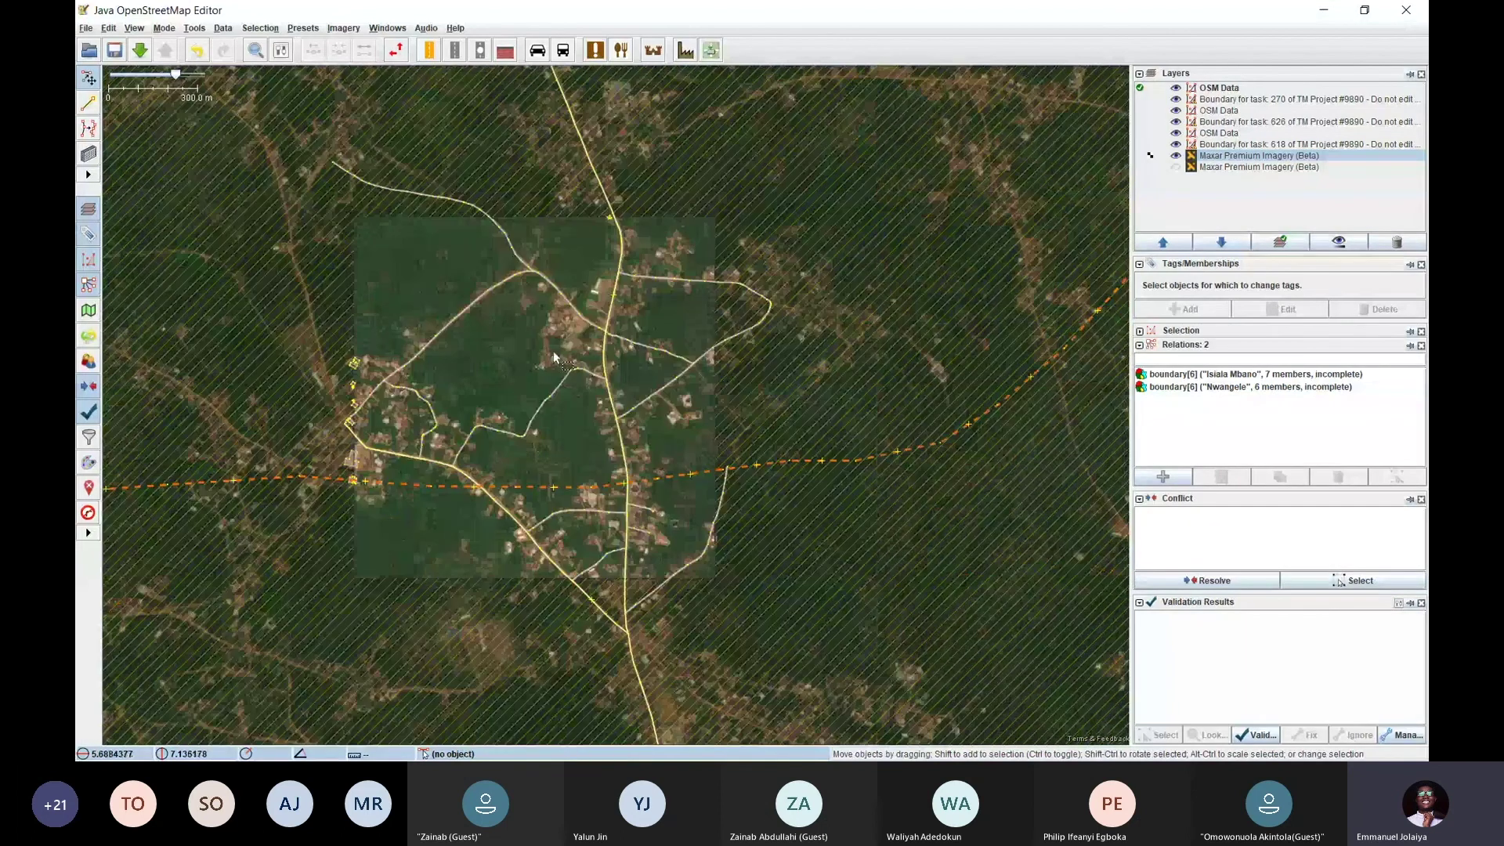
{"action": "scroll", "coordinate": [509, 238], "scroll_direction": "up", "scroll_amount": 4}
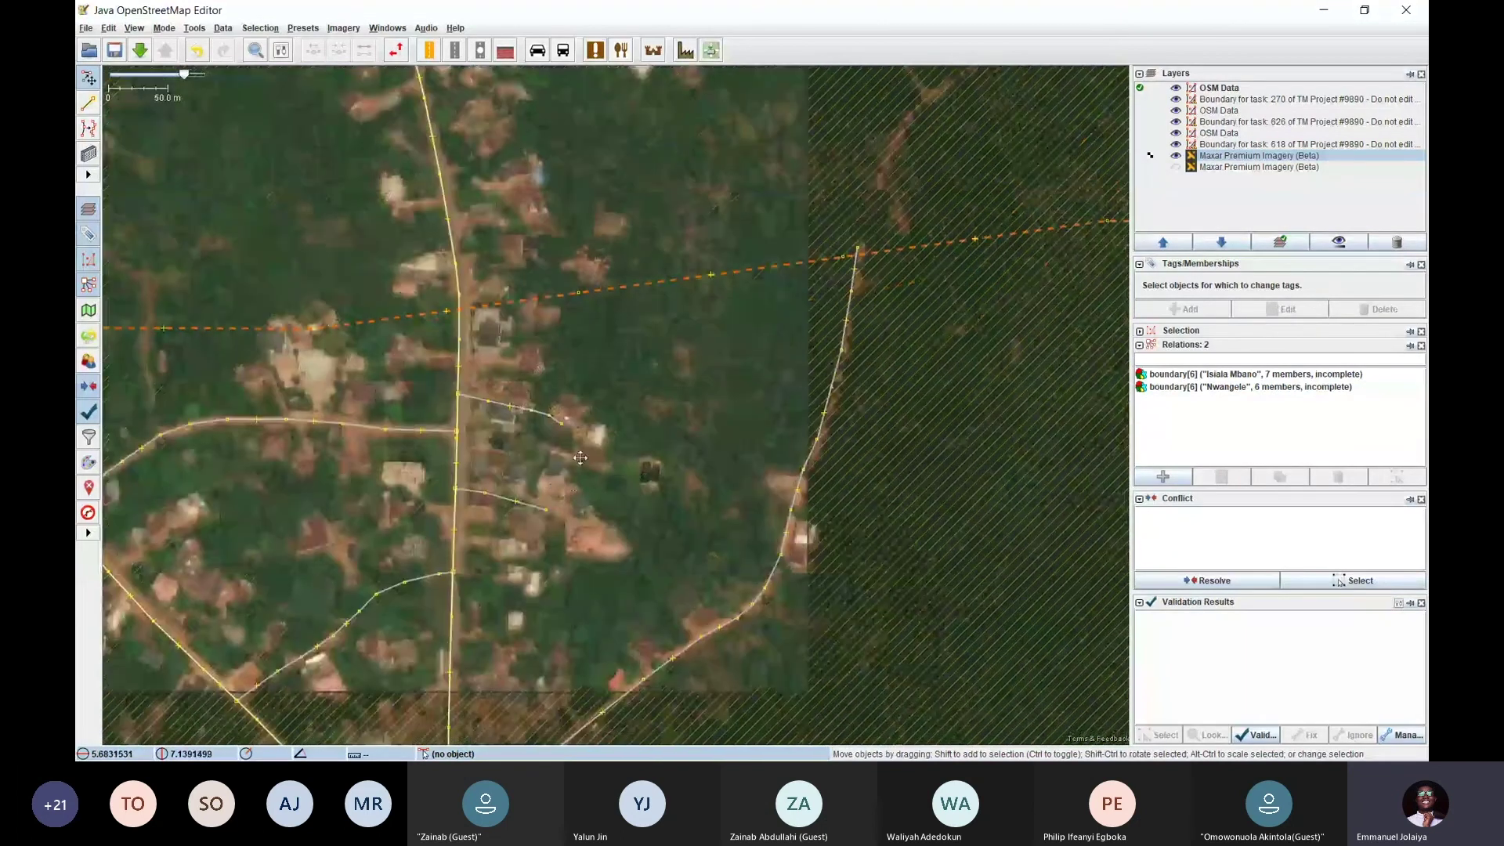
Survey nearby settlements, centre the road junction, and return to the task #270 page
{"action": "left_click_drag", "start_coordinate": [581, 458], "coordinate": [738, 331]}
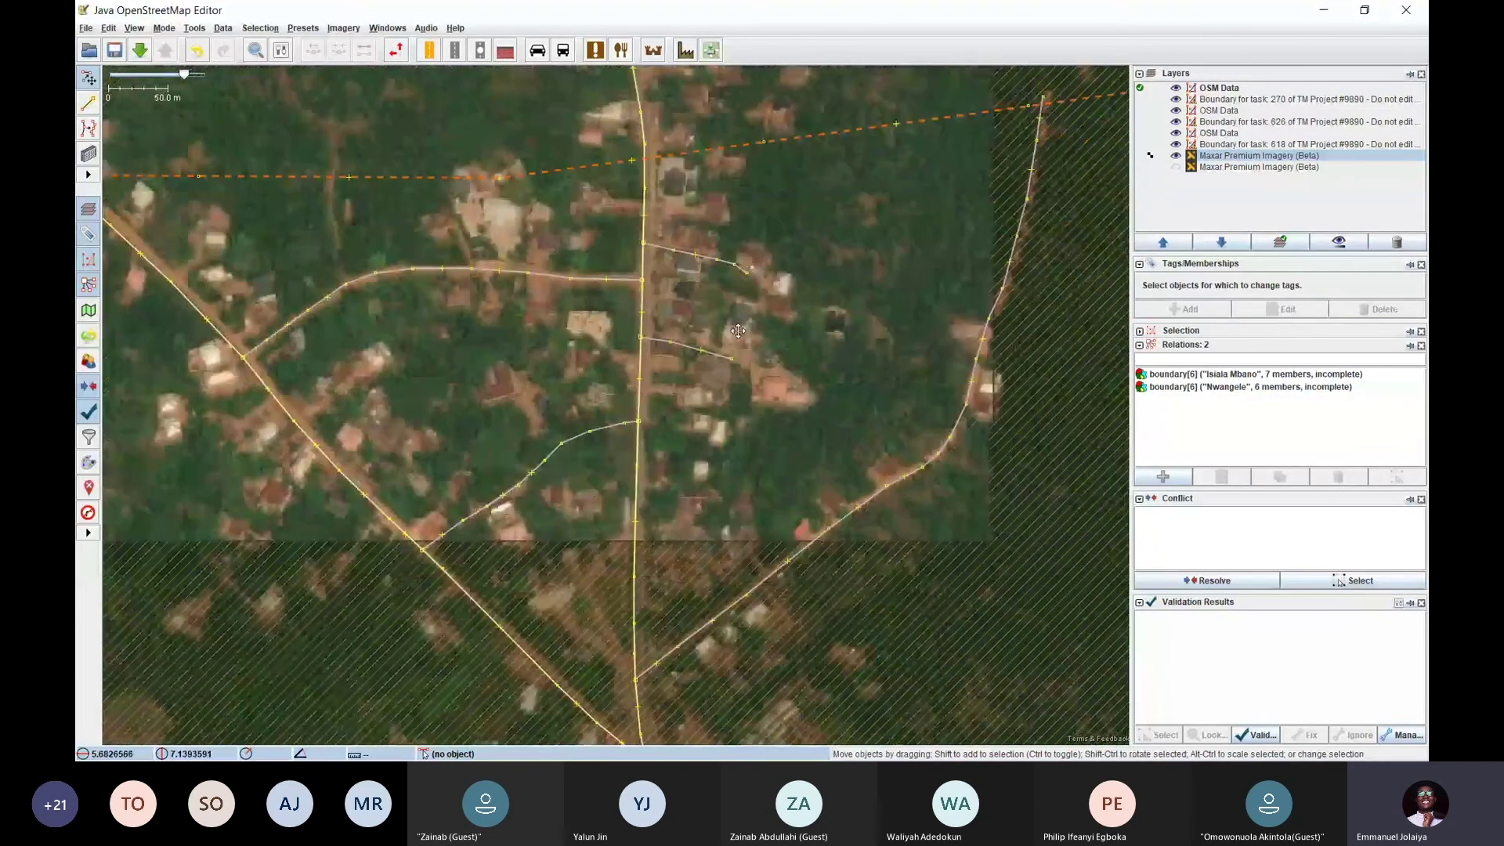
{"action": "left_click_drag", "start_coordinate": [451, 360], "coordinate": [718, 421]}
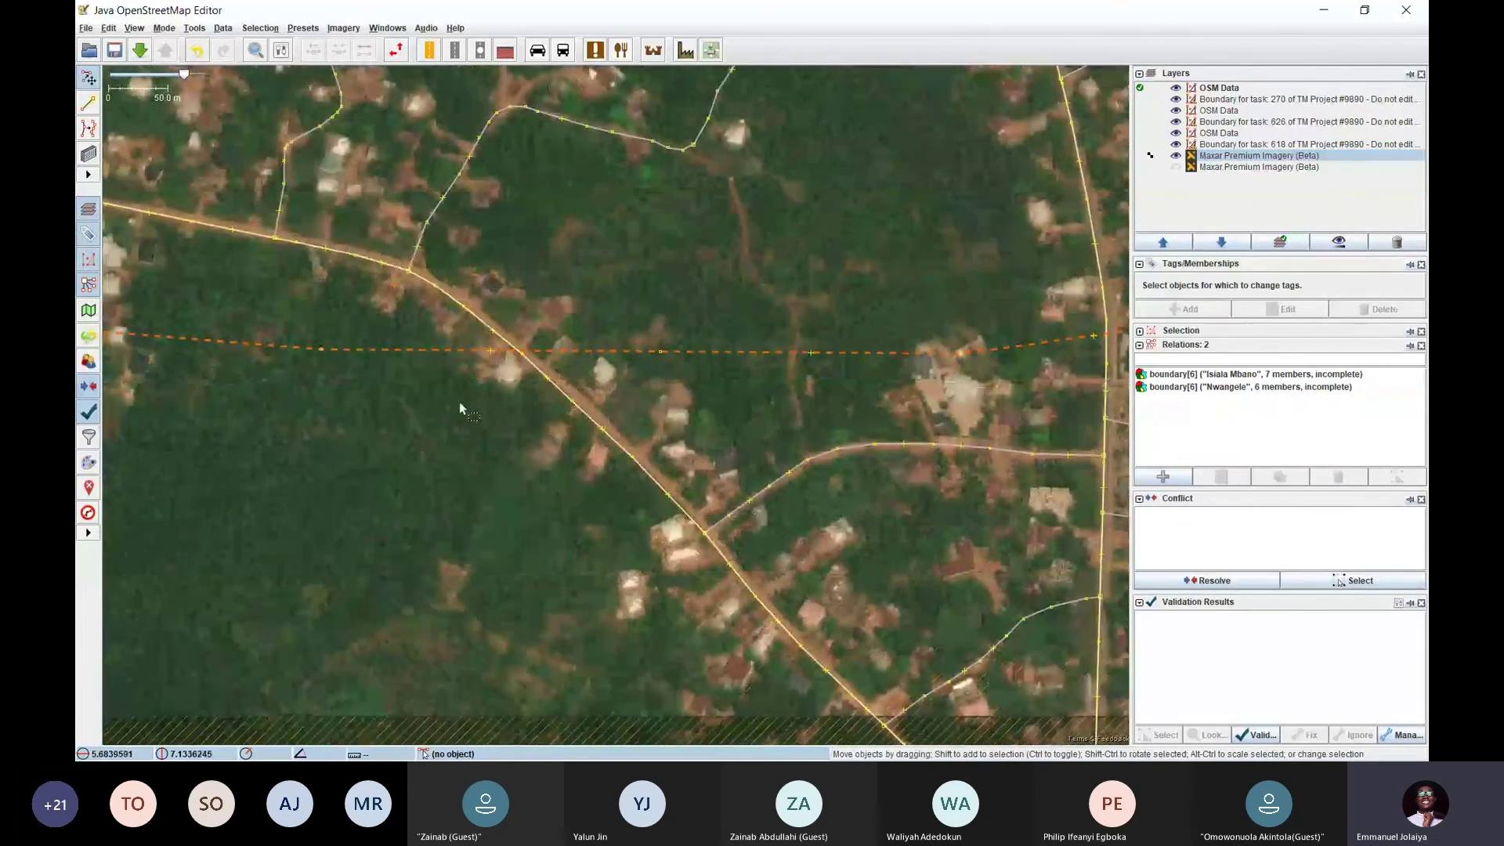
{"action": "left_click_drag", "start_coordinate": [460, 406], "coordinate": [910, 348]}
{"action": "left_click_drag", "start_coordinate": [736, 407], "coordinate": [508, 650]}
{"action": "scroll", "coordinate": [593, 265], "scroll_direction": "down", "scroll_amount": 5}
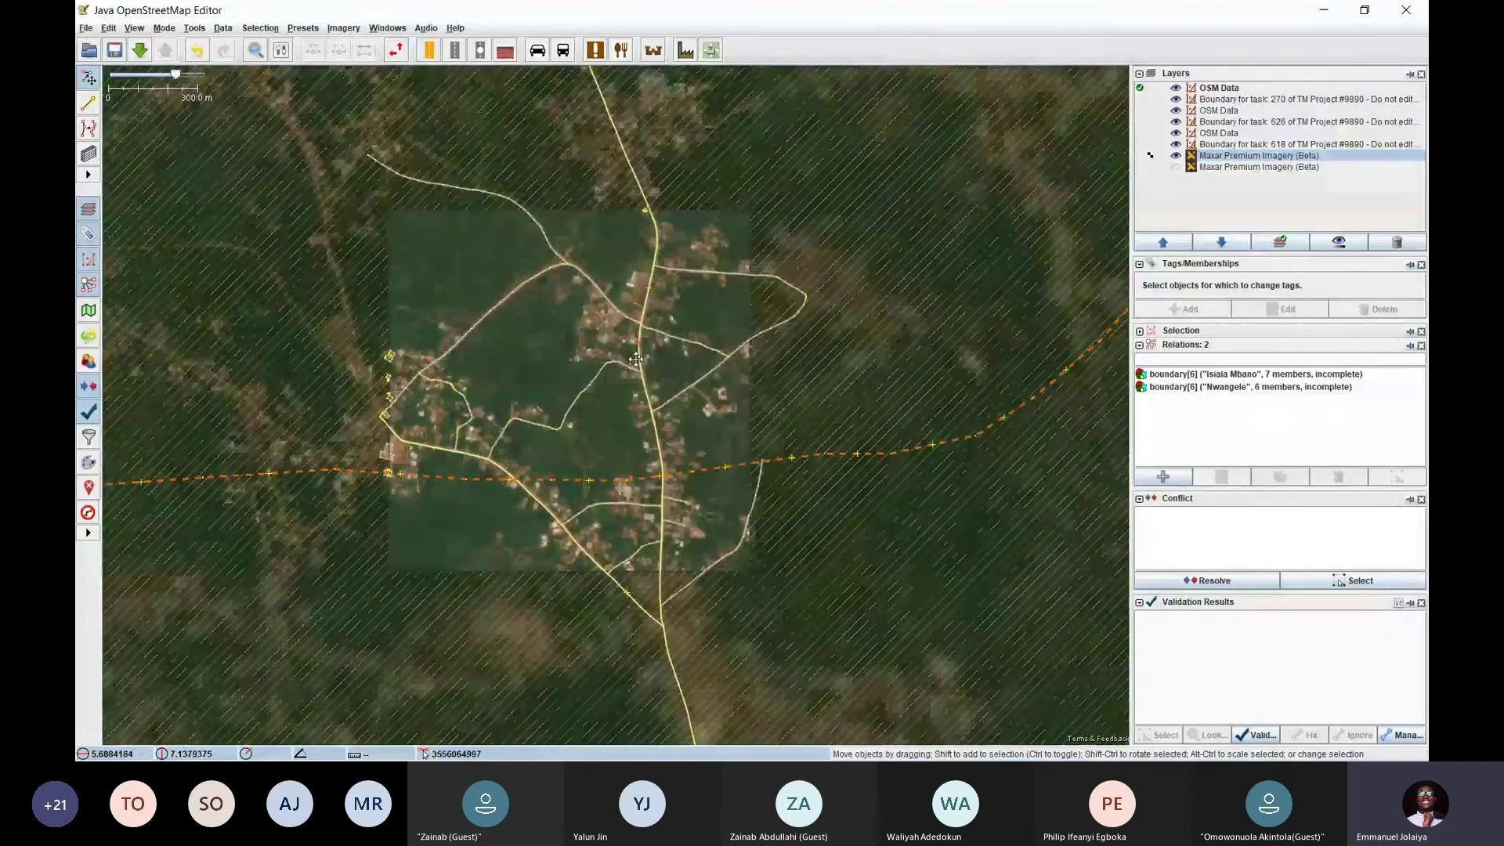
{"action": "scroll", "coordinate": [565, 349], "scroll_direction": "up", "scroll_amount": 3}
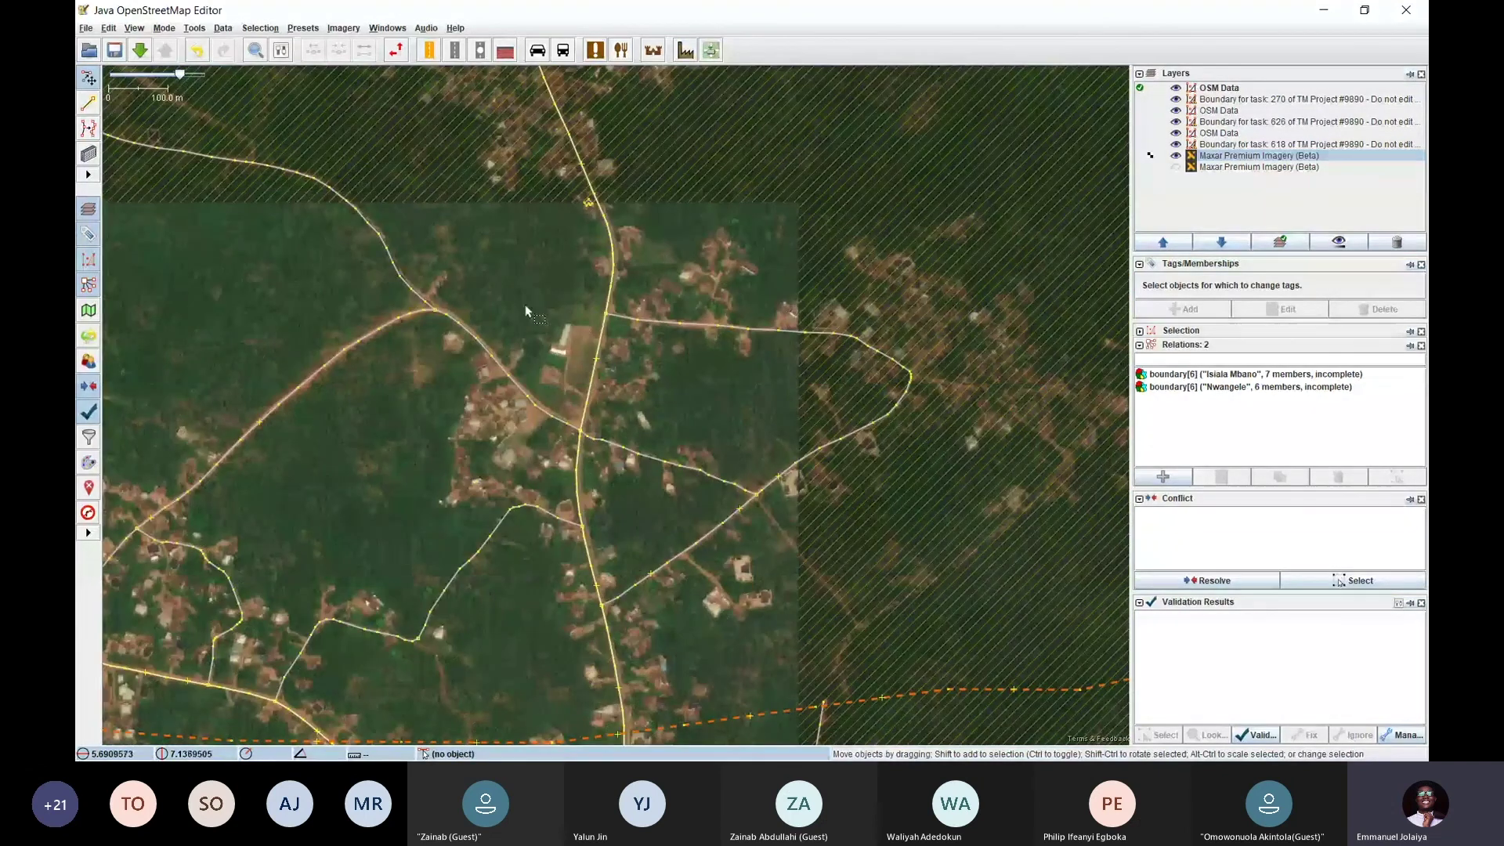
{"action": "left_click_drag", "start_coordinate": [539, 323], "coordinate": [771, 274]}
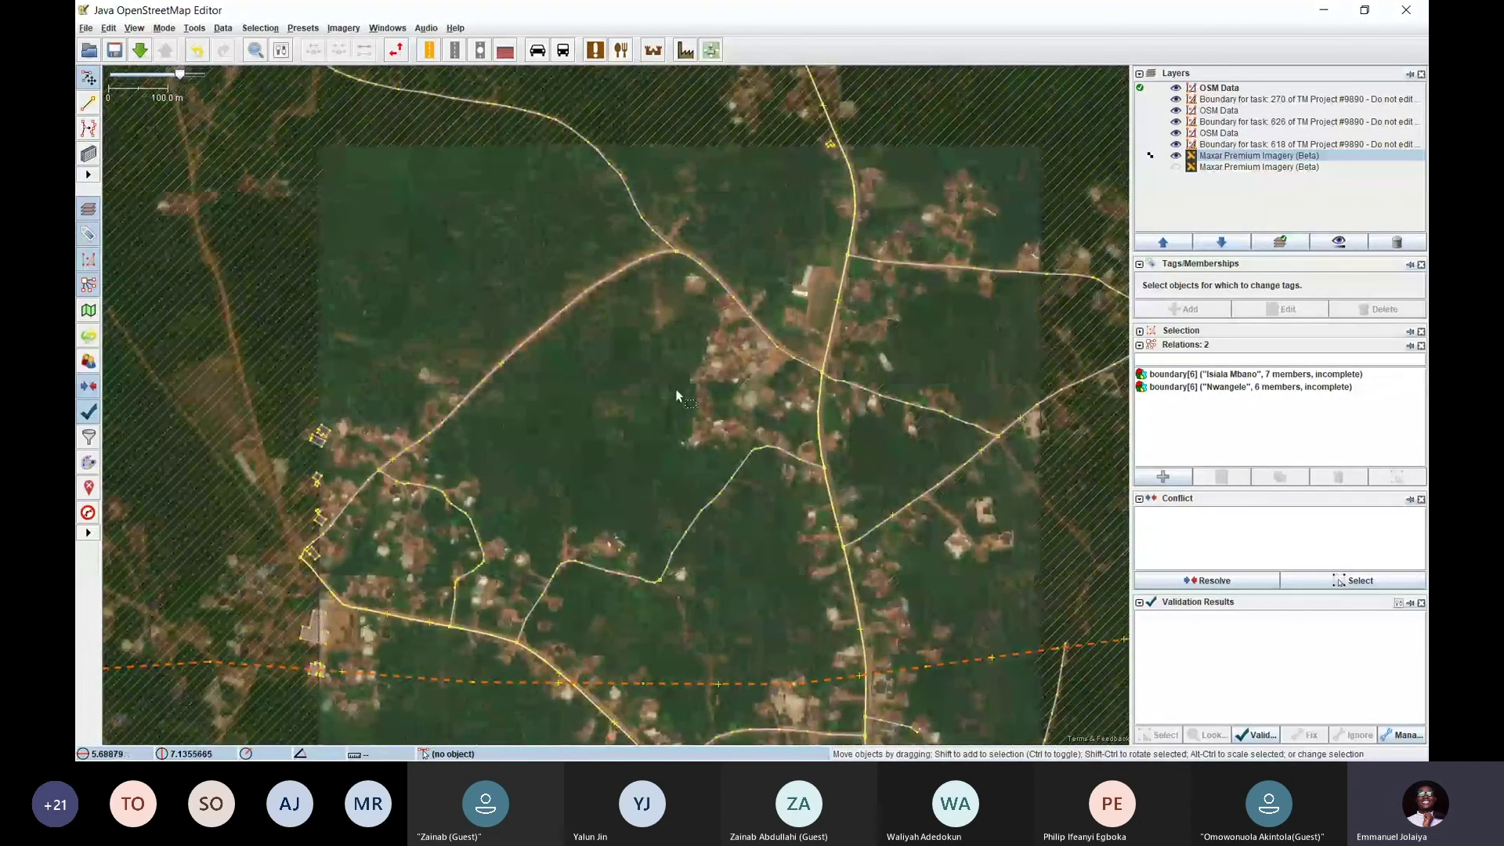
{"action": "key", "text": "alt+Tab"}
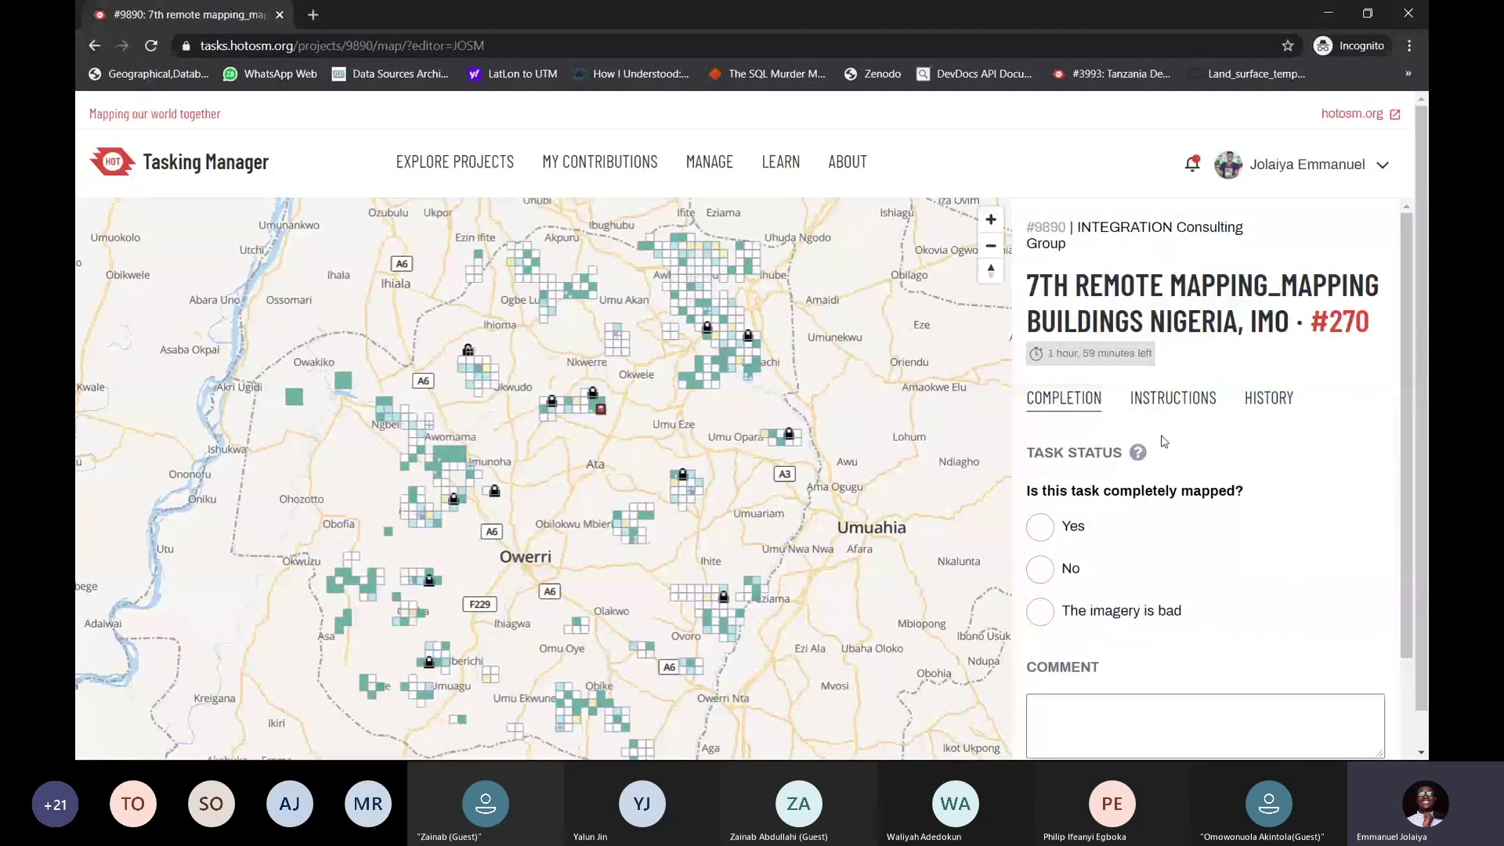
Leave task #270 via Split task, returning to project 9890's tasks page
{"action": "scroll", "coordinate": [1164, 450], "scroll_direction": "down", "scroll_amount": 2}
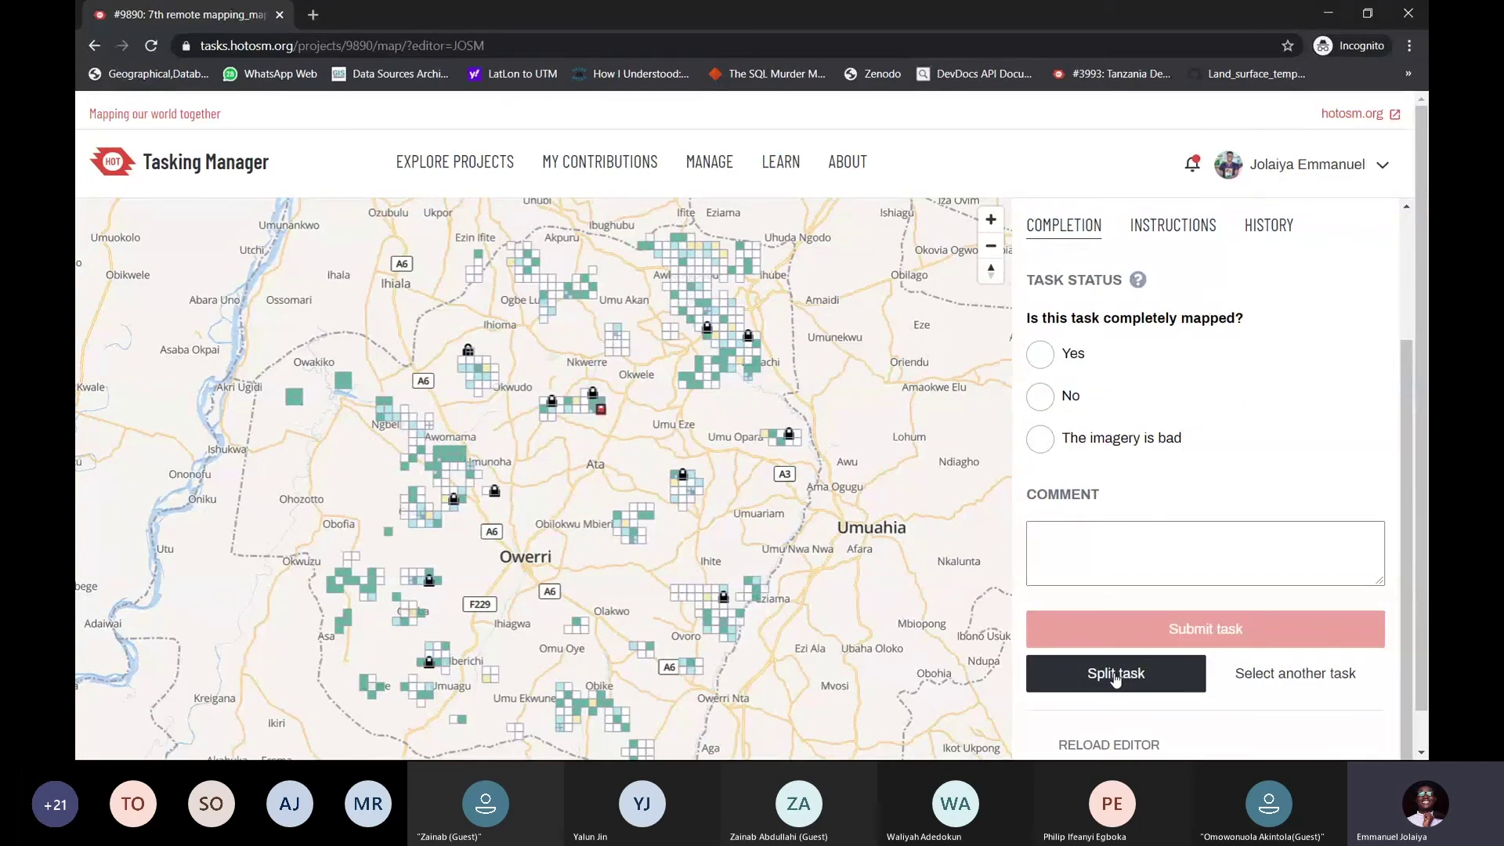
{"action": "left_click", "coordinate": [1114, 673]}
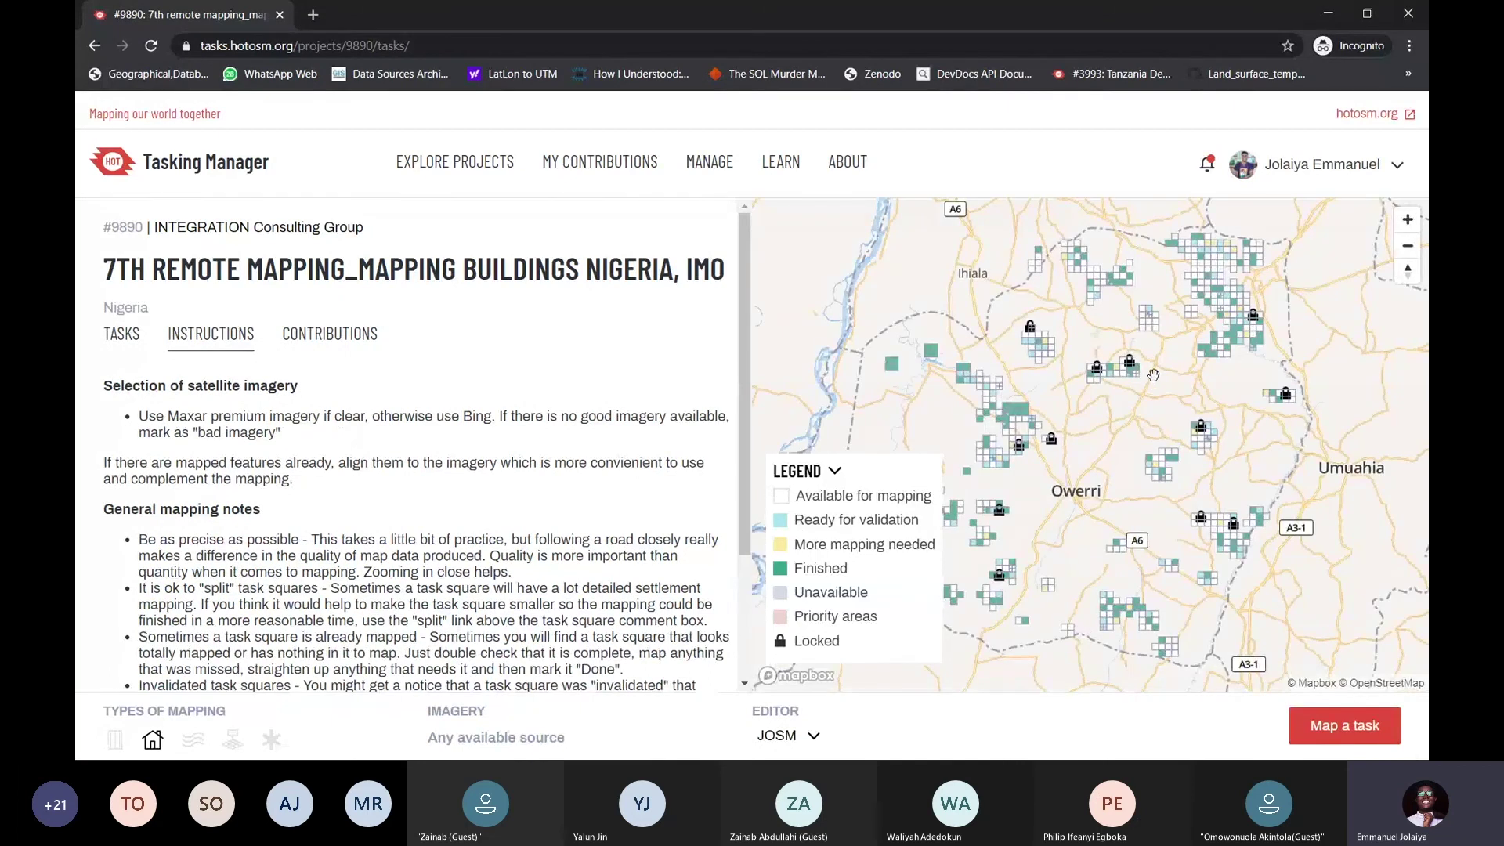
Select an available square north-east of Owerri and load it as task 642 in JOSM
{"action": "scroll", "coordinate": [1144, 374], "scroll_direction": "up", "scroll_amount": 5}
{"action": "scroll", "coordinate": [1066, 374], "scroll_direction": "up", "scroll_amount": 5}
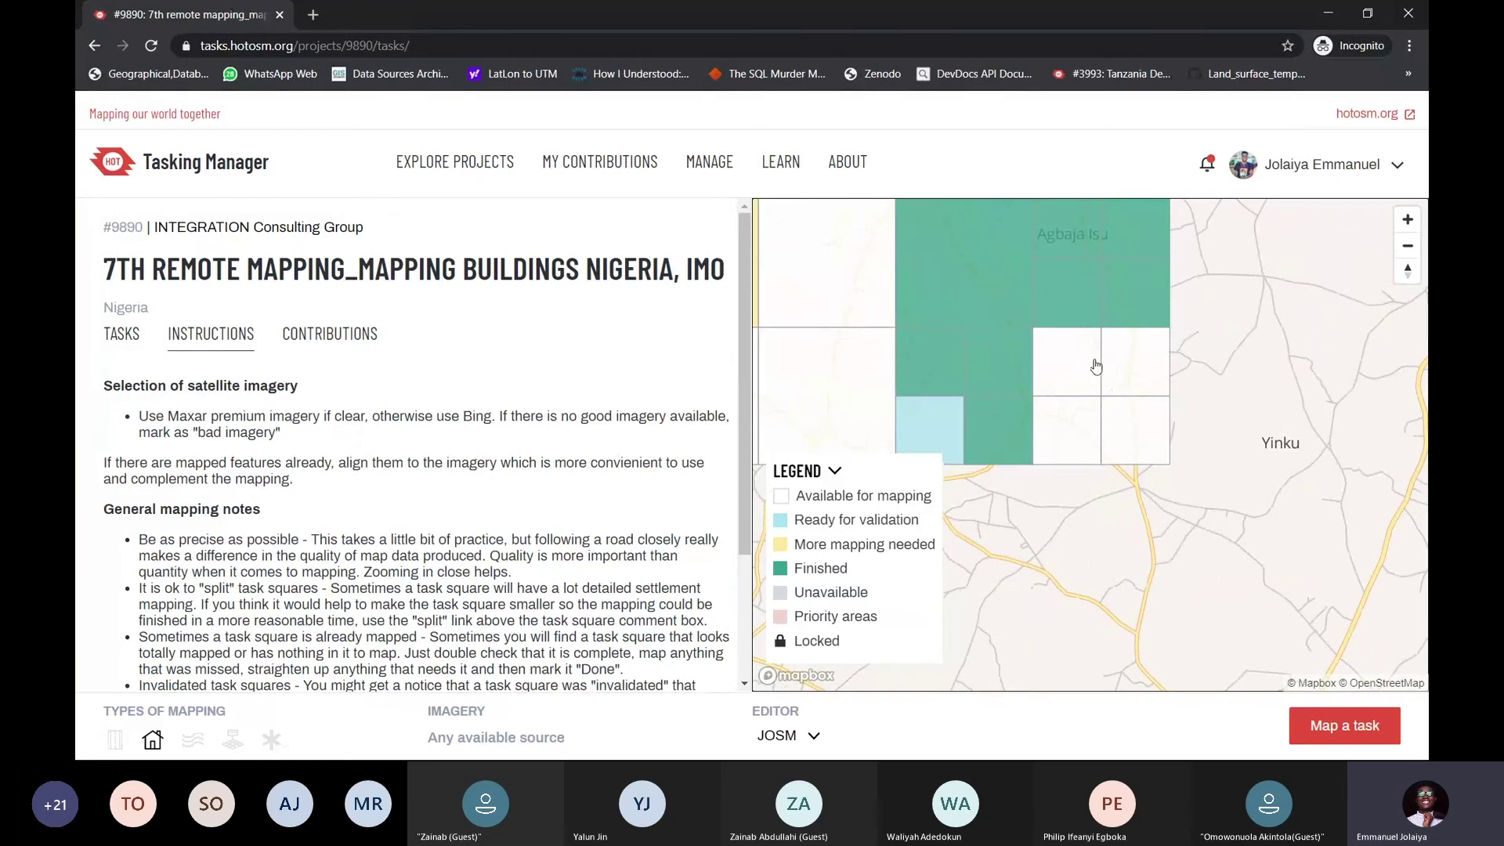
{"action": "left_click", "coordinate": [1086, 370]}
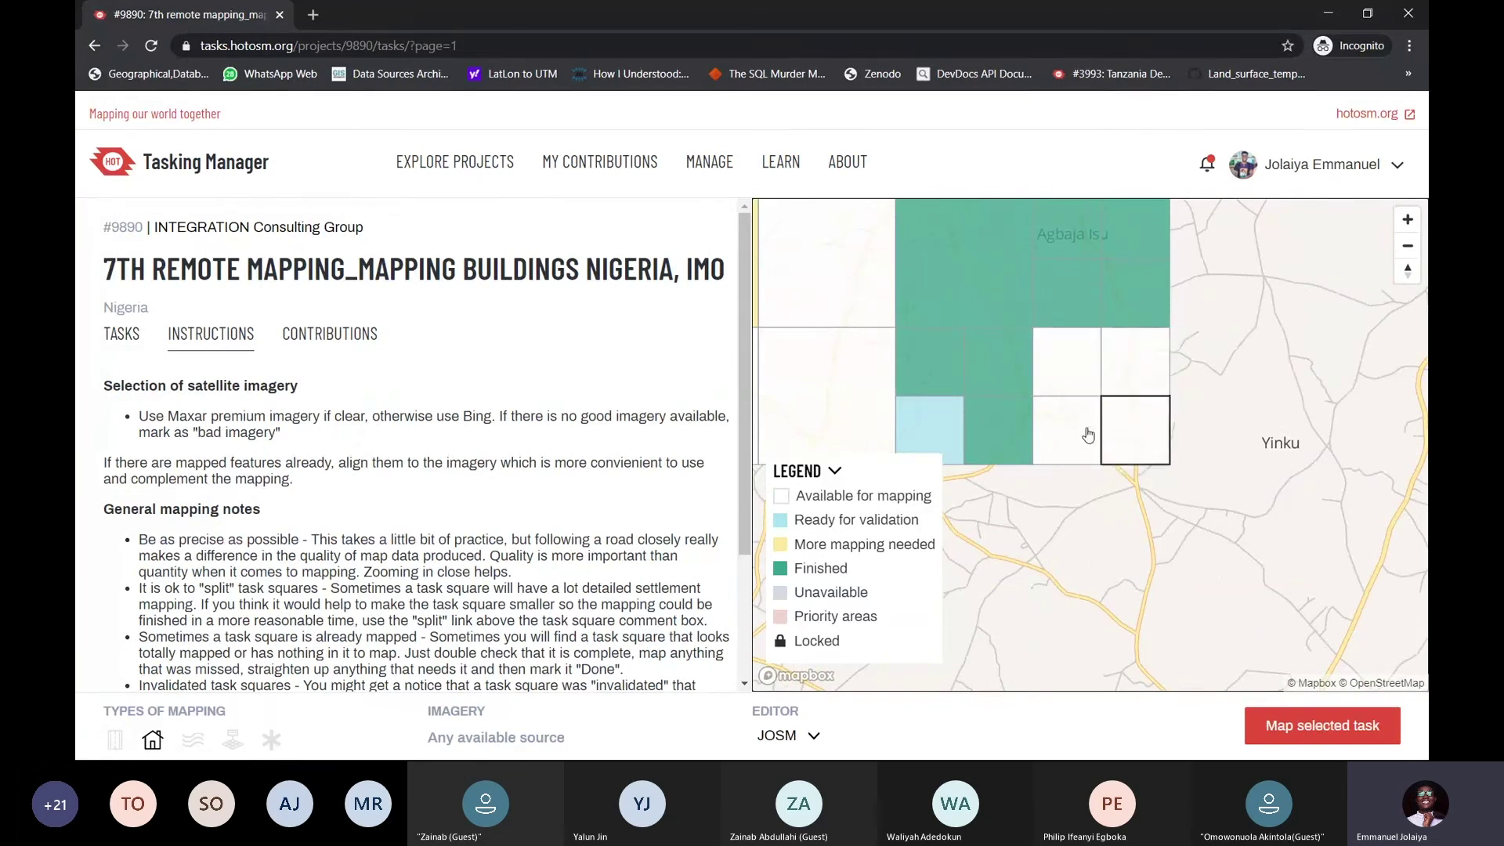
{"action": "left_click", "coordinate": [1086, 436]}
{"action": "left_click", "coordinate": [1080, 381]}
{"action": "left_click", "coordinate": [1122, 379]}
{"action": "left_click", "coordinate": [1128, 407]}
{"action": "left_click", "coordinate": [1090, 438]}
{"action": "left_click", "coordinate": [1080, 382]}
{"action": "left_click", "coordinate": [1082, 384]}
{"action": "left_click", "coordinate": [1078, 385]}
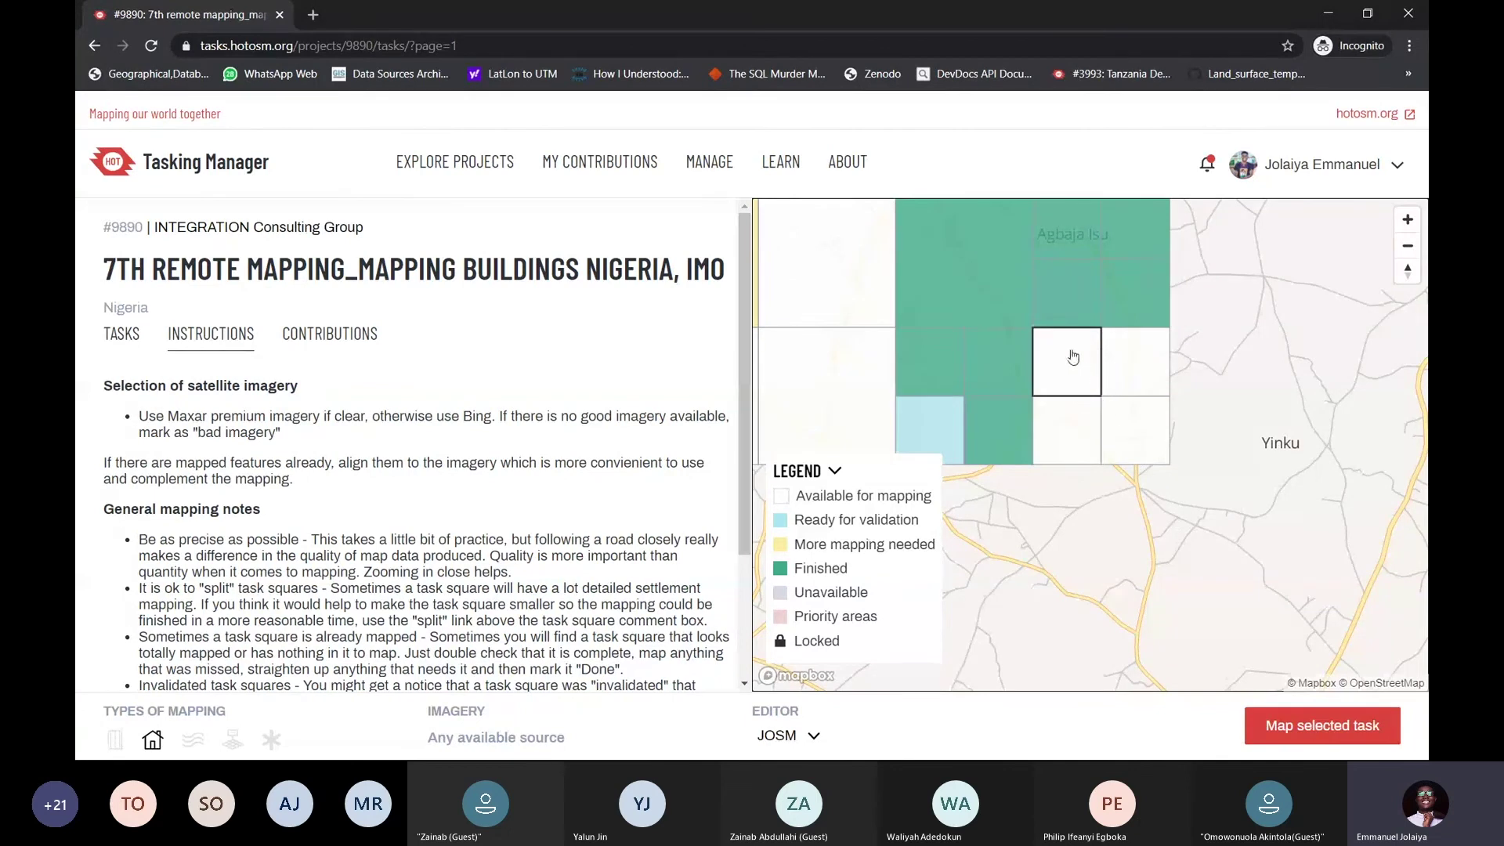
{"action": "left_click", "coordinate": [1319, 737]}
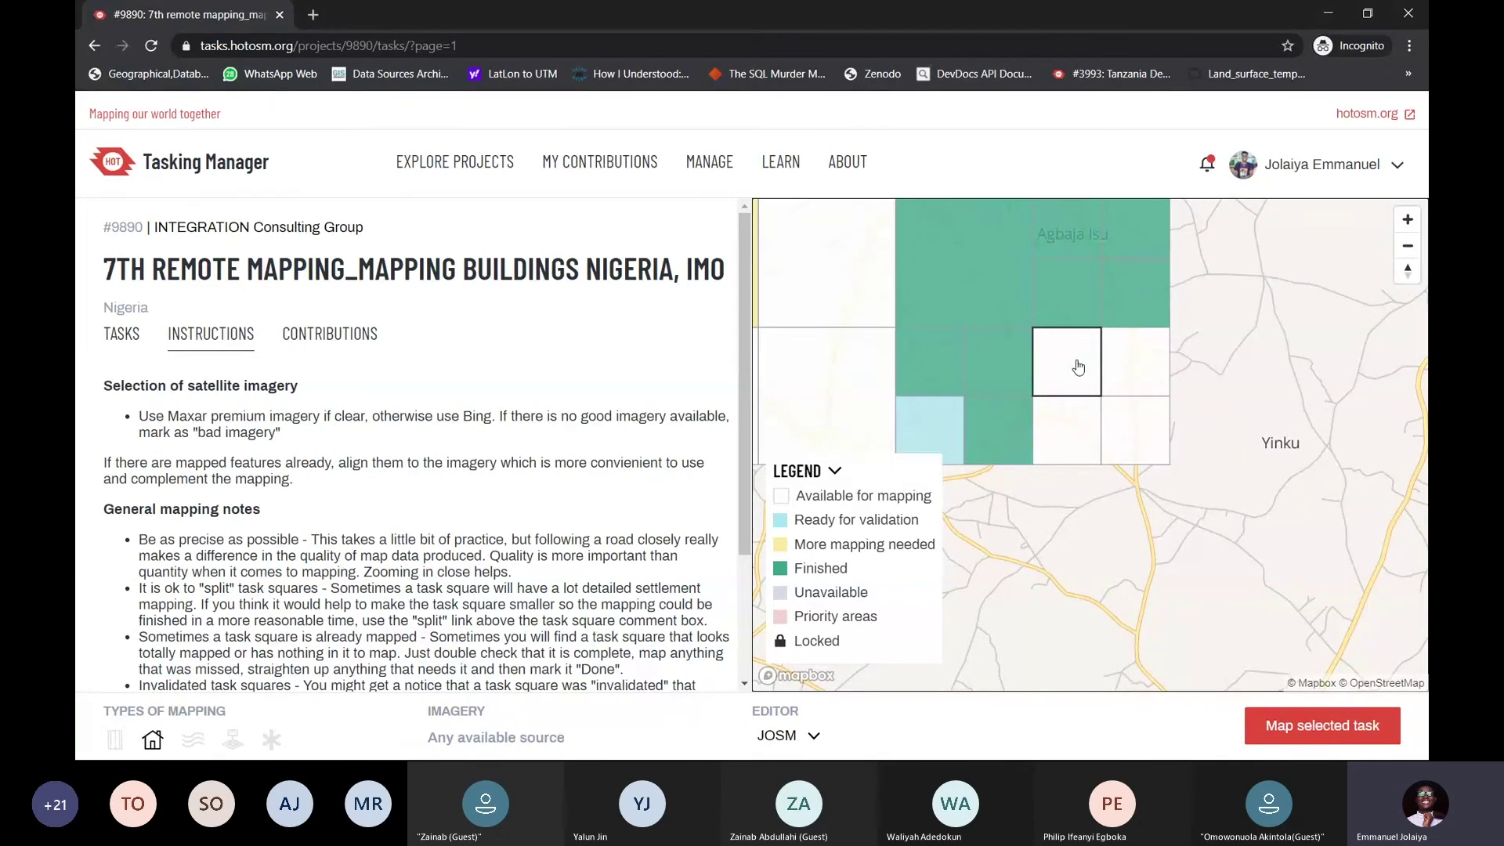
{"action": "left_click", "coordinate": [1322, 727]}
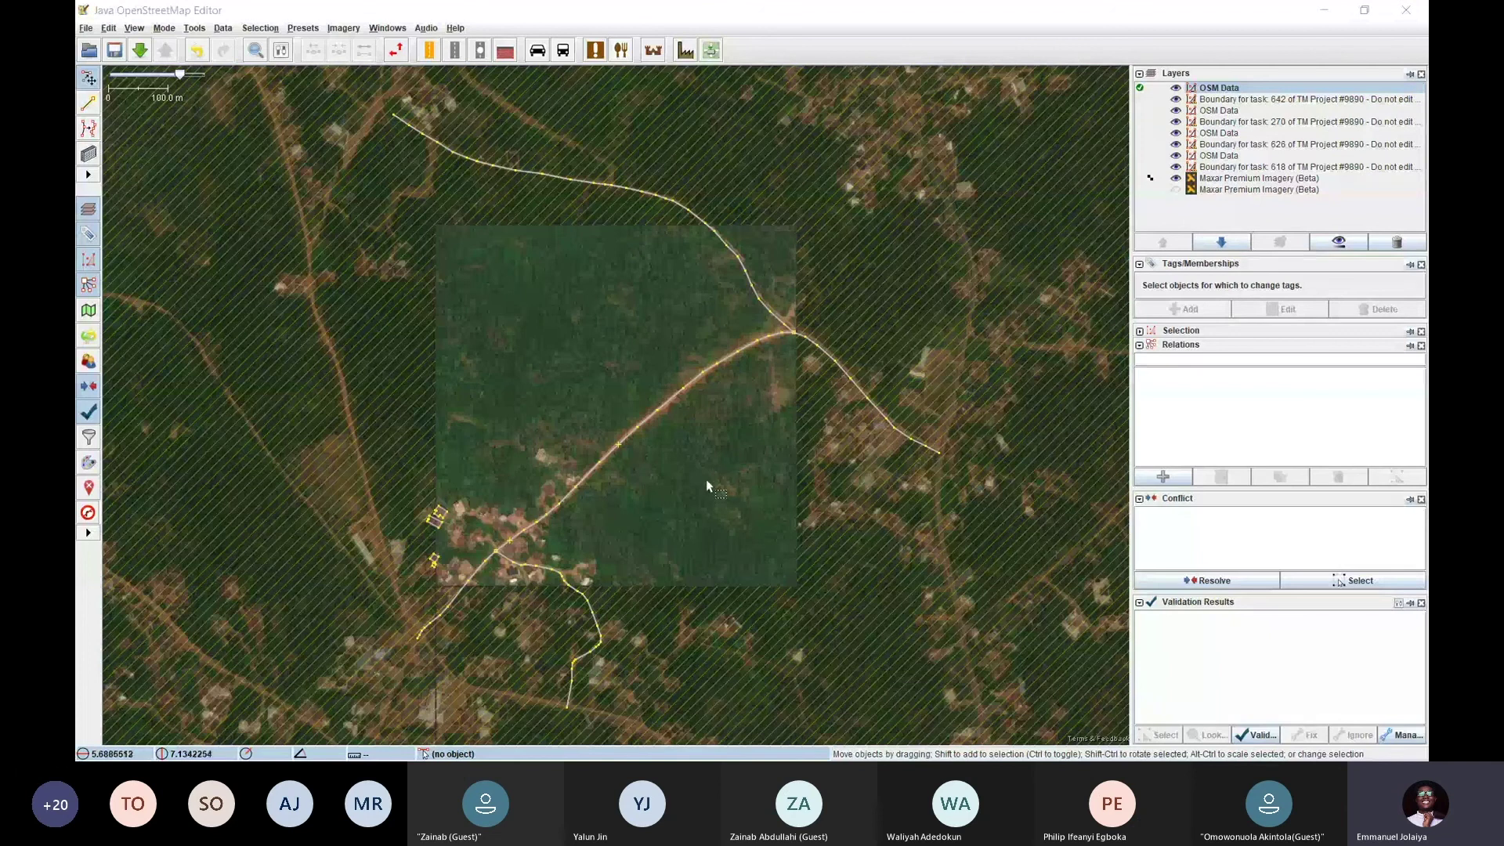
Follow task 642's curving dirt road and village buildings over the Maxar imagery
{"action": "scroll", "coordinate": [706, 485], "scroll_direction": "up", "scroll_amount": 6}
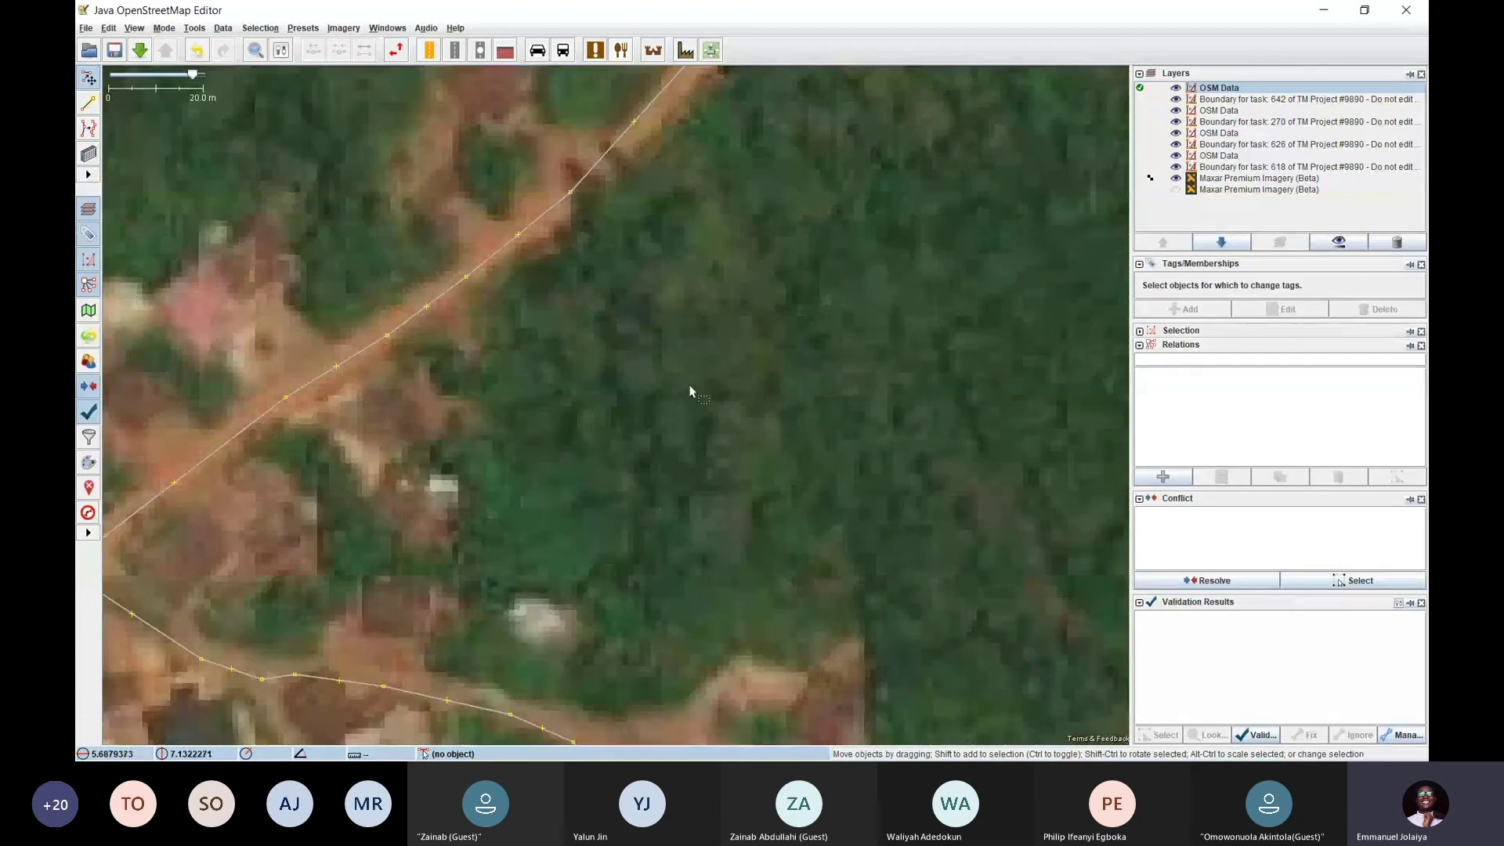
{"action": "scroll", "coordinate": [692, 392], "scroll_direction": "down", "scroll_amount": 1}
{"action": "scroll", "coordinate": [693, 394], "scroll_direction": "down", "scroll_amount": 1}
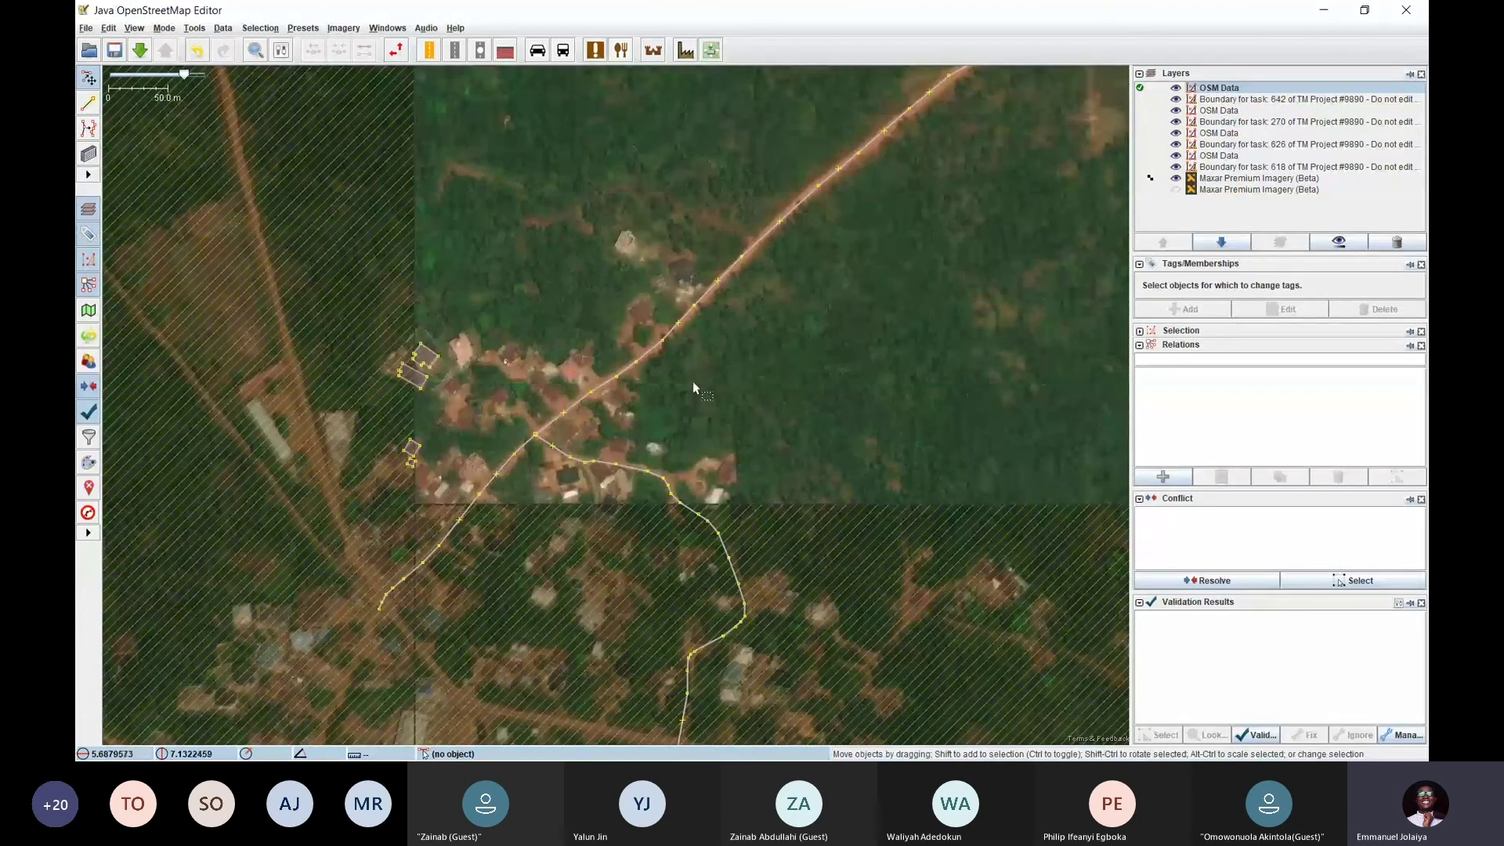
{"action": "scroll", "coordinate": [645, 271], "scroll_direction": "up", "scroll_amount": 1}
{"action": "left_click_drag", "start_coordinate": [373, 497], "coordinate": [526, 235]}
{"action": "left_click_drag", "start_coordinate": [600, 153], "coordinate": [524, 305]}
{"action": "scroll", "coordinate": [551, 218], "scroll_direction": "down", "scroll_amount": 2}
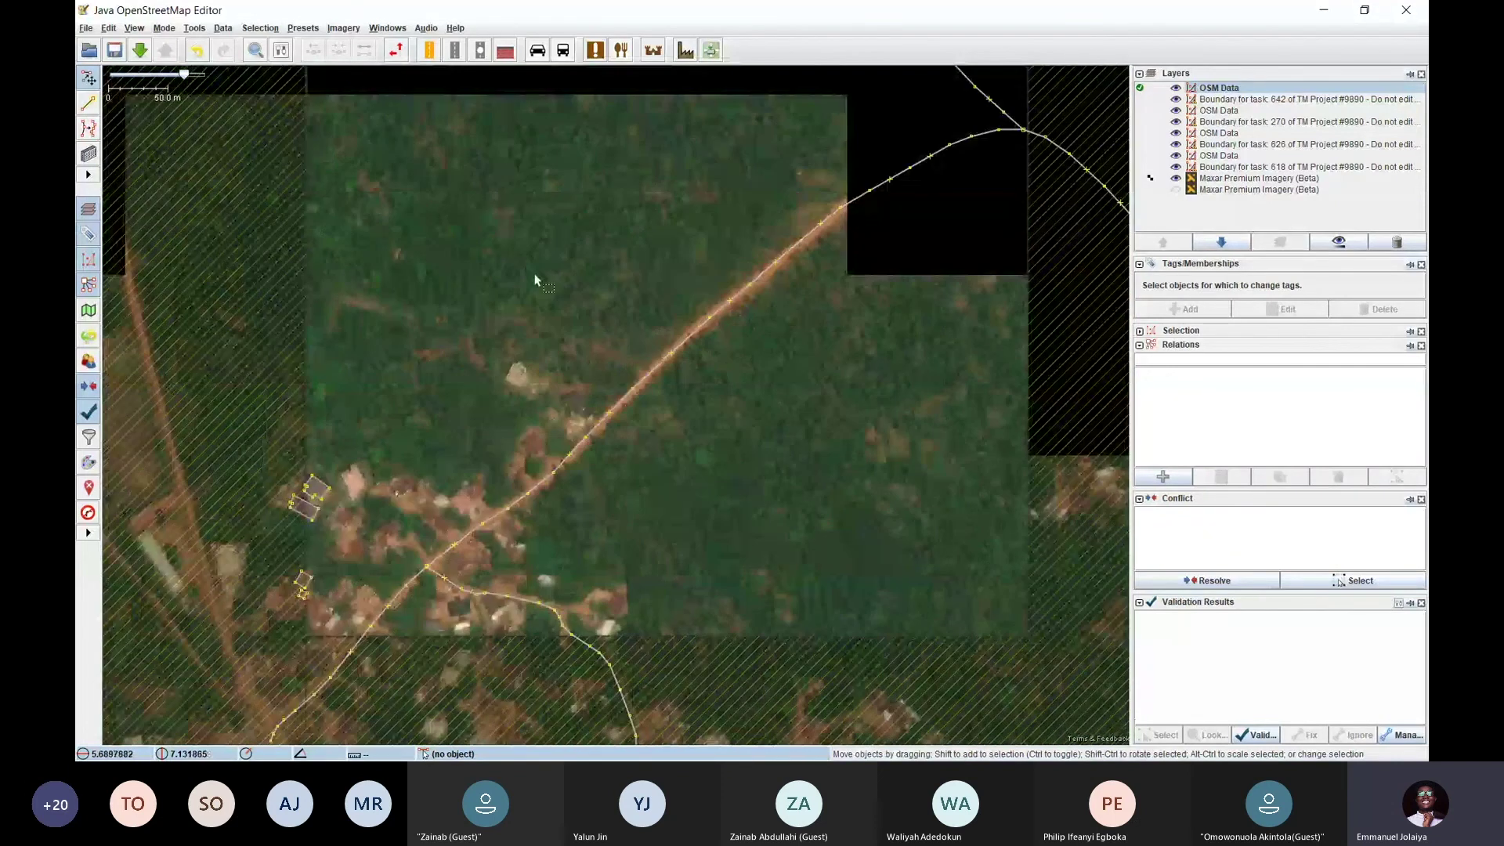
{"action": "scroll", "coordinate": [534, 279], "scroll_direction": "down", "scroll_amount": 3}
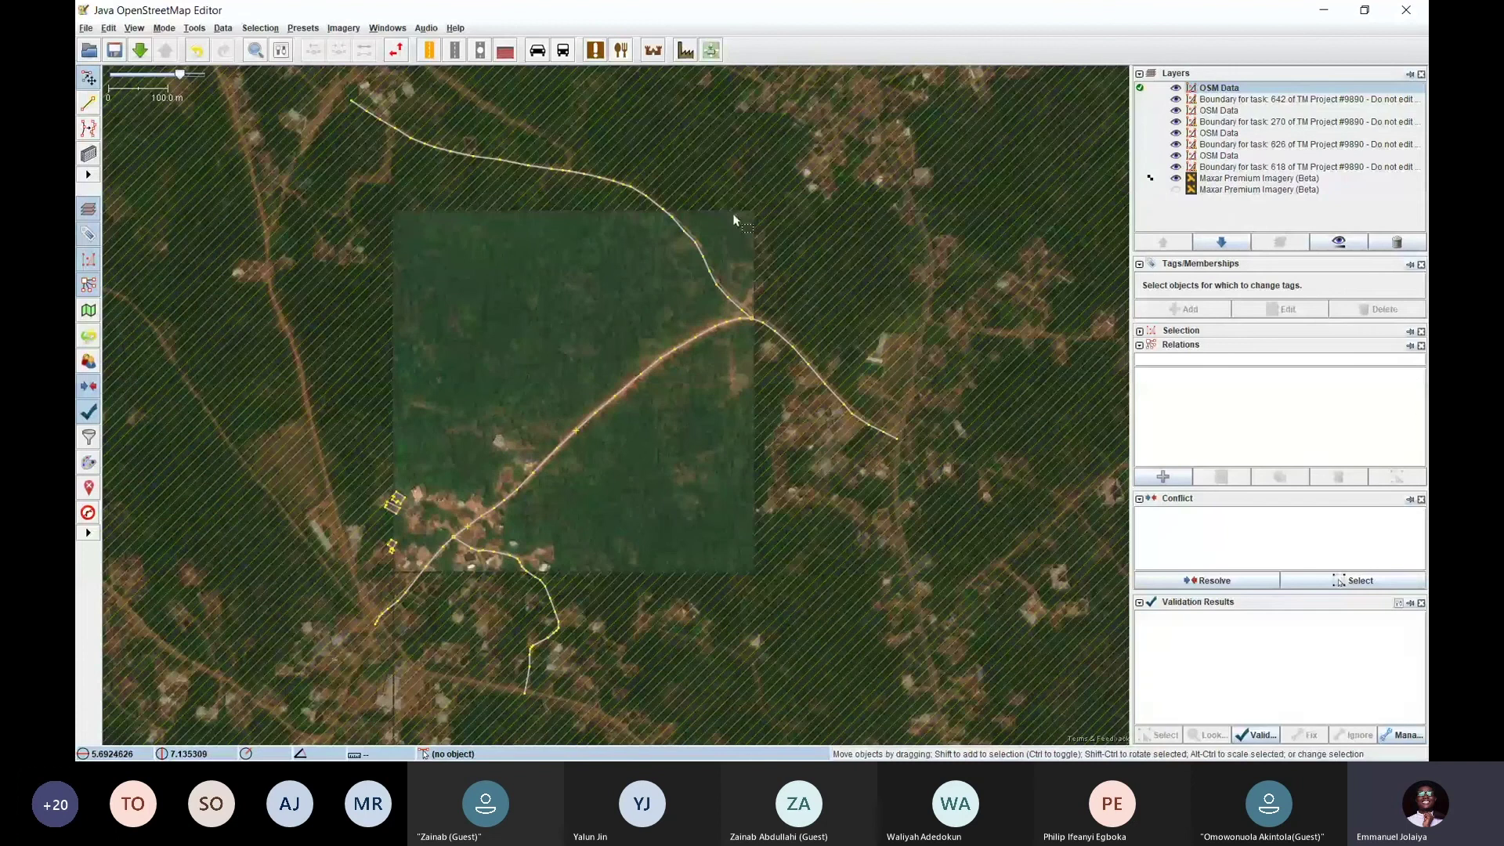
{"action": "scroll", "coordinate": [736, 218], "scroll_direction": "up", "scroll_amount": 3}
{"action": "left_click_drag", "start_coordinate": [861, 270], "coordinate": [900, 224]}
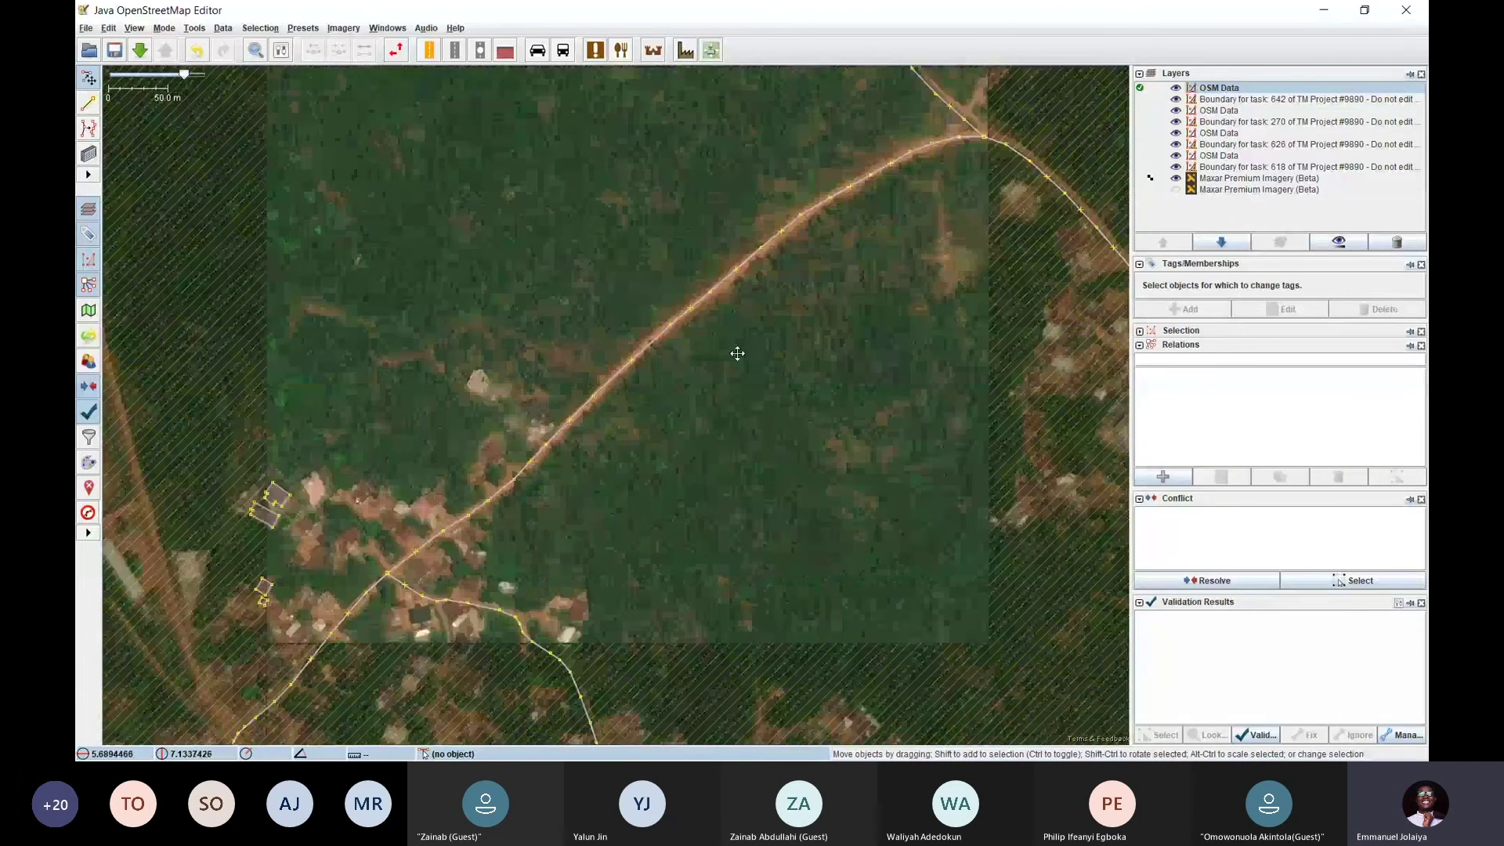
{"action": "left_click_drag", "start_coordinate": [737, 353], "coordinate": [662, 479]}
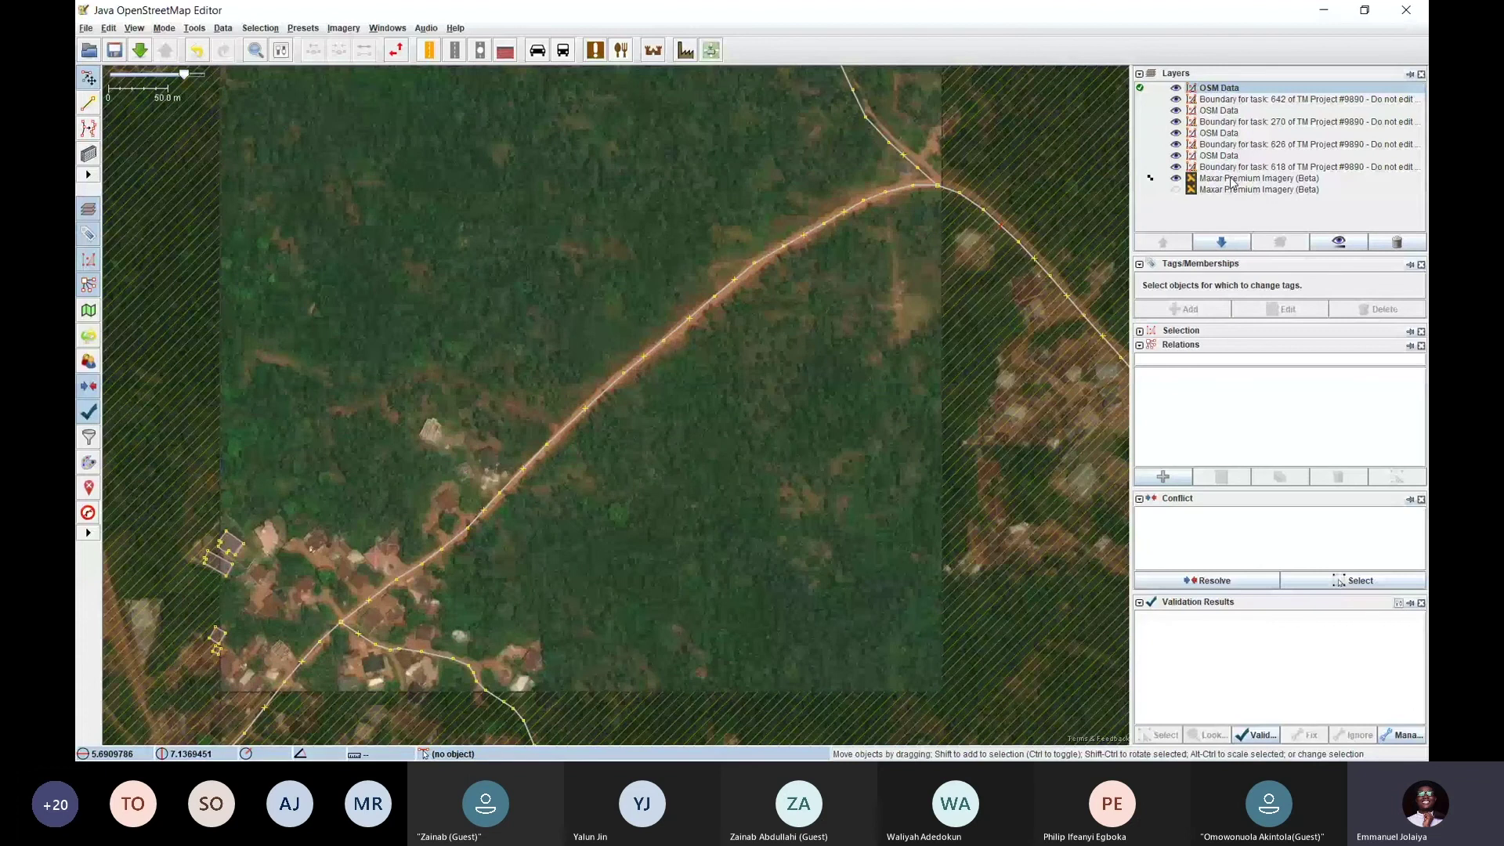
Recentre the task square to reveal the whole curving road and village junction
{"action": "scroll", "coordinate": [901, 346], "scroll_direction": "down", "scroll_amount": 2}
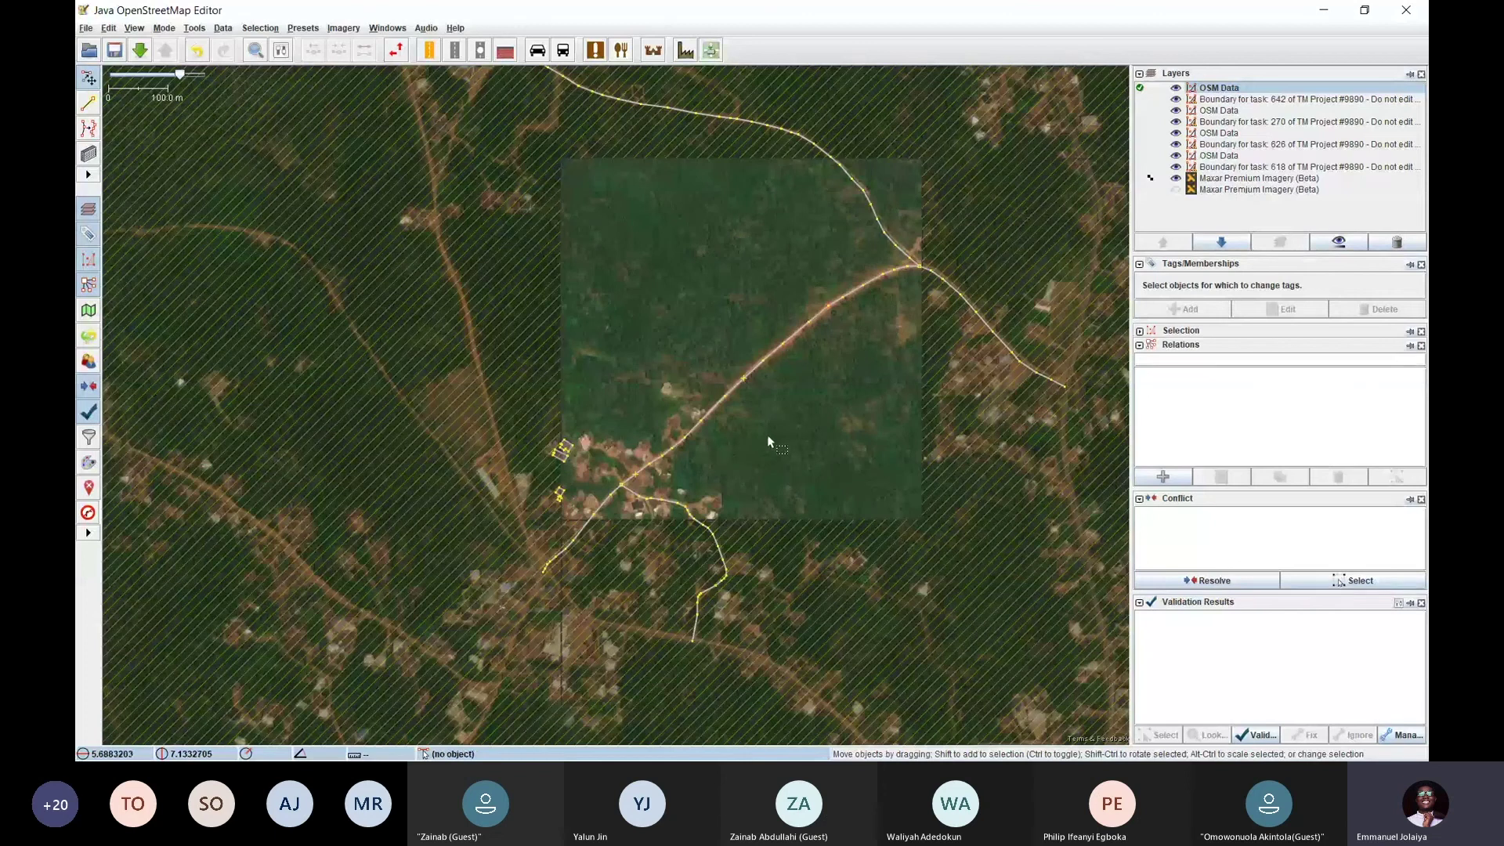
{"action": "scroll", "coordinate": [623, 483], "scroll_direction": "up", "scroll_amount": 2}
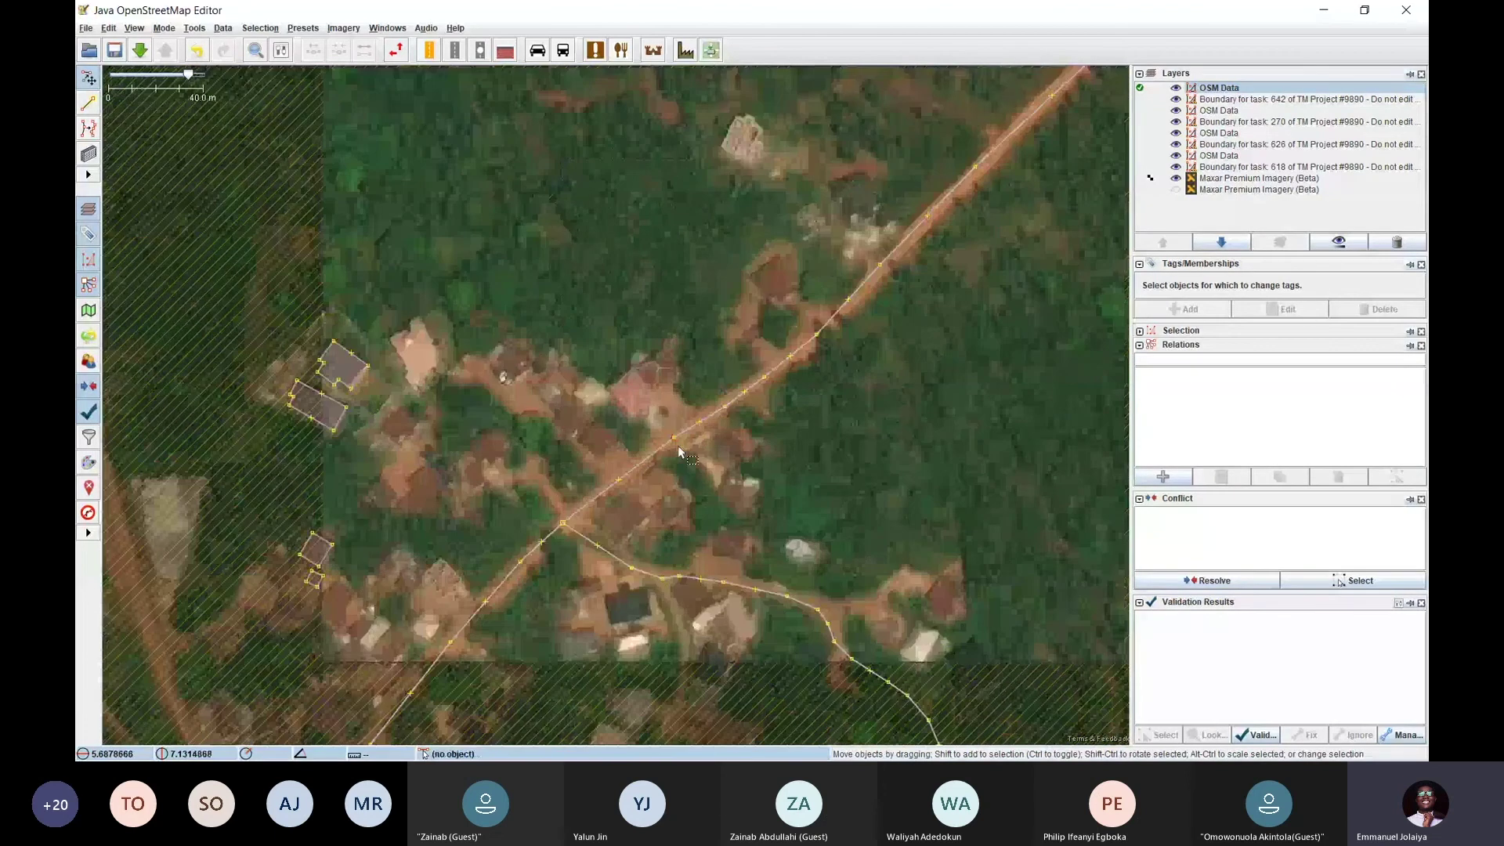
{"action": "scroll", "coordinate": [676, 447], "scroll_direction": "down", "scroll_amount": 2}
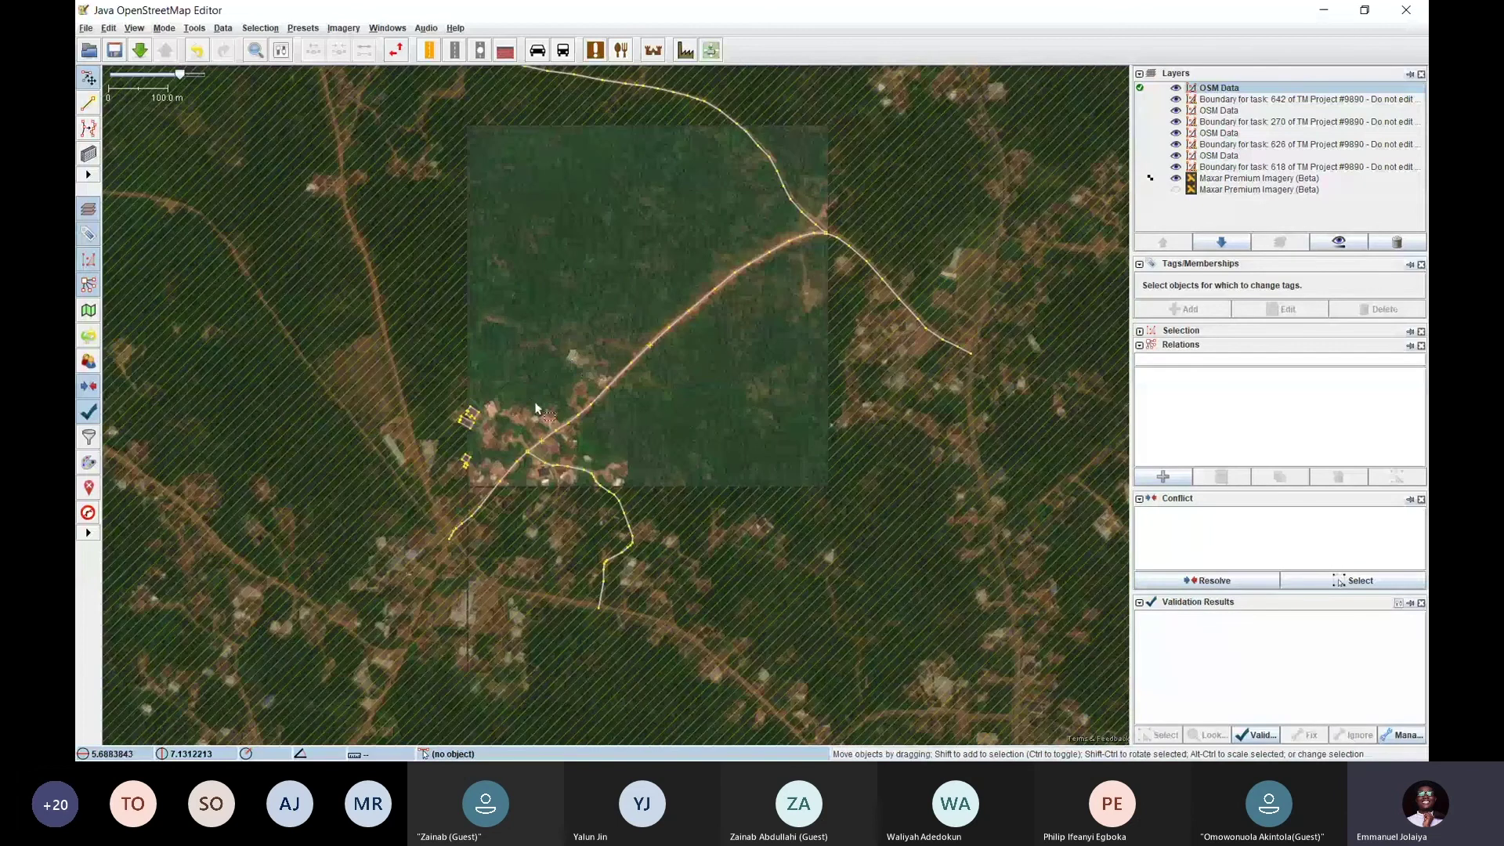
{"action": "scroll", "coordinate": [511, 411], "scroll_direction": "up", "scroll_amount": 4}
{"action": "scroll", "coordinate": [517, 403], "scroll_direction": "down", "scroll_amount": 4}
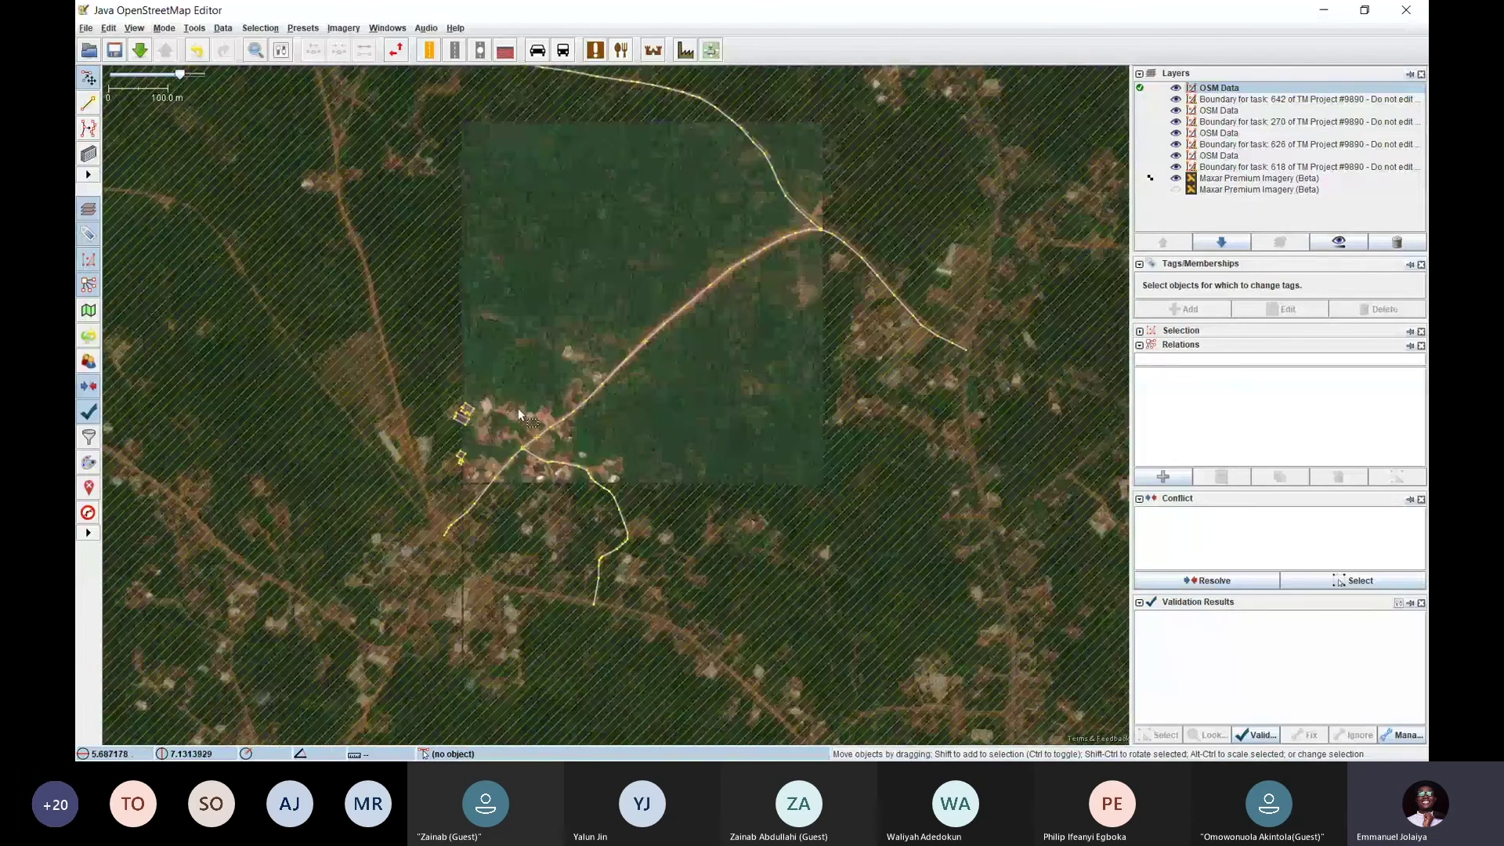
{"action": "left_click_drag", "start_coordinate": [519, 409], "coordinate": [455, 529]}
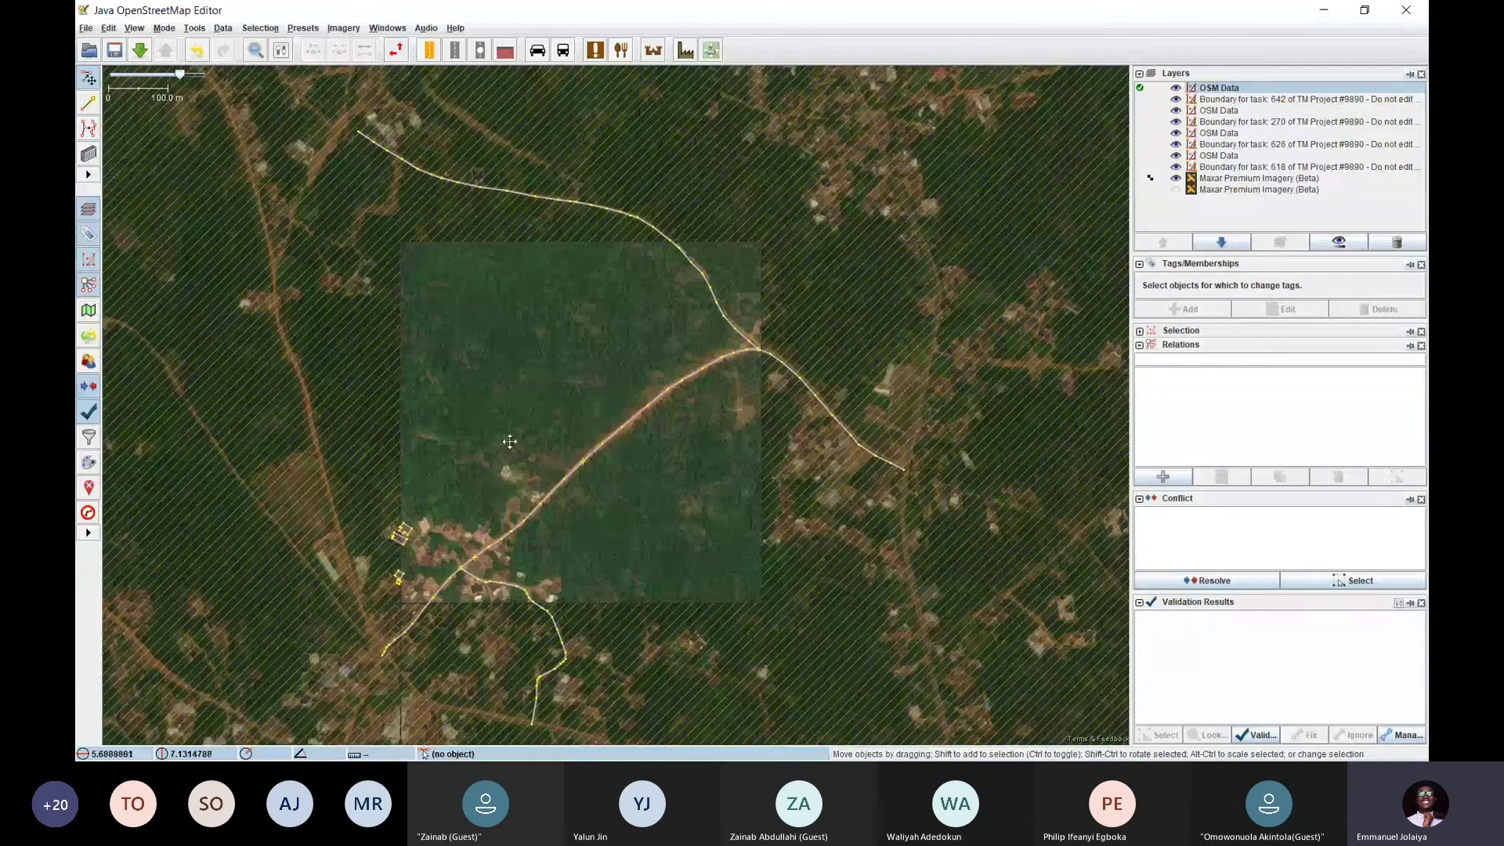
{"action": "left_click_drag", "start_coordinate": [510, 440], "coordinate": [571, 300]}
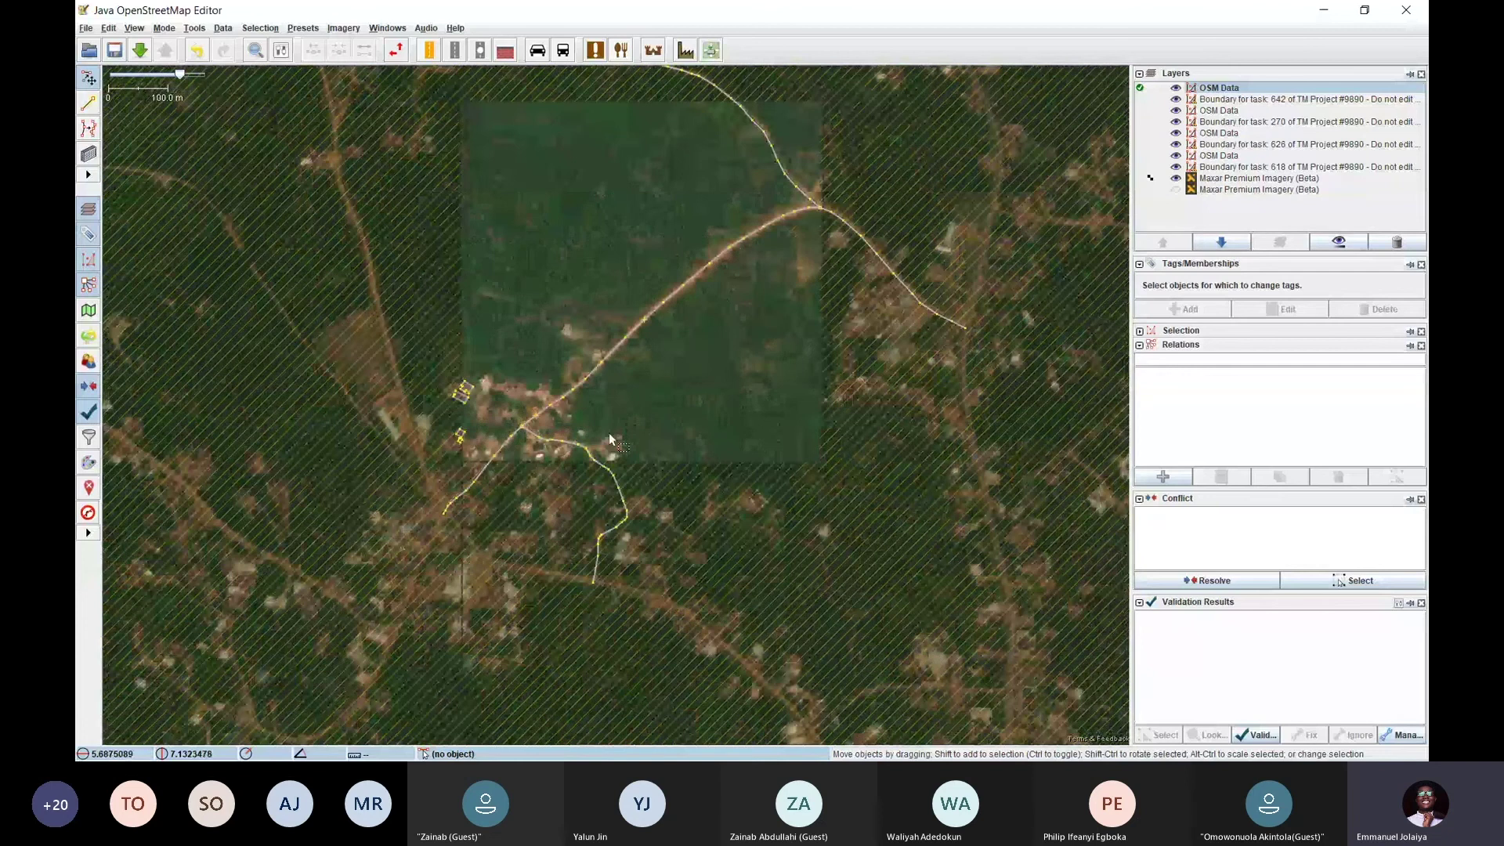
{"action": "scroll", "coordinate": [609, 432], "scroll_direction": "up", "scroll_amount": 5}
{"action": "scroll", "coordinate": [614, 448], "scroll_direction": "down", "scroll_amount": 2}
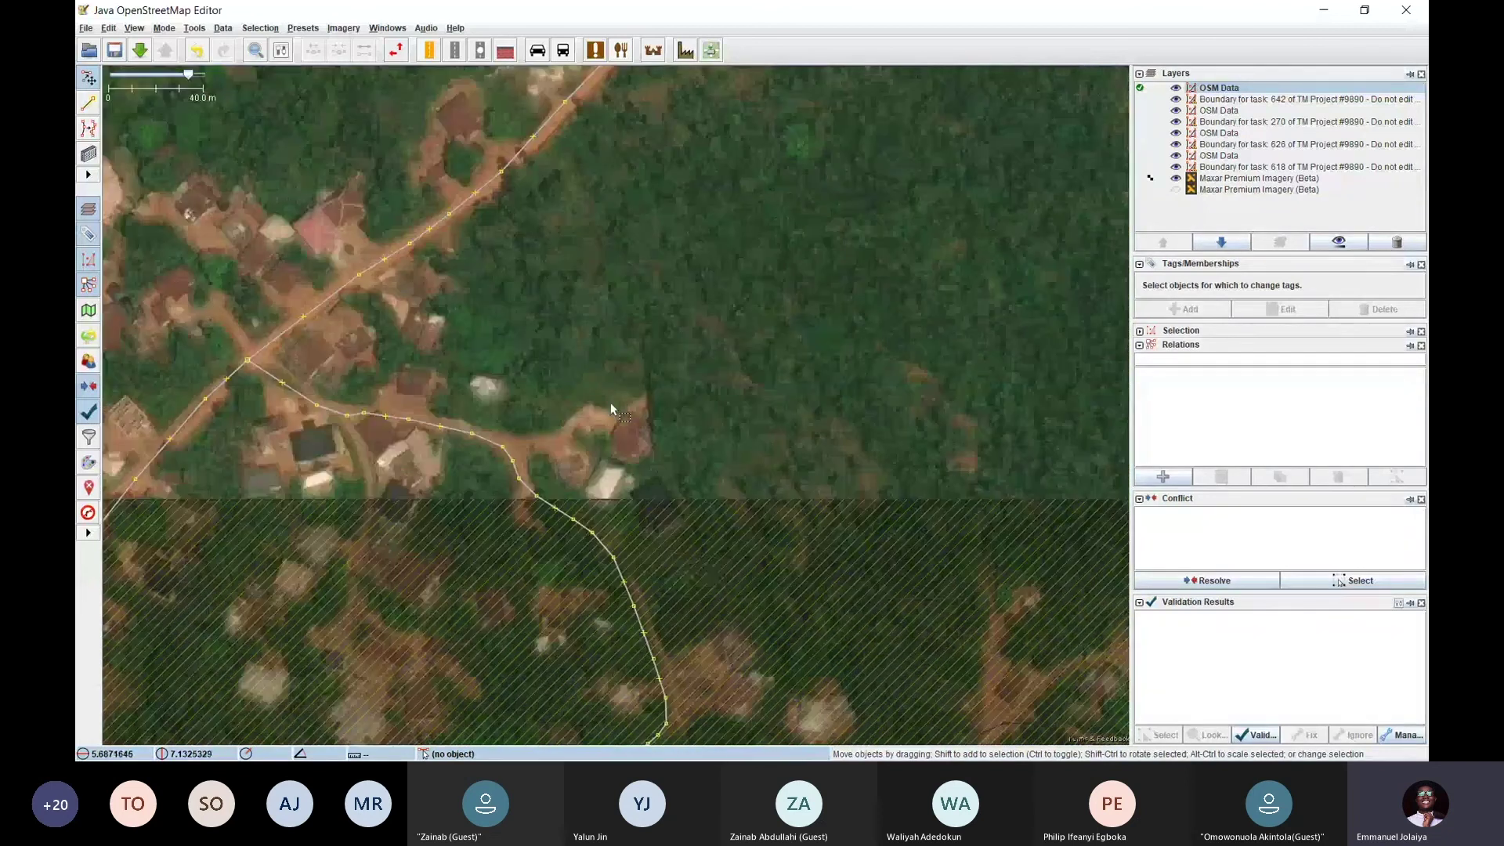
{"action": "scroll", "coordinate": [609, 402], "scroll_direction": "down", "scroll_amount": 2}
{"action": "left_click_drag", "start_coordinate": [547, 446], "coordinate": [378, 532]}
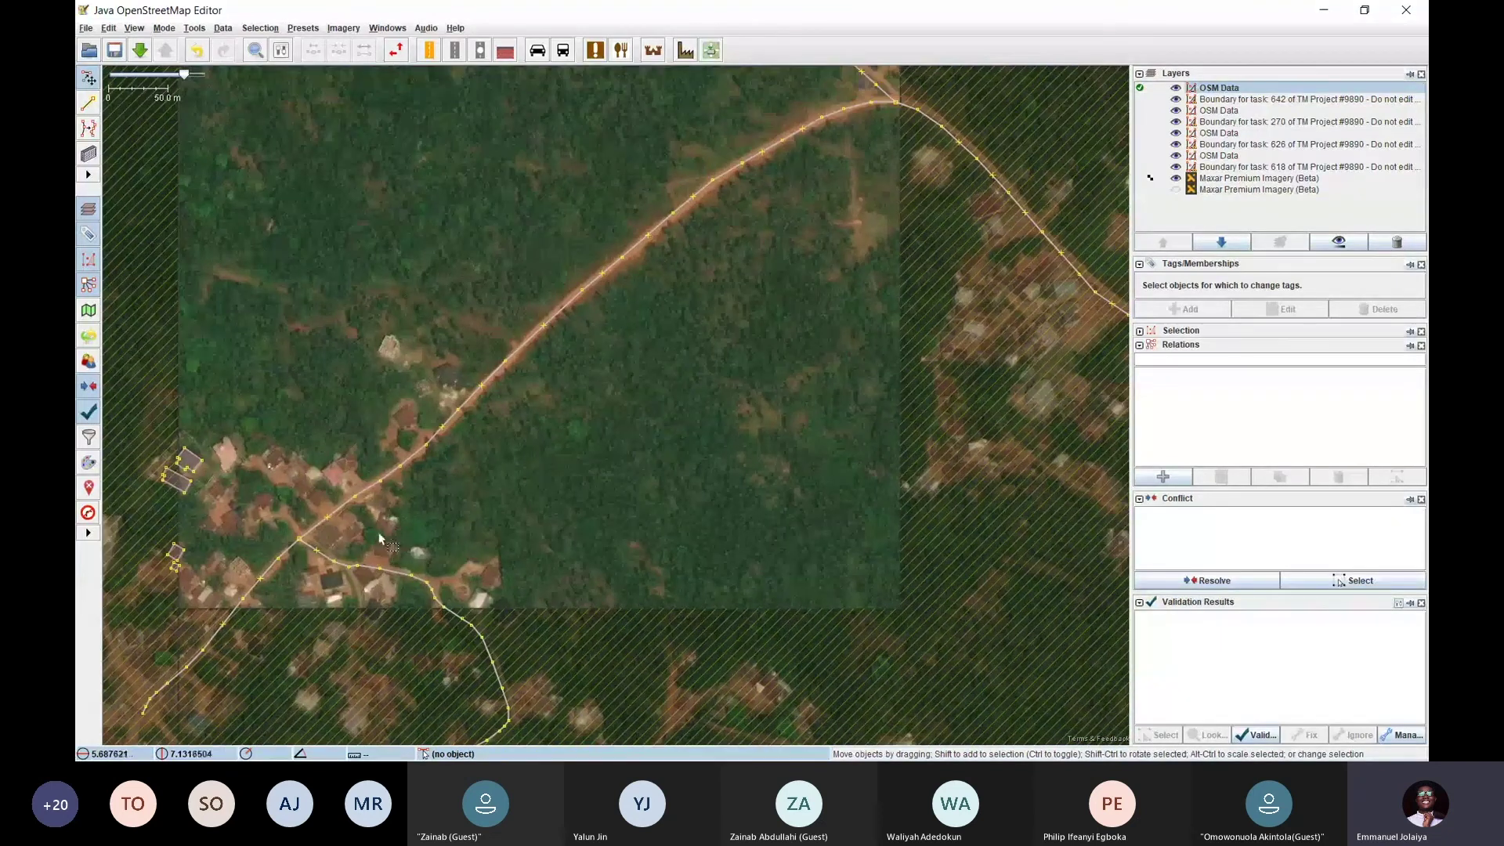
{"action": "left_click_drag", "start_coordinate": [269, 502], "coordinate": [456, 411]}
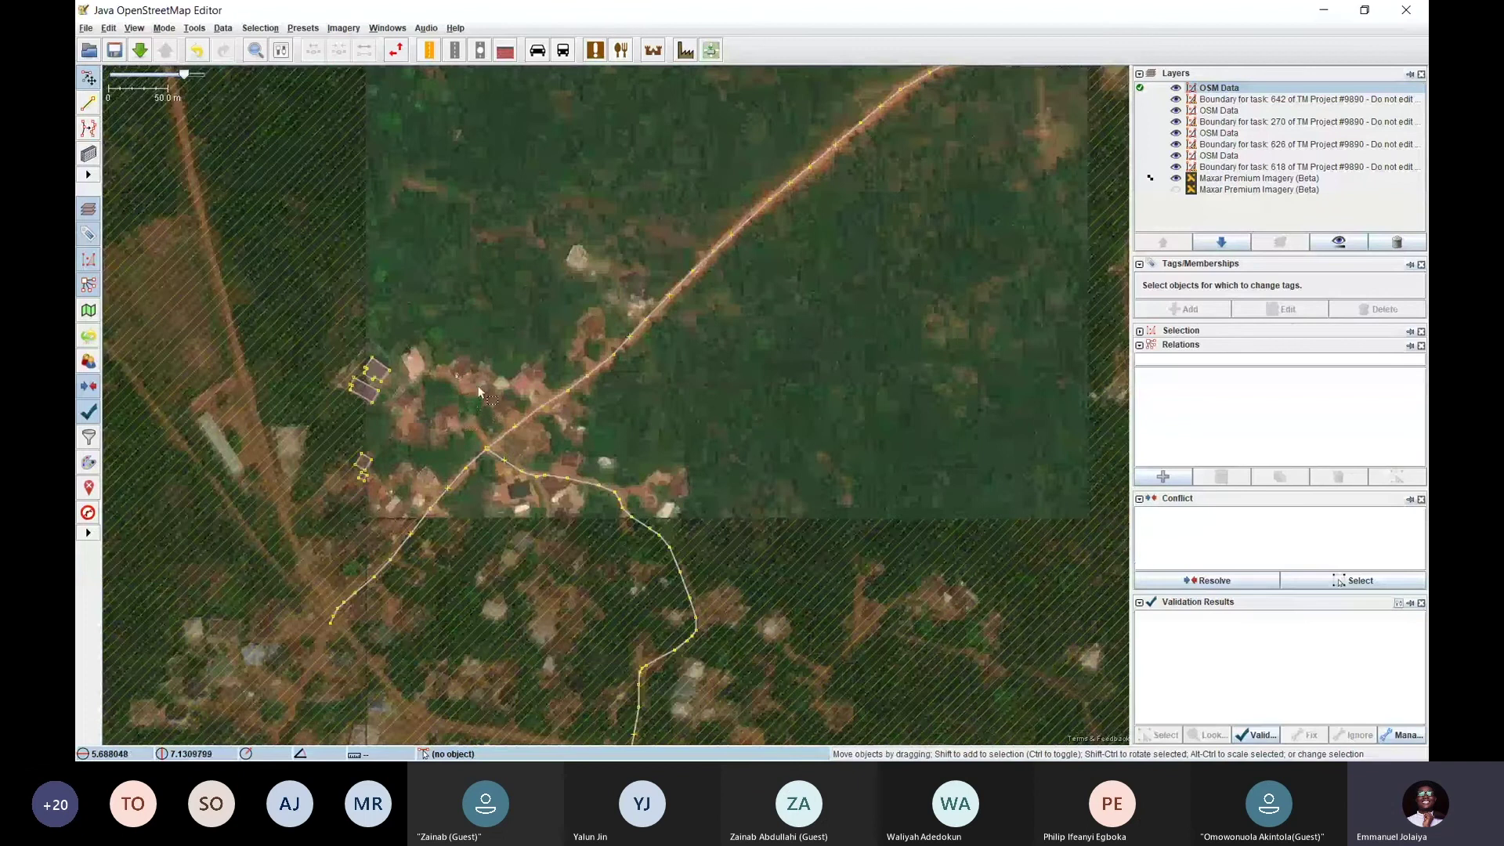
Inspect the forest and nearby village, then return to the task #642 page in Chrome
{"action": "scroll", "coordinate": [477, 386], "scroll_direction": "up", "scroll_amount": 3}
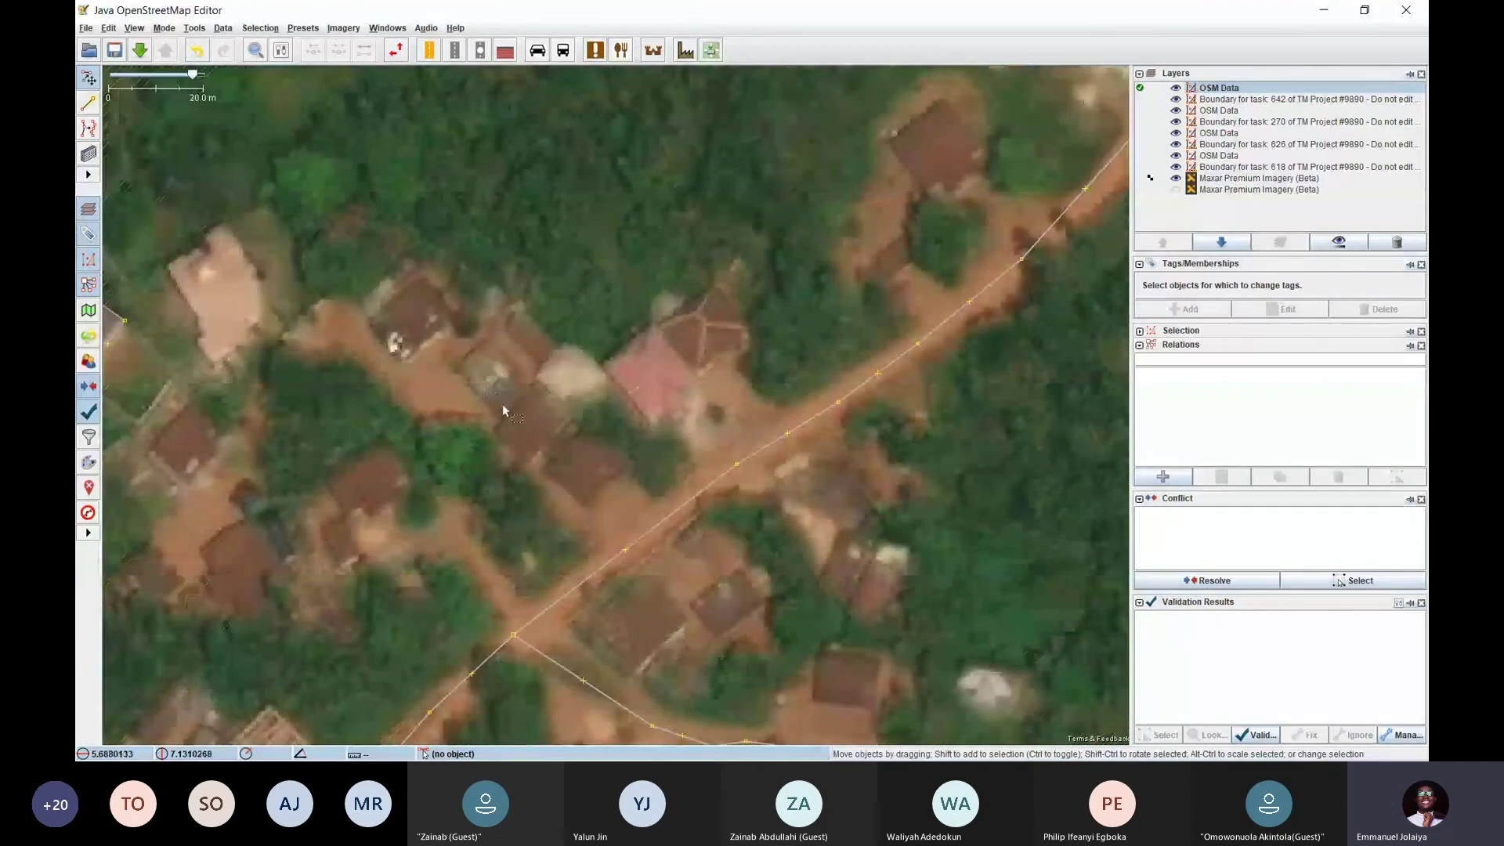
{"action": "scroll", "coordinate": [498, 407], "scroll_direction": "down", "scroll_amount": 1}
{"action": "scroll", "coordinate": [482, 388], "scroll_direction": "down", "scroll_amount": 1}
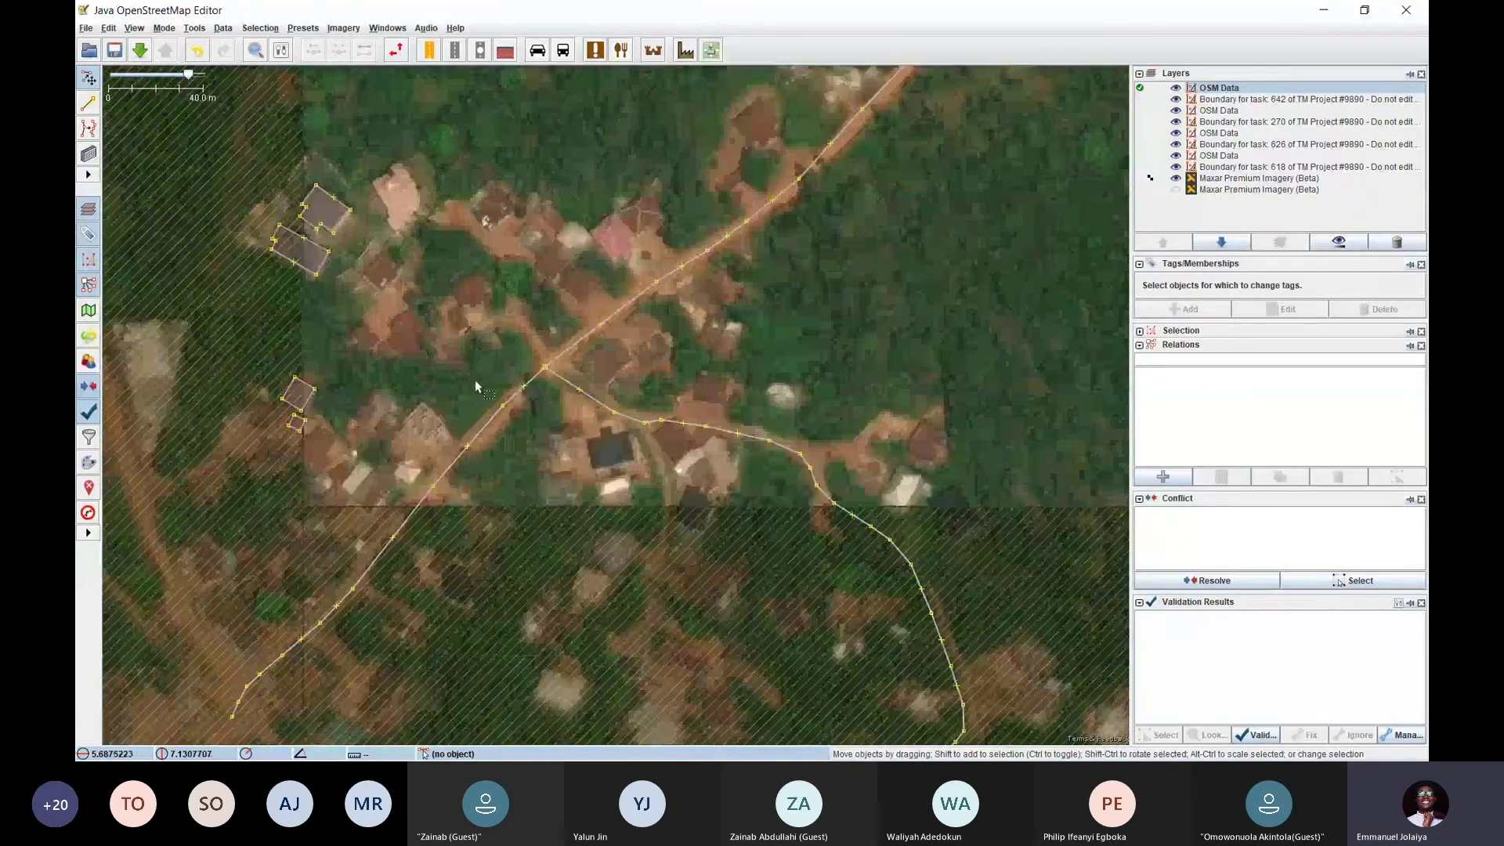
{"action": "scroll", "coordinate": [474, 379], "scroll_direction": "down", "scroll_amount": 1}
{"action": "scroll", "coordinate": [678, 360], "scroll_direction": "up", "scroll_amount": 1}
{"action": "left_click_drag", "start_coordinate": [725, 322], "coordinate": [635, 426]}
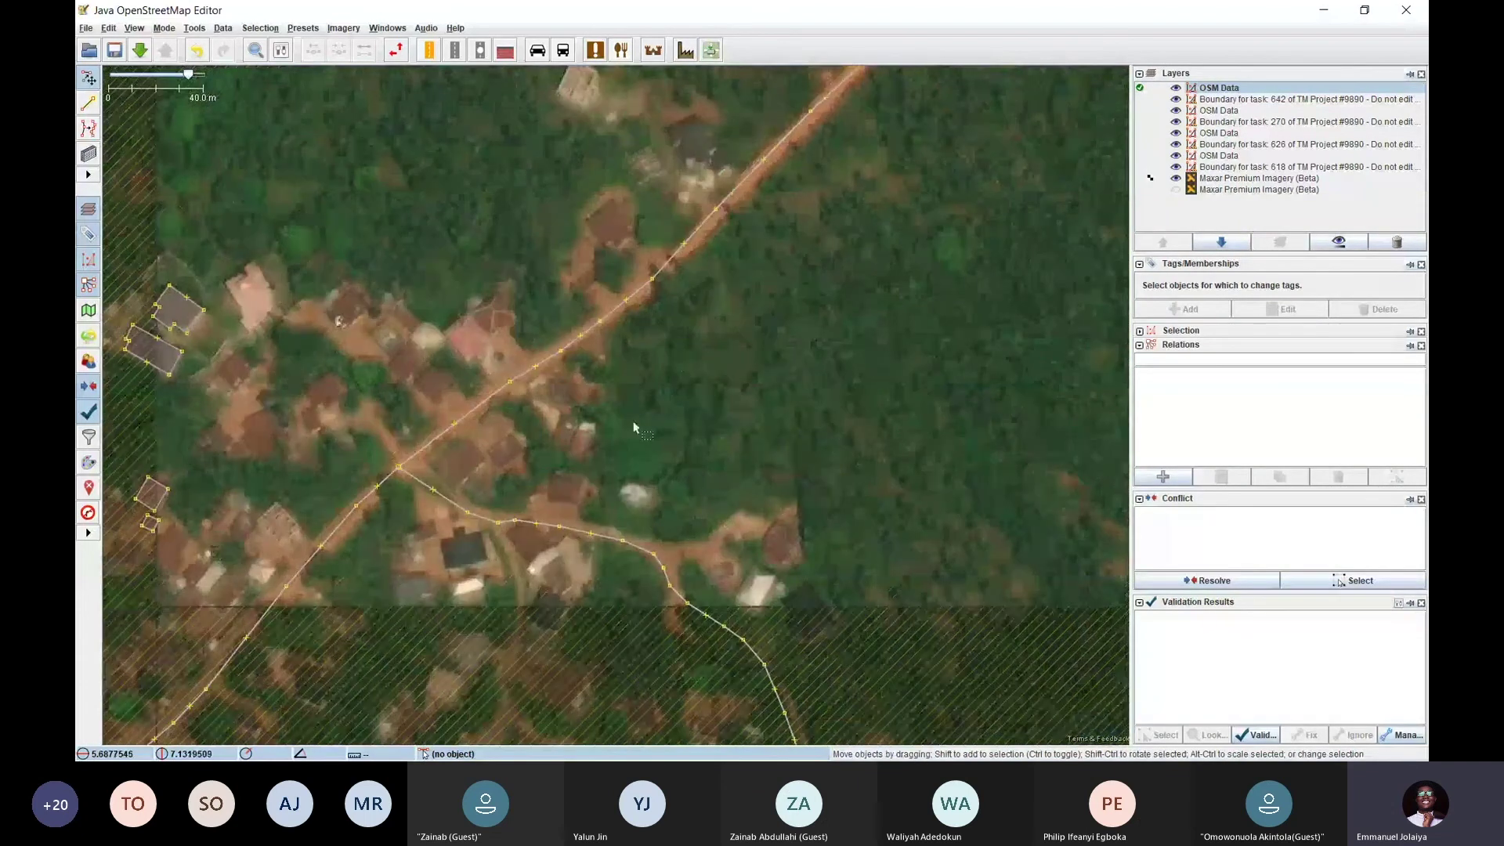
{"action": "left_click_drag", "start_coordinate": [646, 233], "coordinate": [522, 608]}
{"action": "left_click_drag", "start_coordinate": [564, 460], "coordinate": [485, 655]}
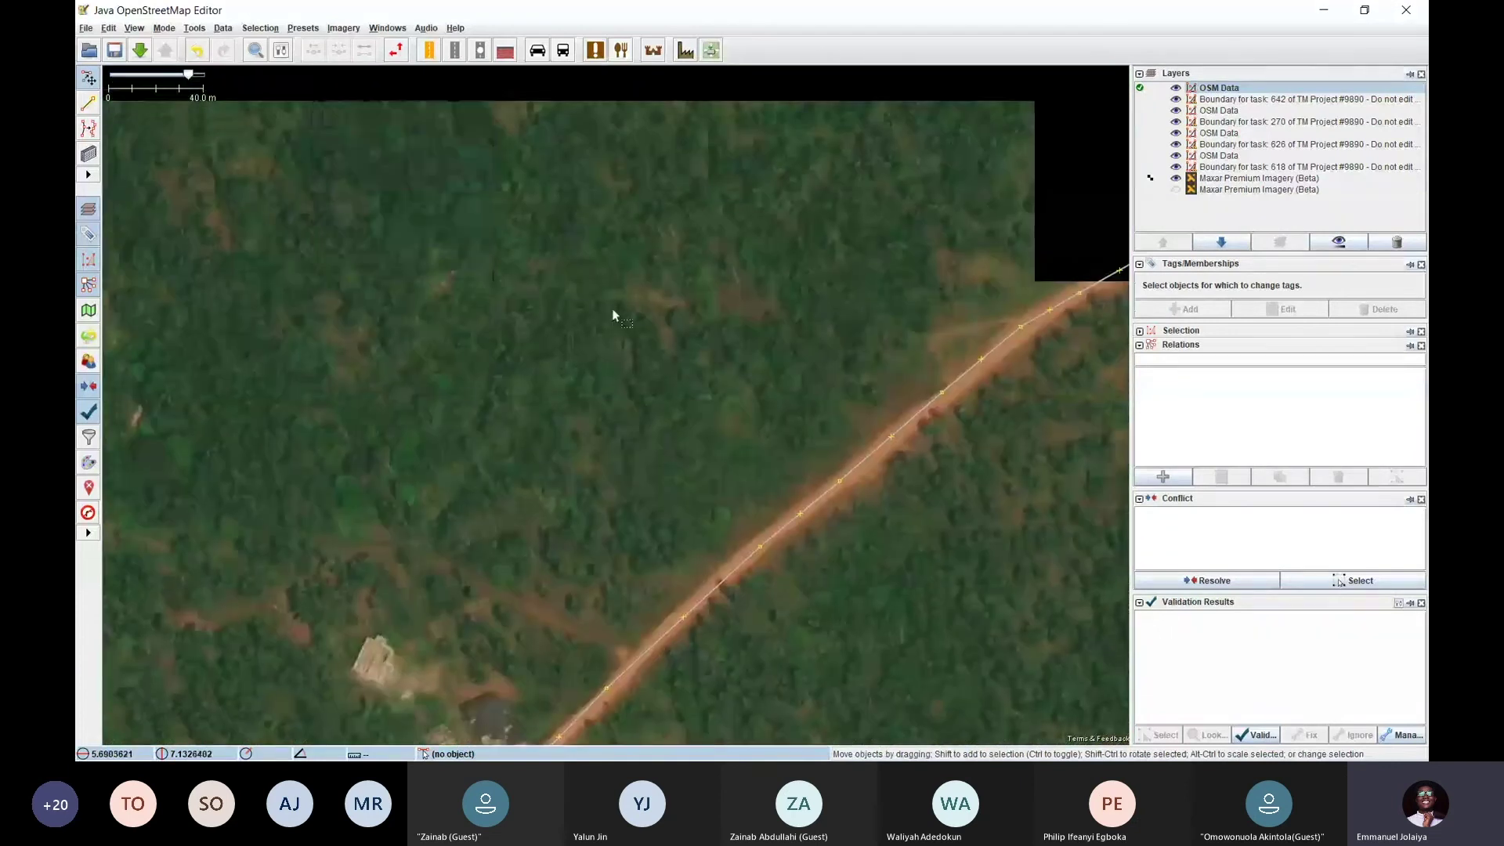
{"action": "scroll", "coordinate": [612, 314], "scroll_direction": "down", "scroll_amount": 5}
{"action": "scroll", "coordinate": [557, 346], "scroll_direction": "up", "scroll_amount": 4}
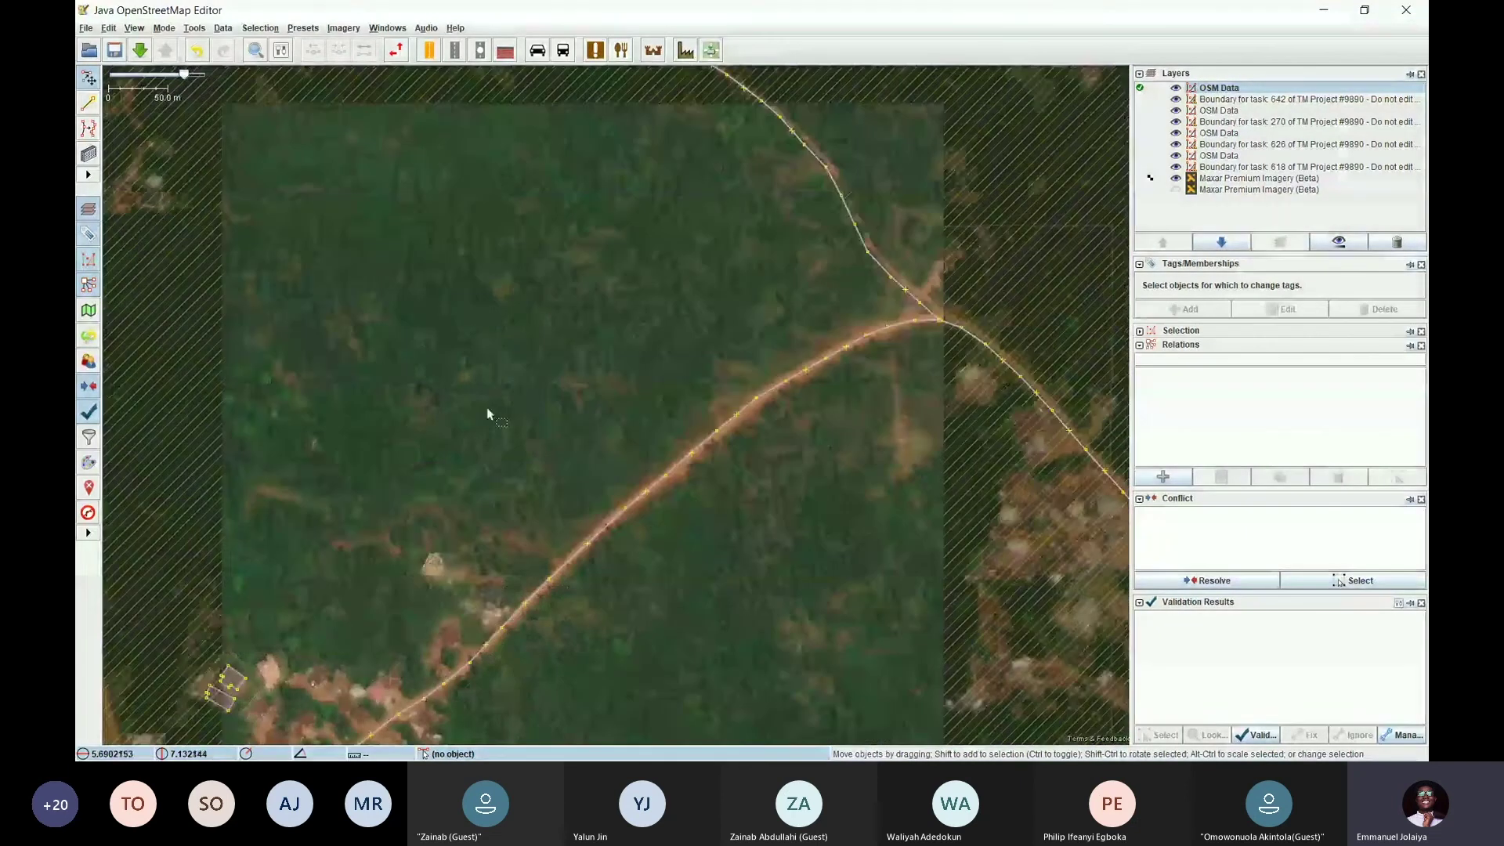
{"action": "left_click_drag", "start_coordinate": [405, 491], "coordinate": [481, 387]}
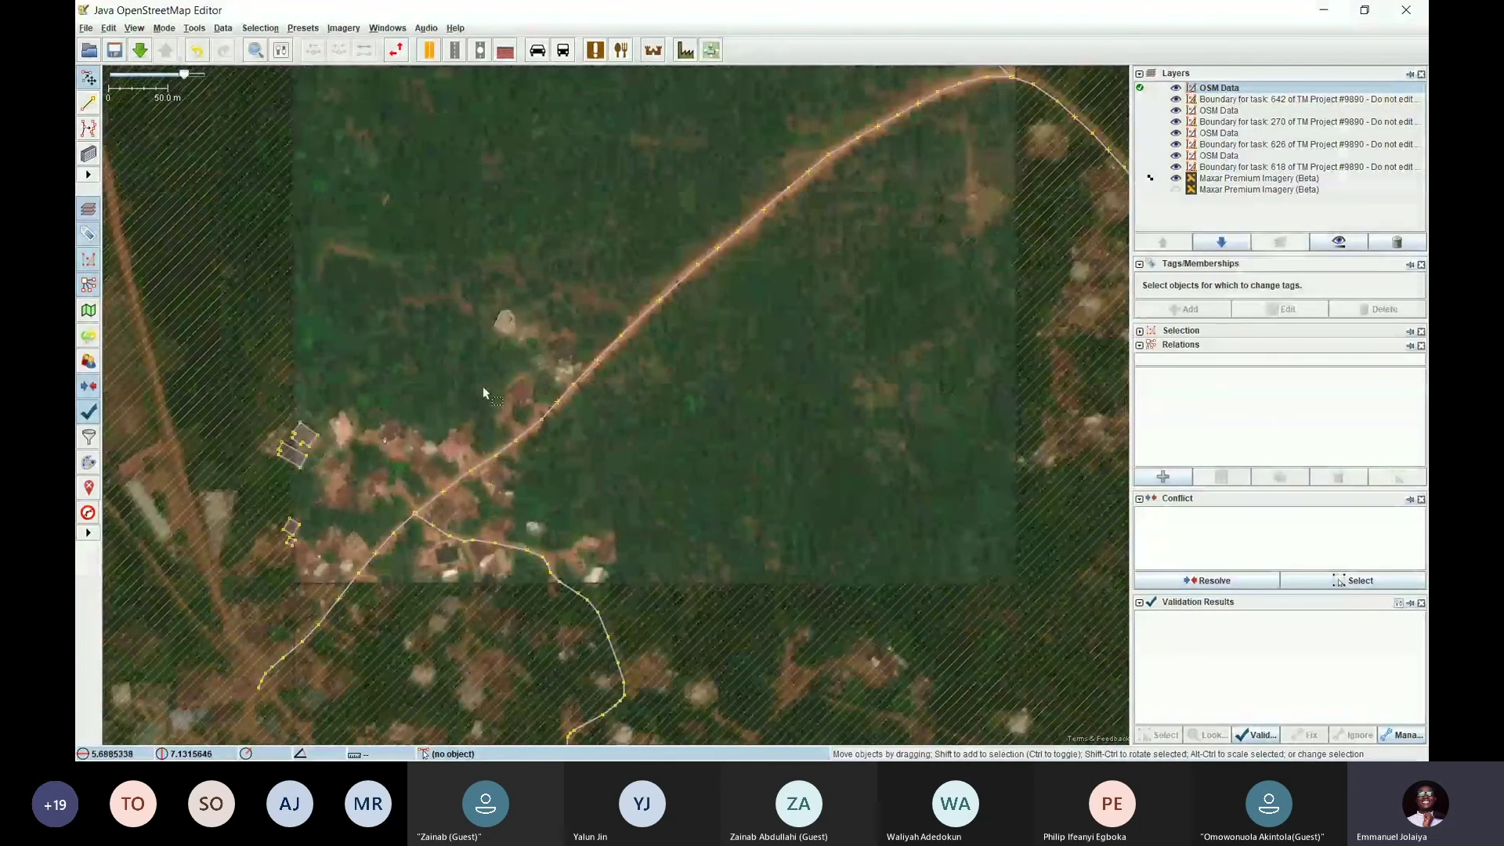
{"action": "scroll", "coordinate": [520, 389], "scroll_direction": "up", "scroll_amount": 3}
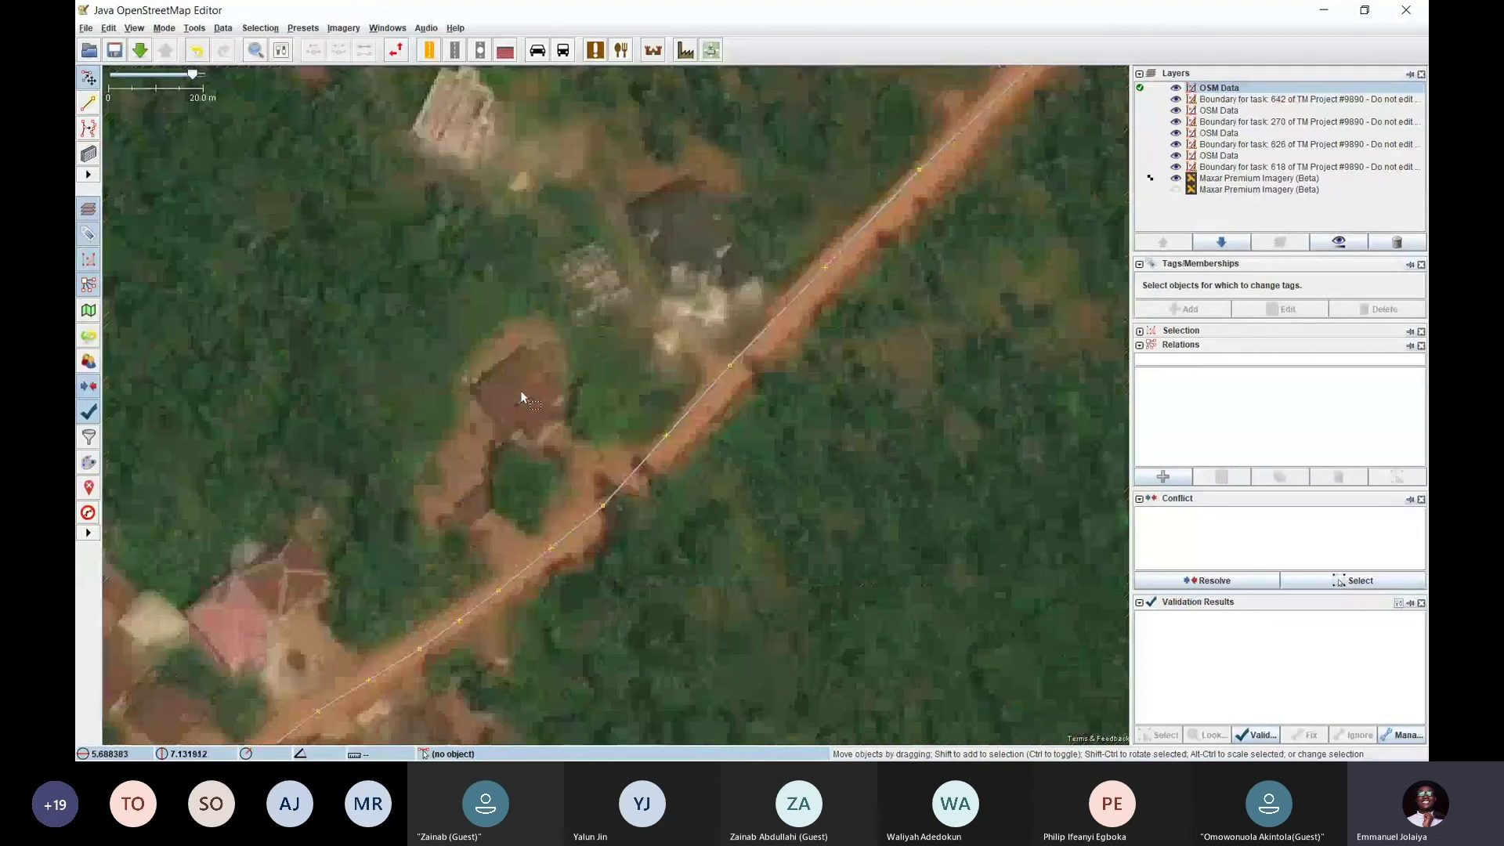
{"action": "scroll", "coordinate": [532, 392], "scroll_direction": "down", "scroll_amount": 3}
{"action": "left_click_drag", "start_coordinate": [591, 245], "coordinate": [500, 374]}
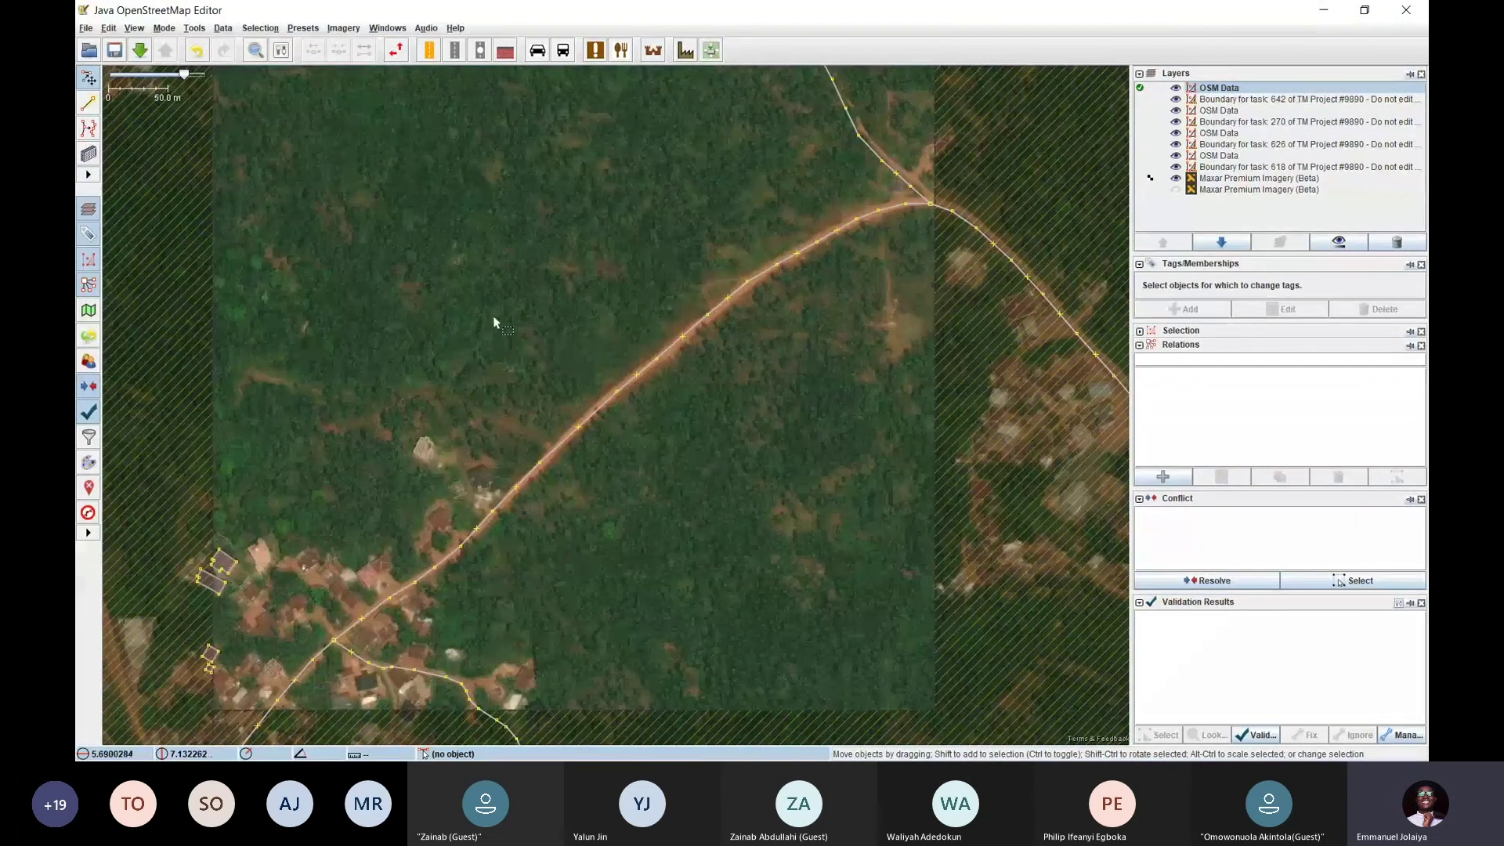
{"action": "key", "text": "alt+Tab"}
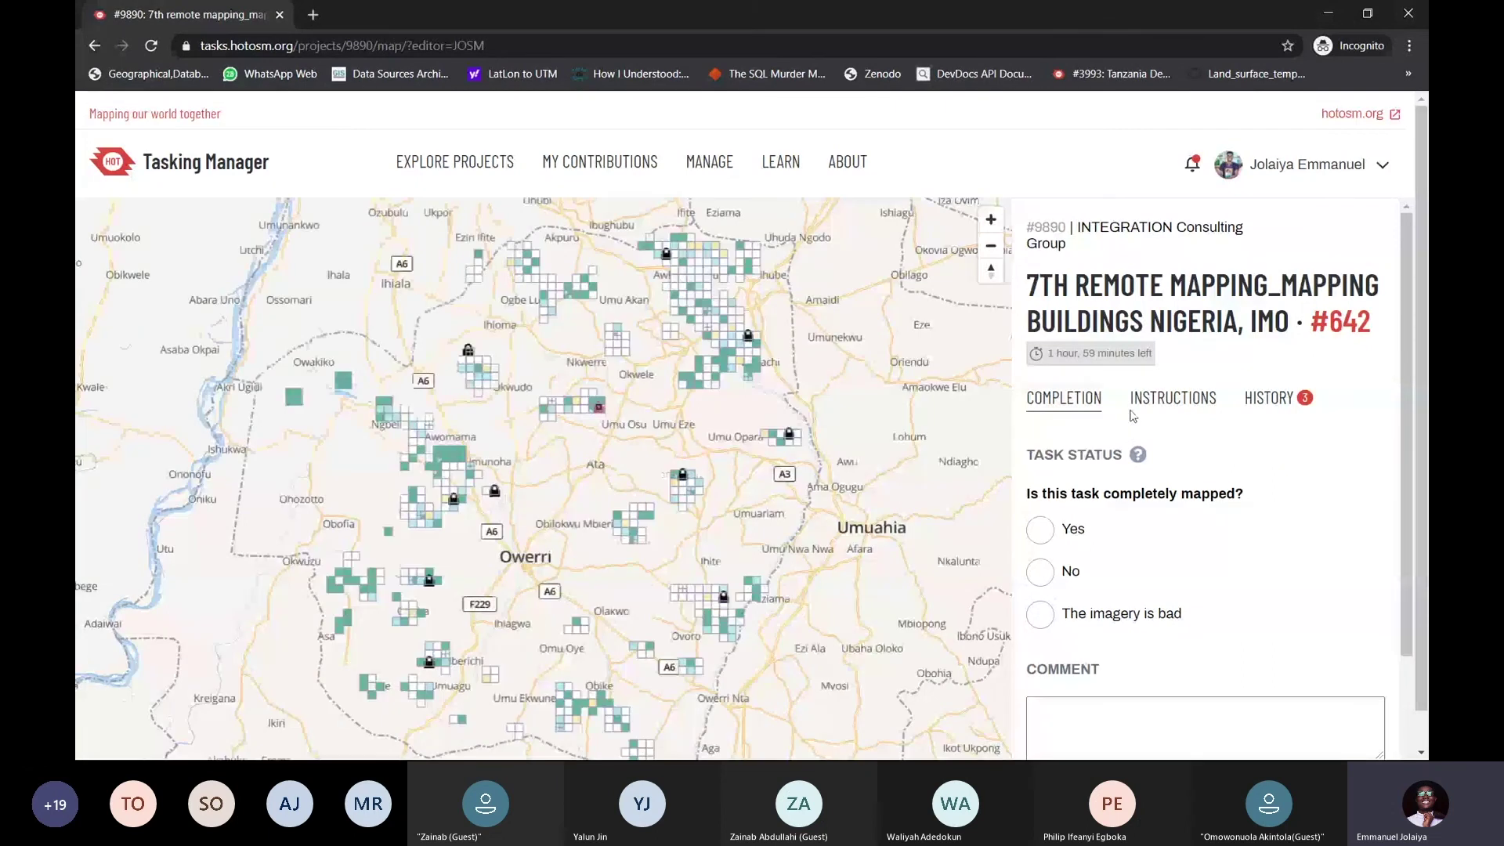
Release task #642 with 'Select another task' to return to project 9890's tasks page
{"action": "scroll", "coordinate": [1134, 433], "scroll_direction": "down", "scroll_amount": 2}
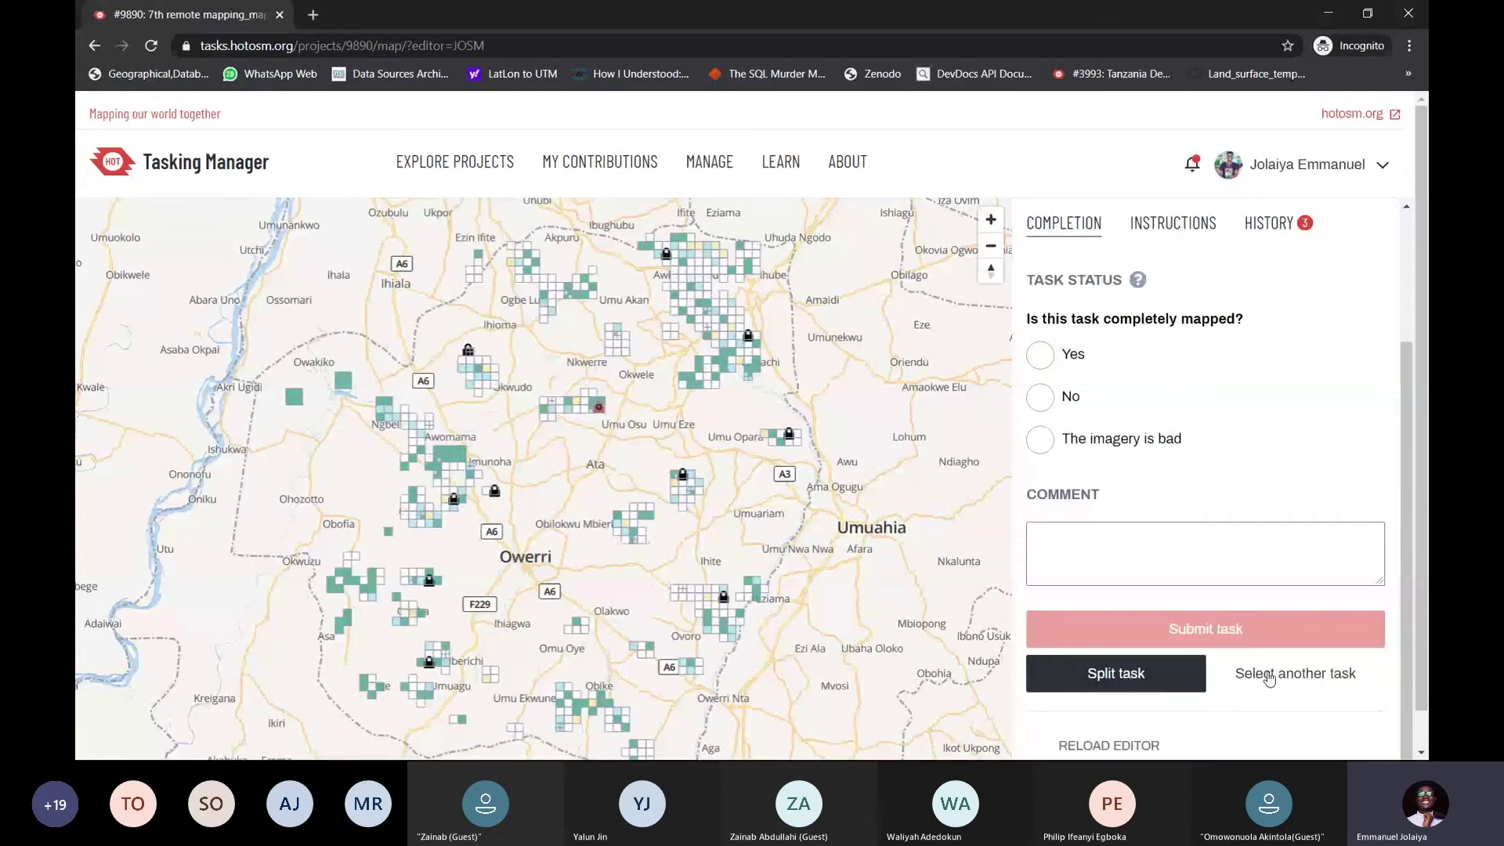
{"action": "scroll", "coordinate": [1269, 678], "scroll_direction": "down", "scroll_amount": 1}
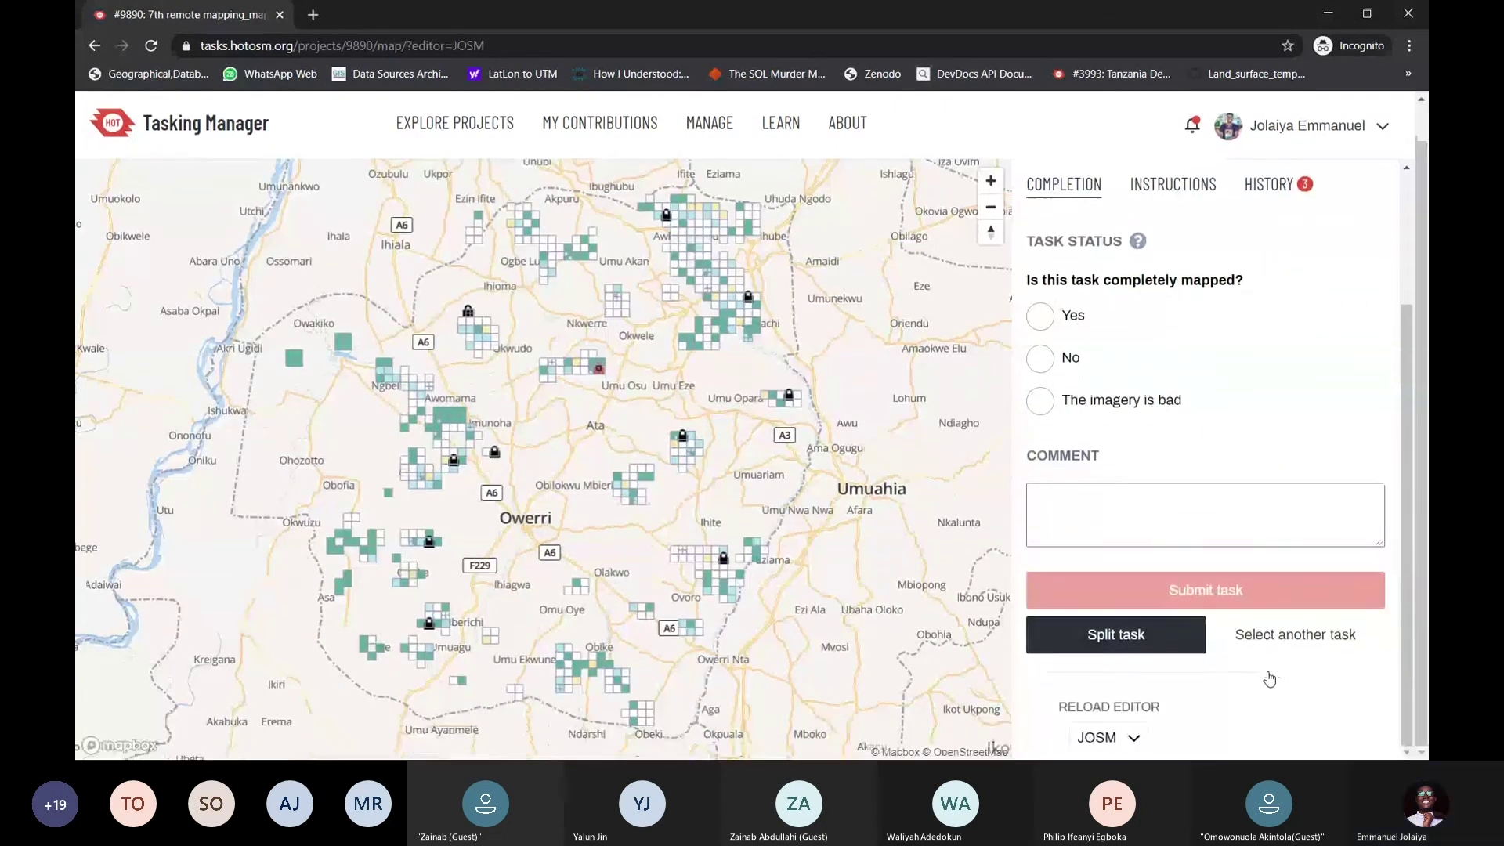
{"action": "left_click", "coordinate": [1287, 638]}
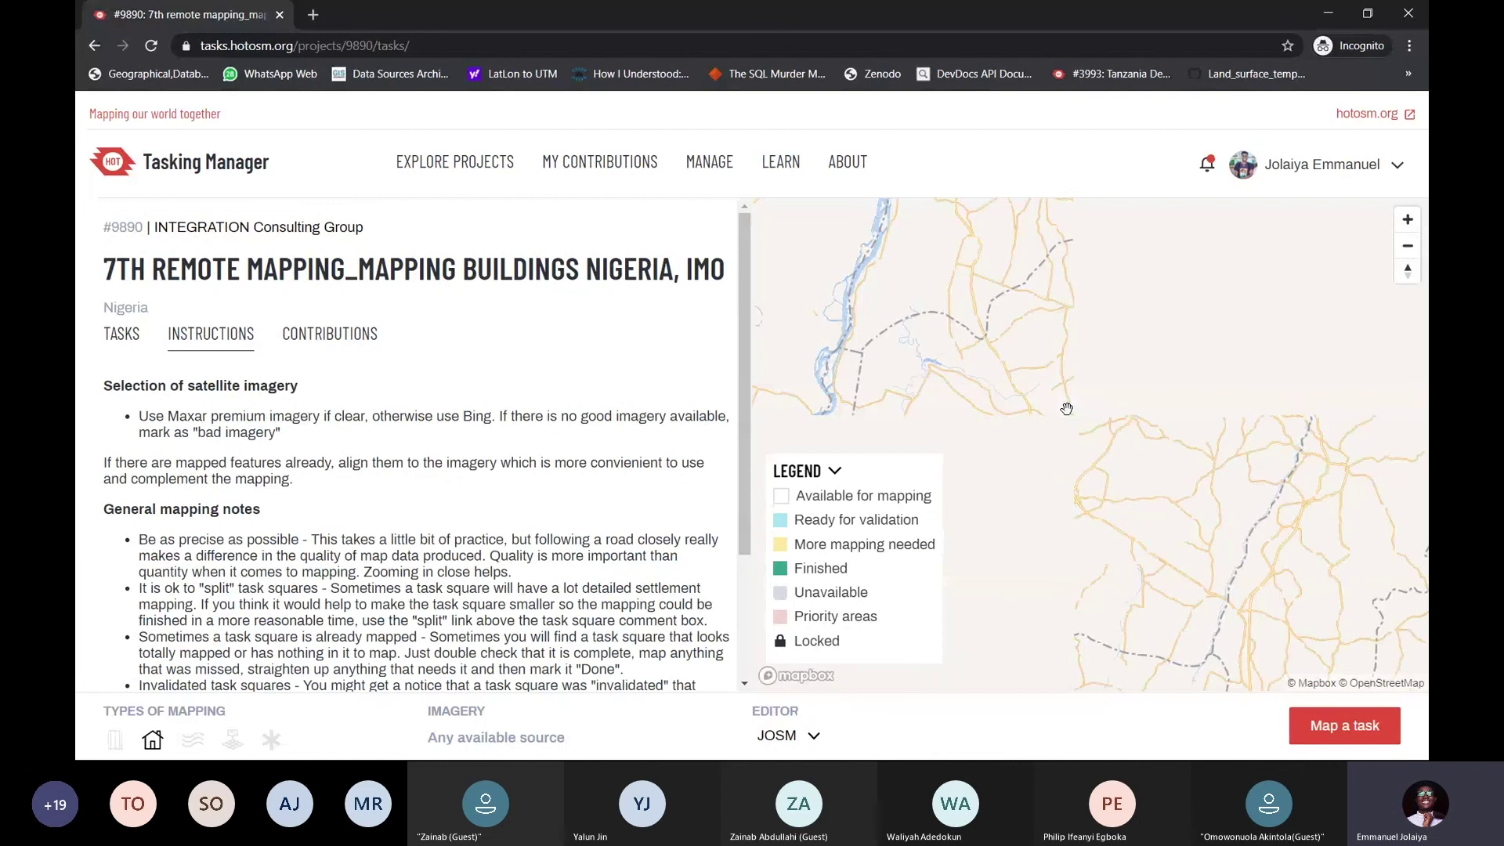
Reposition the task map and select an available square in the upper-right grid
{"action": "scroll", "coordinate": [994, 368], "scroll_direction": "up", "scroll_amount": 5}
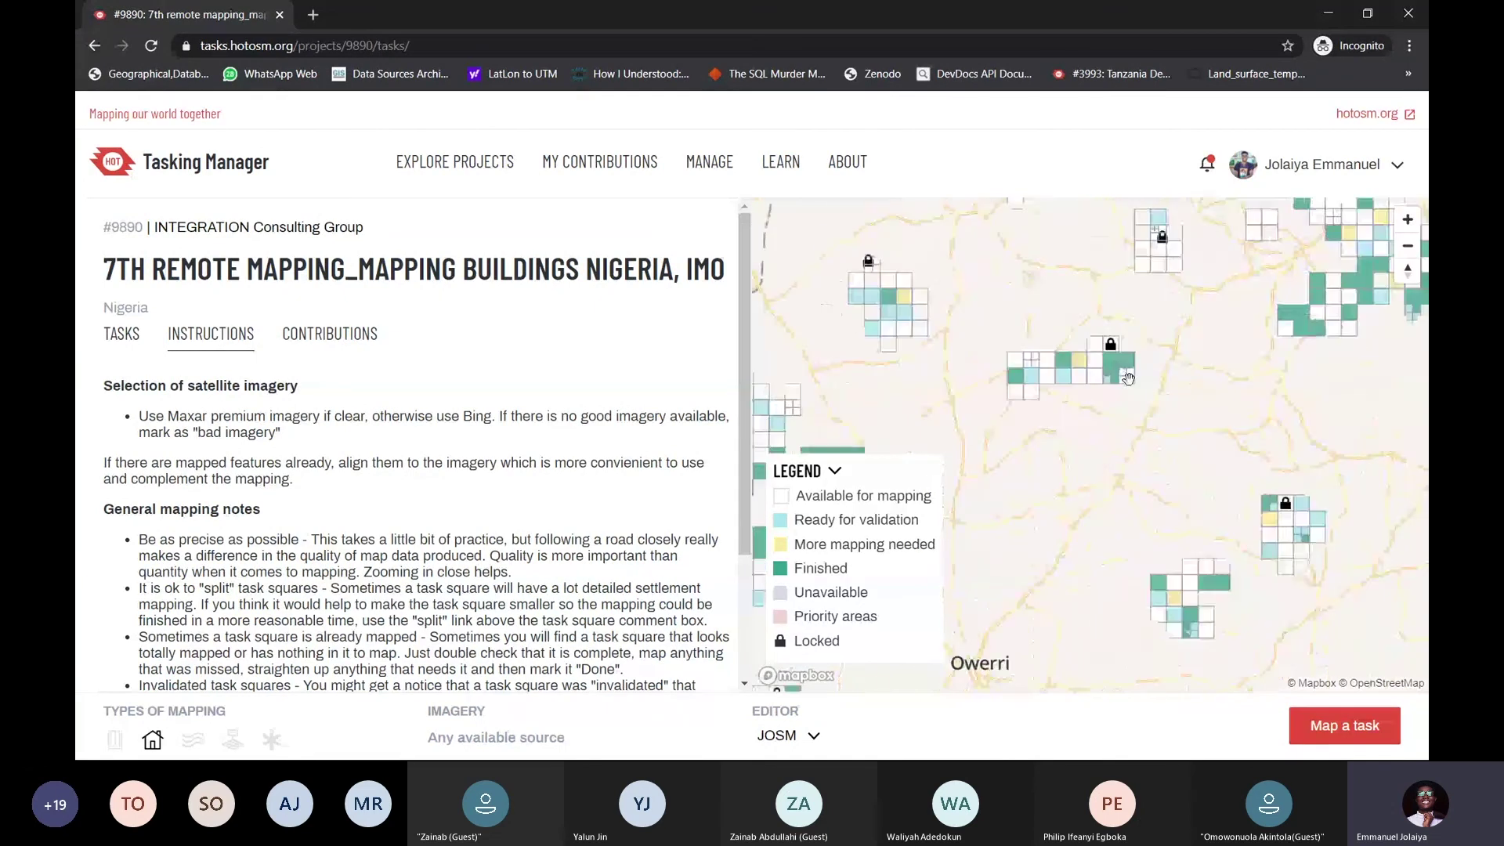
{"action": "scroll", "coordinate": [995, 368], "scroll_direction": "down", "scroll_amount": 5}
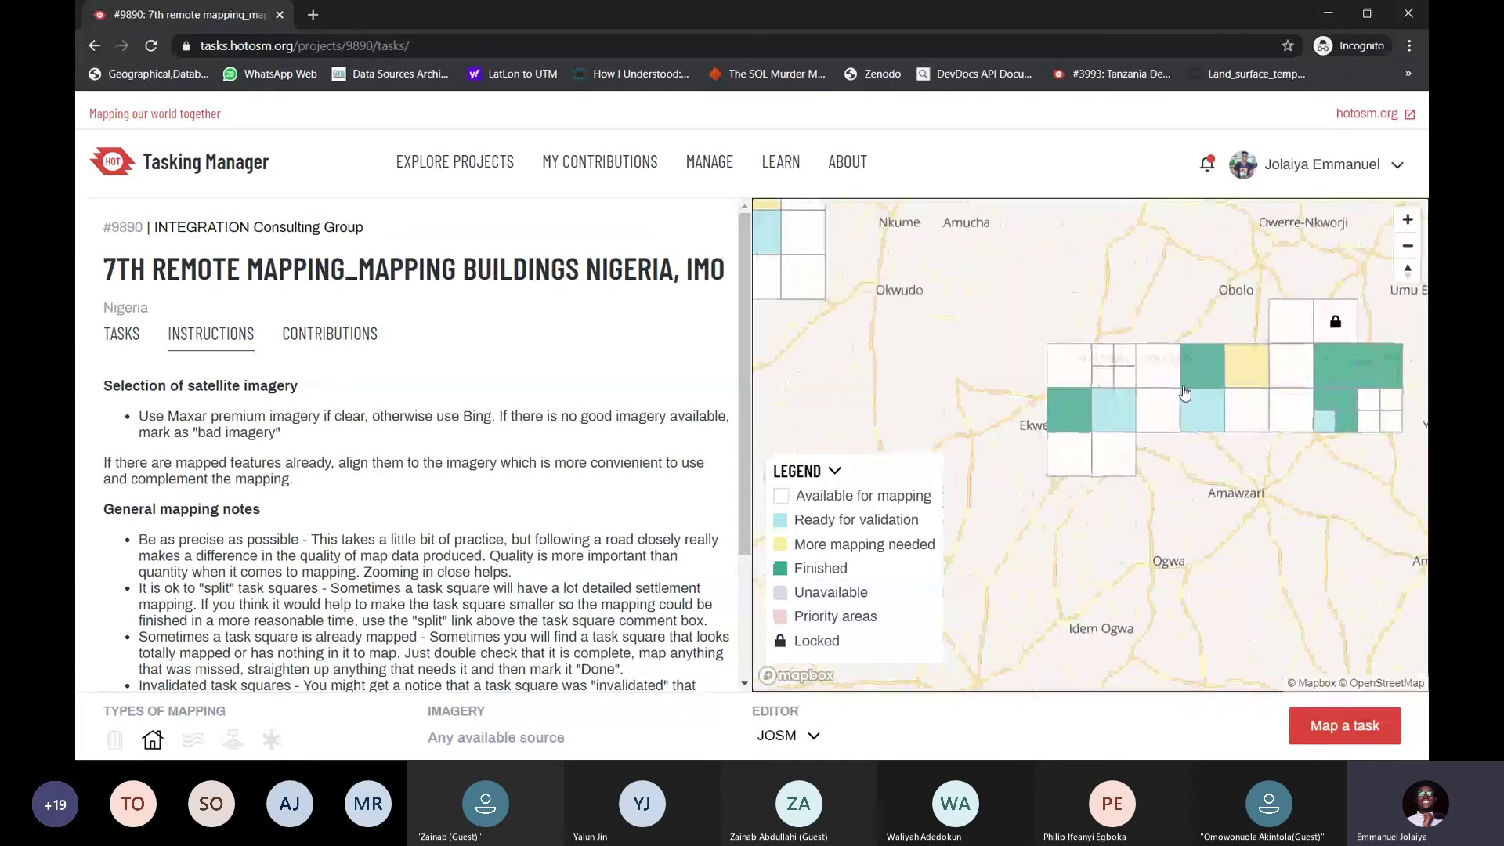
{"action": "left_click_drag", "start_coordinate": [1045, 428], "coordinate": [1105, 345]}
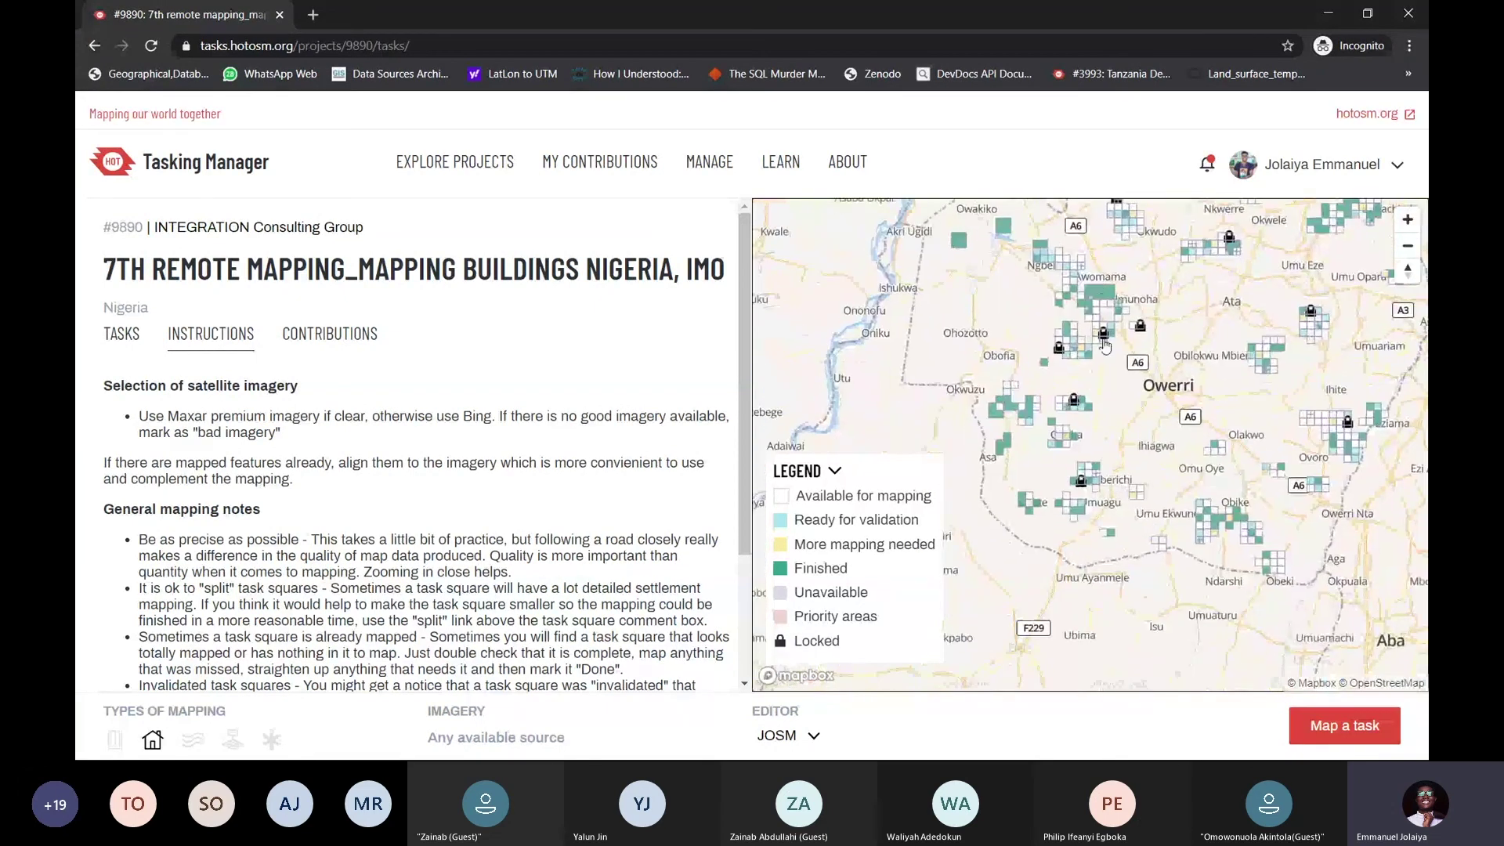
{"action": "scroll", "coordinate": [1105, 346], "scroll_direction": "up", "scroll_amount": 5}
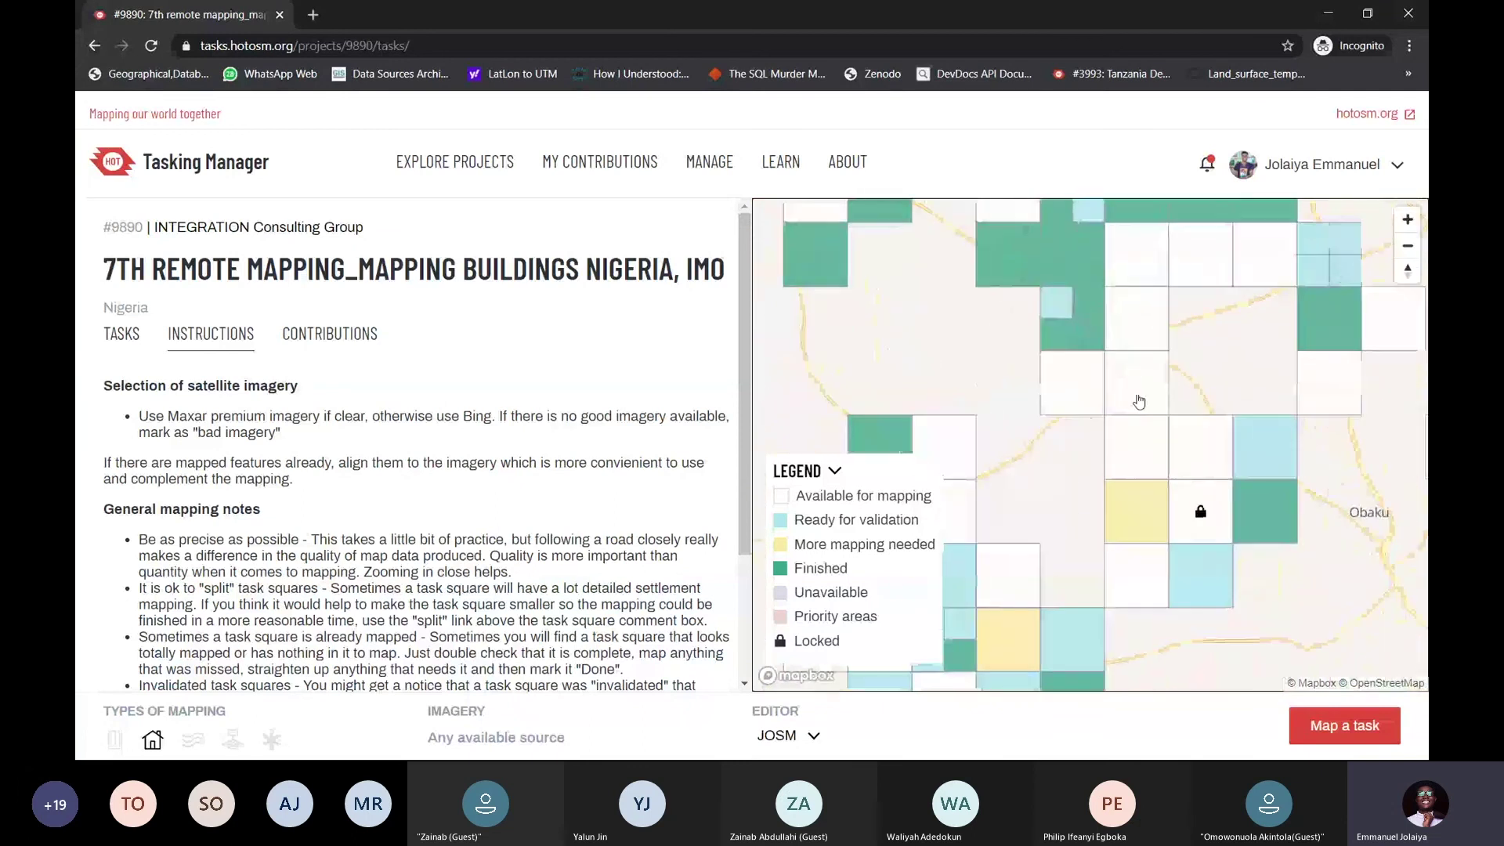
{"action": "scroll", "coordinate": [1128, 401], "scroll_direction": "down", "scroll_amount": 2}
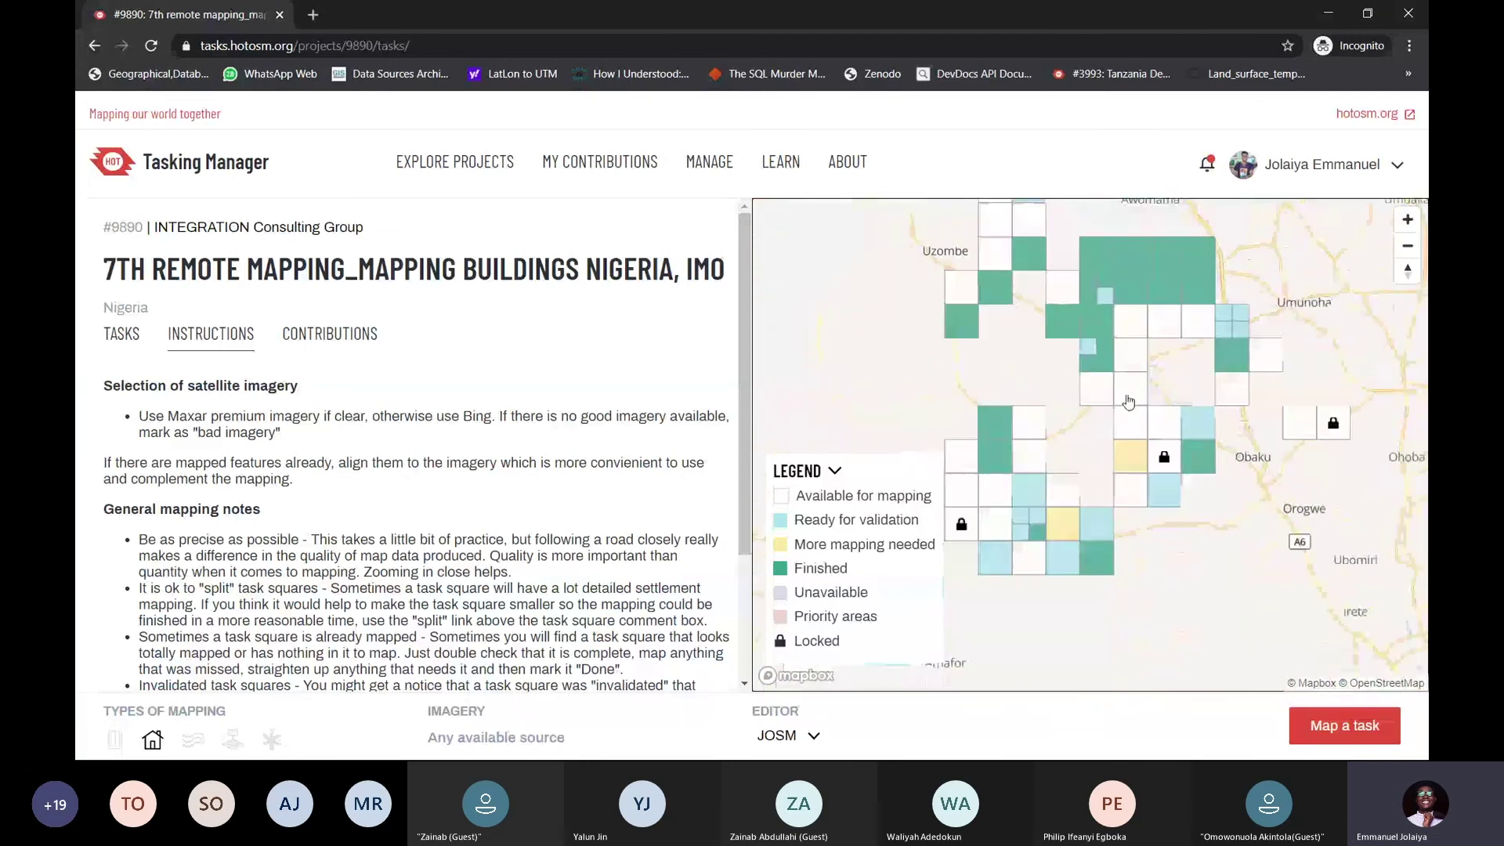
{"action": "scroll", "coordinate": [1167, 333], "scroll_direction": "up", "scroll_amount": 2}
{"action": "left_click_drag", "start_coordinate": [1247, 325], "coordinate": [1176, 322]}
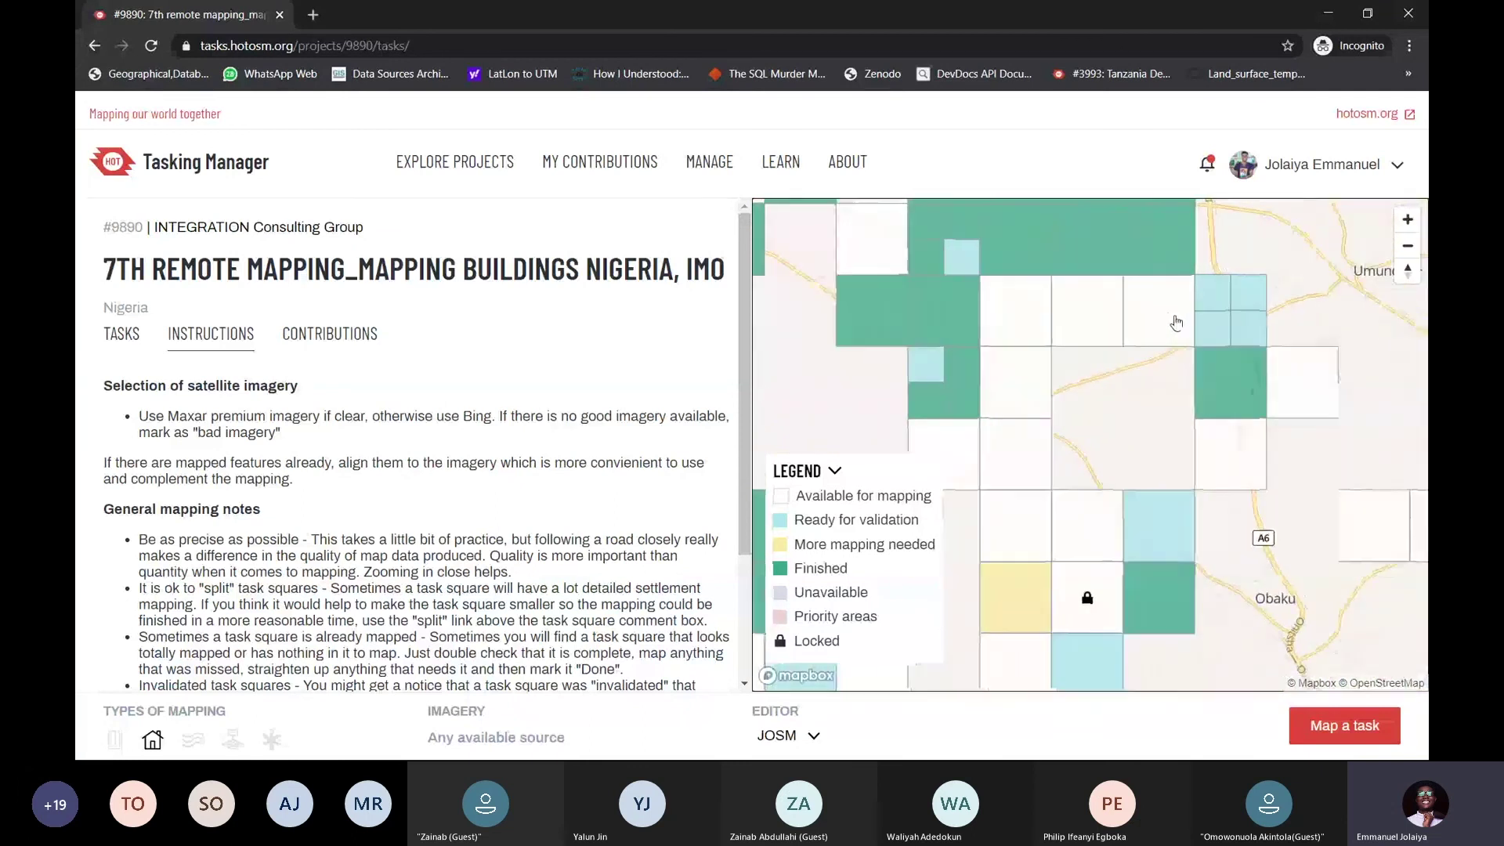
{"action": "left_click", "coordinate": [1153, 307]}
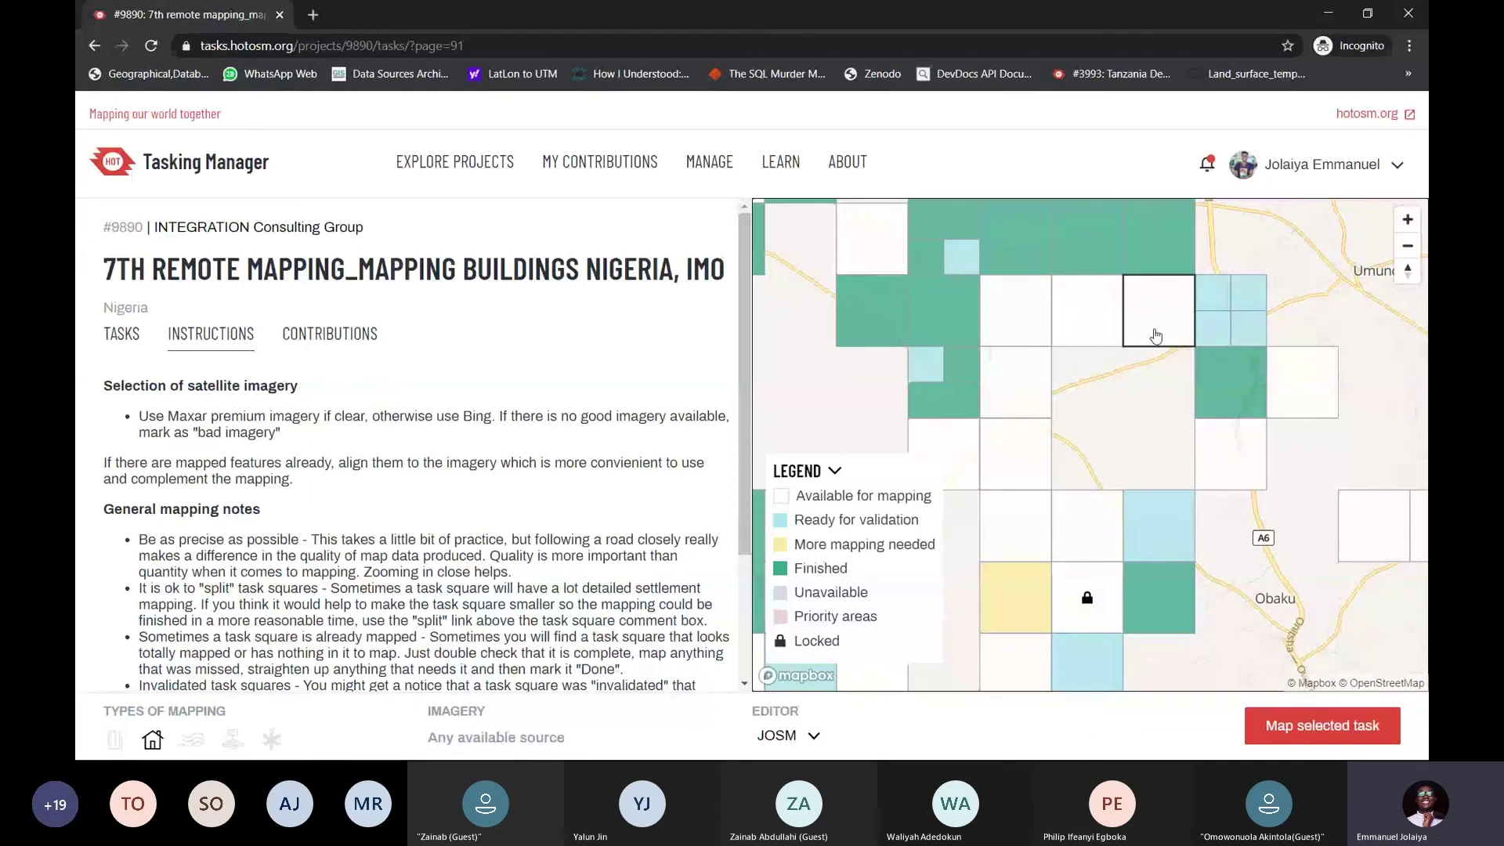
Switch to an available square near Obolo and send it to JOSM as task 648
{"action": "scroll", "coordinate": [1161, 305], "scroll_direction": "down", "scroll_amount": 4}
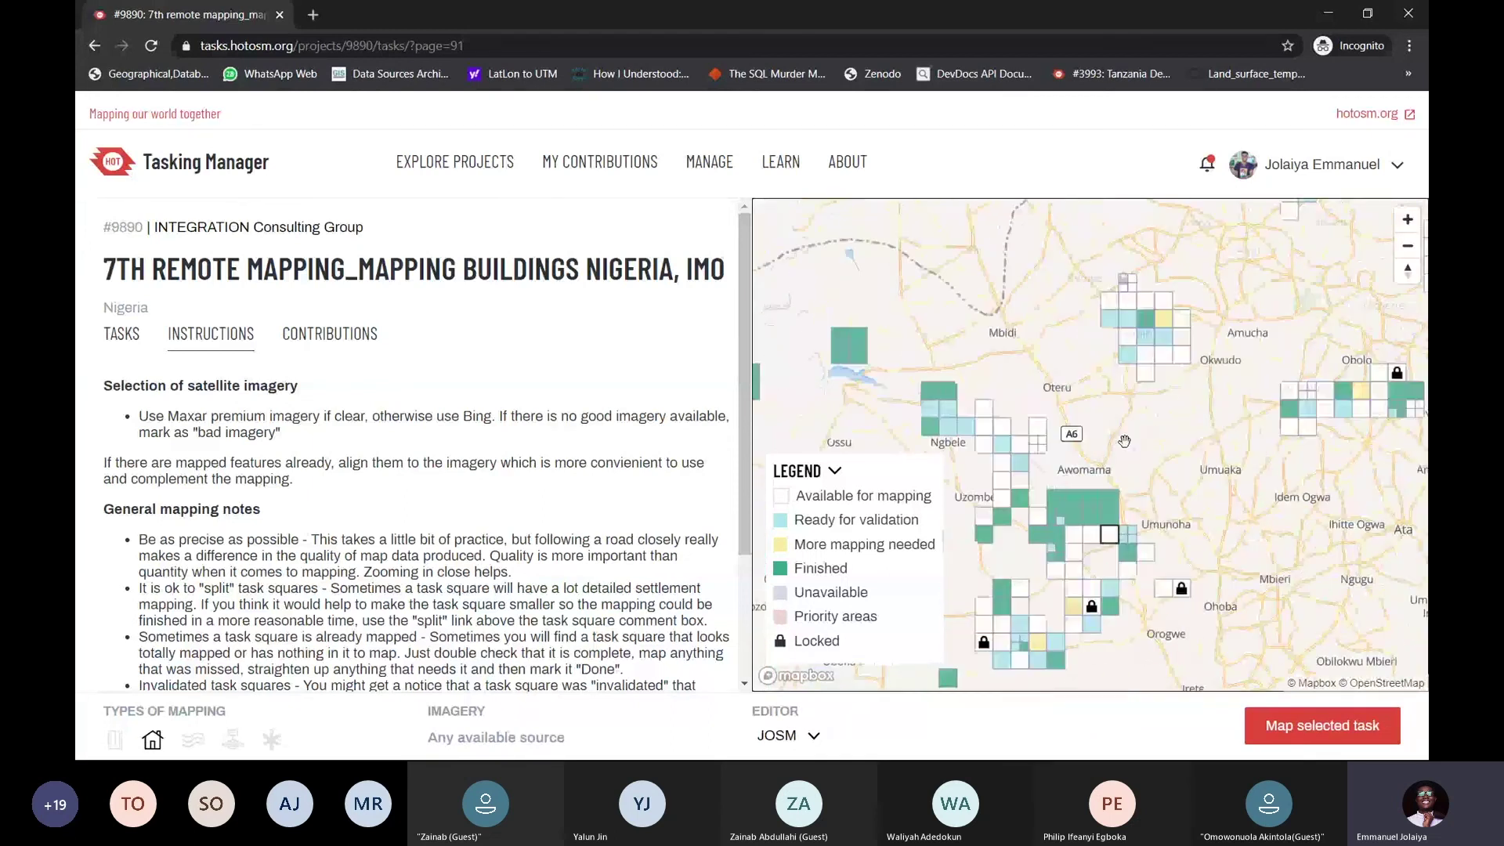
{"action": "left_click_drag", "start_coordinate": [1124, 441], "coordinate": [1117, 504]}
{"action": "left_click_drag", "start_coordinate": [1291, 361], "coordinate": [1092, 401]}
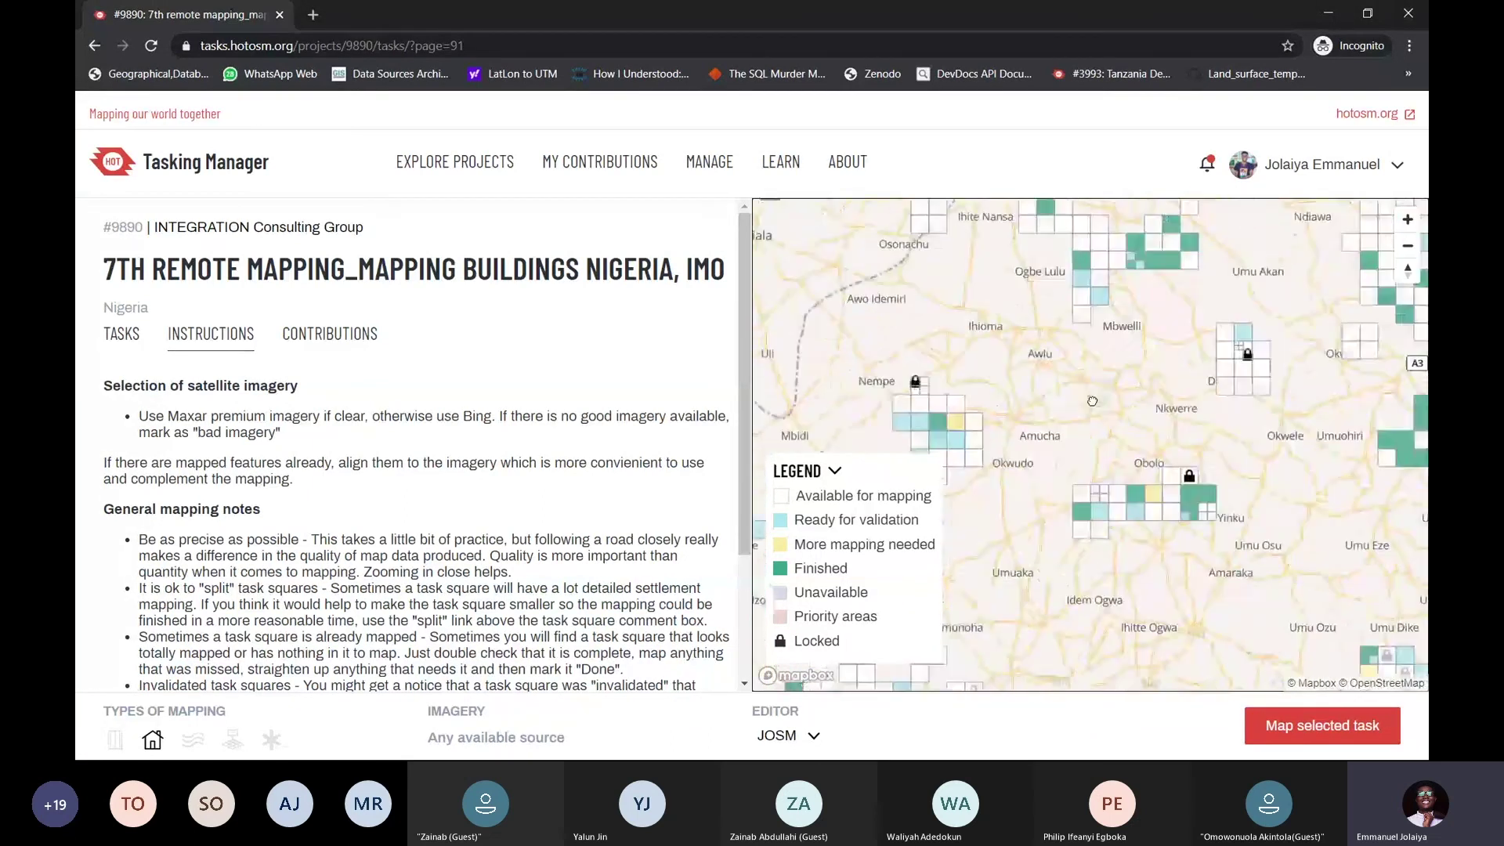
{"action": "scroll", "coordinate": [1097, 430], "scroll_direction": "up", "scroll_amount": 5}
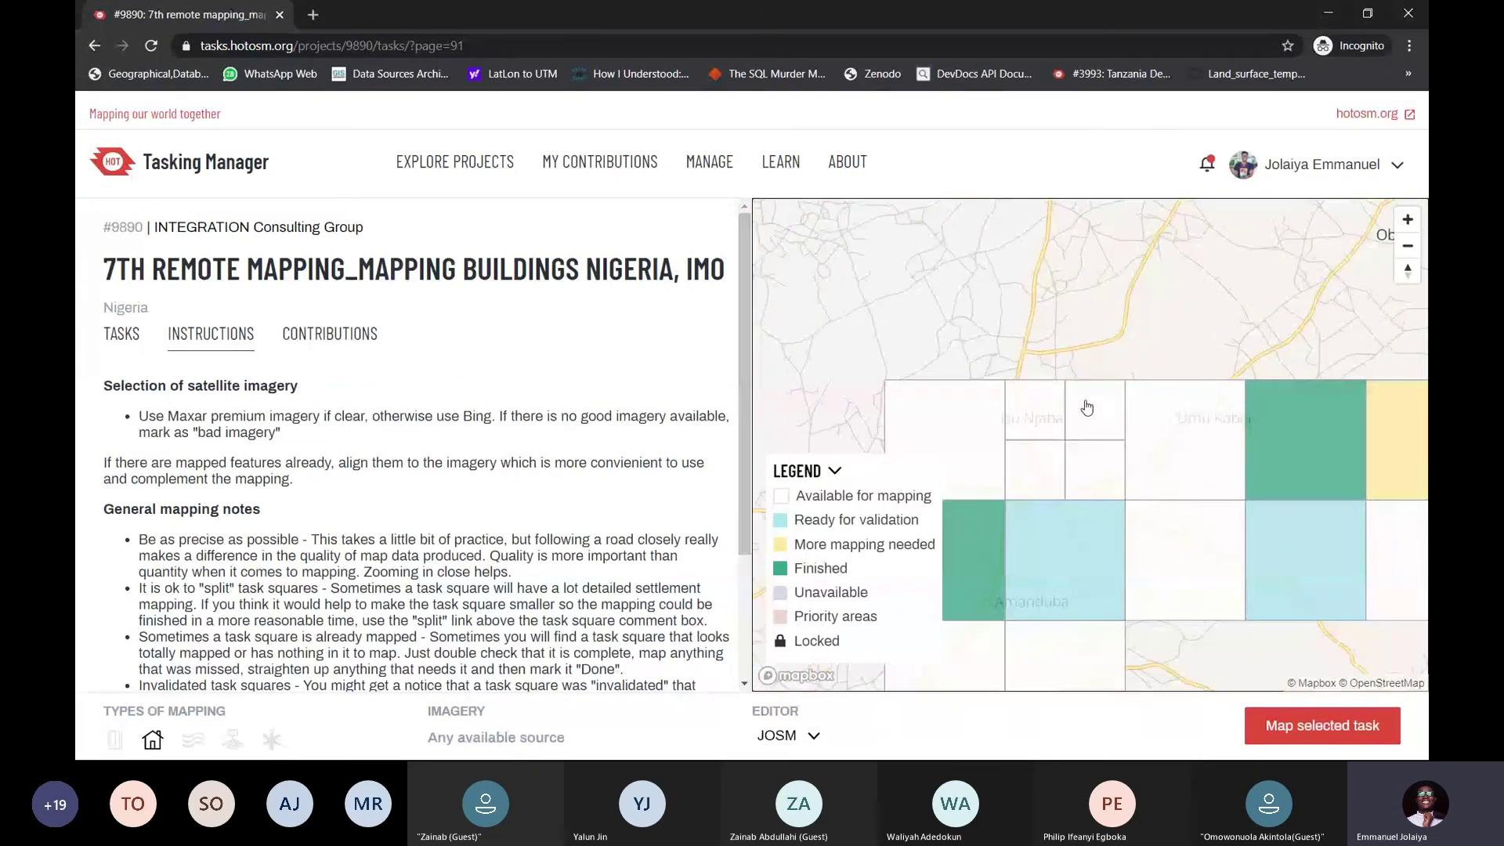
{"action": "left_click", "coordinate": [1091, 412]}
{"action": "left_click", "coordinate": [1316, 727]}
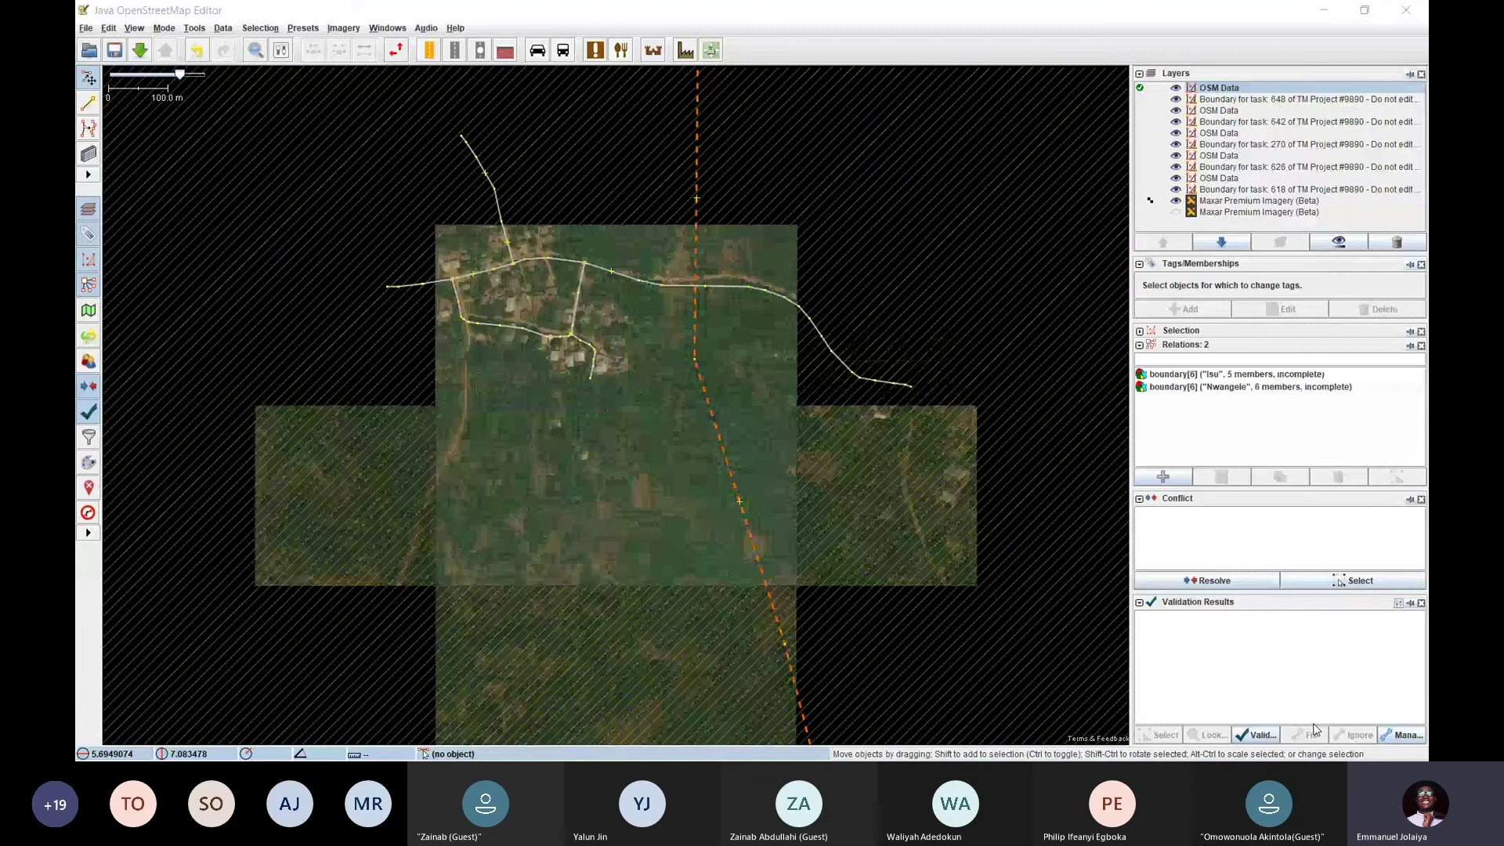
Inspect task 648's main east-west road and village over Maxar, then select all layers
{"action": "left_click_drag", "start_coordinate": [621, 322], "coordinate": [656, 413]}
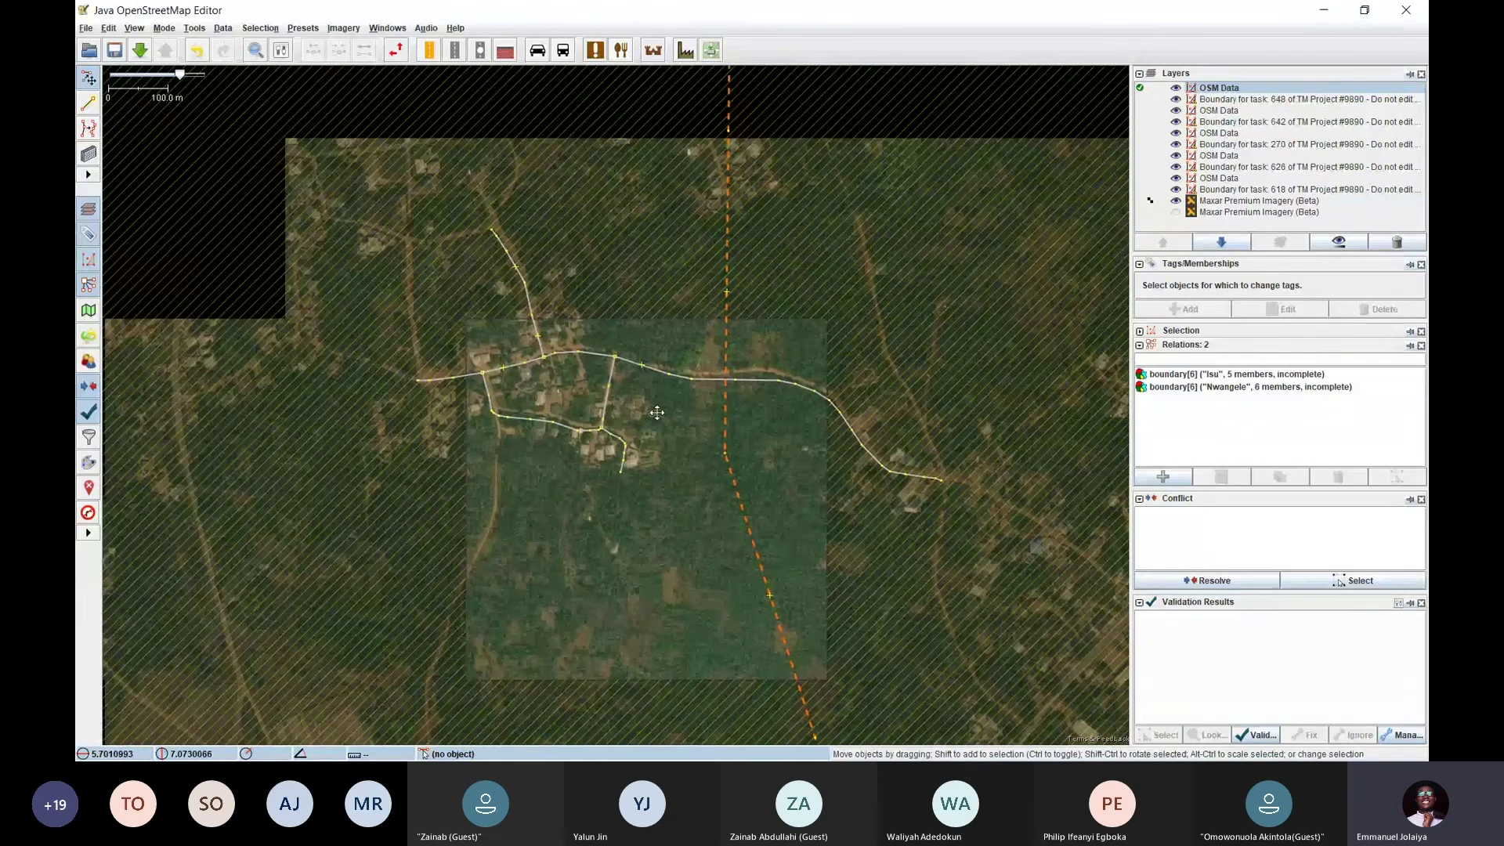
{"action": "left_click", "coordinate": [537, 364]}
{"action": "scroll", "coordinate": [551, 371], "scroll_direction": "up", "scroll_amount": 4}
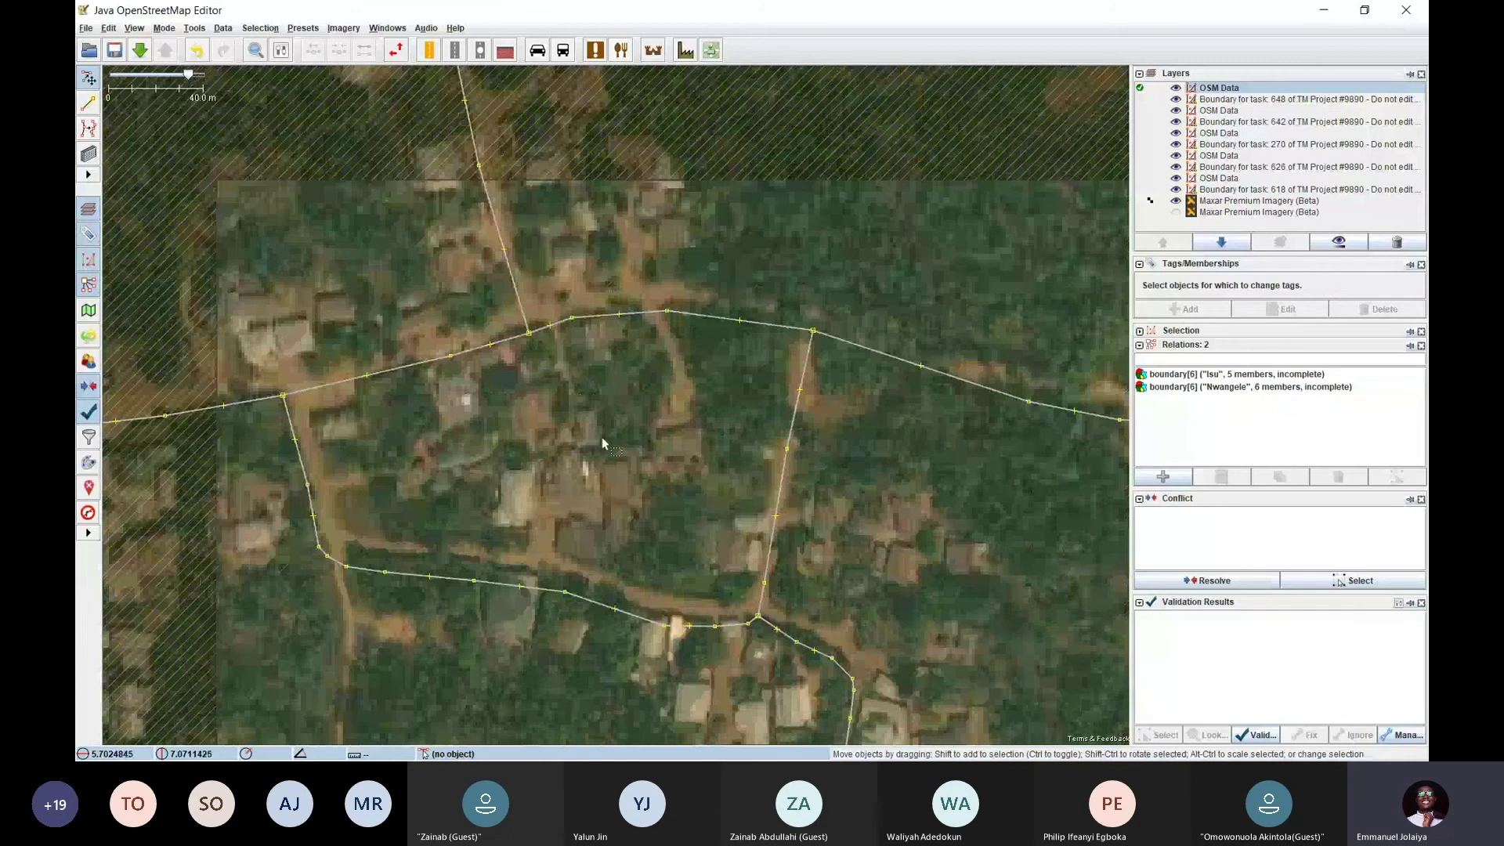
{"action": "left_click_drag", "start_coordinate": [627, 444], "coordinate": [488, 408]}
{"action": "scroll", "coordinate": [487, 407], "scroll_direction": "down", "scroll_amount": 2}
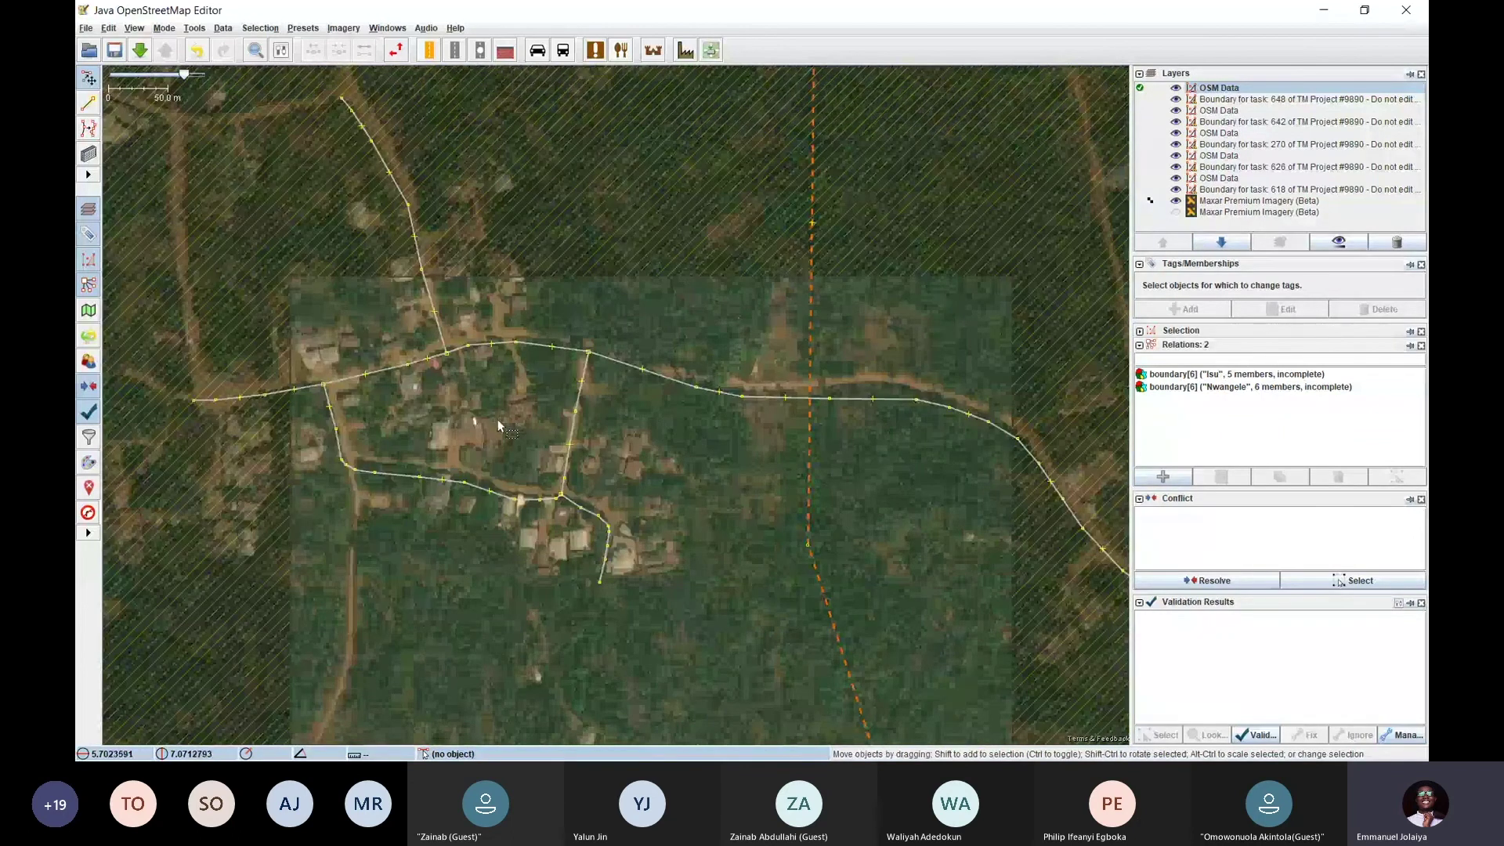
{"action": "mouse_move", "coordinate": [497, 420]}
{"action": "left_mouse_down"}
{"action": "mouse_move", "coordinate": [477, 431]}
{"action": "mouse_move", "coordinate": [491, 441]}
{"action": "mouse_move", "coordinate": [501, 397]}
{"action": "left_mouse_up"}
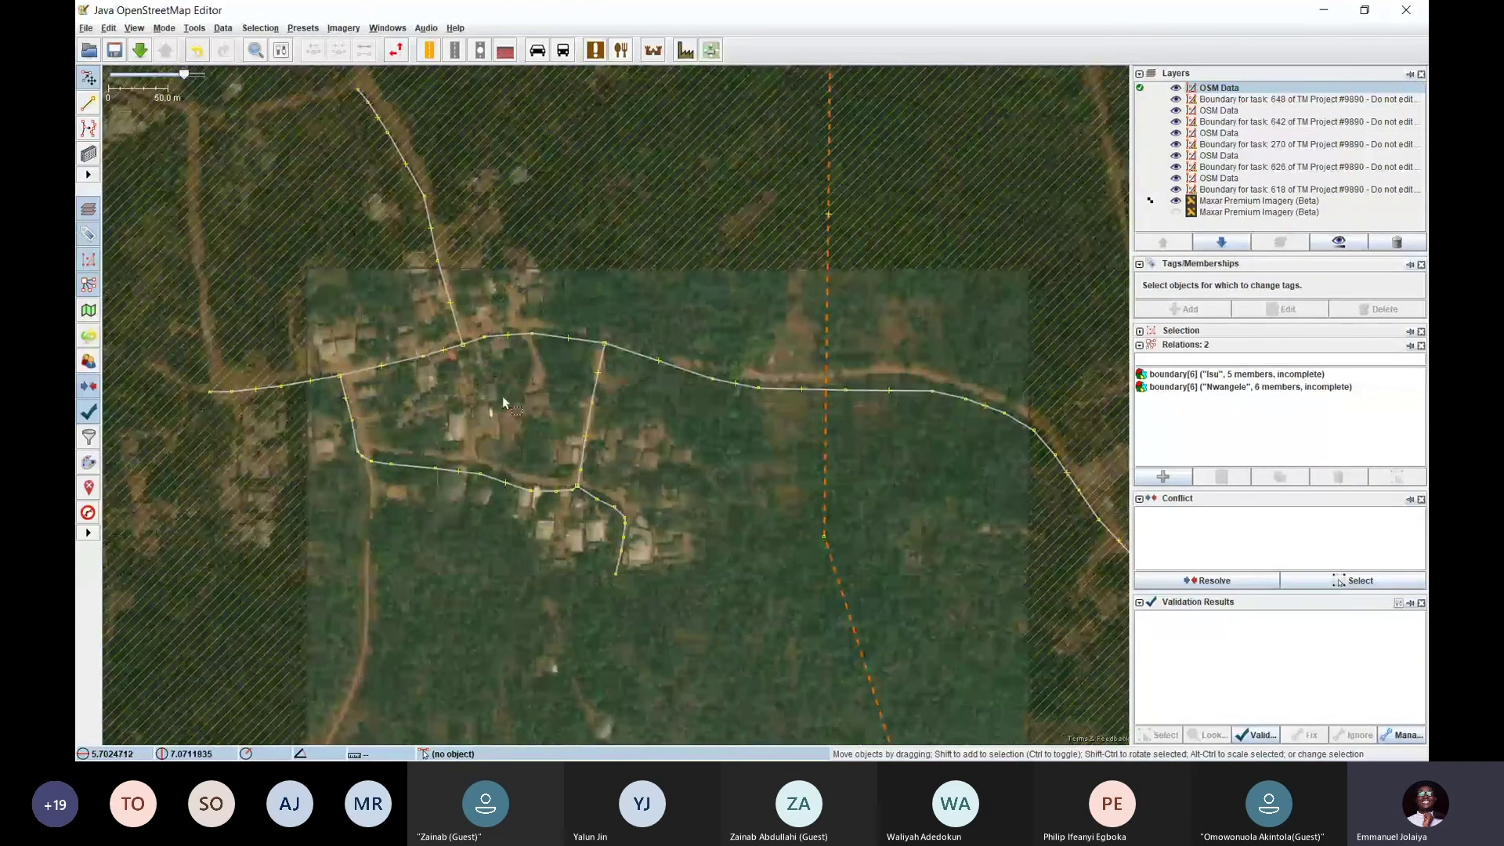
{"action": "left_click_drag", "start_coordinate": [692, 470], "coordinate": [648, 424]}
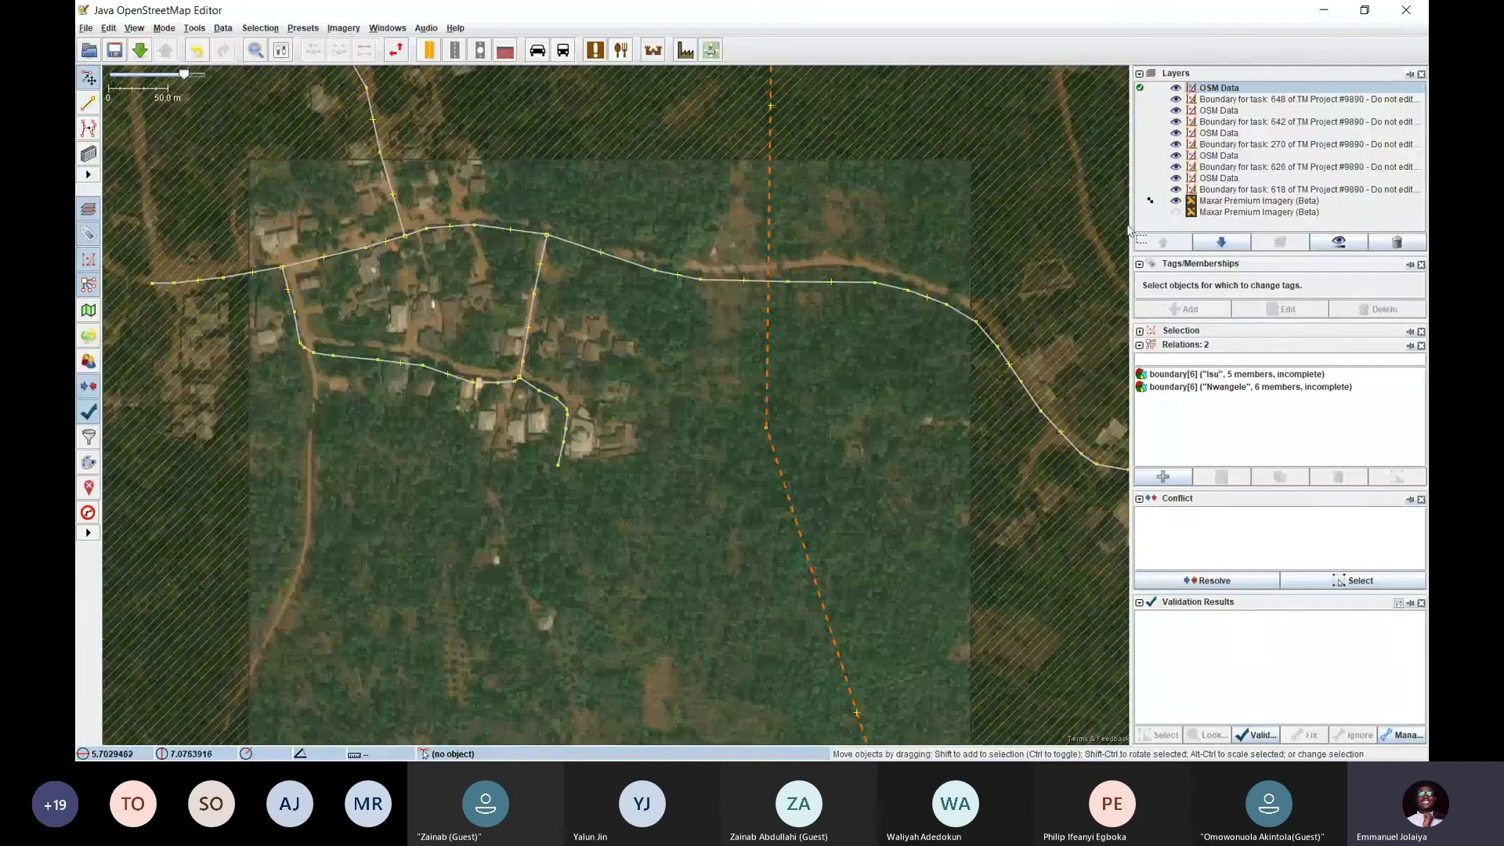
{"action": "left_click", "coordinate": [1229, 191], "text": "shift"}
Delete the selected OSM Data and Boundary layers, discarding unsaved changes, then zoom out
{"action": "key", "text": "Delete"}
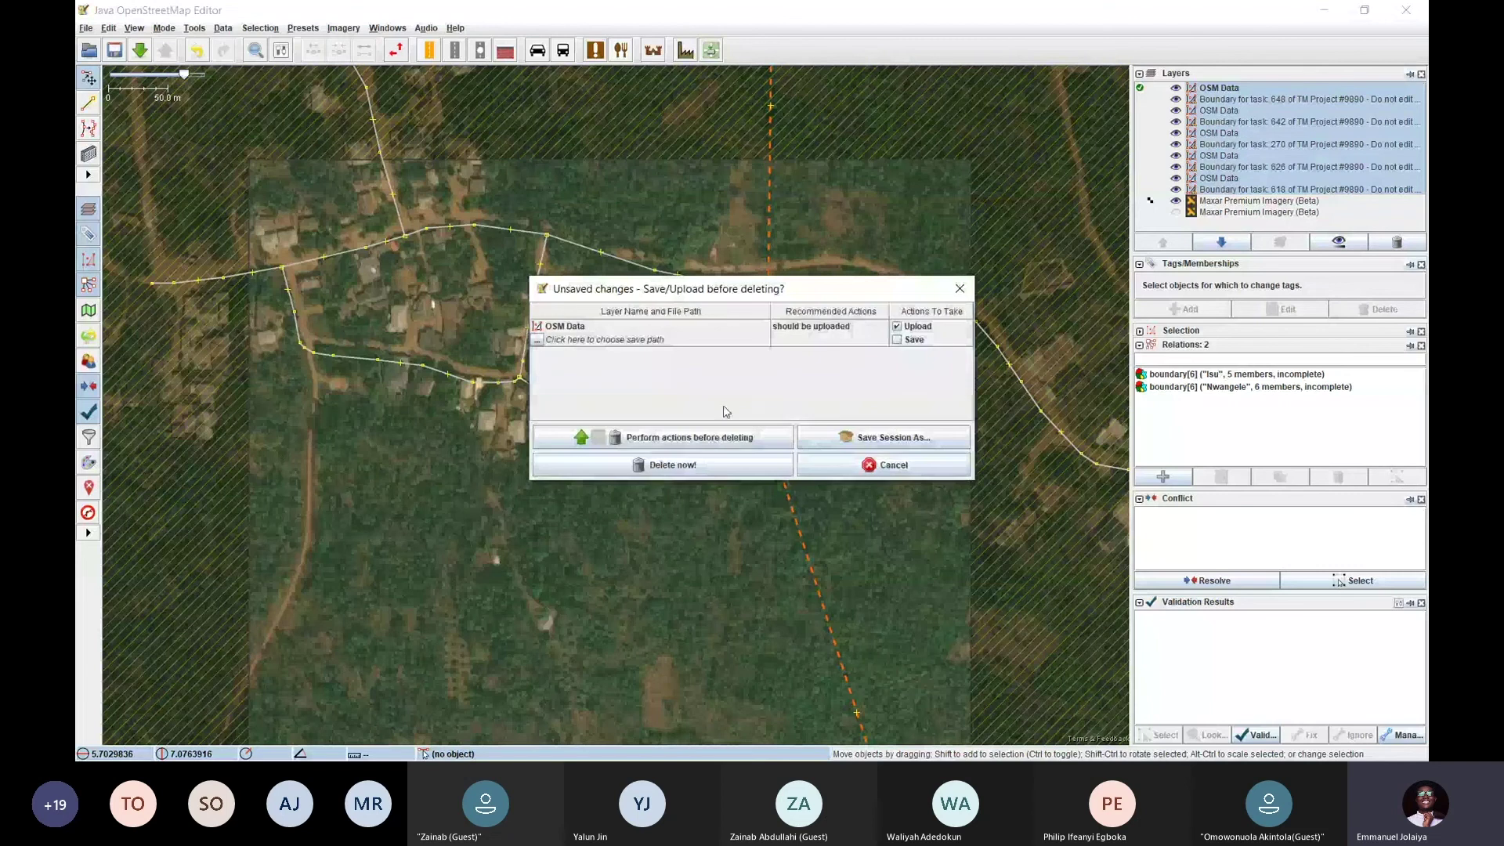
{"action": "left_click", "coordinate": [689, 464]}
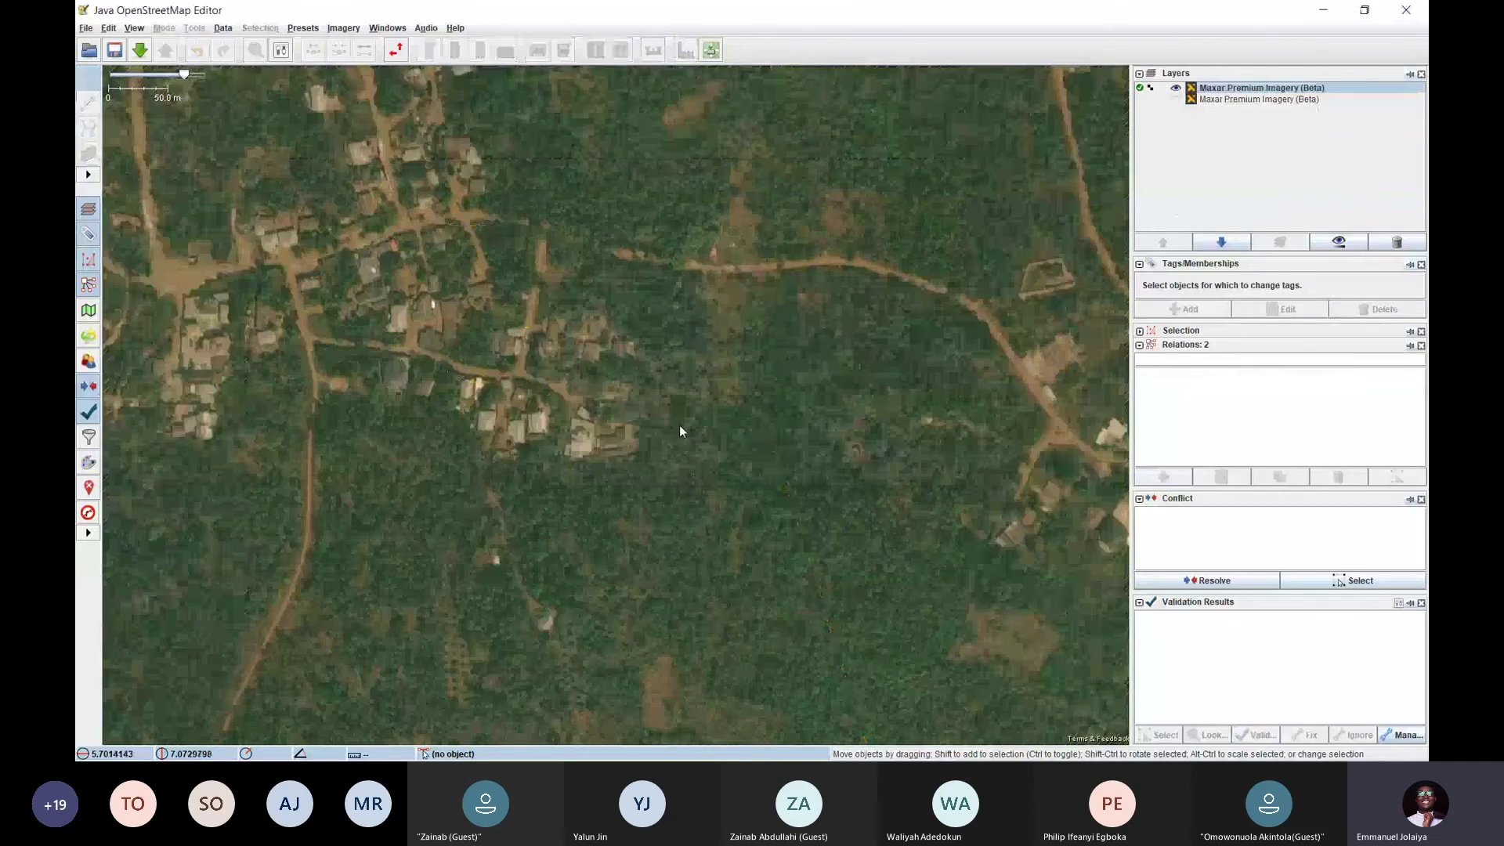
{"action": "scroll", "coordinate": [681, 399], "scroll_direction": "down", "scroll_amount": 5}
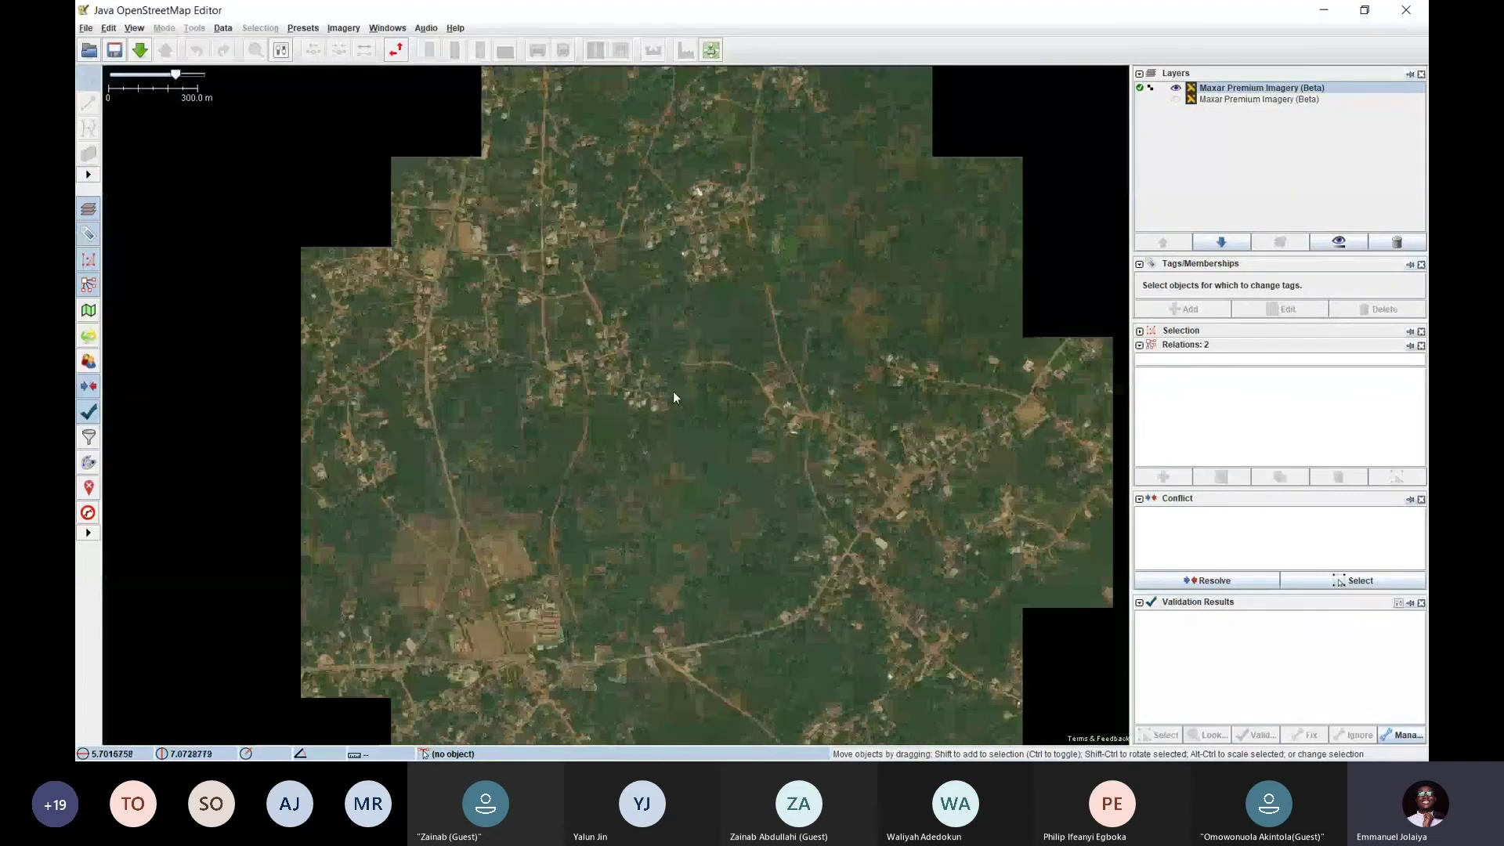
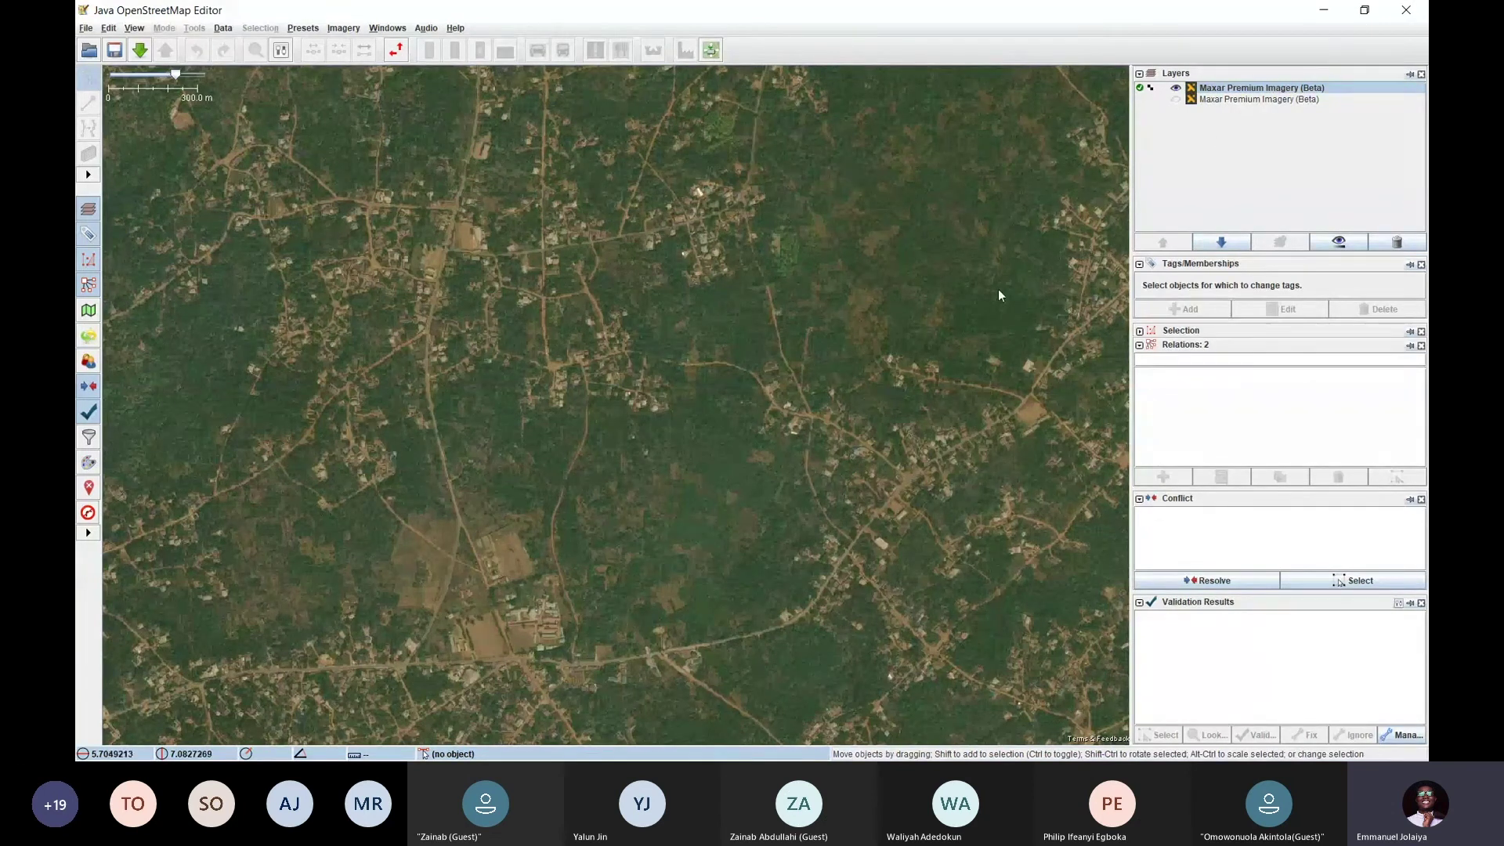
Zoom and pan over the villages in the Maxar Premium imagery, then go back to the browser
{"action": "scroll", "coordinate": [603, 344], "scroll_direction": "up", "scroll_amount": 6}
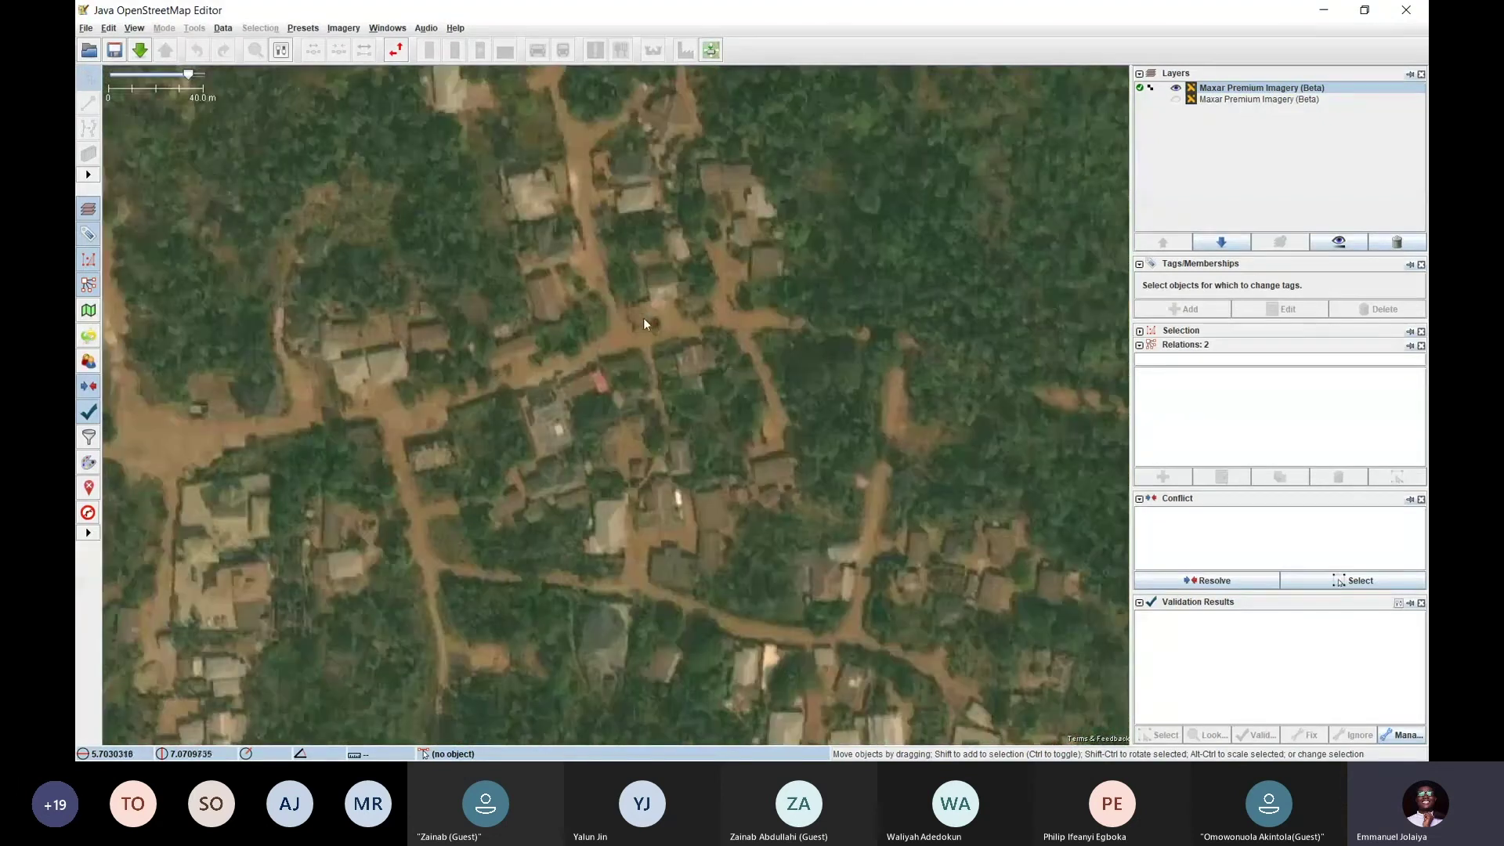
{"action": "scroll", "coordinate": [644, 430], "scroll_direction": "down", "scroll_amount": 5}
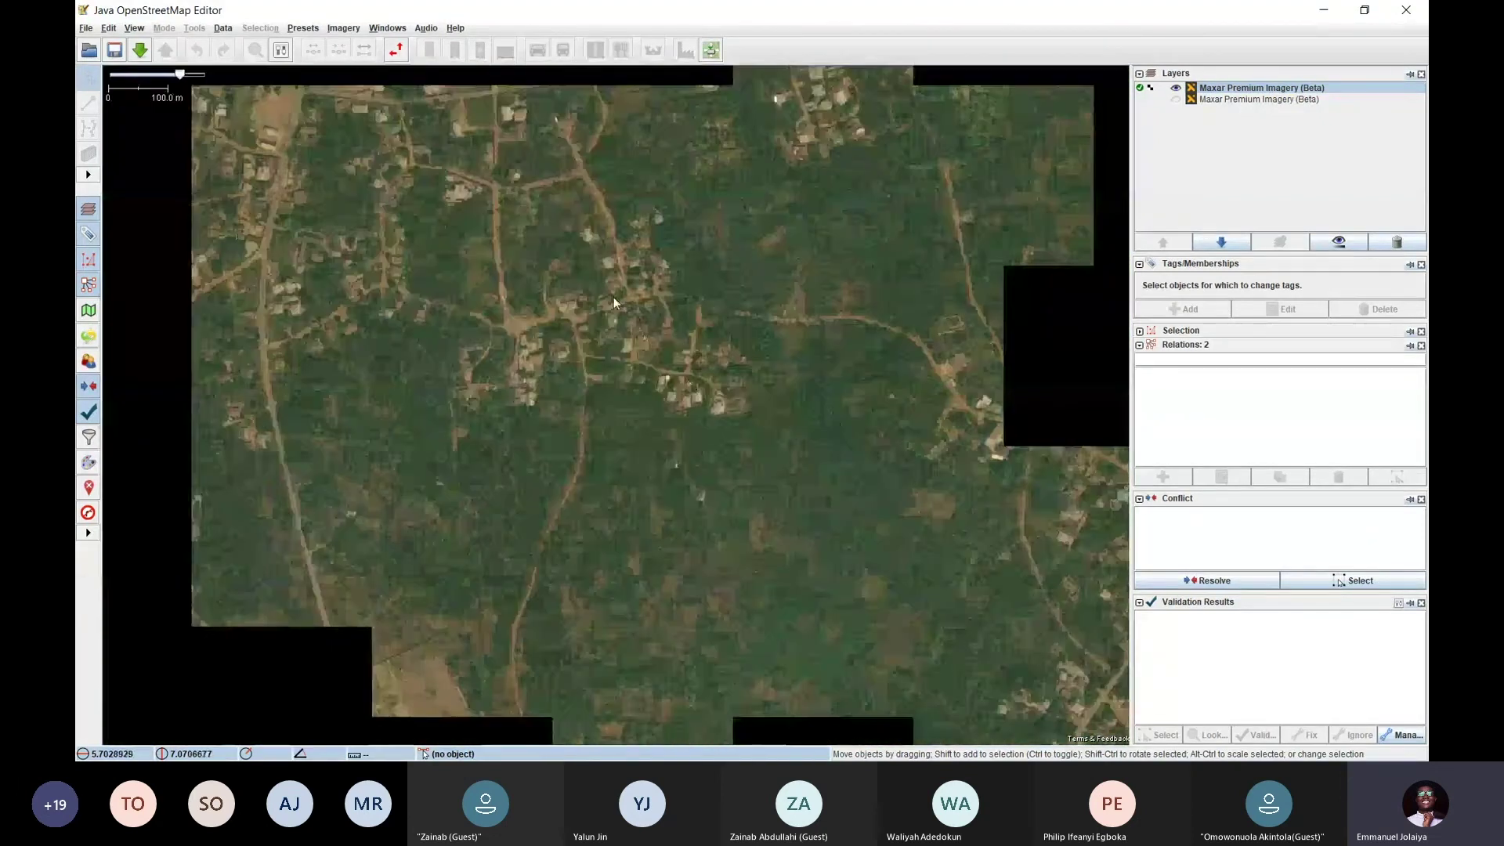
{"action": "scroll", "coordinate": [604, 374], "scroll_direction": "up", "scroll_amount": 6}
{"action": "scroll", "coordinate": [658, 423], "scroll_direction": "down", "scroll_amount": 4}
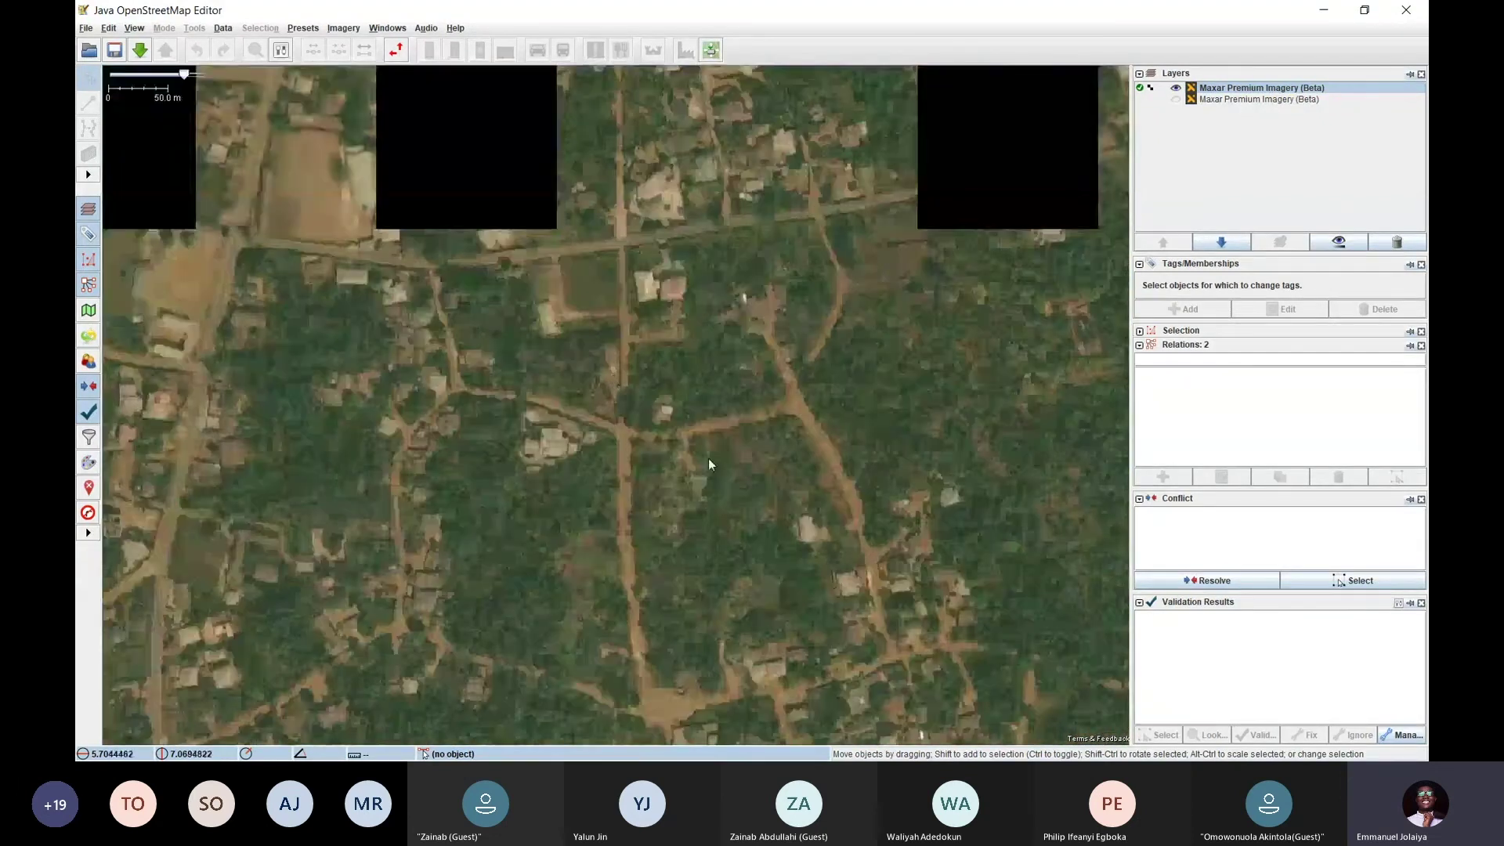
{"action": "left_click_drag", "start_coordinate": [708, 459], "coordinate": [570, 257]}
{"action": "scroll", "coordinate": [627, 314], "scroll_direction": "down", "scroll_amount": 5}
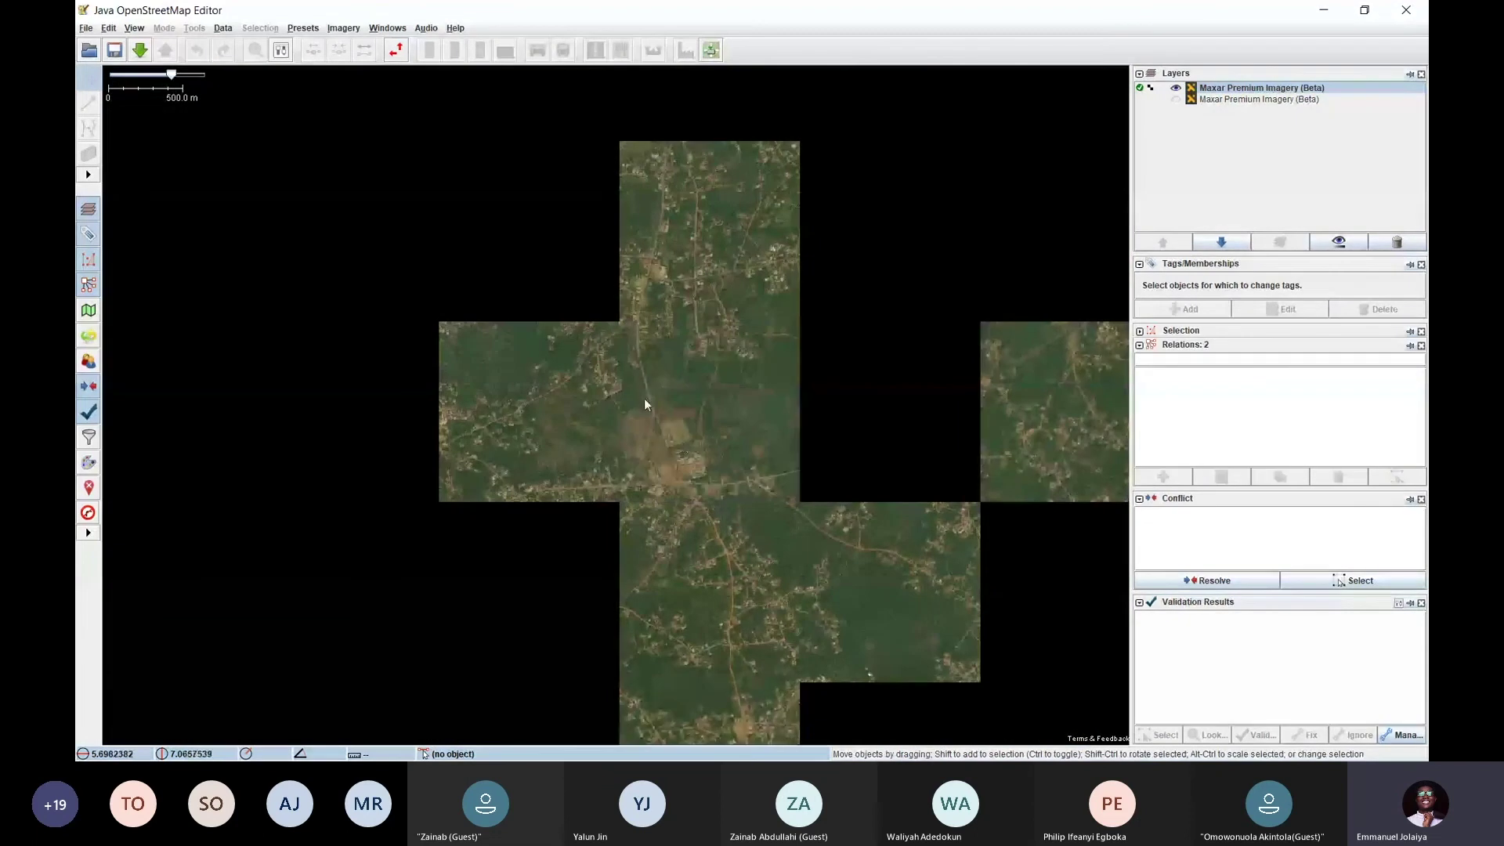
{"action": "scroll", "coordinate": [643, 398], "scroll_direction": "up", "scroll_amount": 4}
{"action": "scroll", "coordinate": [709, 485], "scroll_direction": "down", "scroll_amount": 2}
{"action": "scroll", "coordinate": [705, 430], "scroll_direction": "down", "scroll_amount": 1}
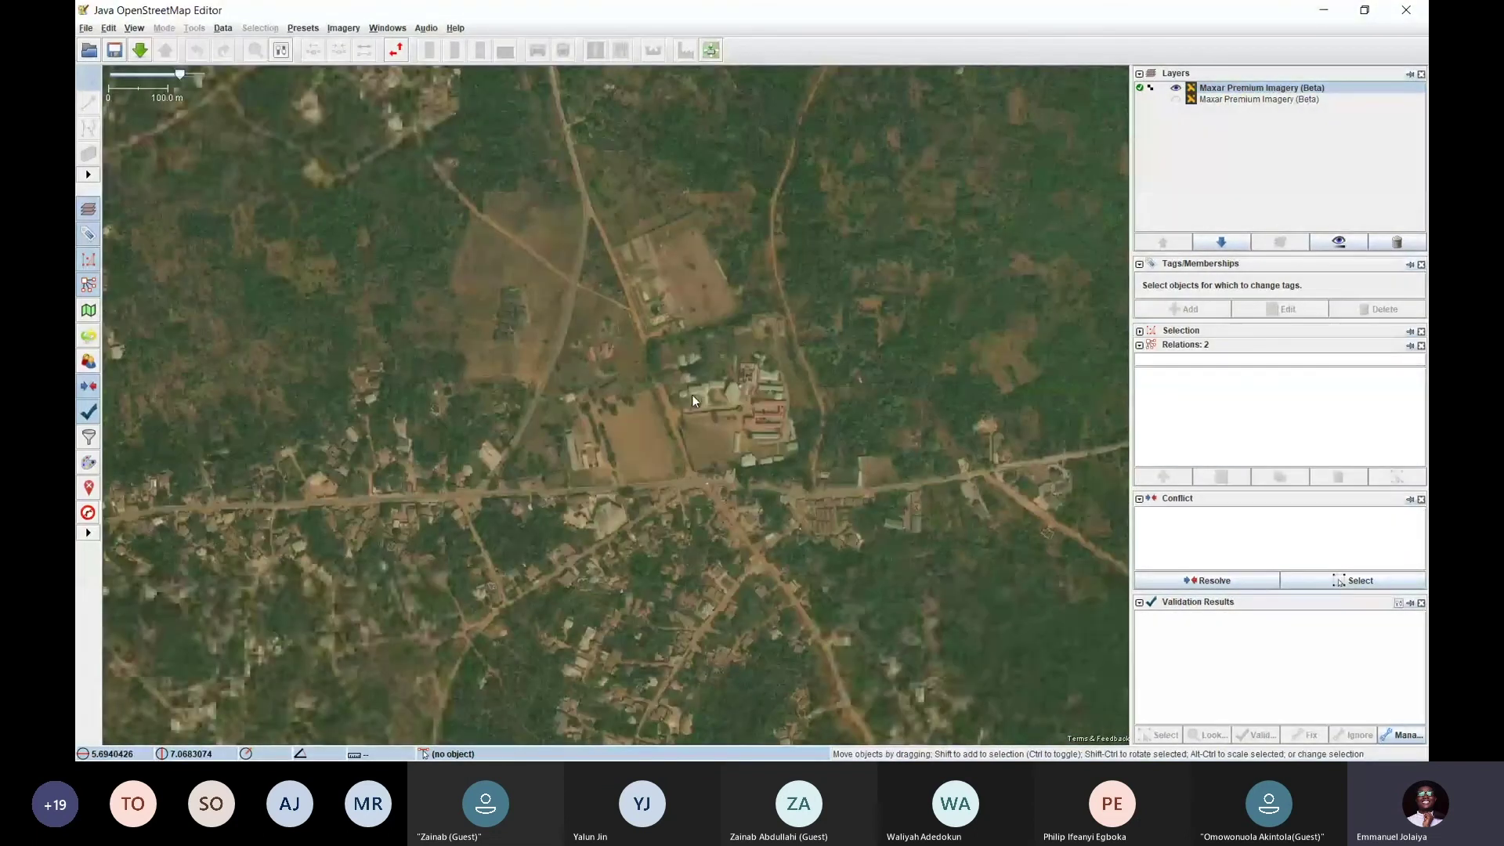
{"action": "key", "text": "alt+Tab"}
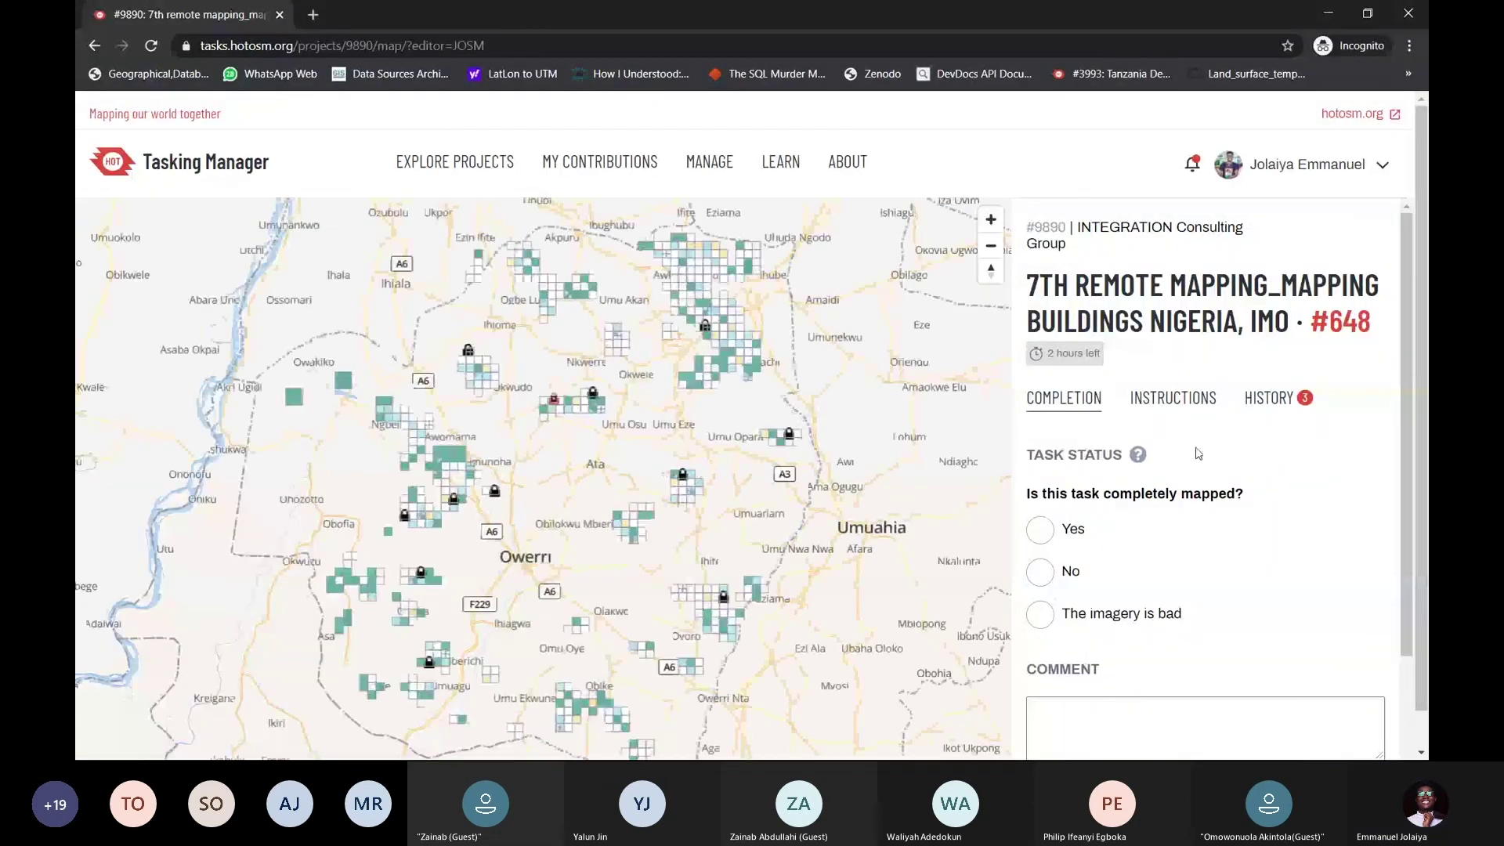
Reload task #648 in JOSM from the Reload Editor dropdown
{"action": "scroll", "coordinate": [1211, 447], "scroll_direction": "down", "scroll_amount": 2}
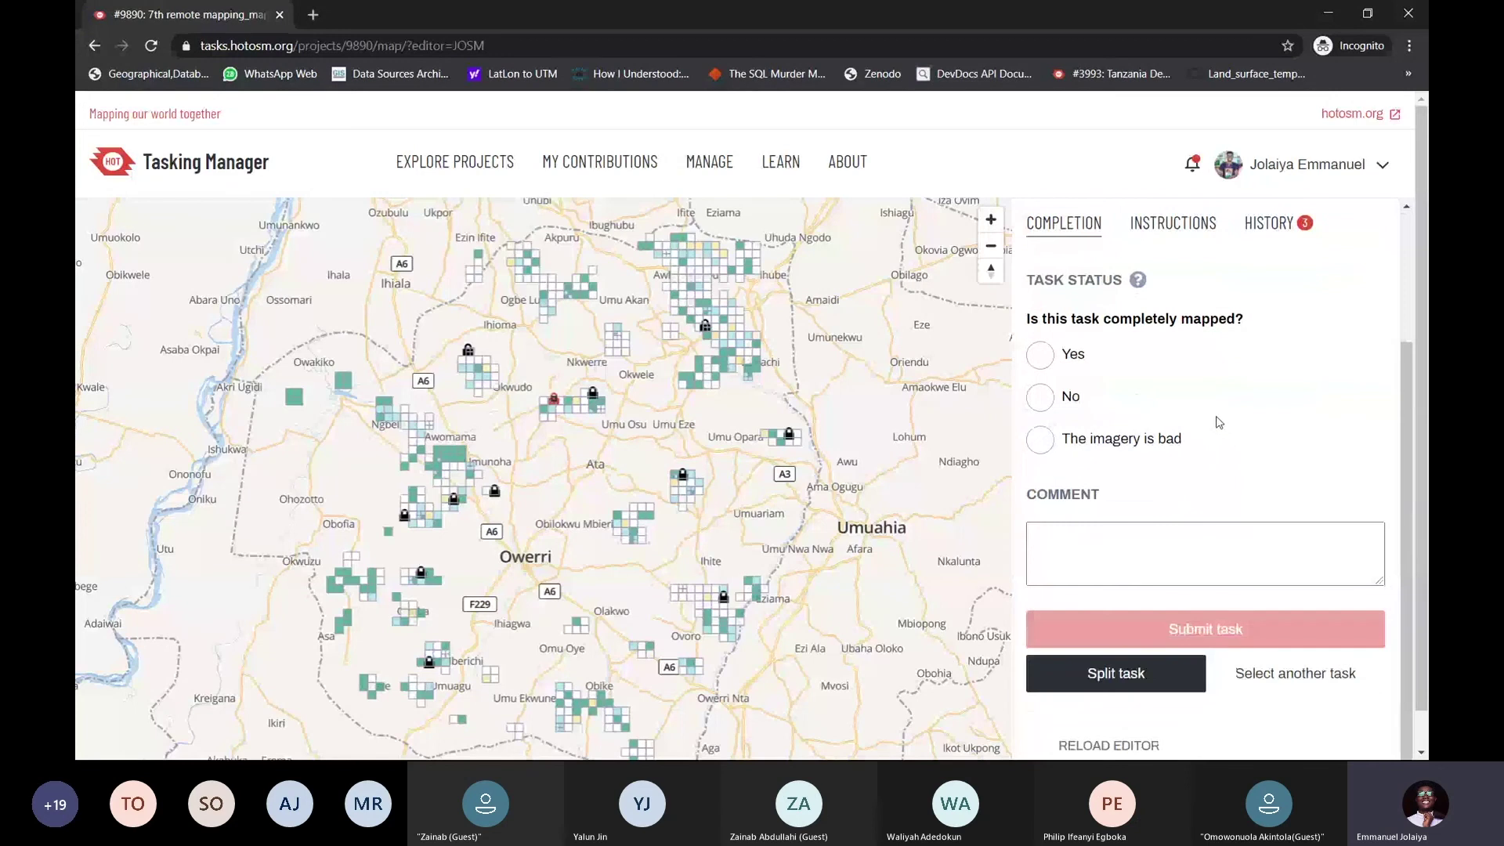
{"action": "scroll", "coordinate": [1218, 423], "scroll_direction": "down", "scroll_amount": 1}
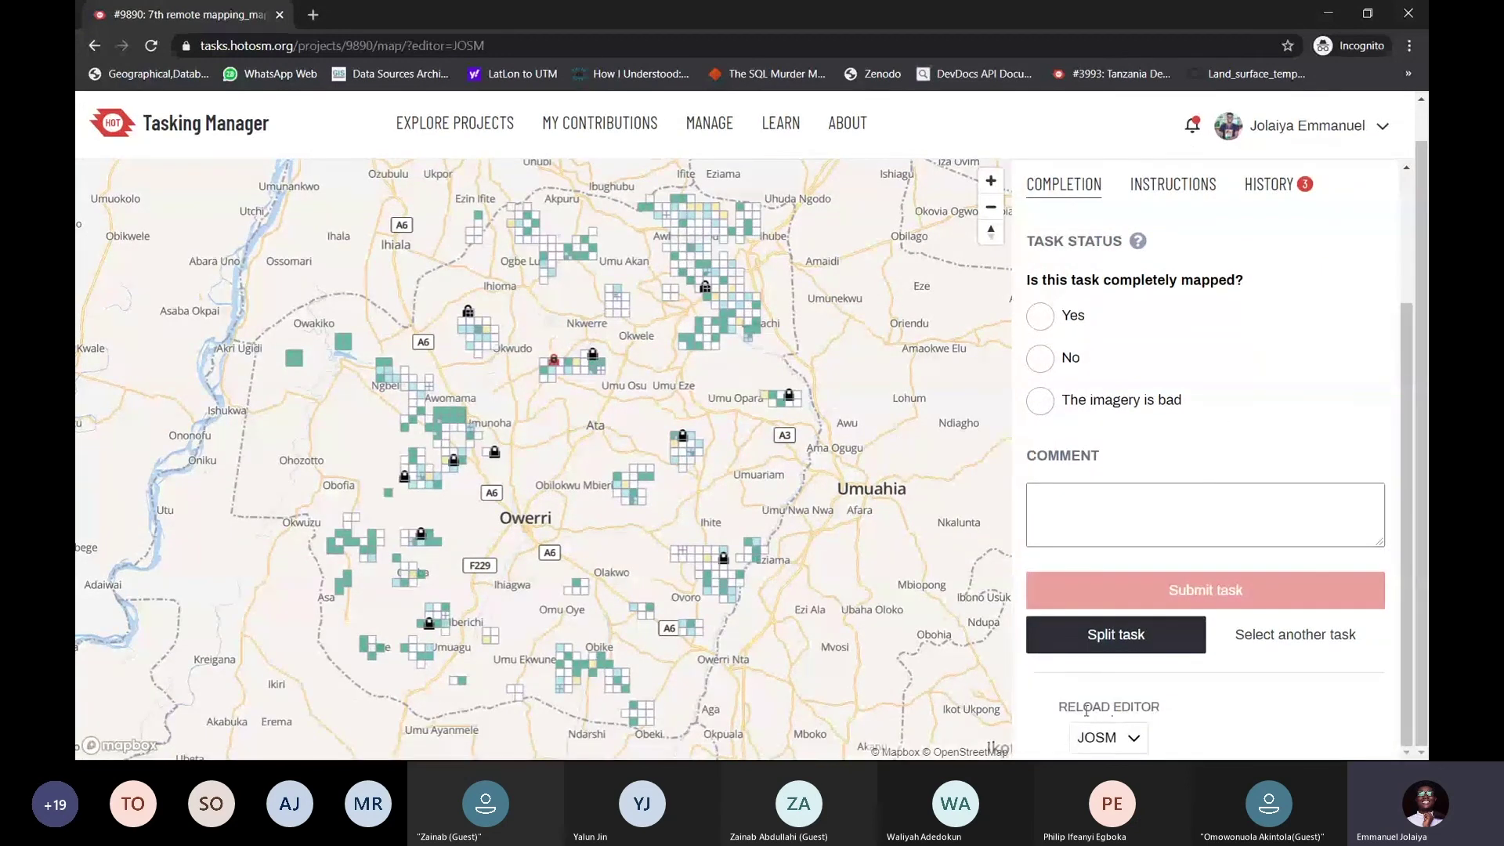
{"action": "left_click_drag", "start_coordinate": [1060, 707], "coordinate": [1157, 703]}
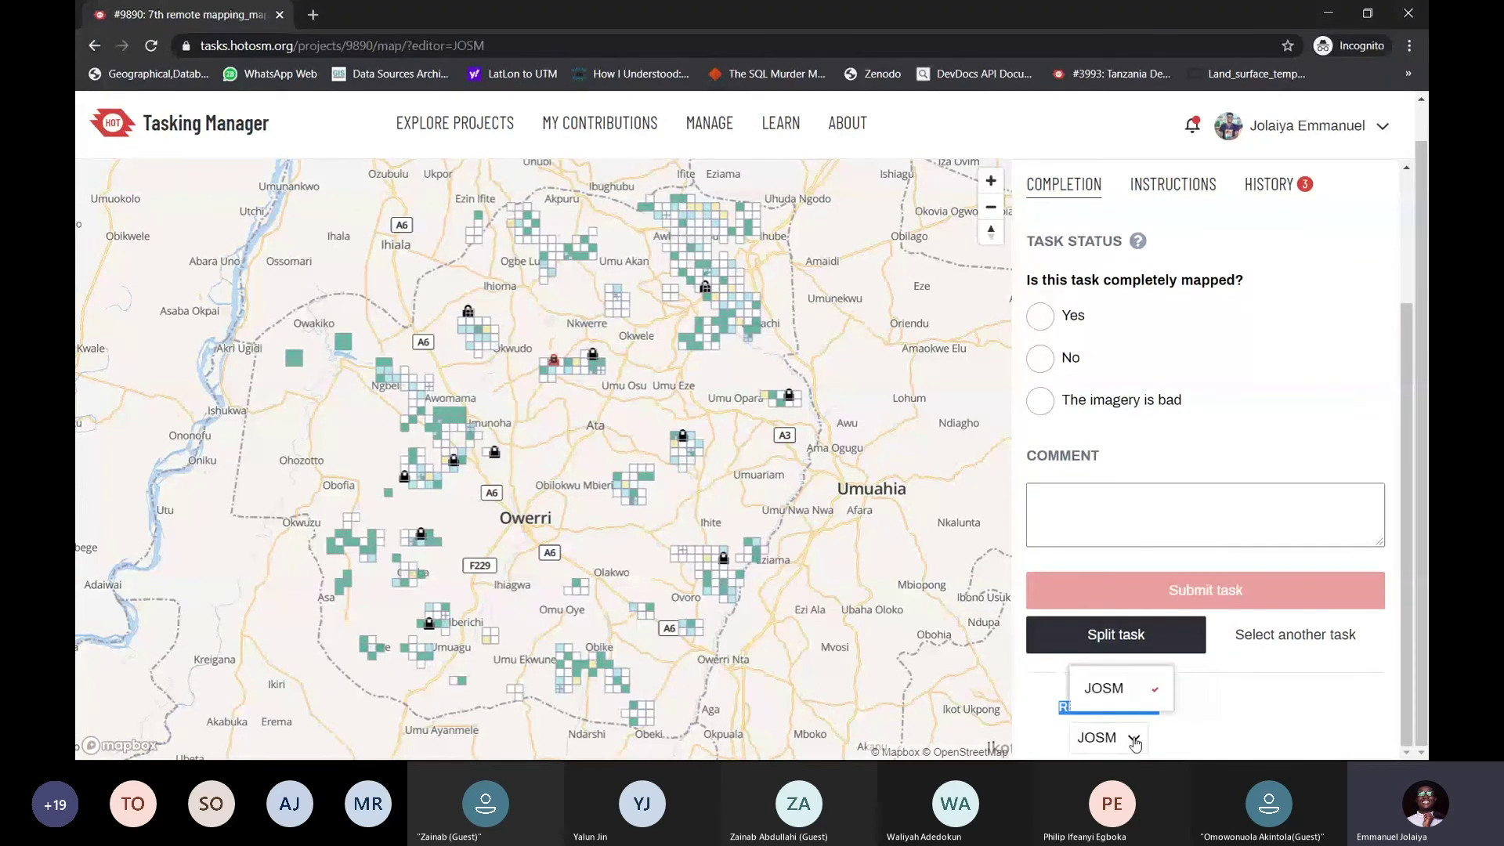
{"action": "left_click", "coordinate": [1119, 691]}
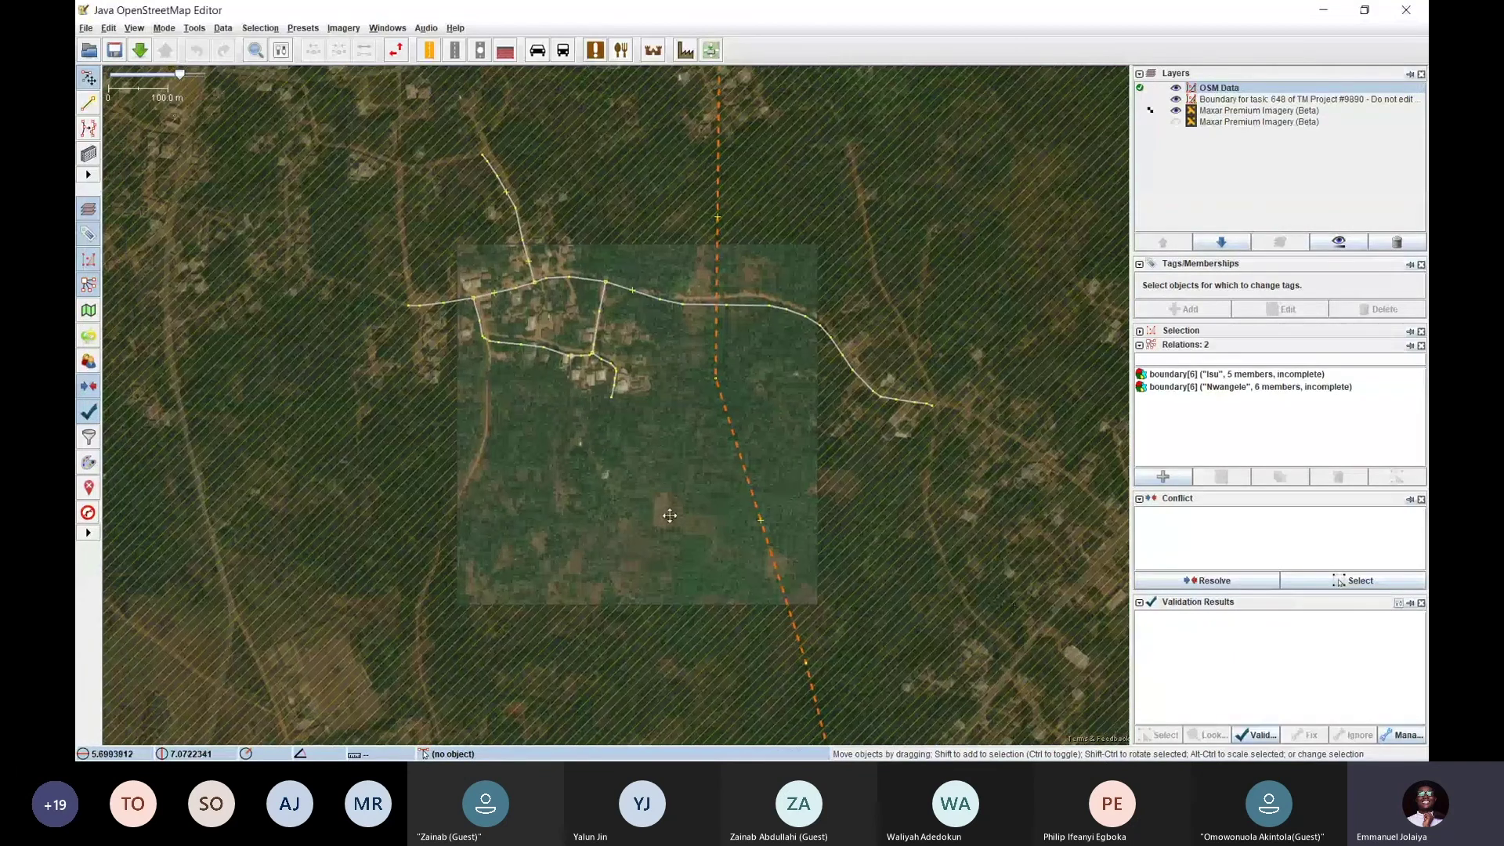
Zoom and recentre on task #648's village roads in JOSM, then return to Chrome
{"action": "scroll", "coordinate": [644, 408], "scroll_direction": "up", "scroll_amount": 4}
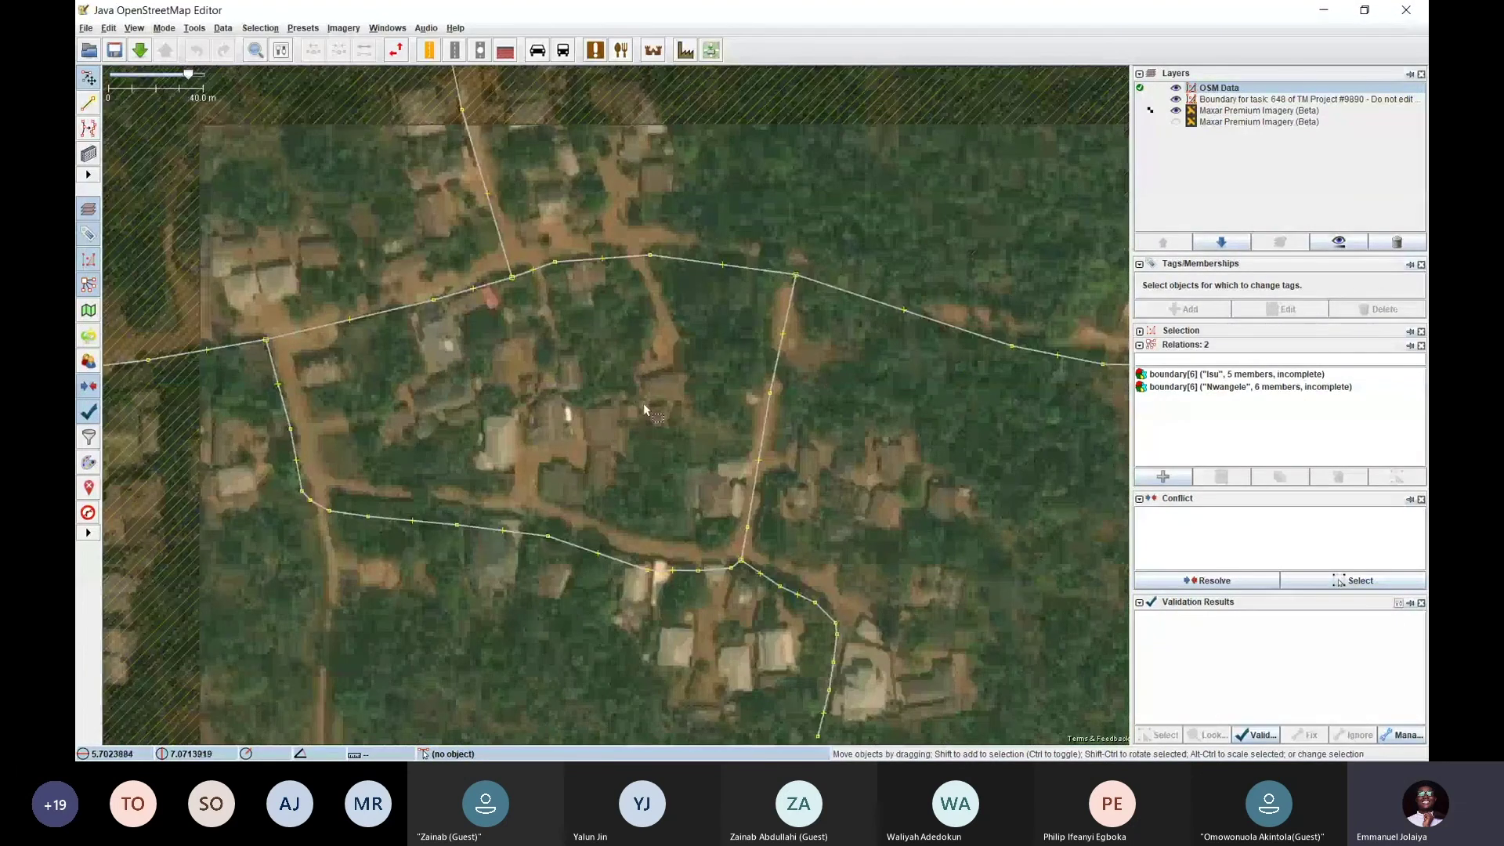
{"action": "scroll", "coordinate": [627, 381], "scroll_direction": "down", "scroll_amount": 4}
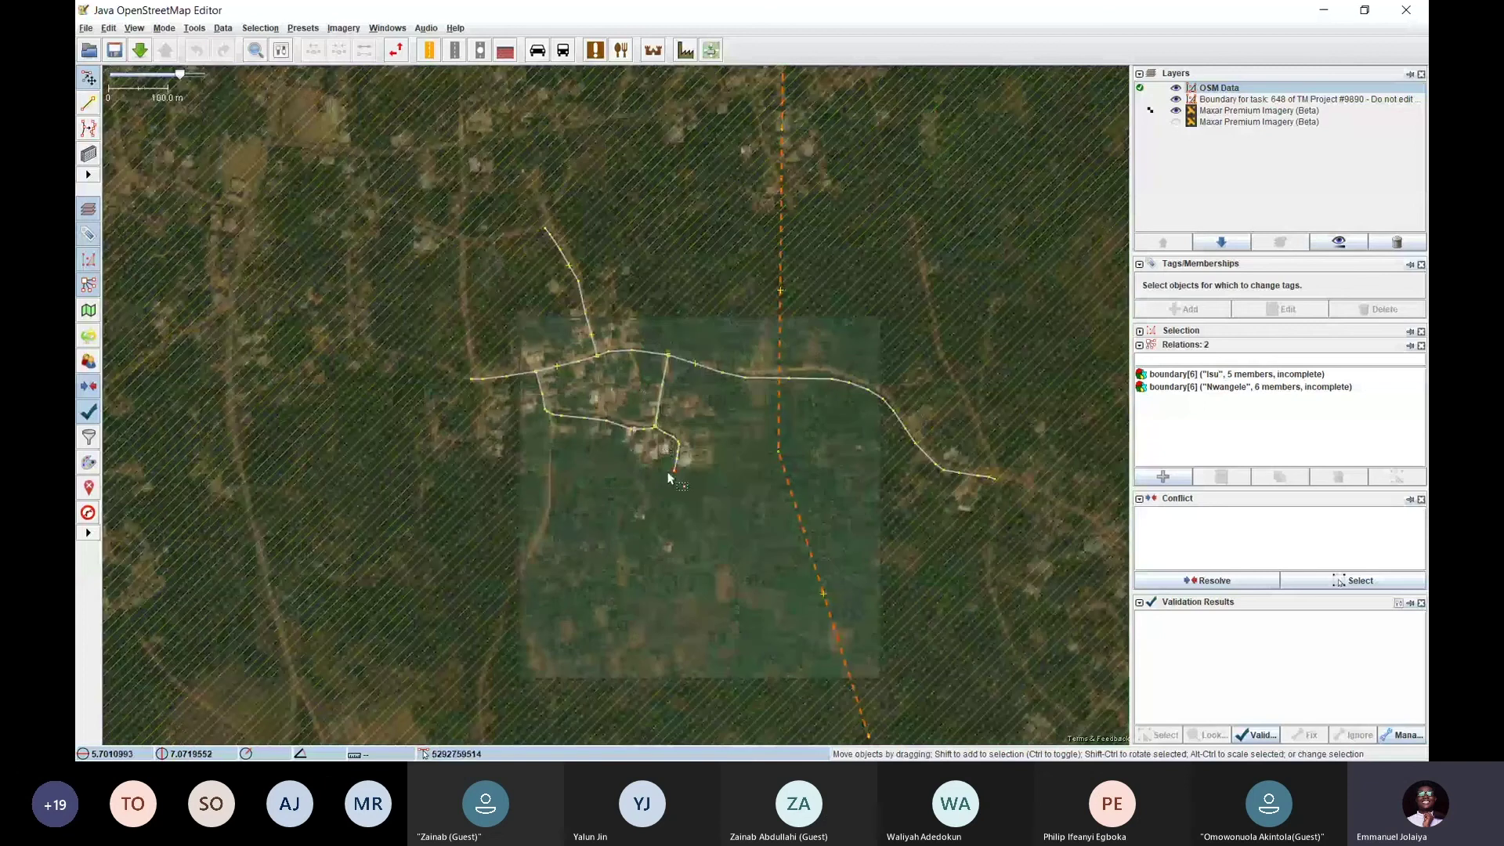
{"action": "scroll", "coordinate": [616, 365], "scroll_direction": "up", "scroll_amount": 4}
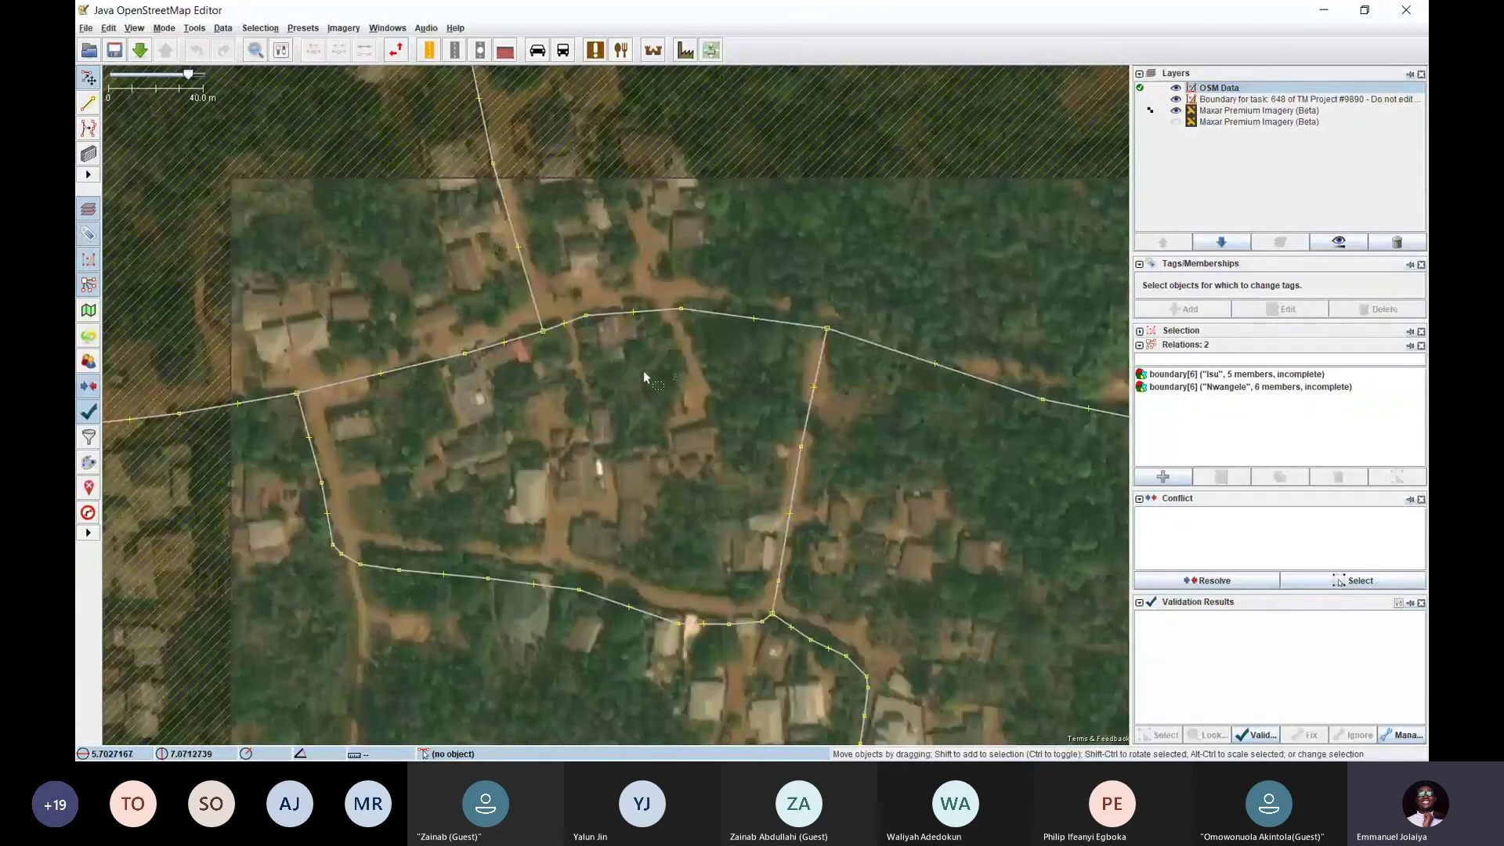
{"action": "scroll", "coordinate": [643, 377], "scroll_direction": "down", "scroll_amount": 3}
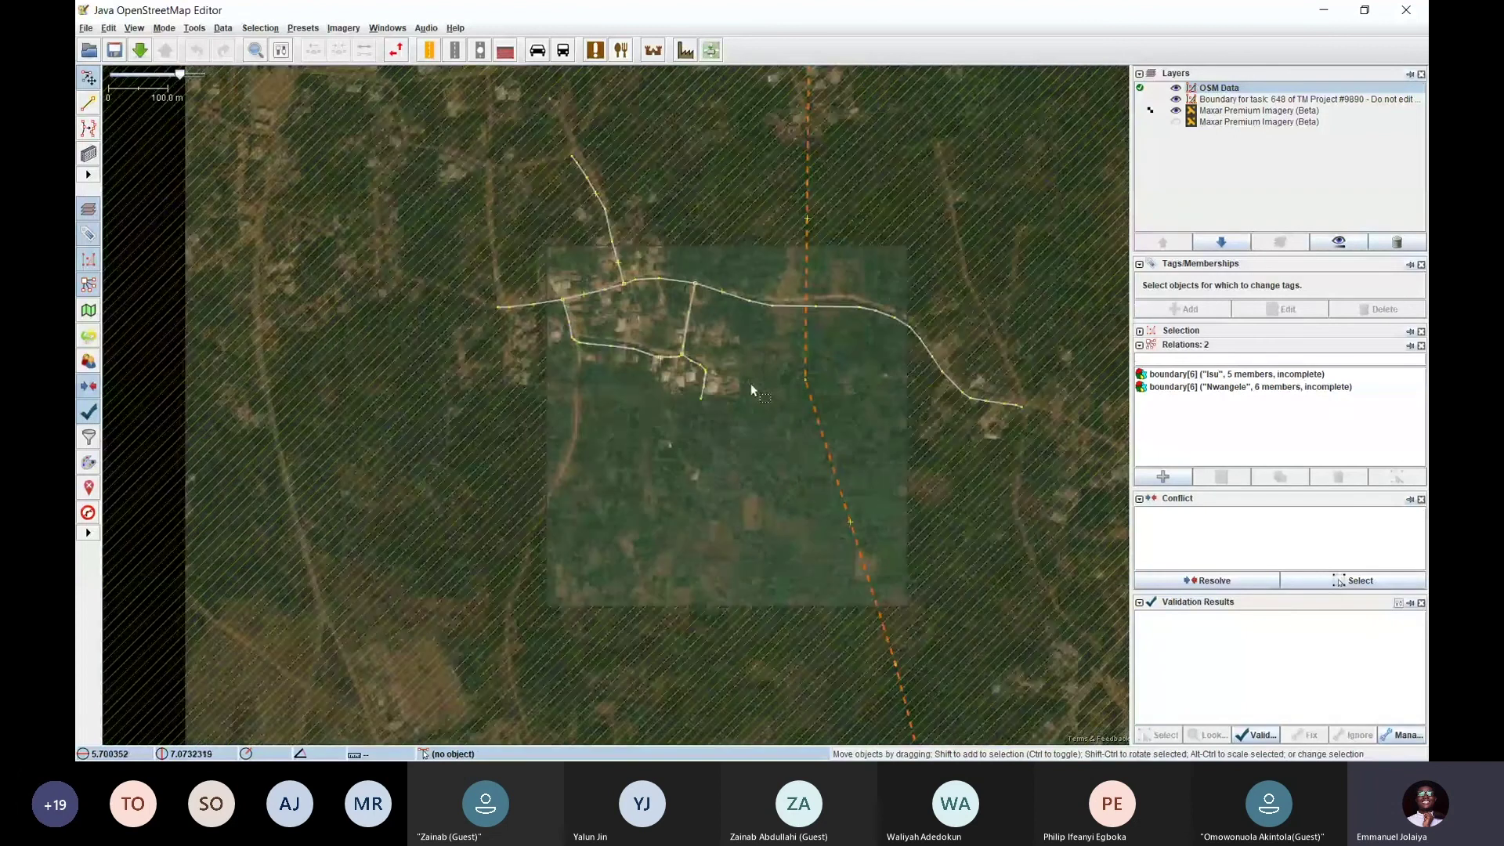
{"action": "left_click_drag", "start_coordinate": [700, 387], "coordinate": [618, 376]}
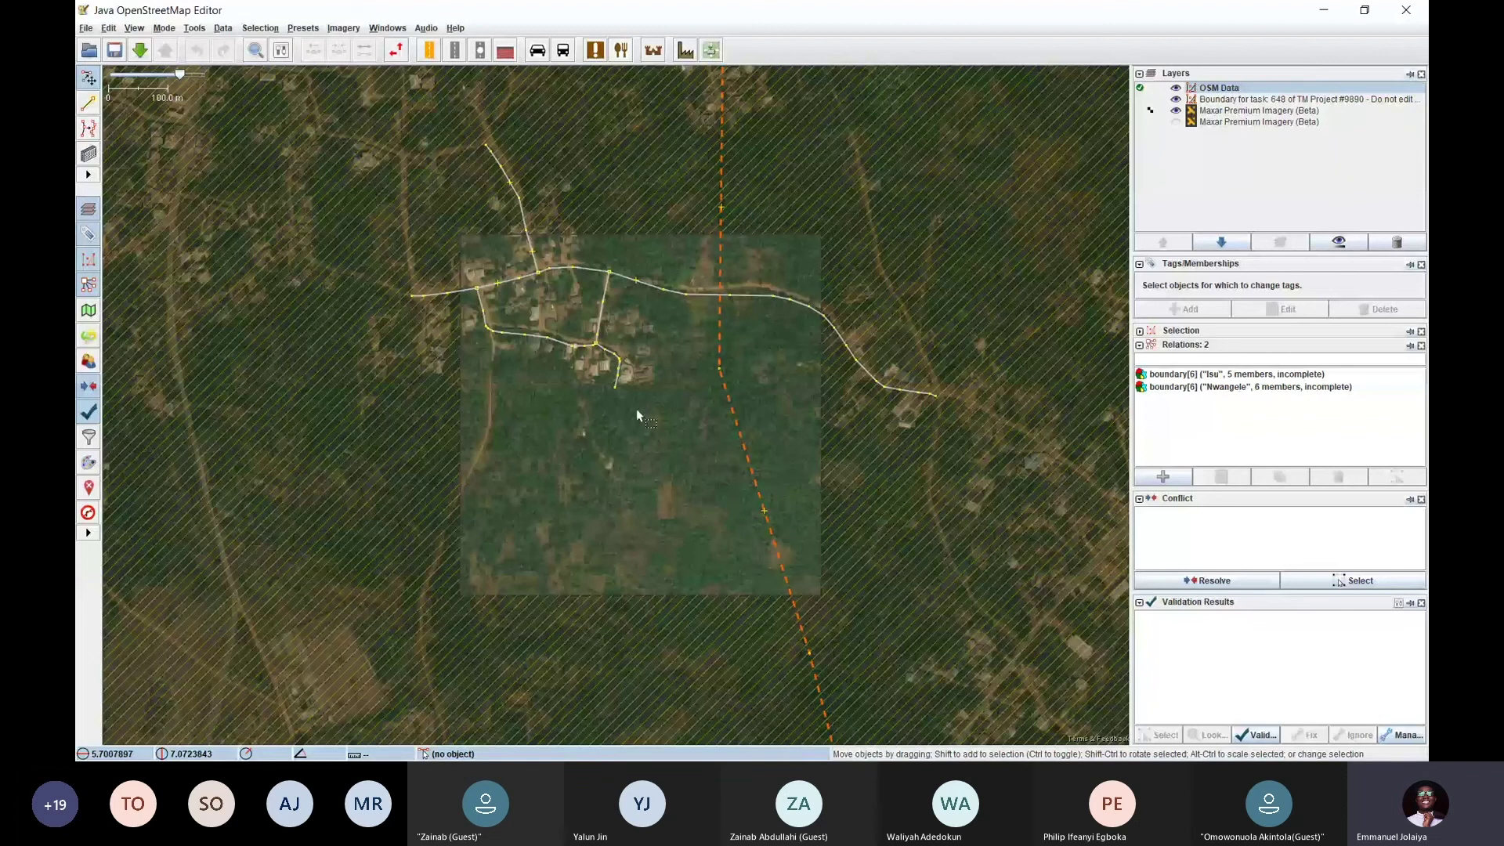
{"action": "key", "text": "alt+Tab"}
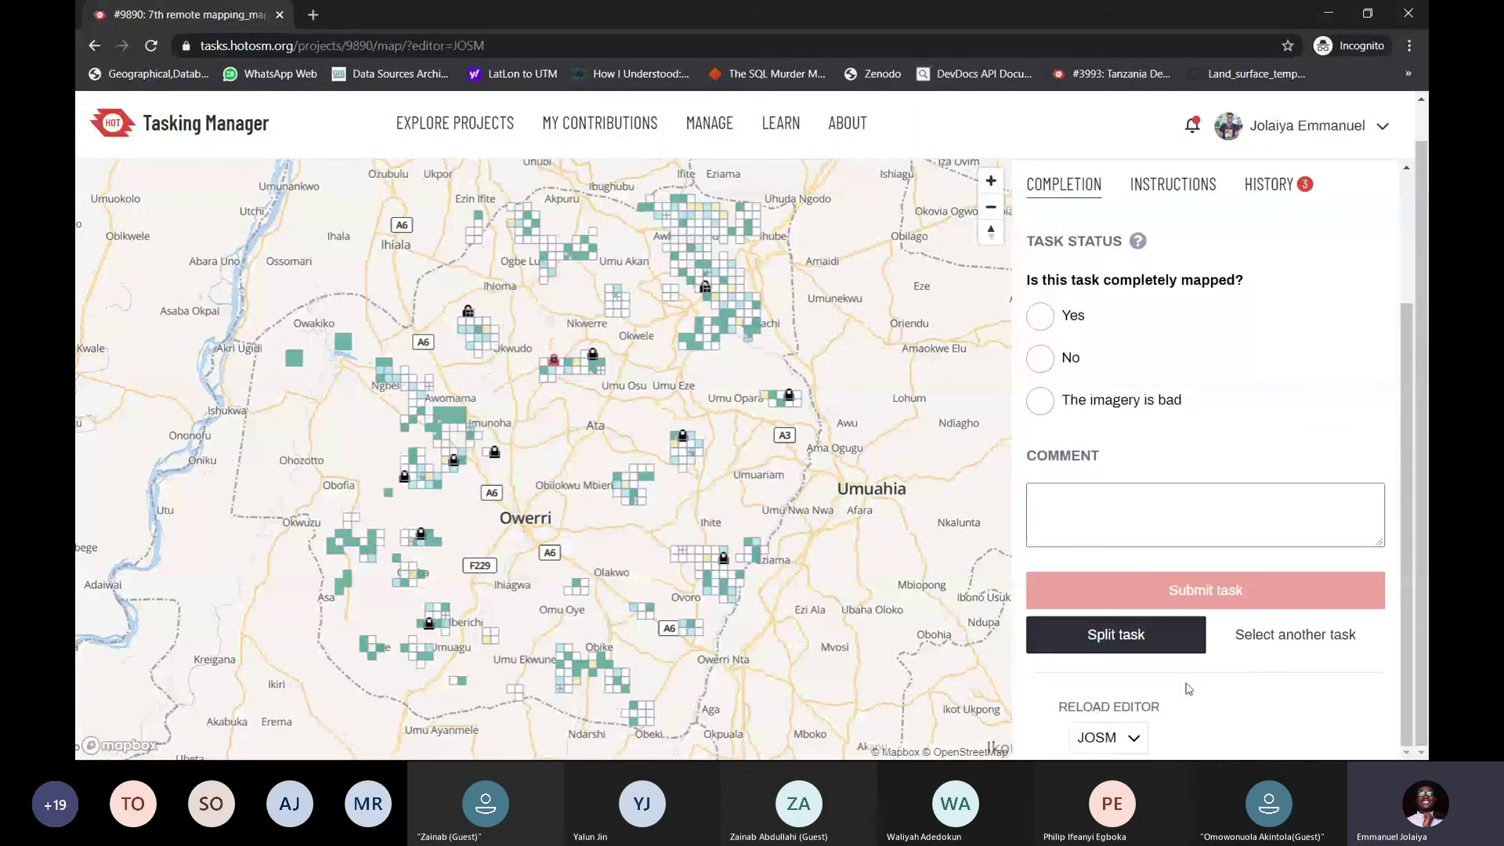
Pan and zoom the project map to show the southern task grids and Owerri
{"action": "scroll", "coordinate": [1173, 384], "scroll_direction": "up", "scroll_amount": 3}
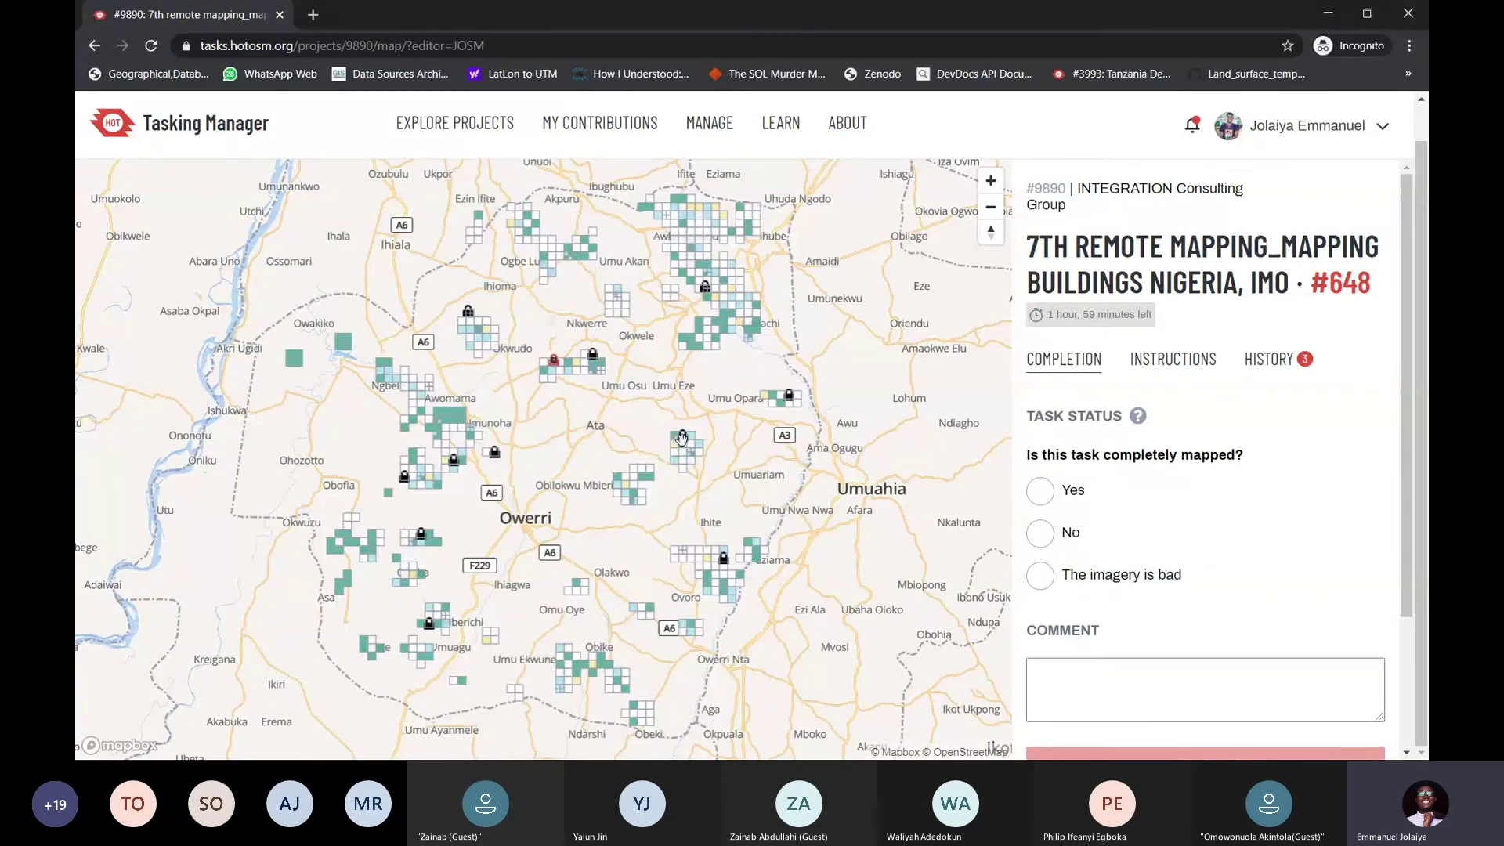
{"action": "scroll", "coordinate": [682, 437], "scroll_direction": "up", "scroll_amount": 5}
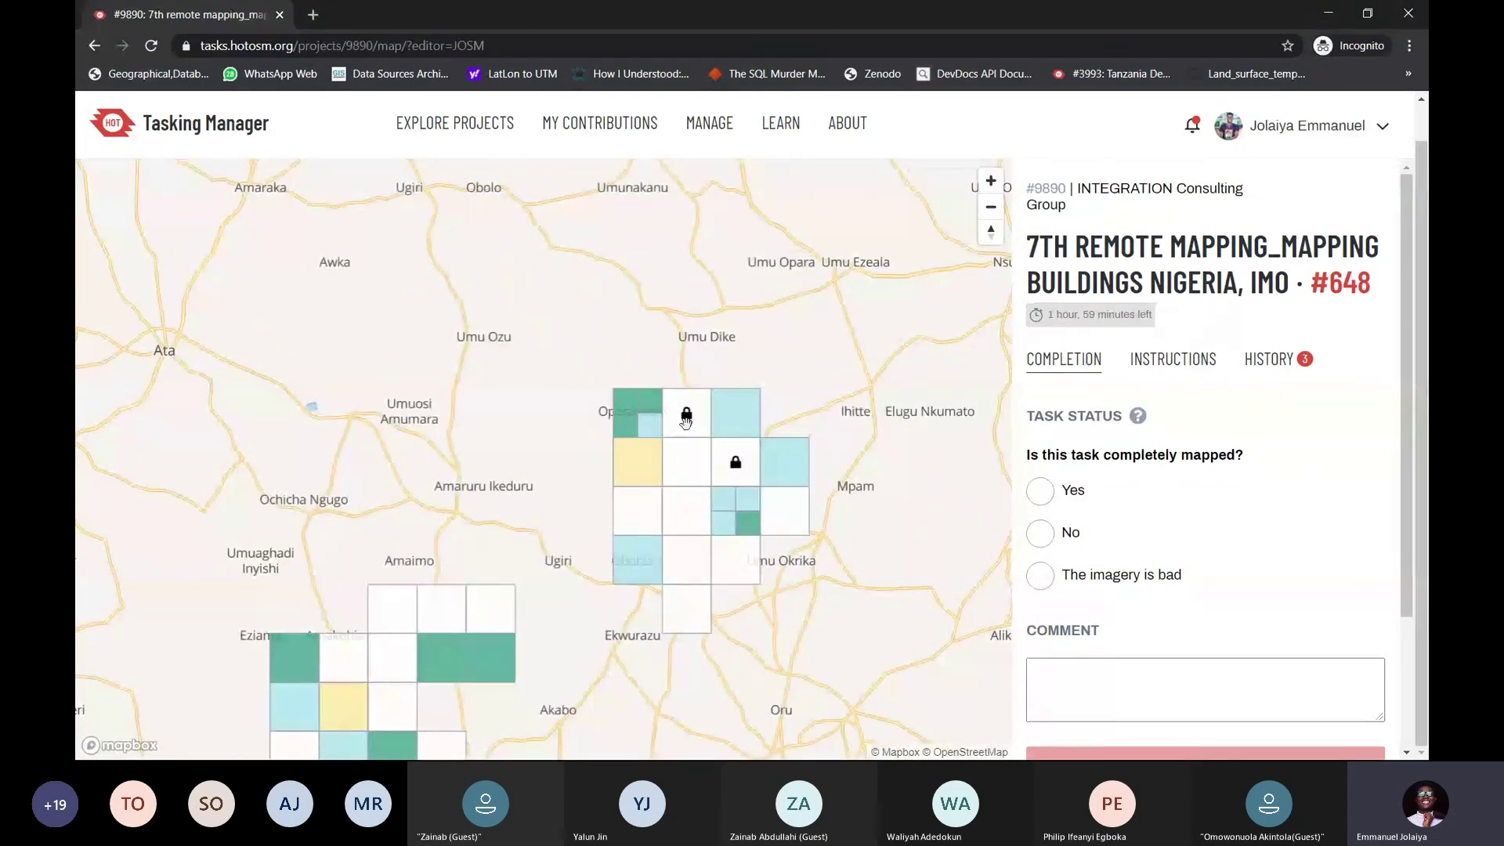
{"action": "scroll", "coordinate": [686, 413], "scroll_direction": "down", "scroll_amount": 5}
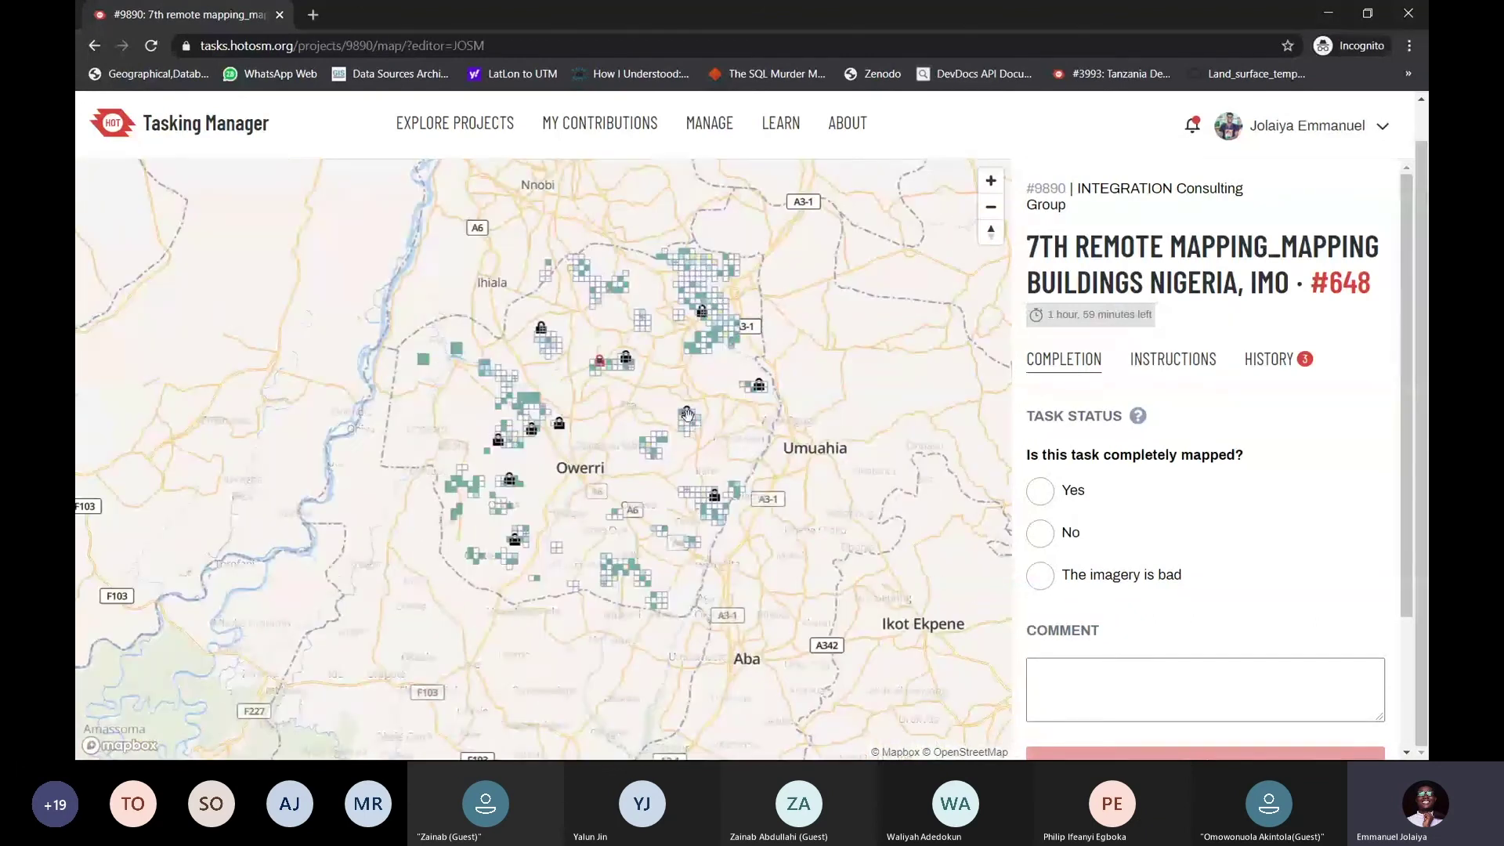
{"action": "scroll", "coordinate": [698, 321], "scroll_direction": "up", "scroll_amount": 3}
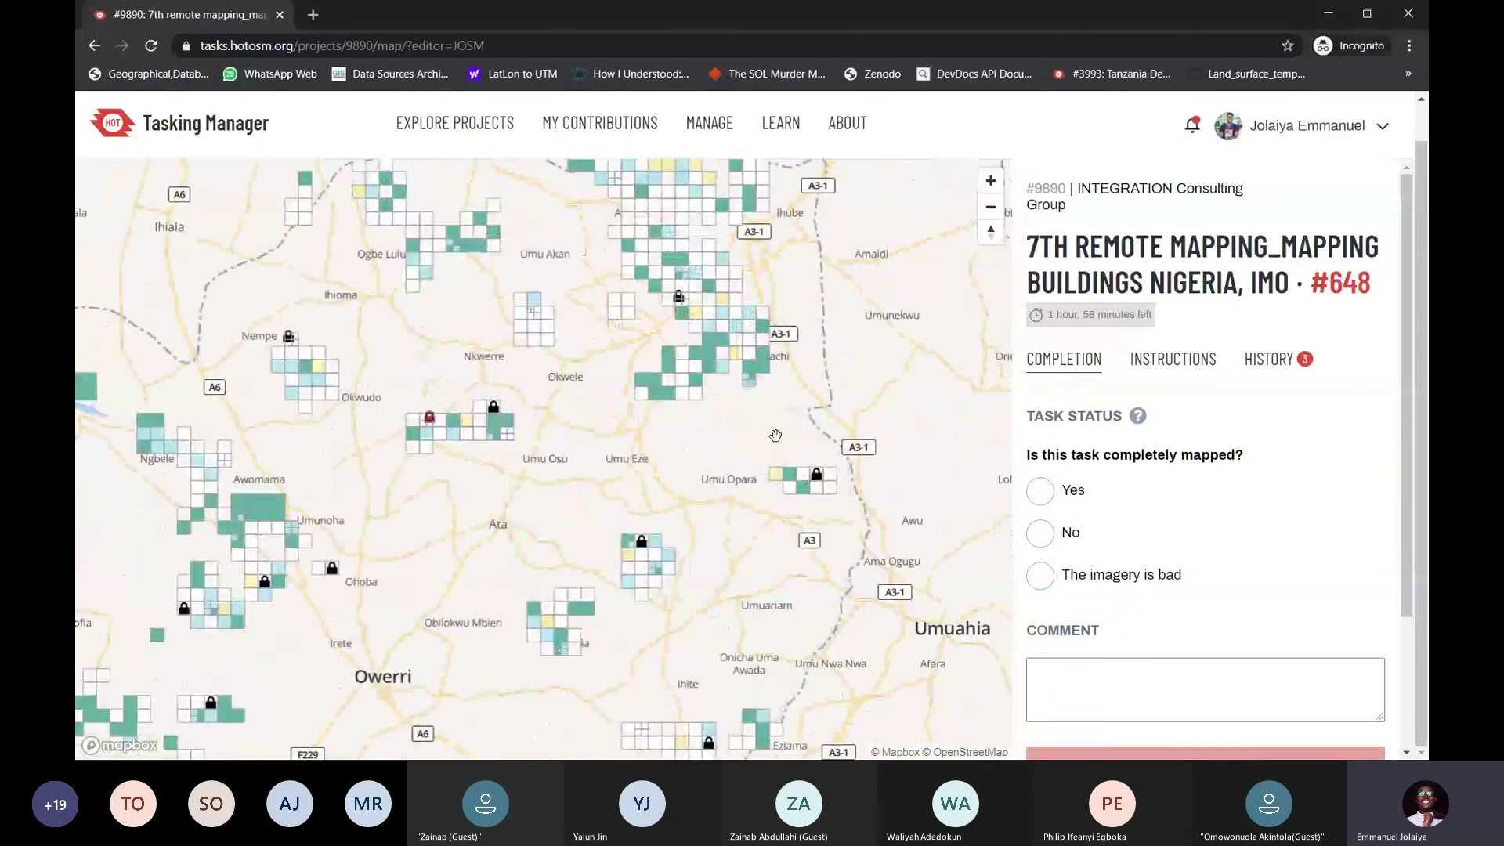
{"action": "left_click_drag", "start_coordinate": [323, 510], "coordinate": [388, 421]}
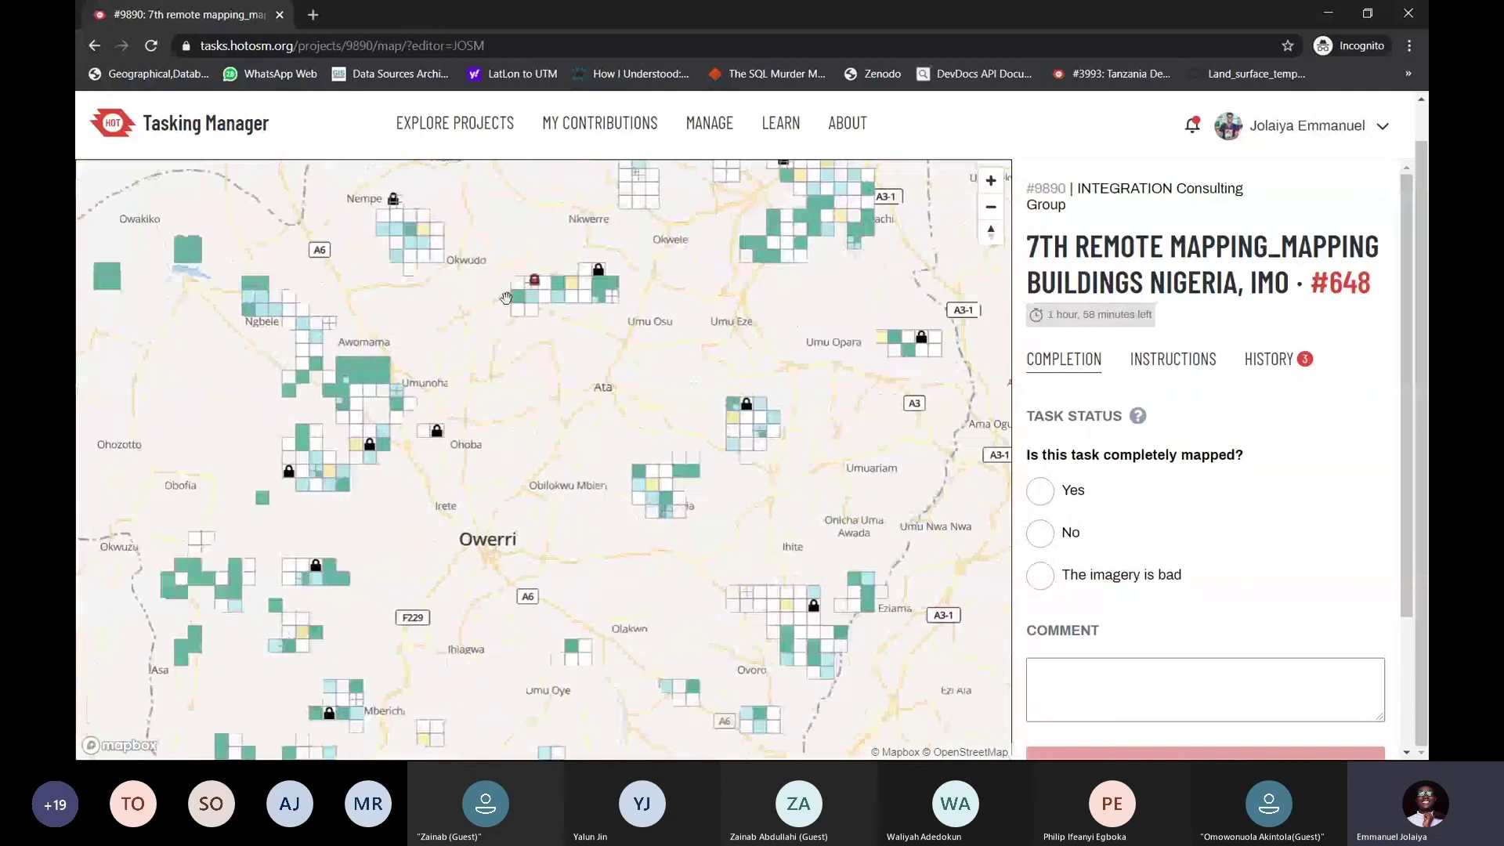
{"action": "left_click_drag", "start_coordinate": [344, 559], "coordinate": [276, 415]}
{"action": "scroll", "coordinate": [655, 496], "scroll_direction": "down", "scroll_amount": 3}
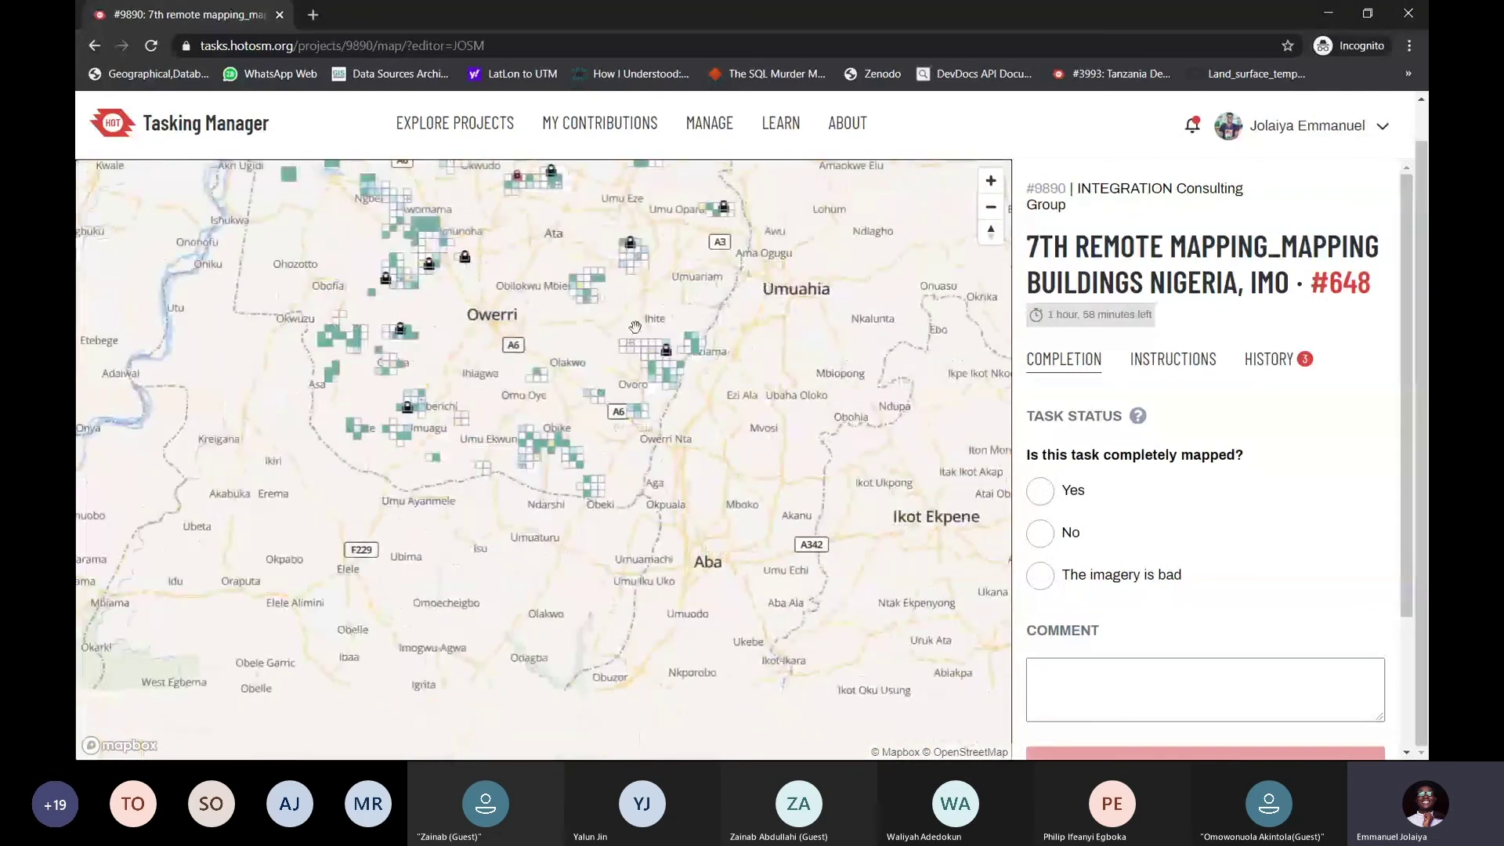
{"action": "left_click_drag", "start_coordinate": [606, 533], "coordinate": [786, 628]}
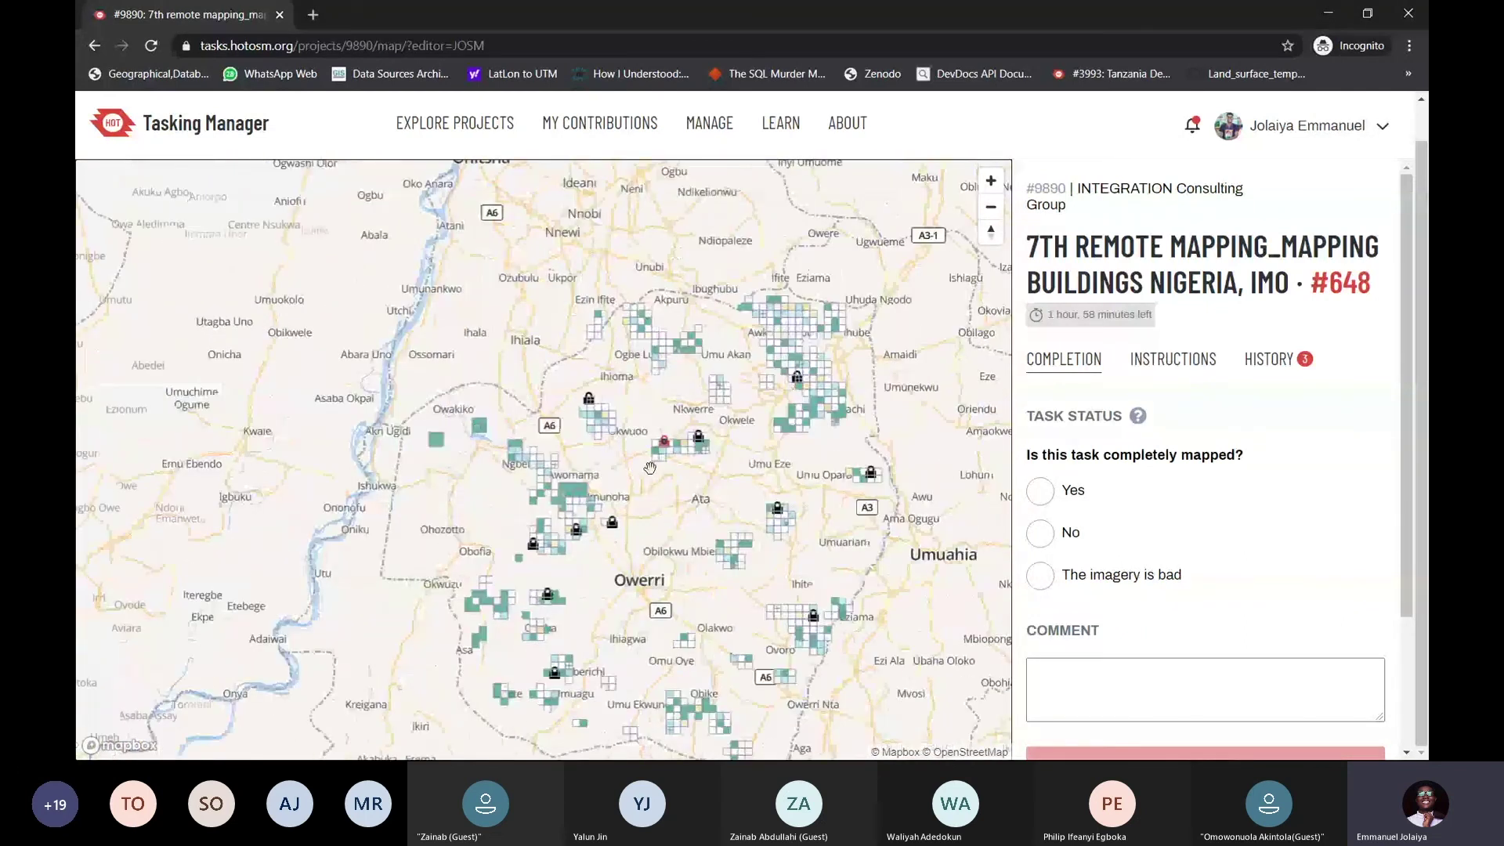
{"action": "scroll", "coordinate": [663, 441], "scroll_direction": "up", "scroll_amount": 5}
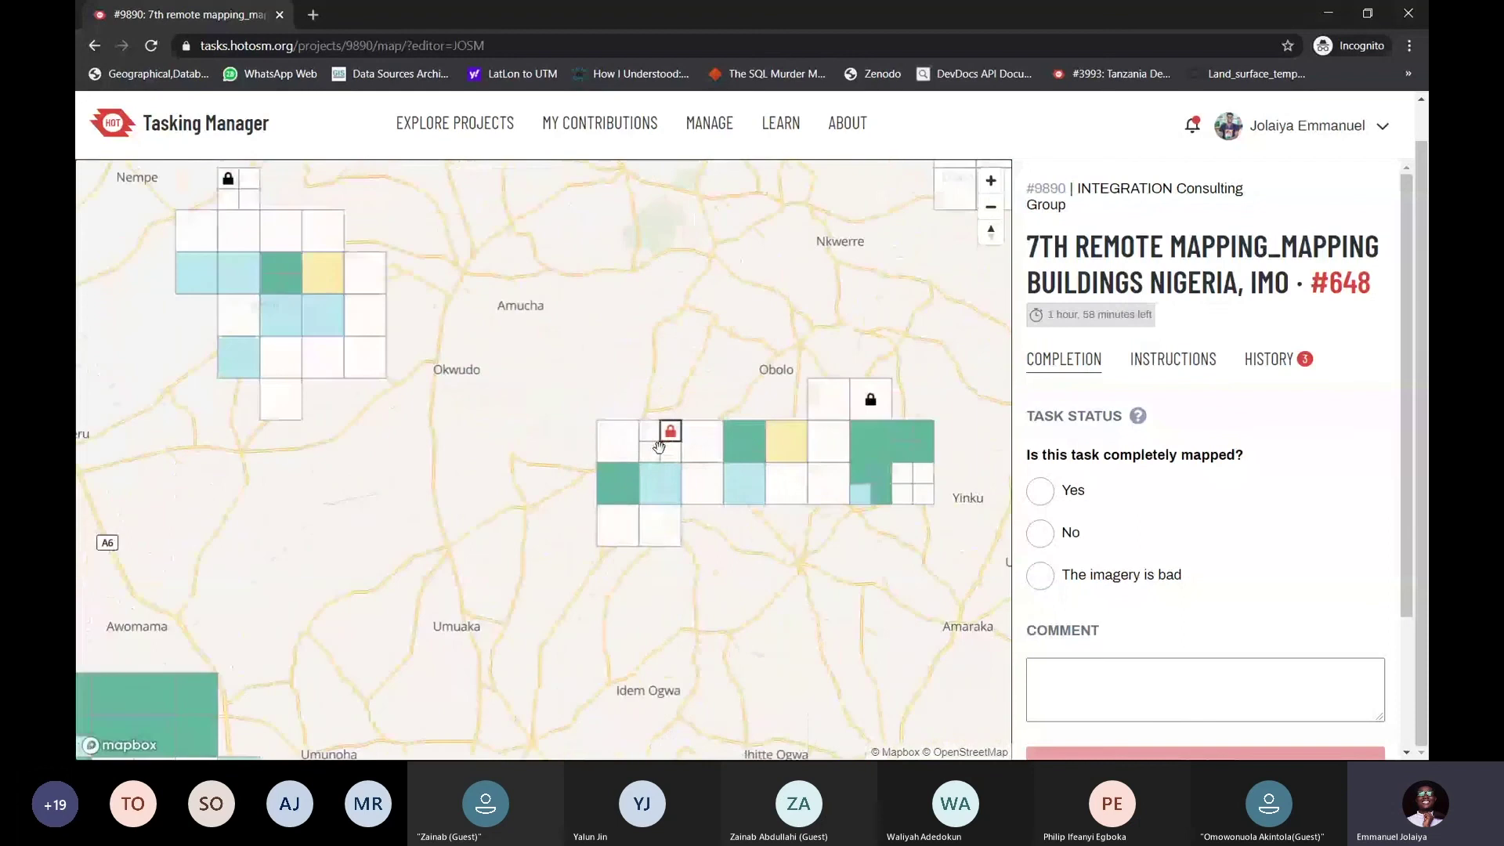
Shift the task grid to frame task #648 and the other locked tasks
{"action": "left_click_drag", "start_coordinate": [677, 427], "coordinate": [531, 453]}
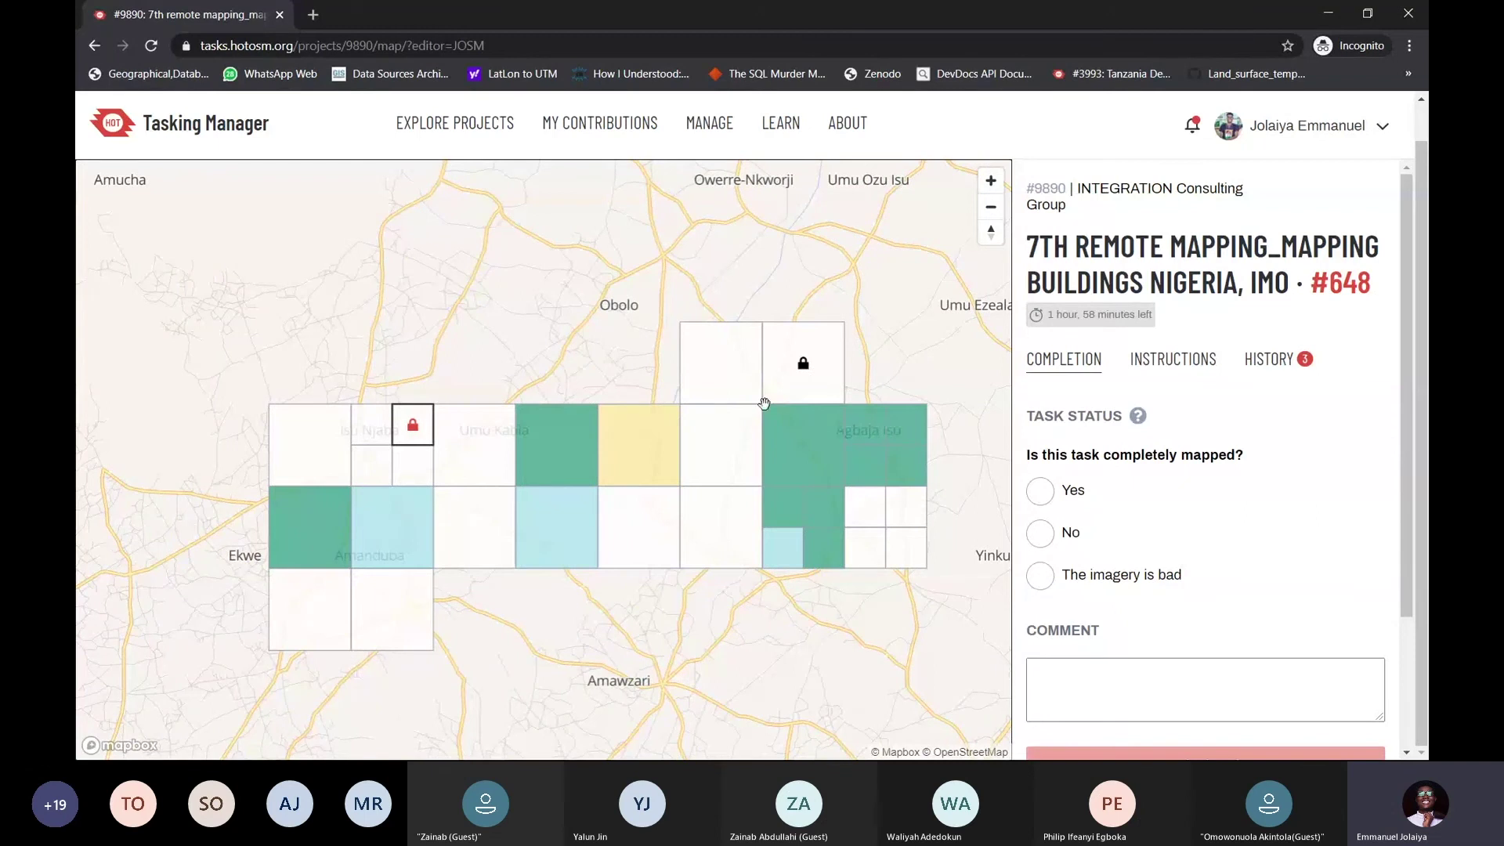
{"action": "left_click_drag", "start_coordinate": [458, 408], "coordinate": [525, 373]}
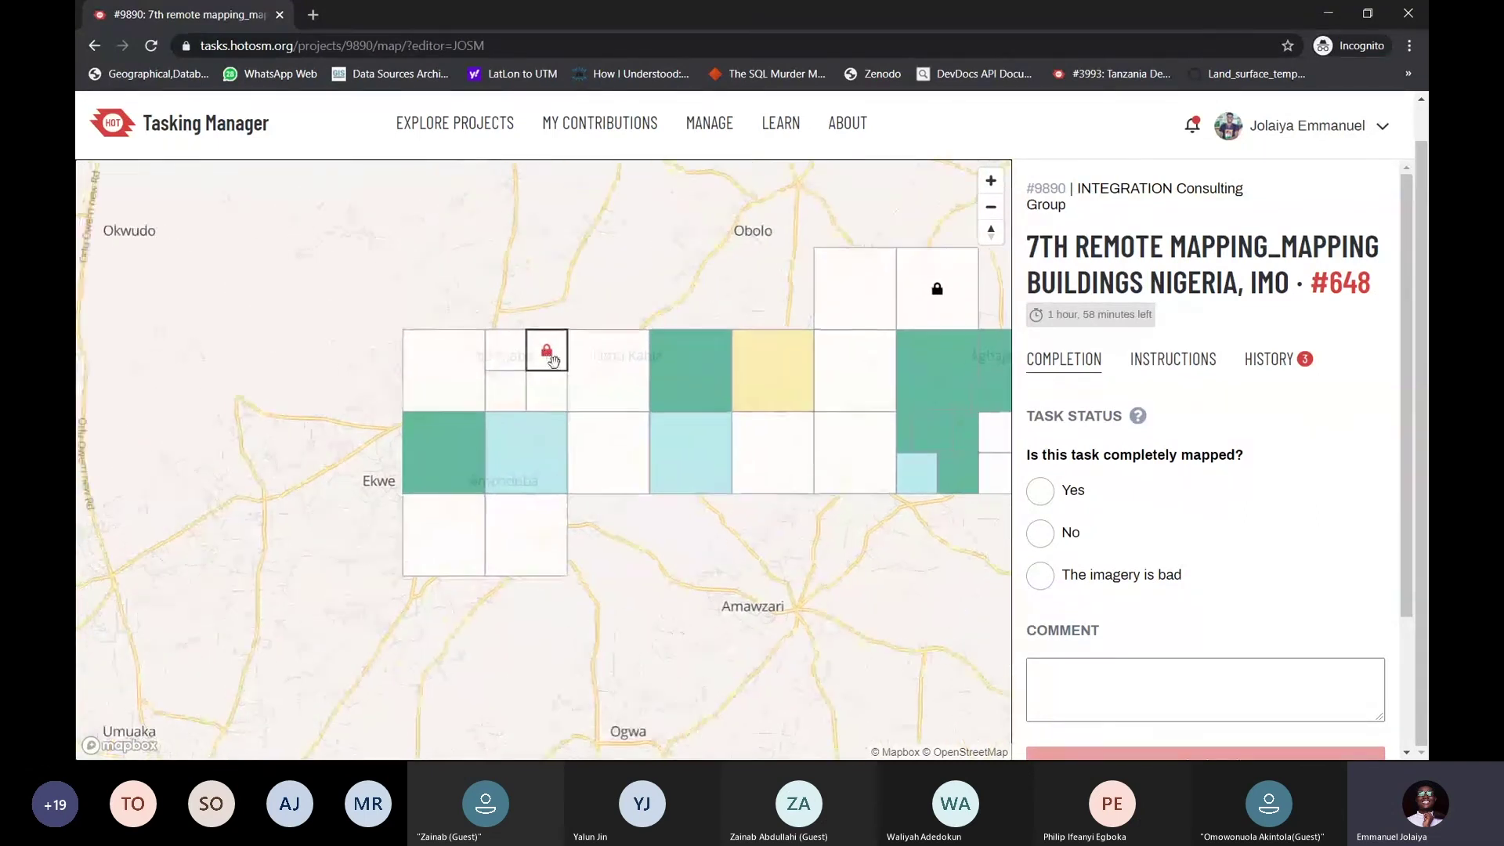
{"action": "scroll", "coordinate": [558, 382], "scroll_direction": "down", "scroll_amount": 8}
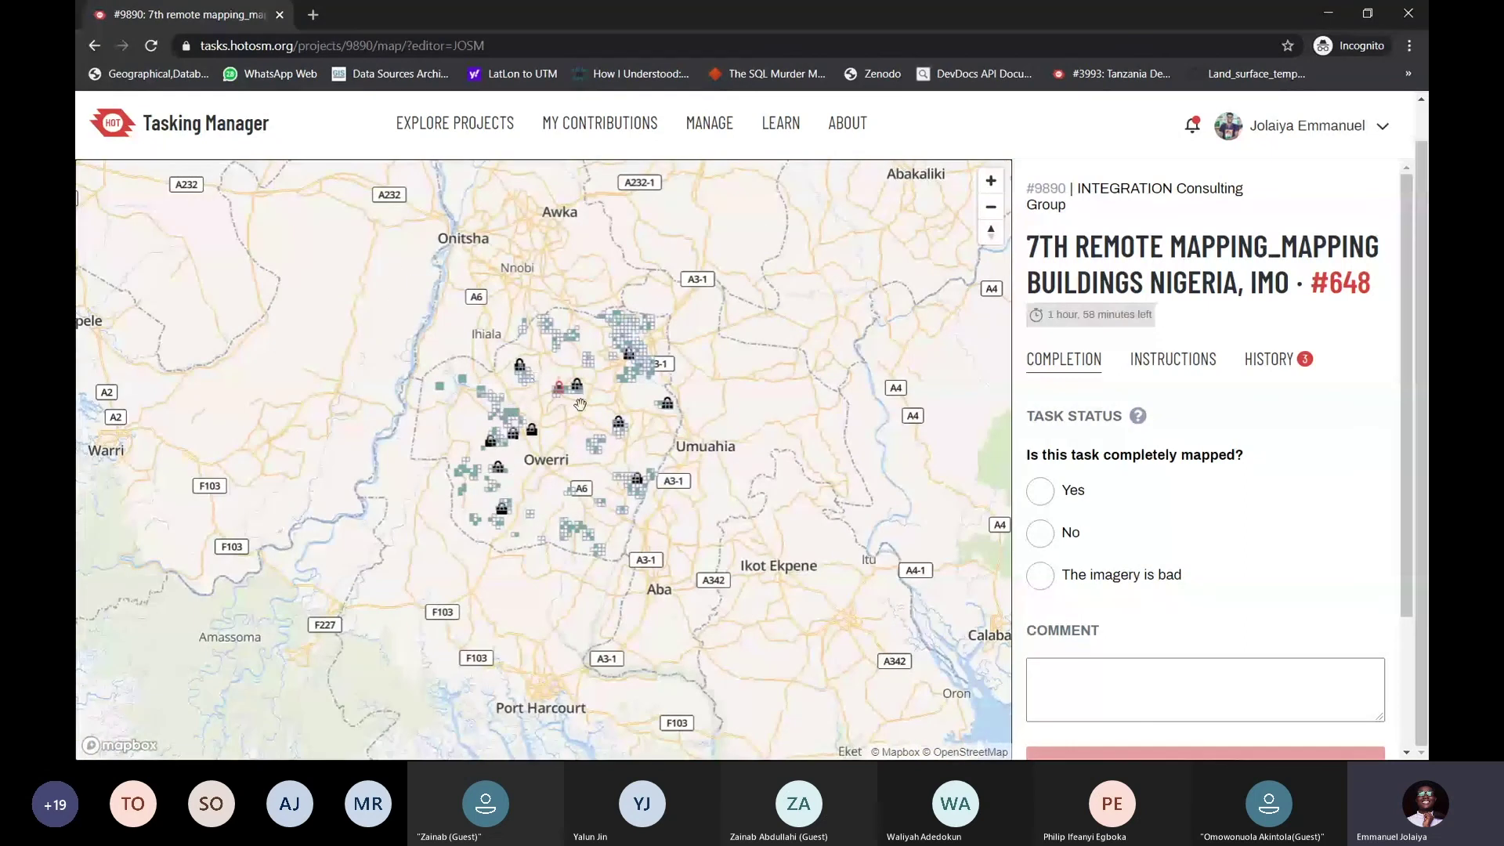
{"action": "scroll", "coordinate": [560, 362], "scroll_direction": "up", "scroll_amount": 6}
{"action": "scroll", "coordinate": [547, 366], "scroll_direction": "up", "scroll_amount": 3}
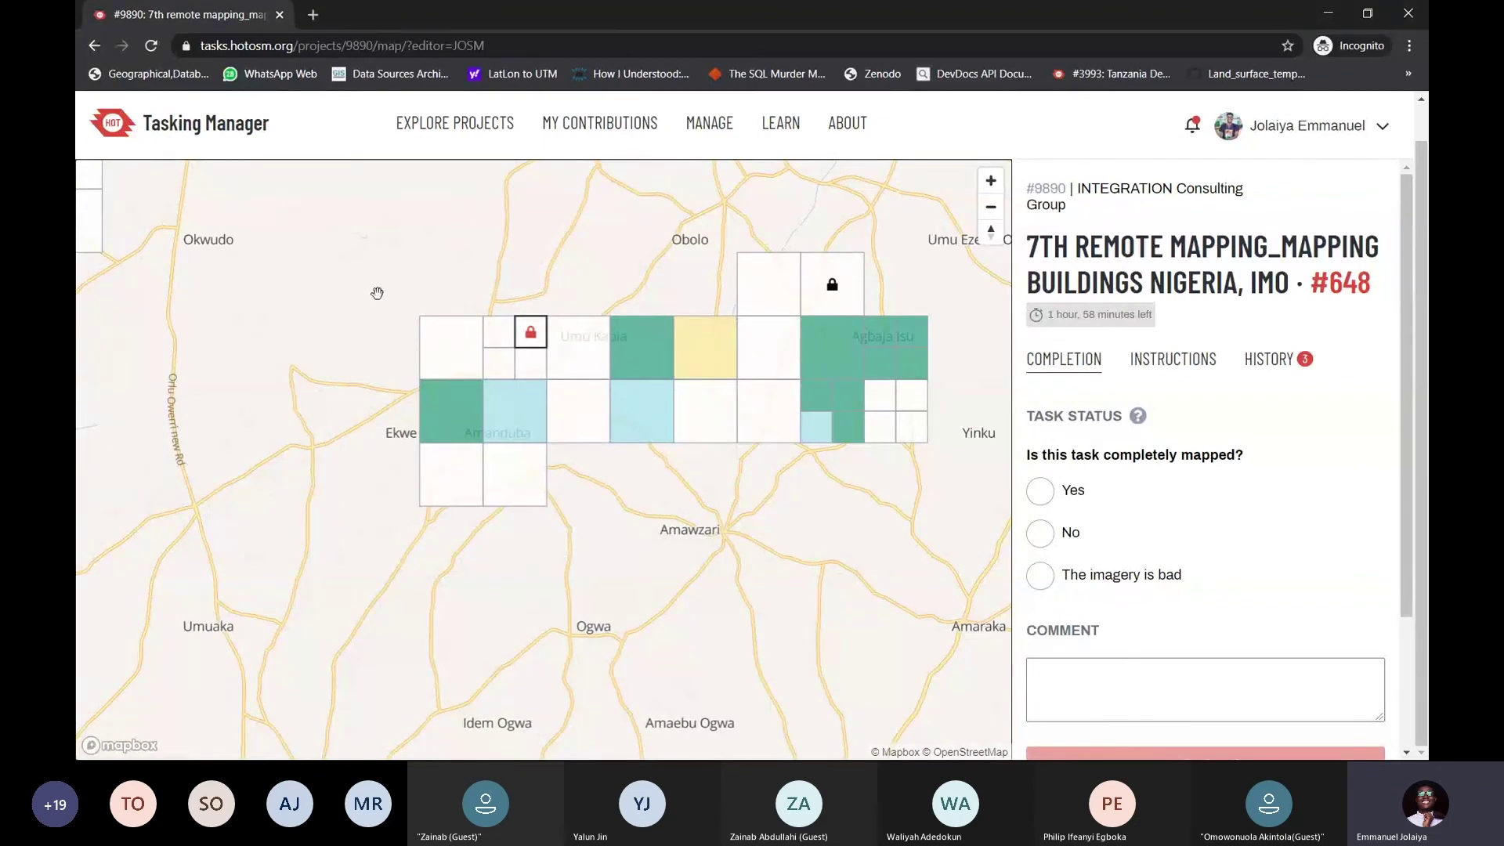
{"action": "scroll", "coordinate": [494, 397], "scroll_direction": "down", "scroll_amount": 1}
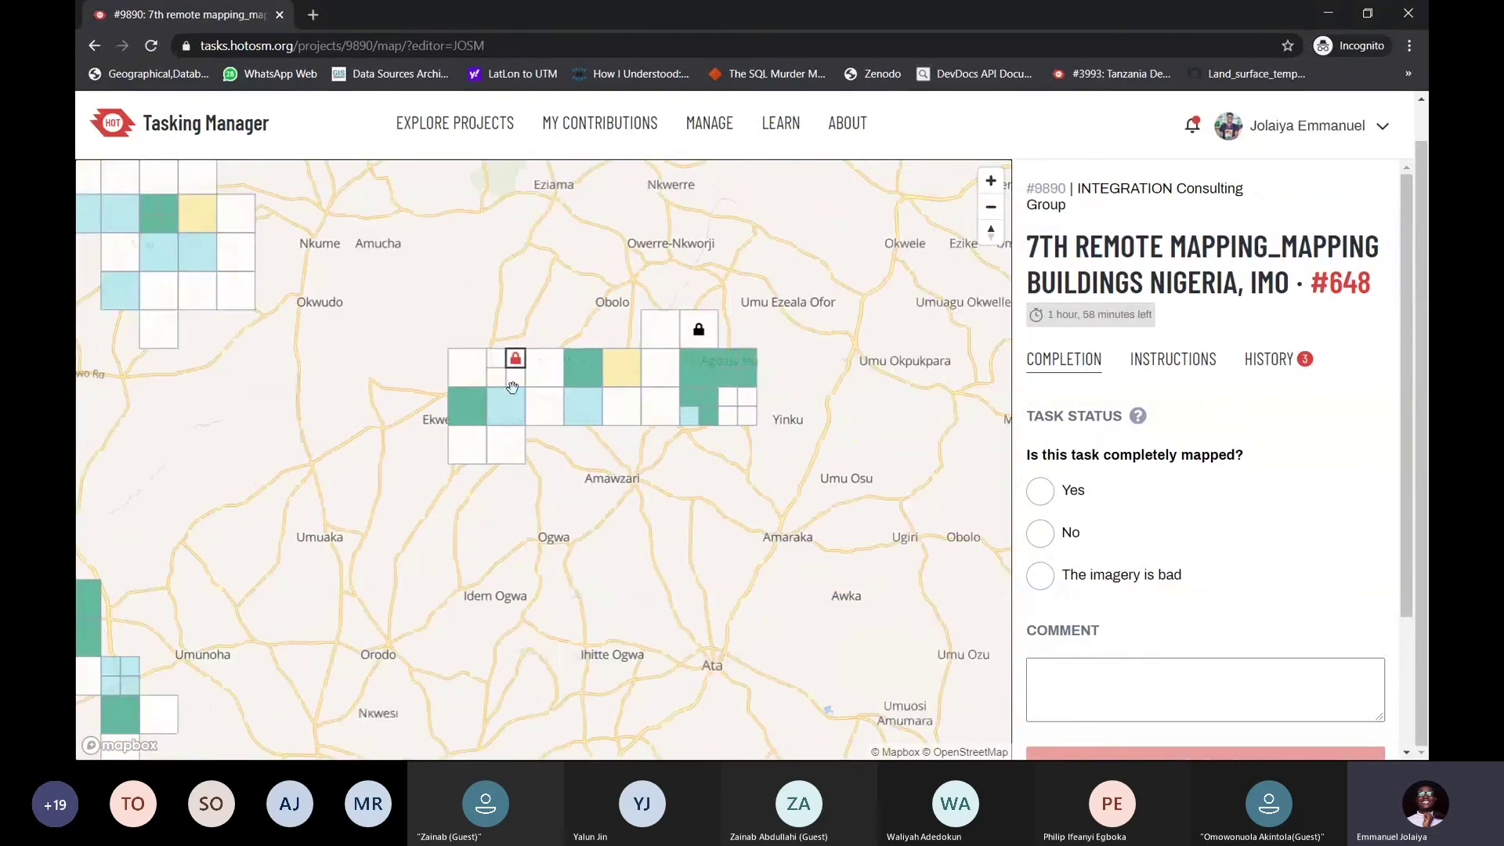
{"action": "scroll", "coordinate": [514, 367], "scroll_direction": "down", "scroll_amount": 1}
{"action": "scroll", "coordinate": [515, 367], "scroll_direction": "down", "scroll_amount": 2}
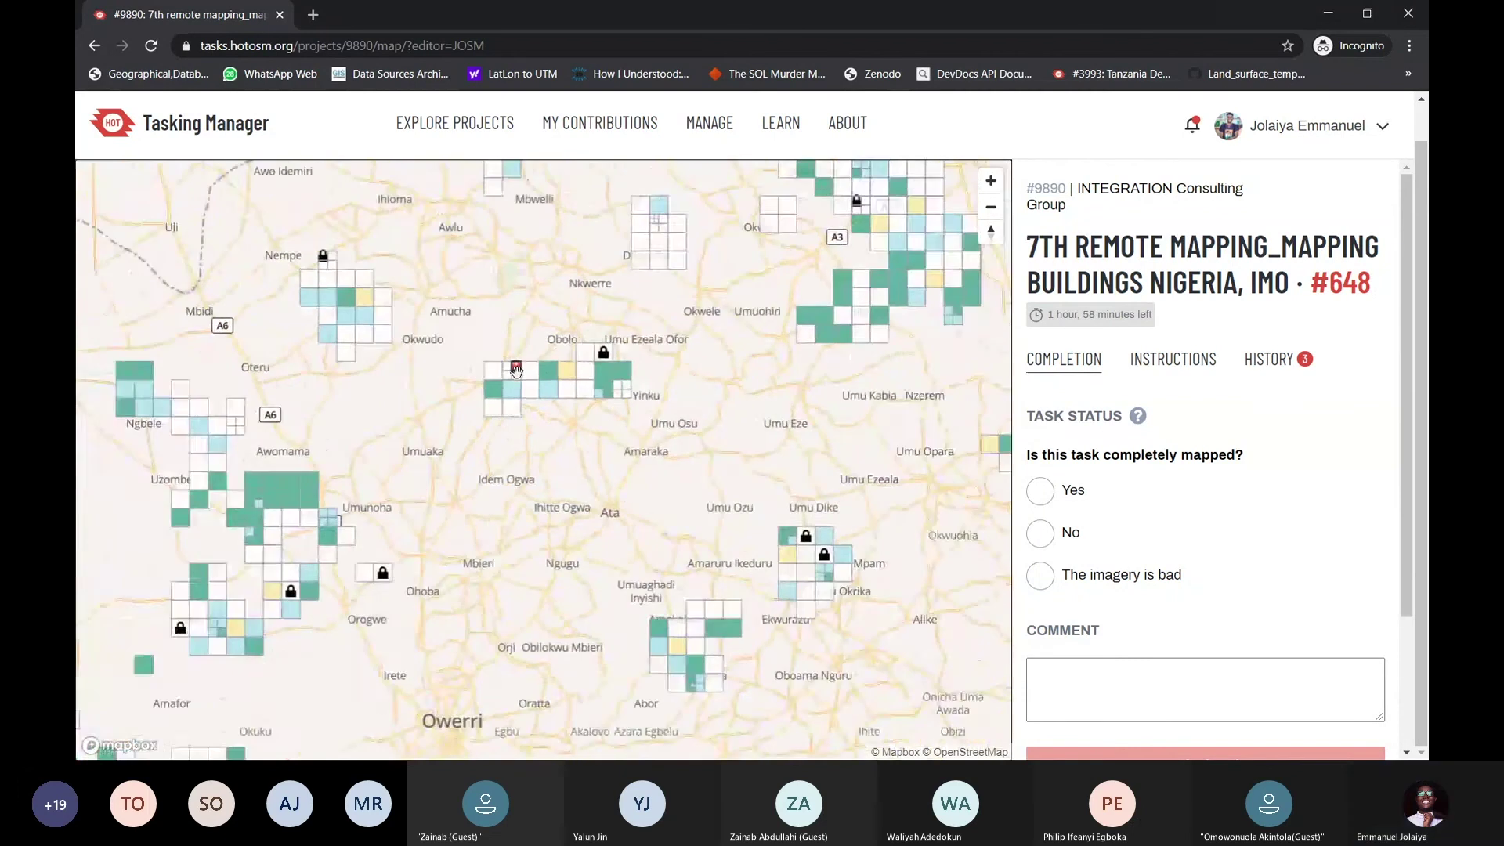
{"action": "left_click_drag", "start_coordinate": [657, 466], "coordinate": [634, 425]}
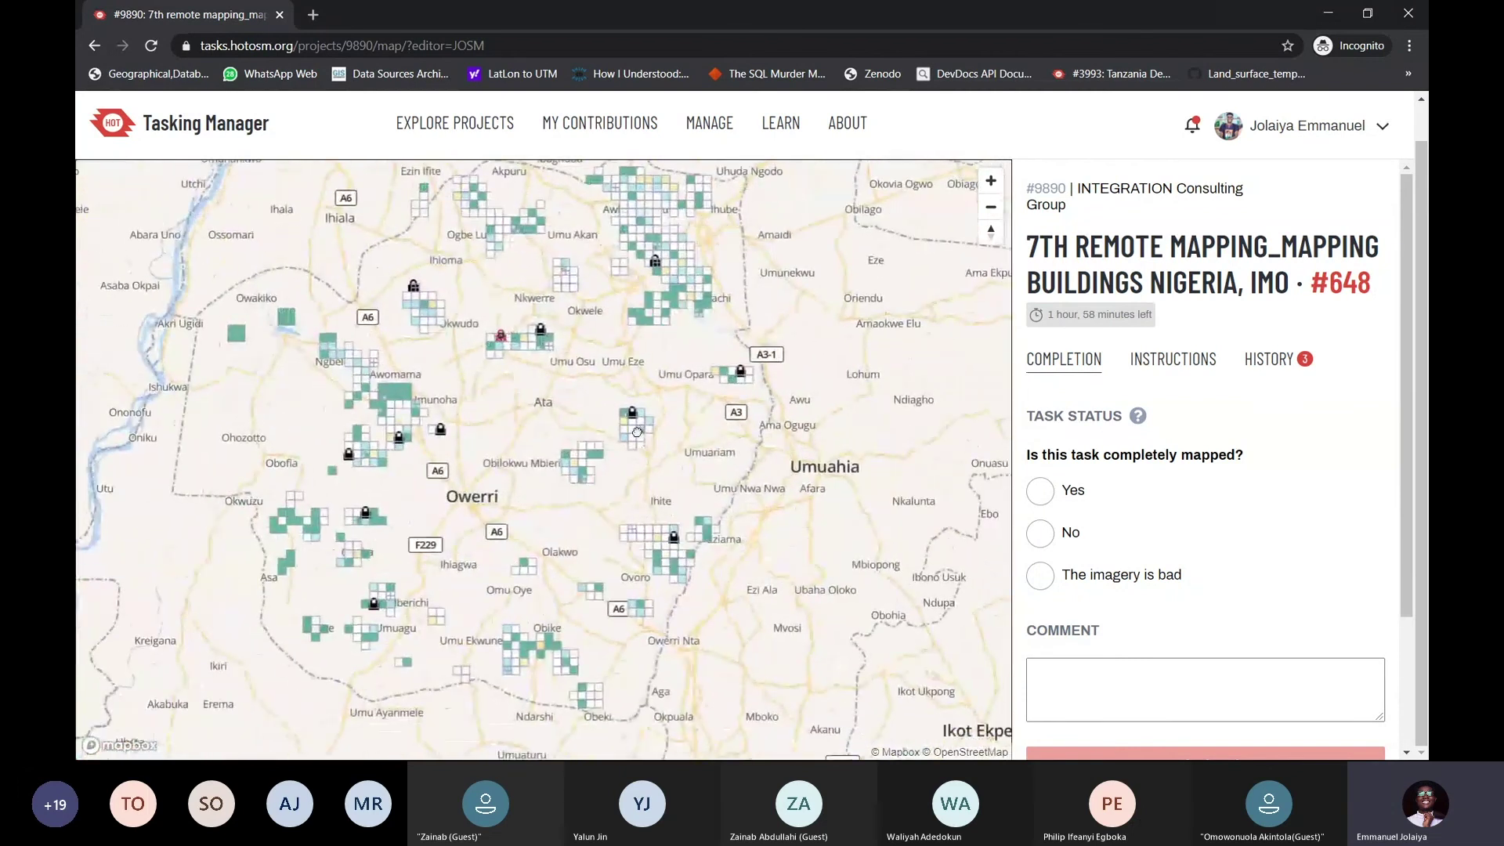
Highlight task #648's location and number in the panel title several times
{"action": "left_click_drag", "start_coordinate": [1162, 321], "coordinate": [1168, 283]}
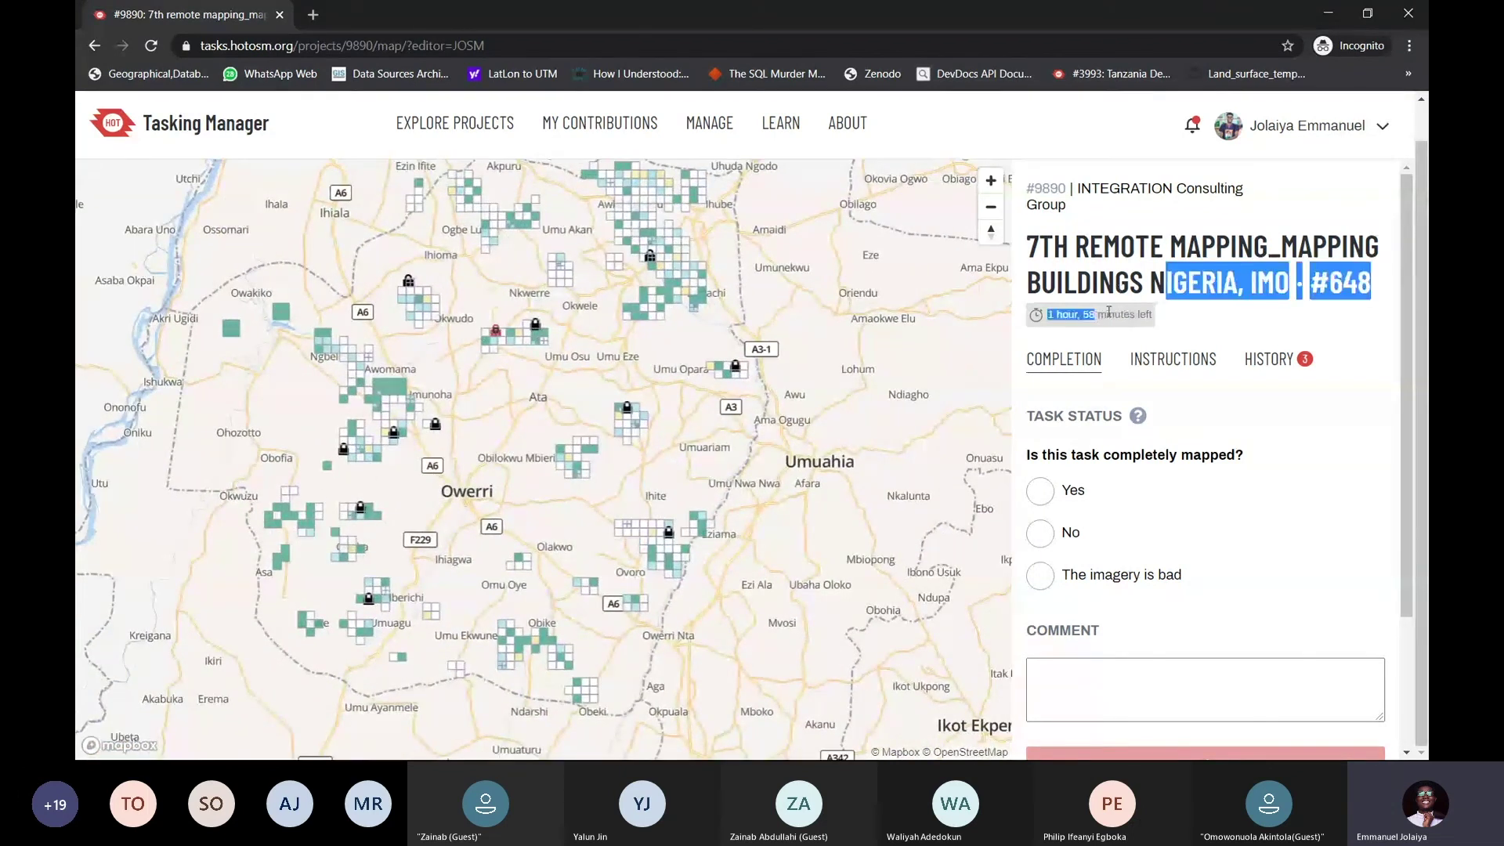
{"action": "left_click", "coordinate": [1149, 315]}
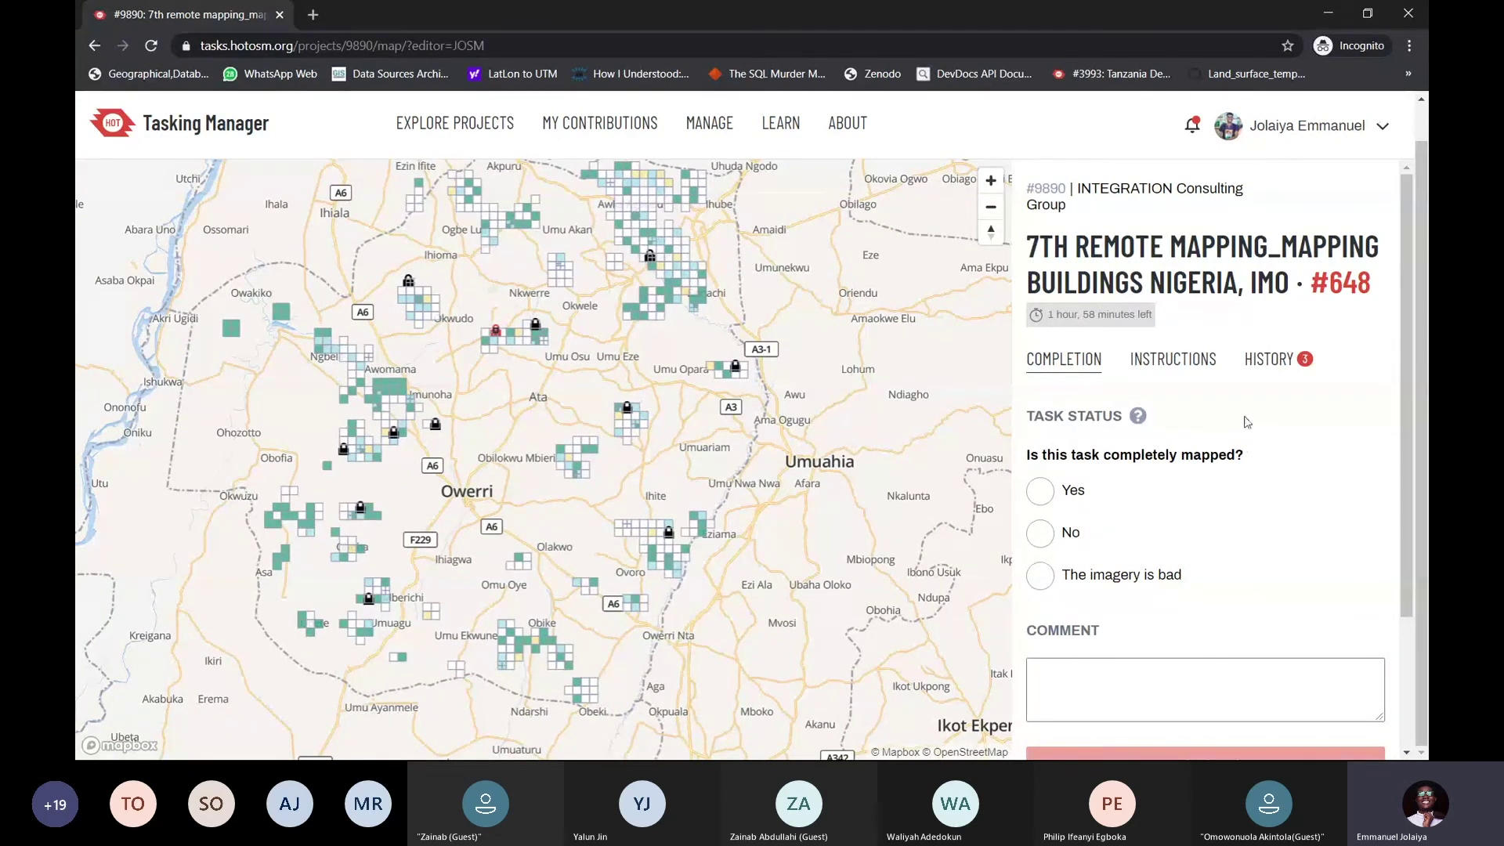
{"action": "left_click_drag", "start_coordinate": [1166, 320], "coordinate": [1167, 284]}
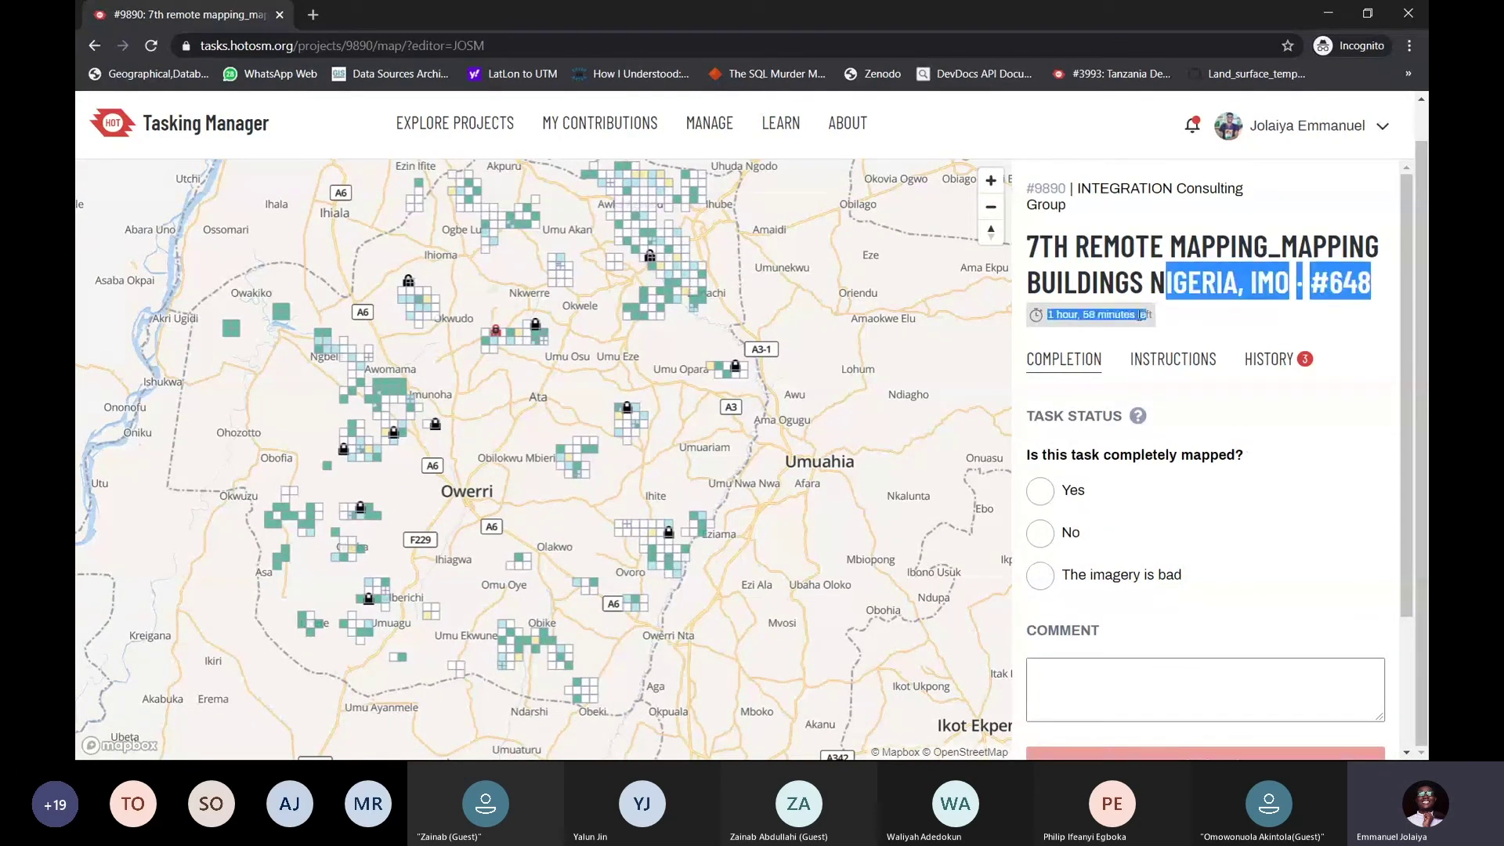
{"action": "left_click", "coordinate": [1065, 314]}
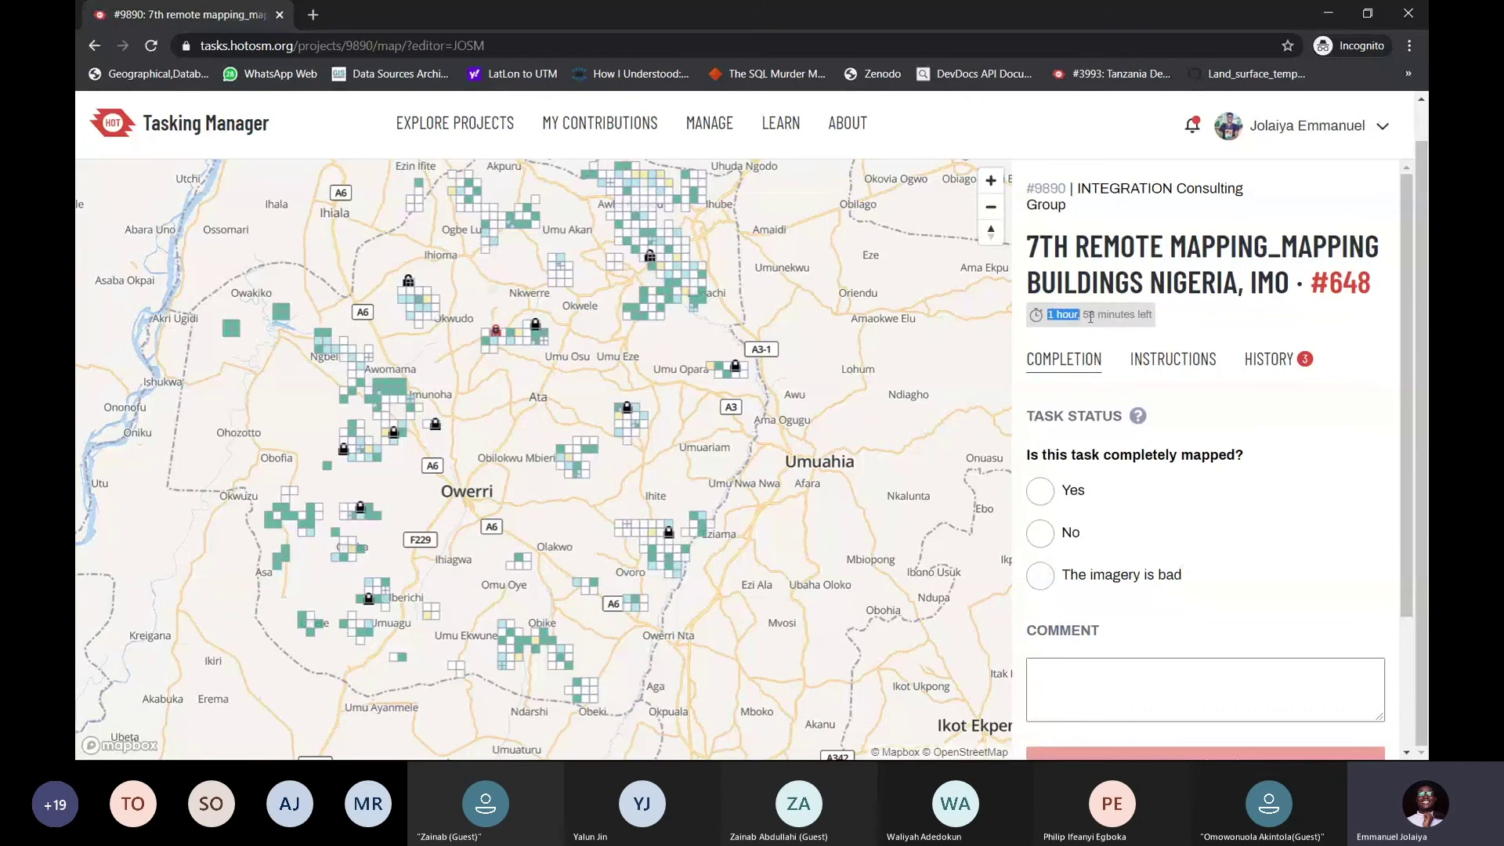
{"action": "left_click_drag", "start_coordinate": [1162, 323], "coordinate": [1157, 321]}
{"action": "left_click", "coordinate": [1158, 320]}
{"action": "left_click_drag", "start_coordinate": [1164, 319], "coordinate": [1166, 280]}
{"action": "left_click", "coordinate": [1149, 317]}
{"action": "scroll", "coordinate": [1132, 329], "scroll_direction": "down", "scroll_amount": 2}
{"action": "scroll", "coordinate": [1131, 330], "scroll_direction": "down", "scroll_amount": 1}
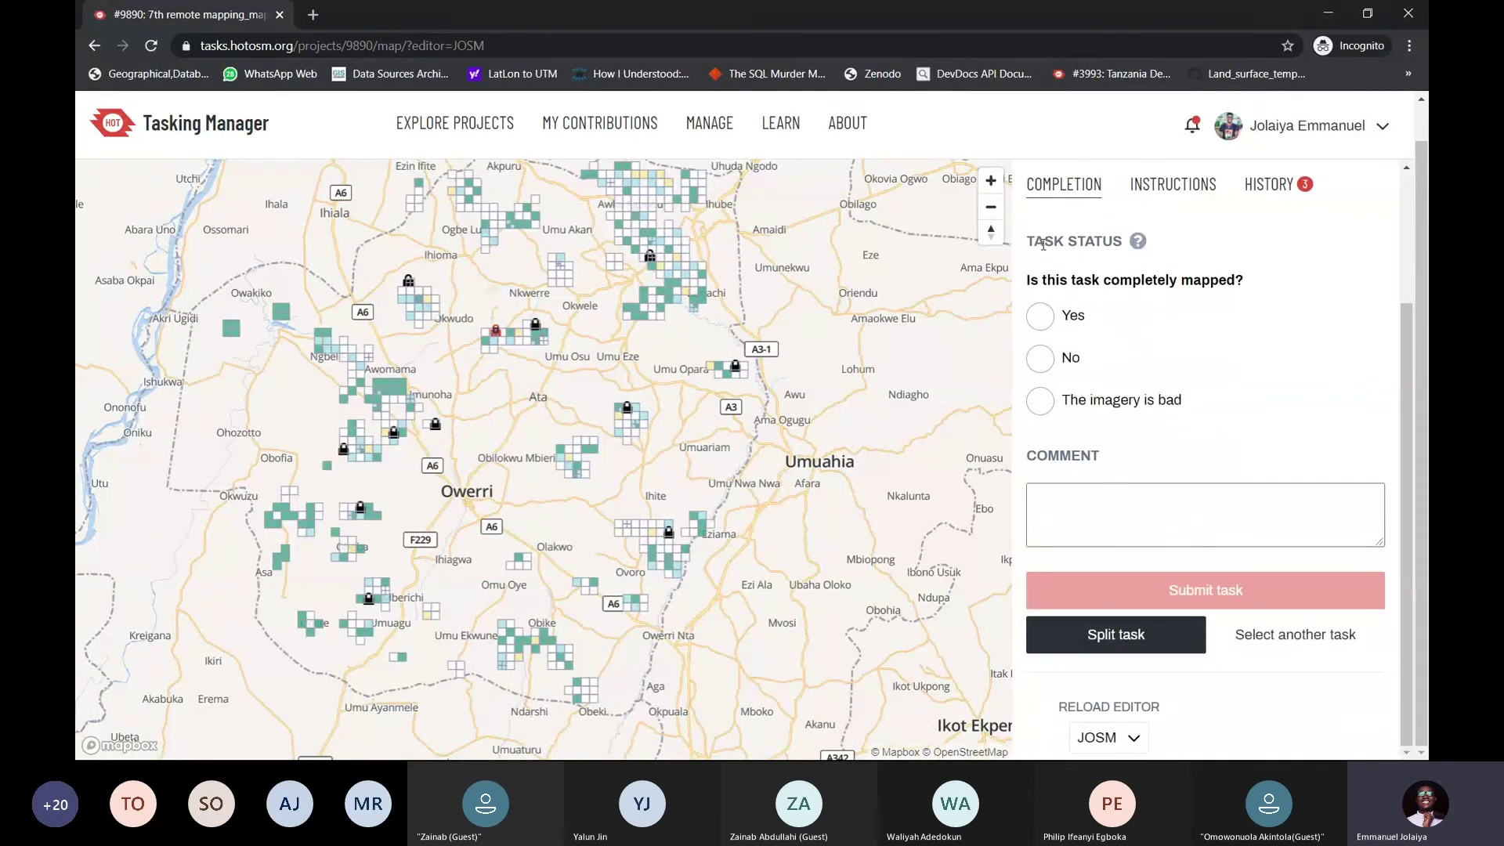
Highlight the TASK STATUS heading and the completely-mapped question
{"action": "left_click_drag", "start_coordinate": [1029, 240], "coordinate": [1125, 251]}
{"action": "triple_click", "coordinate": [1031, 285]}
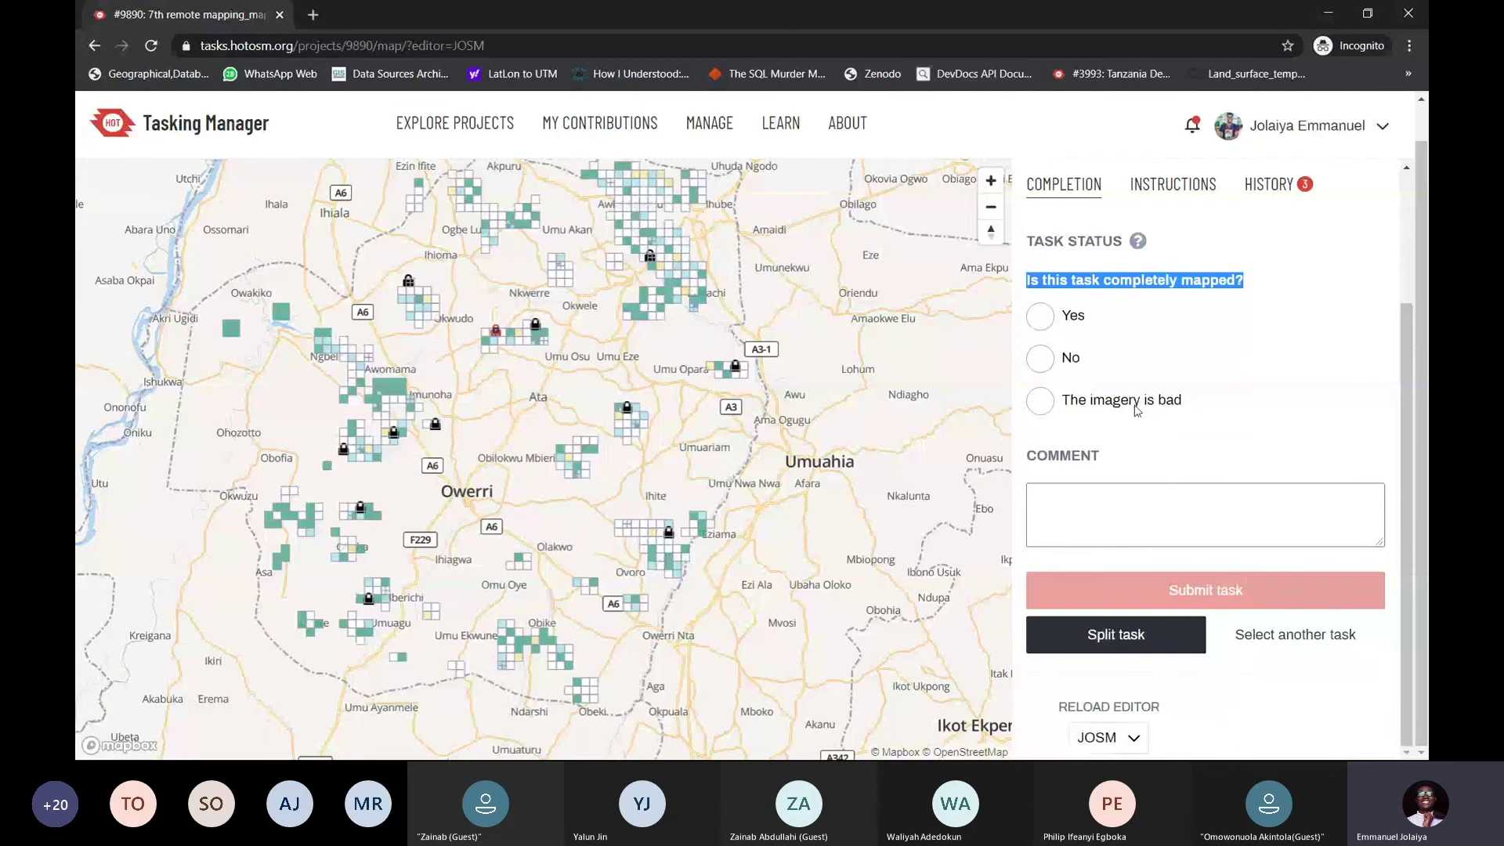
{"action": "left_click", "coordinate": [1128, 495]}
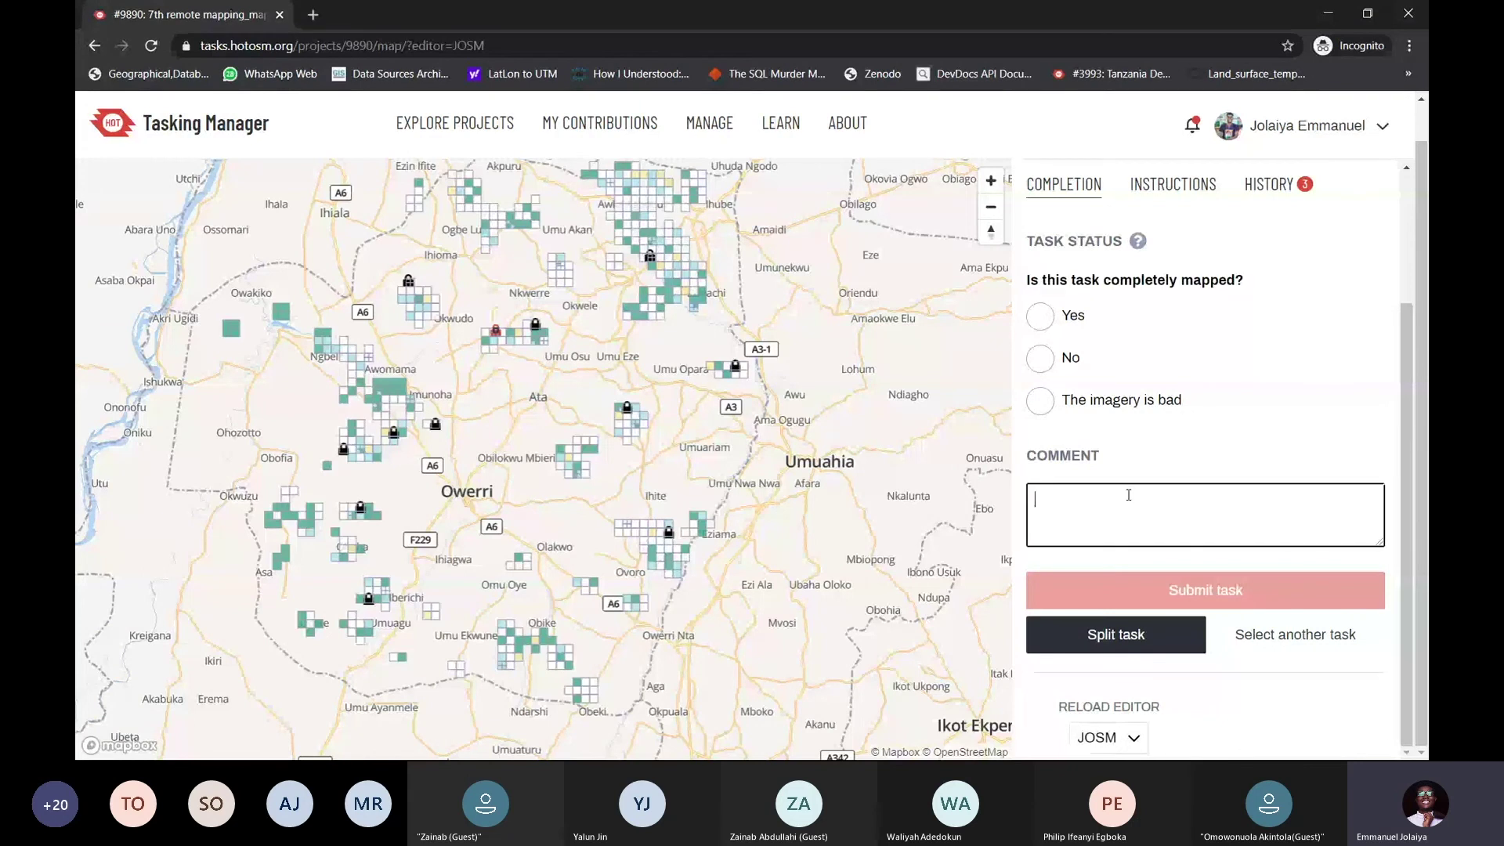
{"action": "scroll", "coordinate": [1175, 406], "scroll_direction": "up", "scroll_amount": 3}
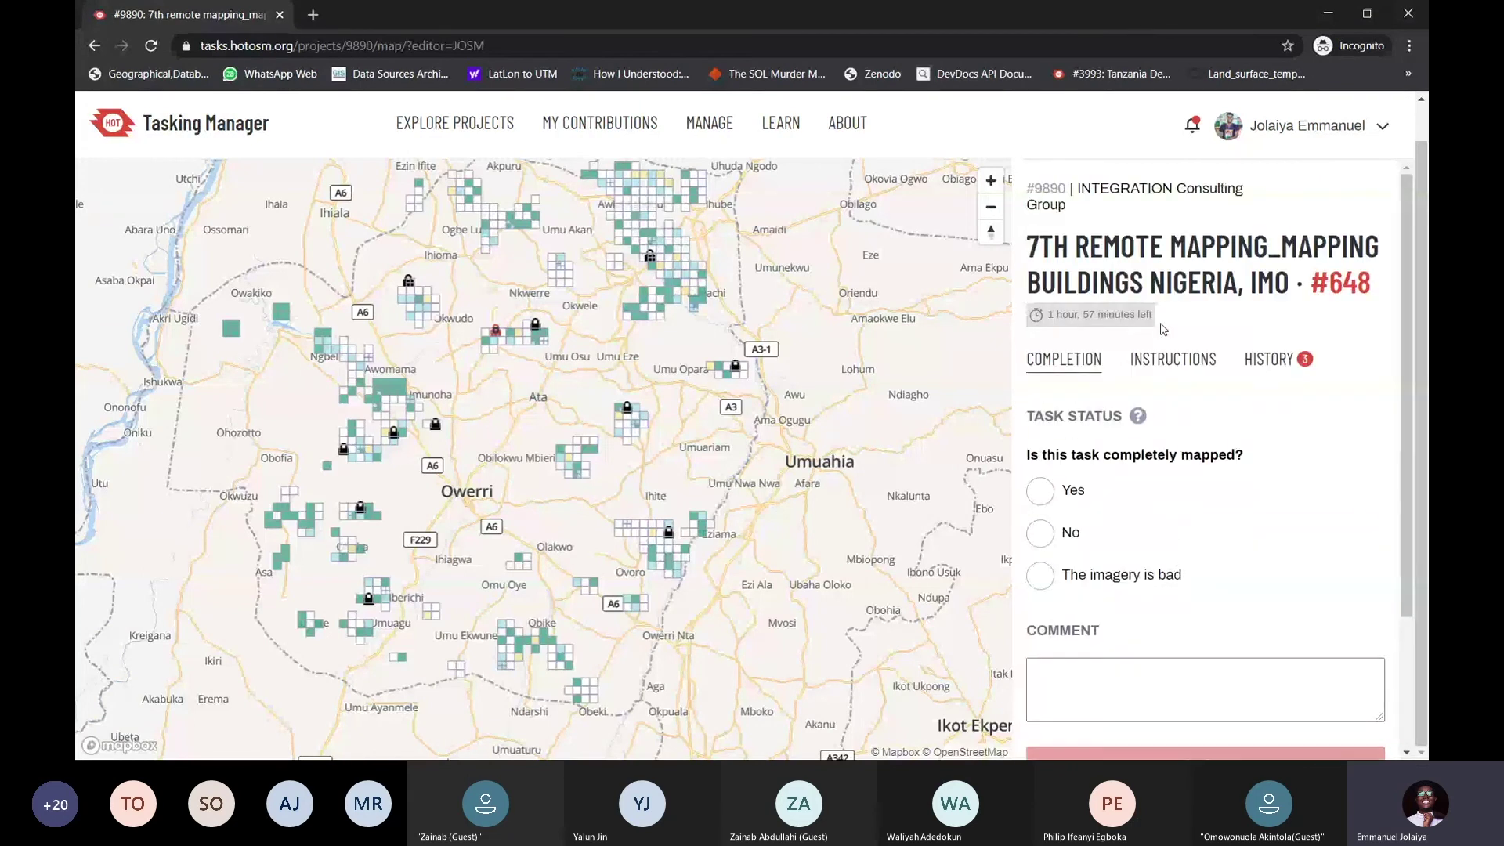
{"action": "left_click_drag", "start_coordinate": [1165, 329], "coordinate": [1165, 283]}
{"action": "left_click", "coordinate": [1094, 315]}
Scroll the task panel and highlight the task title once more
{"action": "scroll", "coordinate": [517, 329], "scroll_direction": "up", "scroll_amount": 5}
{"action": "scroll", "coordinate": [518, 310], "scroll_direction": "up", "scroll_amount": 3}
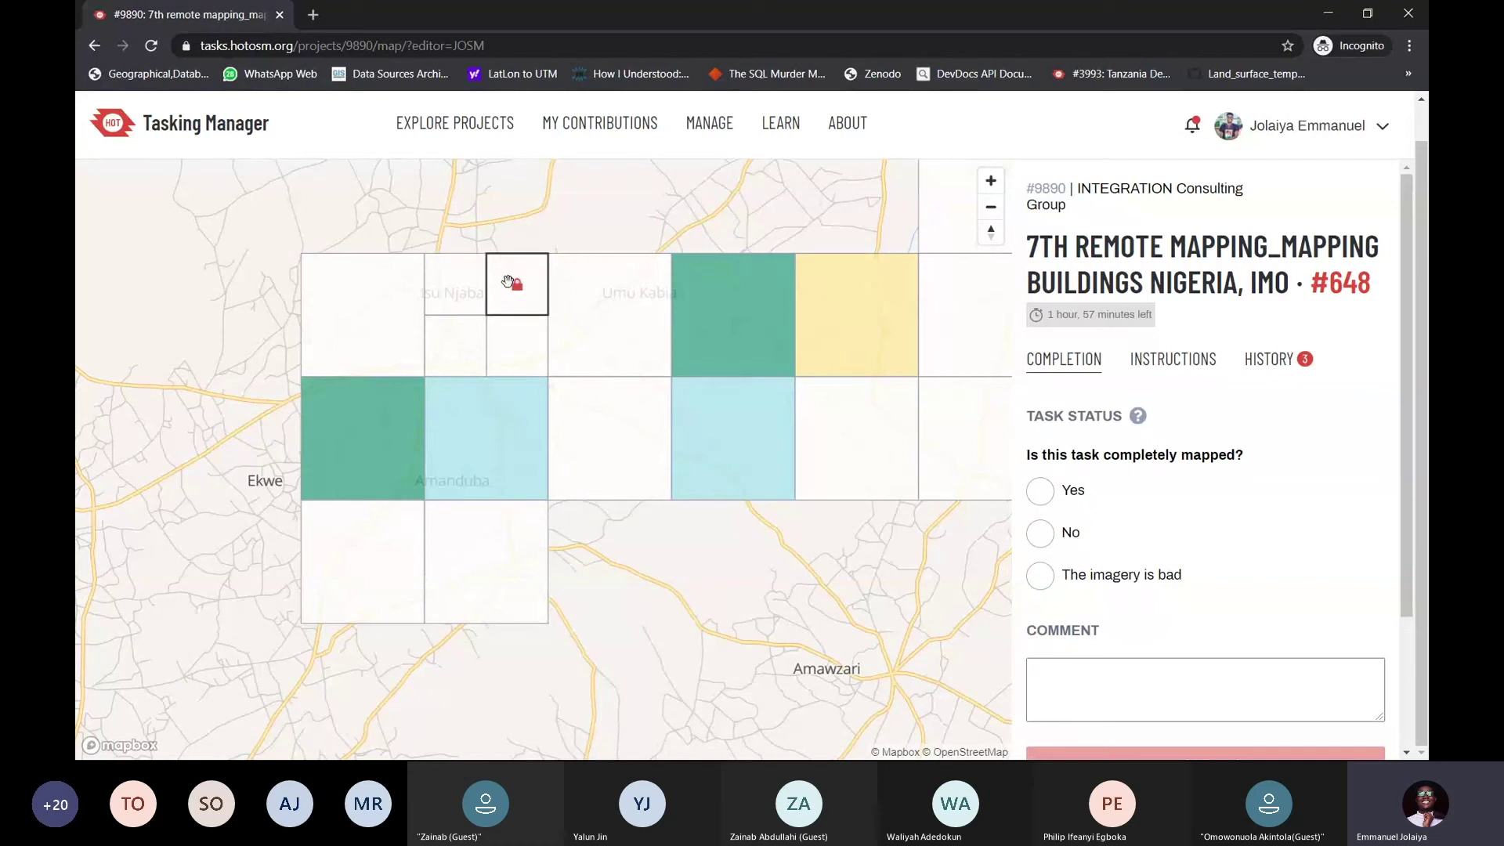
{"action": "scroll", "coordinate": [515, 313], "scroll_direction": "down", "scroll_amount": 1}
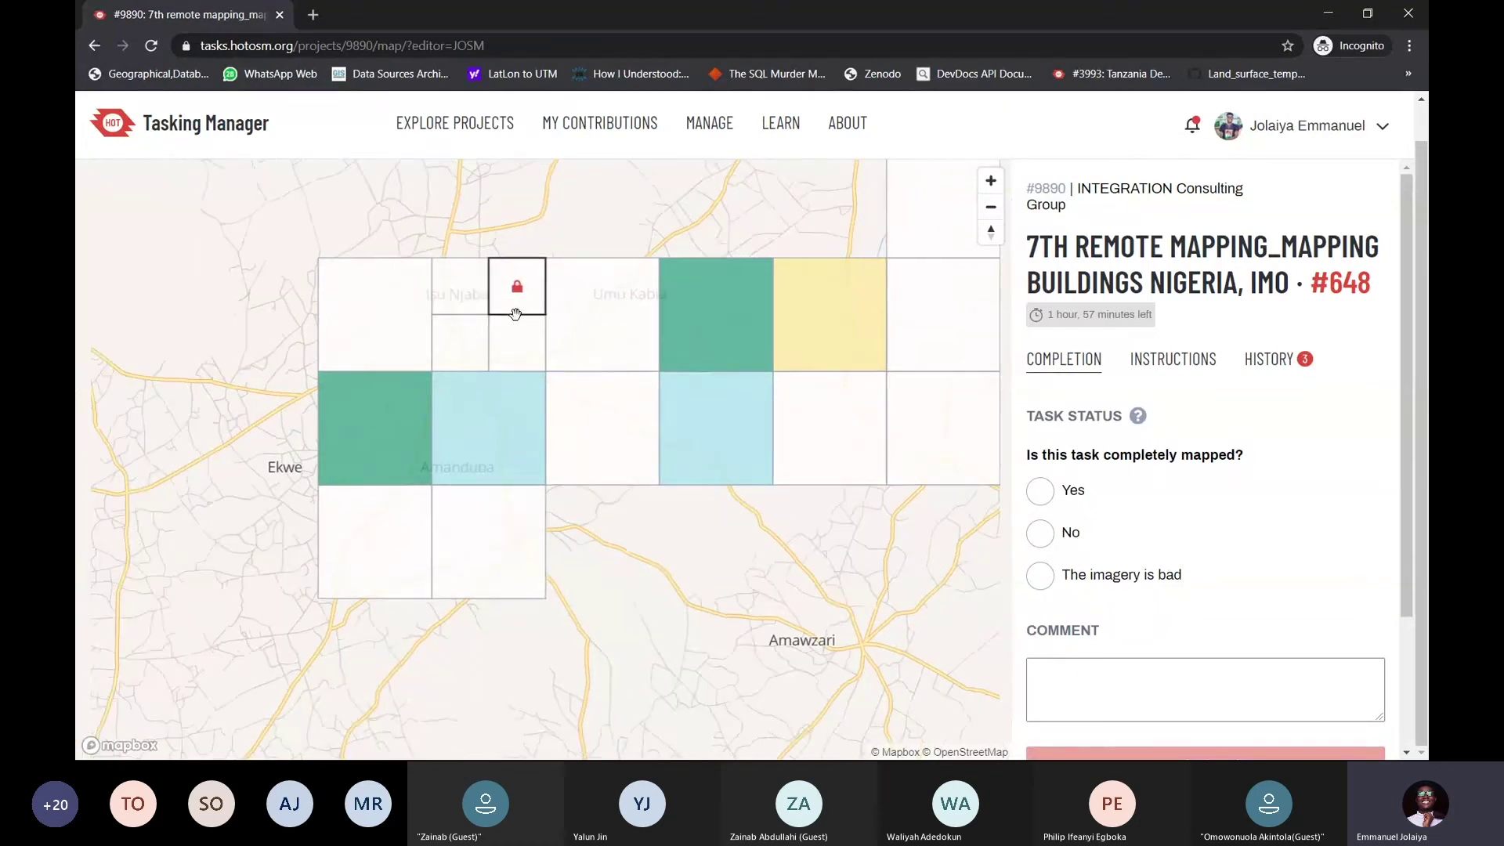
{"action": "scroll", "coordinate": [515, 313], "scroll_direction": "down", "scroll_amount": 4}
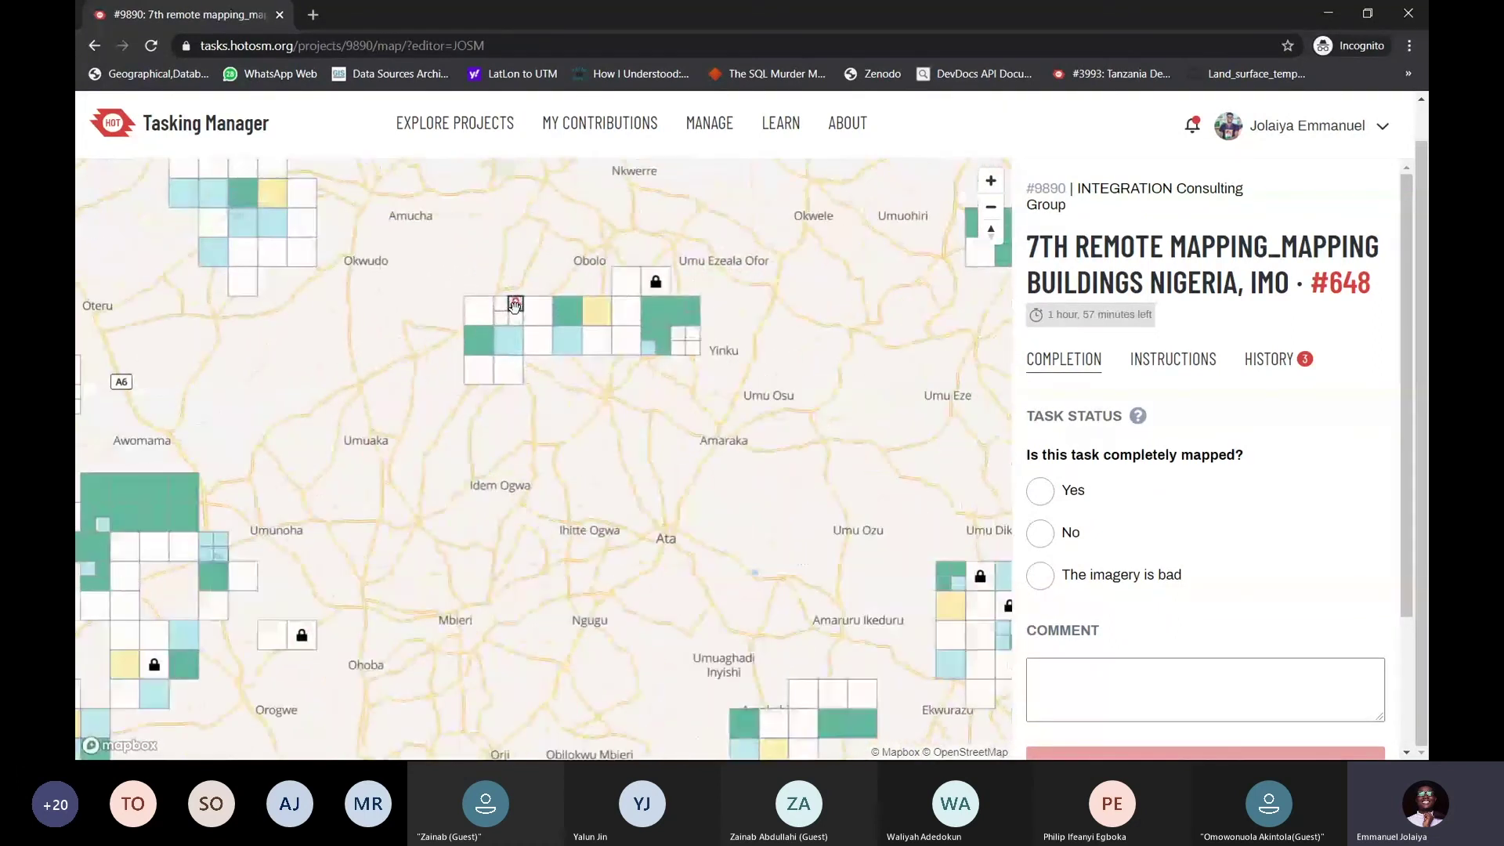
{"action": "scroll", "coordinate": [514, 305], "scroll_direction": "up", "scroll_amount": 2}
{"action": "scroll", "coordinate": [1117, 353], "scroll_direction": "down", "scroll_amount": 3}
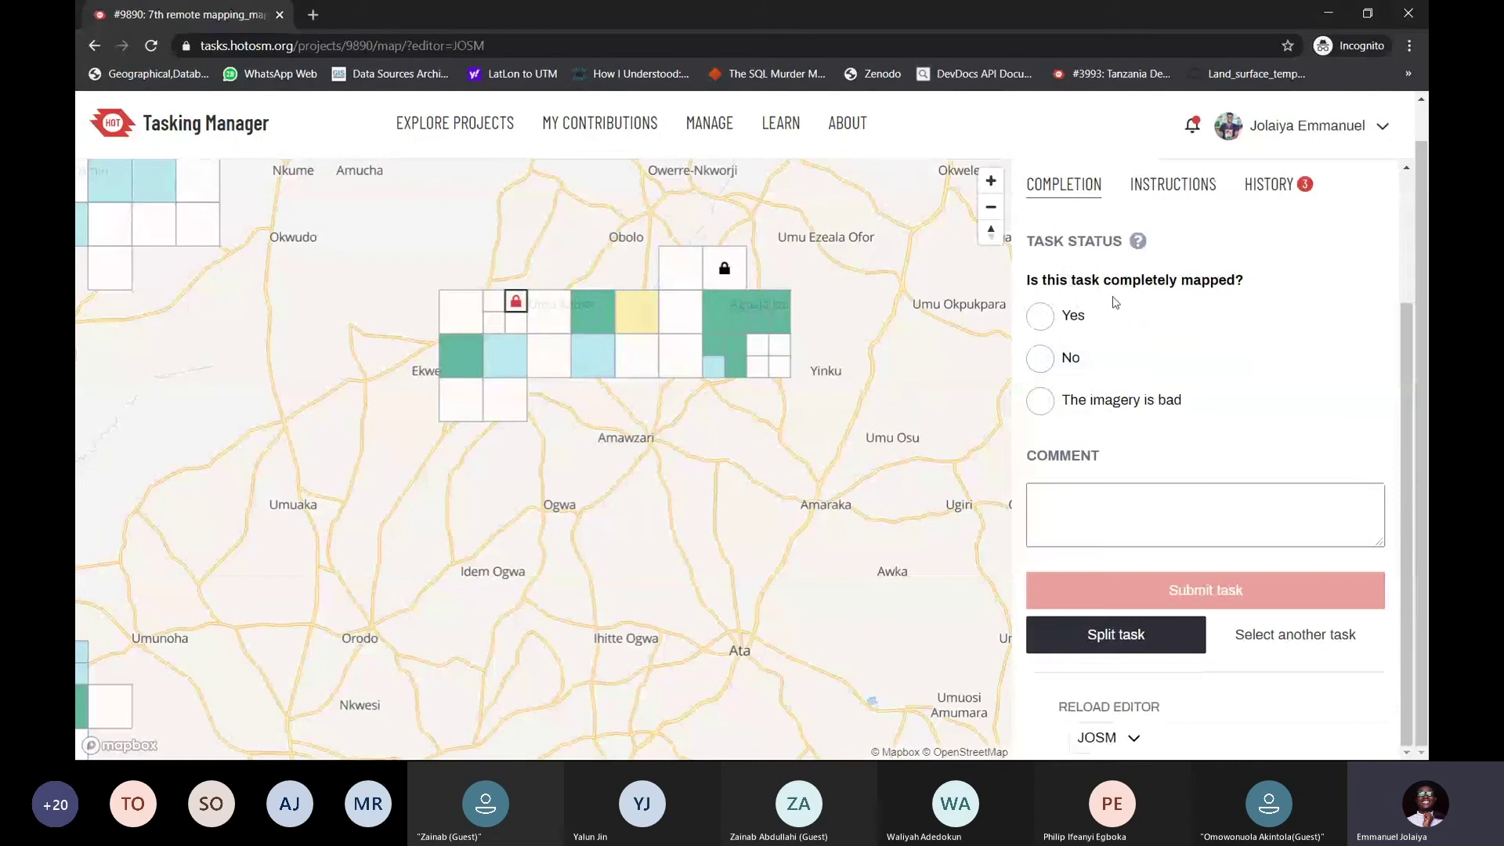
{"action": "scroll", "coordinate": [1116, 303], "scroll_direction": "up", "scroll_amount": 2}
{"action": "left_click_drag", "start_coordinate": [1171, 326], "coordinate": [1165, 284]}
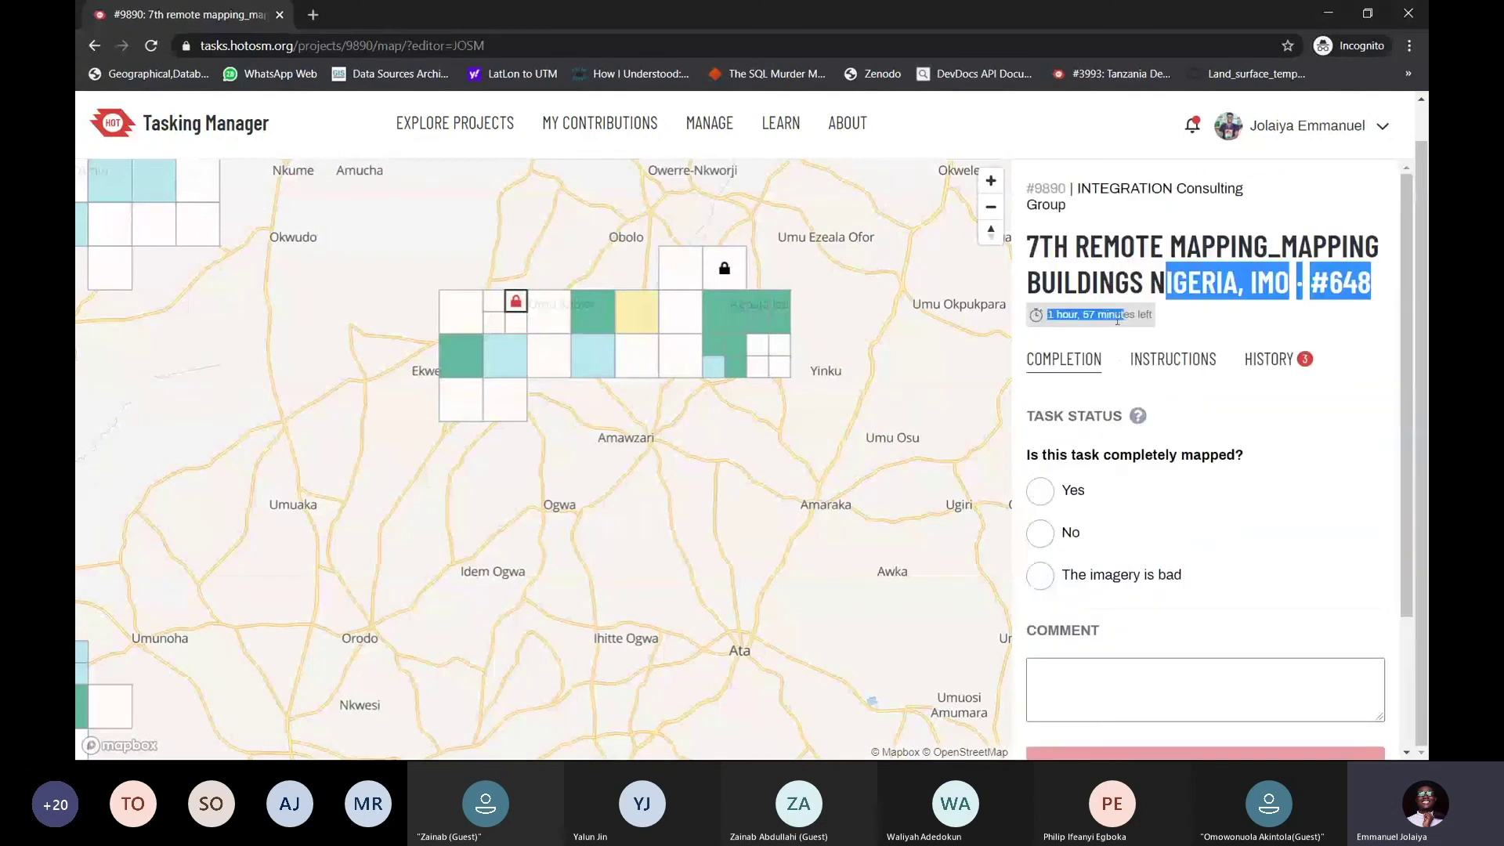
{"action": "left_click", "coordinate": [1175, 323]}
{"action": "scroll", "coordinate": [1175, 323], "scroll_direction": "down", "scroll_amount": 2}
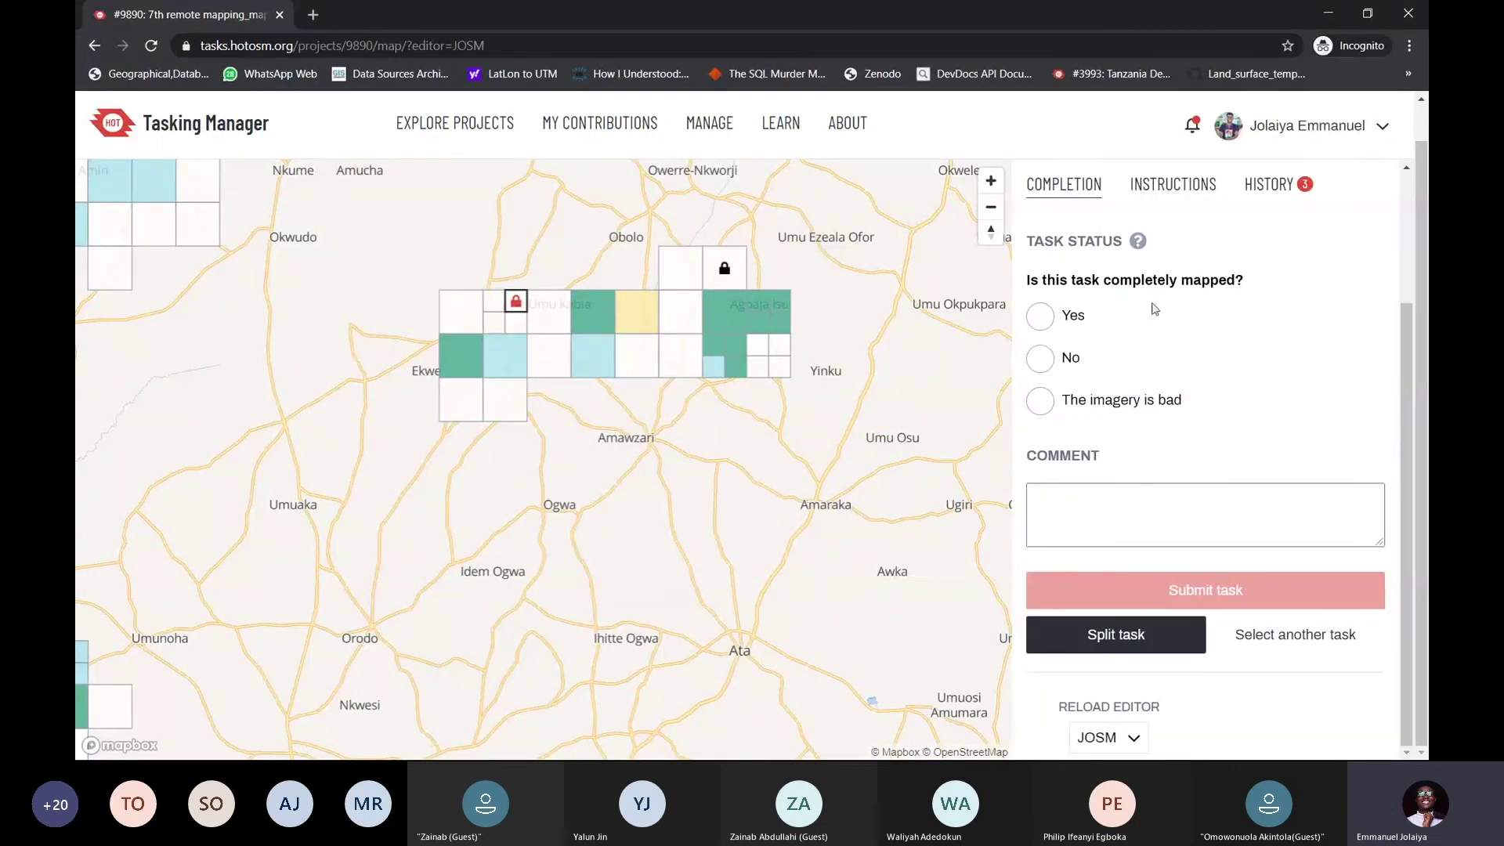
{"action": "scroll", "coordinate": [1154, 308], "scroll_direction": "up", "scroll_amount": 1}
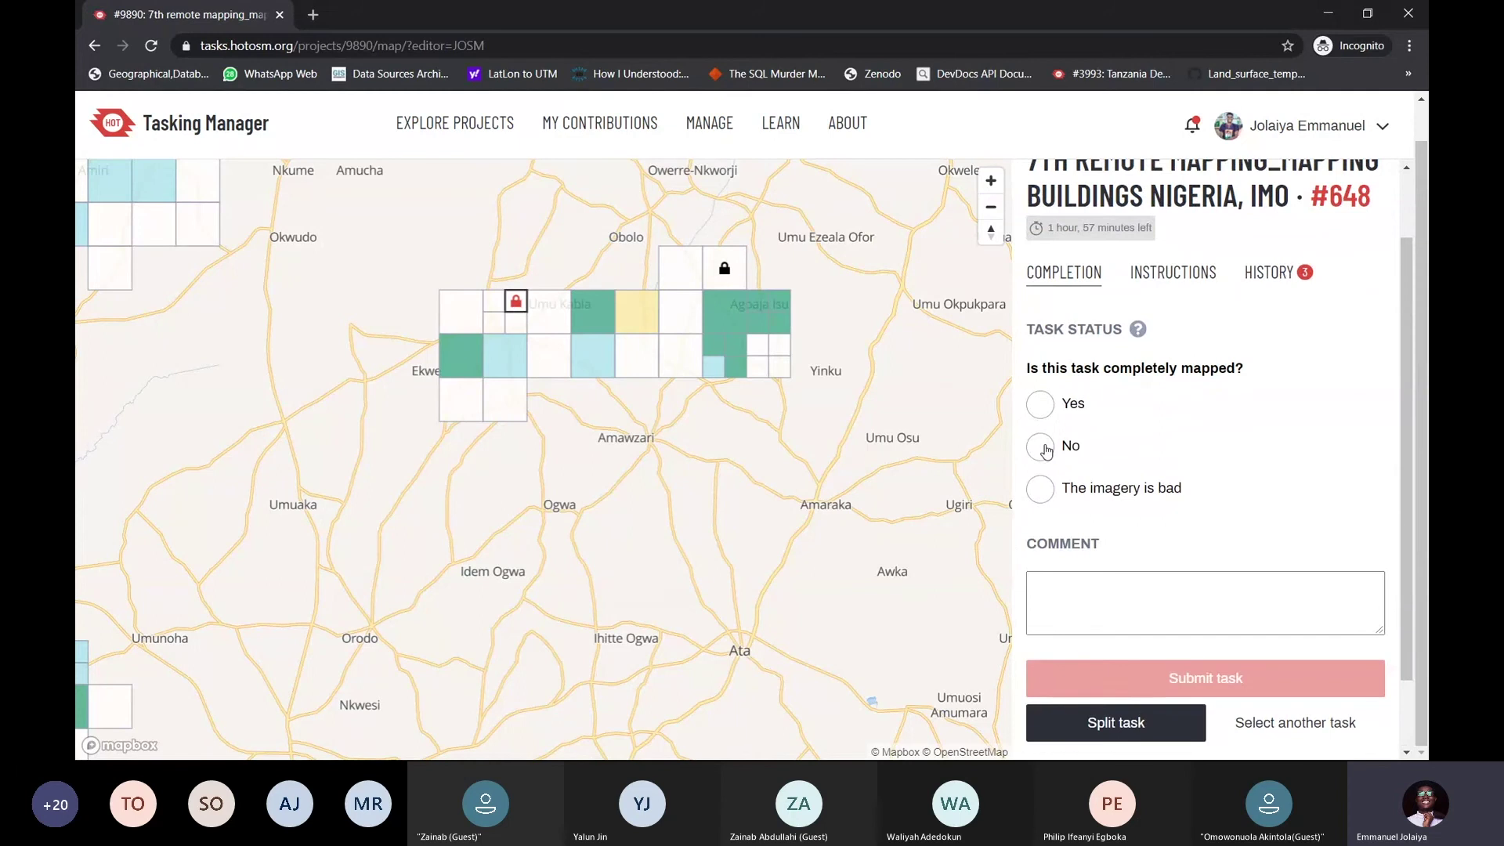
Set the completion answer to 'The imagery is bad' after trying No and Yes
{"action": "left_click", "coordinate": [1046, 452]}
{"action": "scroll", "coordinate": [1049, 448], "scroll_direction": "down", "scroll_amount": 1}
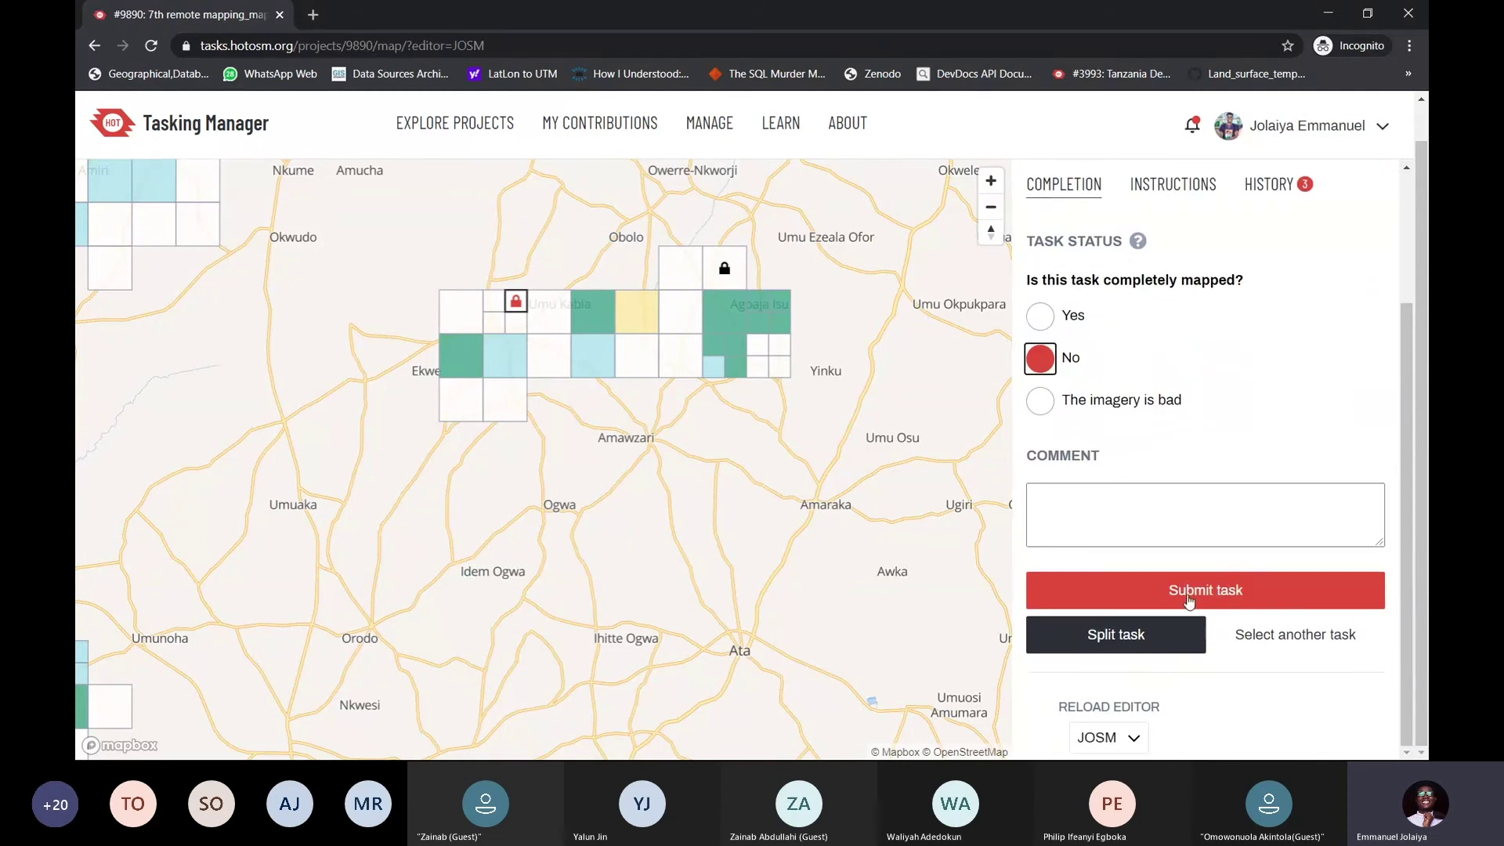
{"action": "scroll", "coordinate": [1199, 411], "scroll_direction": "up", "scroll_amount": 1}
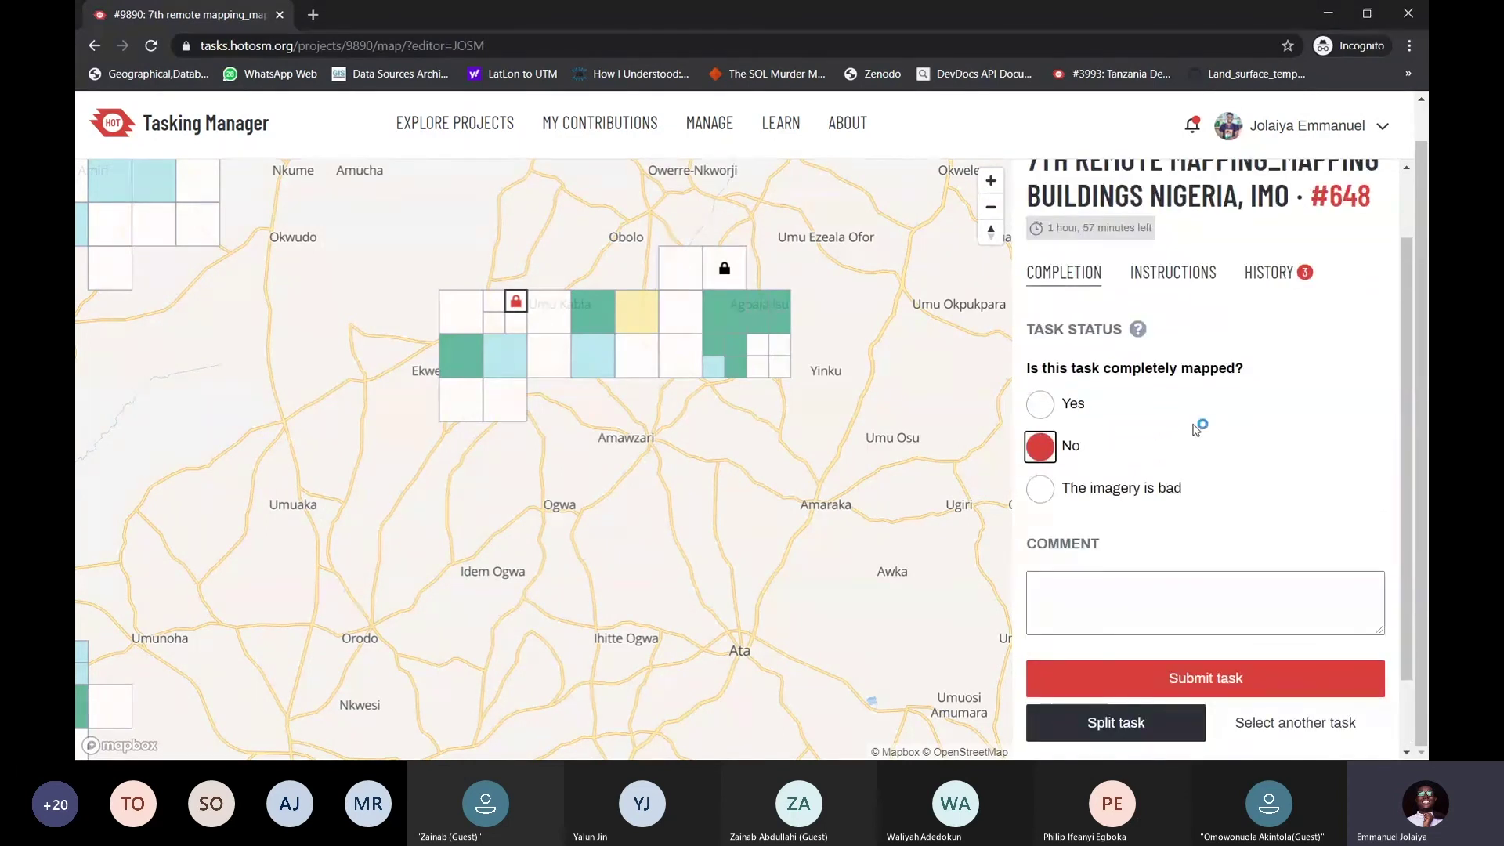
{"action": "left_click", "coordinate": [1040, 403]}
{"action": "scroll", "coordinate": [1160, 509], "scroll_direction": "down", "scroll_amount": 1}
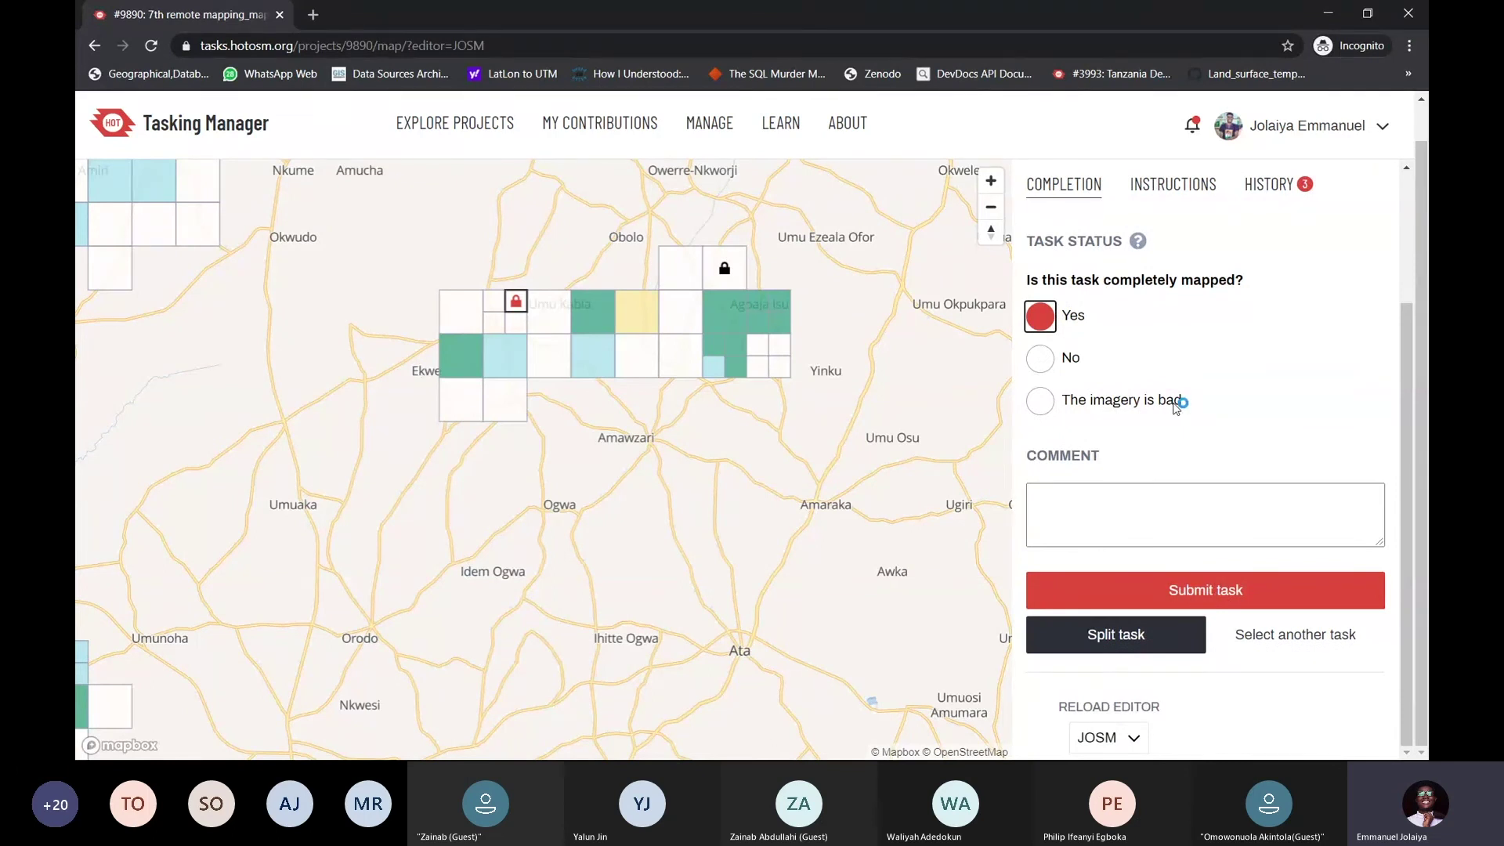
{"action": "left_click", "coordinate": [1042, 404]}
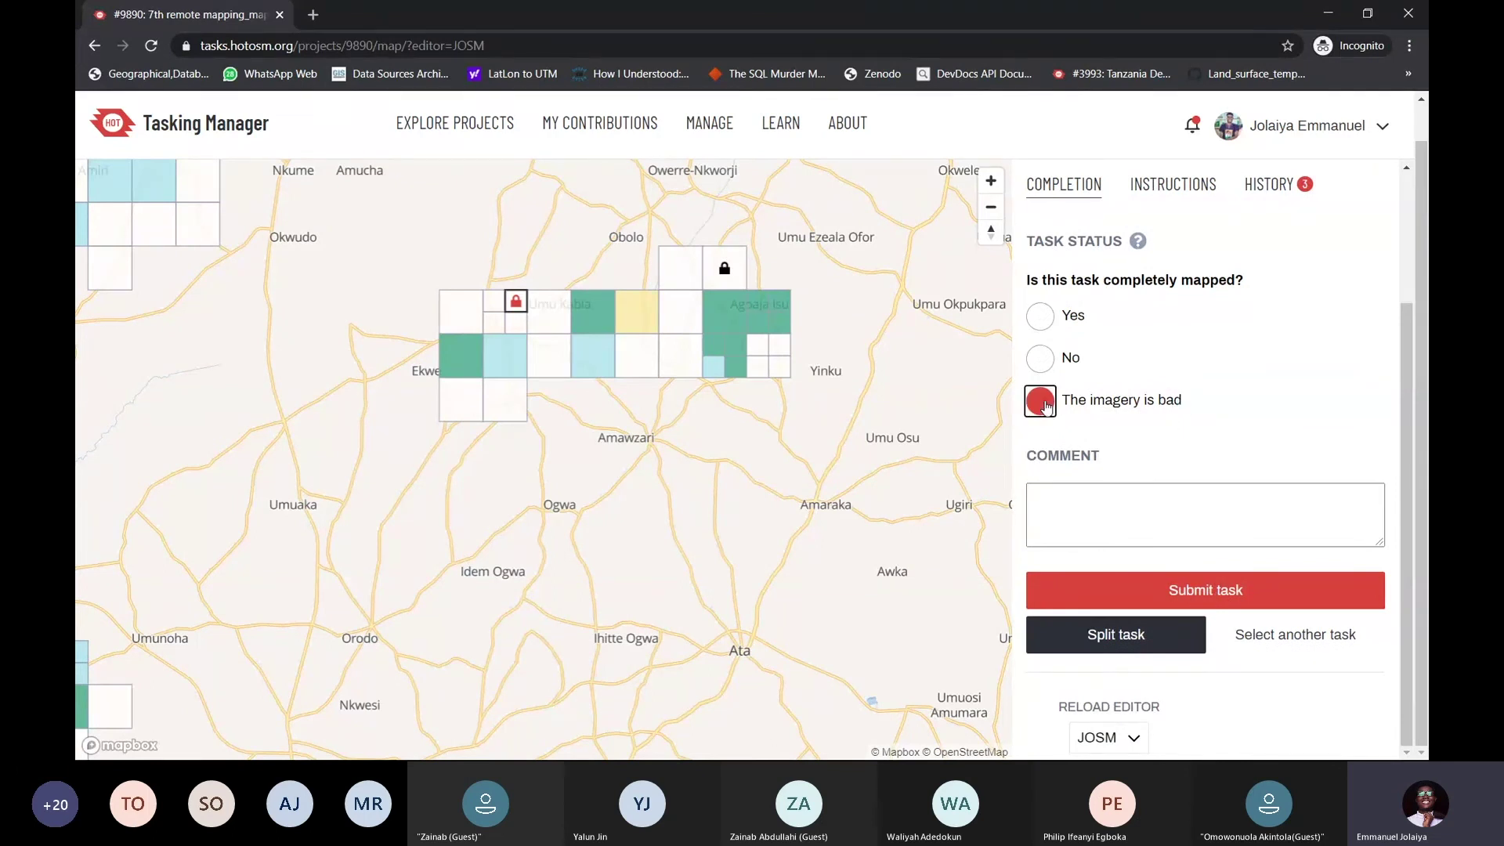
{"action": "left_click", "coordinate": [1130, 505]}
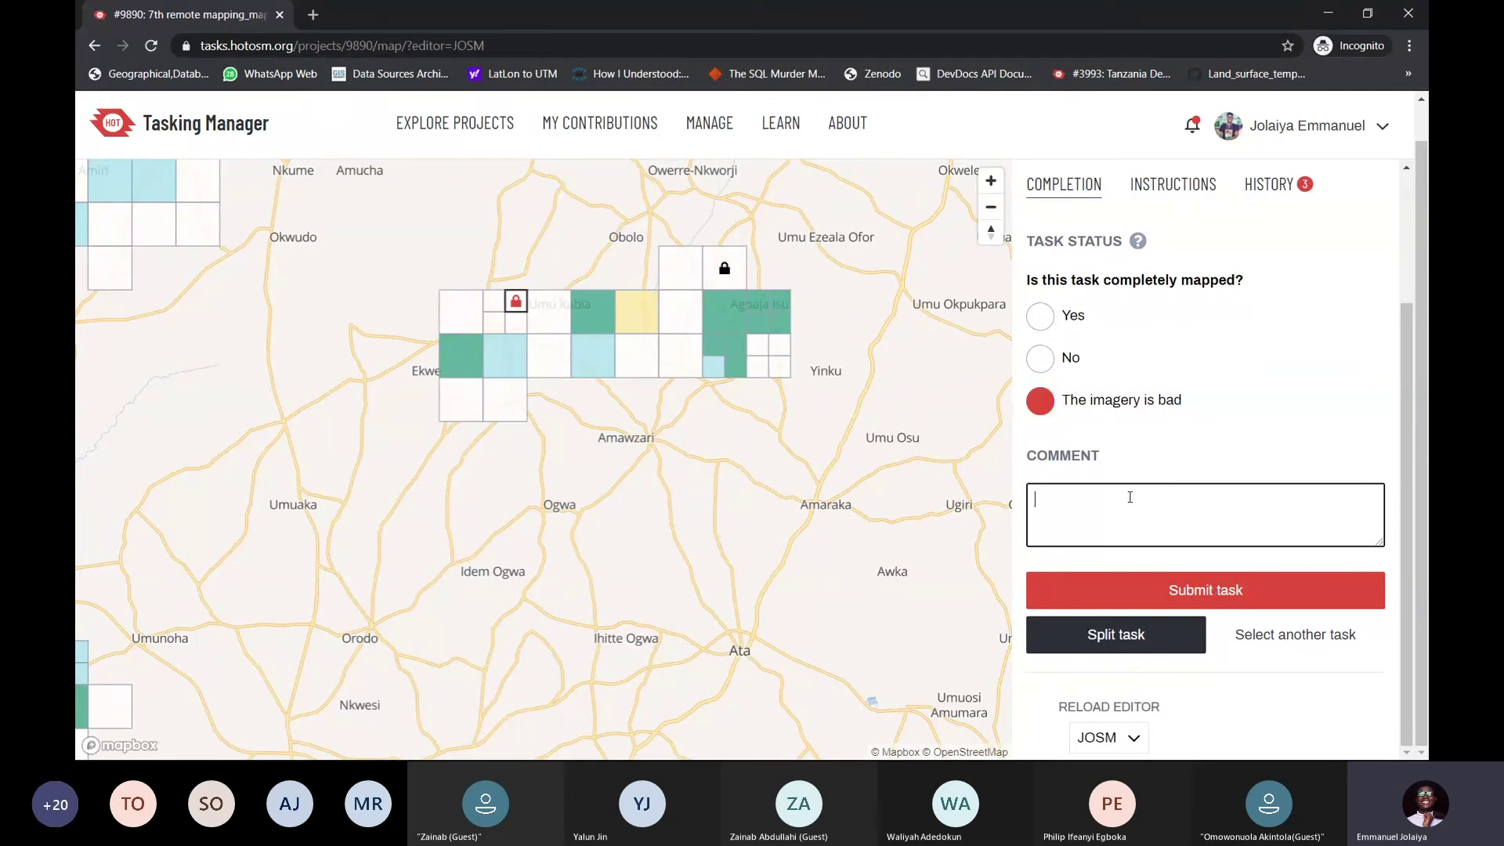
Write 'Hi #managers, the imagery' in the comment, then trim it back to 'Hi #'
{"action": "type", "text": "H"}
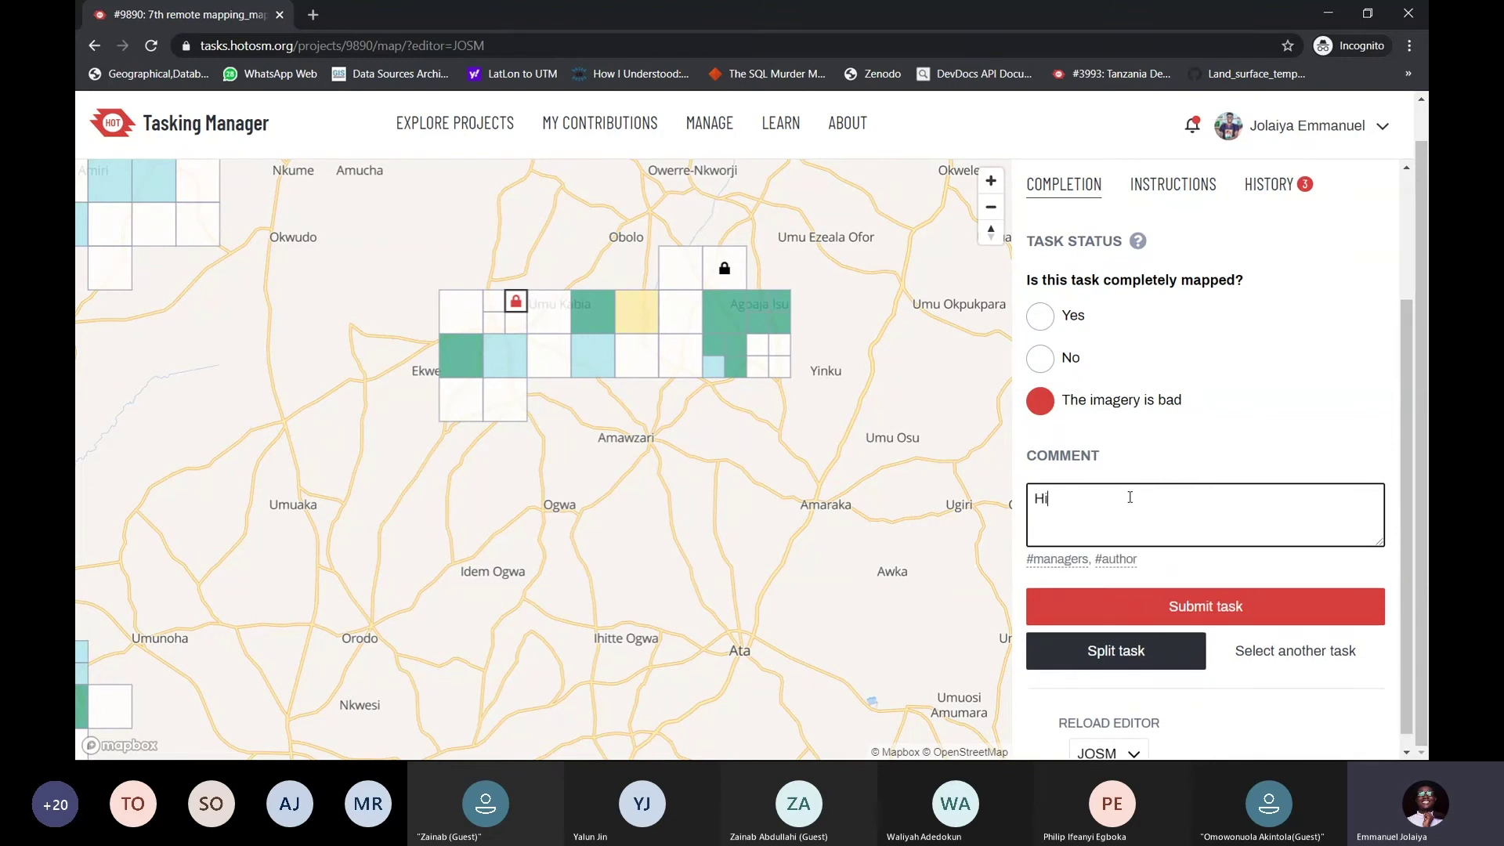
{"action": "type", "text": "i"}
{"action": "left_click", "coordinate": [1058, 559]}
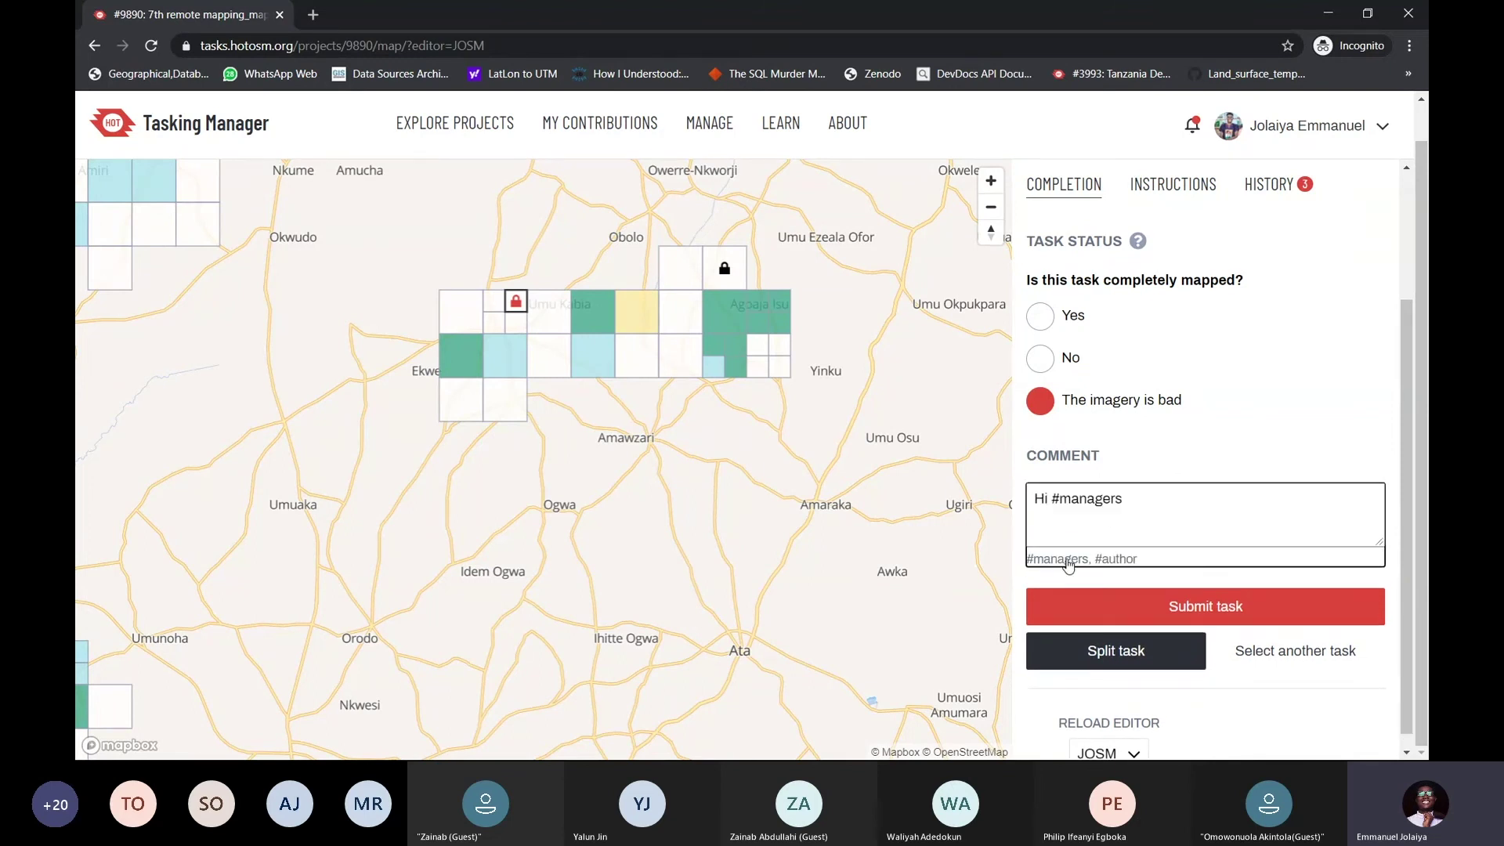
{"action": "left_click", "coordinate": [1139, 501]}
{"action": "type", "text": ", the imagery is bad."}
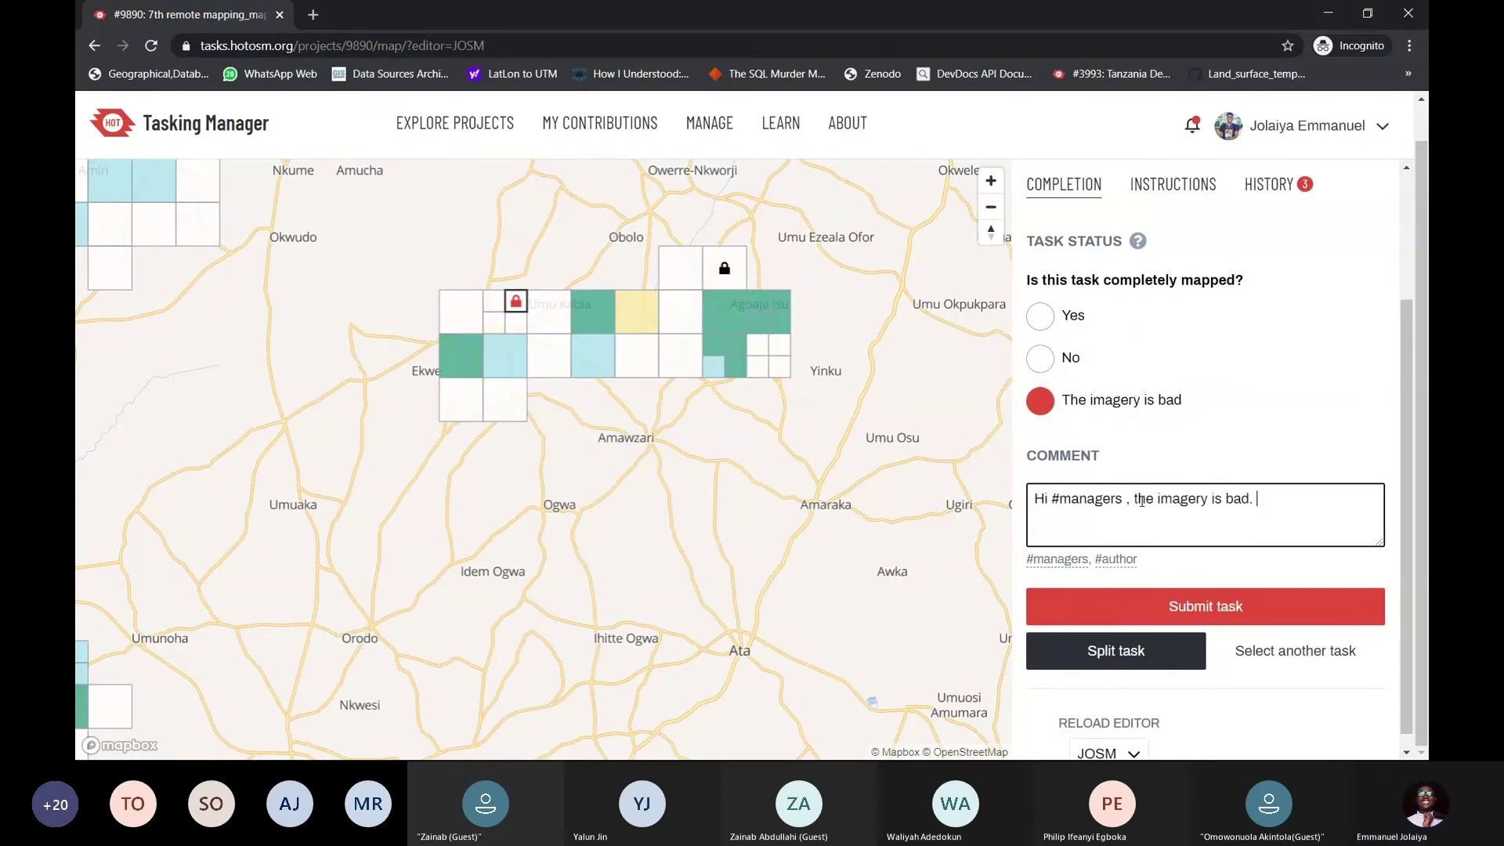
{"action": "left_click", "coordinate": [1125, 502]}
{"action": "key", "text": "BackSpace"}
{"action": "left_click_drag", "start_coordinate": [1123, 502], "coordinate": [1071, 501]}
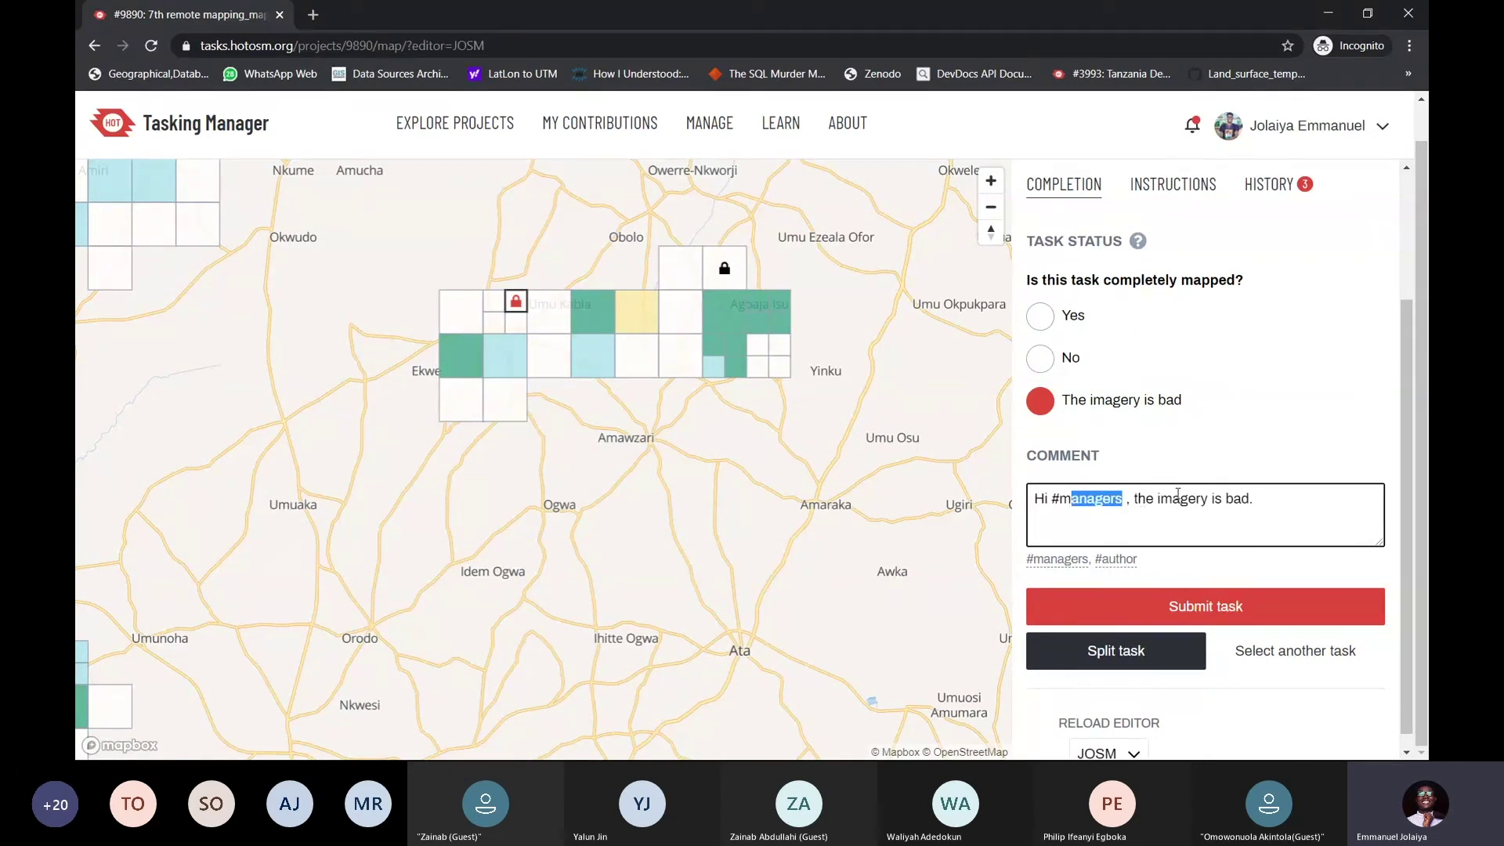
{"action": "left_click_drag", "start_coordinate": [1273, 495], "coordinate": [1059, 500]}
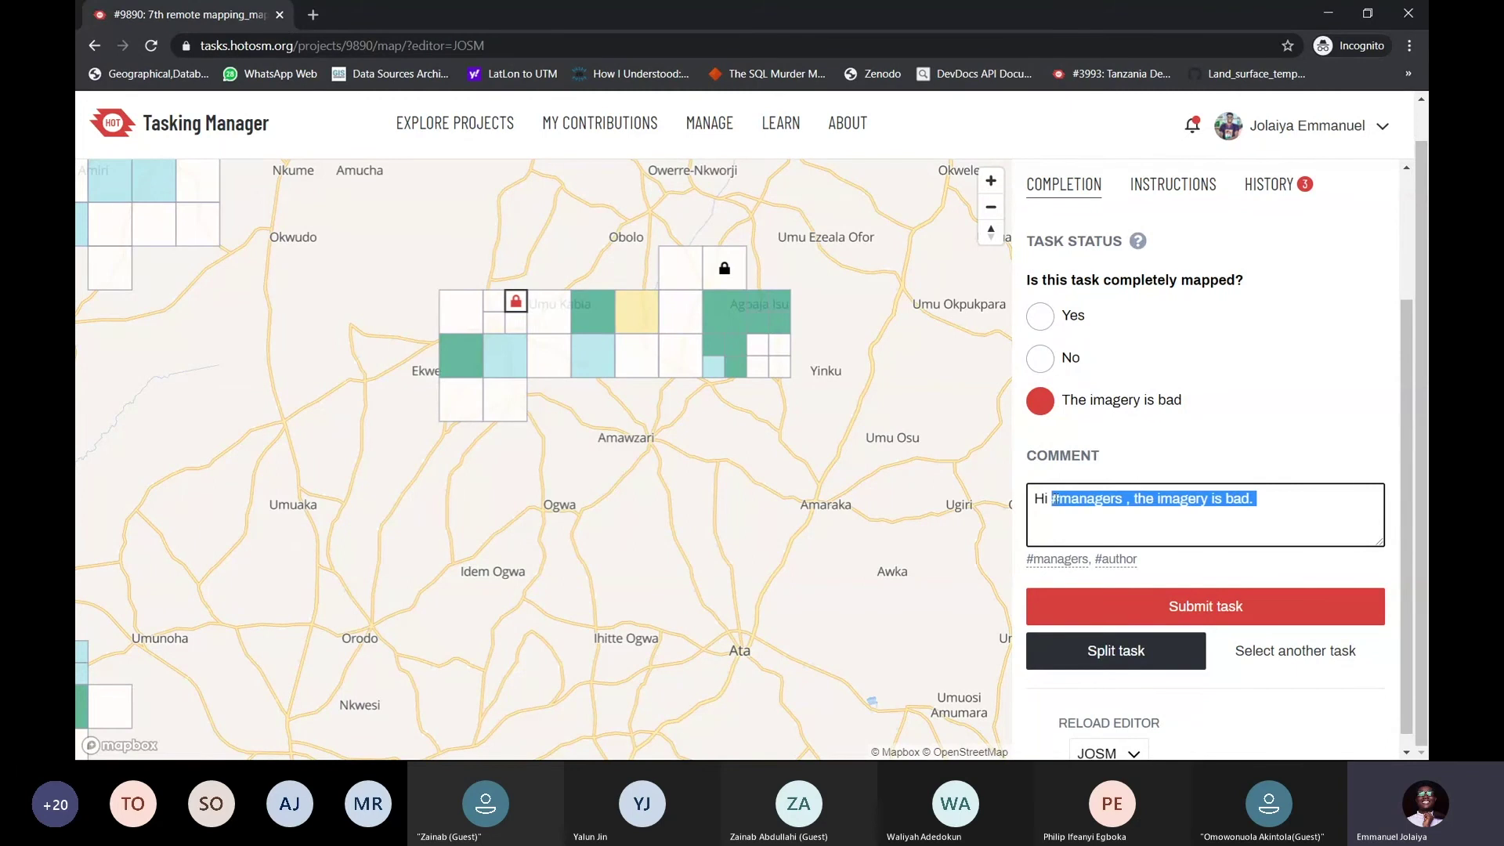
{"action": "key", "text": "BackSpace"}
{"action": "type", "text": "@omo"}
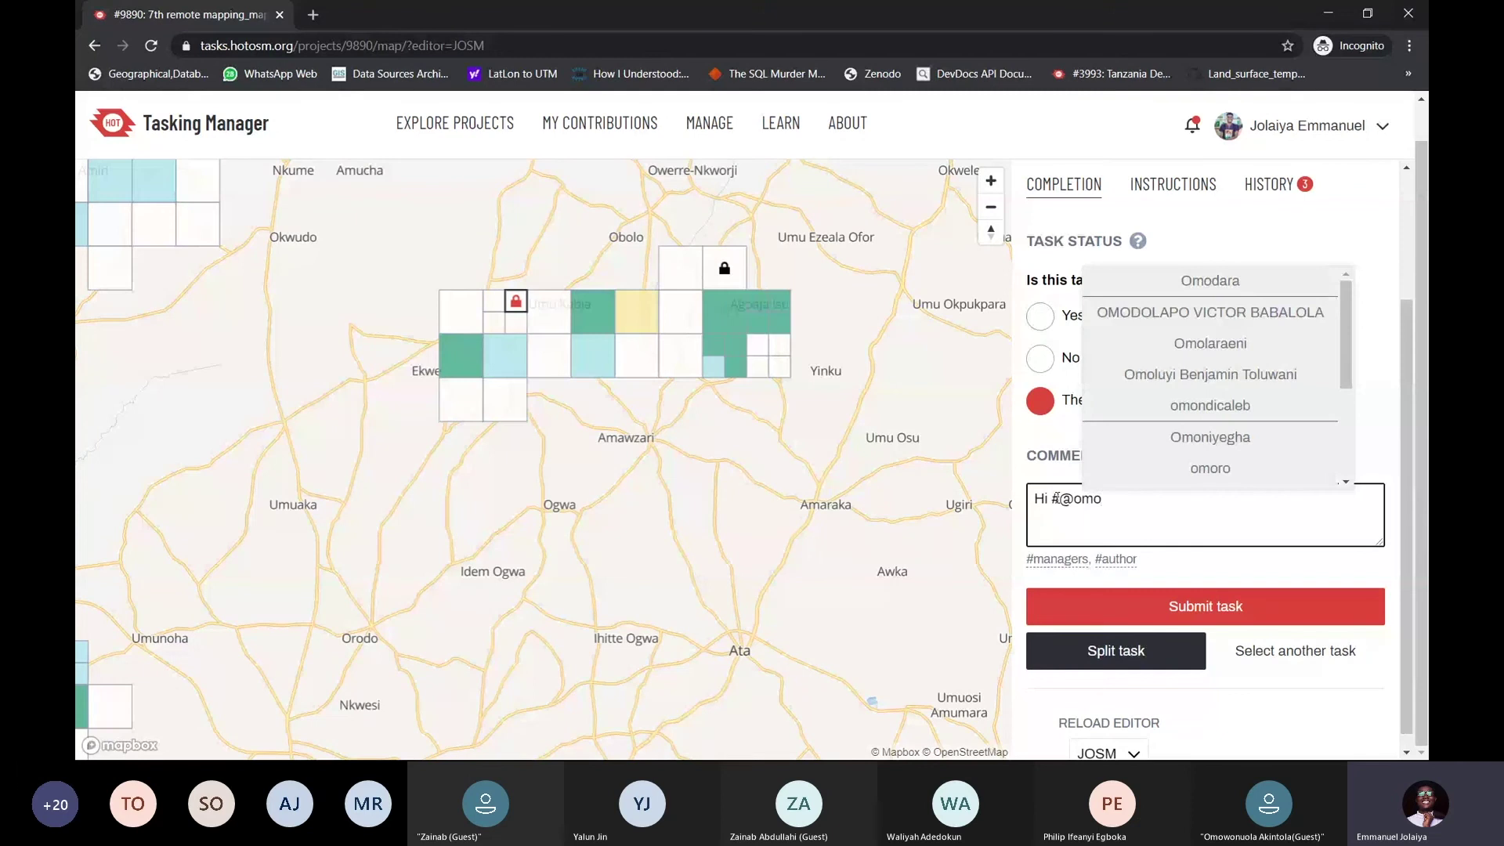
{"action": "type", "text": "wo"}
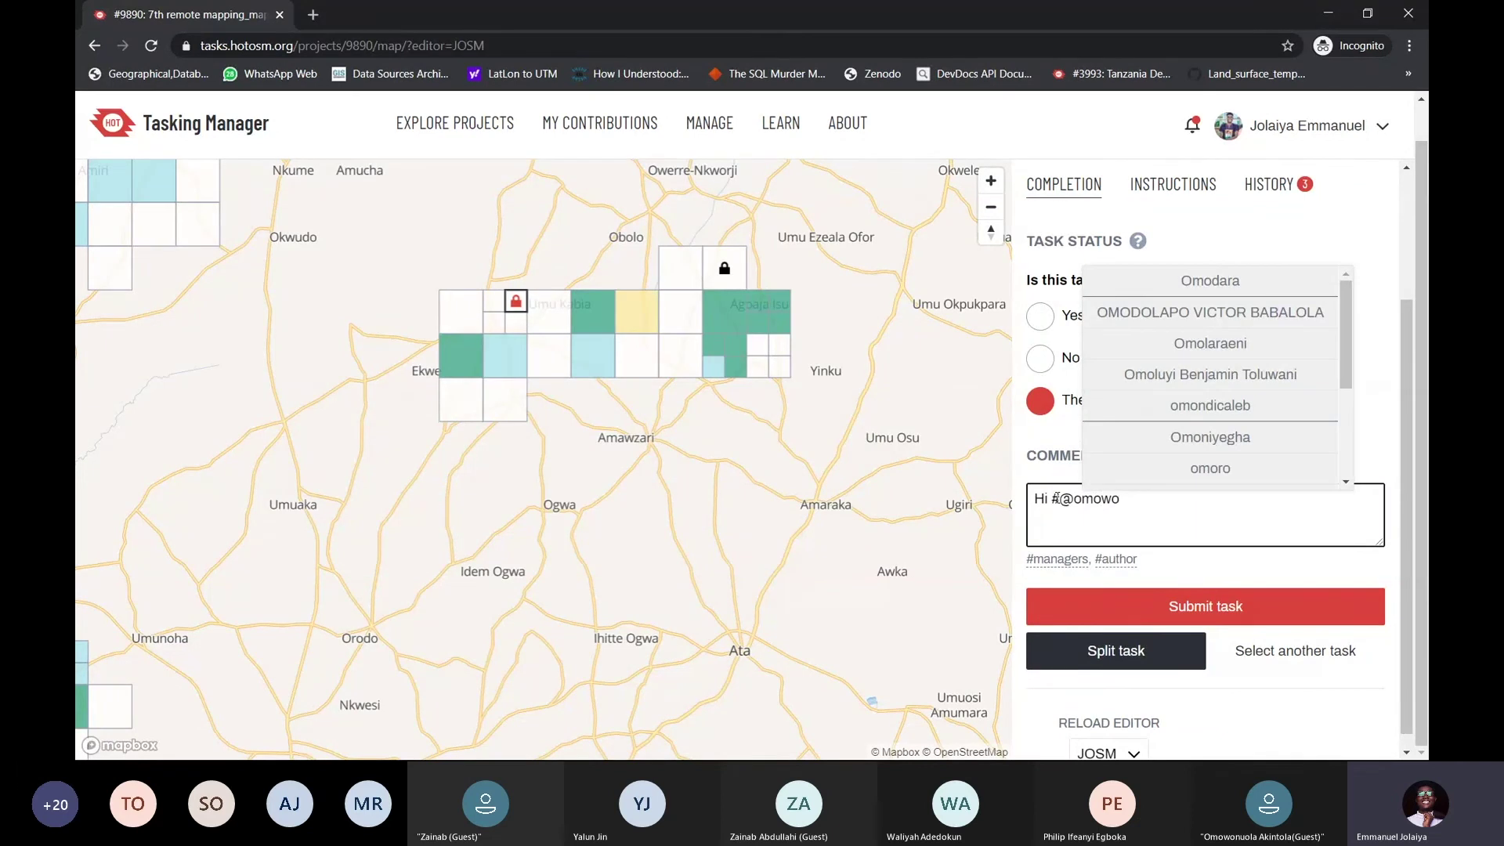
{"action": "type", "text": "n"}
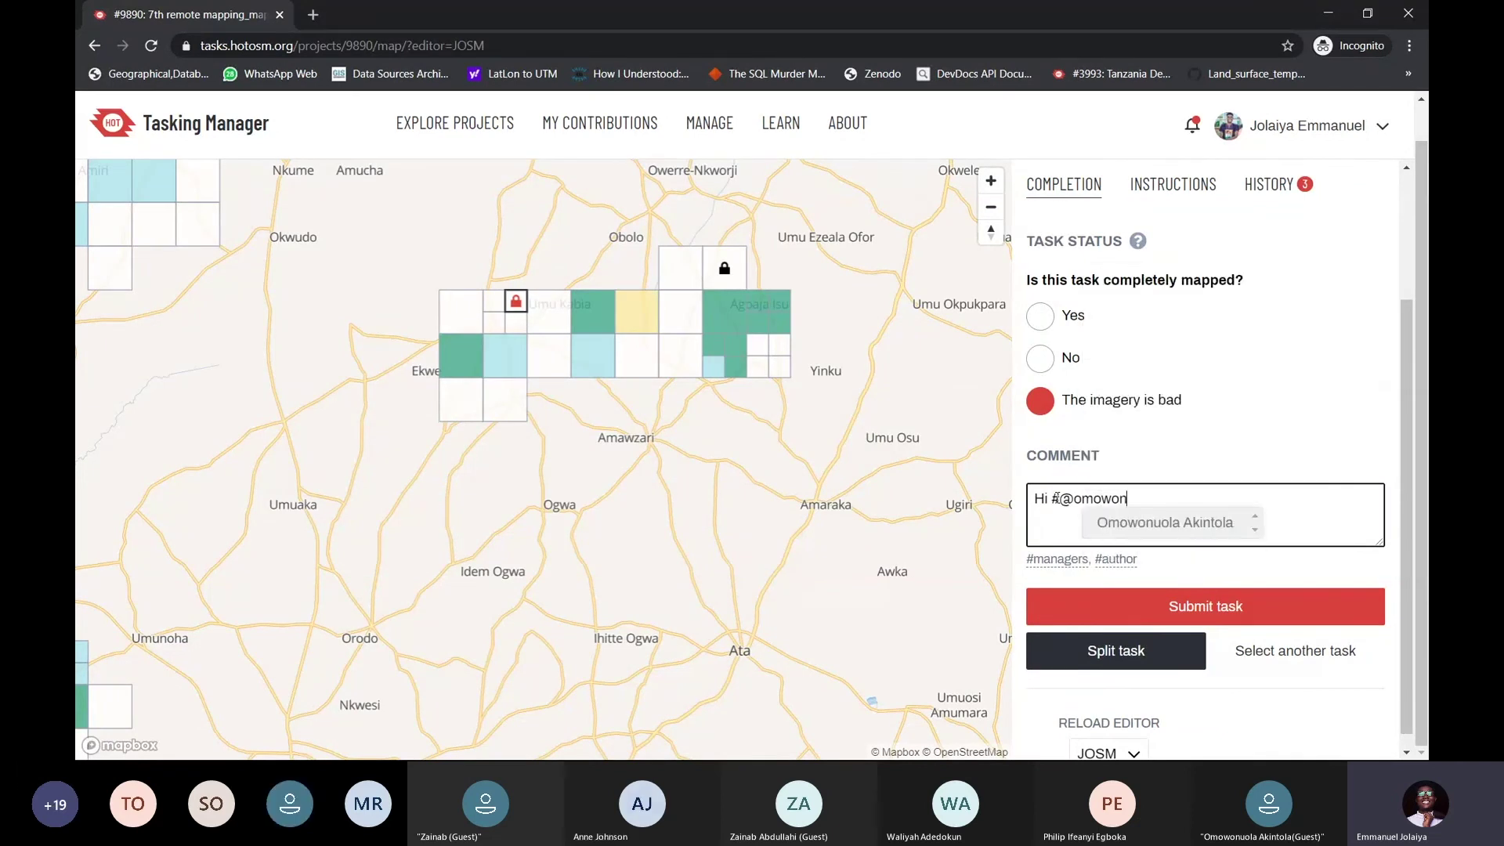
{"action": "left_click", "coordinate": [1171, 521]}
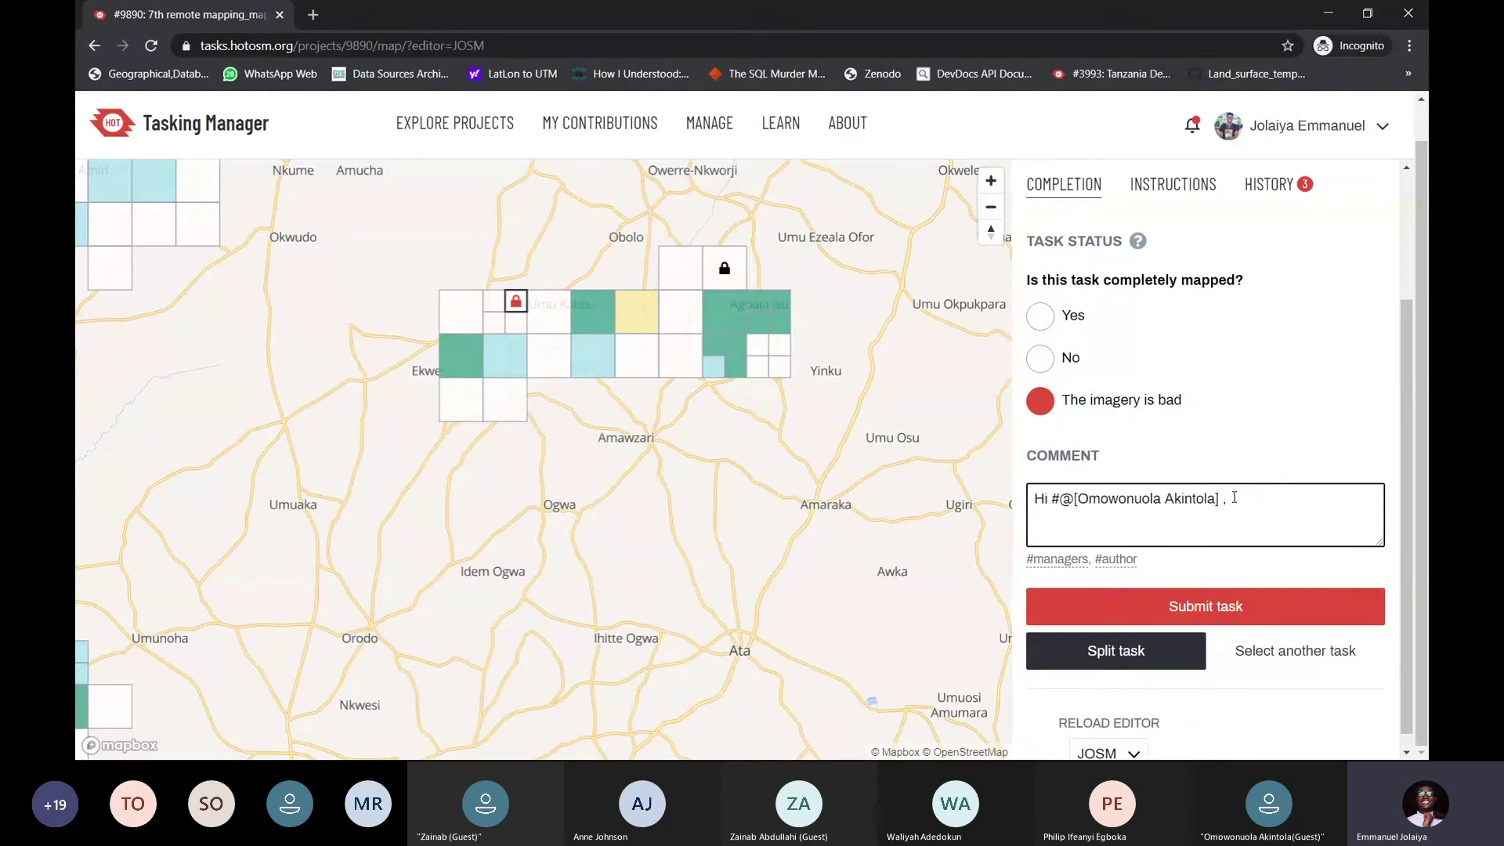
{"action": "left_click_drag", "start_coordinate": [1239, 501], "coordinate": [1061, 503]}
{"action": "key", "text": "BackSpace"}
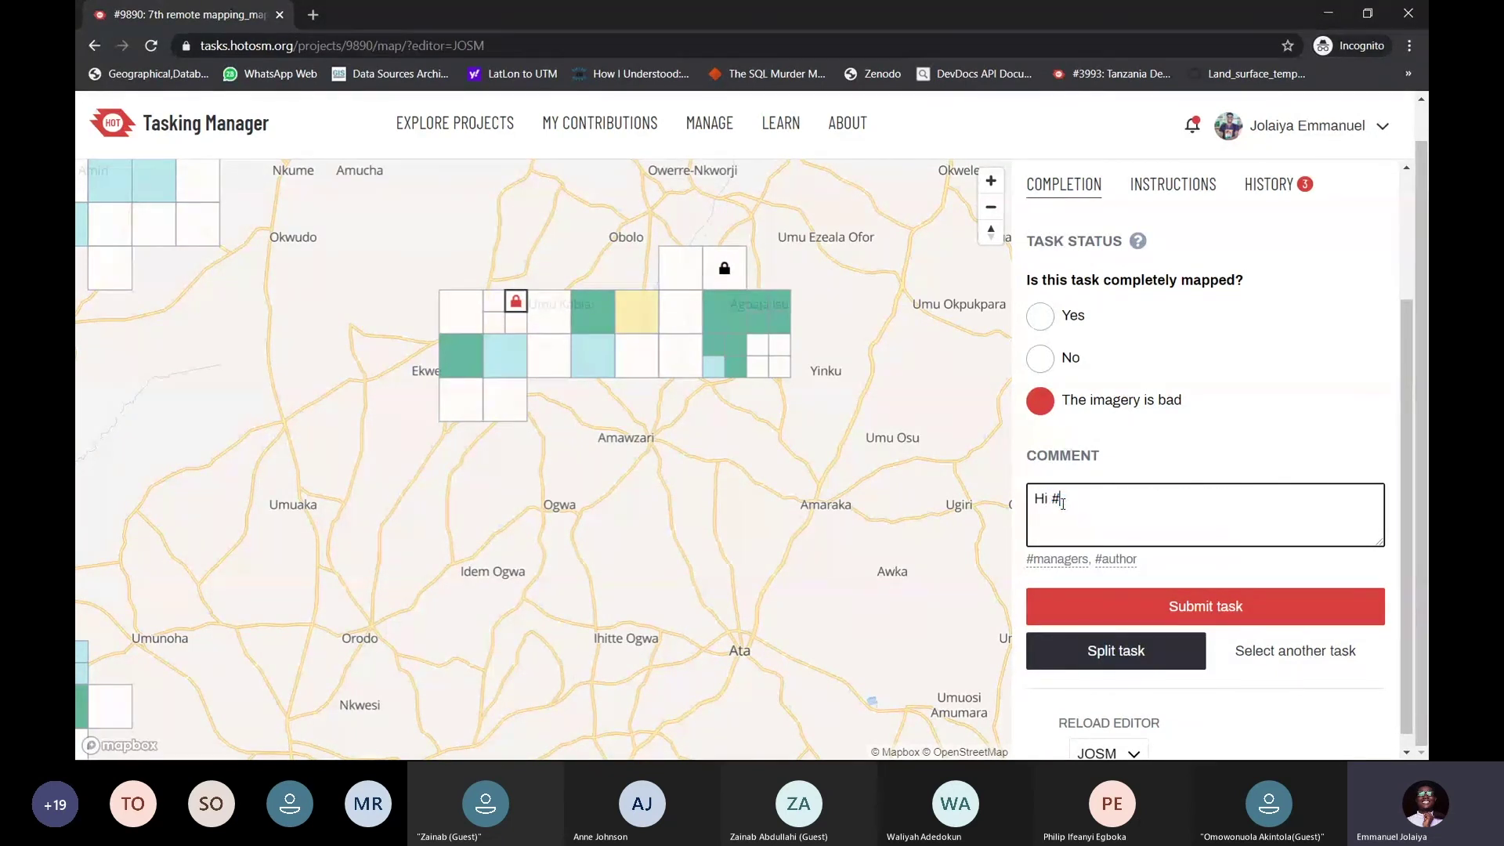
{"action": "left_click", "coordinate": [1191, 126]}
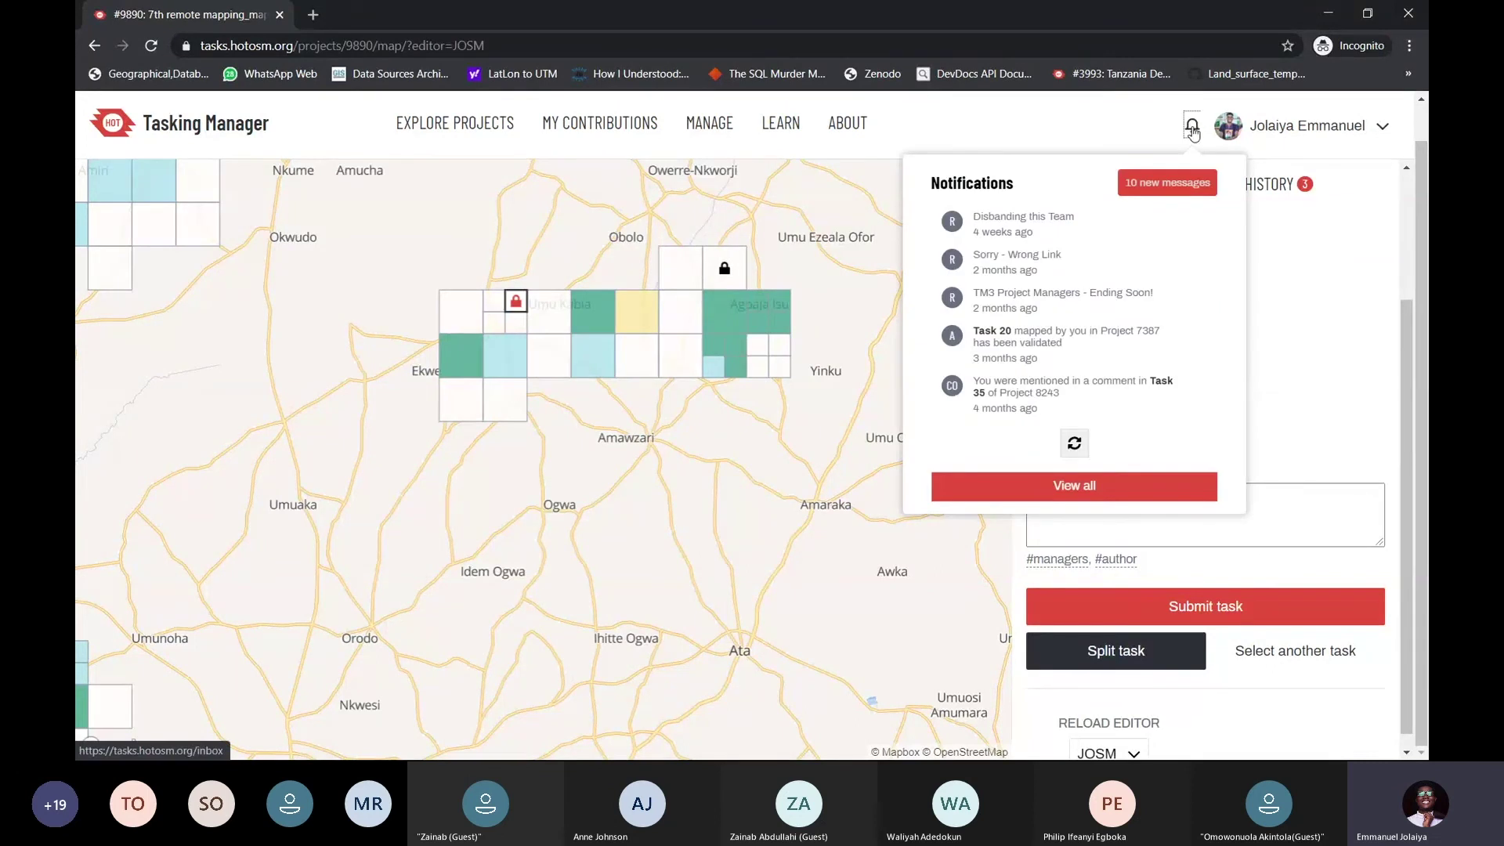
Close the notifications and type a test user mention in the comment, dismissing suggestions
{"action": "left_click", "coordinate": [1192, 129]}
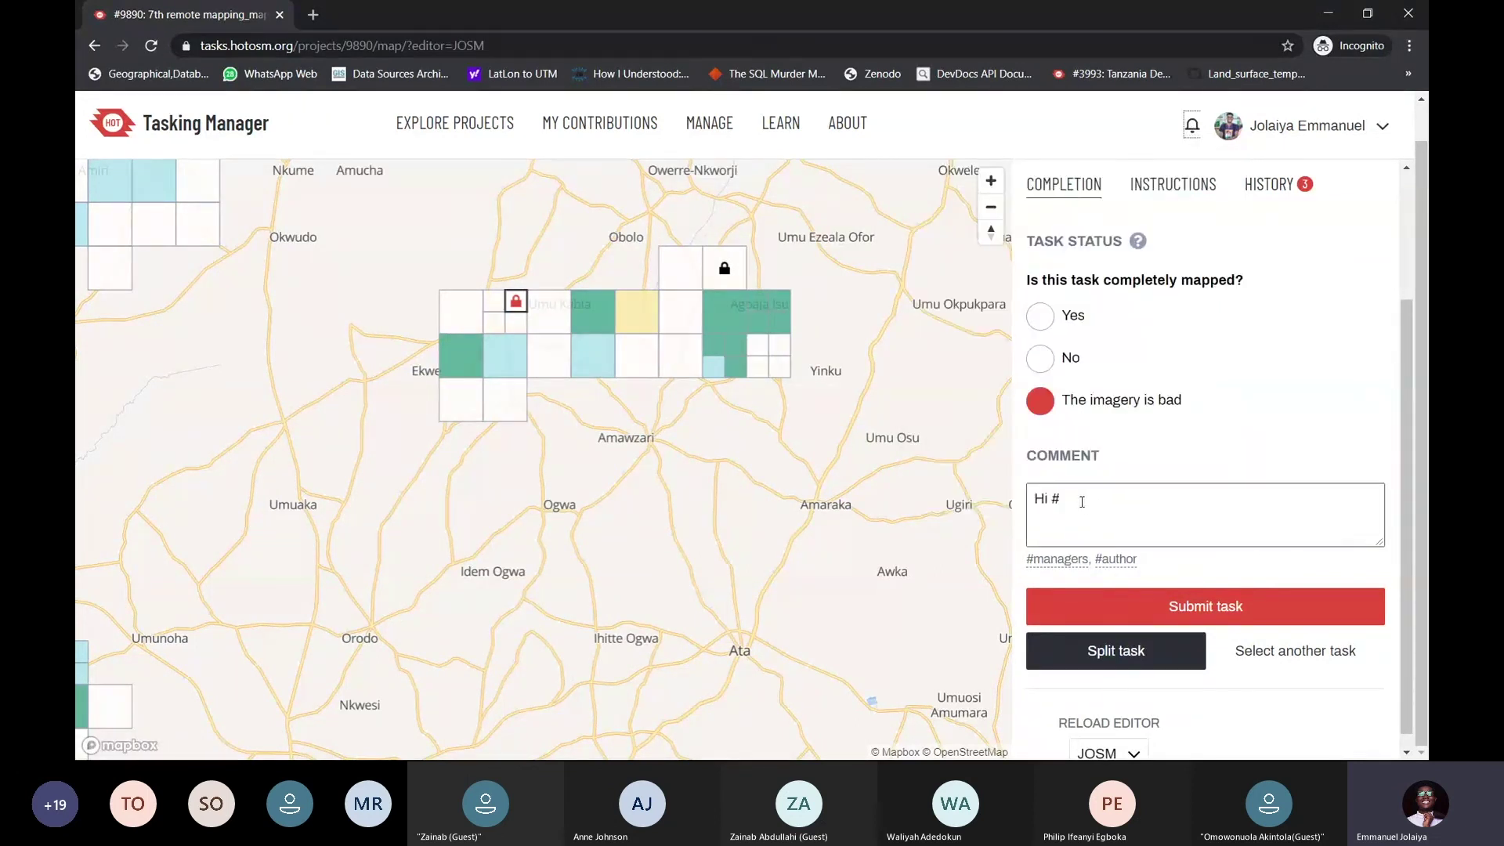
{"action": "left_click", "coordinate": [1075, 500]}
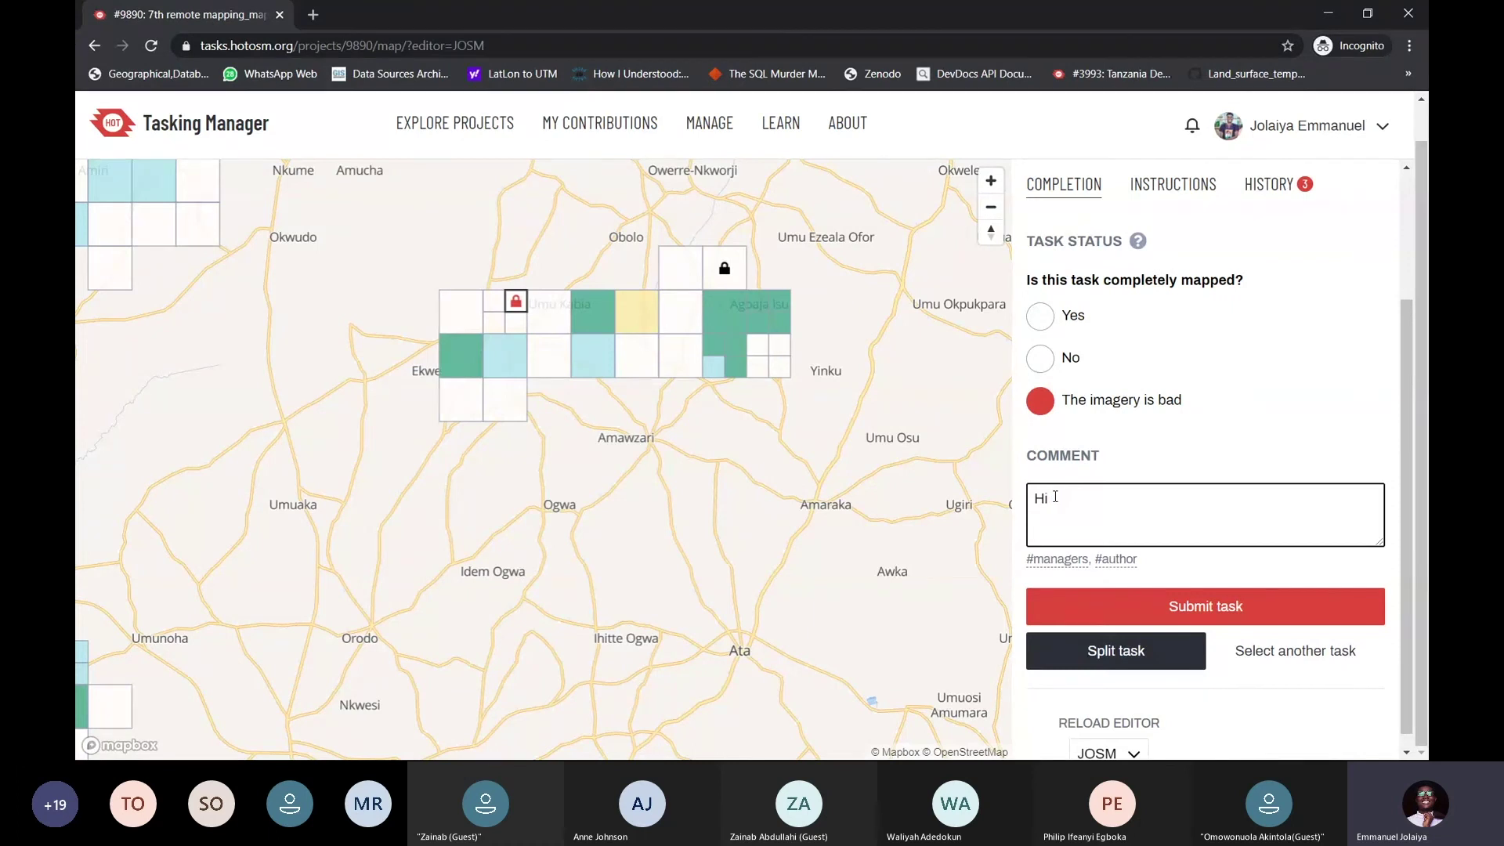
{"action": "type", "text": "anne"}
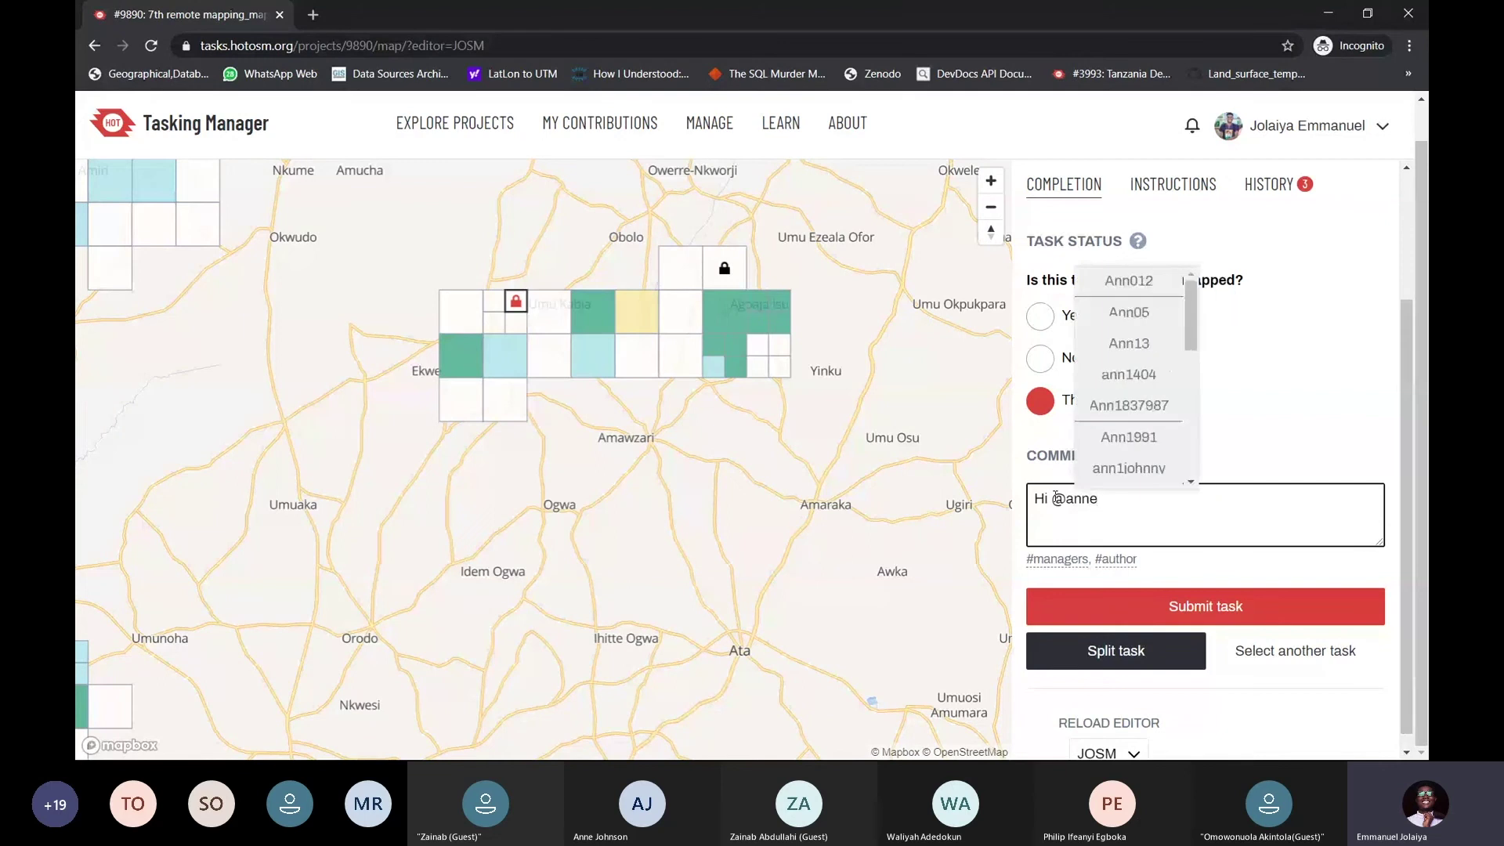
{"action": "scroll", "coordinate": [1138, 400], "scroll_direction": "down", "scroll_amount": 2}
{"action": "scroll", "coordinate": [1138, 400], "scroll_direction": "down", "scroll_amount": 3}
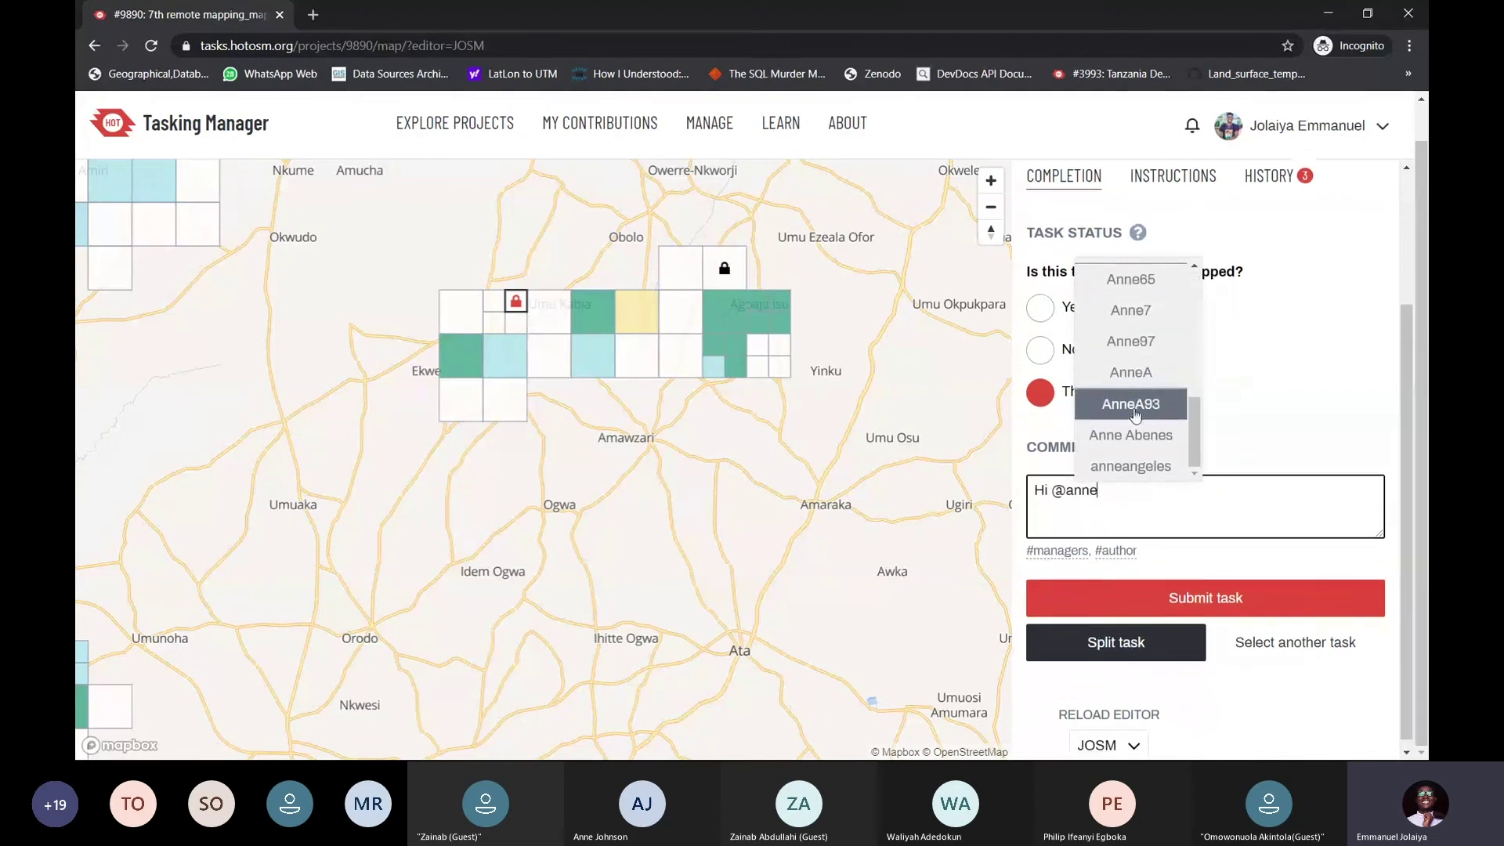
{"action": "scroll", "coordinate": [1142, 389], "scroll_direction": "up", "scroll_amount": 5}
{"action": "scroll", "coordinate": [1143, 389], "scroll_direction": "up", "scroll_amount": 3}
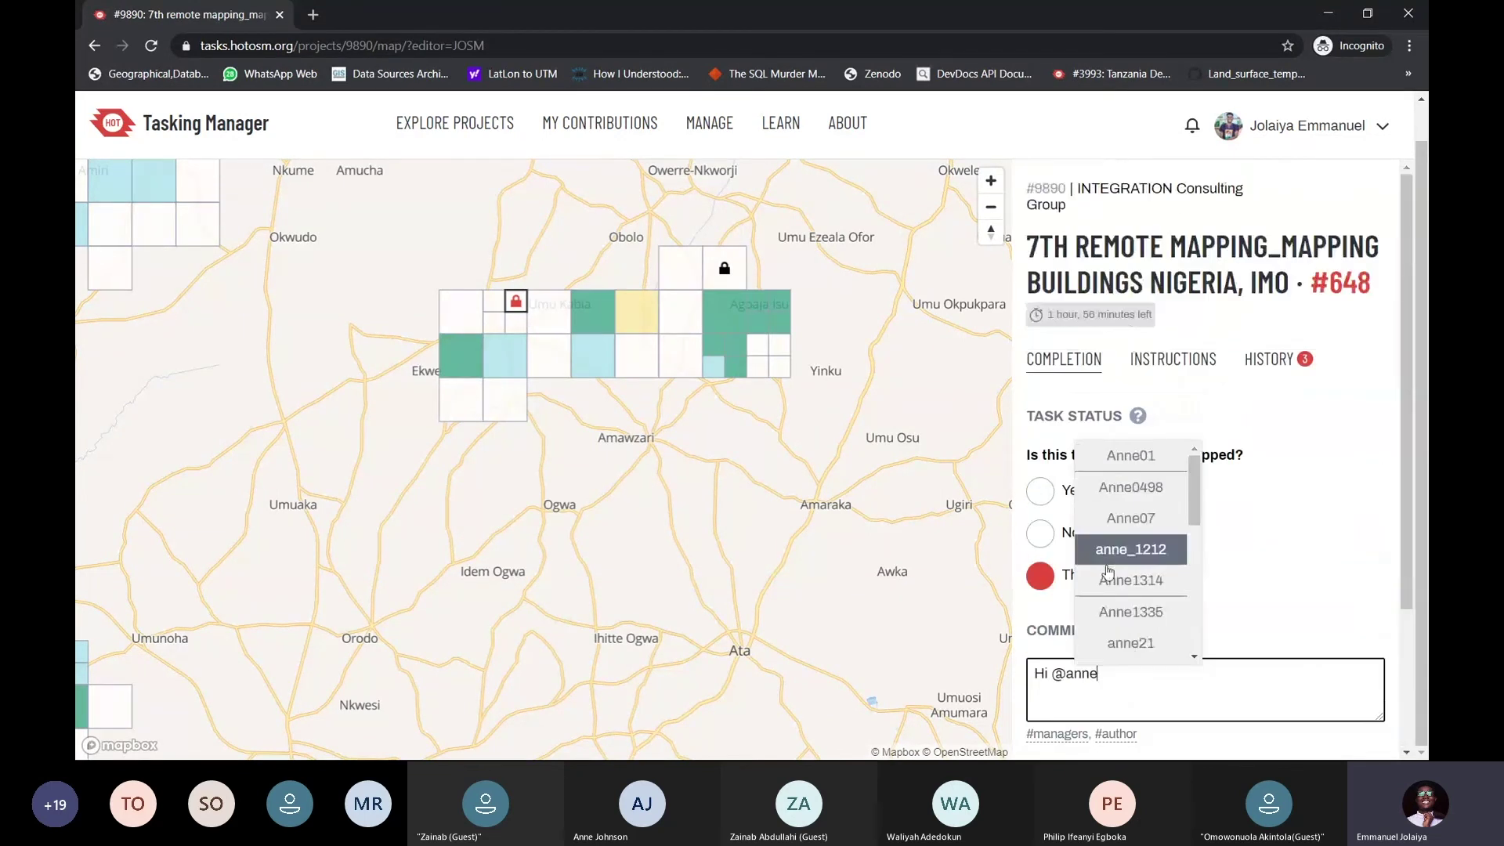
{"action": "scroll", "coordinate": [1147, 538], "scroll_direction": "down", "scroll_amount": 3}
{"action": "key", "text": "Escape"}
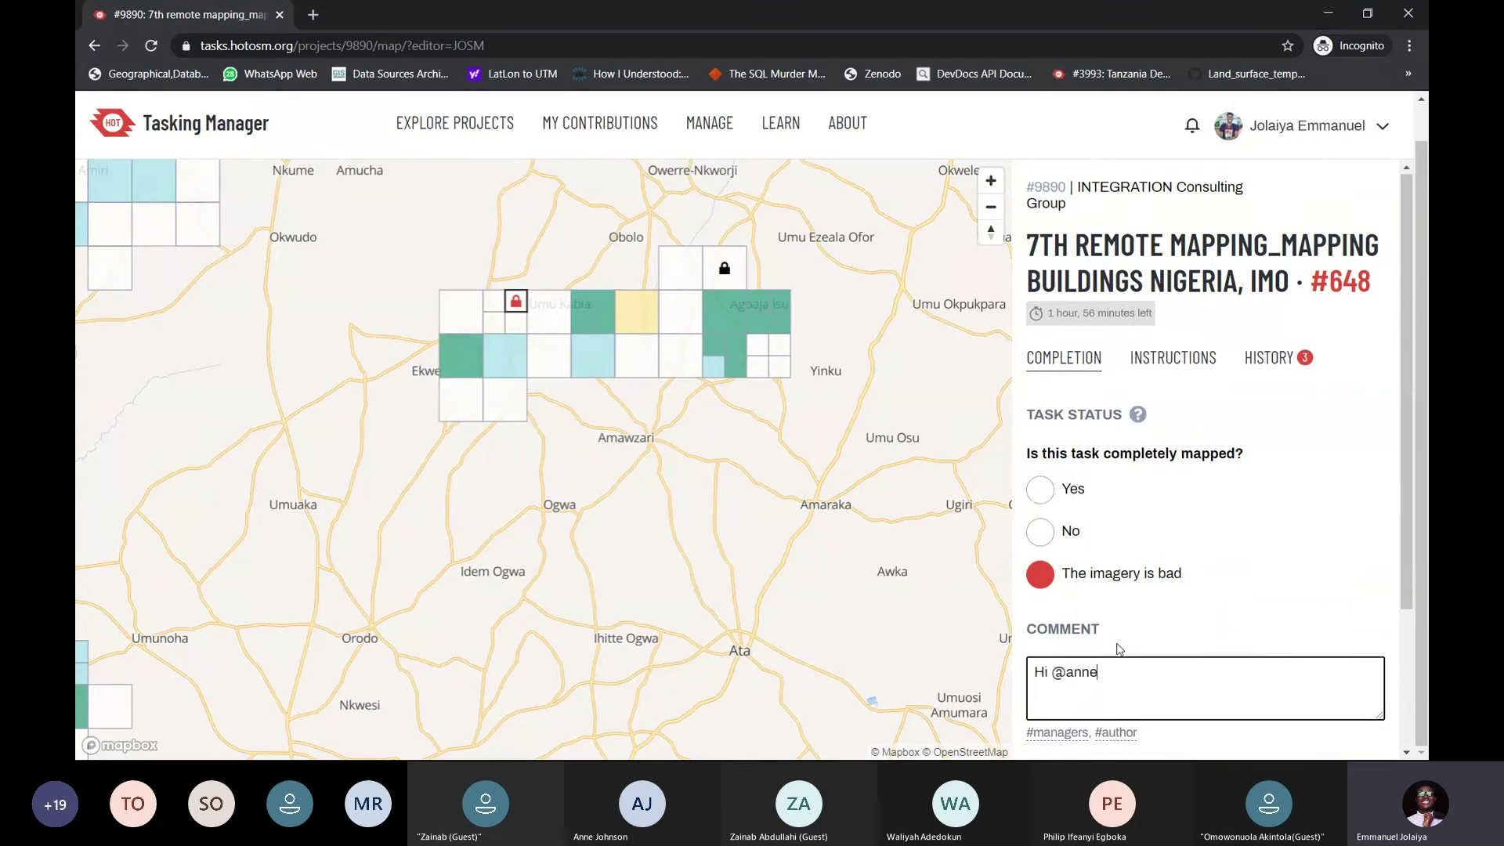
Delete the mention and greeting text, leaving the comment box empty
{"action": "scroll", "coordinate": [1121, 648], "scroll_direction": "down", "scroll_amount": 2}
{"action": "left_click_drag", "start_coordinate": [1098, 496], "coordinate": [1084, 497]}
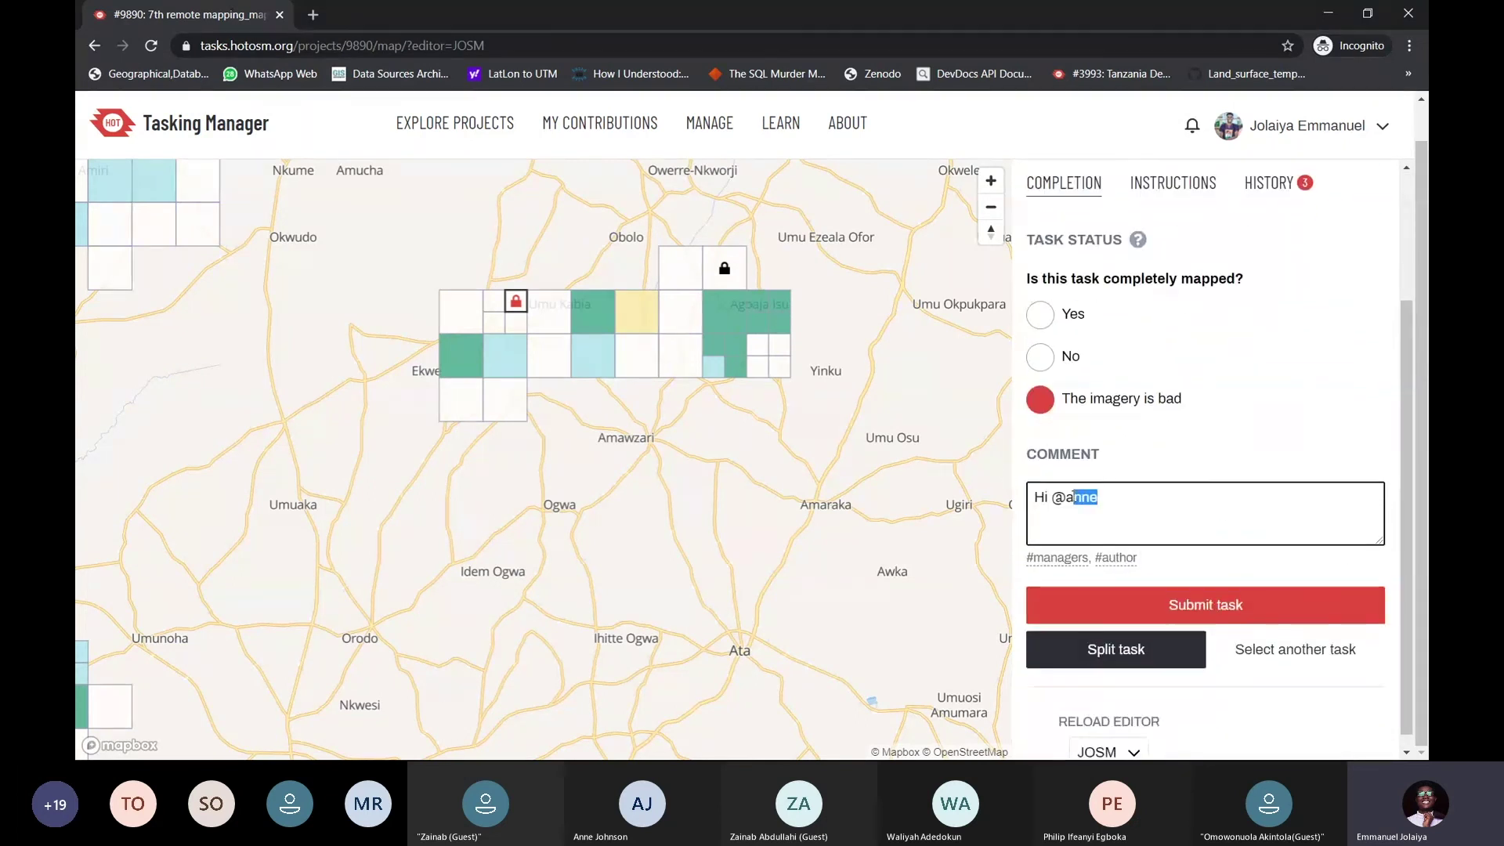
{"action": "left_click", "coordinate": [1074, 497]}
{"action": "key", "text": "BackSpace"}
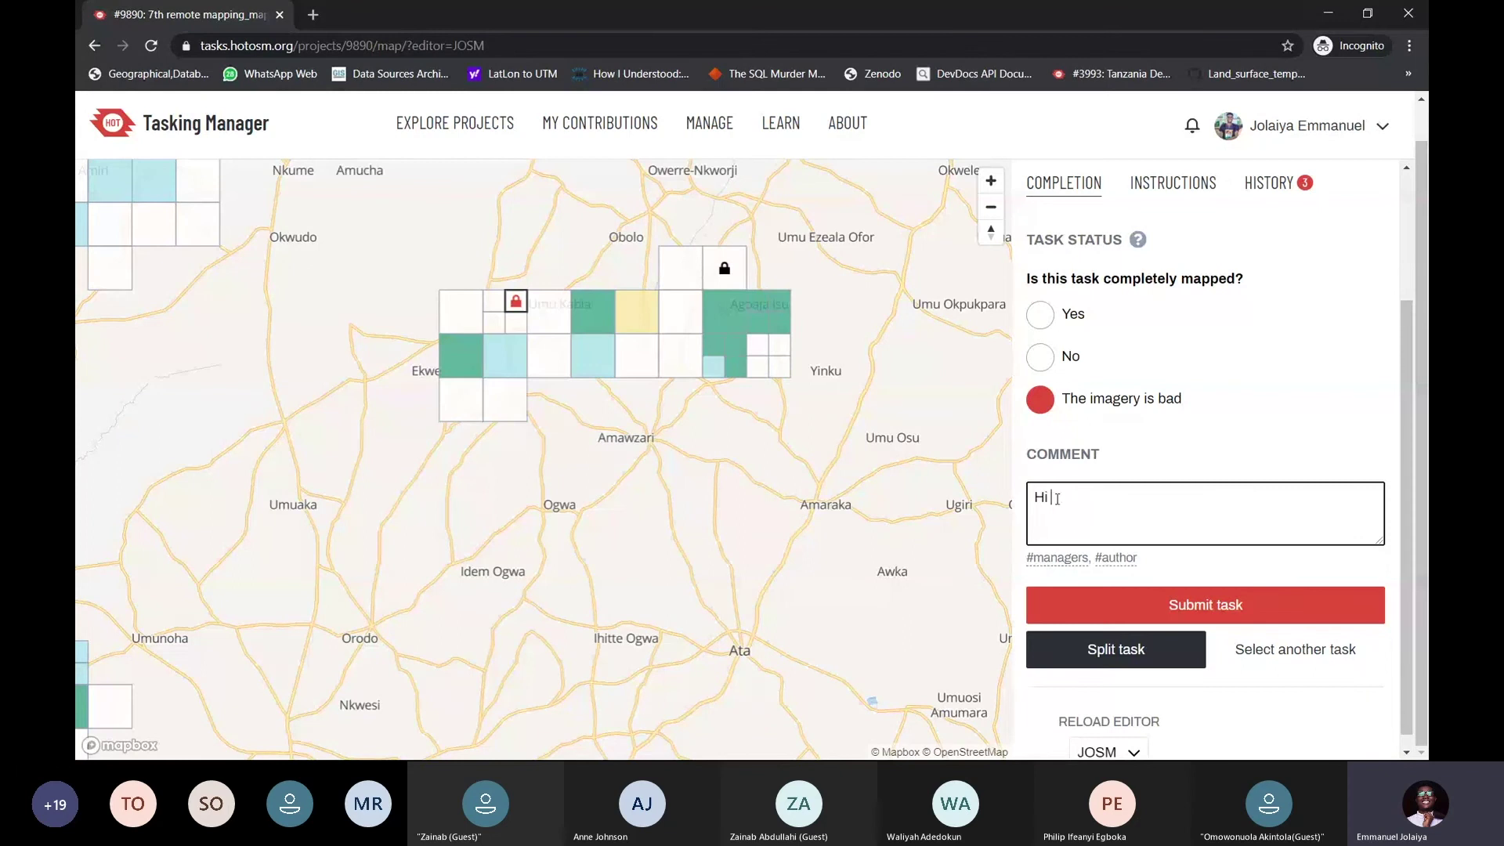
{"action": "left_click_drag", "start_coordinate": [1057, 499], "coordinate": [1022, 502]}
{"action": "key", "text": "BackSpace"}
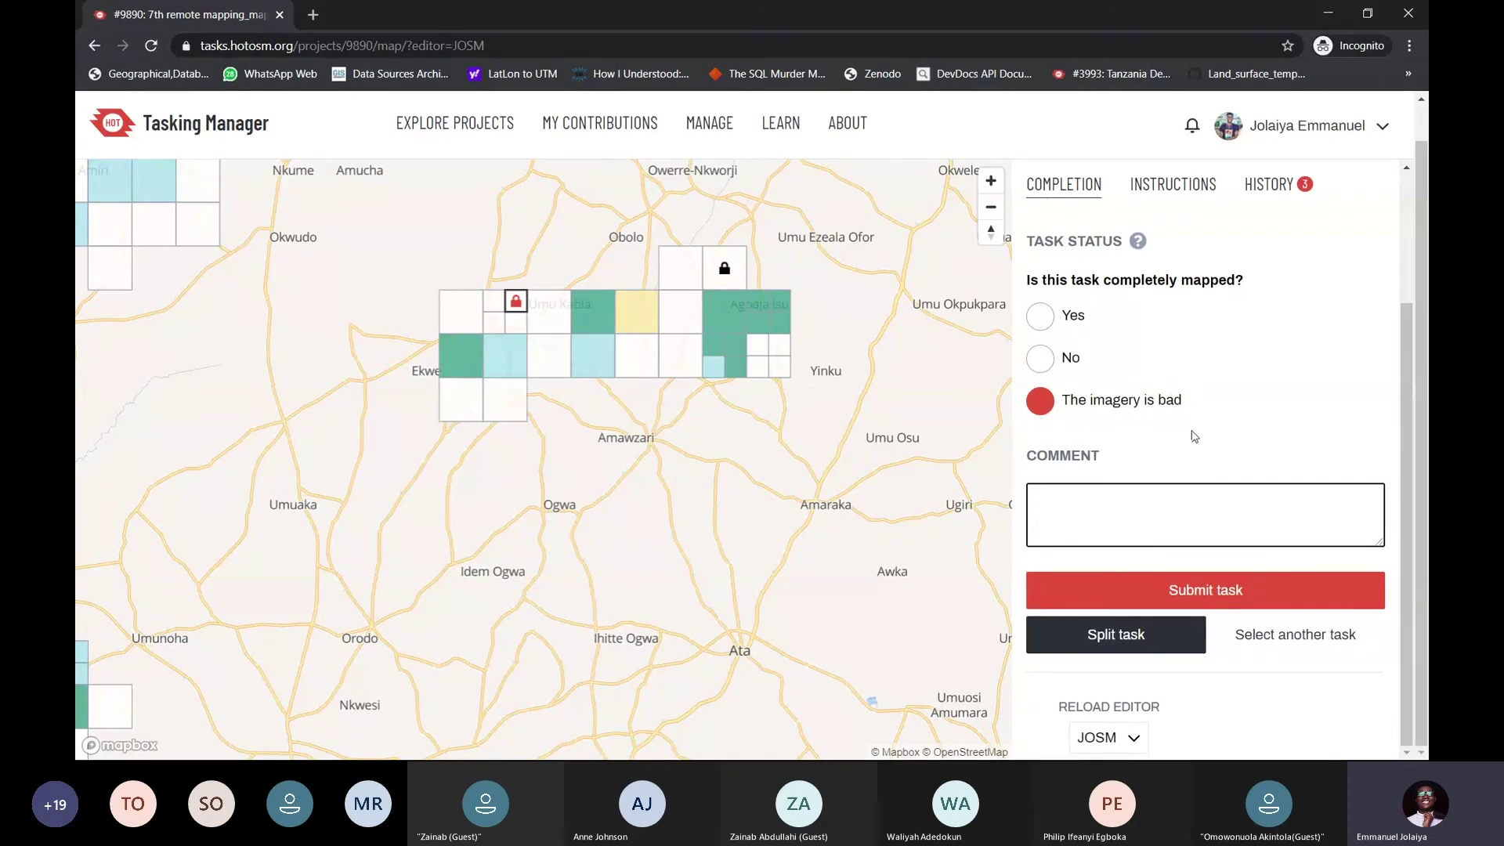
Settle the completion answer on No, check JOSM, and submit task #648
{"action": "left_click", "coordinate": [1041, 358]}
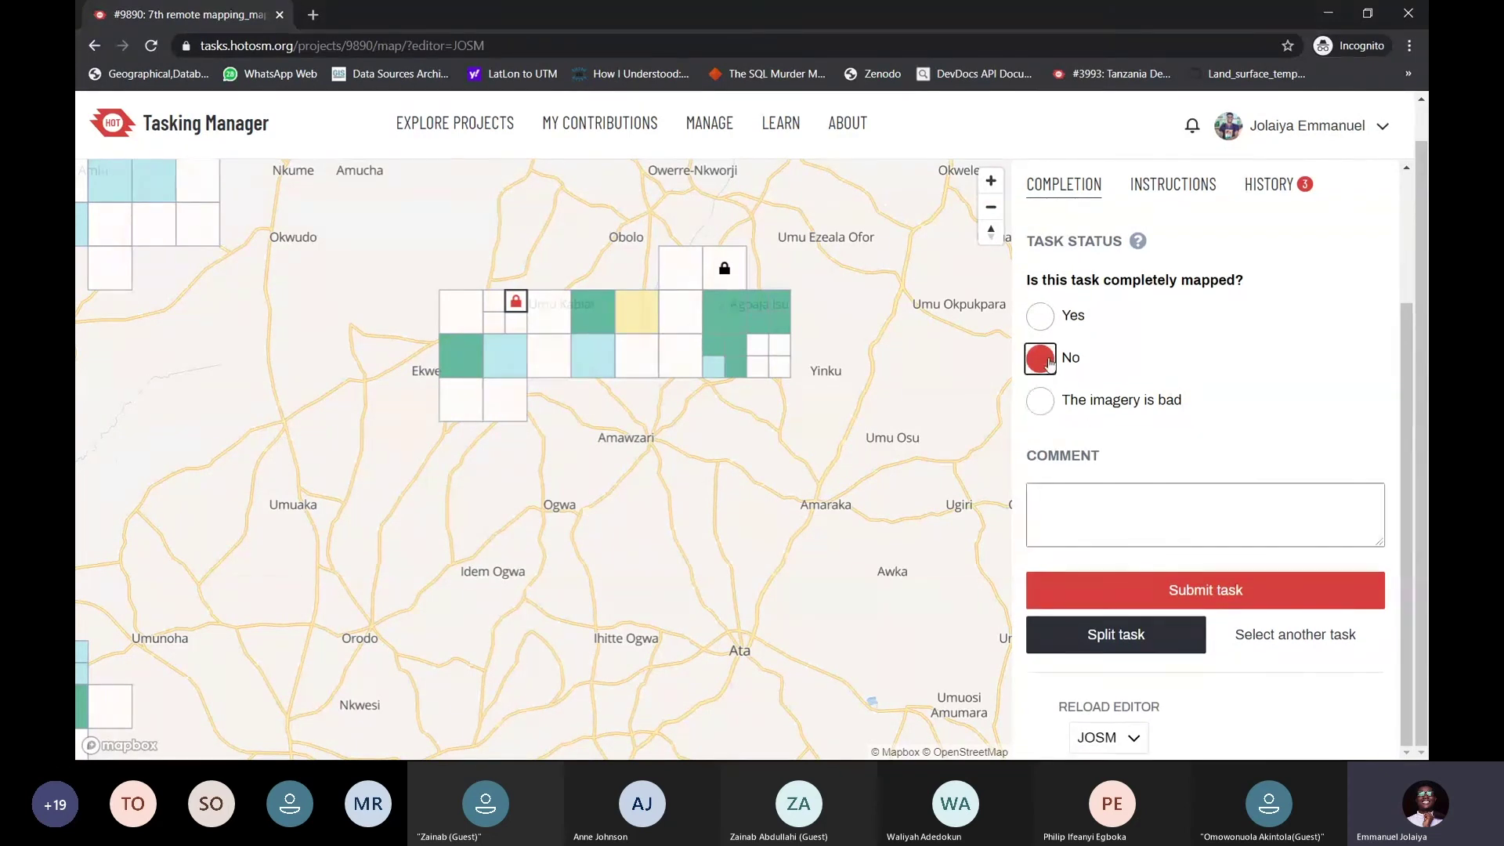
{"action": "left_click", "coordinate": [1040, 315]}
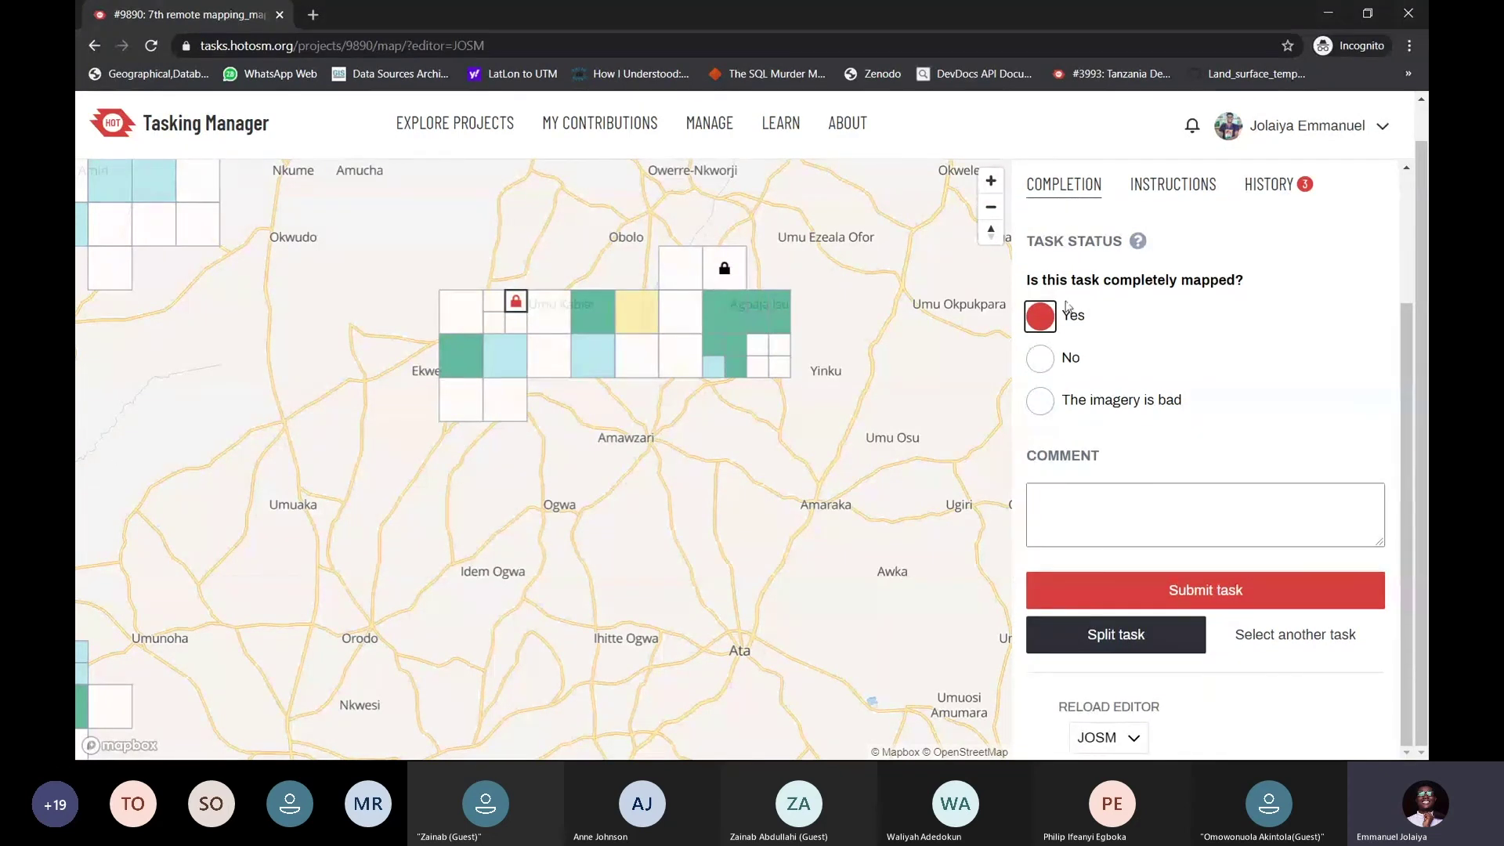
{"action": "left_click", "coordinate": [1049, 357]}
{"action": "left_click", "coordinate": [1044, 401]}
{"action": "left_click", "coordinate": [1040, 316]}
{"action": "left_click", "coordinate": [1047, 357]}
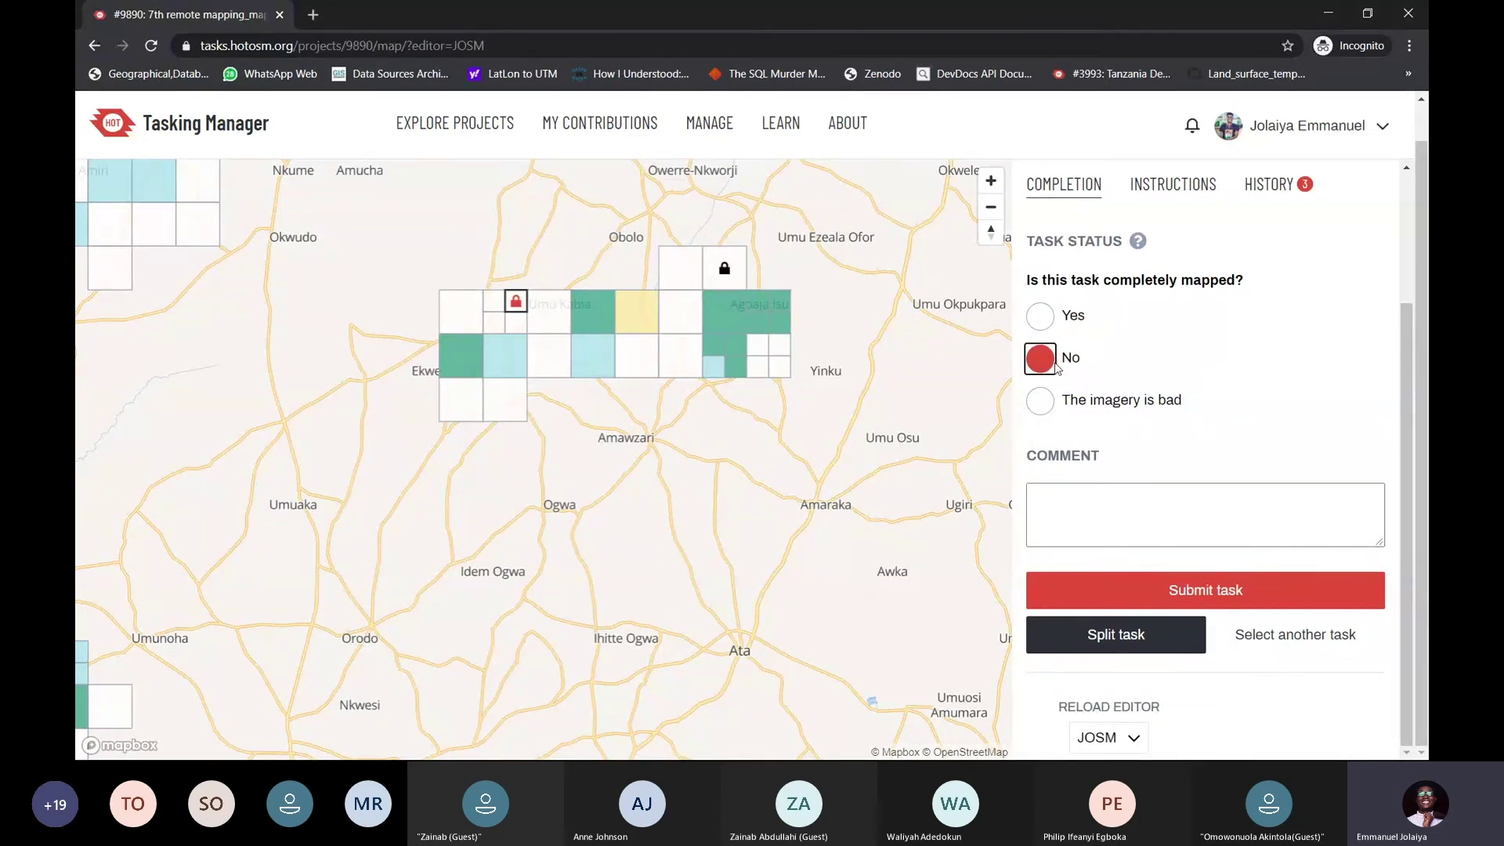
{"action": "key", "text": "alt+Tab"}
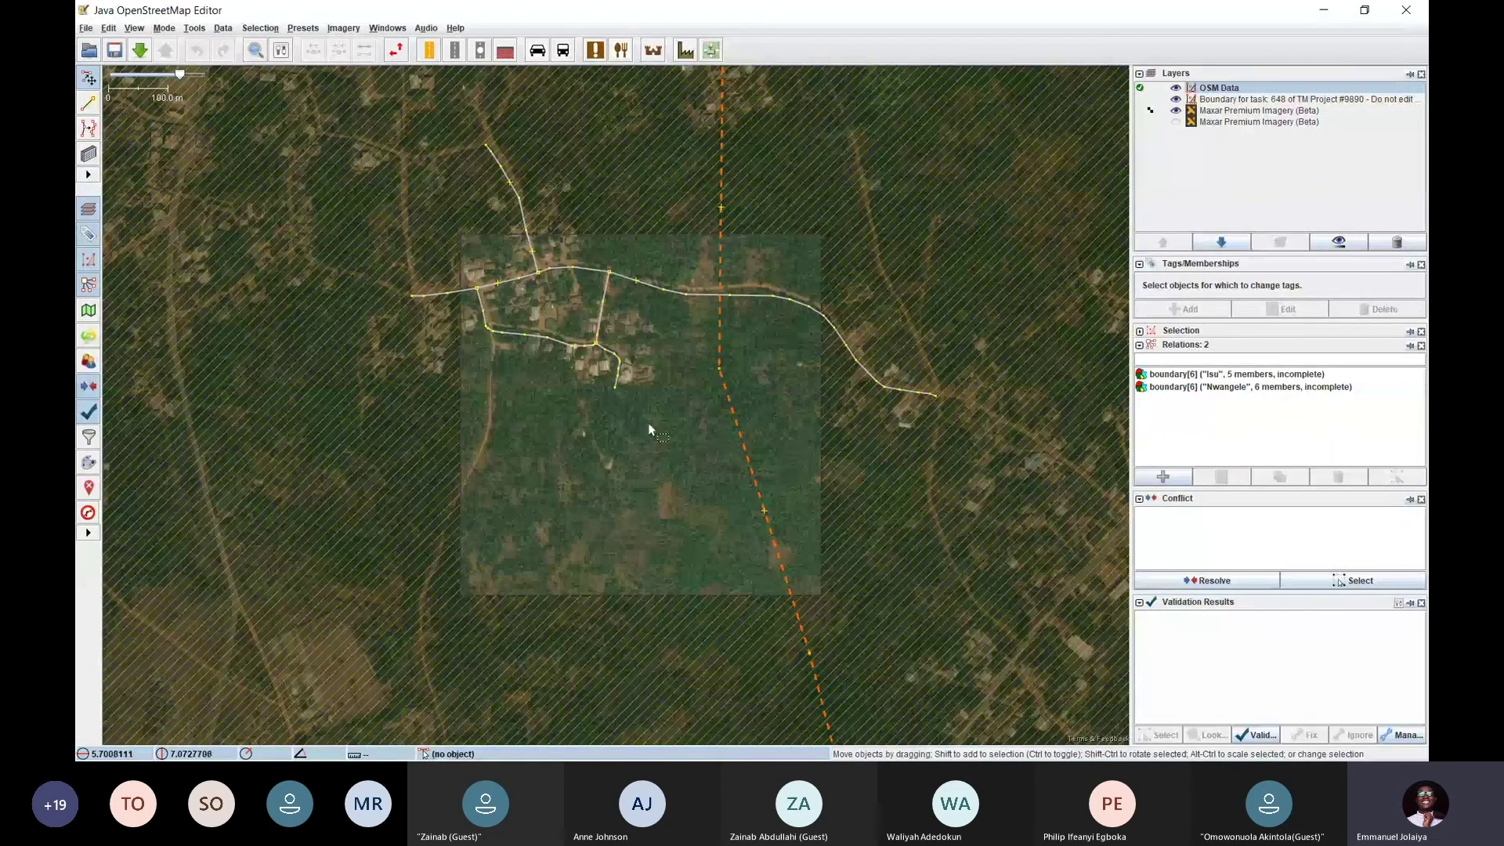
{"action": "key", "text": "alt+Tab"}
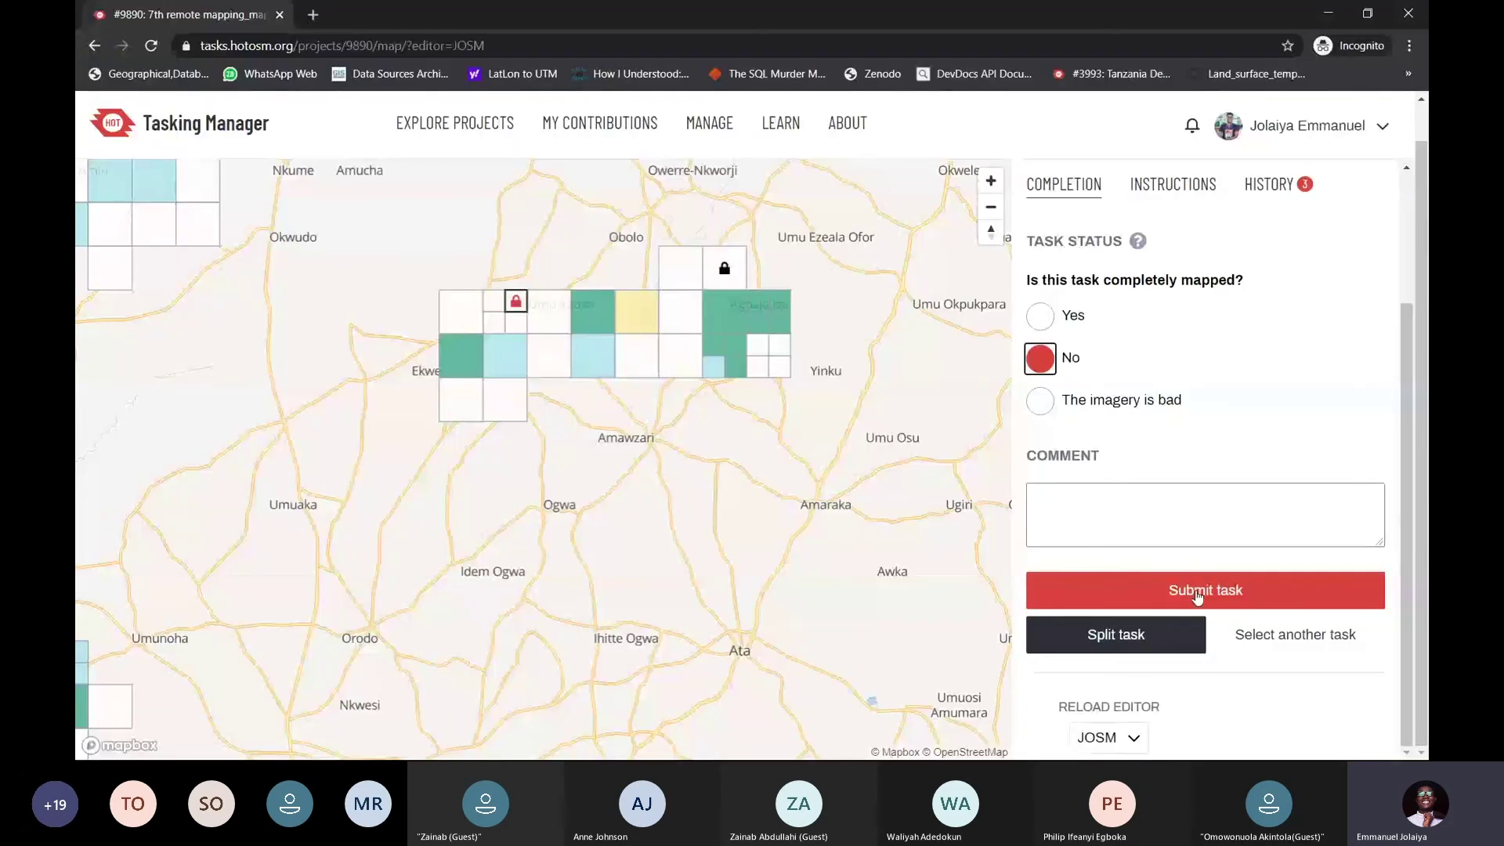
{"action": "left_click", "coordinate": [1195, 591]}
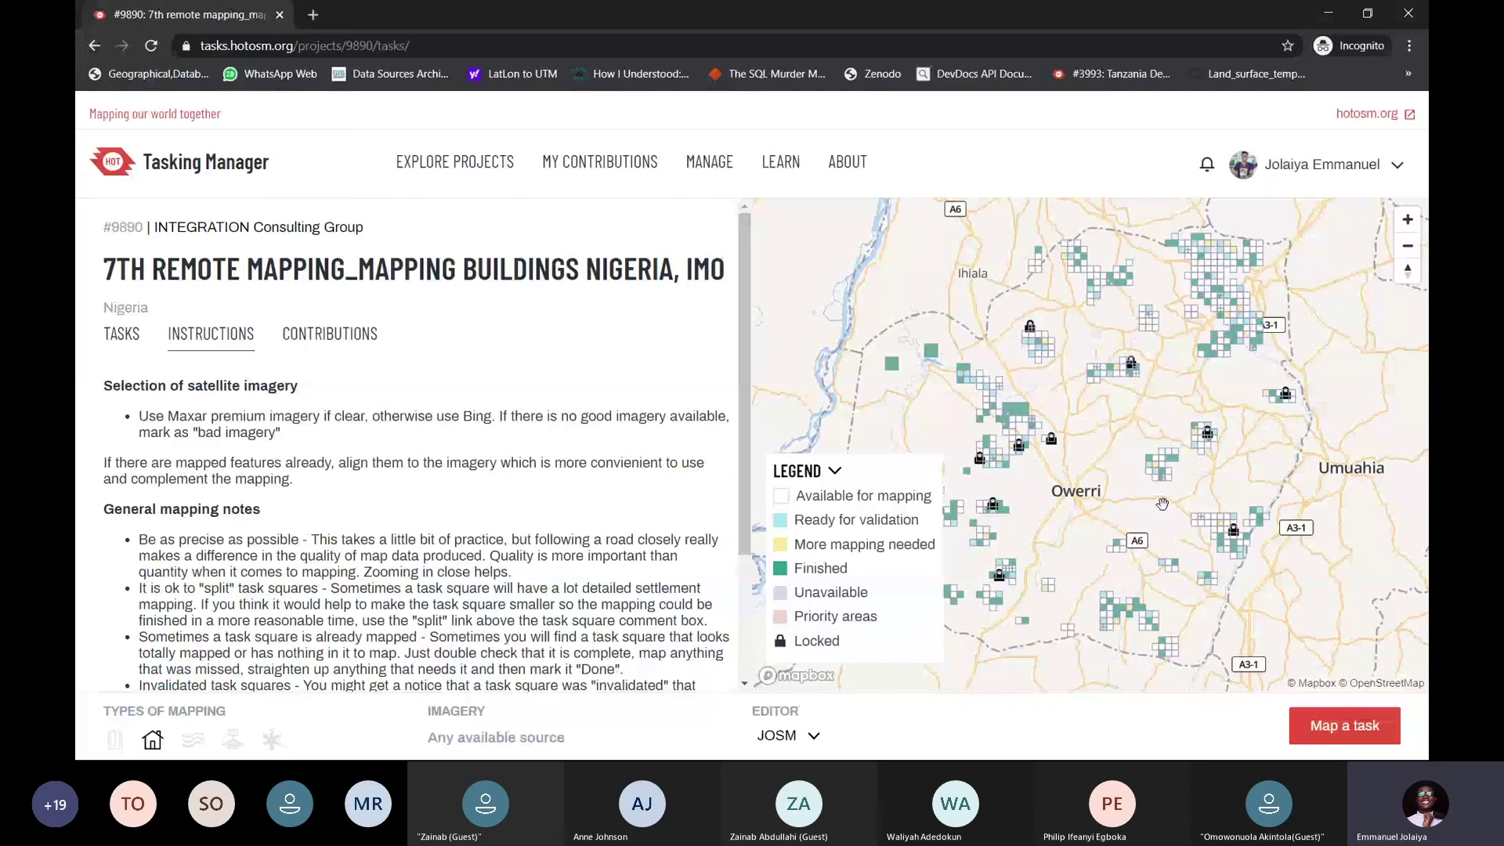
Select an available task square near Umuahia and open it in JOSM as task #652
{"action": "scroll", "coordinate": [1063, 366], "scroll_direction": "up", "scroll_amount": 5}
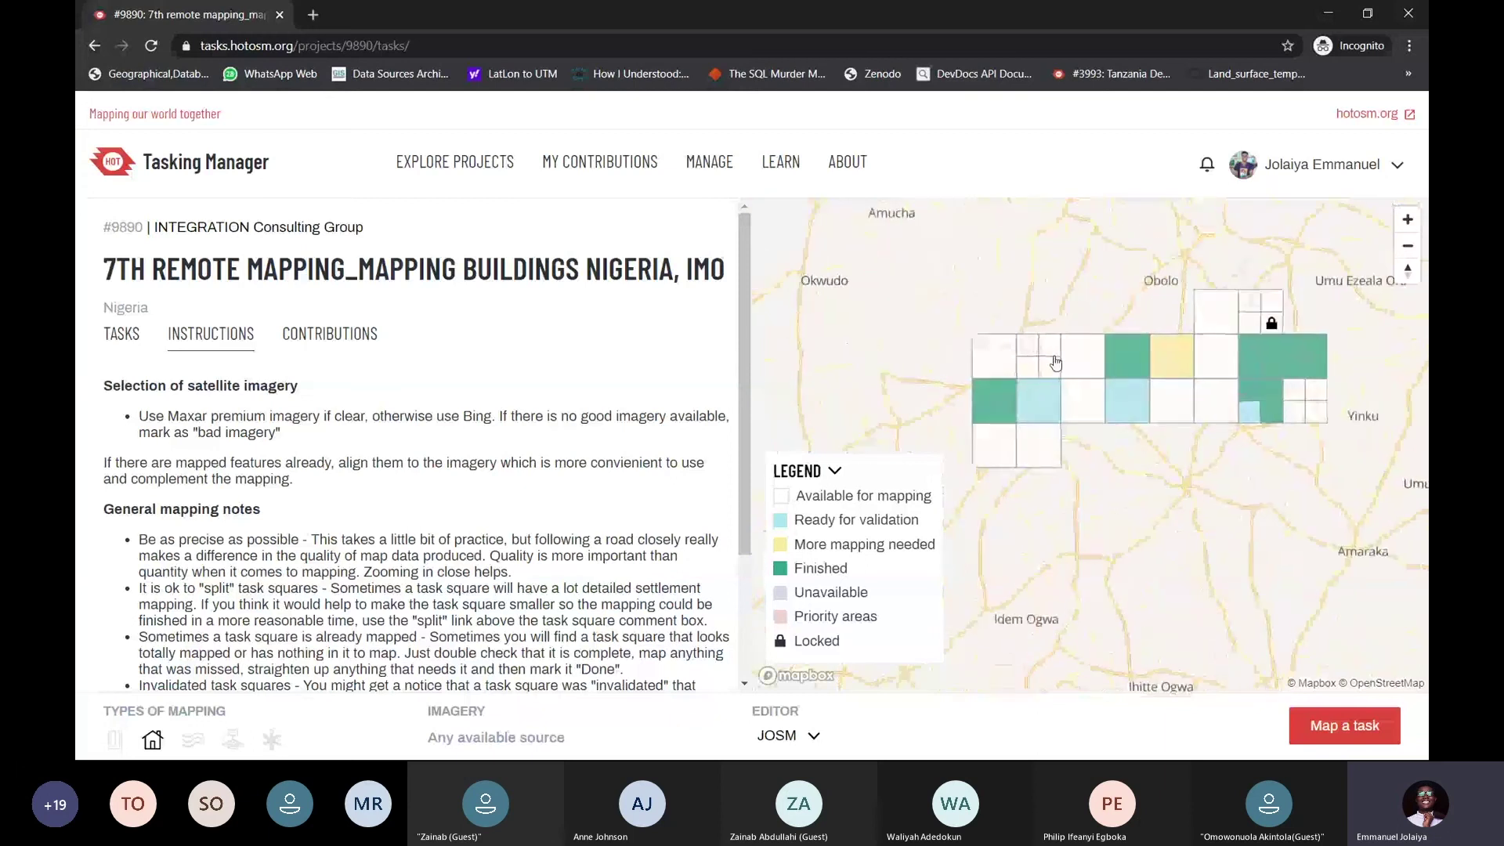
{"action": "left_click_drag", "start_coordinate": [1063, 366], "coordinate": [1089, 373]}
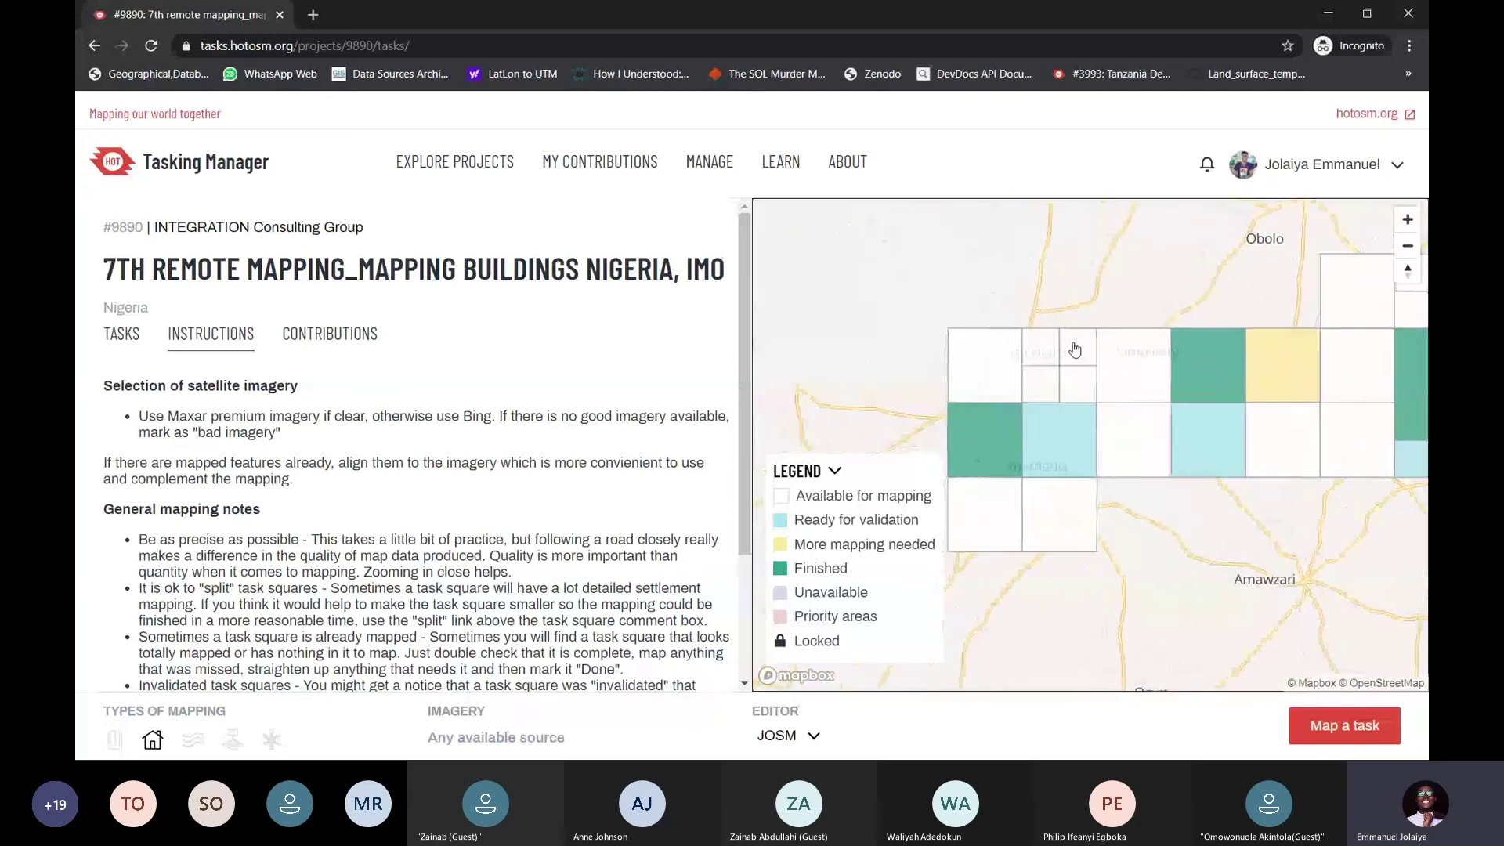
{"action": "left_click", "coordinate": [1078, 362]}
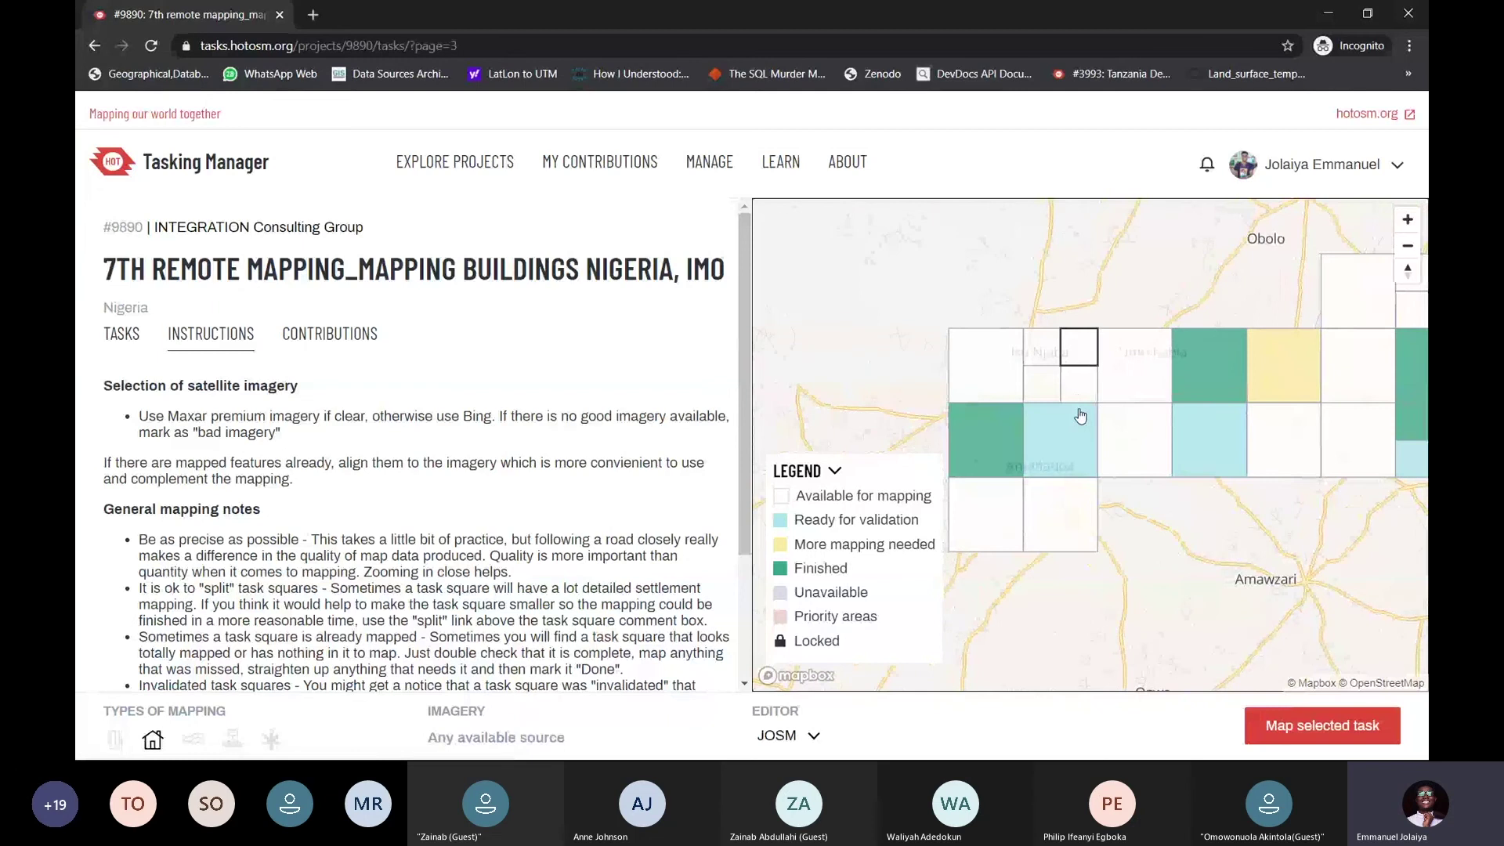
{"action": "scroll", "coordinate": [1080, 355], "scroll_direction": "up", "scroll_amount": 2}
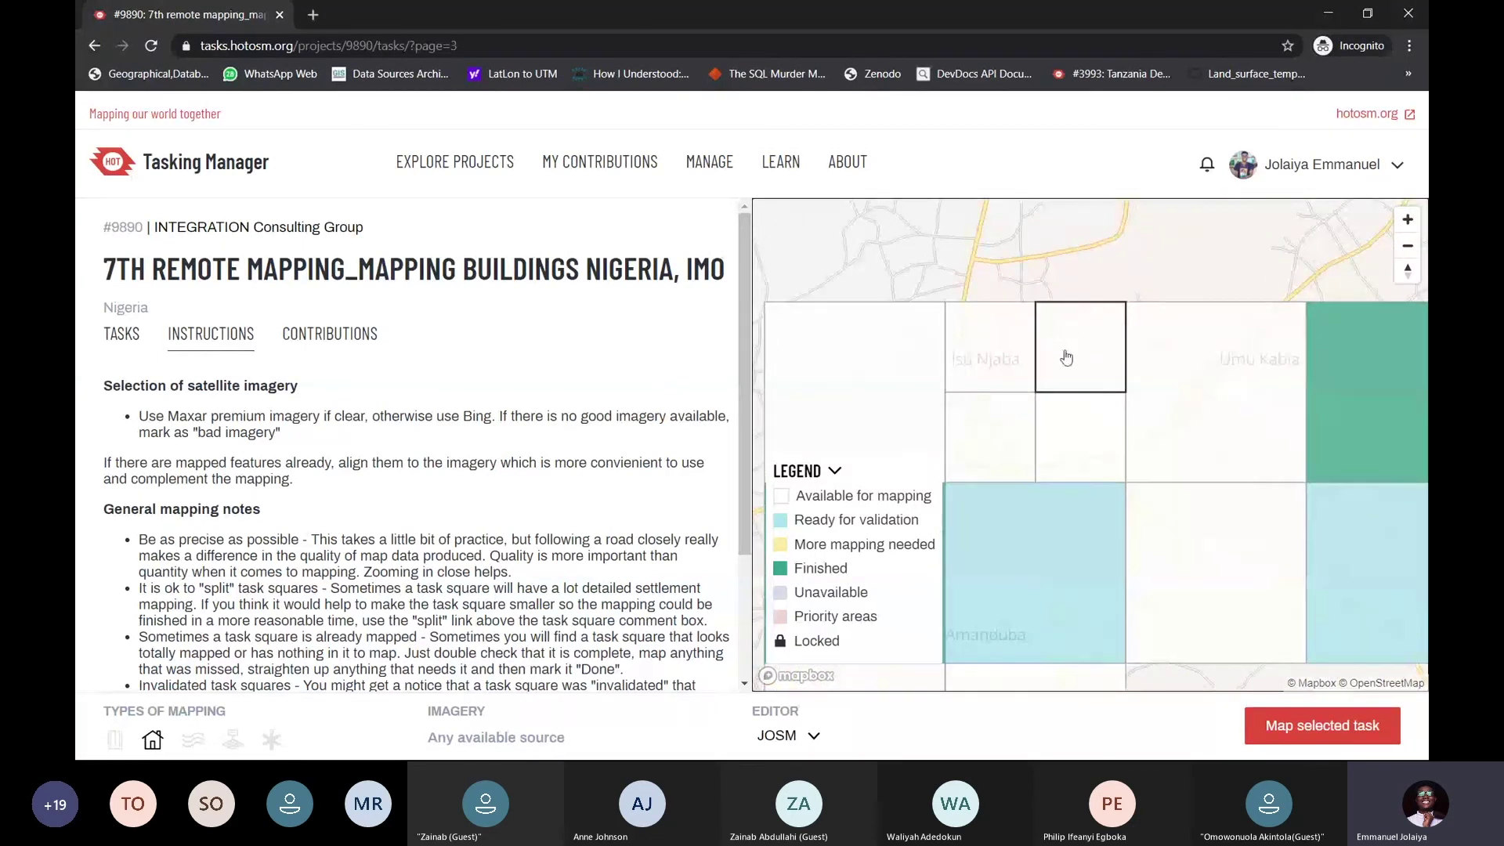
{"action": "scroll", "coordinate": [1067, 358], "scroll_direction": "down", "scroll_amount": 5}
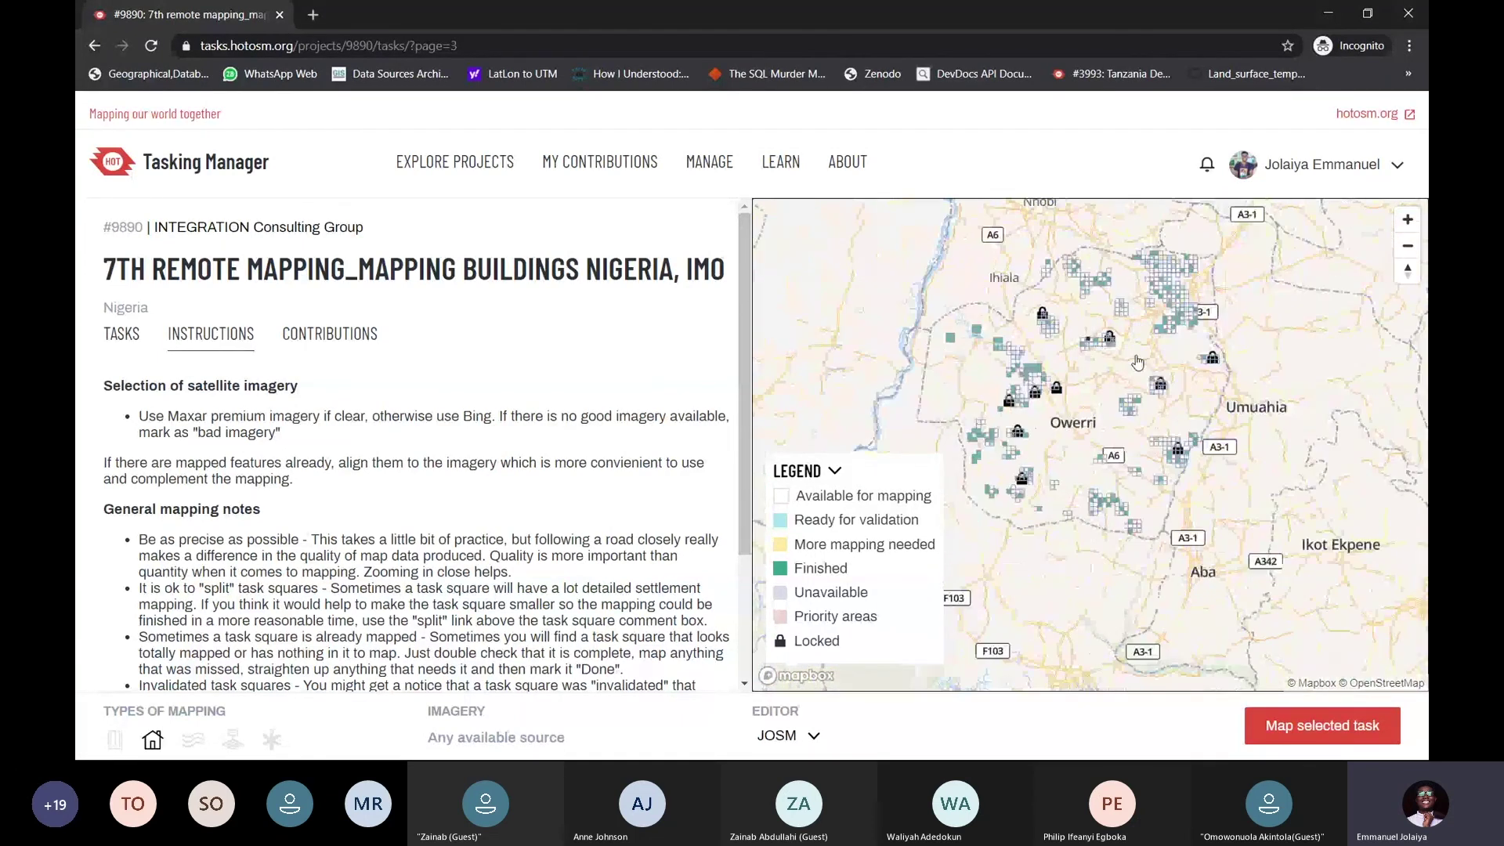
{"action": "scroll", "coordinate": [1185, 417], "scroll_direction": "up", "scroll_amount": 5}
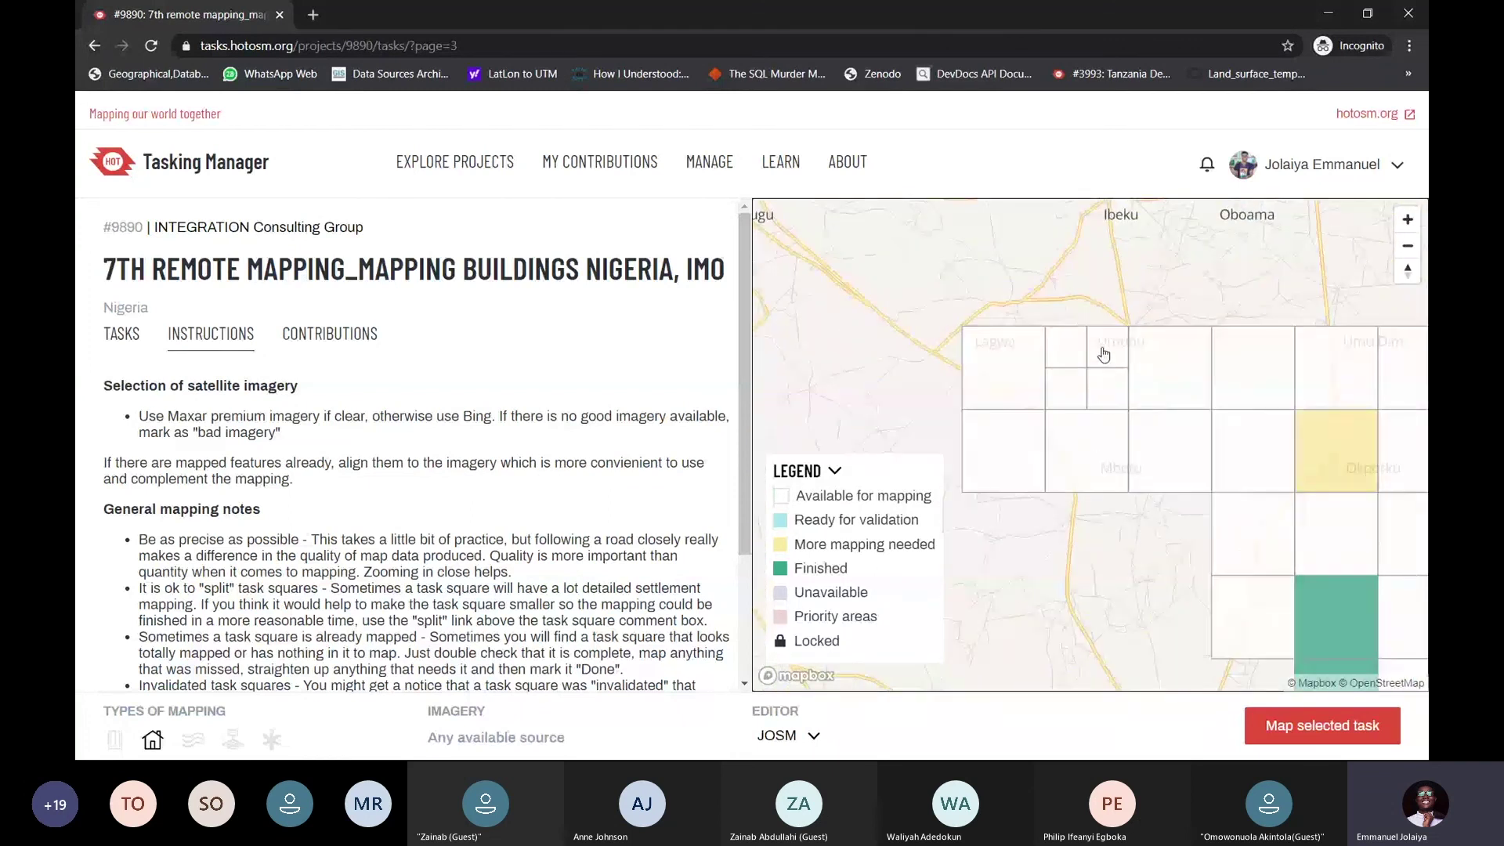
{"action": "left_click", "coordinate": [1105, 352]}
{"action": "left_click", "coordinate": [1318, 728]}
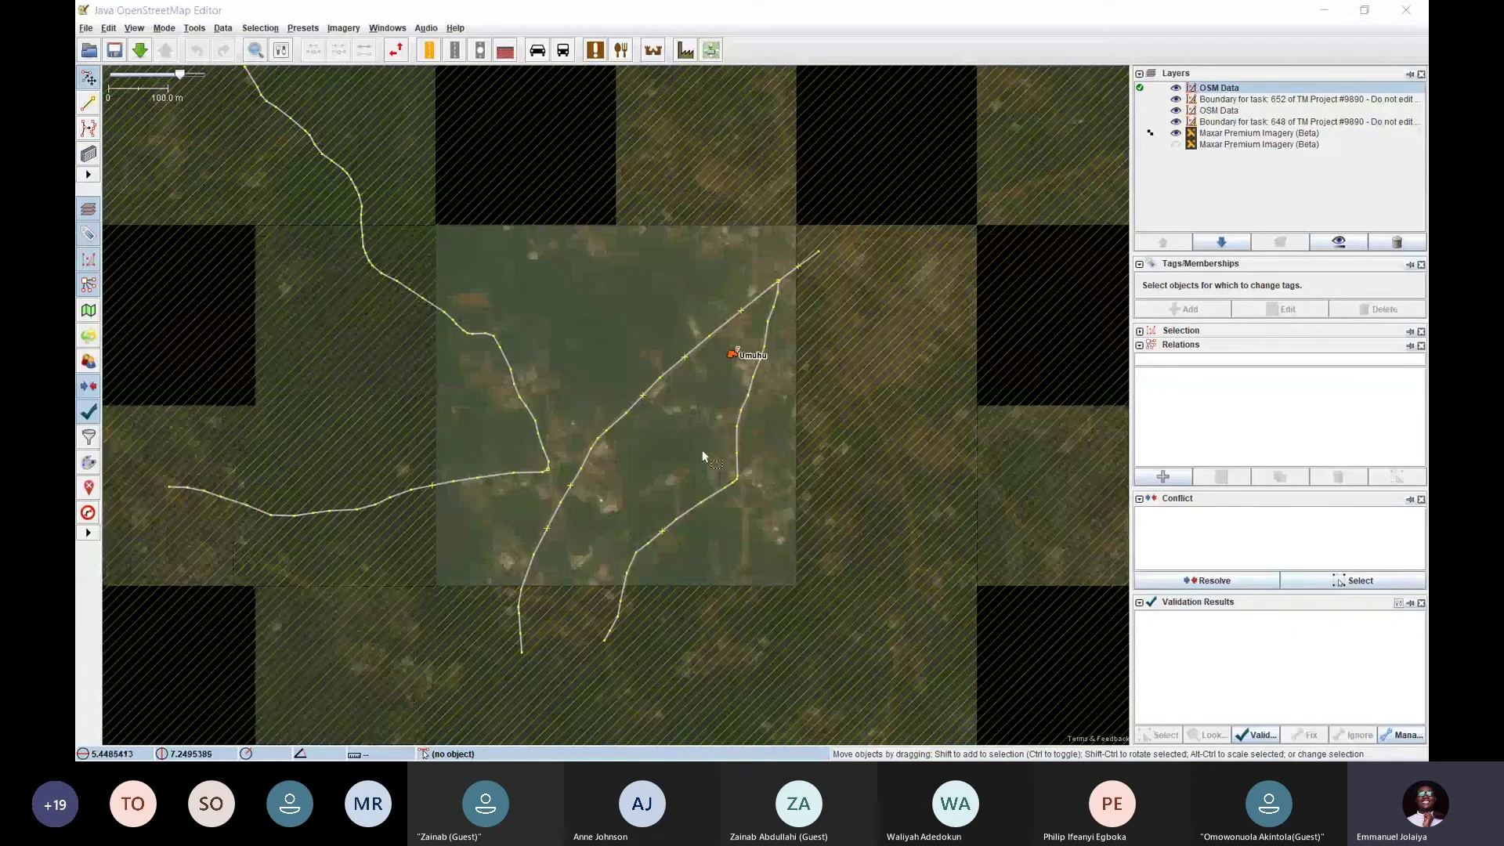
Pan and zoom across task #652 up to its northern boundary edge
{"action": "left_click_drag", "start_coordinate": [702, 450], "coordinate": [744, 355]}
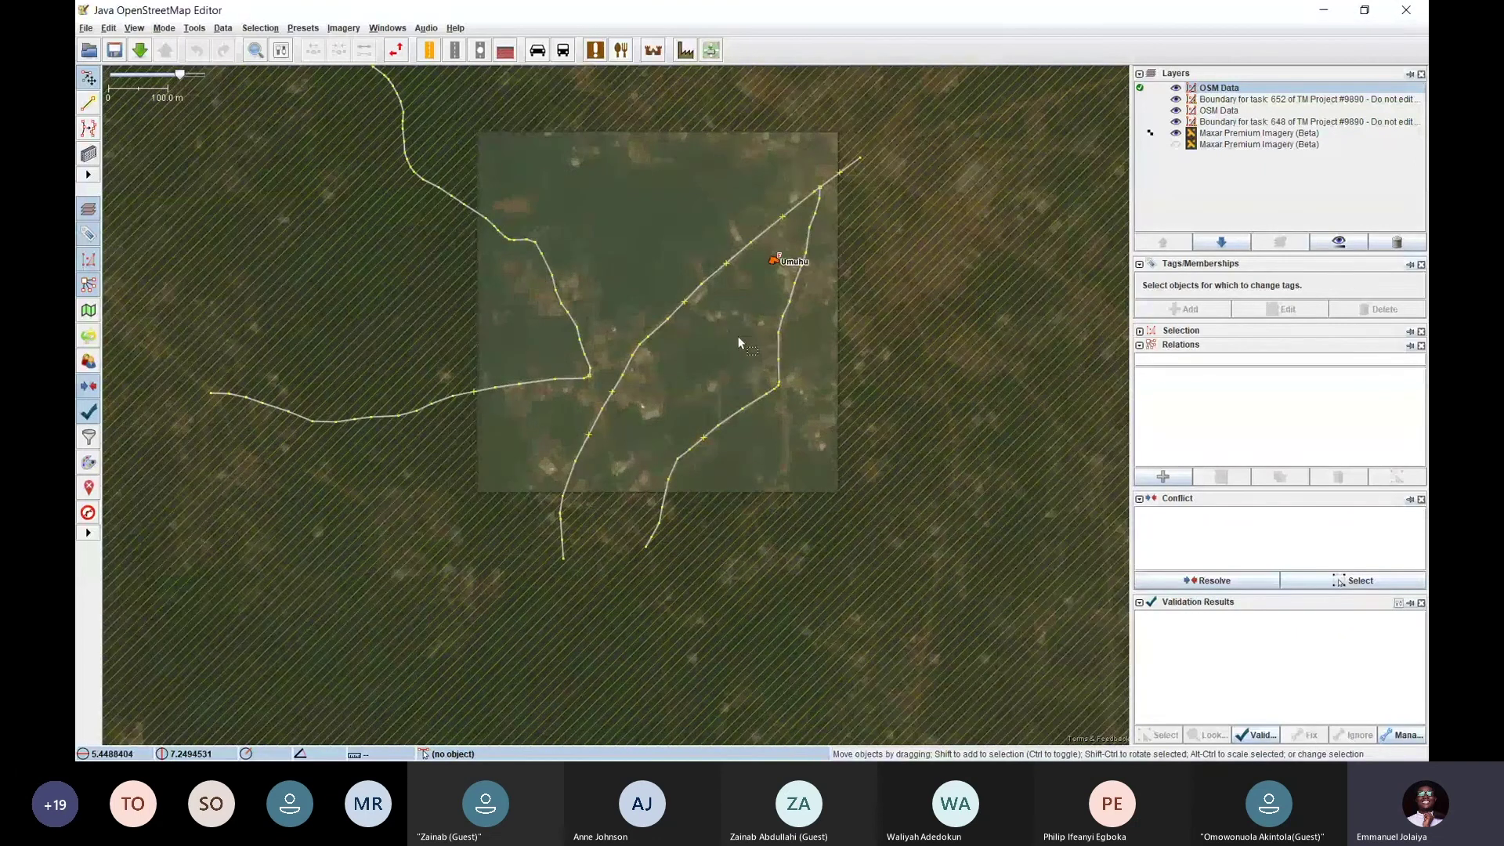
{"action": "scroll", "coordinate": [738, 336], "scroll_direction": "up", "scroll_amount": 5}
{"action": "scroll", "coordinate": [738, 336], "scroll_direction": "down", "scroll_amount": 3}
{"action": "scroll", "coordinate": [732, 322], "scroll_direction": "up", "scroll_amount": 2}
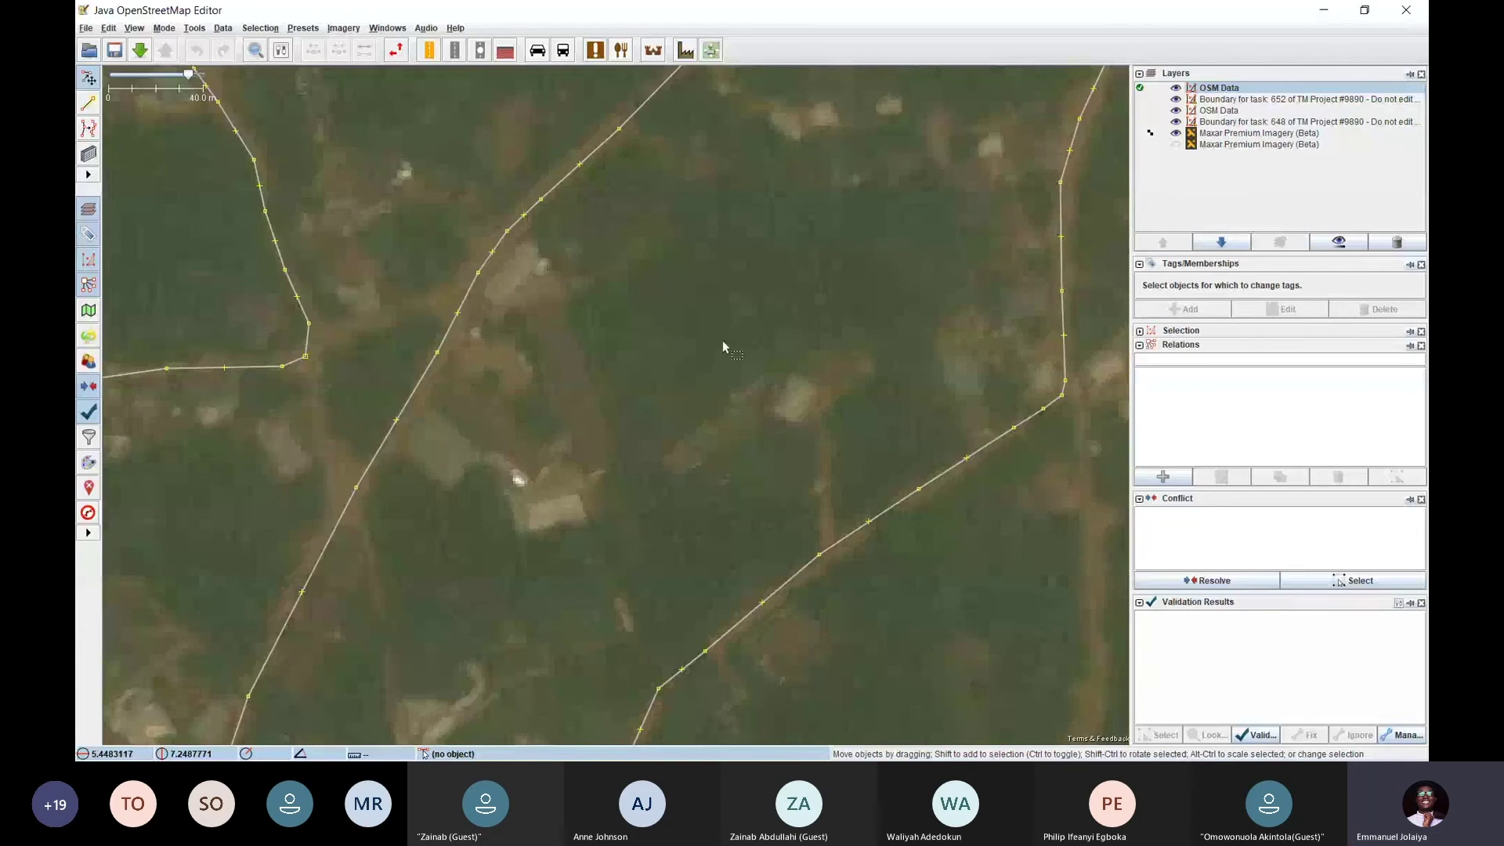
{"action": "left_click_drag", "start_coordinate": [707, 485], "coordinate": [654, 485]}
{"action": "scroll", "coordinate": [759, 351], "scroll_direction": "down", "scroll_amount": 2}
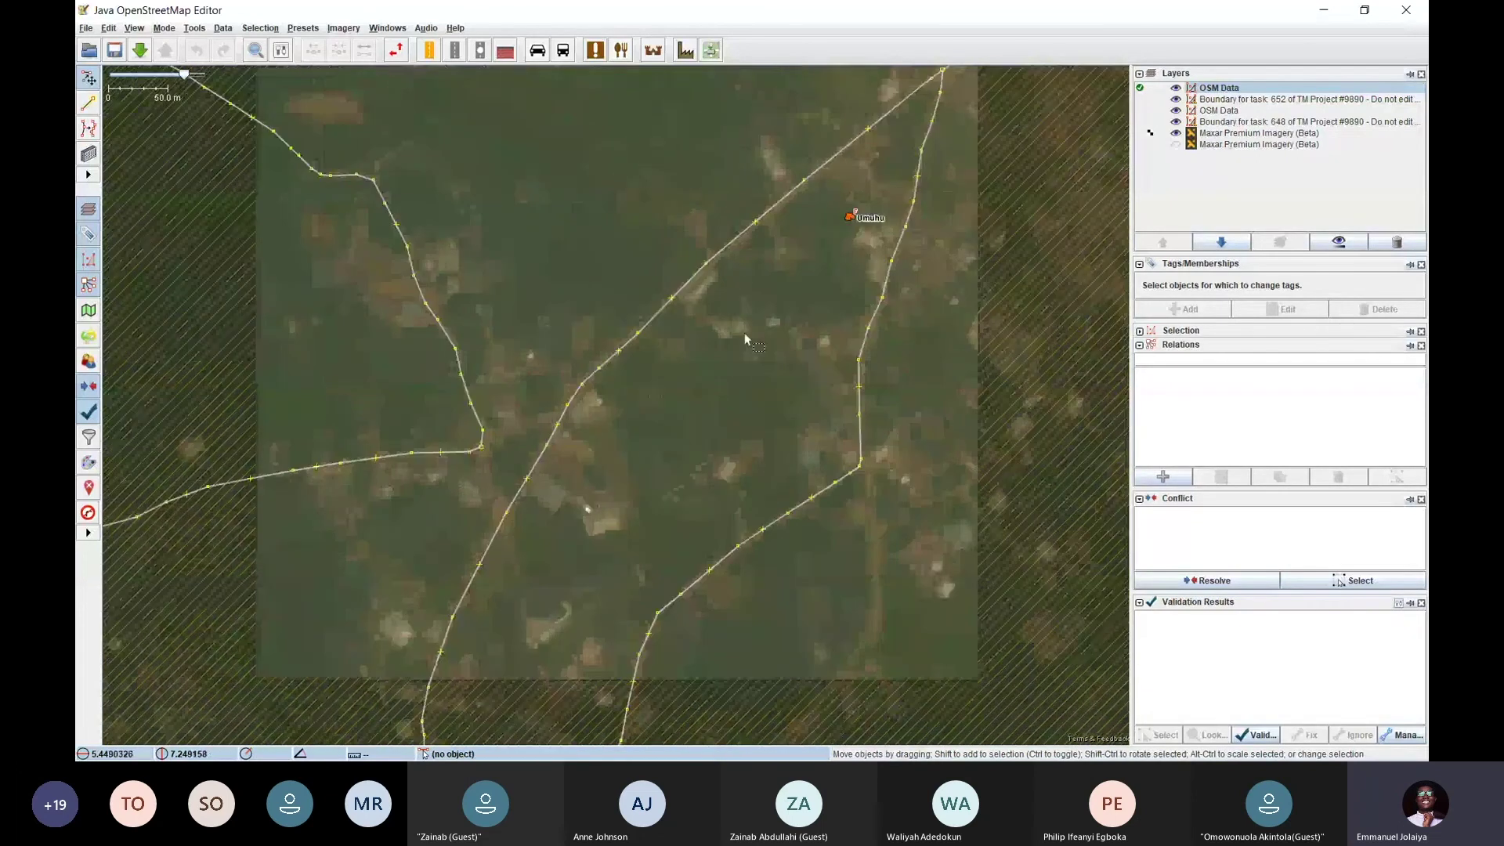
{"action": "left_click_drag", "start_coordinate": [749, 110], "coordinate": [697, 405]}
{"action": "mouse_move", "coordinate": [589, 439]}
{"action": "left_mouse_down"}
{"action": "mouse_move", "coordinate": [682, 313]}
{"action": "mouse_move", "coordinate": [638, 308]}
{"action": "mouse_move", "coordinate": [647, 370]}
{"action": "mouse_move", "coordinate": [493, 359]}
{"action": "mouse_move", "coordinate": [581, 185]}
{"action": "left_mouse_up"}
Pan over the southern area and recentre the view on task #652's roads
{"action": "left_click_drag", "start_coordinate": [625, 299], "coordinate": [689, 169]}
{"action": "mouse_move", "coordinate": [773, 236]}
{"action": "left_mouse_down"}
{"action": "mouse_move", "coordinate": [732, 355]}
{"action": "mouse_move", "coordinate": [658, 426]}
{"action": "mouse_move", "coordinate": [686, 496]}
{"action": "left_mouse_up"}
{"action": "left_click_drag", "start_coordinate": [554, 232], "coordinate": [566, 420]}
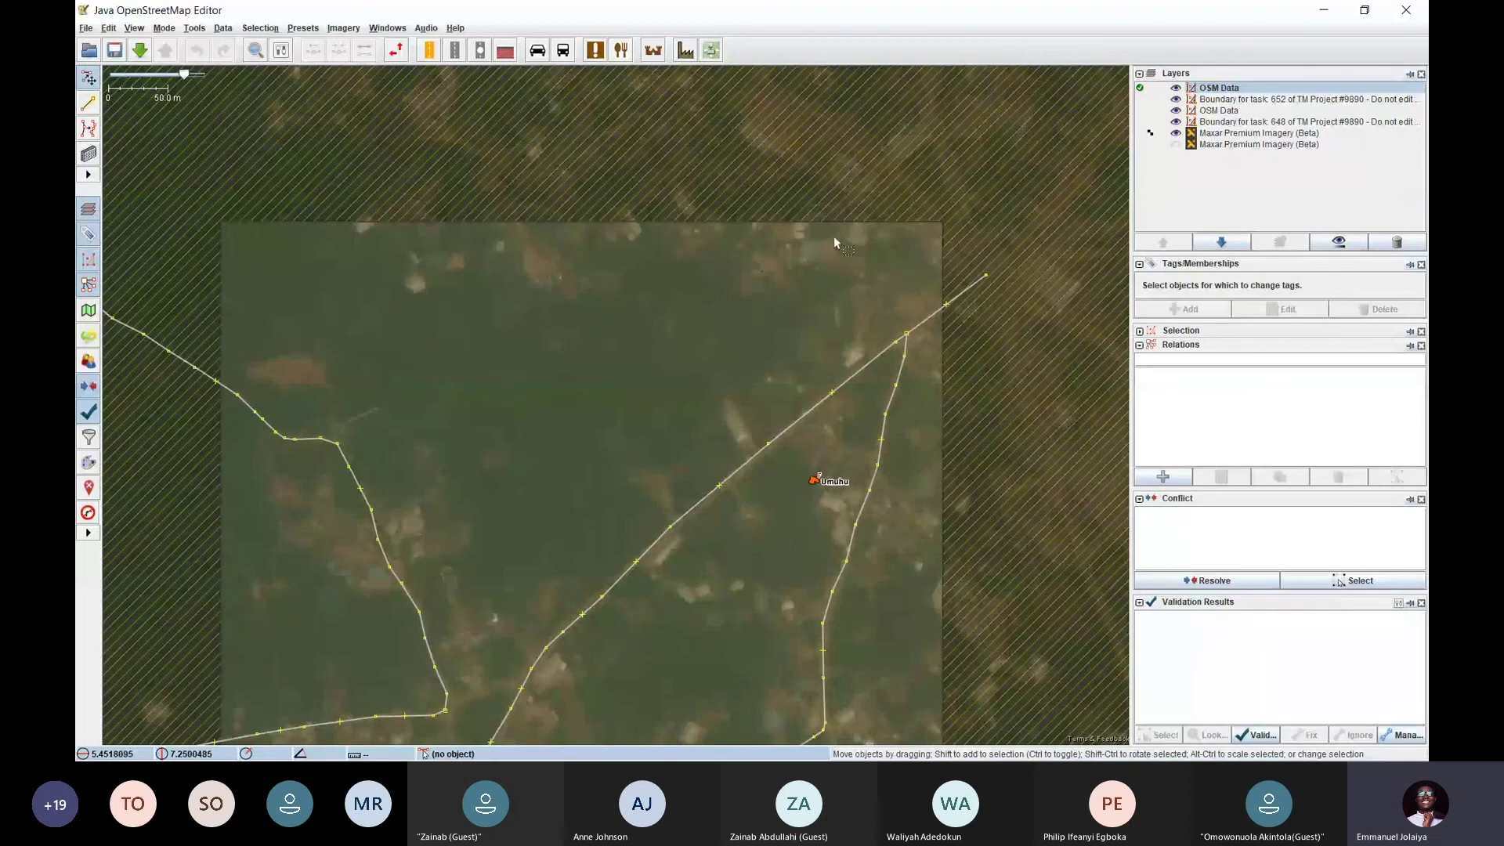
{"action": "left_click_drag", "start_coordinate": [645, 409], "coordinate": [713, 240]}
{"action": "left_click_drag", "start_coordinate": [719, 593], "coordinate": [735, 433]}
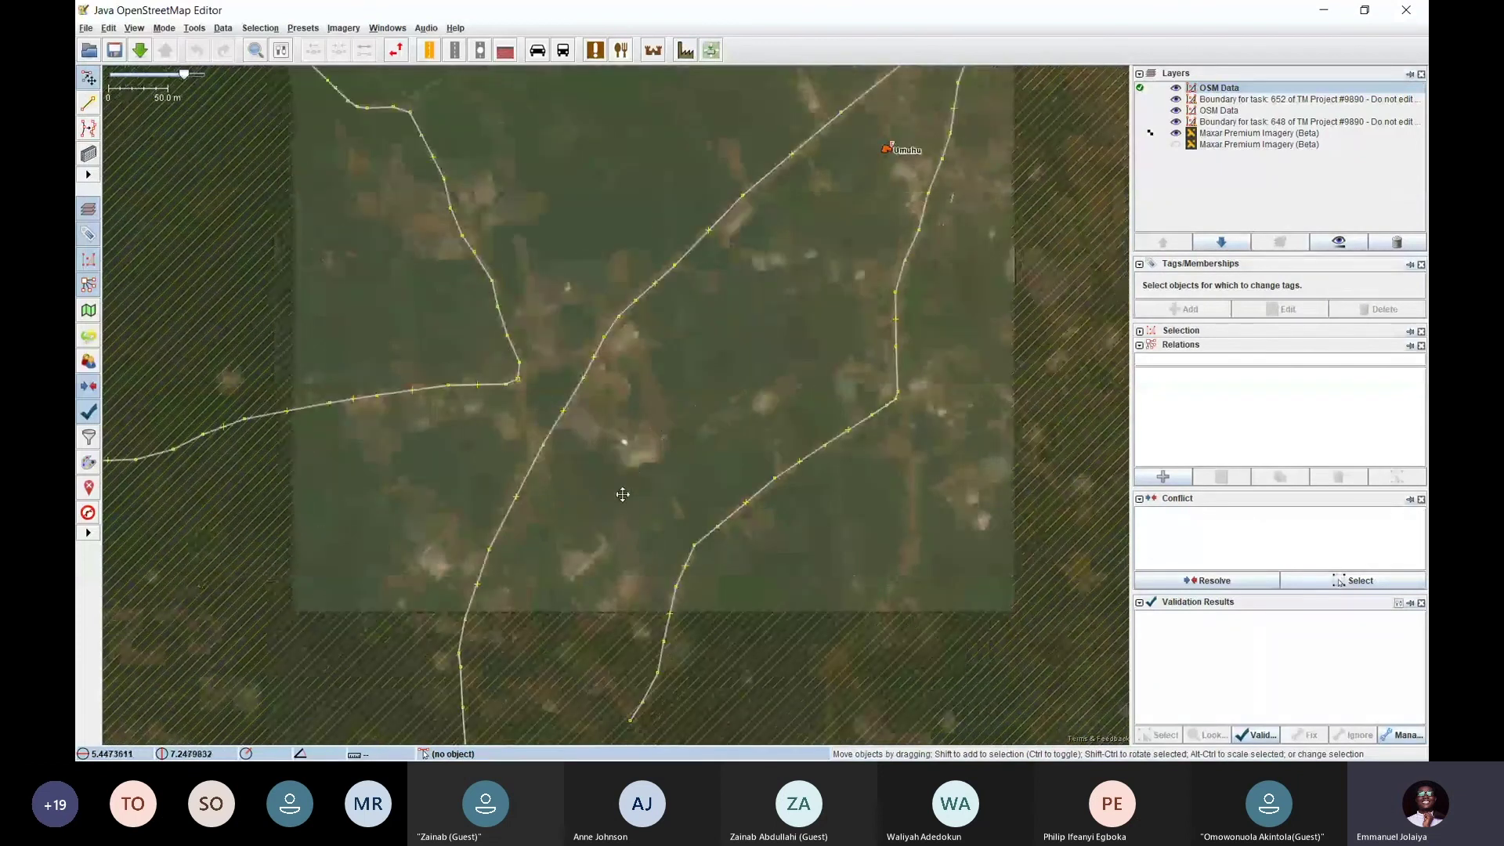
{"action": "mouse_move", "coordinate": [623, 494]}
{"action": "left_mouse_down"}
{"action": "mouse_move", "coordinate": [514, 369]}
{"action": "mouse_move", "coordinate": [490, 390]}
{"action": "mouse_move", "coordinate": [505, 499]}
{"action": "left_mouse_up"}
{"action": "left_click_drag", "start_coordinate": [618, 415], "coordinate": [502, 345]}
{"action": "mouse_move", "coordinate": [797, 442]}
{"action": "left_mouse_down"}
{"action": "mouse_move", "coordinate": [619, 487]}
{"action": "mouse_move", "coordinate": [614, 383]}
{"action": "mouse_move", "coordinate": [580, 331]}
{"action": "left_mouse_up"}
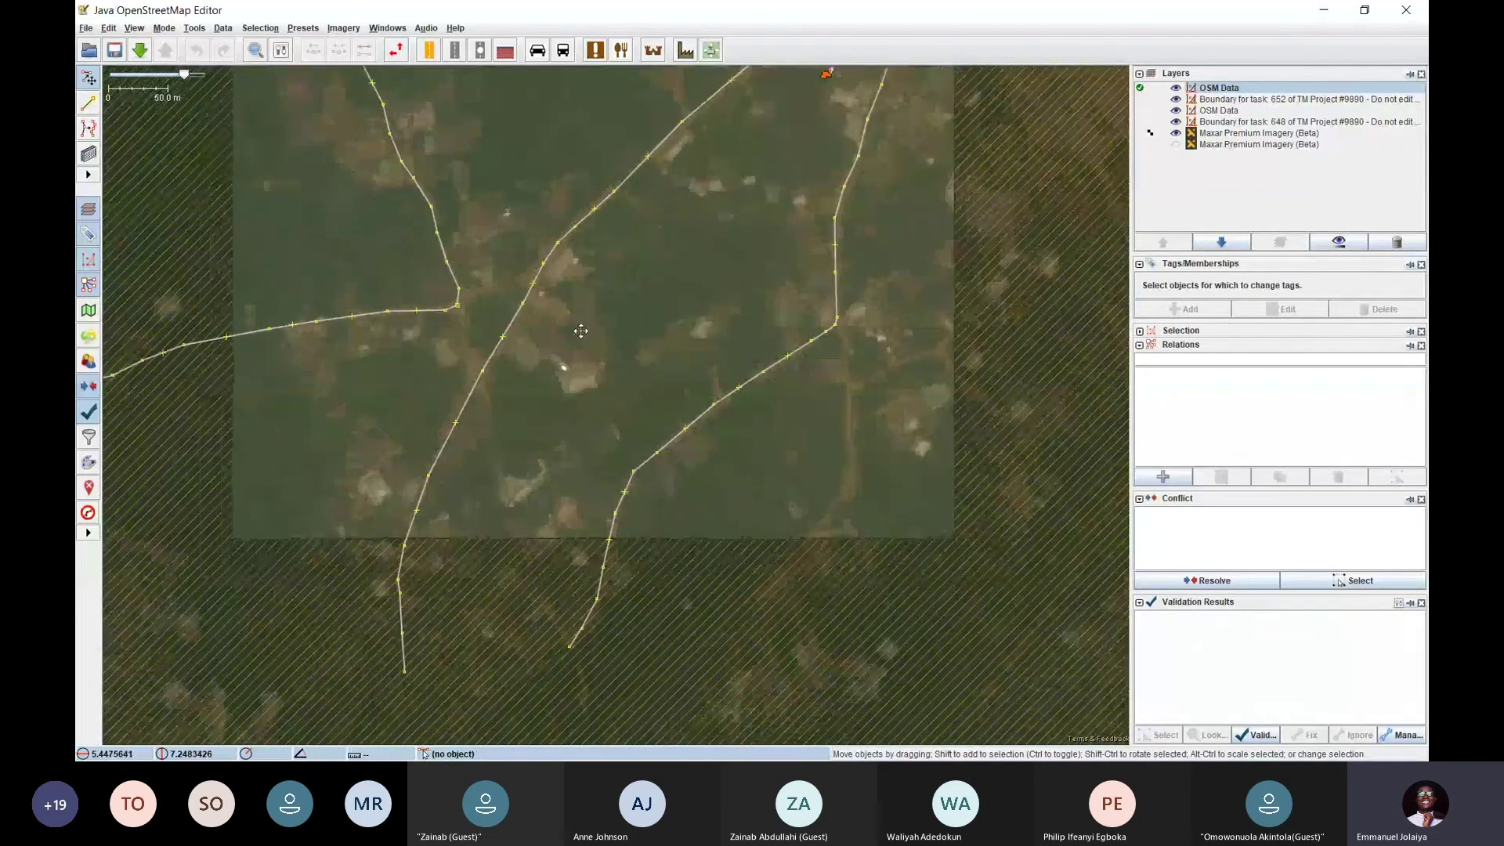
Mark task 652 as not completely mapped and submit it in the Tasking Manager
{"action": "key", "text": "alt+Tab"}
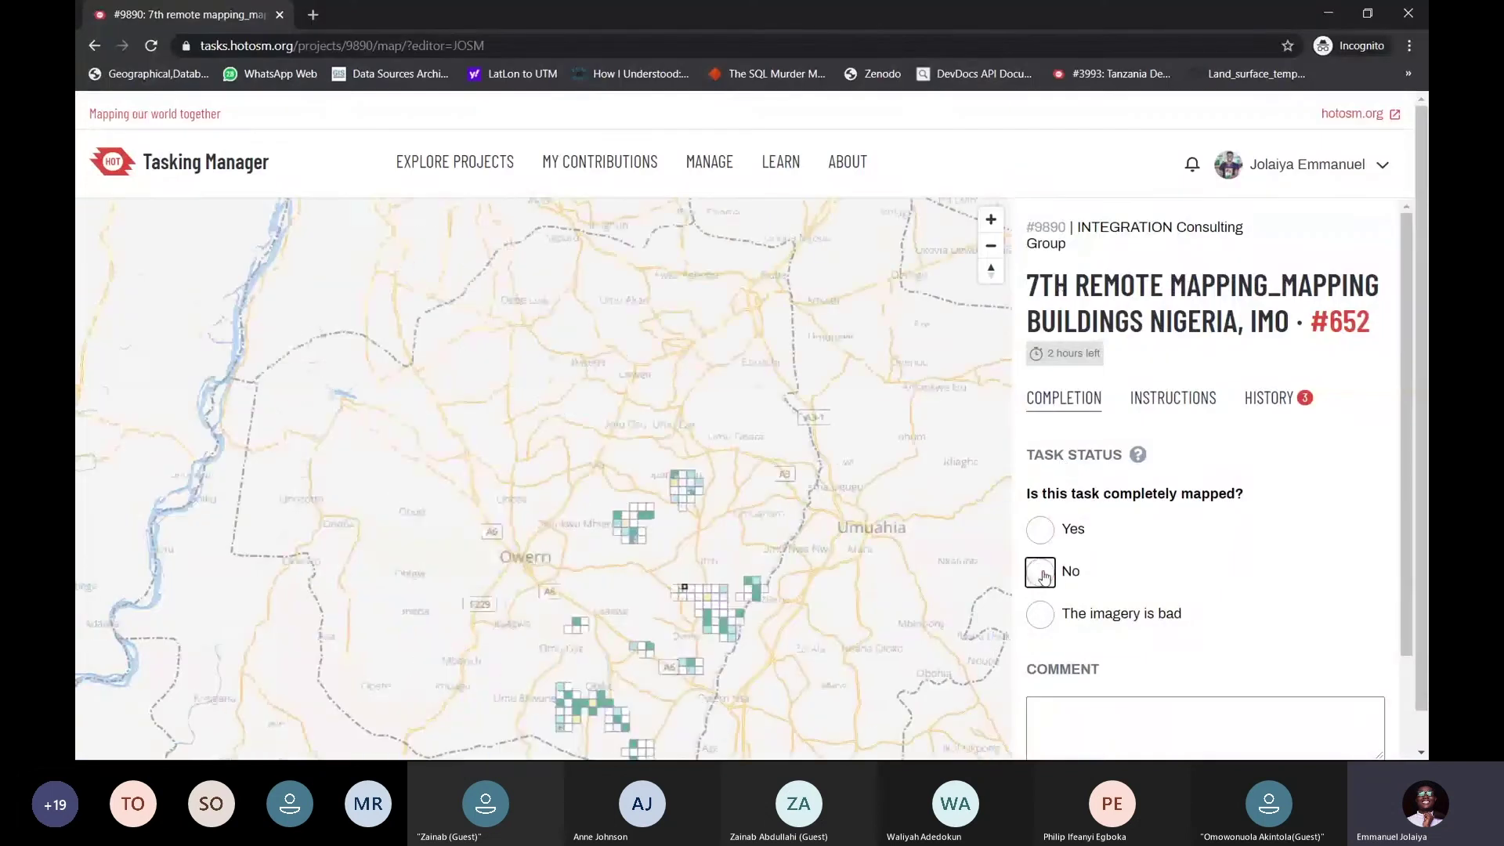
{"action": "left_click", "coordinate": [1042, 576]}
{"action": "scroll", "coordinate": [1135, 603], "scroll_direction": "down", "scroll_amount": 2}
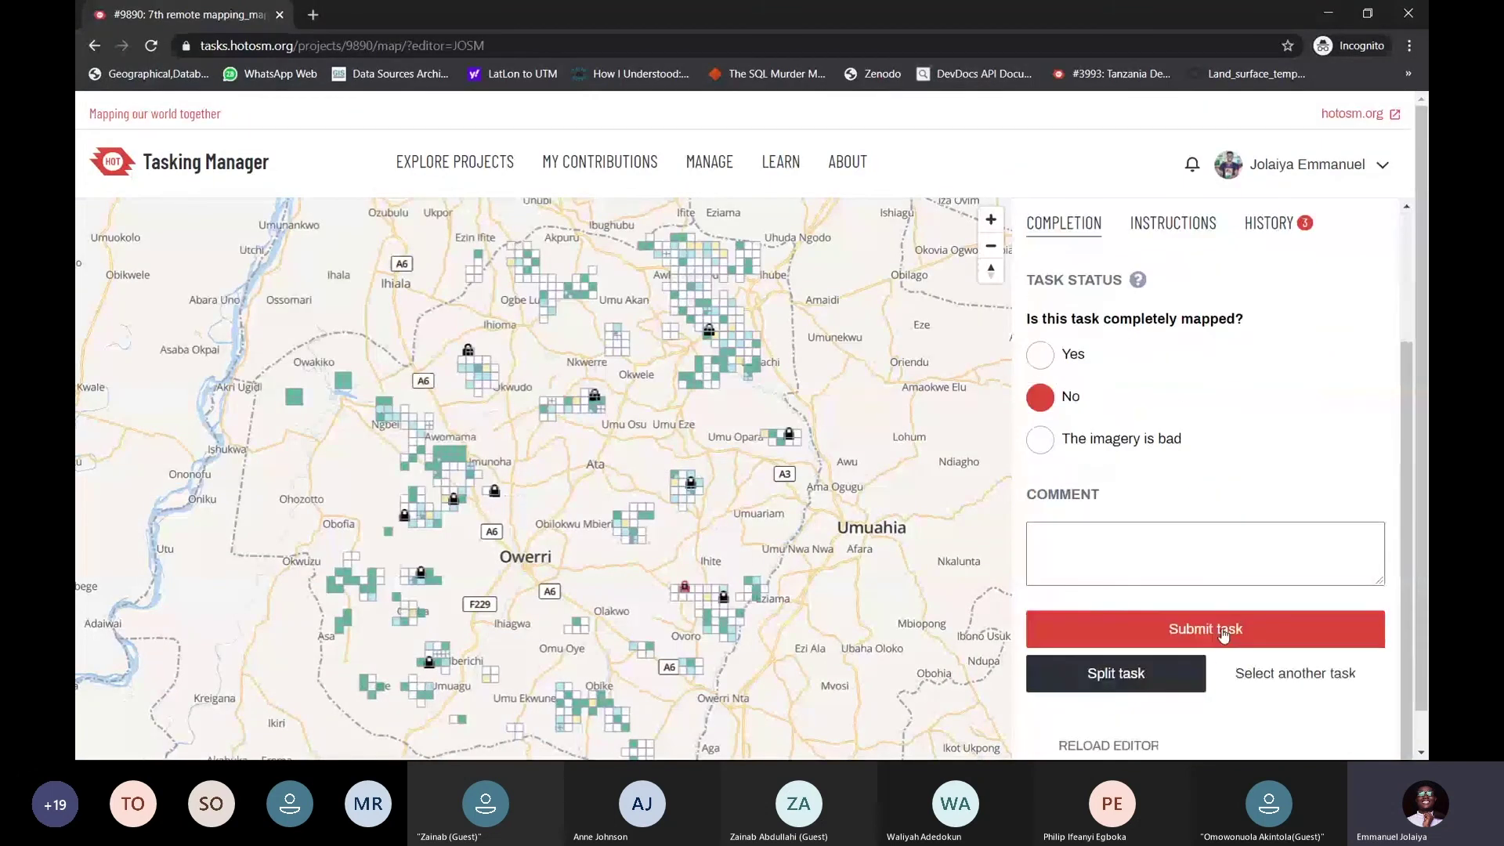
{"action": "left_click", "coordinate": [1223, 635]}
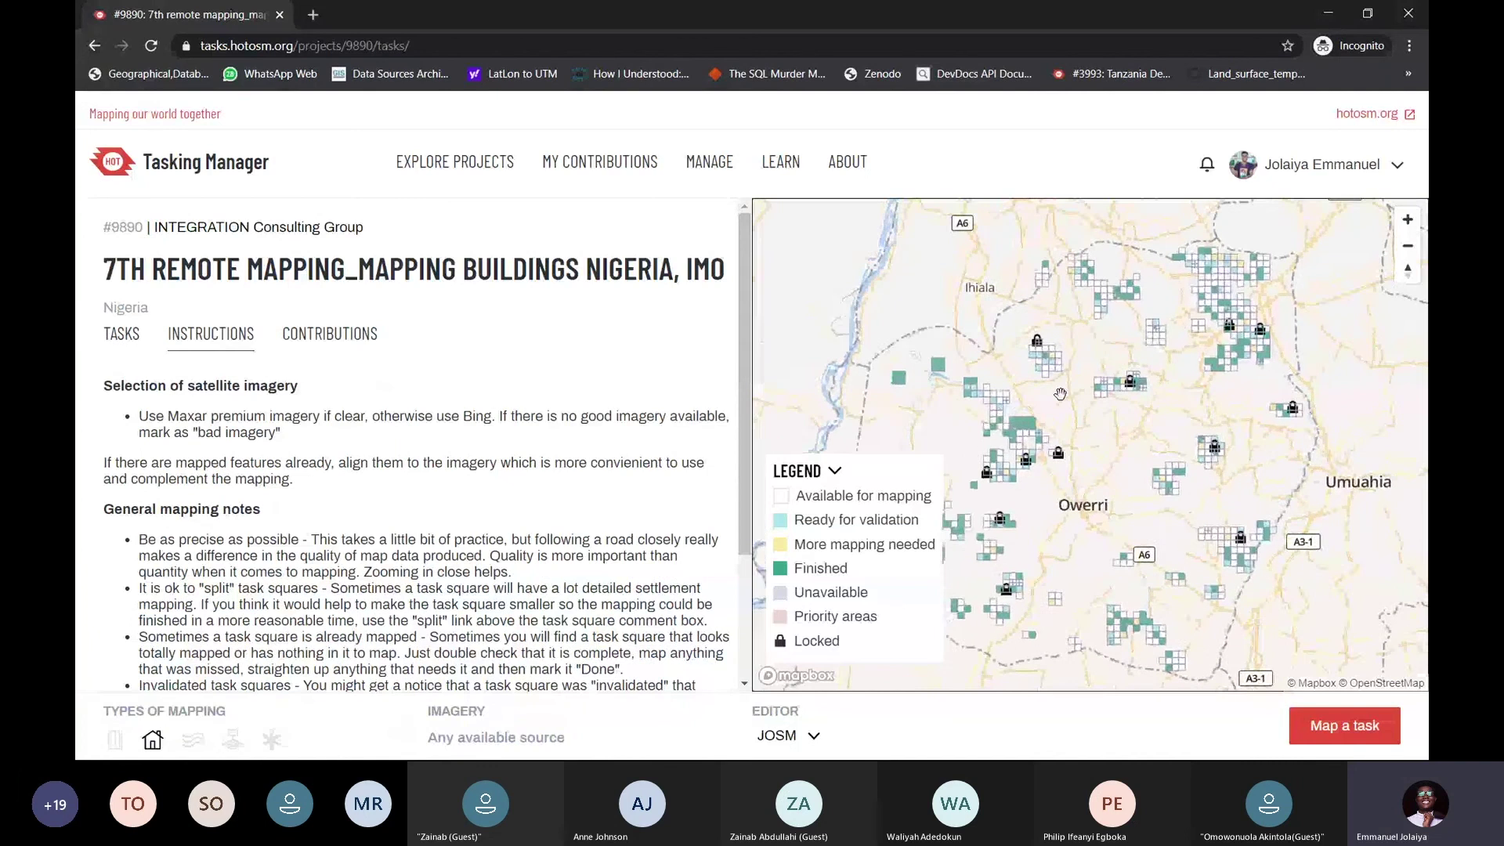
Pick an available task square of project #9890 and map it in JOSM
{"action": "scroll", "coordinate": [1060, 394], "scroll_direction": "up", "scroll_amount": 5}
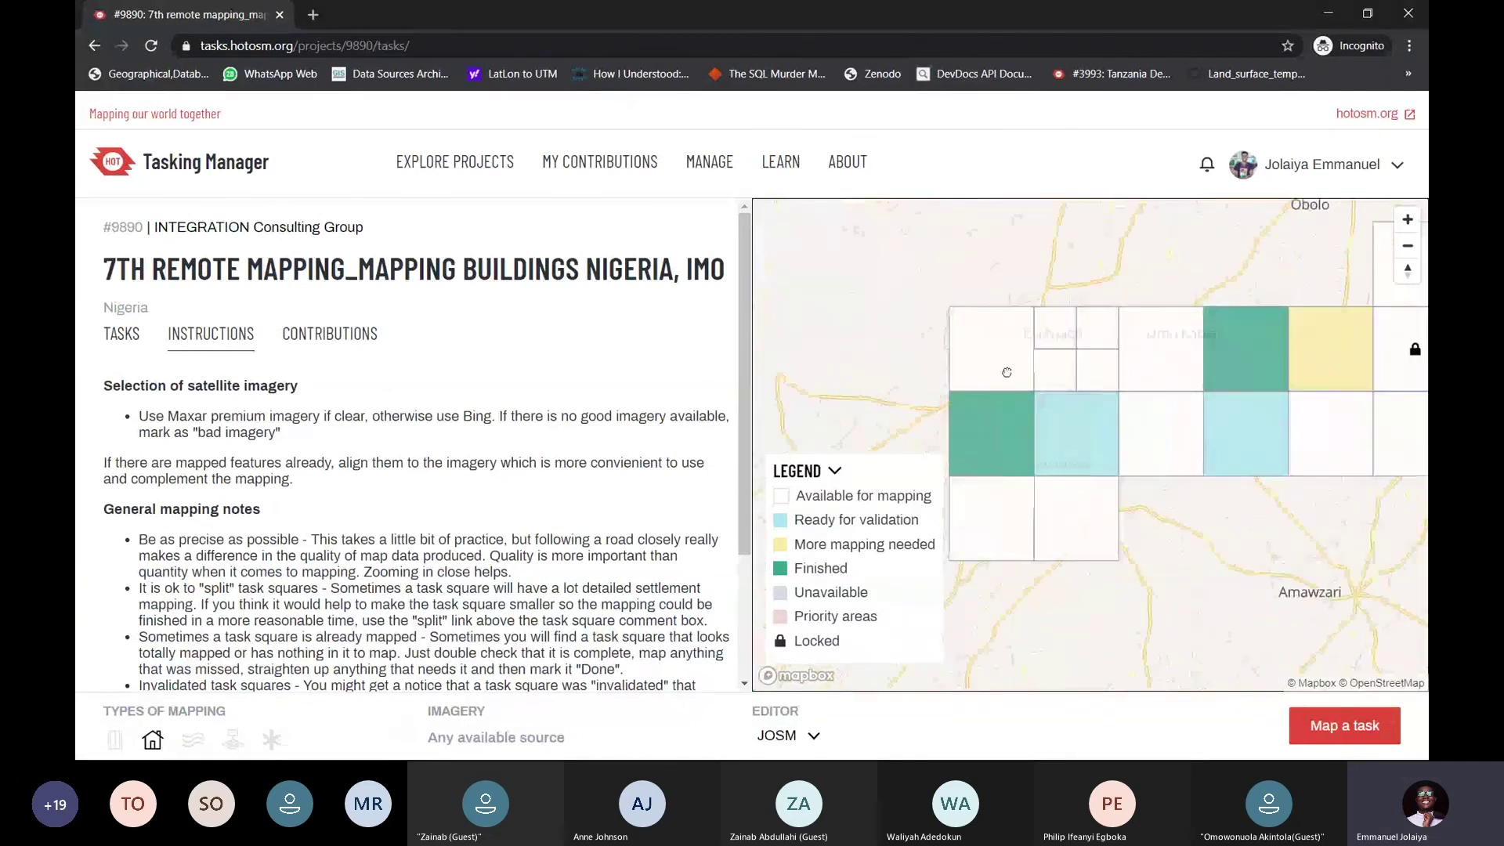
{"action": "scroll", "coordinate": [1007, 372], "scroll_direction": "down", "scroll_amount": 2}
{"action": "scroll", "coordinate": [1120, 350], "scroll_direction": "up", "scroll_amount": 2}
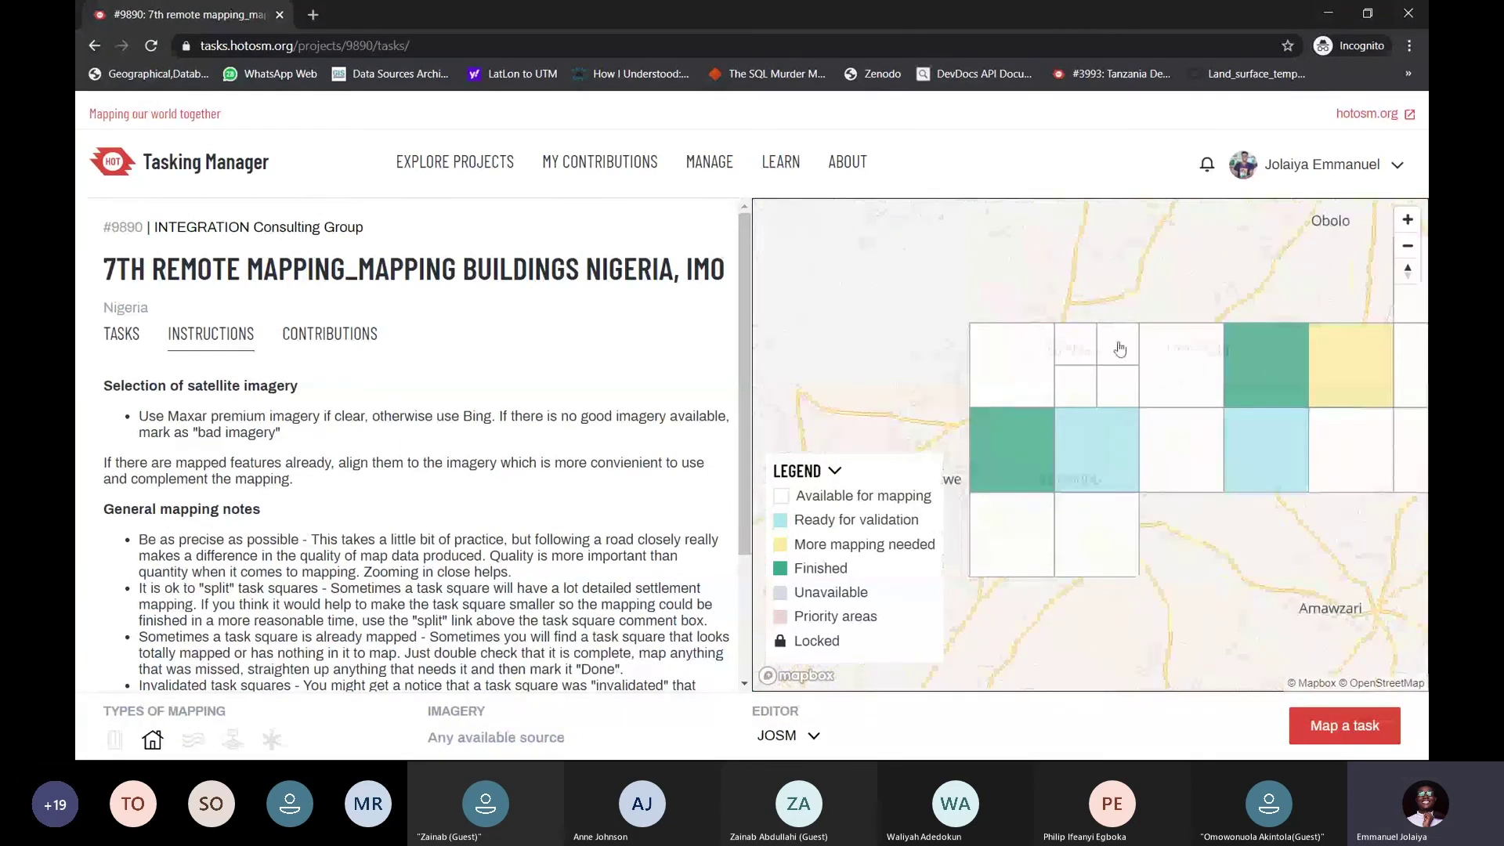
{"action": "left_click", "coordinate": [1121, 350]}
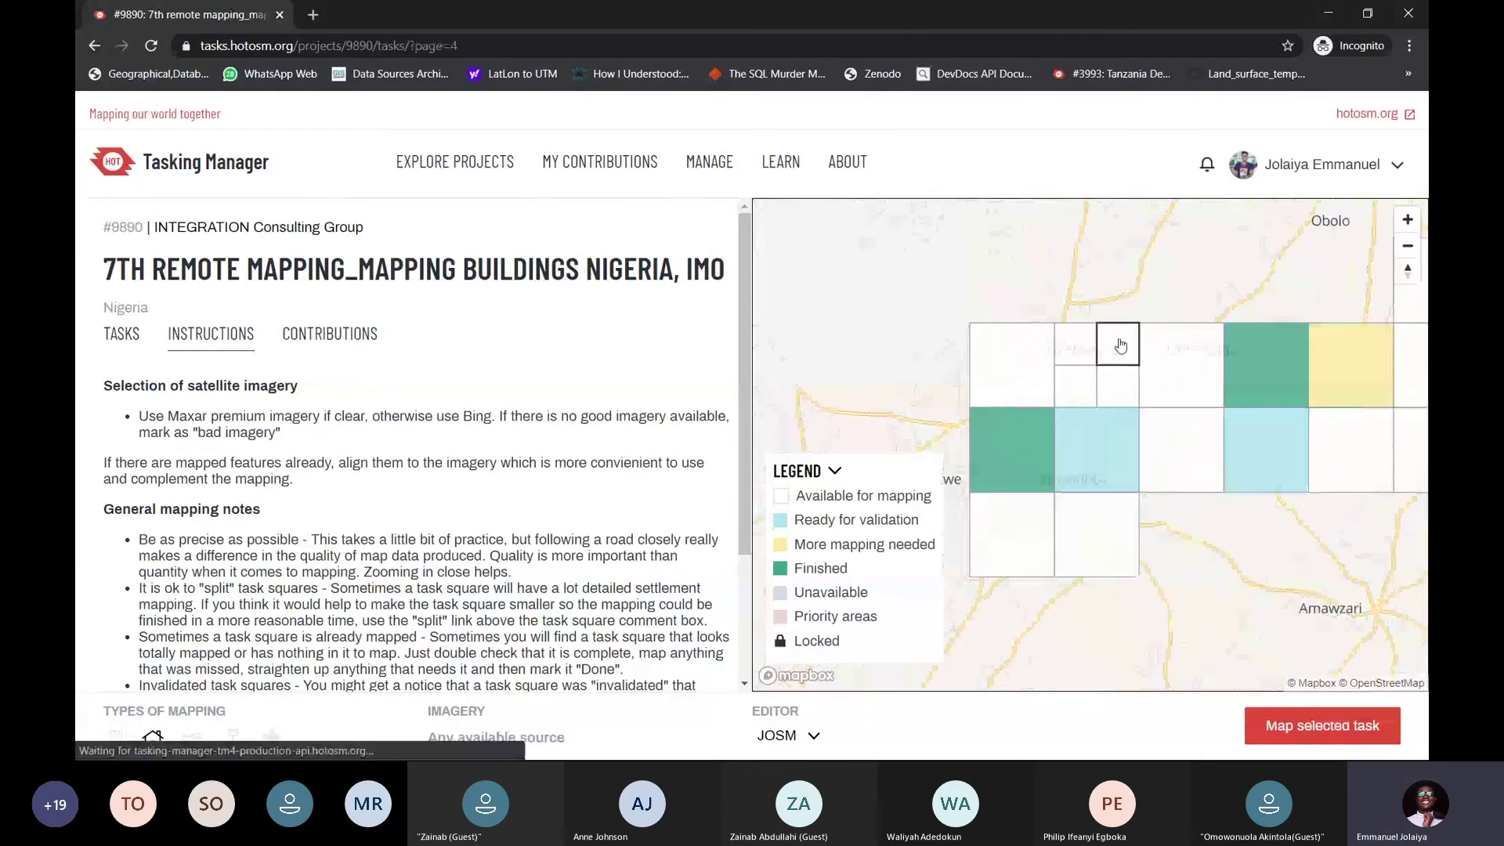
{"action": "left_click", "coordinate": [1312, 727]}
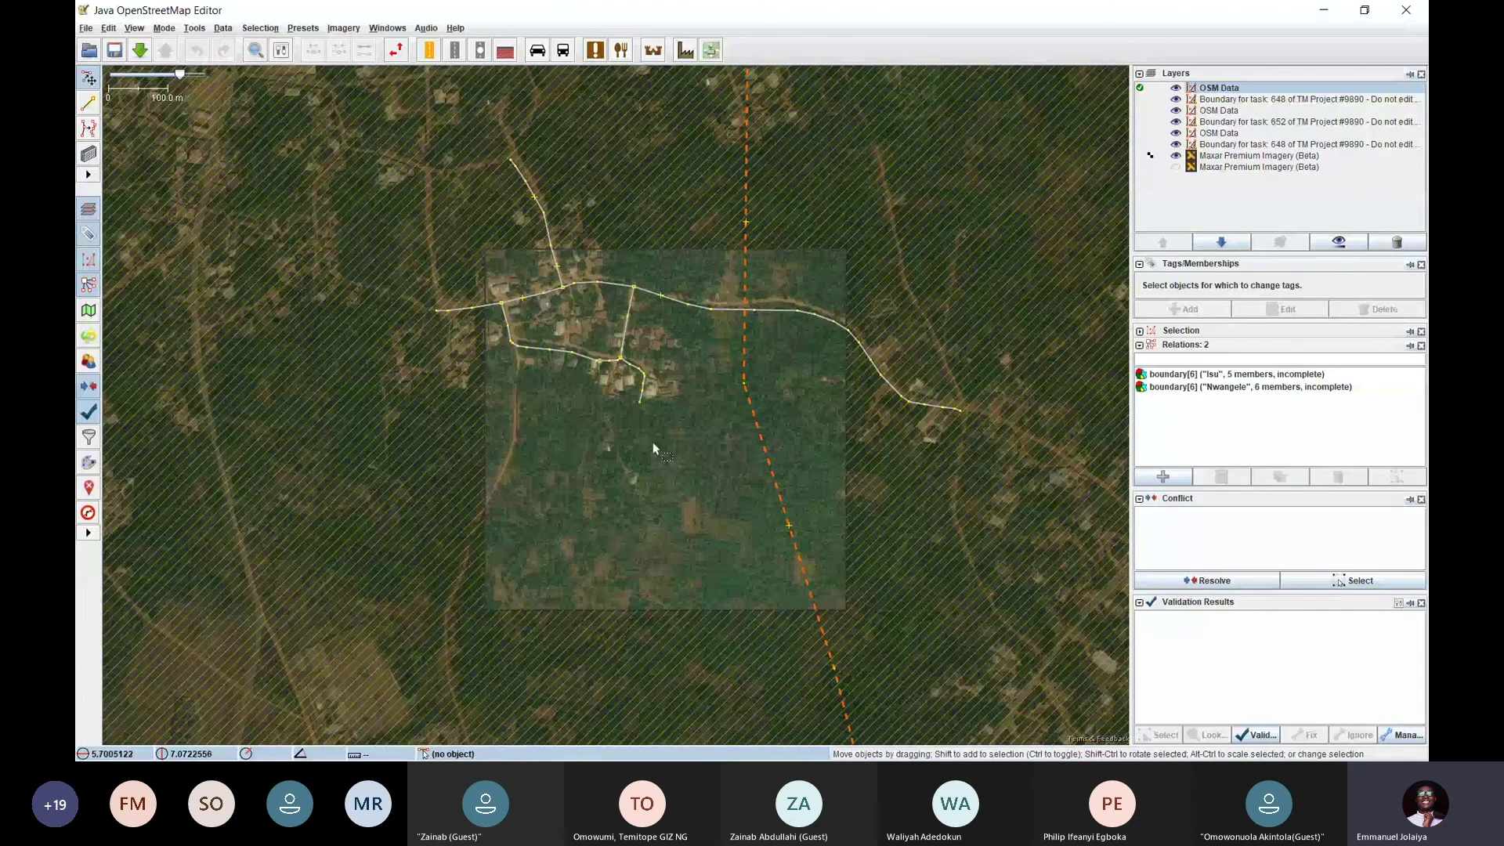
Zoom and pan over the loaded task square to view the area south of the village
{"action": "scroll", "coordinate": [797, 311], "scroll_direction": "up", "scroll_amount": 3}
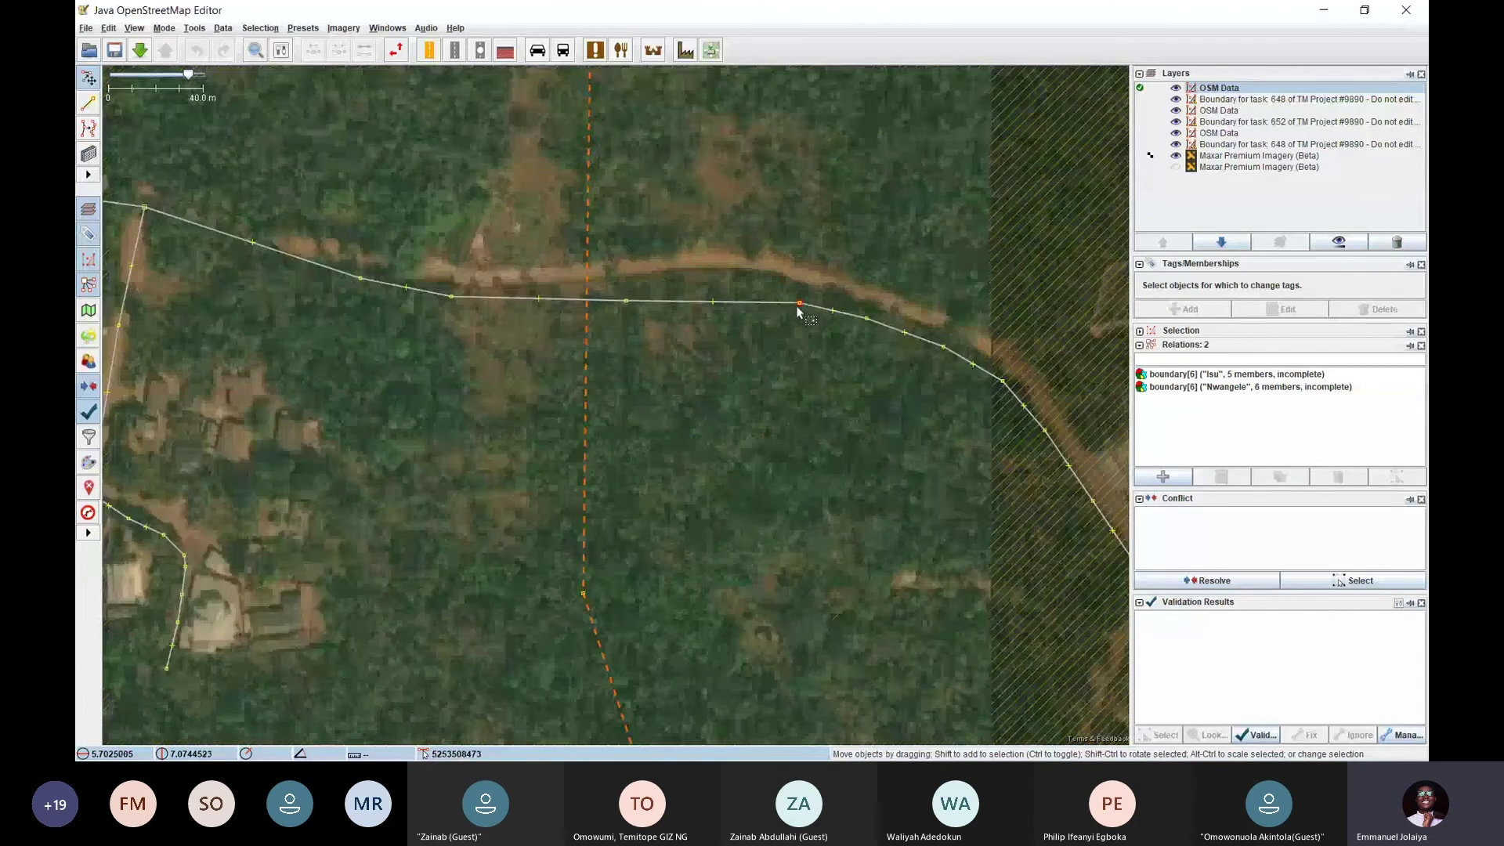
{"action": "scroll", "coordinate": [783, 361], "scroll_direction": "down", "scroll_amount": 3}
{"action": "scroll", "coordinate": [586, 351], "scroll_direction": "up", "scroll_amount": 3}
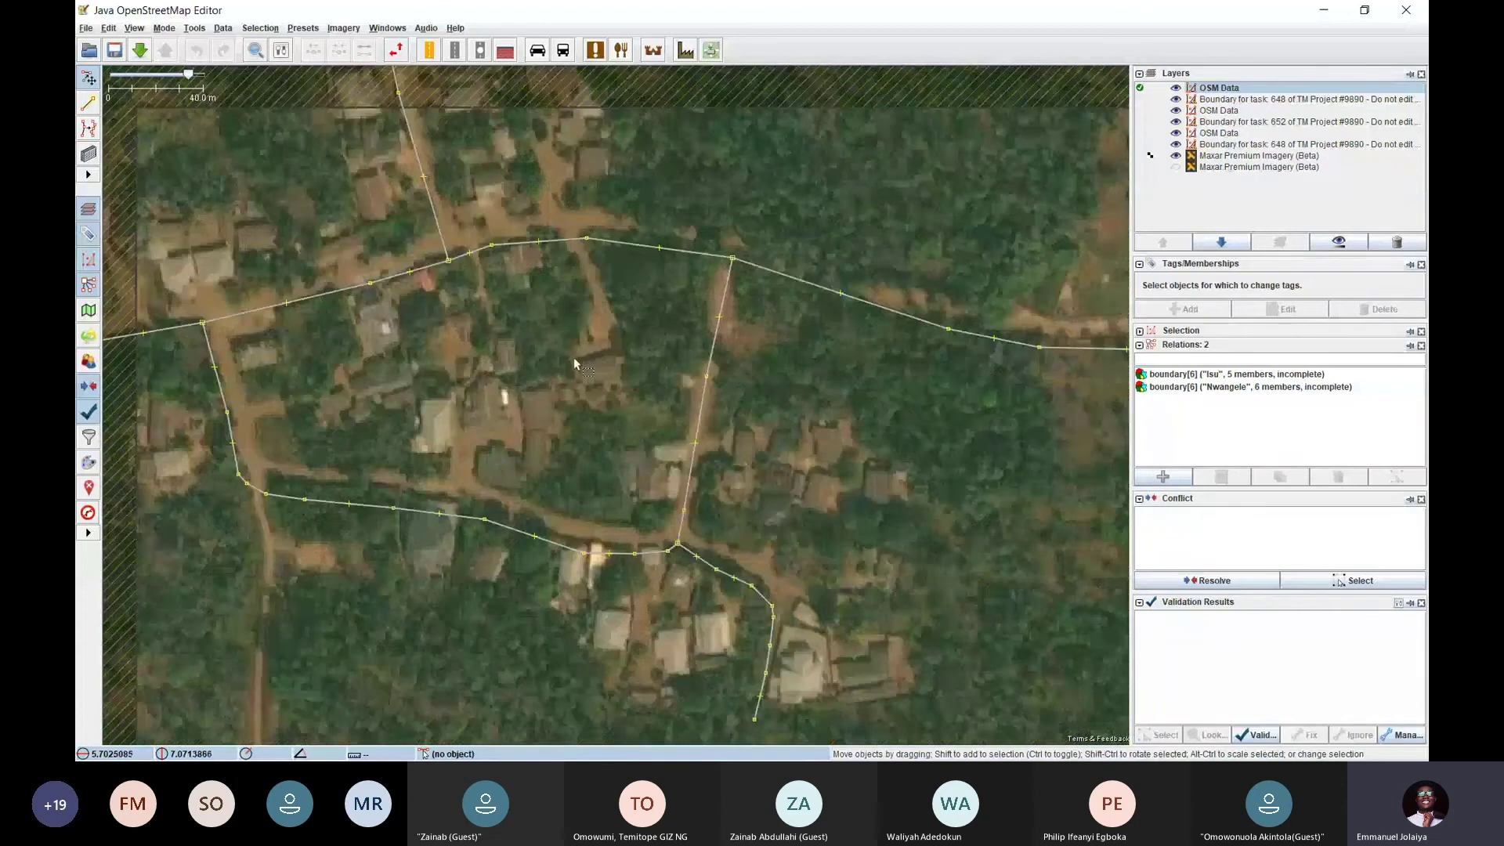
{"action": "scroll", "coordinate": [582, 382], "scroll_direction": "down", "scroll_amount": 3}
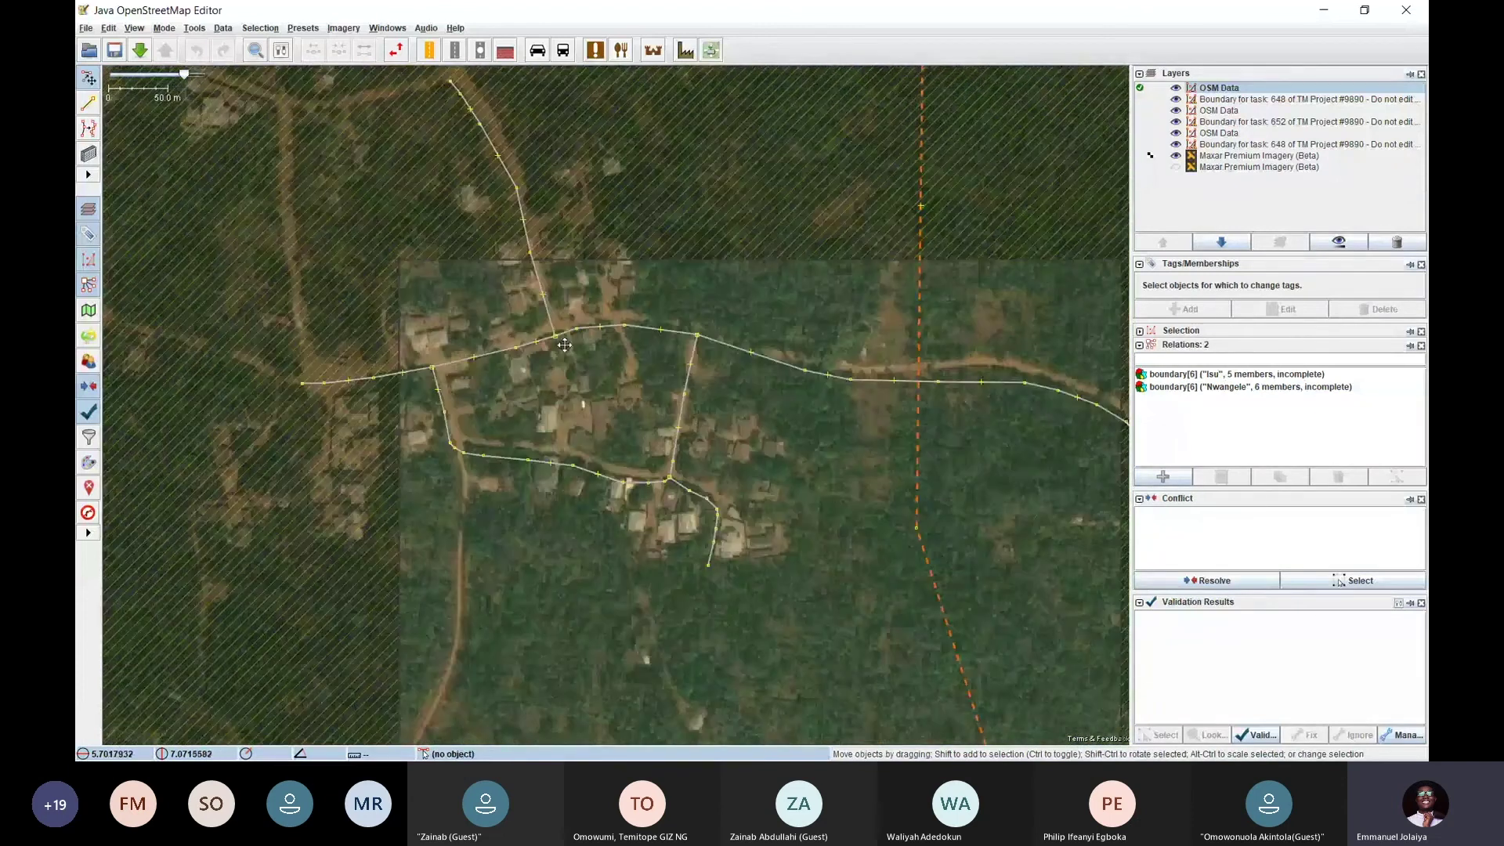
{"action": "left_click_drag", "start_coordinate": [630, 508], "coordinate": [630, 435]}
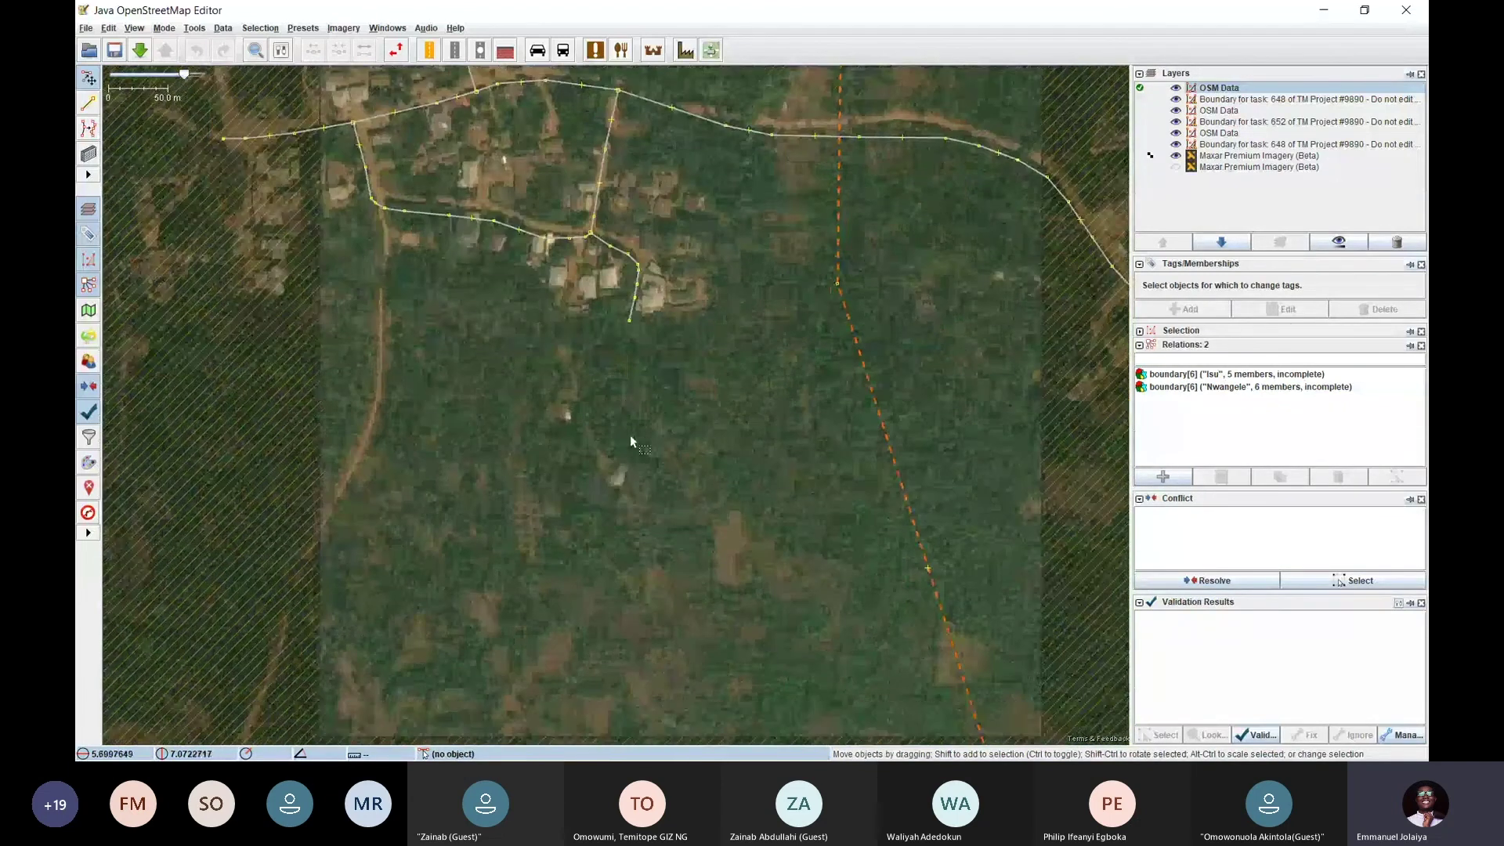
{"action": "scroll", "coordinate": [617, 479], "scroll_direction": "up", "scroll_amount": 2}
{"action": "scroll", "coordinate": [617, 473], "scroll_direction": "up", "scroll_amount": 2}
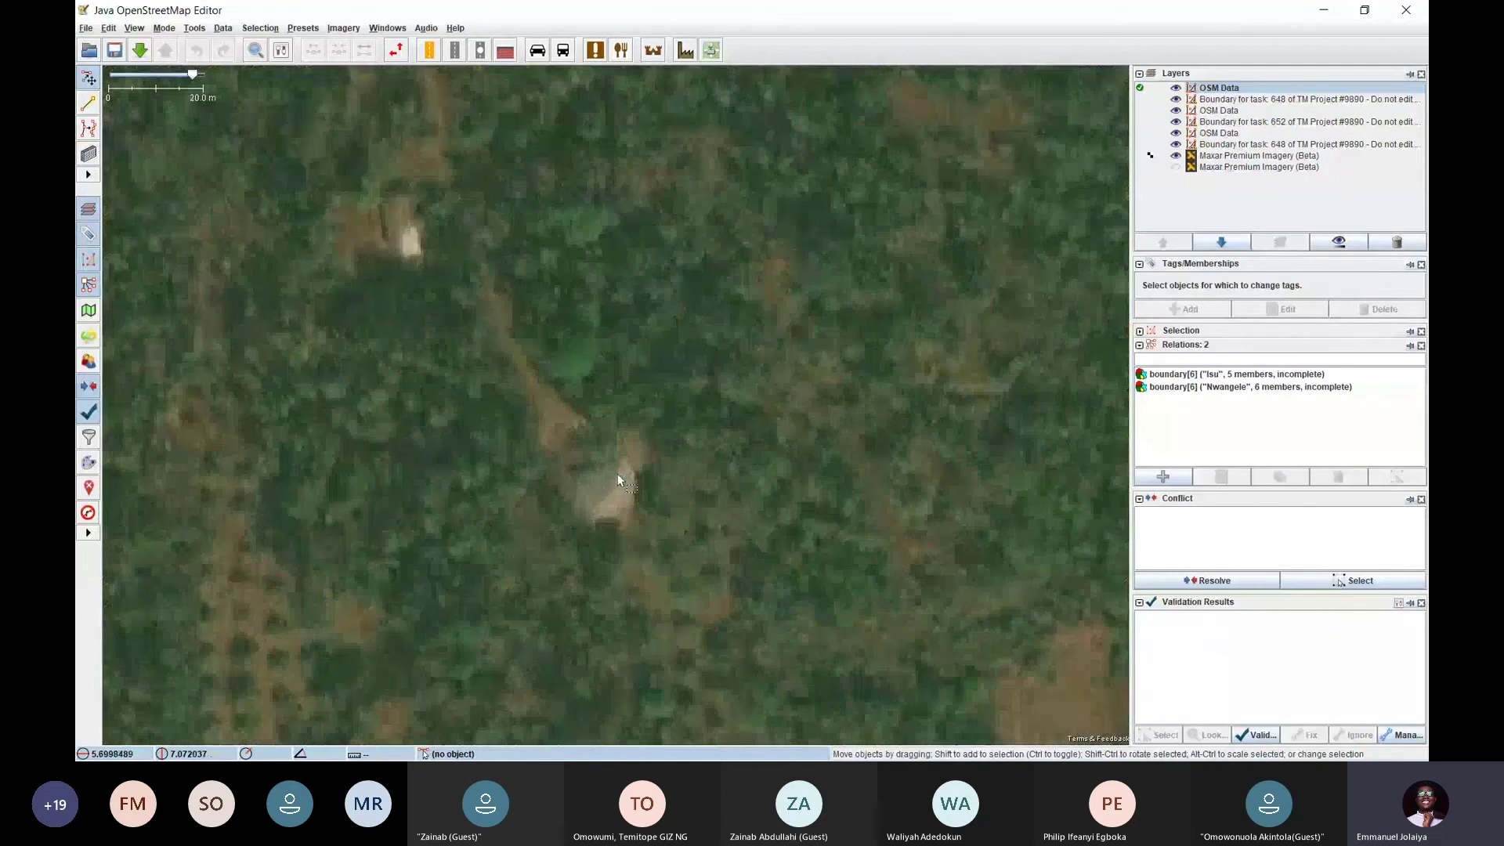
{"action": "scroll", "coordinate": [617, 473], "scroll_direction": "down", "scroll_amount": 2}
{"action": "scroll", "coordinate": [542, 359], "scroll_direction": "down", "scroll_amount": 2}
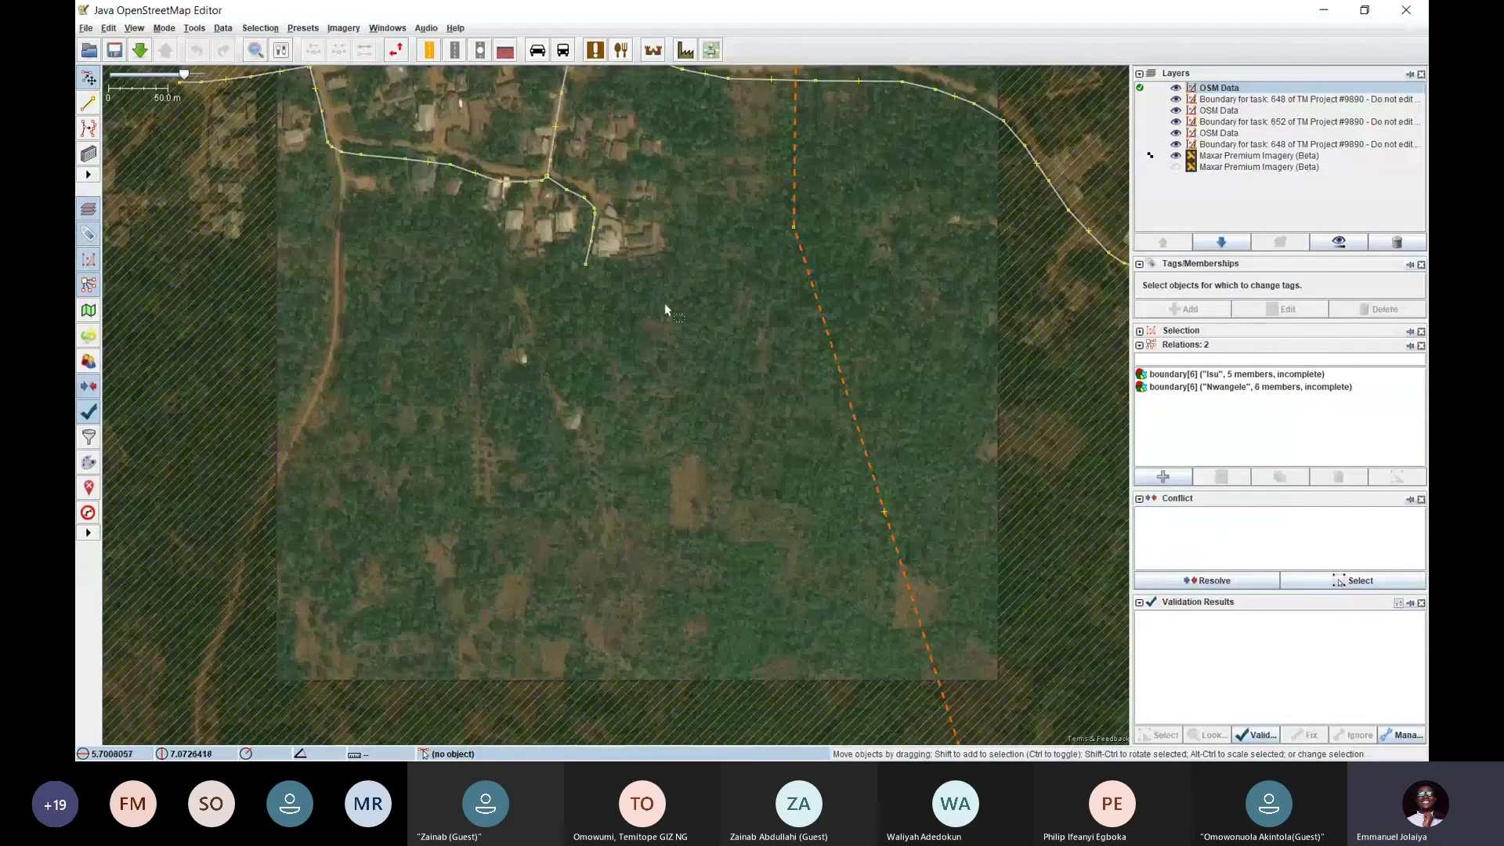
{"action": "left_click_drag", "start_coordinate": [664, 306], "coordinate": [585, 489]}
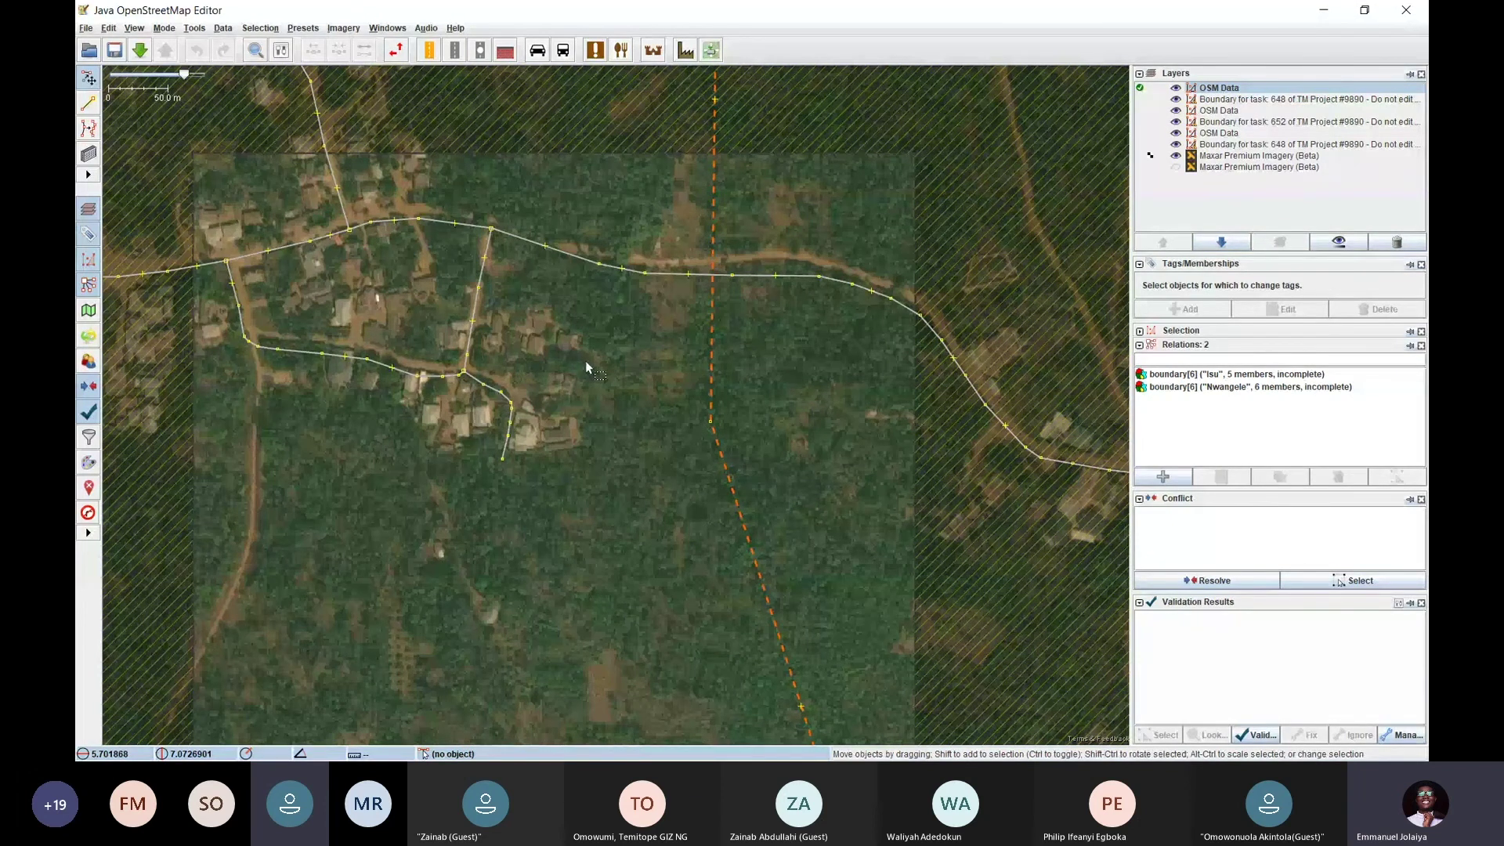
Pan back to the village roads and zoom to inspect them over the Maxar imagery
{"action": "left_click_drag", "start_coordinate": [589, 383], "coordinate": [608, 264]}
{"action": "scroll", "coordinate": [630, 355], "scroll_direction": "down", "scroll_amount": 3}
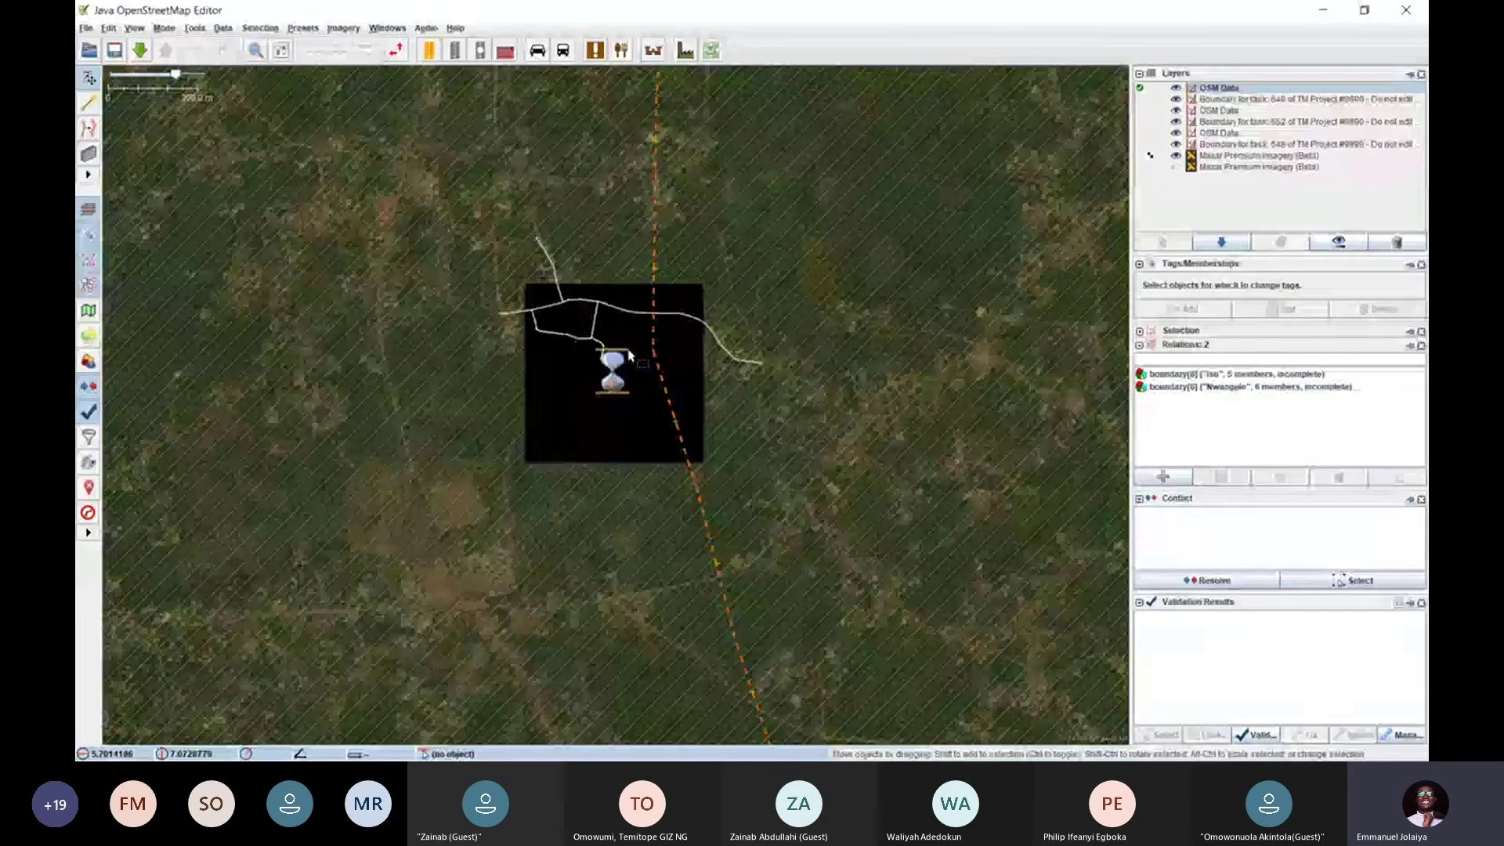
{"action": "scroll", "coordinate": [630, 355], "scroll_direction": "up", "scroll_amount": 3}
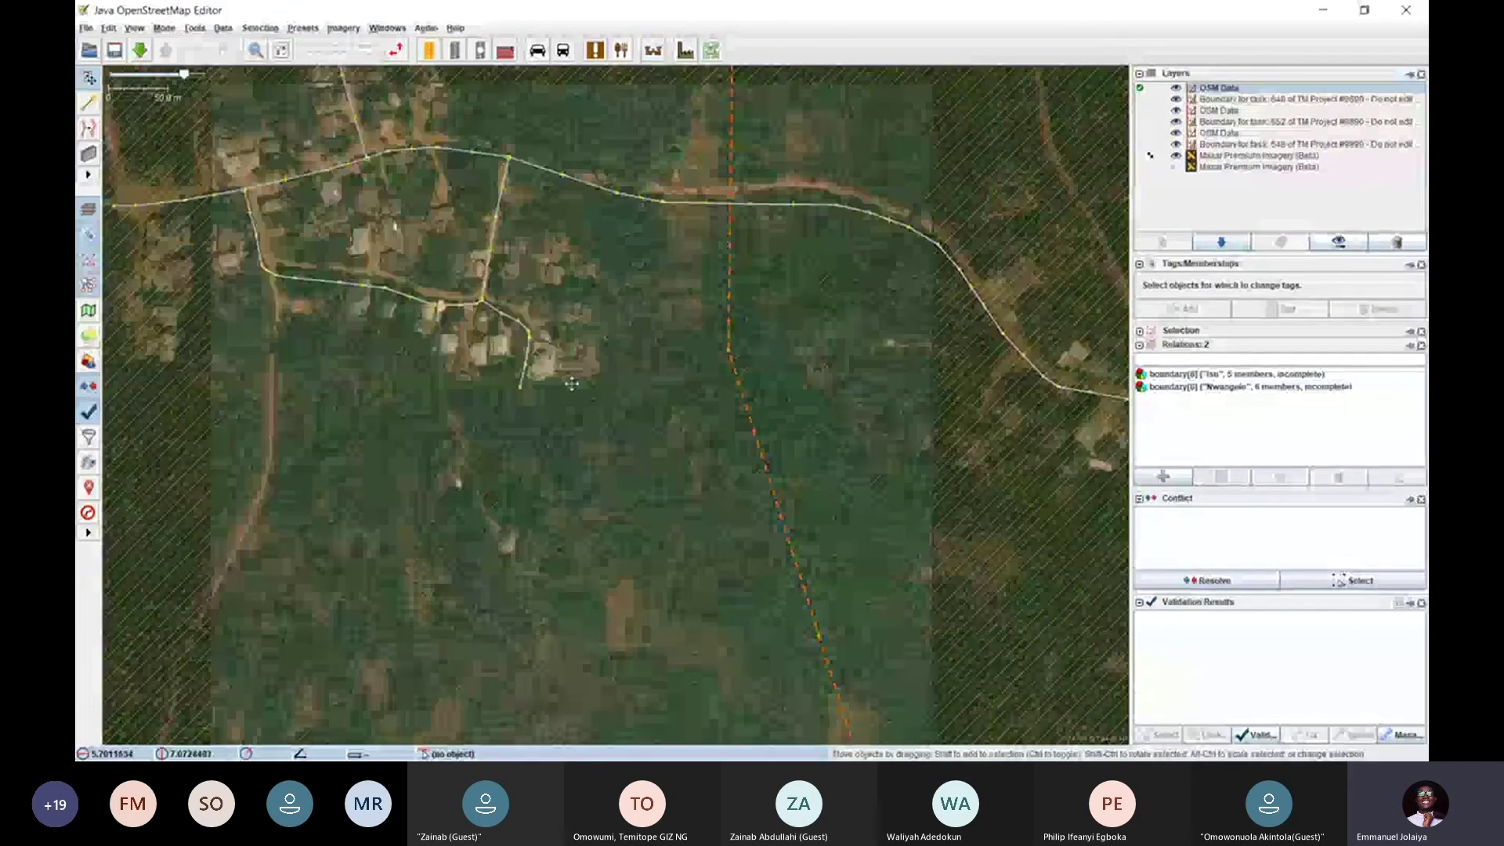
{"action": "scroll", "coordinate": [584, 350], "scroll_direction": "down", "scroll_amount": 2}
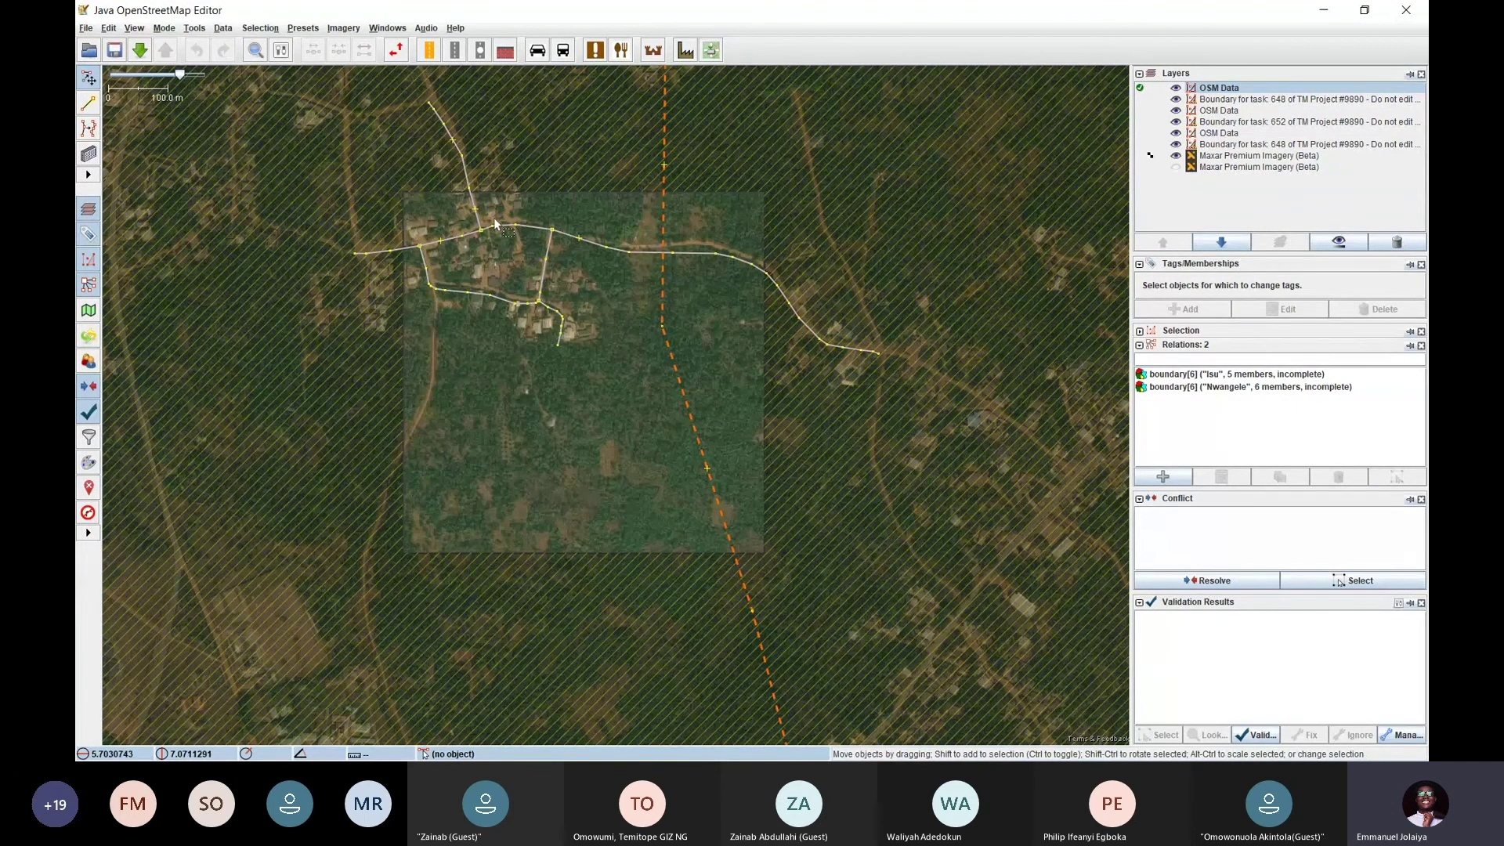
{"action": "scroll", "coordinate": [508, 303], "scroll_direction": "up", "scroll_amount": 4}
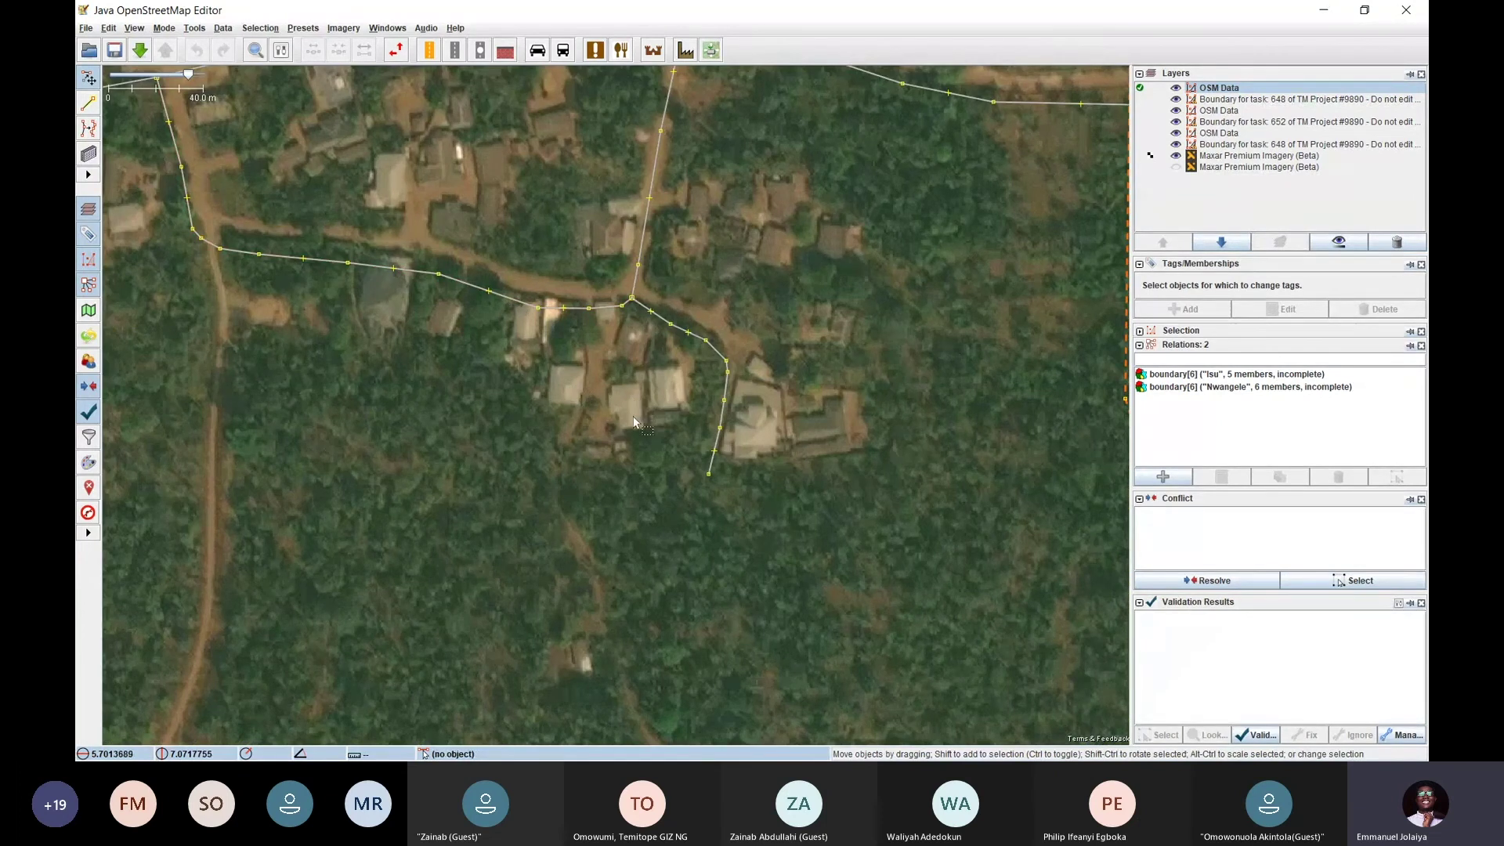
{"action": "left_click_drag", "start_coordinate": [443, 138], "coordinate": [634, 476]}
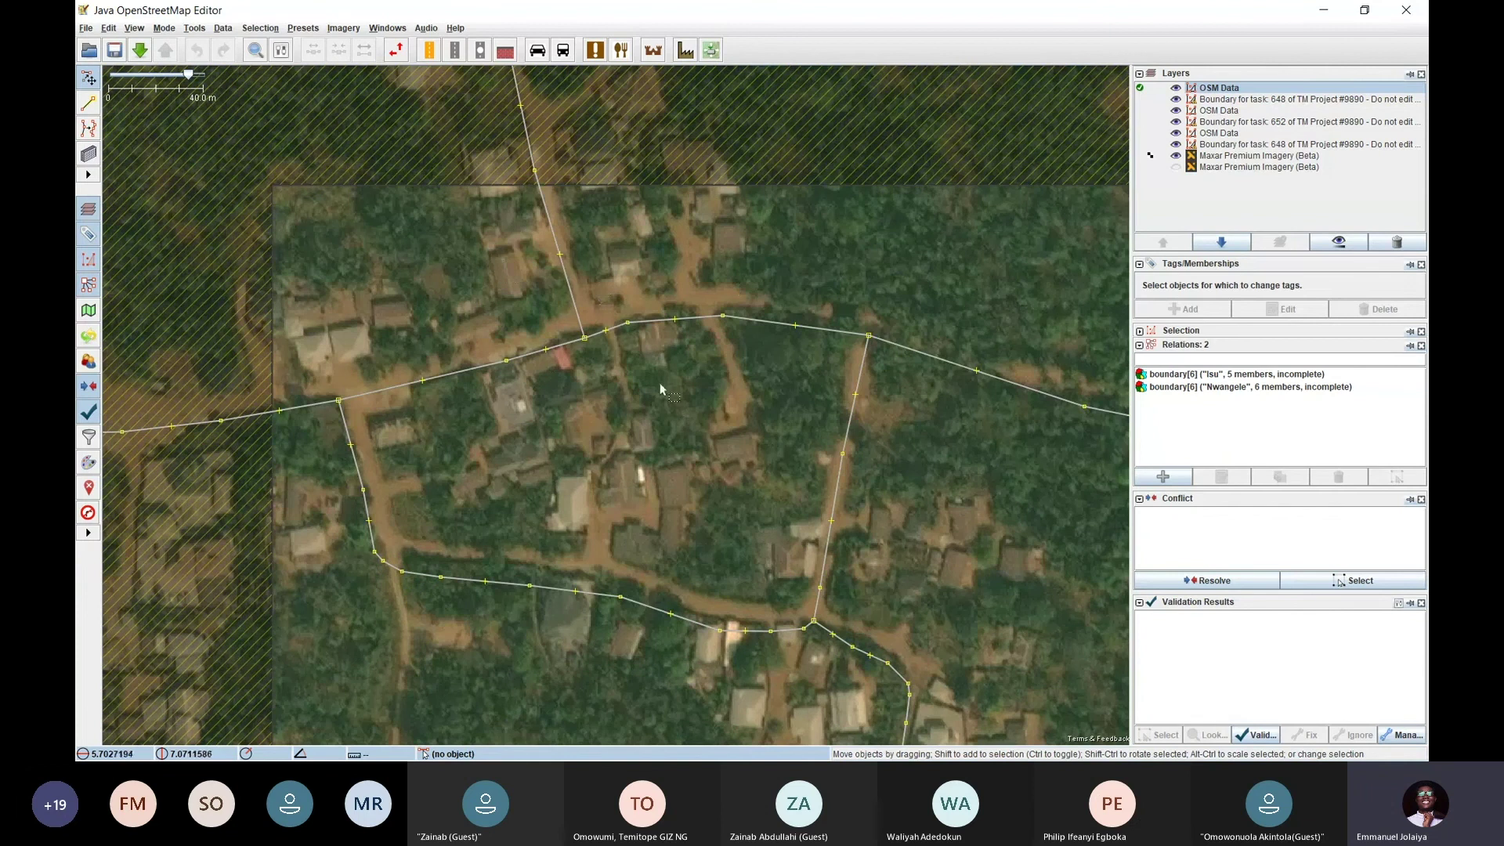
{"action": "left_click_drag", "start_coordinate": [676, 430], "coordinate": [604, 315]}
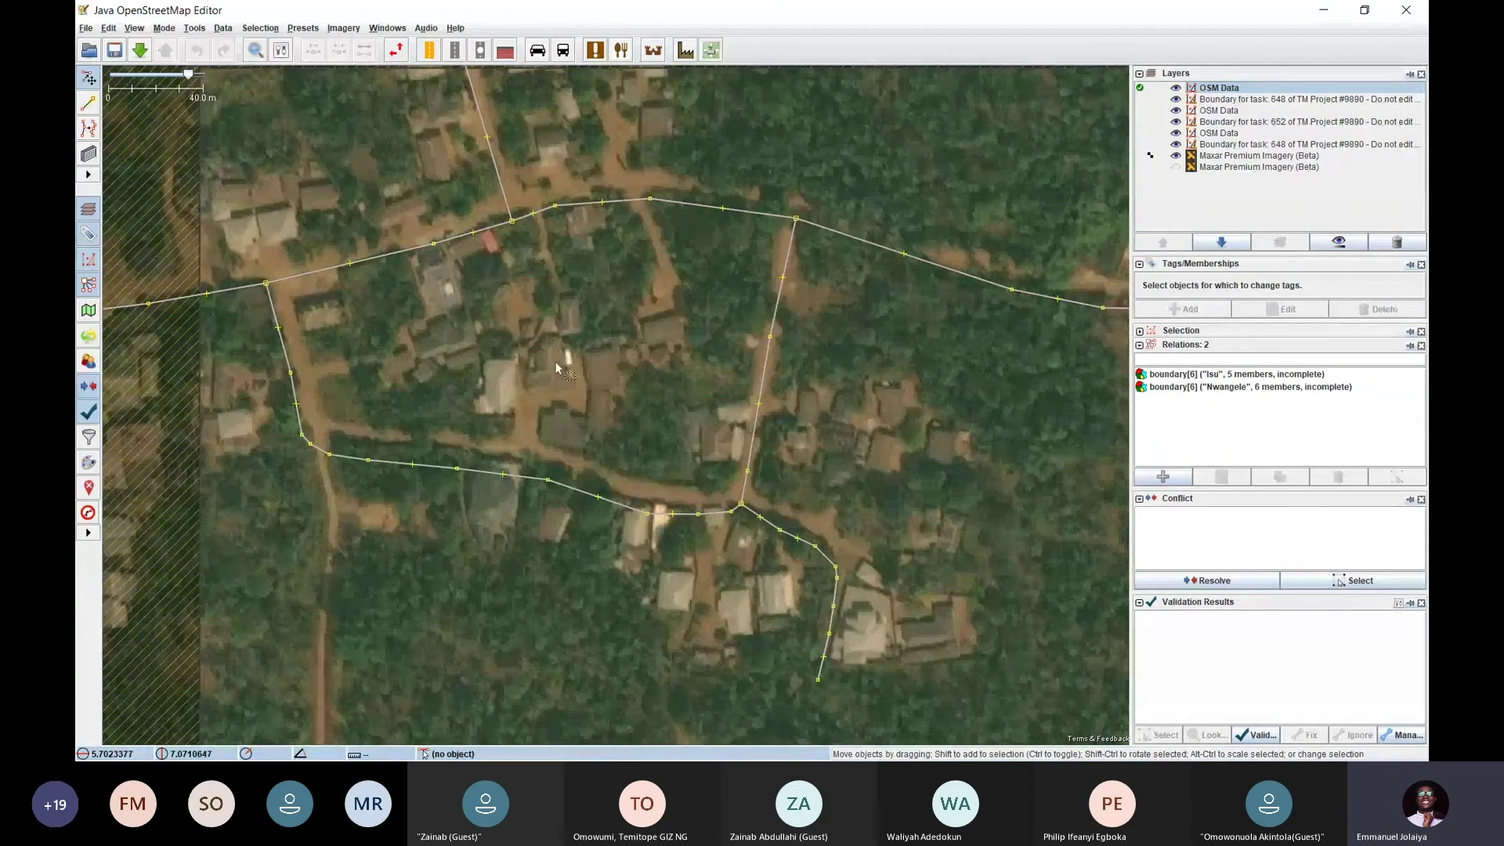
{"action": "scroll", "coordinate": [677, 323], "scroll_direction": "up", "scroll_amount": 2}
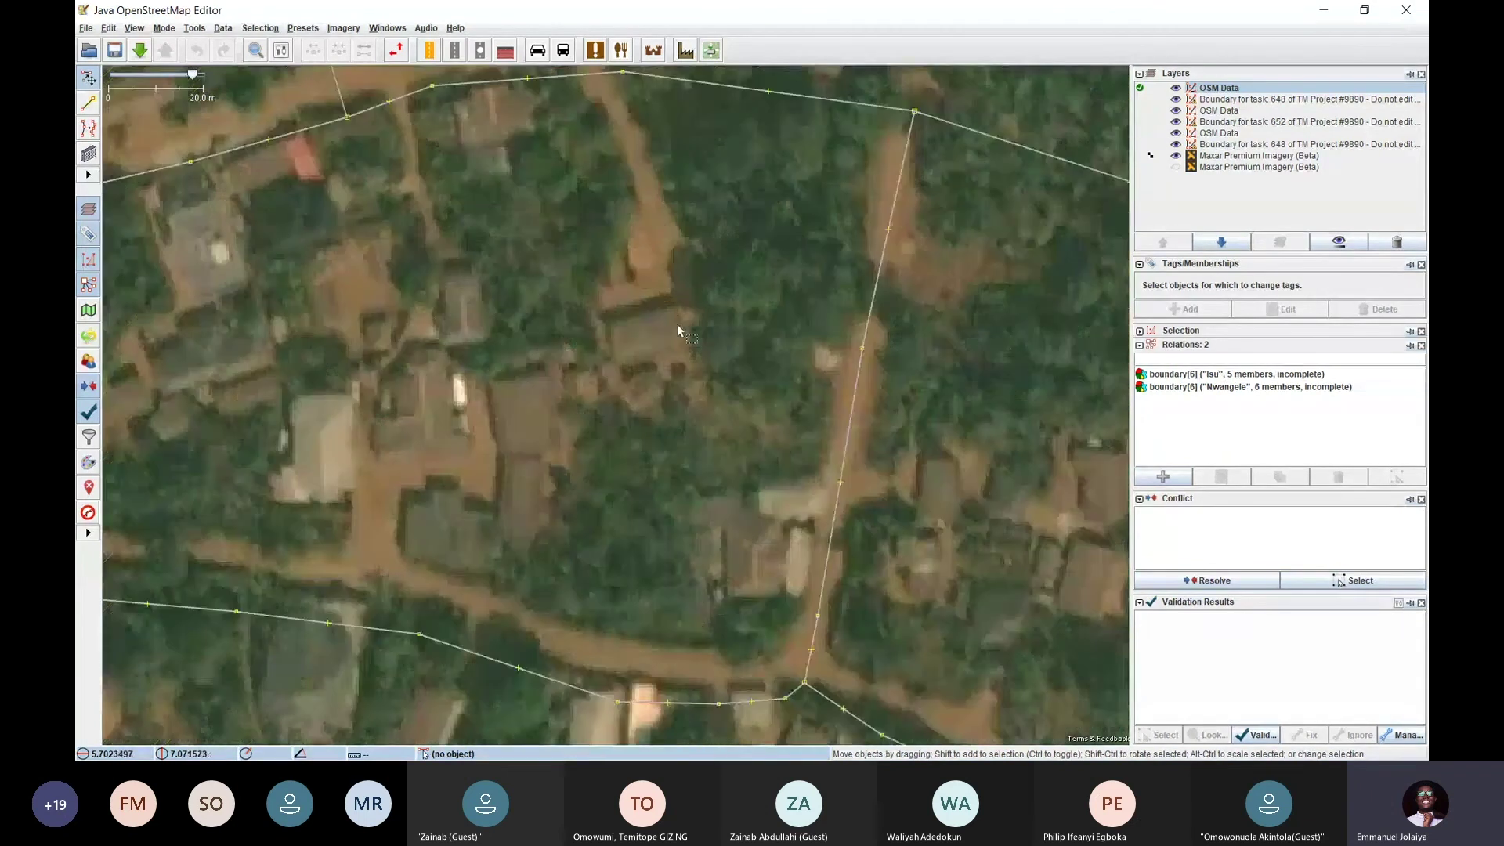
{"action": "scroll", "coordinate": [677, 322], "scroll_direction": "down", "scroll_amount": 2}
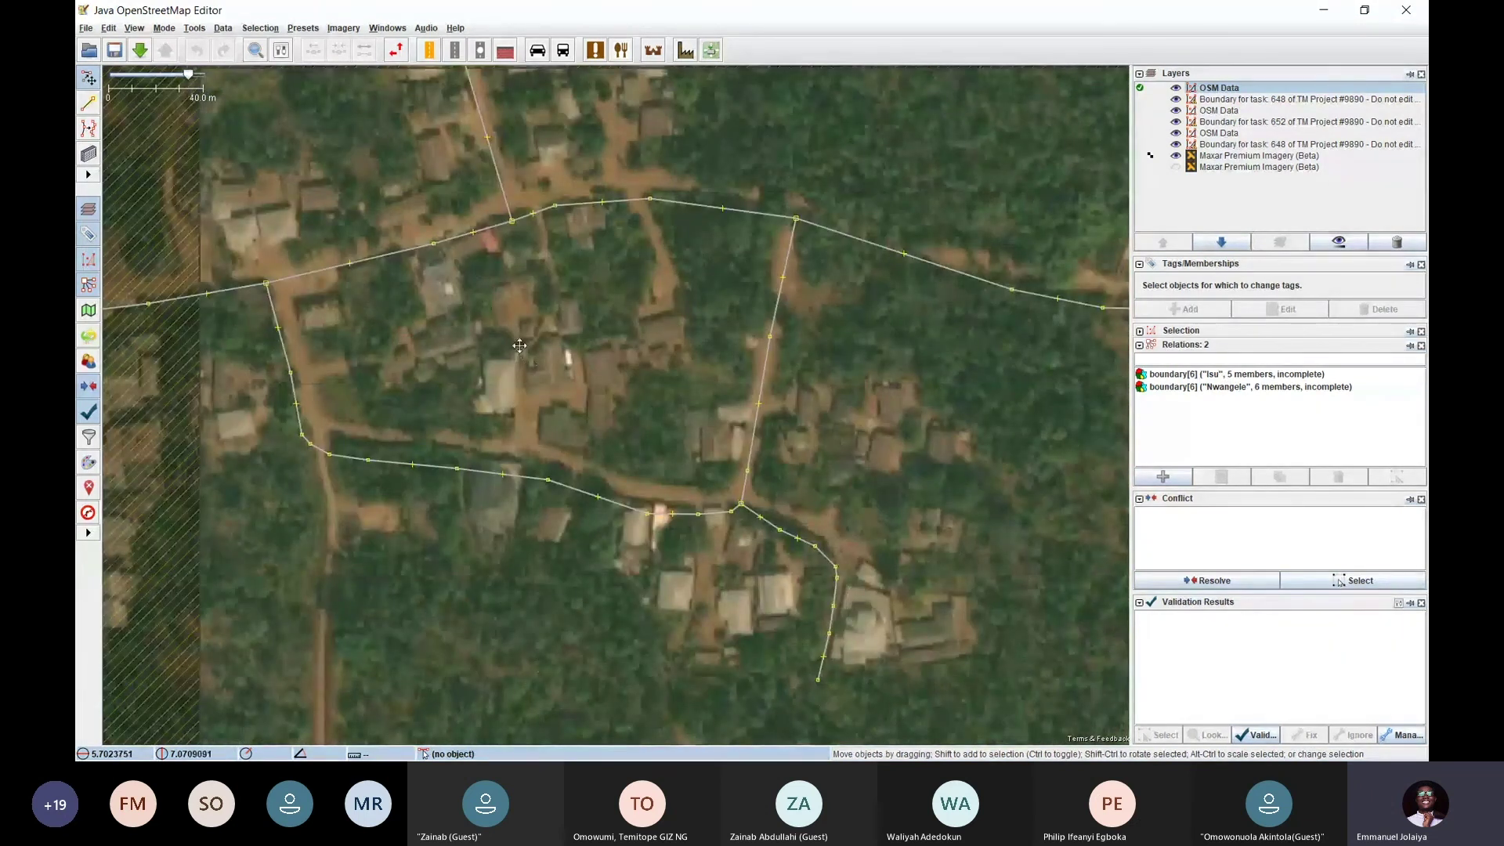
{"action": "left_click_drag", "start_coordinate": [519, 346], "coordinate": [416, 389]}
{"action": "left_click_drag", "start_coordinate": [531, 164], "coordinate": [555, 459]}
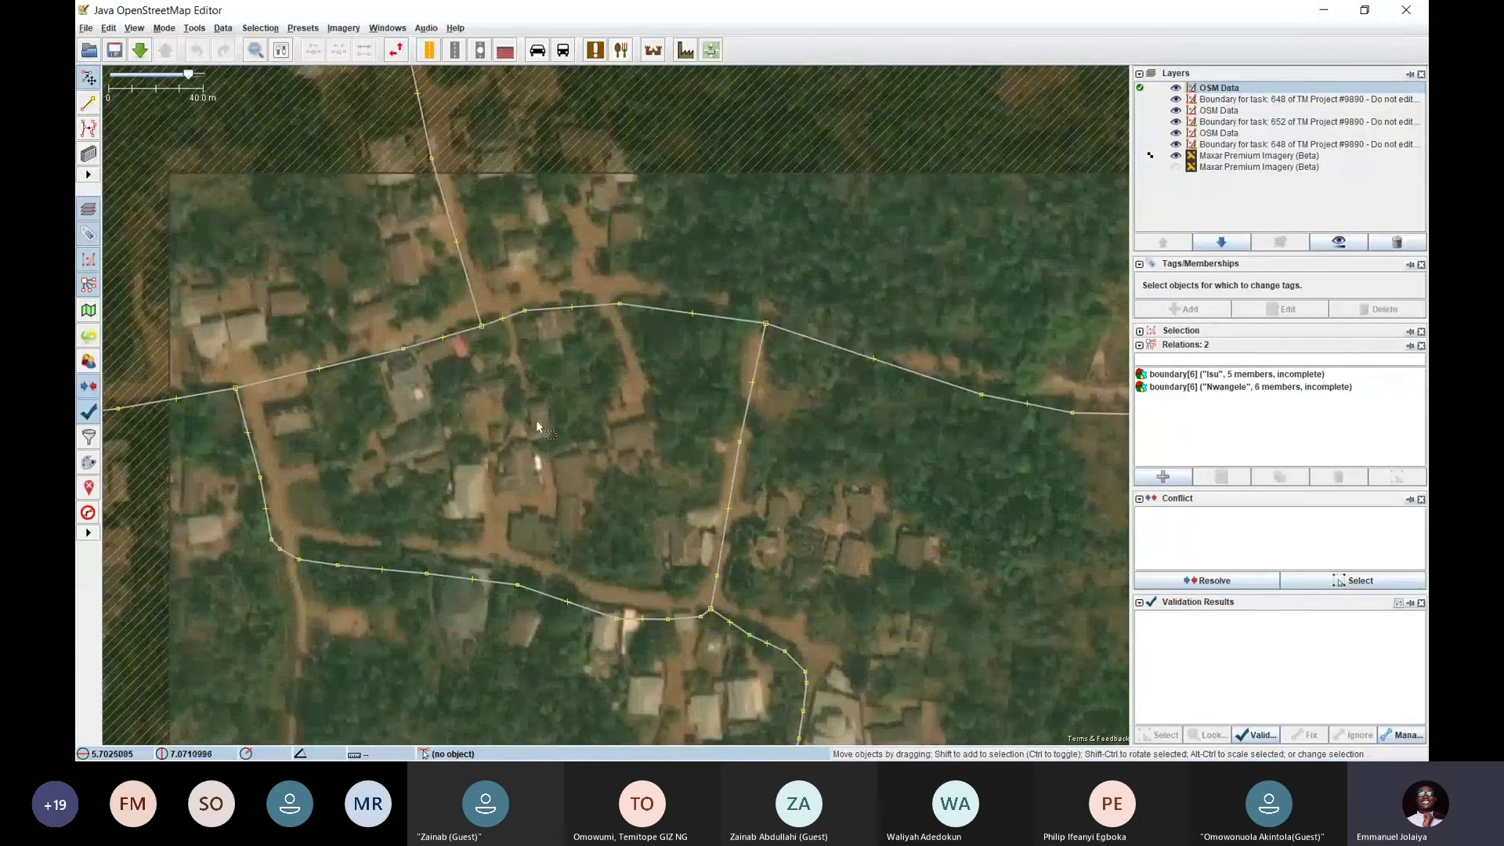
{"action": "left_click_drag", "start_coordinate": [374, 286], "coordinate": [363, 291]}
{"action": "left_click_drag", "start_coordinate": [627, 259], "coordinate": [676, 264]}
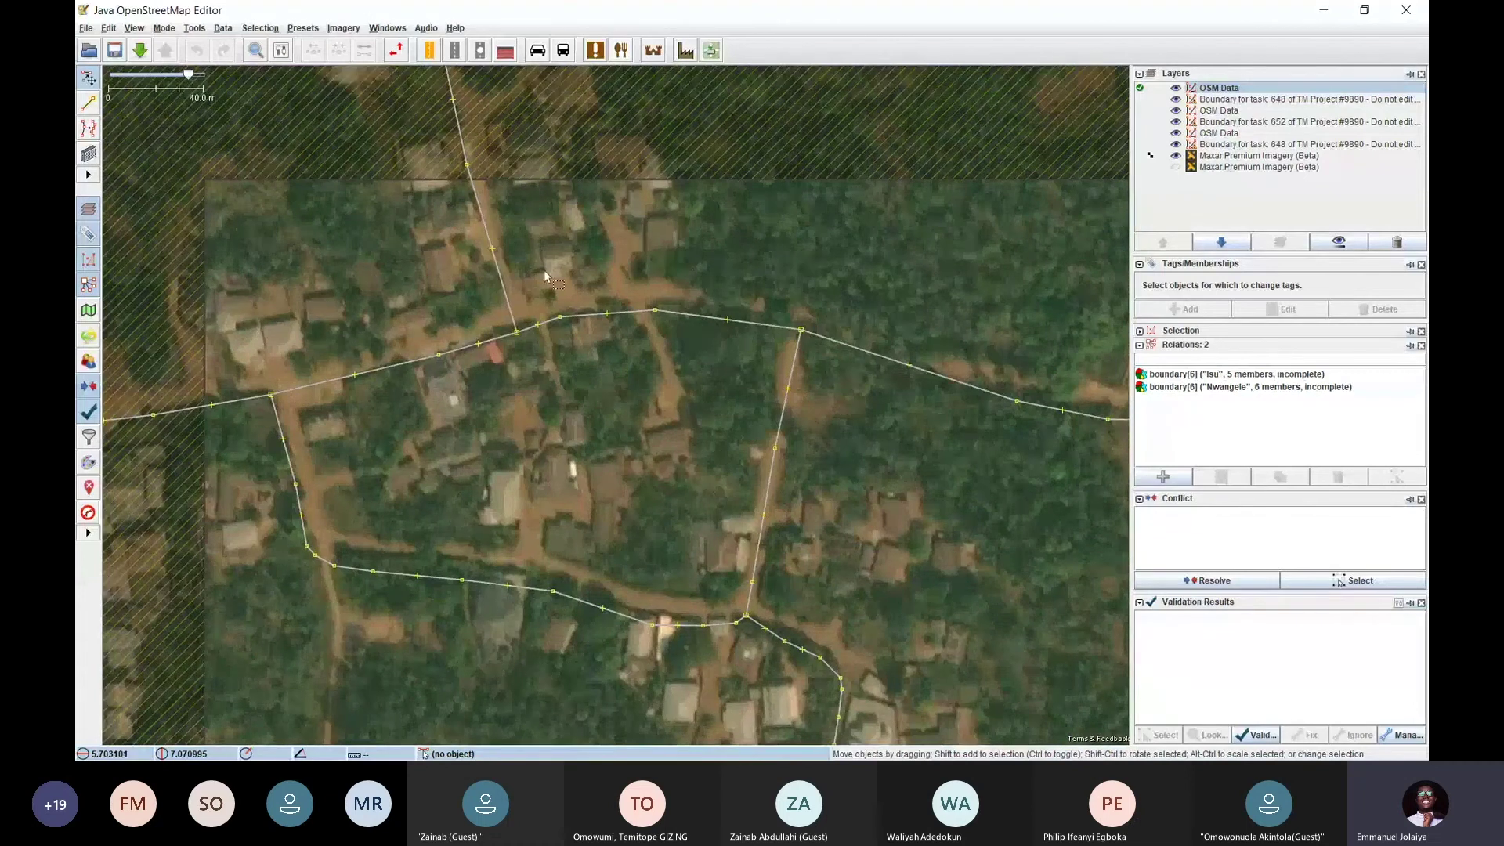
{"action": "left_click_drag", "start_coordinate": [543, 269], "coordinate": [616, 194]}
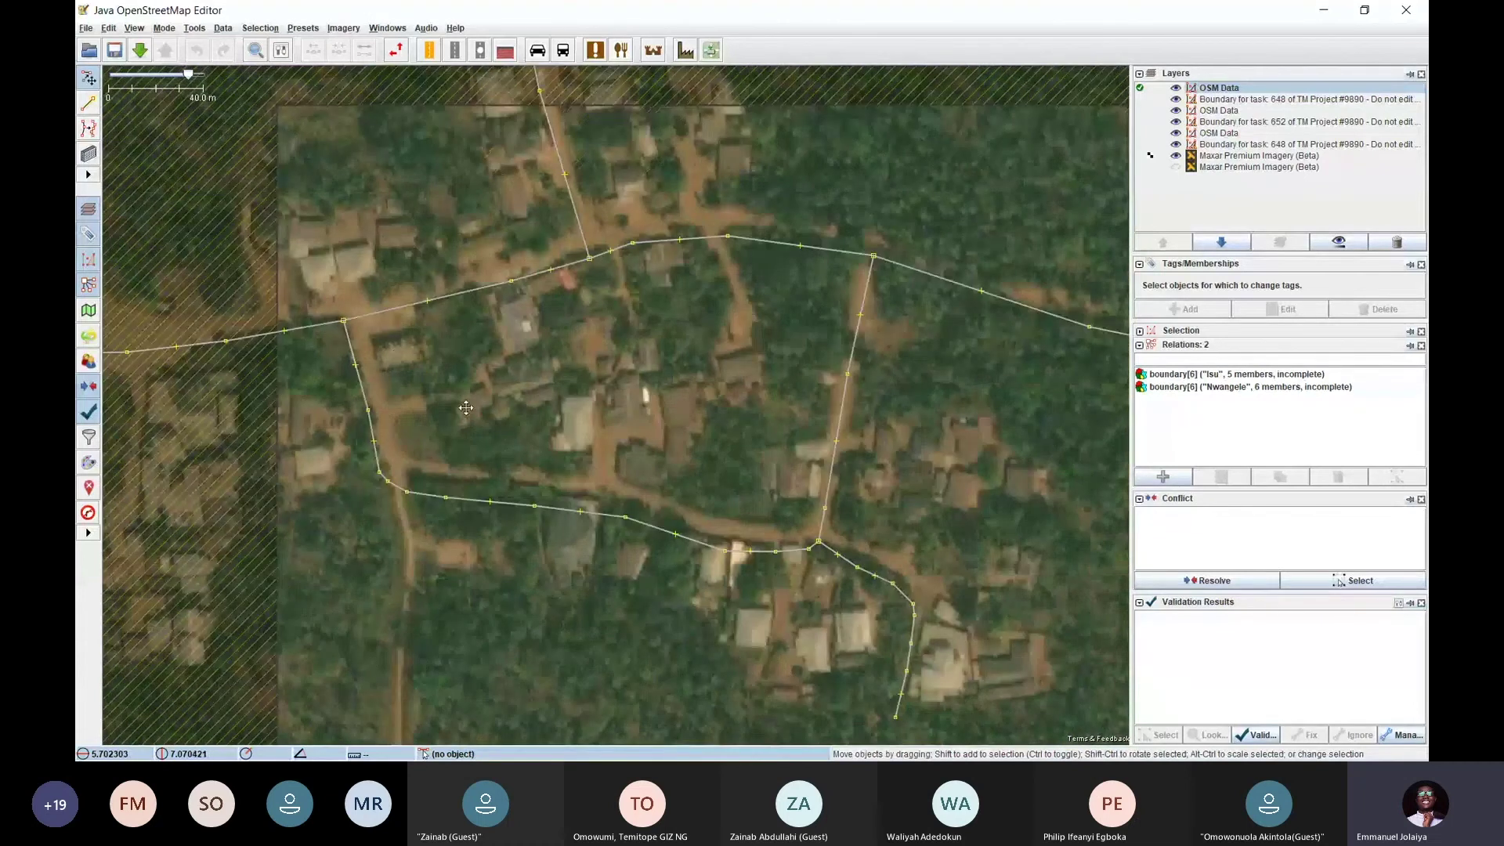
{"action": "left_click_drag", "start_coordinate": [466, 408], "coordinate": [406, 308]}
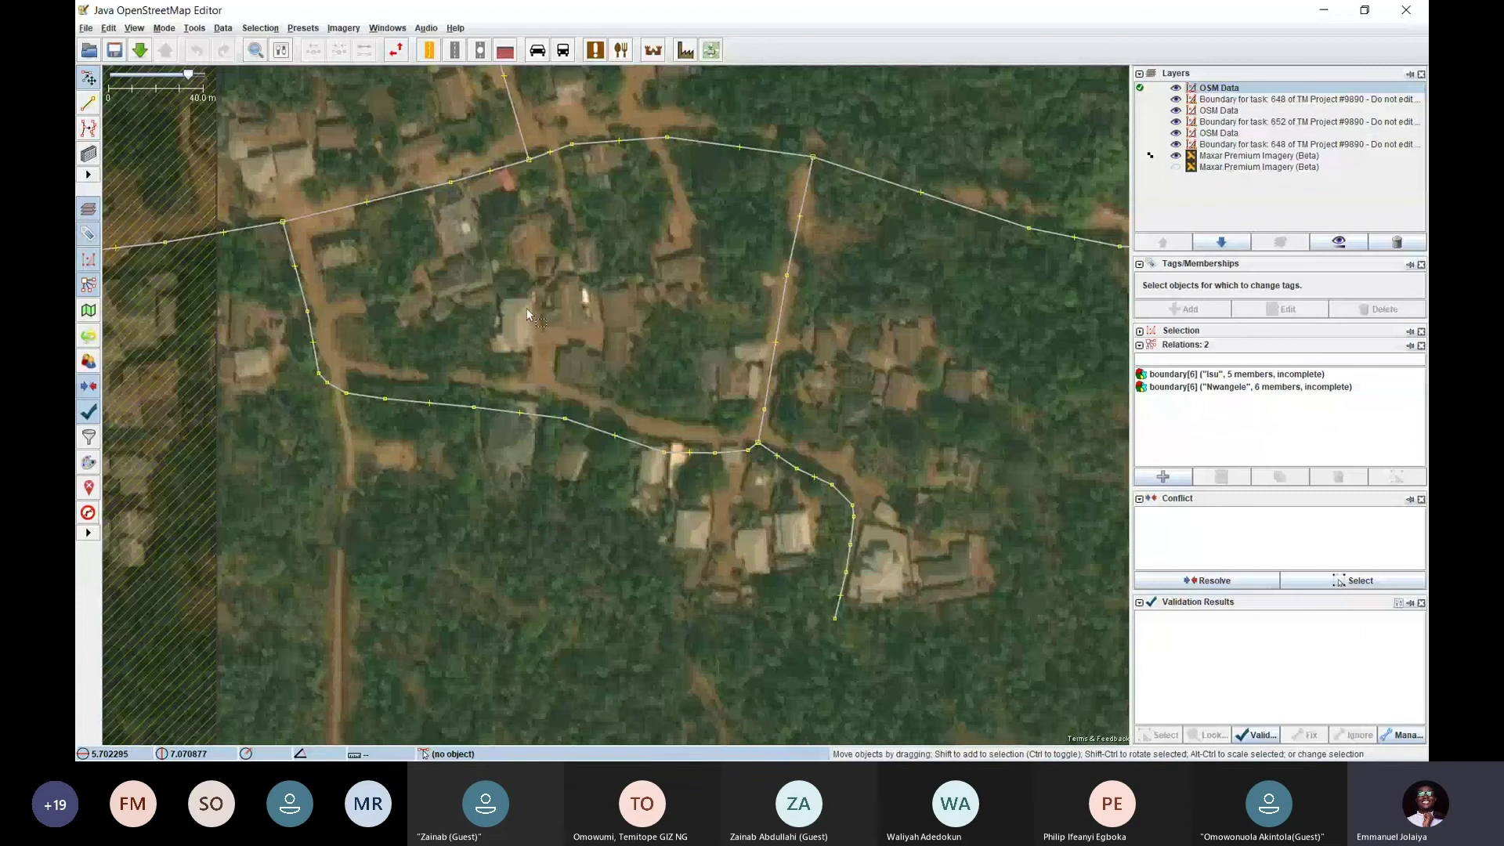
{"action": "scroll", "coordinate": [529, 315], "scroll_direction": "up", "scroll_amount": 1}
{"action": "scroll", "coordinate": [541, 313], "scroll_direction": "down", "scroll_amount": 1}
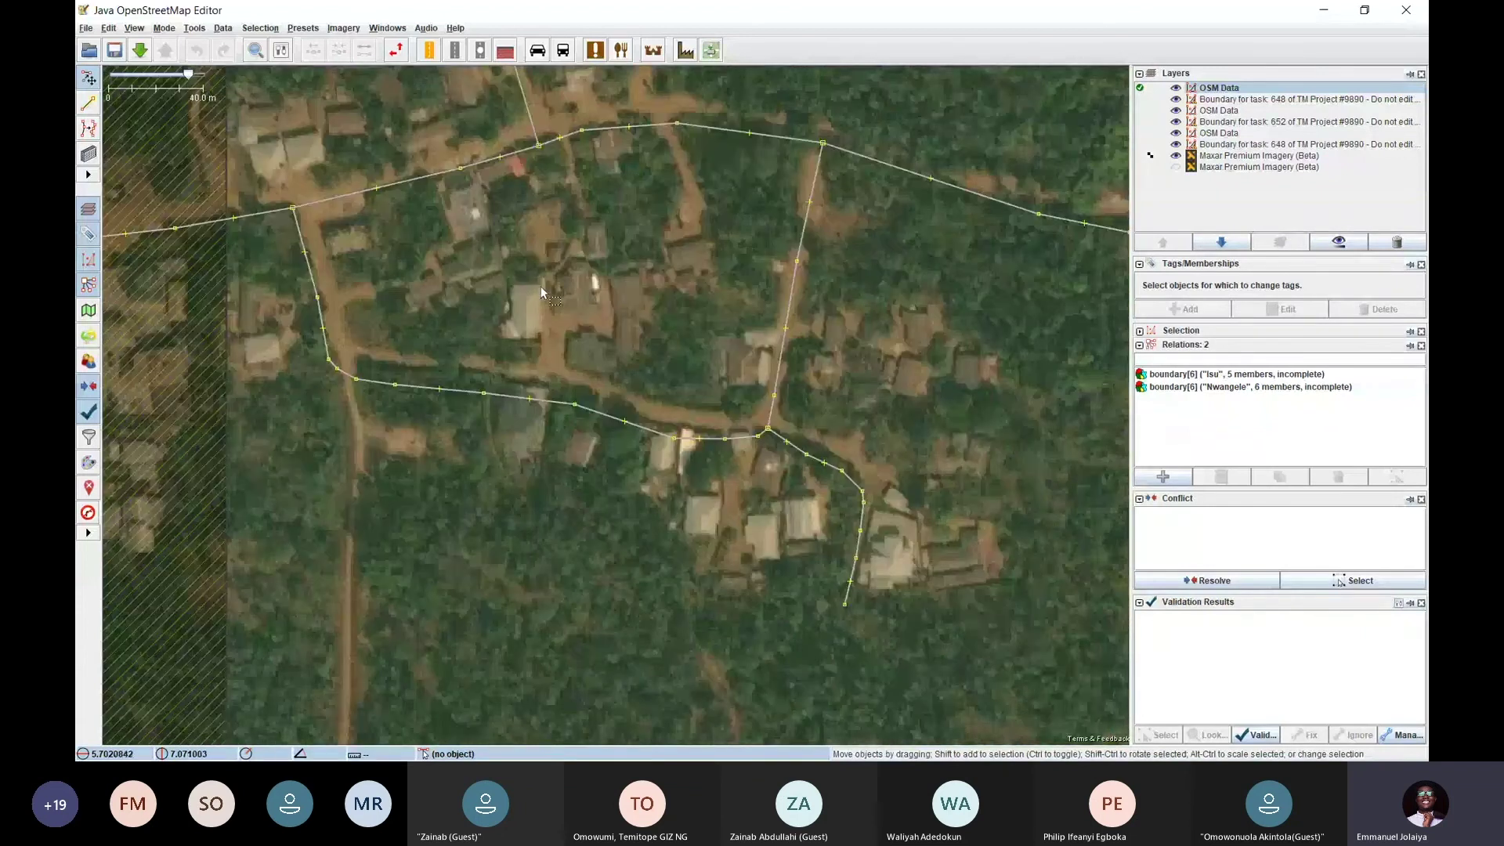
{"action": "scroll", "coordinate": [544, 324], "scroll_direction": "up", "scroll_amount": 1}
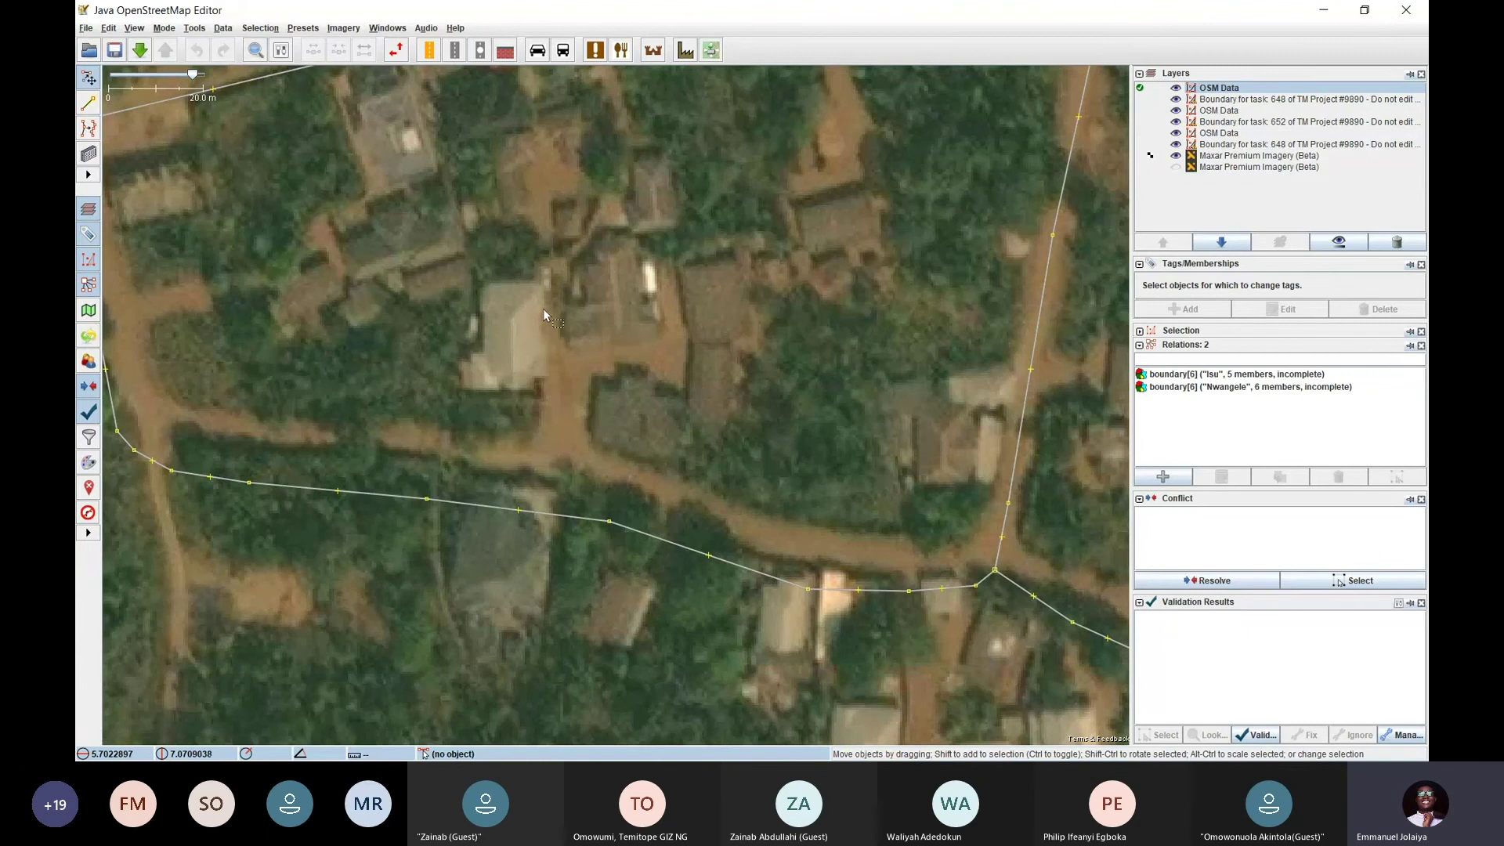
{"action": "scroll", "coordinate": [540, 328], "scroll_direction": "down", "scroll_amount": 4}
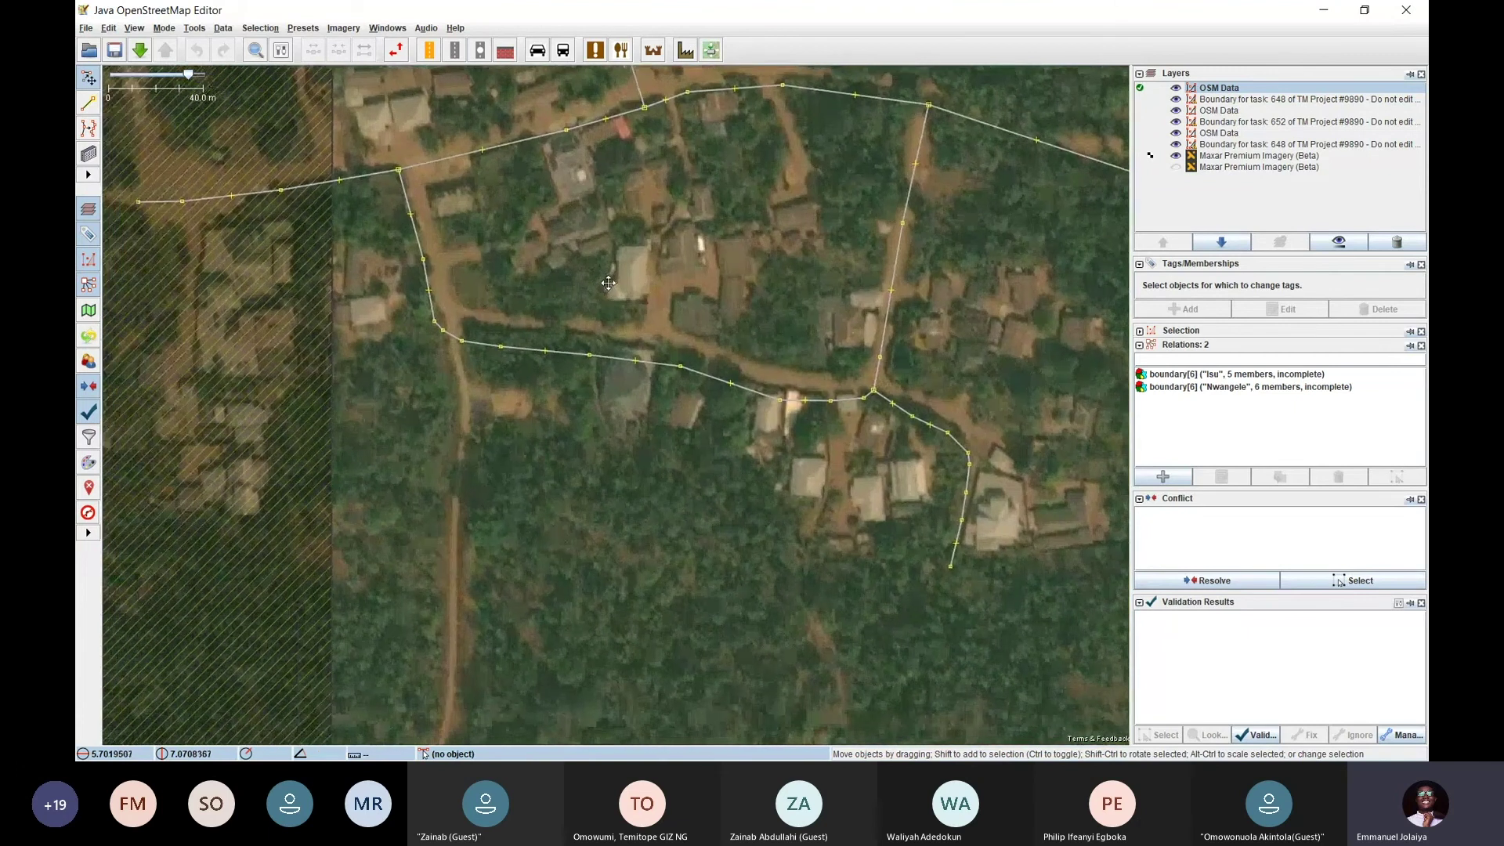
{"action": "scroll", "coordinate": [662, 265], "scroll_direction": "up", "scroll_amount": 2}
{"action": "scroll", "coordinate": [644, 288], "scroll_direction": "down", "scroll_amount": 2}
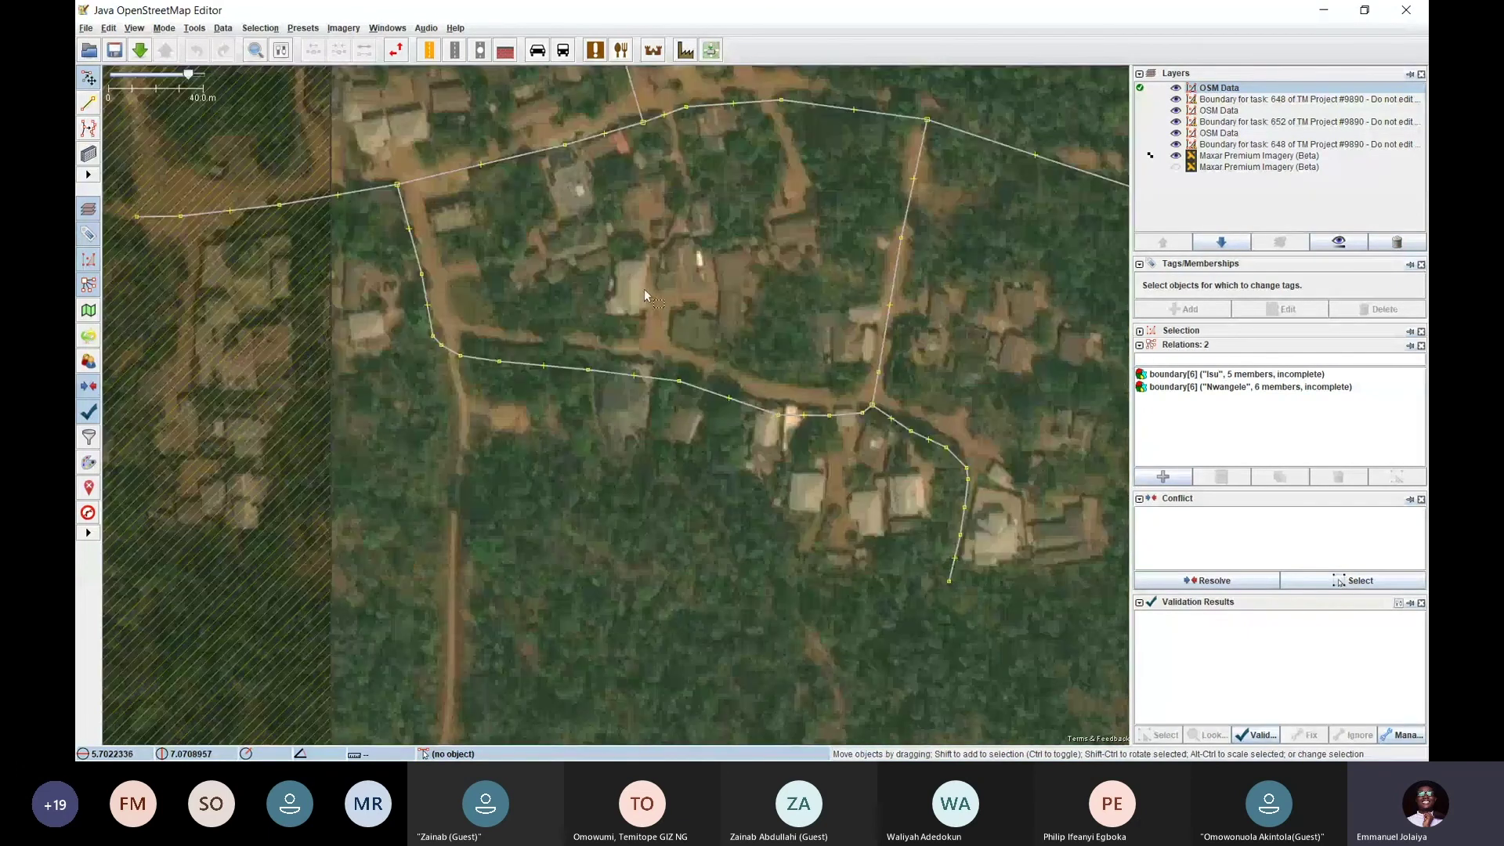
{"action": "left_click_drag", "start_coordinate": [646, 289], "coordinate": [502, 272]}
{"action": "left_click_drag", "start_coordinate": [636, 184], "coordinate": [578, 352]}
{"action": "left_click_drag", "start_coordinate": [495, 313], "coordinate": [646, 324]}
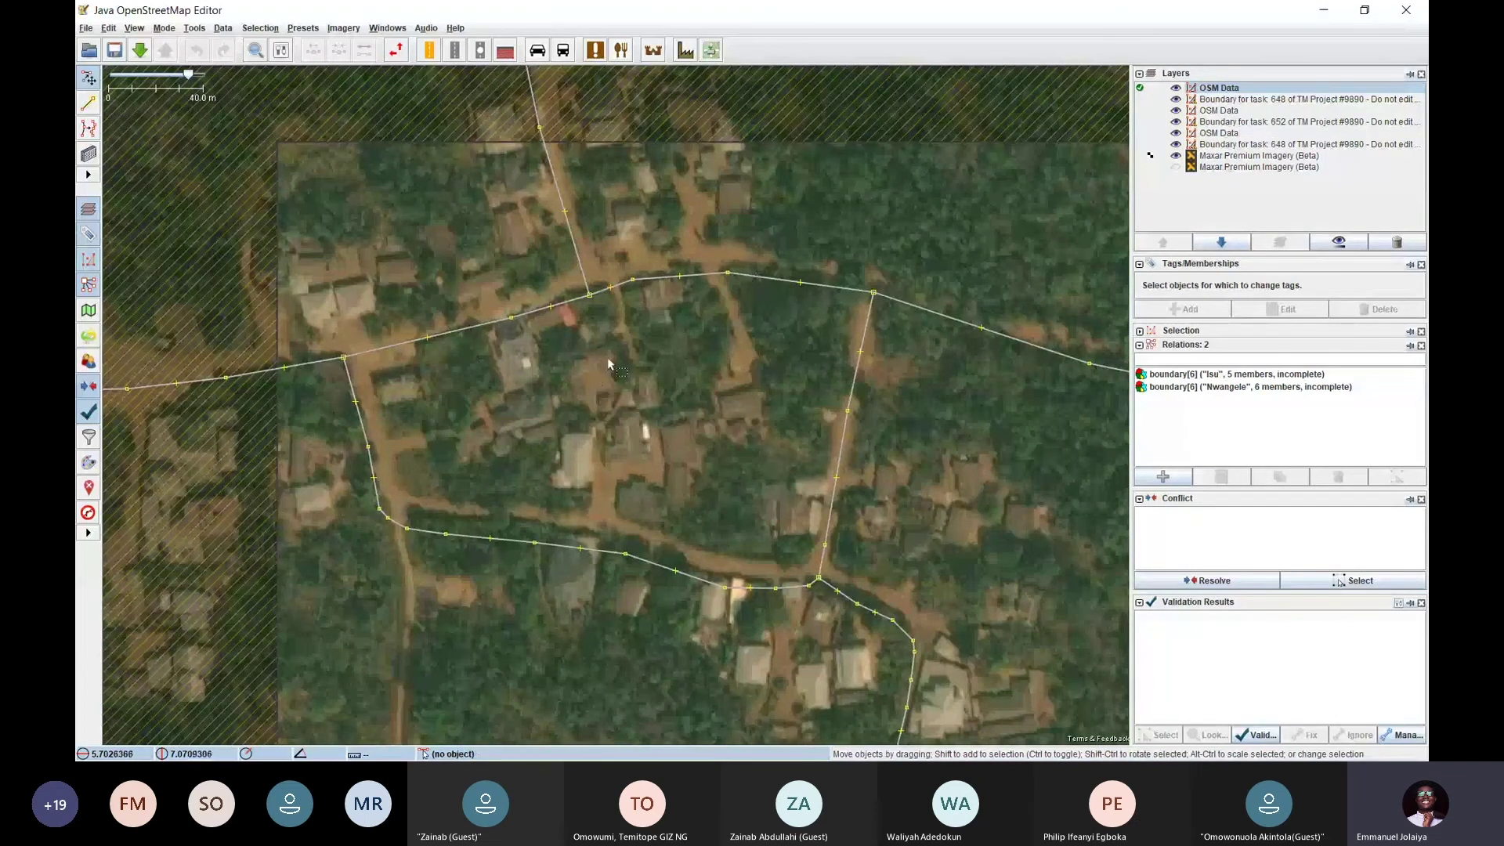
{"action": "left_click", "coordinate": [565, 302]}
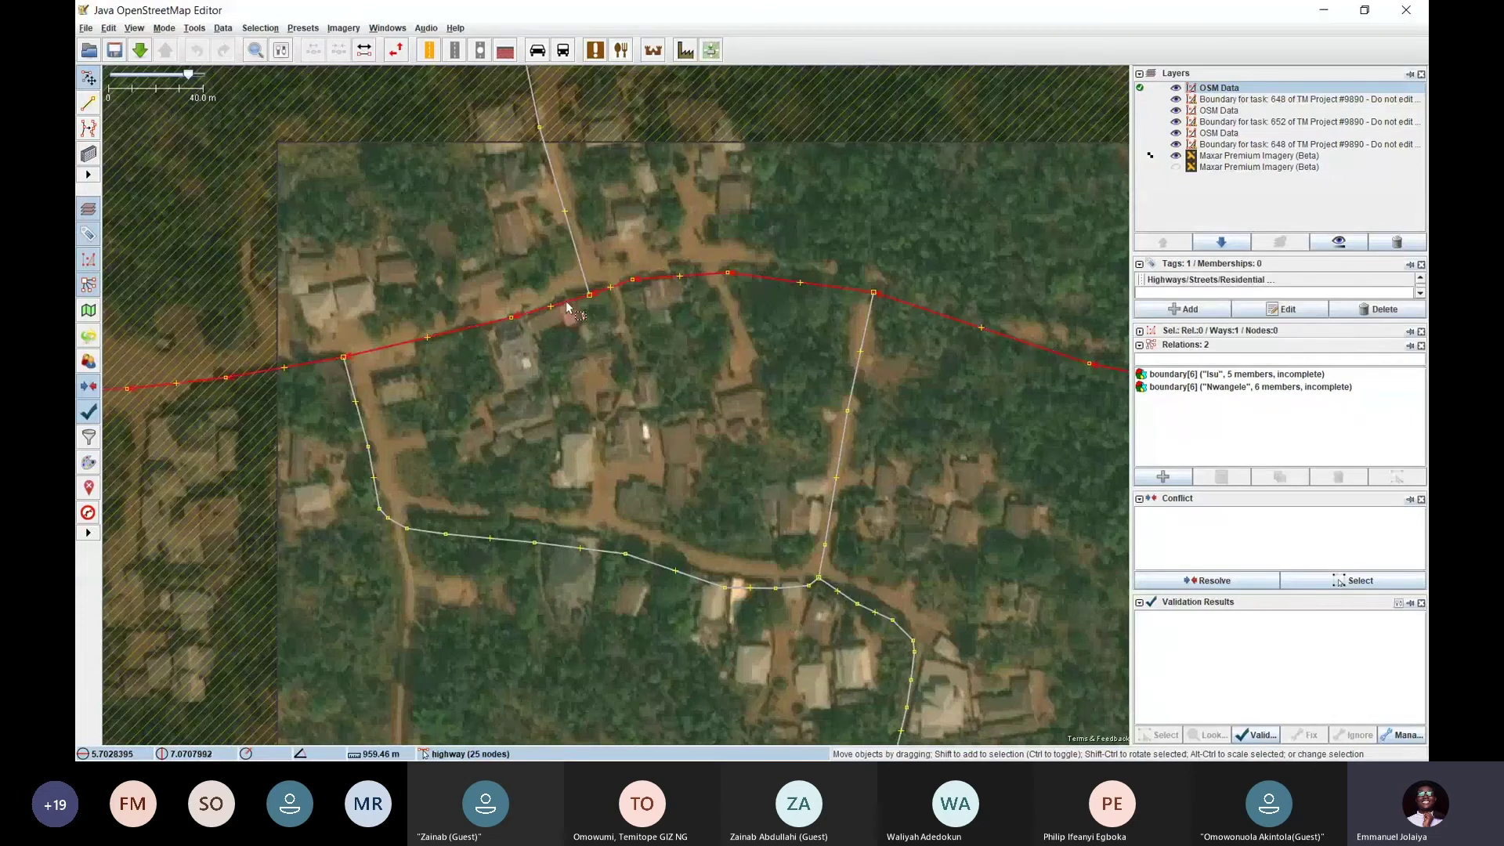
{"action": "left_click", "coordinate": [767, 306]}
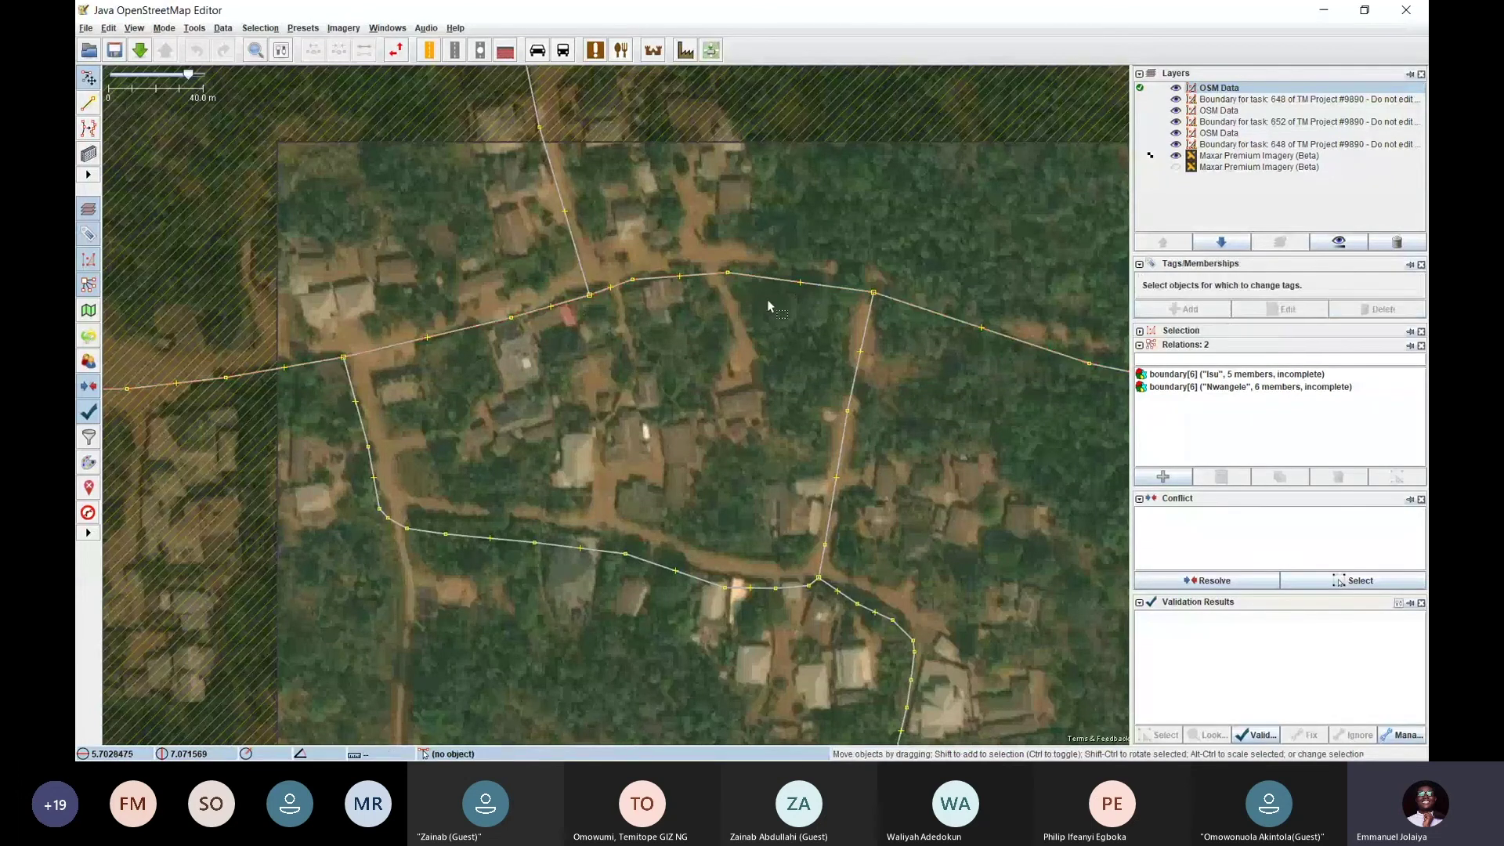
{"action": "scroll", "coordinate": [739, 182], "scroll_direction": "up", "scroll_amount": 2}
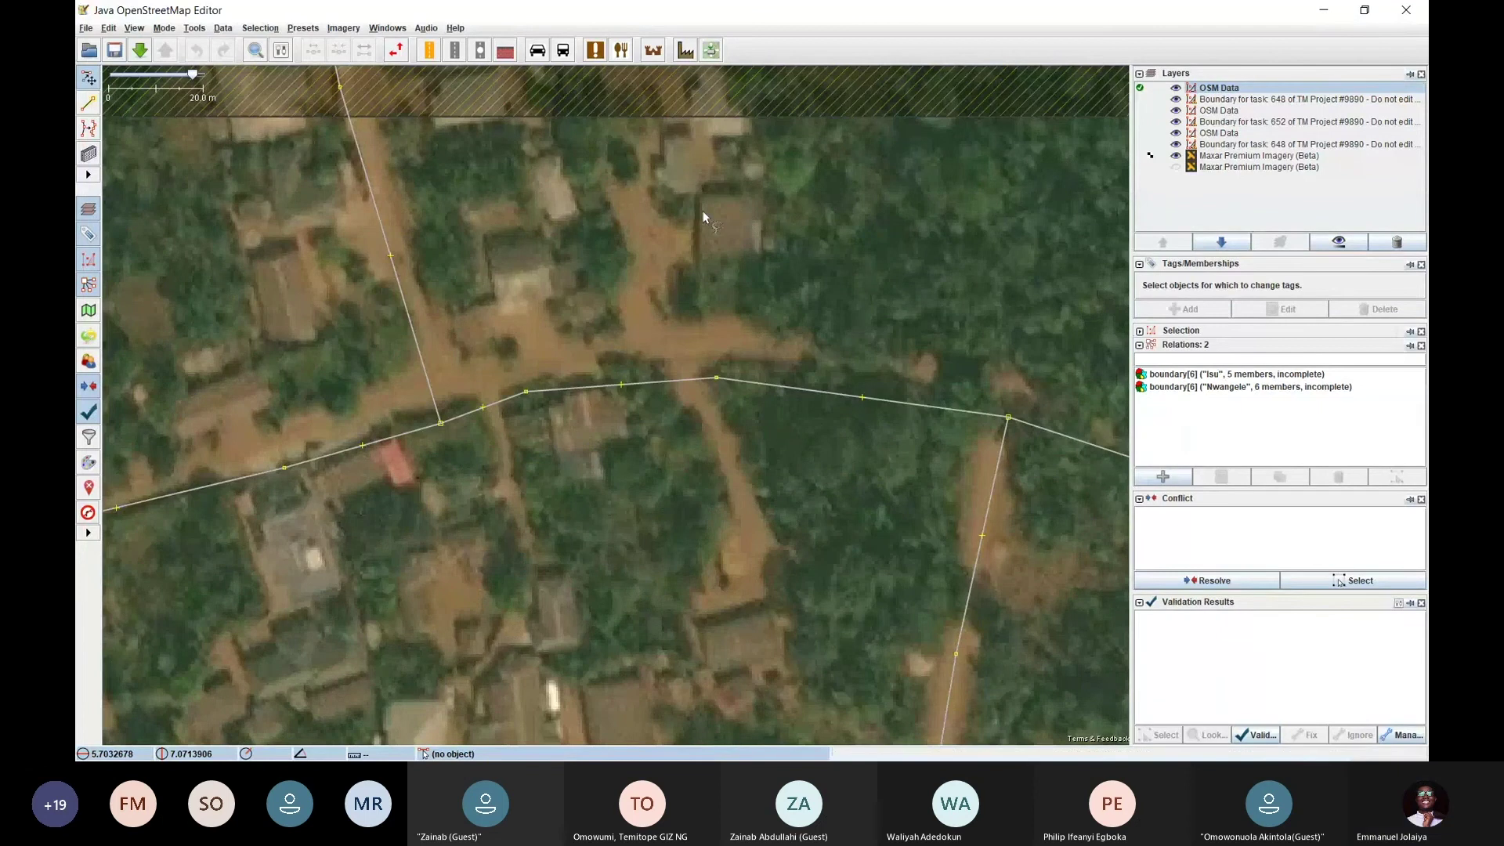
{"action": "key", "text": "b"}
{"action": "left_click", "coordinate": [703, 195]}
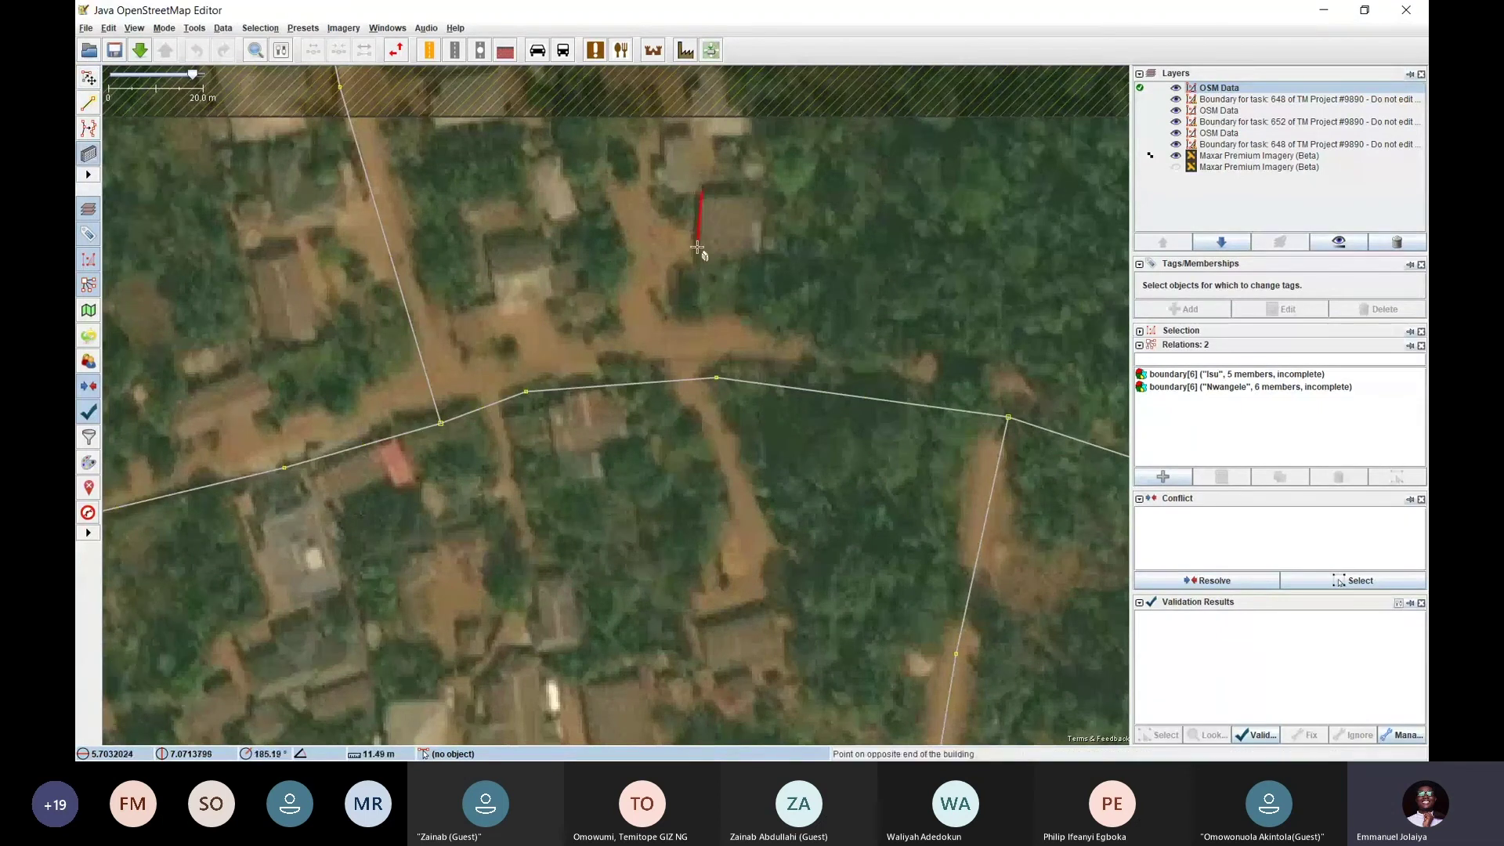
{"action": "left_click", "coordinate": [694, 270]}
{"action": "left_click", "coordinate": [762, 240]}
{"action": "key", "text": "s"}
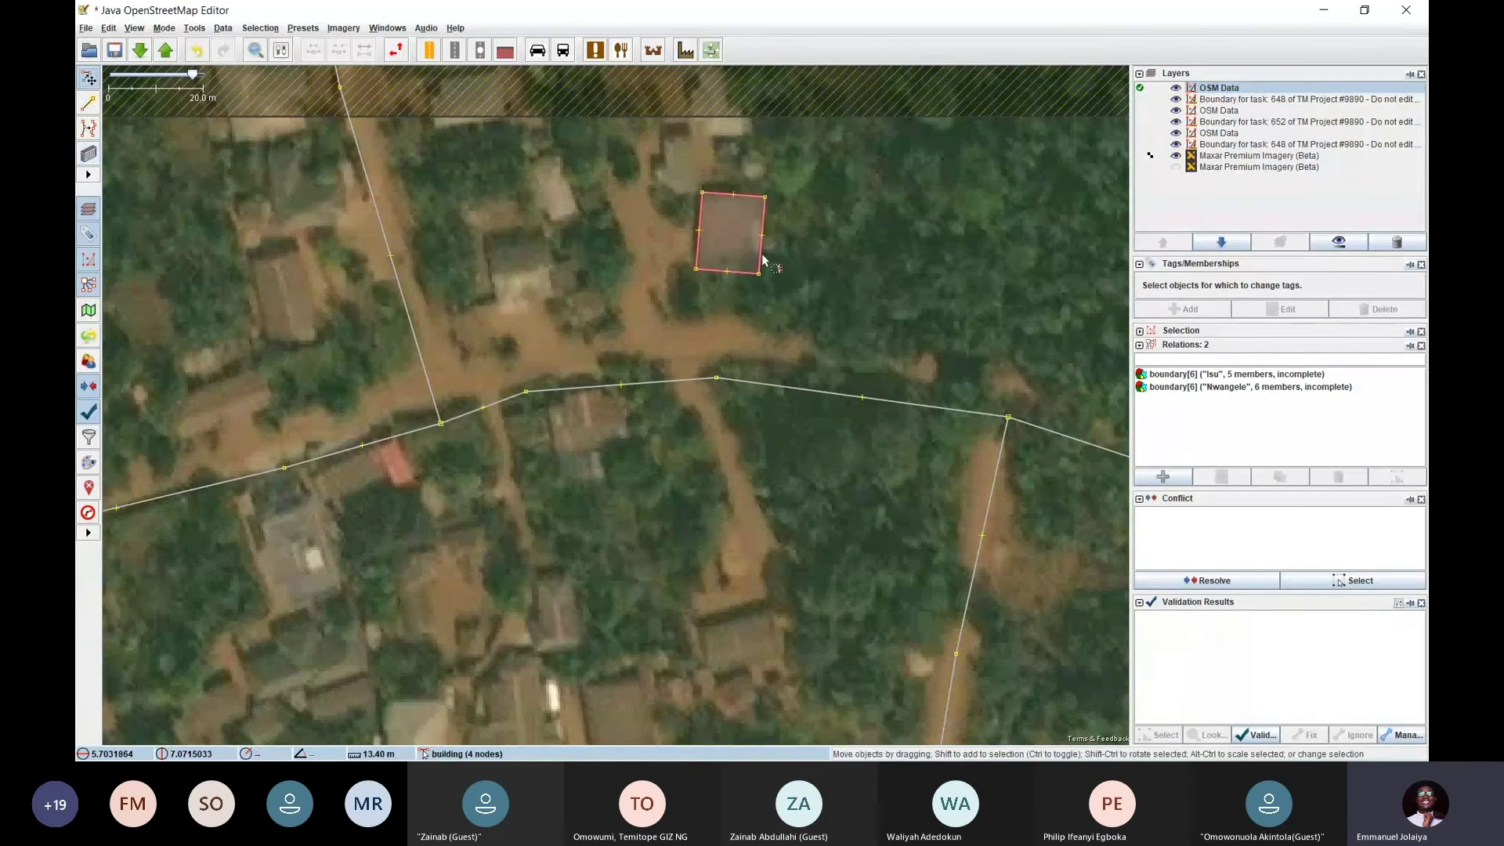
{"action": "left_click", "coordinate": [761, 260]}
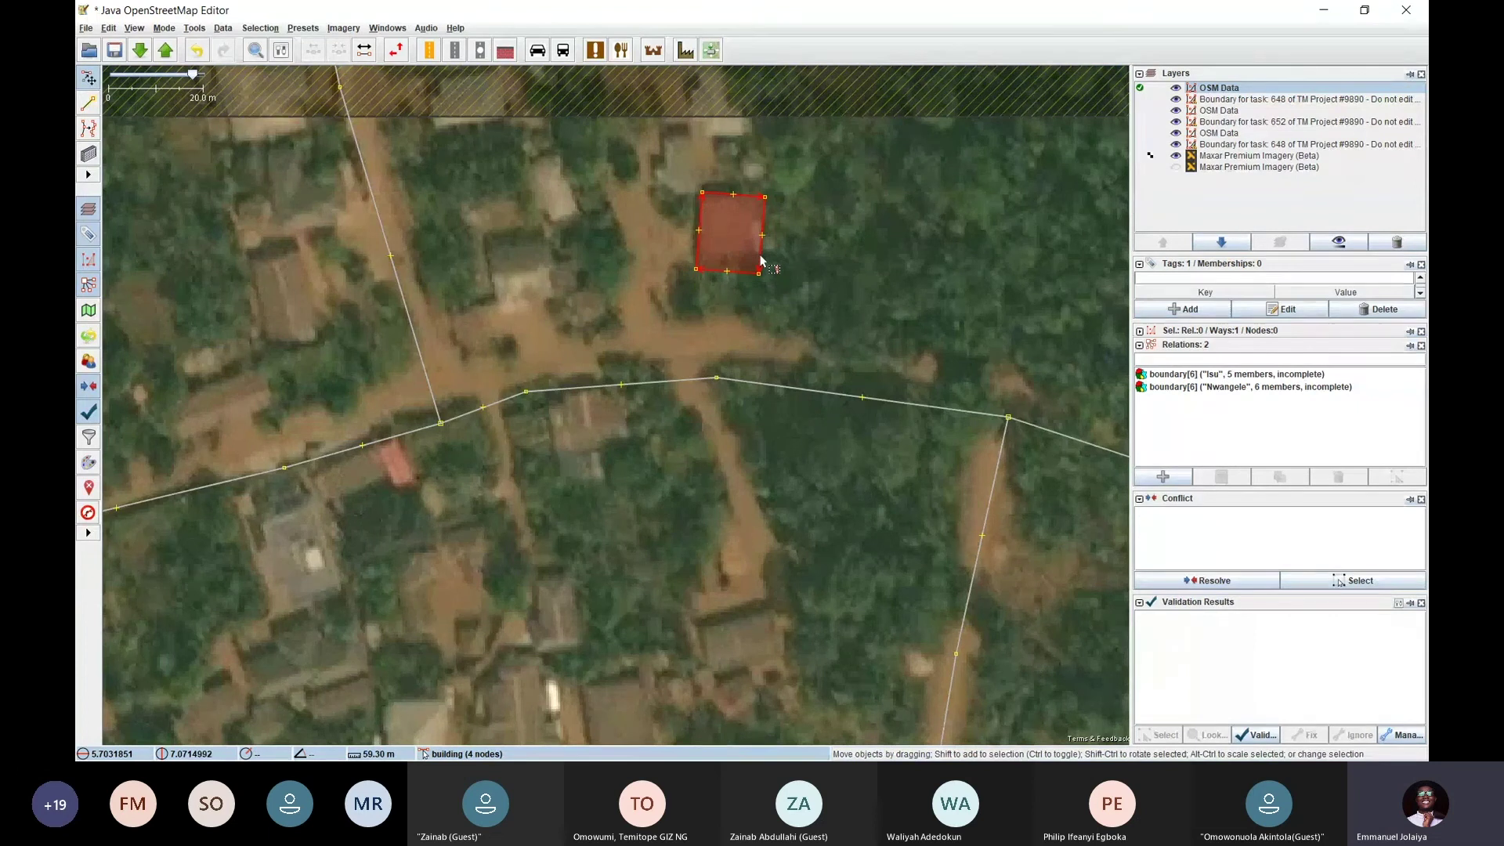
{"action": "key", "text": "ctrl+z"}
{"action": "key", "text": "a"}
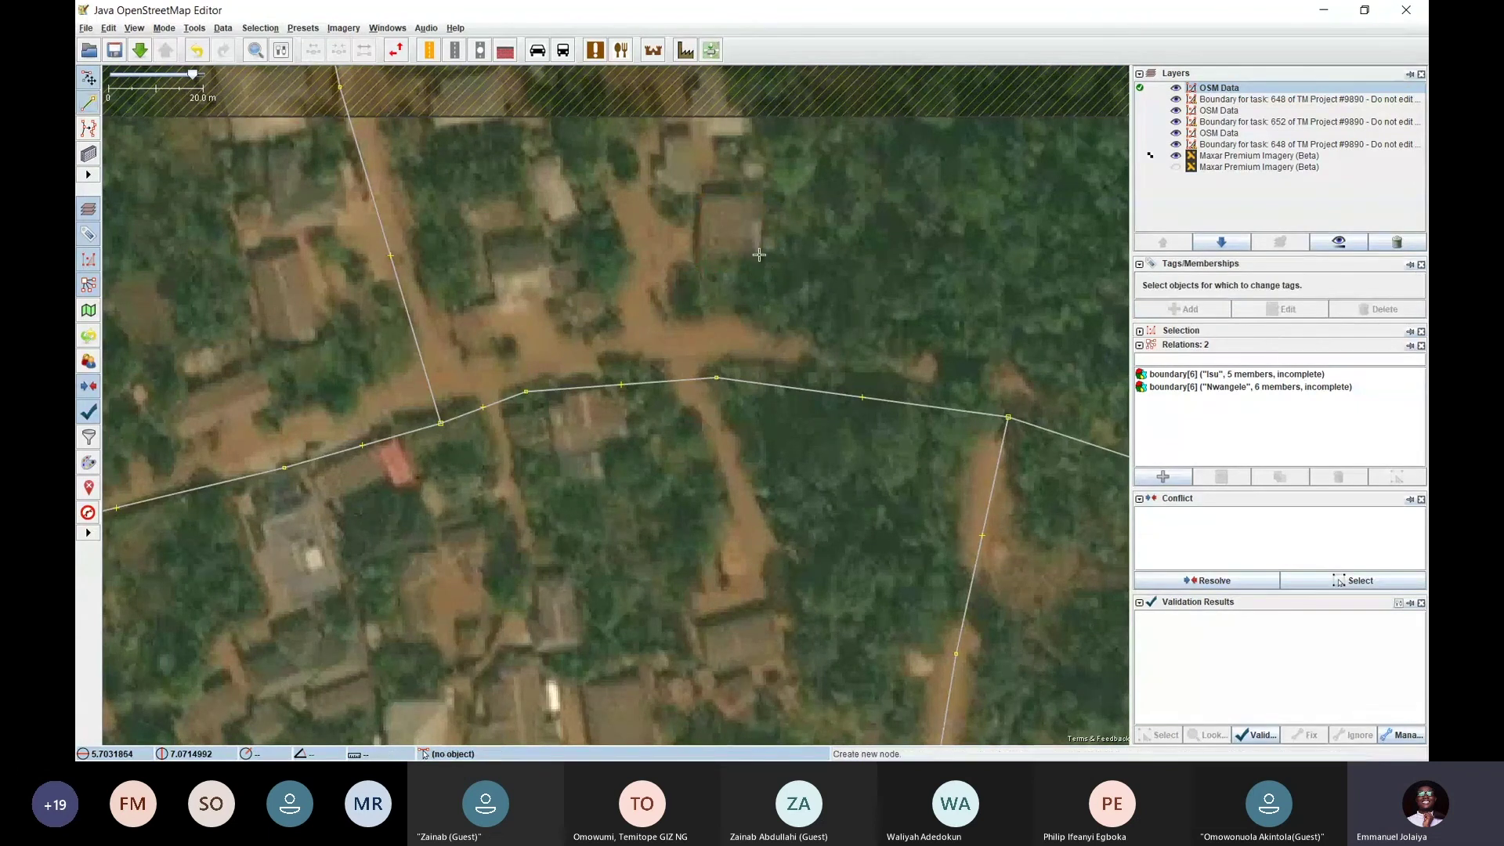
{"action": "left_click", "coordinate": [733, 233]}
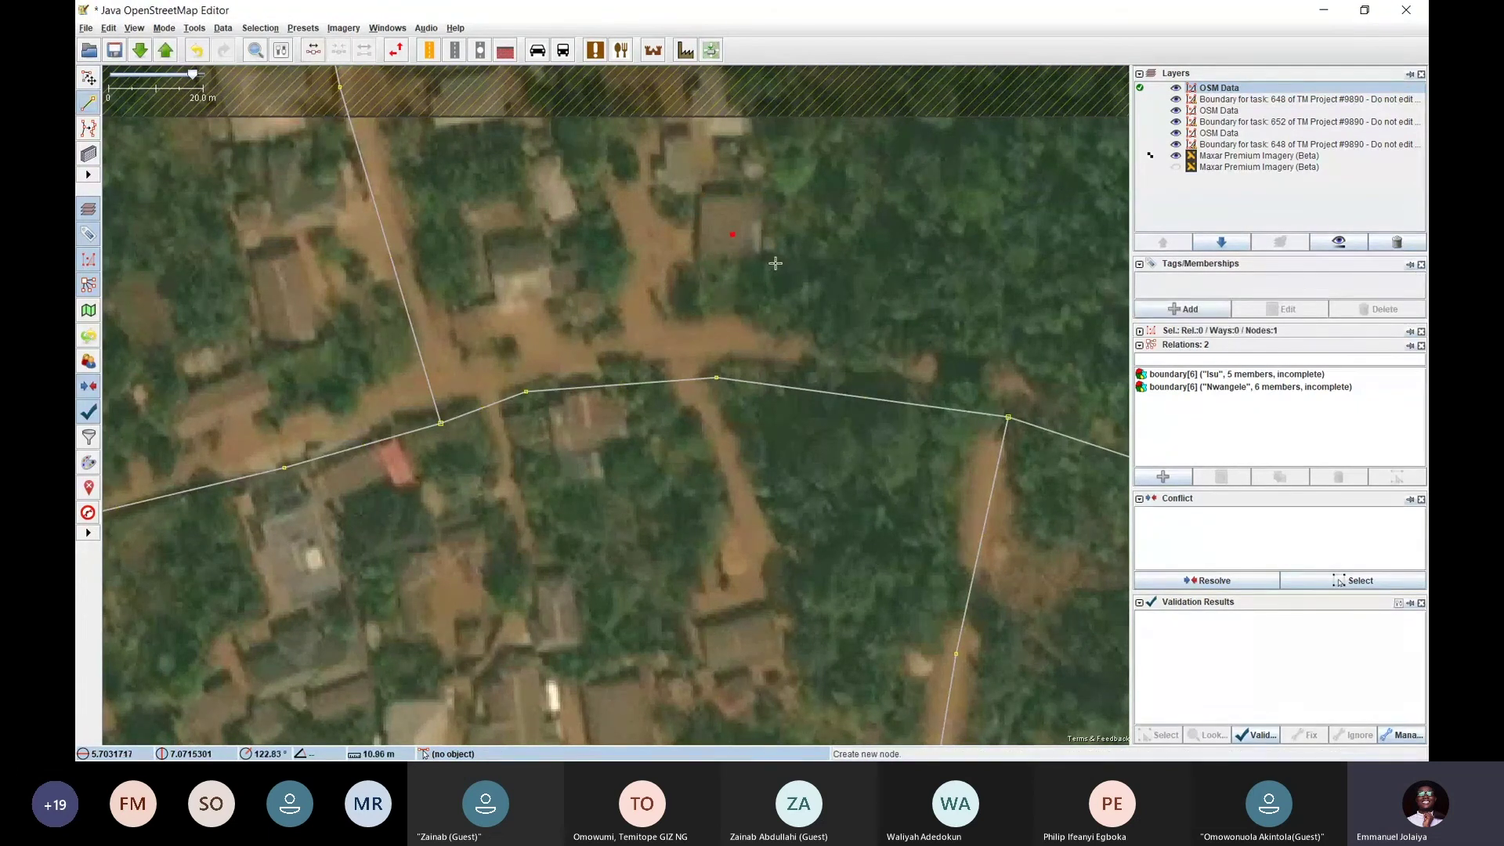
{"action": "key", "text": "Escape"}
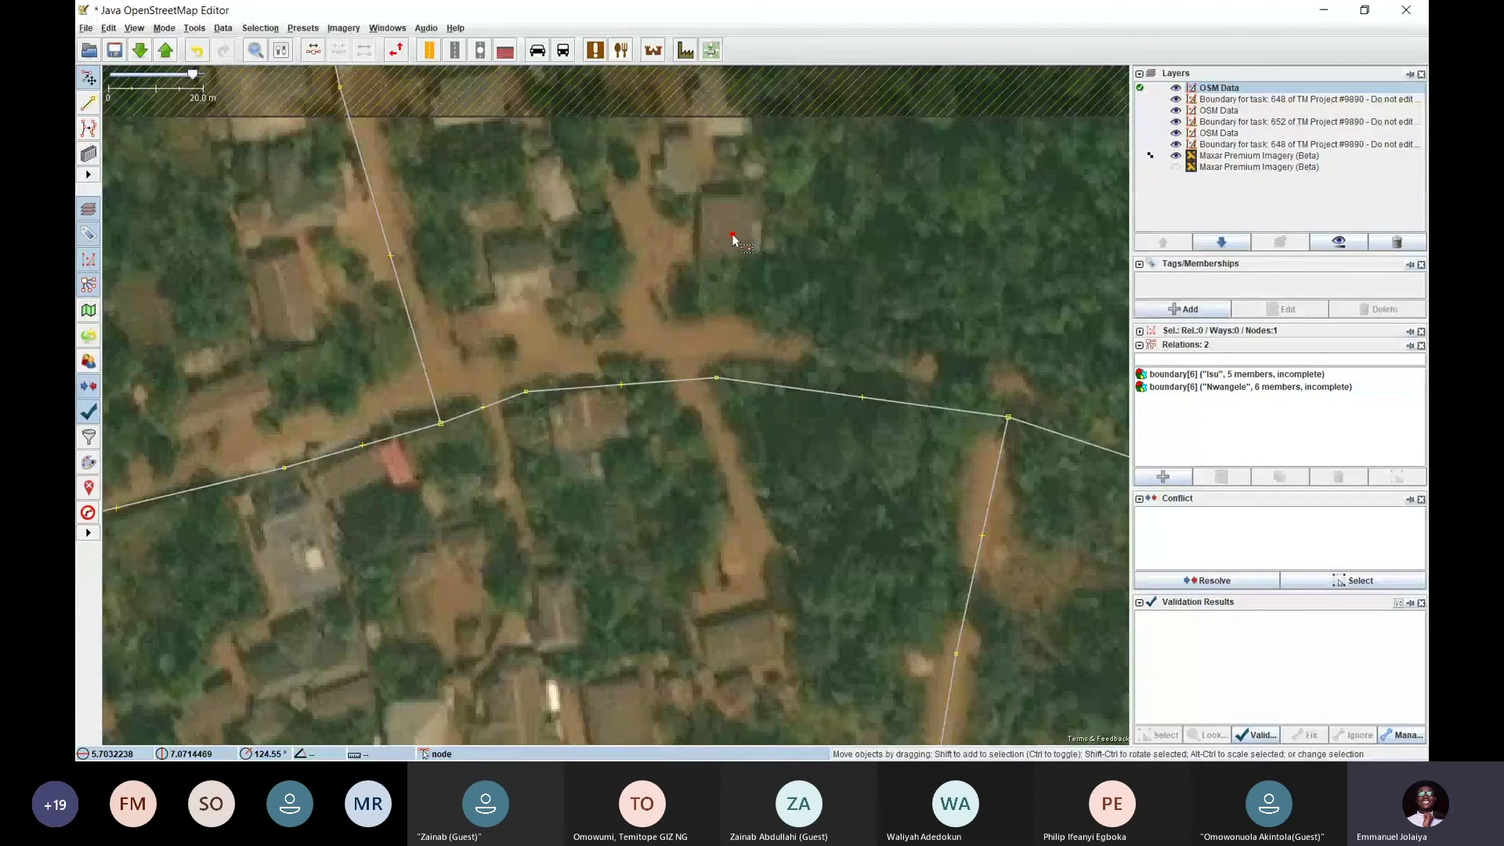
{"action": "key", "text": "ctrl+z"}
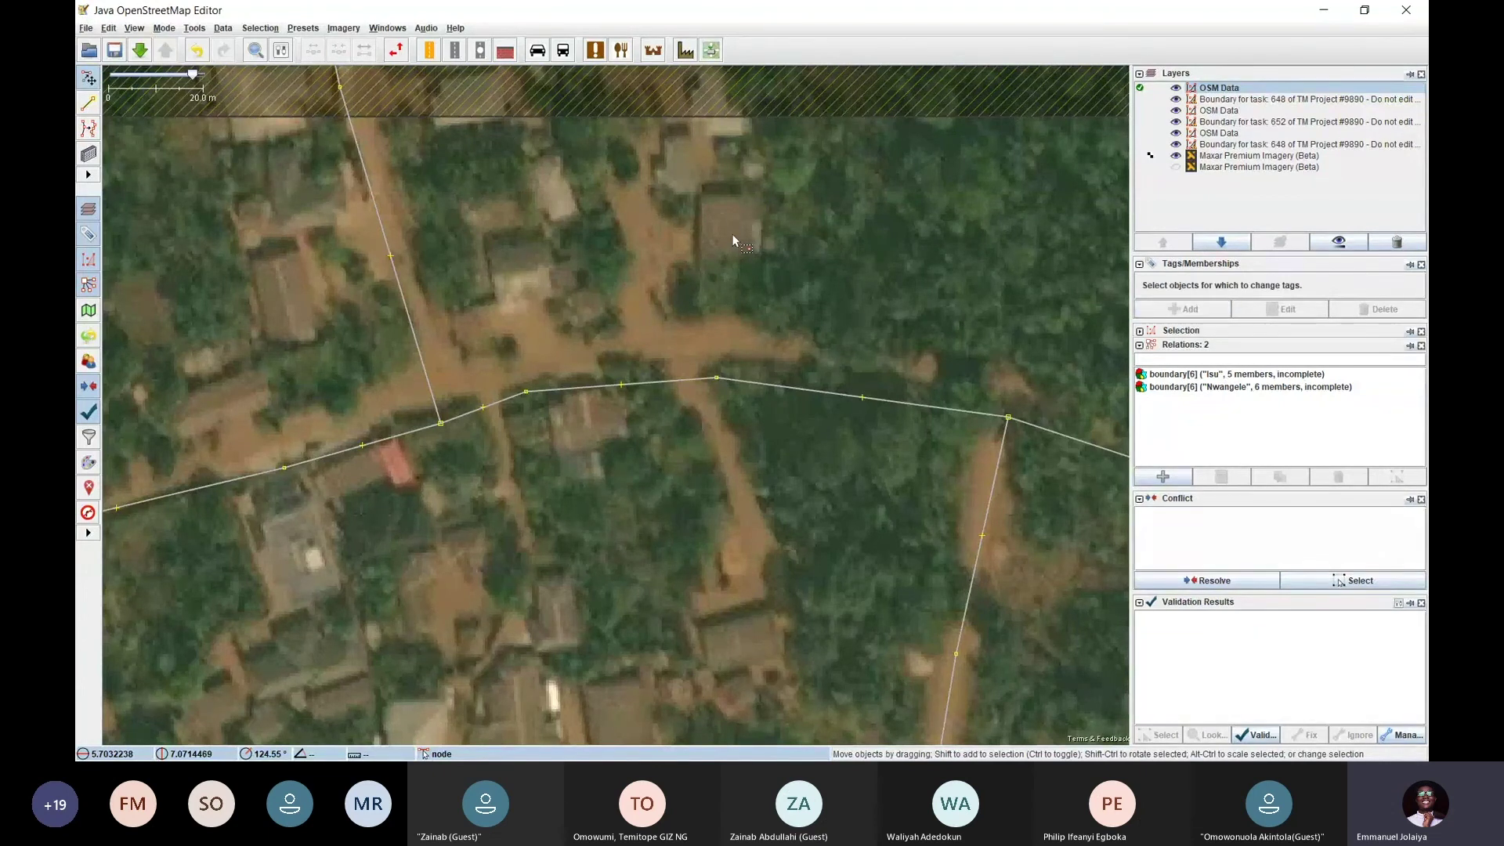
{"action": "scroll", "coordinate": [735, 237], "scroll_direction": "down", "scroll_amount": 2}
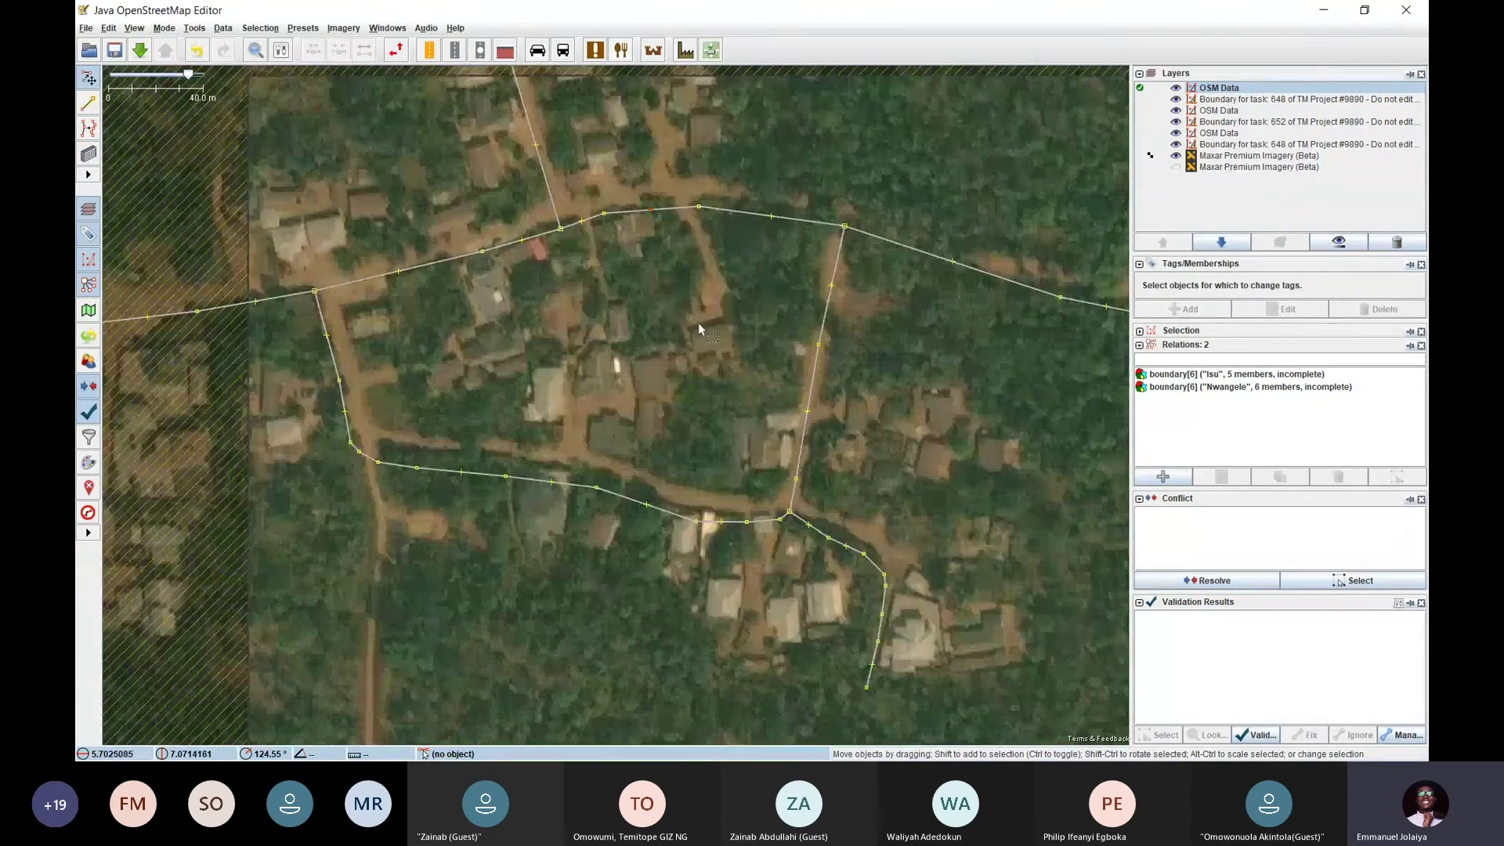
{"action": "left_click_drag", "start_coordinate": [734, 379], "coordinate": [599, 482]}
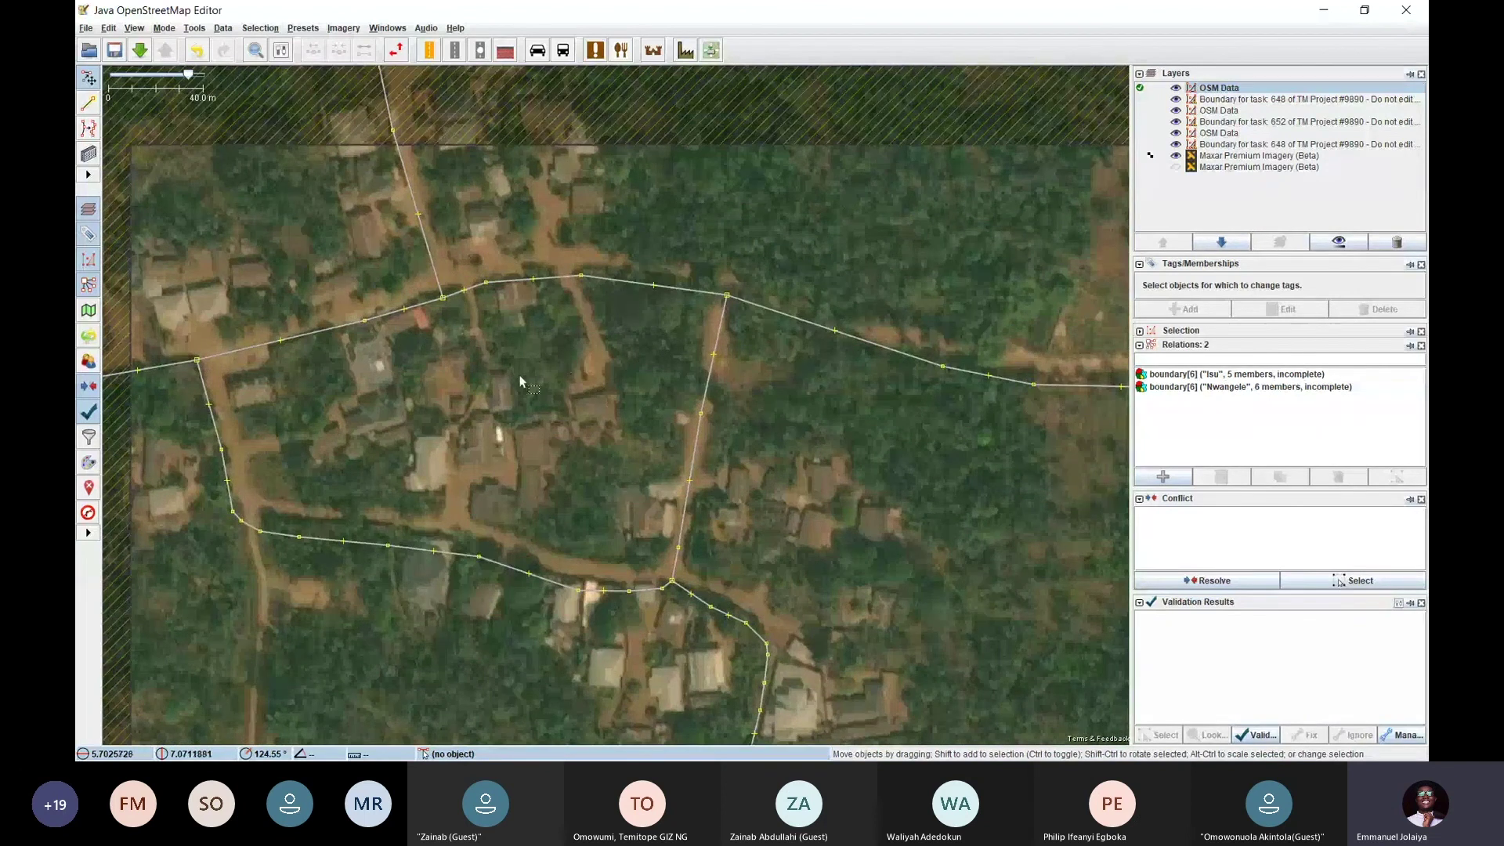
{"action": "scroll", "coordinate": [519, 376], "scroll_direction": "down", "scroll_amount": 2}
{"action": "left_click_drag", "start_coordinate": [467, 374], "coordinate": [517, 327]}
{"action": "scroll", "coordinate": [571, 291], "scroll_direction": "up", "scroll_amount": 2}
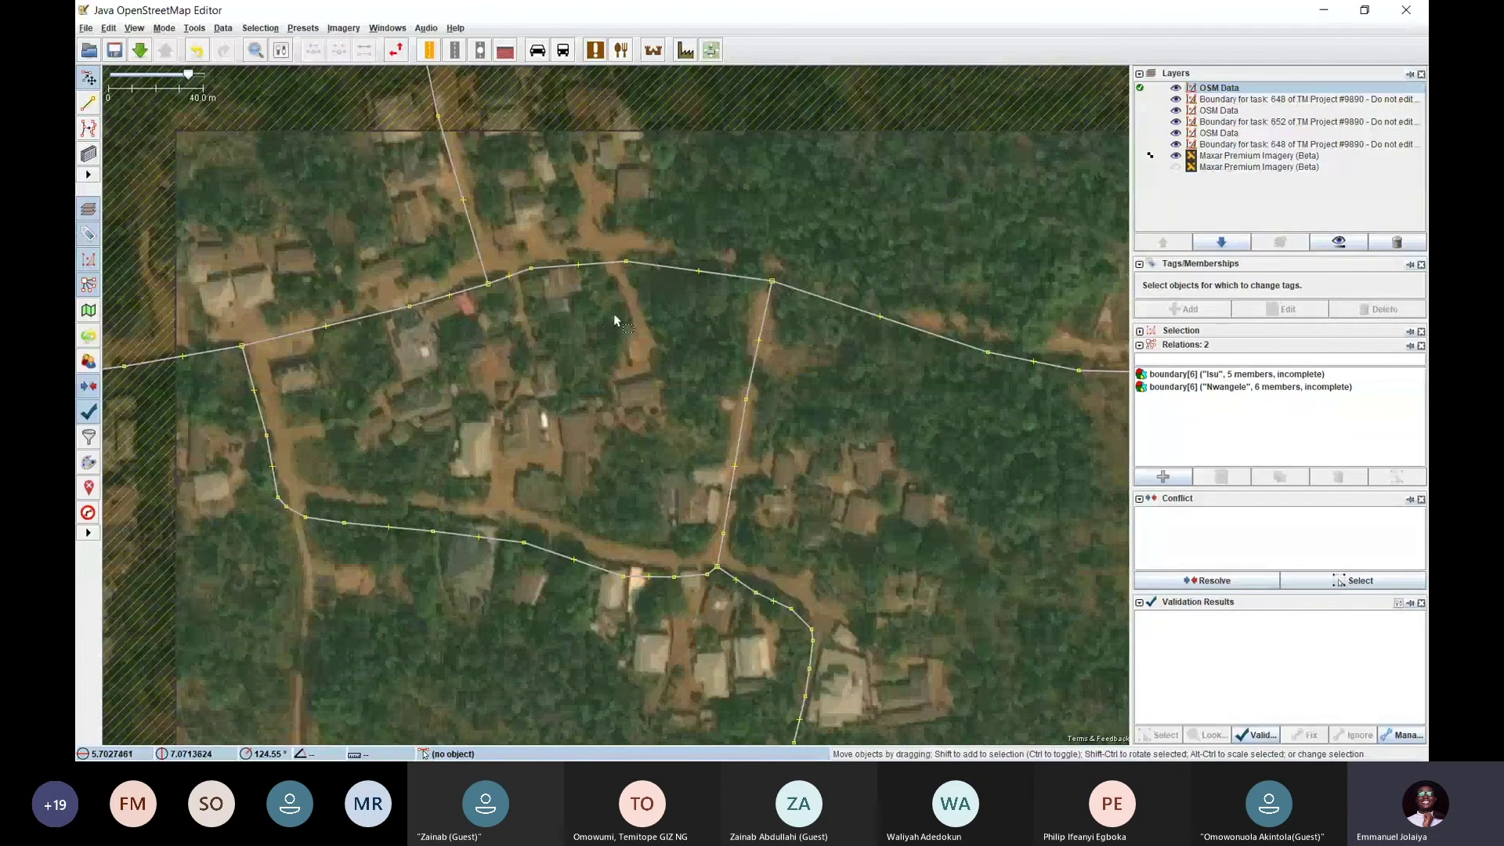
{"action": "key", "text": "ctrl+Up"}
{"action": "scroll", "coordinate": [638, 300], "scroll_direction": "up", "scroll_amount": 2}
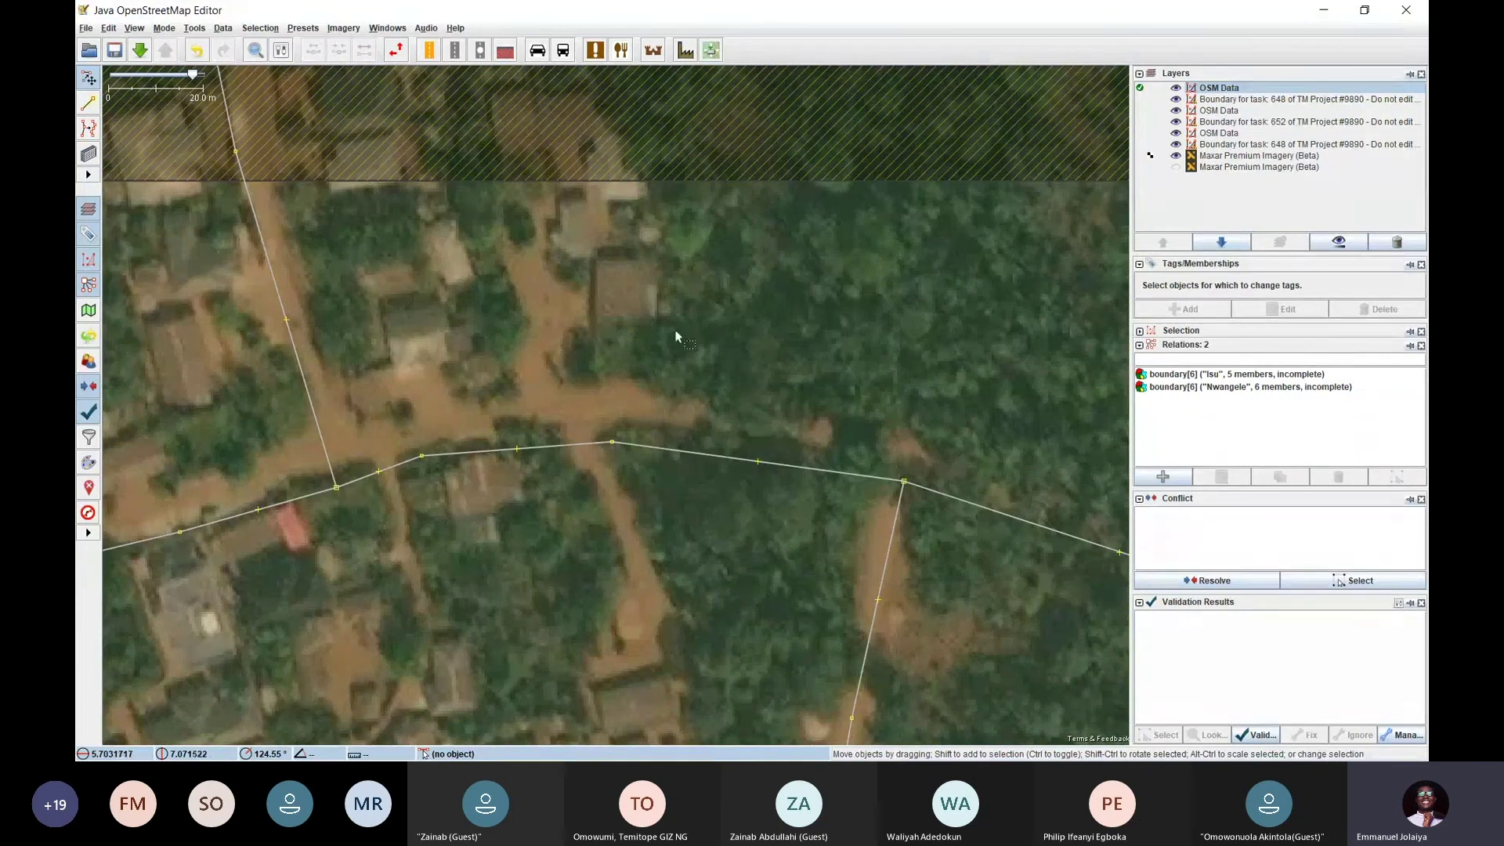
{"action": "left_click", "coordinate": [282, 51]}
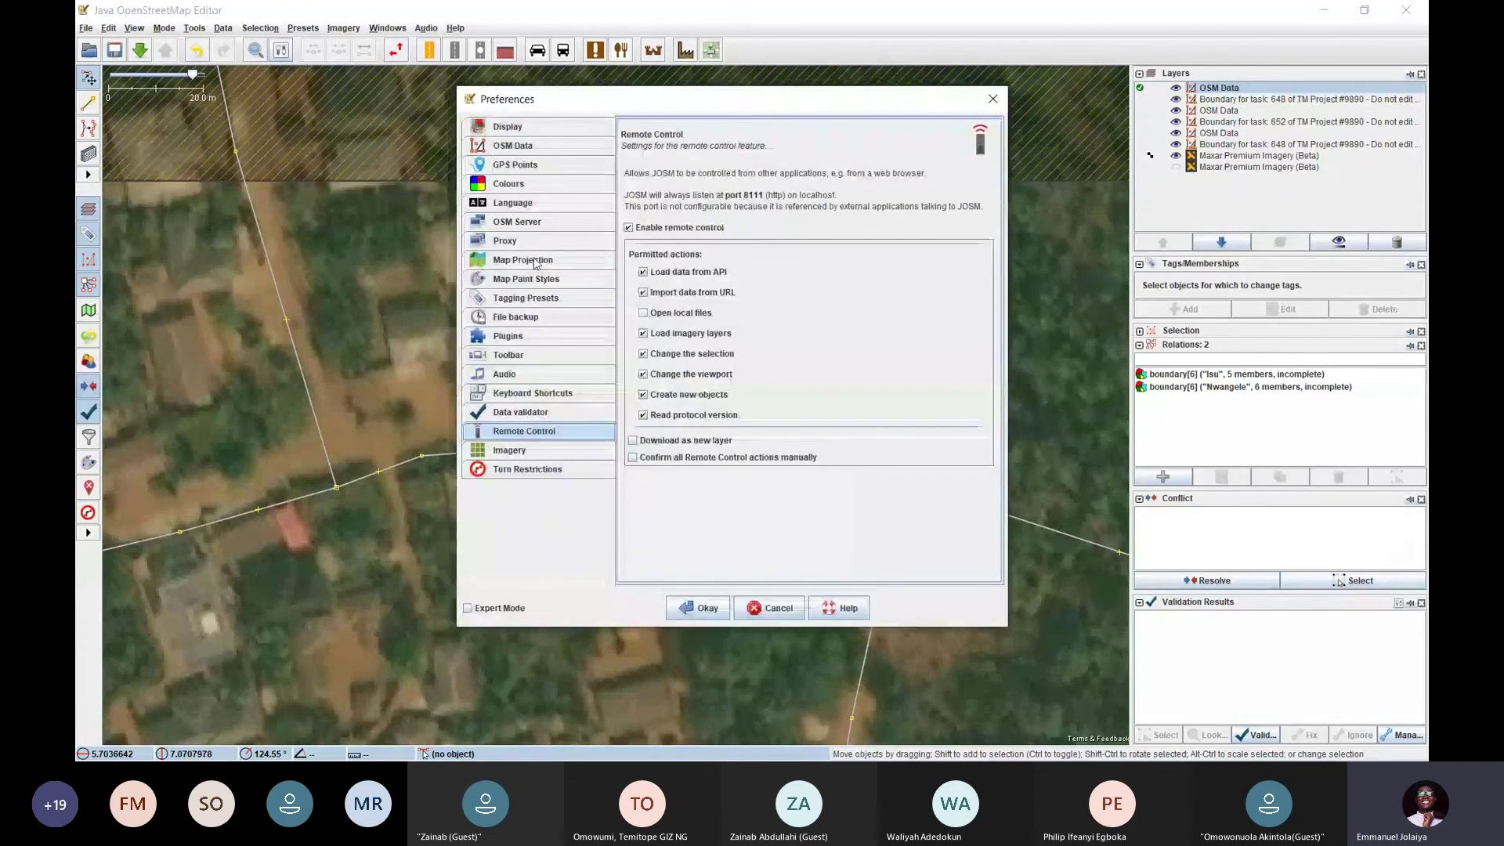
{"action": "left_click", "coordinate": [513, 337]}
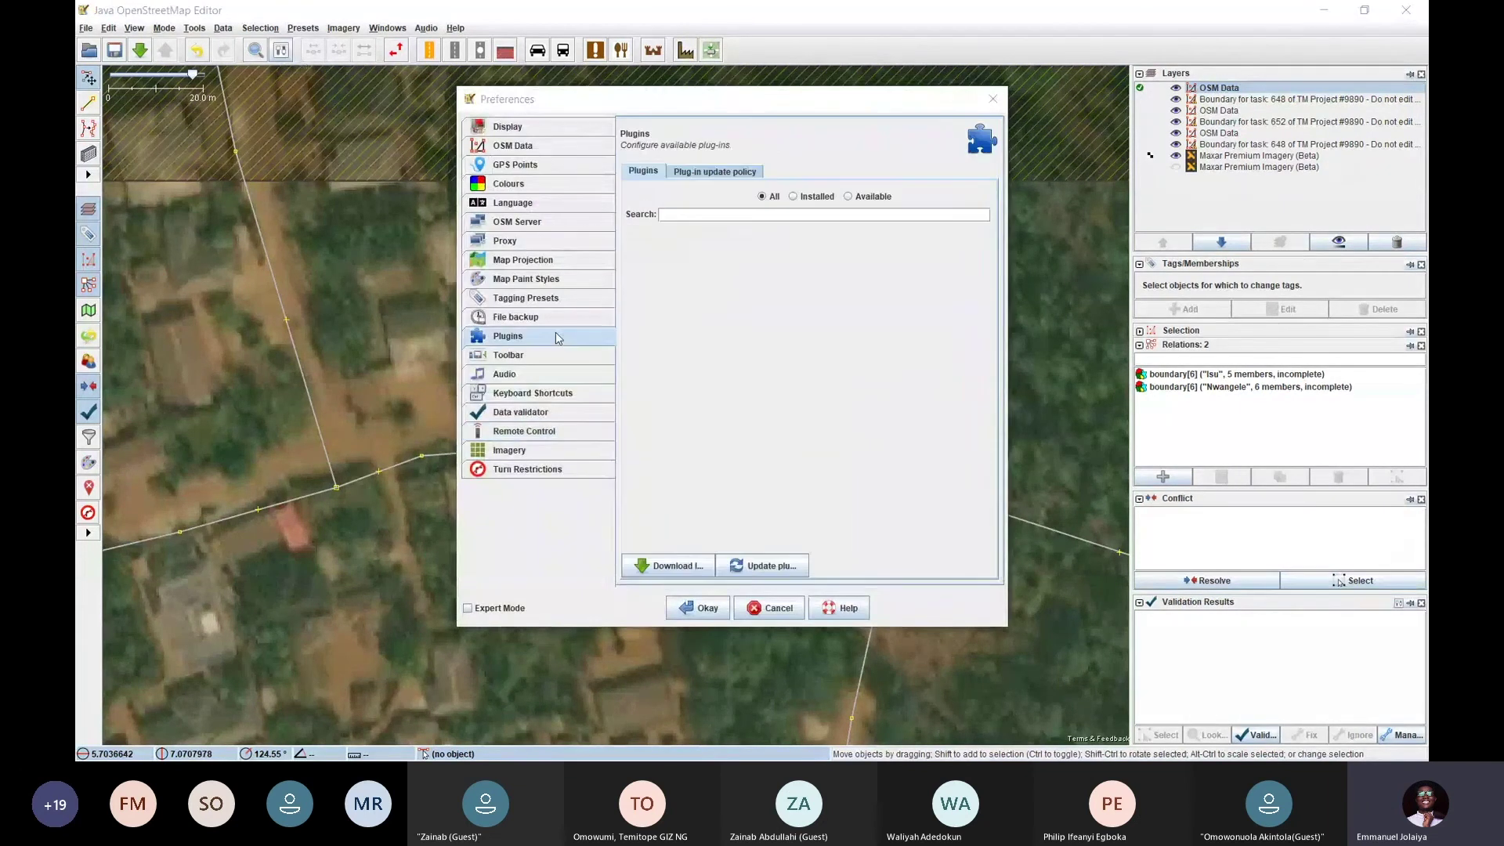
{"action": "left_click", "coordinate": [710, 214]}
{"action": "type", "text": "build"}
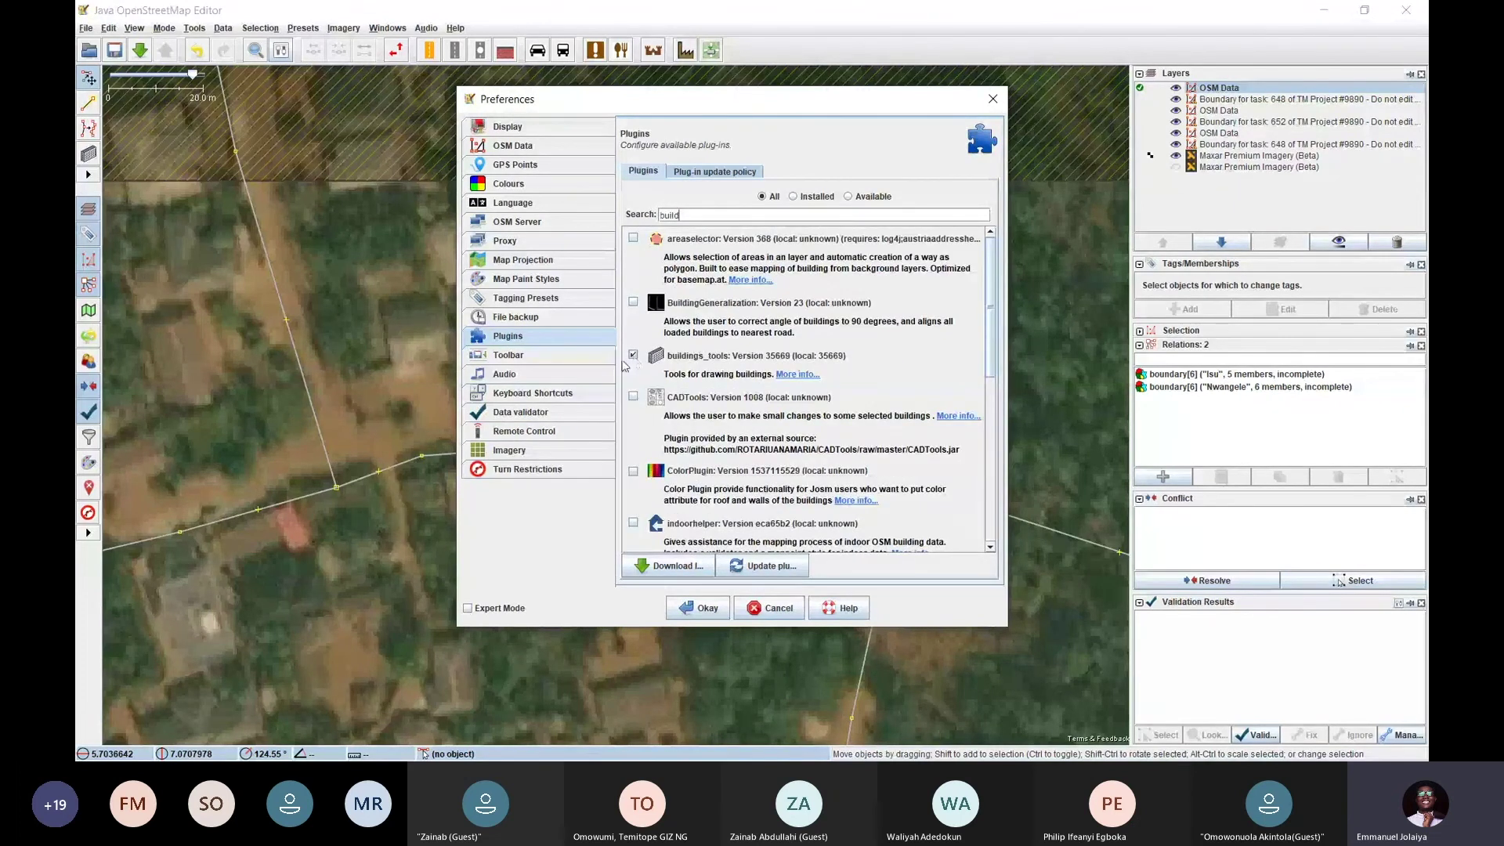
{"action": "left_click", "coordinate": [763, 604]}
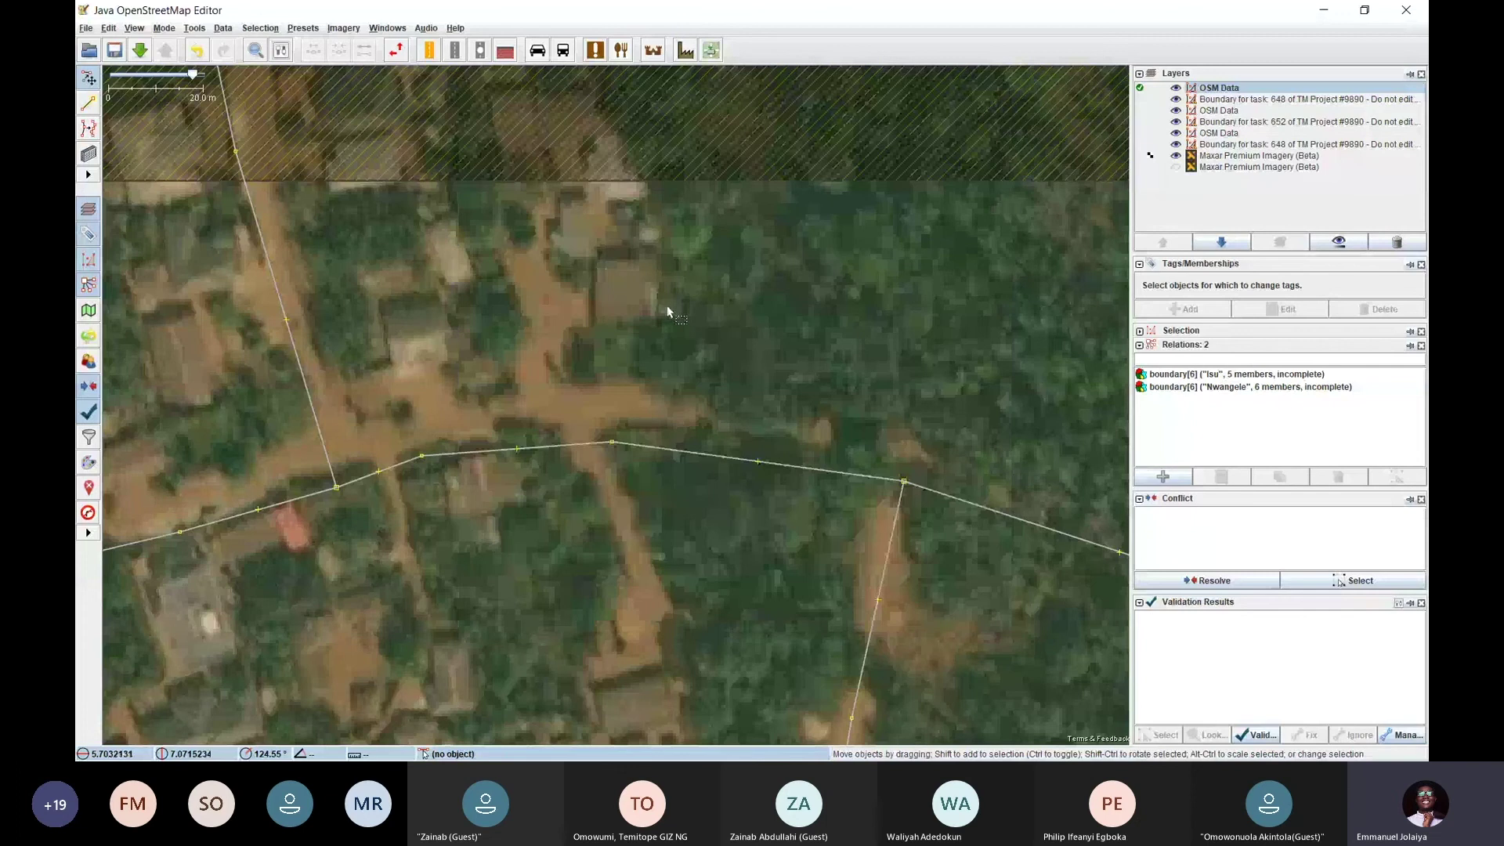
{"action": "left_click_drag", "start_coordinate": [651, 308], "coordinate": [675, 222]}
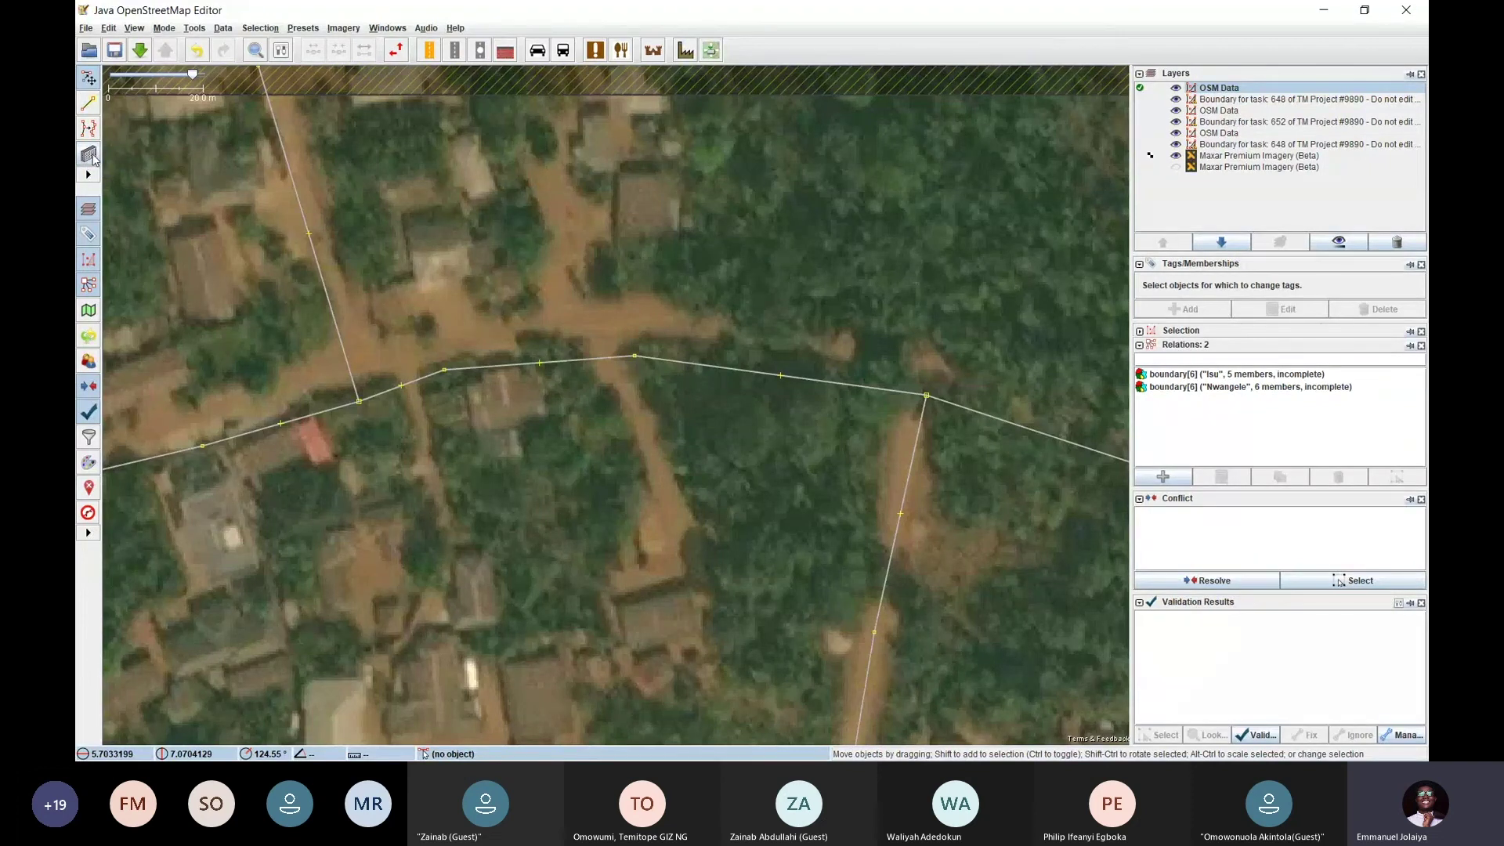
{"action": "left_click", "coordinate": [203, 30]}
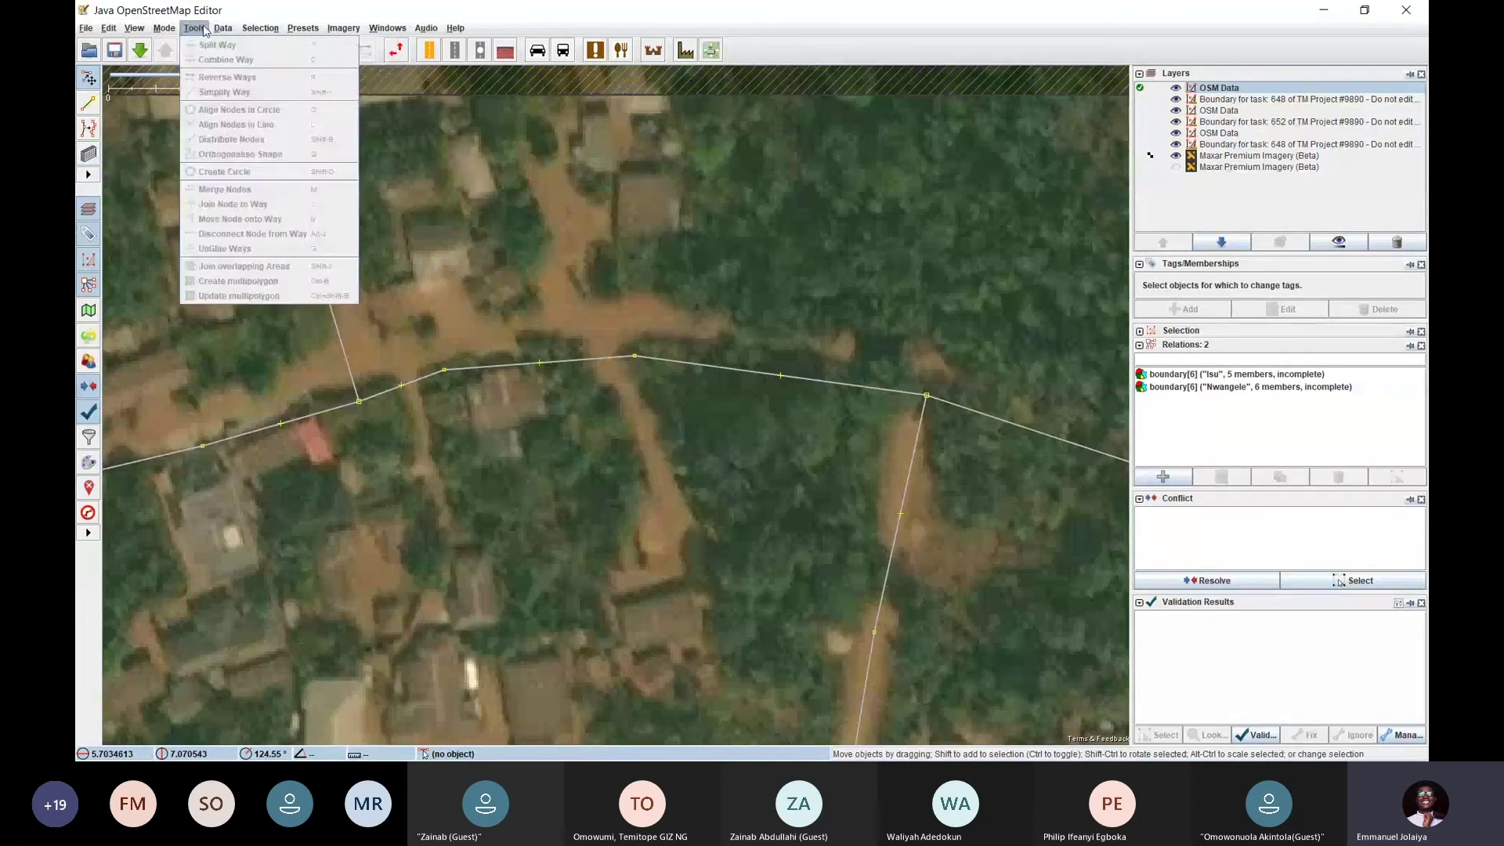
{"action": "mouse_move", "coordinate": [231, 30]}
{"action": "mouse_move", "coordinate": [168, 29]}
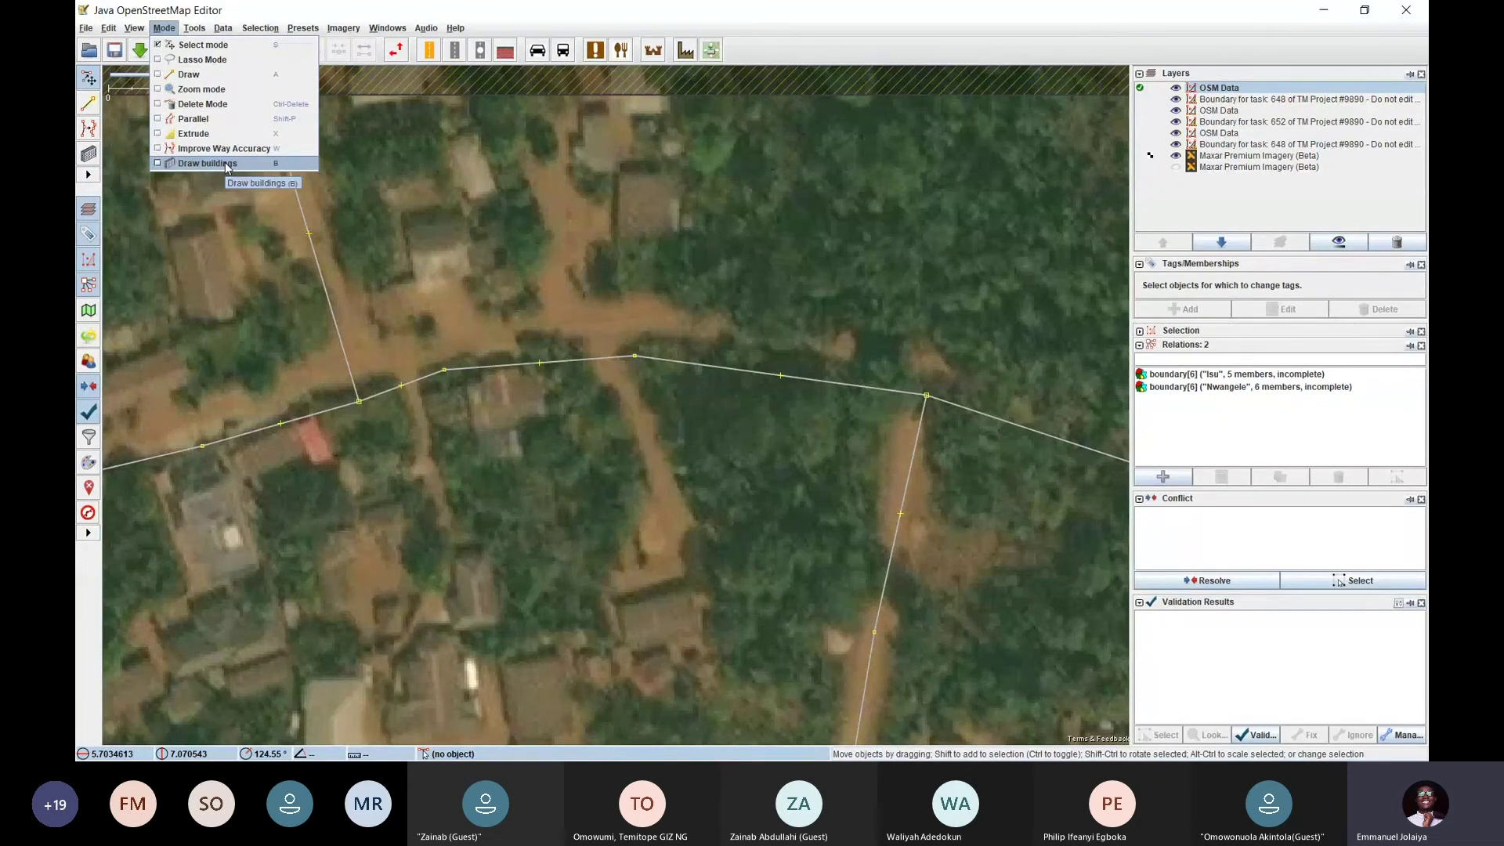
{"action": "left_click", "coordinate": [174, 29]}
{"action": "left_click", "coordinate": [176, 29]}
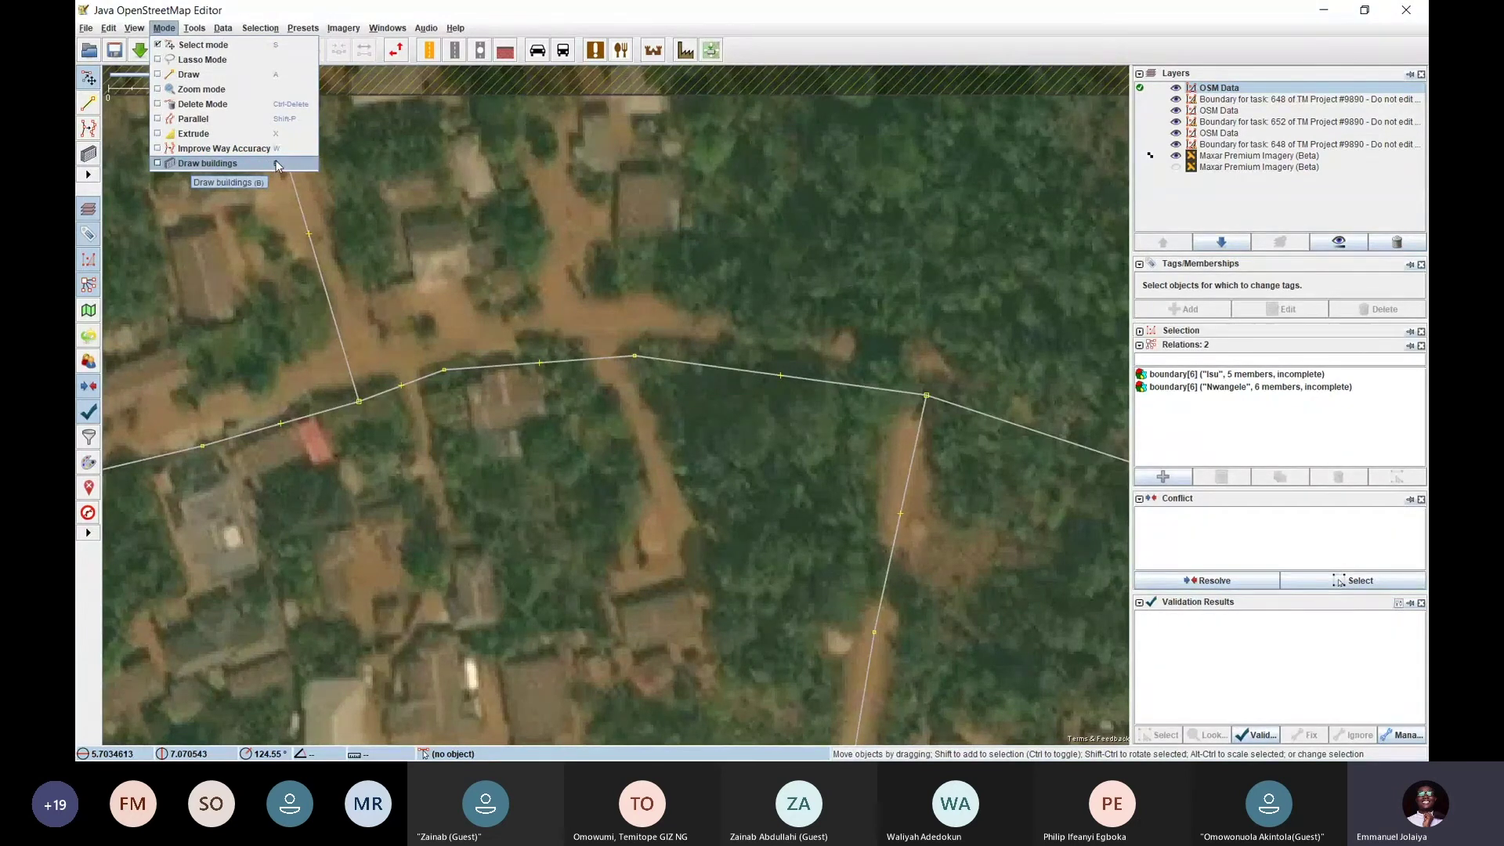
{"action": "left_click", "coordinate": [408, 282]}
{"action": "left_click_drag", "start_coordinate": [408, 282], "coordinate": [513, 284]}
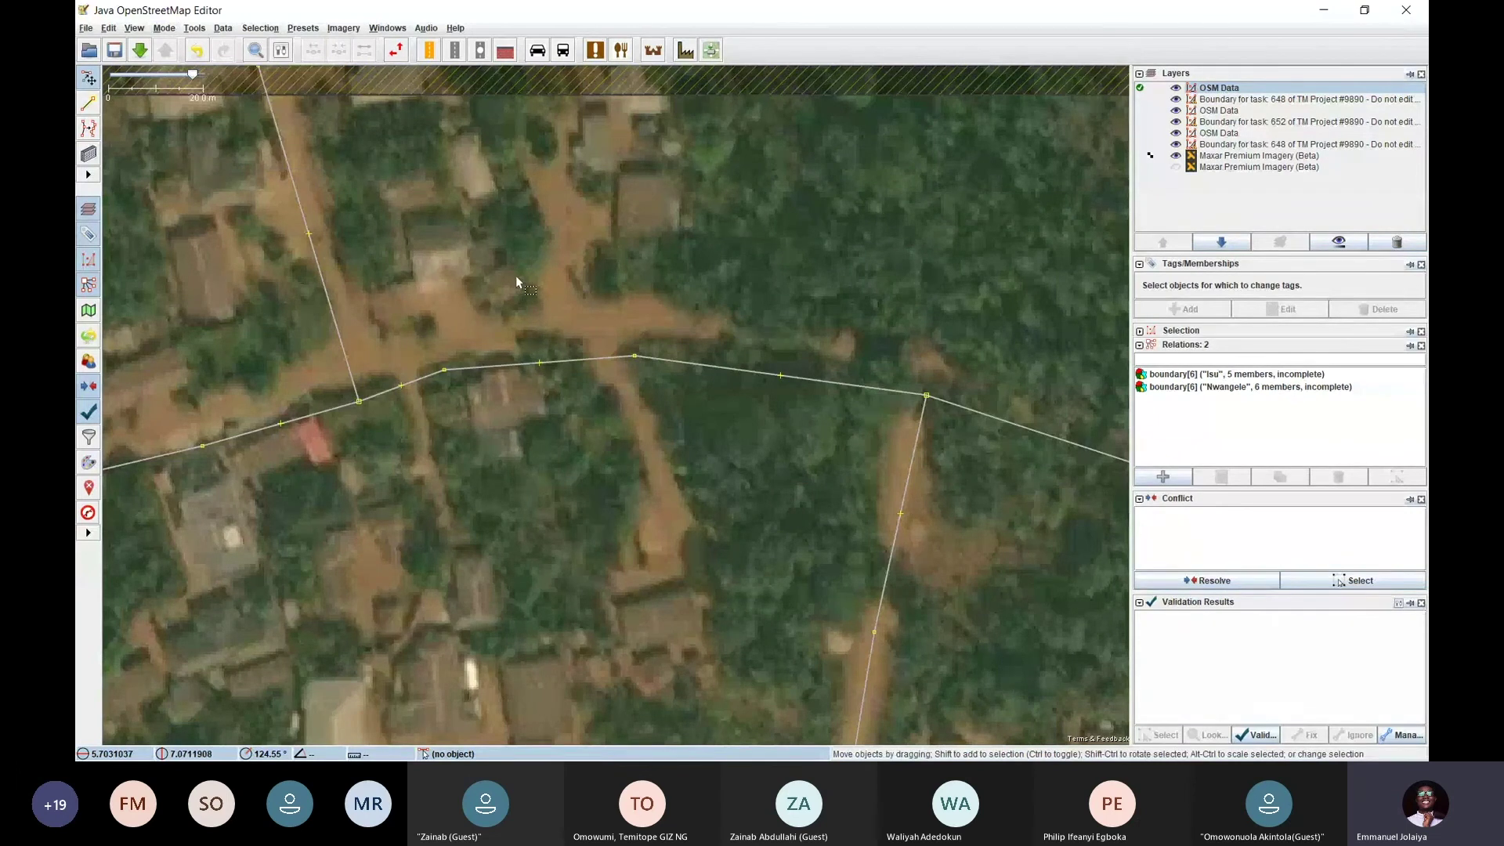
Toggle between Draw buildings and Select mode, nudge the map, and end in Draw buildings
{"action": "key", "text": "b"}
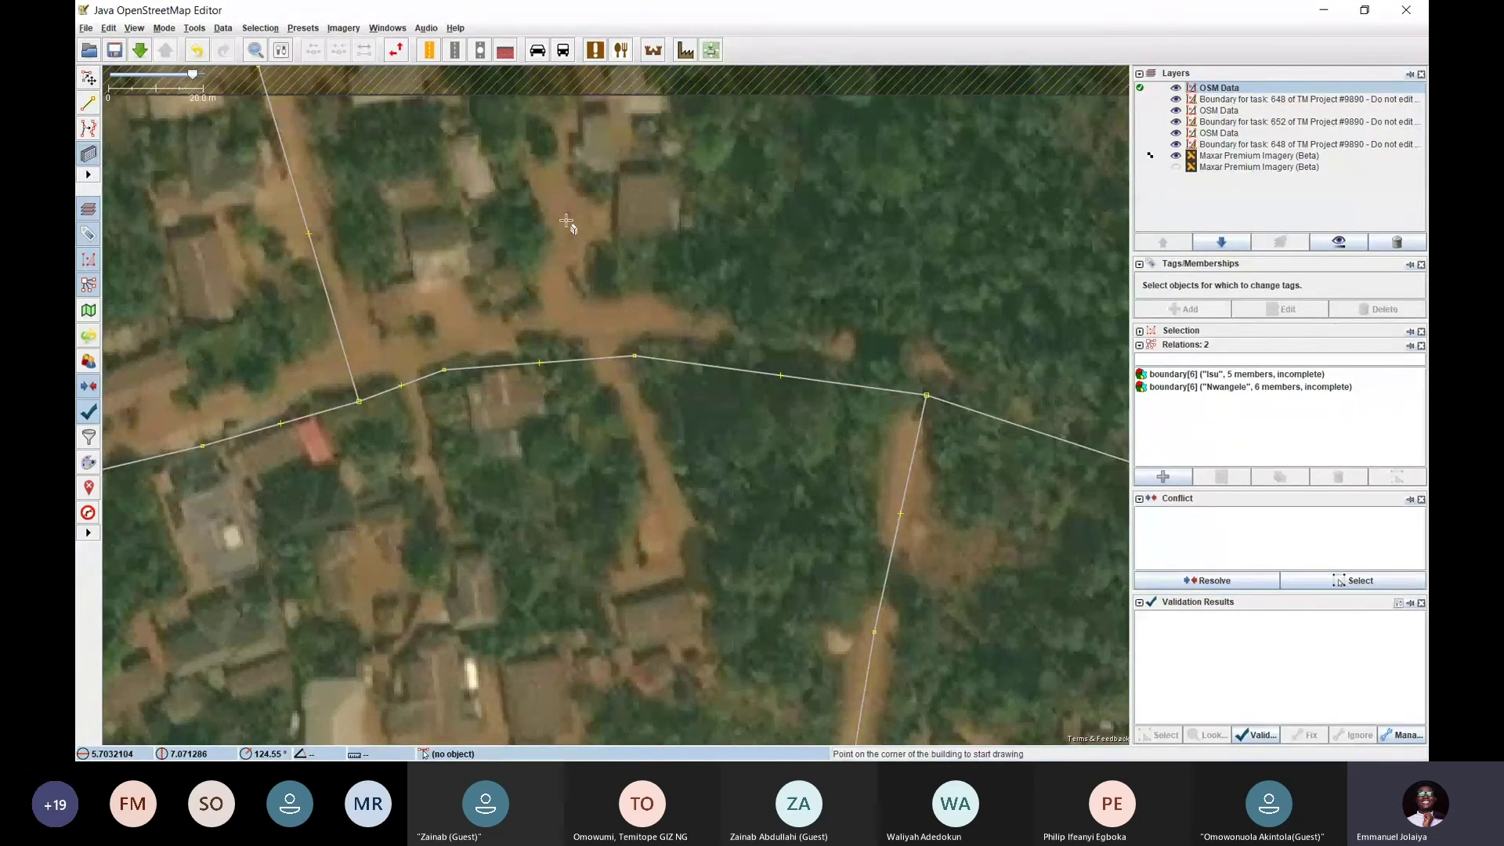
{"action": "key", "text": "s"}
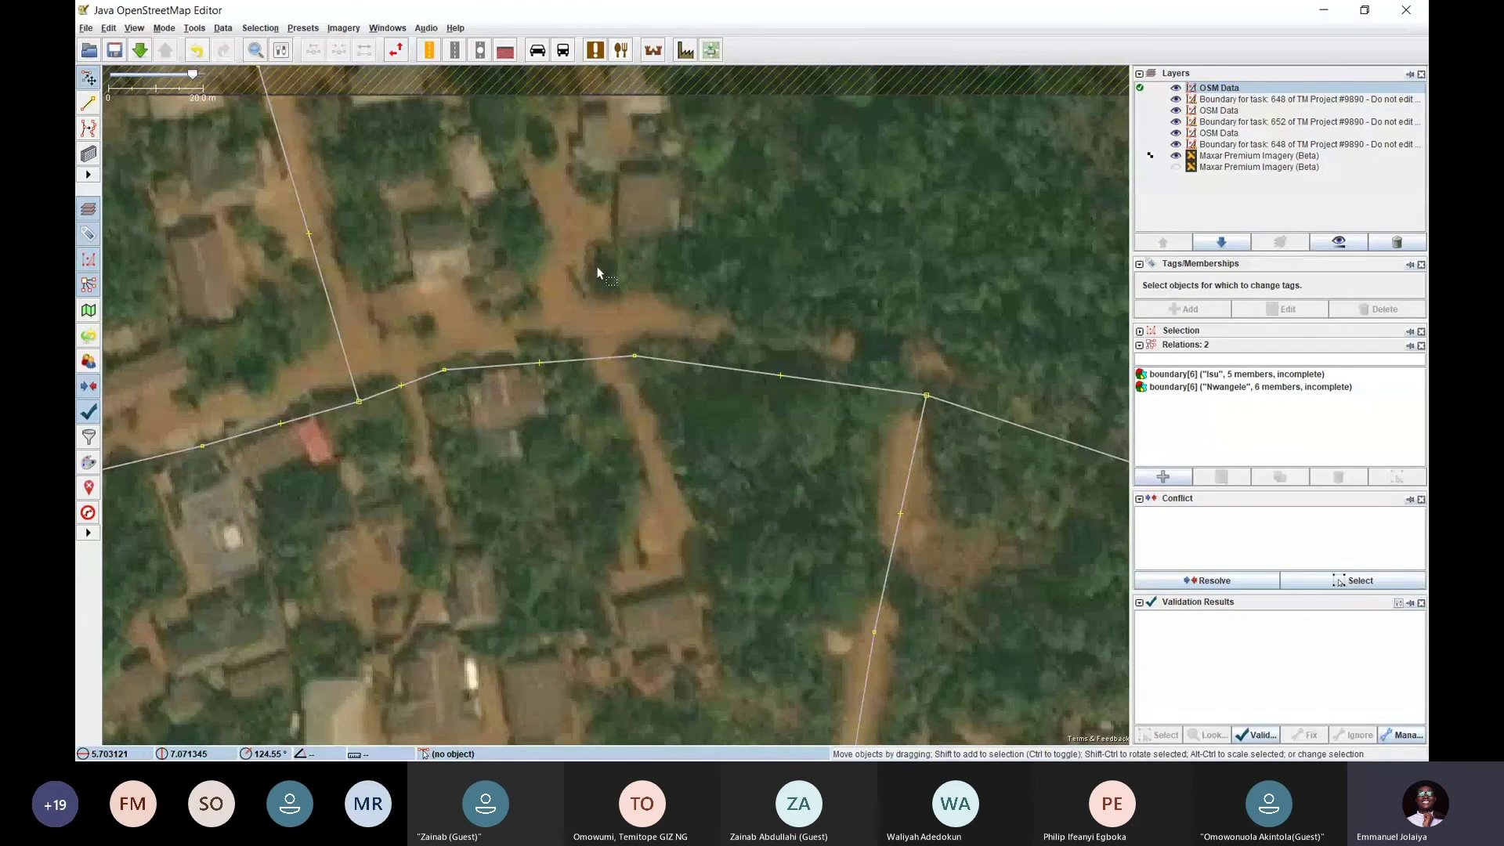
{"action": "key", "text": "b"}
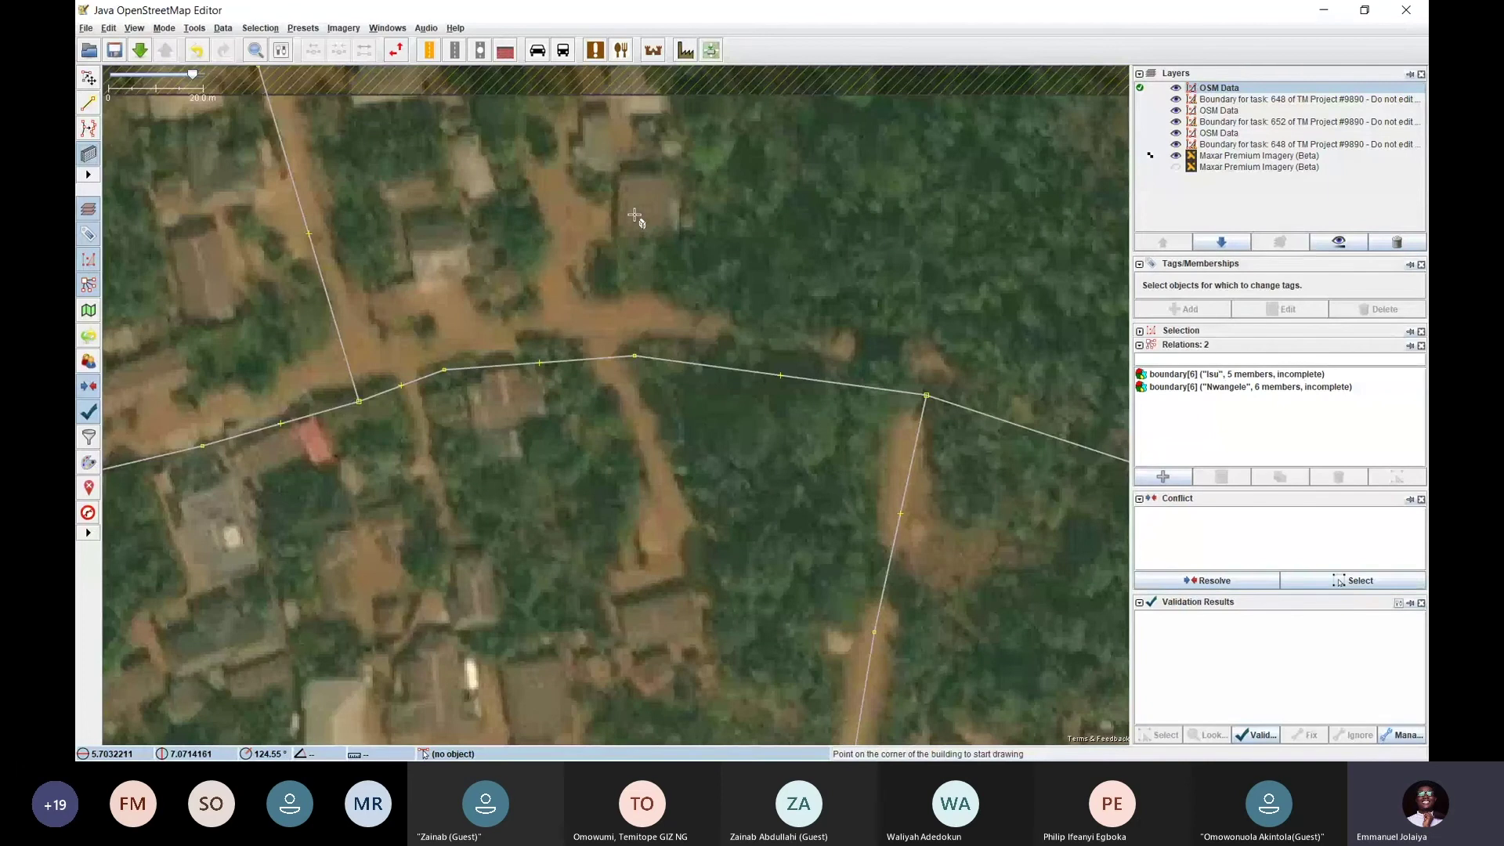
{"action": "key", "text": "Escape"}
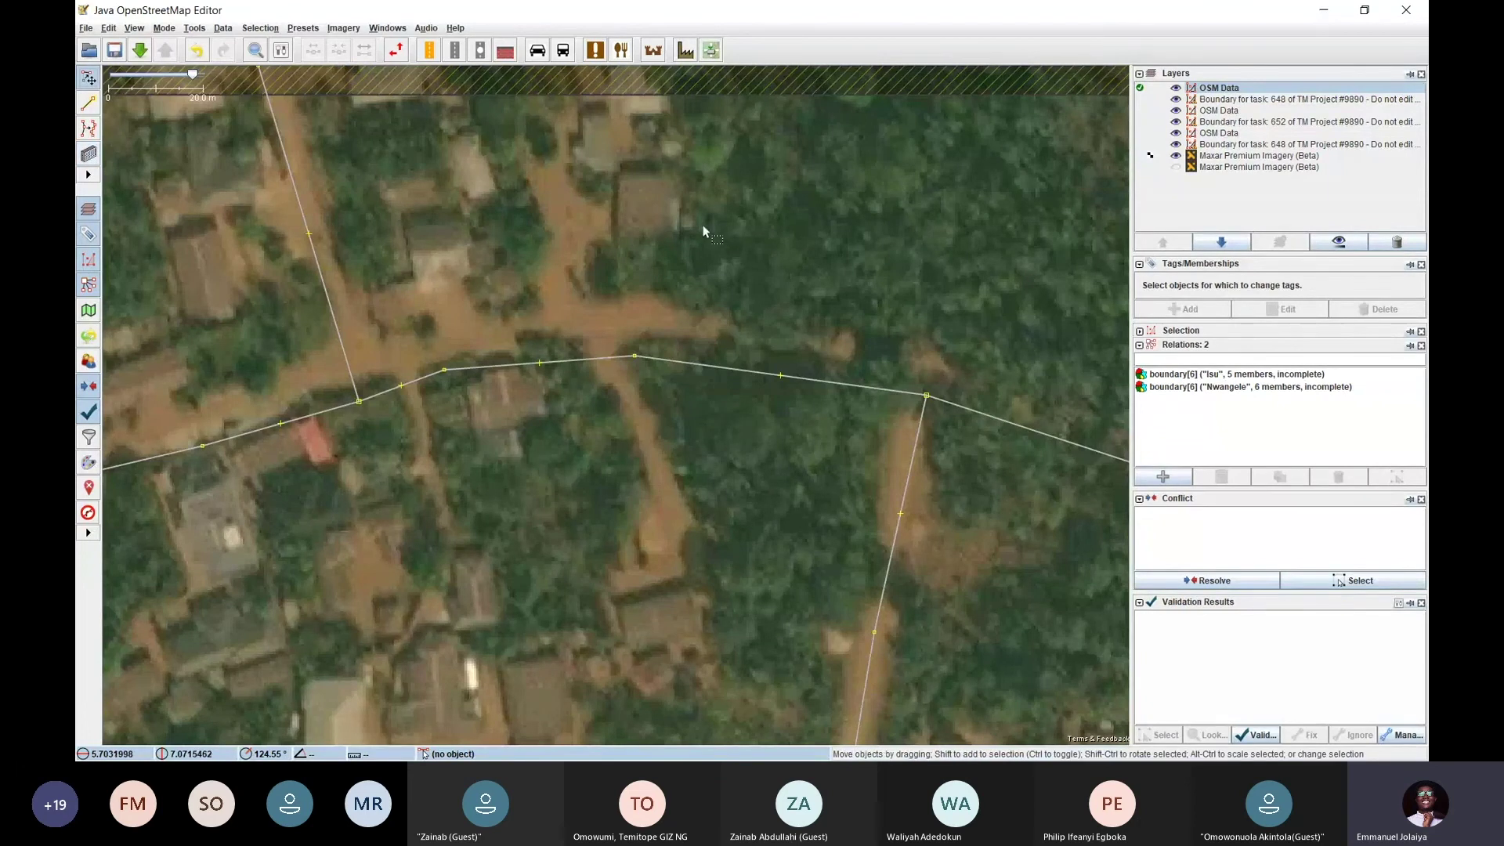
{"action": "left_click", "coordinate": [164, 28]}
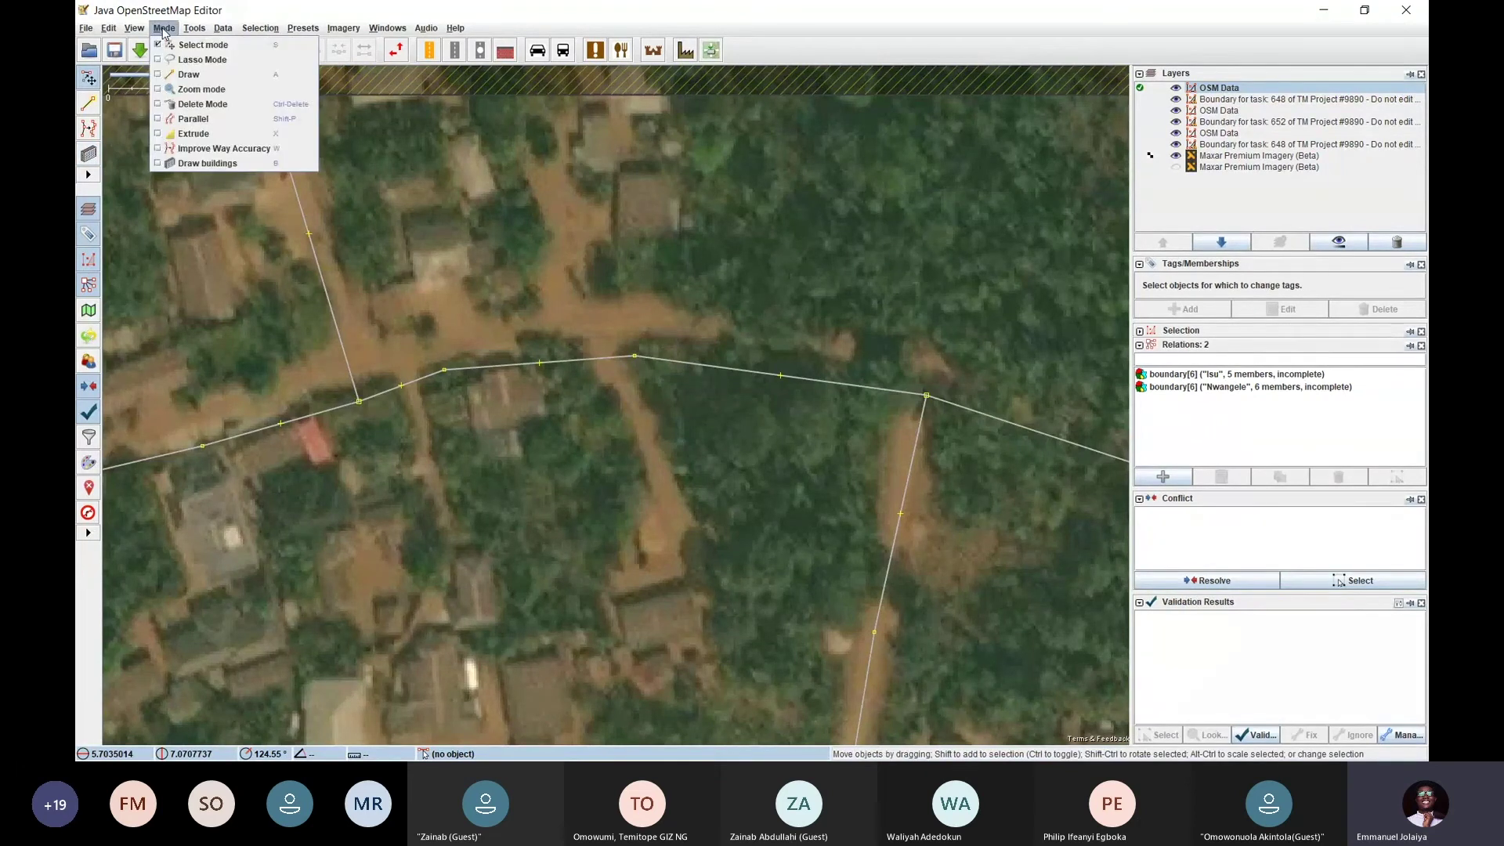
{"action": "left_click", "coordinate": [206, 163]}
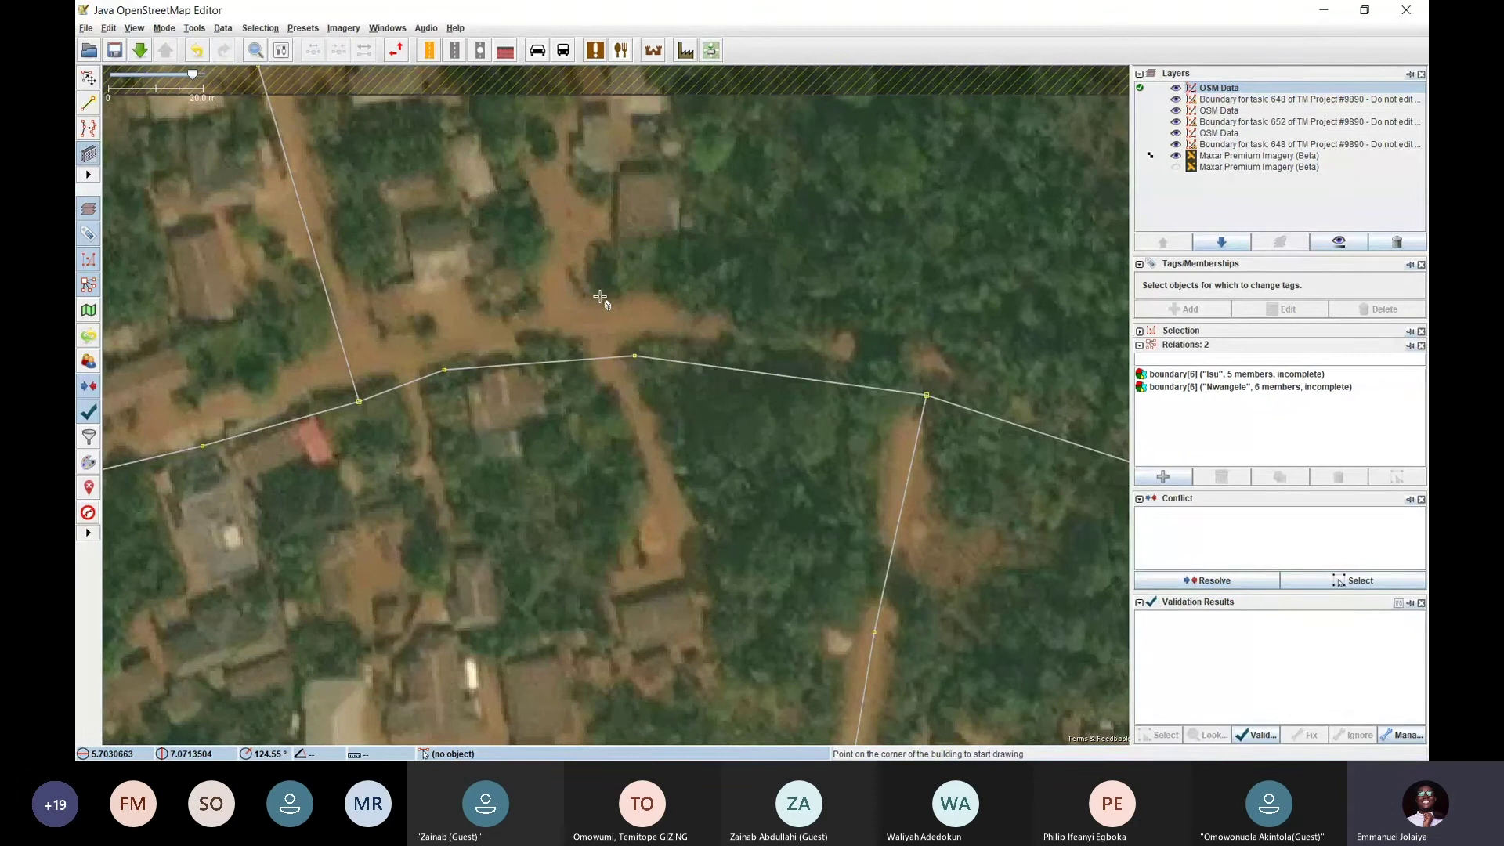
{"action": "key", "text": "s"}
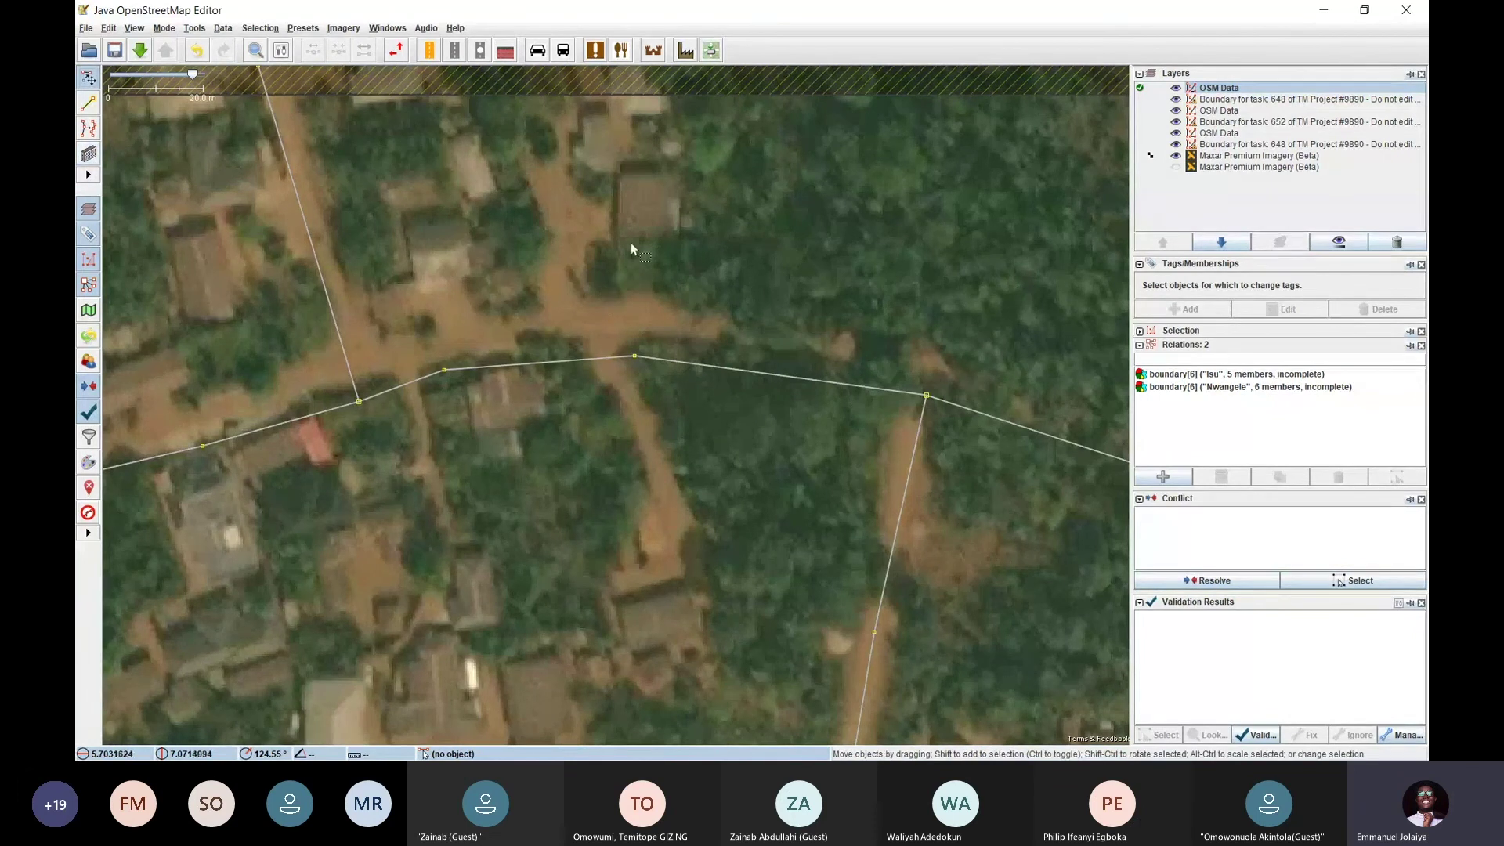
{"action": "left_click_drag", "start_coordinate": [652, 194], "coordinate": [649, 215]}
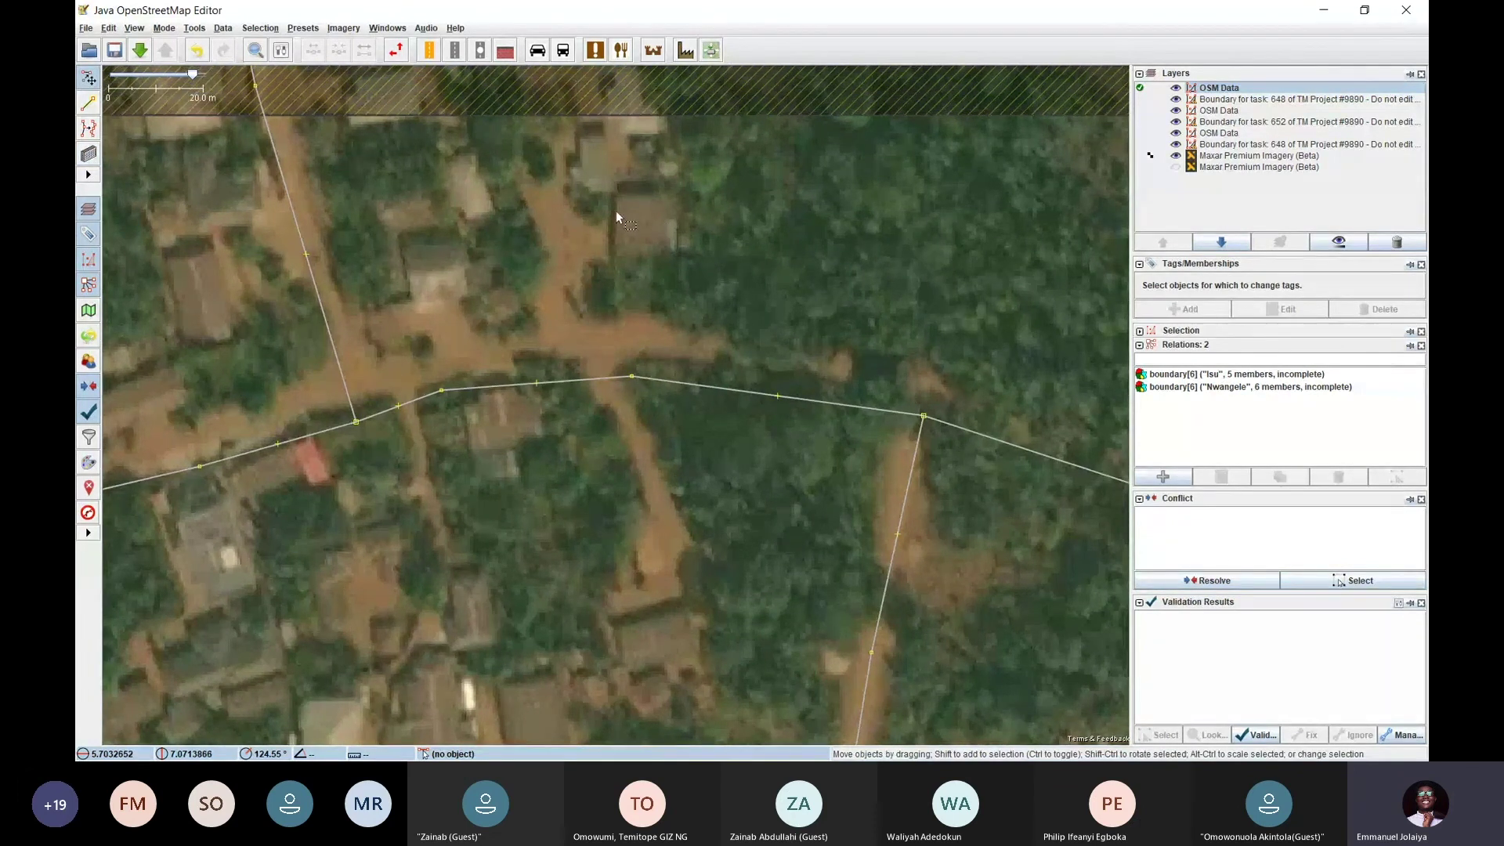
{"action": "key", "text": "b"}
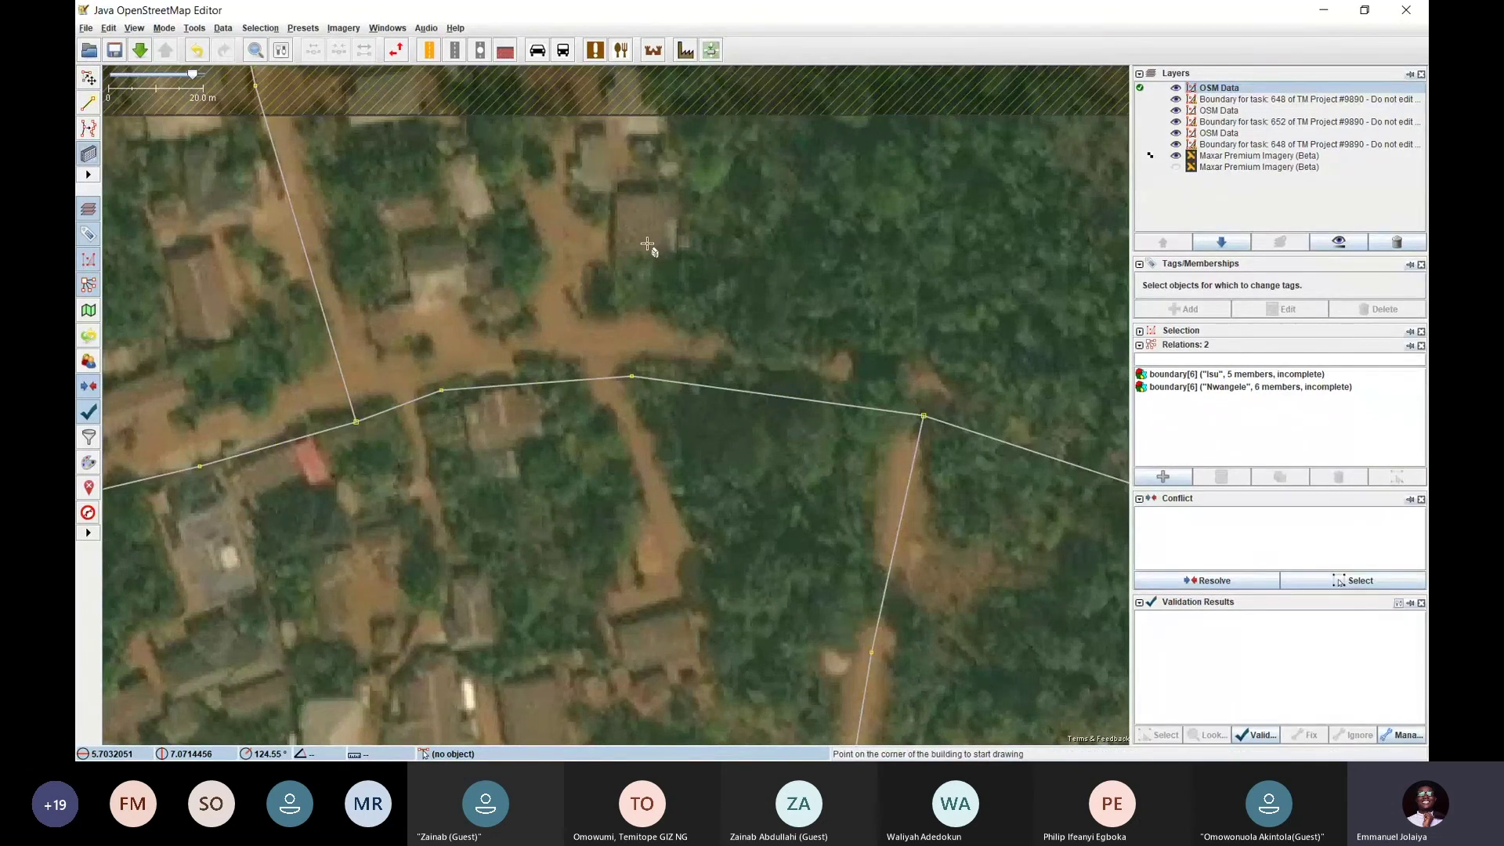
Draw a rectangular outline over the house north of the road, undo it, then redo it
{"action": "left_click", "coordinate": [603, 205]}
{"action": "left_click", "coordinate": [683, 270]}
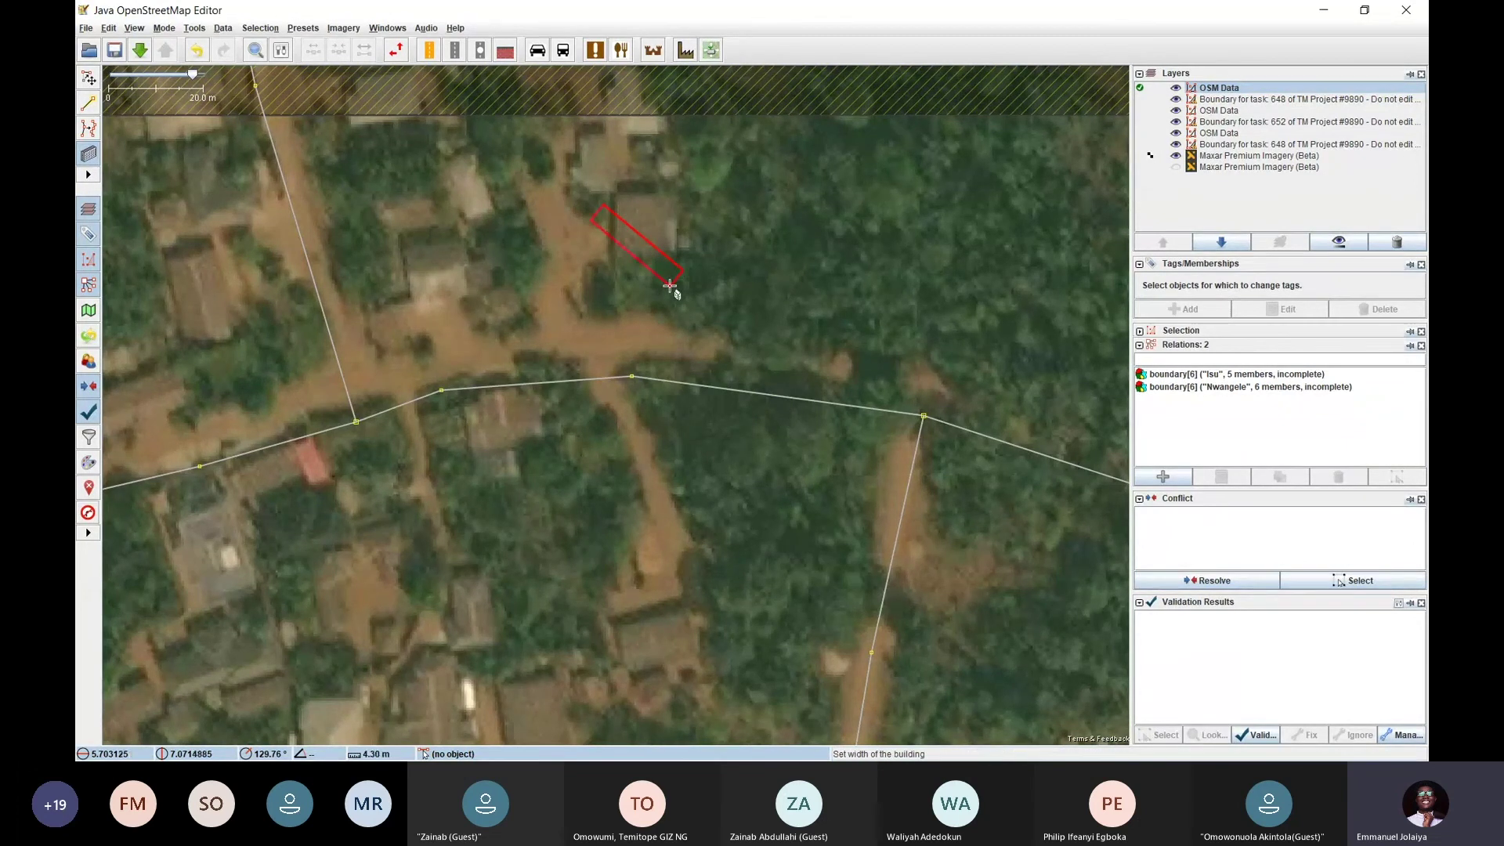
{"action": "left_click", "coordinate": [670, 286]}
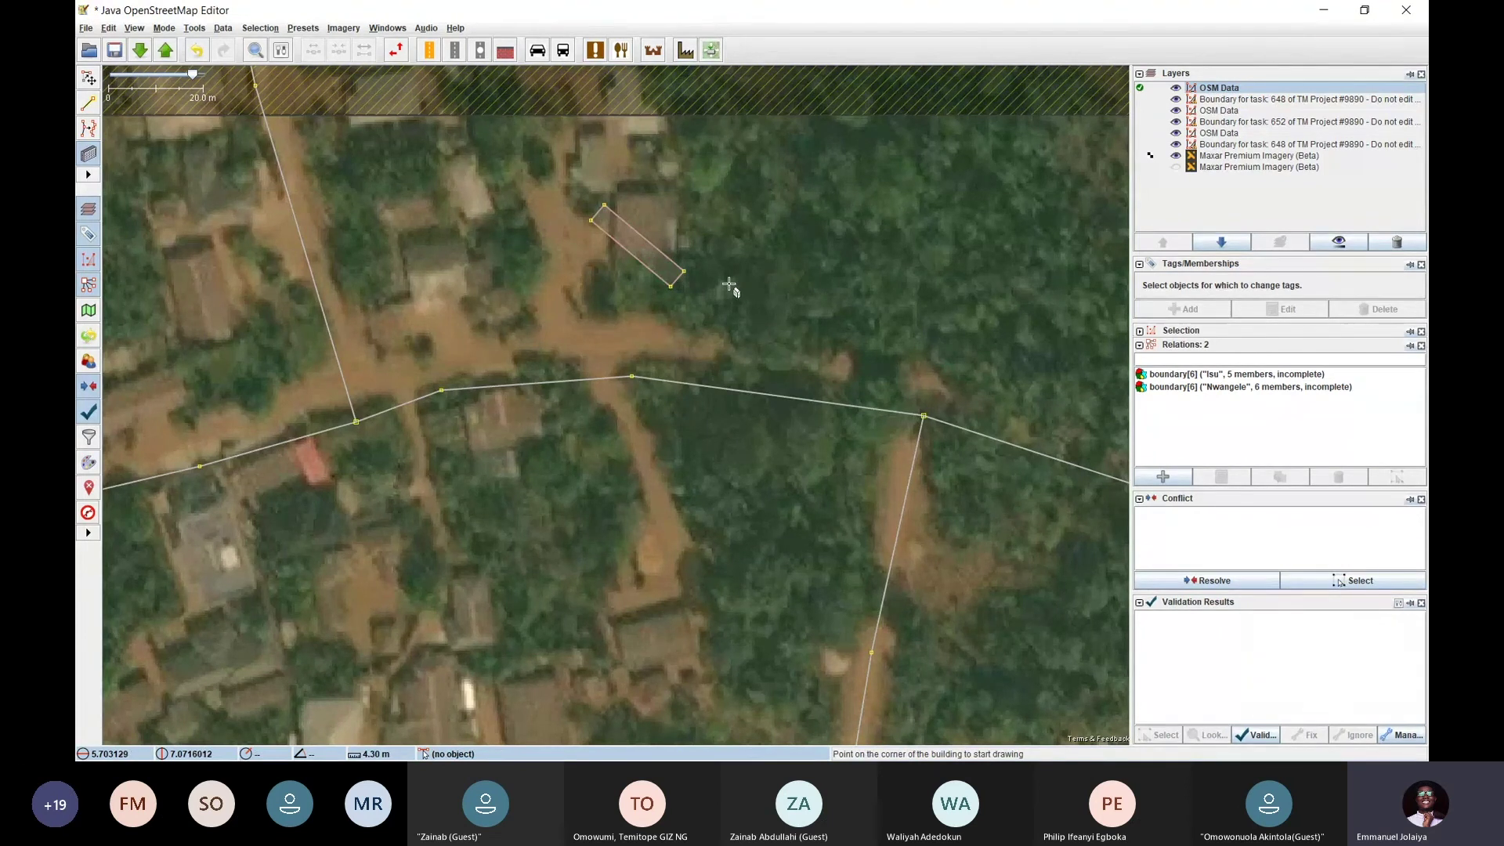
{"action": "key", "text": "ctrl+z"}
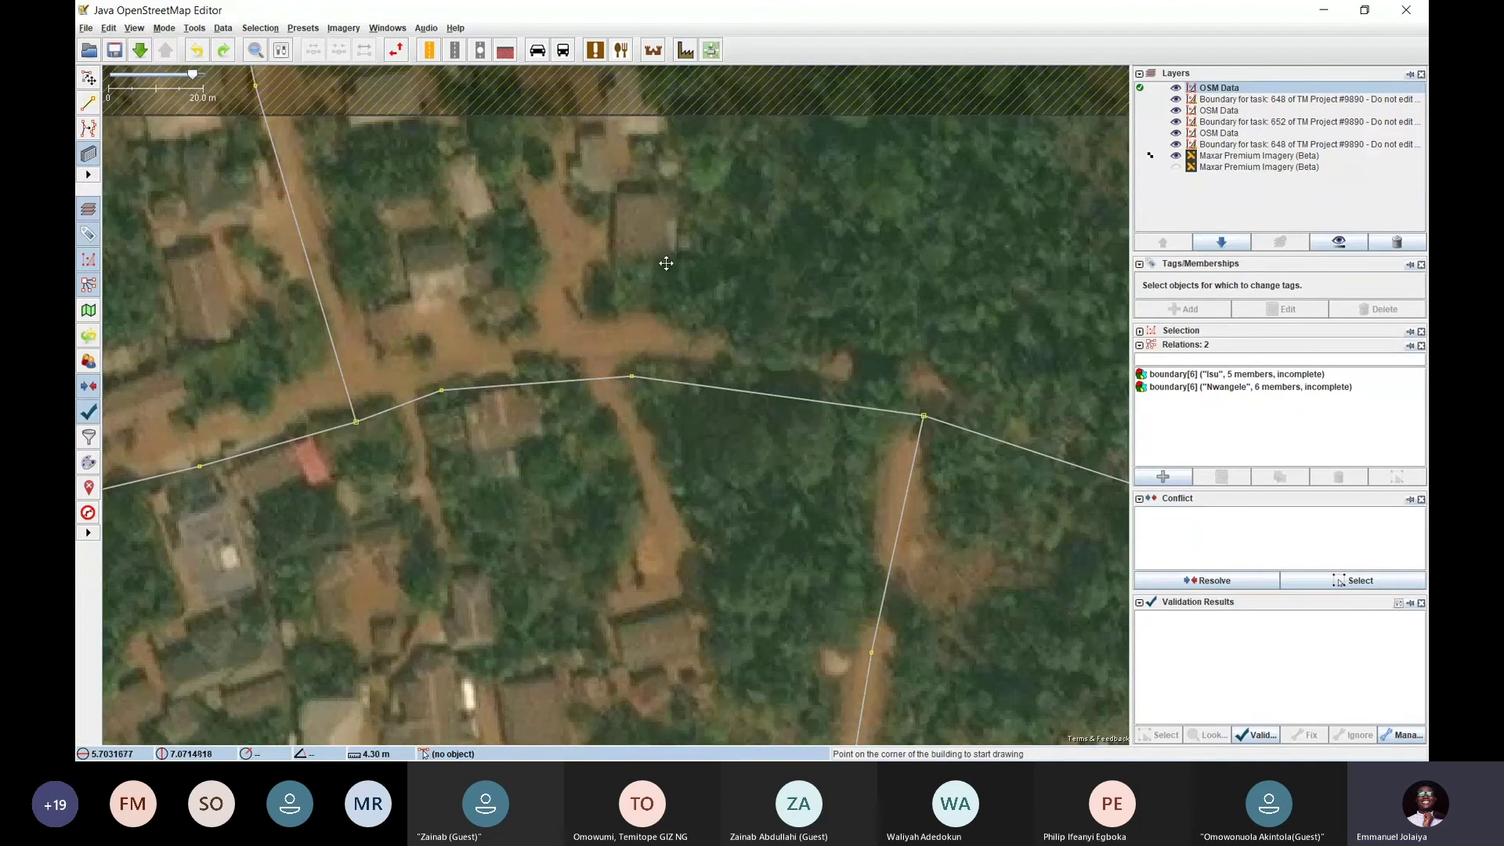
{"action": "mouse_move", "coordinate": [661, 260]}
{"action": "left_mouse_down"}
{"action": "mouse_move", "coordinate": [621, 218]}
{"action": "mouse_move", "coordinate": [627, 293]}
{"action": "left_mouse_up"}
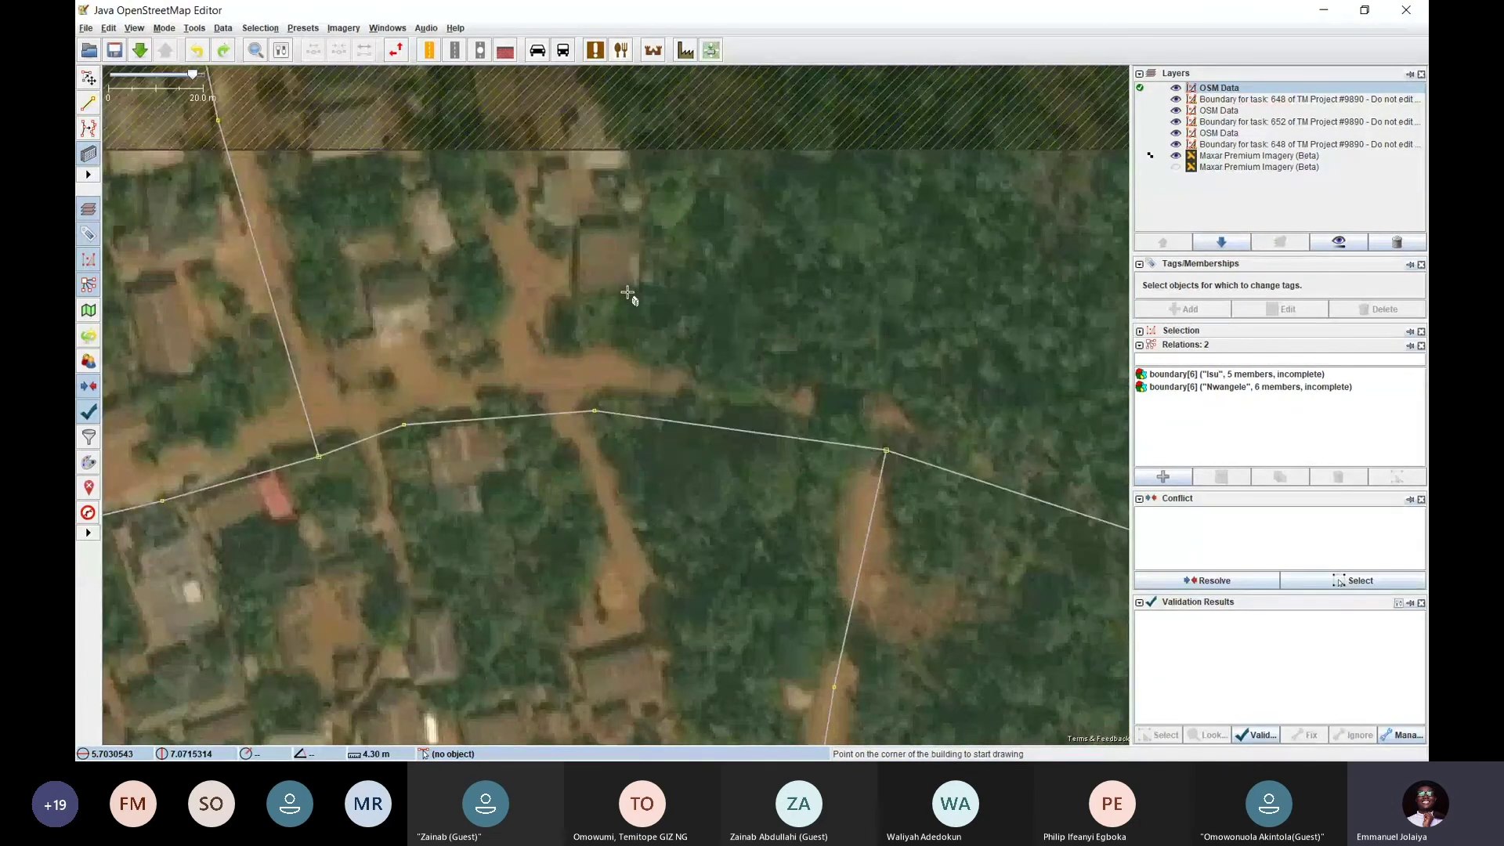
{"action": "key", "text": "ctrl+y"}
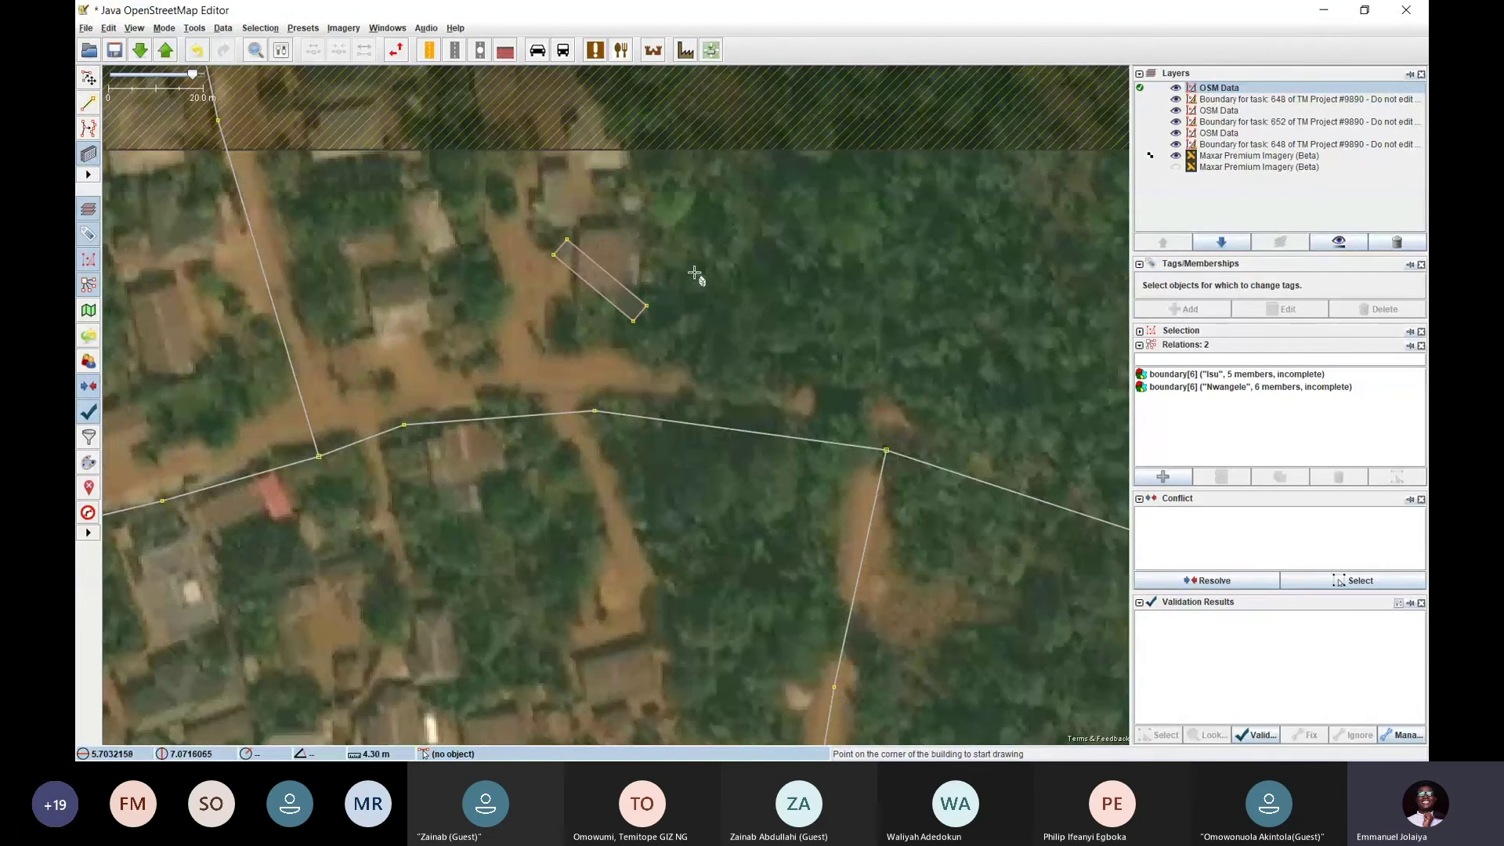
Draw a building over the trees to the northeast and another overlapping the first outline
{"action": "left_click", "coordinate": [695, 232]}
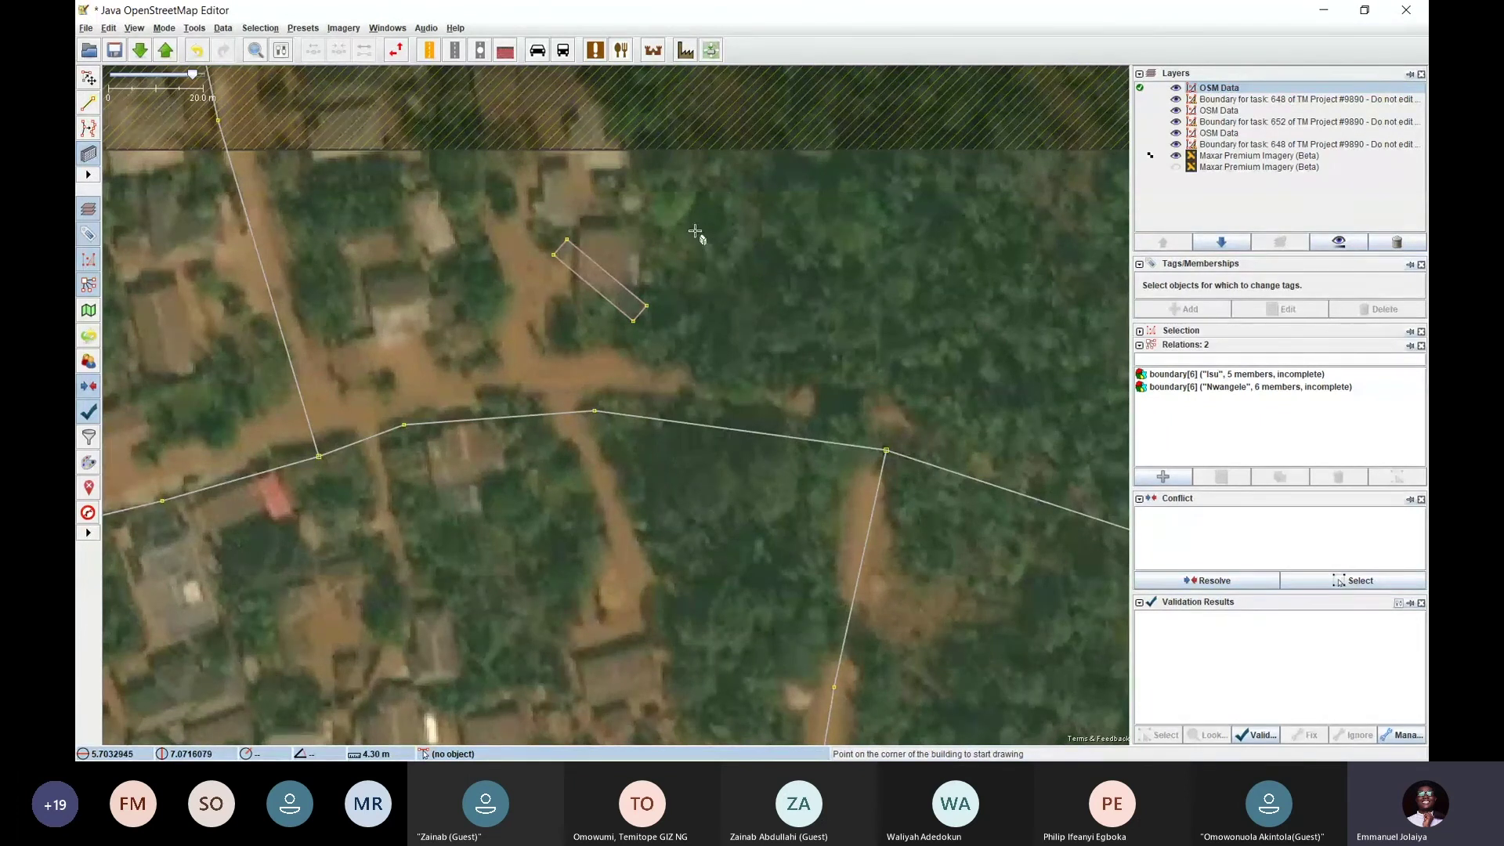
{"action": "left_click", "coordinate": [801, 319]}
{"action": "left_click", "coordinate": [772, 353]}
{"action": "left_click", "coordinate": [760, 285]}
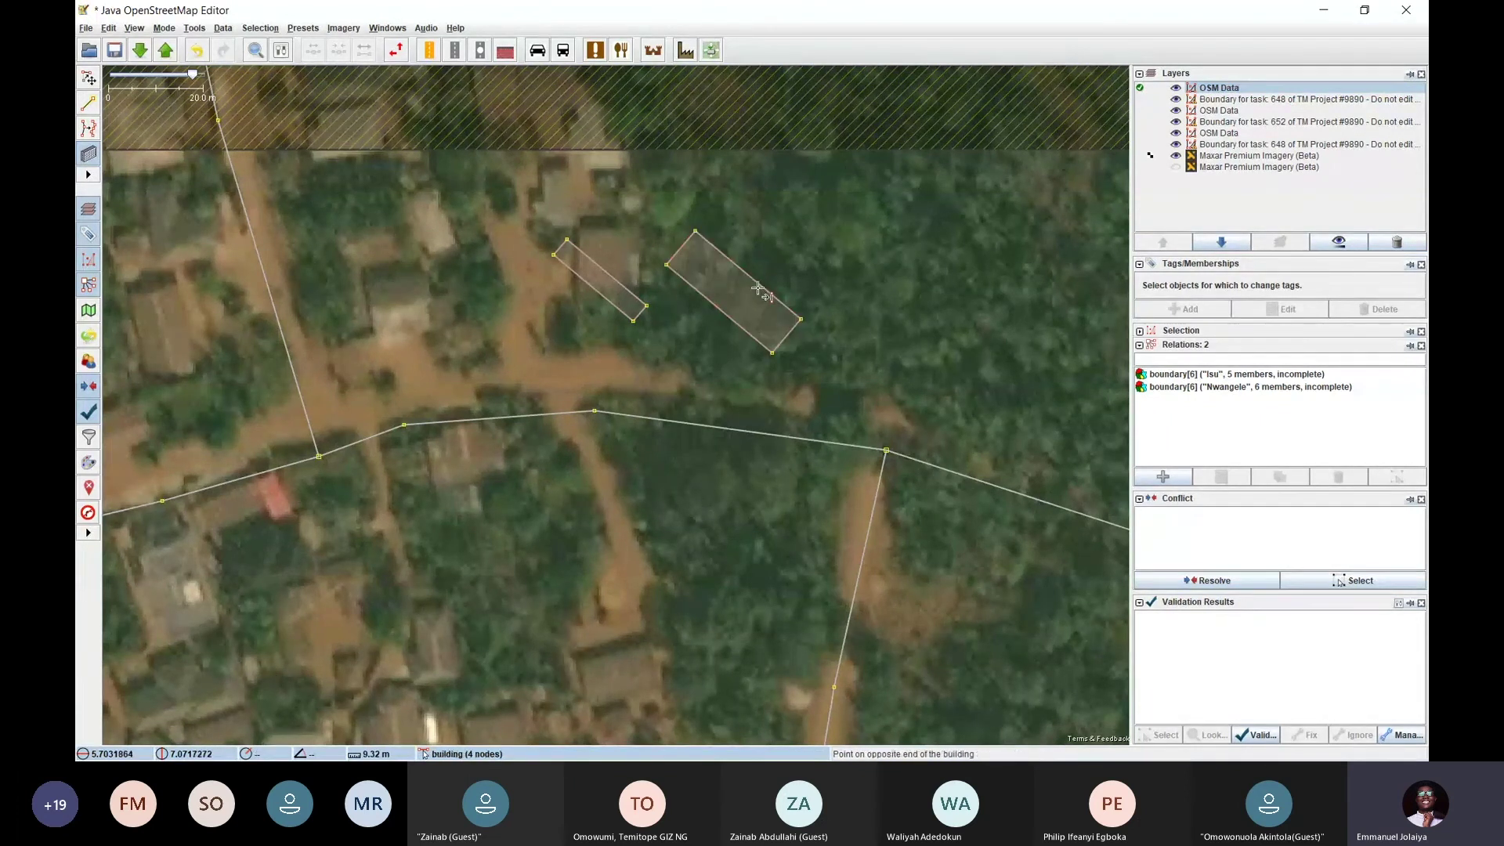
{"action": "double_click", "coordinate": [746, 317]}
{"action": "left_click", "coordinate": [573, 260]}
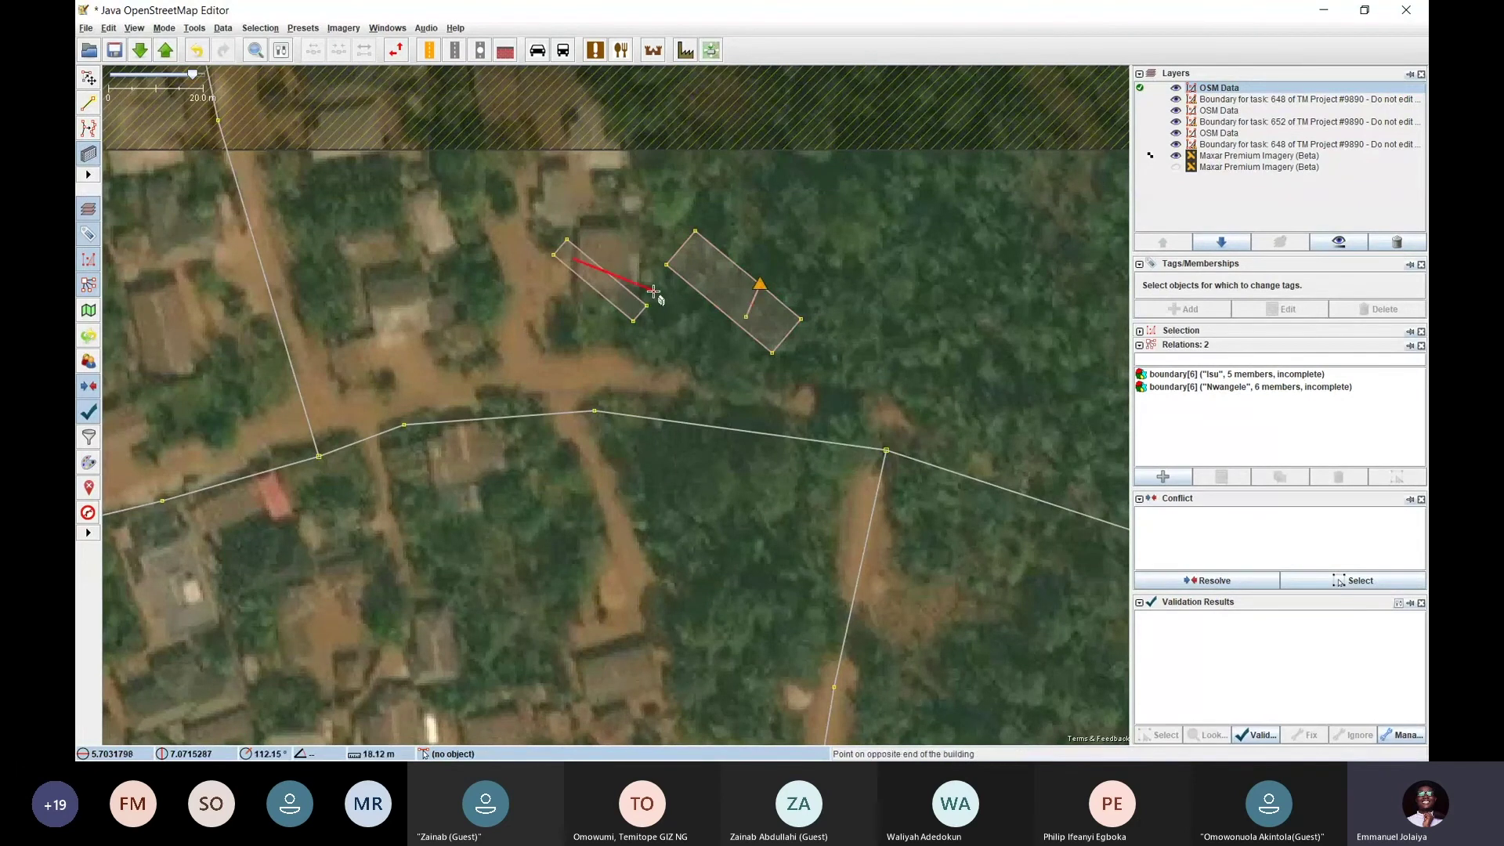
{"action": "left_click", "coordinate": [653, 291]}
{"action": "left_click", "coordinate": [643, 315]}
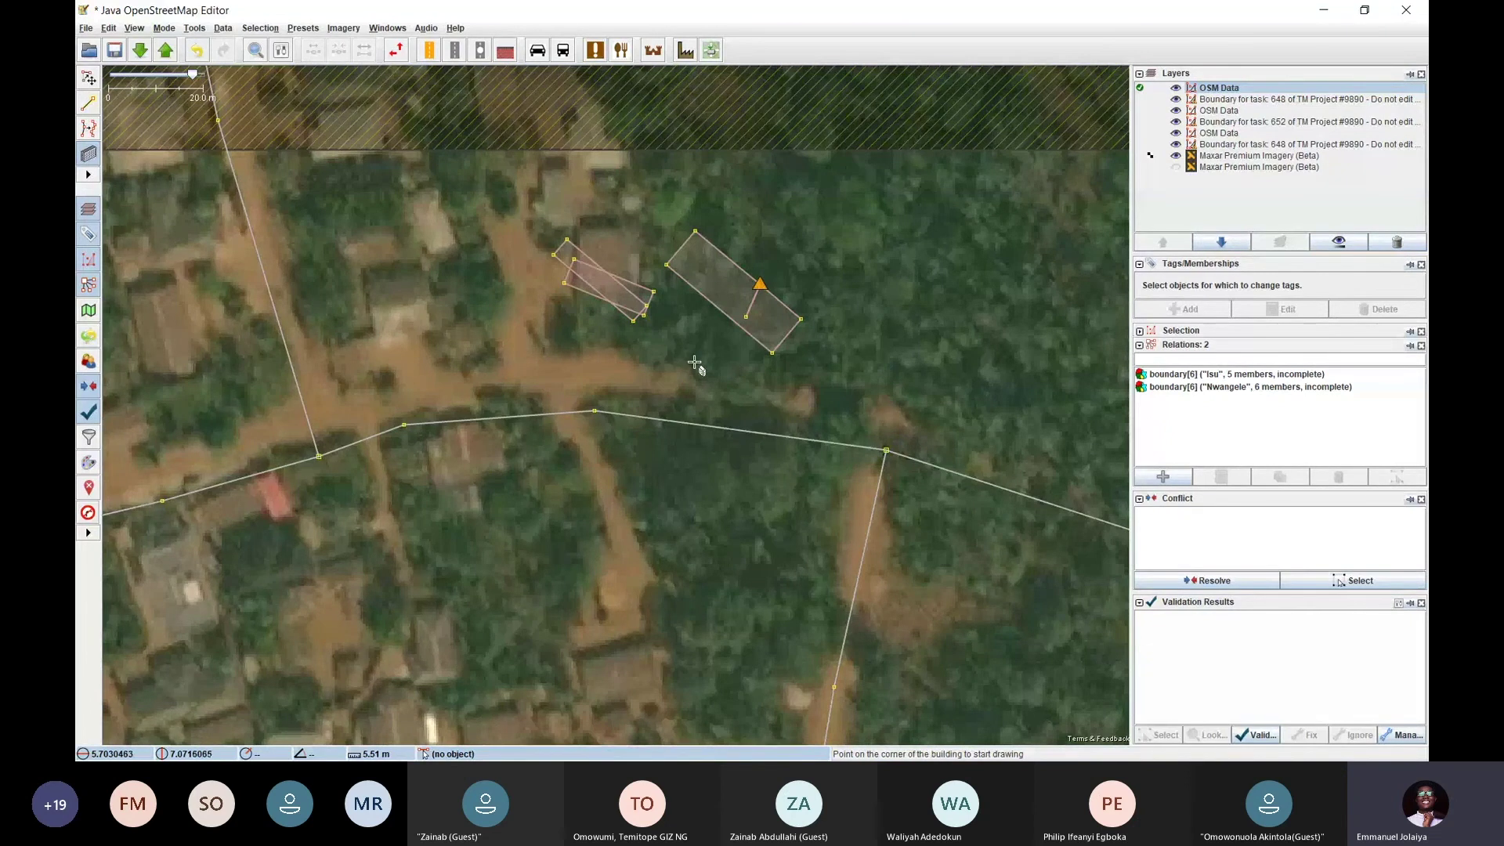
Pan and zoom around the village to review the drawn building outlines
{"action": "mouse_move", "coordinate": [694, 361]}
{"action": "left_mouse_down"}
{"action": "mouse_move", "coordinate": [591, 290]}
{"action": "mouse_move", "coordinate": [497, 151]}
{"action": "mouse_move", "coordinate": [697, 132]}
{"action": "mouse_move", "coordinate": [627, 365]}
{"action": "mouse_move", "coordinate": [742, 216]}
{"action": "mouse_move", "coordinate": [320, 253]}
{"action": "left_mouse_up"}
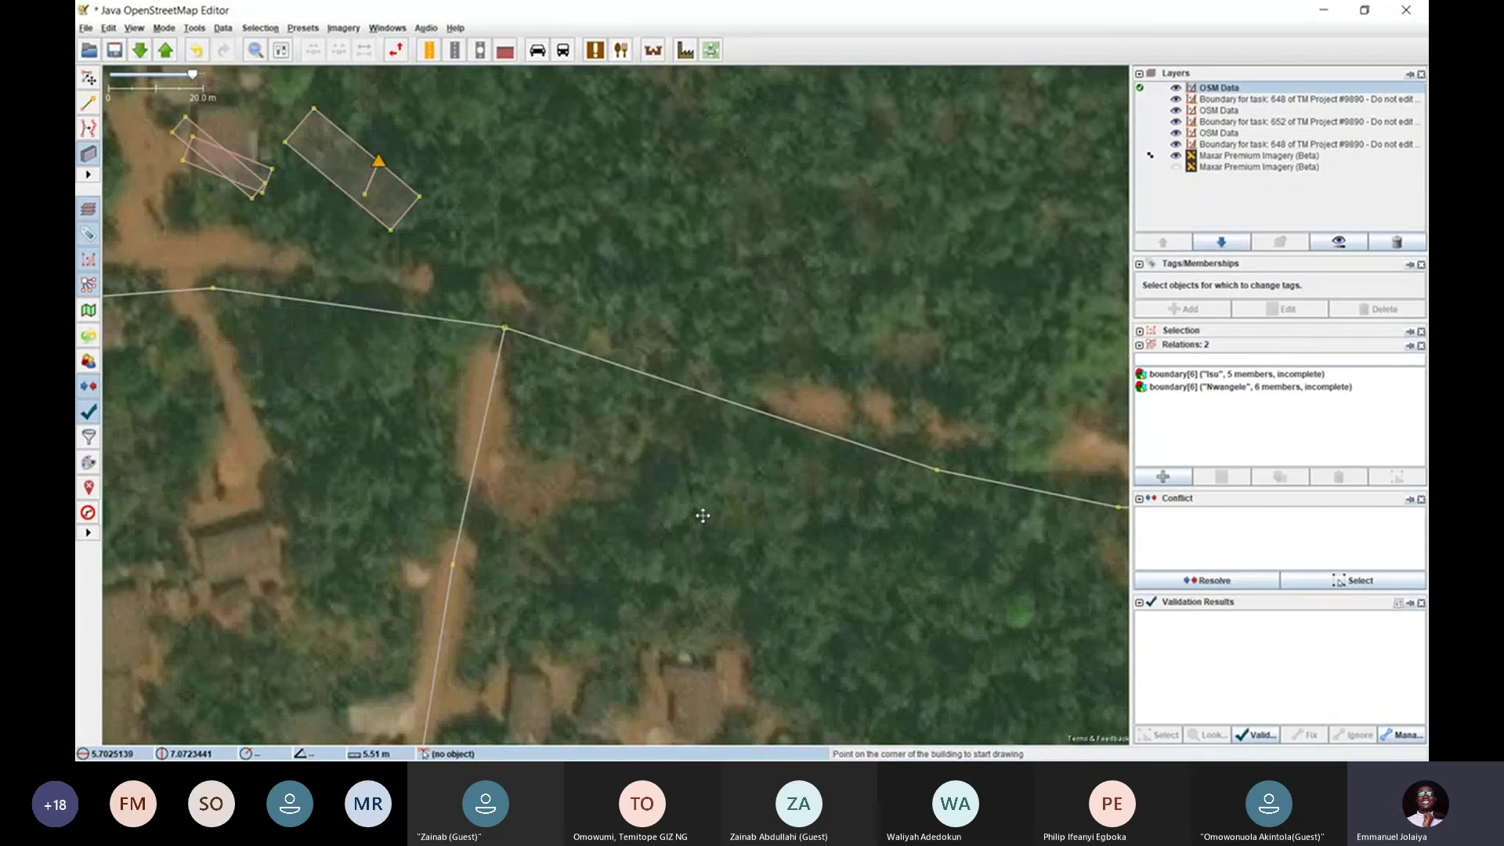
{"action": "left_click_drag", "start_coordinate": [703, 516], "coordinate": [814, 401]}
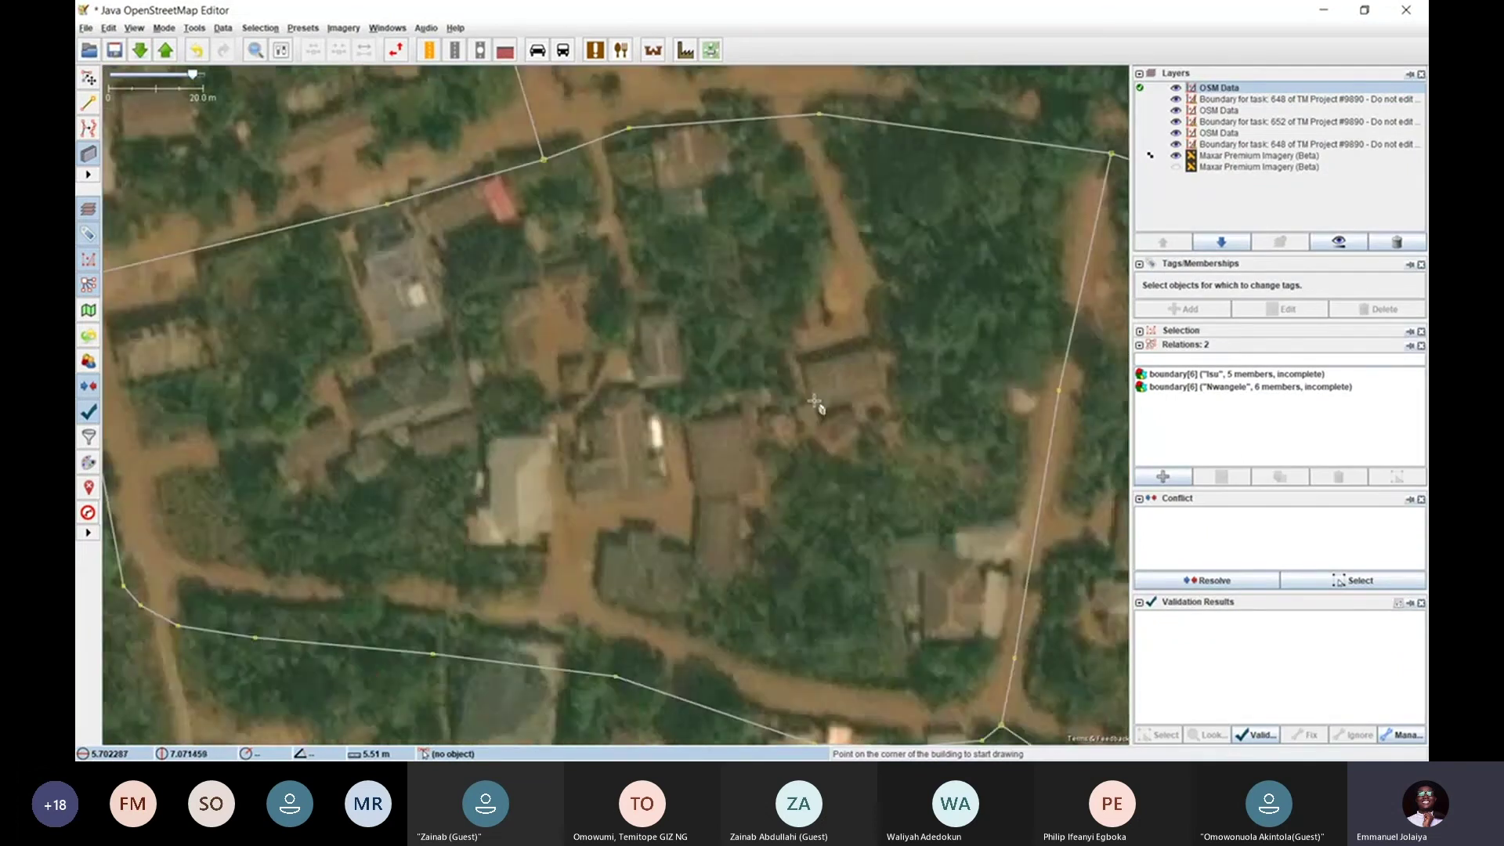
{"action": "left_click_drag", "start_coordinate": [932, 354], "coordinate": [590, 367]}
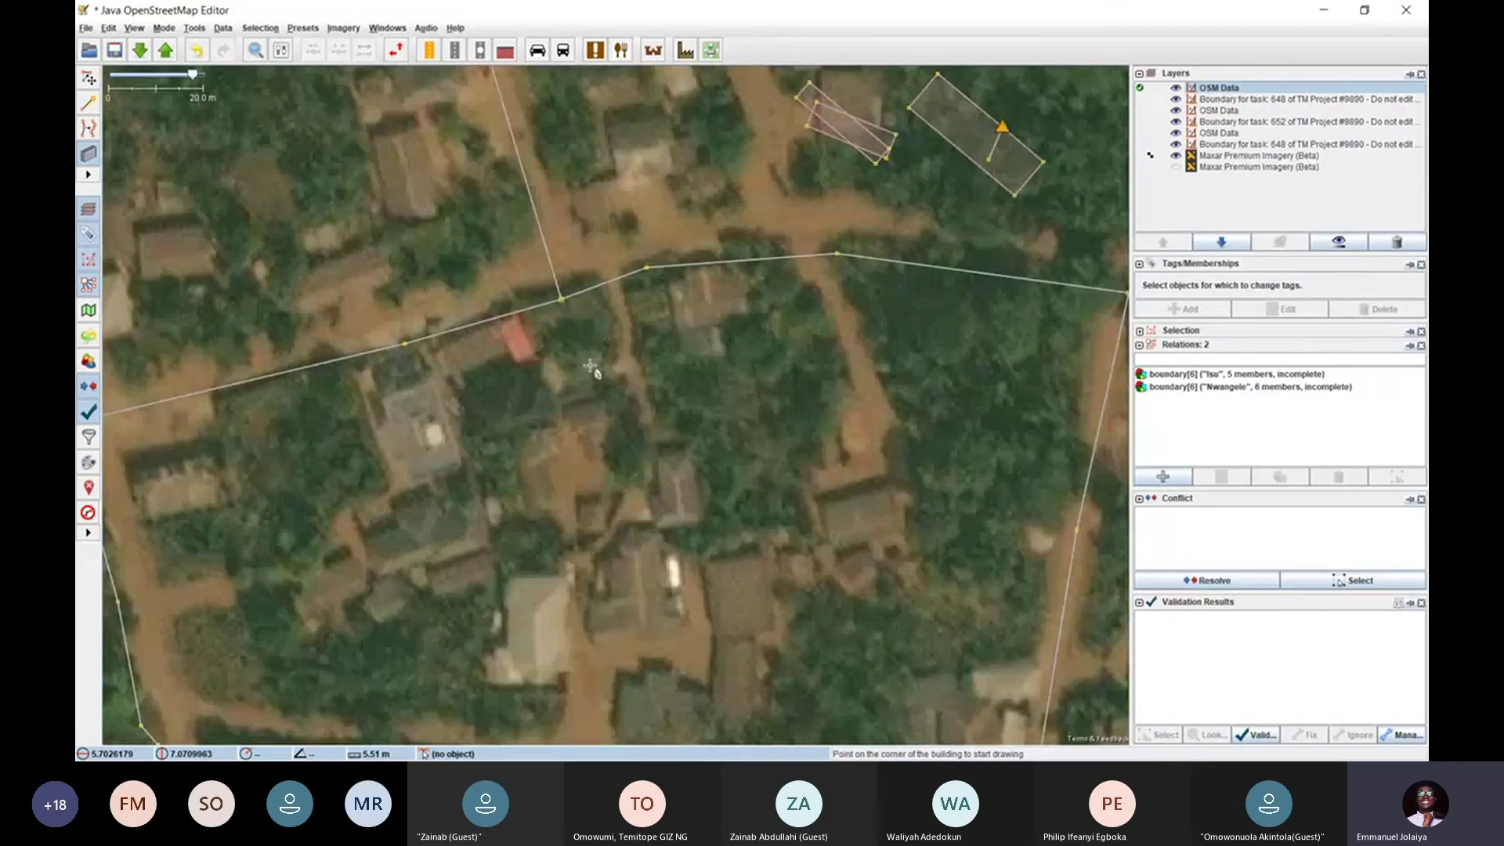
{"action": "scroll", "coordinate": [637, 354], "scroll_direction": "down", "scroll_amount": 3}
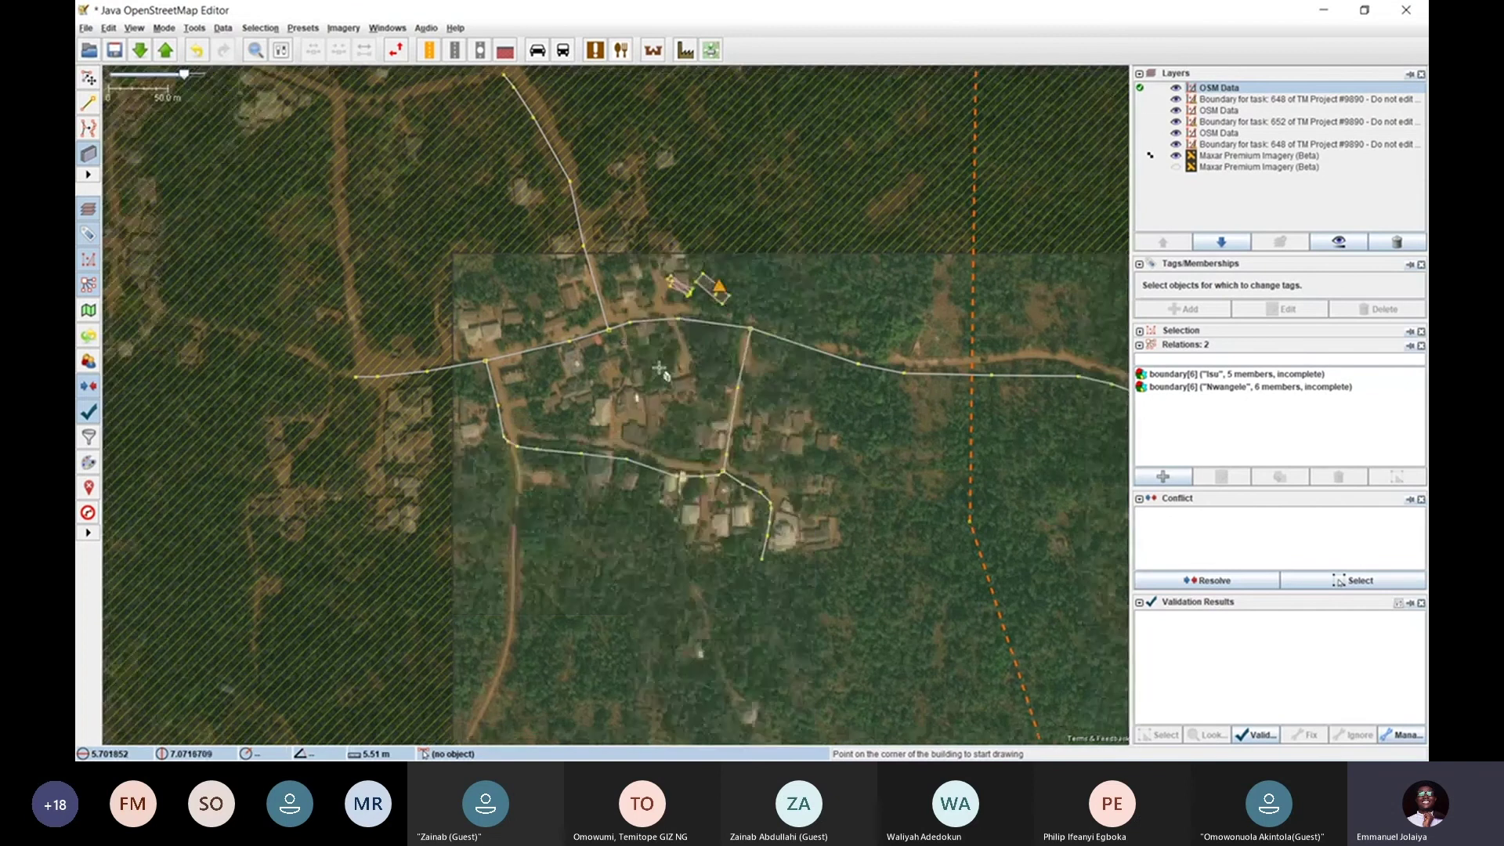
{"action": "left_click_drag", "start_coordinate": [637, 354], "coordinate": [566, 257]}
{"action": "scroll", "coordinate": [565, 257], "scroll_direction": "down", "scroll_amount": 3}
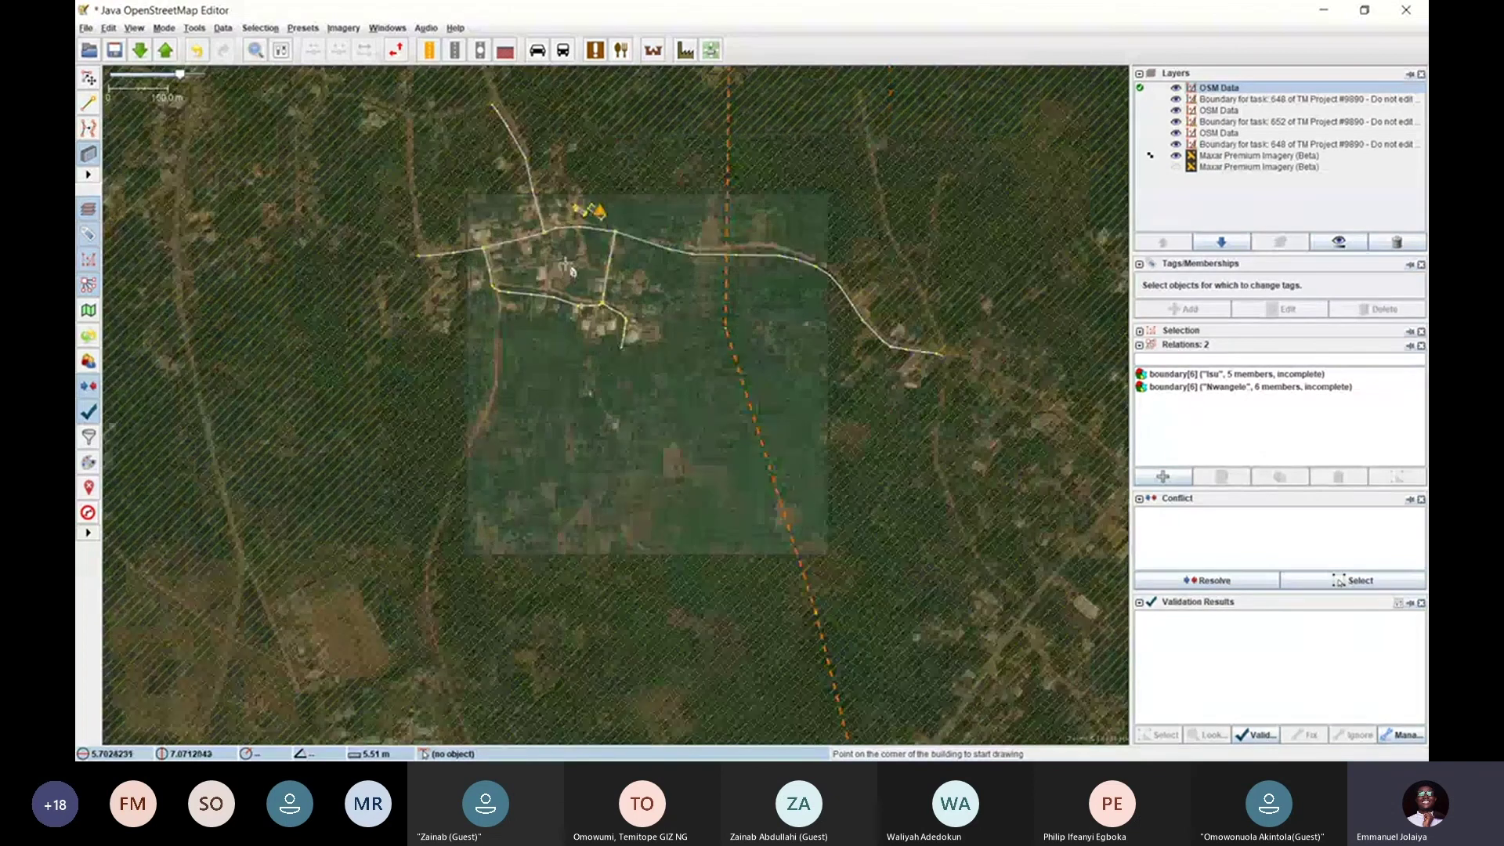
{"action": "scroll", "coordinate": [570, 271], "scroll_direction": "up", "scroll_amount": 4}
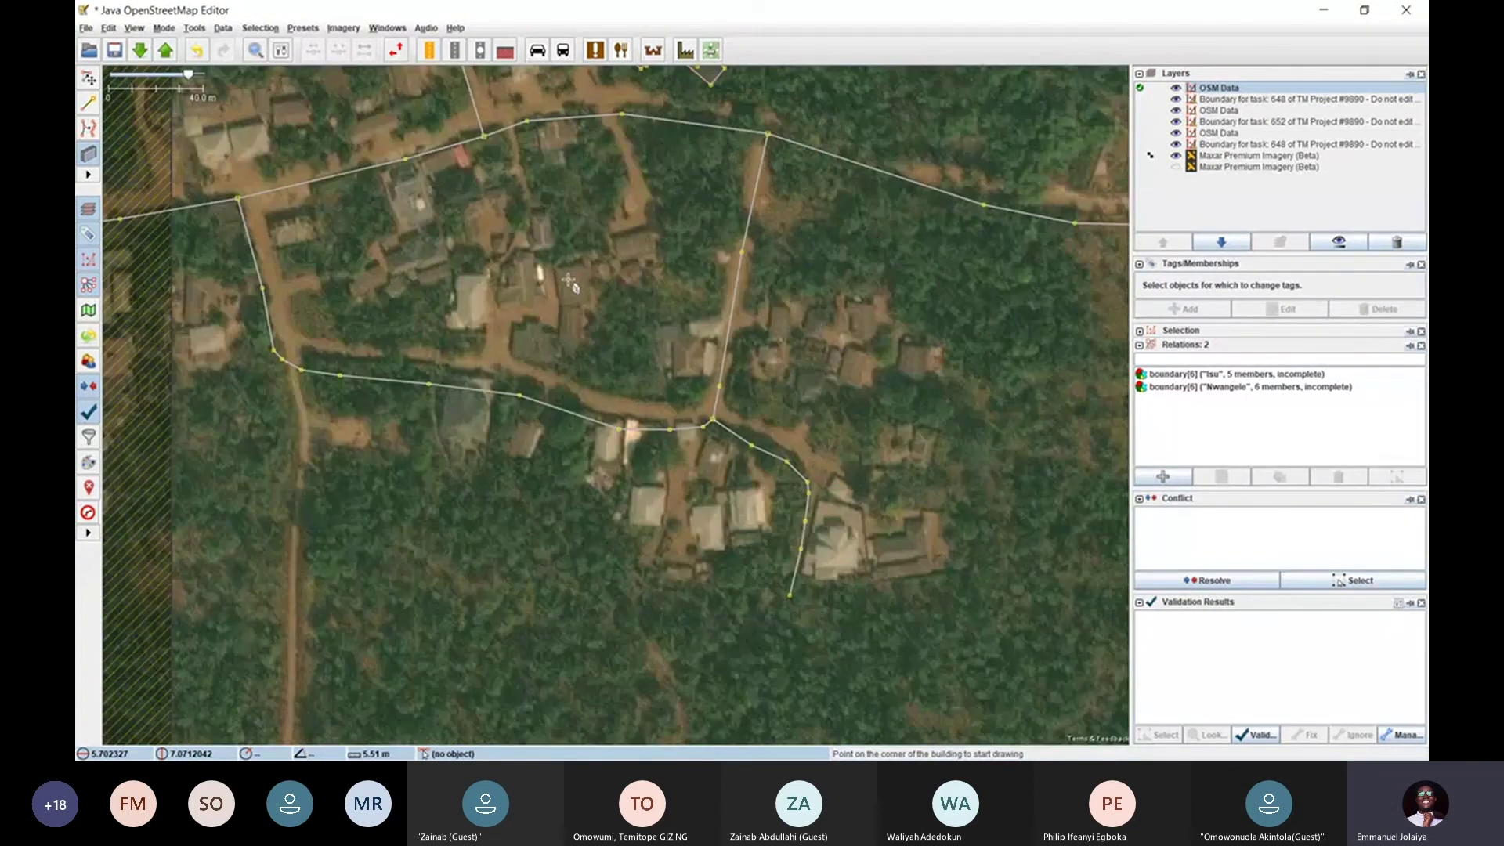
{"action": "left_click_drag", "start_coordinate": [648, 168], "coordinate": [416, 451]}
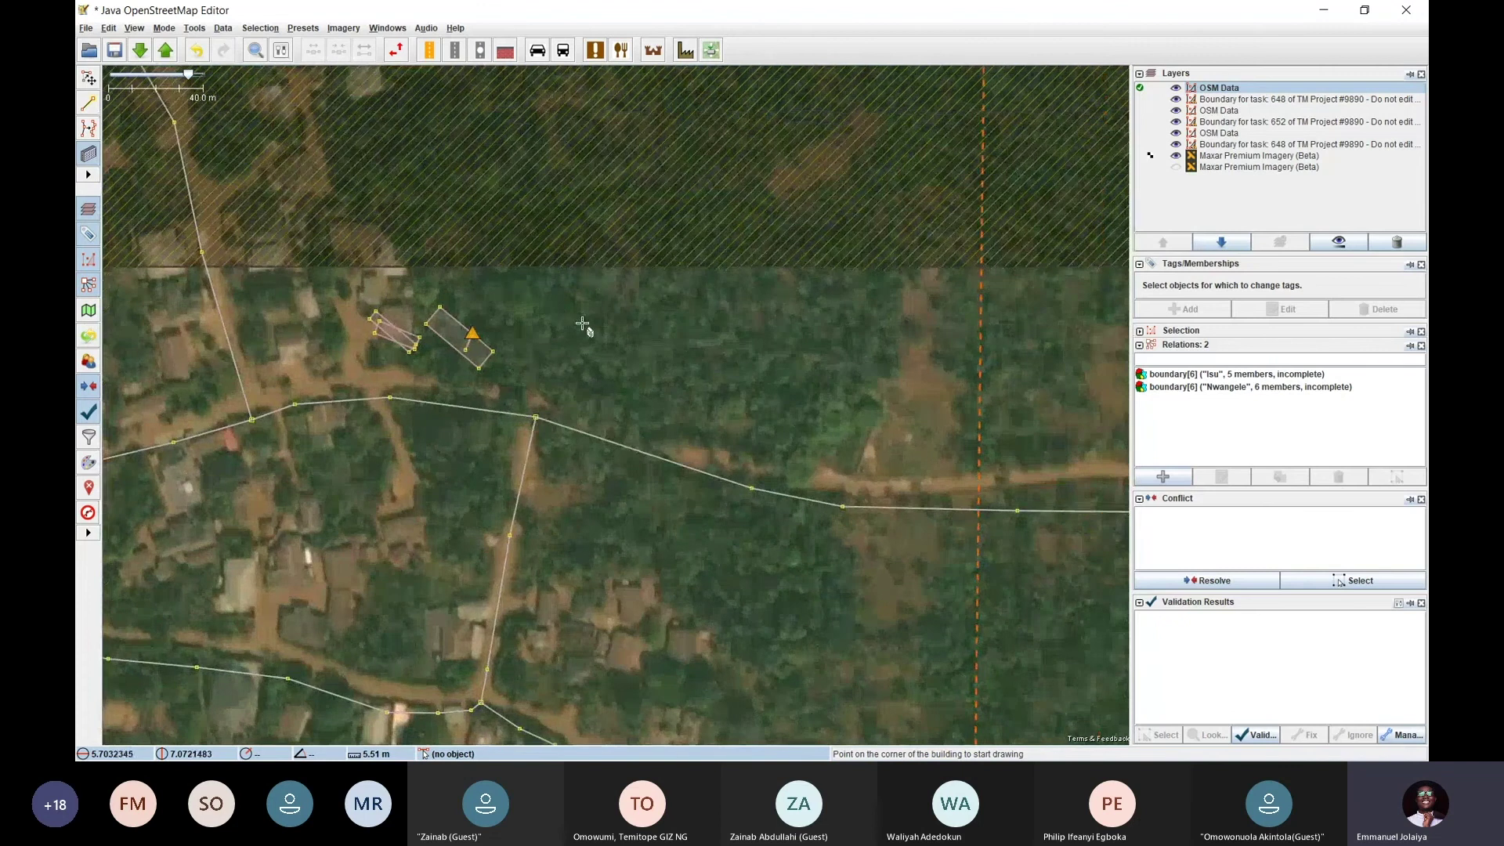
{"action": "left_click_drag", "start_coordinate": [638, 395], "coordinate": [823, 342]}
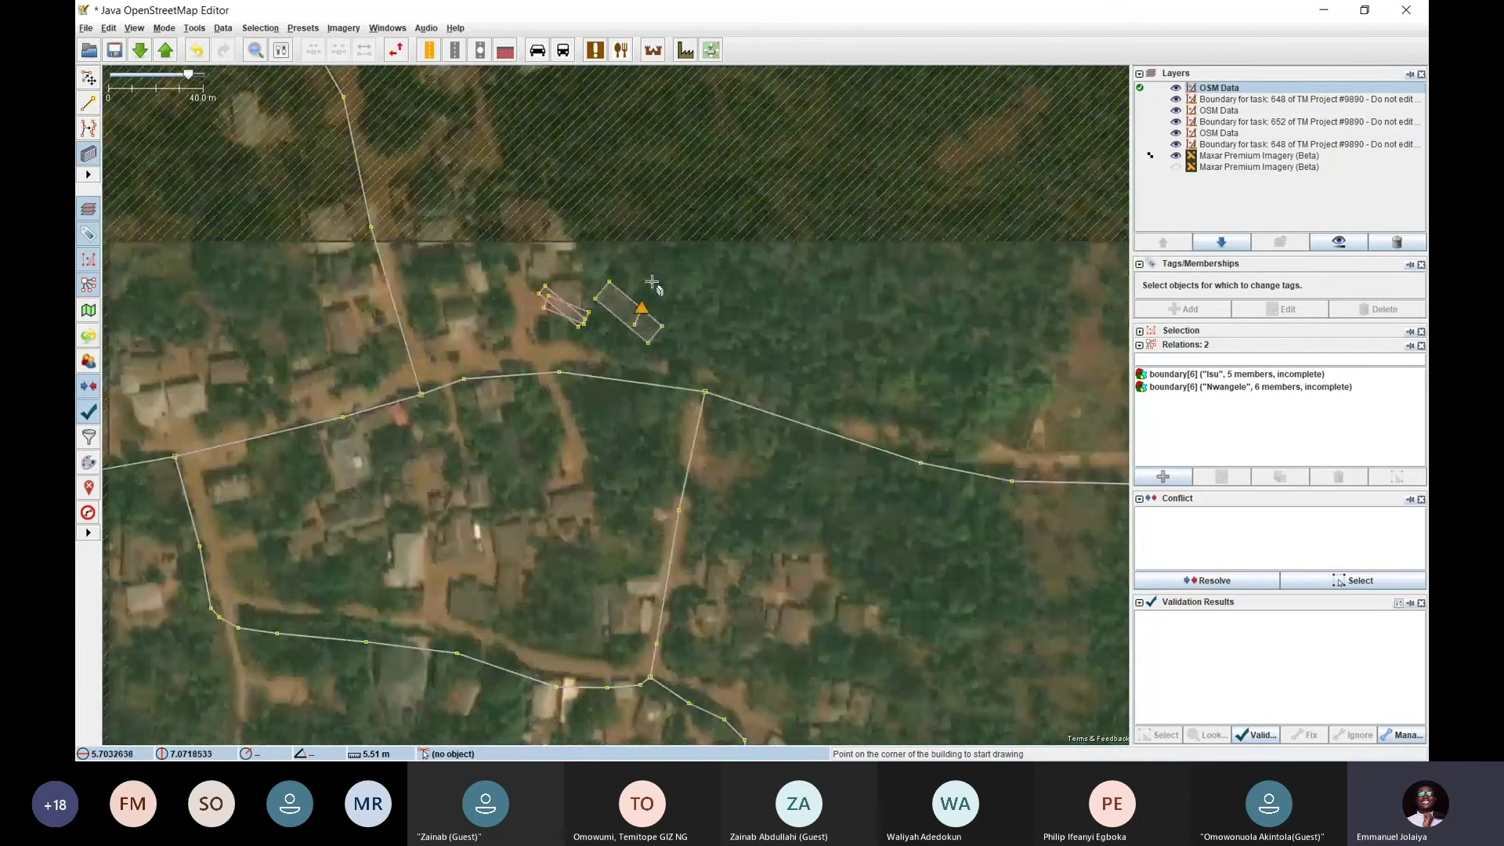
{"action": "scroll", "coordinate": [681, 313], "scroll_direction": "up", "scroll_amount": 4}
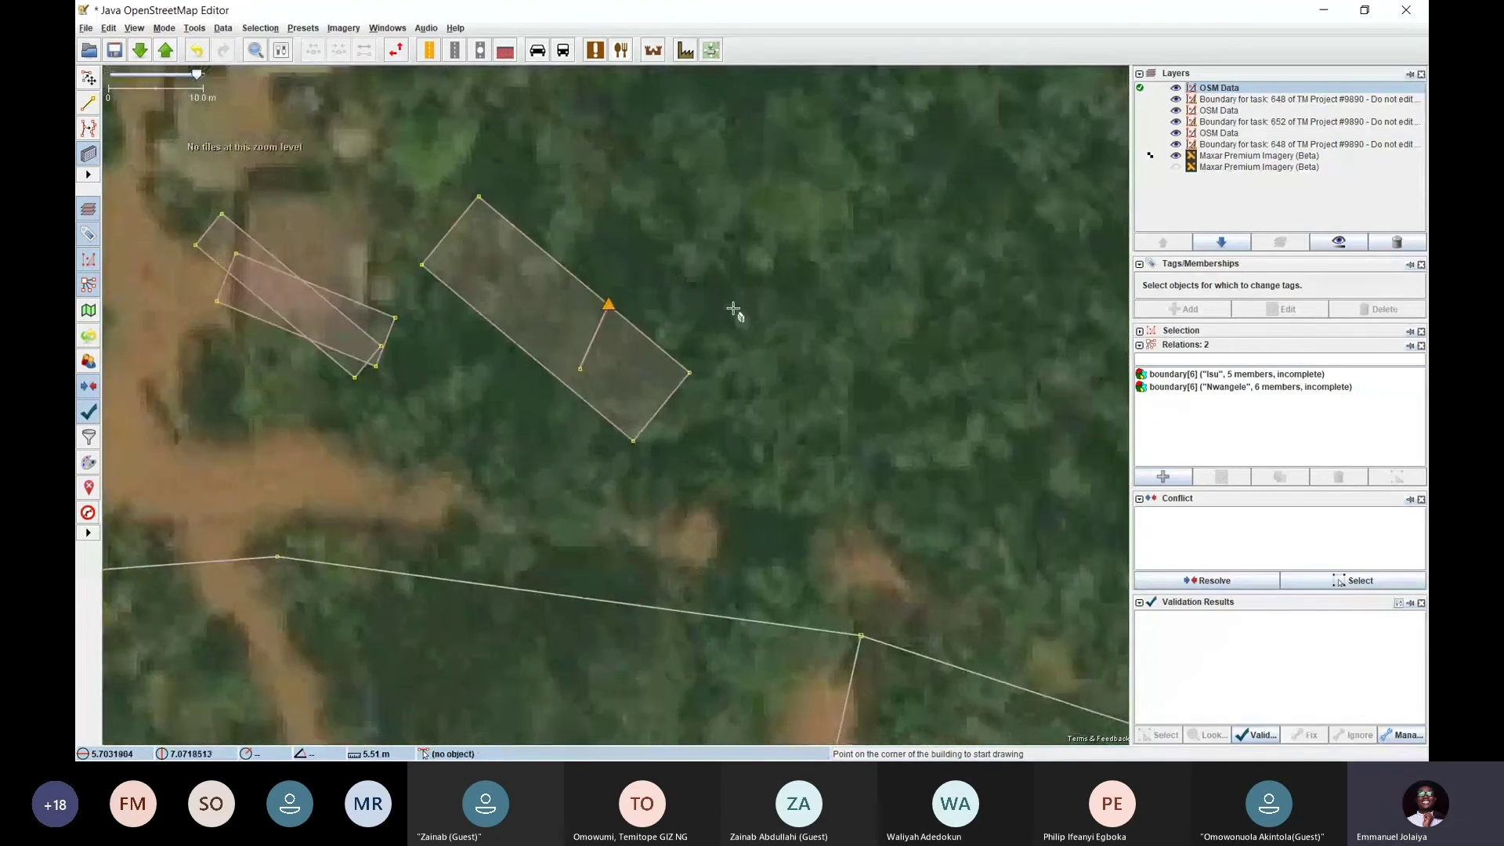
{"action": "scroll", "coordinate": [733, 309], "scroll_direction": "down", "scroll_amount": 2}
{"action": "left_click_drag", "start_coordinate": [766, 353], "coordinate": [665, 282]}
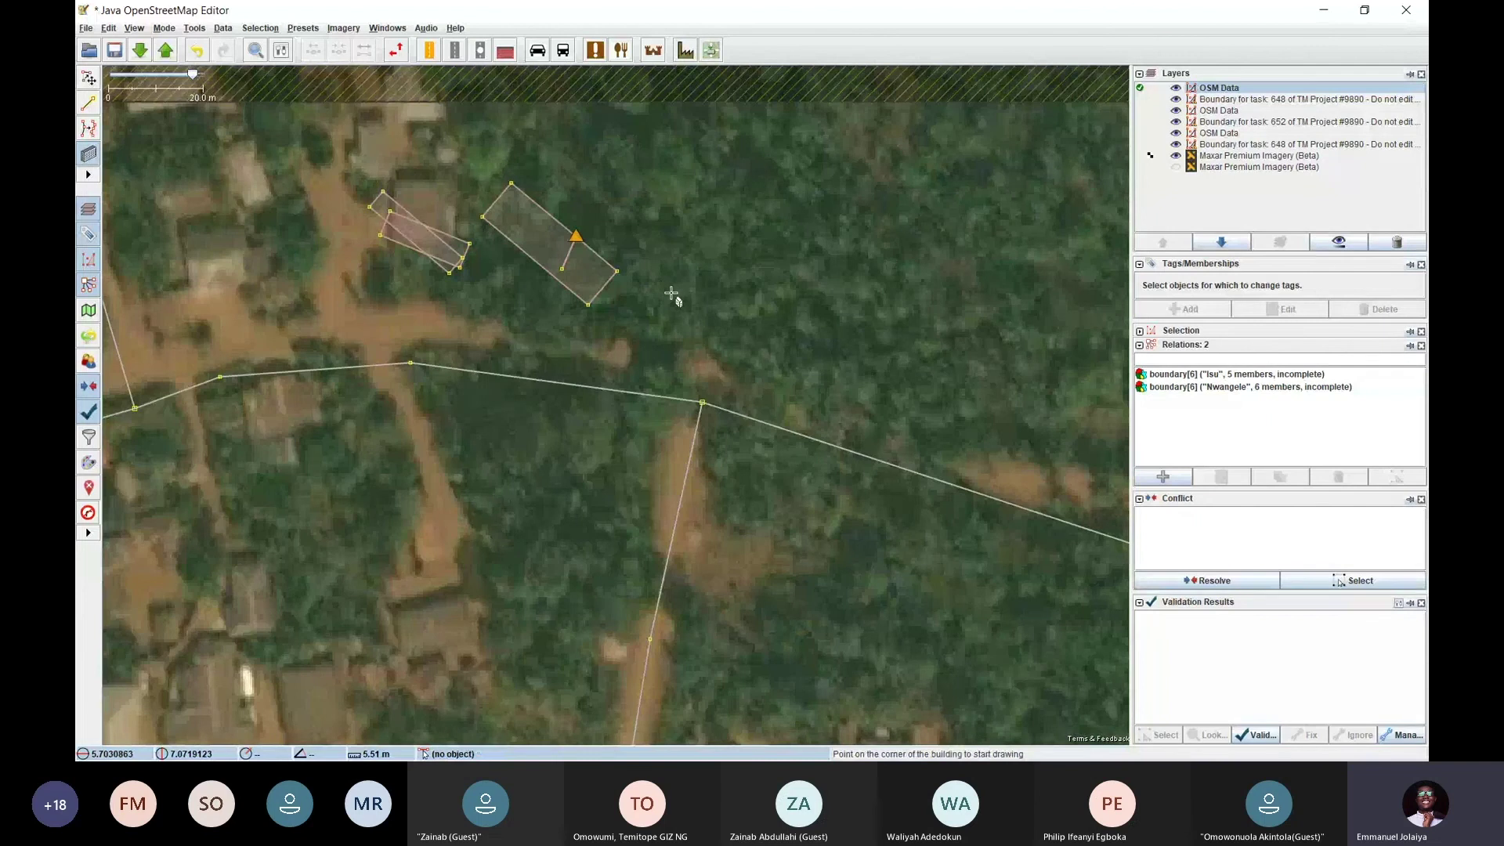
Switch to Select mode, back to Draw buildings, and open the Mode menu
{"action": "key", "text": "s"}
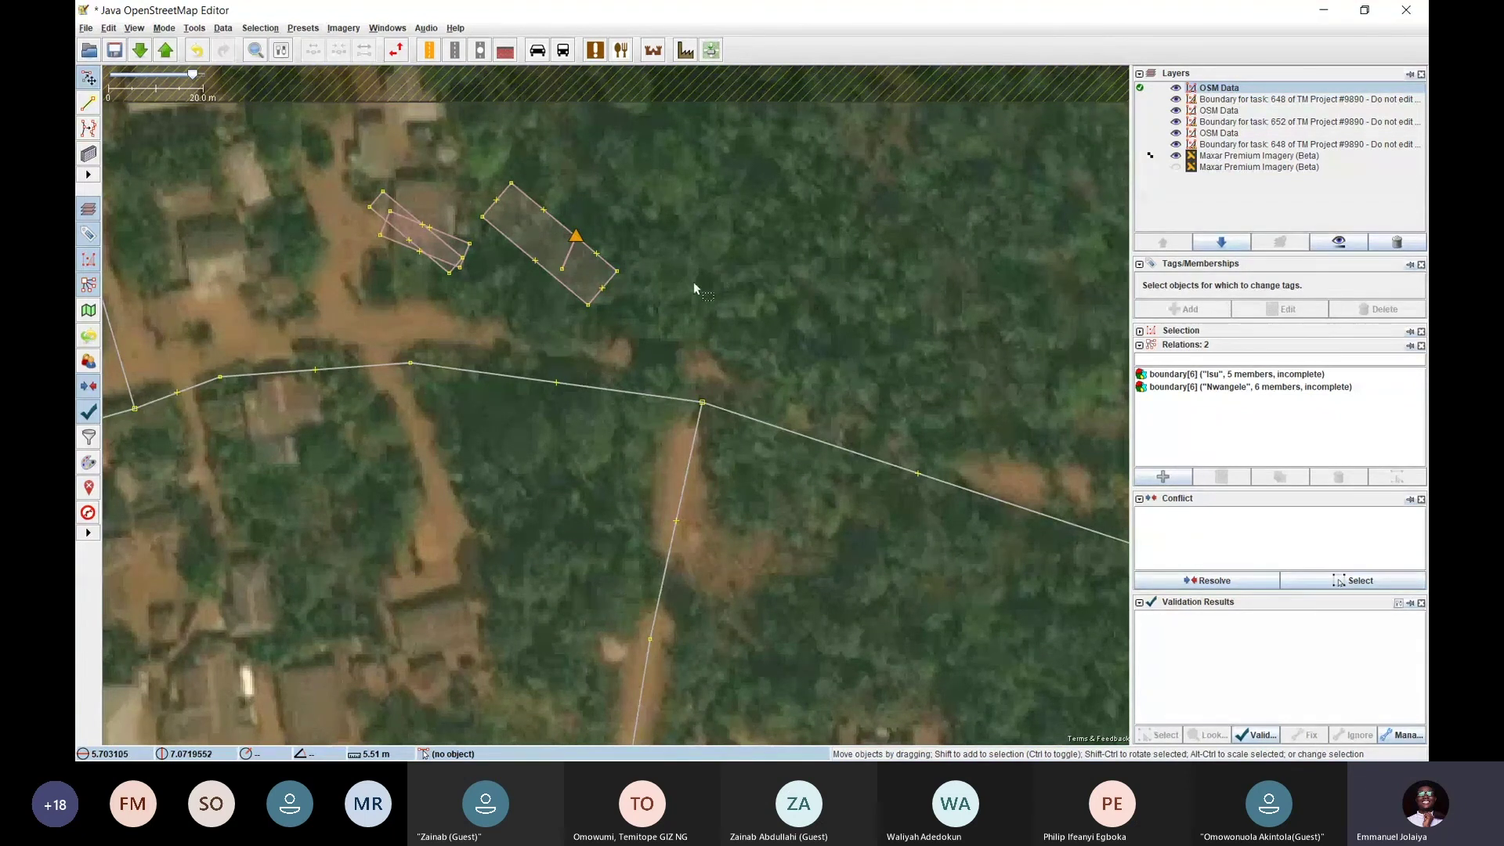
{"action": "key", "text": "b"}
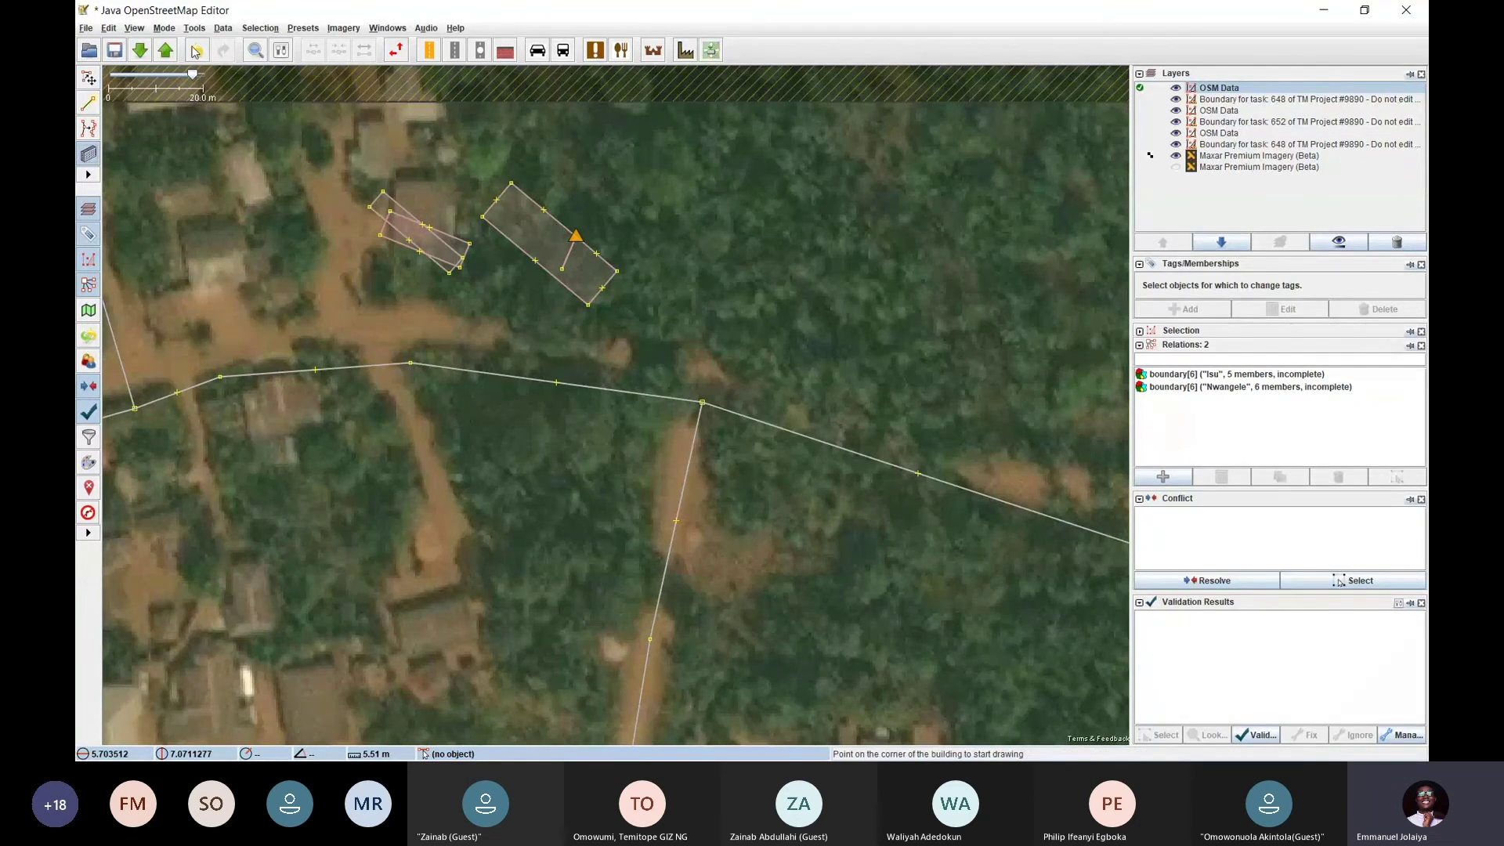
{"action": "left_click", "coordinate": [164, 29]}
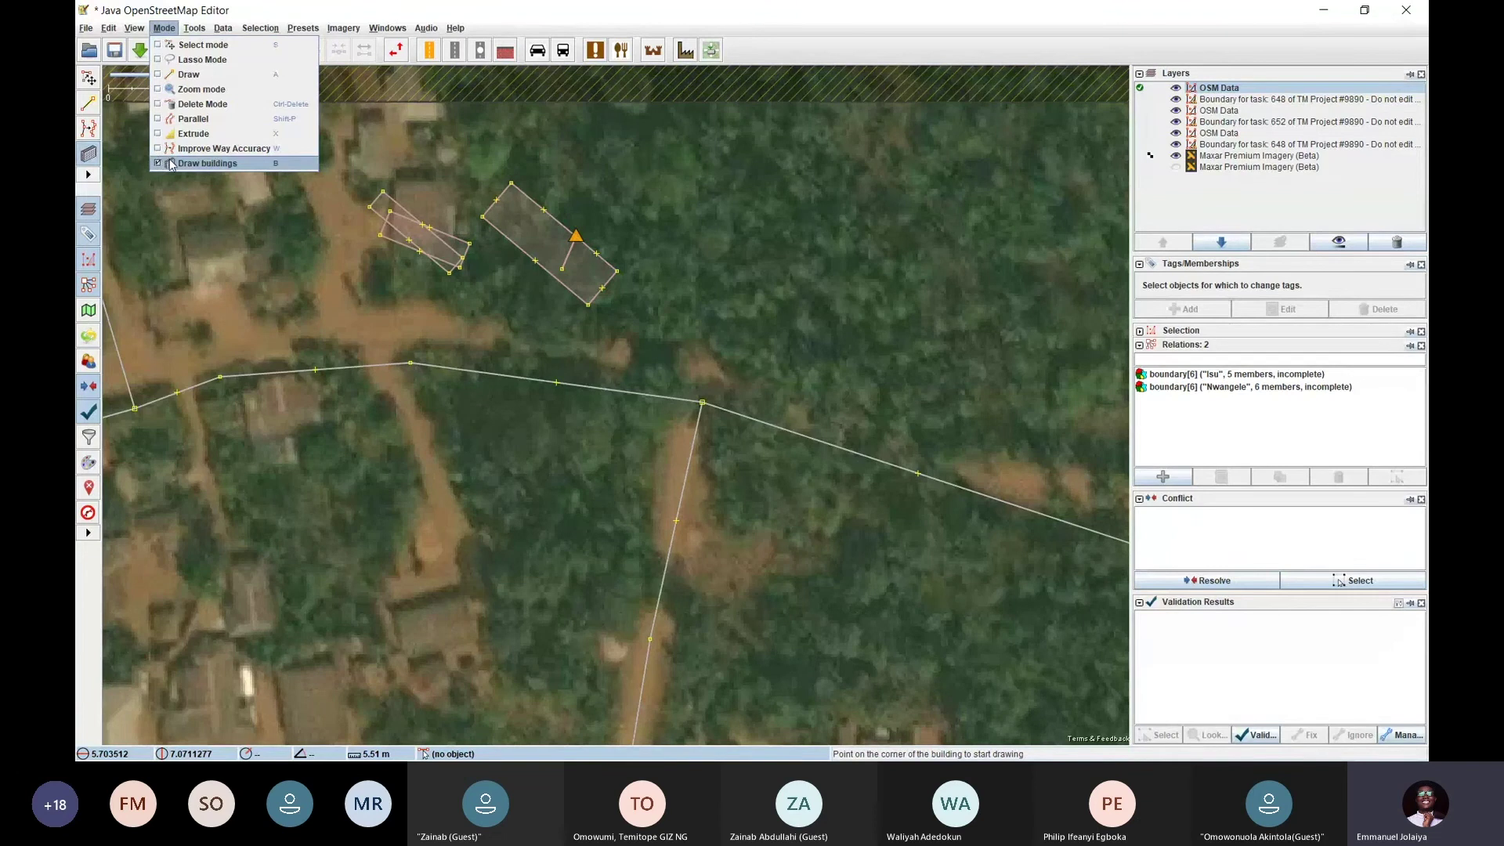
Draw a rectangular building on the bare ground south of the pair, then switch to Select mode
{"action": "left_click", "coordinate": [170, 163]}
{"action": "left_click", "coordinate": [165, 29]}
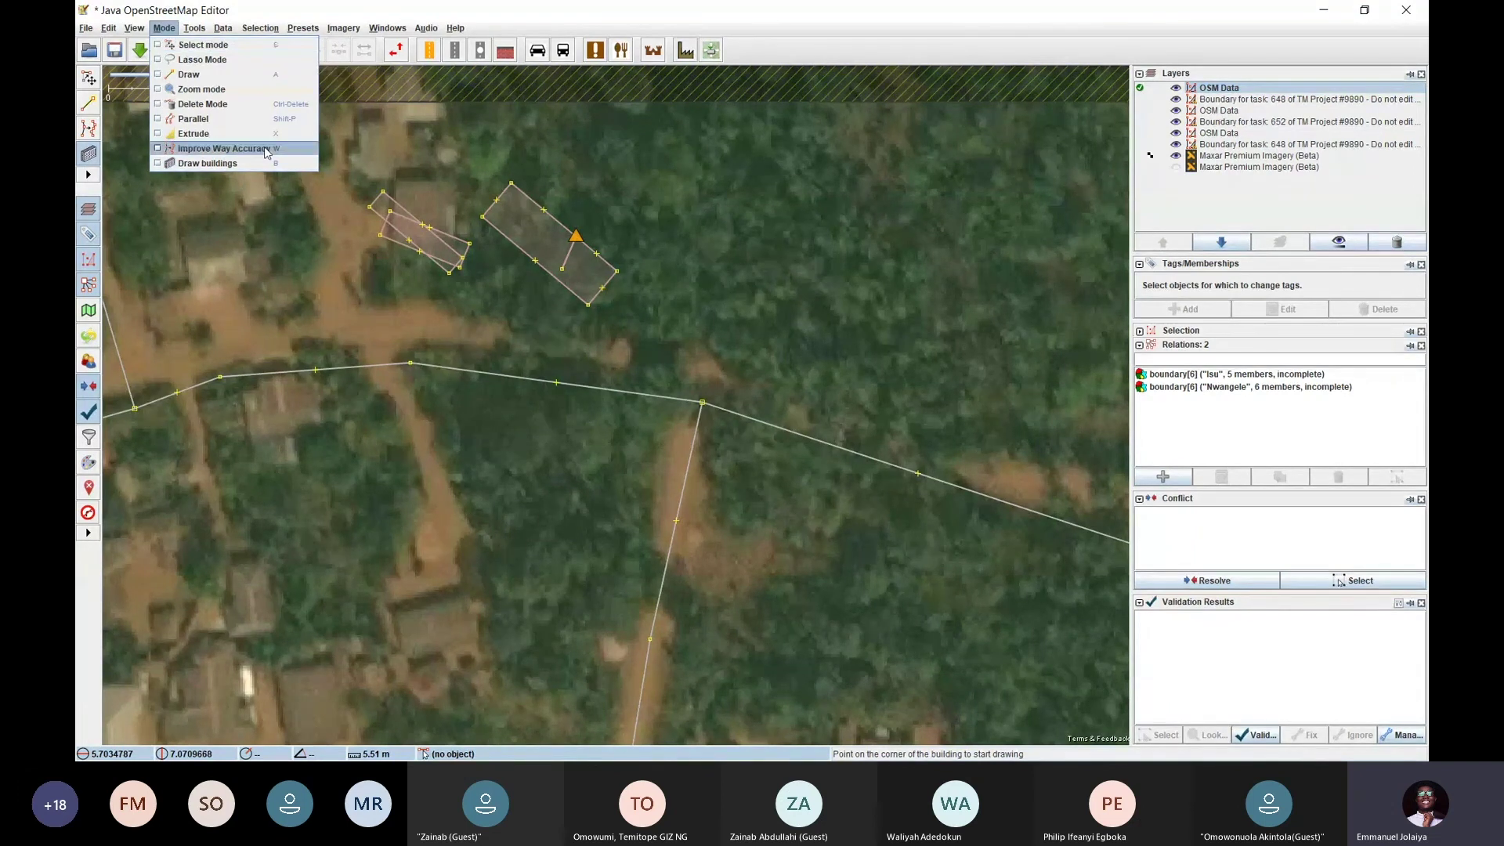
{"action": "left_click", "coordinate": [354, 268]}
{"action": "left_click", "coordinate": [450, 313]}
{"action": "left_click", "coordinate": [436, 341]}
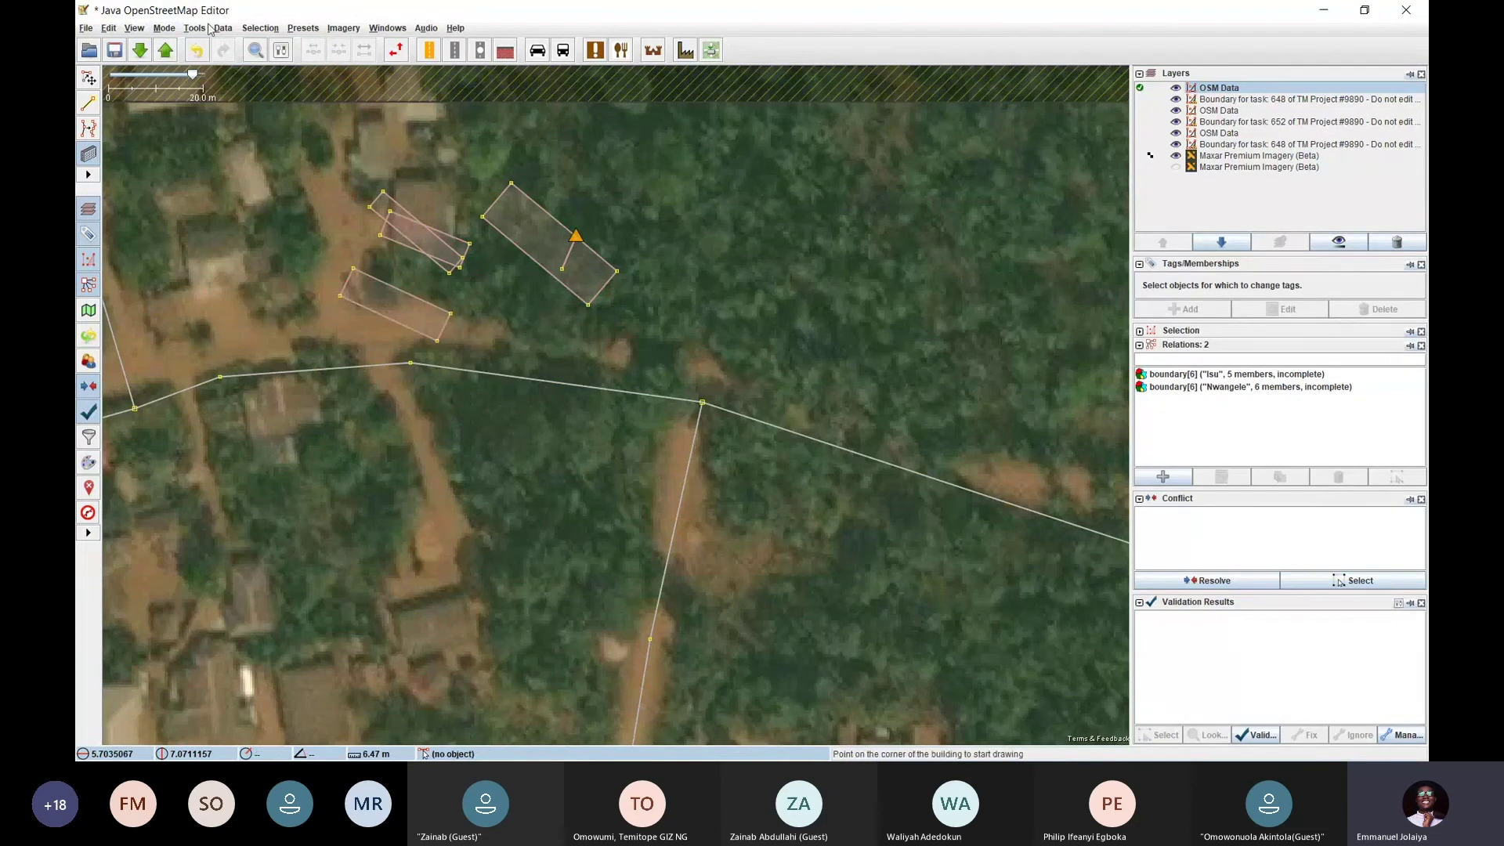
{"action": "left_click", "coordinate": [165, 29]}
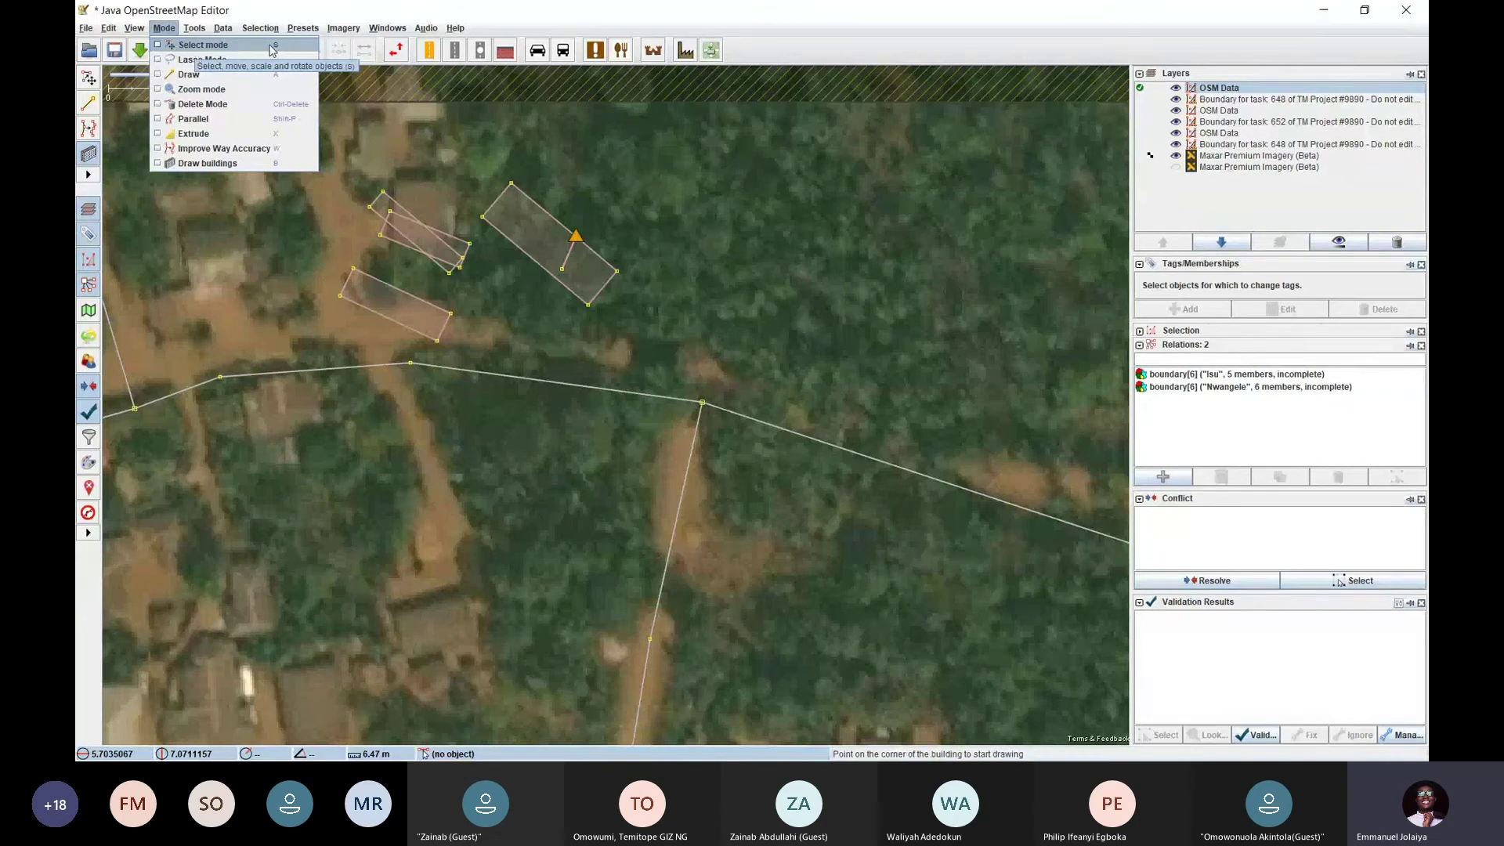
{"action": "left_click", "coordinate": [243, 47]}
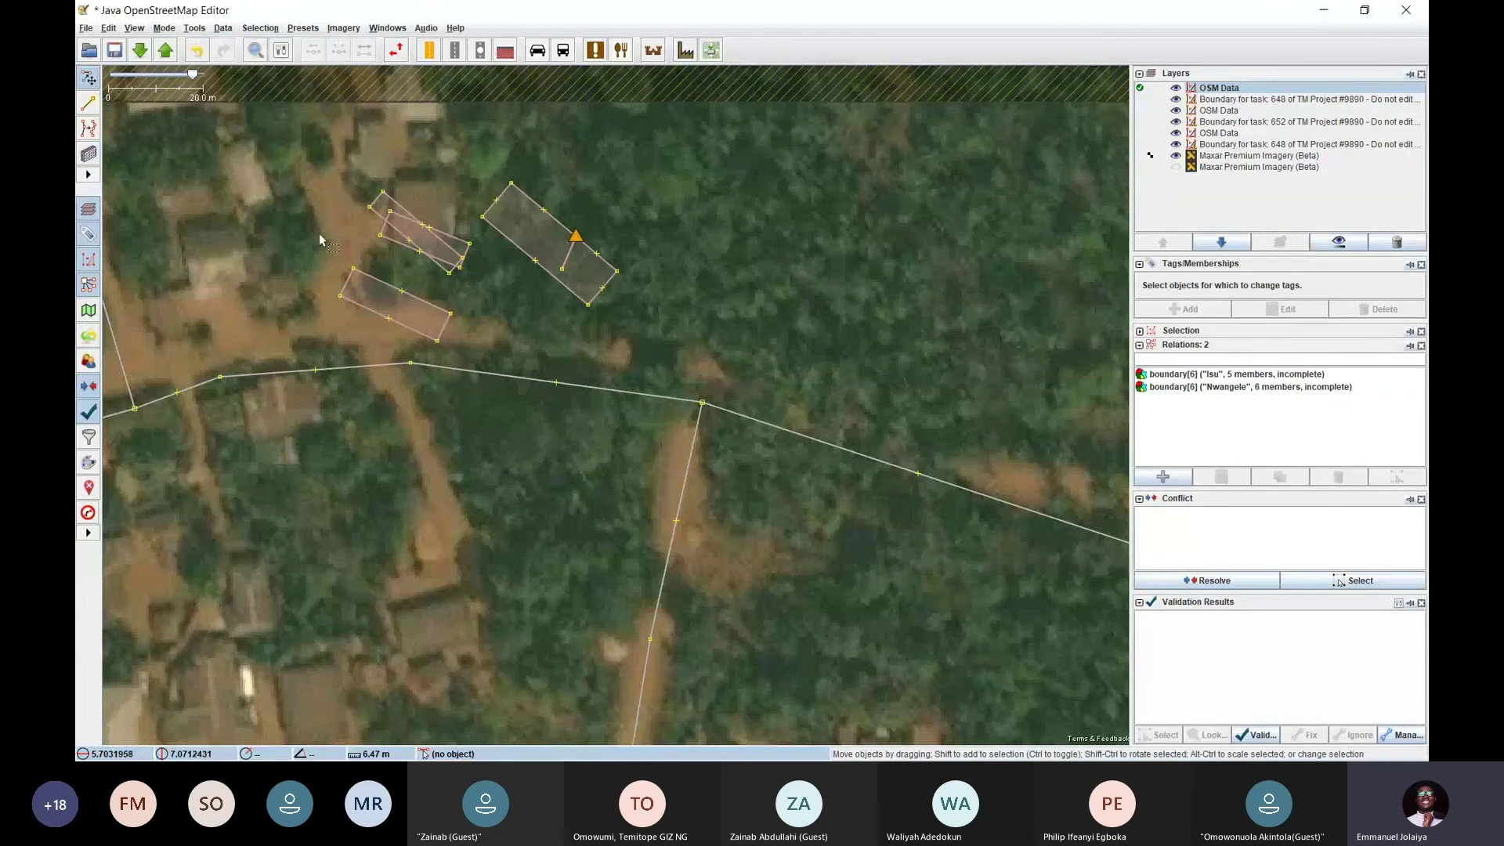
{"action": "left_click_drag", "start_coordinate": [694, 310], "coordinate": [542, 229]}
{"action": "left_click_drag", "start_coordinate": [732, 332], "coordinate": [588, 218]}
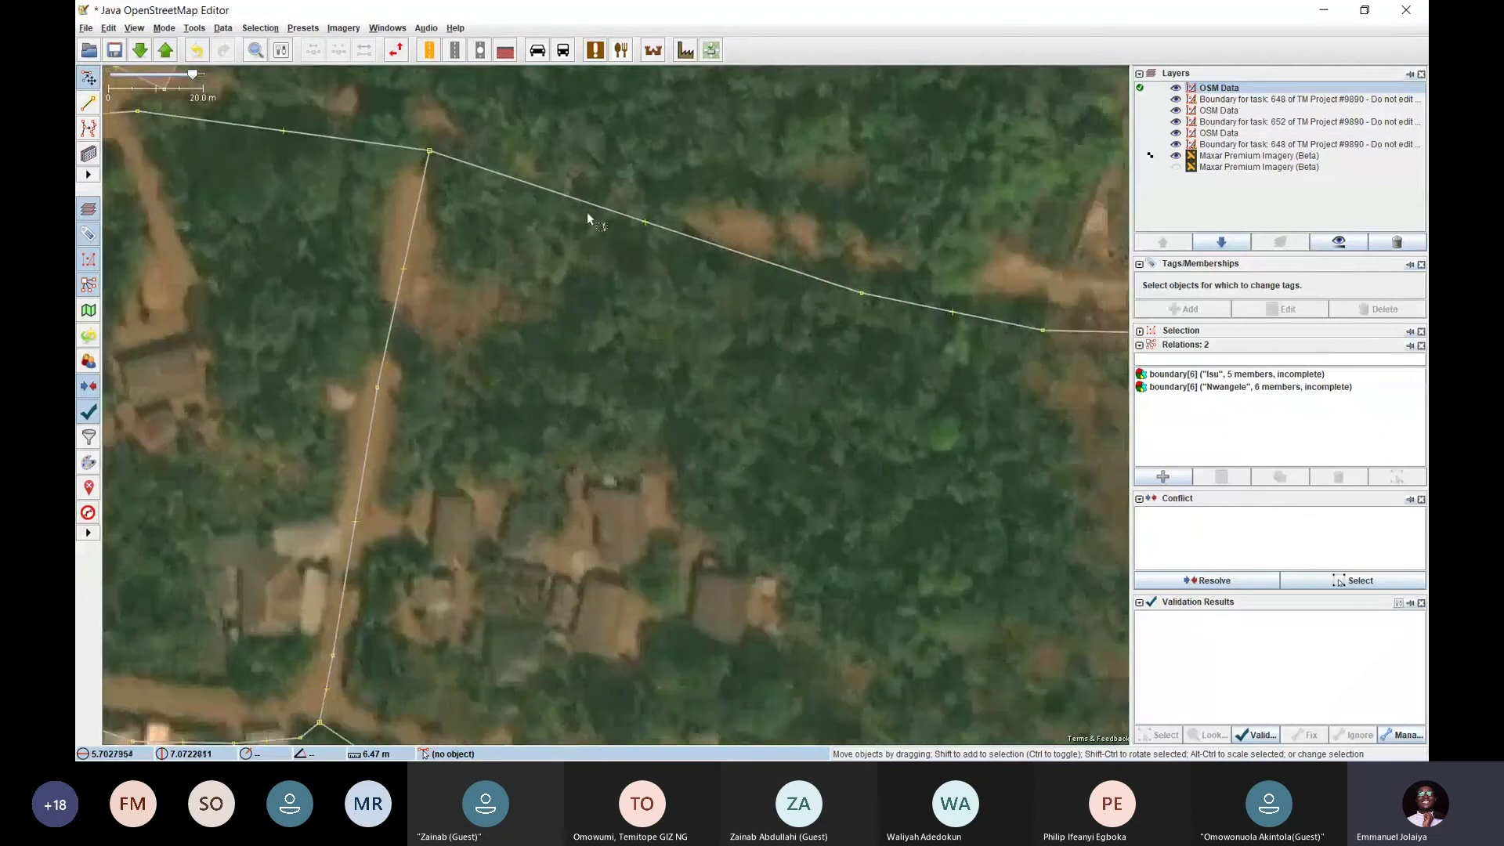
{"action": "left_click_drag", "start_coordinate": [553, 312], "coordinate": [703, 345]}
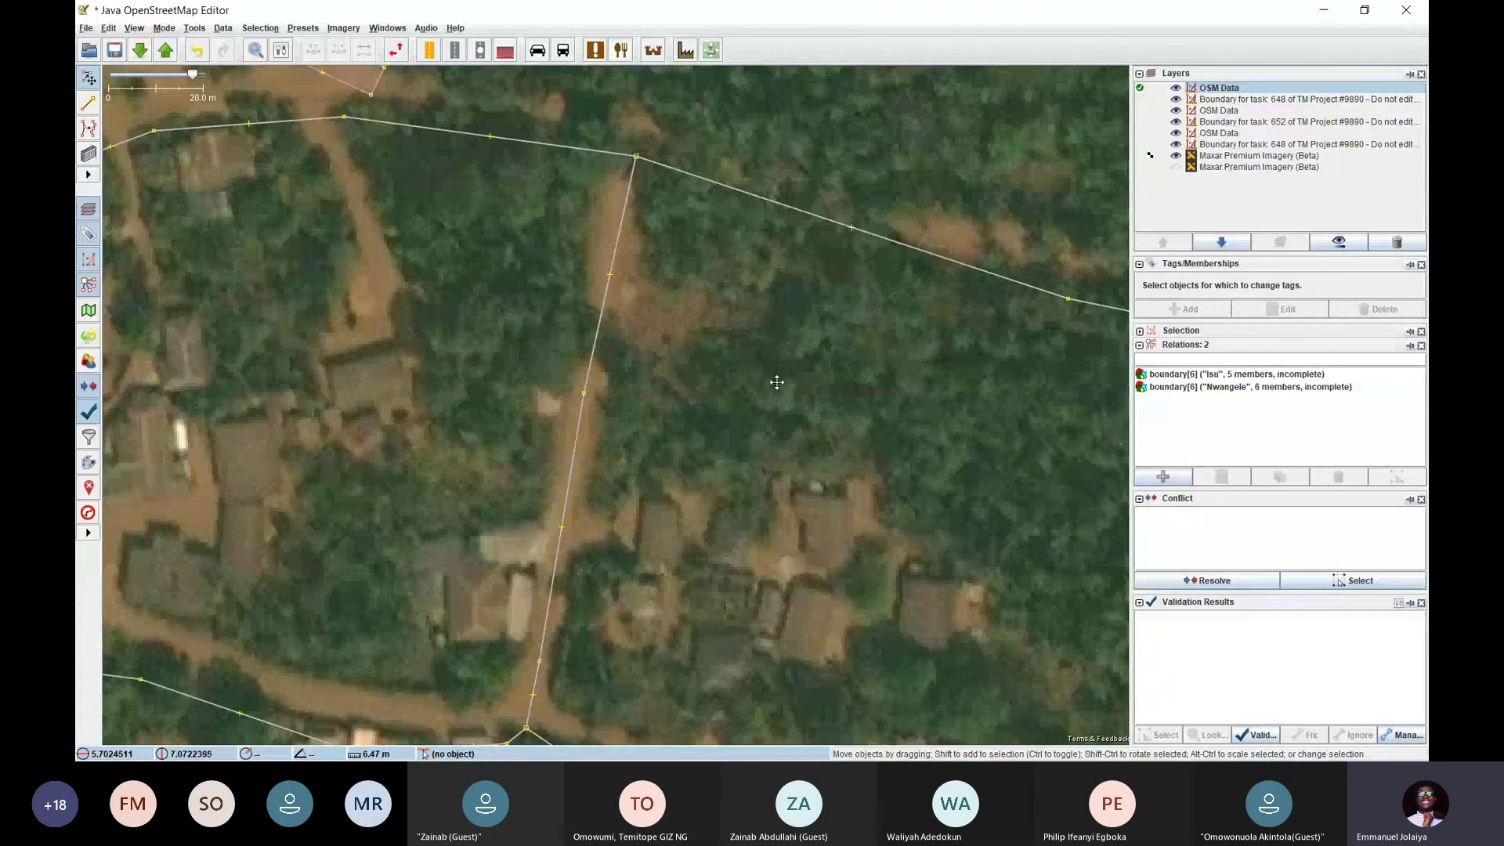
{"action": "left_click_drag", "start_coordinate": [775, 383], "coordinate": [588, 433]}
{"action": "scroll", "coordinate": [594, 373], "scroll_direction": "down", "scroll_amount": 2}
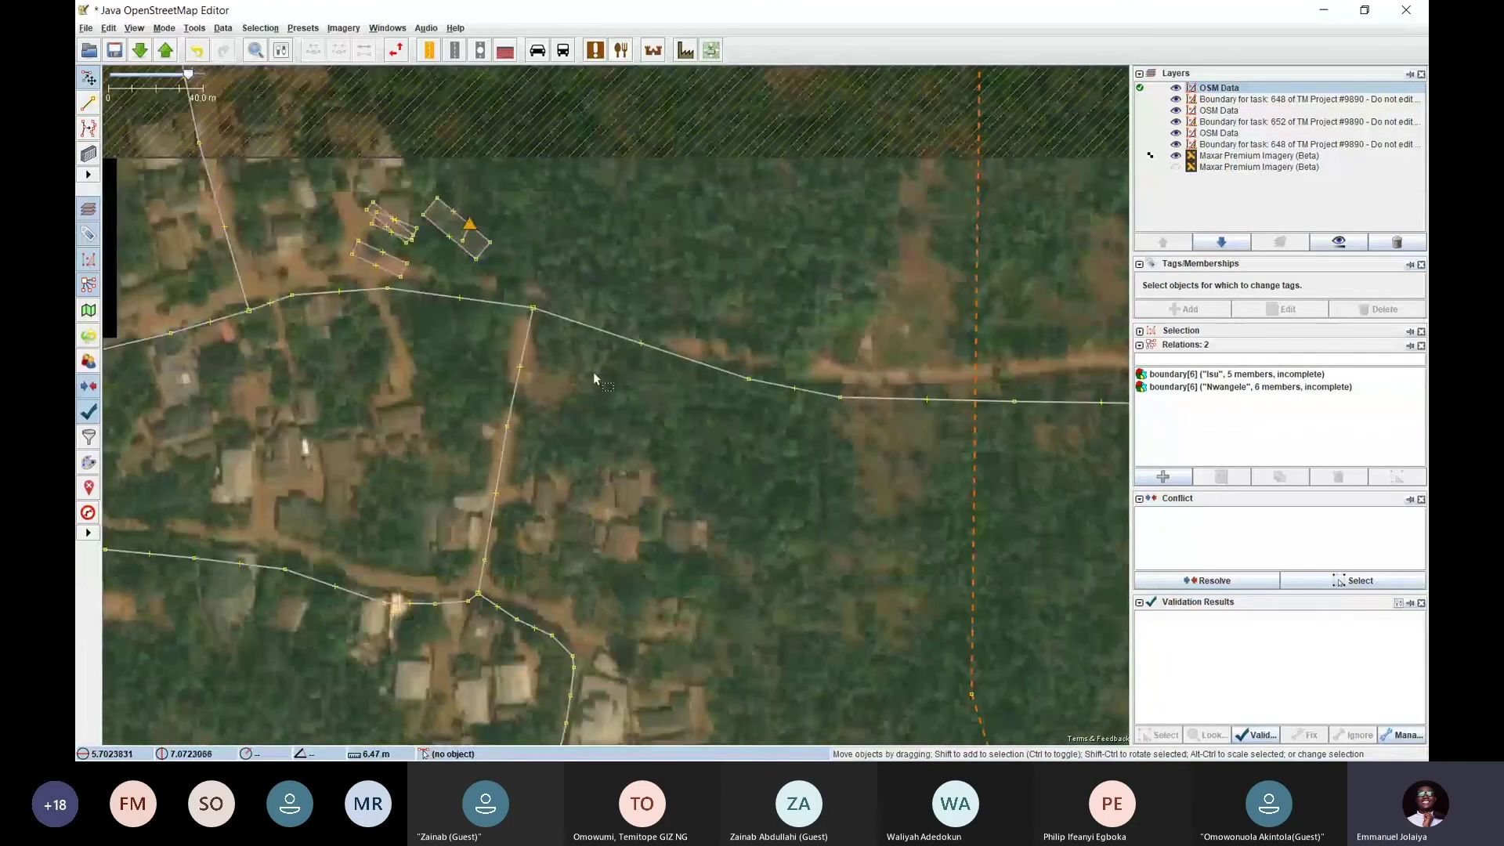
{"action": "scroll", "coordinate": [593, 373], "scroll_direction": "up", "scroll_amount": 2}
{"action": "left_click_drag", "start_coordinate": [520, 326], "coordinate": [704, 457]}
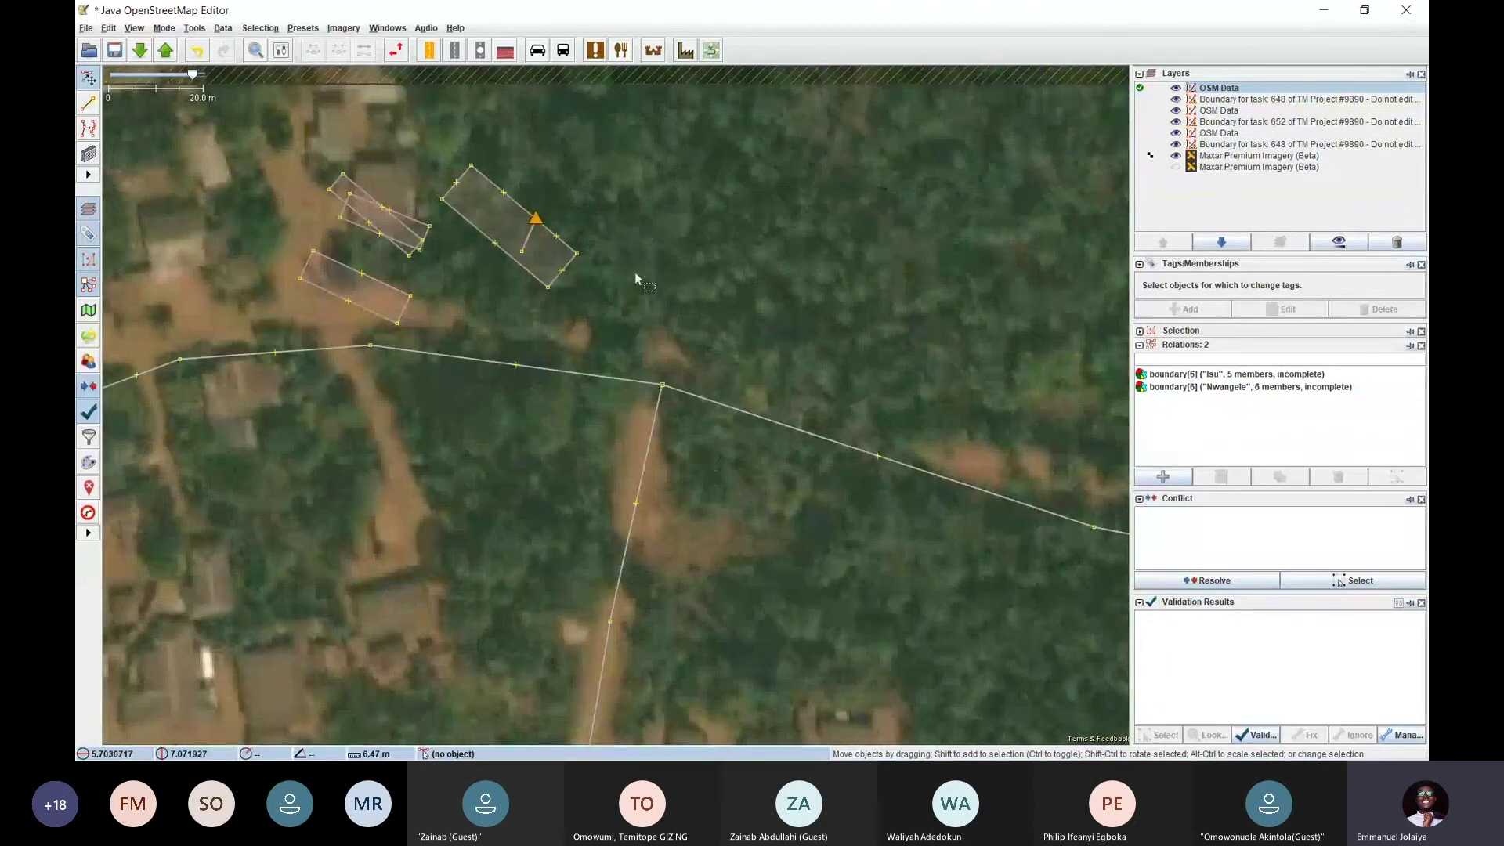
{"action": "left_click_drag", "start_coordinate": [634, 271], "coordinate": [692, 336]}
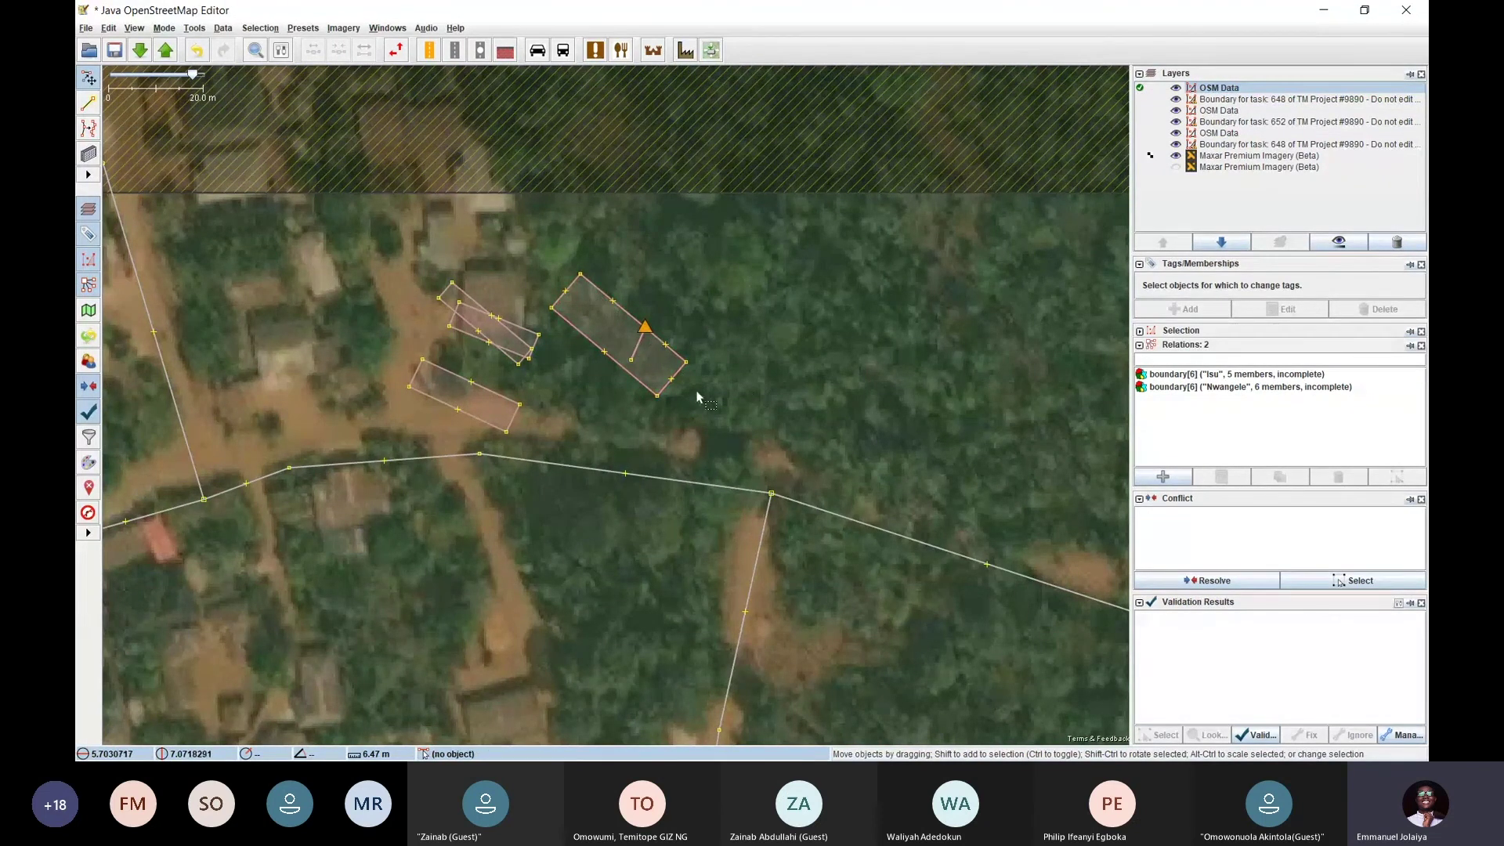
Select and deselect the tree-covered building, the residential road and the junction node
{"action": "left_click", "coordinate": [675, 370]}
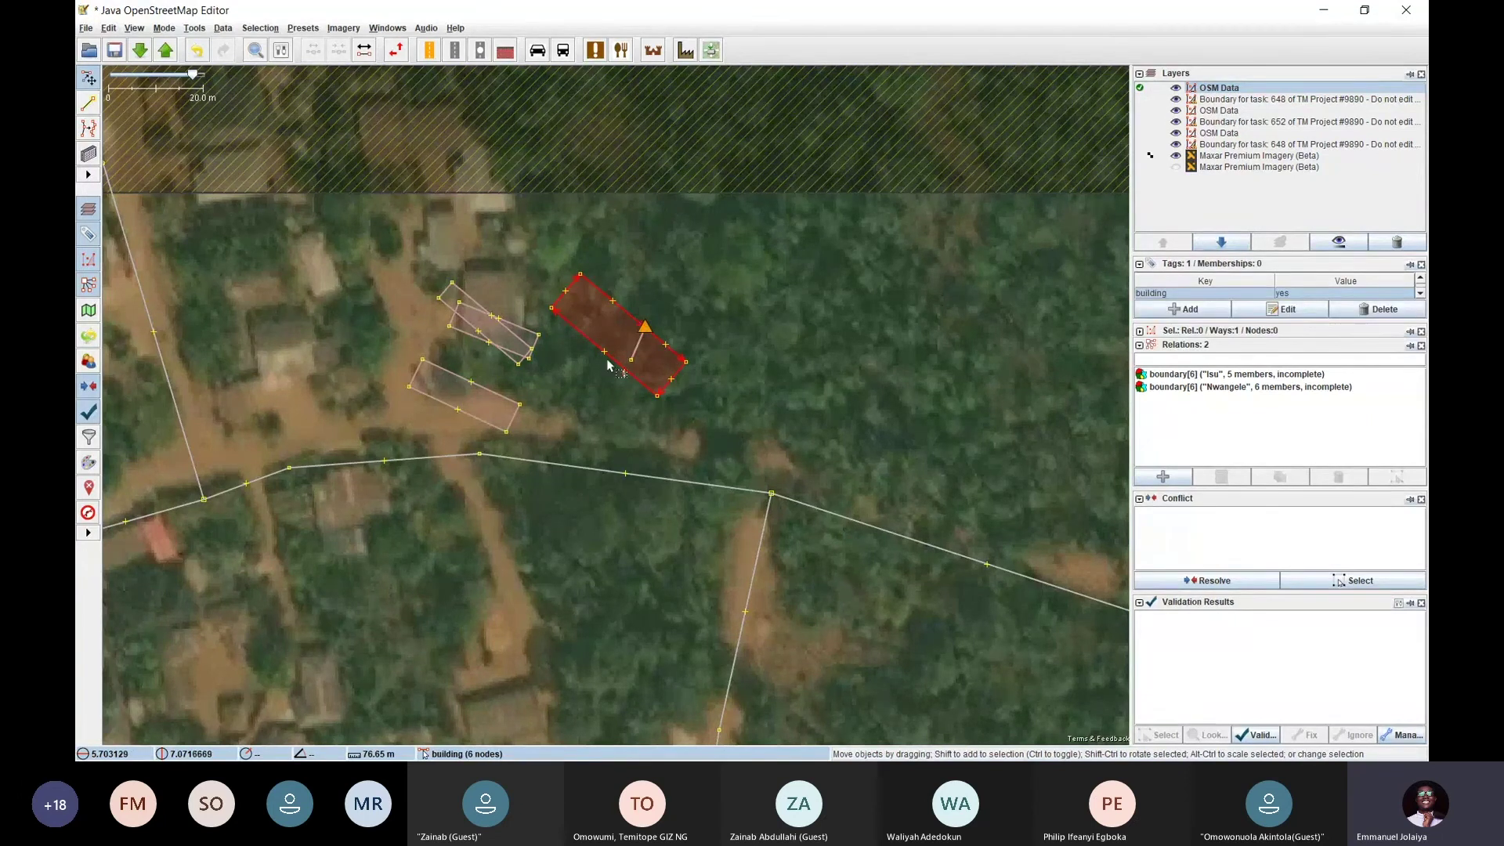
{"action": "left_click", "coordinate": [721, 388]}
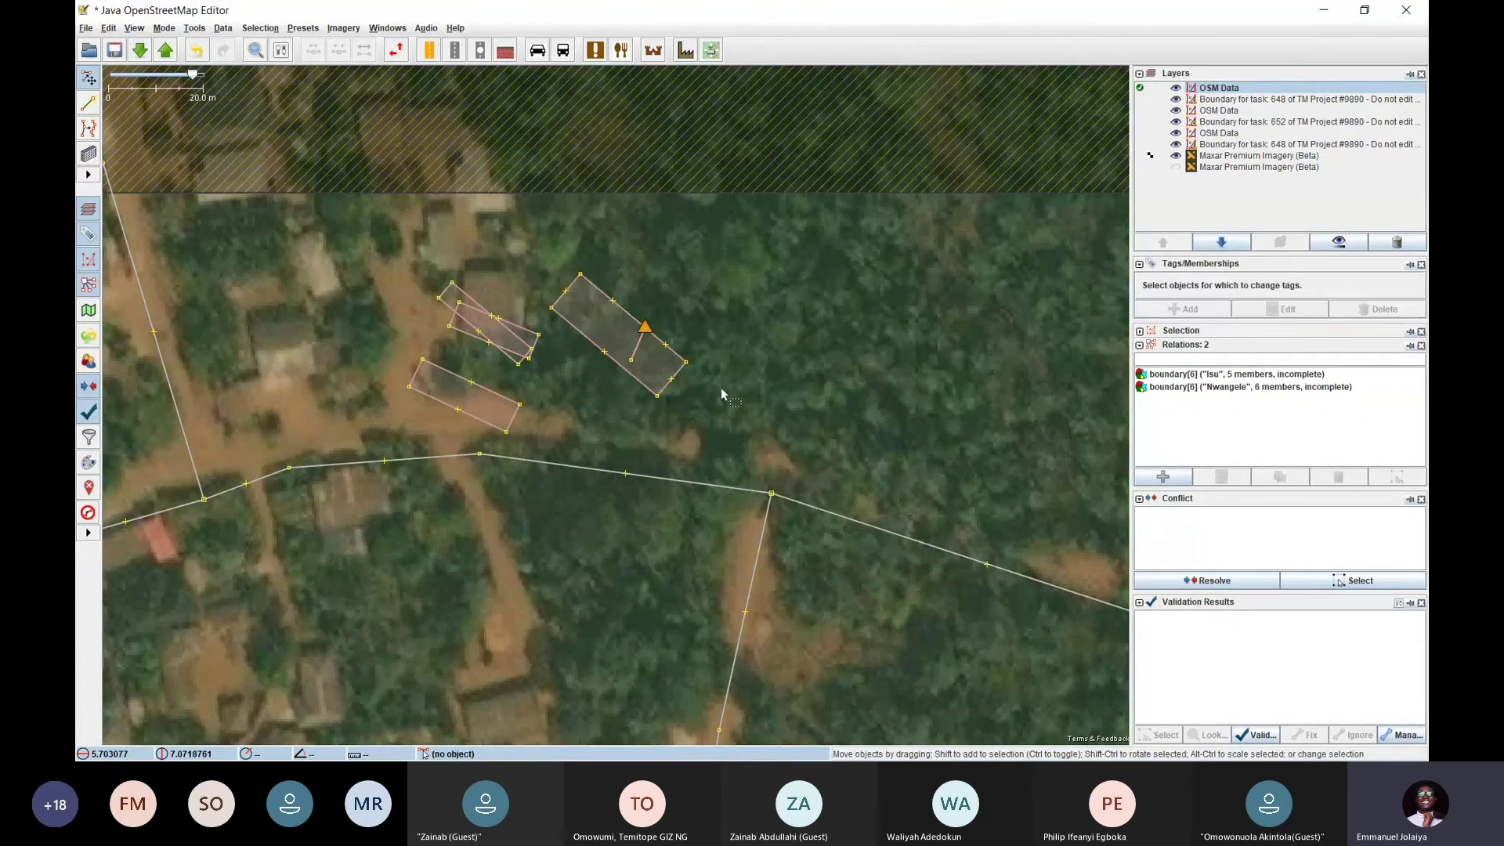
{"action": "left_click", "coordinate": [719, 485]}
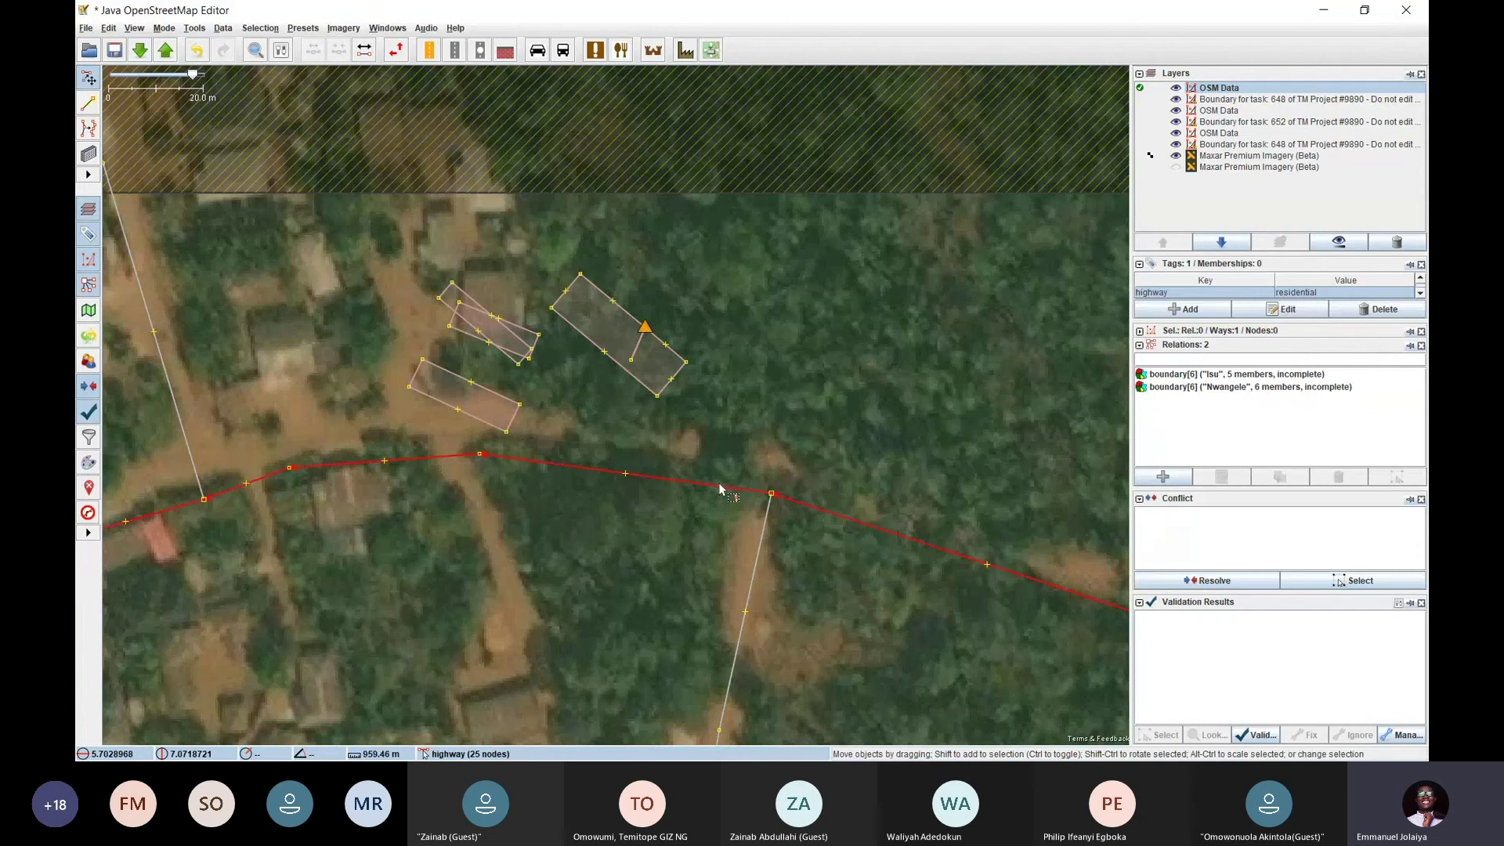
{"action": "left_click", "coordinate": [722, 401]}
{"action": "left_click", "coordinate": [771, 495]}
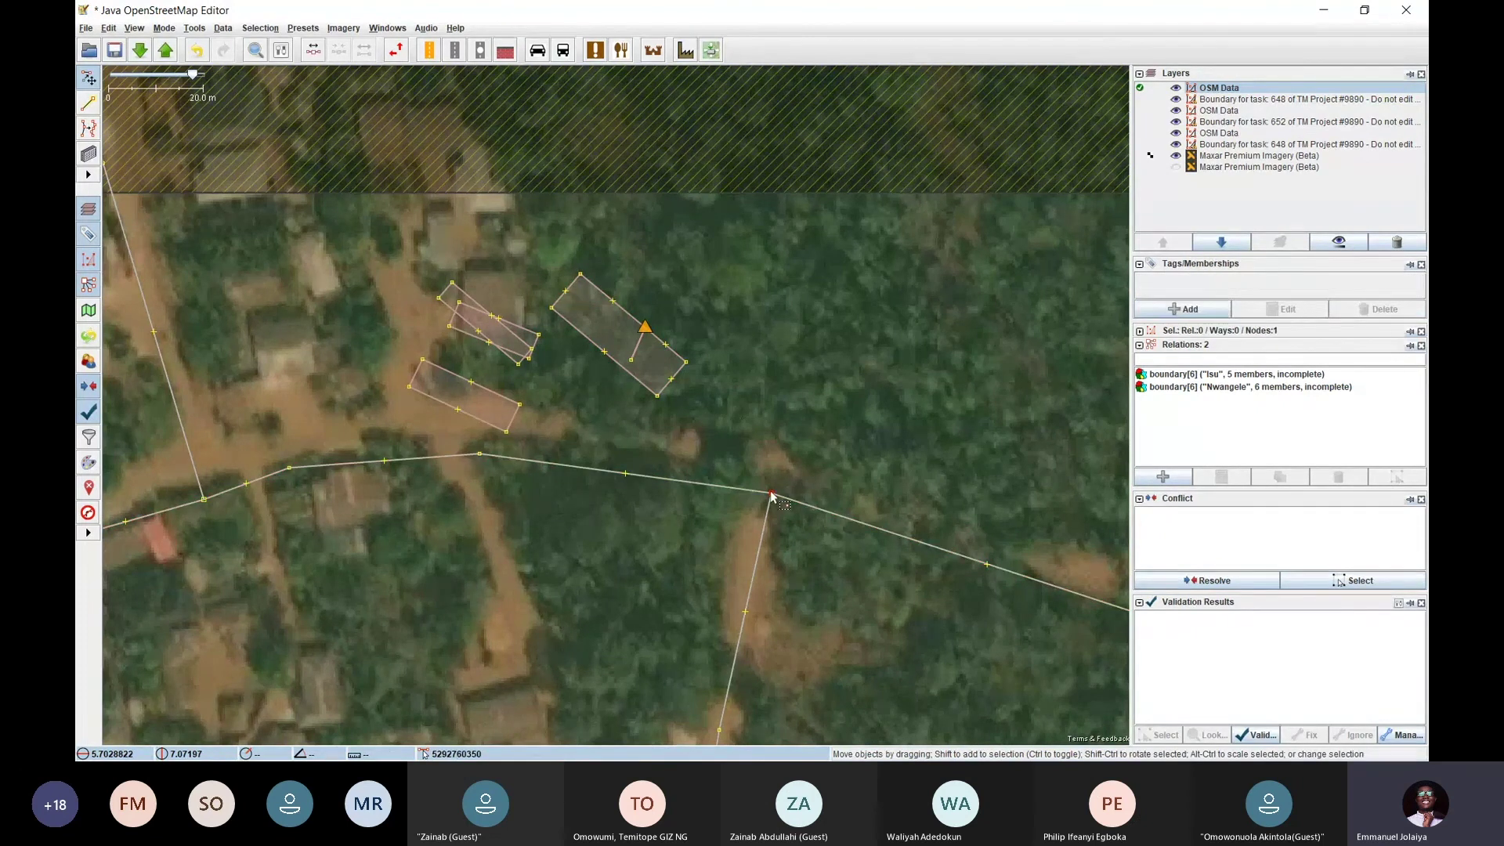
{"action": "scroll", "coordinate": [771, 497], "scroll_direction": "up", "scroll_amount": 10}
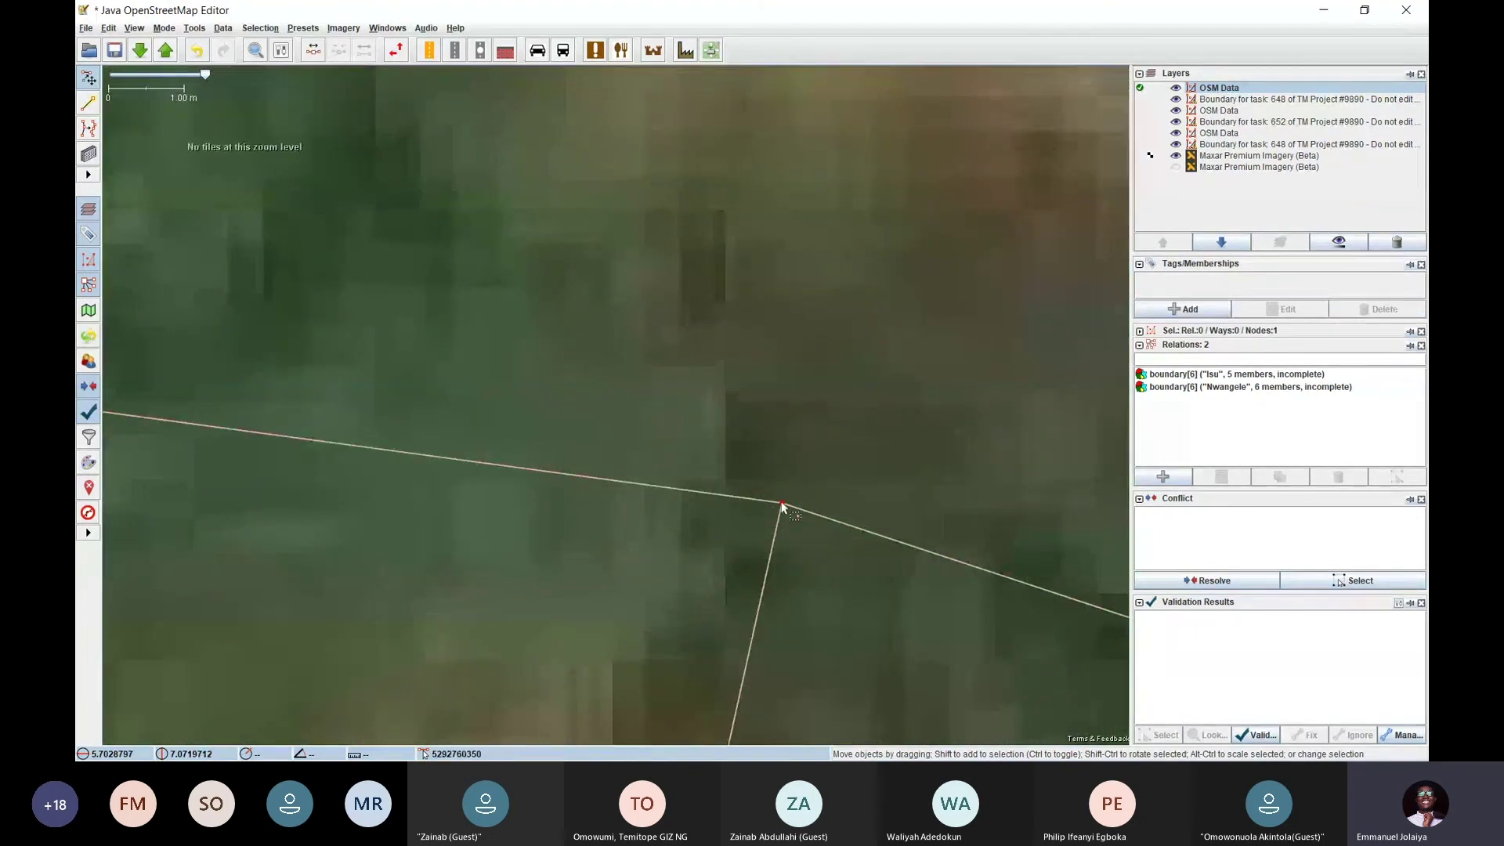
{"action": "scroll", "coordinate": [780, 501], "scroll_direction": "down", "scroll_amount": 6}
{"action": "scroll", "coordinate": [749, 496], "scroll_direction": "down", "scroll_amount": 3}
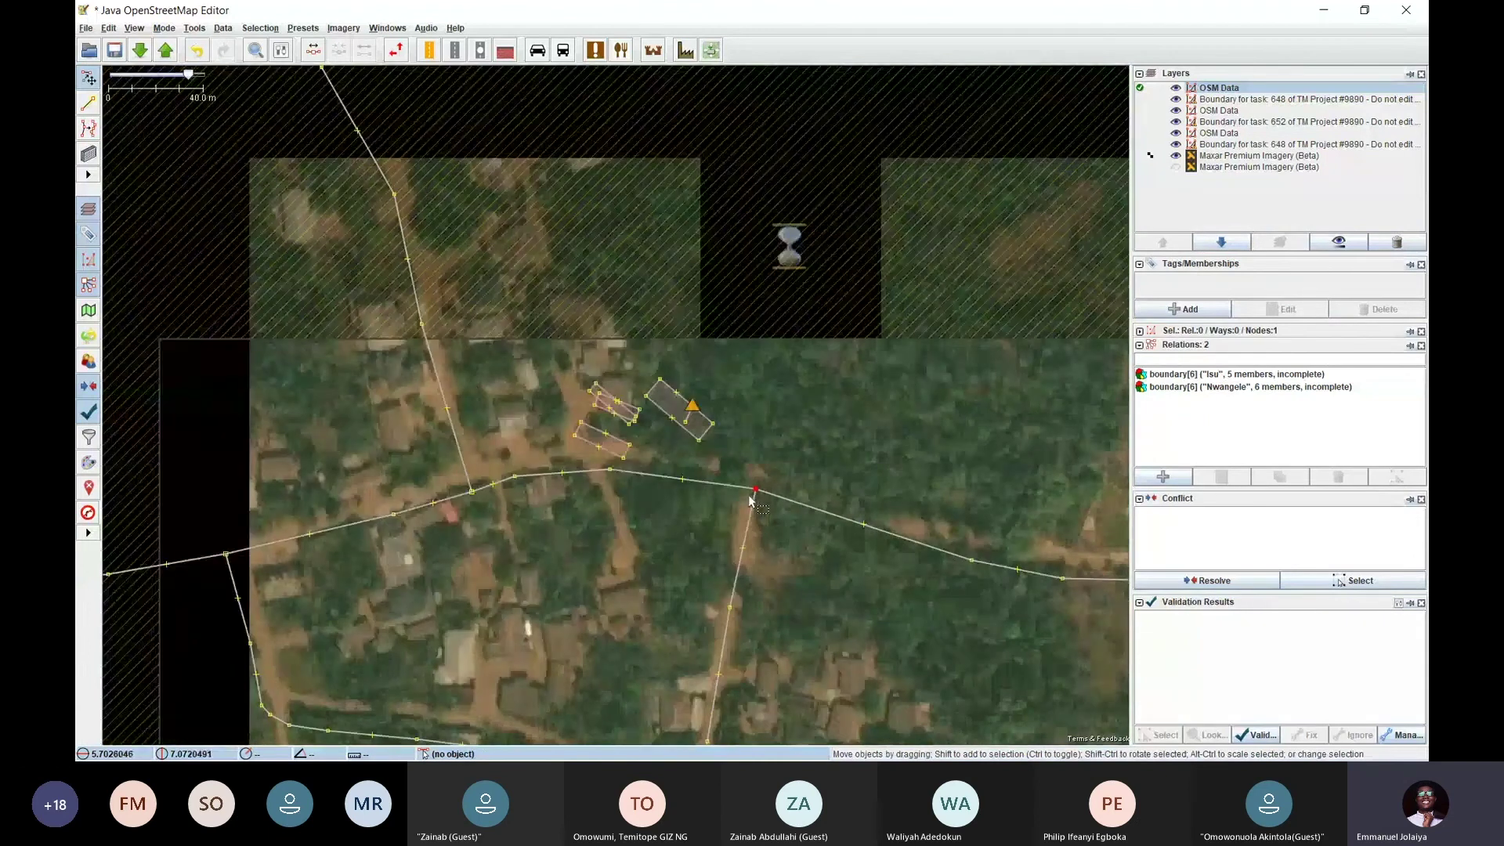
{"action": "left_click", "coordinate": [720, 513]}
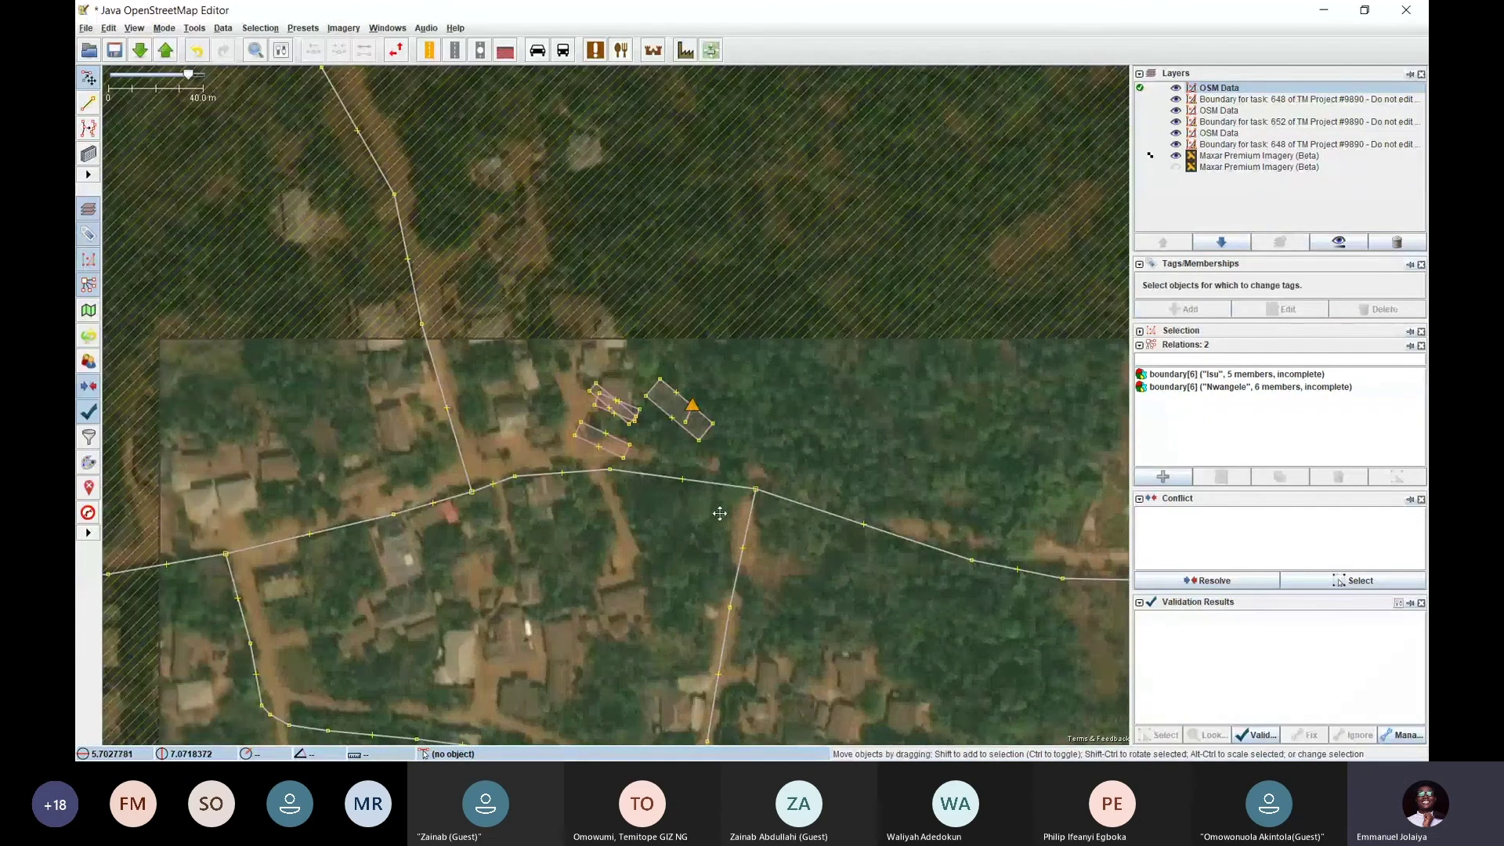
{"action": "left_click_drag", "start_coordinate": [719, 513], "coordinate": [660, 501]}
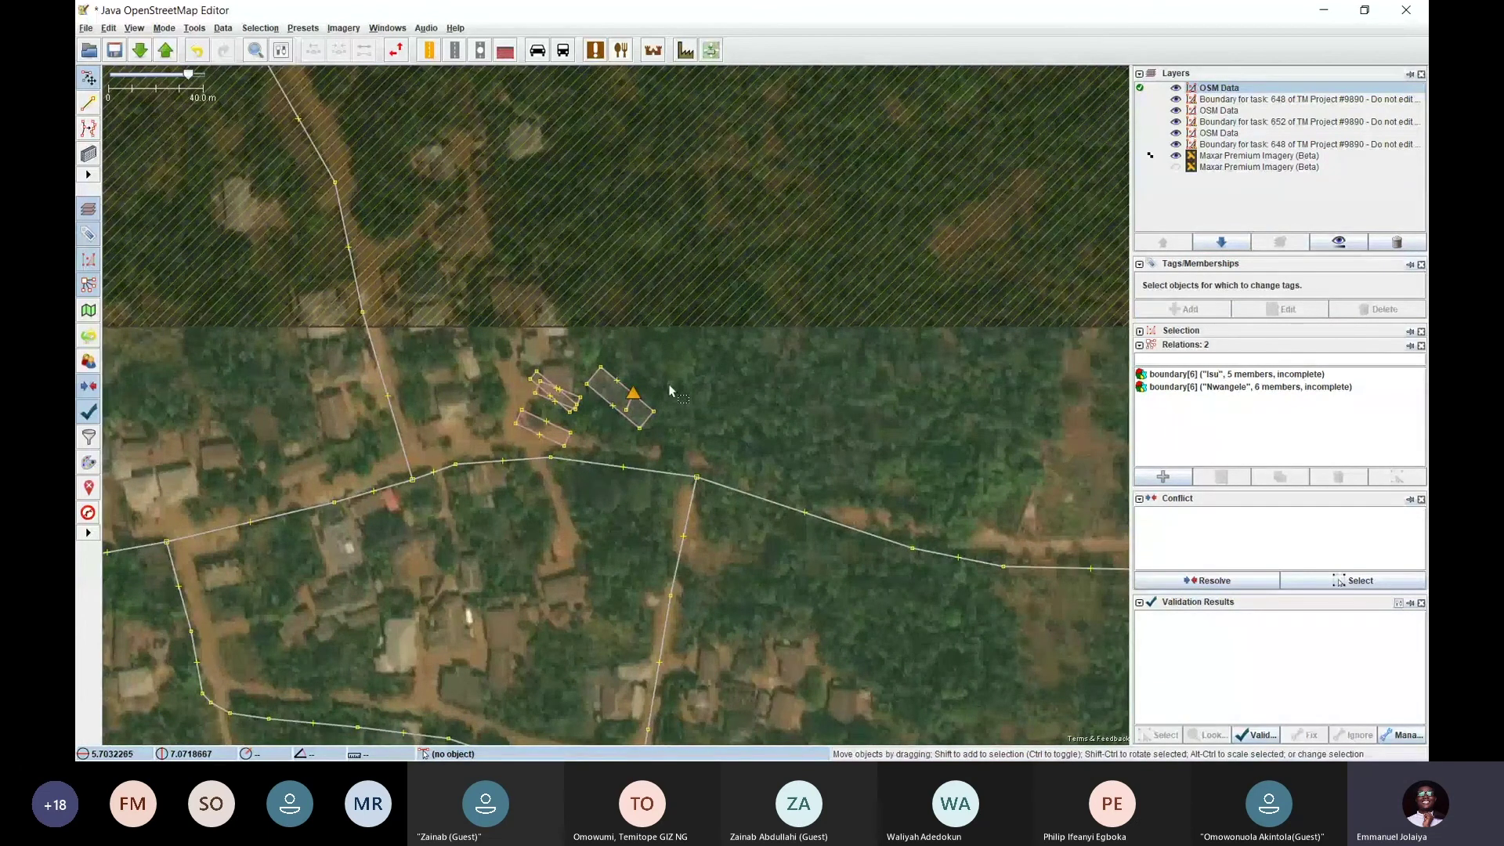
{"action": "scroll", "coordinate": [658, 416], "scroll_direction": "up", "scroll_amount": 3}
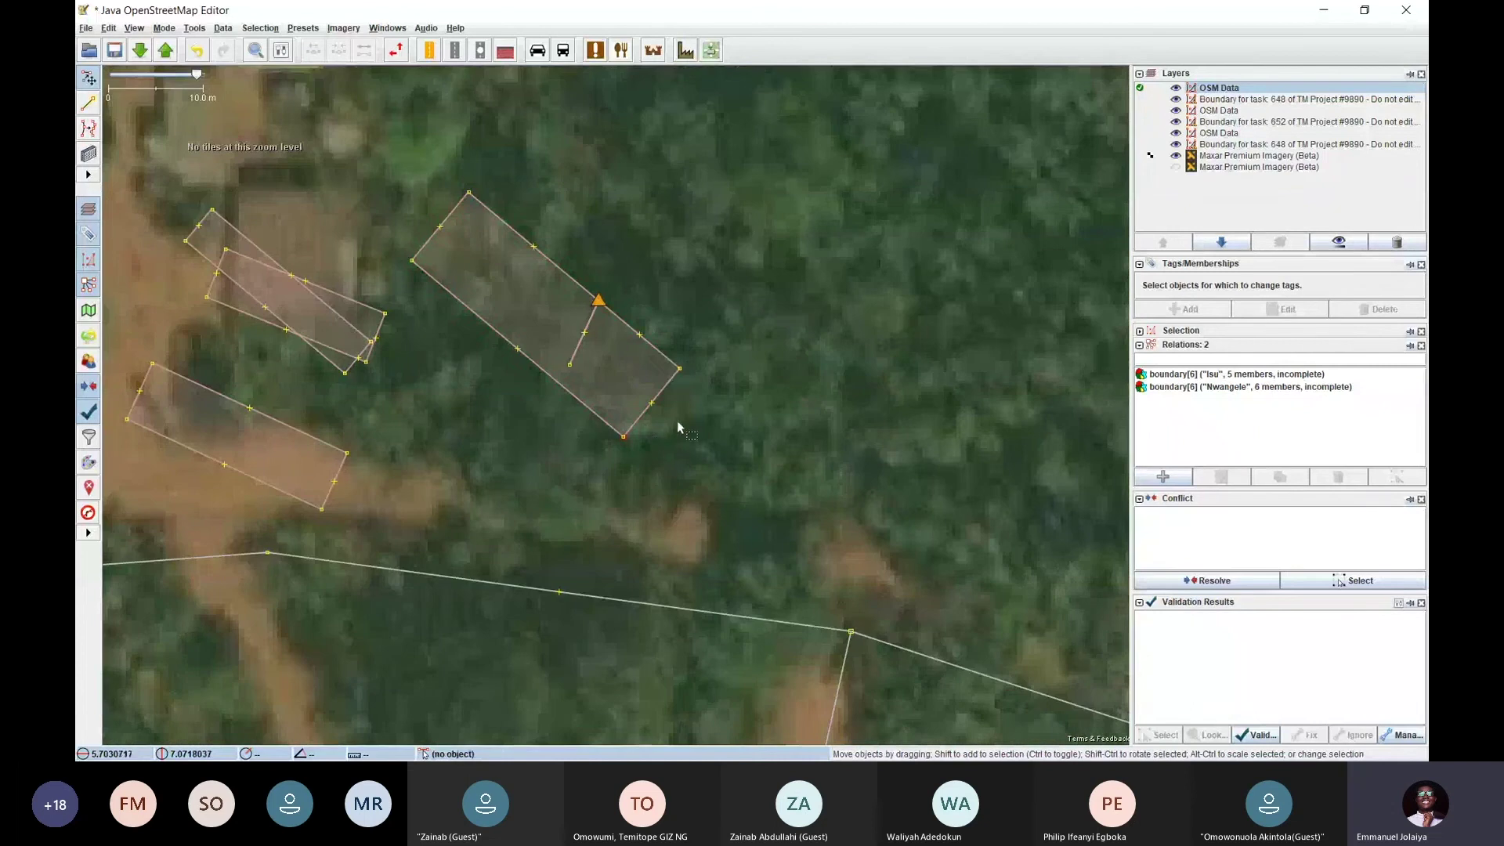
Delete the largest outline, leftover two-node segment and upper building, then undo remaining edits
{"action": "left_click", "coordinate": [668, 392]}
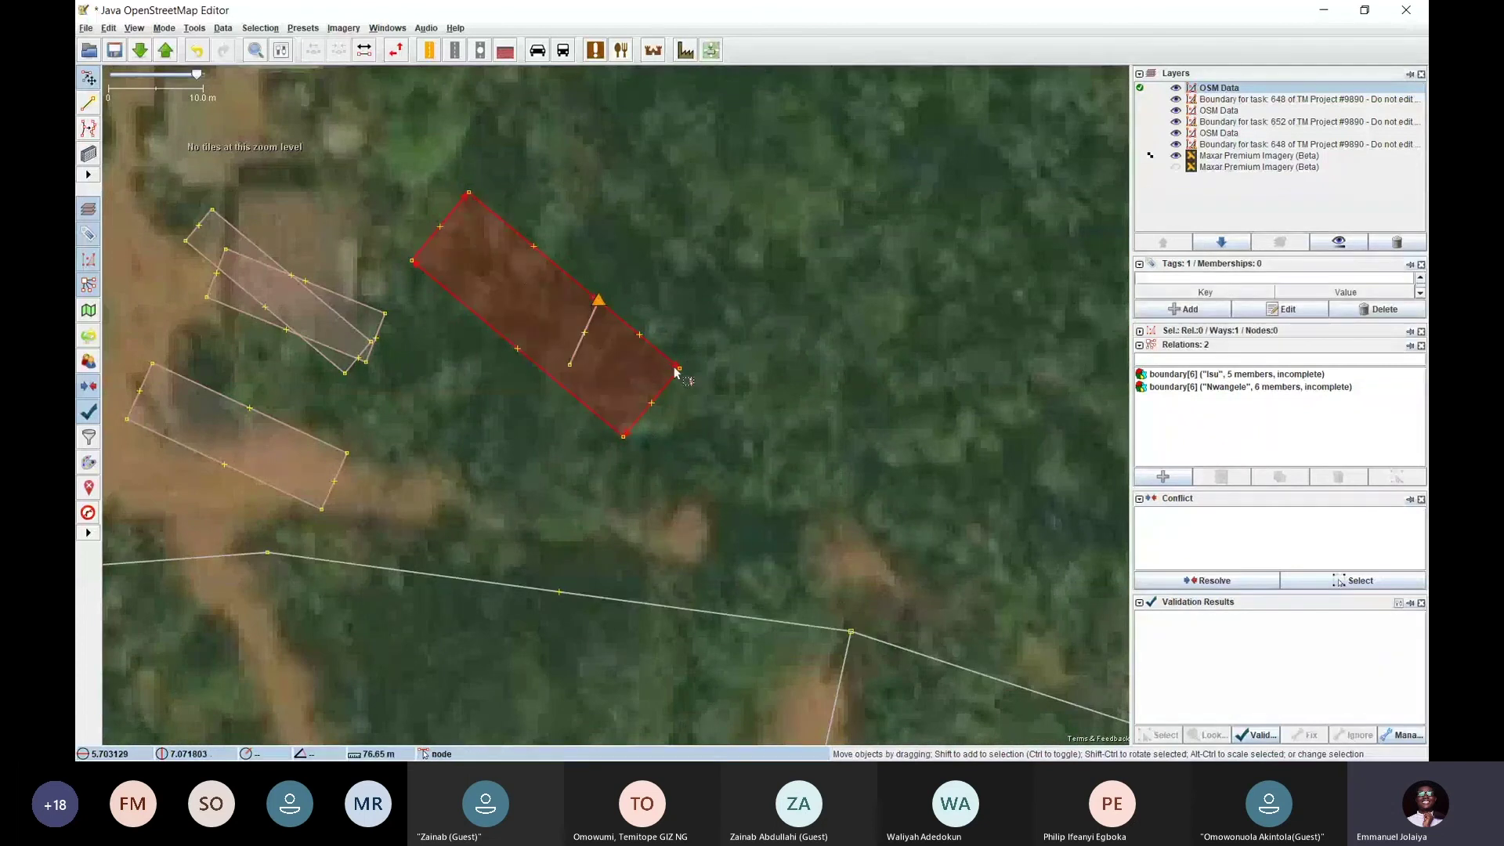
{"action": "scroll", "coordinate": [674, 366], "scroll_direction": "down", "scroll_amount": 2}
{"action": "scroll", "coordinate": [687, 367], "scroll_direction": "up", "scroll_amount": 1}
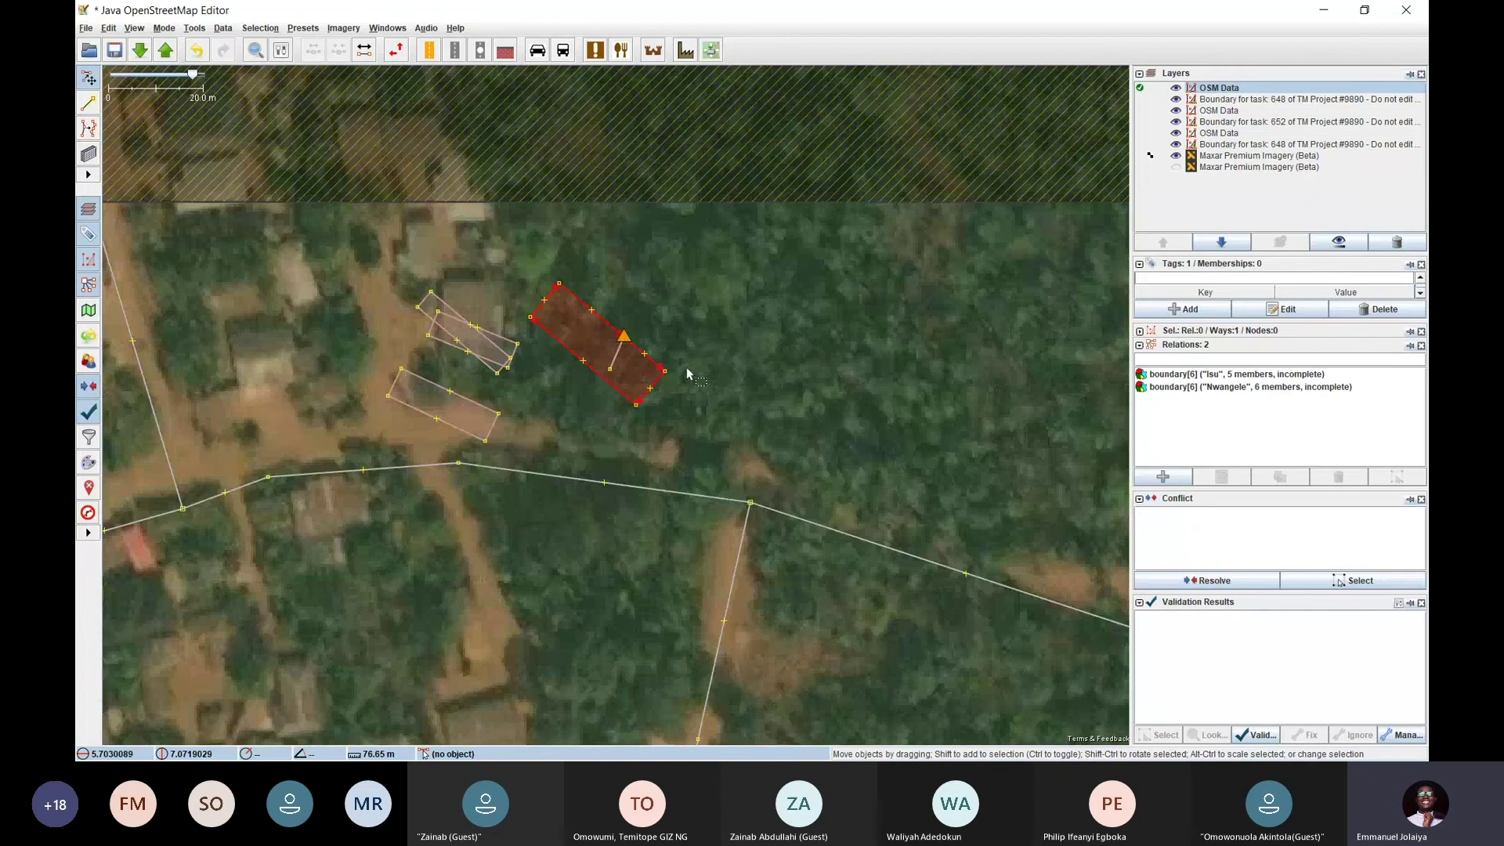
{"action": "key", "text": "Delete"}
{"action": "left_click", "coordinate": [617, 353]}
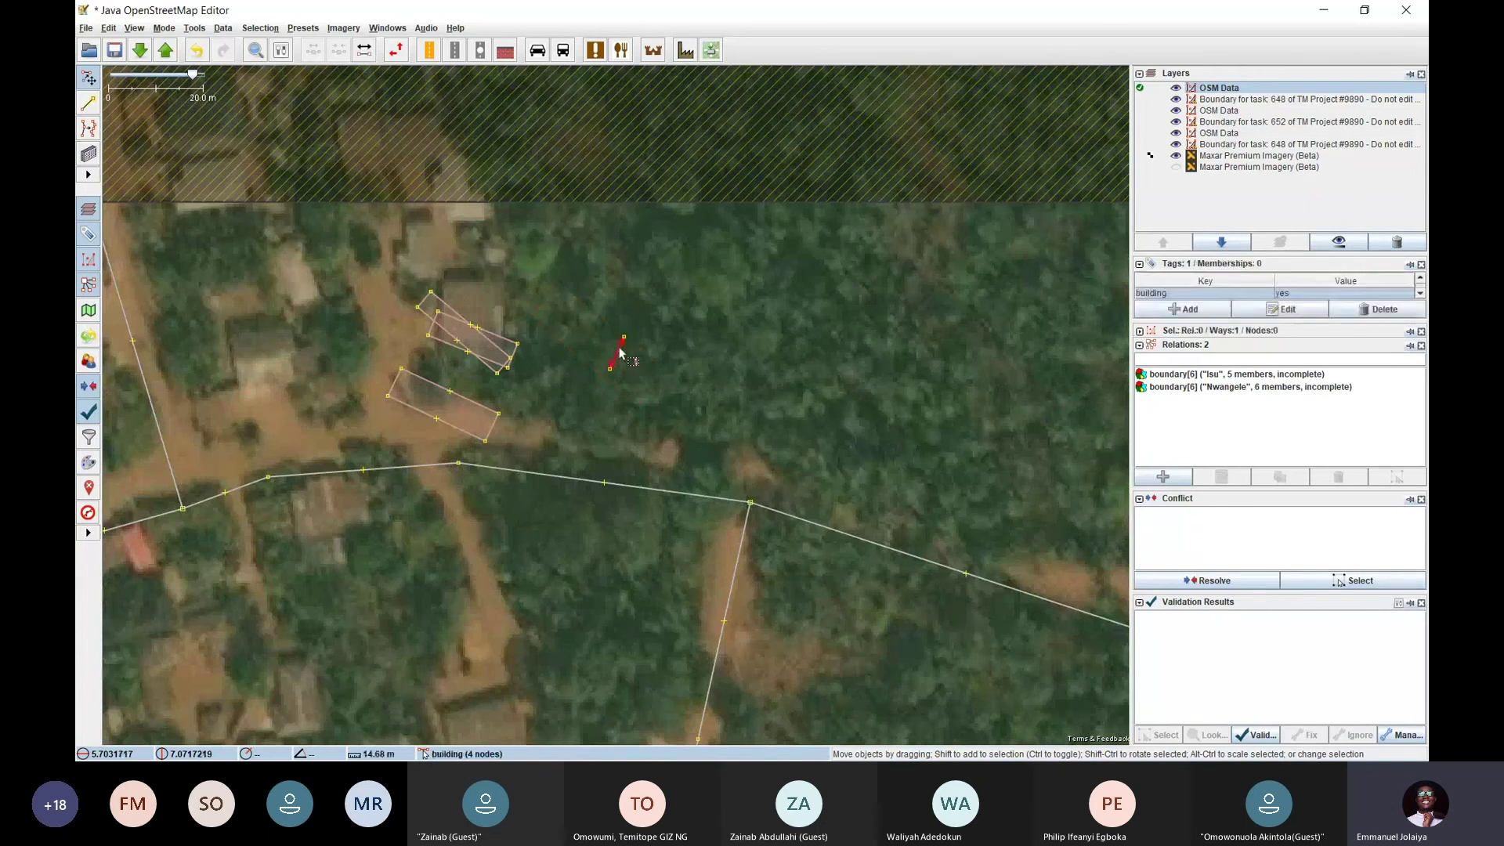
{"action": "key", "text": "Delete"}
{"action": "left_click", "coordinate": [499, 355]}
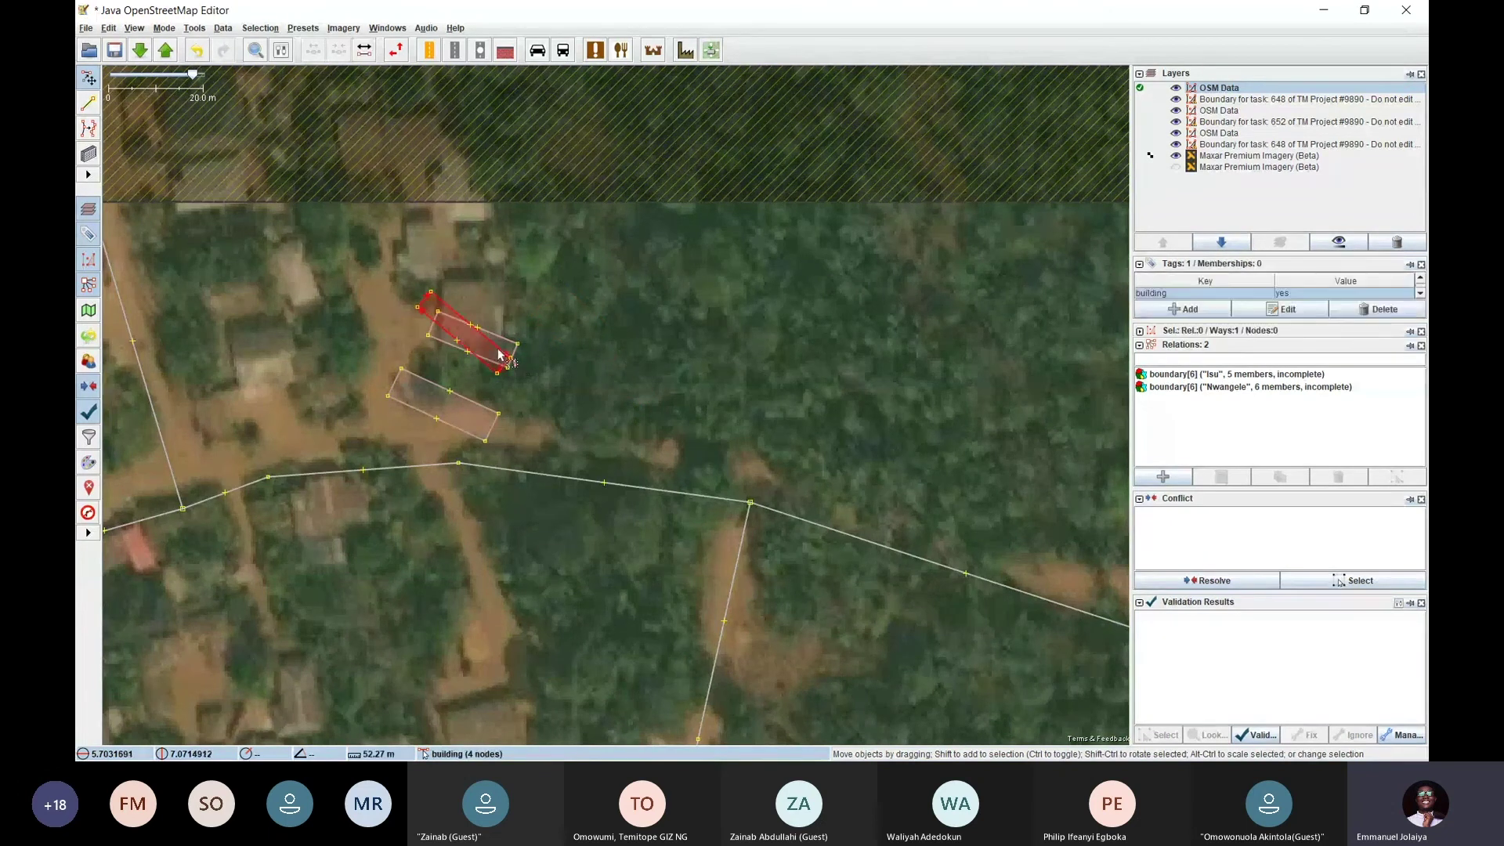
{"action": "left_click", "coordinate": [509, 360]}
{"action": "left_click", "coordinate": [501, 351]}
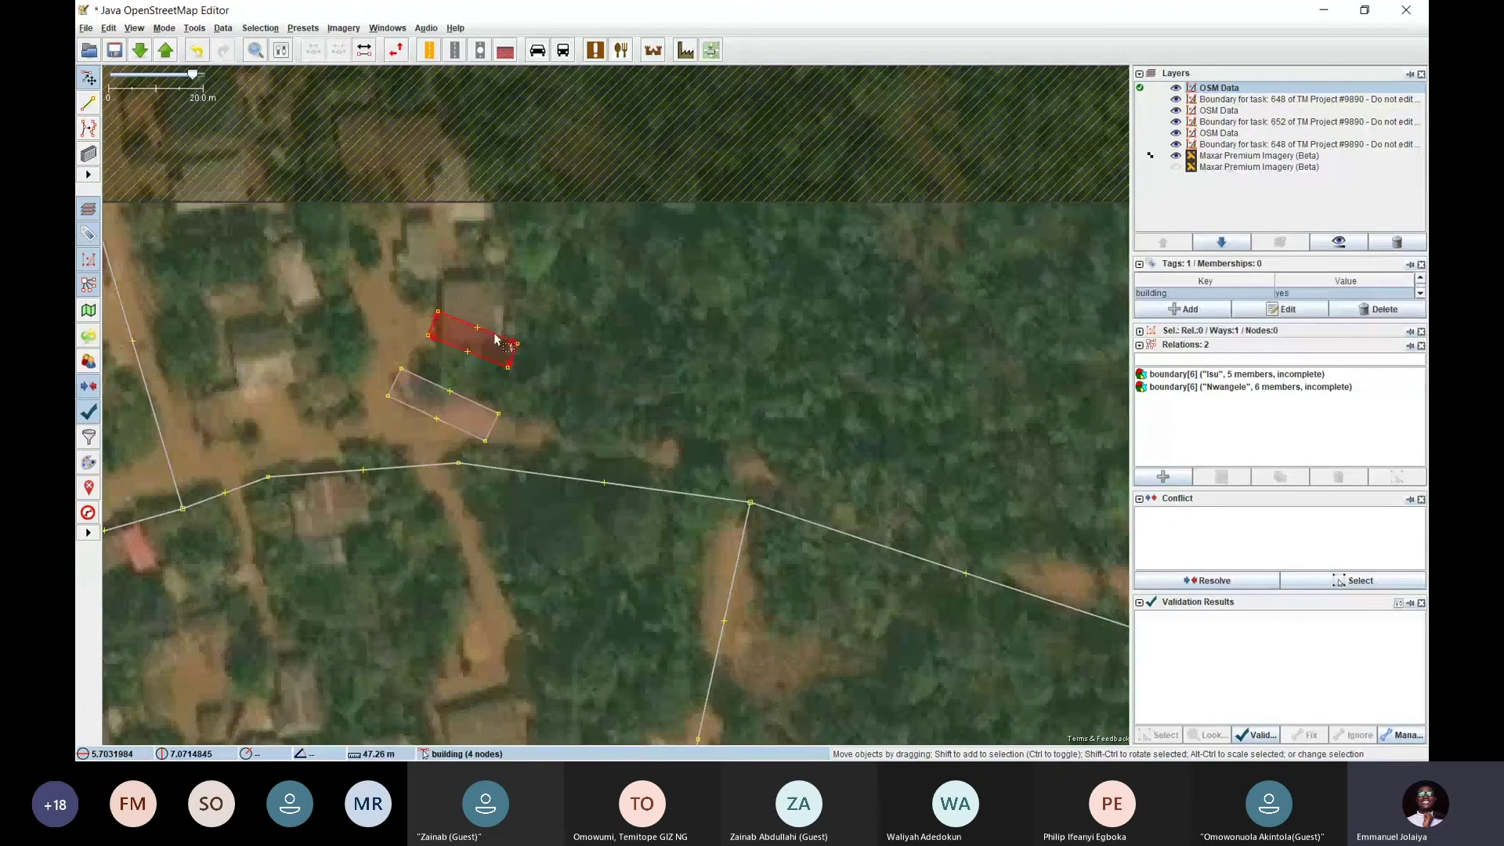
{"action": "key", "text": "Delete"}
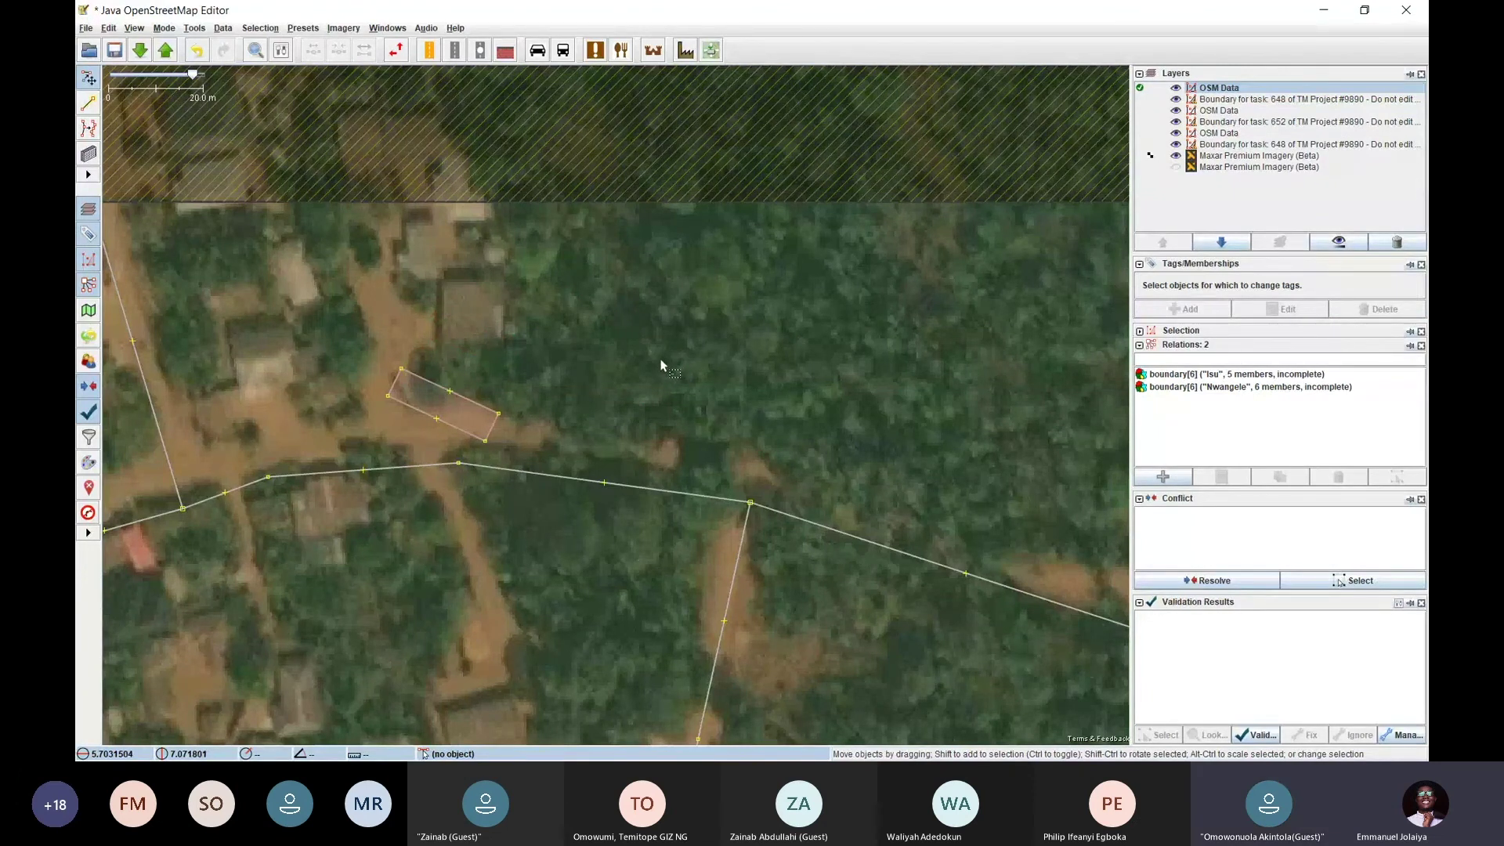
{"action": "key", "text": "ctrl+z"}
{"action": "key", "text": "ctrl+z"}
{"action": "key", "text": "ctrl+z"}
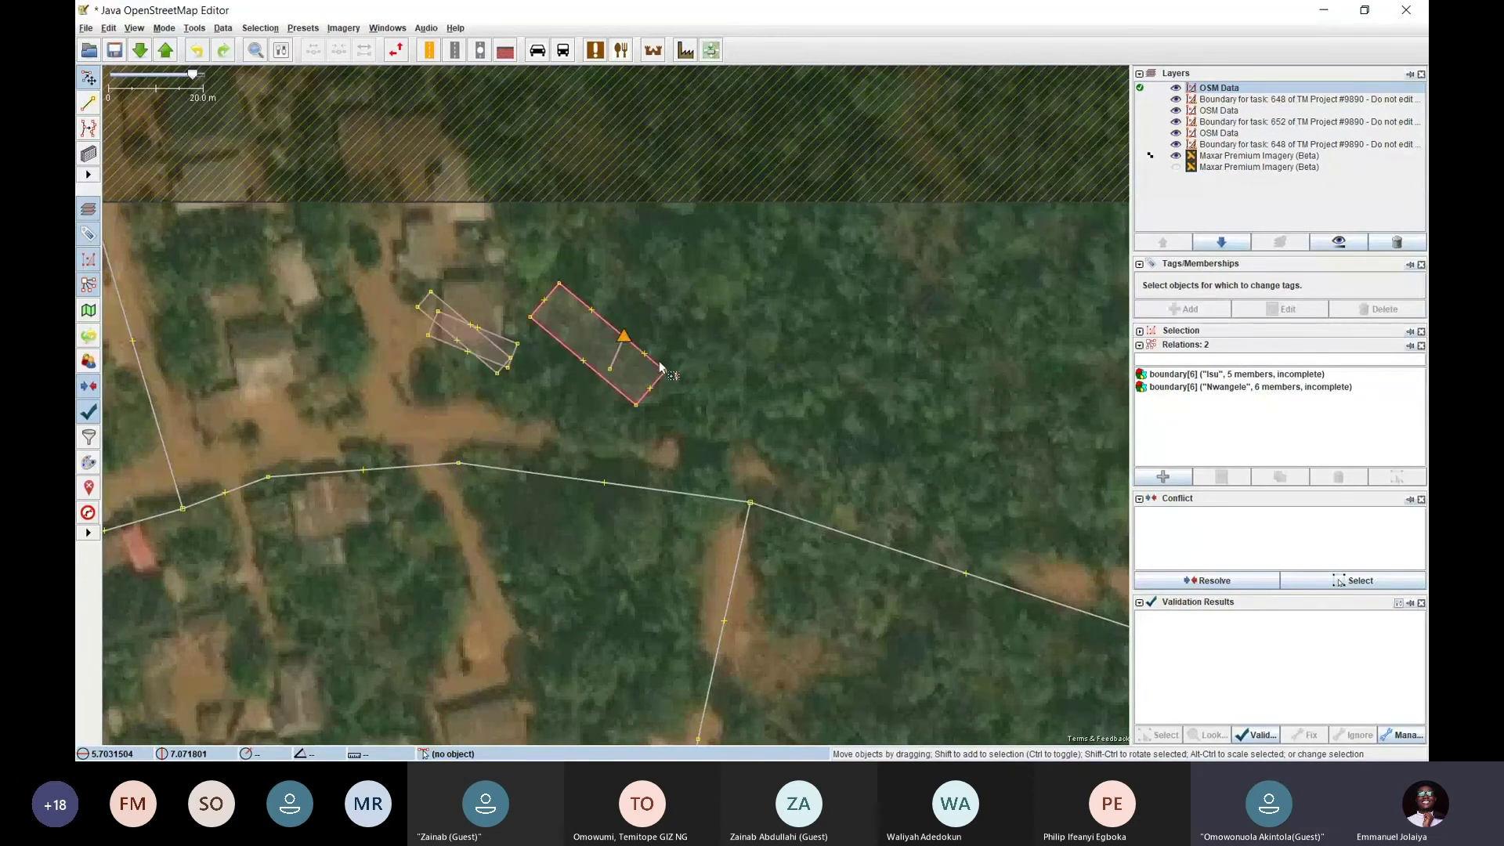
{"action": "key", "text": "ctrl+z"}
{"action": "key", "text": "ctrl+z"}
{"action": "key", "text": "ctrl+z"}
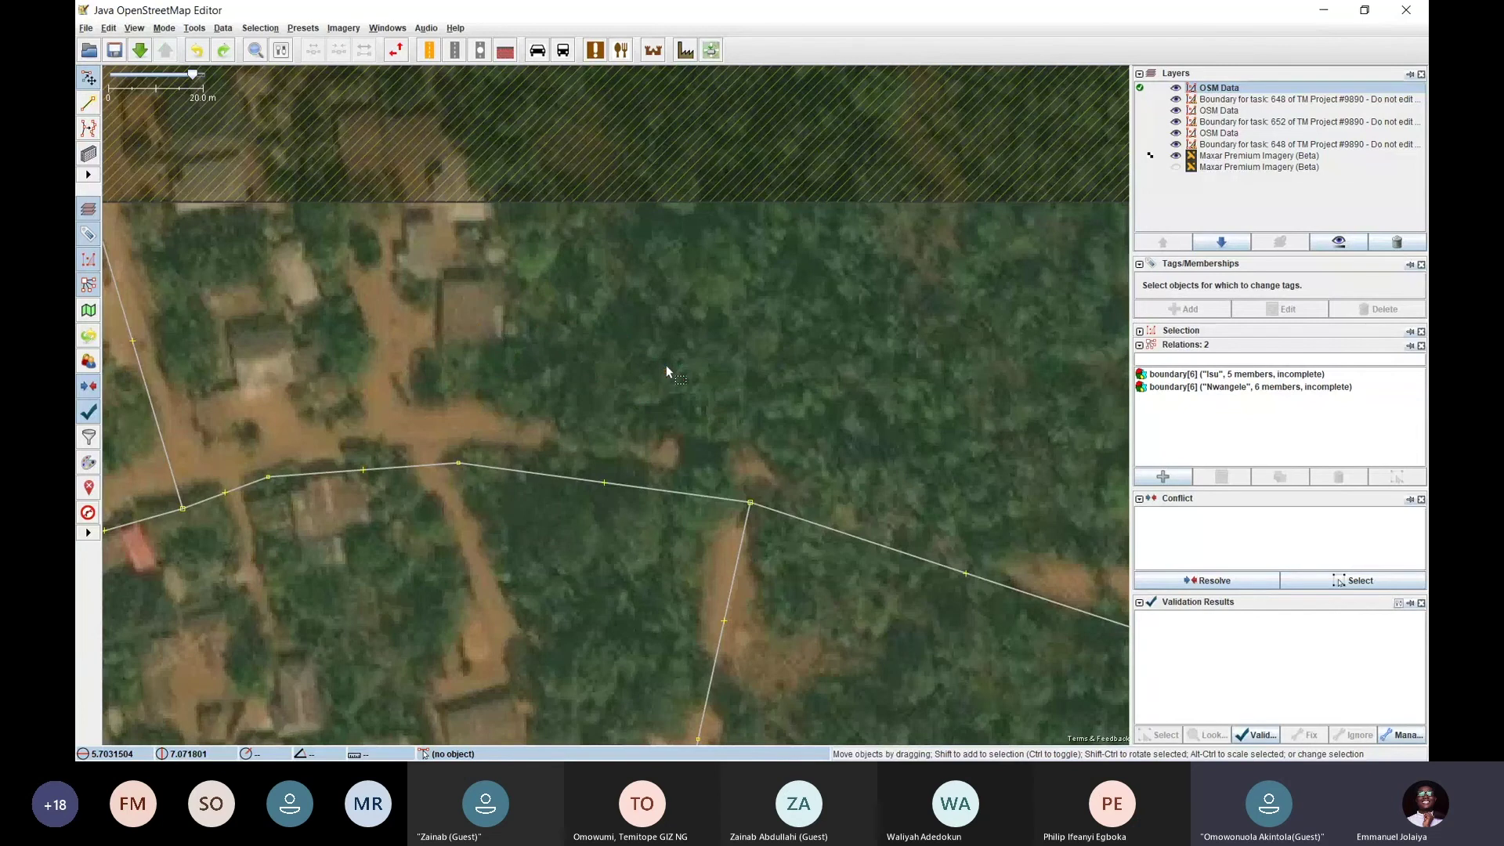
{"action": "scroll", "coordinate": [663, 380], "scroll_direction": "down", "scroll_amount": 2}
{"action": "scroll", "coordinate": [663, 380], "scroll_direction": "down", "scroll_amount": 3}
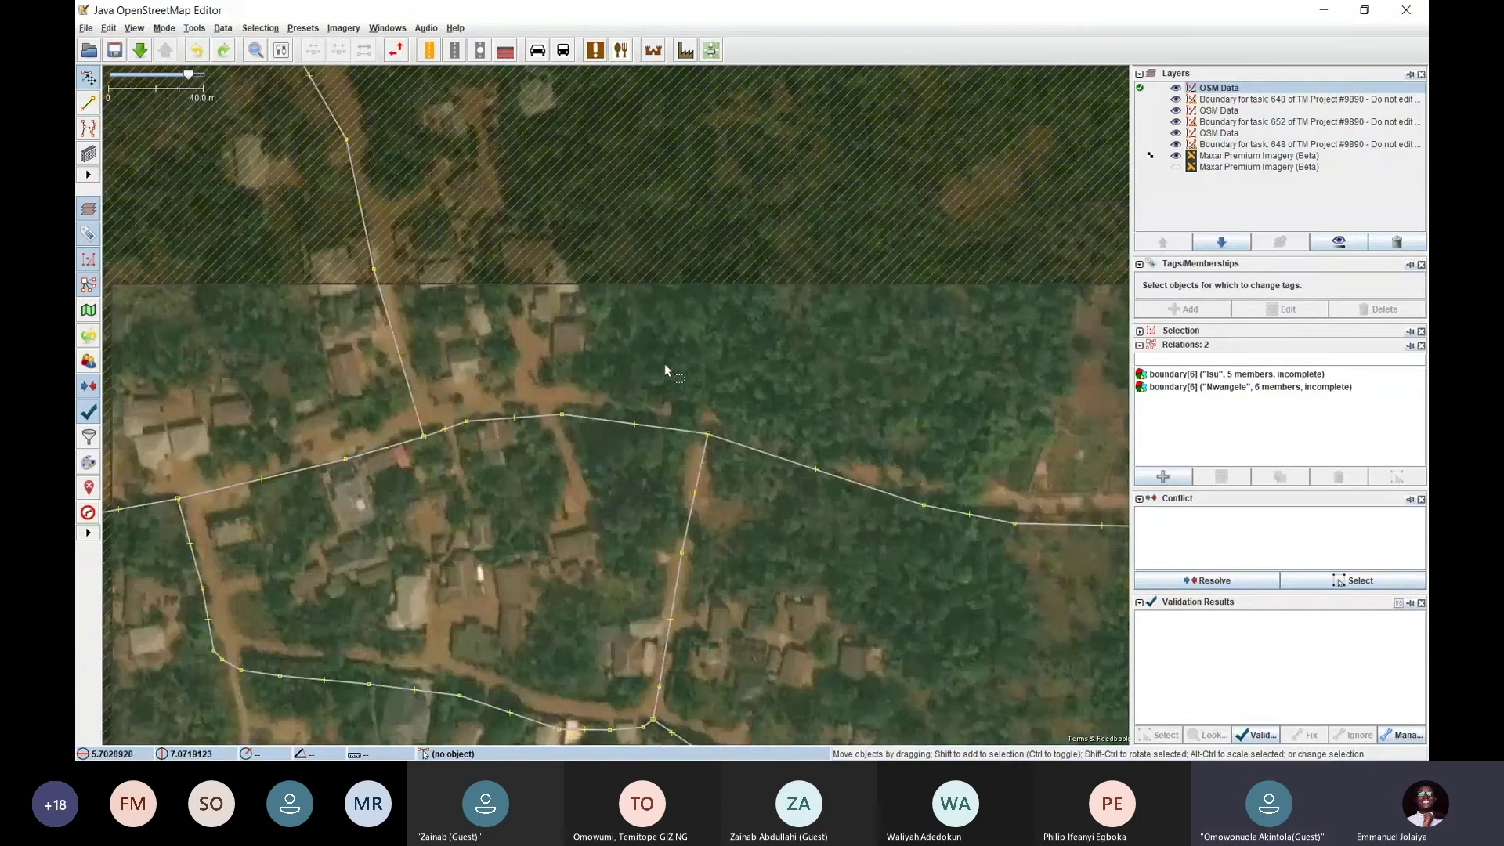
{"action": "left_click_drag", "start_coordinate": [769, 401], "coordinate": [673, 238]}
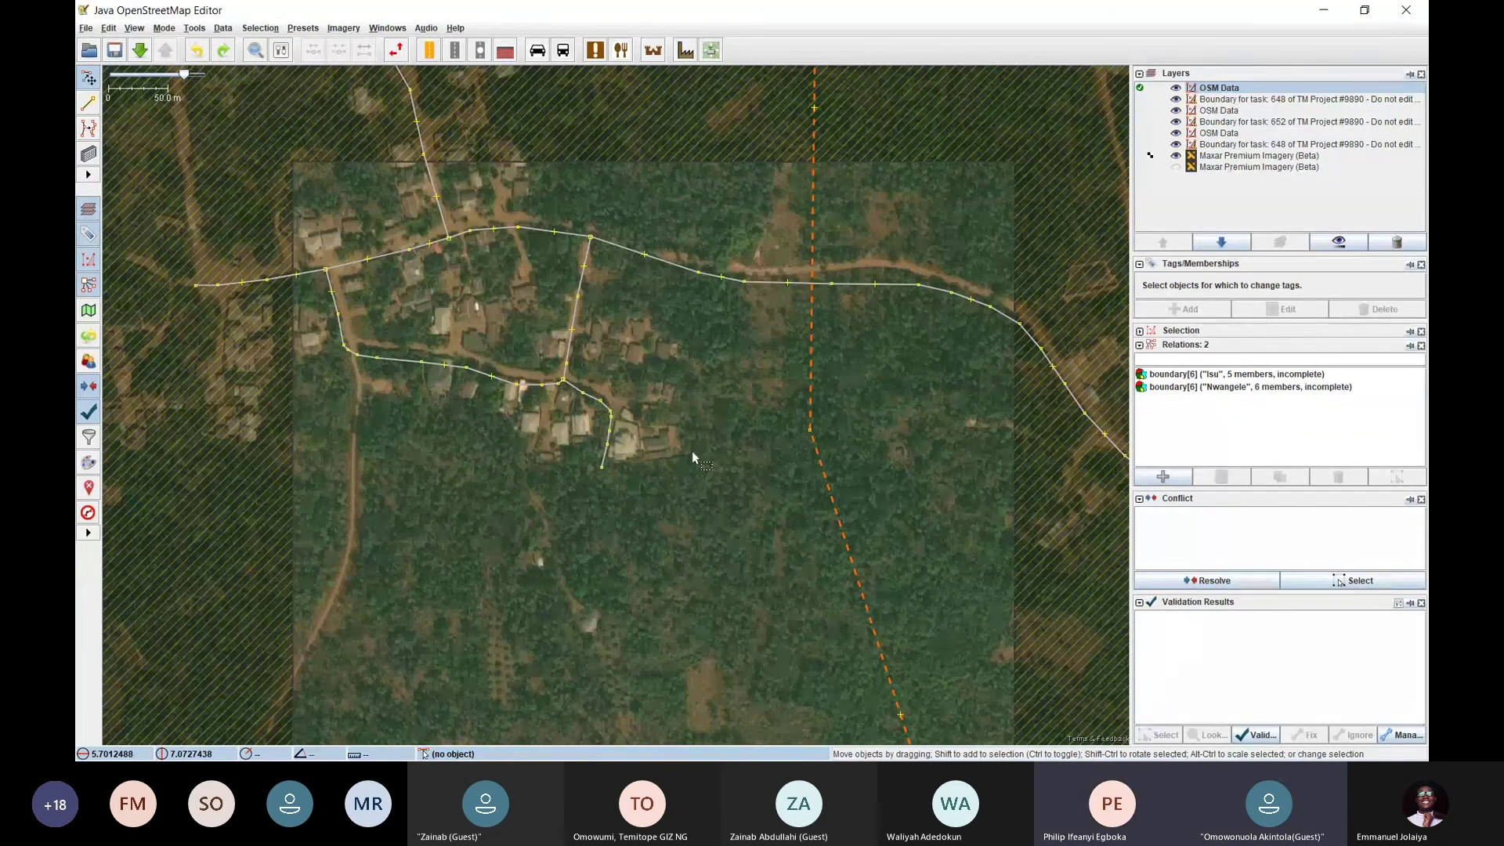
{"action": "left_click_drag", "start_coordinate": [713, 521], "coordinate": [655, 325]}
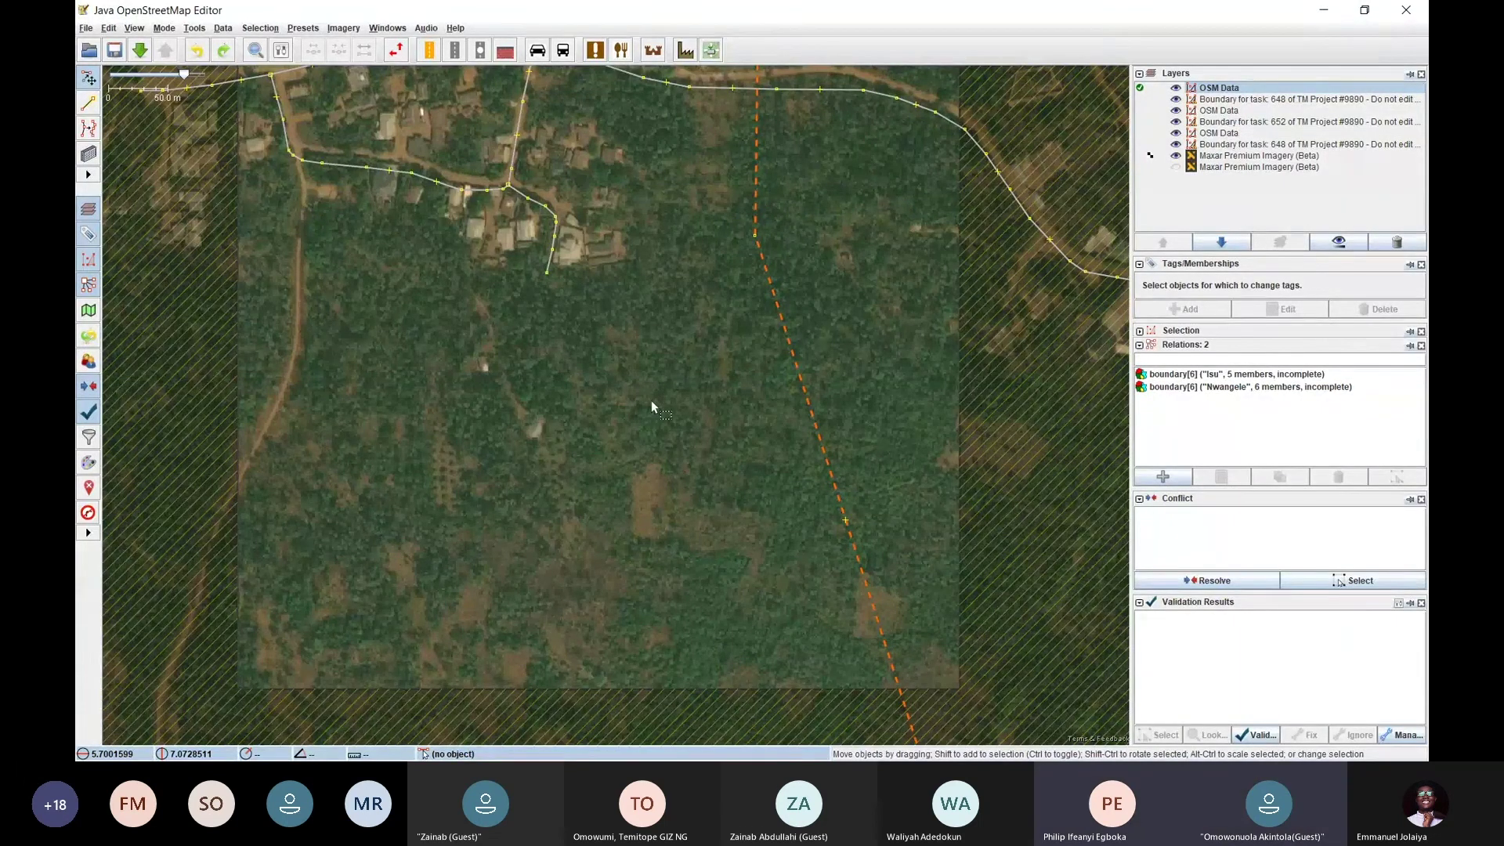
{"action": "left_click_drag", "start_coordinate": [665, 230], "coordinate": [627, 431]}
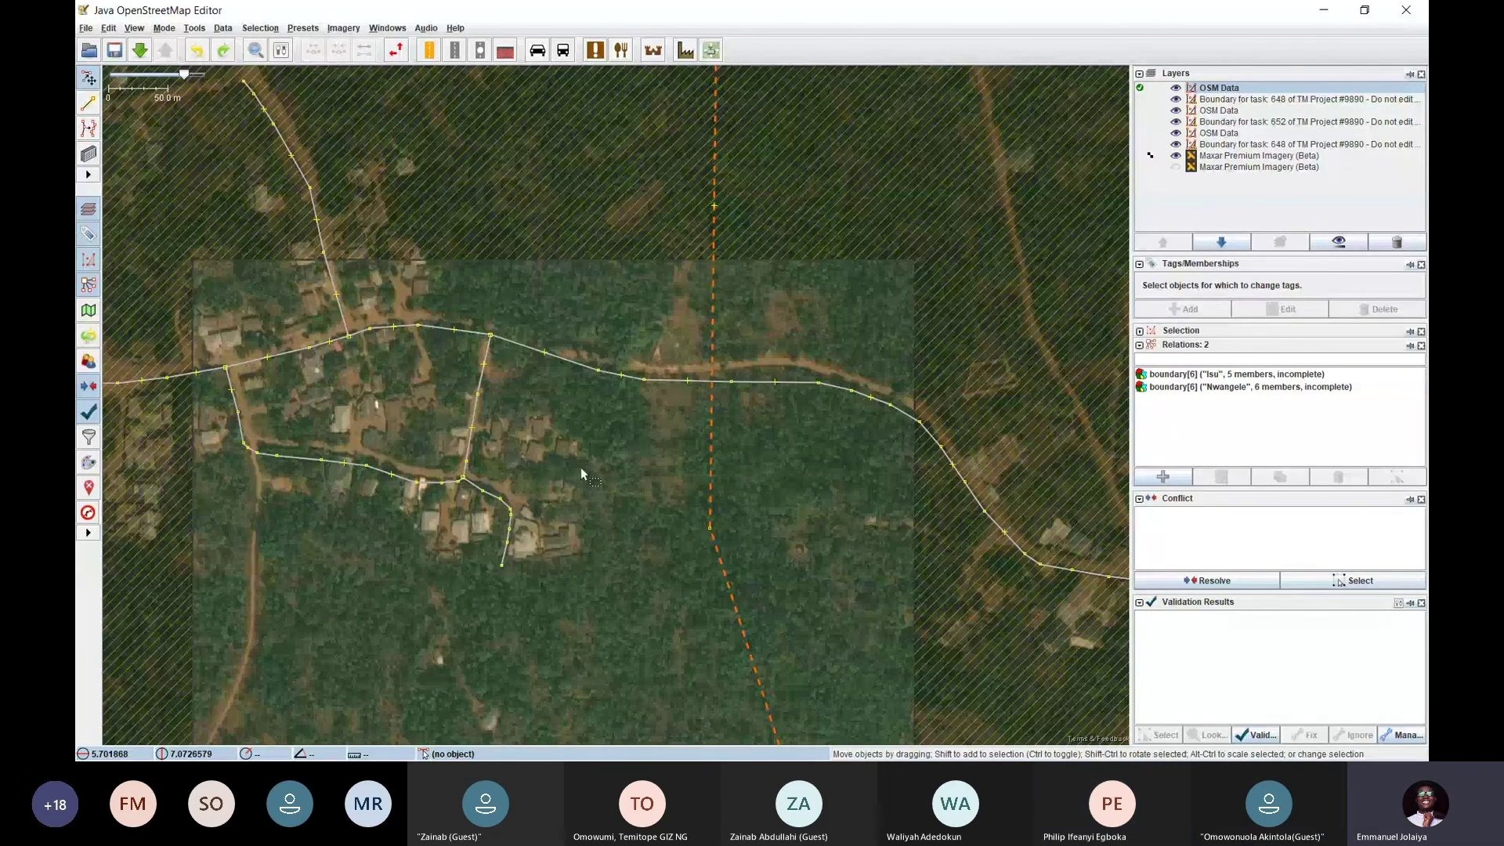
{"action": "left_click_drag", "start_coordinate": [530, 446], "coordinate": [584, 406]}
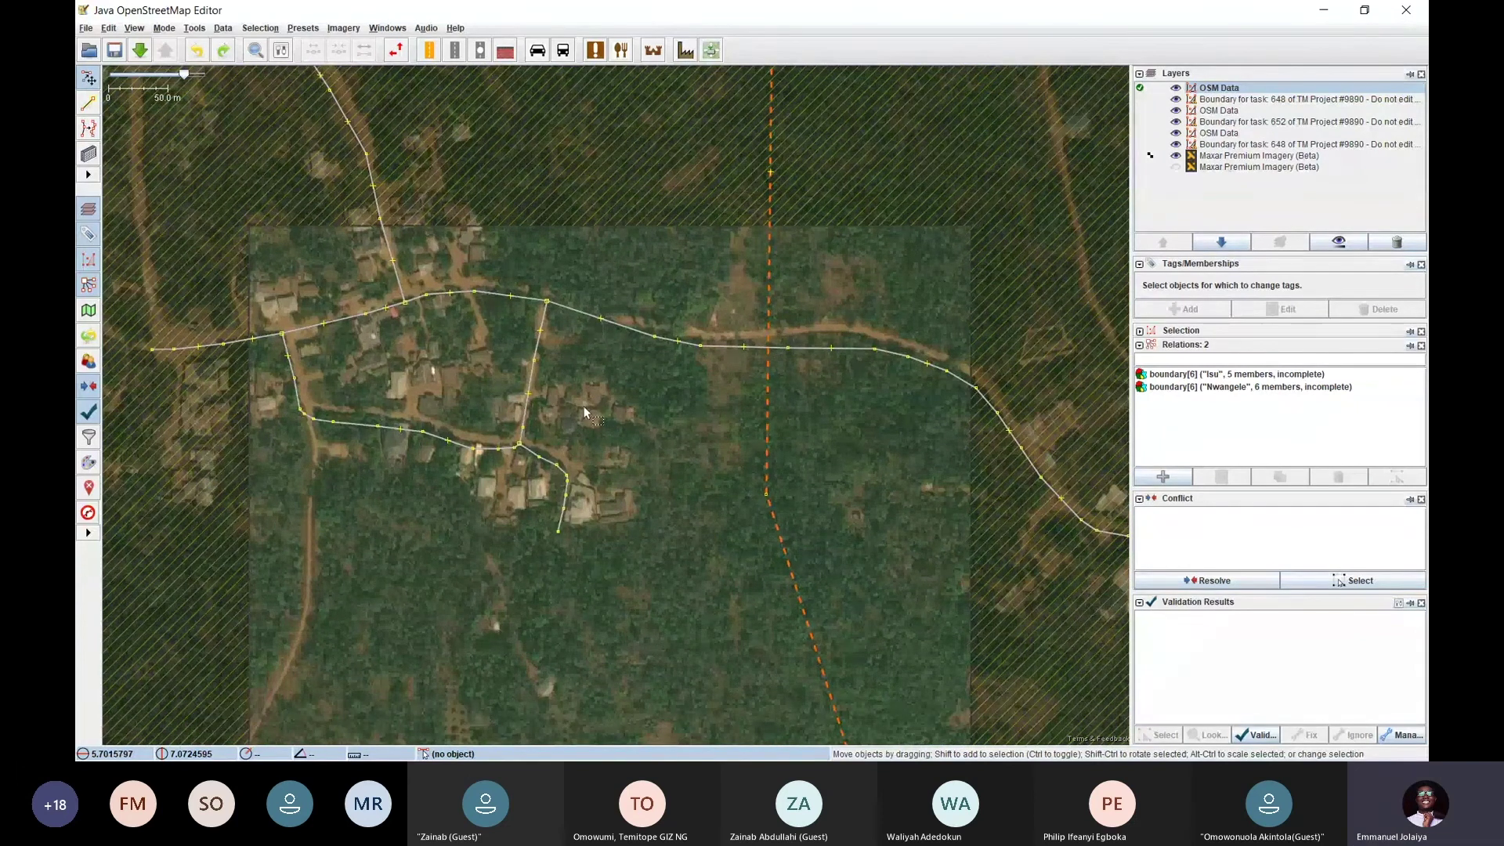
{"action": "scroll", "coordinate": [519, 250], "scroll_direction": "up", "scroll_amount": 2}
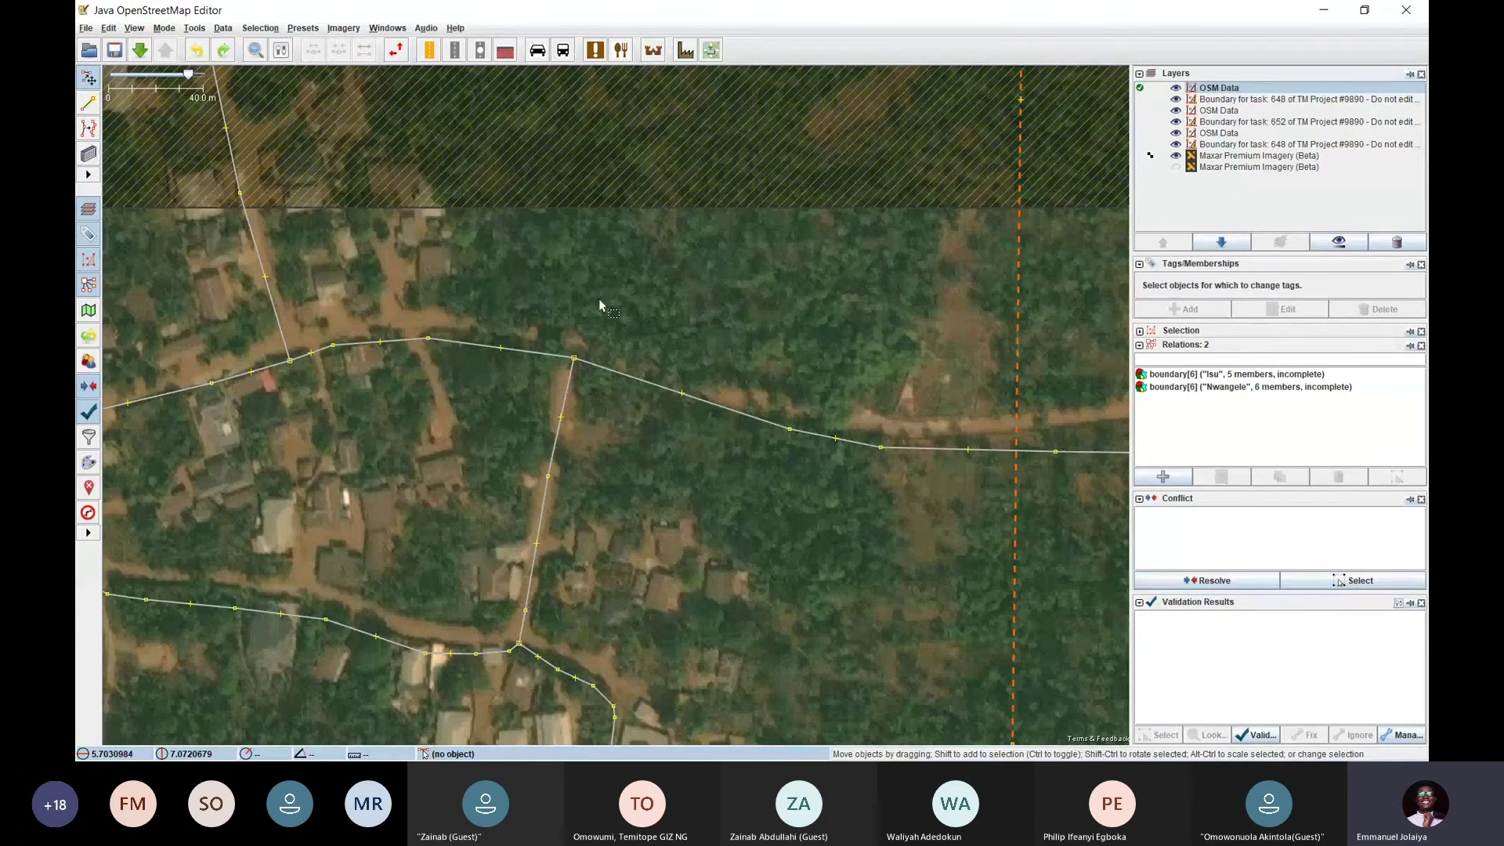
Switch between Draw buildings and Select mode via the B/S keys and Mode menu, then close the menu
{"action": "key", "text": "b"}
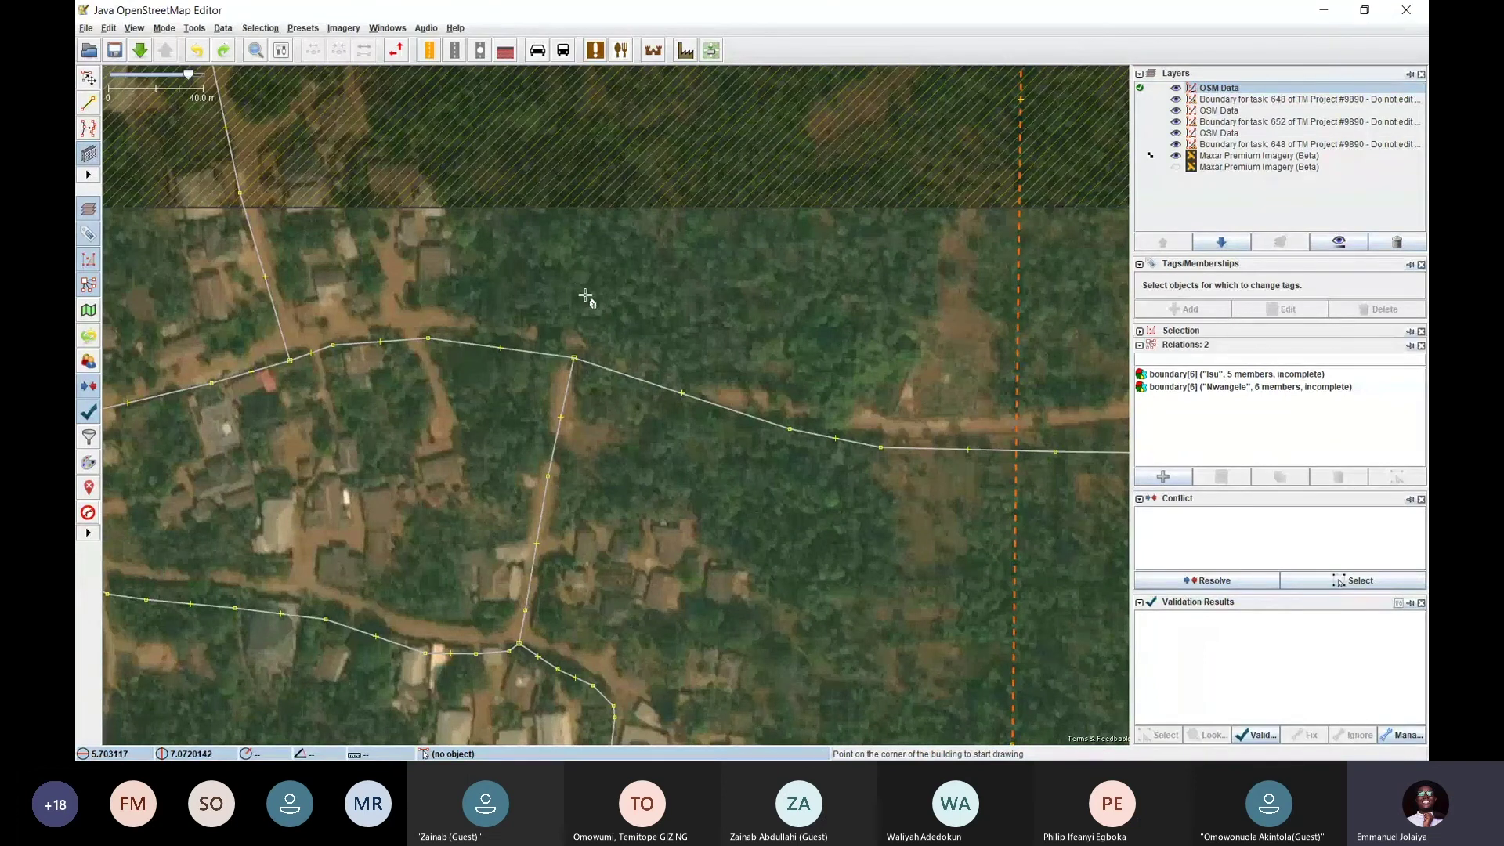
{"action": "key", "text": "s"}
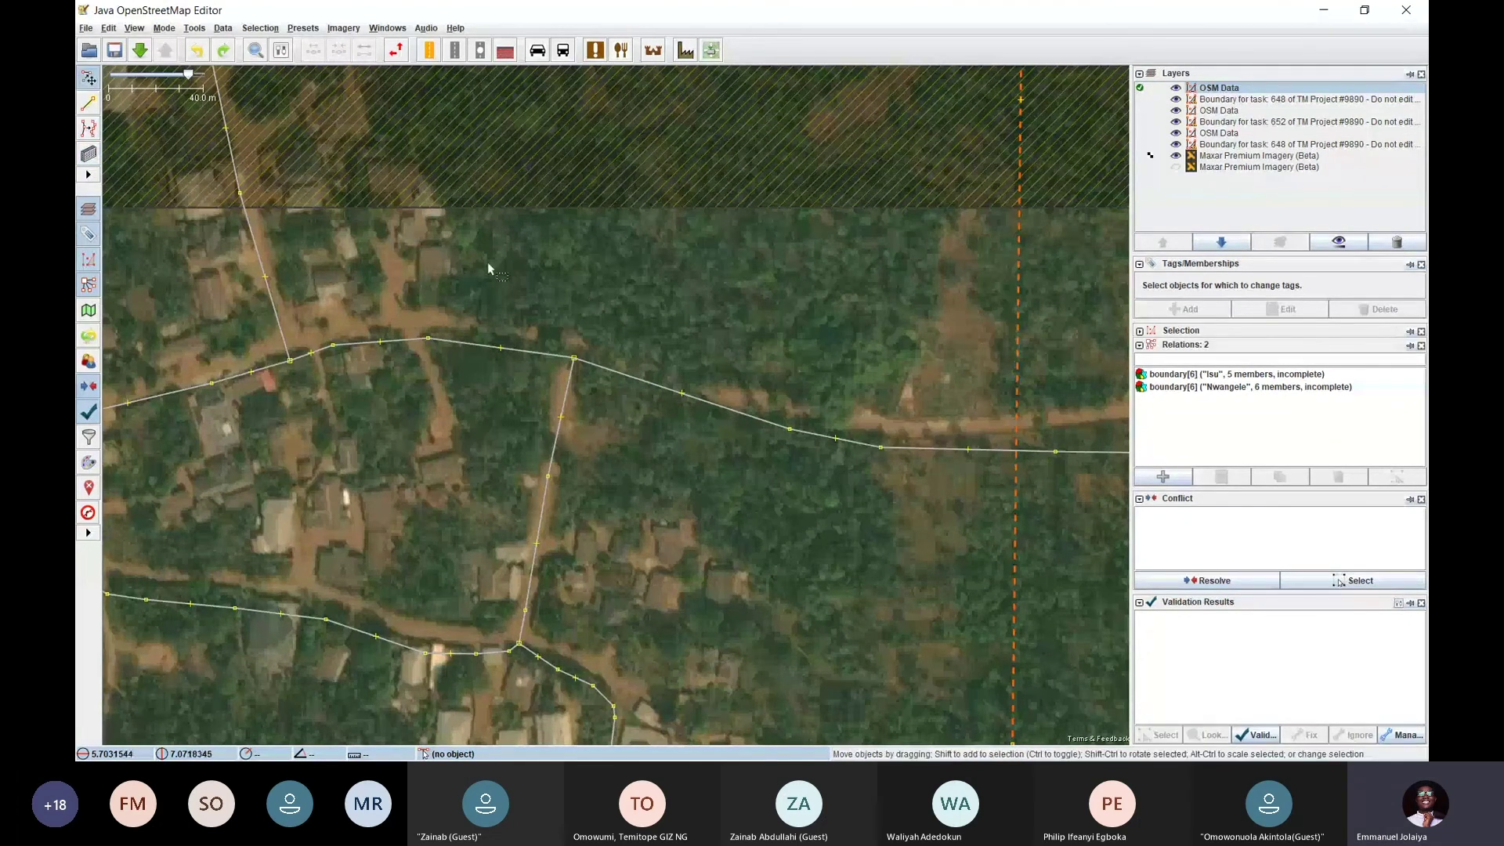
{"action": "left_click", "coordinate": [162, 30]}
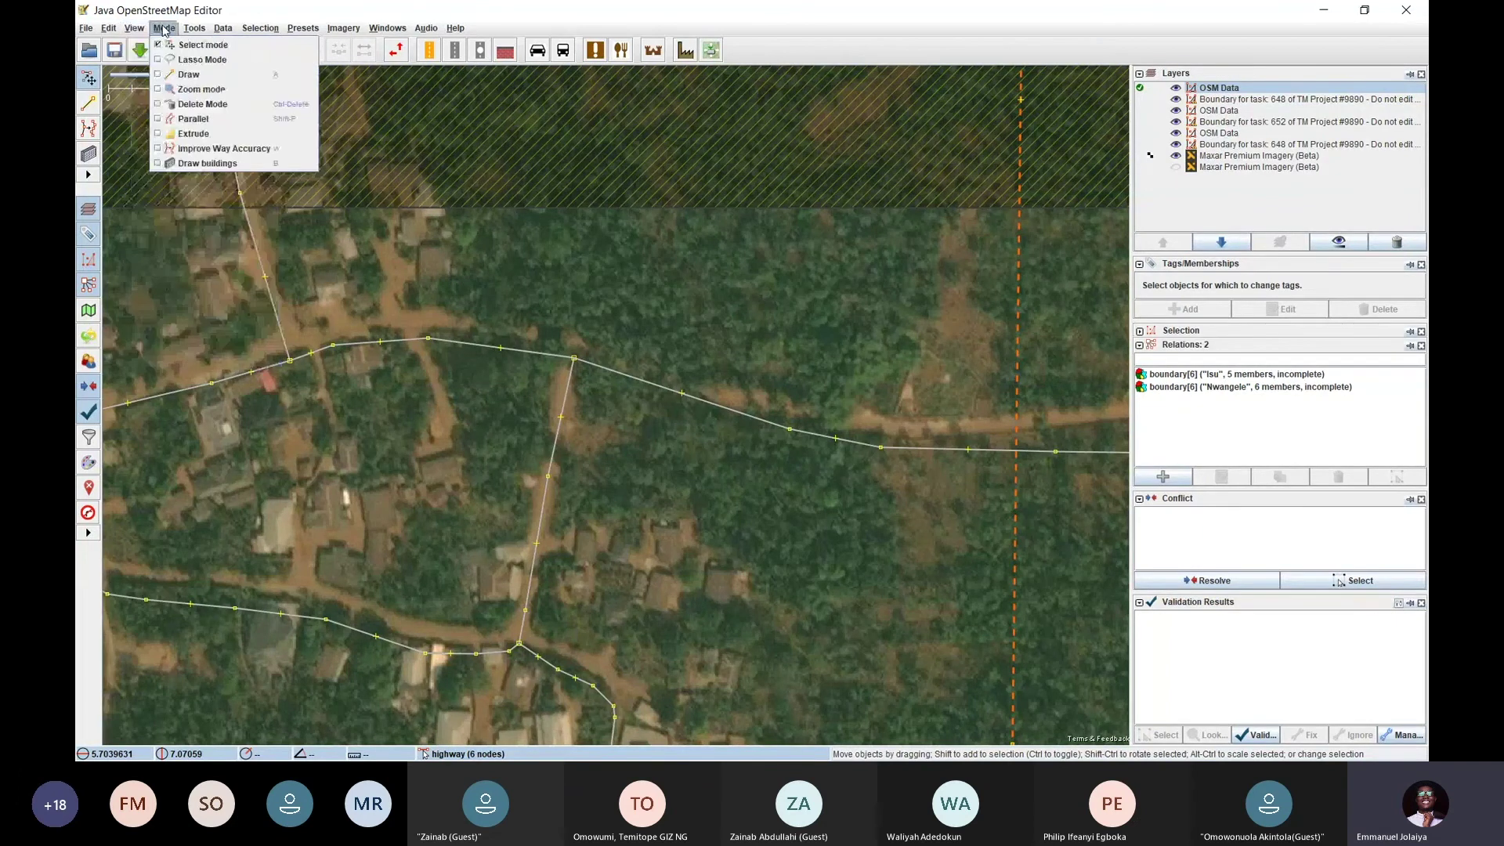
{"action": "left_click", "coordinate": [228, 163]}
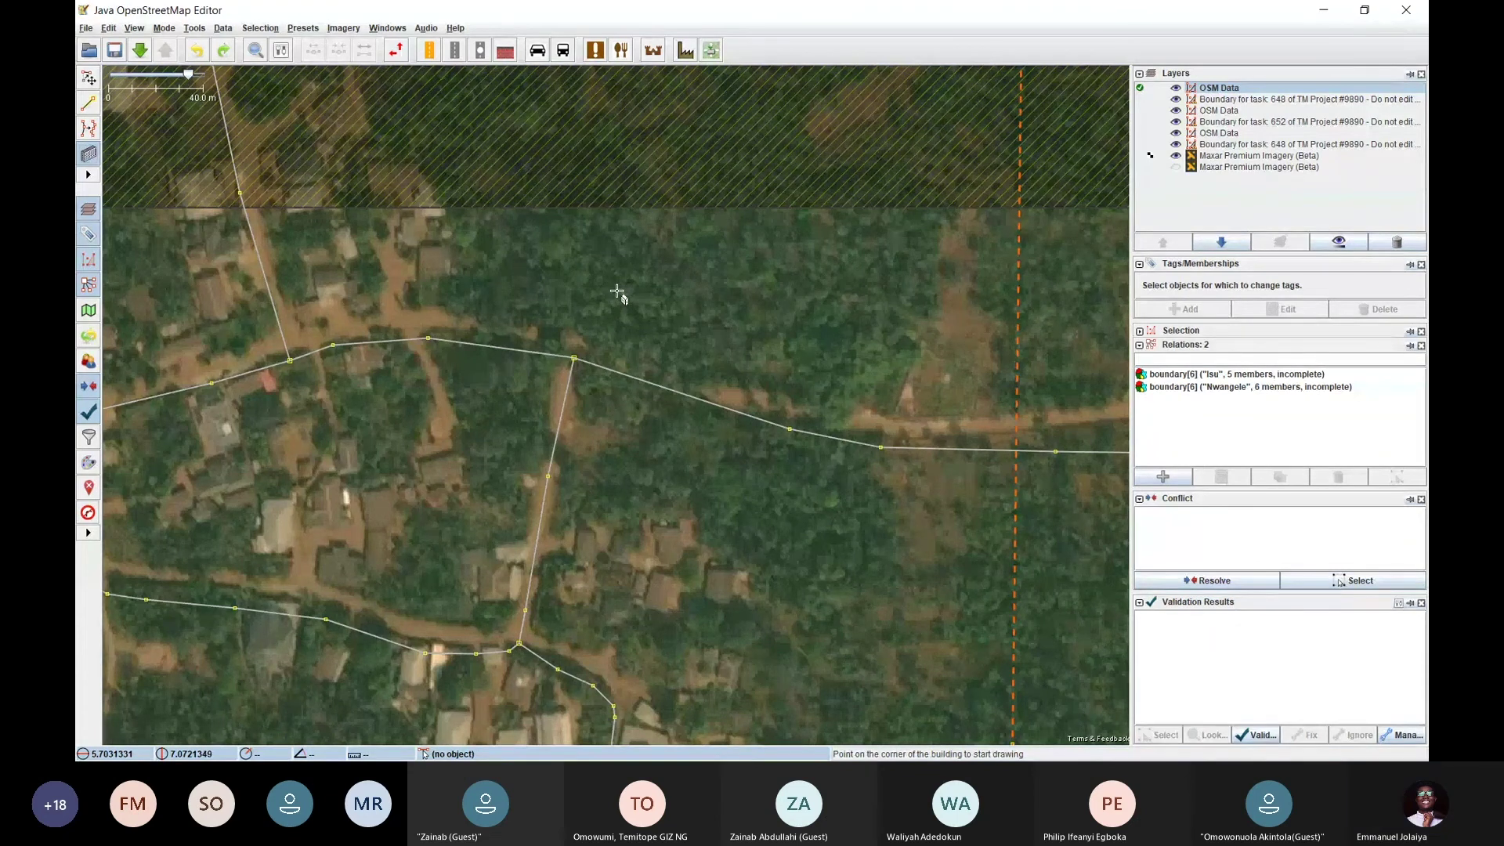
{"action": "key", "text": "s"}
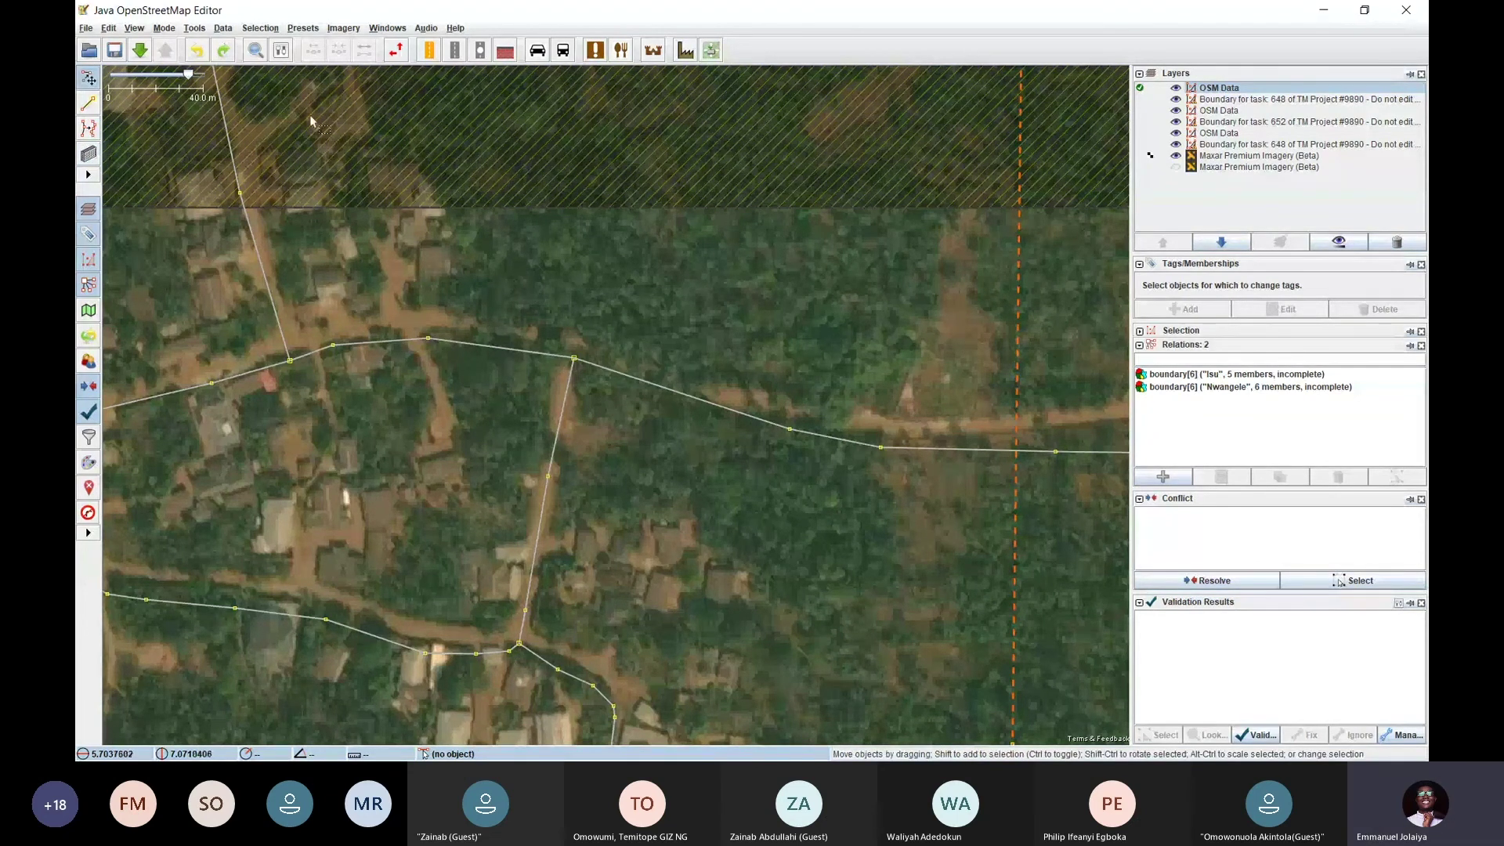
{"action": "left_click", "coordinate": [164, 27]}
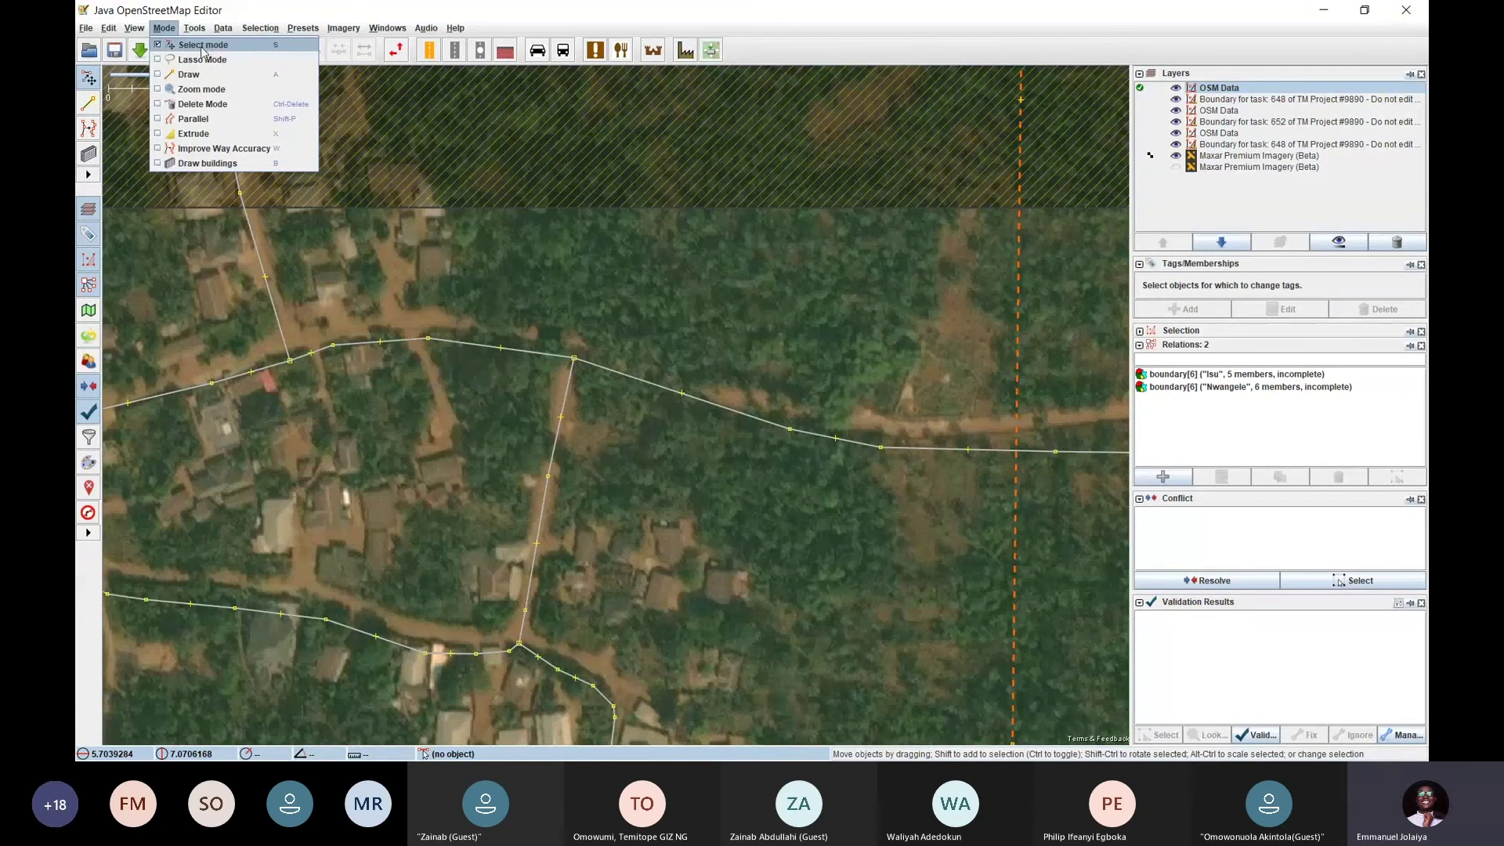
{"action": "left_click", "coordinate": [628, 264]}
Turn on Draw buildings and pan over the houses south of the road and the village centre
{"action": "left_click_drag", "start_coordinate": [679, 281], "coordinate": [672, 233]}
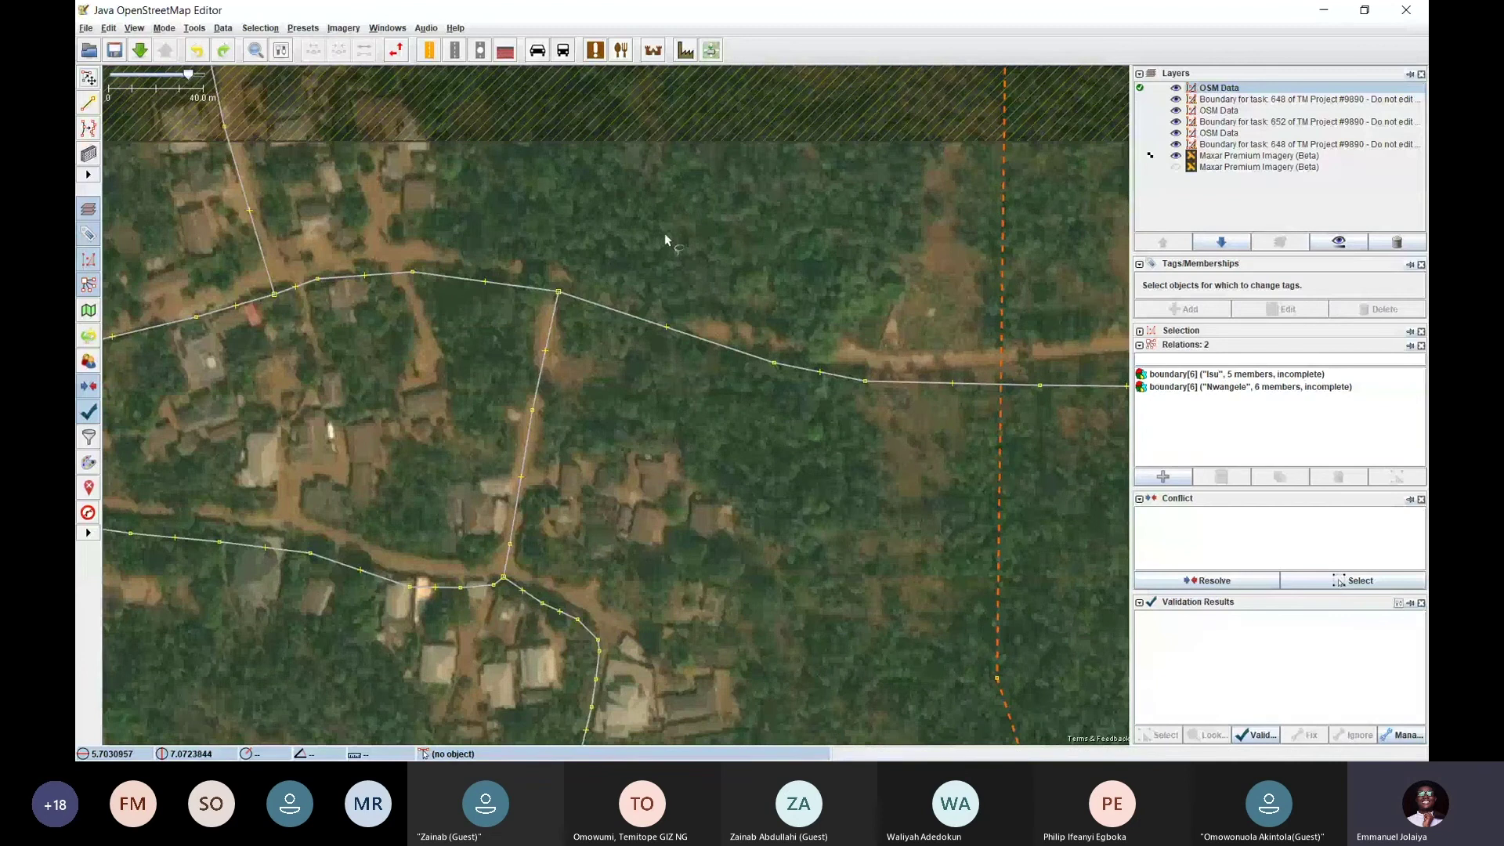
{"action": "key", "text": "b"}
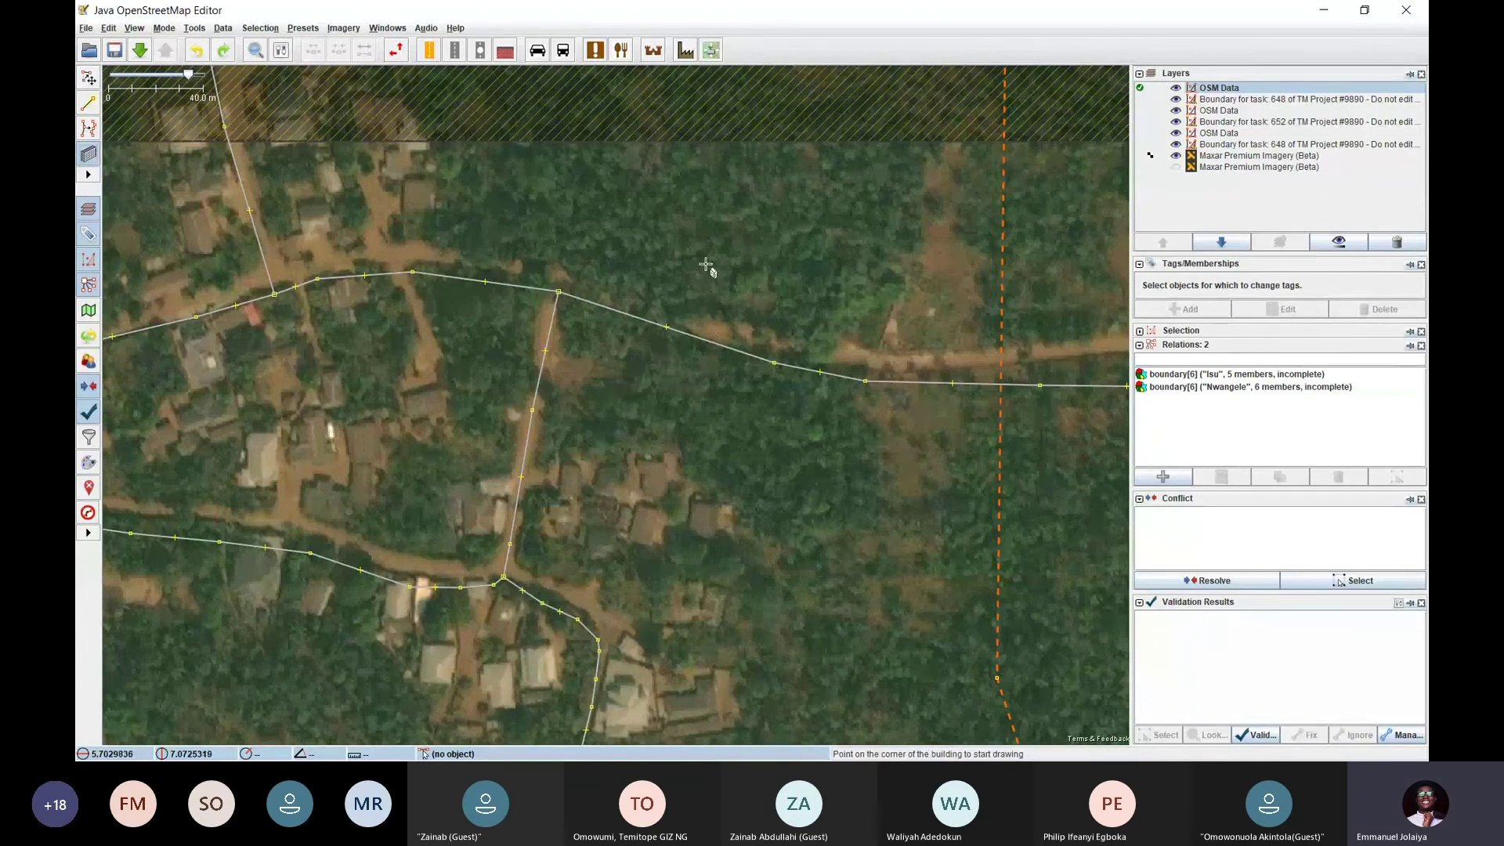
{"action": "left_click_drag", "start_coordinate": [779, 440], "coordinate": [769, 285]}
{"action": "left_click_drag", "start_coordinate": [741, 412], "coordinate": [655, 245]}
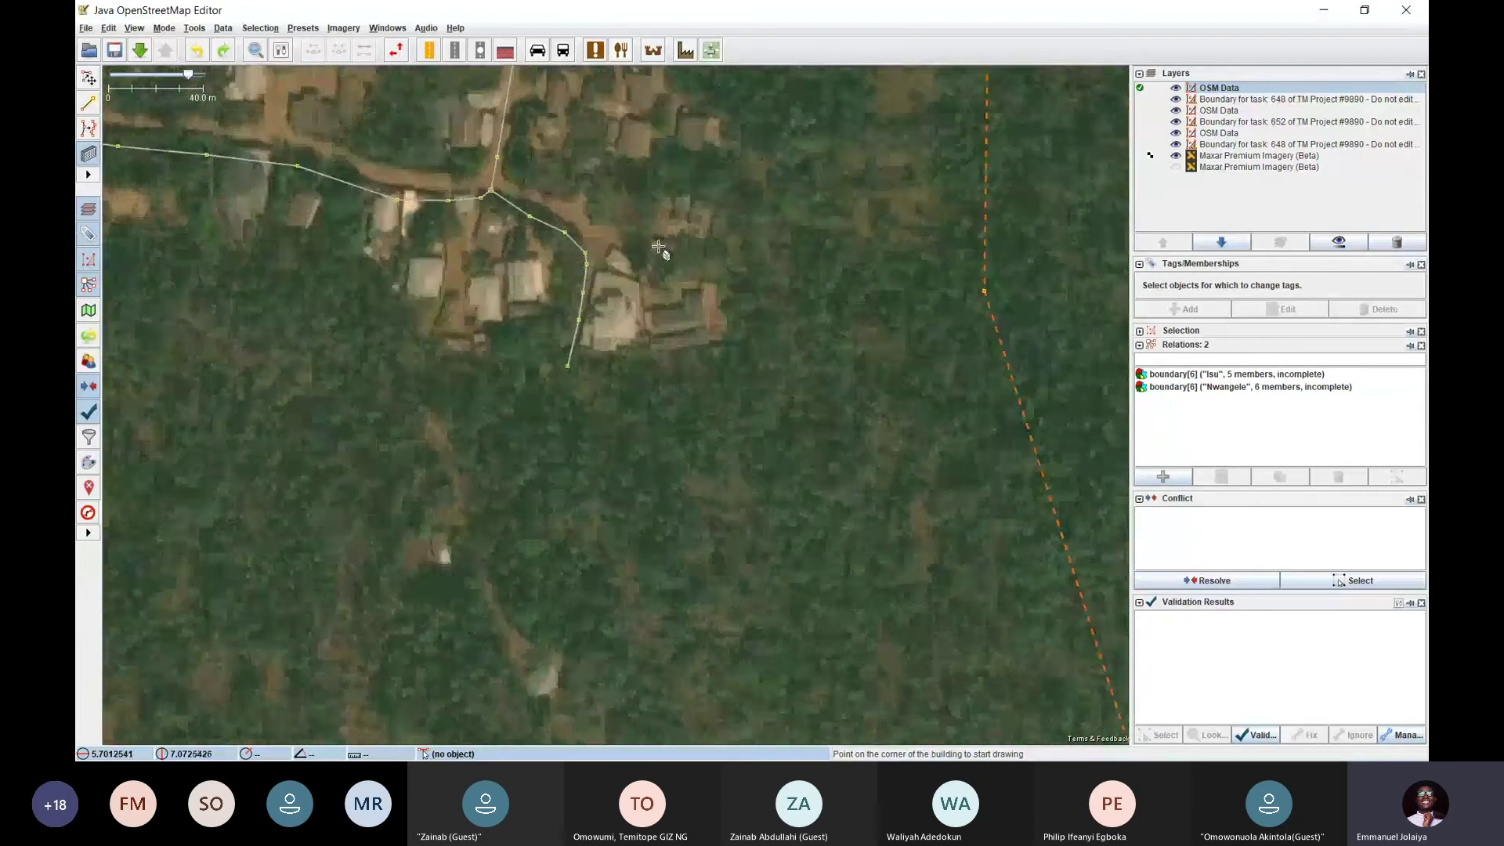
{"action": "left_click_drag", "start_coordinate": [738, 326], "coordinate": [705, 198]}
{"action": "left_click_drag", "start_coordinate": [597, 275], "coordinate": [715, 354]}
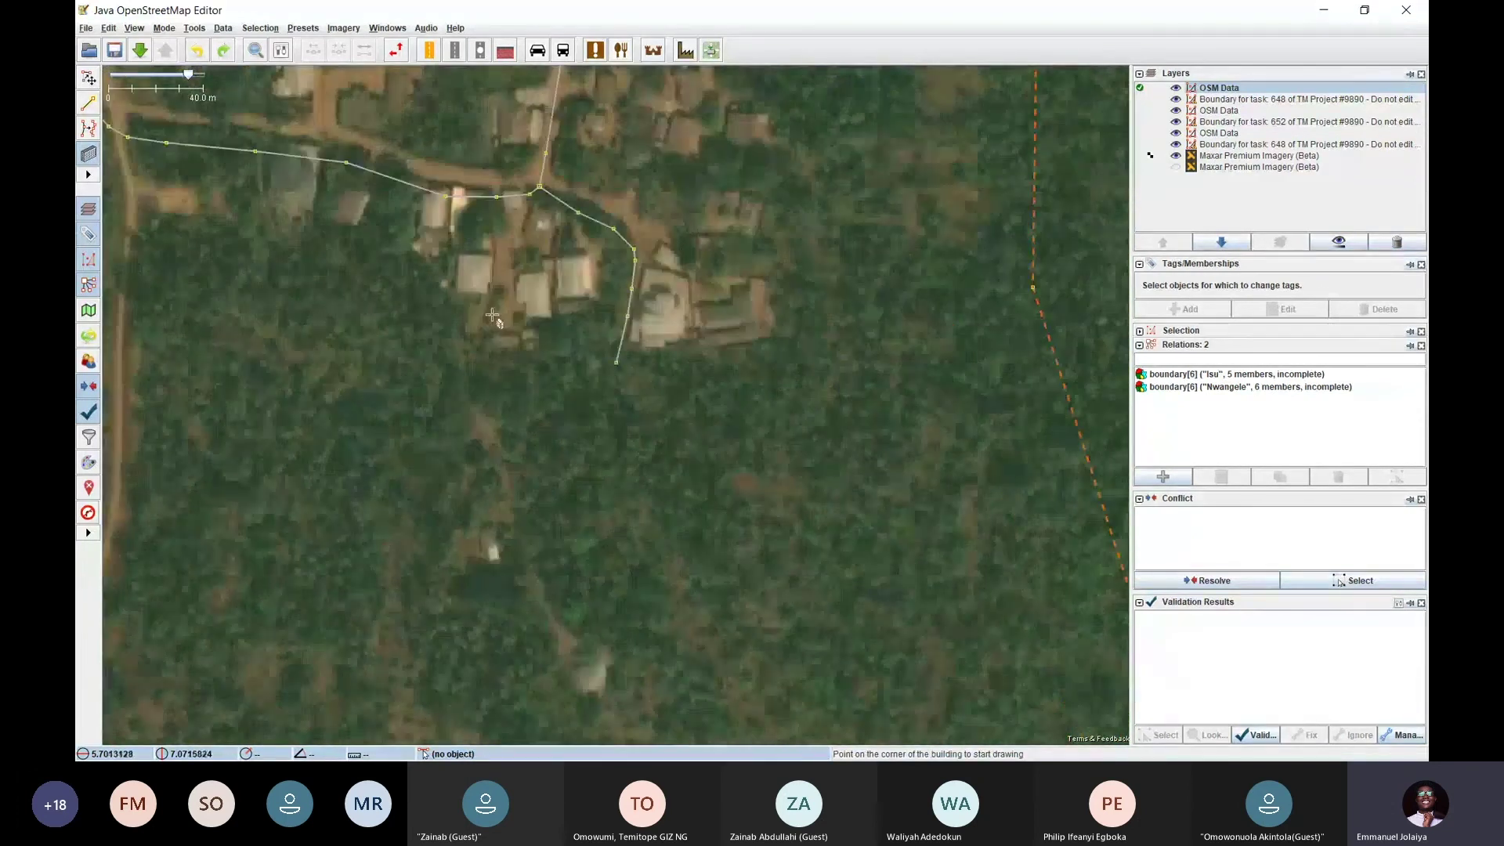
{"action": "left_click_drag", "start_coordinate": [262, 224], "coordinate": [496, 419]}
{"action": "left_click_drag", "start_coordinate": [486, 340], "coordinate": [520, 479]}
{"action": "left_click_drag", "start_coordinate": [611, 310], "coordinate": [548, 439]}
{"action": "left_click_drag", "start_coordinate": [574, 381], "coordinate": [709, 424]}
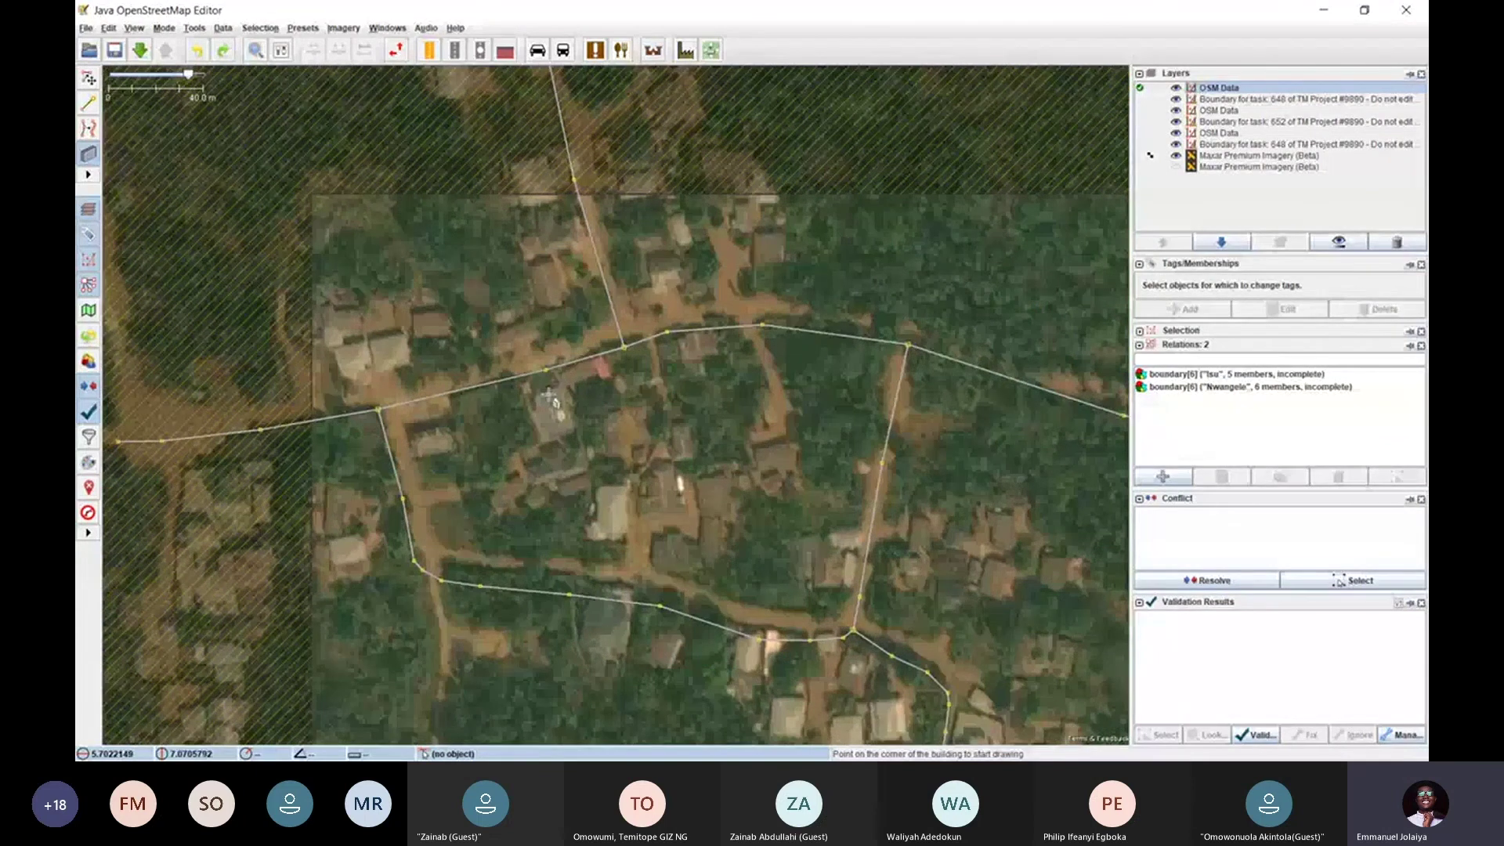
{"action": "left_click_drag", "start_coordinate": [548, 398], "coordinate": [563, 302]}
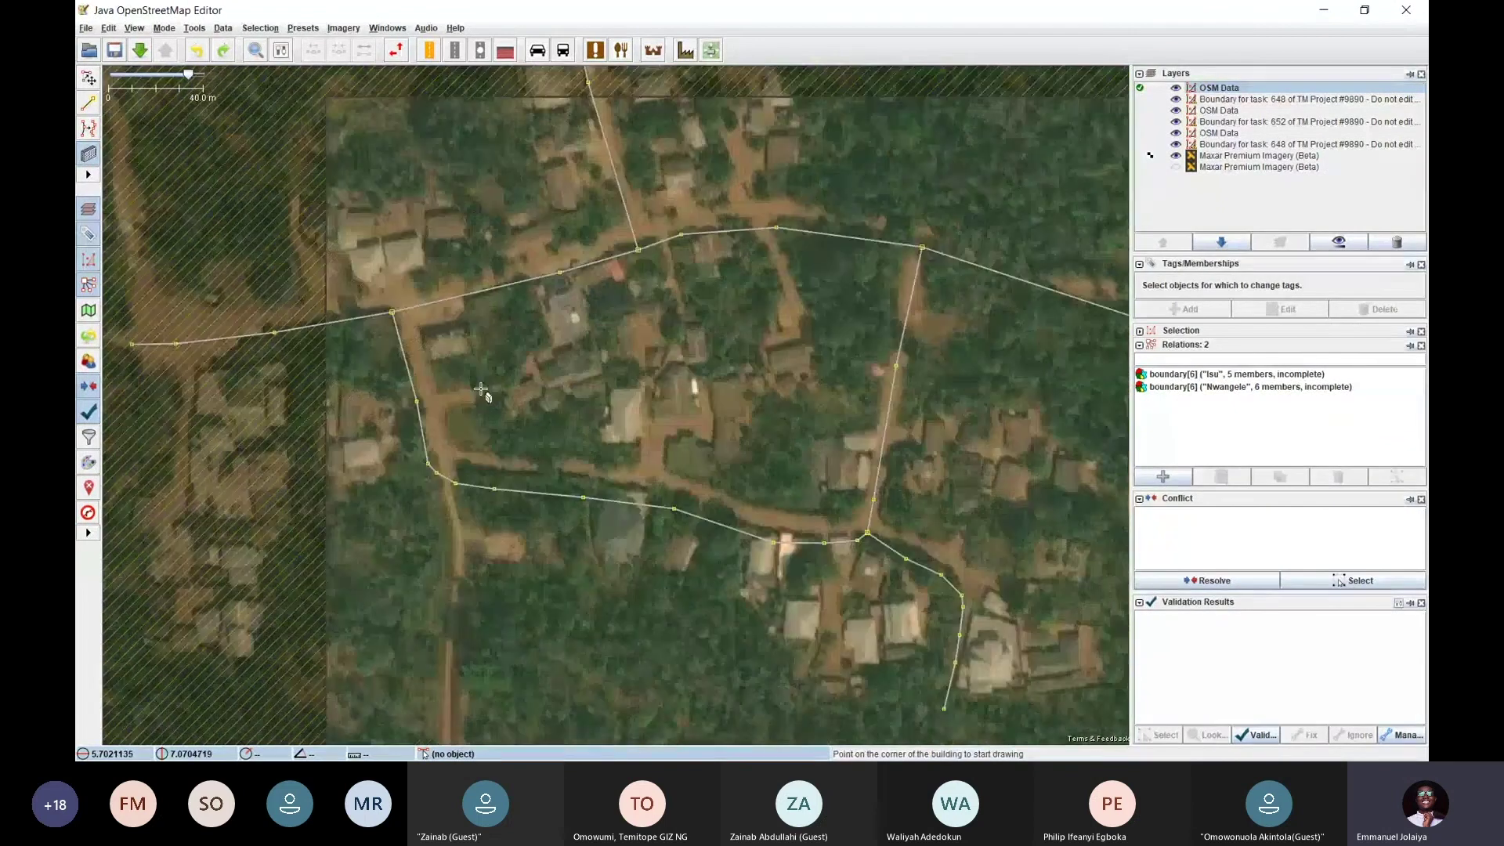
{"action": "left_click_drag", "start_coordinate": [480, 389], "coordinate": [577, 360]}
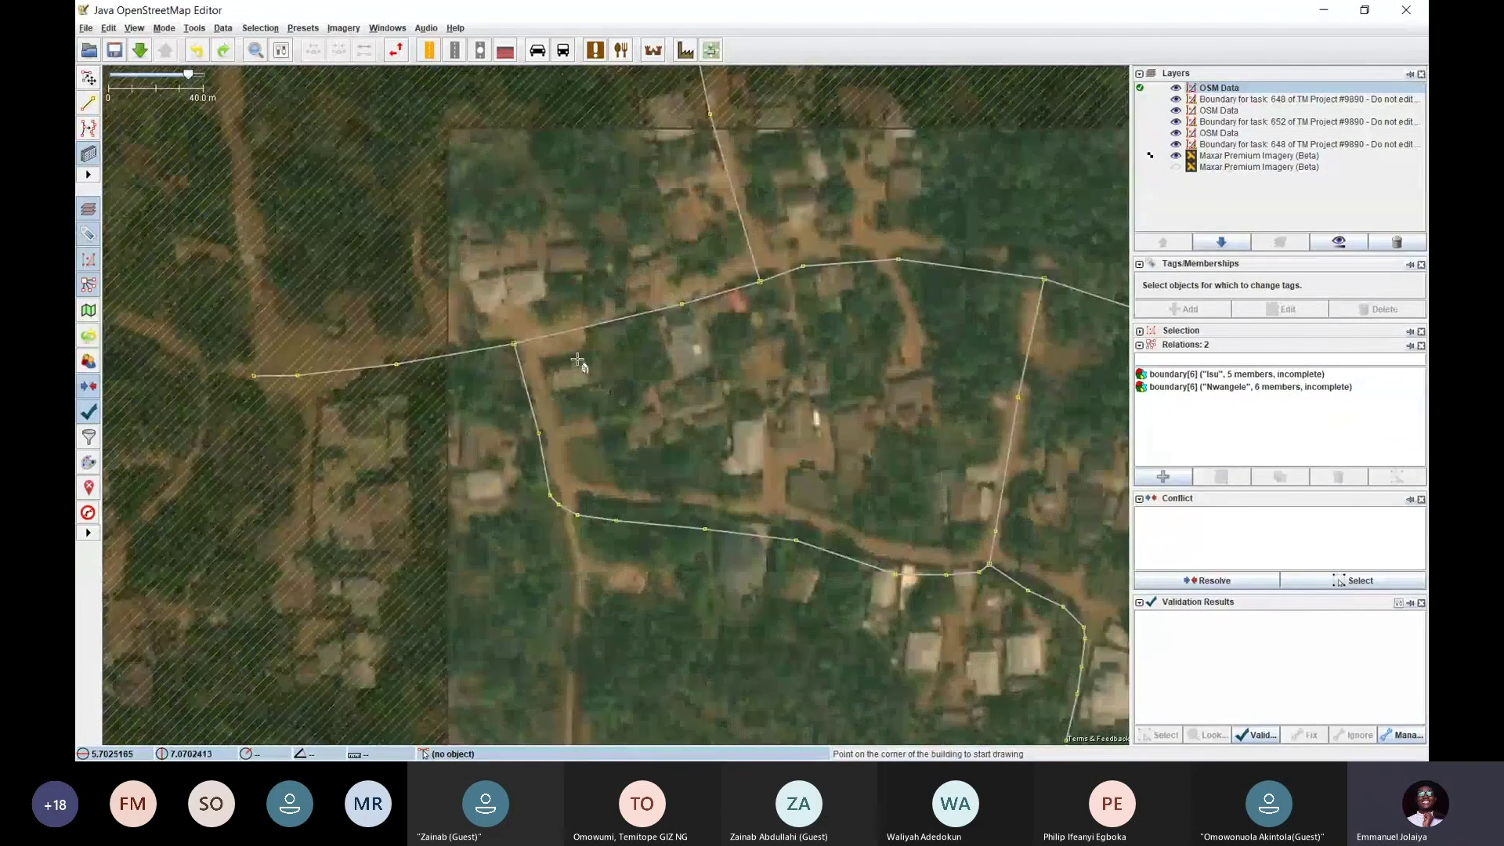
Zoom and pan around the settlement, the northern road junction and the area to the southeast
{"action": "scroll", "coordinate": [517, 291], "scroll_direction": "up", "scroll_amount": 2}
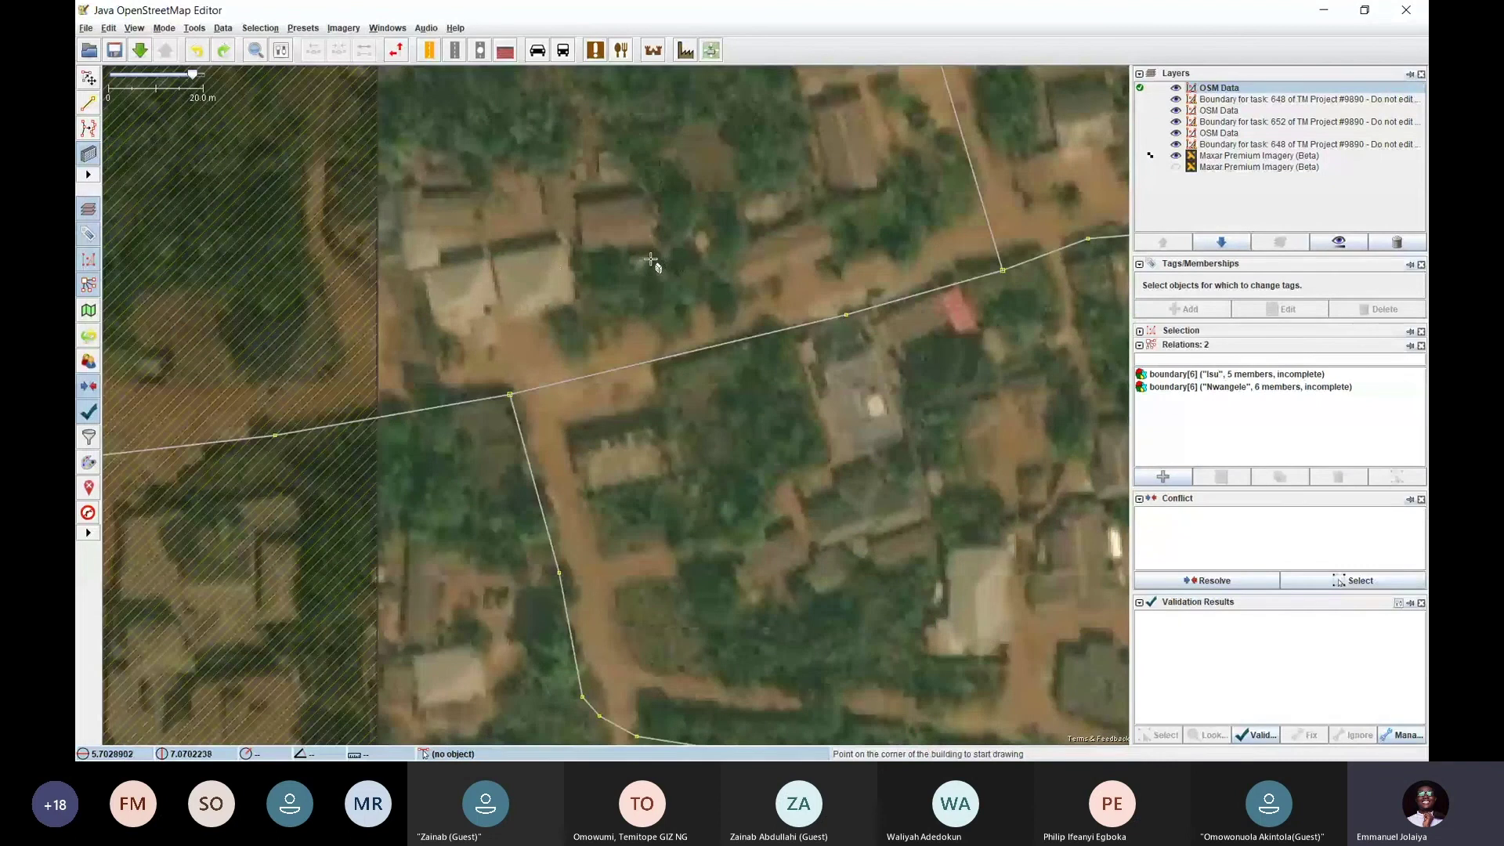
{"action": "scroll", "coordinate": [650, 259], "scroll_direction": "down", "scroll_amount": 3}
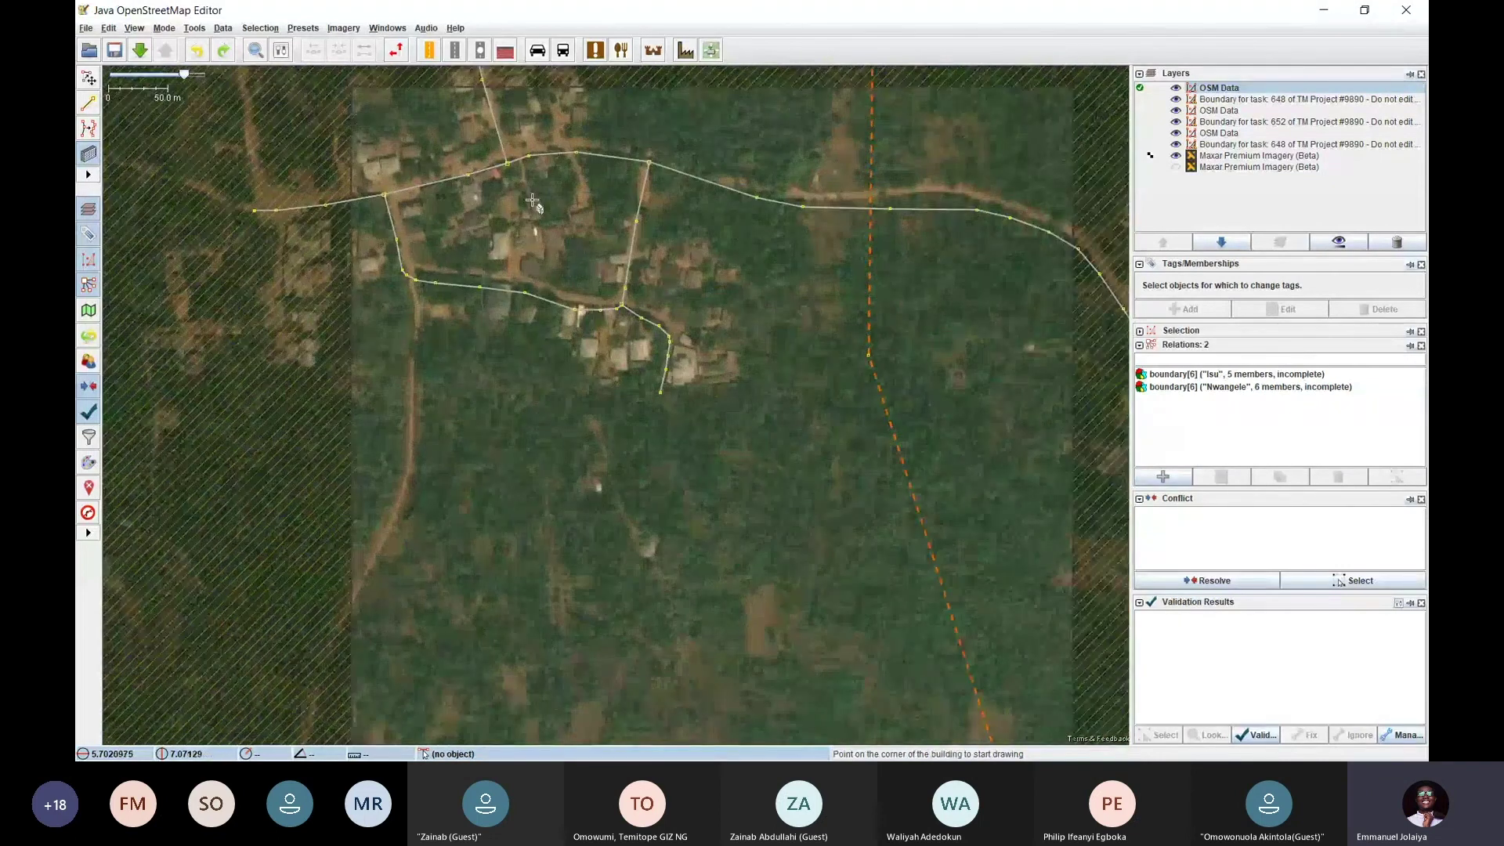
{"action": "left_click_drag", "start_coordinate": [560, 250], "coordinate": [552, 396]}
{"action": "scroll", "coordinate": [571, 262], "scroll_direction": "up", "scroll_amount": 2}
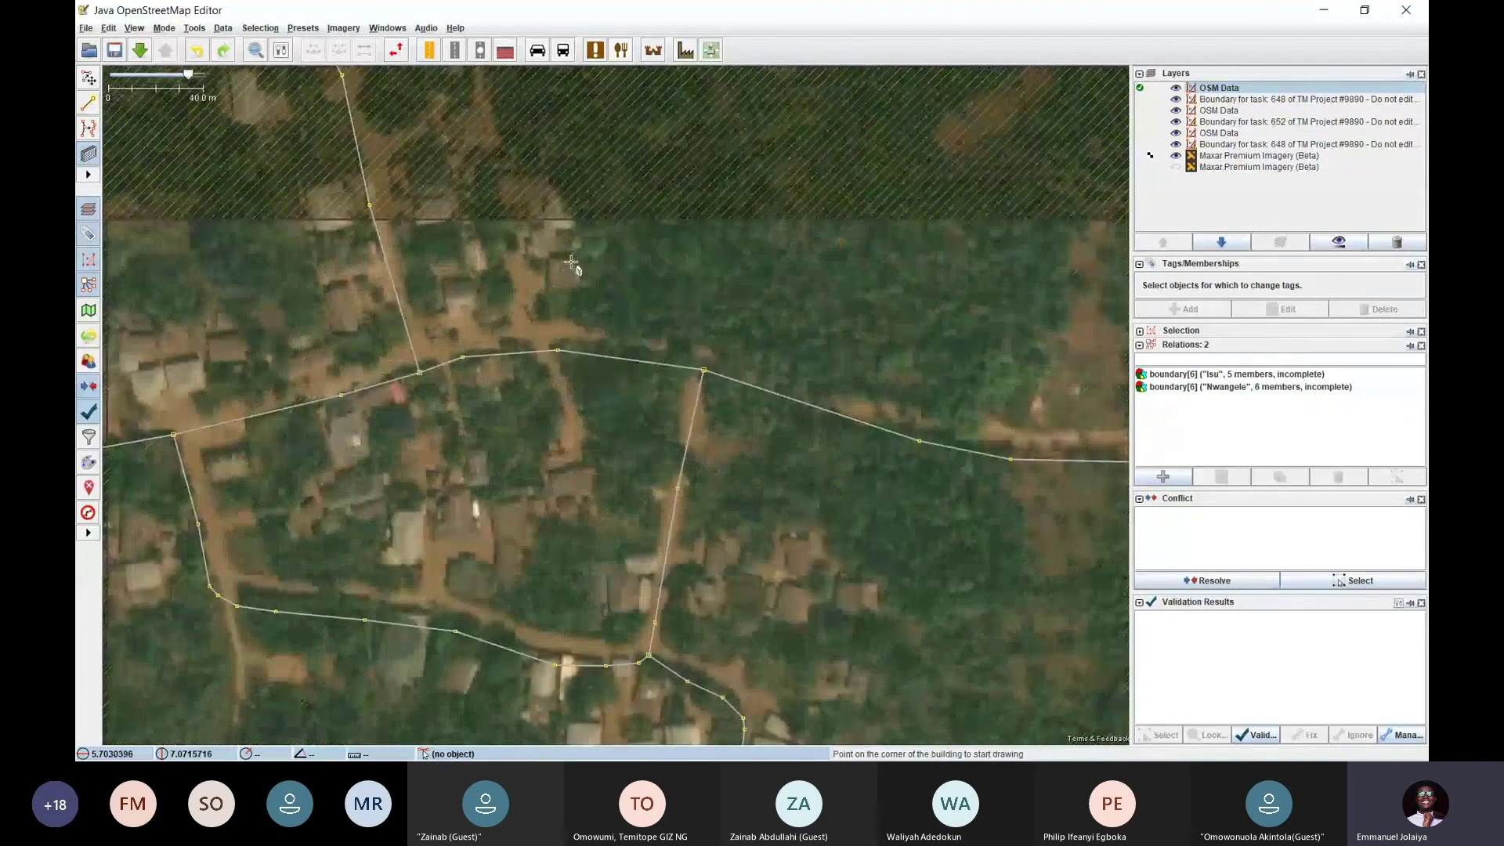
{"action": "scroll", "coordinate": [571, 262], "scroll_direction": "up", "scroll_amount": 2}
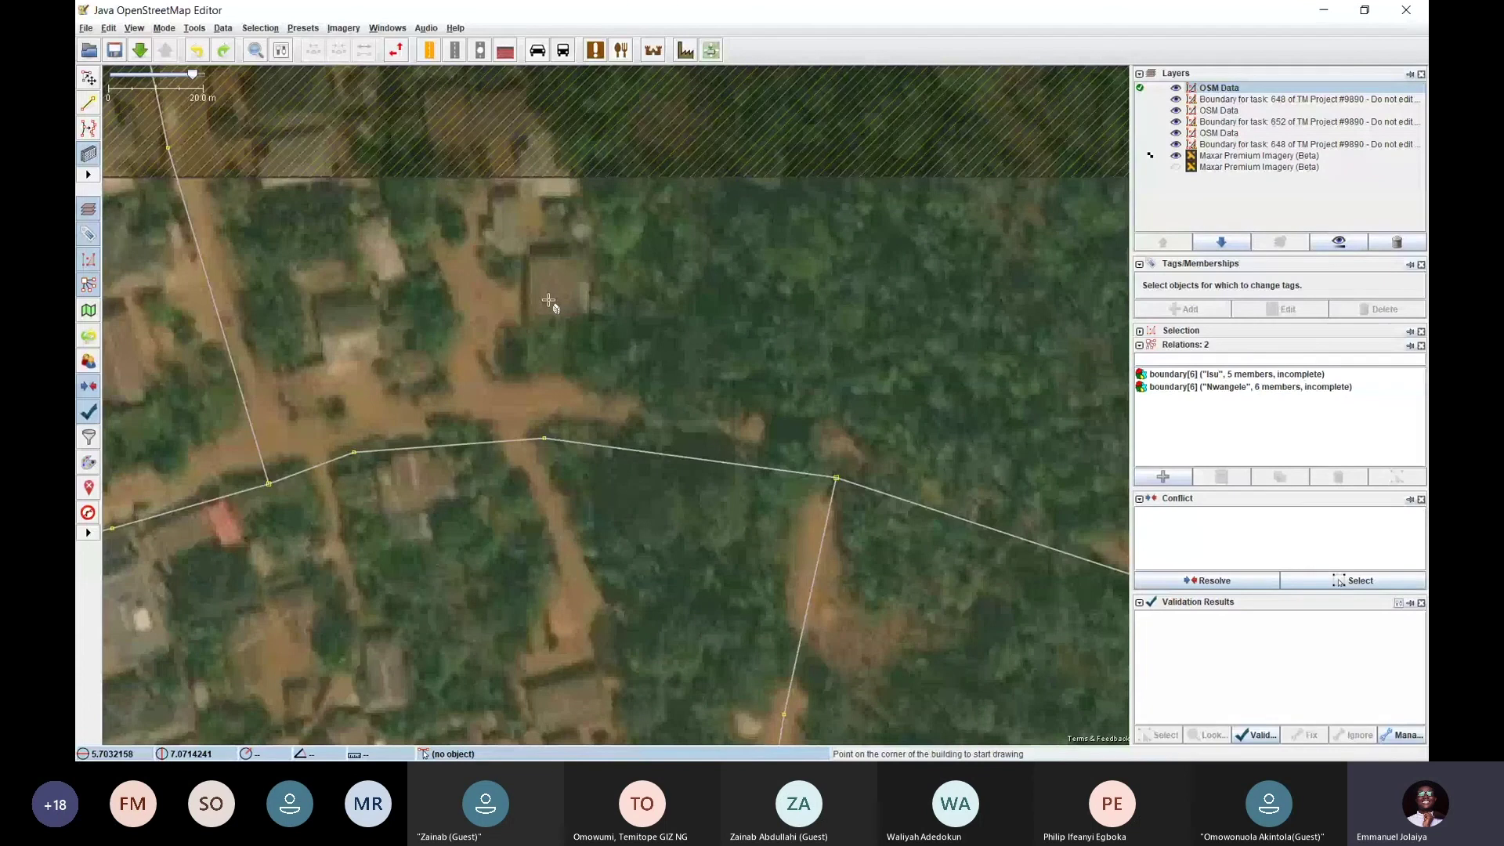
{"action": "scroll", "coordinate": [549, 300], "scroll_direction": "down", "scroll_amount": 3}
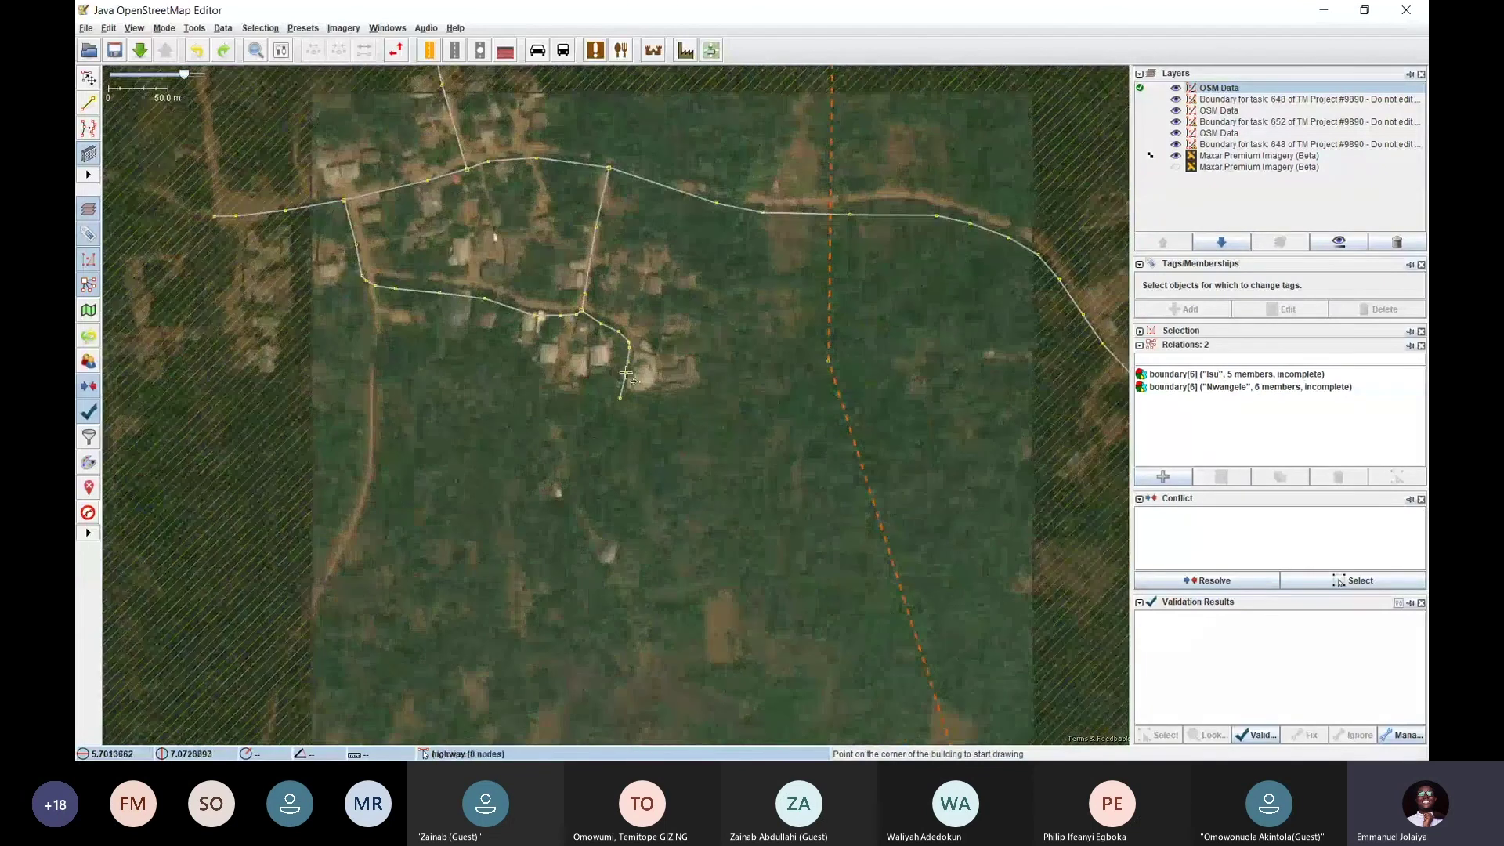
{"action": "scroll", "coordinate": [635, 384], "scroll_direction": "up", "scroll_amount": 2}
{"action": "left_click_drag", "start_coordinate": [235, 120], "coordinate": [740, 533]}
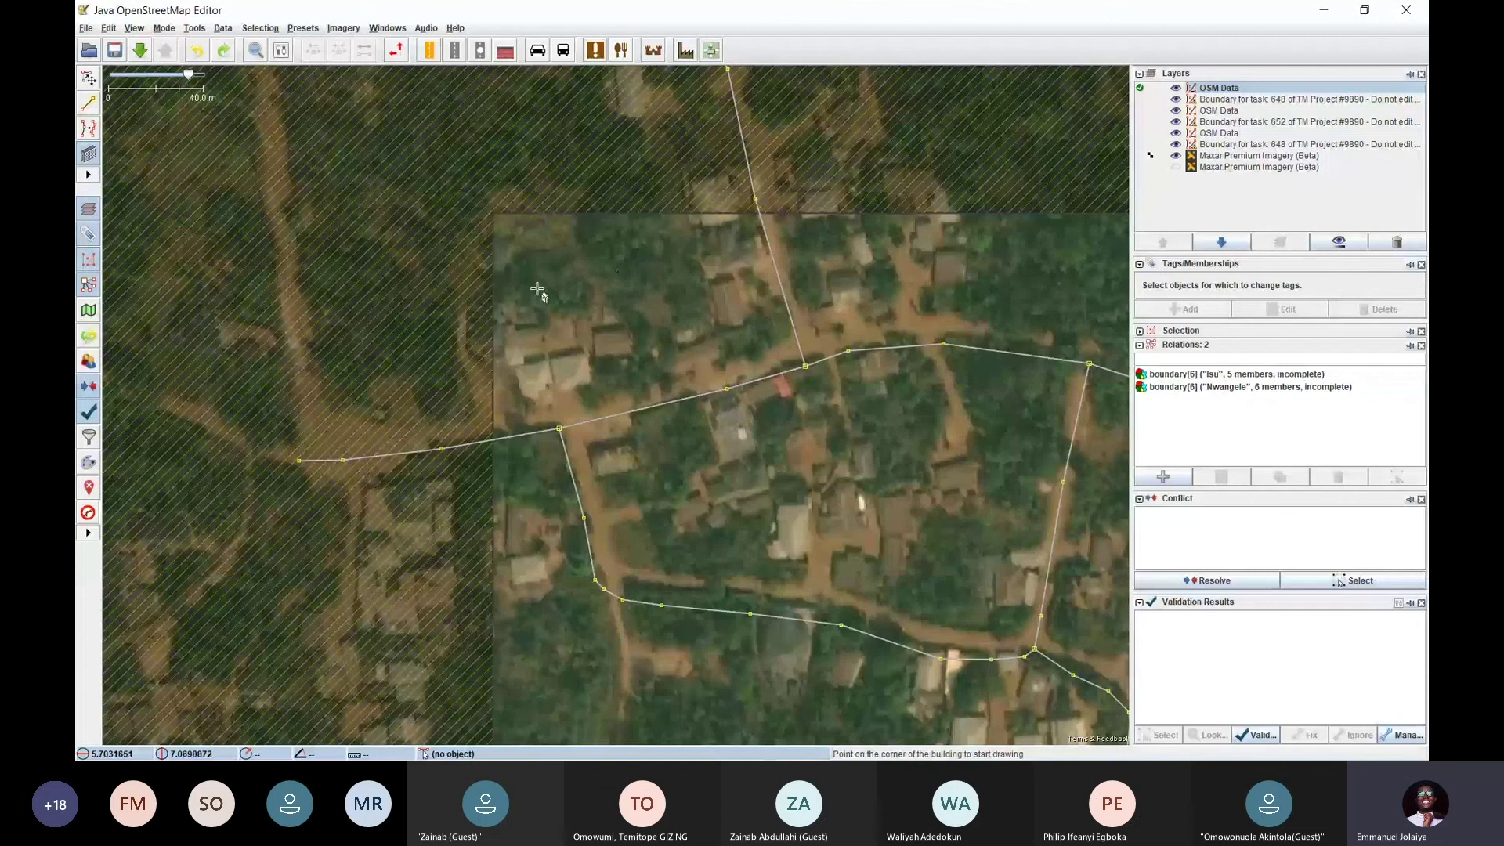
{"action": "scroll", "coordinate": [537, 289], "scroll_direction": "up", "scroll_amount": 3}
{"action": "scroll", "coordinate": [509, 276], "scroll_direction": "down", "scroll_amount": 1}
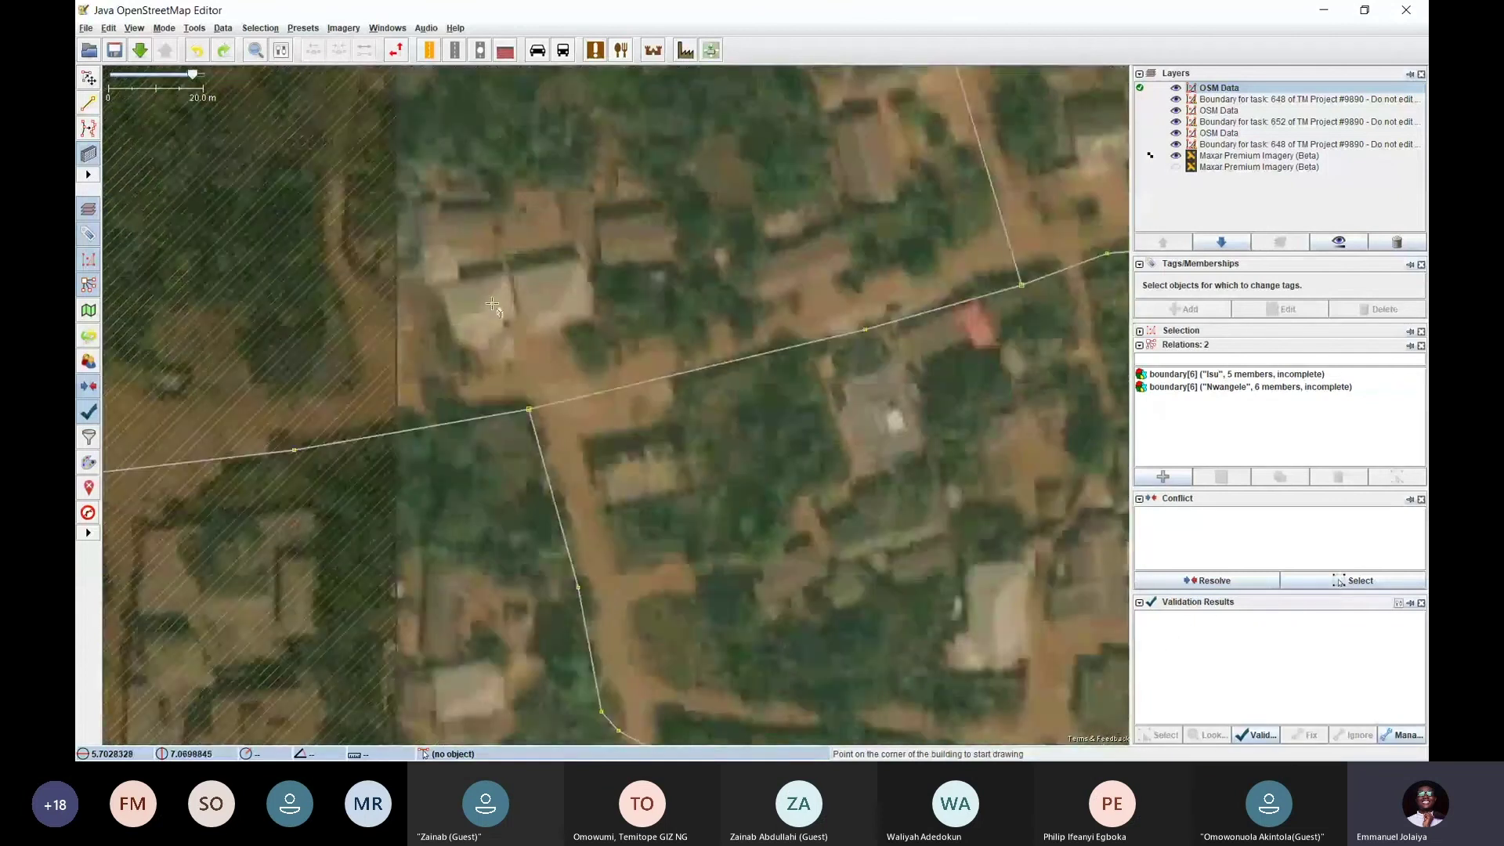
{"action": "scroll", "coordinate": [530, 277], "scroll_direction": "up", "scroll_amount": 1}
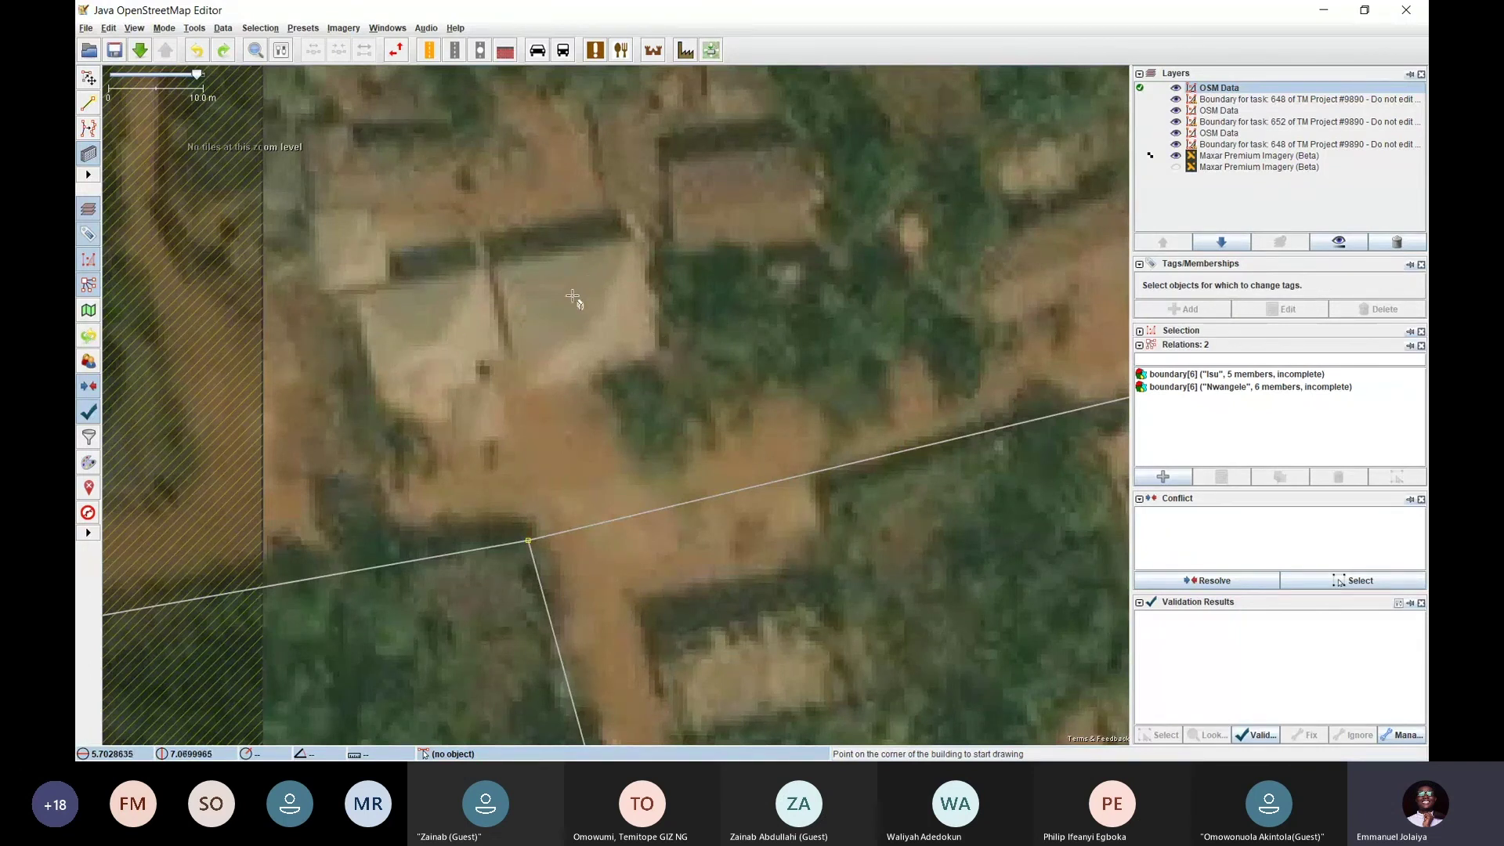
{"action": "scroll", "coordinate": [583, 323], "scroll_direction": "down", "scroll_amount": 2}
{"action": "left_click_drag", "start_coordinate": [584, 323], "coordinate": [496, 164]}
{"action": "left_click_drag", "start_coordinate": [700, 426], "coordinate": [470, 286]}
{"action": "left_click_drag", "start_coordinate": [817, 369], "coordinate": [605, 229]}
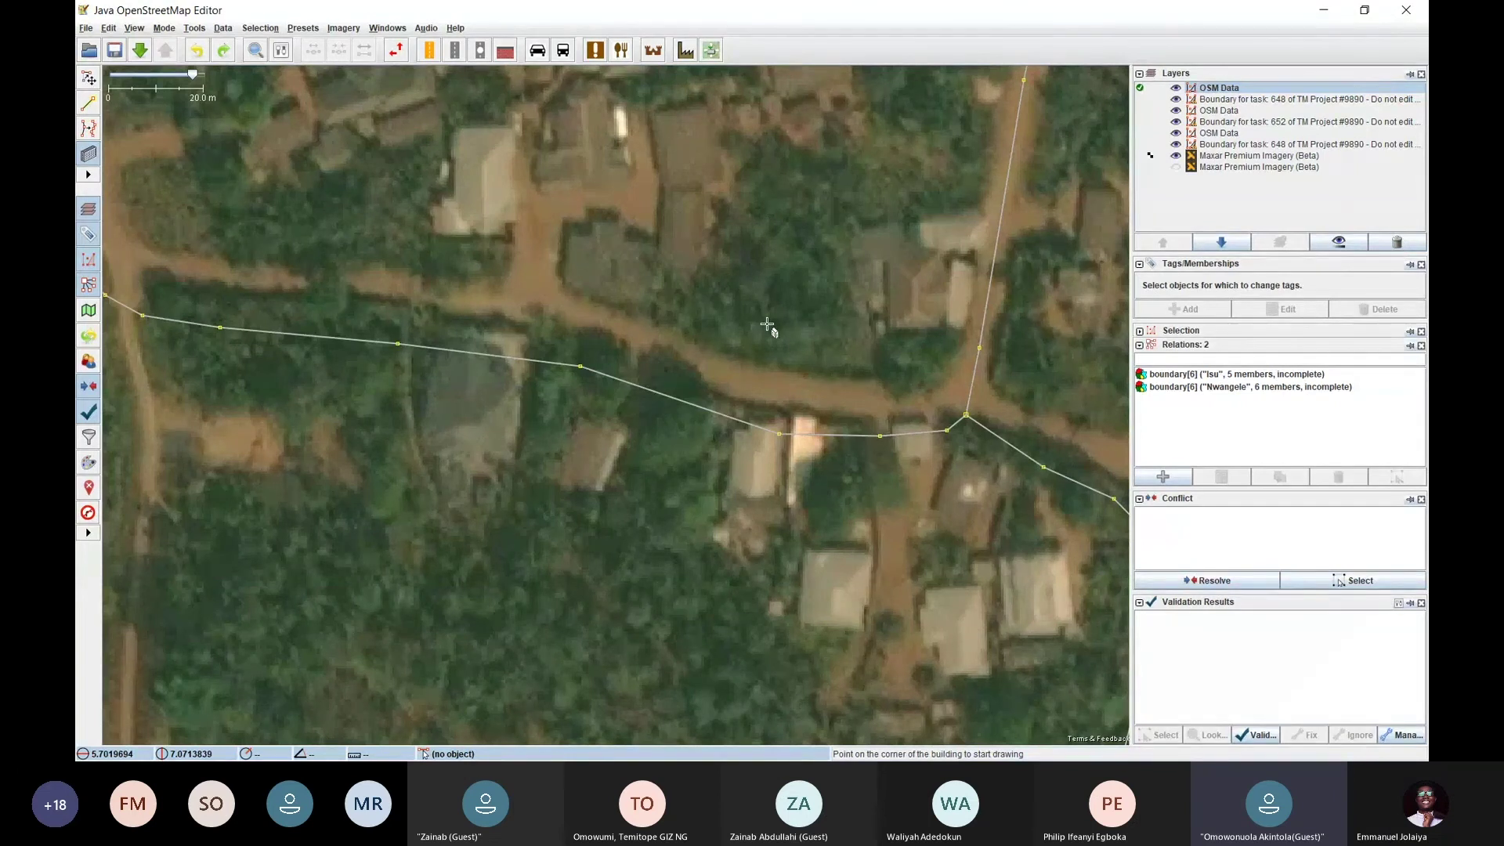
Return to Select mode and pan along the road back to the task's northern edge
{"action": "key", "text": "s"}
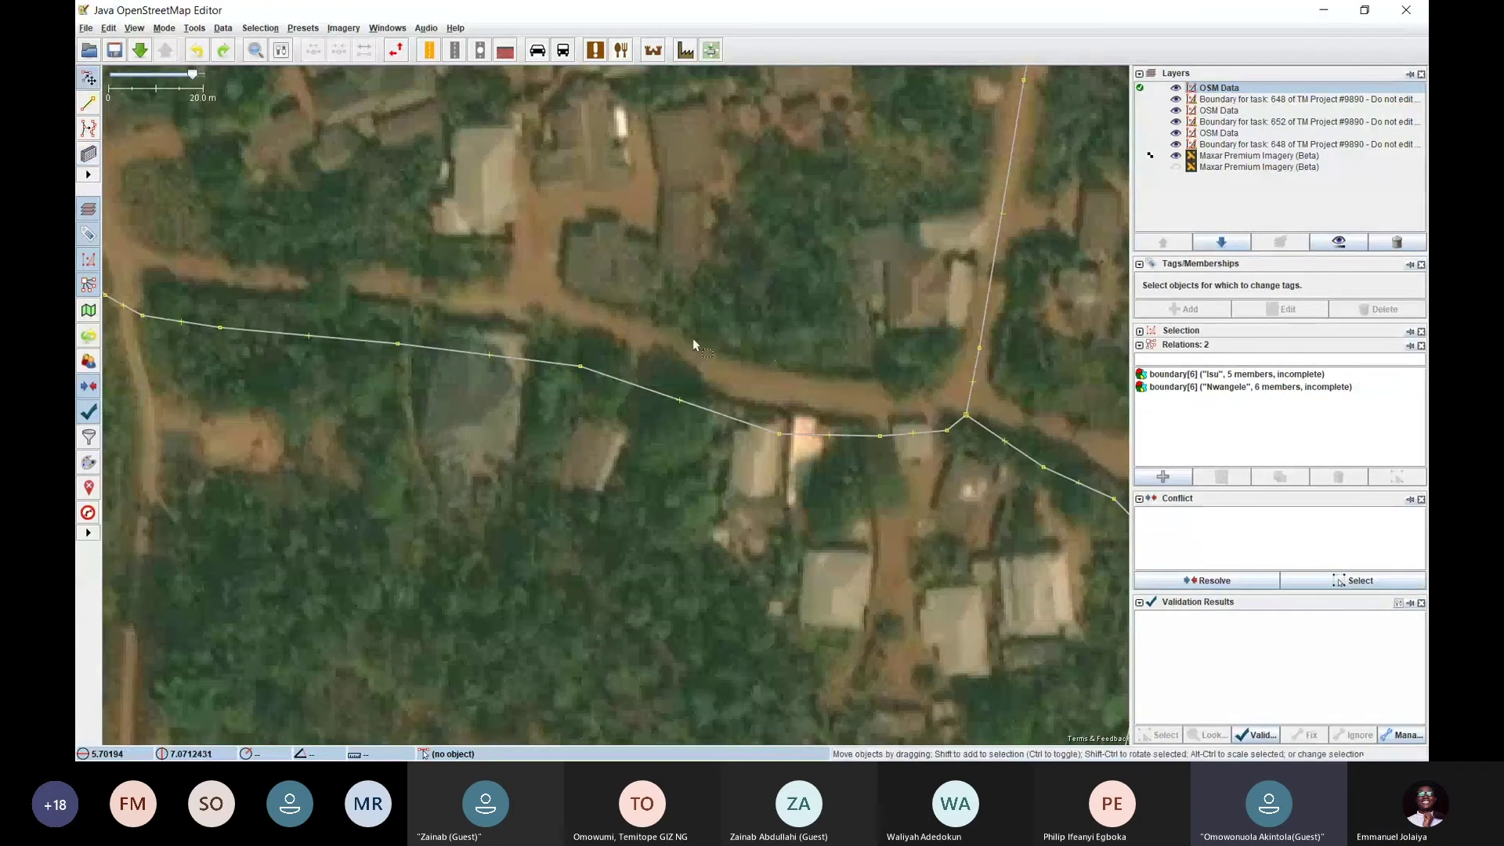
{"action": "left_click_drag", "start_coordinate": [623, 148], "coordinate": [667, 359]}
{"action": "left_click_drag", "start_coordinate": [631, 240], "coordinate": [523, 326]}
{"action": "scroll", "coordinate": [687, 389], "scroll_direction": "down", "scroll_amount": 2}
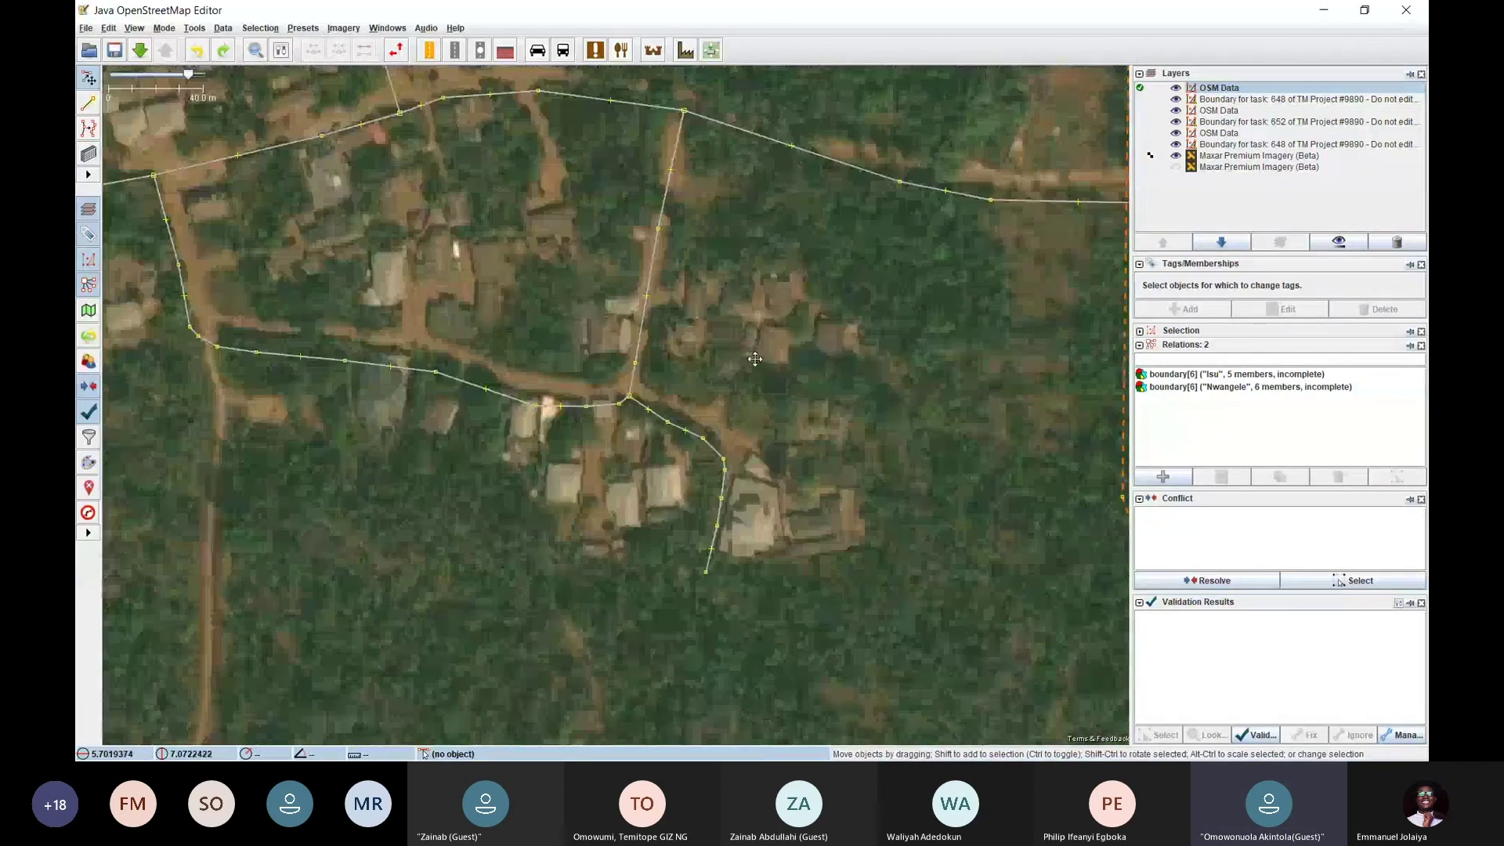
{"action": "left_click_drag", "start_coordinate": [781, 428], "coordinate": [620, 415]}
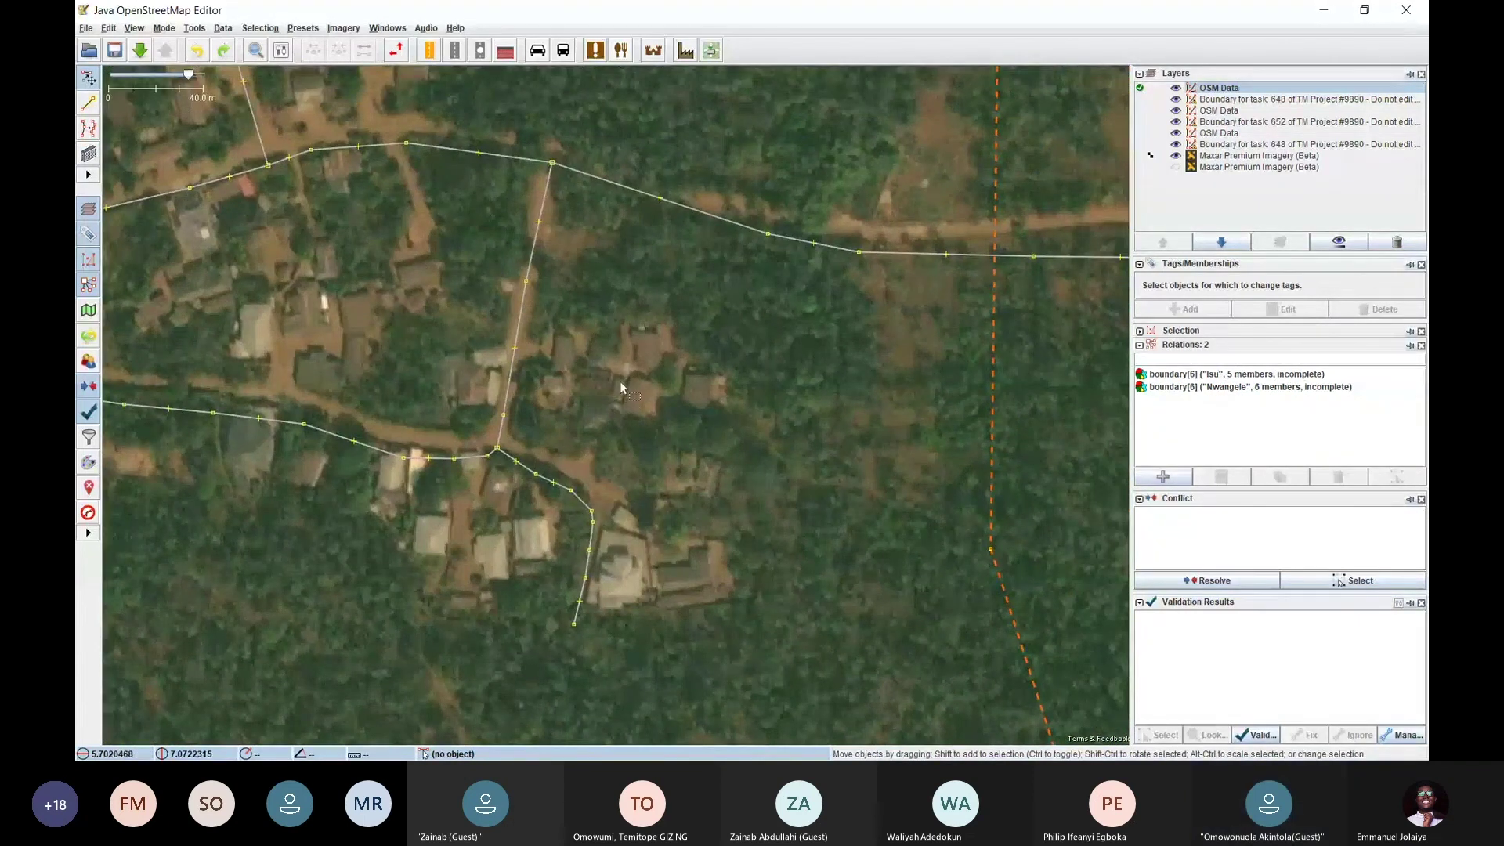
{"action": "left_click_drag", "start_coordinate": [607, 337], "coordinate": [634, 469]}
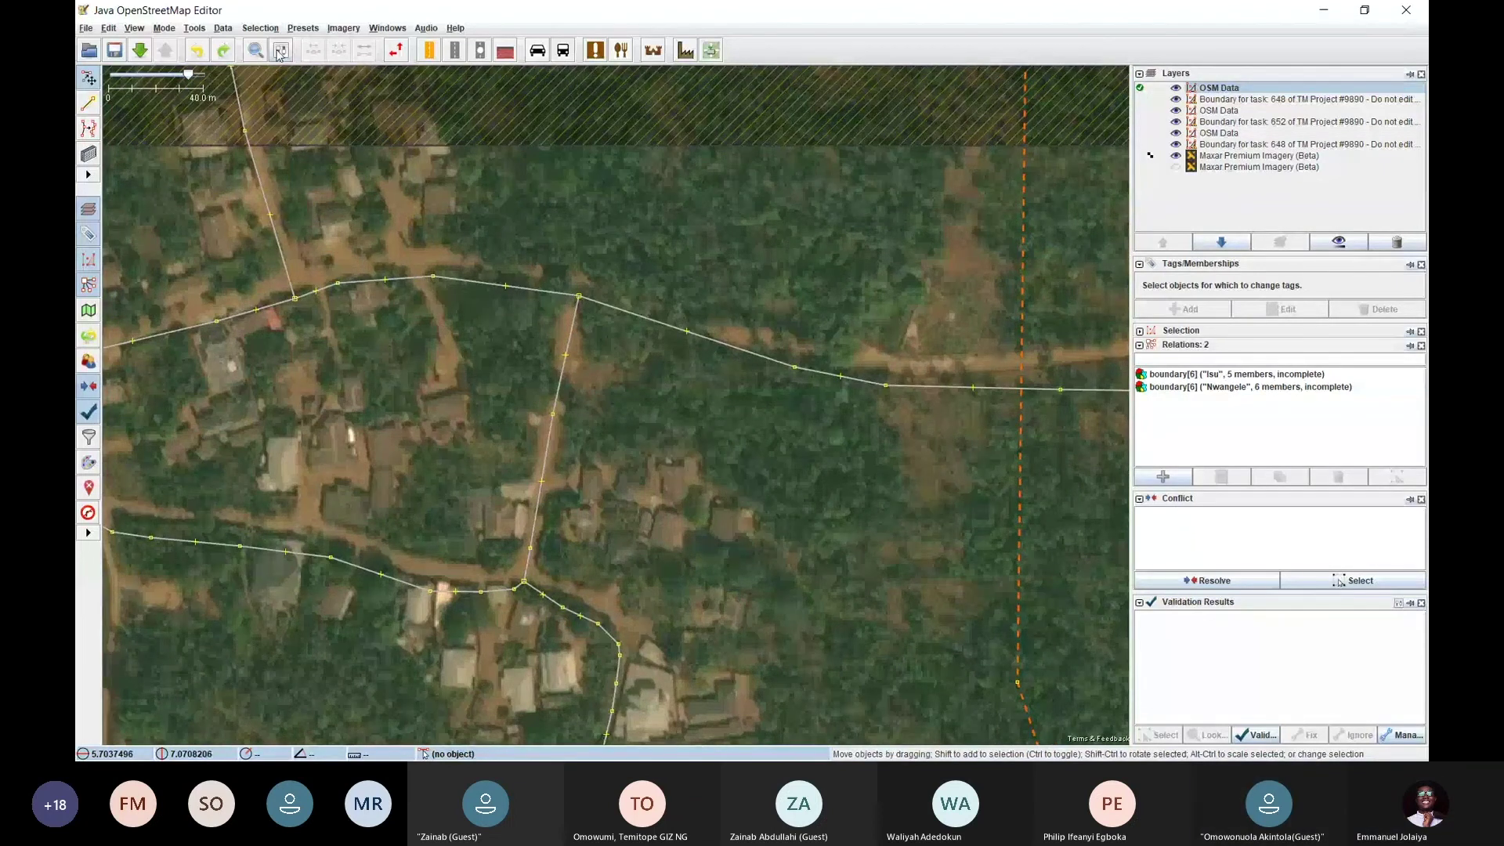
{"action": "left_click_drag", "start_coordinate": [412, 444], "coordinate": [452, 426]}
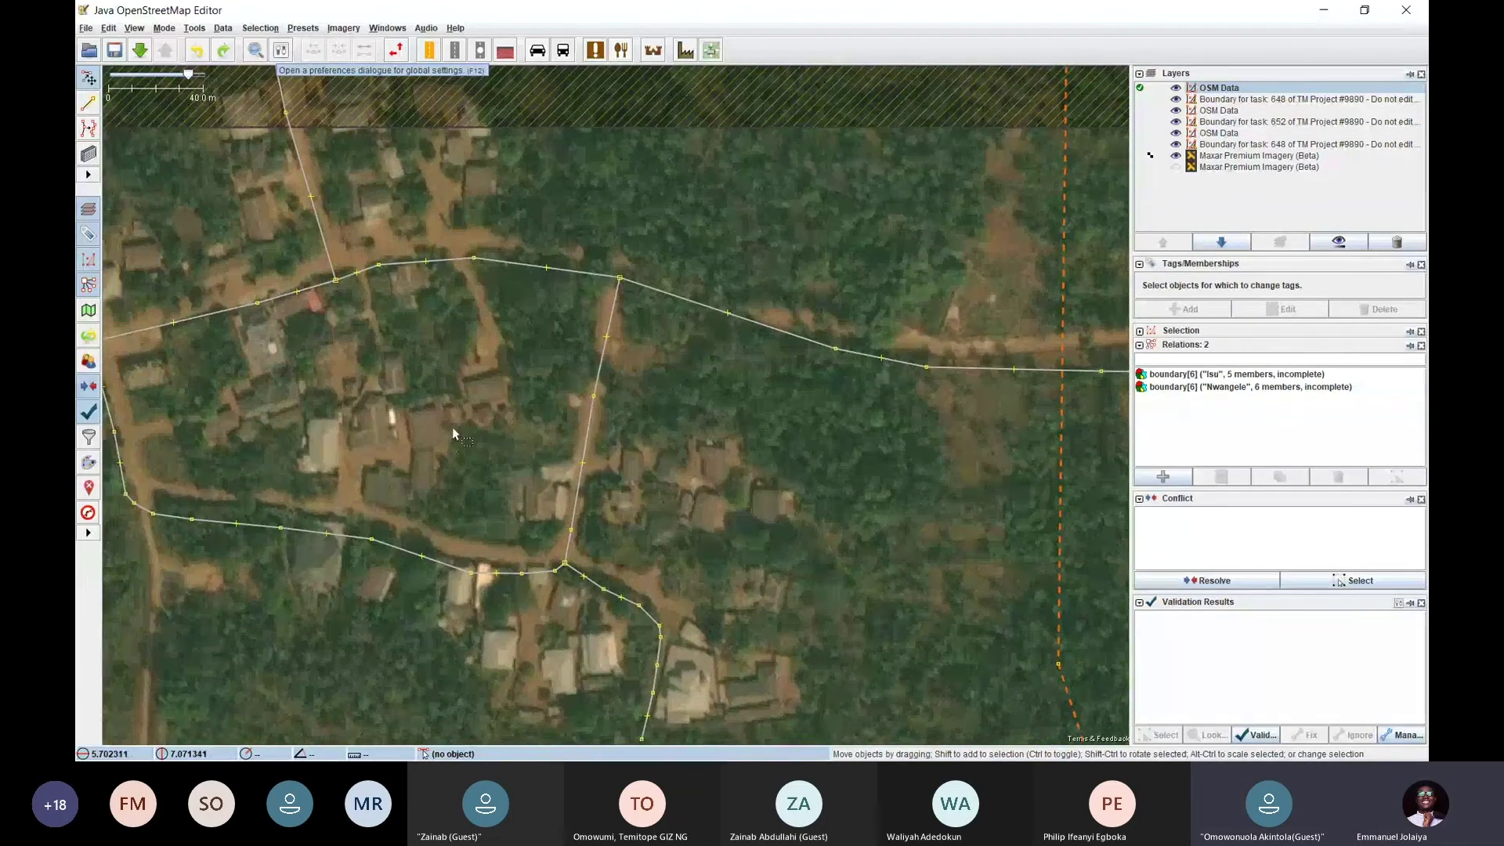
Filter the Preferences plugin list by 'buildin', showing buildings_tools is already installed
{"action": "left_click", "coordinate": [282, 52]}
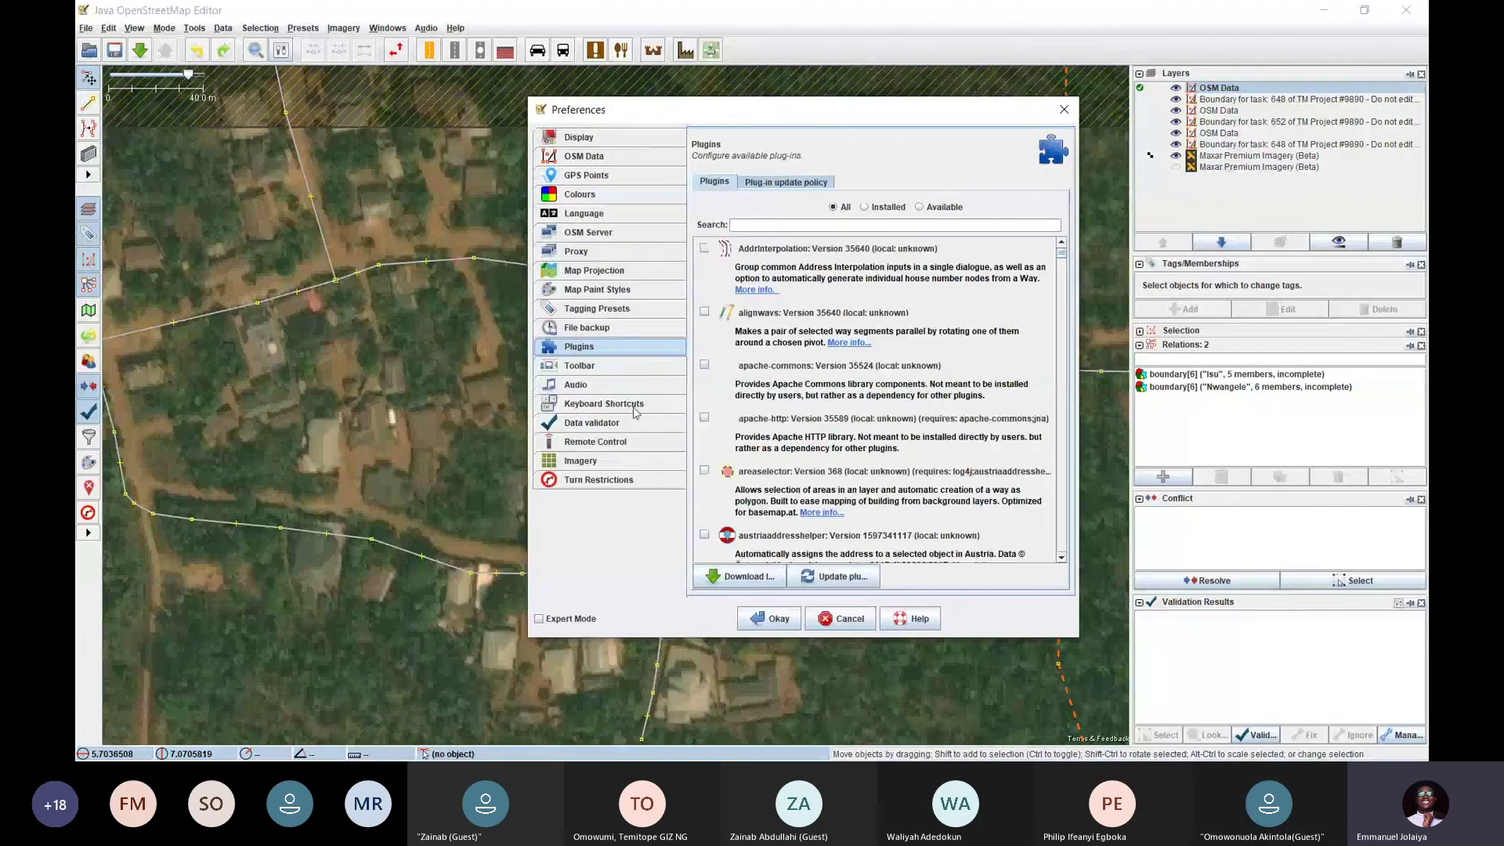
{"action": "scroll", "coordinate": [740, 384], "scroll_direction": "down", "scroll_amount": 5}
{"action": "scroll", "coordinate": [736, 375], "scroll_direction": "up", "scroll_amount": 5}
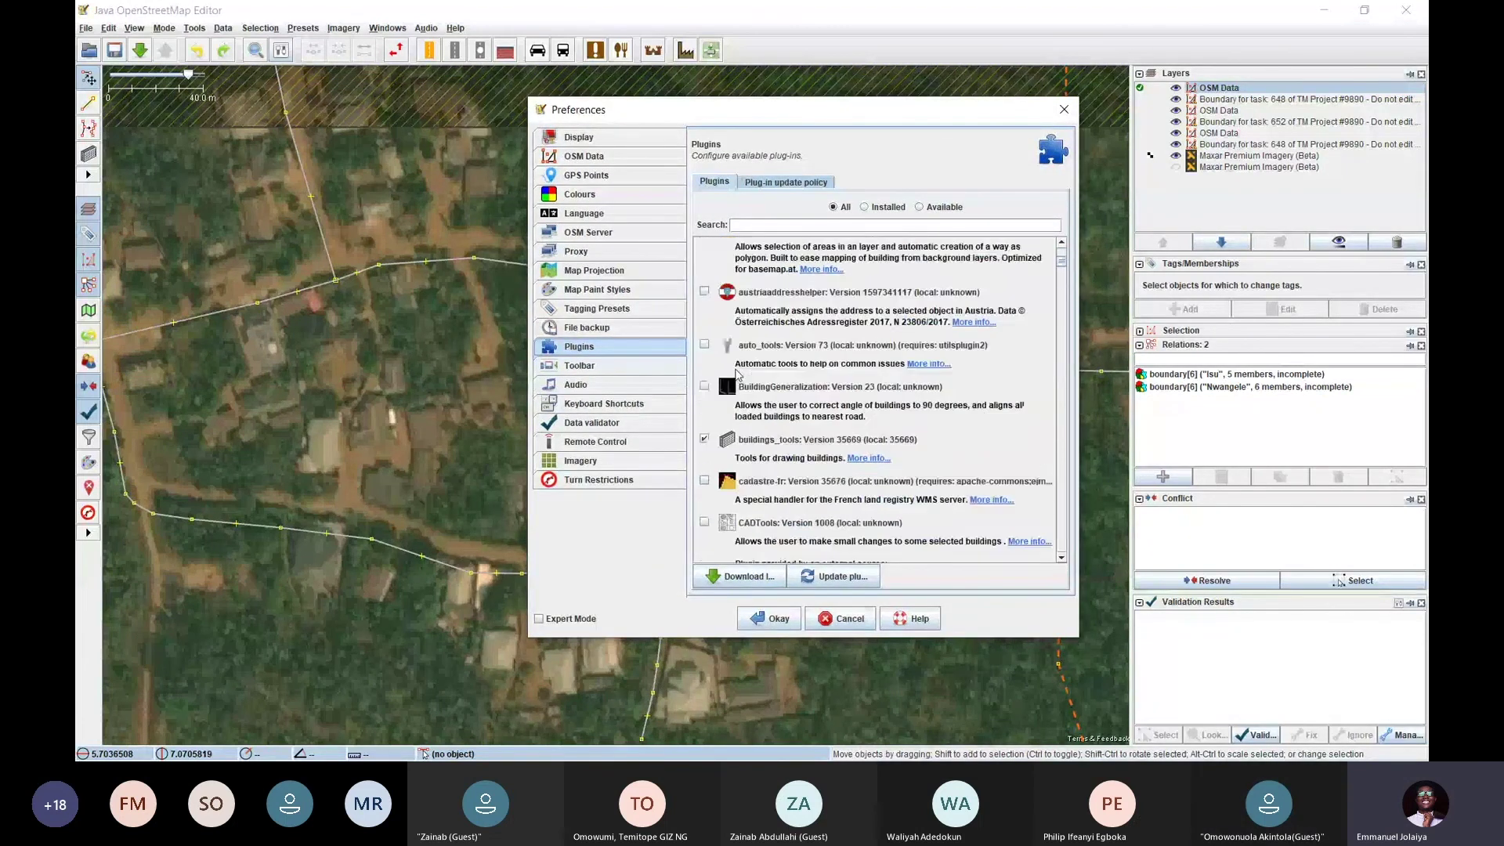
{"action": "scroll", "coordinate": [738, 373], "scroll_direction": "down", "scroll_amount": 5}
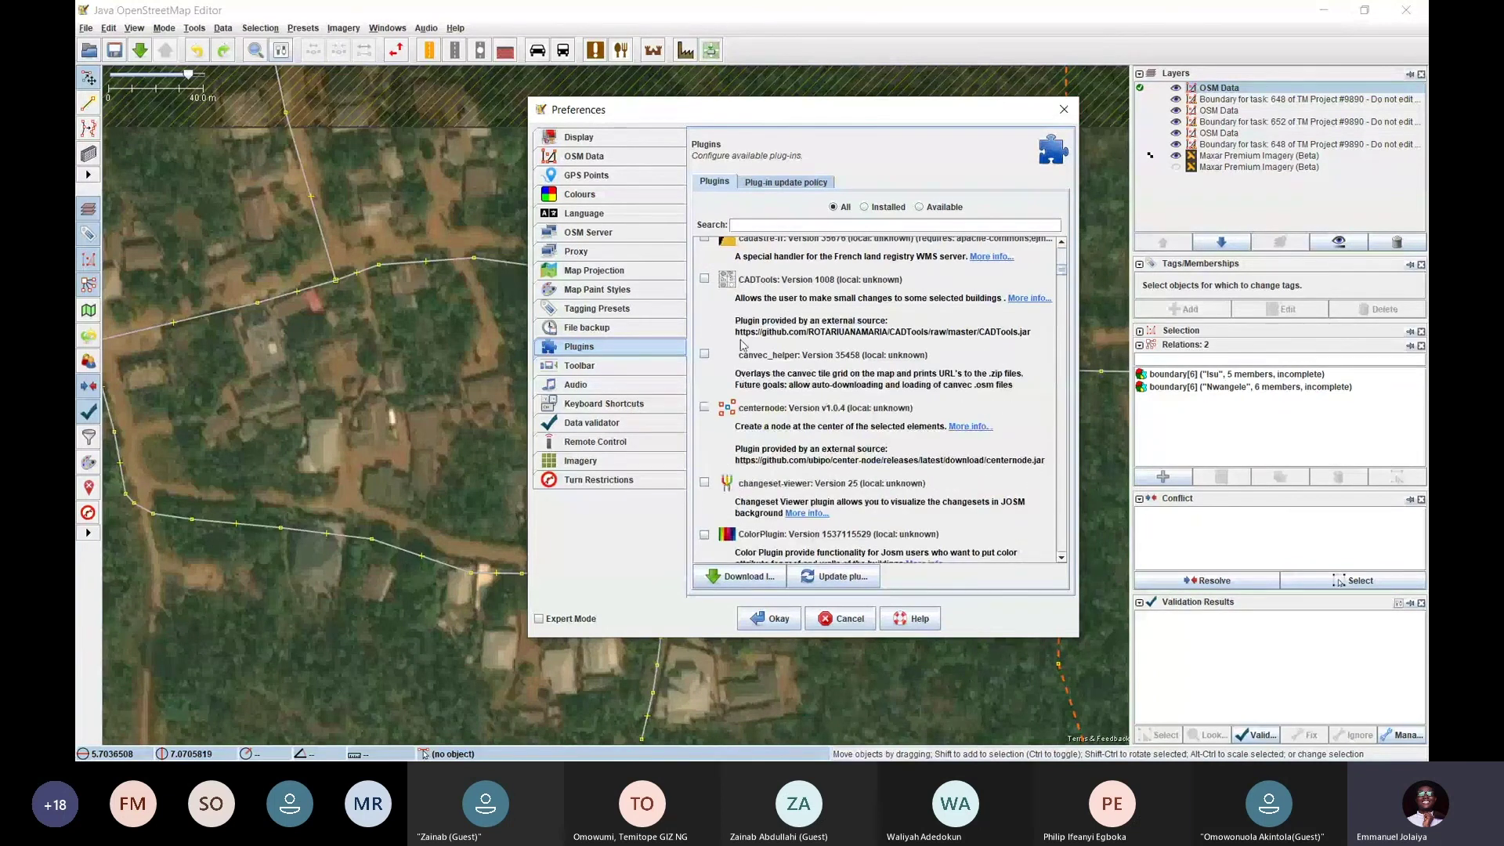
{"action": "scroll", "coordinate": [742, 342], "scroll_direction": "up", "scroll_amount": 3}
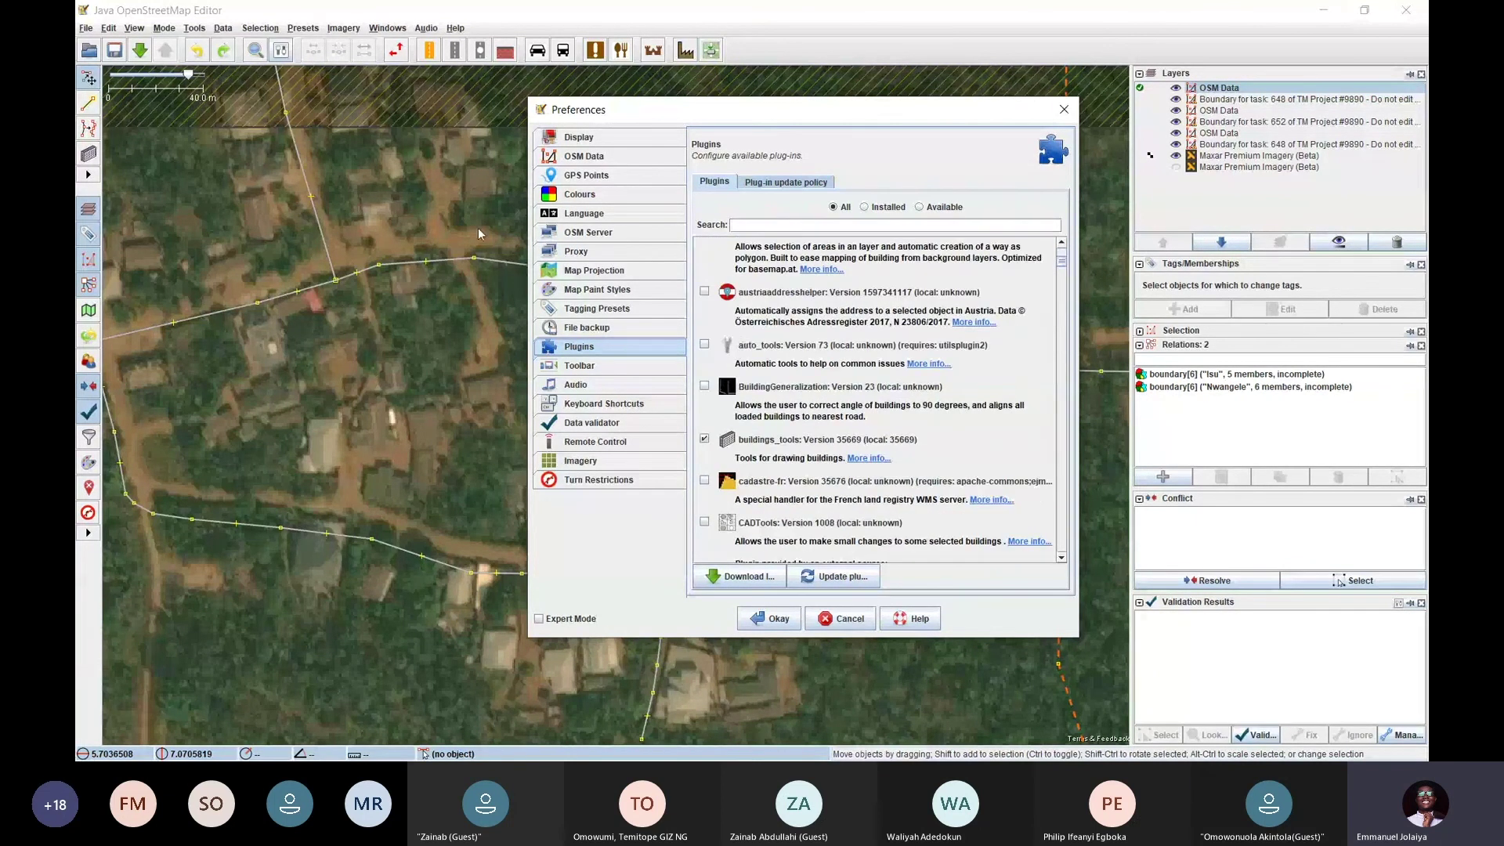
{"action": "scroll", "coordinate": [723, 368], "scroll_direction": "down", "scroll_amount": 3}
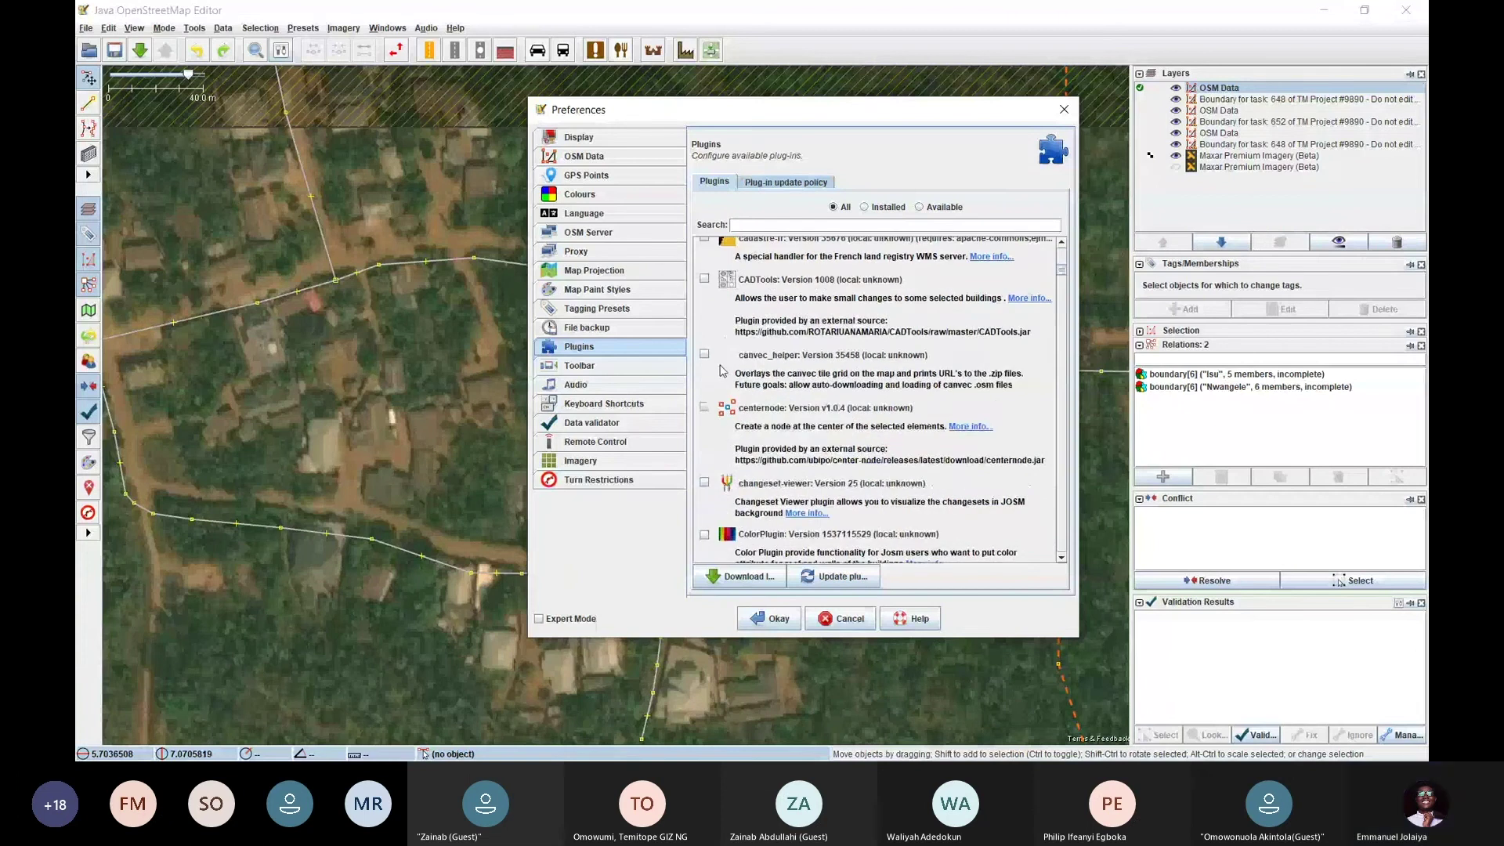
{"action": "scroll", "coordinate": [724, 350], "scroll_direction": "up", "scroll_amount": 3}
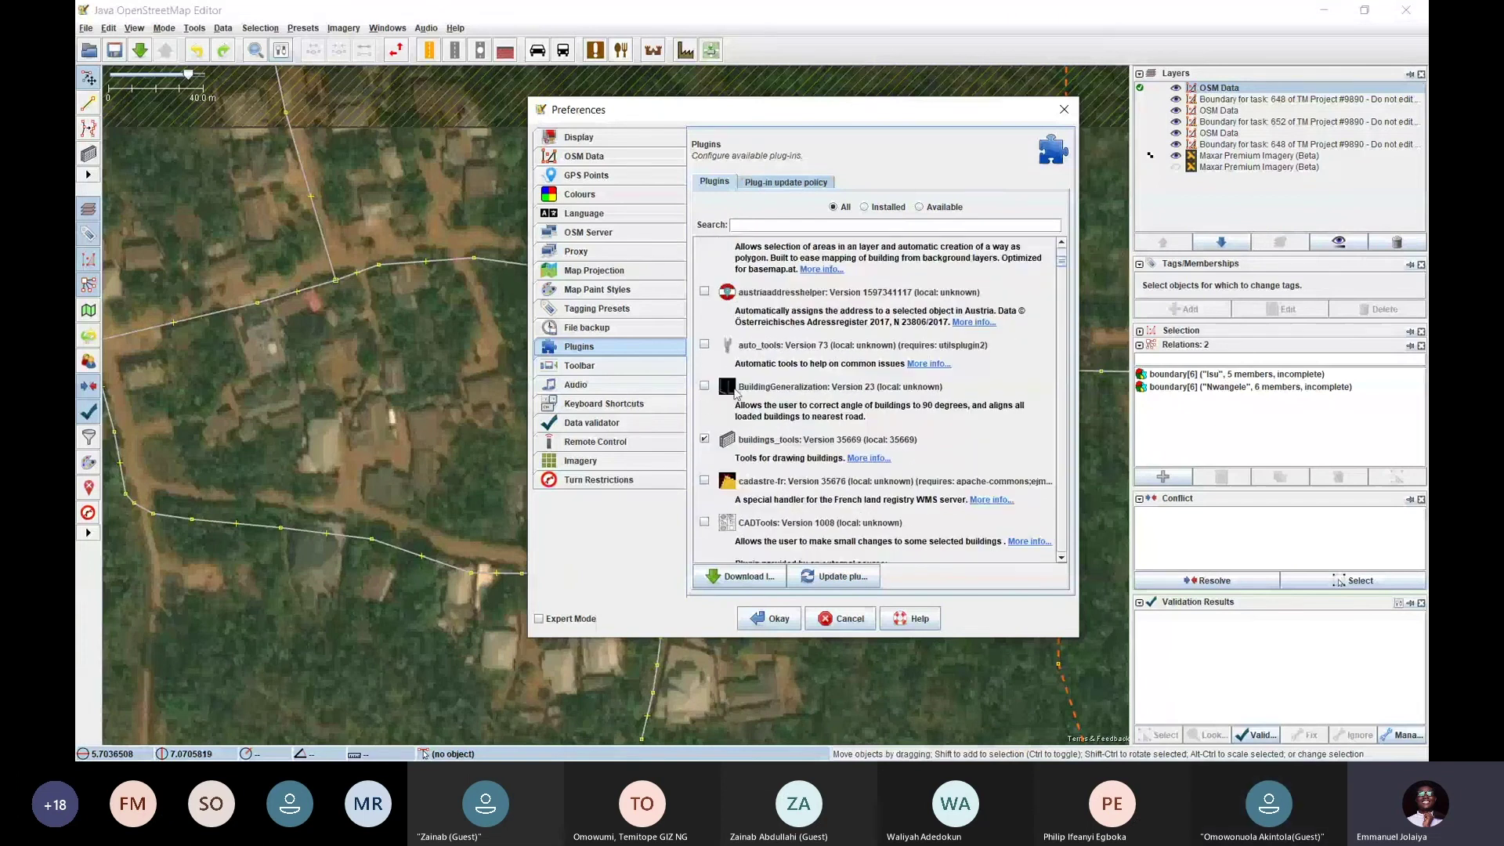
{"action": "left_click", "coordinate": [773, 225]}
{"action": "type", "text": "buildin"}
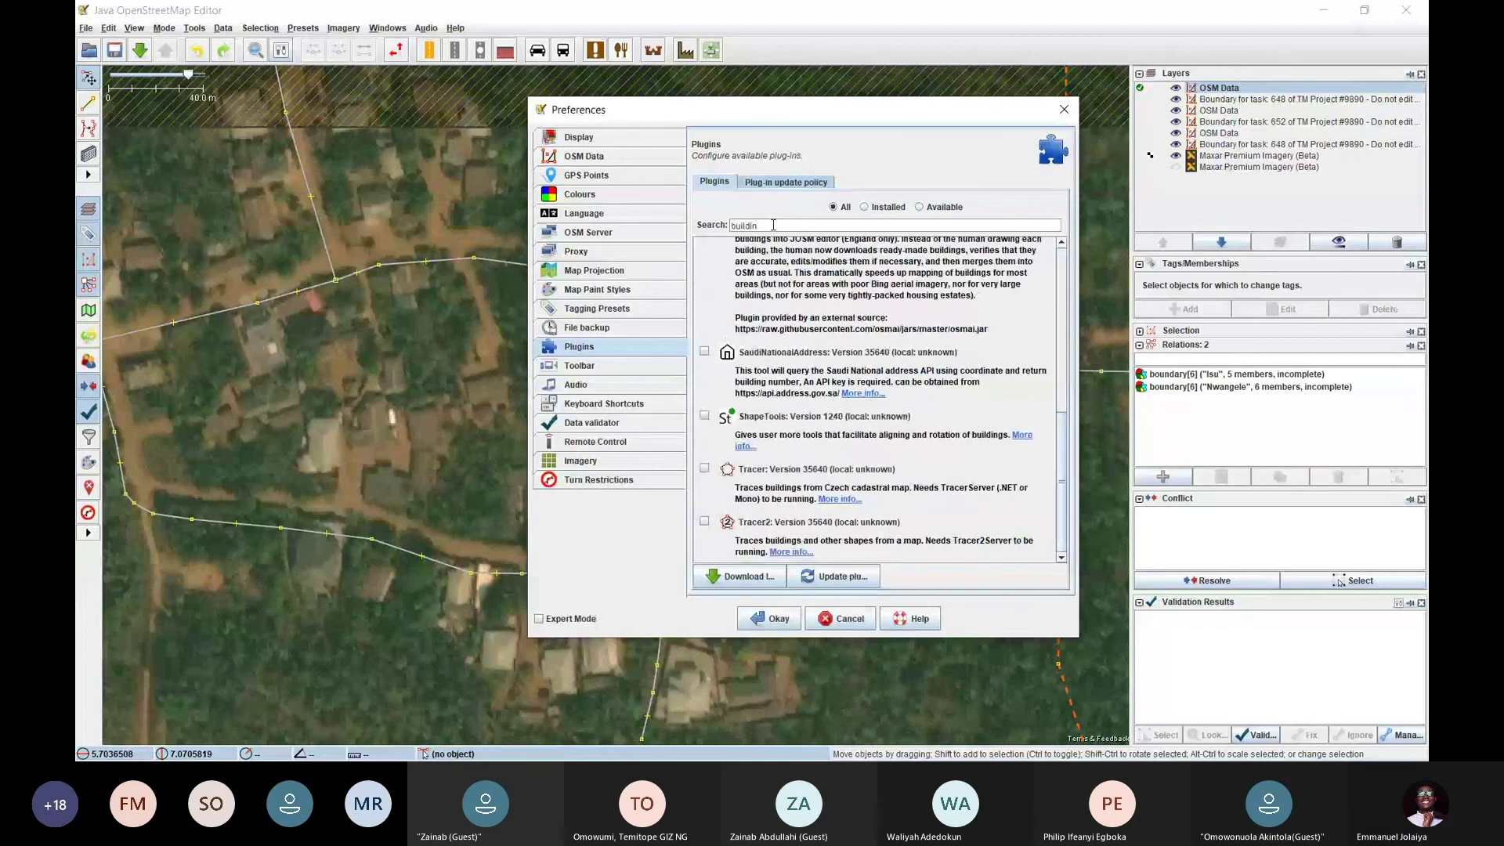
{"action": "scroll", "coordinate": [767, 322], "scroll_direction": "up", "scroll_amount": 10}
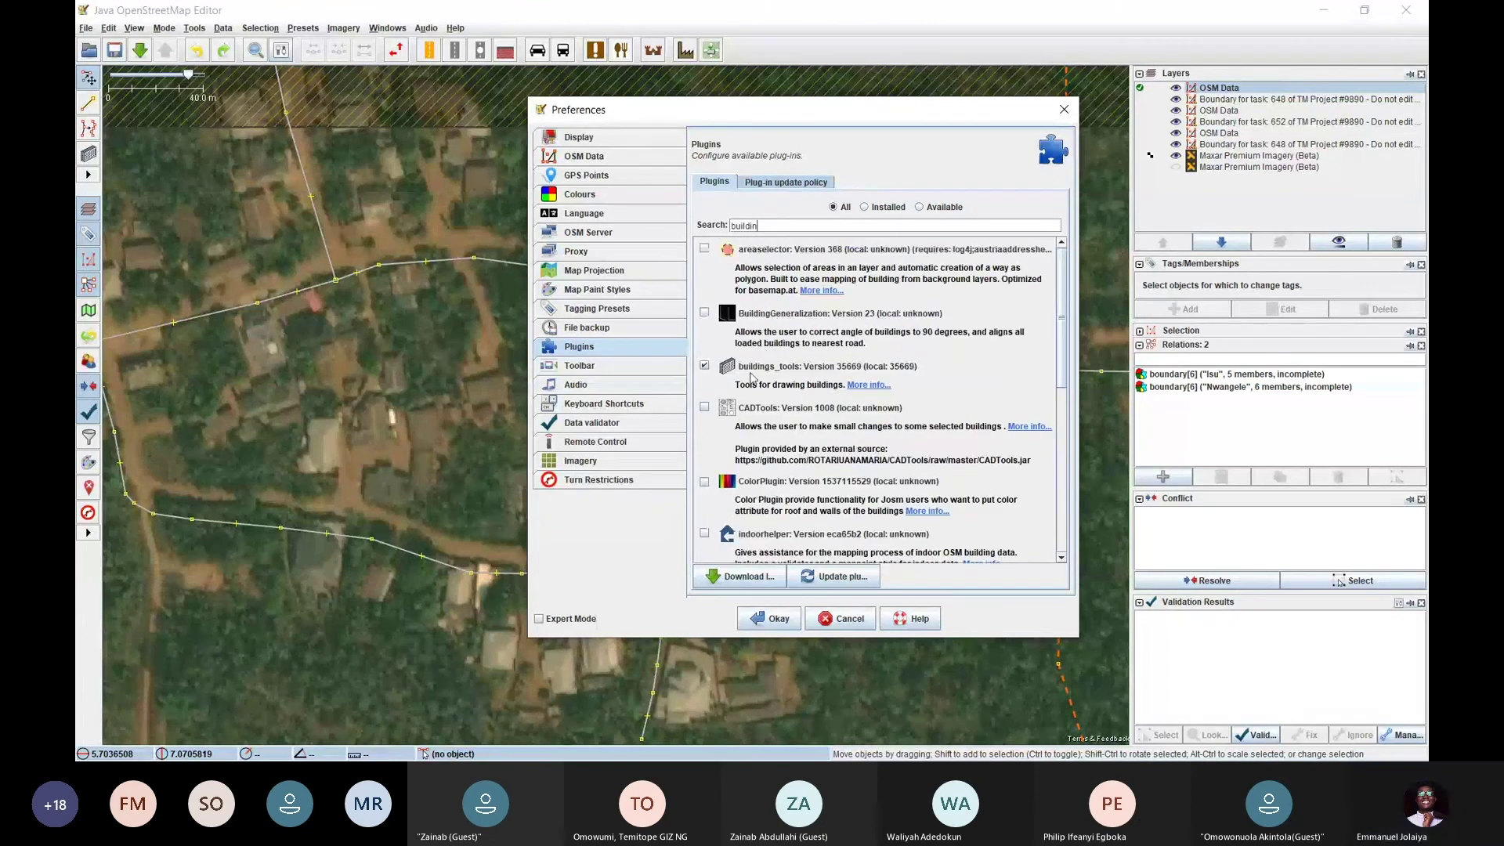
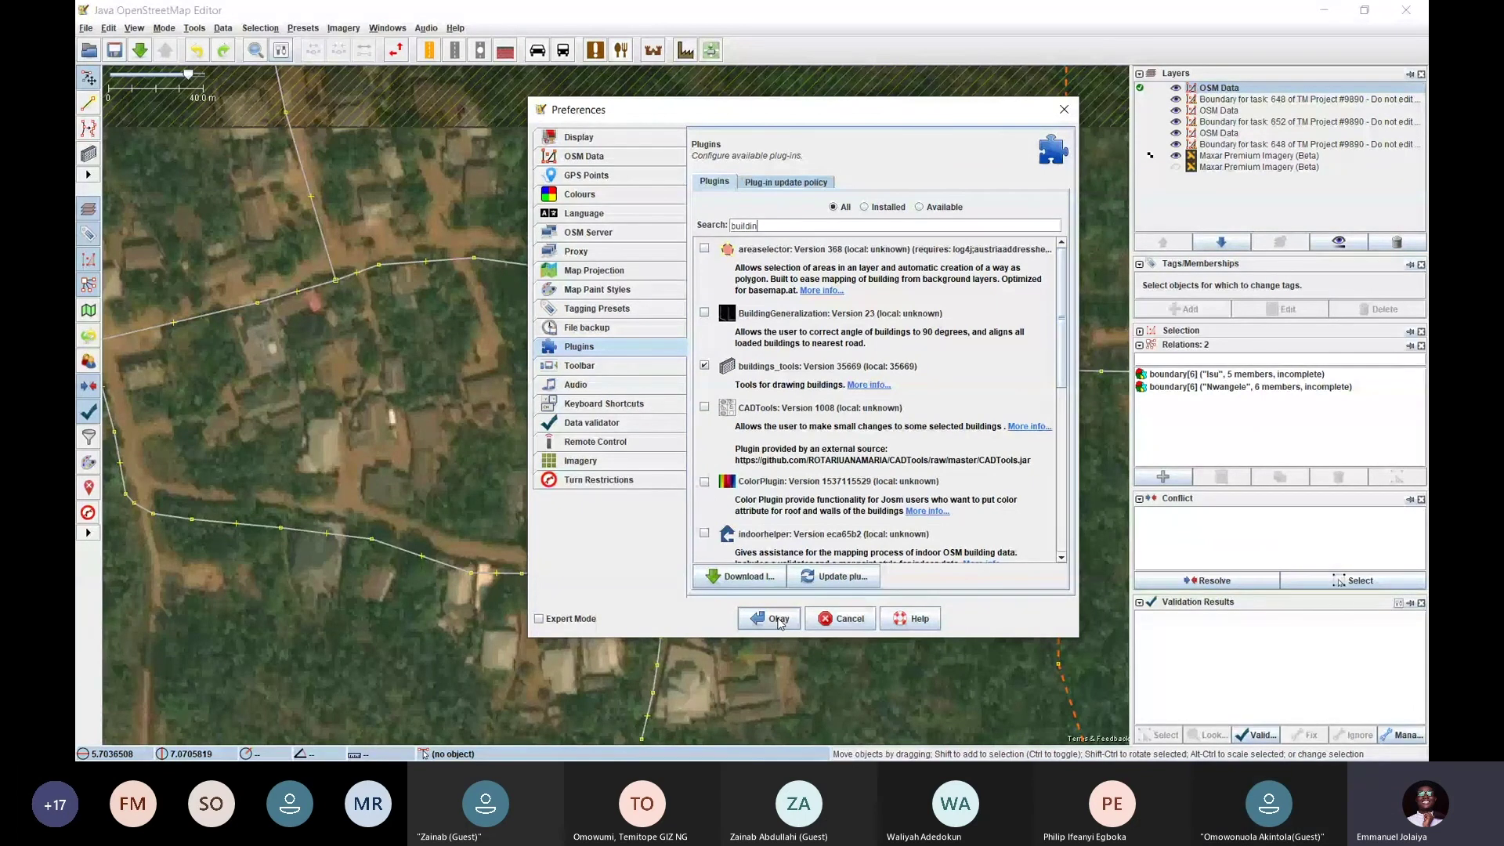
Confirm the plugin settings with buildings_tools enabled and check that the Mode menu lists Draw buildings
{"action": "left_click", "coordinate": [778, 619]}
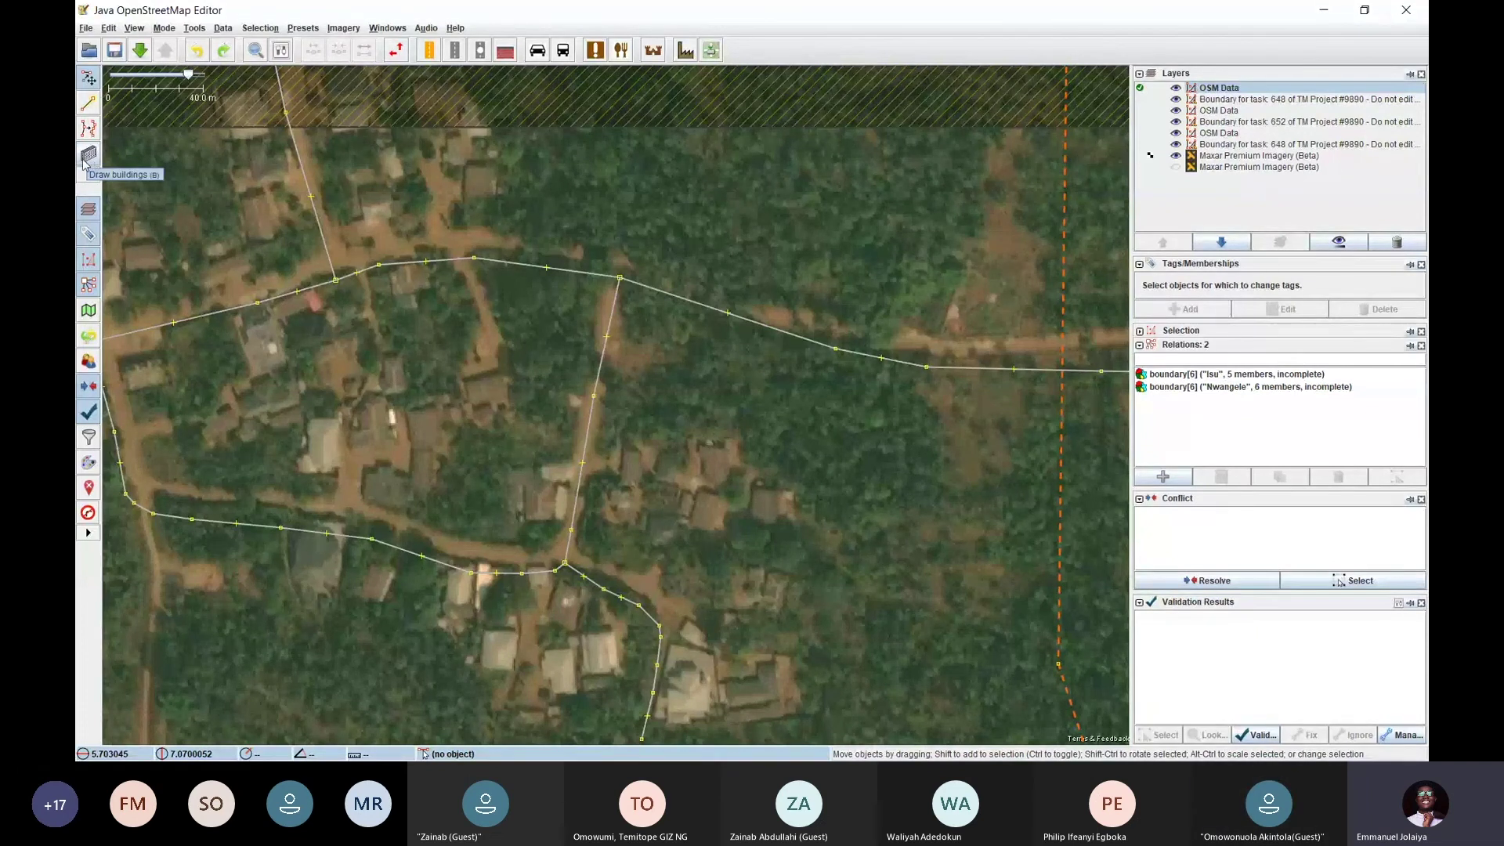
{"action": "left_click", "coordinate": [162, 30]}
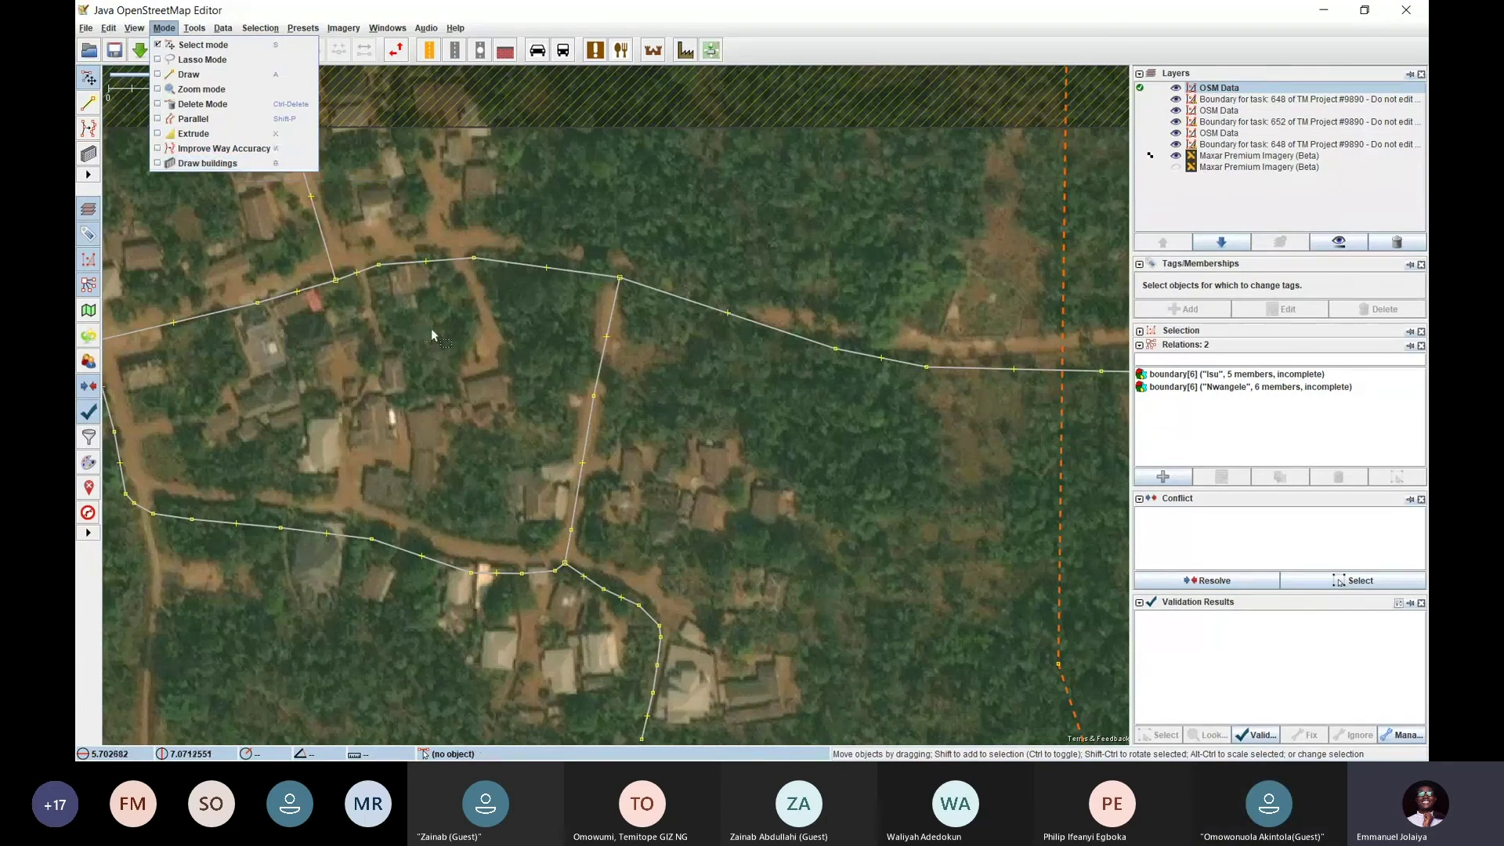
Nudge the road junction node near the red-roofed building slightly up-left
{"action": "left_click", "coordinate": [453, 349]}
{"action": "left_click_drag", "start_coordinate": [453, 350], "coordinate": [608, 397]}
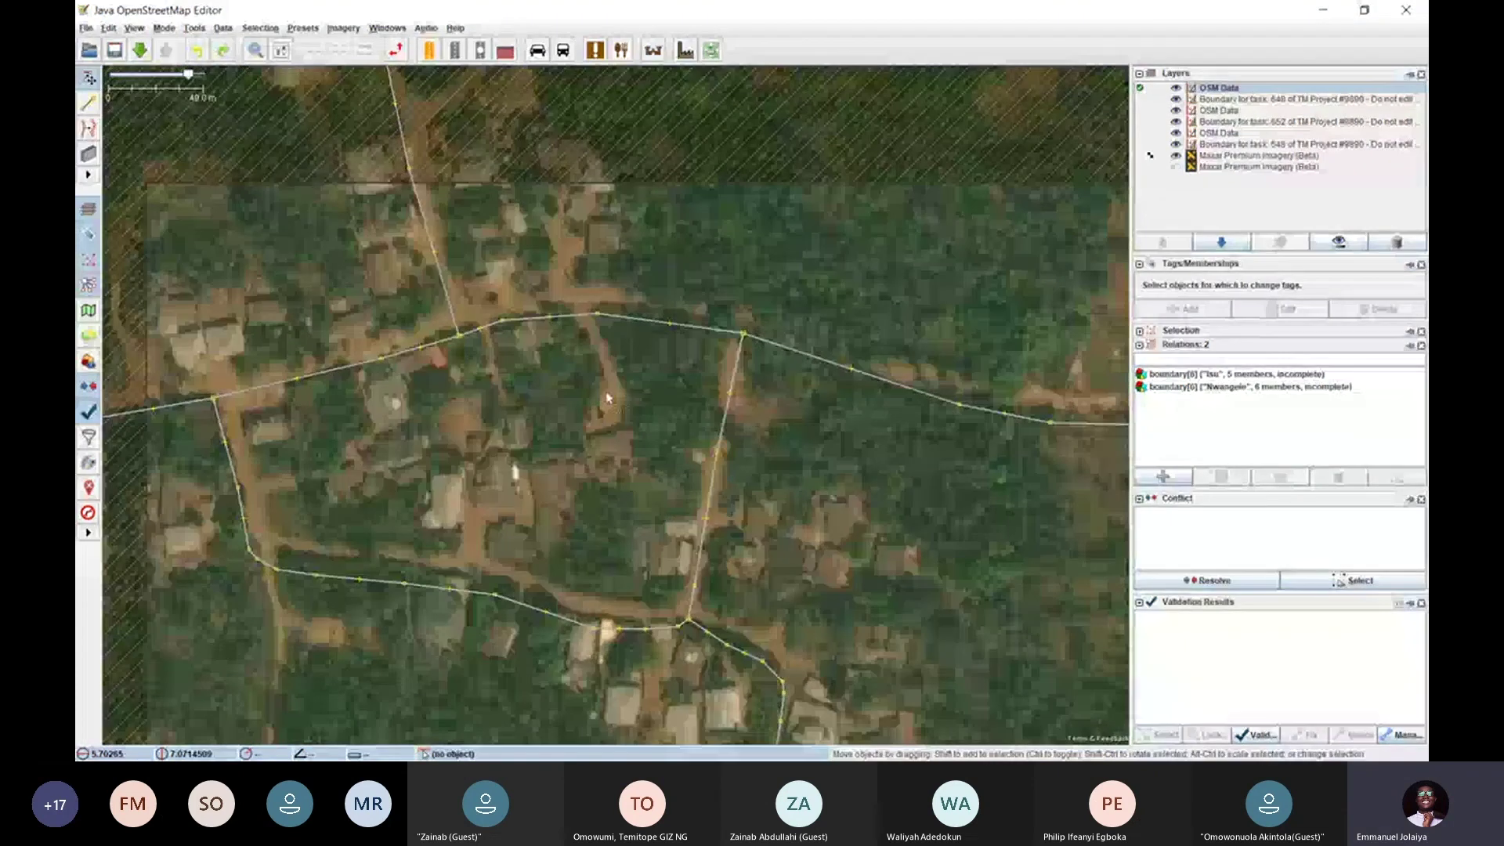
{"action": "left_click_drag", "start_coordinate": [459, 335], "coordinate": [455, 333]}
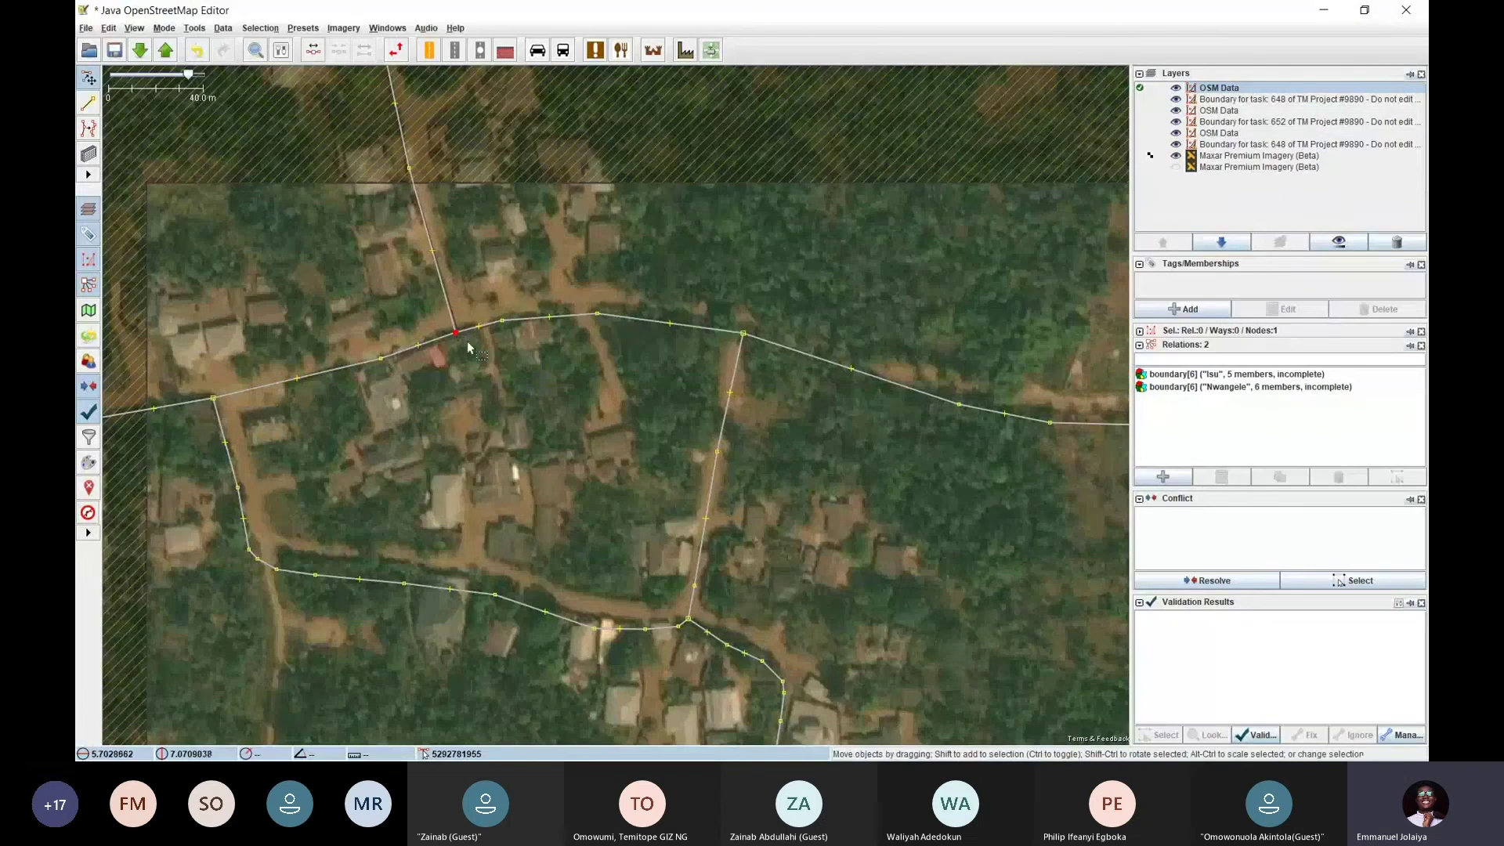
{"action": "left_click", "coordinate": [483, 350]}
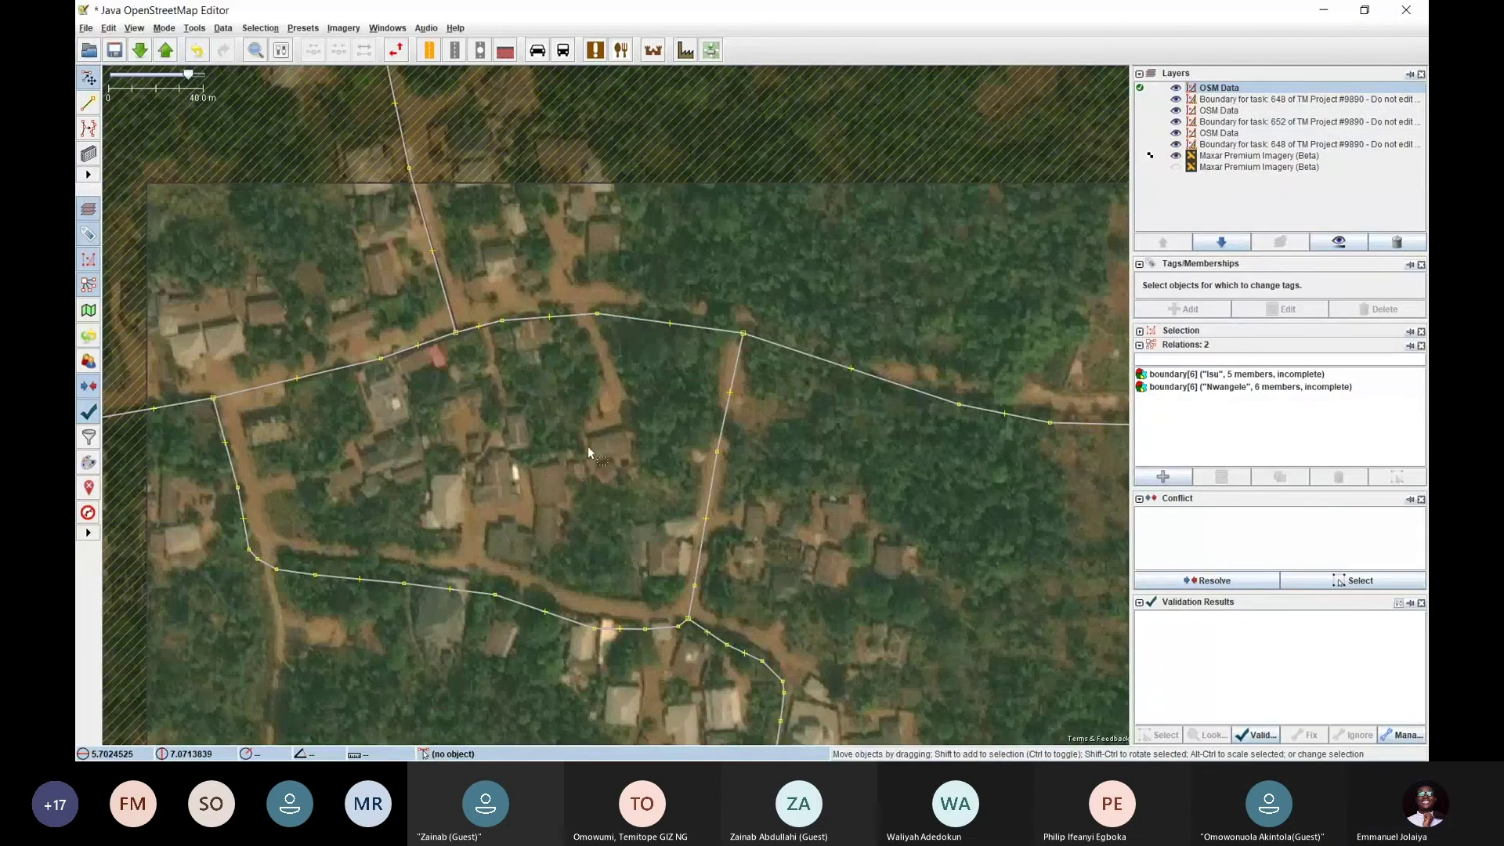
Pan and zoom around the village to frame all its houses and roads
{"action": "left_click_drag", "start_coordinate": [550, 466], "coordinate": [528, 382]}
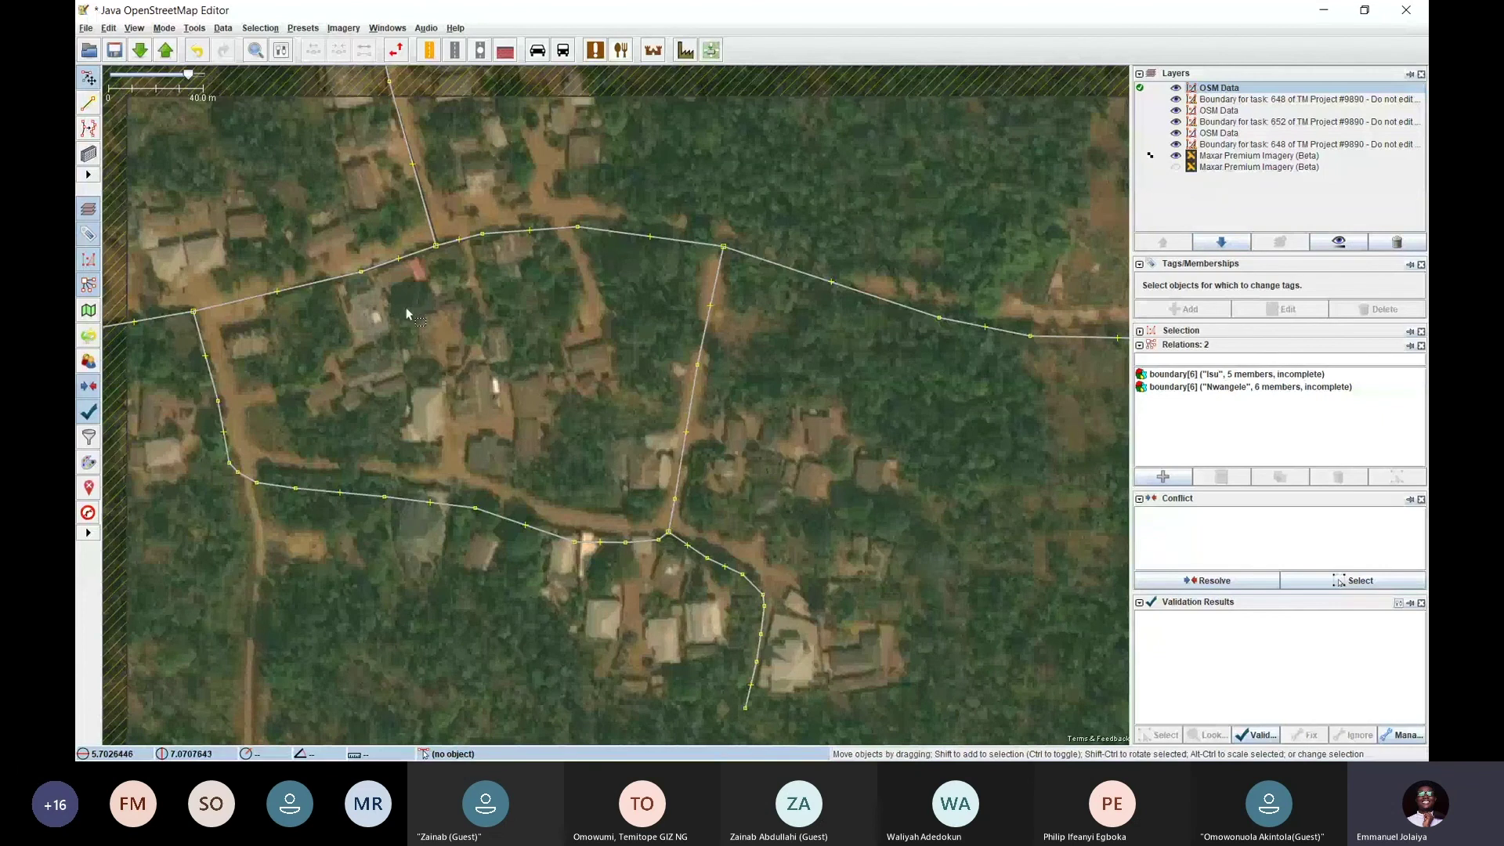
{"action": "left_click_drag", "start_coordinate": [406, 307], "coordinate": [653, 340]}
{"action": "scroll", "coordinate": [473, 238], "scroll_direction": "up", "scroll_amount": 2}
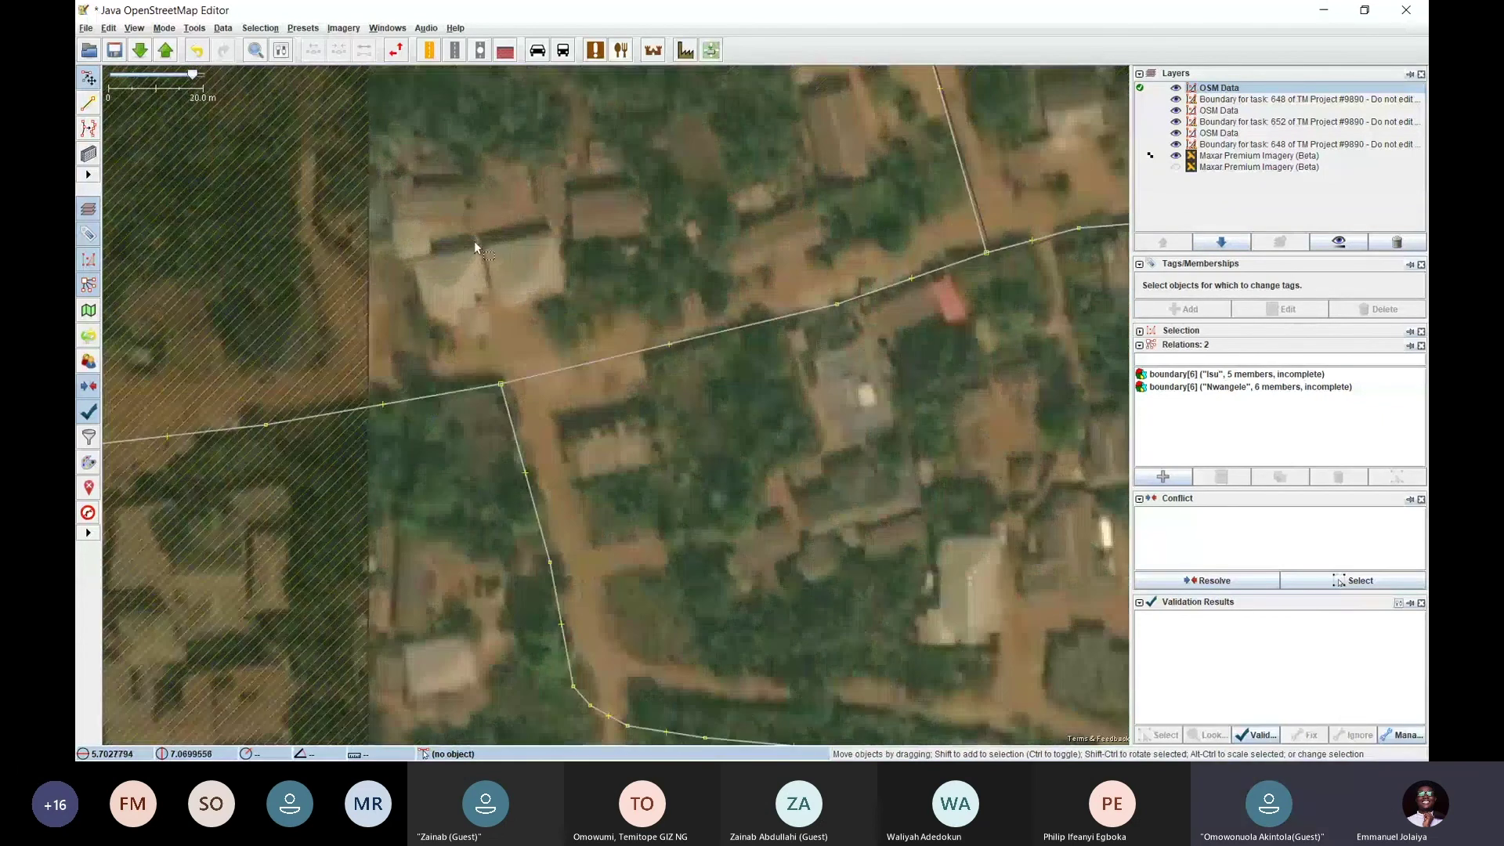
{"action": "scroll", "coordinate": [518, 235], "scroll_direction": "up", "scroll_amount": 3}
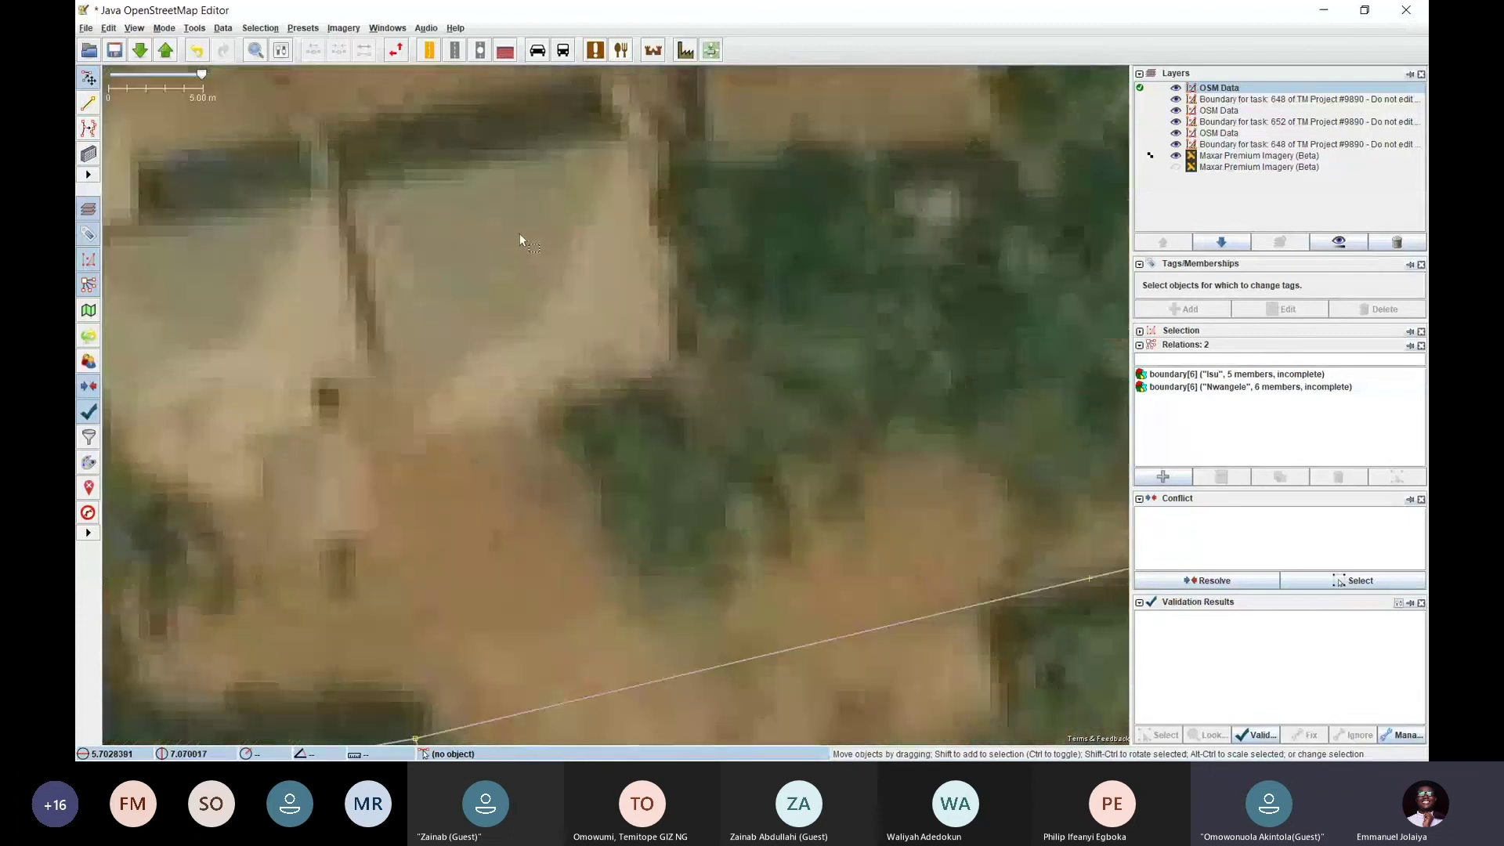
{"action": "scroll", "coordinate": [507, 276], "scroll_direction": "down", "scroll_amount": 3}
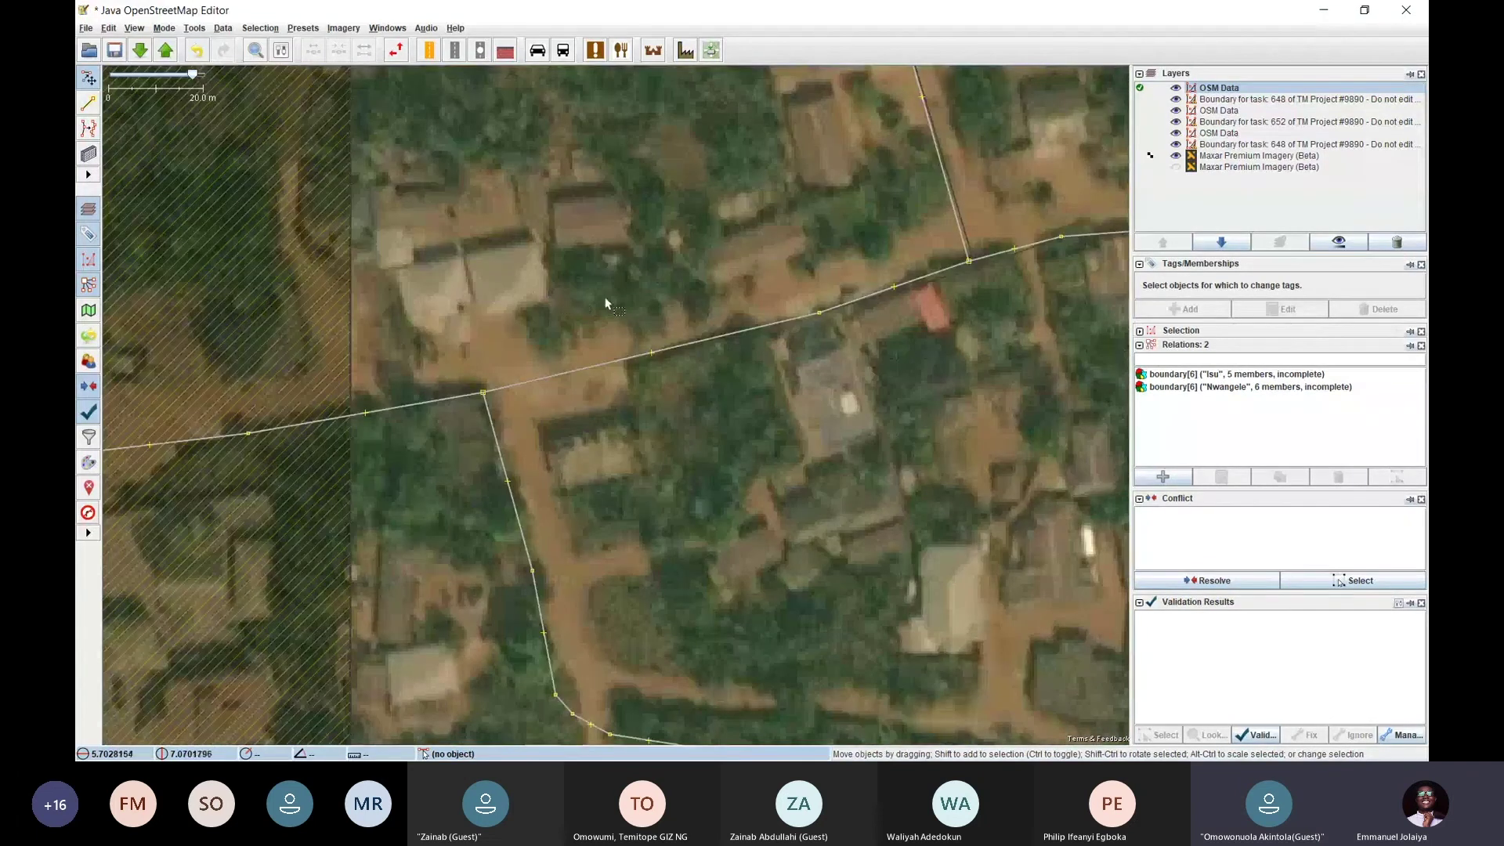
{"action": "scroll", "coordinate": [518, 280], "scroll_direction": "down", "scroll_amount": 1}
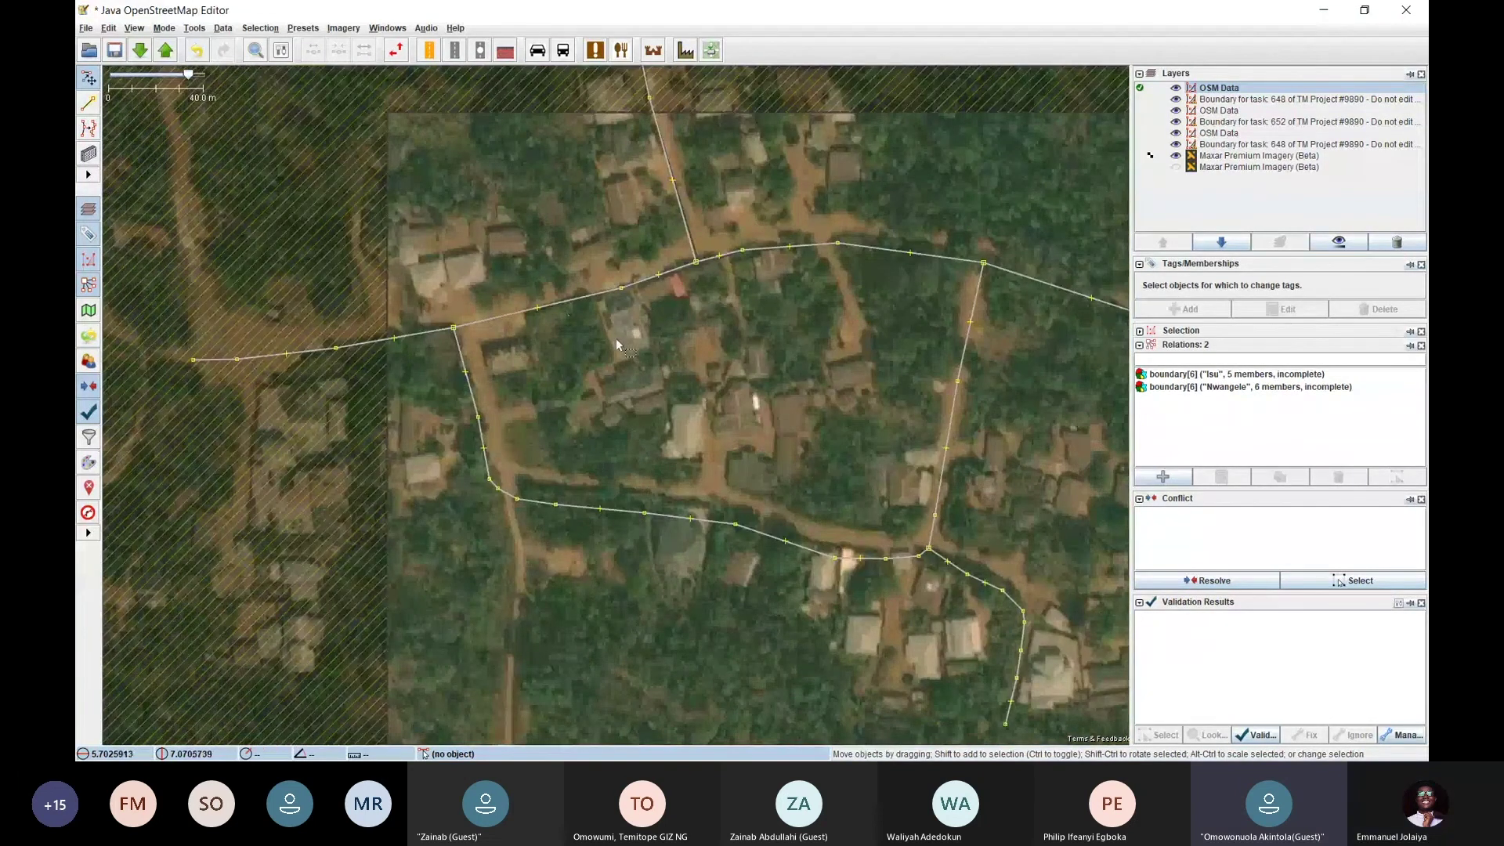
{"action": "left_click_drag", "start_coordinate": [616, 339], "coordinate": [520, 340]}
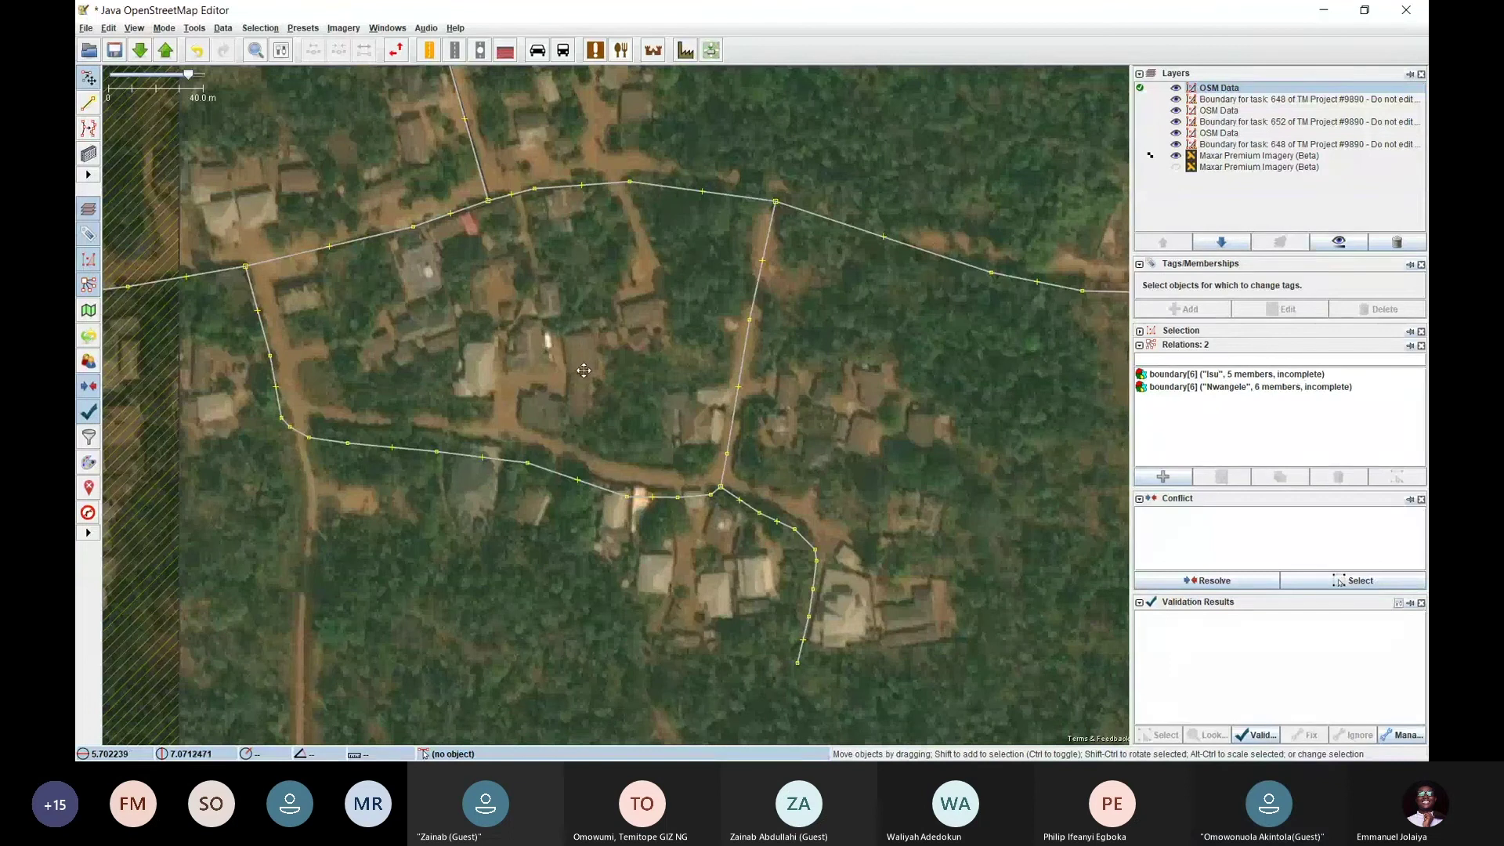
{"action": "left_click_drag", "start_coordinate": [585, 370], "coordinate": [495, 349]}
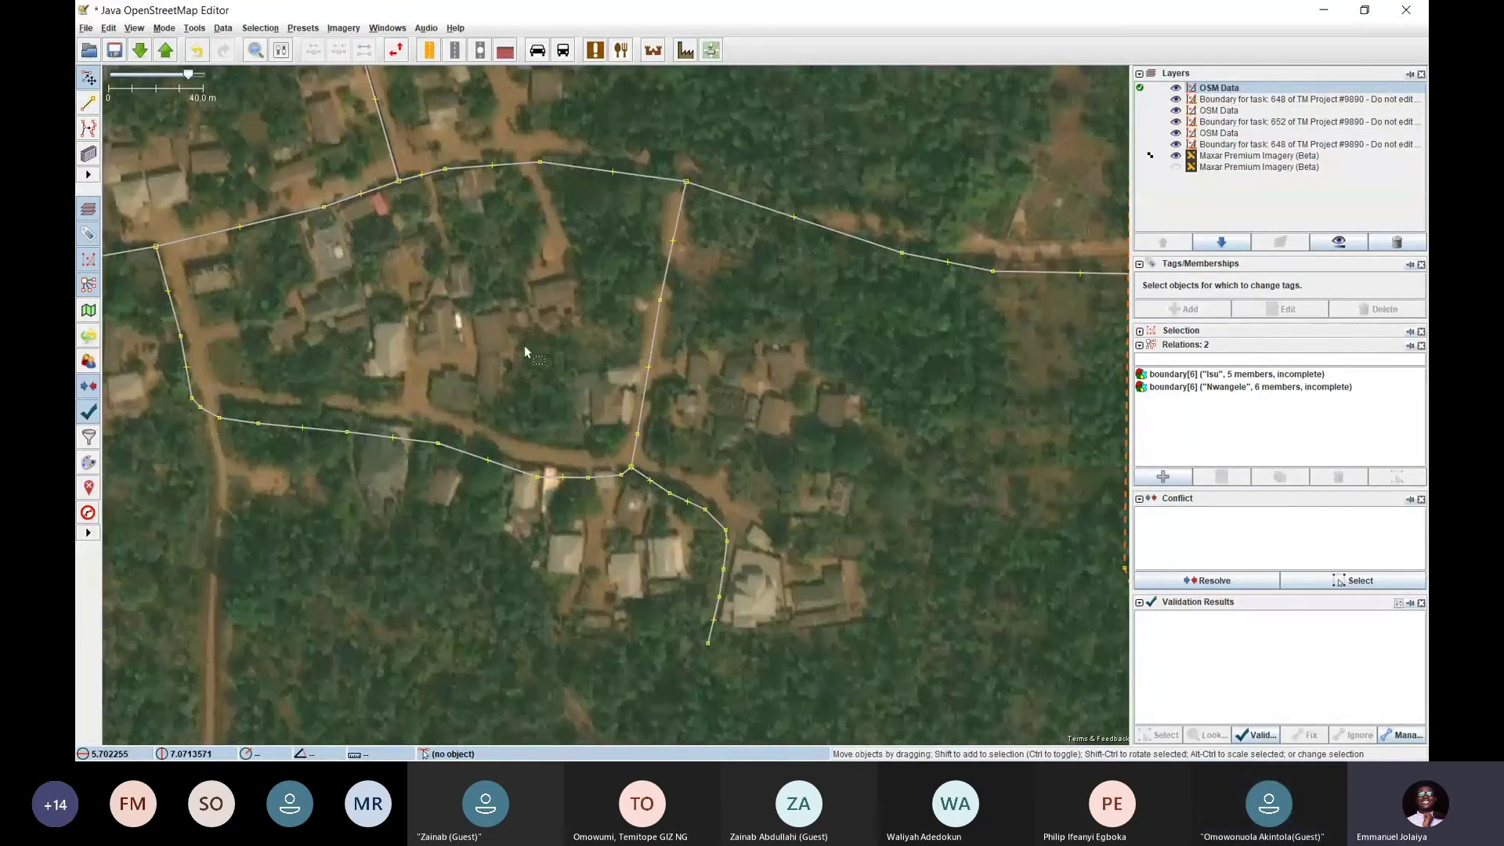
{"action": "scroll", "coordinate": [524, 345], "scroll_direction": "down", "scroll_amount": 2}
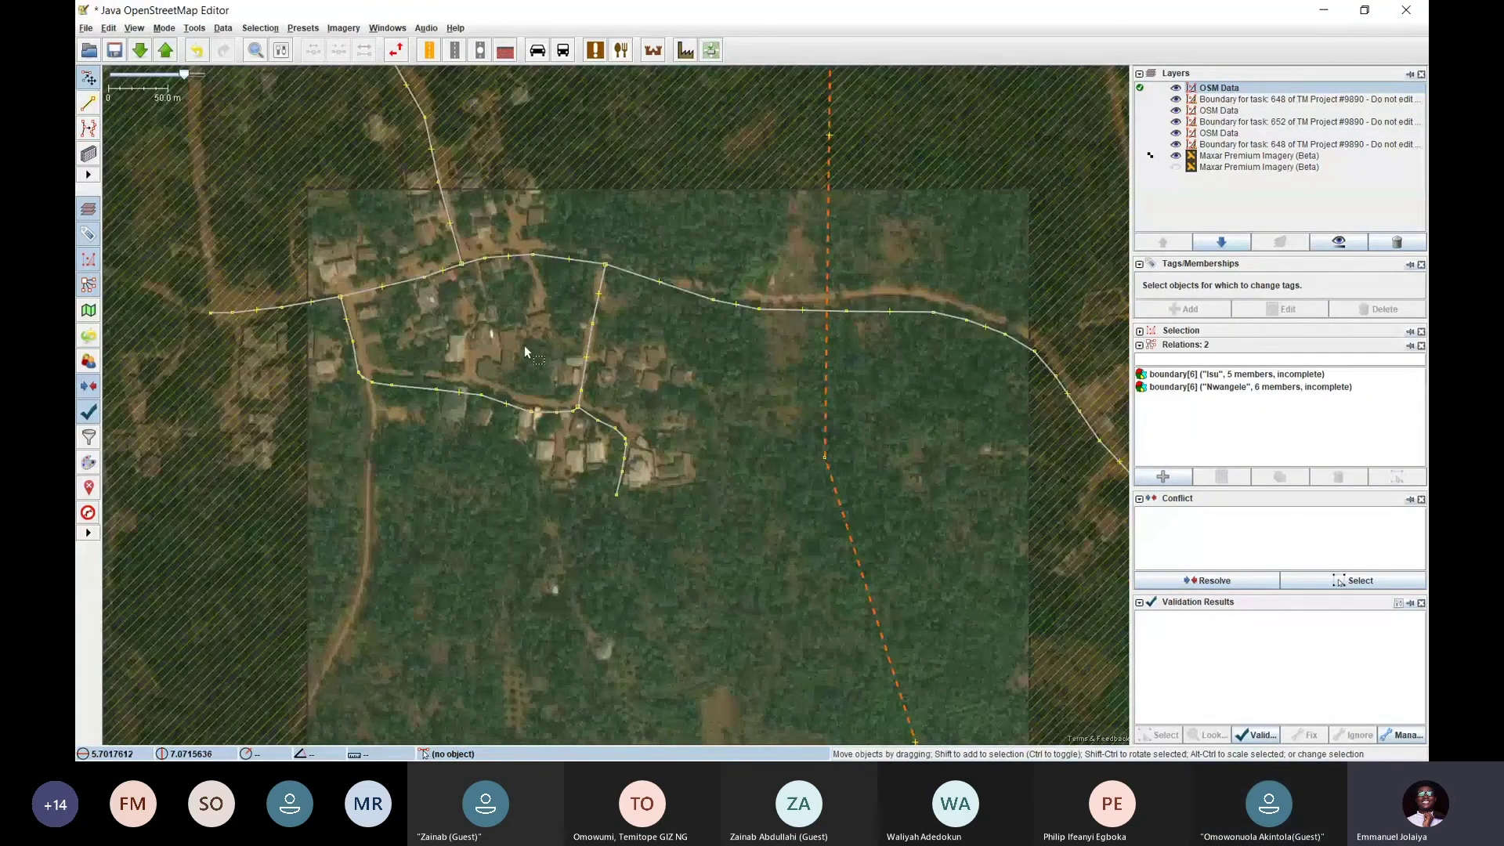
{"action": "scroll", "coordinate": [666, 378], "scroll_direction": "down", "scroll_amount": 3}
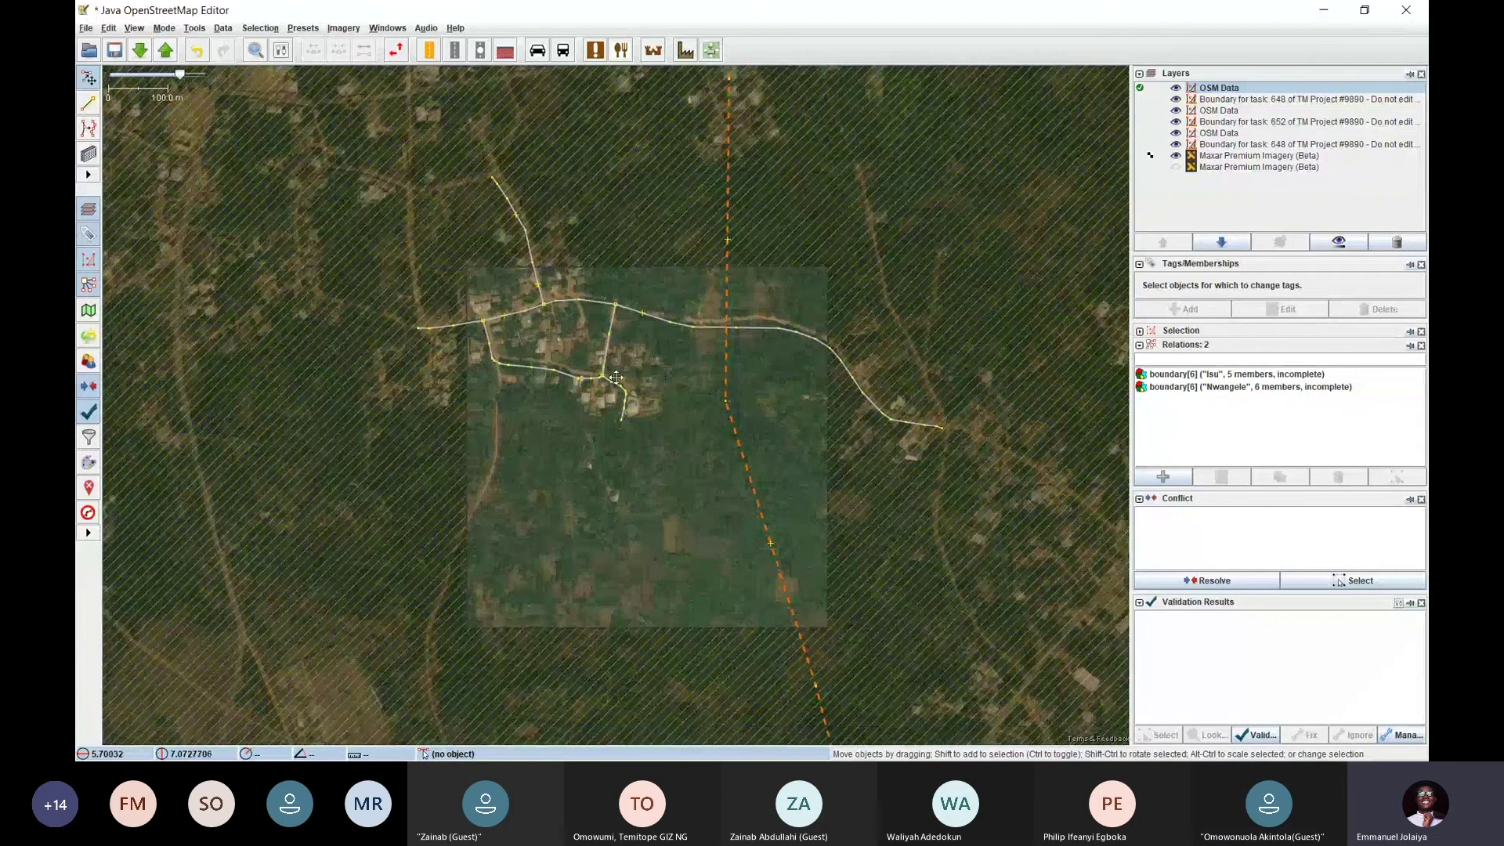
{"action": "scroll", "coordinate": [616, 378], "scroll_direction": "up", "scroll_amount": 3}
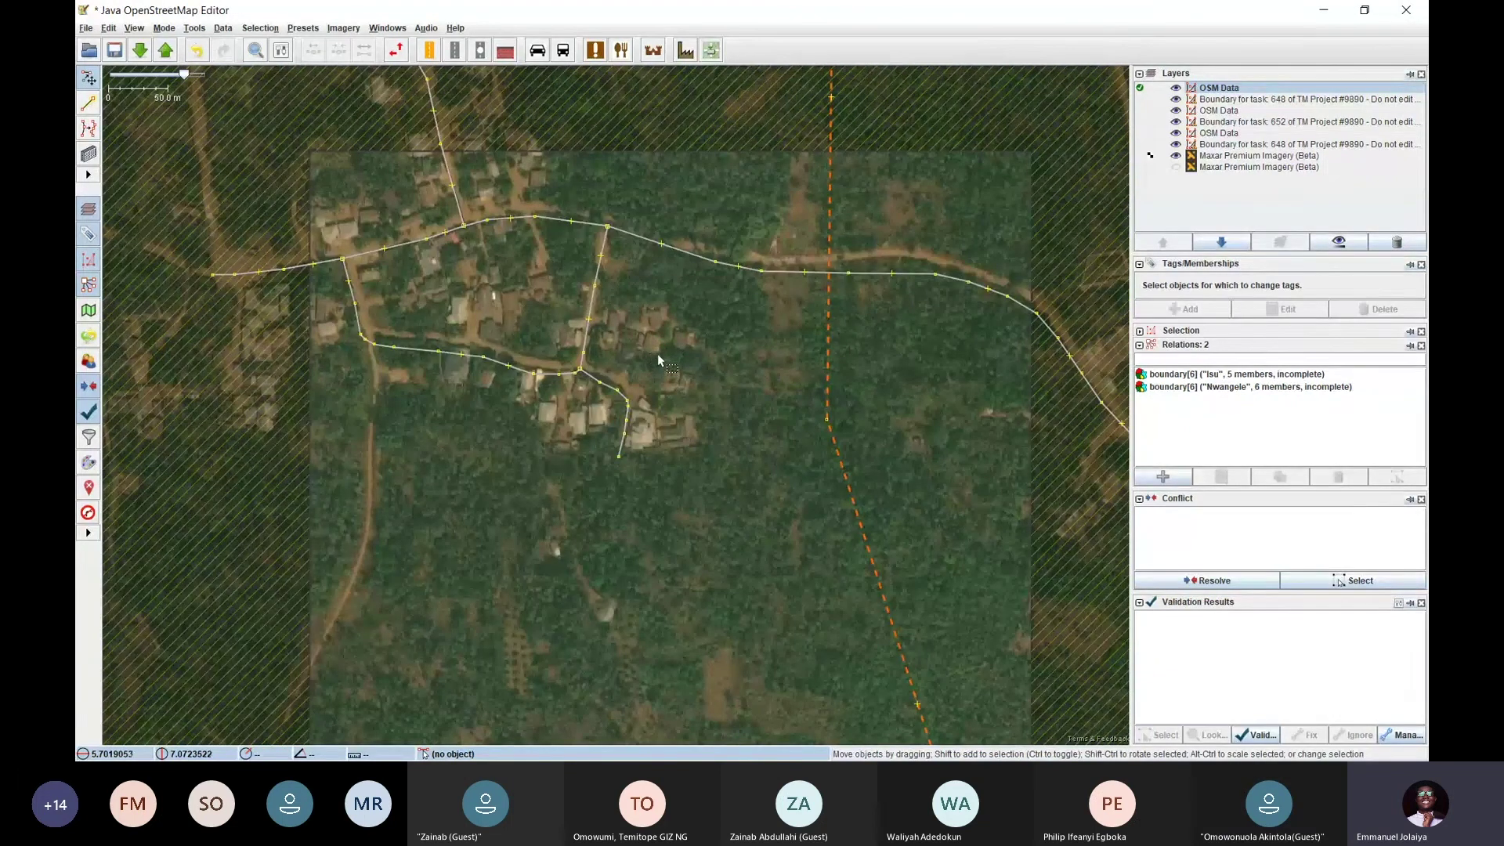
{"action": "left_click_drag", "start_coordinate": [548, 323], "coordinate": [574, 369]}
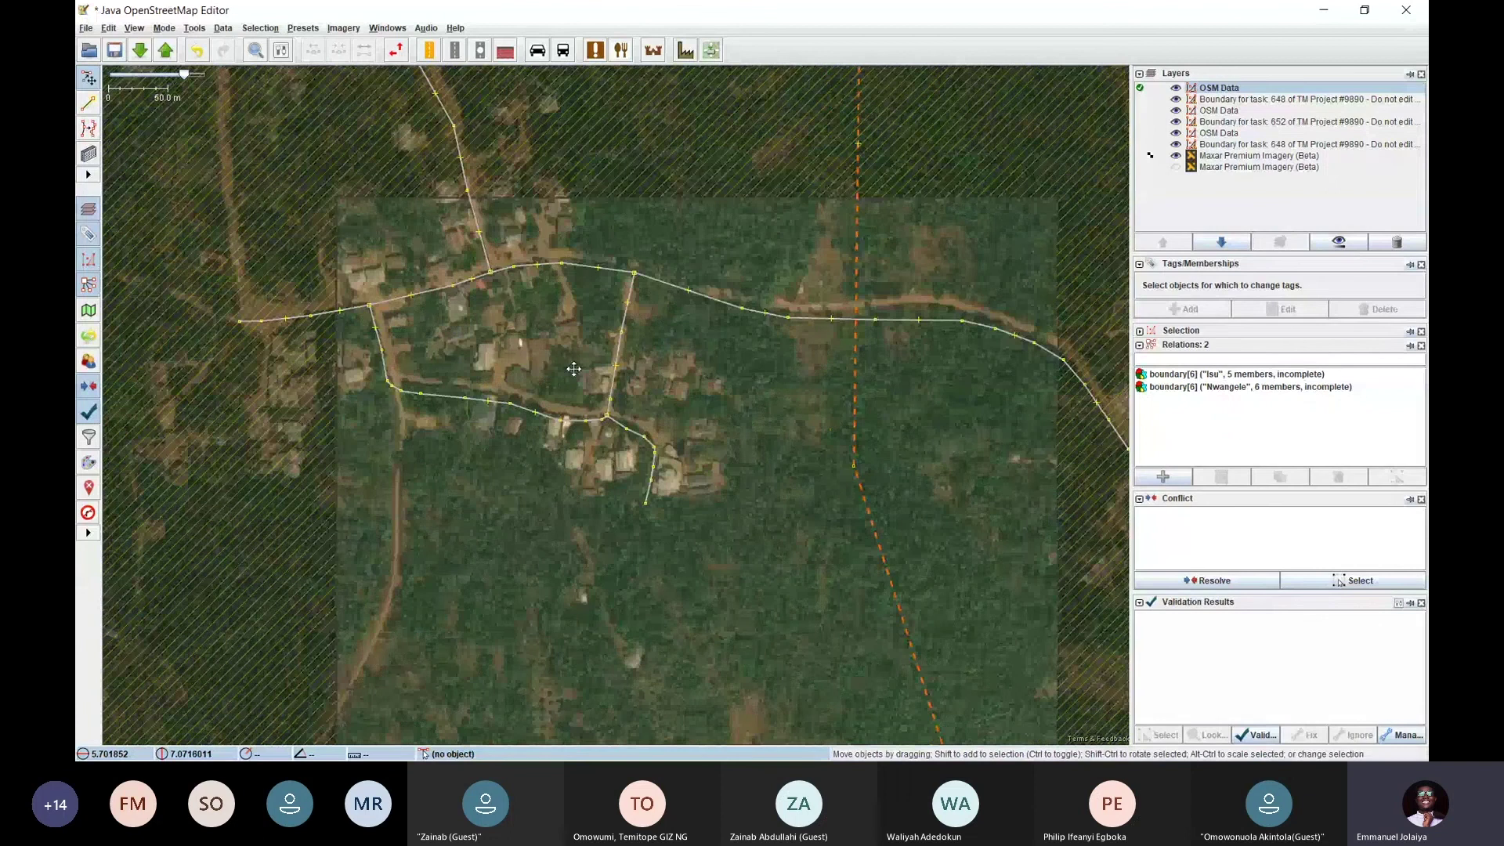
{"action": "scroll", "coordinate": [574, 369], "scroll_direction": "up", "scroll_amount": 3}
Draw a rectangular building outline over a rooftop near the road junction
{"action": "key", "text": "b"}
{"action": "left_click", "coordinate": [572, 302]}
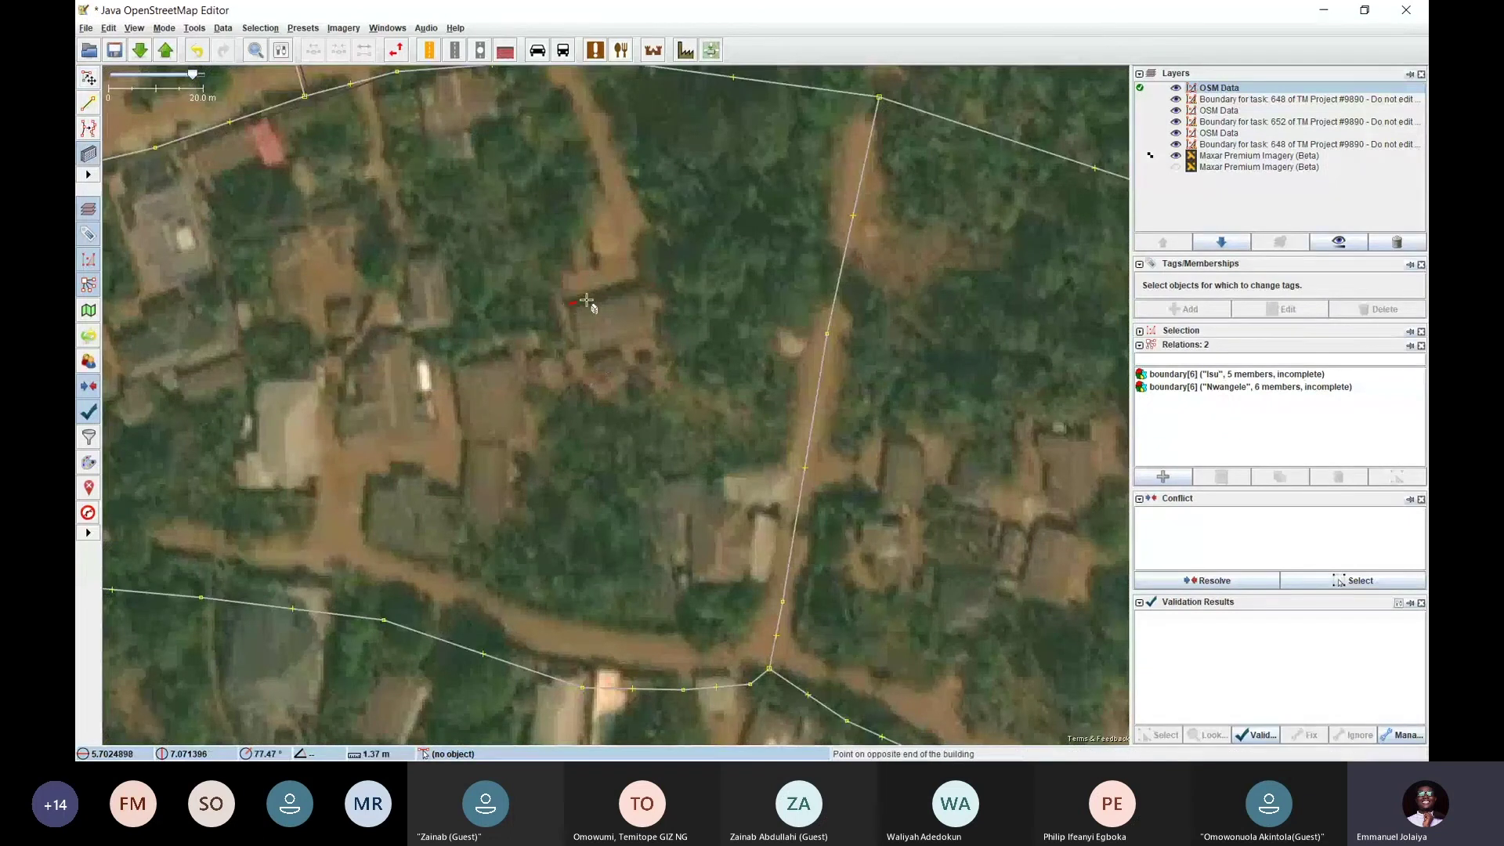
{"action": "left_click", "coordinate": [638, 283]}
{"action": "left_click", "coordinate": [654, 345]}
{"action": "scroll", "coordinate": [651, 409], "scroll_direction": "down", "scroll_amount": 2}
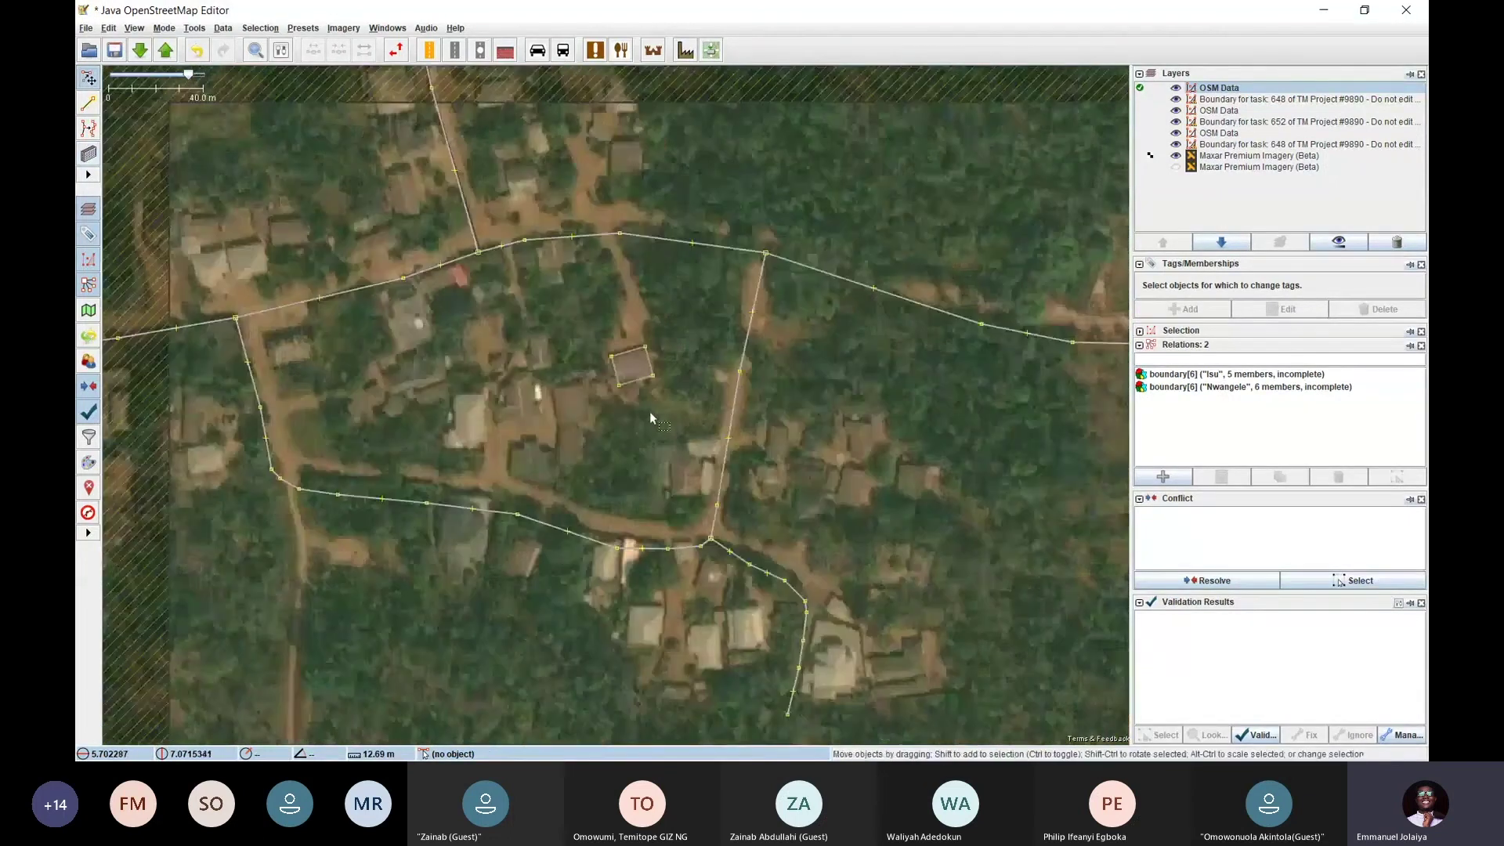
Select the new building and zoom in and out to check its fit on the roof
{"action": "left_click_drag", "start_coordinate": [650, 411], "coordinate": [498, 311]}
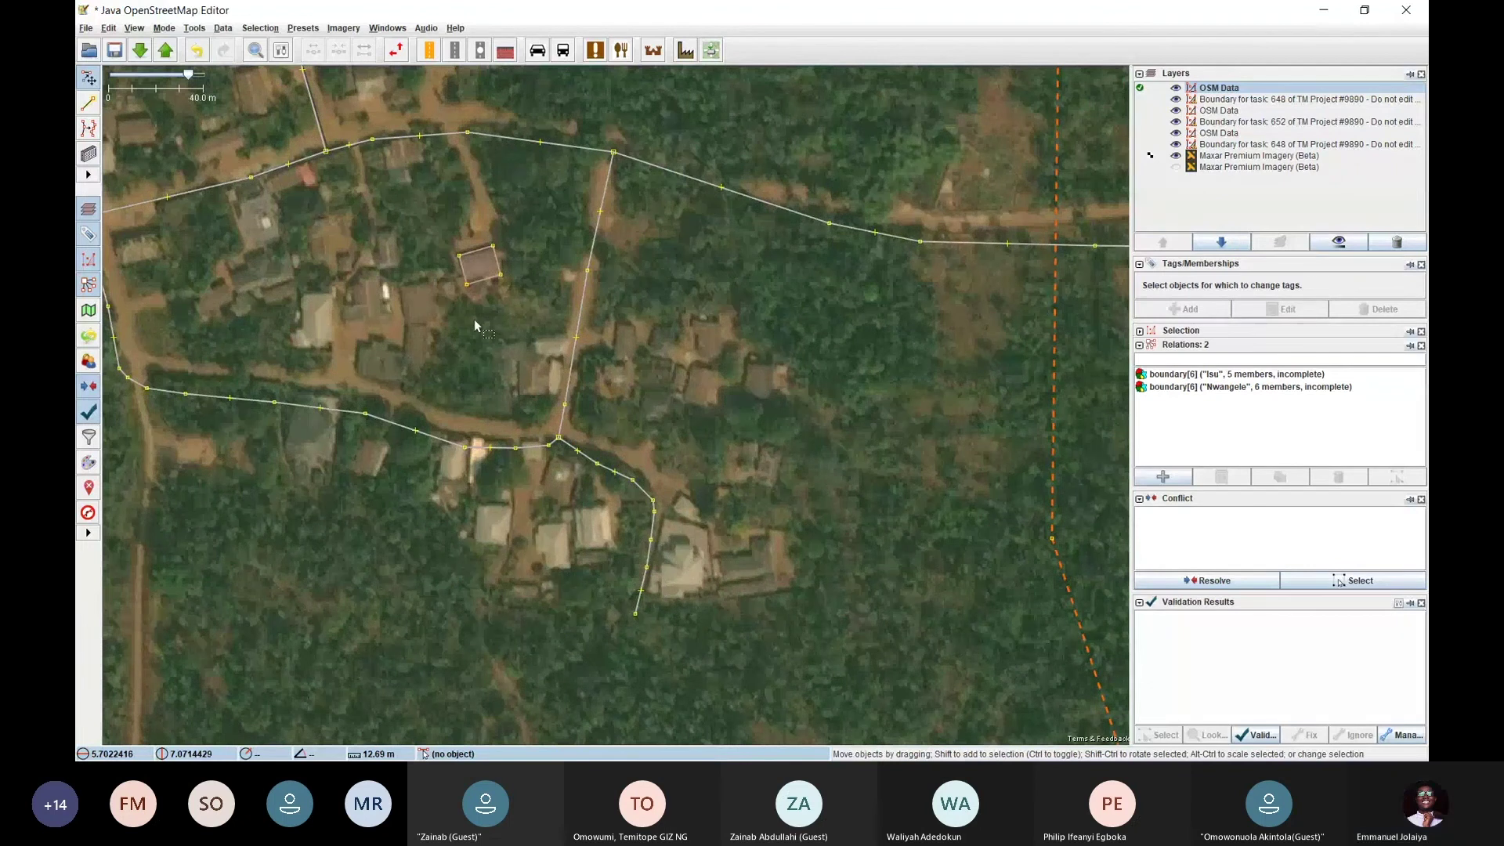
{"action": "scroll", "coordinate": [476, 343], "scroll_direction": "down", "scroll_amount": 2}
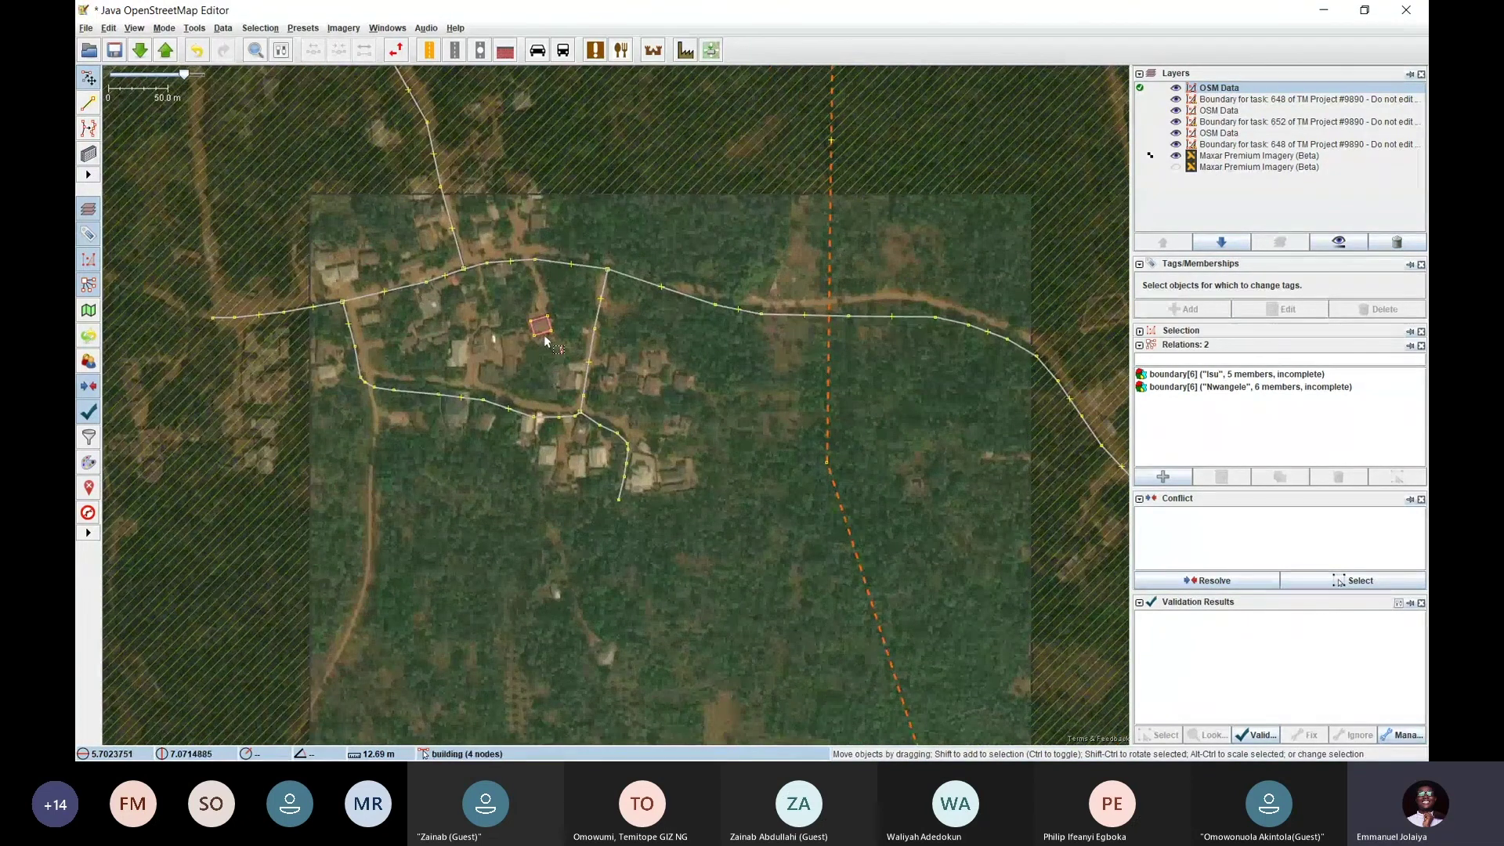
{"action": "scroll", "coordinate": [551, 351], "scroll_direction": "up", "scroll_amount": 2}
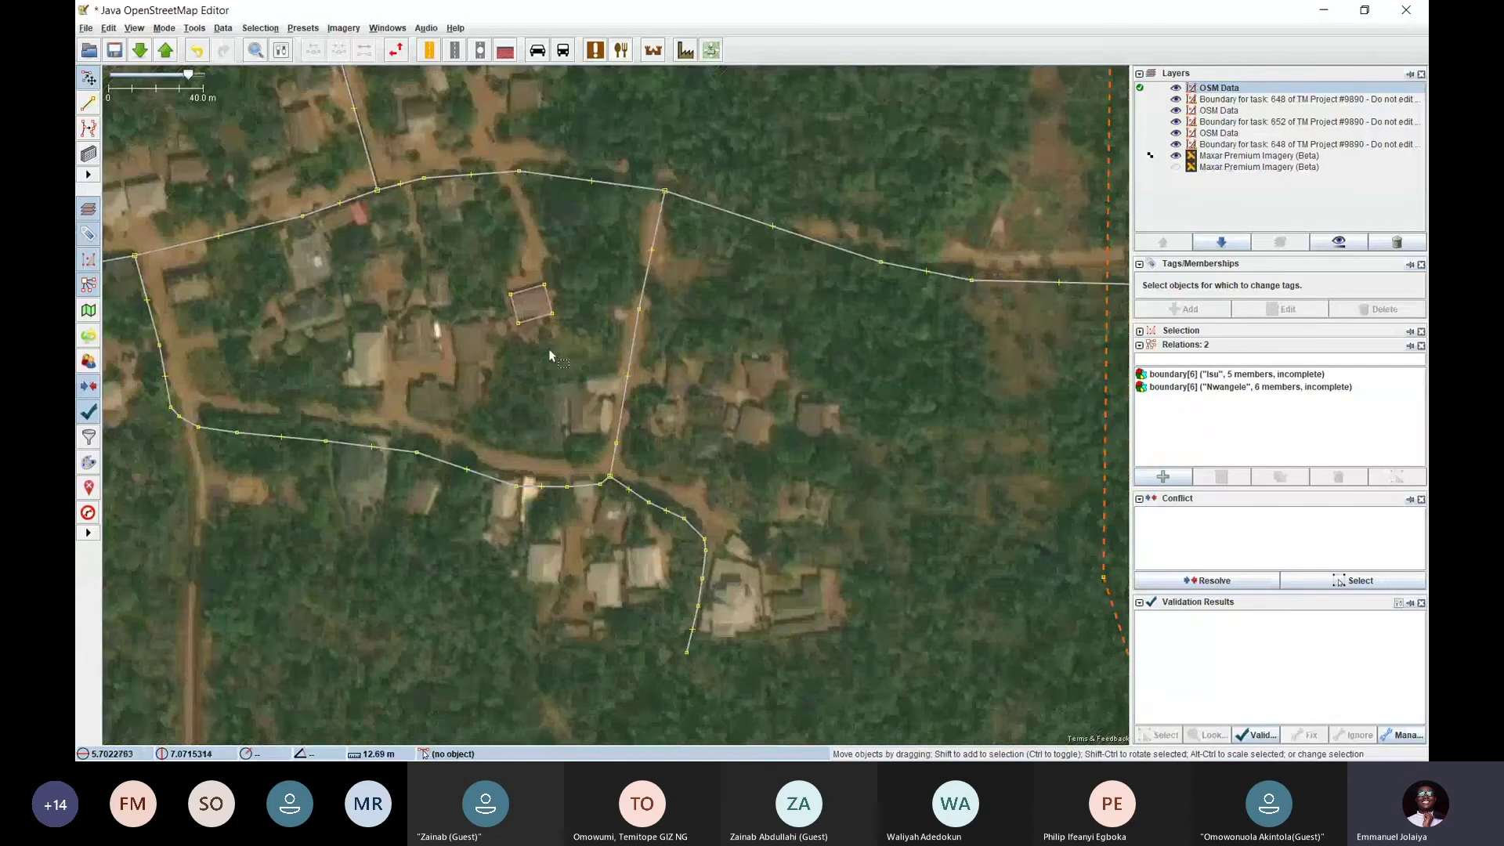
{"action": "left_click", "coordinate": [539, 329]}
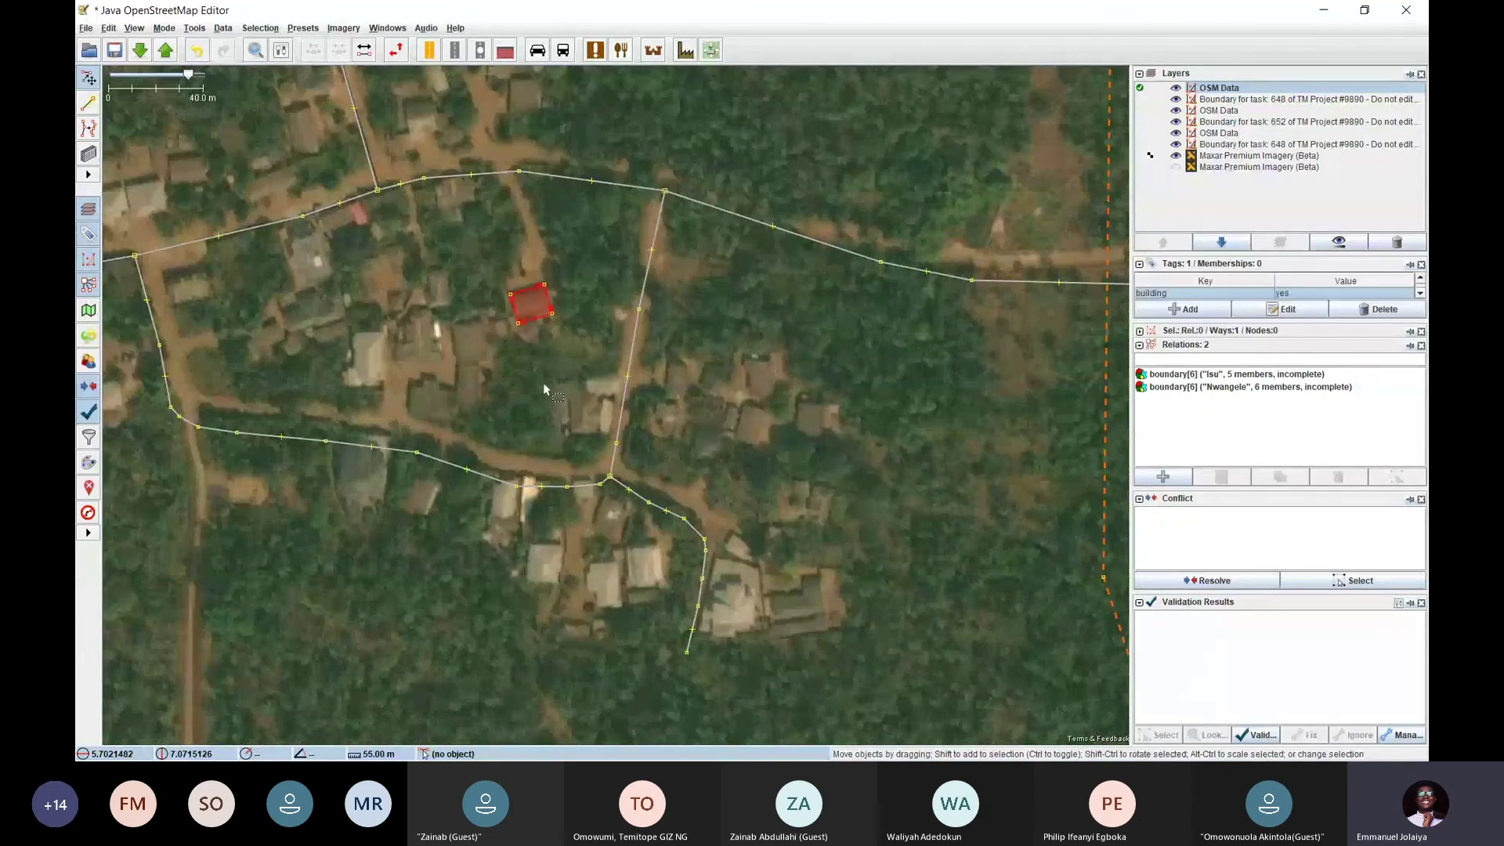
{"action": "scroll", "coordinate": [544, 385], "scroll_direction": "down", "scroll_amount": 3}
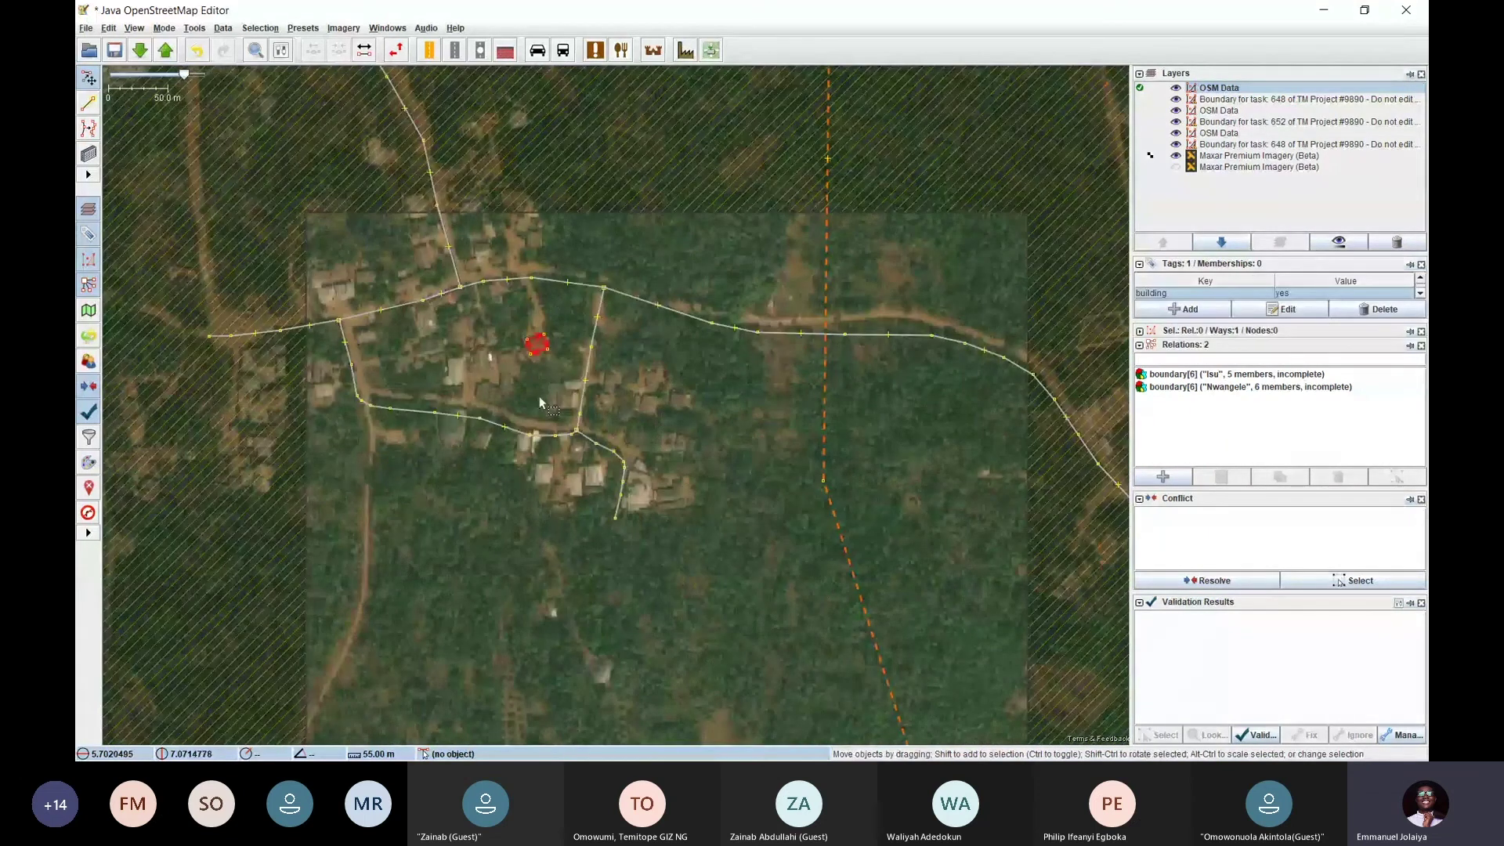
{"action": "scroll", "coordinate": [538, 345], "scroll_direction": "up", "scroll_amount": 3}
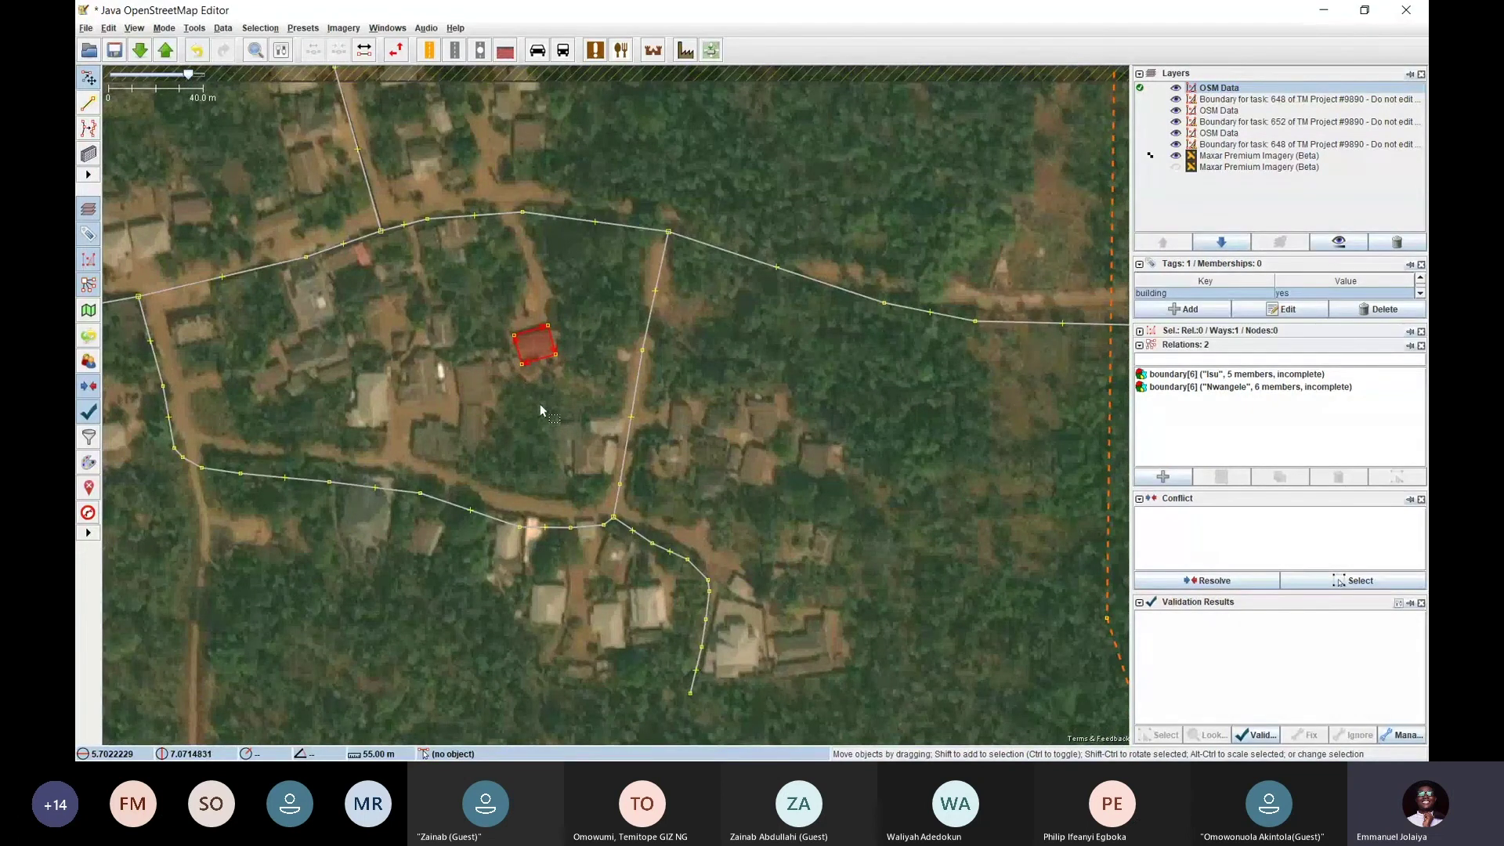
{"action": "scroll", "coordinate": [541, 408], "scroll_direction": "down", "scroll_amount": 3}
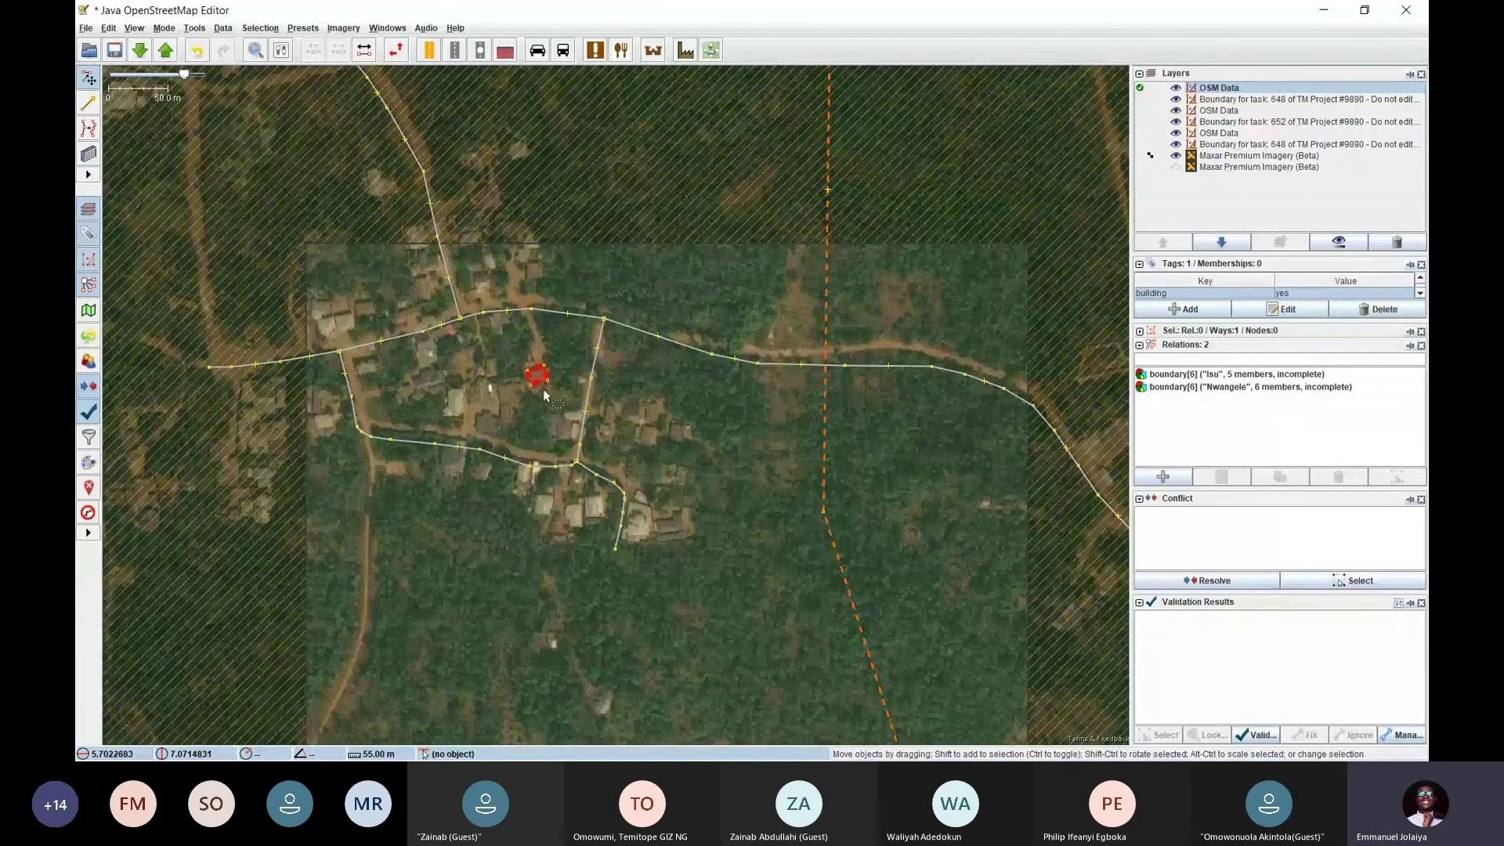
{"action": "scroll", "coordinate": [543, 388], "scroll_direction": "up", "scroll_amount": 4}
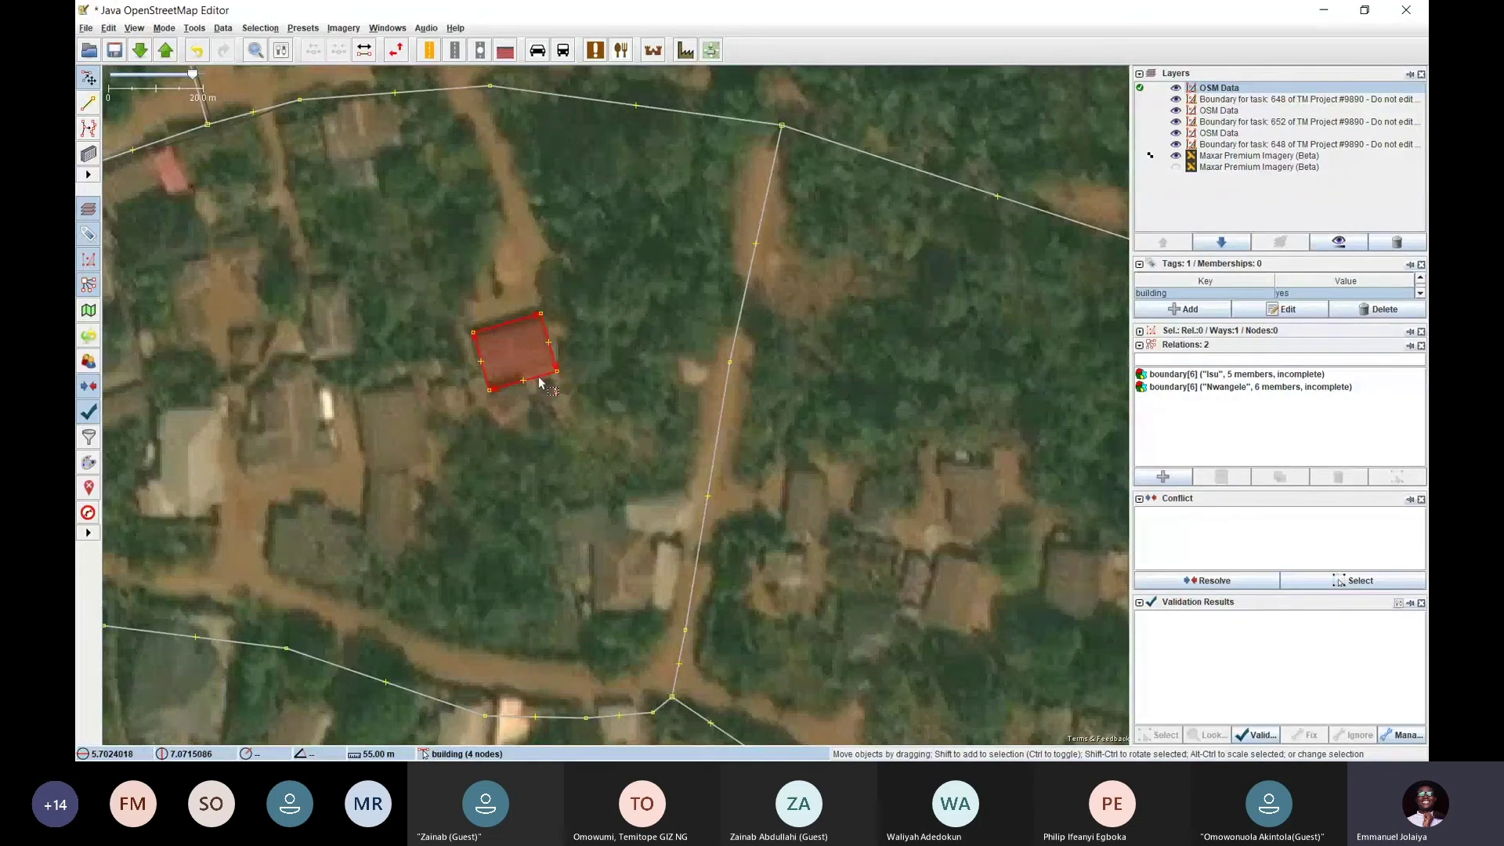
{"action": "scroll", "coordinate": [539, 382], "scroll_direction": "down", "scroll_amount": 4}
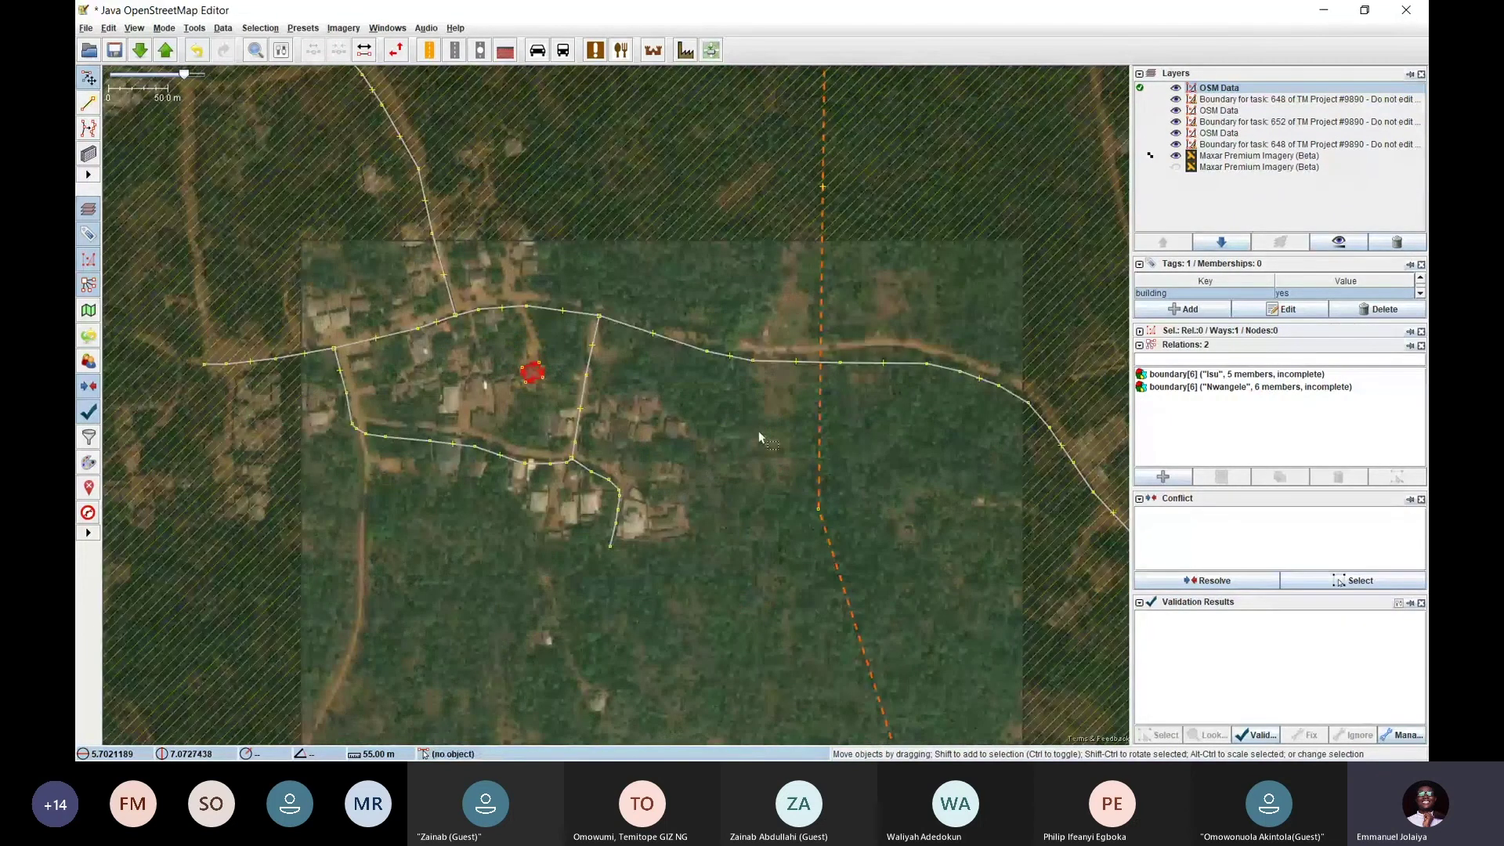
{"action": "left_click", "coordinate": [759, 433]}
Pan across the task area to centre the village in the view
{"action": "left_click_drag", "start_coordinate": [915, 433], "coordinate": [849, 426]}
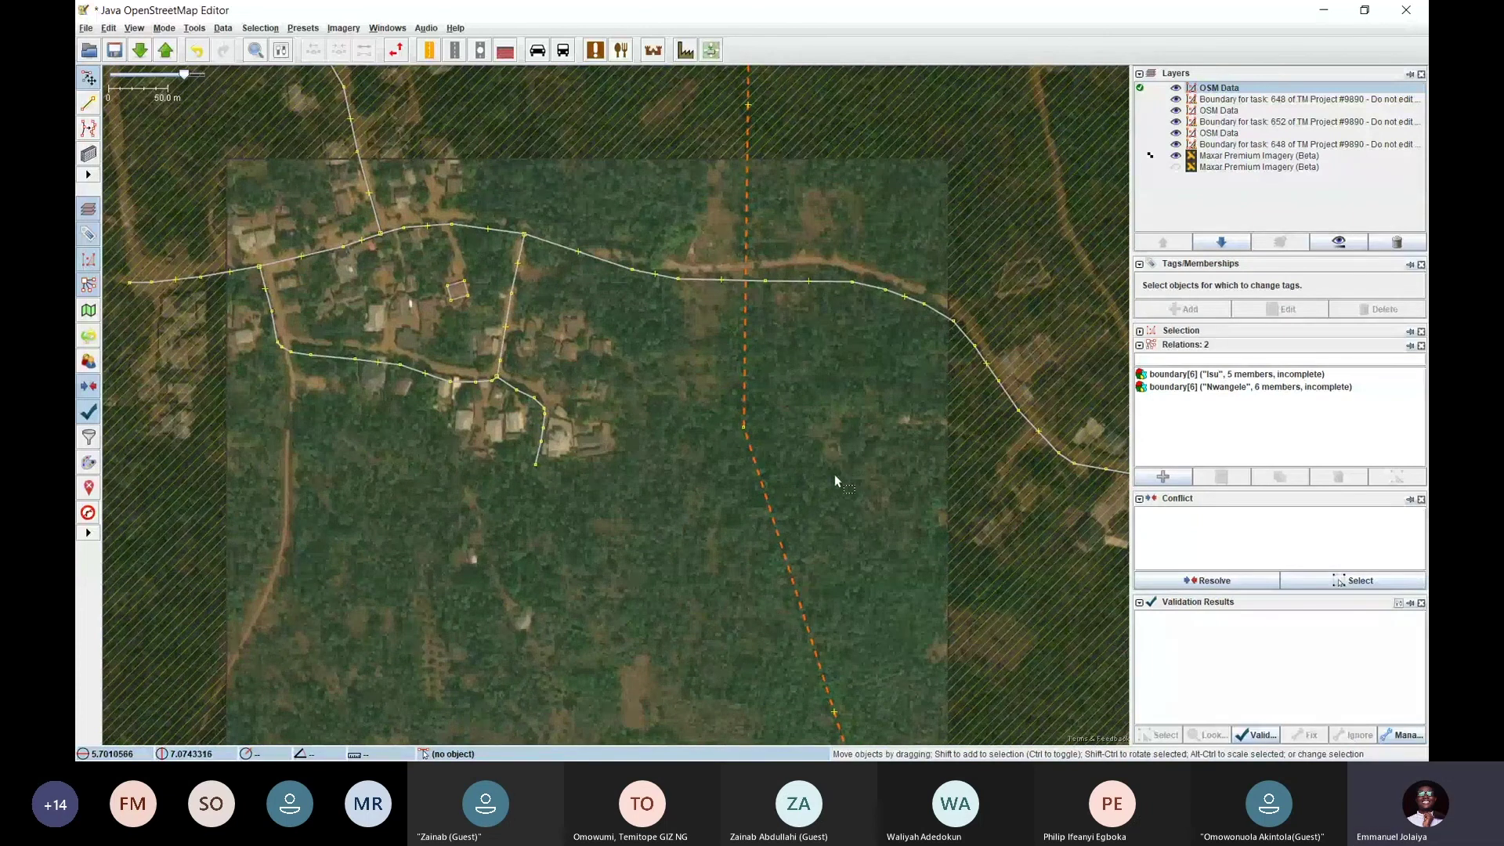
{"action": "left_click_drag", "start_coordinate": [834, 473], "coordinate": [840, 386]}
{"action": "left_click_drag", "start_coordinate": [708, 443], "coordinate": [861, 621]}
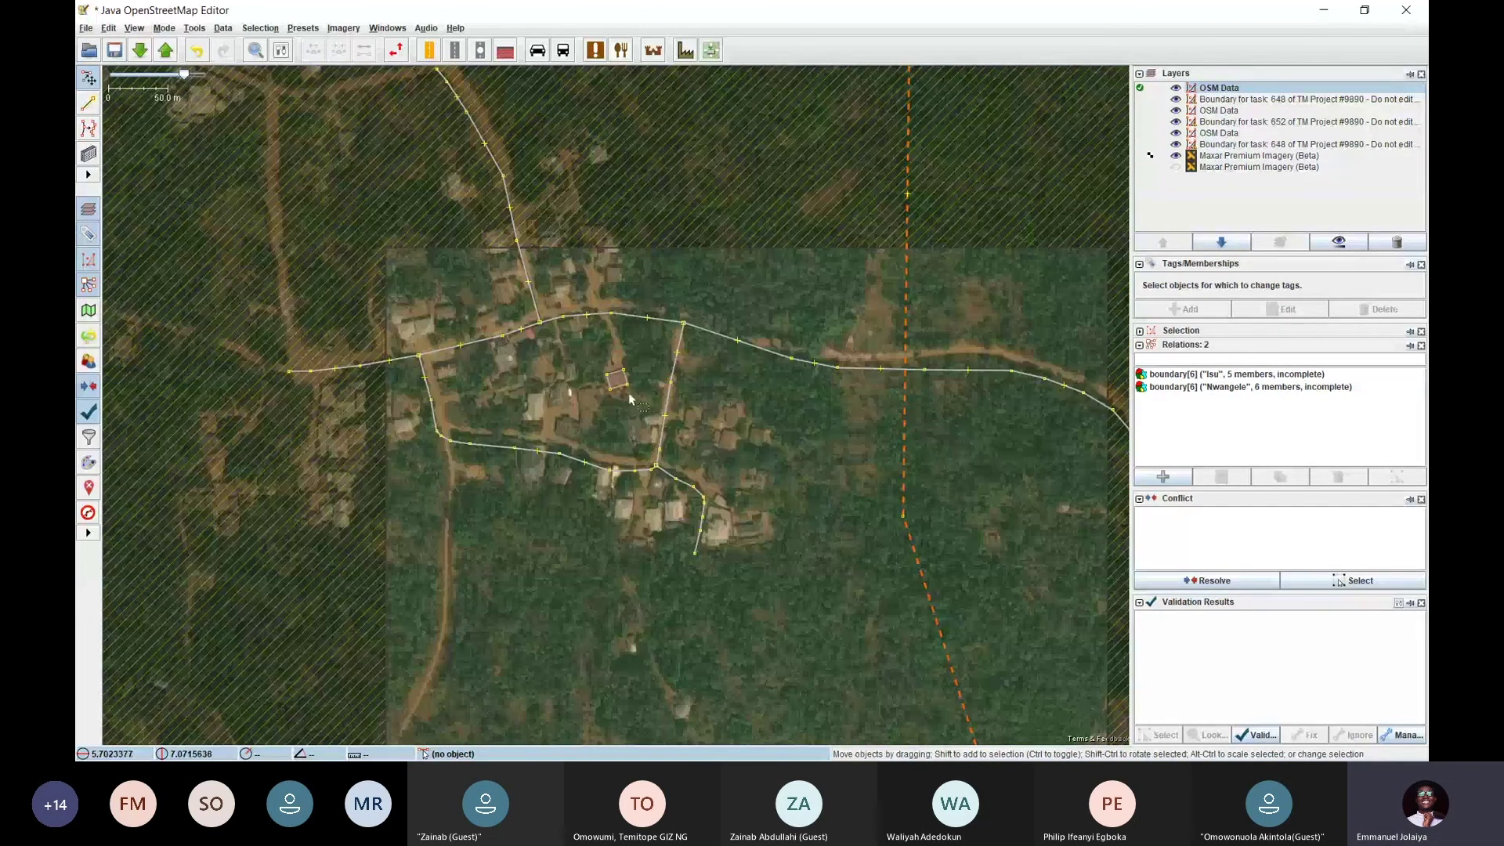
Copy the traced building and paste copies of it
{"action": "left_click", "coordinate": [624, 389]}
{"action": "scroll", "coordinate": [626, 394], "scroll_direction": "up", "scroll_amount": 2}
{"action": "key", "text": "ctrl+c"}
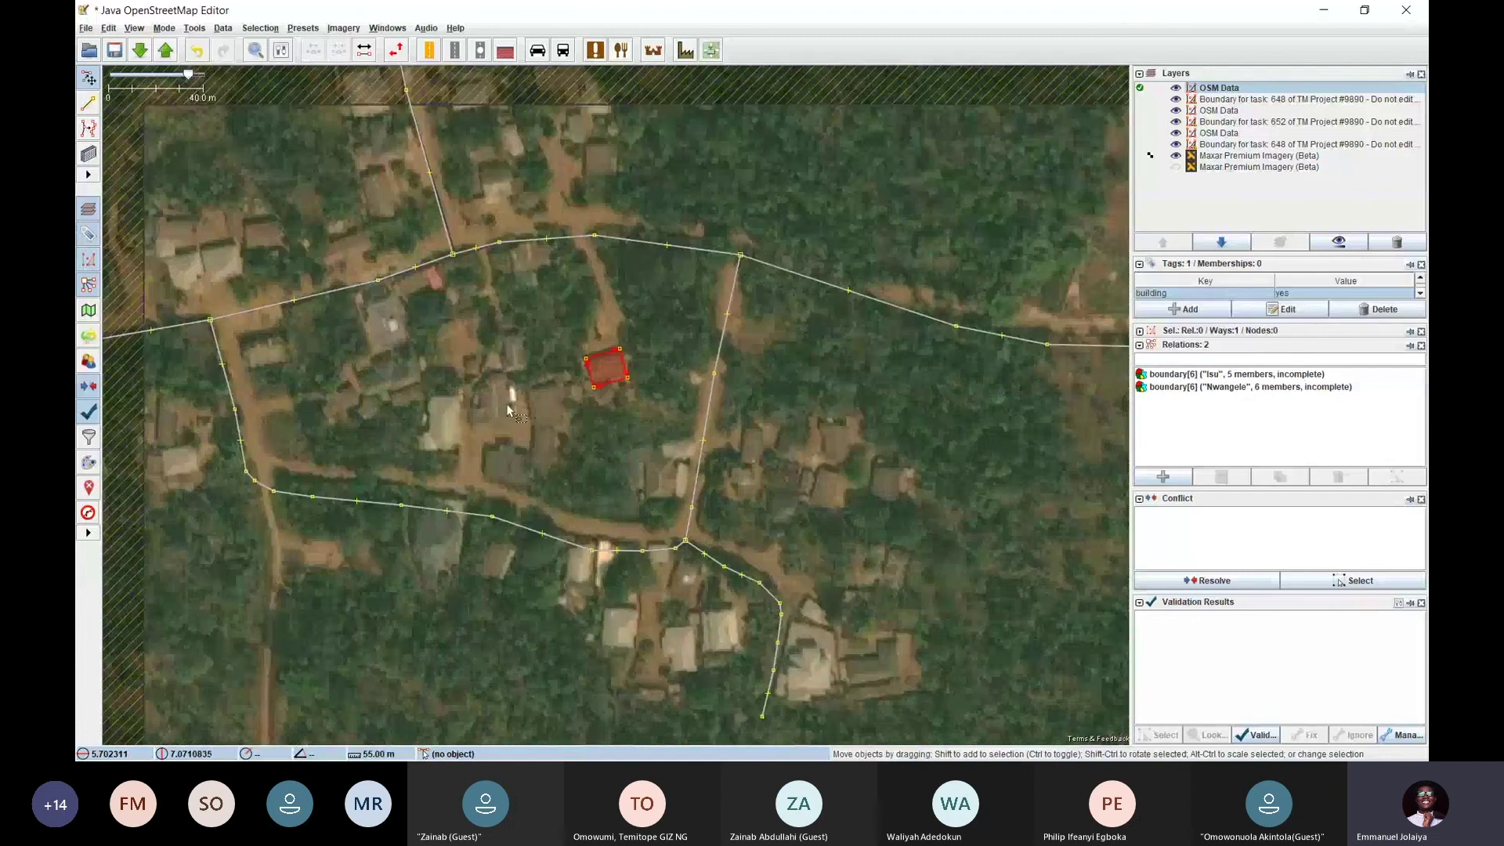
{"action": "key", "text": "ctrl+v"}
{"action": "key", "text": "ctrl+v"}
{"action": "key", "text": "ctrl+v"}
{"action": "key", "text": "ctrl+v"}
{"action": "key", "text": "ctrl+v"}
{"action": "key", "text": "ctrl+v"}
{"action": "key", "text": "ctrl+v"}
{"action": "key", "text": "ctrl+v"}
{"action": "key", "text": "ctrl+v"}
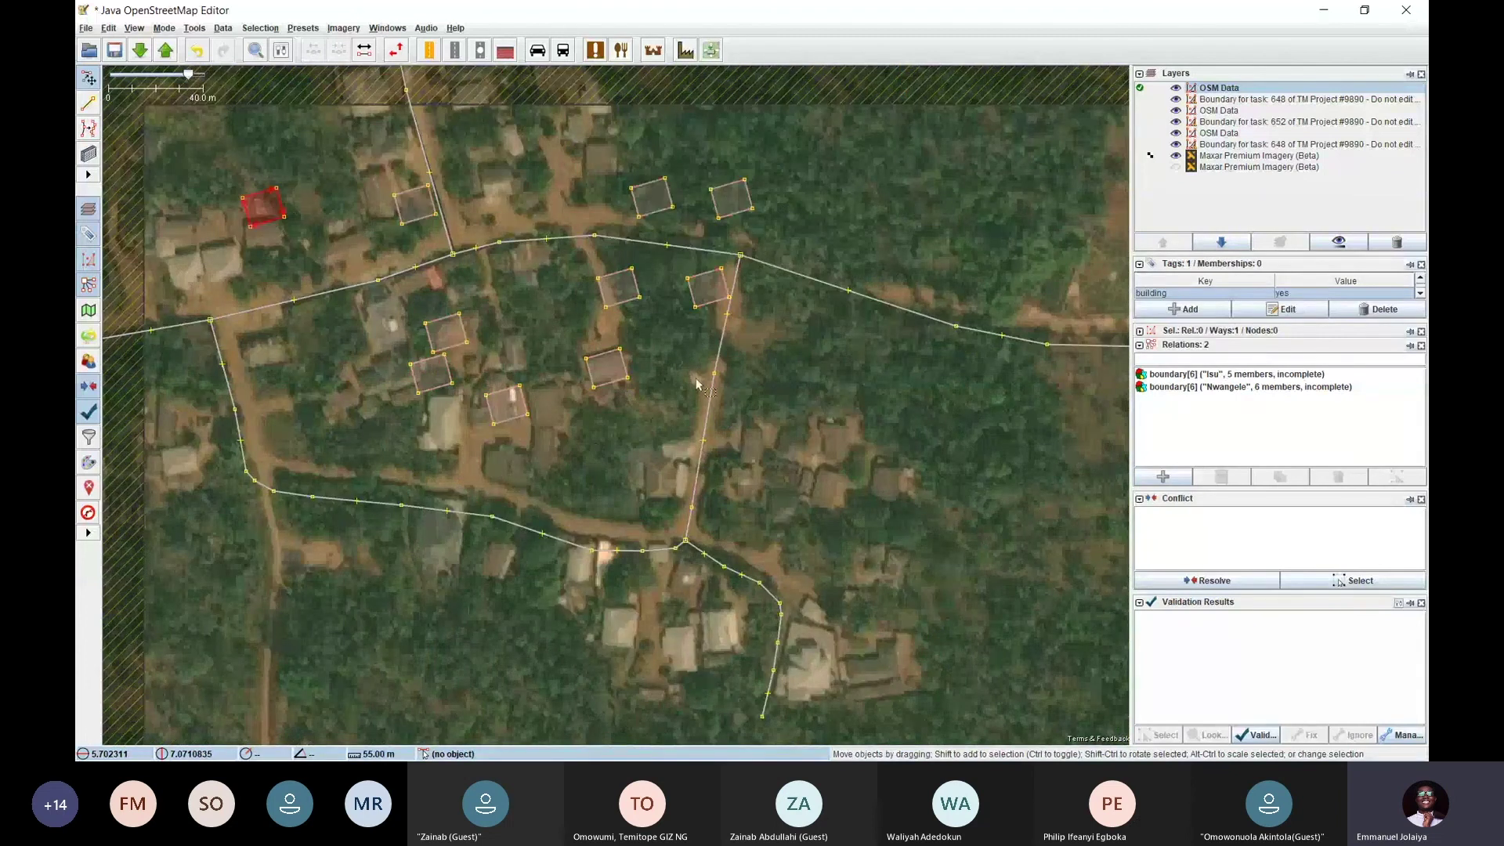
{"action": "scroll", "coordinate": [670, 392], "scroll_direction": "down", "scroll_amount": 2}
{"action": "scroll", "coordinate": [671, 392], "scroll_direction": "down", "scroll_amount": 4}
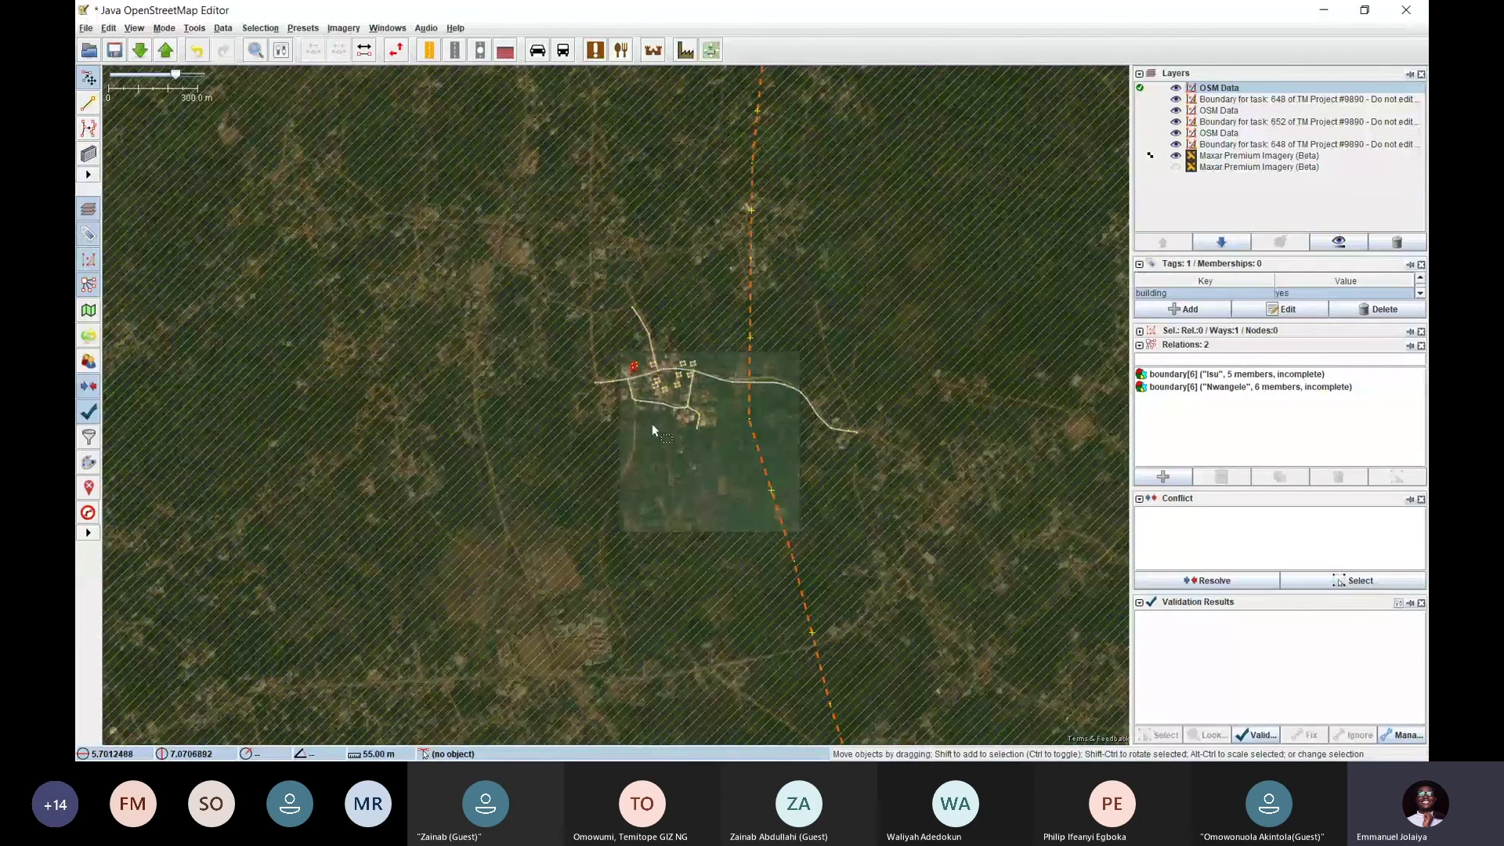
Select all the data, then clear the selection and reframe the village
{"action": "key", "text": "ctrl+a"}
{"action": "scroll", "coordinate": [652, 426], "scroll_direction": "up", "scroll_amount": 4}
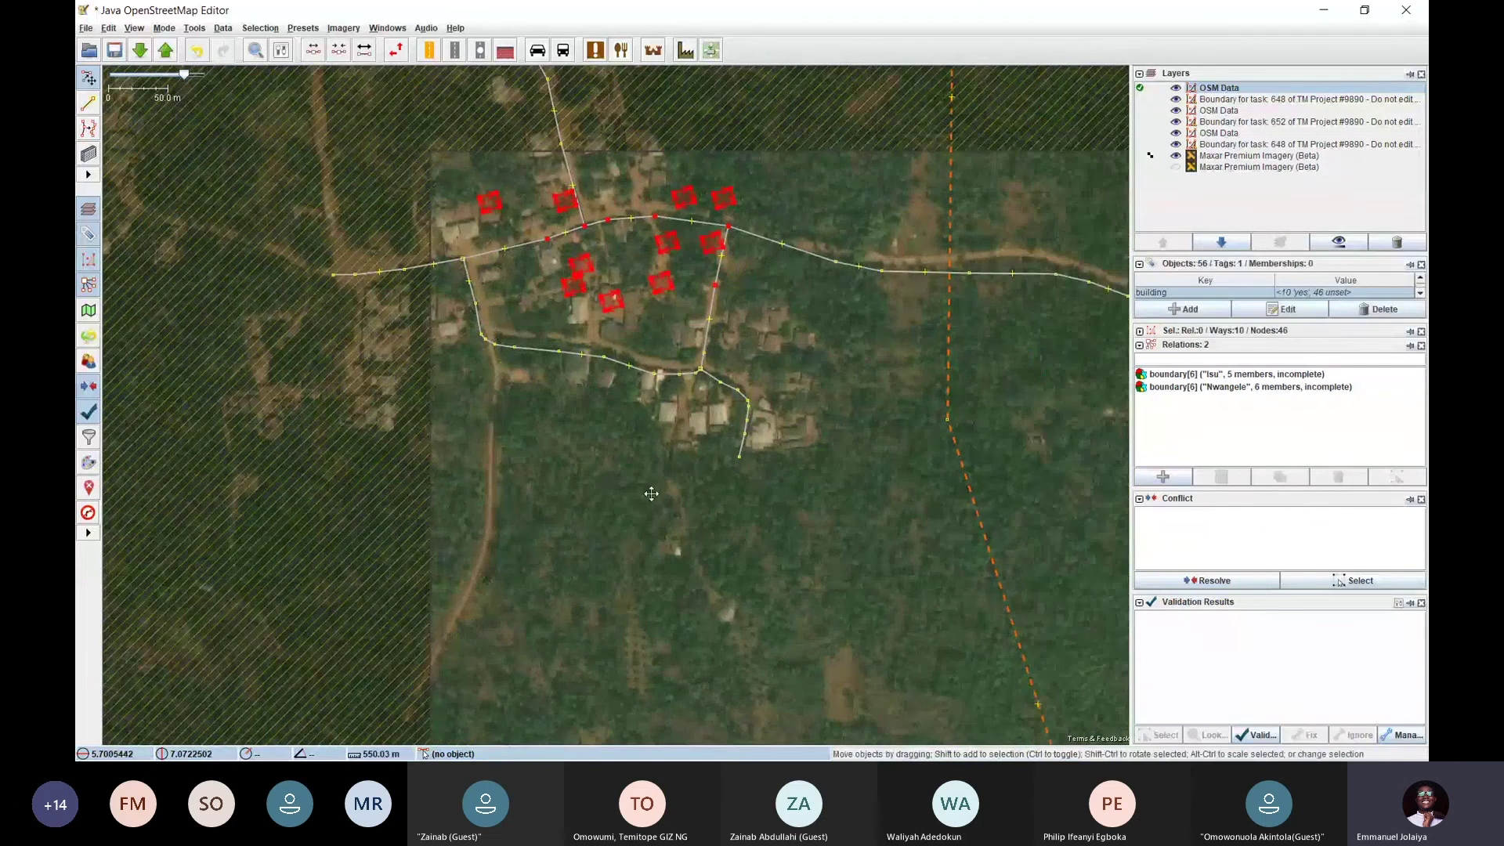
{"action": "left_click_drag", "start_coordinate": [651, 494], "coordinate": [493, 564]}
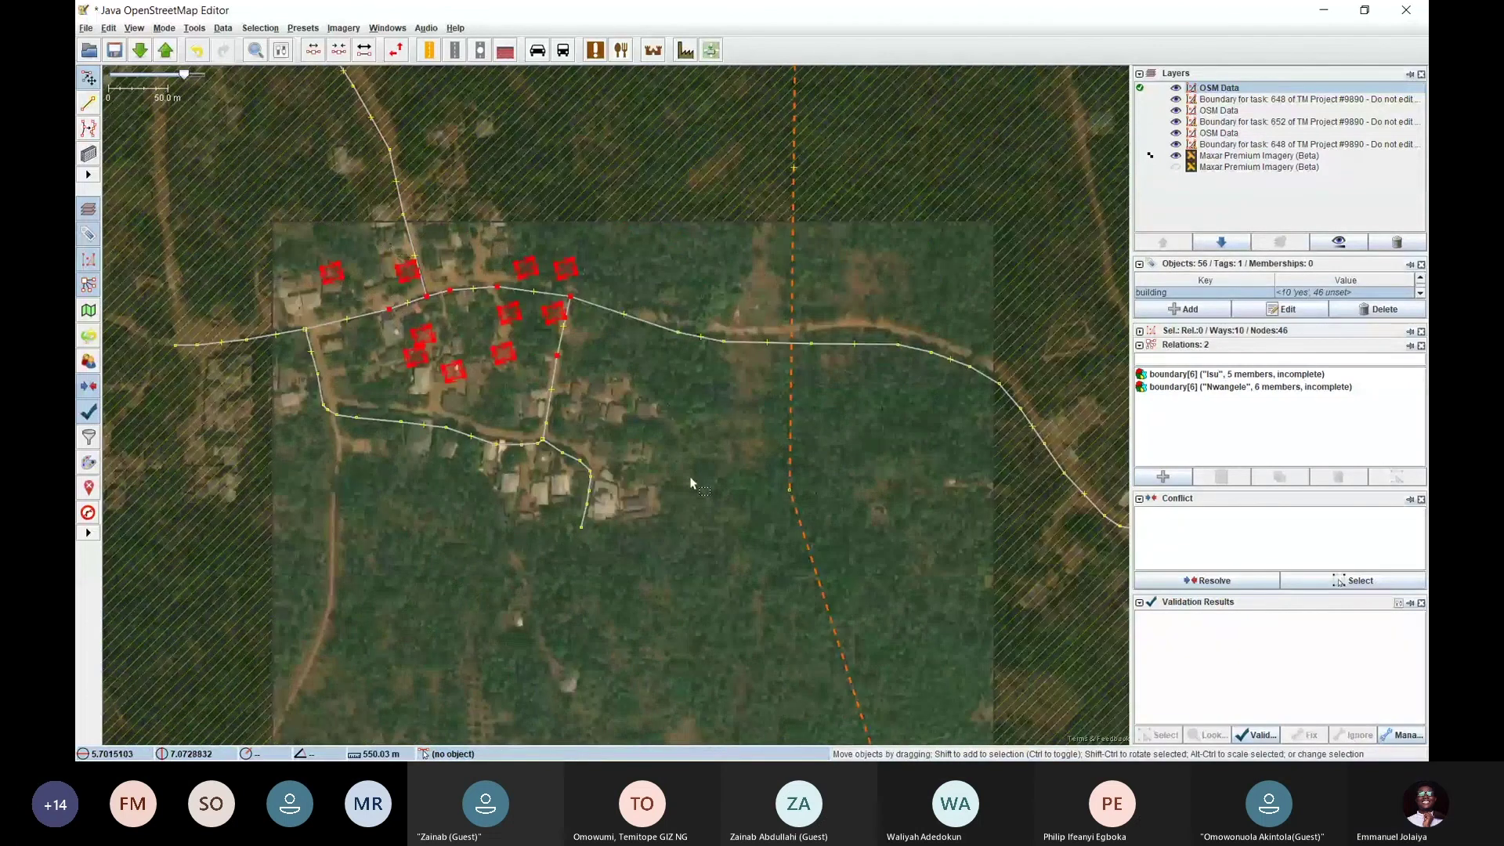
{"action": "left_click", "coordinate": [911, 436]}
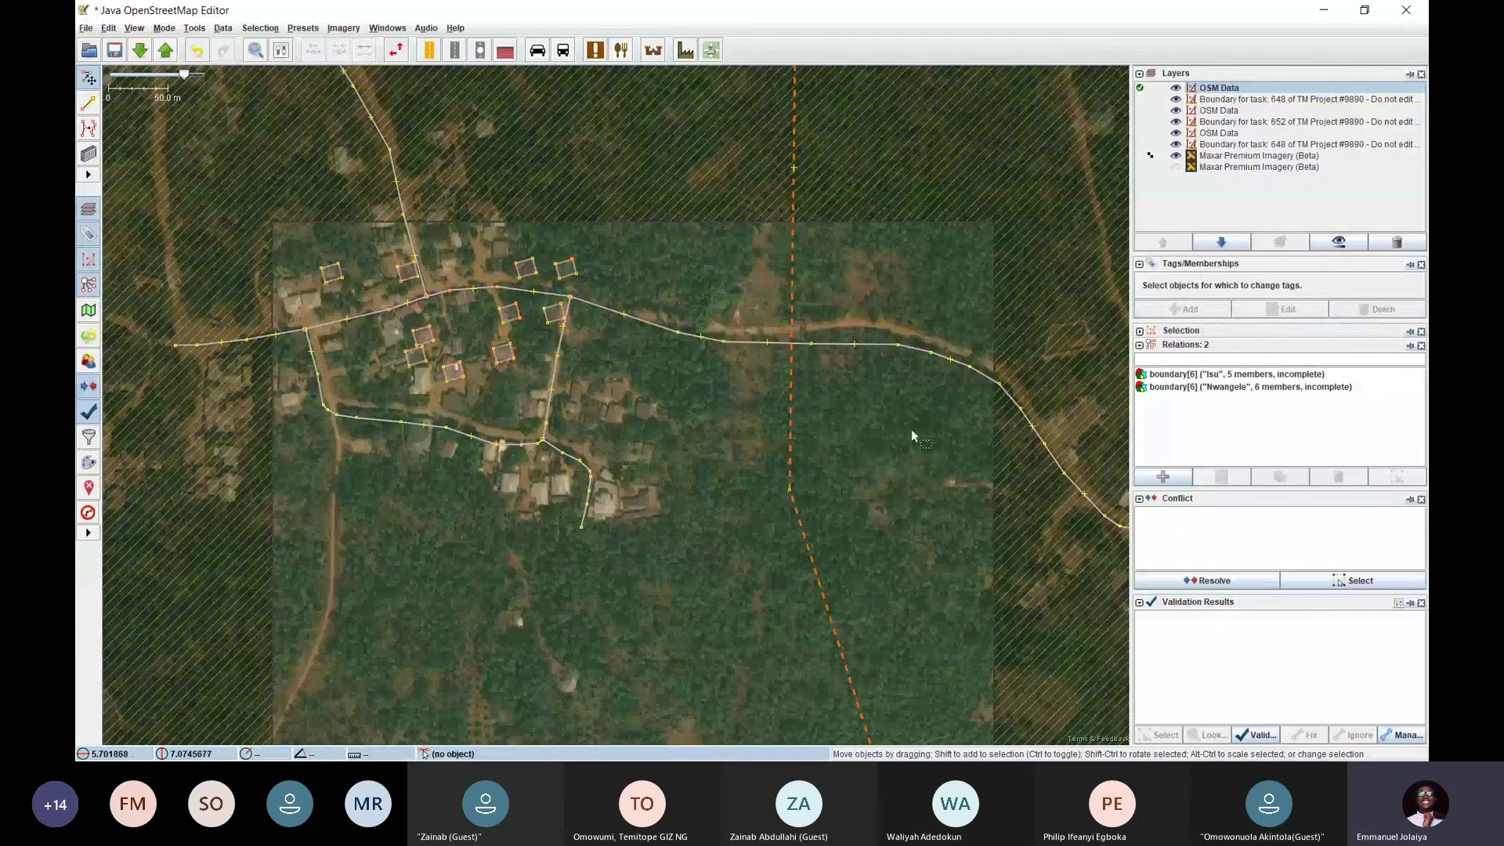
{"action": "left_click_drag", "start_coordinate": [721, 466], "coordinate": [651, 386]}
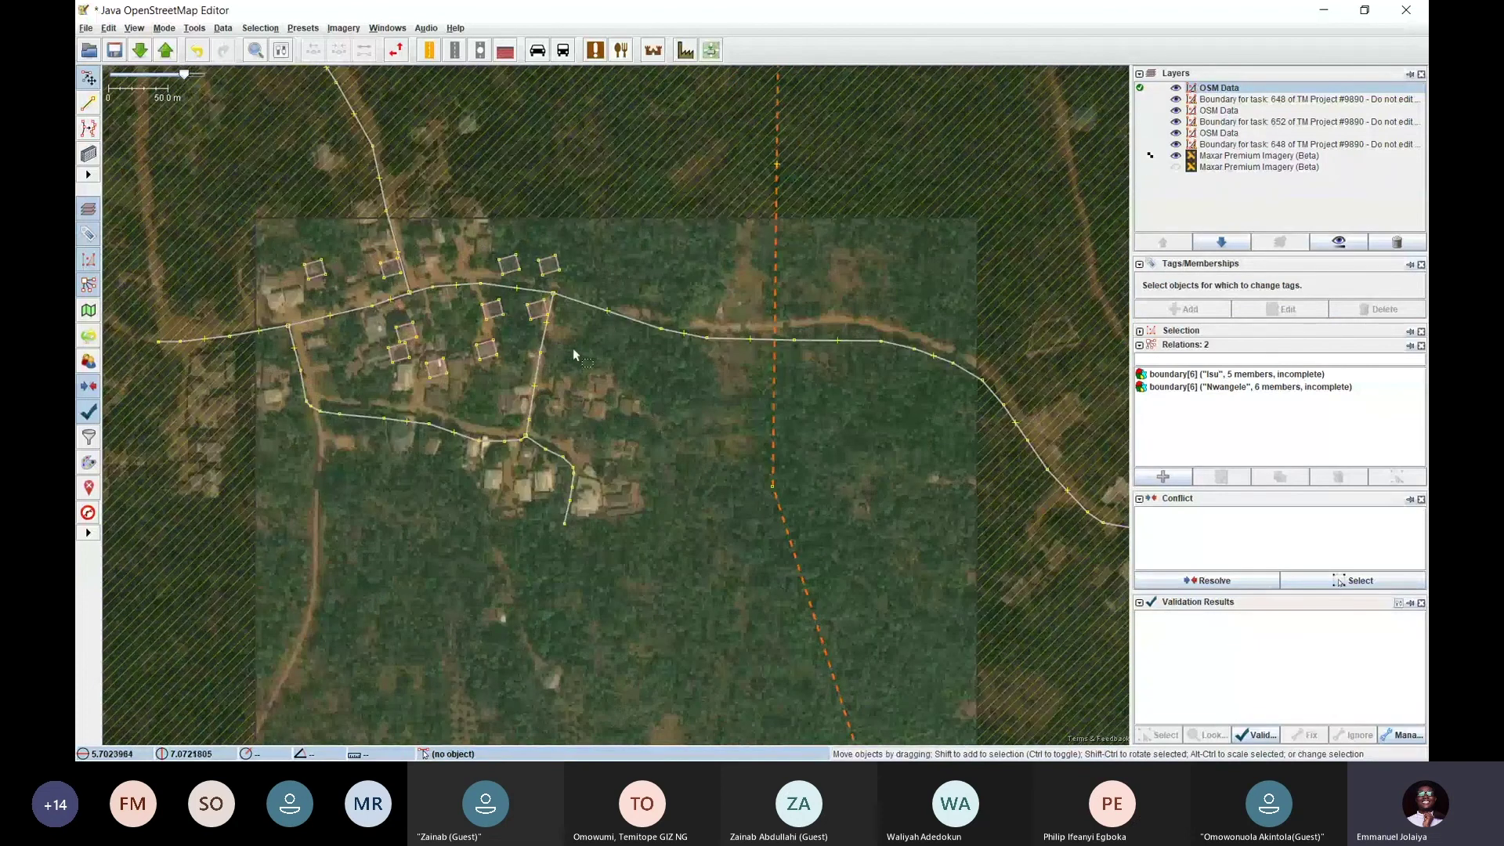
{"action": "scroll", "coordinate": [533, 338], "scroll_direction": "up", "scroll_amount": 2}
{"action": "scroll", "coordinate": [636, 387], "scroll_direction": "down", "scroll_amount": 2}
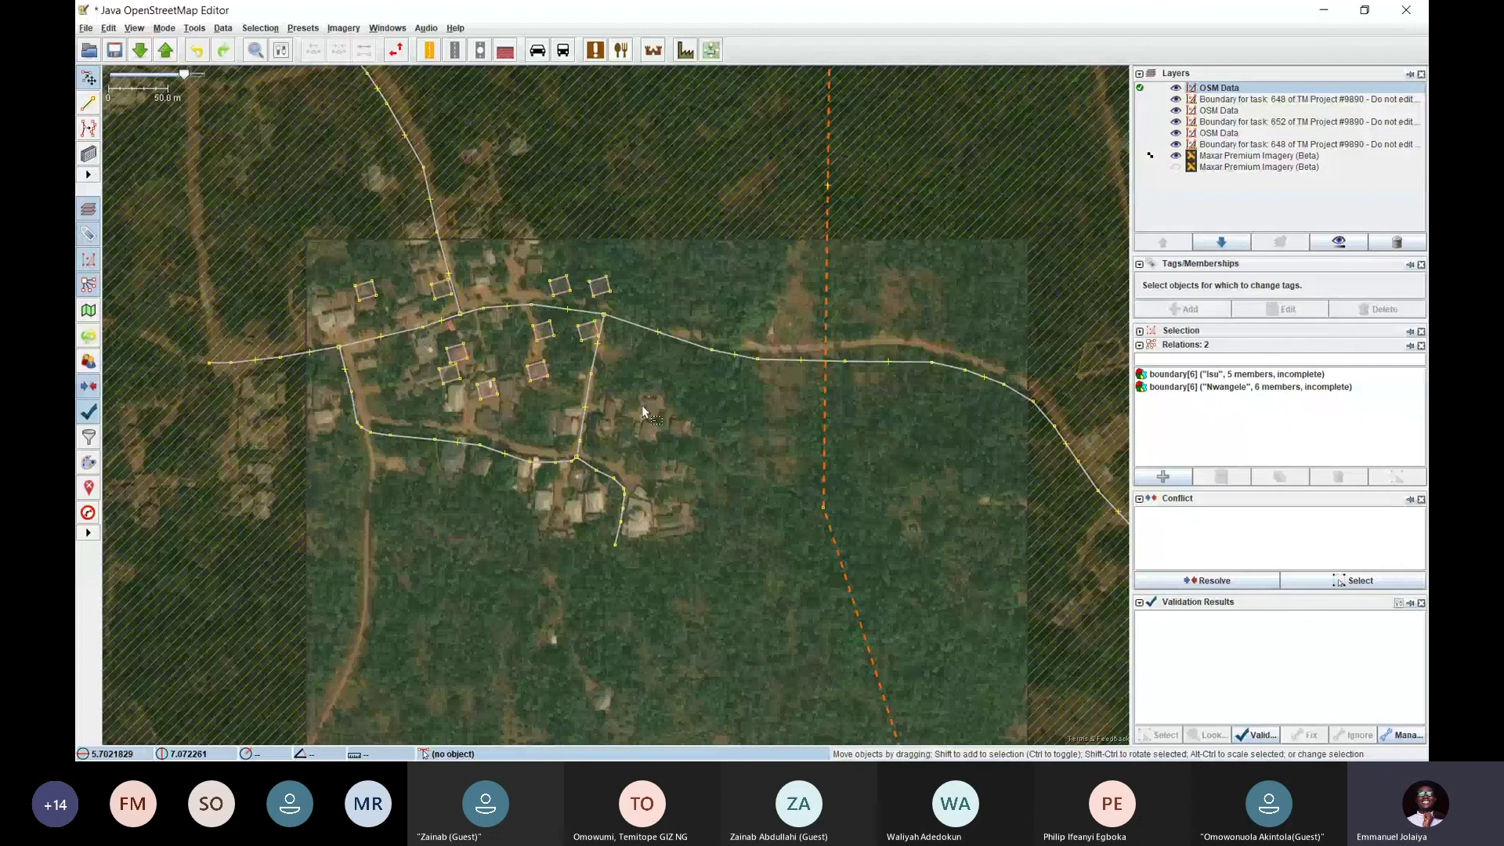
Undo the pasted building copies
{"action": "key", "text": "ctrl+z"}
{"action": "key", "text": "ctrl+z"}
{"action": "key", "text": "ctrl+z"}
{"action": "key", "text": "ctrl+z"}
{"action": "key", "text": "ctrl+z"}
{"action": "key", "text": "ctrl+z"}
{"action": "key", "text": "ctrl+z"}
{"action": "key", "text": "ctrl+z"}
{"action": "key", "text": "ctrl+z"}
{"action": "key", "text": "ctrl+z"}
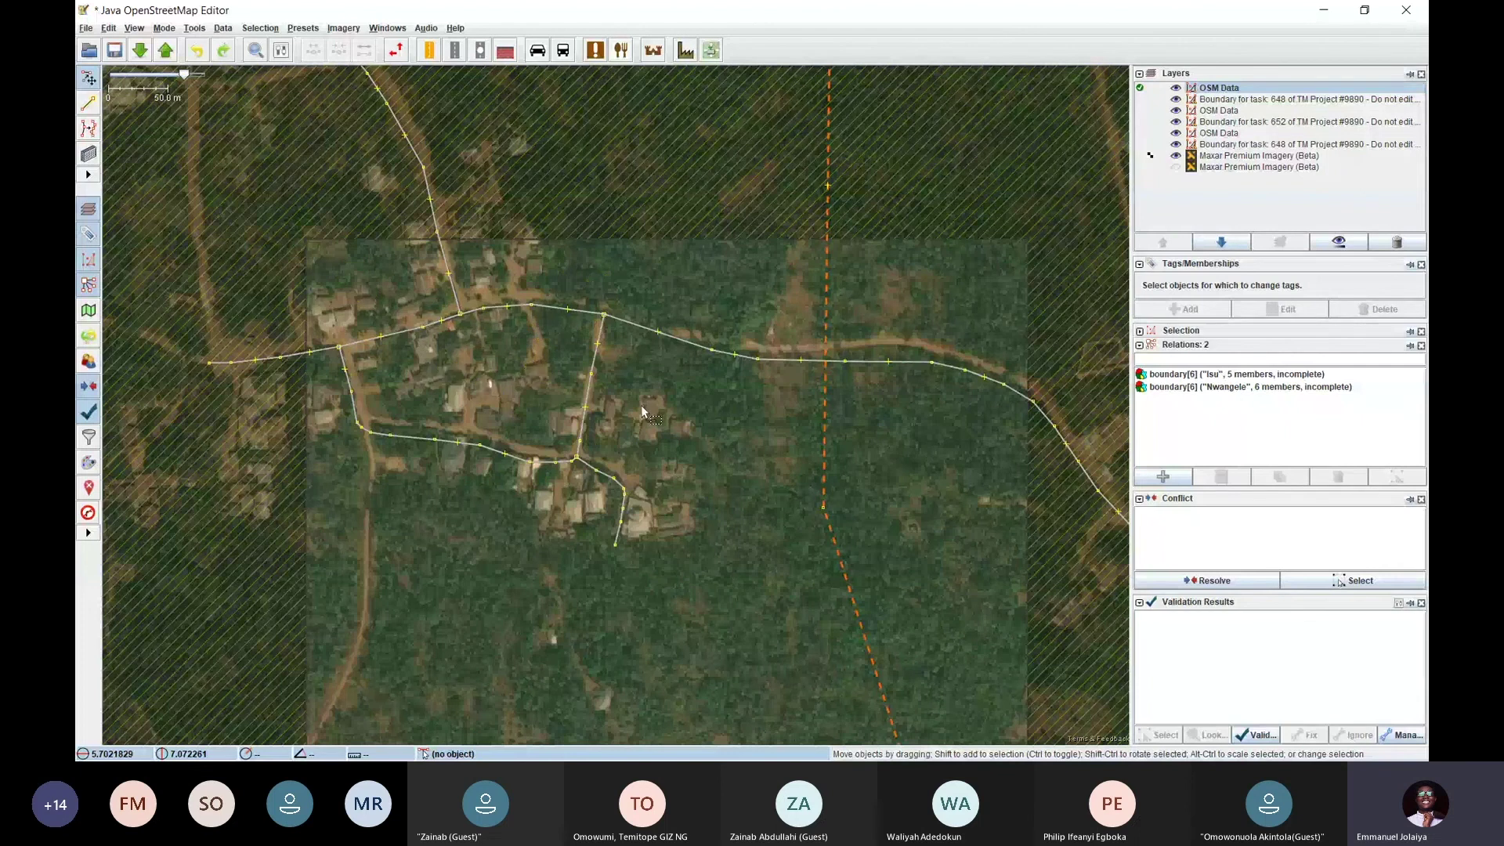
{"action": "left_click_drag", "start_coordinate": [533, 448], "coordinate": [567, 490]}
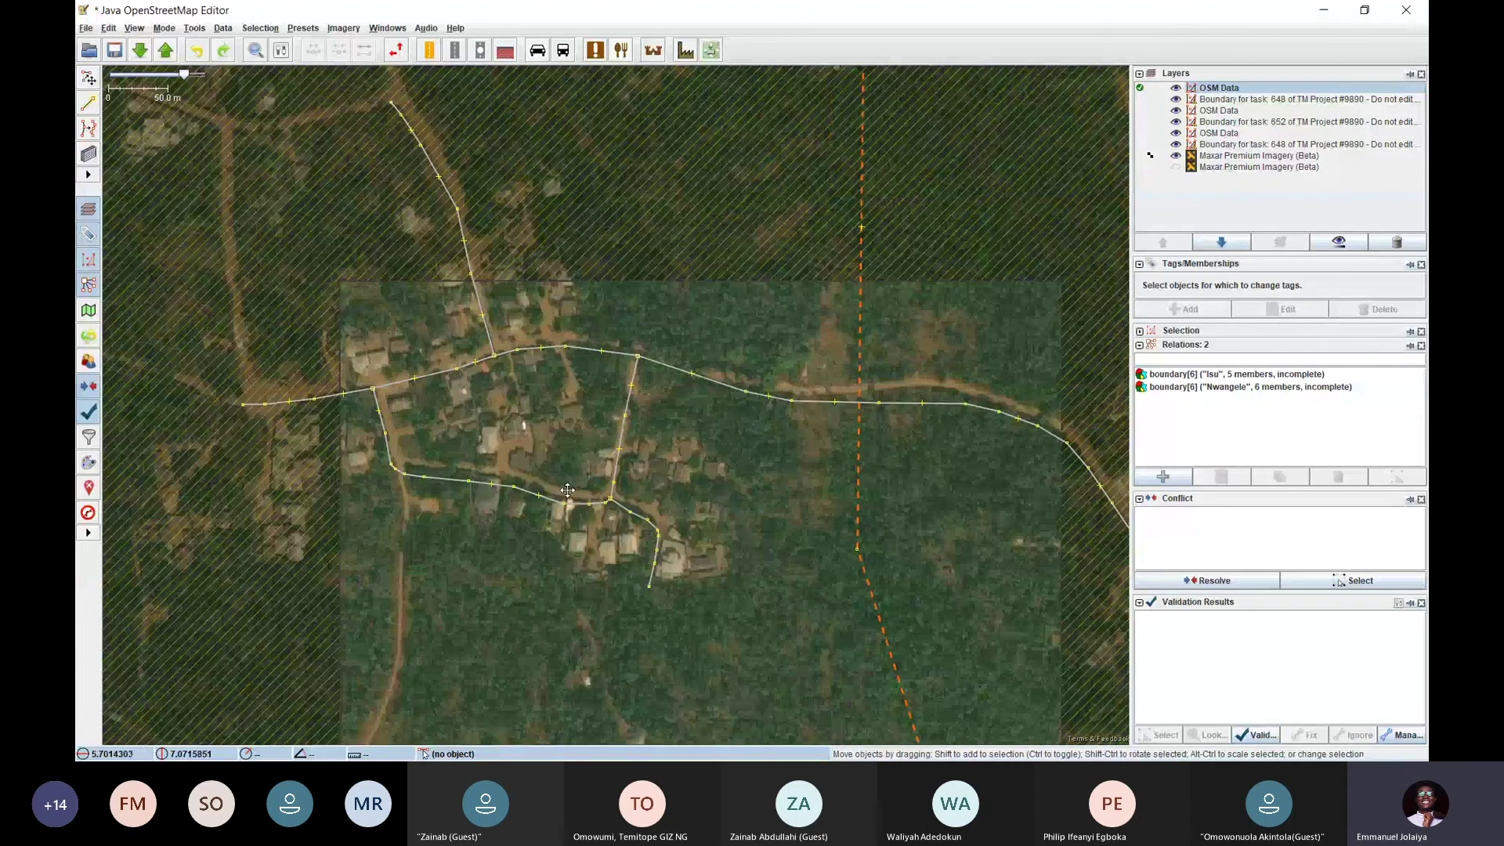
{"action": "scroll", "coordinate": [535, 413], "scroll_direction": "up", "scroll_amount": 2}
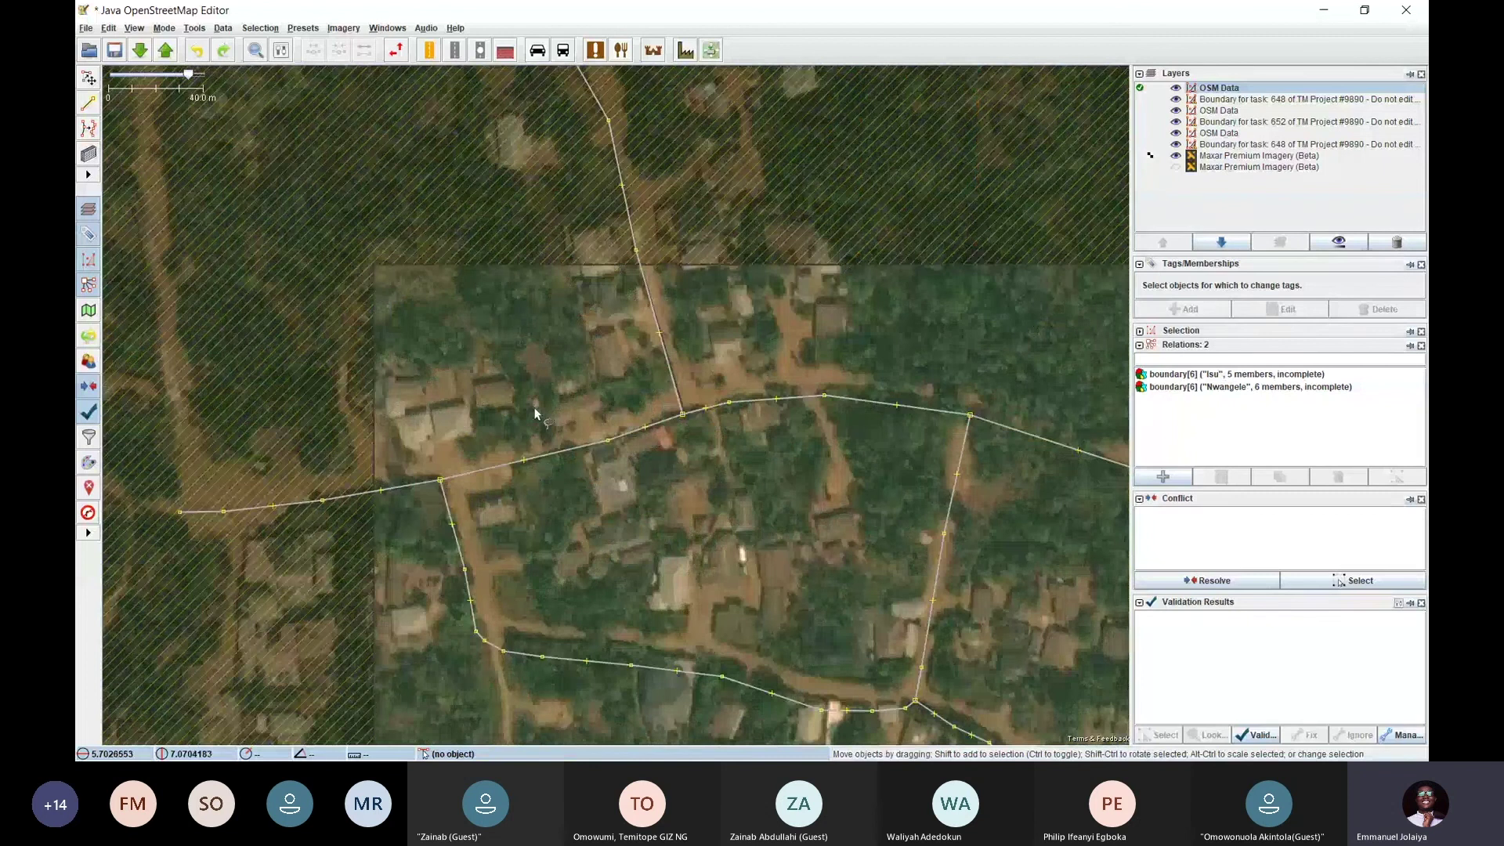
{"action": "left_click_drag", "start_coordinate": [752, 526], "coordinate": [500, 349]}
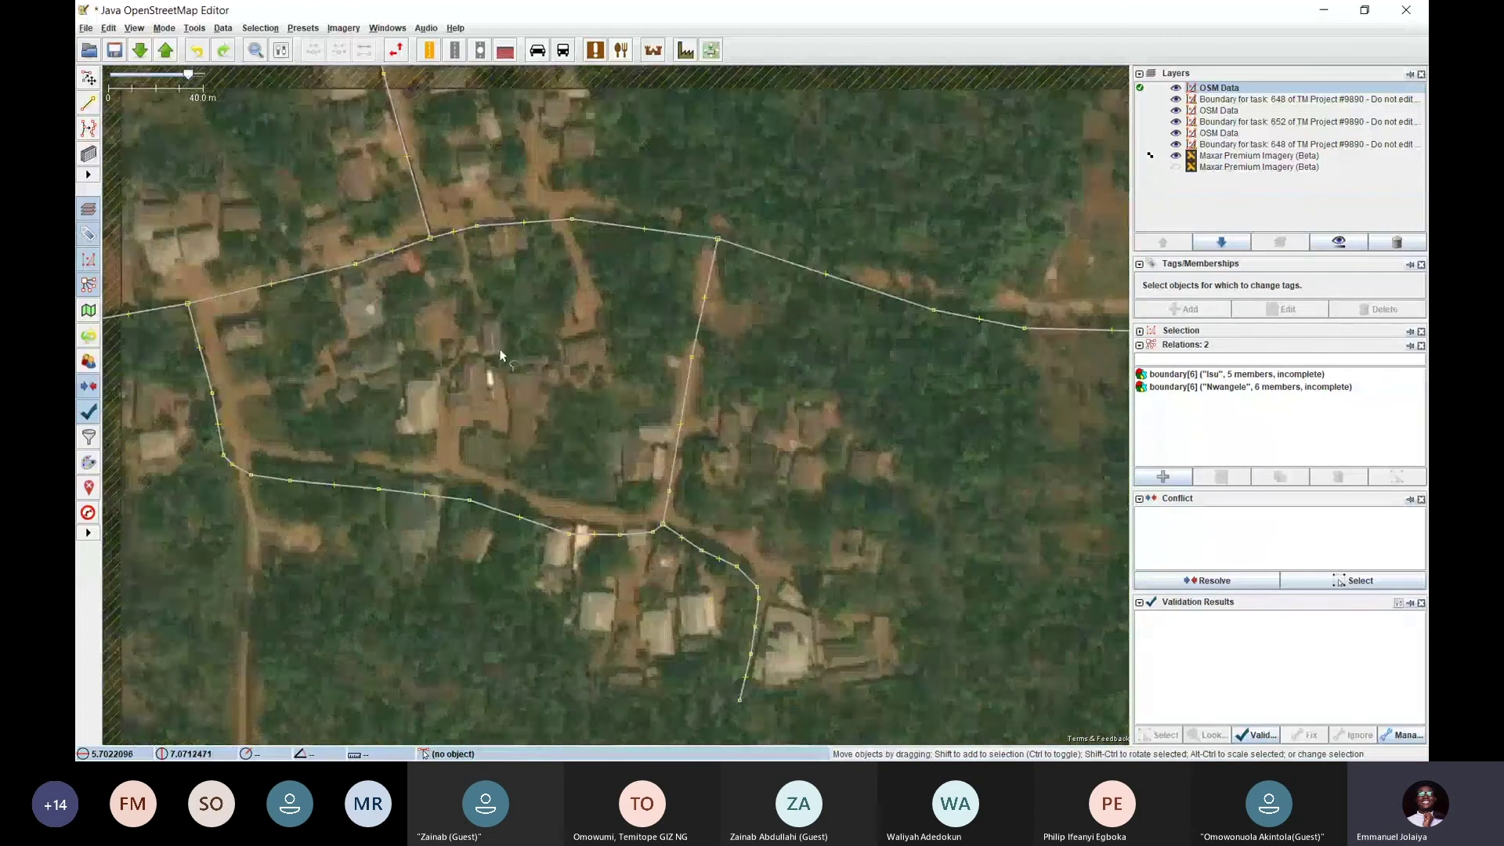
{"action": "scroll", "coordinate": [596, 347], "scroll_direction": "down", "scroll_amount": 2}
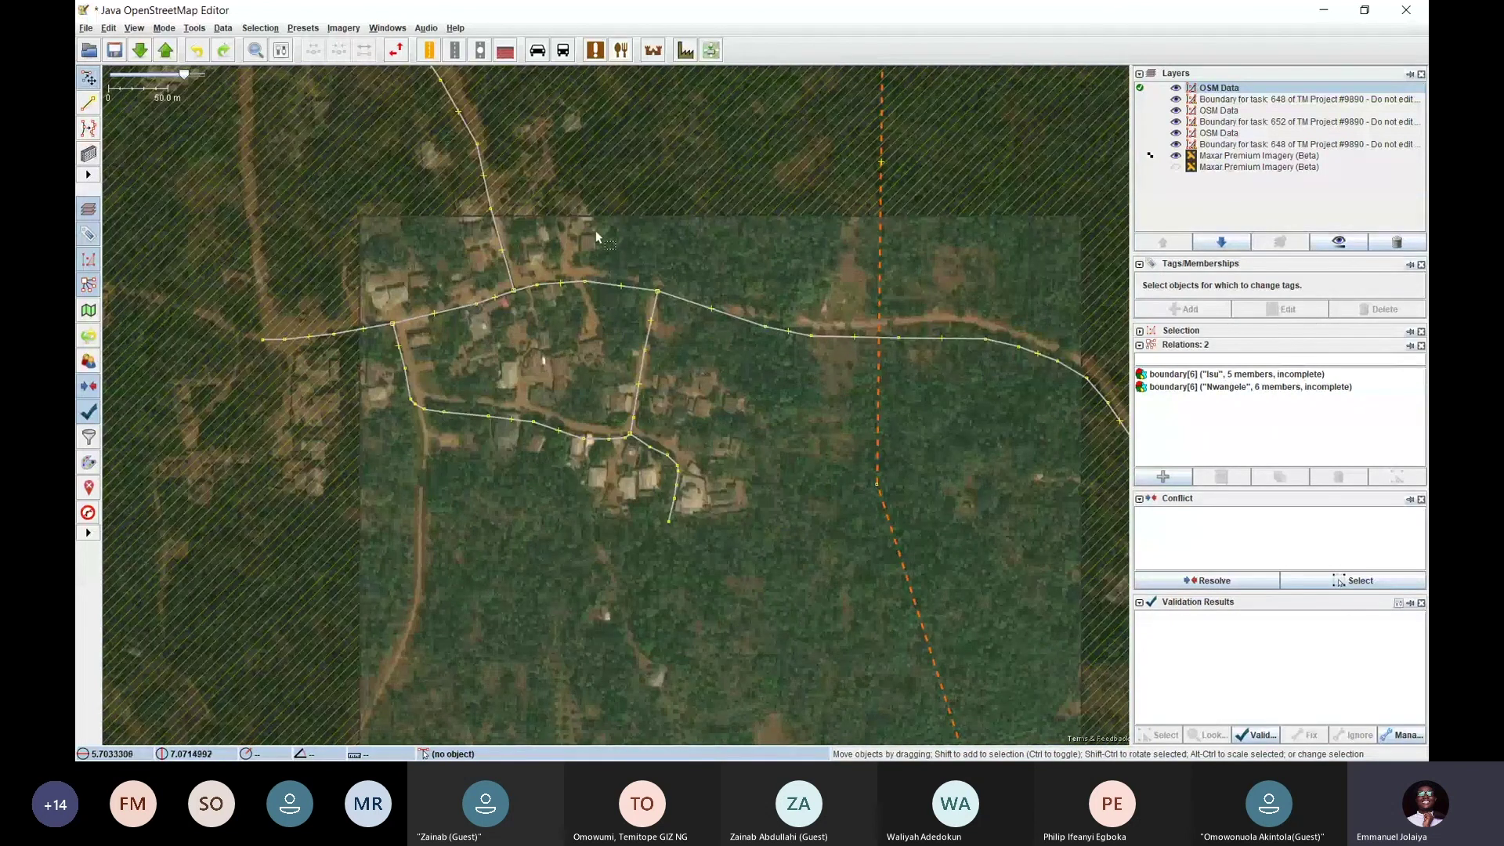
{"action": "scroll", "coordinate": [596, 230], "scroll_direction": "up", "scroll_amount": 4}
{"action": "scroll", "coordinate": [570, 266], "scroll_direction": "down", "scroll_amount": 2}
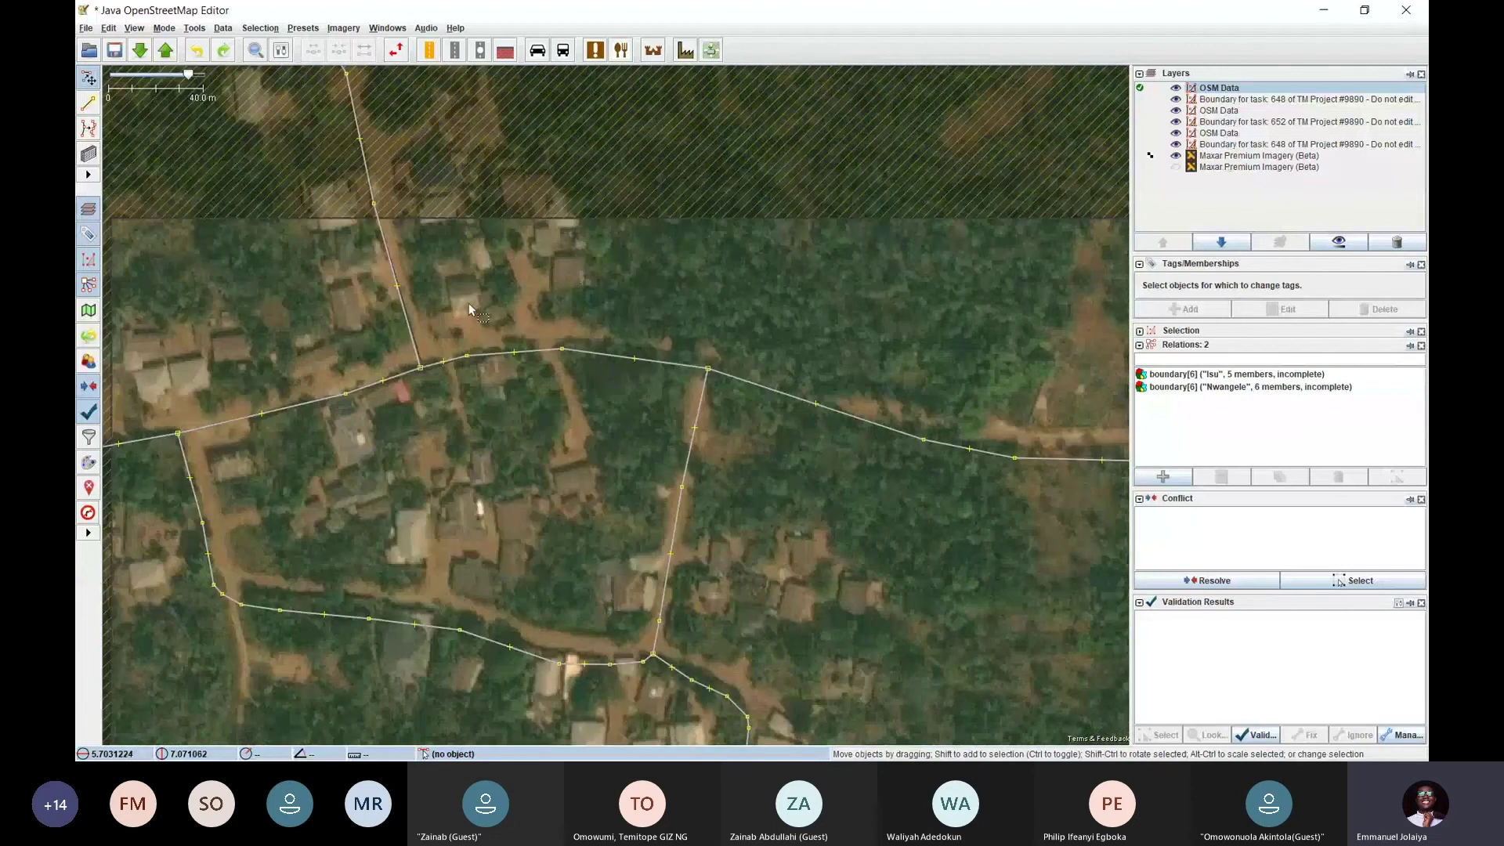
Frame the roofs north of the main road and start the building tool with B
{"action": "left_click_drag", "start_coordinate": [578, 493], "coordinate": [595, 326]}
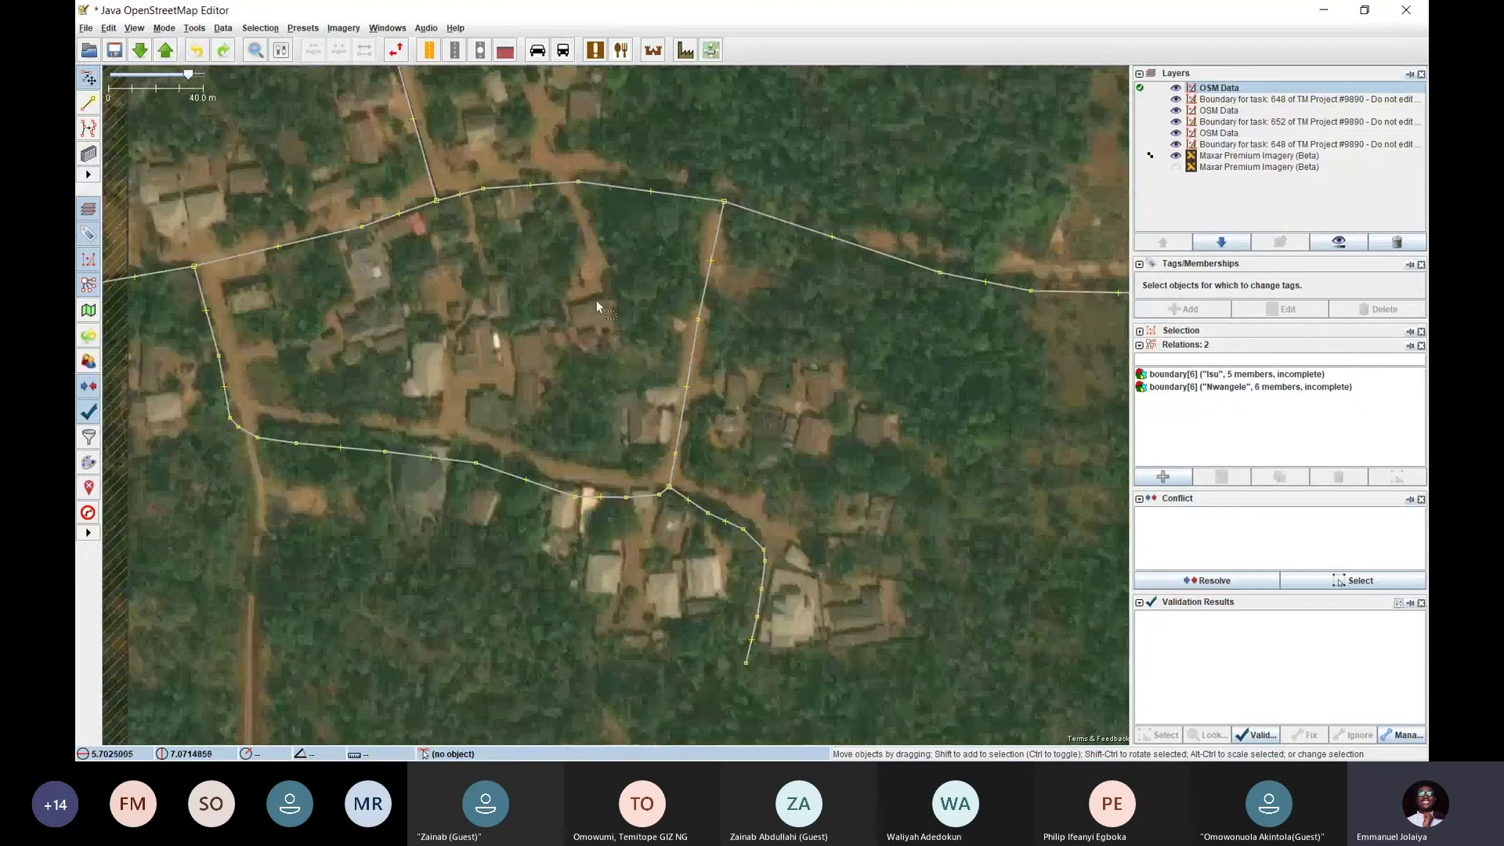
{"action": "left_click_drag", "start_coordinate": [163, 403], "coordinate": [277, 300]}
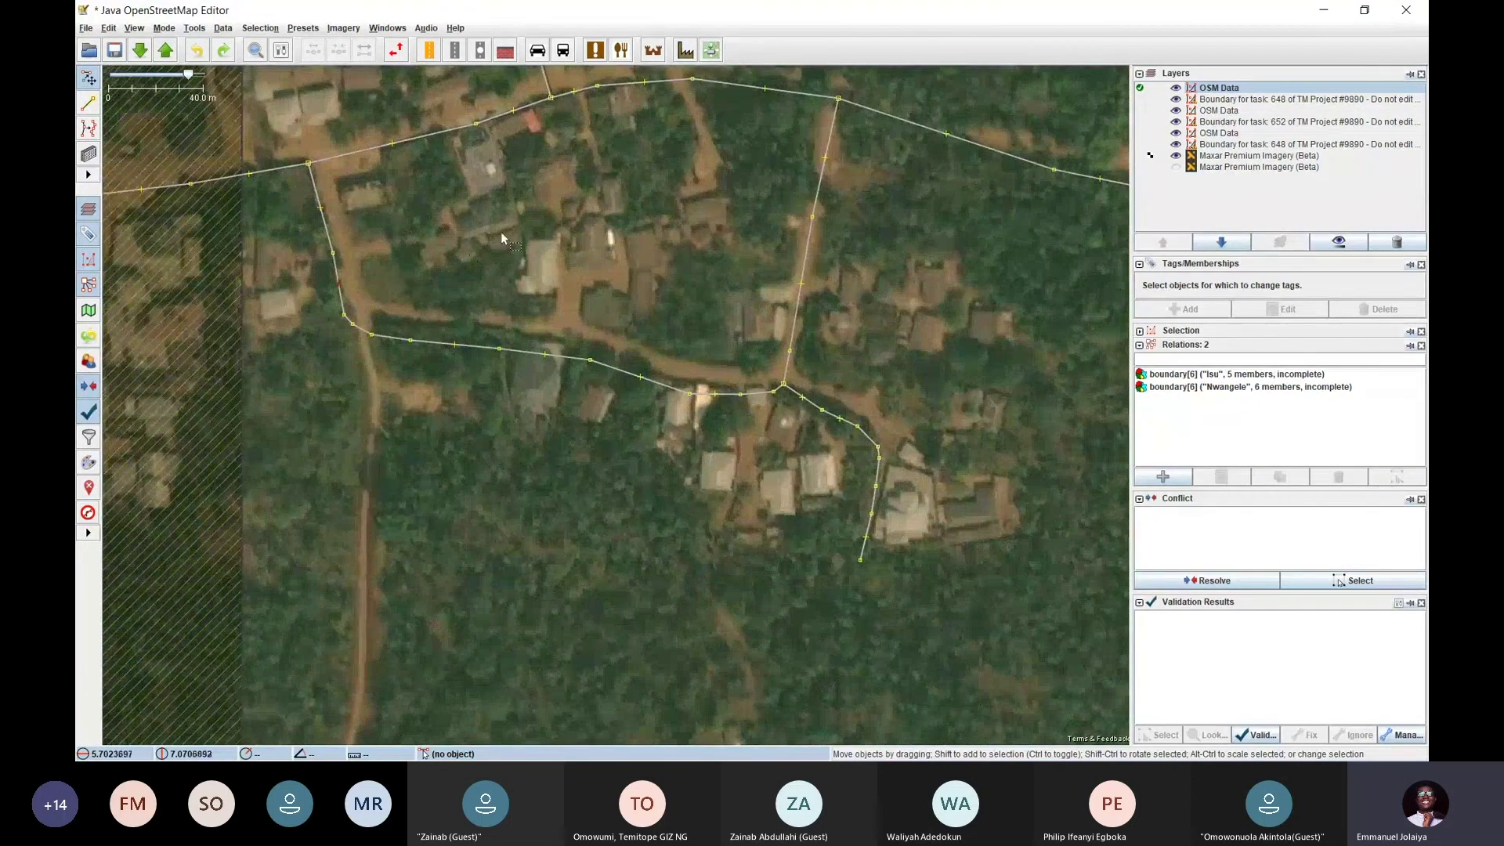
{"action": "left_click_drag", "start_coordinate": [502, 238], "coordinate": [467, 399]}
{"action": "scroll", "coordinate": [505, 279], "scroll_direction": "up", "scroll_amount": 1}
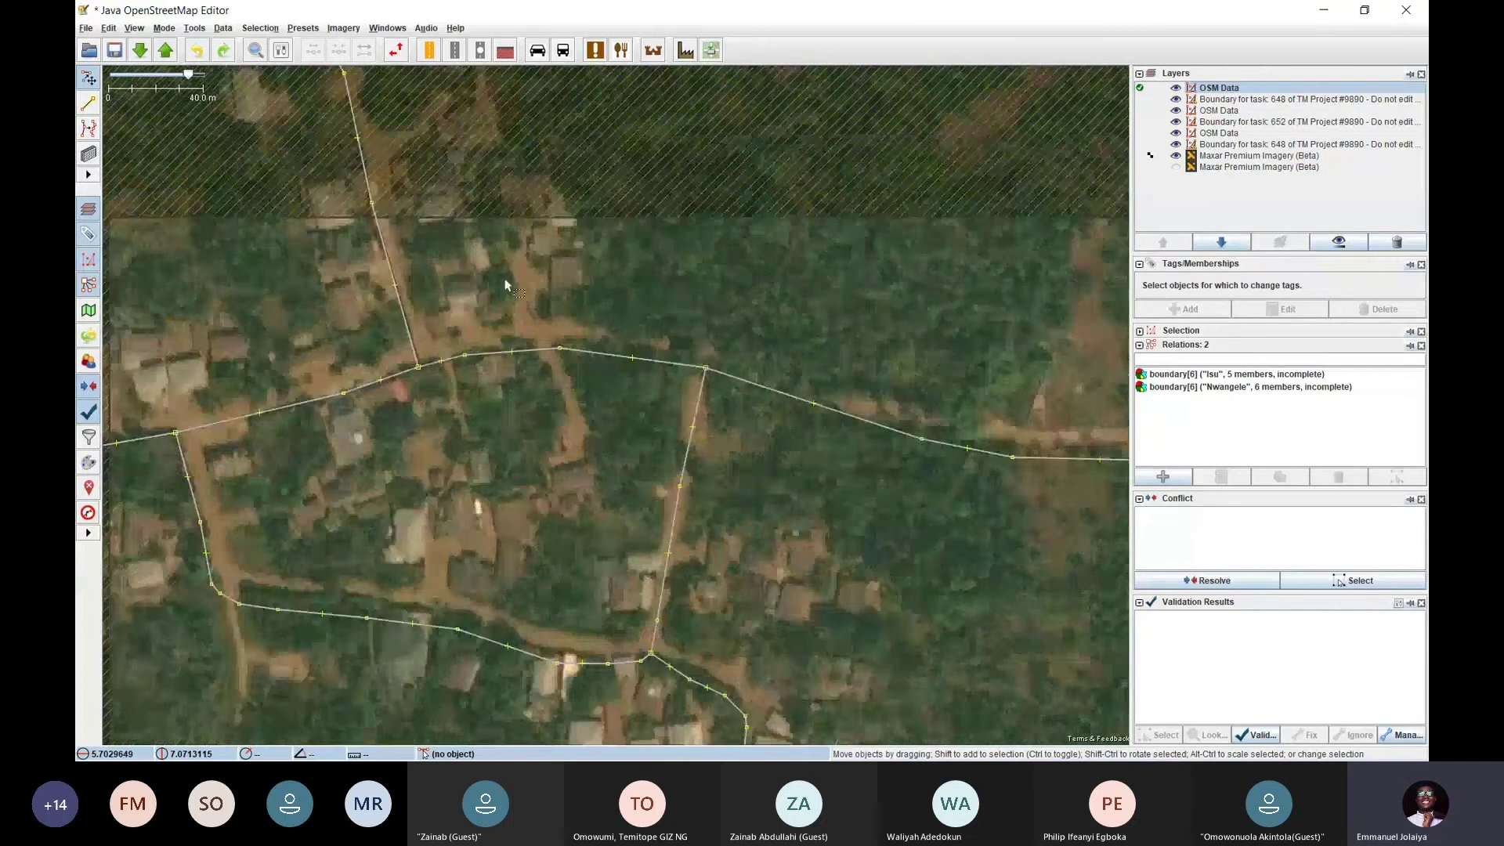
{"action": "scroll", "coordinate": [599, 251], "scroll_direction": "up", "scroll_amount": 1}
{"action": "key", "text": "b"}
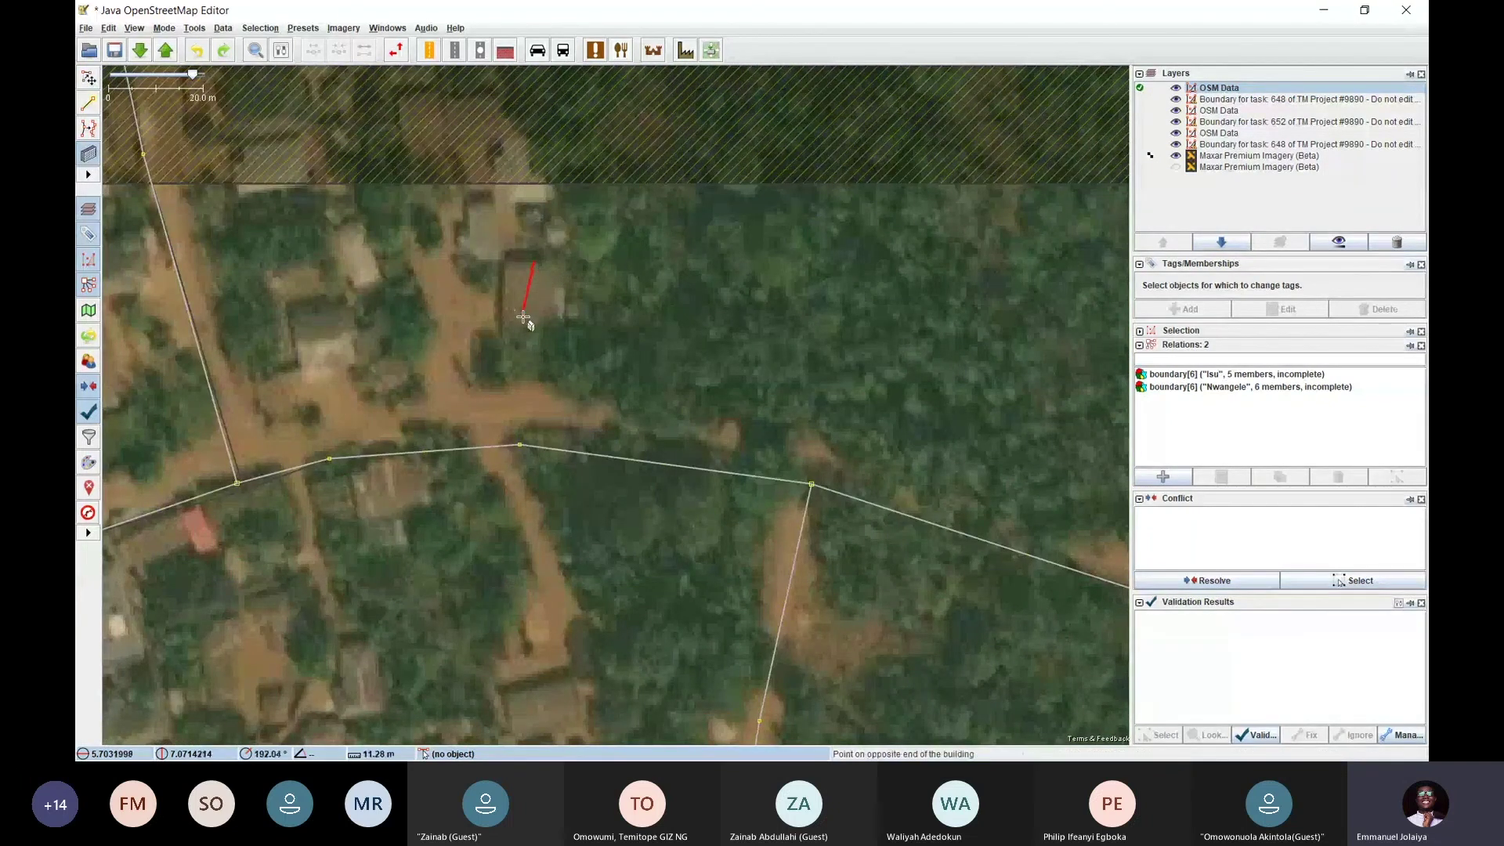
{"action": "left_click", "coordinate": [533, 340]}
{"action": "left_click", "coordinate": [618, 317]}
{"action": "left_click_drag", "start_coordinate": [599, 413], "coordinate": [709, 526]}
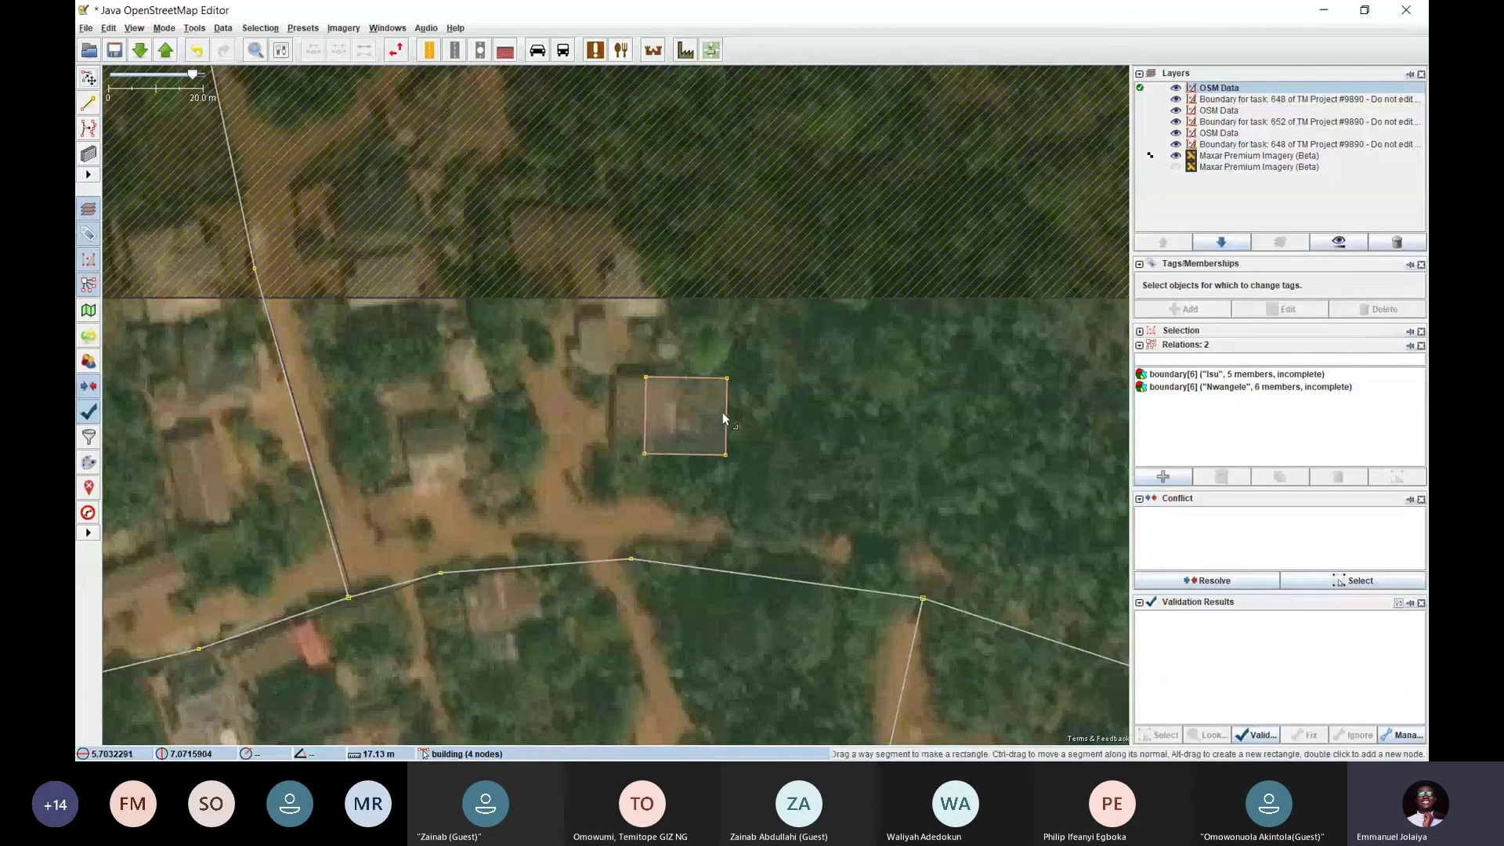
{"action": "left_click_drag", "start_coordinate": [722, 412], "coordinate": [818, 419]}
{"action": "left_click", "coordinate": [737, 495]}
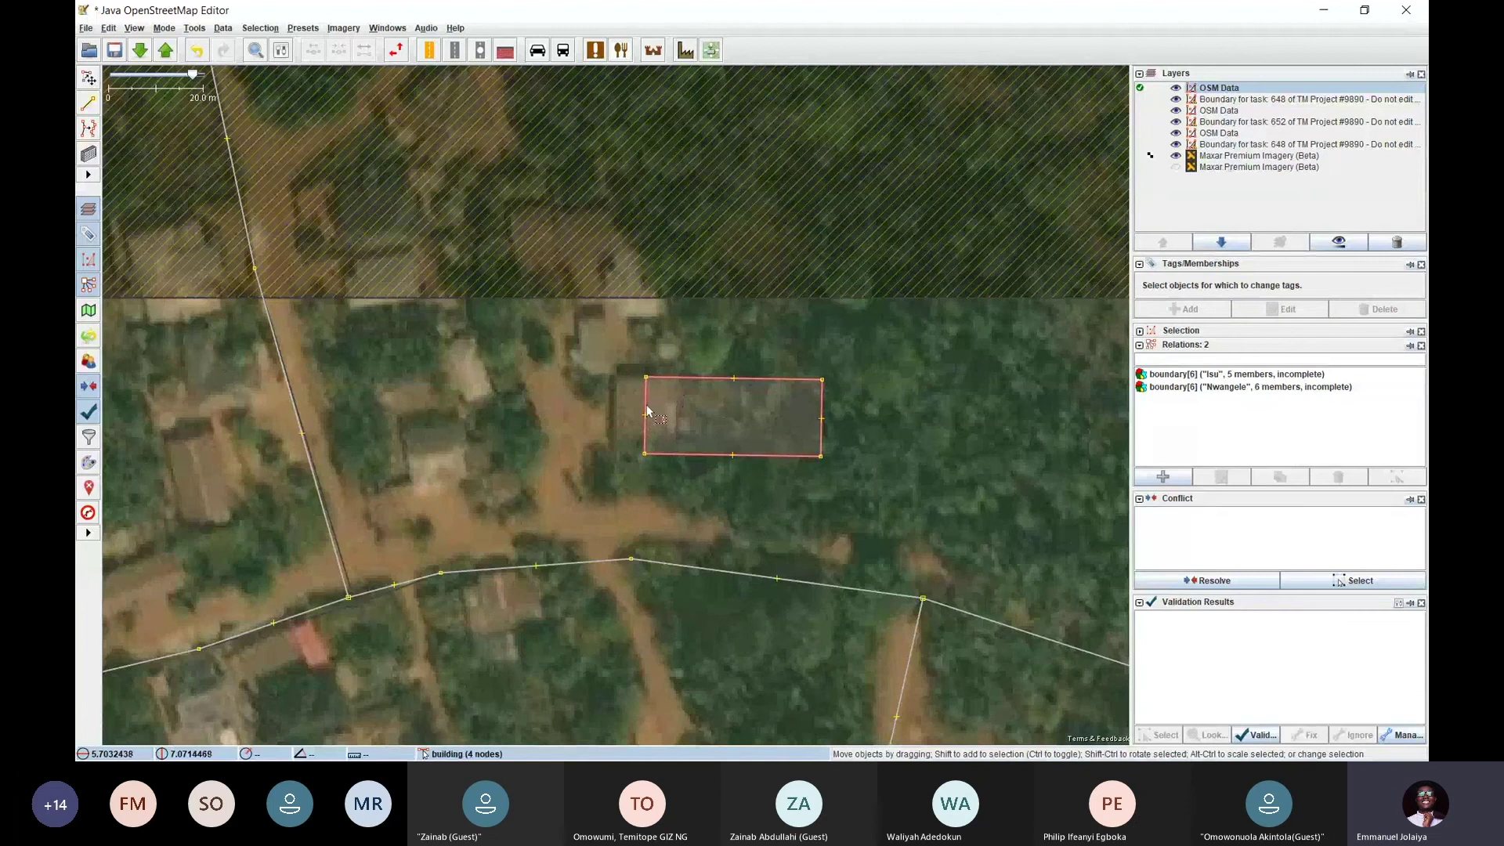
{"action": "scroll", "coordinate": [628, 424], "scroll_direction": "down", "scroll_amount": 3}
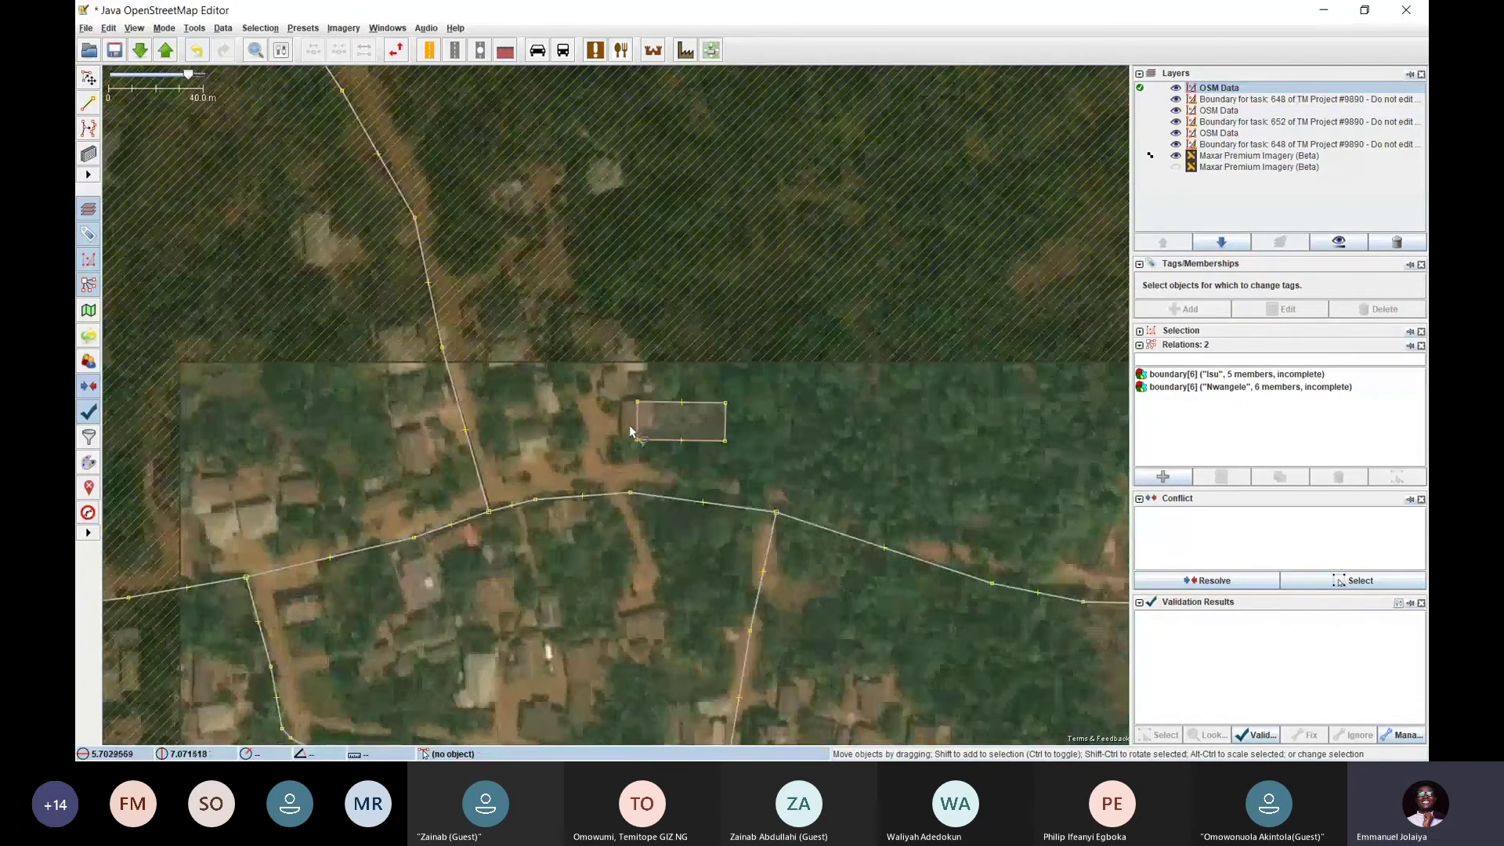
{"action": "scroll", "coordinate": [740, 287], "scroll_direction": "up", "scroll_amount": 3}
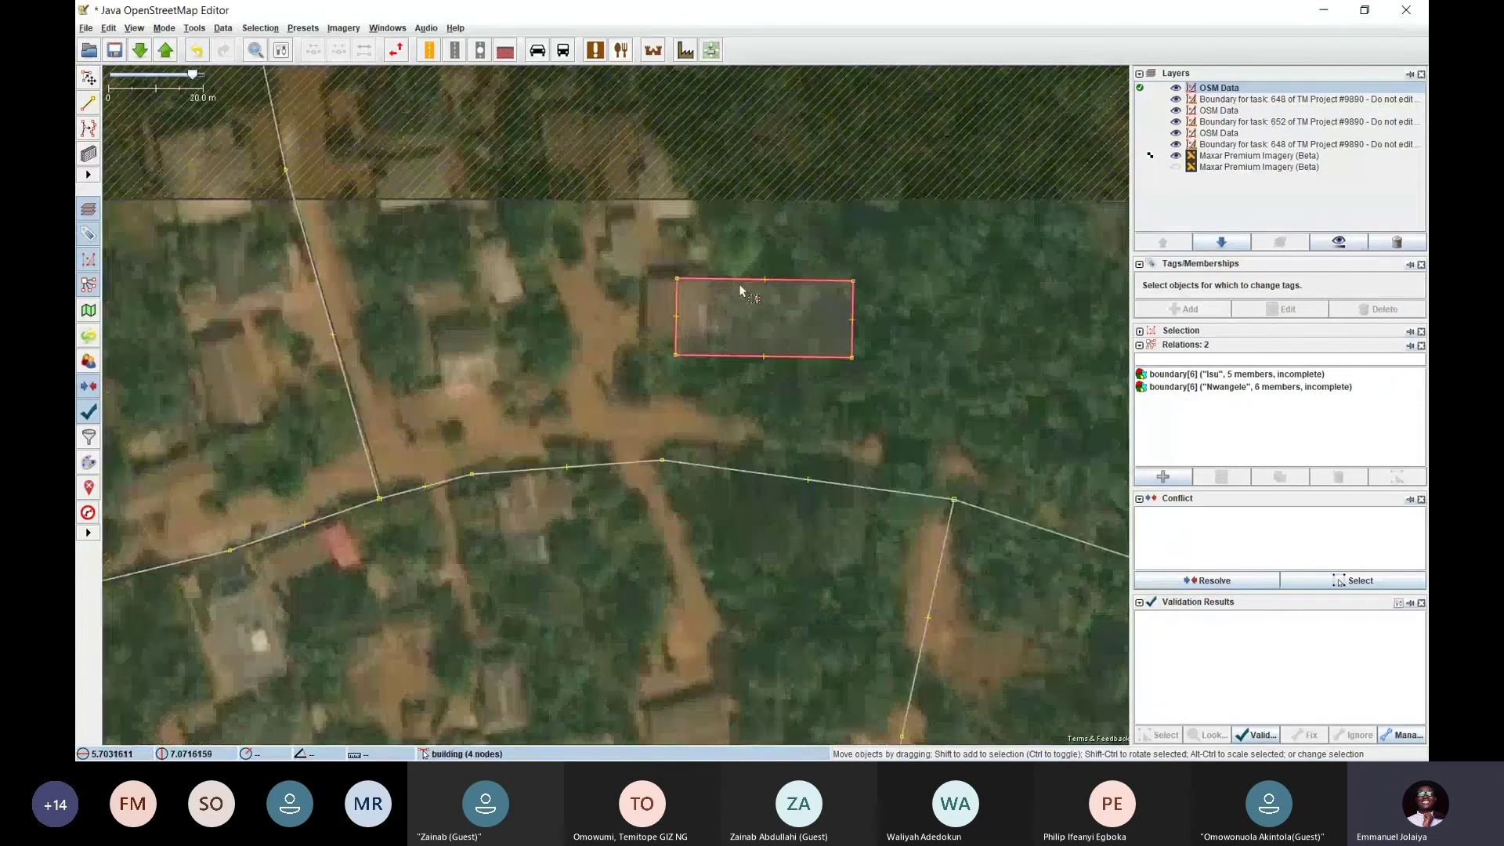
{"action": "left_click", "coordinate": [673, 309]}
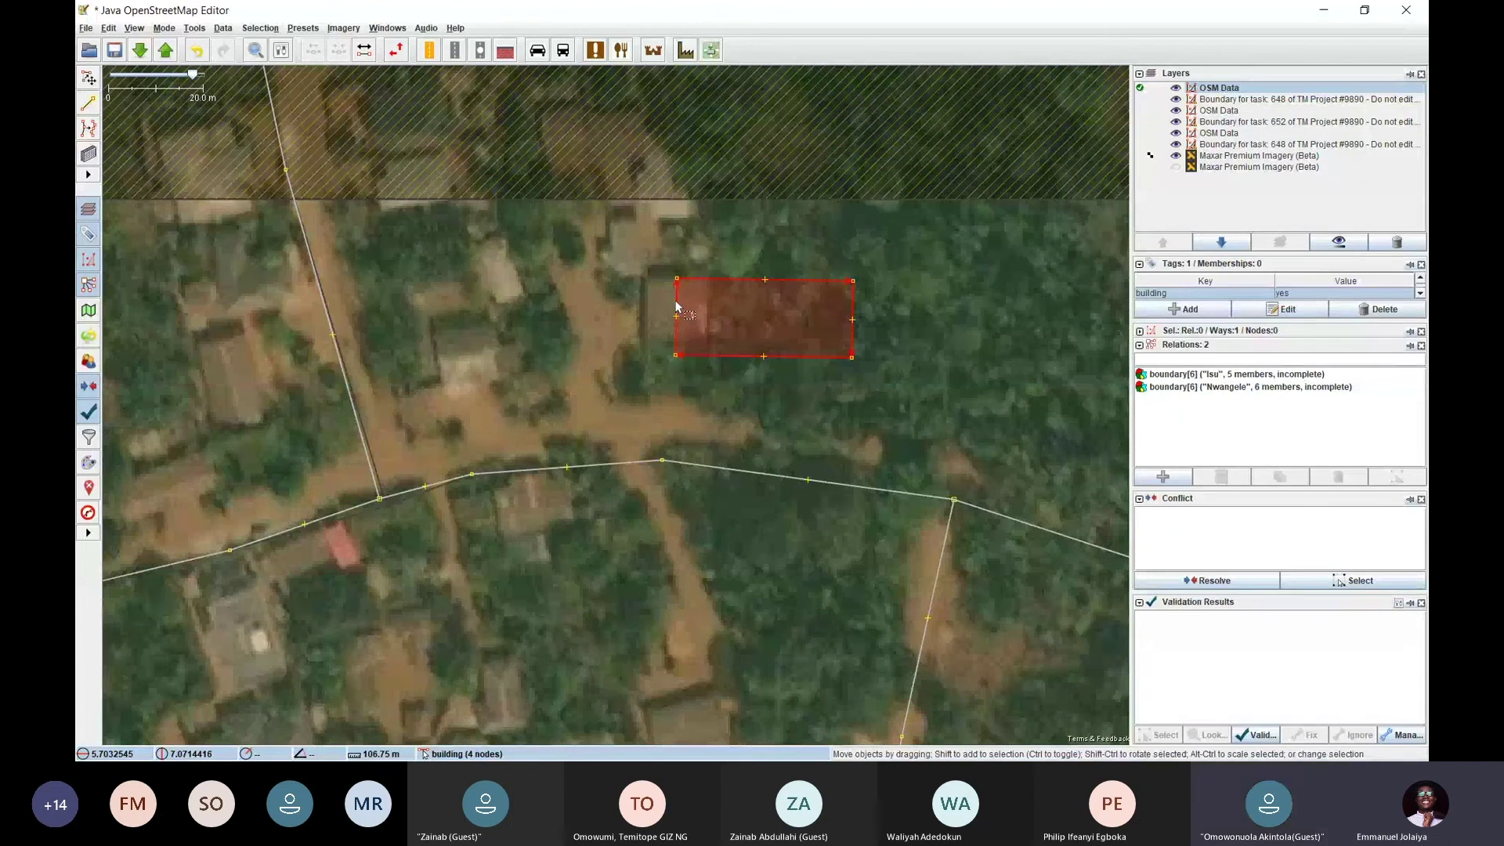
{"action": "key", "text": "Delete"}
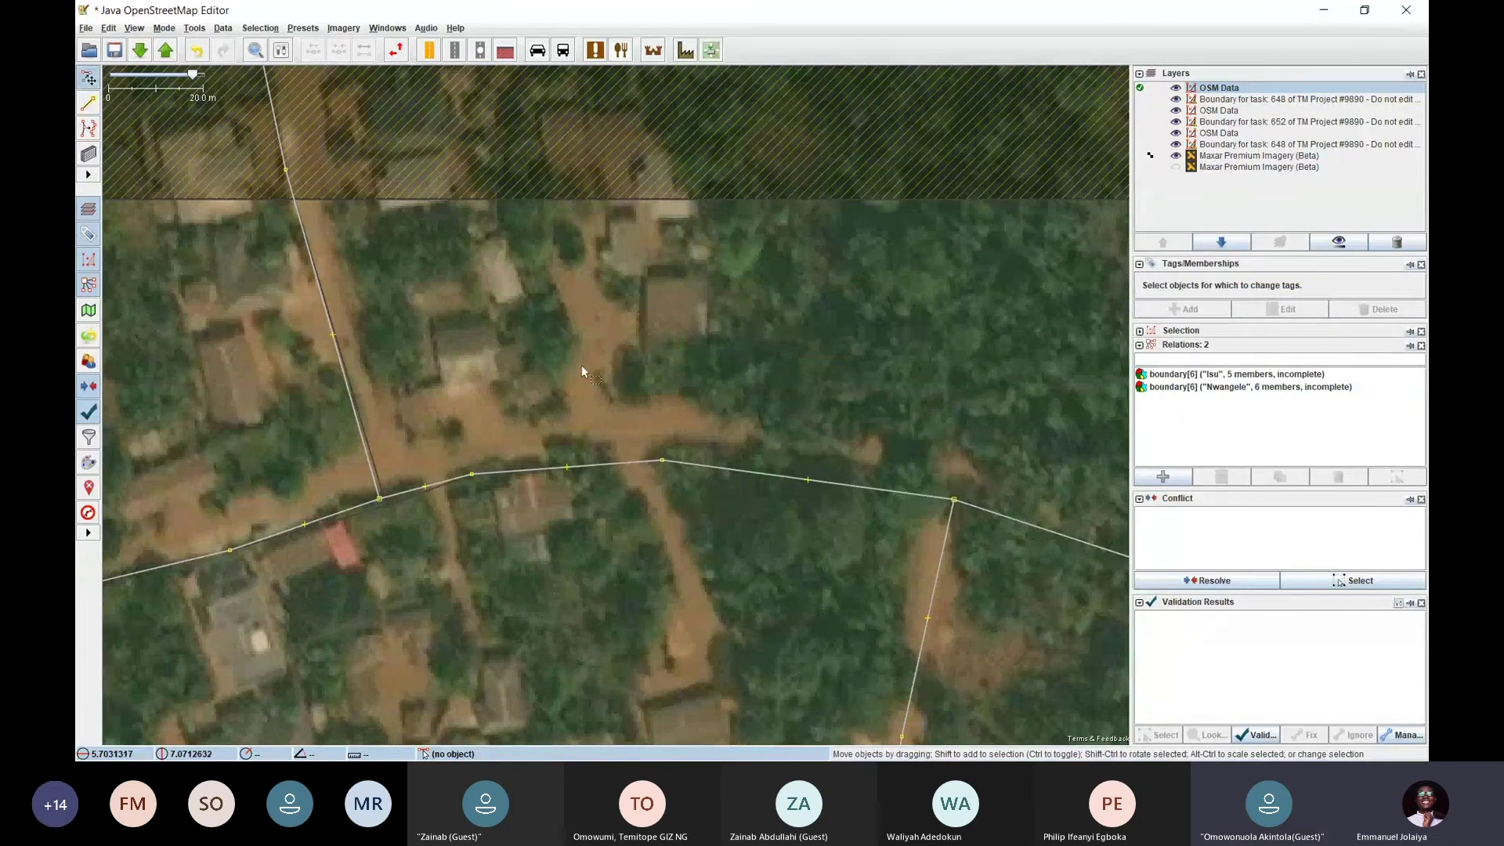
{"action": "scroll", "coordinate": [665, 412], "scroll_direction": "down", "scroll_amount": 2}
Pan to the roofs west of the crossroads, just north of the main road
{"action": "left_click_drag", "start_coordinate": [576, 467], "coordinate": [576, 311]}
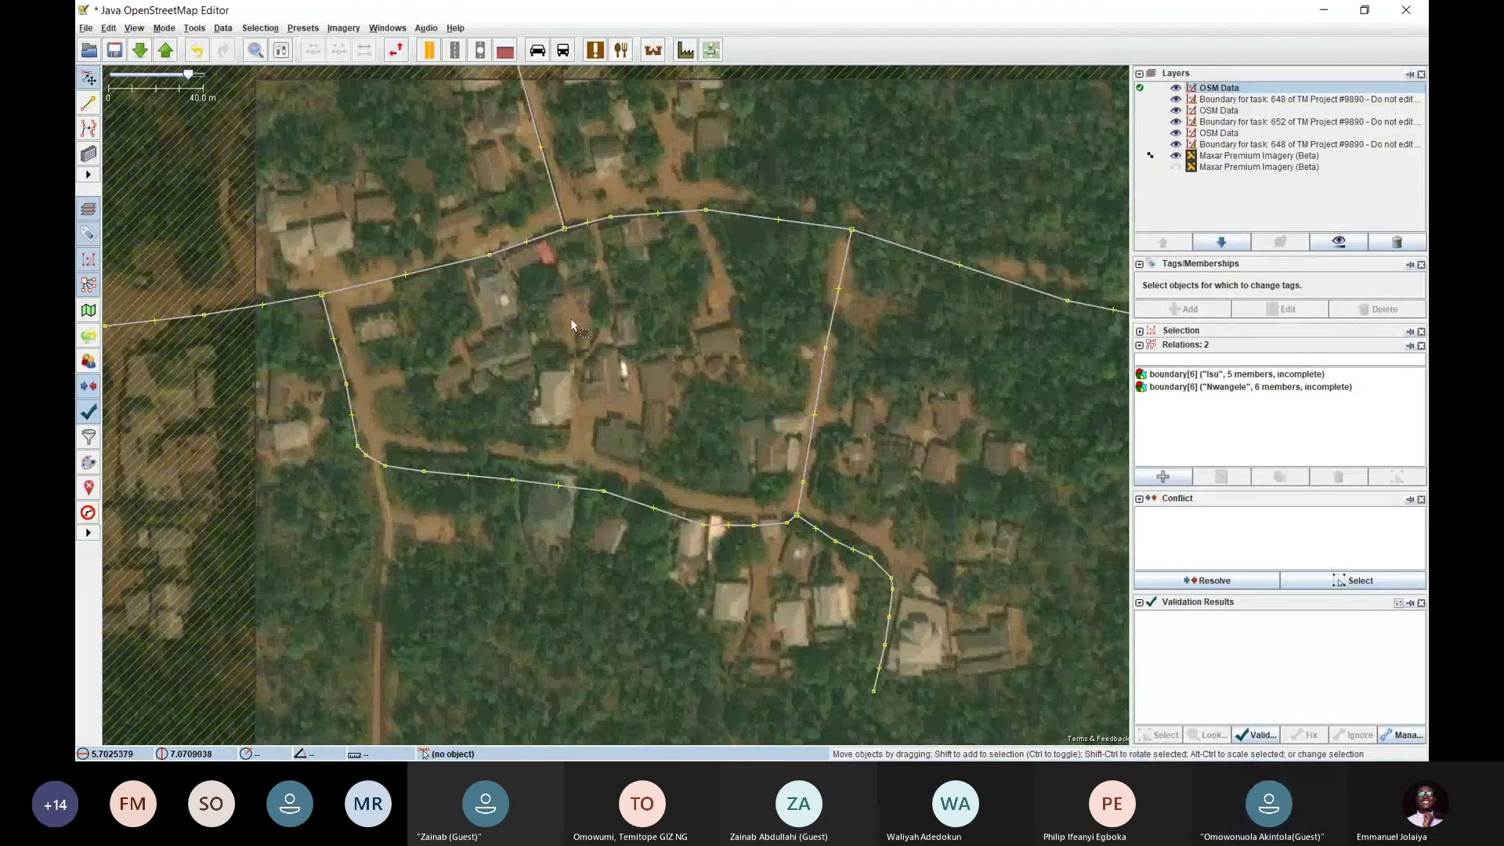
{"action": "left_click_drag", "start_coordinate": [614, 386], "coordinate": [445, 354]}
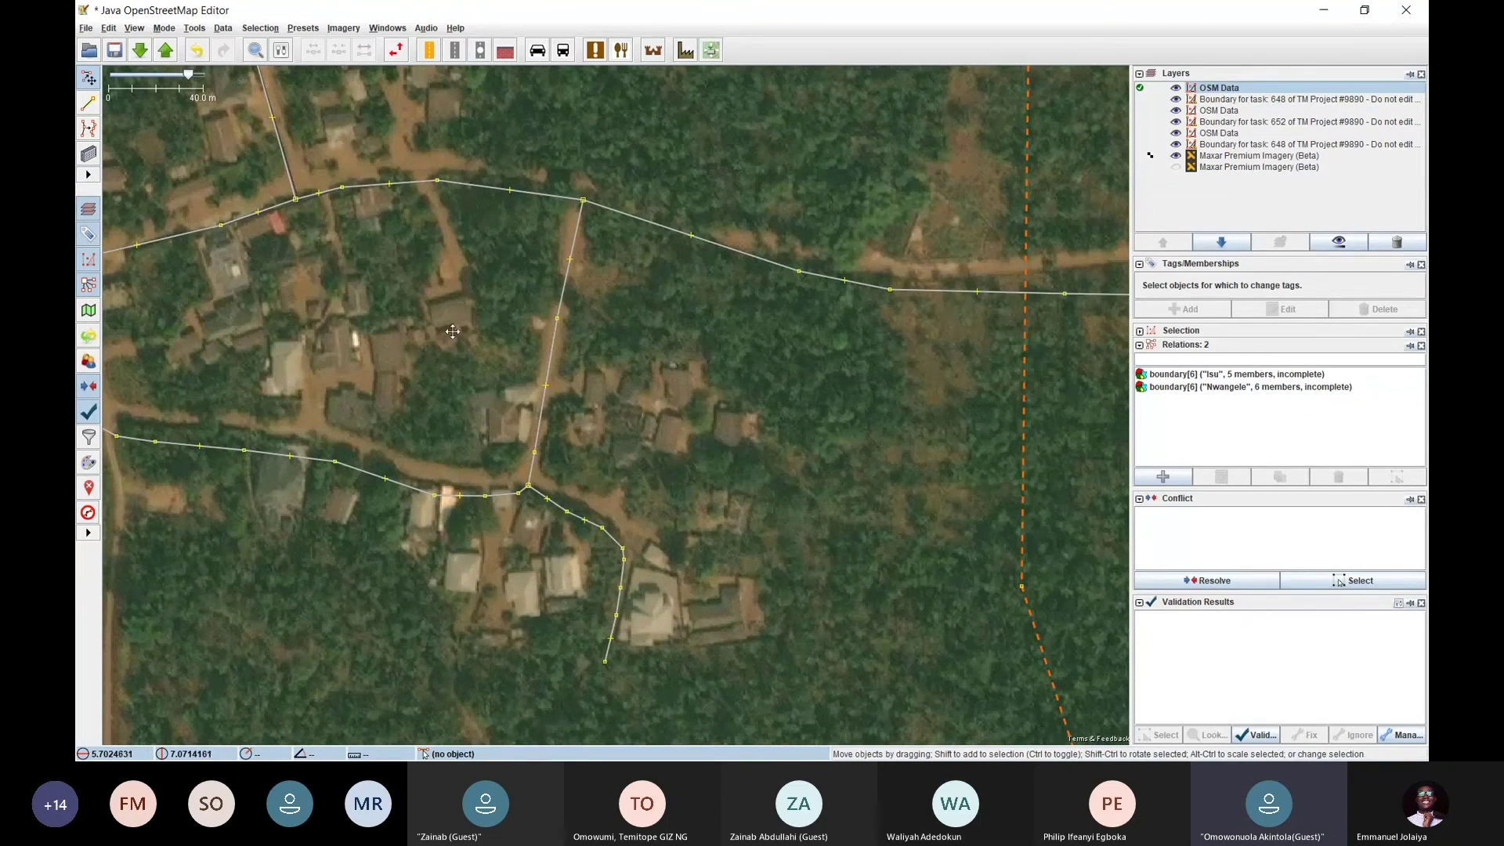
{"action": "left_click_drag", "start_coordinate": [425, 300], "coordinate": [520, 463]}
{"action": "left_click_drag", "start_coordinate": [425, 409], "coordinate": [512, 463]}
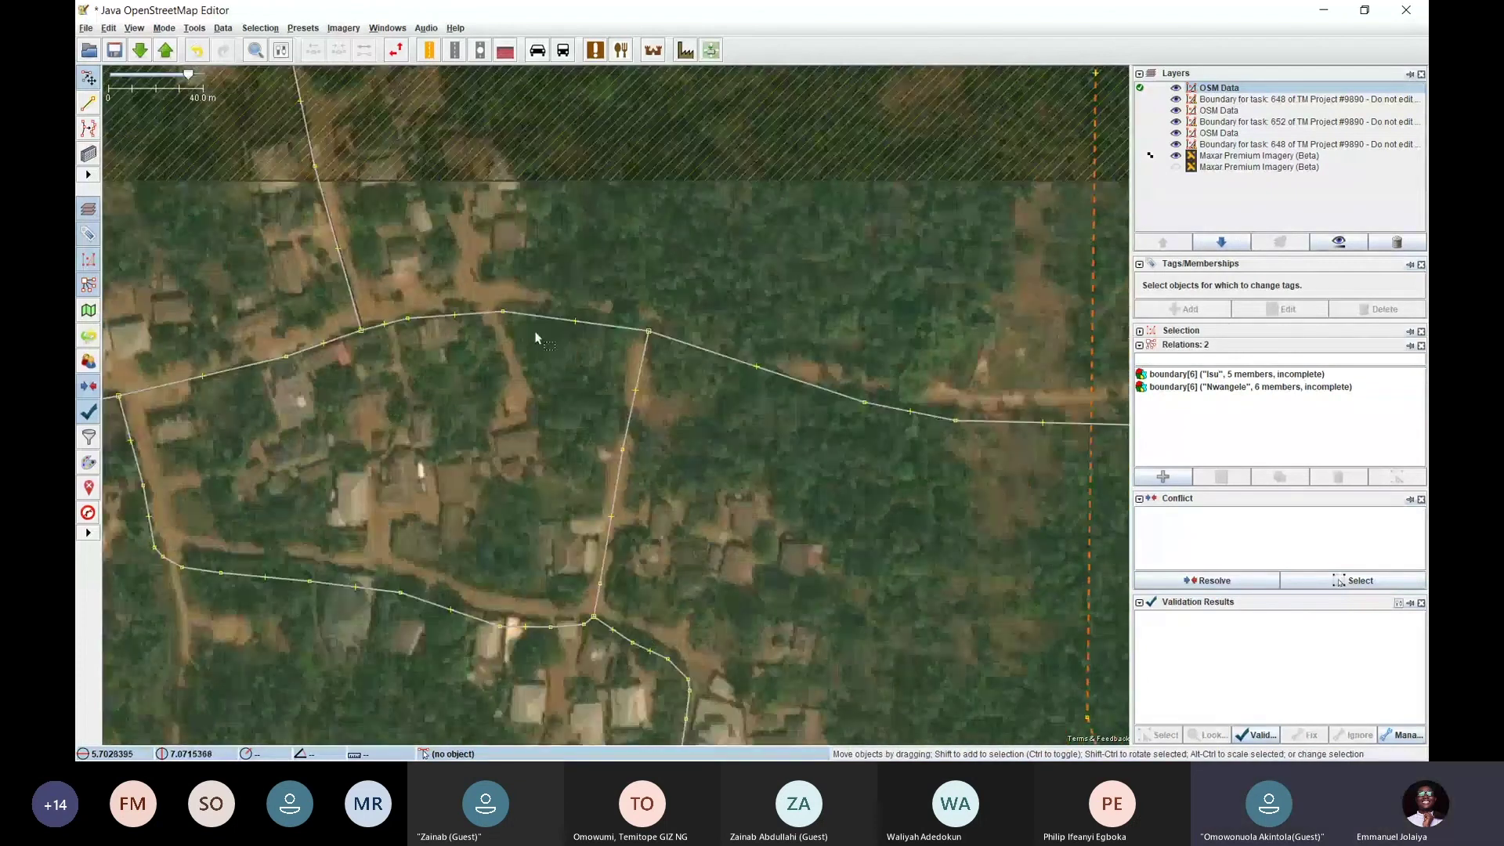
{"action": "scroll", "coordinate": [514, 226], "scroll_direction": "up", "scroll_amount": 2}
Draw a small square building and paste two copies of it
{"action": "left_click", "coordinate": [529, 222]}
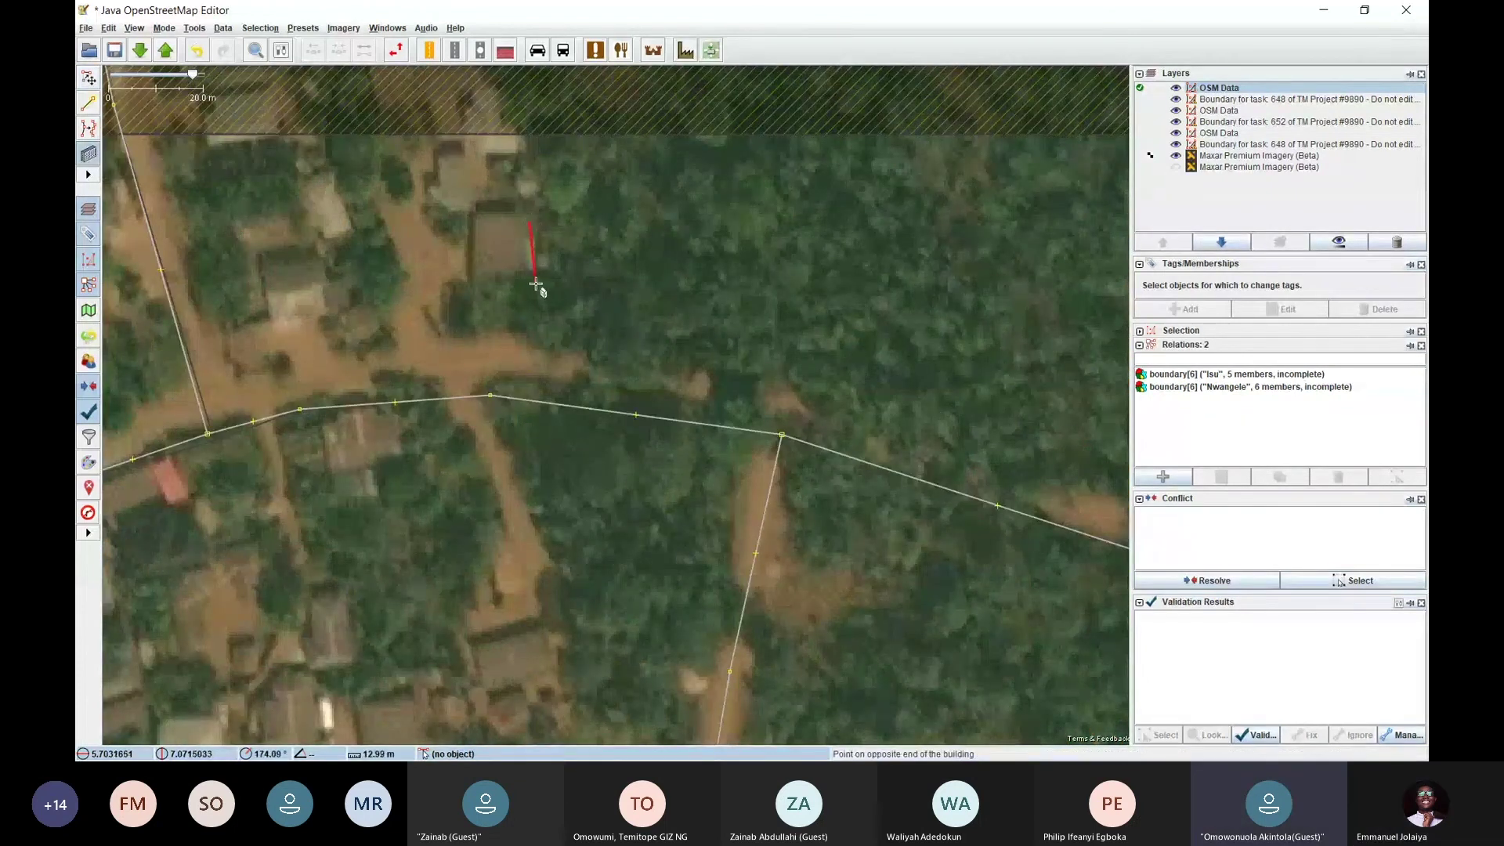
{"action": "left_click", "coordinate": [529, 281]}
{"action": "left_click", "coordinate": [483, 259]}
{"action": "key", "text": "ctrl+c"}
{"action": "key", "text": "ctrl+v"}
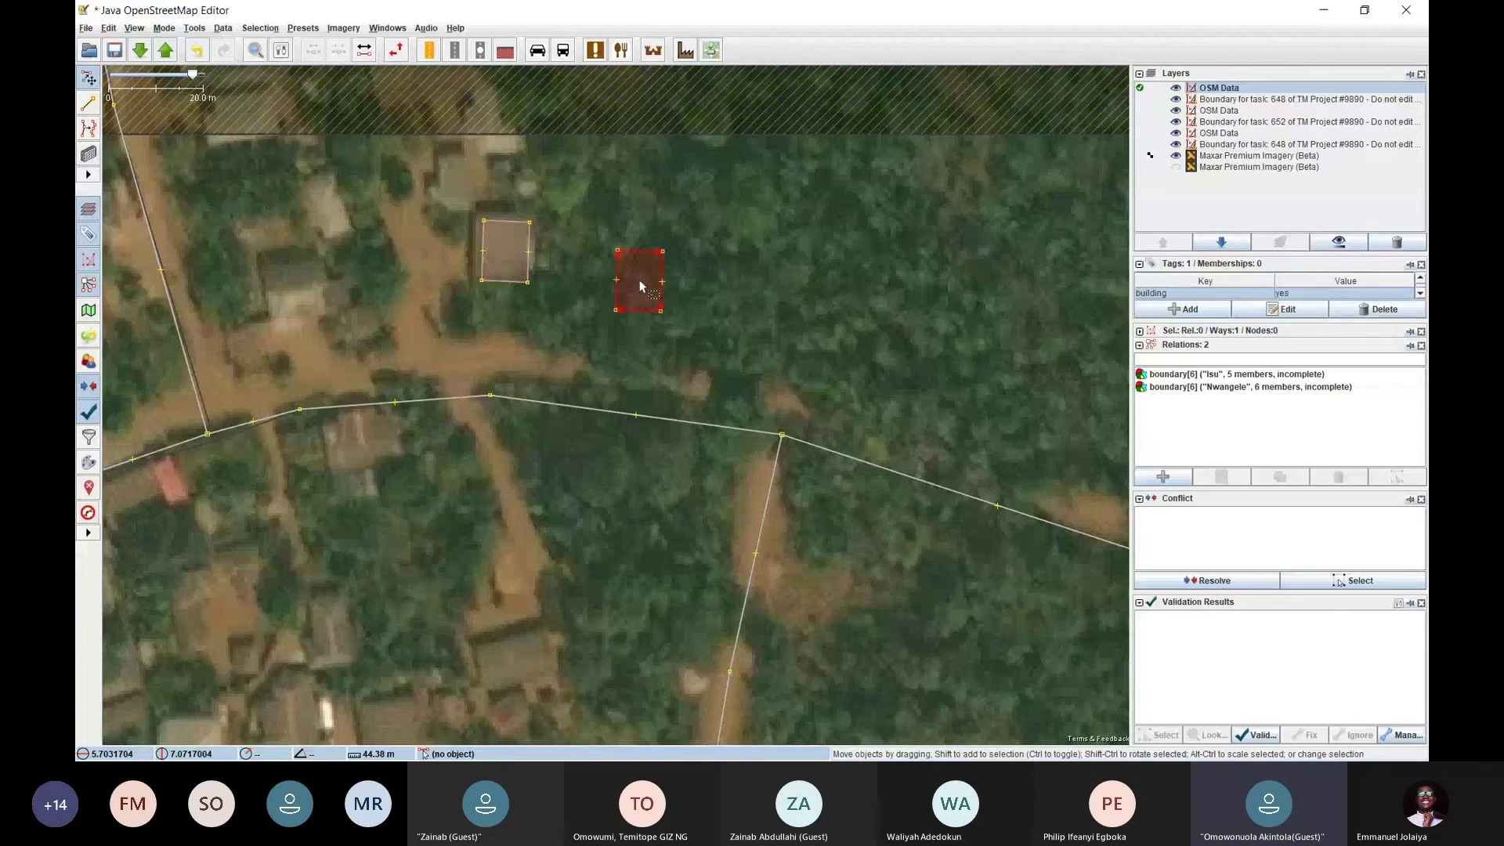
{"action": "key", "text": "ctrl+v"}
{"action": "key", "text": "ctrl+v"}
Delete the four square buildings one by one, leaving the spot empty
{"action": "left_click_drag", "start_coordinate": [579, 520], "coordinate": [528, 382]}
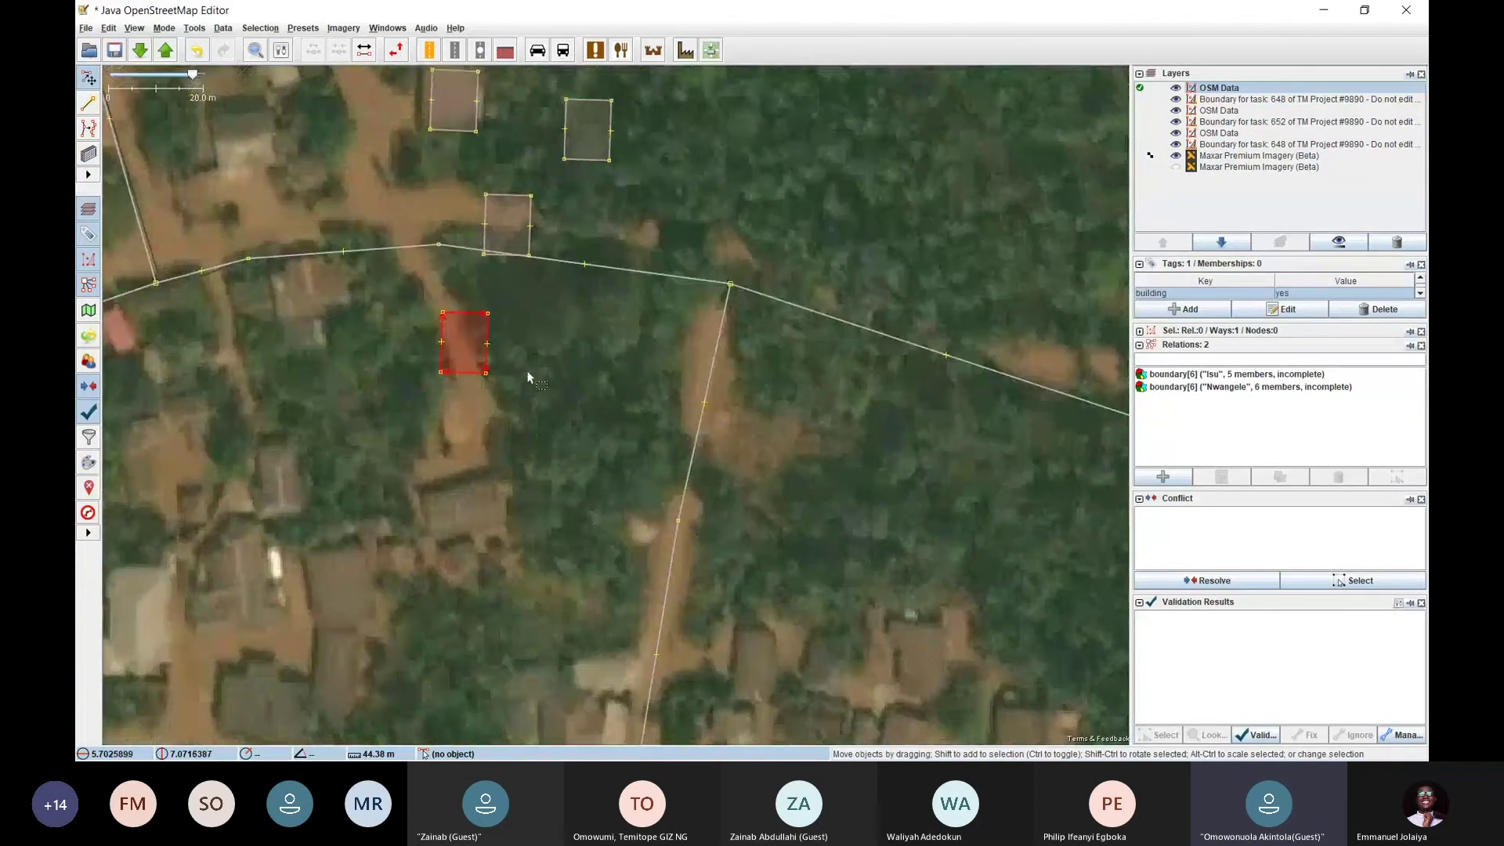
{"action": "scroll", "coordinate": [529, 381], "scroll_direction": "down", "scroll_amount": 2}
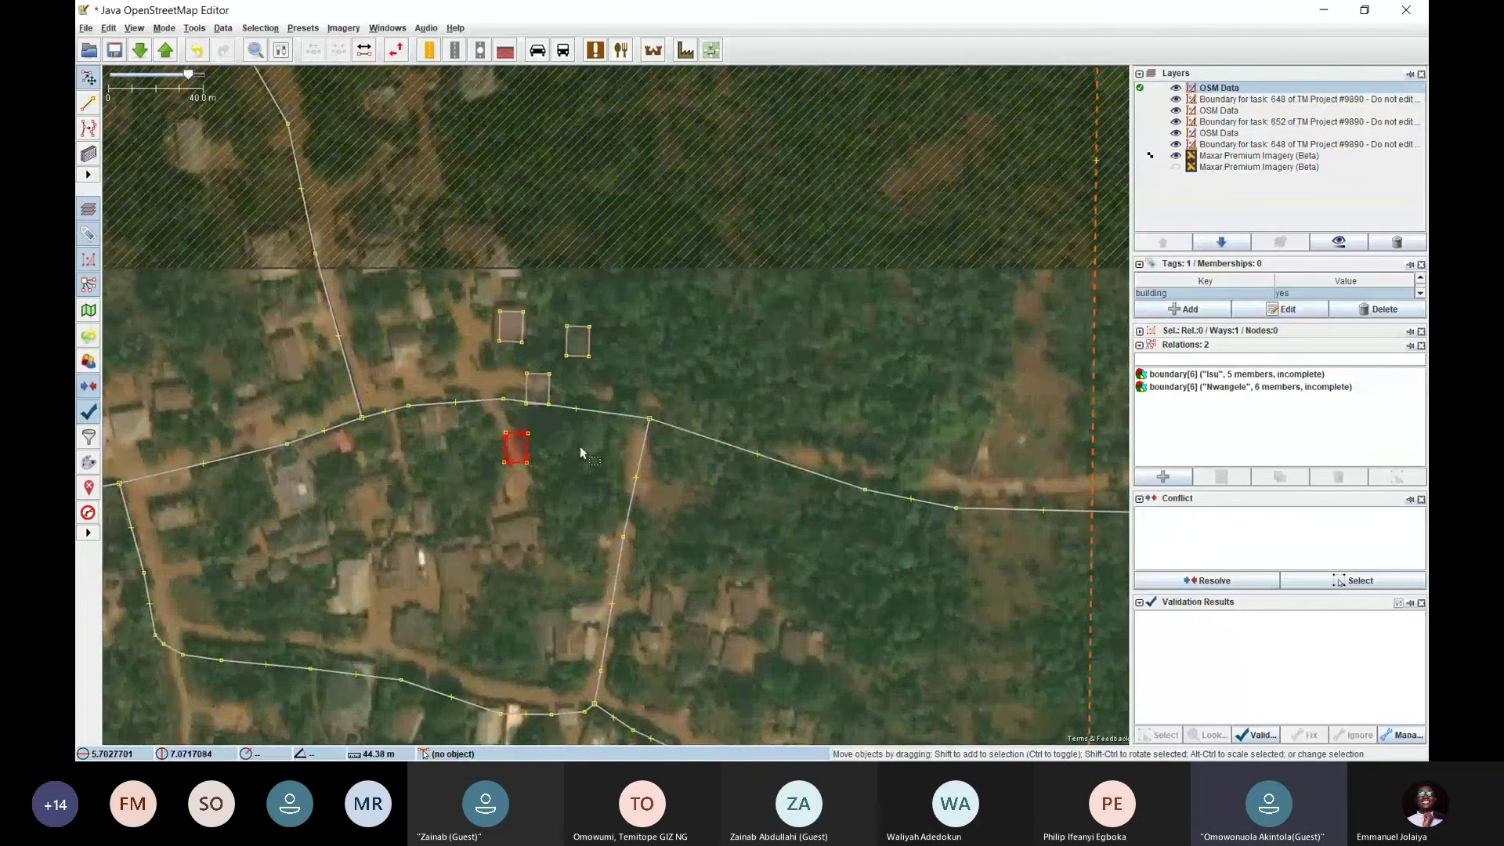
{"action": "left_click", "coordinate": [580, 445]}
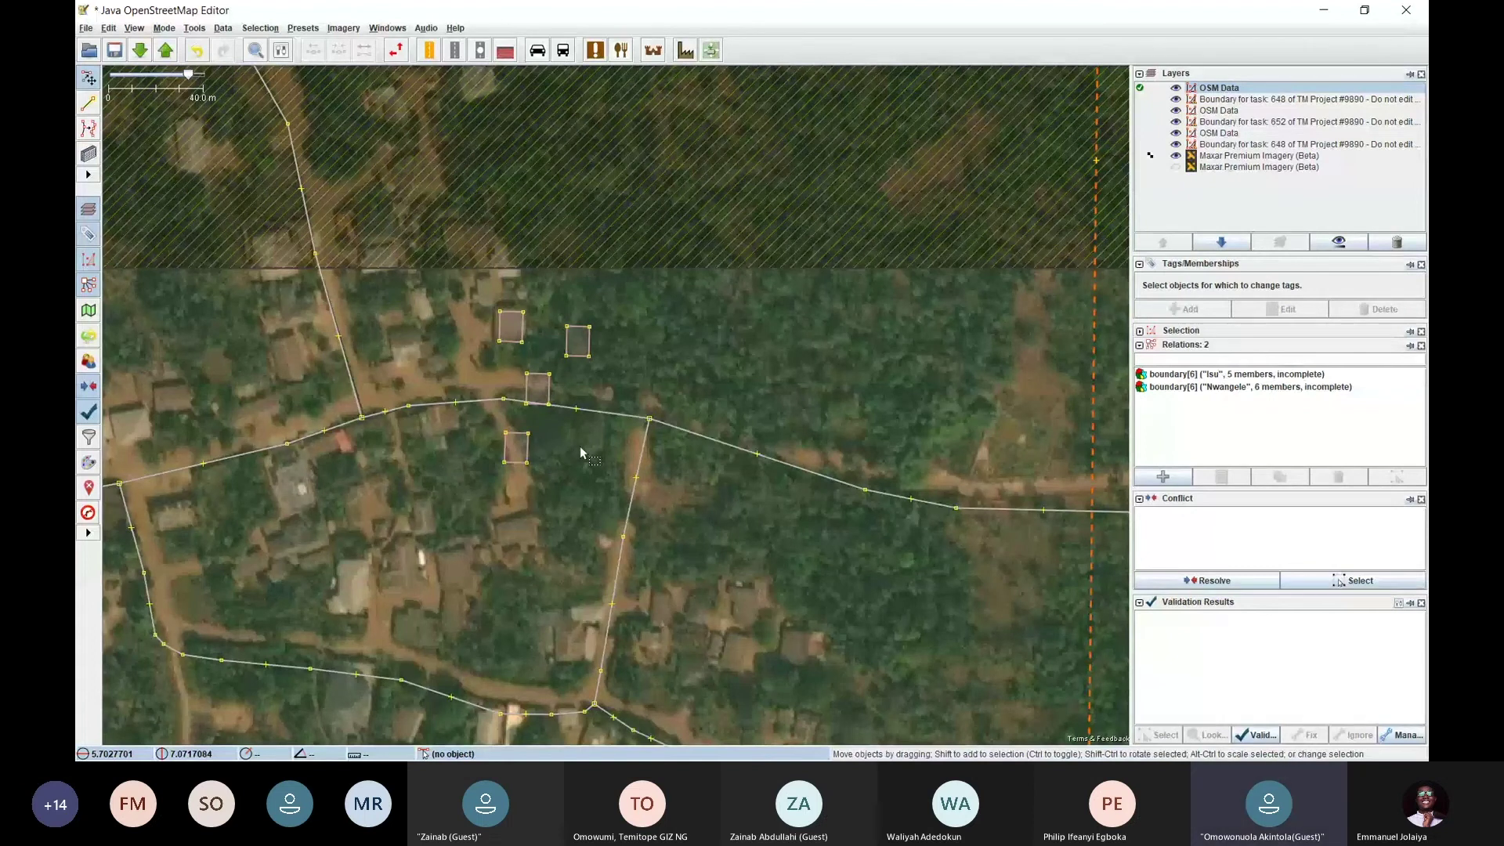
{"action": "left_click", "coordinate": [517, 443]}
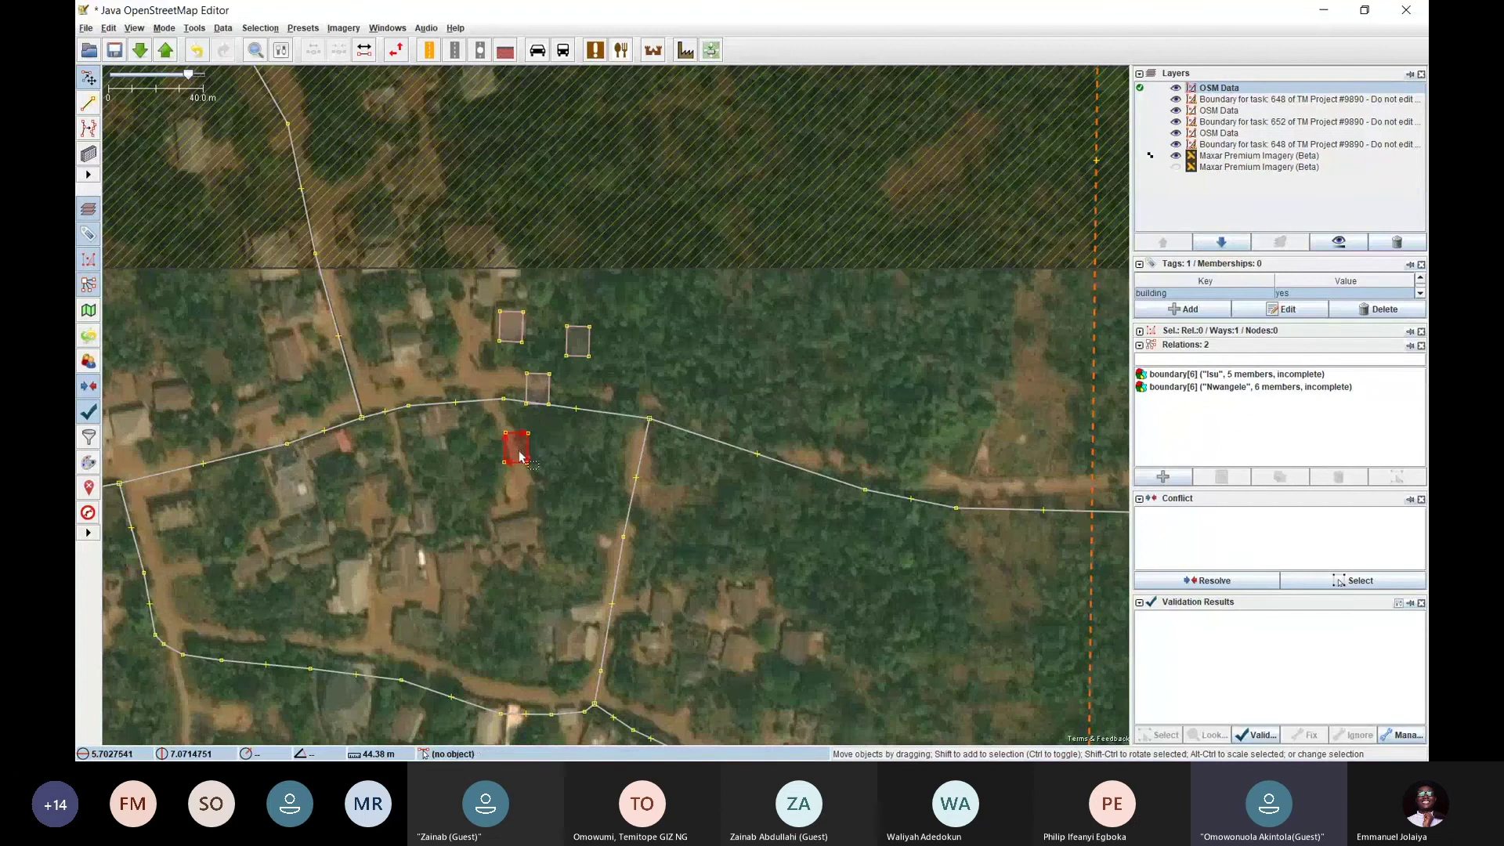
{"action": "key", "text": "Delete"}
{"action": "left_click", "coordinate": [537, 388]}
{"action": "key", "text": "Delete"}
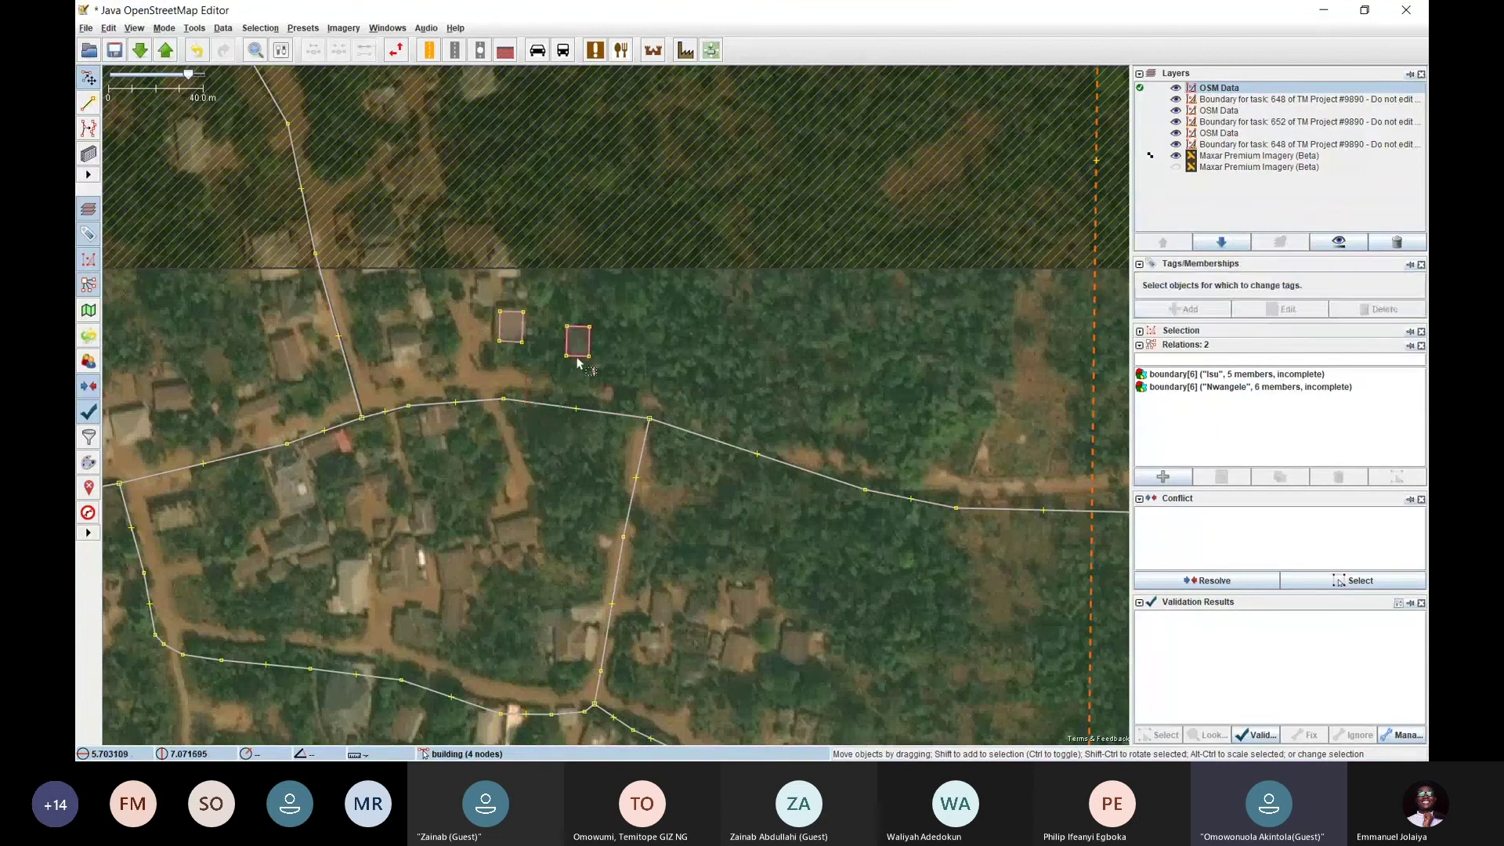
{"action": "left_click", "coordinate": [577, 341]}
{"action": "key", "text": "Delete"}
{"action": "left_click", "coordinate": [523, 330]}
{"action": "key", "text": "Delete"}
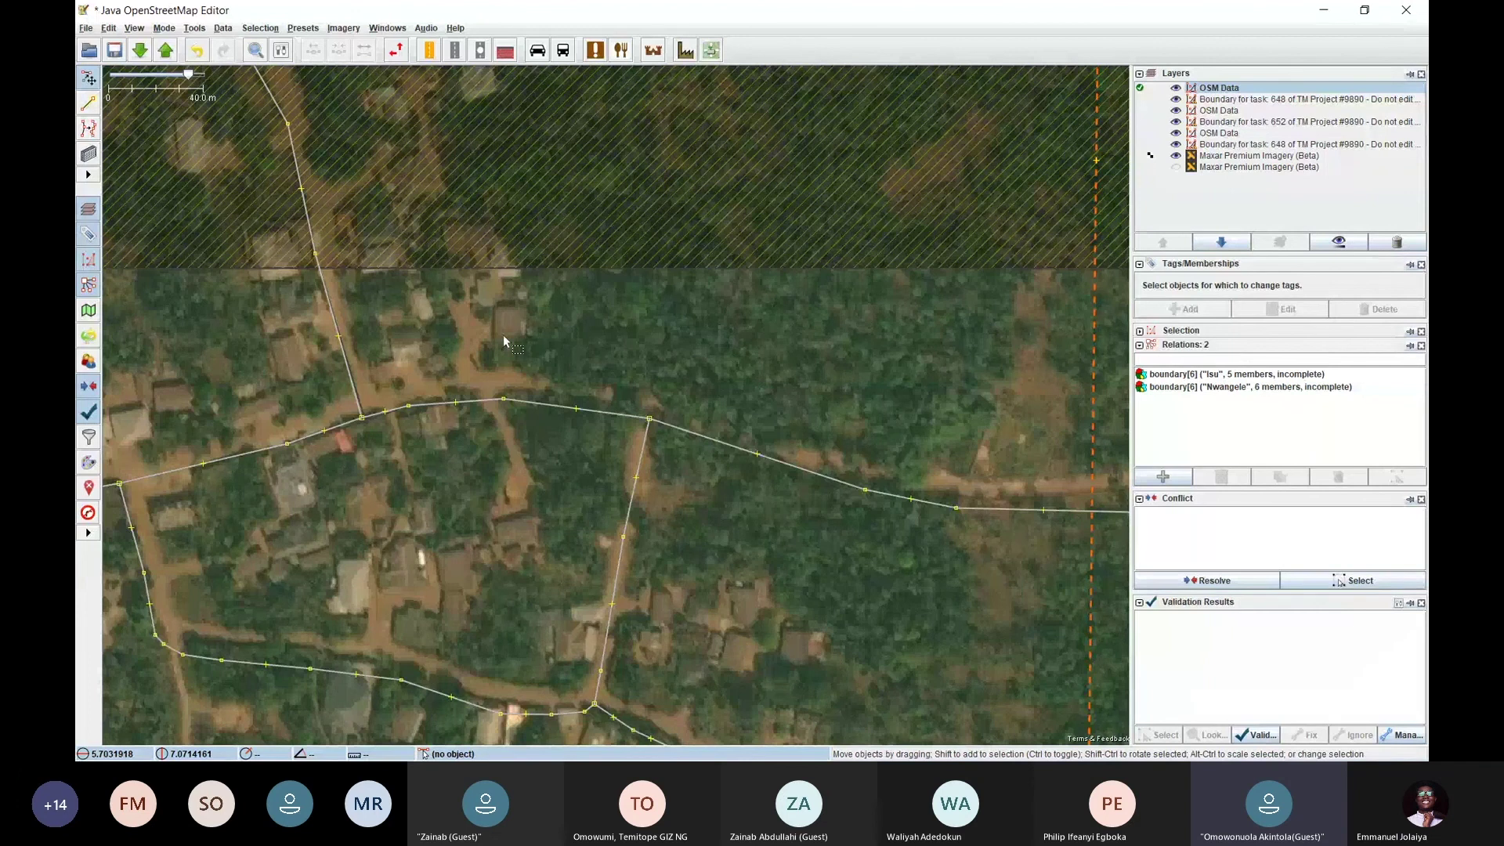
{"action": "left_click_drag", "start_coordinate": [435, 469], "coordinate": [488, 381]}
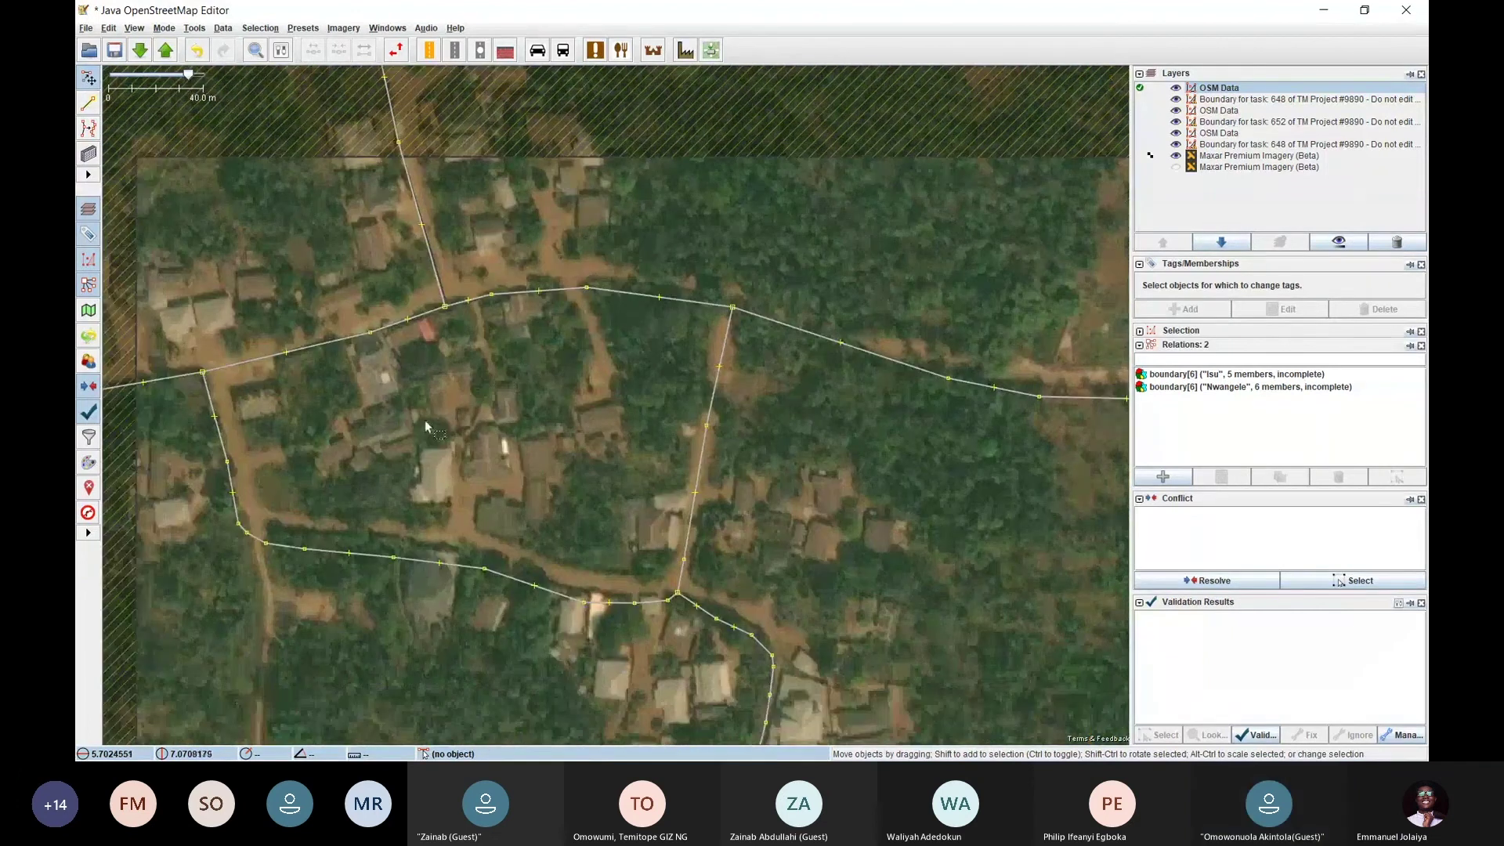
{"action": "left_click_drag", "start_coordinate": [404, 423], "coordinate": [433, 384]}
{"action": "scroll", "coordinate": [431, 380], "scroll_direction": "down", "scroll_amount": 3}
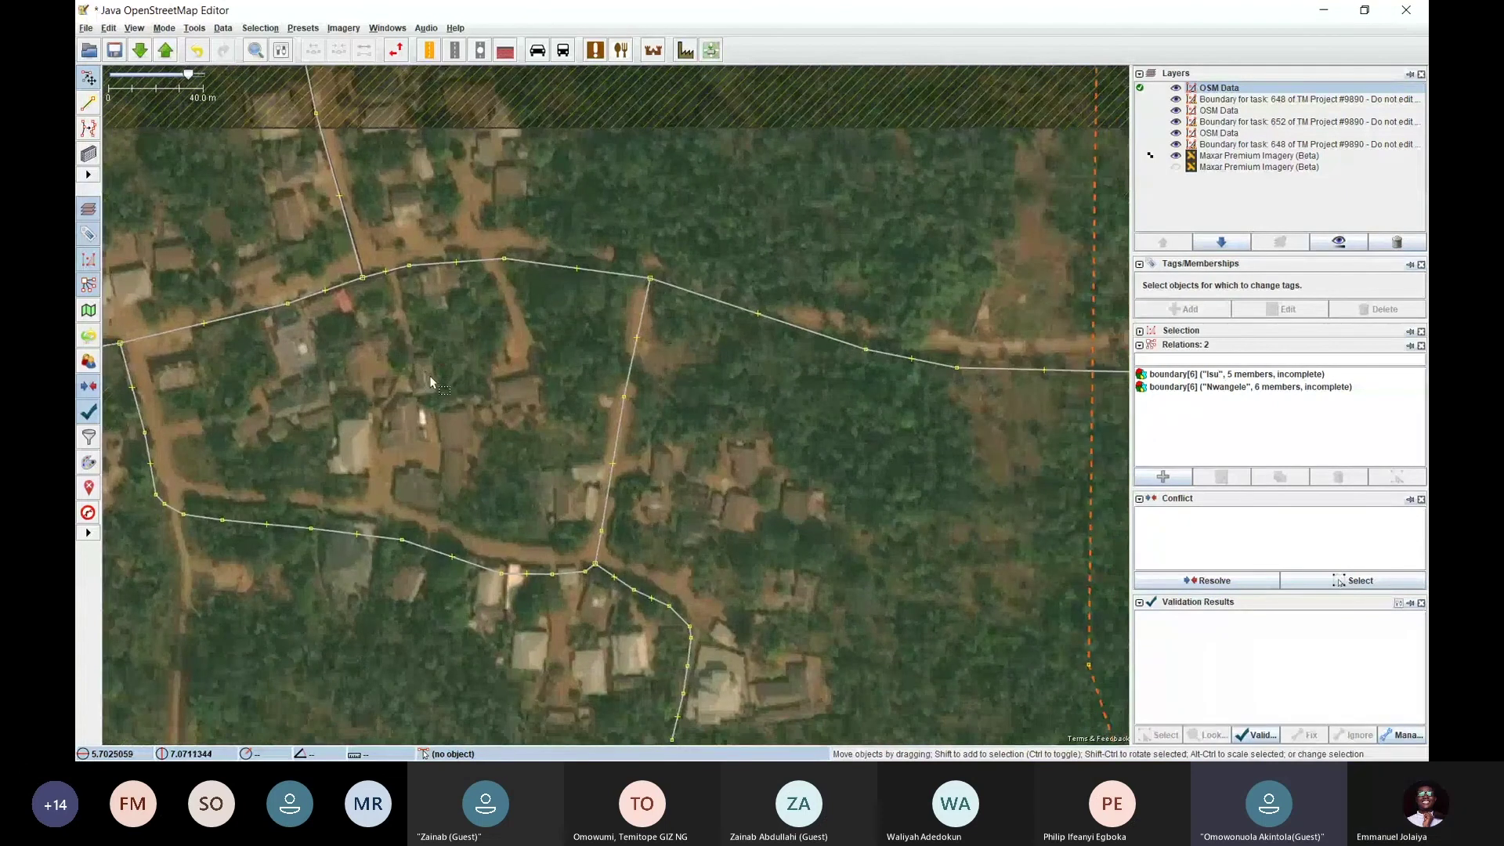
{"action": "scroll", "coordinate": [457, 410], "scroll_direction": "down", "scroll_amount": 3}
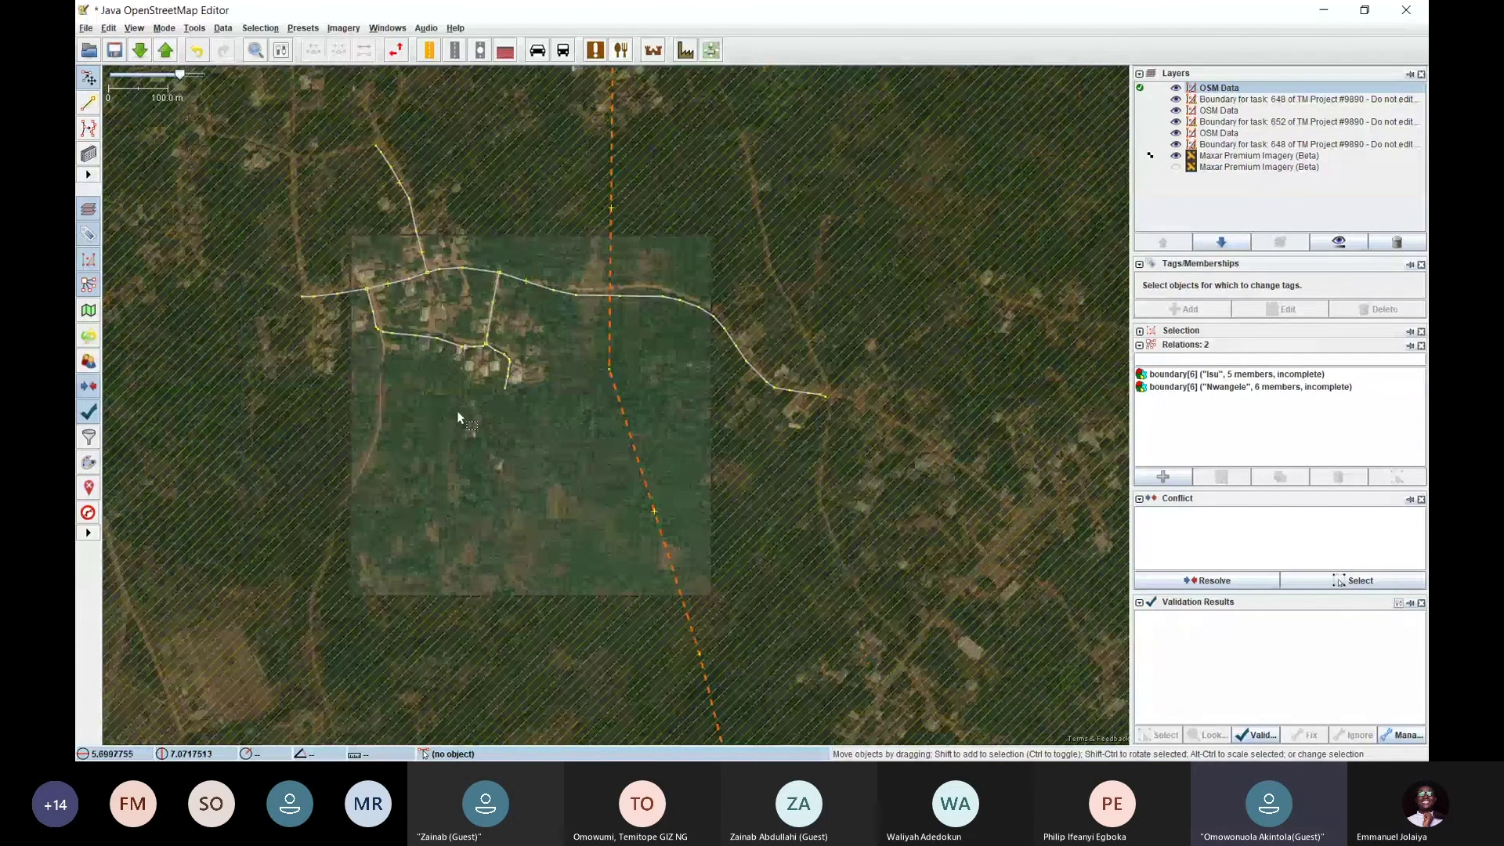
{"action": "left_click_drag", "start_coordinate": [450, 387], "coordinate": [448, 437]}
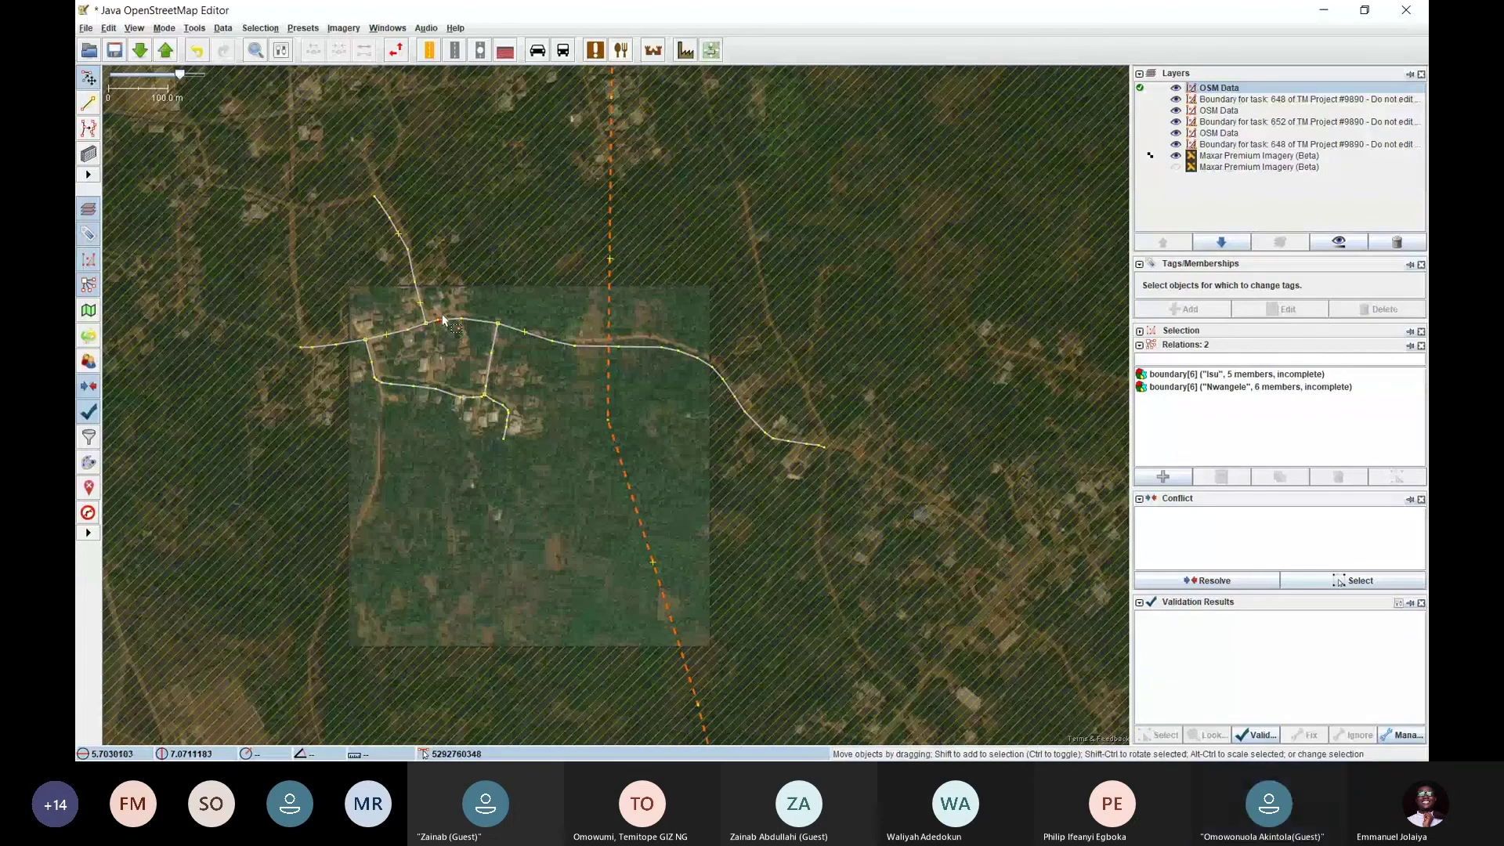
{"action": "scroll", "coordinate": [442, 313], "scroll_direction": "up", "scroll_amount": 2}
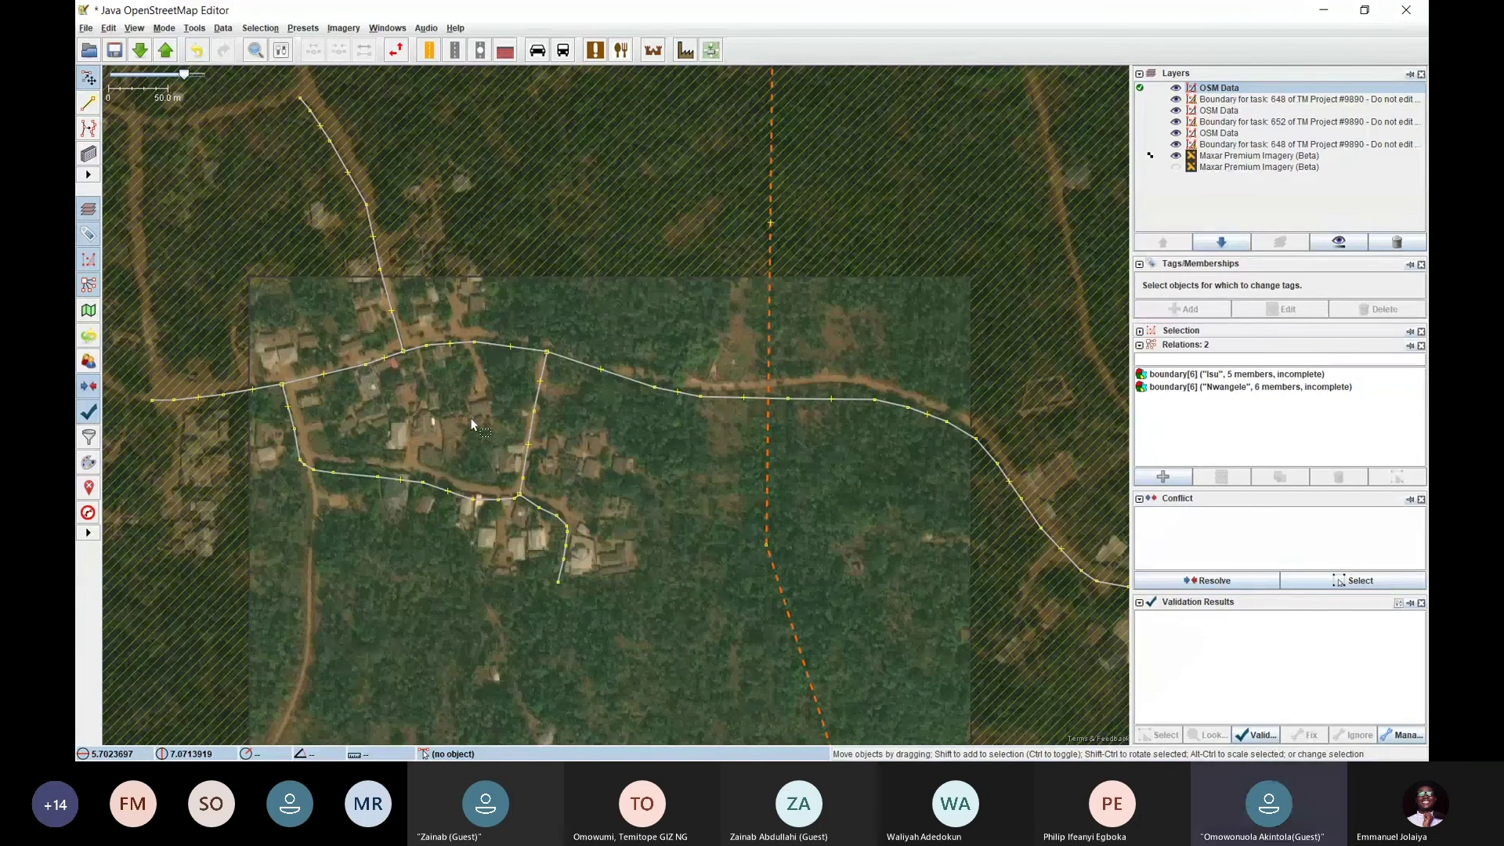
{"action": "left_click_drag", "start_coordinate": [470, 423], "coordinate": [621, 457]}
{"action": "scroll", "coordinate": [462, 386], "scroll_direction": "up", "scroll_amount": 3}
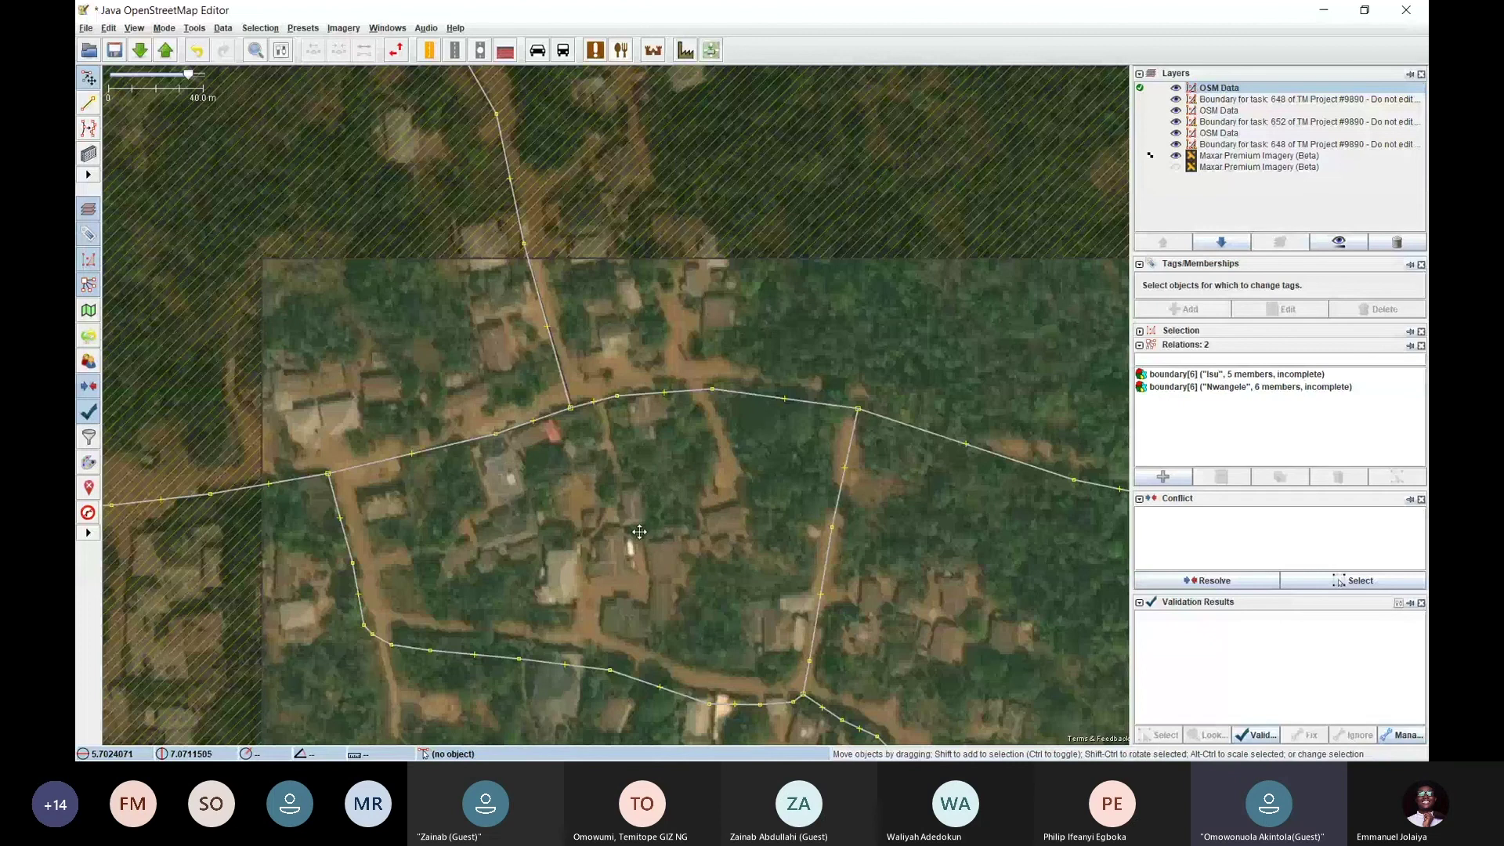
{"action": "left_click_drag", "start_coordinate": [642, 535], "coordinate": [480, 456]}
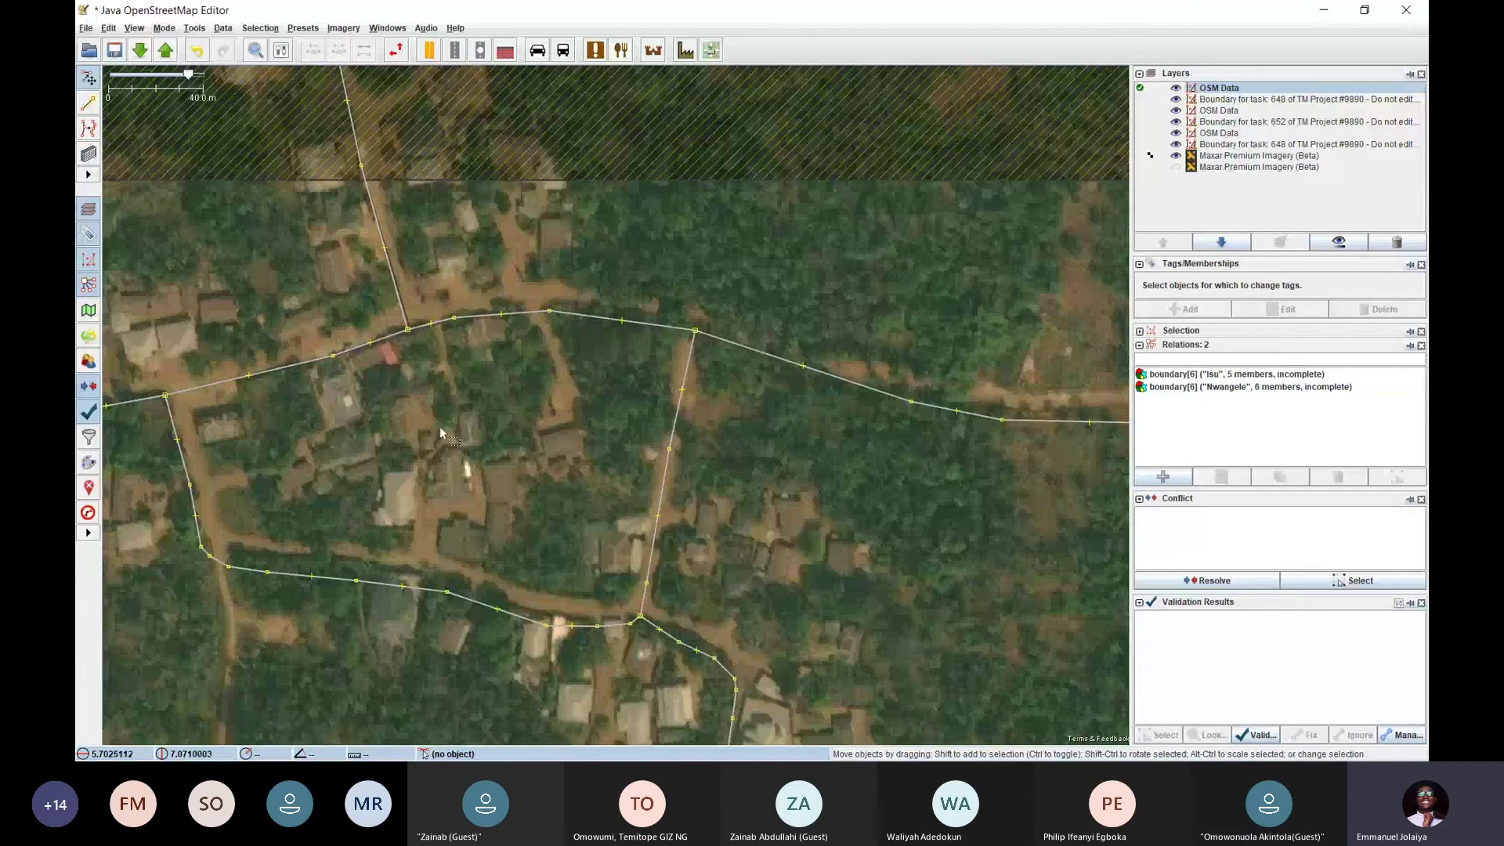
{"action": "left_click_drag", "start_coordinate": [440, 426], "coordinate": [516, 454]}
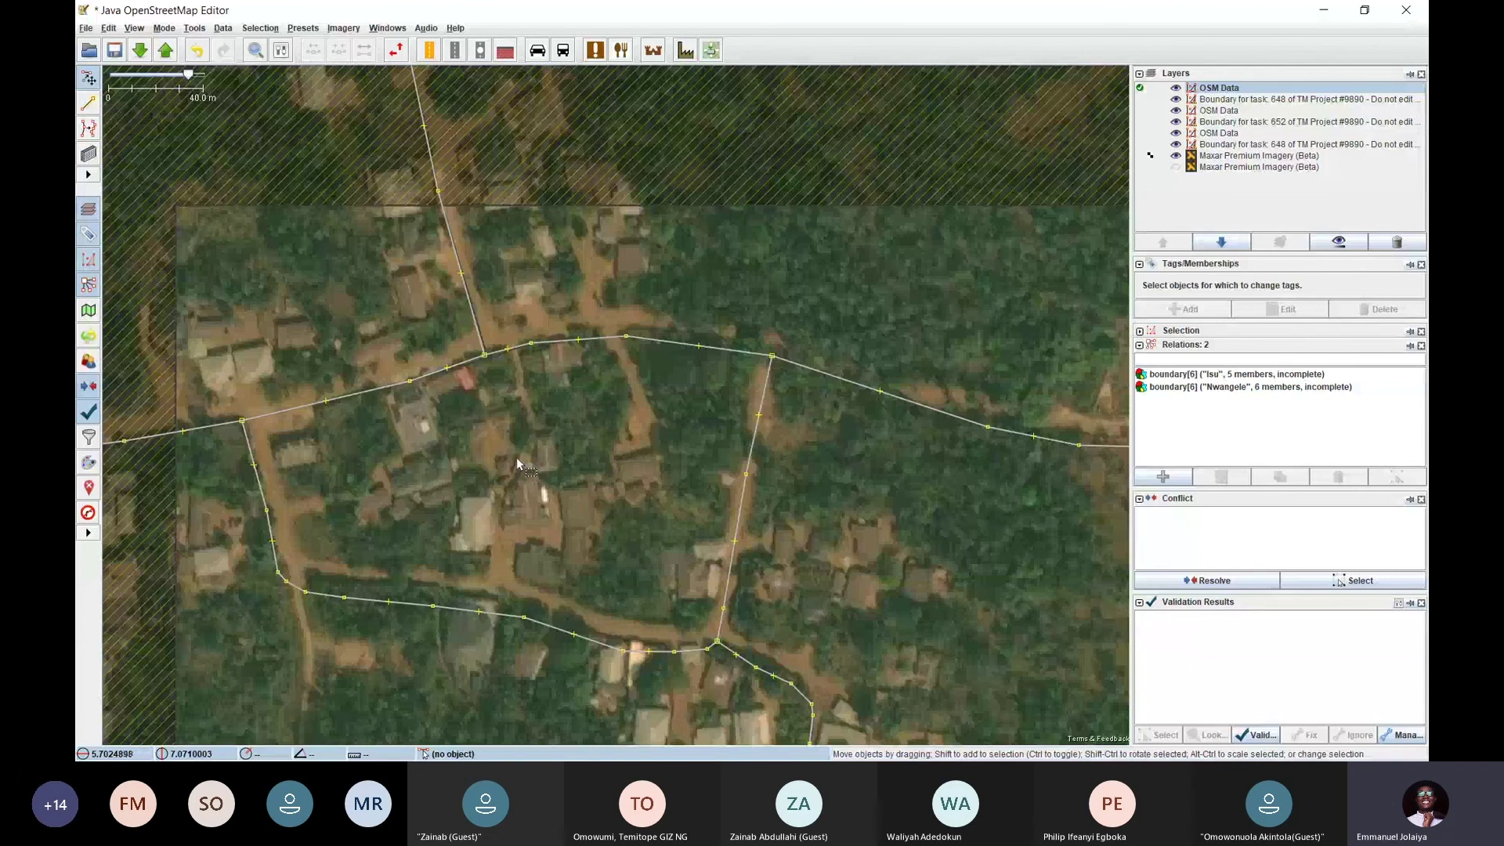
{"action": "left_click_drag", "start_coordinate": [576, 470], "coordinate": [482, 387]}
Zoom out and back in over the task area to bring the village into view
{"action": "scroll", "coordinate": [481, 385], "scroll_direction": "down", "scroll_amount": 3}
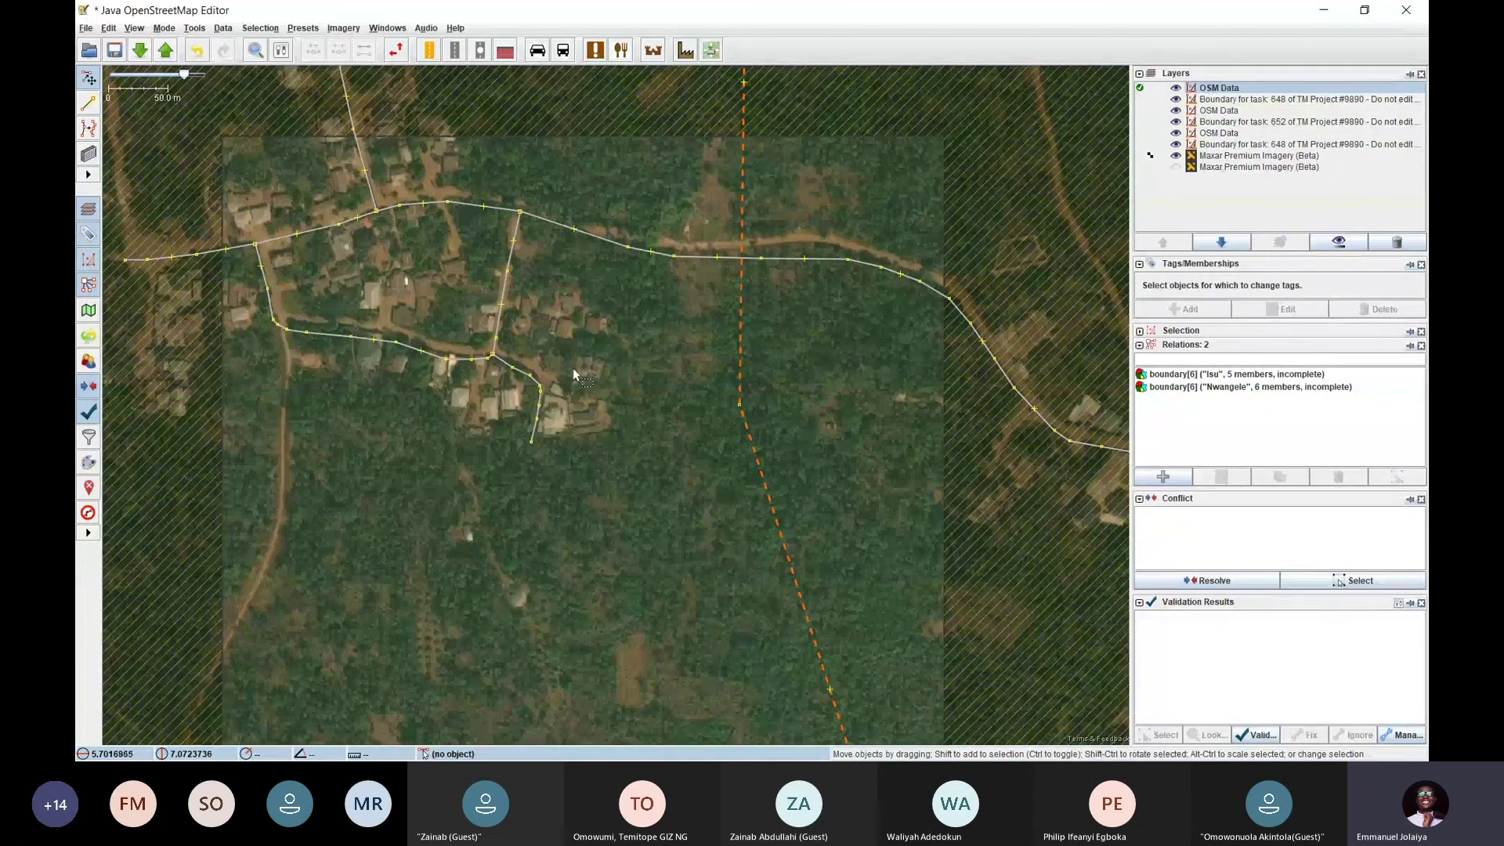
{"action": "scroll", "coordinate": [572, 369], "scroll_direction": "down", "scroll_amount": 1}
{"action": "scroll", "coordinate": [584, 347], "scroll_direction": "up", "scroll_amount": 3}
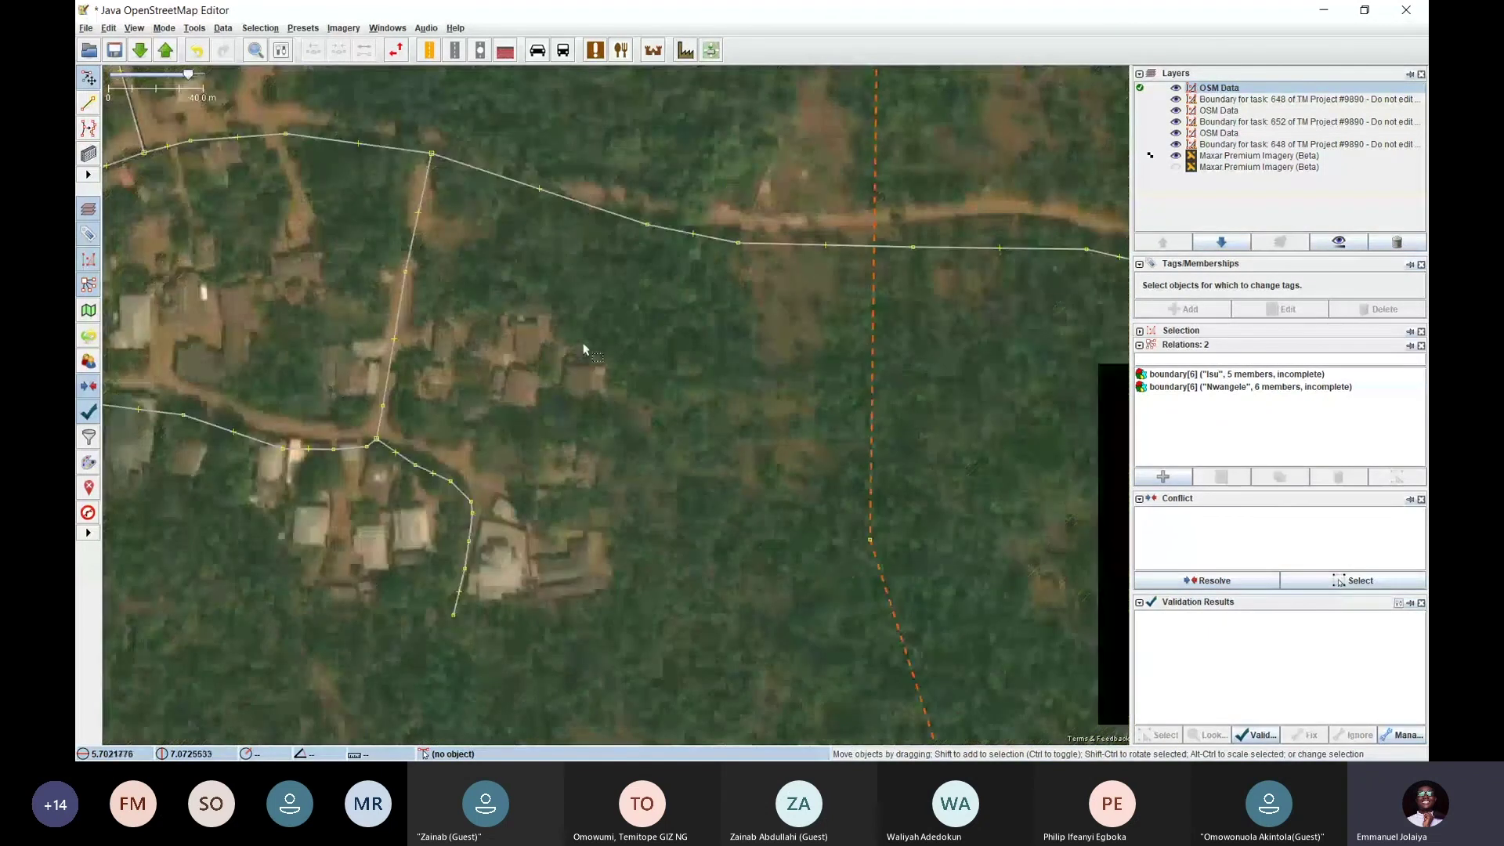
{"action": "scroll", "coordinate": [546, 412], "scroll_direction": "down", "scroll_amount": 2}
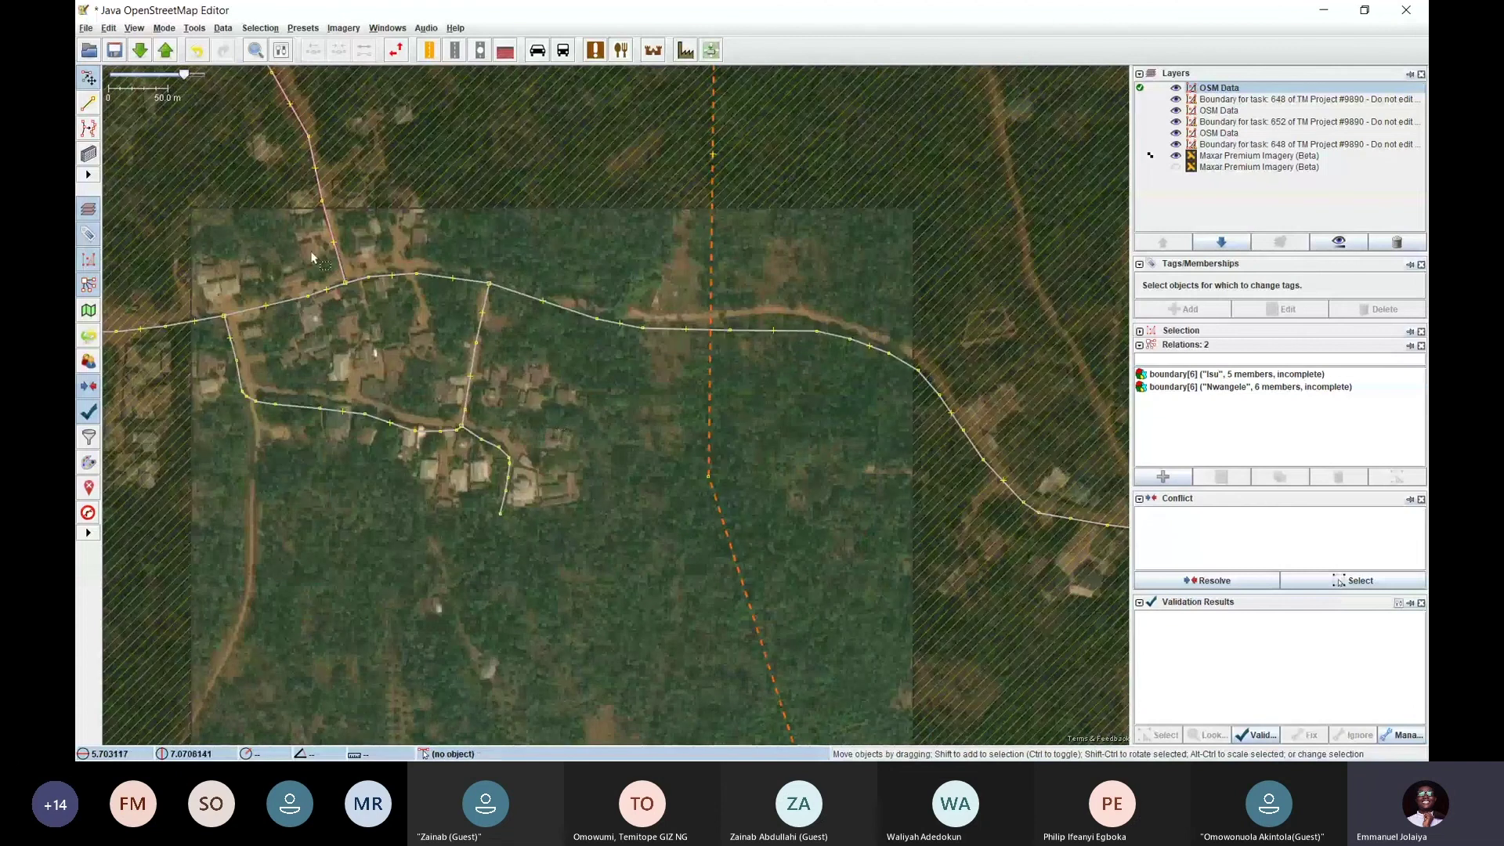
{"action": "scroll", "coordinate": [567, 397], "scroll_direction": "up", "scroll_amount": 3}
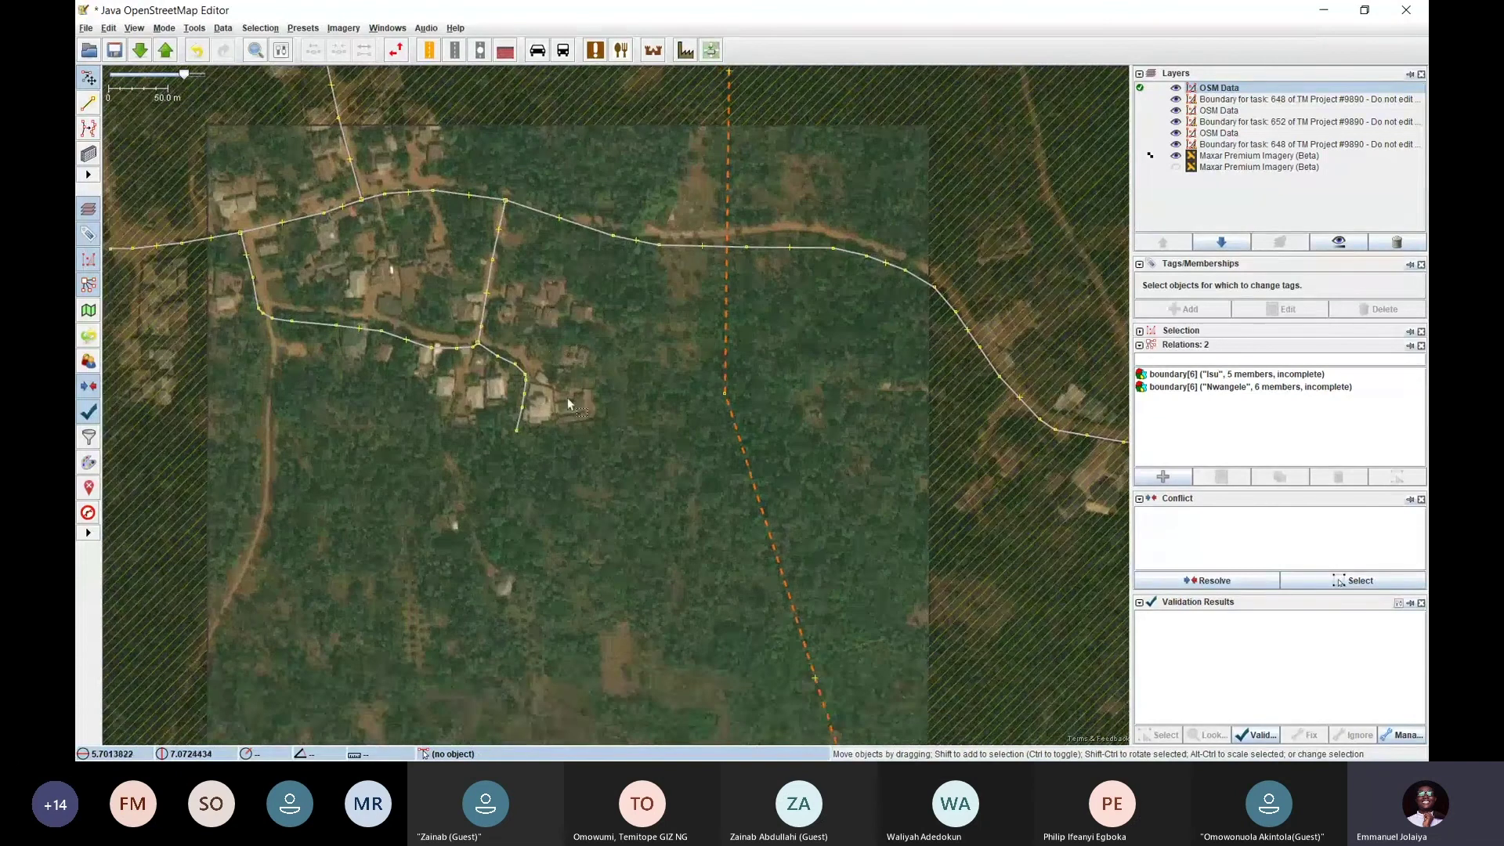
{"action": "scroll", "coordinate": [602, 423], "scroll_direction": "up", "scroll_amount": 2}
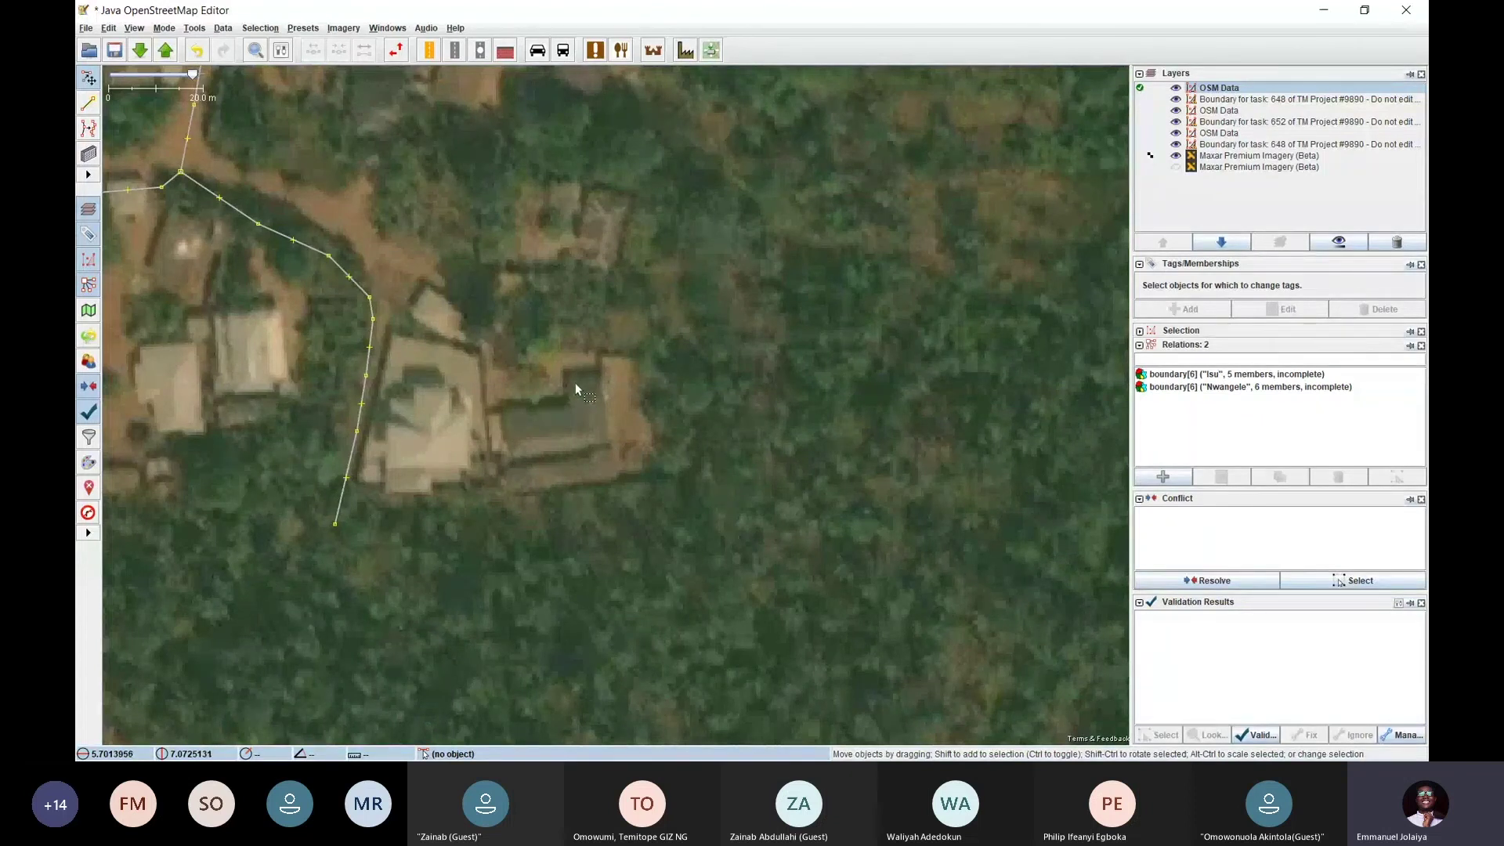
{"action": "scroll", "coordinate": [575, 382], "scroll_direction": "down", "scroll_amount": 3}
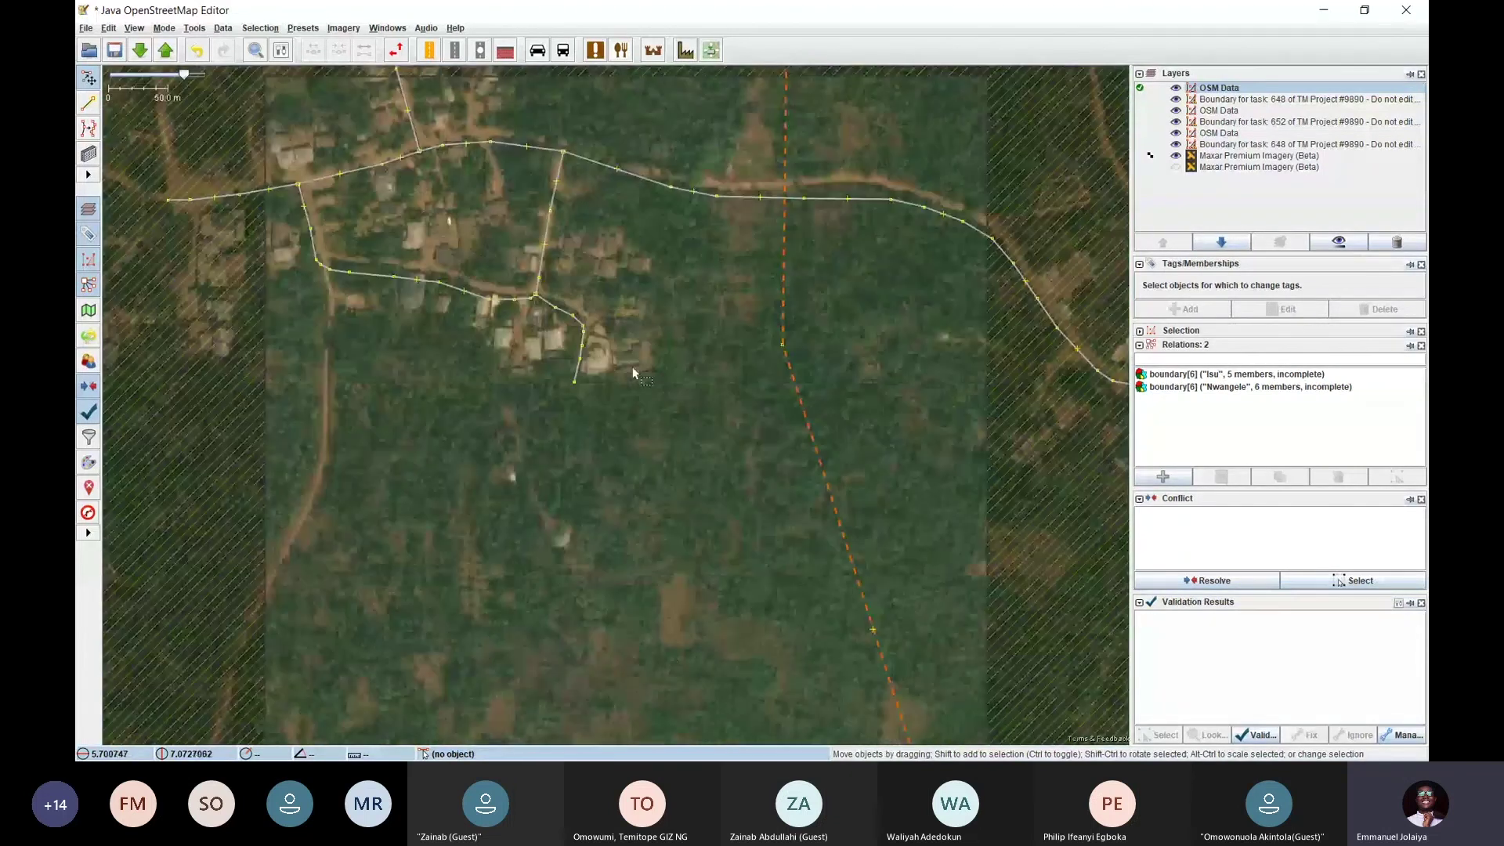
{"action": "left_click_drag", "start_coordinate": [632, 367], "coordinate": [648, 462]}
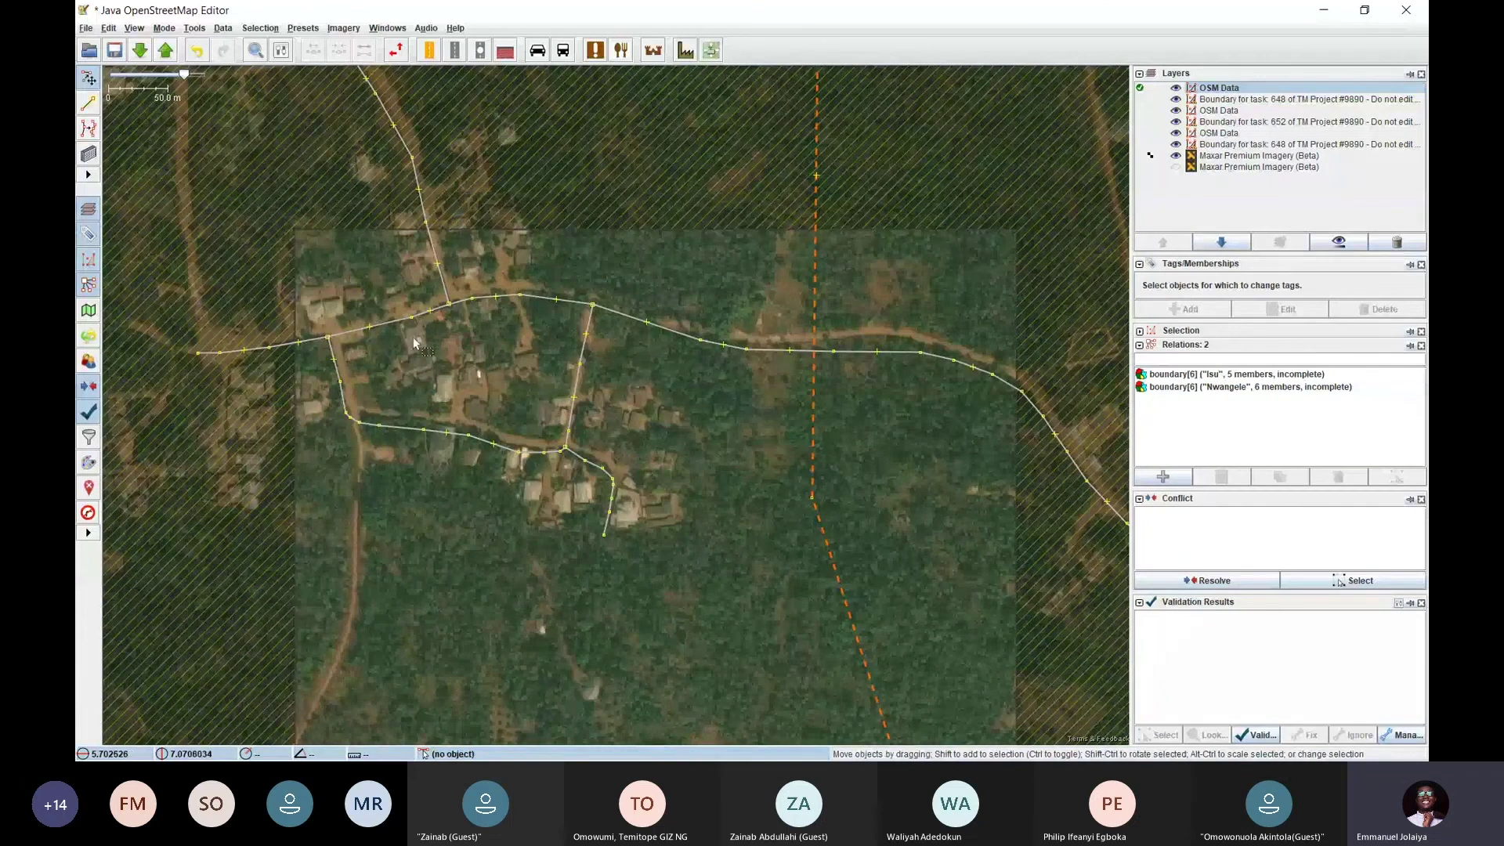
{"action": "scroll", "coordinate": [412, 337], "scroll_direction": "up", "scroll_amount": 3}
{"action": "scroll", "coordinate": [656, 305], "scroll_direction": "down", "scroll_amount": 2}
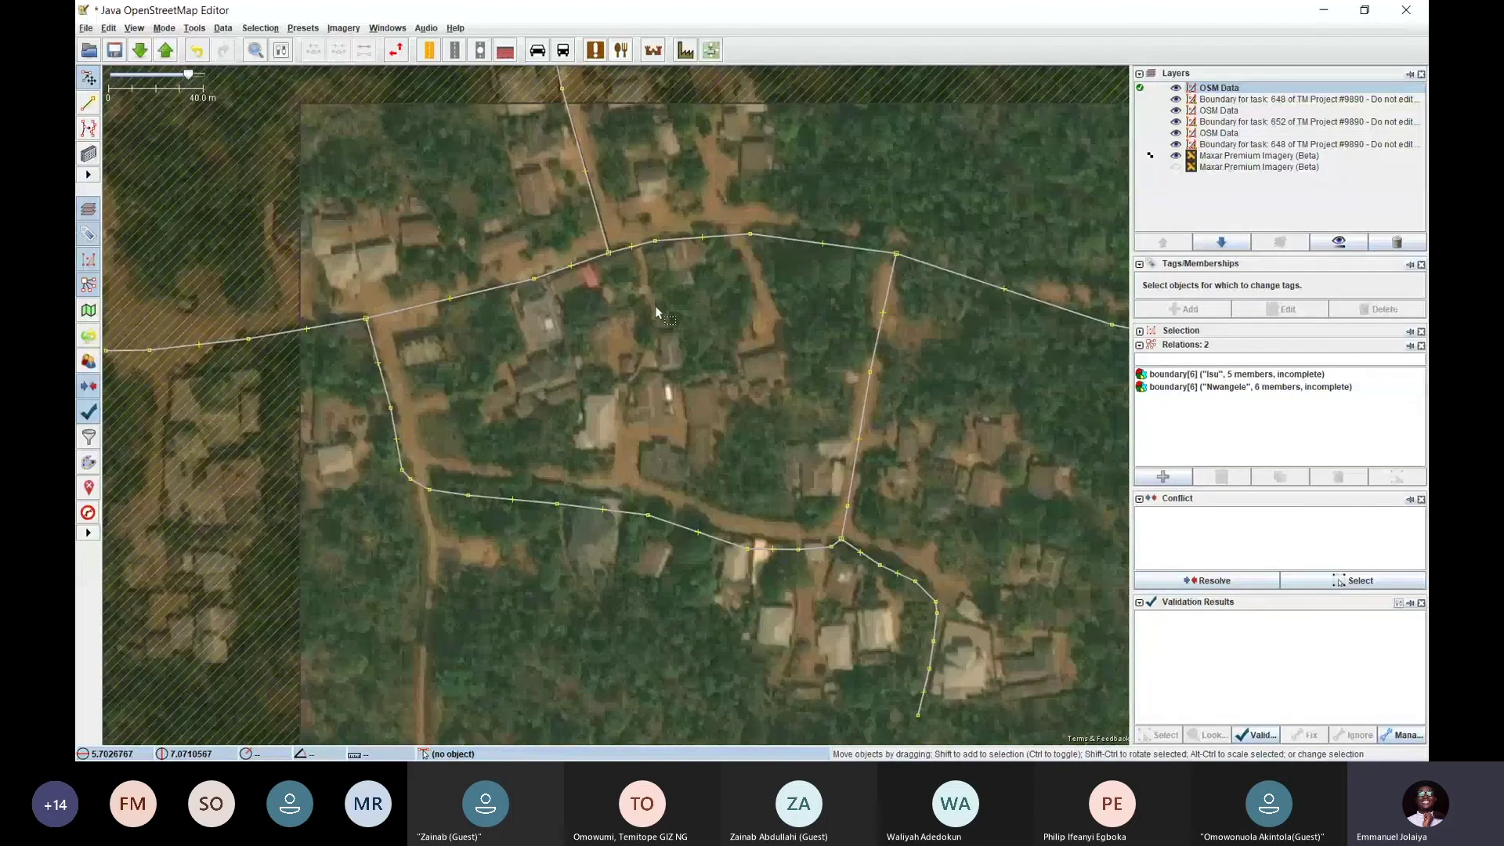
Pan and zoom to a close-up of the houses beside the main road junction
{"action": "left_click_drag", "start_coordinate": [654, 306], "coordinate": [549, 343]}
{"action": "scroll", "coordinate": [549, 342], "scroll_direction": "down", "scroll_amount": 2}
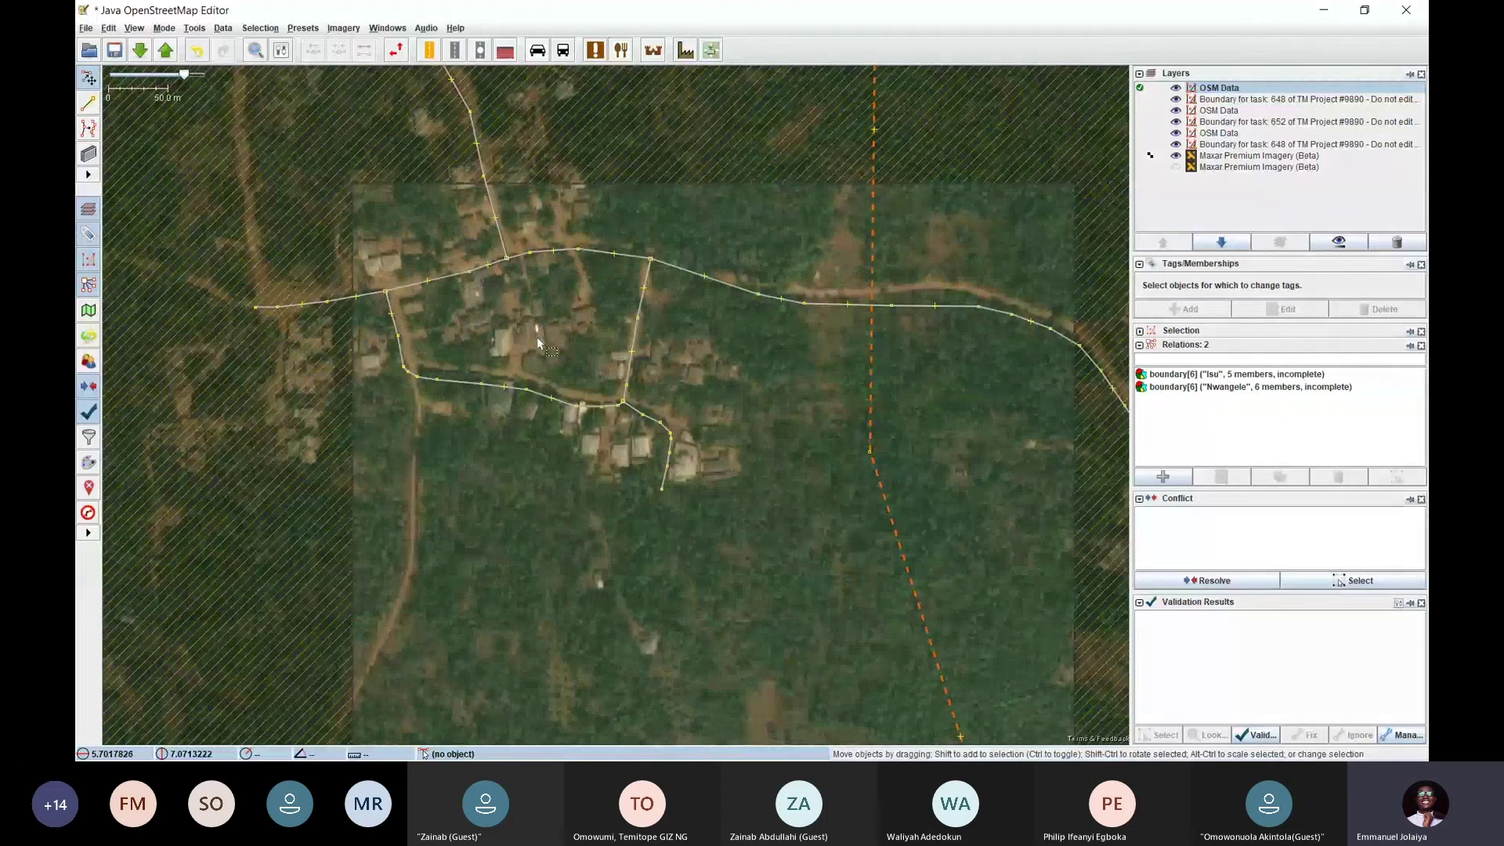
{"action": "left_click_drag", "start_coordinate": [664, 507], "coordinate": [572, 342]}
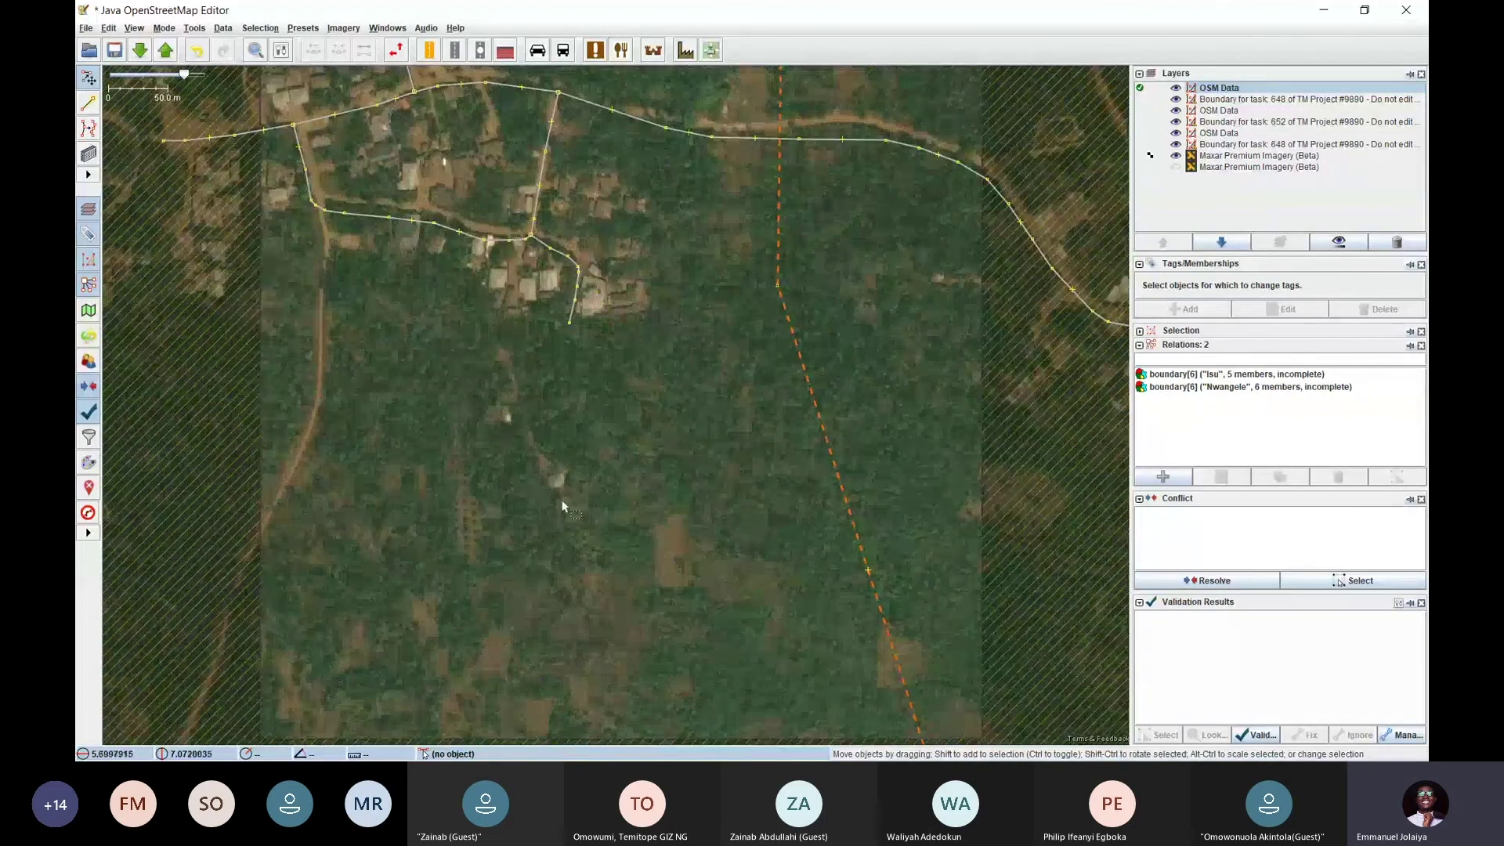
{"action": "left_click_drag", "start_coordinate": [524, 459], "coordinate": [420, 490]}
{"action": "left_click_drag", "start_coordinate": [516, 401], "coordinate": [499, 641]}
{"action": "left_click_drag", "start_coordinate": [403, 416], "coordinate": [611, 481]}
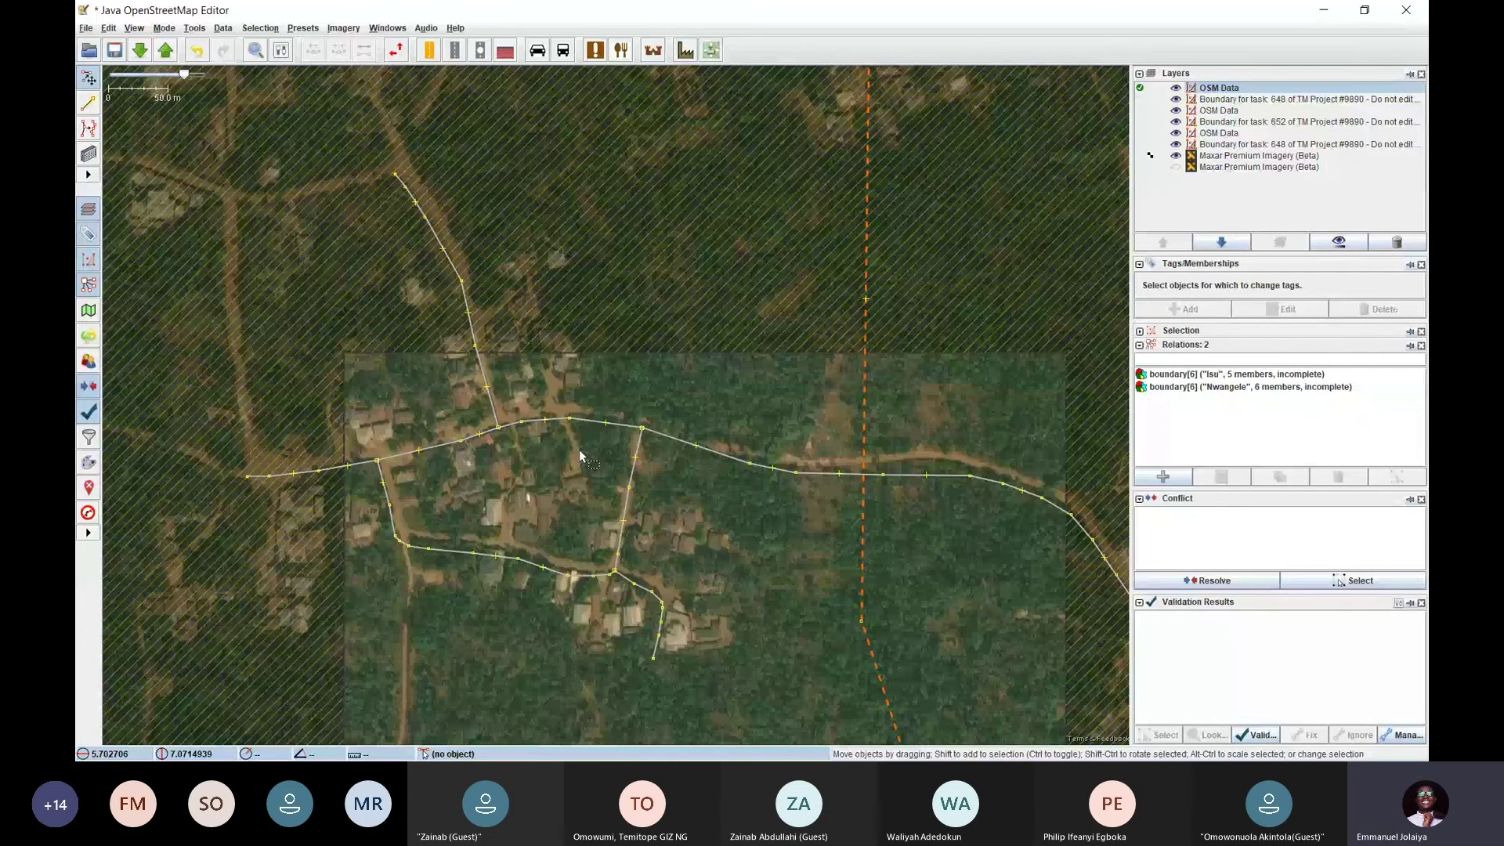
{"action": "left_click_drag", "start_coordinate": [519, 481], "coordinate": [486, 399]}
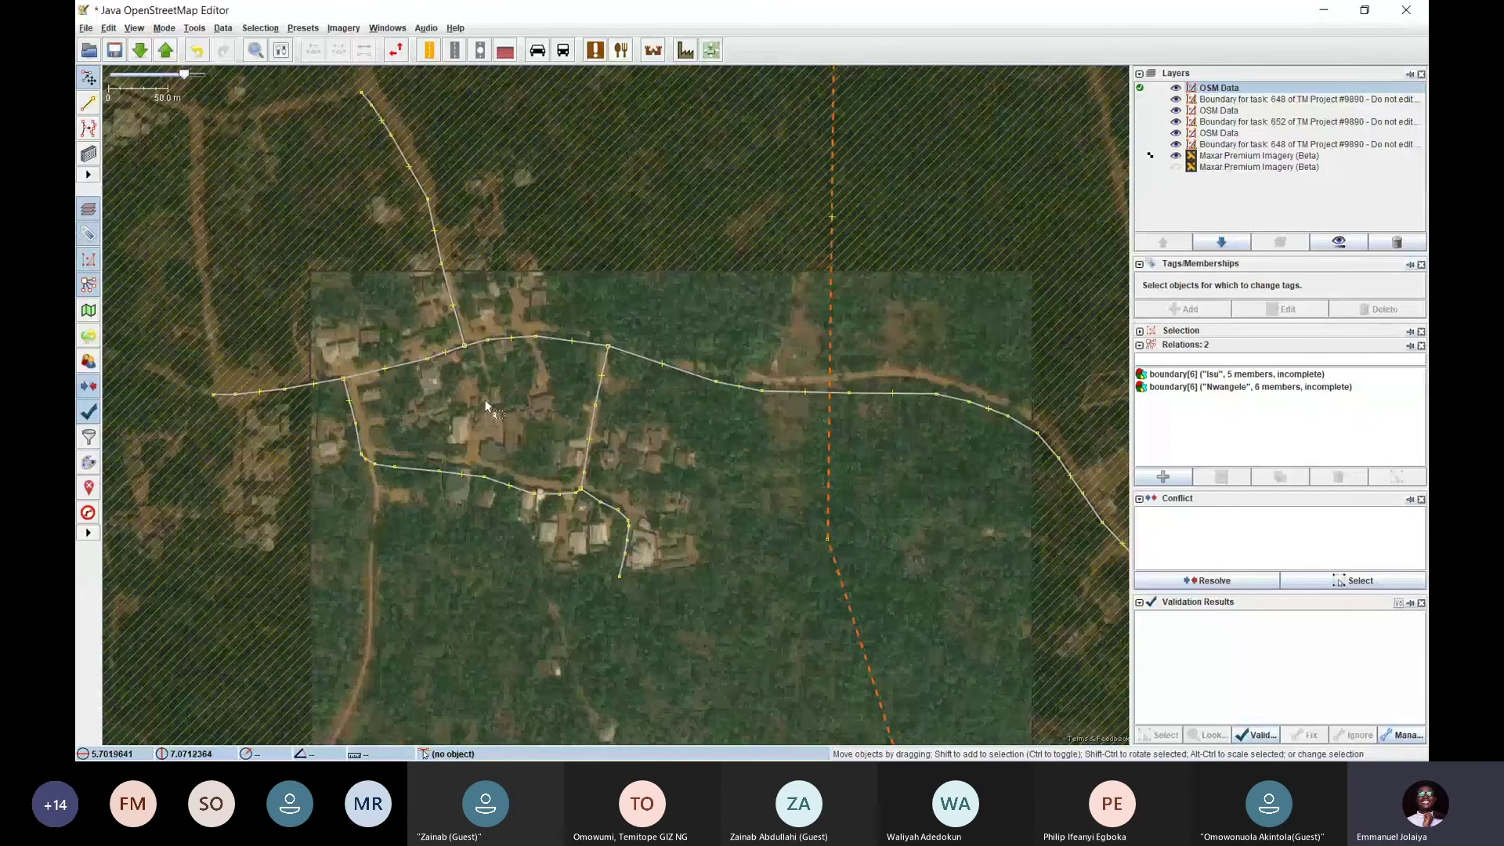
{"action": "left_click_drag", "start_coordinate": [337, 356], "coordinate": [353, 396]}
{"action": "scroll", "coordinate": [493, 416], "scroll_direction": "up", "scroll_amount": 4}
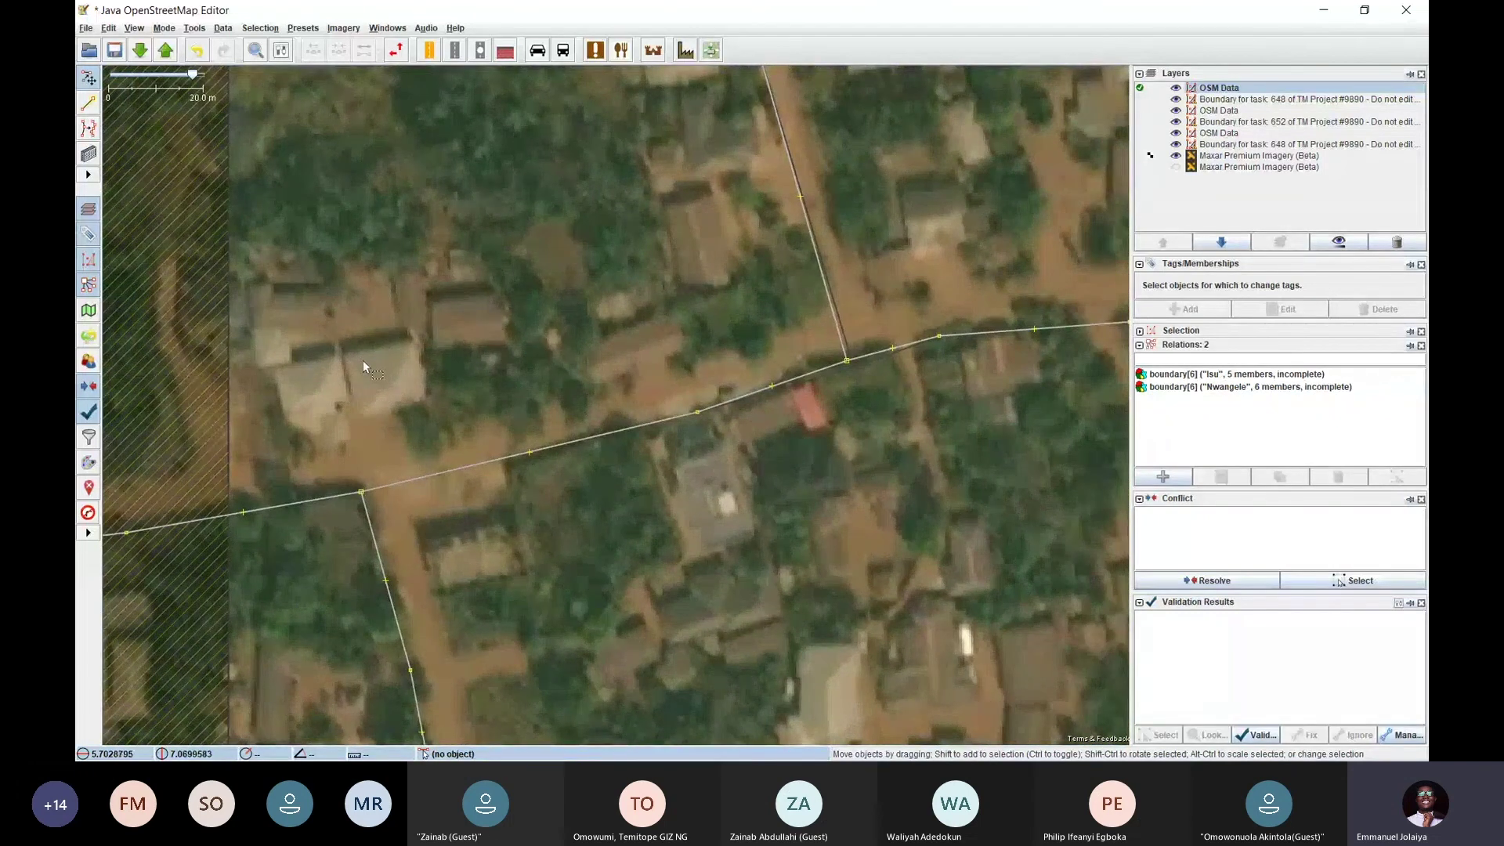
Switch between Draw buildings and Select while centring the twin-roofed buildings
{"action": "key", "text": "b"}
{"action": "scroll", "coordinate": [369, 371], "scroll_direction": "up", "scroll_amount": 2}
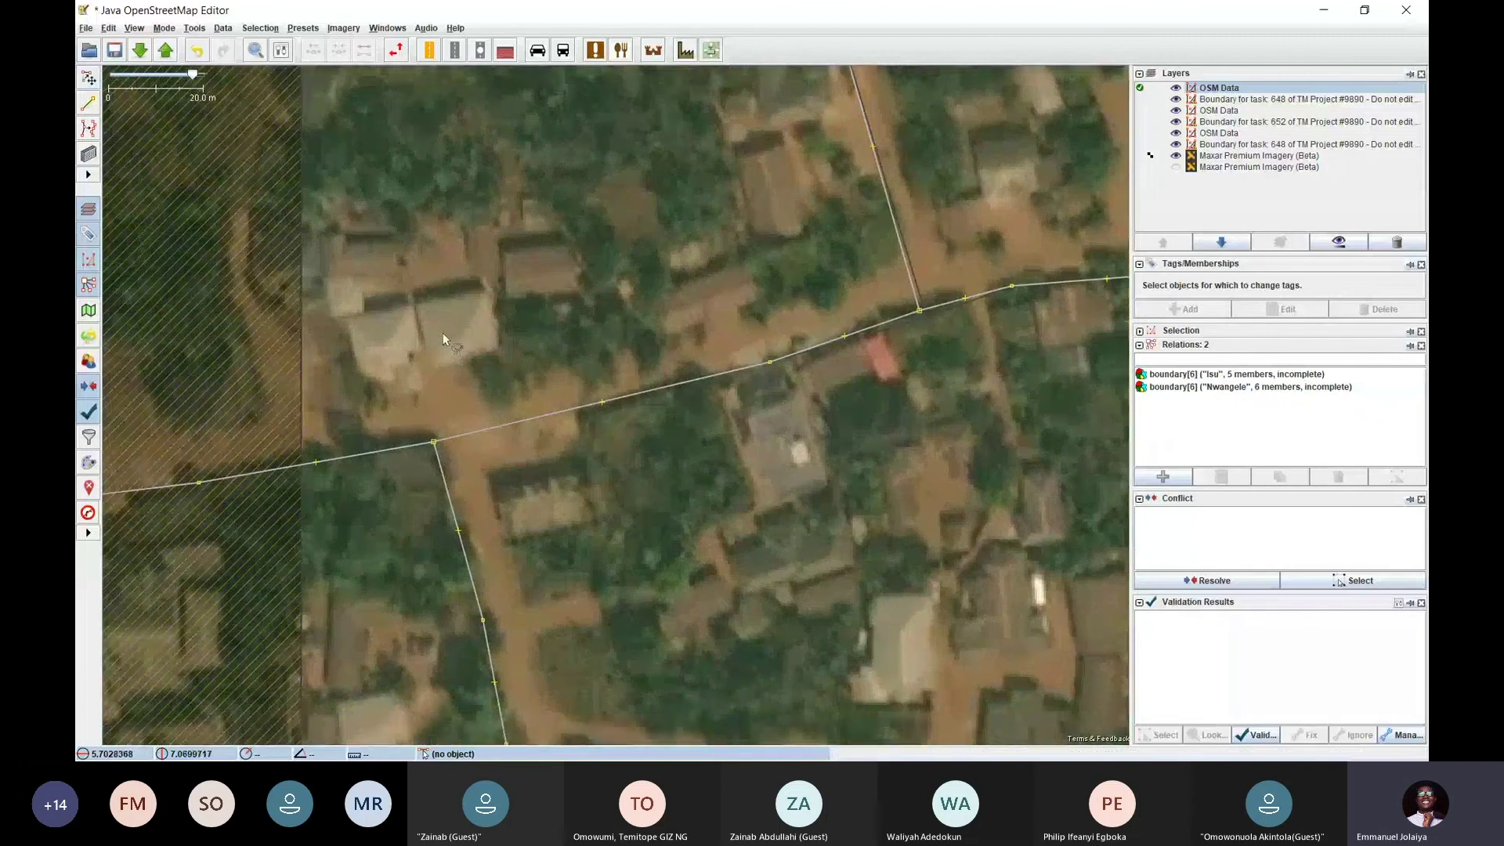
{"action": "key", "text": "s"}
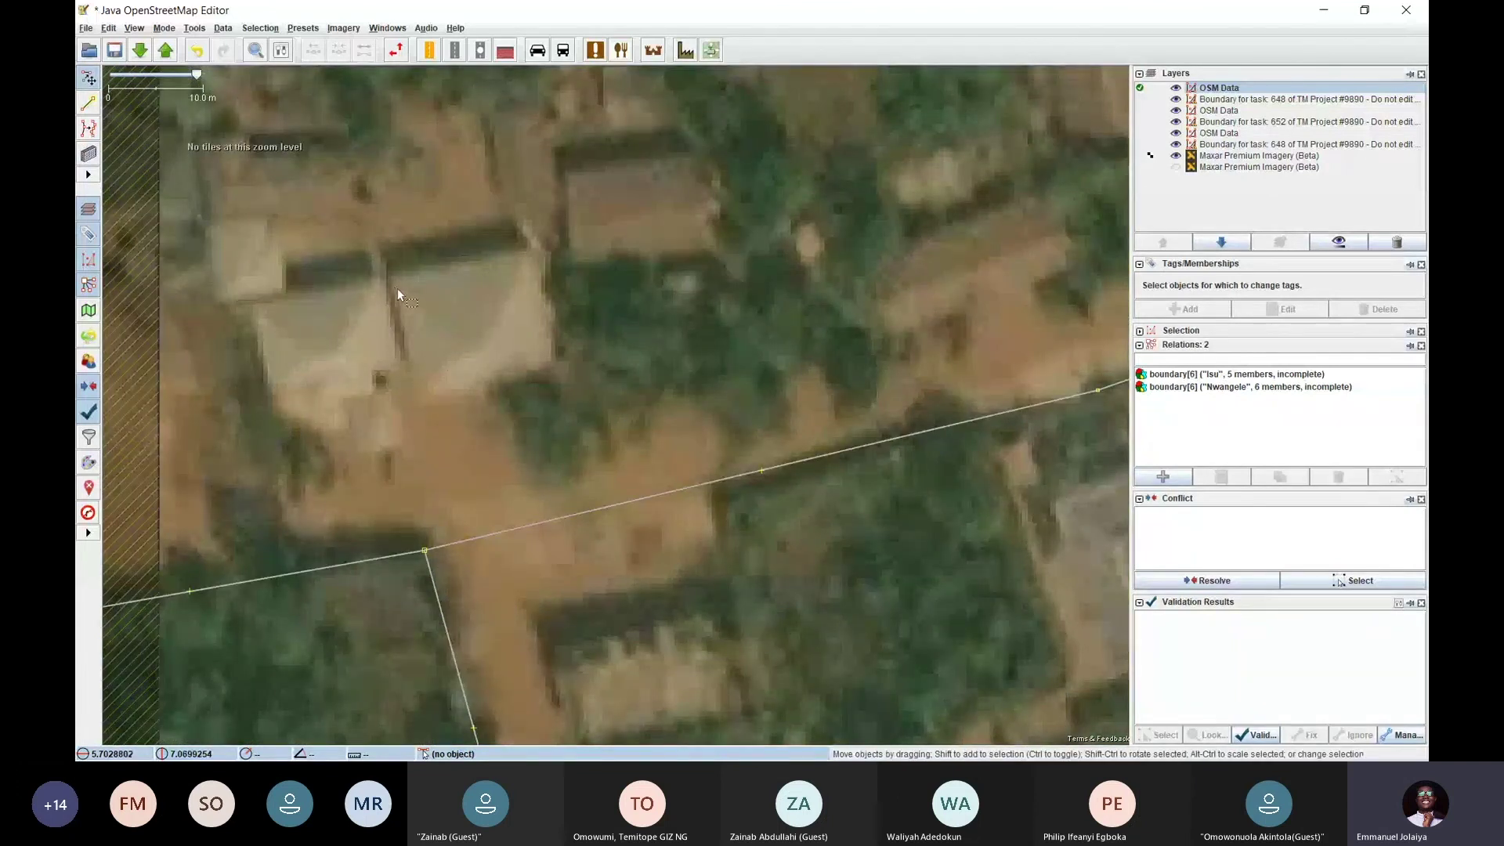
{"action": "left_click_drag", "start_coordinate": [451, 315], "coordinate": [584, 327]}
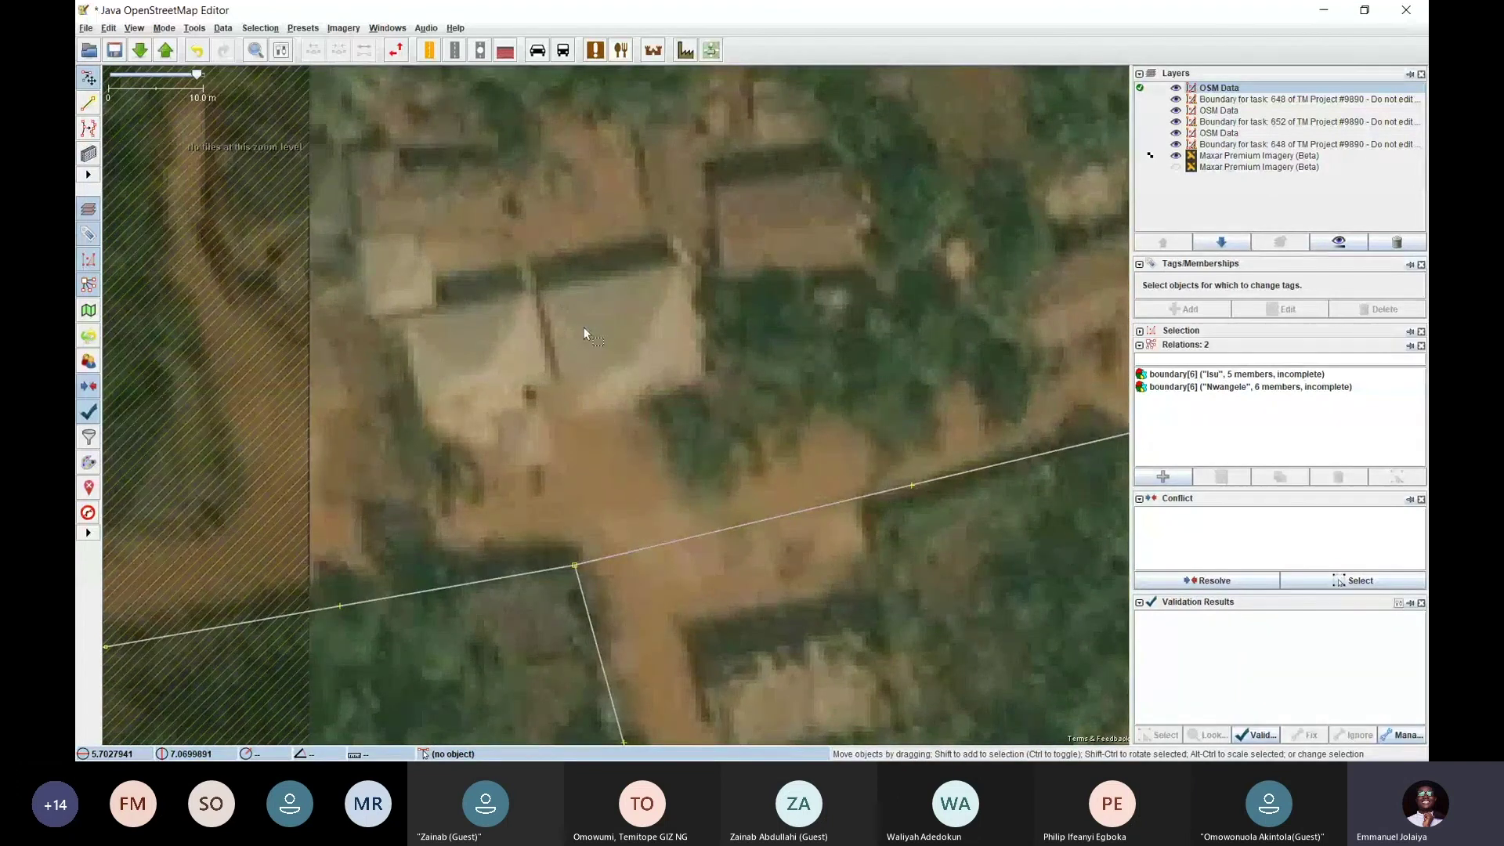
{"action": "key", "text": "b"}
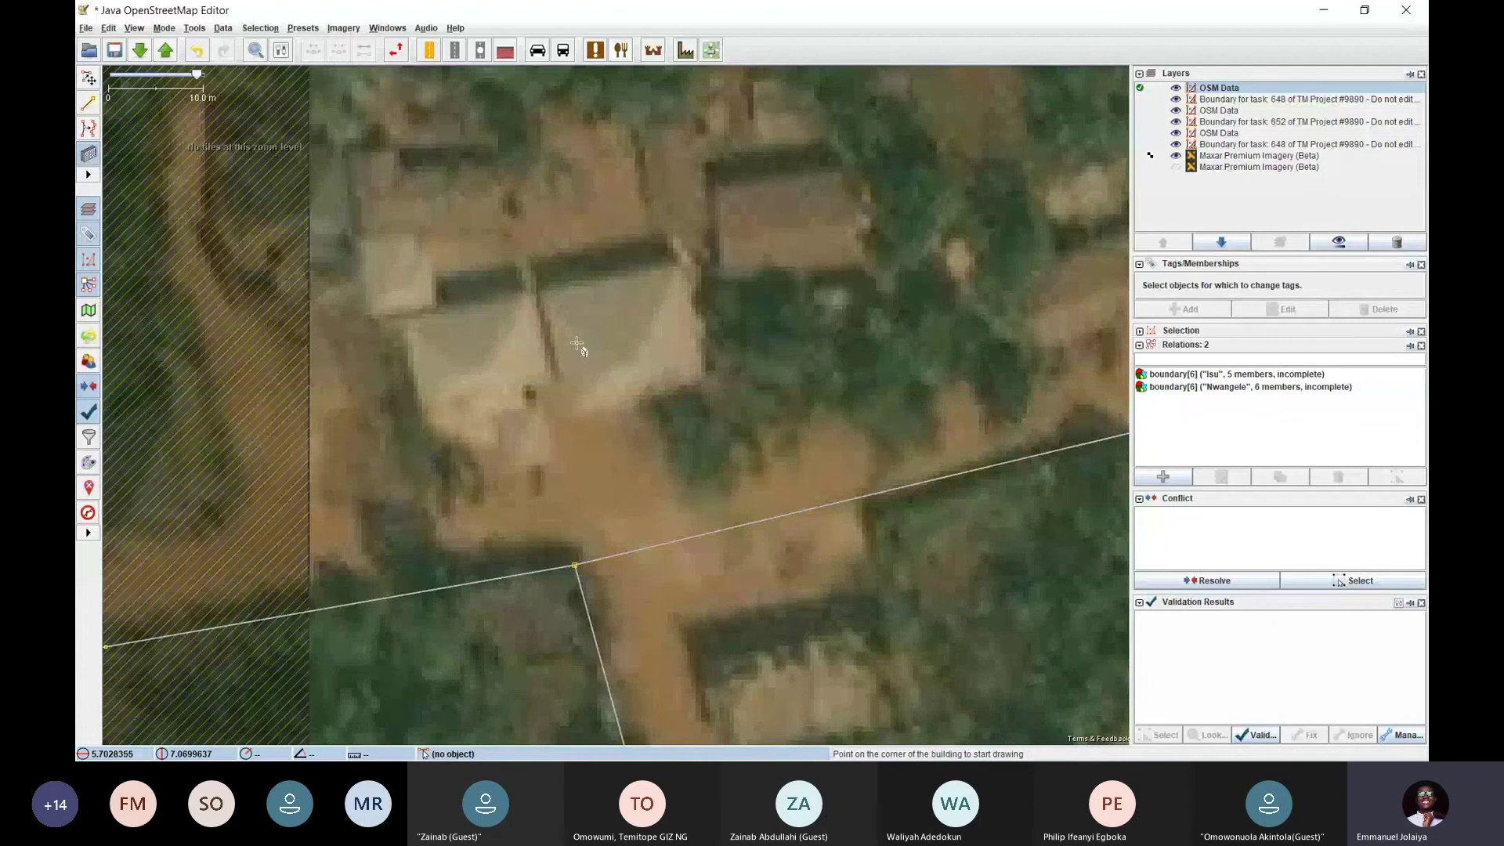
Check the Mode menu and settle in Draw buildings mode over the paired roofs
{"action": "left_click", "coordinate": [165, 30]}
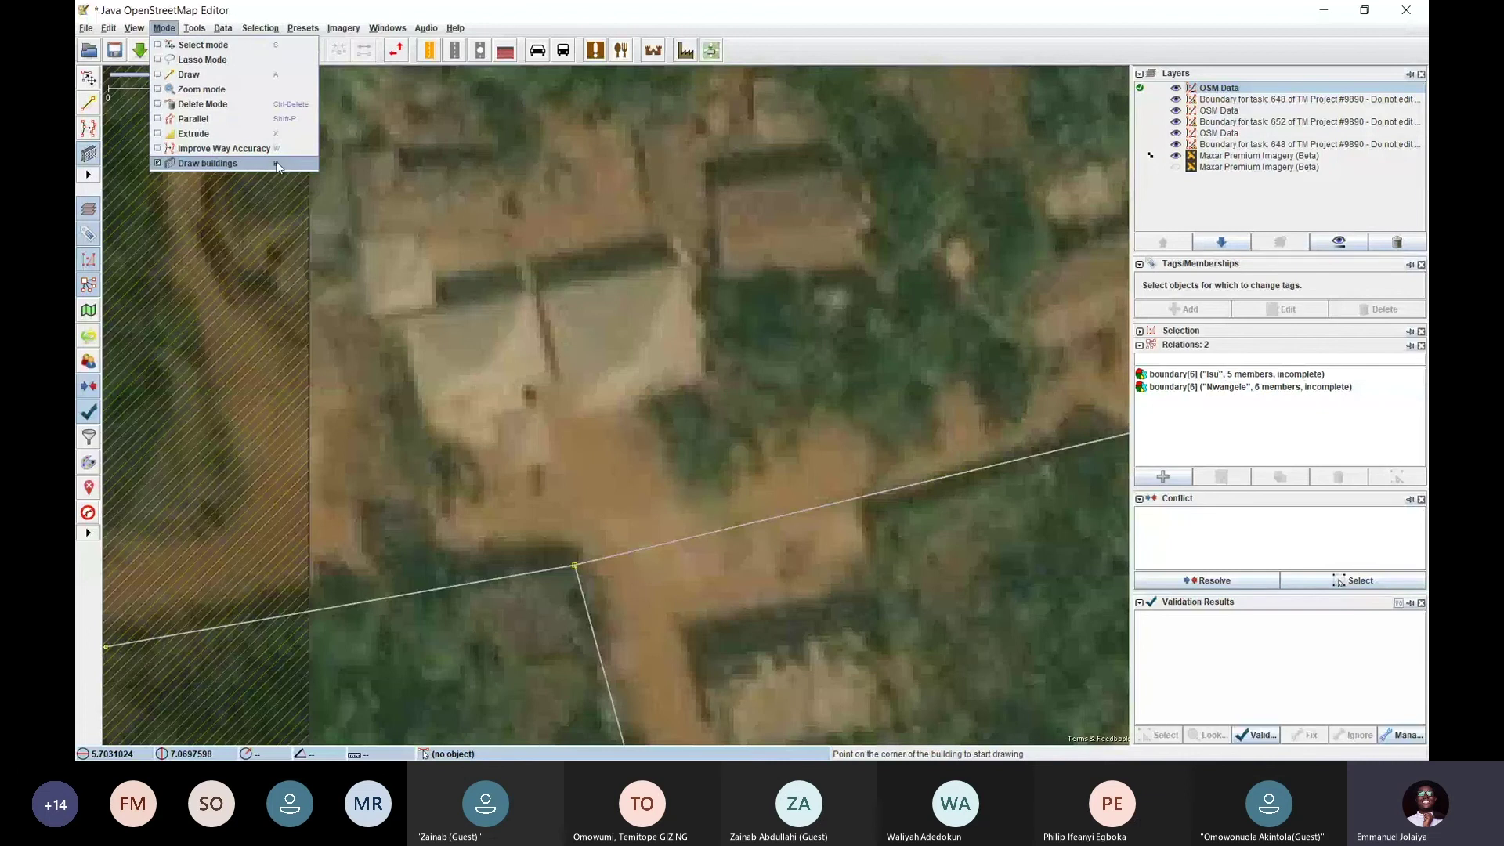
{"action": "key", "text": "s"}
{"action": "key", "text": "b"}
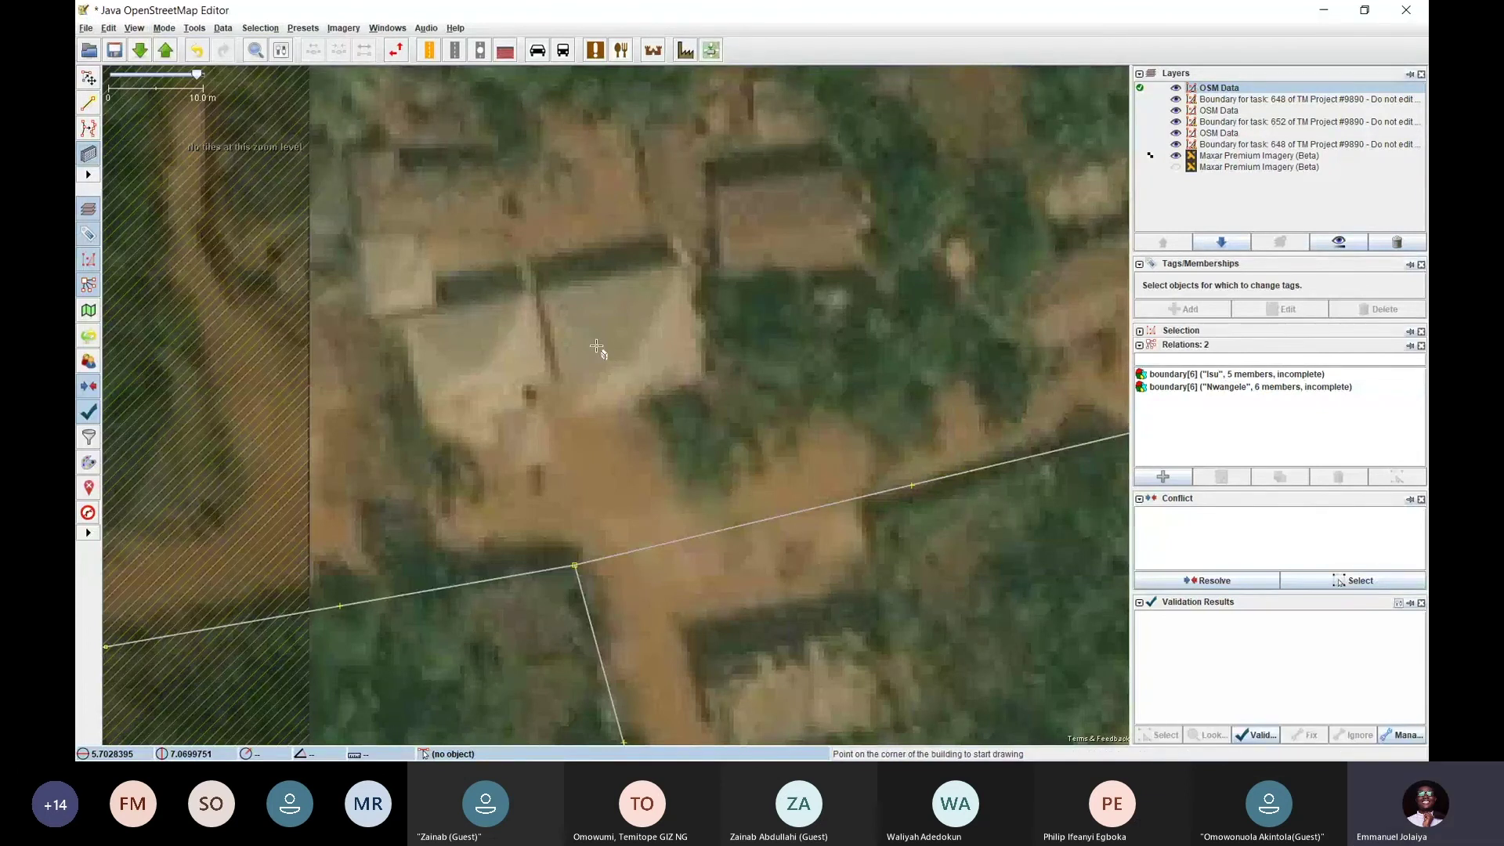
{"action": "key", "text": "s"}
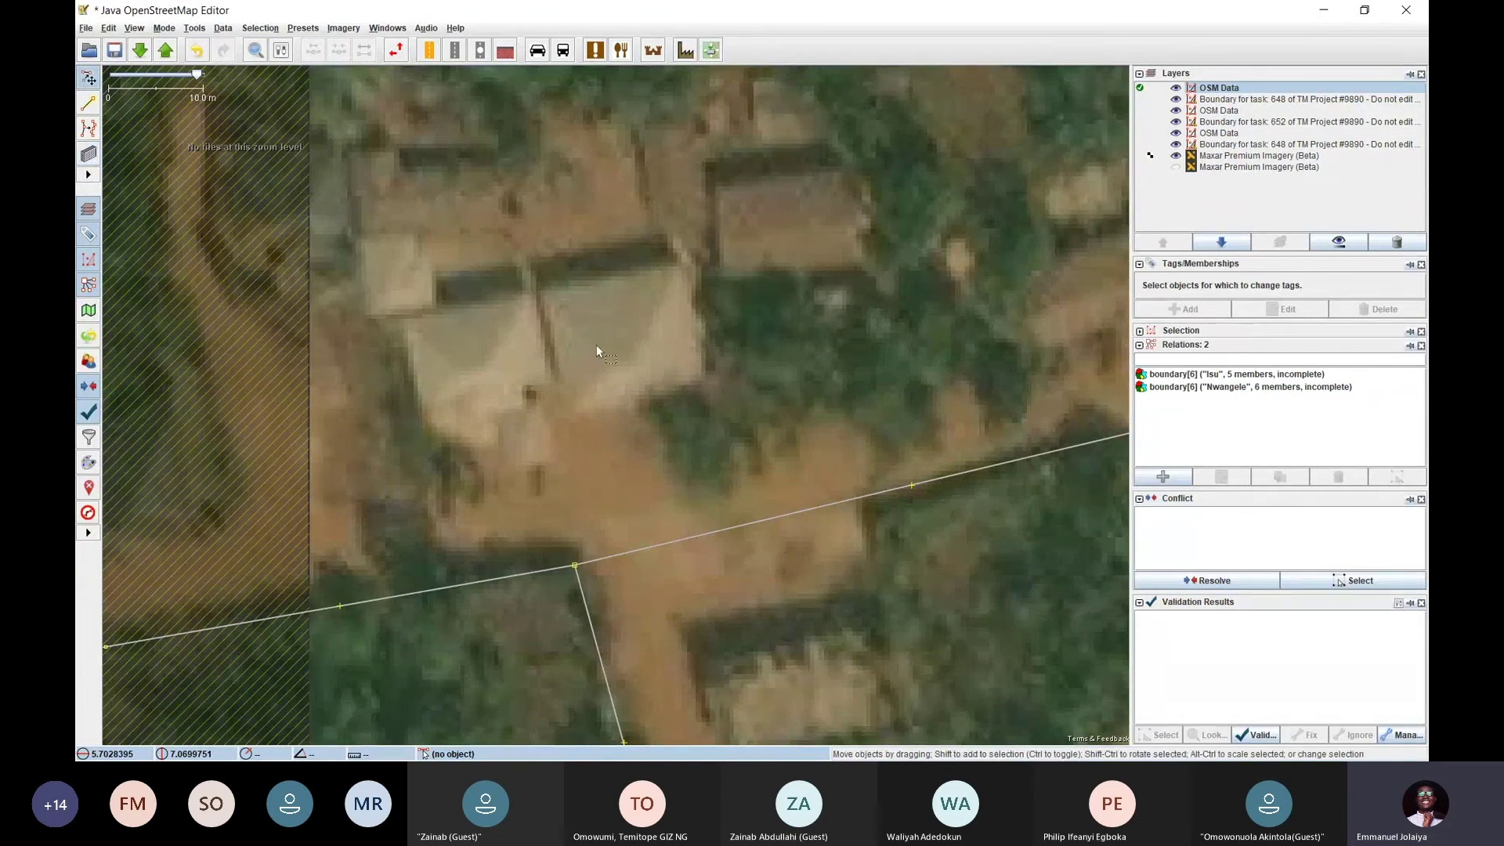
{"action": "left_click", "coordinate": [163, 27]}
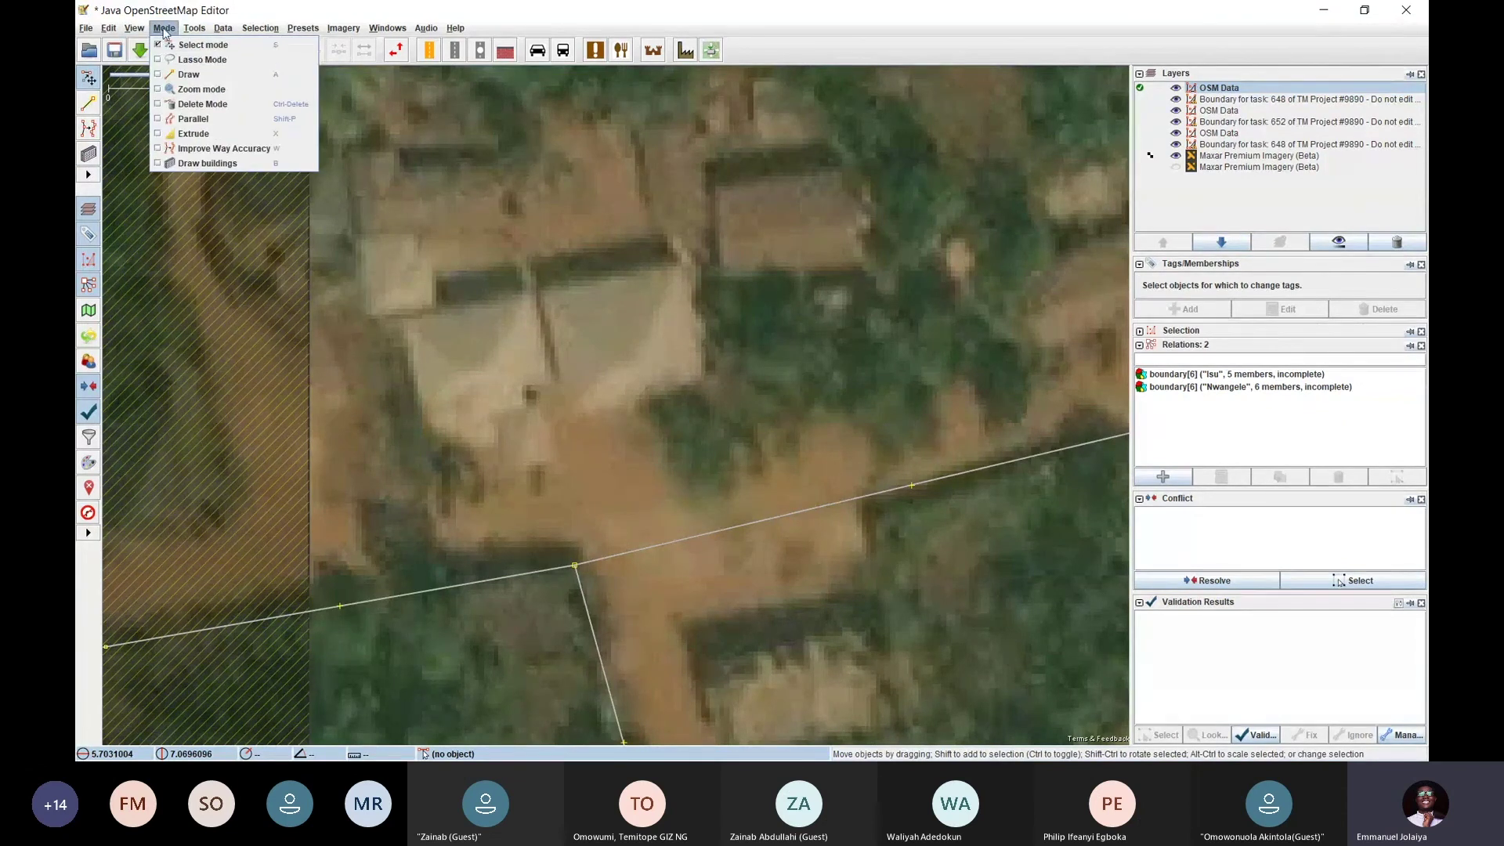
{"action": "left_click", "coordinate": [587, 327]}
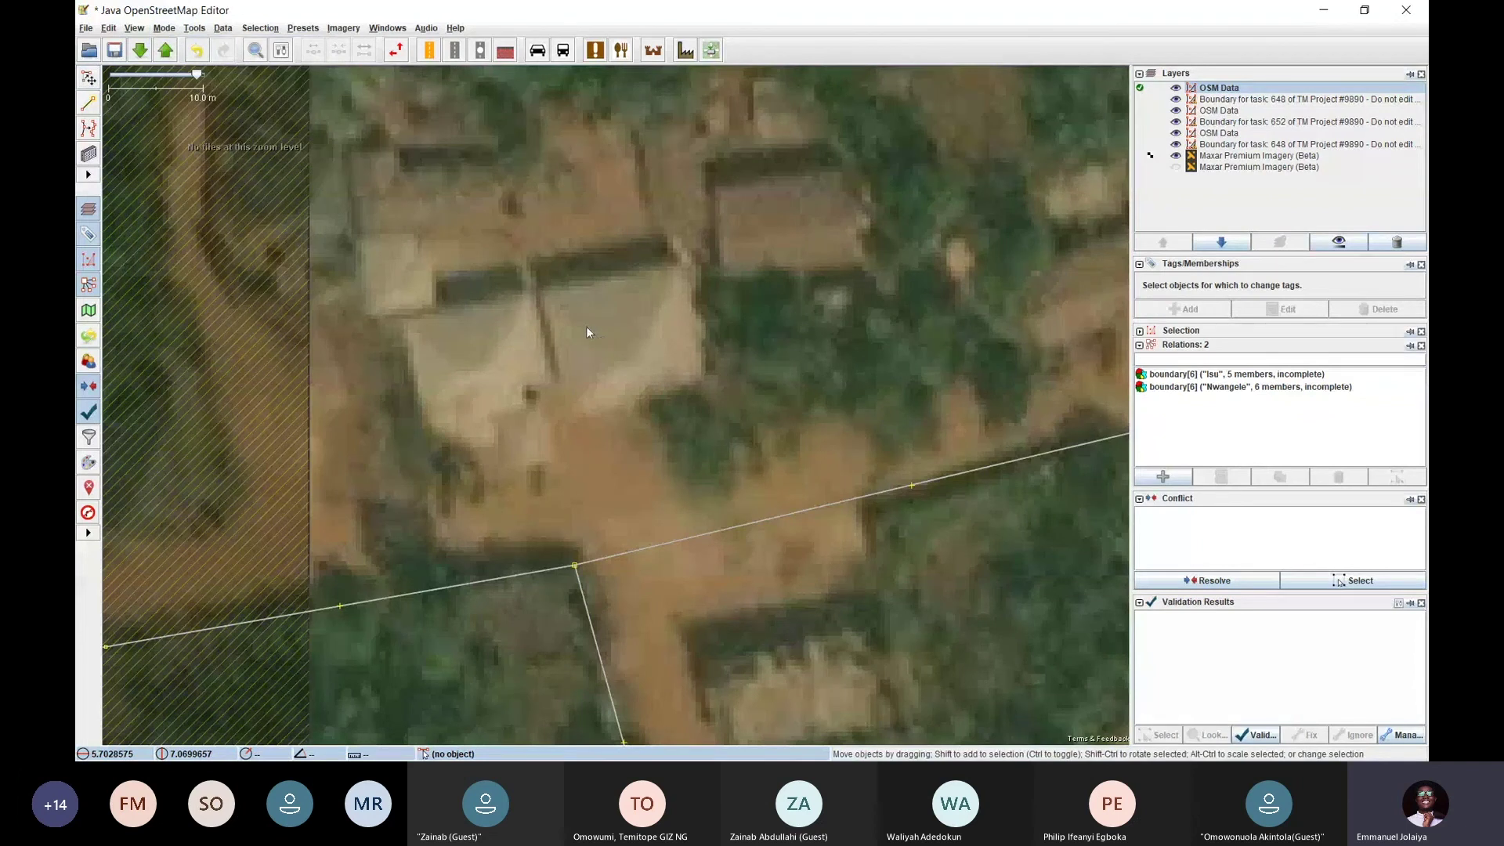
{"action": "key", "text": "b"}
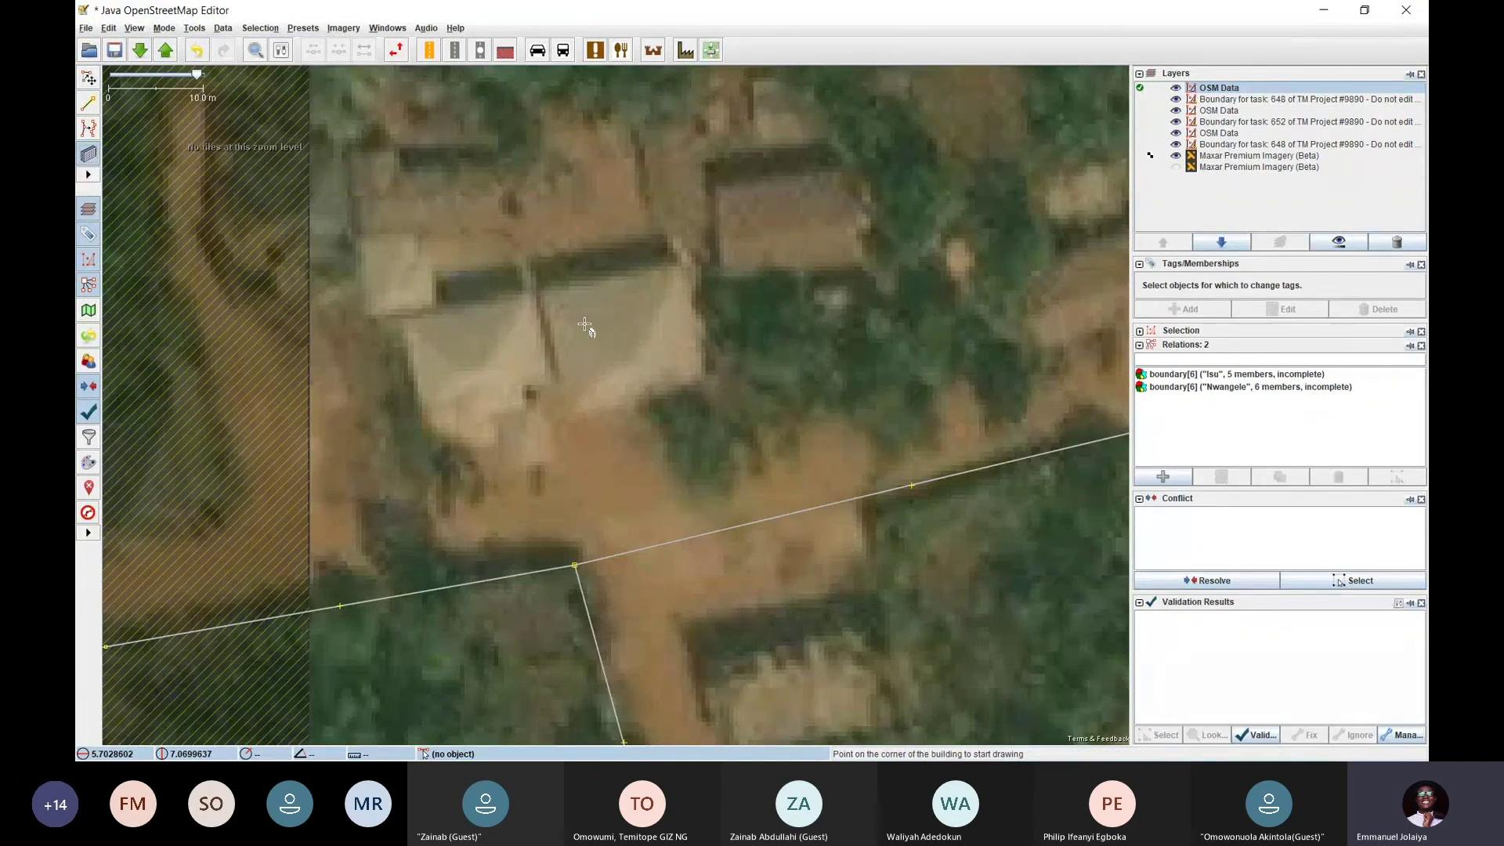
{"action": "scroll", "coordinate": [612, 358], "scroll_direction": "down", "scroll_amount": 3}
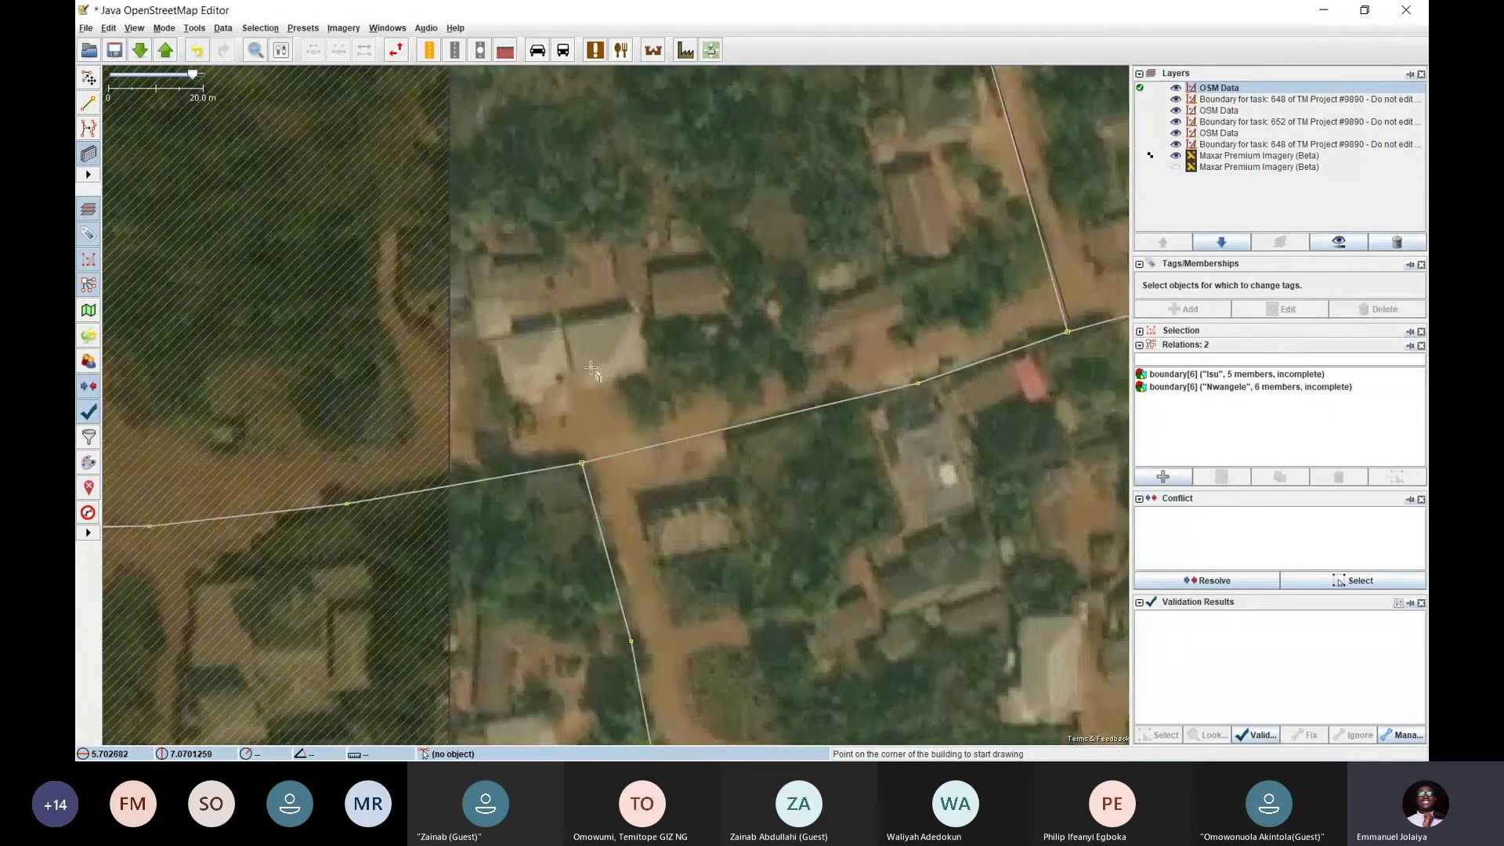
{"action": "scroll", "coordinate": [393, 284], "scroll_direction": "up", "scroll_amount": 3}
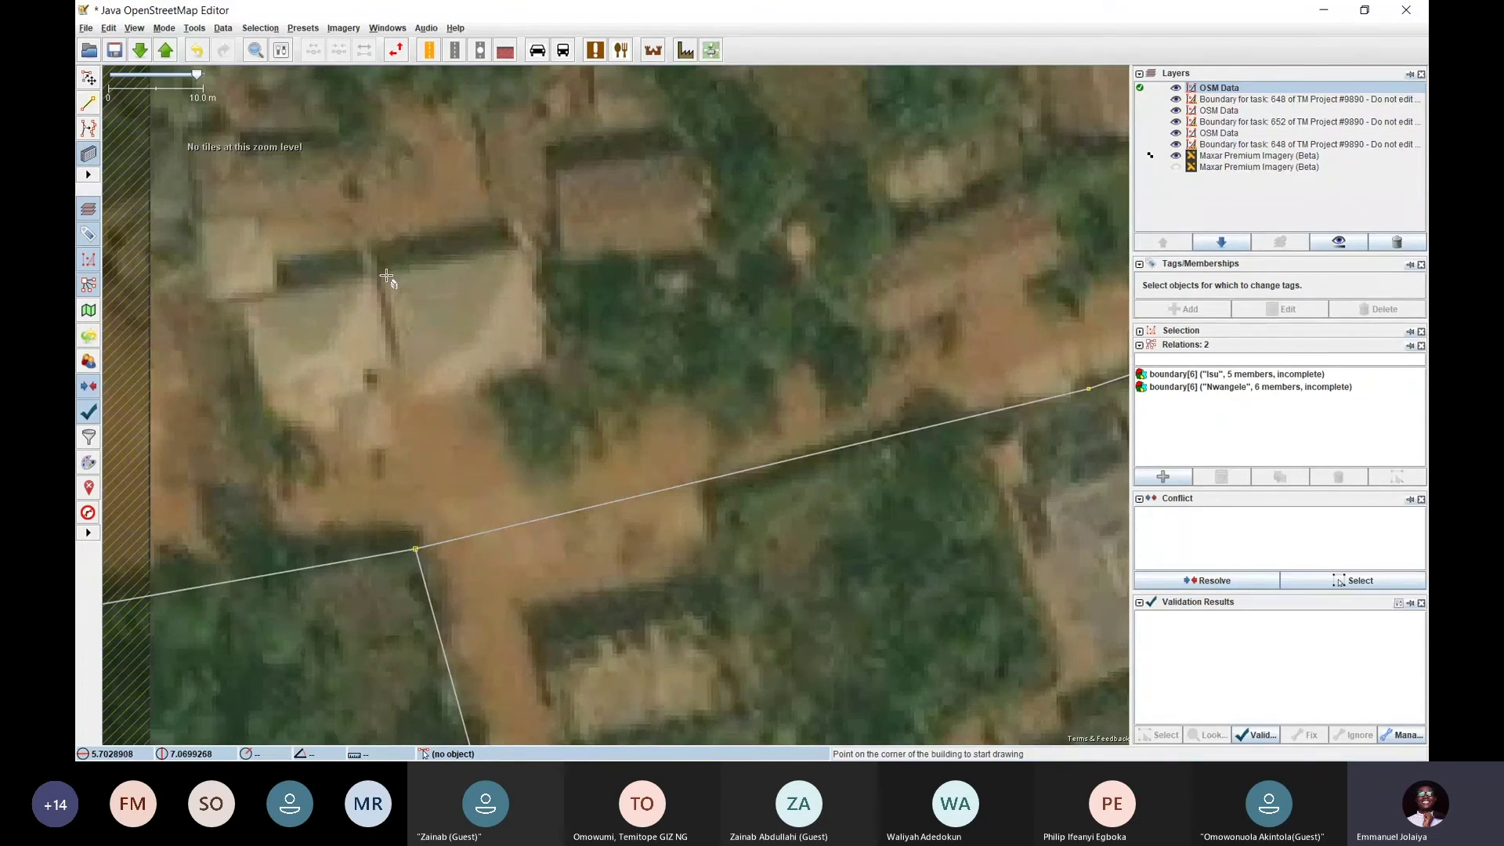
Draw a narrow outline across the right-hand roof, then undo the mistake
{"action": "left_click", "coordinate": [520, 236]}
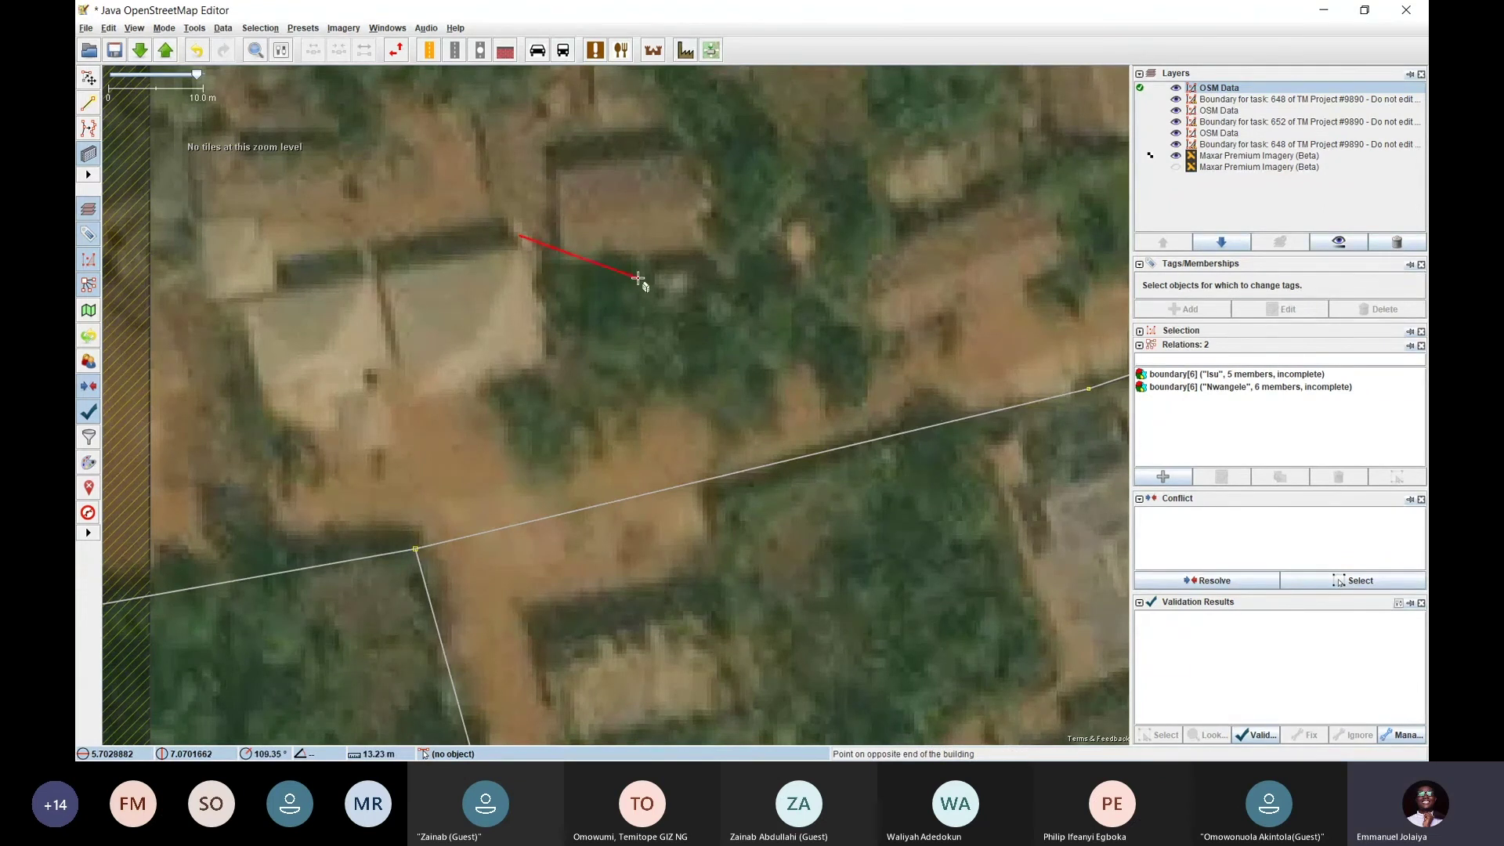
{"action": "left_click", "coordinate": [382, 263]}
{"action": "left_click", "coordinate": [383, 253]}
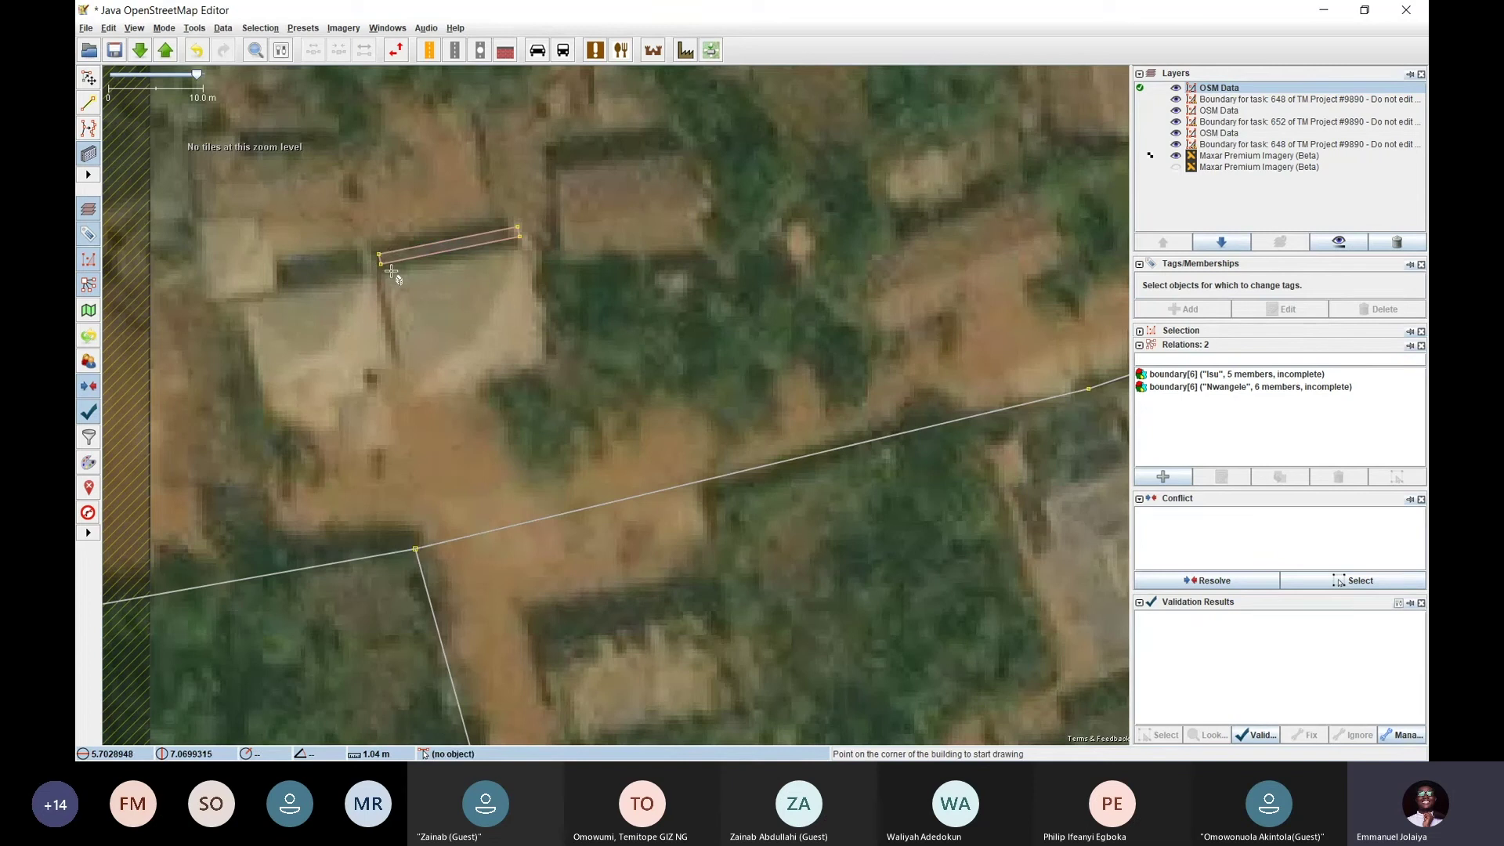
{"action": "key", "text": "ctrl+z"}
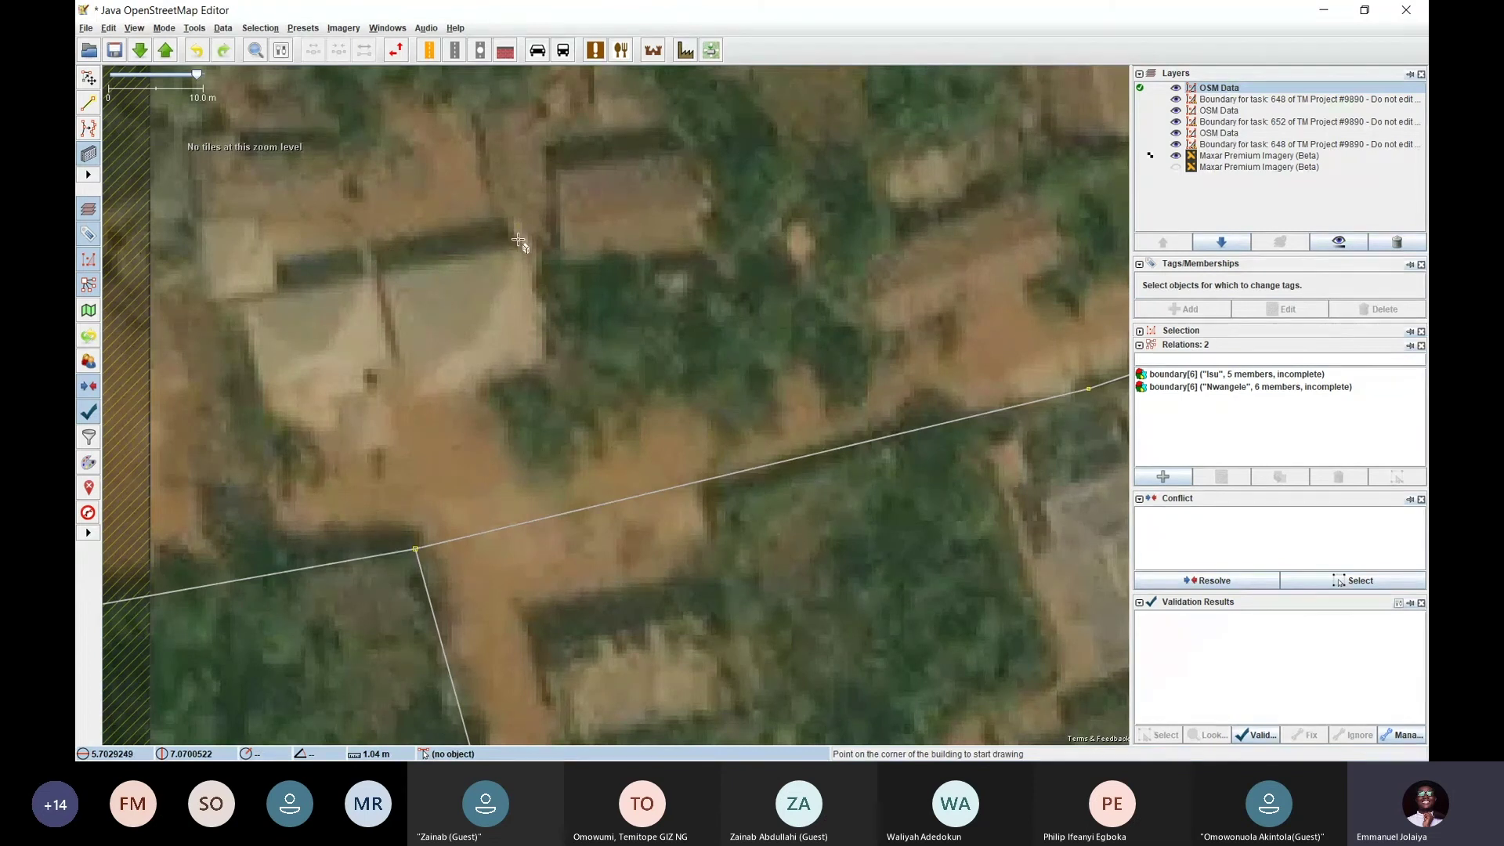
Redraw the right-hand roof as a full-width squared rectangle and return to Select mode
{"action": "left_click", "coordinate": [518, 239]}
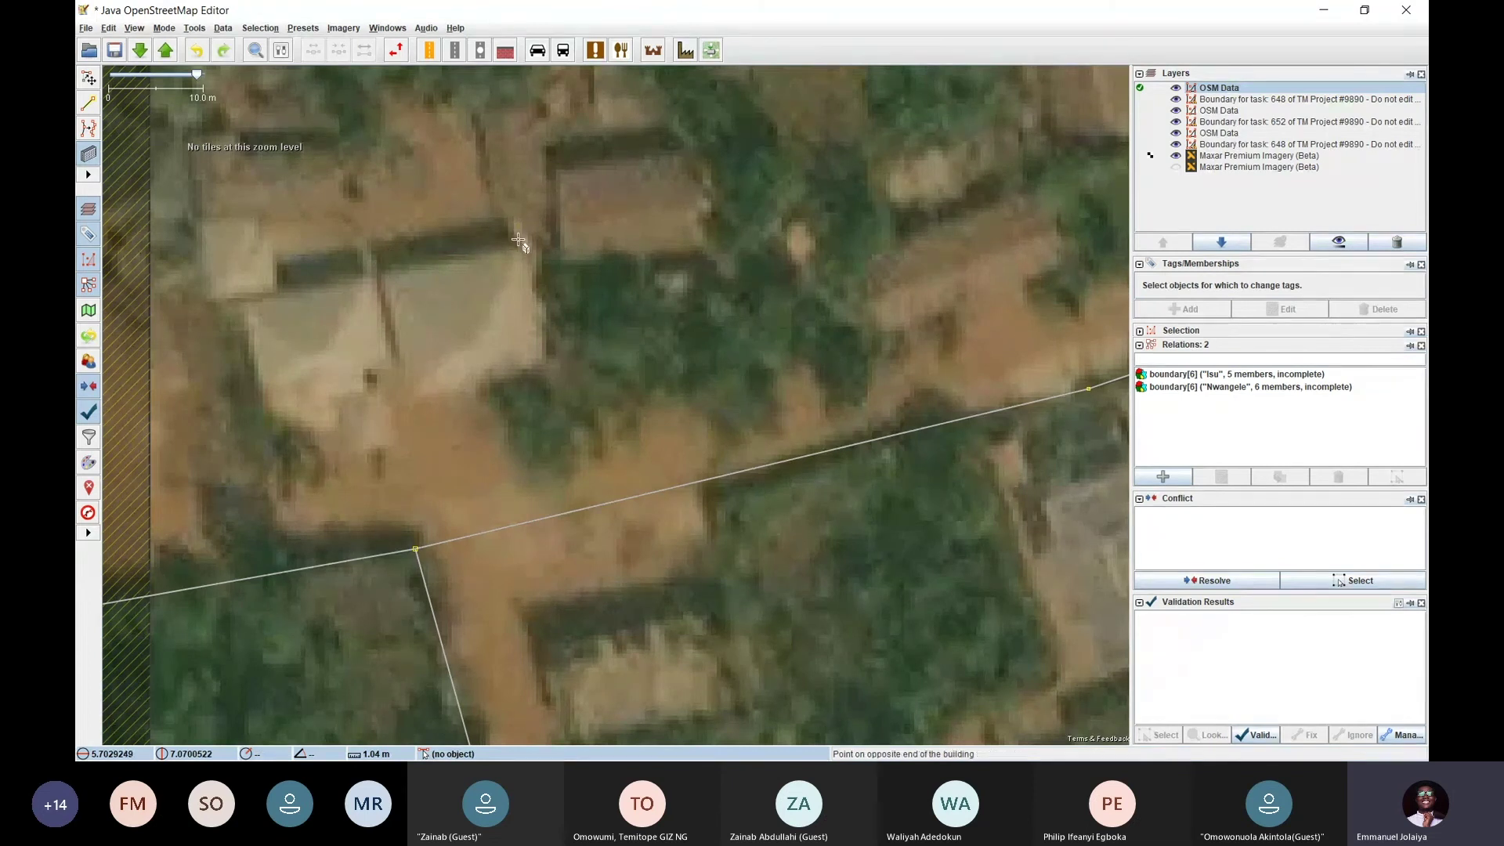
{"action": "left_click", "coordinate": [386, 273]}
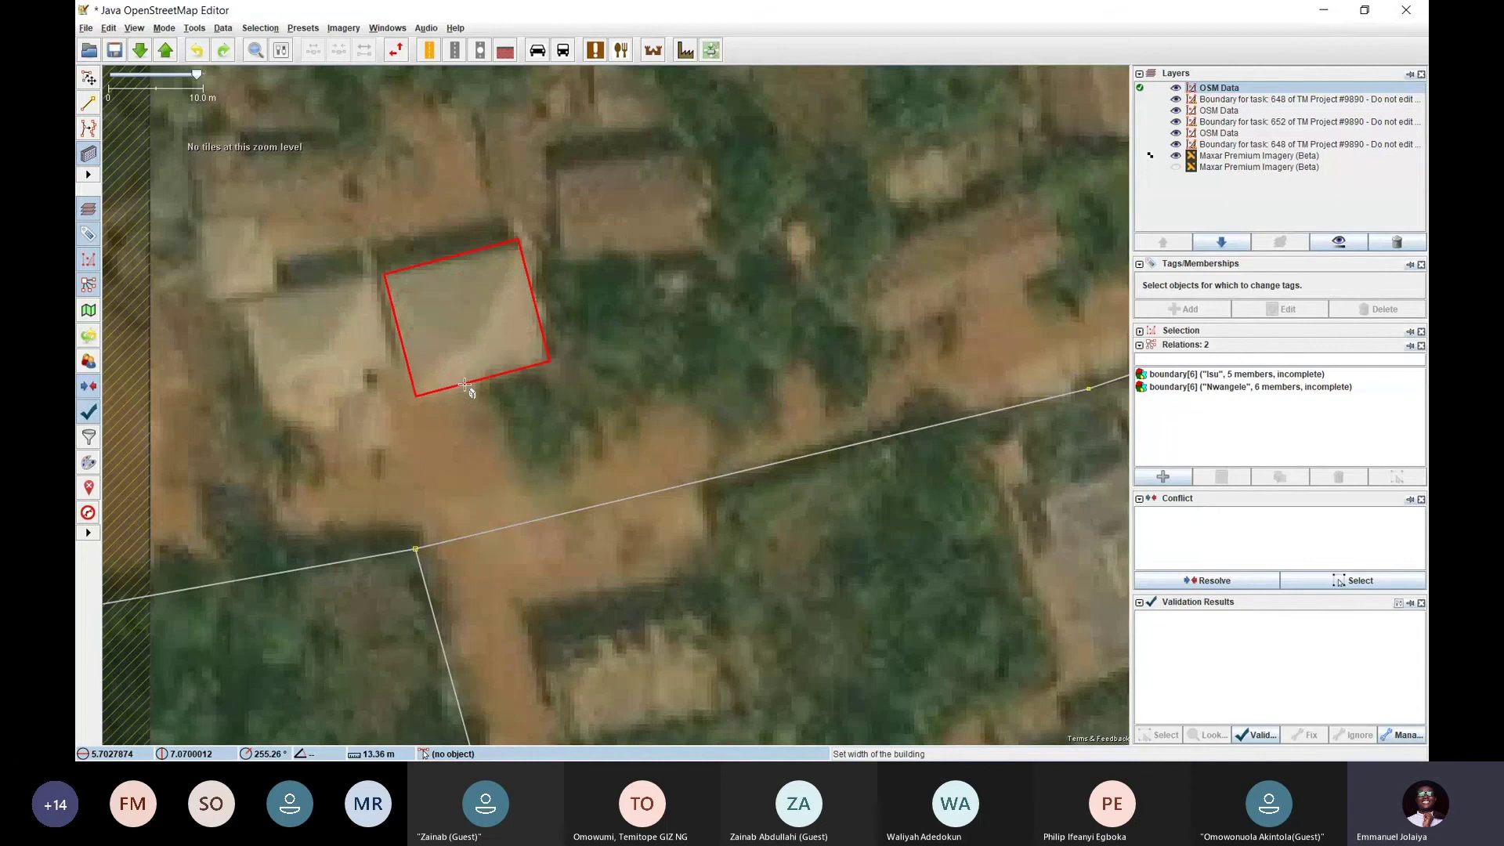
{"action": "left_click", "coordinate": [464, 385]}
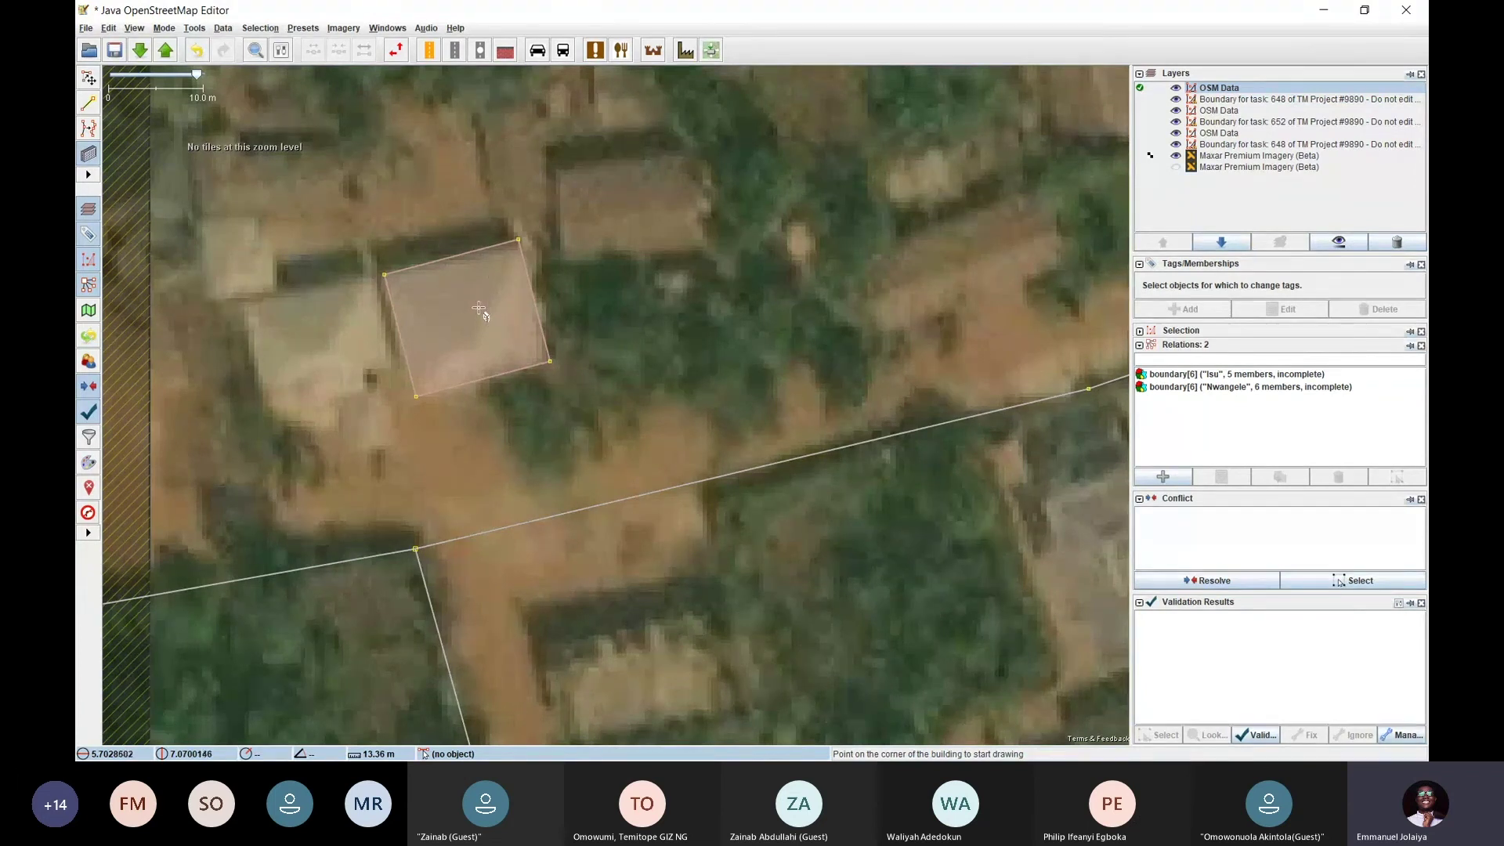
{"action": "key", "text": "s"}
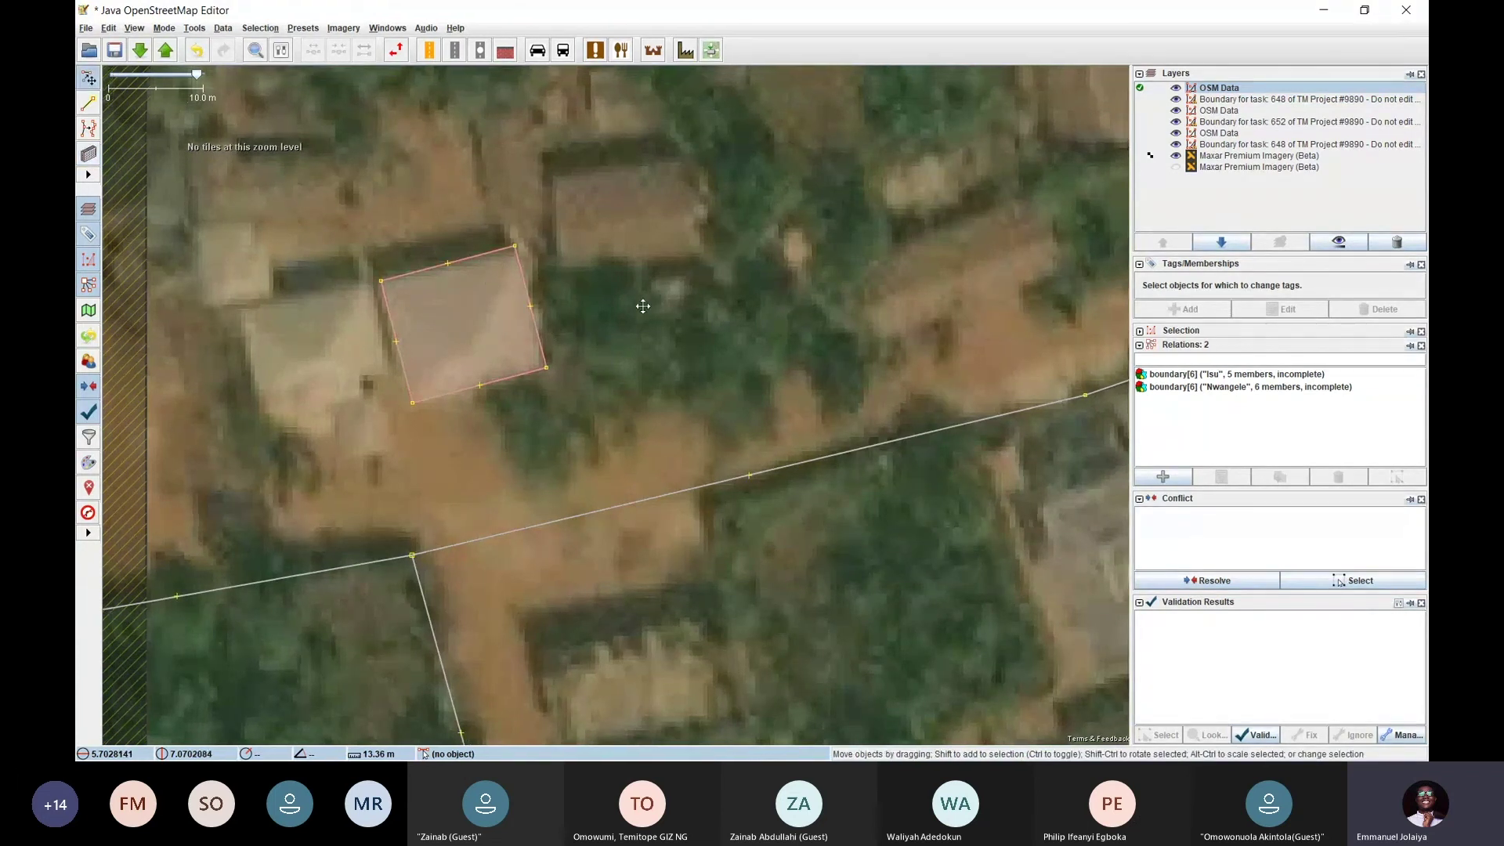
{"action": "mouse_move", "coordinate": [642, 306]}
{"action": "left_mouse_down"}
{"action": "mouse_move", "coordinate": [534, 400]}
{"action": "mouse_move", "coordinate": [668, 313]}
{"action": "mouse_move", "coordinate": [577, 323]}
{"action": "left_mouse_up"}
Draw a rectangular building outline over the next roof with the Buildings tool
{"action": "key", "text": "b"}
{"action": "left_click", "coordinate": [499, 263]}
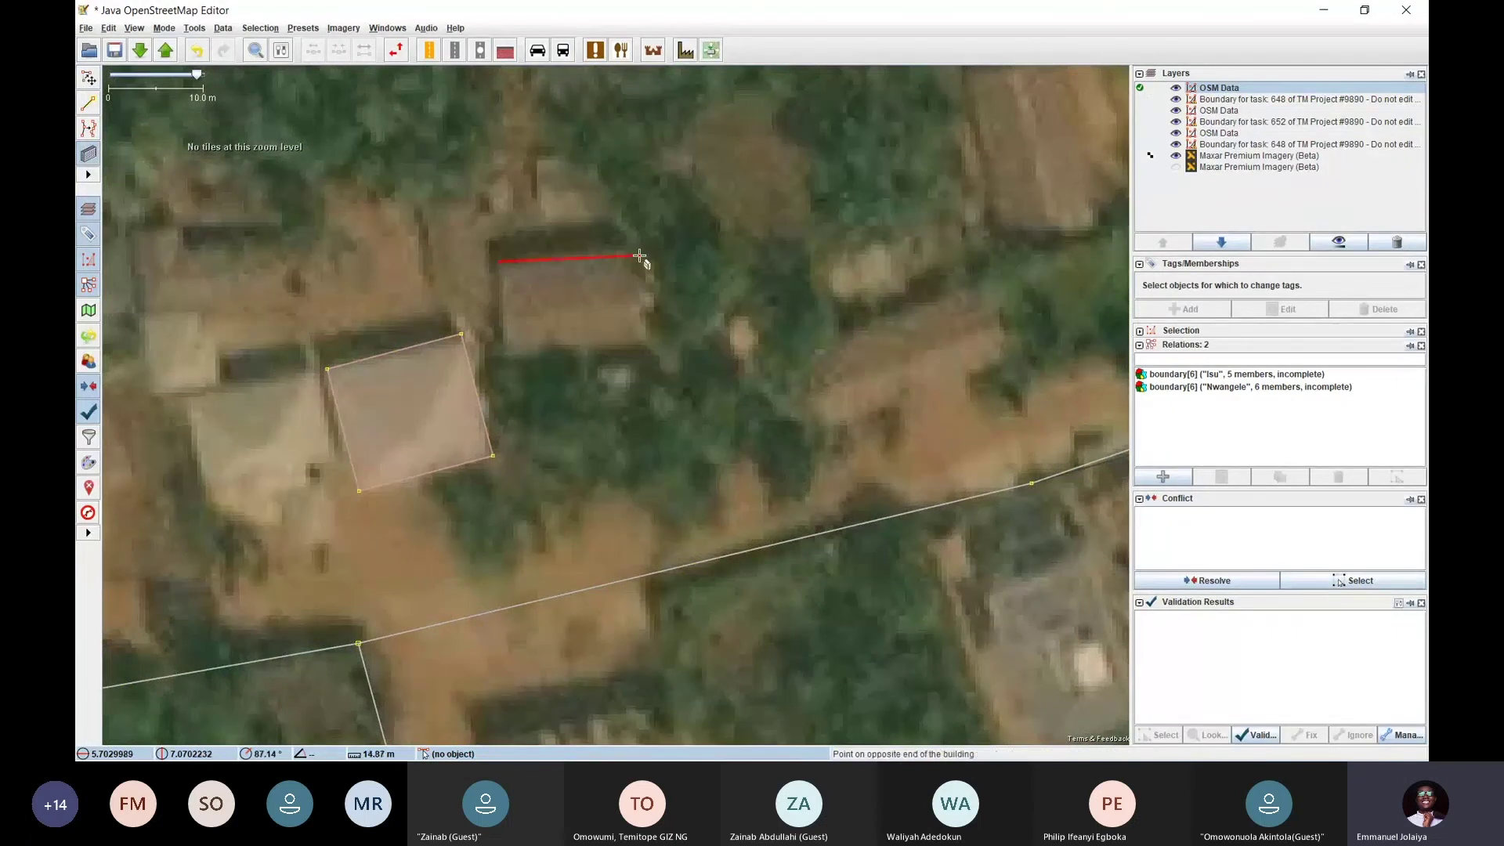
{"action": "left_click", "coordinate": [640, 256]}
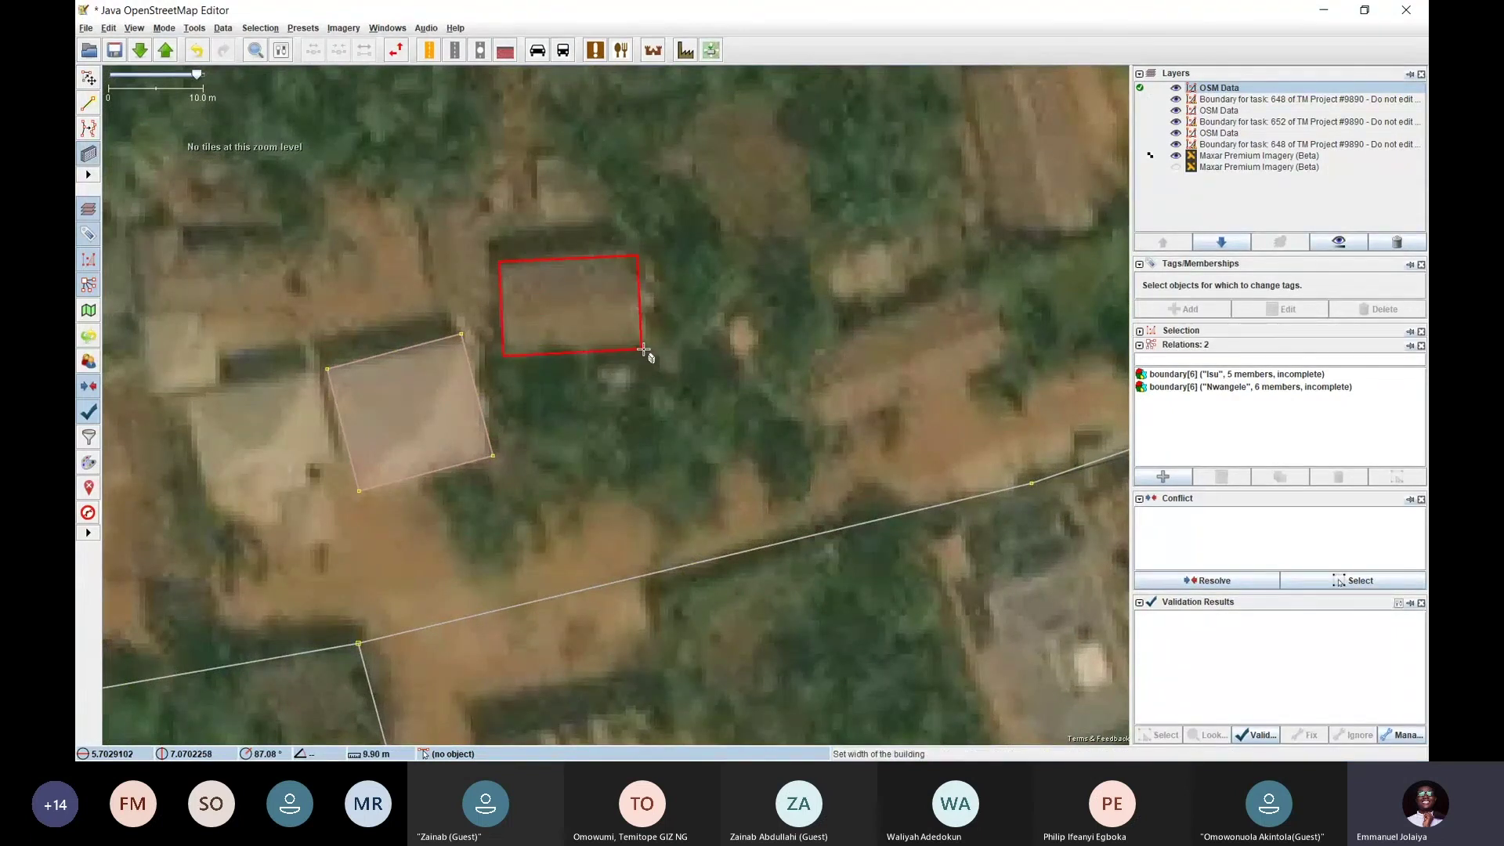
{"action": "left_click", "coordinate": [644, 350]}
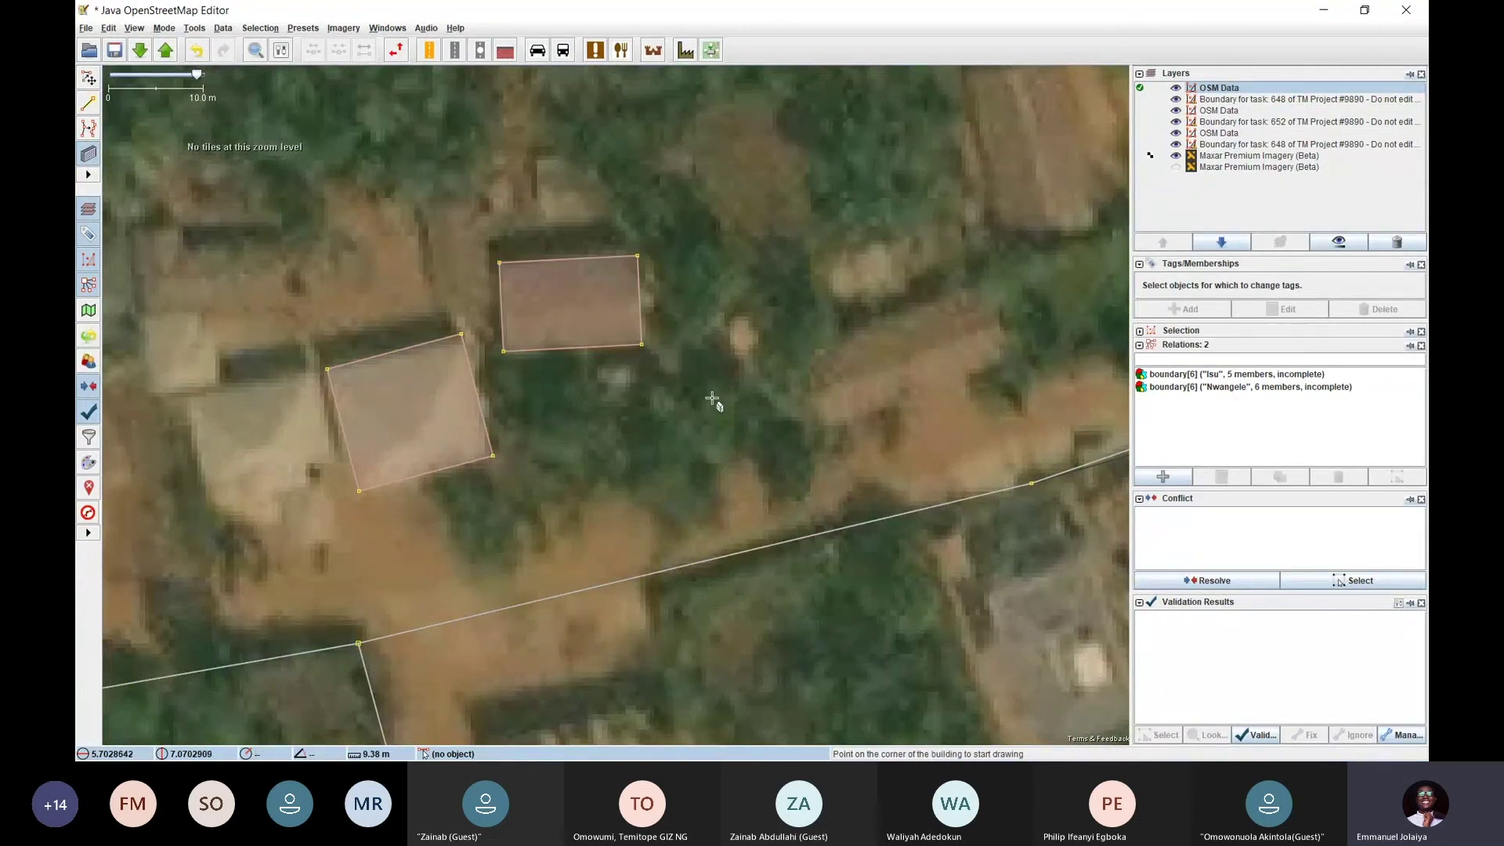
Trace the long roof to the east as a rectangular building
{"action": "left_click_drag", "start_coordinate": [689, 407], "coordinate": [461, 375]}
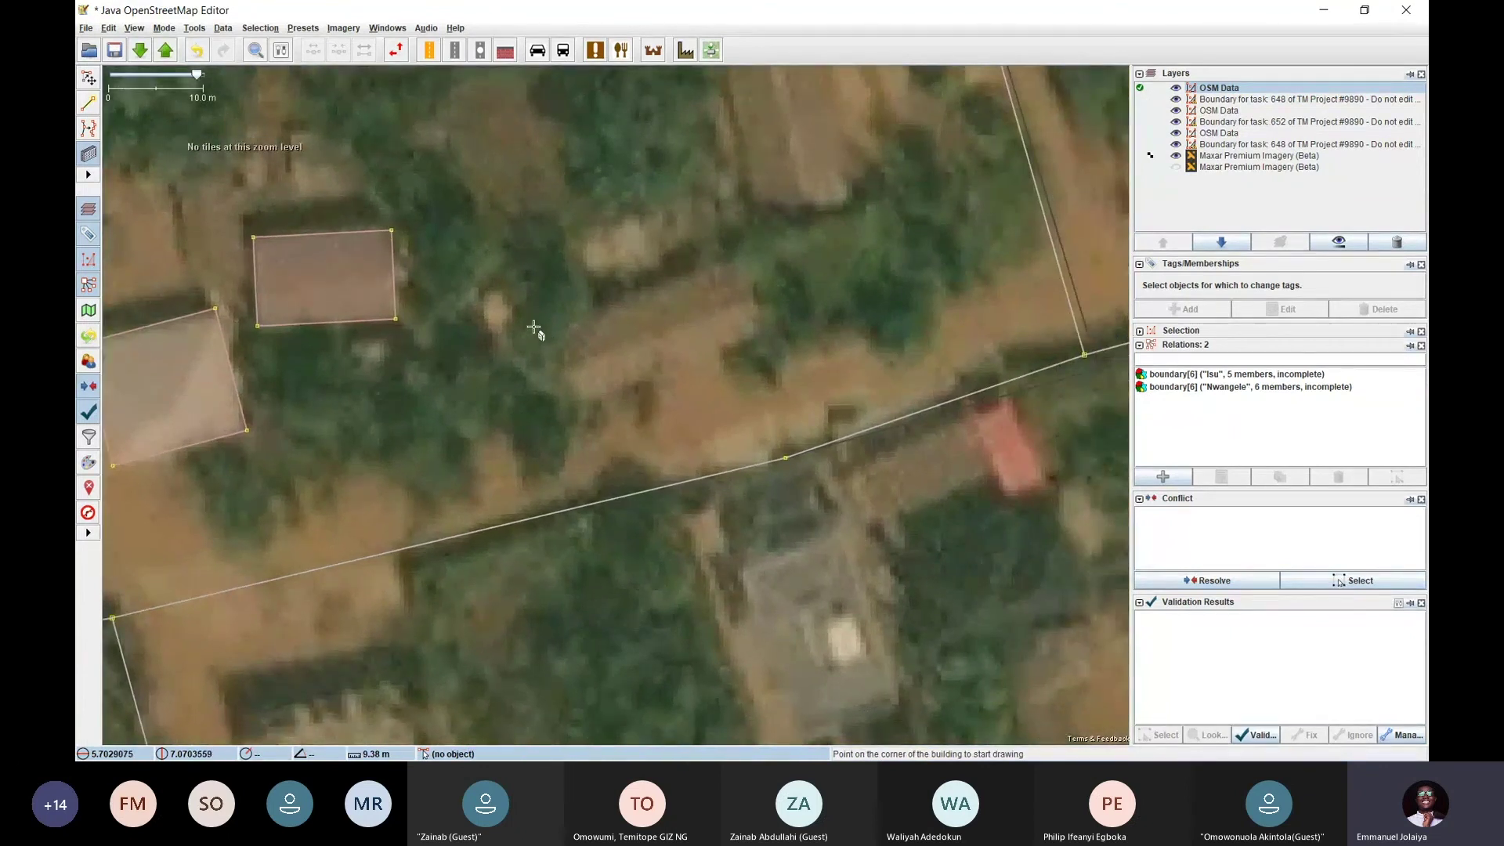
{"action": "left_click", "coordinate": [541, 330]}
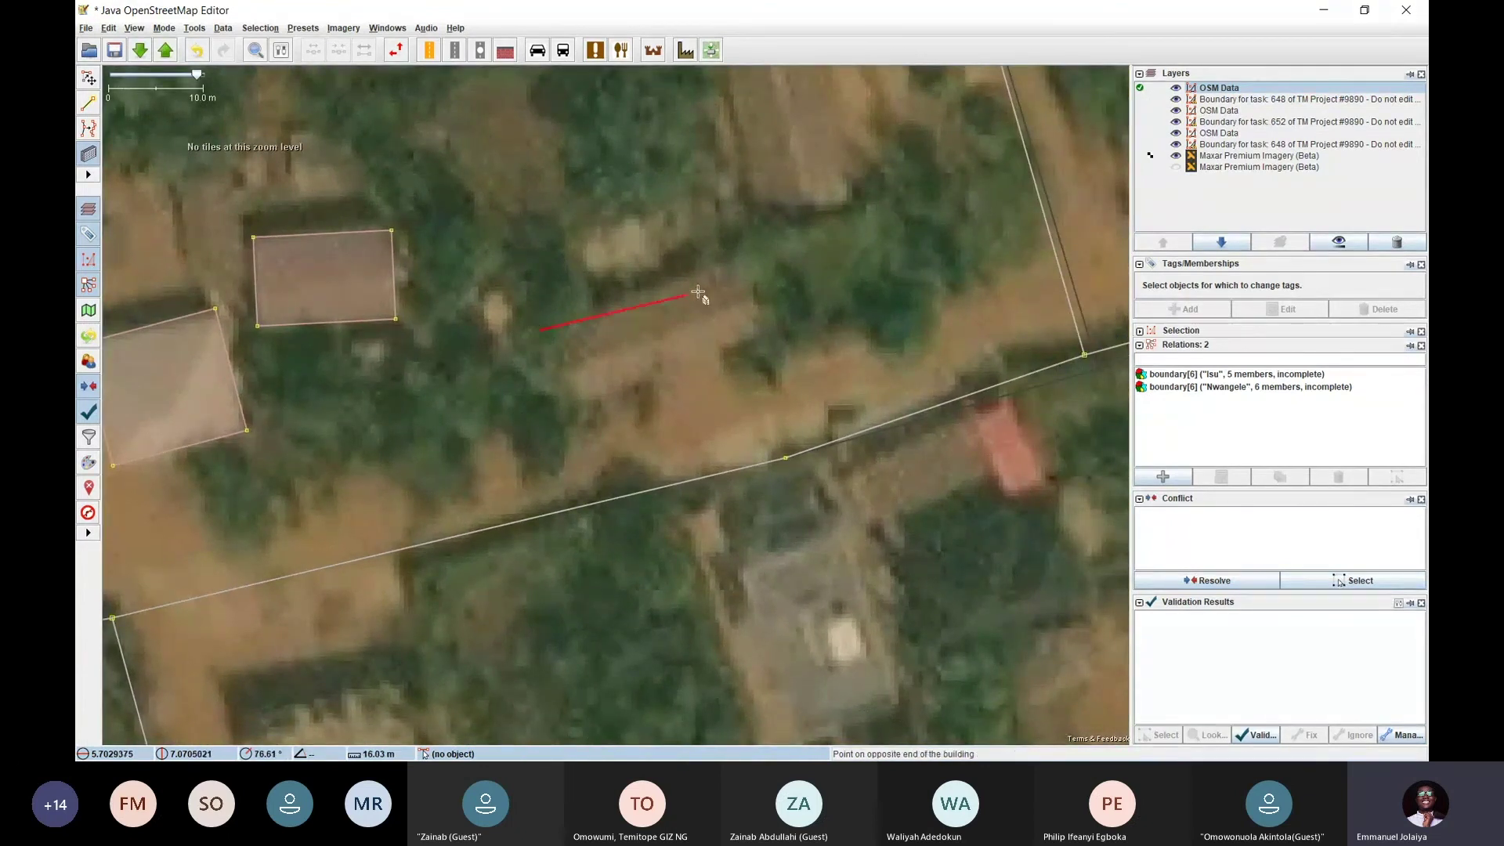
{"action": "left_click", "coordinate": [742, 248]}
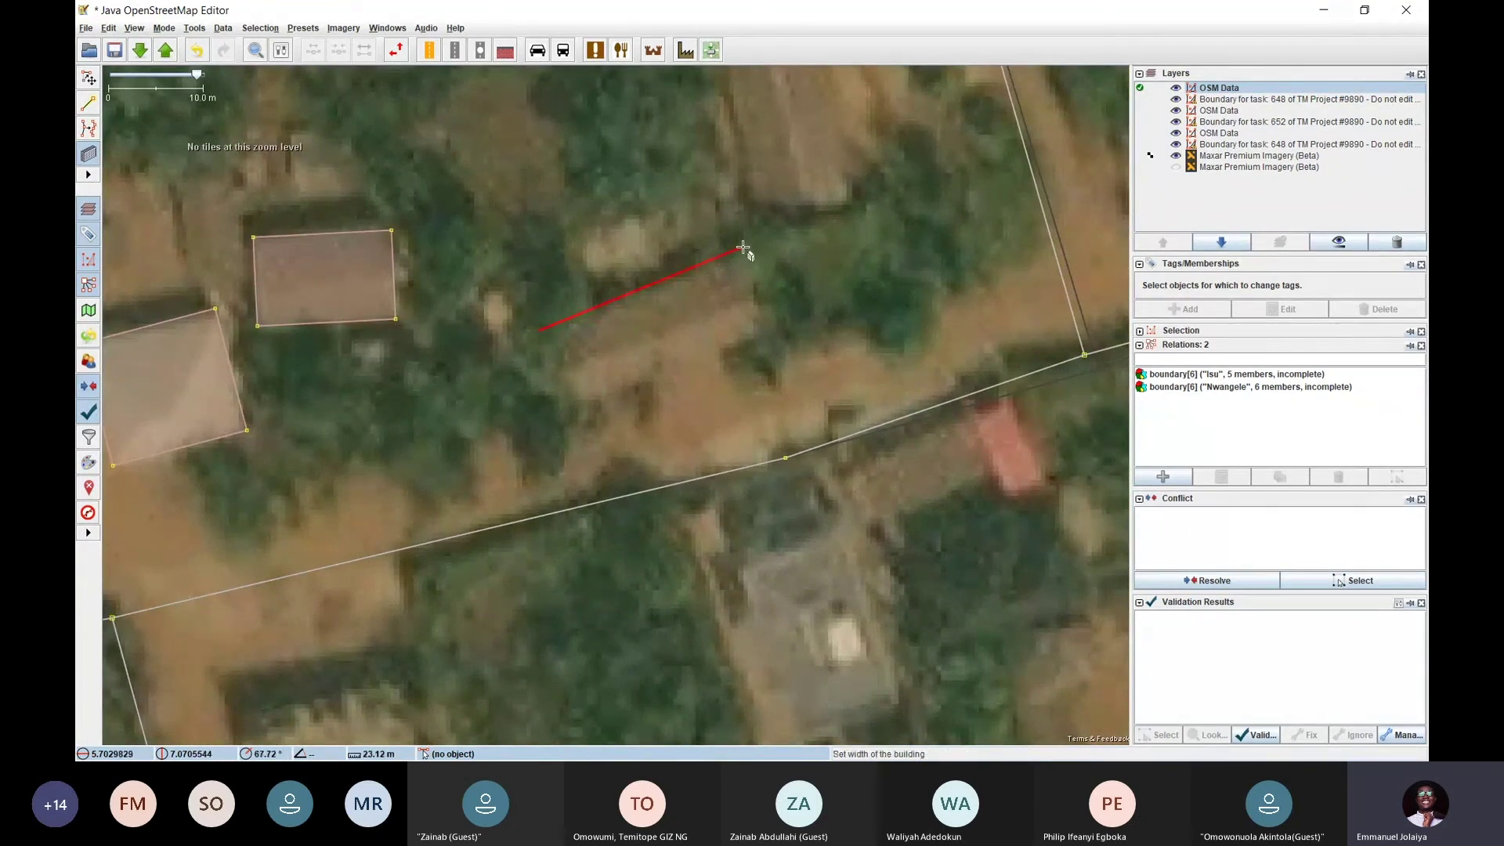
{"action": "left_click", "coordinate": [760, 345]}
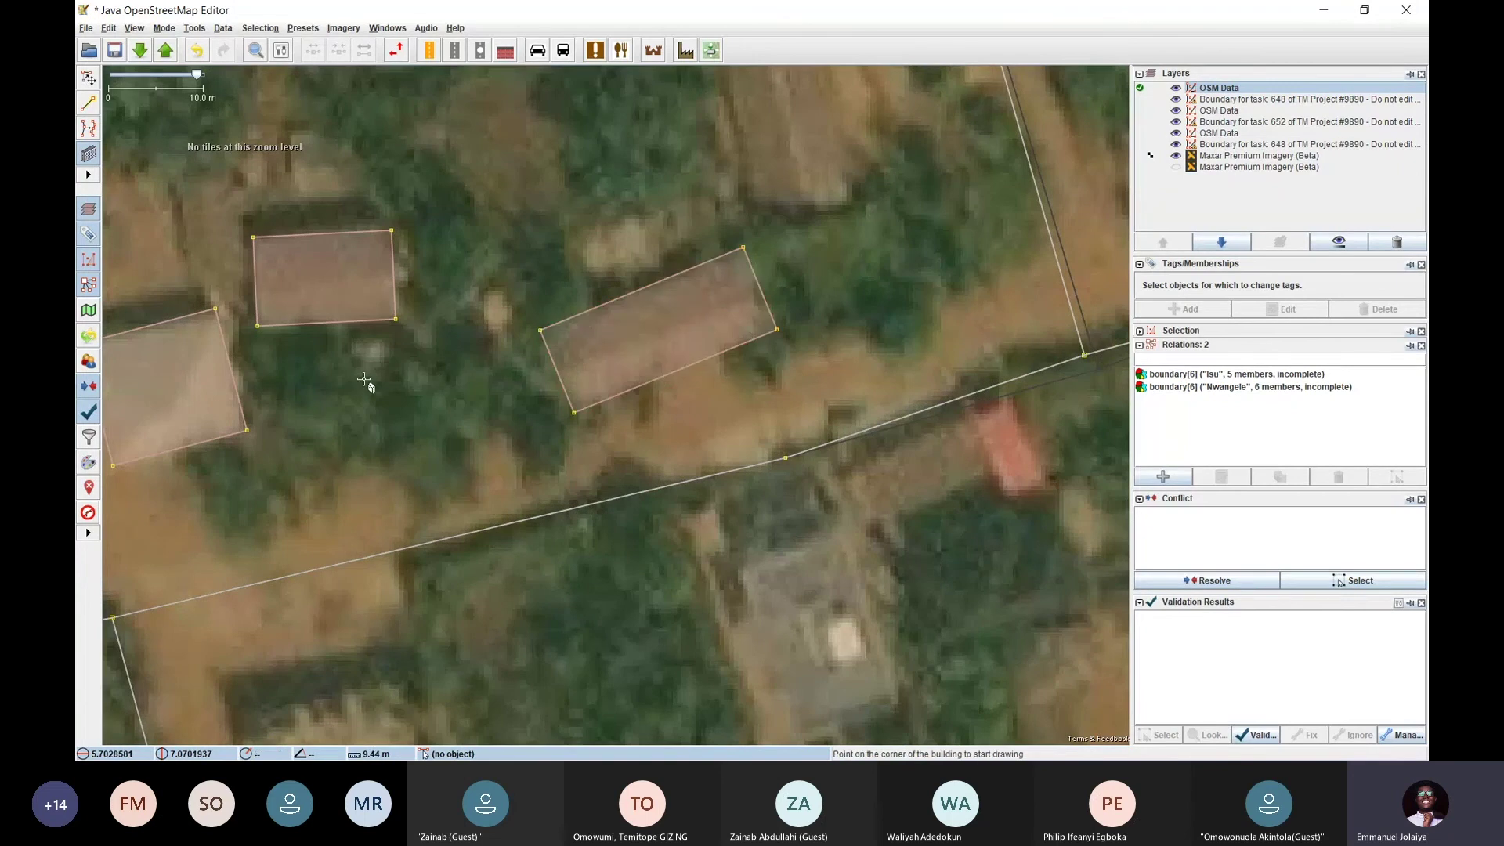
Switch to select mode and pan to the untraced roofs north of the road
{"action": "key", "text": "s"}
{"action": "left_click_drag", "start_coordinate": [364, 379], "coordinate": [529, 361]}
{"action": "scroll", "coordinate": [561, 347], "scroll_direction": "down", "scroll_amount": 2}
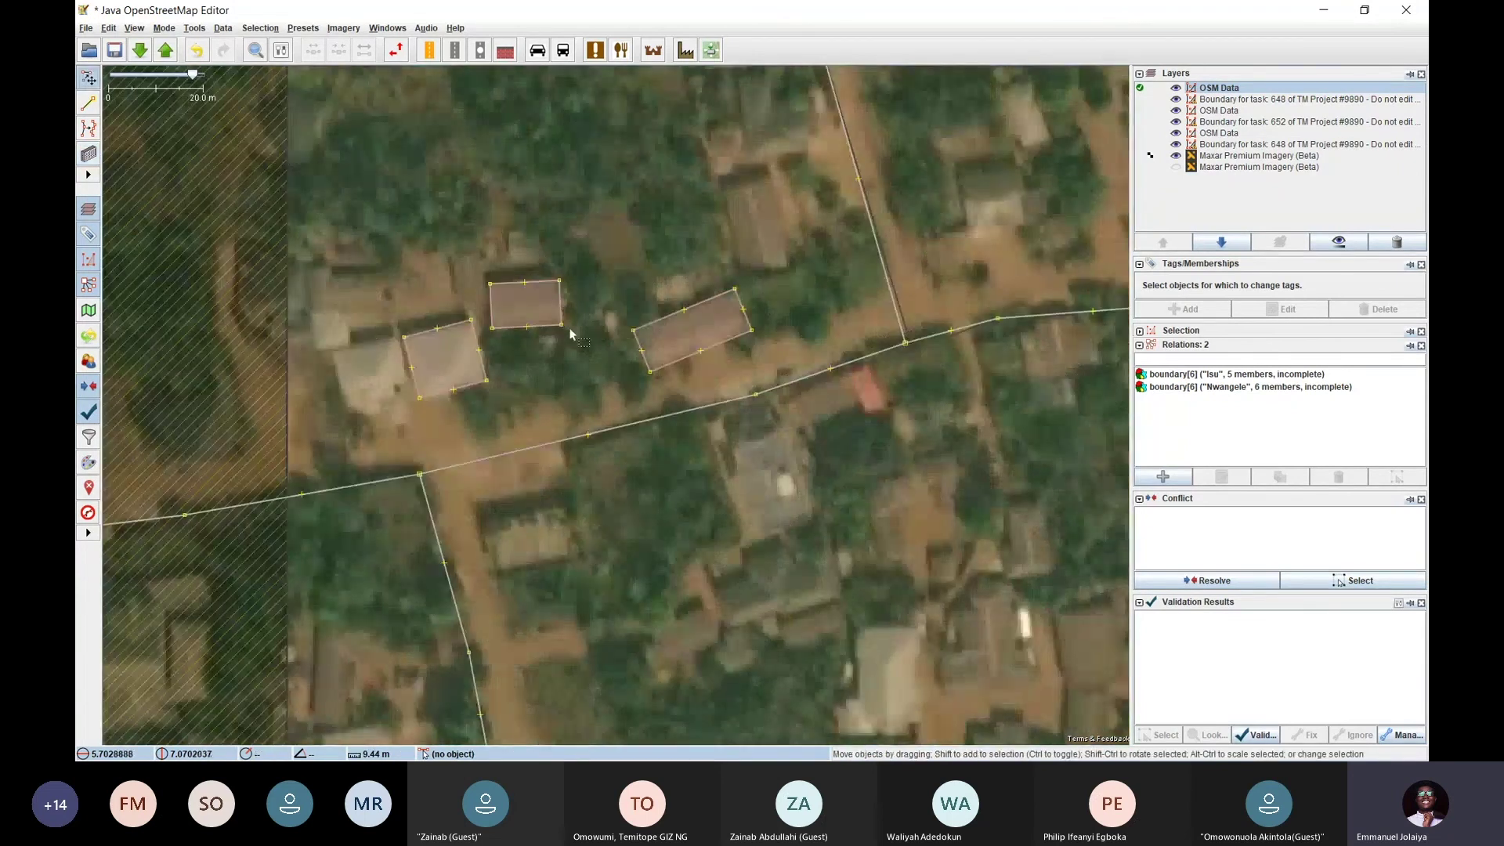
{"action": "left_click_drag", "start_coordinate": [637, 297], "coordinate": [569, 401]}
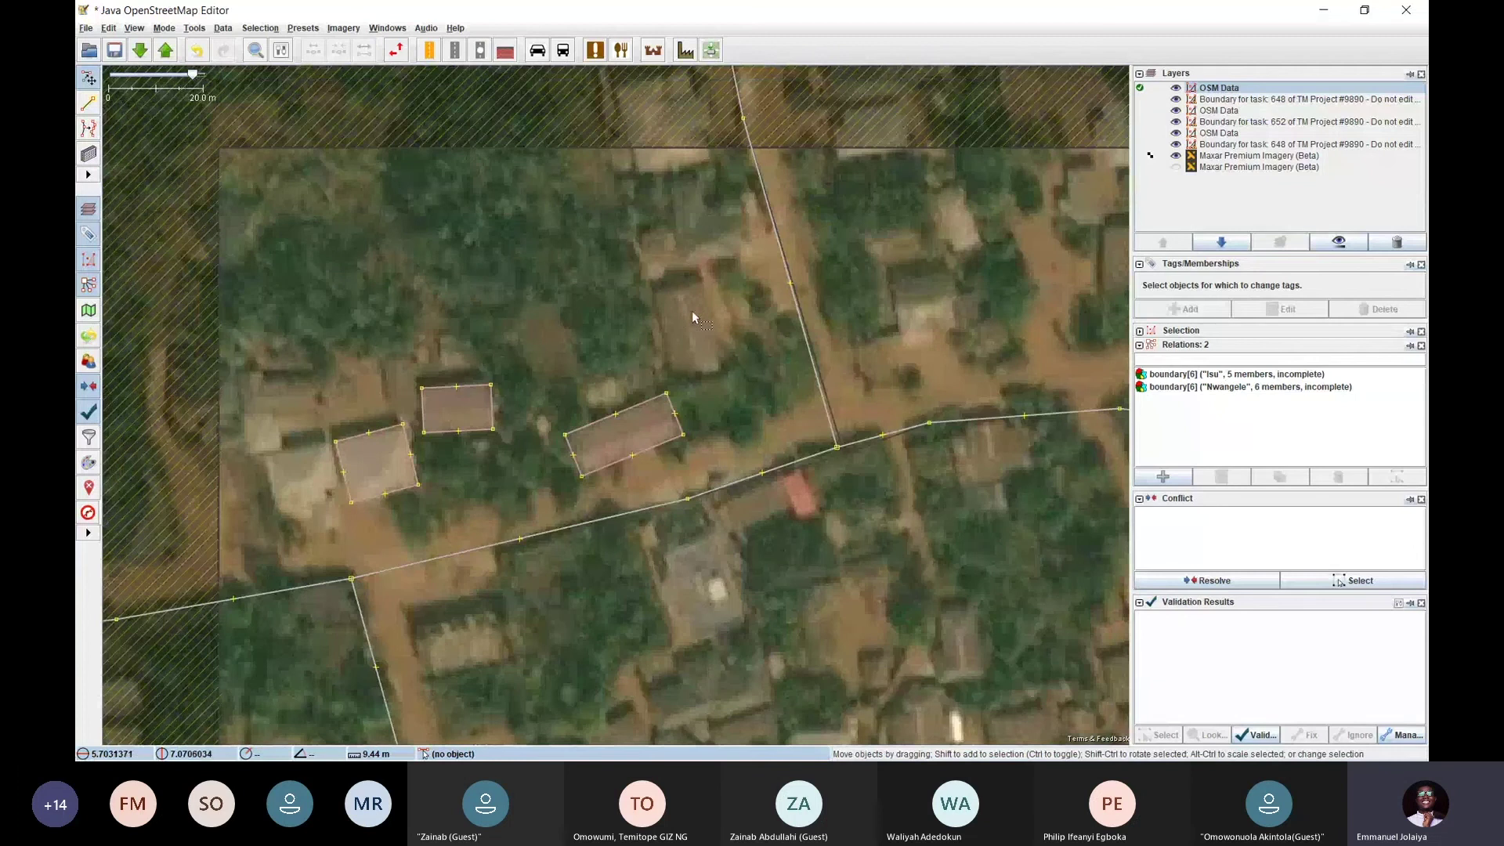
{"action": "scroll", "coordinate": [693, 310], "scroll_direction": "up", "scroll_amount": 2}
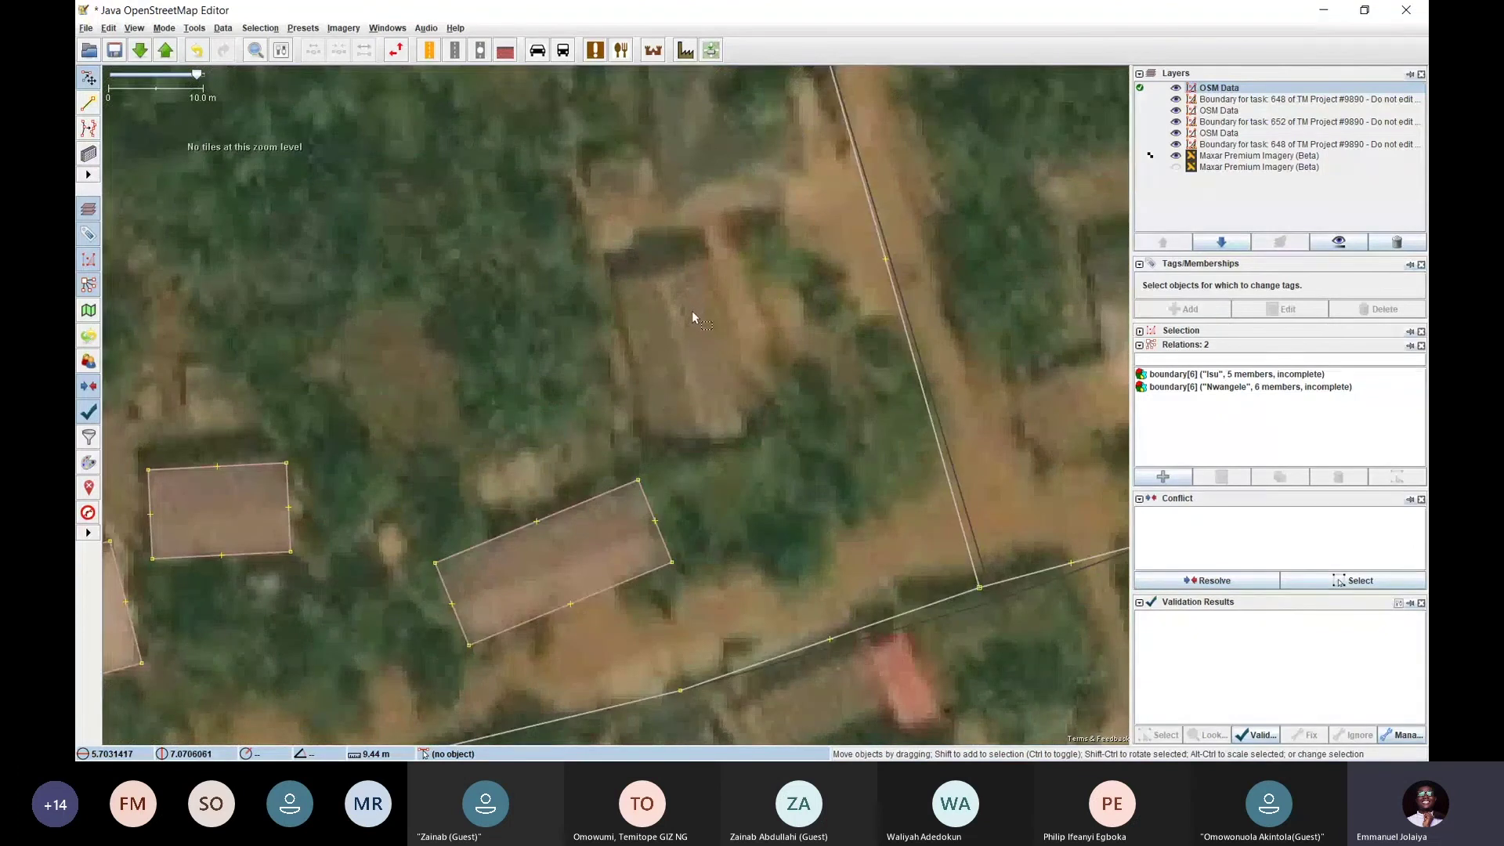
{"action": "scroll", "coordinate": [692, 310], "scroll_direction": "down", "scroll_amount": 2}
{"action": "left_click_drag", "start_coordinate": [689, 313], "coordinate": [659, 274]}
{"action": "scroll", "coordinate": [662, 264], "scroll_direction": "up", "scroll_amount": 2}
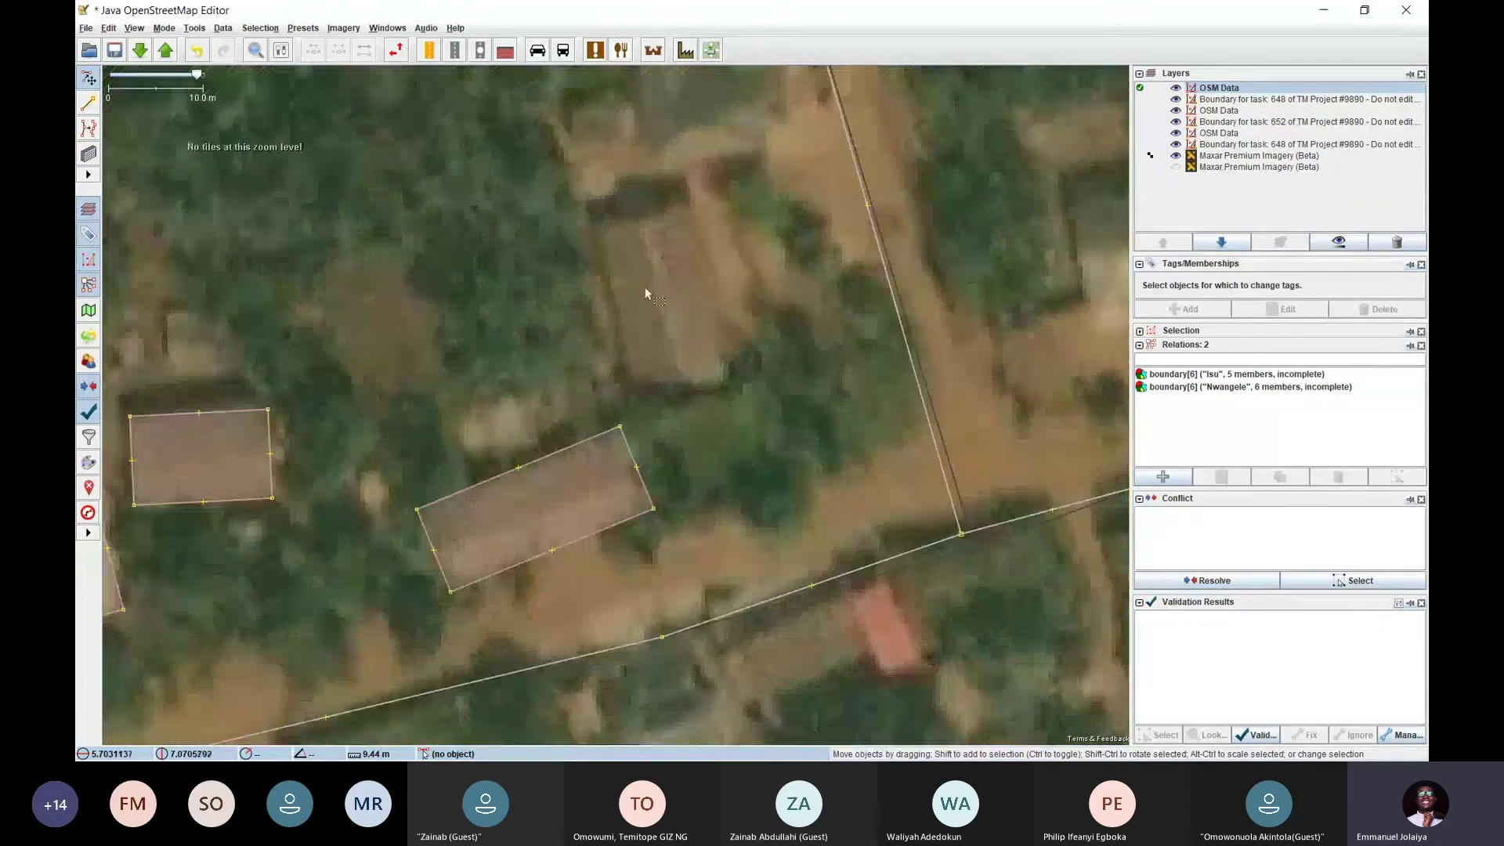
Draw the roof north of the dirt road, undo the misplaced outline and redraw it correctly
{"action": "key", "text": "b"}
{"action": "left_click", "coordinate": [593, 221]}
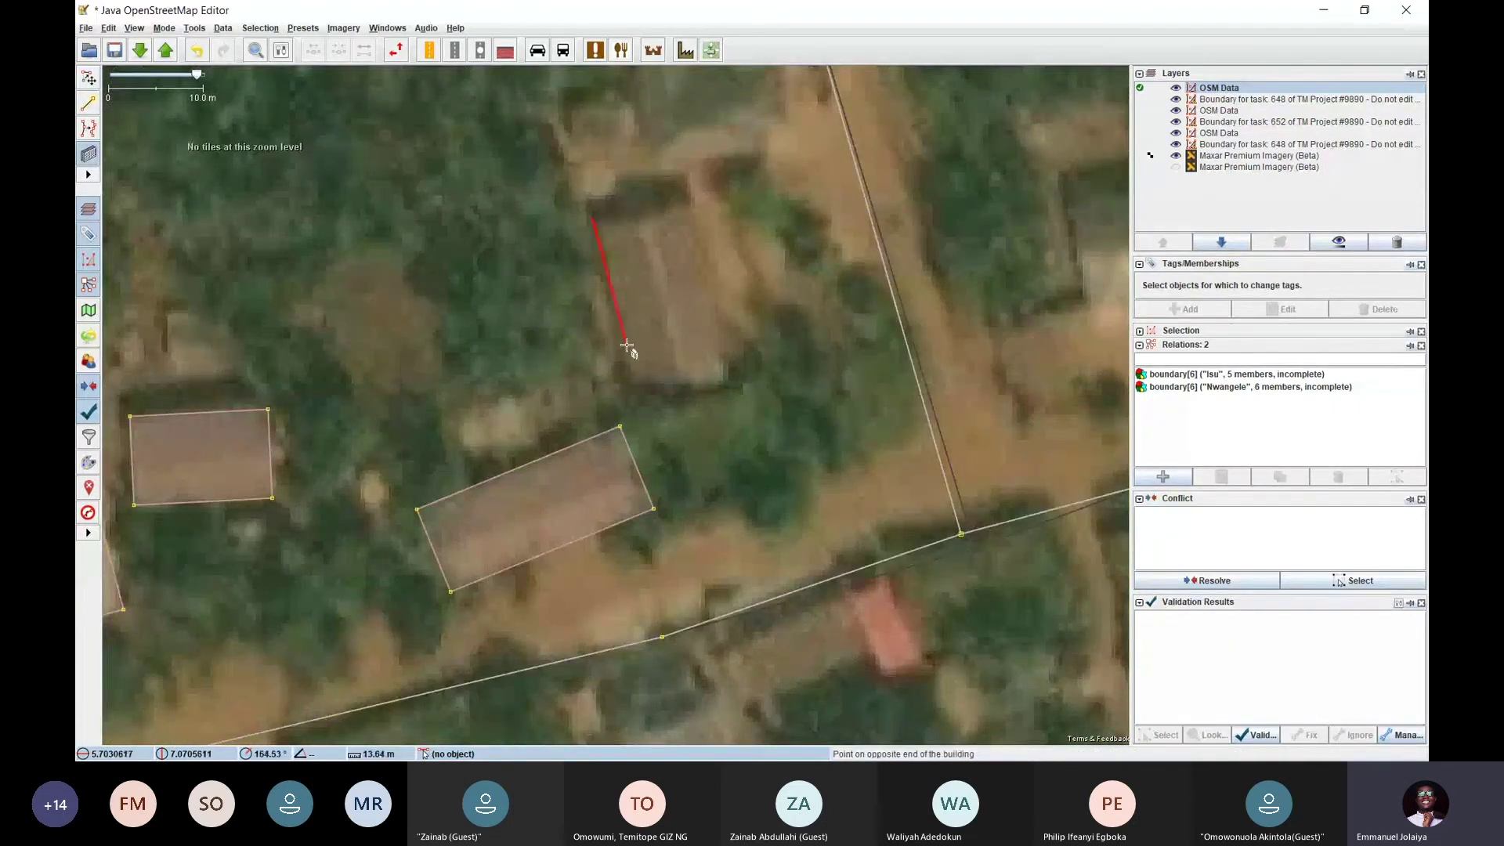
{"action": "left_click", "coordinate": [640, 387]}
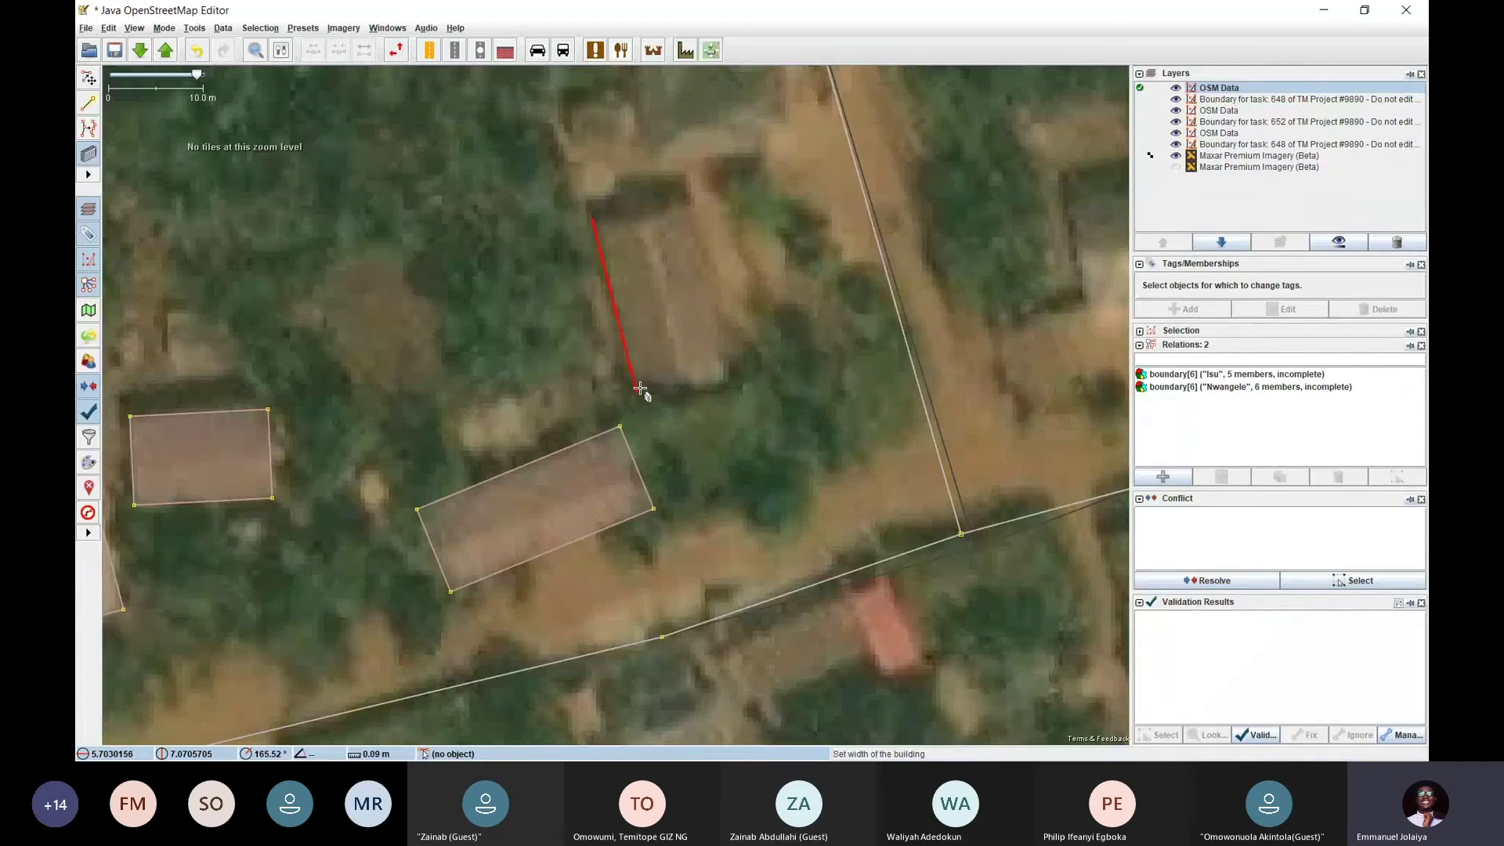
{"action": "left_click", "coordinate": [720, 319]}
{"action": "key", "text": "ctrl+z"}
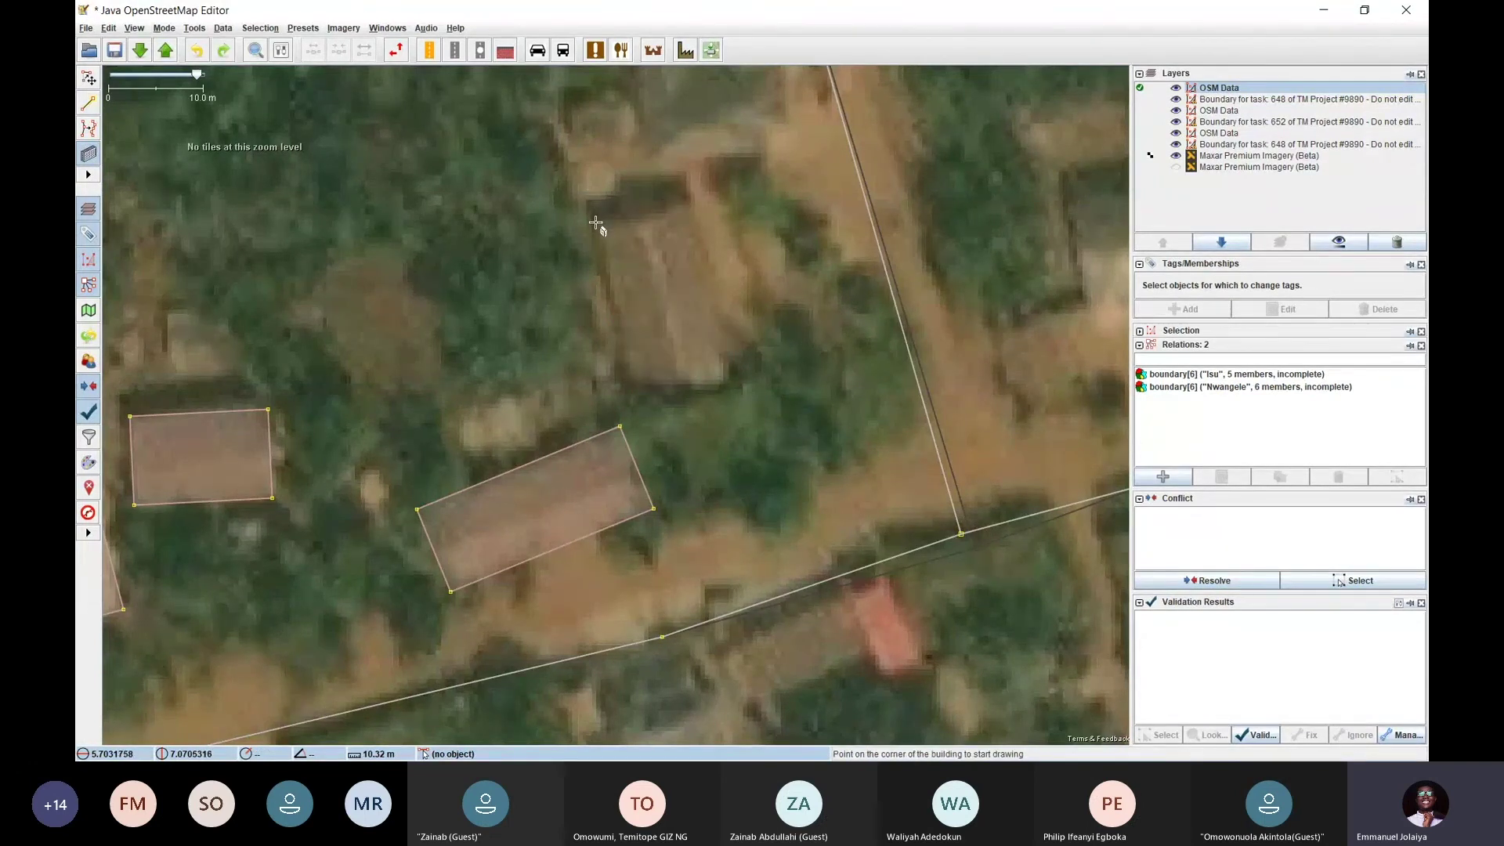
{"action": "left_click", "coordinate": [596, 222]}
{"action": "left_click", "coordinate": [683, 195]}
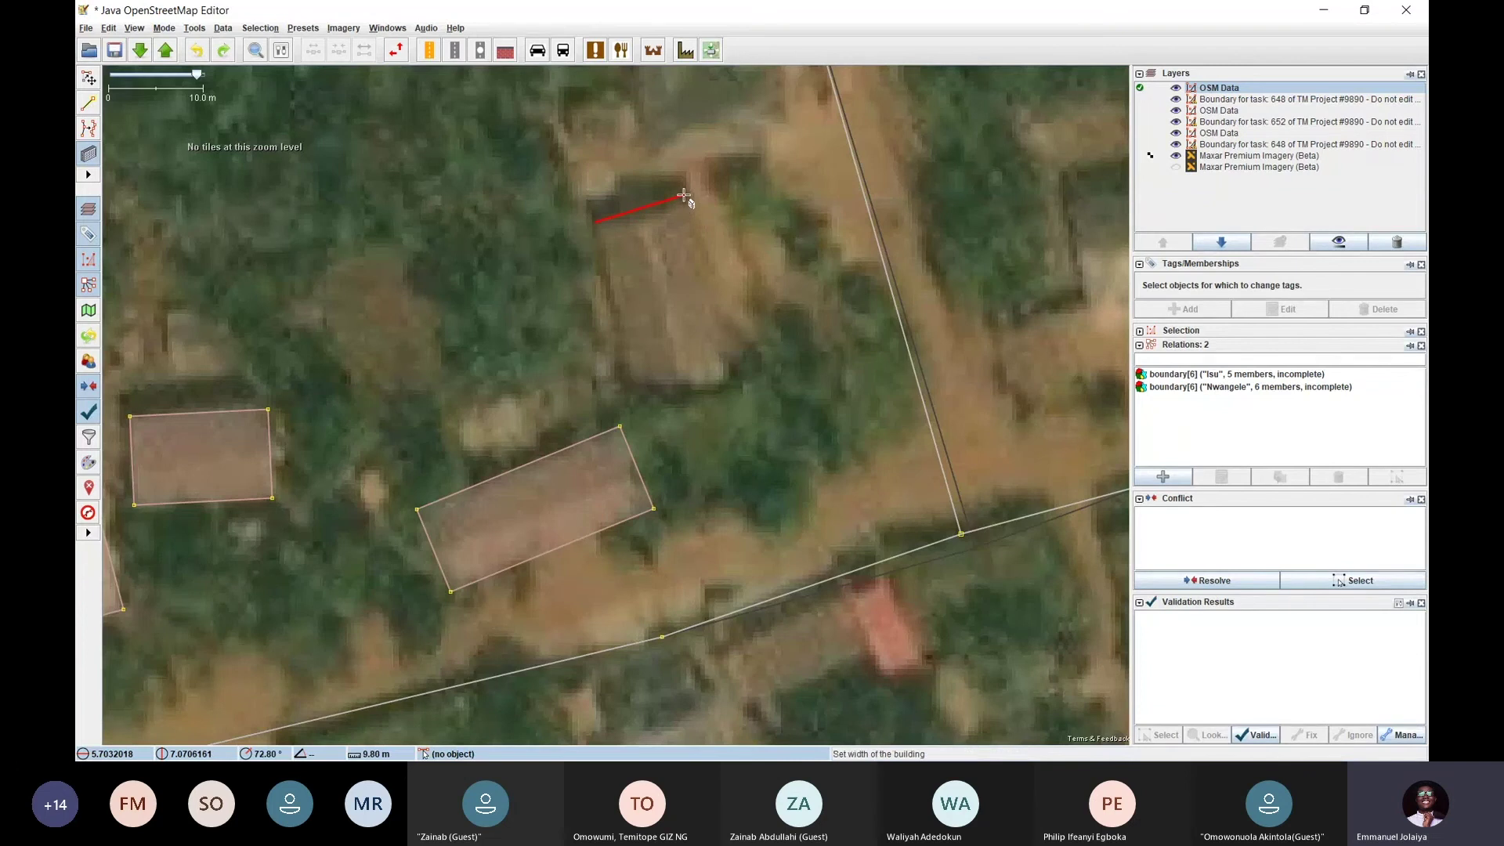
{"action": "left_click", "coordinate": [738, 374]}
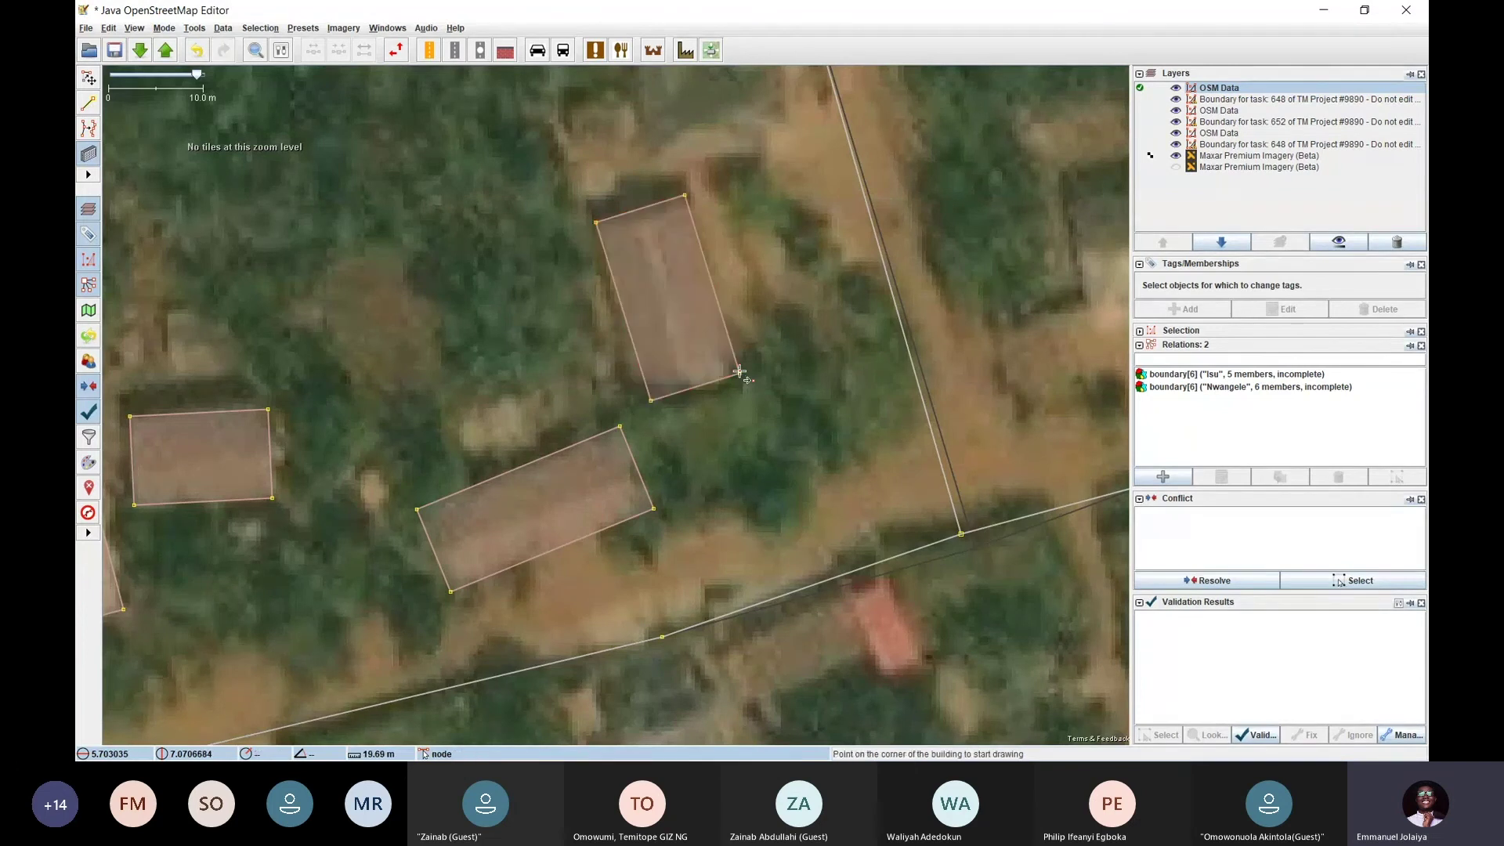
{"action": "scroll", "coordinate": [740, 376], "scroll_direction": "down", "scroll_amount": 2}
{"action": "left_click_drag", "start_coordinate": [530, 352], "coordinate": [567, 277]}
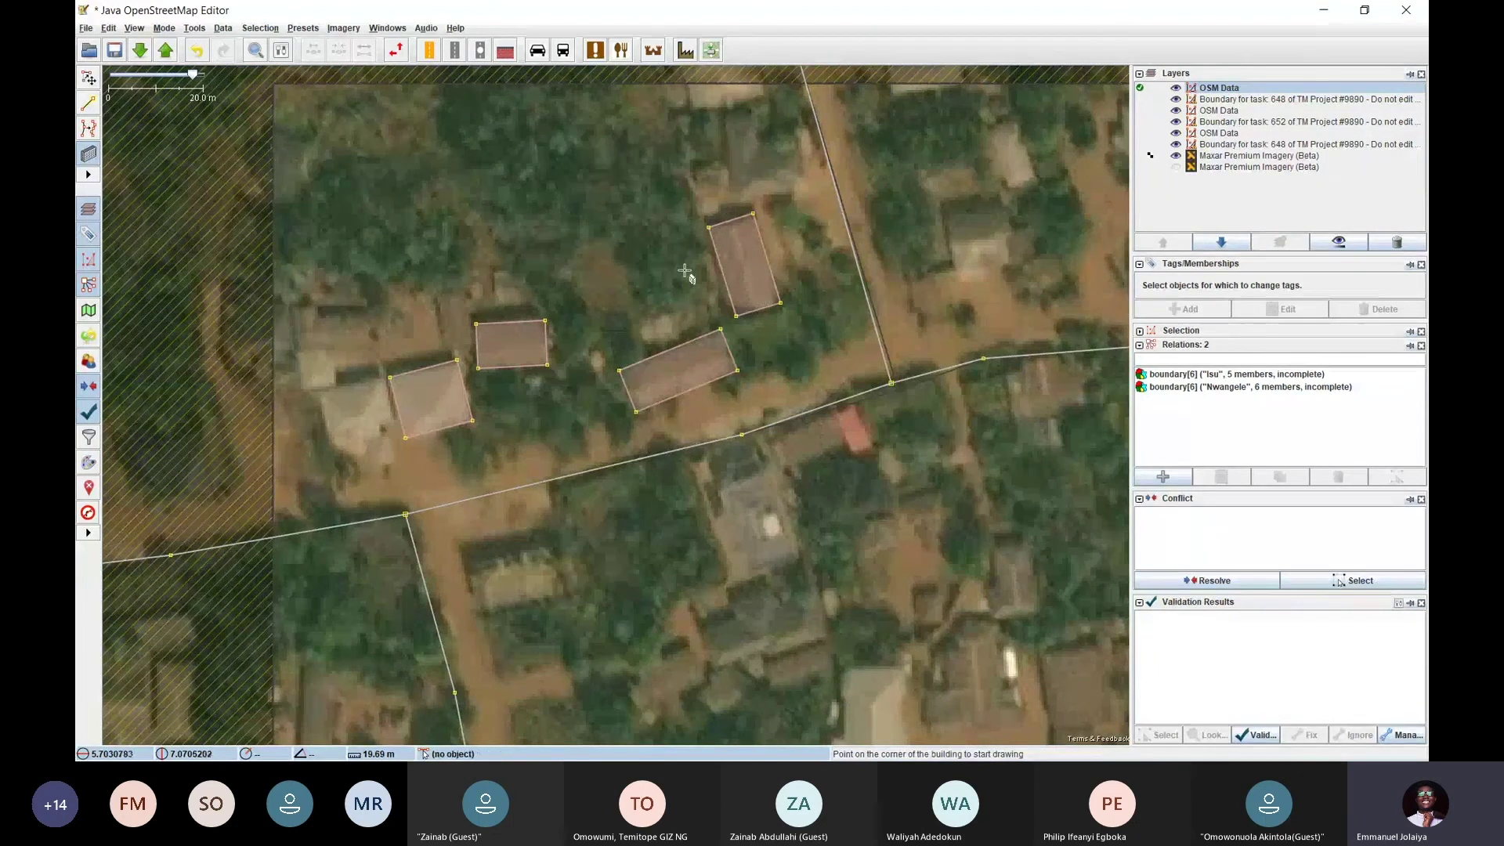
Outline the house by the hatched western edge as a closed four-corner way
{"action": "key", "text": "s"}
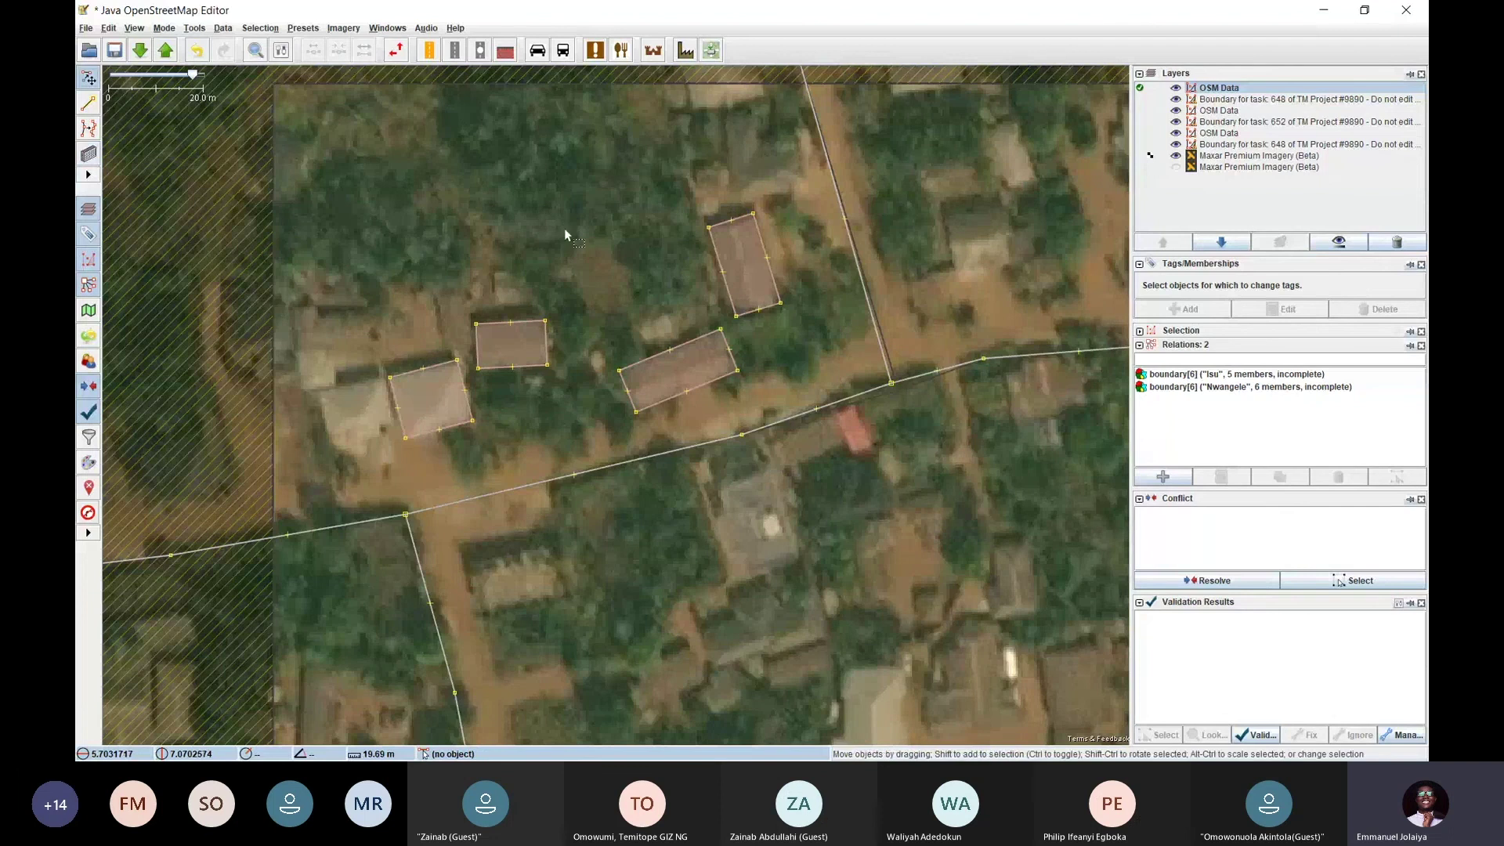
{"action": "left_click_drag", "start_coordinate": [397, 283], "coordinate": [553, 163]}
{"action": "scroll", "coordinate": [615, 414], "scroll_direction": "up", "scroll_amount": 3}
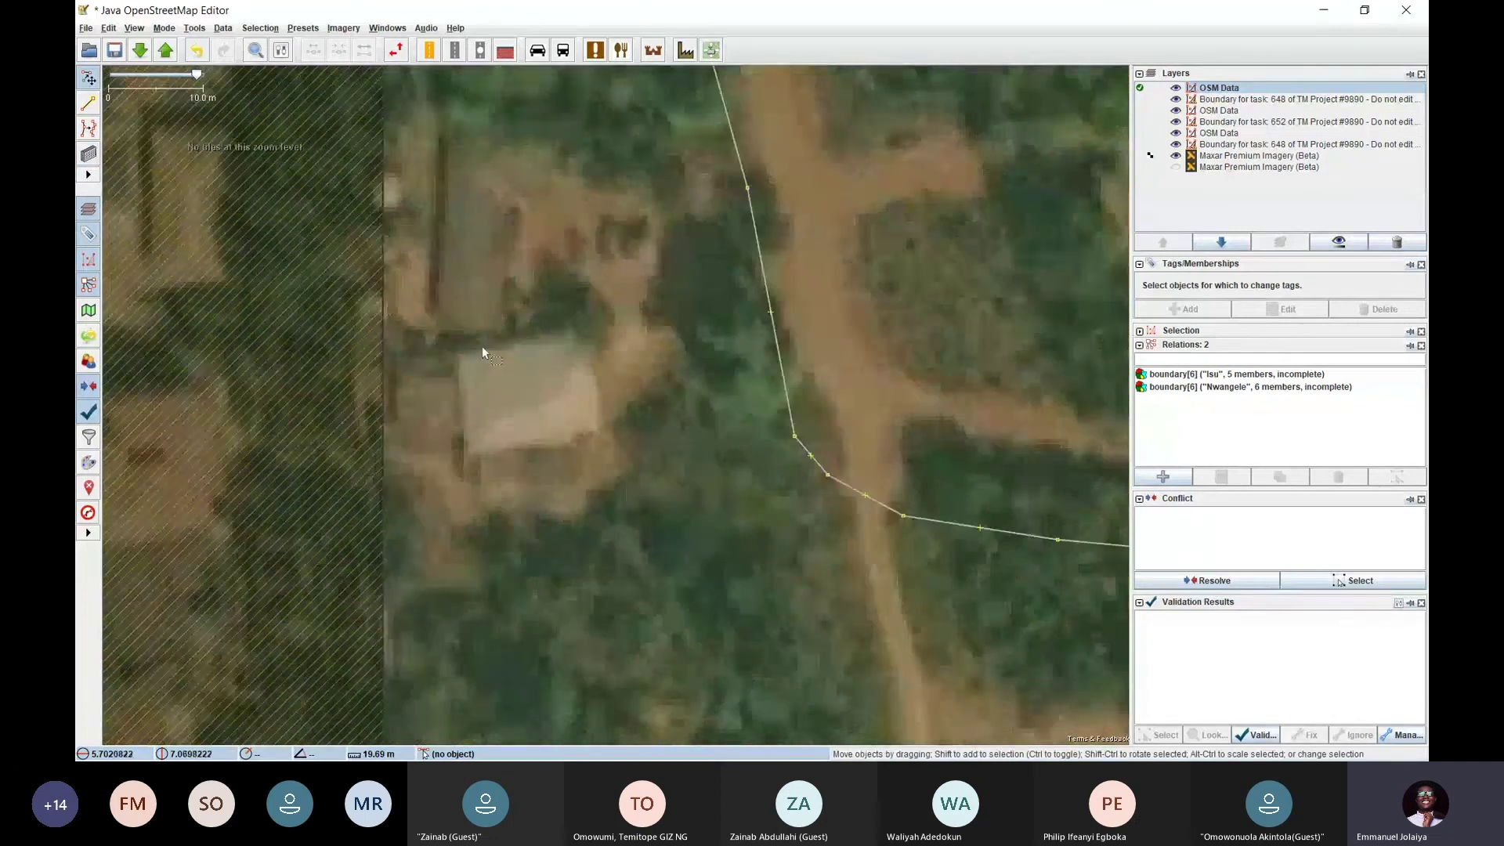
{"action": "key", "text": "a"}
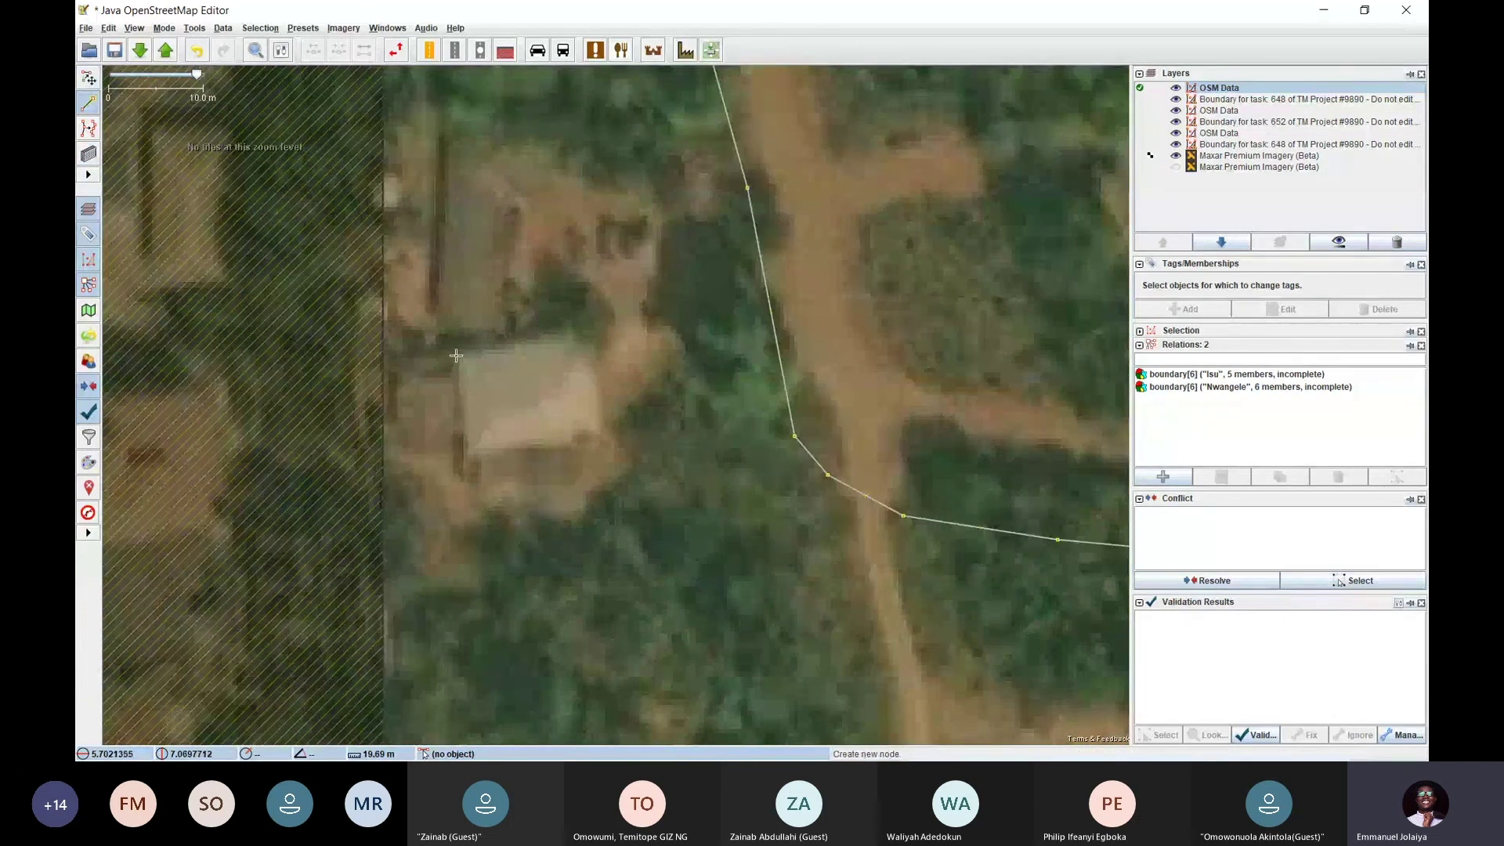
{"action": "left_click", "coordinate": [456, 356]}
{"action": "left_click", "coordinate": [580, 333]}
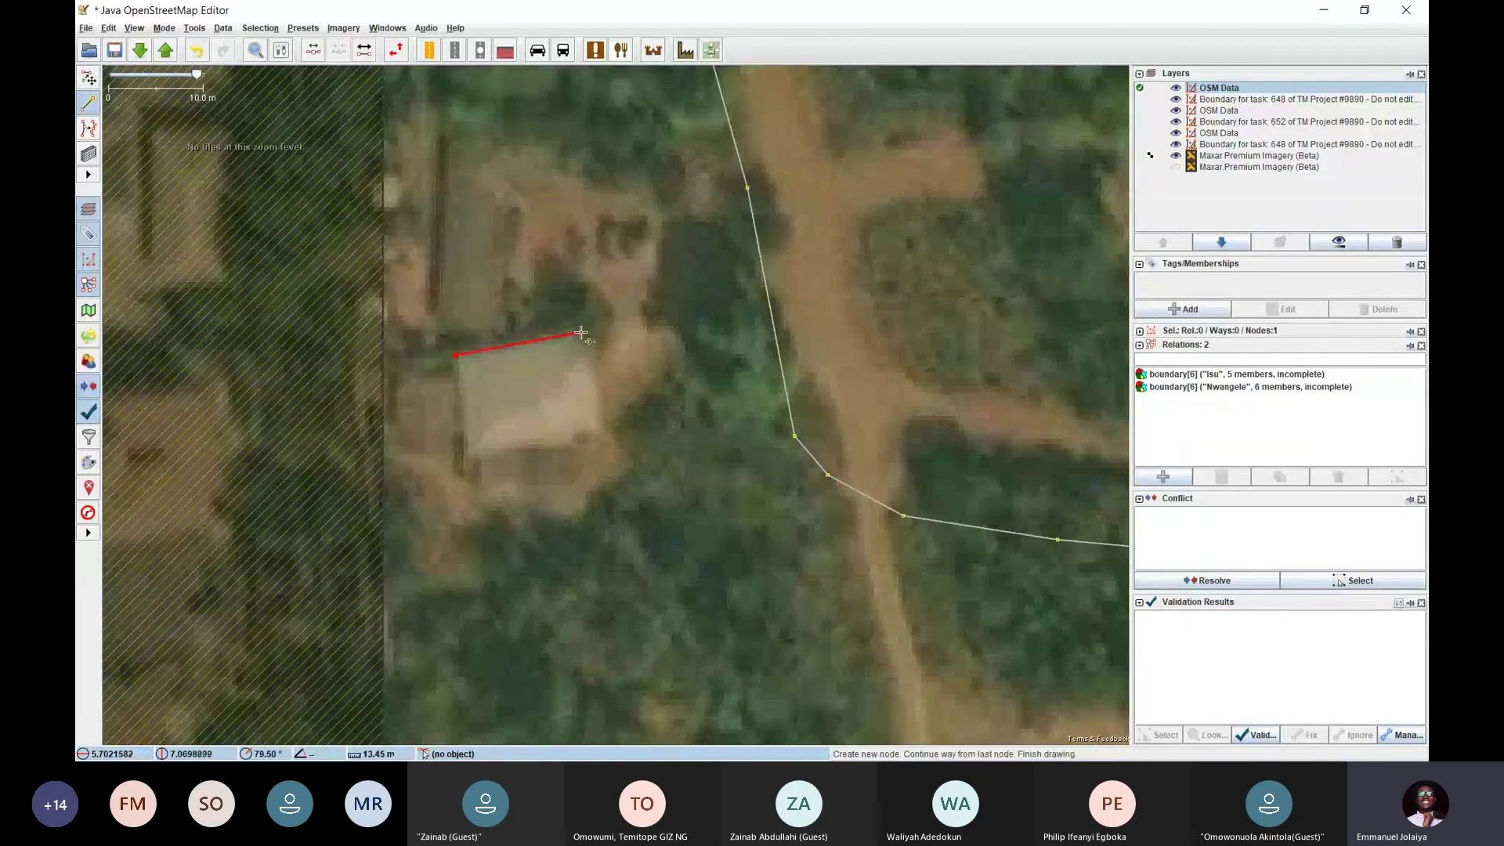
{"action": "left_click", "coordinate": [602, 437]}
{"action": "left_click", "coordinate": [470, 459]}
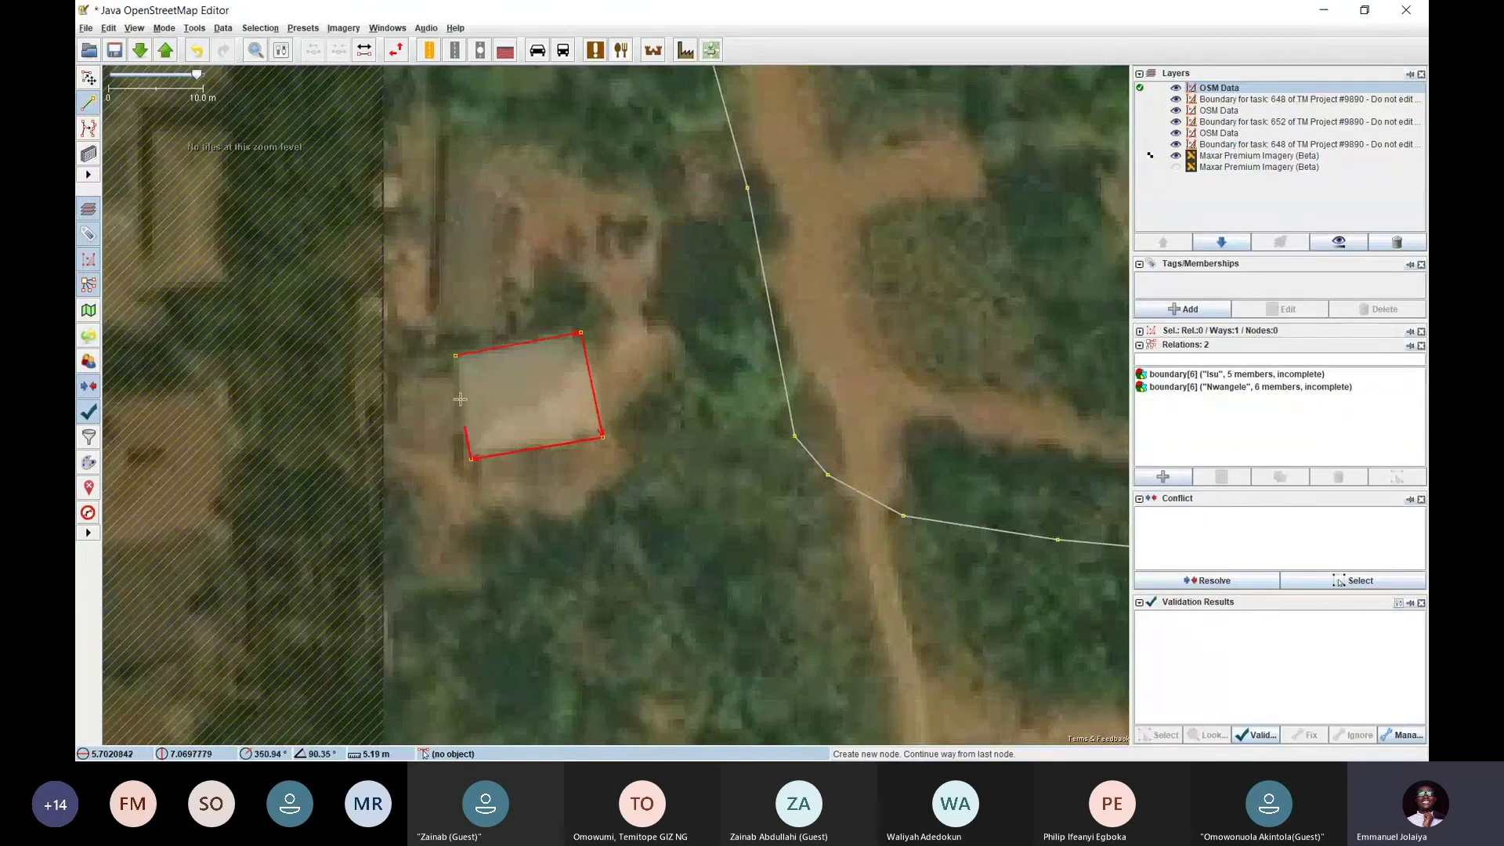
{"action": "left_click", "coordinate": [455, 355]}
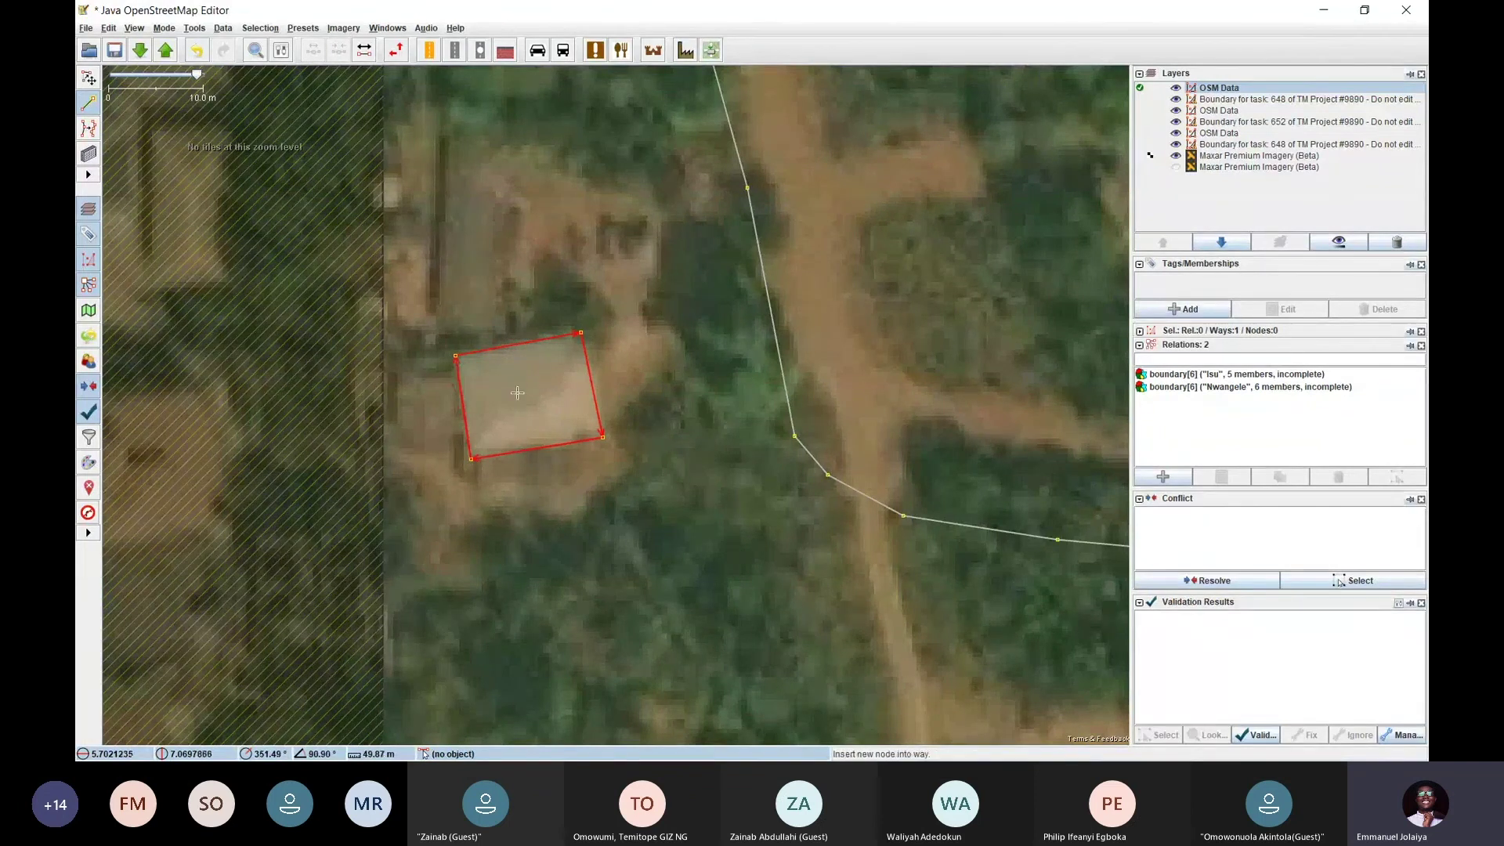
Tag the new outline building=yes with the Building preset found by searching 'buil'
{"action": "left_click", "coordinate": [303, 28]}
{"action": "left_click", "coordinate": [309, 40]}
{"action": "type", "text": "b"}
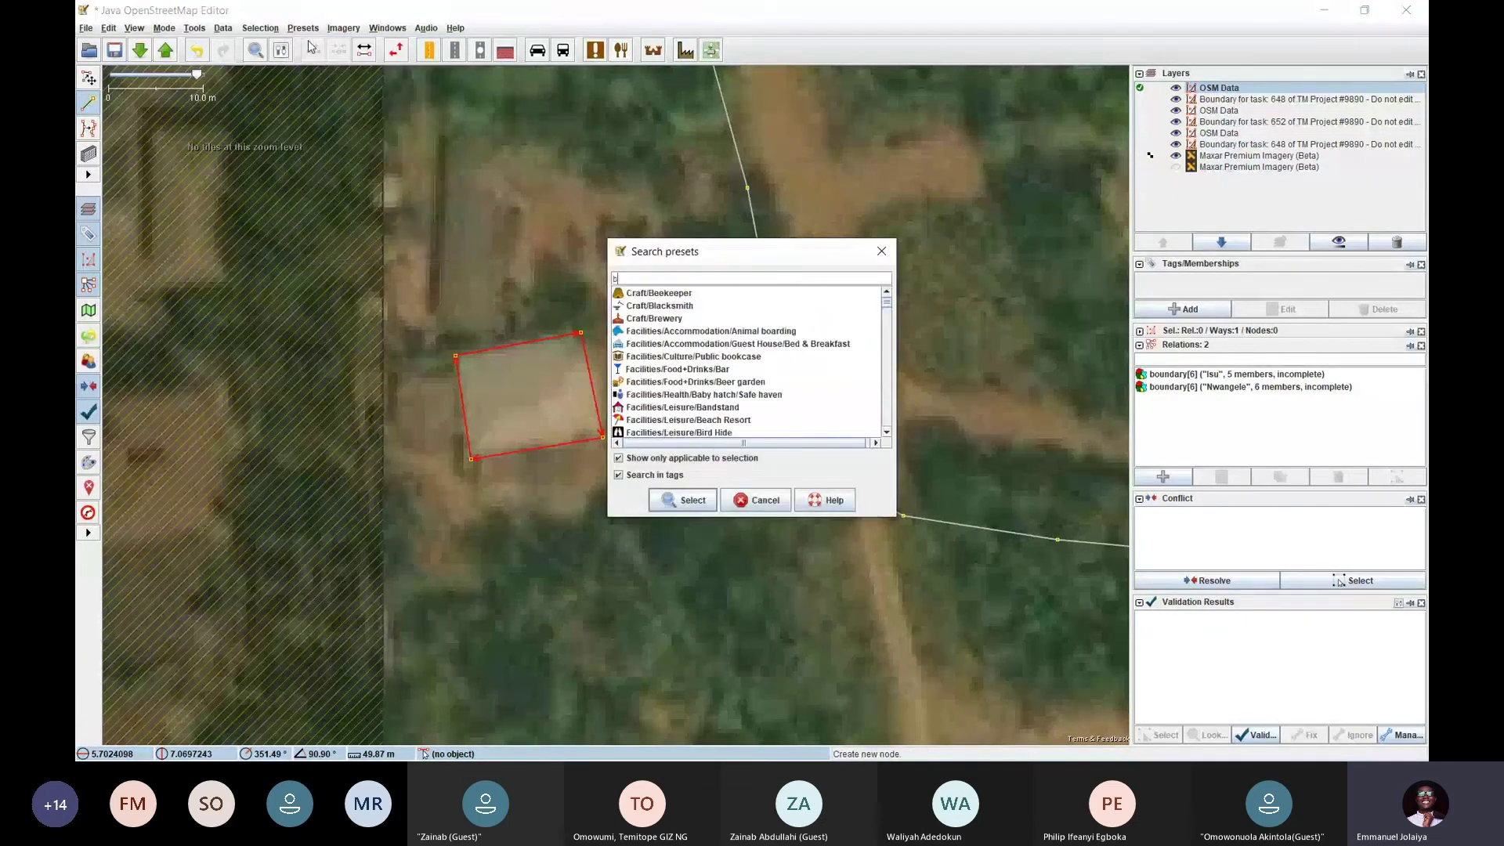
{"action": "type", "text": "uil"}
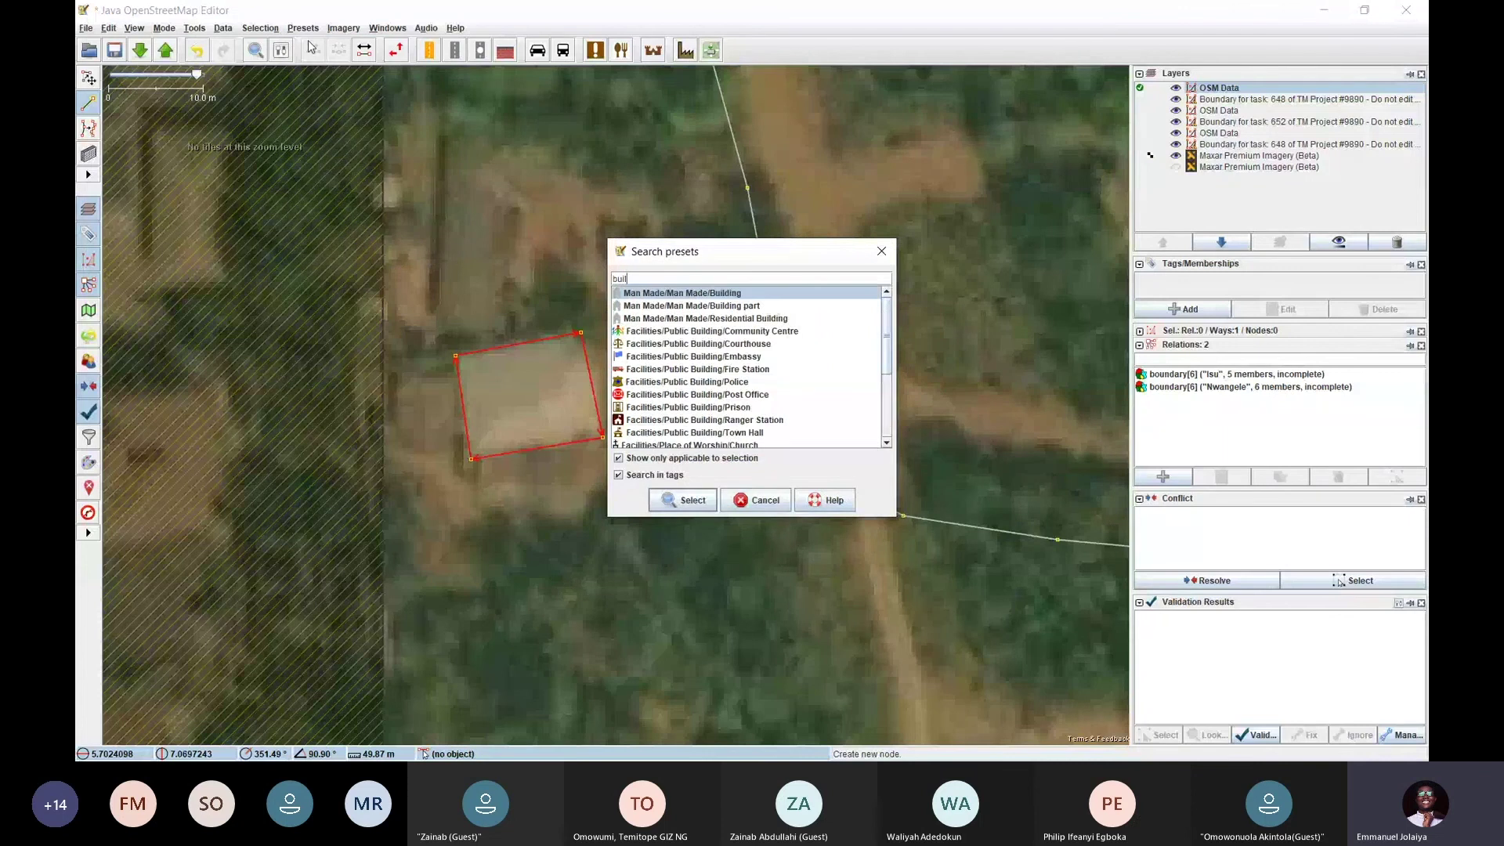
{"action": "key", "text": "Return"}
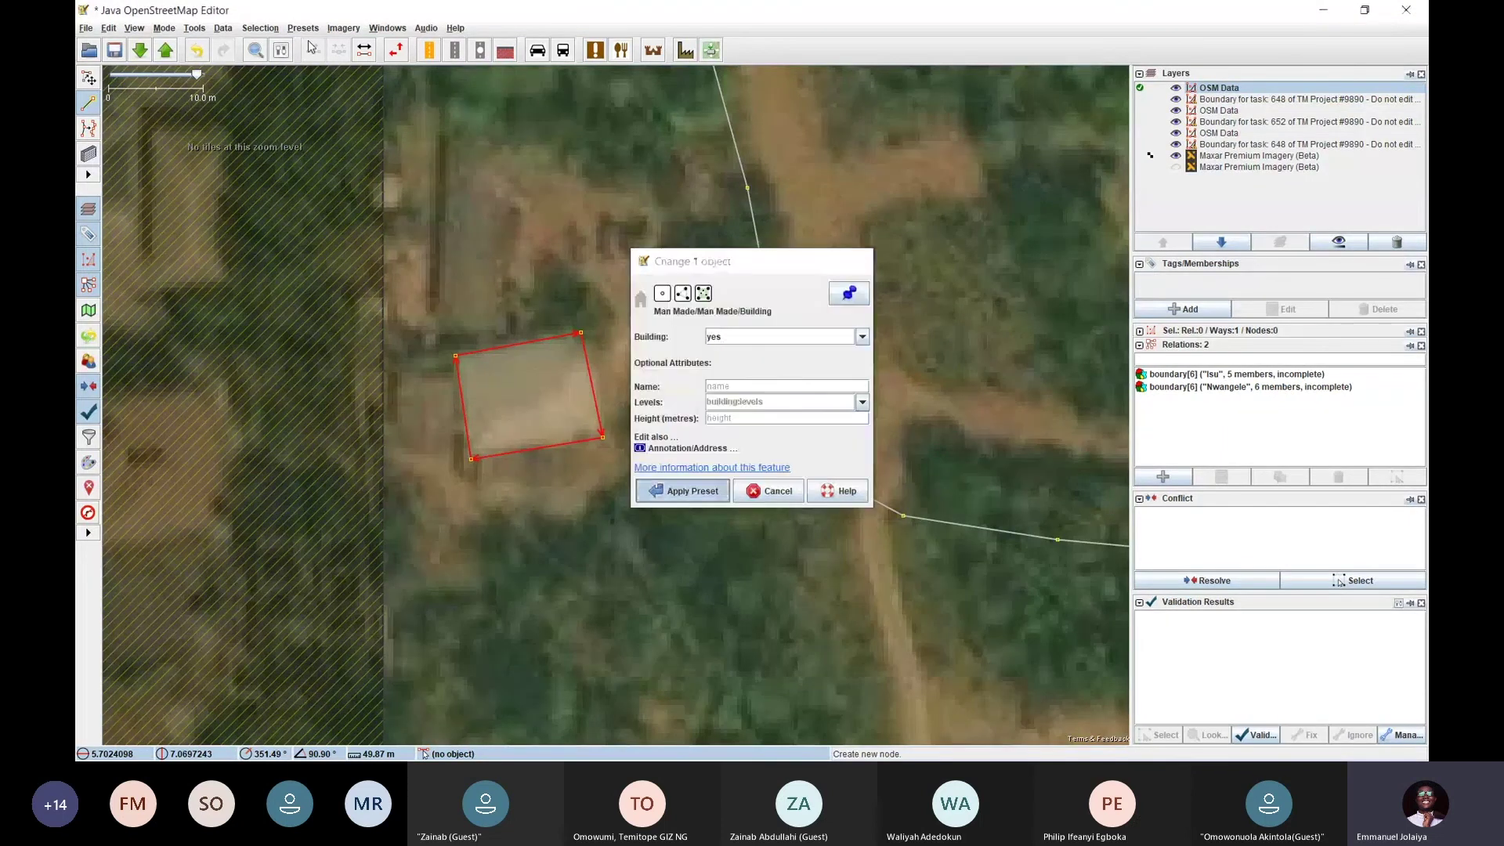
{"action": "key", "text": "Return"}
{"action": "key", "text": "Escape"}
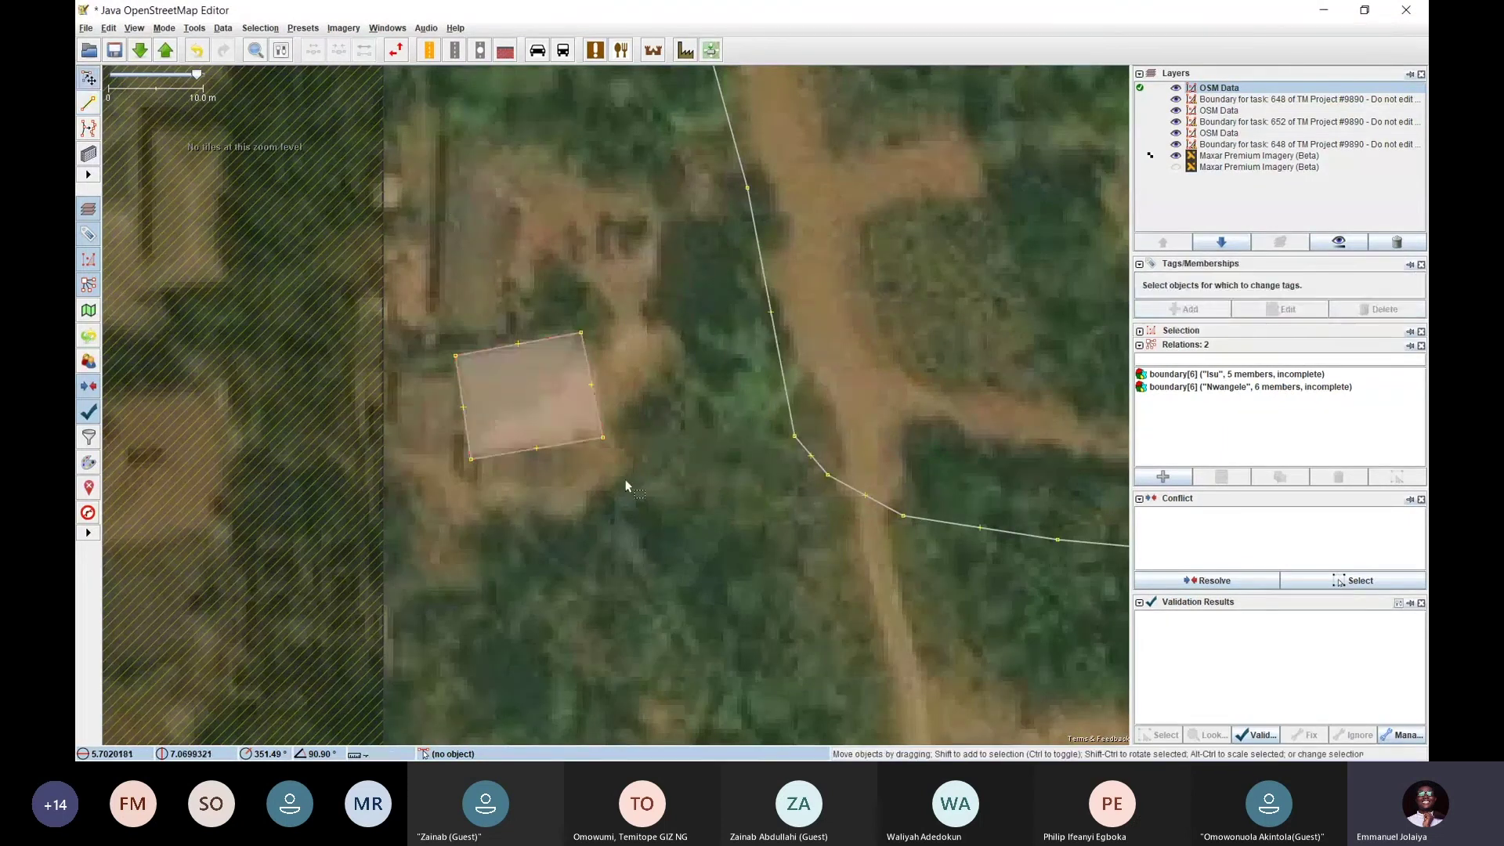
{"action": "scroll", "coordinate": [625, 482], "scroll_direction": "down", "scroll_amount": 2}
Apply the Building preset to the small building by the hatched edge
{"action": "left_click_drag", "start_coordinate": [648, 403], "coordinate": [529, 667]}
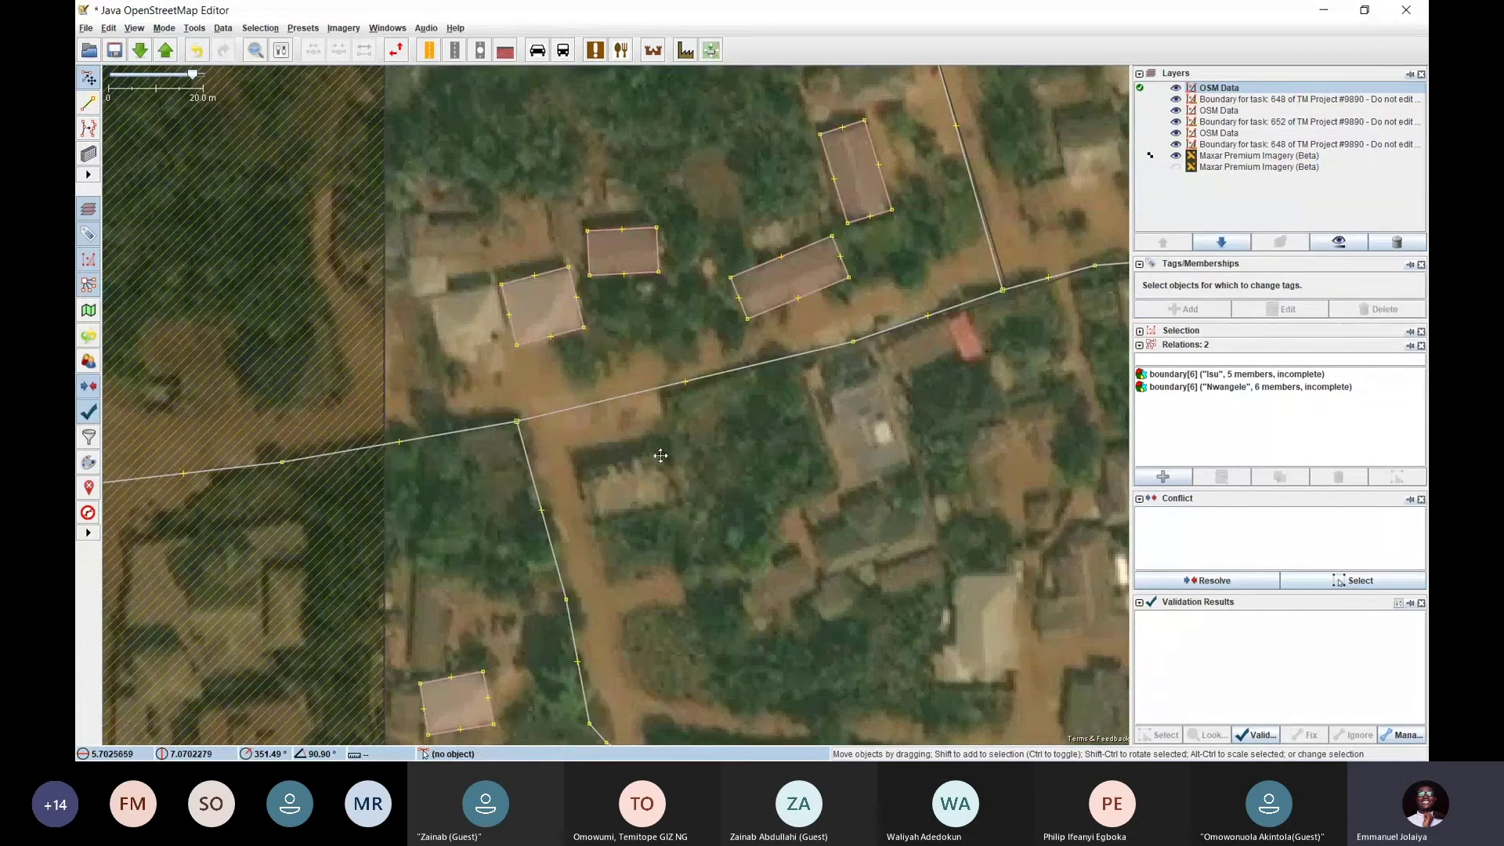
{"action": "left_click_drag", "start_coordinate": [660, 438], "coordinate": [715, 151]}
{"action": "left_click", "coordinate": [525, 395]}
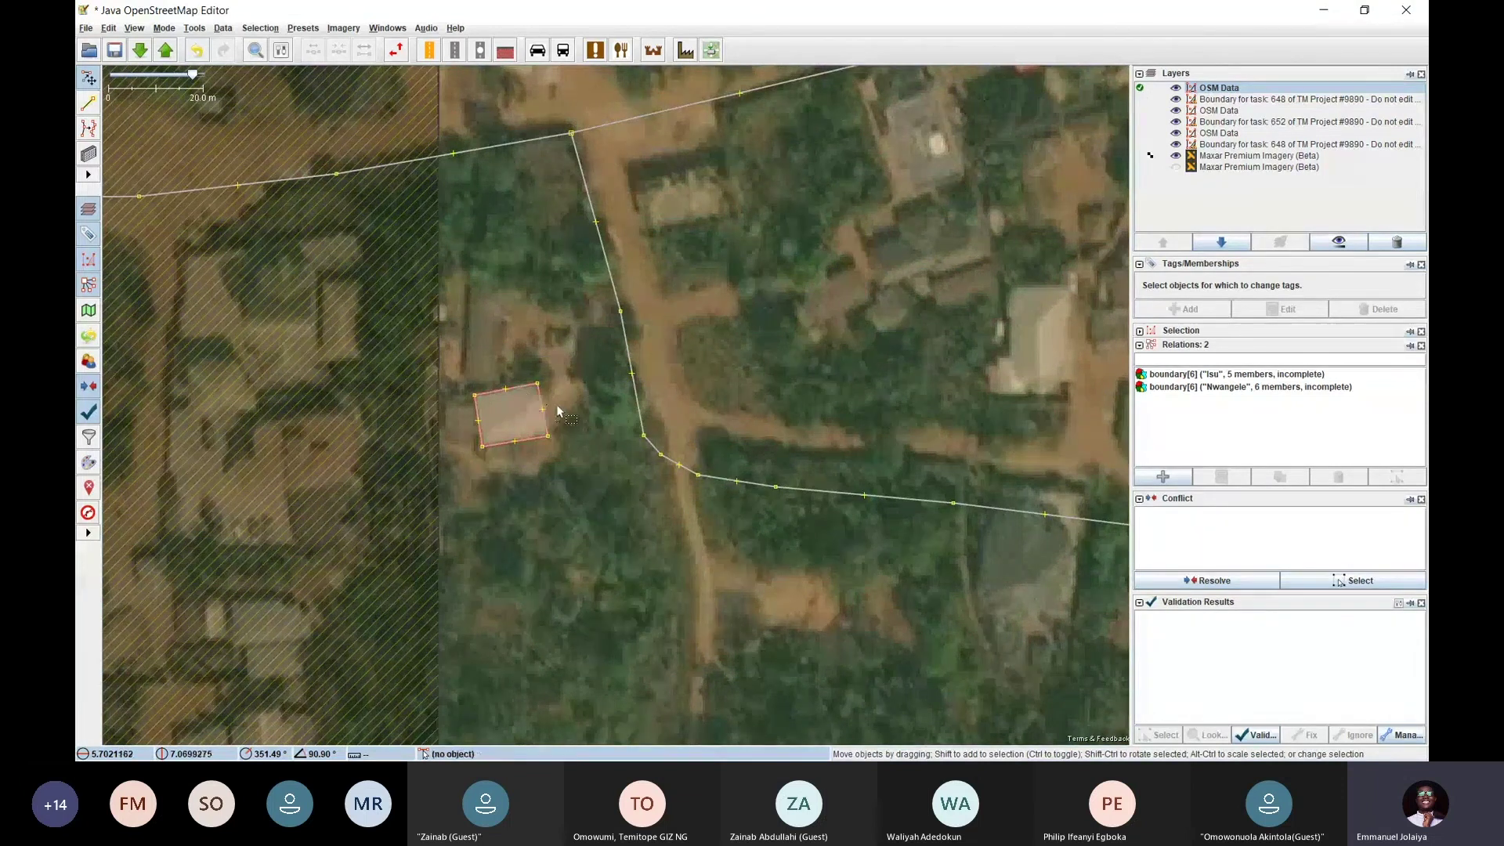
{"action": "left_click", "coordinate": [304, 30]}
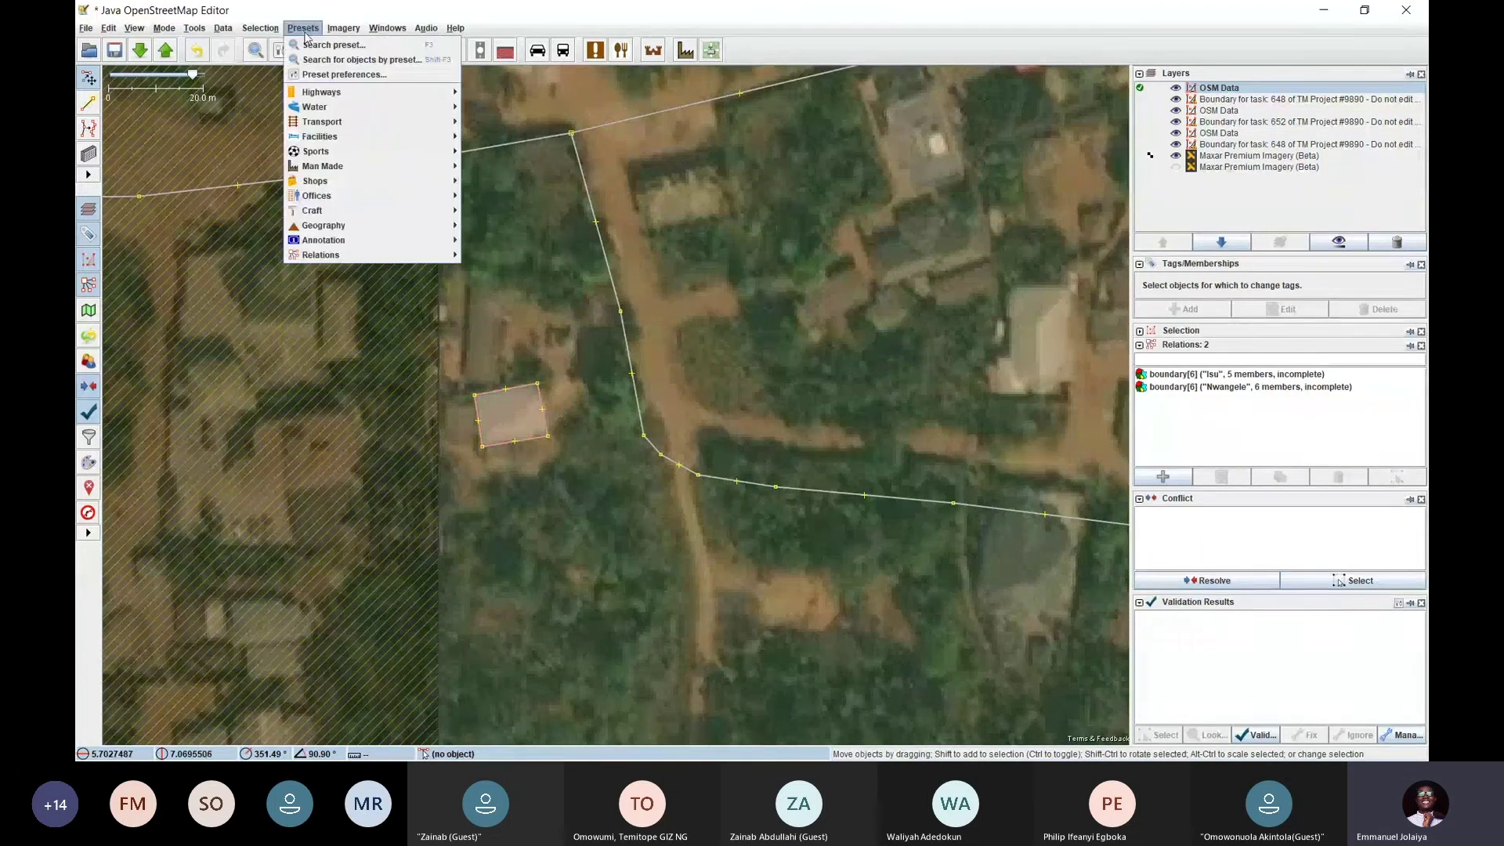
{"action": "left_click", "coordinate": [341, 47]}
{"action": "key", "text": "Return"}
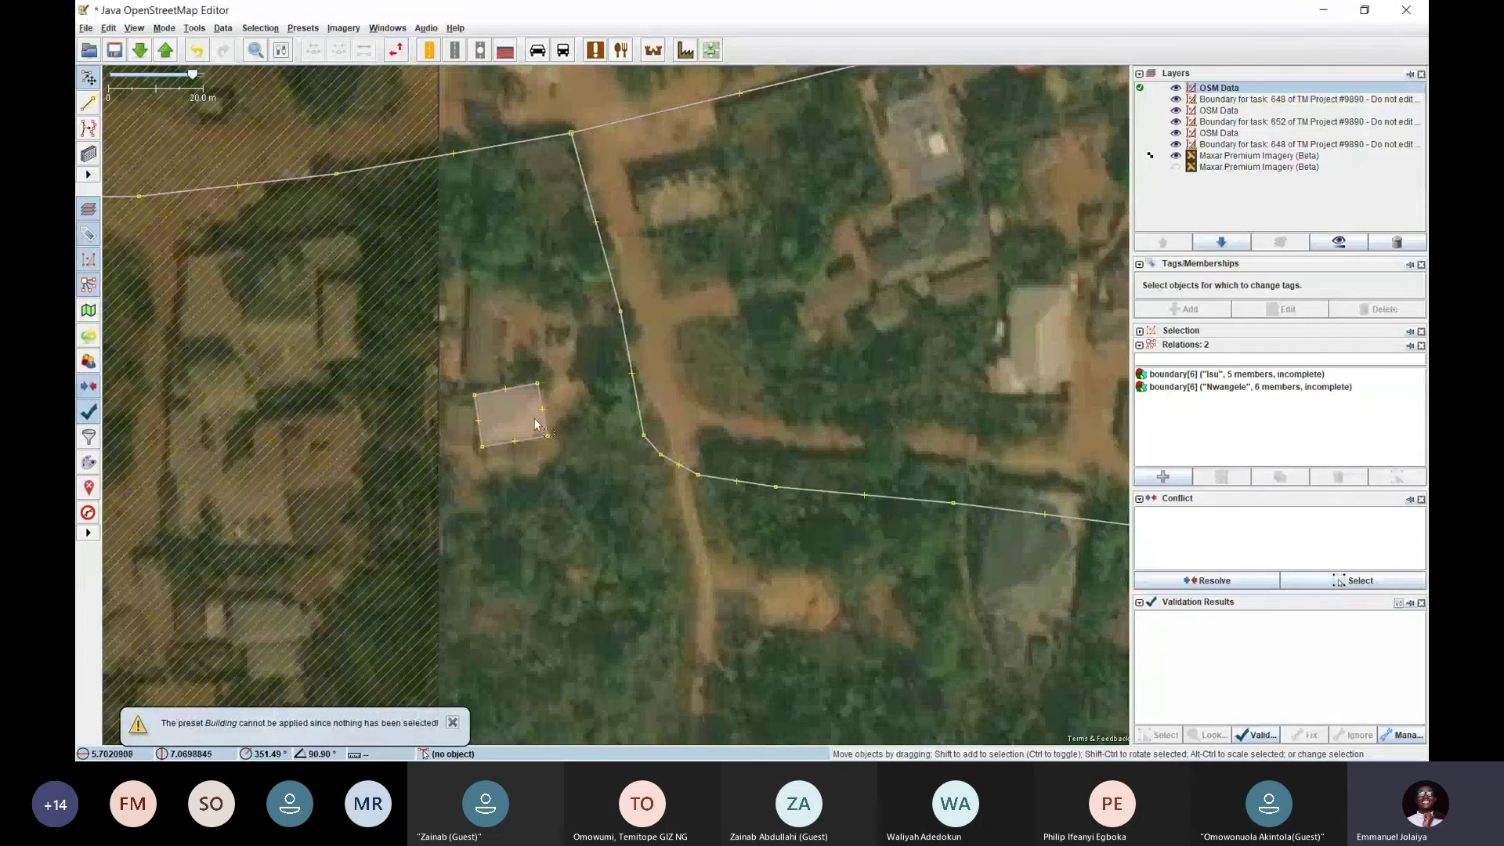
Reselect that small building to check its tags, then delete its outline
{"action": "left_click_drag", "start_coordinate": [562, 374], "coordinate": [496, 427]}
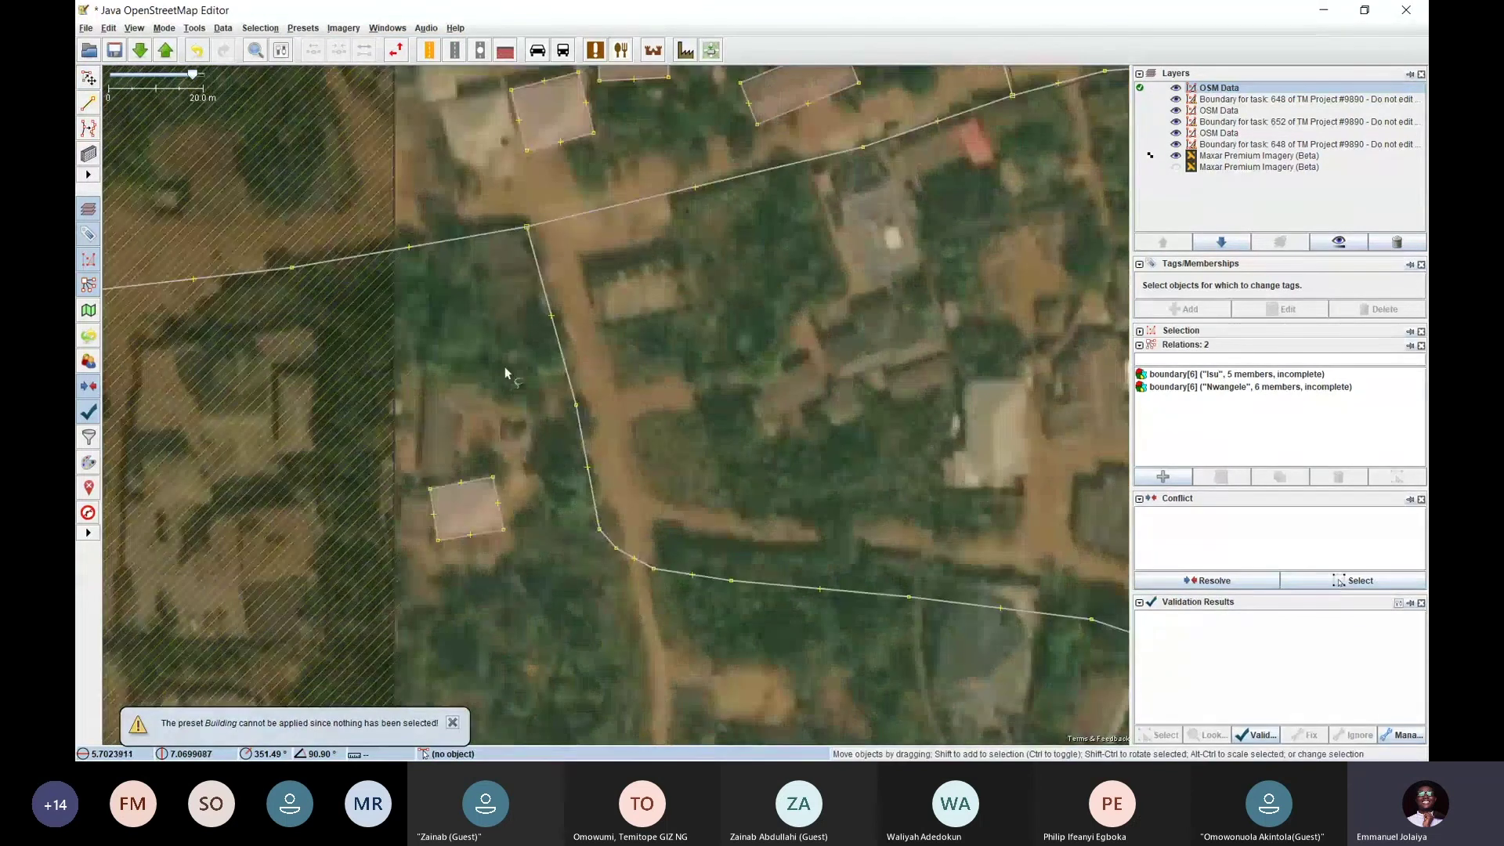
{"action": "left_click", "coordinate": [494, 487]}
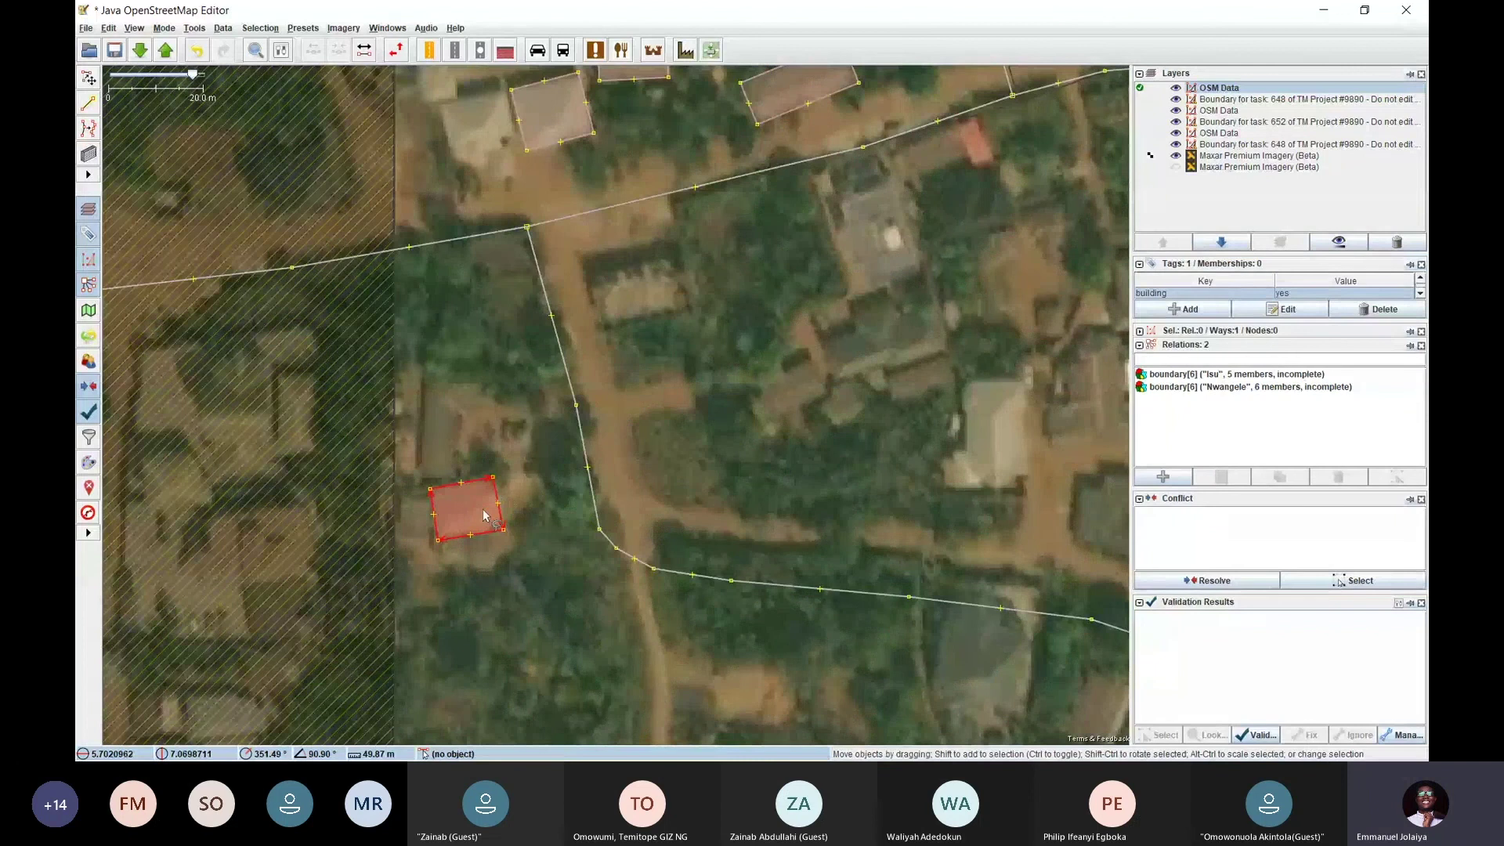
{"action": "scroll", "coordinate": [447, 610], "scroll_direction": "up", "scroll_amount": 2}
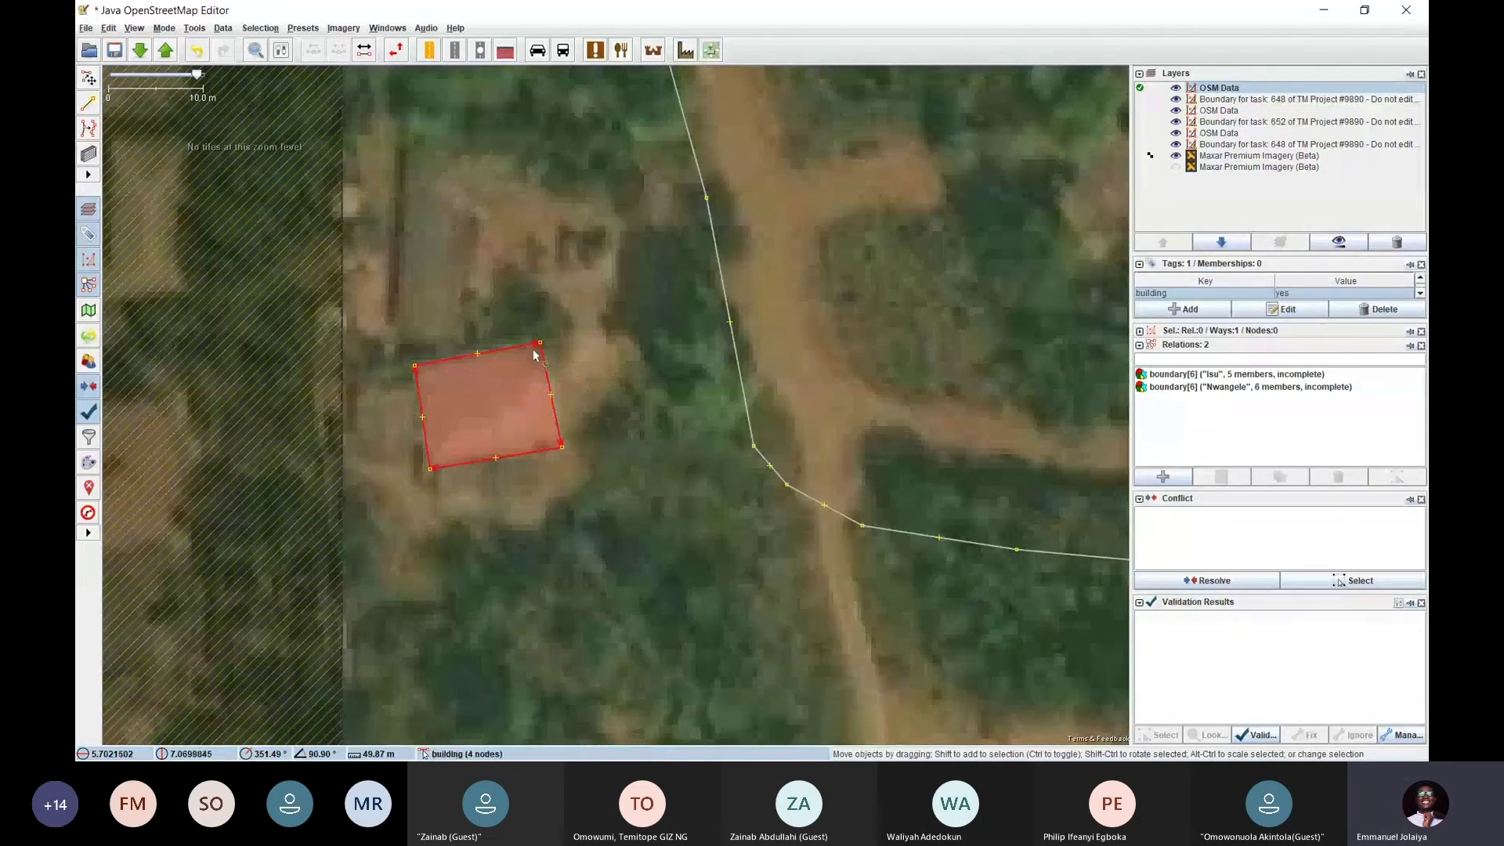
{"action": "left_click", "coordinate": [579, 433]}
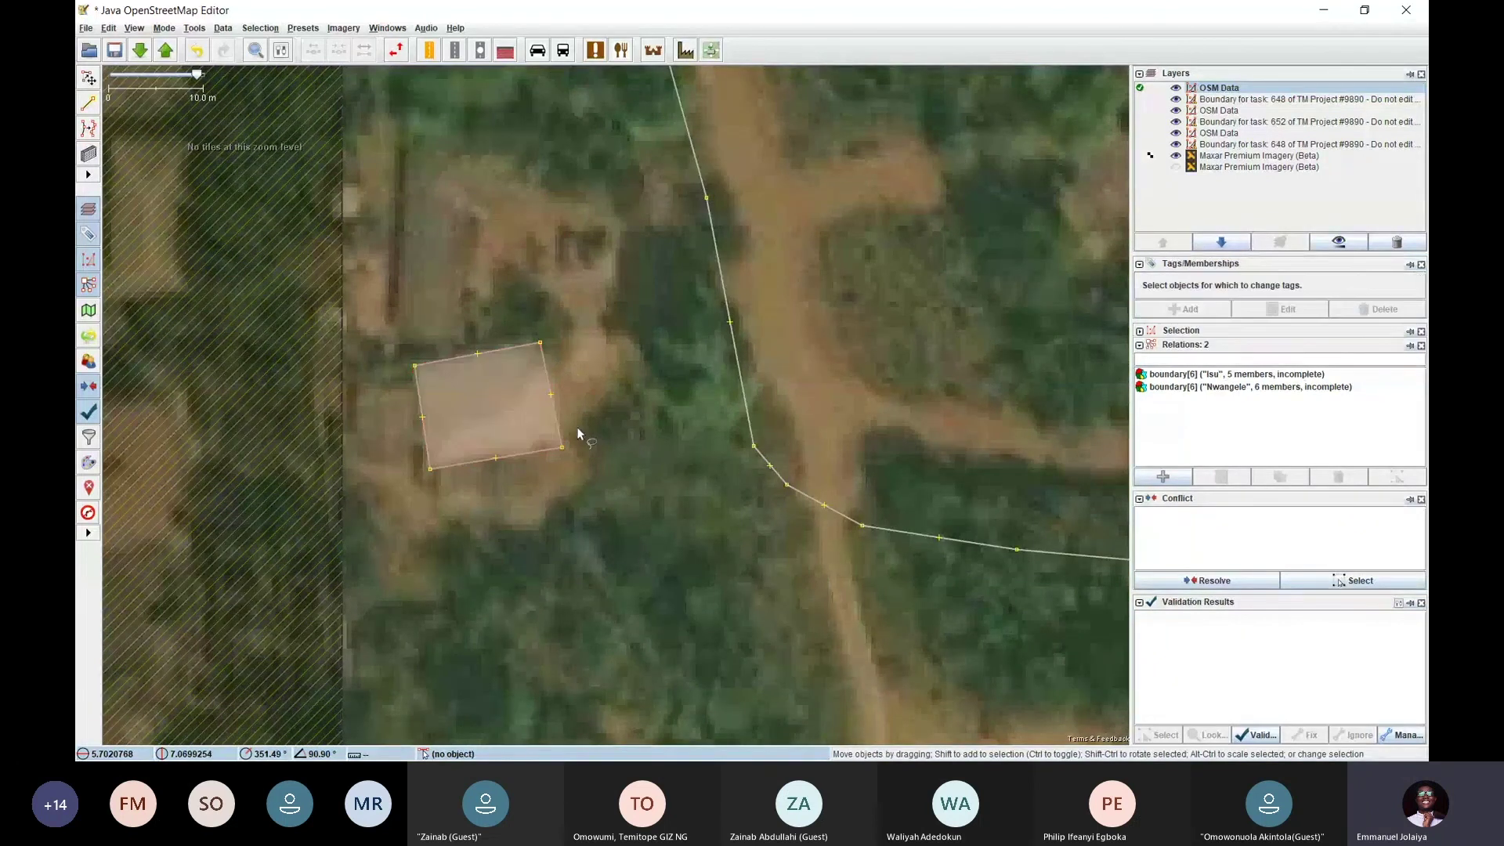
{"action": "left_click", "coordinate": [545, 367]}
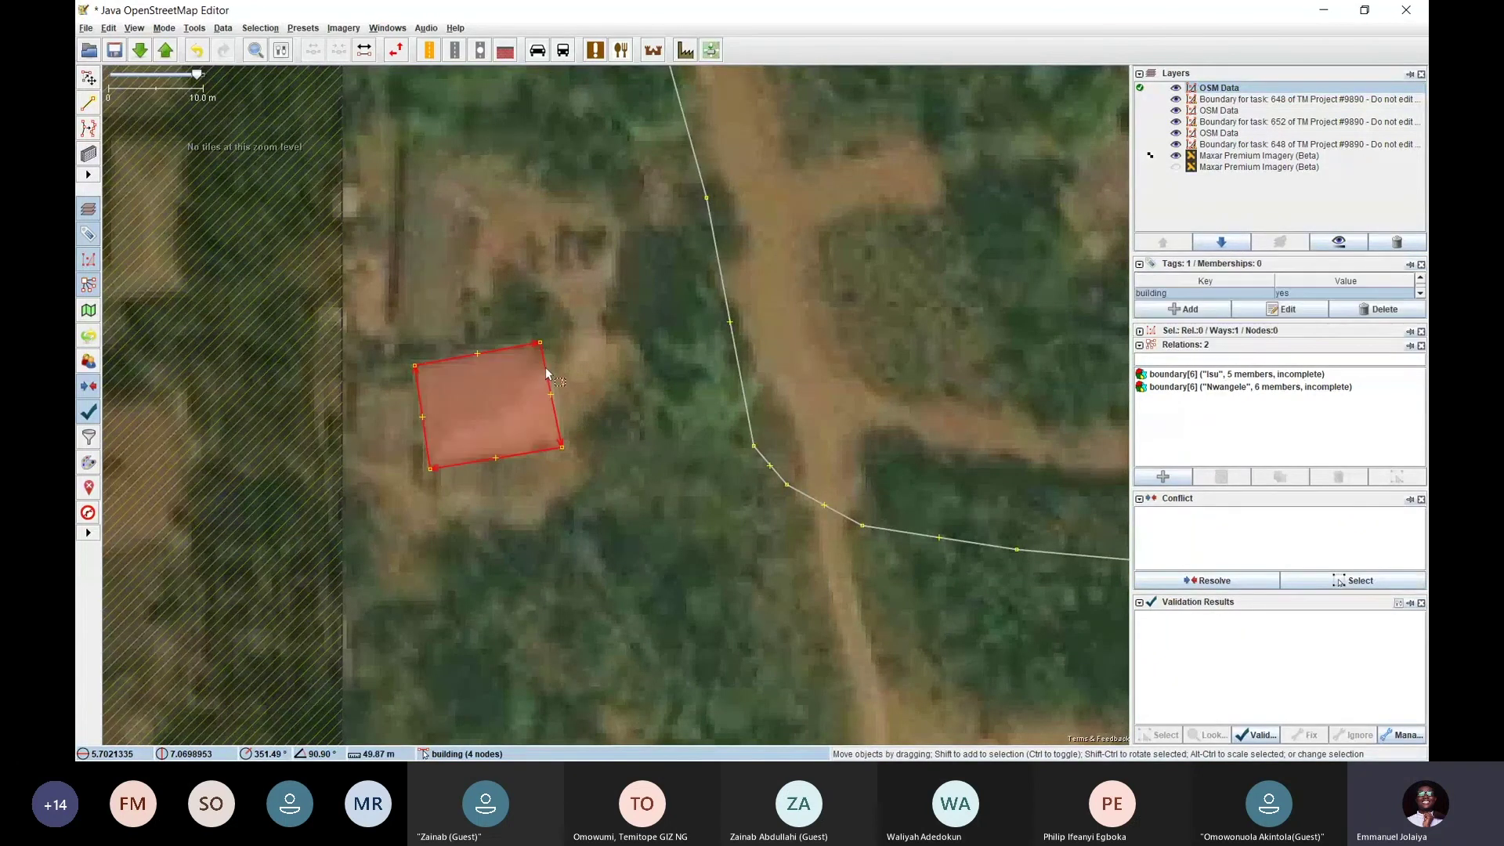
{"action": "key", "text": "Delete"}
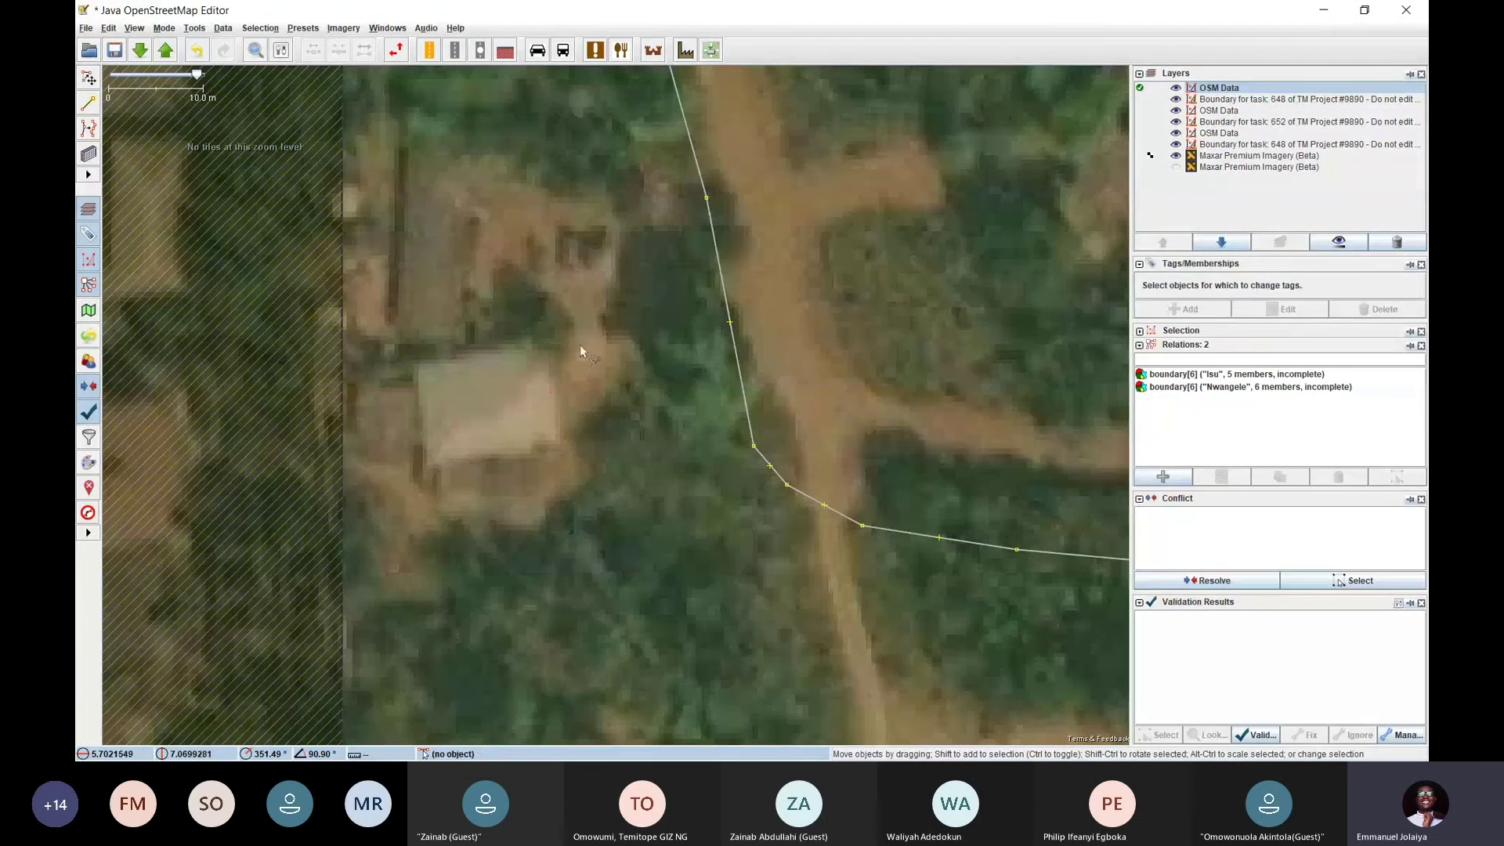
{"action": "scroll", "coordinate": [581, 346], "scroll_direction": "down", "scroll_amount": 3}
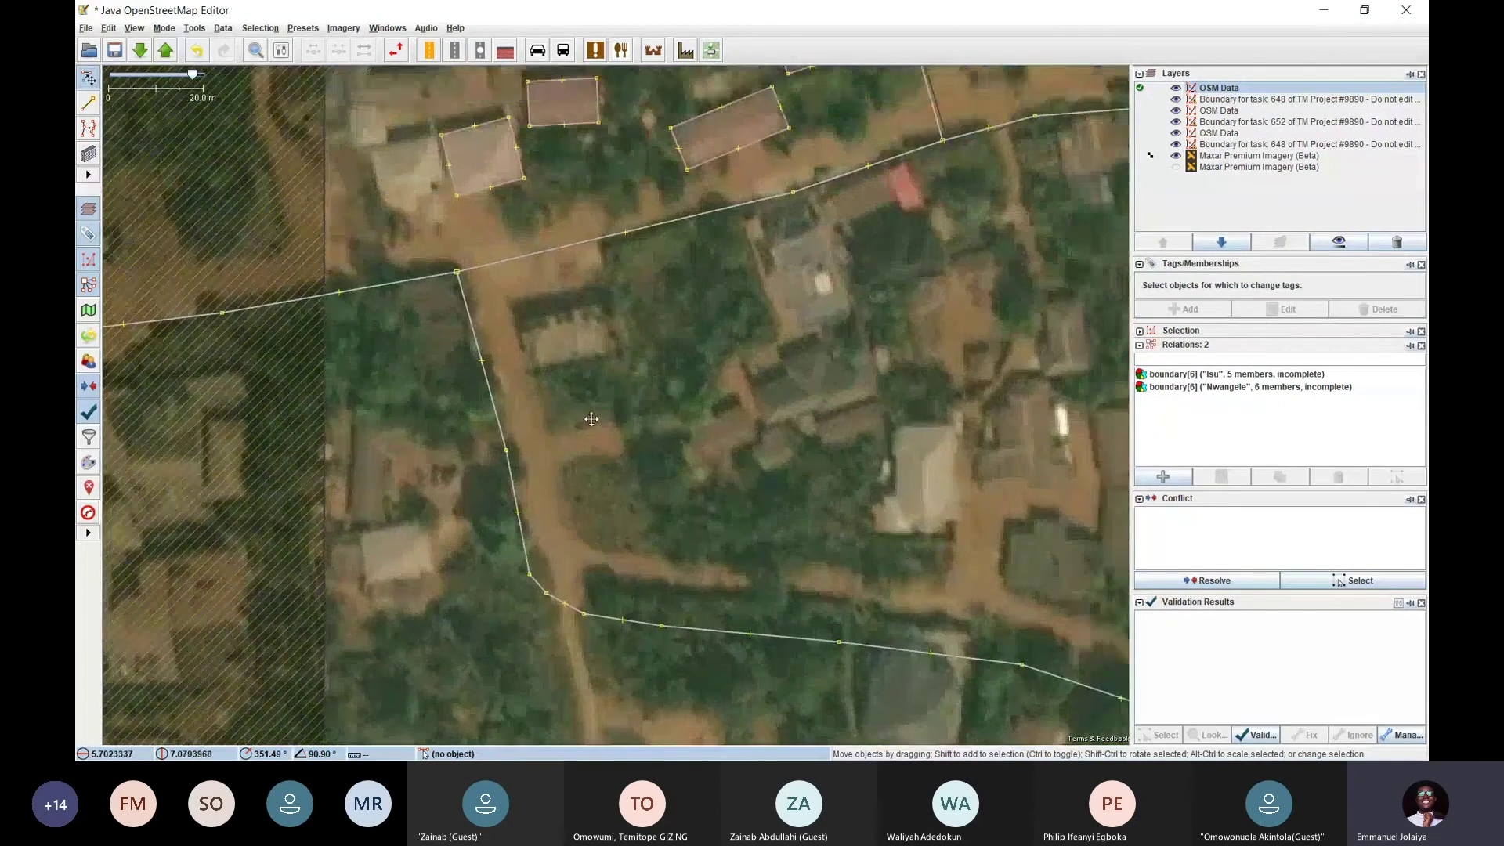
Pan across the task area to the square roof and switch to Draw buildings mode
{"action": "left_click_drag", "start_coordinate": [591, 419], "coordinate": [275, 395]}
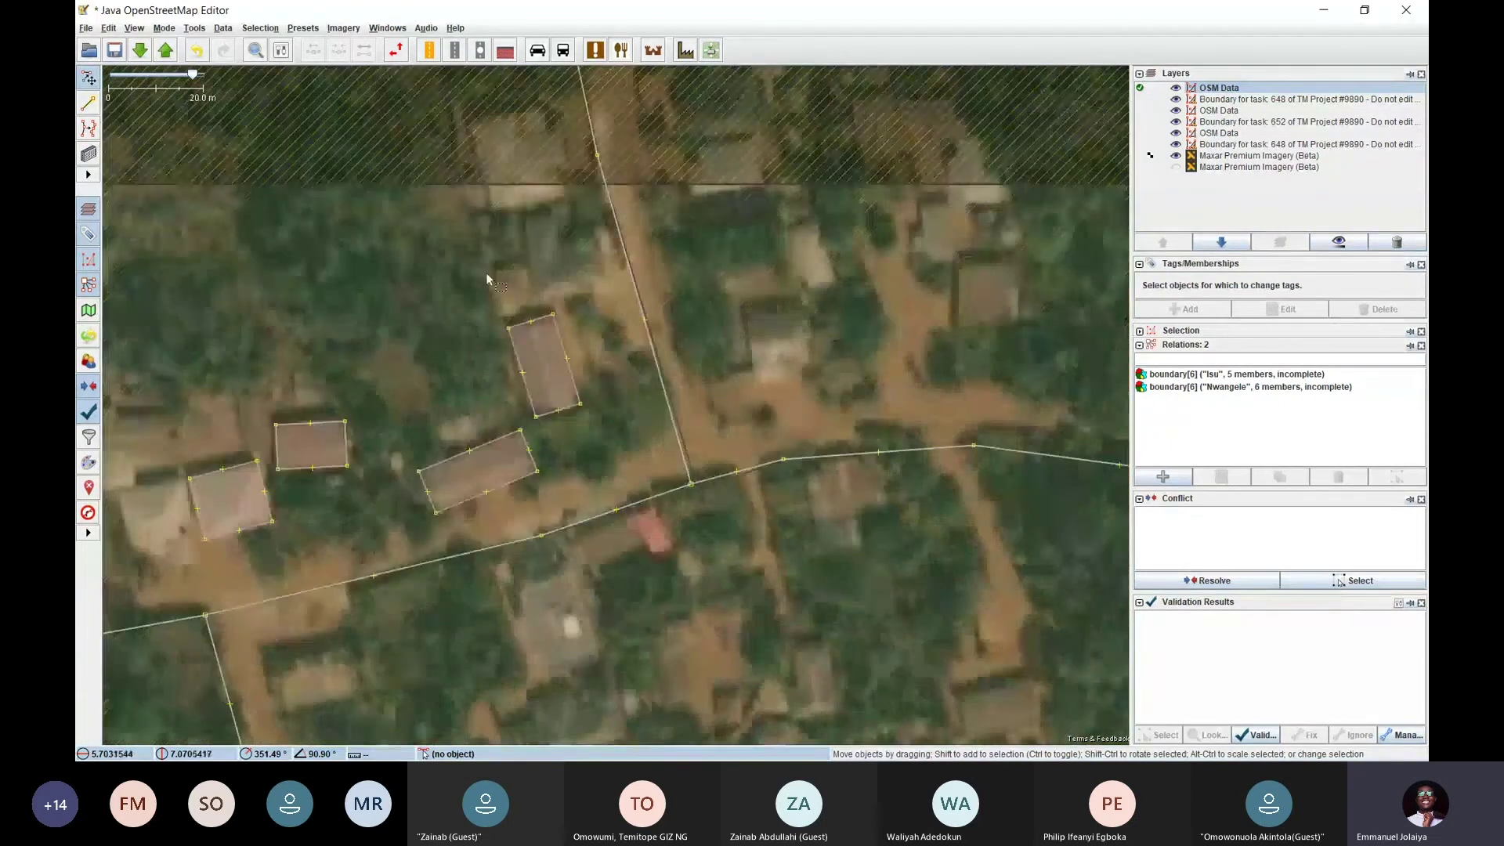
{"action": "left_click_drag", "start_coordinate": [614, 403], "coordinate": [629, 251]}
{"action": "left_click_drag", "start_coordinate": [495, 415], "coordinate": [561, 298]}
{"action": "left_click_drag", "start_coordinate": [422, 377], "coordinate": [598, 258]}
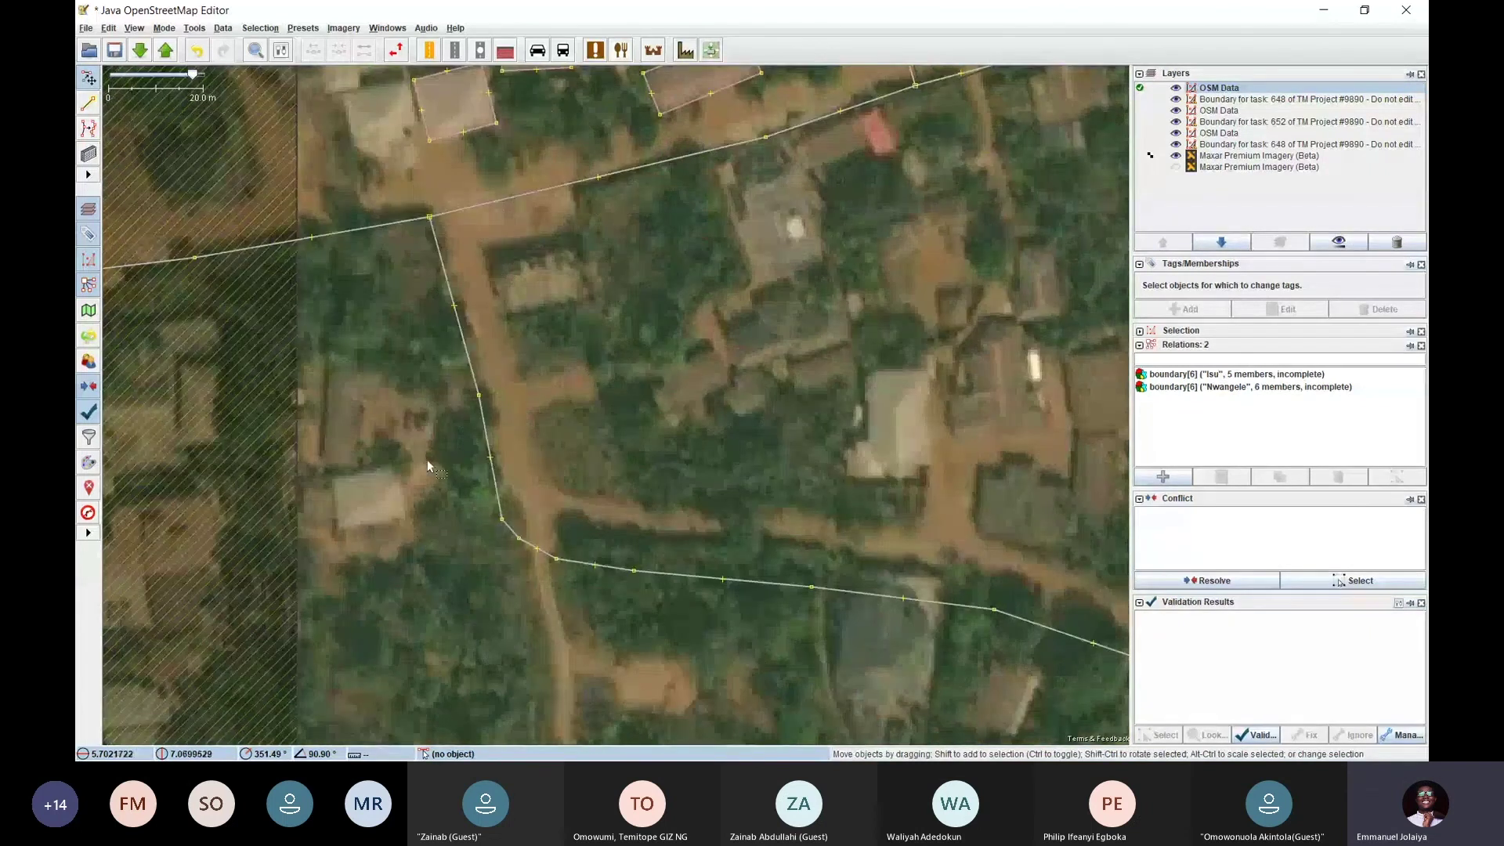
{"action": "left_click_drag", "start_coordinate": [426, 459], "coordinate": [480, 354]}
{"action": "scroll", "coordinate": [481, 351], "scroll_direction": "up", "scroll_amount": 2}
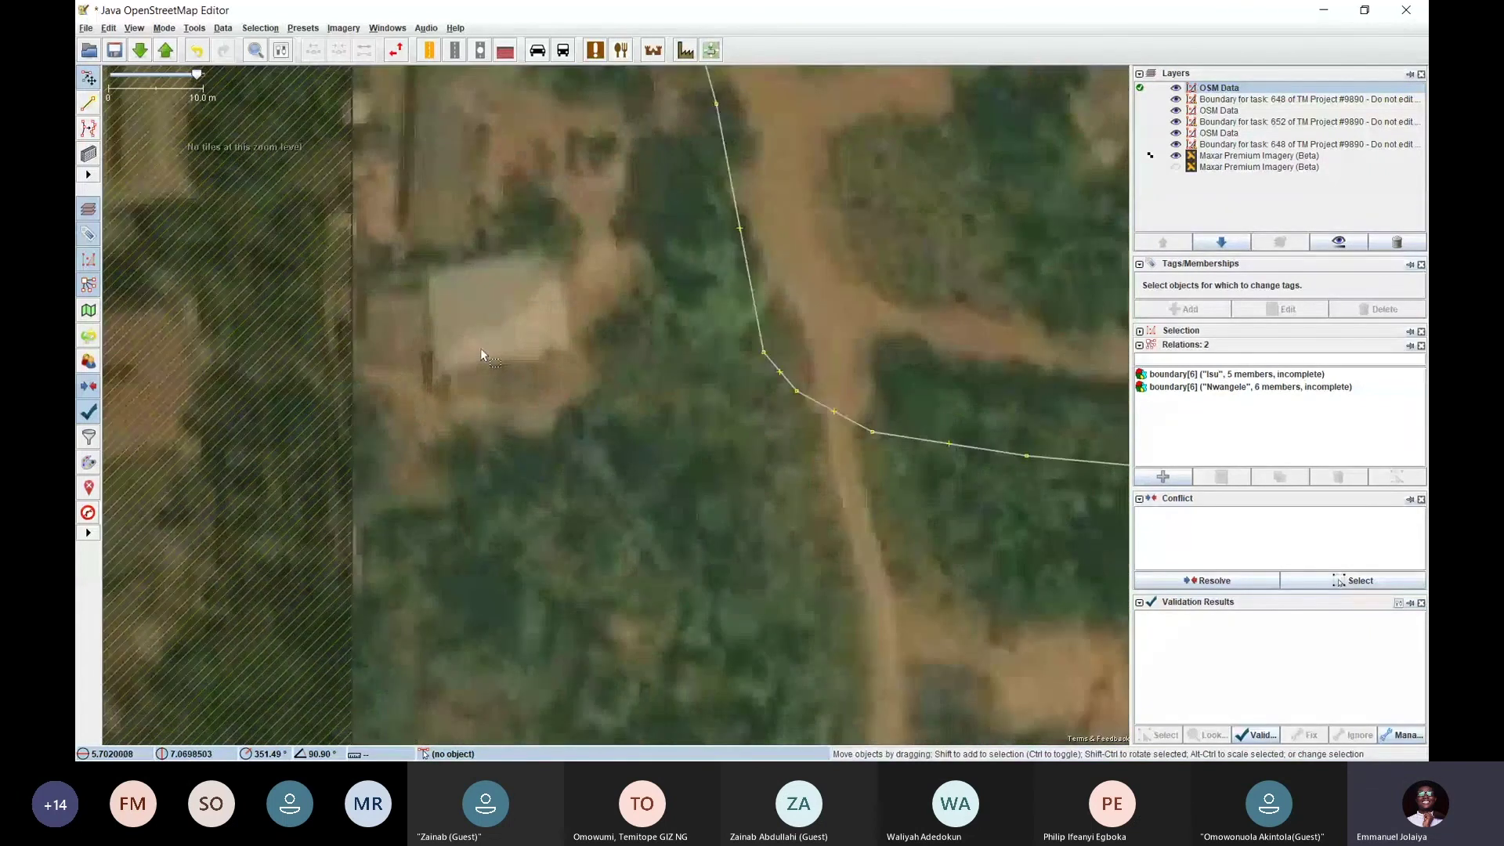
{"action": "key", "text": "b"}
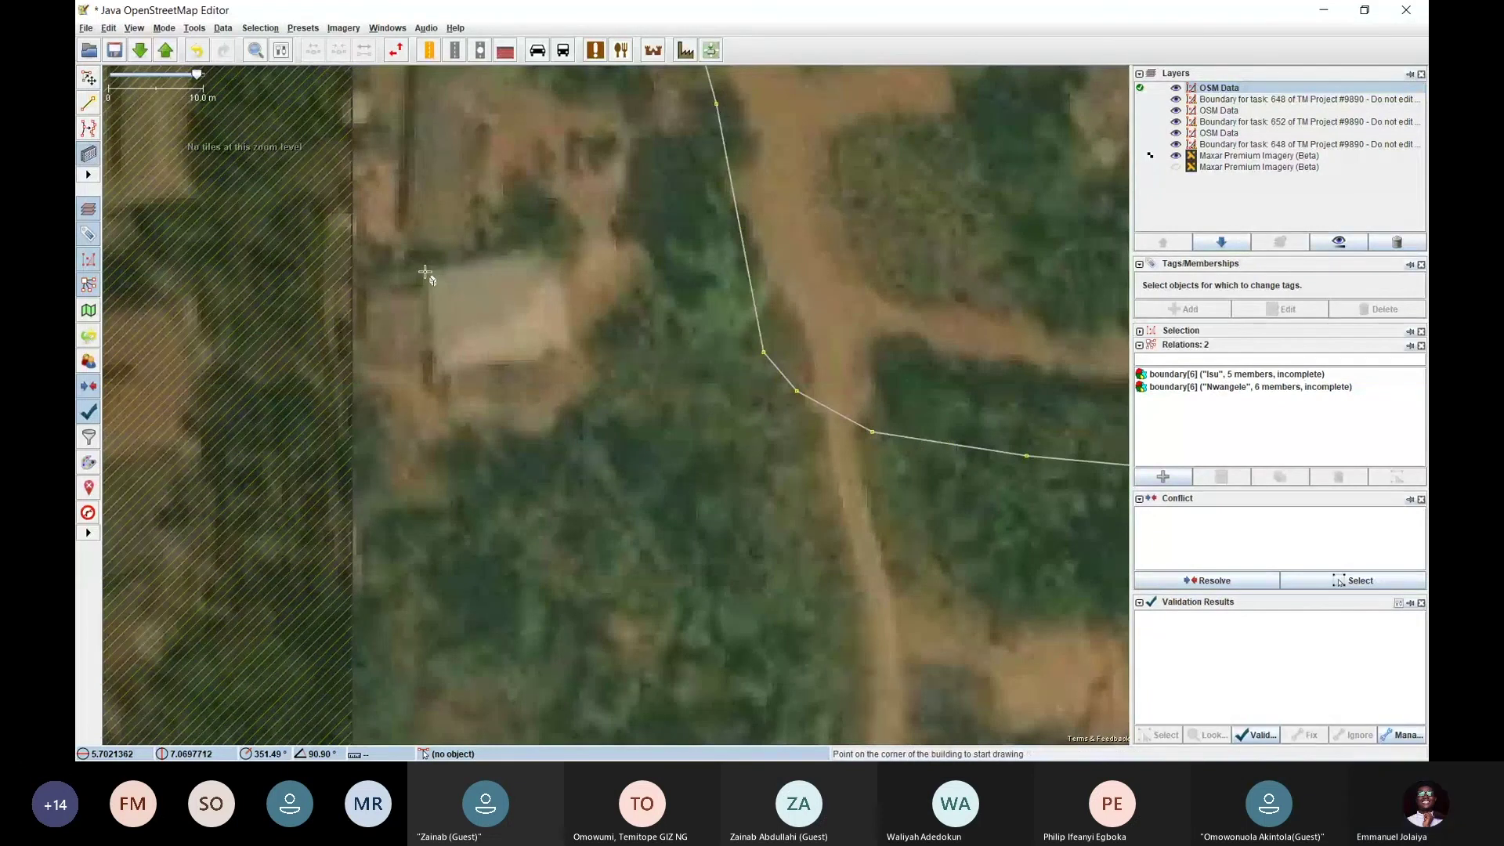
Trace the square roof beside the boundary line as a rectangular building
{"action": "left_click", "coordinate": [426, 271]}
{"action": "left_click", "coordinate": [552, 251]}
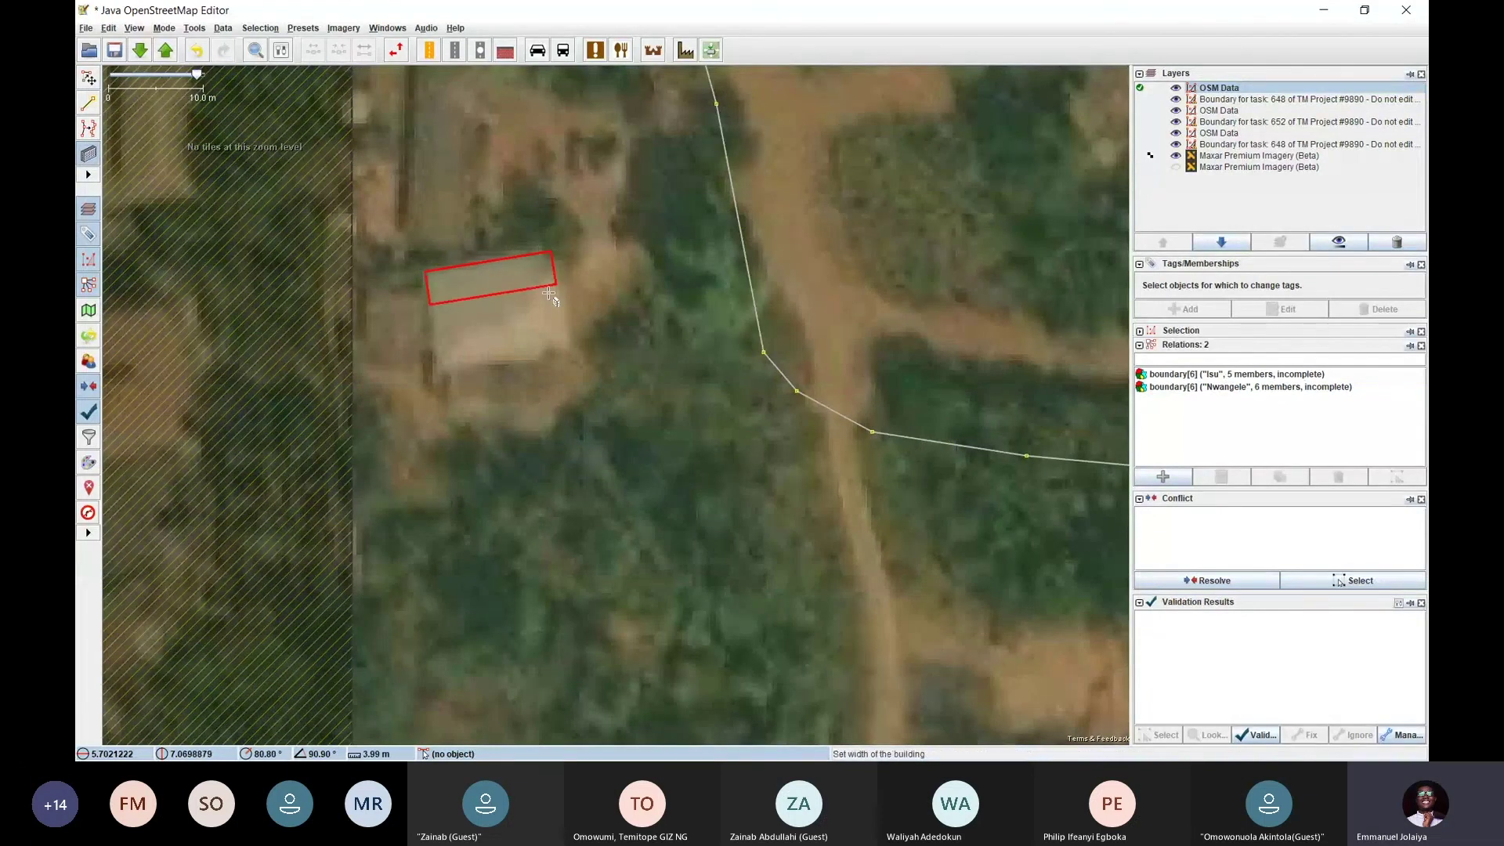
{"action": "left_click", "coordinate": [558, 357]}
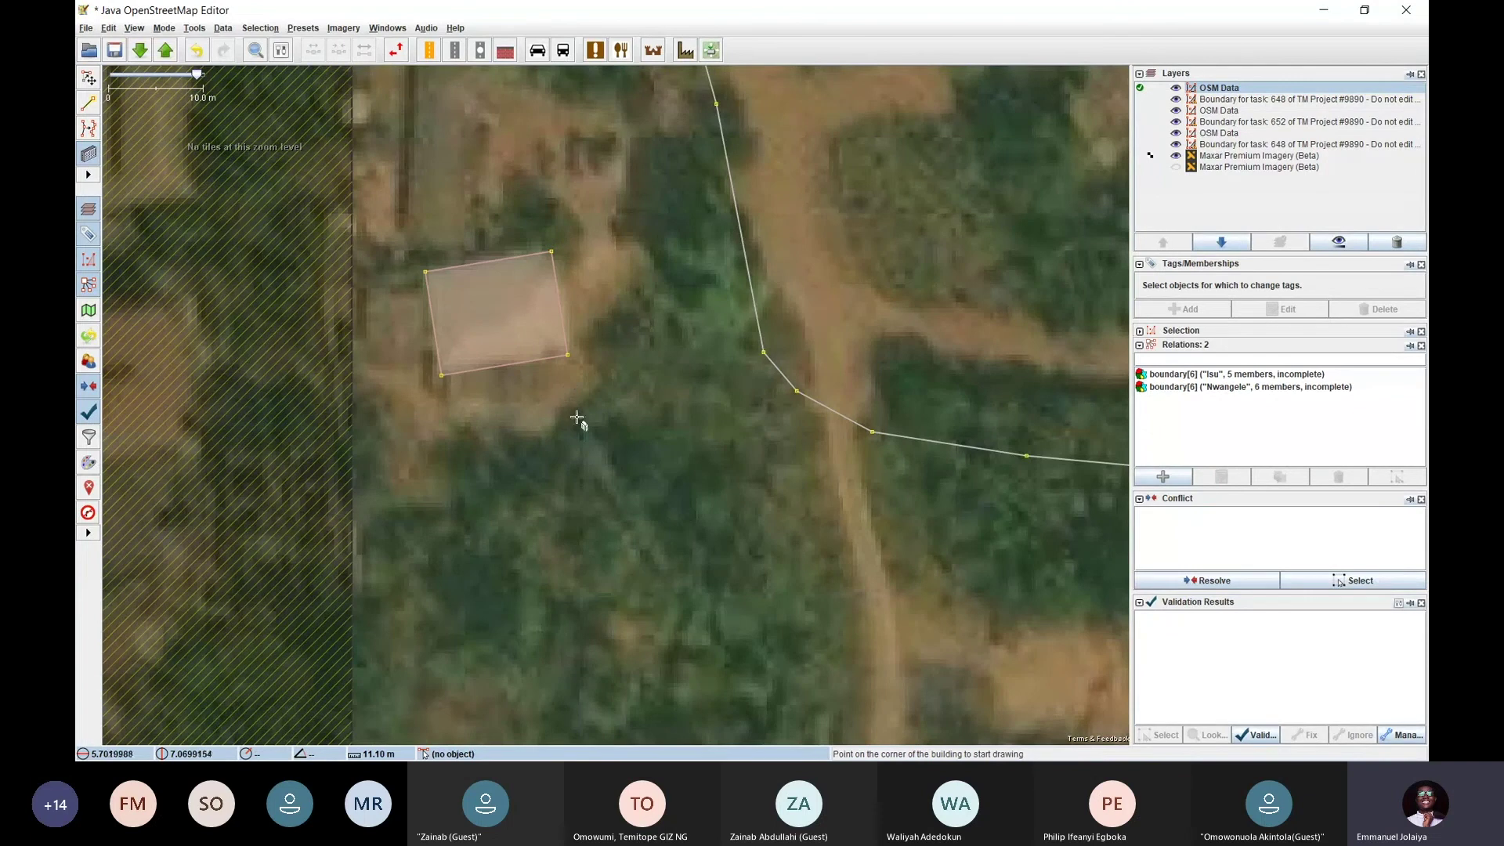
Move to the next untraced house and draw its rectangular outline
{"action": "scroll", "coordinate": [577, 418], "scroll_direction": "down", "scroll_amount": 2}
{"action": "scroll", "coordinate": [580, 421], "scroll_direction": "down", "scroll_amount": 2}
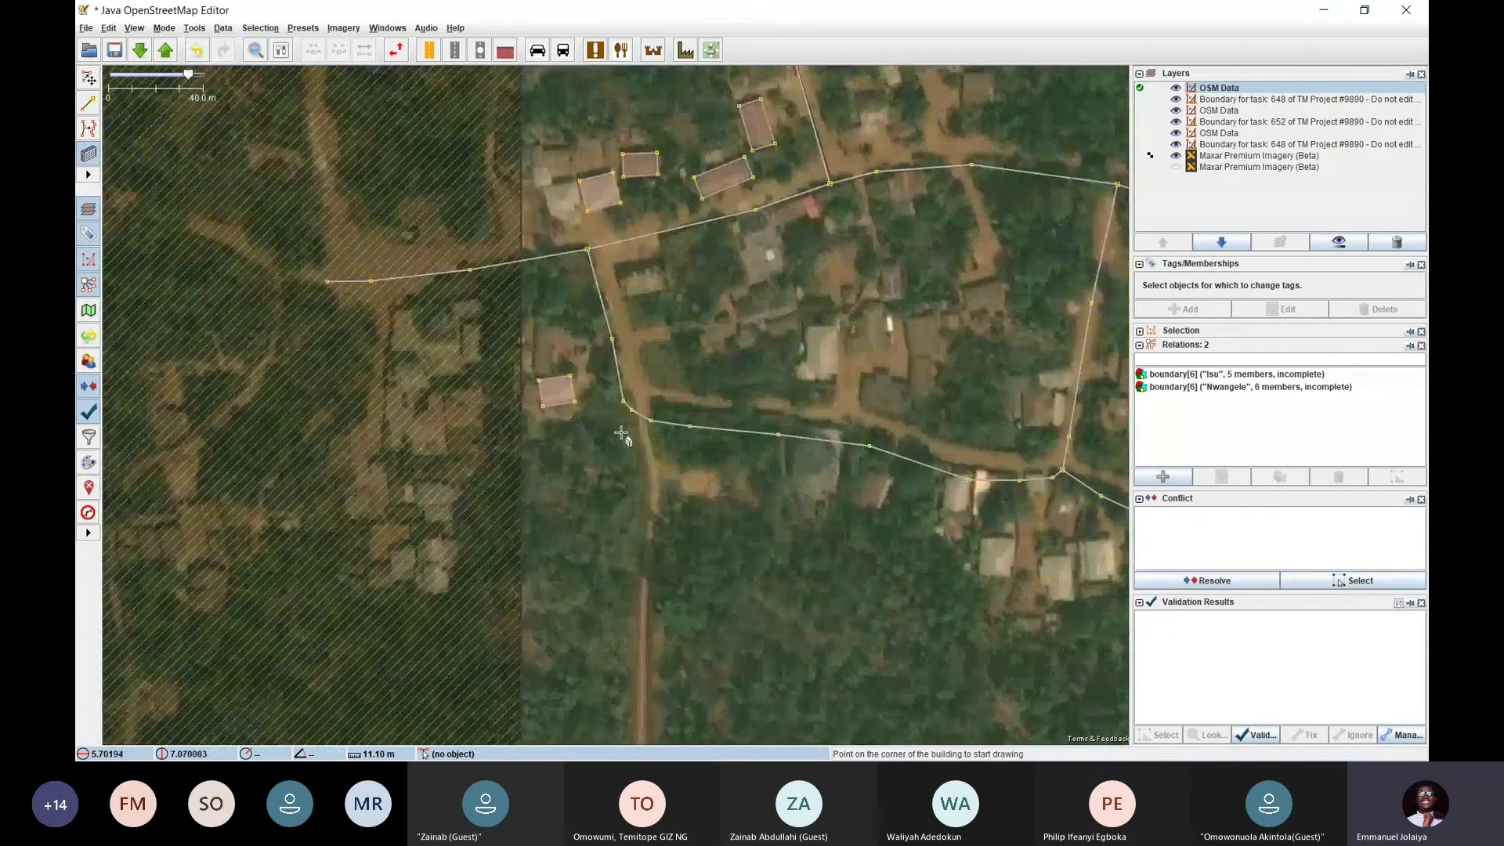
{"action": "left_click_drag", "start_coordinate": [506, 396], "coordinate": [476, 377]}
{"action": "left_click_drag", "start_coordinate": [705, 345], "coordinate": [600, 420]}
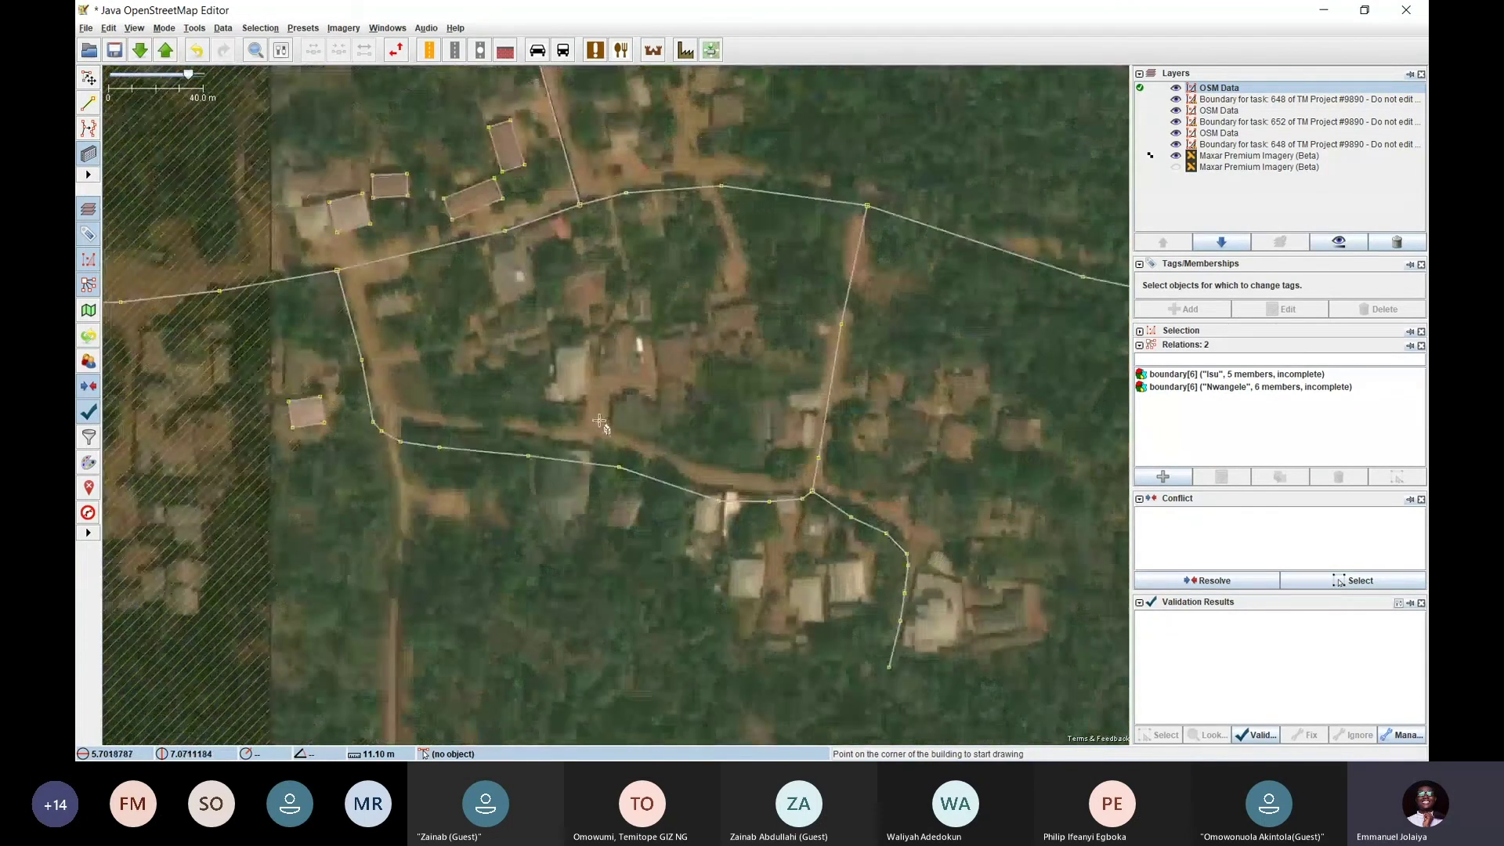
{"action": "scroll", "coordinate": [705, 325], "scroll_direction": "up", "scroll_amount": 2}
{"action": "scroll", "coordinate": [719, 313], "scroll_direction": "up", "scroll_amount": 2}
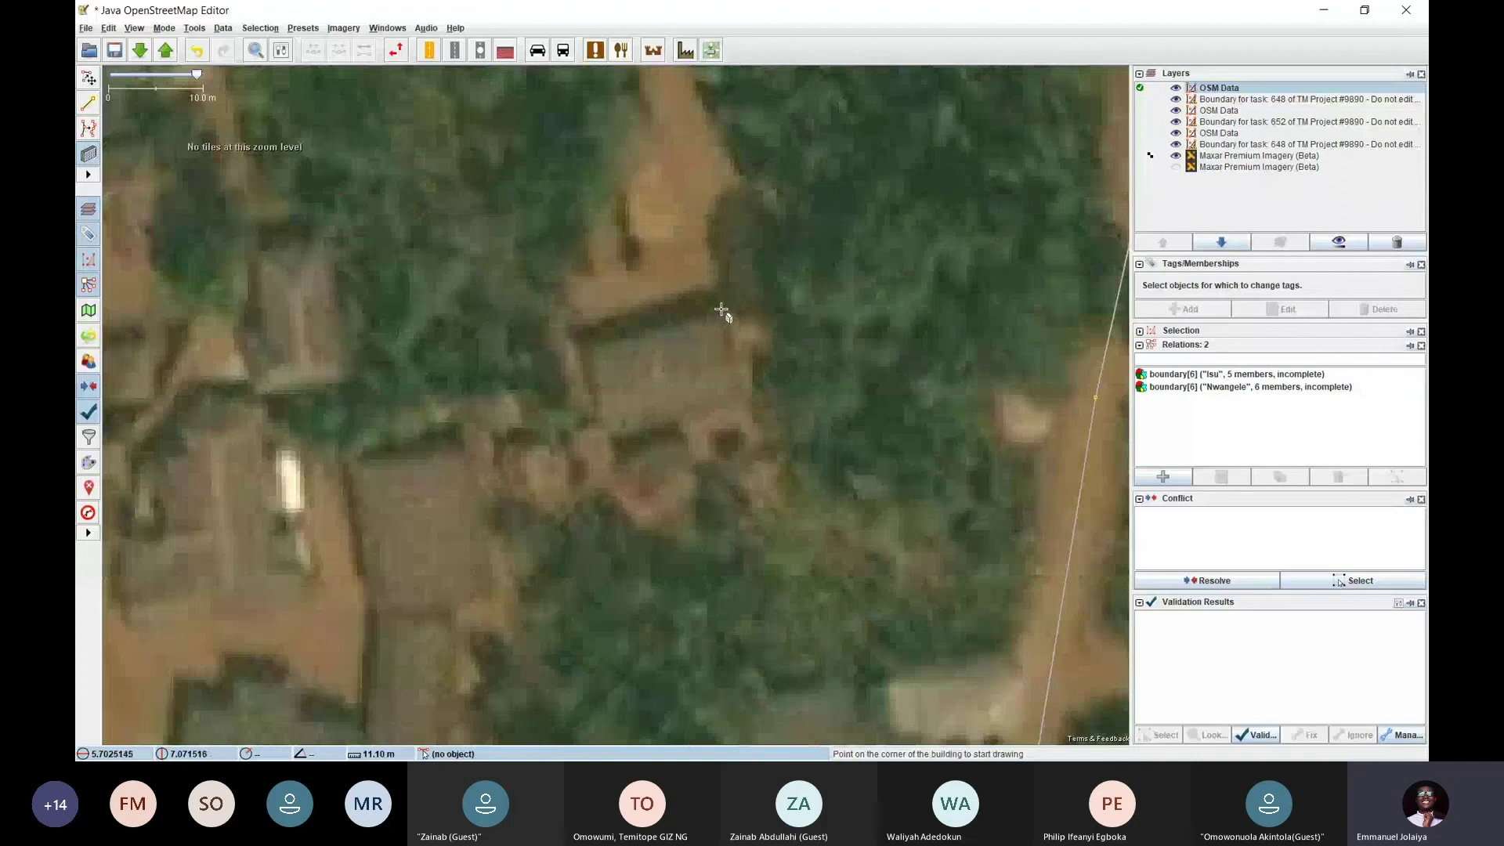
{"action": "left_click", "coordinate": [720, 309]}
{"action": "left_click", "coordinate": [586, 342]}
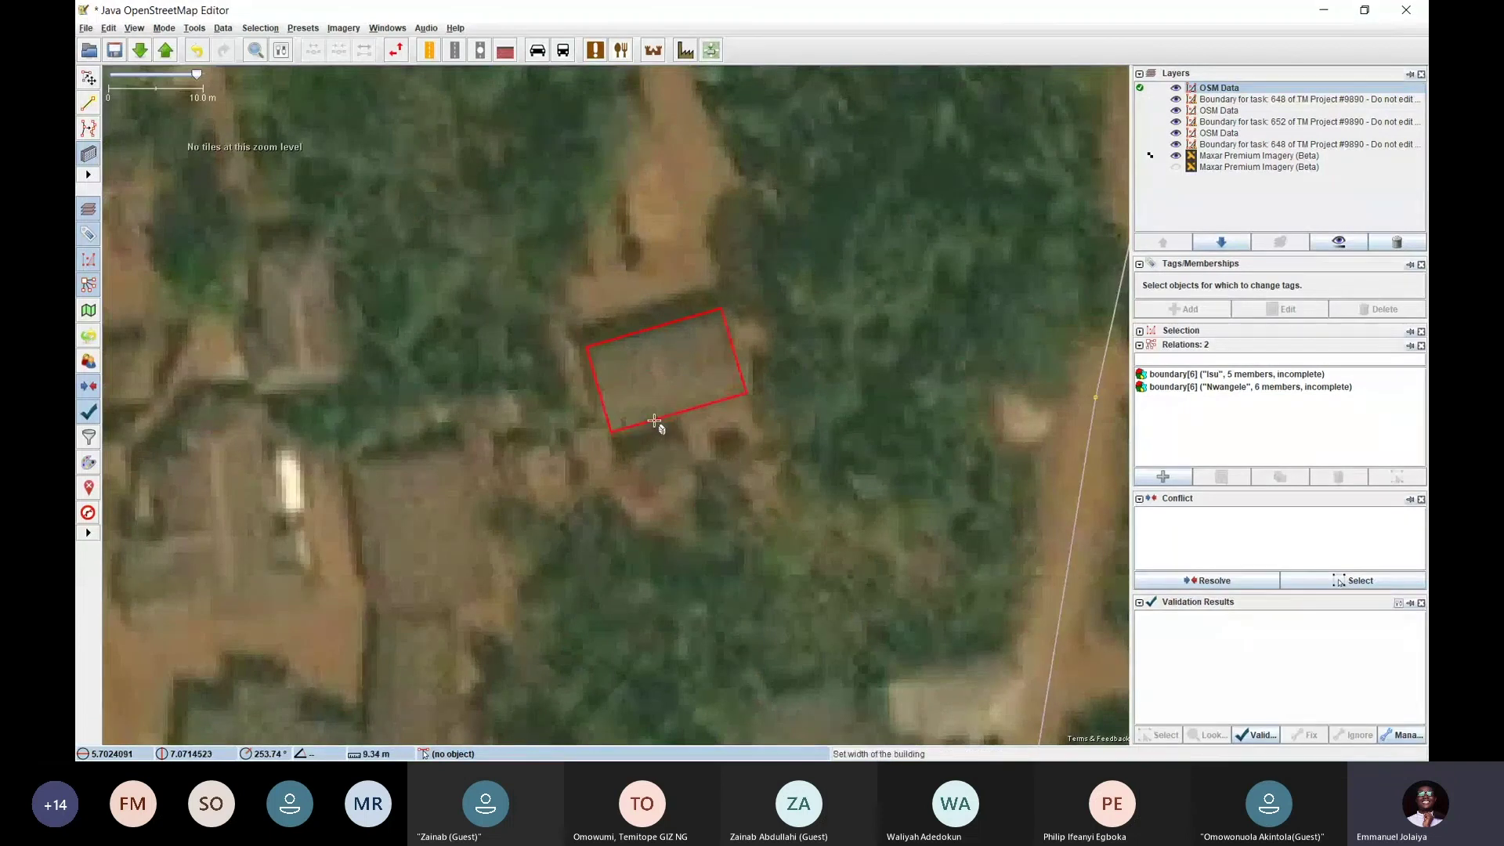
{"action": "left_click", "coordinate": [670, 430]}
Draw a third rectangular building on the neighbouring roof
{"action": "scroll", "coordinate": [672, 429], "scroll_direction": "down", "scroll_amount": 2}
{"action": "scroll", "coordinate": [568, 380], "scroll_direction": "down", "scroll_amount": 2}
{"action": "scroll", "coordinate": [571, 386], "scroll_direction": "up", "scroll_amount": 4}
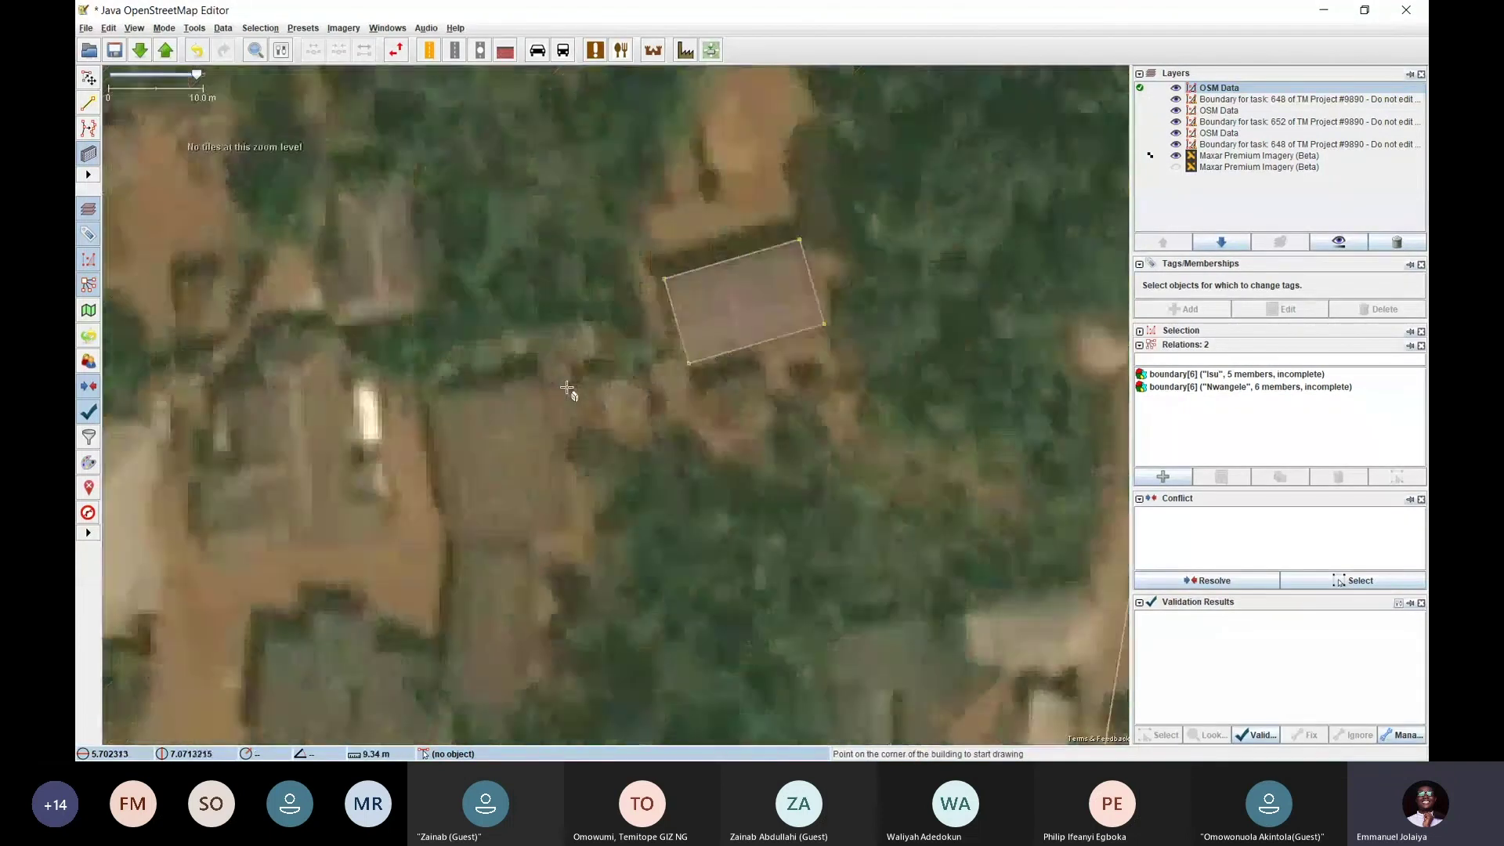
{"action": "scroll", "coordinate": [609, 241], "scroll_direction": "up", "scroll_amount": 1}
{"action": "left_click", "coordinate": [593, 214]}
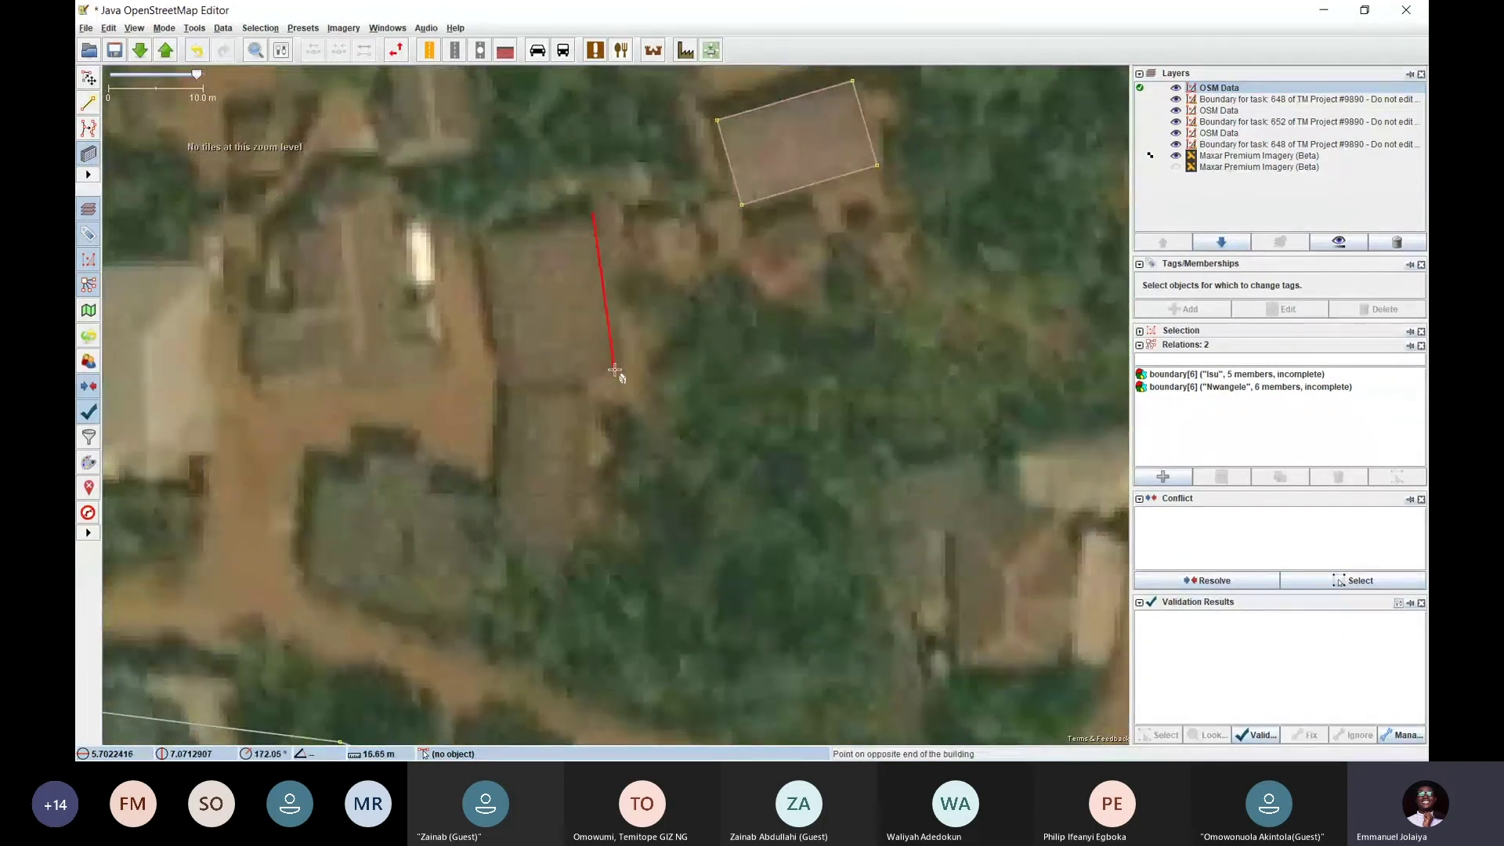
{"action": "left_click", "coordinate": [614, 366]}
{"action": "left_click", "coordinate": [503, 343]}
Pan past the road junction to the large compound in the south-east
{"action": "scroll", "coordinate": [692, 332], "scroll_direction": "down", "scroll_amount": 2}
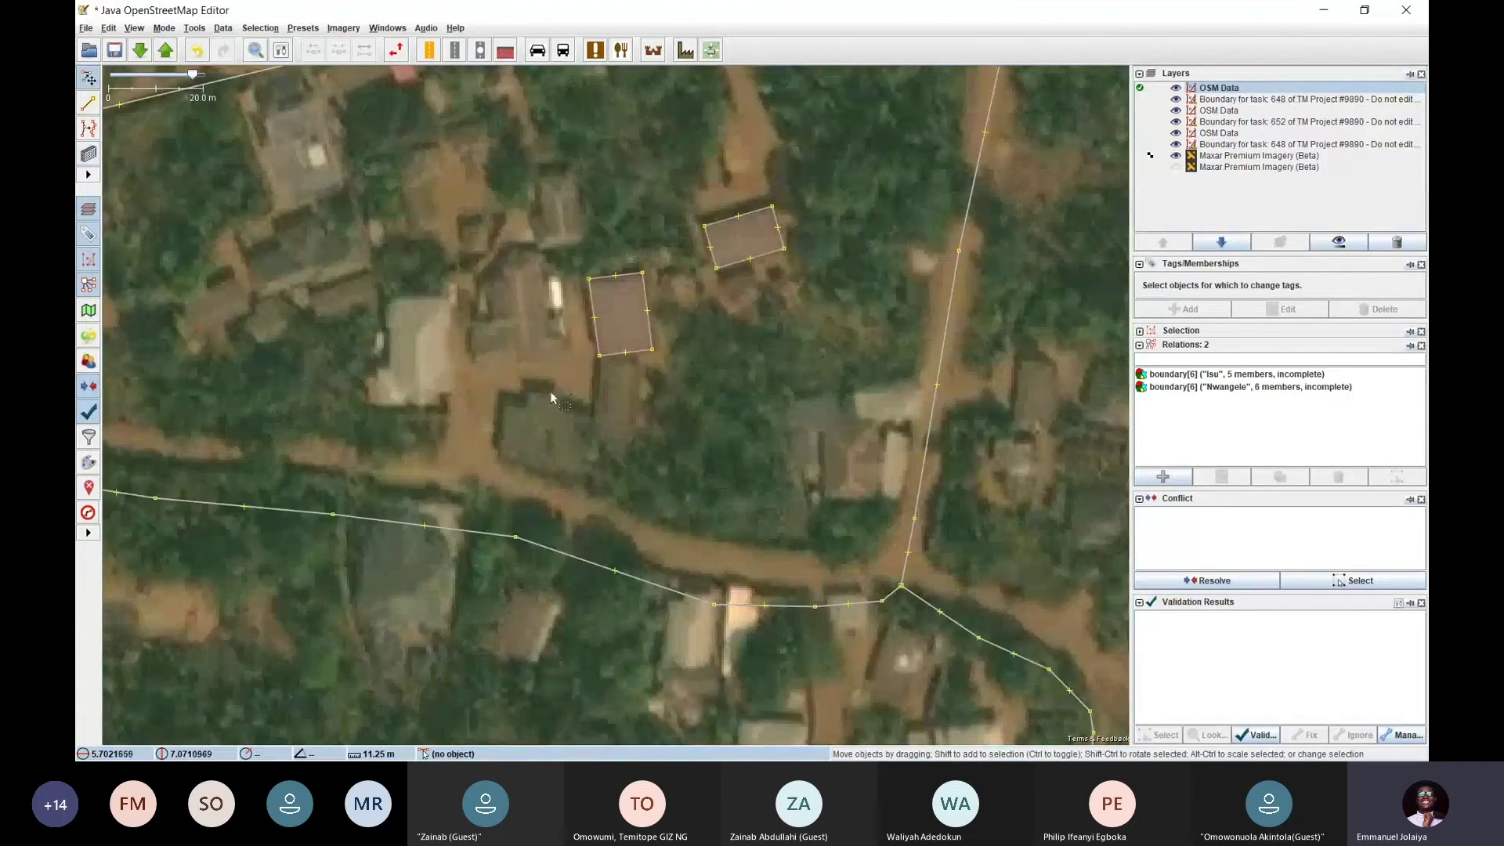
{"action": "left_click_drag", "start_coordinate": [576, 373], "coordinate": [644, 334]}
{"action": "left_click_drag", "start_coordinate": [585, 117], "coordinate": [548, 333]}
{"action": "left_click_drag", "start_coordinate": [696, 230], "coordinate": [695, 419]}
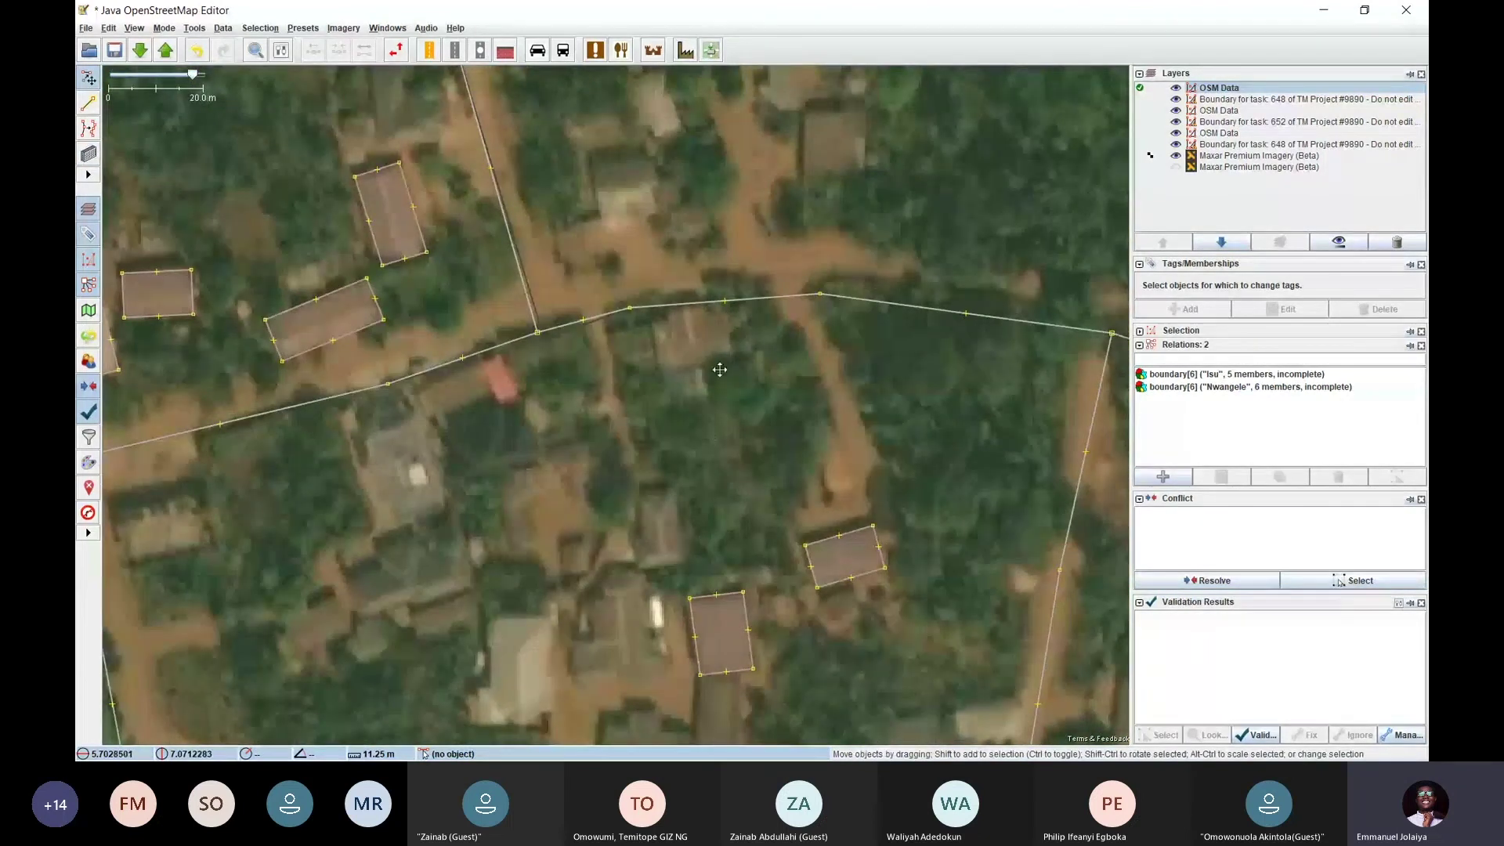
{"action": "left_click_drag", "start_coordinate": [672, 148], "coordinate": [656, 298]}
{"action": "mouse_move", "coordinate": [674, 359]}
{"action": "left_mouse_down"}
{"action": "mouse_move", "coordinate": [608, 202]}
{"action": "mouse_move", "coordinate": [657, 437]}
{"action": "mouse_move", "coordinate": [694, 215]}
{"action": "left_mouse_up"}
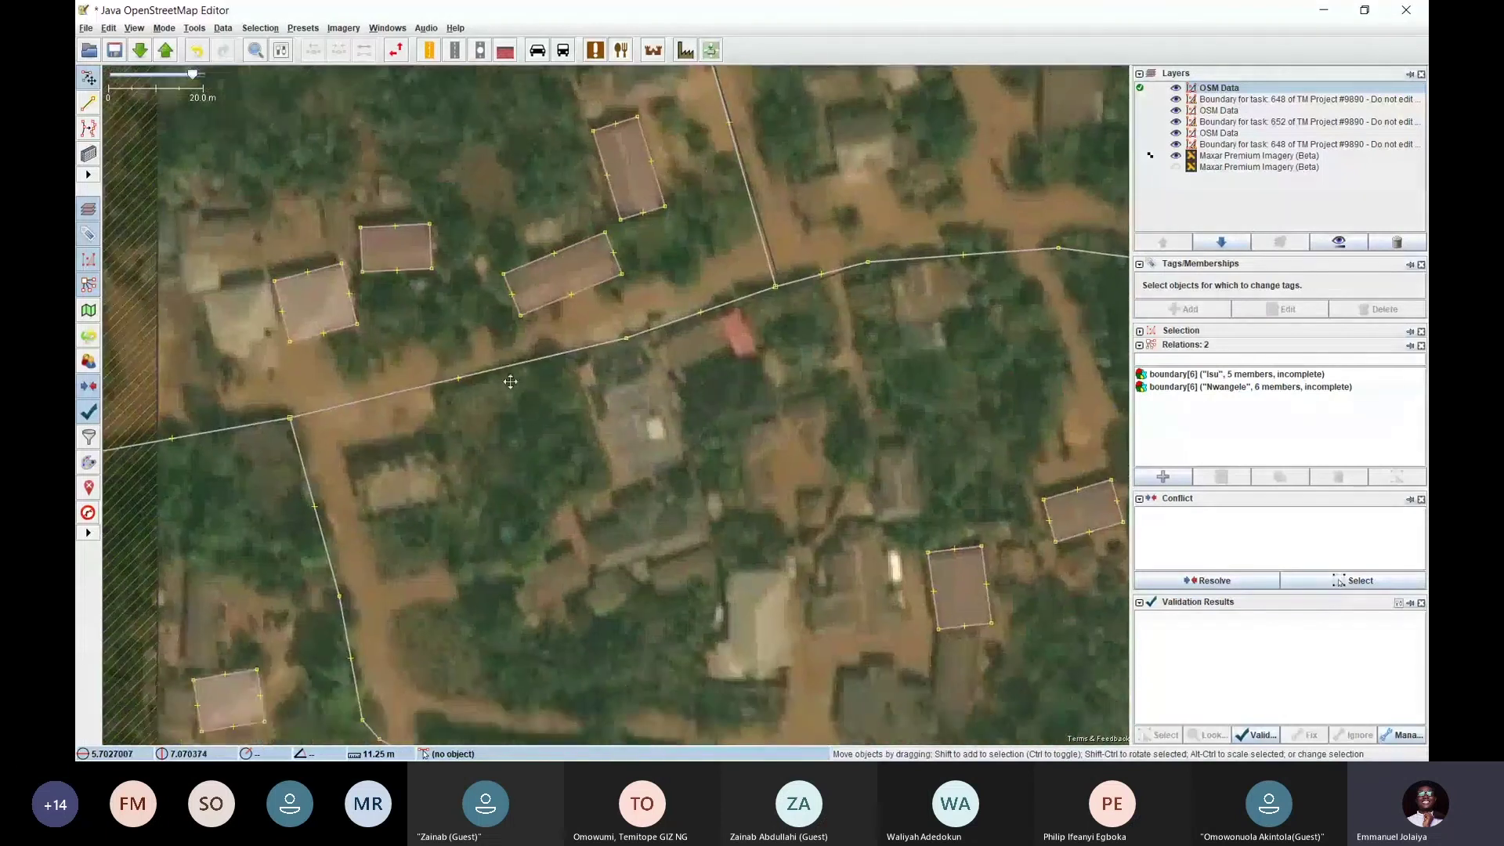
{"action": "left_click_drag", "start_coordinate": [547, 360], "coordinate": [532, 242]}
{"action": "left_click_drag", "start_coordinate": [557, 426], "coordinate": [493, 290]}
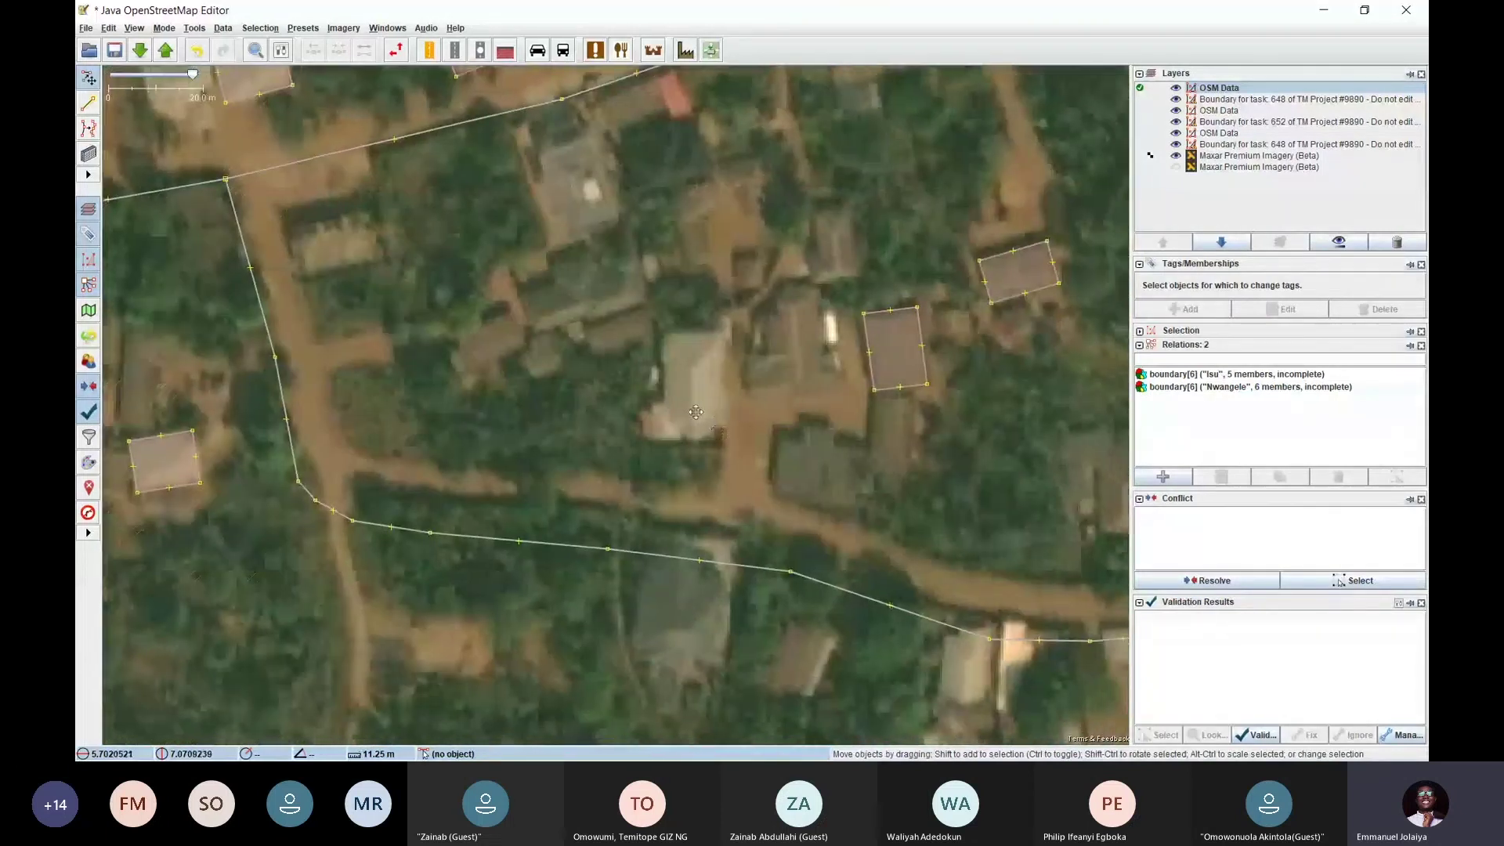
{"action": "left_click_drag", "start_coordinate": [913, 468], "coordinate": [415, 279]}
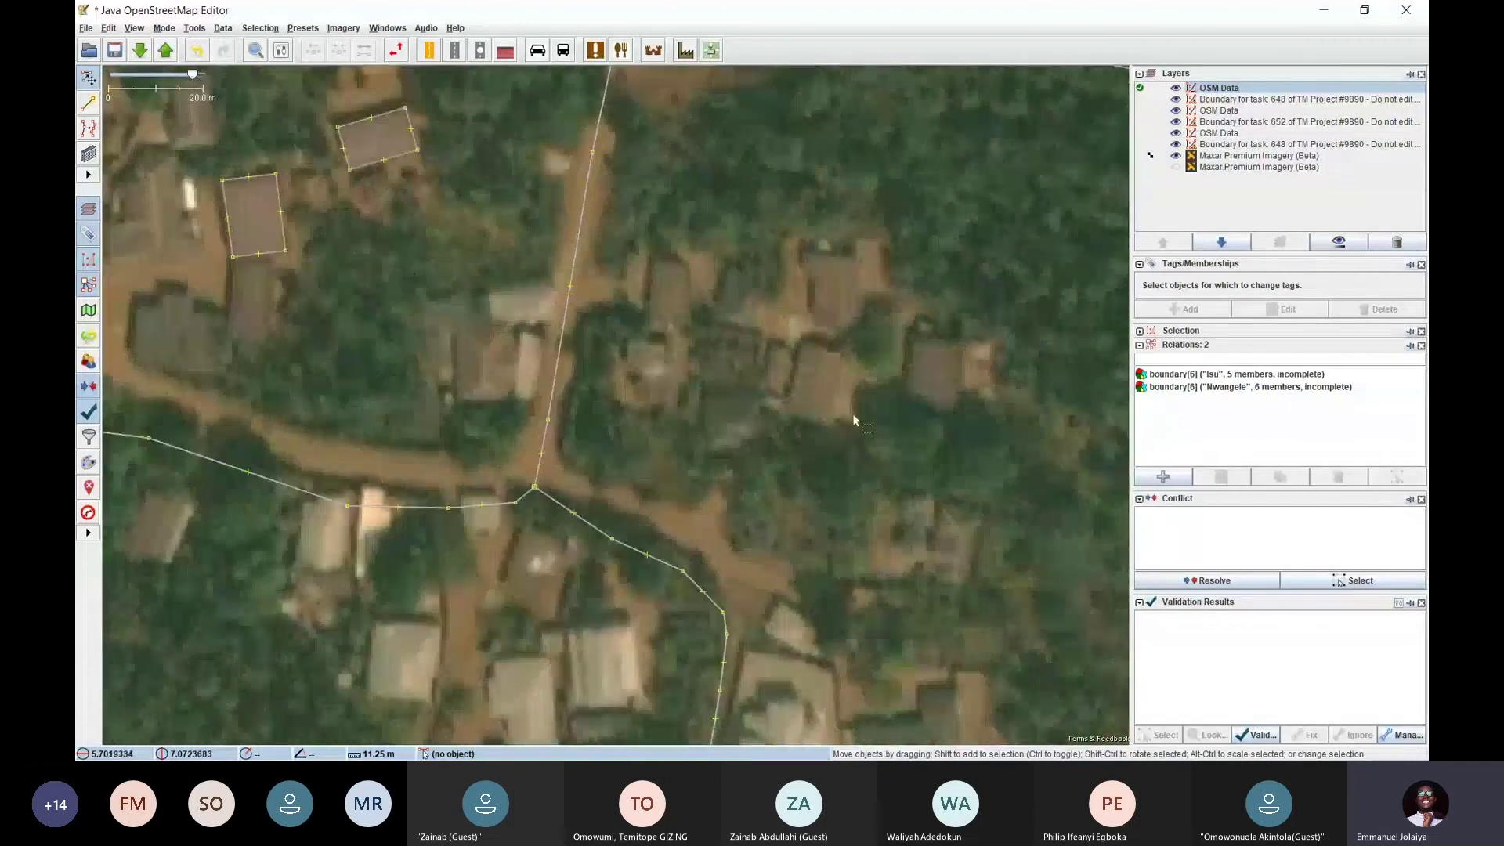
{"action": "left_click_drag", "start_coordinate": [858, 421], "coordinate": [779, 325]}
{"action": "left_click_drag", "start_coordinate": [859, 556], "coordinate": [782, 337]}
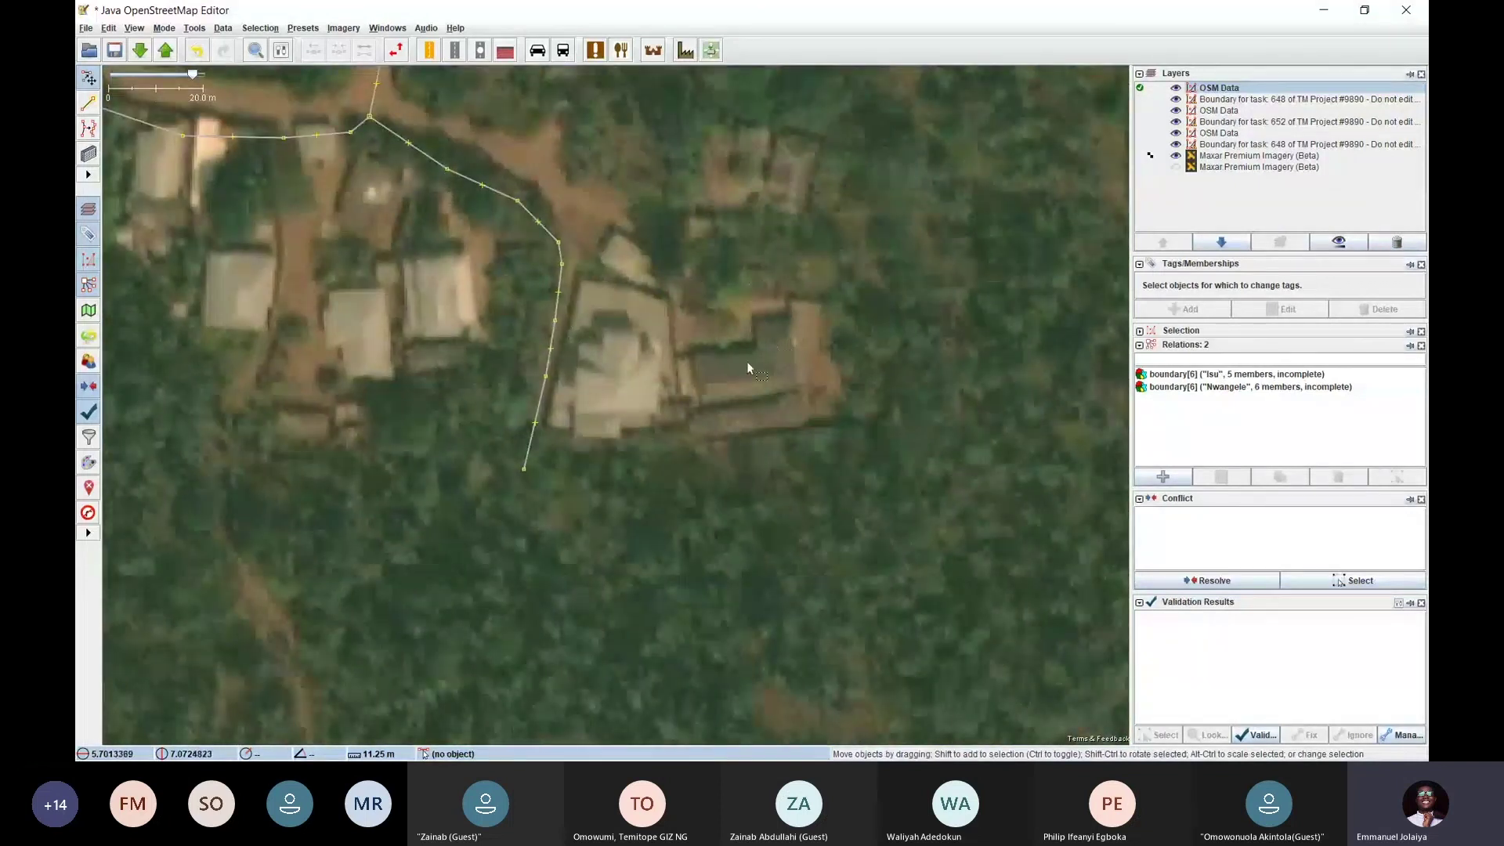
{"action": "scroll", "coordinate": [775, 341], "scroll_direction": "up", "scroll_amount": 2}
Trace the long roof east of the large compound as a rectangular building
{"action": "key", "text": "b"}
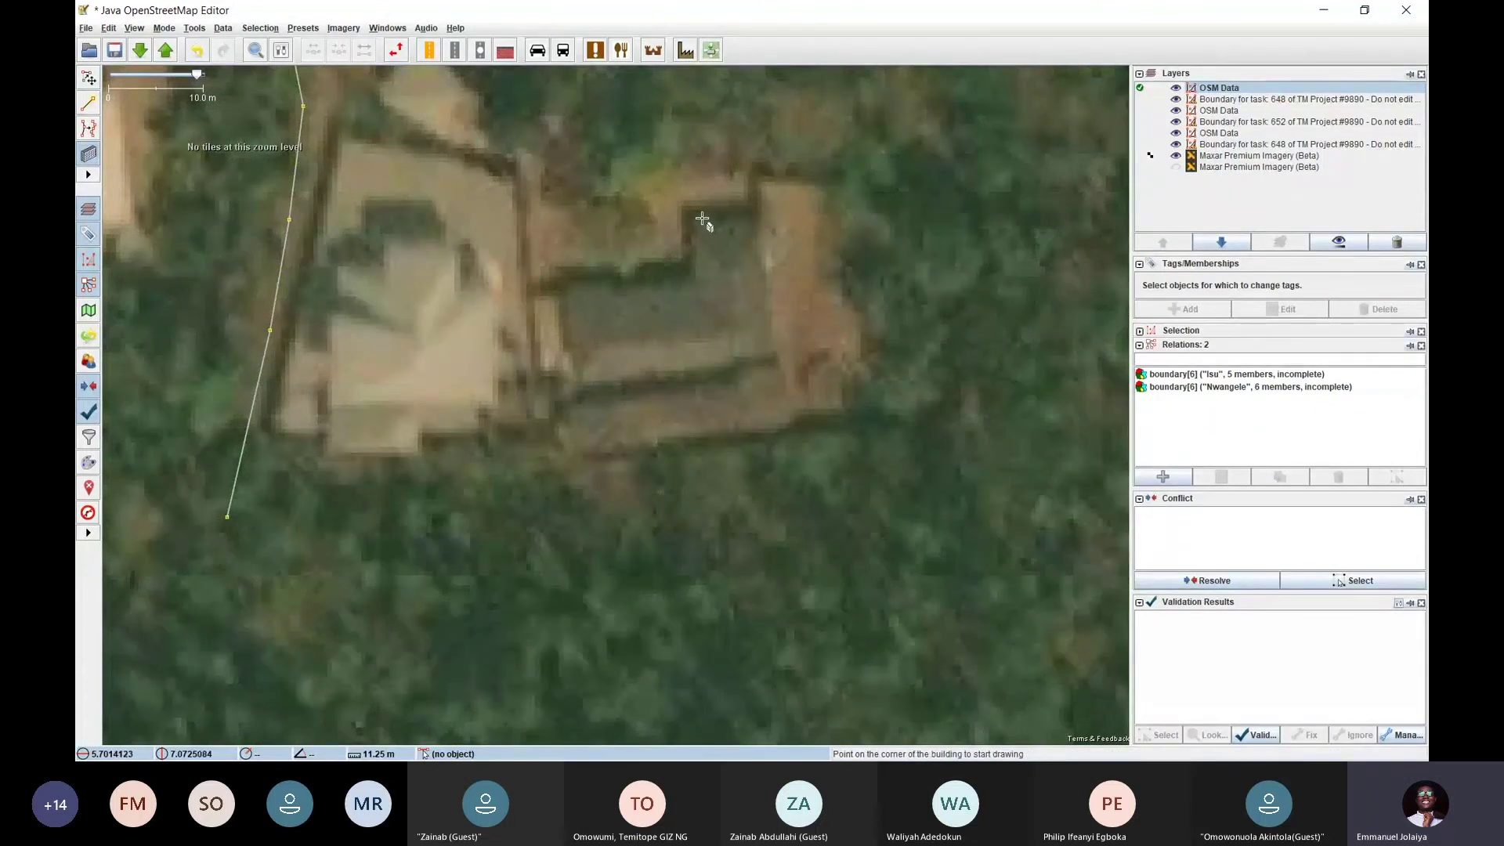
{"action": "key", "text": "s"}
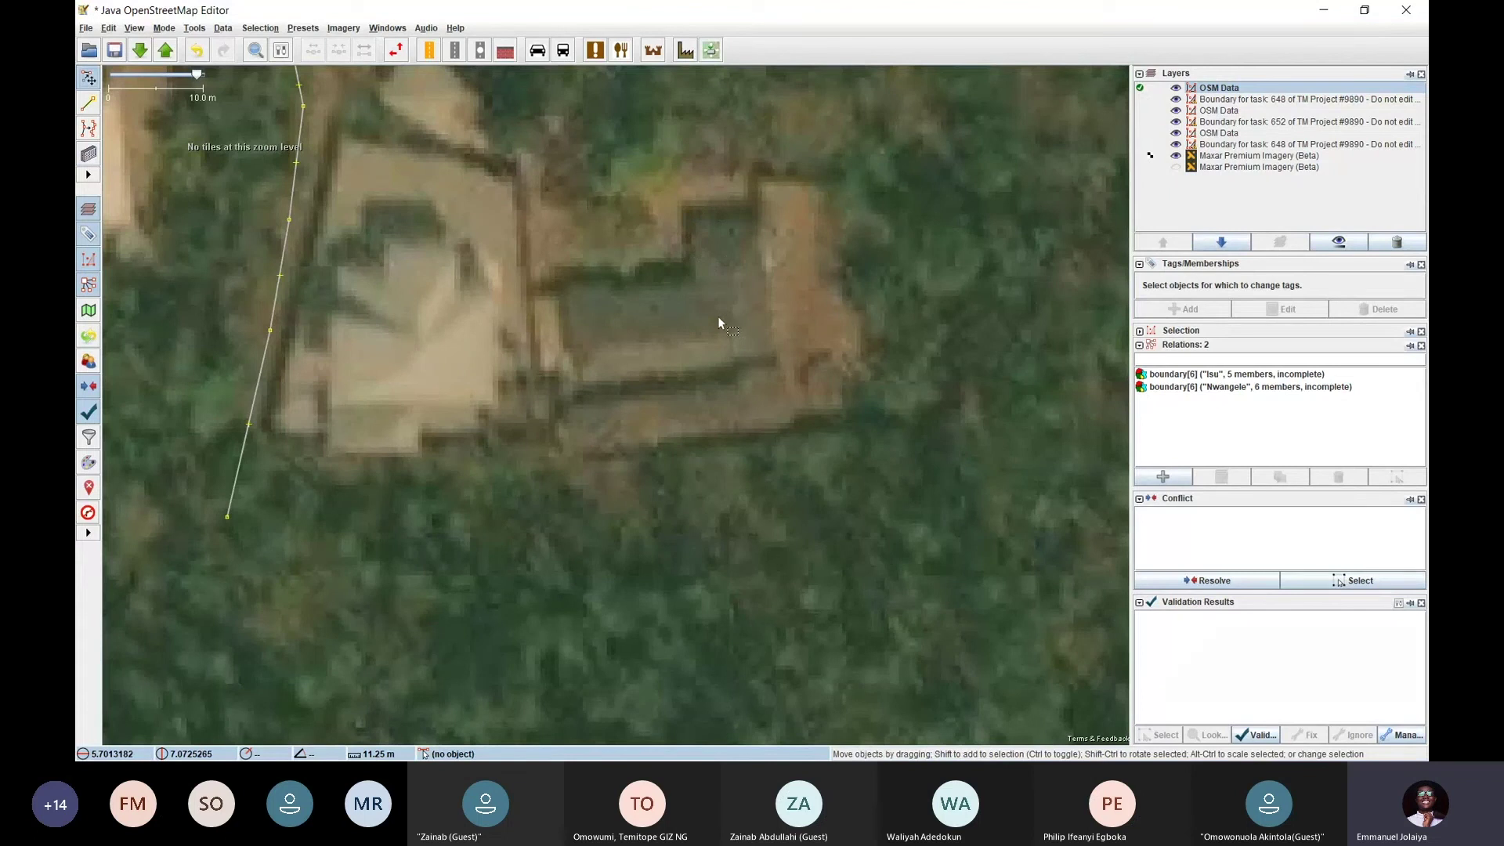
{"action": "key", "text": "b"}
{"action": "left_click", "coordinate": [567, 286]}
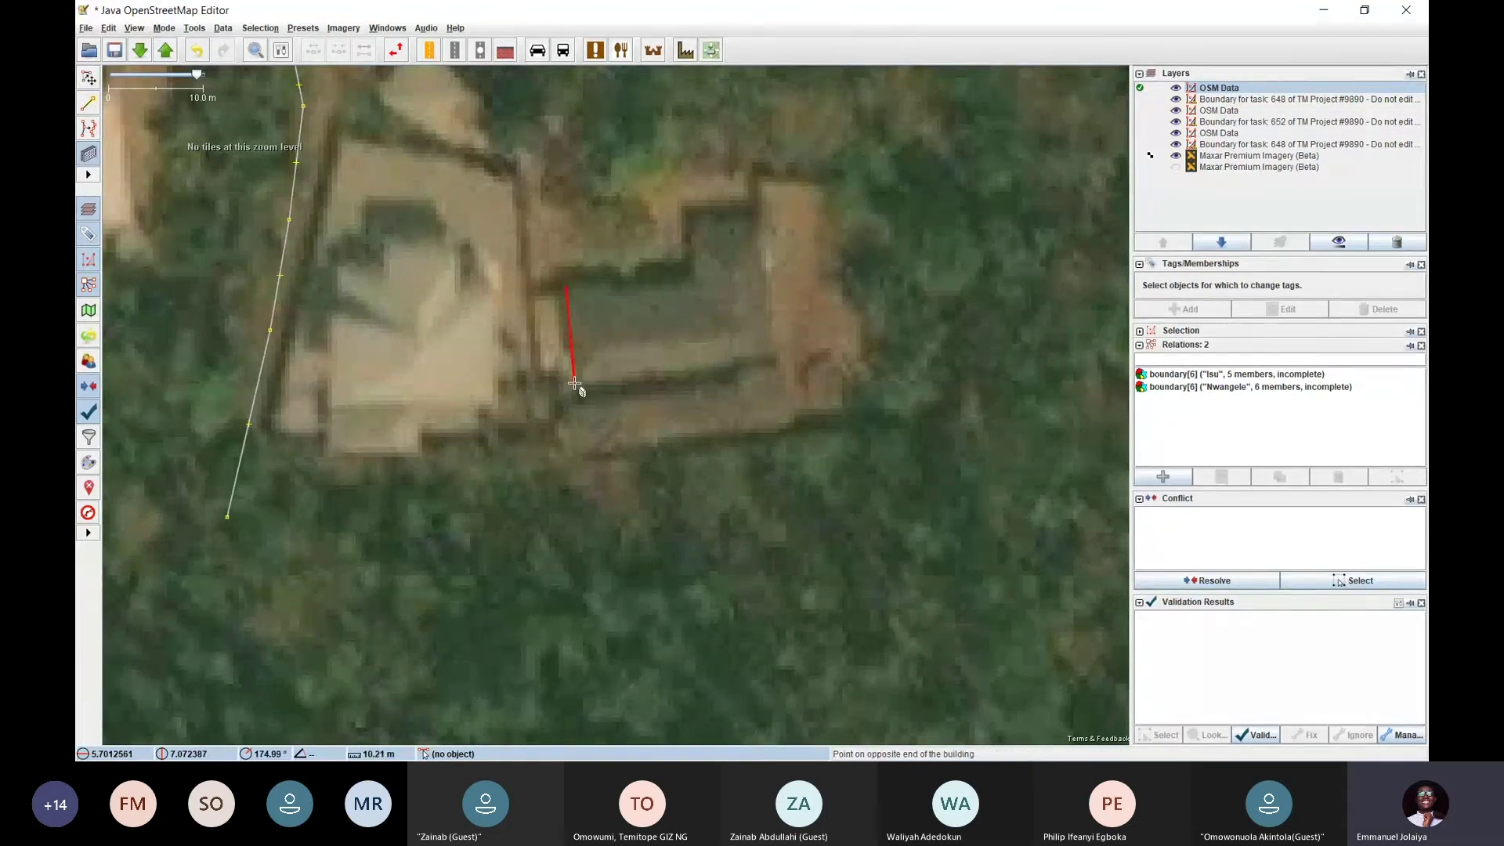
{"action": "left_click", "coordinate": [575, 383]}
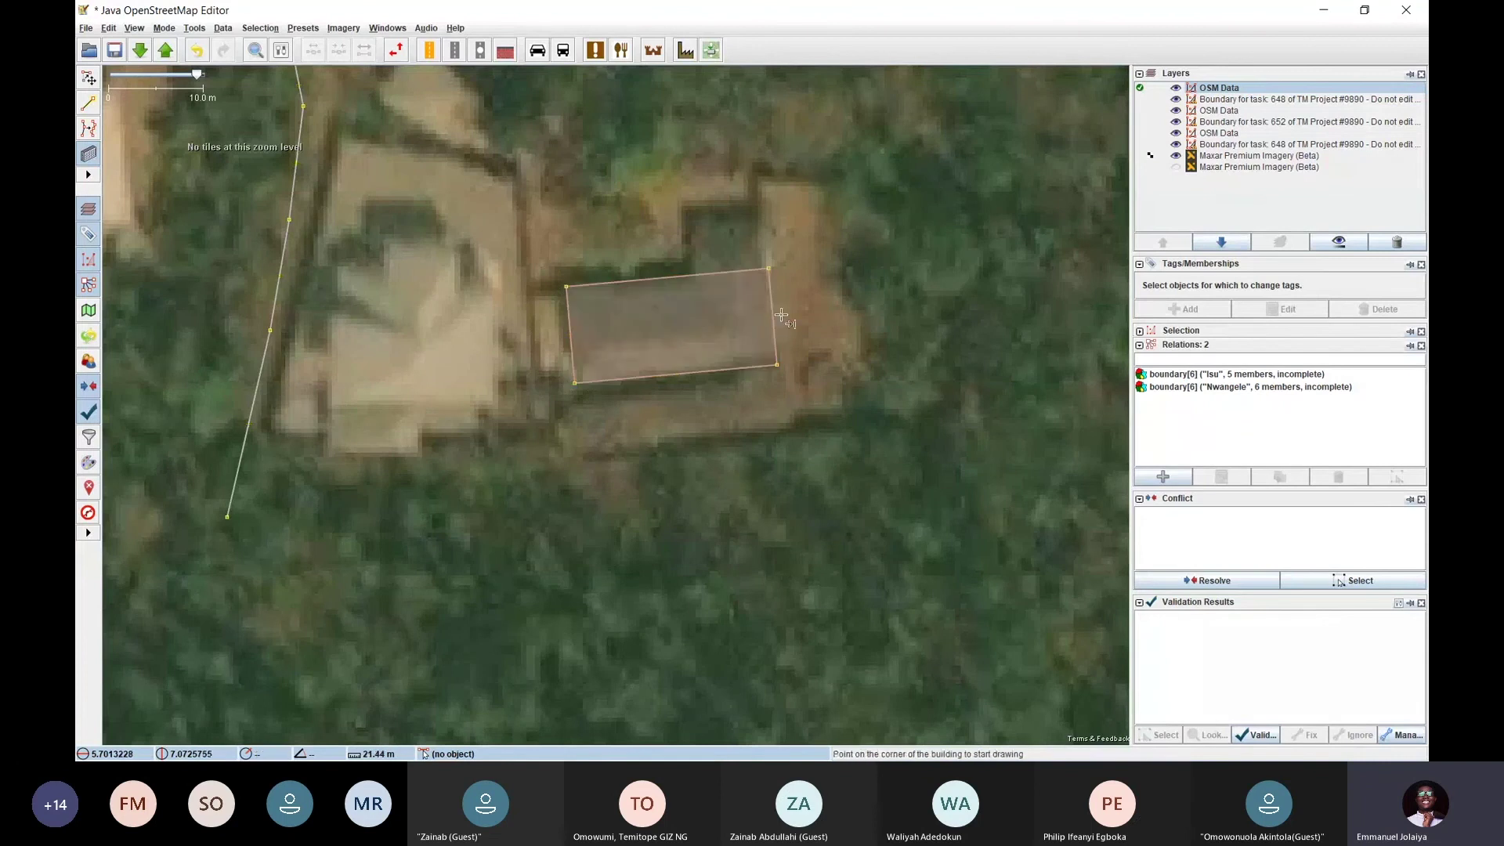
{"action": "left_click", "coordinate": [775, 318]}
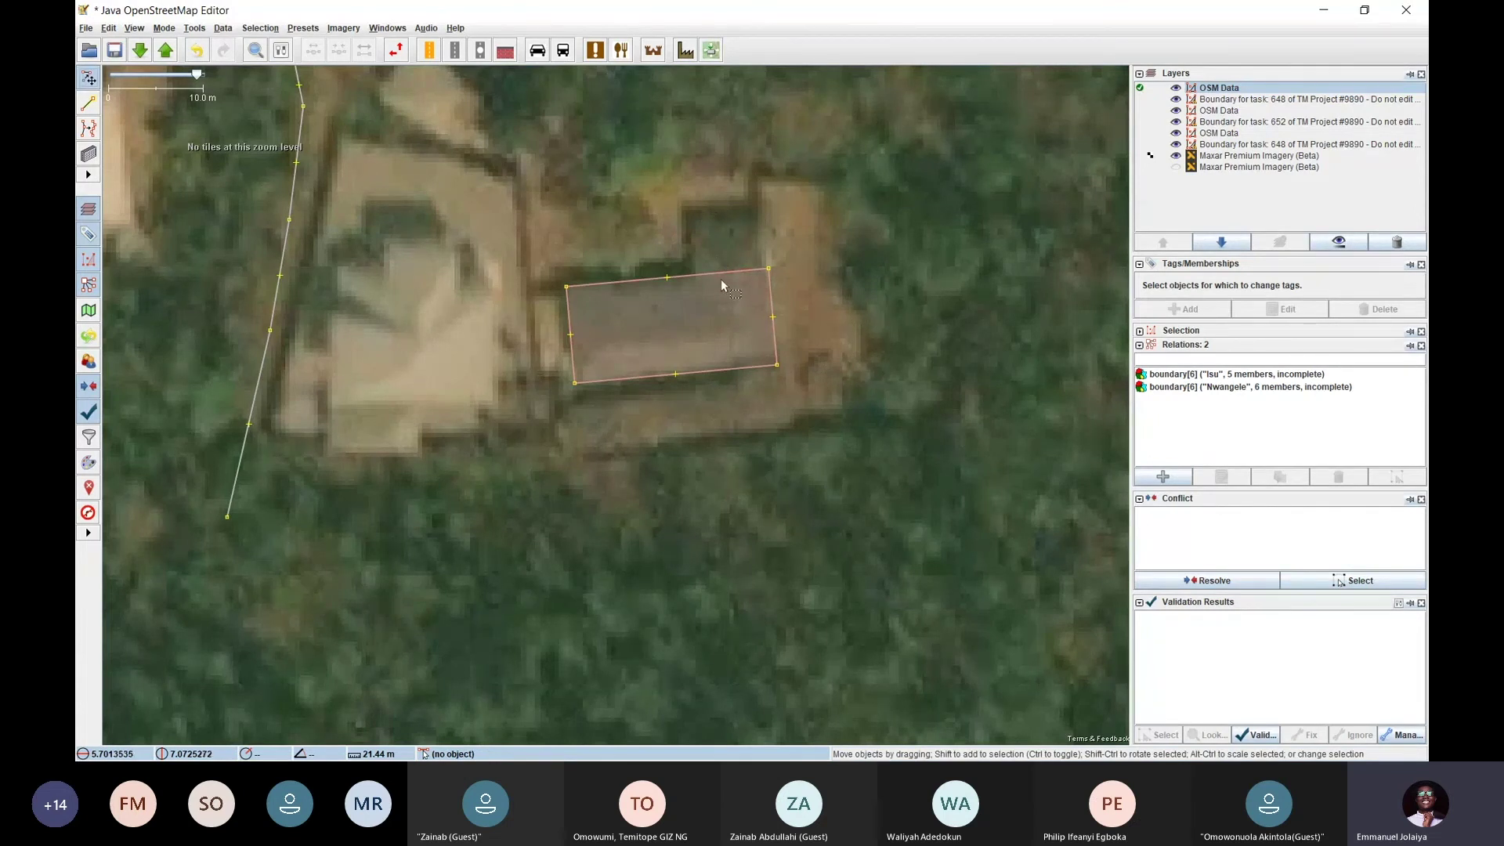
{"action": "scroll", "coordinate": [720, 279], "scroll_direction": "down", "scroll_amount": 2}
{"action": "scroll", "coordinate": [720, 283], "scroll_direction": "up", "scroll_amount": 2}
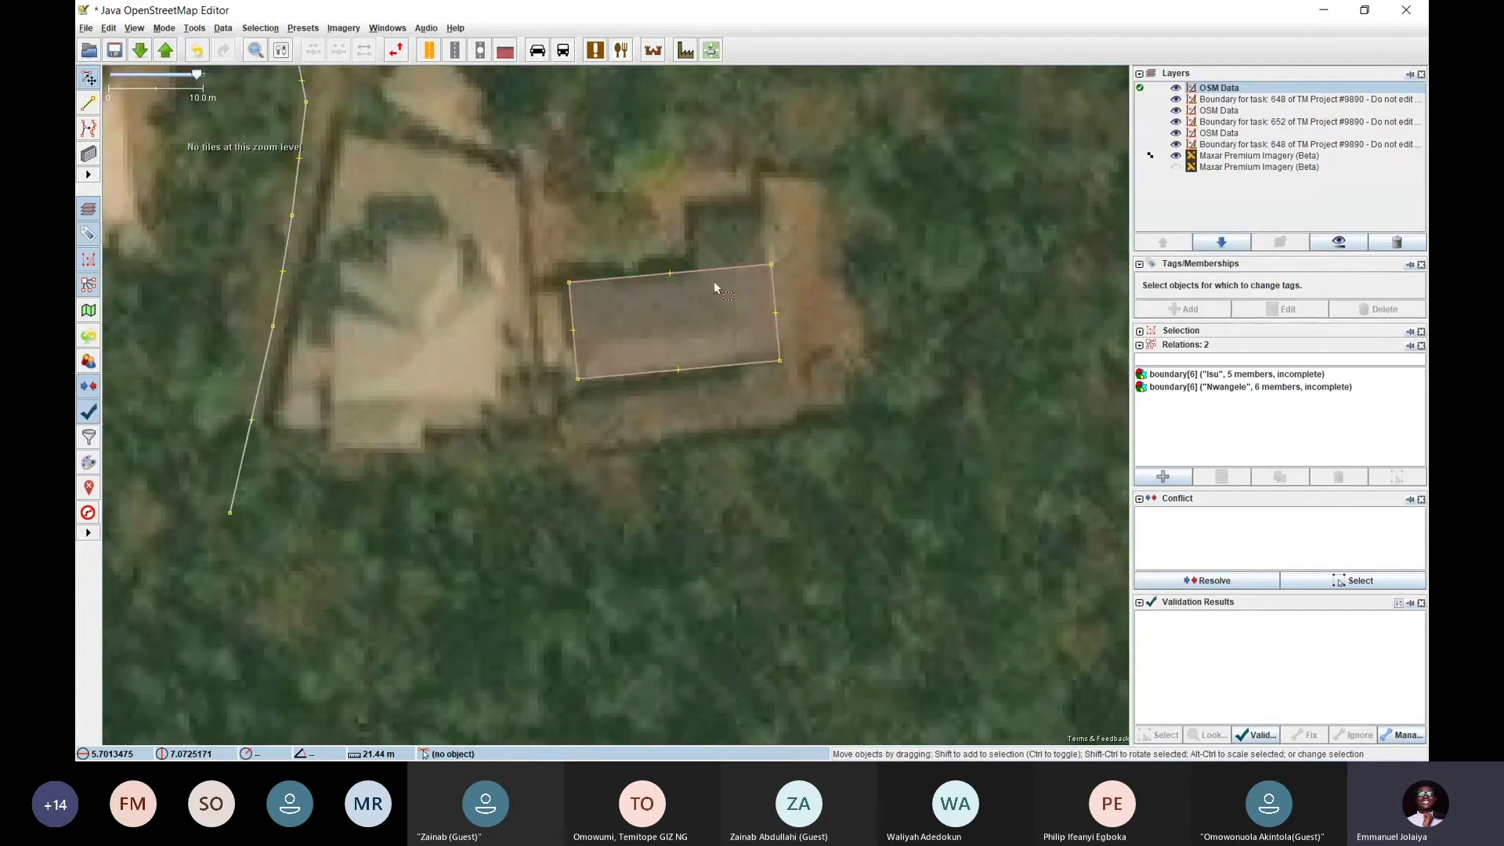
{"action": "left_click_drag", "start_coordinate": [720, 285], "coordinate": [664, 322]}
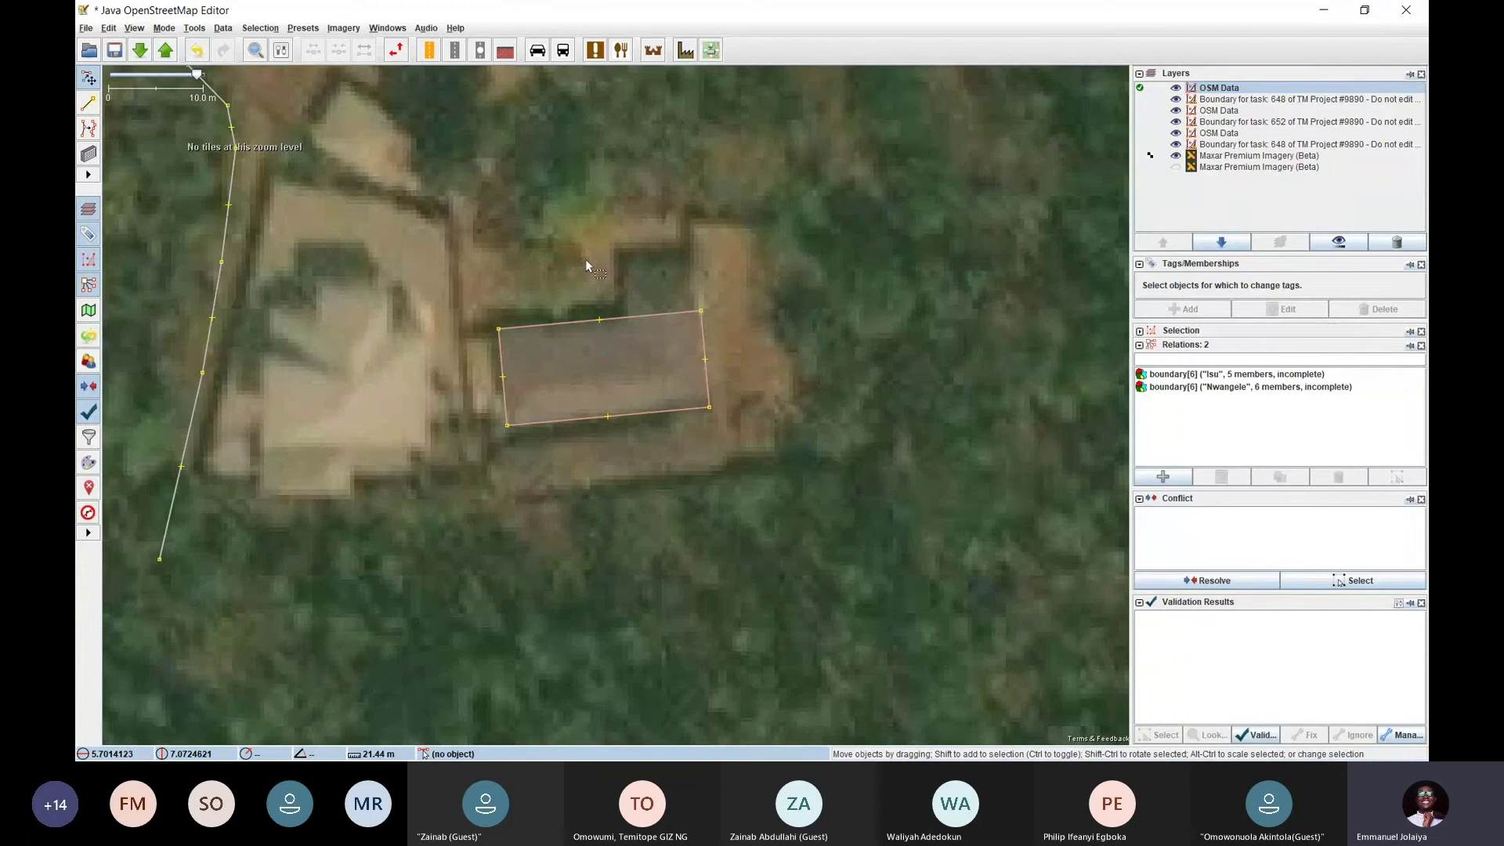
Switch to Extrude mode from the menus
{"action": "left_click", "coordinate": [226, 29]}
{"action": "mouse_move", "coordinate": [269, 30]}
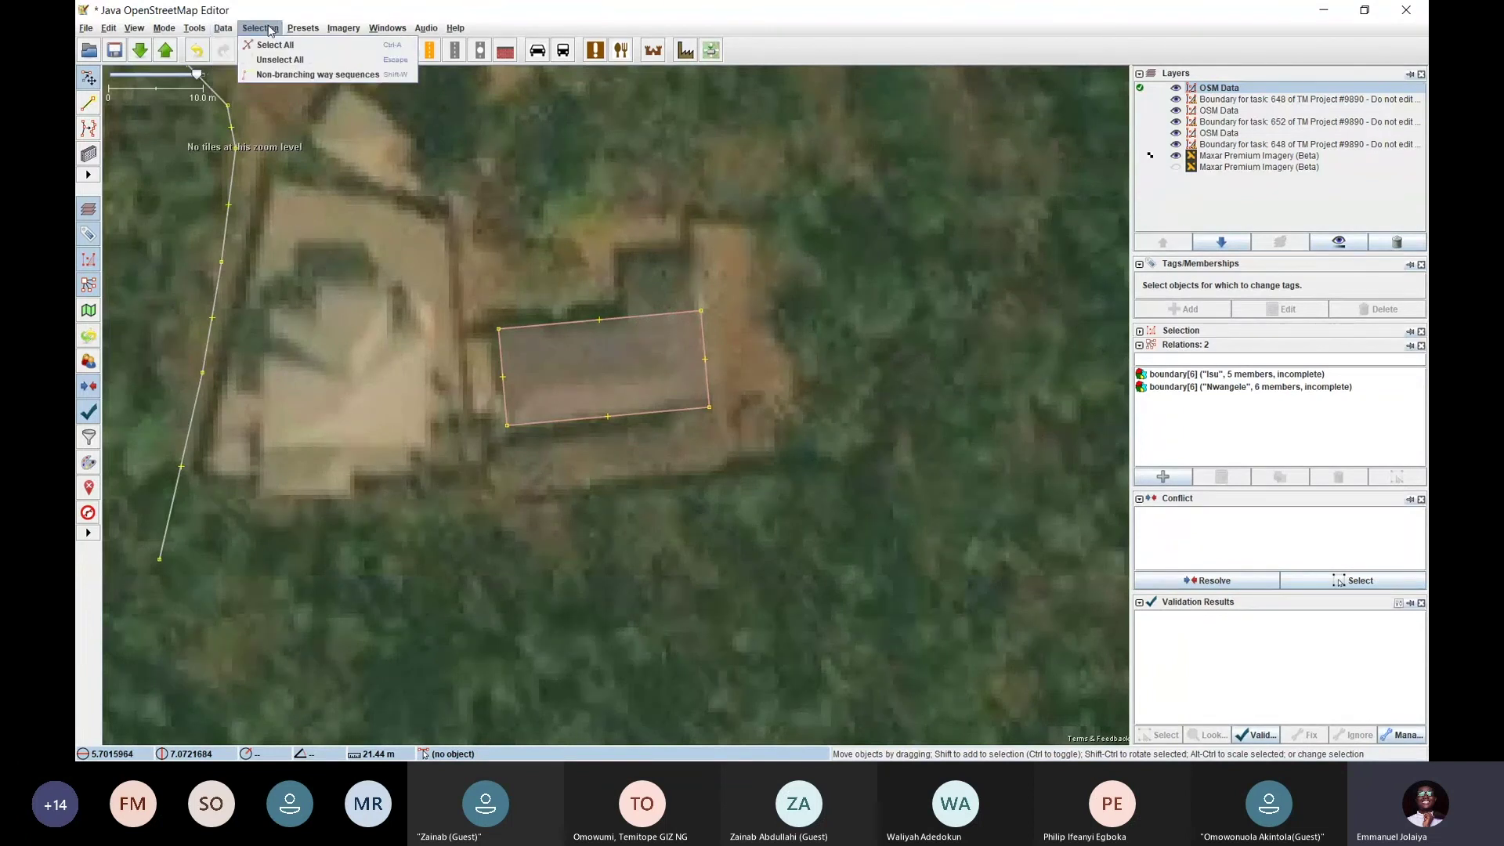
{"action": "mouse_move", "coordinate": [194, 29]}
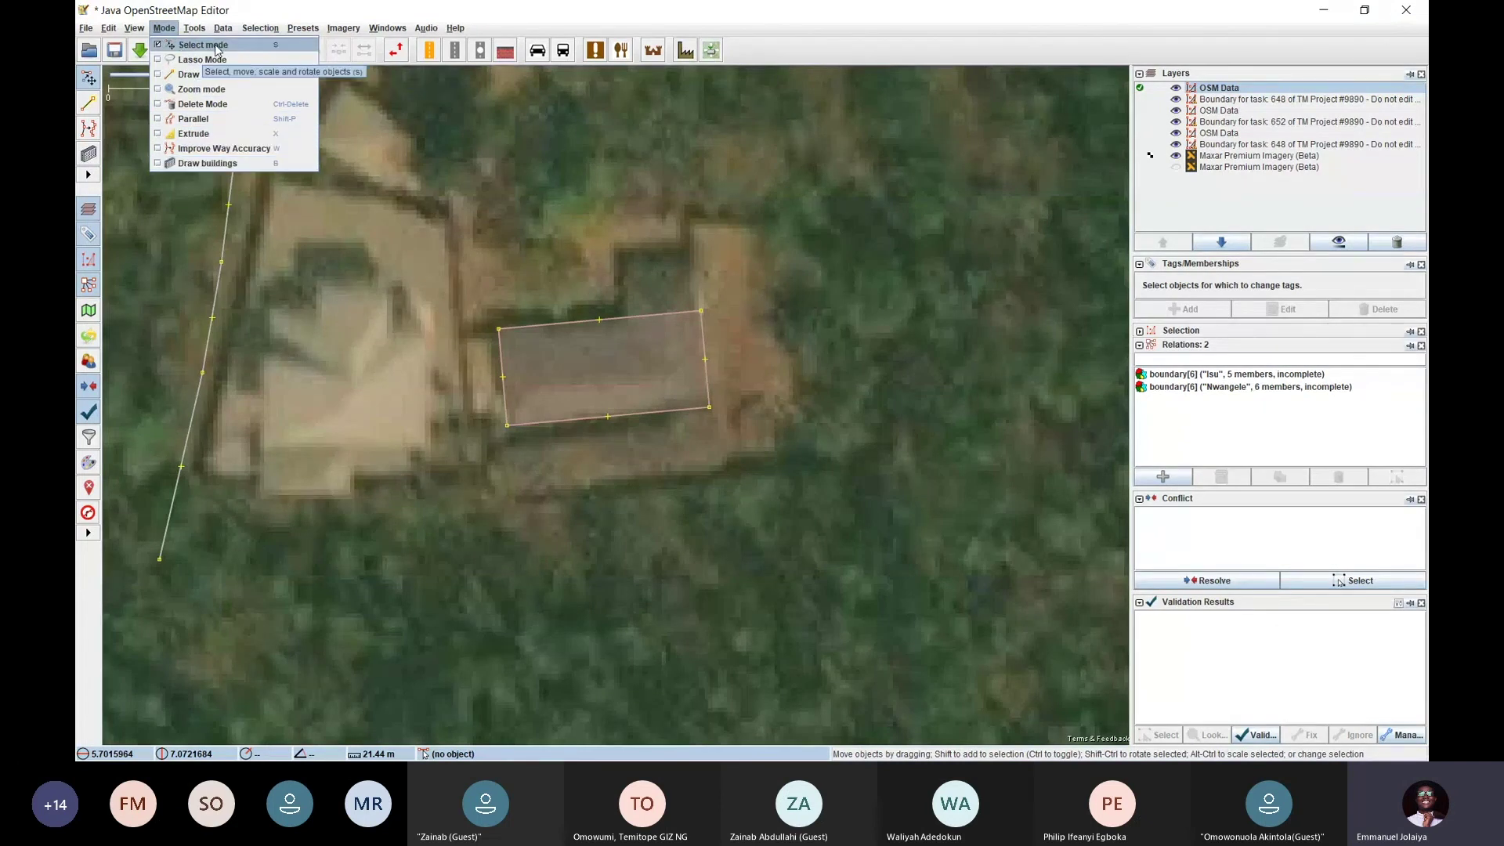
{"action": "left_click", "coordinate": [199, 138]}
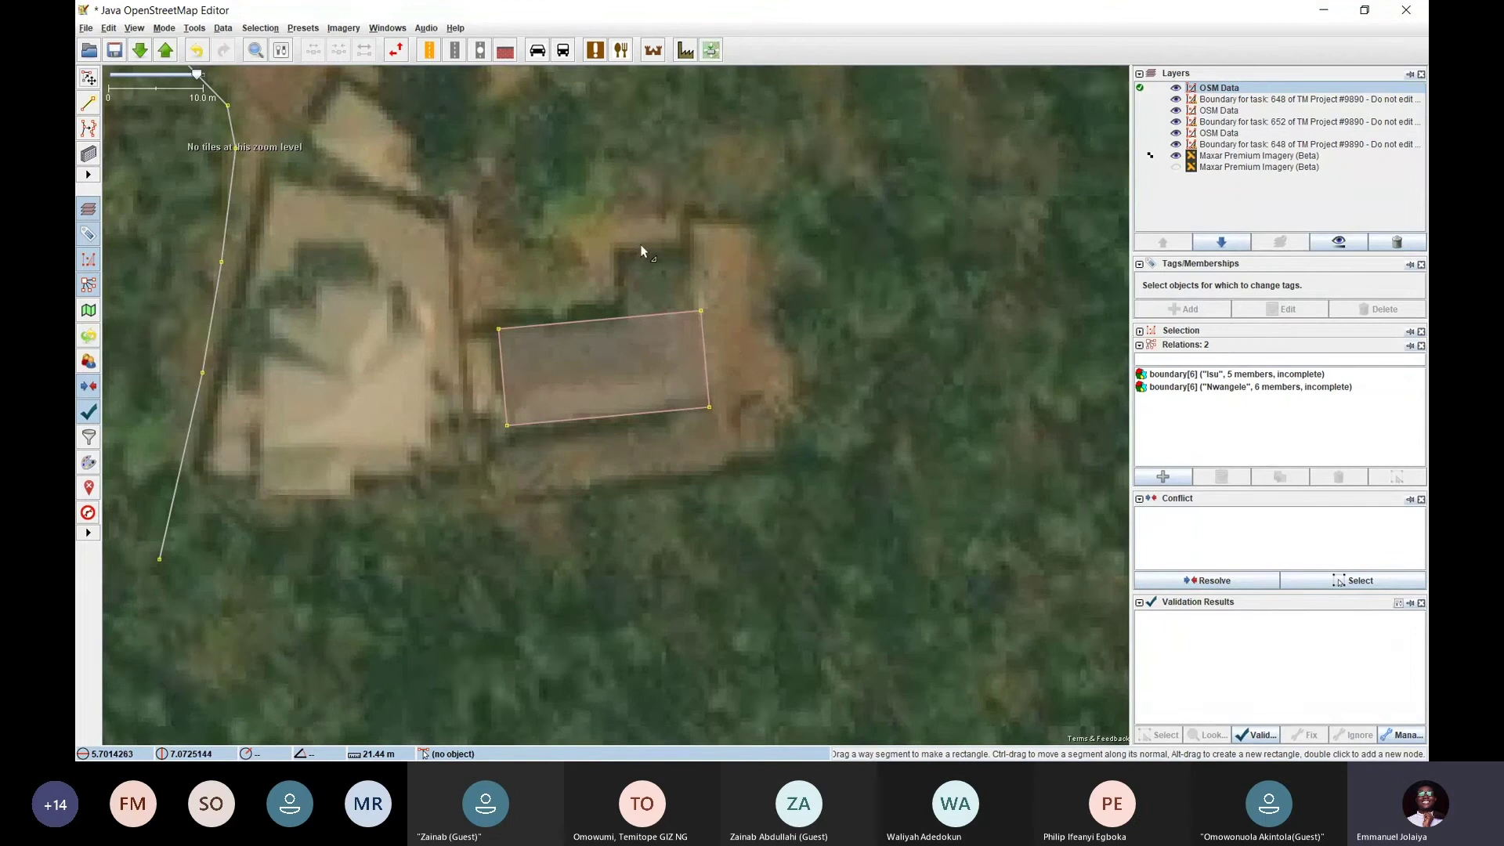
Extrude the long building's edges to fit its roof
{"action": "left_click", "coordinate": [634, 315]}
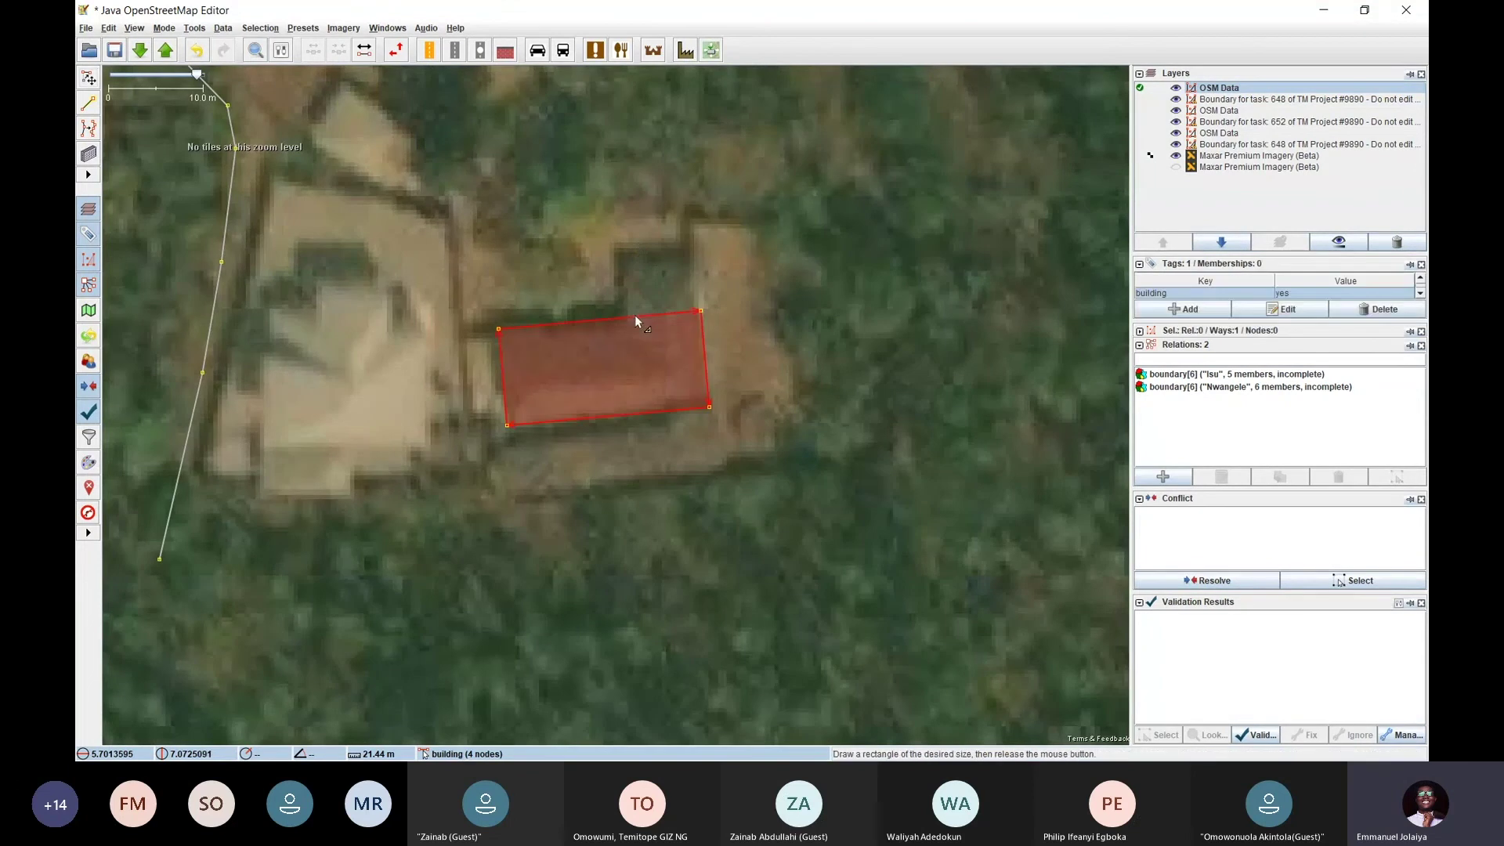
{"action": "left_click_drag", "start_coordinate": [636, 315], "coordinate": [624, 138]}
{"action": "left_click_drag", "start_coordinate": [636, 255], "coordinate": [619, 320]}
{"action": "mouse_move", "coordinate": [792, 344]}
{"action": "left_mouse_down"}
{"action": "mouse_move", "coordinate": [980, 326]}
{"action": "mouse_move", "coordinate": [792, 343]}
{"action": "left_mouse_up"}
{"action": "mouse_move", "coordinate": [500, 363]}
{"action": "left_mouse_down"}
{"action": "mouse_move", "coordinate": [161, 345]}
{"action": "mouse_move", "coordinate": [499, 369]}
{"action": "left_mouse_up"}
{"action": "left_click_drag", "start_coordinate": [638, 417], "coordinate": [850, 548]}
Widen the square building near the boundary to the right
{"action": "scroll", "coordinate": [662, 414], "scroll_direction": "down", "scroll_amount": 4}
{"action": "scroll", "coordinate": [294, 346], "scroll_direction": "up", "scroll_amount": 4}
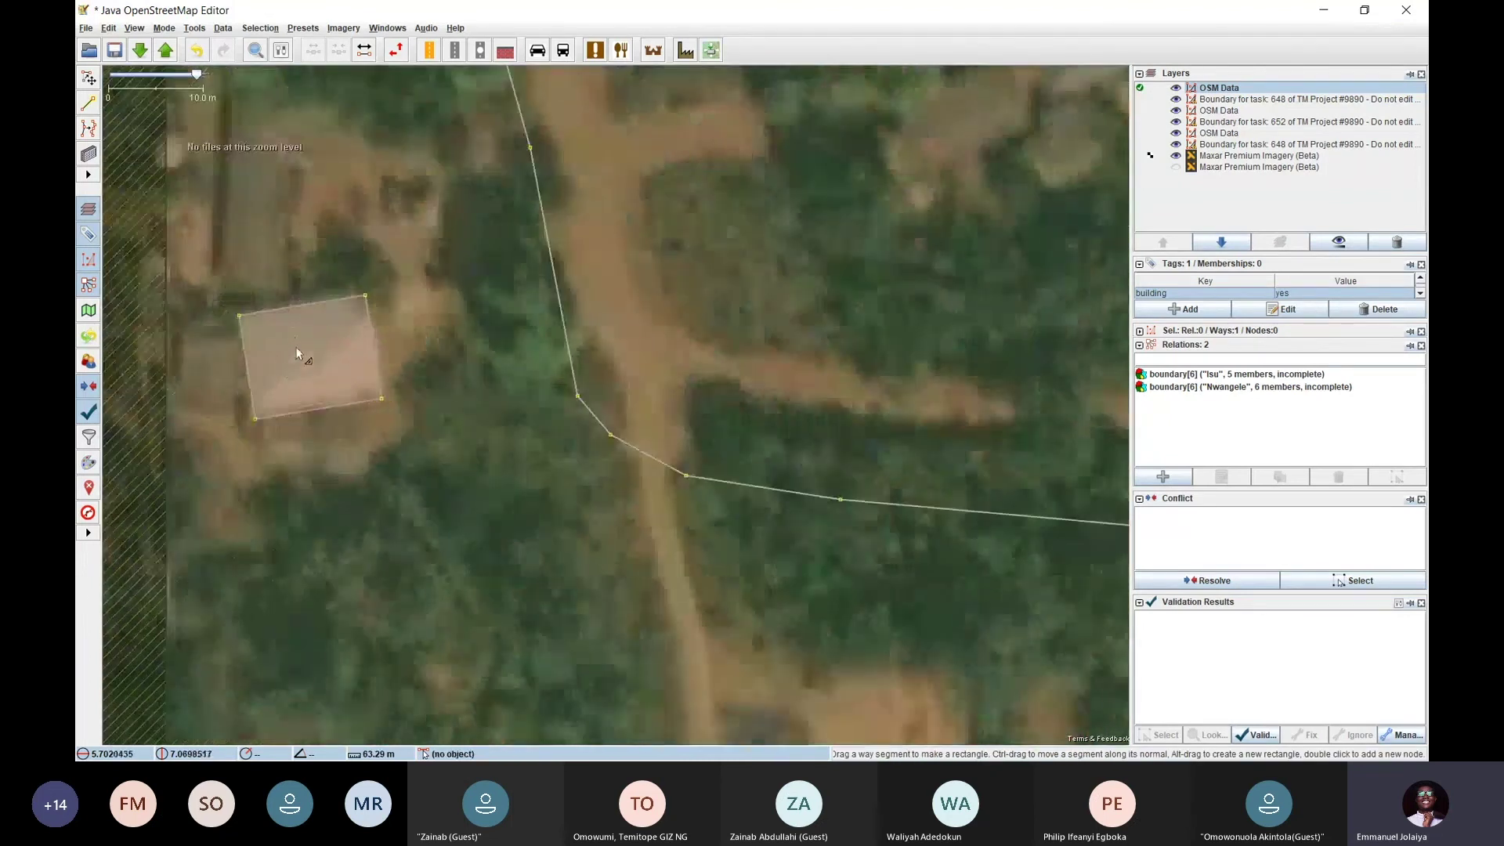
{"action": "left_click", "coordinate": [295, 346]}
{"action": "mouse_move", "coordinate": [324, 303]}
{"action": "left_mouse_down"}
{"action": "mouse_move", "coordinate": [309, 170]}
{"action": "mouse_move", "coordinate": [317, 306]}
{"action": "left_mouse_up"}
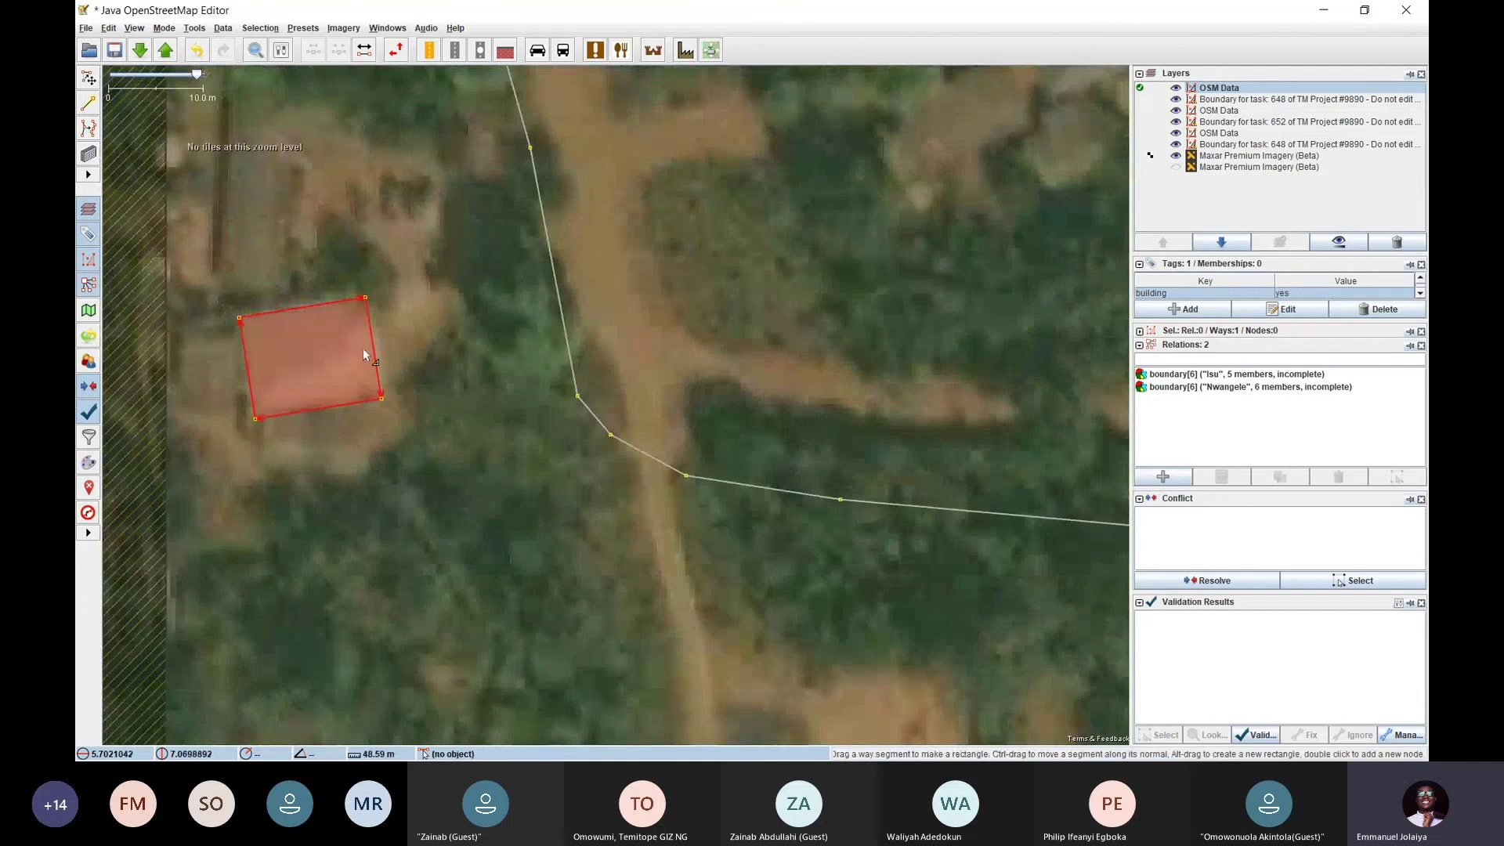
{"action": "mouse_move", "coordinate": [374, 347]}
{"action": "left_mouse_down"}
{"action": "mouse_move", "coordinate": [476, 334]}
{"action": "mouse_move", "coordinate": [368, 339]}
{"action": "mouse_move", "coordinate": [387, 340]}
{"action": "left_mouse_up"}
Zoom out, pan to the southeast cluster and zoom in on its rectangular building
{"action": "scroll", "coordinate": [387, 340], "scroll_direction": "down", "scroll_amount": 2}
{"action": "scroll", "coordinate": [389, 347], "scroll_direction": "down", "scroll_amount": 2}
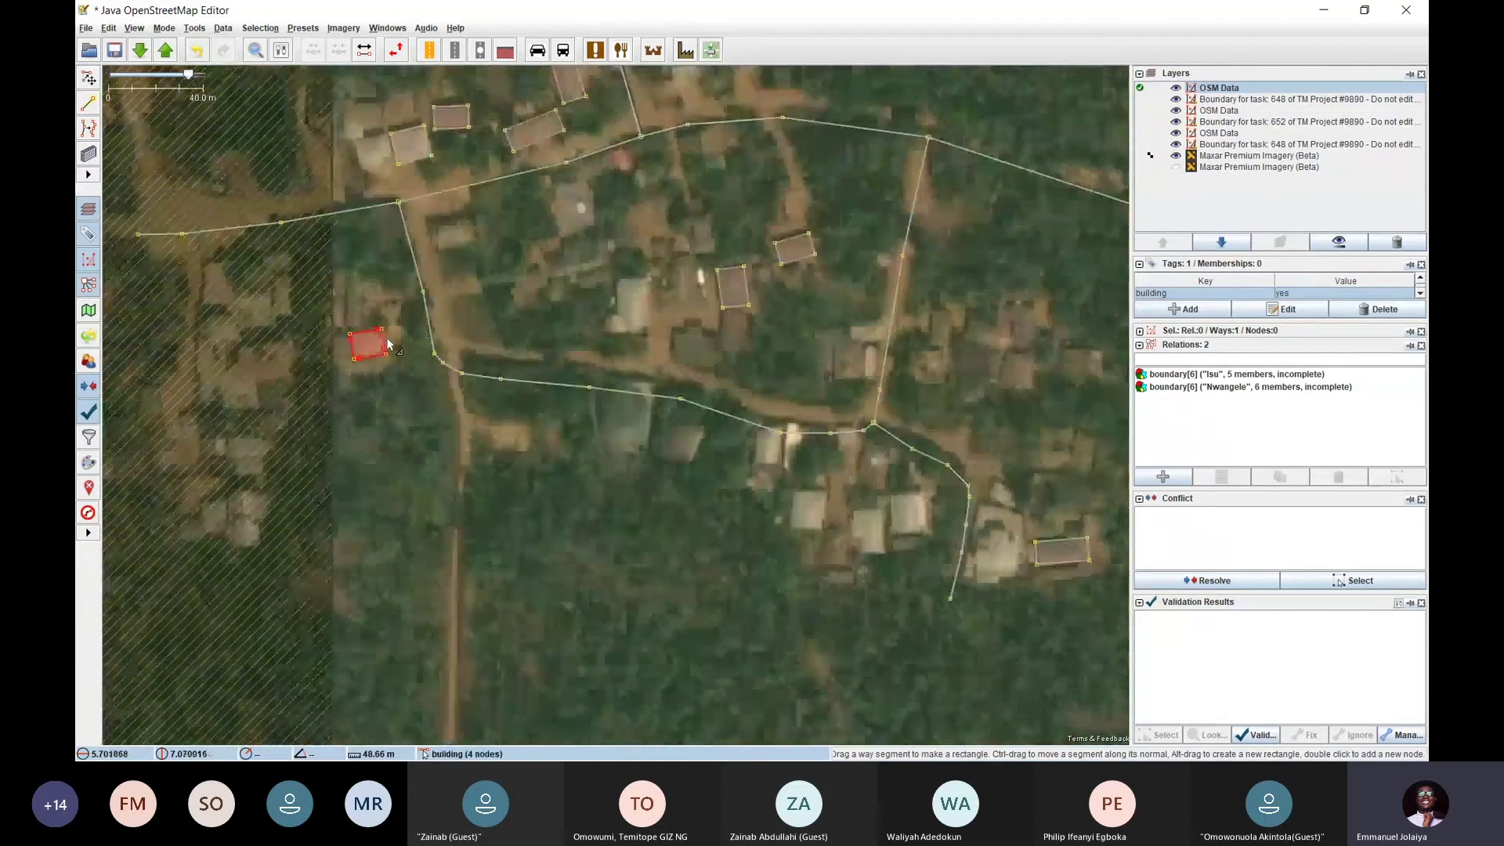
{"action": "scroll", "coordinate": [580, 374], "scroll_direction": "up", "scroll_amount": 1}
{"action": "scroll", "coordinate": [579, 374], "scroll_direction": "down", "scroll_amount": 1}
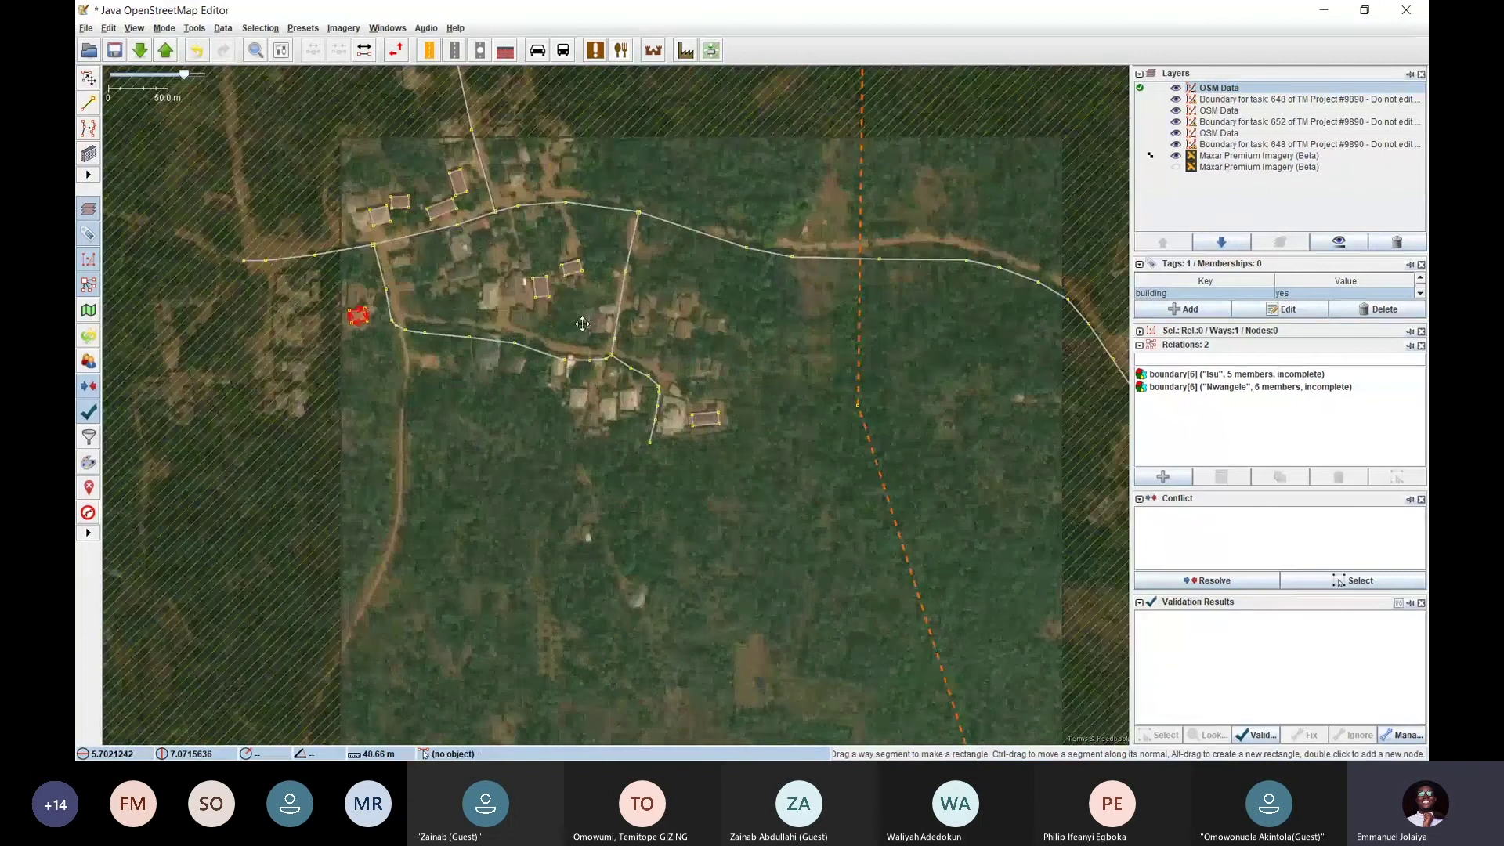
{"action": "left_click_drag", "start_coordinate": [621, 262], "coordinate": [533, 327]}
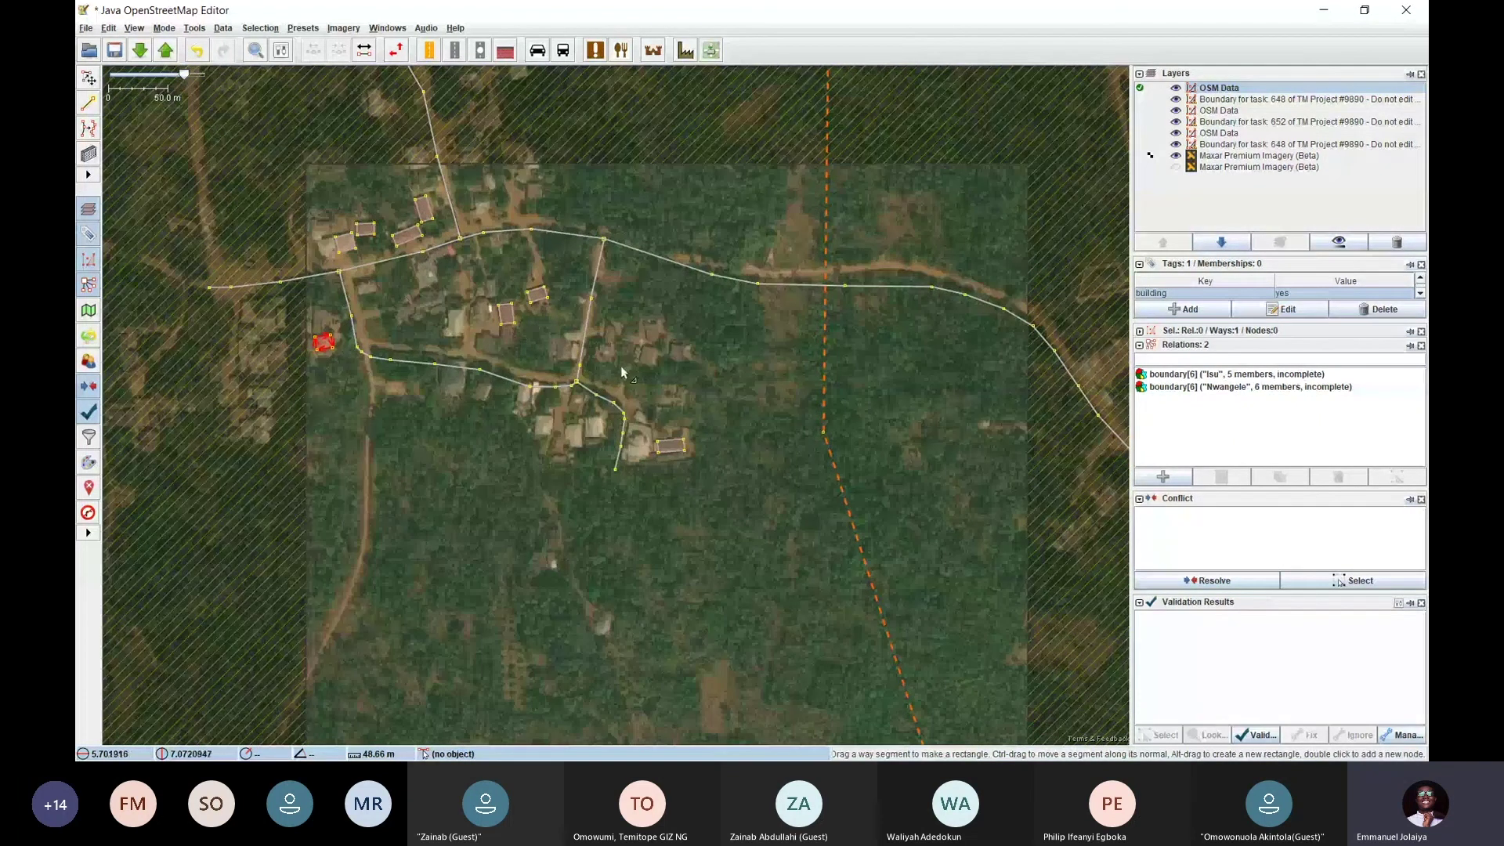
{"action": "scroll", "coordinate": [564, 333], "scroll_direction": "up", "scroll_amount": 2}
{"action": "left_click_drag", "start_coordinate": [563, 328], "coordinate": [590, 364]}
{"action": "scroll", "coordinate": [590, 364], "scroll_direction": "up", "scroll_amount": 2}
{"action": "scroll", "coordinate": [650, 396], "scroll_direction": "up", "scroll_amount": 4}
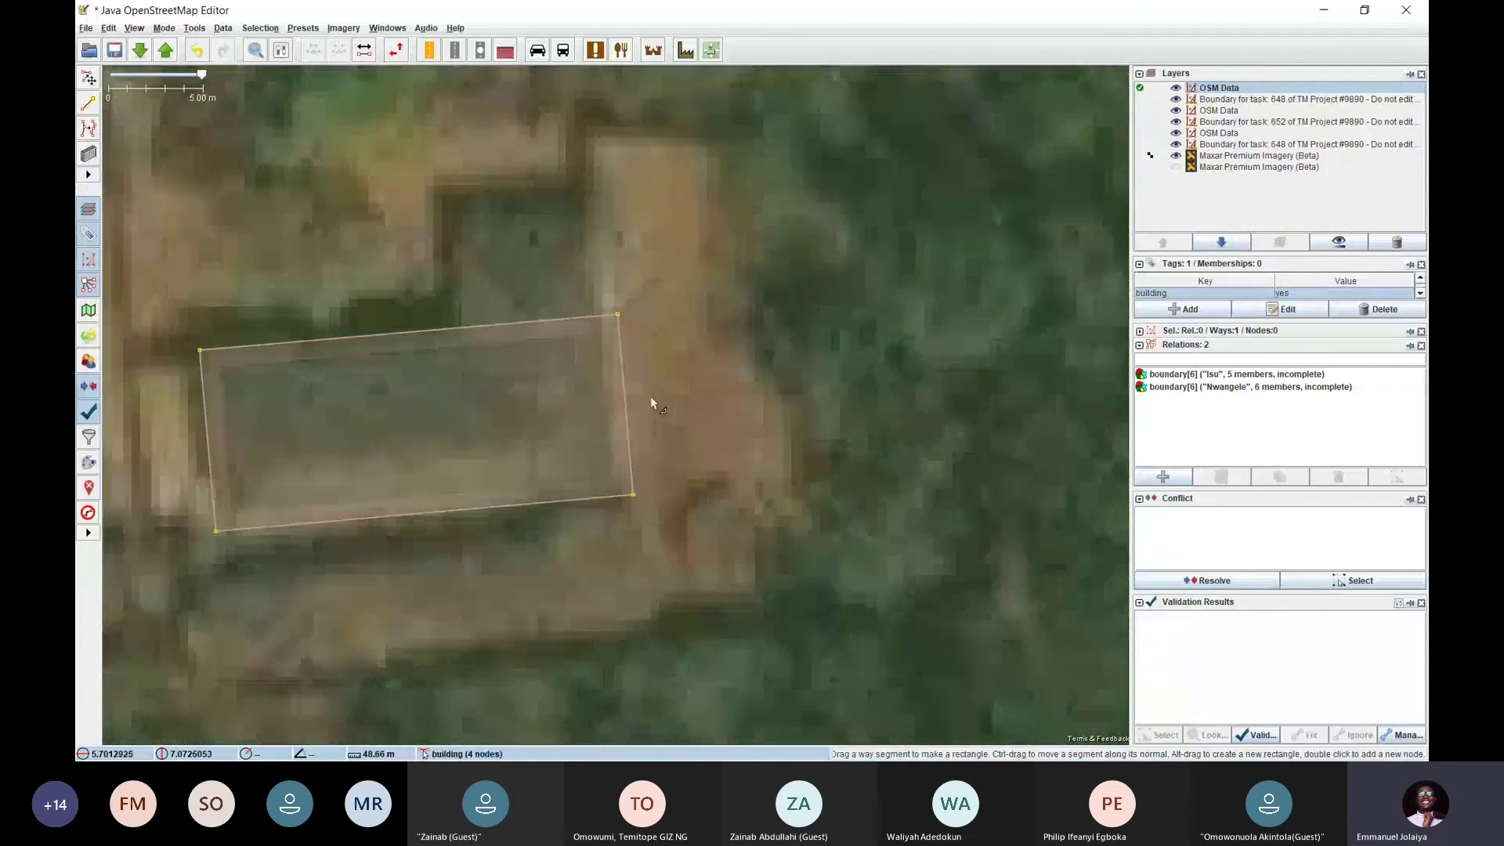
Extrude a wing up from the building's top edge and size it to the roof
{"action": "scroll", "coordinate": [635, 388], "scroll_direction": "down", "scroll_amount": 2}
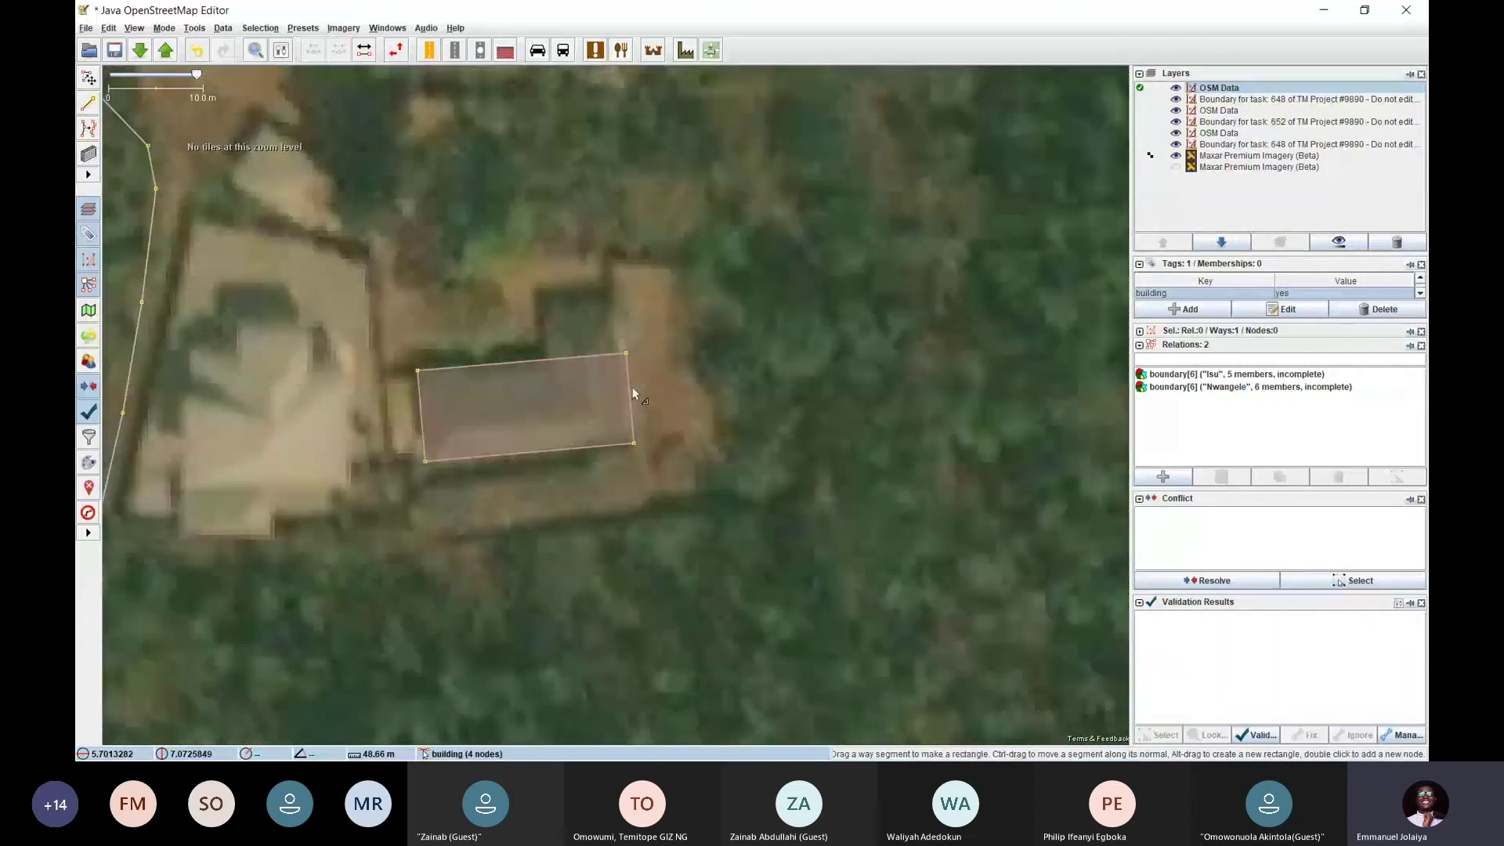
{"action": "left_click_drag", "start_coordinate": [572, 311], "coordinate": [680, 317]}
{"action": "mouse_move", "coordinate": [733, 374]}
{"action": "left_mouse_down"}
{"action": "mouse_move", "coordinate": [887, 392]}
{"action": "mouse_move", "coordinate": [686, 396]}
{"action": "mouse_move", "coordinate": [726, 392]}
{"action": "left_mouse_up"}
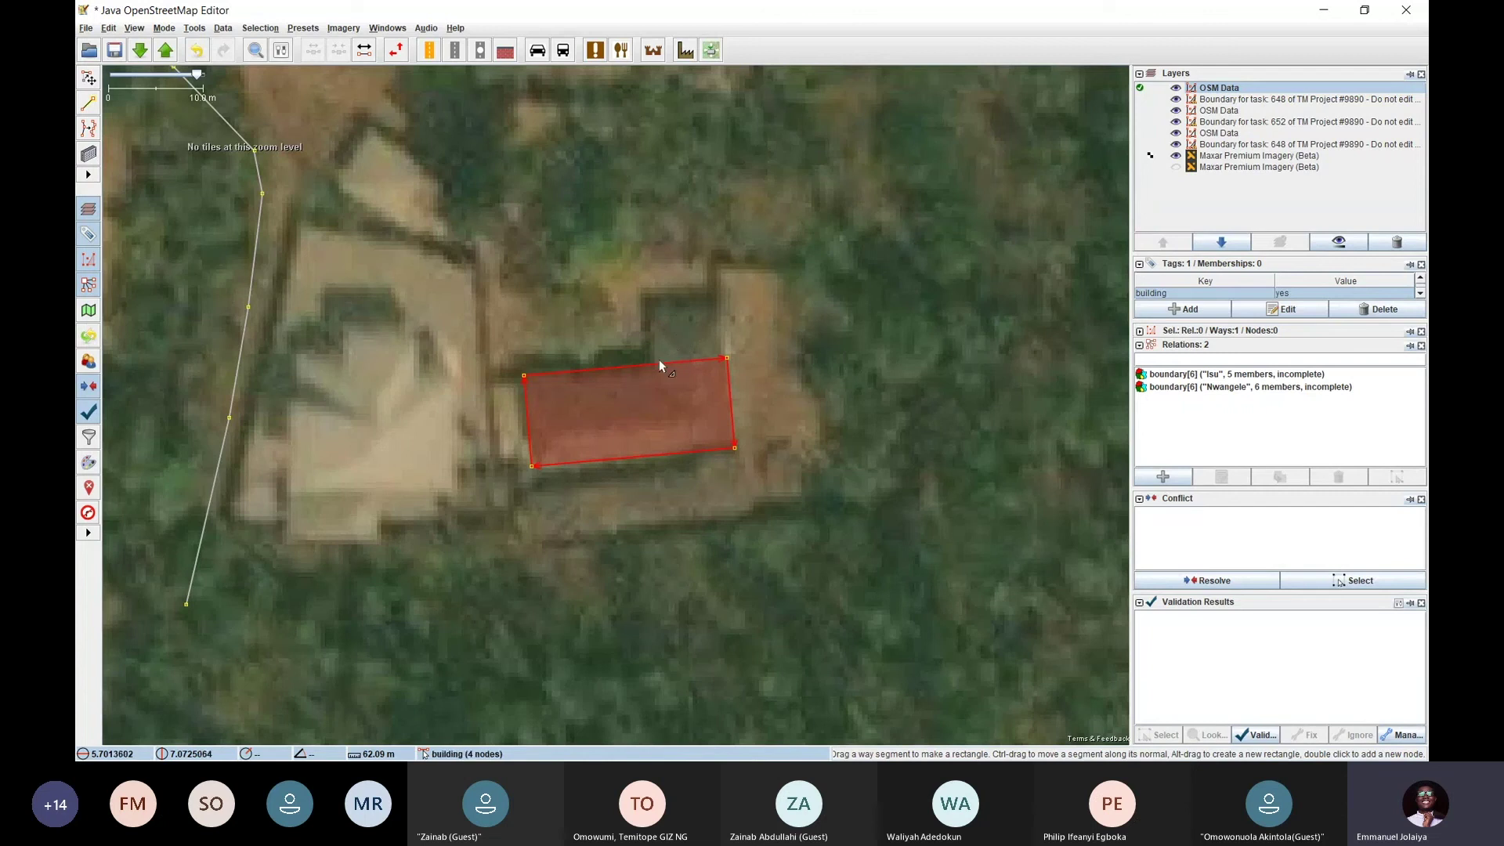
{"action": "mouse_move", "coordinate": [660, 359]}
{"action": "left_mouse_down"}
{"action": "mouse_move", "coordinate": [650, 286]}
{"action": "mouse_move", "coordinate": [646, 365]}
{"action": "left_mouse_up"}
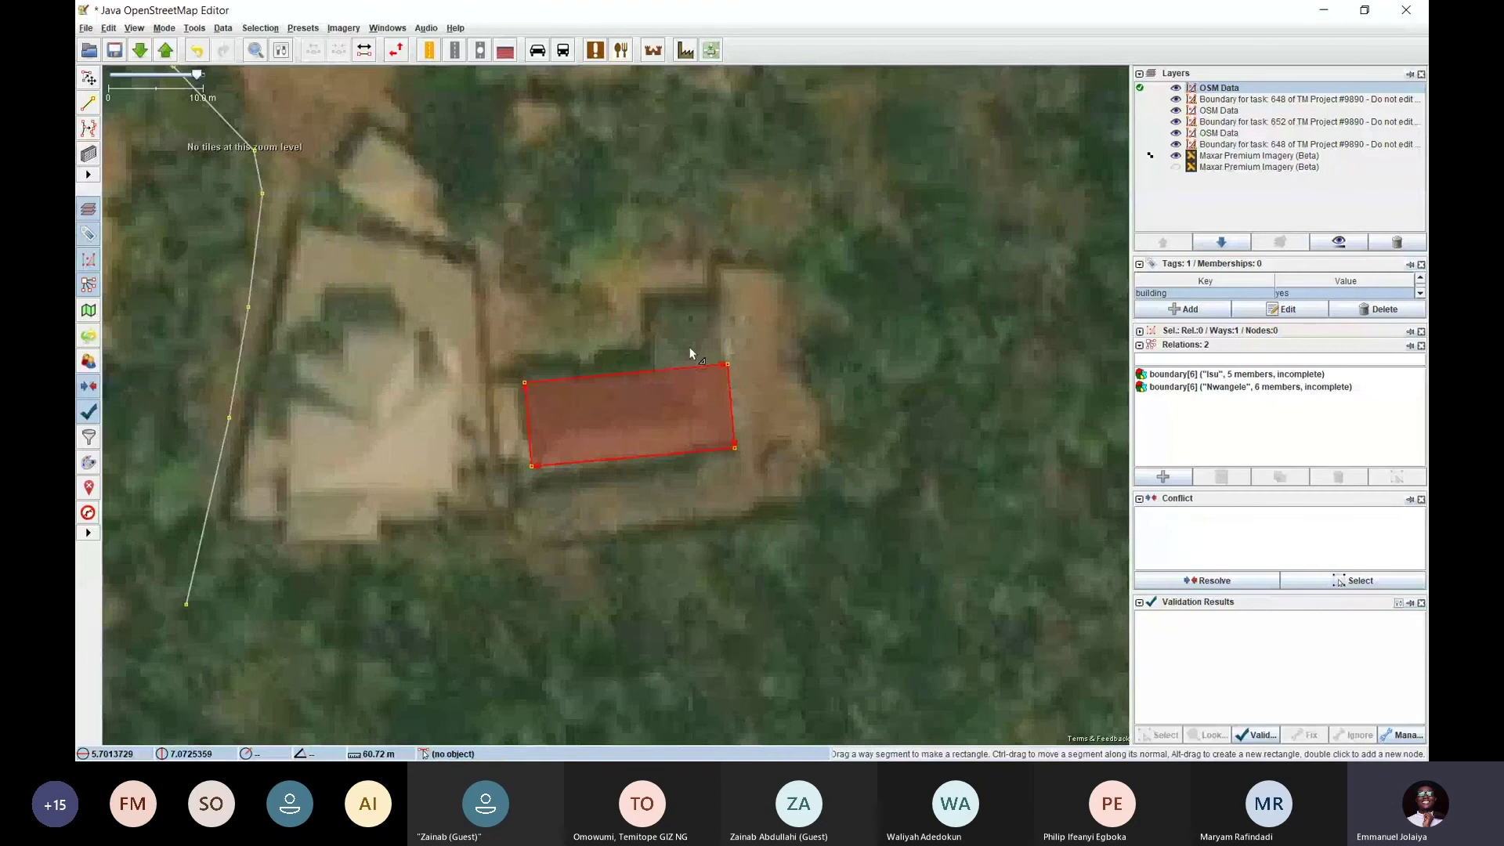
{"action": "mouse_move", "coordinate": [687, 365]}
{"action": "left_mouse_down"}
{"action": "mouse_move", "coordinate": [668, 191]}
{"action": "mouse_move", "coordinate": [684, 374]}
{"action": "left_mouse_up"}
{"action": "mouse_move", "coordinate": [678, 369]}
{"action": "left_mouse_down"}
{"action": "mouse_move", "coordinate": [671, 198]}
{"action": "mouse_move", "coordinate": [703, 449]}
{"action": "mouse_move", "coordinate": [672, 149]}
{"action": "left_mouse_up"}
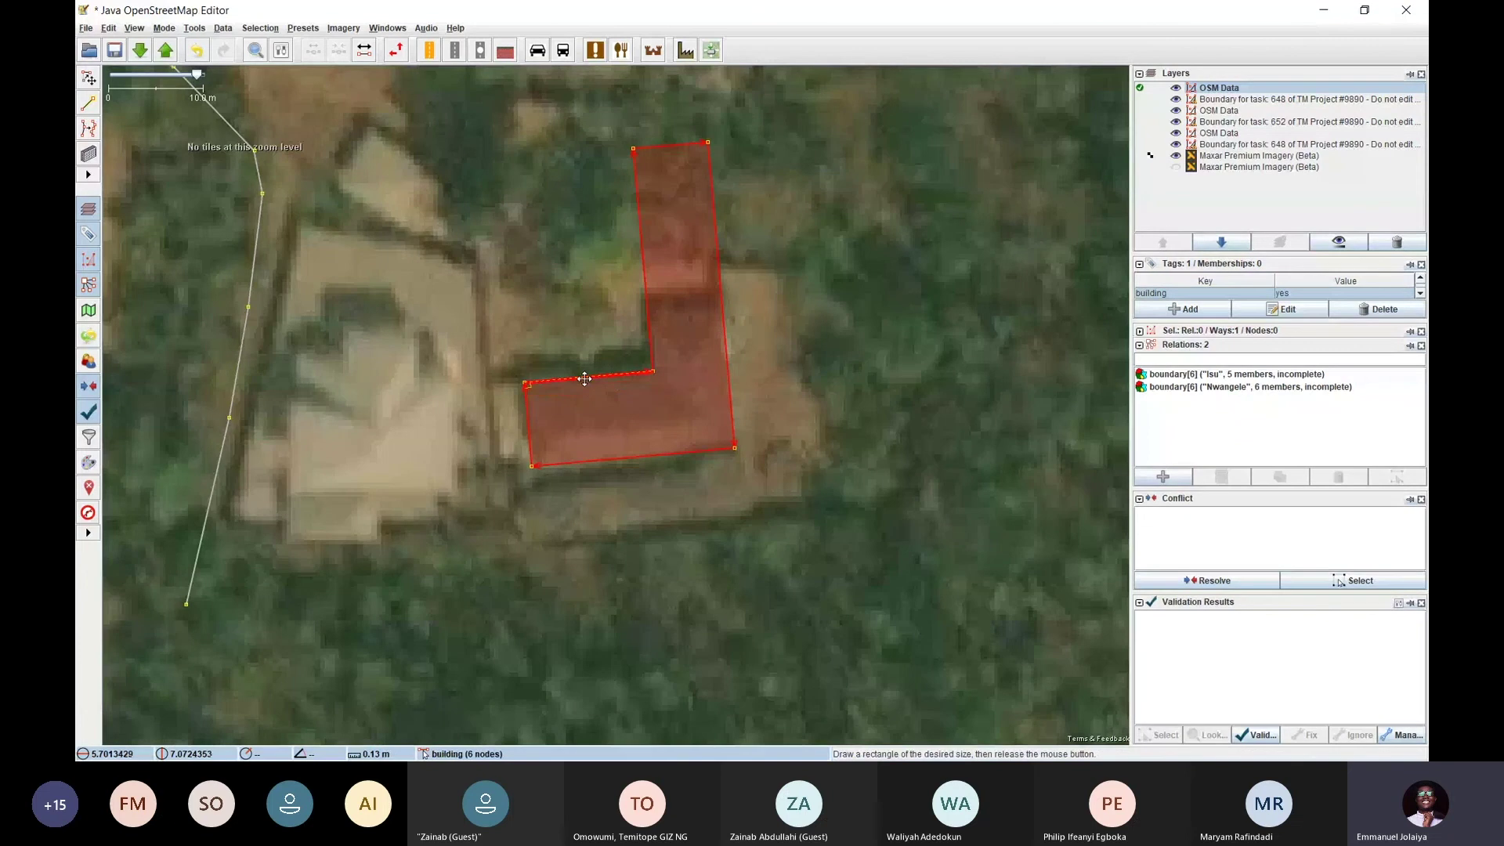
{"action": "left_click_drag", "start_coordinate": [672, 149], "coordinate": [683, 296]}
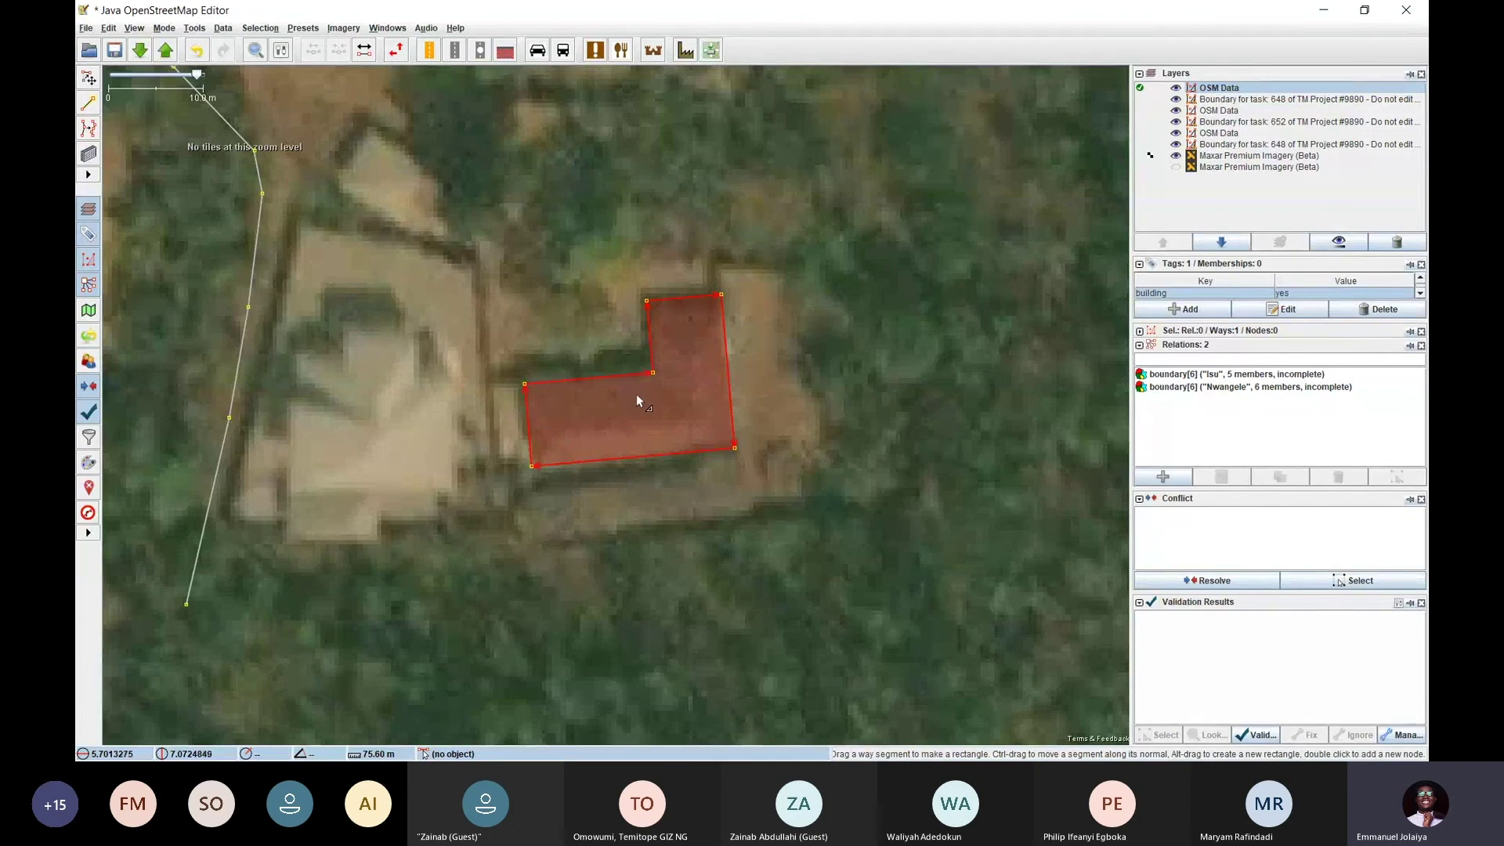
Return to Select mode, clear the selection and pan to neighbouring roofs
{"action": "key", "text": "s"}
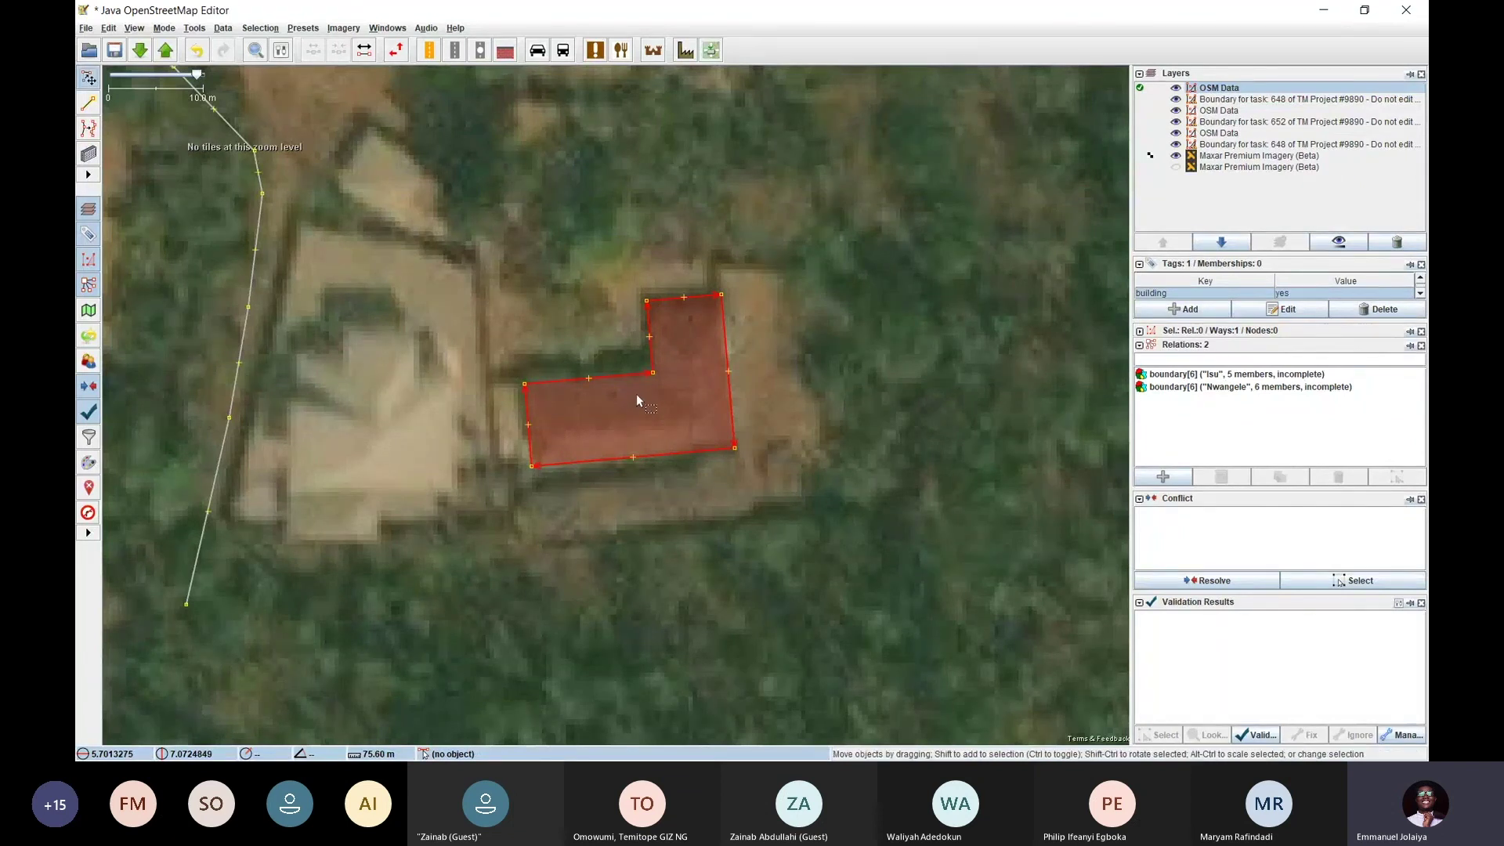
{"action": "left_click", "coordinate": [163, 27]}
{"action": "left_click", "coordinate": [196, 45]}
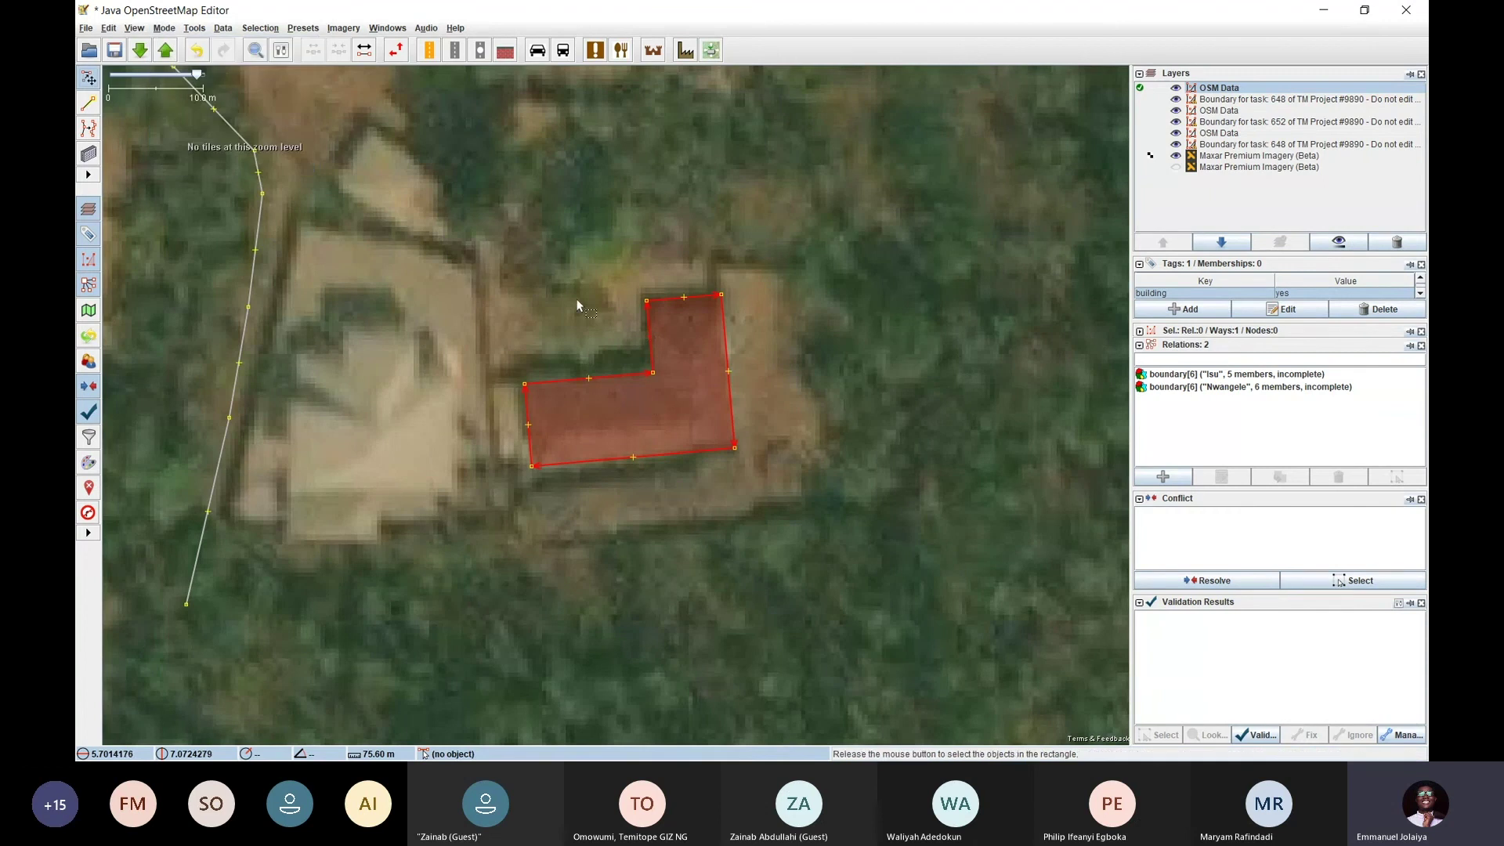
{"action": "left_click_drag", "start_coordinate": [578, 306], "coordinate": [580, 307]}
{"action": "left_click_drag", "start_coordinate": [478, 266], "coordinate": [724, 438]}
Switch to Draw buildings mode and trace a small rectangular building on the northern roof
{"action": "left_click", "coordinate": [164, 27]}
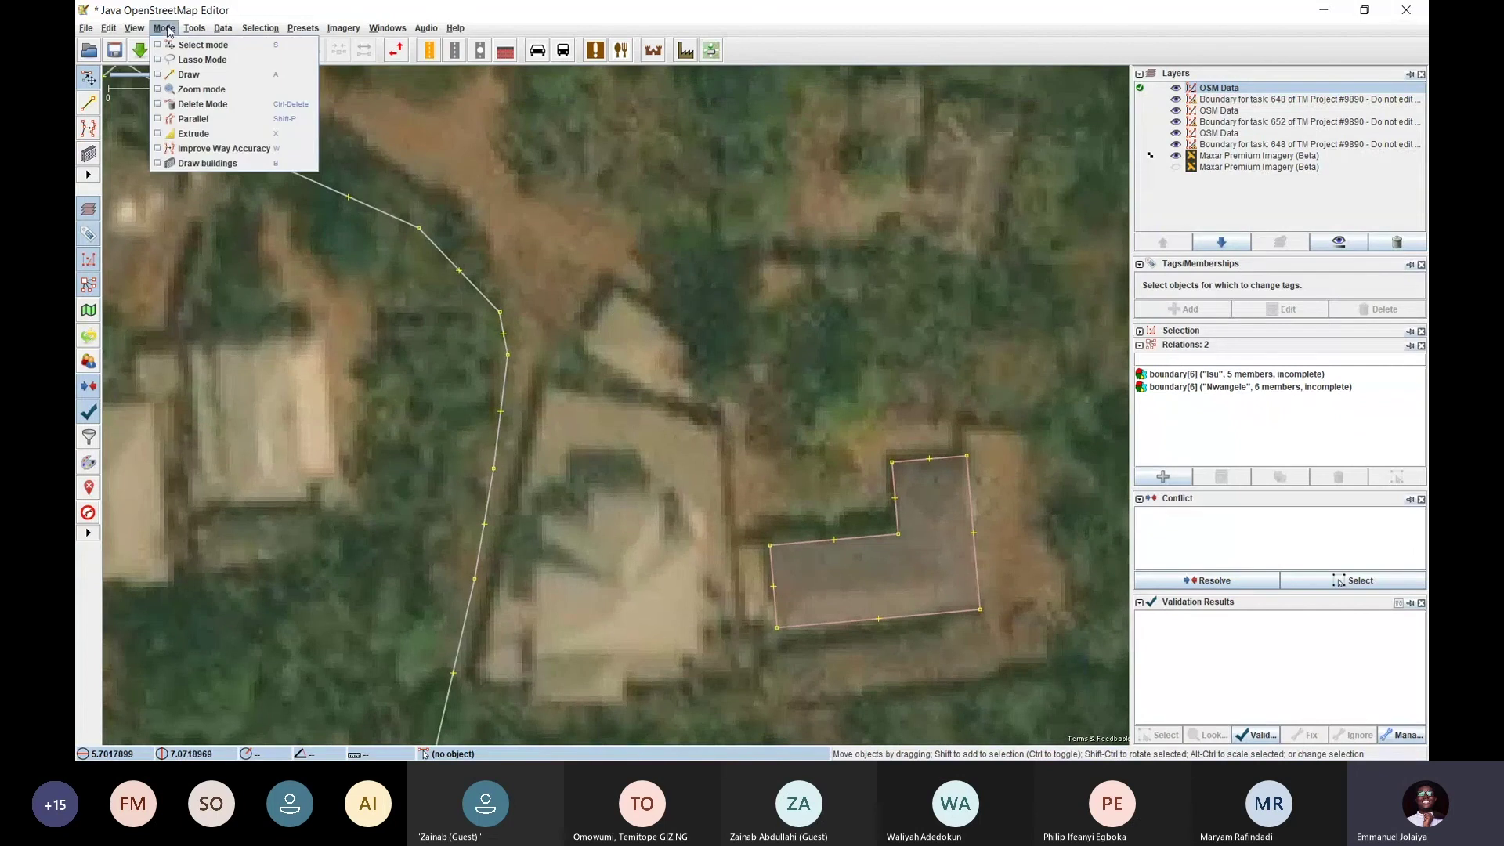
{"action": "left_click", "coordinate": [223, 163]}
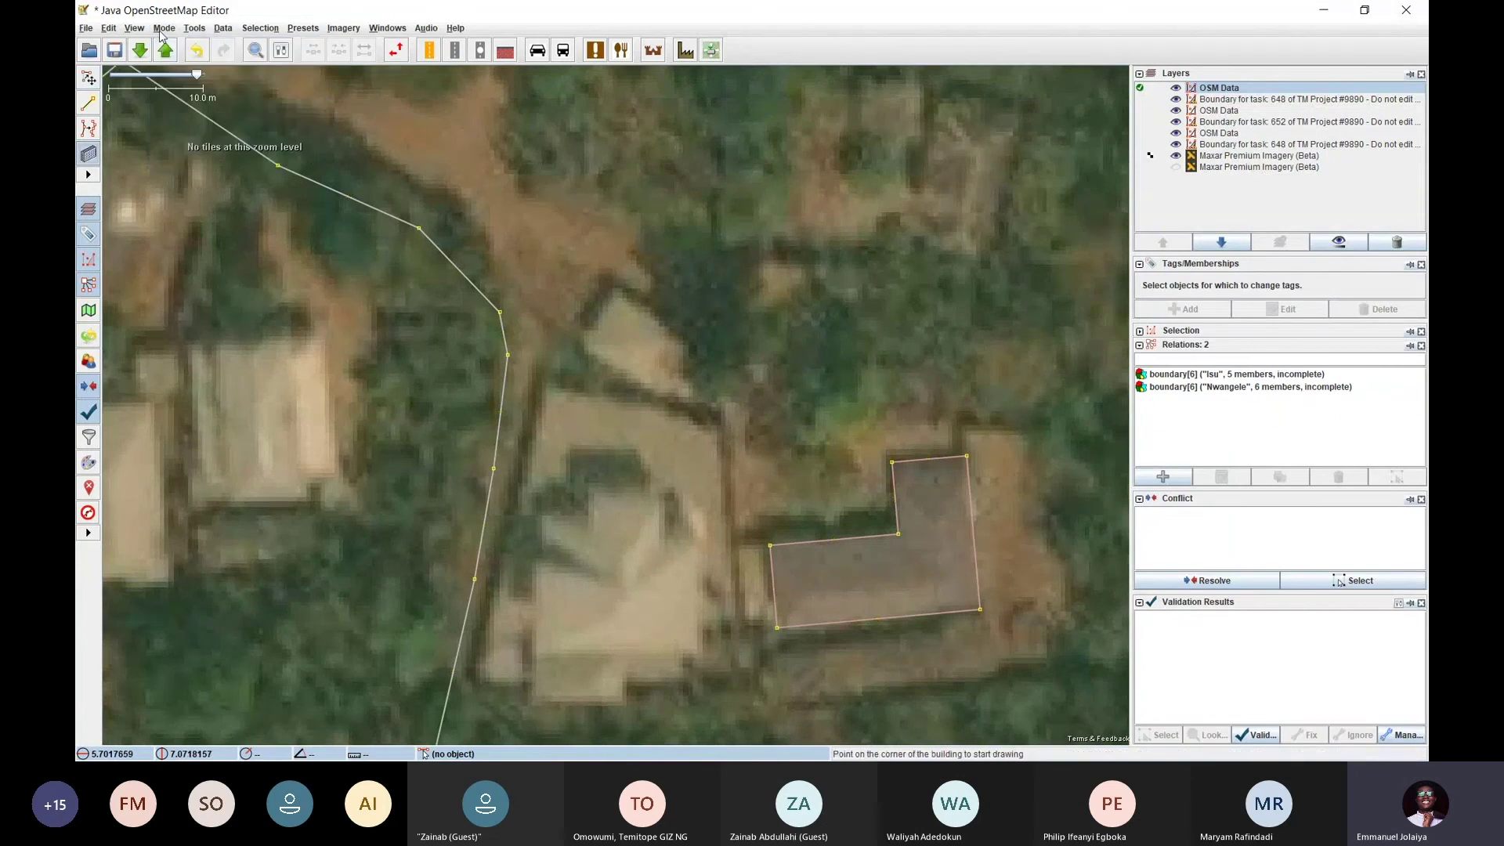
{"action": "left_click", "coordinate": [163, 29]}
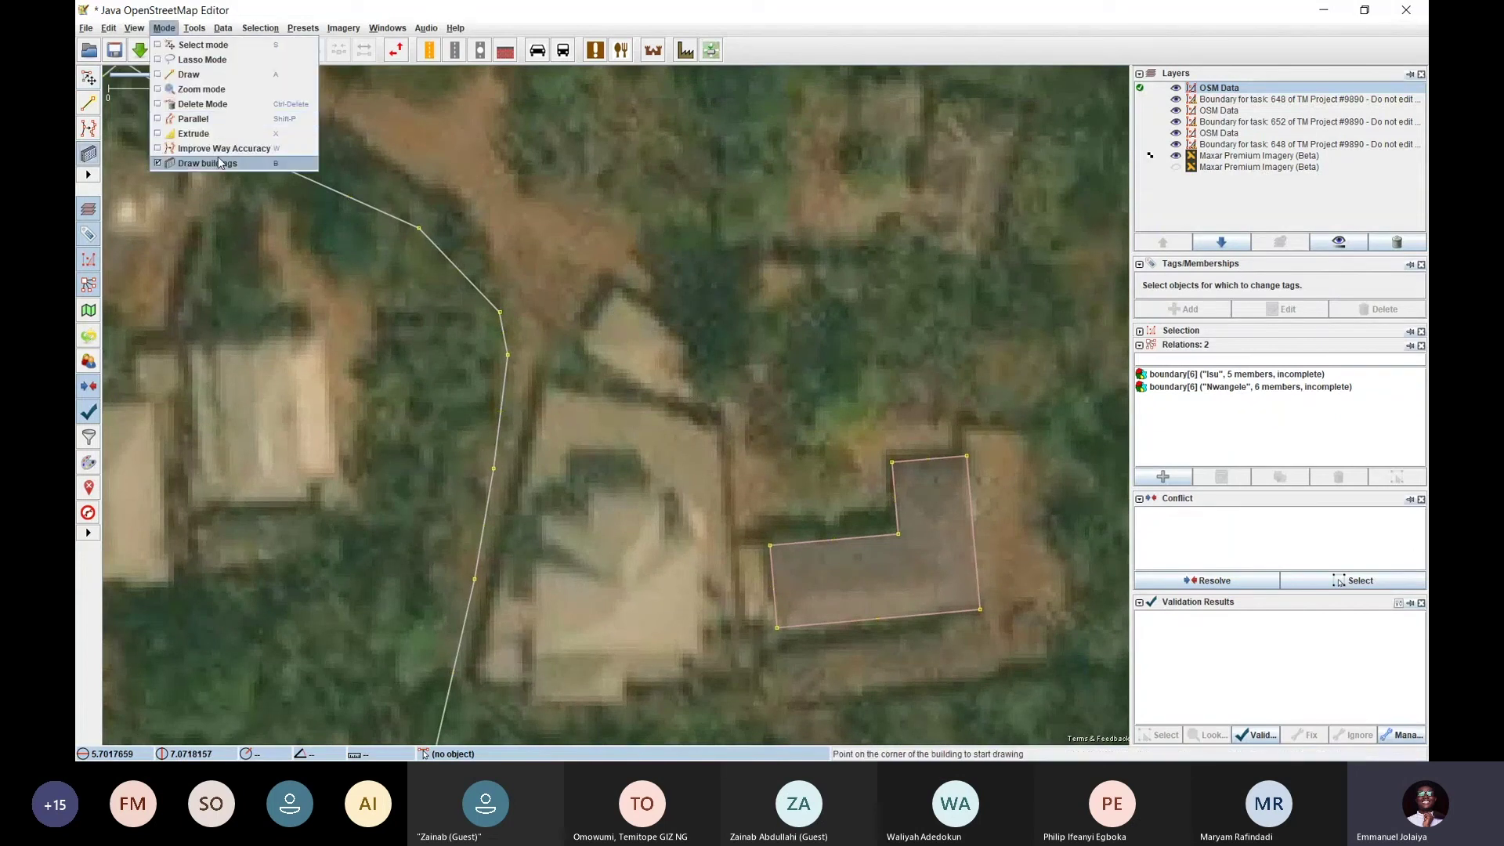
{"action": "left_click", "coordinate": [583, 292]}
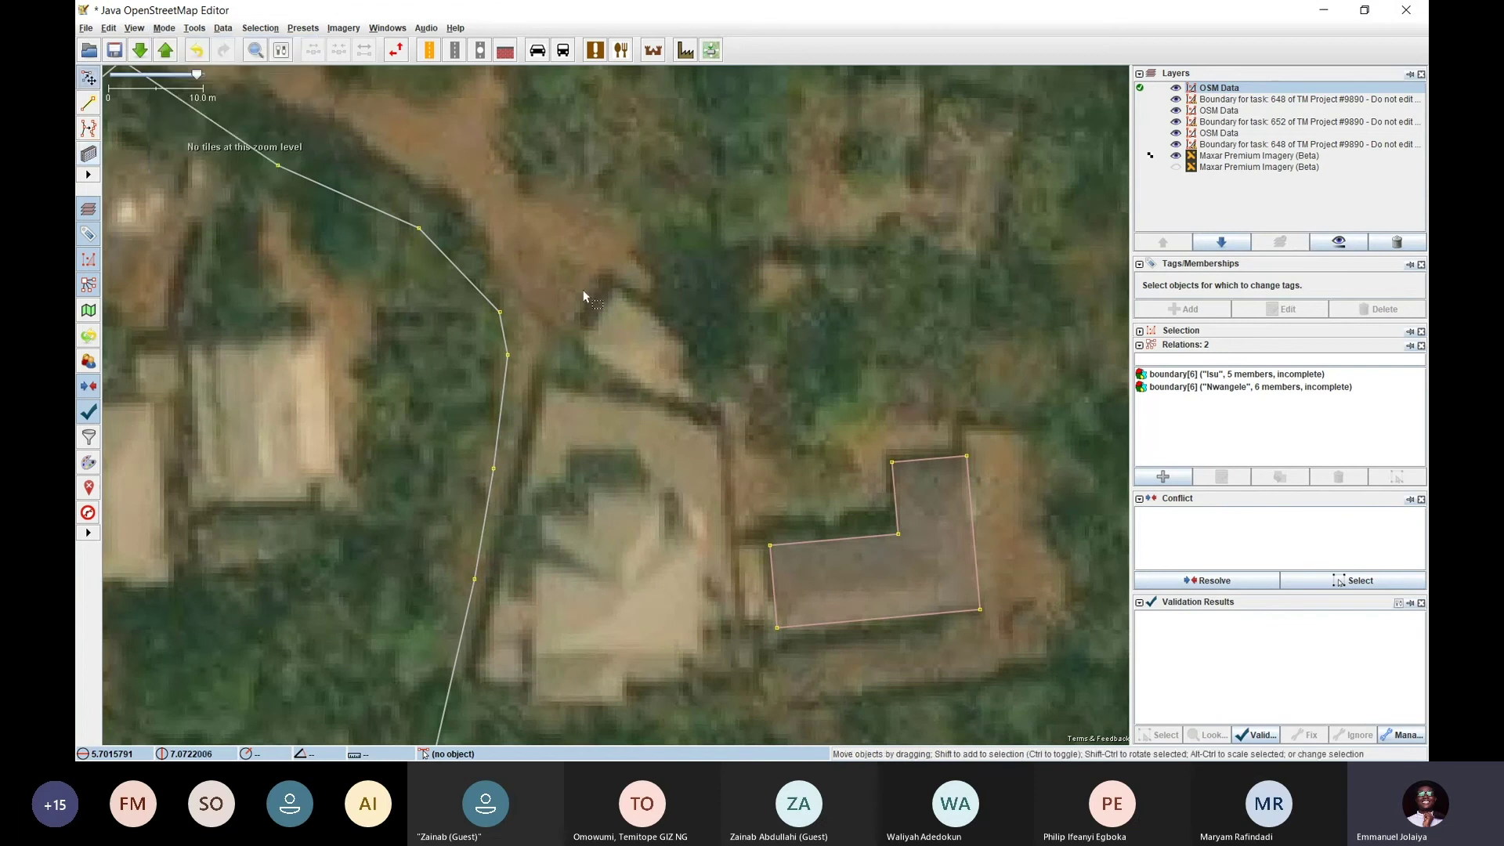
{"action": "left_click", "coordinate": [613, 288]}
{"action": "left_click", "coordinate": [675, 331]}
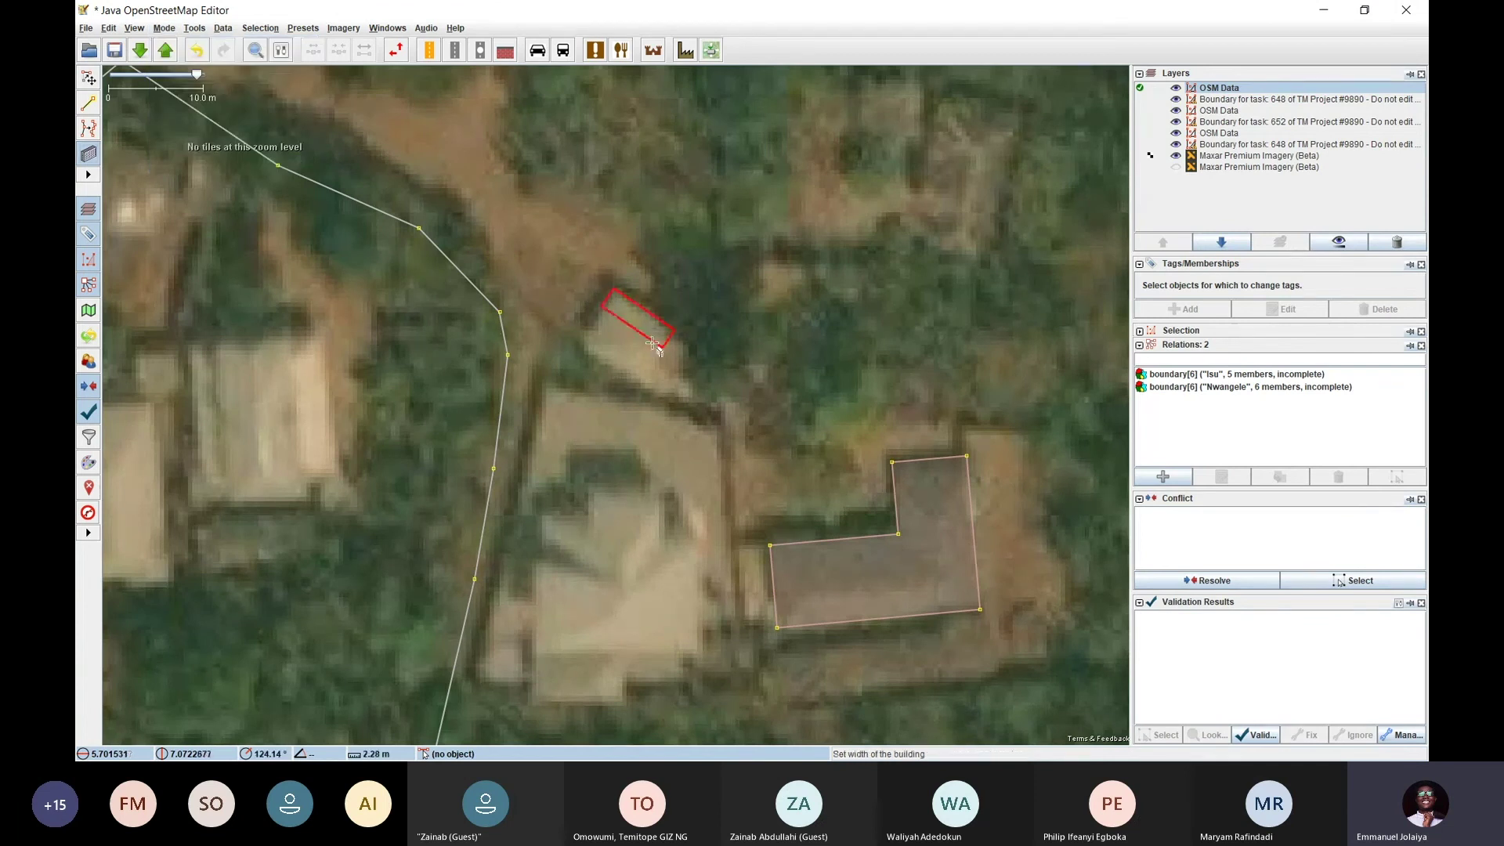
{"action": "left_click", "coordinate": [616, 353]}
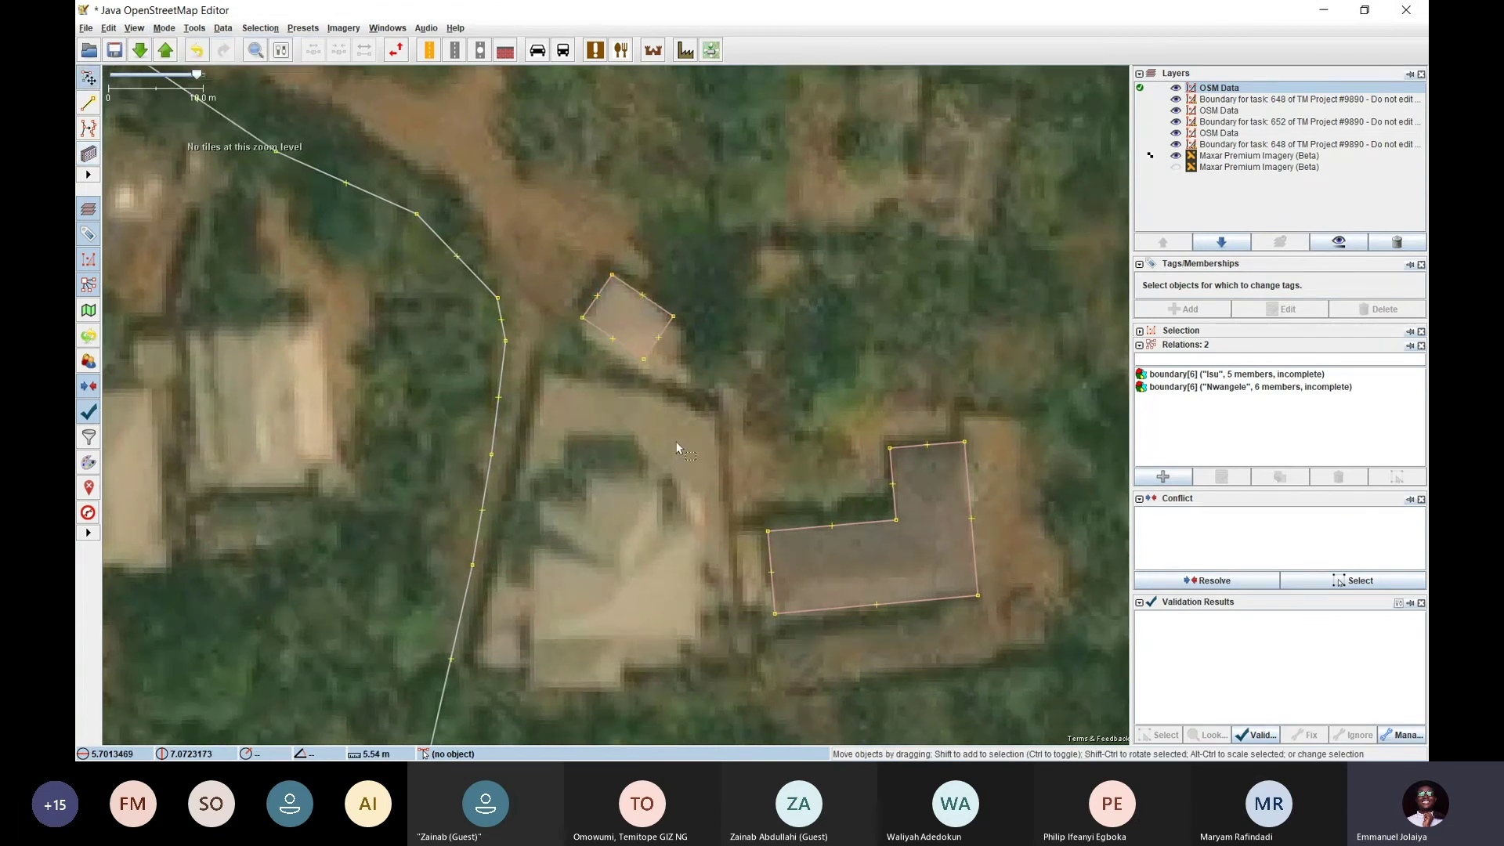
Draw a second rectangular building over the large roof west of the L-shaped building
{"action": "left_click_drag", "start_coordinate": [677, 446], "coordinate": [697, 254]}
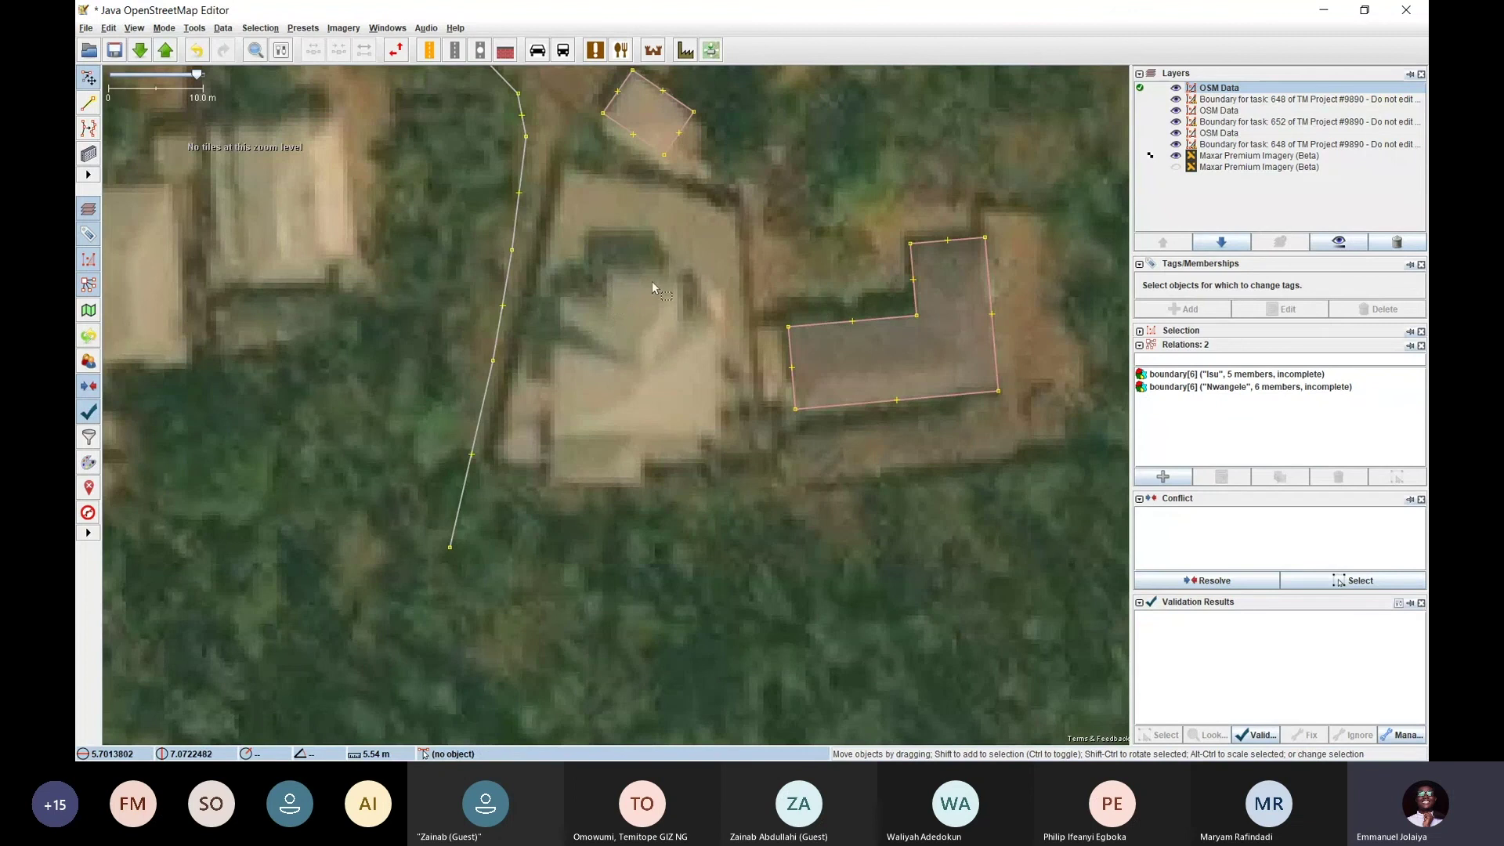
{"action": "left_click_drag", "start_coordinate": [679, 303], "coordinate": [637, 359]}
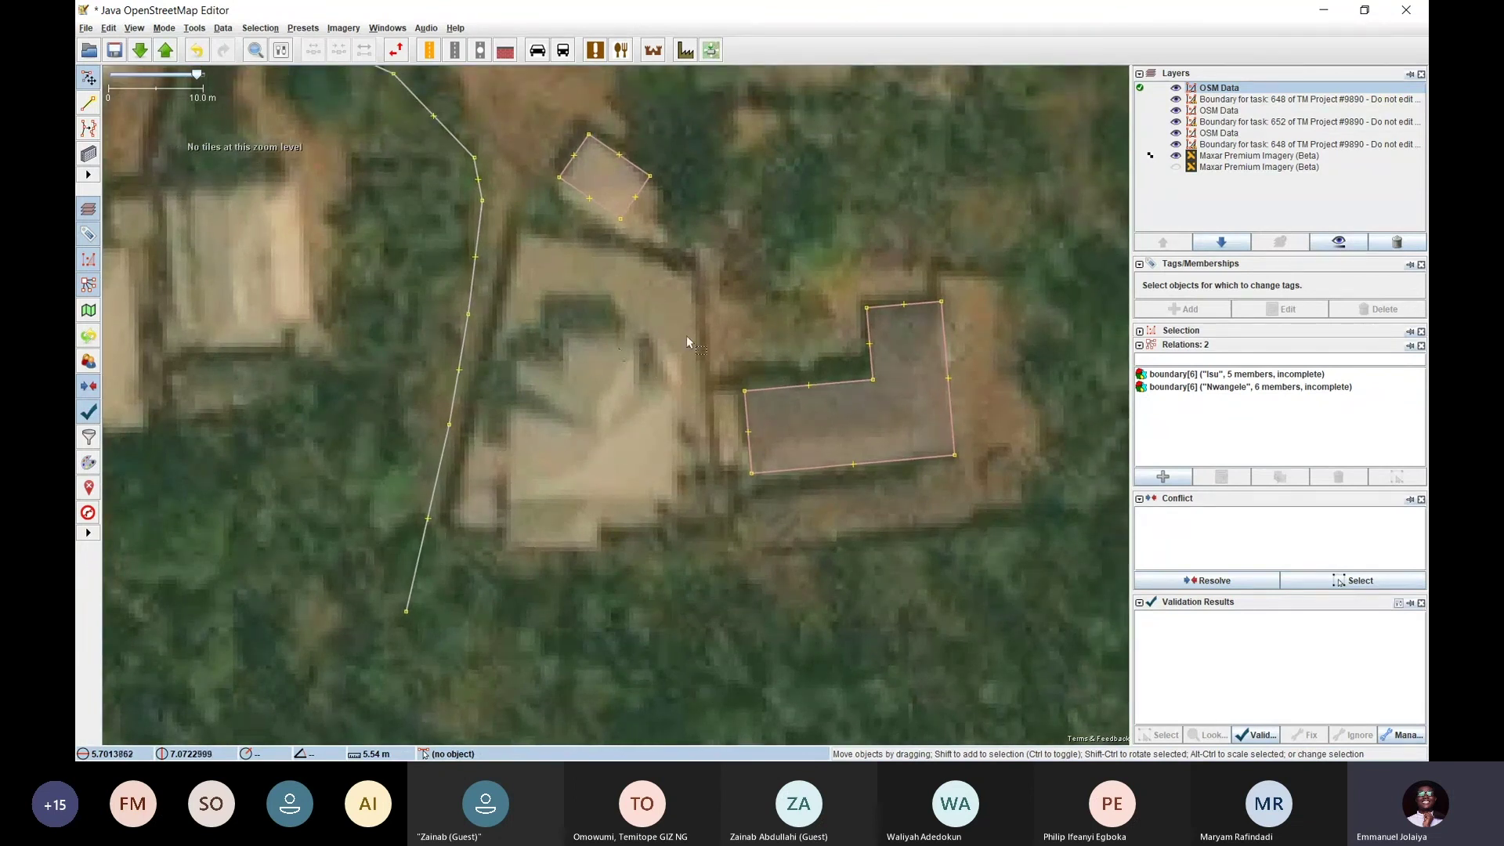
{"action": "key", "text": "b"}
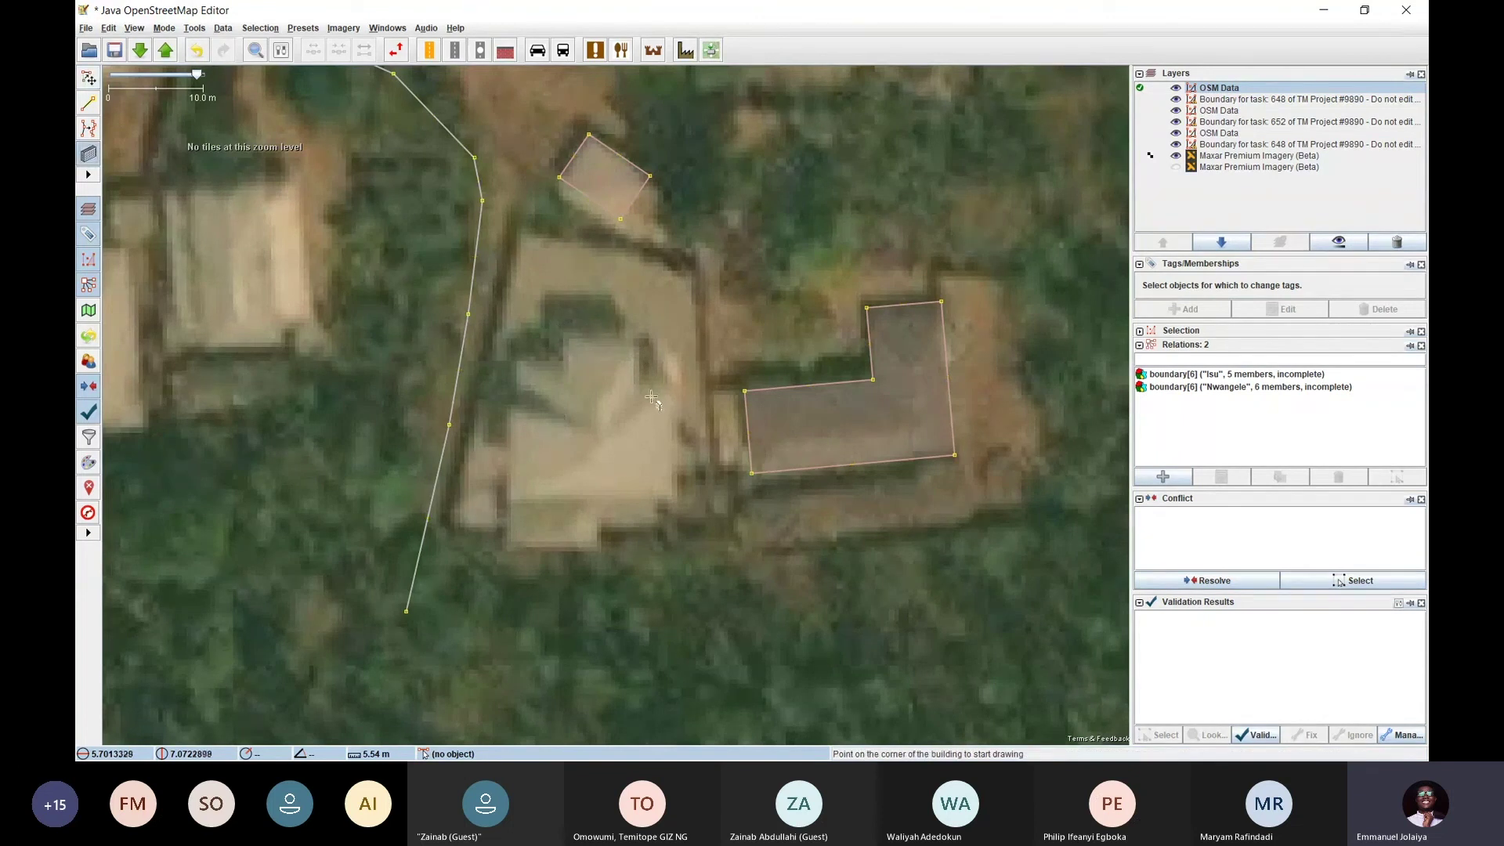
{"action": "left_click", "coordinate": [678, 493]}
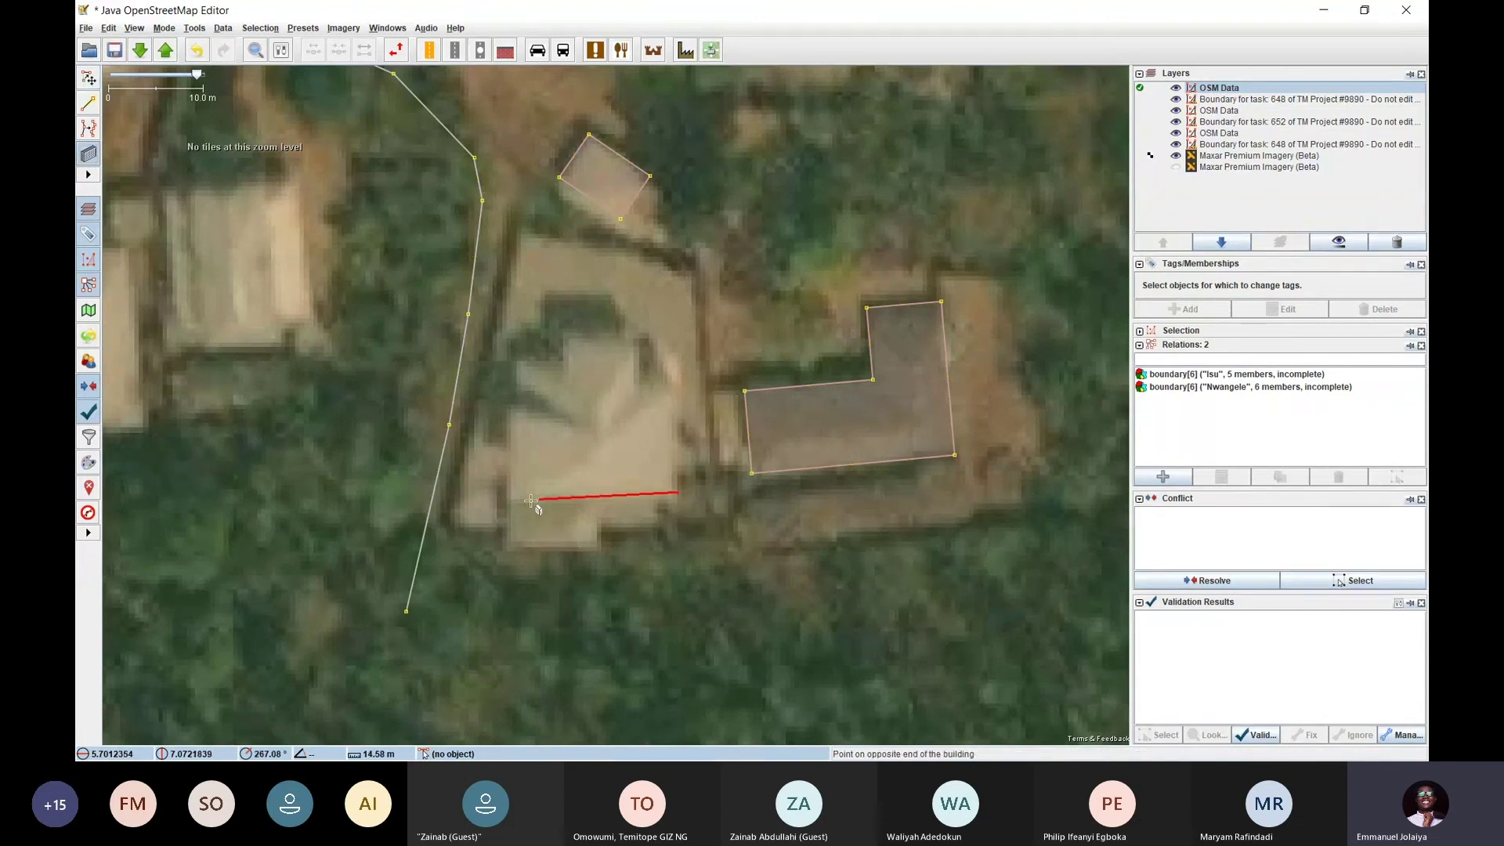
{"action": "left_click", "coordinate": [511, 501]}
{"action": "left_click", "coordinate": [508, 399]}
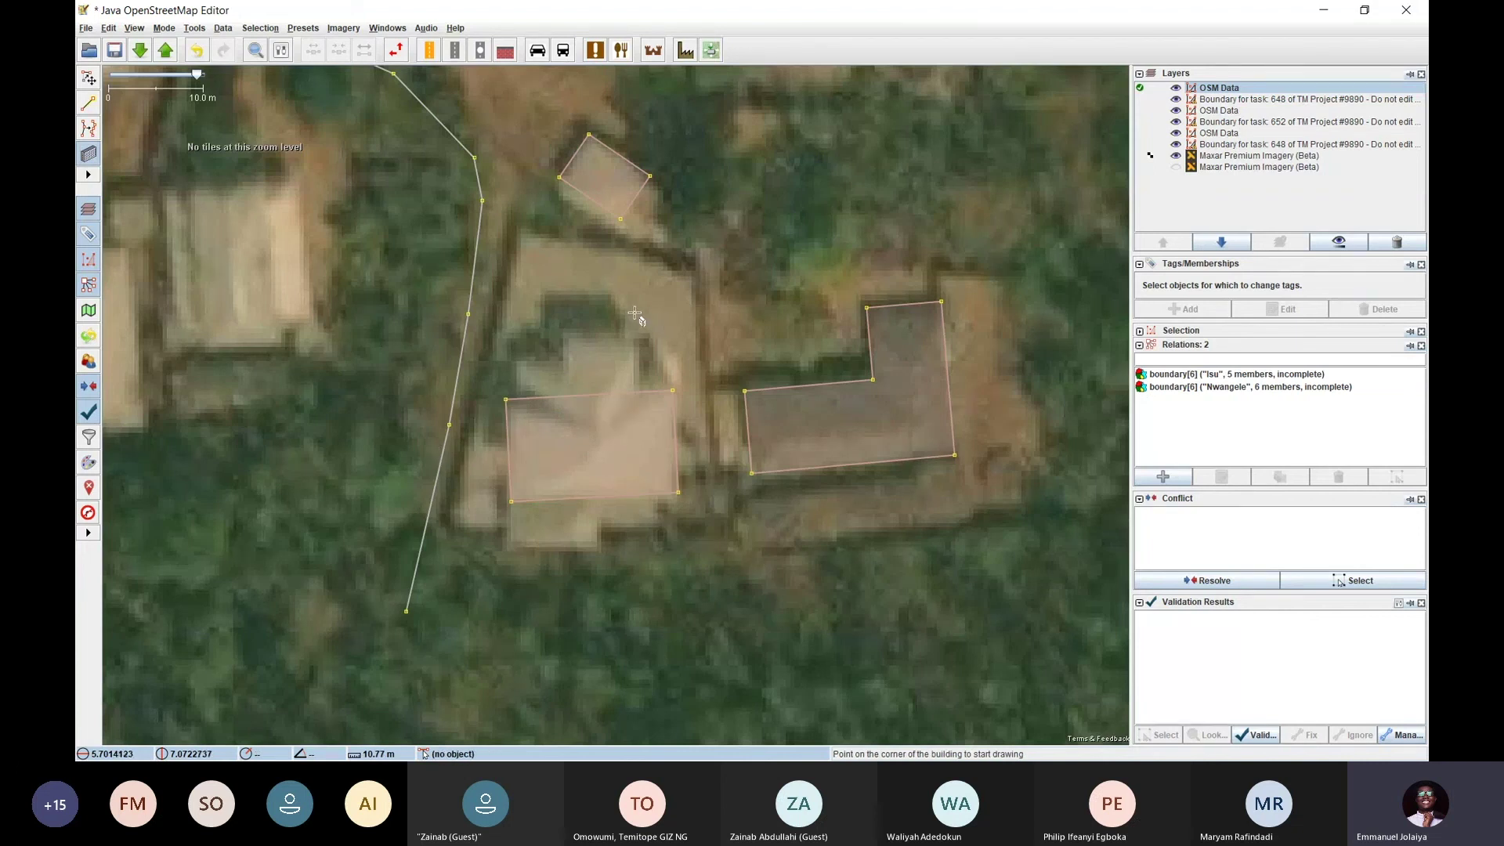
In Extrude mode, pull sections of the new building's top edge up and notch it to fit the roof
{"action": "key", "text": "x"}
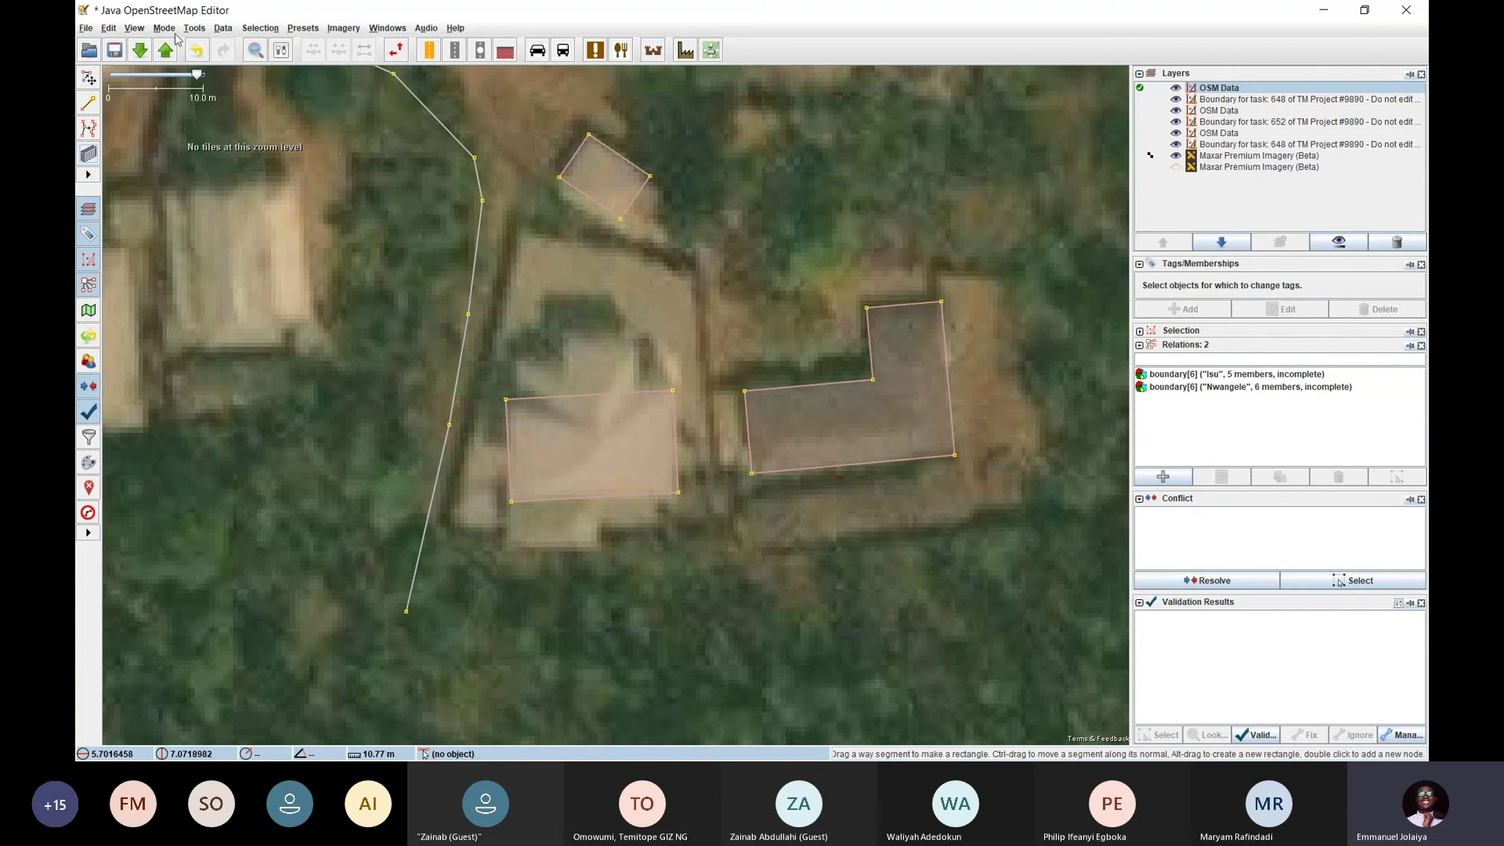
{"action": "left_click", "coordinate": [165, 29]}
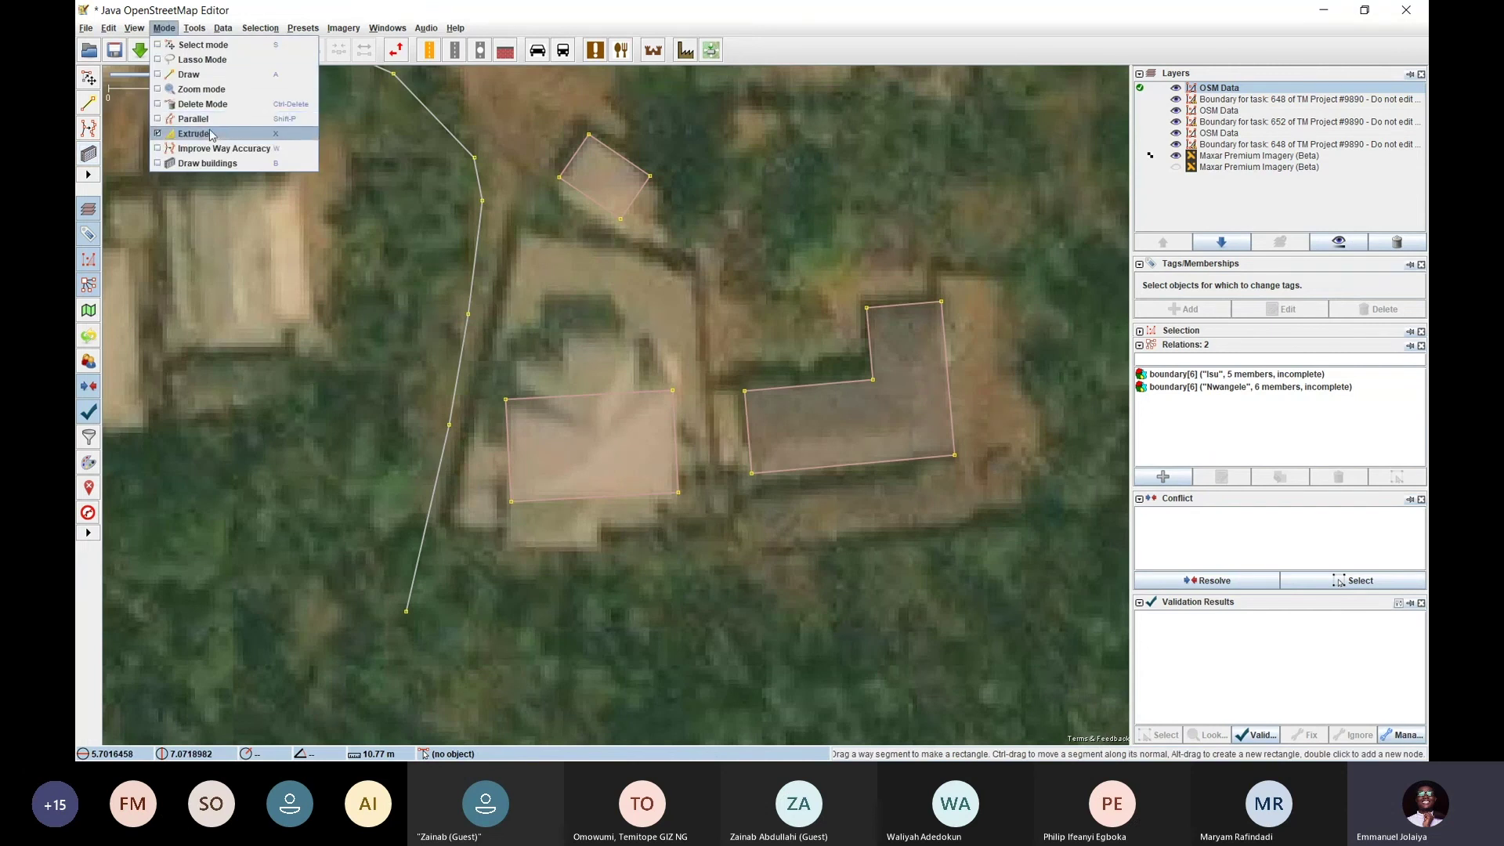
{"action": "key", "text": "s"}
{"action": "left_click", "coordinate": [630, 336]}
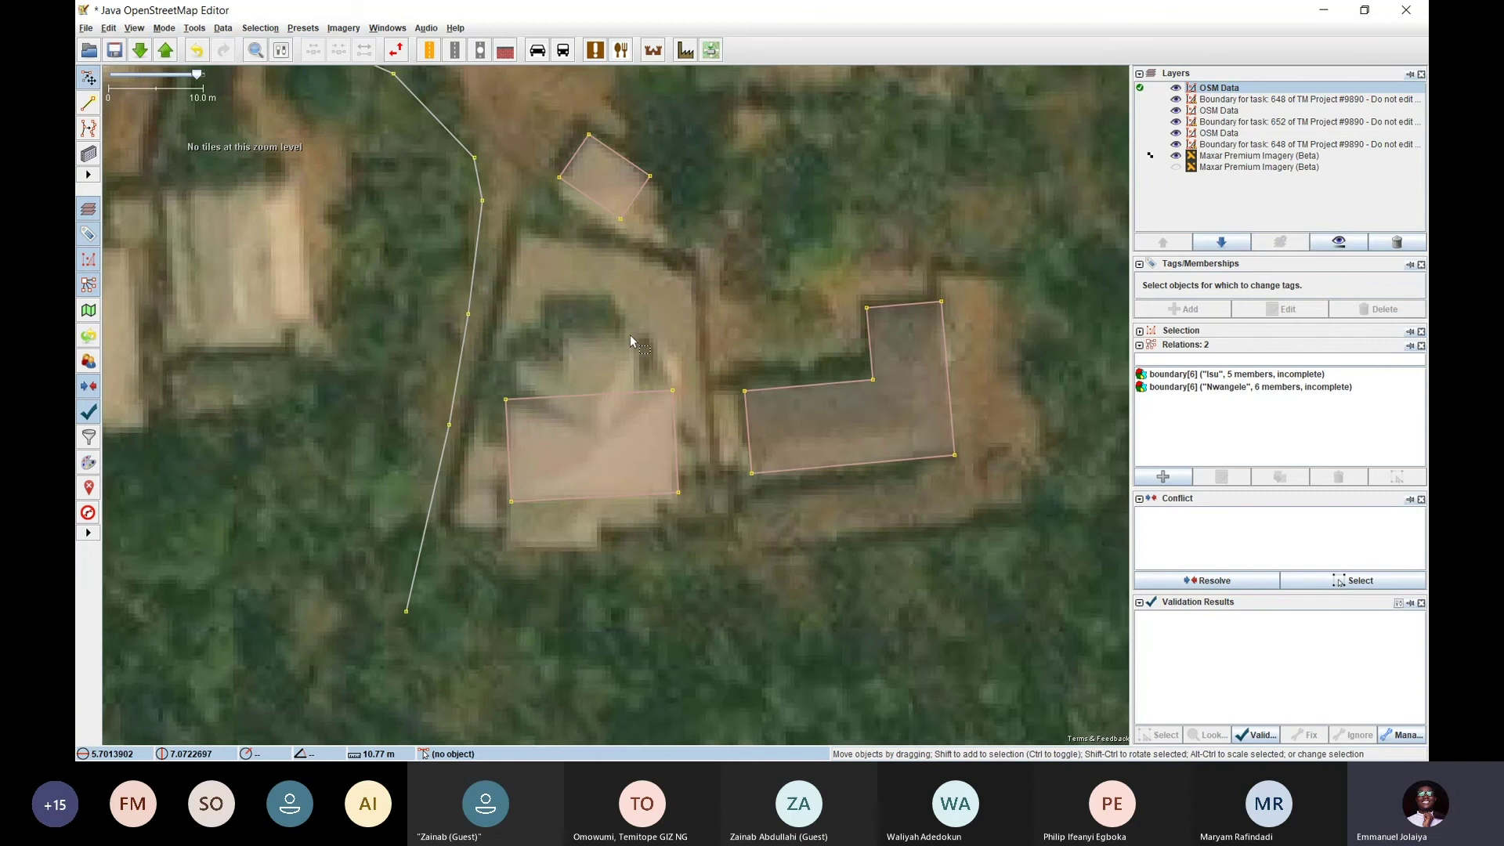
{"action": "key", "text": "x"}
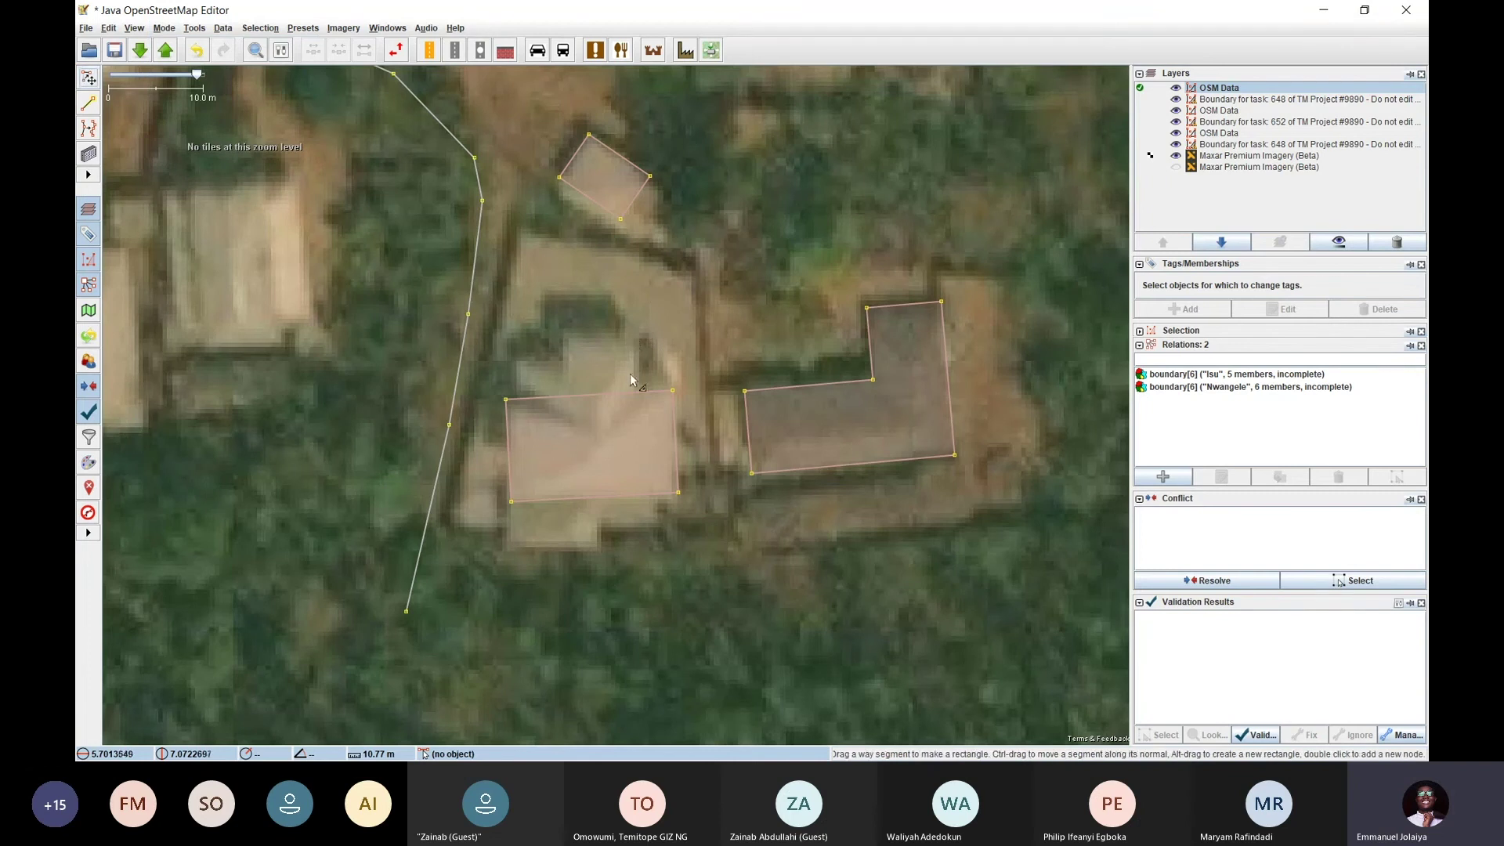
{"action": "mouse_move", "coordinate": [632, 392]}
{"action": "left_mouse_down"}
{"action": "mouse_move", "coordinate": [631, 228]}
{"action": "mouse_move", "coordinate": [621, 395]}
{"action": "left_mouse_up"}
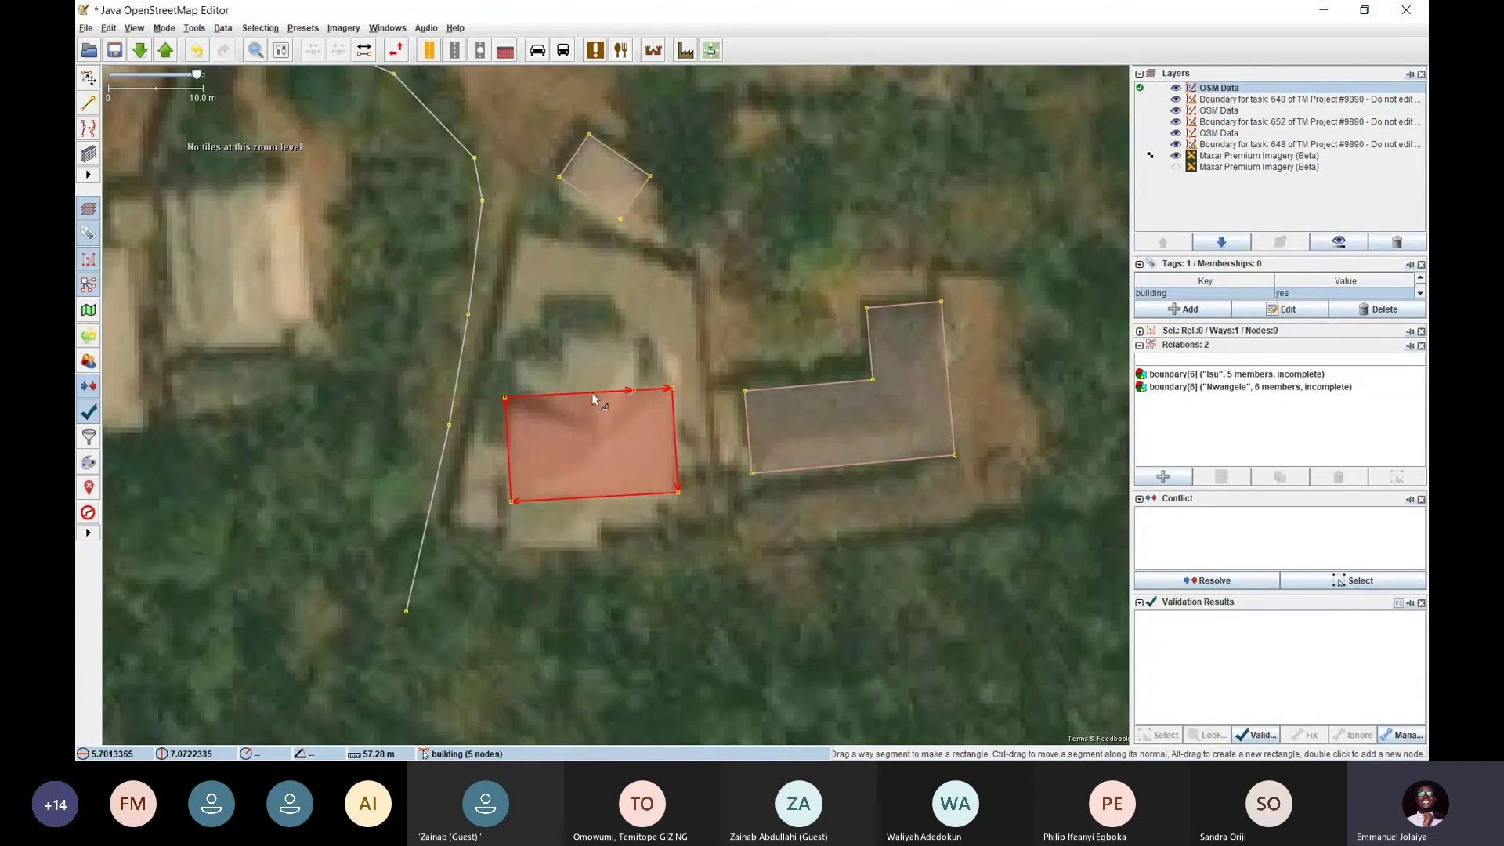
{"action": "left_click_drag", "start_coordinate": [591, 393], "coordinate": [600, 355]}
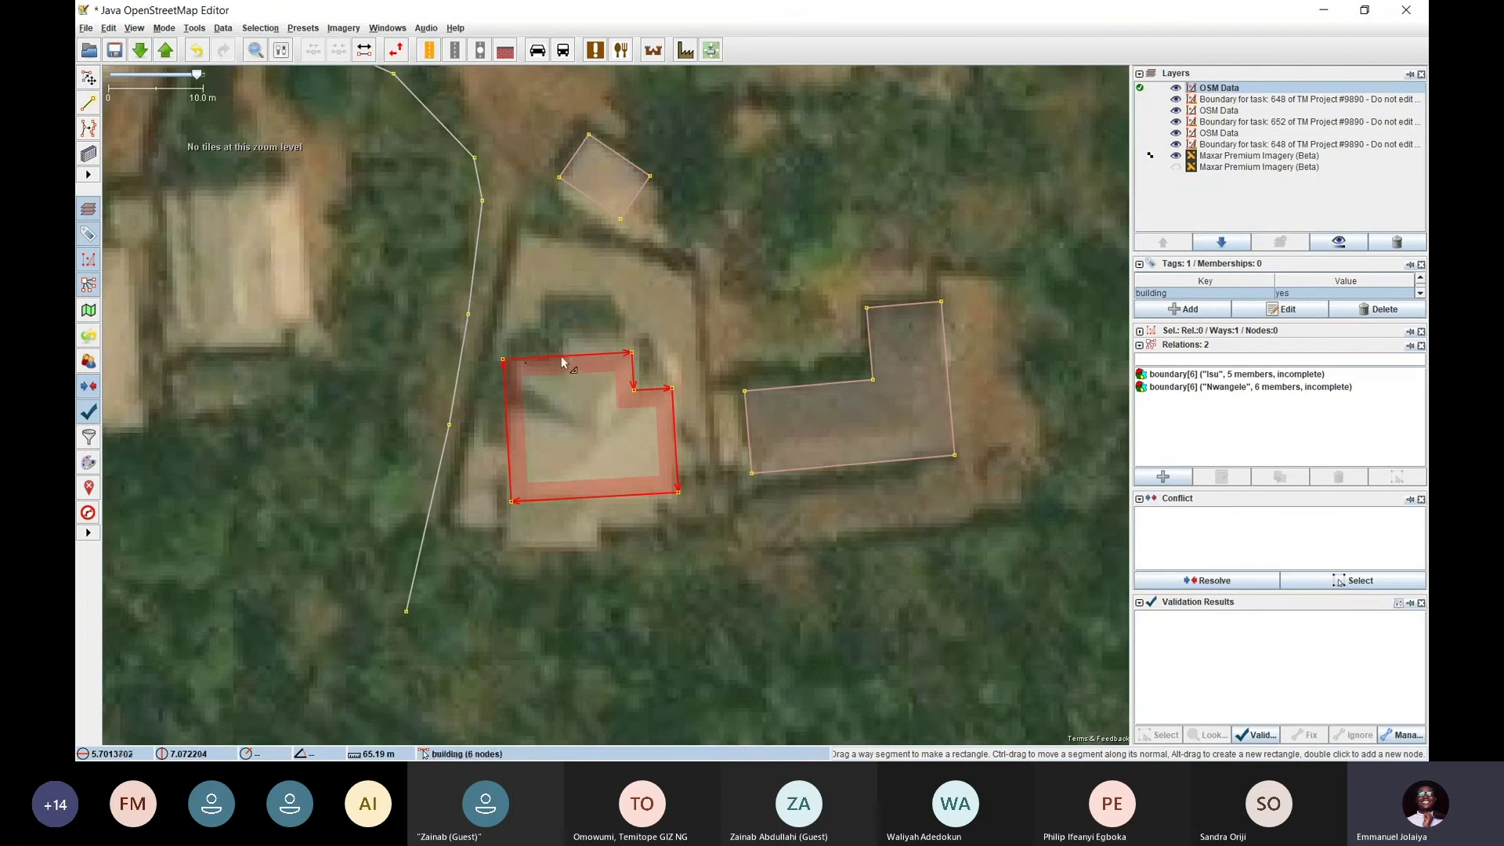
{"action": "mouse_move", "coordinate": [572, 354]}
{"action": "left_mouse_down"}
{"action": "mouse_move", "coordinate": [571, 431]}
{"action": "mouse_move", "coordinate": [593, 359]}
{"action": "left_mouse_up"}
{"action": "left_click_drag", "start_coordinate": [592, 355], "coordinate": [599, 327]}
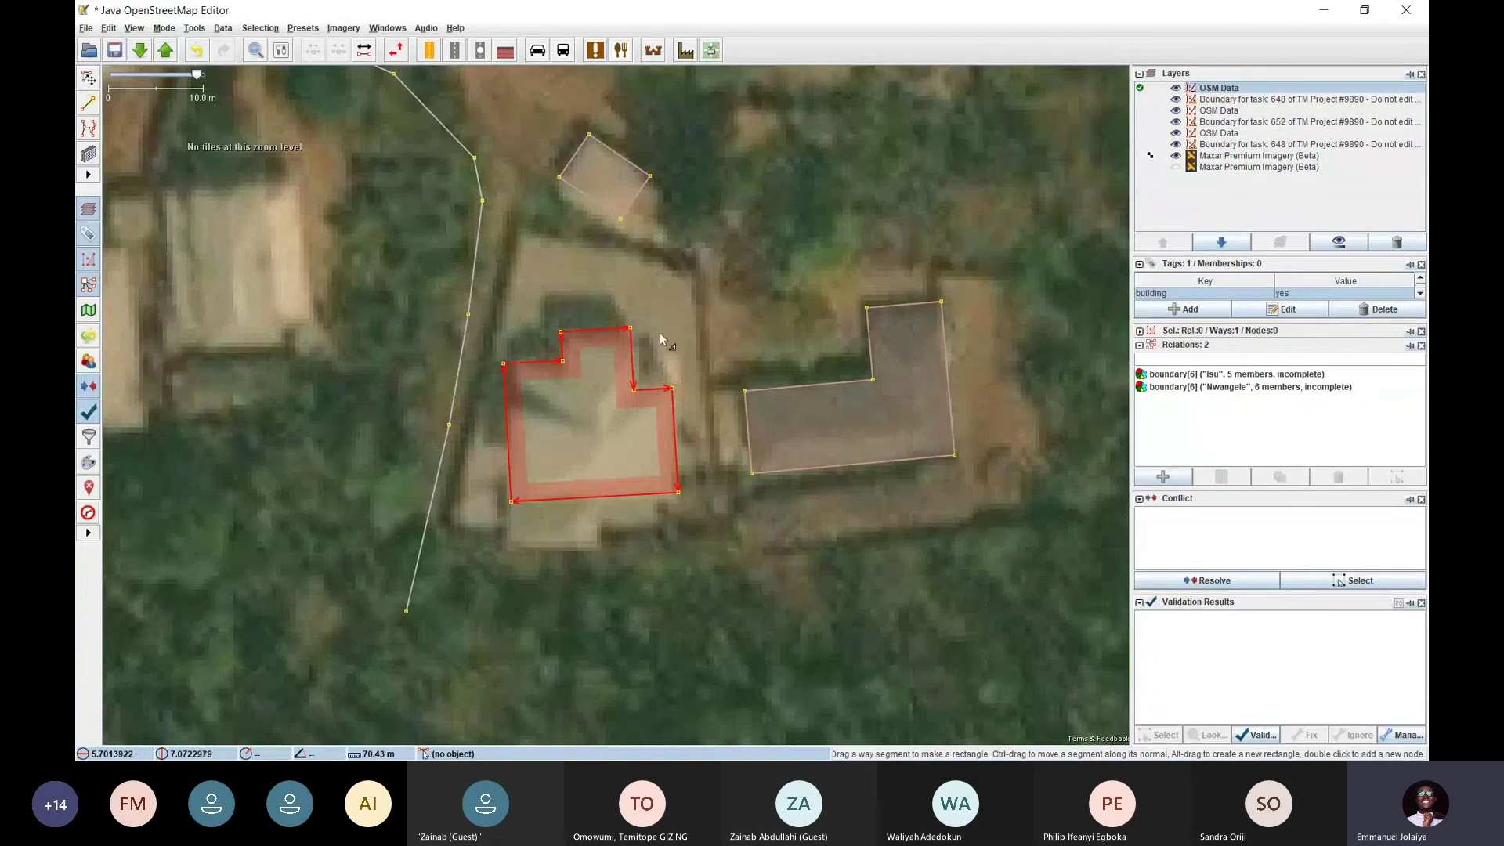
Extend the bottom edge down and extrude a stepped lower-left section onto the roof
{"action": "left_click_drag", "start_coordinate": [692, 333], "coordinate": [711, 261]}
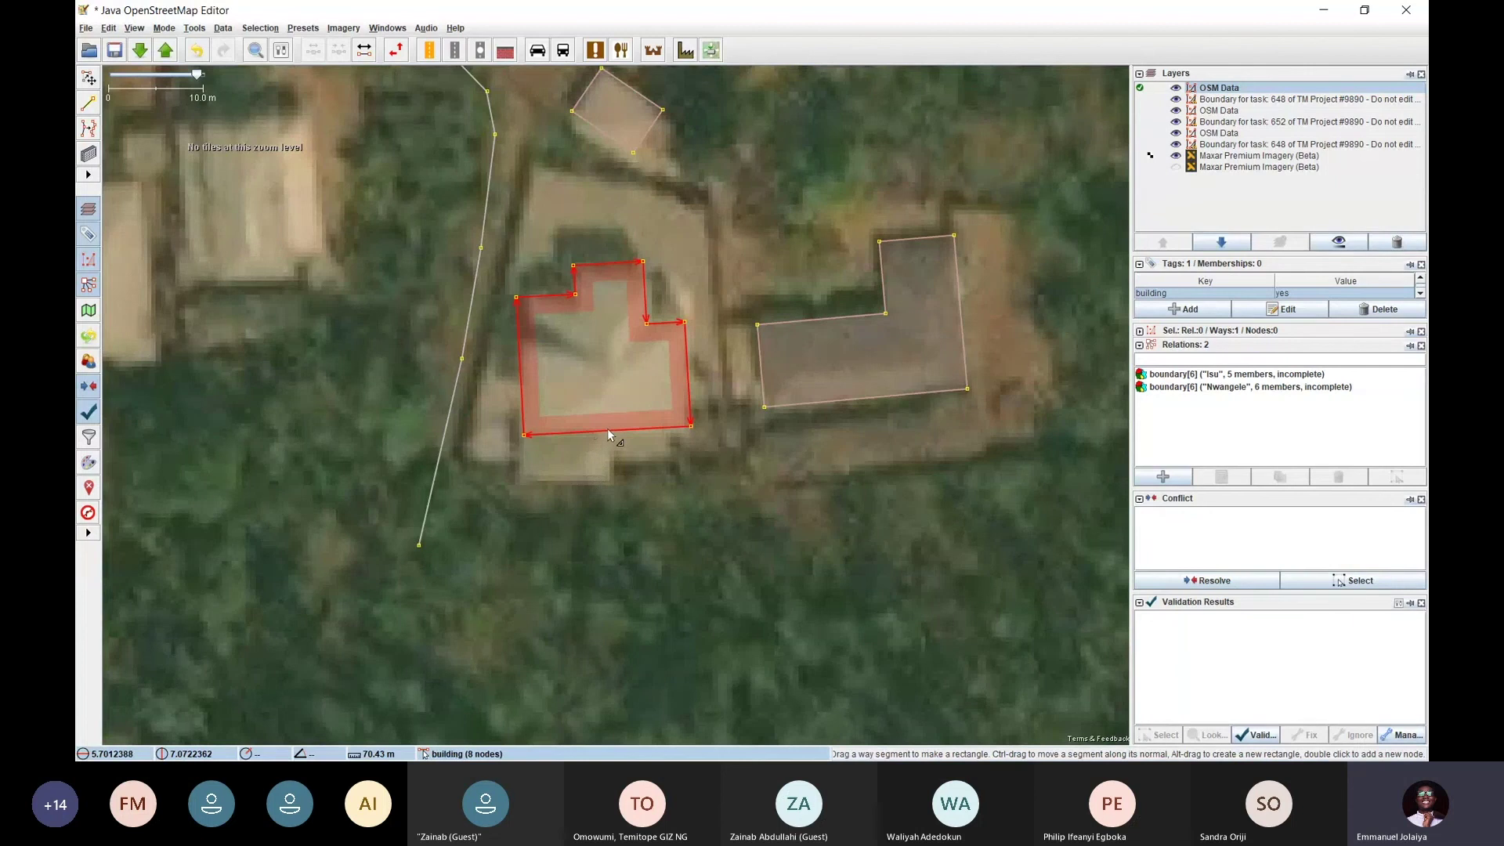
{"action": "mouse_move", "coordinate": [607, 430]}
{"action": "left_mouse_down"}
{"action": "mouse_move", "coordinate": [631, 554]}
{"action": "mouse_move", "coordinate": [627, 426]}
{"action": "left_mouse_up"}
{"action": "double_click", "coordinate": [609, 427]}
{"action": "left_click_drag", "start_coordinate": [574, 429], "coordinate": [578, 476]}
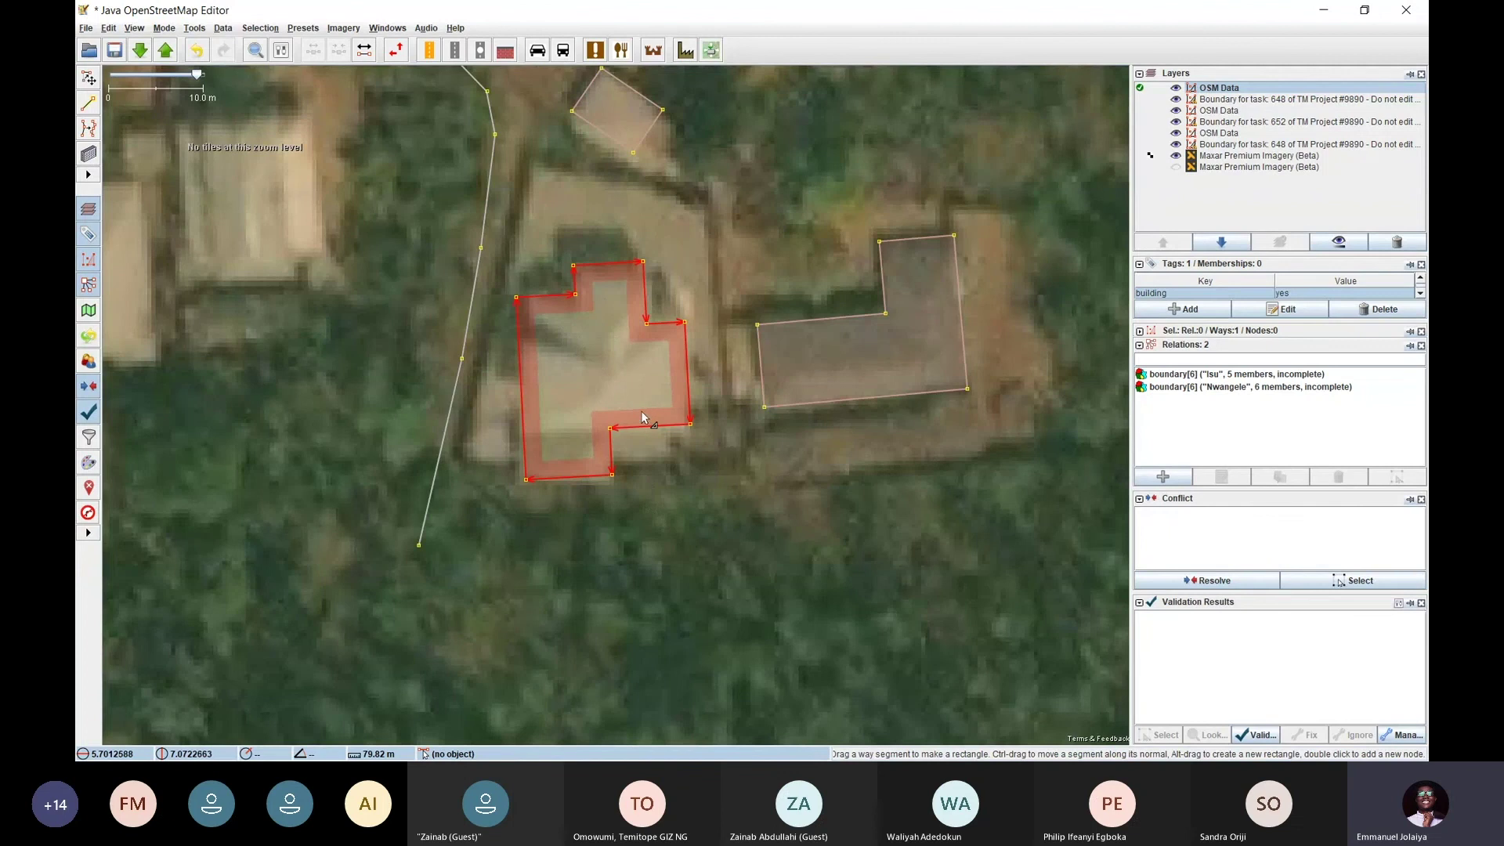
Trace a new rectangular building over a roof in another group of houses
{"action": "key", "text": "s"}
{"action": "left_click", "coordinate": [674, 476]}
{"action": "scroll", "coordinate": [694, 494], "scroll_direction": "down", "scroll_amount": 2}
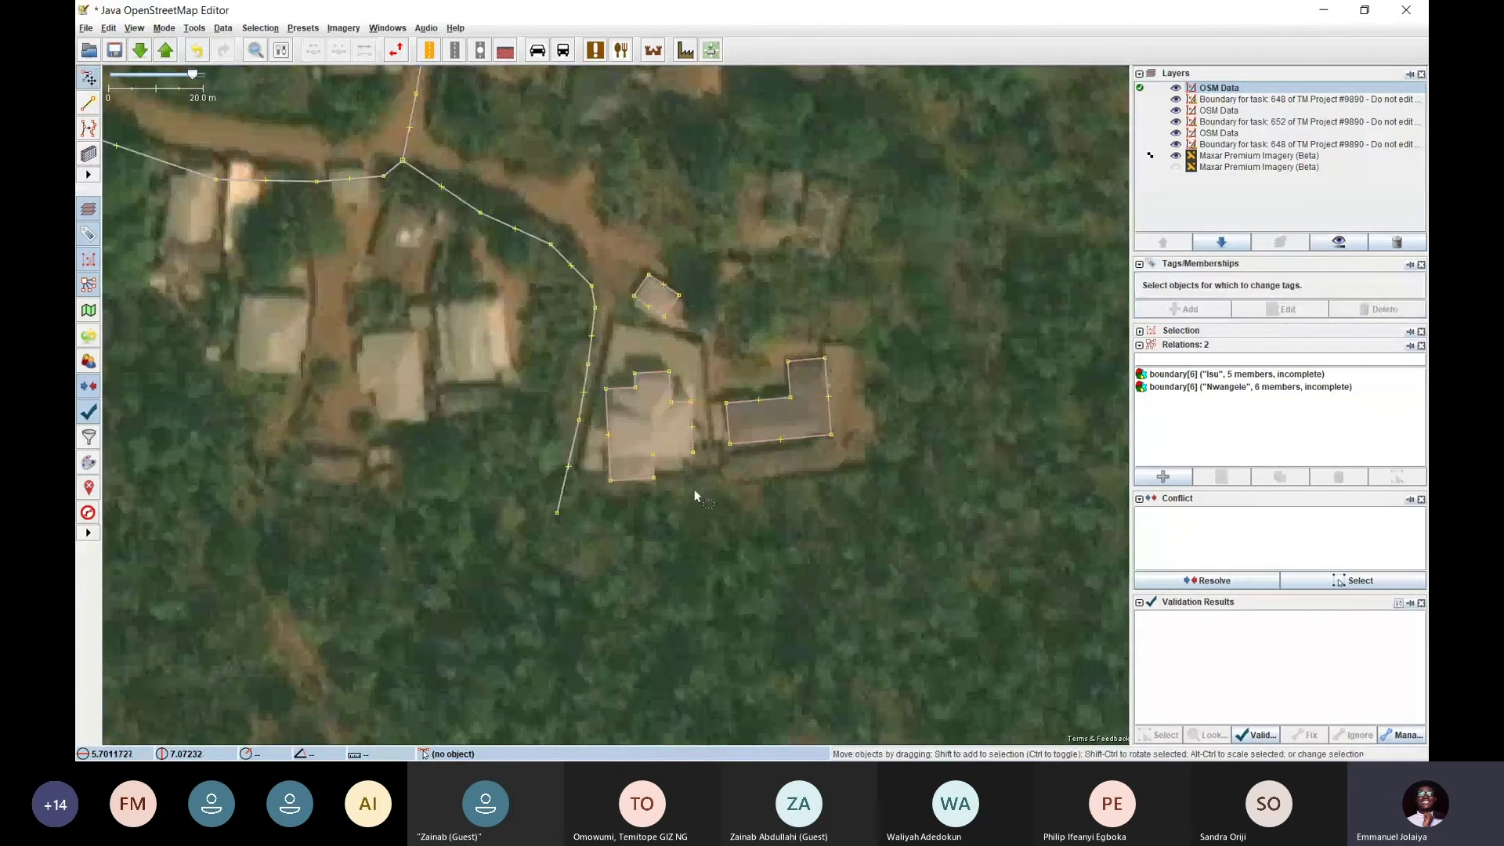
{"action": "left_click_drag", "start_coordinate": [420, 351], "coordinate": [622, 318]}
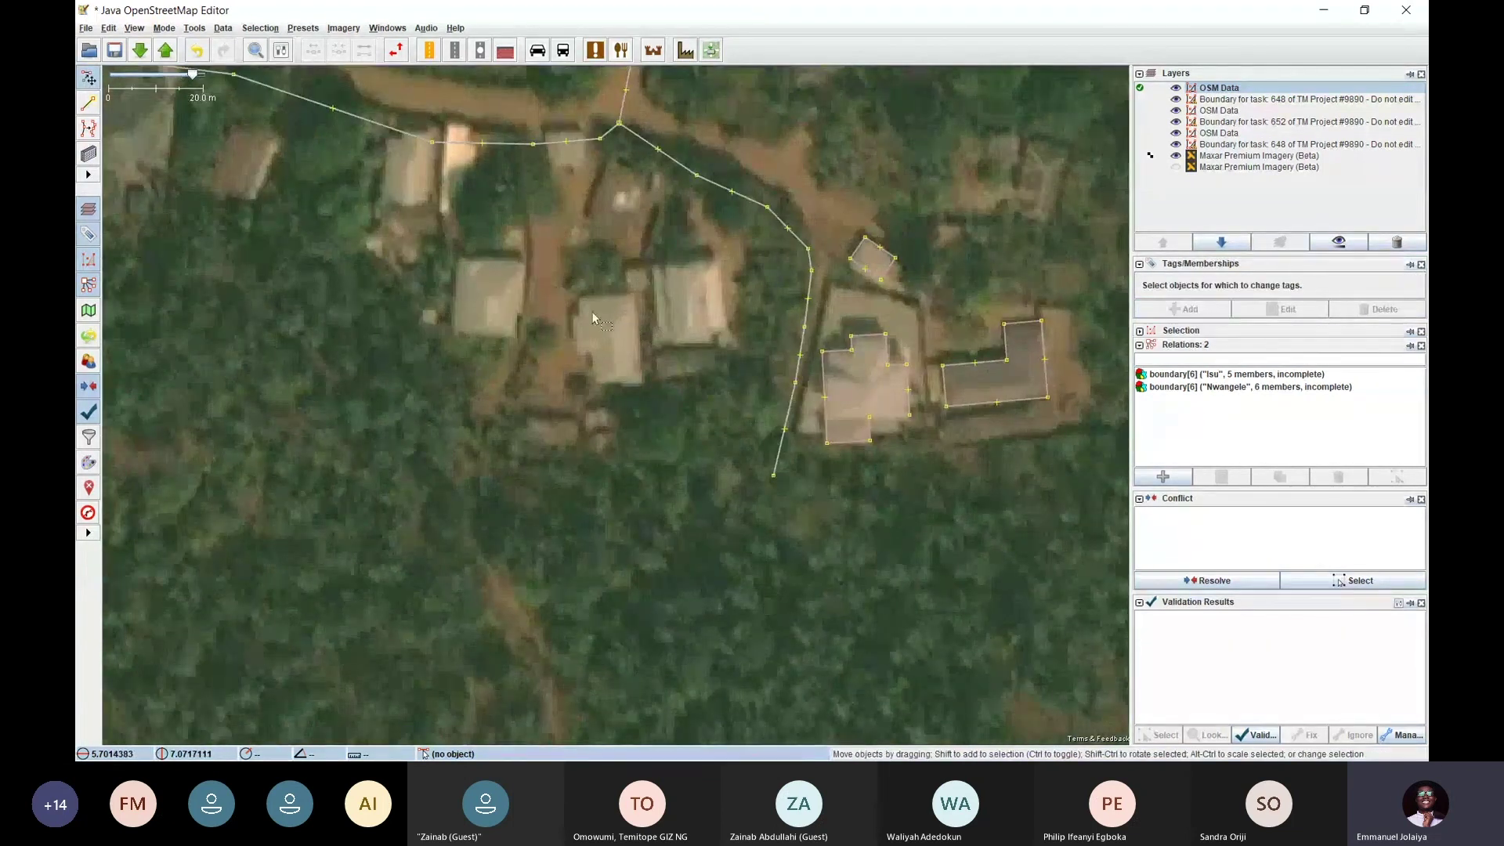
{"action": "scroll", "coordinate": [593, 317], "scroll_direction": "up", "scroll_amount": 2}
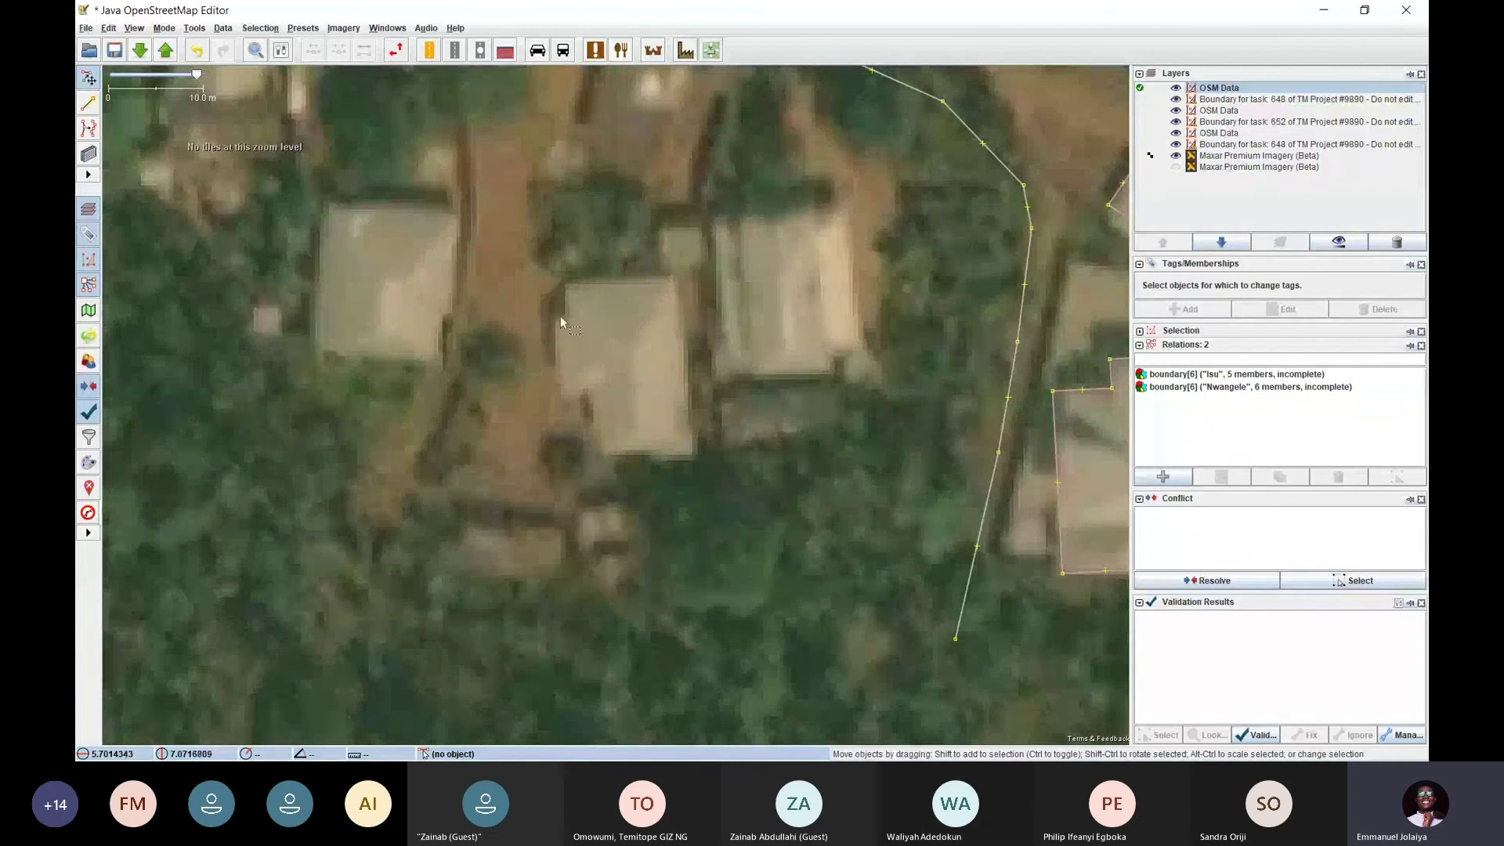
{"action": "key", "text": "b"}
{"action": "left_click", "coordinate": [682, 275]}
{"action": "left_click", "coordinate": [690, 451]}
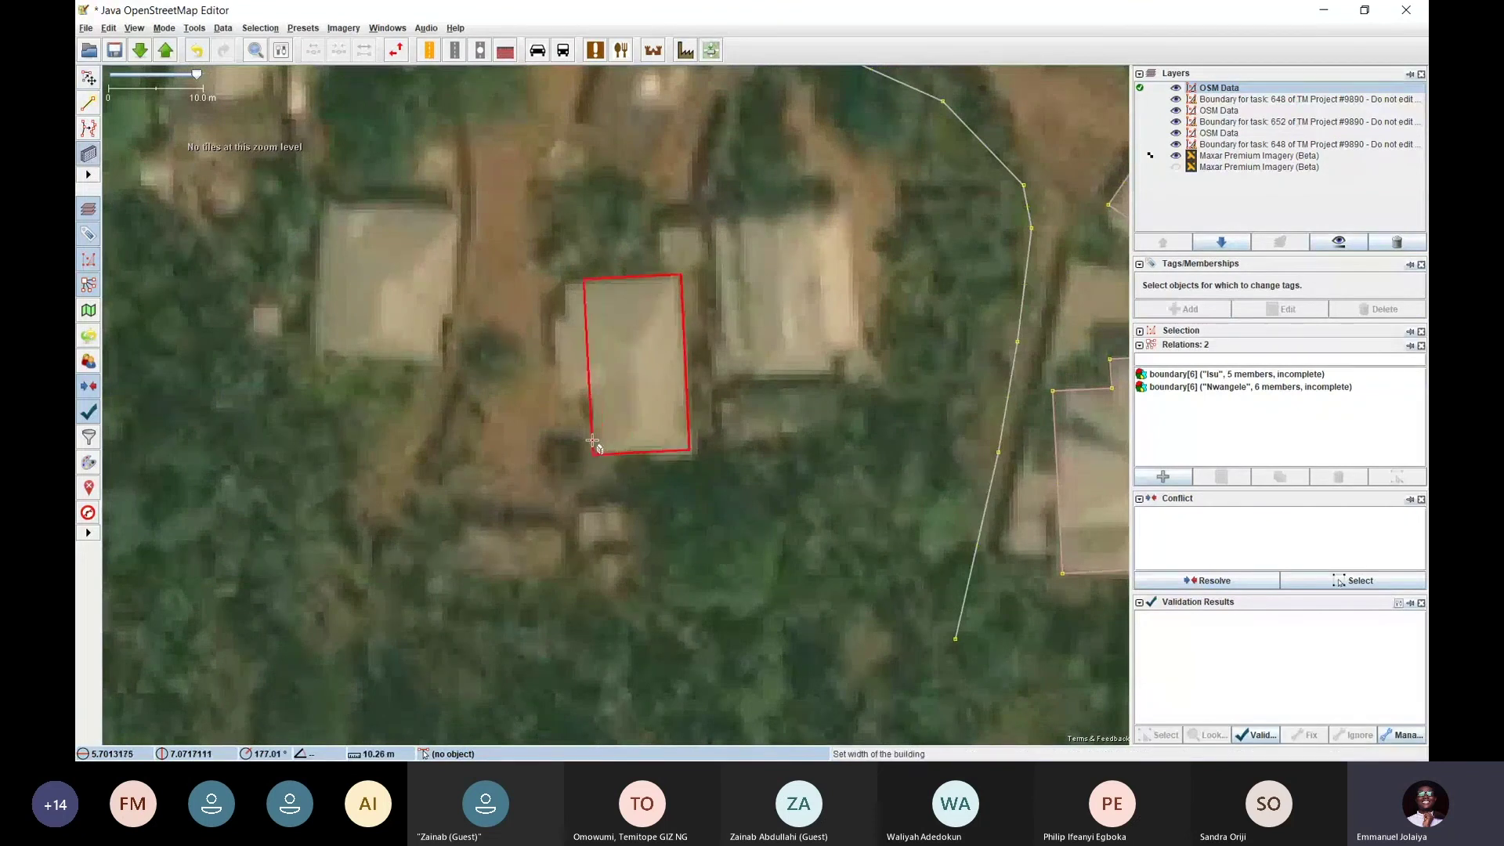
{"action": "left_click", "coordinate": [593, 441]}
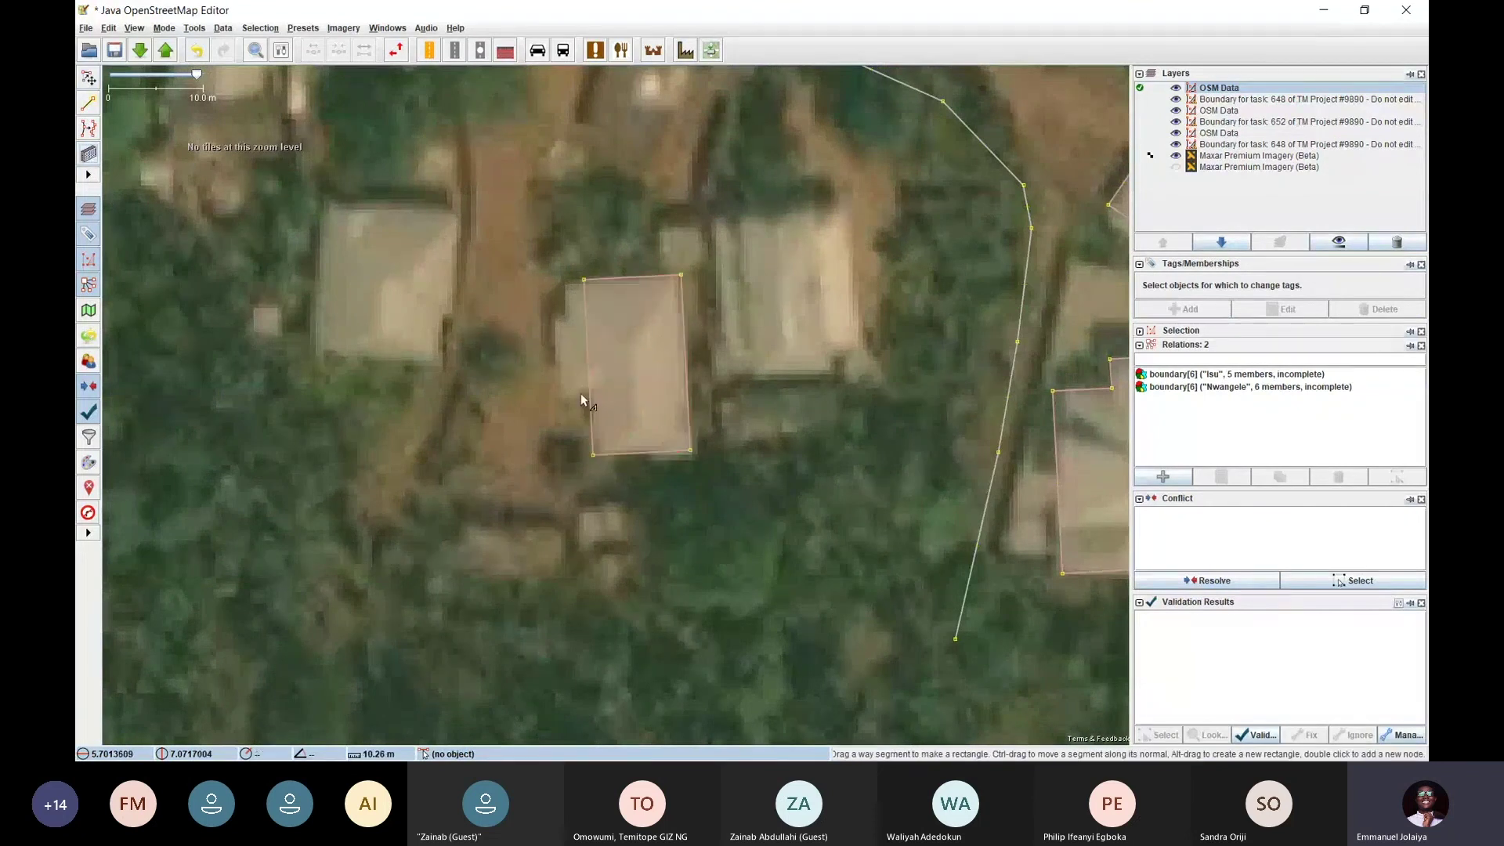
Extrude the building's left side into a small stepped wing matching the roof
{"action": "left_click", "coordinate": [585, 309]}
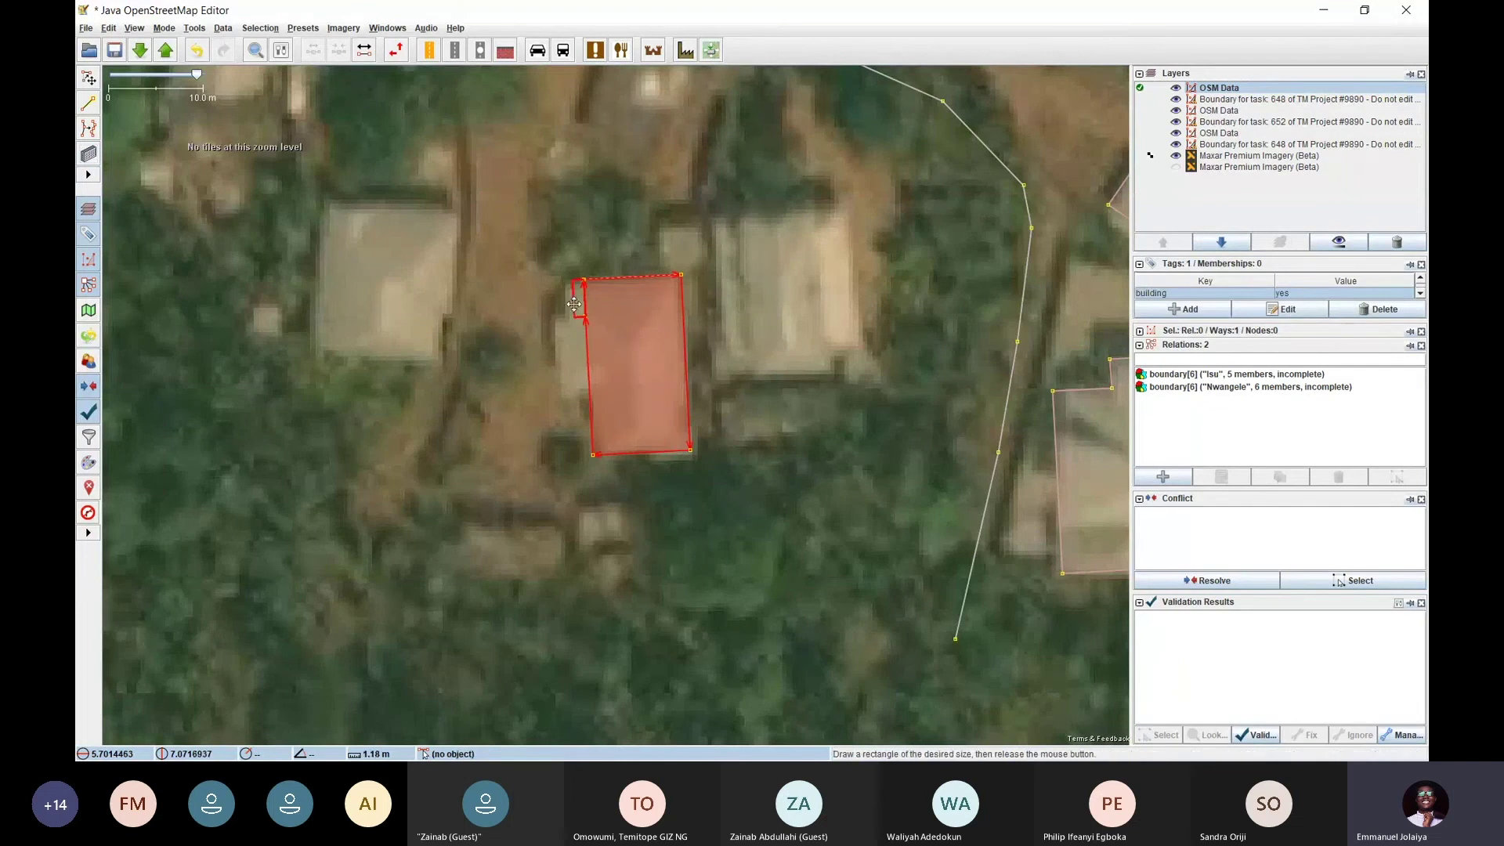
{"action": "left_click_drag", "start_coordinate": [585, 303], "coordinate": [567, 304]}
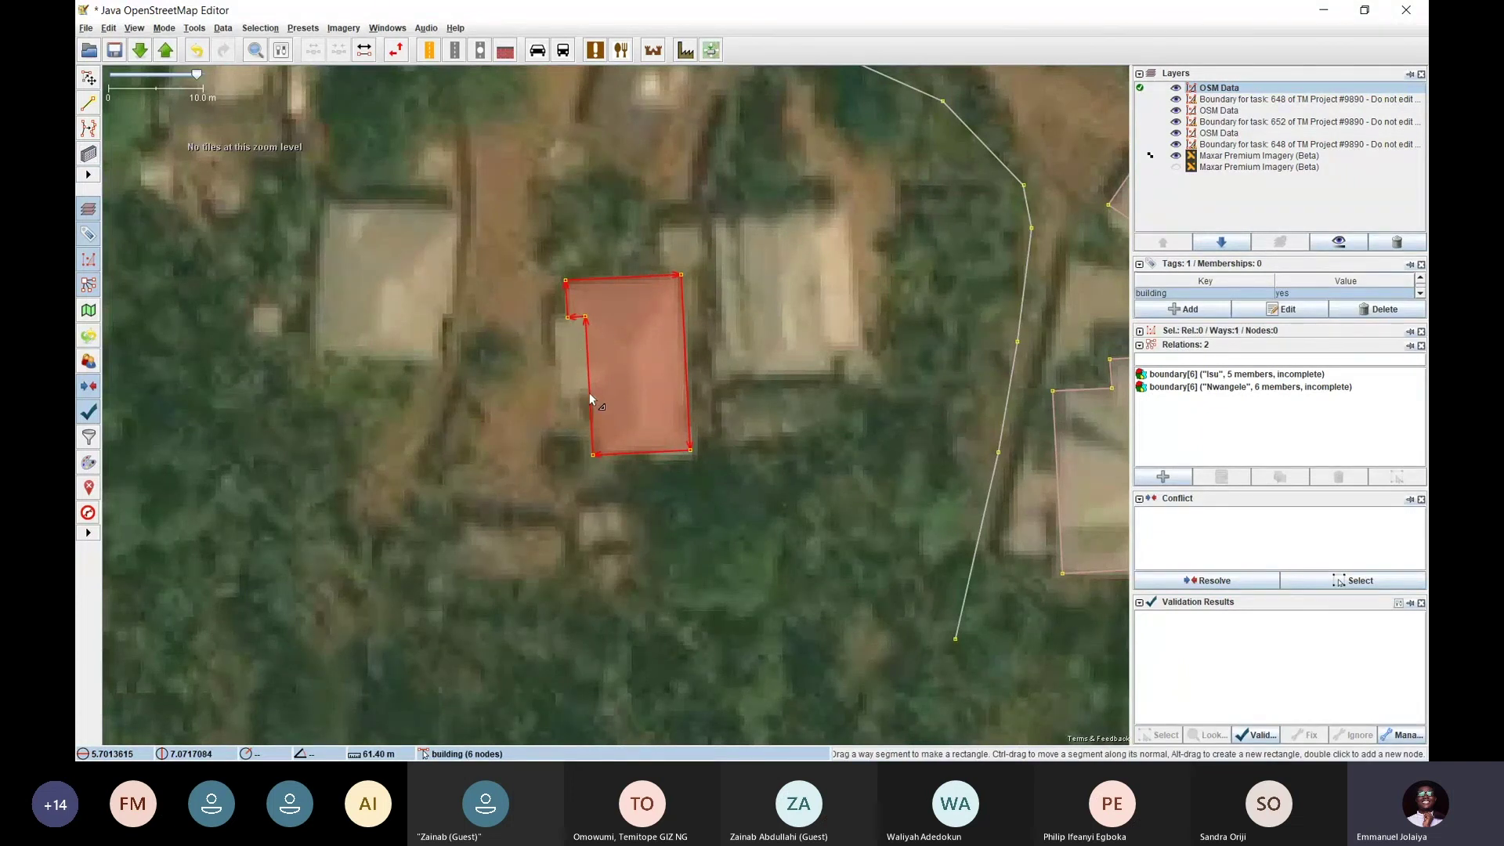
{"action": "left_click_drag", "start_coordinate": [589, 394], "coordinate": [552, 357]}
{"action": "key", "text": "s"}
{"action": "left_click", "coordinate": [550, 425]}
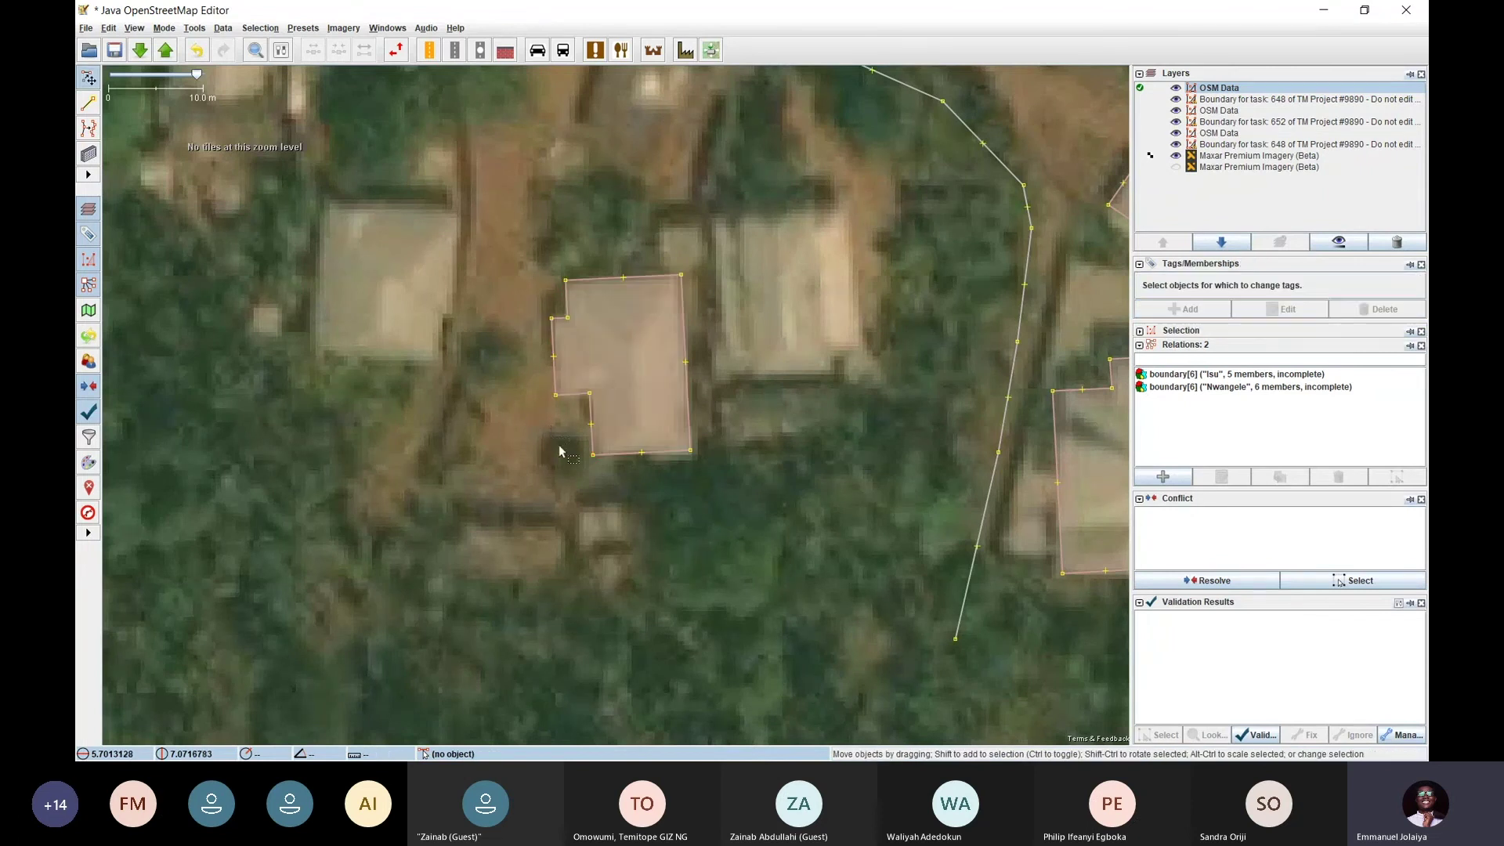
{"action": "scroll", "coordinate": [650, 370], "scroll_direction": "down", "scroll_amount": 5}
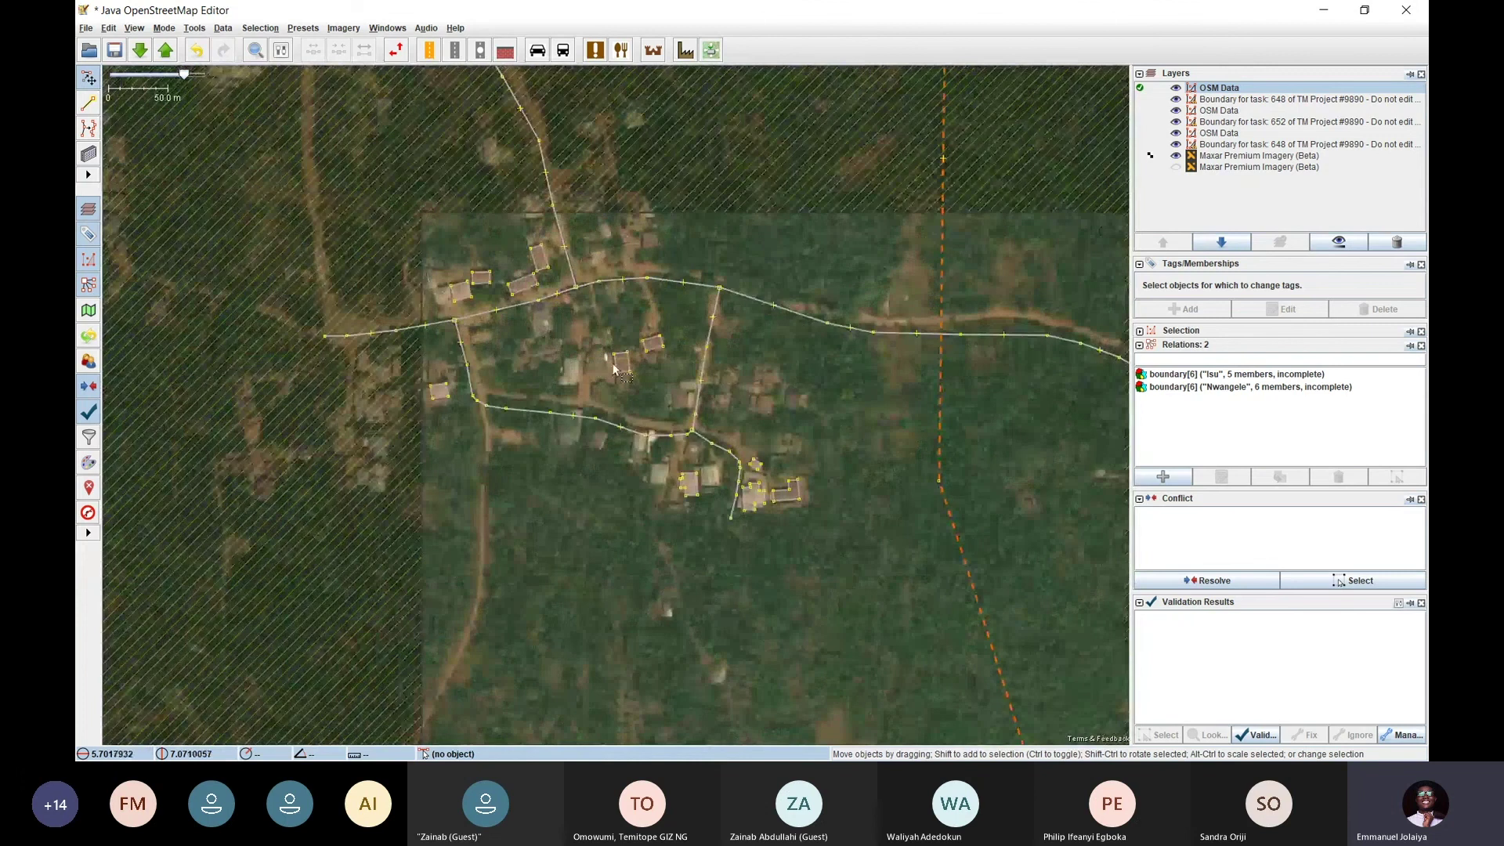
{"action": "scroll", "coordinate": [544, 260], "scroll_direction": "up", "scroll_amount": 4}
{"action": "scroll", "coordinate": [565, 299], "scroll_direction": "down", "scroll_amount": 2}
{"action": "left_click_drag", "start_coordinate": [586, 329], "coordinate": [501, 149]}
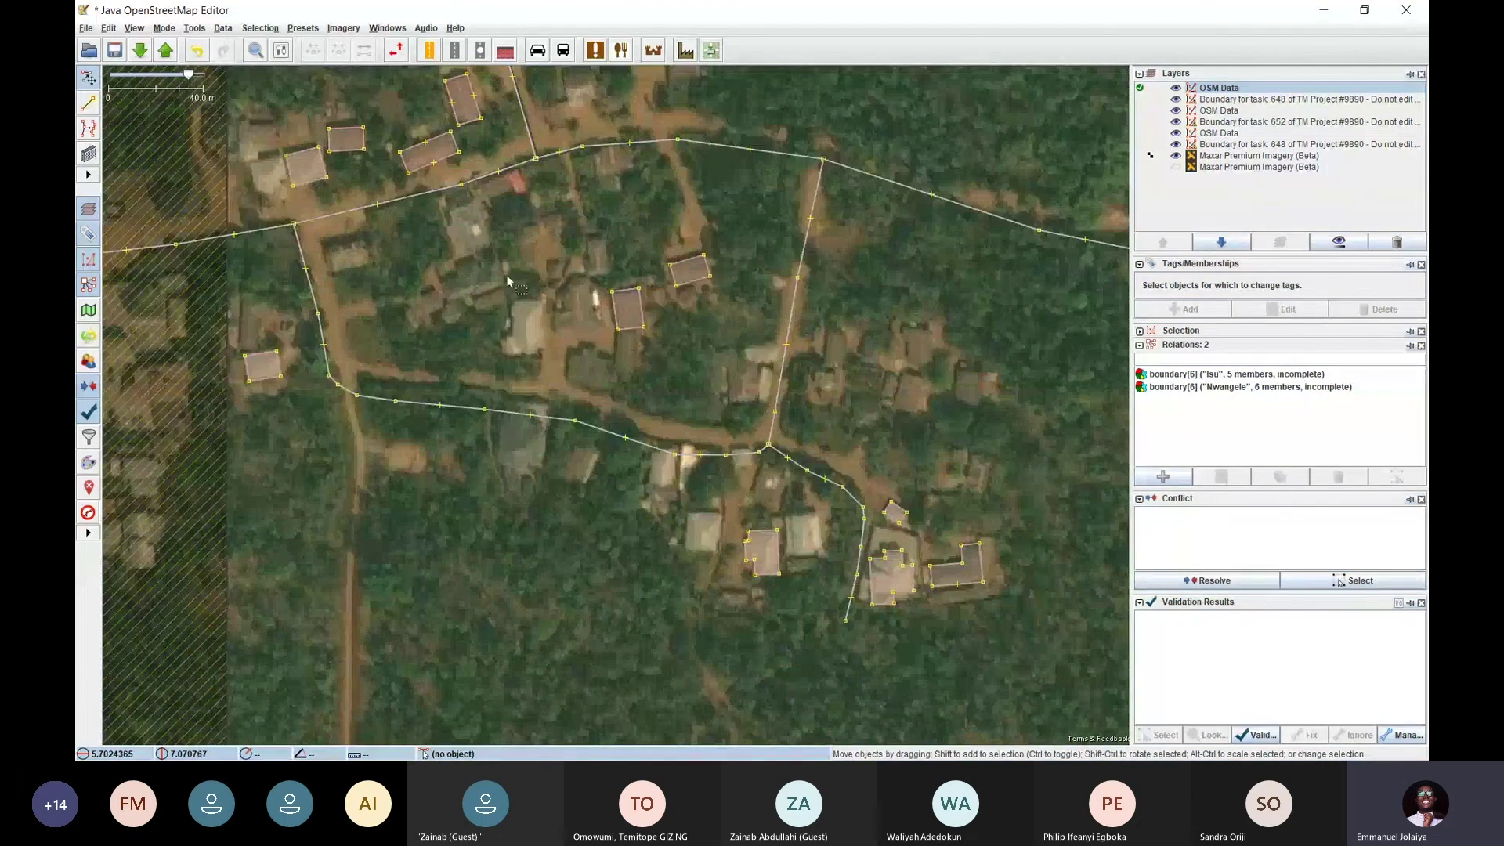
{"action": "left_click_drag", "start_coordinate": [448, 278], "coordinate": [521, 419]}
Pan around the village toward the forest edge to find untraced buildings
{"action": "scroll", "coordinate": [674, 280], "scroll_direction": "up", "scroll_amount": 2}
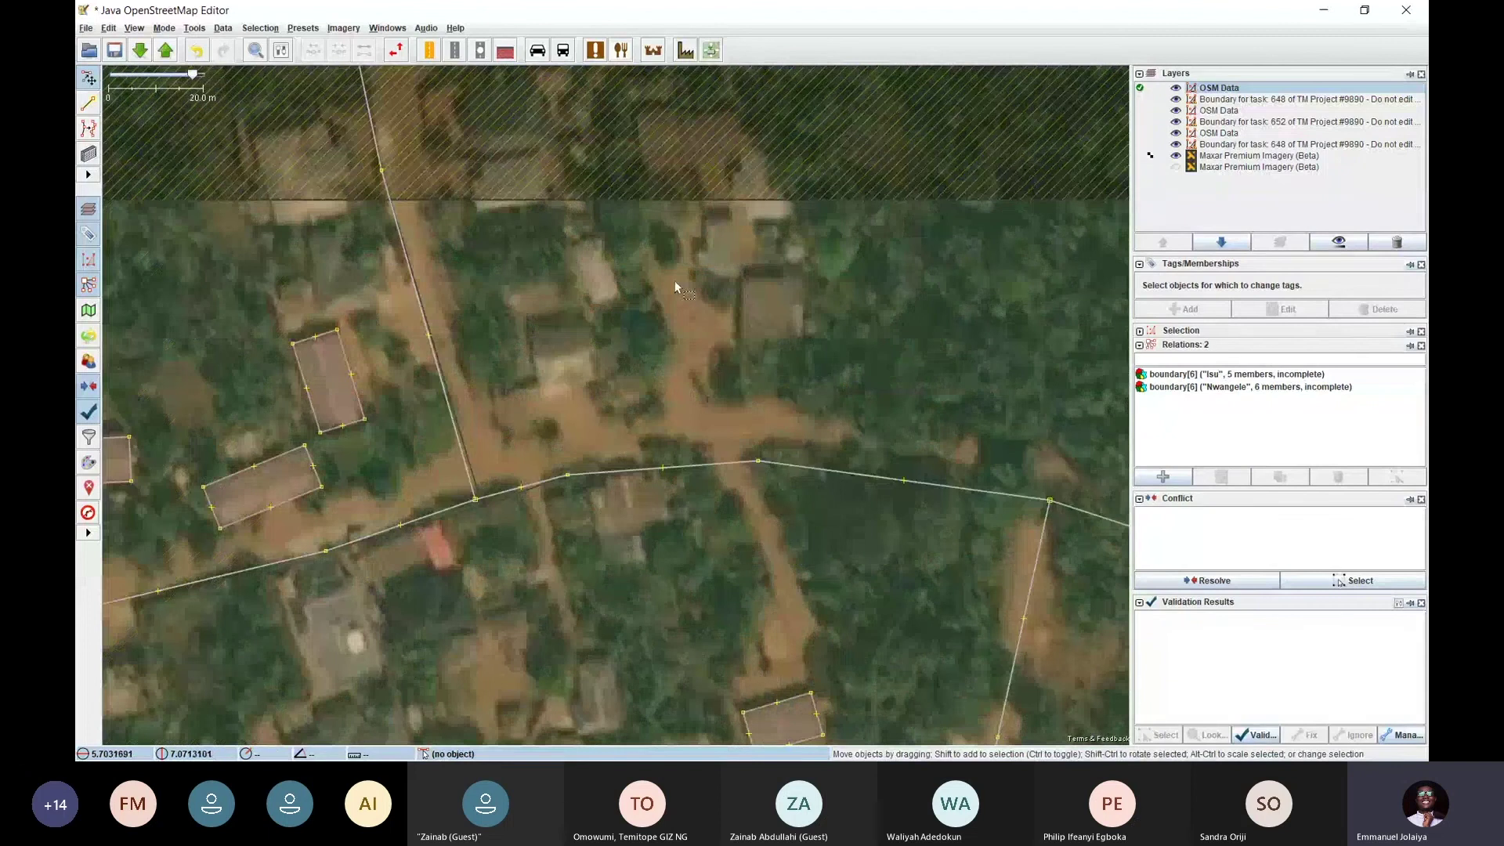
{"action": "left_click_drag", "start_coordinate": [629, 465], "coordinate": [634, 237]}
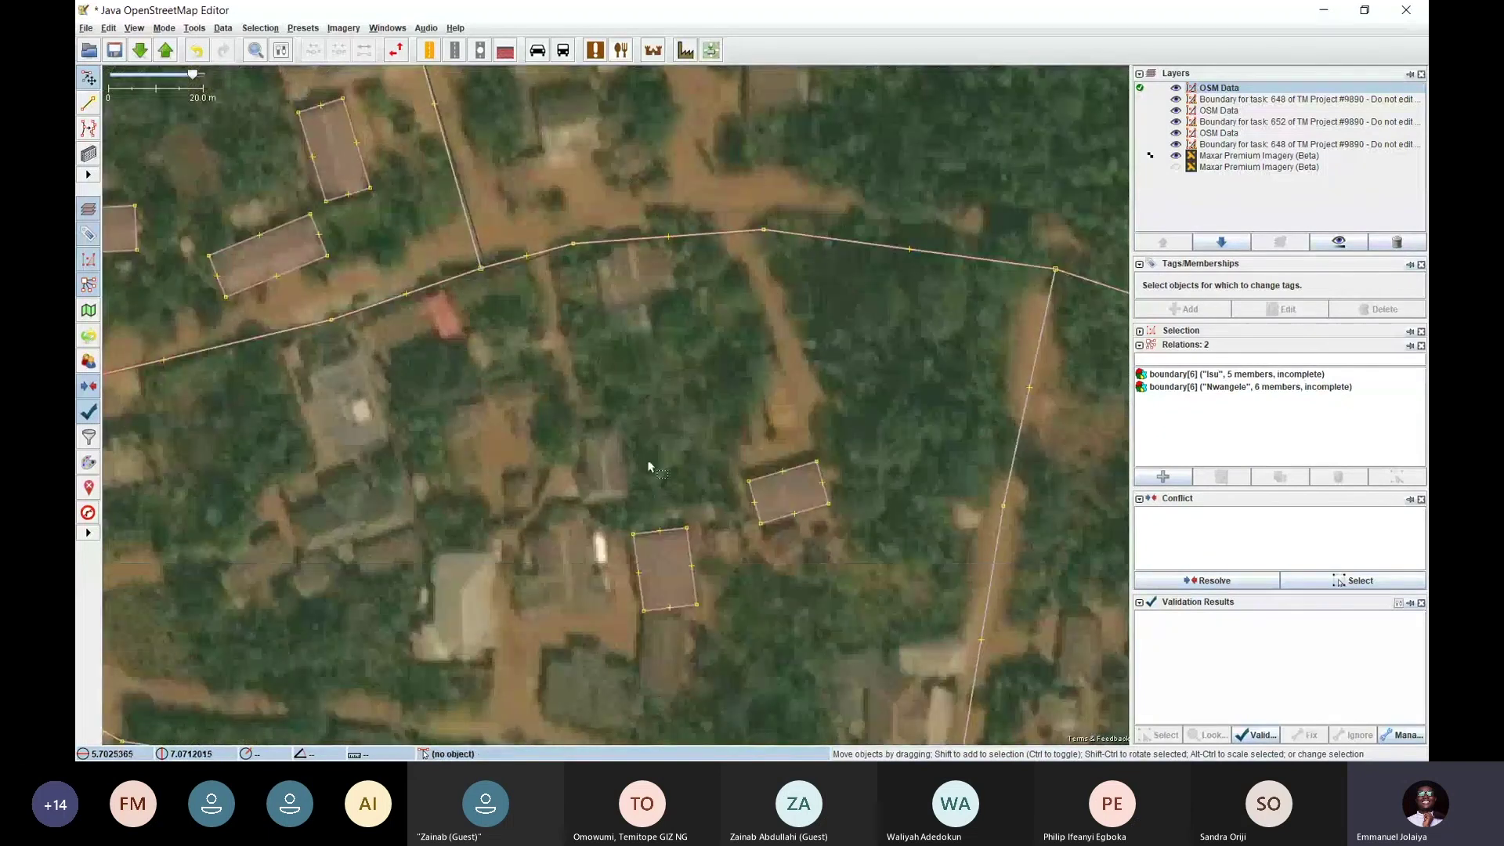
{"action": "left_click_drag", "start_coordinate": [749, 601], "coordinate": [443, 279]}
{"action": "left_click_drag", "start_coordinate": [823, 369], "coordinate": [589, 259]}
{"action": "left_click_drag", "start_coordinate": [689, 370], "coordinate": [846, 208]}
{"action": "left_click_drag", "start_coordinate": [286, 410], "coordinate": [922, 330]}
{"action": "left_click_drag", "start_coordinate": [642, 356], "coordinate": [658, 541]}
{"action": "left_click_drag", "start_coordinate": [677, 383], "coordinate": [605, 688]}
{"action": "left_click_drag", "start_coordinate": [739, 426], "coordinate": [576, 314]}
{"action": "left_click_drag", "start_coordinate": [773, 285], "coordinate": [595, 392]}
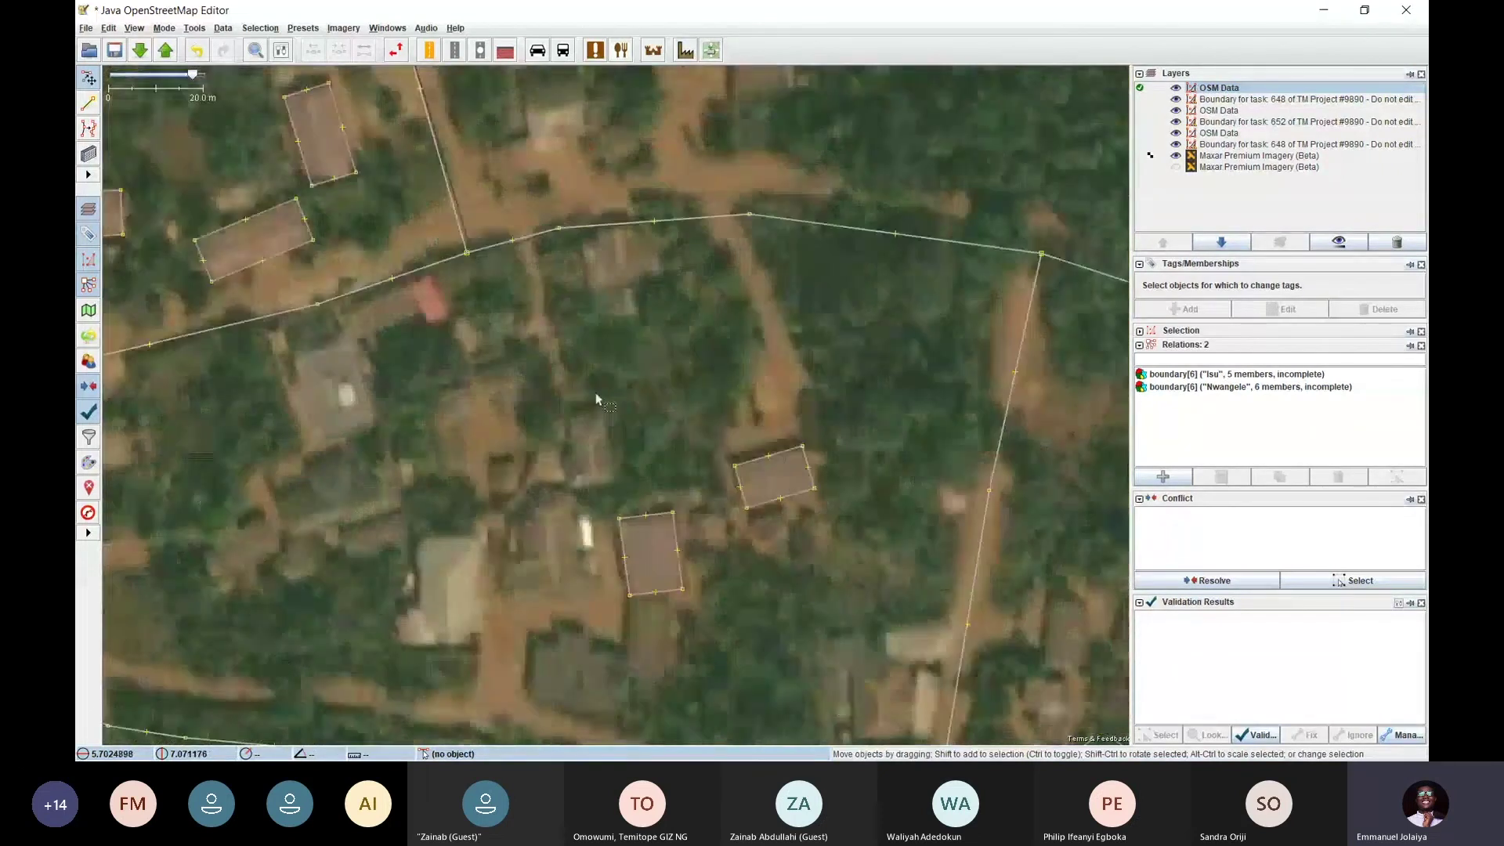
{"action": "left_click_drag", "start_coordinate": [631, 335], "coordinate": [485, 290]}
{"action": "left_click_drag", "start_coordinate": [664, 273], "coordinate": [629, 394]}
{"action": "left_click_drag", "start_coordinate": [712, 172], "coordinate": [558, 379]}
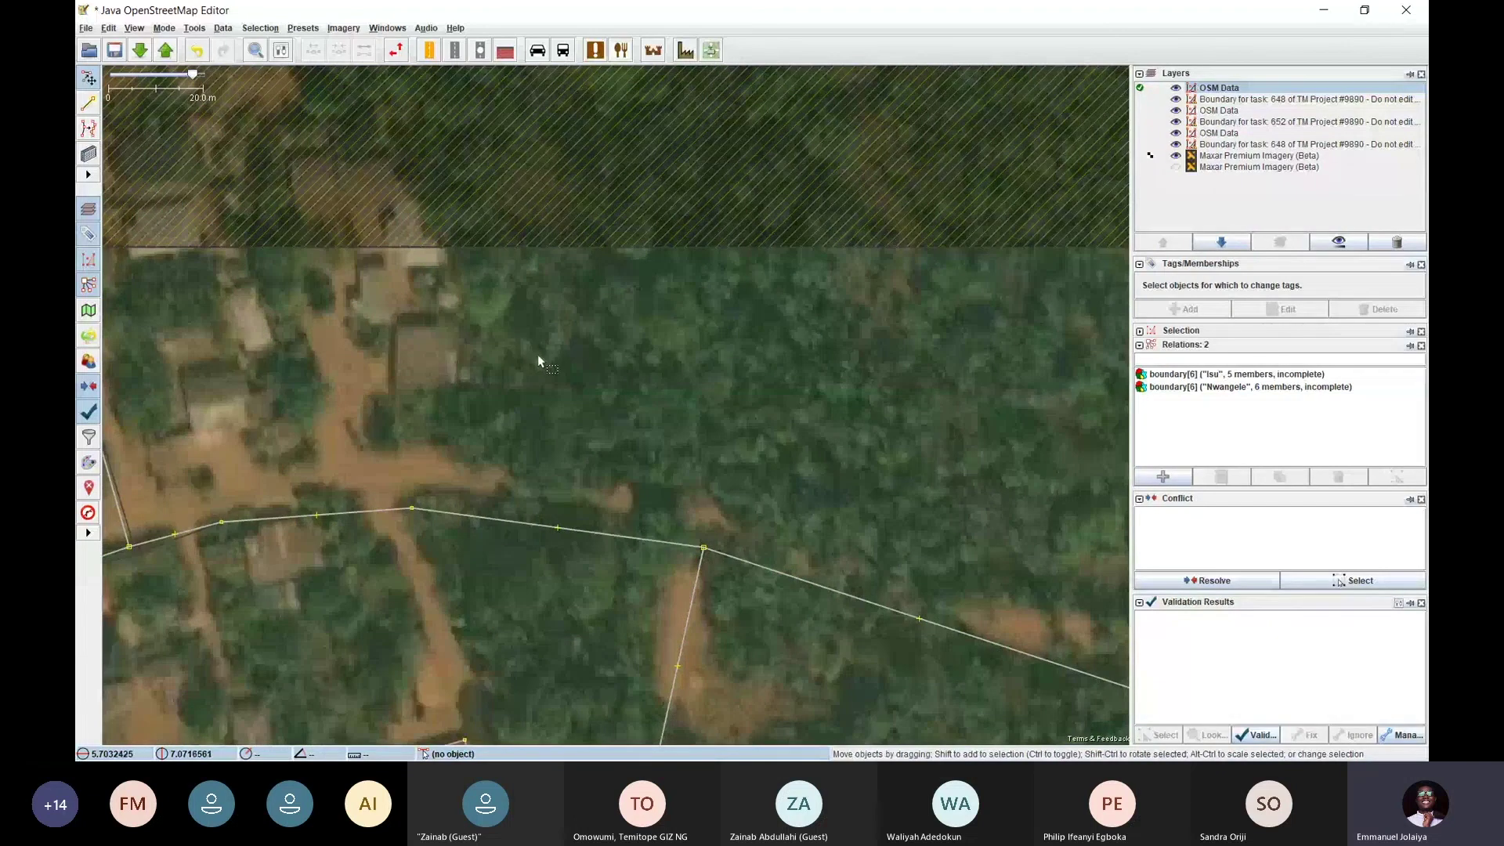
Confirm Draw buildings mode is active and bring up the building shape options
{"action": "key", "text": "b"}
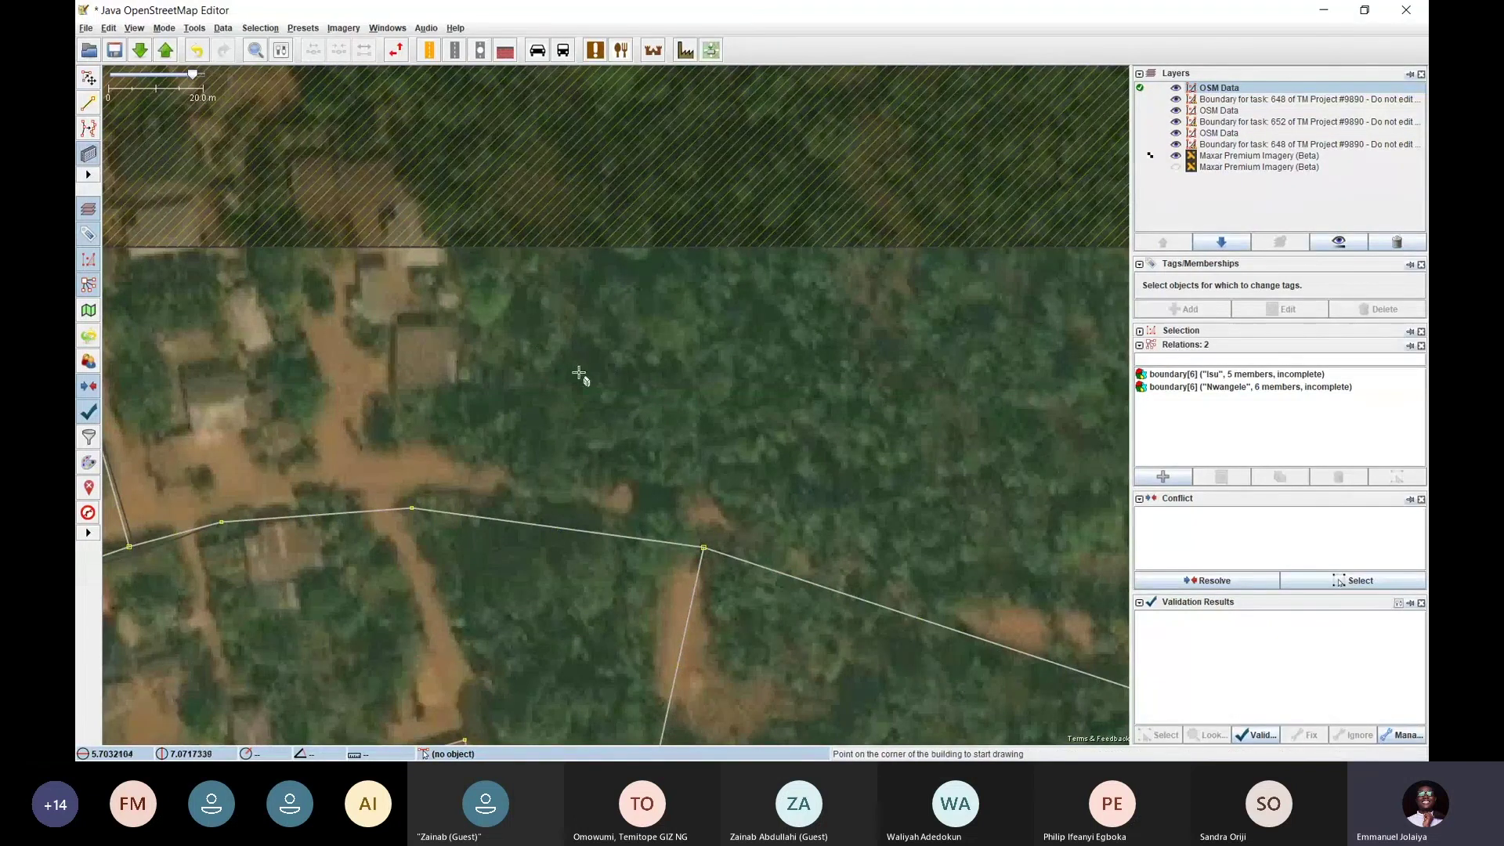
{"action": "left_click", "coordinate": [163, 29]}
{"action": "left_click", "coordinate": [215, 159]}
{"action": "left_click", "coordinate": [226, 29]}
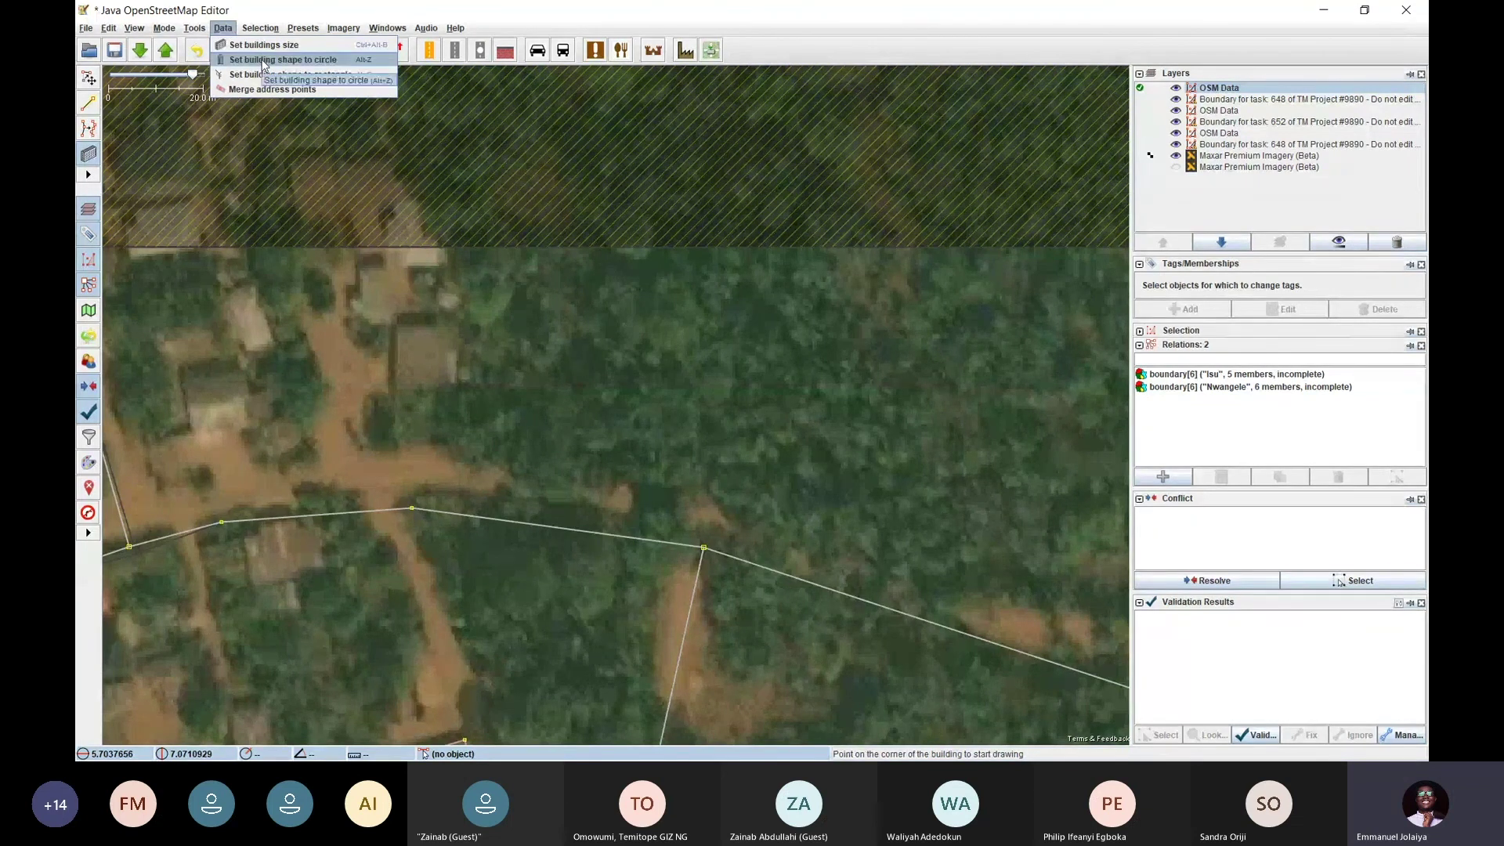
Set the building shape to circle, try a round building, and undo it
{"action": "left_click", "coordinate": [305, 66]}
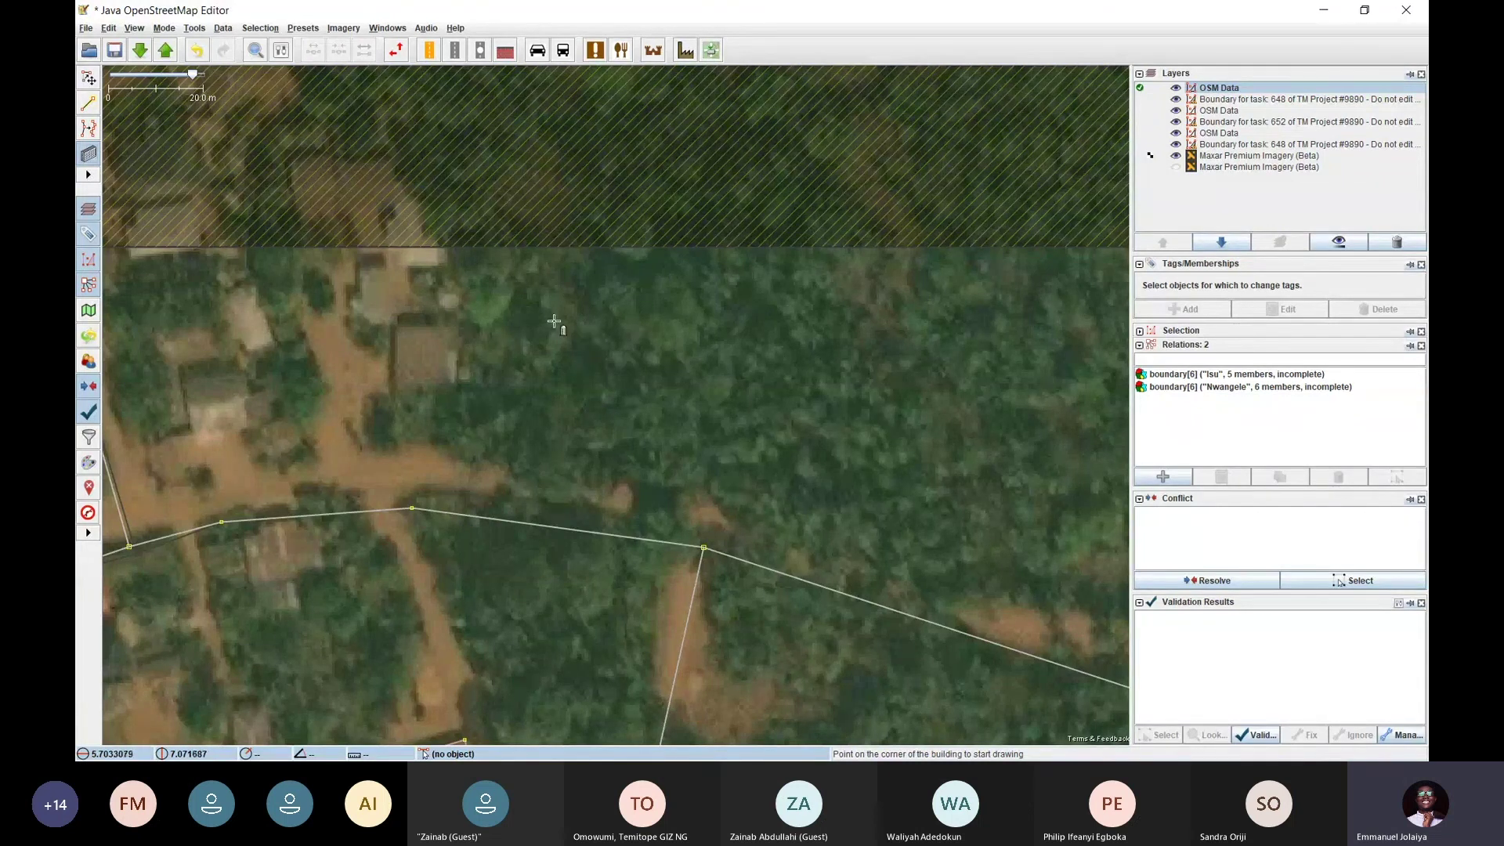
{"action": "left_click", "coordinate": [540, 357]}
{"action": "left_click", "coordinate": [739, 349]}
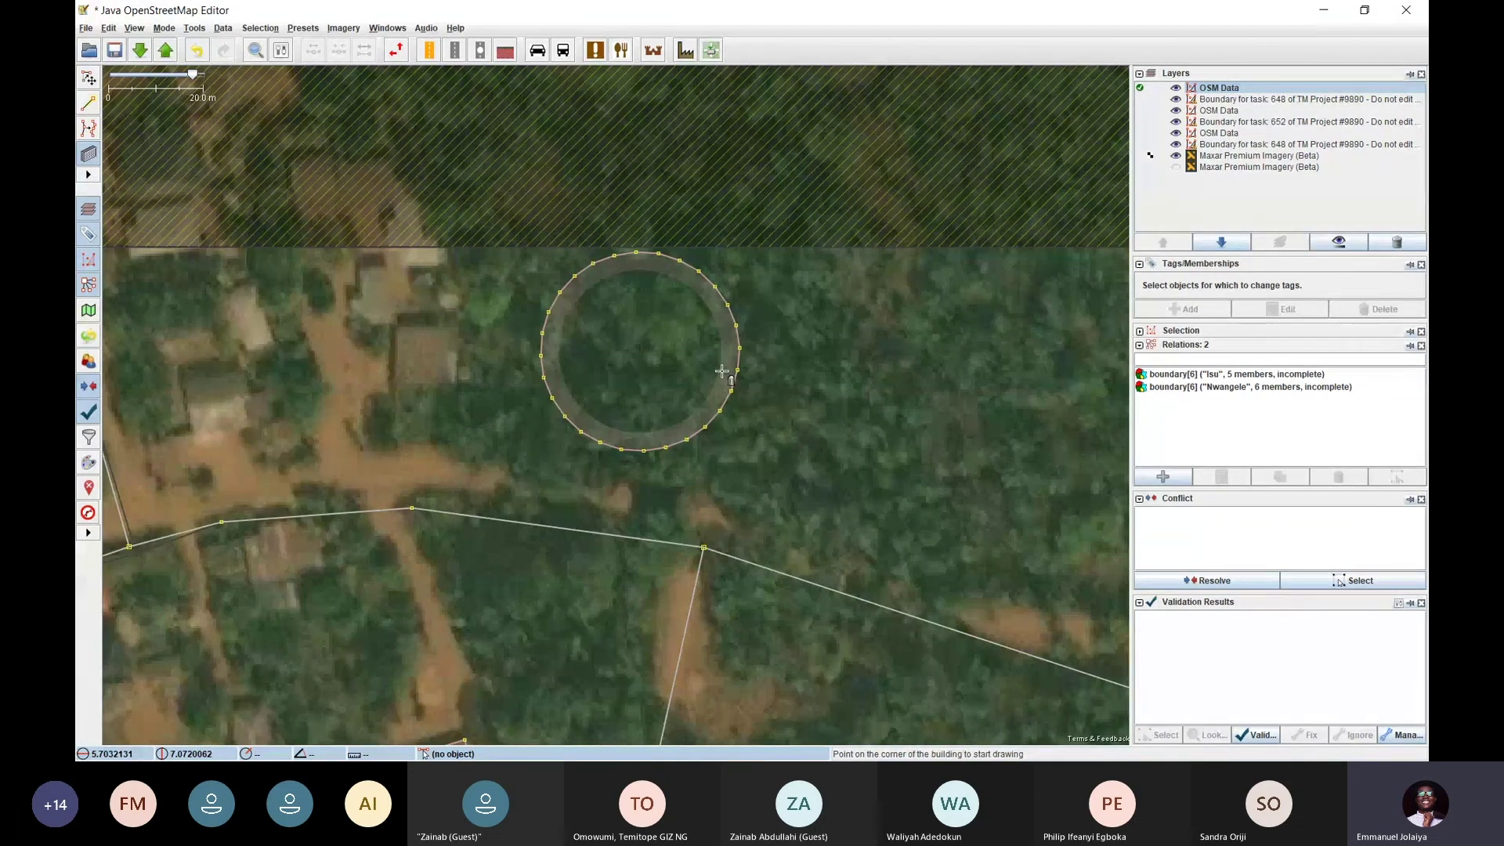
{"action": "key", "text": "ctrl+z"}
Try another circular building over the trees elsewhere in the village and undo it
{"action": "scroll", "coordinate": [671, 413], "scroll_direction": "down", "scroll_amount": 2}
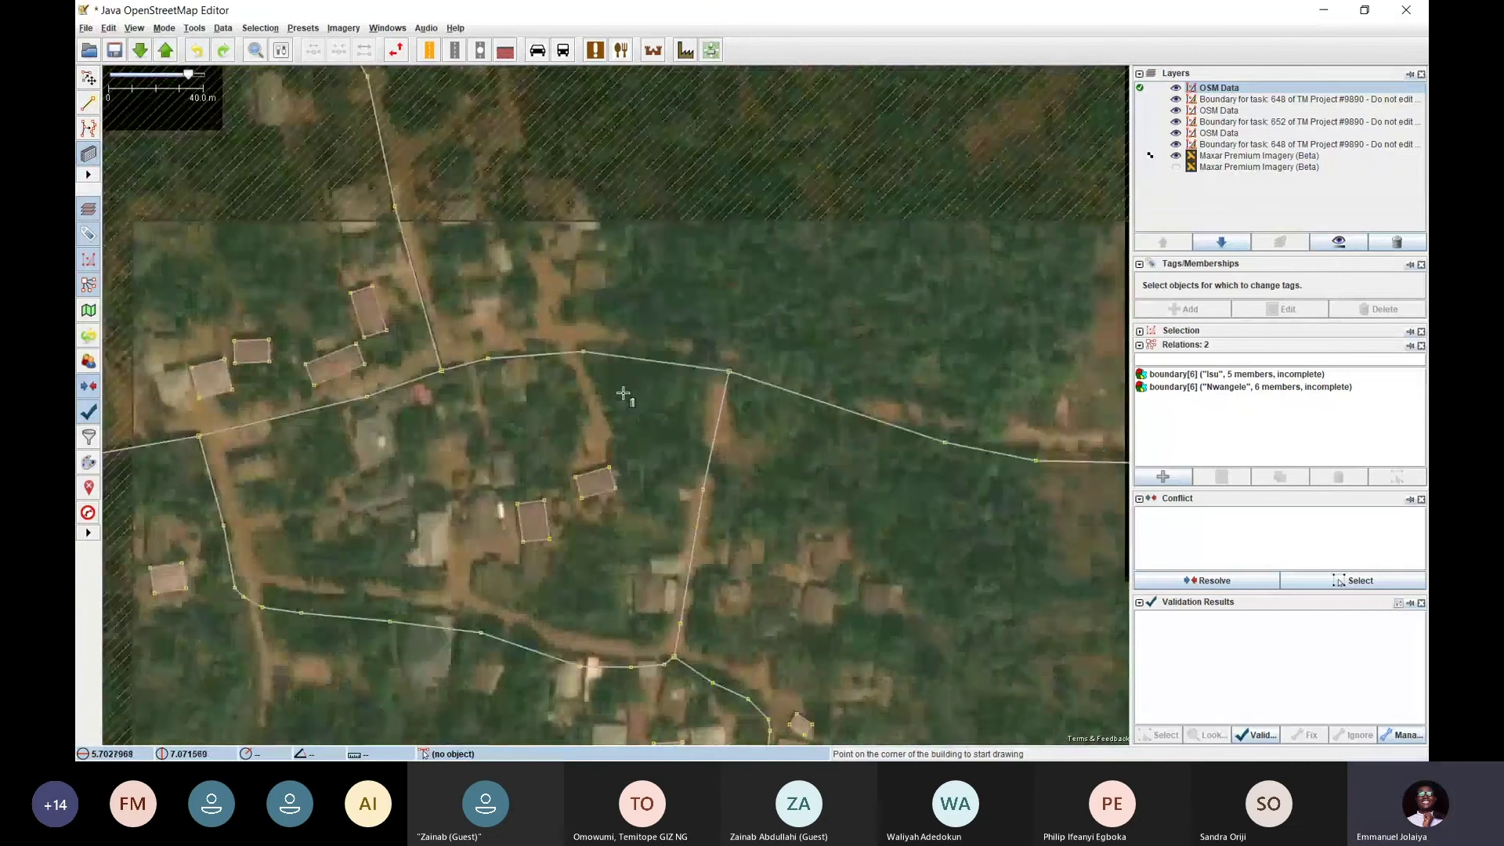
{"action": "left_click_drag", "start_coordinate": [885, 672], "coordinate": [736, 380]}
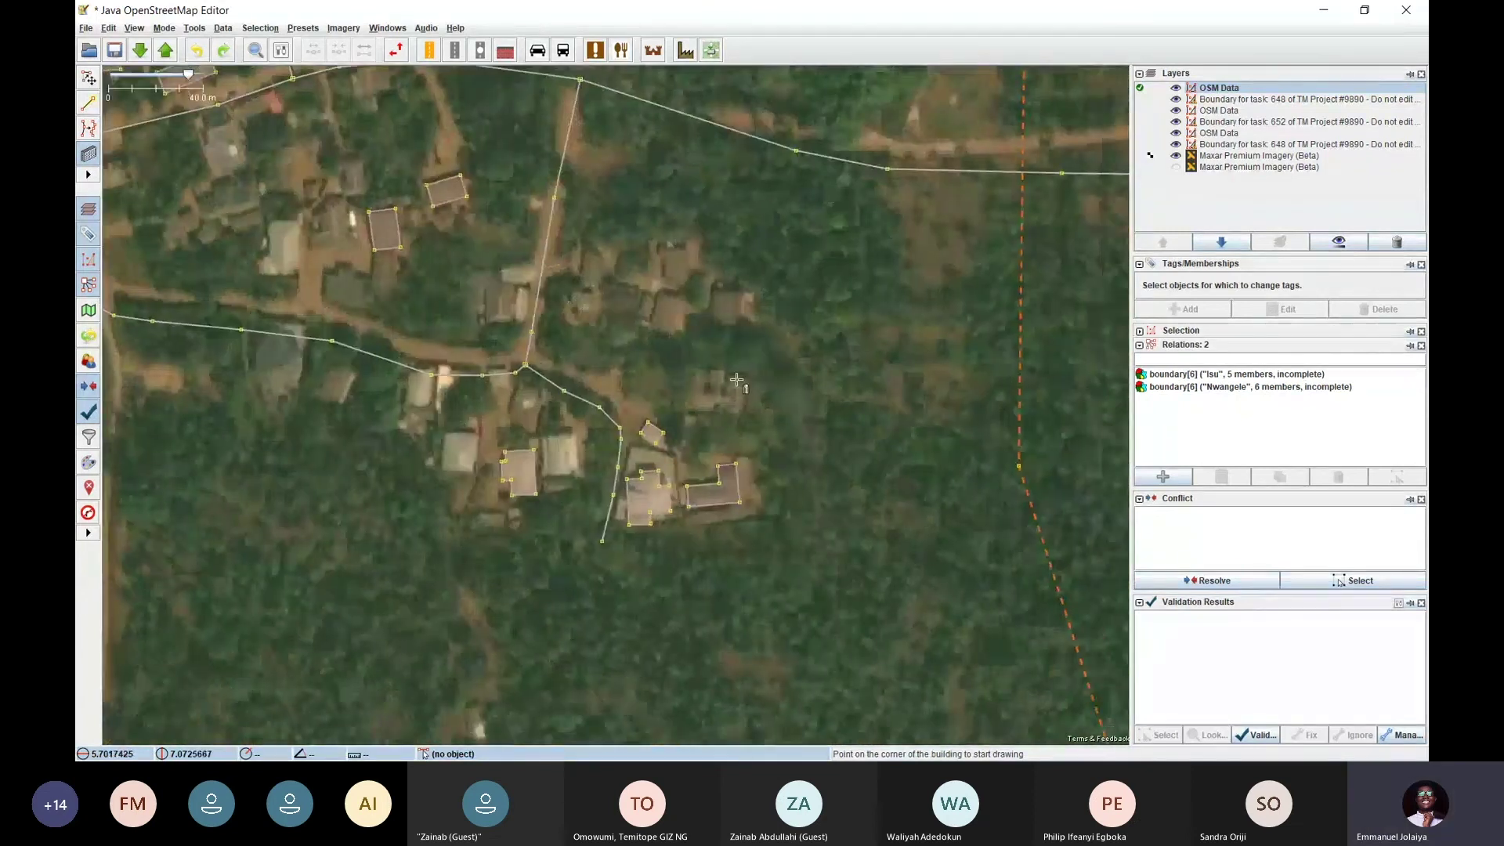
{"action": "scroll", "coordinate": [736, 380], "scroll_direction": "up", "scroll_amount": 3}
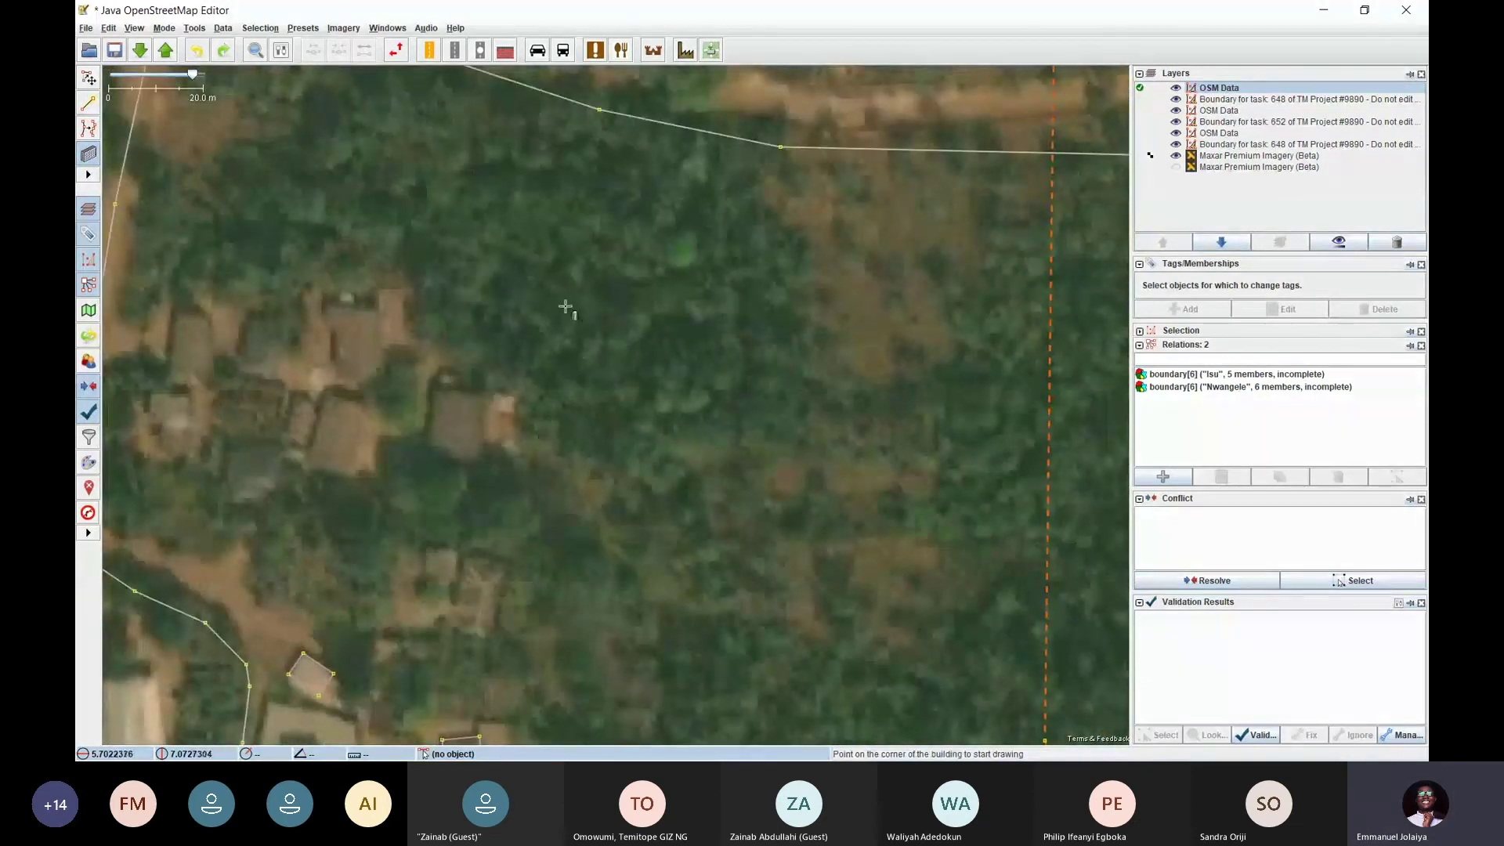
{"action": "left_click", "coordinate": [528, 284]}
{"action": "left_click", "coordinate": [576, 337]}
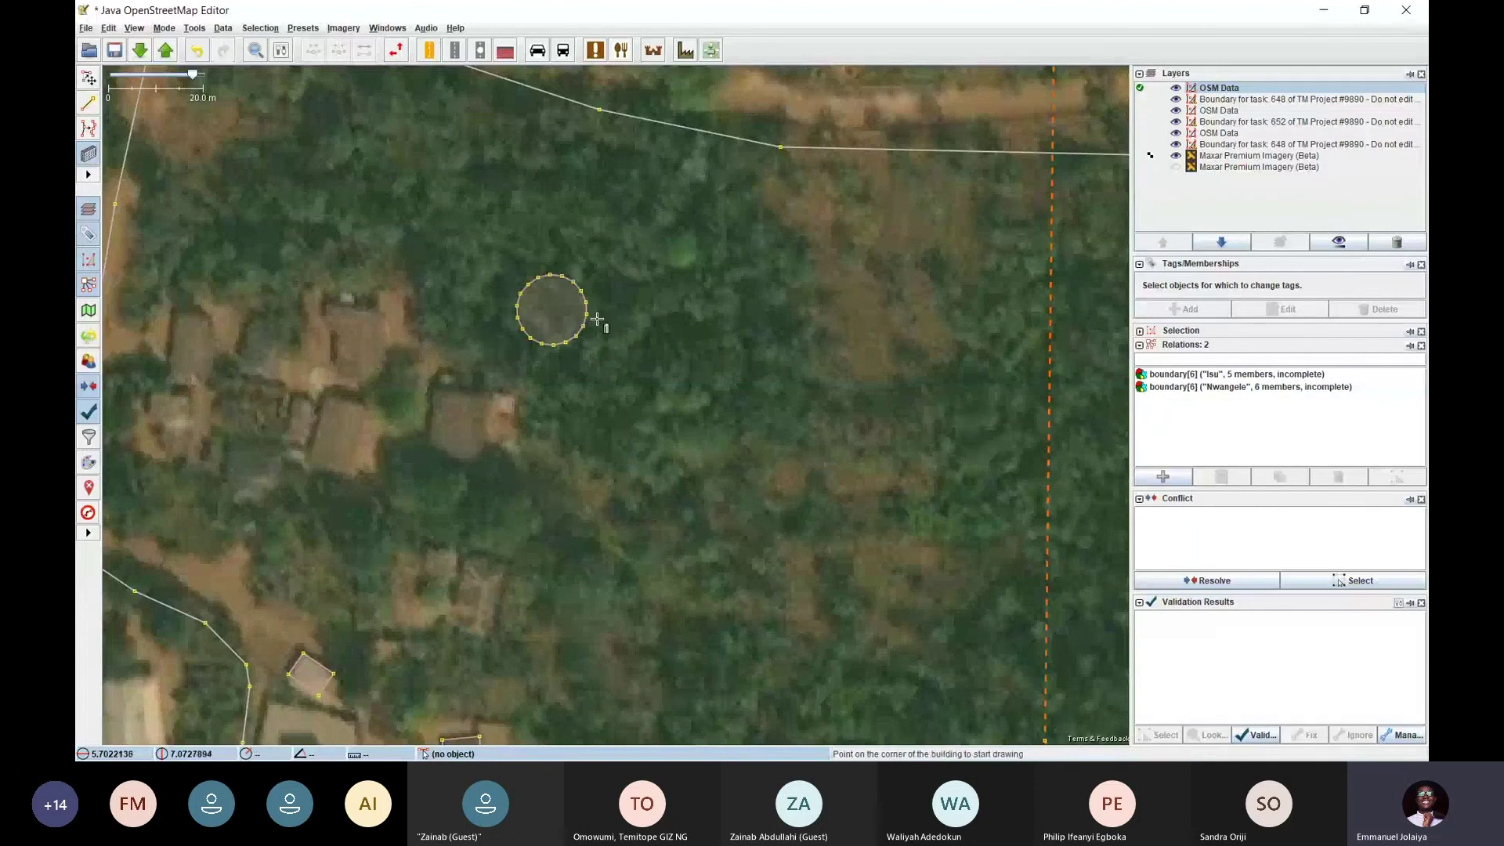
{"action": "key", "text": "ctrl+z"}
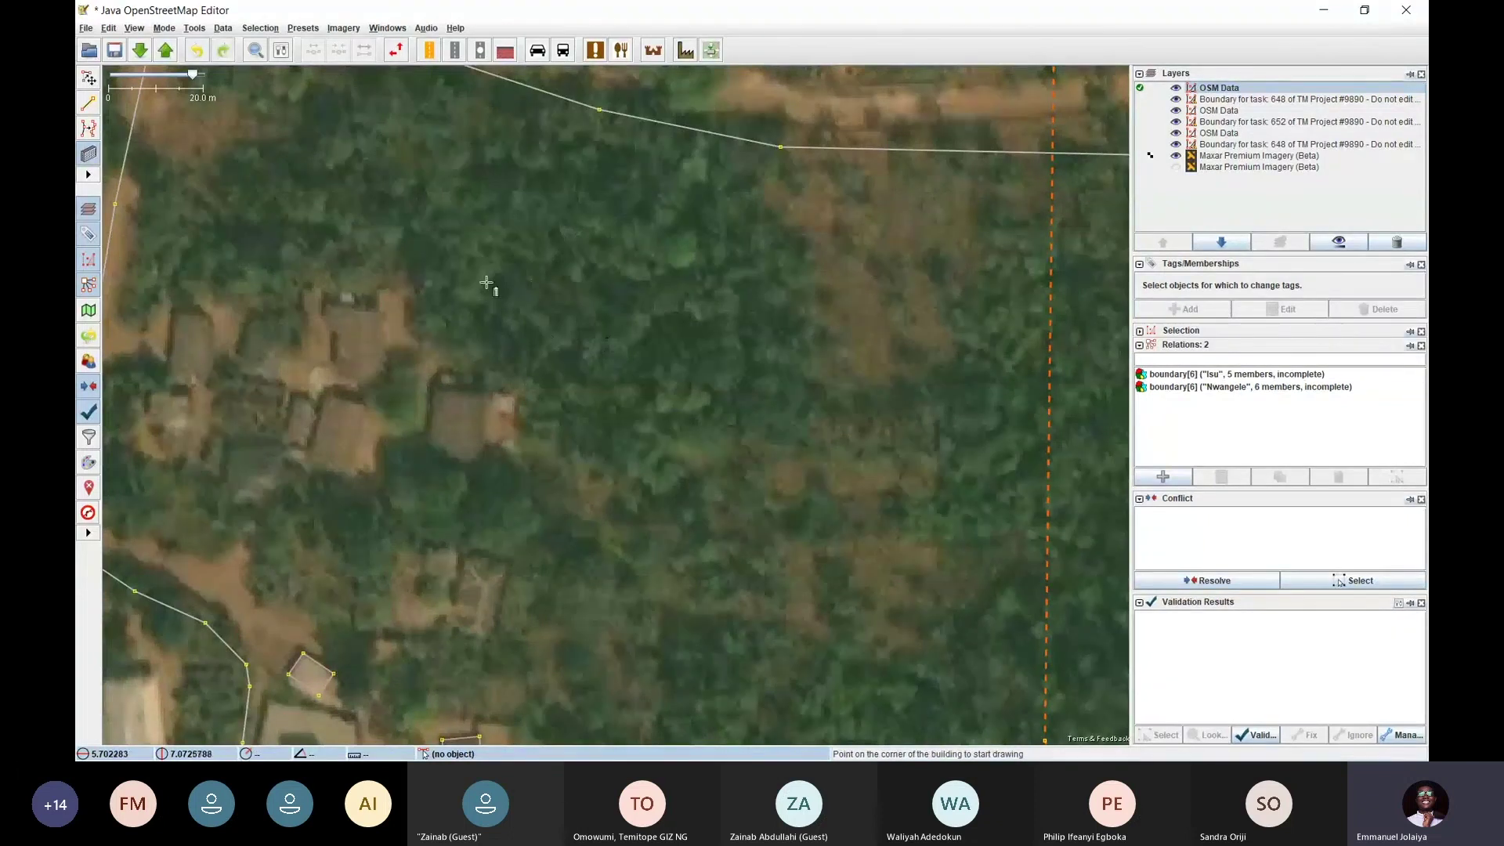
Test a round building between the two huts, undo it, and zoom out to the wider village
{"action": "key", "text": "ctrl+Left"}
{"action": "key", "text": "ctrl+Up"}
{"action": "left_click", "coordinate": [516, 481]}
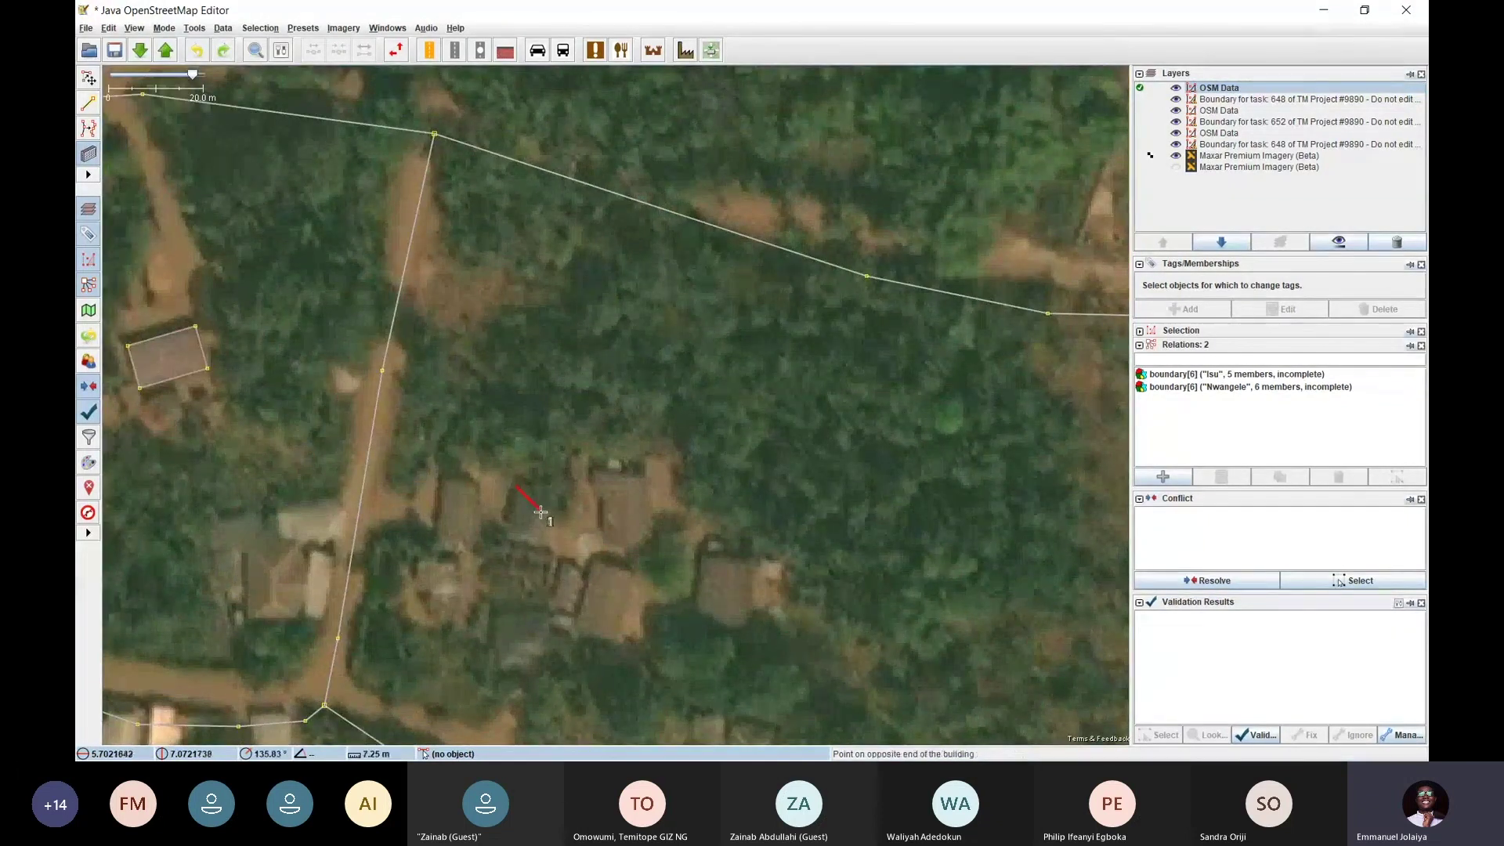
{"action": "left_click", "coordinate": [550, 530]}
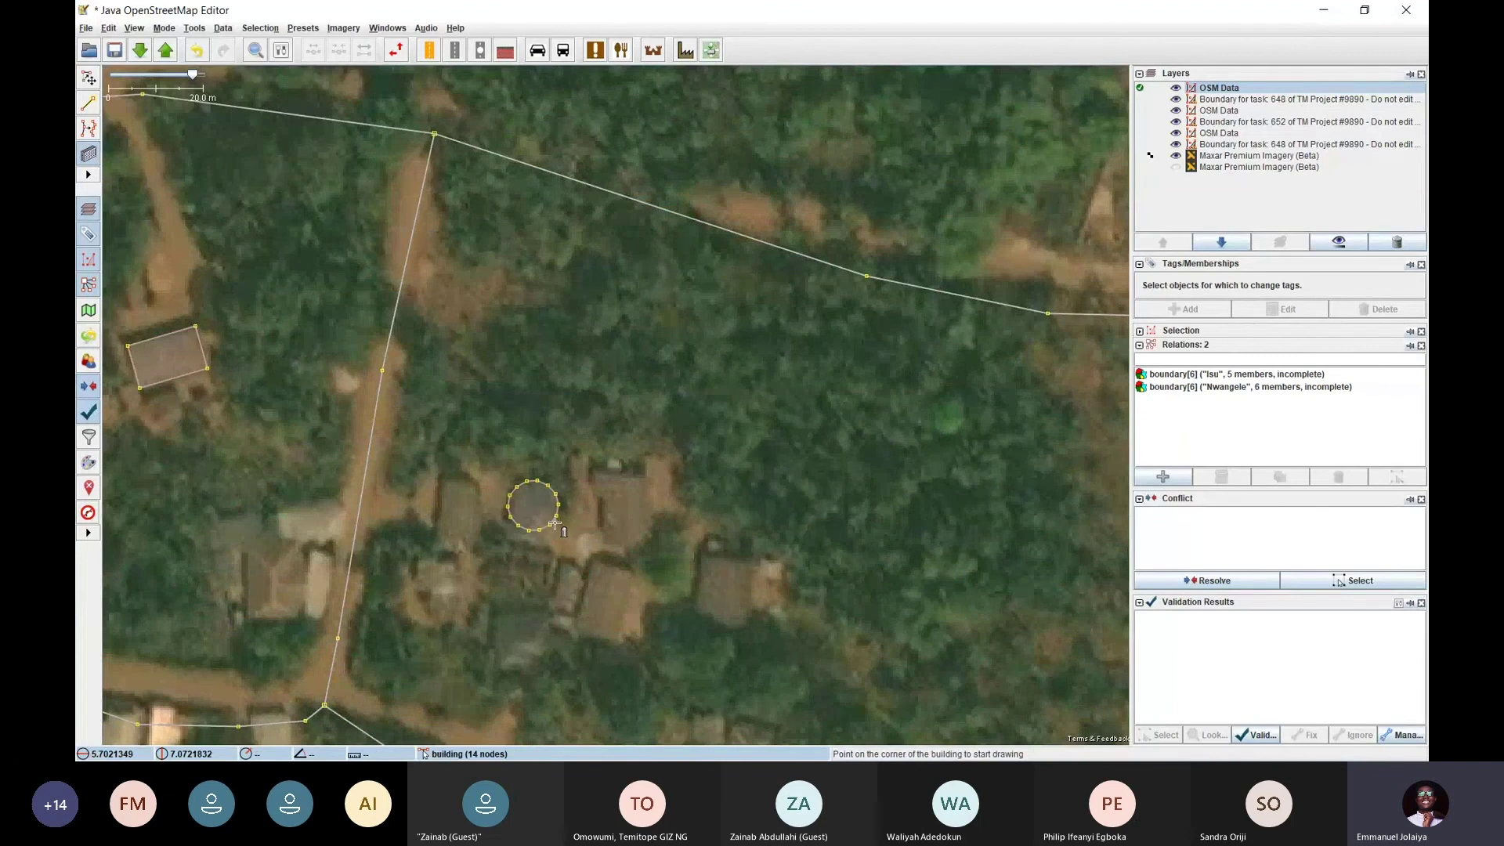
{"action": "key", "text": "ctrl+z"}
{"action": "key", "text": "minus"}
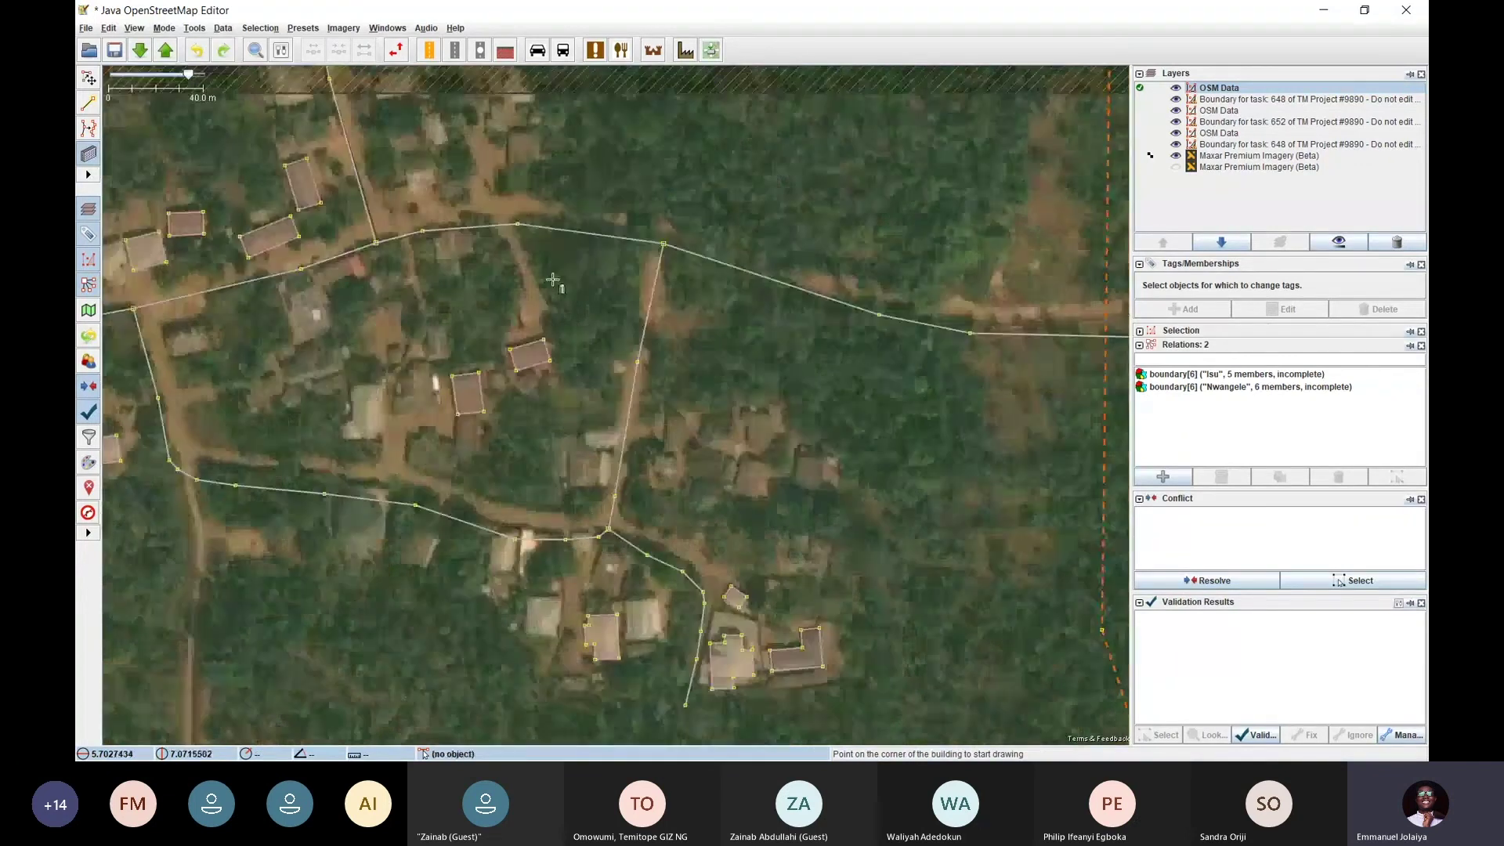
{"action": "key", "text": "ctrl+Up"}
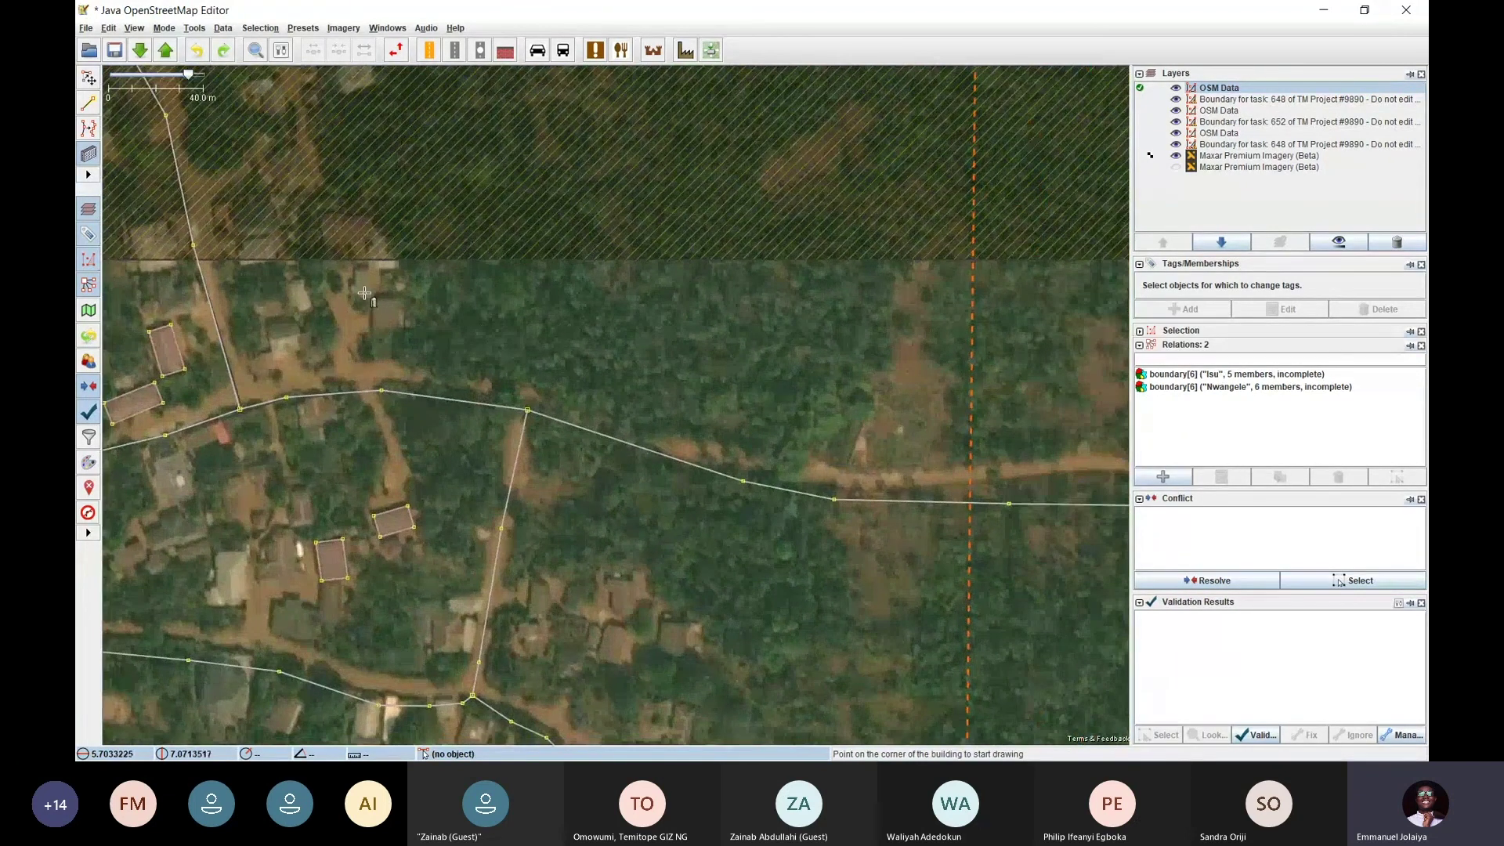
{"action": "left_click_drag", "start_coordinate": [452, 328], "coordinate": [509, 350]}
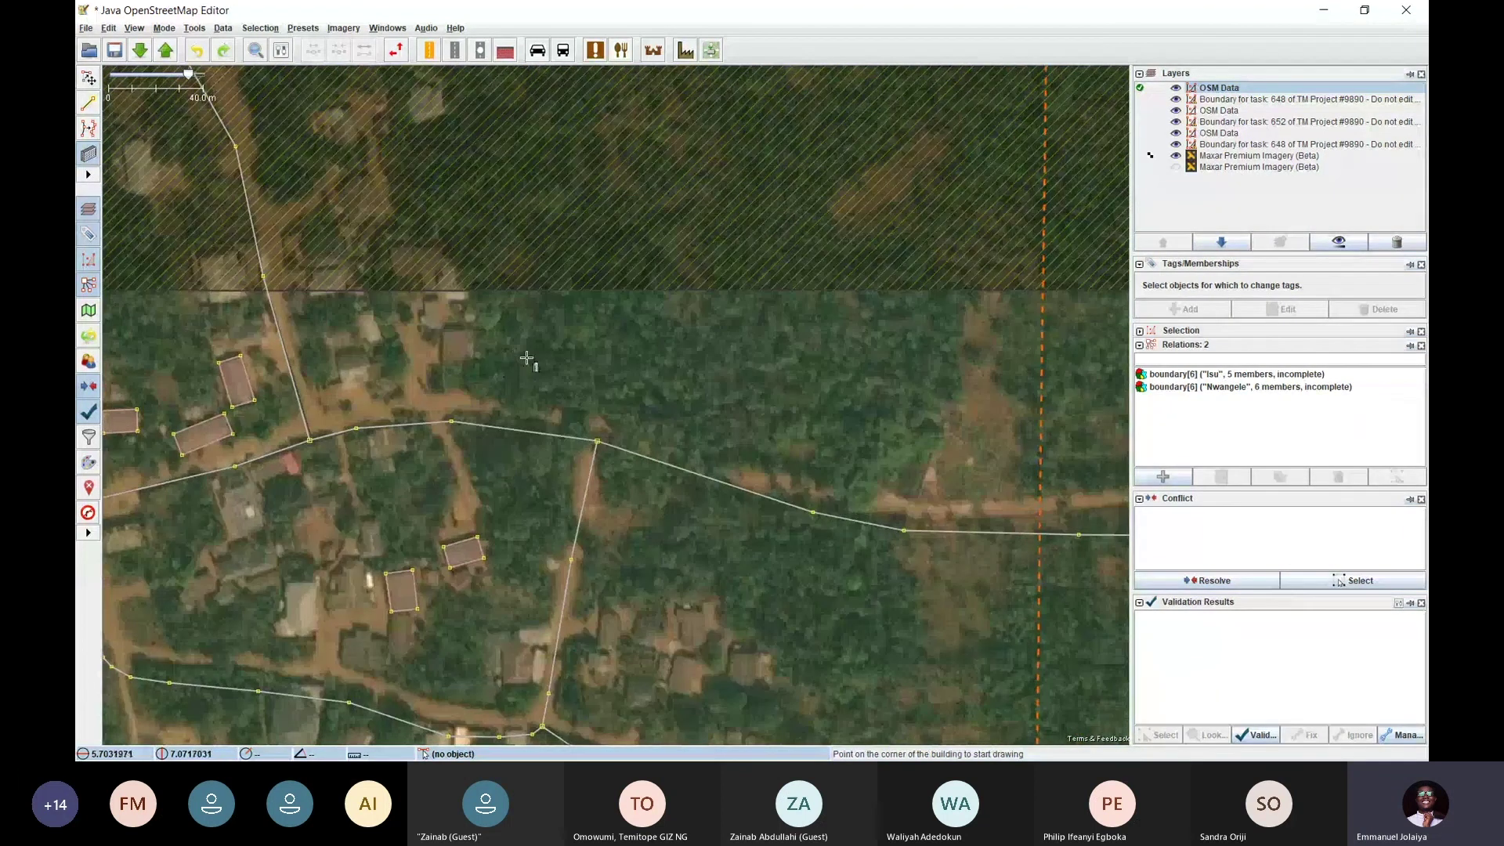
{"action": "left_click", "coordinate": [229, 33]}
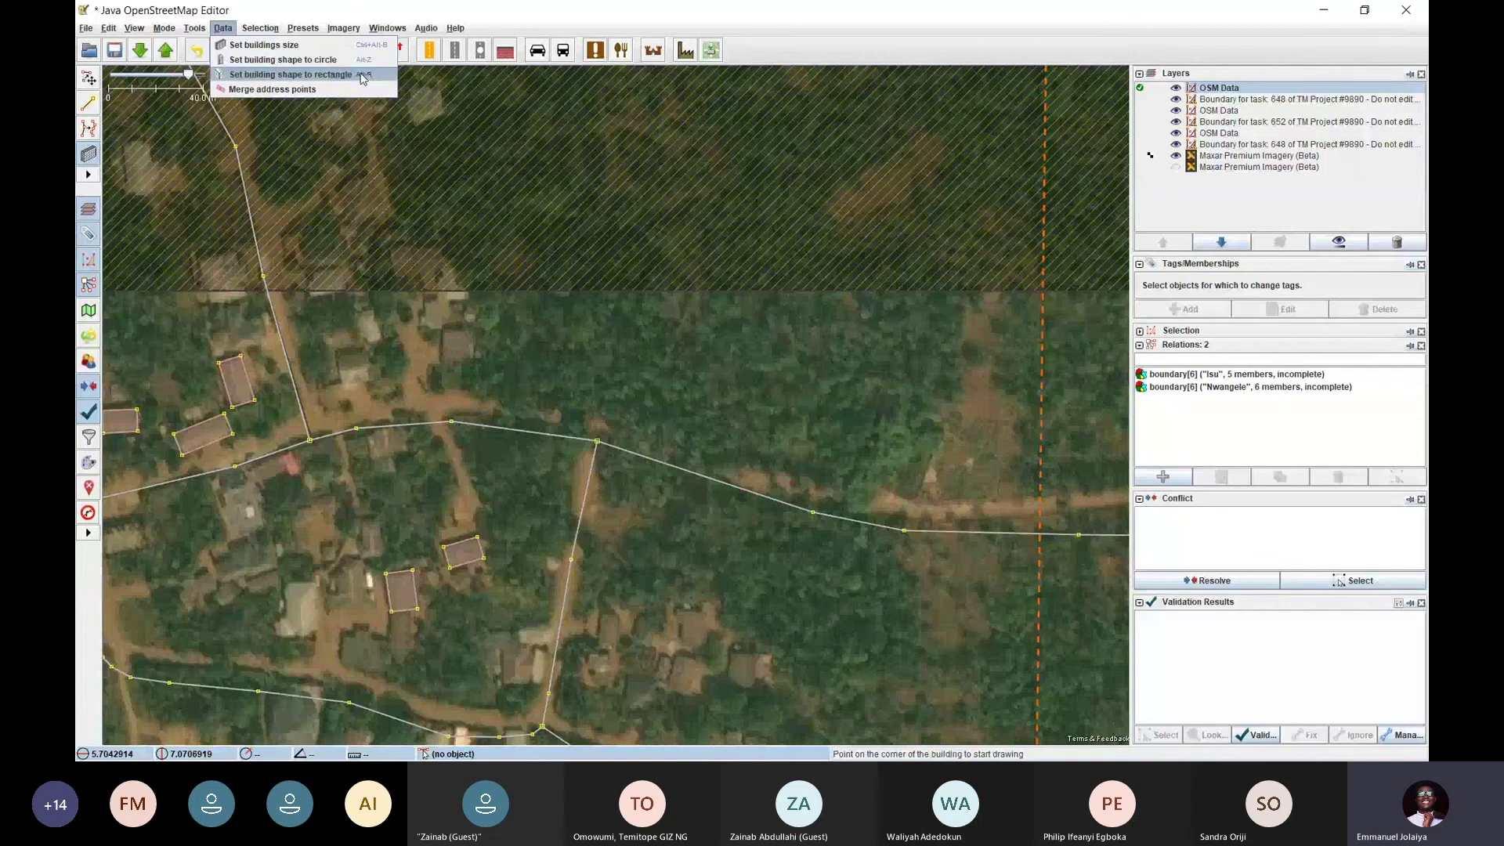
Set the building shape to rectangle and trace the small unmapped roof
{"action": "left_click", "coordinate": [363, 79]}
{"action": "left_click_drag", "start_coordinate": [621, 387], "coordinate": [608, 239]}
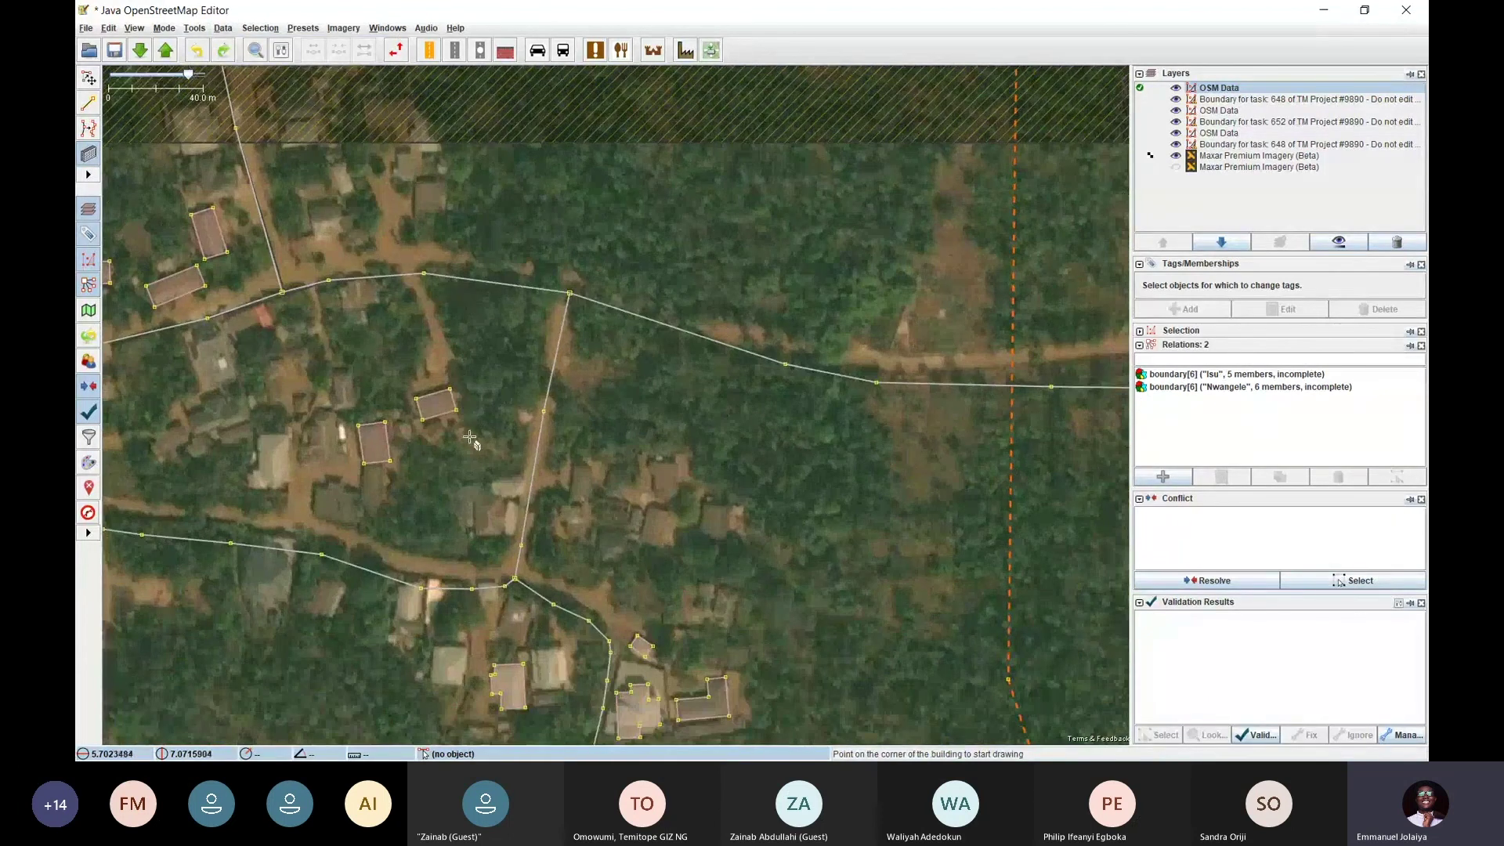
{"action": "left_click_drag", "start_coordinate": [470, 437], "coordinate": [521, 325]}
{"action": "left_click_drag", "start_coordinate": [439, 370], "coordinate": [457, 246]}
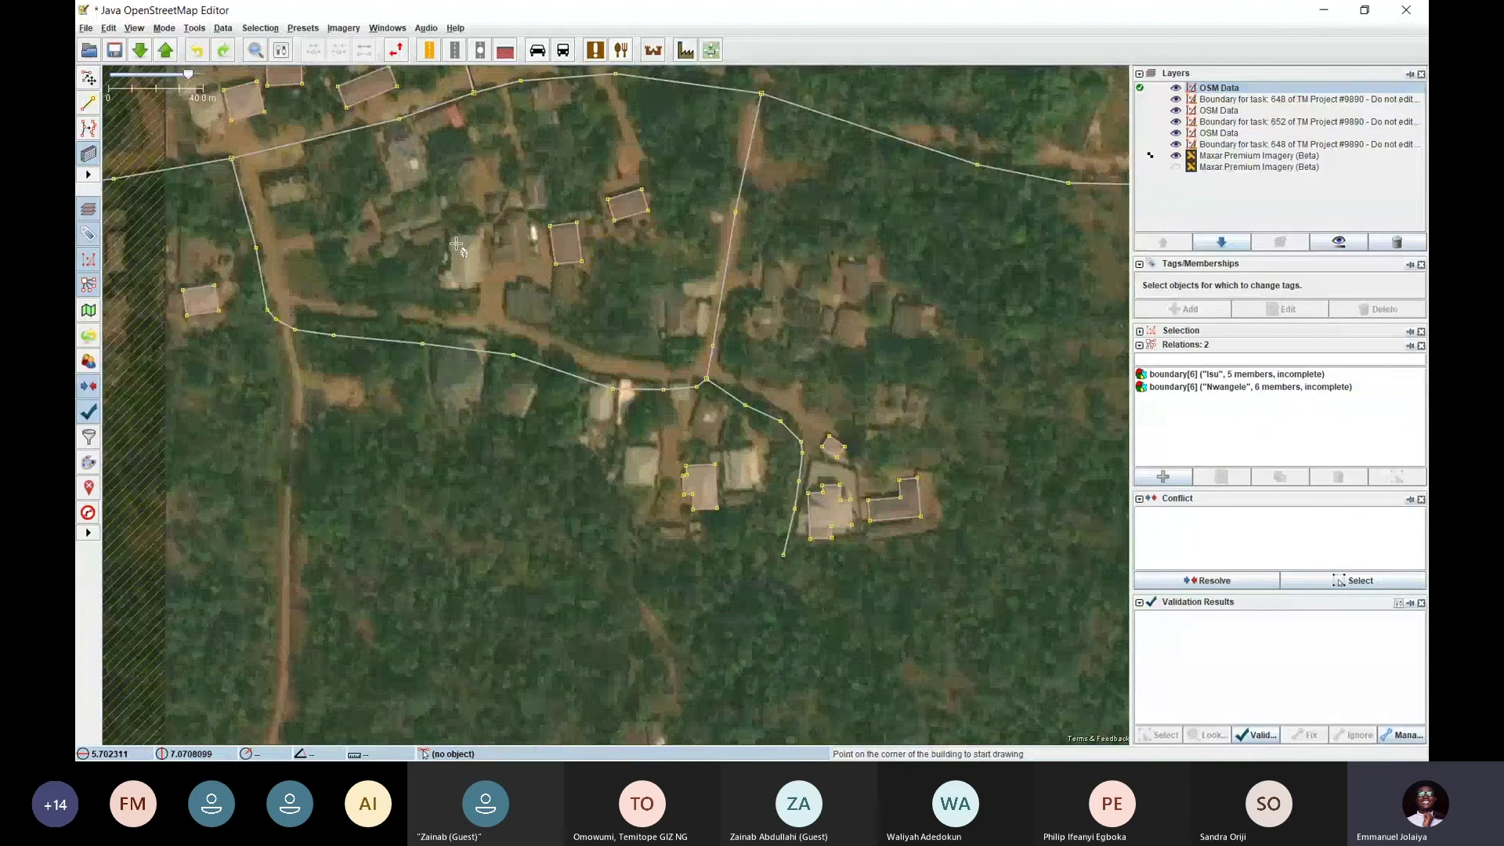
{"action": "scroll", "coordinate": [457, 245], "scroll_direction": "up", "scroll_amount": 2}
{"action": "left_click_drag", "start_coordinate": [615, 582], "coordinate": [642, 383]}
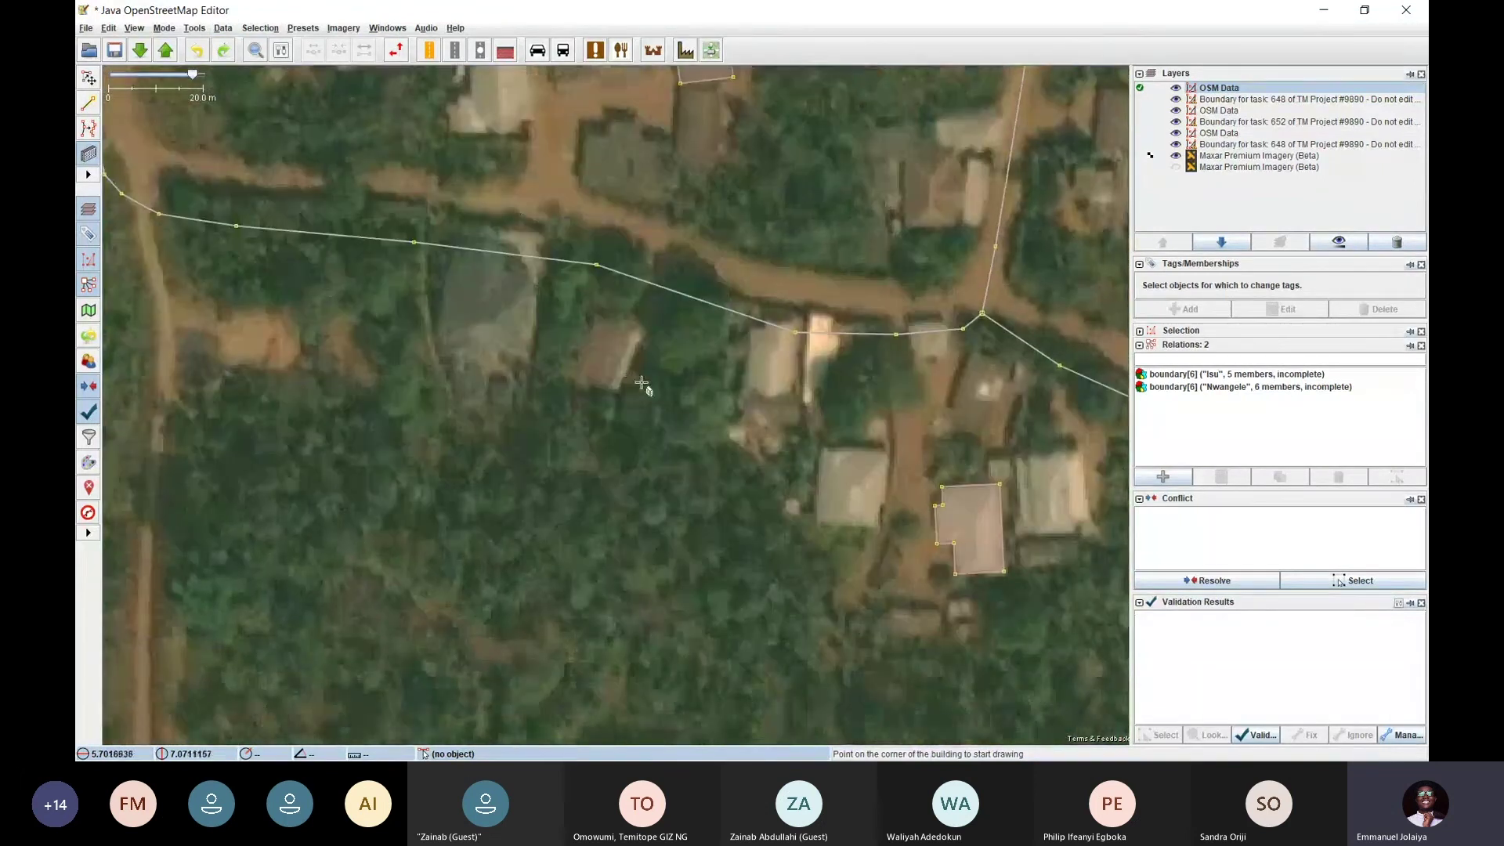
{"action": "left_click", "coordinate": [633, 334]}
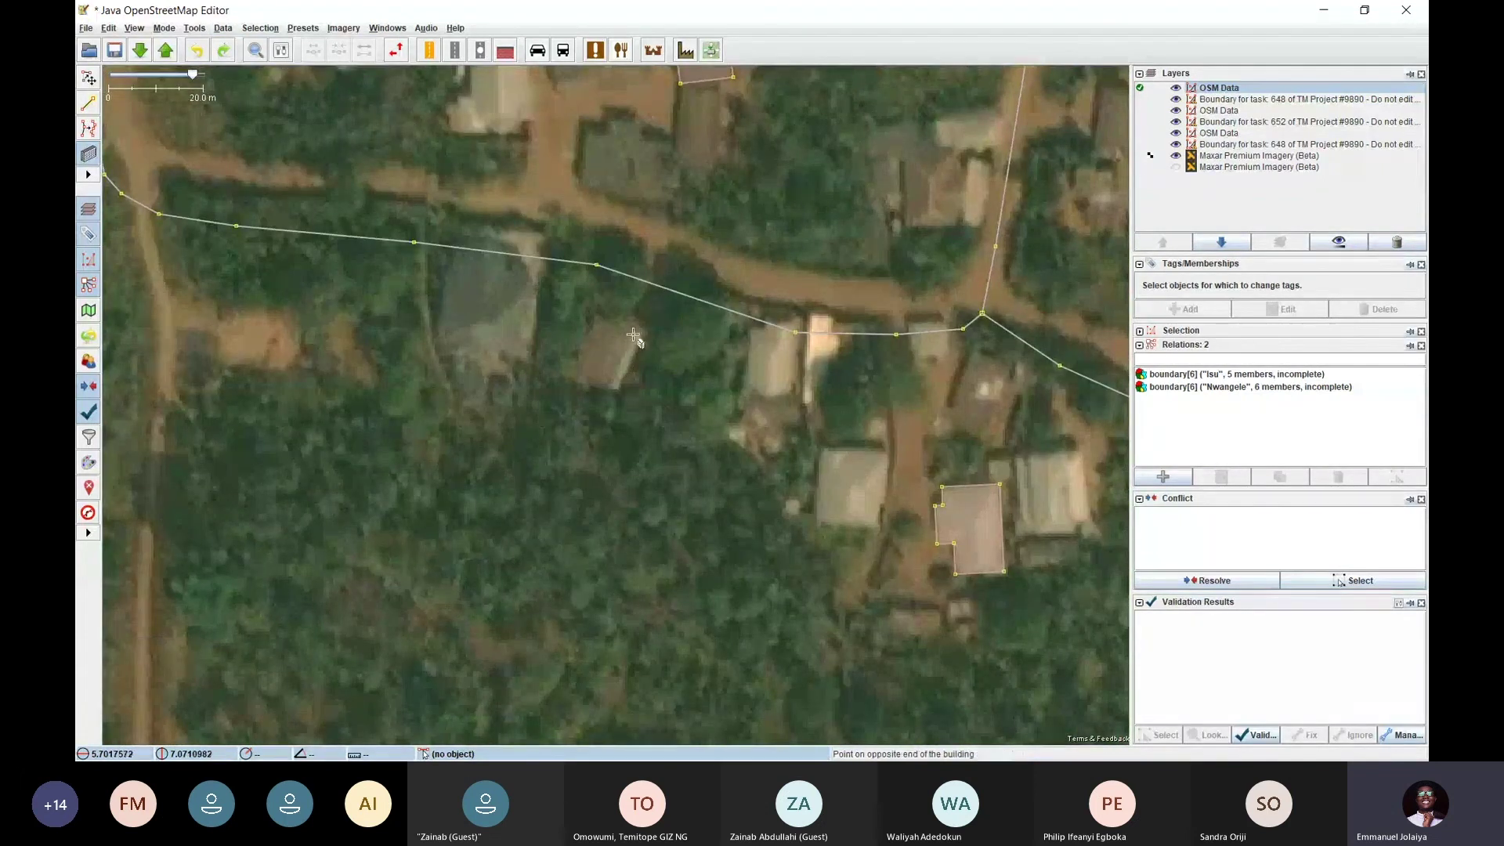
{"action": "left_click", "coordinate": [603, 390]}
{"action": "left_click", "coordinate": [568, 371]}
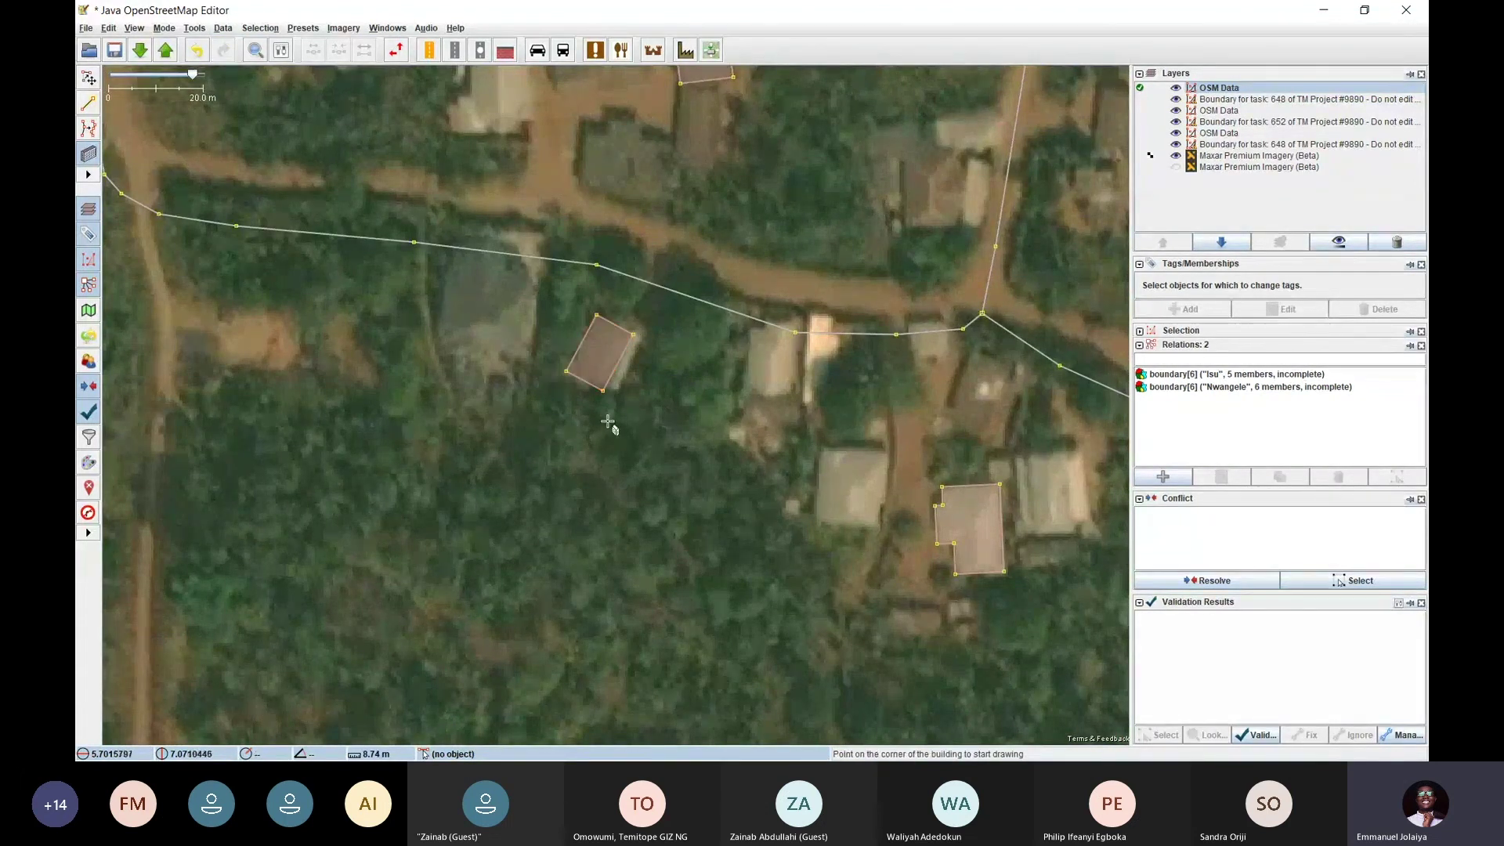
Draw a second rectangular building over a rooftop in the next group of buildings
{"action": "scroll", "coordinate": [608, 423], "scroll_direction": "down", "scroll_amount": 1}
{"action": "scroll", "coordinate": [611, 427], "scroll_direction": "down", "scroll_amount": 1}
{"action": "key", "text": "s"}
{"action": "left_click_drag", "start_coordinate": [610, 463], "coordinate": [621, 462]}
{"action": "left_click_drag", "start_coordinate": [617, 315], "coordinate": [540, 362]}
{"action": "scroll", "coordinate": [565, 314], "scroll_direction": "up", "scroll_amount": 2}
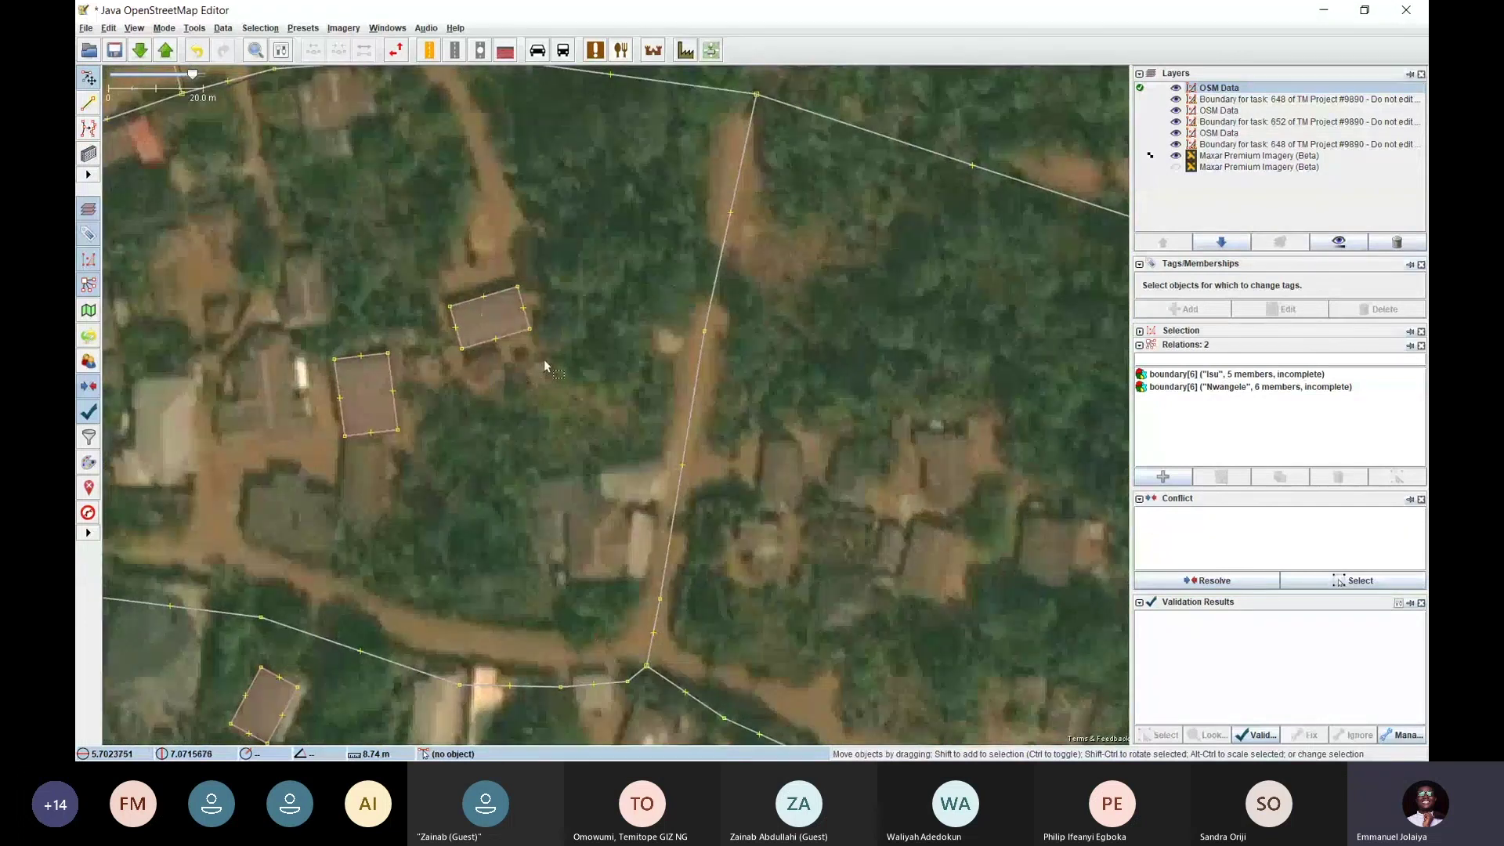
{"action": "key", "text": "b"}
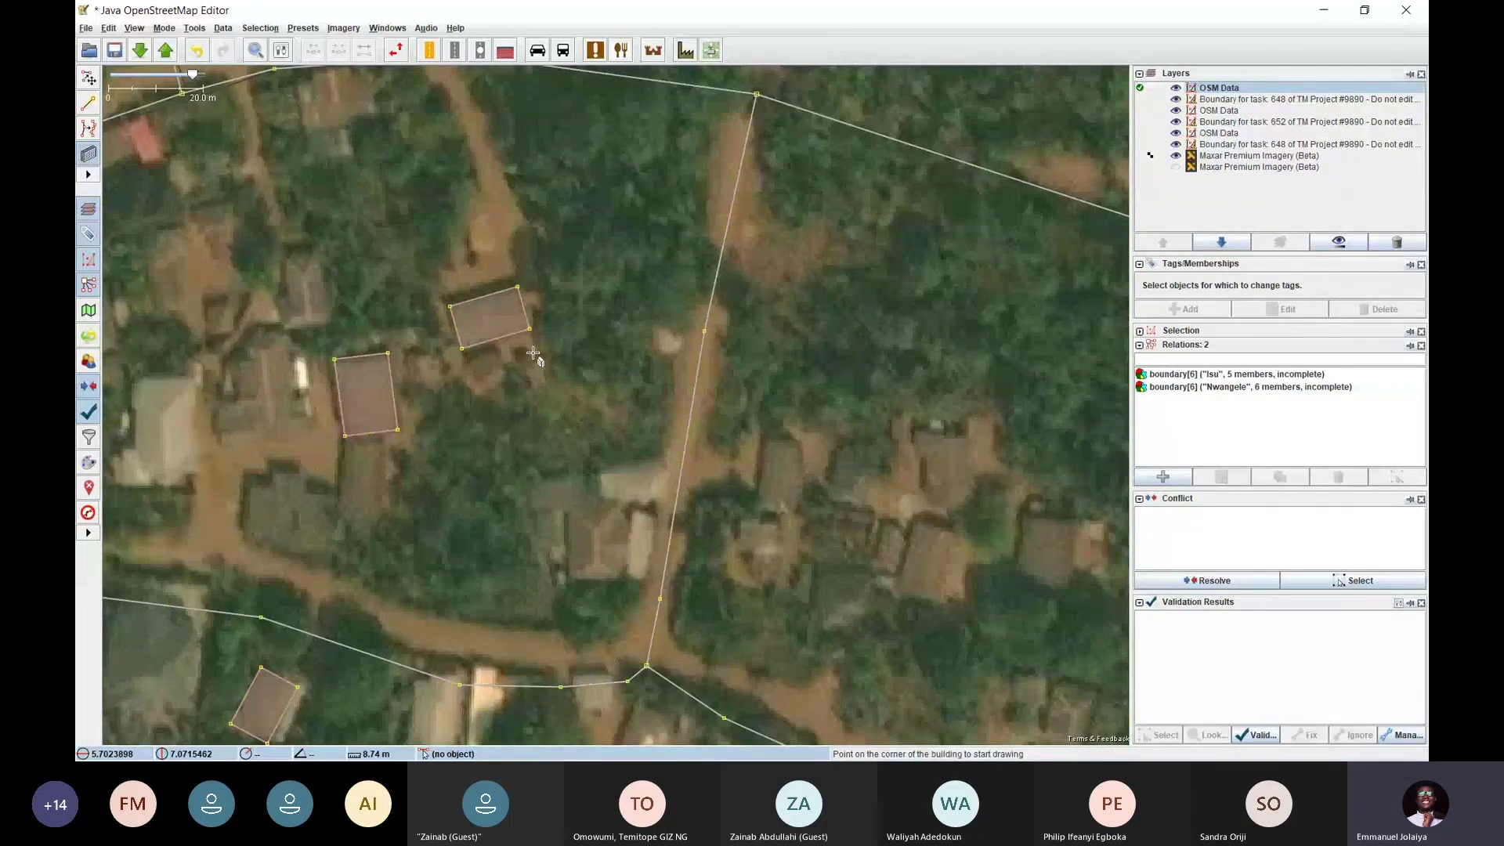
{"action": "left_click", "coordinate": [507, 306]}
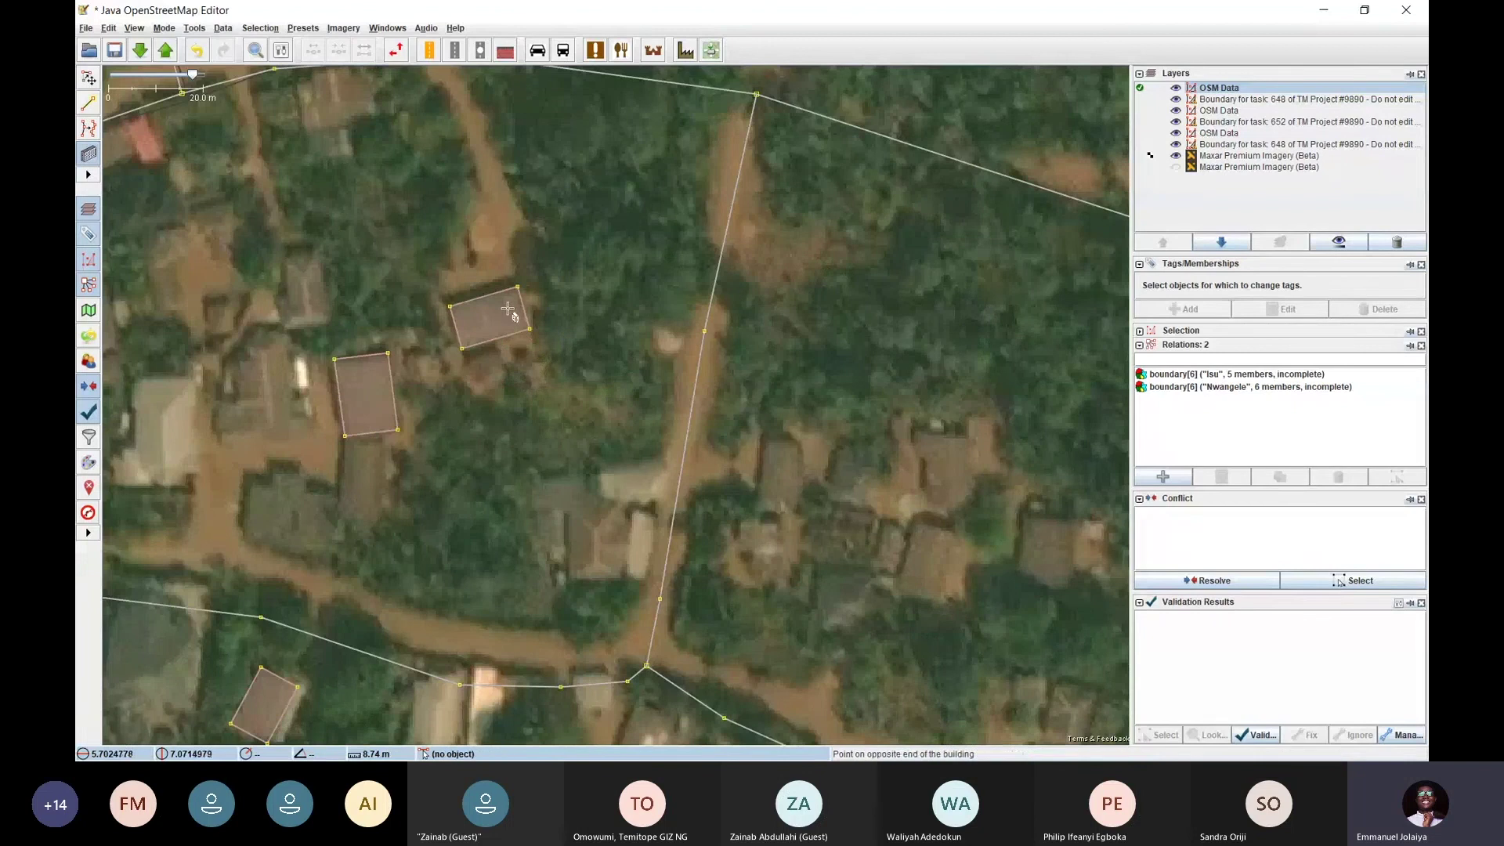
{"action": "left_click", "coordinate": [533, 401]}
{"action": "left_click", "coordinate": [570, 390]}
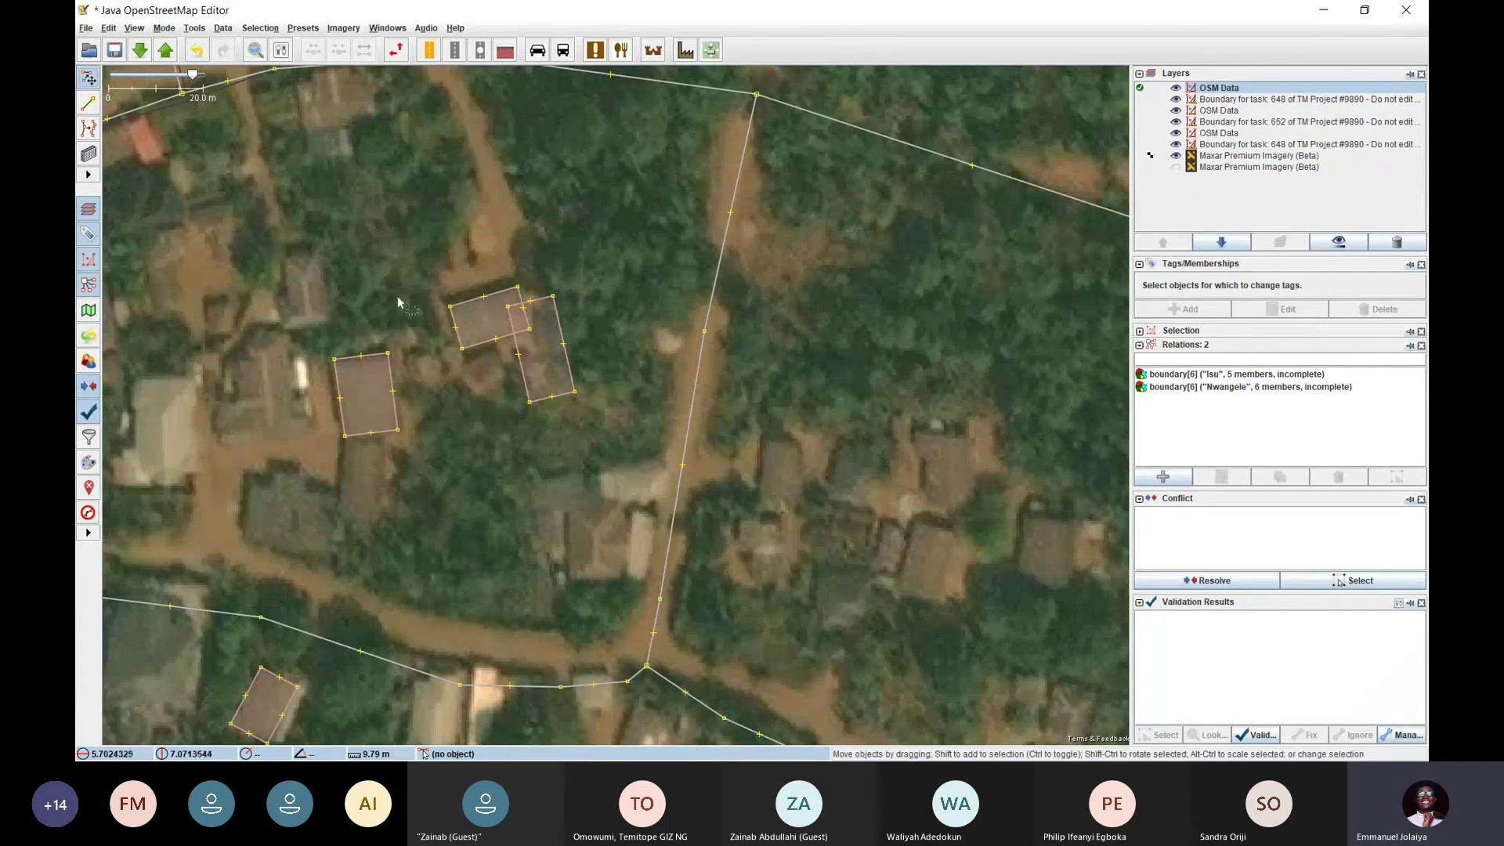
Switch to Select mode and select the new overlapping building
{"action": "left_click", "coordinate": [162, 28]}
{"action": "left_click", "coordinate": [188, 53]}
{"action": "left_click", "coordinate": [570, 371]}
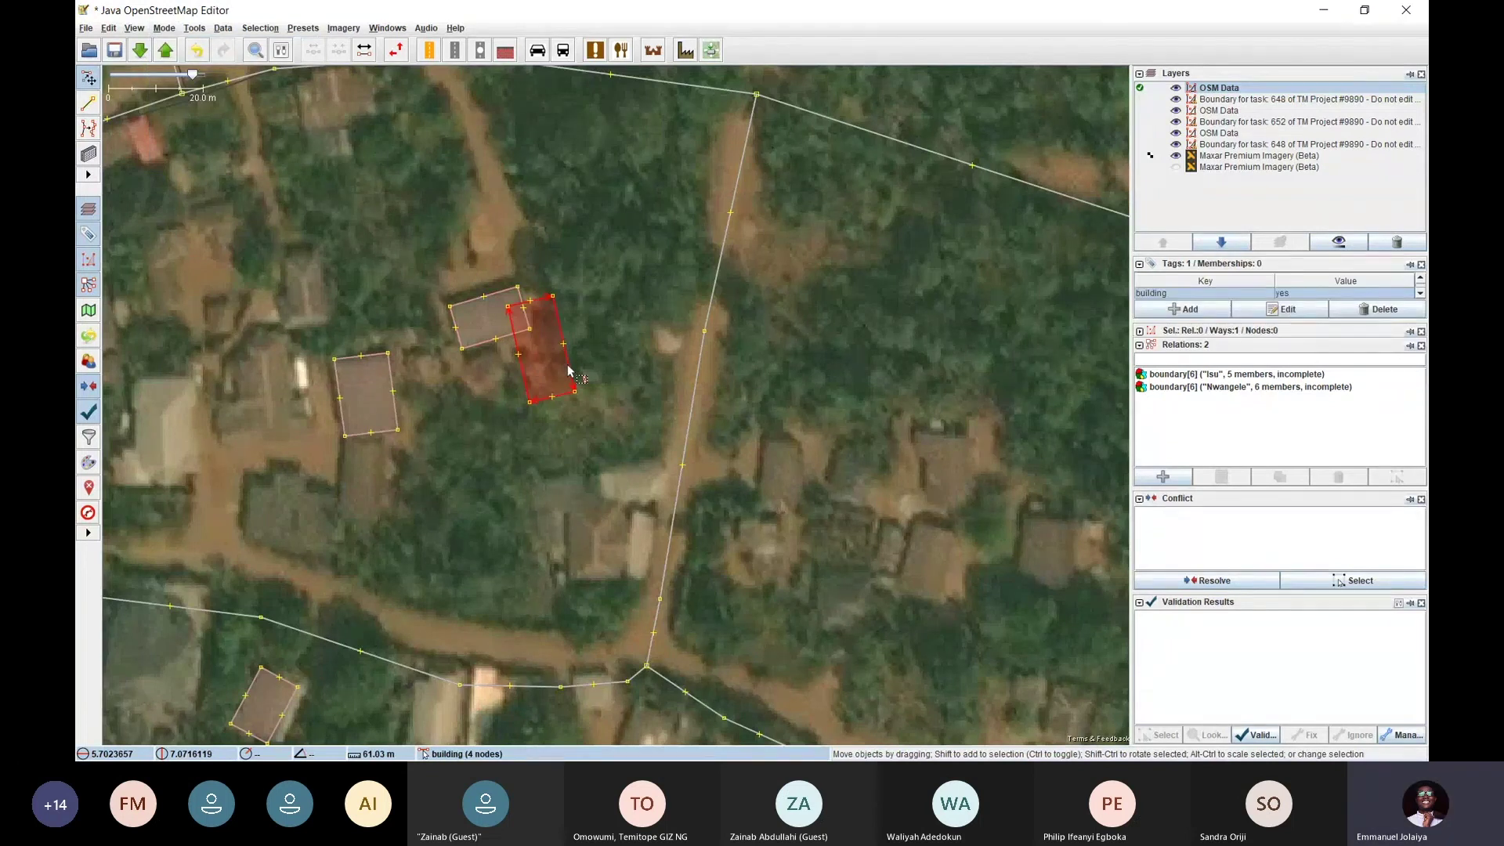
Drag the overlapping building north onto its own roof
{"action": "mouse_move", "coordinate": [570, 370]}
{"action": "left_mouse_down"}
{"action": "mouse_move", "coordinate": [783, 341]}
{"action": "mouse_move", "coordinate": [638, 326]}
{"action": "mouse_move", "coordinate": [564, 379]}
{"action": "left_mouse_up"}
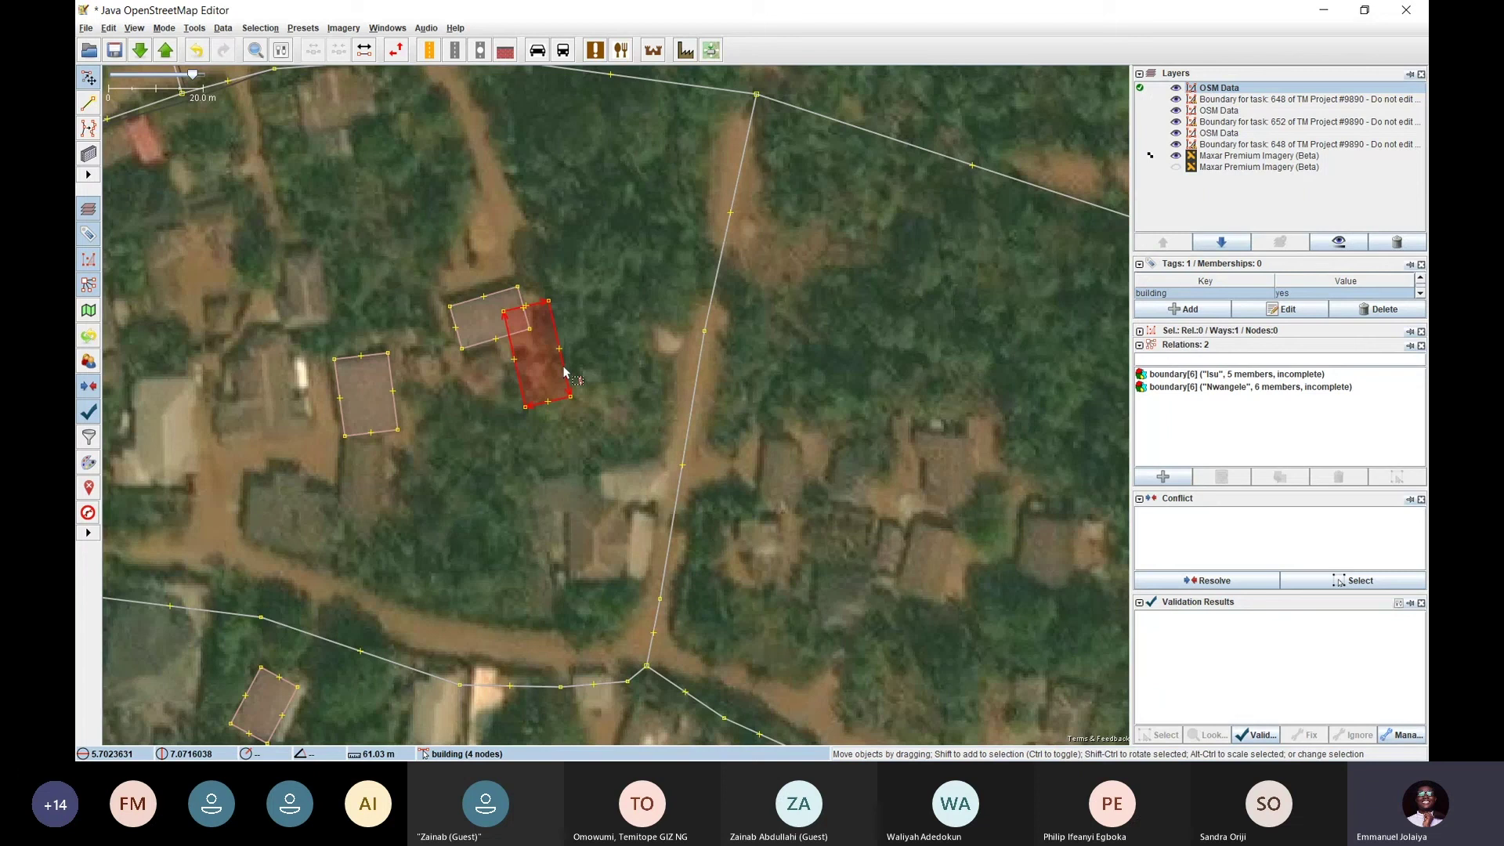
{"action": "left_click_drag", "start_coordinate": [564, 372], "coordinate": [620, 267]}
{"action": "left_click_drag", "start_coordinate": [579, 400], "coordinate": [588, 543]}
{"action": "left_click", "coordinate": [665, 362]}
Move the western building down-left onto its roof and zoom in
{"action": "left_click_drag", "start_coordinate": [623, 394], "coordinate": [613, 324]}
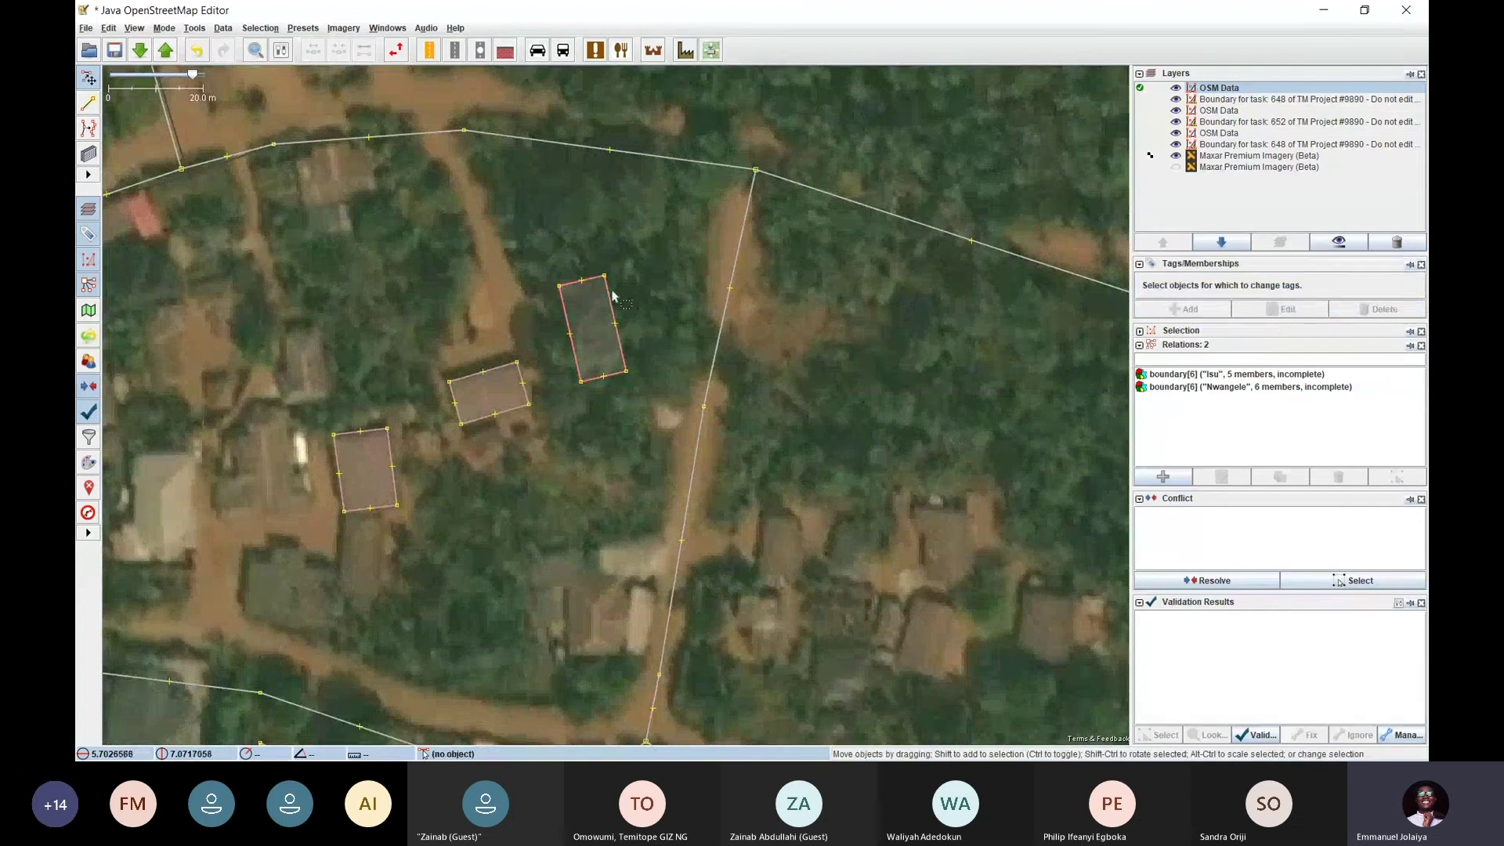
{"action": "left_click_drag", "start_coordinate": [690, 394], "coordinate": [922, 370]}
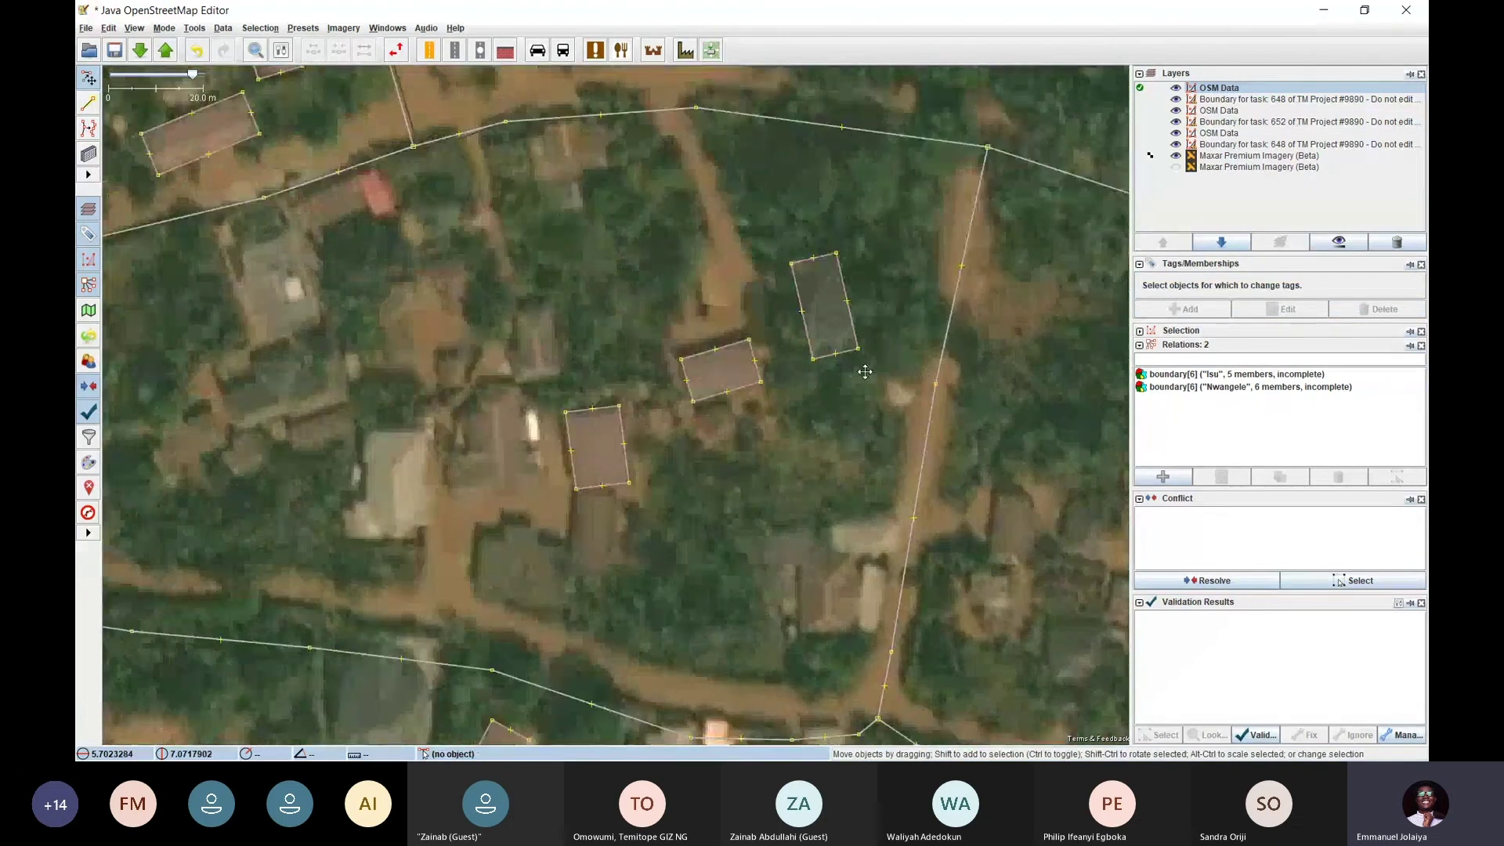
{"action": "left_click_drag", "start_coordinate": [842, 281], "coordinate": [602, 324]}
{"action": "left_click", "coordinate": [451, 453]}
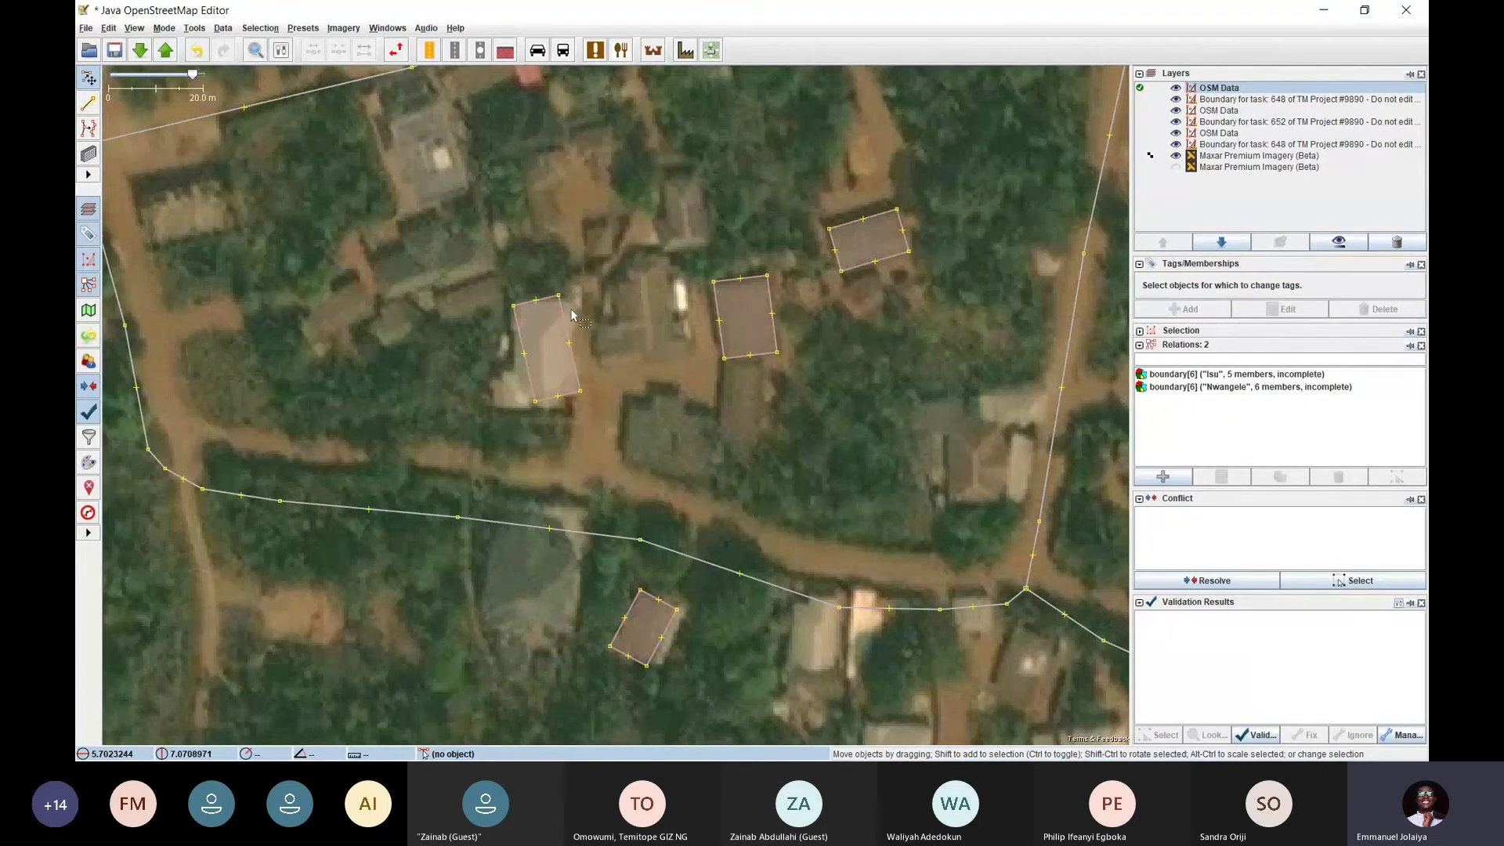
{"action": "scroll", "coordinate": [561, 297], "scroll_direction": "up", "scroll_amount": 2}
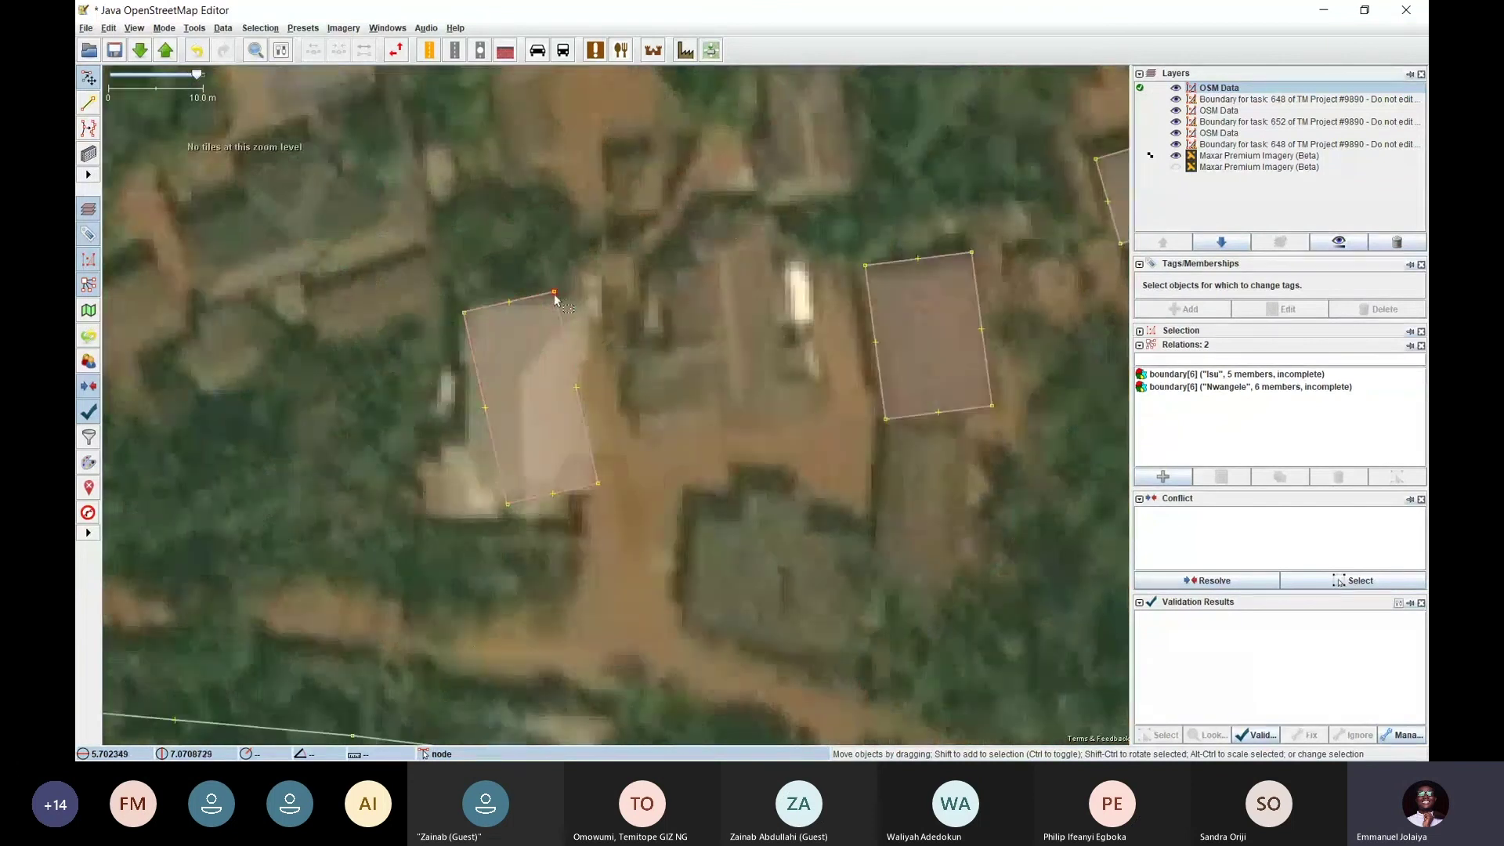
Nudge the western building and drag its four corners onto the roof edges
{"action": "left_click", "coordinate": [558, 295]}
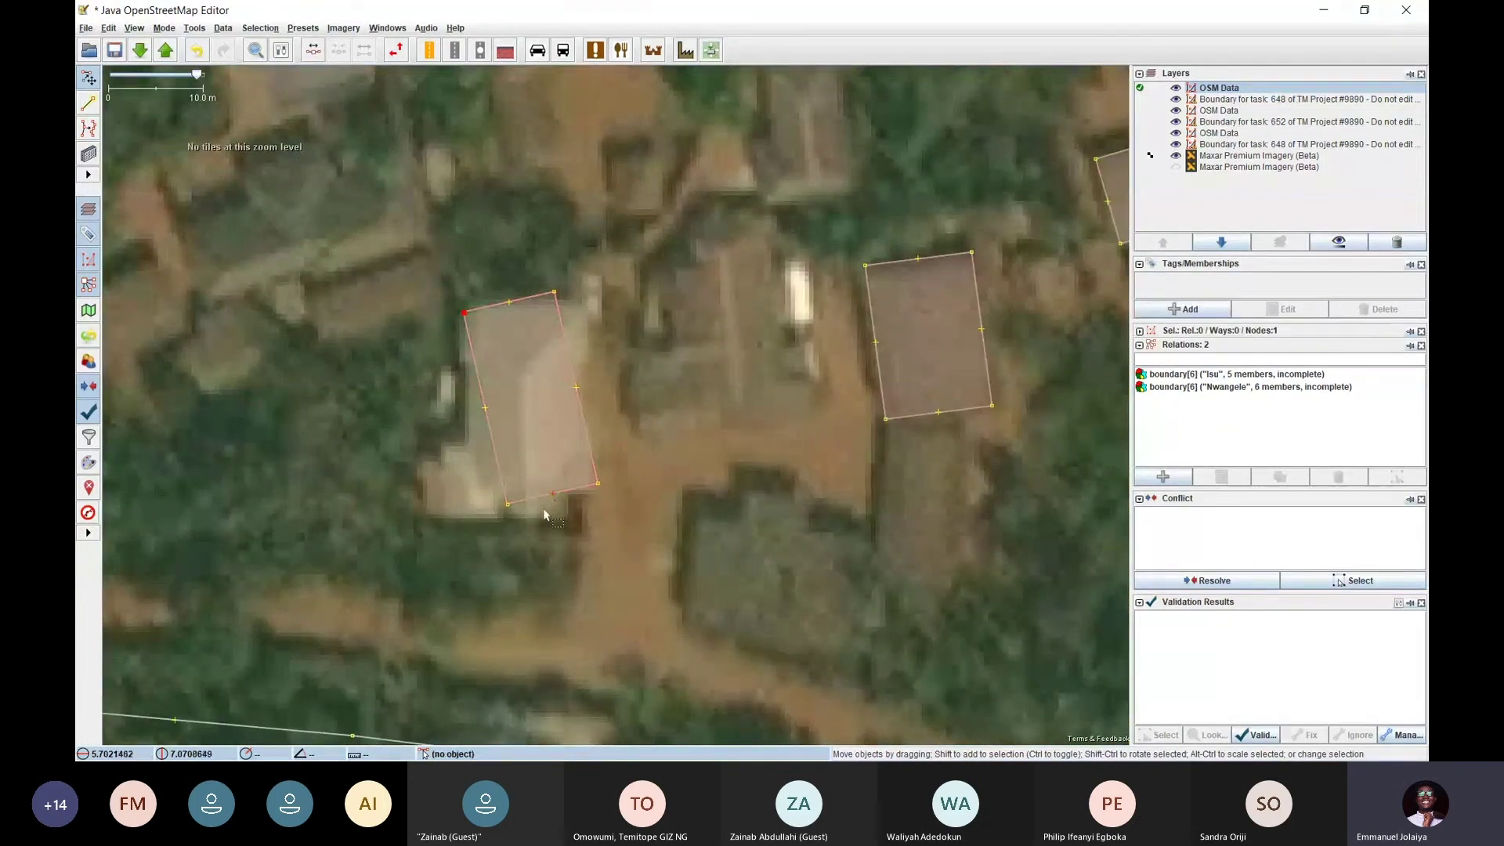
{"action": "left_click", "coordinate": [508, 505]}
{"action": "mouse_move", "coordinate": [570, 362]}
{"action": "left_mouse_down"}
{"action": "mouse_move", "coordinate": [699, 360]}
{"action": "mouse_move", "coordinate": [571, 362]}
{"action": "left_mouse_up"}
{"action": "left_click", "coordinate": [614, 345]}
{"action": "left_click", "coordinate": [554, 292]}
{"action": "left_click_drag", "start_coordinate": [555, 292], "coordinate": [580, 311]}
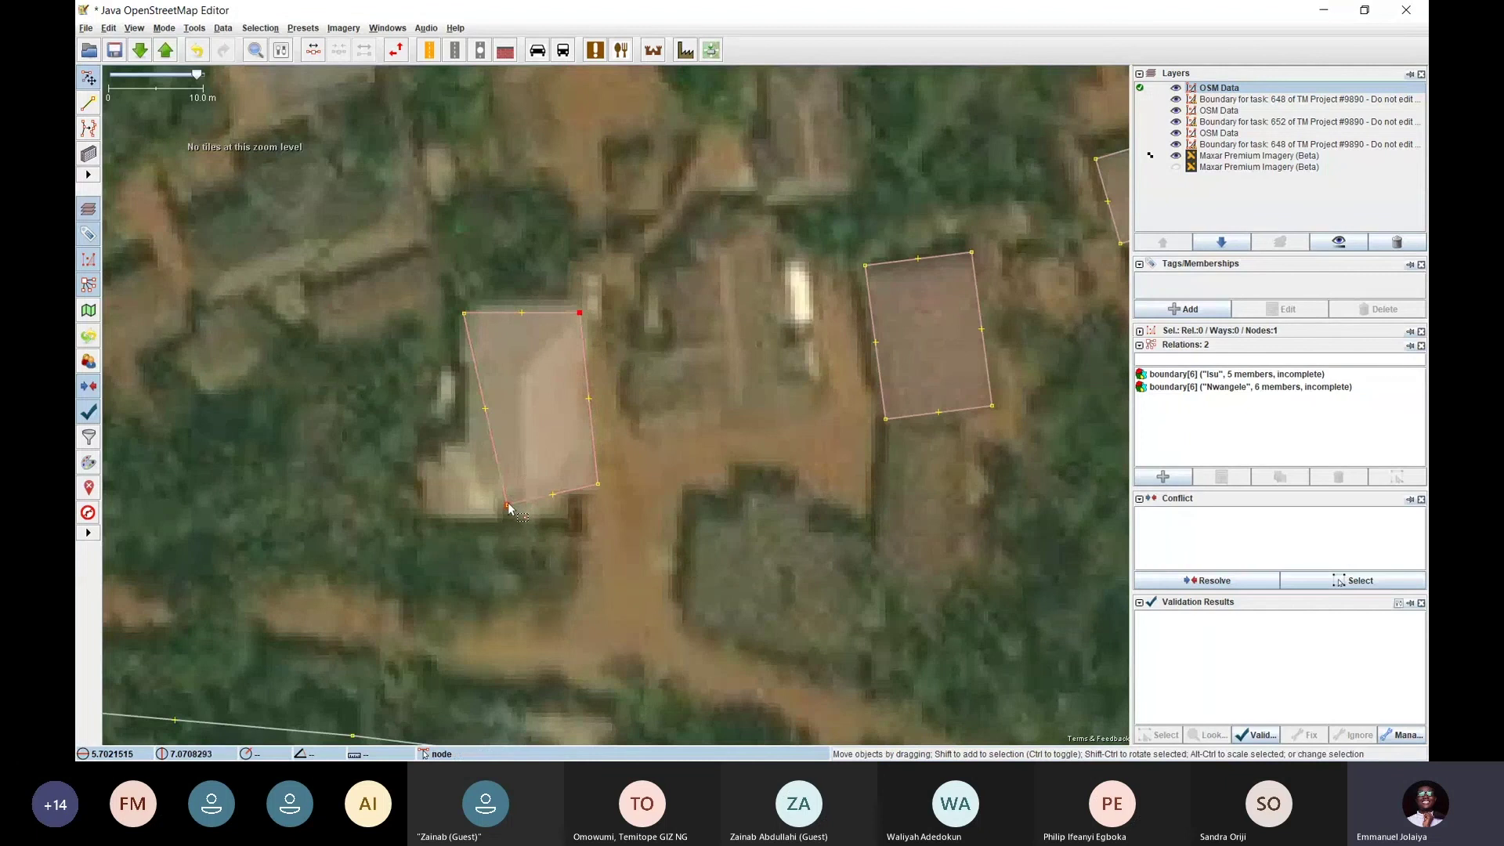
{"action": "left_click_drag", "start_coordinate": [508, 508], "coordinate": [467, 487]}
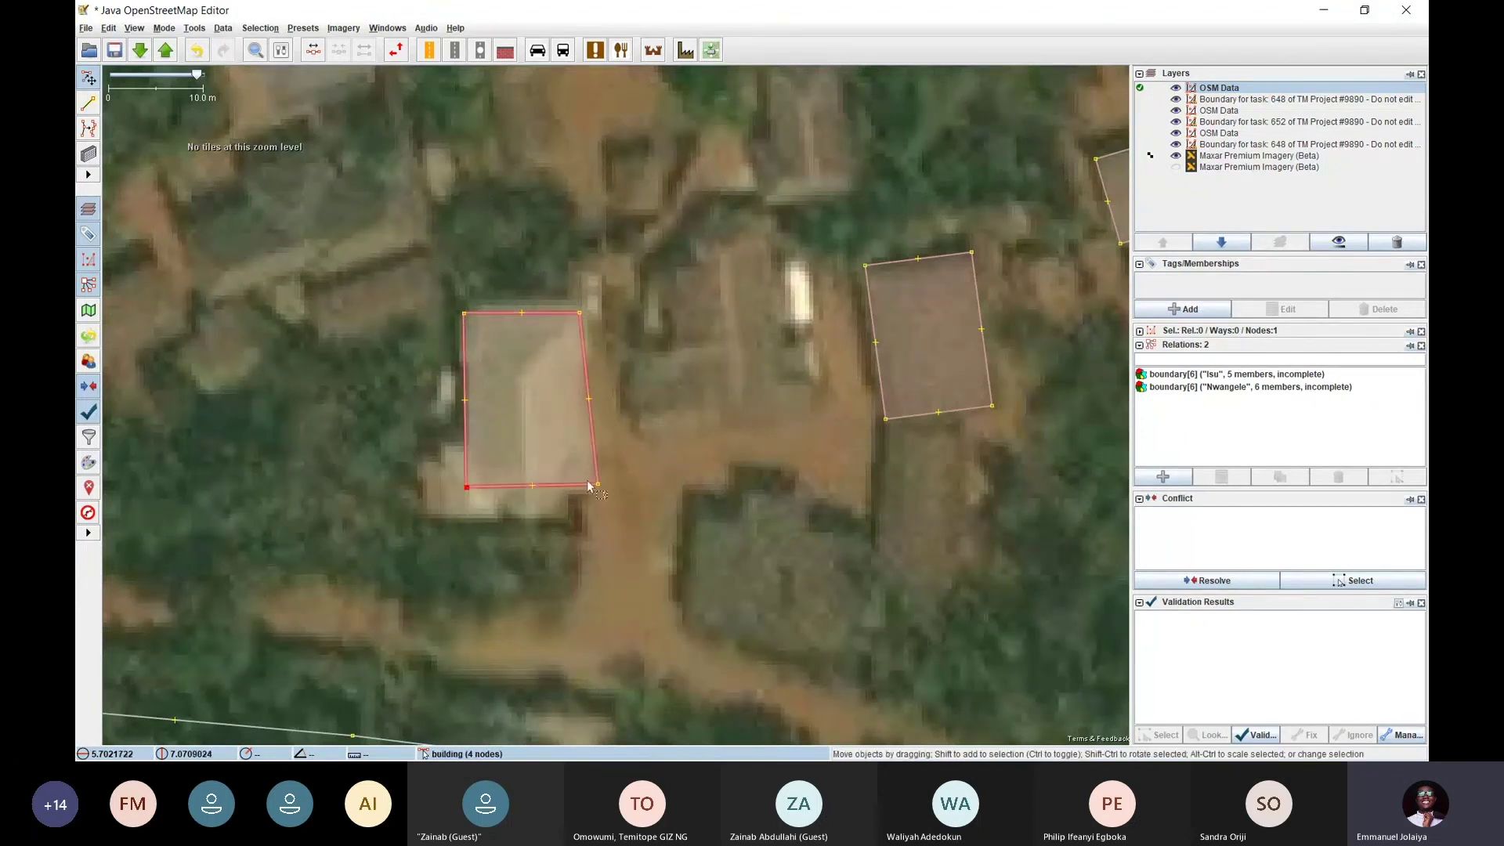
{"action": "left_click_drag", "start_coordinate": [598, 484], "coordinate": [579, 487]}
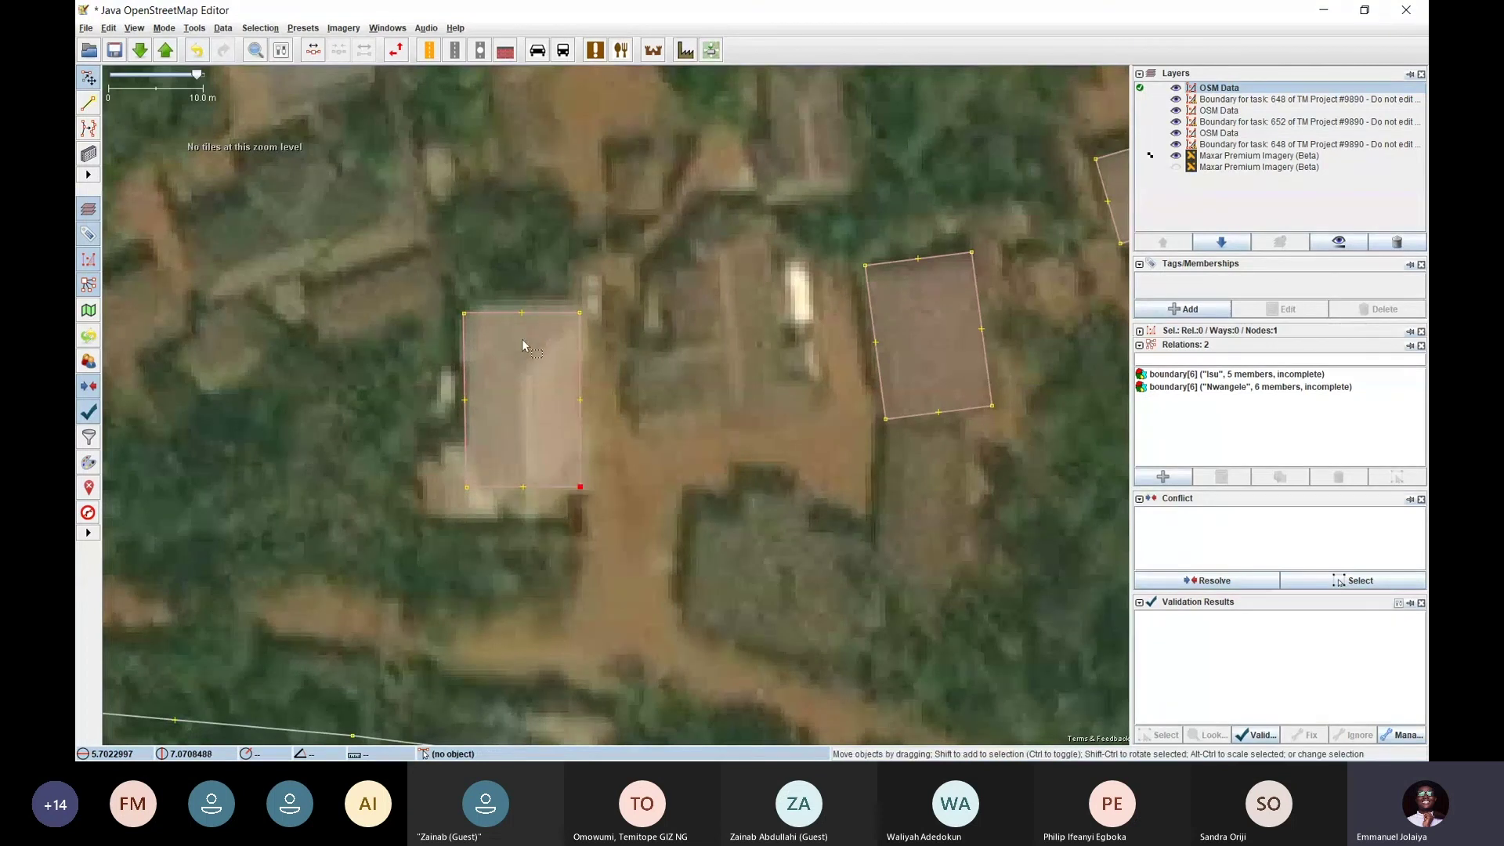
{"action": "left_click", "coordinate": [611, 342]}
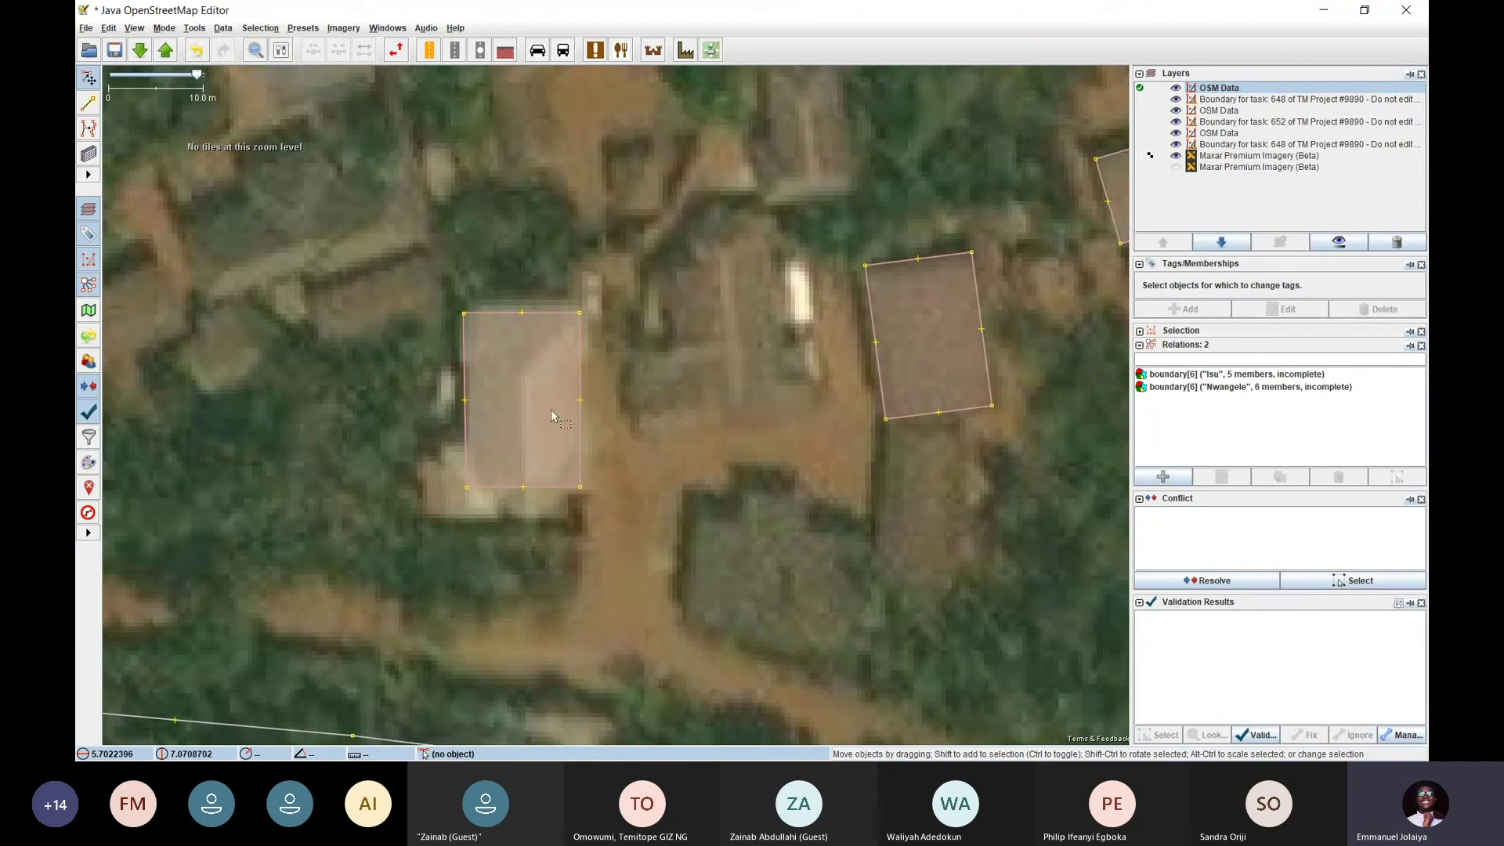
{"action": "left_click_drag", "start_coordinate": [579, 314], "coordinate": [590, 298]}
Select the reshaped building outline and bring up Tools for Orthogonalise Shape
{"action": "left_click", "coordinate": [562, 304]}
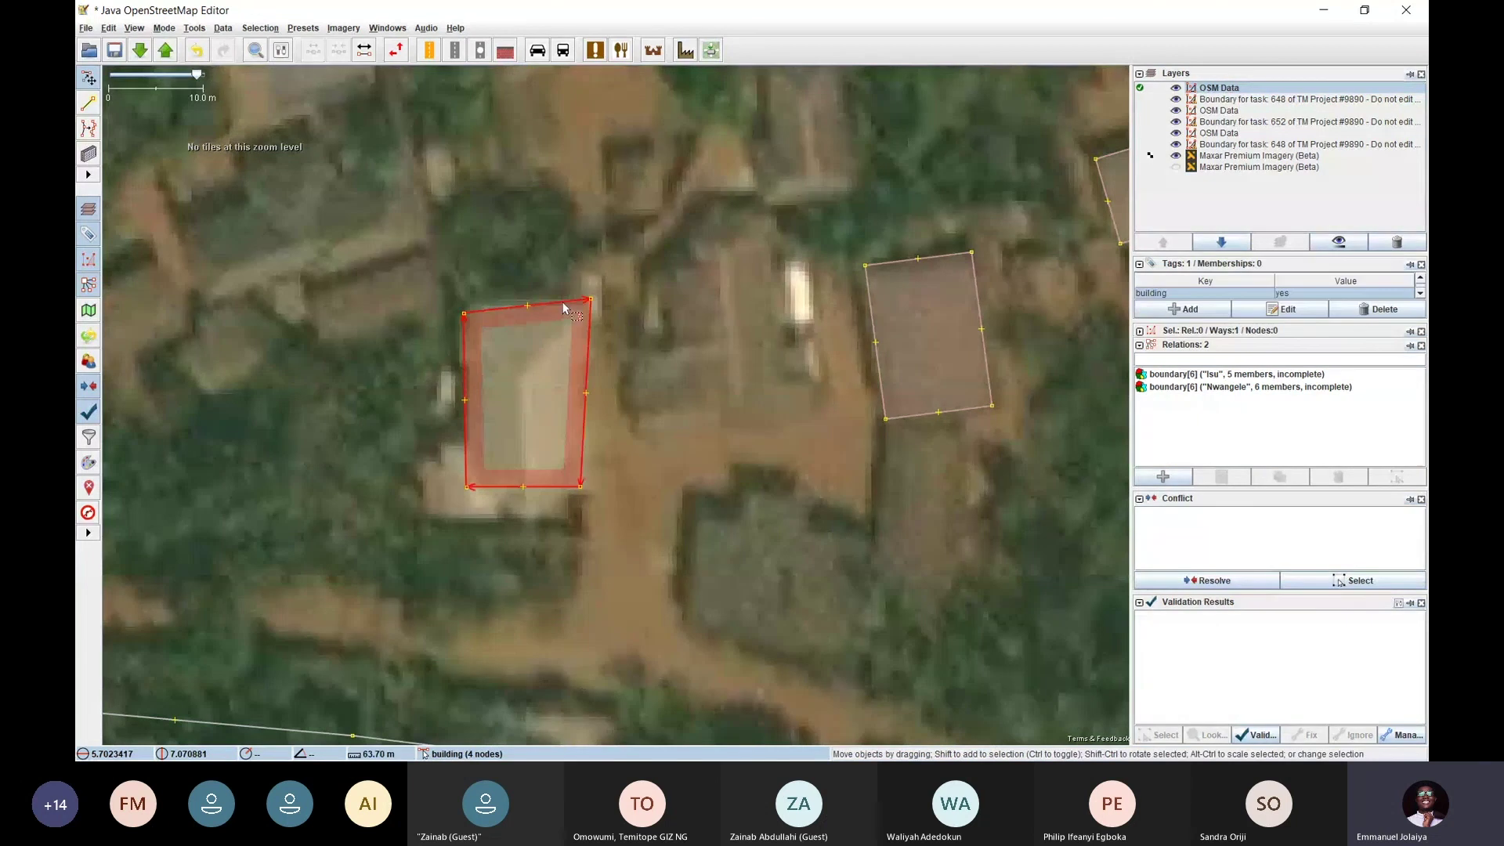
{"action": "left_click", "coordinate": [870, 298]}
{"action": "left_click", "coordinate": [677, 355]}
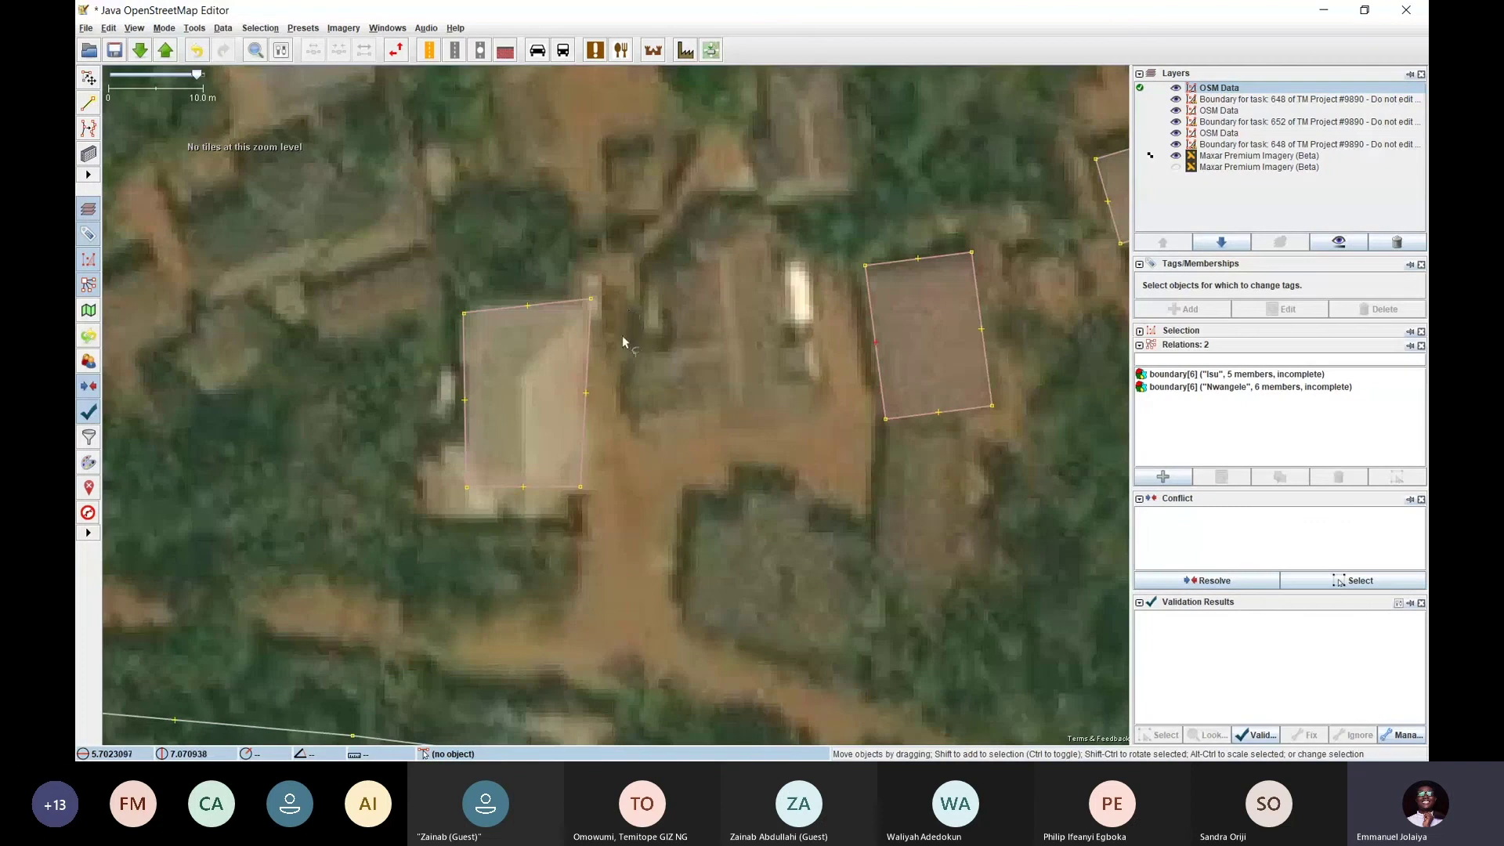
{"action": "left_click_drag", "start_coordinate": [622, 335], "coordinate": [610, 398]}
{"action": "left_click", "coordinate": [573, 420]}
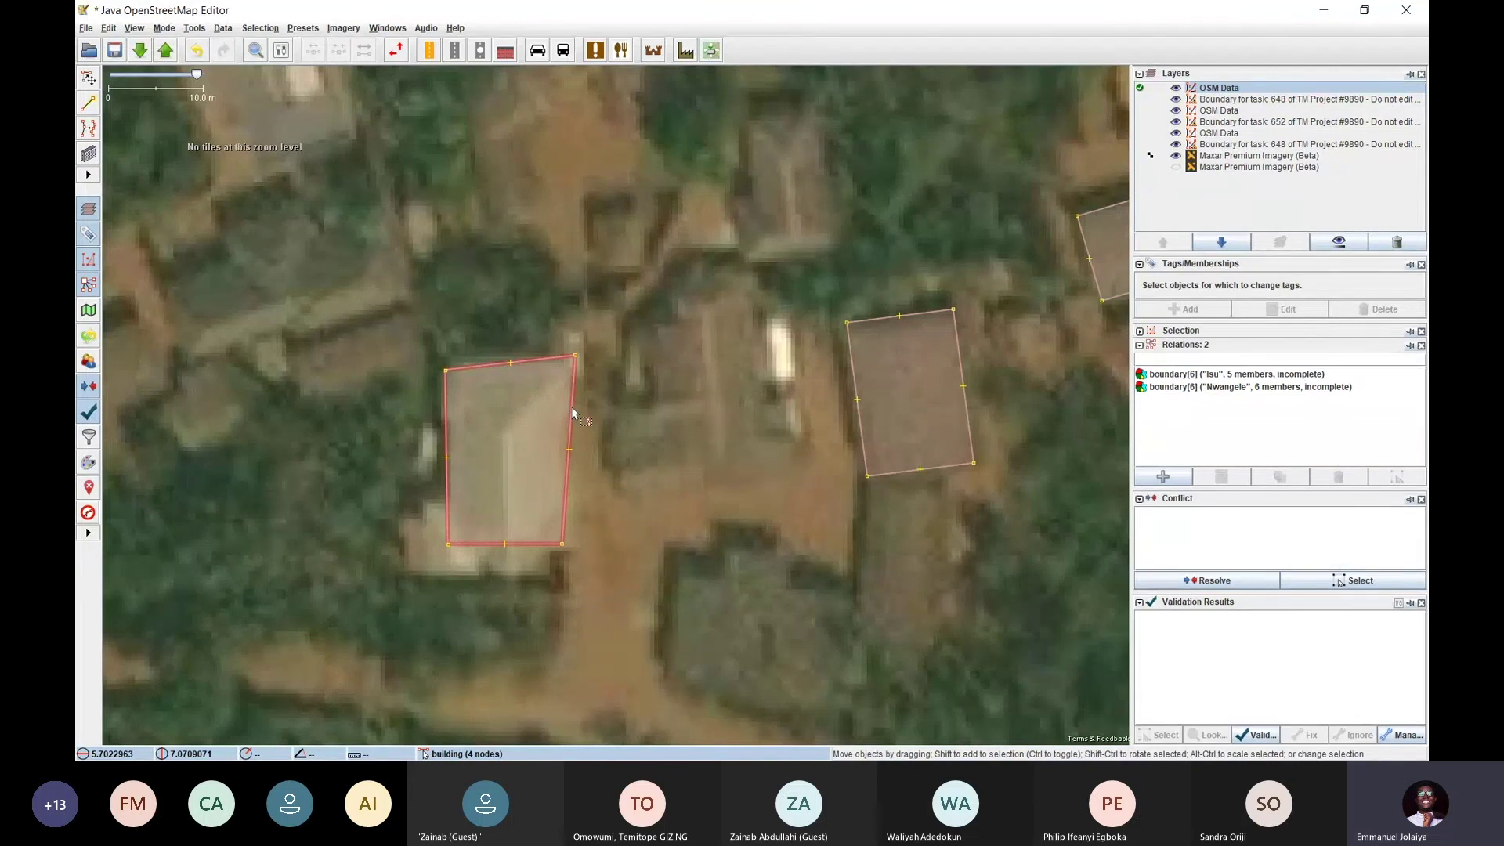
{"action": "left_click", "coordinate": [571, 401]}
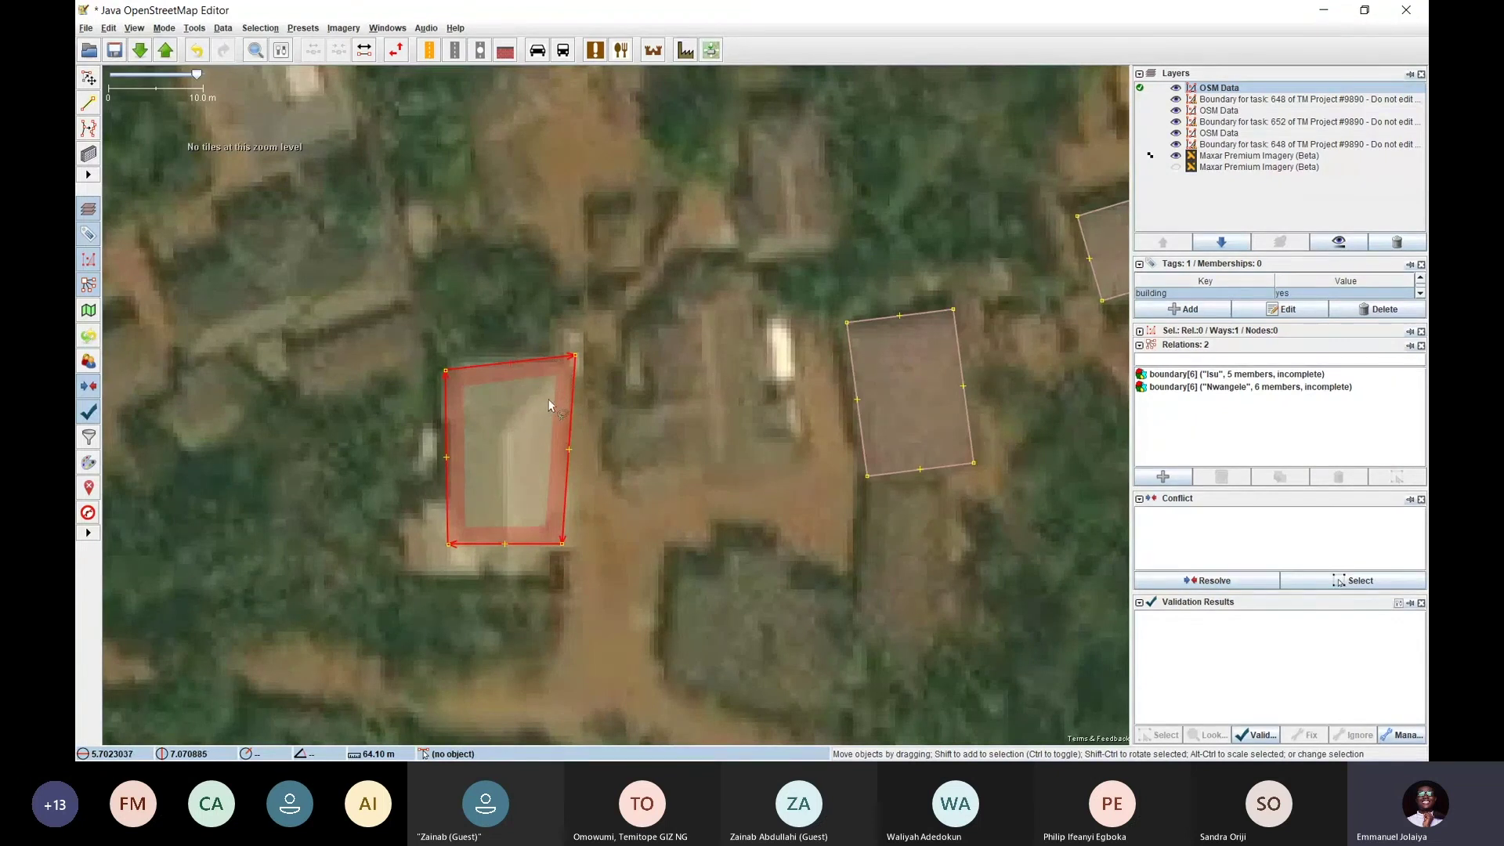
{"action": "left_click", "coordinate": [195, 28]}
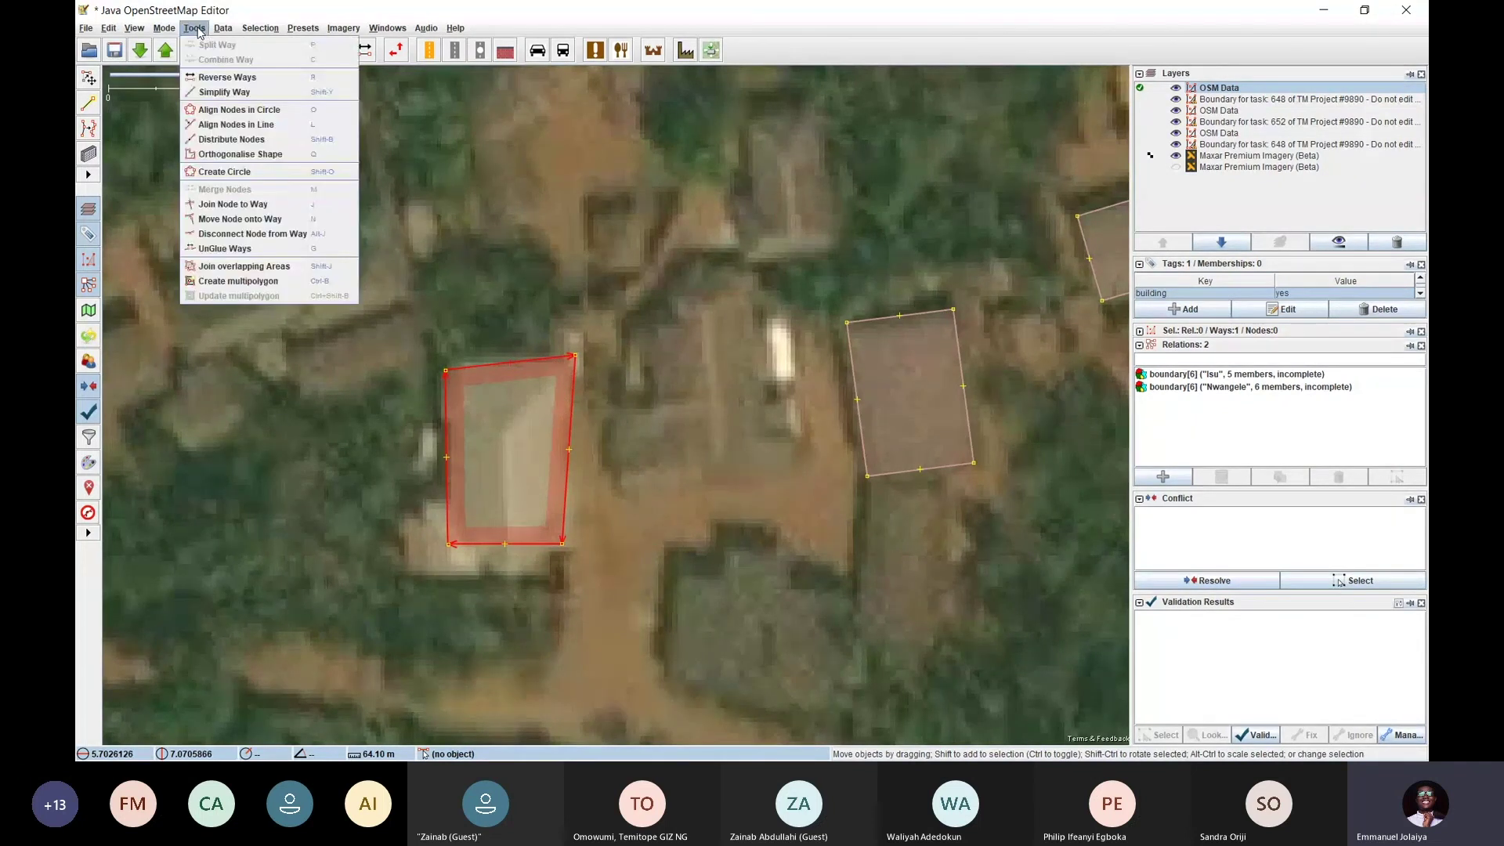
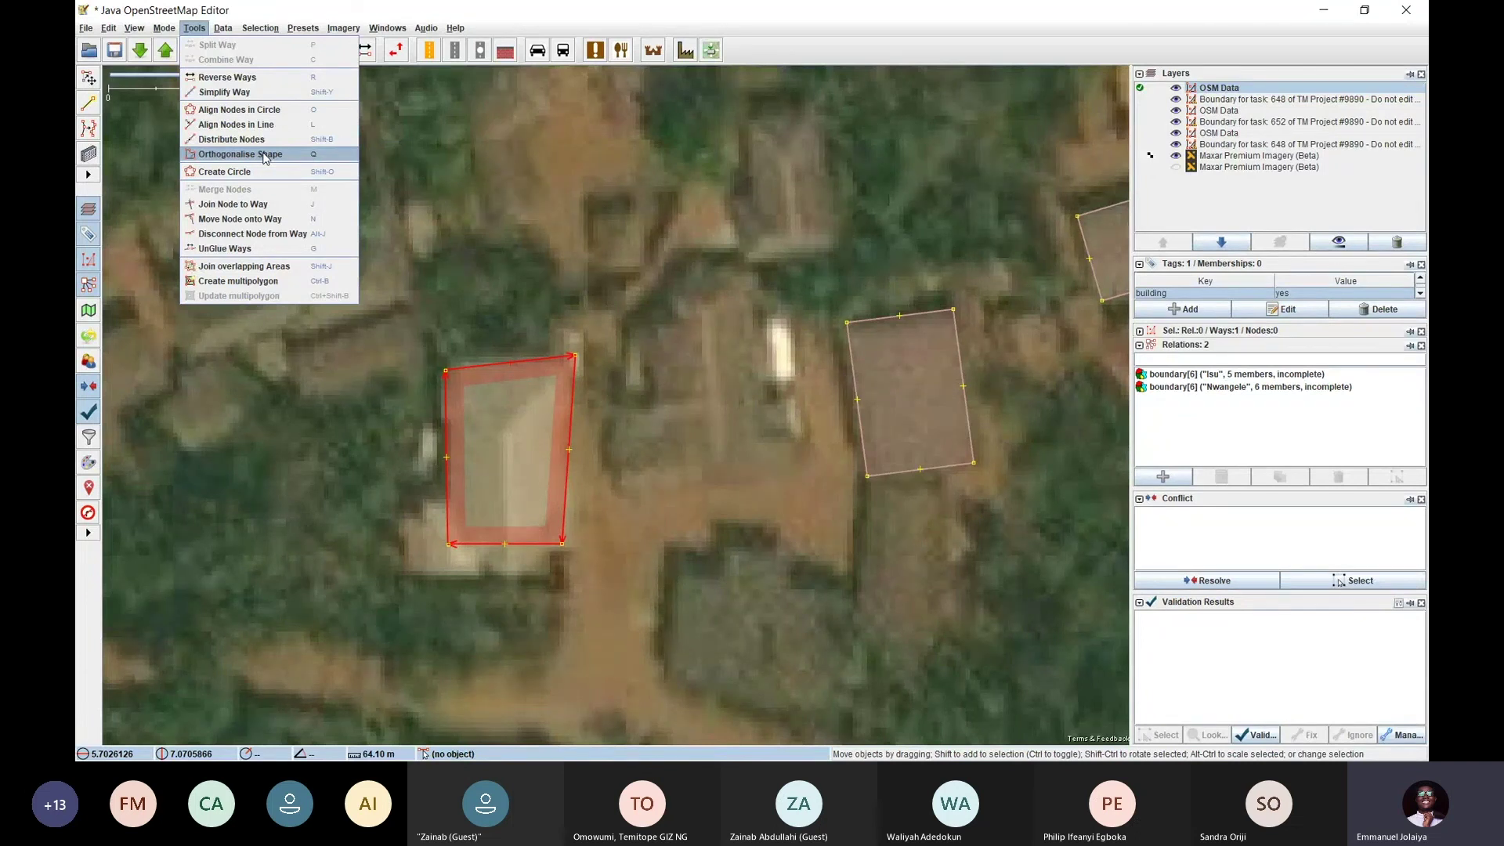
Square the left building with Orthogonalise Shape, compare via undo and redo, then deselect it
{"action": "left_click", "coordinate": [264, 156]}
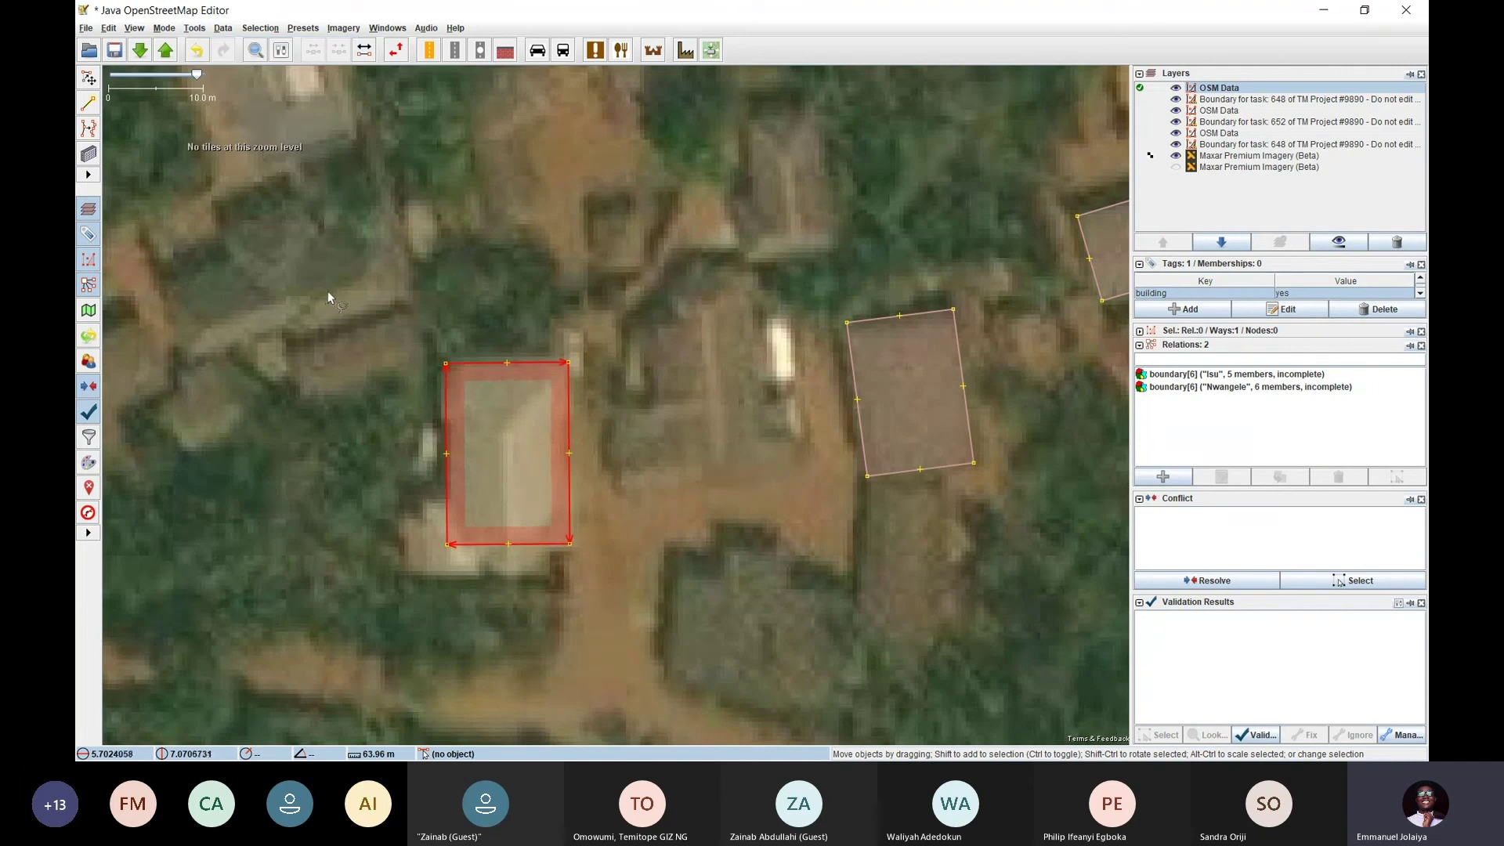
{"action": "left_click", "coordinate": [607, 323]}
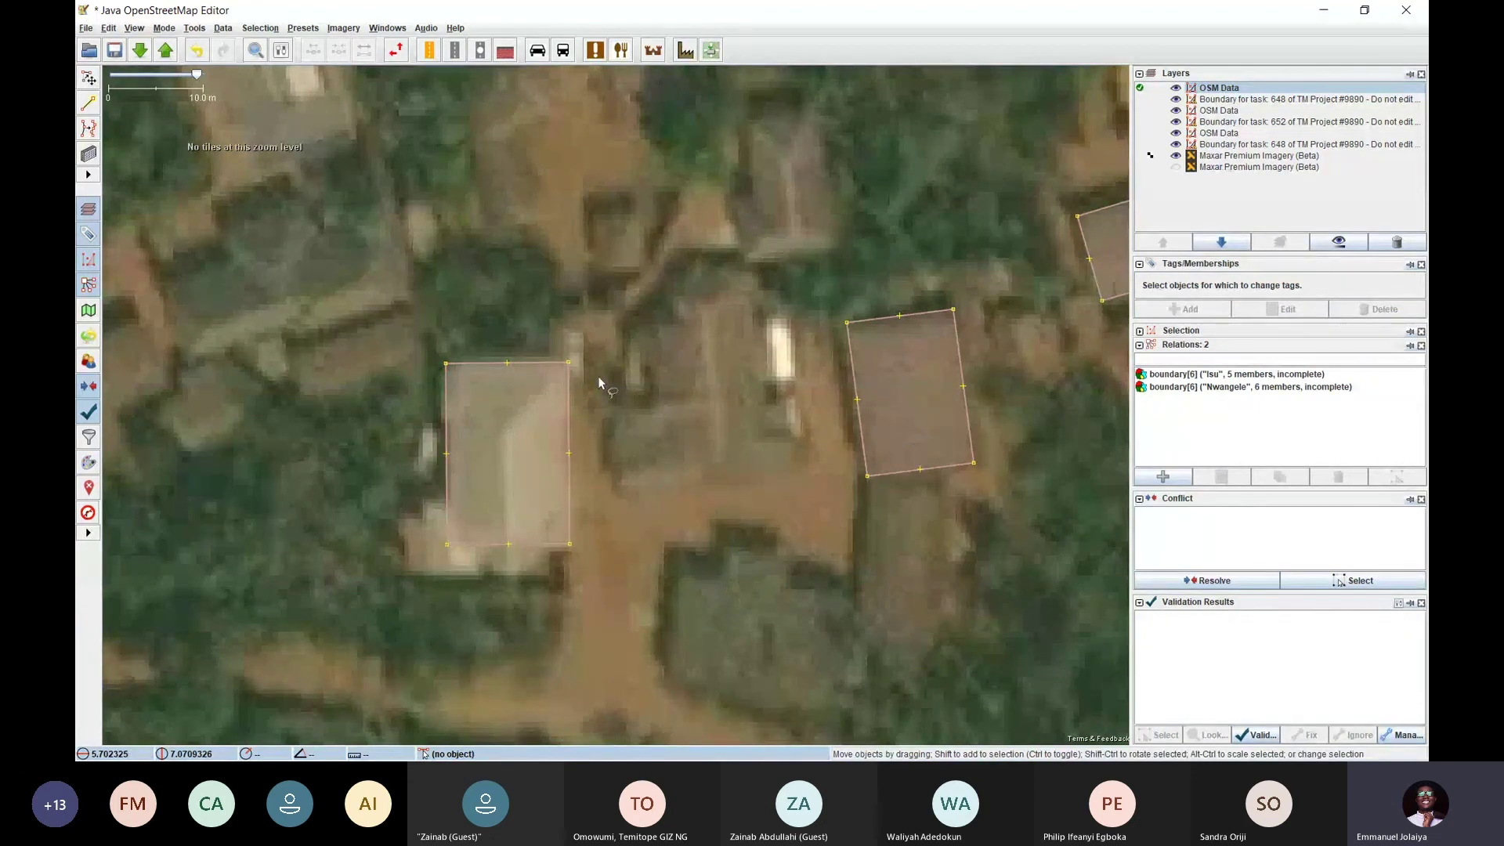
{"action": "key", "text": "ctrl+z"}
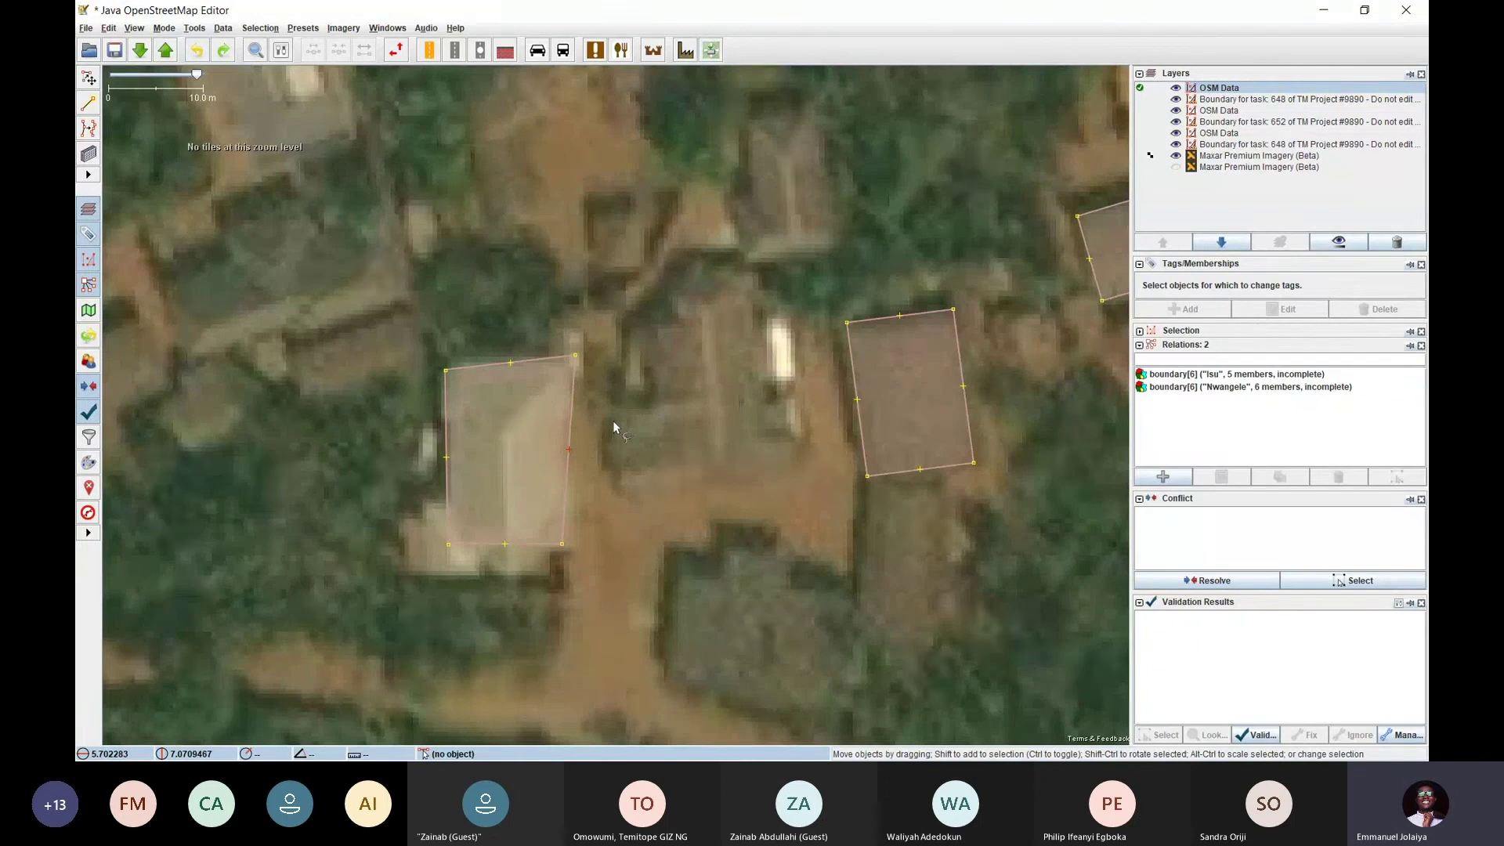
{"action": "key", "text": "q"}
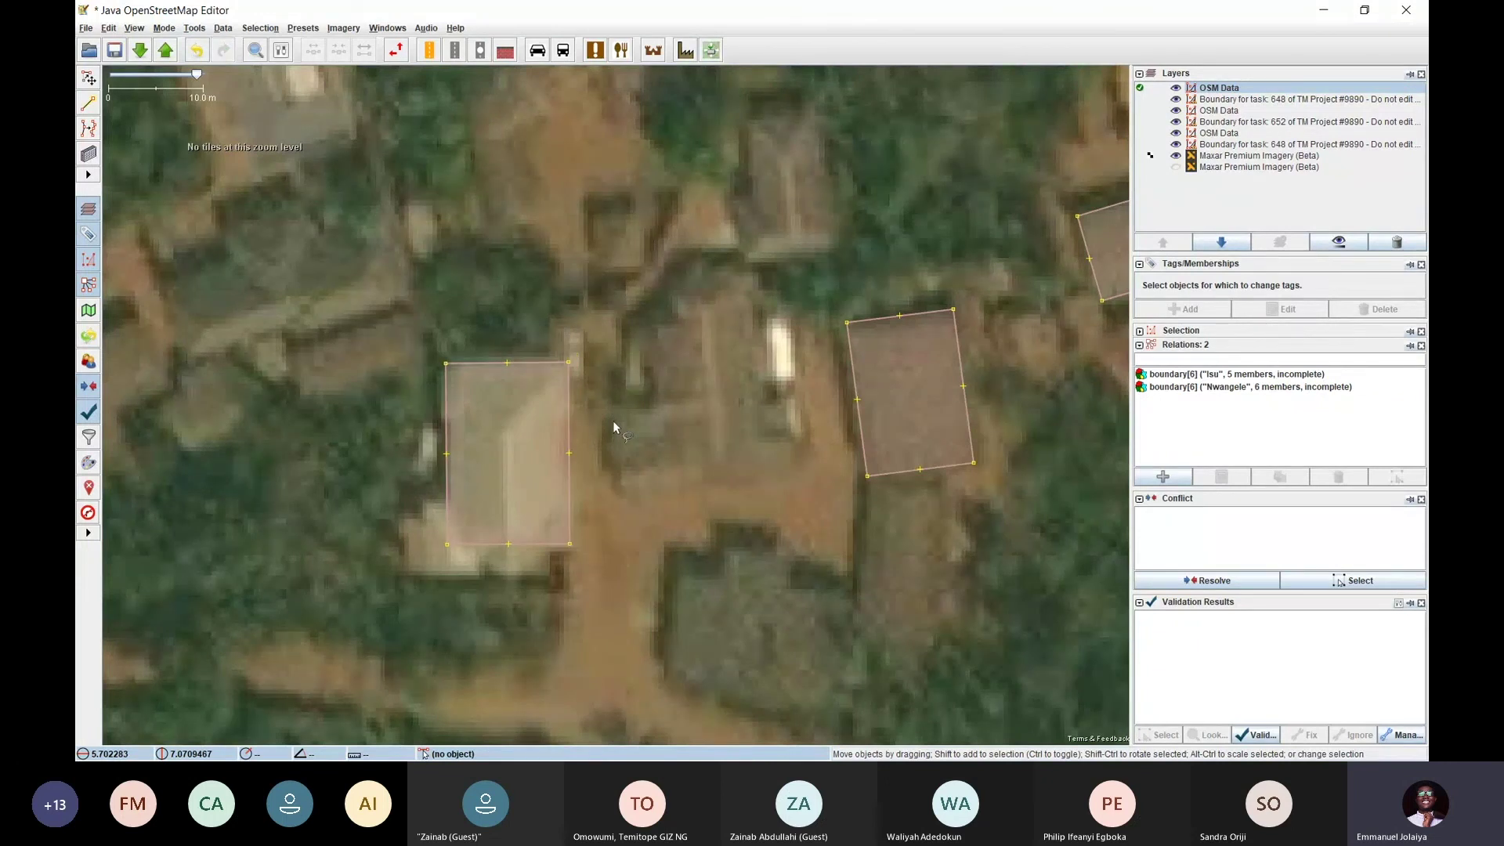
{"action": "left_click", "coordinate": [565, 401]}
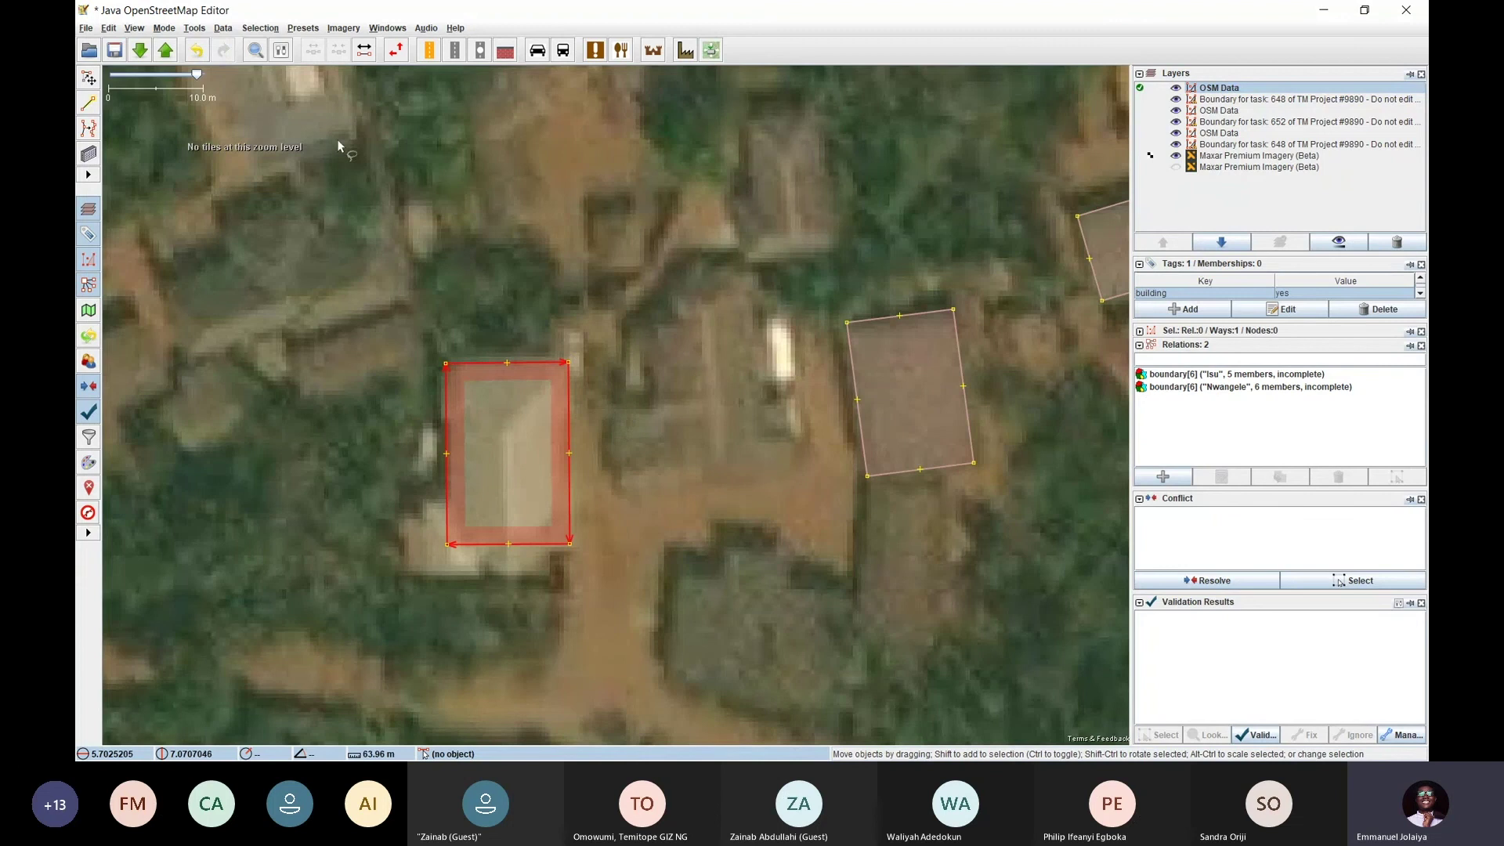
{"action": "left_click", "coordinate": [195, 30]}
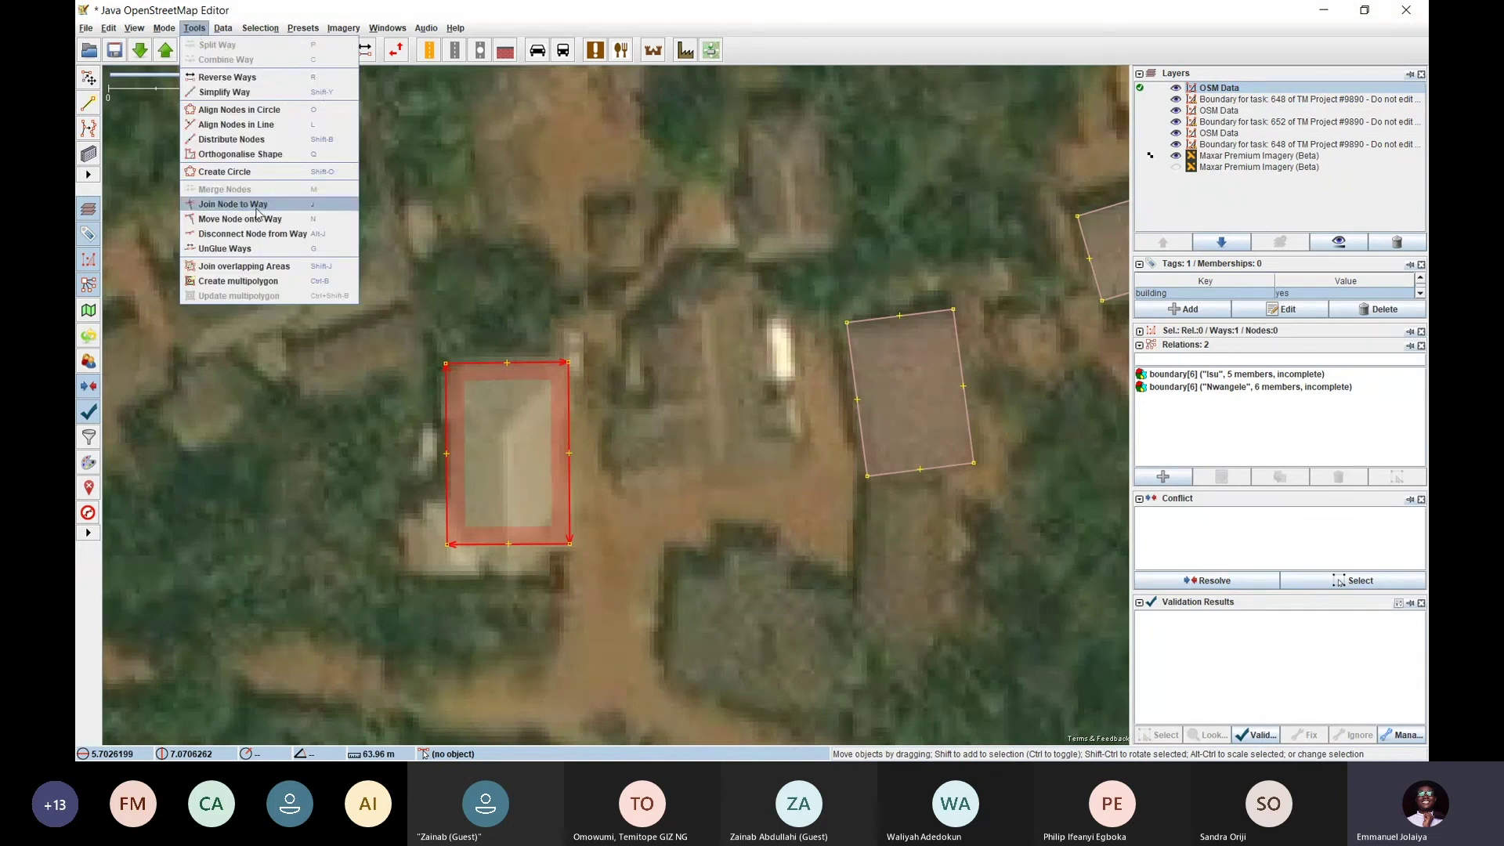
{"action": "left_click", "coordinate": [253, 156]}
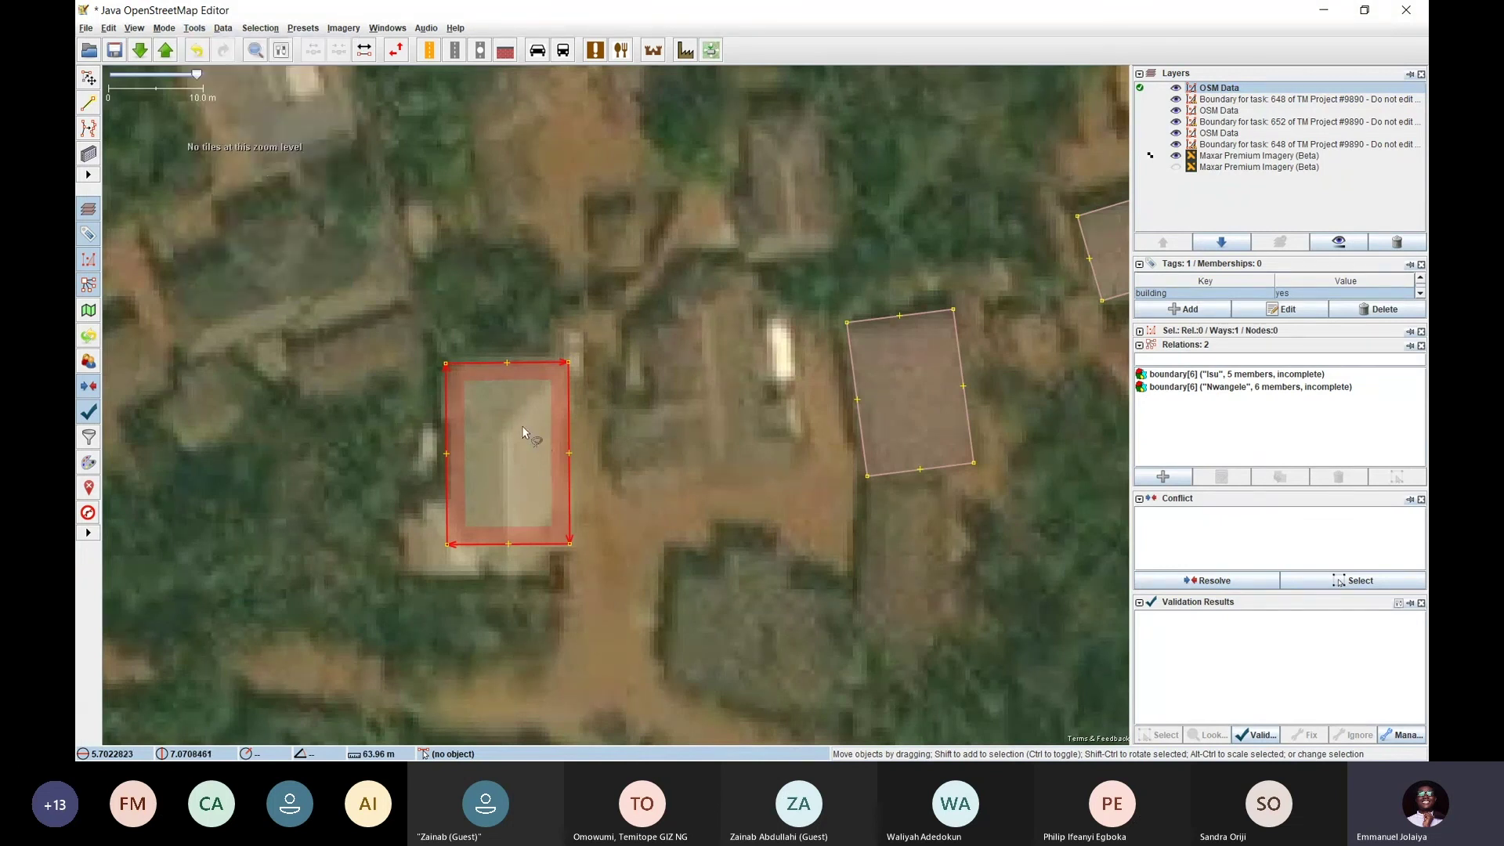
{"action": "left_click", "coordinate": [585, 404]}
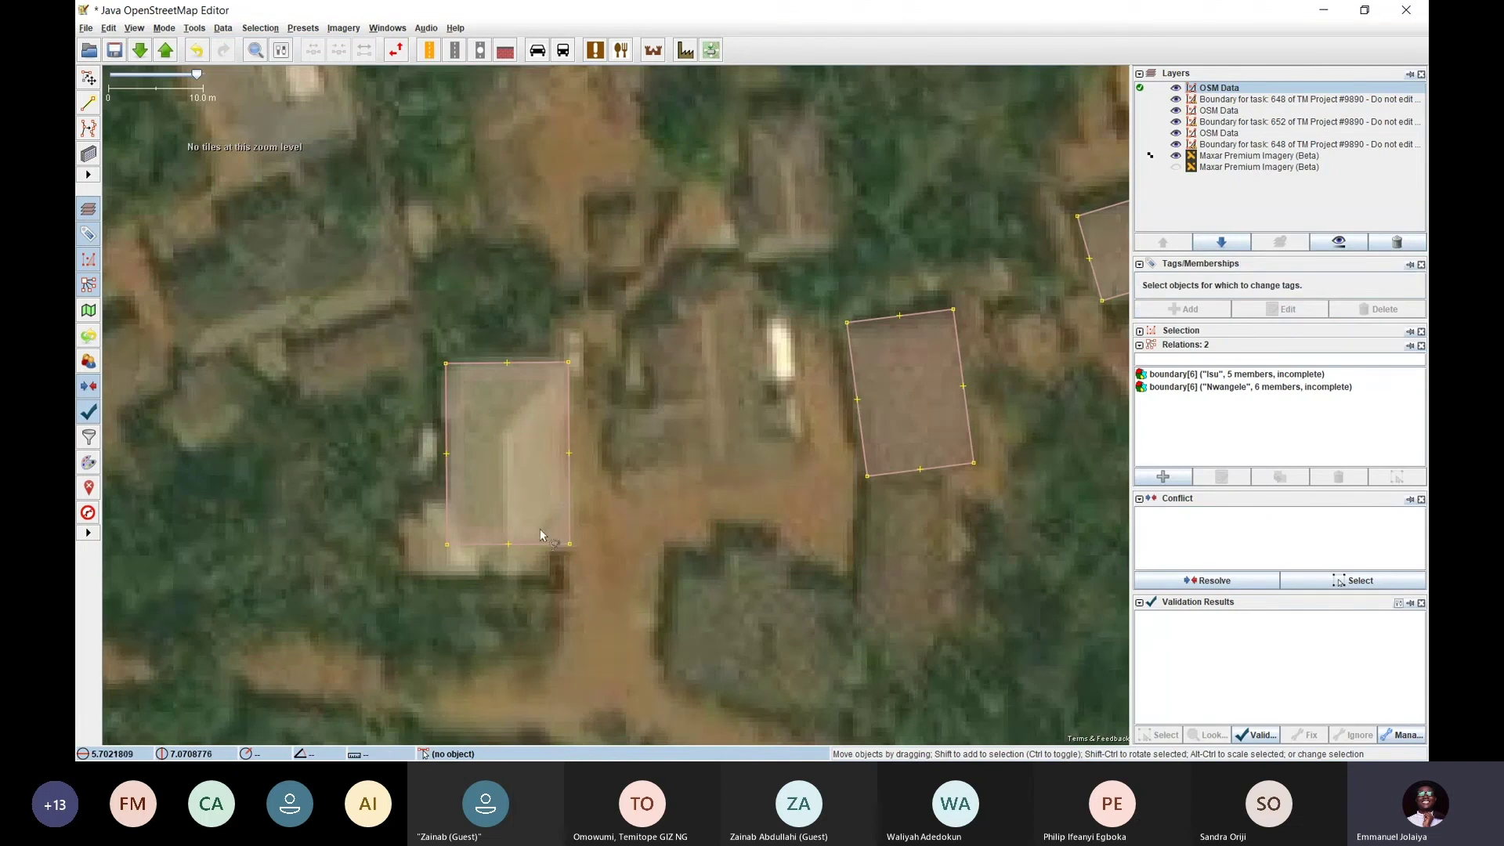
Zoom out and undo an accidentally drawn small building, returning to select mode
{"action": "scroll", "coordinate": [657, 380], "scroll_direction": "down", "scroll_amount": 2}
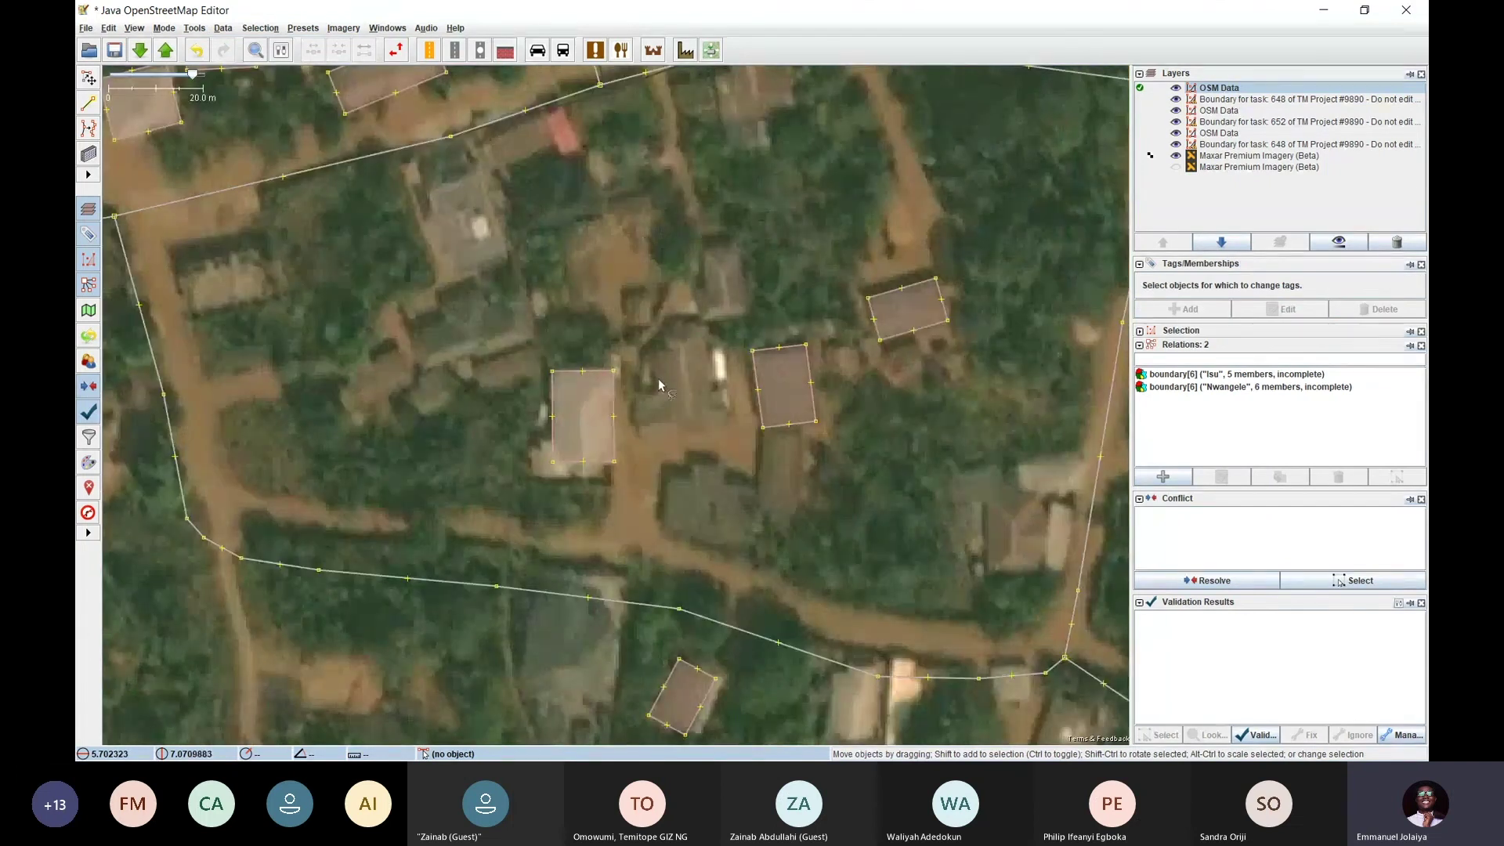
{"action": "scroll", "coordinate": [679, 398], "scroll_direction": "down", "scroll_amount": 3}
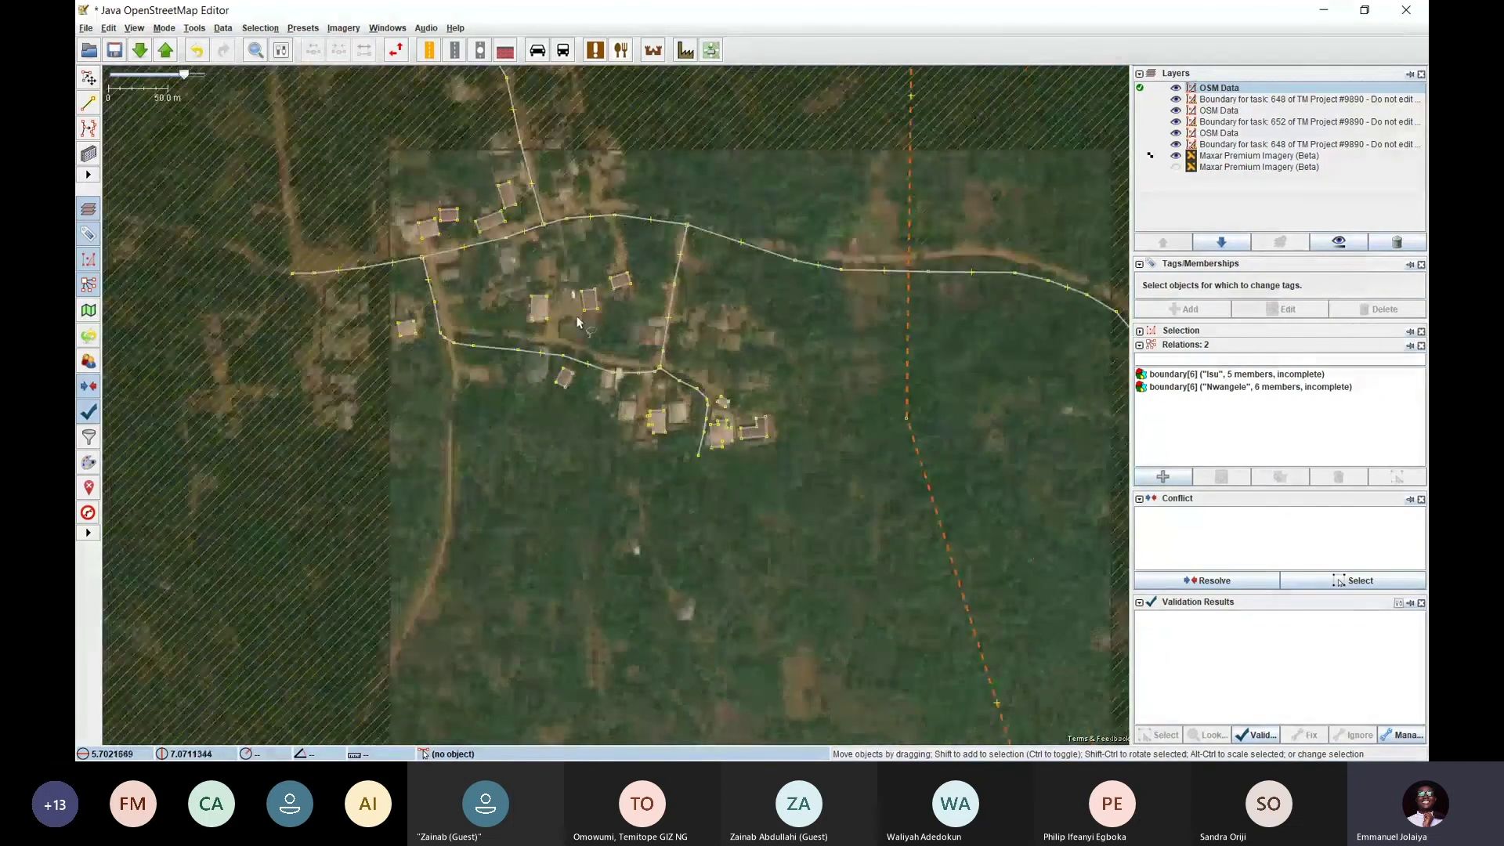
{"action": "scroll", "coordinate": [481, 222], "scroll_direction": "up", "scroll_amount": 2}
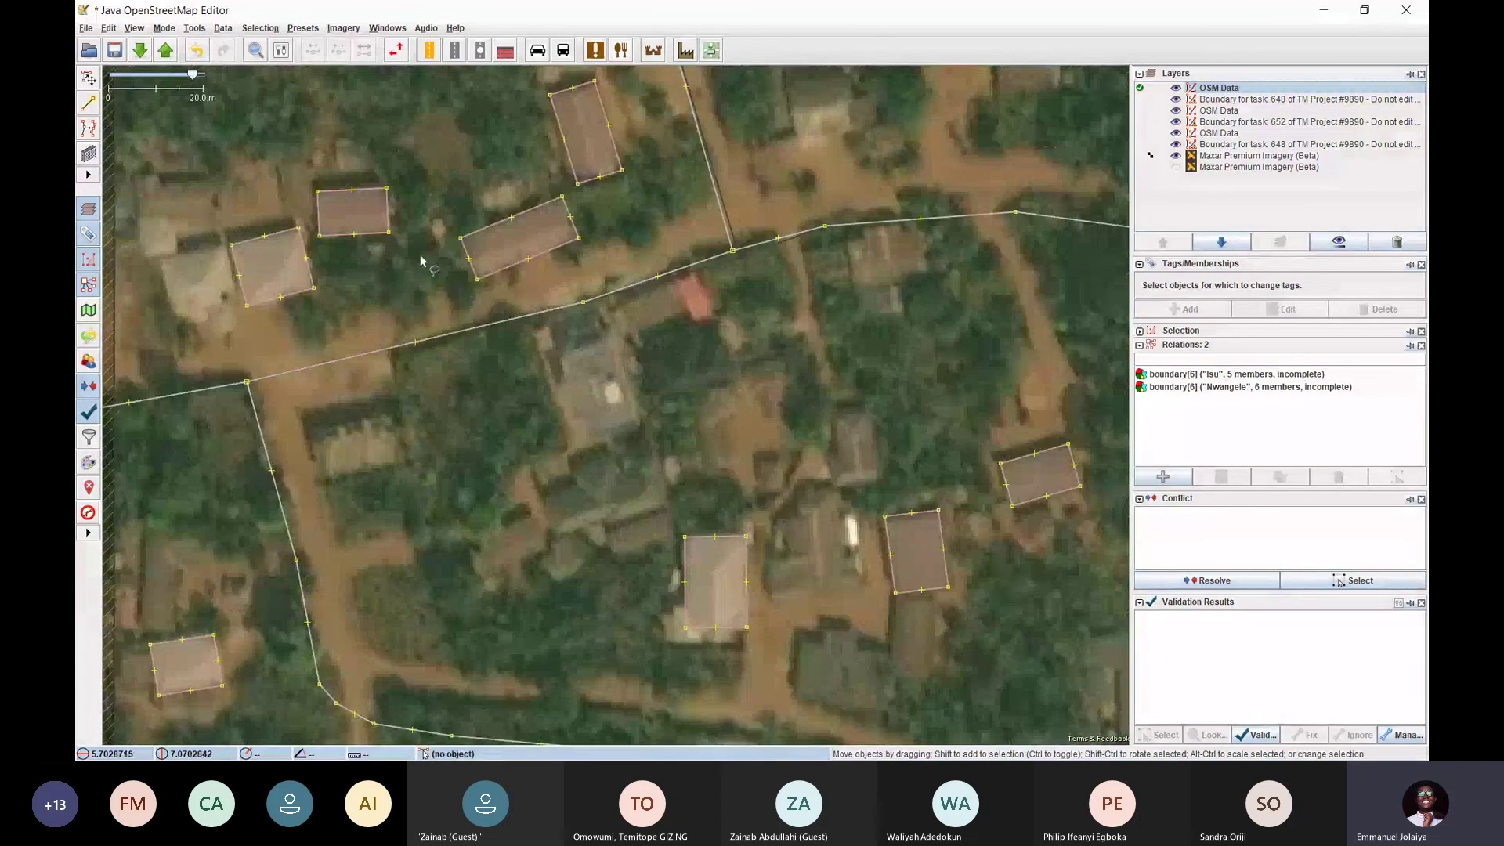
{"action": "key", "text": "b"}
{"action": "left_click", "coordinate": [363, 274]}
{"action": "left_click", "coordinate": [370, 308]}
{"action": "left_click", "coordinate": [399, 287]}
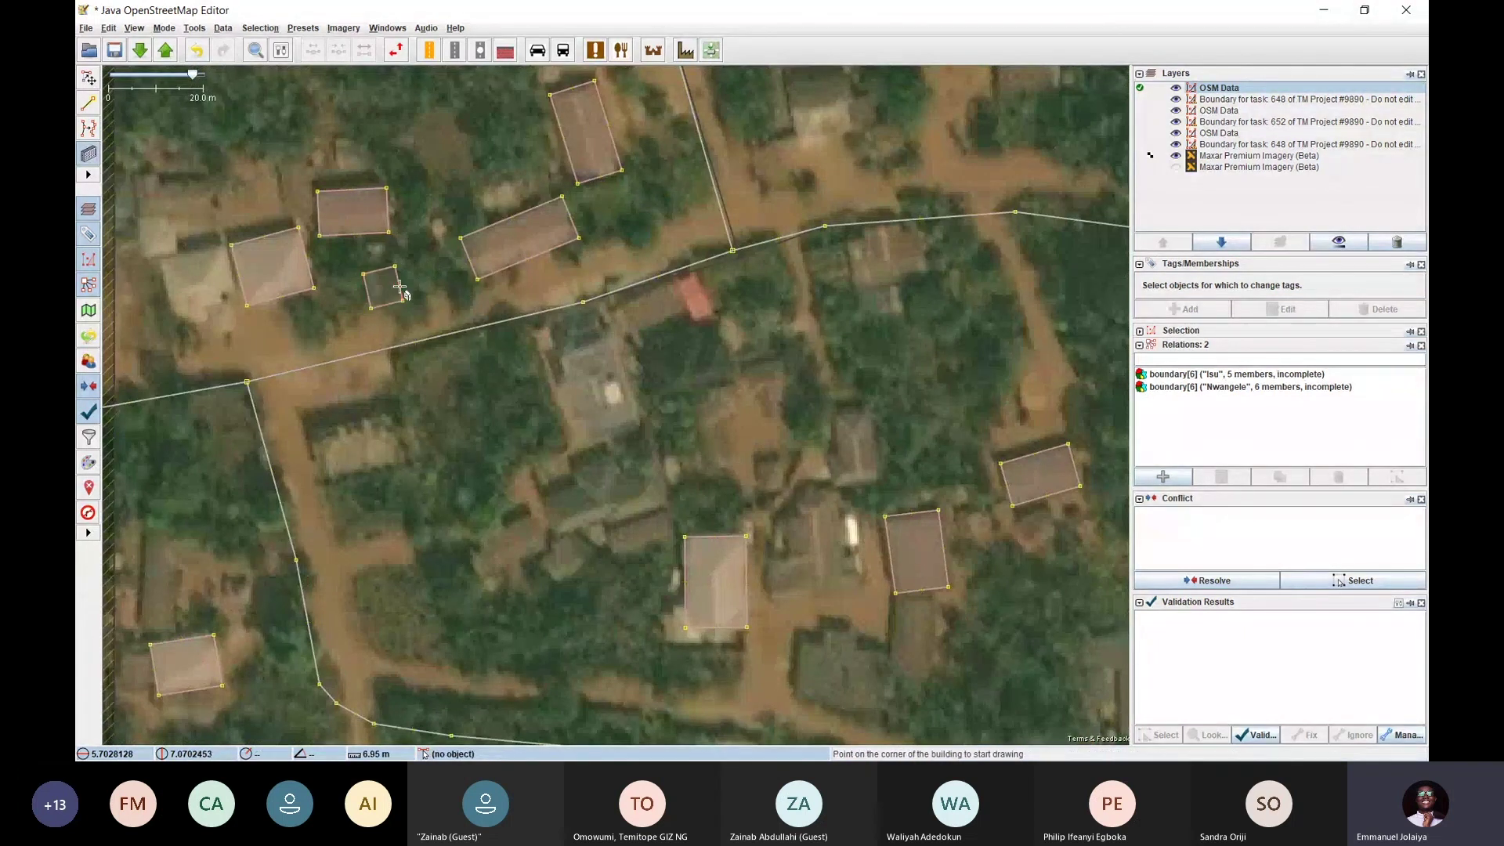
{"action": "key", "text": "ctrl+z"}
{"action": "key", "text": "s"}
Pan to the village centre and drag a traced building slightly lower over its roof
{"action": "scroll", "coordinate": [434, 287], "scroll_direction": "down", "scroll_amount": 2}
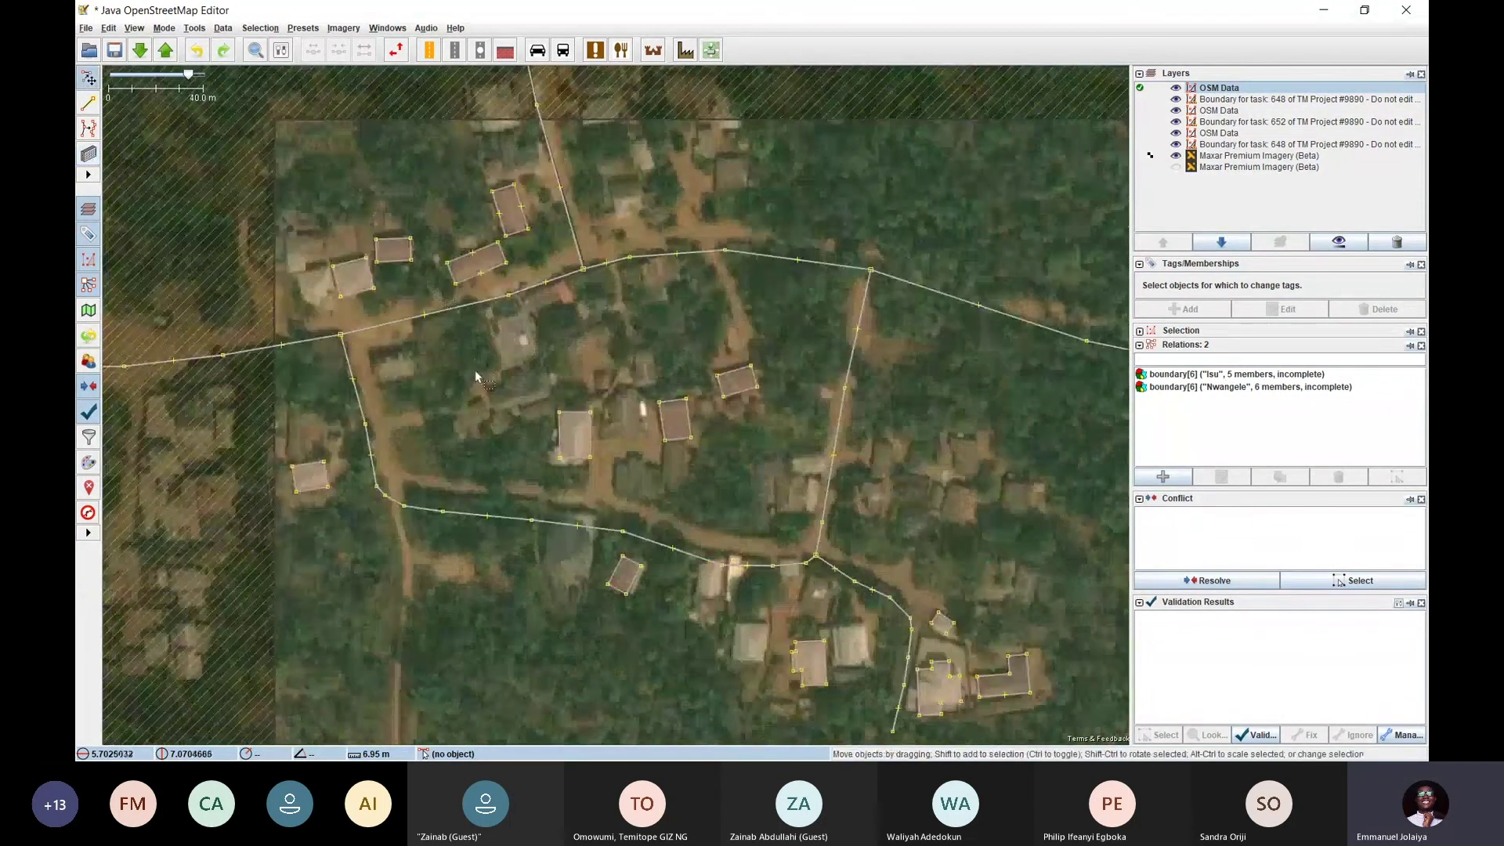
{"action": "left_click_drag", "start_coordinate": [475, 370], "coordinate": [261, 82]}
{"action": "scroll", "coordinate": [799, 427], "scroll_direction": "up", "scroll_amount": 2}
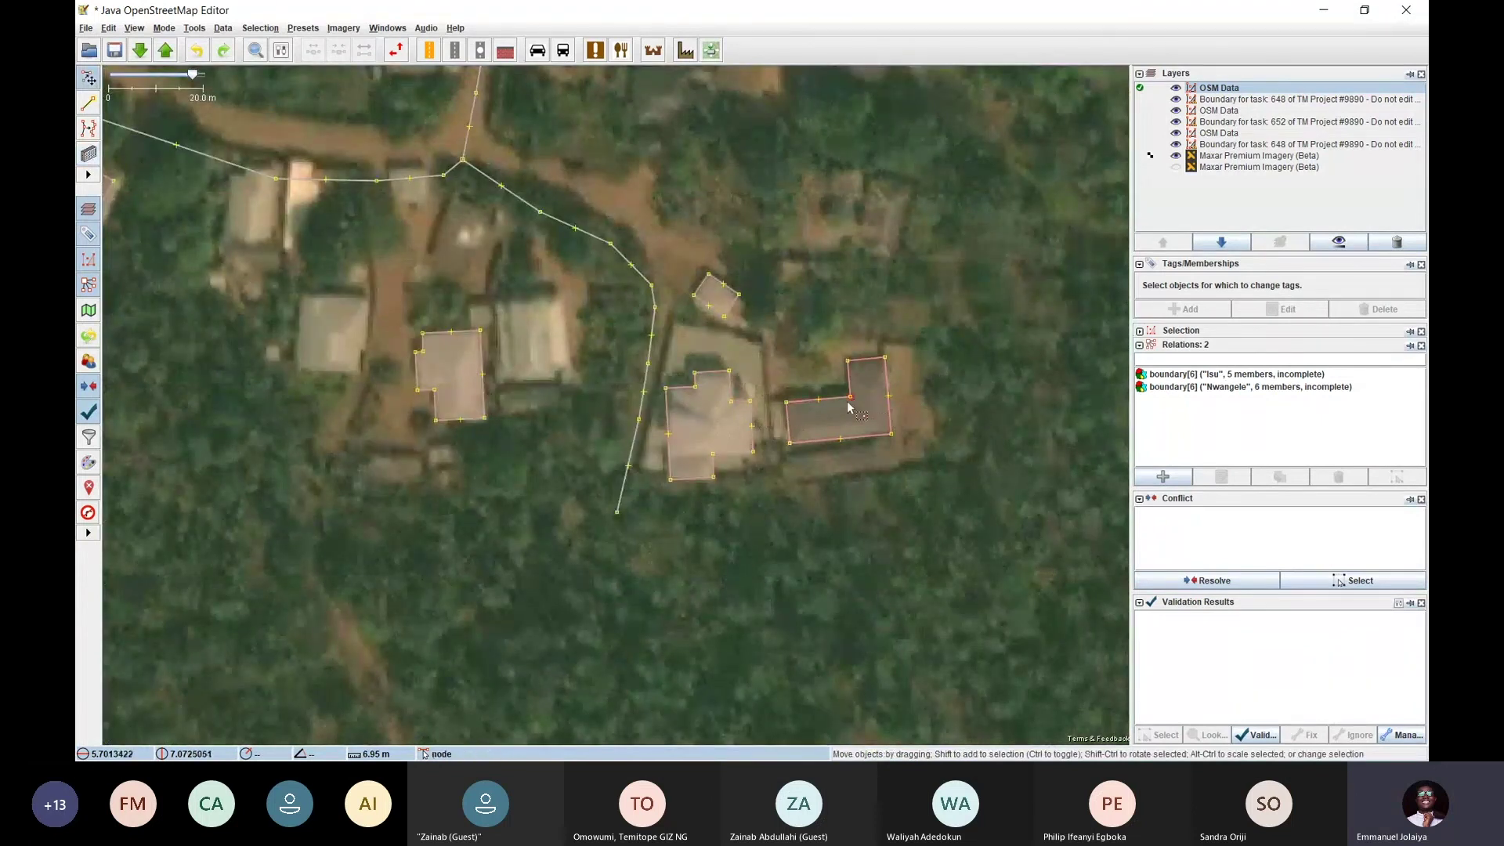
{"action": "scroll", "coordinate": [856, 408], "scroll_direction": "down", "scroll_amount": 2}
{"action": "left_click_drag", "start_coordinate": [449, 92], "coordinate": [559, 288]}
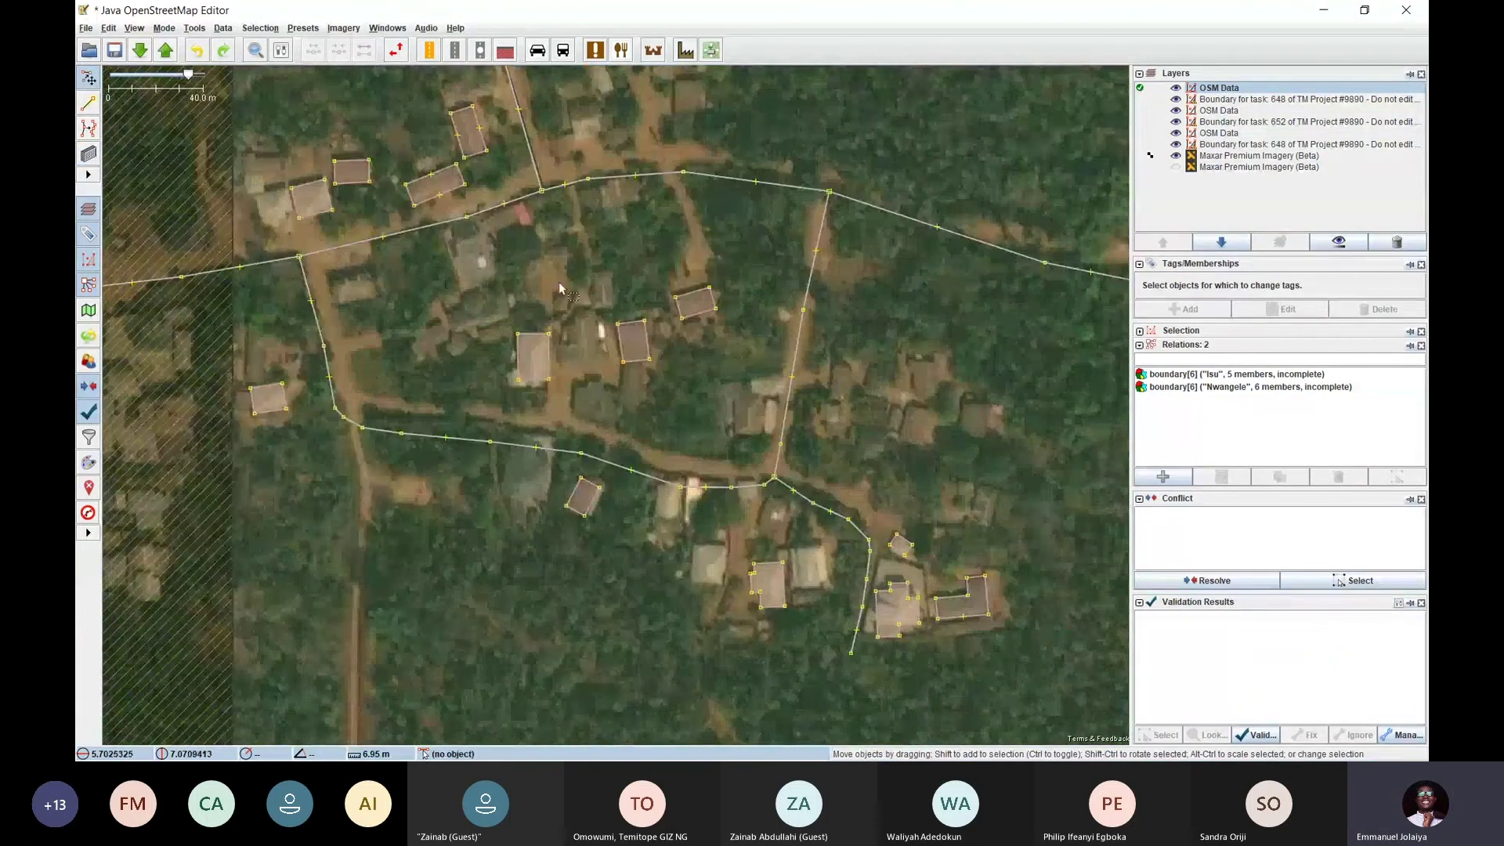
{"action": "scroll", "coordinate": [548, 347], "scroll_direction": "up", "scroll_amount": 2}
{"action": "left_click", "coordinate": [562, 330]}
{"action": "mouse_move", "coordinate": [551, 347]}
{"action": "left_mouse_down"}
{"action": "mouse_move", "coordinate": [557, 327]}
{"action": "mouse_move", "coordinate": [613, 392]}
{"action": "mouse_move", "coordinate": [550, 347]}
{"action": "left_mouse_up"}
{"action": "left_click", "coordinate": [547, 326]}
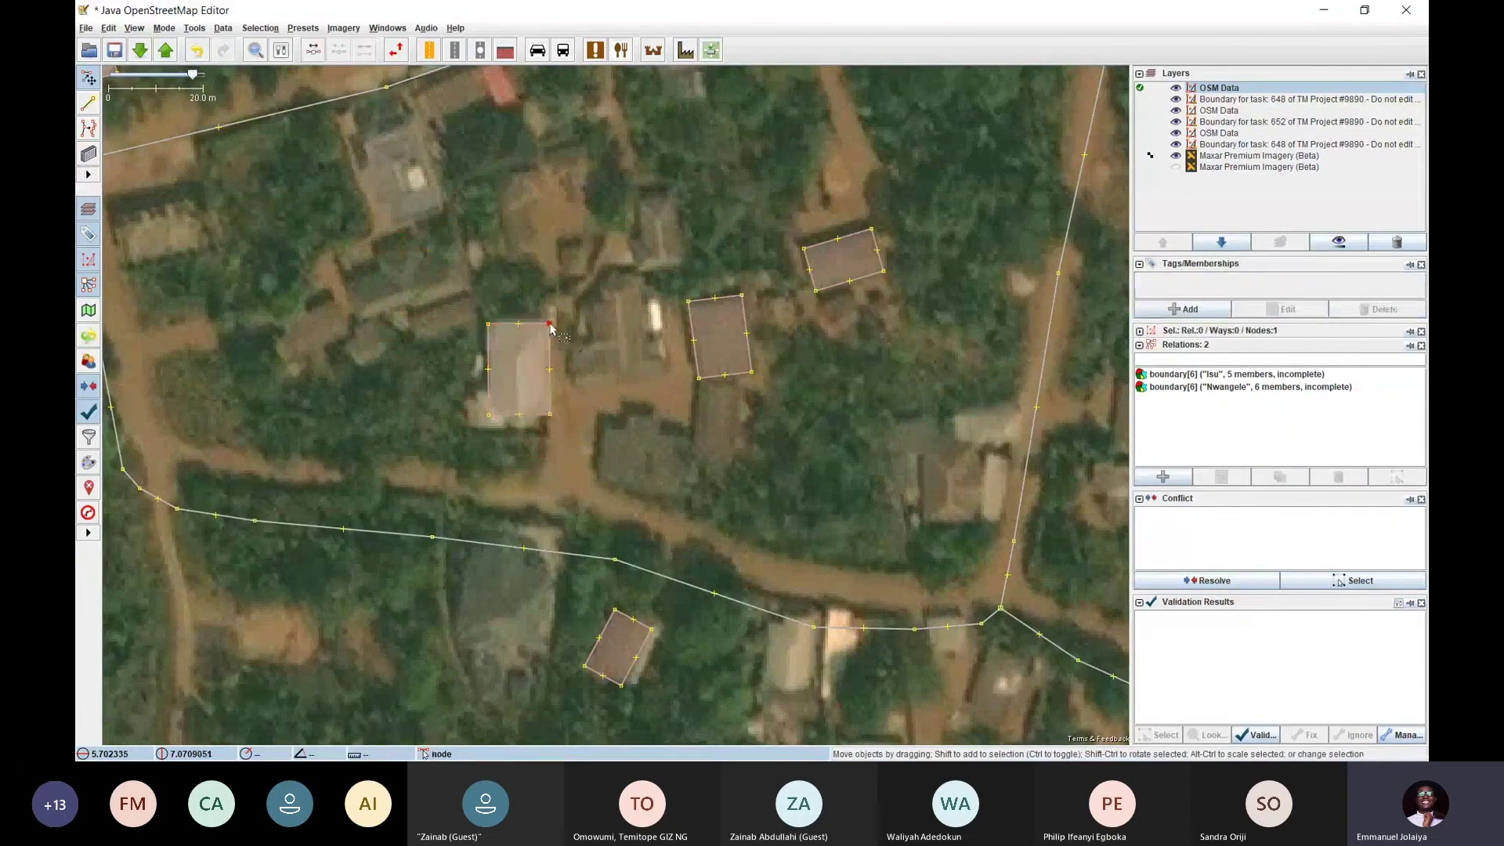
Square the building beside the dirt road with Orthogonalise Shape
{"action": "left_click", "coordinate": [548, 338]}
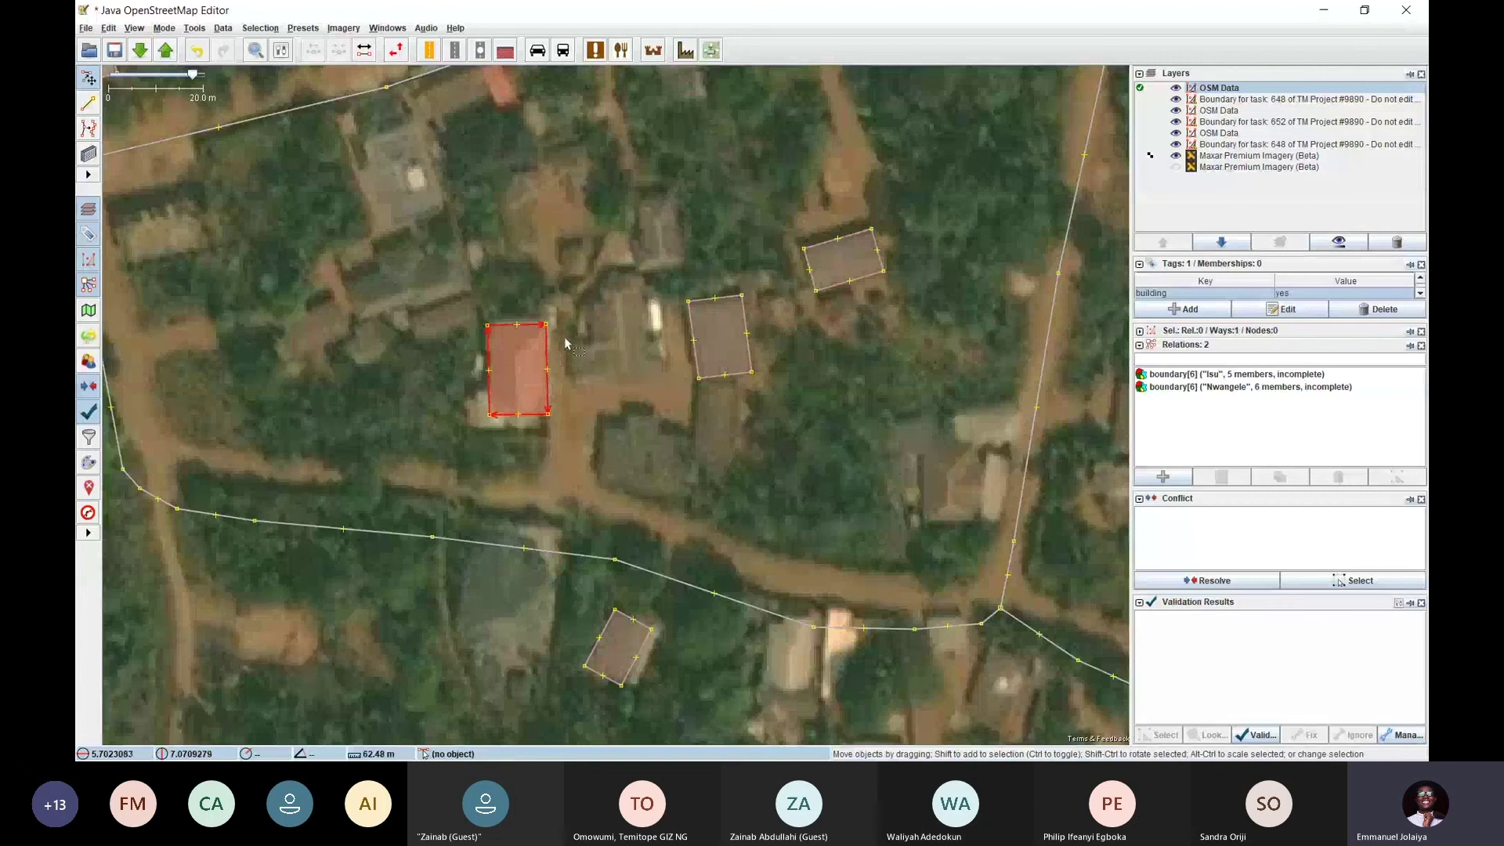
{"action": "key", "text": "Escape"}
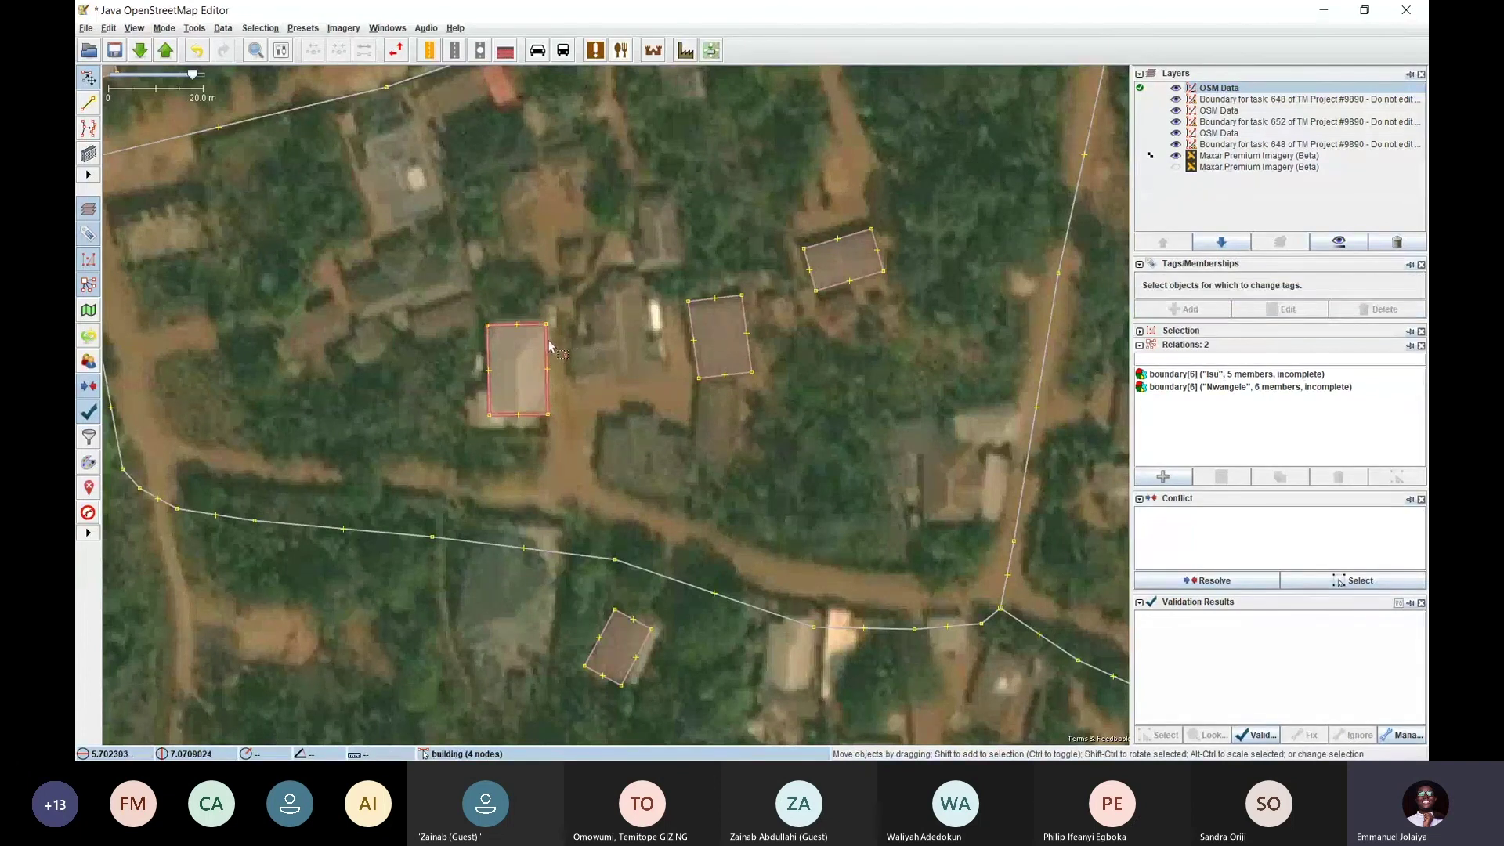
{"action": "left_click", "coordinate": [548, 340]}
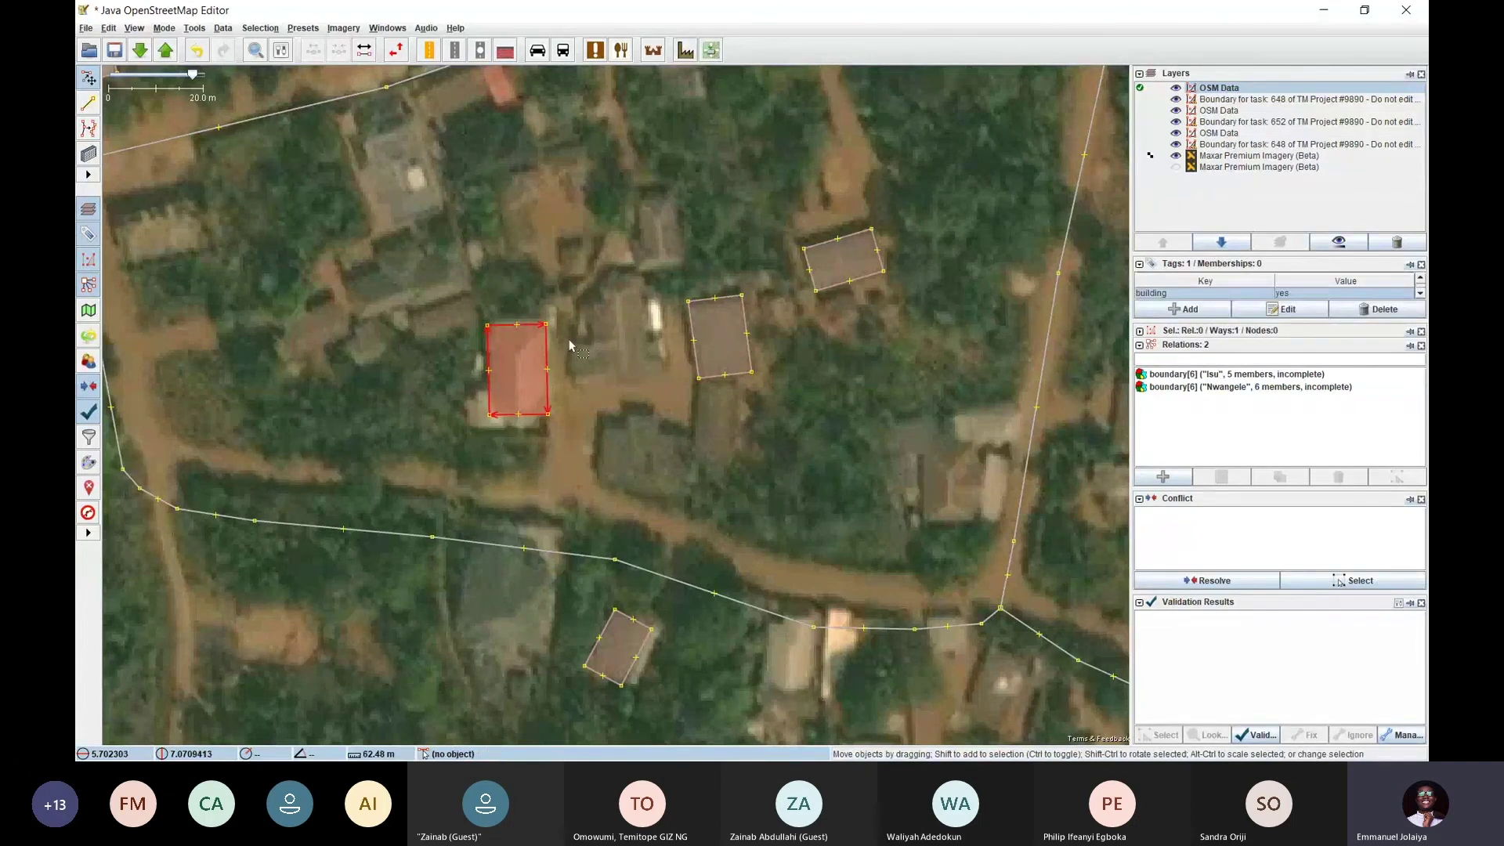
{"action": "key", "text": "Escape"}
{"action": "left_click", "coordinate": [546, 347]}
{"action": "left_click", "coordinate": [224, 29]}
{"action": "mouse_move", "coordinate": [194, 28]}
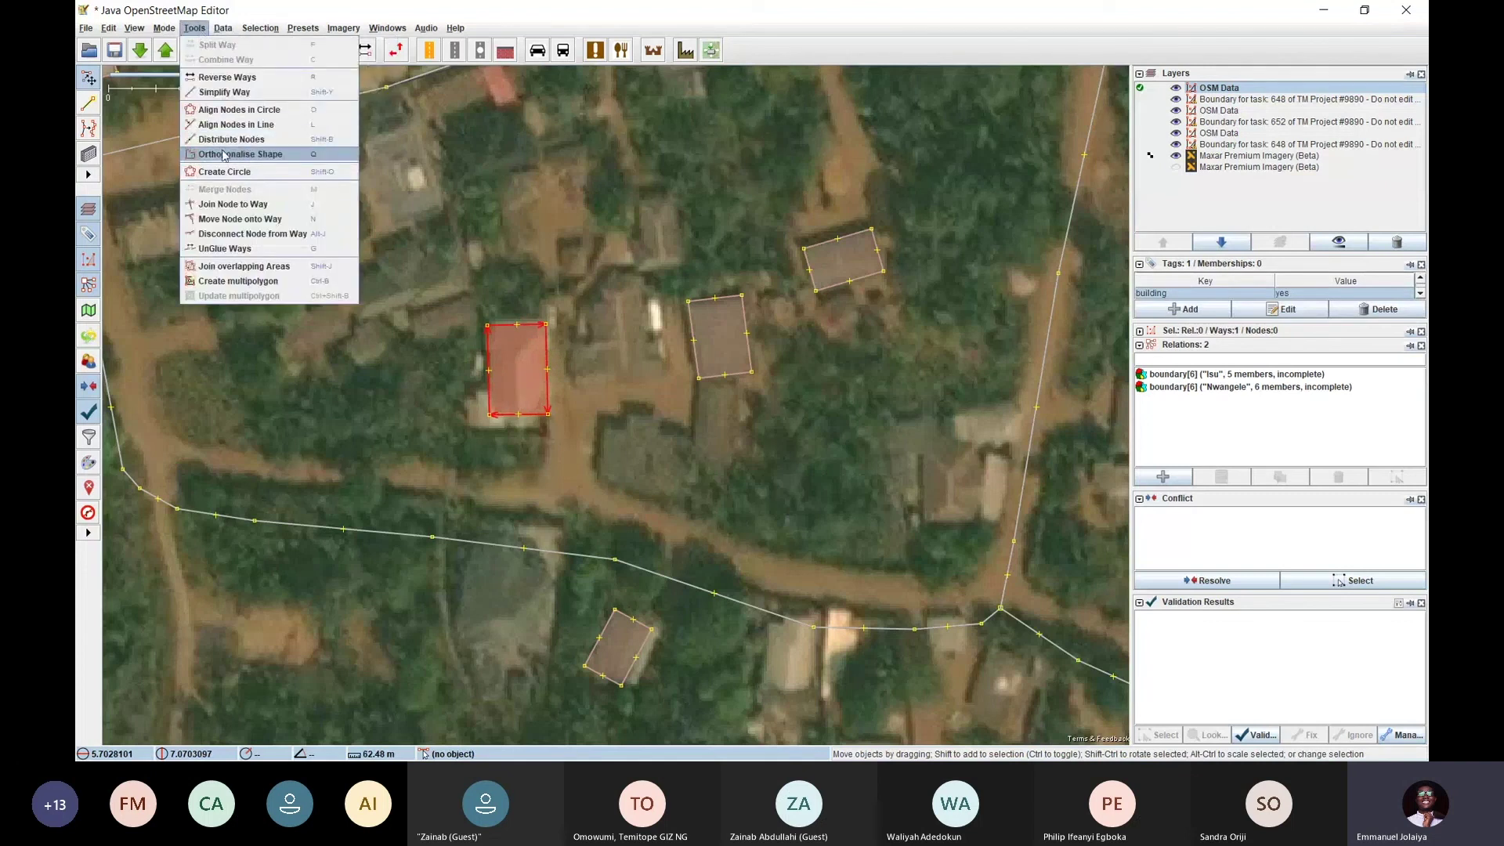
{"action": "left_click", "coordinate": [582, 316]}
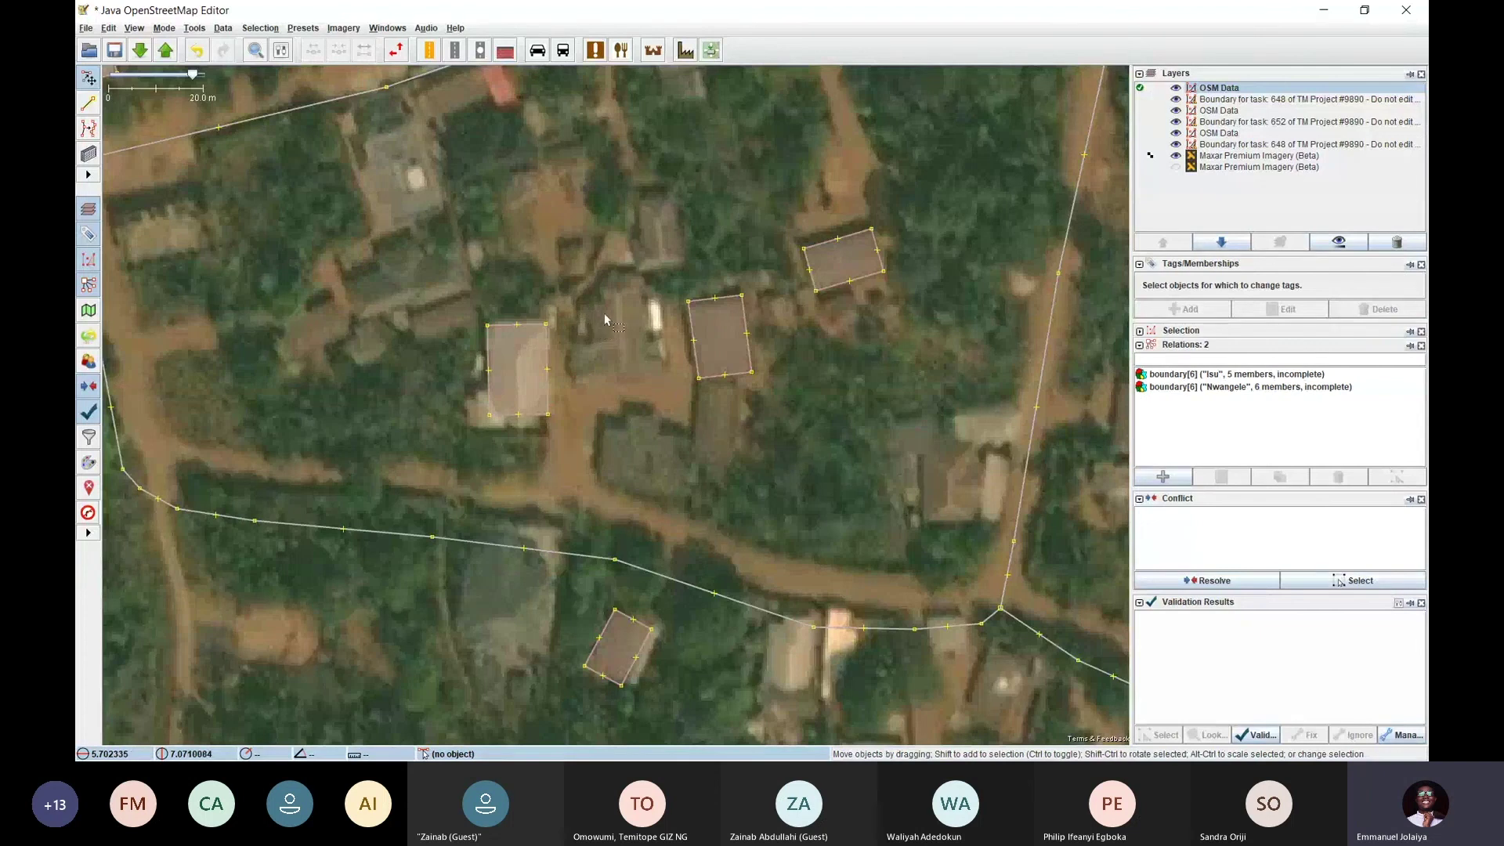
Browse the Mode menu, close it, and zoom out over the whole village
{"action": "left_click", "coordinate": [165, 30]}
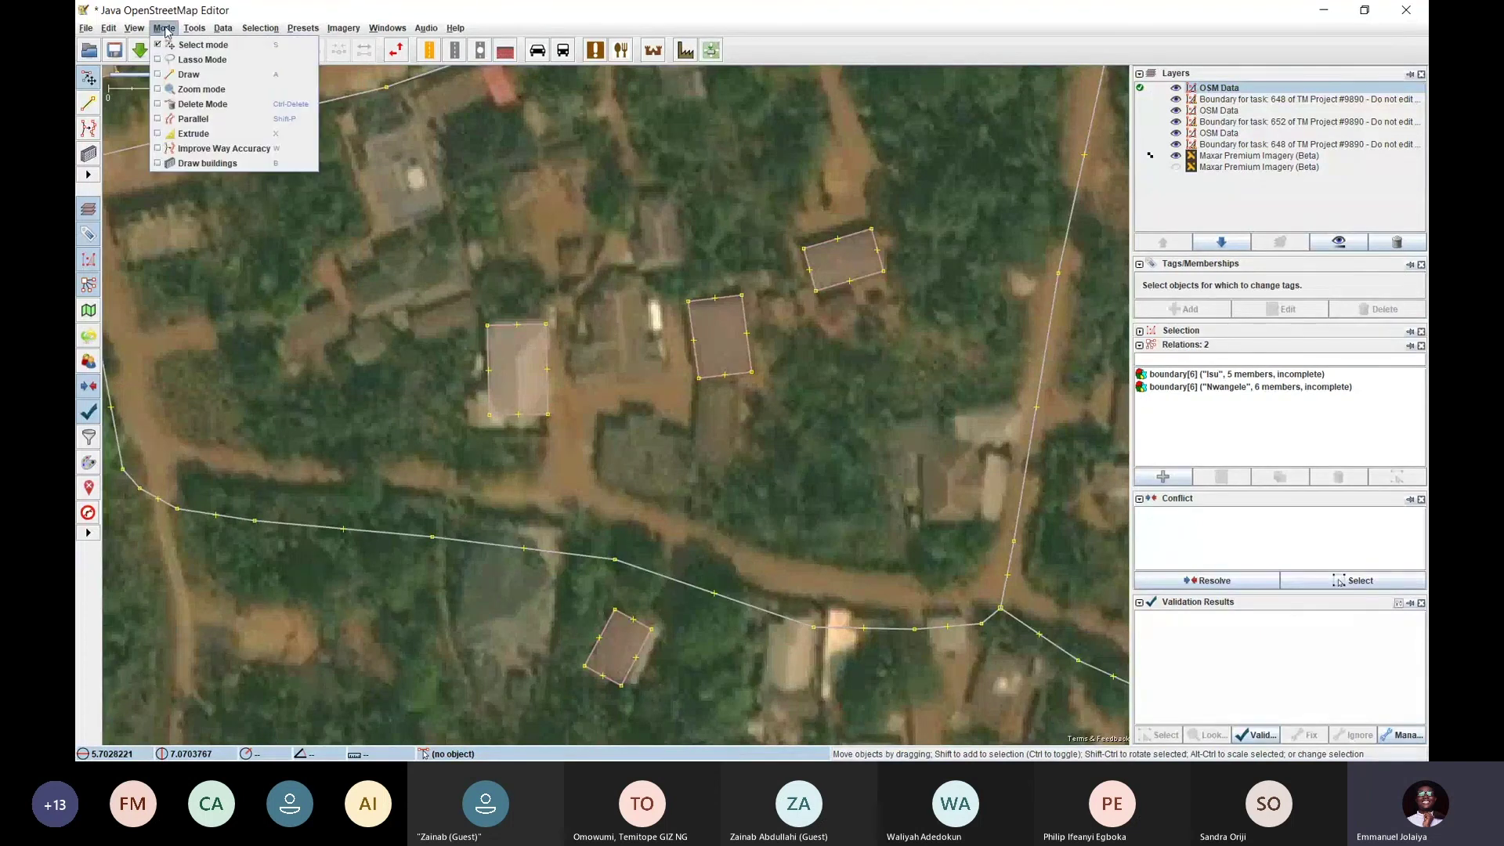
{"action": "mouse_move", "coordinate": [223, 35]}
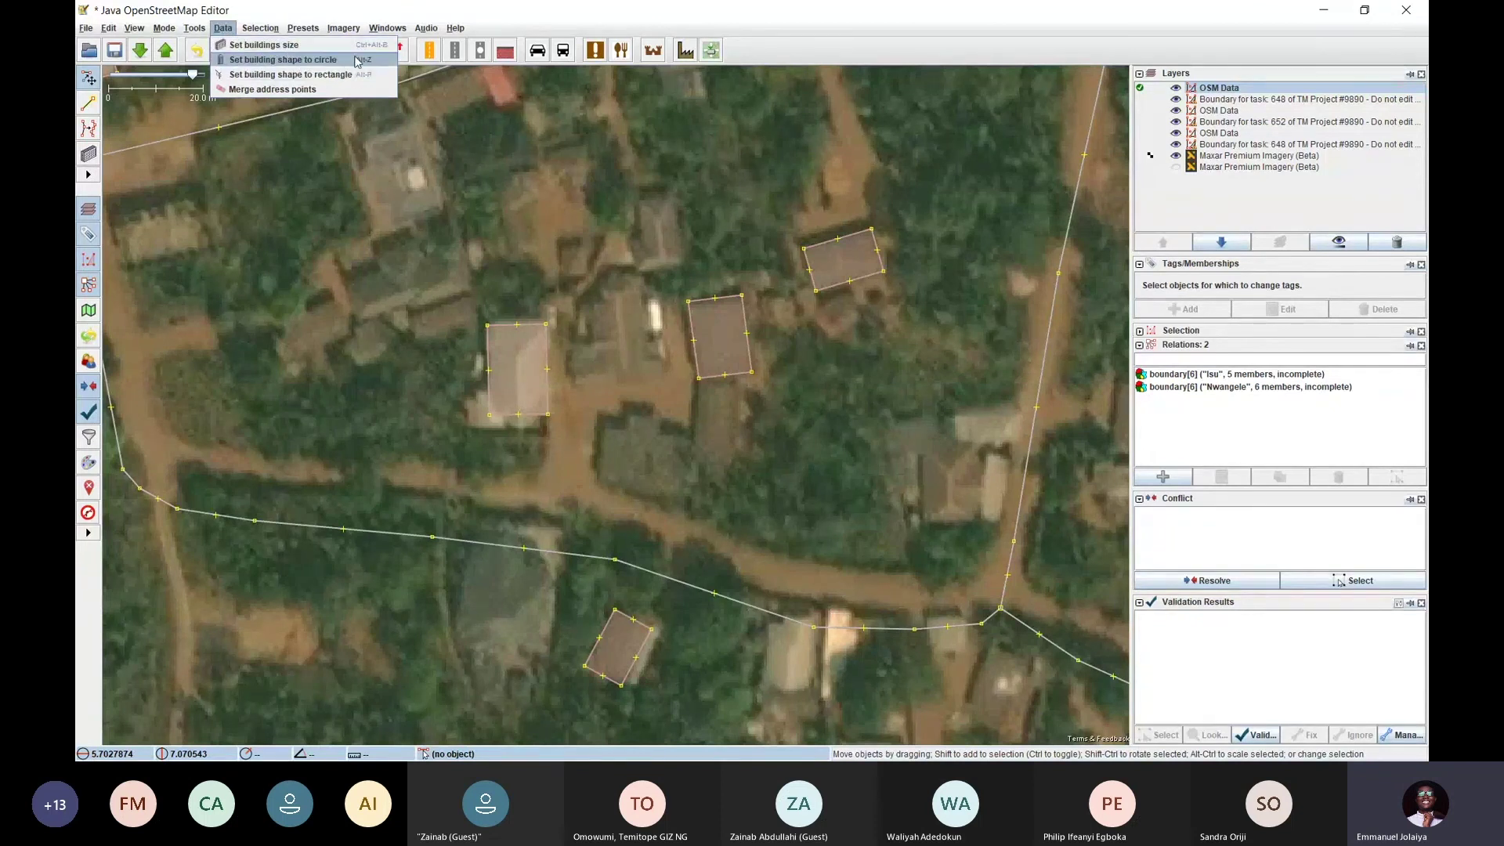
{"action": "left_click", "coordinate": [697, 239]}
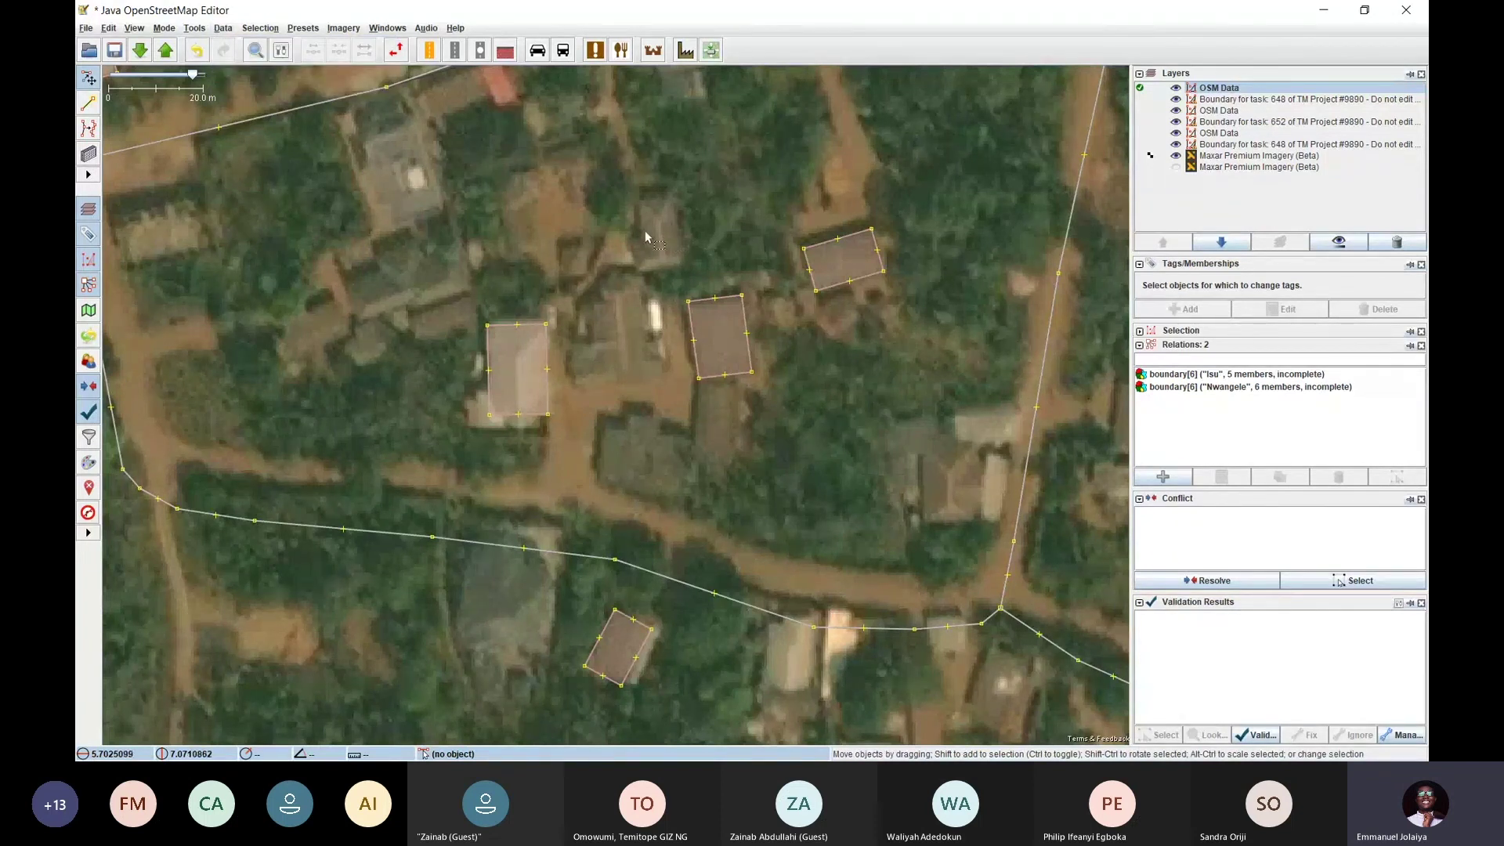
{"action": "scroll", "coordinate": [625, 302], "scroll_direction": "down", "scroll_amount": 4}
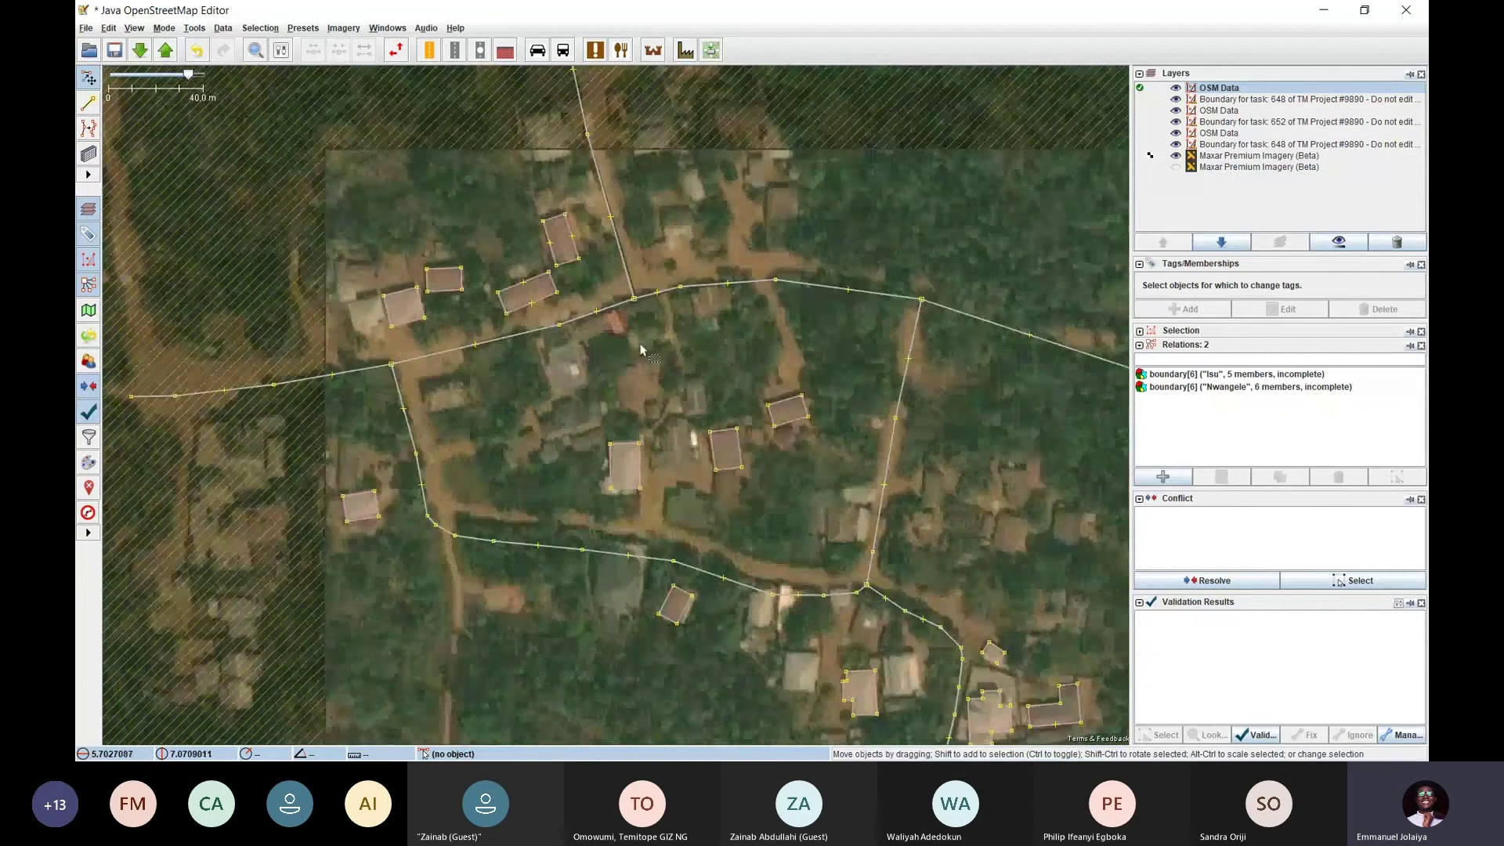
Pan south to the untraced houses beside the road
{"action": "scroll", "coordinate": [561, 355], "scroll_direction": "up", "scroll_amount": 3}
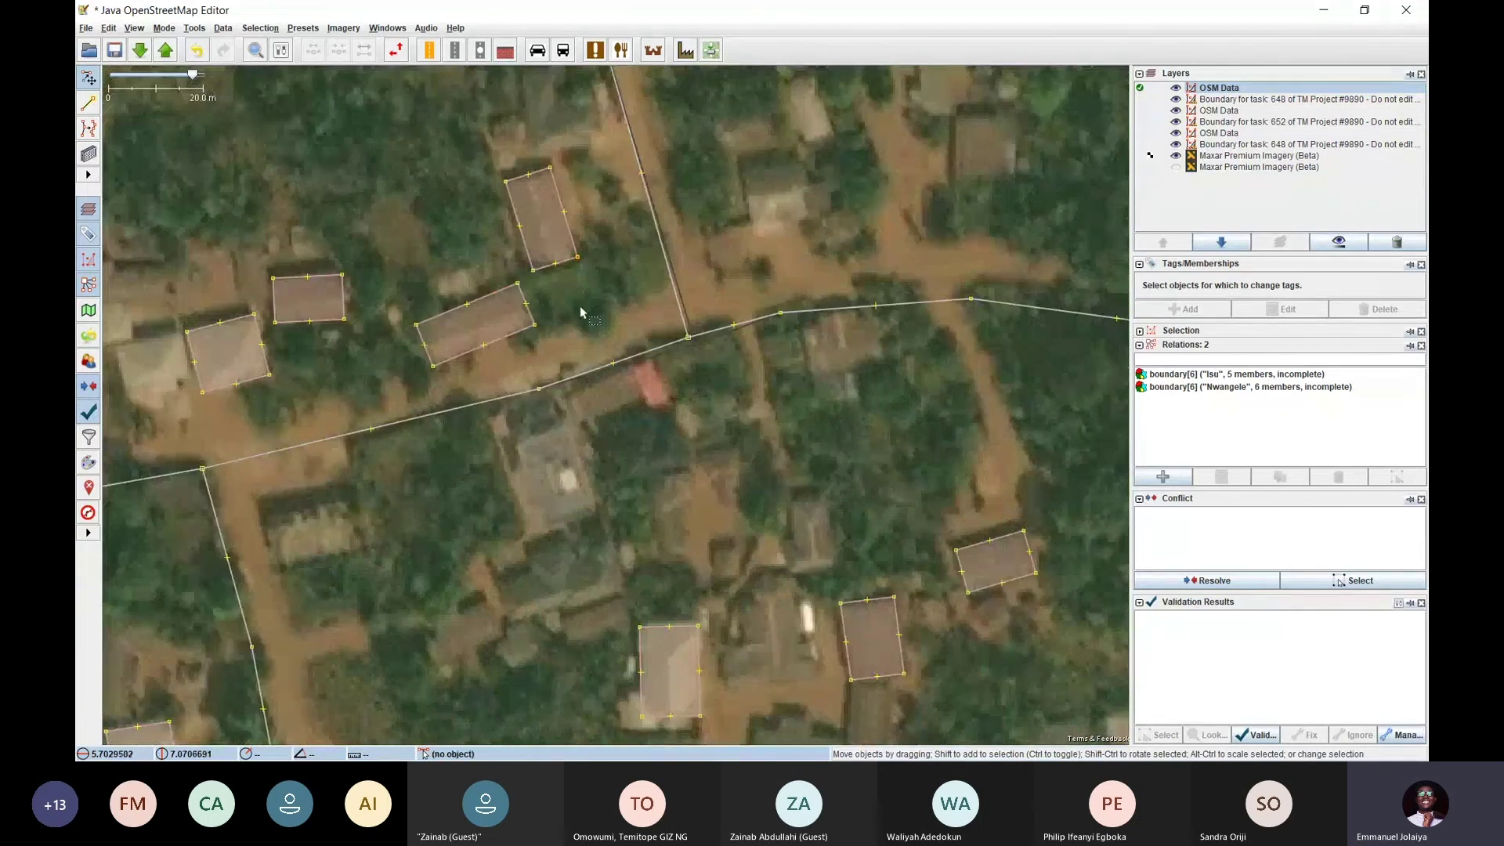
{"action": "left_click_drag", "start_coordinate": [580, 306], "coordinate": [592, 222]}
{"action": "left_click_drag", "start_coordinate": [732, 531], "coordinate": [686, 280]}
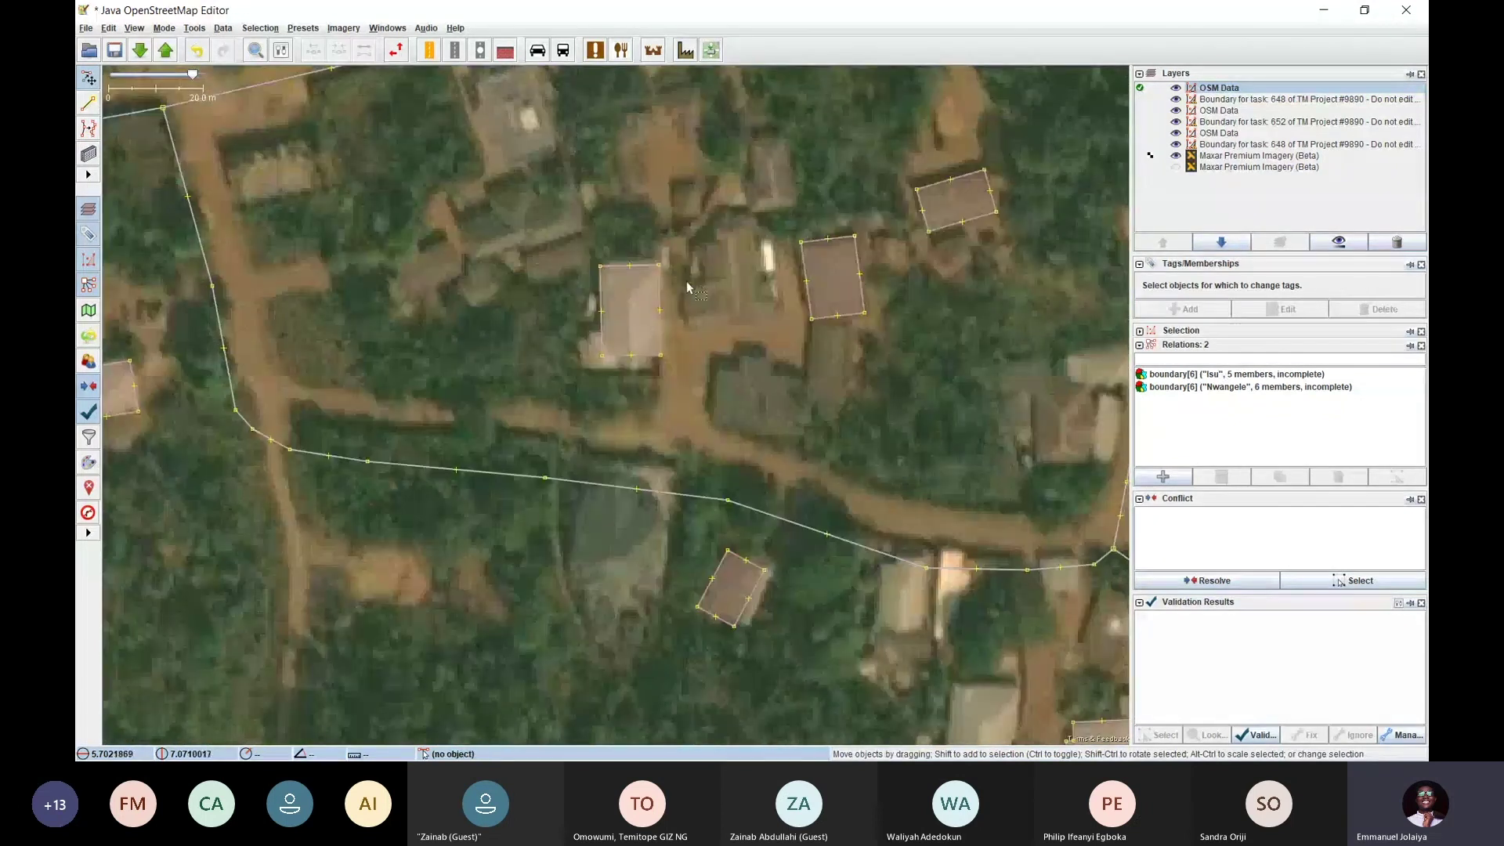
{"action": "left_click_drag", "start_coordinate": [895, 316], "coordinate": [636, 228]}
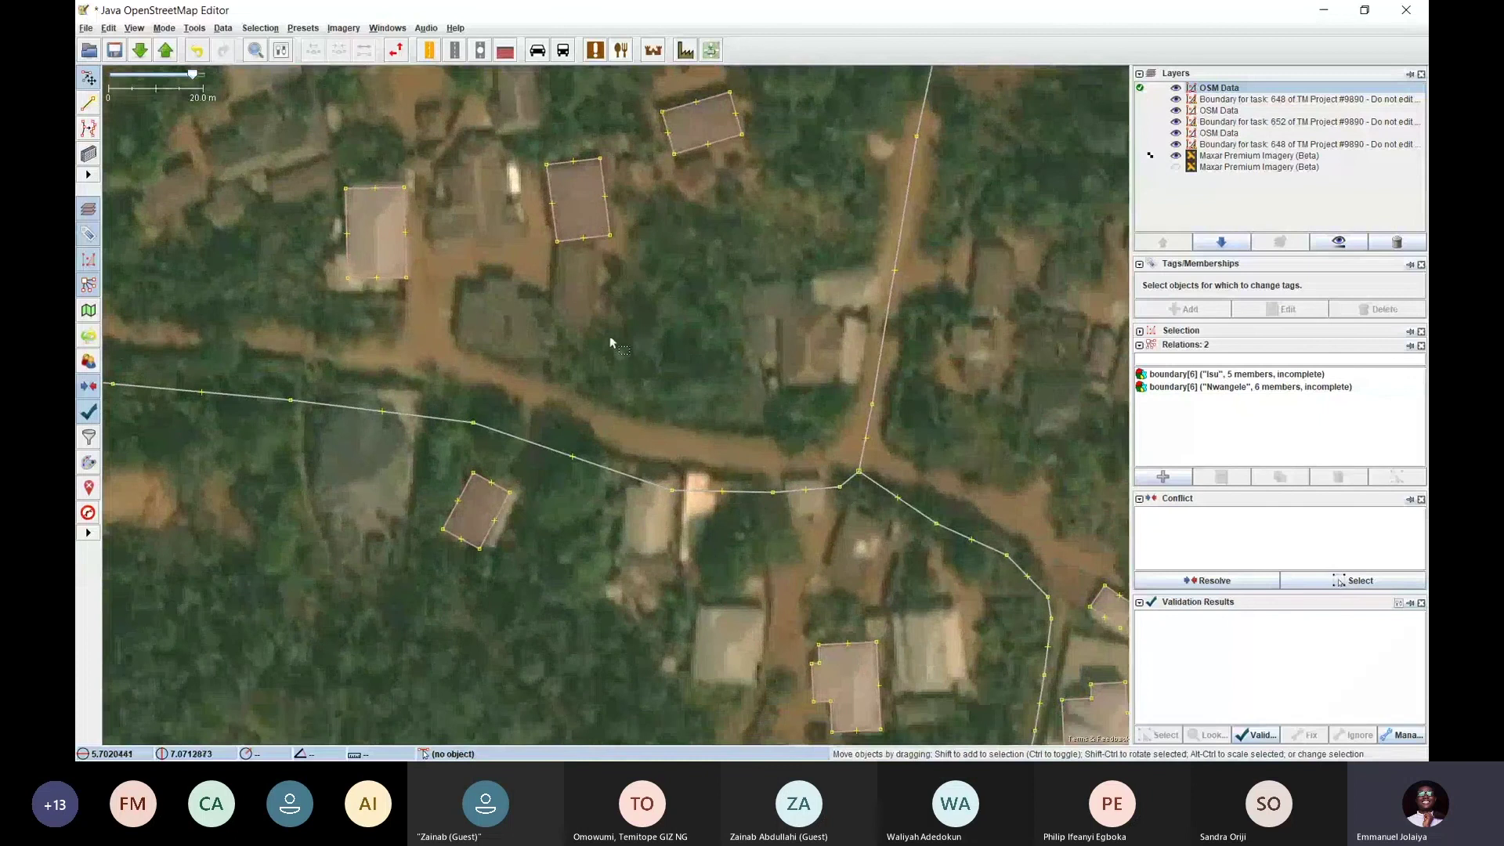
{"action": "scroll", "coordinate": [410, 284], "scroll_direction": "up", "scroll_amount": 3}
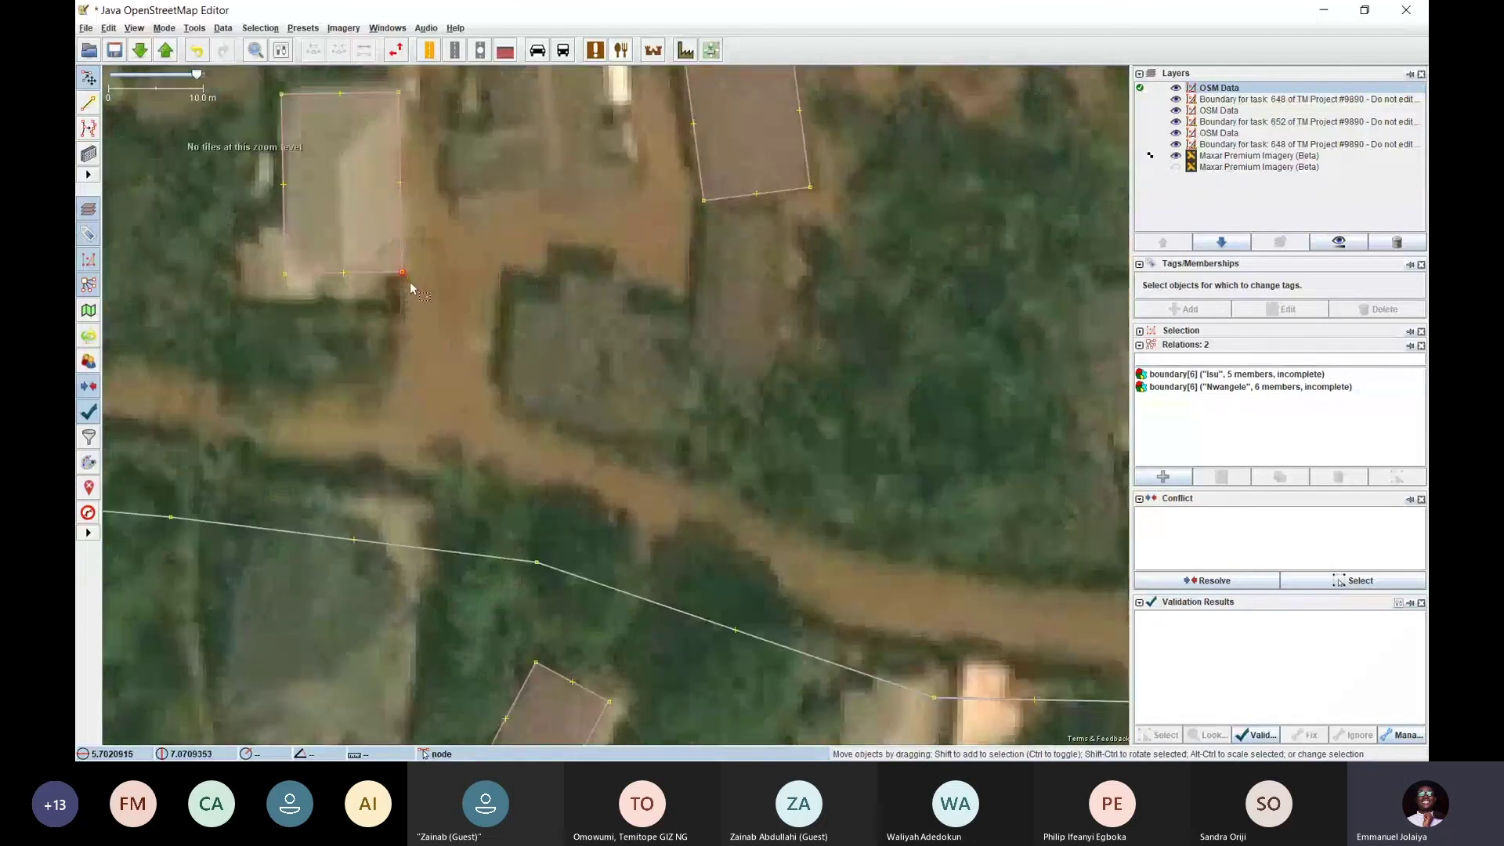
Draw a closed four-cornered outline around the small house south-east of the large building
{"action": "key", "text": "a"}
{"action": "left_click", "coordinate": [401, 269]}
{"action": "left_click", "coordinate": [522, 250]}
{"action": "left_click", "coordinate": [559, 351]}
{"action": "left_click", "coordinate": [473, 397]}
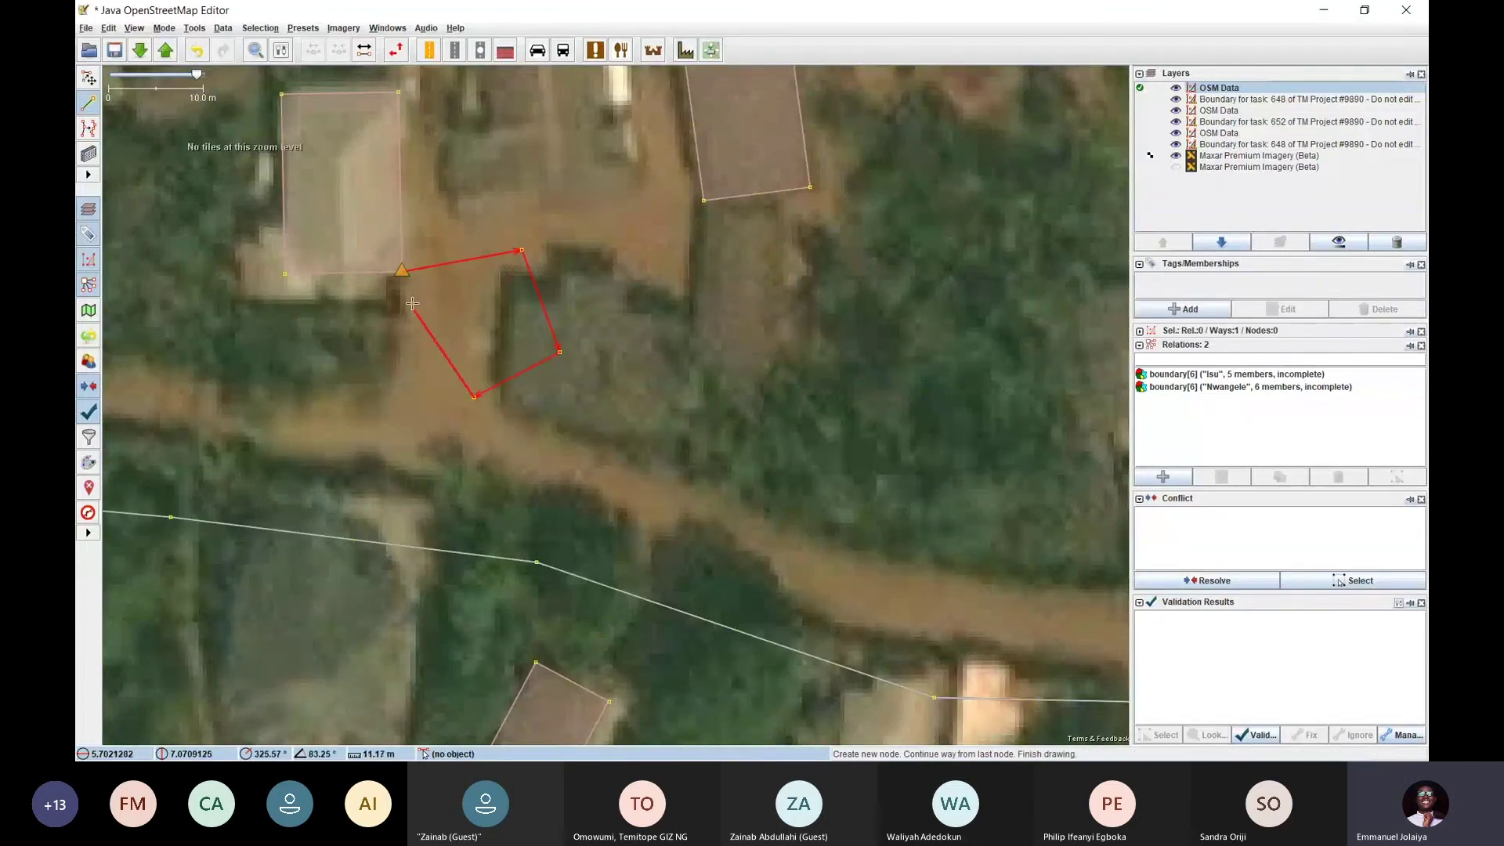
{"action": "left_click", "coordinate": [414, 310]}
{"action": "left_click", "coordinate": [401, 270]}
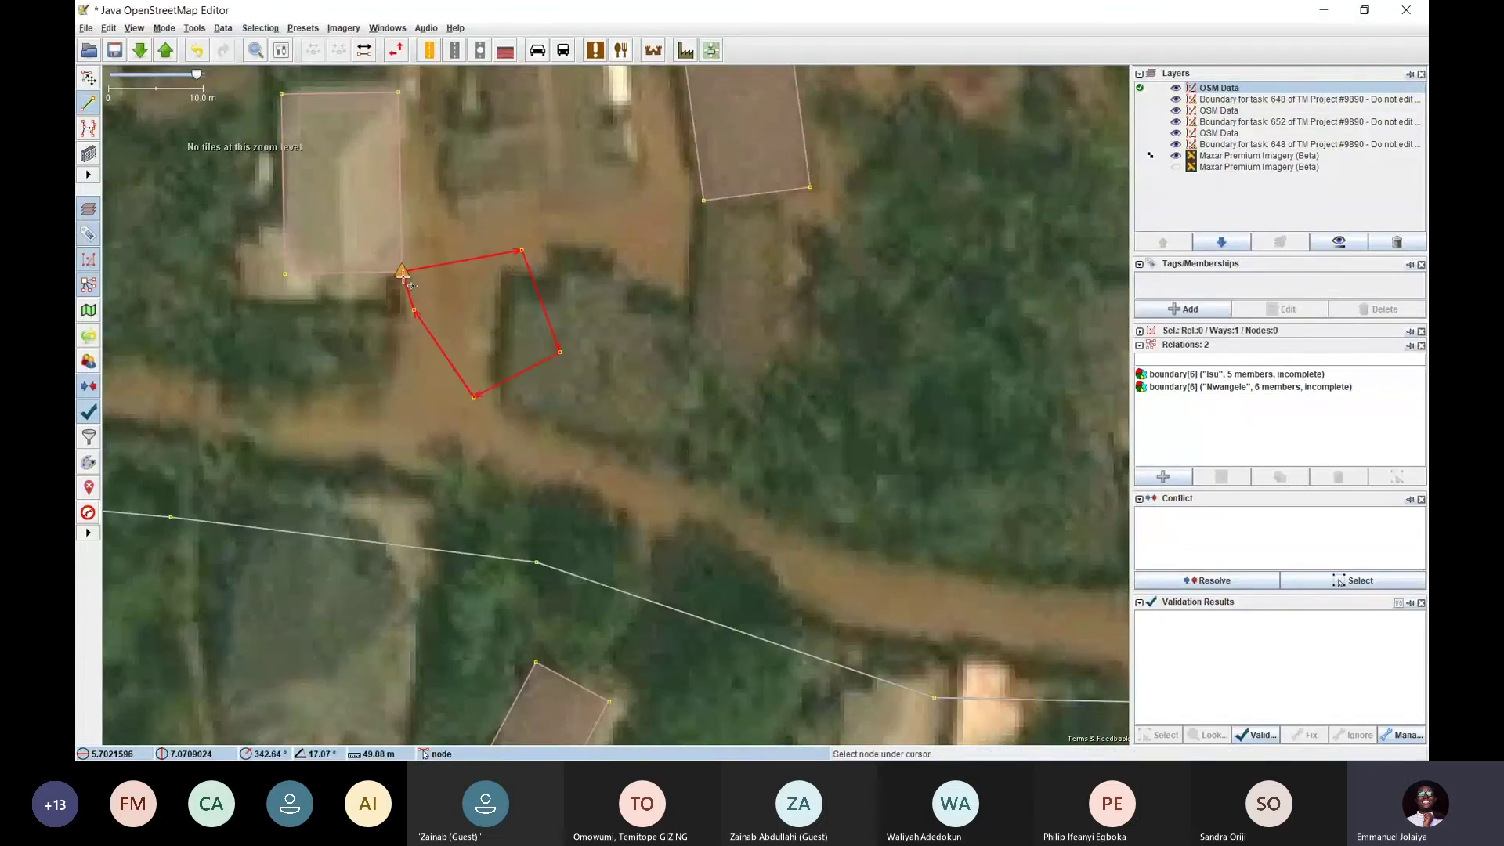
Tag the new outline building=yes via the Presets search, deselect it, and zoom out
{"action": "left_click", "coordinate": [302, 28]}
{"action": "left_click", "coordinate": [309, 44]}
{"action": "key", "text": "Escape"}
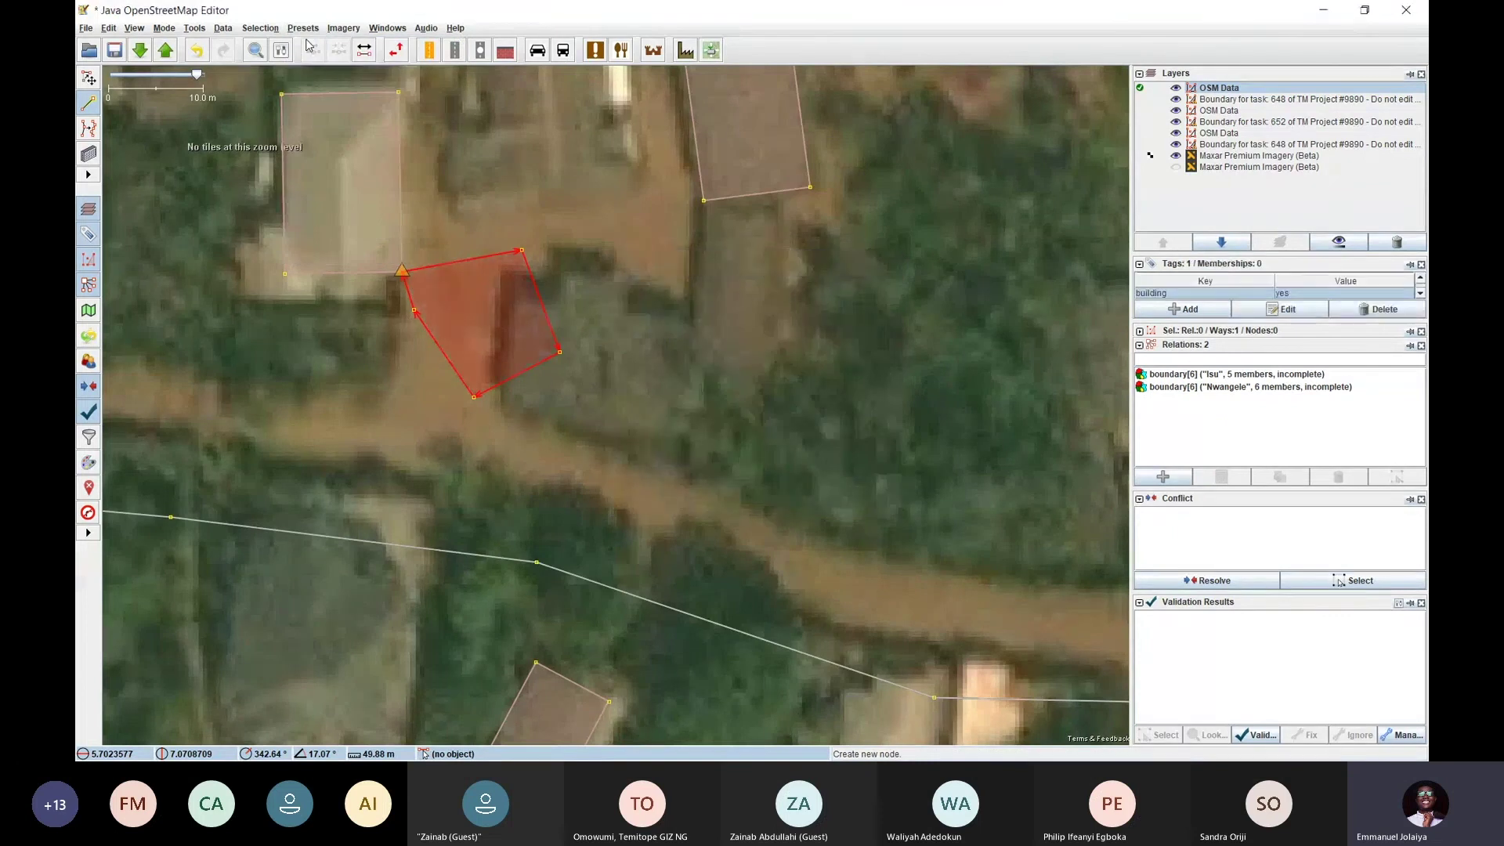
{"action": "key", "text": "s"}
{"action": "left_click", "coordinate": [614, 355]}
{"action": "scroll", "coordinate": [614, 355], "scroll_direction": "down", "scroll_amount": 2}
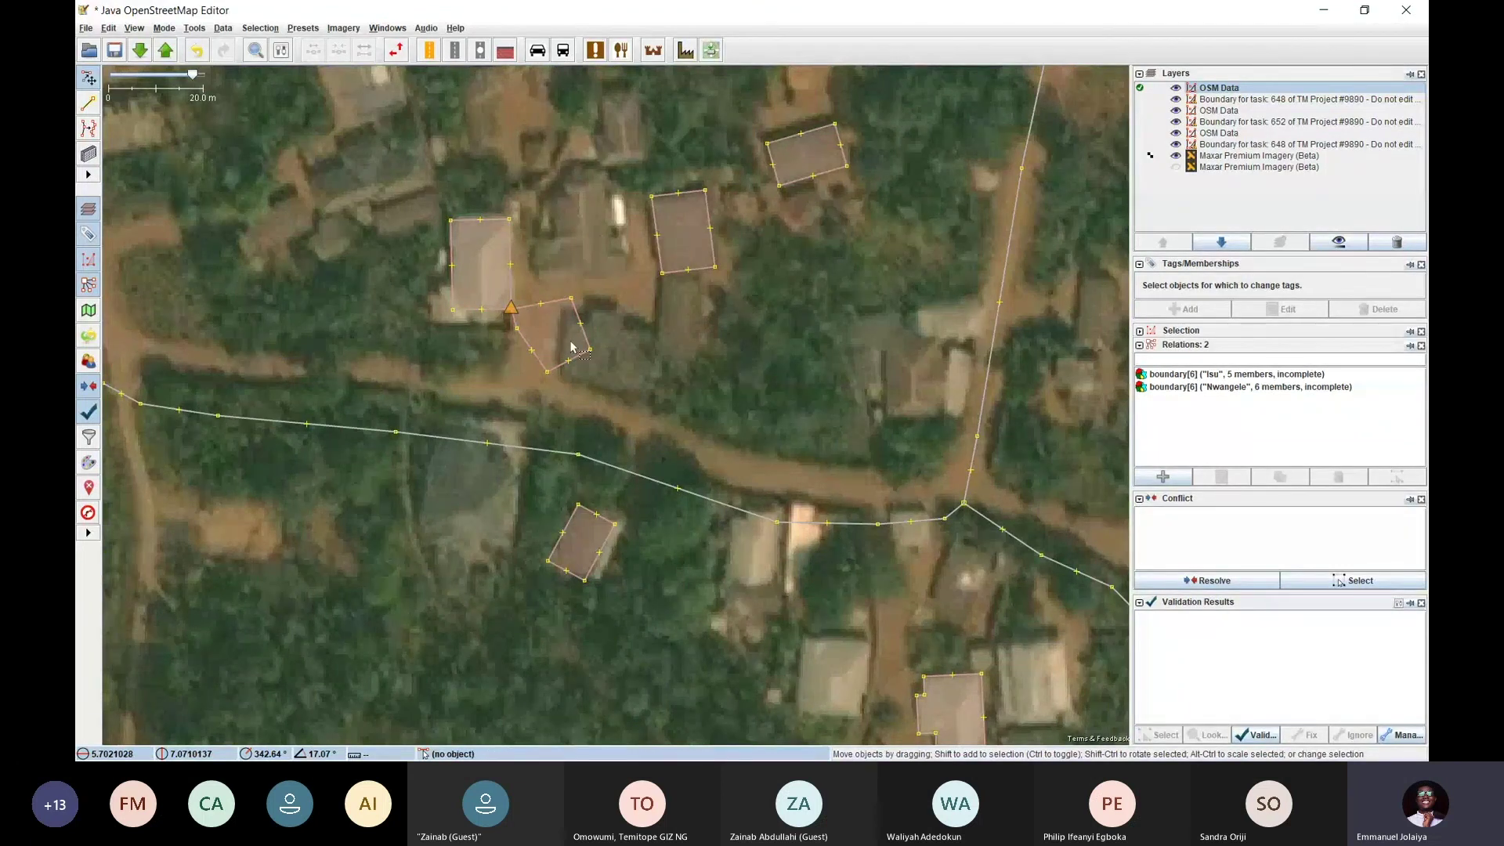
Drag the new building outline down and right over its roof, then reselect it
{"action": "mouse_move", "coordinate": [578, 323]}
{"action": "left_mouse_down"}
{"action": "mouse_move", "coordinate": [835, 401]}
{"action": "mouse_move", "coordinate": [755, 357]}
{"action": "mouse_move", "coordinate": [534, 289]}
{"action": "mouse_move", "coordinate": [614, 337]}
{"action": "mouse_move", "coordinate": [597, 377]}
{"action": "mouse_move", "coordinate": [555, 309]}
{"action": "mouse_move", "coordinate": [566, 322]}
{"action": "mouse_move", "coordinate": [580, 310]}
{"action": "left_mouse_up"}
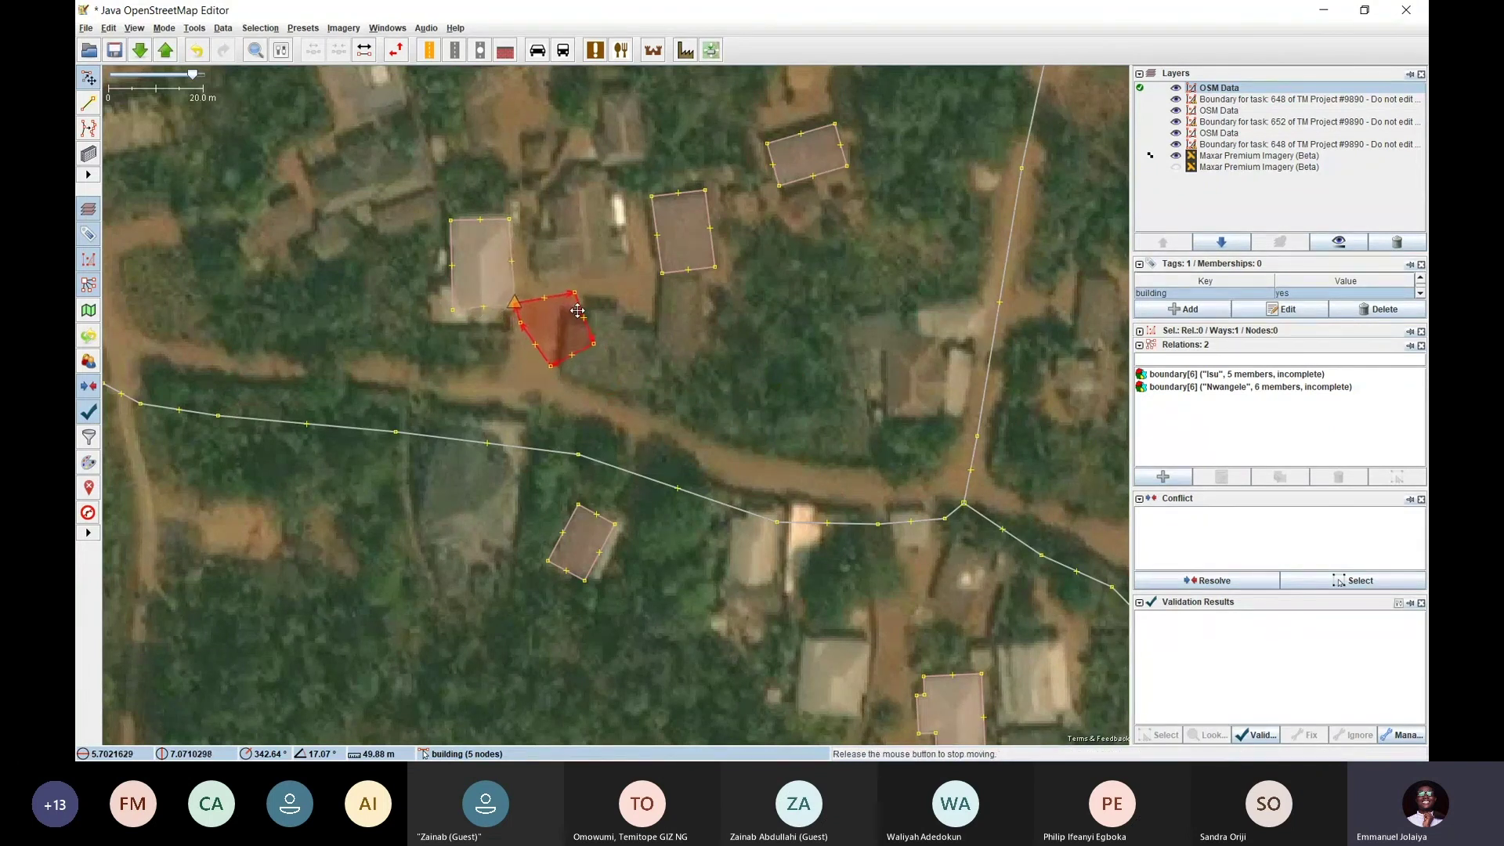
{"action": "left_click", "coordinate": [616, 320]}
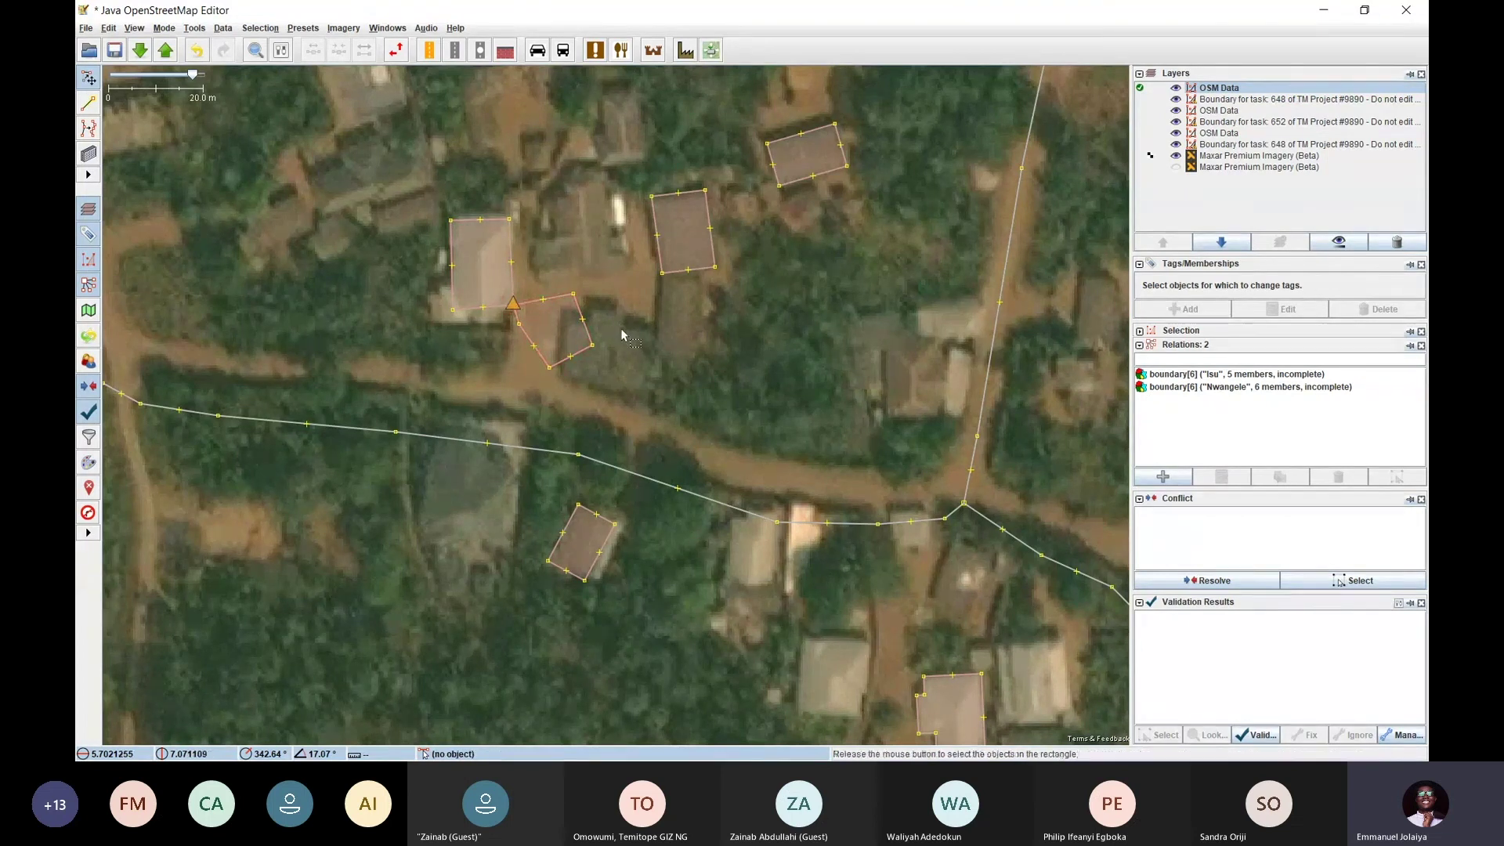
{"action": "mouse_move", "coordinate": [589, 338]}
{"action": "left_mouse_down"}
{"action": "mouse_move", "coordinate": [837, 408]}
{"action": "mouse_move", "coordinate": [576, 313]}
{"action": "mouse_move", "coordinate": [582, 331]}
{"action": "left_mouse_up"}
{"action": "left_click", "coordinate": [648, 361]}
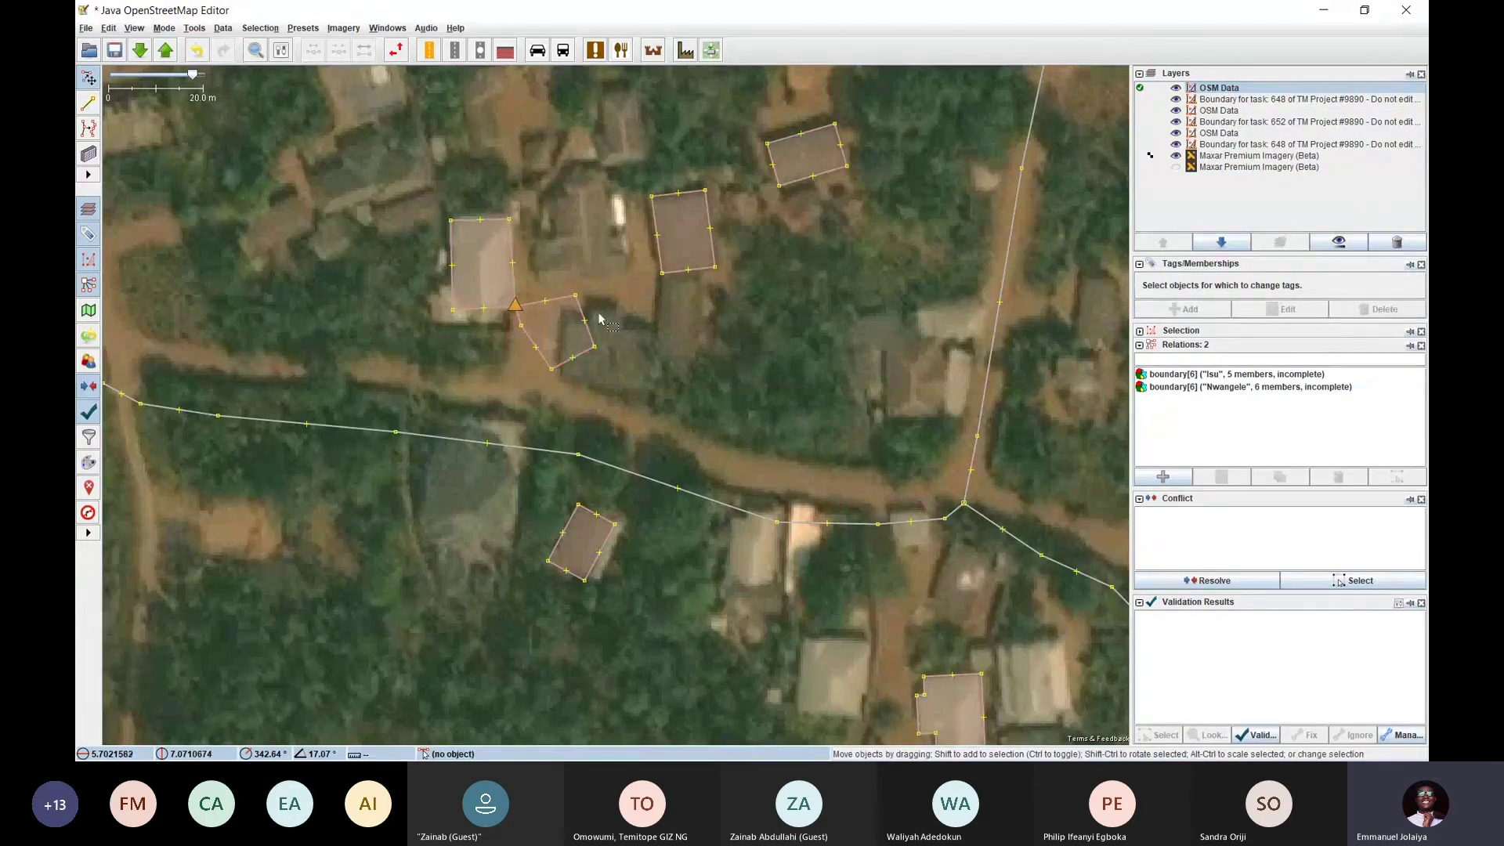
{"action": "left_click", "coordinate": [564, 304]}
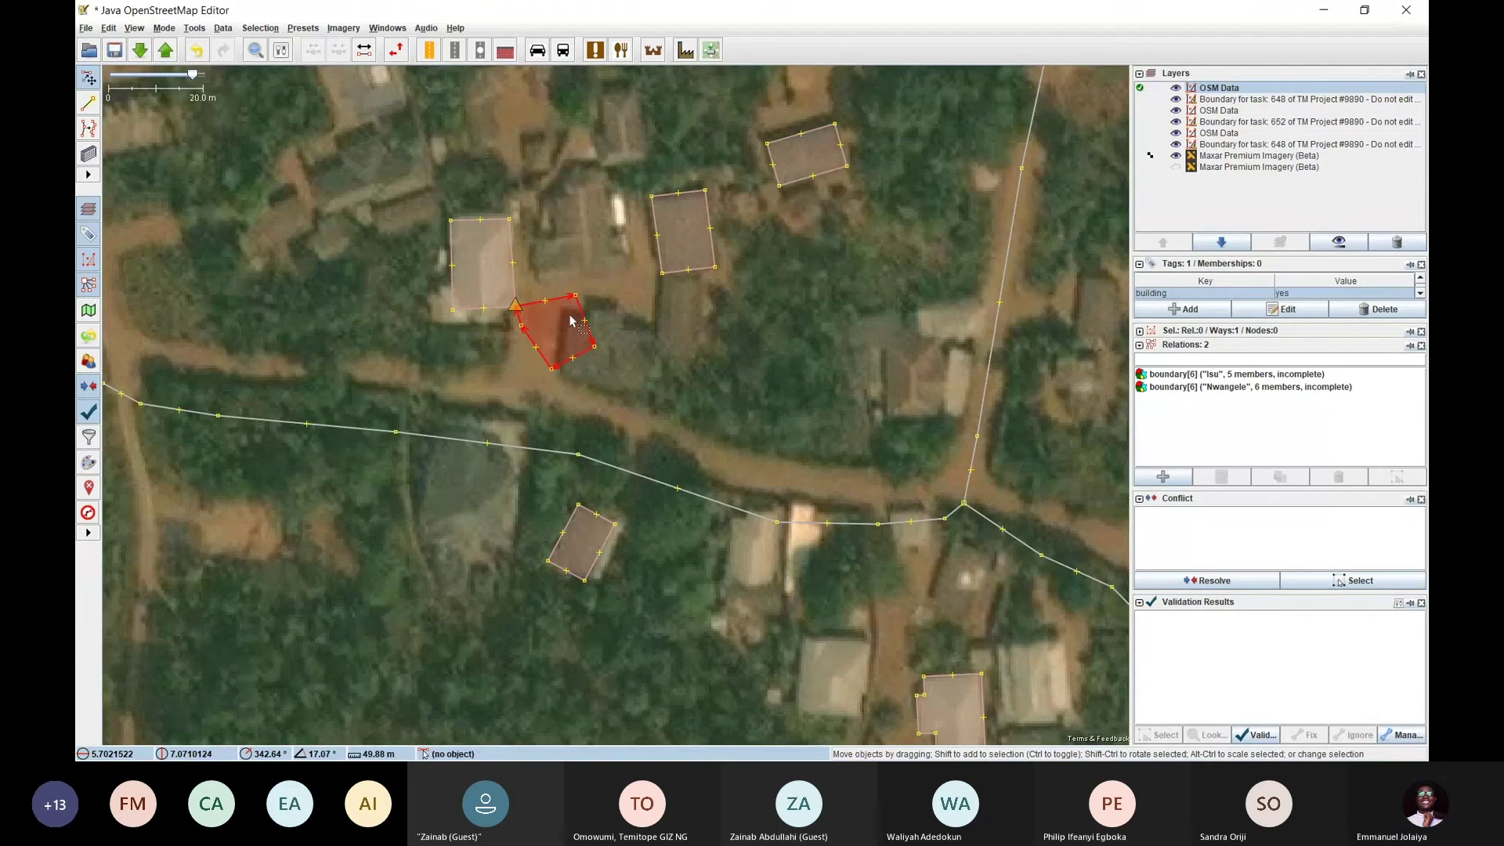
{"action": "left_click", "coordinate": [194, 29]}
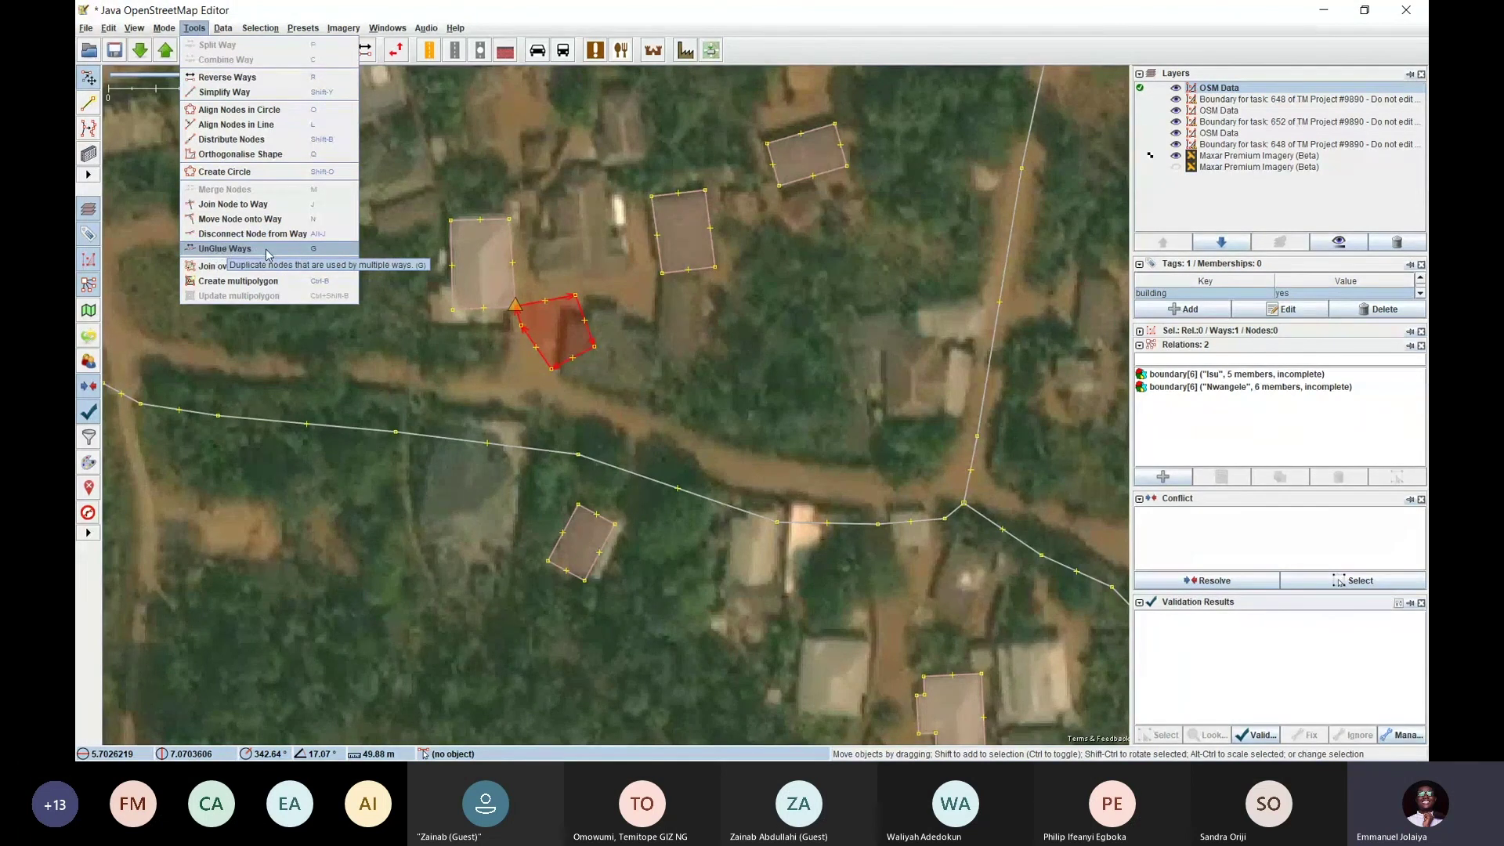
Unglue the new building from its neighbour, move it onto its roof and orthogonalise it
{"action": "left_click", "coordinate": [235, 249]}
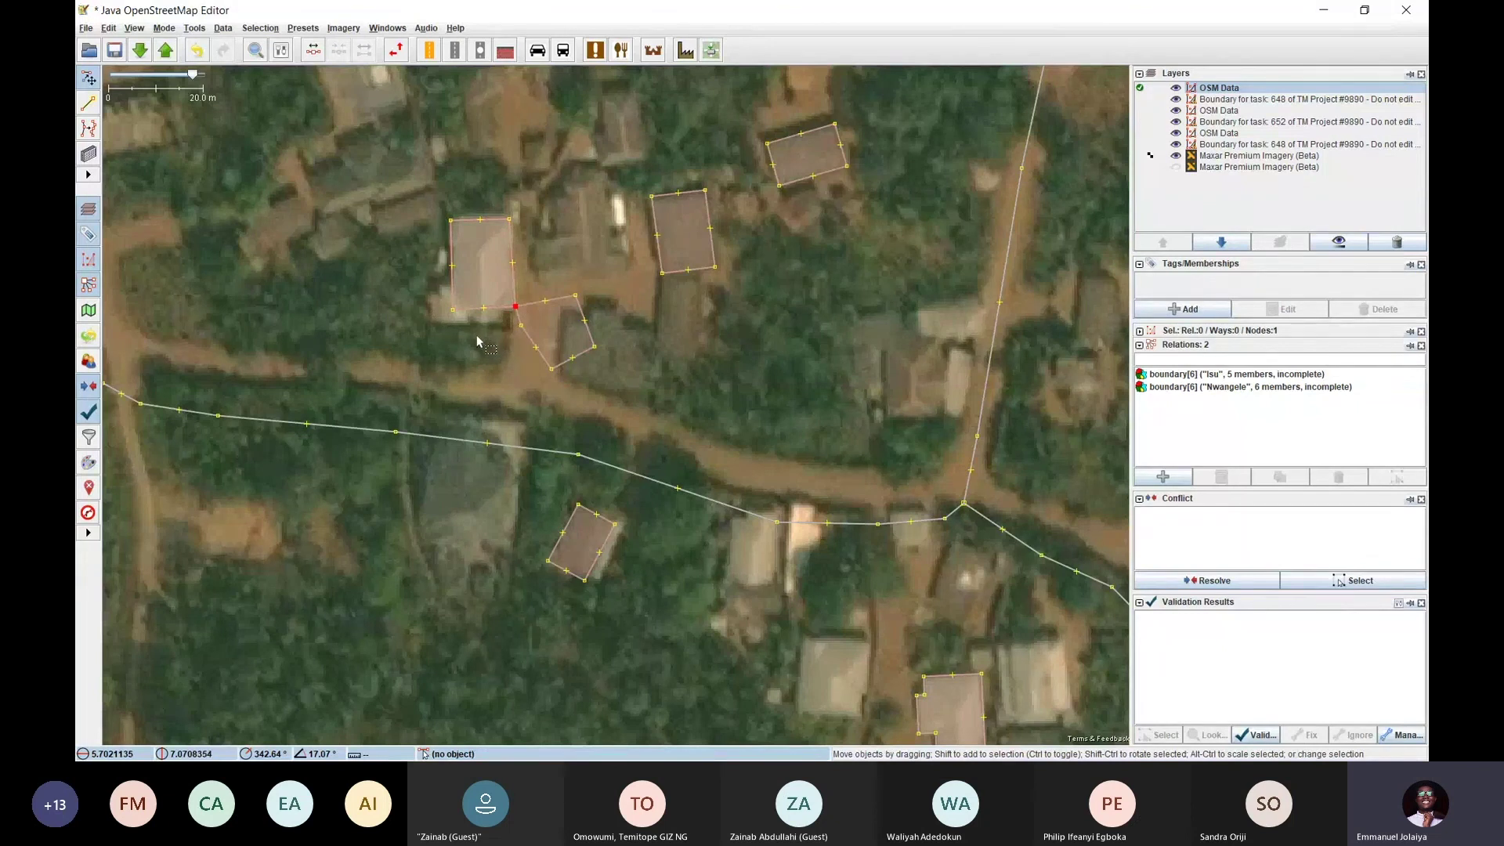
{"action": "left_click_drag", "start_coordinate": [592, 336], "coordinate": [637, 344]}
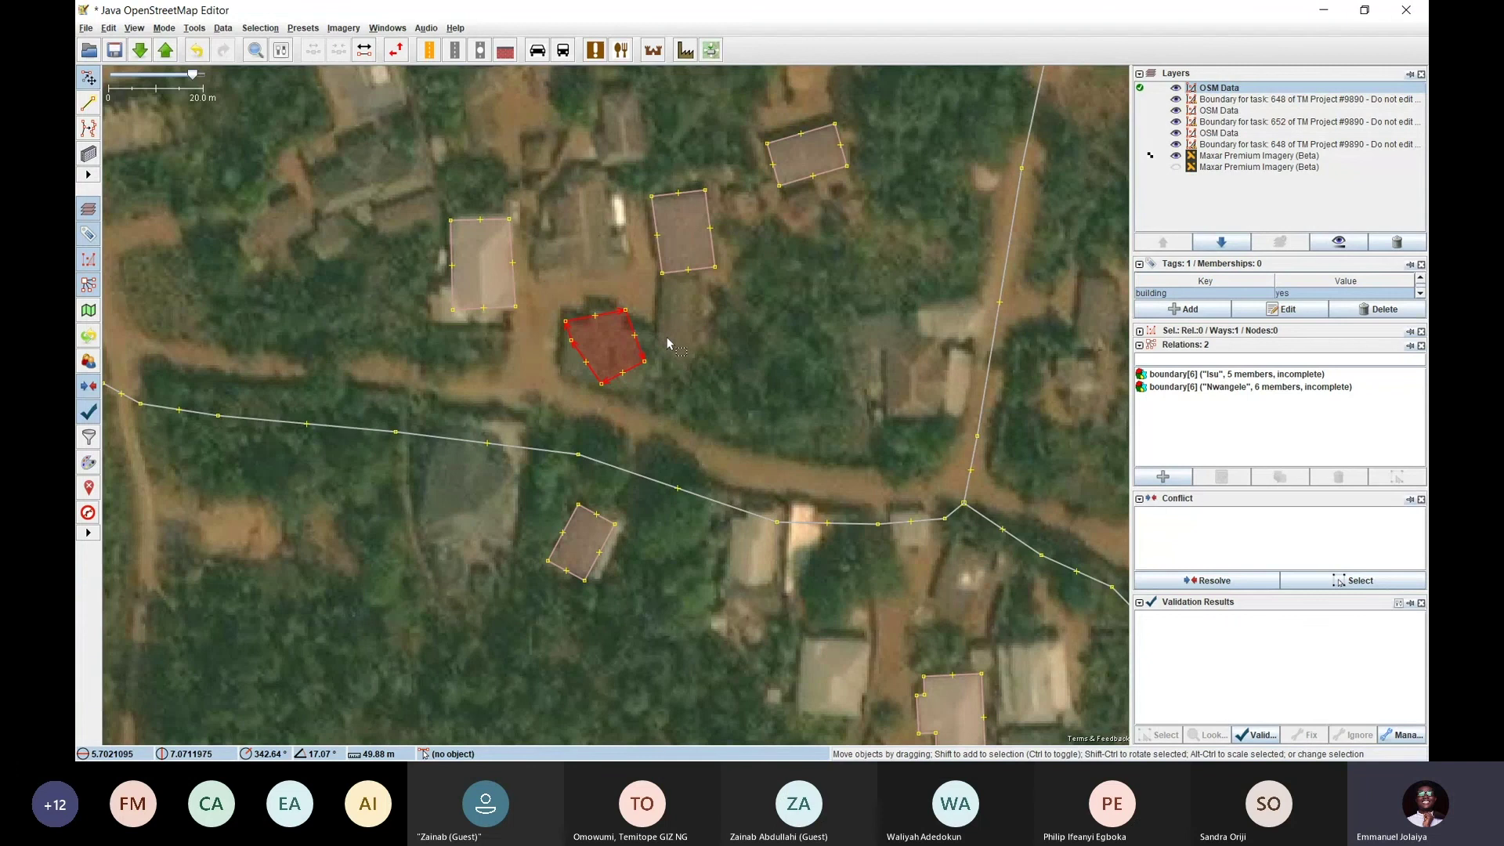
{"action": "left_click", "coordinate": [196, 30]}
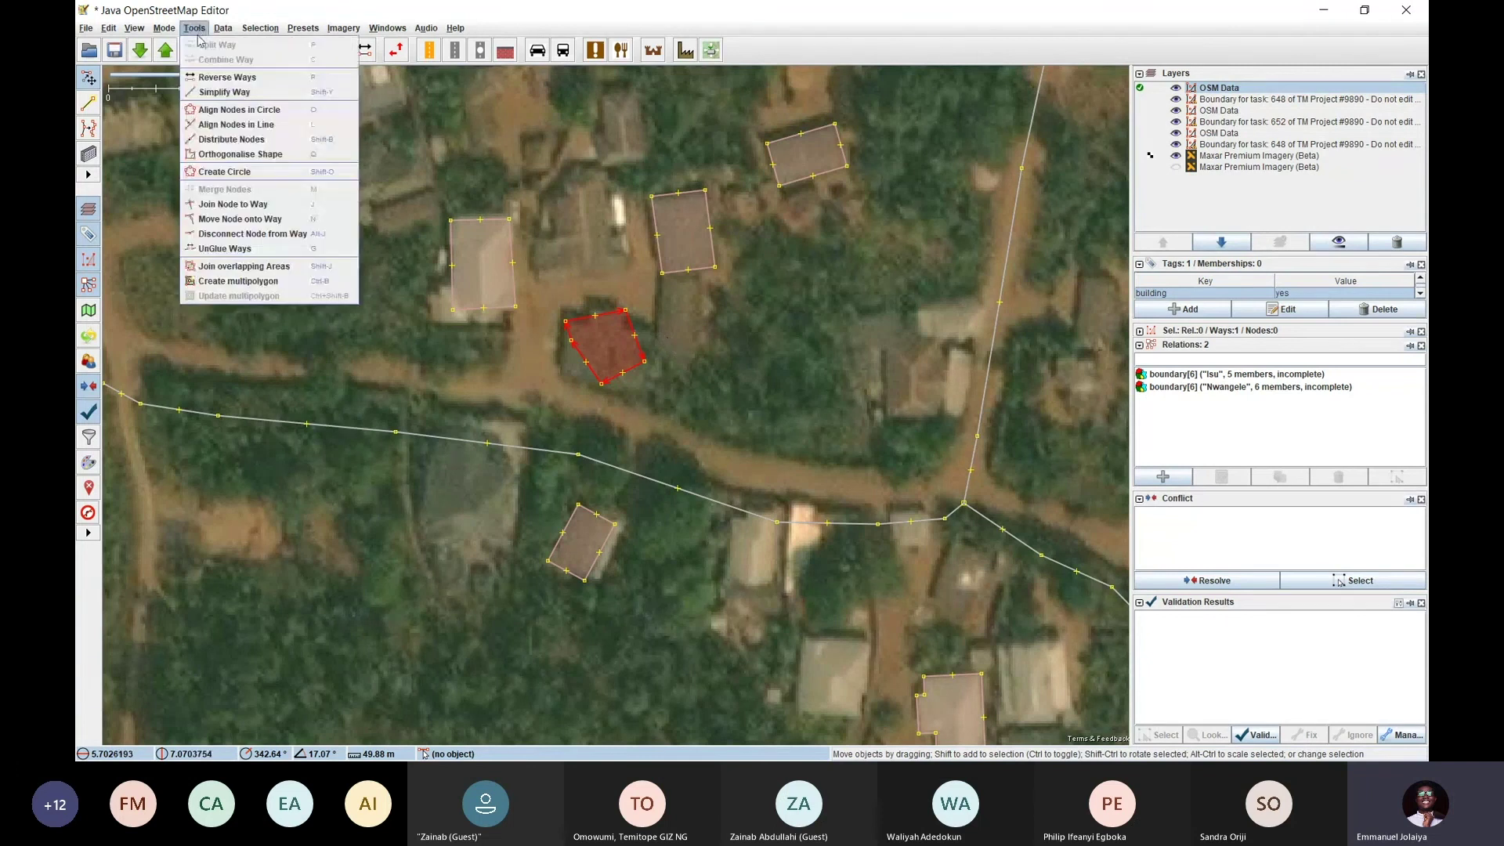
{"action": "left_click", "coordinate": [268, 154]}
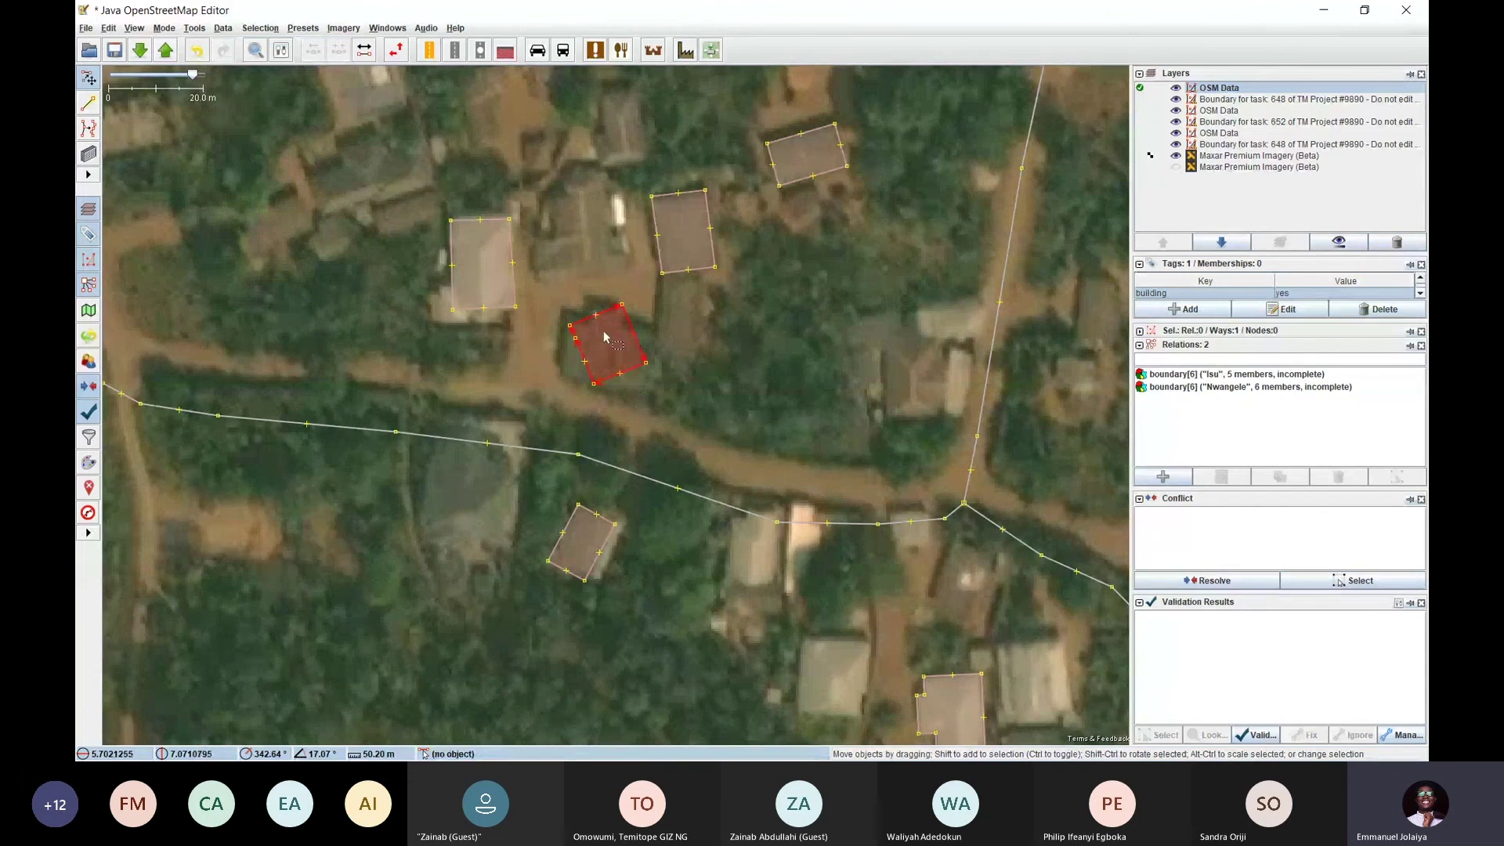
{"action": "left_click", "coordinate": [641, 326]}
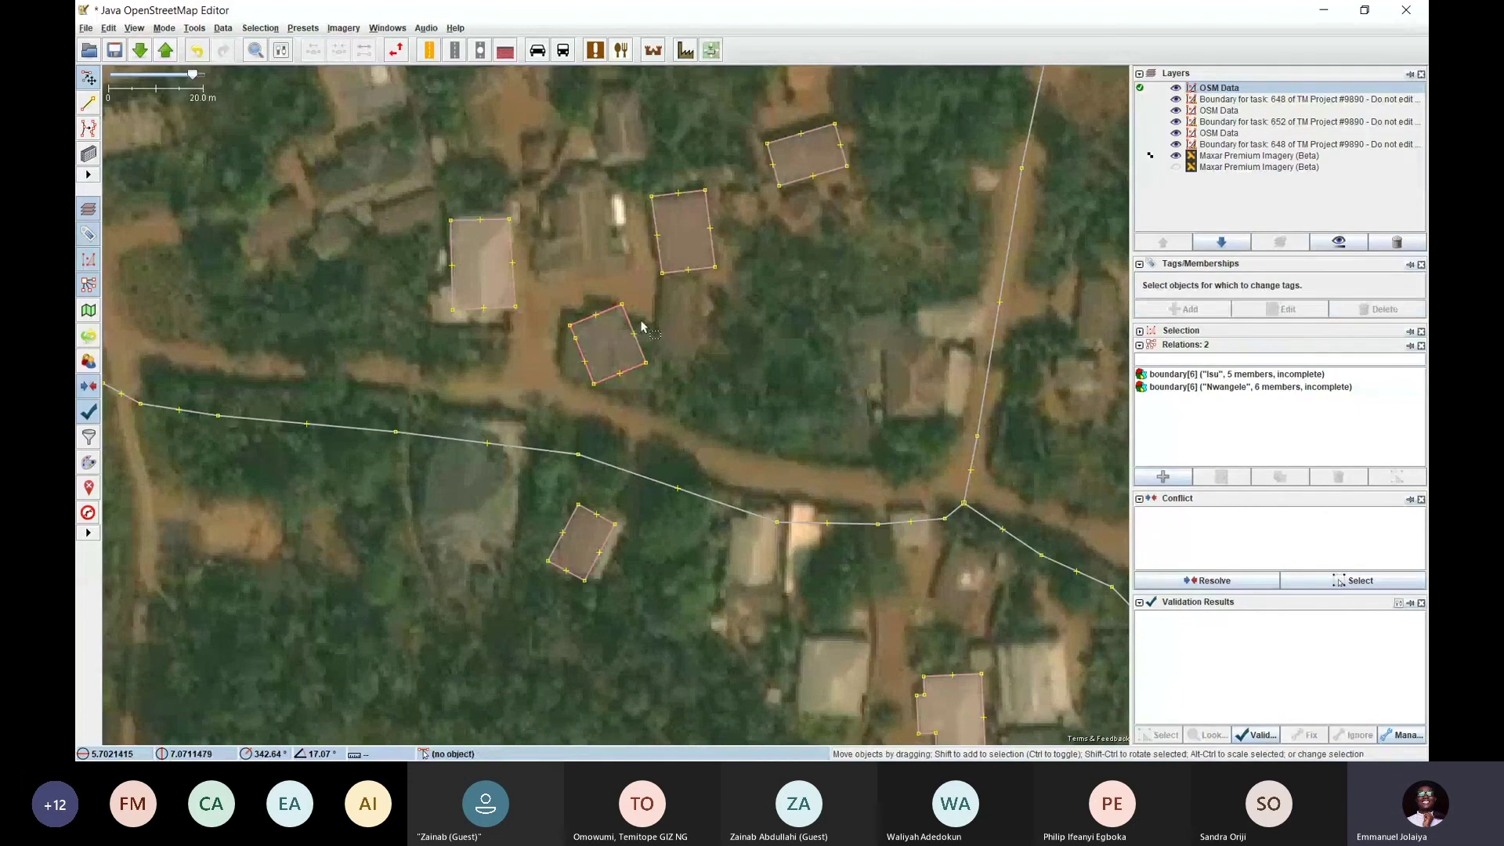
Move a building outline north-west onto a different roof, undoing one misplaced move
{"action": "left_click_drag", "start_coordinate": [599, 323], "coordinate": [653, 197]}
{"action": "left_click", "coordinate": [680, 105]}
{"action": "left_click", "coordinate": [612, 191]}
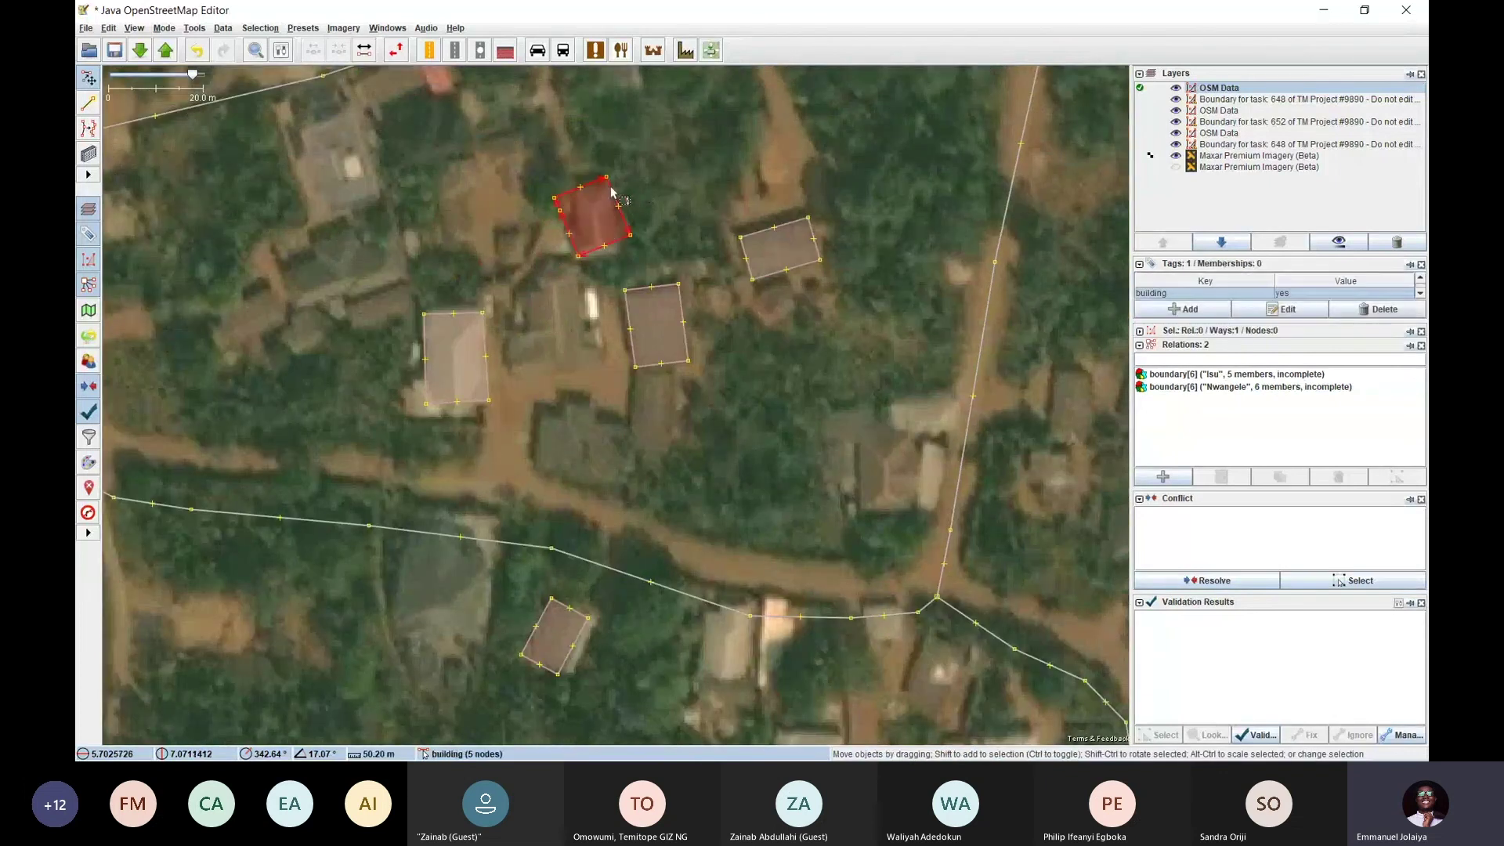
{"action": "key", "text": "ctrl+z"}
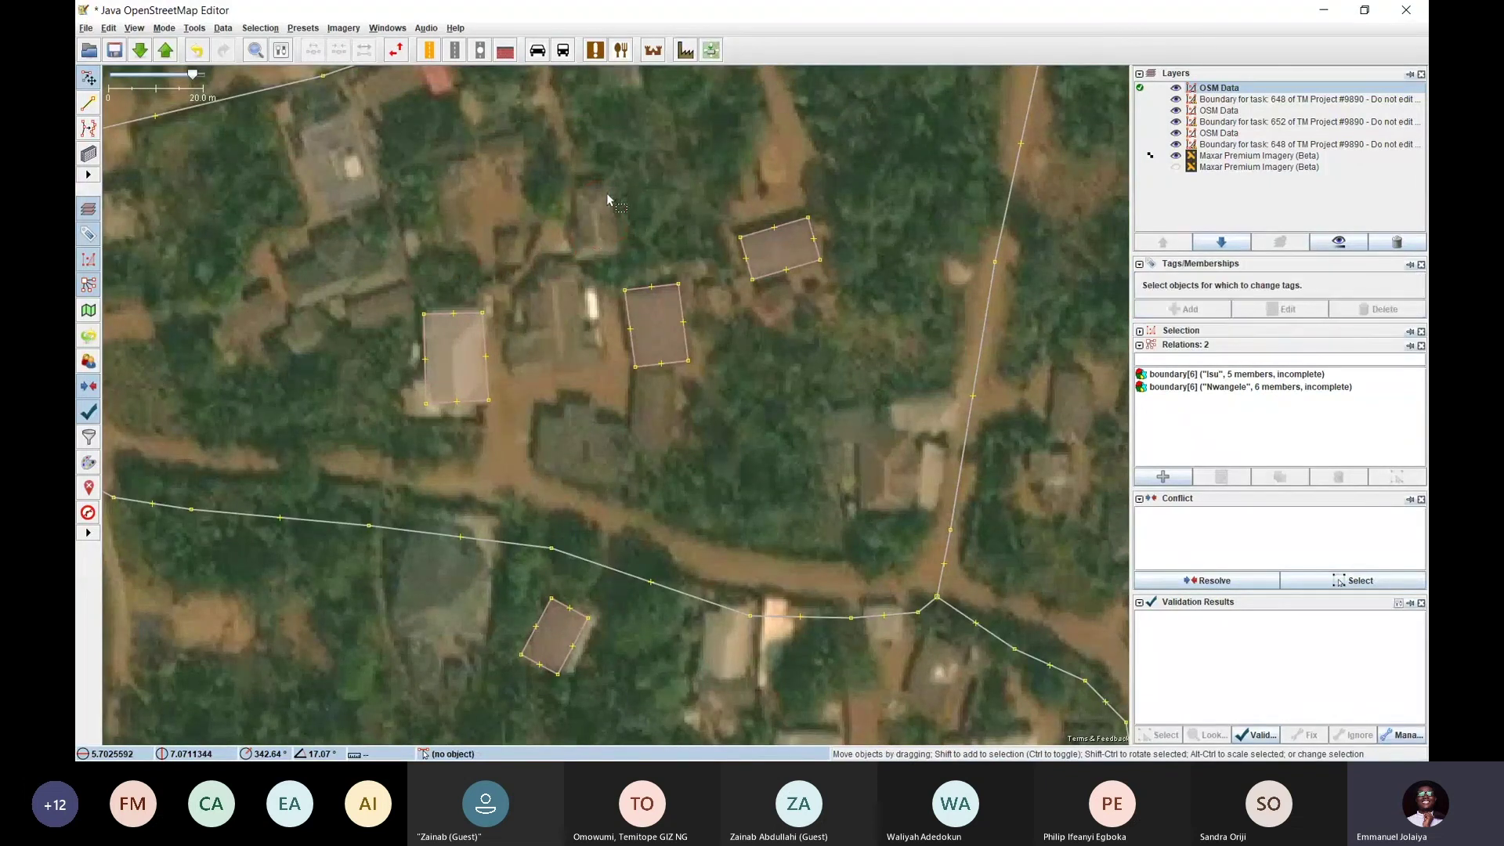
{"action": "left_click_drag", "start_coordinate": [607, 204], "coordinate": [345, 127]}
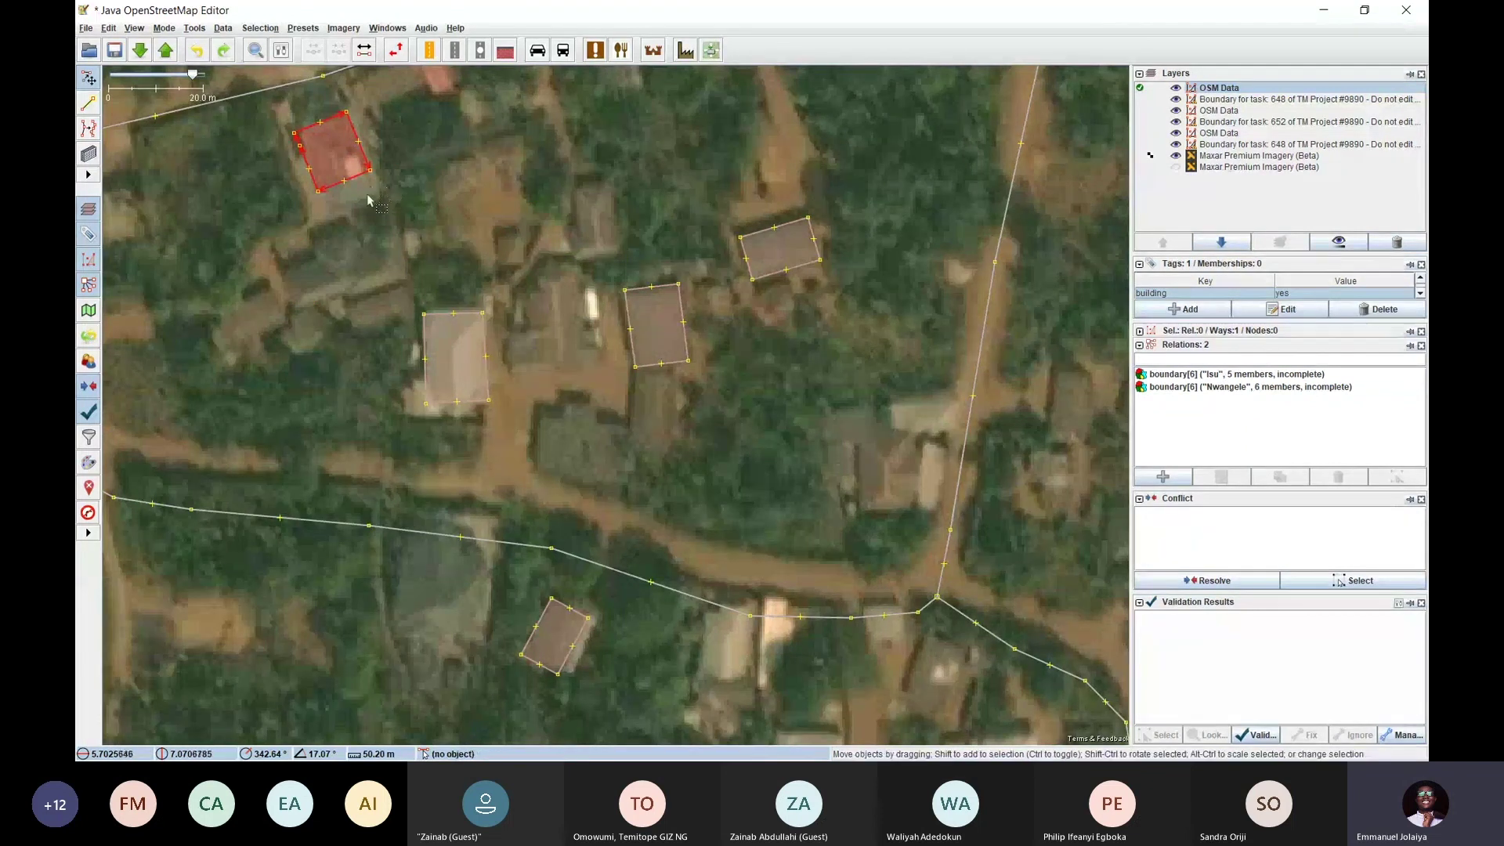
{"action": "left_click_drag", "start_coordinate": [366, 194], "coordinate": [541, 302]}
{"action": "left_click", "coordinate": [556, 296]}
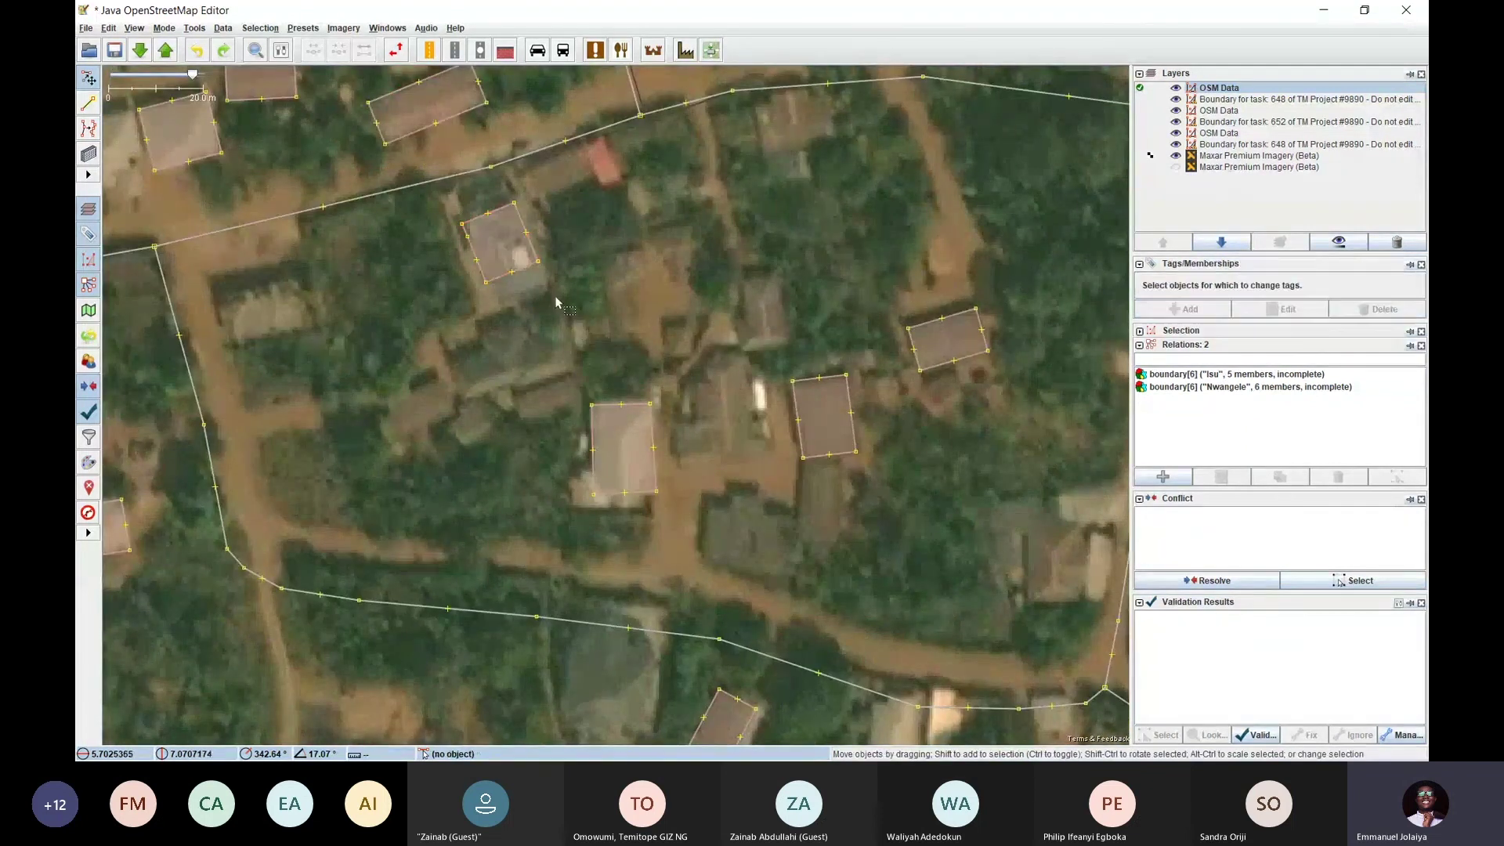
Drag the outline's edge to enlarge it over its whole roof
{"action": "left_click", "coordinate": [513, 276]}
{"action": "left_click_drag", "start_coordinate": [513, 276], "coordinate": [522, 299]}
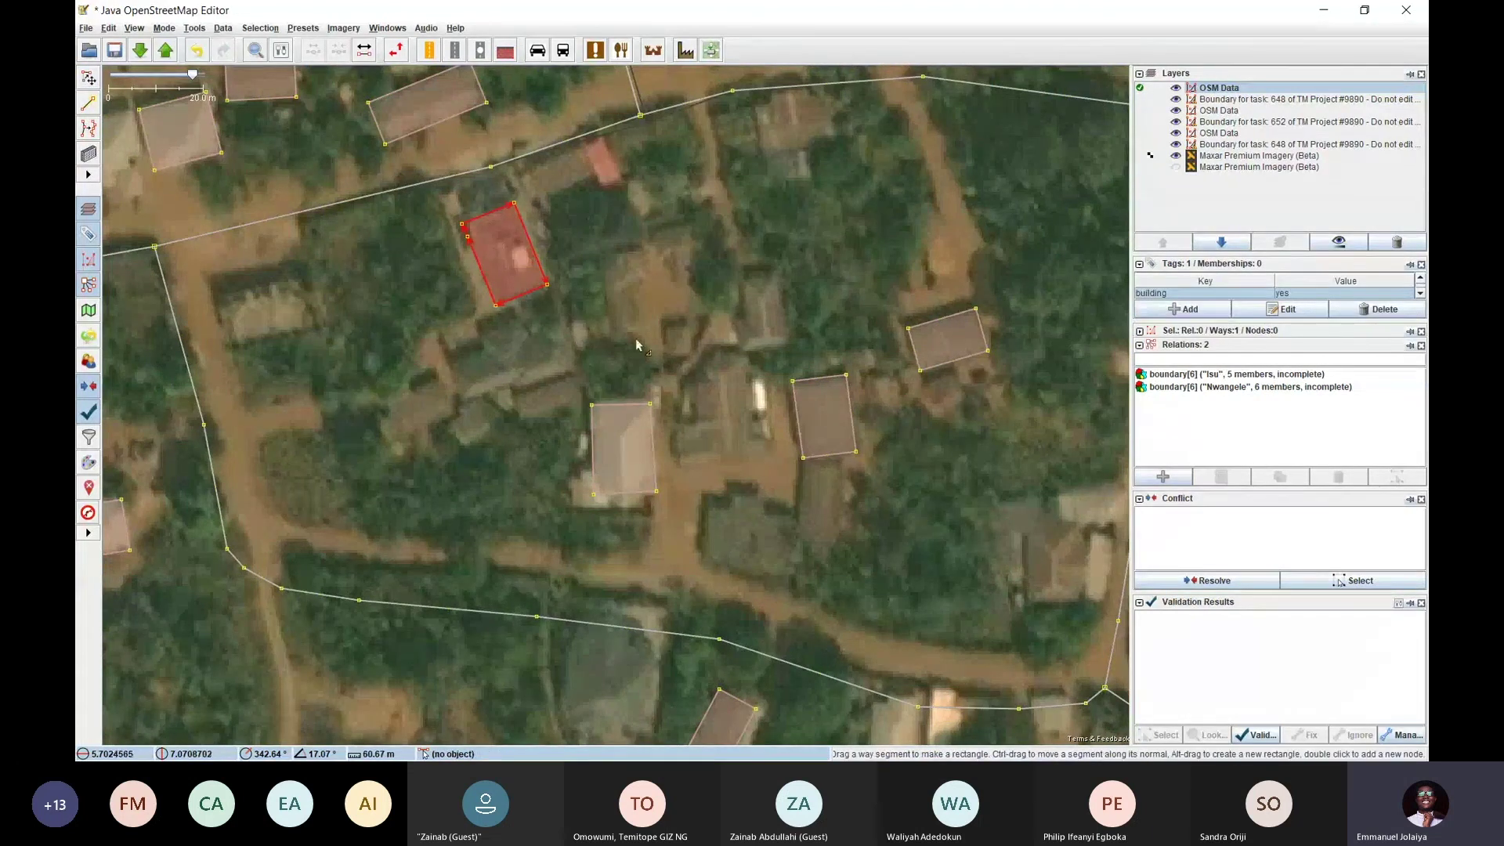
{"action": "key", "text": "s"}
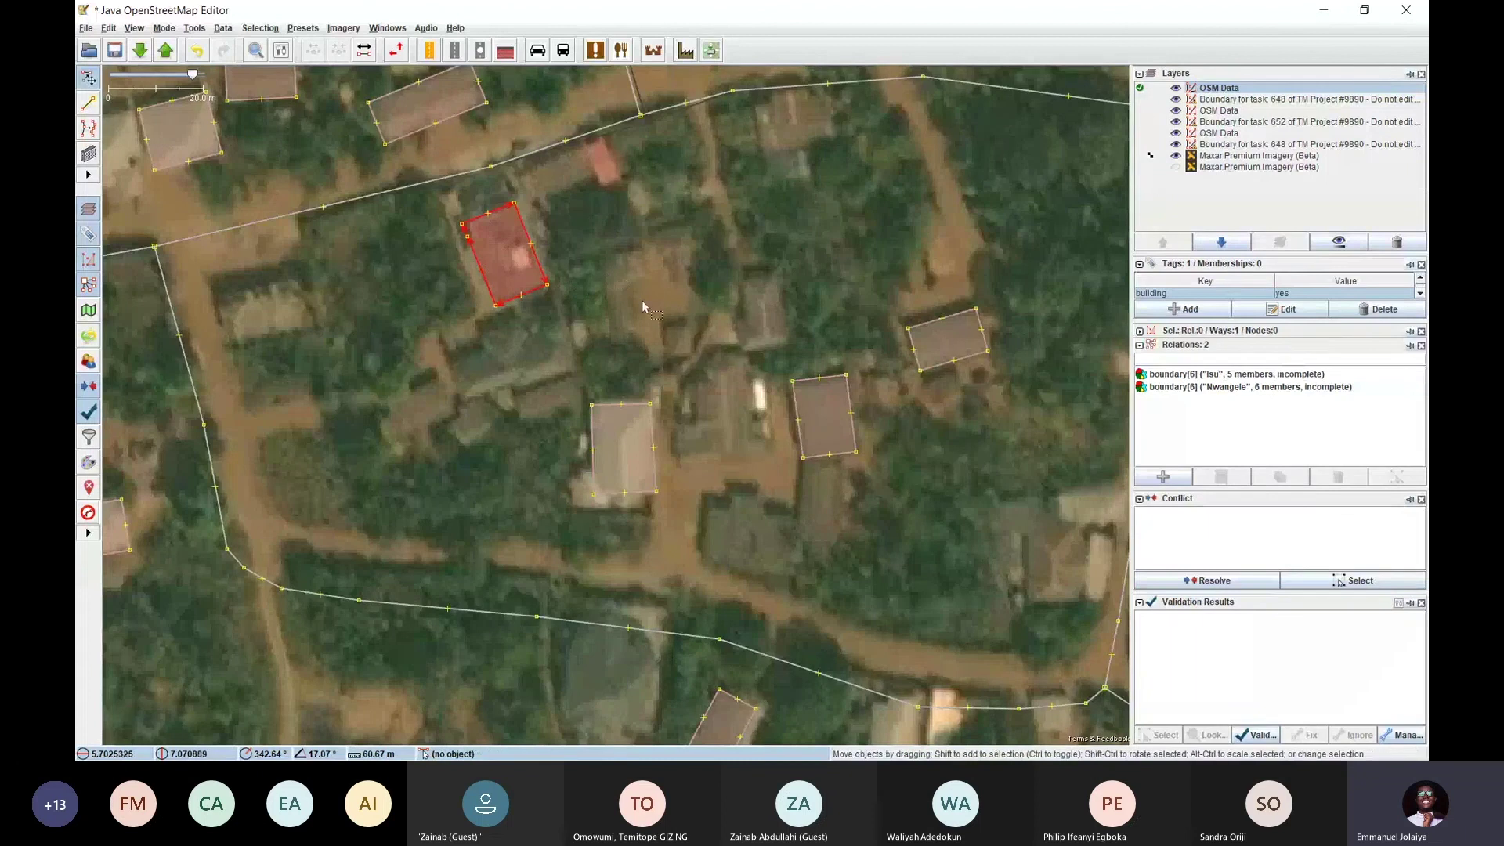
{"action": "left_click", "coordinate": [627, 316]}
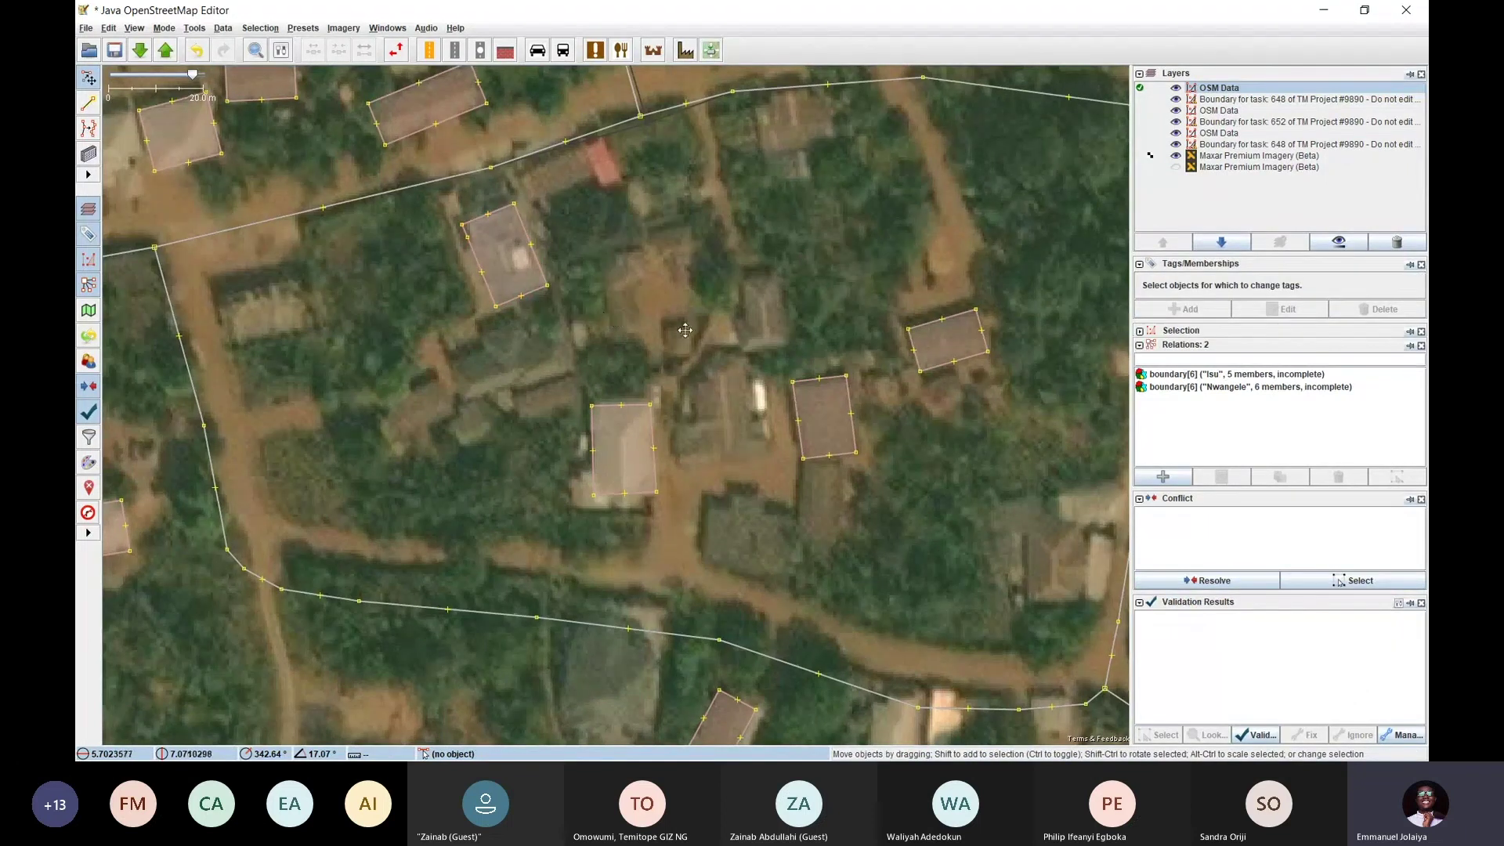
{"action": "left_click_drag", "start_coordinate": [693, 329], "coordinate": [584, 423]}
Pull the east corner of the building south-west of the red-roofed house outward over its roof
{"action": "left_click_drag", "start_coordinate": [434, 399], "coordinate": [449, 250]}
{"action": "left_click_drag", "start_coordinate": [552, 345], "coordinate": [517, 227]}
{"action": "left_click_drag", "start_coordinate": [609, 375], "coordinate": [517, 282]}
{"action": "left_click_drag", "start_coordinate": [404, 69], "coordinate": [455, 378]}
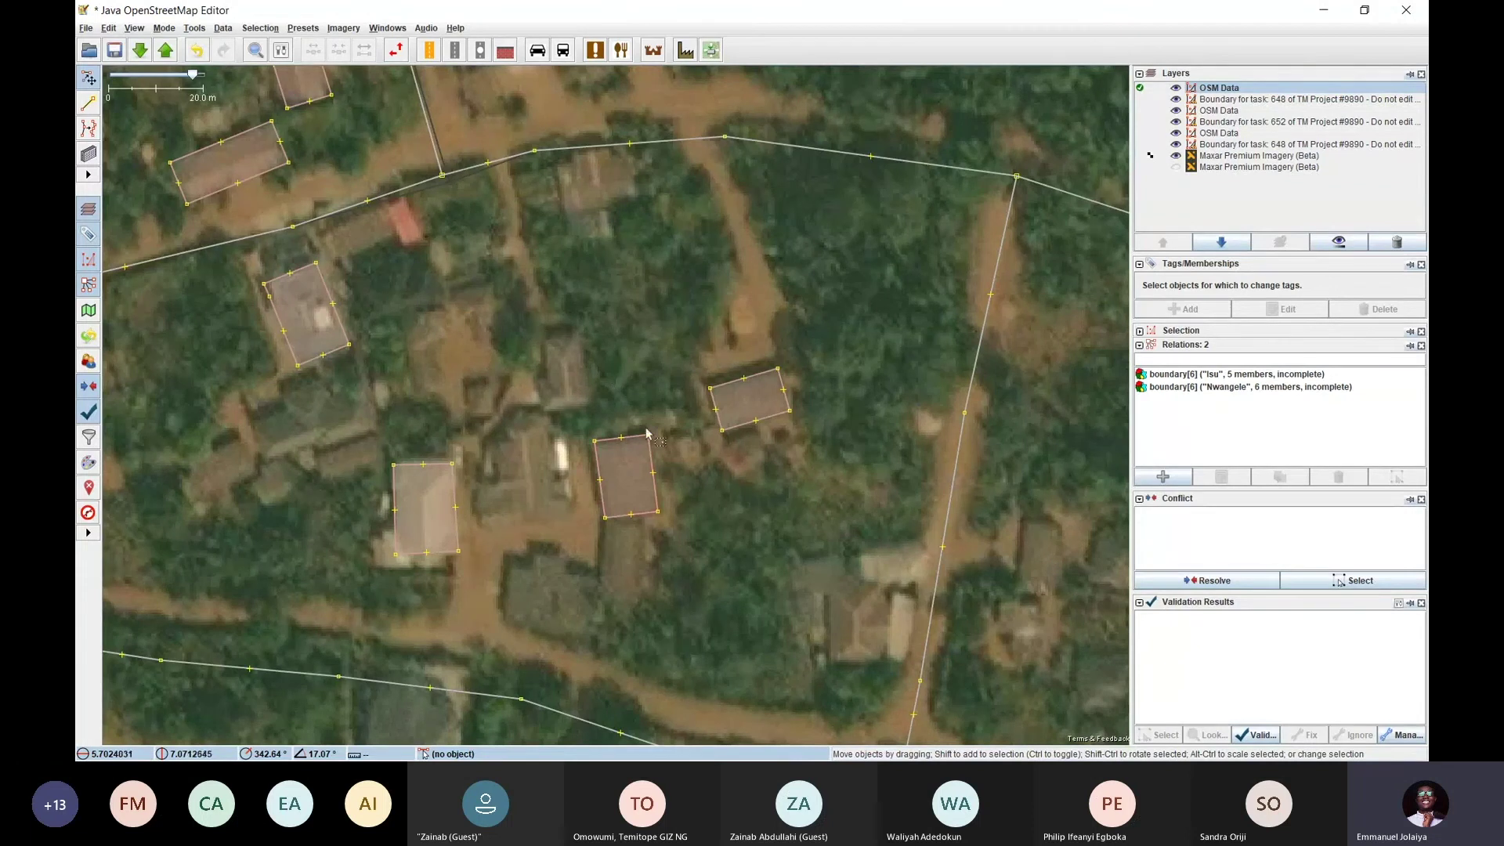
{"action": "key", "text": "ctrl+Left"}
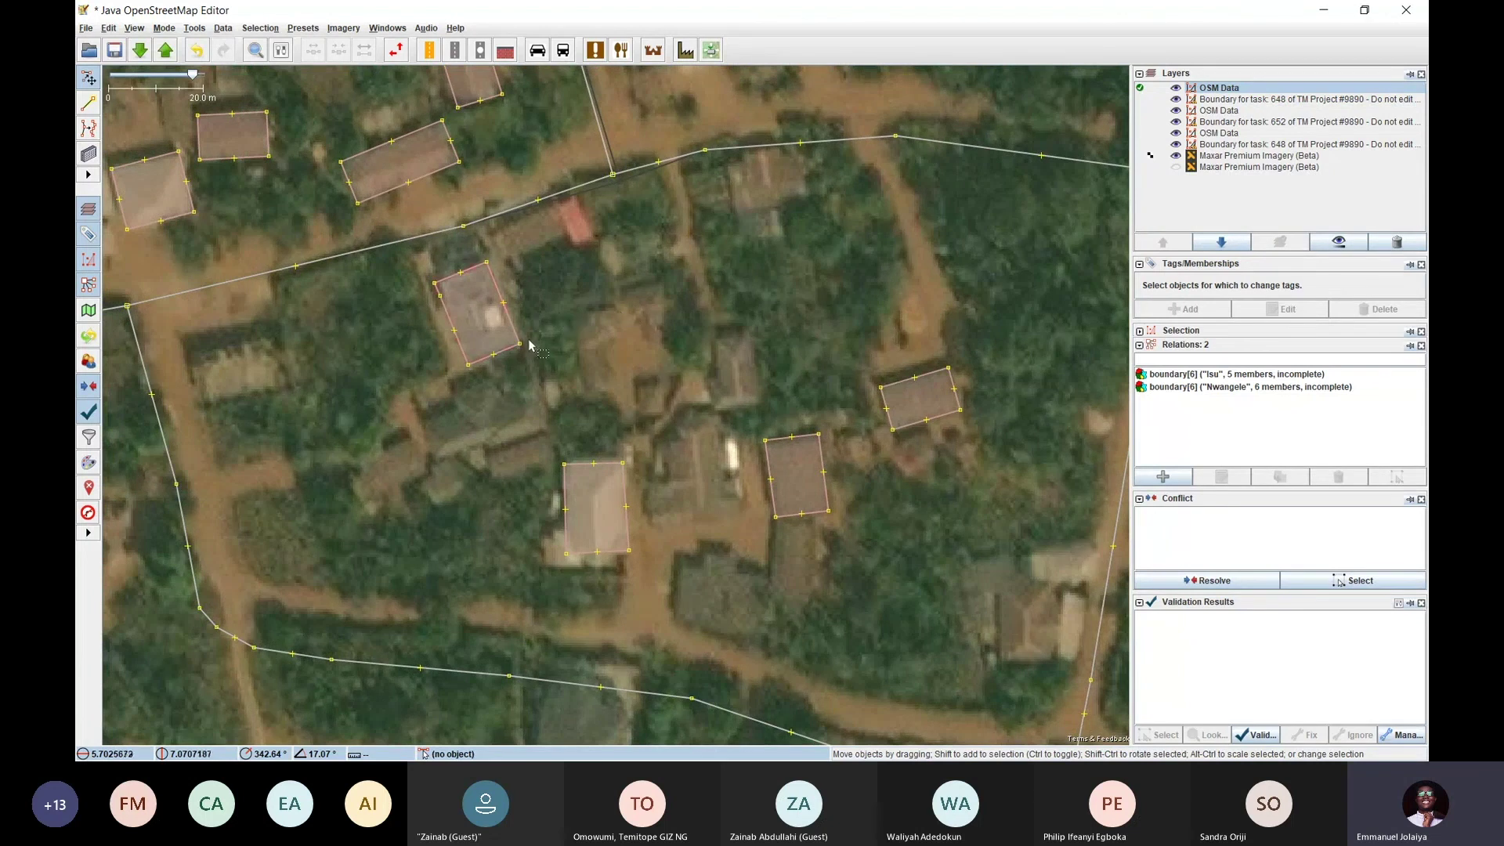
{"action": "mouse_move", "coordinate": [530, 351]}
{"action": "left_mouse_down"}
{"action": "mouse_move", "coordinate": [716, 374]}
{"action": "mouse_move", "coordinate": [725, 398]}
{"action": "mouse_move", "coordinate": [701, 365]}
{"action": "mouse_move", "coordinate": [516, 352]}
{"action": "left_mouse_up"}
{"action": "left_click", "coordinate": [637, 365]}
{"action": "left_click", "coordinate": [703, 386]}
Square the stretched building's corners with Orthogonalise Shape
{"action": "left_click", "coordinate": [501, 303]}
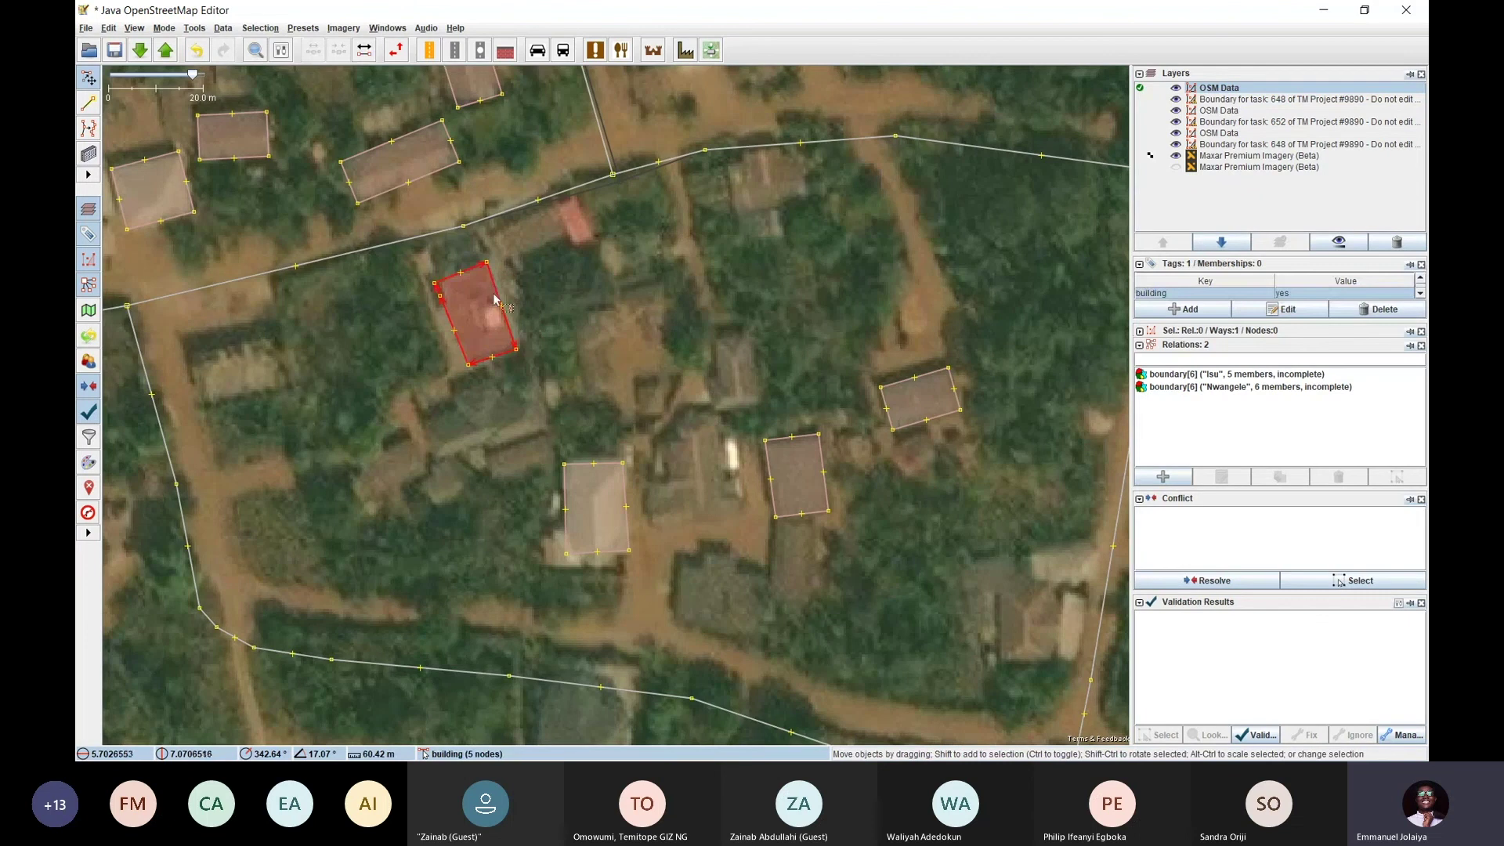
{"action": "left_click", "coordinate": [193, 29]}
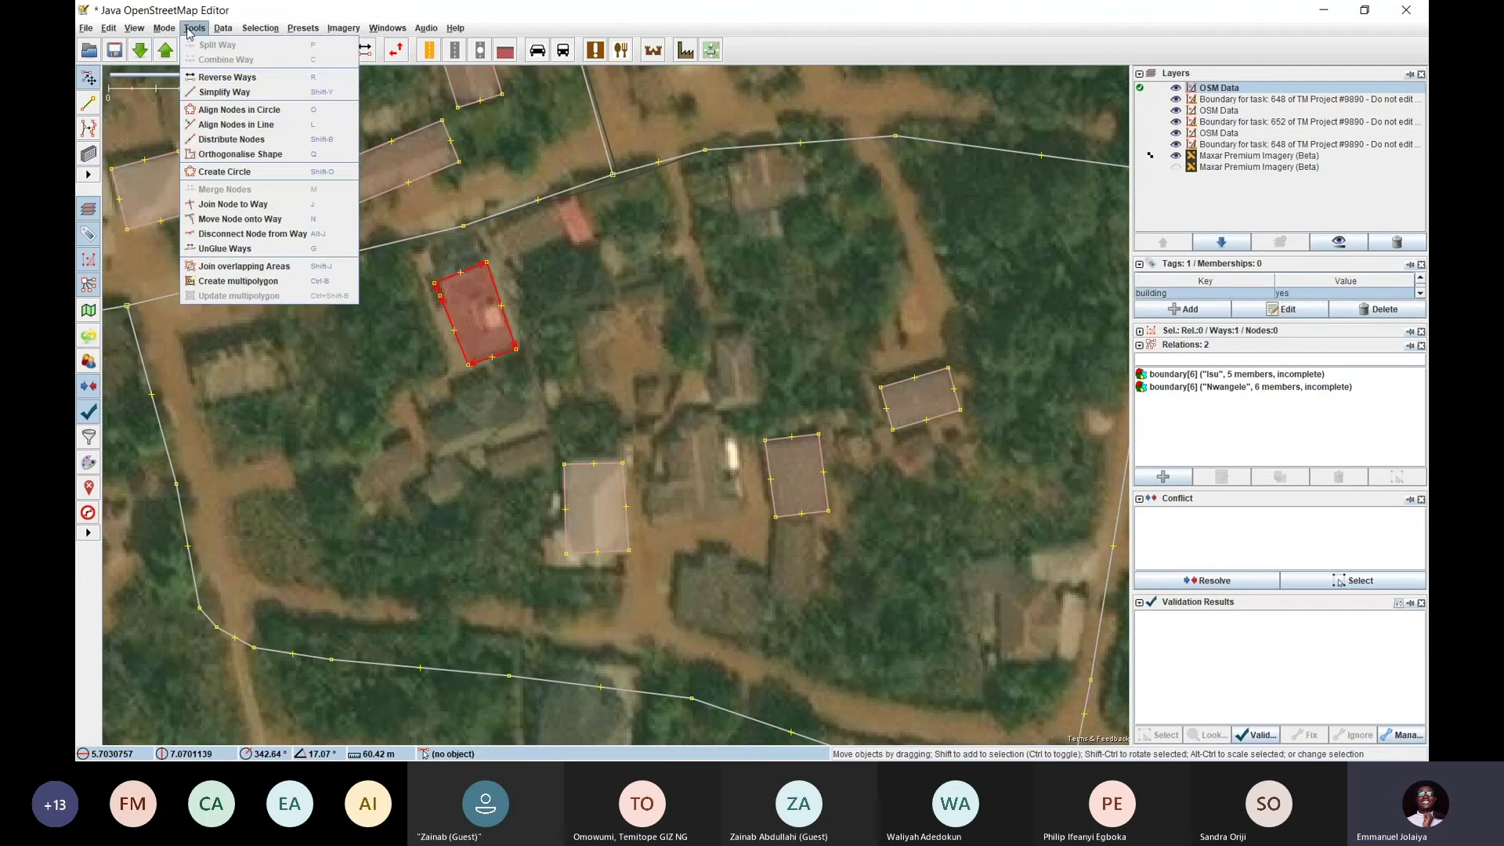
{"action": "left_click", "coordinate": [231, 155]}
{"action": "left_click", "coordinate": [584, 338]}
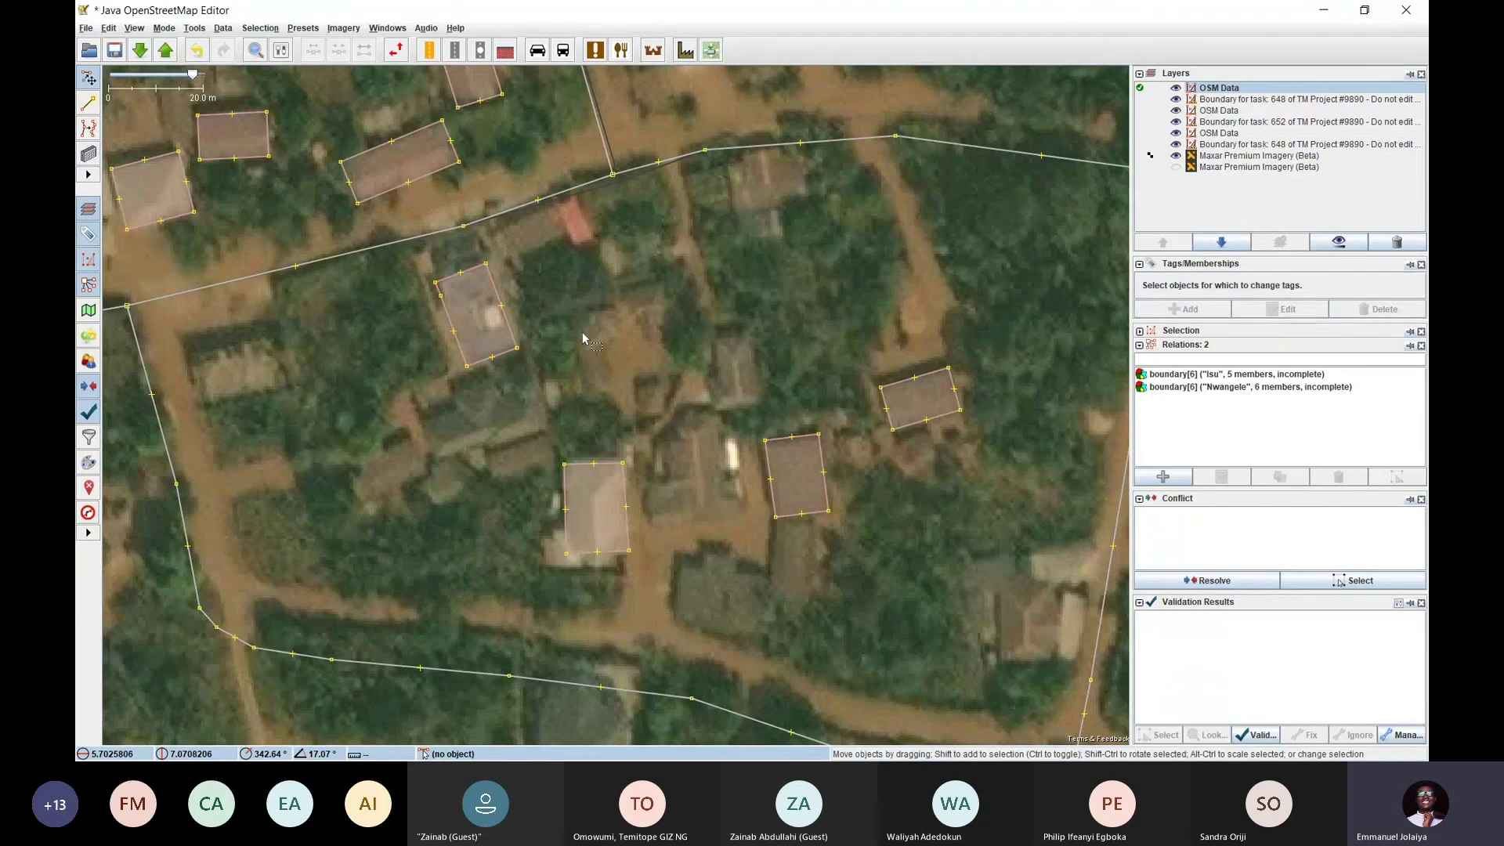
Inspect the northern traced buildings, checking one building's tags along the way
{"action": "scroll", "coordinate": [626, 345], "scroll_direction": "down", "scroll_amount": 2}
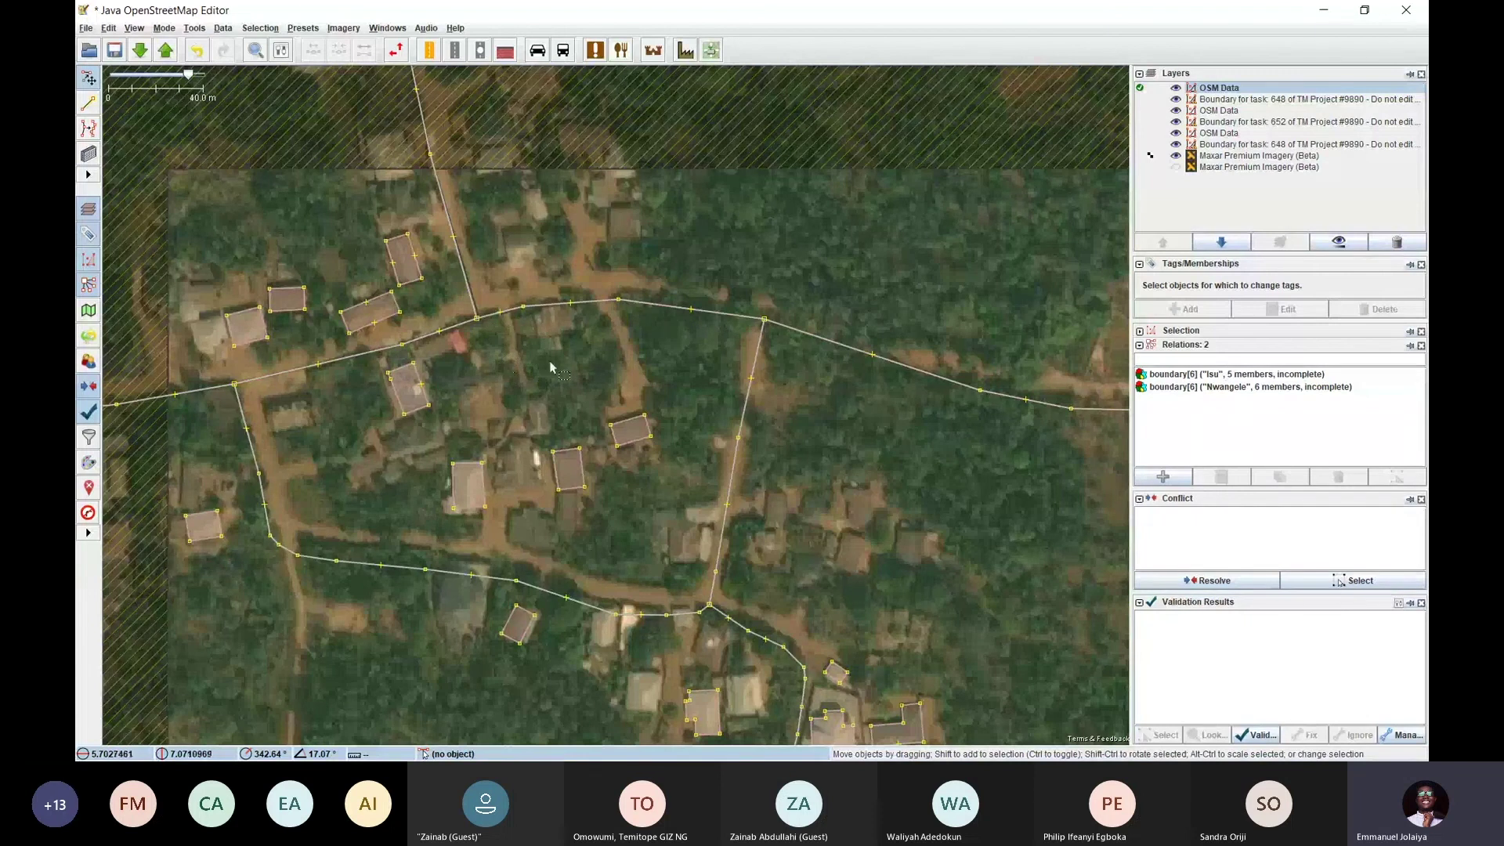
{"action": "left_click_drag", "start_coordinate": [575, 379], "coordinate": [533, 335]}
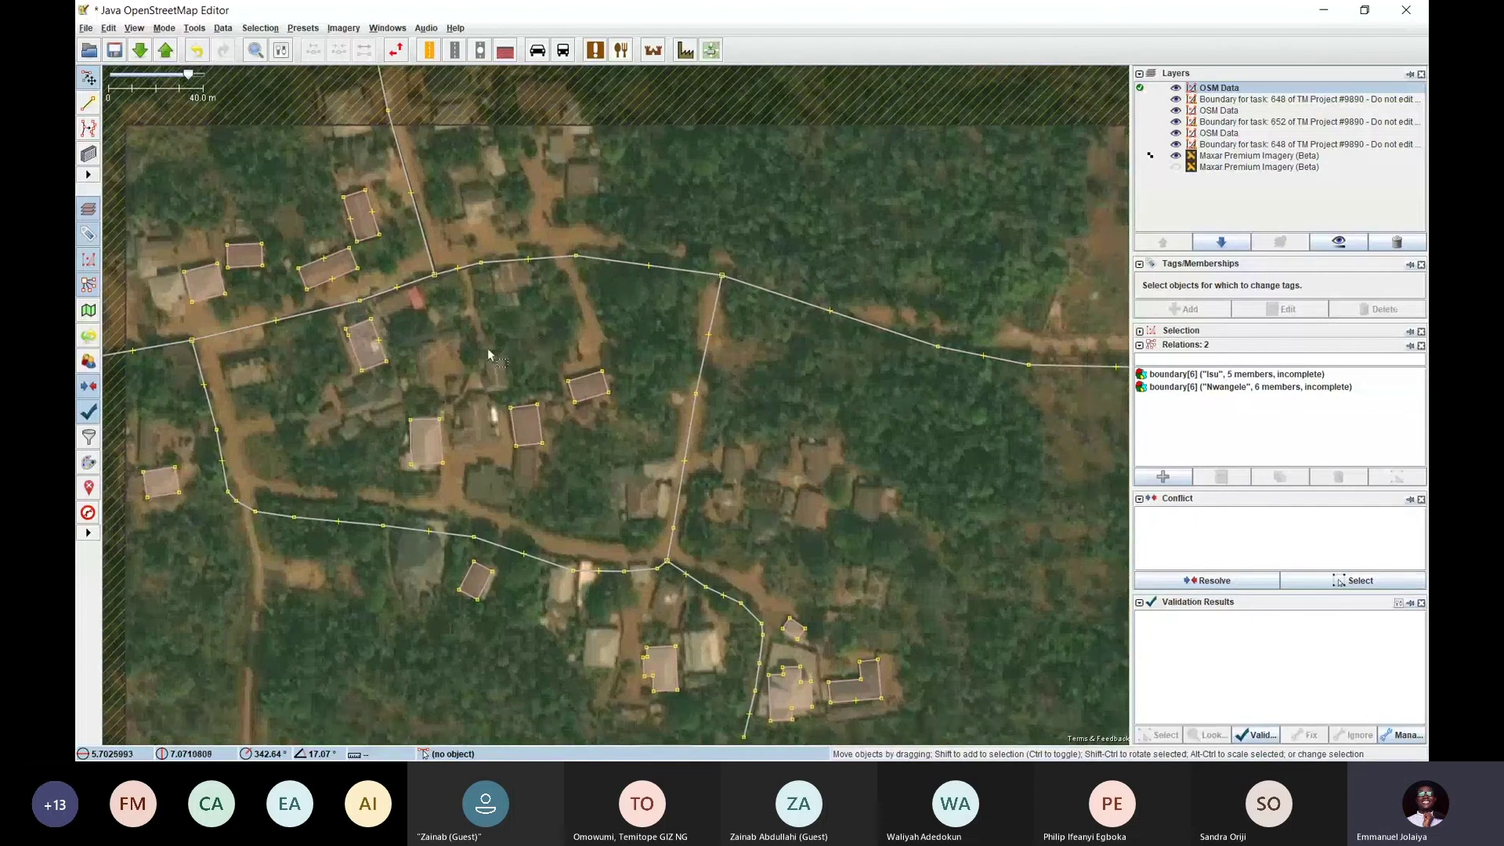
{"action": "left_click", "coordinate": [441, 439]}
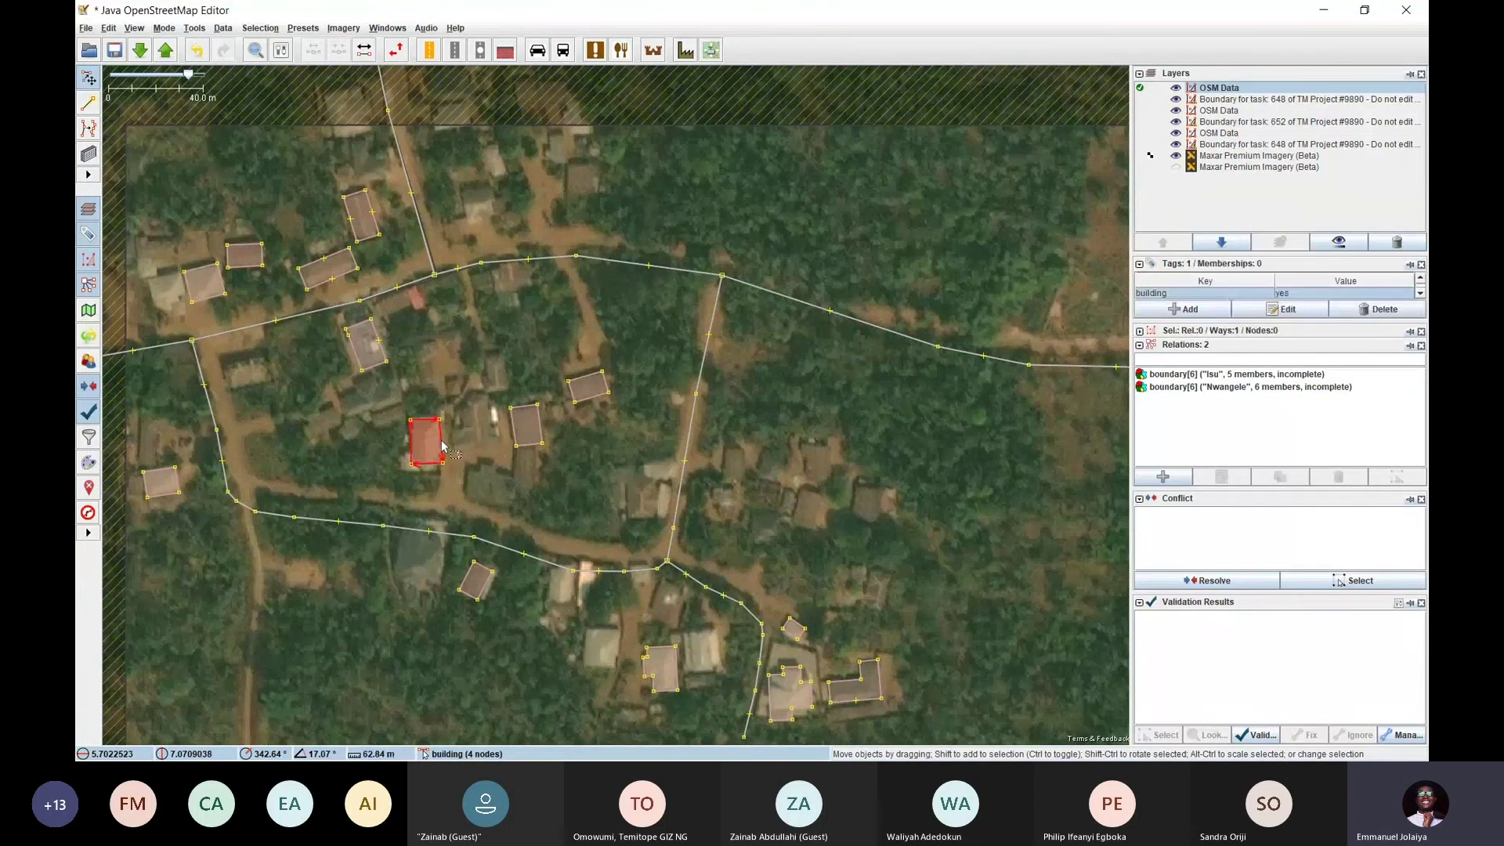
{"action": "left_click", "coordinate": [465, 369]}
{"action": "left_click_drag", "start_coordinate": [527, 327], "coordinate": [566, 389]}
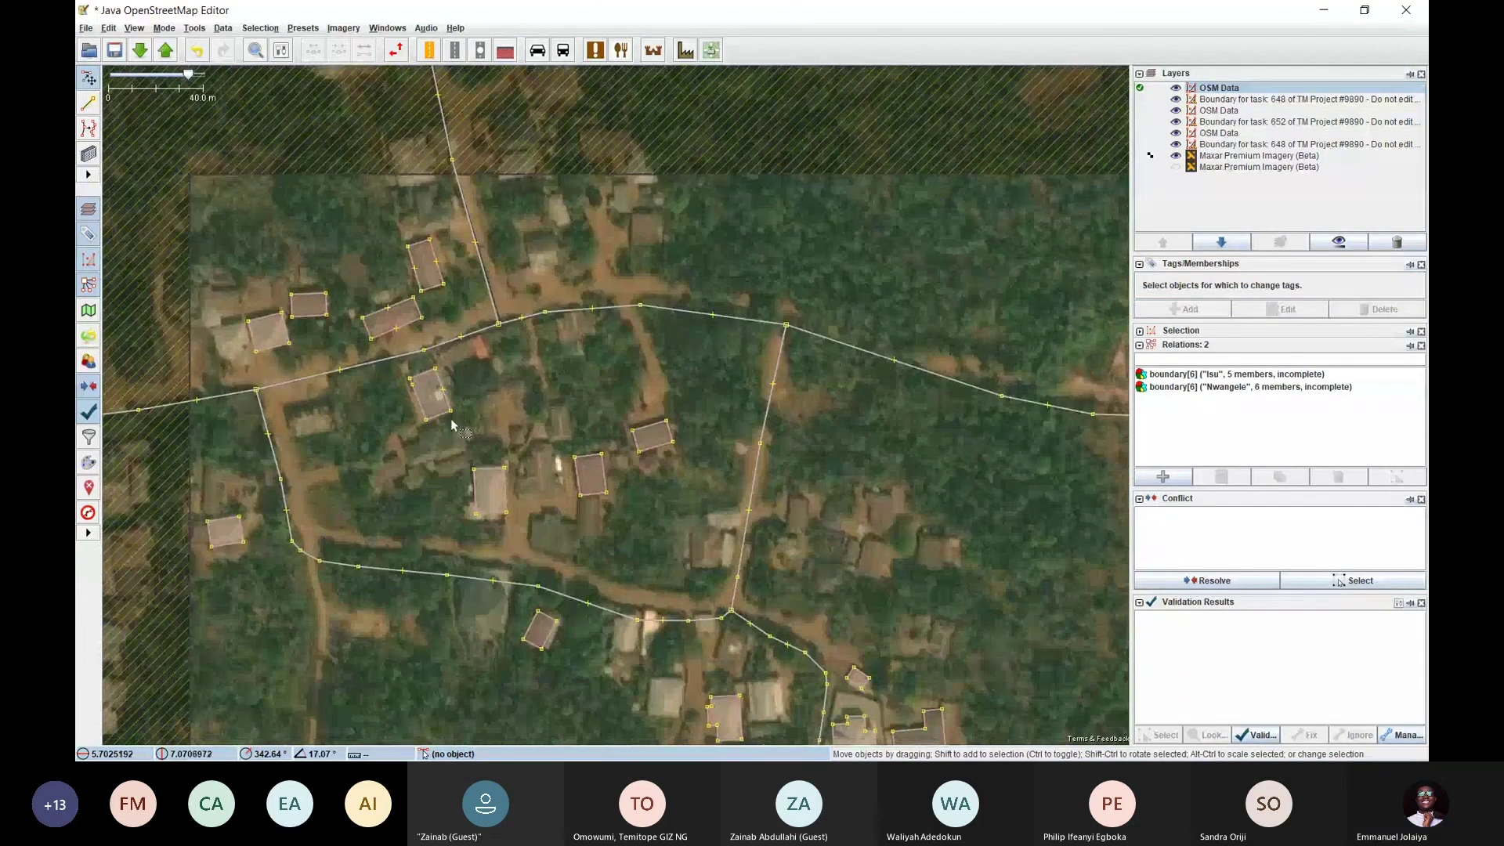
{"action": "scroll", "coordinate": [450, 418], "scroll_direction": "up", "scroll_amount": 2}
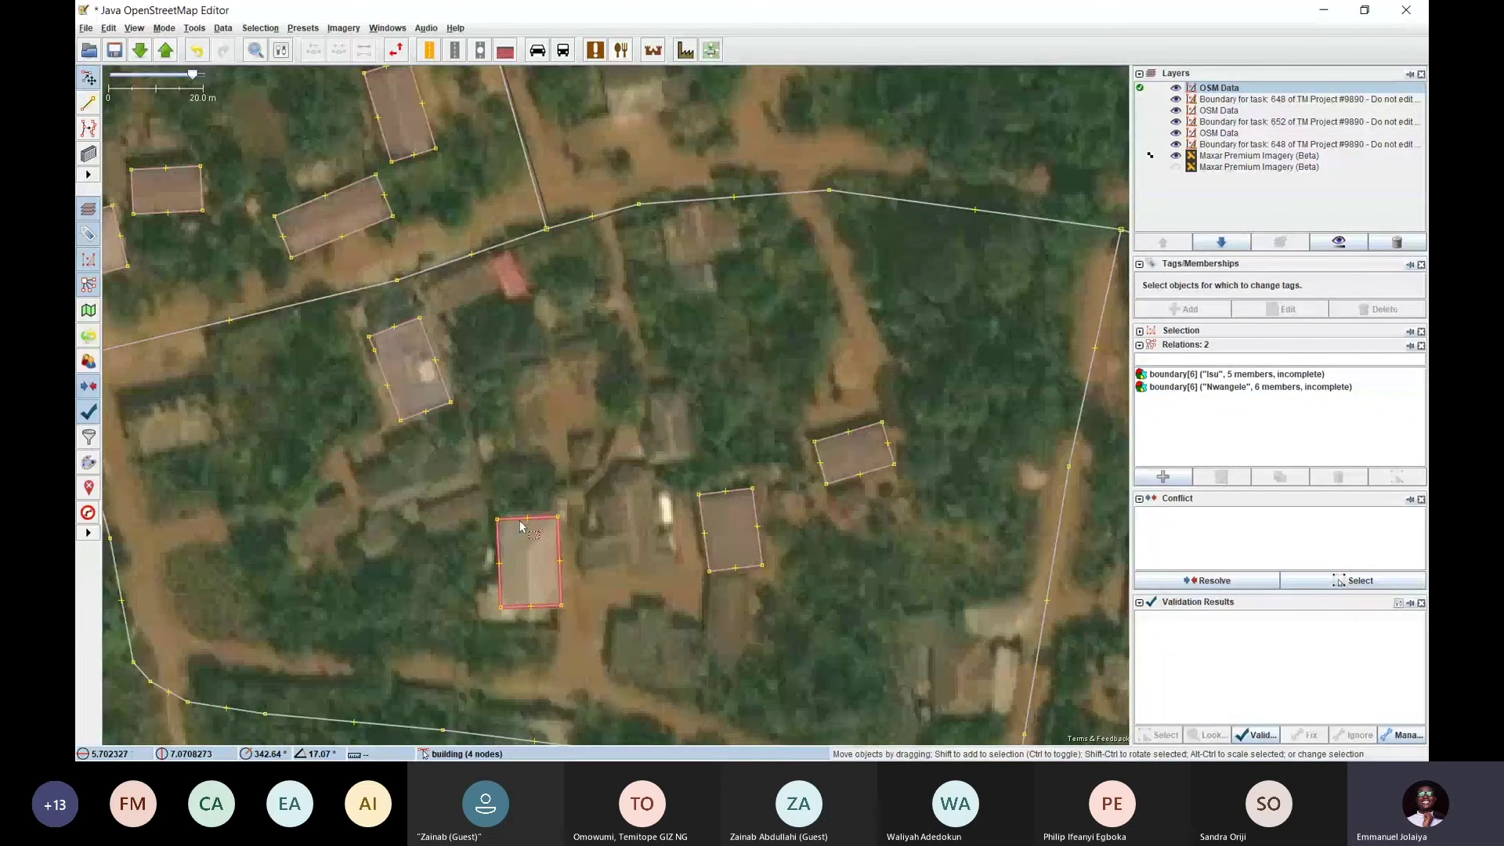
{"action": "left_click_drag", "start_coordinate": [790, 518], "coordinate": [694, 433]}
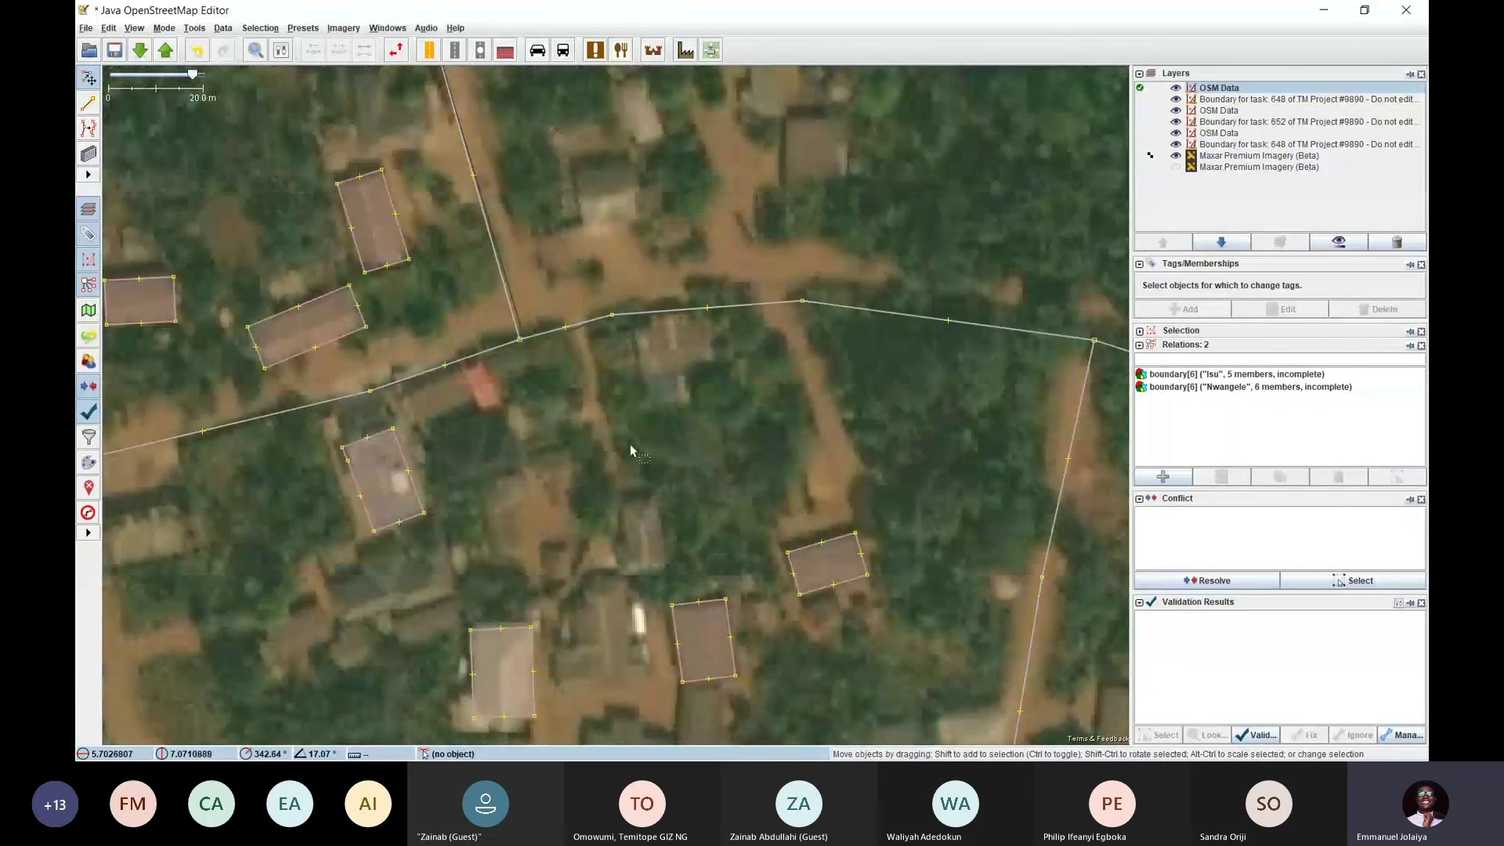
{"action": "left_click_drag", "start_coordinate": [565, 454], "coordinate": [550, 329]}
{"action": "left_click_drag", "start_coordinate": [528, 432], "coordinate": [517, 484]}
{"action": "scroll", "coordinate": [518, 484], "scroll_direction": "down", "scroll_amount": 4}
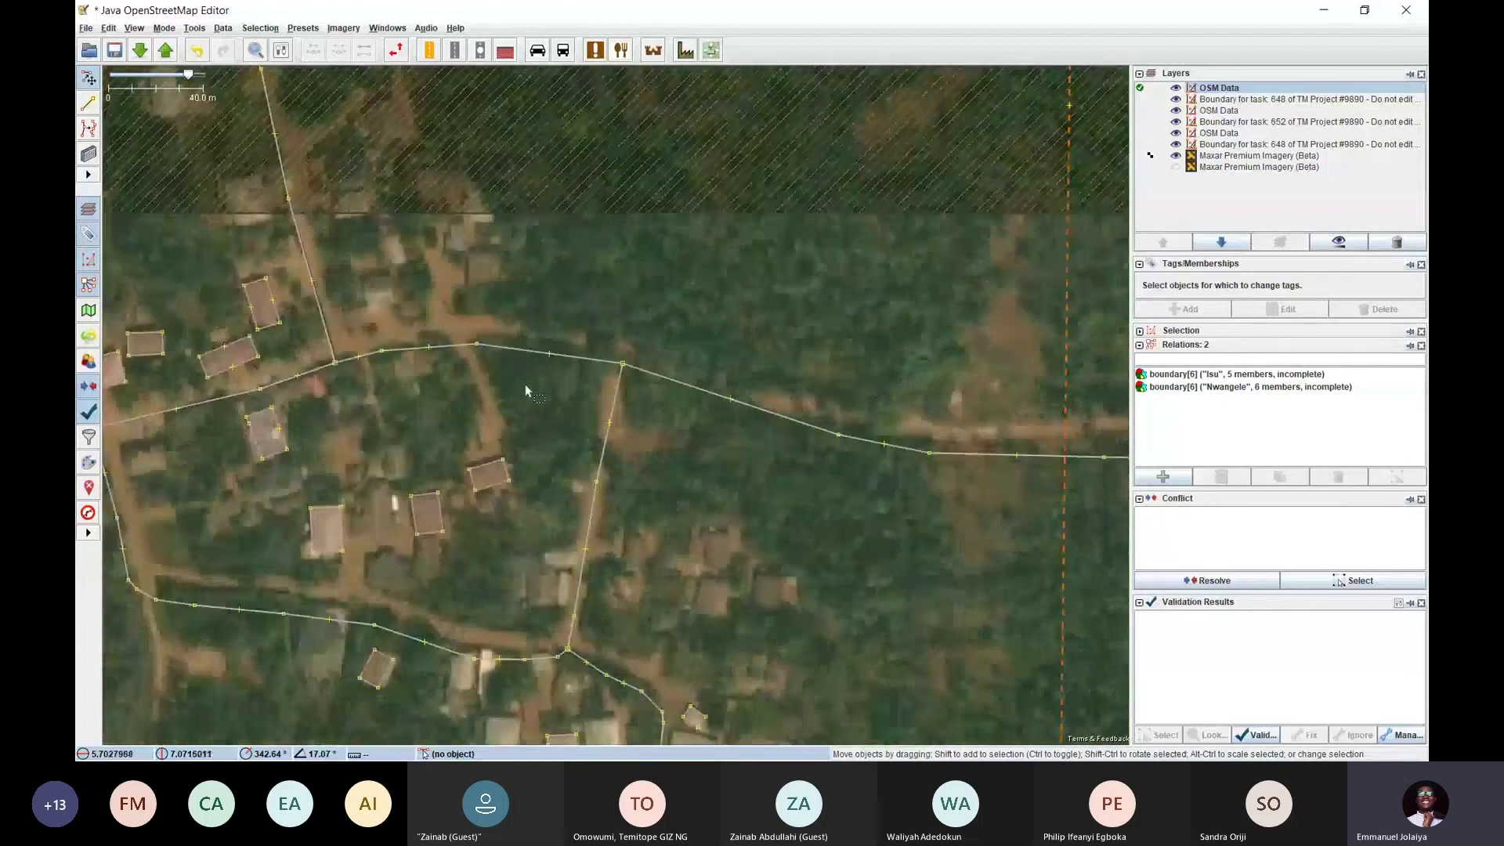
{"action": "left_click_drag", "start_coordinate": [407, 423], "coordinate": [503, 414]}
{"action": "scroll", "coordinate": [425, 330], "scroll_direction": "up", "scroll_amount": 3}
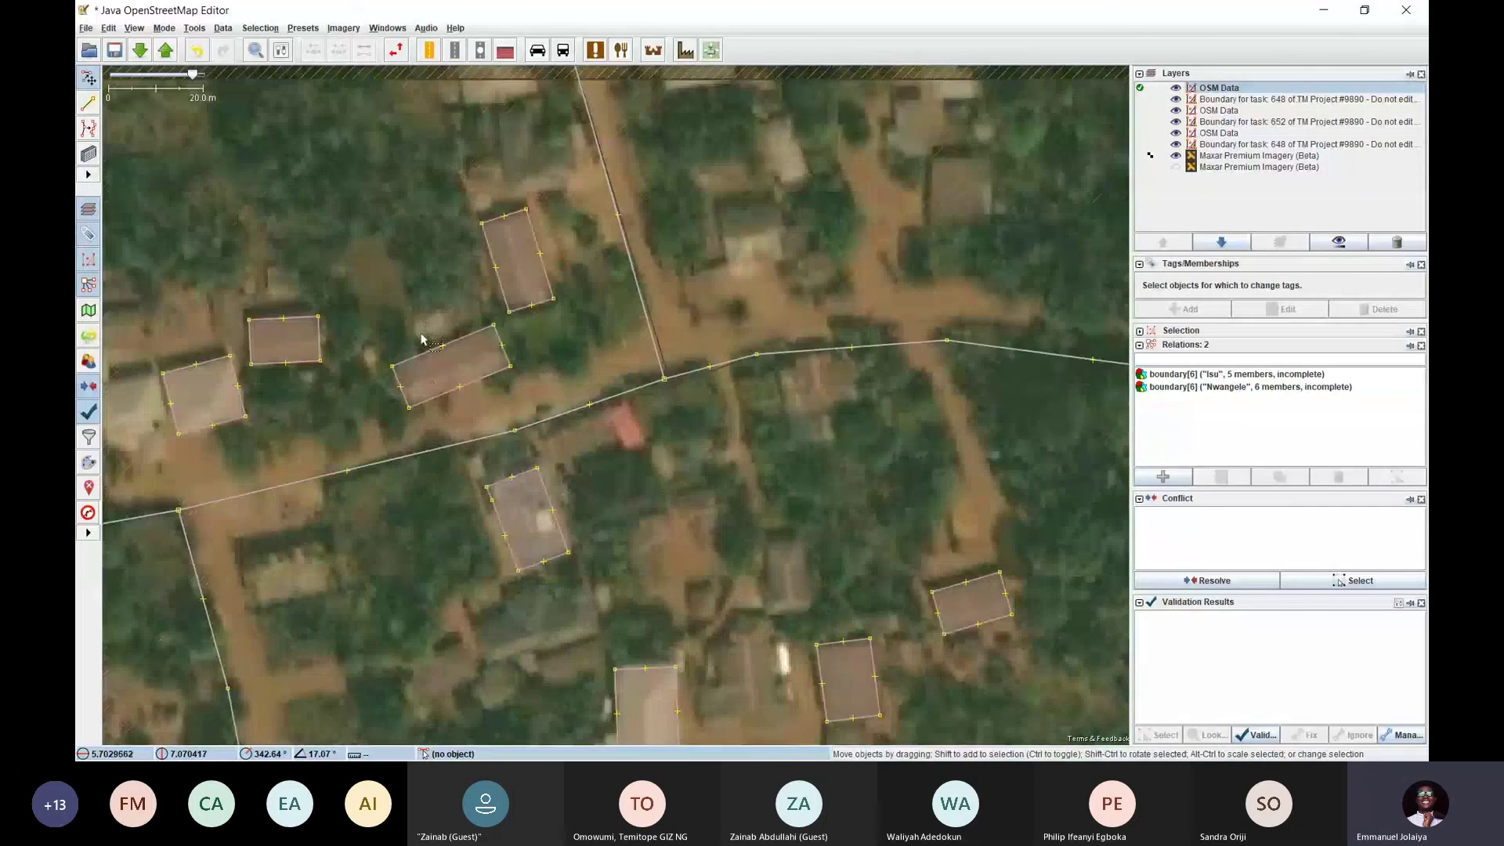
{"action": "scroll", "coordinate": [390, 288], "scroll_direction": "down", "scroll_amount": 3}
{"action": "left_click_drag", "start_coordinate": [439, 401], "coordinate": [481, 360]}
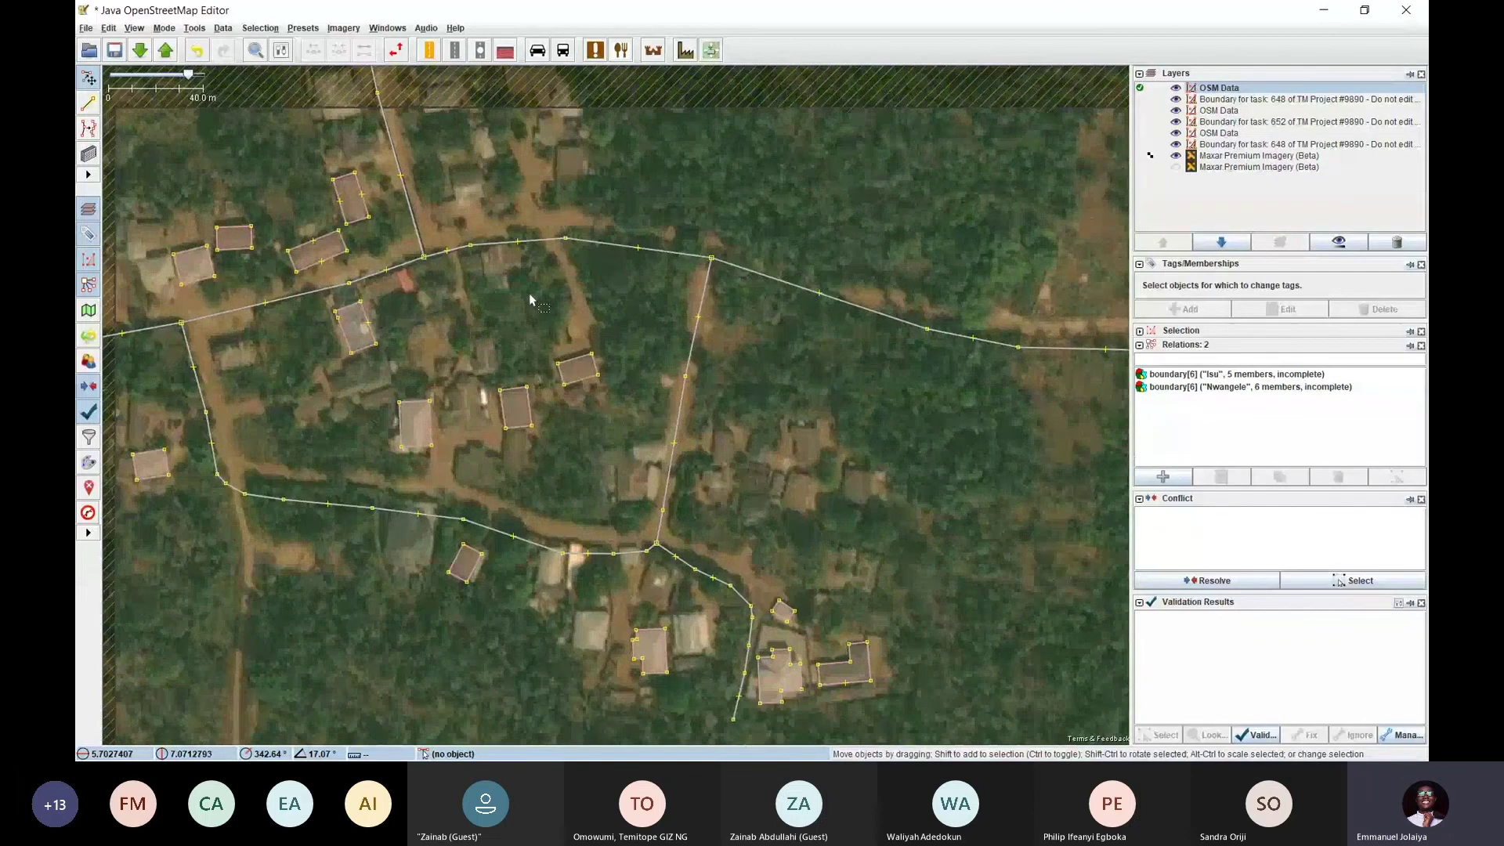
Survey the southern and western buildings, then start uploading the edits to OpenStreetMap
{"action": "left_click_drag", "start_coordinate": [529, 295], "coordinate": [411, 420]}
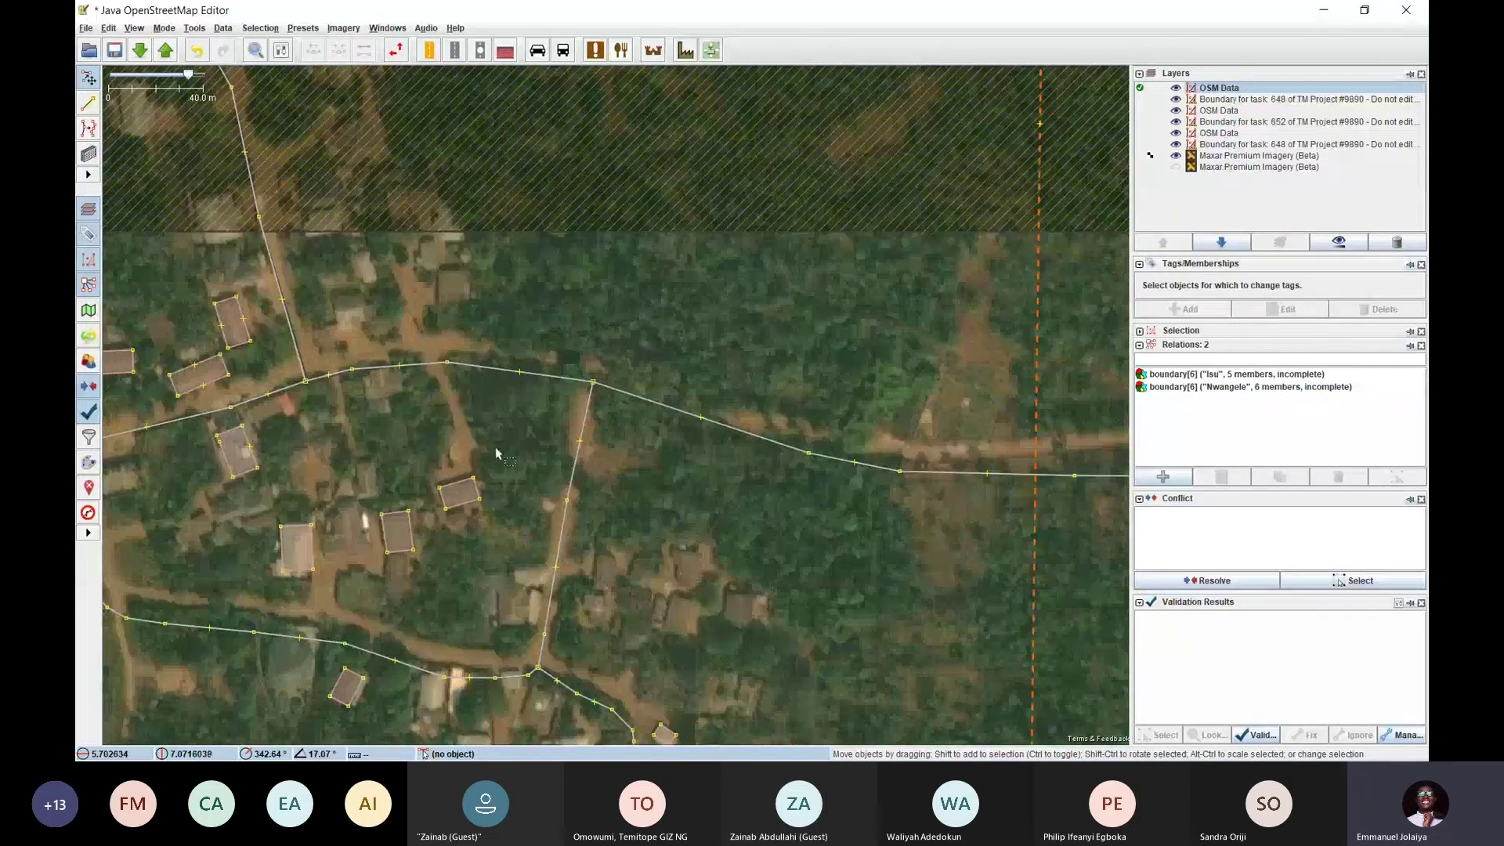
{"action": "left_click_drag", "start_coordinate": [495, 453], "coordinate": [509, 242]}
{"action": "left_click_drag", "start_coordinate": [748, 442], "coordinate": [741, 341]}
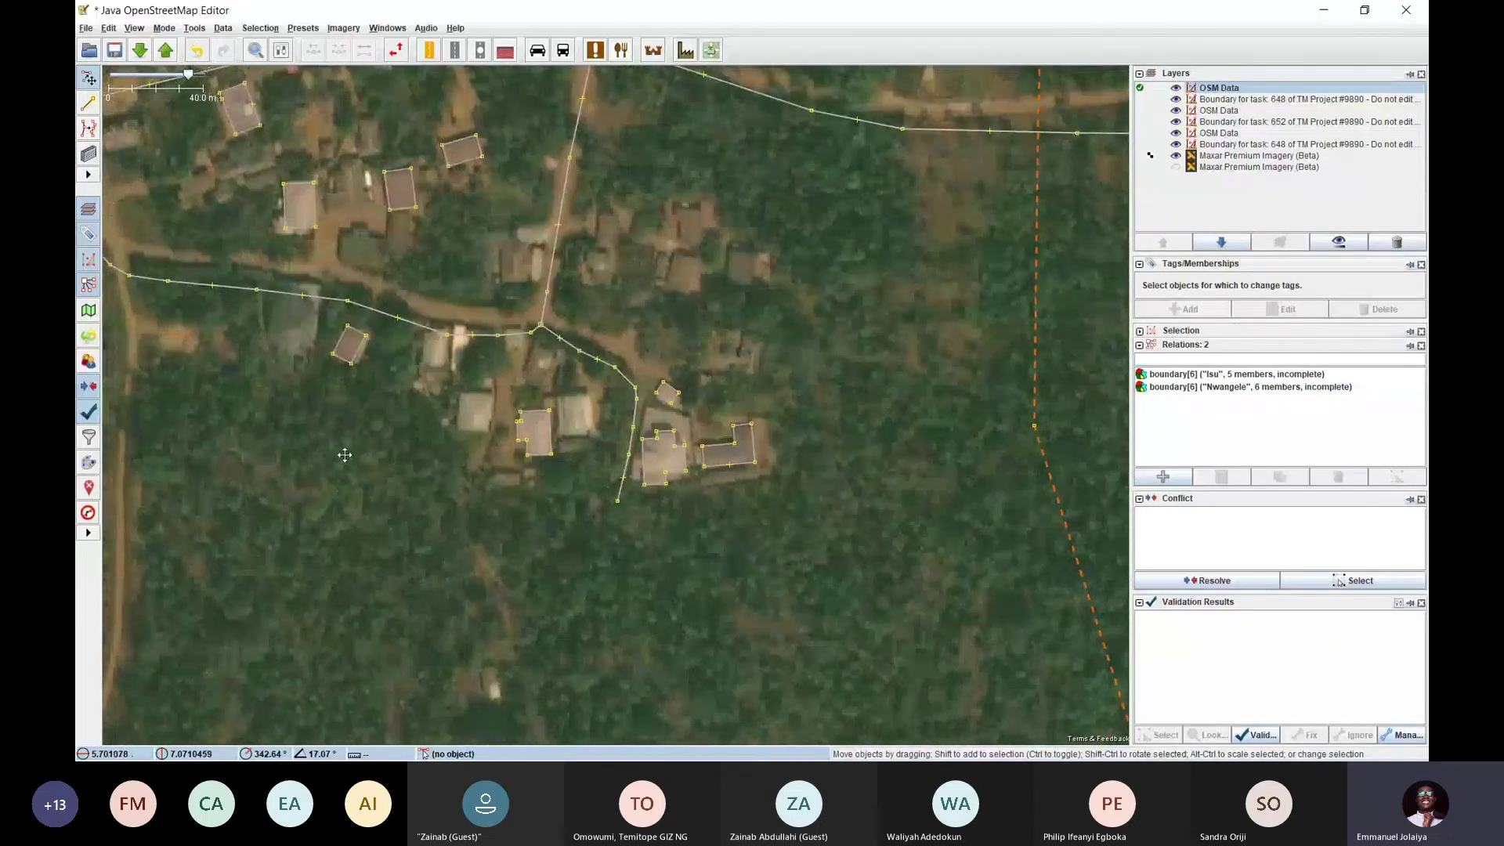
{"action": "left_click_drag", "start_coordinate": [345, 454], "coordinate": [498, 459]}
{"action": "left_click_drag", "start_coordinate": [211, 305], "coordinate": [382, 468]}
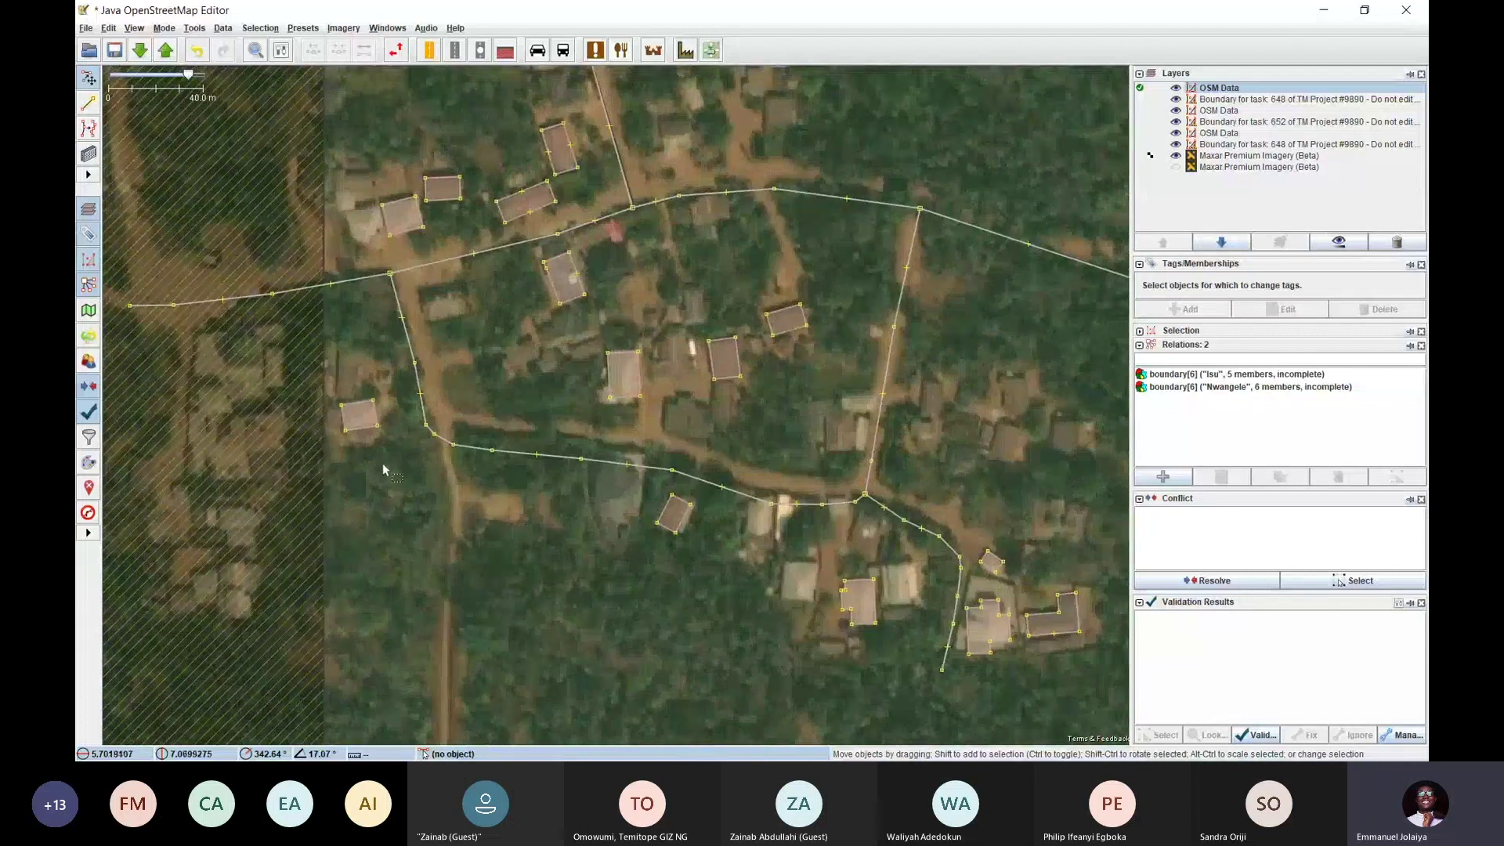
{"action": "left_click_drag", "start_coordinate": [575, 361], "coordinate": [467, 445]}
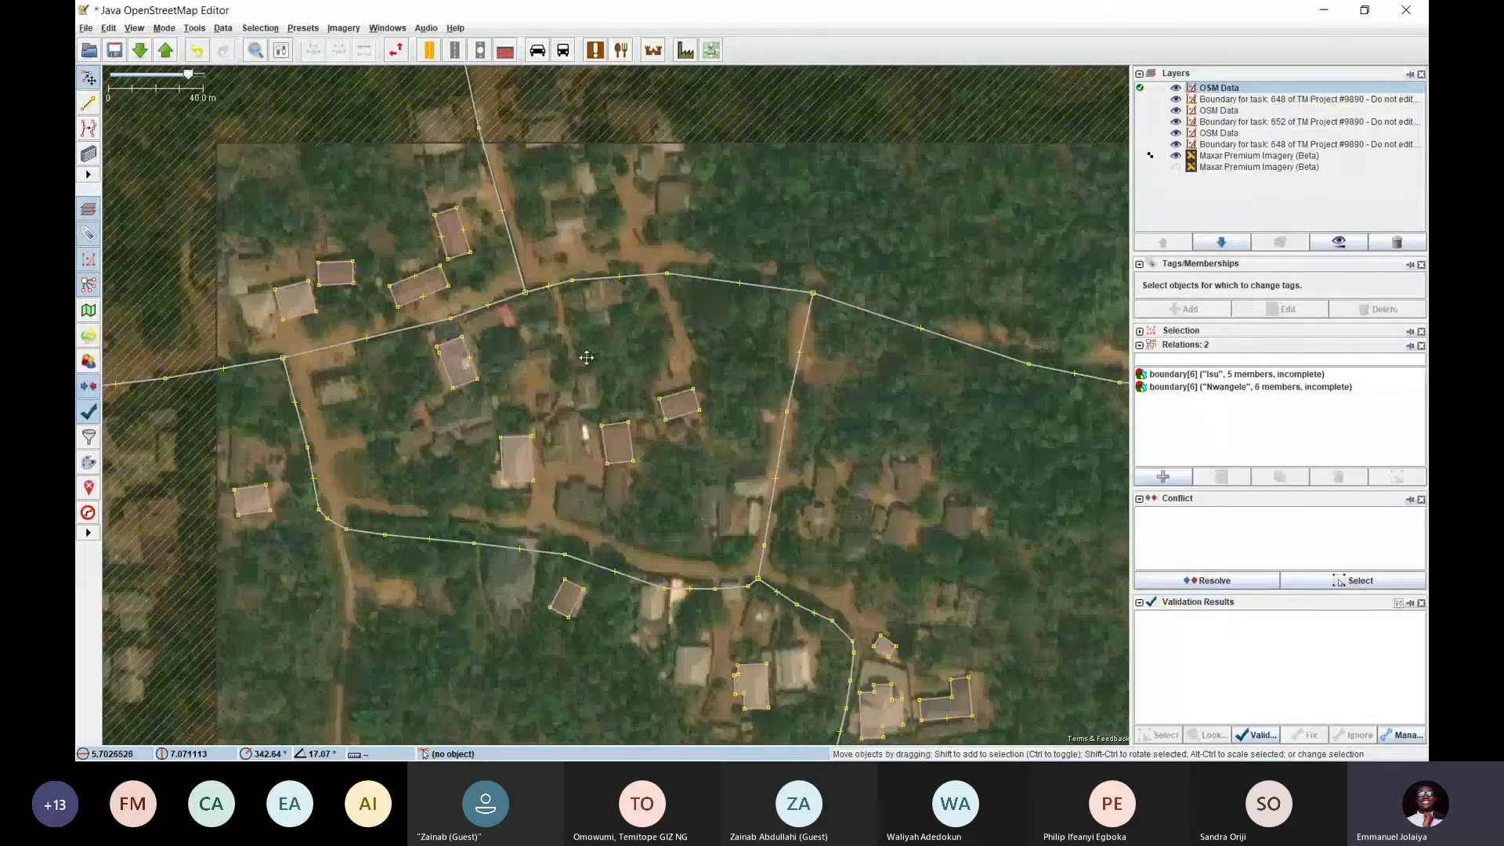
{"action": "left_click_drag", "start_coordinate": [650, 219], "coordinate": [570, 345]}
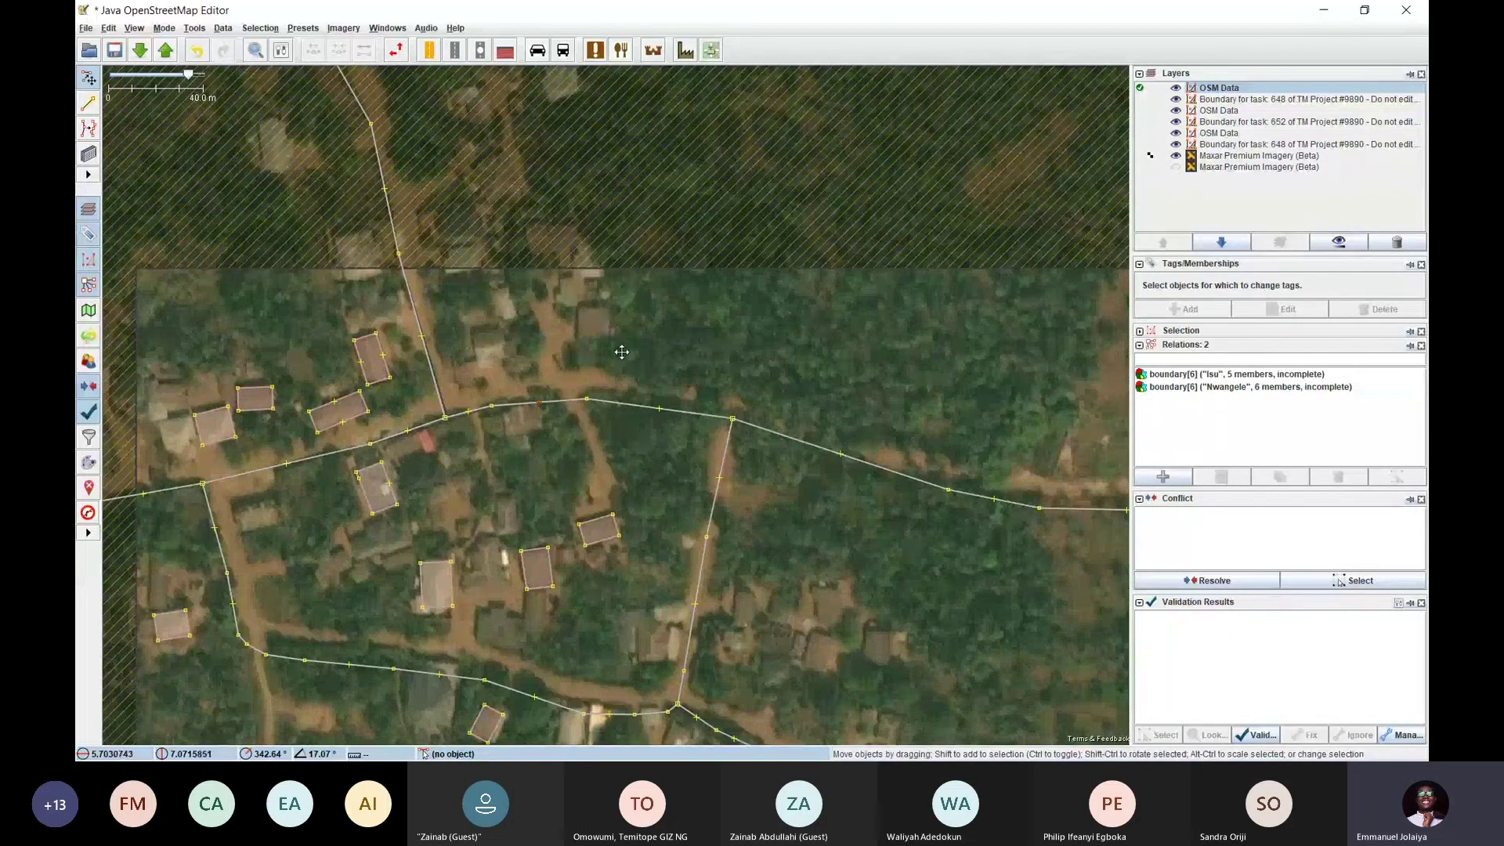
{"action": "left_click_drag", "start_coordinate": [799, 573], "coordinate": [509, 342]}
{"action": "left_click_drag", "start_coordinate": [597, 438], "coordinate": [873, 509]}
{"action": "left_click_drag", "start_coordinate": [457, 318], "coordinate": [531, 429]}
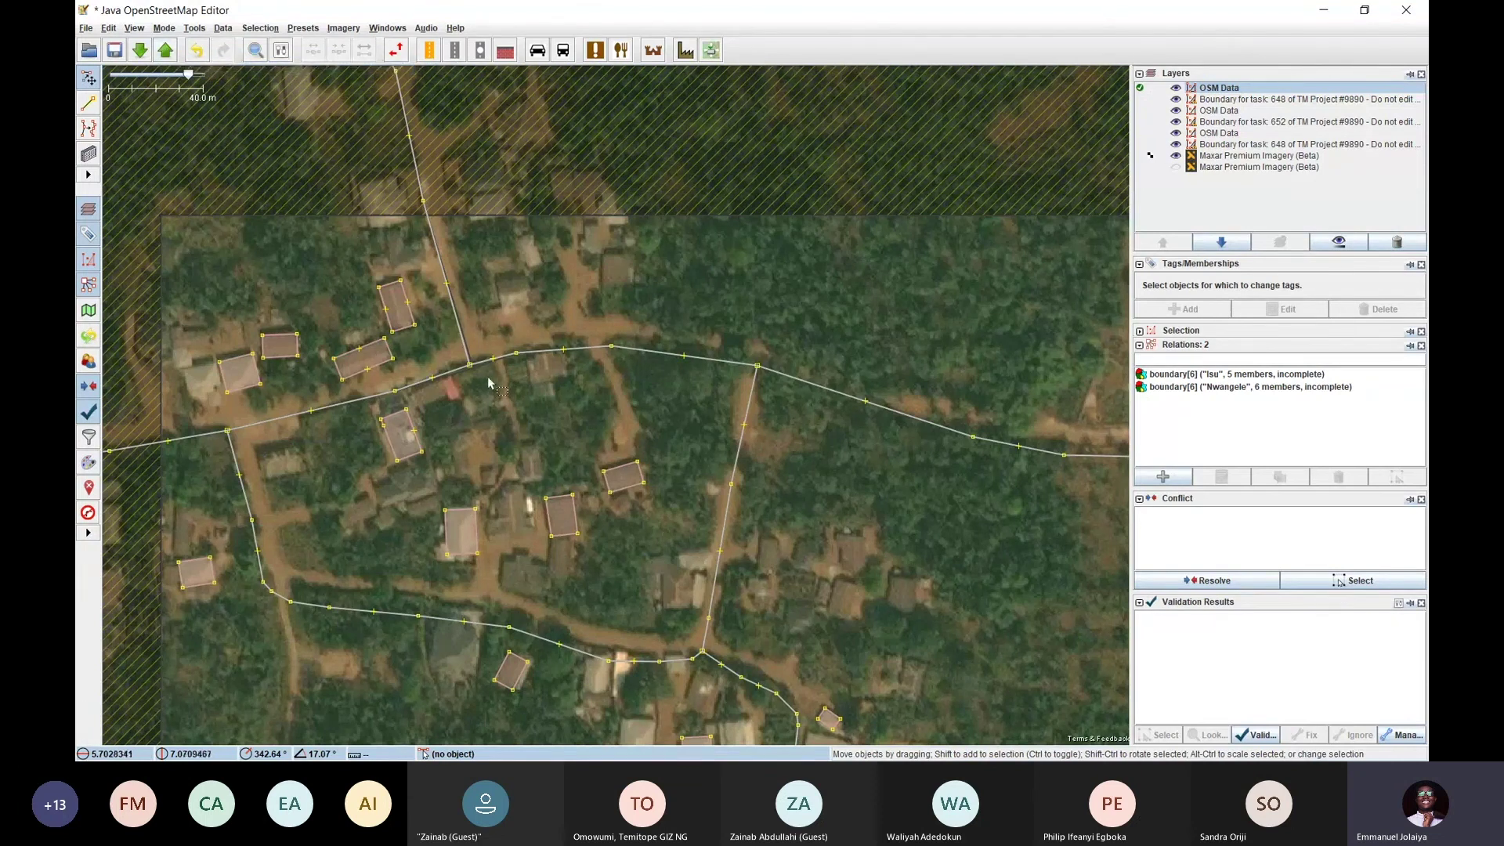
{"action": "left_click_drag", "start_coordinate": [481, 414], "coordinate": [435, 304]}
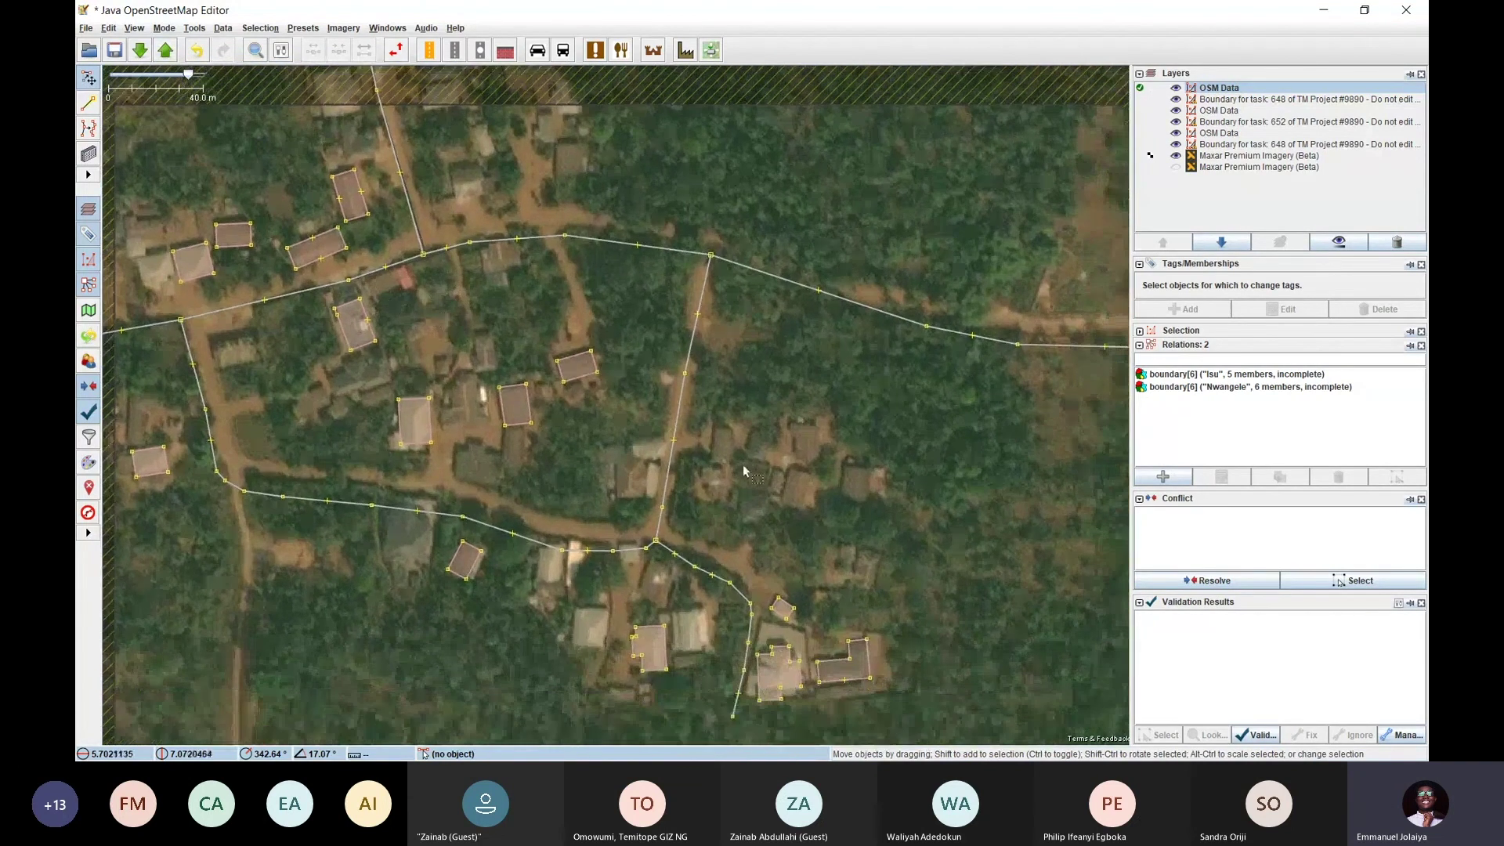
{"action": "mouse_move", "coordinate": [752, 474]}
{"action": "left_mouse_down"}
{"action": "mouse_move", "coordinate": [719, 387]}
{"action": "mouse_move", "coordinate": [737, 464]}
{"action": "left_mouse_up"}
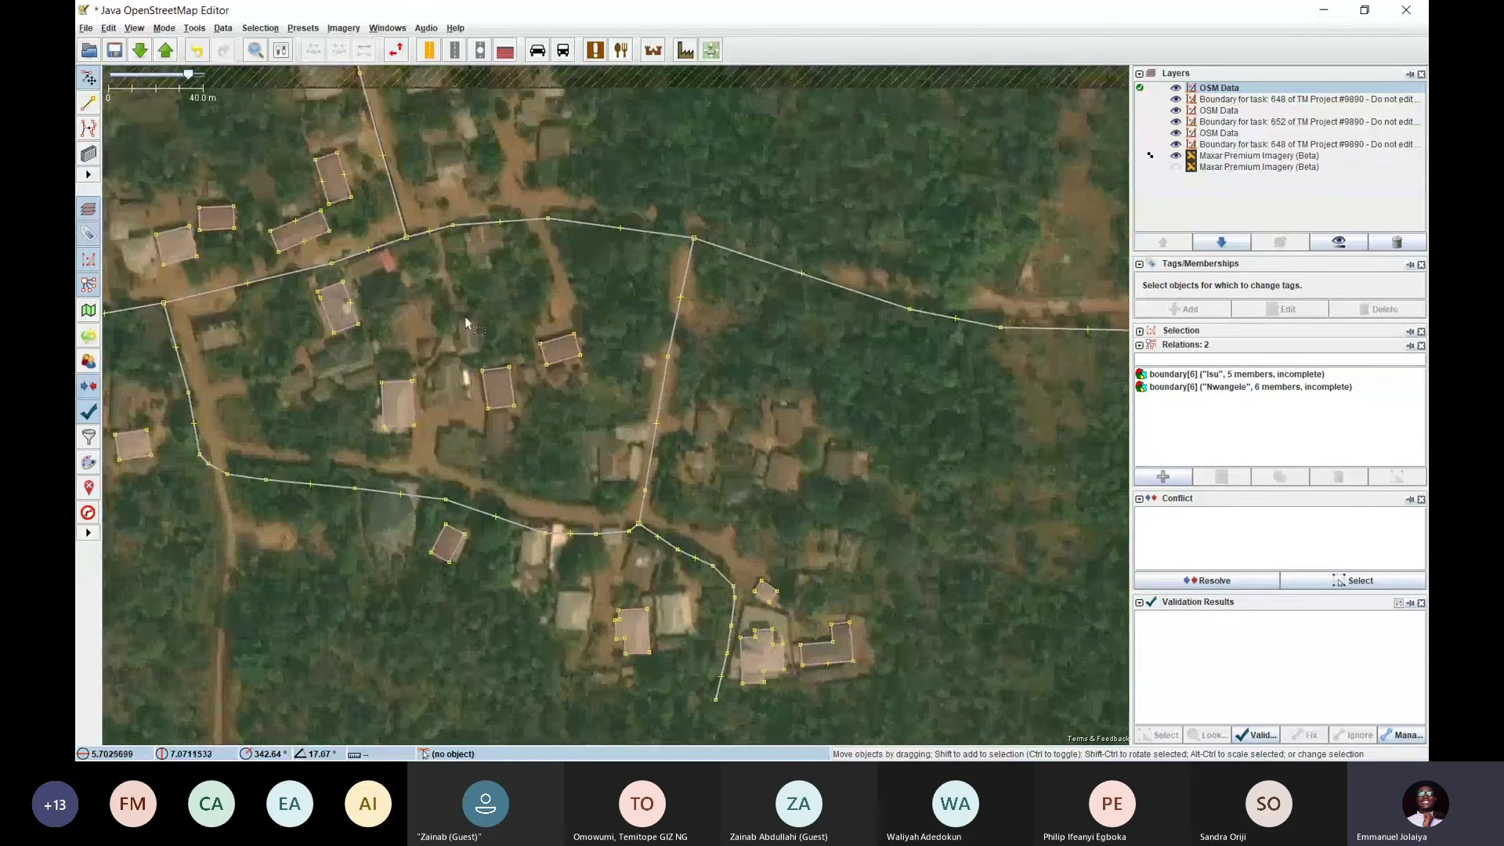
{"action": "left_click", "coordinate": [166, 52]}
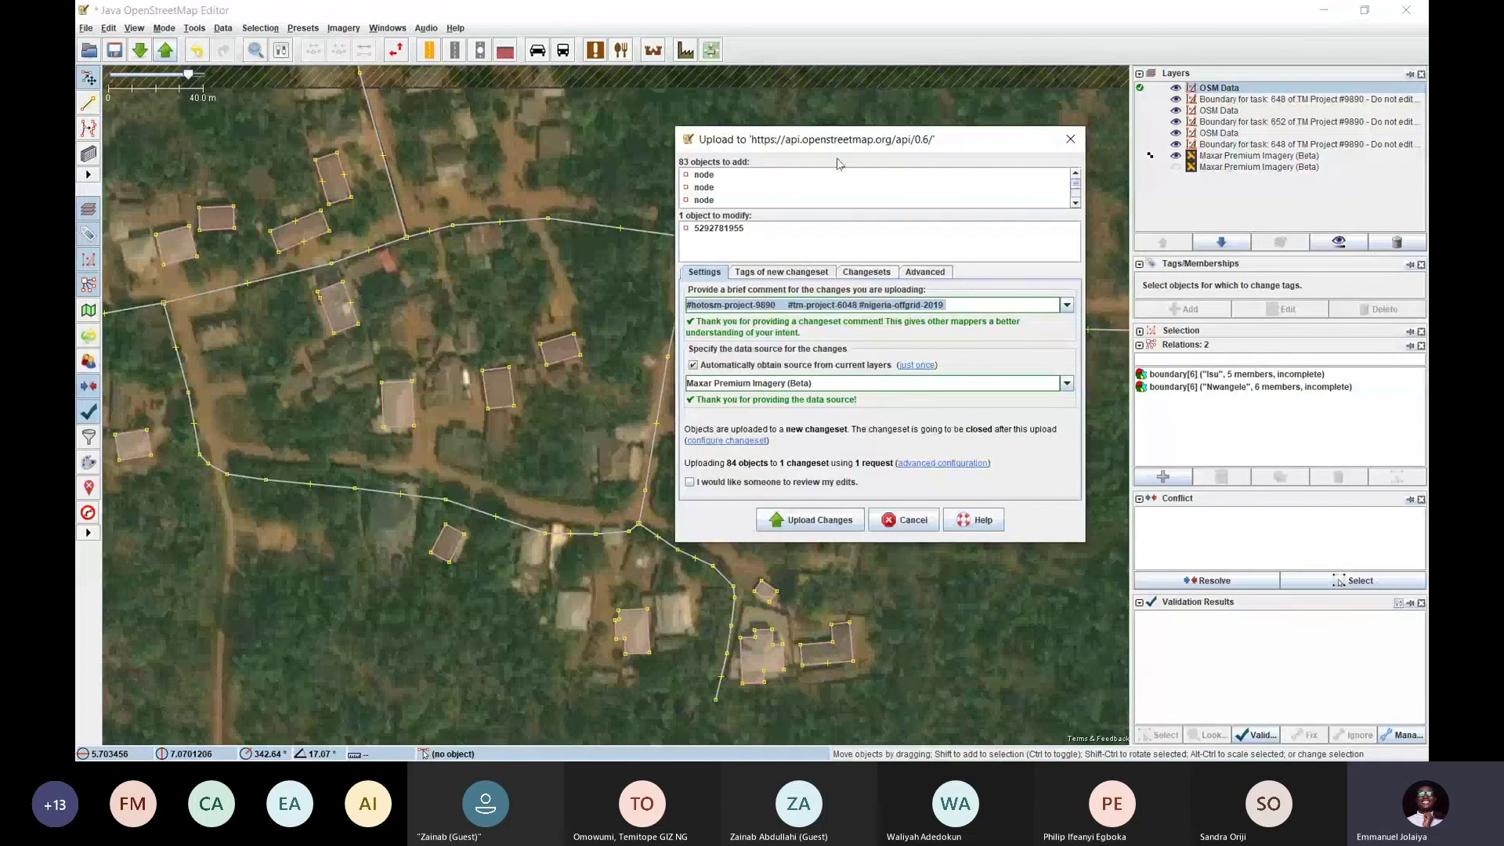
Review the #hotosm-project-9890 changeset comment, uncheck automatic source from layers, then cancel
{"action": "left_click_drag", "start_coordinate": [955, 149], "coordinate": [711, 166]}
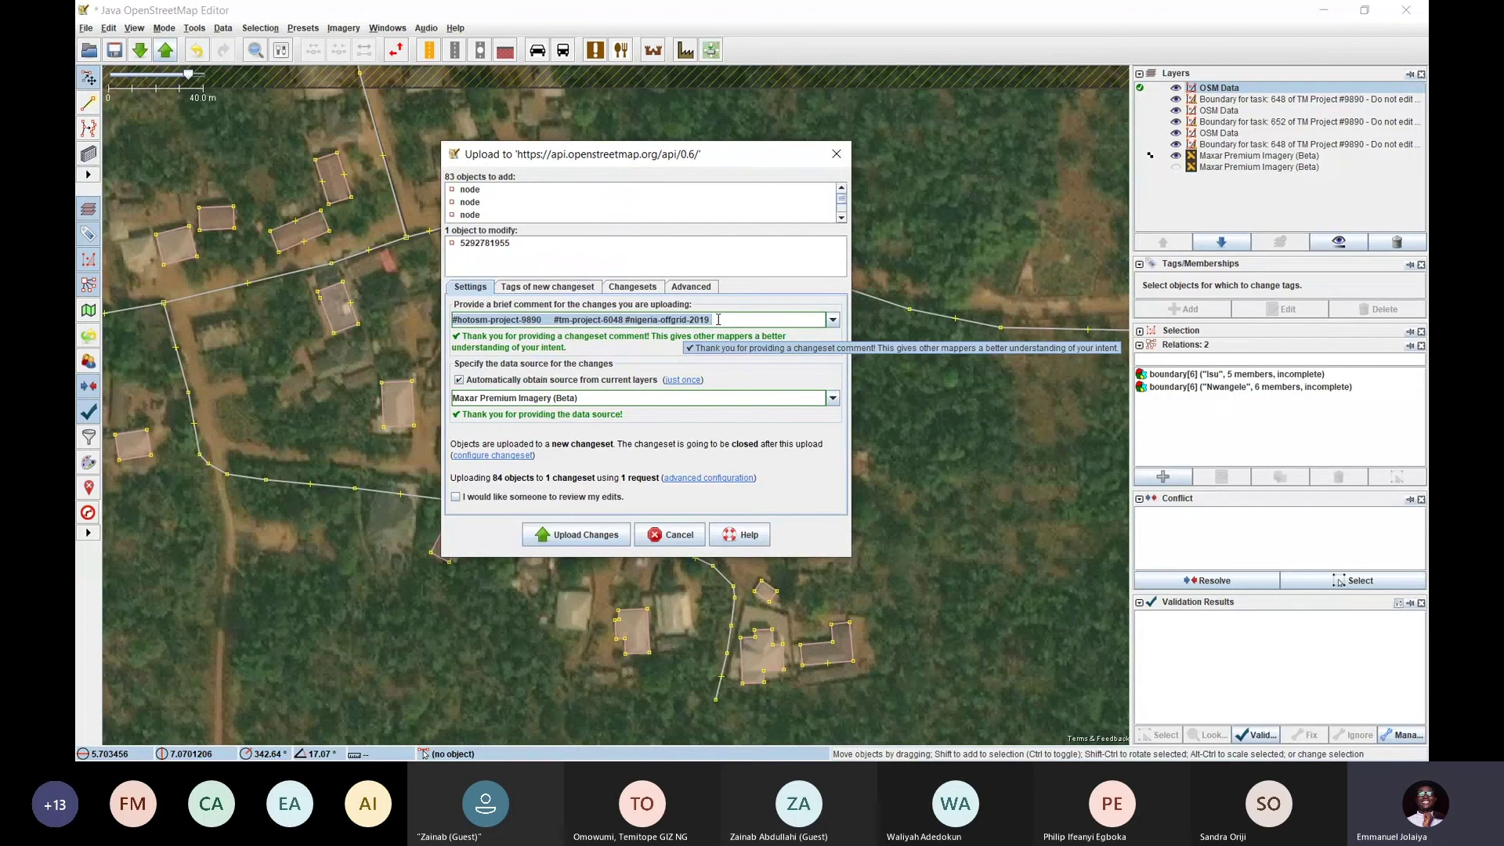
{"action": "left_click", "coordinate": [717, 319]}
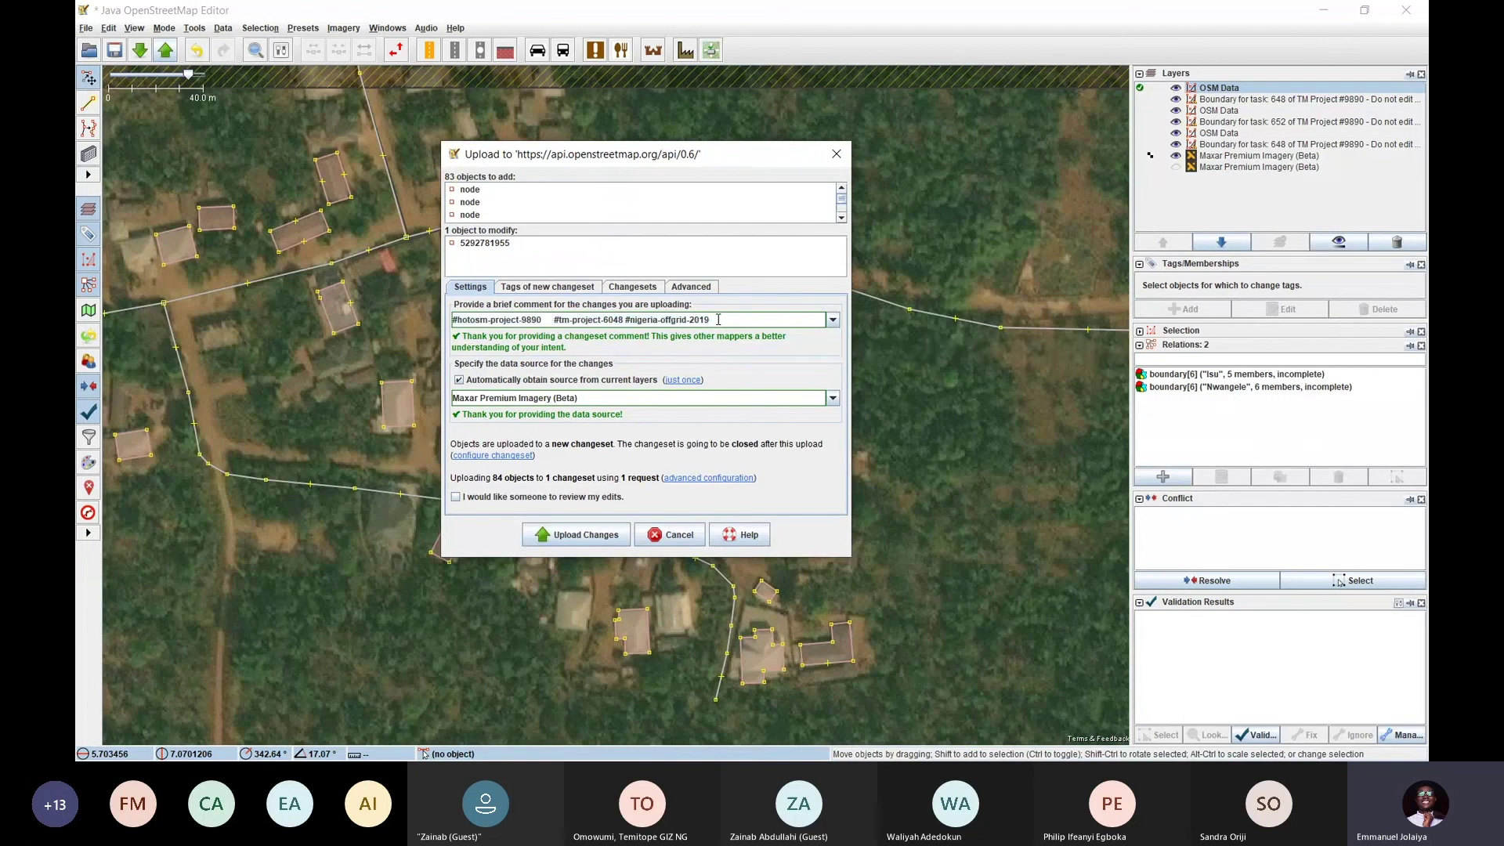
{"action": "mouse_move", "coordinate": [717, 320]}
{"action": "left_mouse_down"}
{"action": "mouse_move", "coordinate": [459, 318]}
{"action": "mouse_move", "coordinate": [692, 329]}
{"action": "left_mouse_up"}
{"action": "left_click", "coordinate": [713, 321]}
{"action": "left_click_drag", "start_coordinate": [720, 321], "coordinate": [452, 319]}
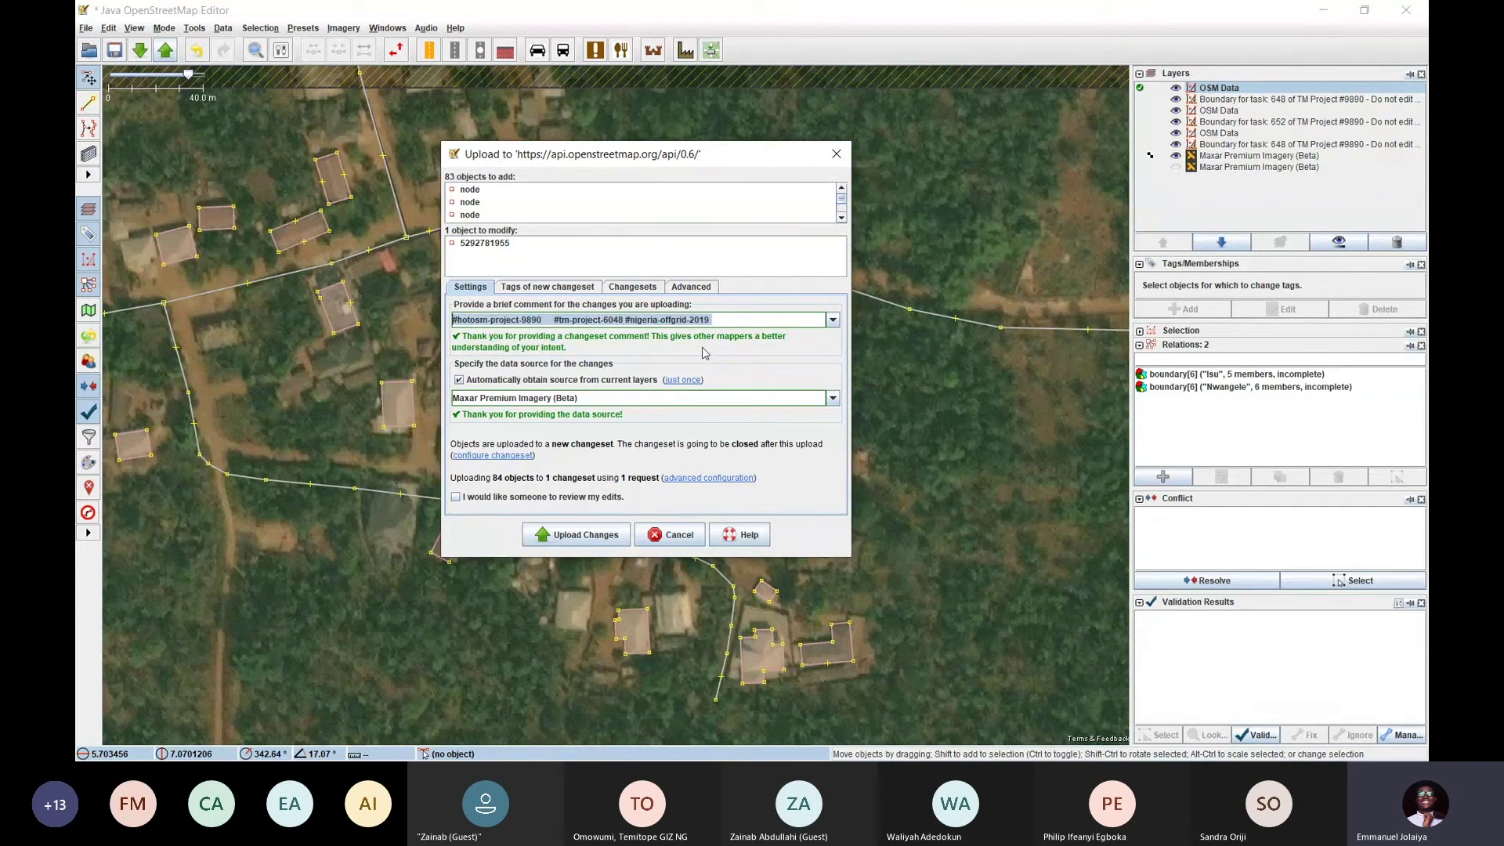
{"action": "left_click", "coordinate": [460, 382]}
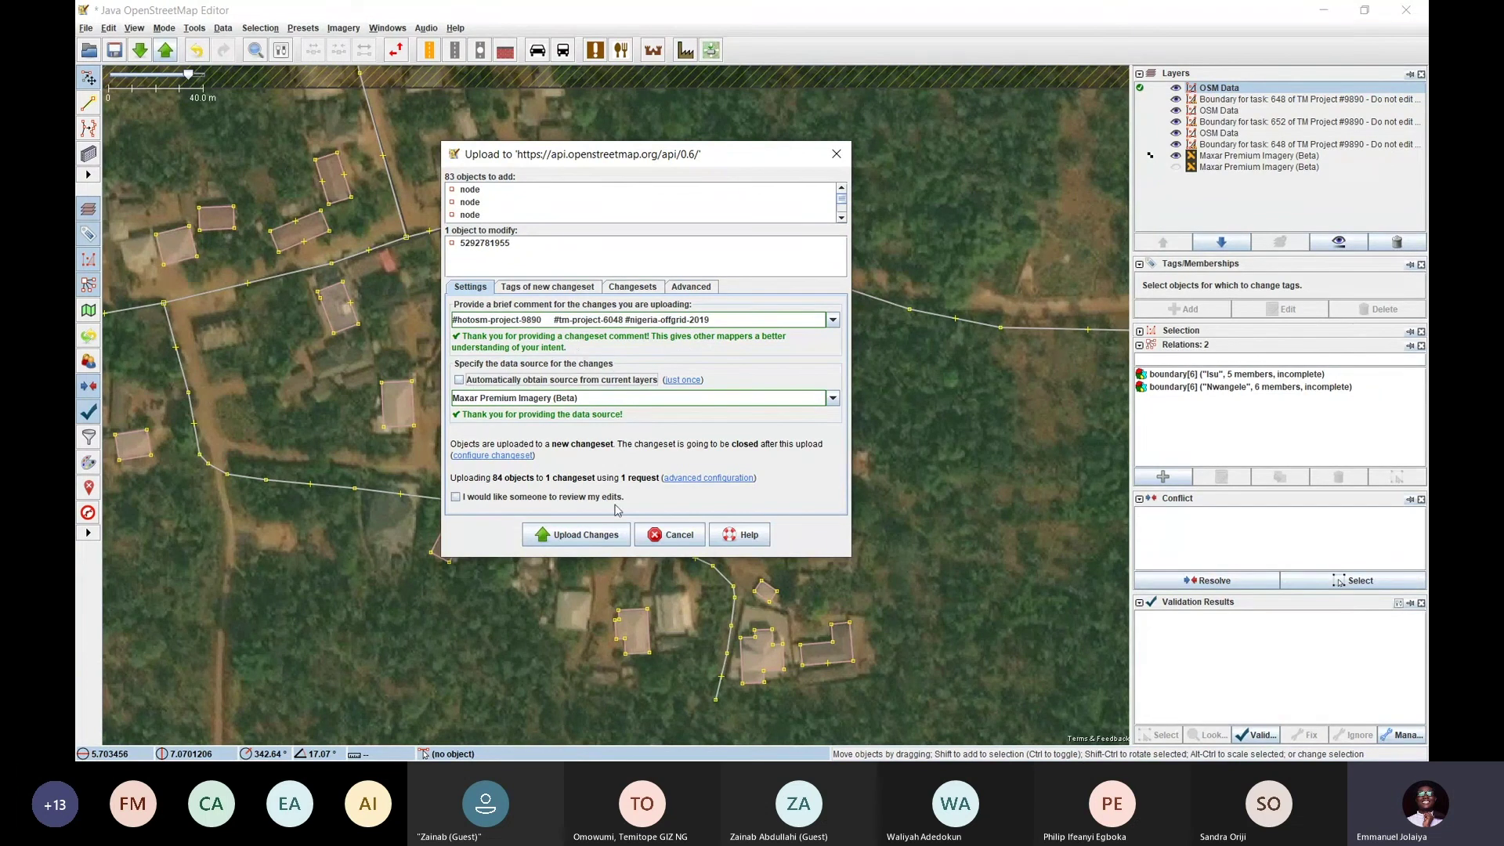
{"action": "left_click", "coordinate": [668, 535]}
Reopen the upload, restore the automatic Maxar source, and upload all 84 objects in one changeset
{"action": "left_click", "coordinate": [165, 52]}
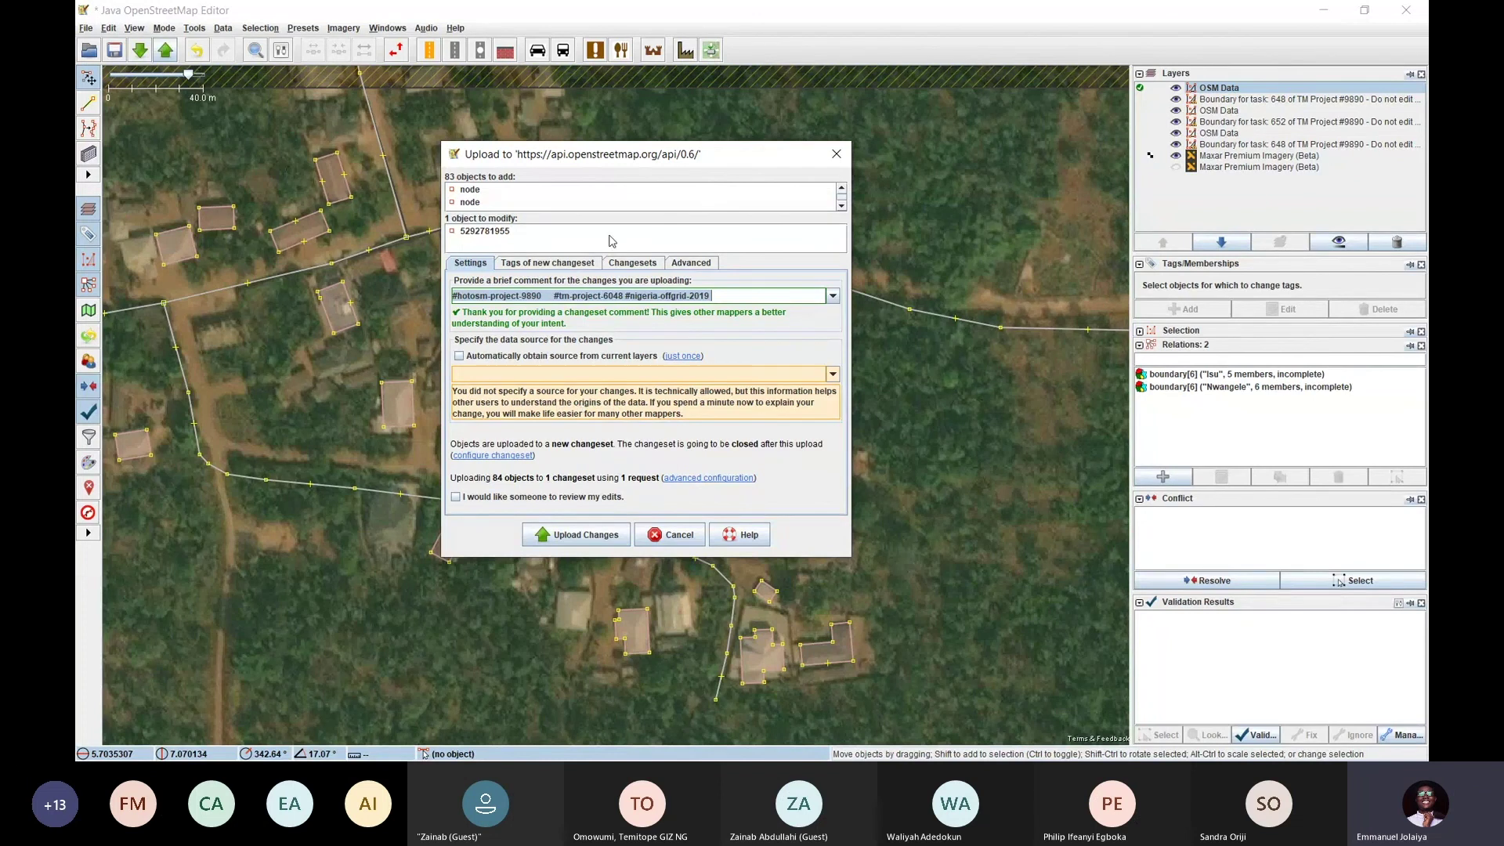
{"action": "left_click_drag", "start_coordinate": [666, 159], "coordinate": [789, 161]}
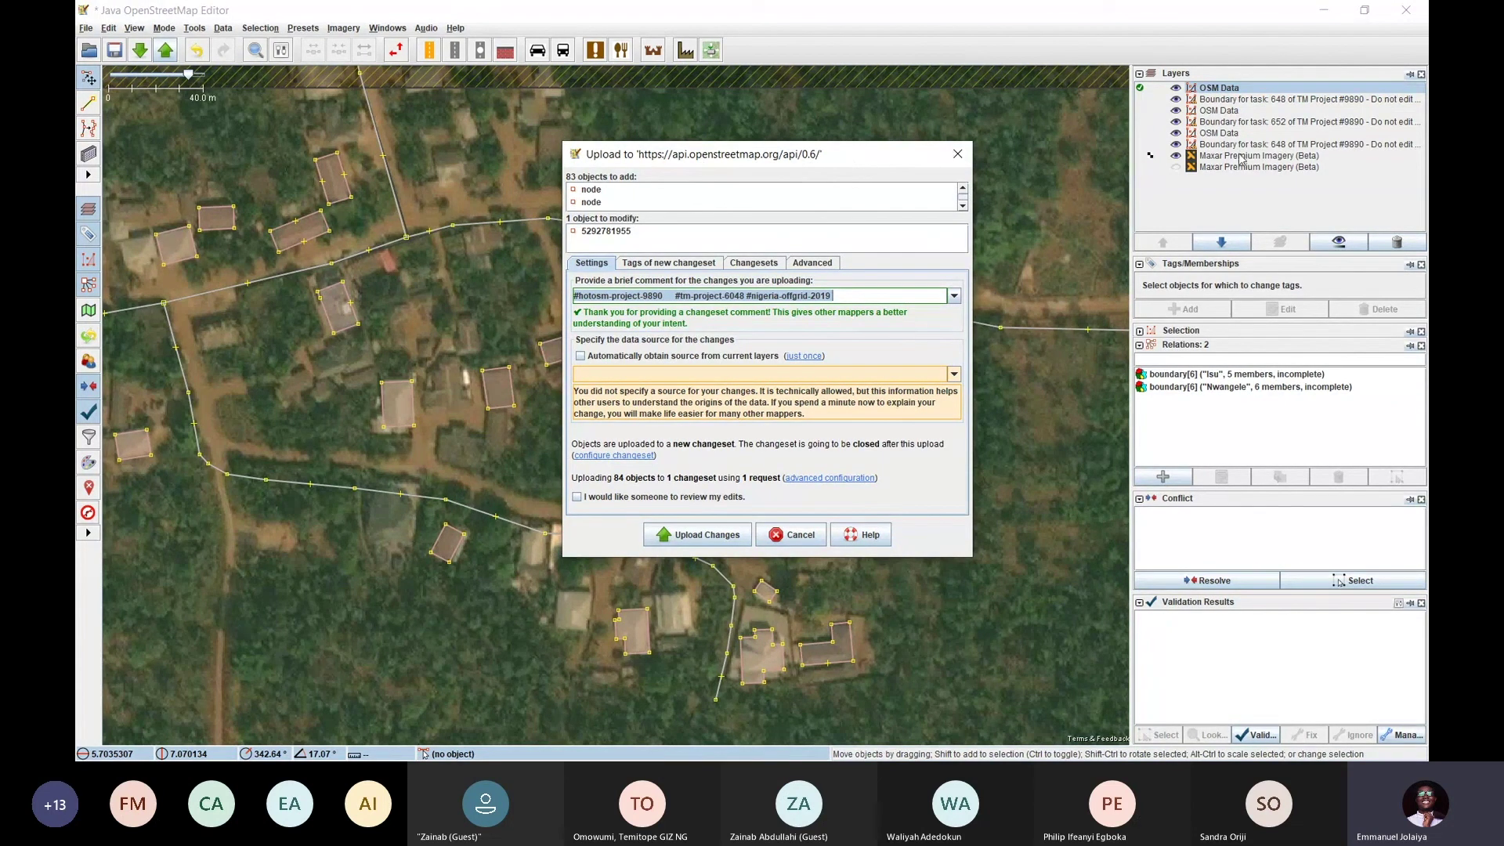
{"action": "mouse_move", "coordinate": [847, 163]}
{"action": "left_mouse_down"}
{"action": "mouse_move", "coordinate": [839, 138]}
{"action": "mouse_move", "coordinate": [851, 153]}
{"action": "left_mouse_up"}
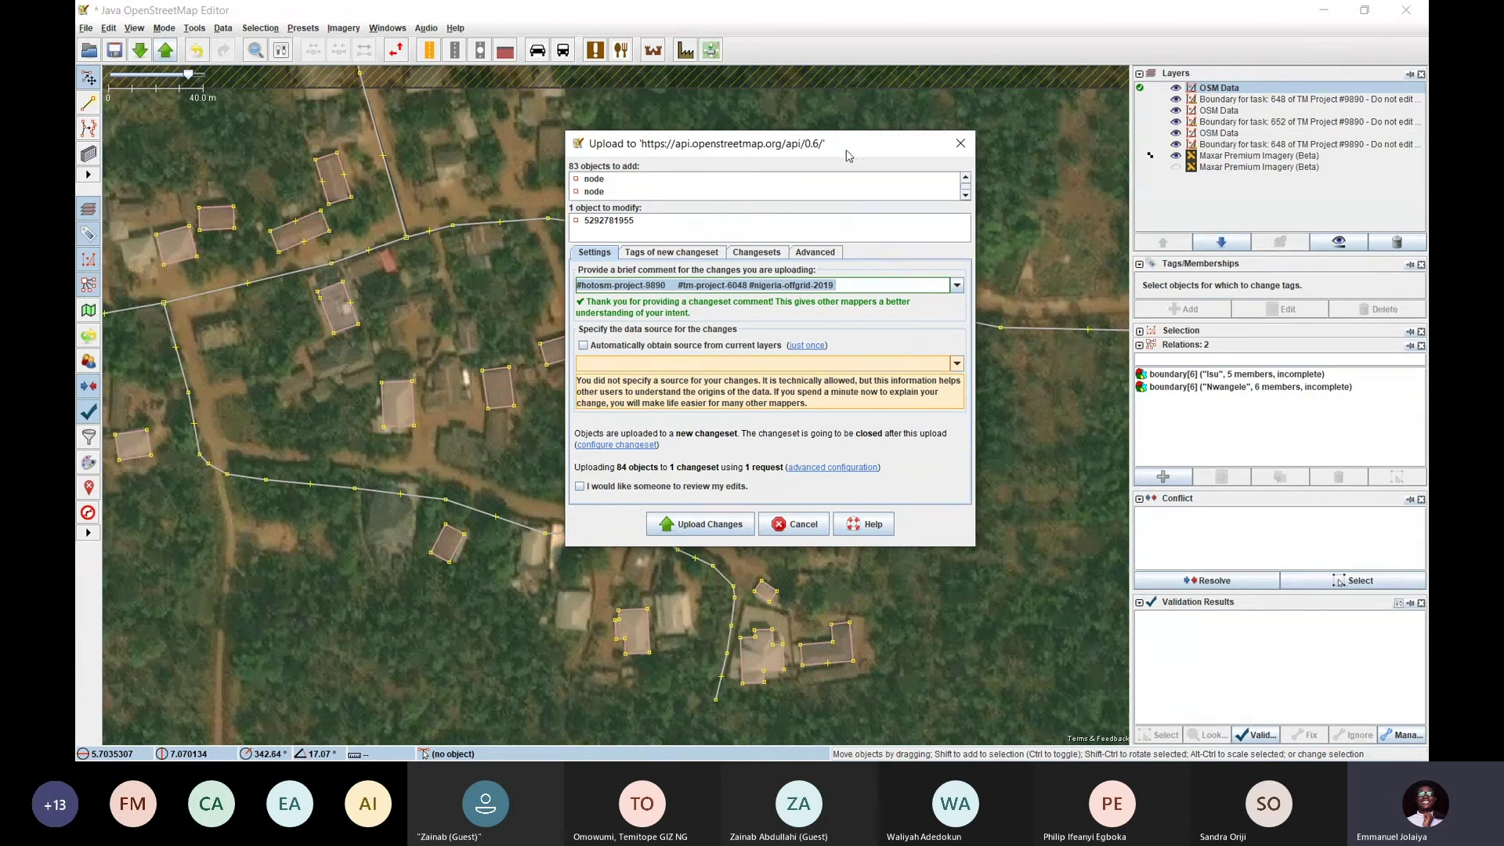
{"action": "mouse_move", "coordinate": [807, 134]}
{"action": "left_mouse_down"}
{"action": "mouse_move", "coordinate": [690, 132]}
{"action": "mouse_move", "coordinate": [802, 123]}
{"action": "left_mouse_up"}
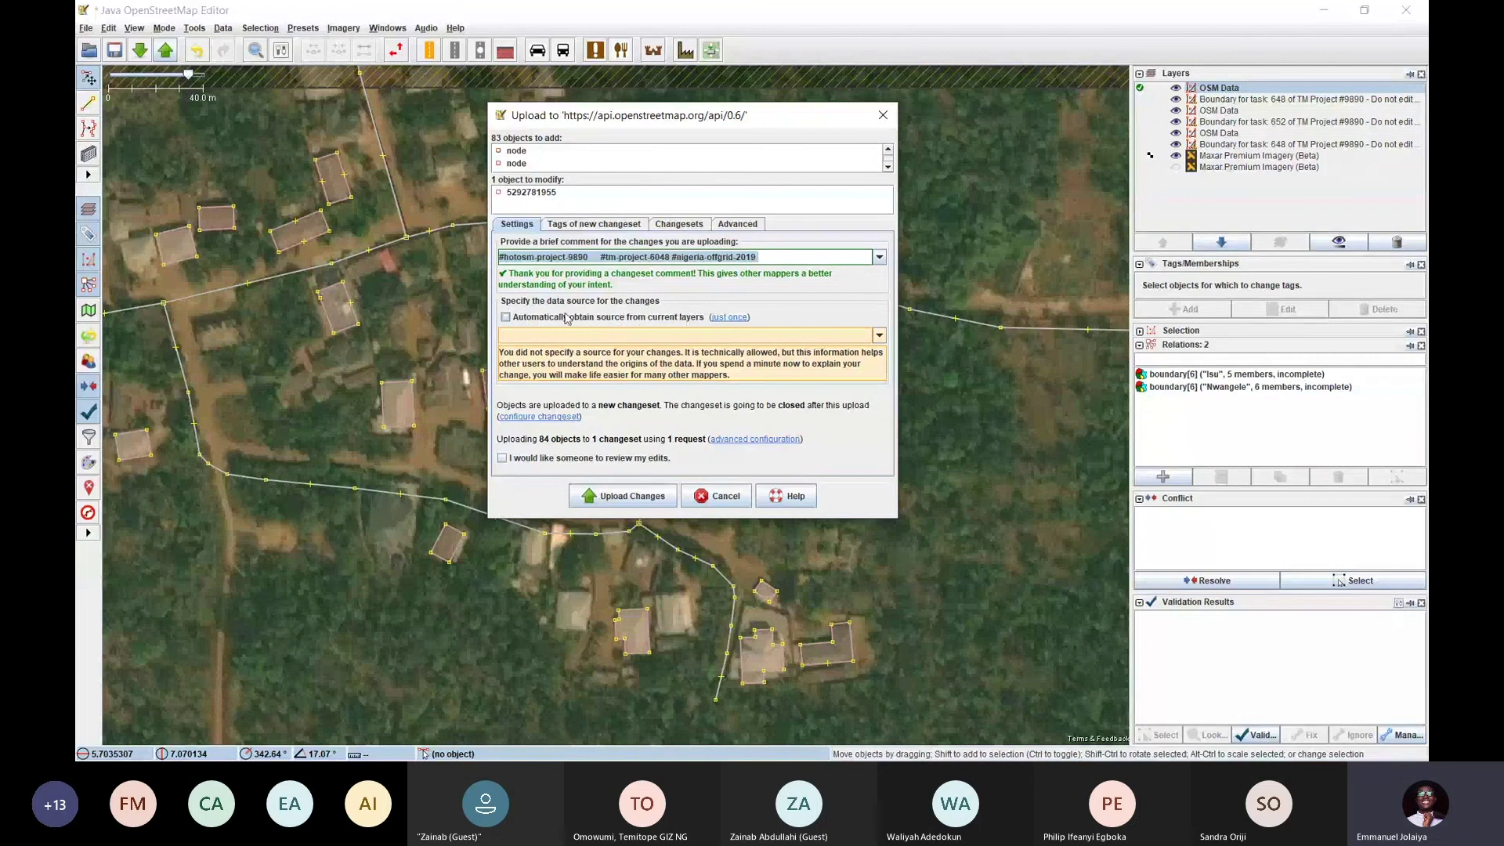
{"action": "left_click", "coordinate": [506, 318]}
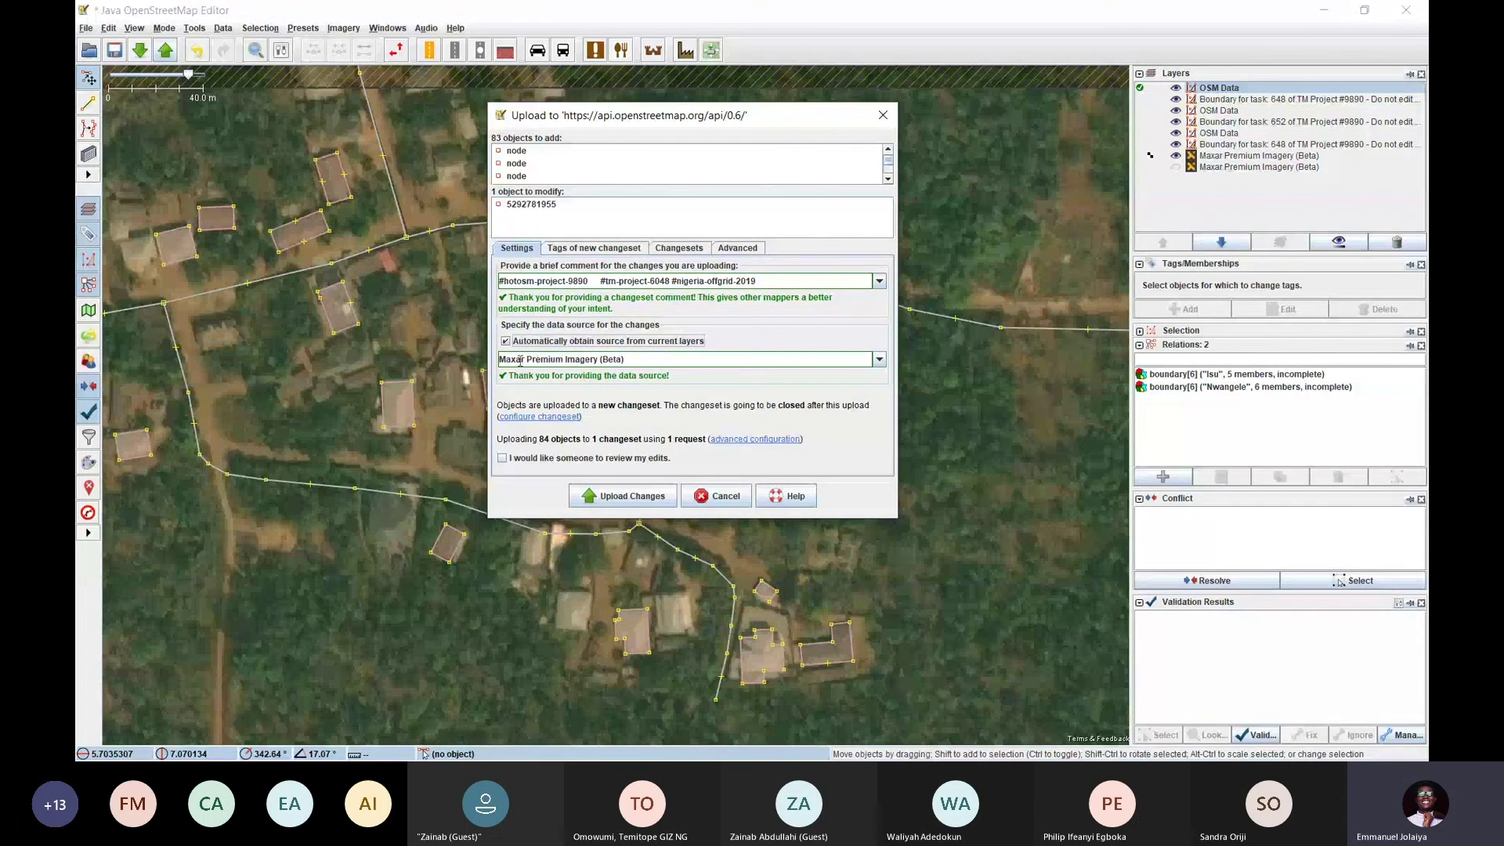
{"action": "left_click_drag", "start_coordinate": [704, 125], "coordinate": [664, 137]}
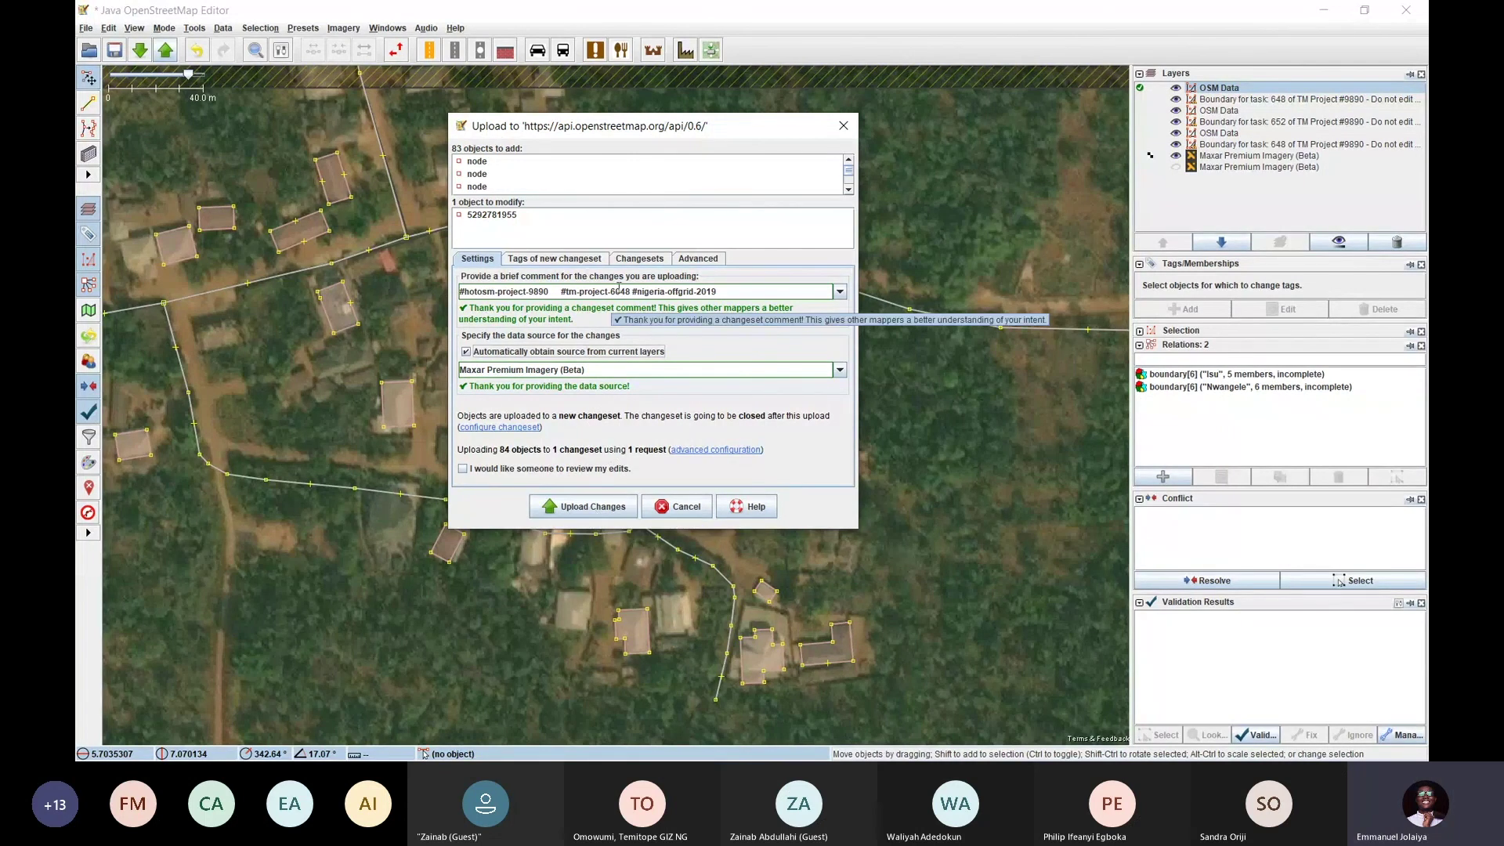
{"action": "mouse_move", "coordinate": [682, 141]}
{"action": "left_mouse_down"}
{"action": "mouse_move", "coordinate": [822, 156]}
{"action": "mouse_move", "coordinate": [693, 113]}
{"action": "mouse_move", "coordinate": [681, 141]}
{"action": "left_mouse_up"}
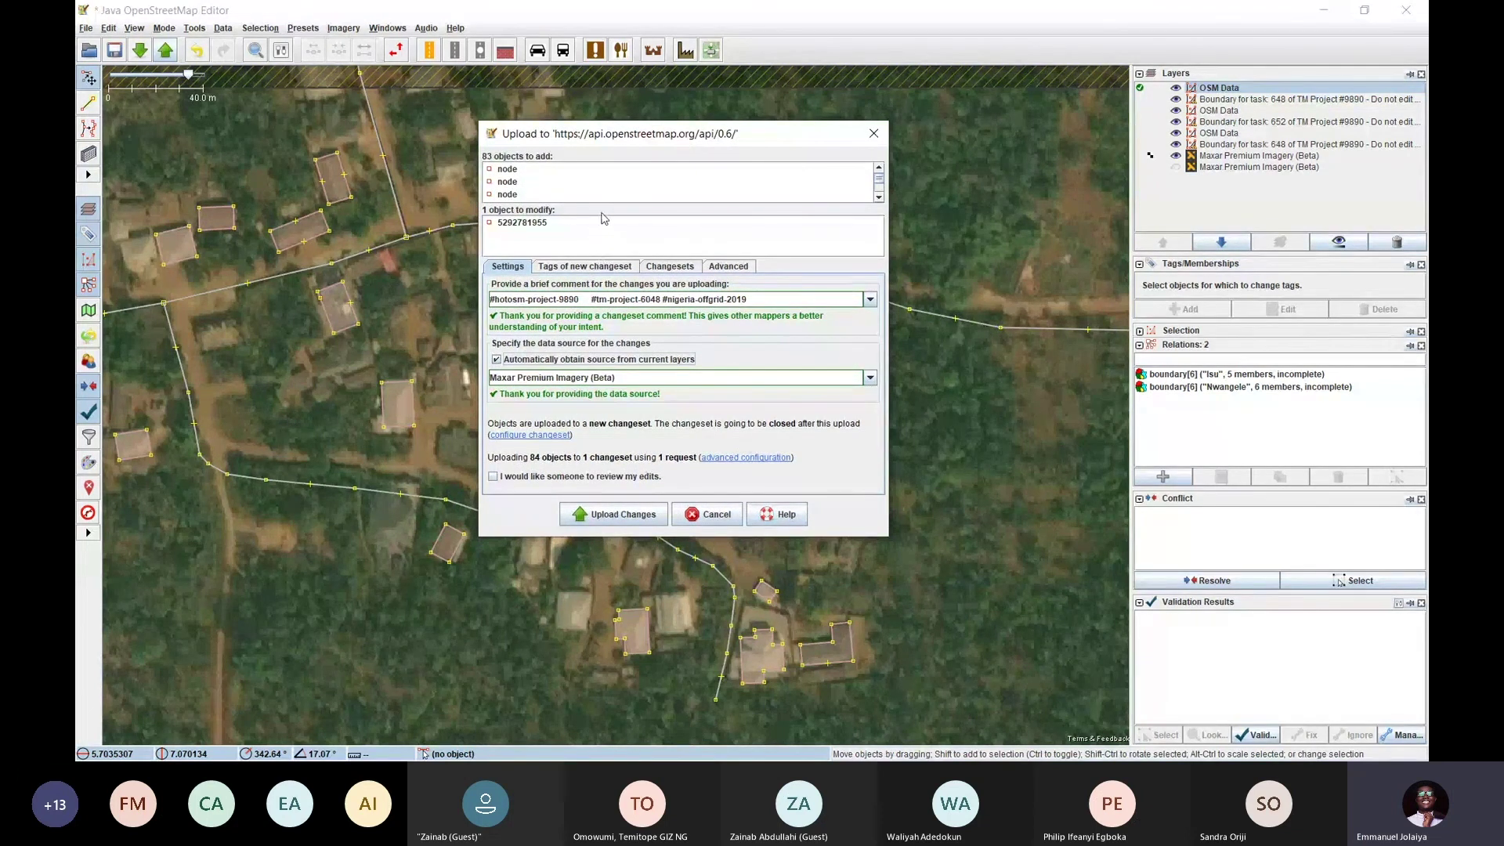
{"action": "left_click", "coordinate": [616, 514]}
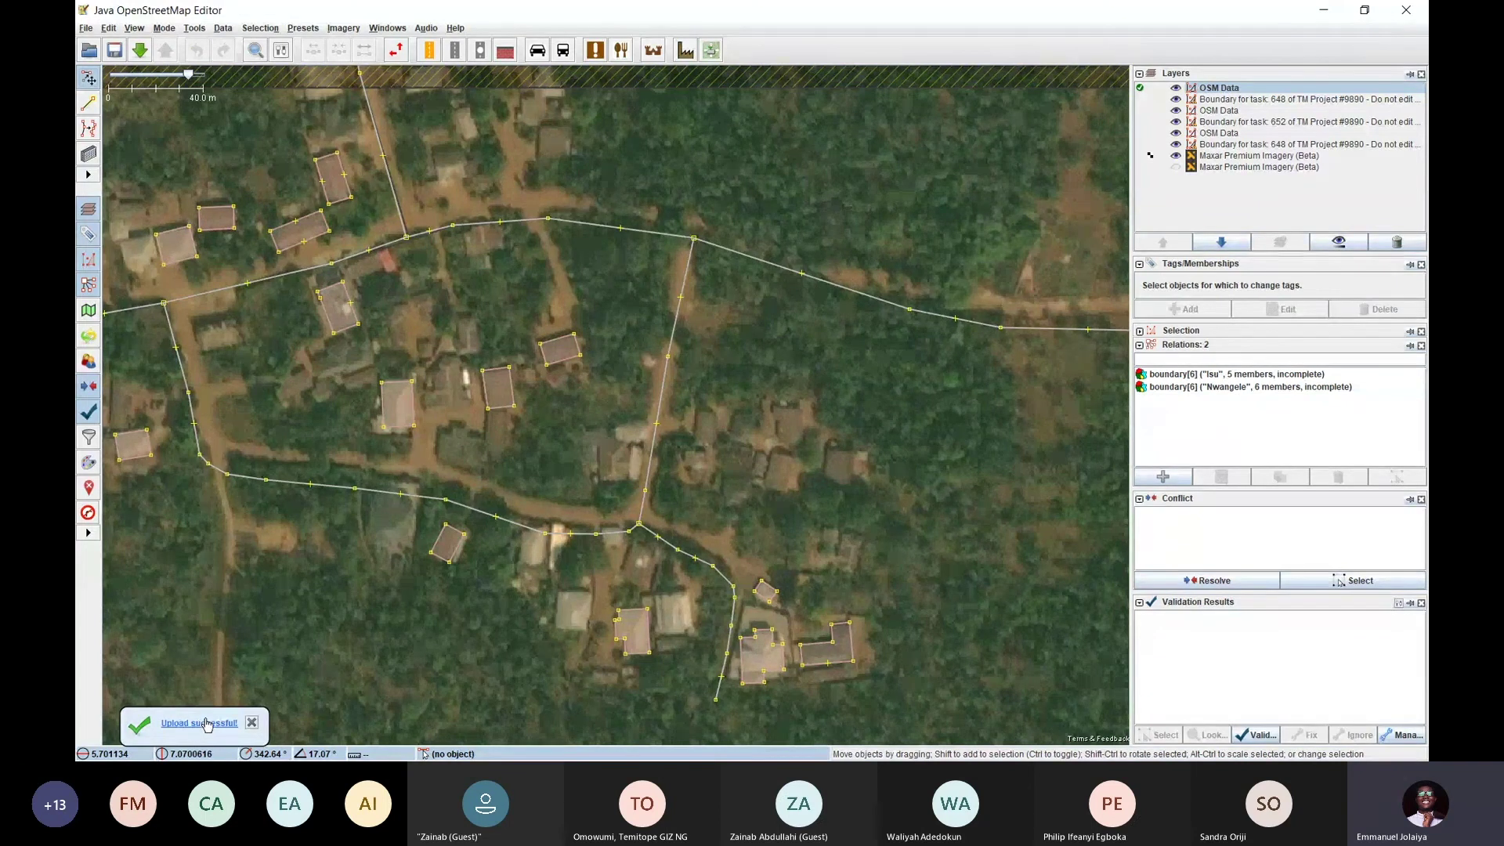
Dismiss the 'Upload successful!' notice and pan across the uploaded village buildings inside the task boundary
{"action": "left_click", "coordinate": [252, 722]}
{"action": "left_click_drag", "start_coordinate": [630, 392], "coordinate": [581, 549]}
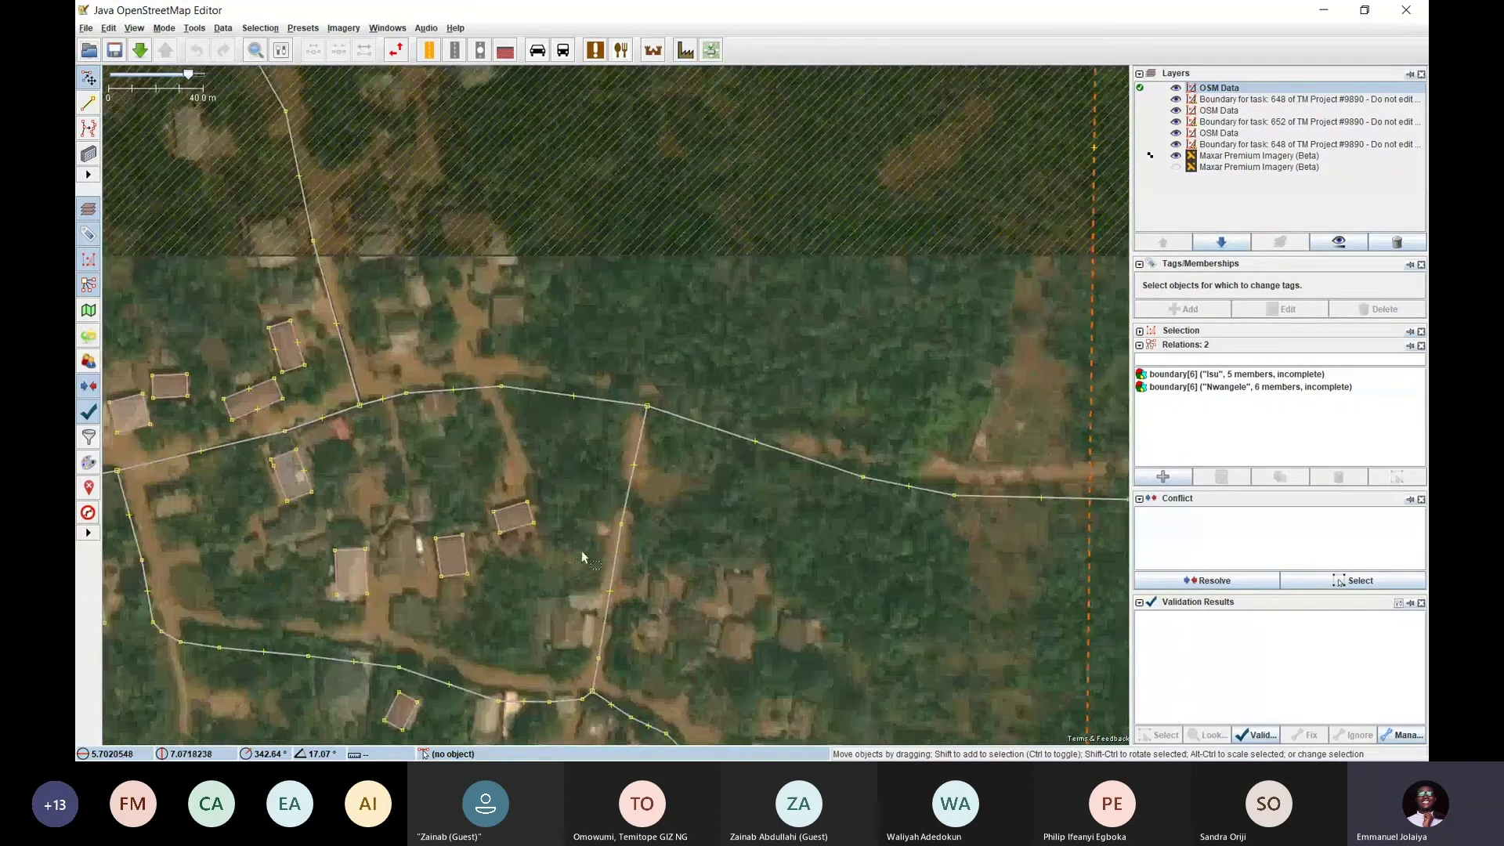
{"action": "left_click_drag", "start_coordinate": [579, 444], "coordinate": [465, 342]}
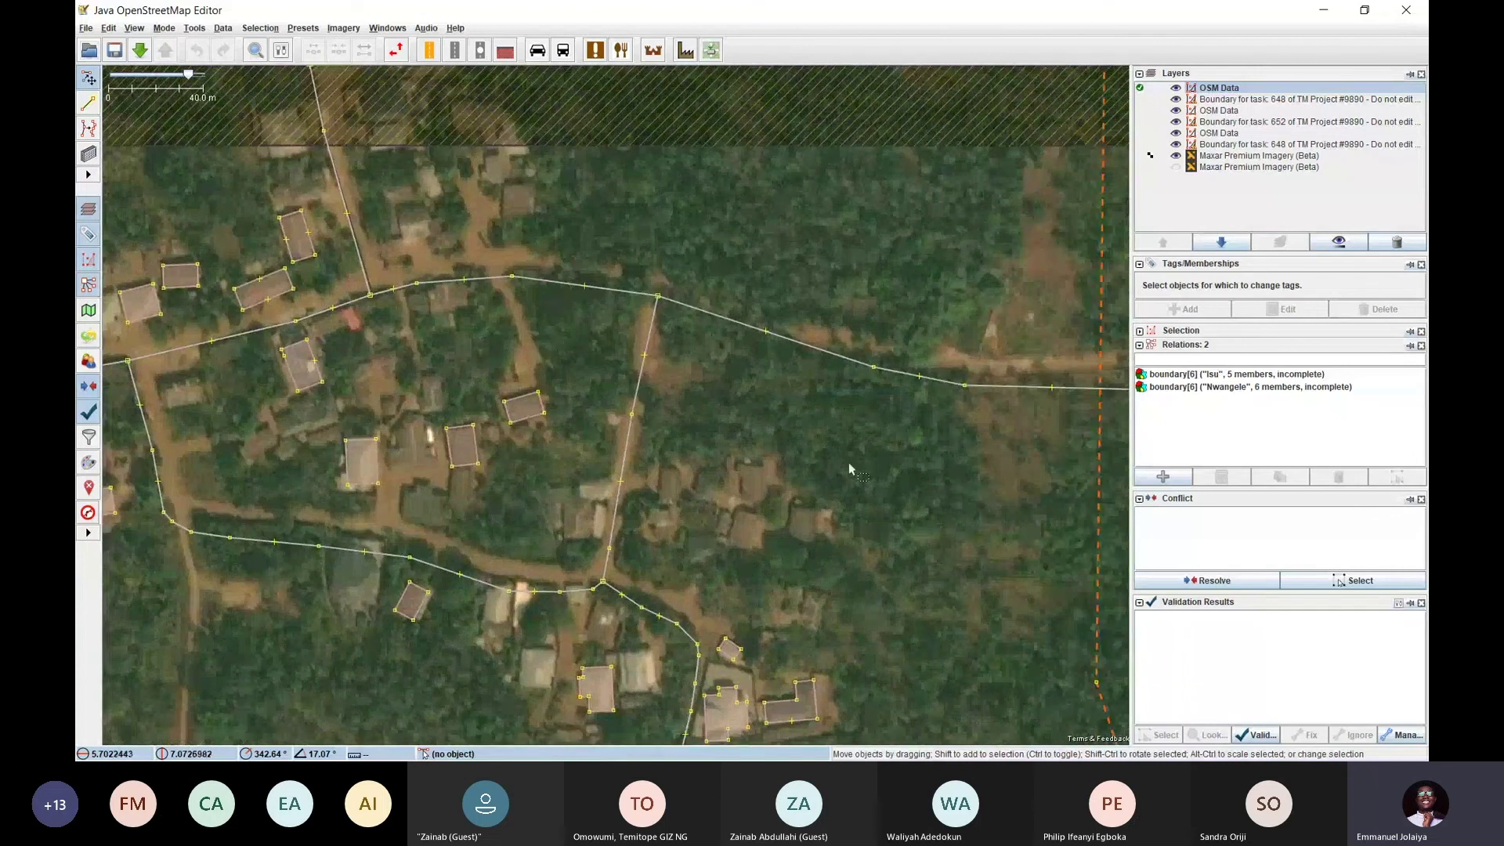
{"action": "left_click_drag", "start_coordinate": [849, 469], "coordinate": [729, 385]}
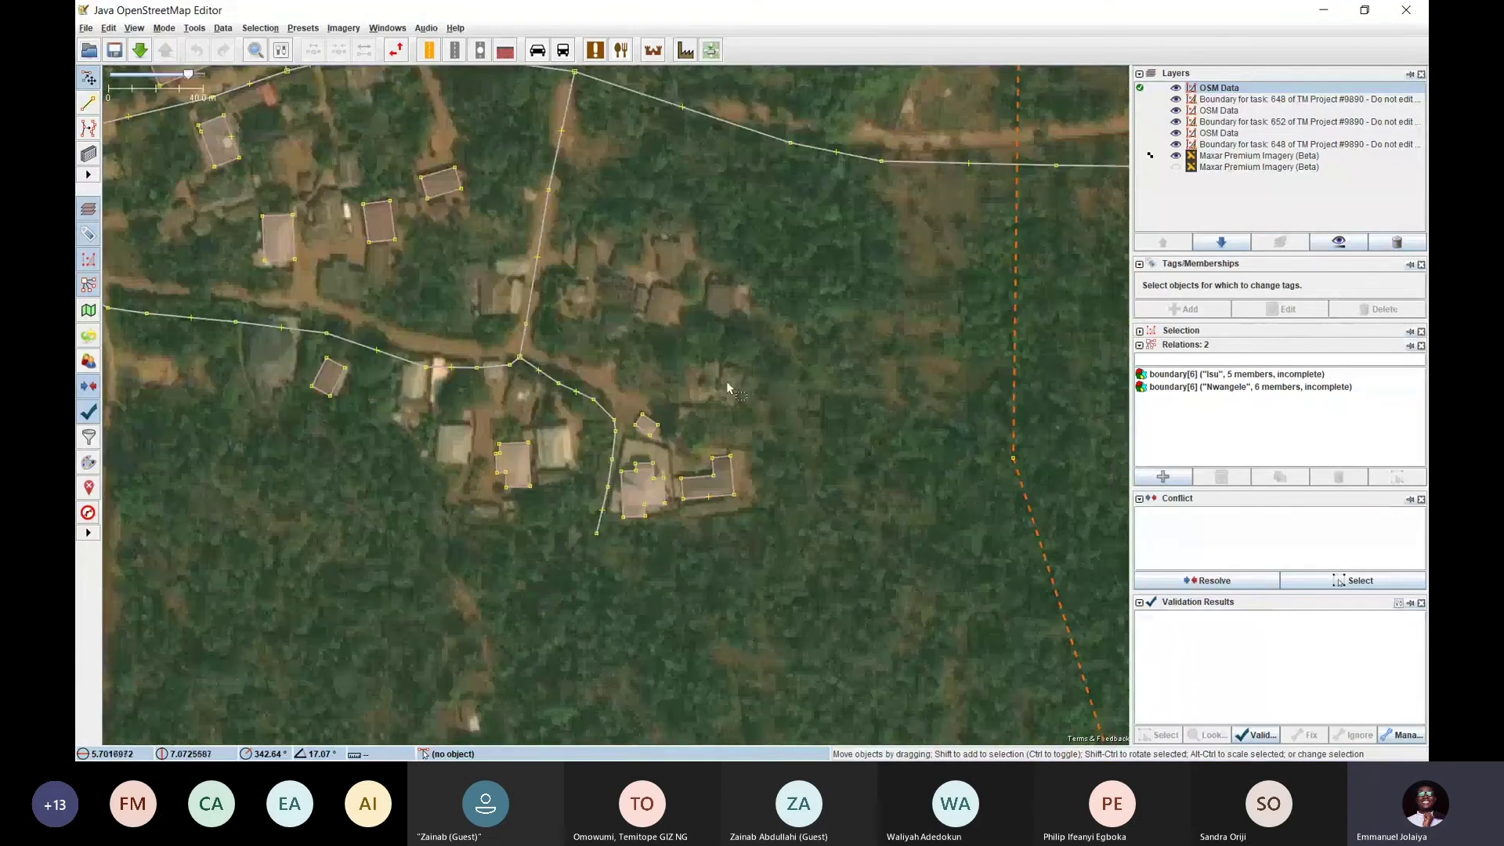
{"action": "left_click_drag", "start_coordinate": [638, 188], "coordinate": [666, 384]}
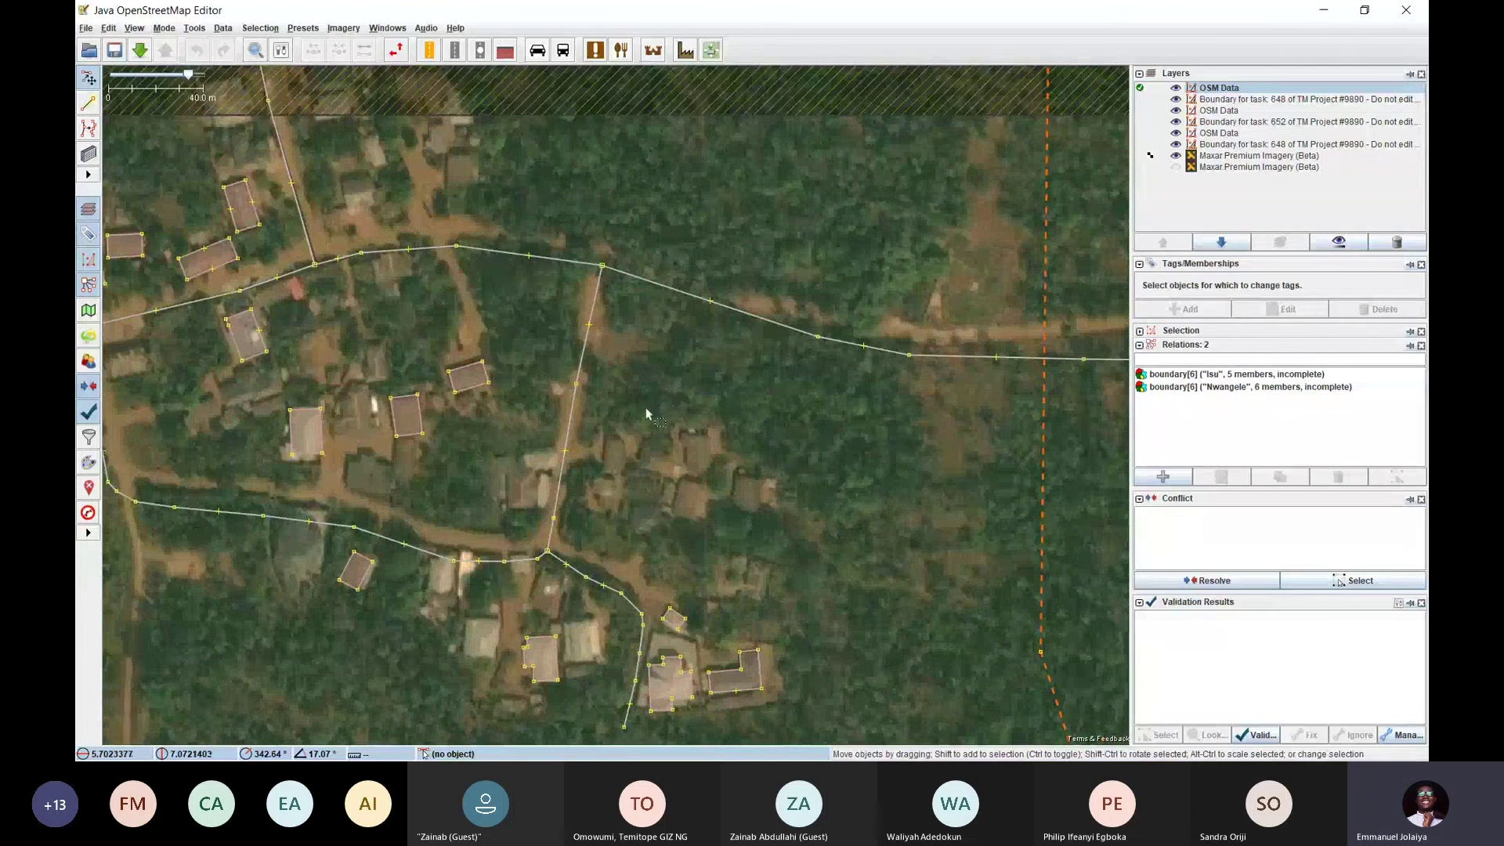
{"action": "left_click_drag", "start_coordinate": [508, 420], "coordinate": [681, 349]}
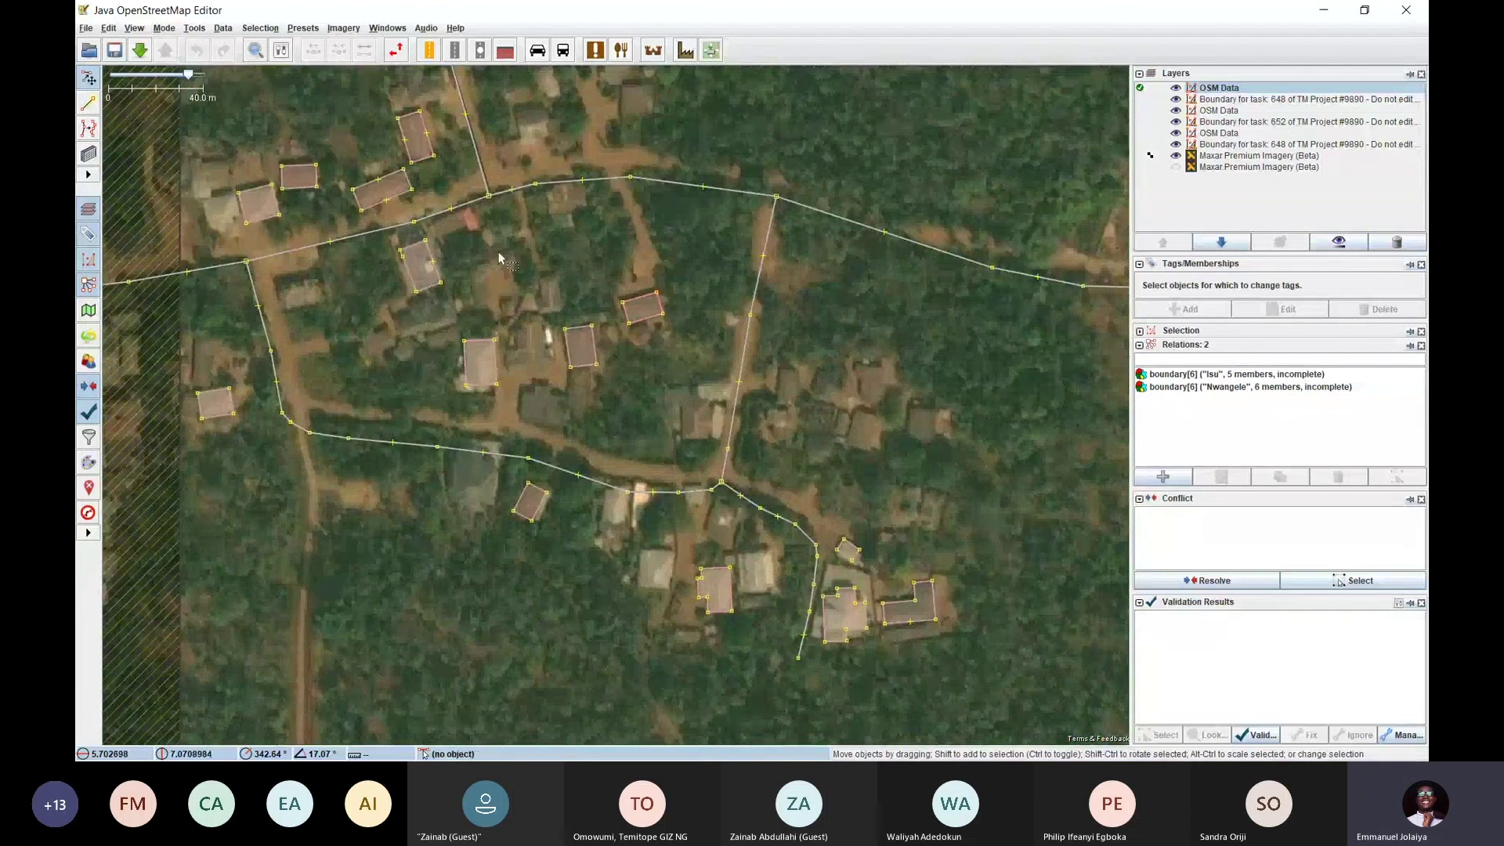
{"action": "left_click_drag", "start_coordinate": [660, 355], "coordinate": [510, 428]}
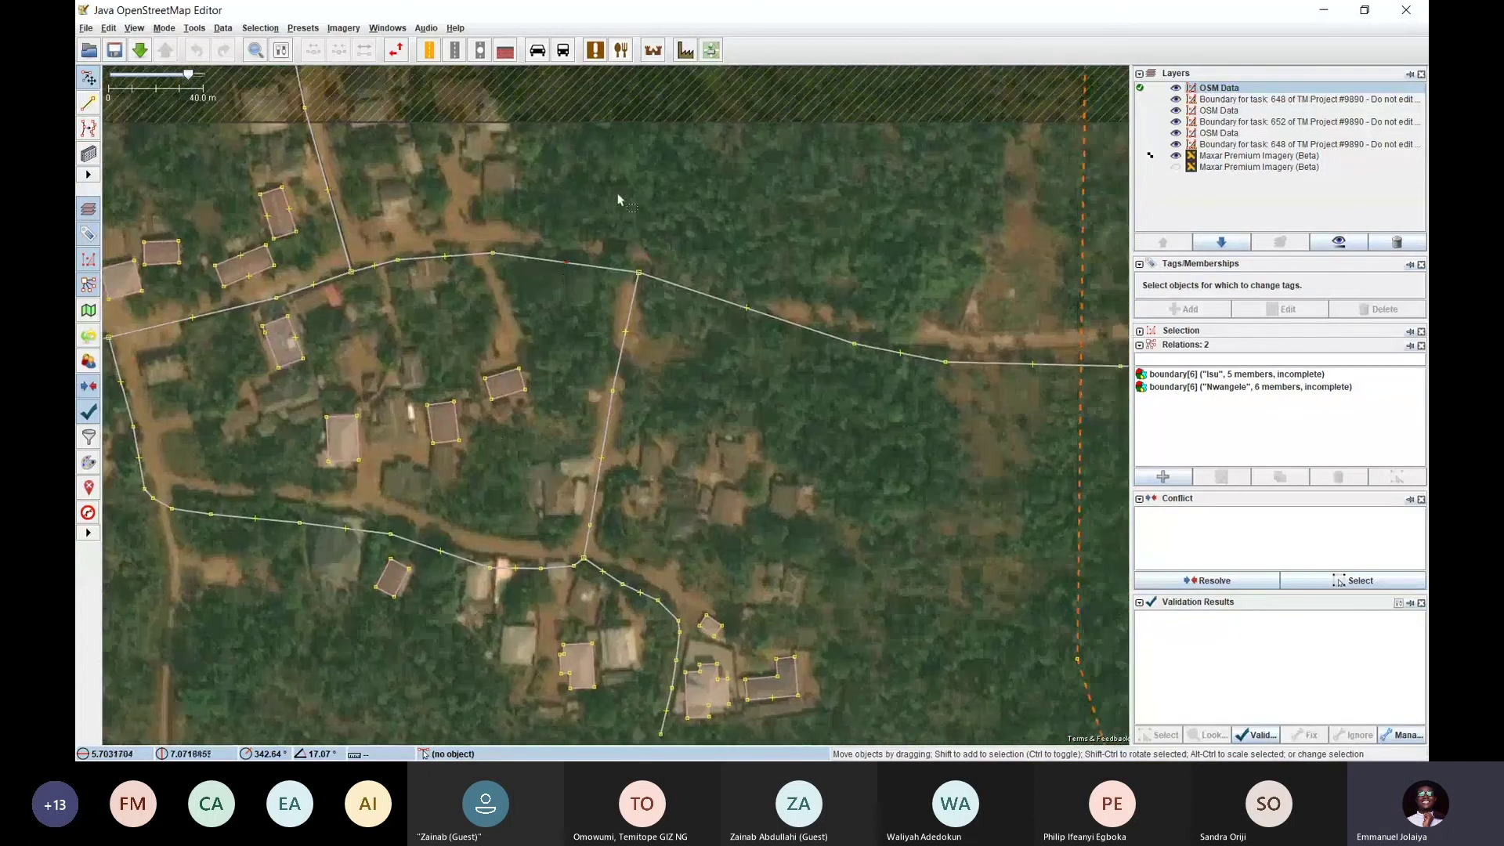
{"action": "left_click_drag", "start_coordinate": [618, 194], "coordinate": [819, 259]}
{"action": "left_click_drag", "start_coordinate": [752, 397], "coordinate": [606, 235]}
{"action": "left_click_drag", "start_coordinate": [760, 363], "coordinate": [626, 282]}
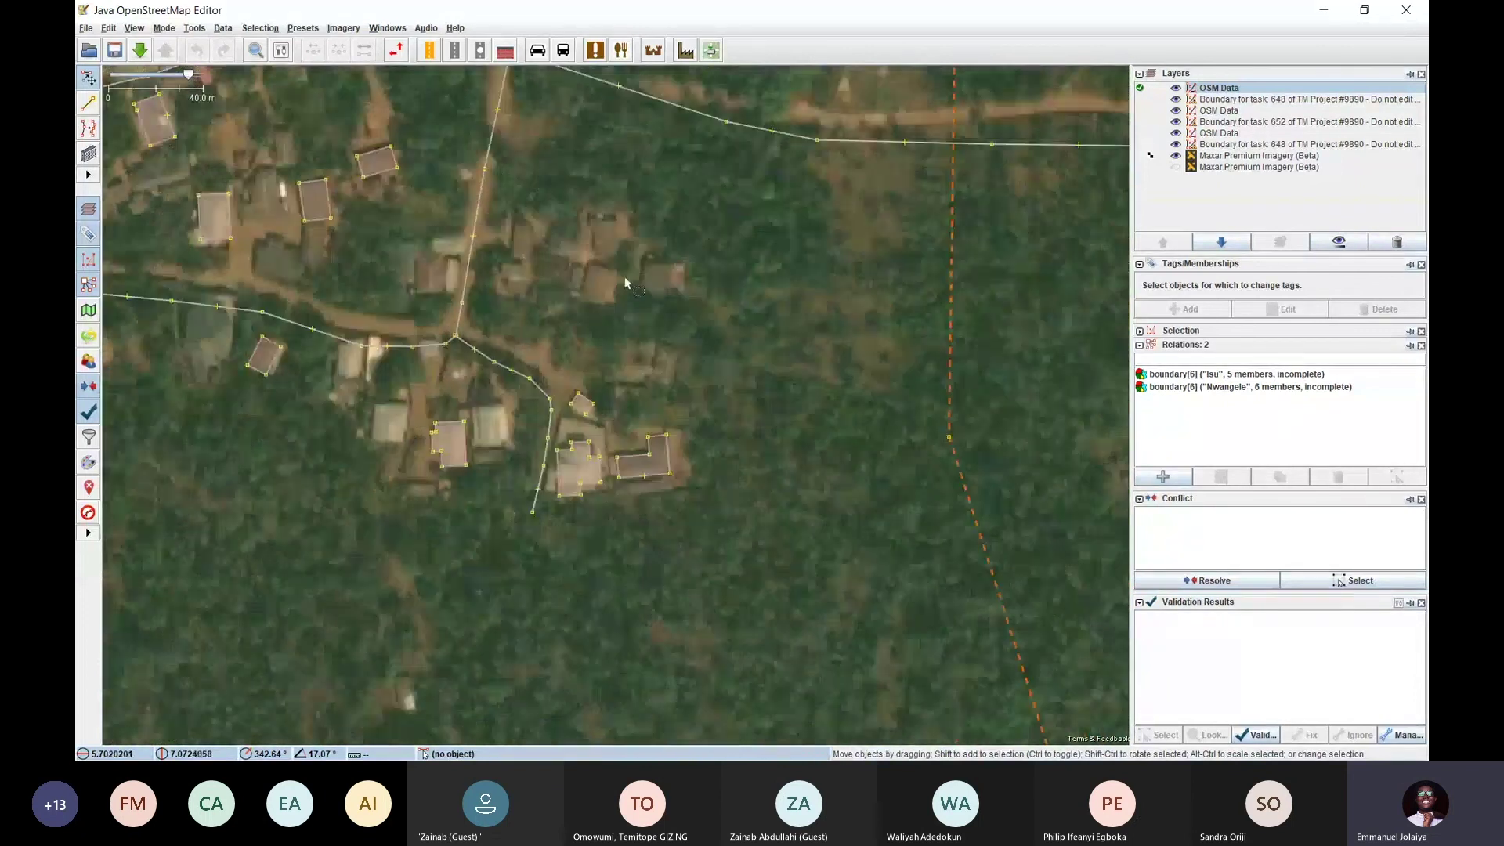
Return to task #648 in the browser and check its remaining time
{"action": "key", "text": "alt+Tab"}
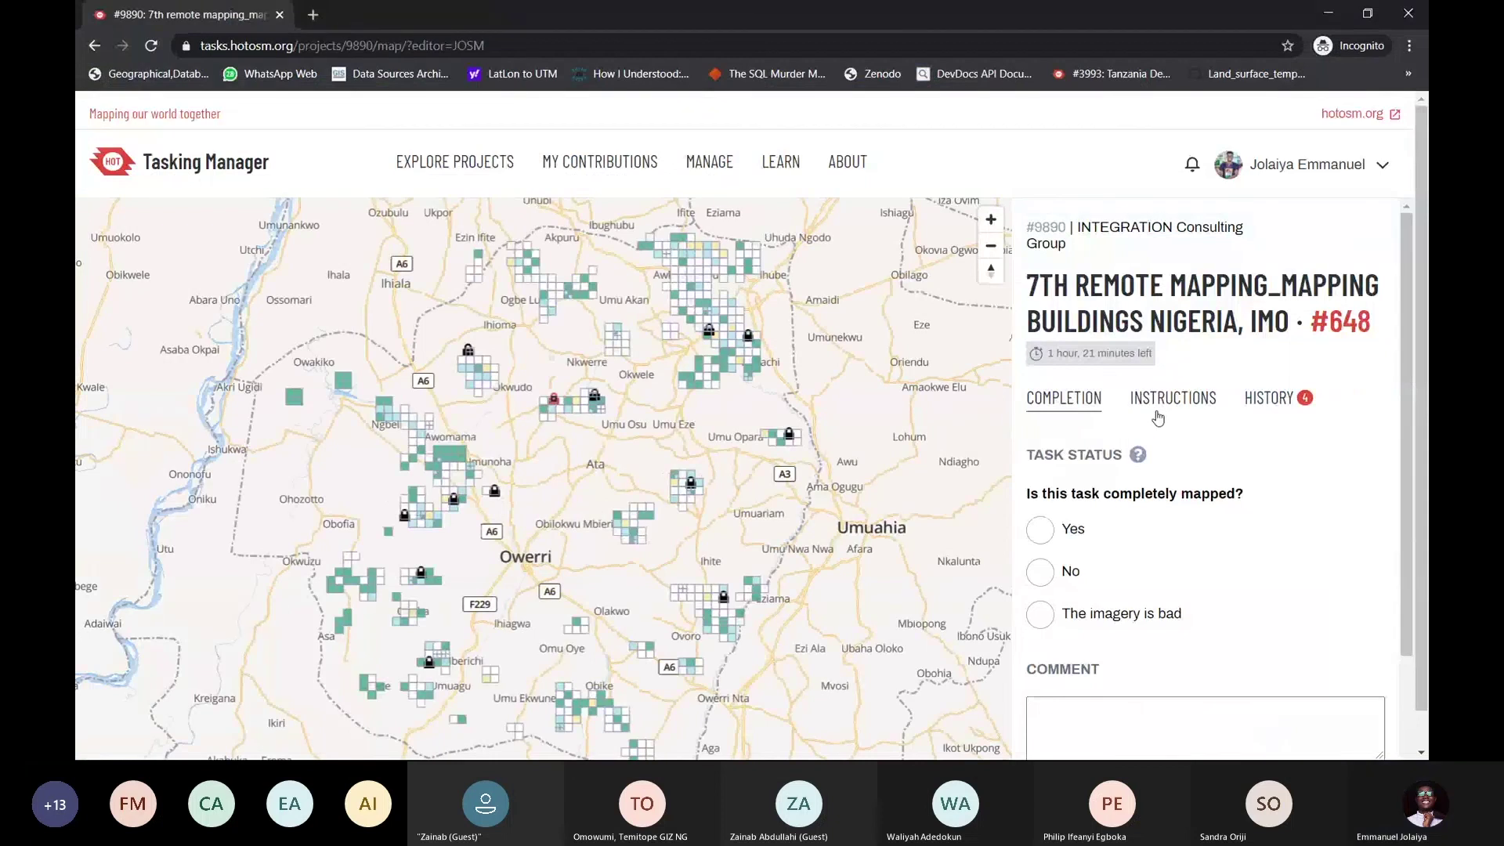
{"action": "left_click_drag", "start_coordinate": [1166, 321], "coordinate": [1108, 357]}
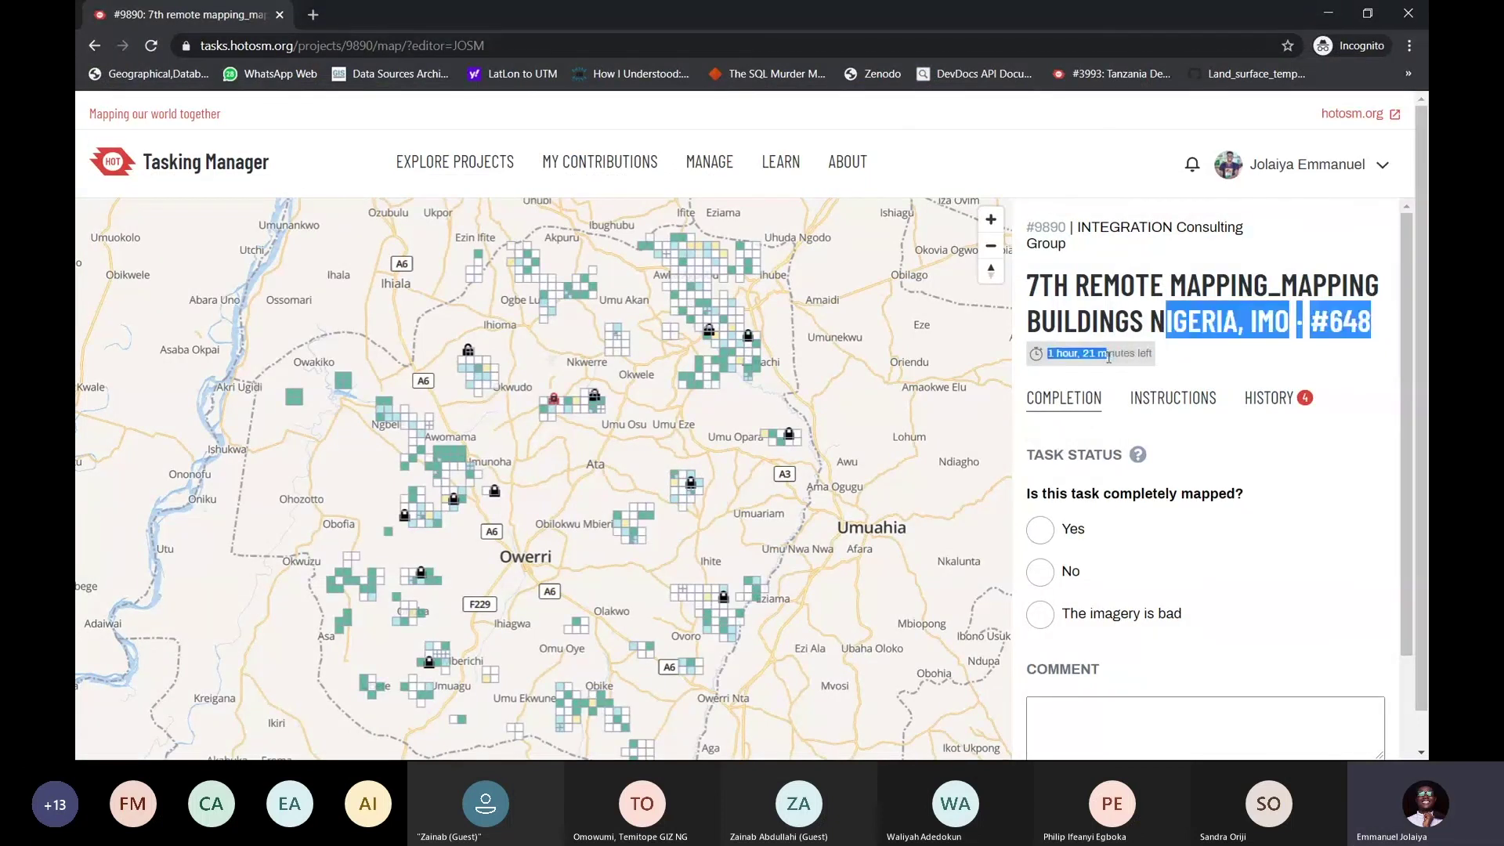
{"action": "left_click", "coordinate": [1112, 356]}
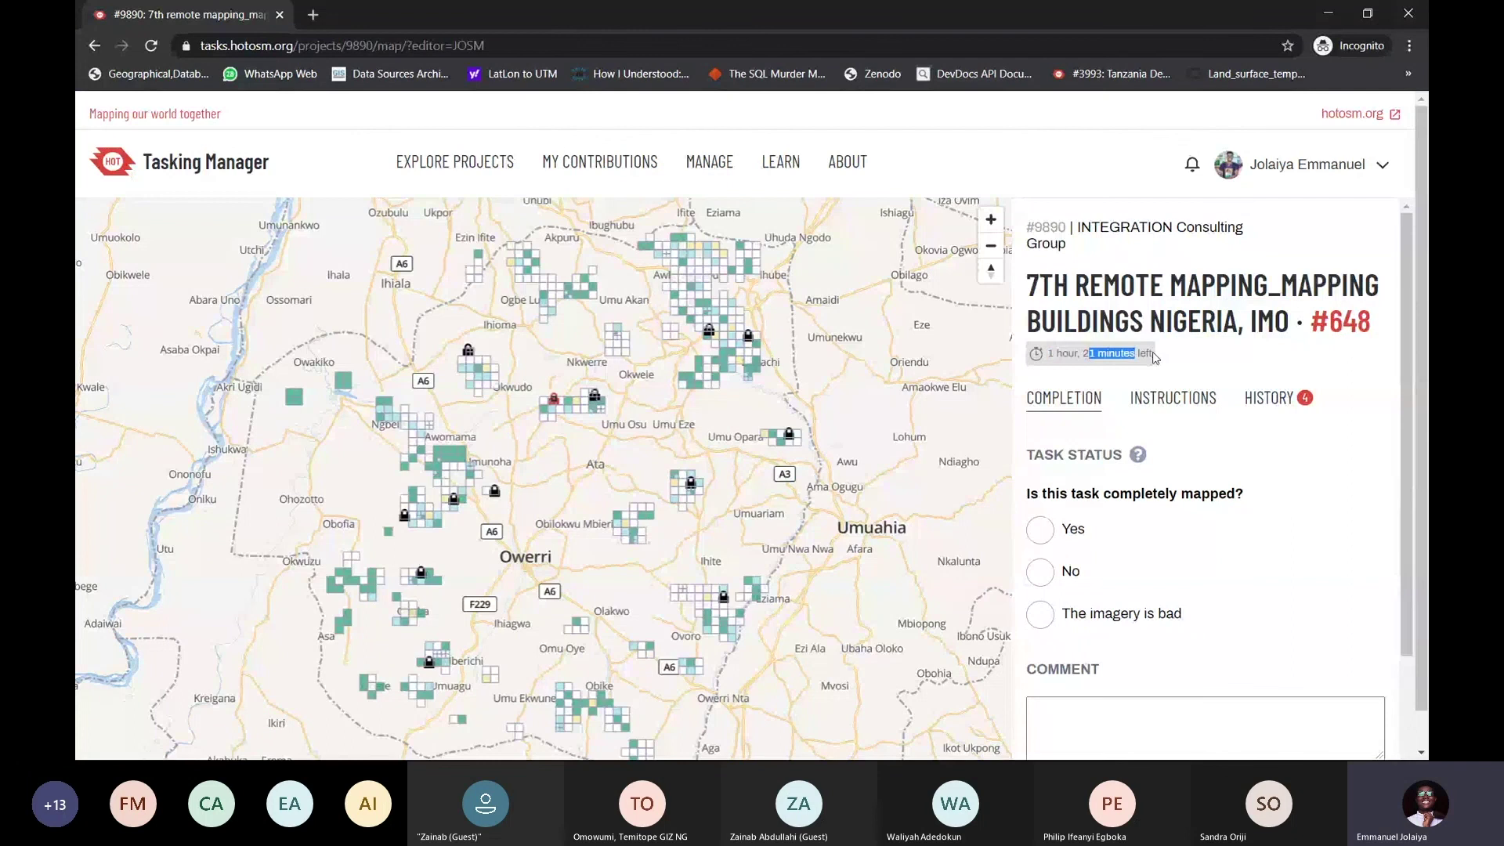
{"action": "left_click_drag", "start_coordinate": [1171, 321], "coordinate": [1111, 356]}
{"action": "left_click", "coordinate": [1096, 354]}
Answer No to 'Is this task completely mapped?' and start a comment
{"action": "scroll", "coordinate": [1140, 365], "scroll_direction": "down", "scroll_amount": 1}
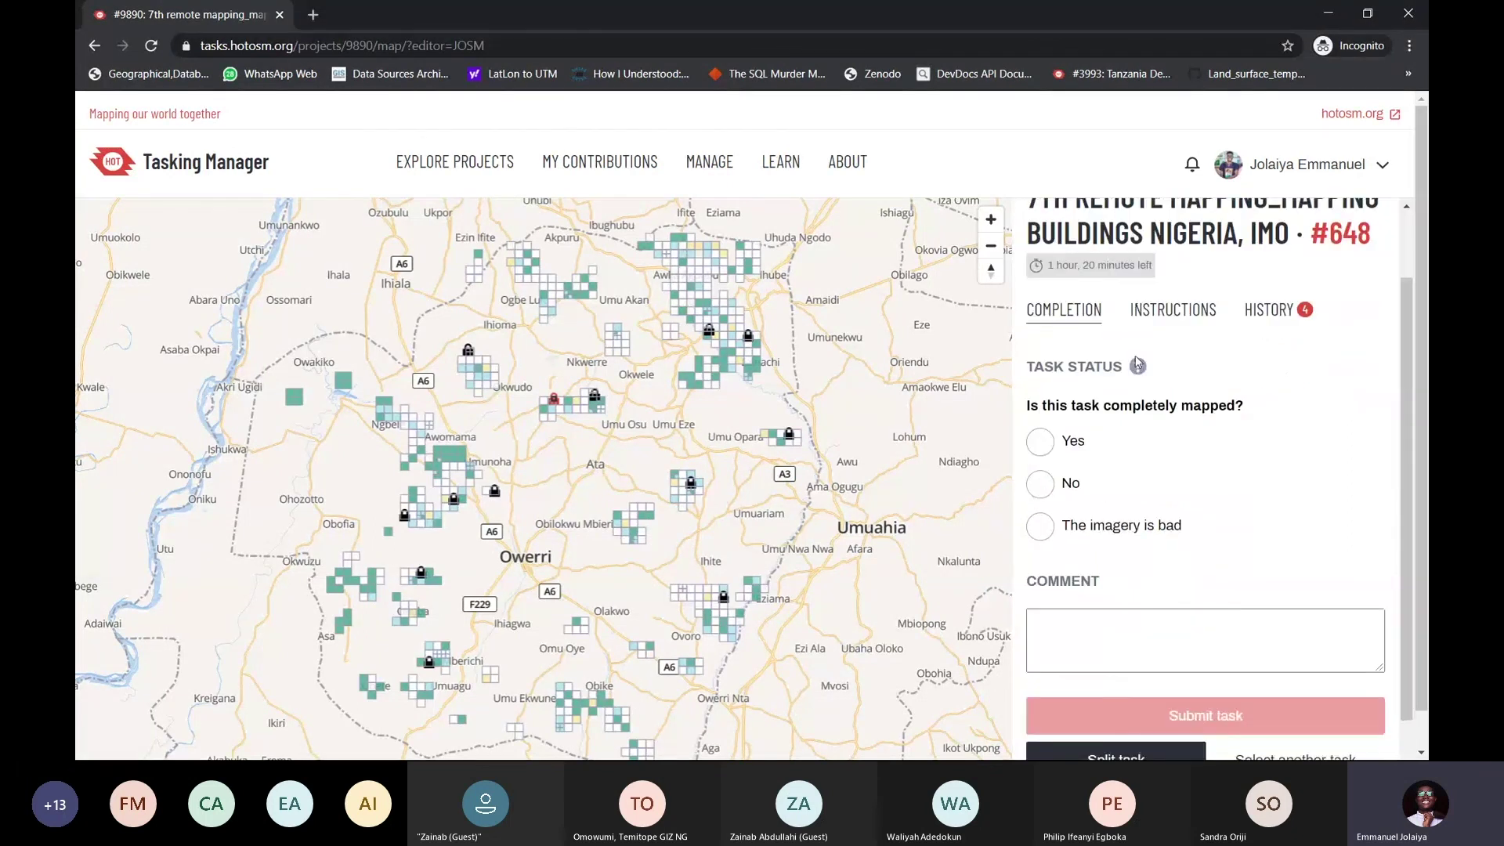
{"action": "scroll", "coordinate": [1139, 388], "scroll_direction": "down", "scroll_amount": 1}
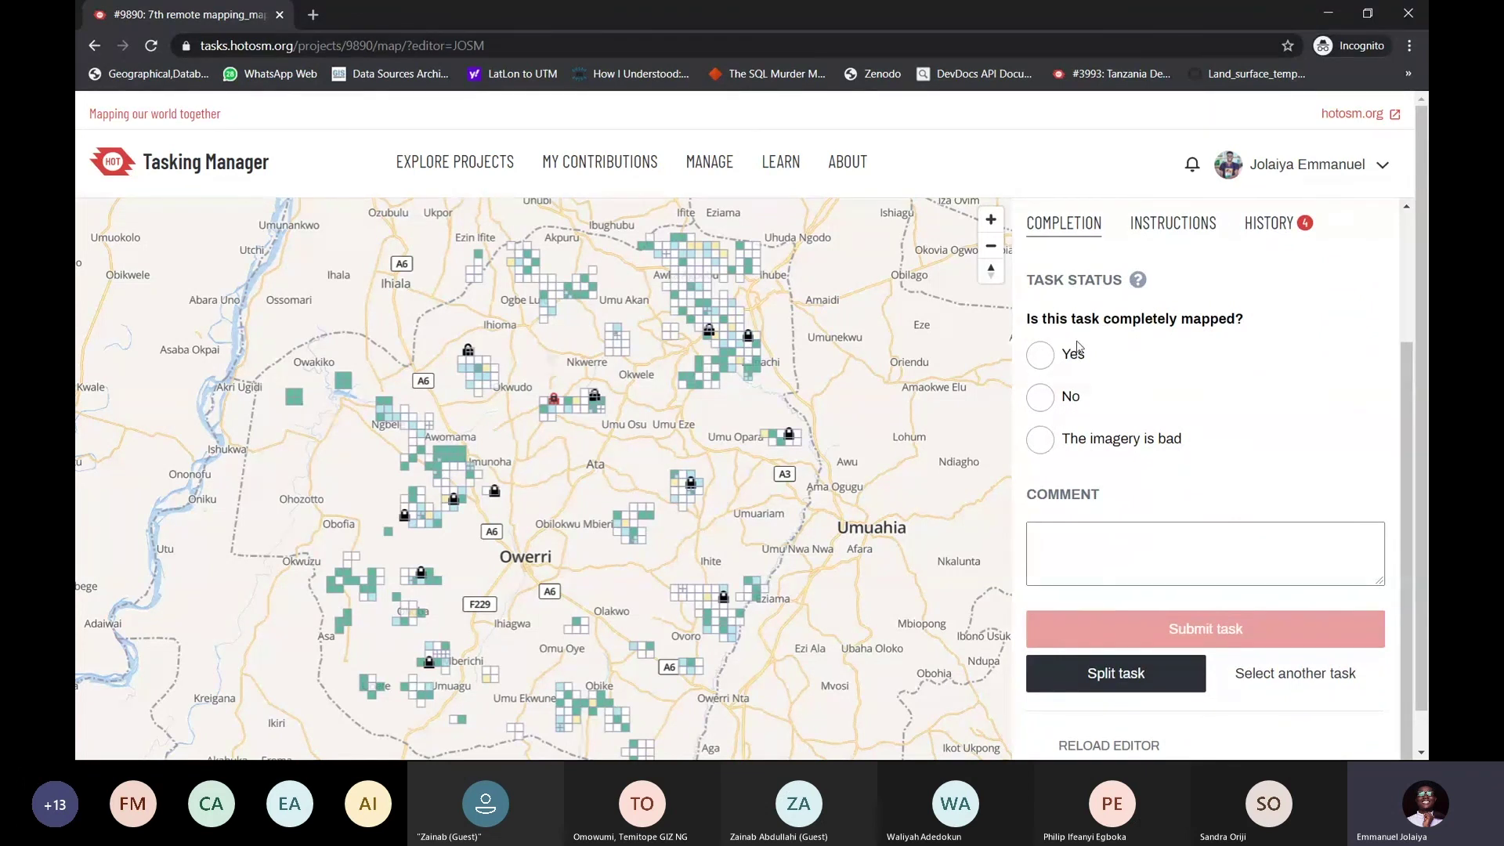
{"action": "left_click", "coordinate": [1044, 399]}
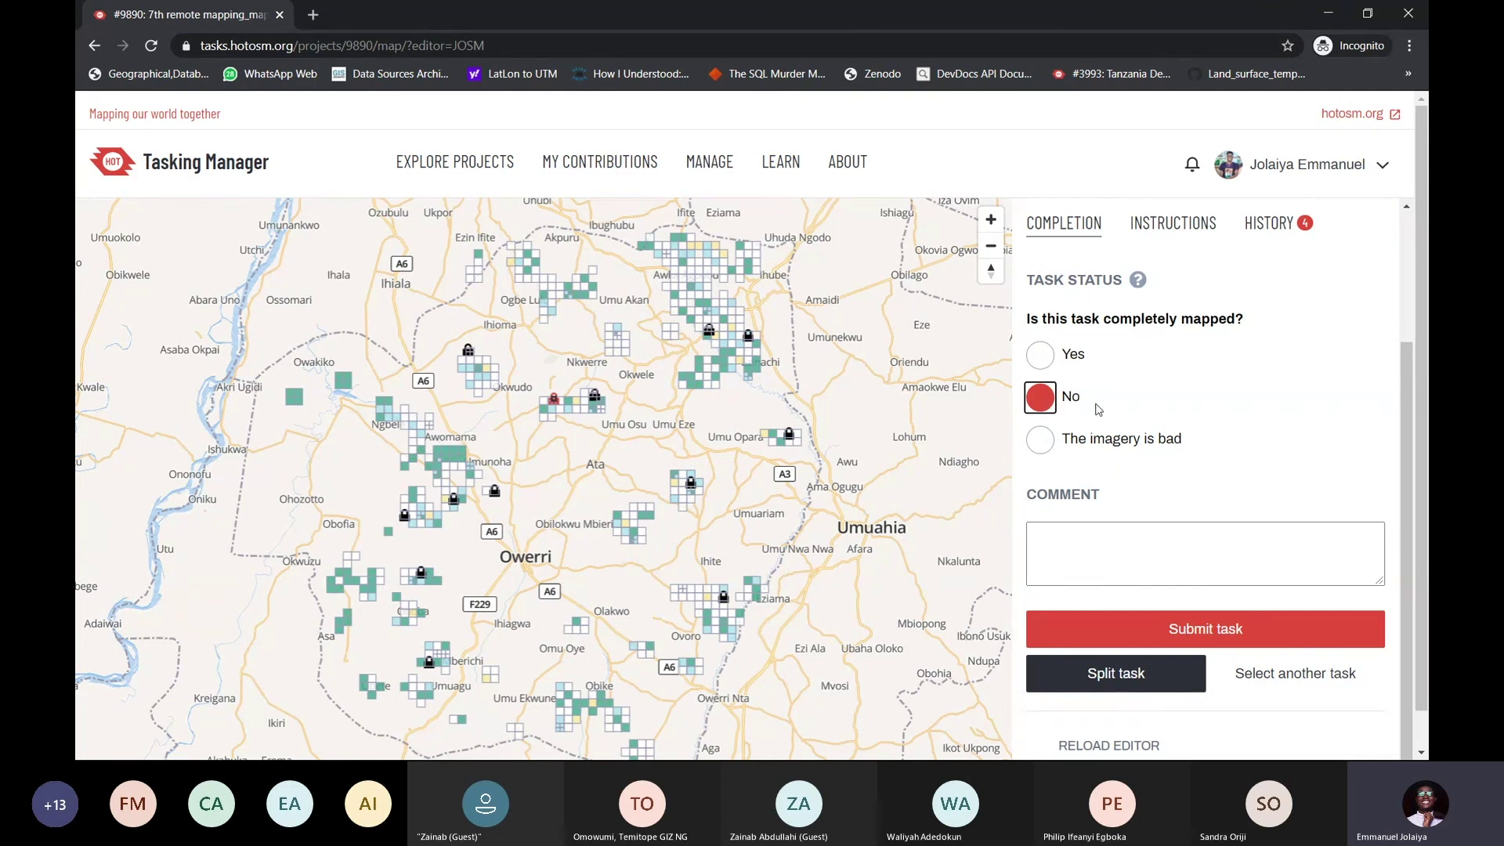
{"action": "scroll", "coordinate": [1115, 436], "scroll_direction": "down", "scroll_amount": 1}
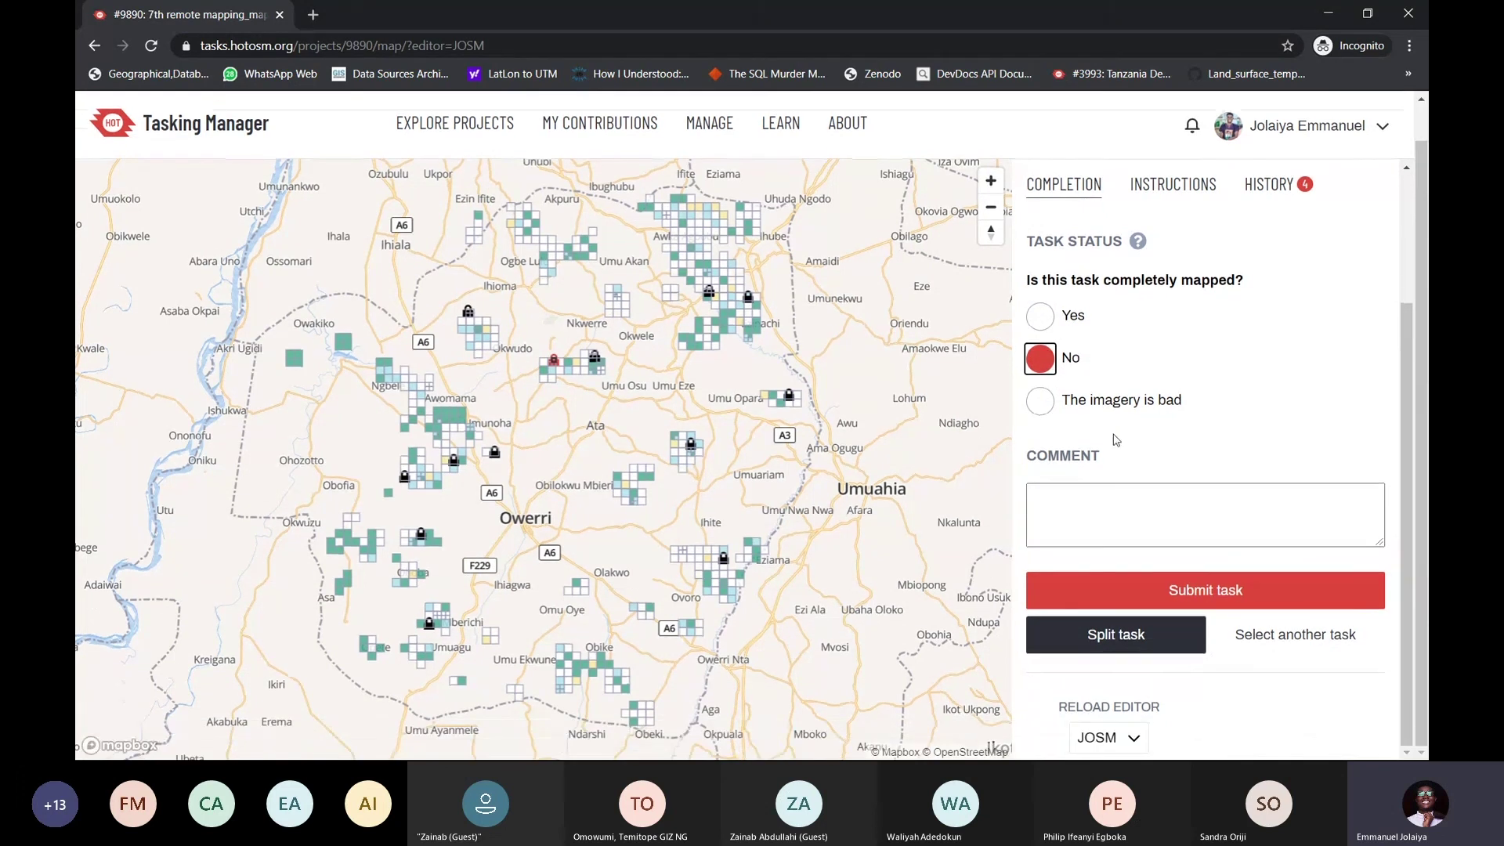
{"action": "left_click", "coordinate": [1129, 501]}
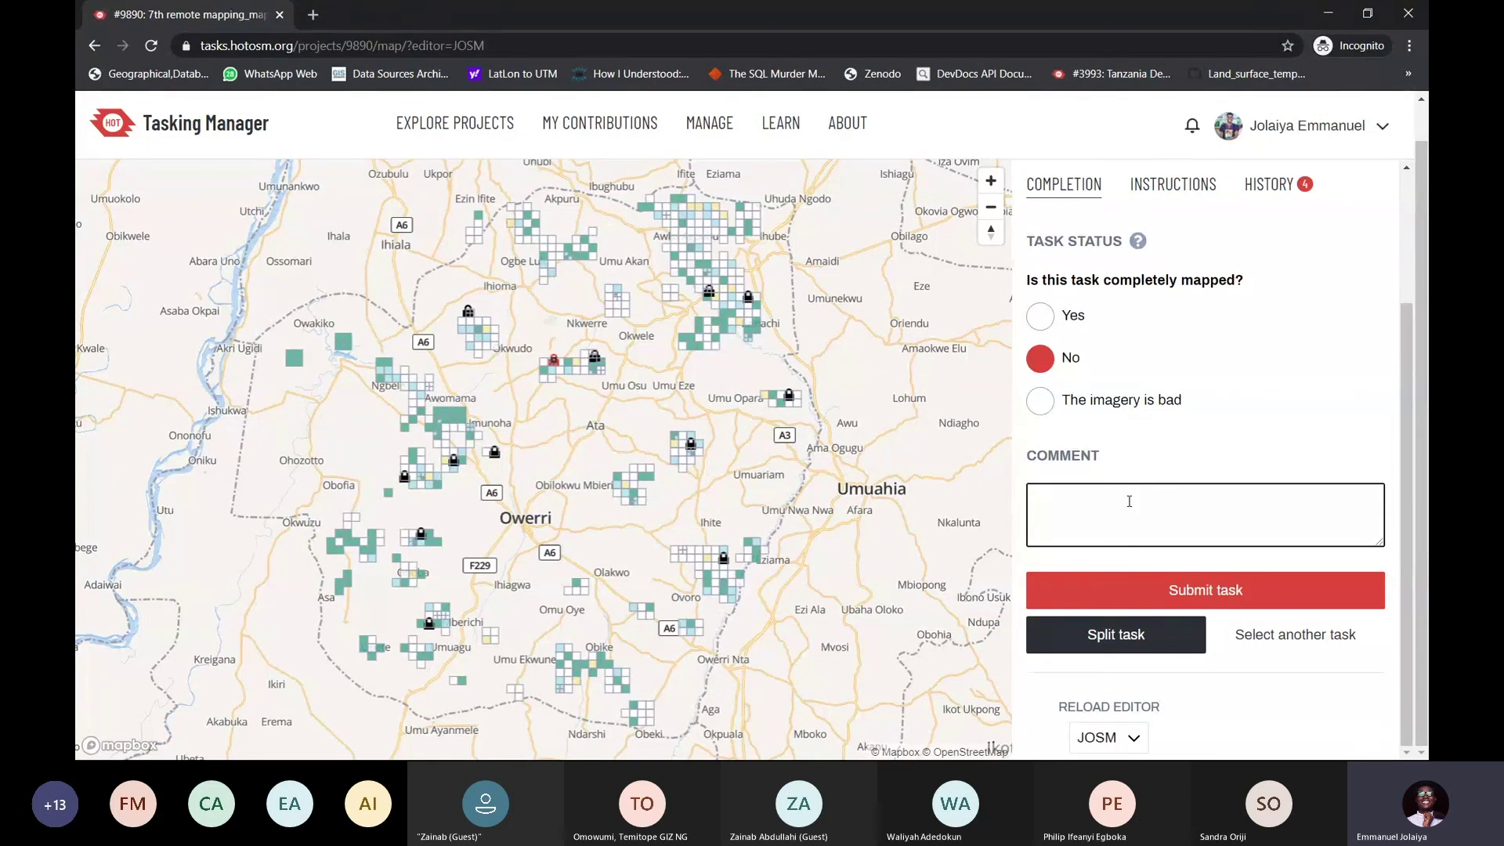
{"action": "type", "text": "I encountered"}
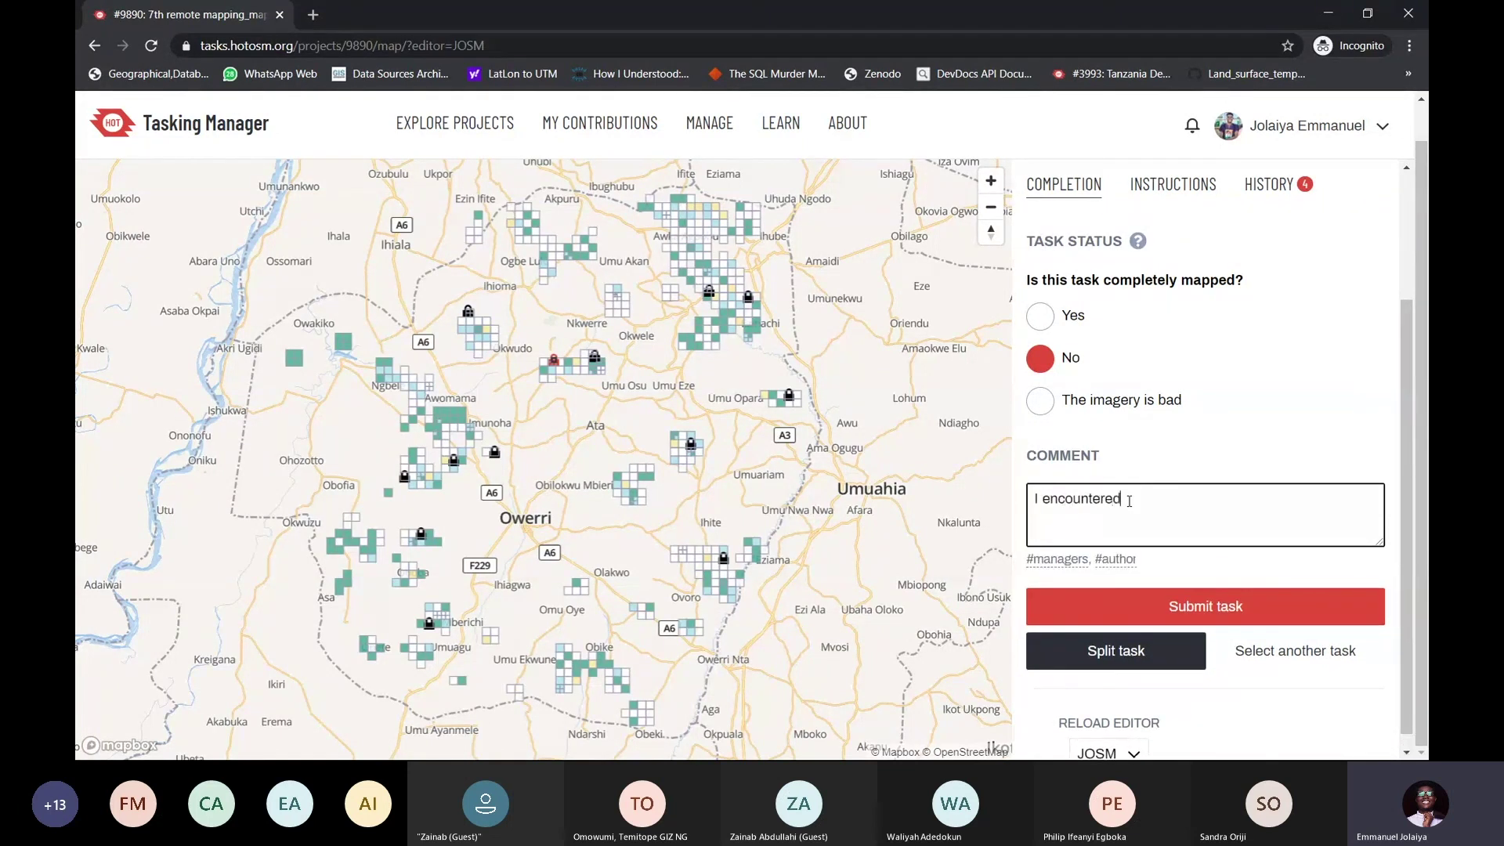
{"action": "type", "text": " some poorly mapped buildings so I did dsomd"}
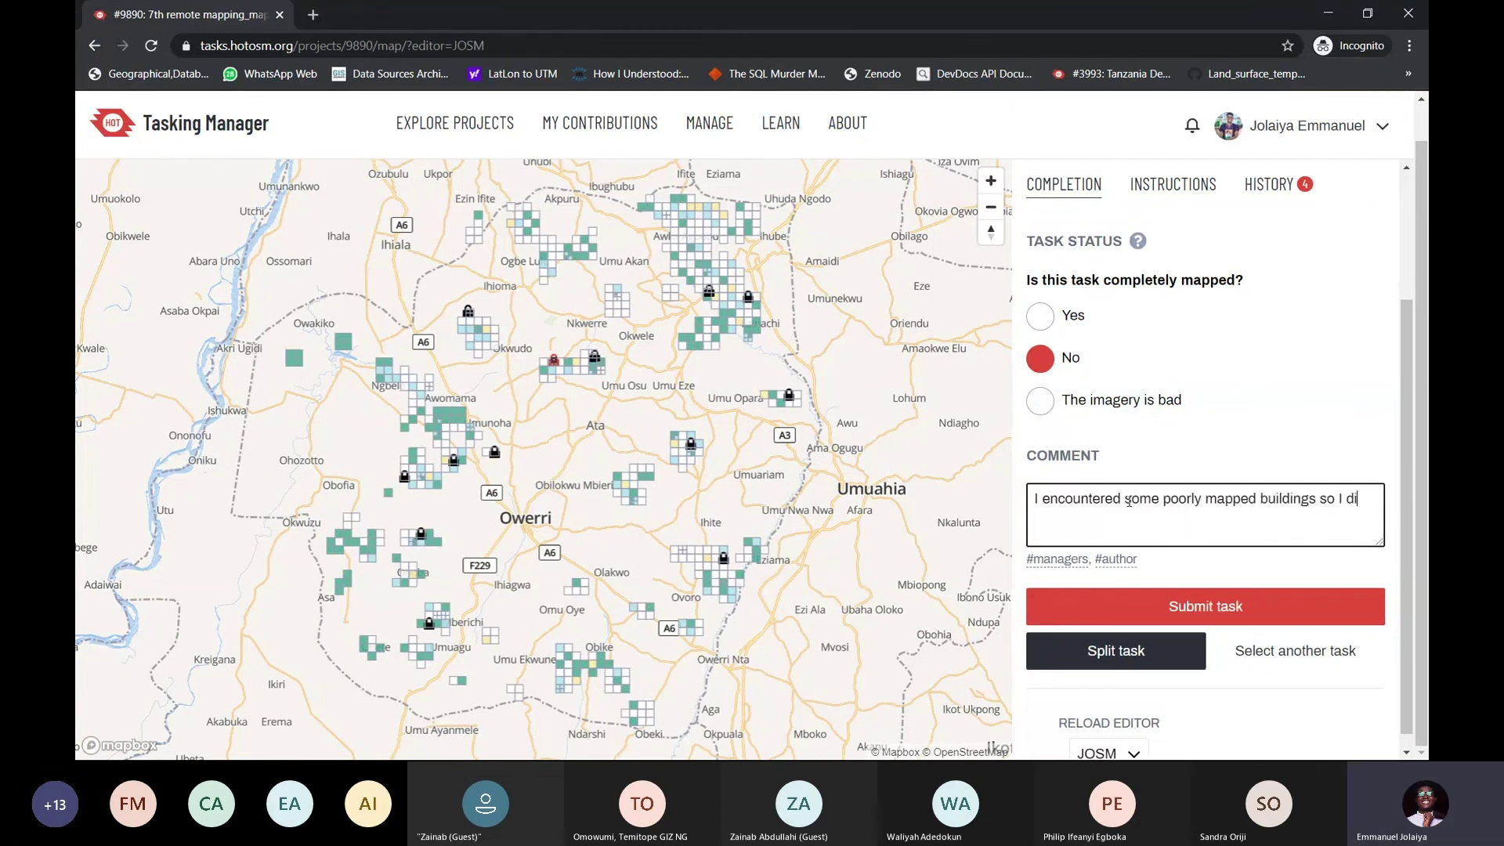
{"action": "key", "text": "BackSpace"}
{"action": "key", "text": "BackSpace"}
{"action": "key", "text": "BackSpace"}
{"action": "key", "text": "BackSpace"}
{"action": "key", "text": "BackSpace"}
{"action": "type", "text": "some adjust"}
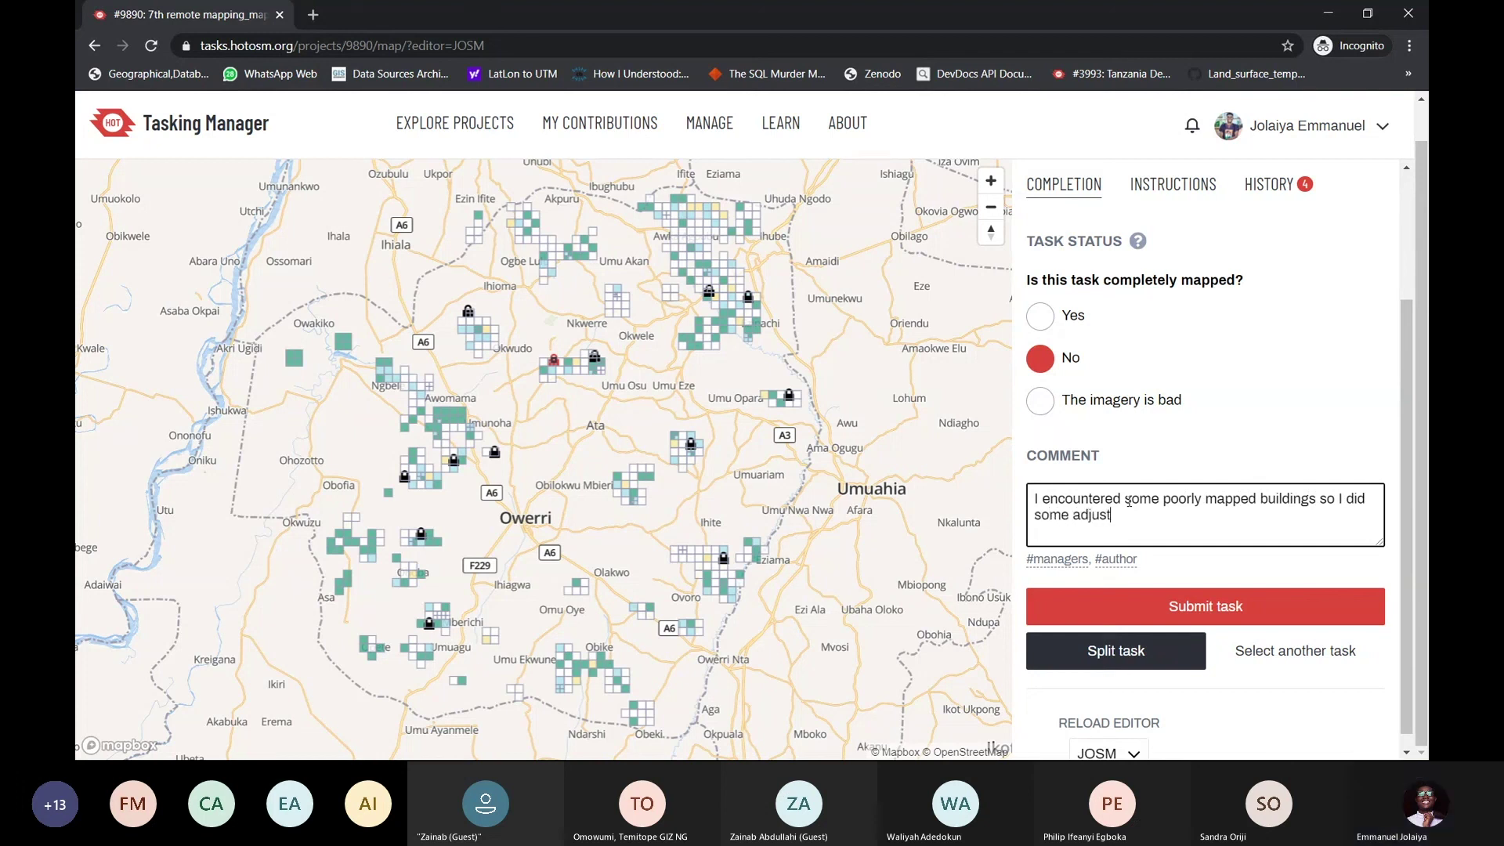
{"action": "type", "text": "ments. I"}
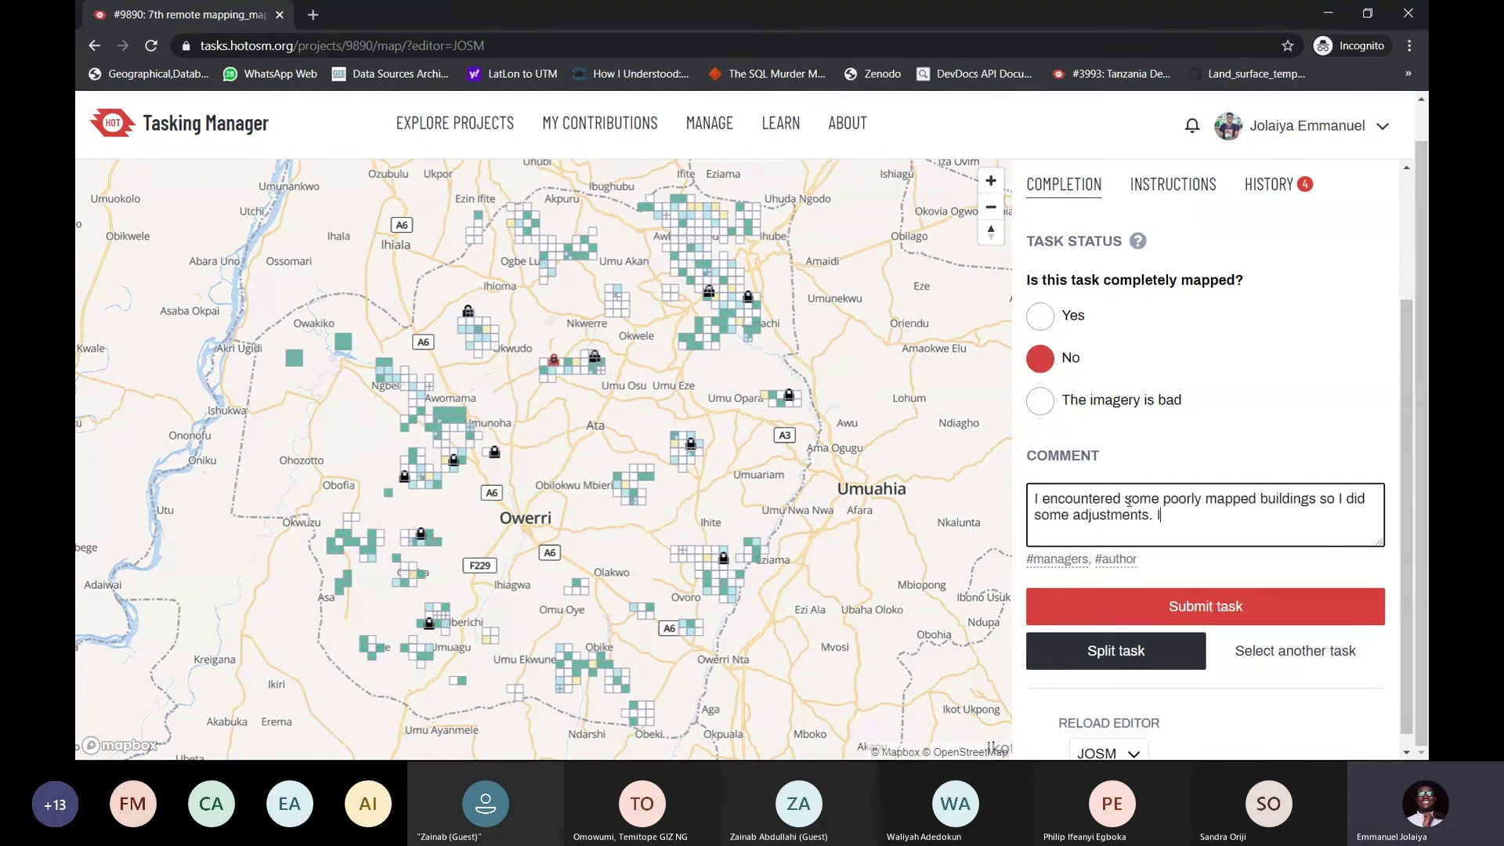
{"action": "type", "text": "t's at the bottom"}
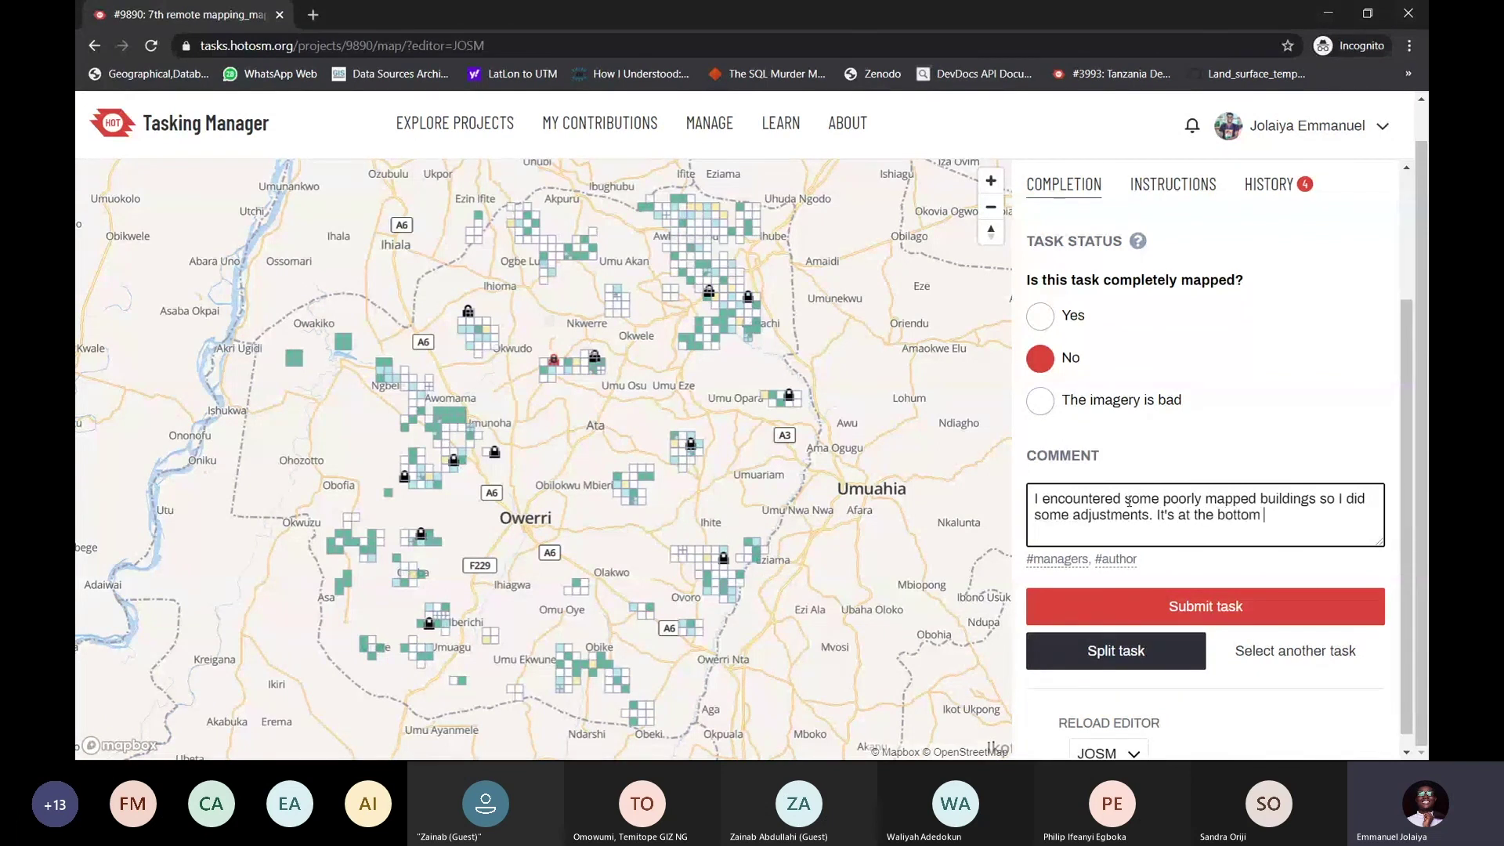
{"action": "type", "text": " cor"}
{"action": "key", "text": "BackSpace"}
{"action": "key", "text": "BackSpace"}
{"action": "key", "text": "BackSpace"}
{"action": "key", "text": "BackSpace"}
{"action": "key", "text": "BackSpace"}
{"action": "key", "text": "BackSpace"}
{"action": "key", "text": "BackSpace"}
{"action": "key", "text": "BackSpace"}
{"action": "key", "text": "BackSpace"}
{"action": "type", "text": "SW region of the task"}
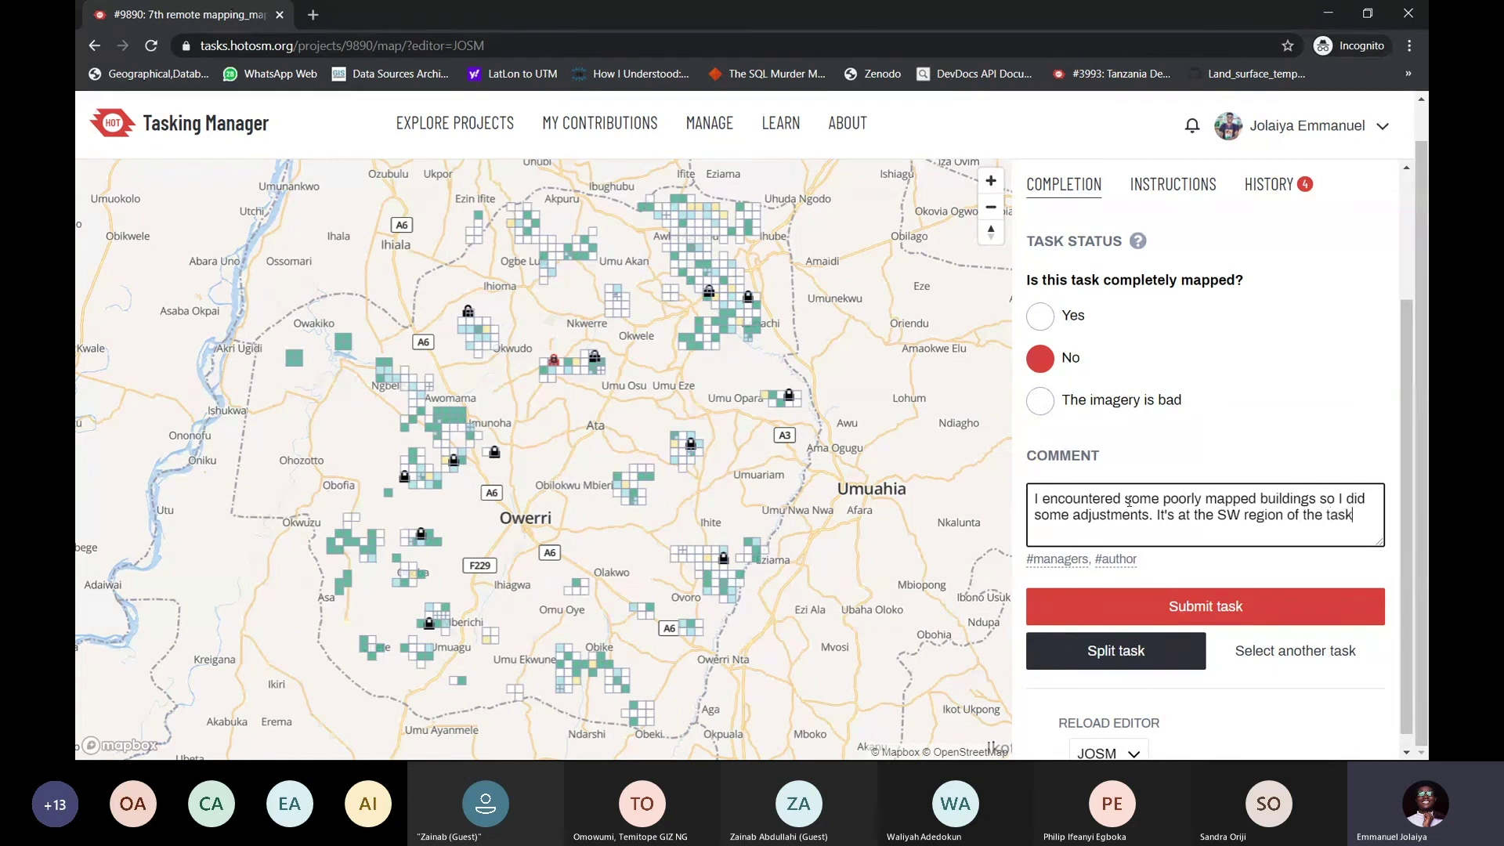
{"action": "type", "text": "."}
{"action": "key", "text": "ctrl+a"}
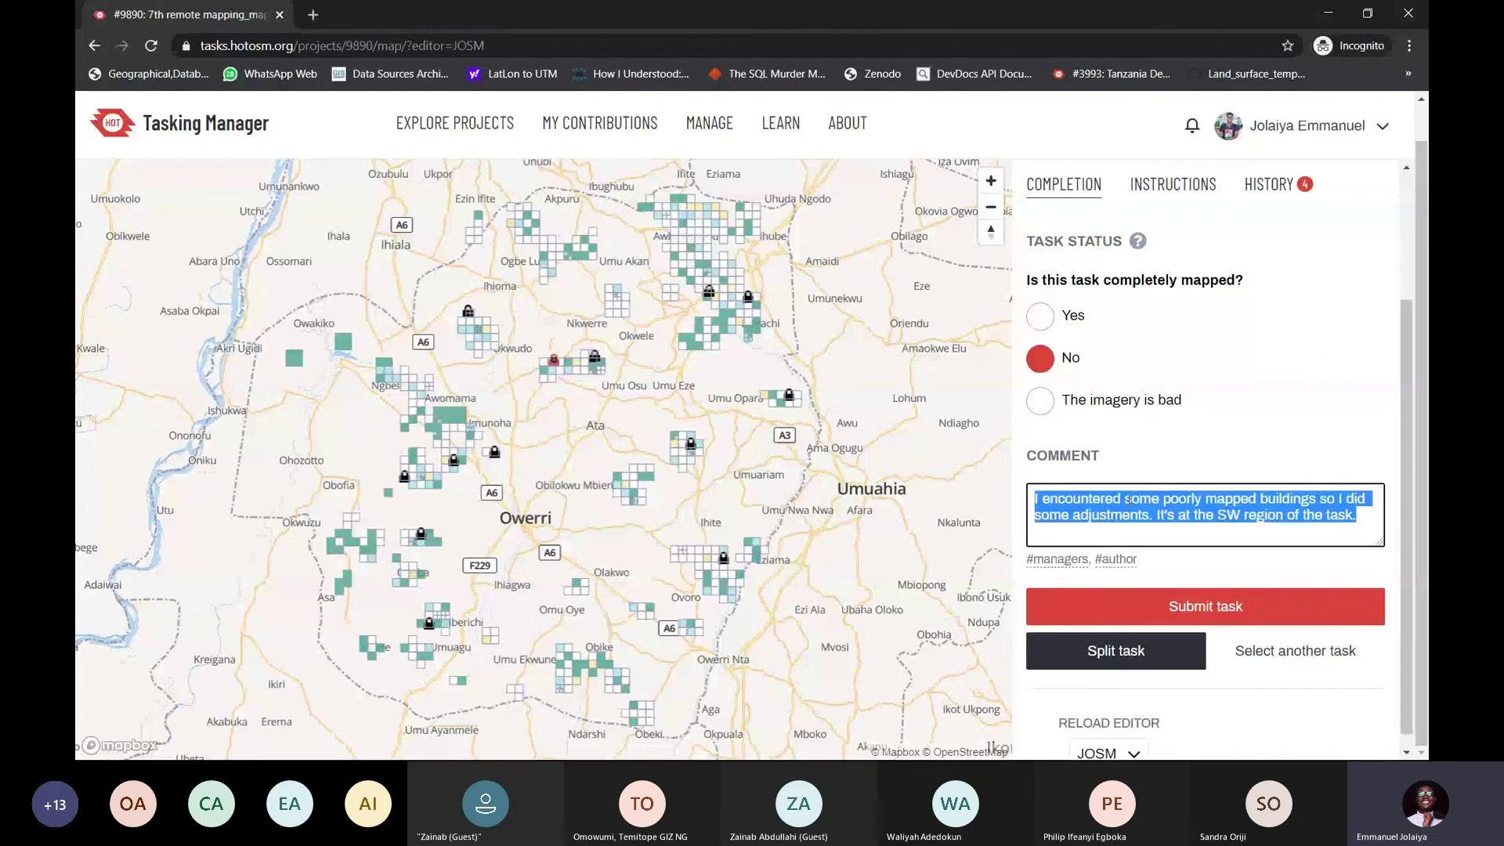
{"action": "key", "text": "BackSpace"}
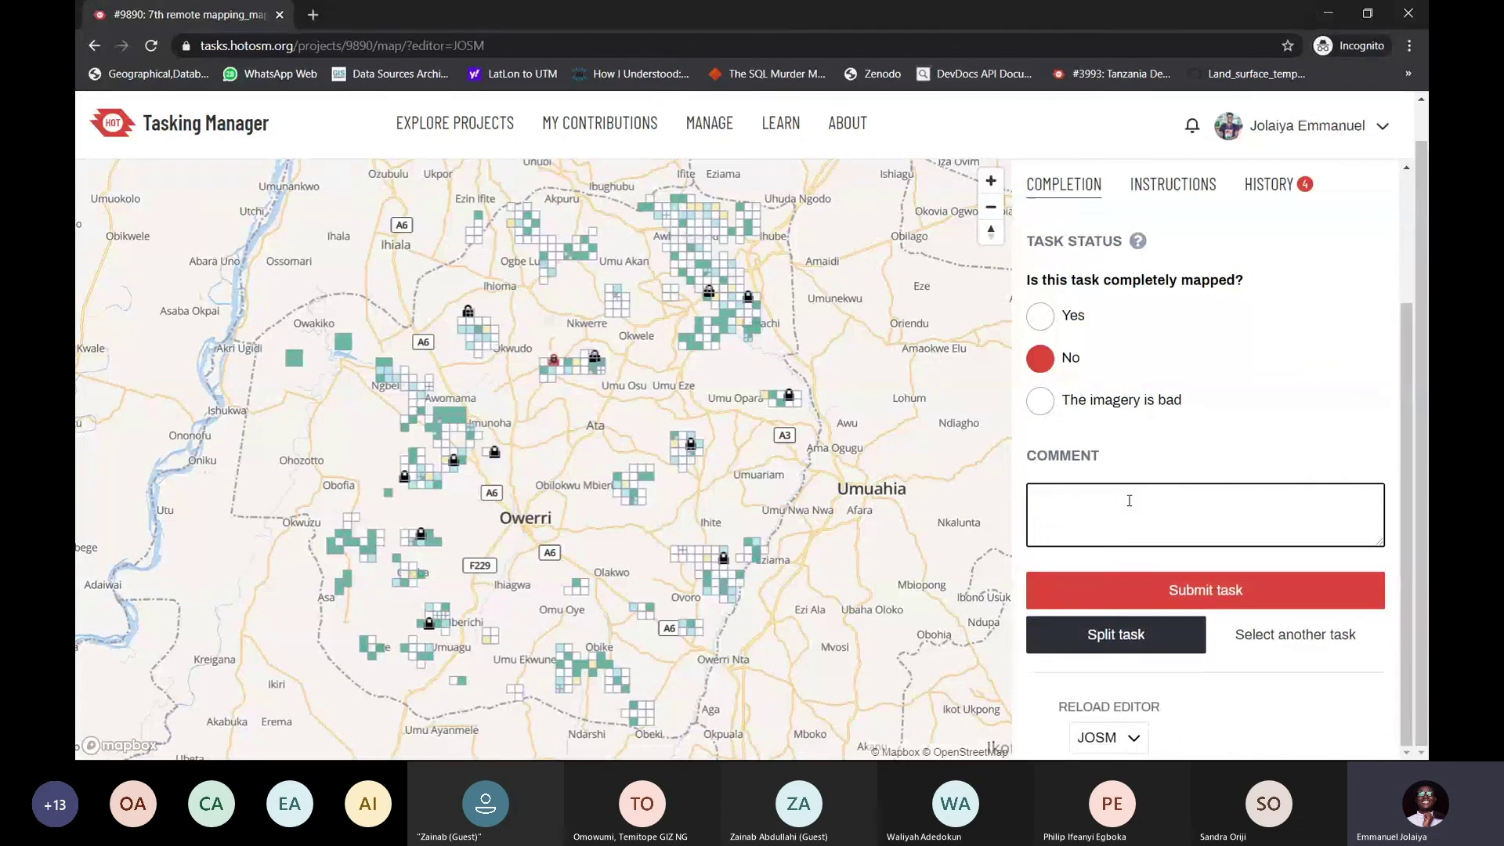
Type the comment 'Added a few buildings to the task.', fixing the typos
{"action": "type", "text": "Add"}
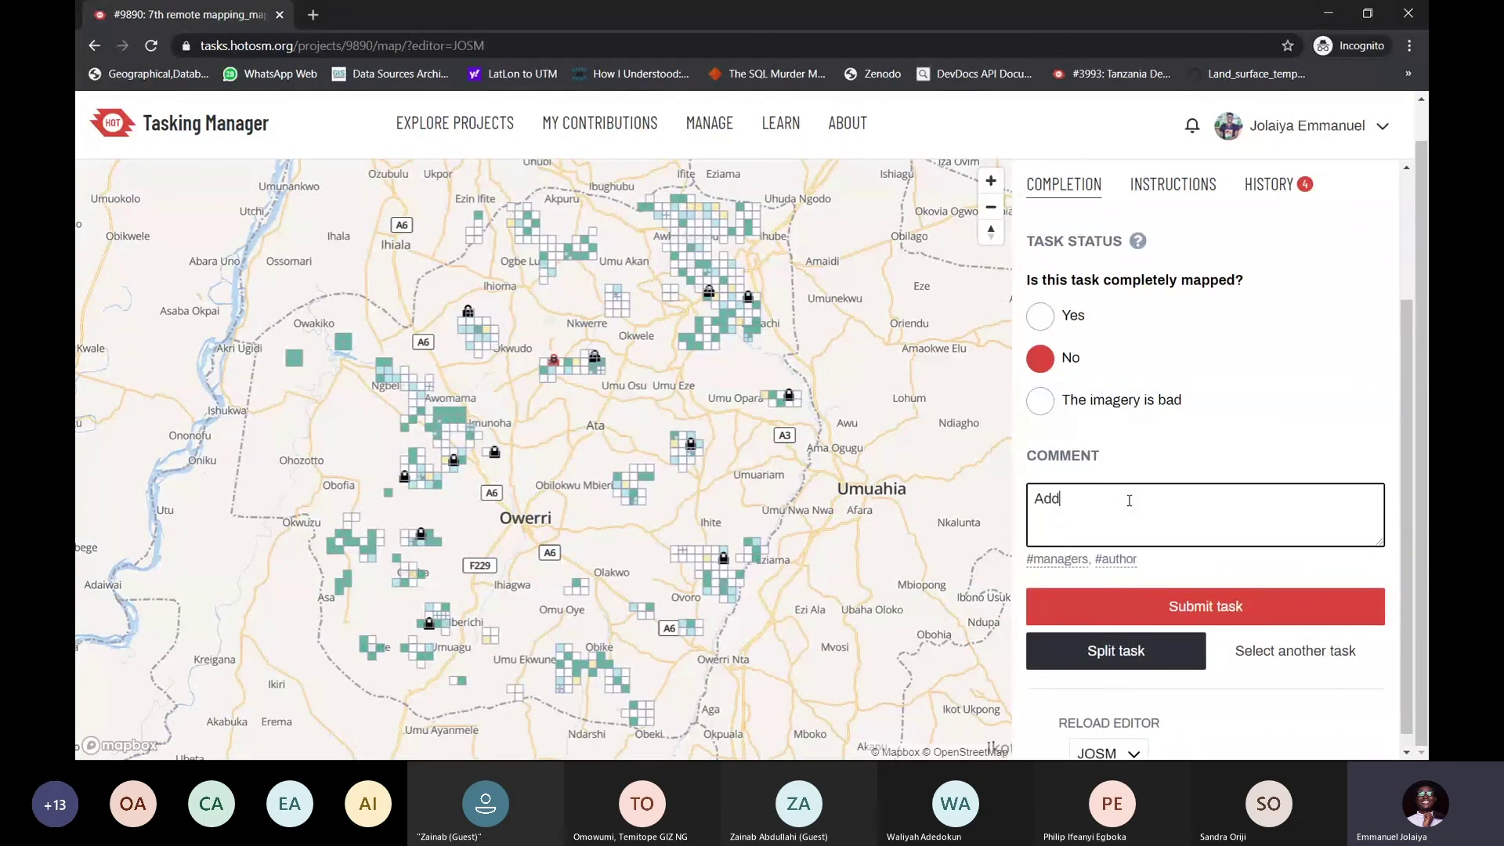
{"action": "type", "text": "ed a few buildigns to the t"}
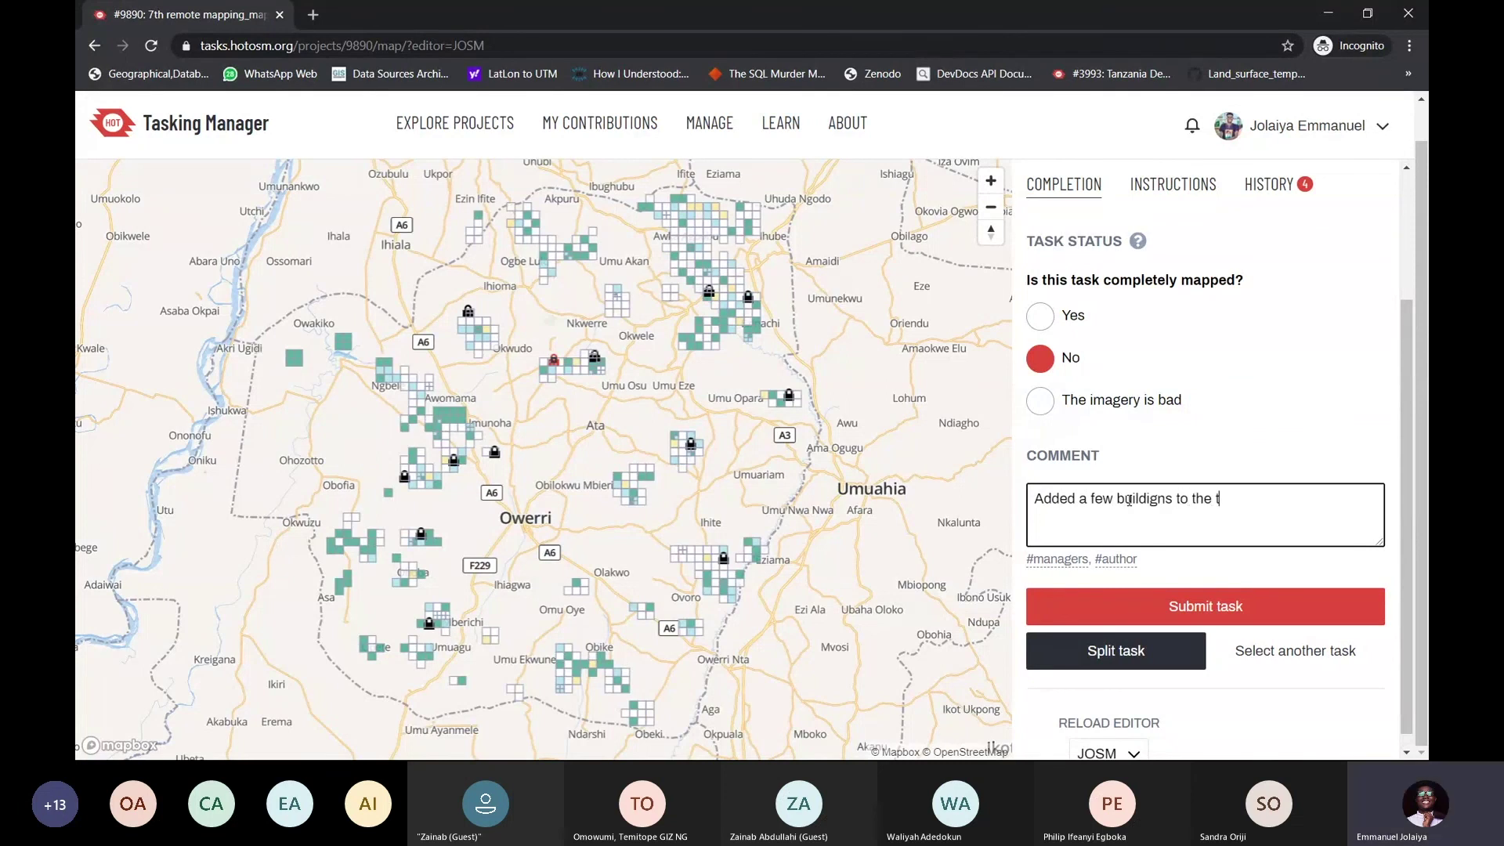
{"action": "type", "text": "s"}
{"action": "type", "text": "sk."}
{"action": "key", "text": "BackSpace"}
{"action": "type", "text": "g"}
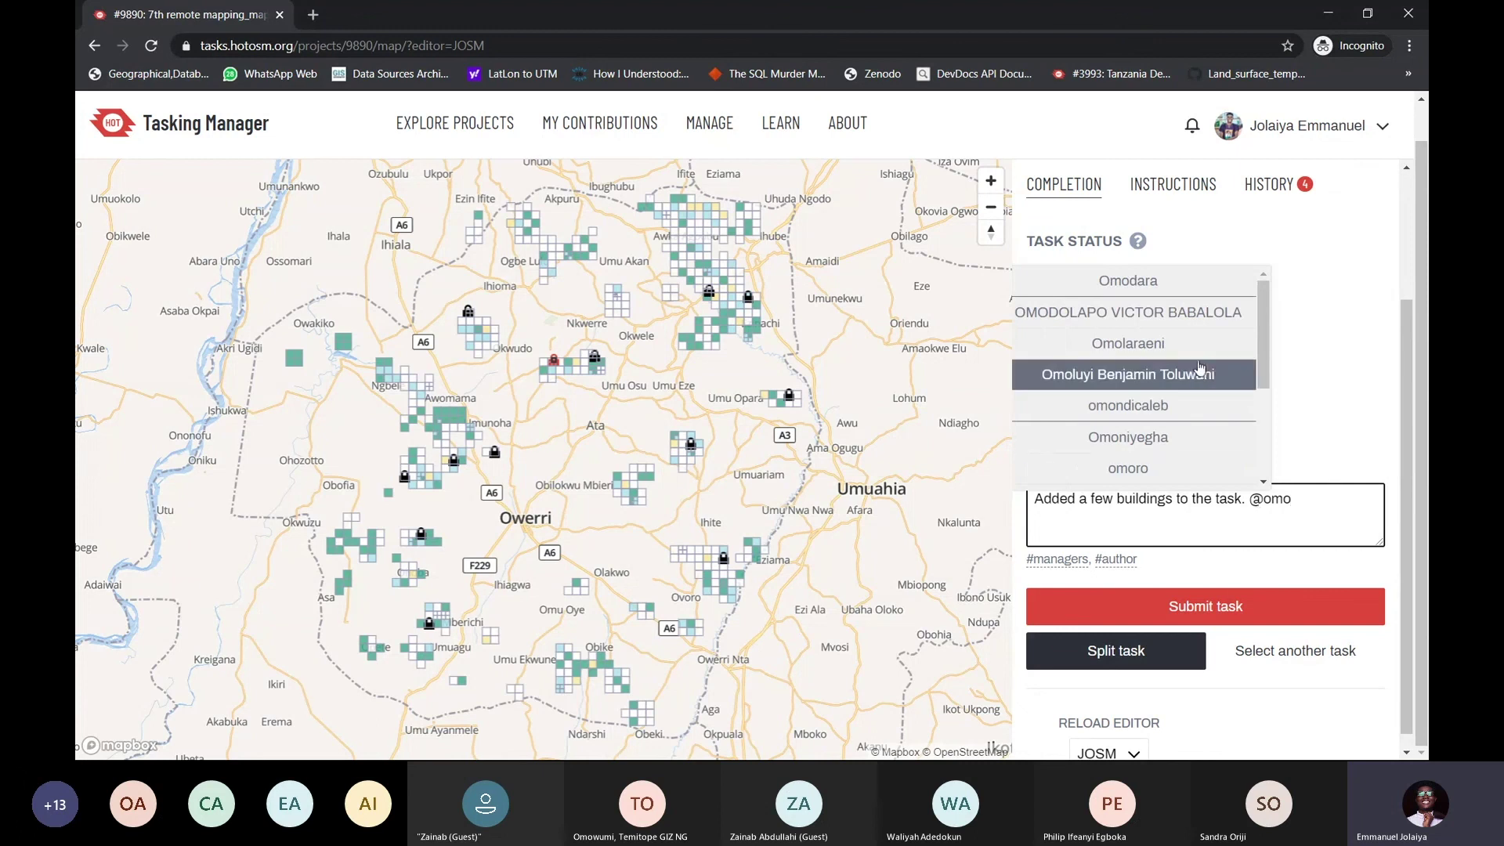
{"action": "scroll", "coordinate": [1151, 376], "scroll_direction": "down", "scroll_amount": 4}
{"action": "scroll", "coordinate": [1162, 398], "scroll_direction": "up", "scroll_amount": 5}
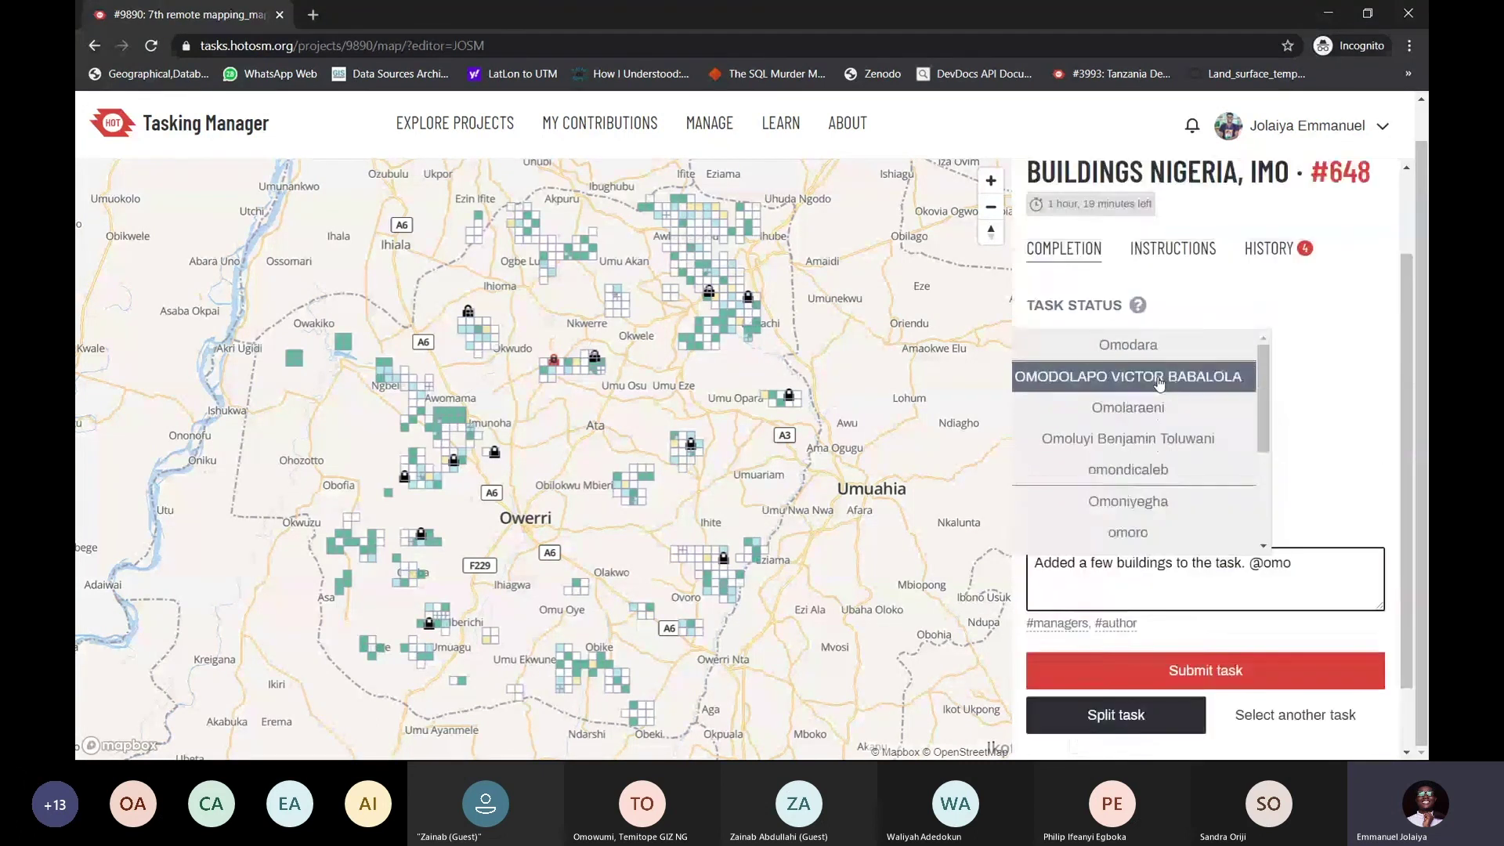
{"action": "left_click", "coordinate": [1314, 564]}
{"action": "key", "text": "BackSpace"}
{"action": "key", "text": "BackSpace"}
{"action": "key", "text": "BackSpace"}
{"action": "key", "text": "BackSpace"}
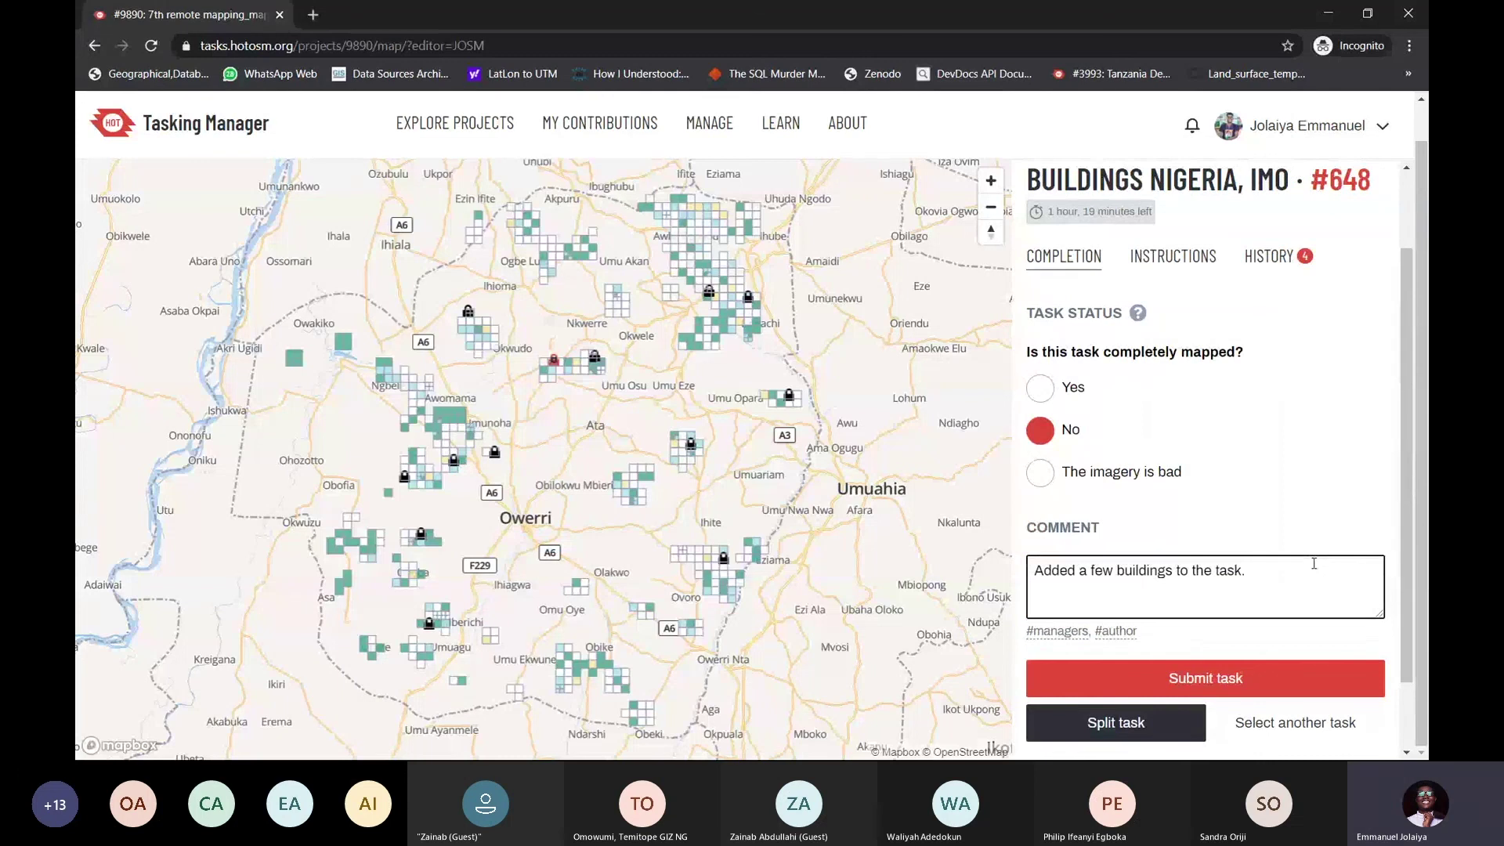
{"action": "scroll", "coordinate": [1261, 455], "scroll_direction": "down", "scroll_amount": 2}
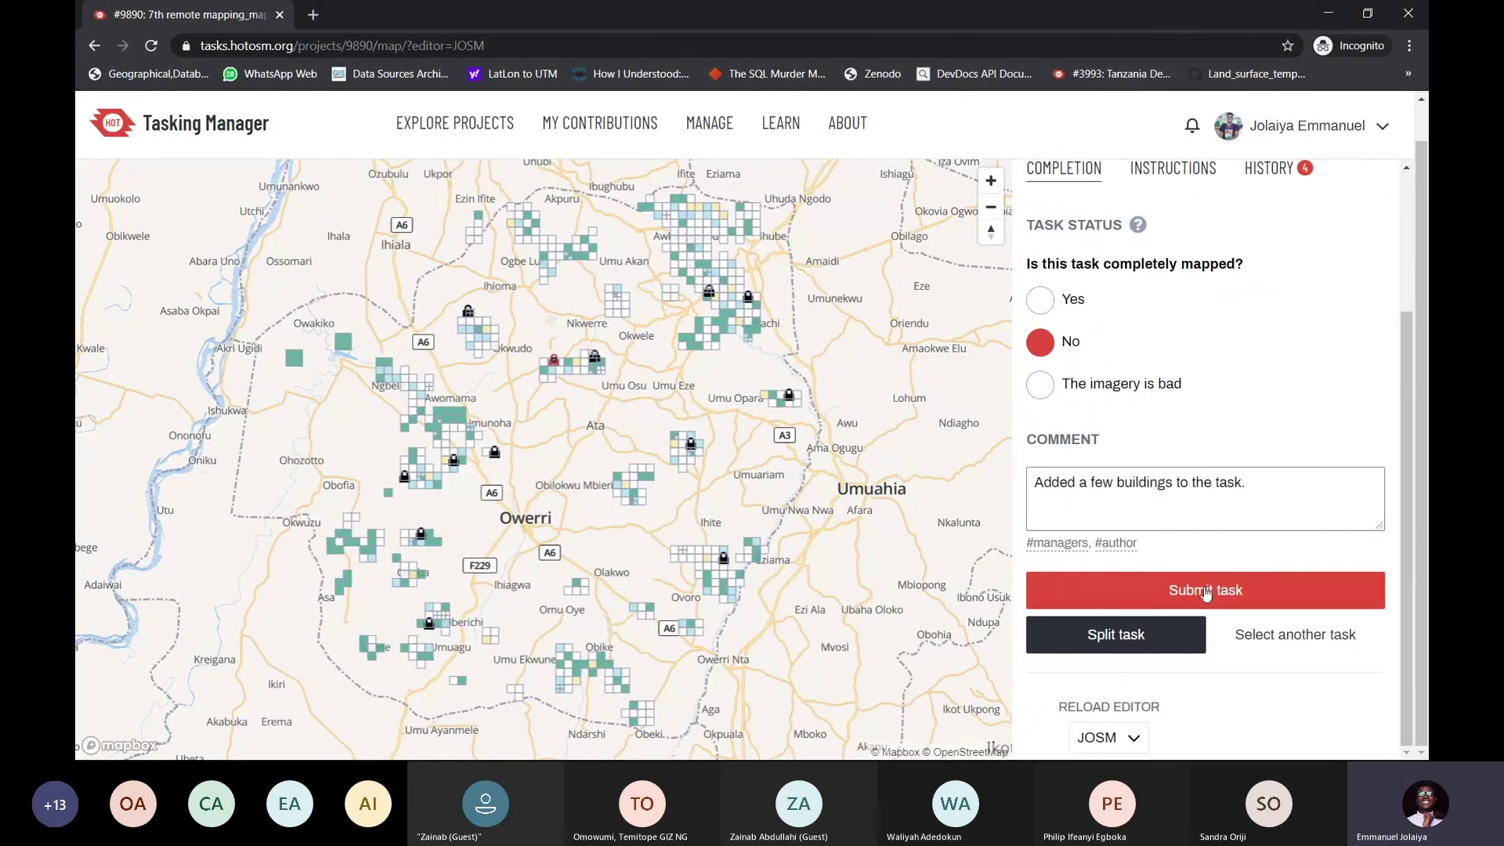
{"action": "left_click", "coordinate": [1206, 592]}
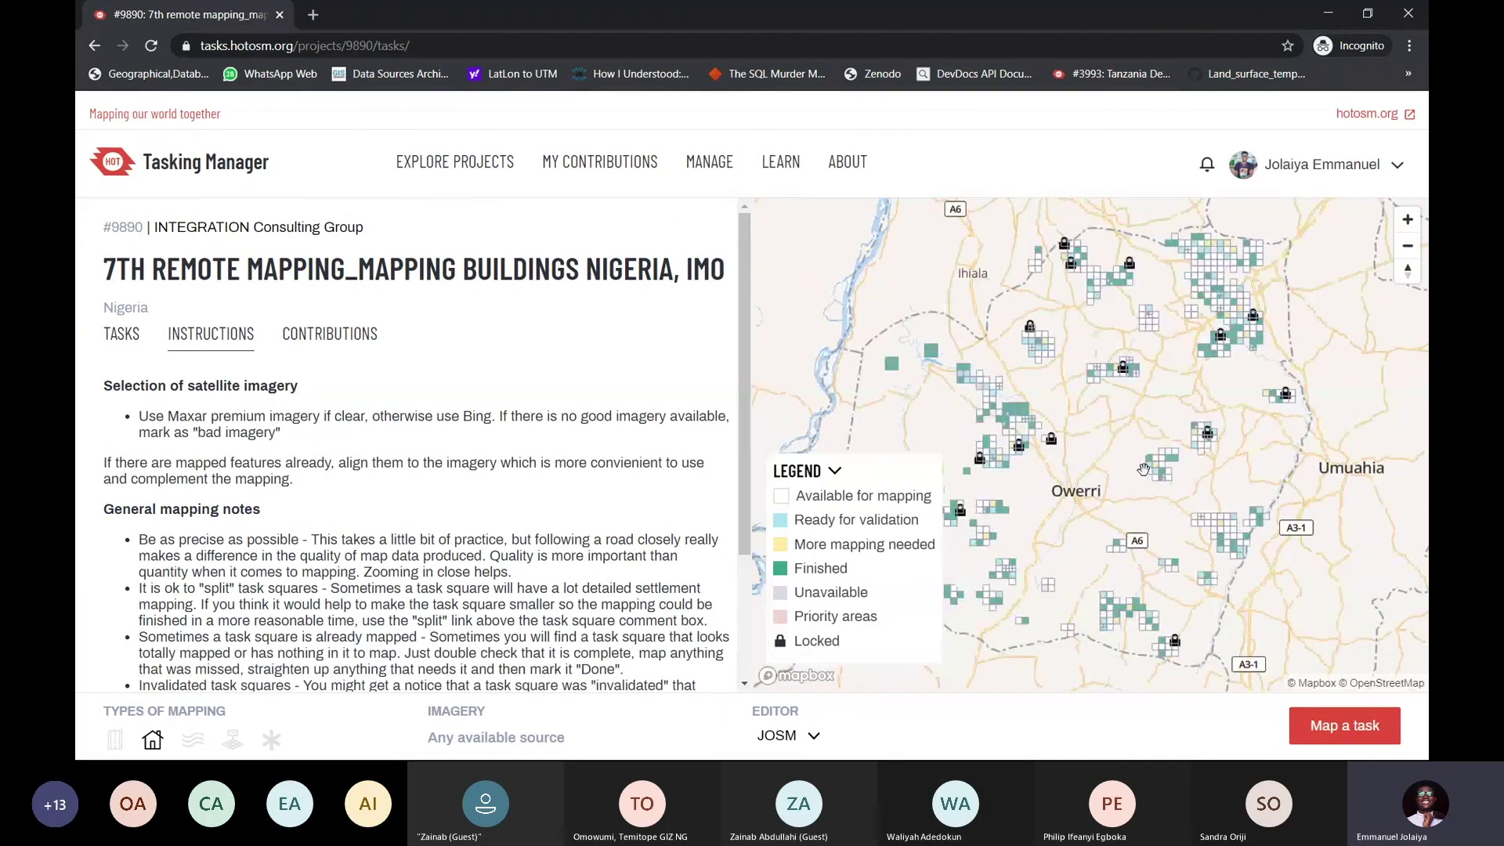
Browse to the task grid southeast of Owerri, pick an available square, and start mapping it
{"action": "left_click_drag", "start_coordinate": [1143, 469], "coordinate": [1197, 416]}
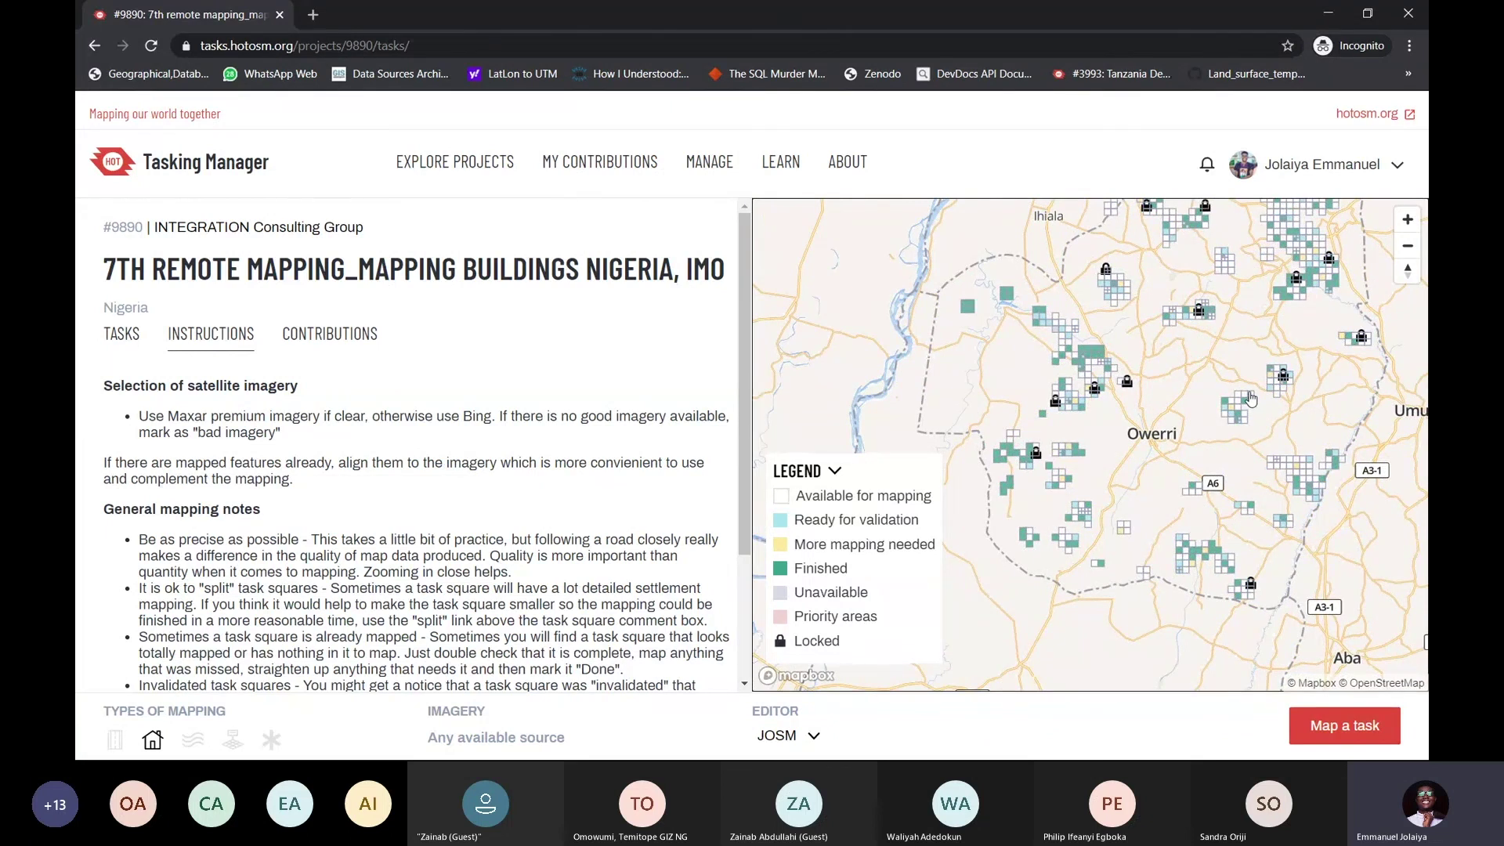
{"action": "scroll", "coordinate": [1251, 399], "scroll_direction": "up", "scroll_amount": 5}
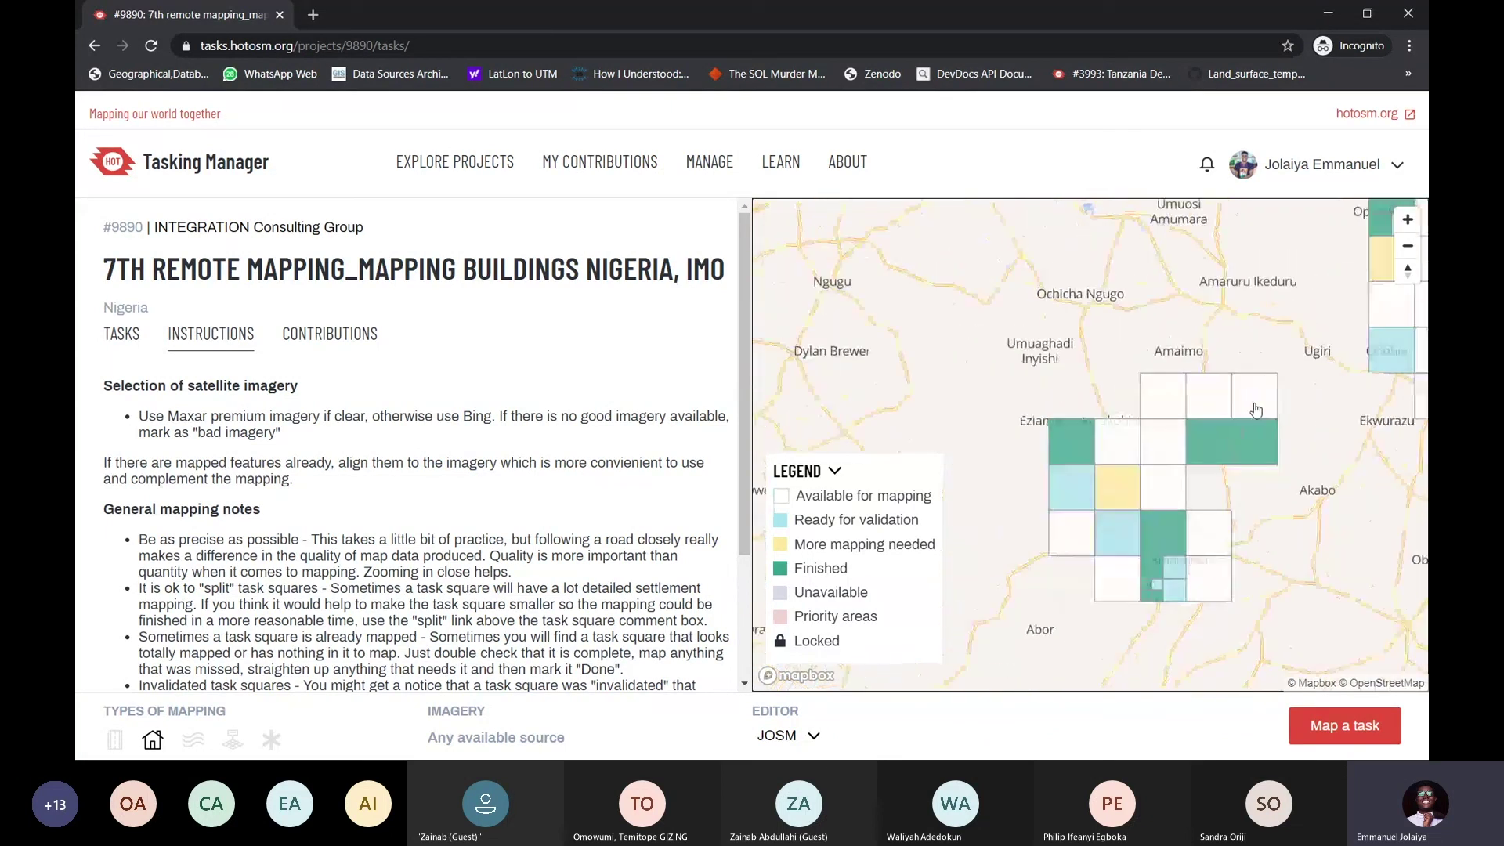
{"action": "scroll", "coordinate": [1256, 409], "scroll_direction": "down", "scroll_amount": 5}
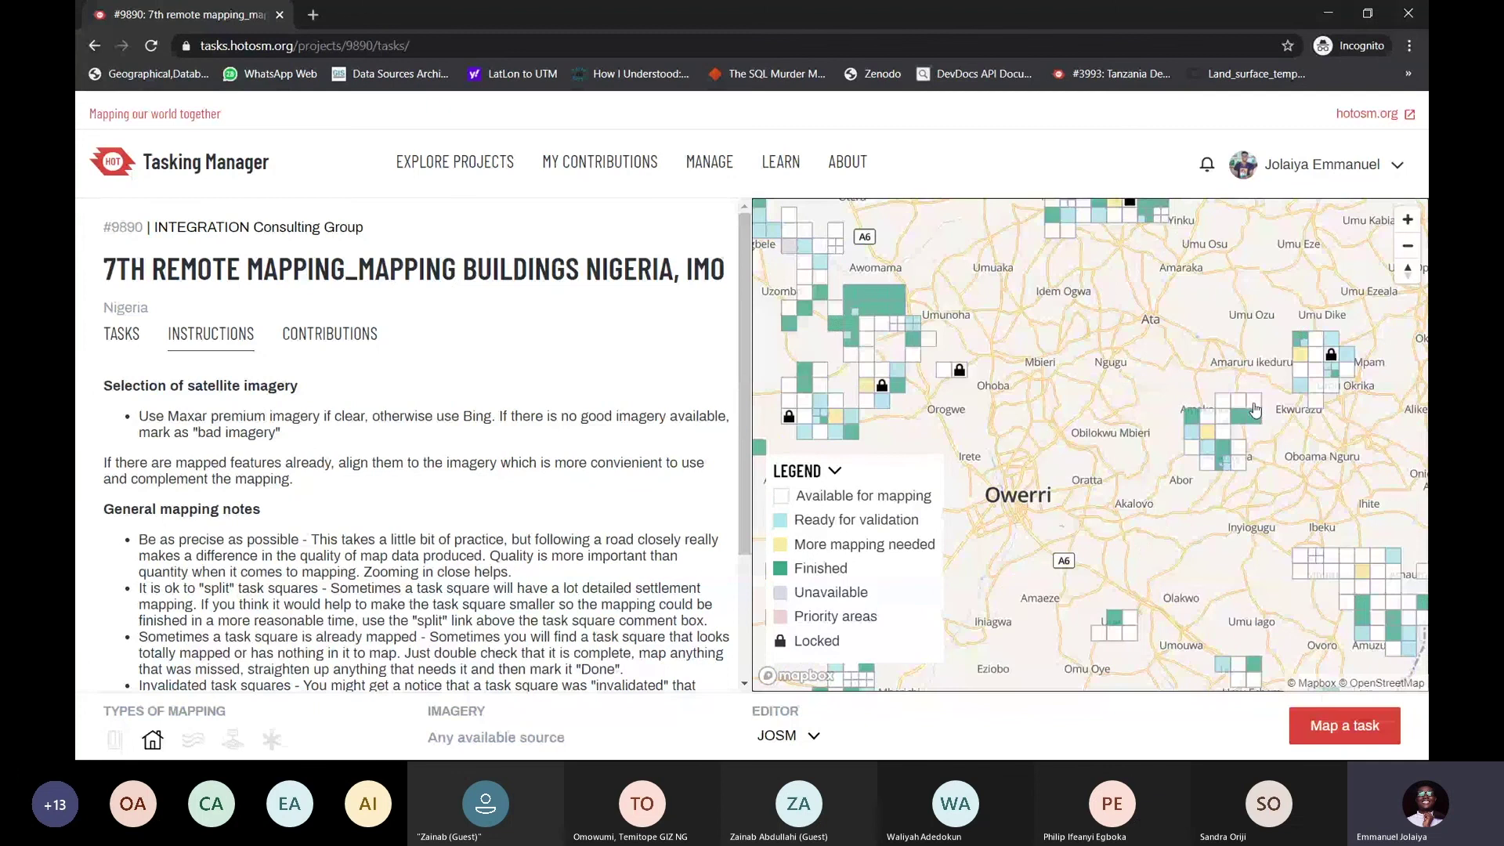
{"action": "scroll", "coordinate": [1226, 438], "scroll_direction": "up", "scroll_amount": 3}
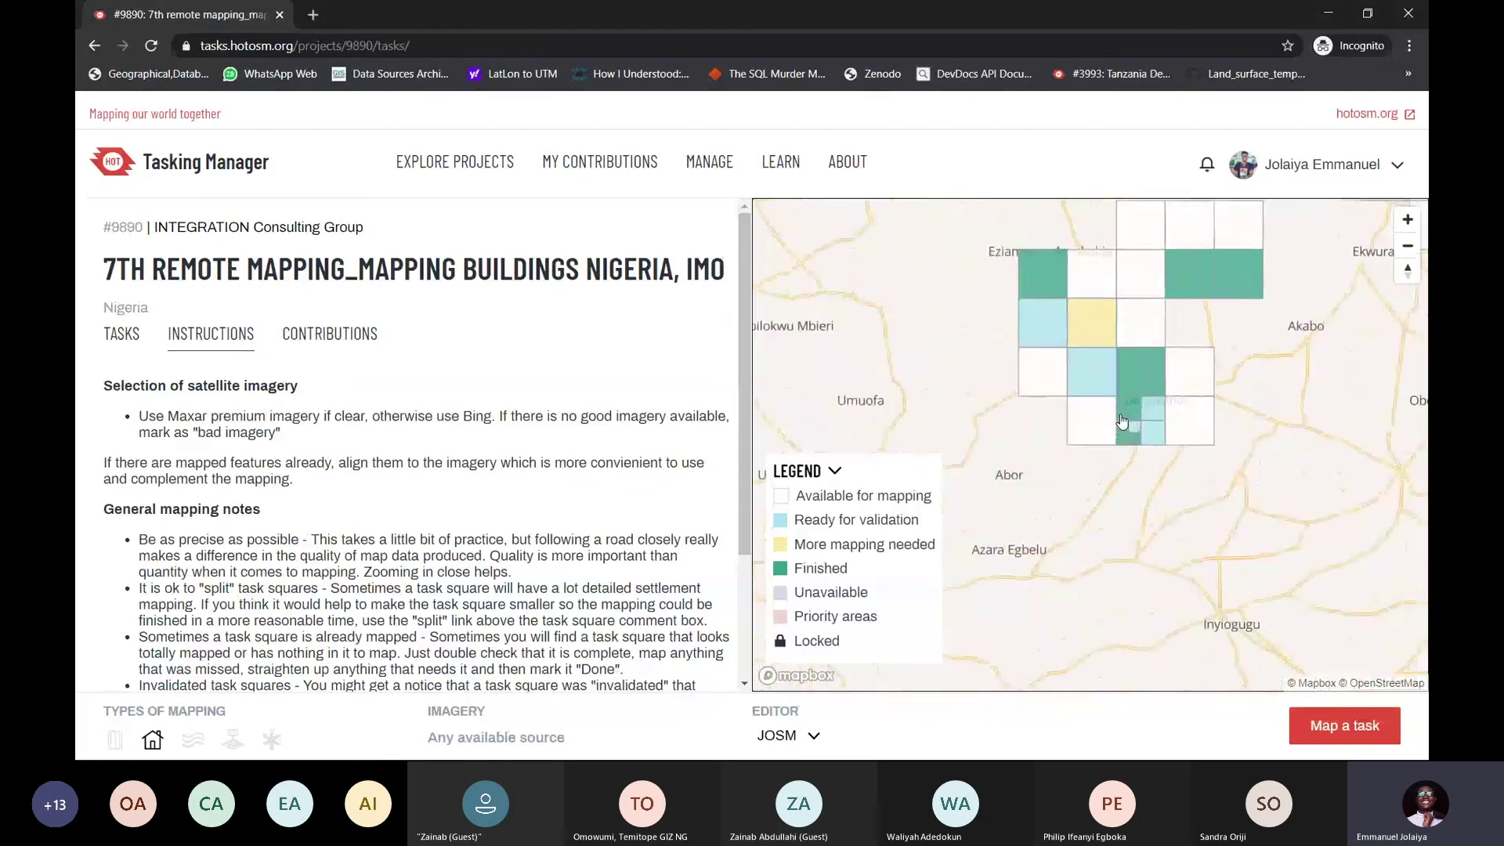
{"action": "scroll", "coordinate": [1158, 408], "scroll_direction": "down", "scroll_amount": 1}
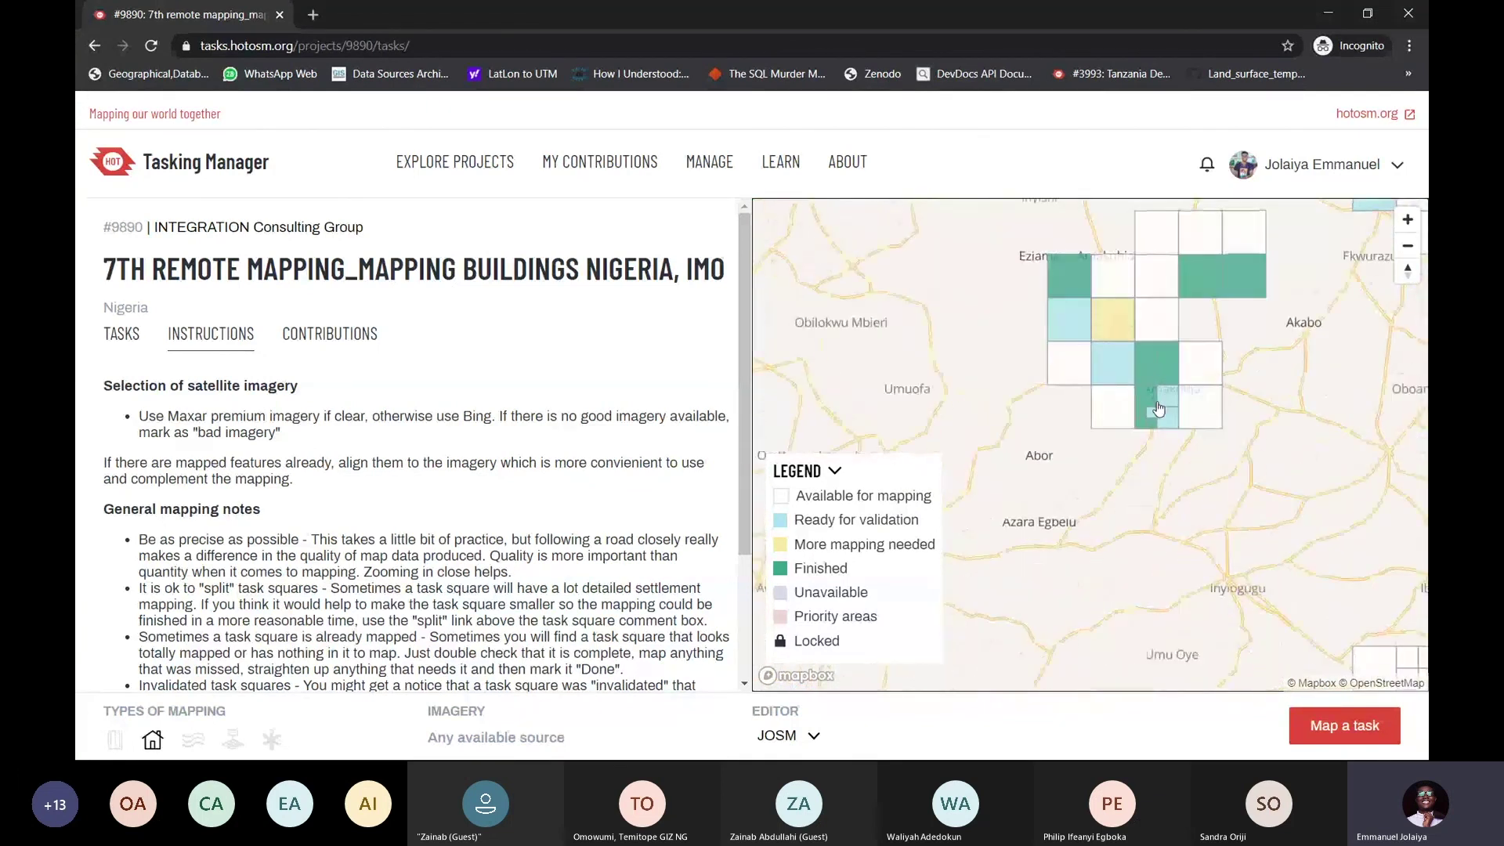
{"action": "scroll", "coordinate": [1158, 409], "scroll_direction": "down", "scroll_amount": 5}
{"action": "left_click_drag", "start_coordinate": [1214, 463], "coordinate": [1147, 411]}
{"action": "scroll", "coordinate": [1147, 411], "scroll_direction": "up", "scroll_amount": 4}
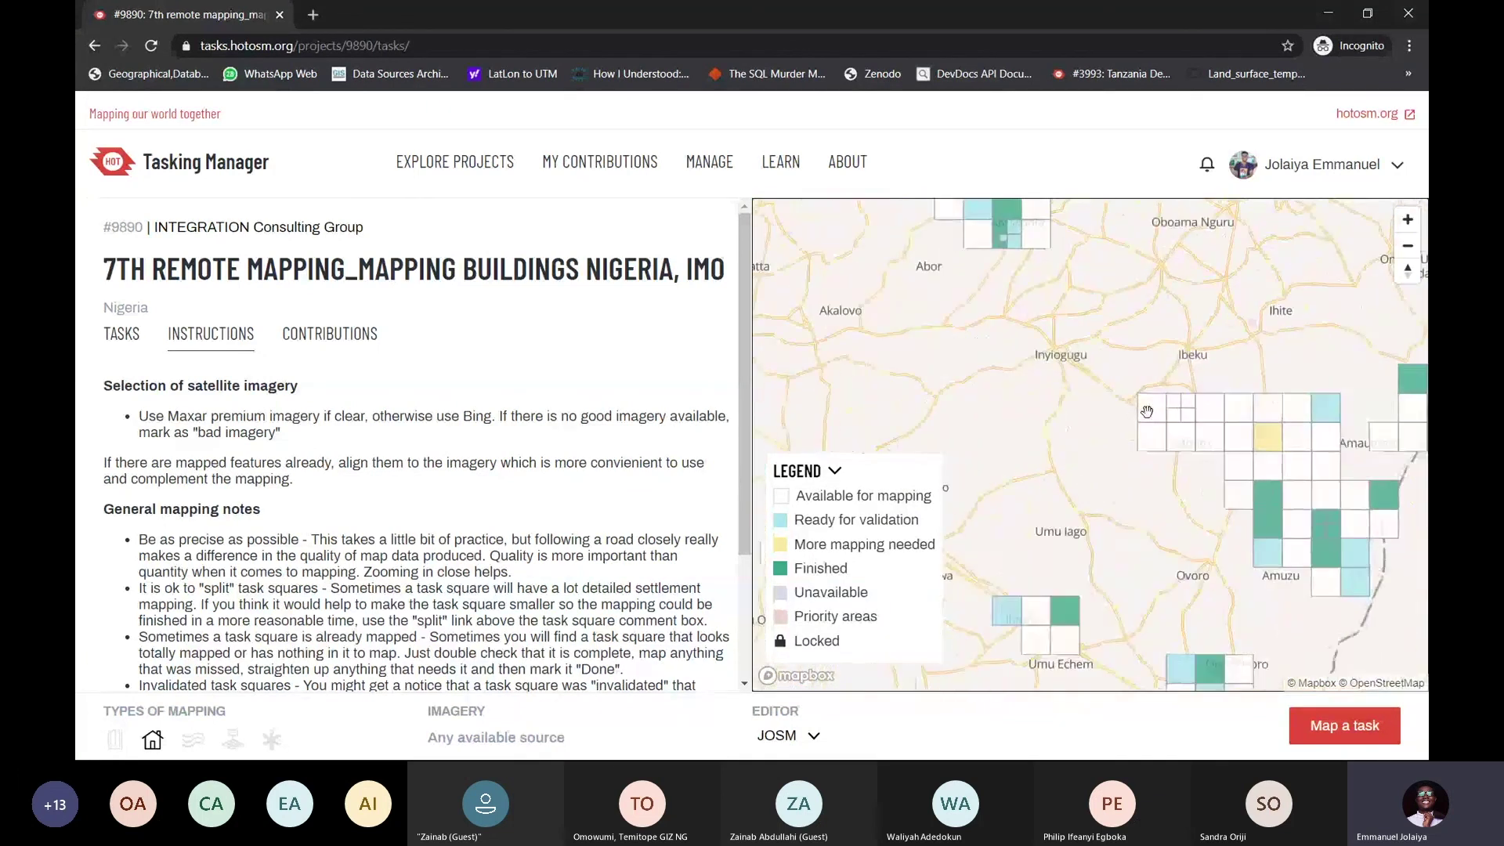
{"action": "left_click", "coordinate": [1147, 411]}
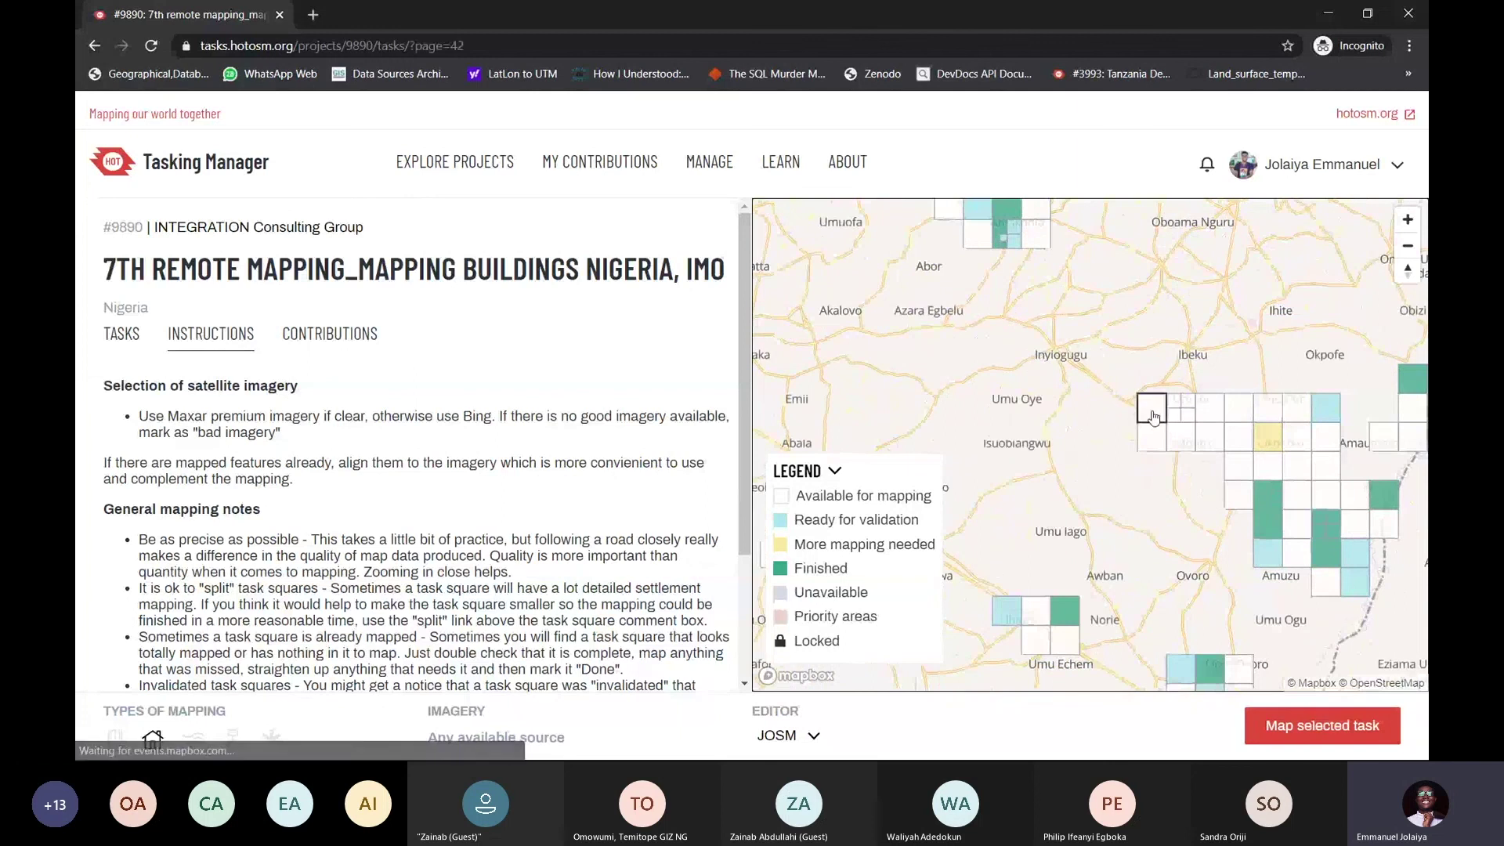
{"action": "left_click", "coordinate": [1317, 739]}
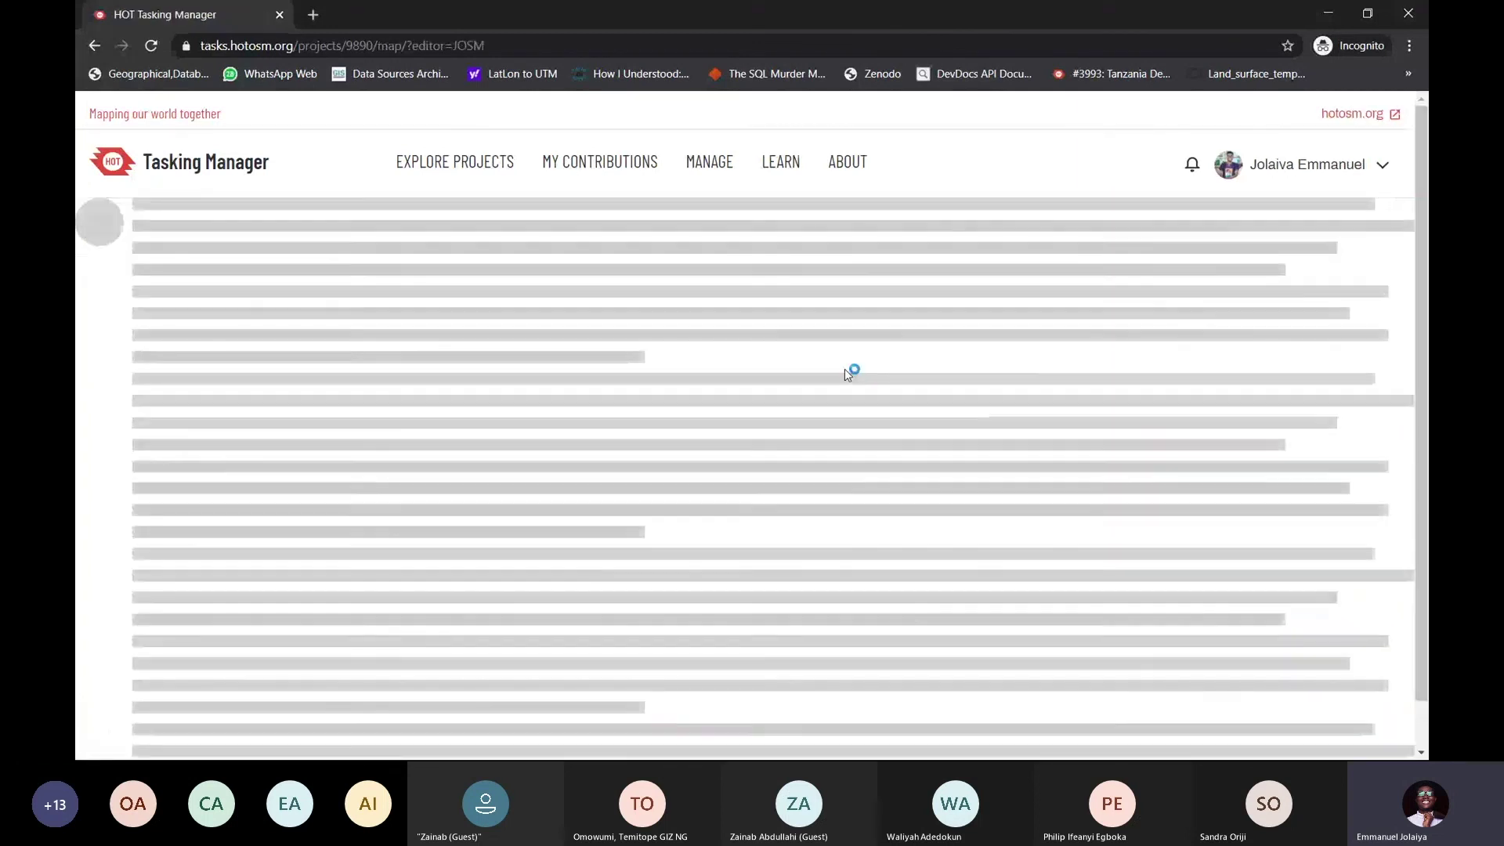
Switch to JOSM and centre the view on task 338's building cluster
{"action": "key", "text": "alt+Tab"}
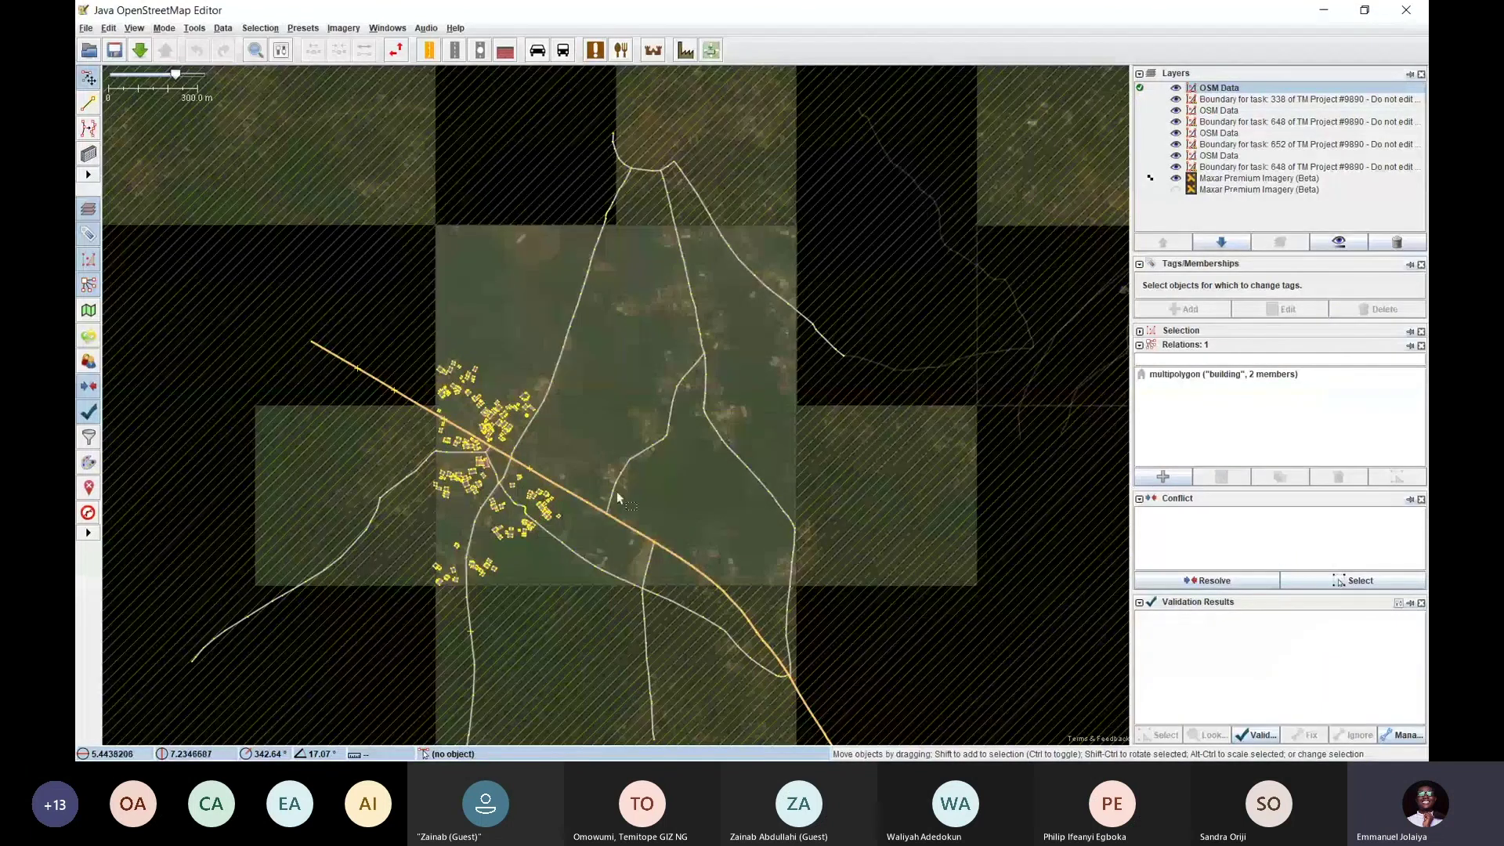
{"action": "left_click_drag", "start_coordinate": [600, 473], "coordinate": [655, 354]}
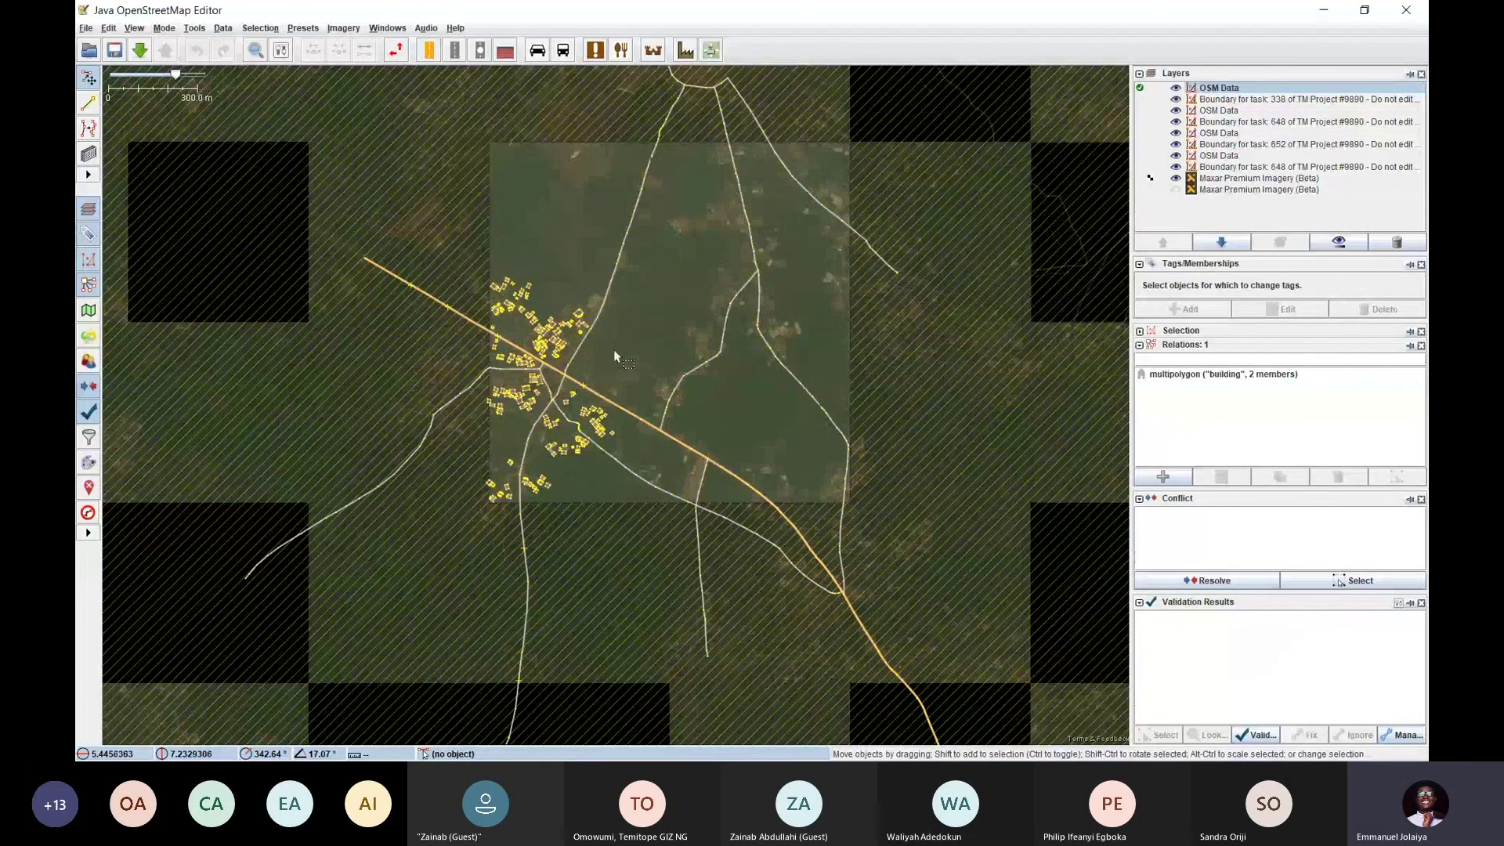
{"action": "scroll", "coordinate": [551, 321], "scroll_direction": "up", "scroll_amount": 3}
{"action": "scroll", "coordinate": [551, 321], "scroll_direction": "up", "scroll_amount": 2}
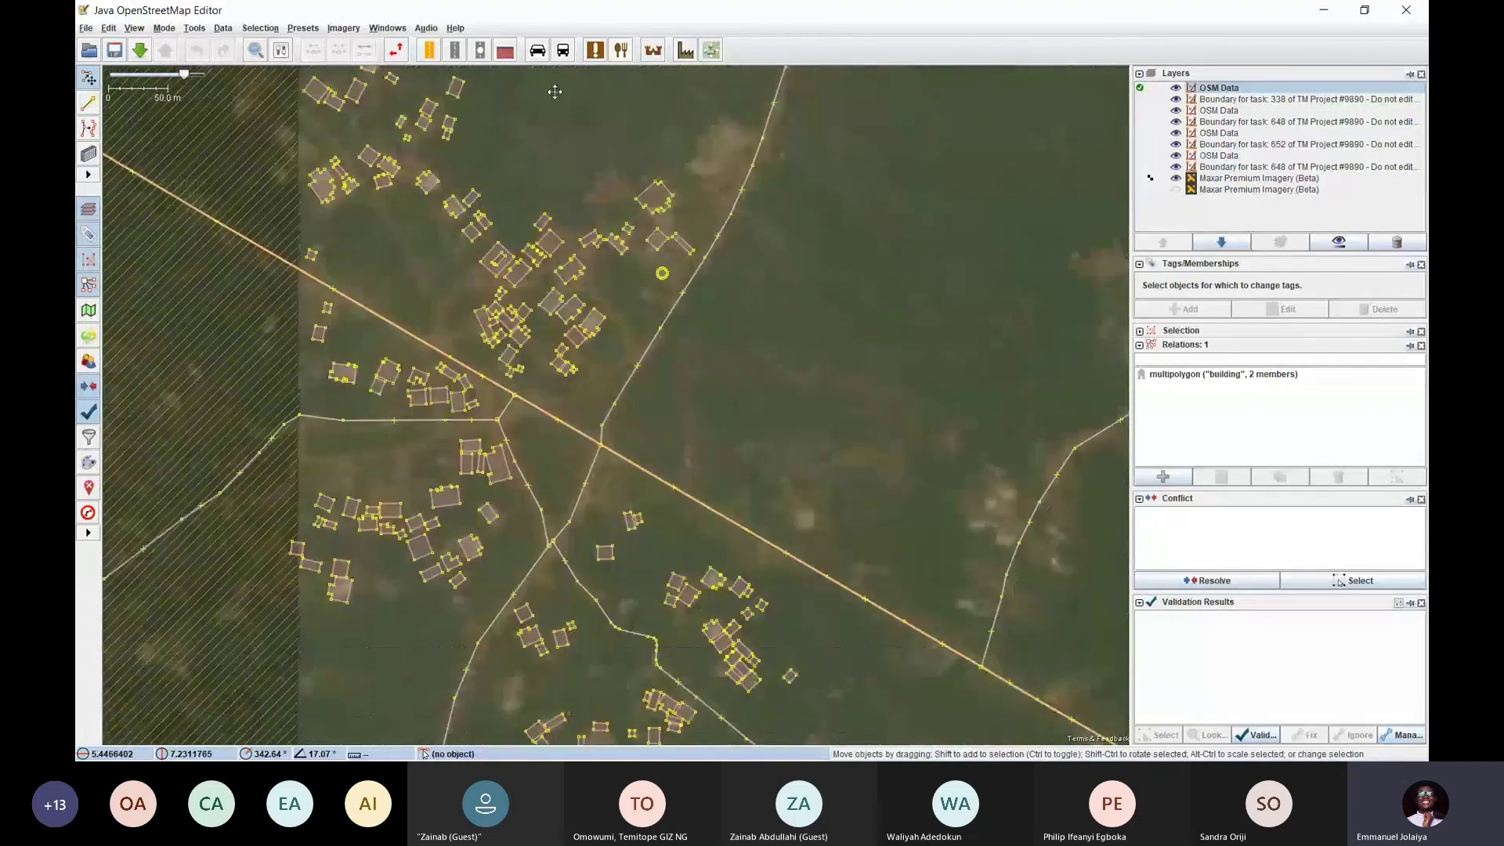
{"action": "left_click_drag", "start_coordinate": [749, 295], "coordinate": [756, 384]}
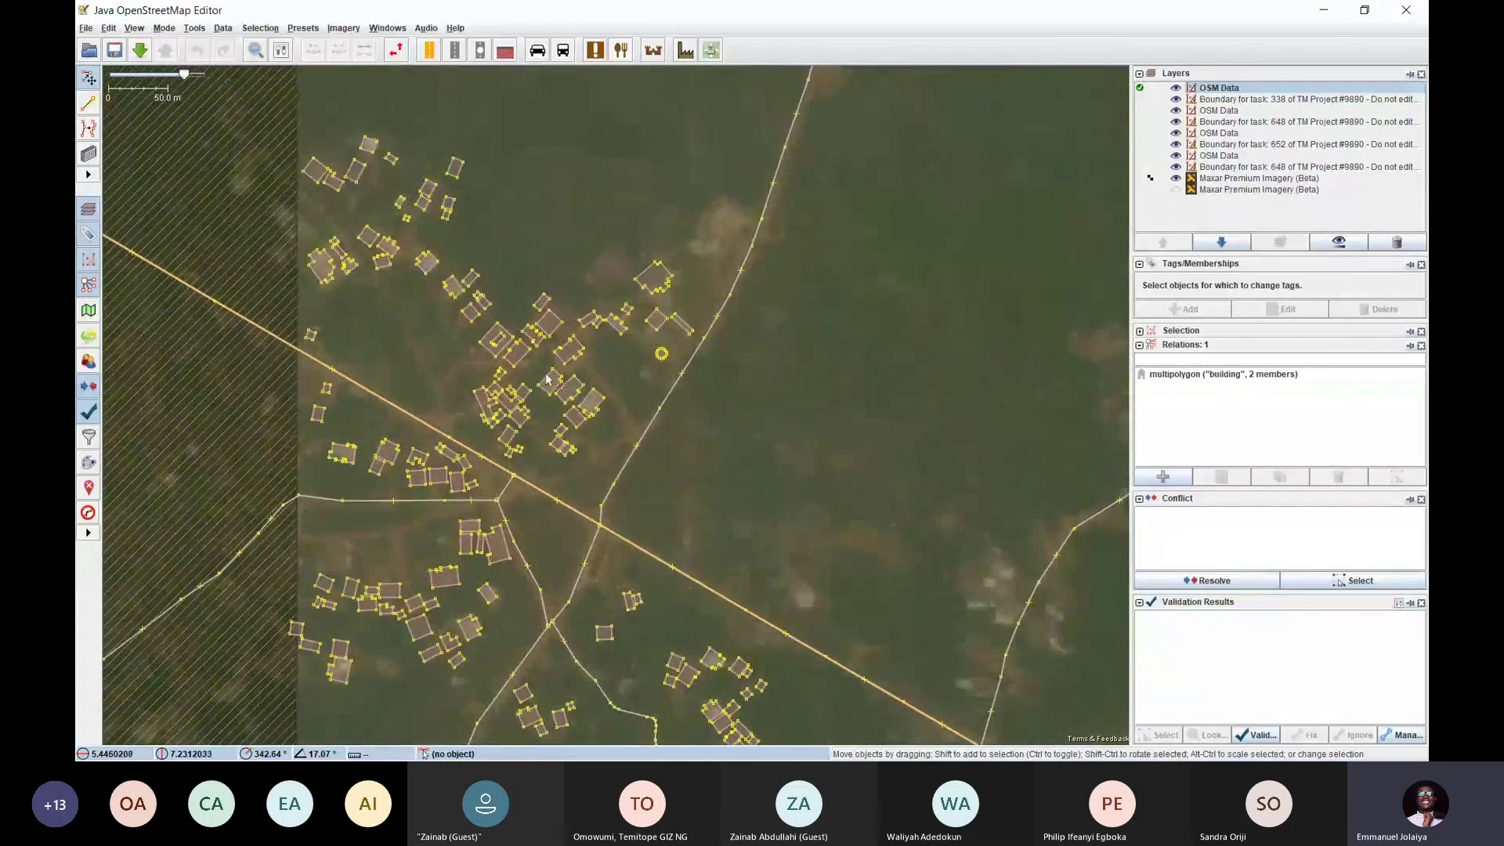
{"action": "scroll", "coordinate": [547, 379], "scroll_direction": "up", "scroll_amount": 4}
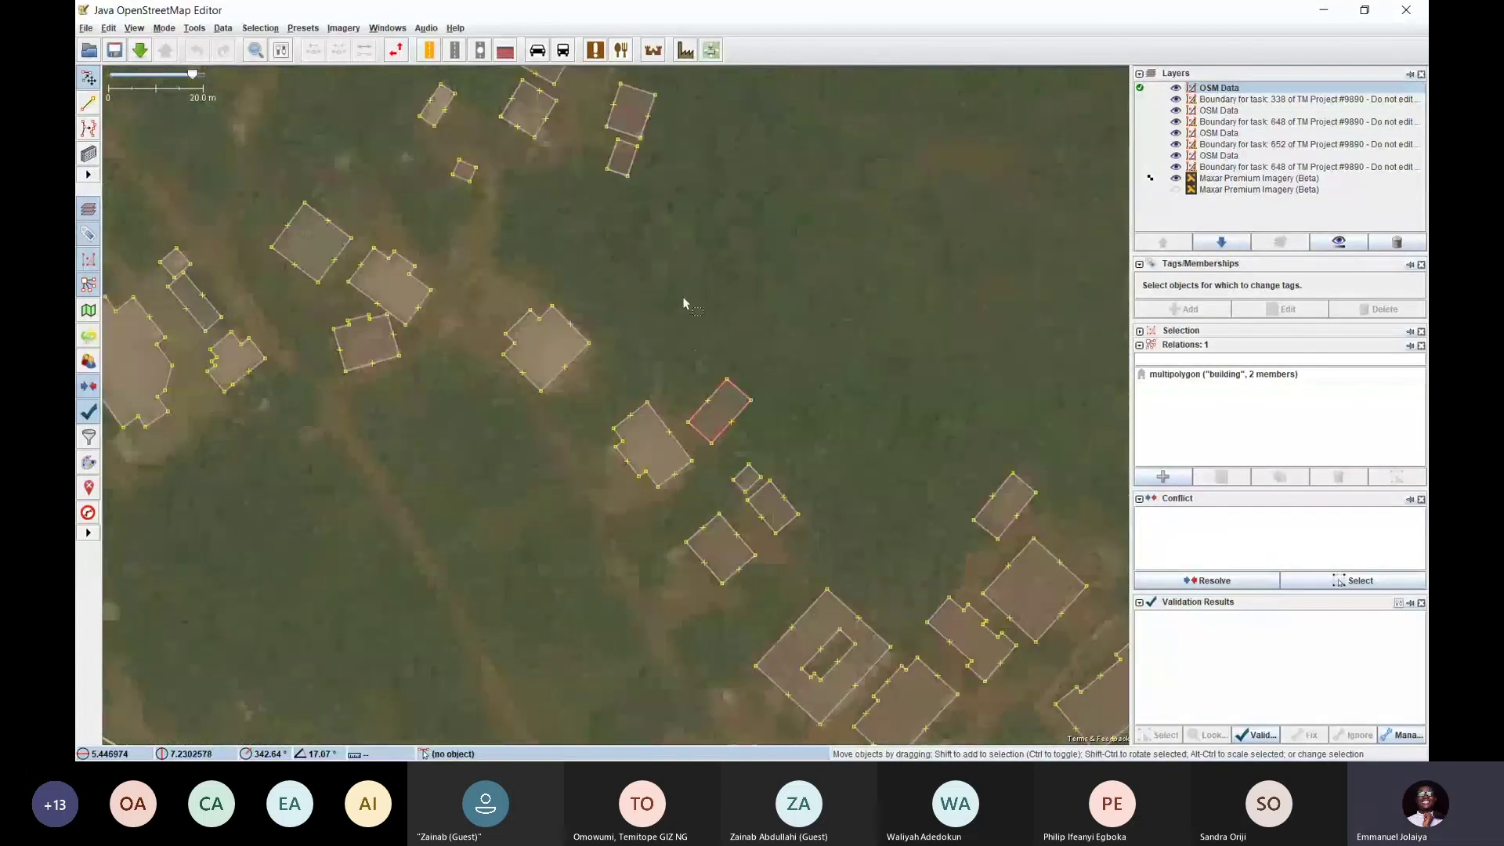
{"action": "left_click_drag", "start_coordinate": [683, 304], "coordinate": [940, 317]}
Pan past the orange road to the untraced area and zoom in on a rooftop
{"action": "left_click_drag", "start_coordinate": [666, 427], "coordinate": [559, 210]}
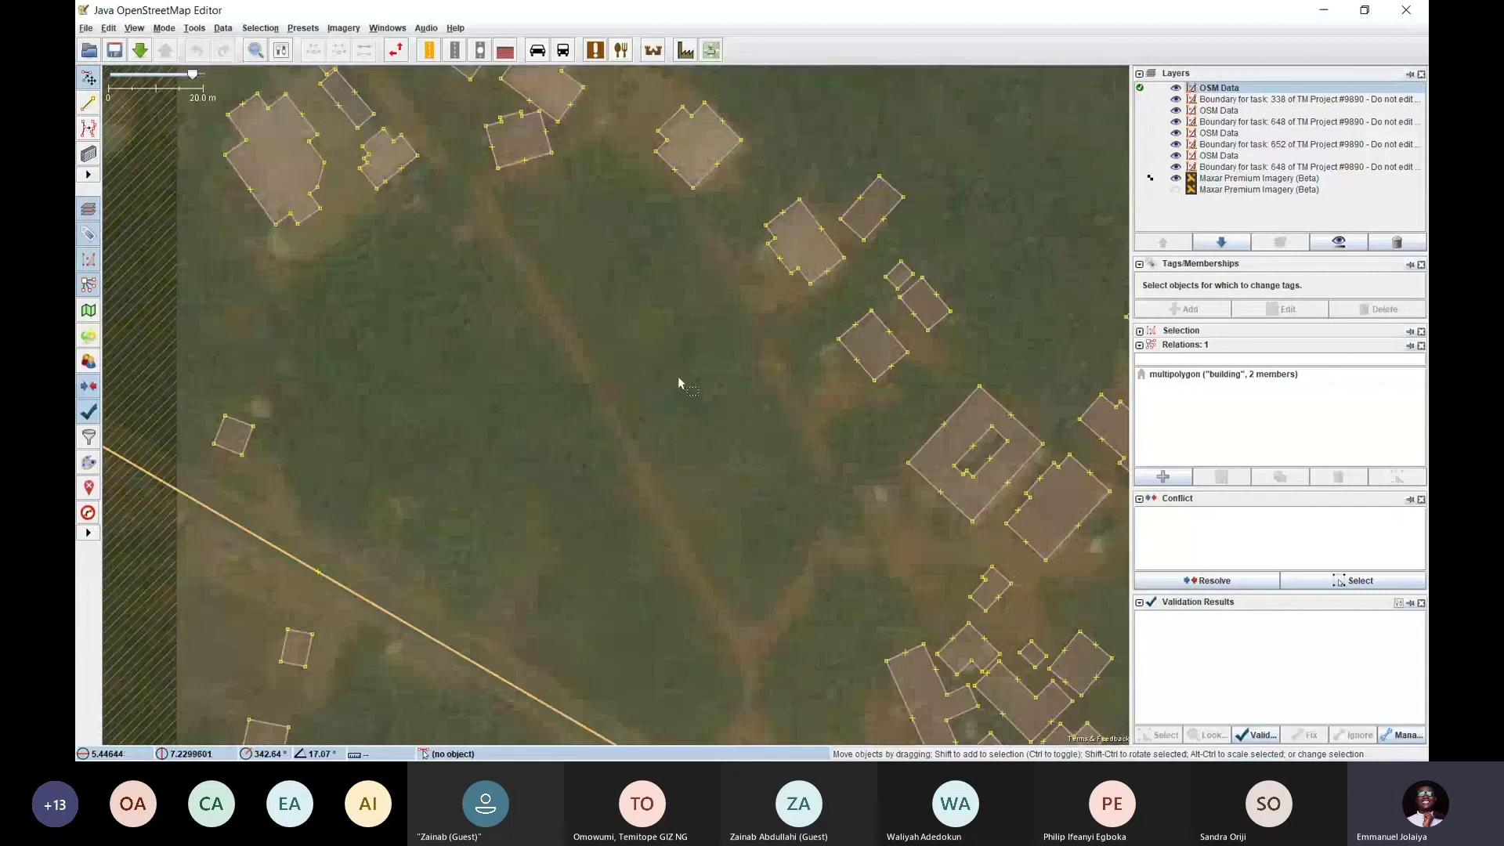
{"action": "scroll", "coordinate": [679, 376], "scroll_direction": "down", "scroll_amount": 4}
{"action": "scroll", "coordinate": [689, 447], "scroll_direction": "up", "scroll_amount": 3}
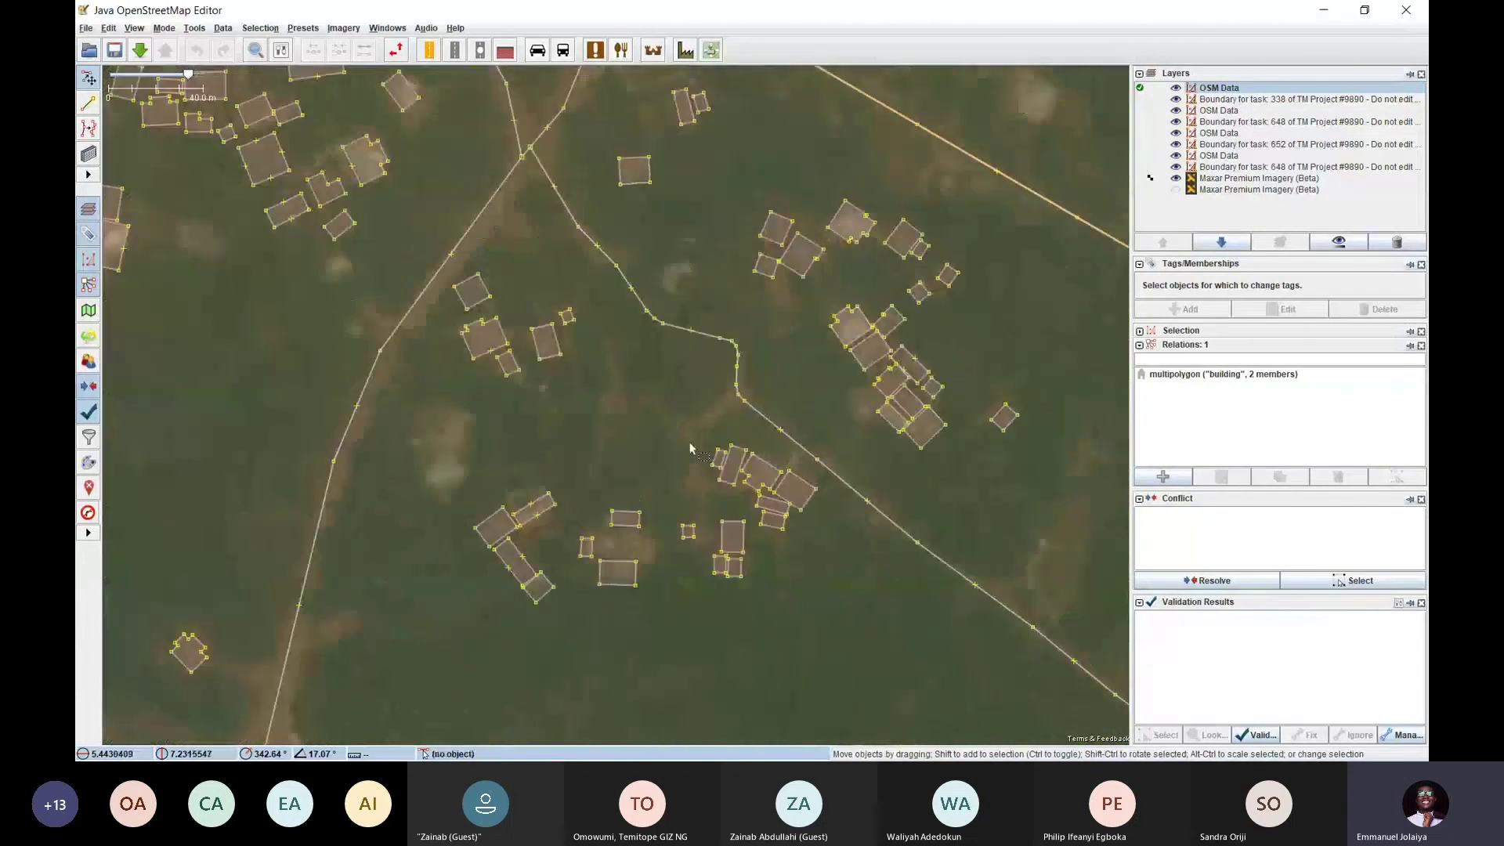
{"action": "left_click_drag", "start_coordinate": [690, 448], "coordinate": [430, 422]}
{"action": "left_click_drag", "start_coordinate": [1042, 553], "coordinate": [801, 429]}
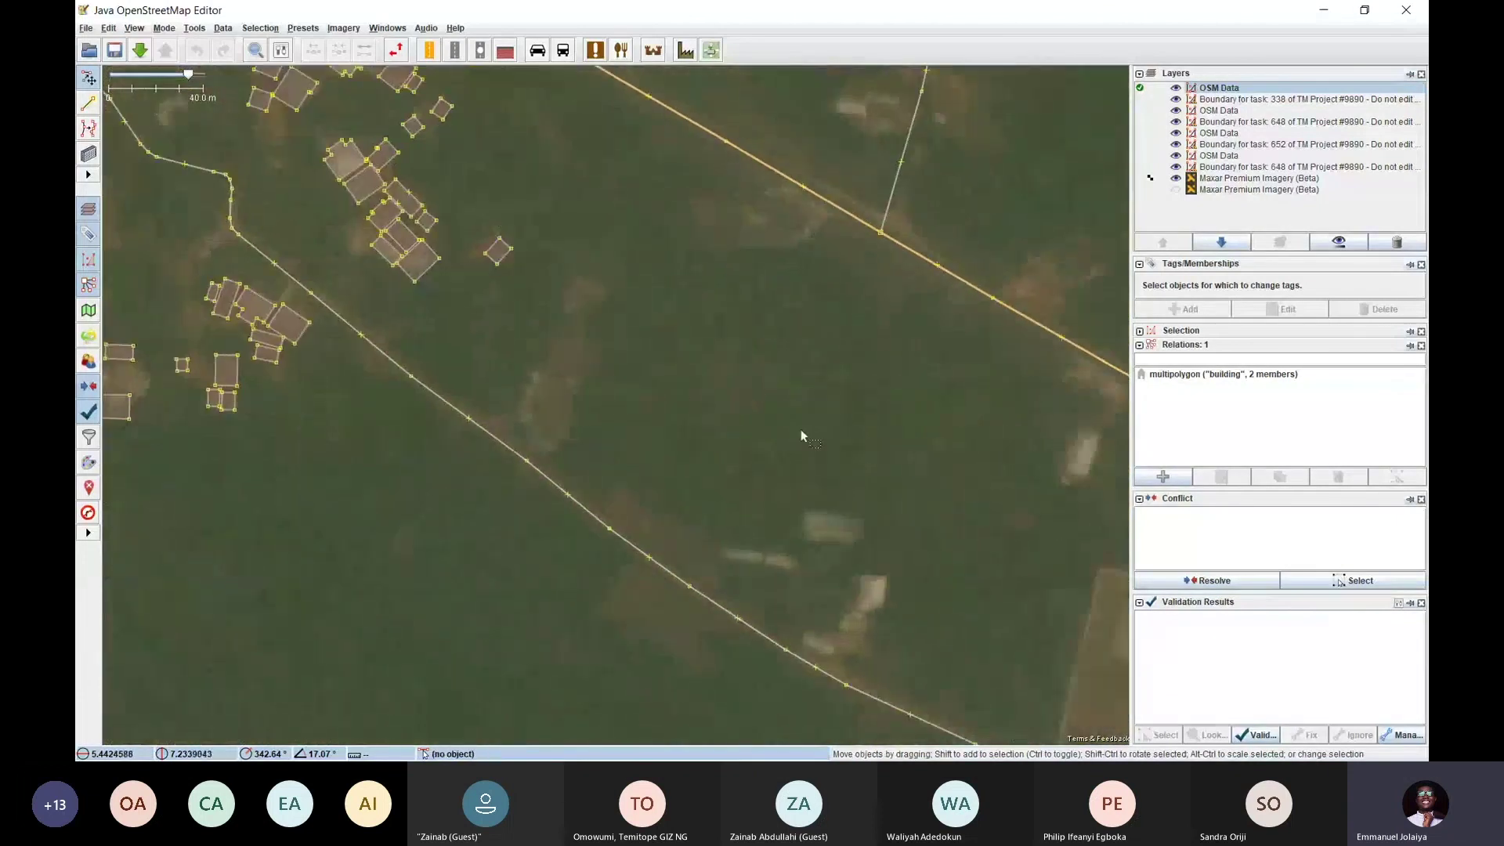
{"action": "scroll", "coordinate": [773, 284], "scroll_direction": "up", "scroll_amount": 2}
{"action": "scroll", "coordinate": [779, 256], "scroll_direction": "up", "scroll_amount": 2}
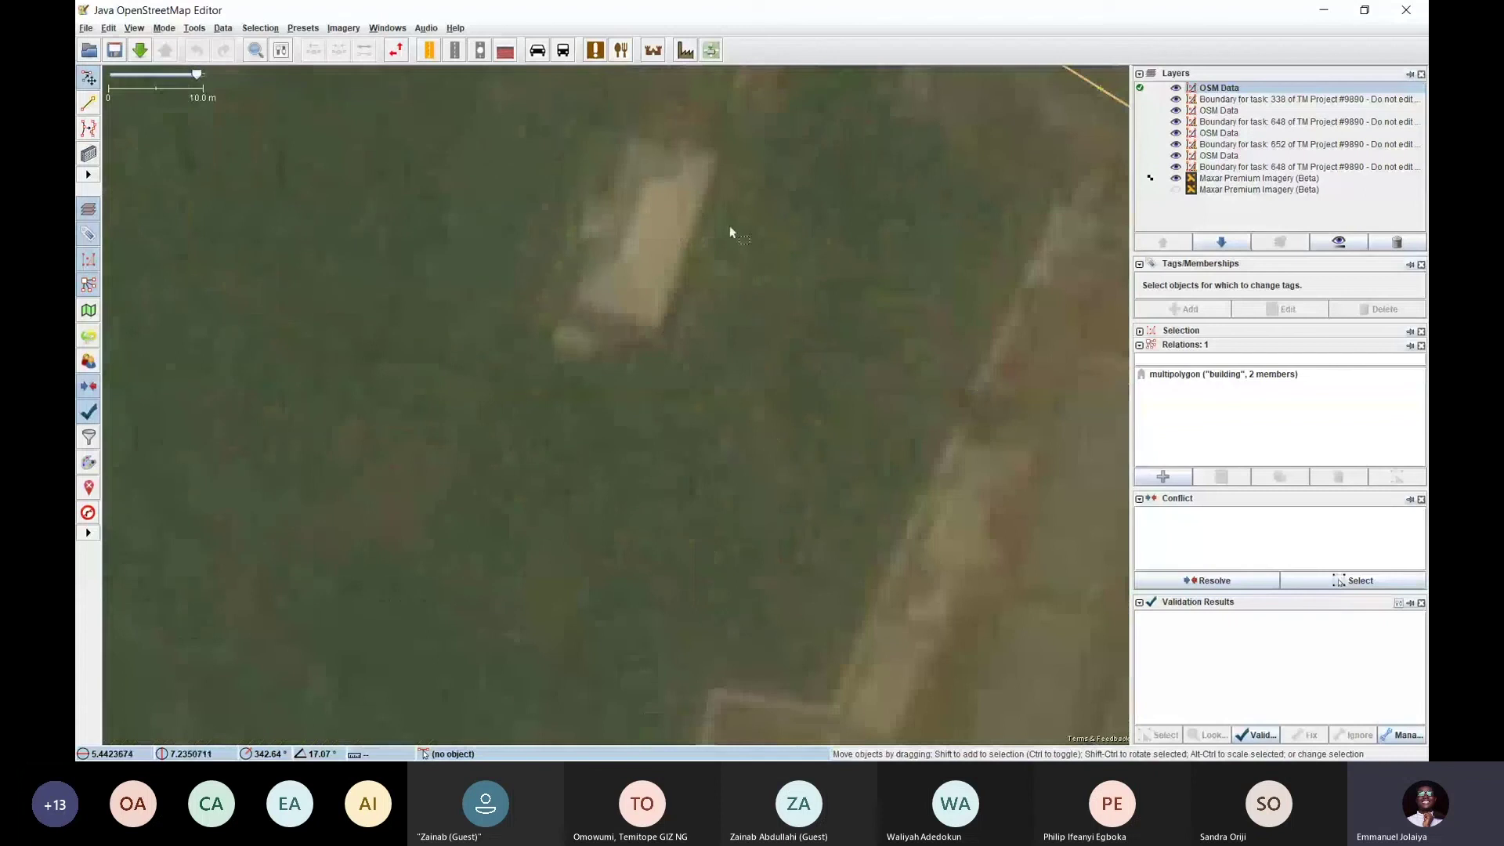
Draw a rectangular building over the first untraced rooftop
{"action": "key", "text": "b"}
{"action": "left_click", "coordinate": [715, 162]}
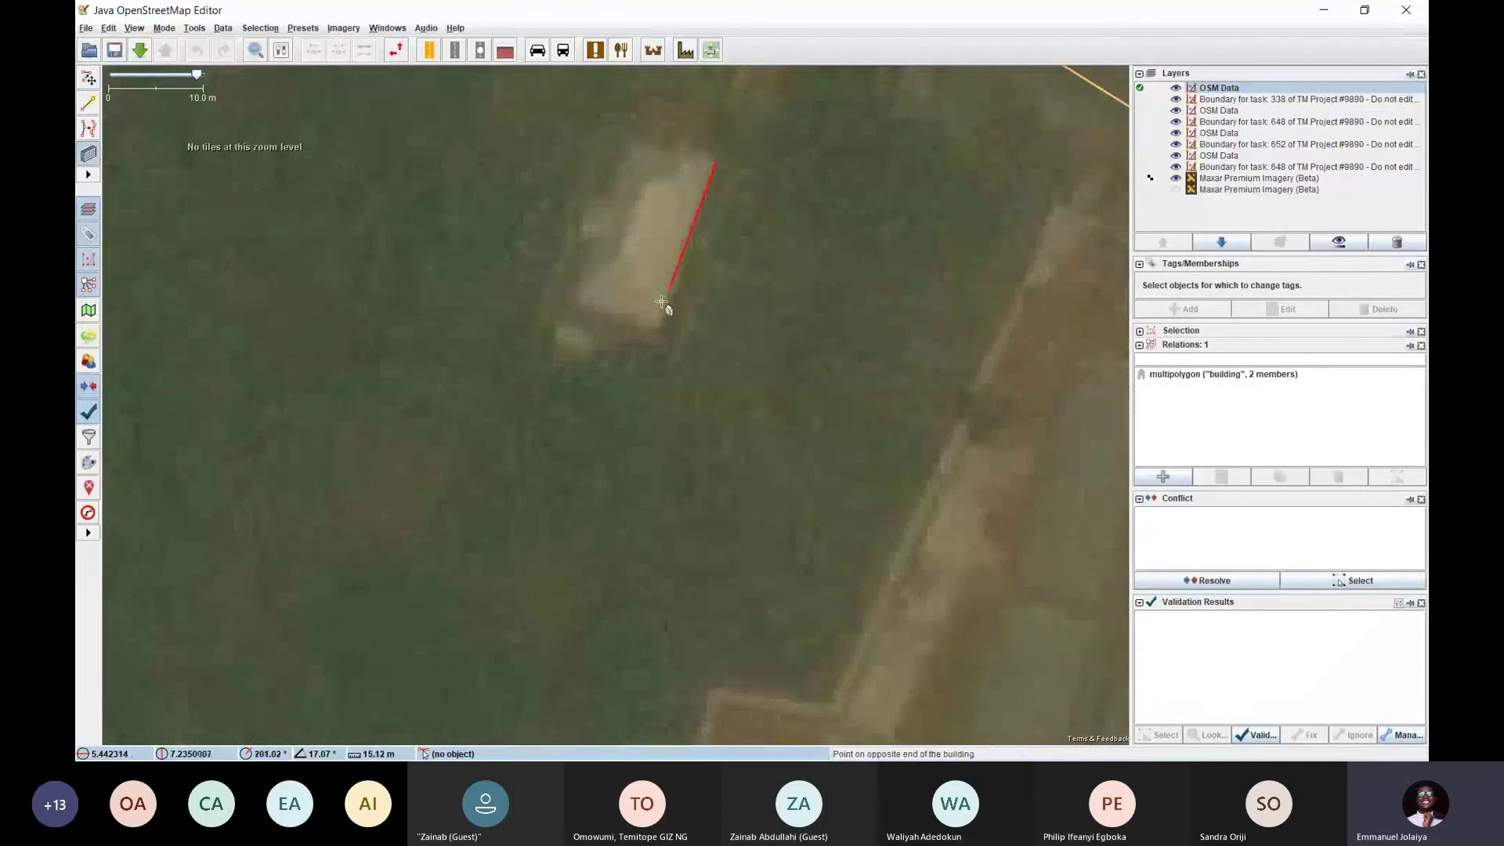
{"action": "left_click", "coordinate": [662, 324]}
{"action": "left_click", "coordinate": [586, 269]}
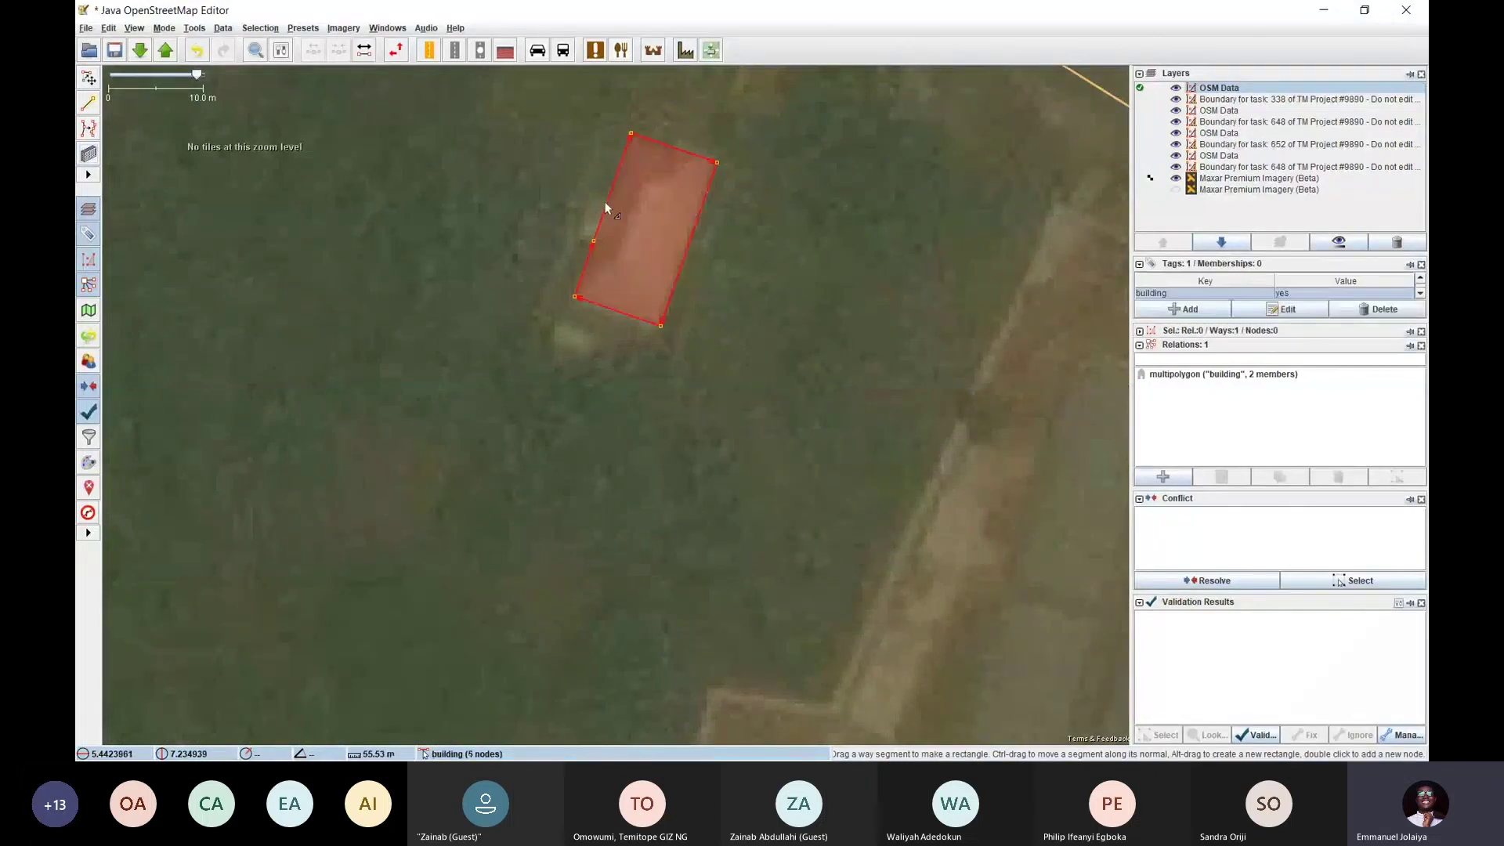
{"action": "left_click", "coordinate": [553, 305]}
Trace a second rectangular building on the next untraced roof nearby
{"action": "scroll", "coordinate": [553, 306], "scroll_direction": "down", "scroll_amount": 2}
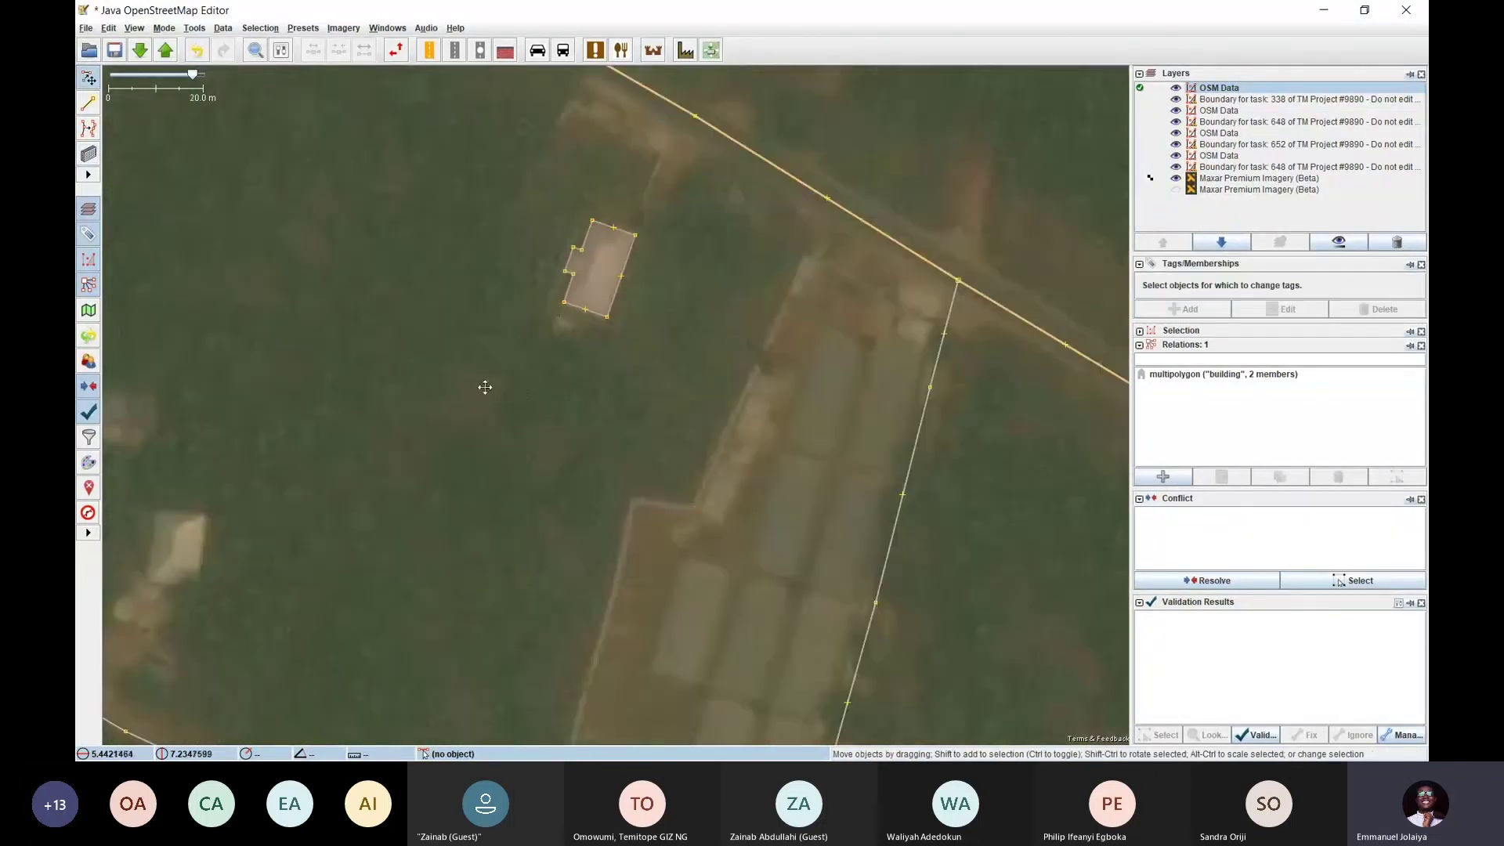
{"action": "left_click_drag", "start_coordinate": [484, 387], "coordinate": [722, 163]}
{"action": "left_click_drag", "start_coordinate": [491, 329], "coordinate": [766, 256]}
{"action": "key", "text": "b"}
{"action": "left_click", "coordinate": [667, 214]}
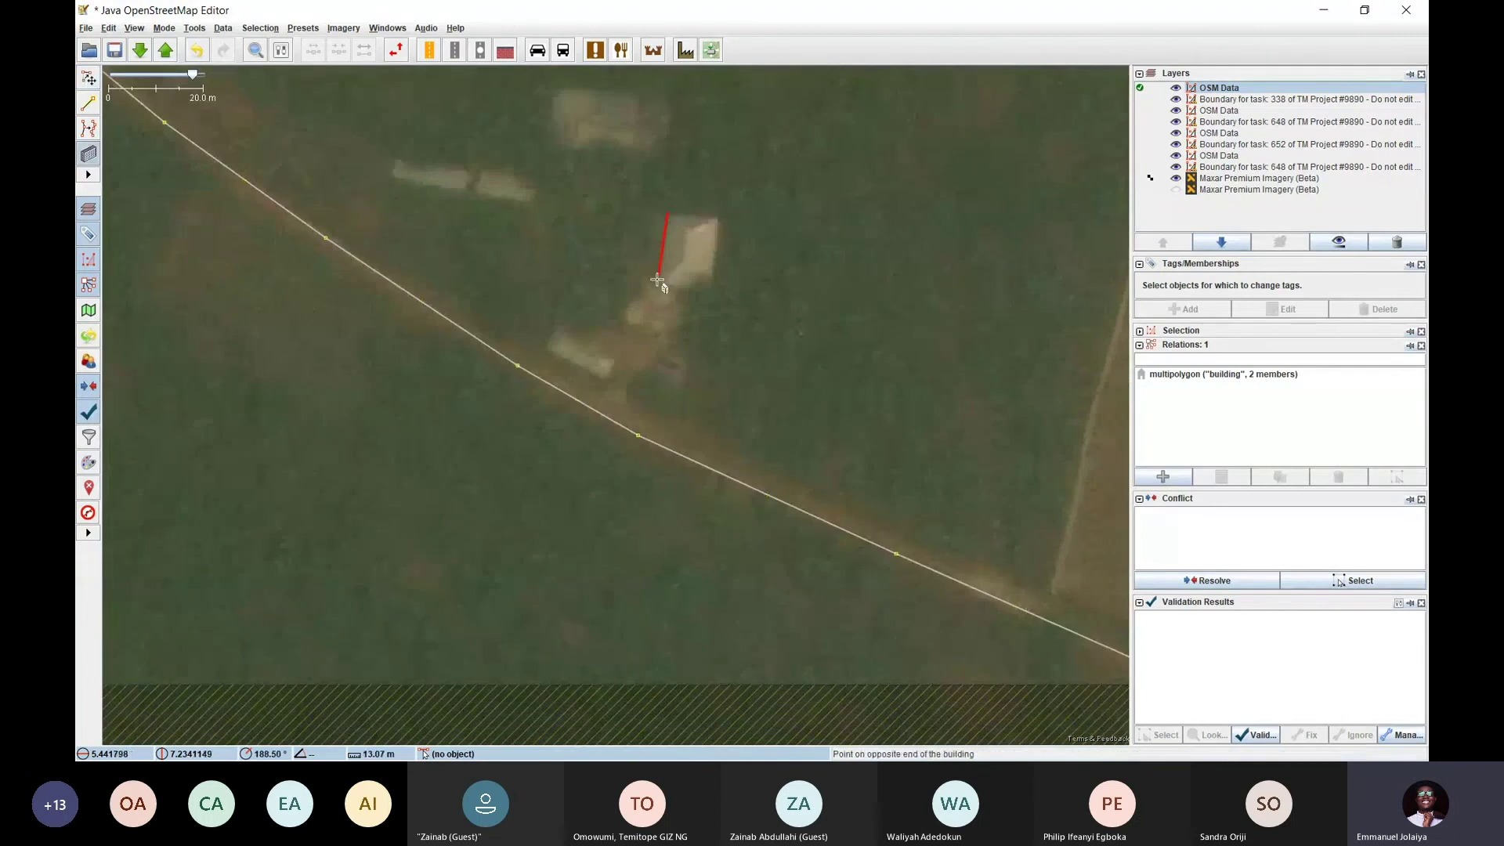
{"action": "left_click", "coordinate": [658, 280]}
{"action": "left_click", "coordinate": [718, 255]}
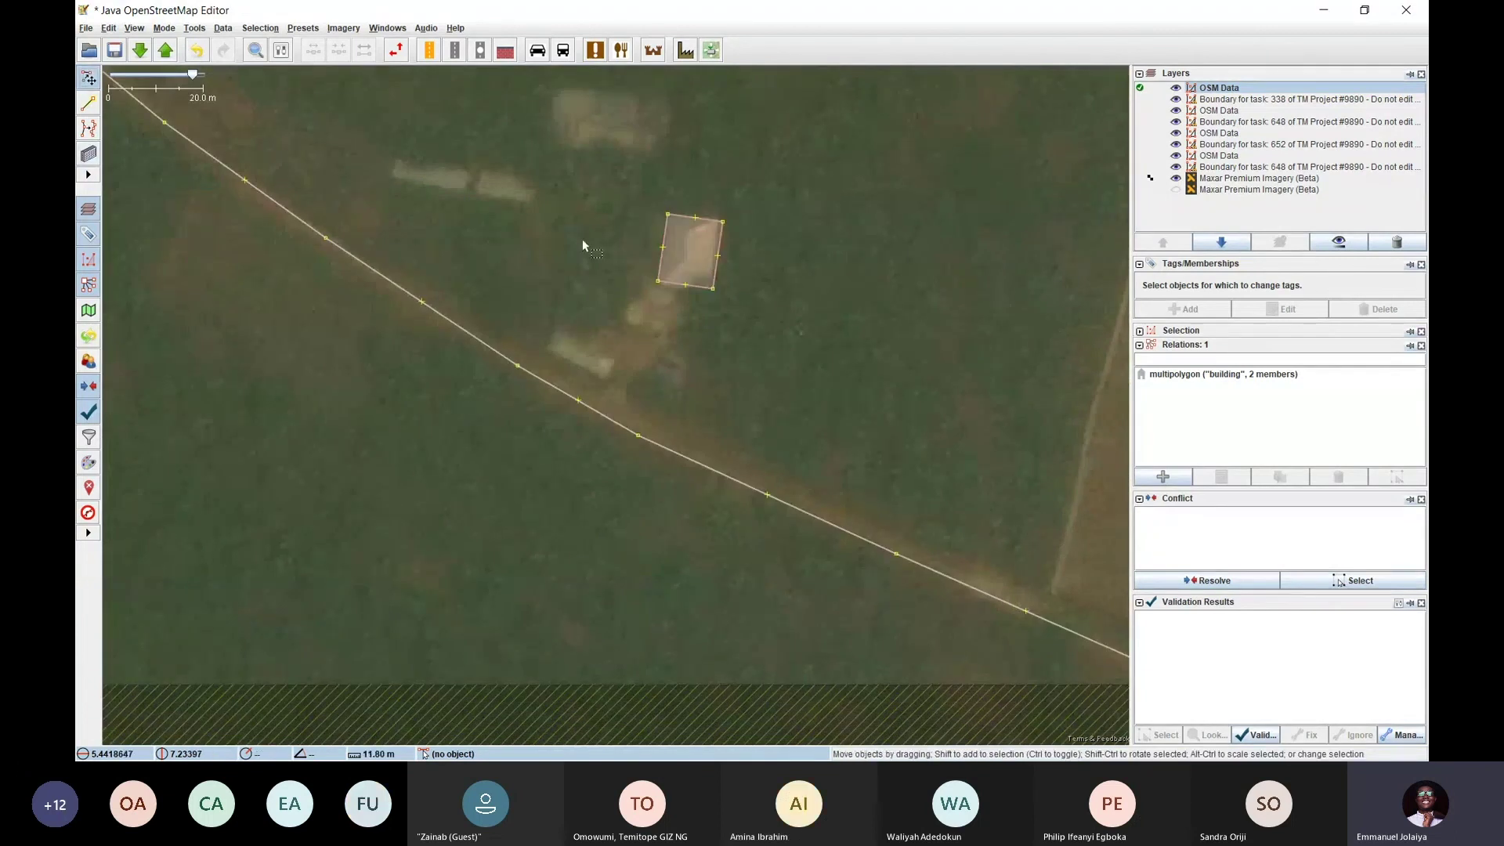
Trace a small building on the adjacent little roof
{"action": "key", "text": "b"}
{"action": "left_click", "coordinate": [559, 327]}
{"action": "left_click", "coordinate": [615, 357]}
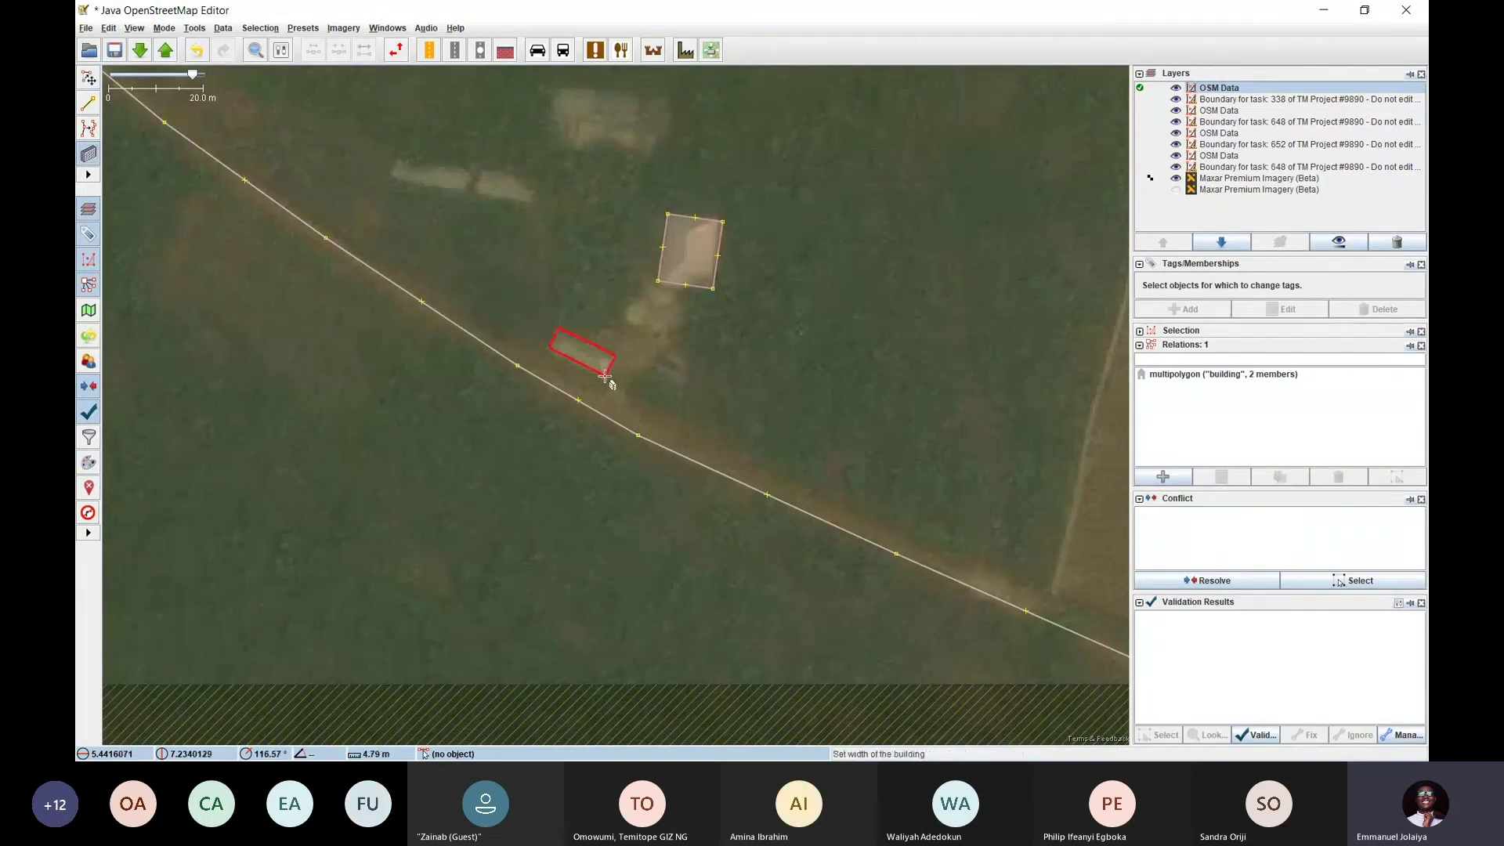
{"action": "left_click", "coordinate": [605, 376]}
{"action": "key", "text": "s"}
Move to another untraced part of the settlement and trace a building there
{"action": "left_click_drag", "start_coordinate": [626, 297], "coordinate": [1159, 597]}
{"action": "left_click_drag", "start_coordinate": [685, 272], "coordinate": [861, 542]}
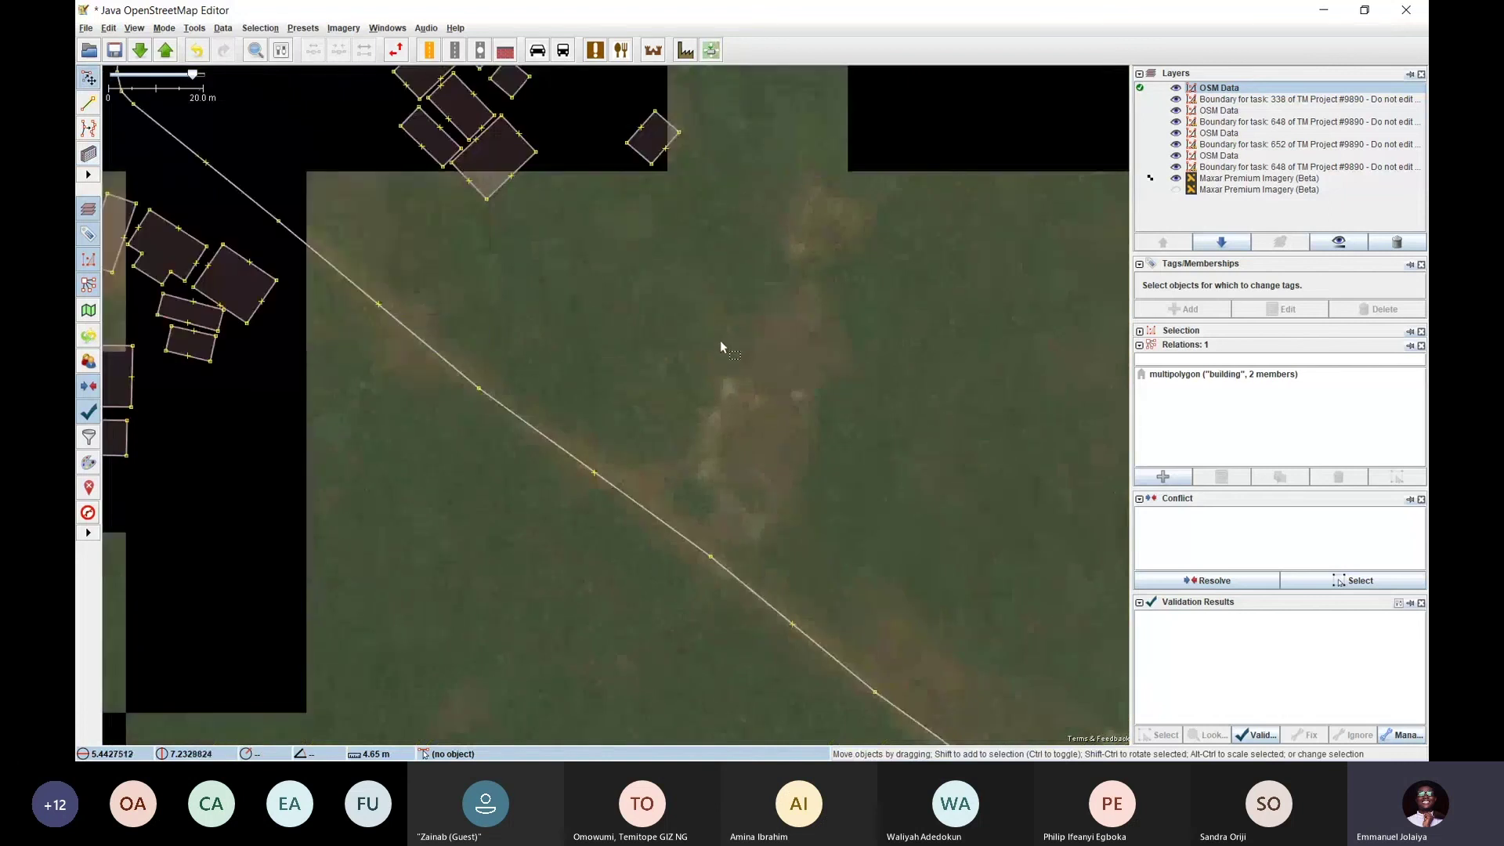
{"action": "scroll", "coordinate": [721, 340], "scroll_direction": "down", "scroll_amount": 2}
{"action": "scroll", "coordinate": [688, 279], "scroll_direction": "up", "scroll_amount": 4}
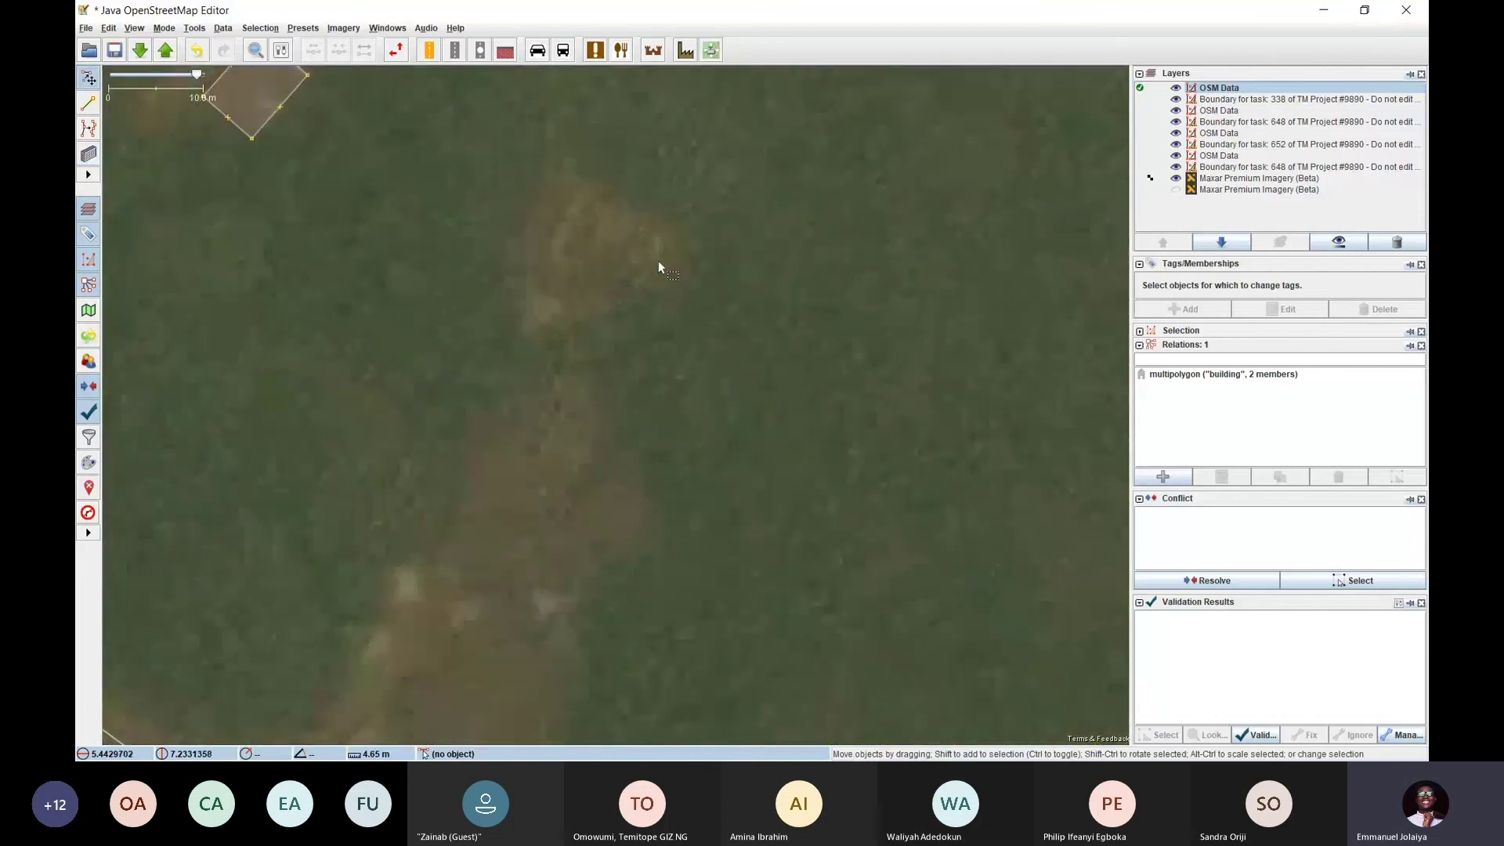
{"action": "scroll", "coordinate": [658, 267], "scroll_direction": "down", "scroll_amount": 2}
{"action": "scroll", "coordinate": [495, 311], "scroll_direction": "up", "scroll_amount": 1}
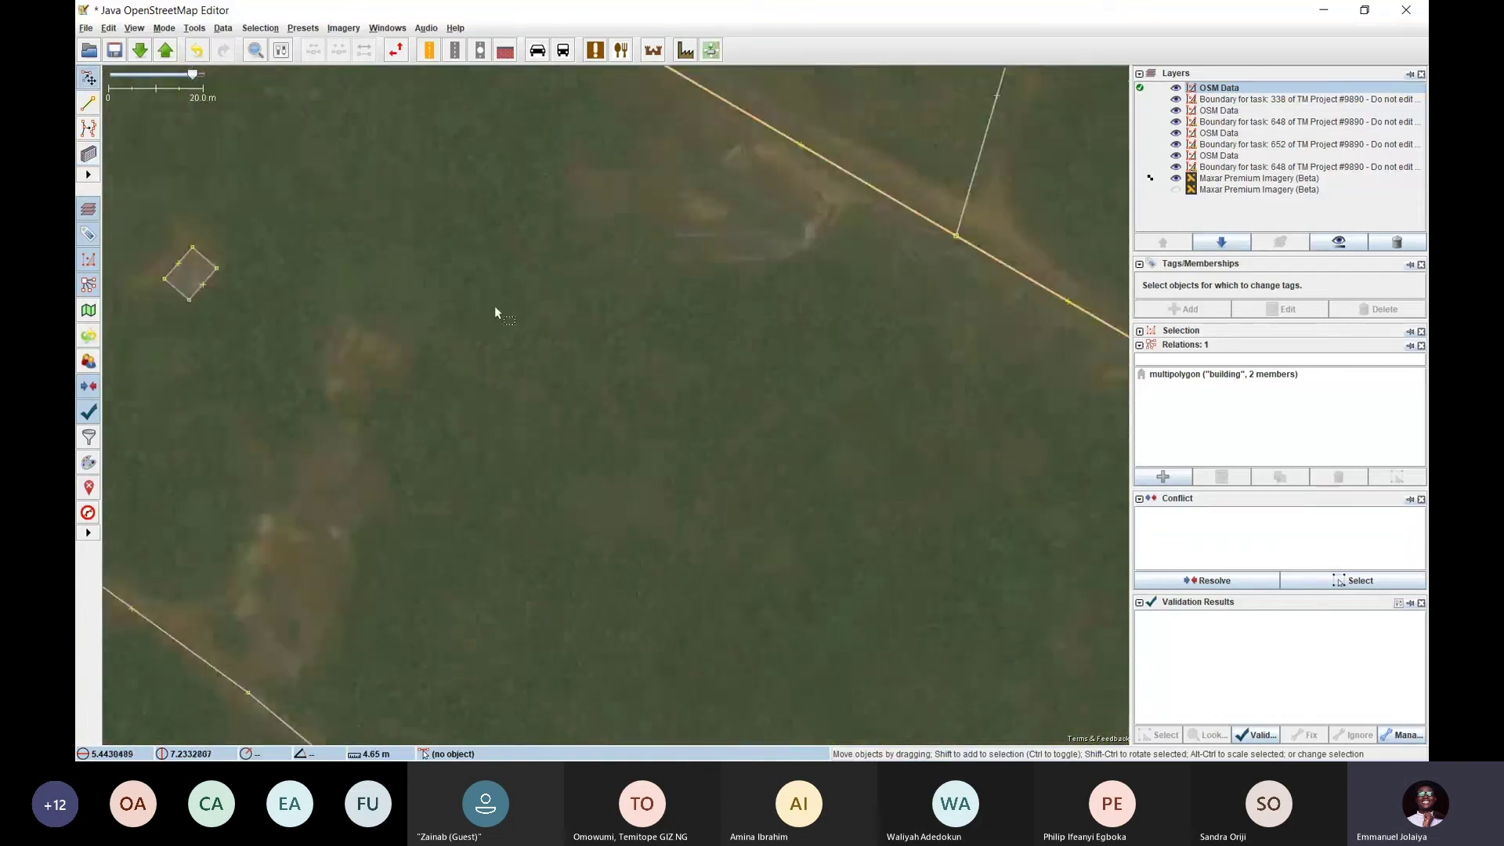
{"action": "left_click_drag", "start_coordinate": [495, 311], "coordinate": [754, 511]}
{"action": "left_click_drag", "start_coordinate": [590, 349], "coordinate": [625, 186]}
{"action": "left_click_drag", "start_coordinate": [655, 430], "coordinate": [662, 377]}
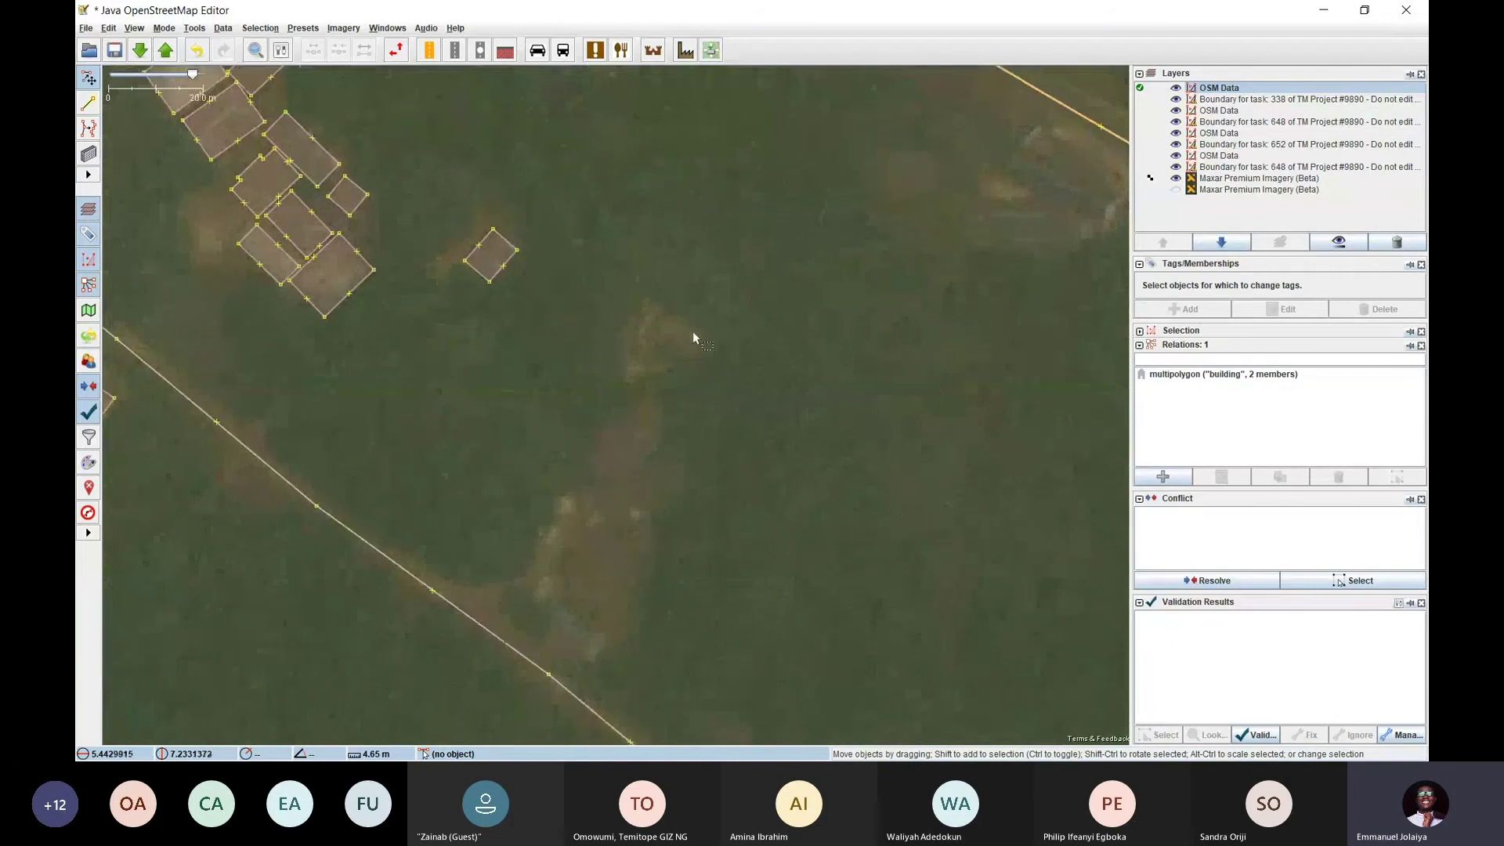
{"action": "scroll", "coordinate": [692, 338], "scroll_direction": "up", "scroll_amount": 2}
{"action": "key", "text": "b"}
{"action": "left_click", "coordinate": [701, 338]}
{"action": "left_click", "coordinate": [651, 410]}
{"action": "left_click", "coordinate": [588, 322]}
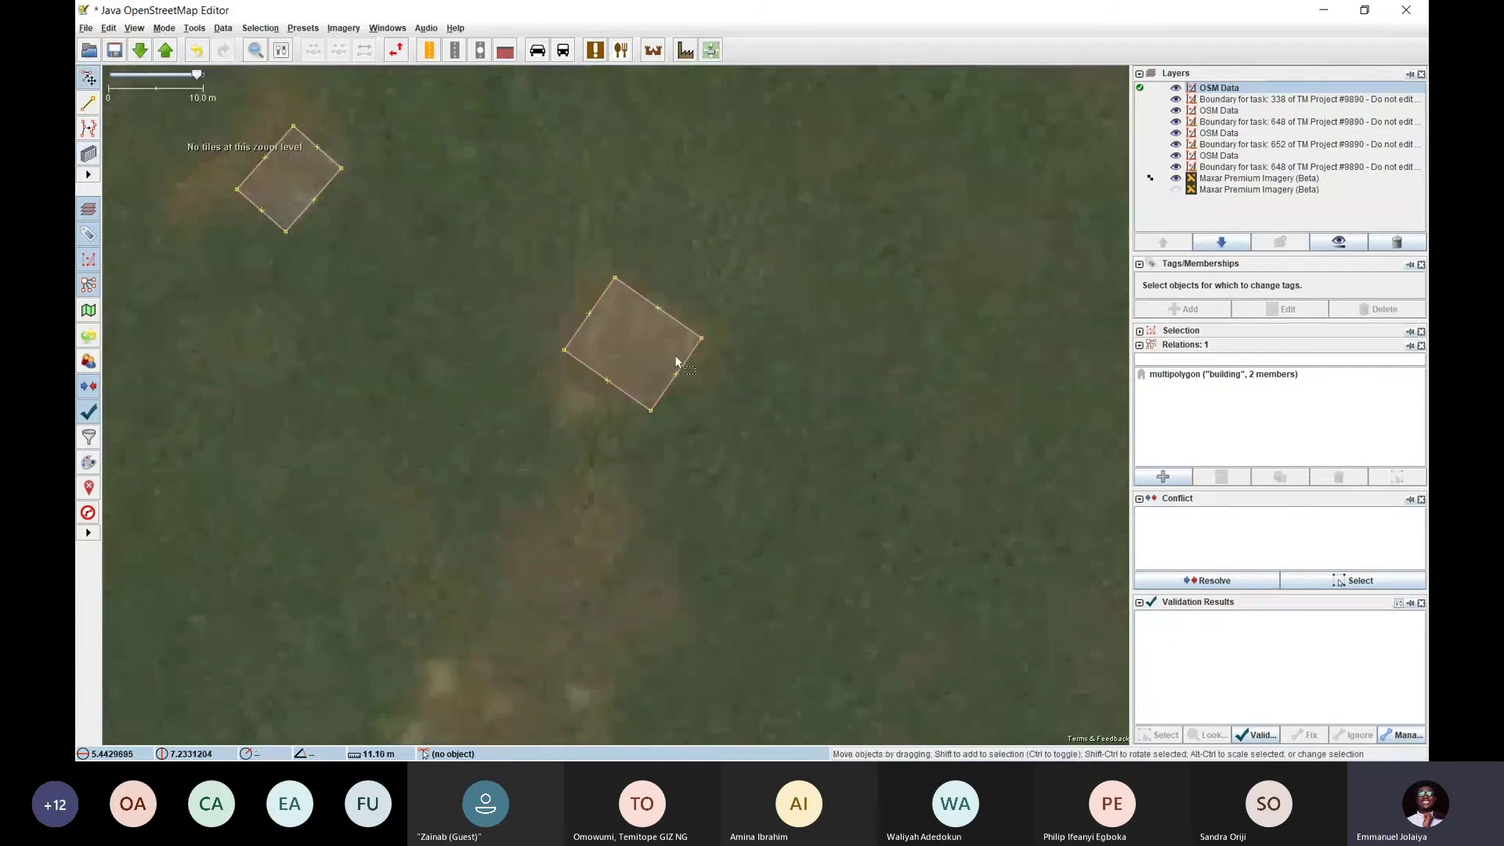
Trace a thin building in another cluster and widen it to cover its roof
{"action": "scroll", "coordinate": [676, 362], "scroll_direction": "down", "scroll_amount": 4}
{"action": "left_click_drag", "start_coordinate": [676, 362], "coordinate": [757, 345]}
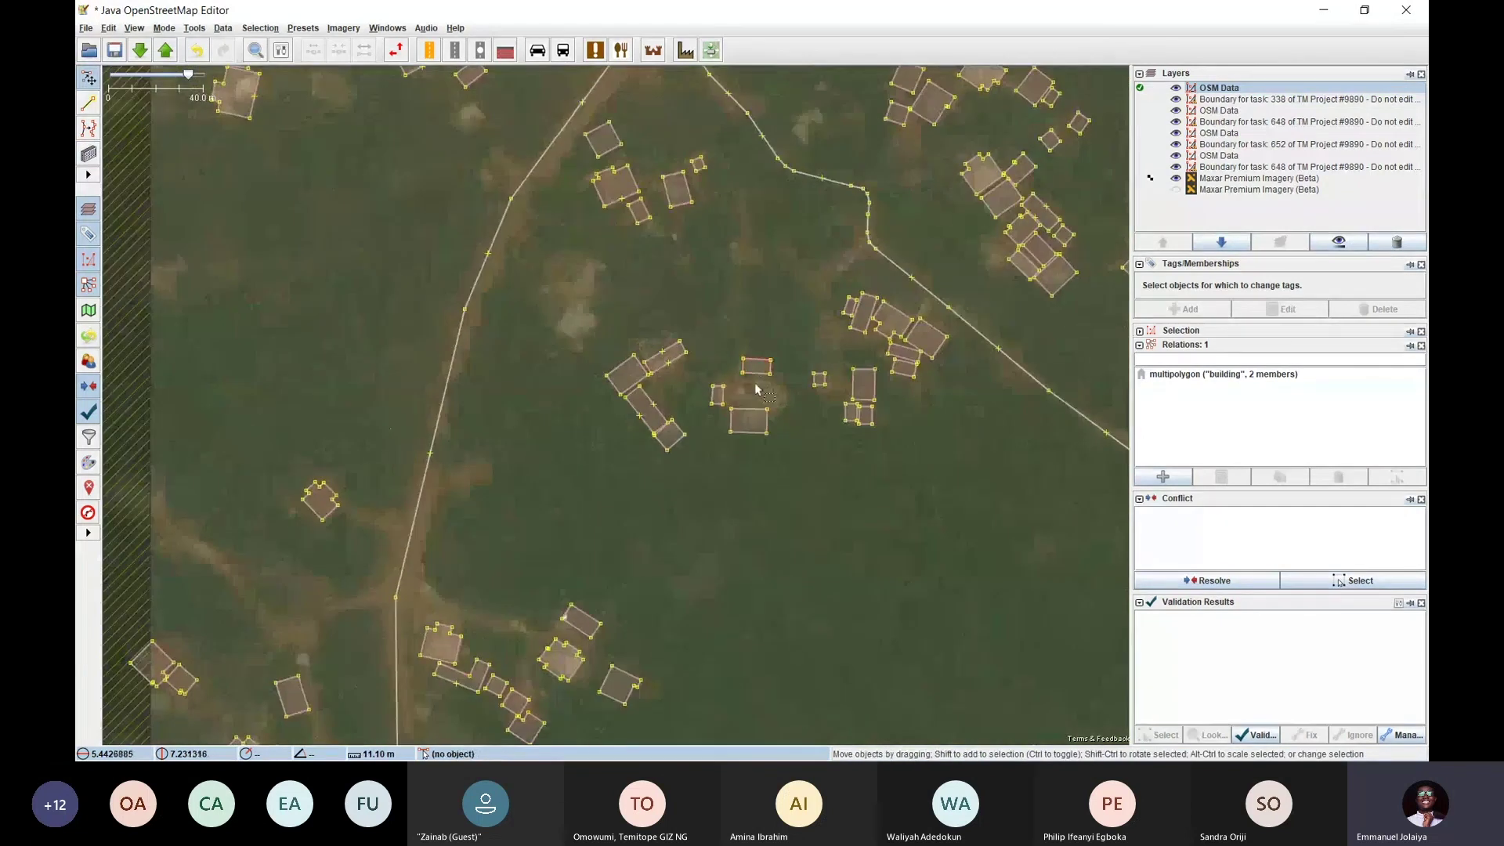
{"action": "scroll", "coordinate": [554, 294], "scroll_direction": "up", "scroll_amount": 4}
{"action": "key", "text": "b"}
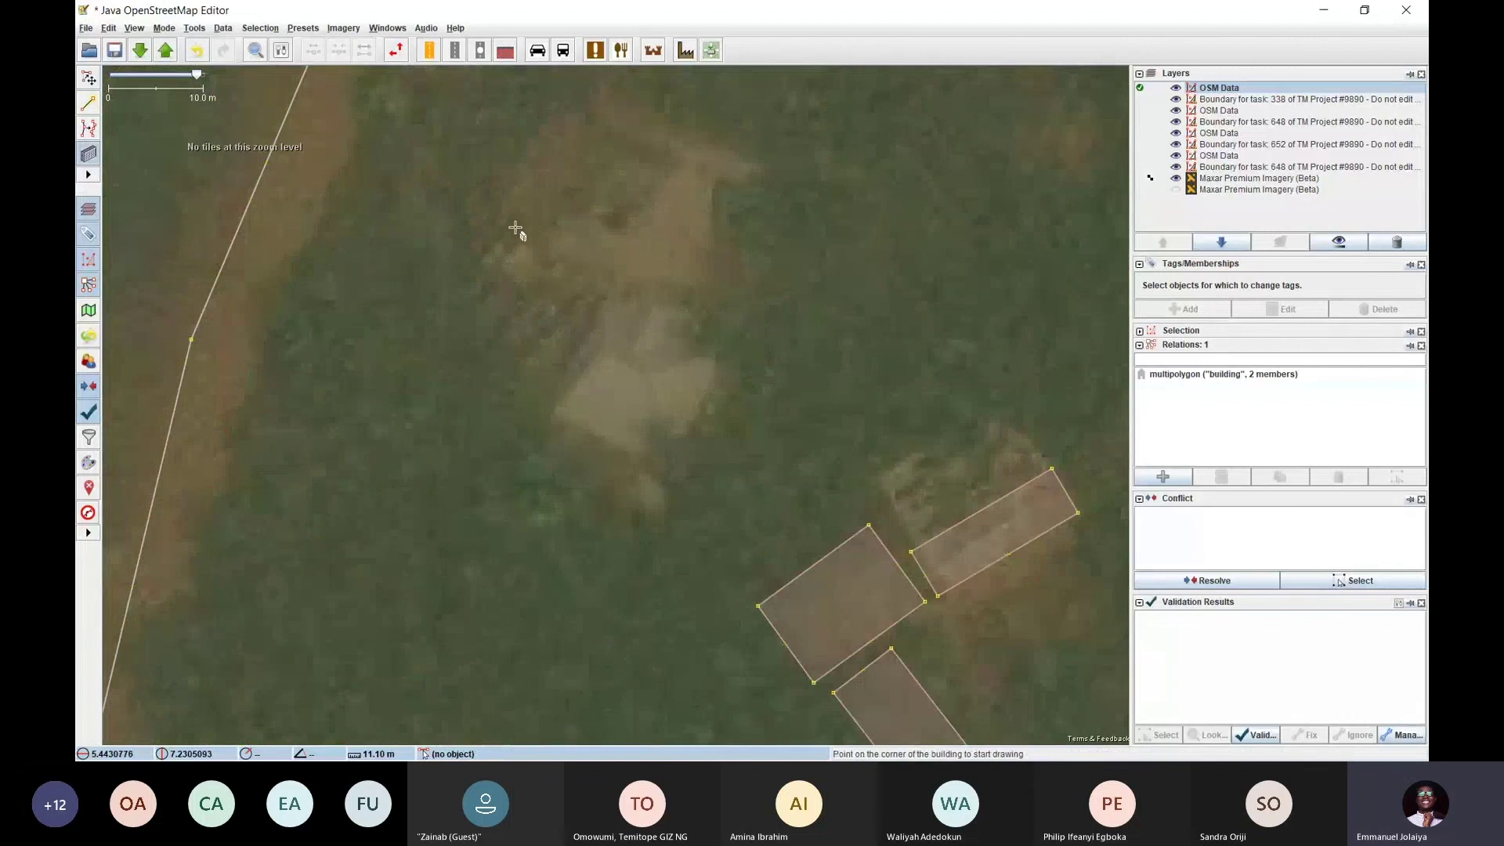
{"action": "left_click", "coordinate": [516, 228]}
{"action": "left_click", "coordinate": [473, 281]}
{"action": "left_click", "coordinate": [514, 285]}
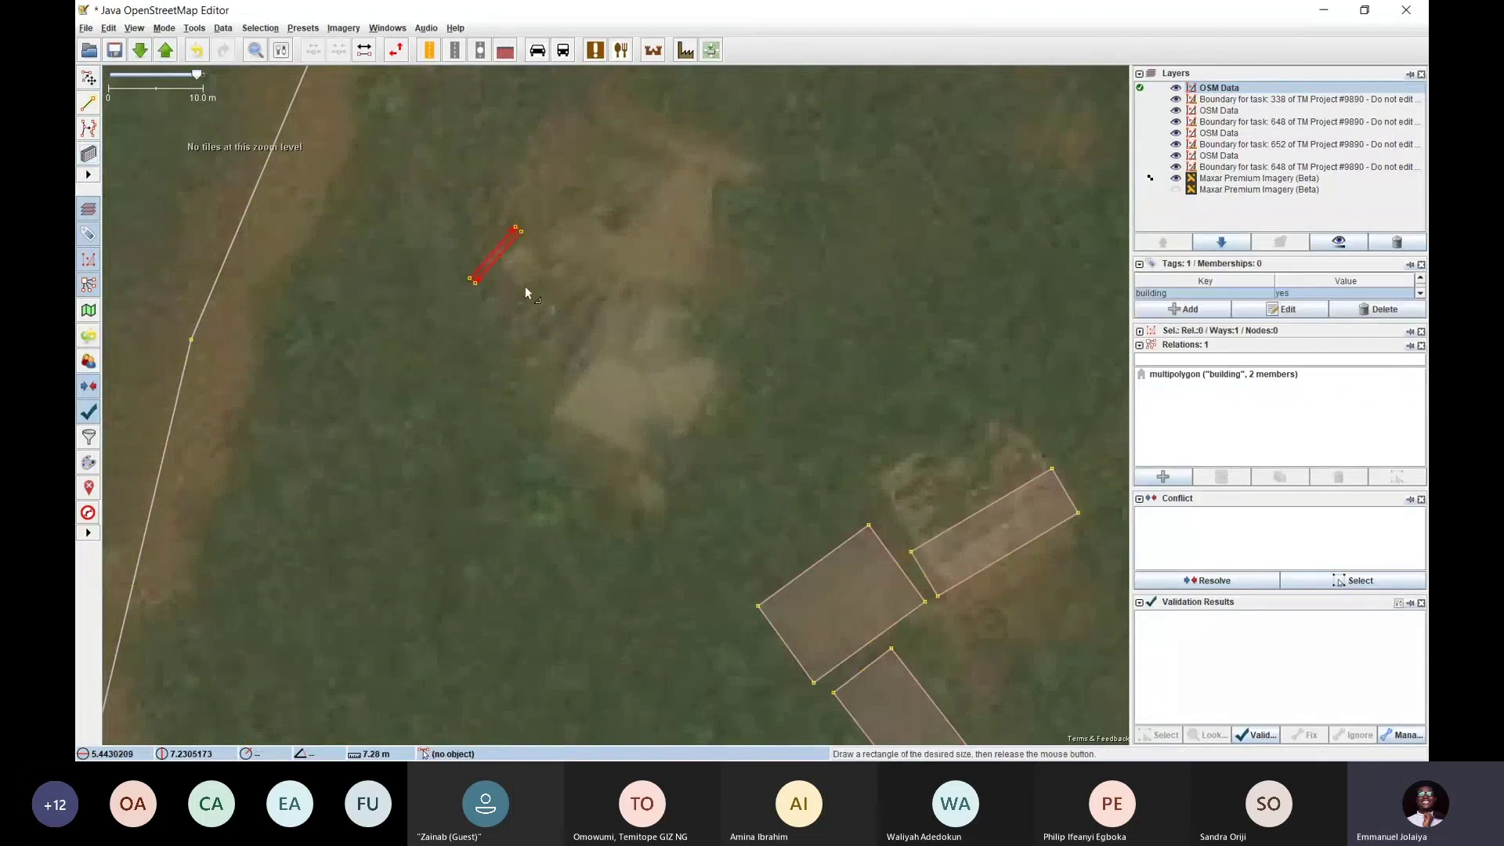
{"action": "left_click_drag", "start_coordinate": [526, 289], "coordinate": [591, 355]}
{"action": "scroll", "coordinate": [591, 355], "scroll_direction": "down", "scroll_amount": 2}
{"action": "left_click_drag", "start_coordinate": [733, 419], "coordinate": [502, 280]}
{"action": "key", "text": "s"}
Trace one more rectangular building in the central cluster
{"action": "left_click", "coordinate": [784, 383]}
{"action": "key", "text": "b"}
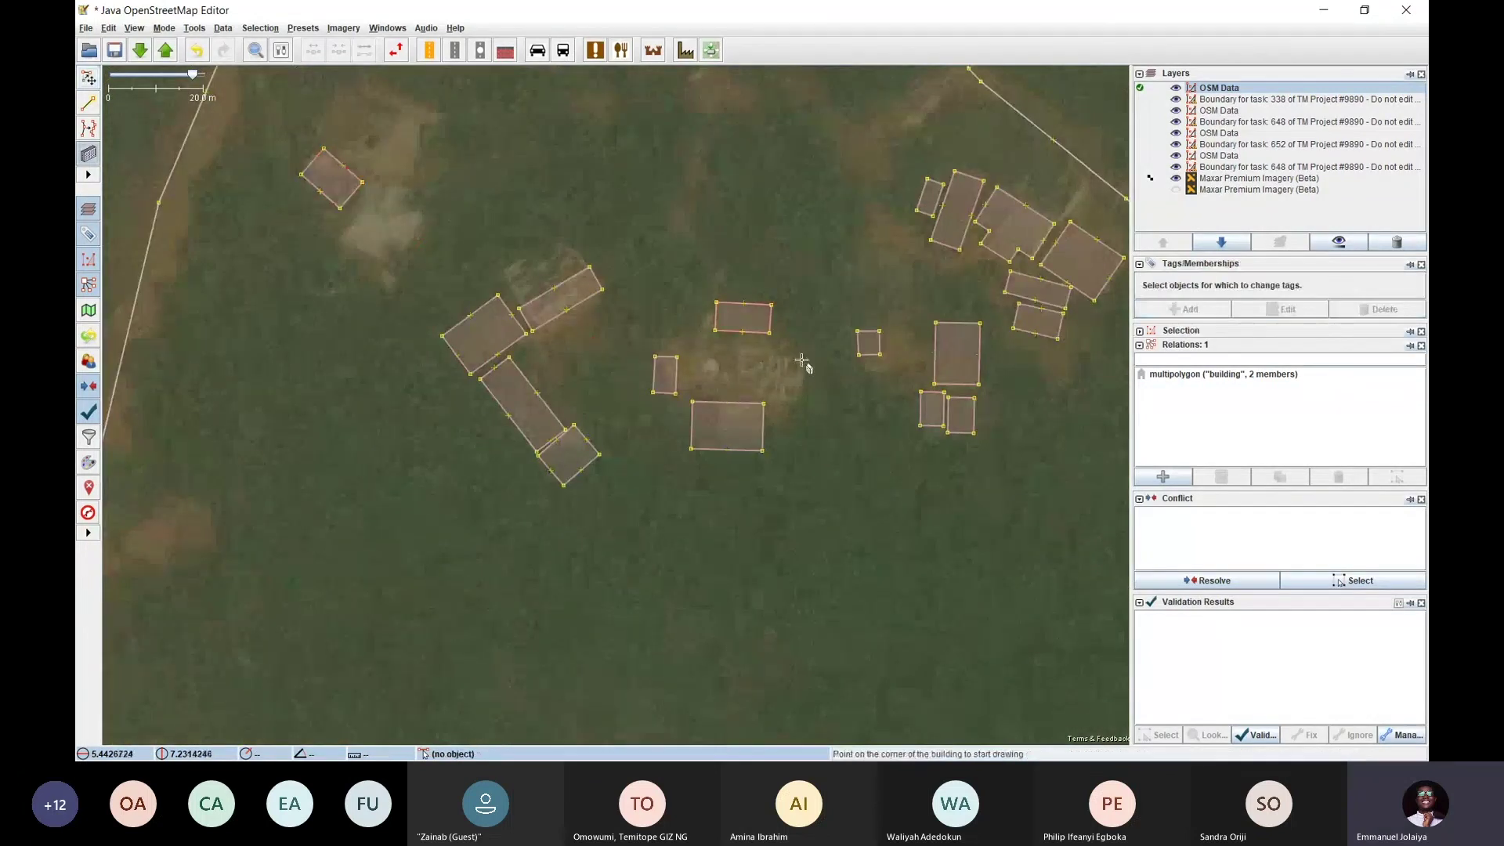
{"action": "scroll", "coordinate": [802, 360], "scroll_direction": "up", "scroll_amount": 2}
{"action": "left_click", "coordinate": [801, 359]}
{"action": "left_click", "coordinate": [789, 428]}
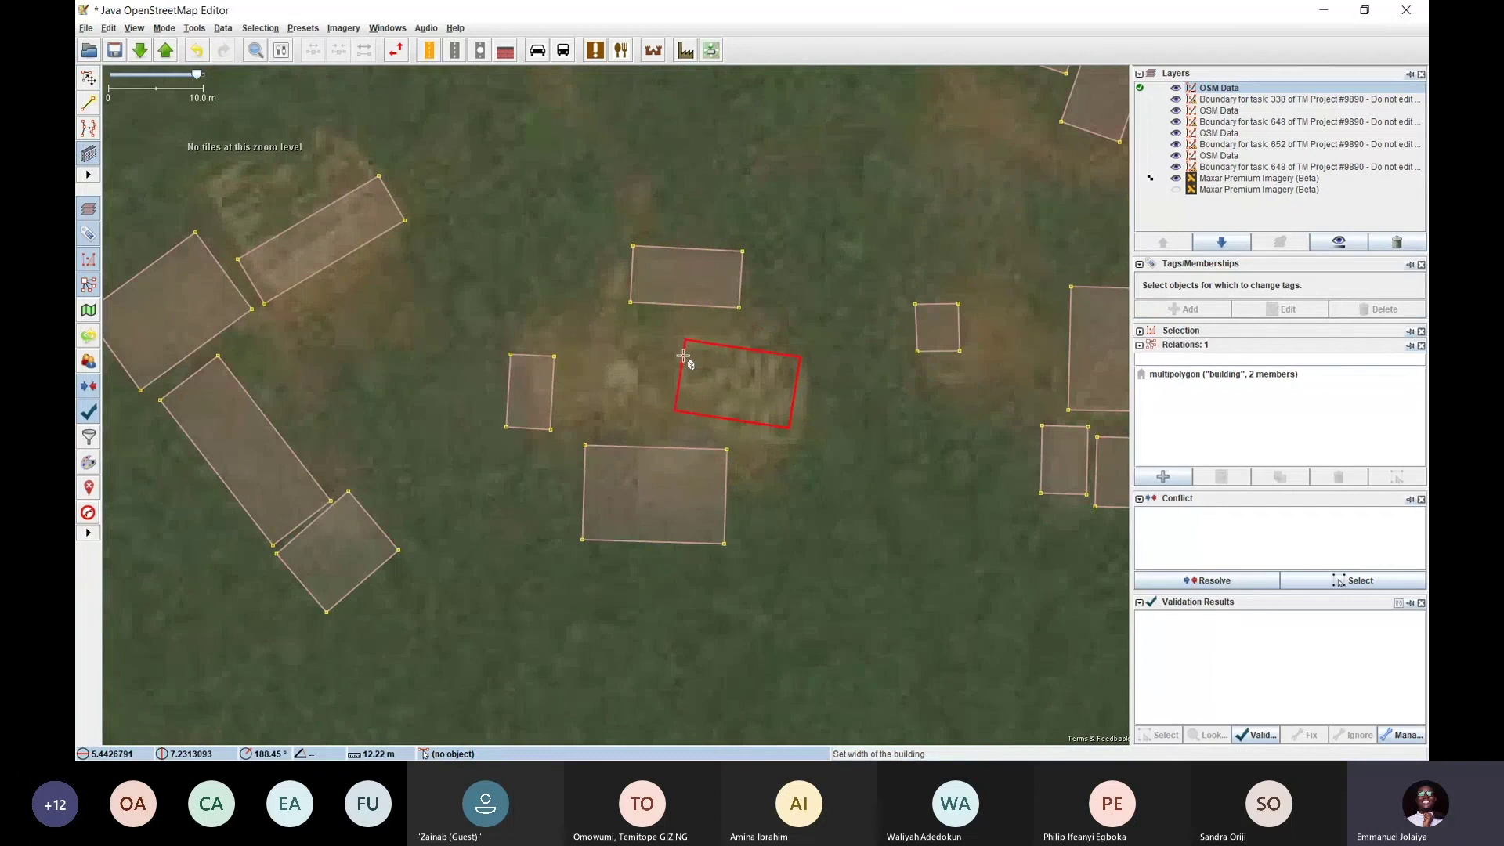
{"action": "left_click", "coordinate": [683, 357]}
{"action": "scroll", "coordinate": [683, 356], "scroll_direction": "down", "scroll_amount": 3}
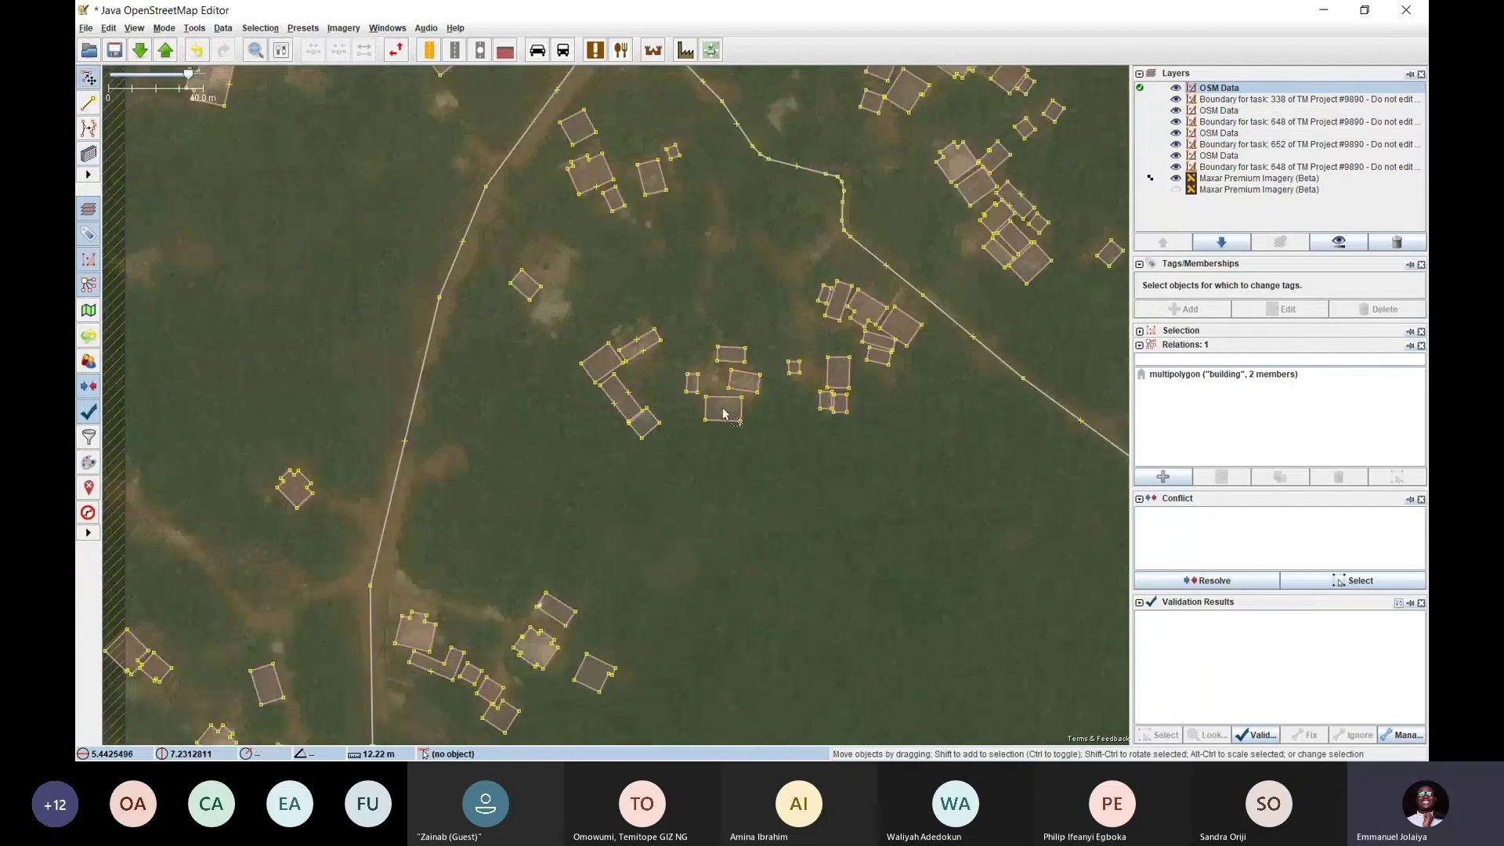
{"action": "scroll", "coordinate": [722, 414], "scroll_direction": "down", "scroll_amount": 5}
{"action": "scroll", "coordinate": [674, 275], "scroll_direction": "up", "scroll_amount": 3}
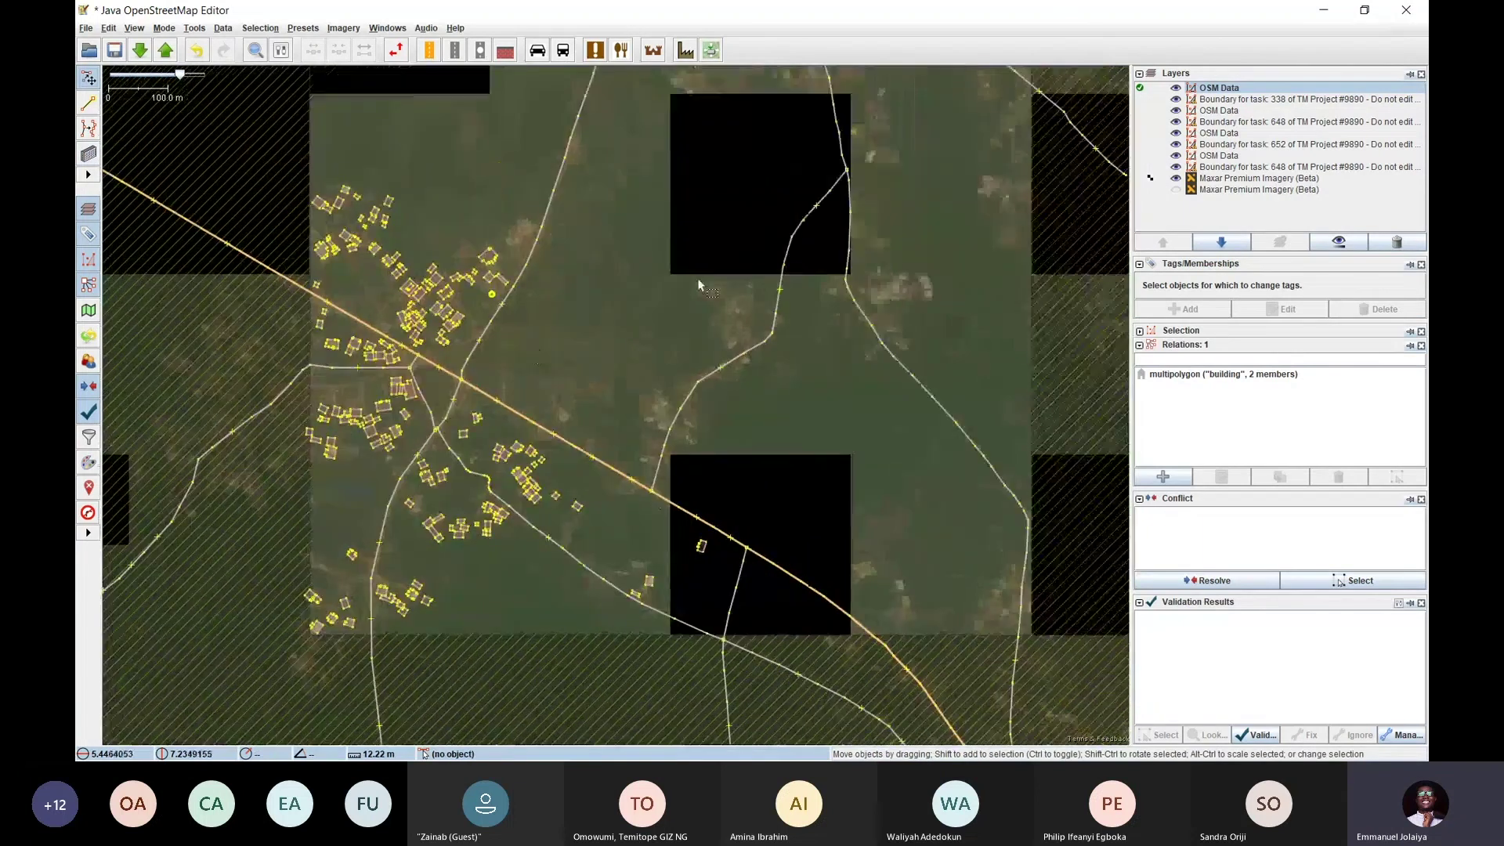
Look over the map for any remaining untraced buildings
{"action": "scroll", "coordinate": [700, 284], "scroll_direction": "up", "scroll_amount": 3}
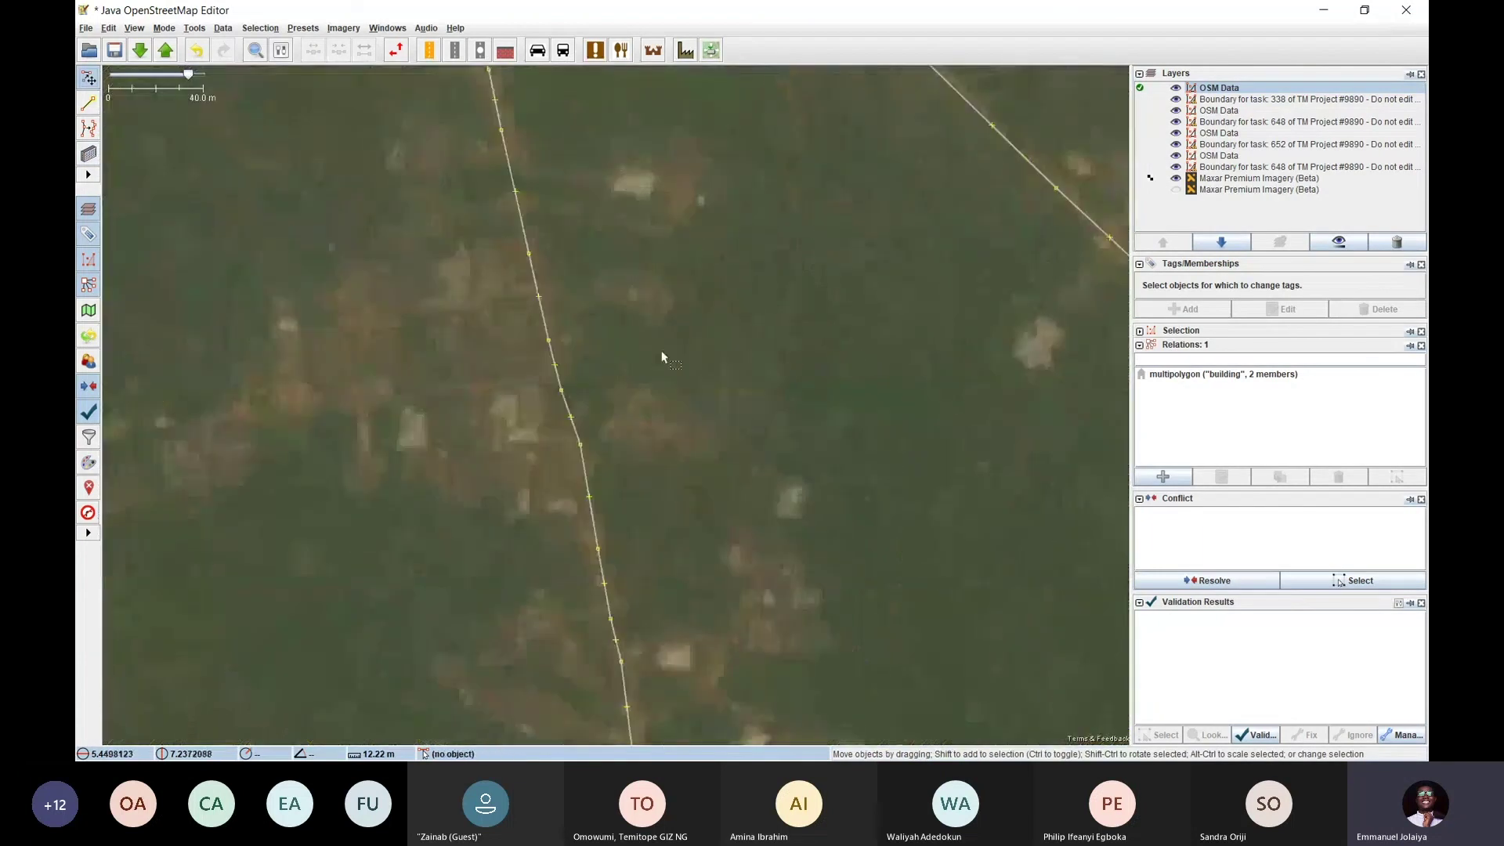
{"action": "scroll", "coordinate": [694, 333], "scroll_direction": "down", "scroll_amount": 3}
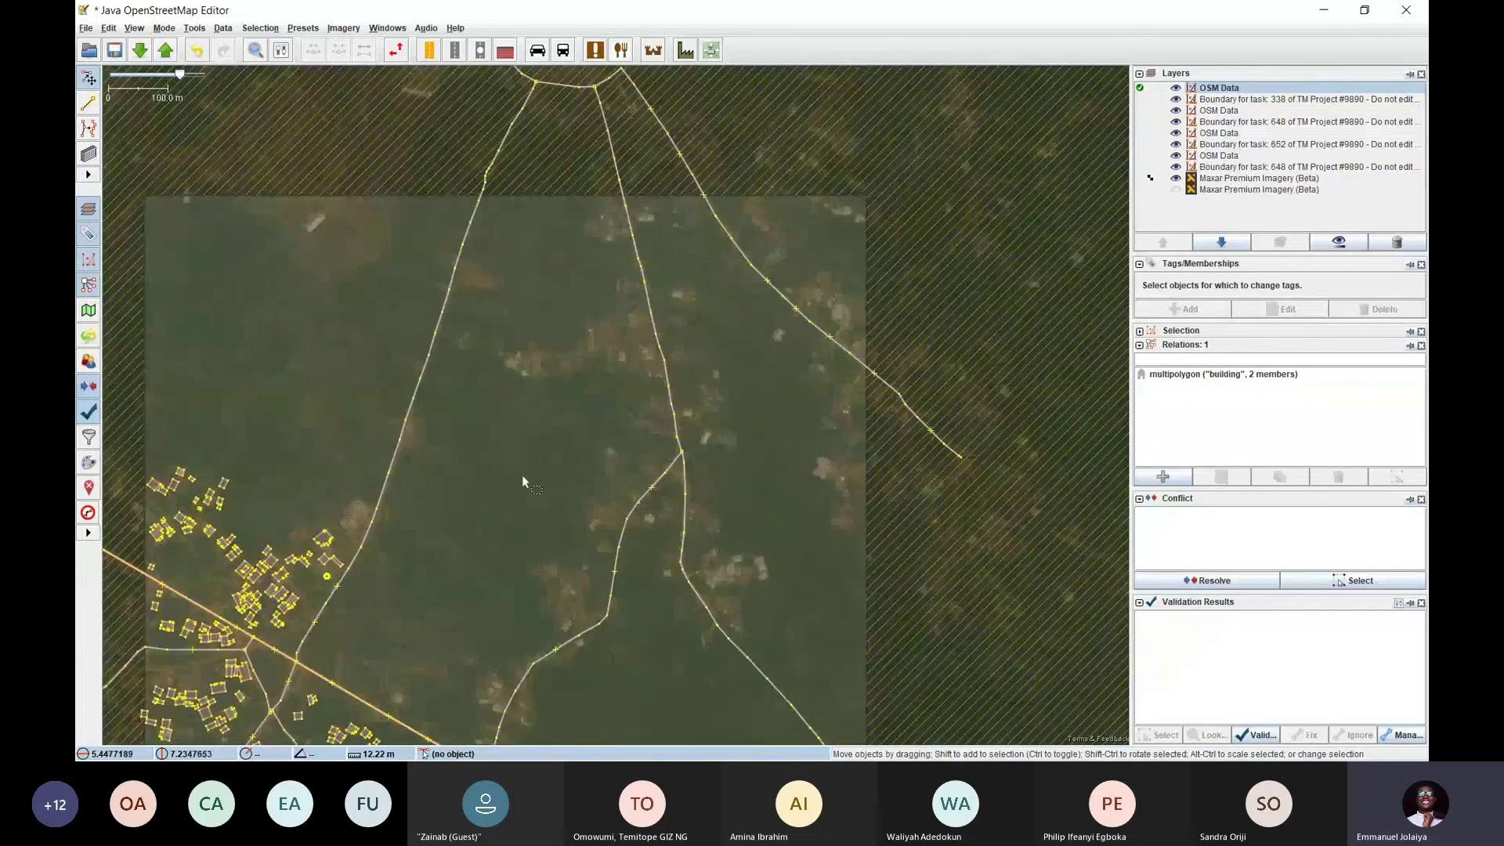
{"action": "left_click_drag", "start_coordinate": [522, 474], "coordinate": [485, 454]}
{"action": "scroll", "coordinate": [657, 243], "scroll_direction": "up", "scroll_amount": 2}
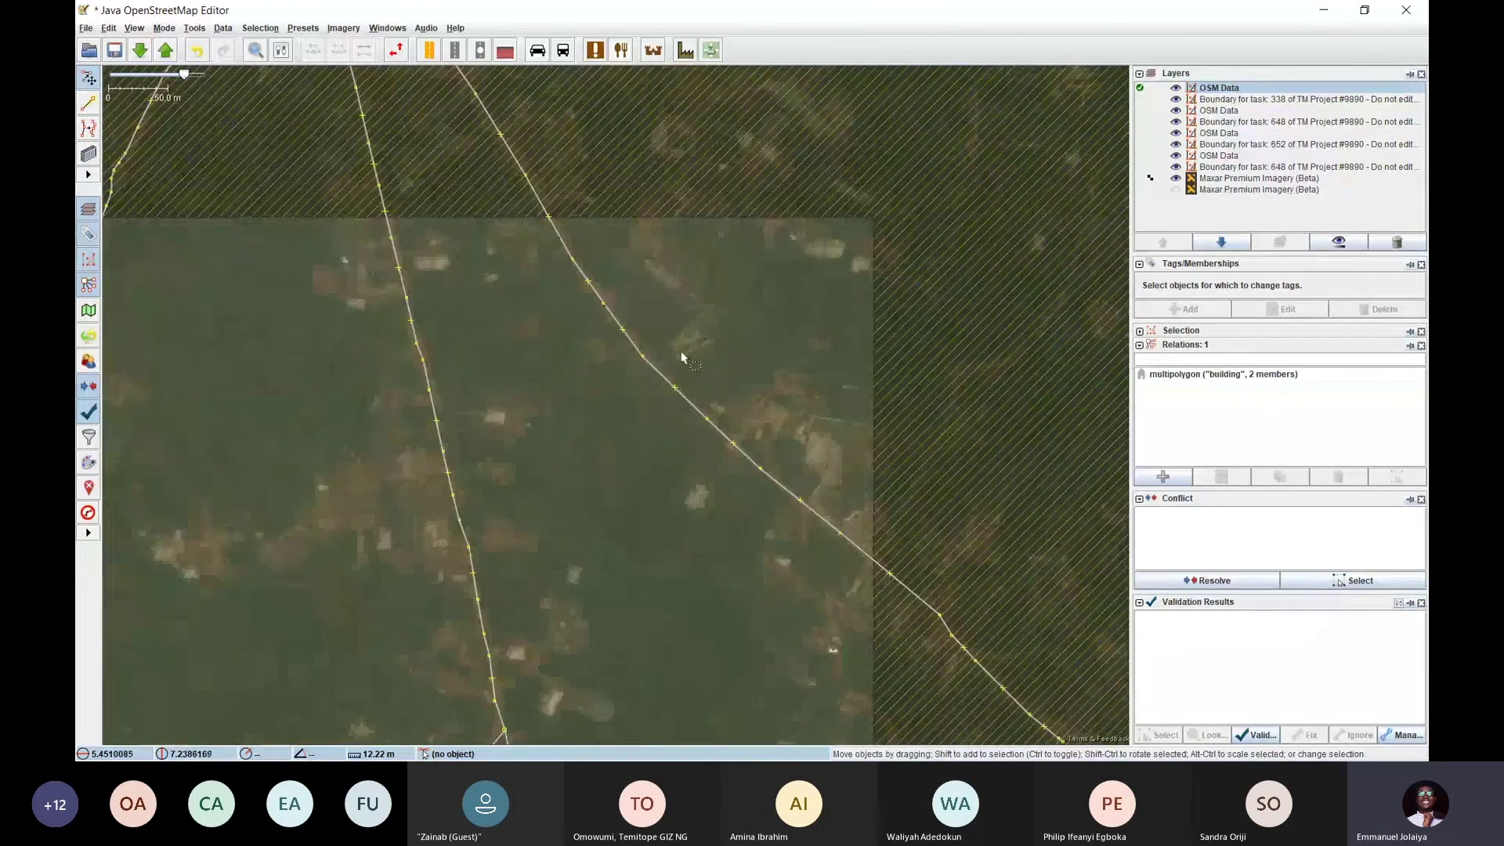
{"action": "scroll", "coordinate": [655, 346], "scroll_direction": "up", "scroll_amount": 1}
{"action": "scroll", "coordinate": [654, 345], "scroll_direction": "up", "scroll_amount": 1}
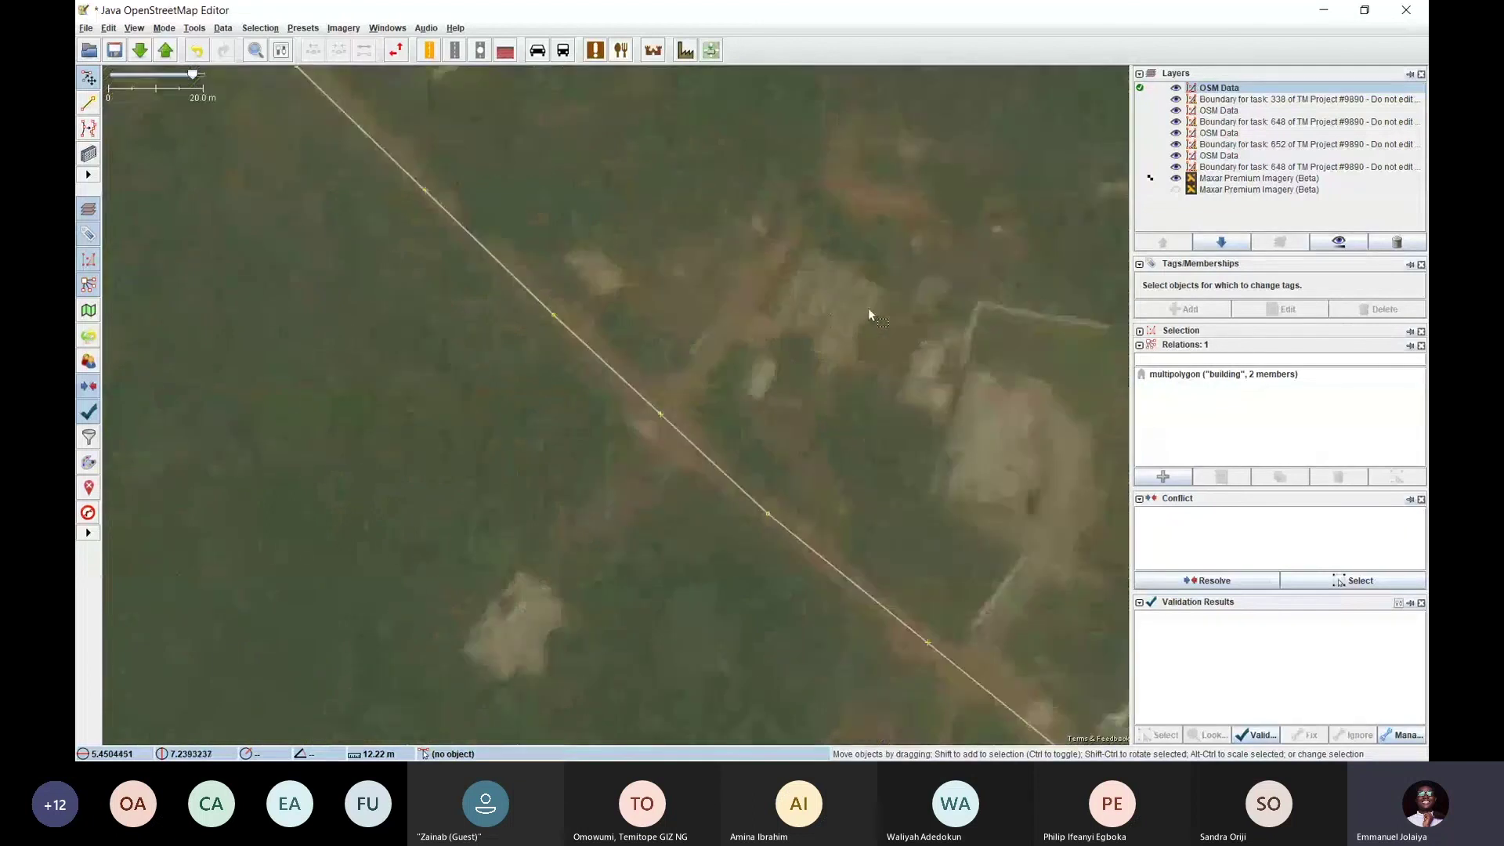
{"action": "scroll", "coordinate": [608, 345], "scroll_direction": "down", "scroll_amount": 3}
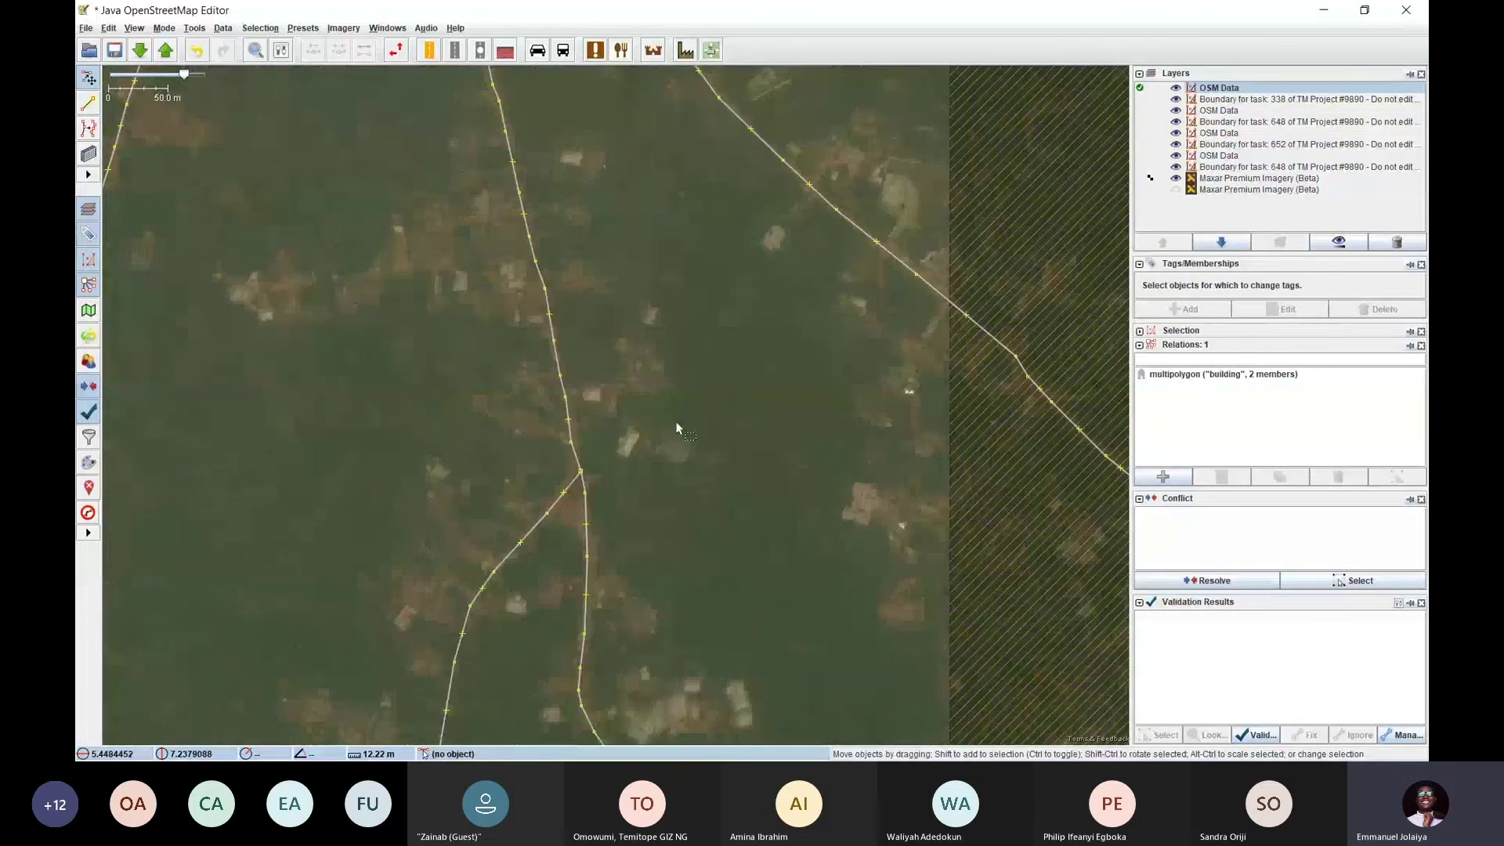
Upload the changes, confirming the project changeset comment and Maxar imagery source
{"action": "left_click", "coordinate": [165, 51]}
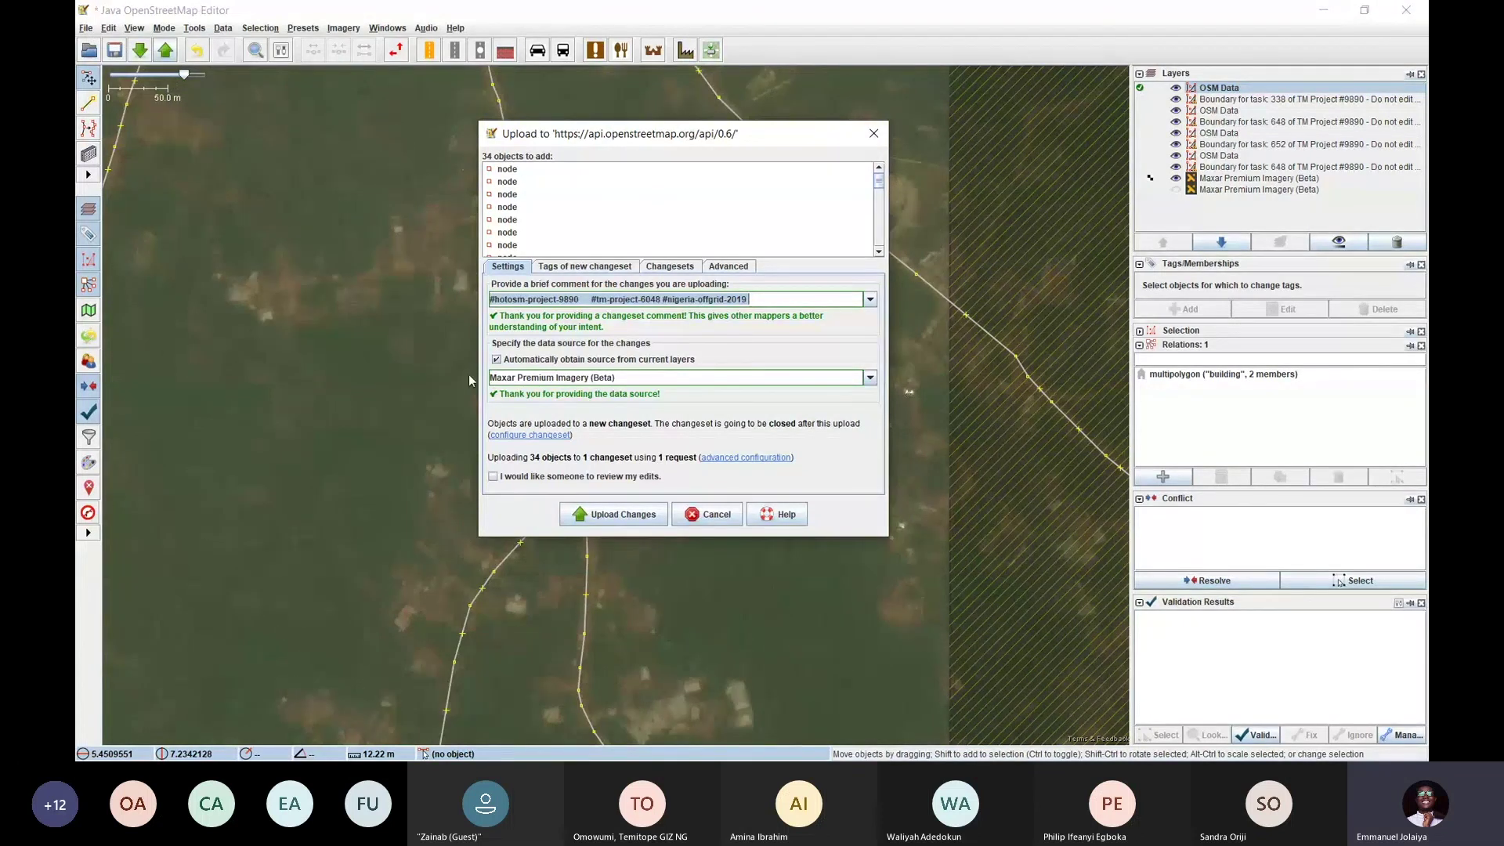
{"action": "left_click", "coordinate": [617, 513]}
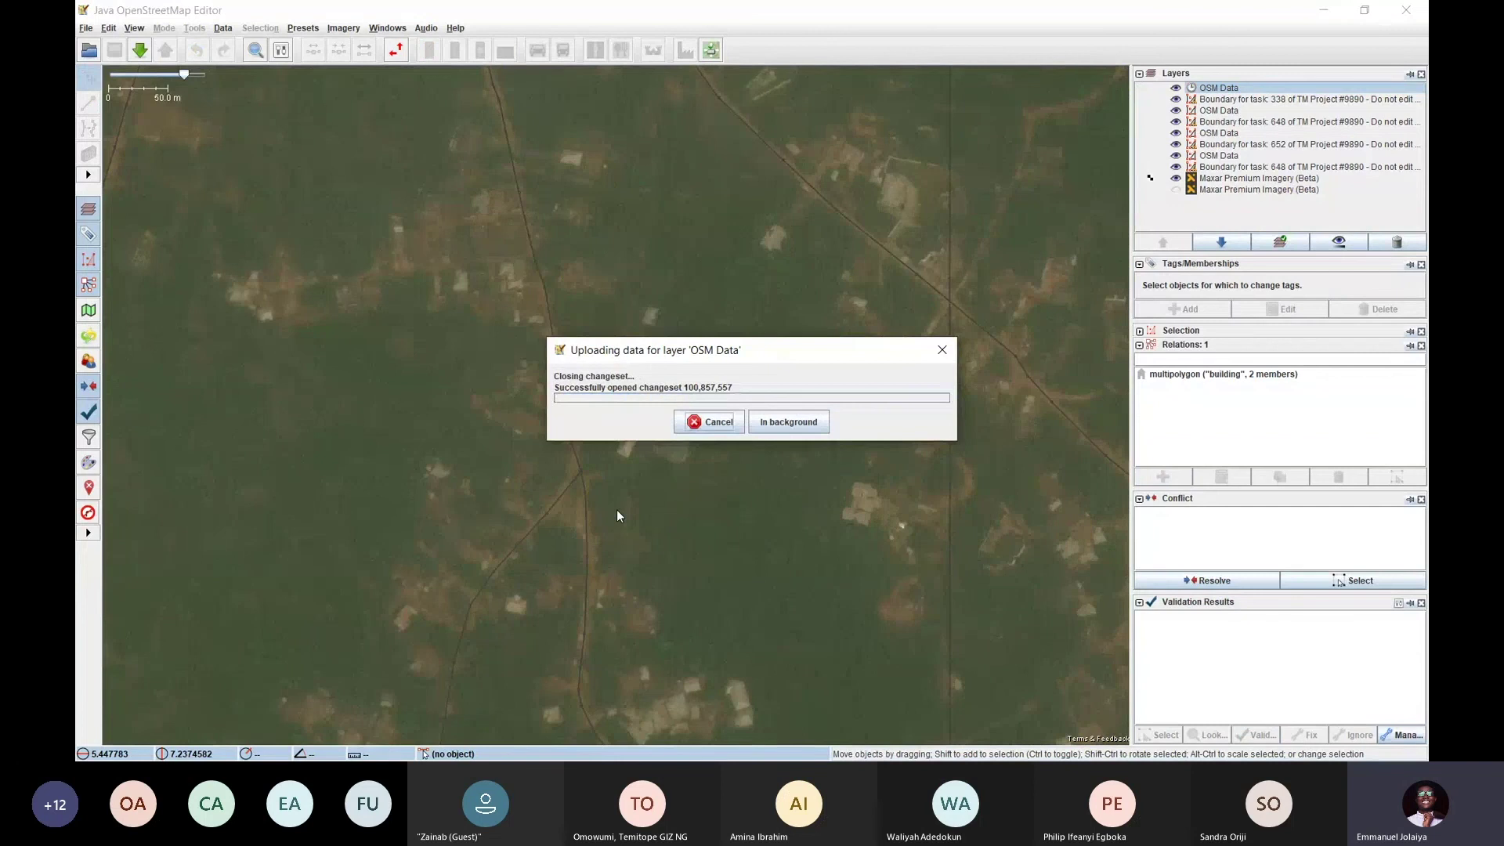
{"action": "scroll", "coordinate": [672, 389], "scroll_direction": "down", "scroll_amount": 2}
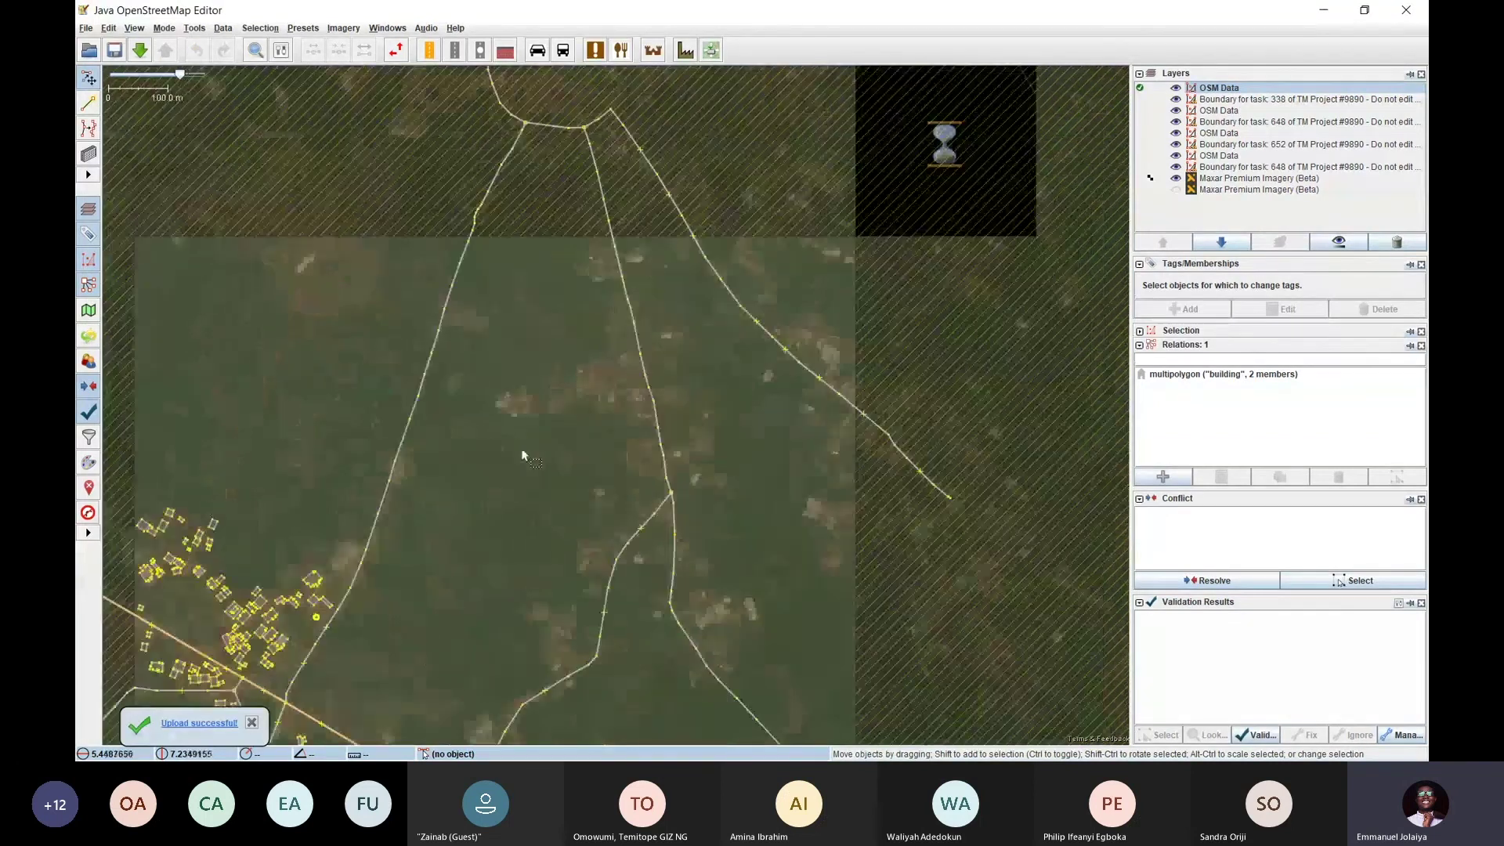
Back in Tasking Manager, mark task 338 as not completely mapped
{"action": "key", "text": "alt+Tab"}
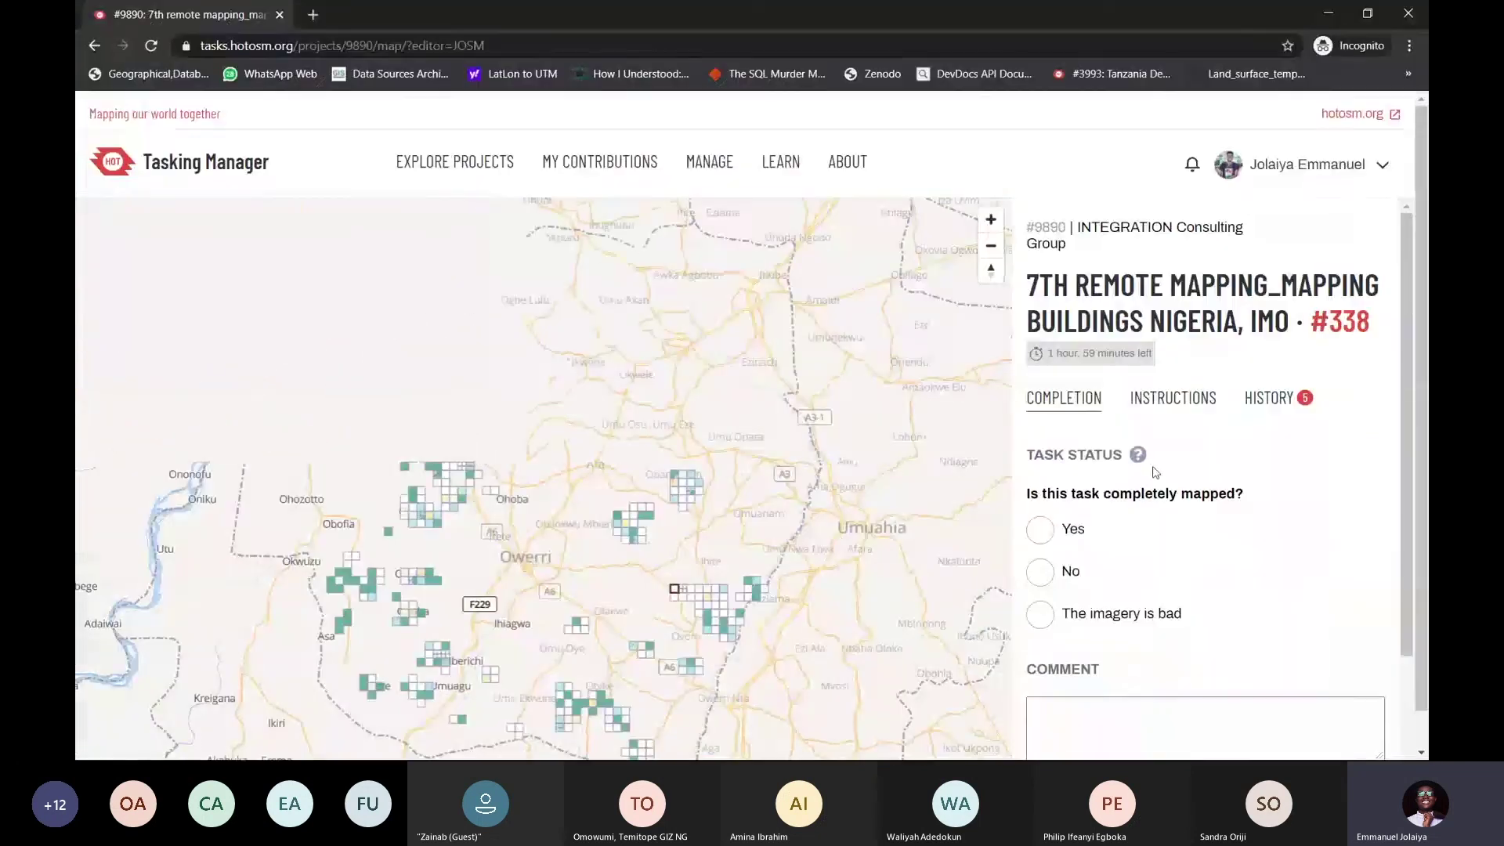
{"action": "left_click_drag", "start_coordinate": [1023, 499], "coordinate": [1263, 499]}
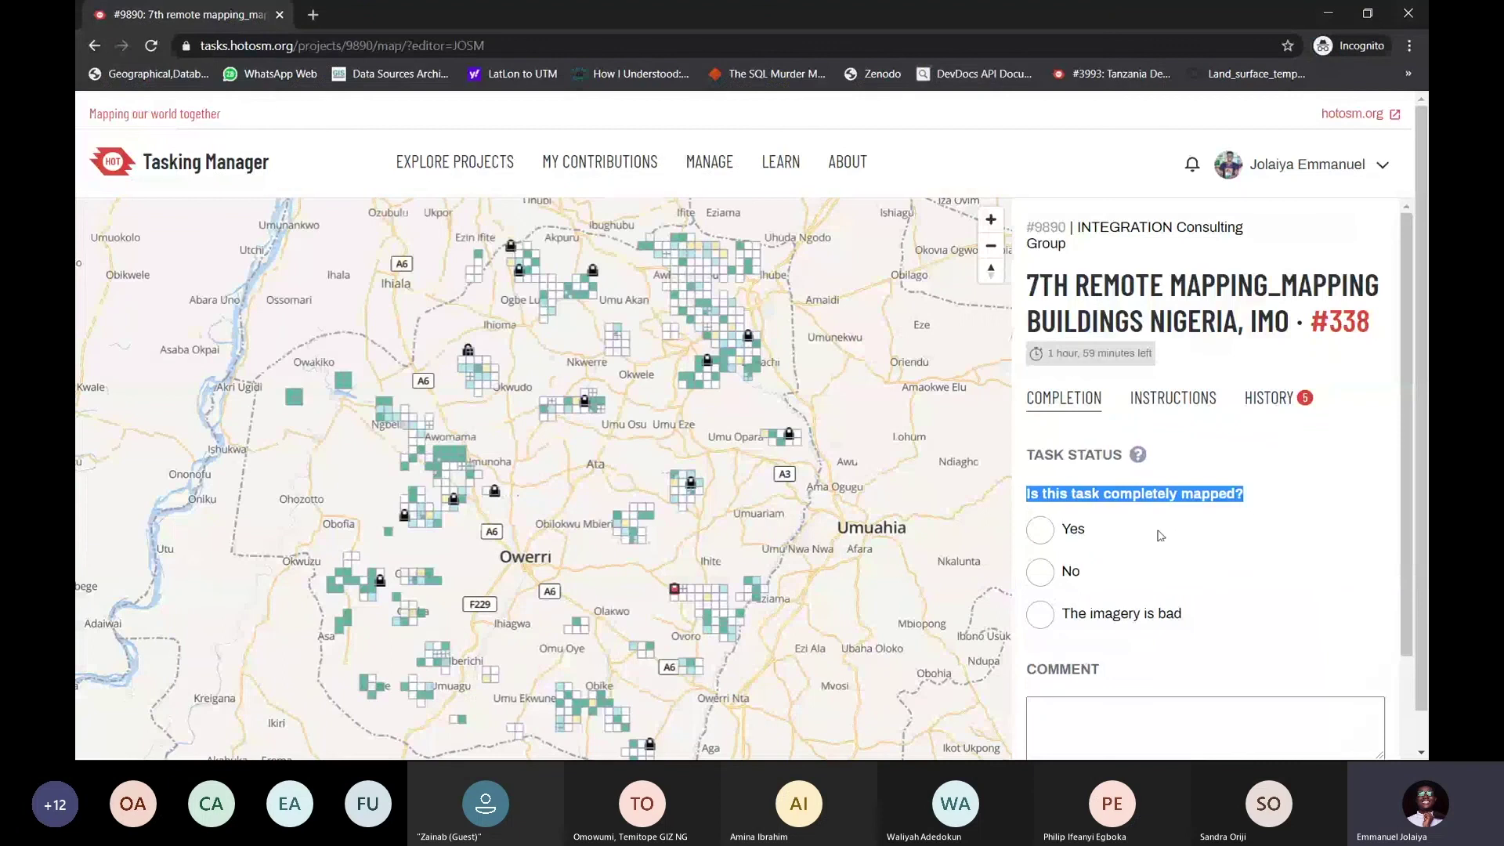
{"action": "left_click", "coordinate": [1041, 571]}
{"action": "scroll", "coordinate": [1146, 470], "scroll_direction": "down", "scroll_amount": 2}
{"action": "scroll", "coordinate": [1146, 459], "scroll_direction": "down", "scroll_amount": 1}
Comment 'Added a few buildings.', submit the task, and show the Full walkthrough slide
{"action": "left_click", "coordinate": [1146, 533]}
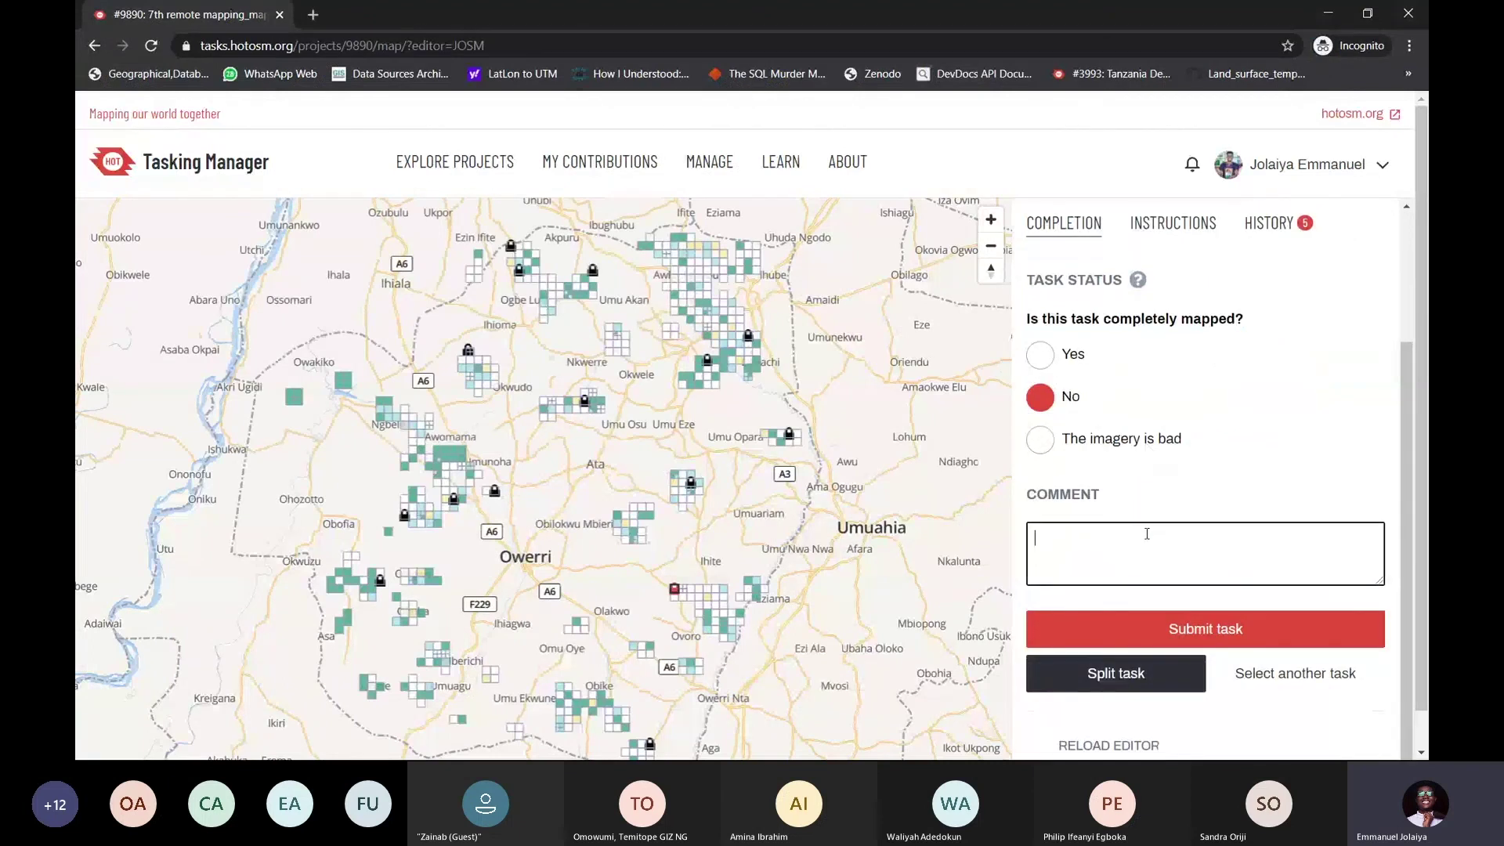
{"action": "type", "text": "Added a f"}
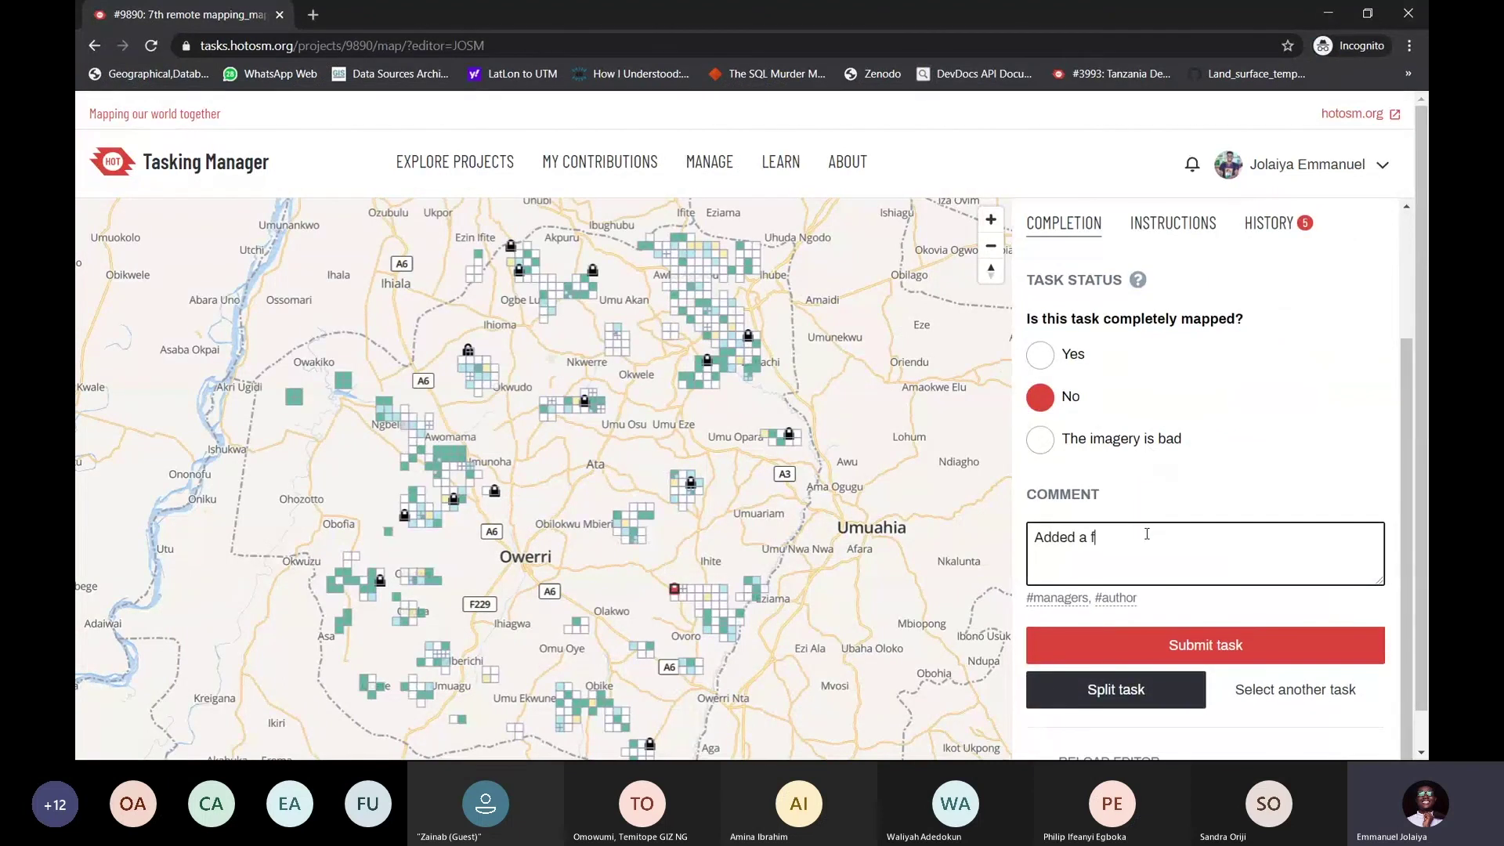
{"action": "type", "text": "ew buildgns."}
{"action": "key", "text": "Left"}
{"action": "key", "text": "Left"}
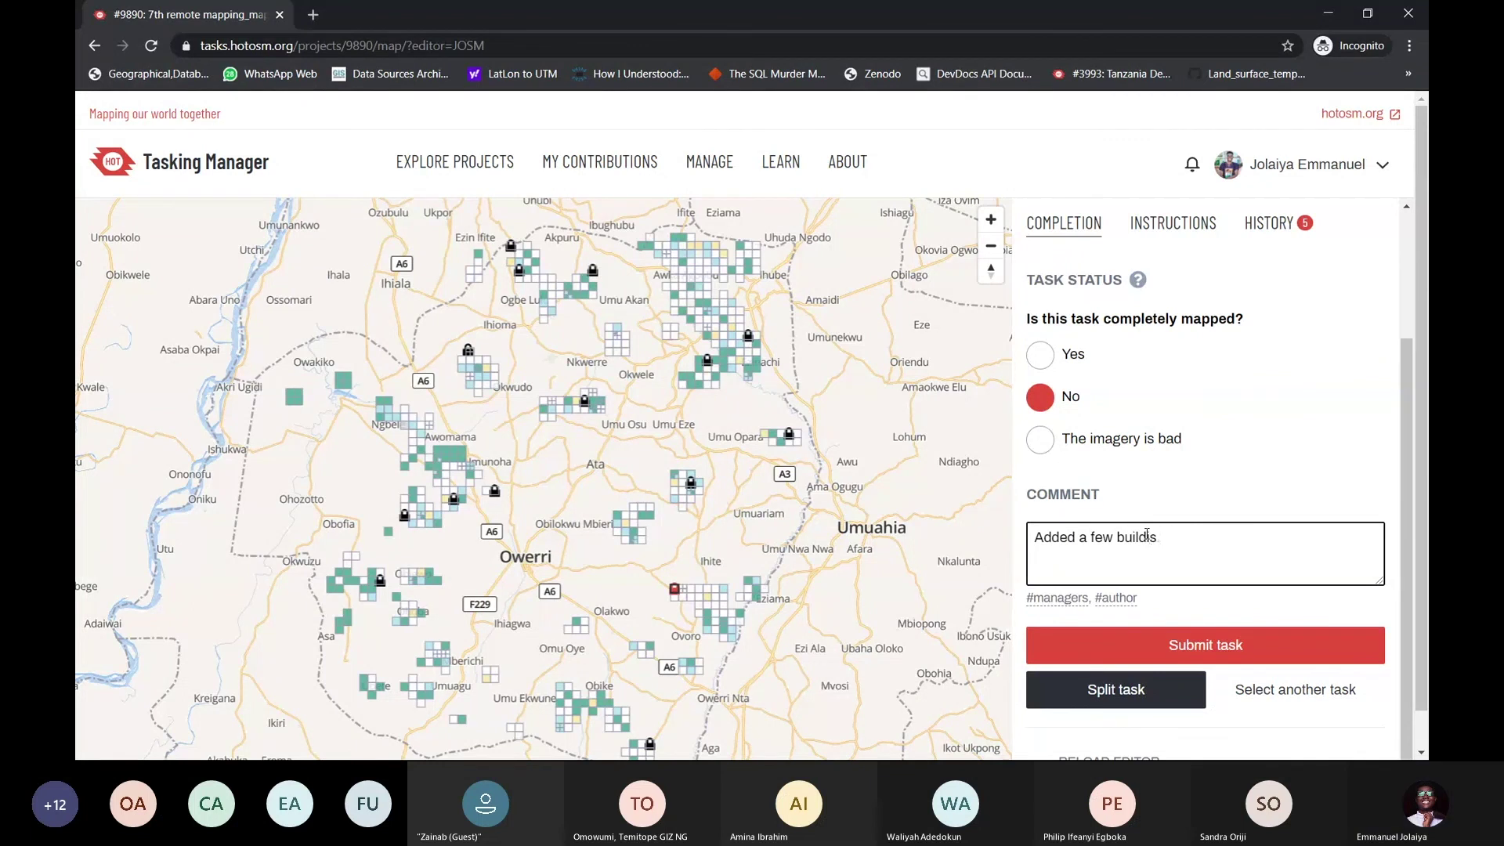
{"action": "type", "text": "ings."}
{"action": "left_click", "coordinate": [1225, 656]}
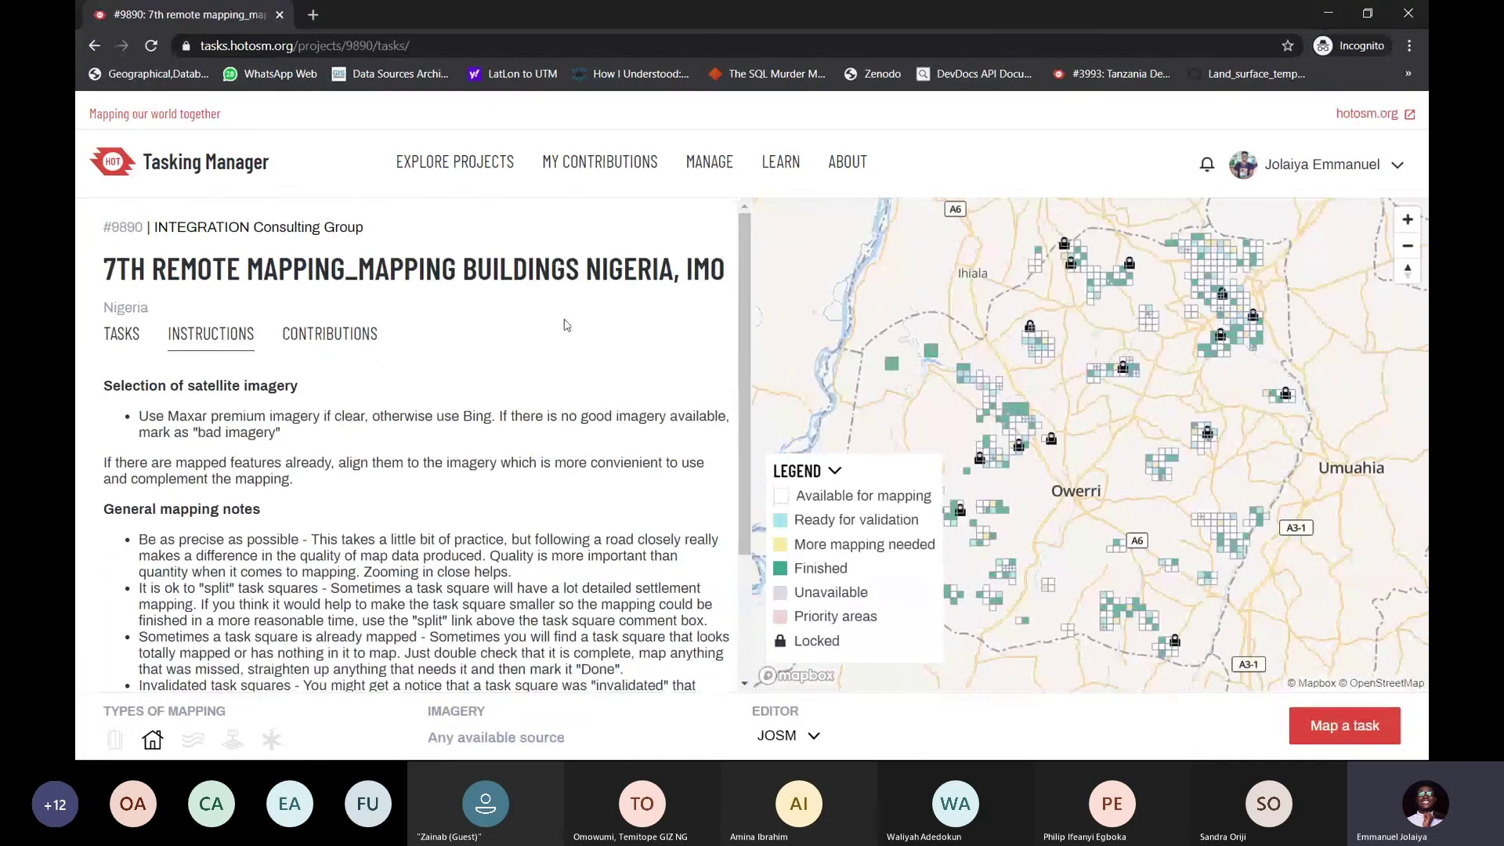
{"action": "key", "text": "alt+Tab"}
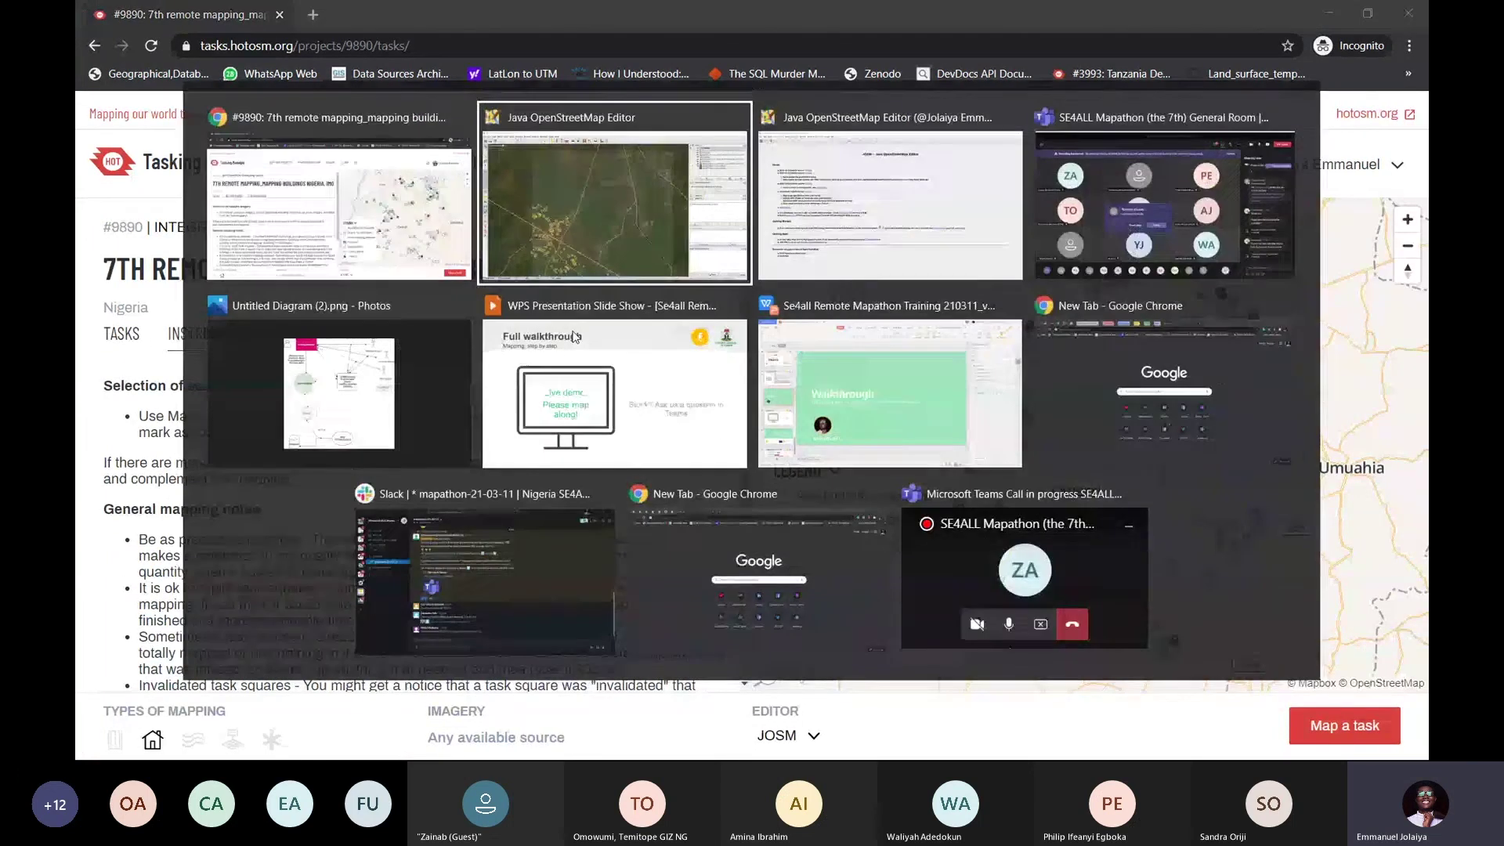
{"action": "left_click", "coordinate": [574, 337]}
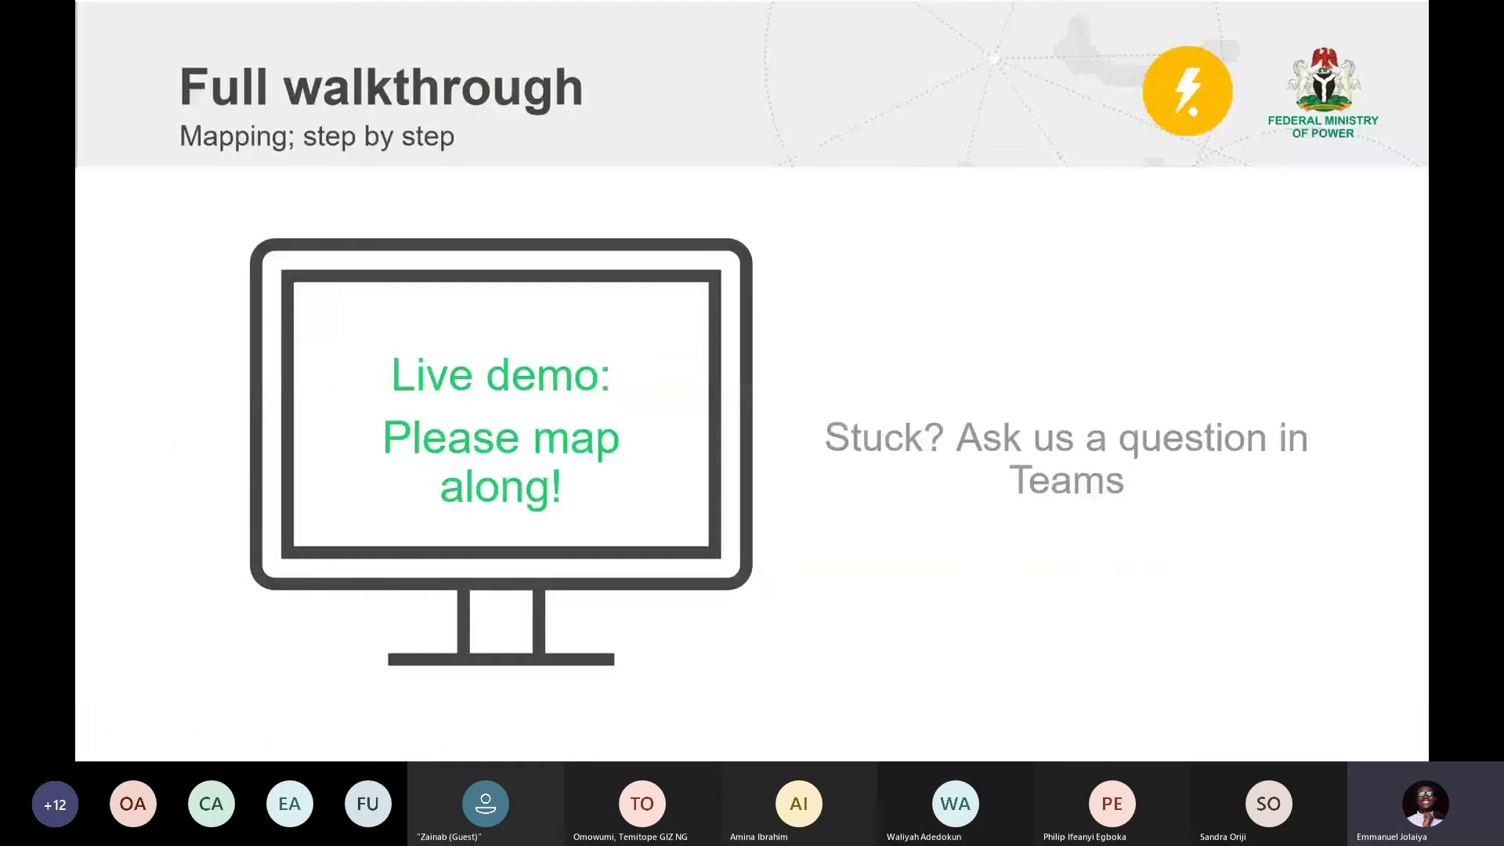